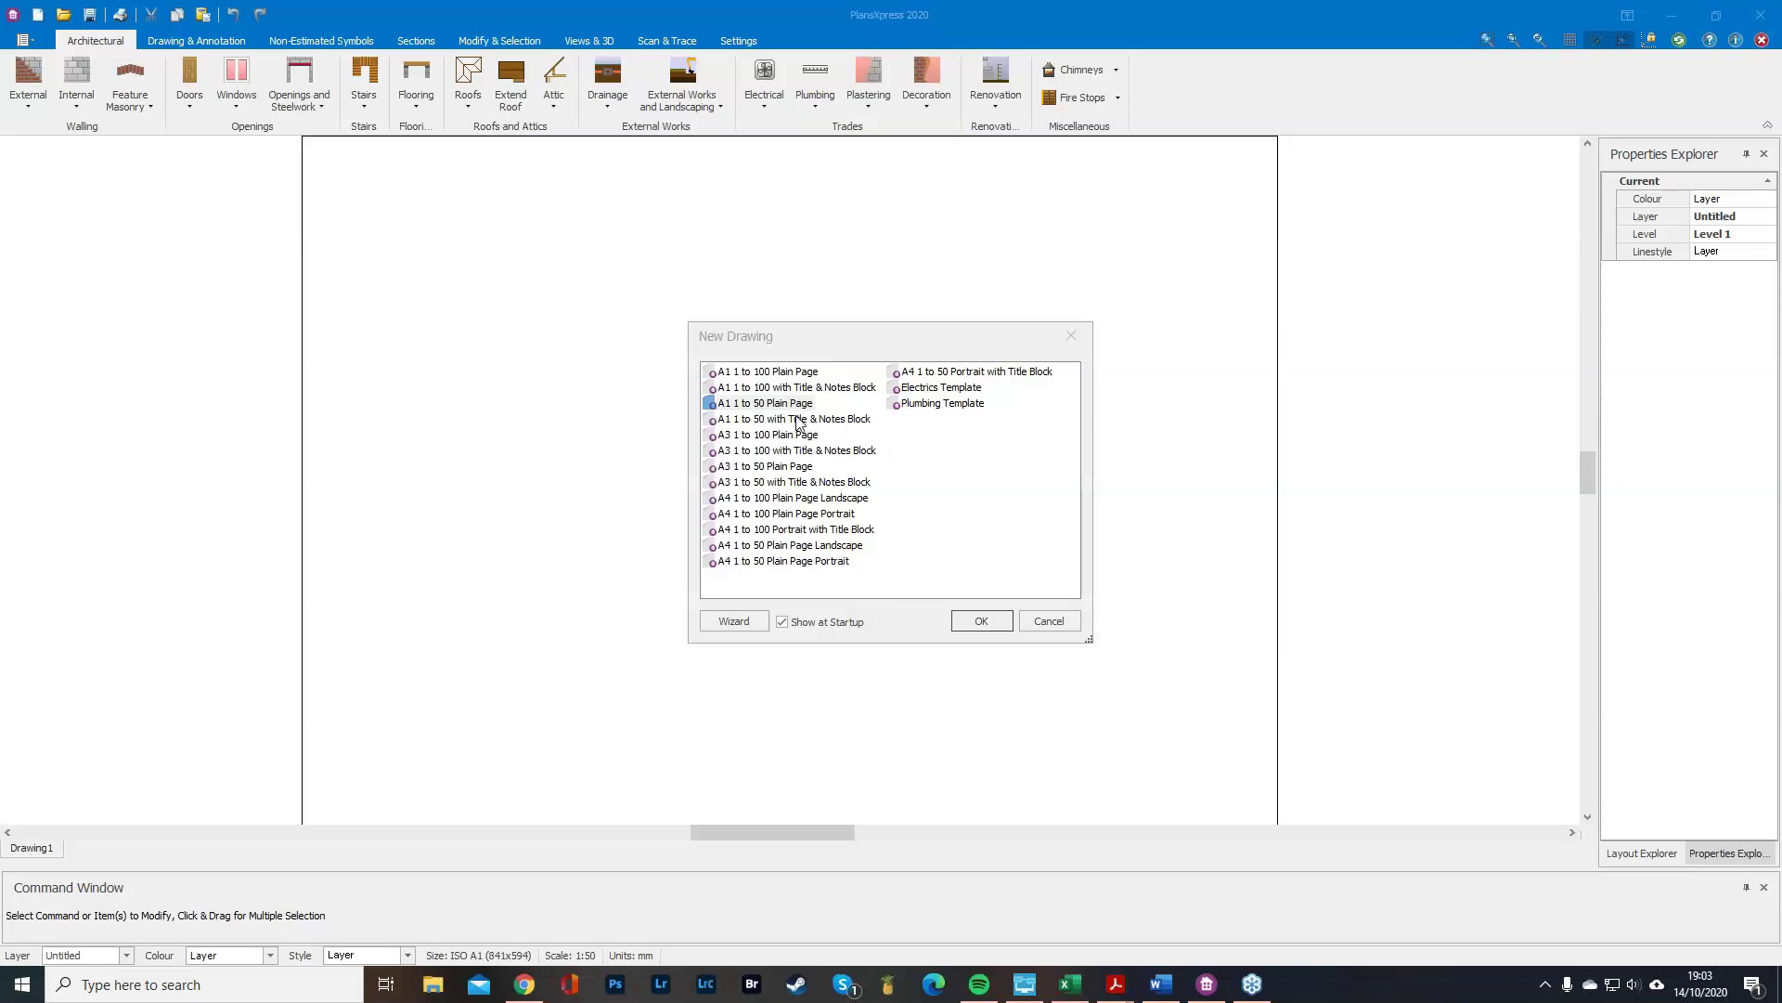
Create a new drawing from the "A1 1 to 50 with Title & Notes Block" template.
{"action": "left_click", "coordinate": [791, 420]}
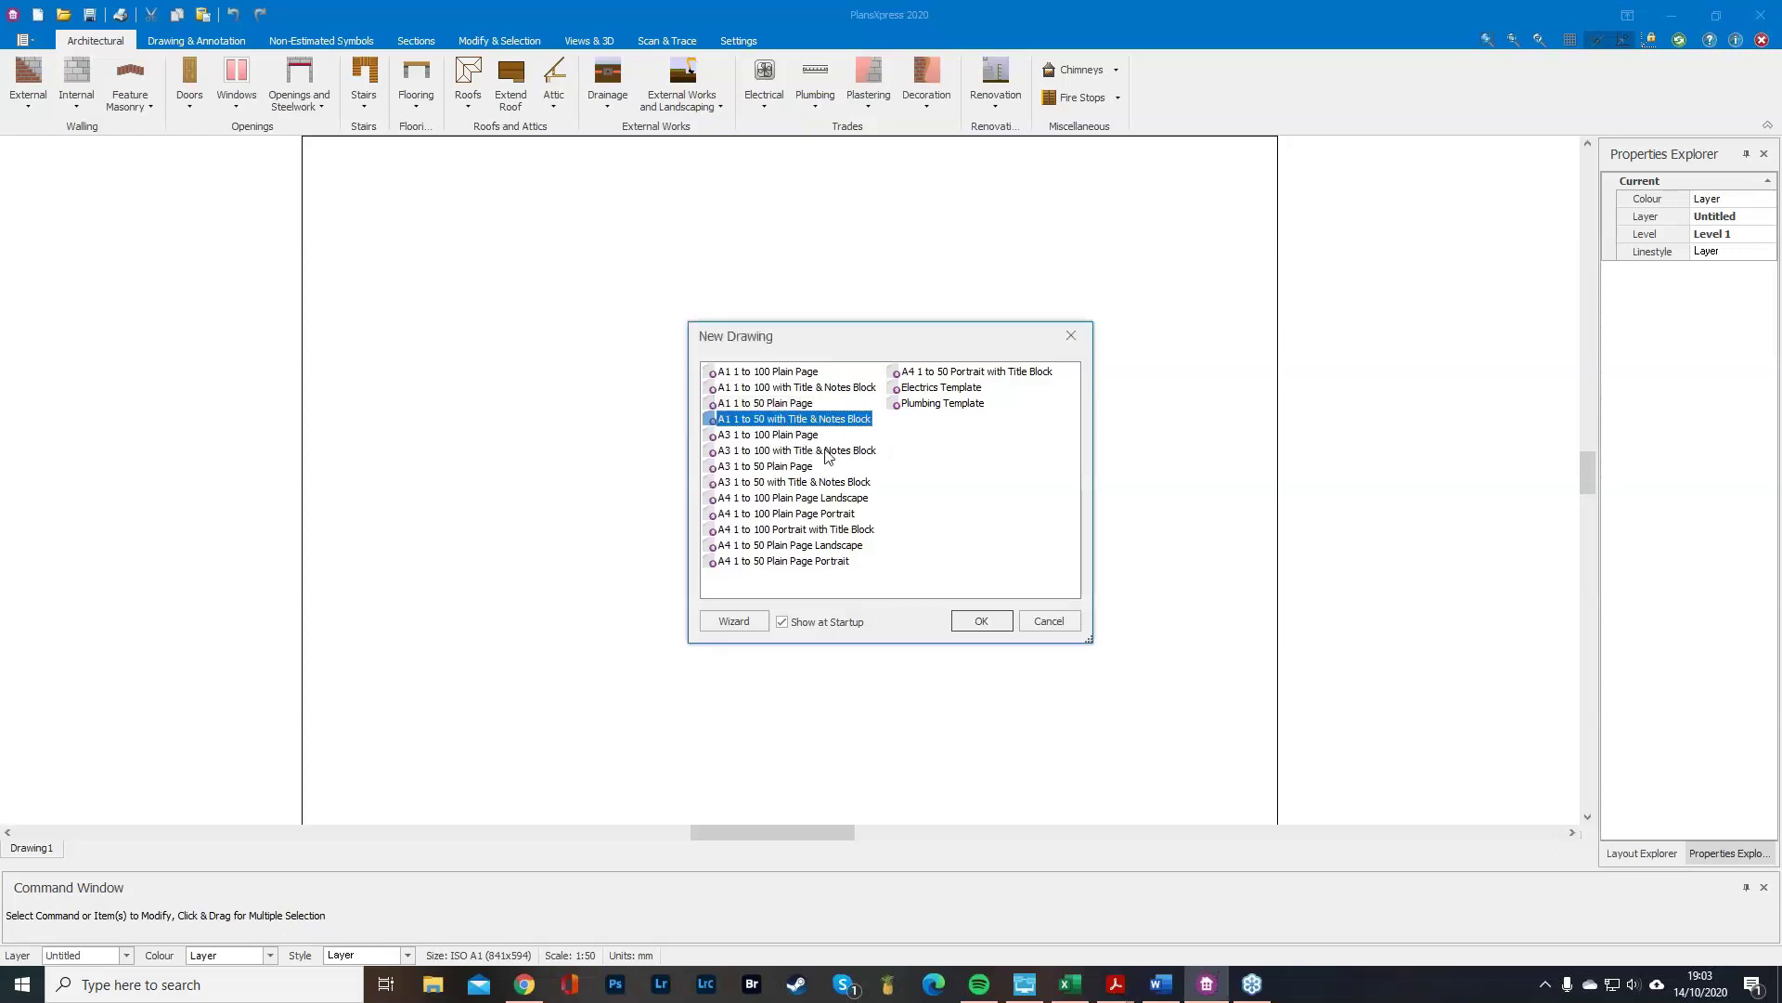
{"action": "left_click", "coordinate": [982, 621]}
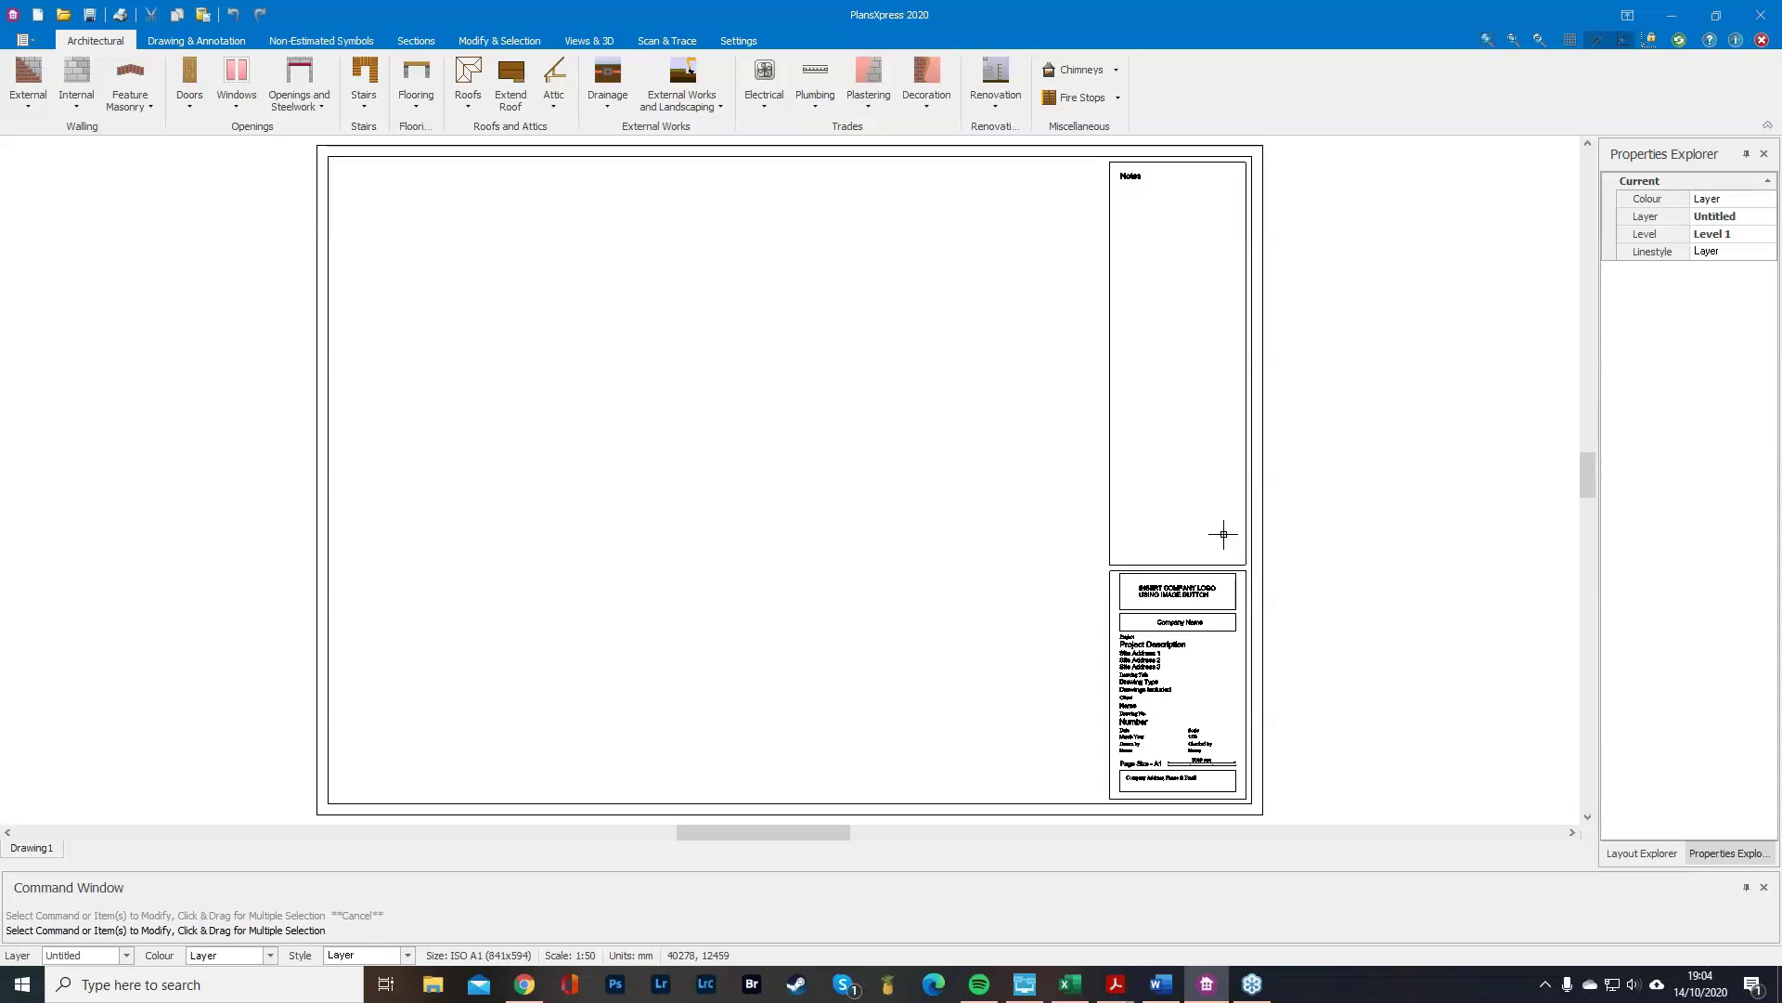
Review the available sheet sizes and sheet scales in the drawing's page settings.
{"action": "double_click", "coordinate": [579, 956]}
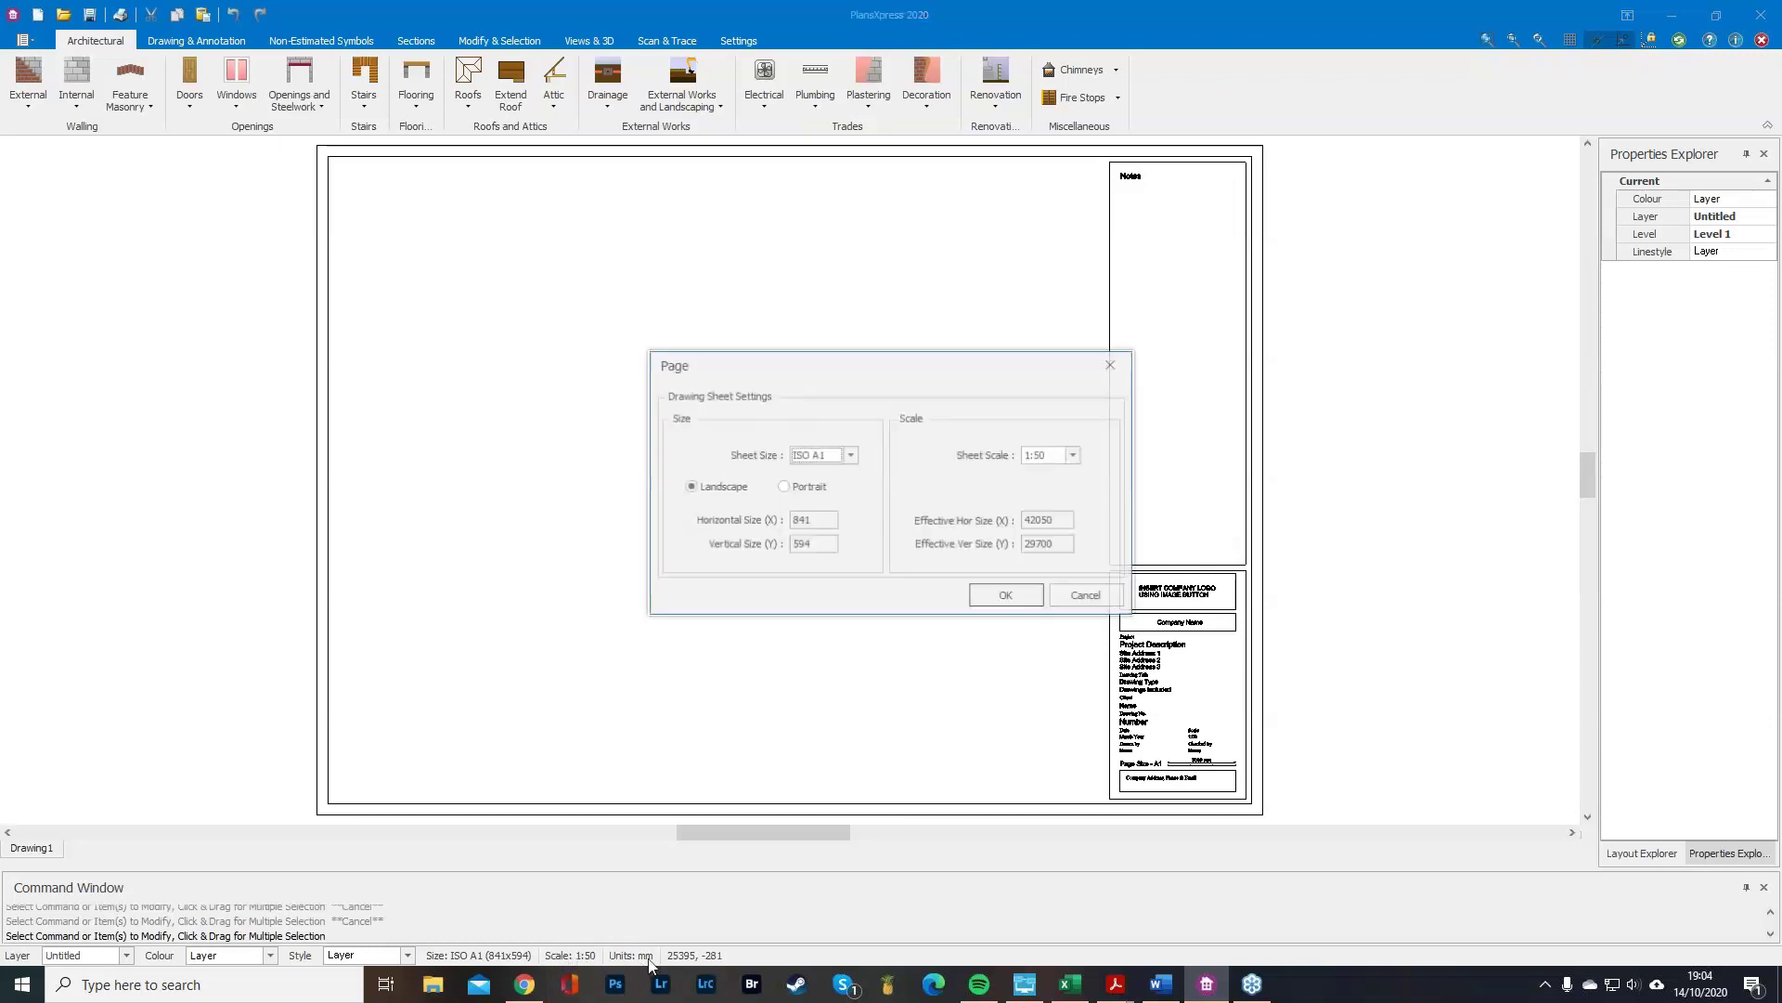
{"action": "left_click", "coordinate": [856, 449]}
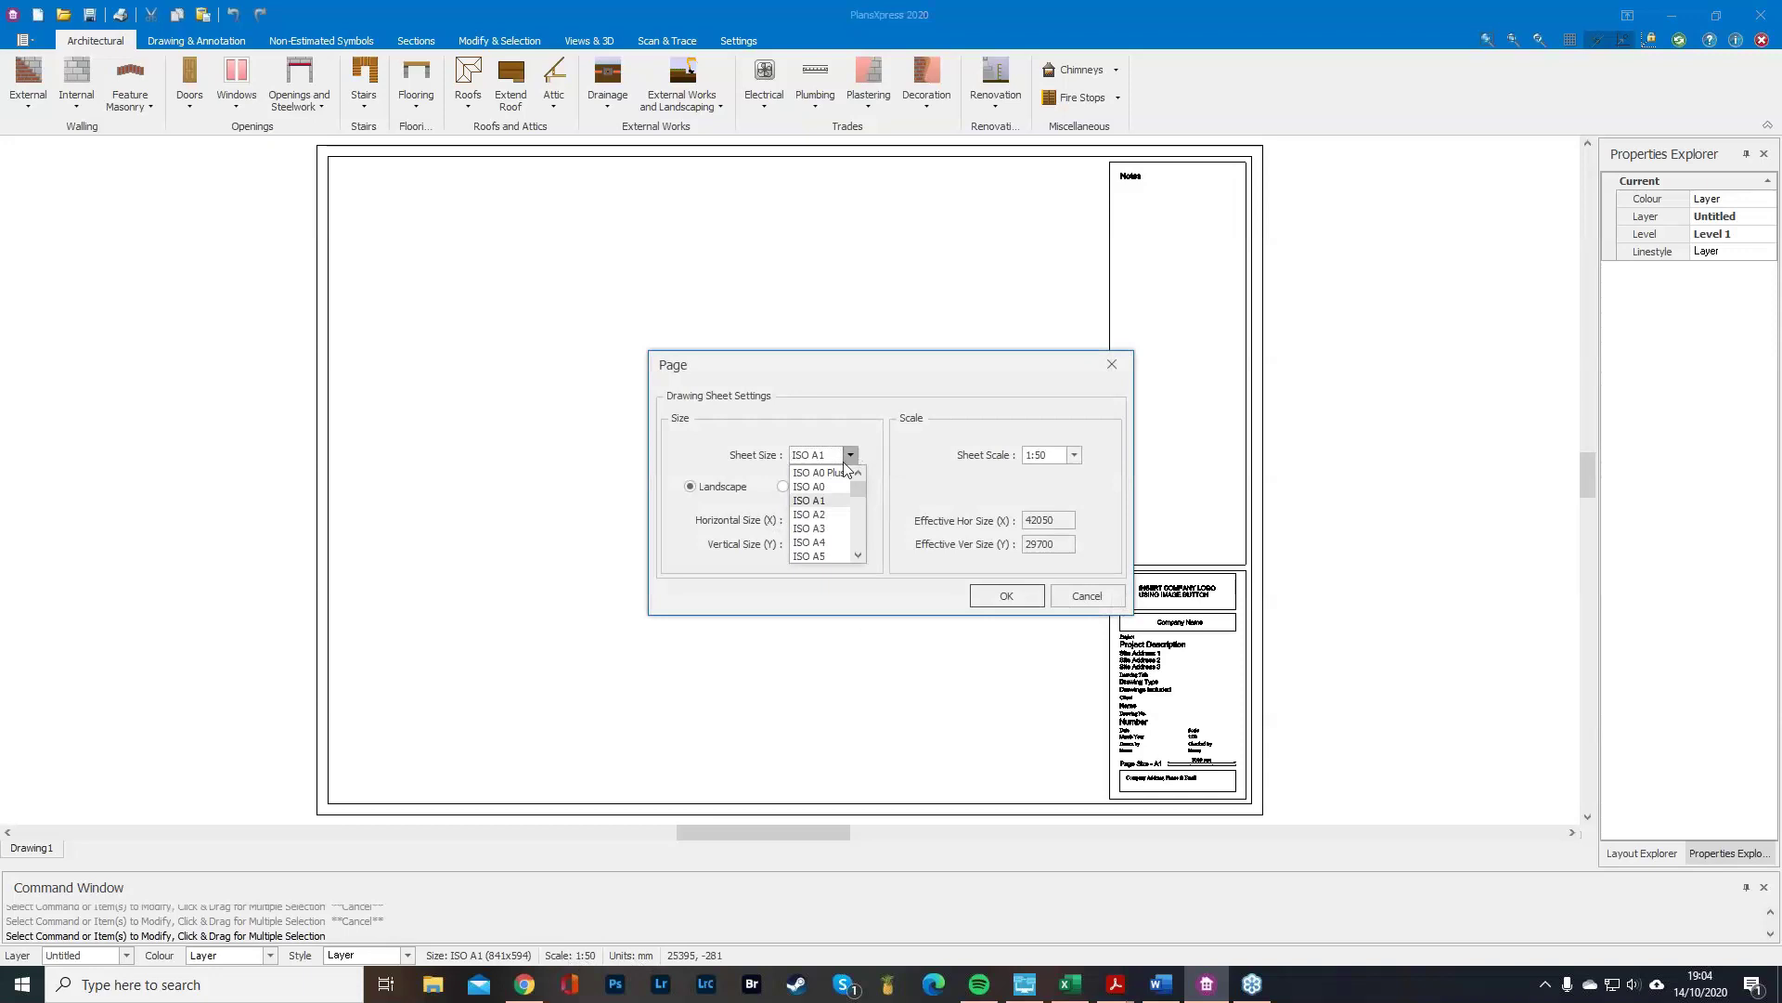
{"action": "left_click", "coordinate": [921, 482]}
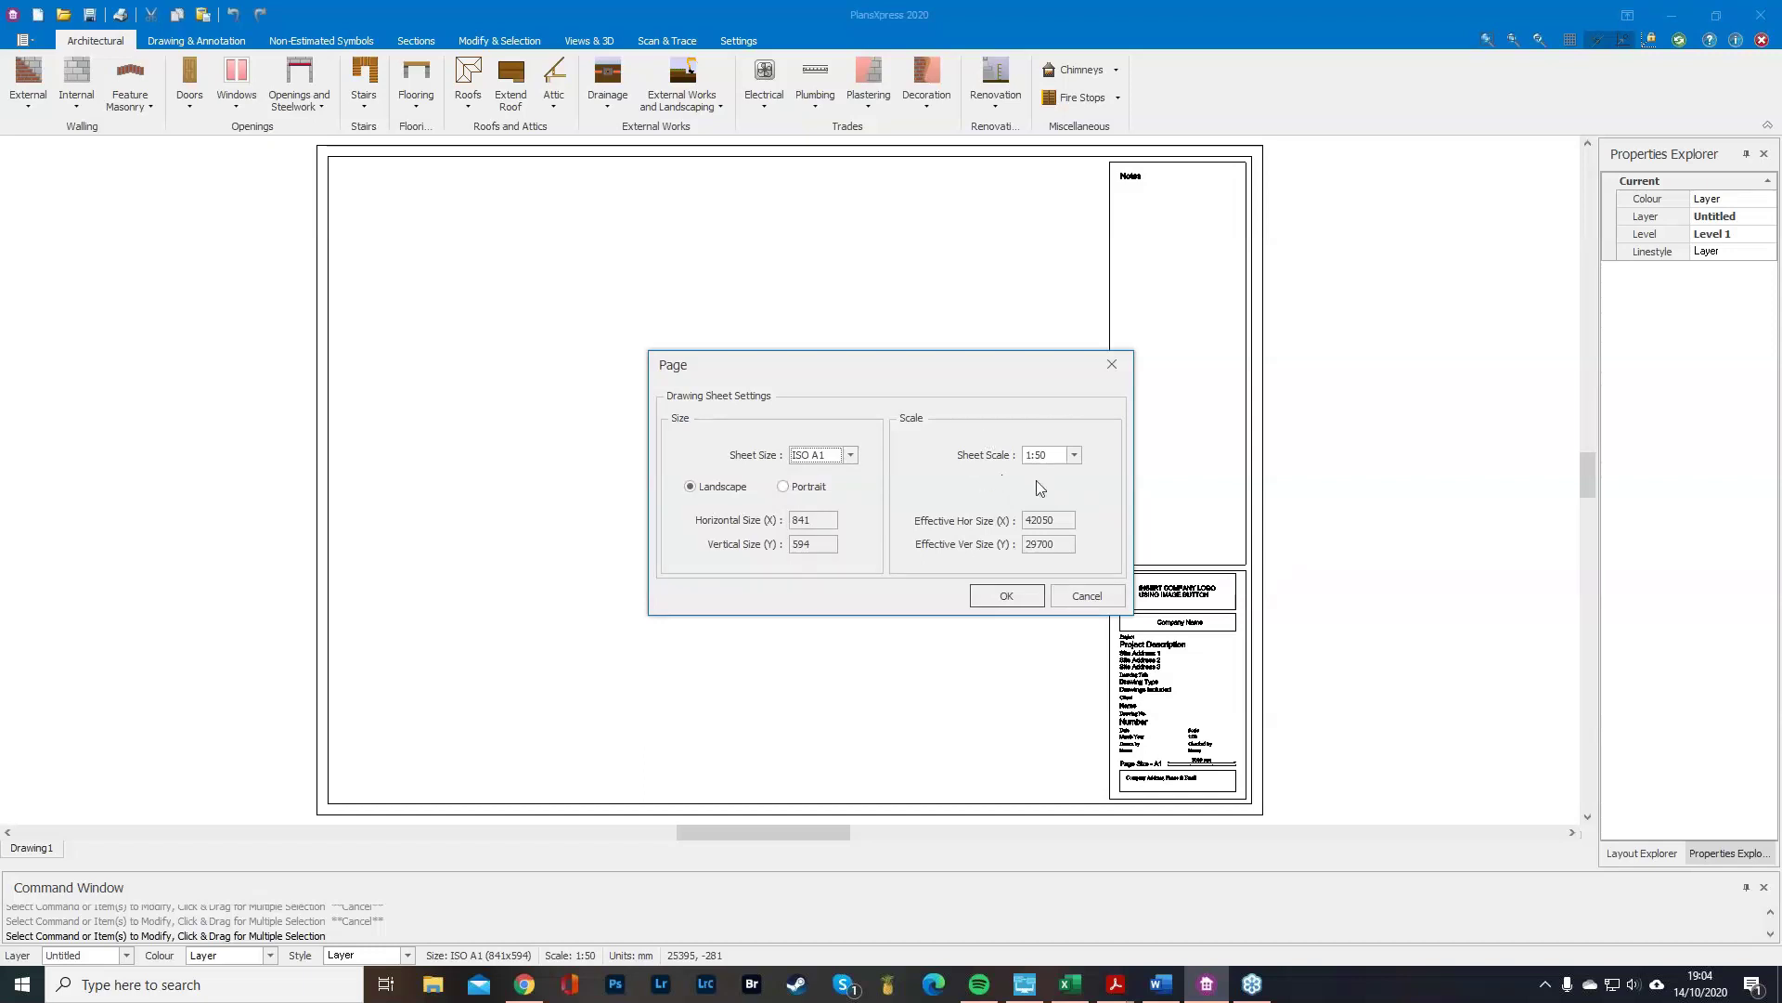
{"action": "left_click", "coordinate": [1072, 456]}
{"action": "left_click", "coordinate": [1032, 597]}
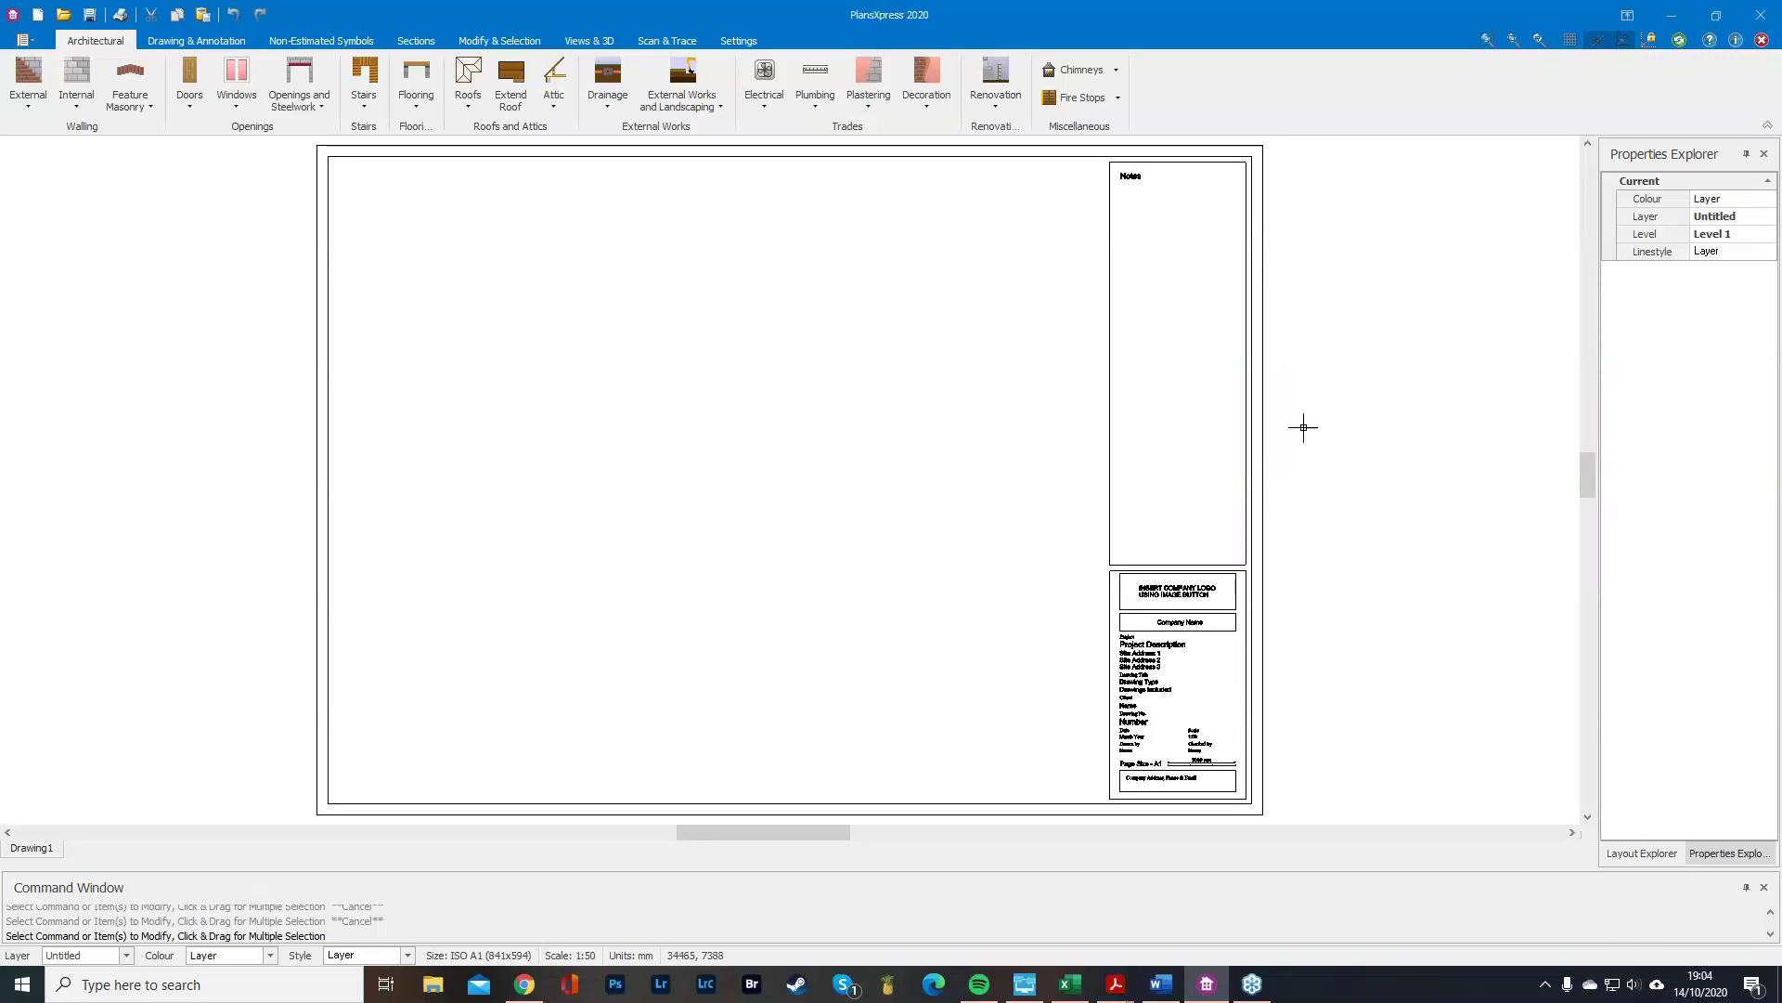
{"action": "left_click", "coordinate": [1493, 310]}
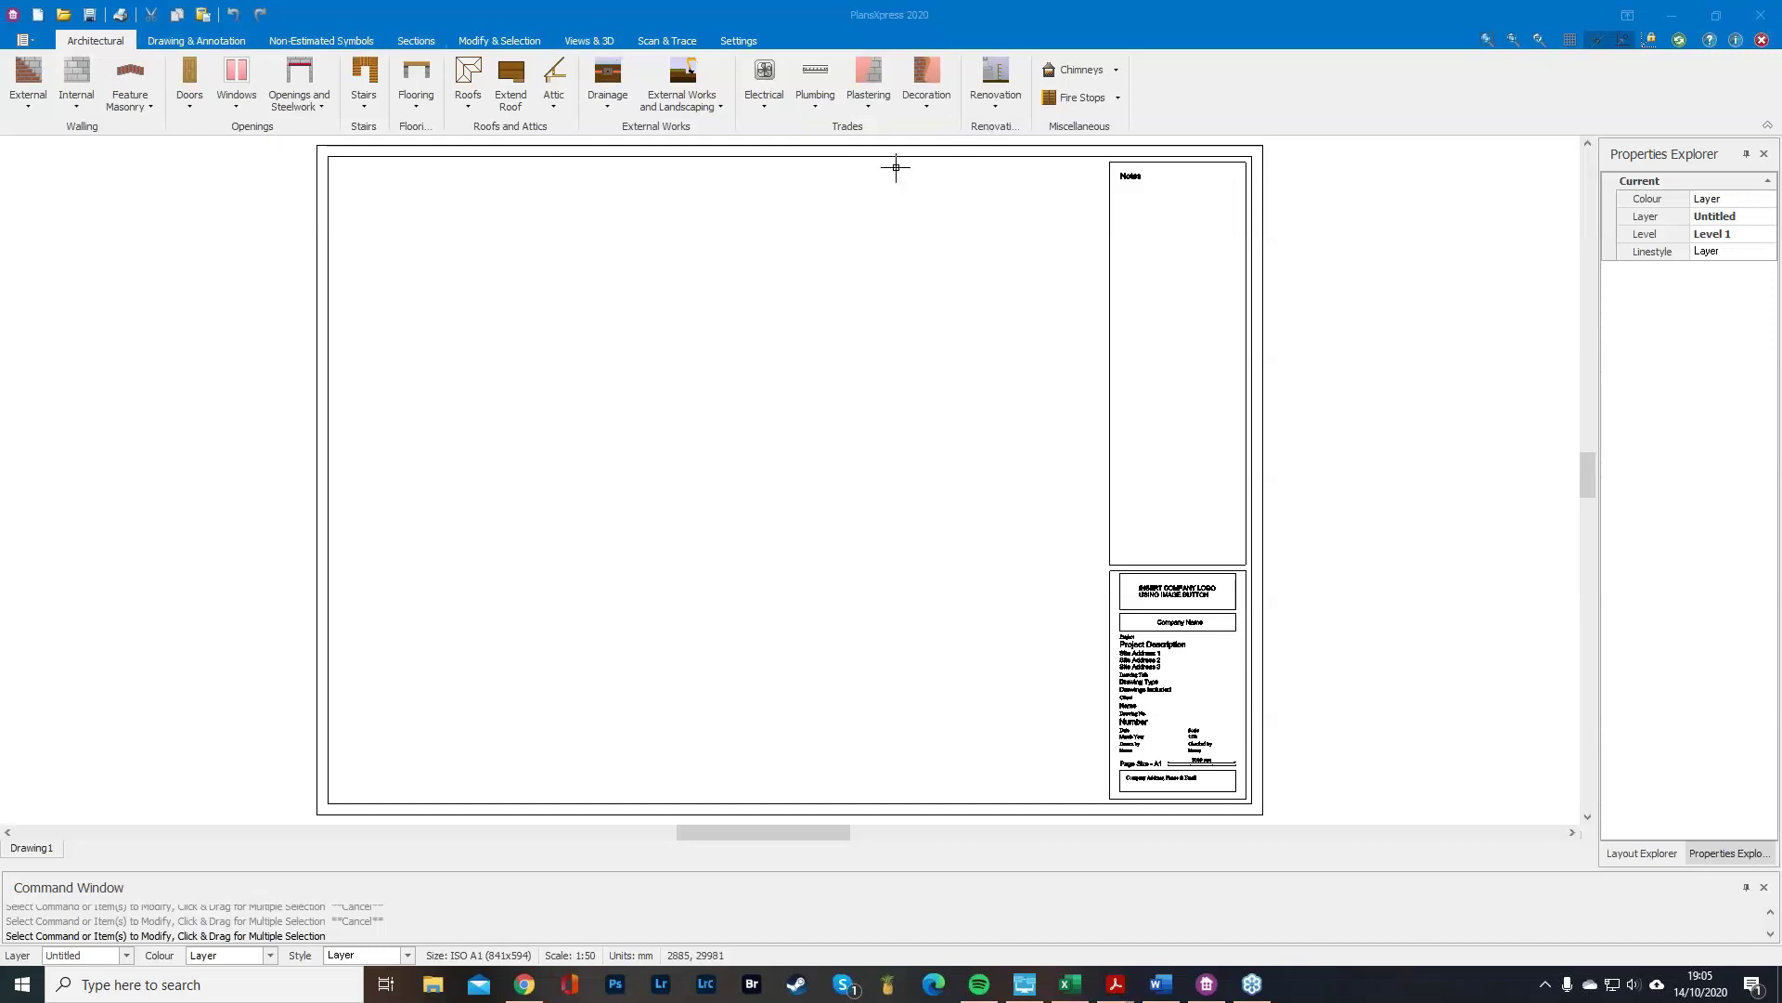
{"action": "left_click", "coordinate": [215, 42]}
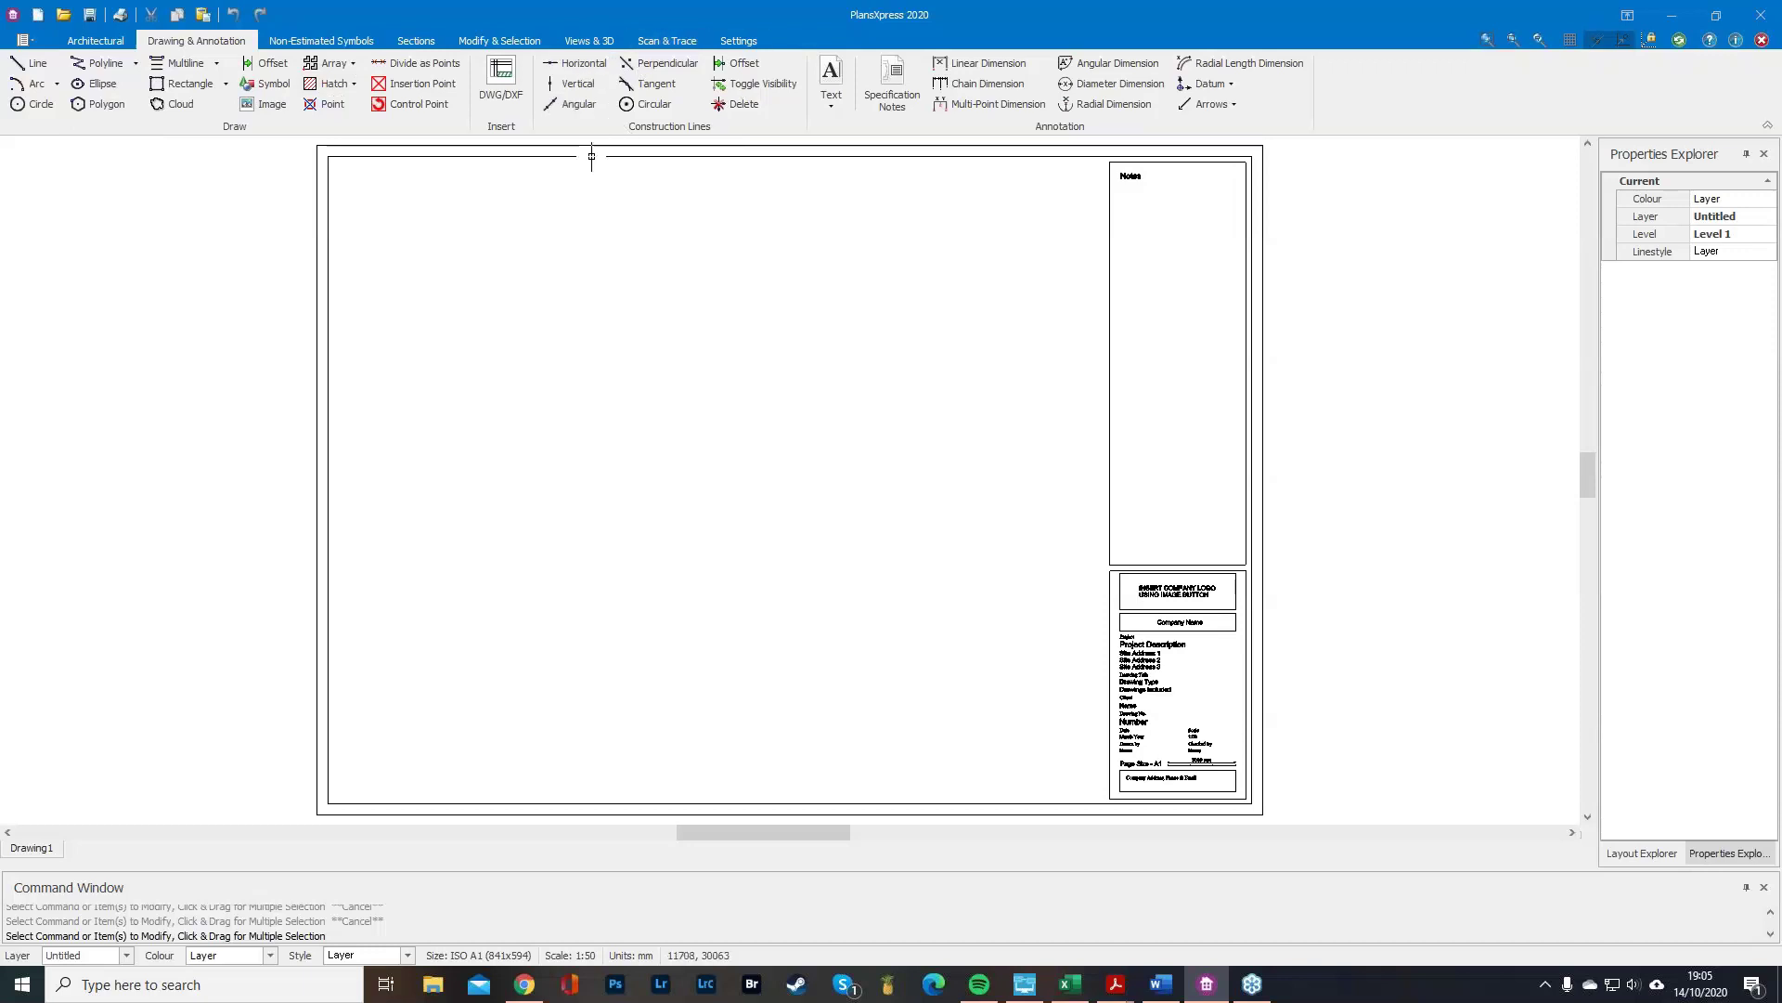
{"action": "mouse_move", "coordinate": [603, 152]}
{"action": "left_click", "coordinate": [1504, 305]}
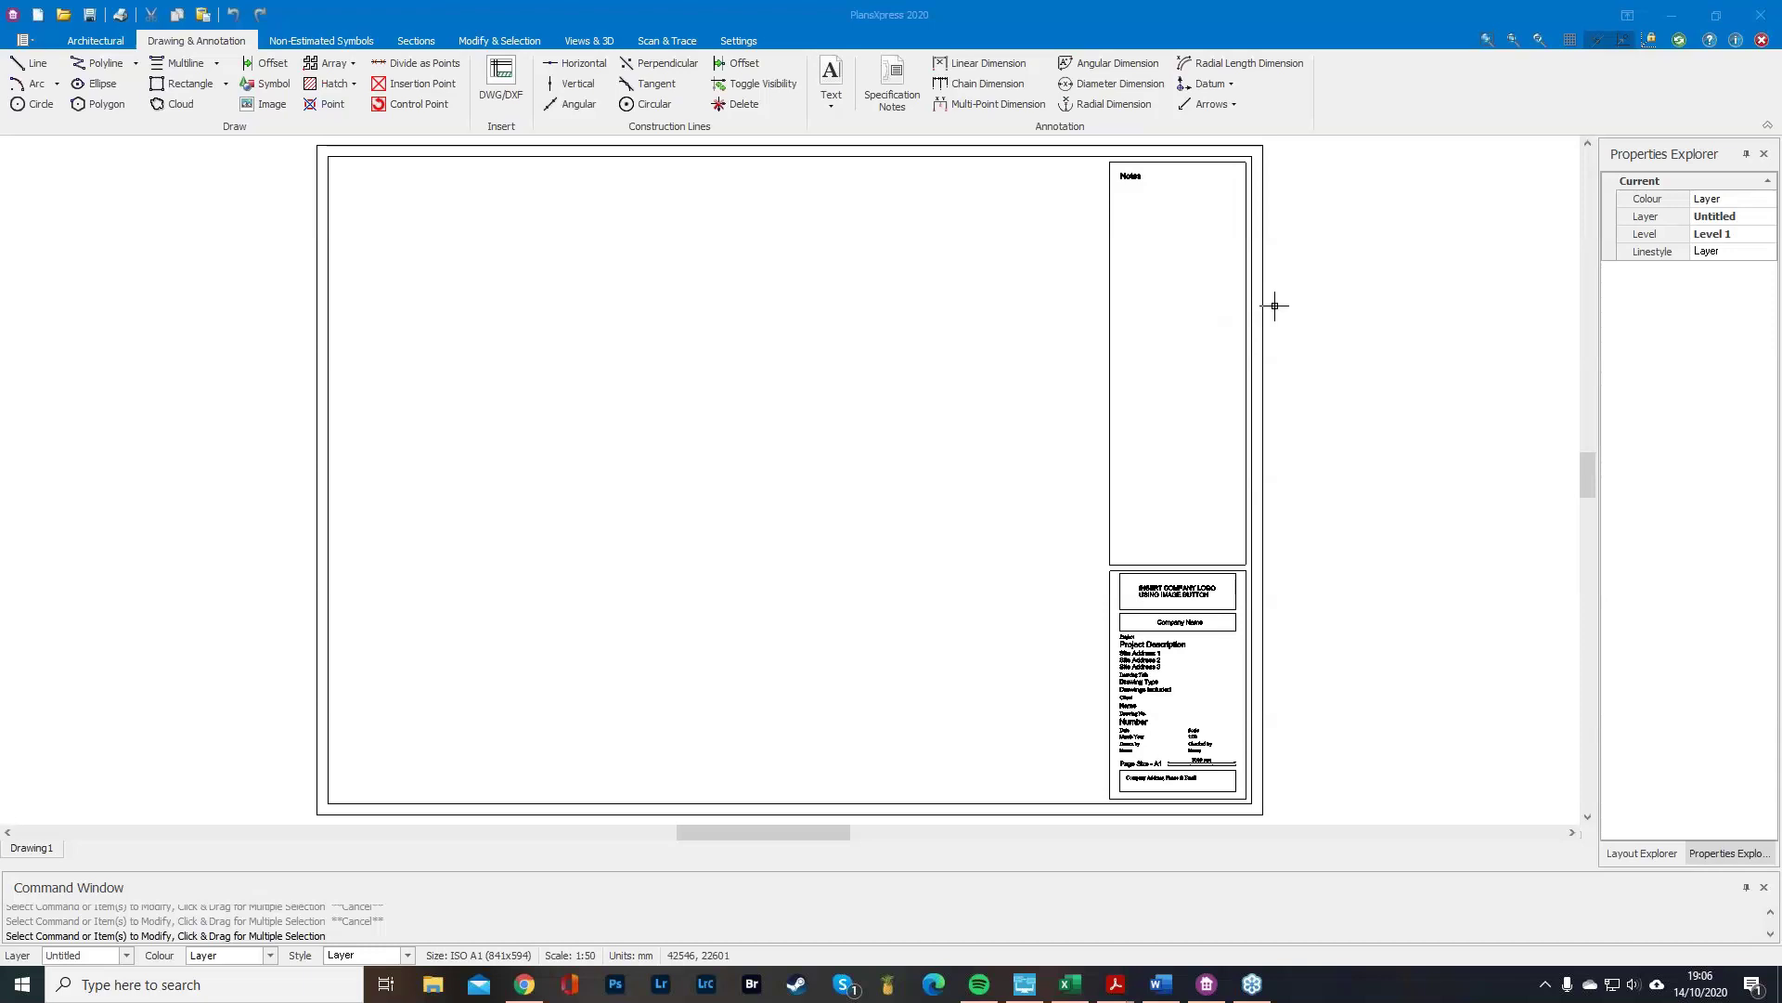
Browse the 3D architectural symbol library, including the desks, HVAC, gazebos, gates and fireplaces categories, and close it.
{"action": "left_click", "coordinate": [325, 41]}
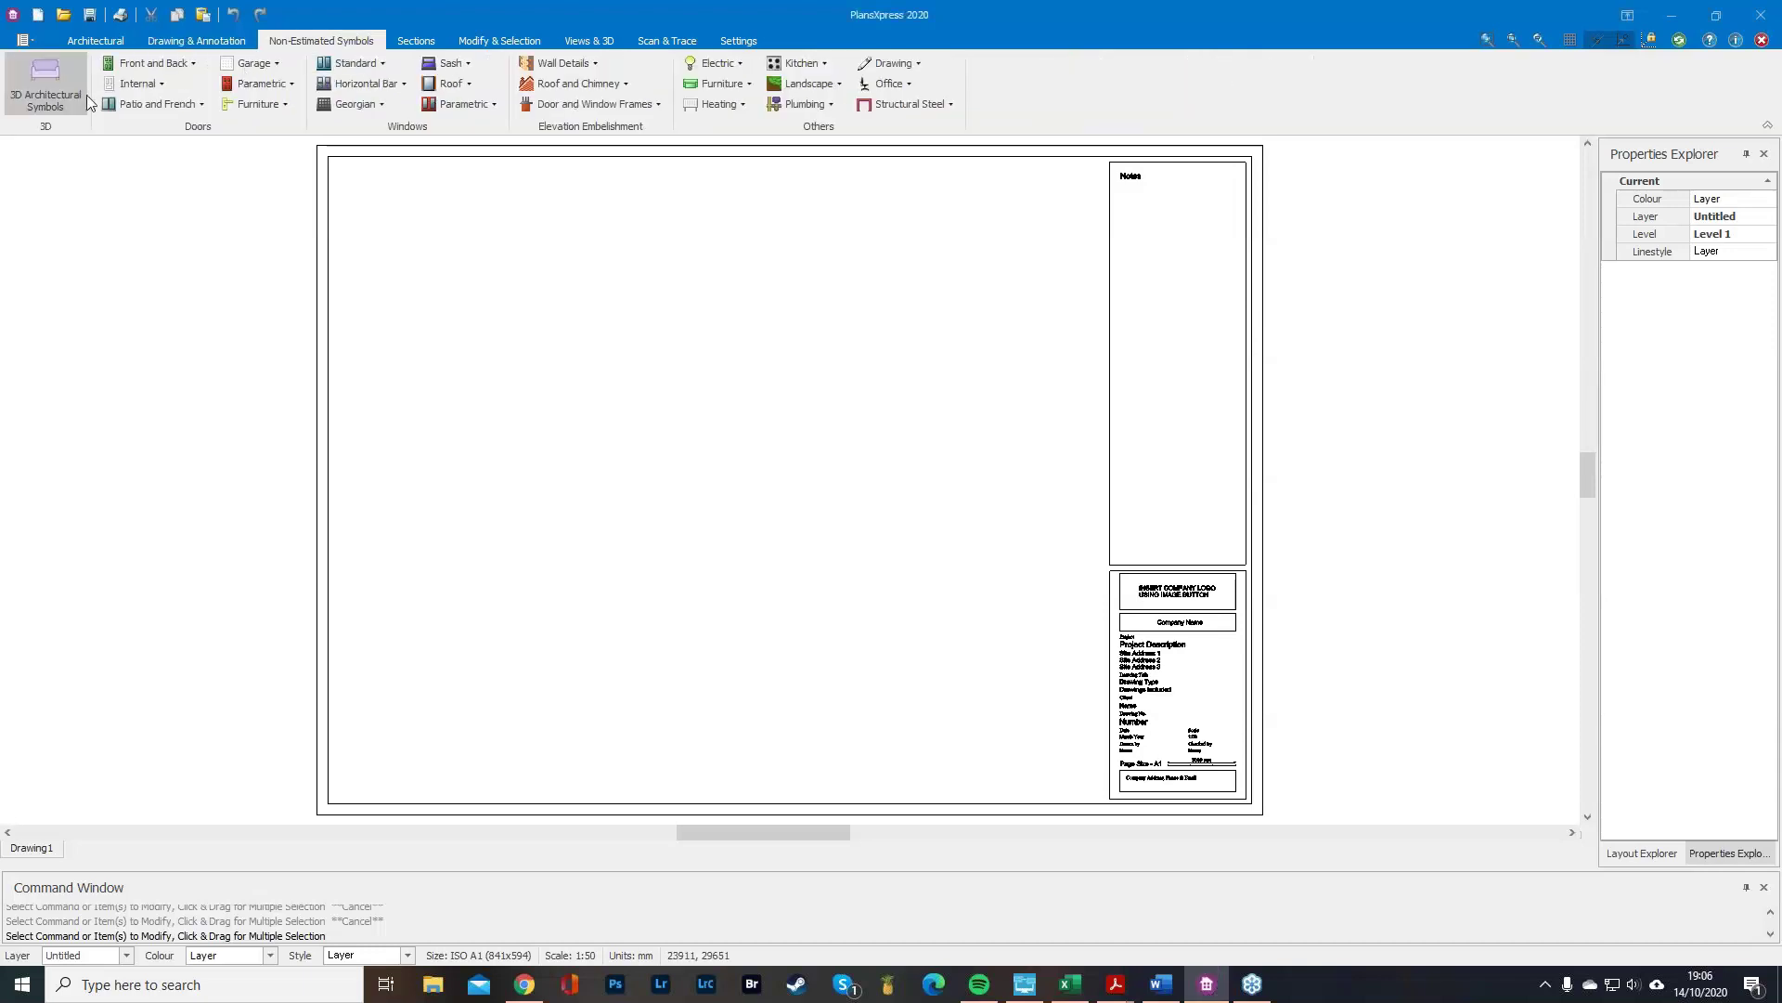
{"action": "left_click", "coordinate": [44, 74]}
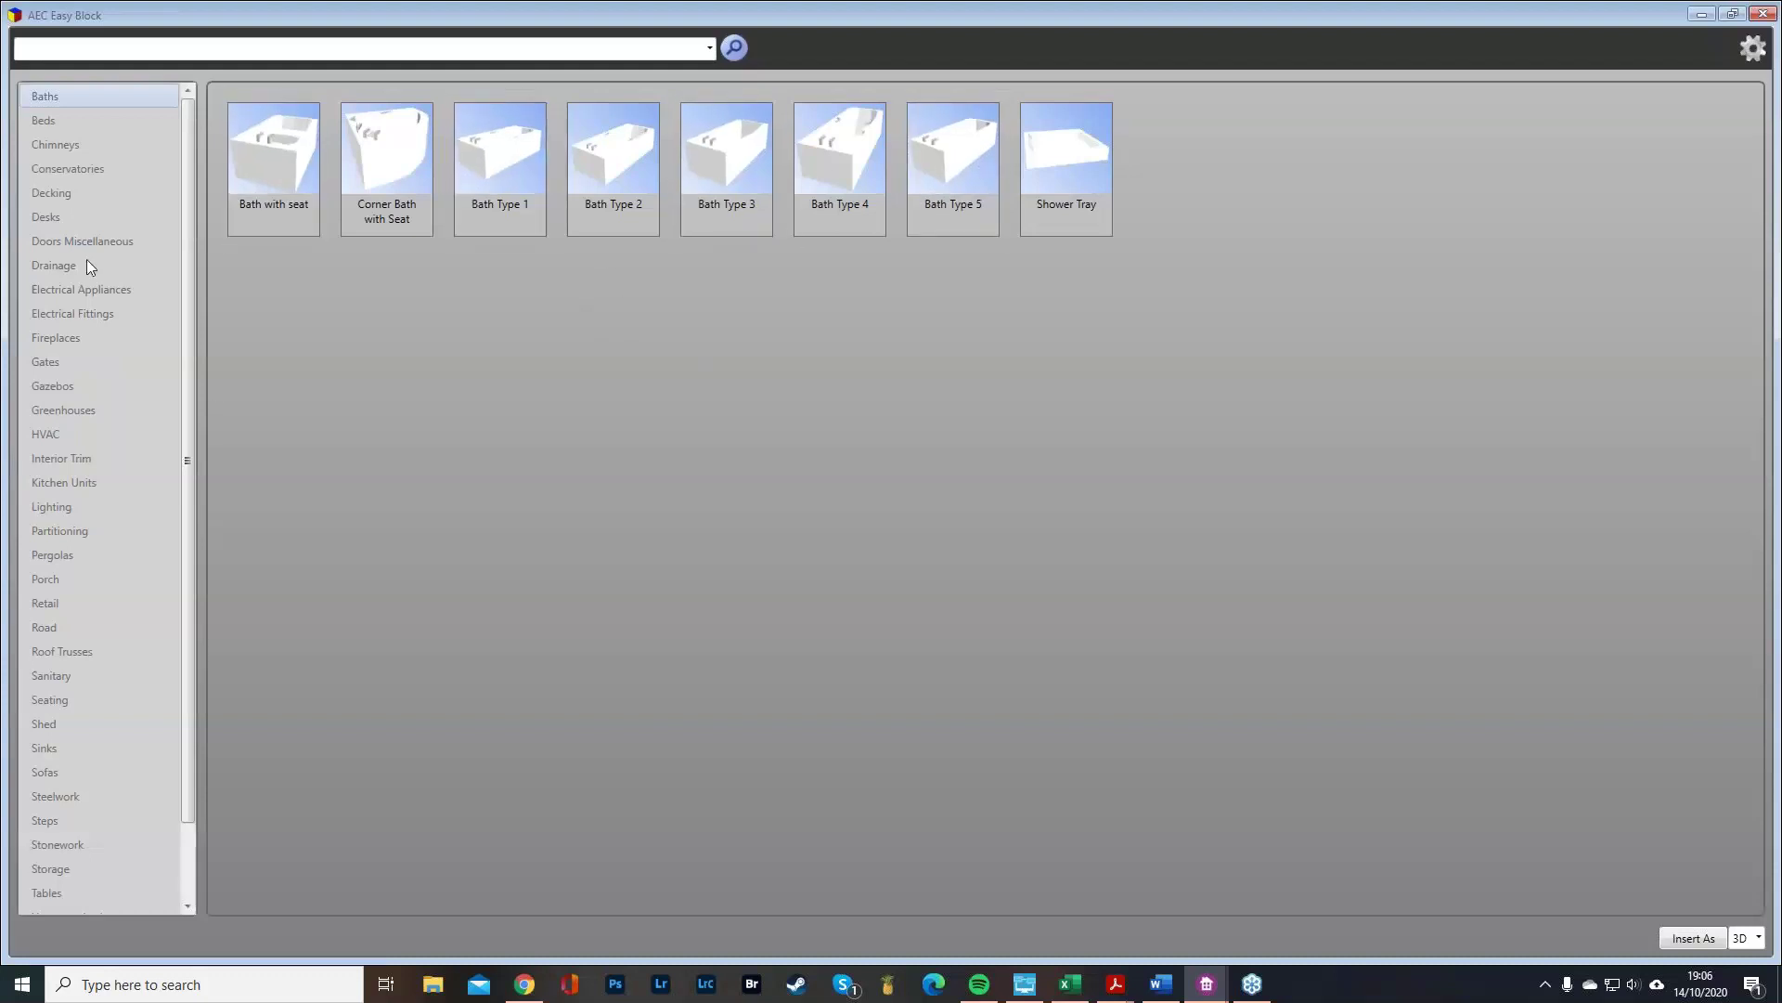
{"action": "left_click", "coordinate": [87, 217]}
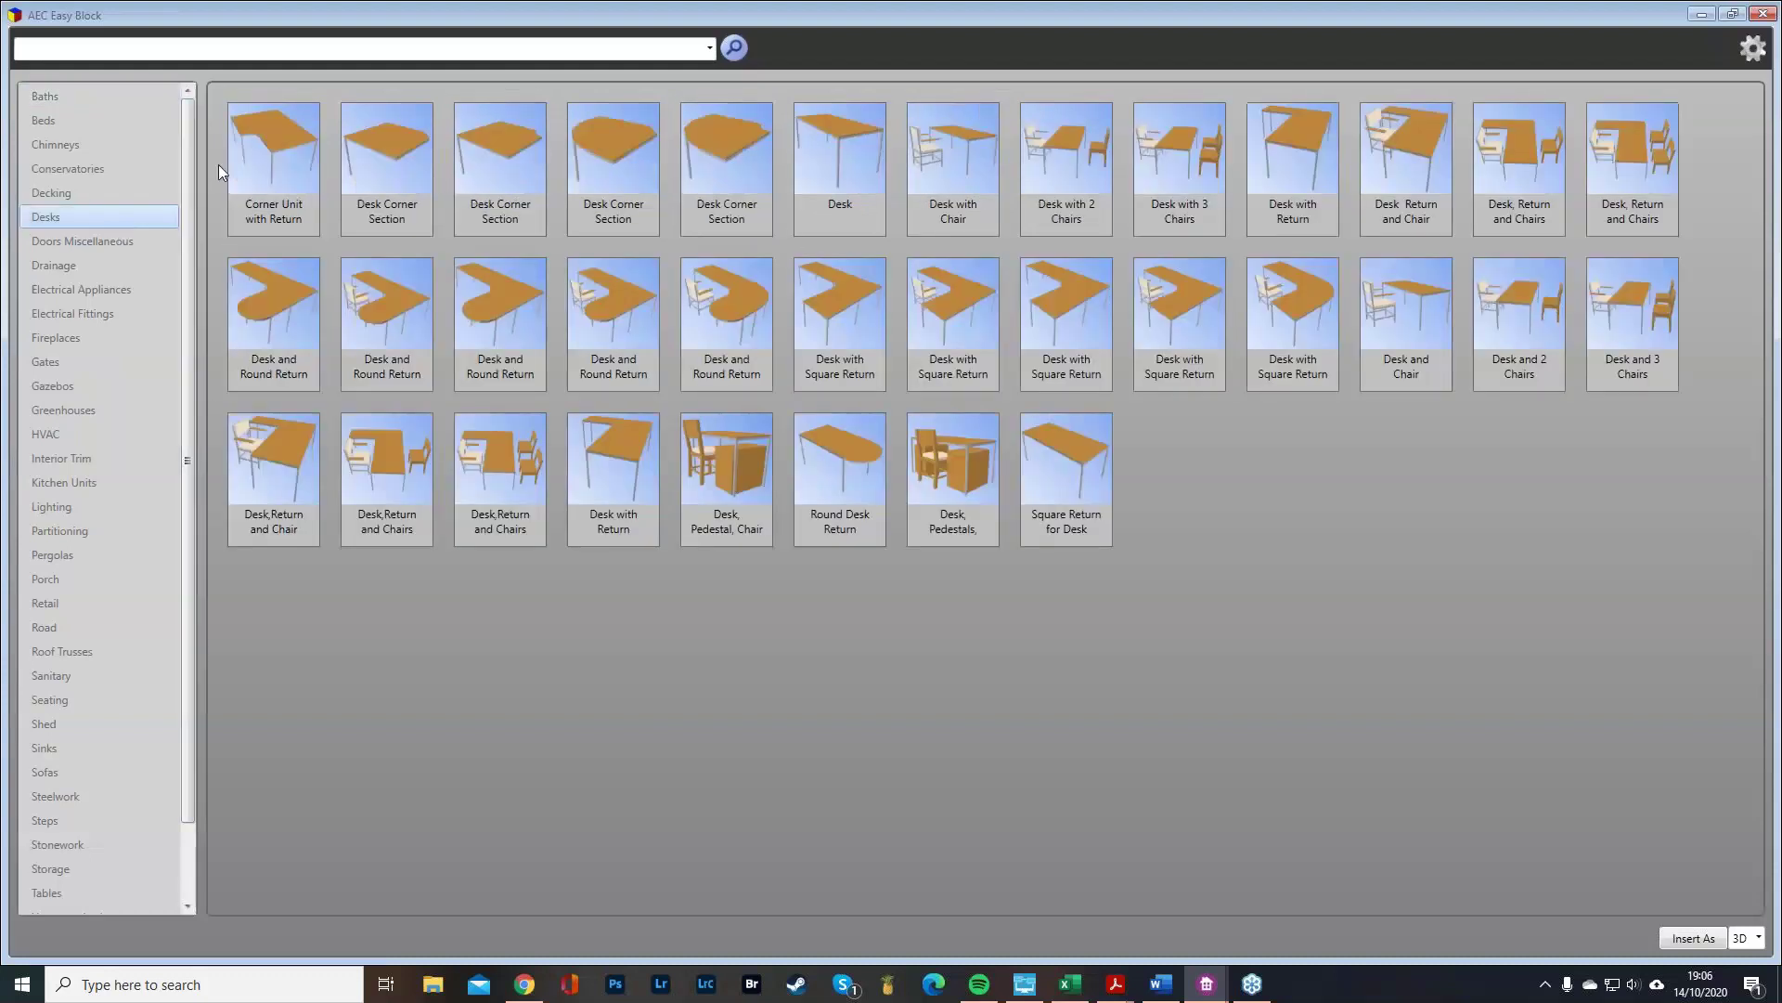
{"action": "left_click", "coordinate": [56, 434]}
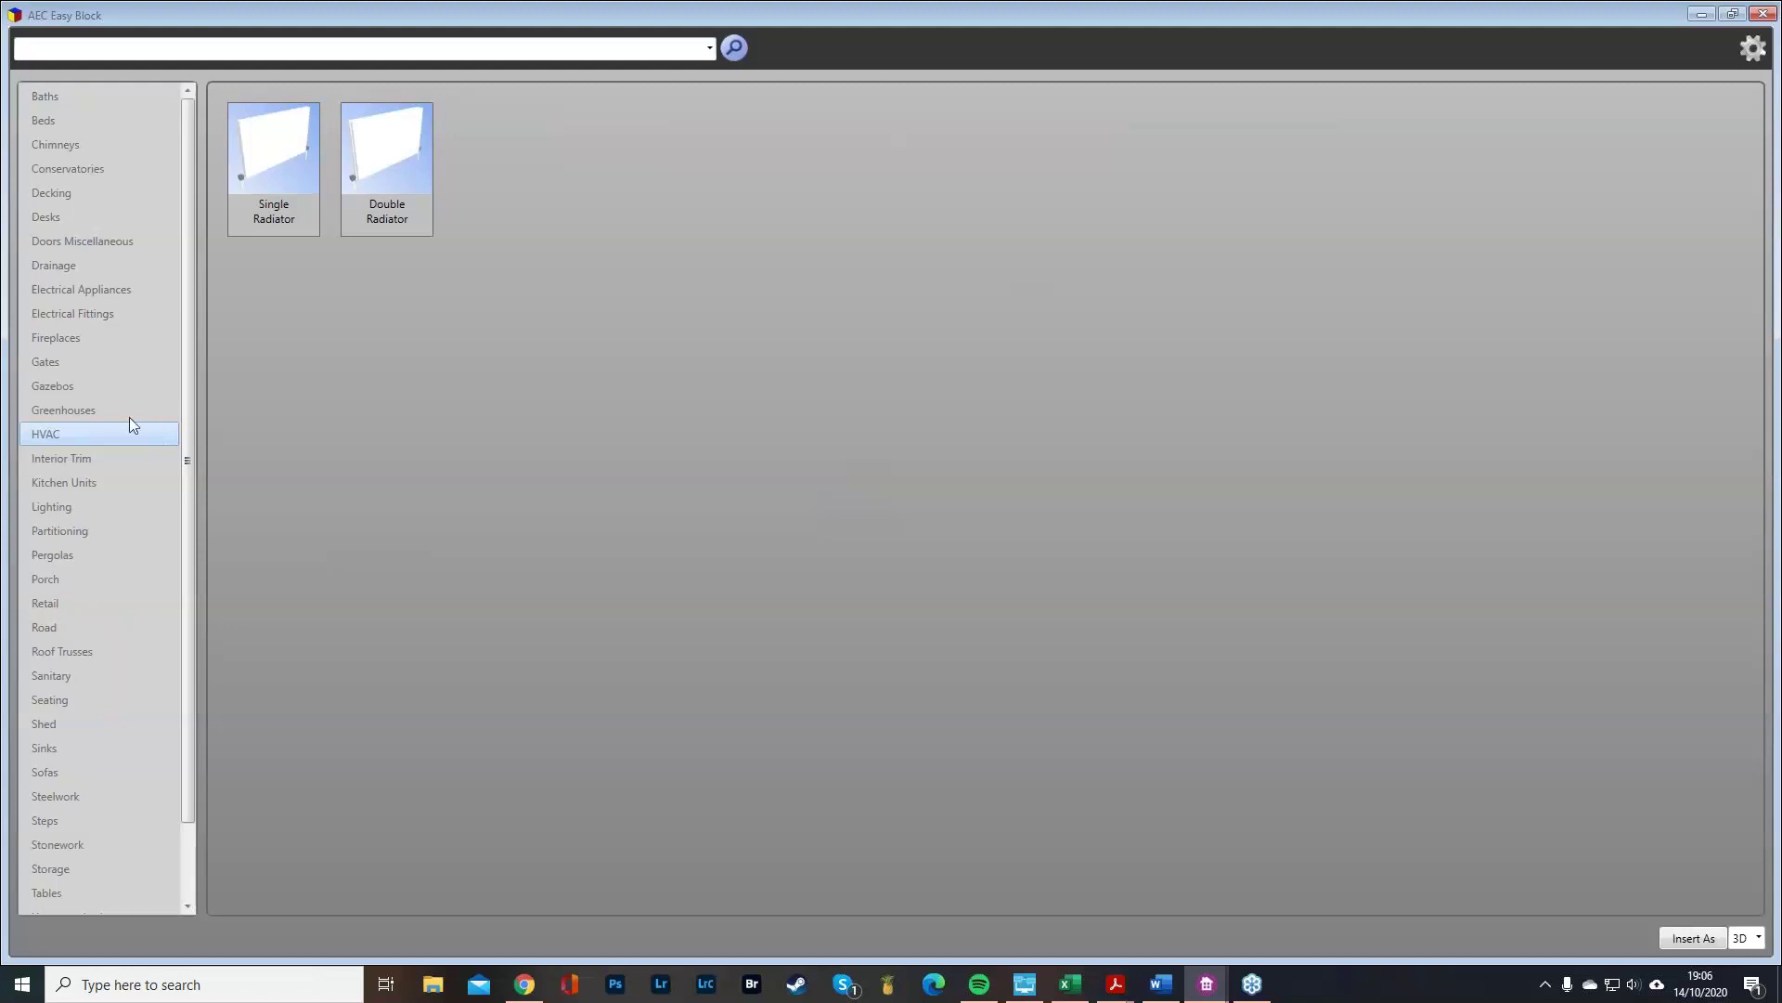
{"action": "left_click", "coordinate": [67, 383]}
{"action": "left_click", "coordinate": [54, 359]}
{"action": "left_click", "coordinate": [74, 337]}
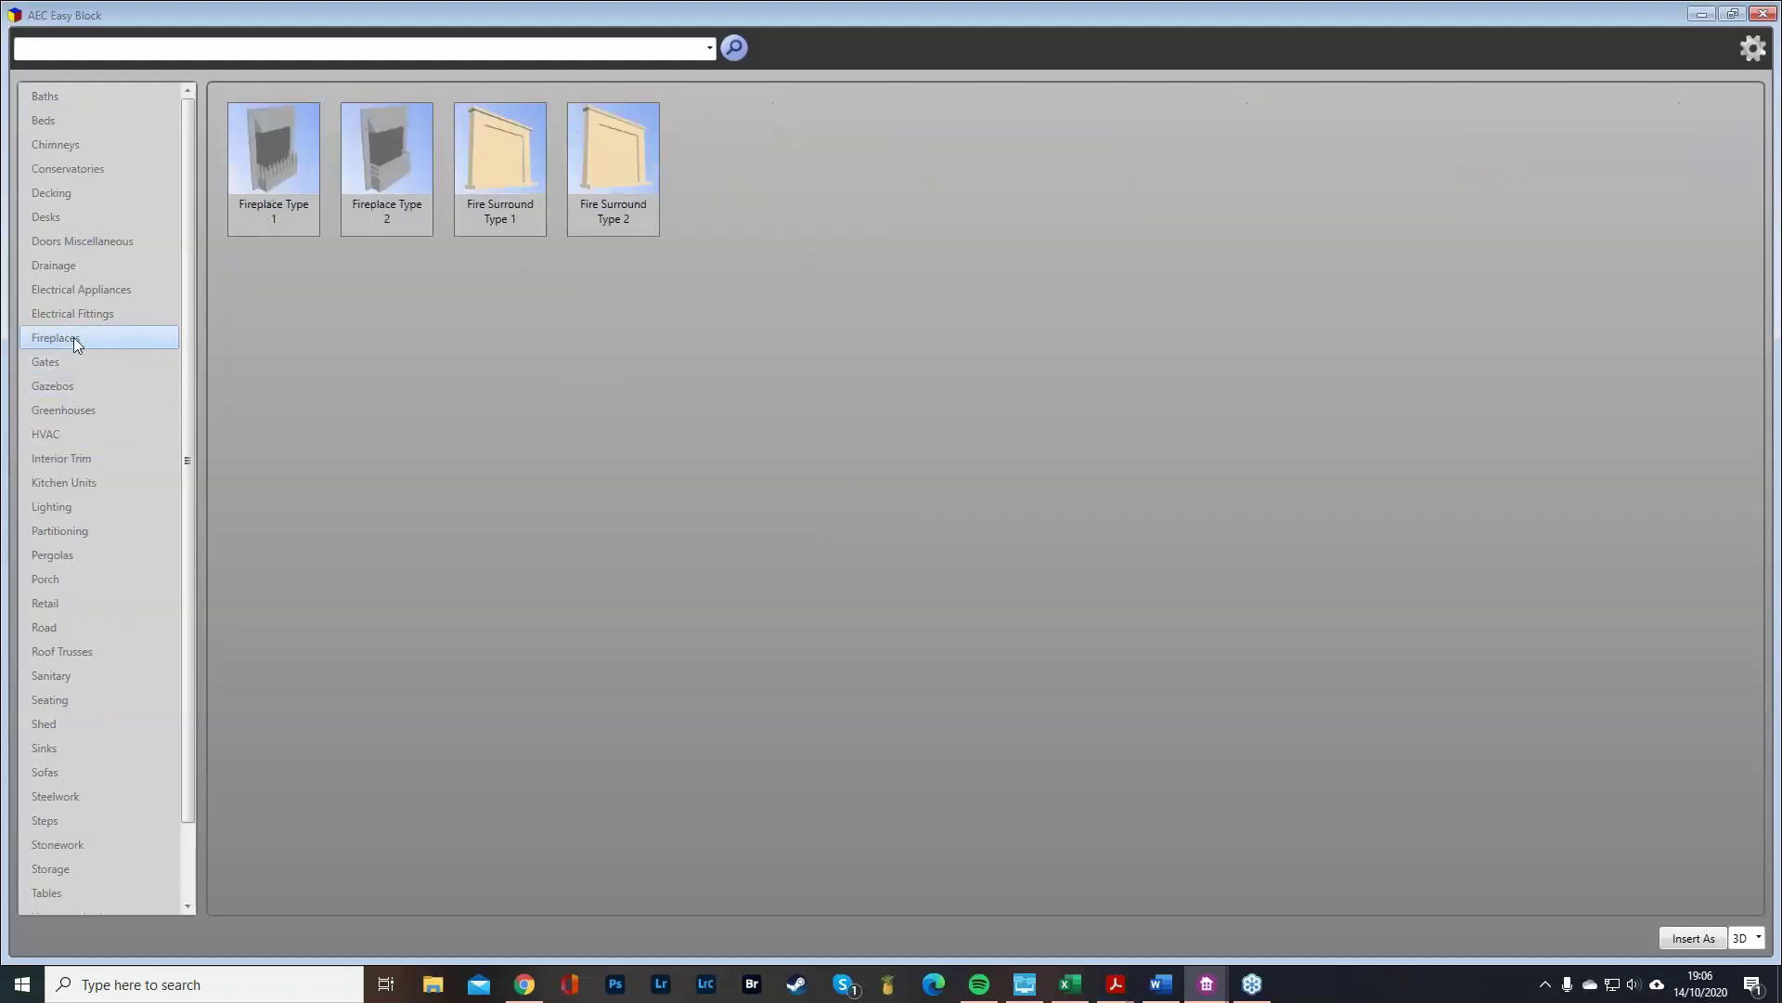
{"action": "left_click", "coordinate": [1762, 14]}
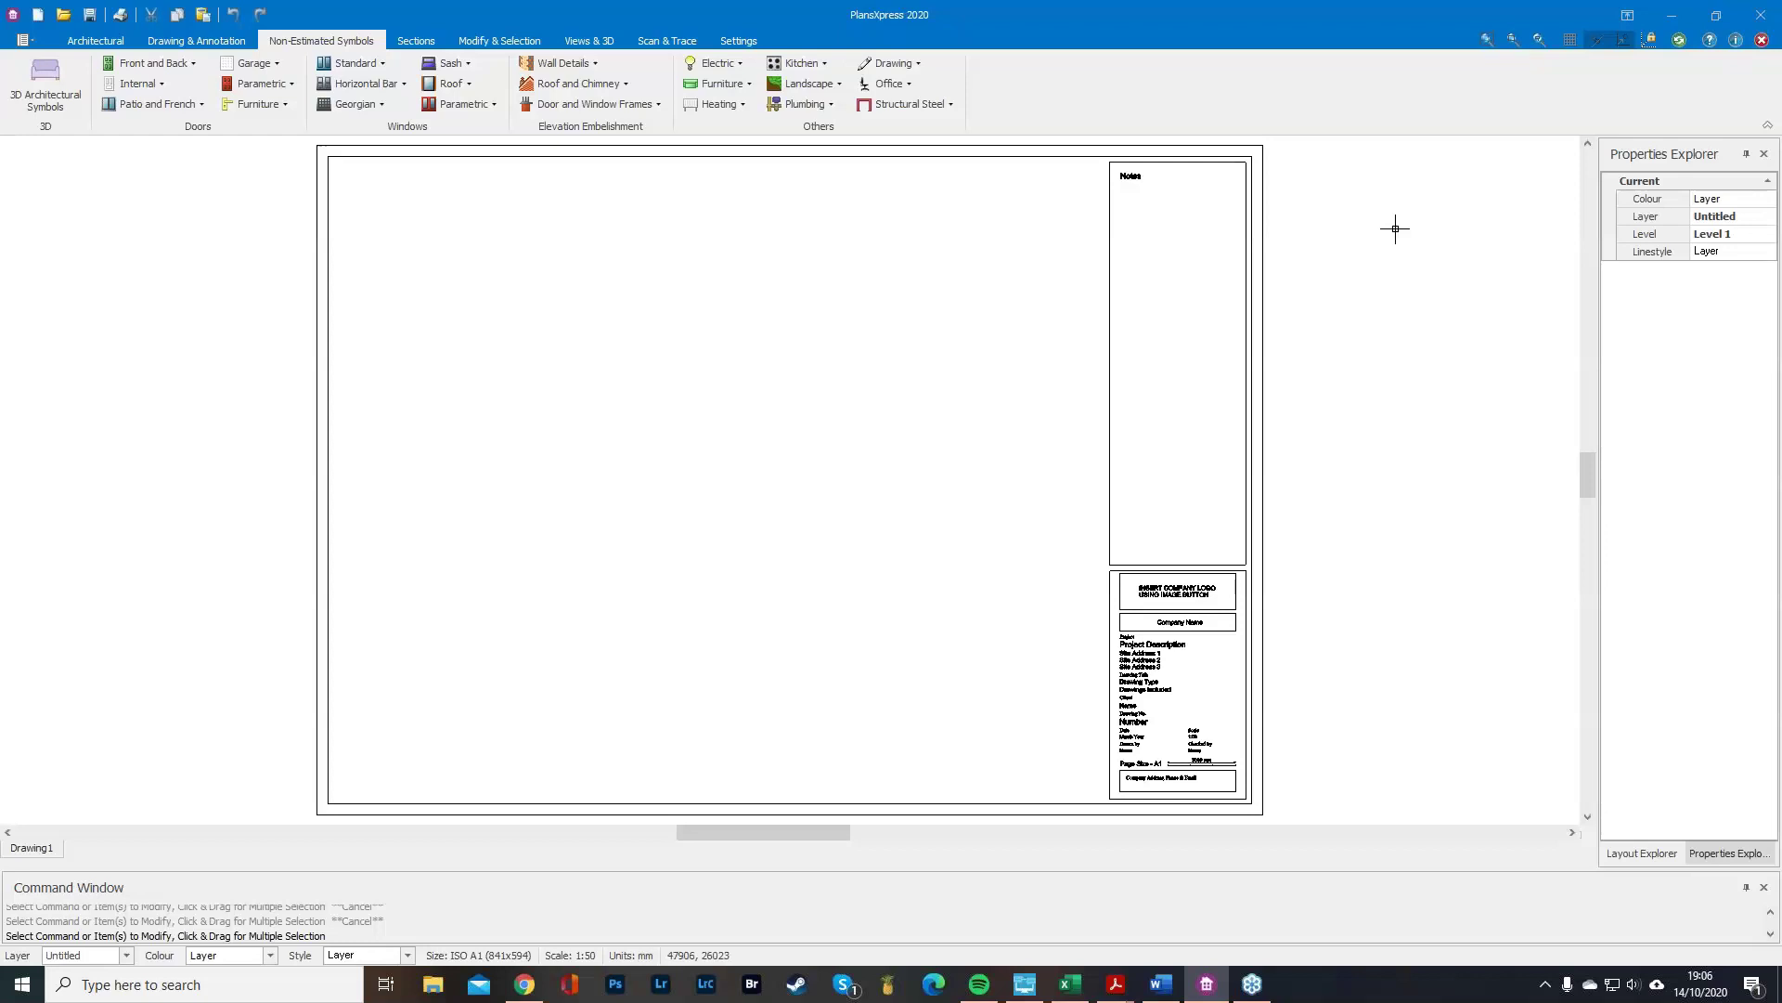
{"action": "left_click", "coordinate": [436, 38]}
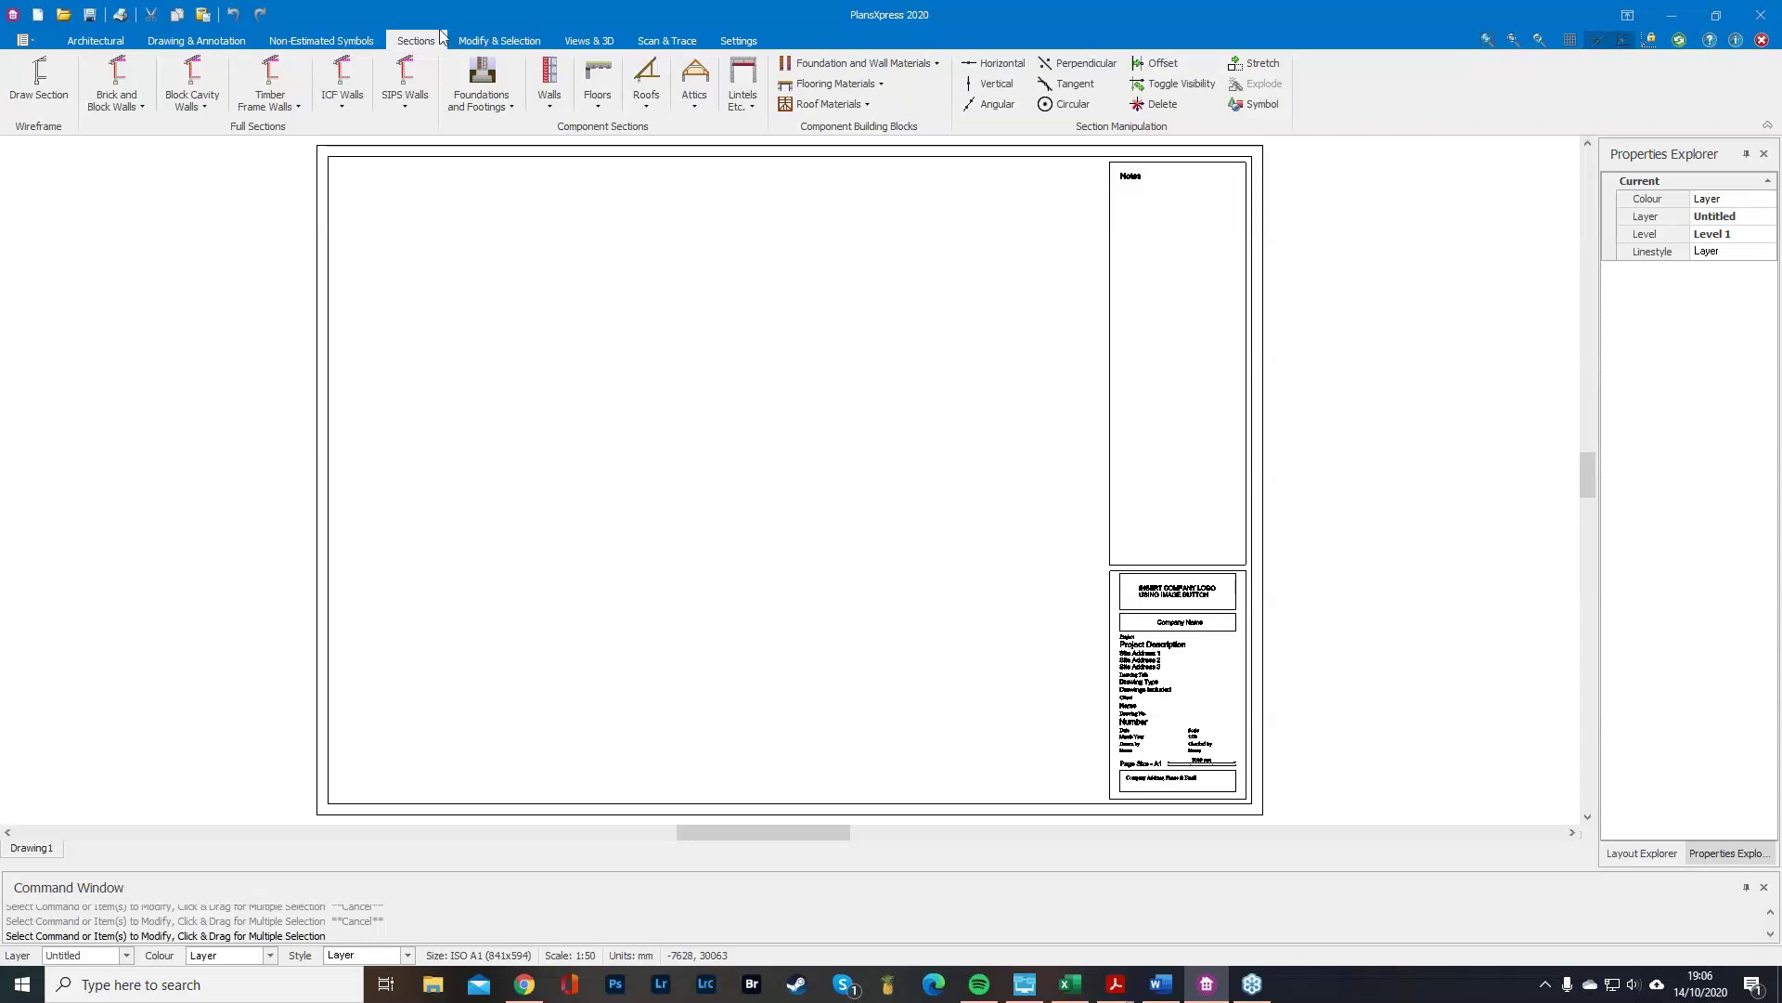
{"action": "left_click", "coordinate": [499, 41]}
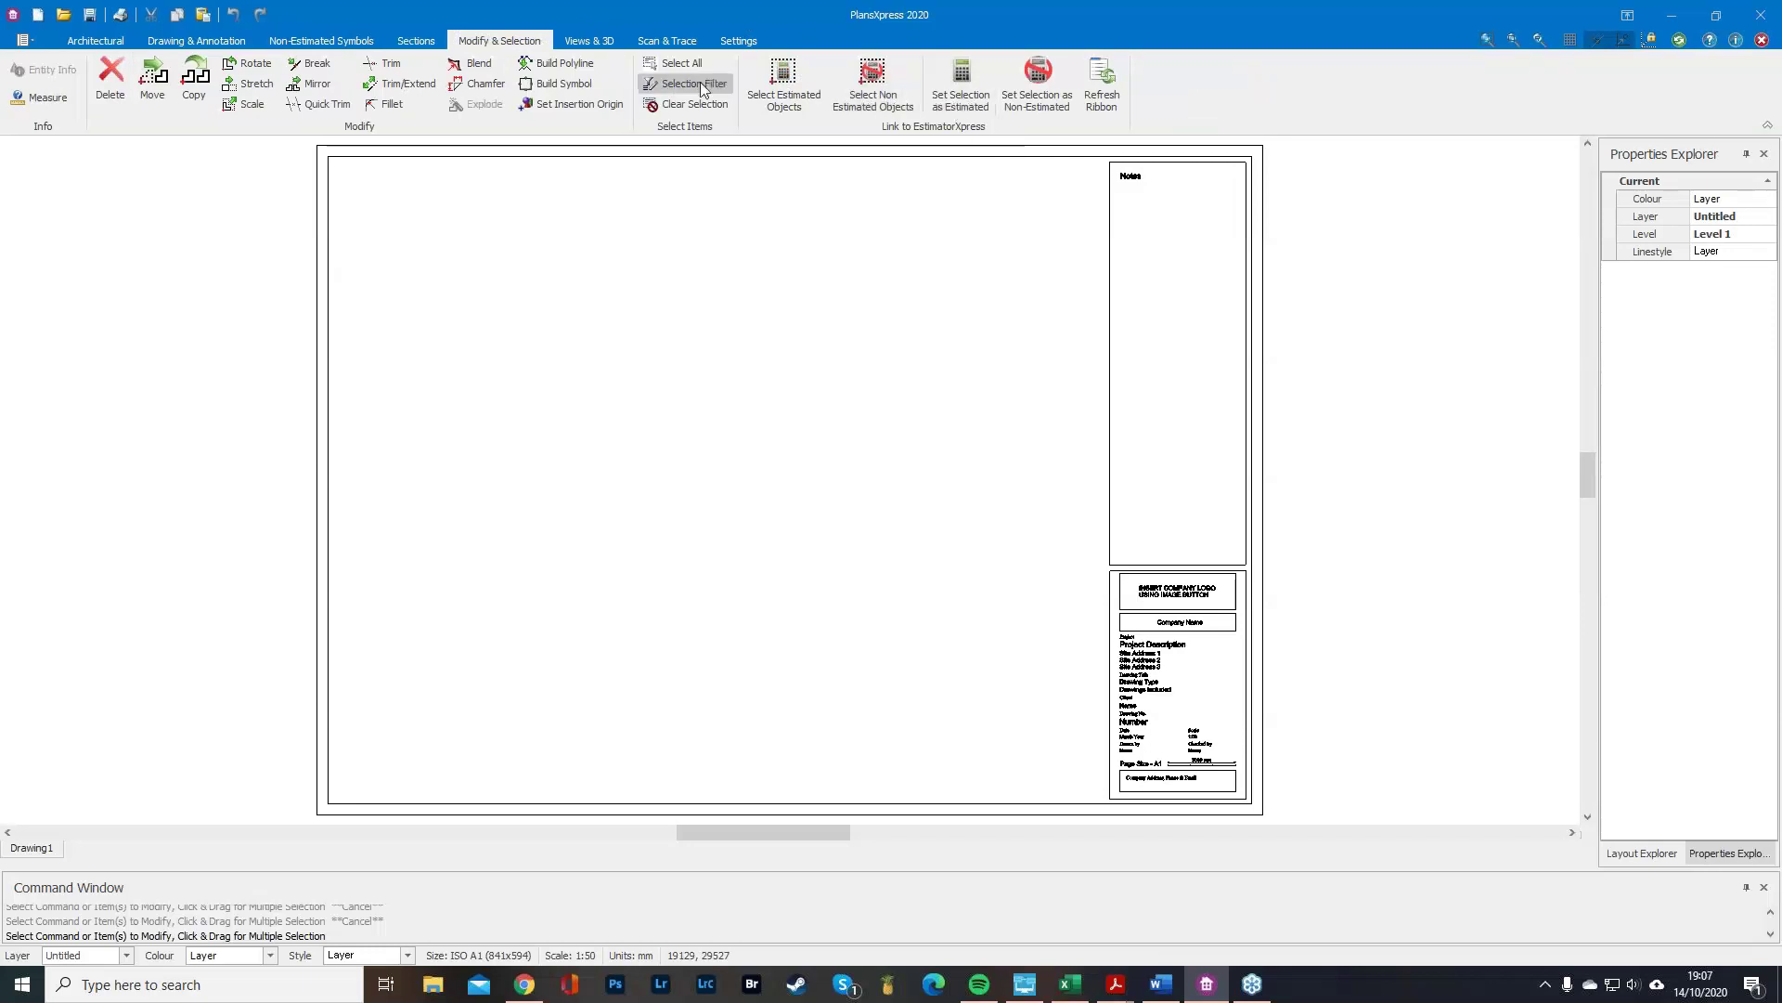
{"action": "left_click", "coordinate": [601, 40]}
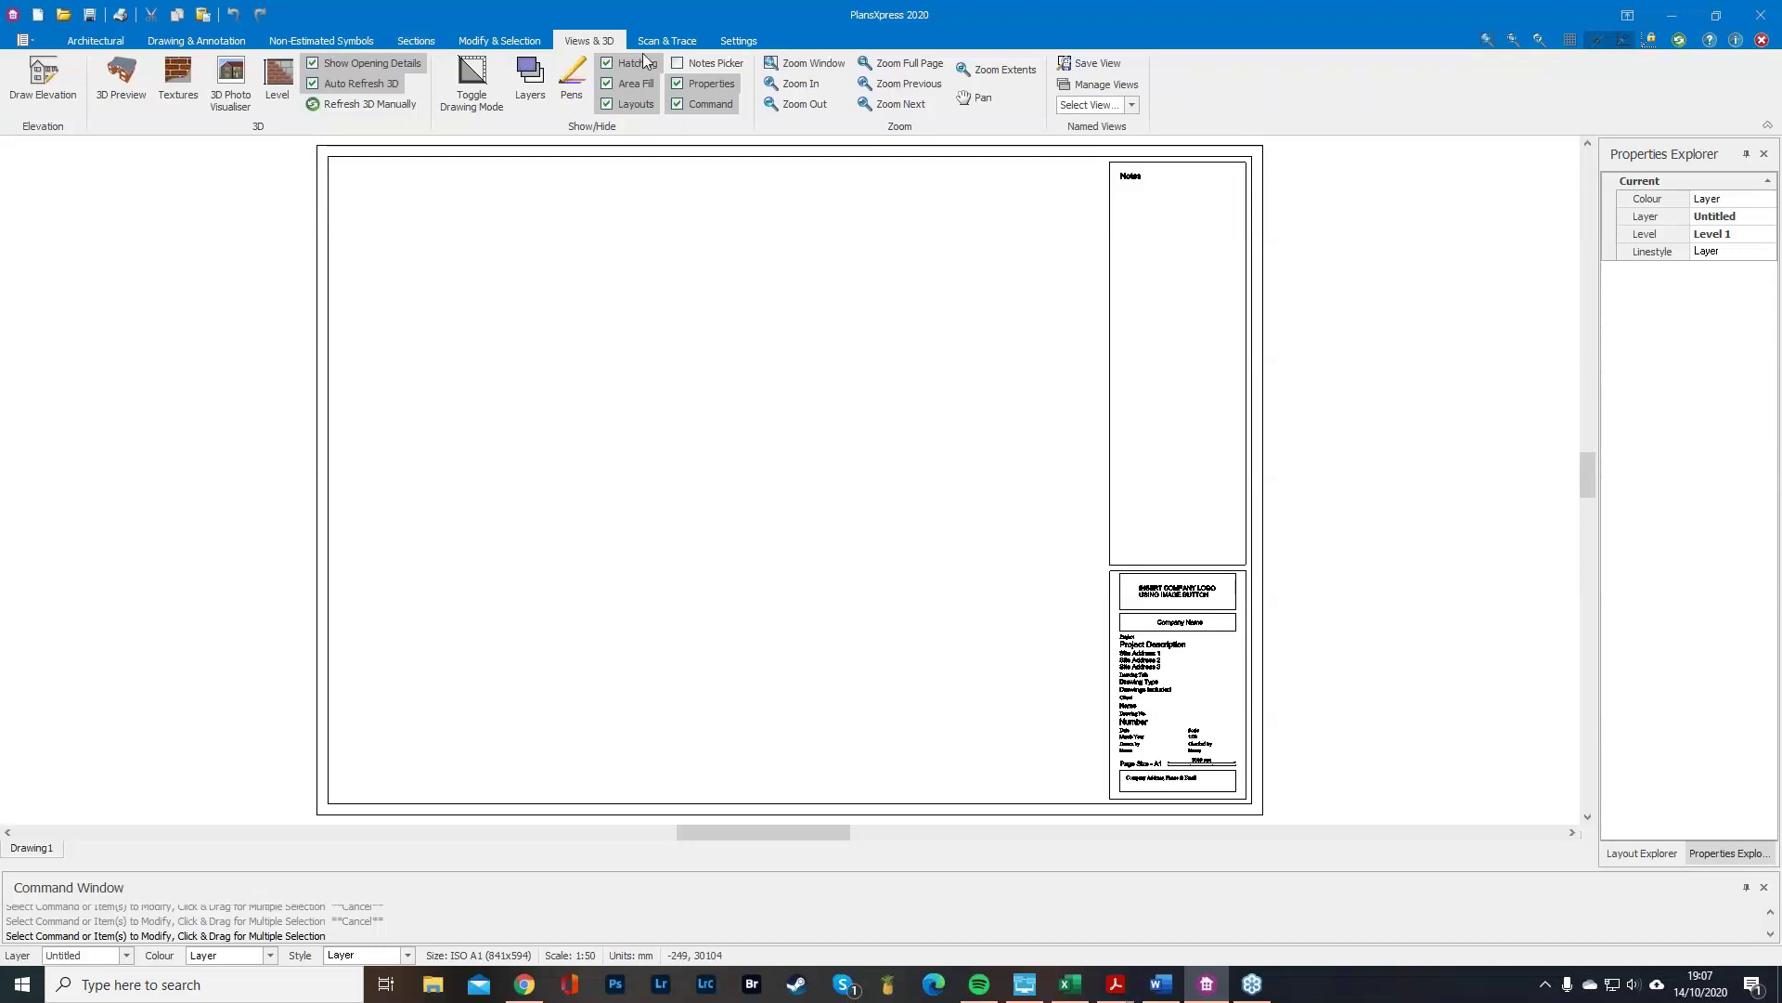
{"action": "left_click", "coordinate": [685, 44]}
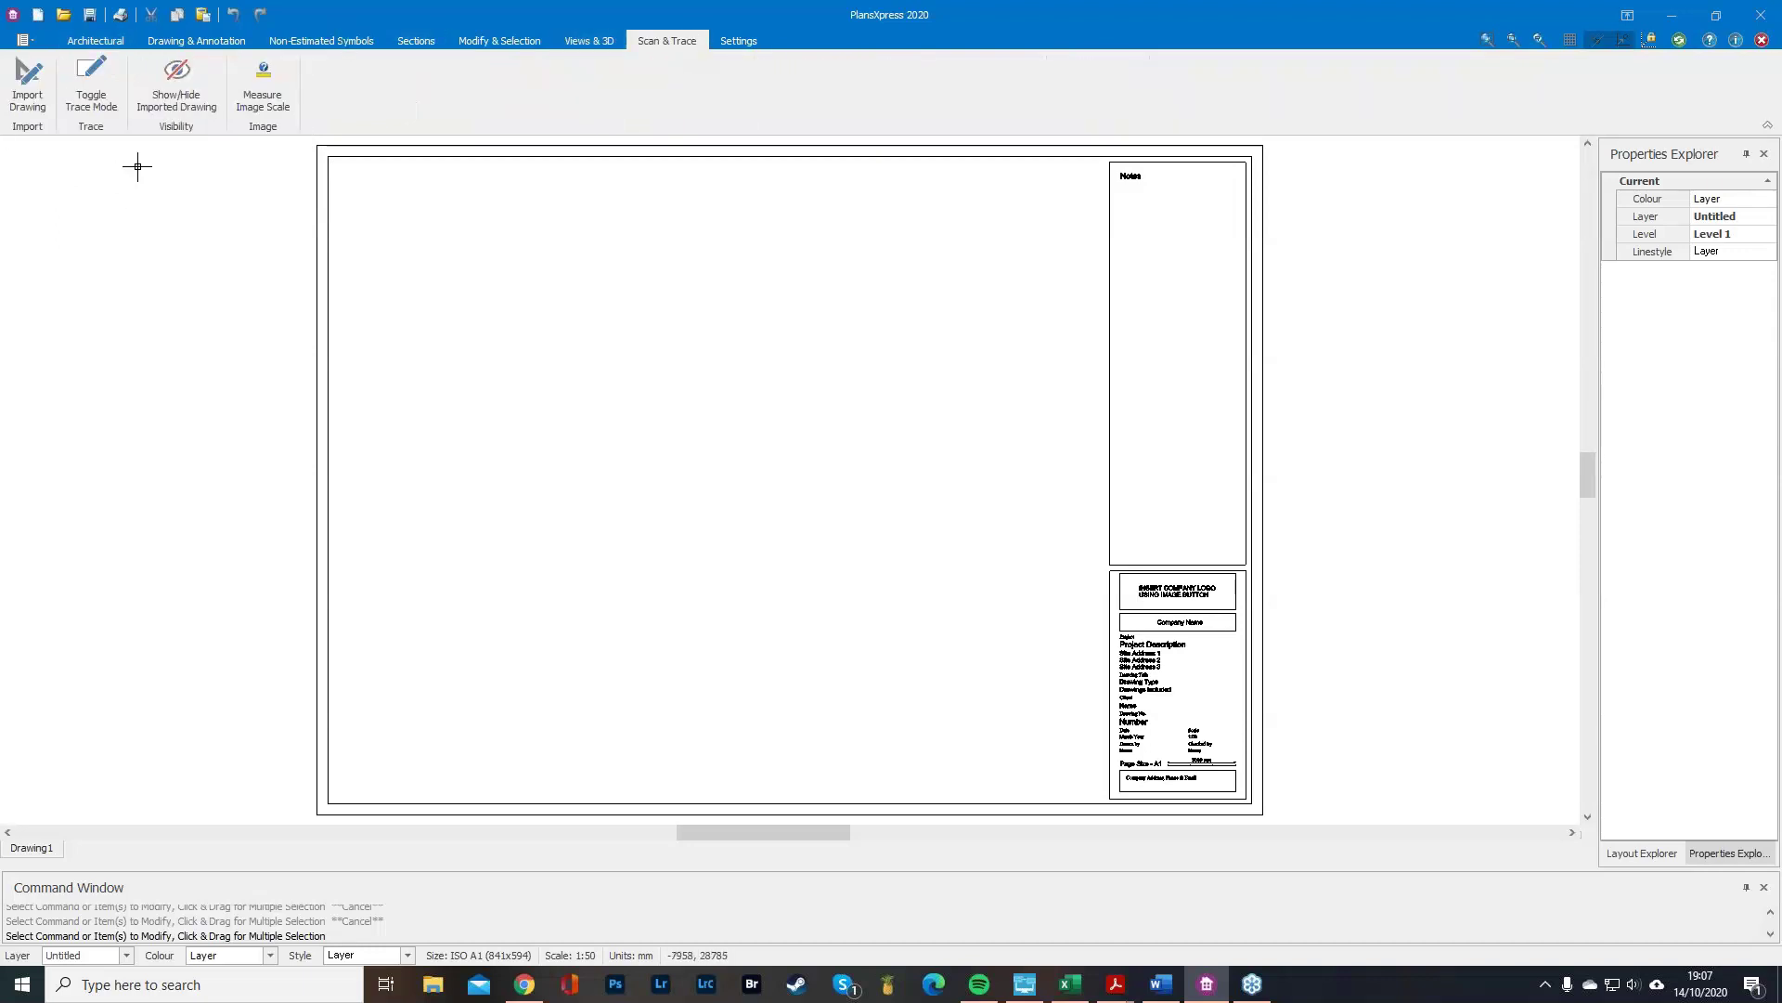
{"action": "left_click", "coordinate": [740, 43]}
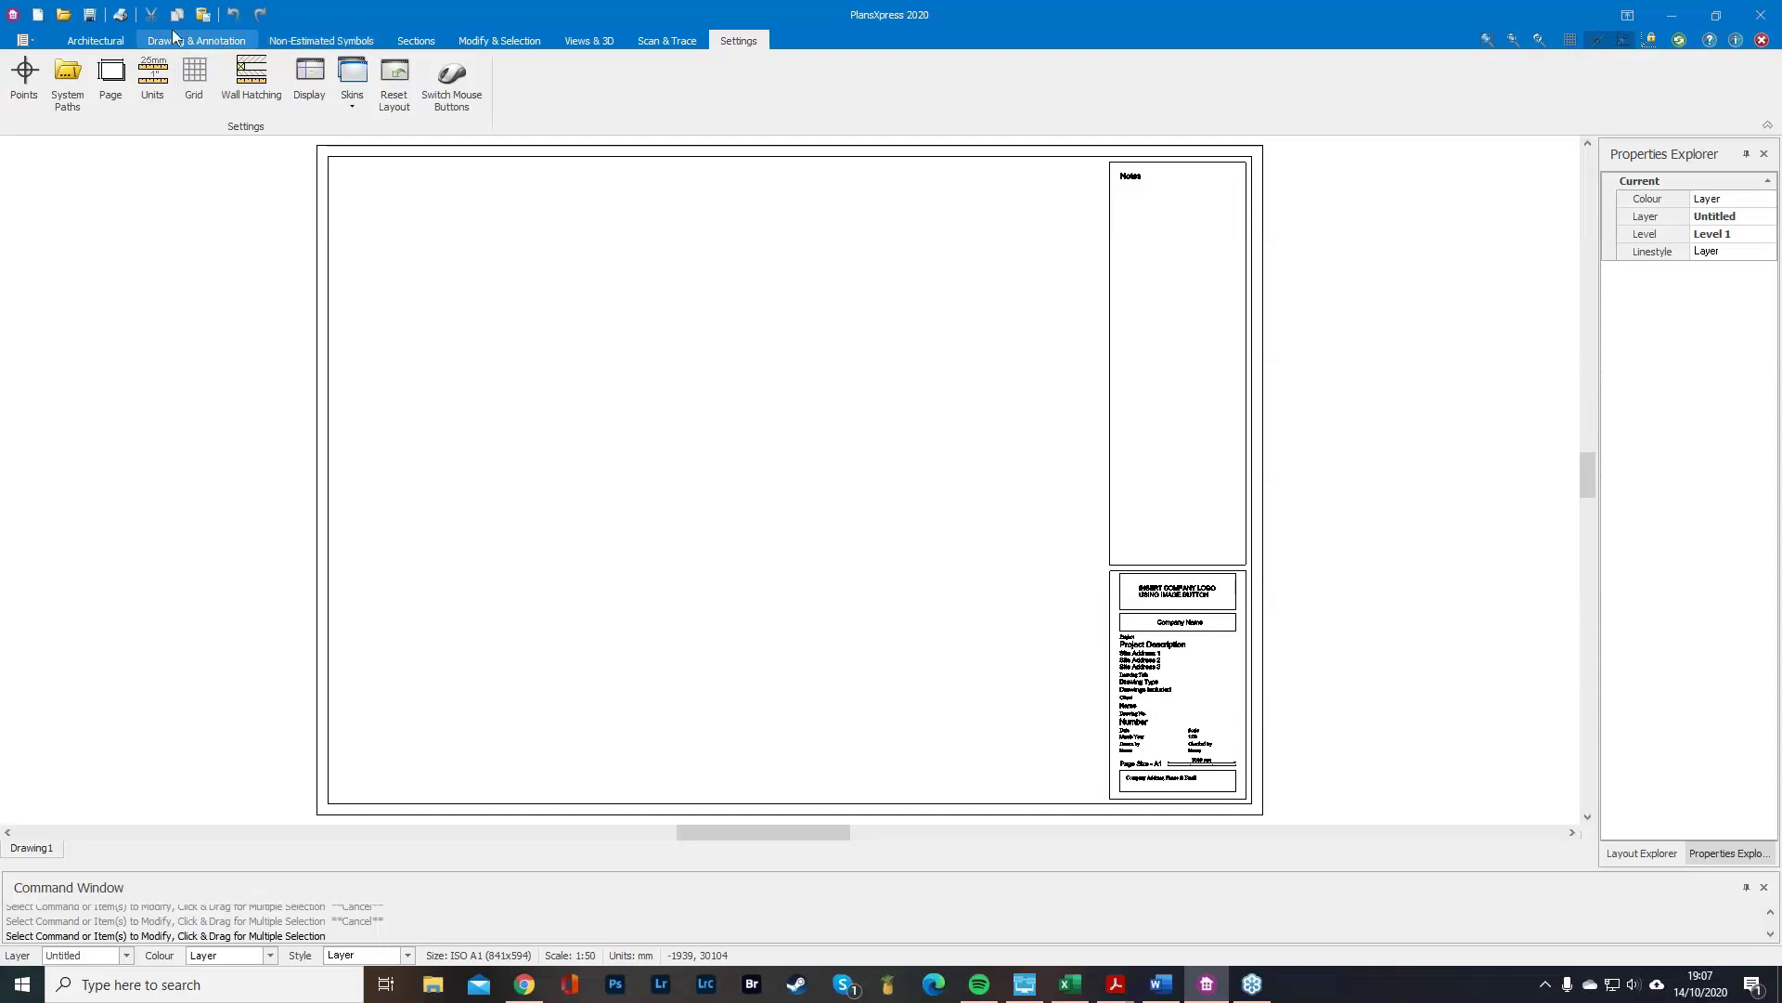
Draw two vertical construction lines across the middle of the sheet, the second 9000 mm to the right of the first.
{"action": "left_click", "coordinate": [197, 42]}
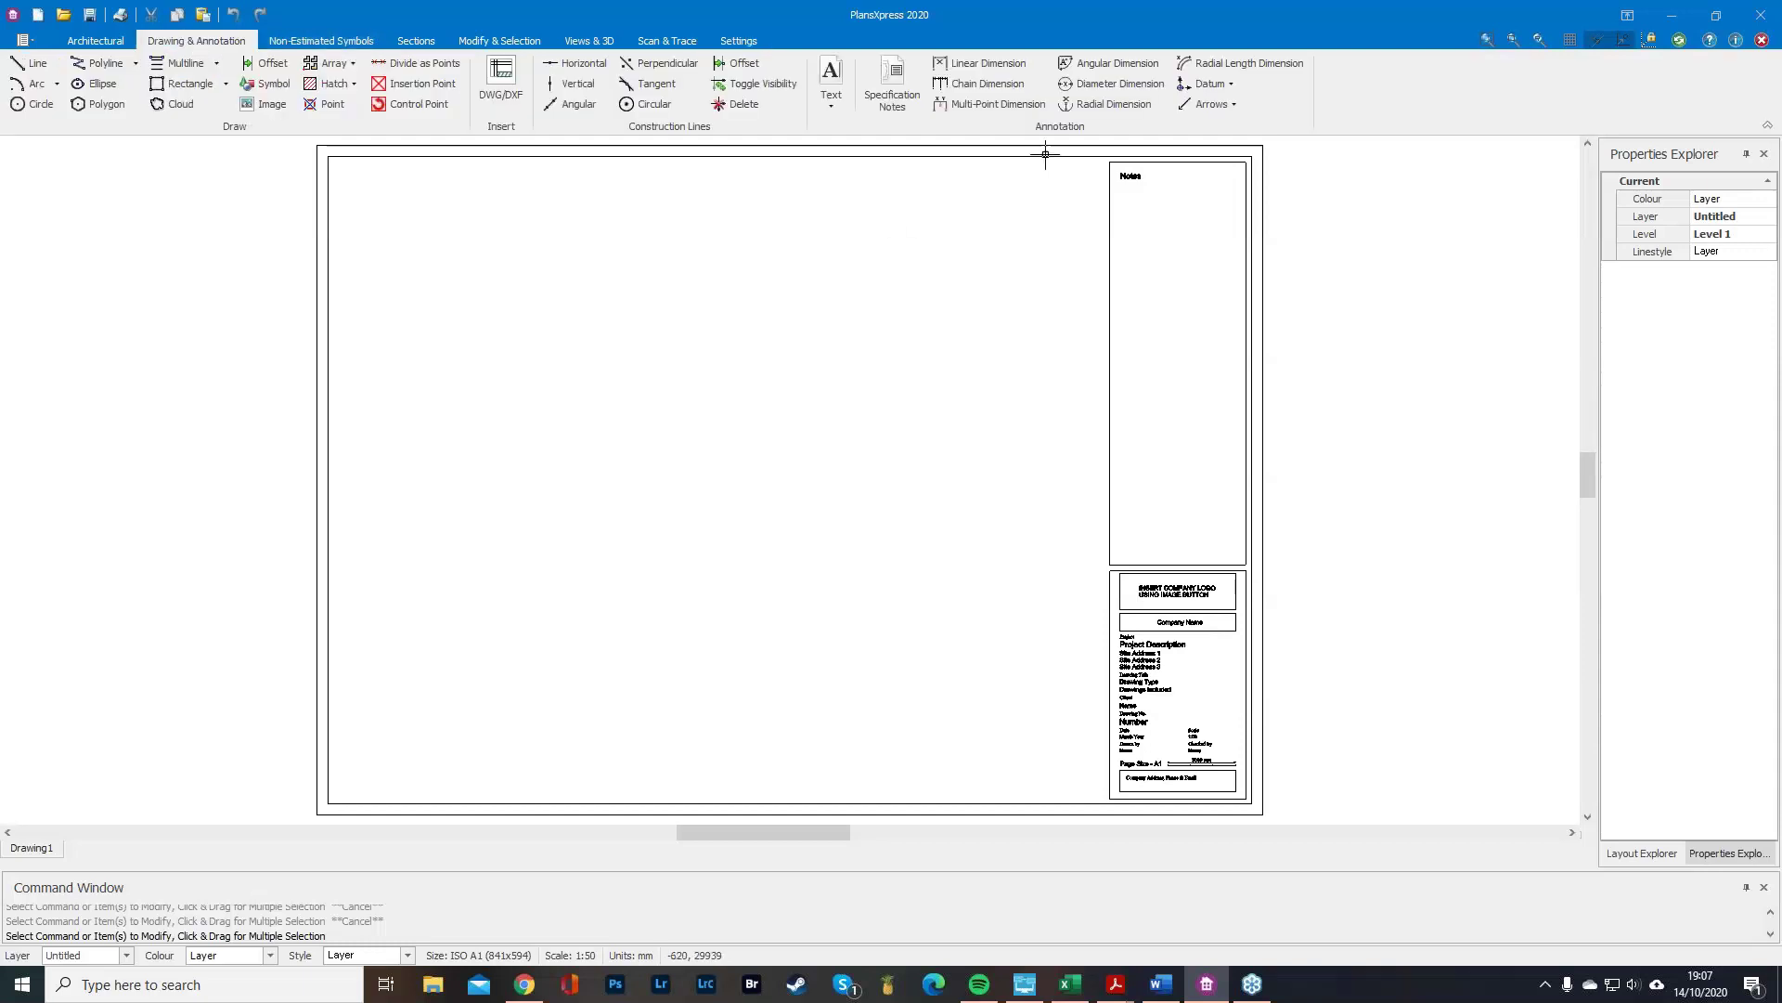
{"action": "left_click", "coordinate": [578, 83]}
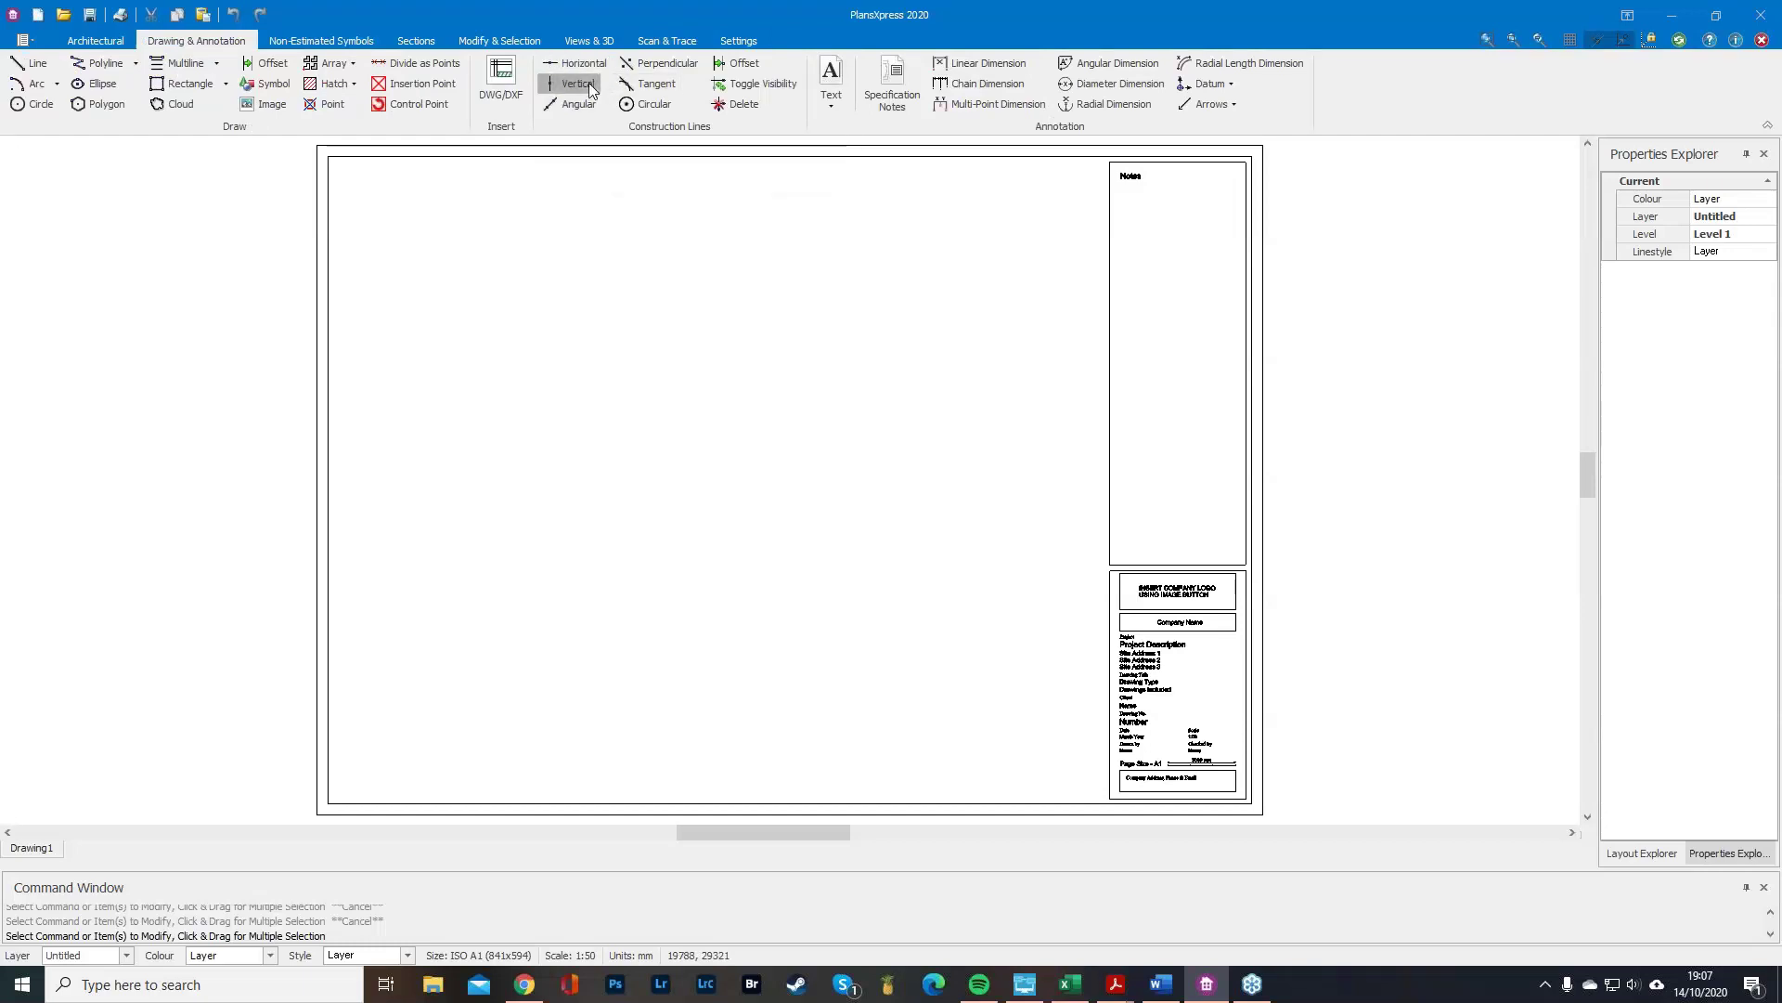
{"action": "left_click", "coordinate": [696, 460]}
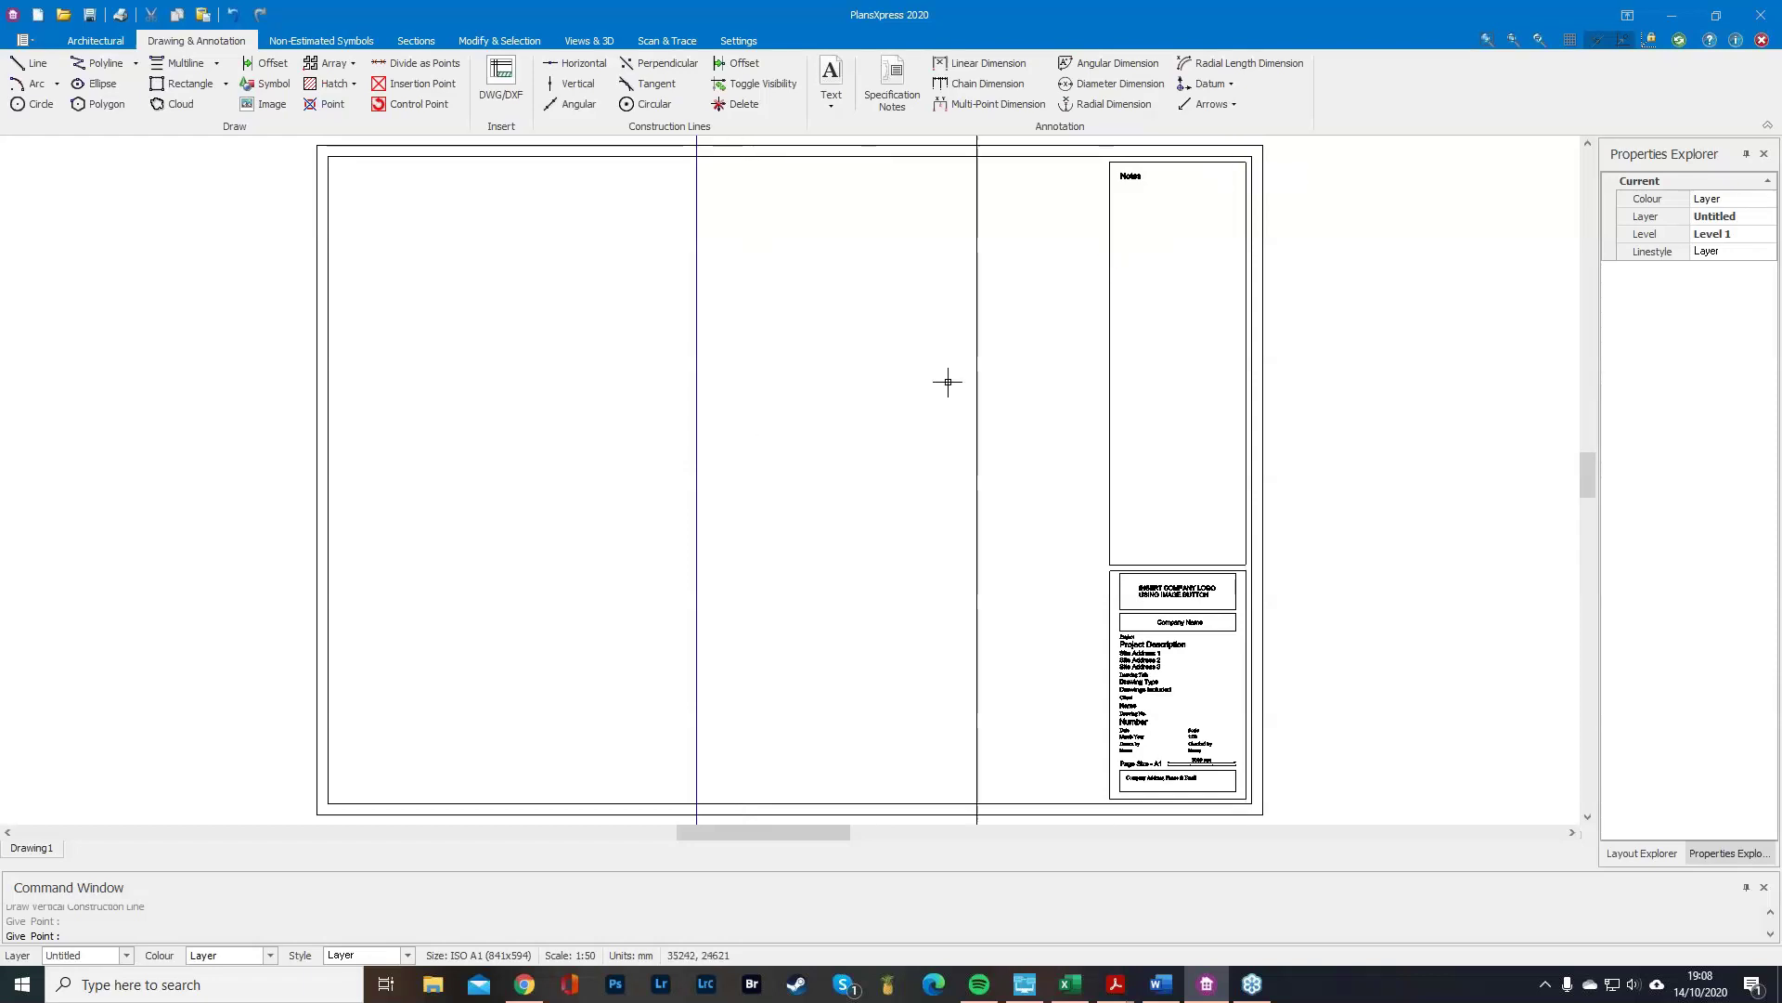
{"action": "left_click", "coordinate": [705, 460]}
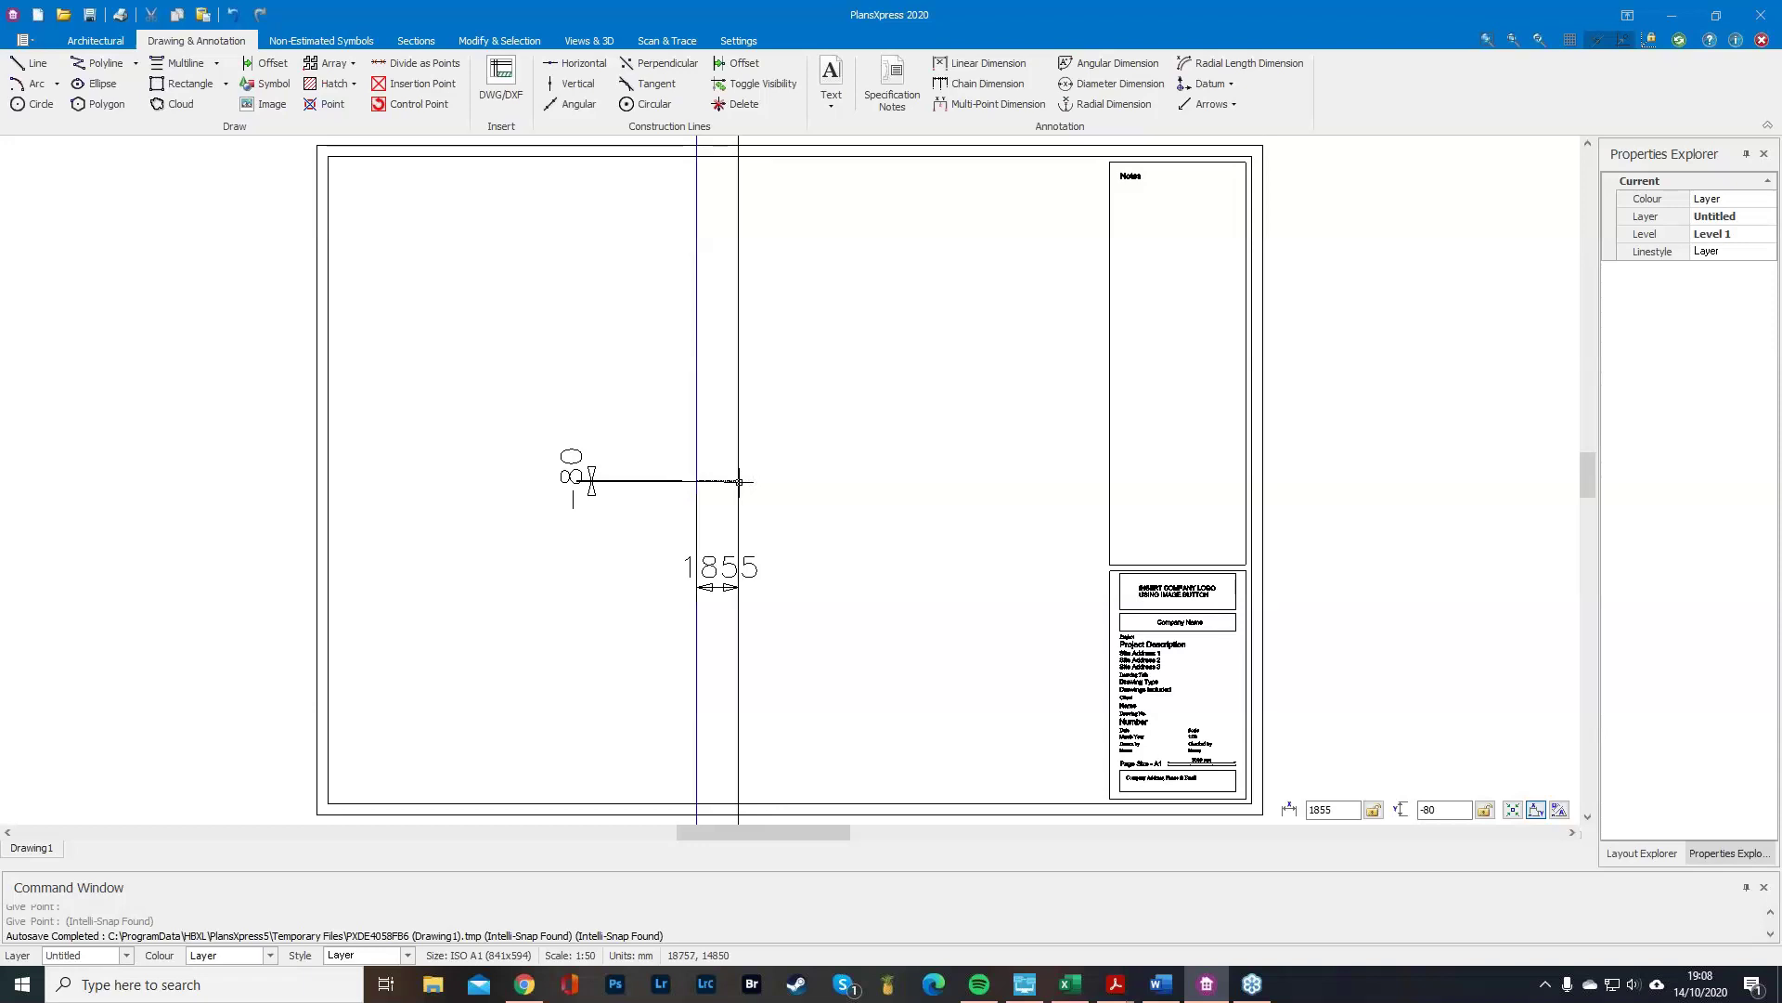
{"action": "right_click", "coordinate": [739, 482]}
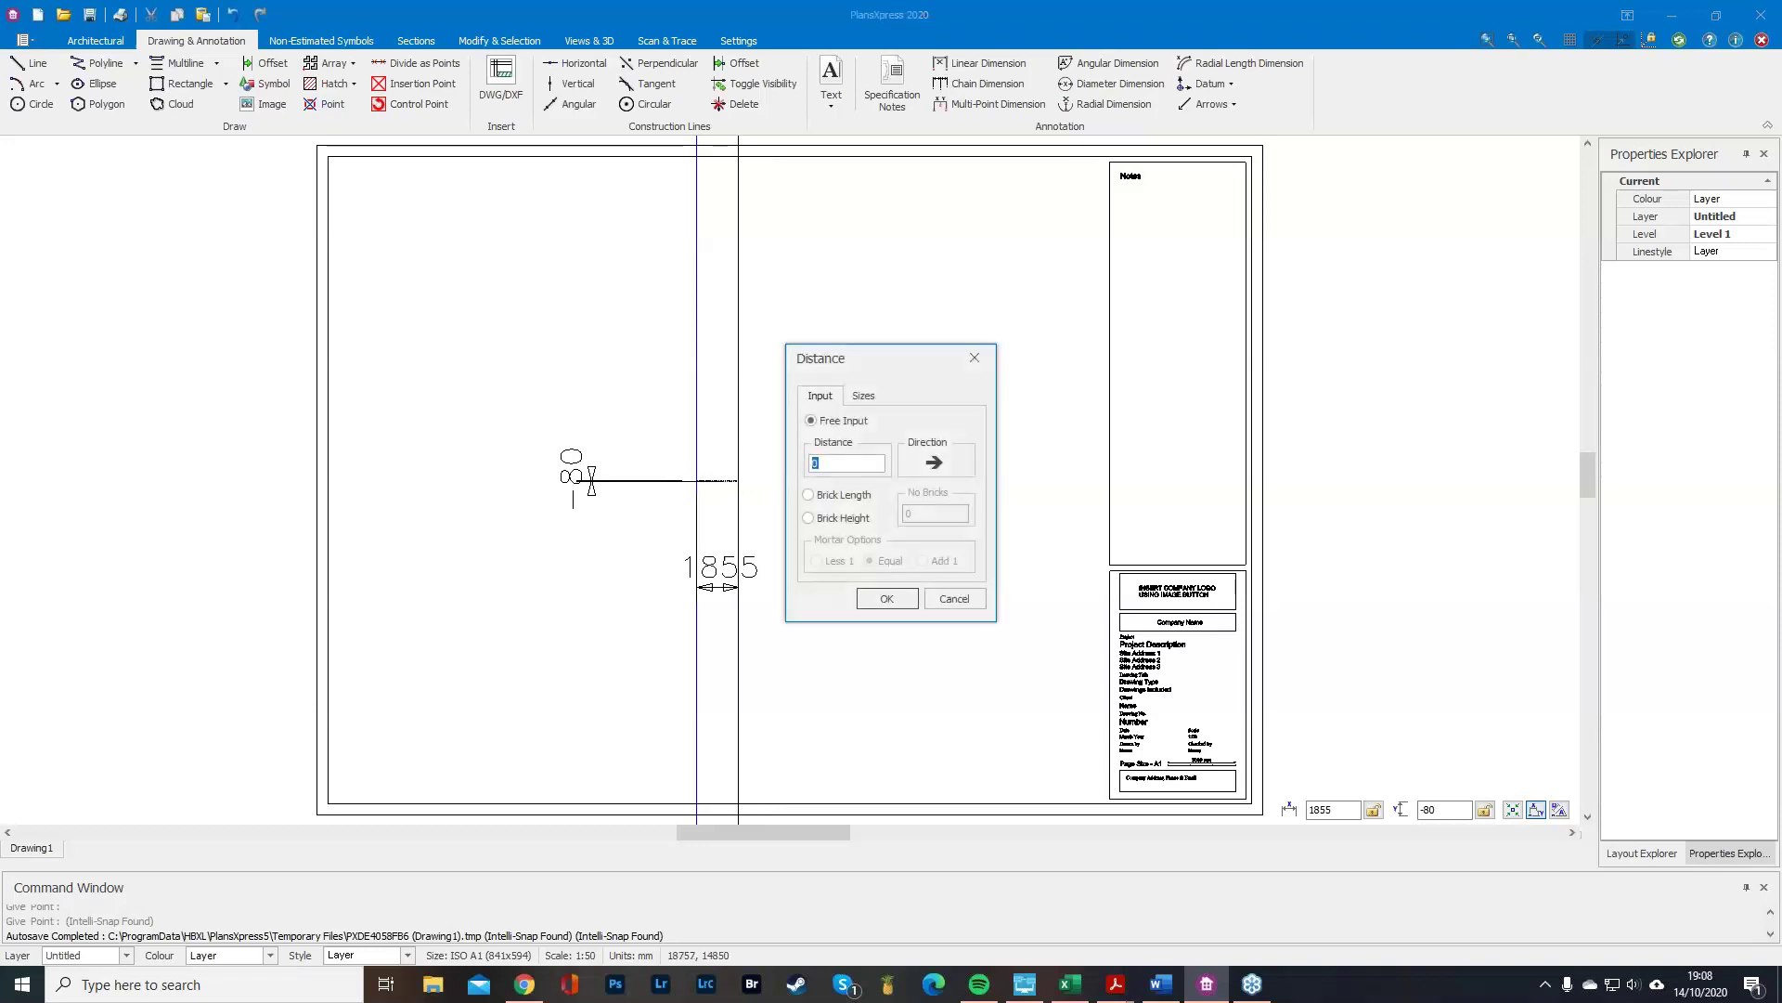
{"action": "type", "text": "9000"}
{"action": "key", "text": "Return"}
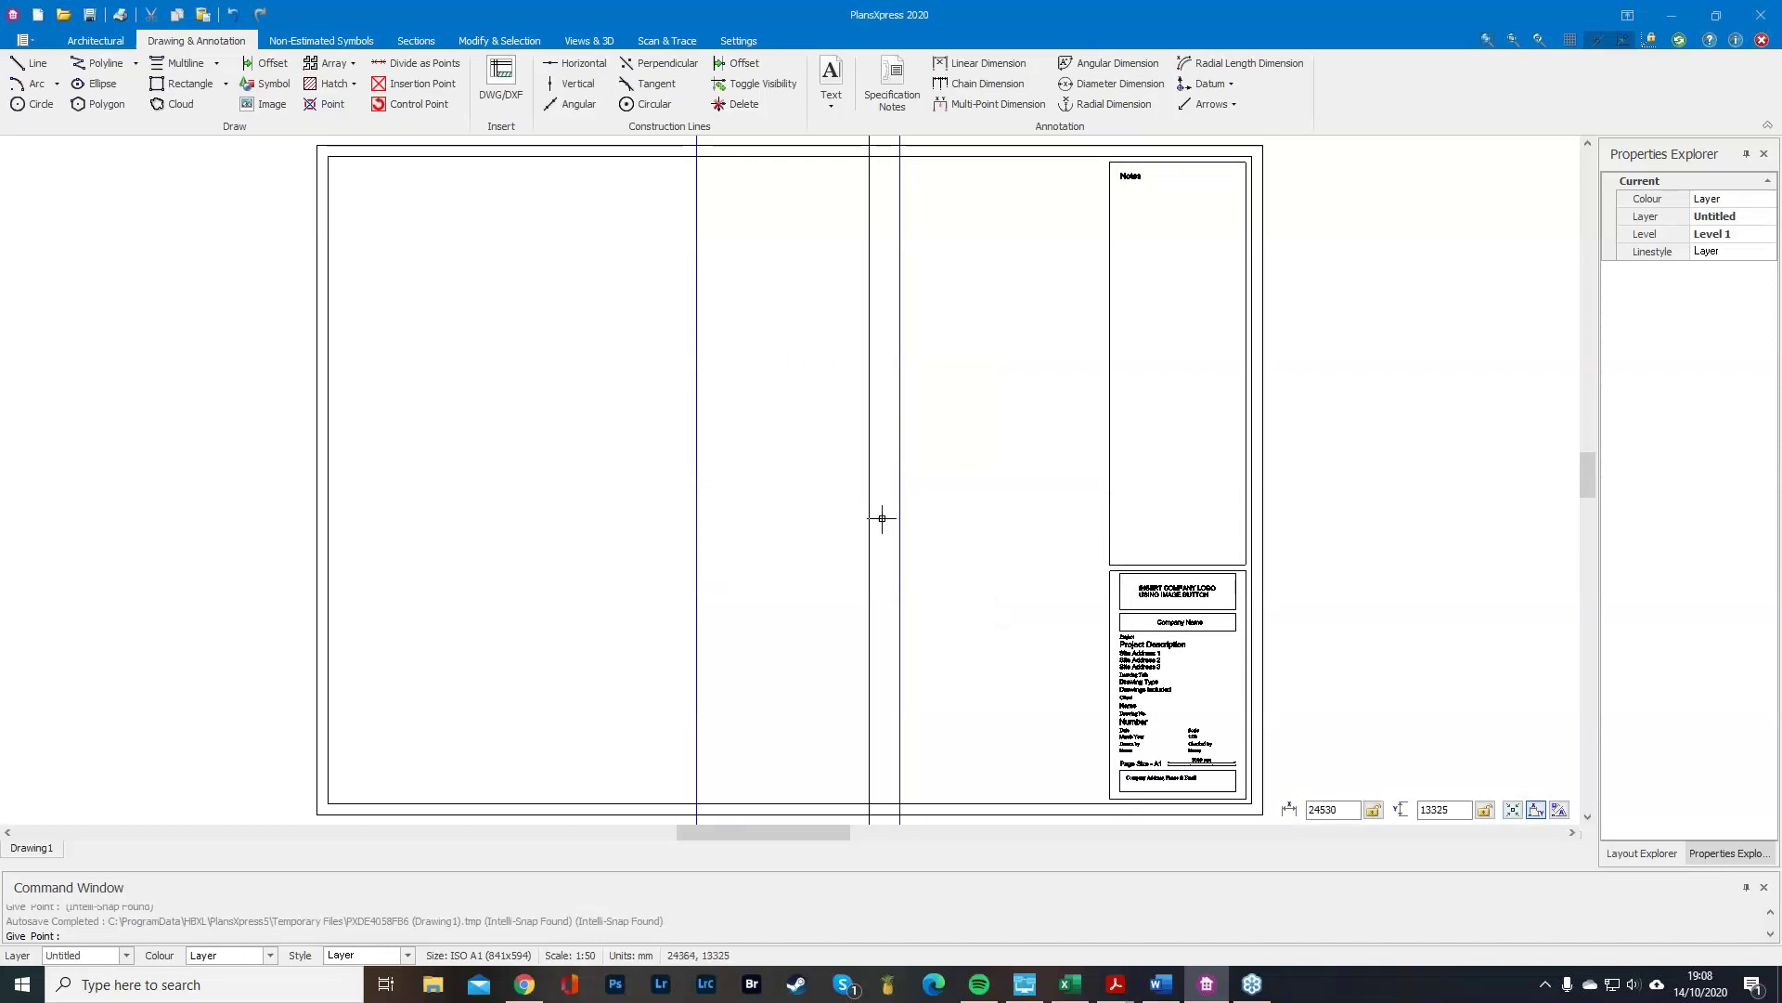
Draw two horizontal construction lines crossing the vertical ones, the second 7500 mm above the first.
{"action": "left_click", "coordinate": [576, 63]}
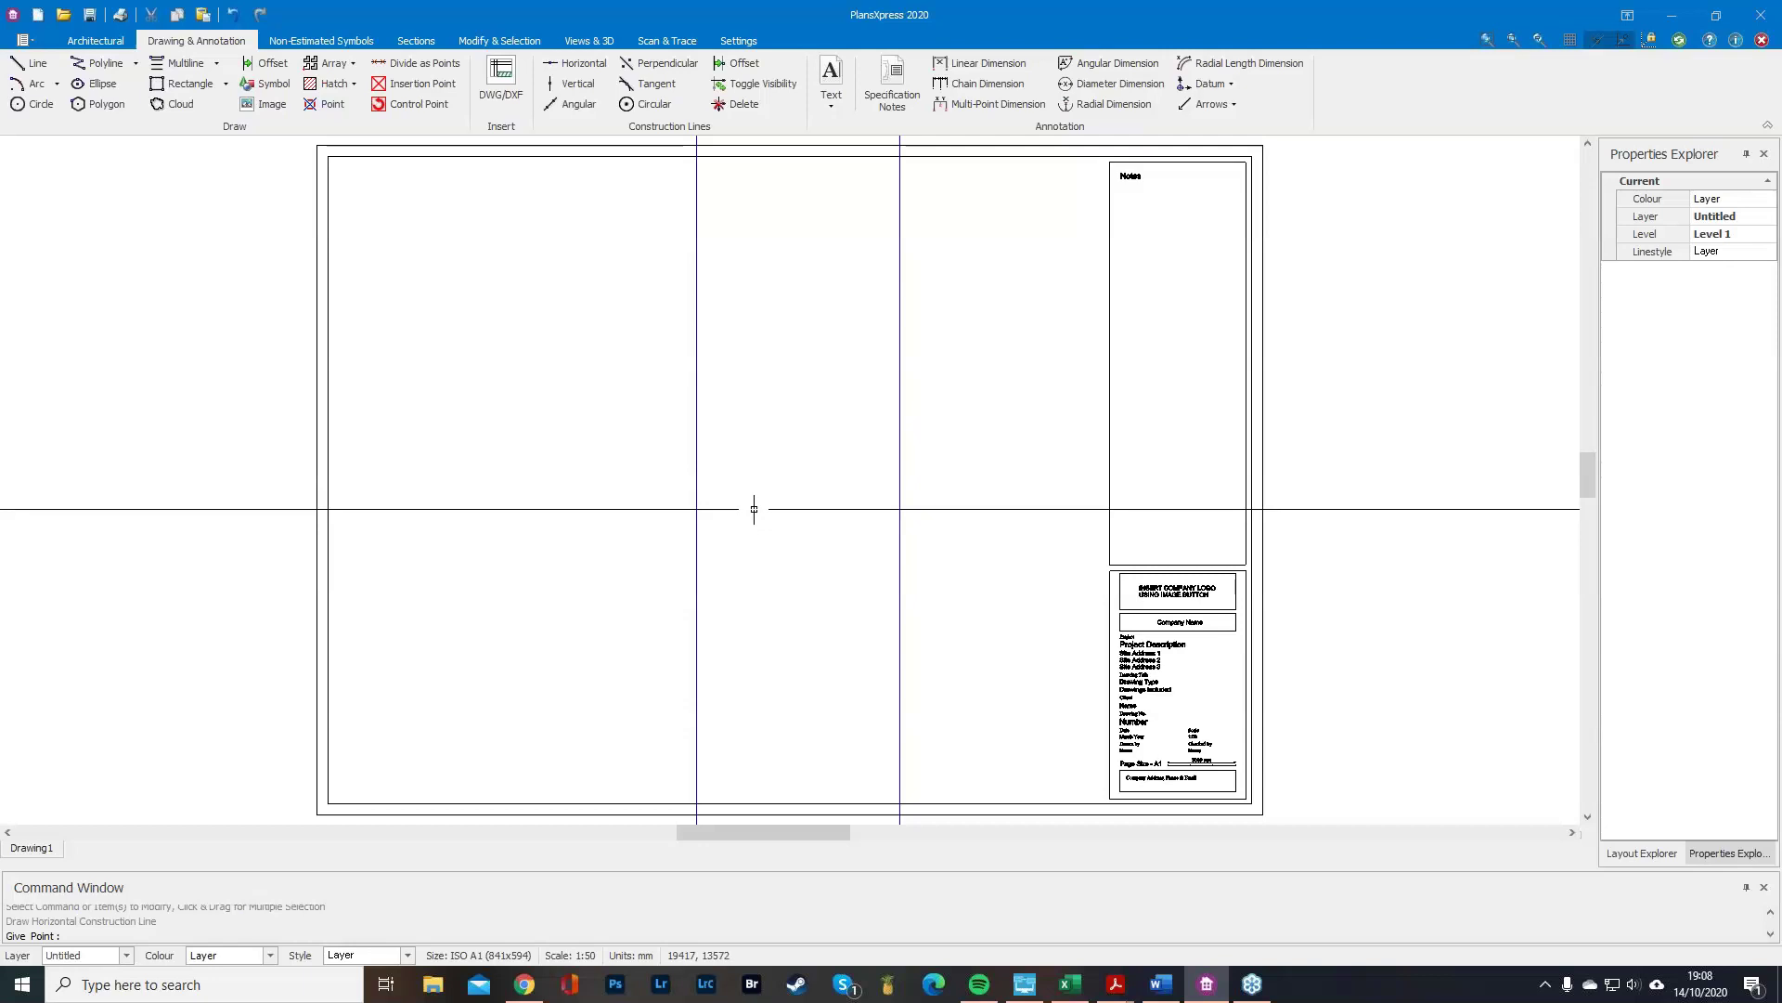
{"action": "left_click", "coordinate": [752, 527]}
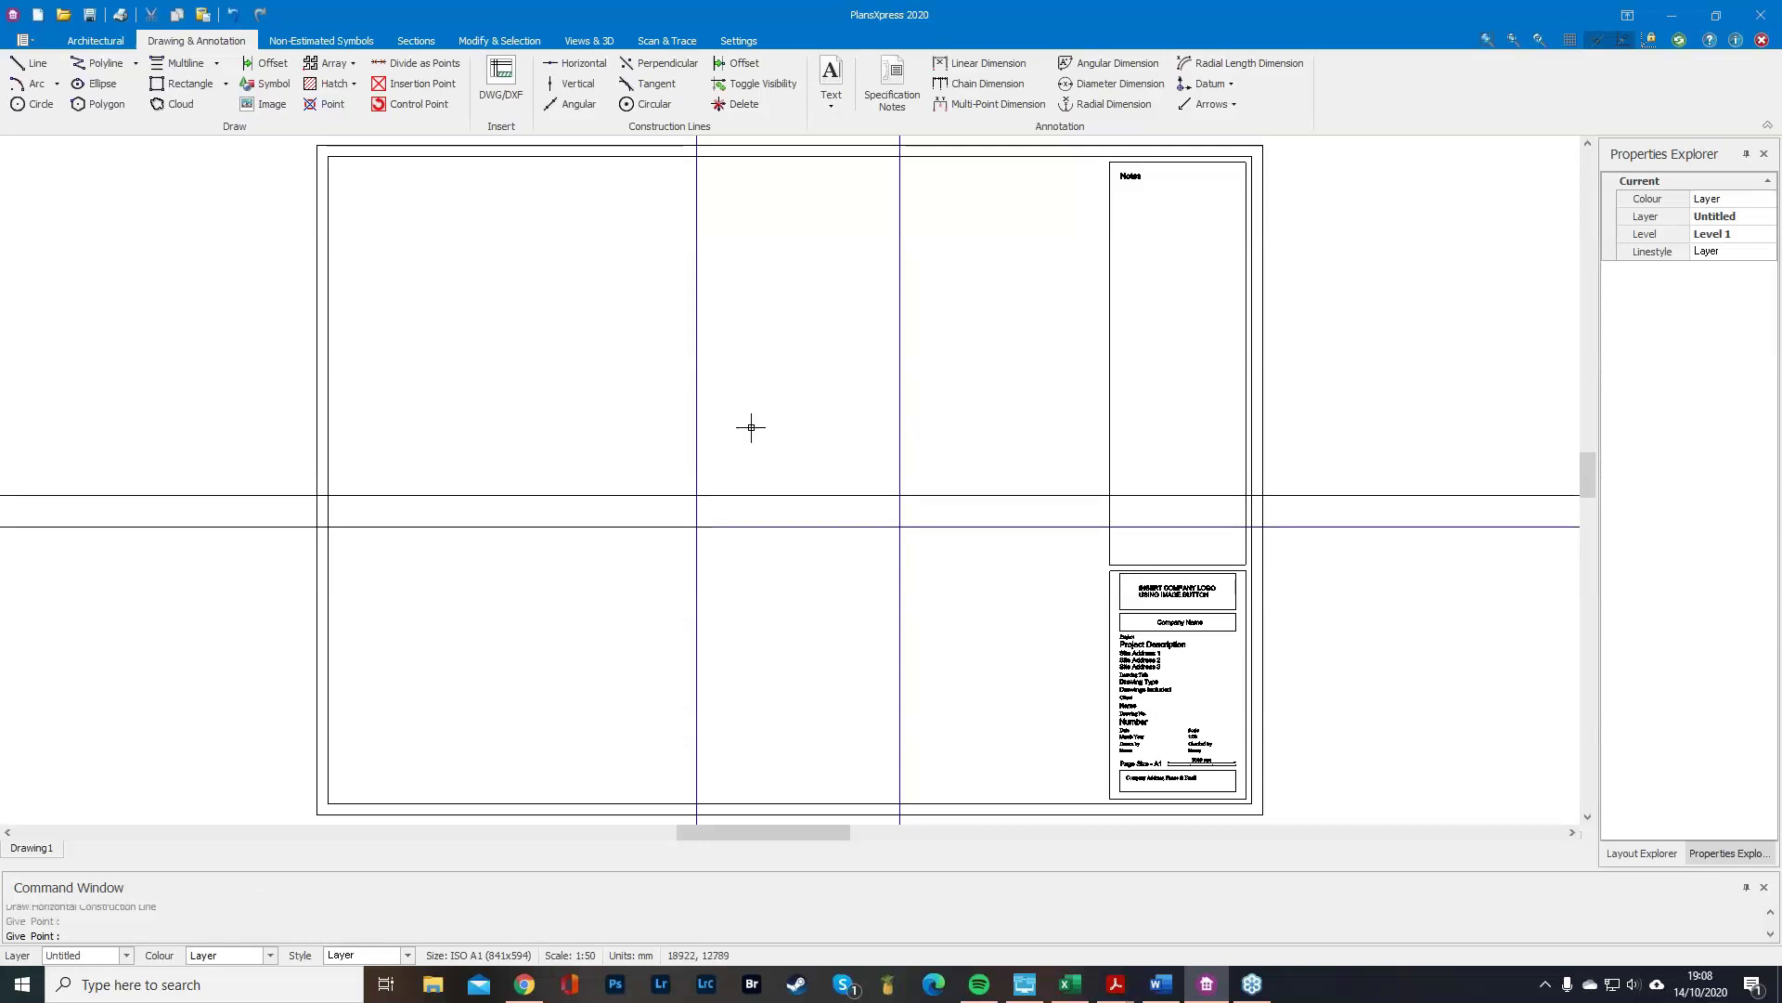
{"action": "key", "text": "space"}
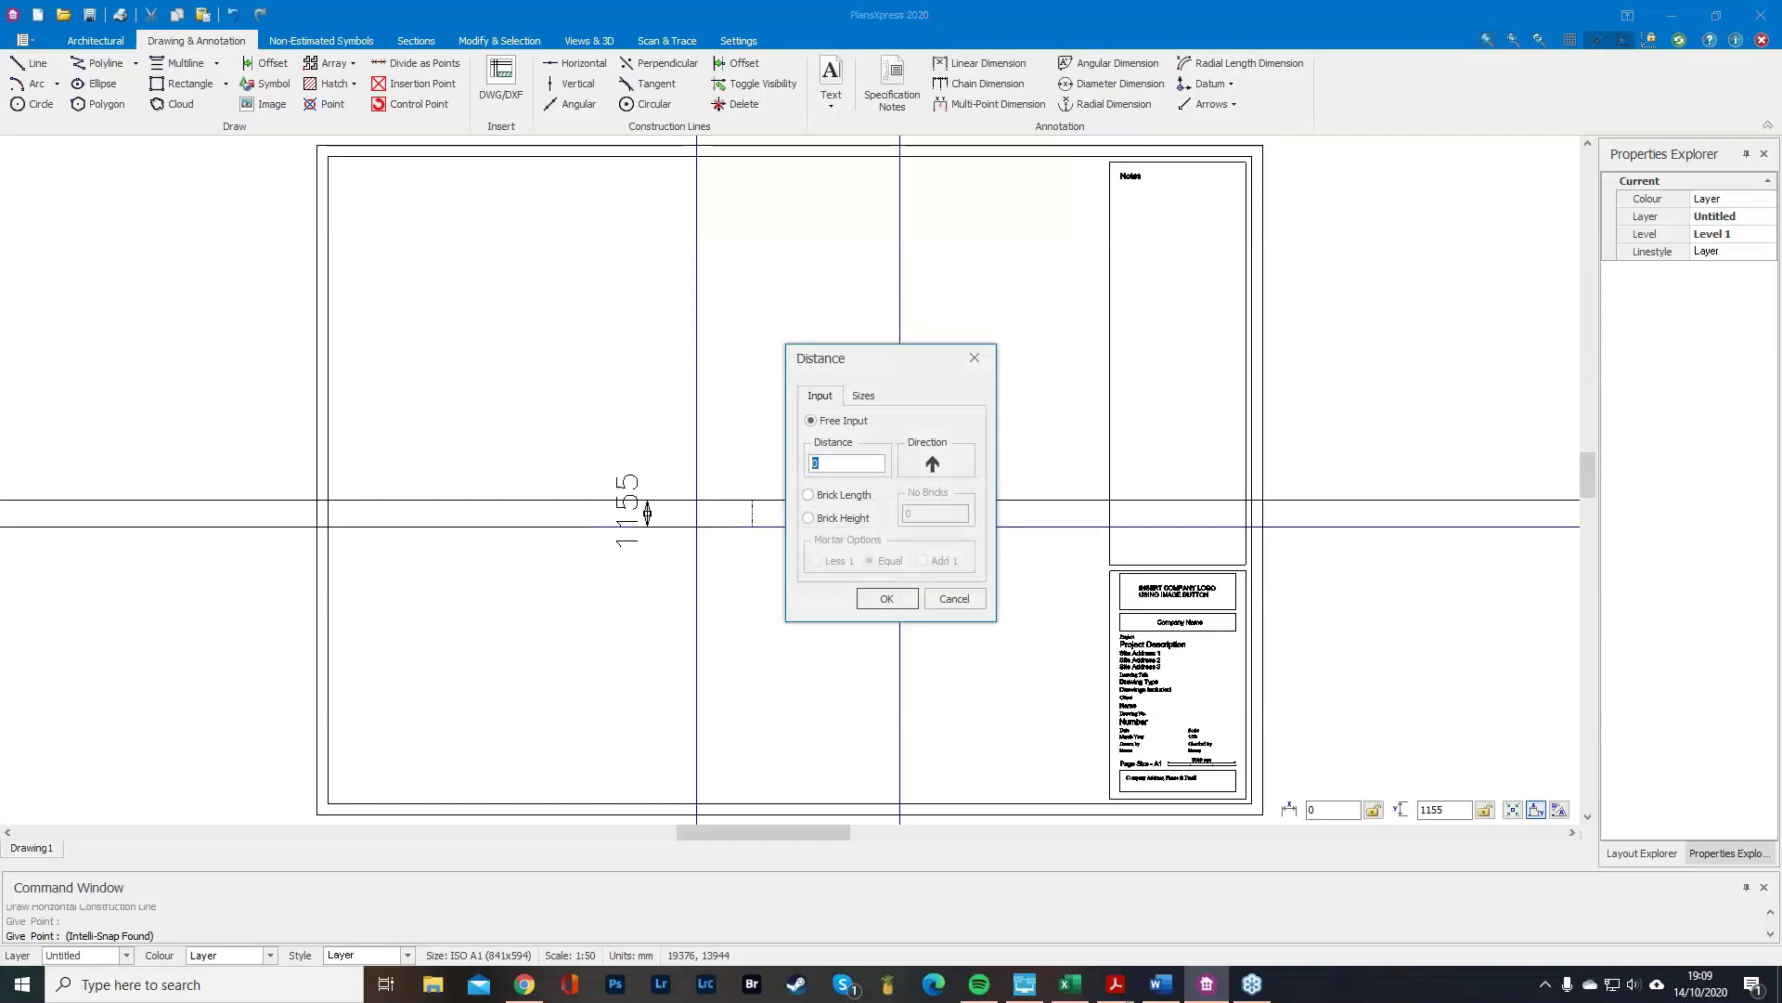
{"action": "type", "text": "7500"}
{"action": "key", "text": "Return"}
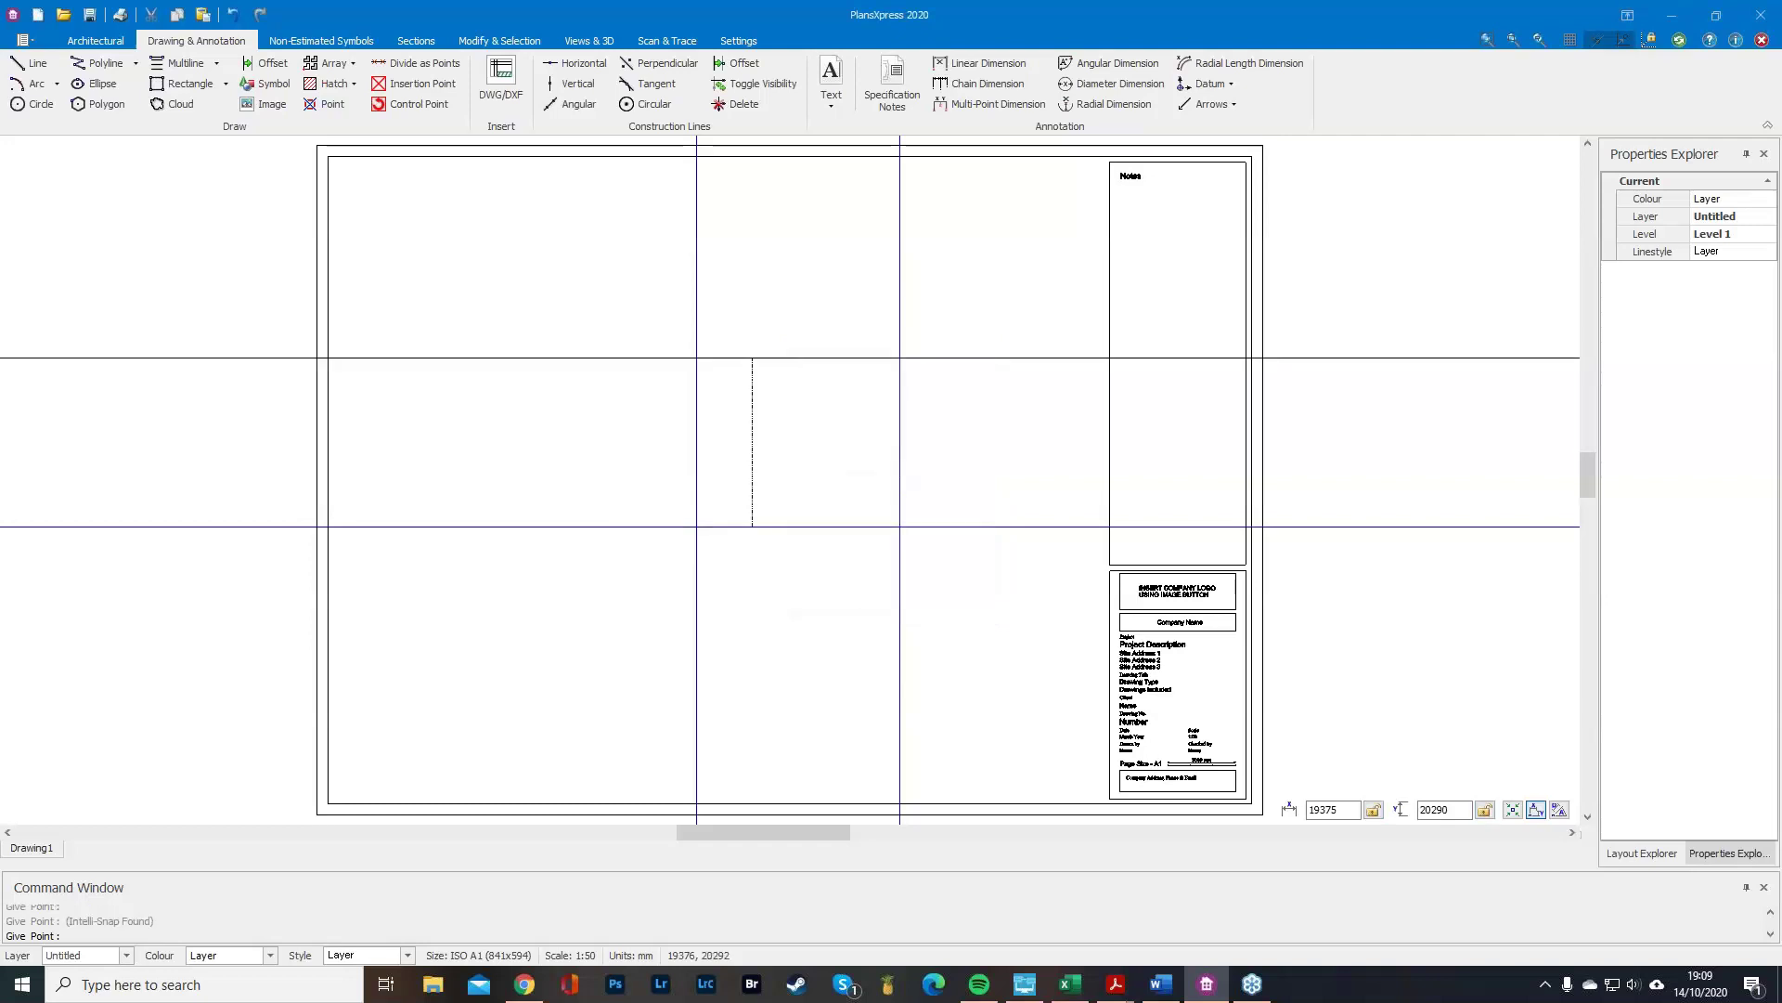
{"action": "key", "text": "Escape"}
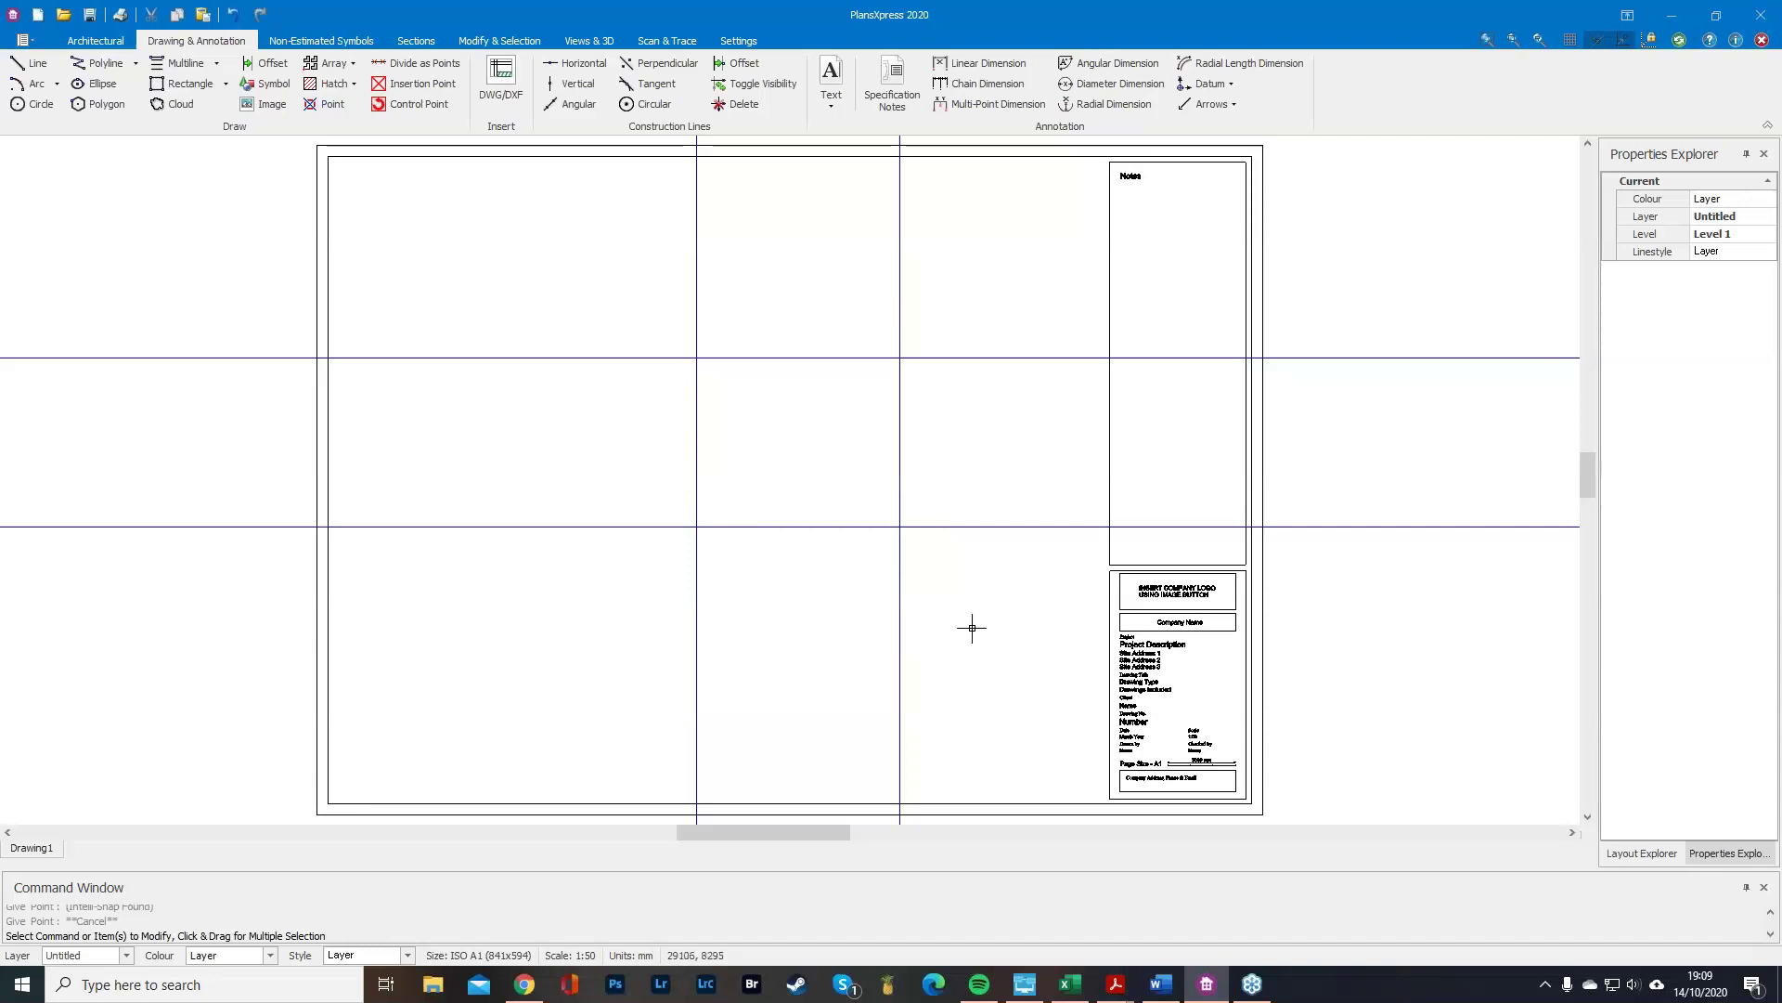
Try a vertical construction line 2500 mm to the right of the left-hand vertical line, and delete it.
{"action": "left_click", "coordinate": [576, 84]}
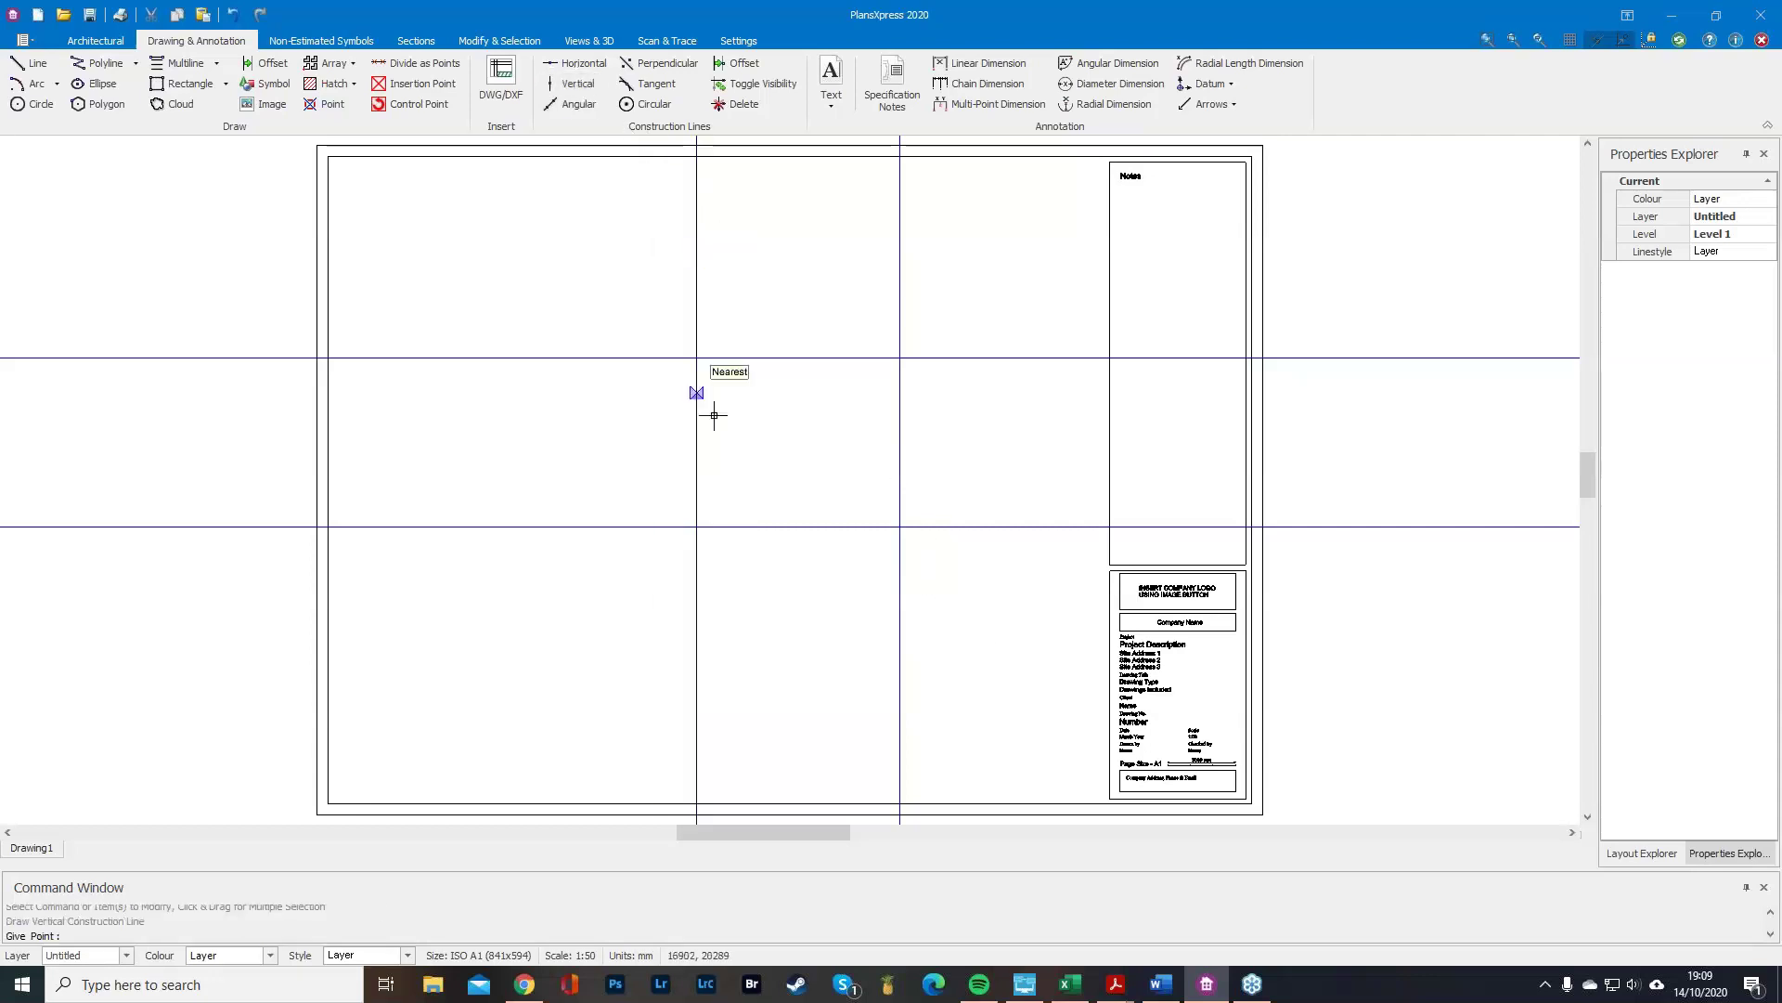
{"action": "left_click", "coordinate": [703, 472]}
{"action": "type", "text": "2500"}
{"action": "key", "text": "Return"}
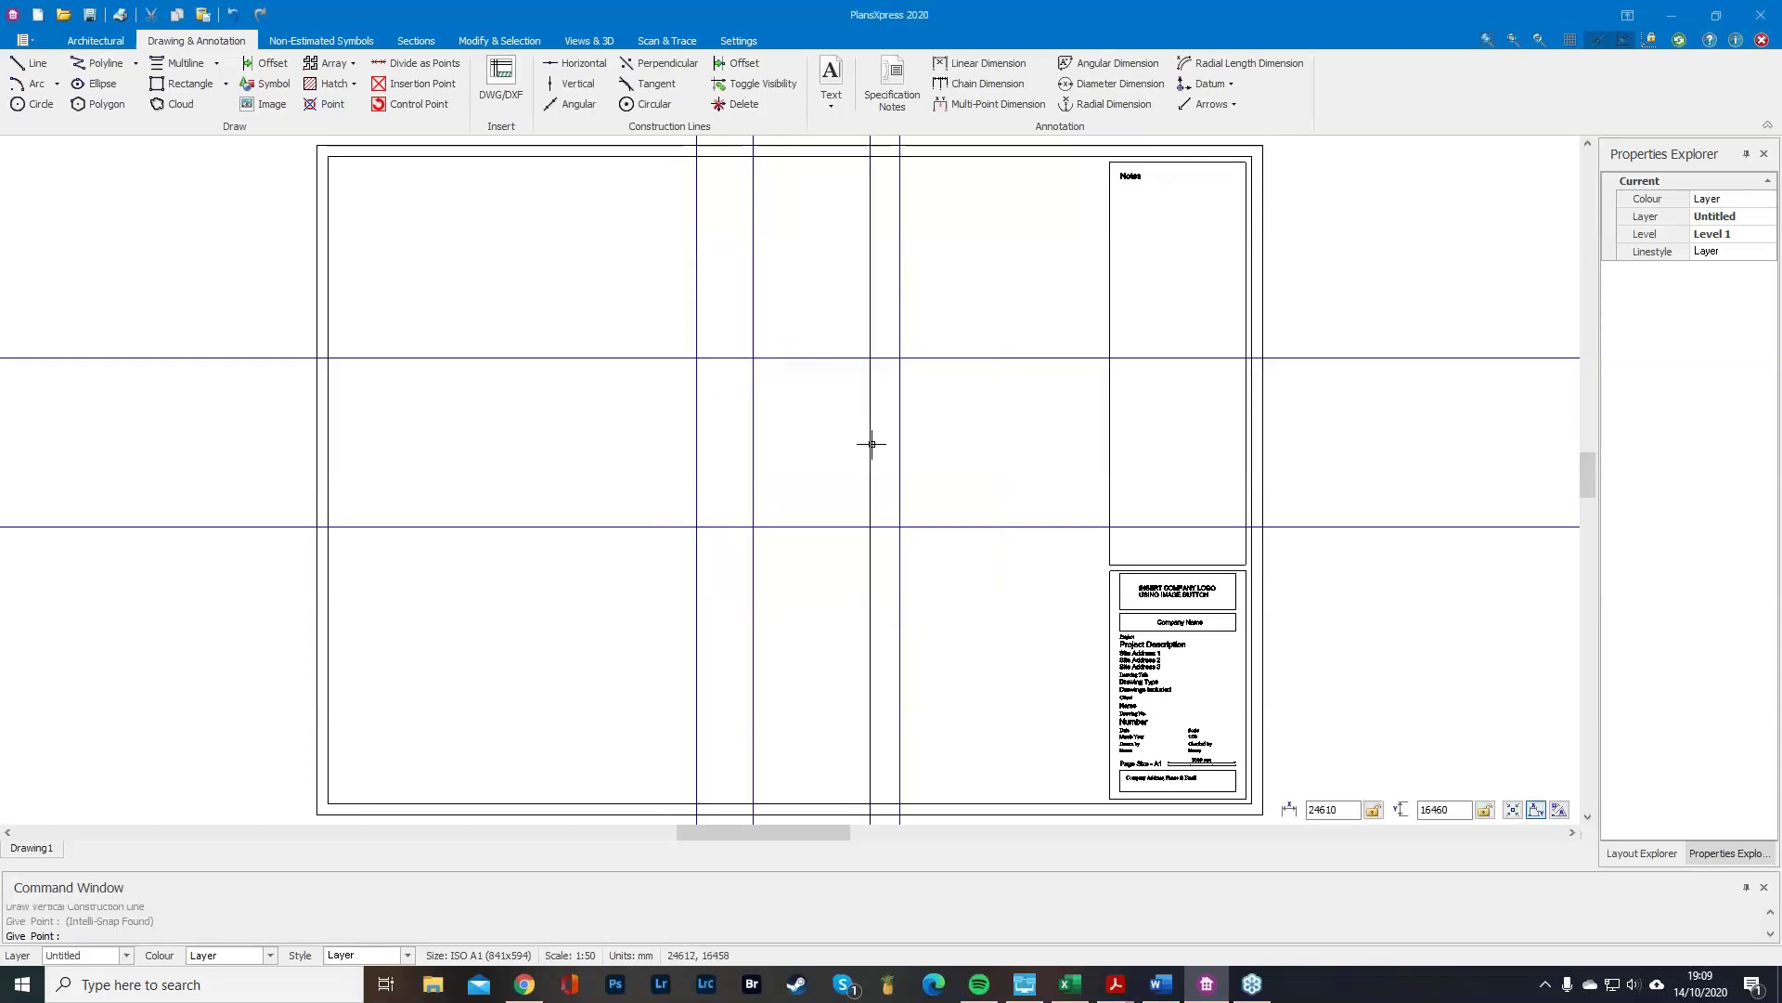
{"action": "key", "text": "Escape"}
{"action": "left_click", "coordinate": [738, 449]}
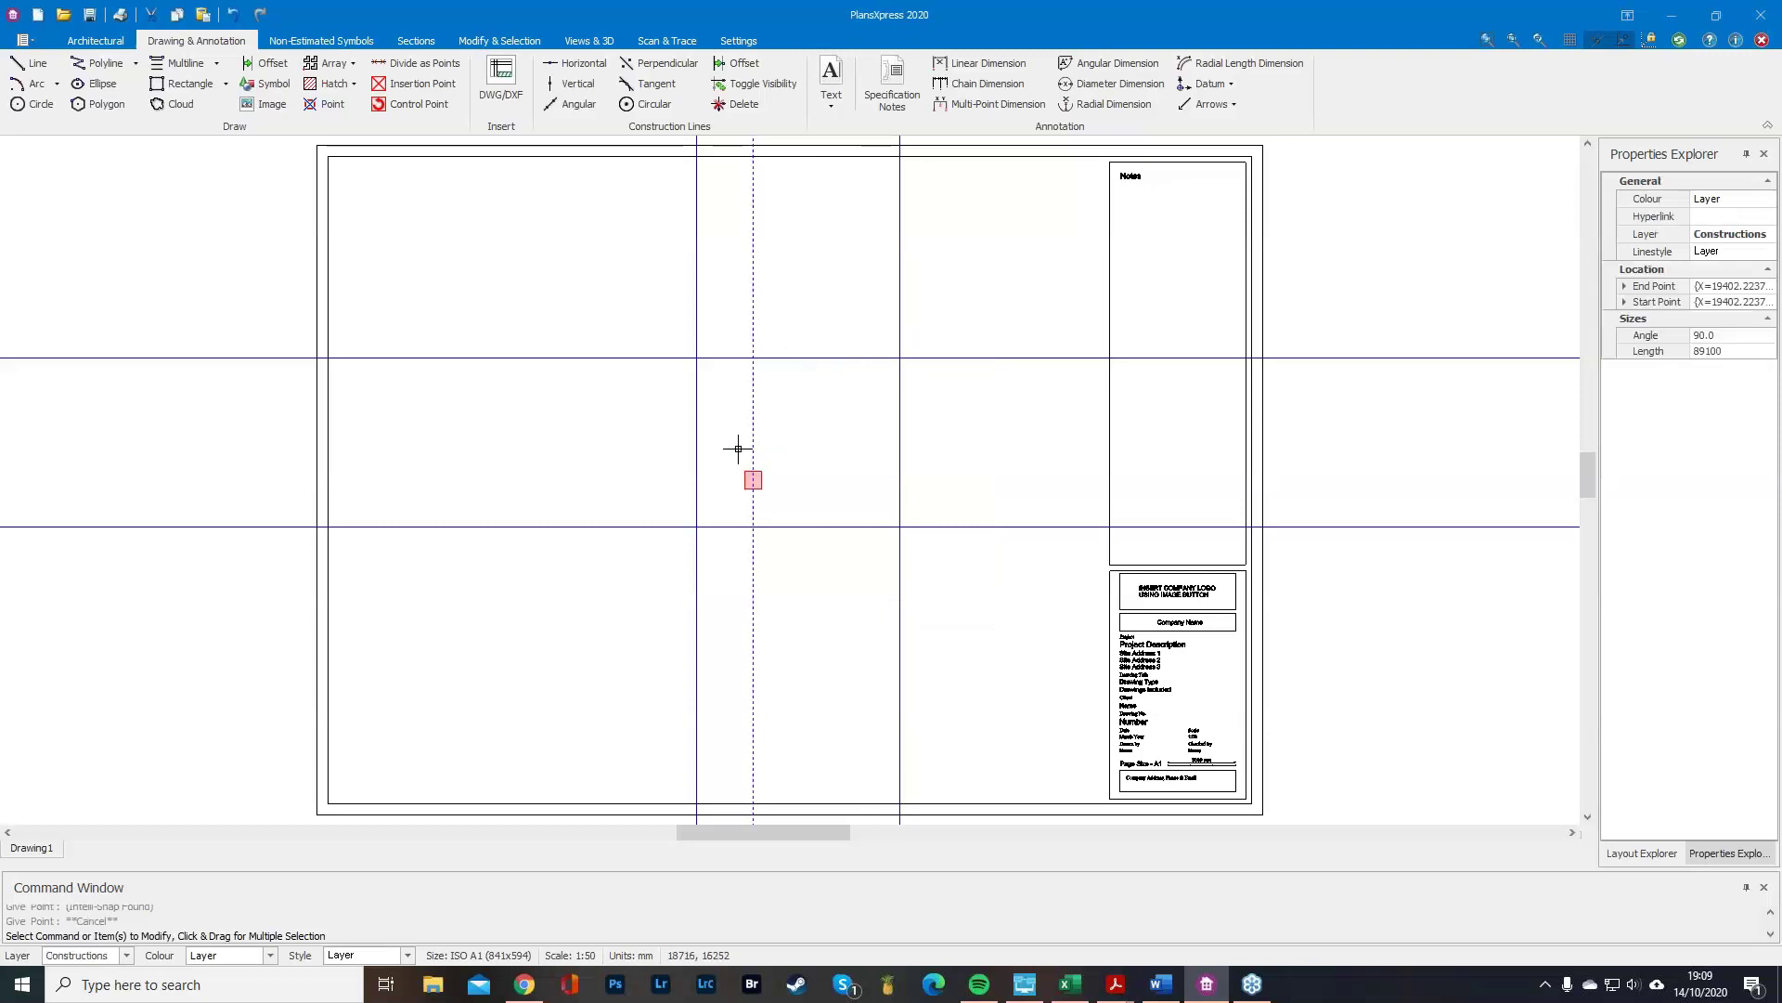
{"action": "key", "text": "Delete"}
Draw a vertical construction line 3000 mm to the right of the left-hand vertical line.
{"action": "left_click", "coordinate": [573, 84]}
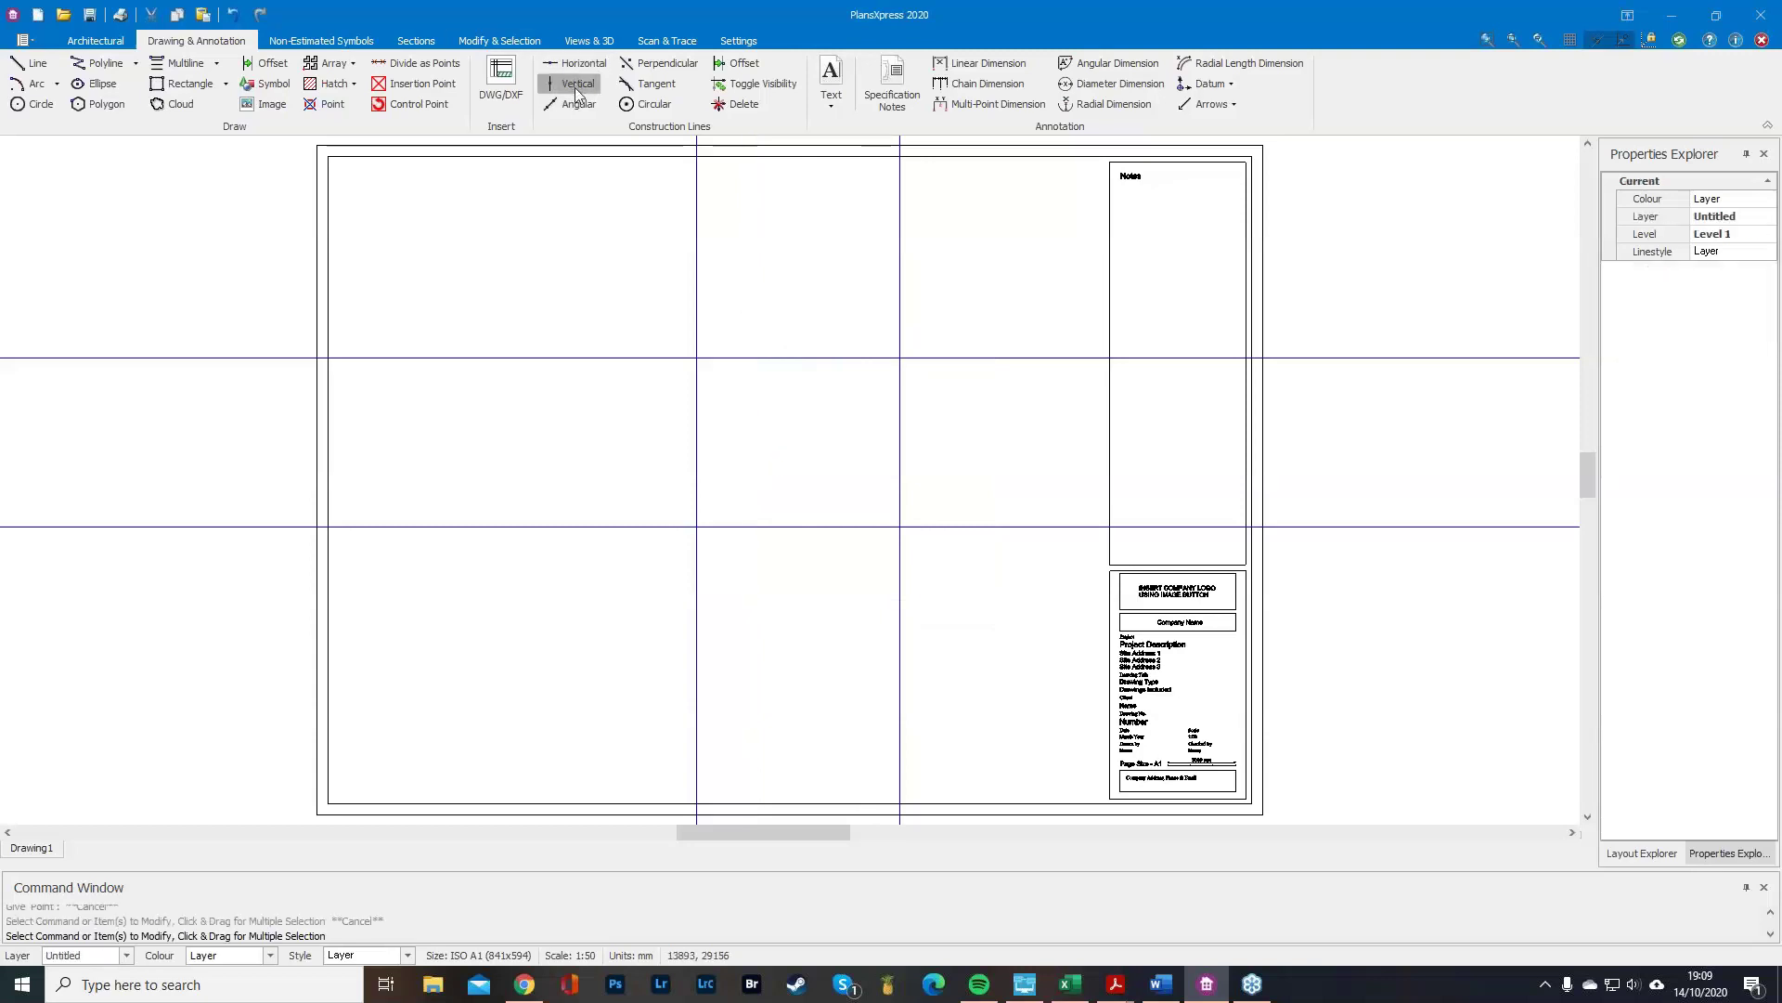
{"action": "left_click", "coordinate": [696, 283]}
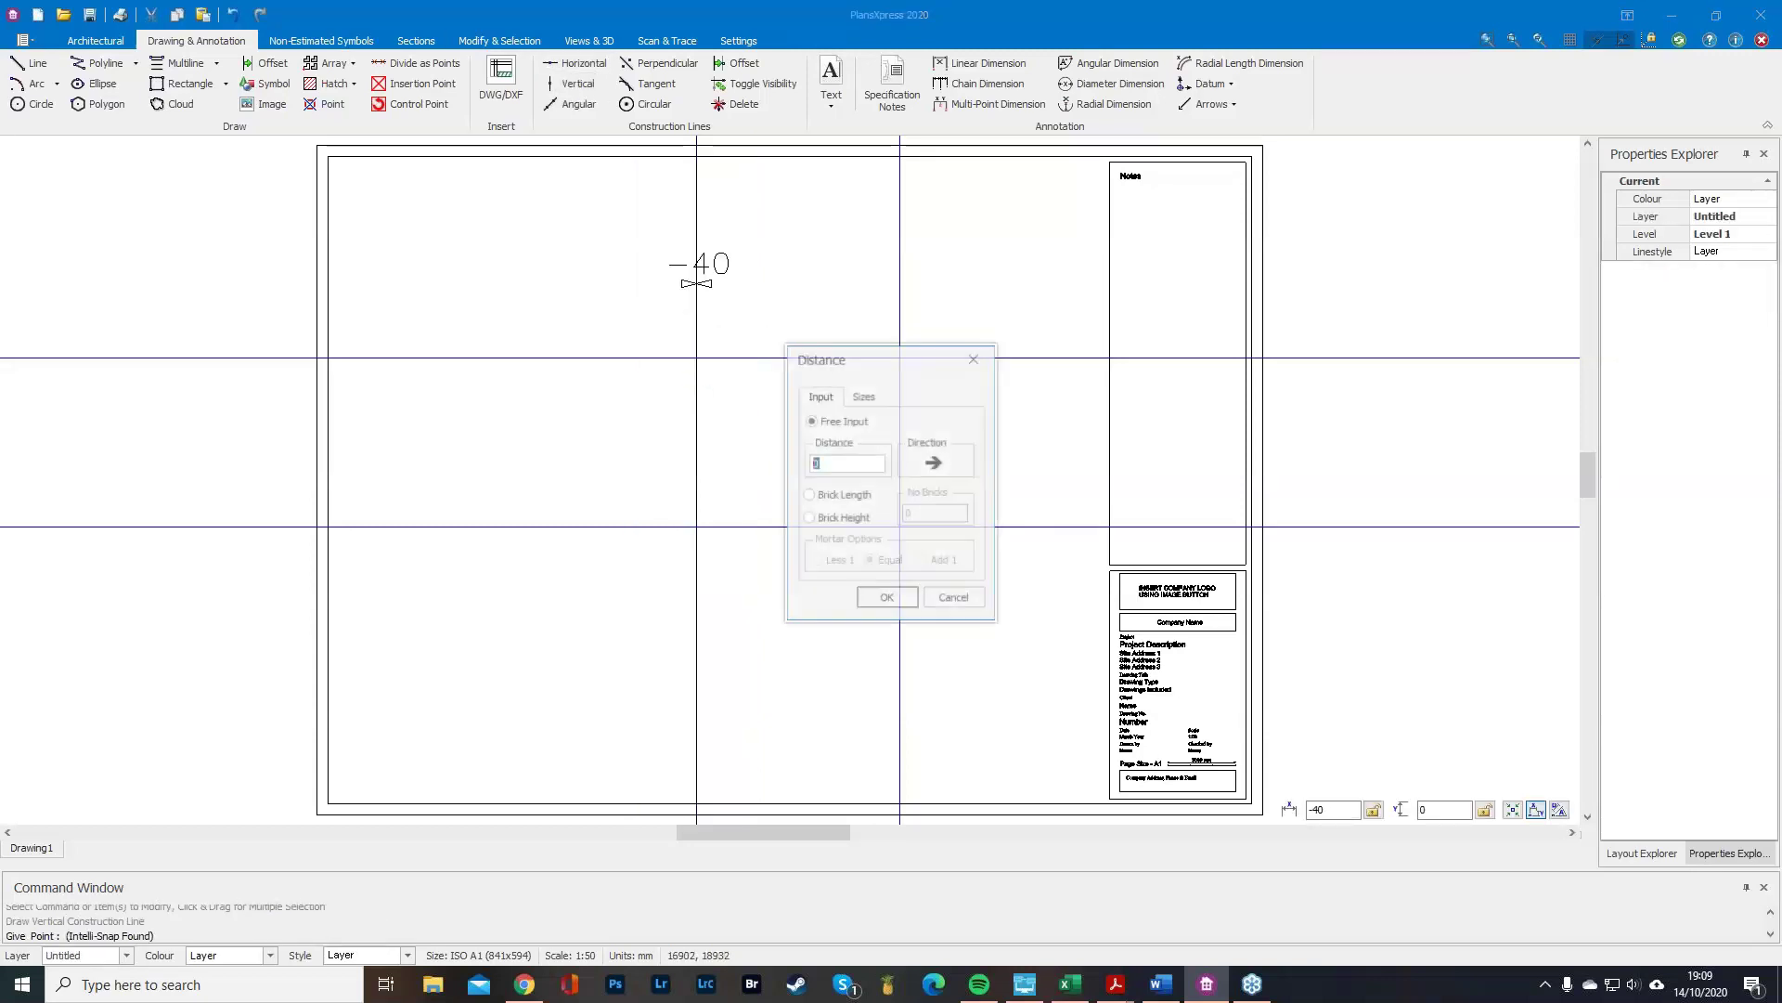
{"action": "type", "text": "3000"}
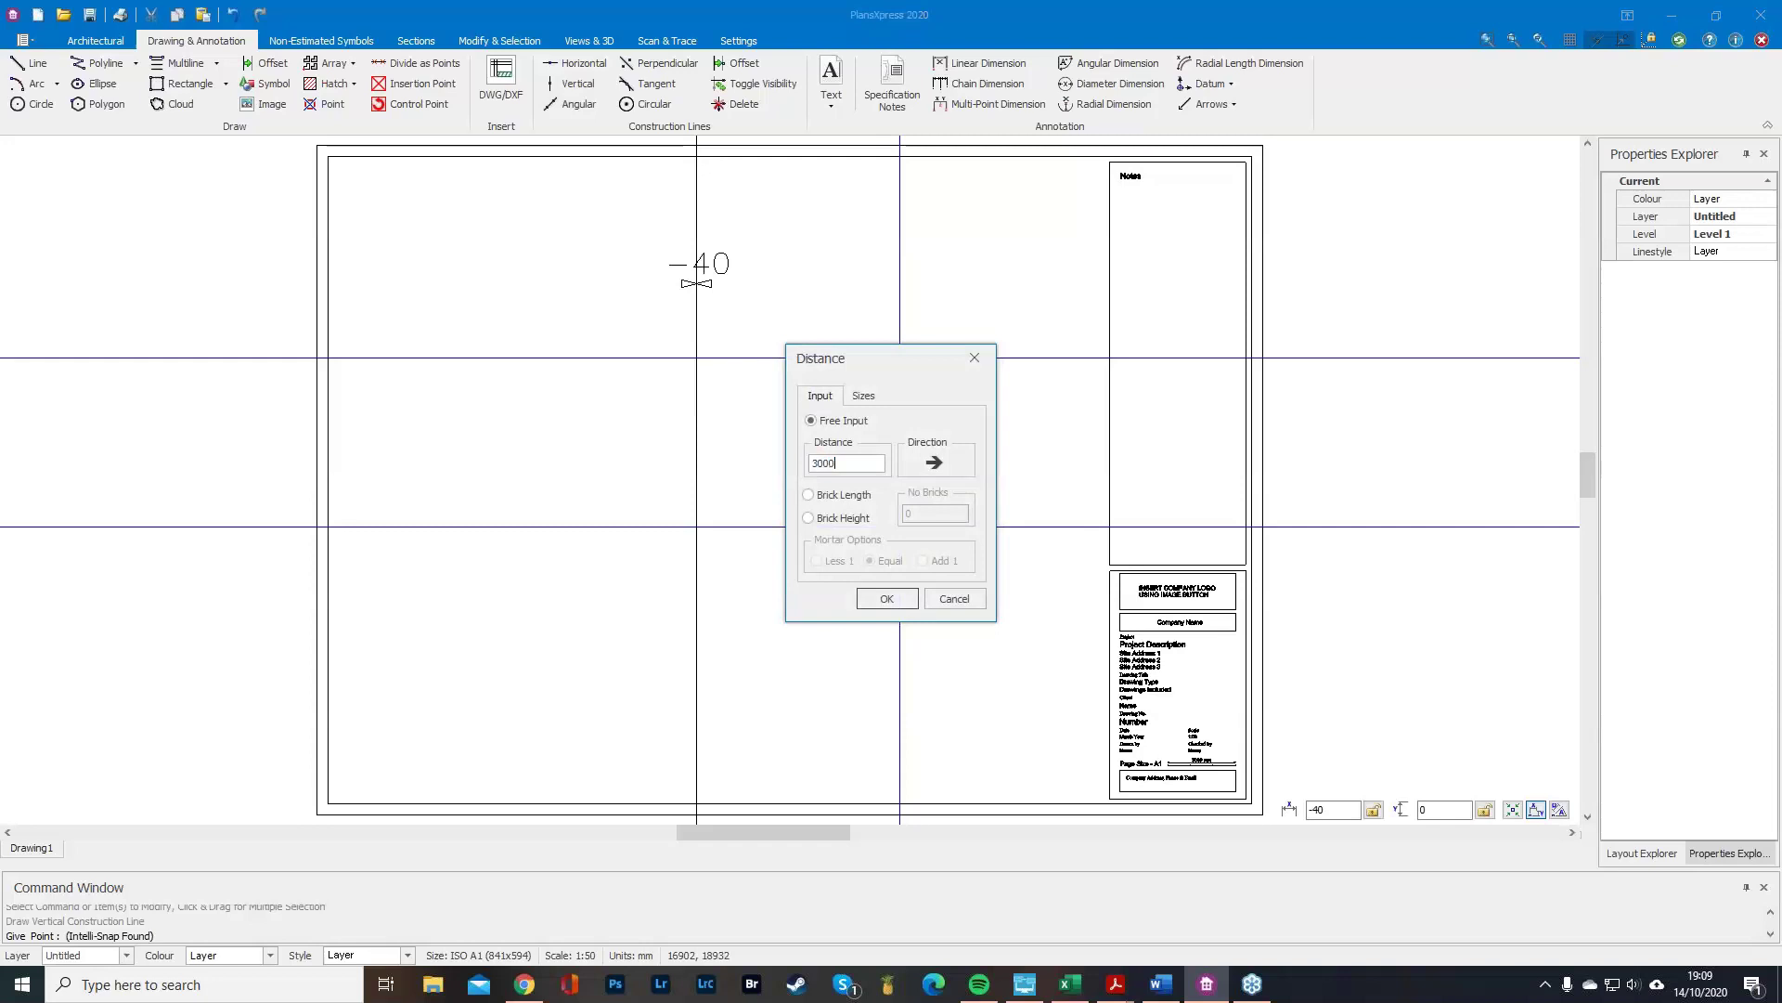
{"action": "key", "text": "Return"}
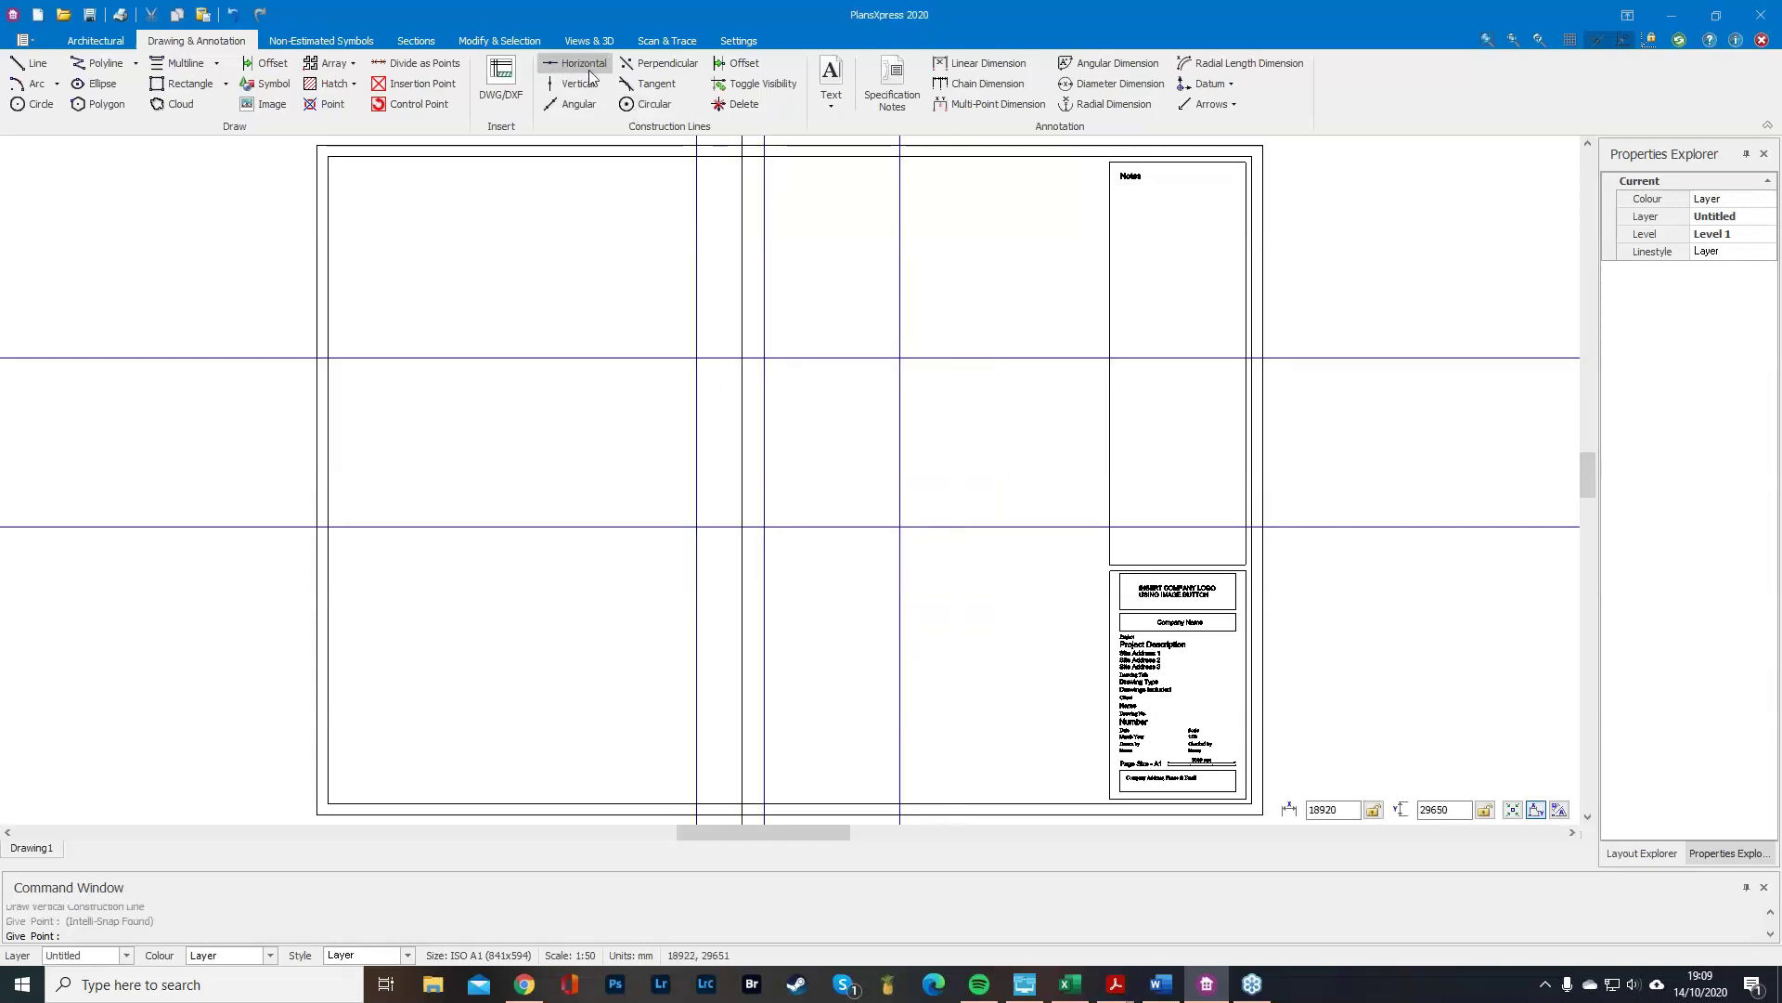
Draw a horizontal construction line 2000 mm above the lower horizontal line.
{"action": "left_click", "coordinate": [575, 63]}
{"action": "left_click", "coordinate": [774, 526]}
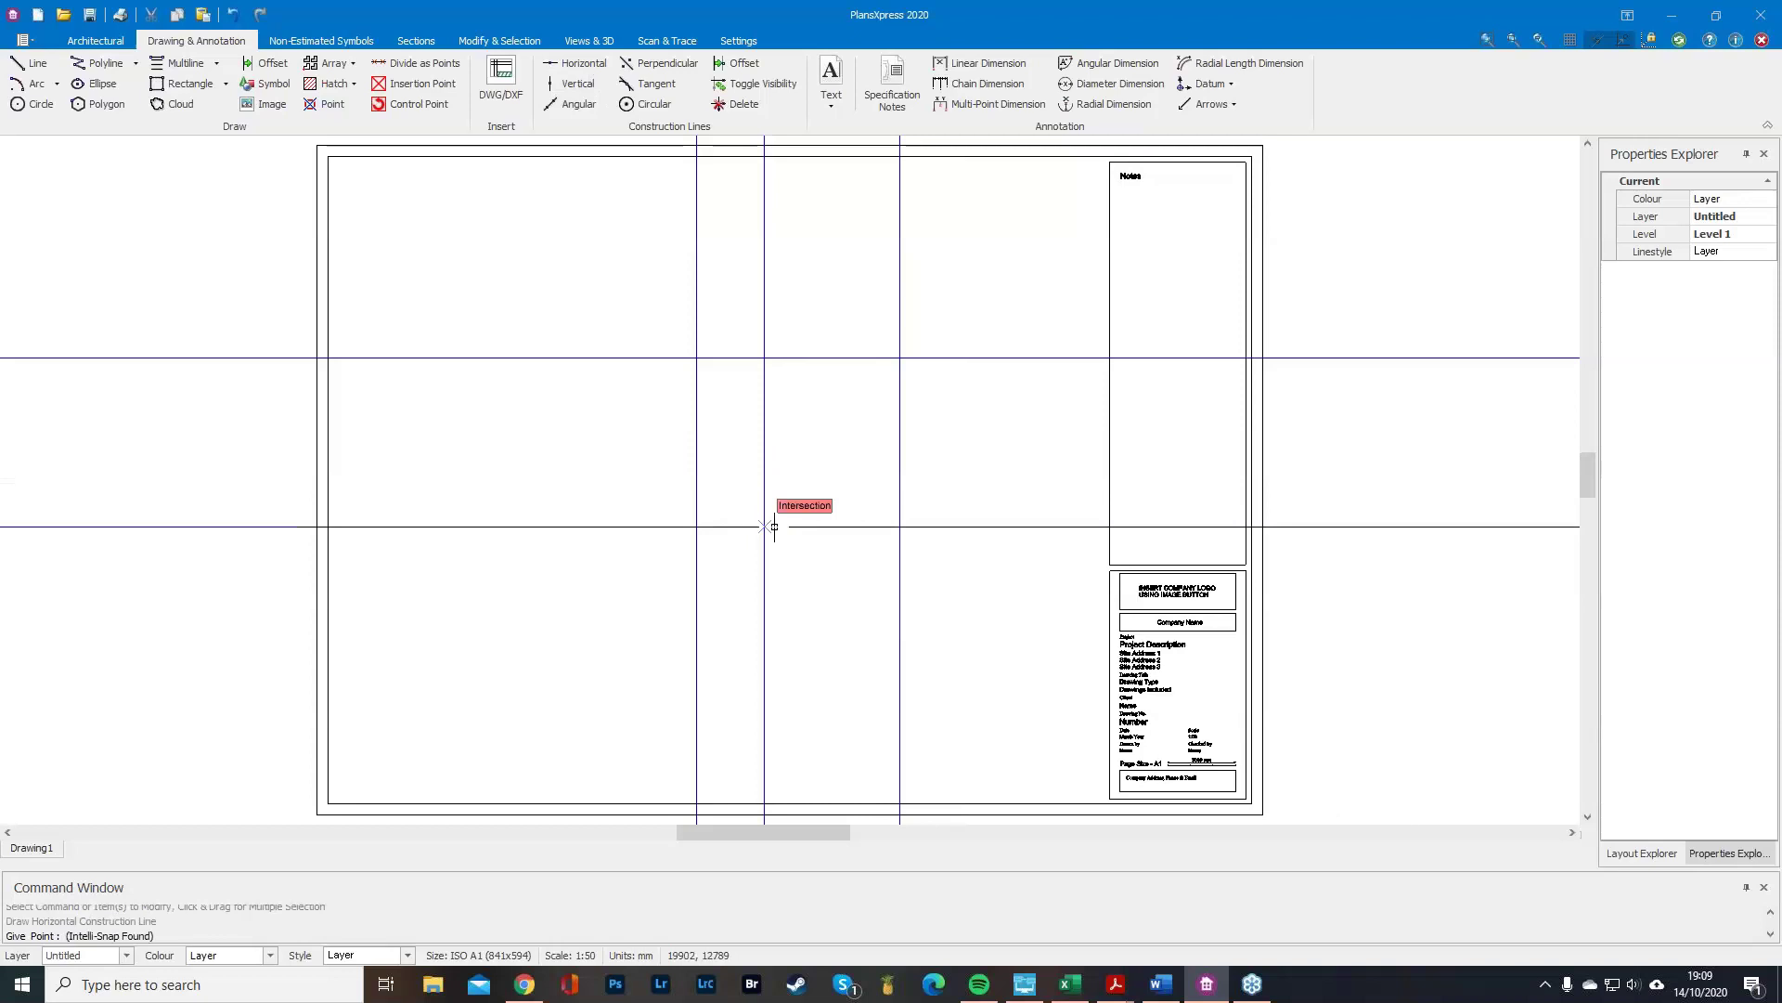
{"action": "left_click", "coordinate": [768, 420]}
{"action": "type", "text": "2000"}
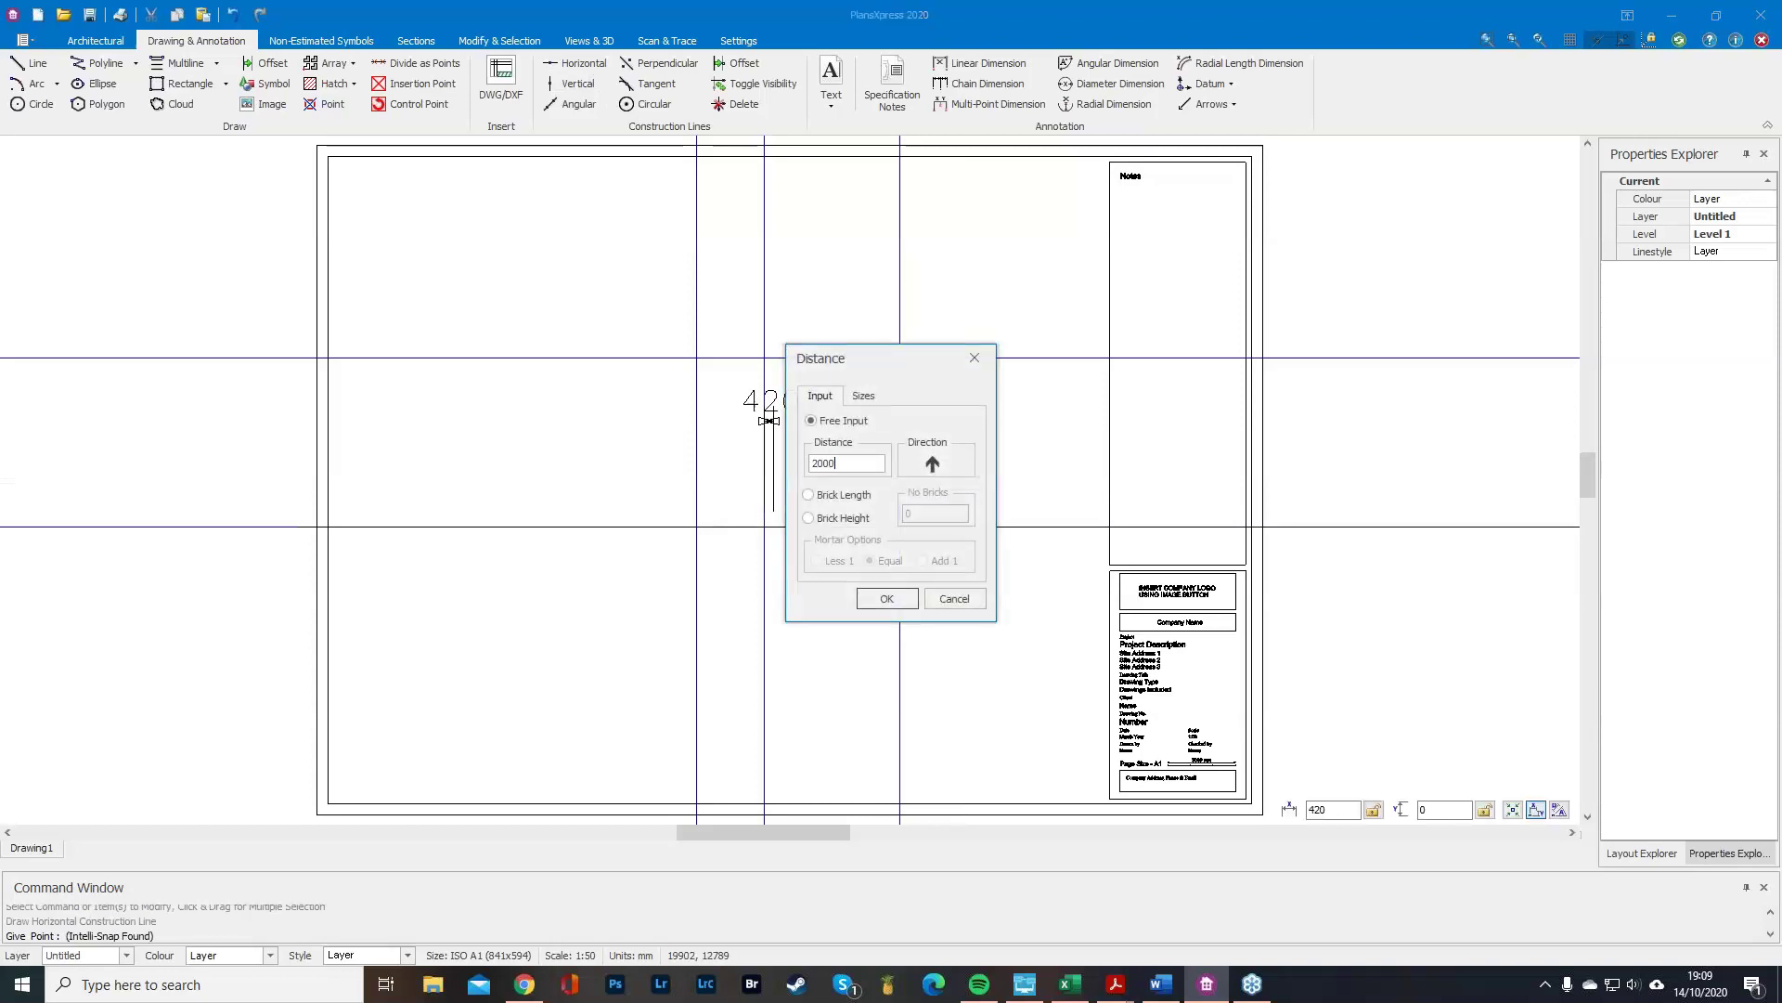
{"action": "key", "text": "Return"}
{"action": "key", "text": "Escape"}
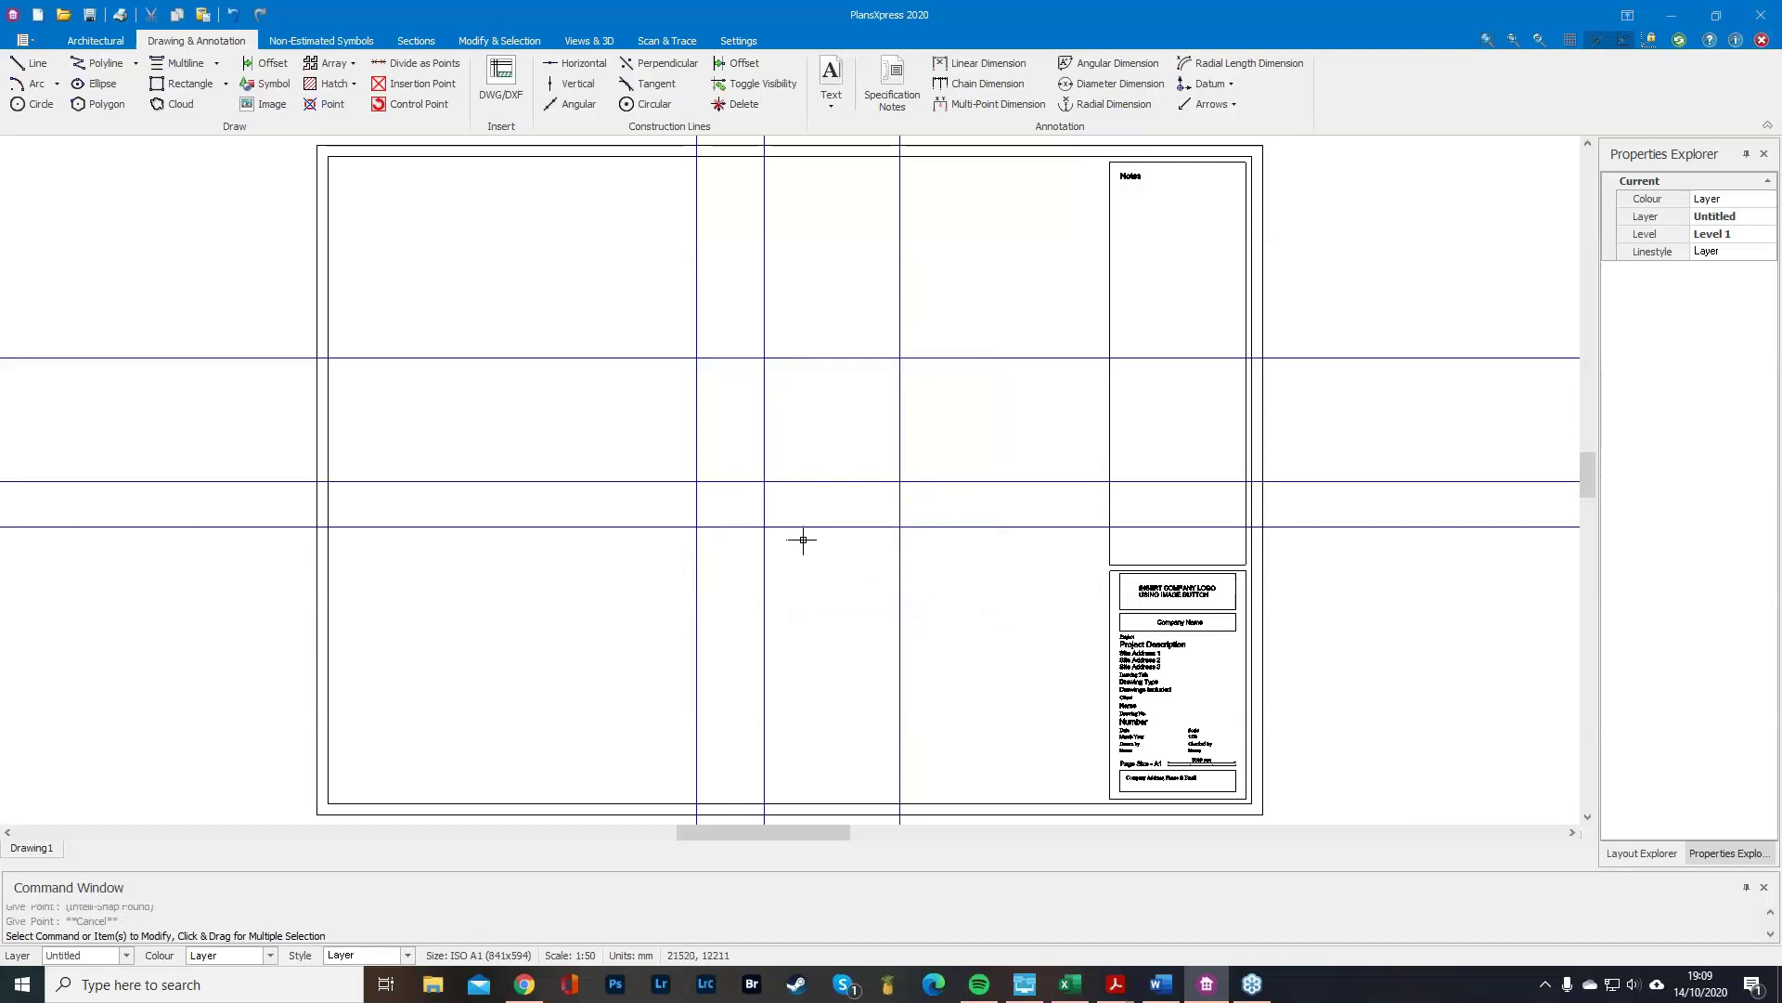
Choose the external brick and block ground floor cavity wall for 2.400 high floor to joist height (Multi storey).
{"action": "scroll", "coordinate": [801, 539], "scroll_direction": "up", "scroll_amount": 3}
{"action": "scroll", "coordinate": [648, 198], "scroll_direction": "up", "scroll_amount": 2}
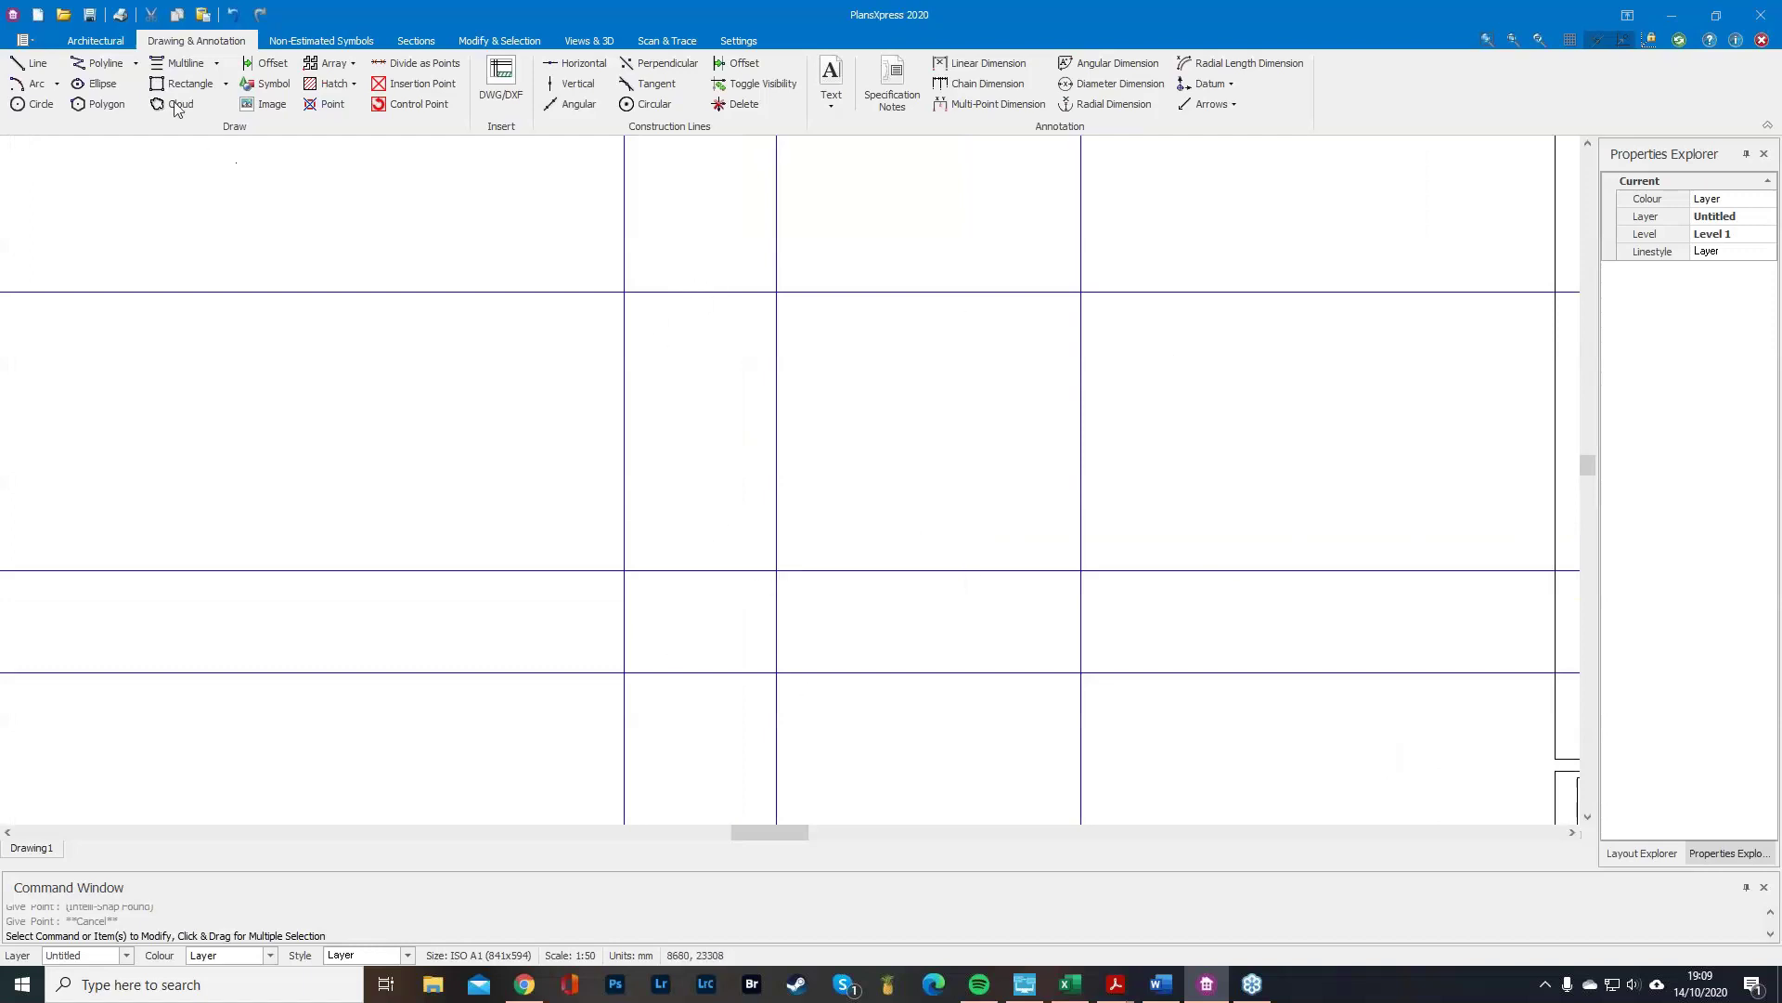
{"action": "left_click", "coordinate": [108, 41]}
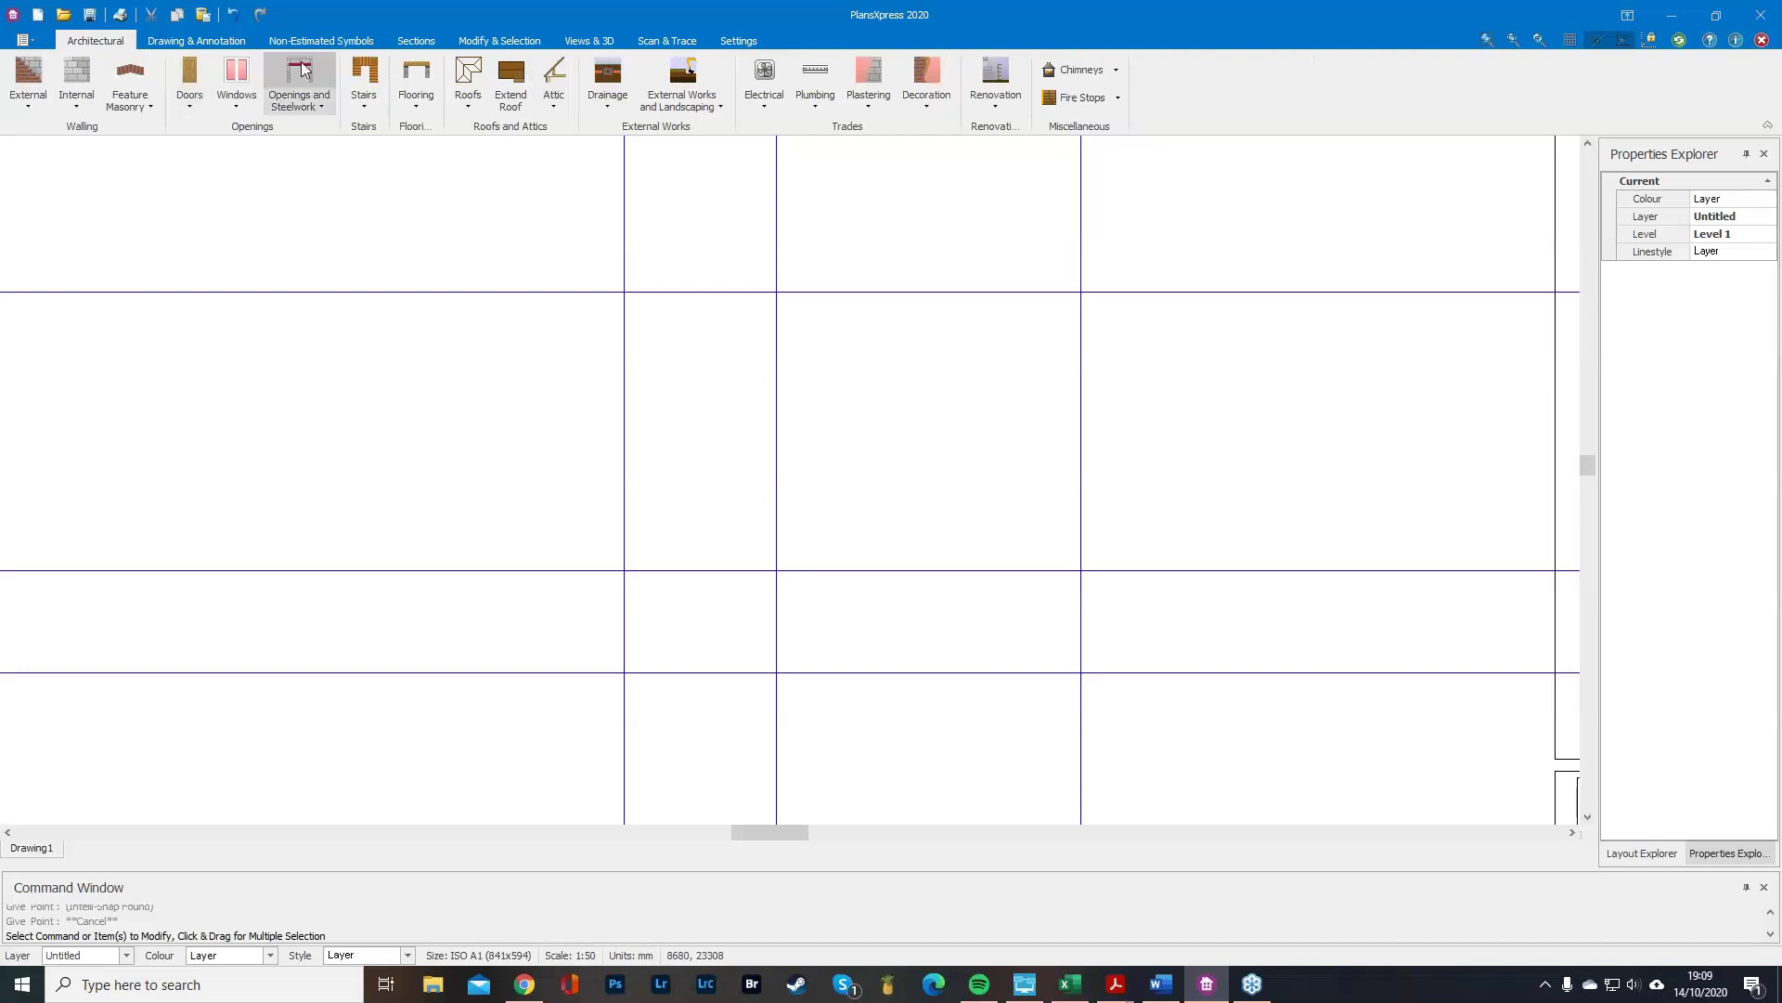
{"action": "left_click", "coordinate": [31, 108]}
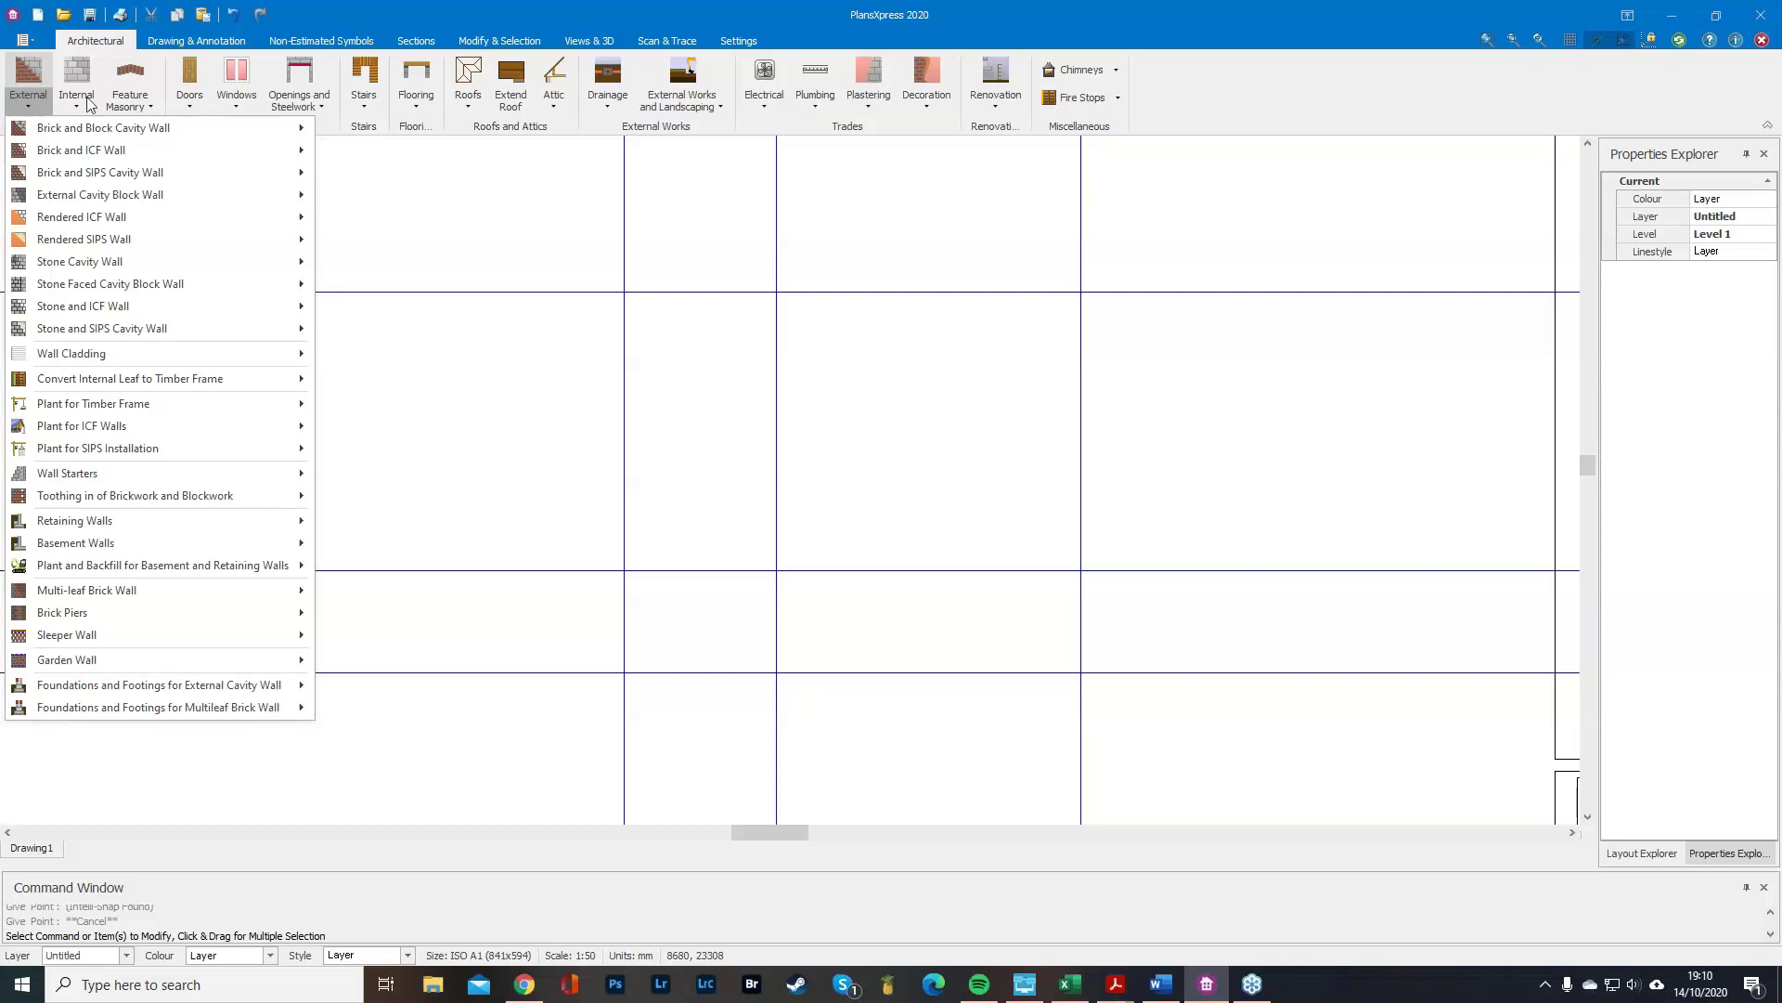
{"action": "mouse_move", "coordinate": [81, 119]}
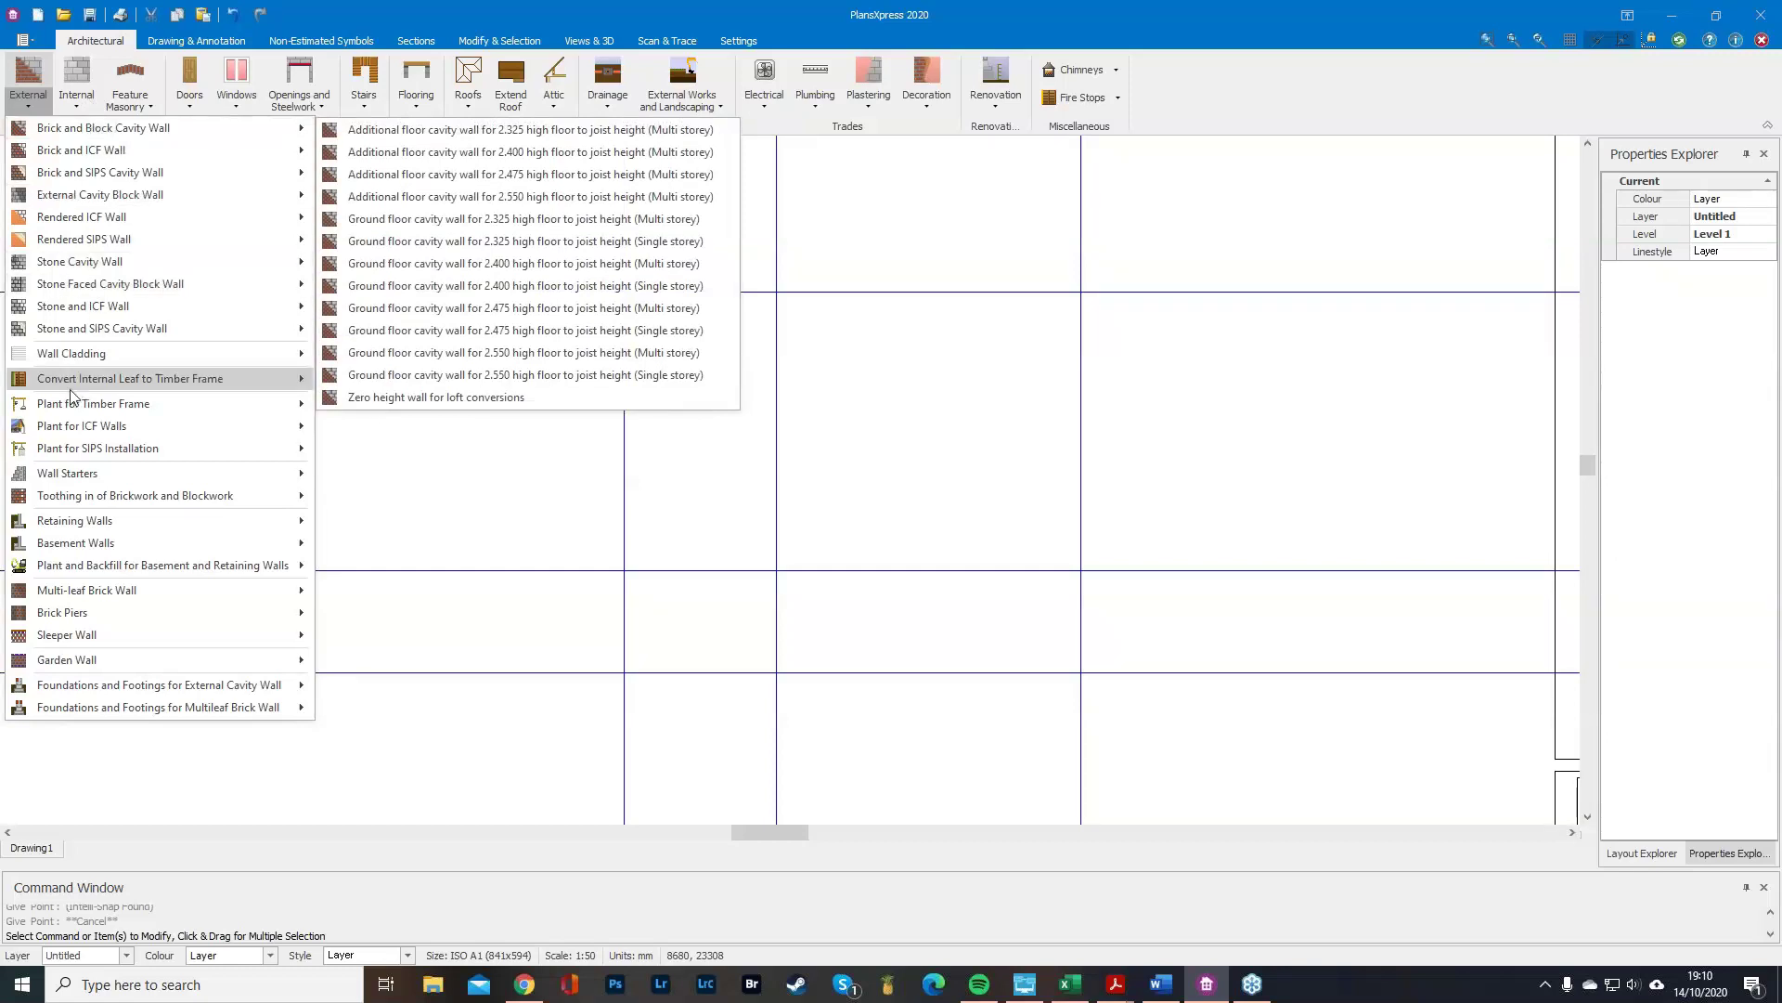
{"action": "mouse_move", "coordinate": [72, 388]}
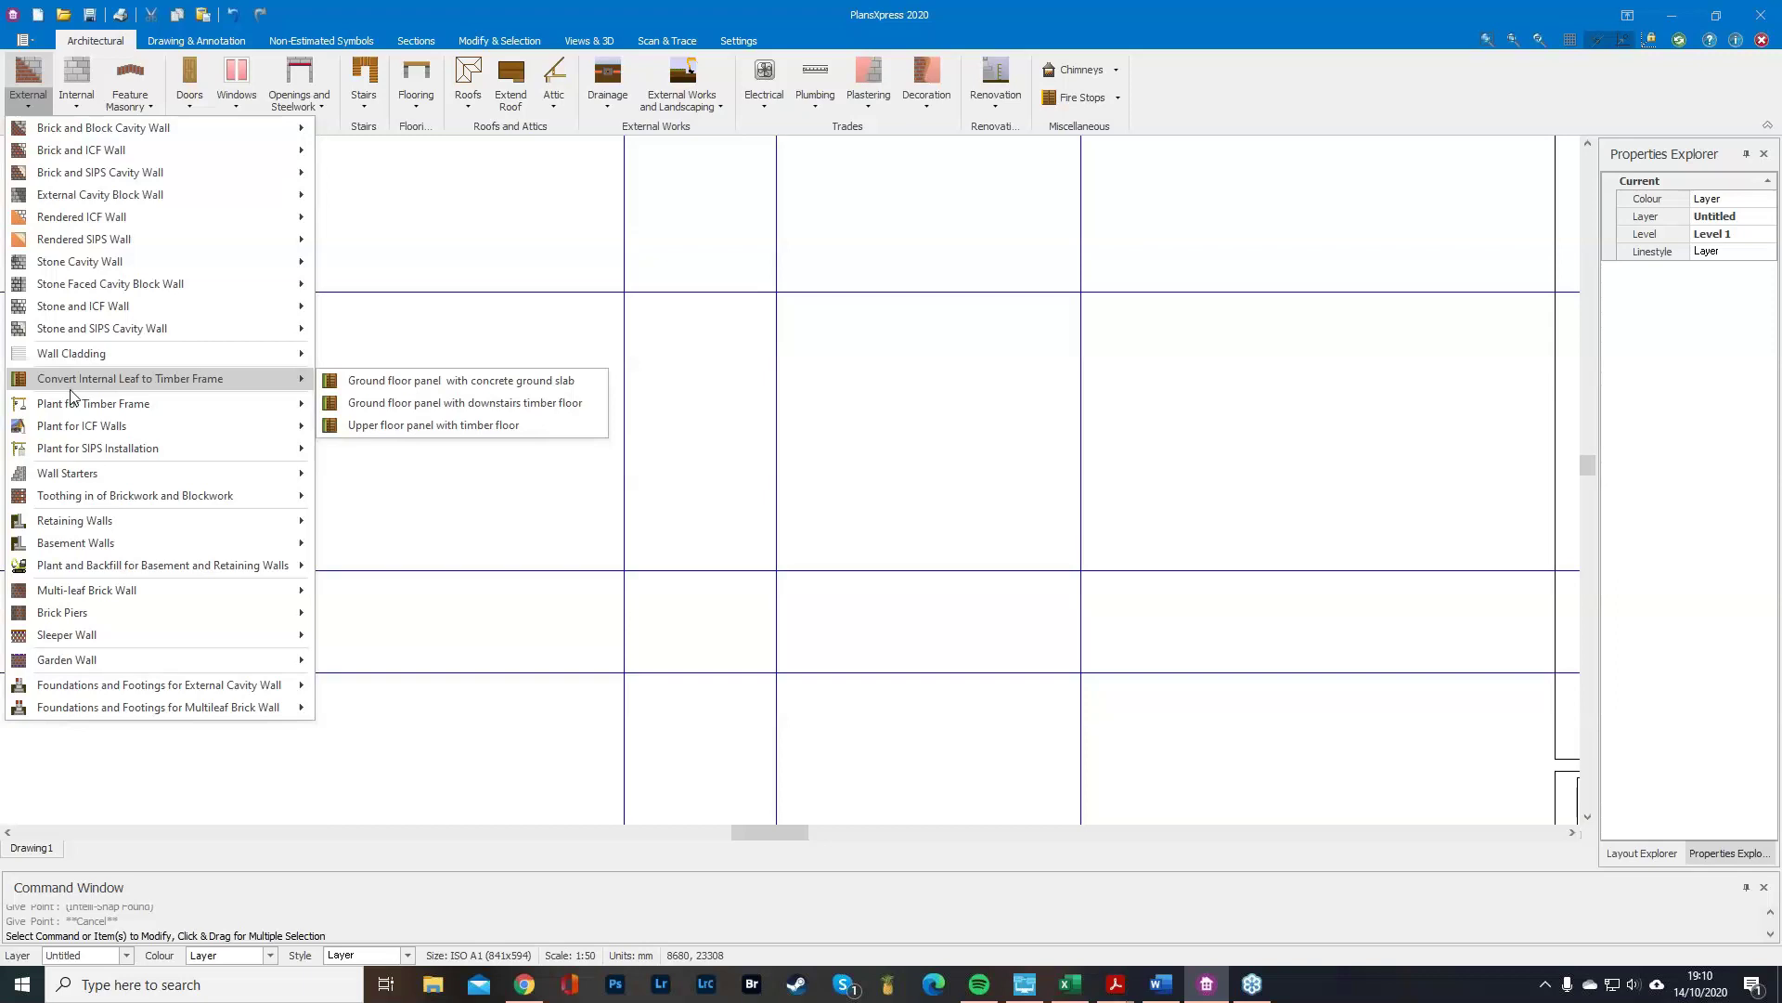
{"action": "mouse_move", "coordinate": [135, 141]}
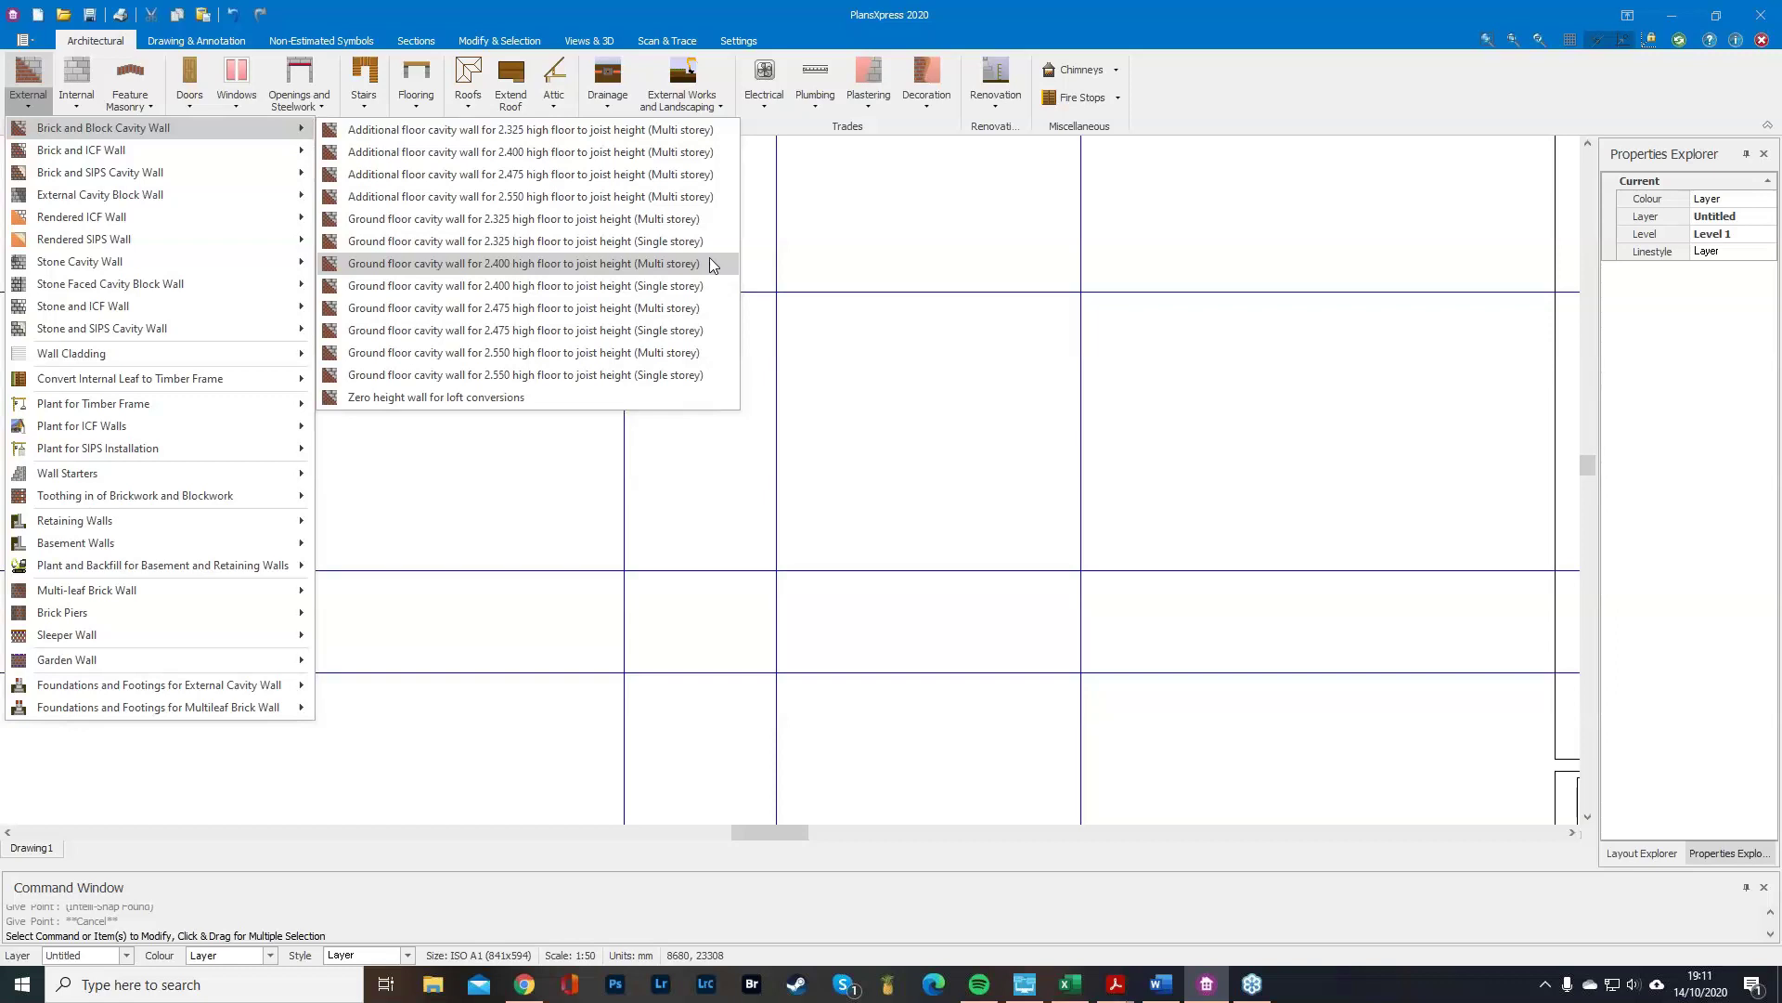
{"action": "left_click", "coordinate": [573, 263]}
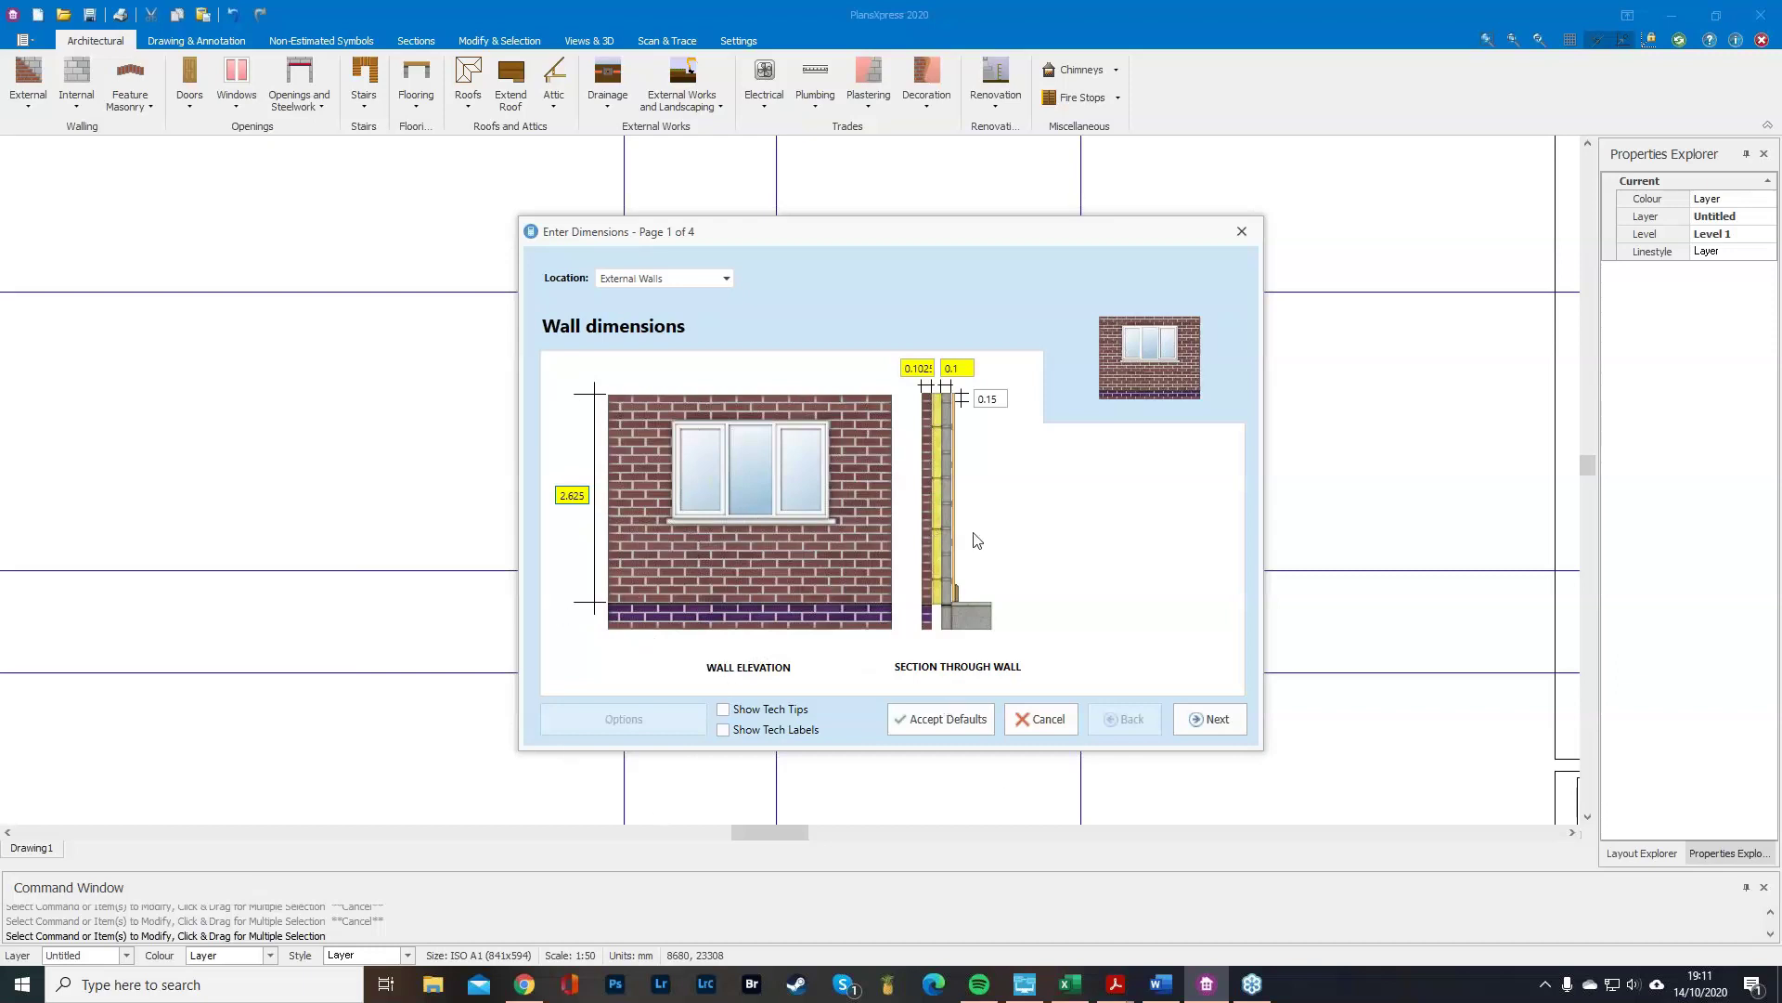
Keep the default wall dimensions, turn on tech tips and tech labels, and accept the foundation details after reviewing the concrete thicknesses.
{"action": "left_click", "coordinate": [1207, 720]}
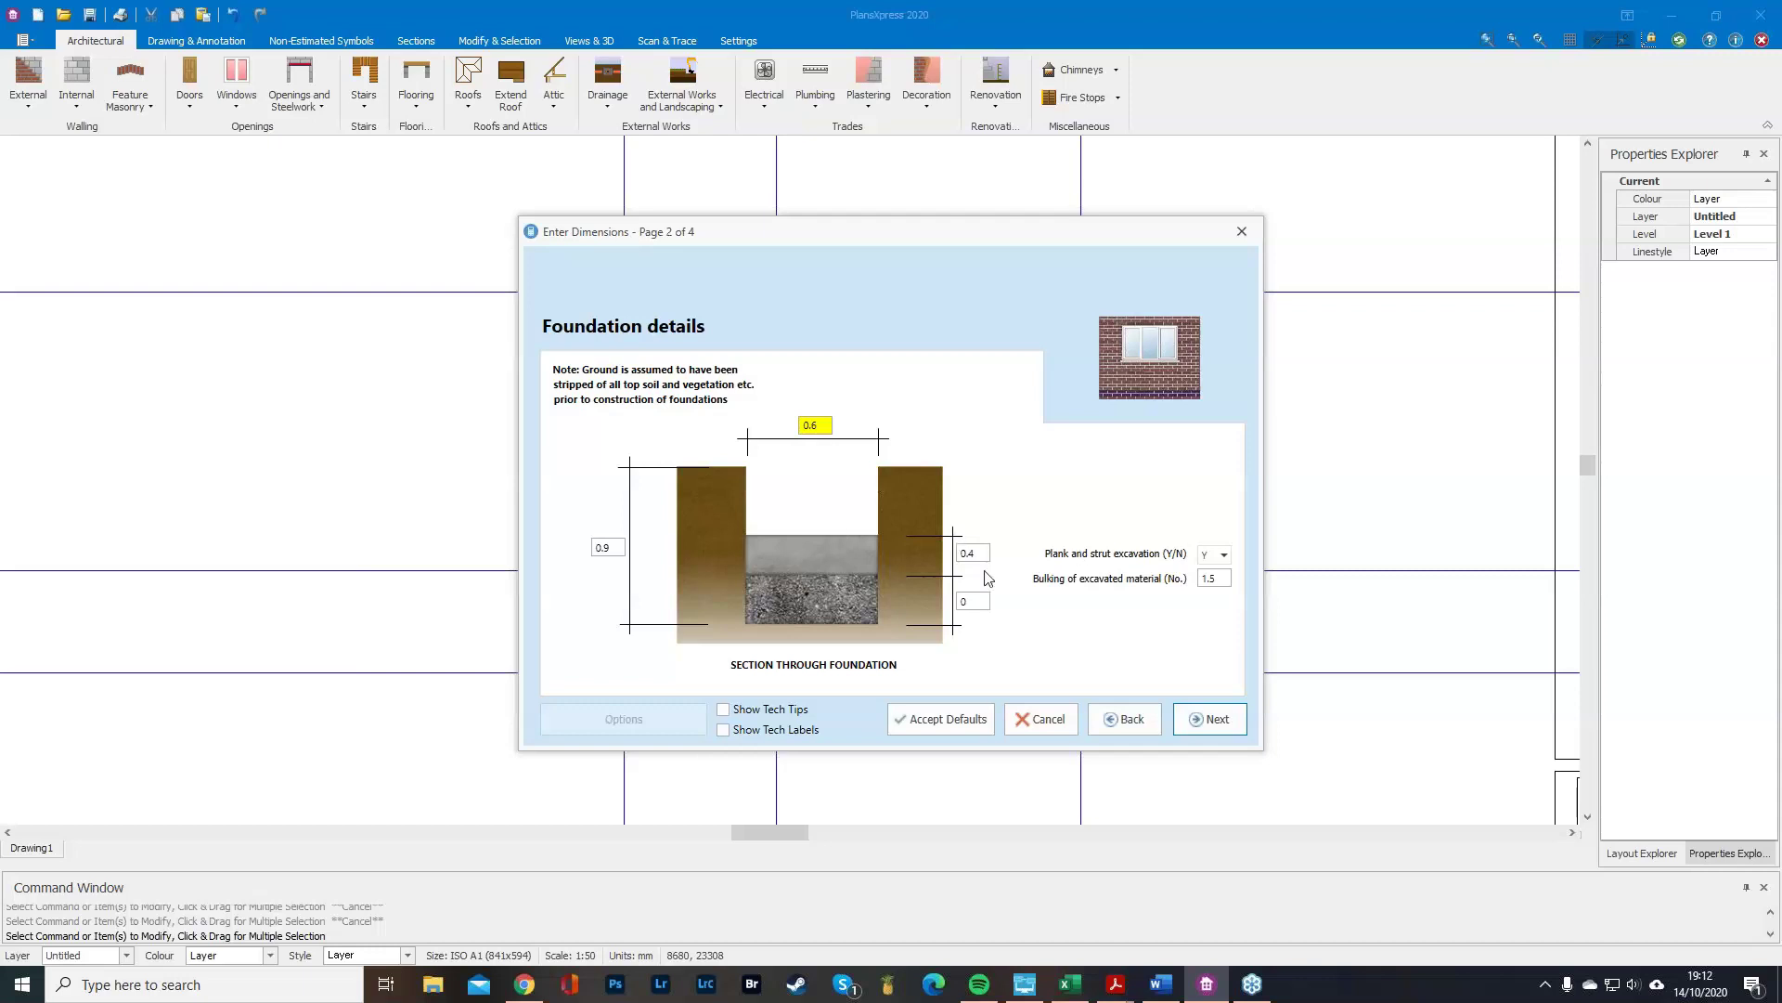
{"action": "left_click", "coordinate": [723, 709]}
{"action": "left_click", "coordinate": [723, 730]}
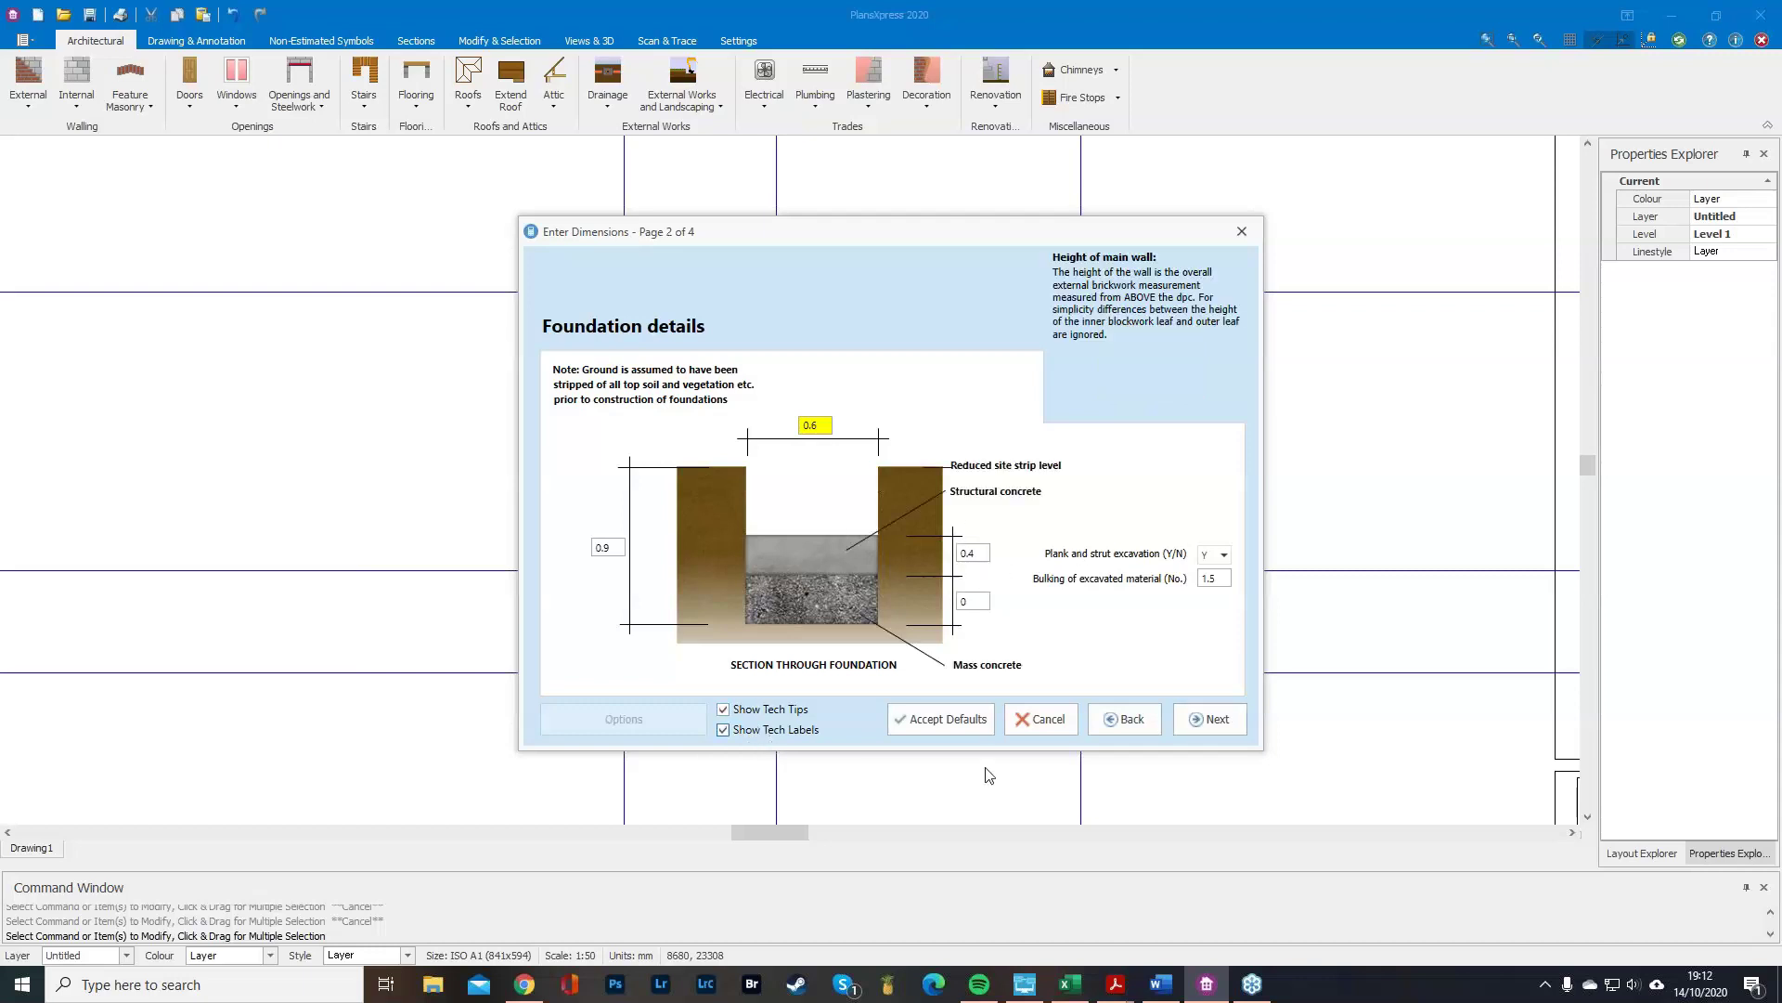
{"action": "left_click", "coordinate": [978, 601]}
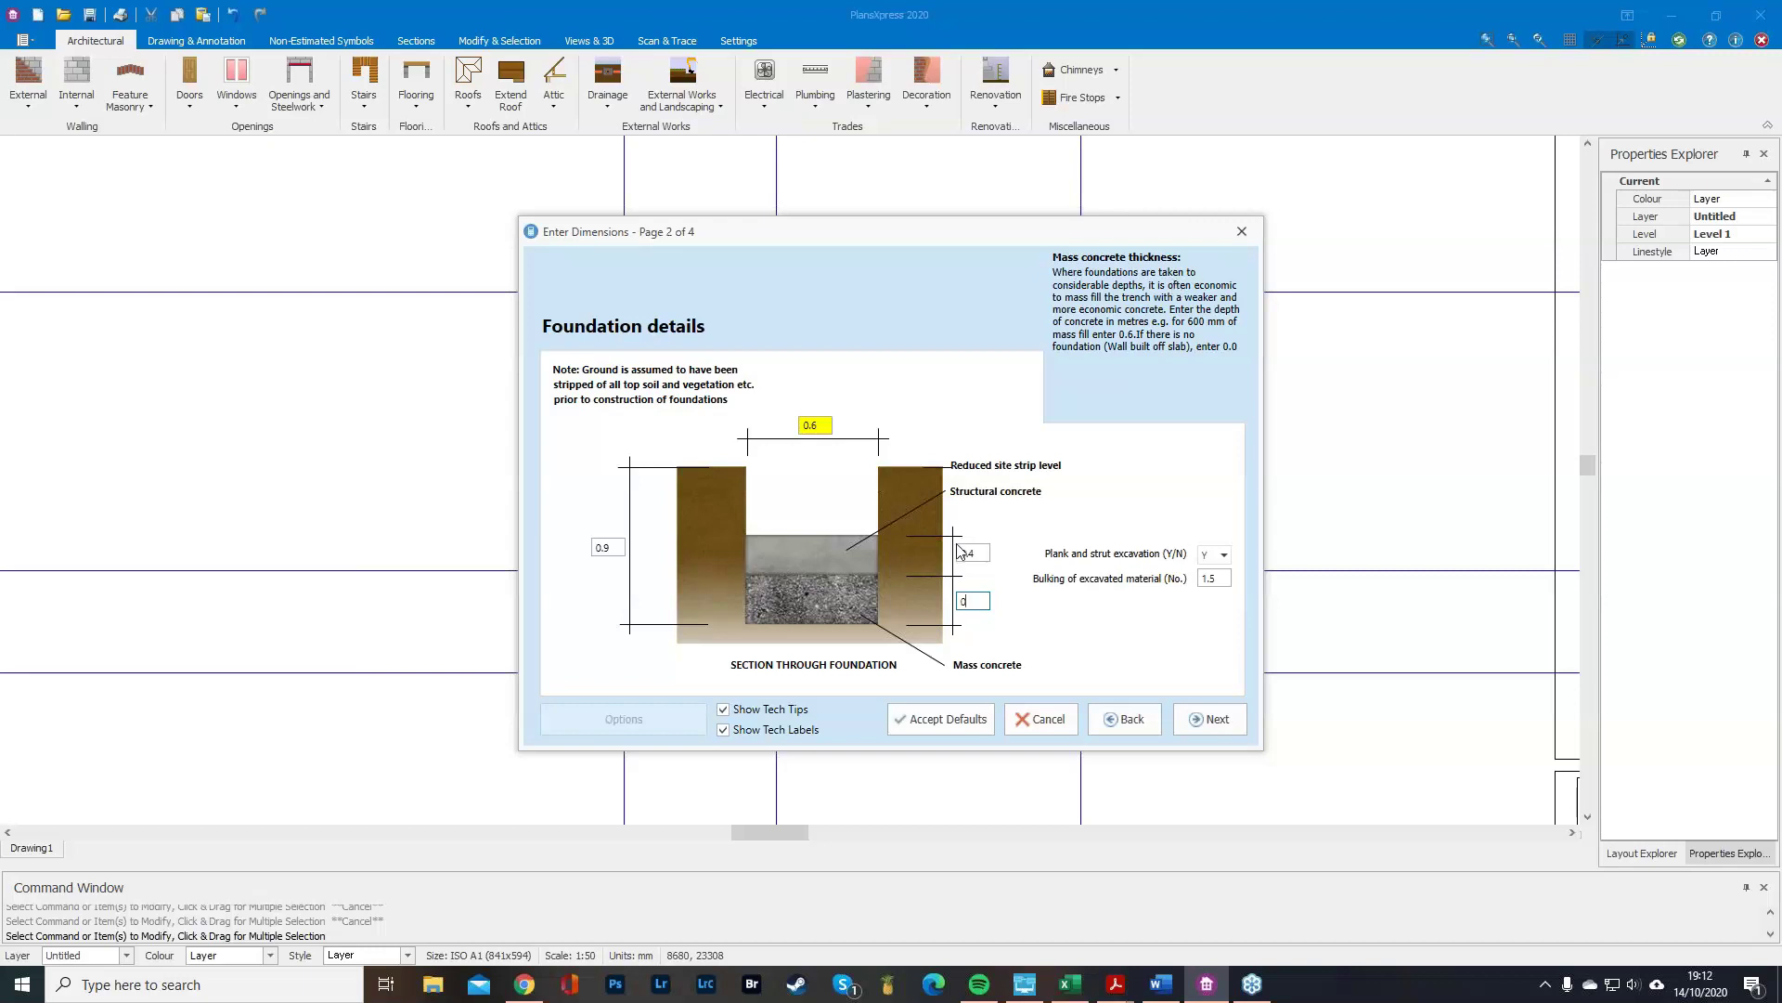
{"action": "key", "text": "shift+Tab"}
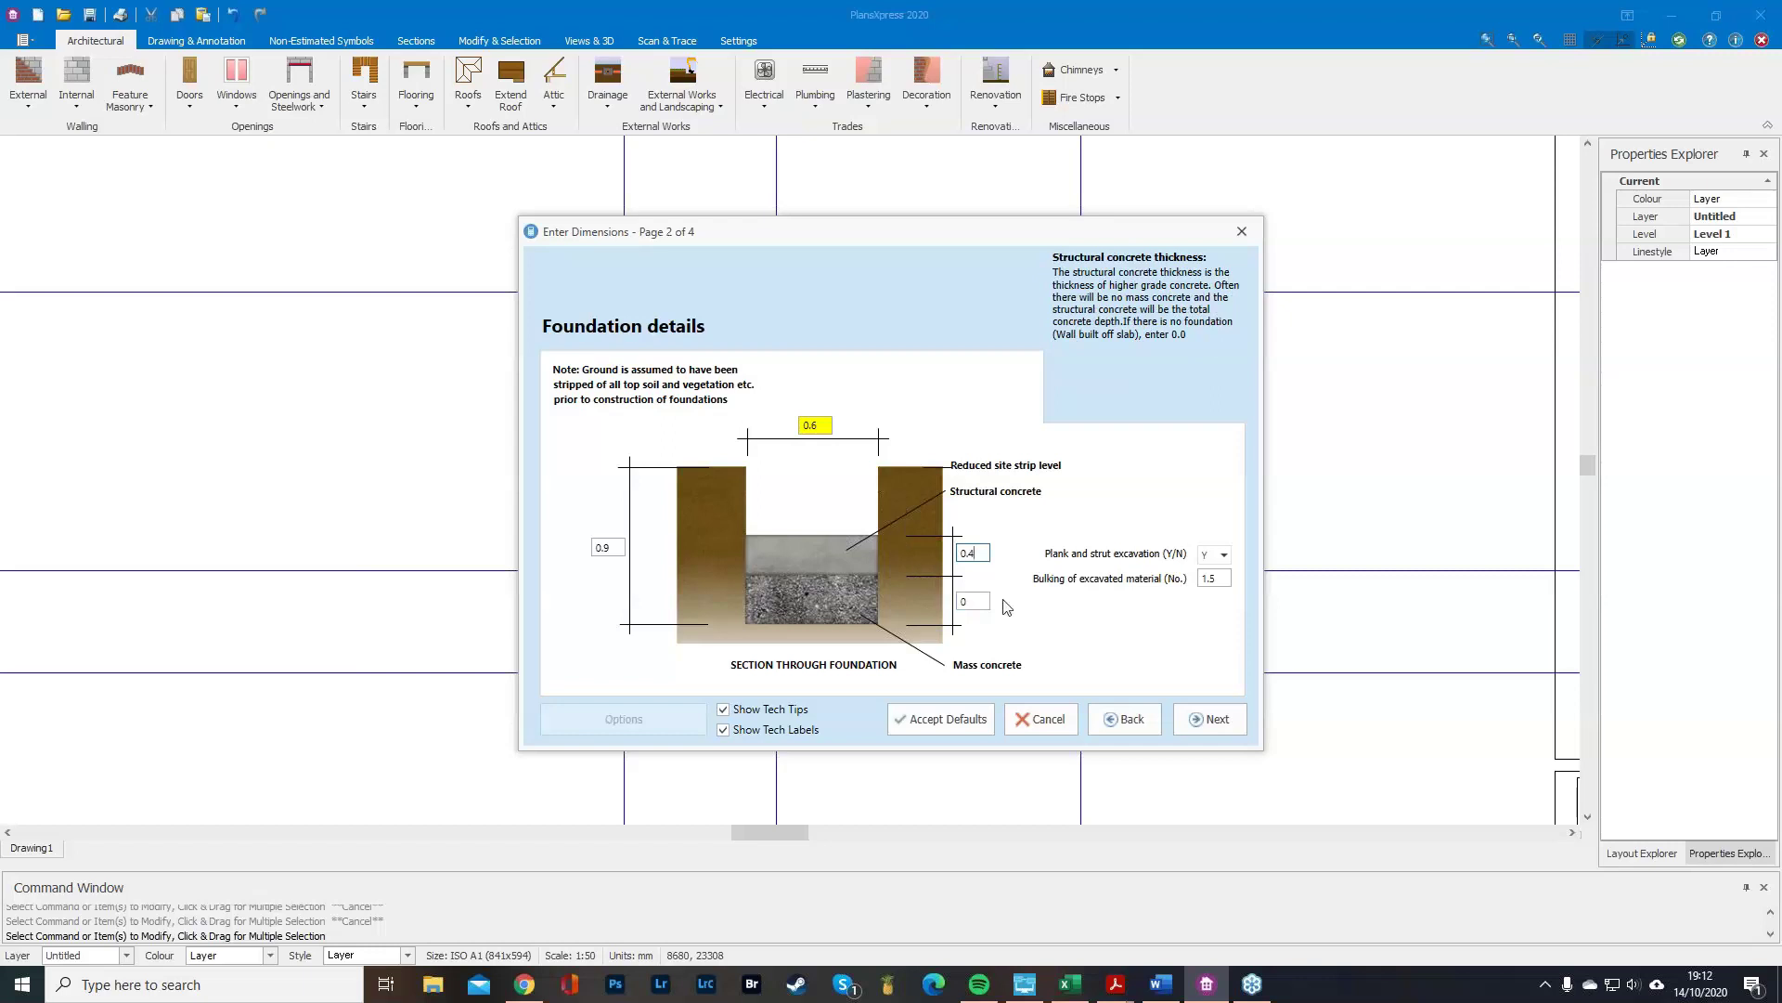
{"action": "left_click", "coordinate": [975, 600]}
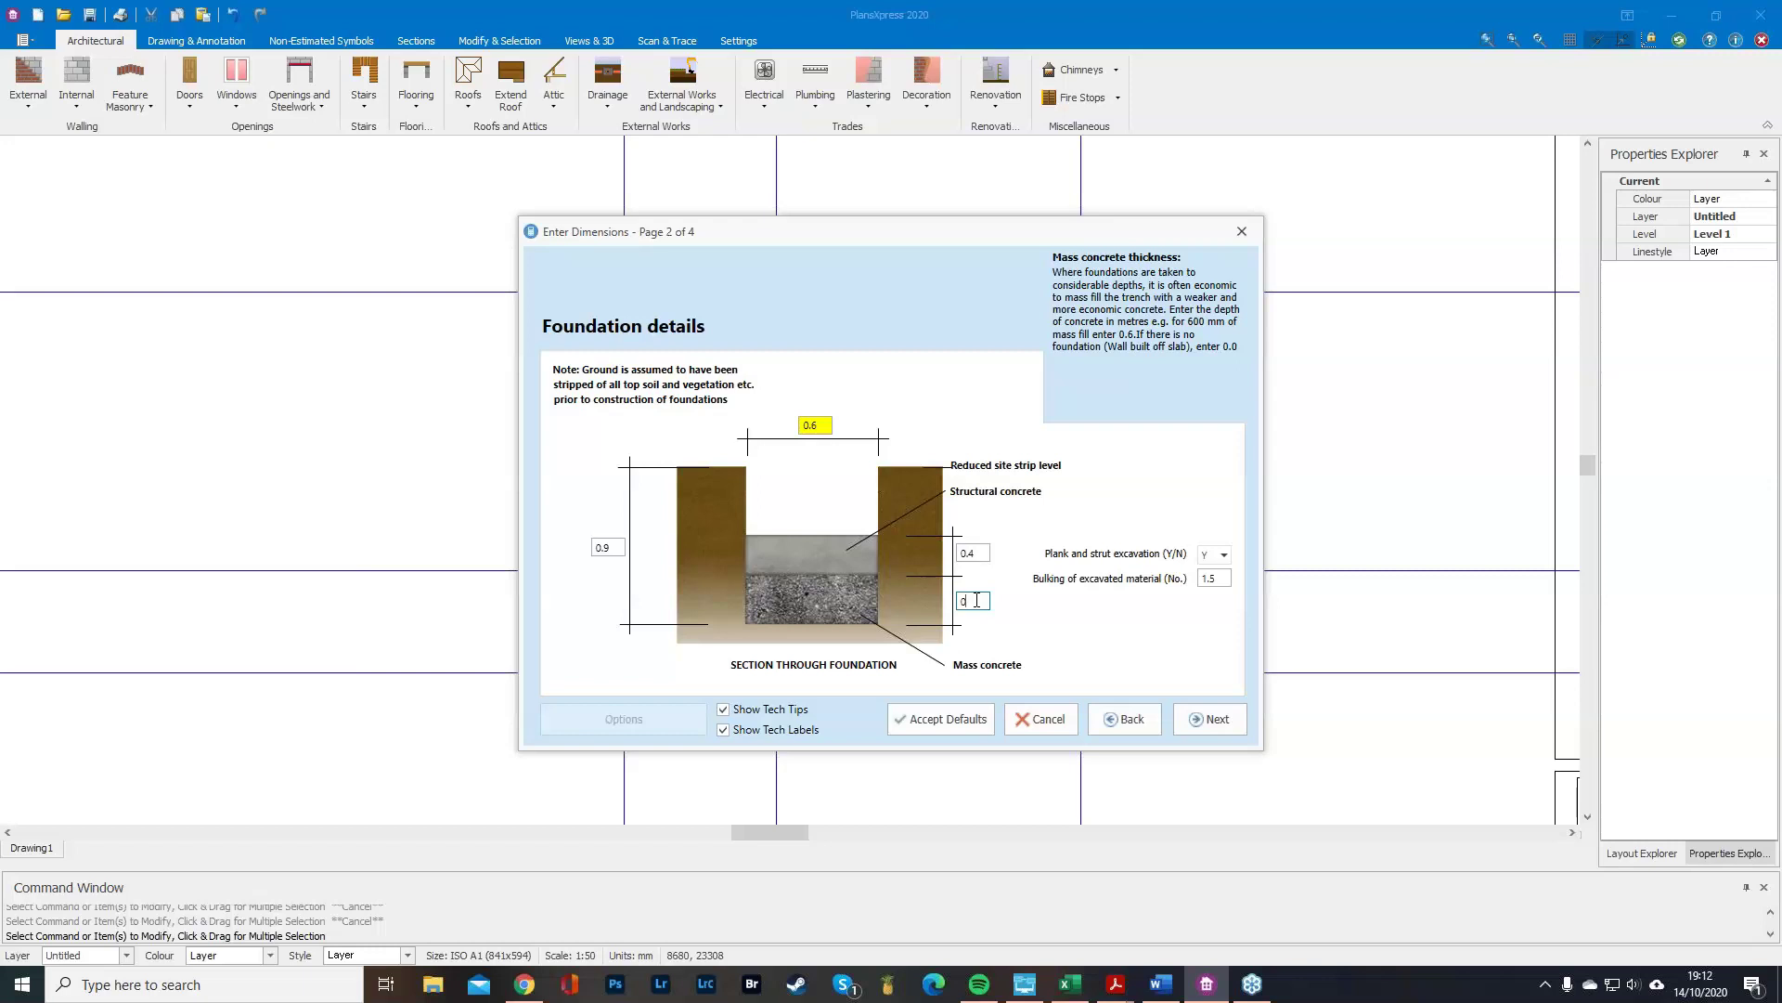
{"action": "left_click", "coordinate": [1211, 717]}
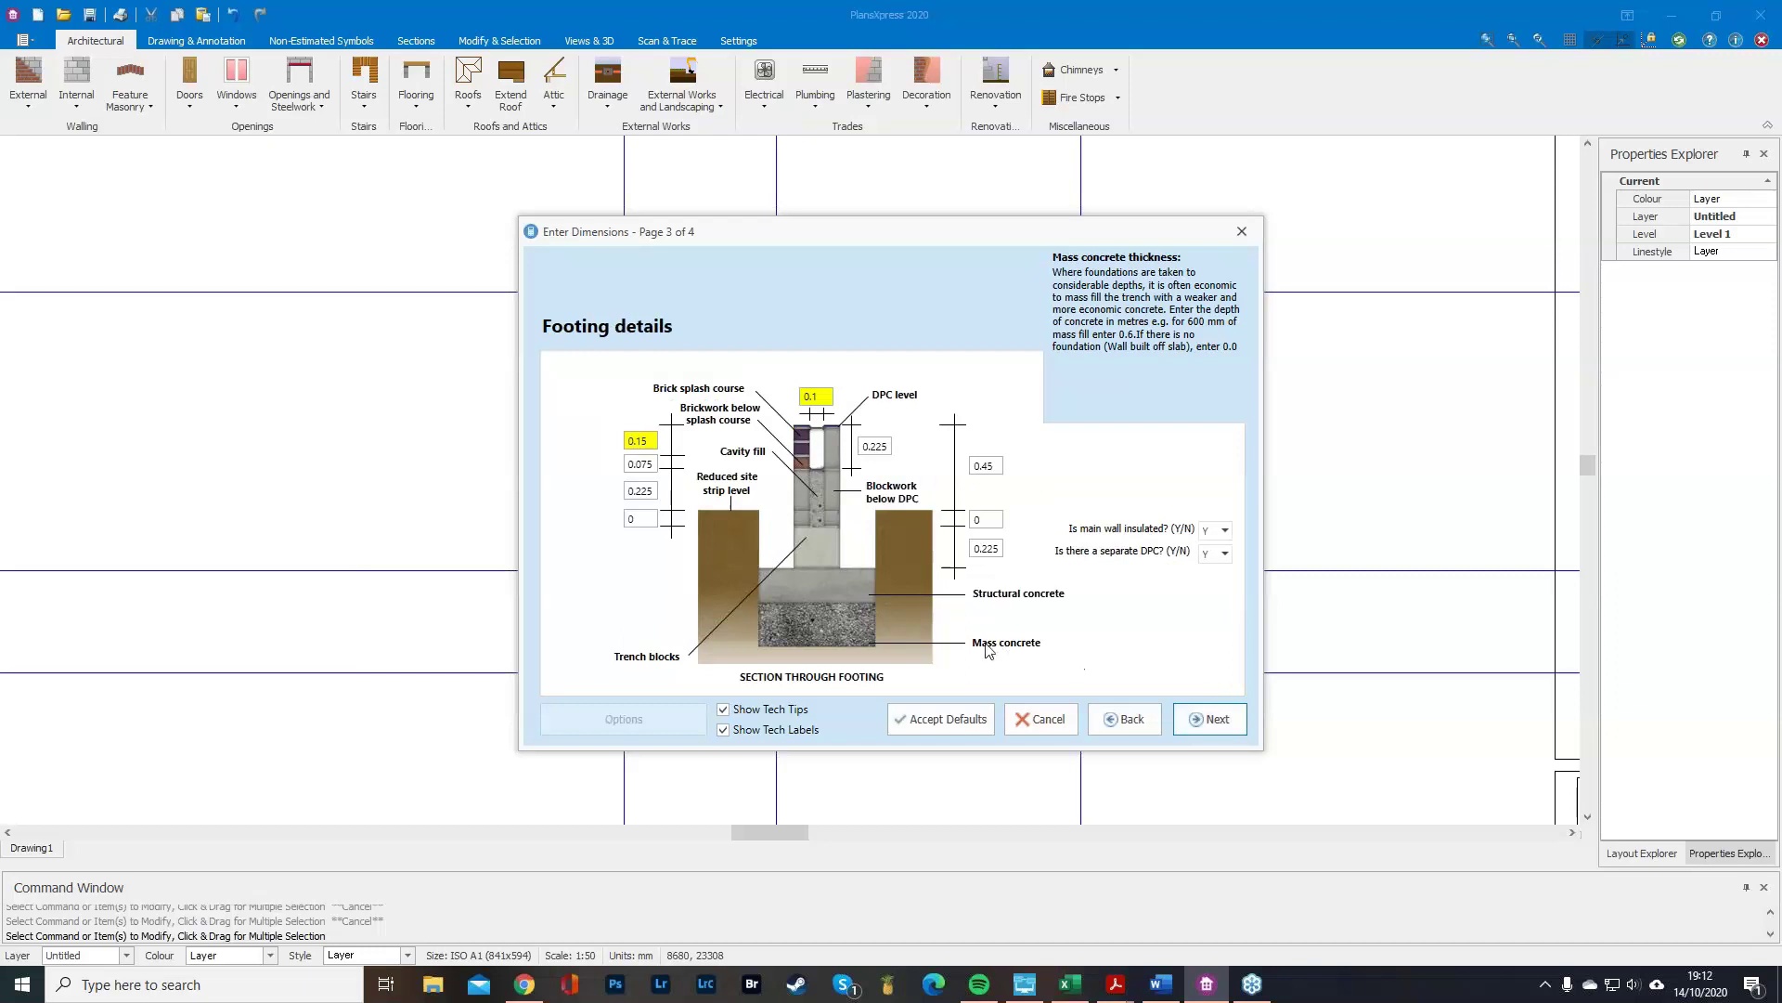
Review the splash course, brickwork and cavity fill depths in the footing details, and finish the wall setup with the default values.
{"action": "left_click", "coordinate": [653, 441]}
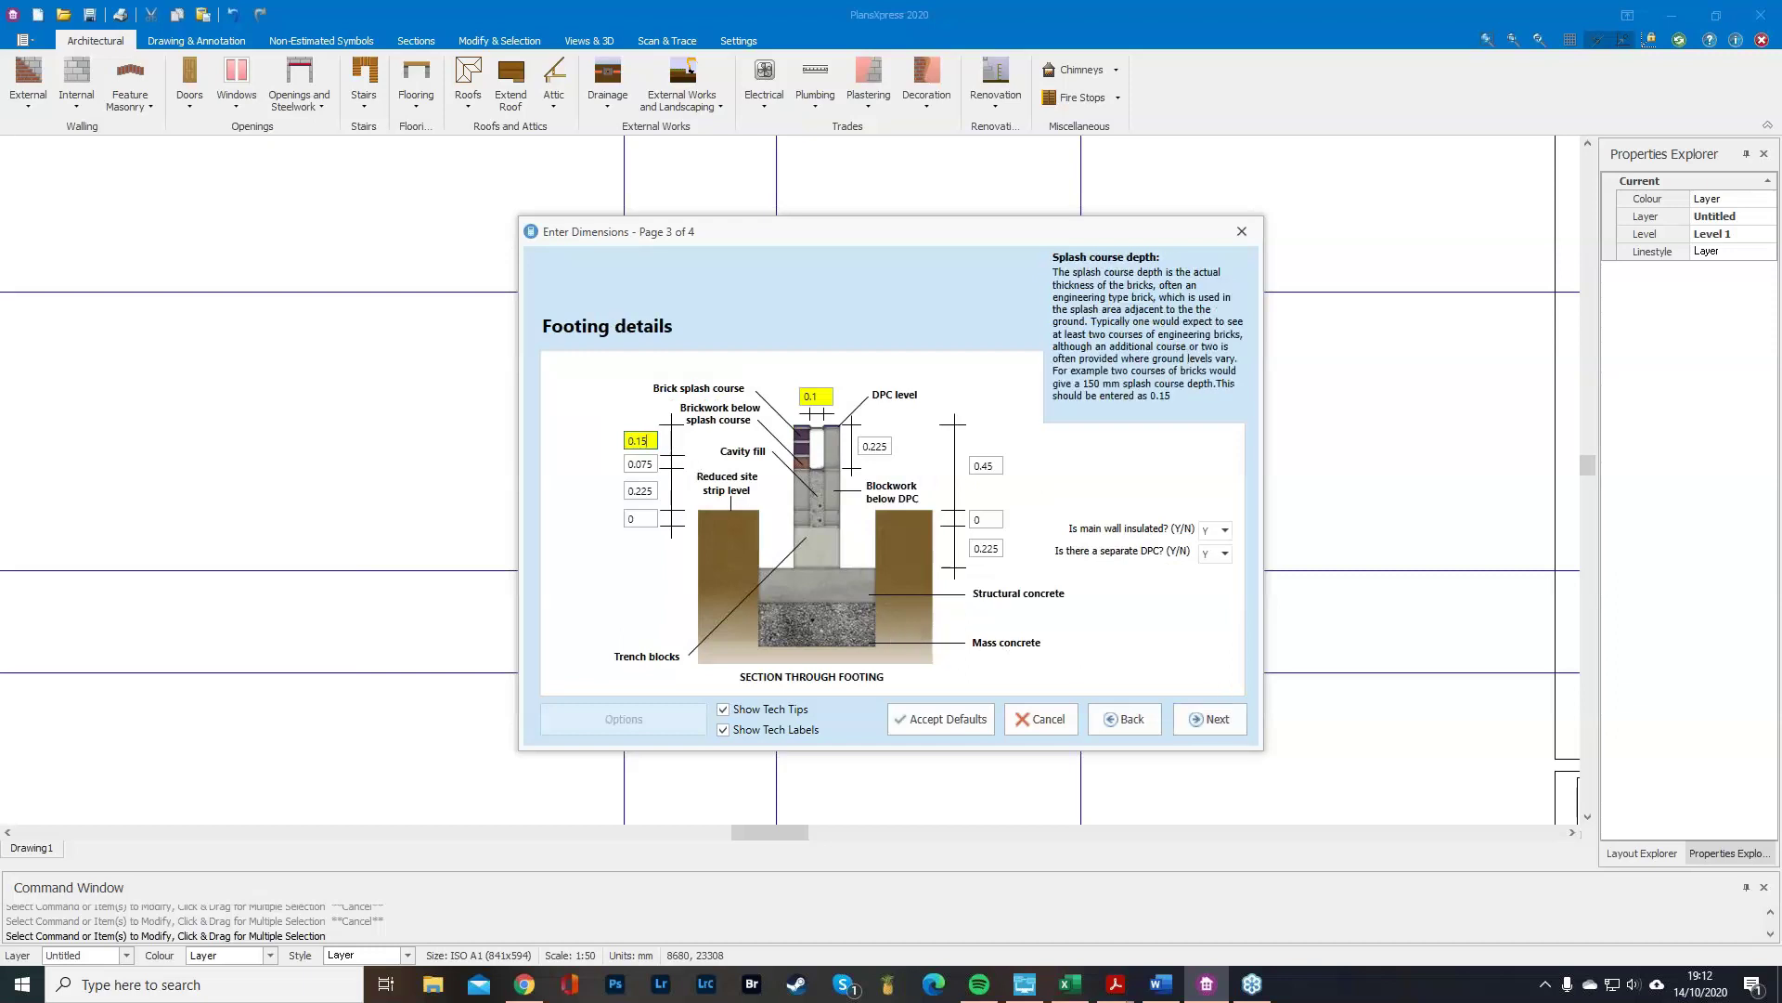
{"action": "key", "text": "Tab"}
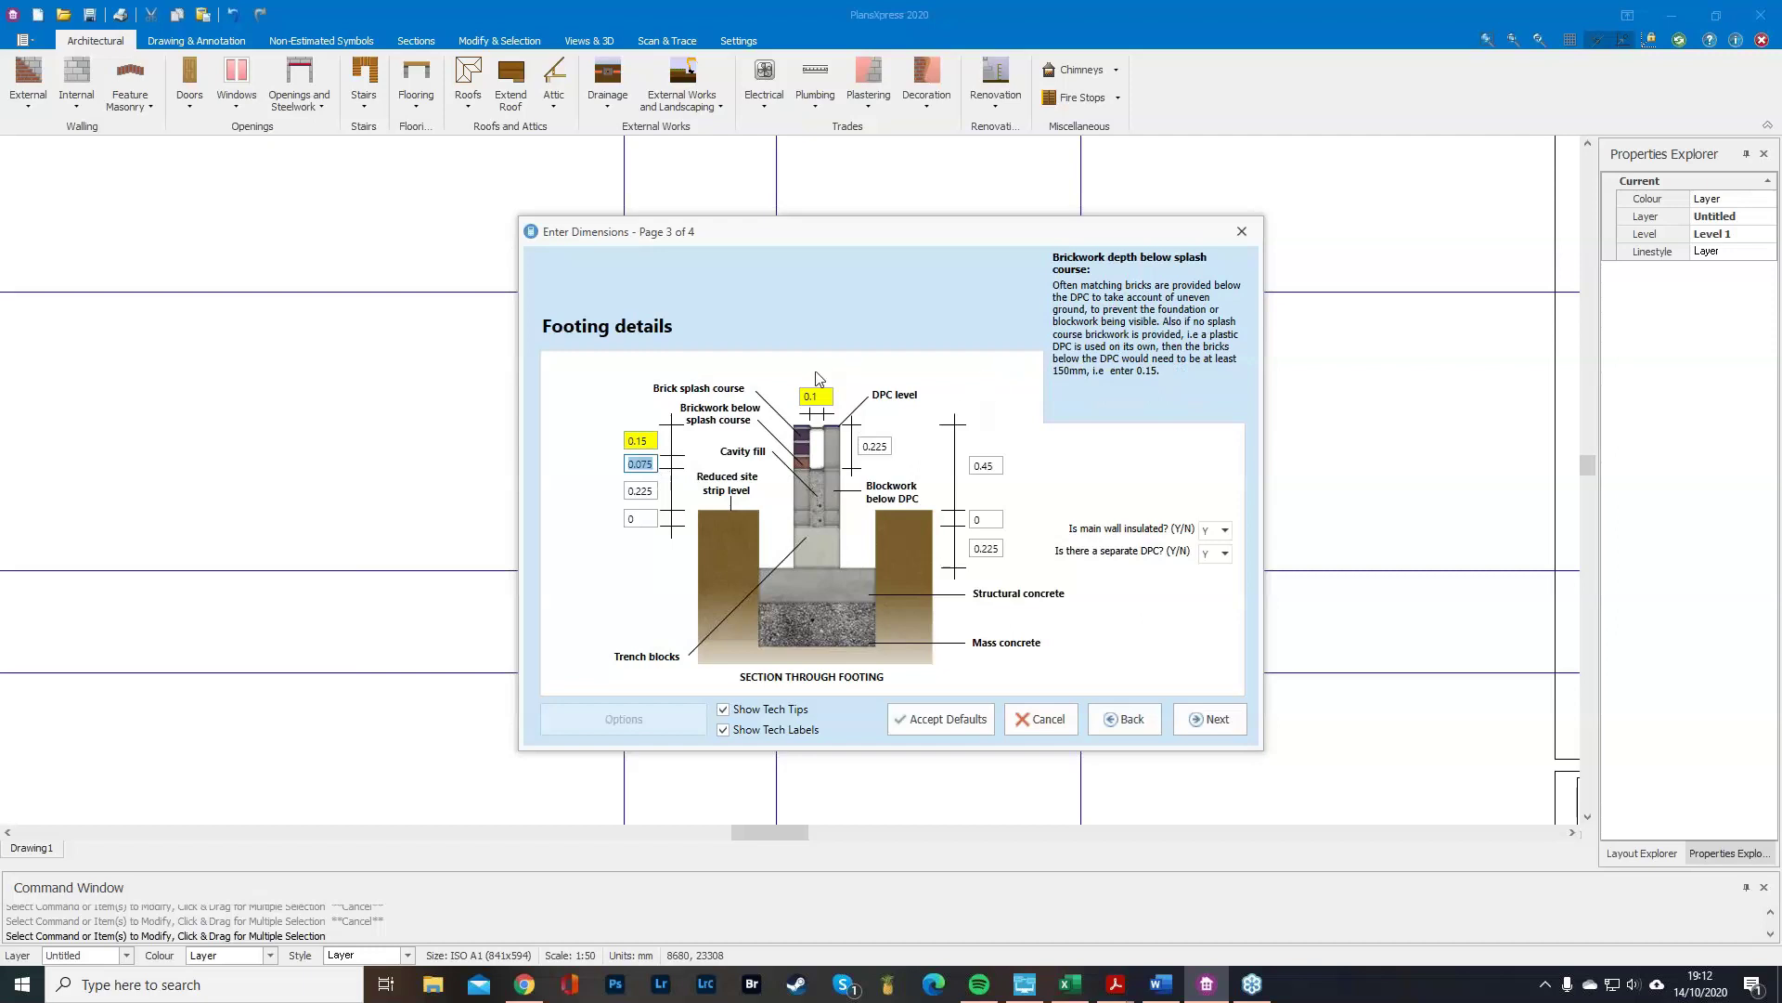
{"action": "left_click", "coordinate": [888, 446]}
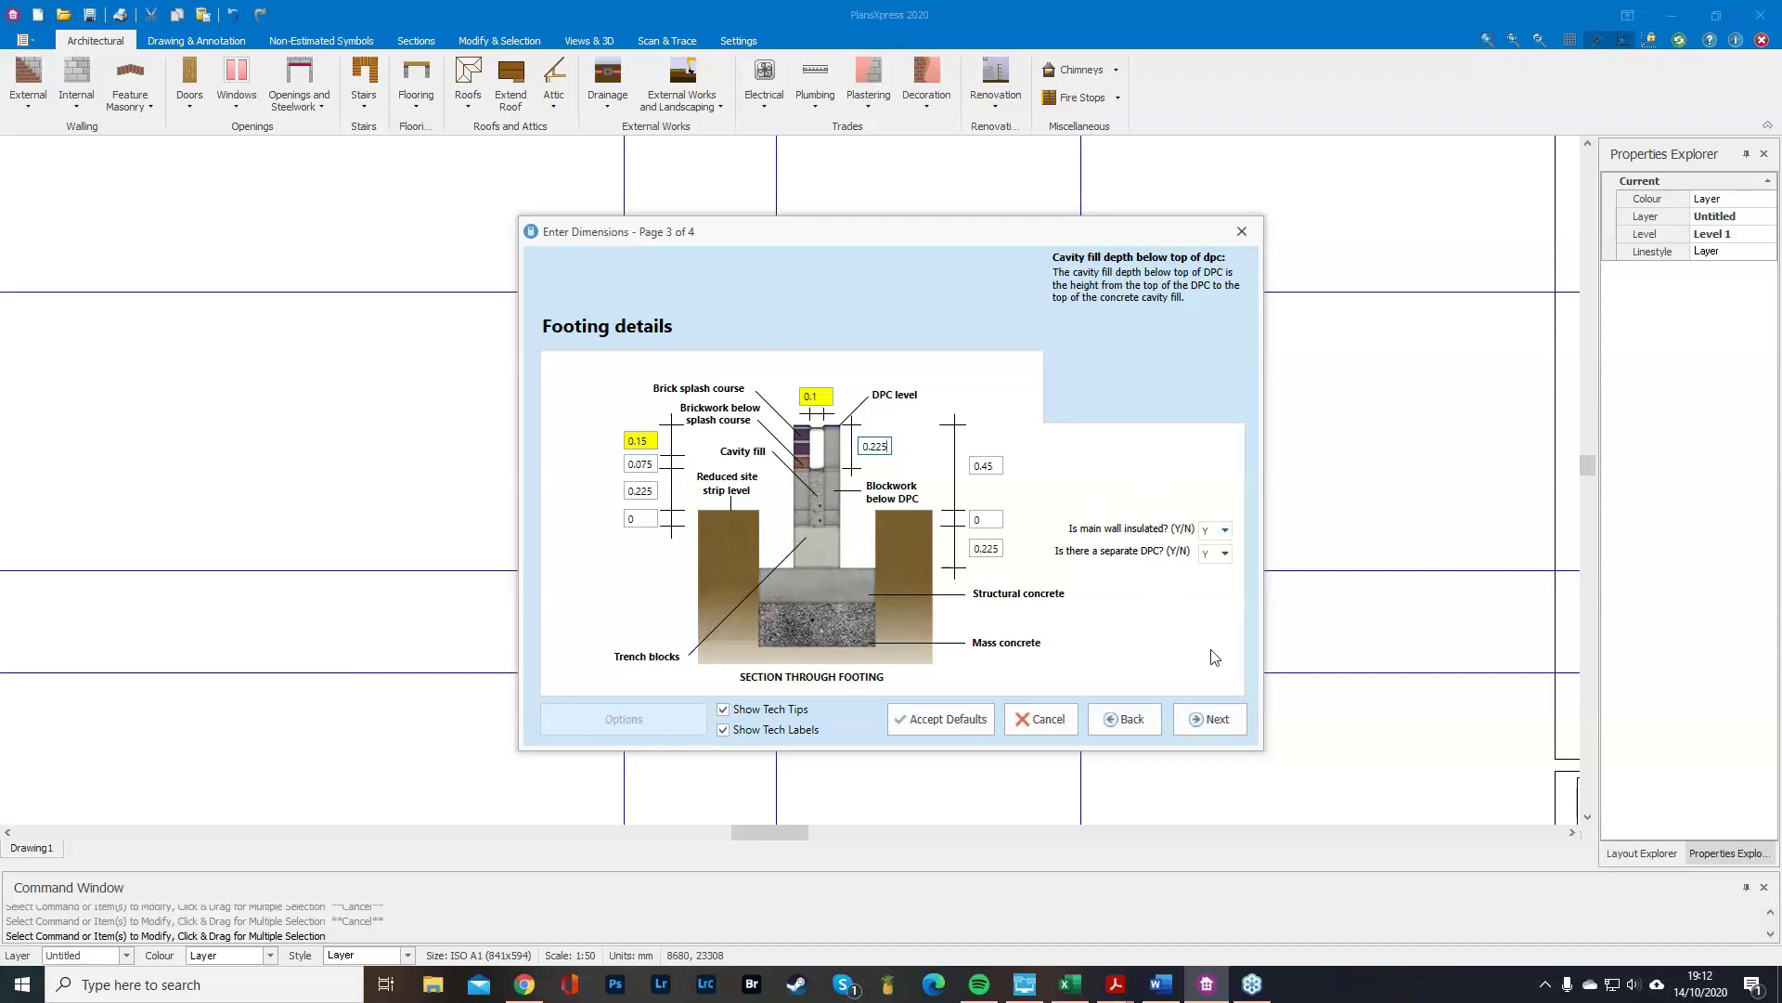
{"action": "left_click", "coordinate": [1206, 727]}
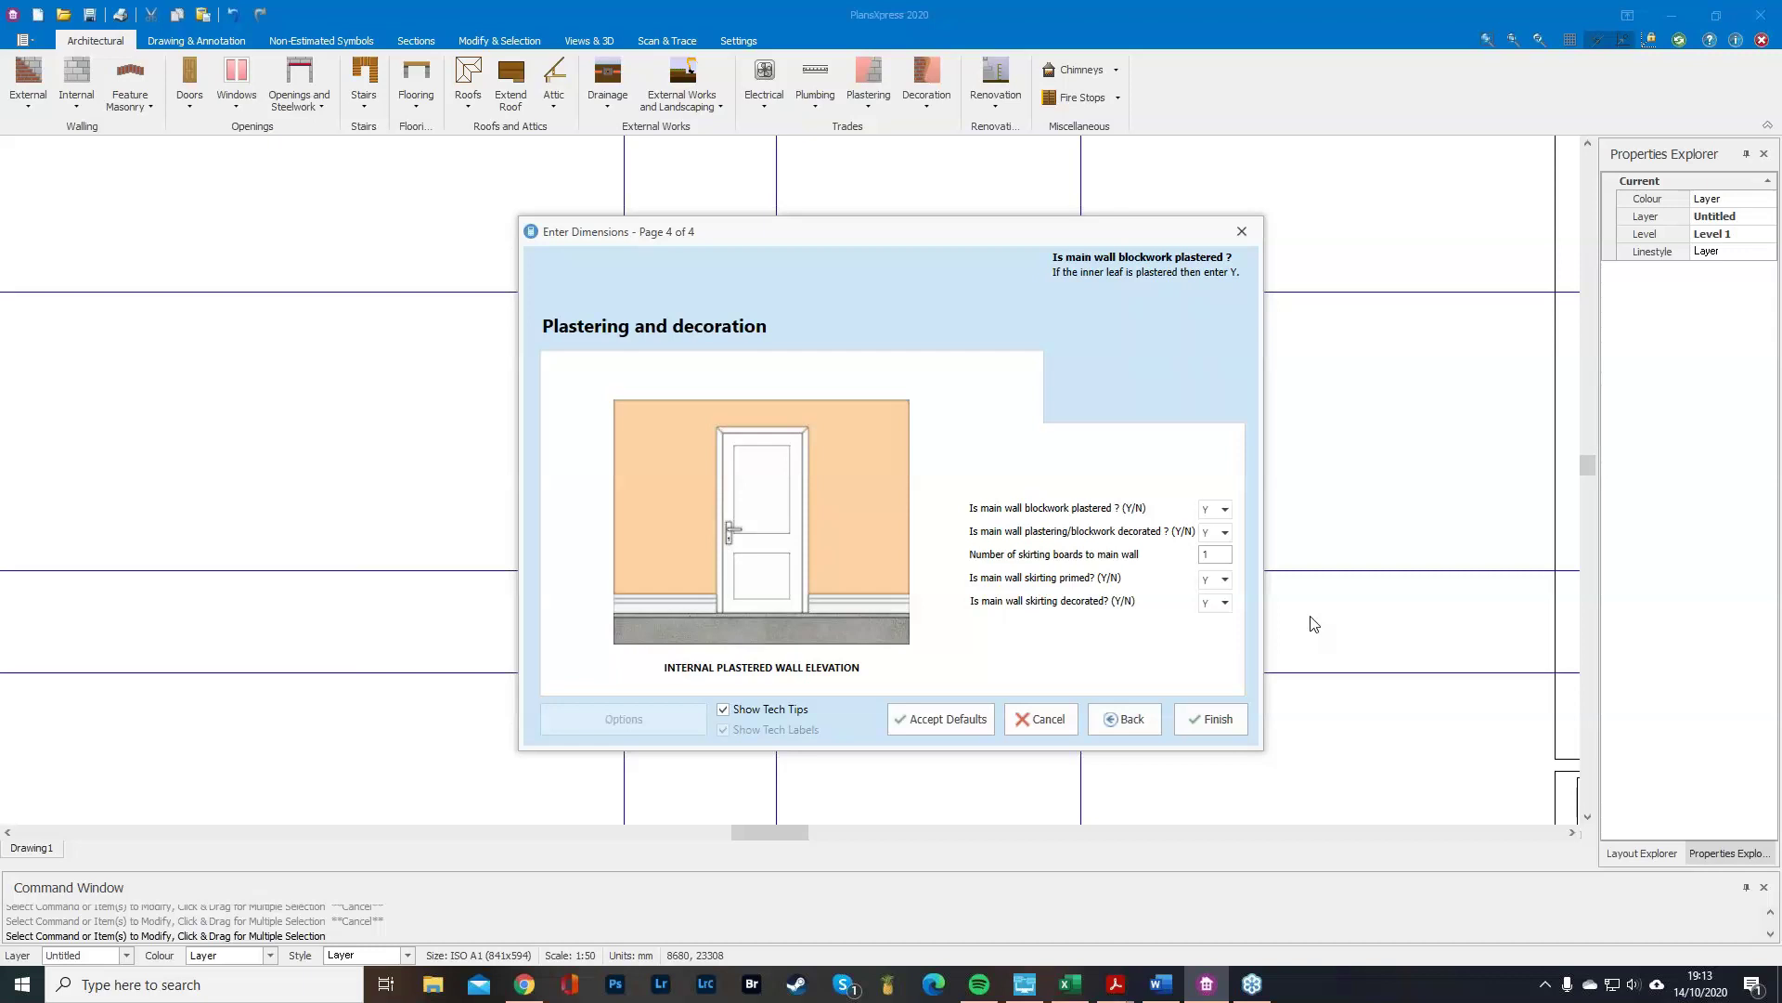
{"action": "left_click", "coordinate": [1237, 720]}
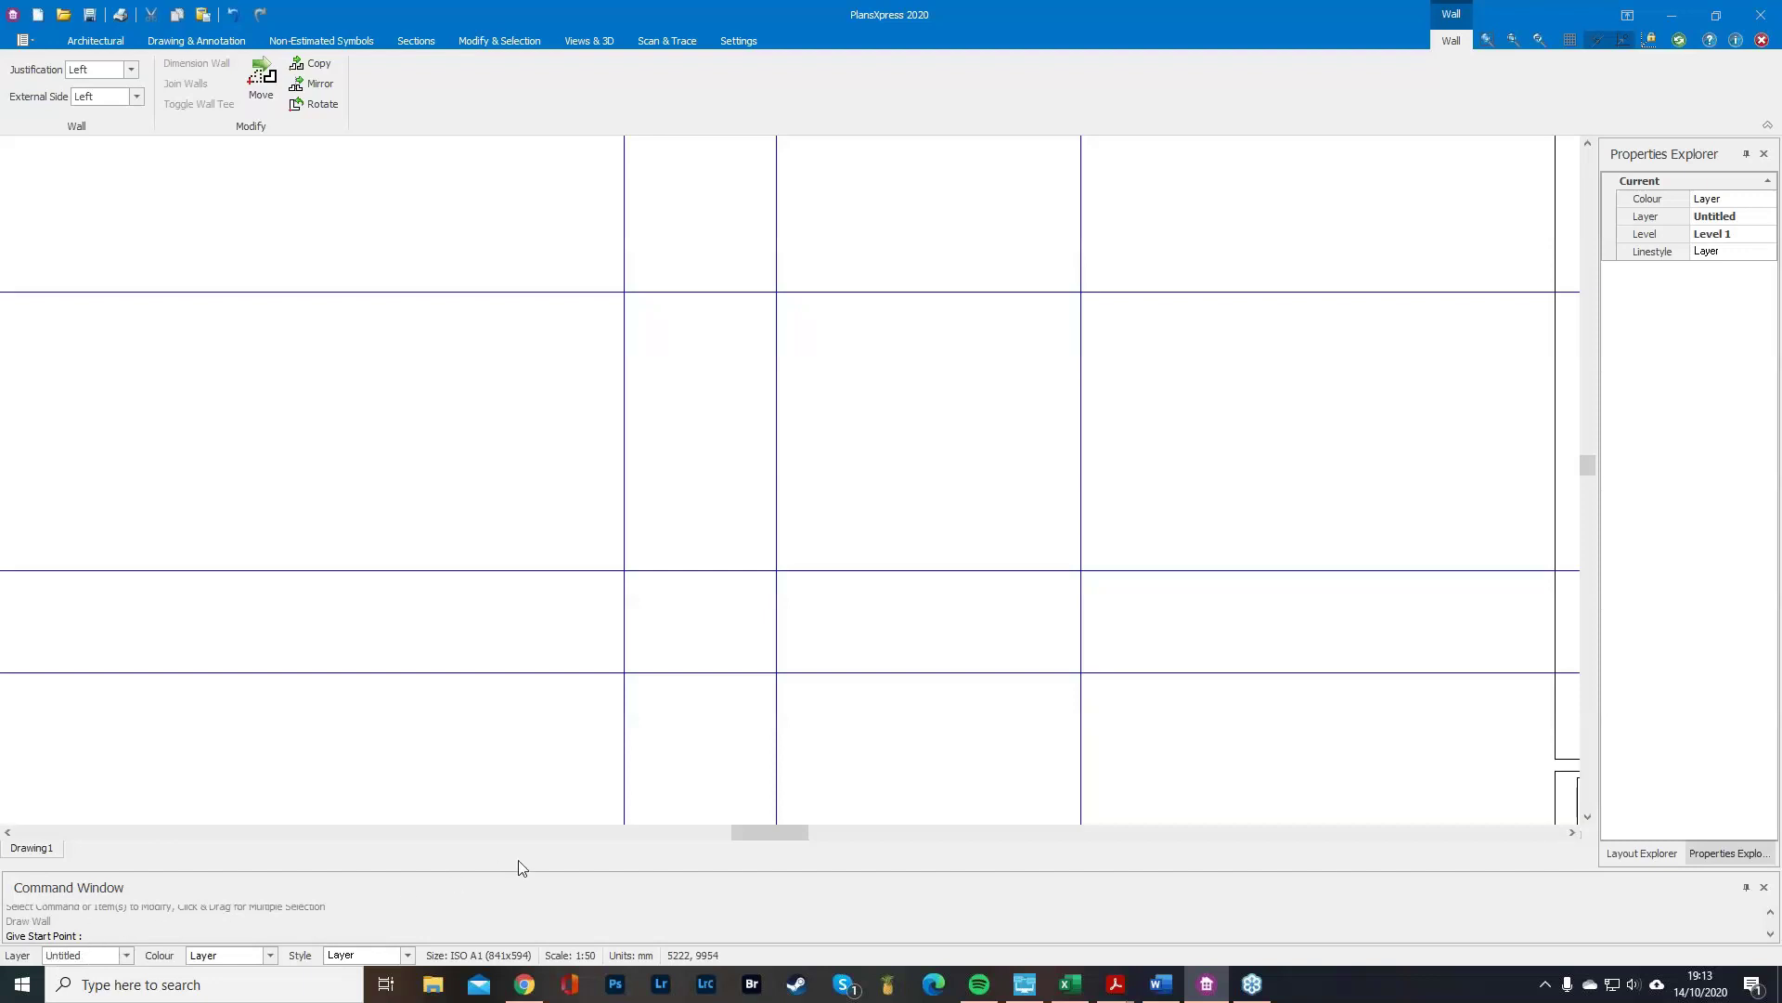
Start the wall where the right-hand vertical and middle horizontal construction lines cross, with justification and external side both set to Right.
{"action": "left_click", "coordinate": [783, 657]}
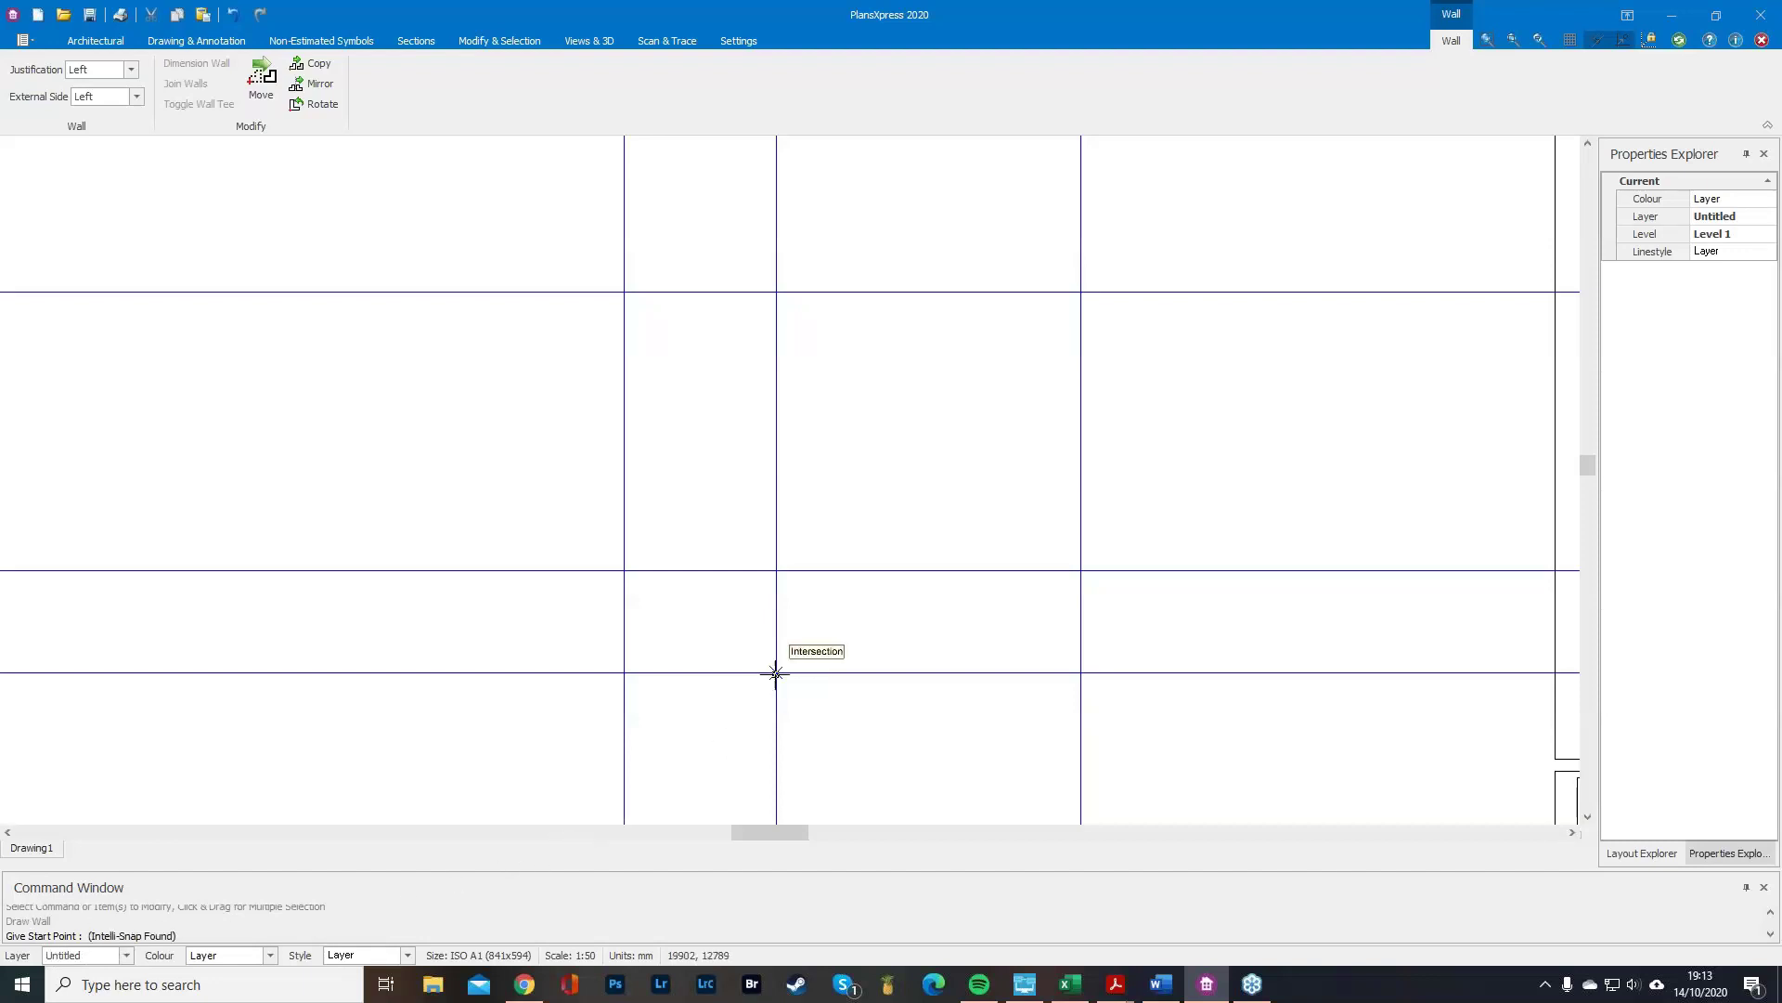
{"action": "left_click", "coordinate": [1080, 568]}
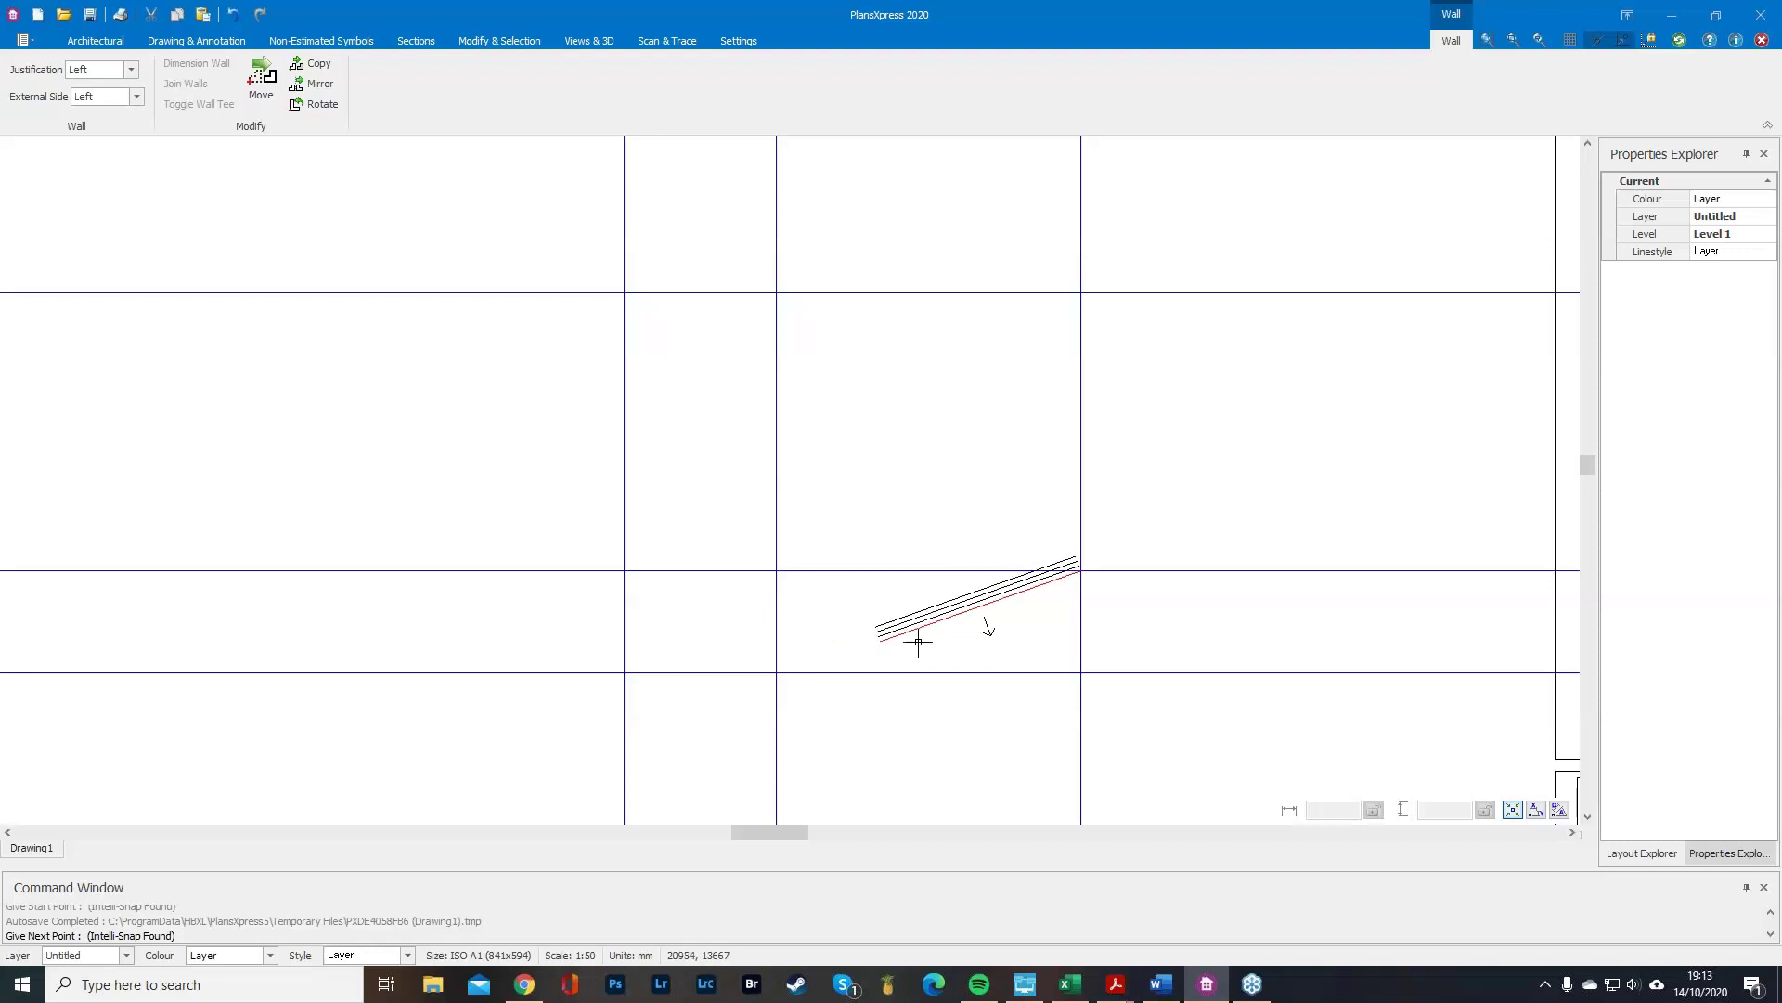
{"action": "left_click", "coordinate": [1089, 287]}
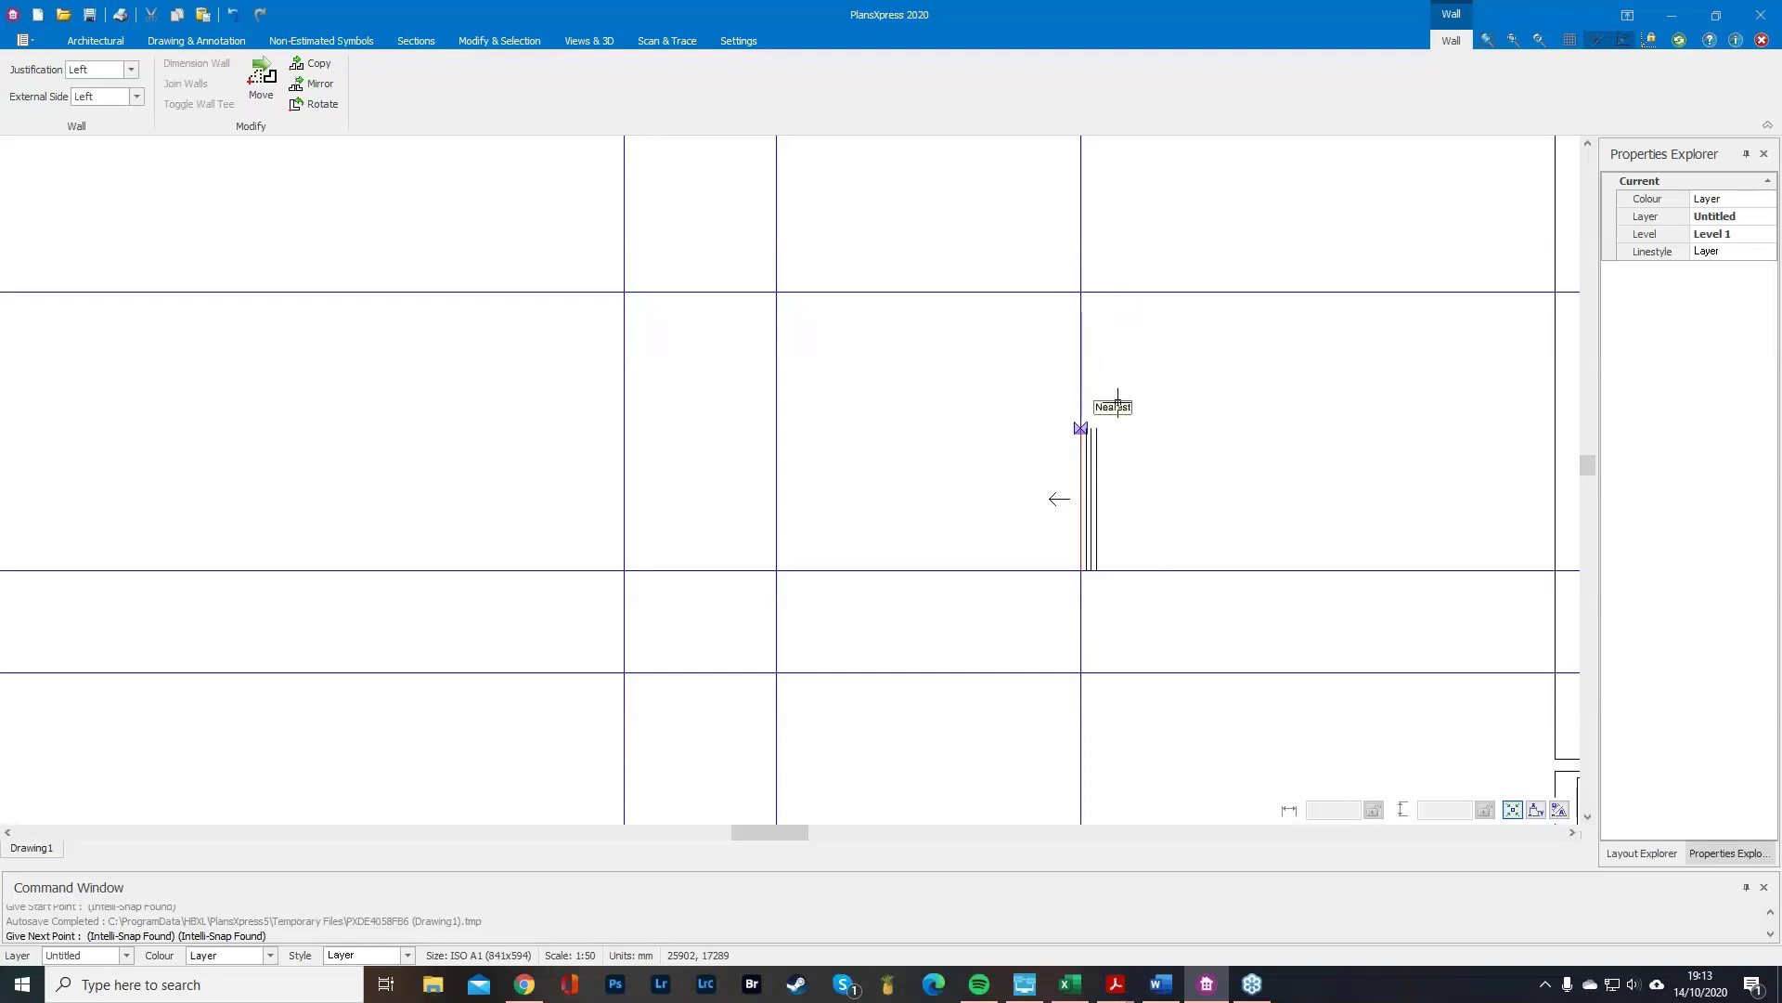
{"action": "left_click", "coordinate": [1065, 358]}
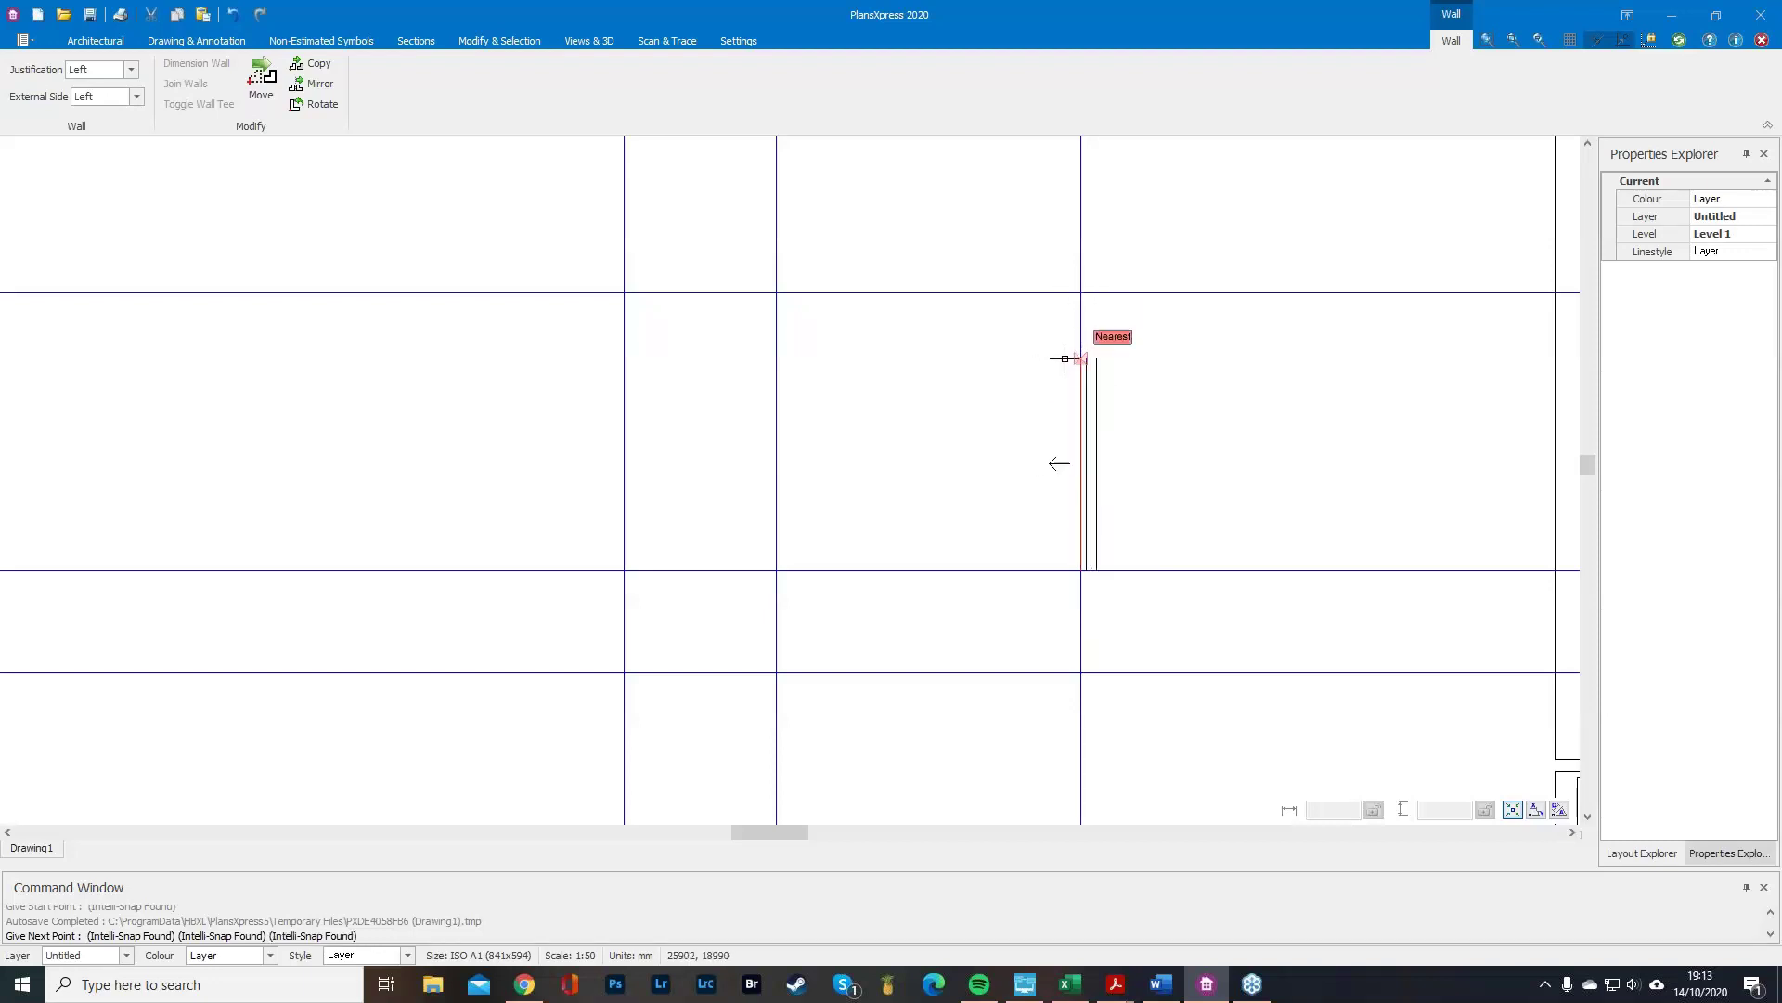
{"action": "left_click", "coordinate": [1065, 362]}
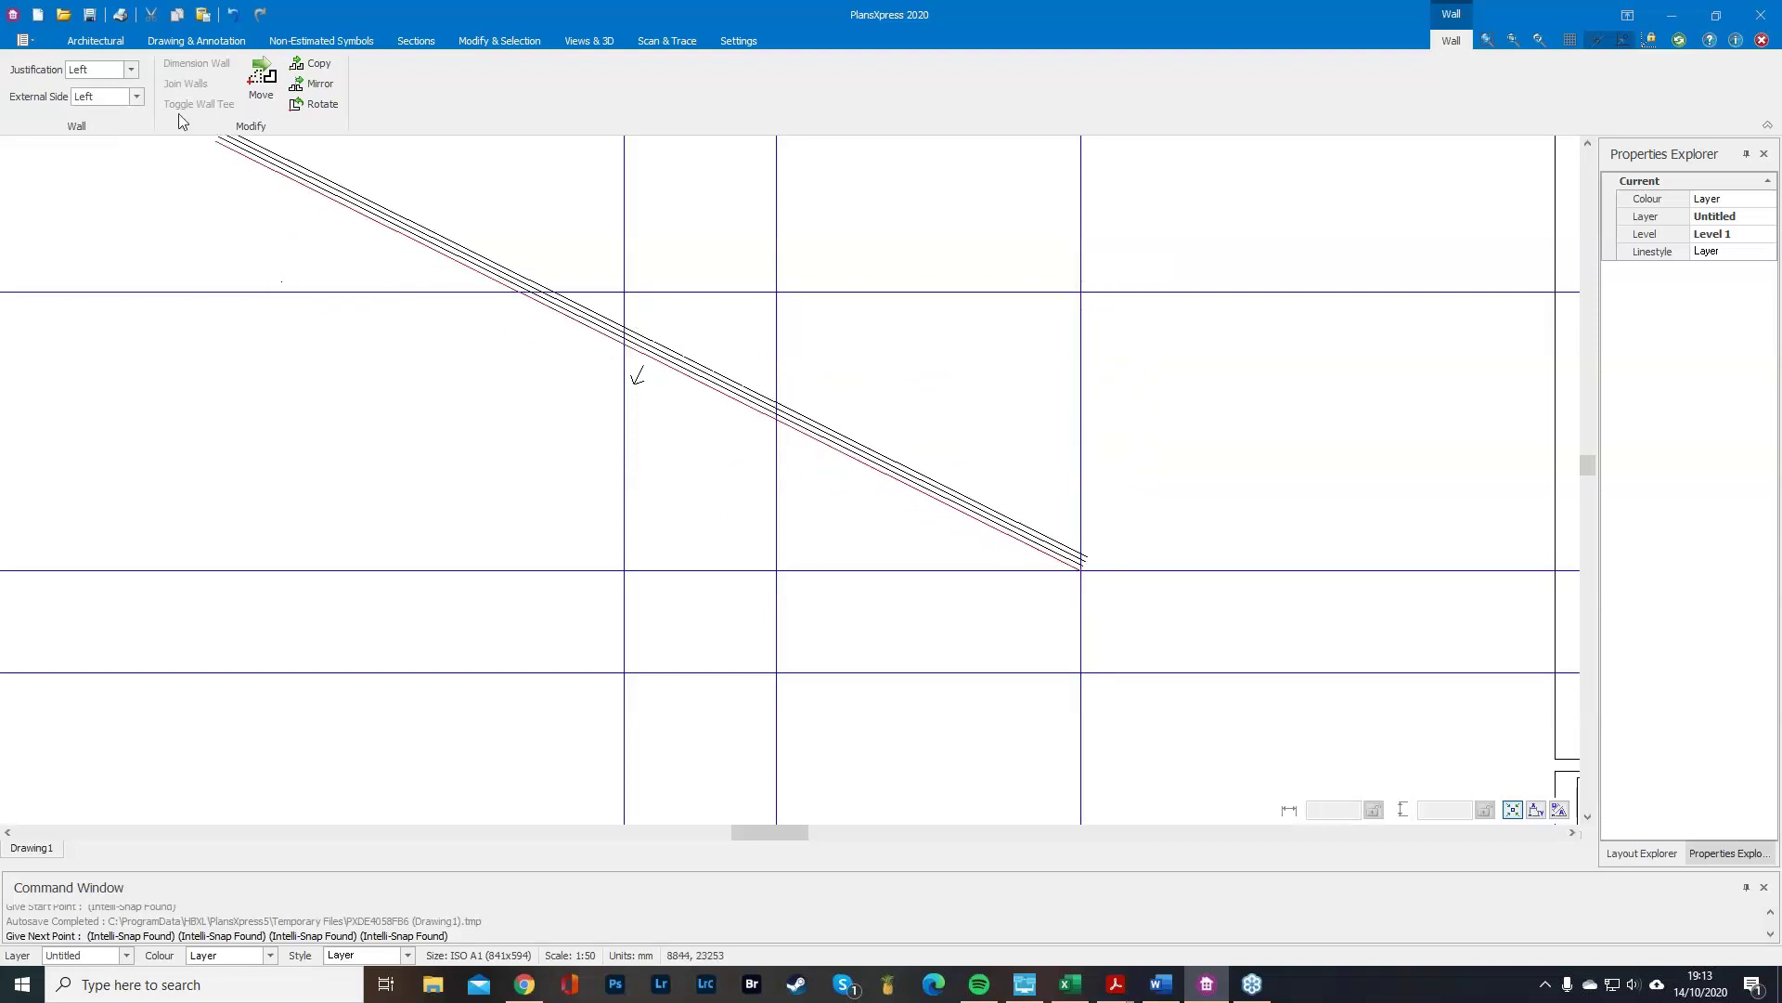
{"action": "left_click", "coordinate": [130, 71]}
{"action": "left_click", "coordinate": [126, 113]}
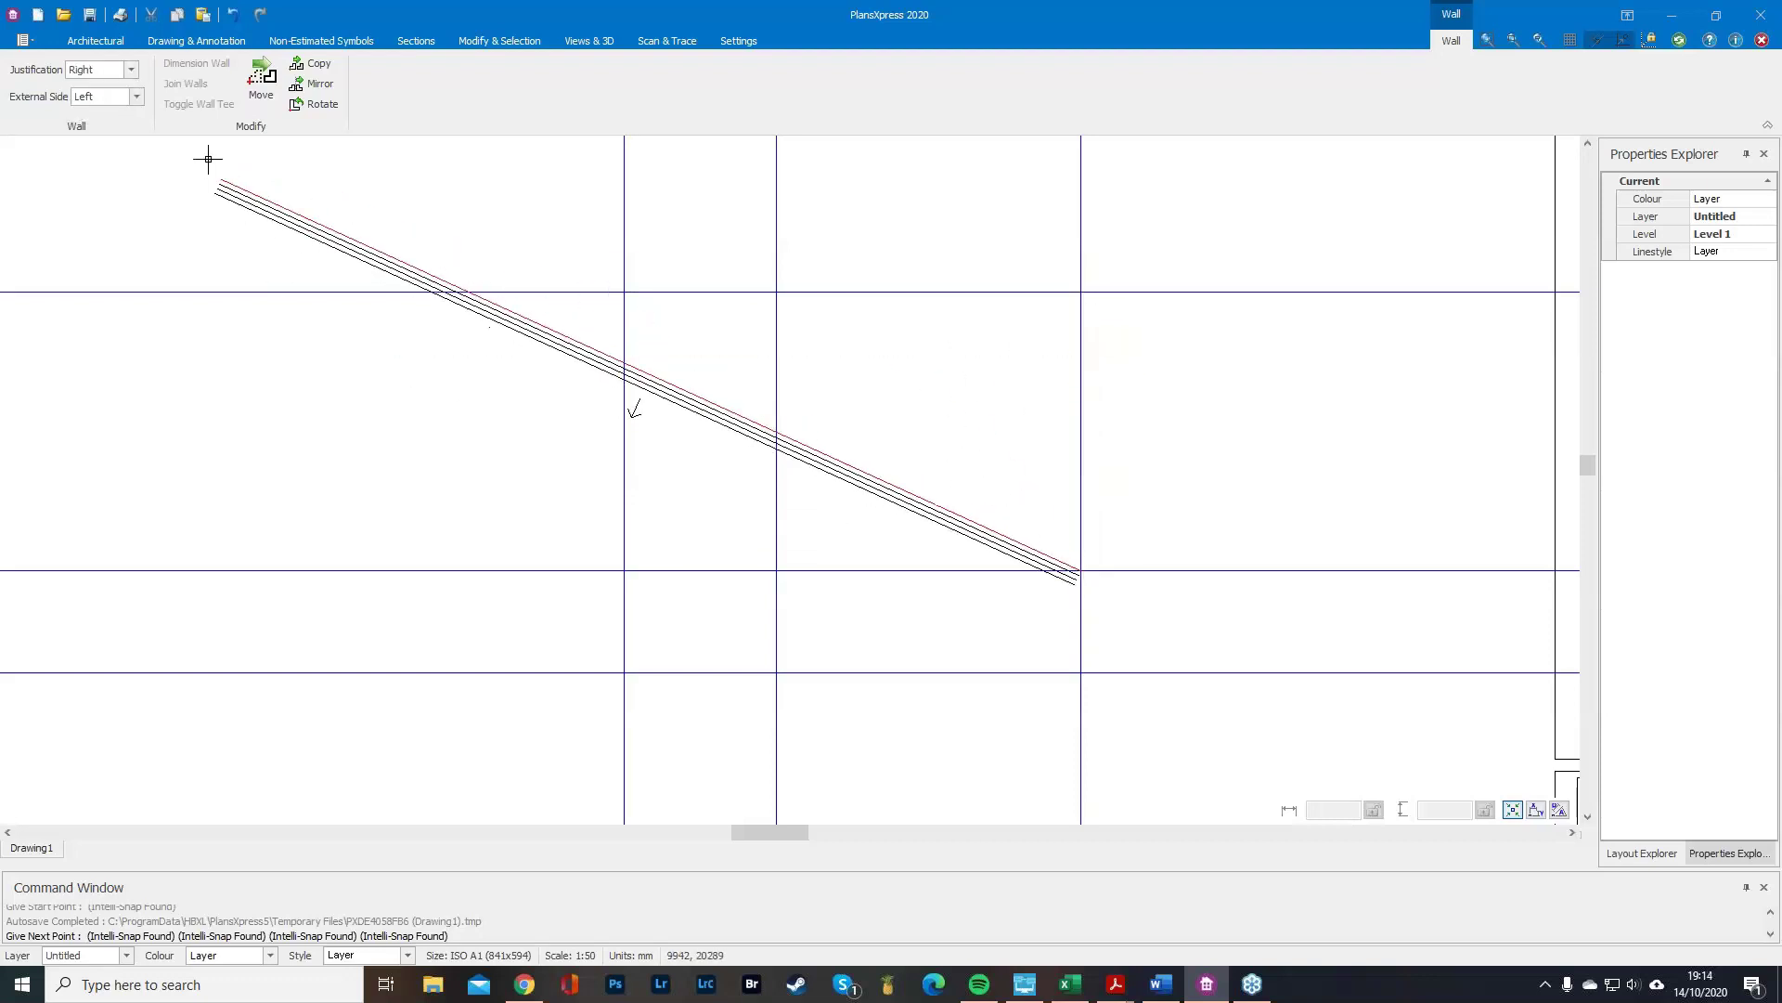
{"action": "left_click", "coordinate": [136, 97]}
{"action": "left_click", "coordinate": [102, 134]}
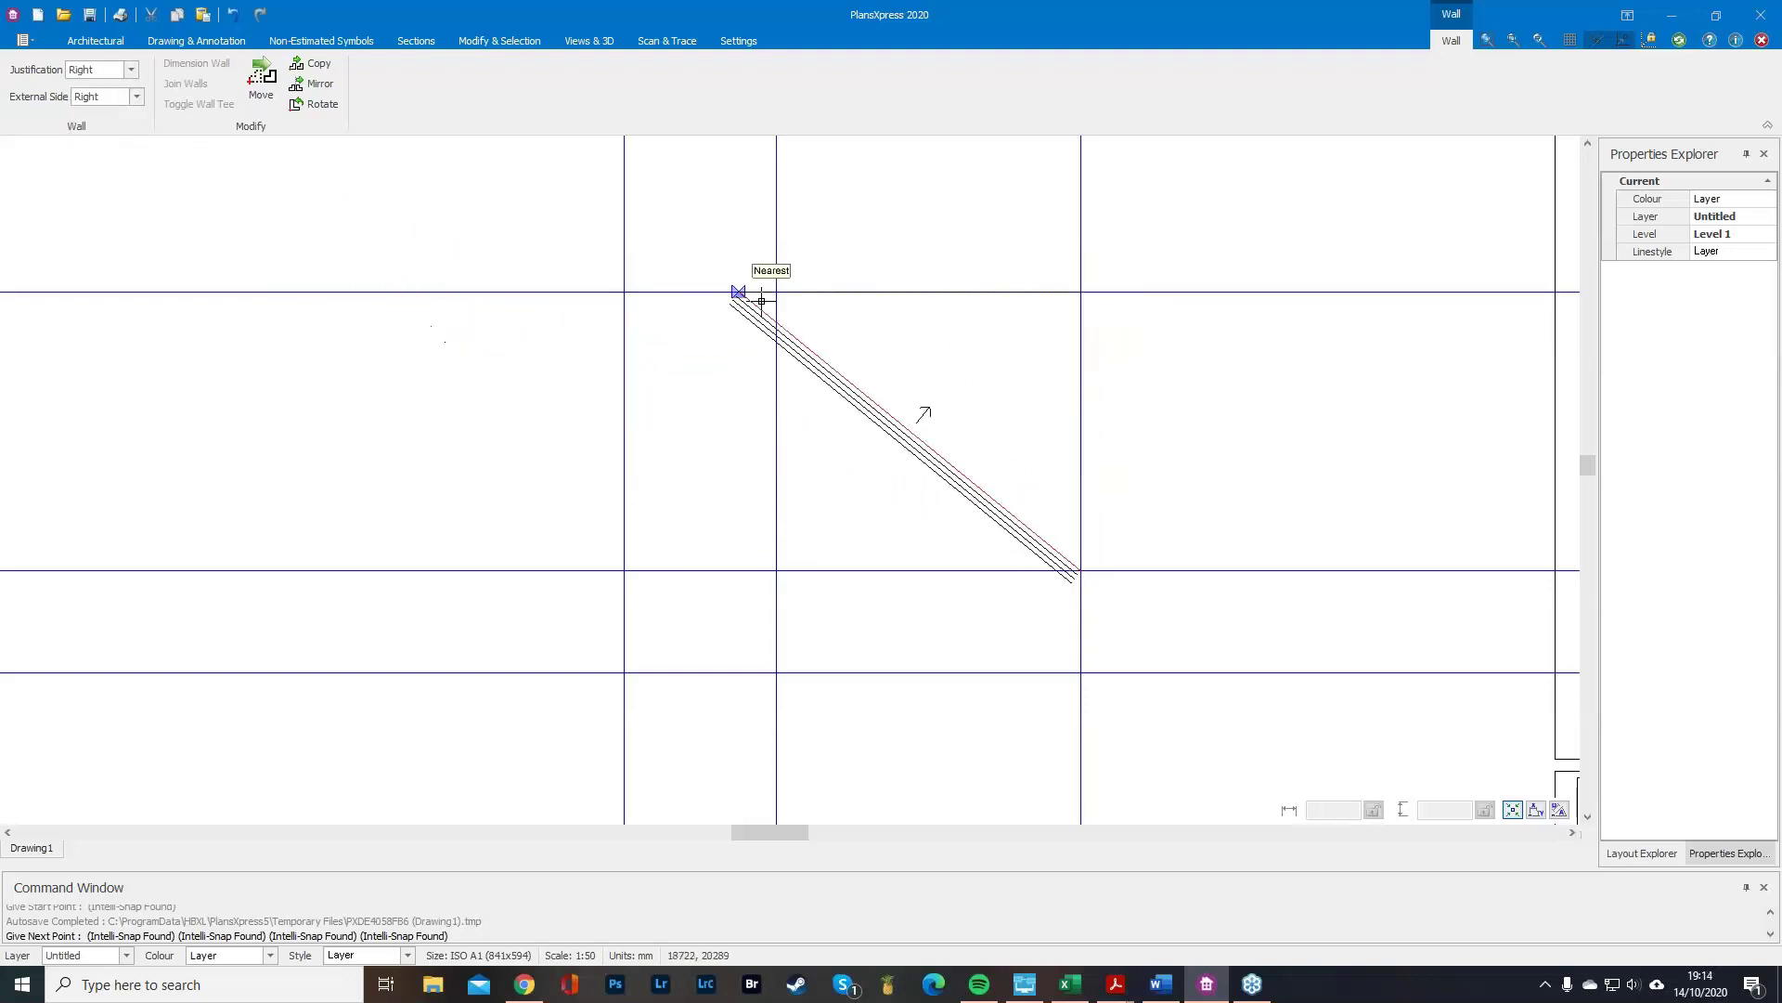
Draw the external cavity walls counter-clockwise through the construction line intersections, closing the L-shaped outline at the start point.
{"action": "left_click", "coordinate": [1072, 293]}
{"action": "left_click", "coordinate": [626, 295]}
{"action": "left_click", "coordinate": [625, 670]}
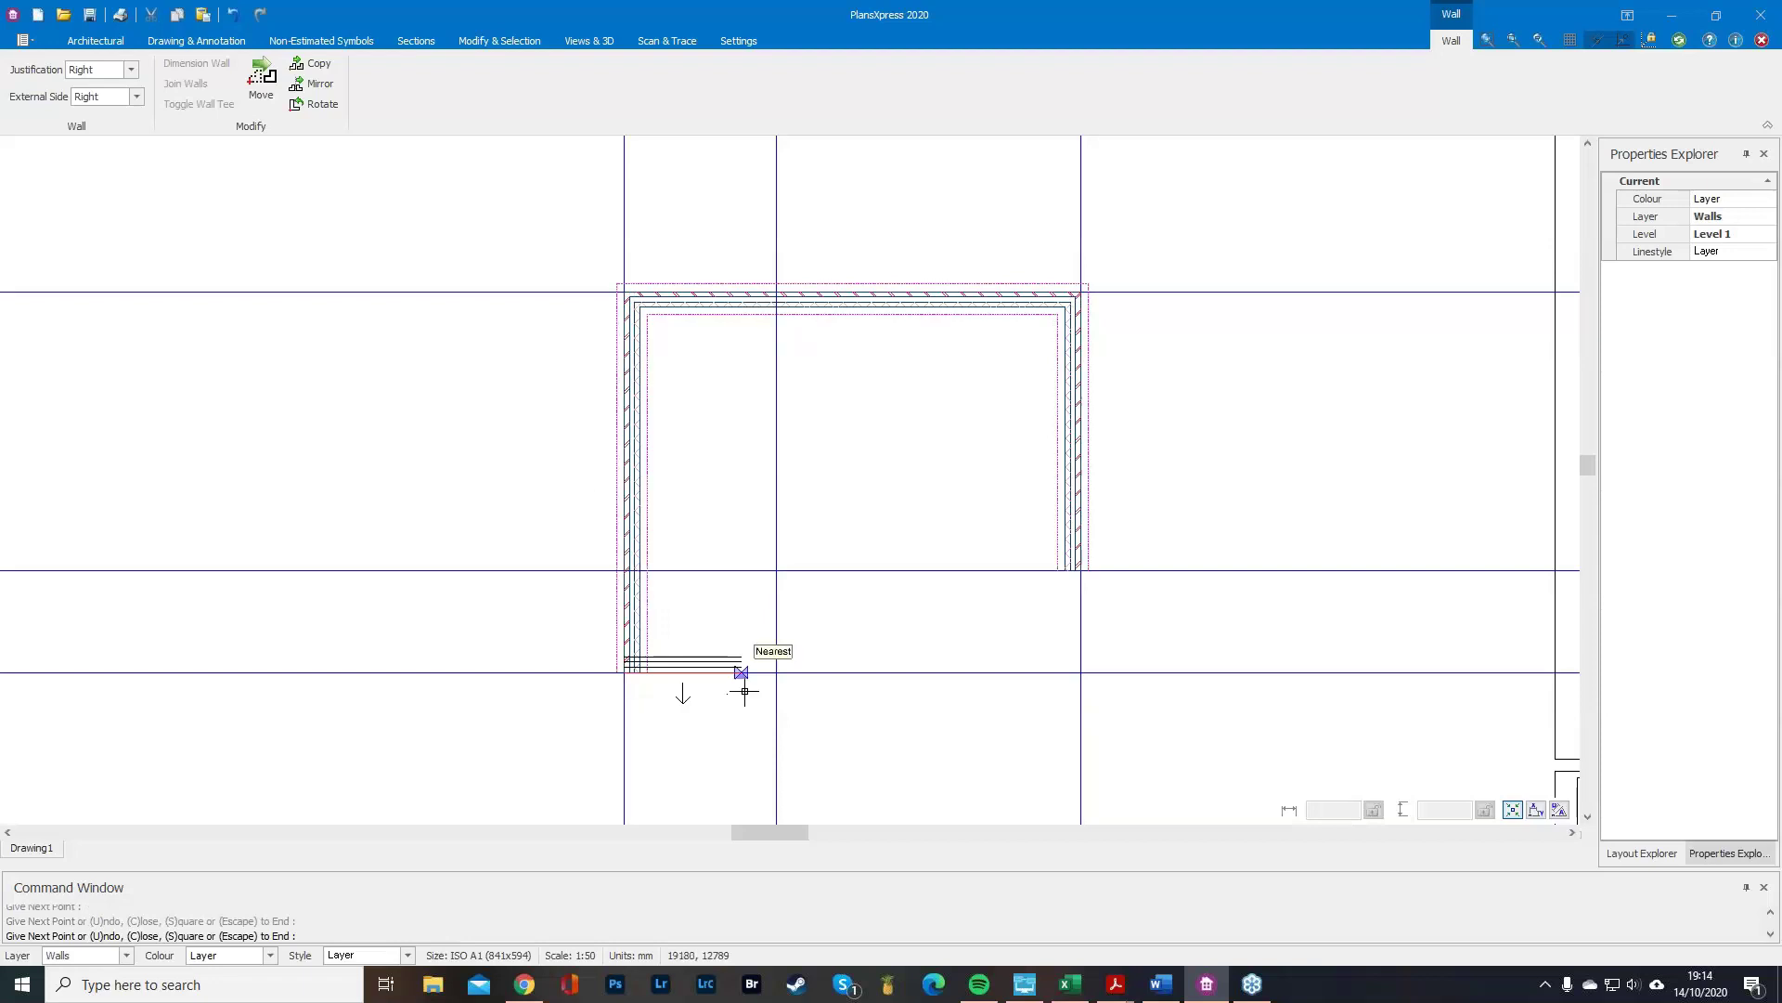
{"action": "left_click", "coordinate": [775, 670]}
{"action": "left_click", "coordinate": [776, 572]}
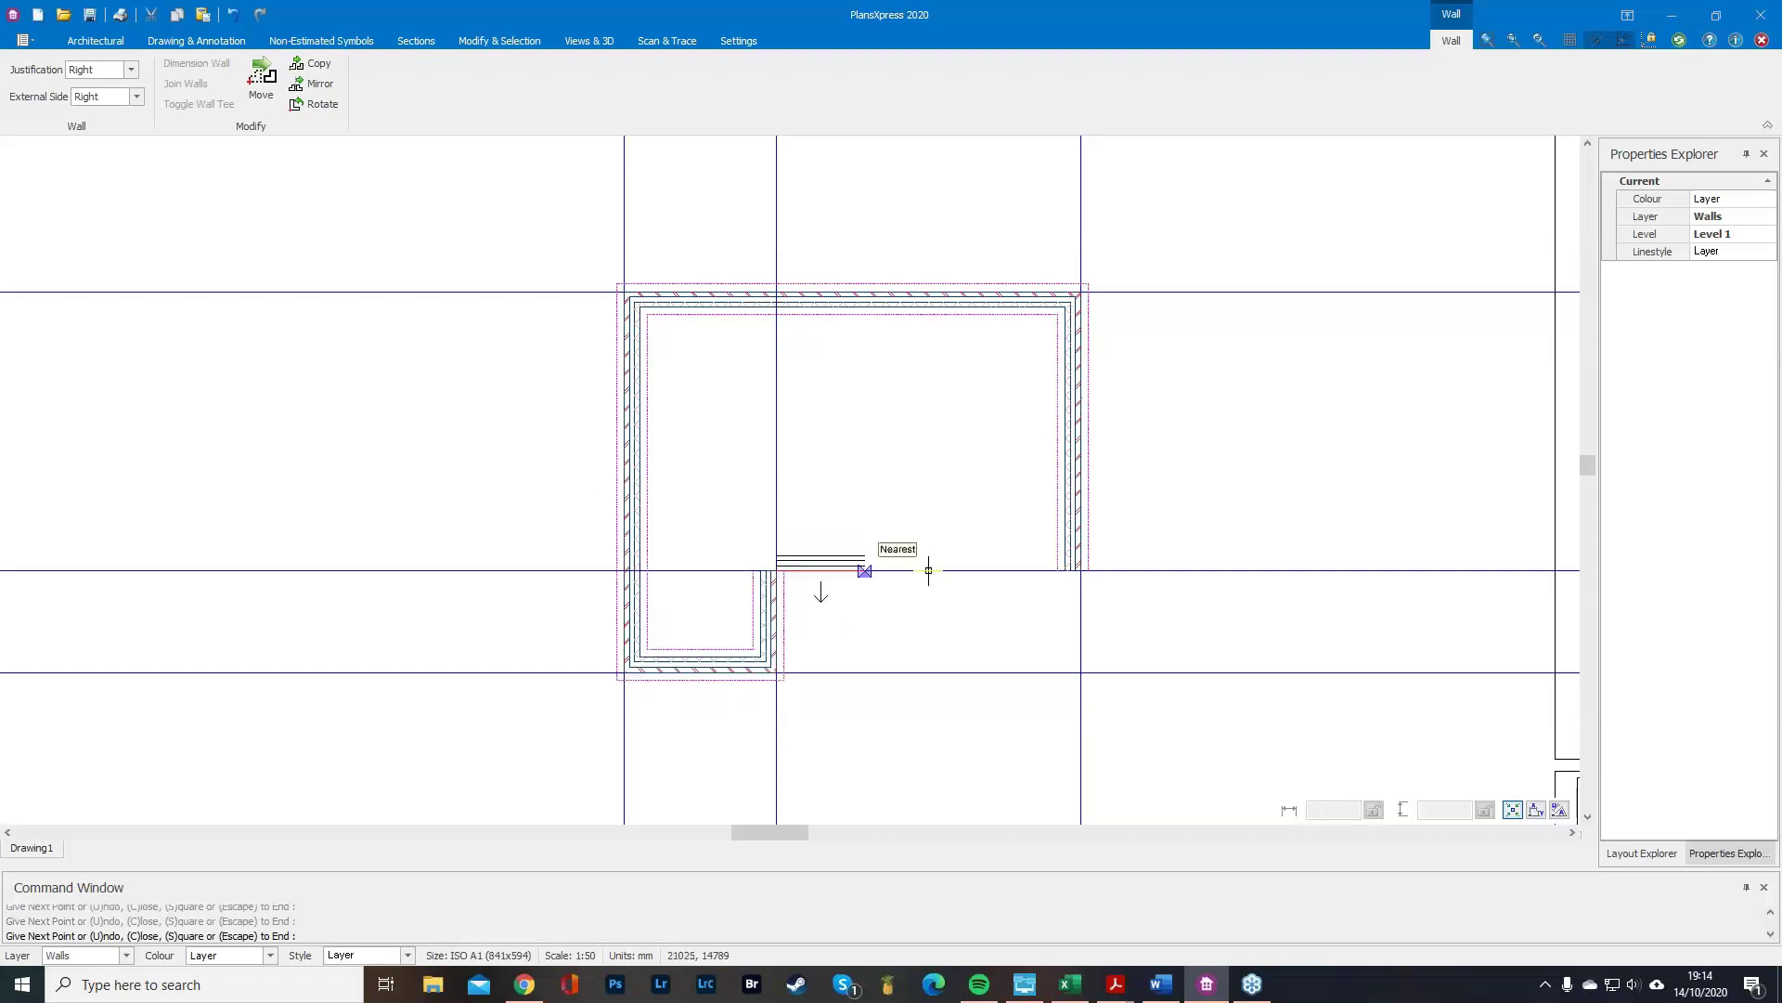
{"action": "left_click", "coordinate": [1081, 570]}
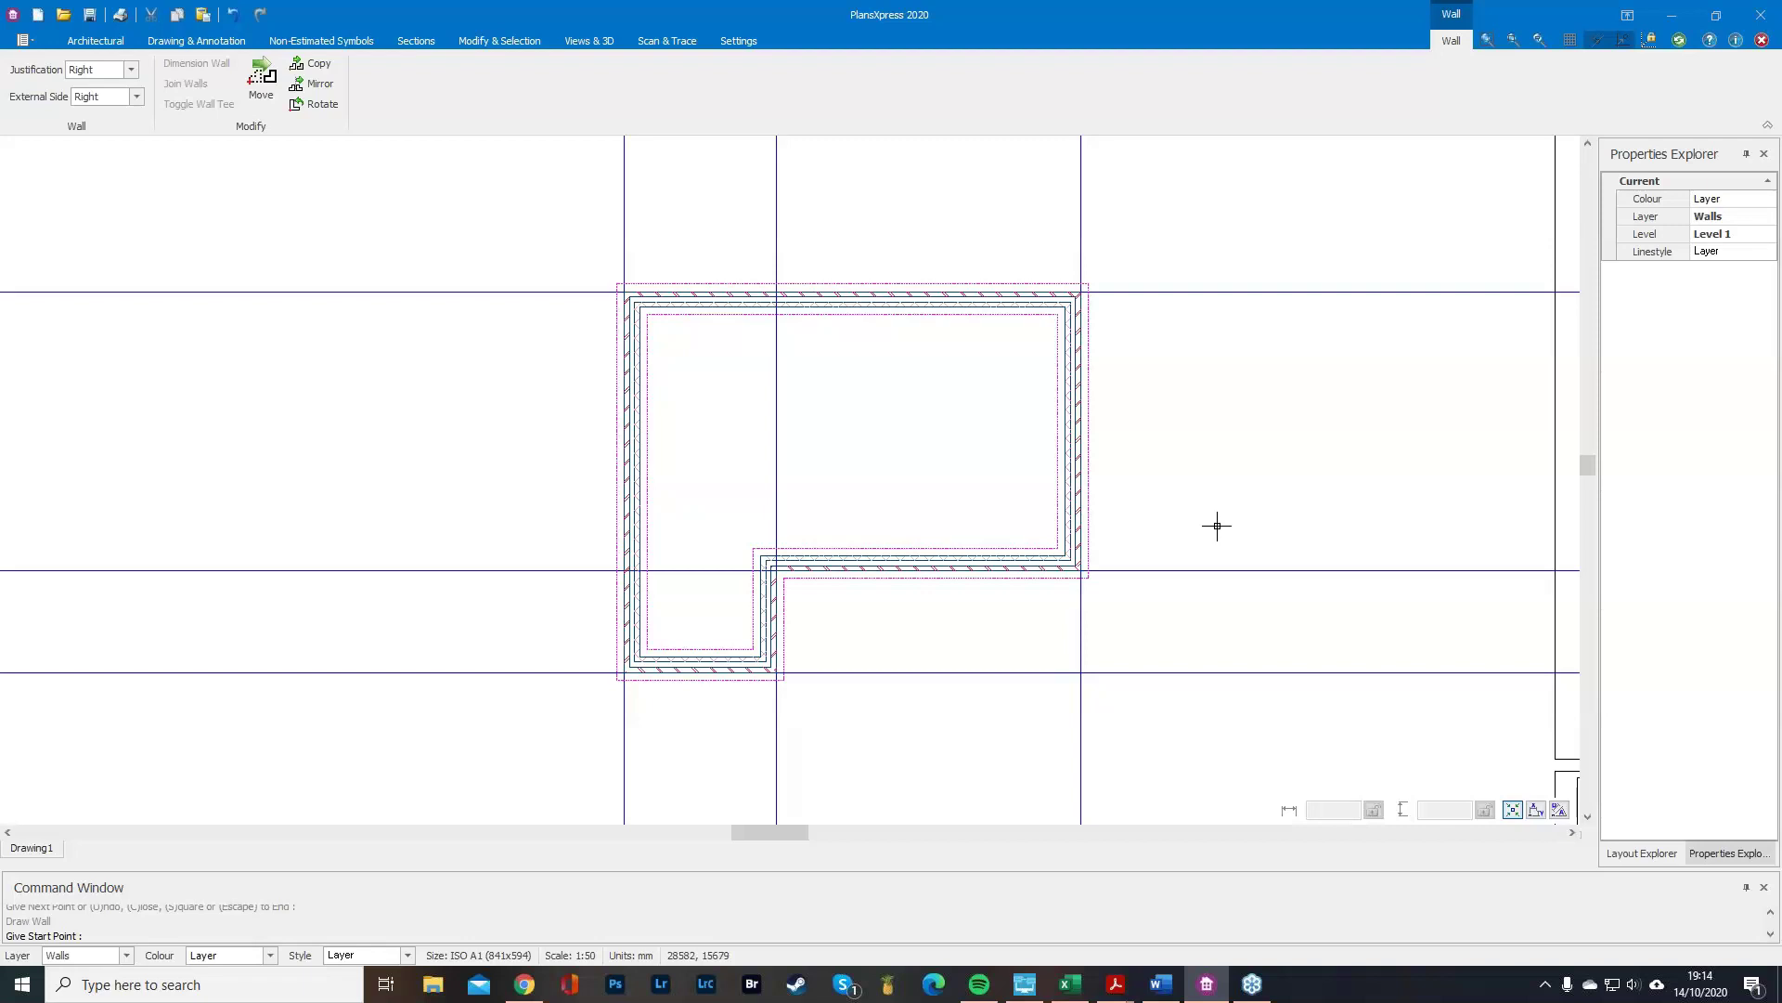
{"action": "scroll", "coordinate": [1006, 458], "scroll_direction": "down", "scroll_amount": 5}
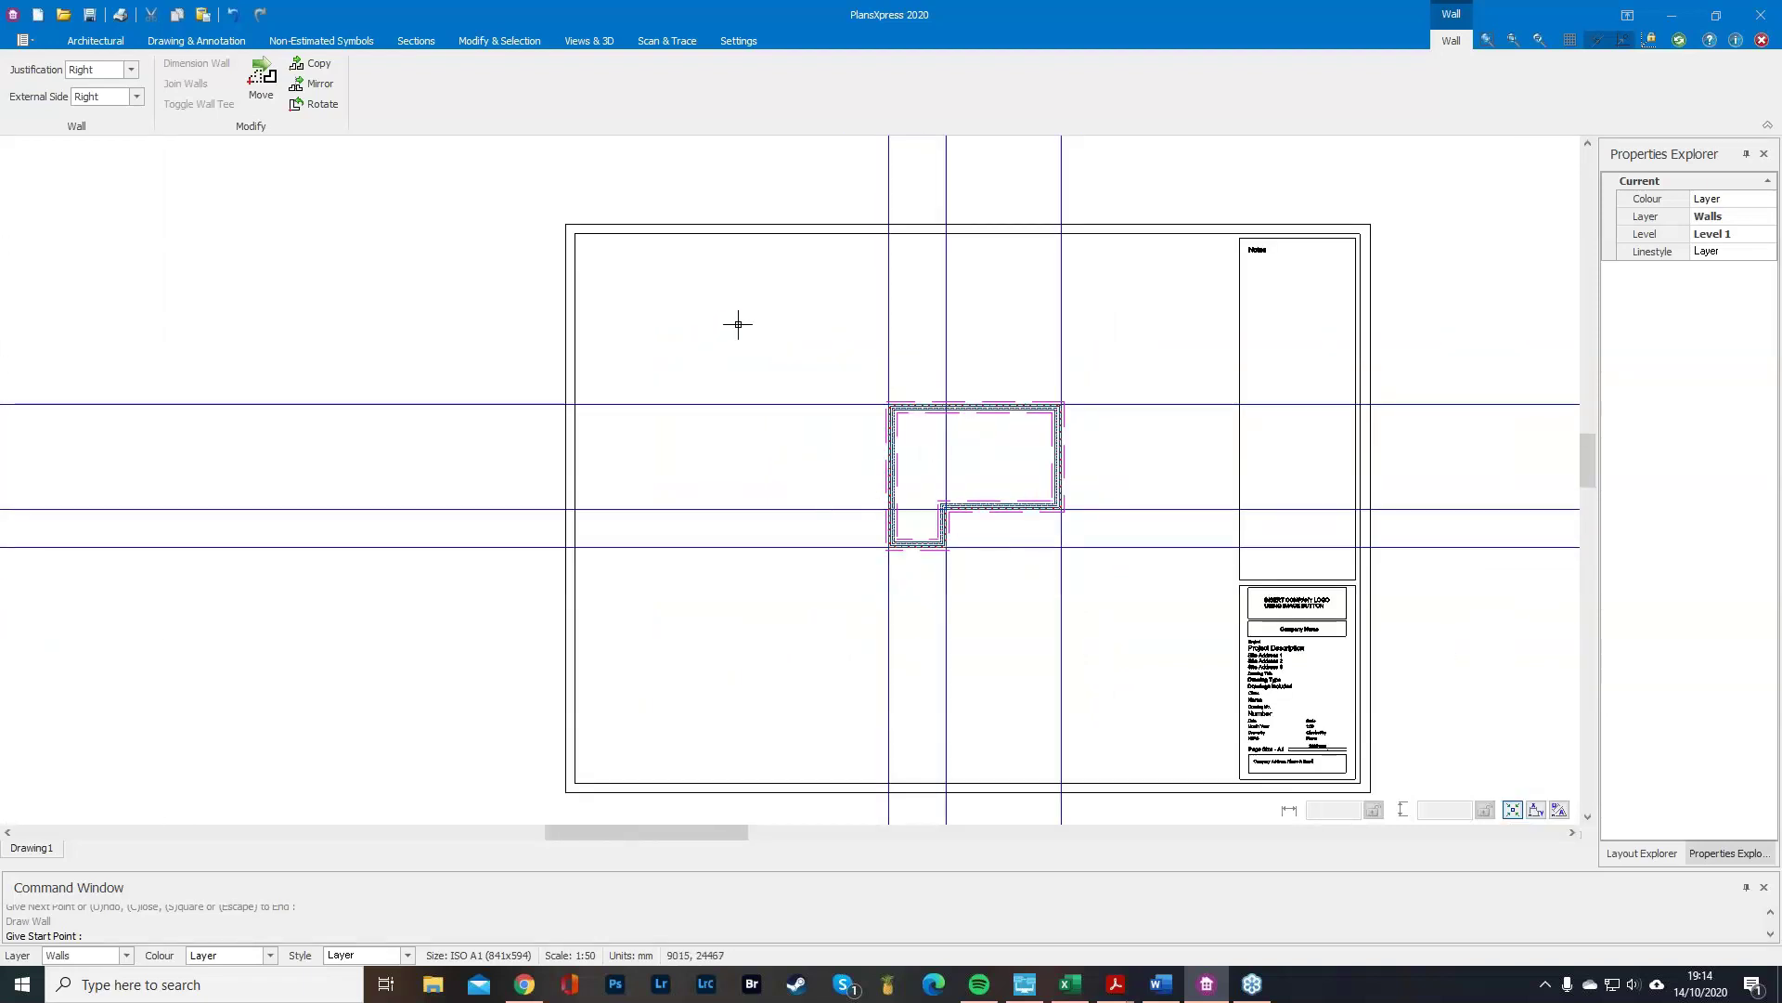
{"action": "scroll", "coordinate": [717, 315], "scroll_direction": "up", "scroll_amount": 3}
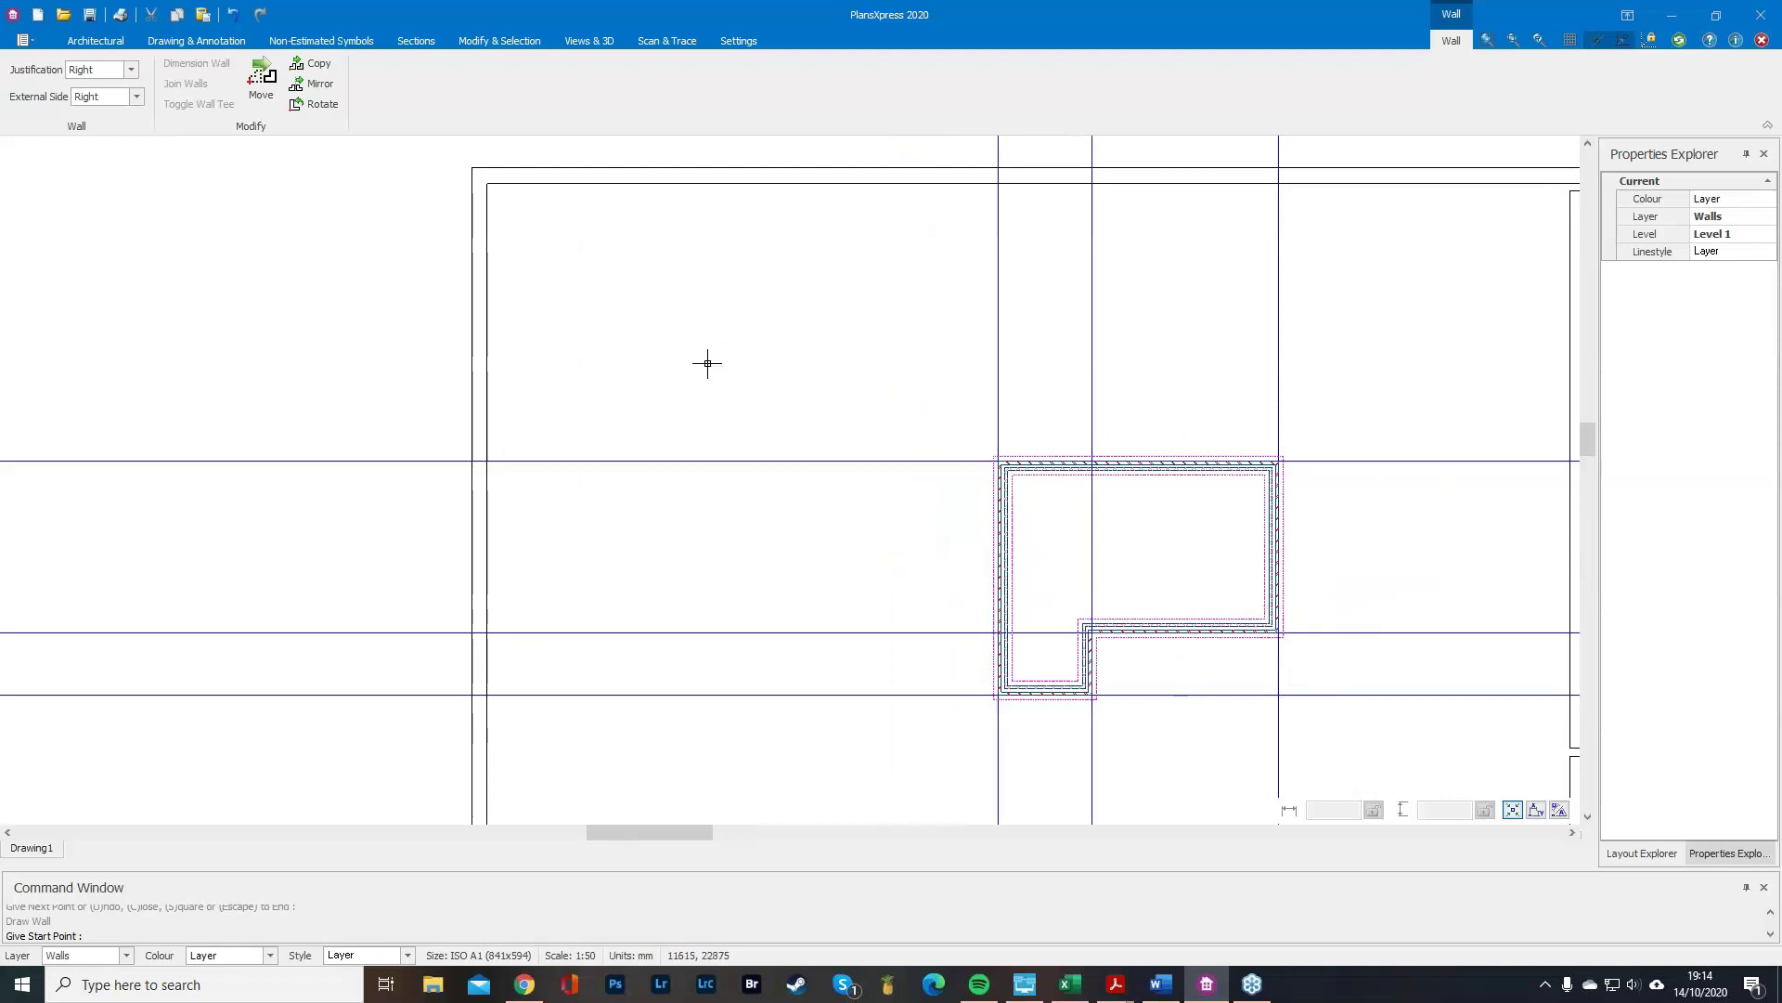
{"action": "left_click", "coordinate": [812, 420]}
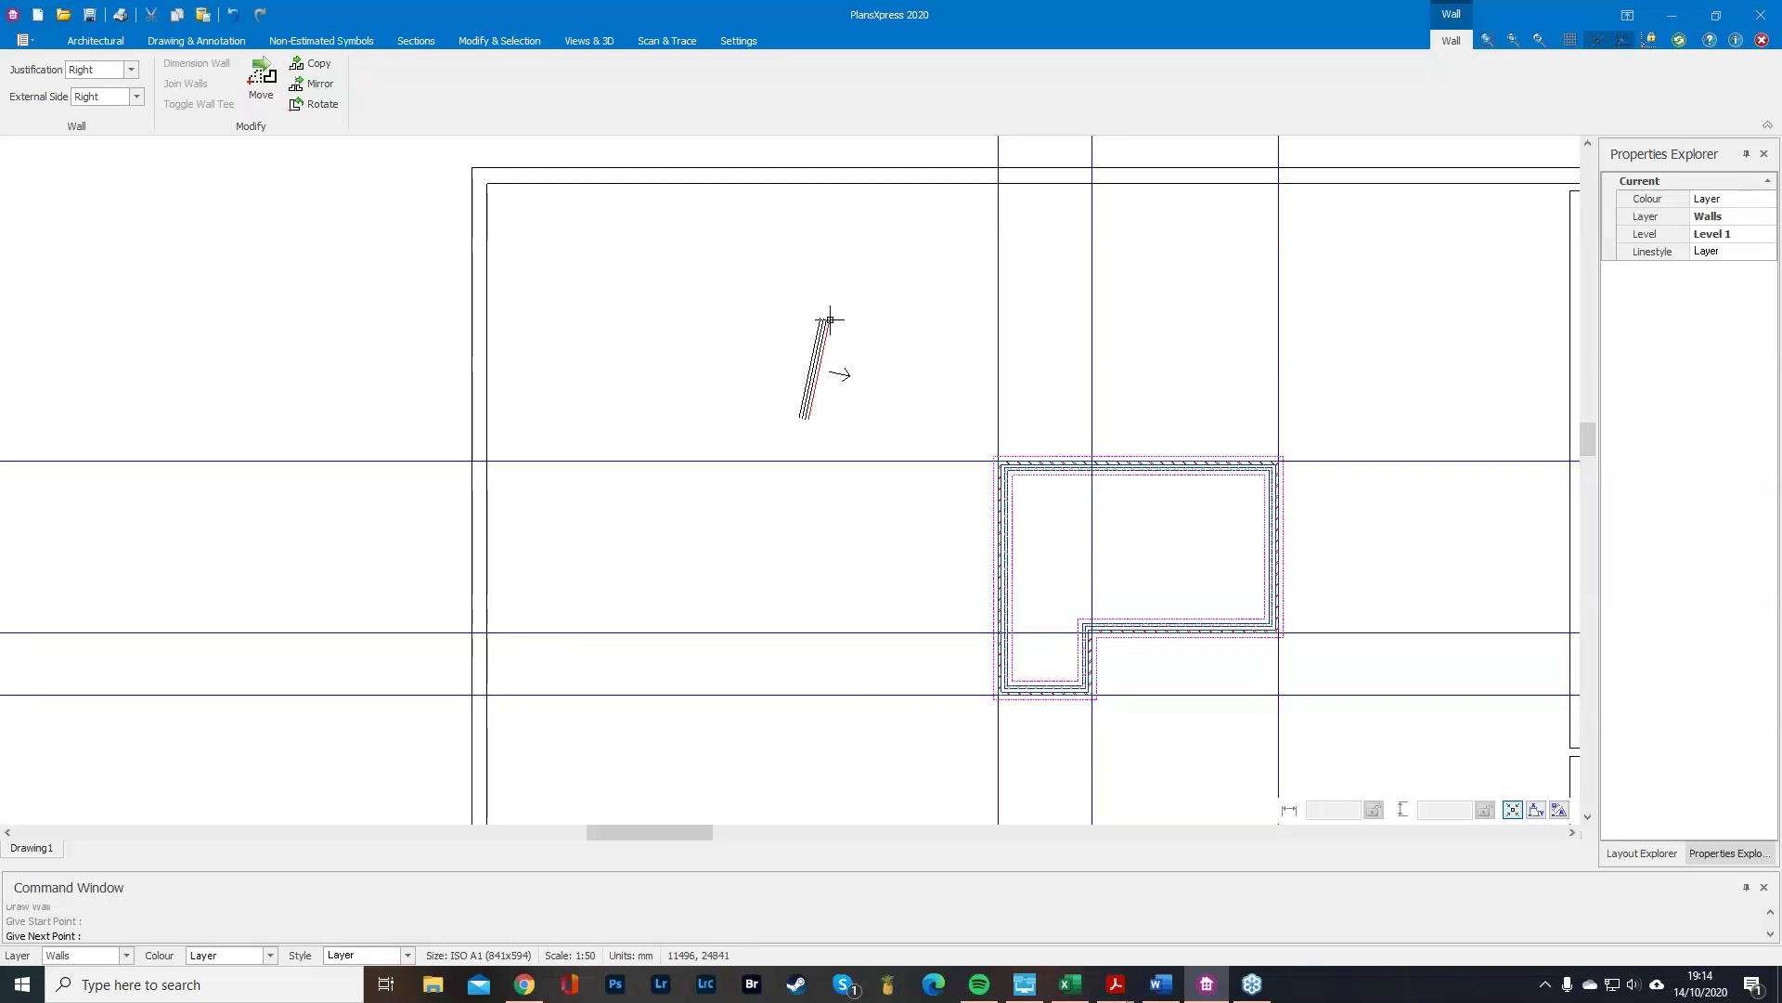
{"action": "key", "text": "Escape"}
{"action": "key", "text": "Escape"}
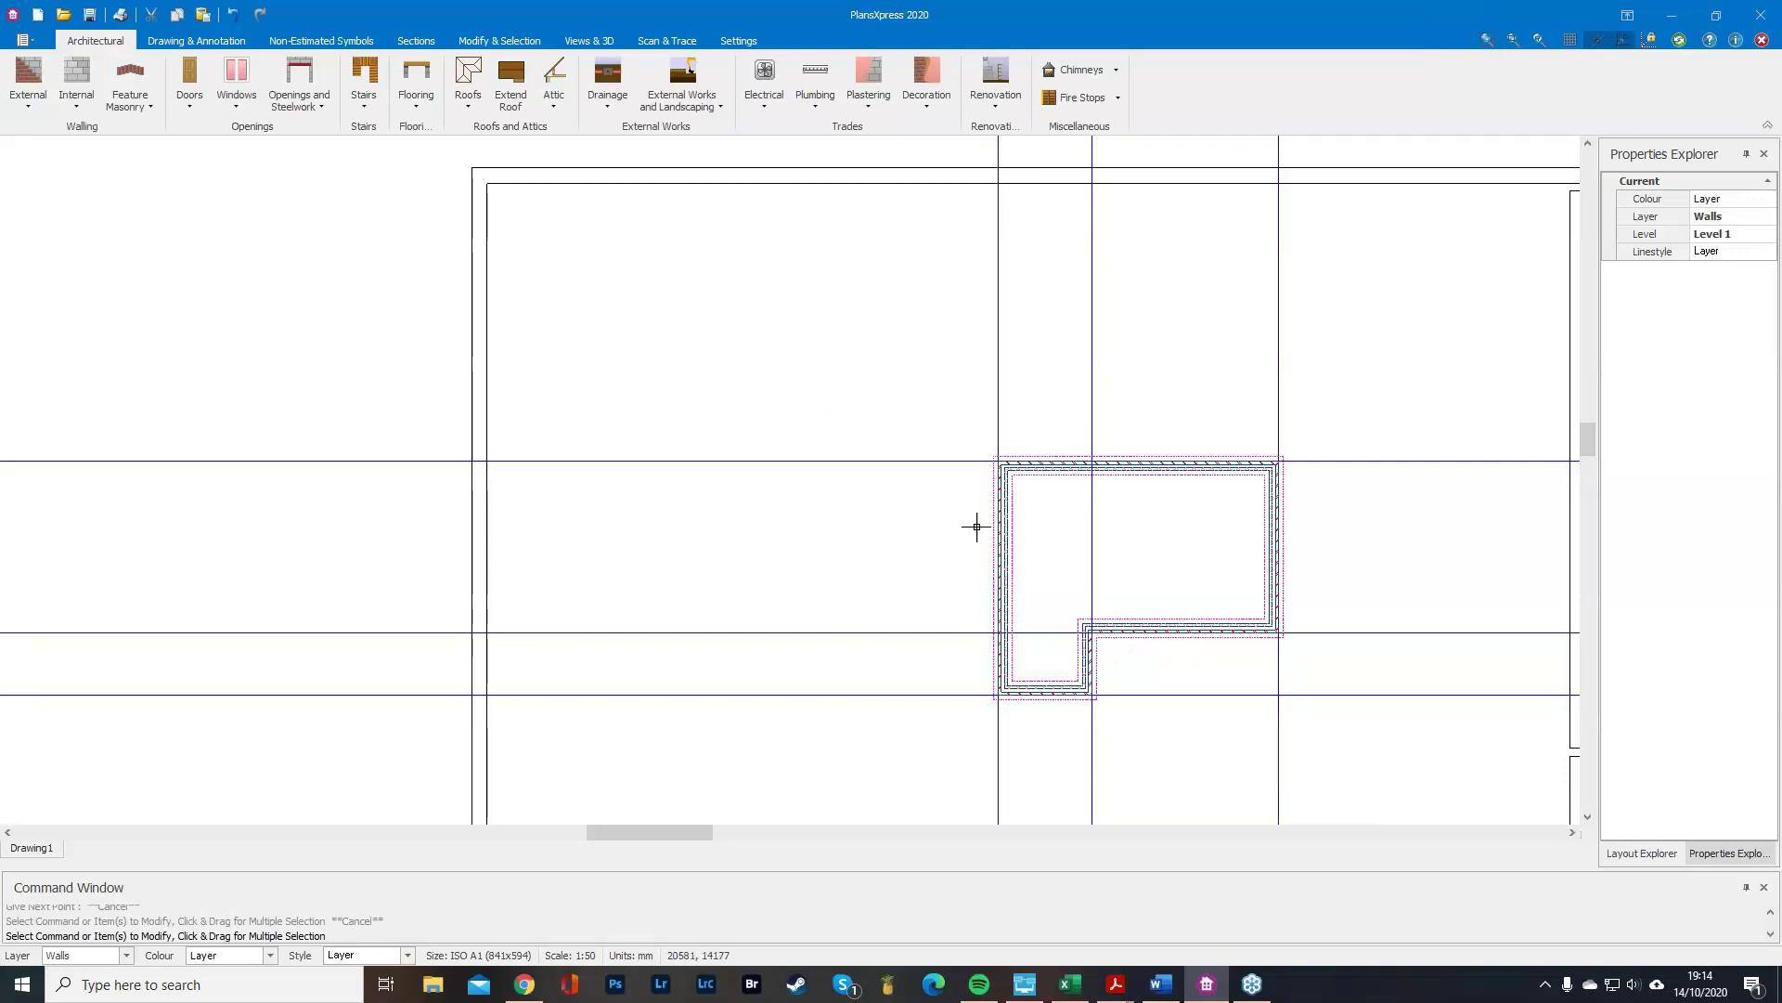
{"action": "right_click", "coordinate": [888, 371]}
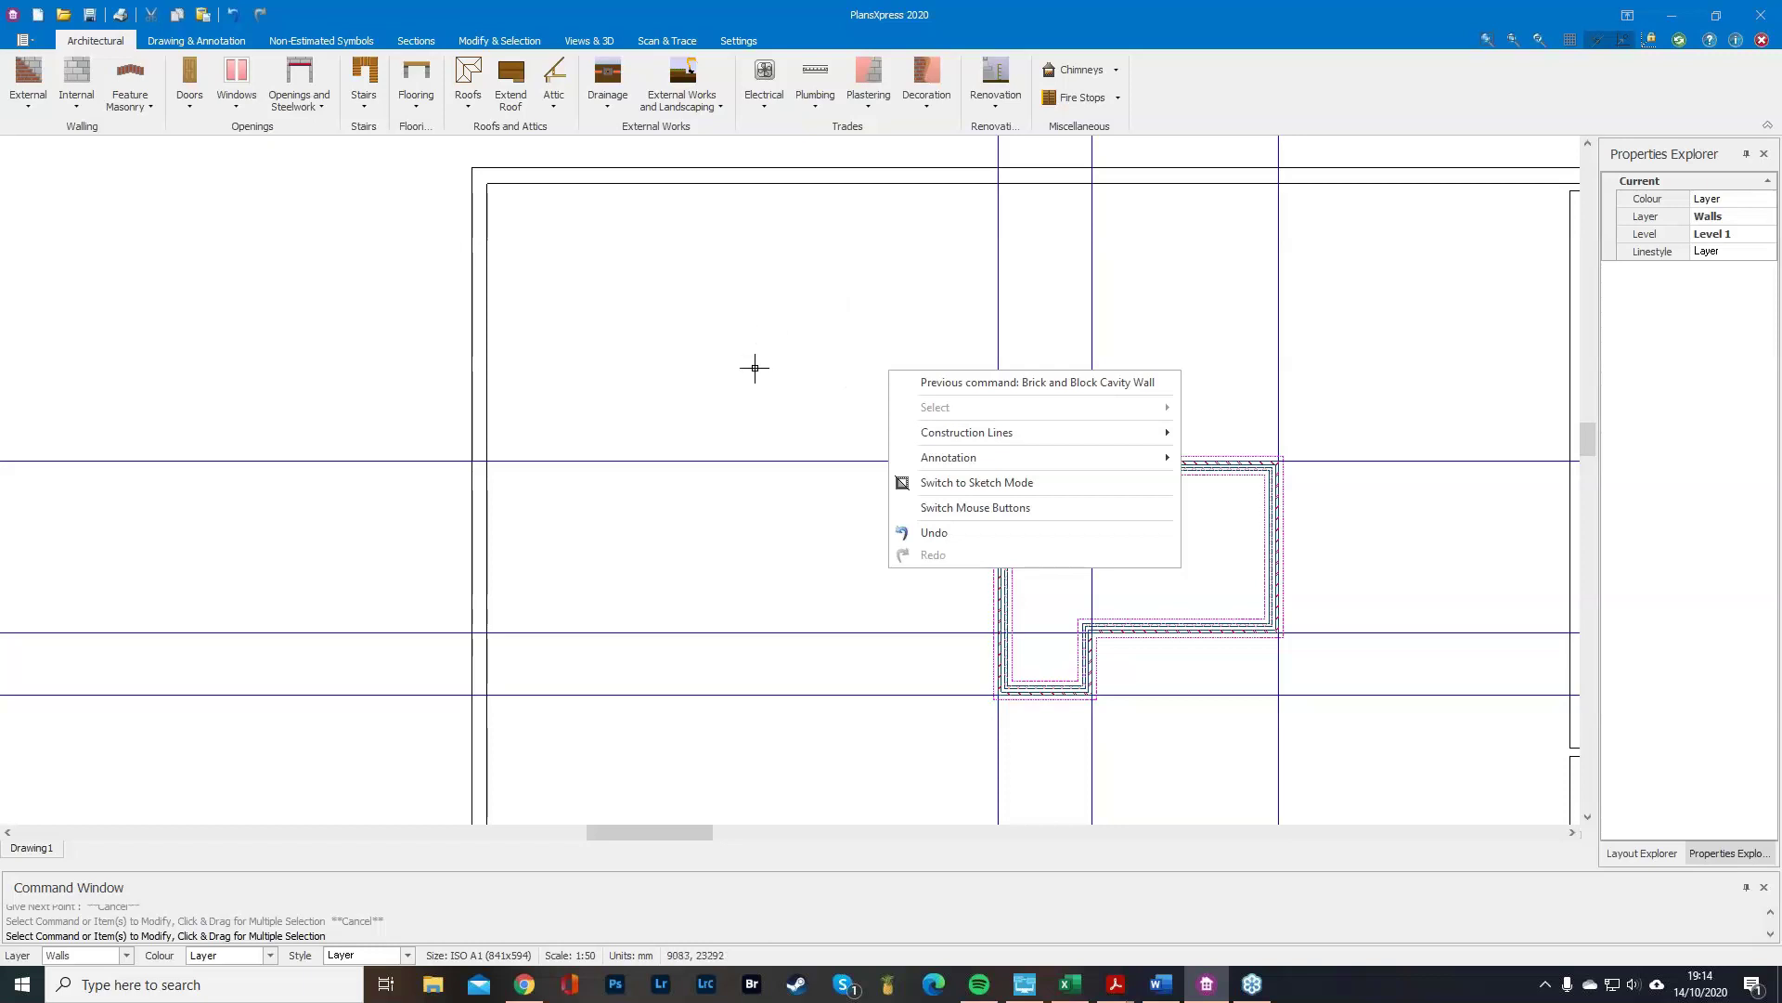
{"action": "left_click", "coordinate": [778, 398]}
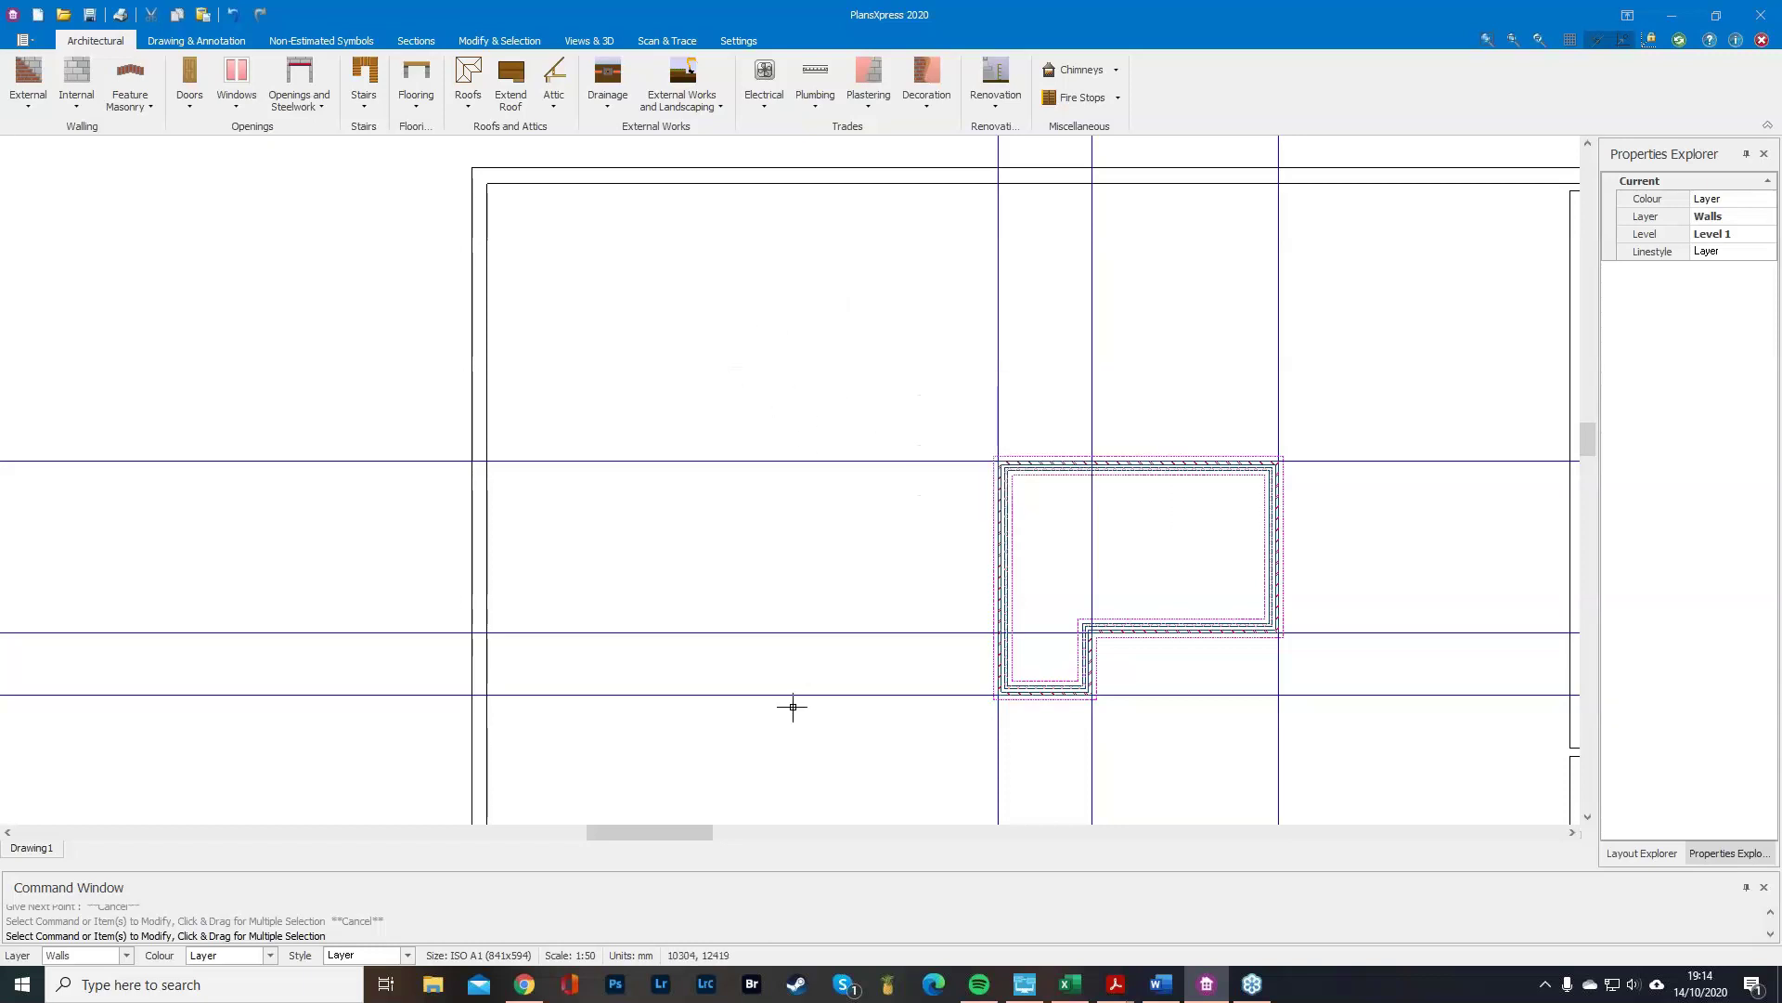
Move the L-shaped building together with its construction lines into the upper-left corner of the drawing sheet.
{"action": "scroll", "coordinate": [1226, 650], "scroll_direction": "up", "scroll_amount": 2}
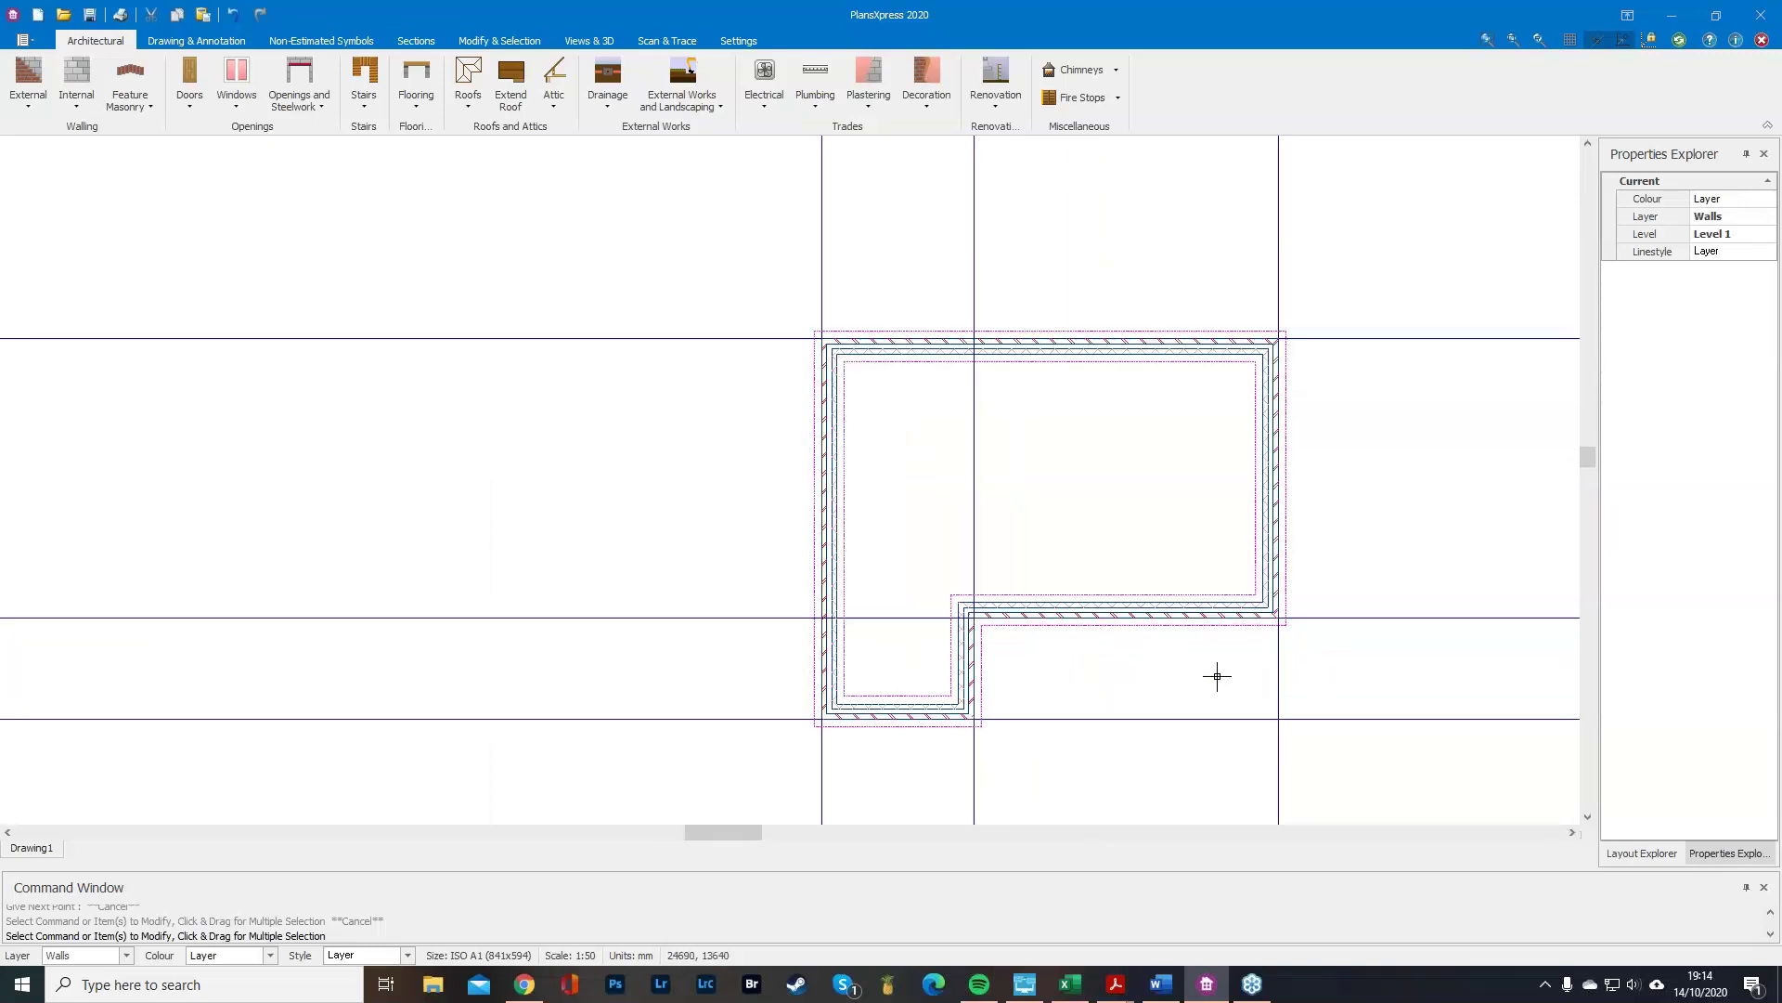
{"action": "scroll", "coordinate": [1225, 597], "scroll_direction": "down", "scroll_amount": 2}
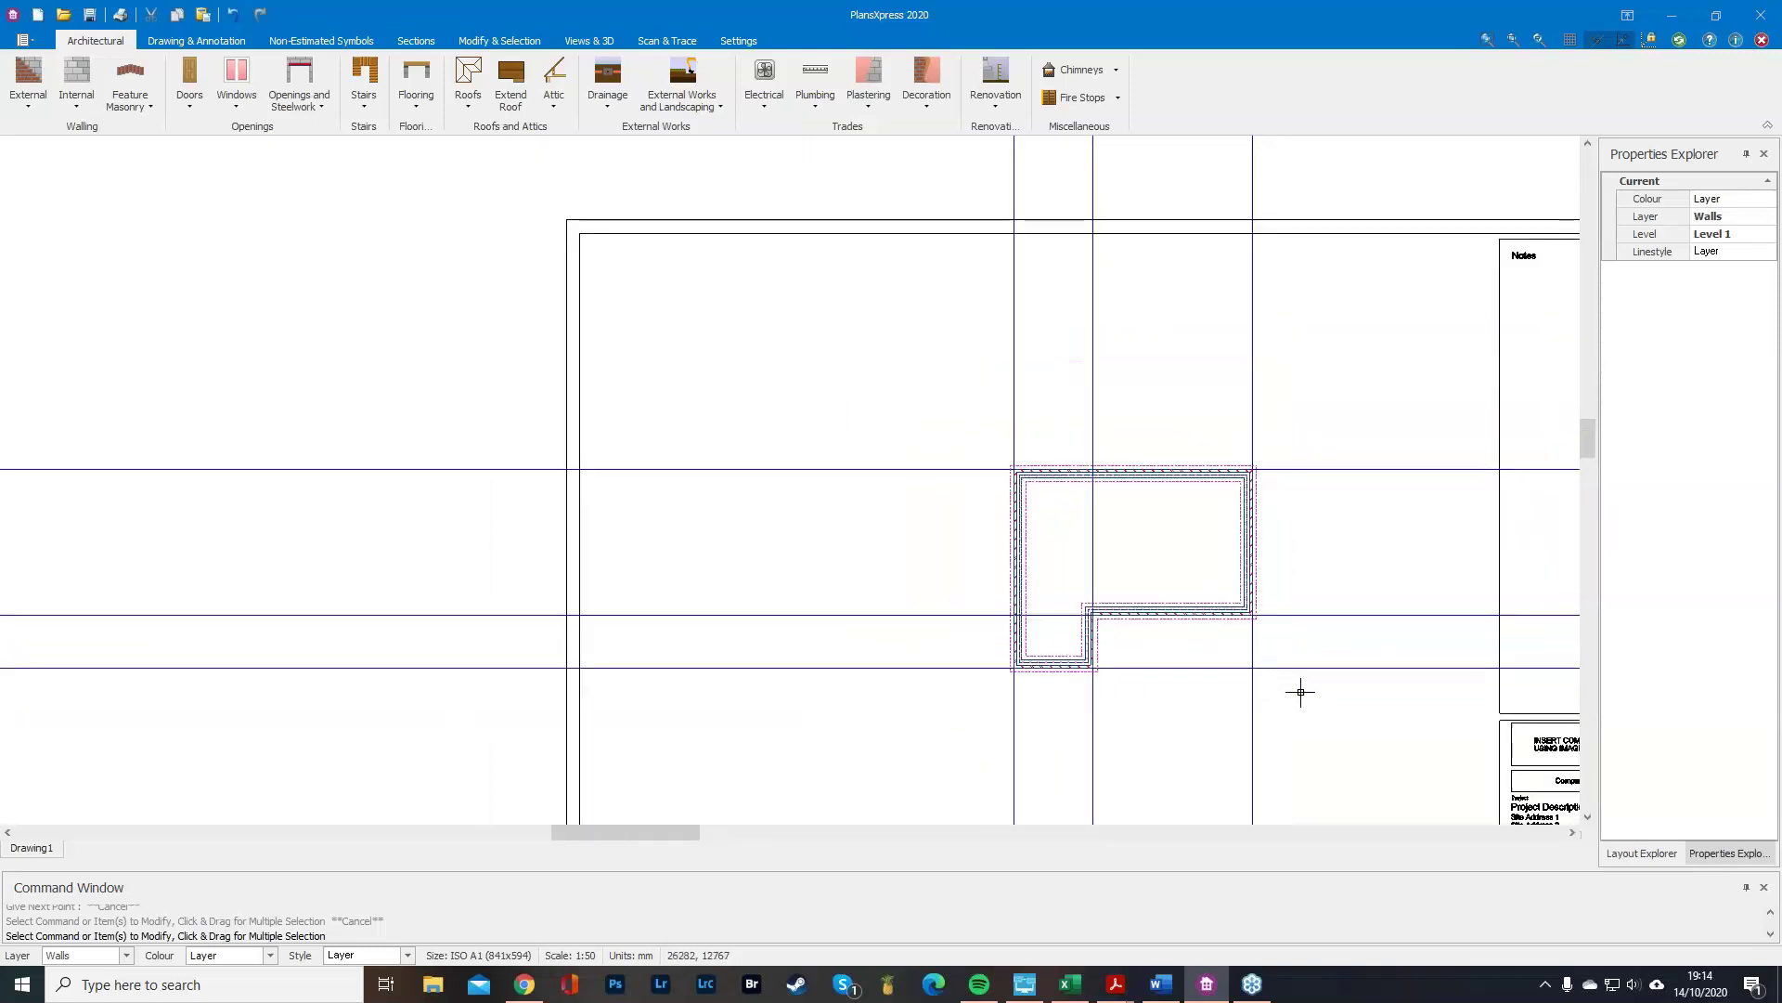
{"action": "left_click_drag", "start_coordinate": [1360, 710], "coordinate": [947, 415]}
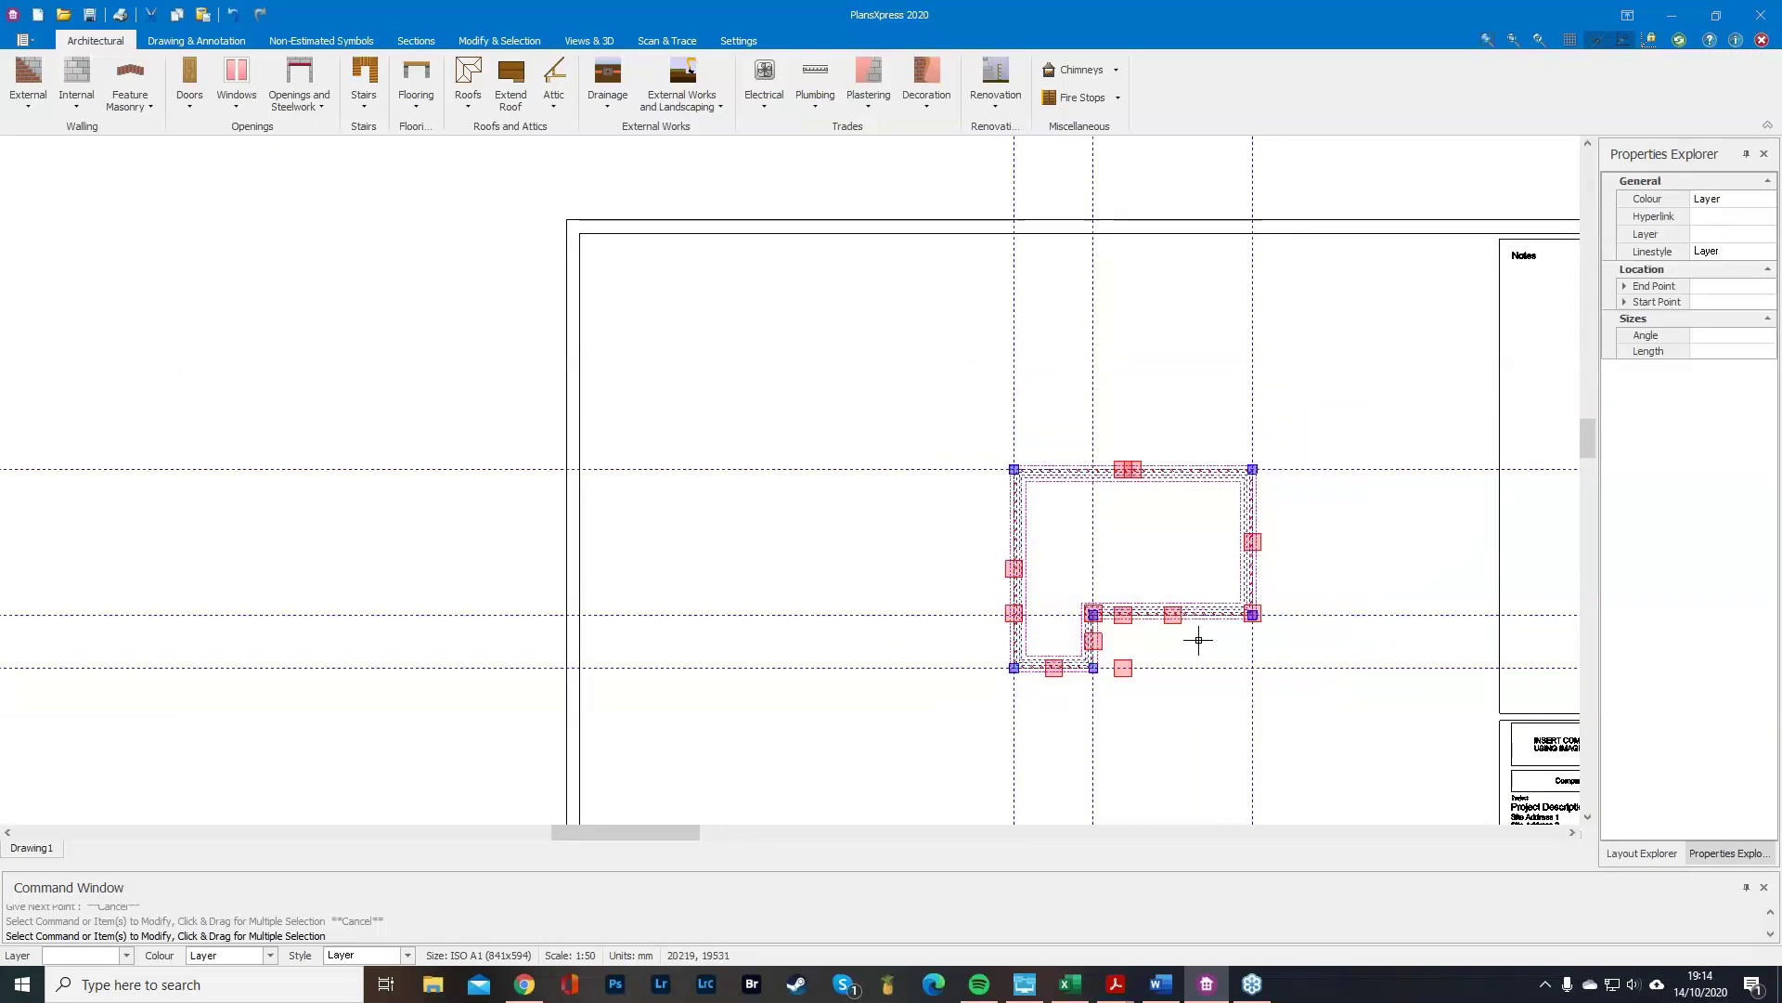
{"action": "left_click", "coordinate": [1123, 667]}
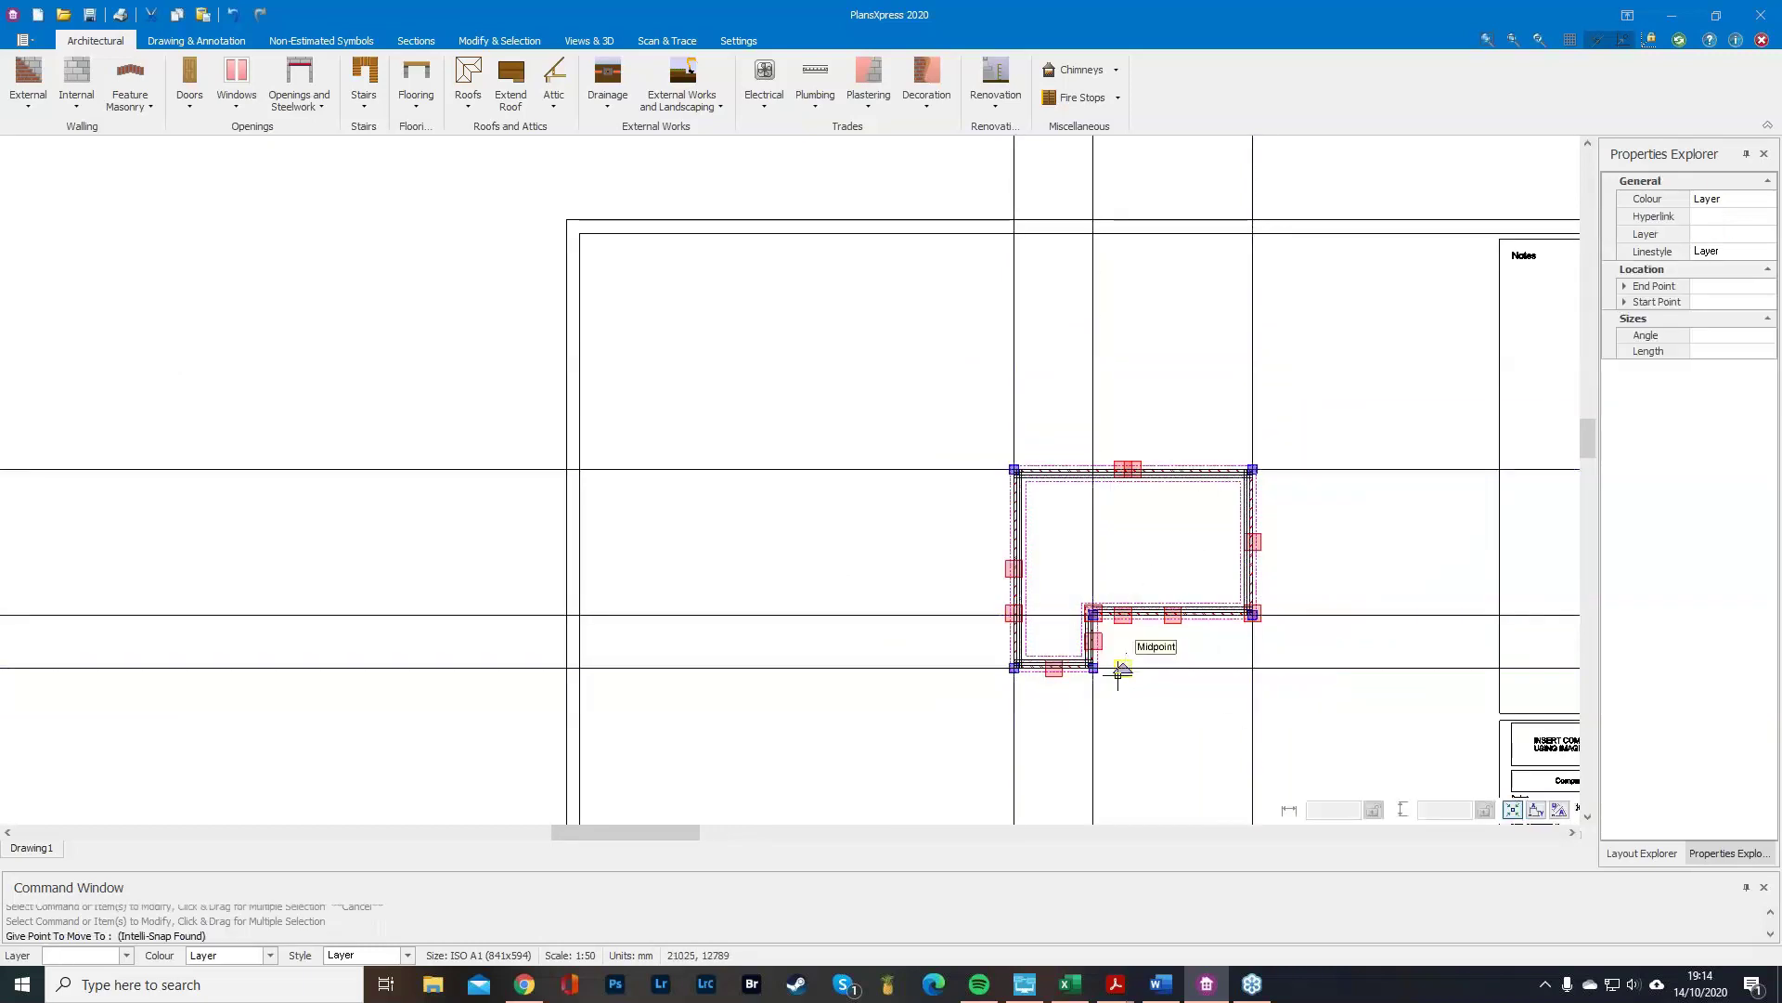
{"action": "left_click", "coordinate": [722, 471]}
{"action": "left_click", "coordinate": [1158, 732]}
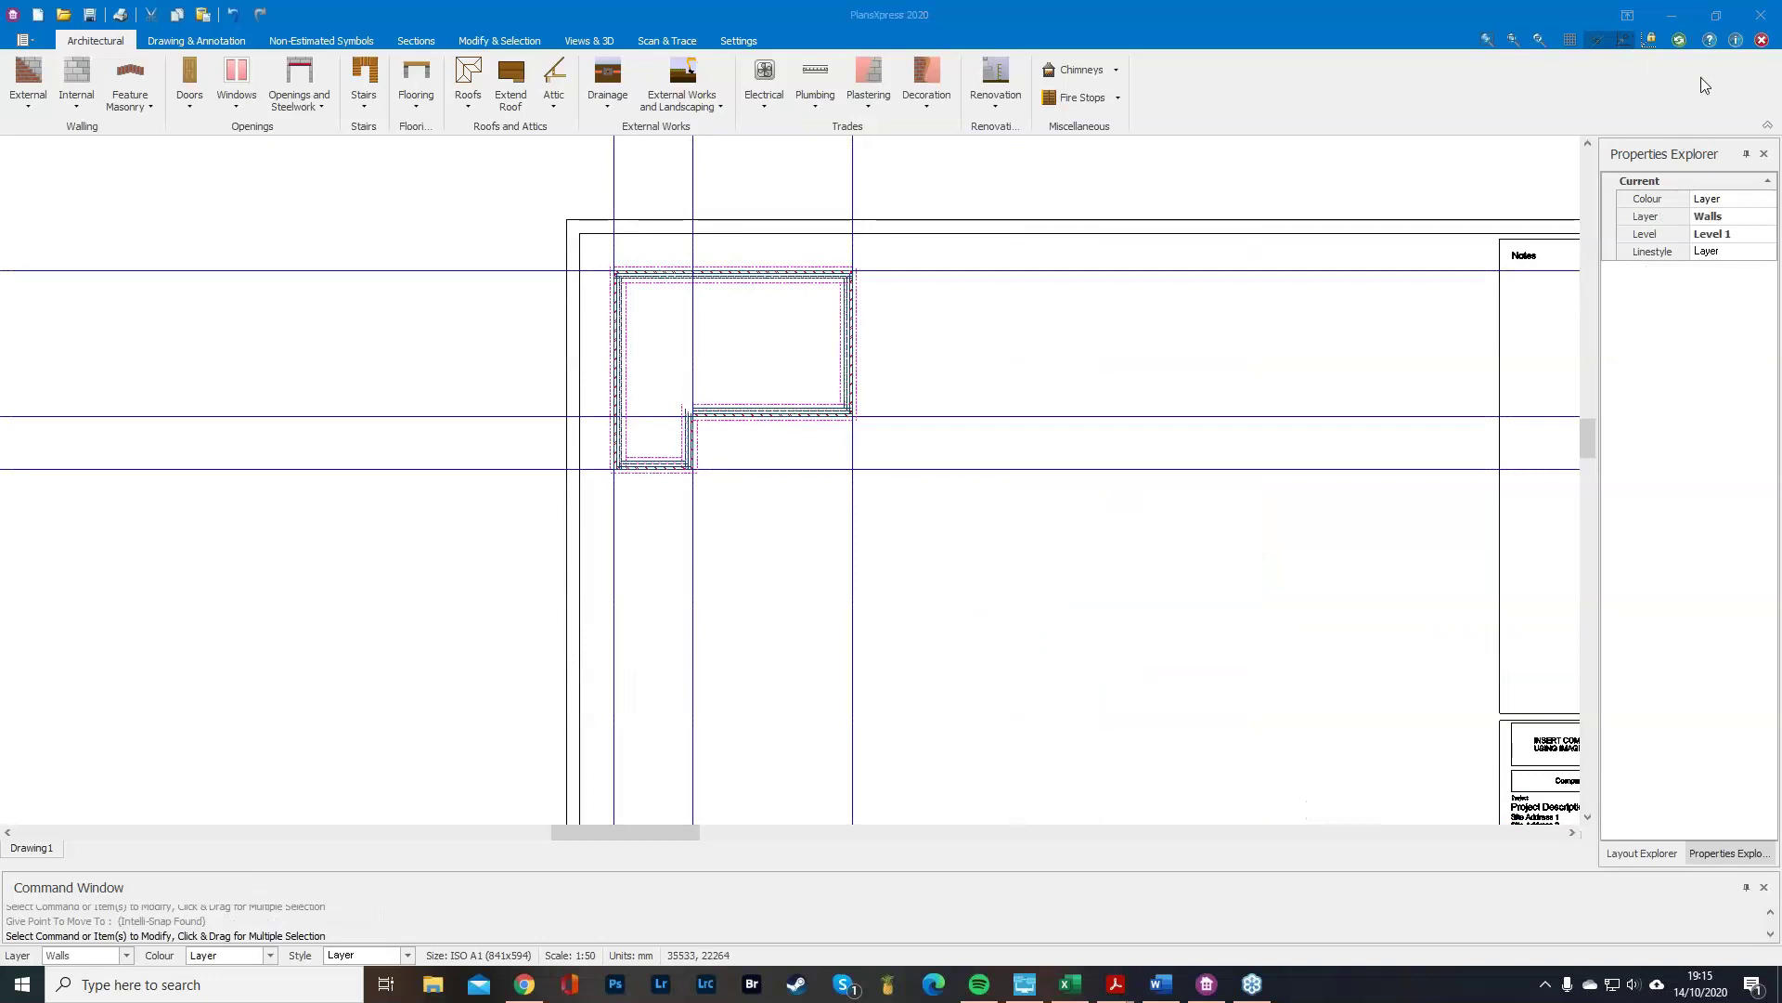
{"action": "left_click", "coordinate": [1682, 37]}
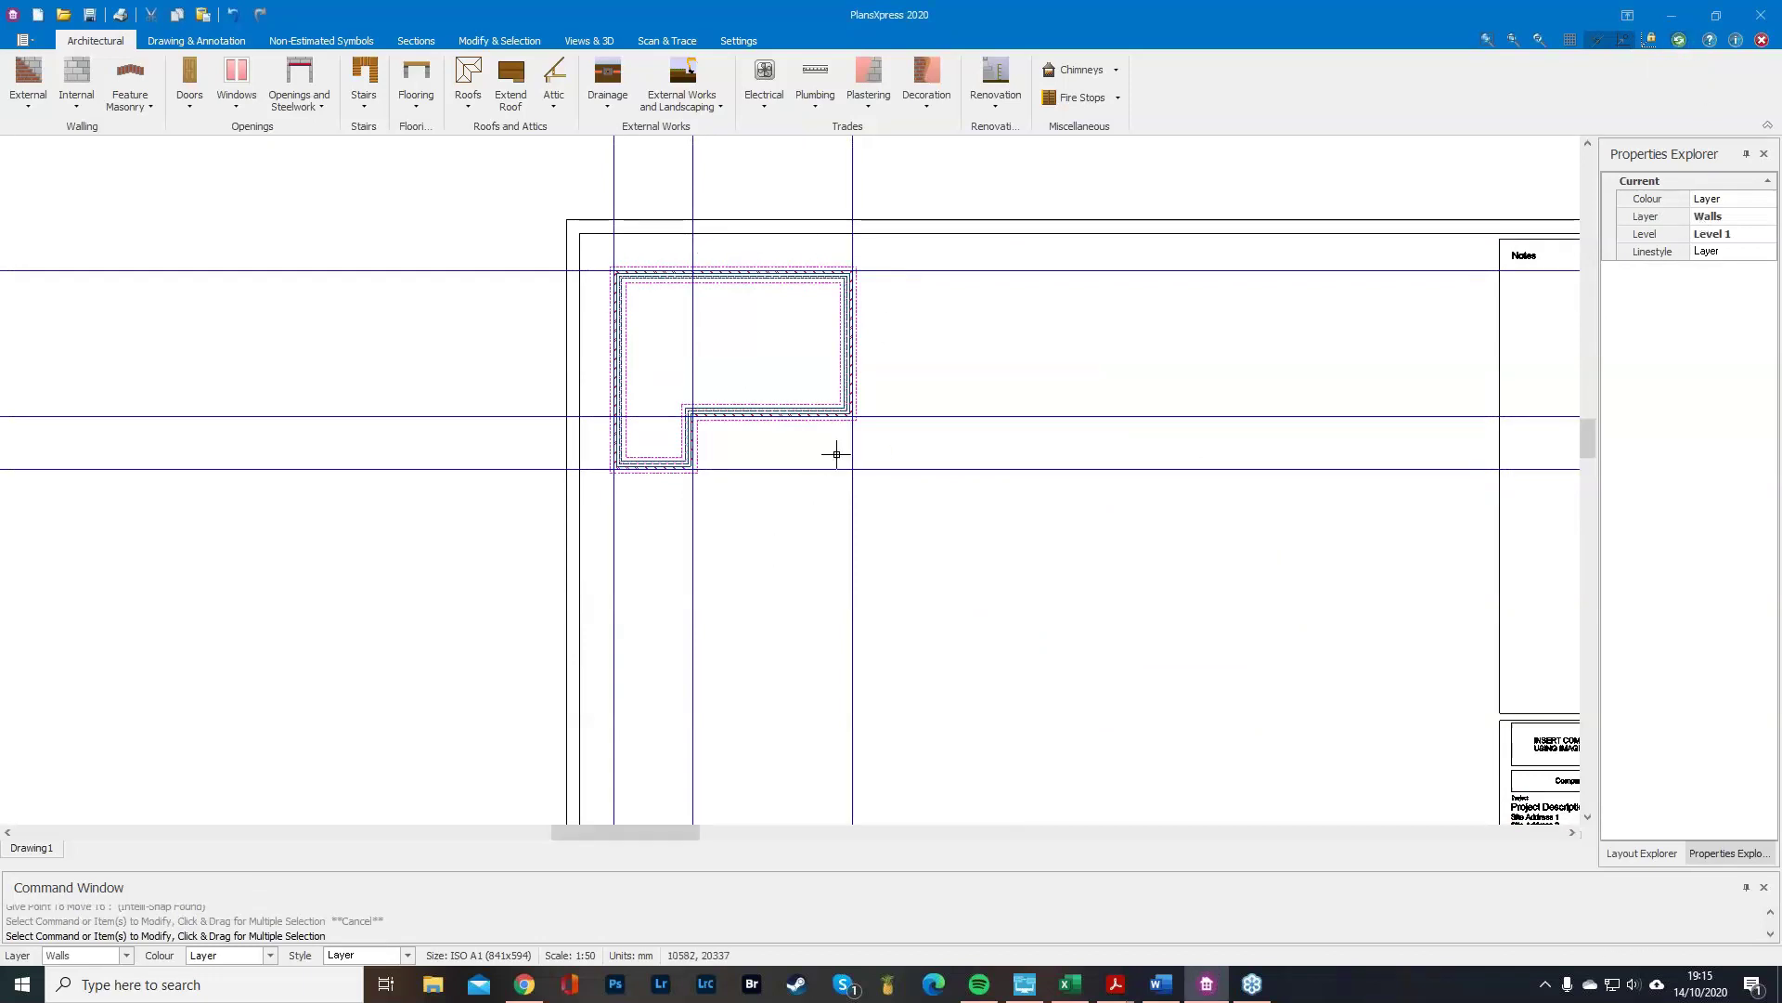
{"action": "scroll", "coordinate": [520, 191], "scroll_direction": "up", "scroll_amount": 3}
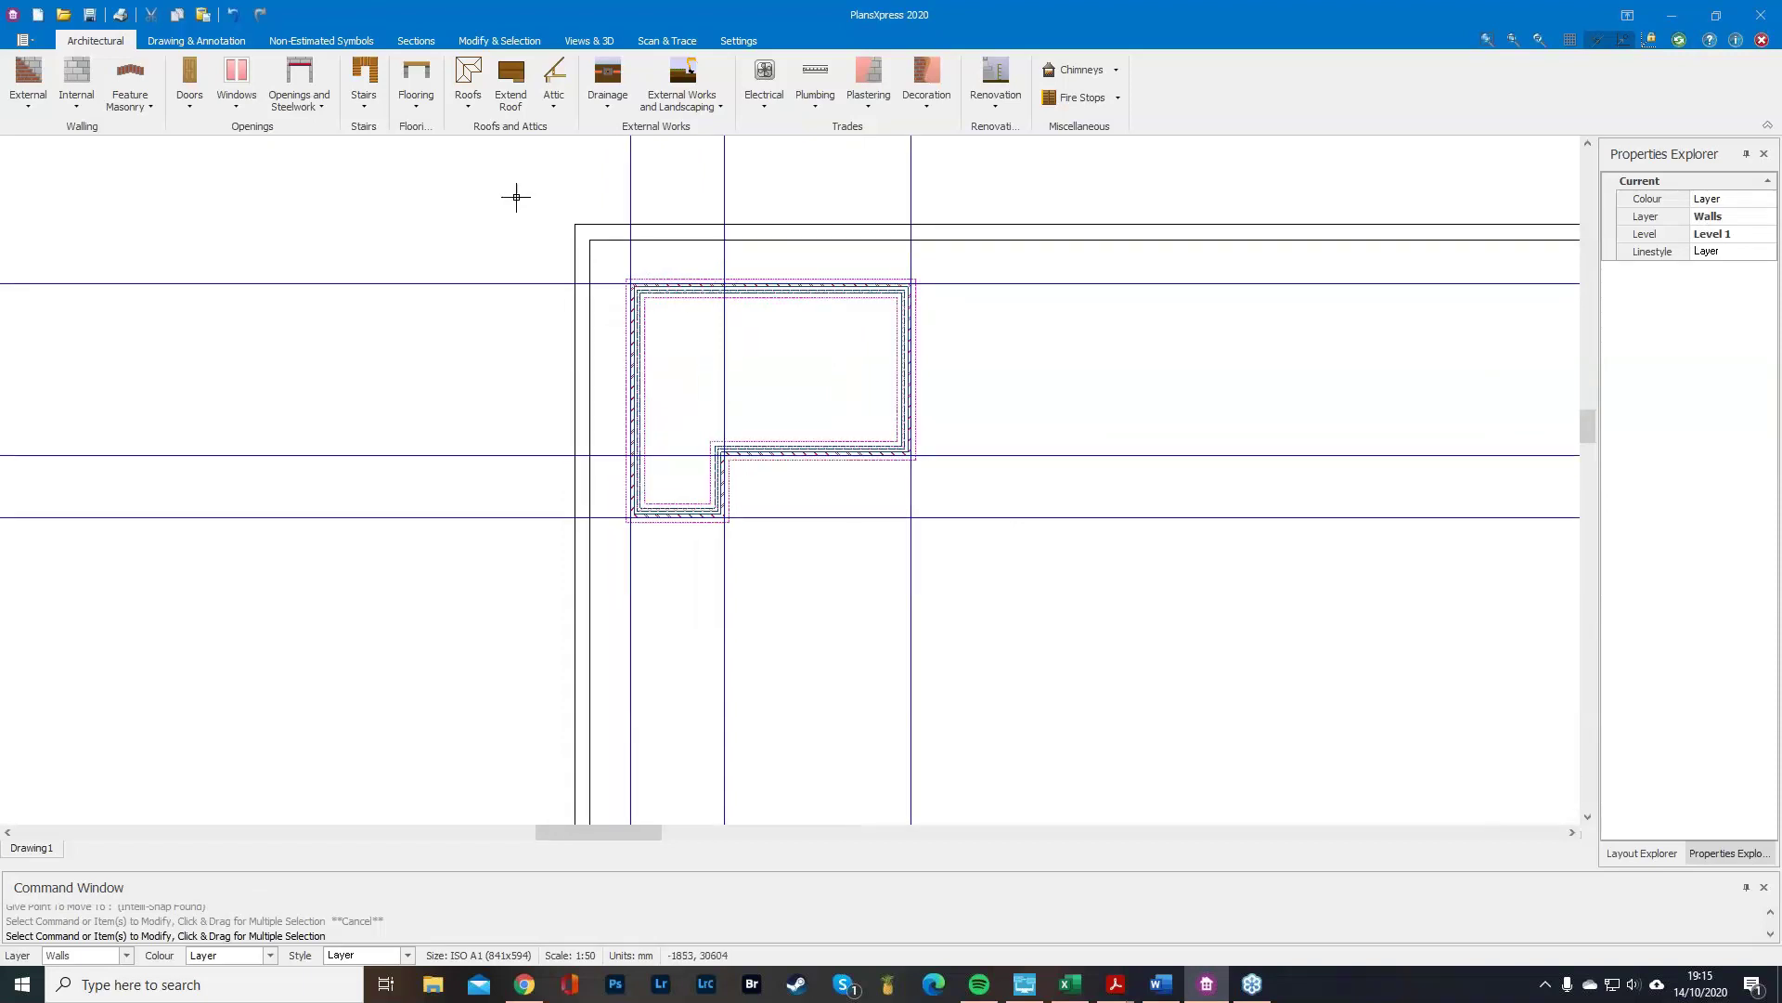
{"action": "scroll", "coordinate": [637, 466], "scroll_direction": "up", "scroll_amount": 1}
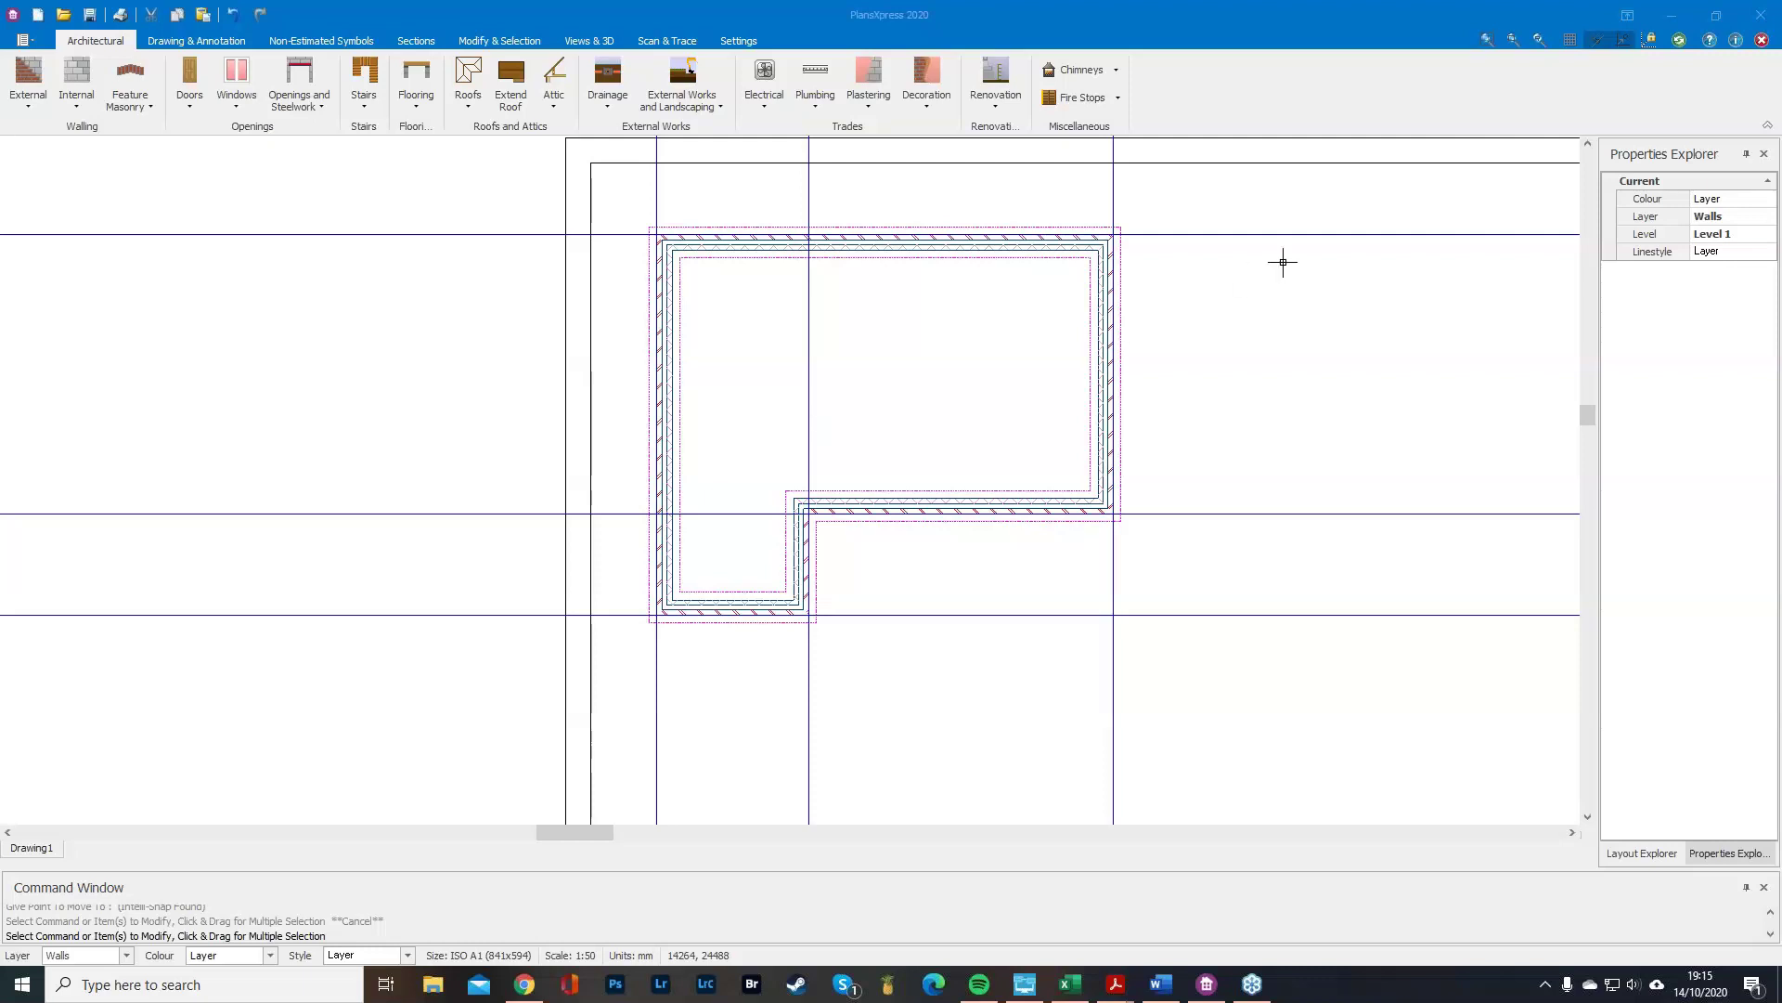
{"action": "scroll", "coordinate": [1301, 395], "scroll_direction": "down", "scroll_amount": 3}
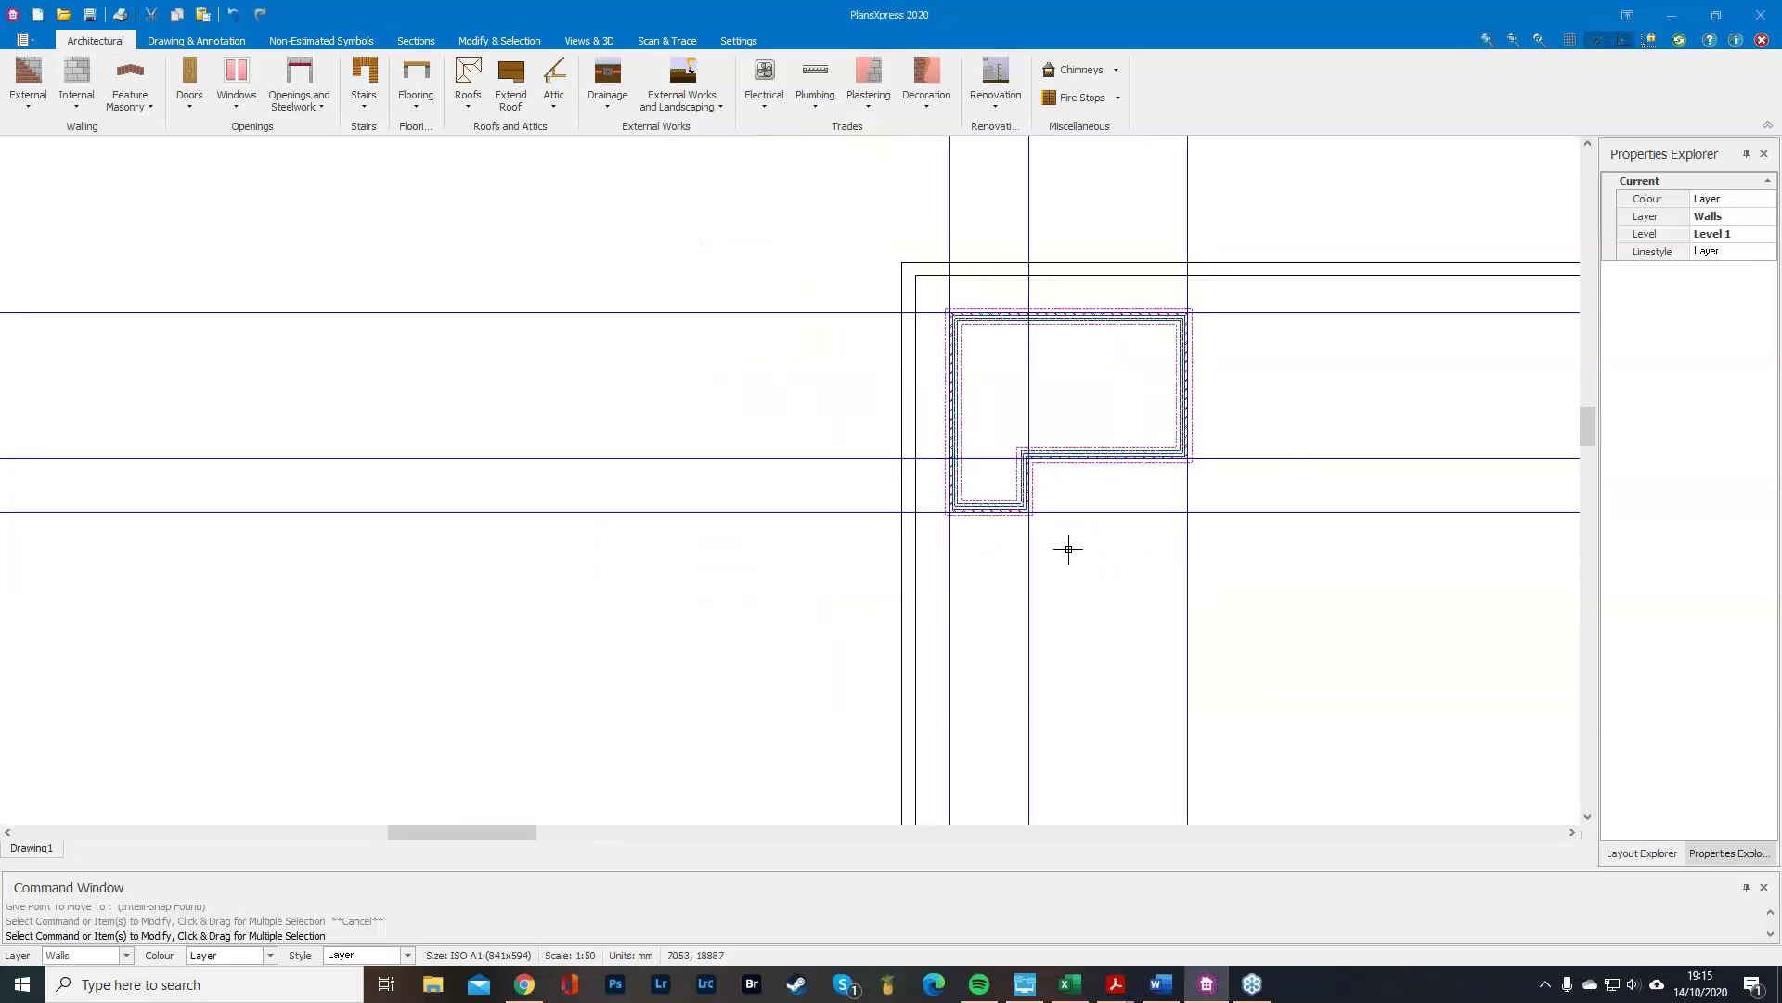
{"action": "scroll", "coordinate": [353, 422], "scroll_direction": "down", "scroll_amount": 2}
{"action": "scroll", "coordinate": [337, 430], "scroll_direction": "down", "scroll_amount": 1}
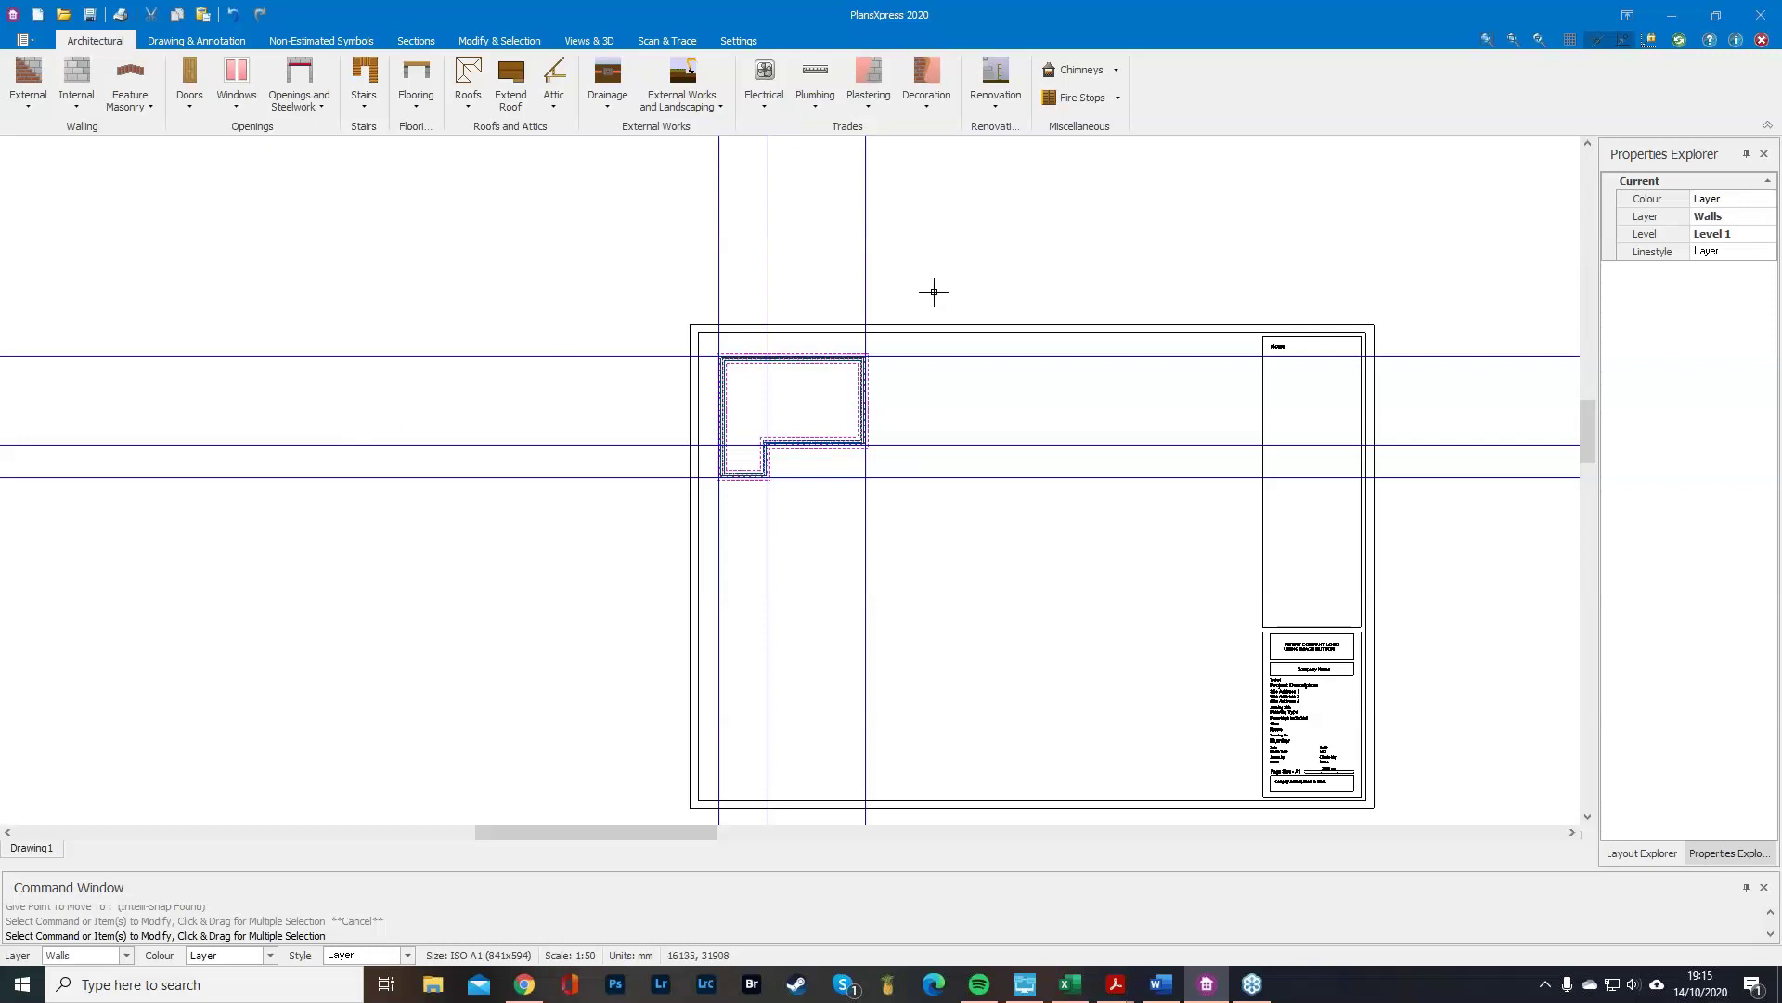
{"action": "scroll", "coordinate": [882, 297], "scroll_direction": "up", "scroll_amount": 4}
{"action": "scroll", "coordinate": [641, 631], "scroll_direction": "up", "scroll_amount": 3}
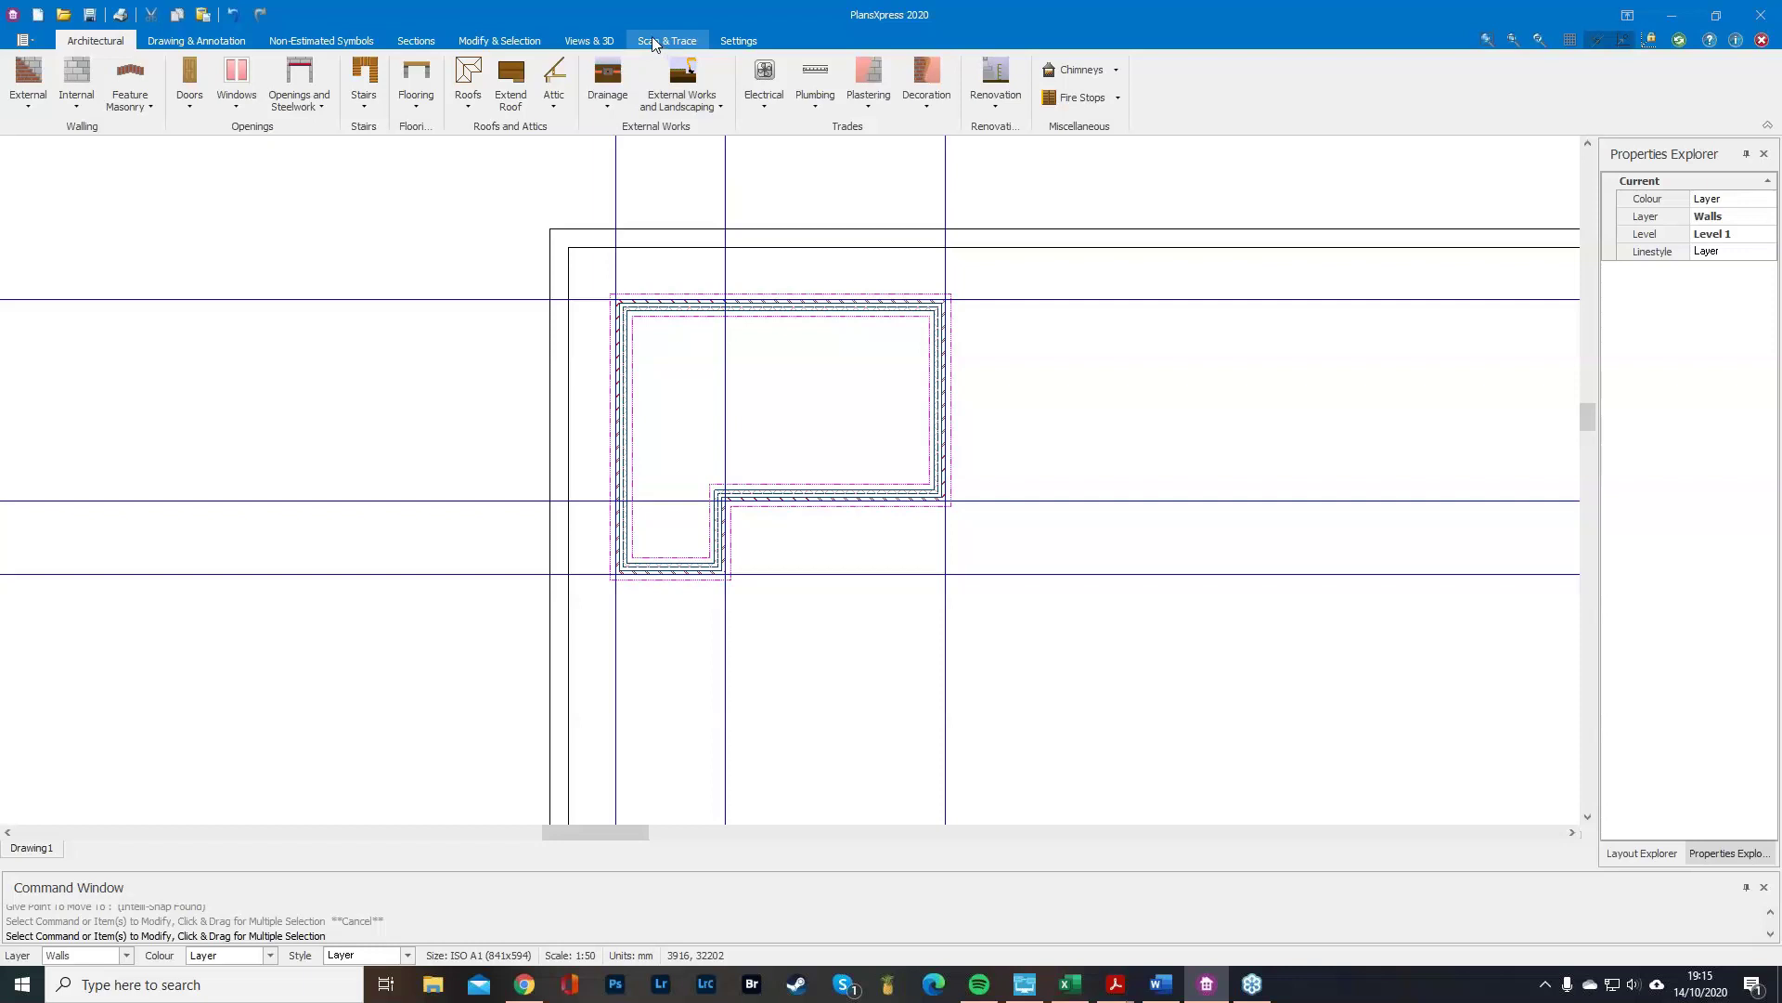
Start a new level with level number 1 and set its wall height to 2625 mm.
{"action": "left_click", "coordinate": [557, 44]}
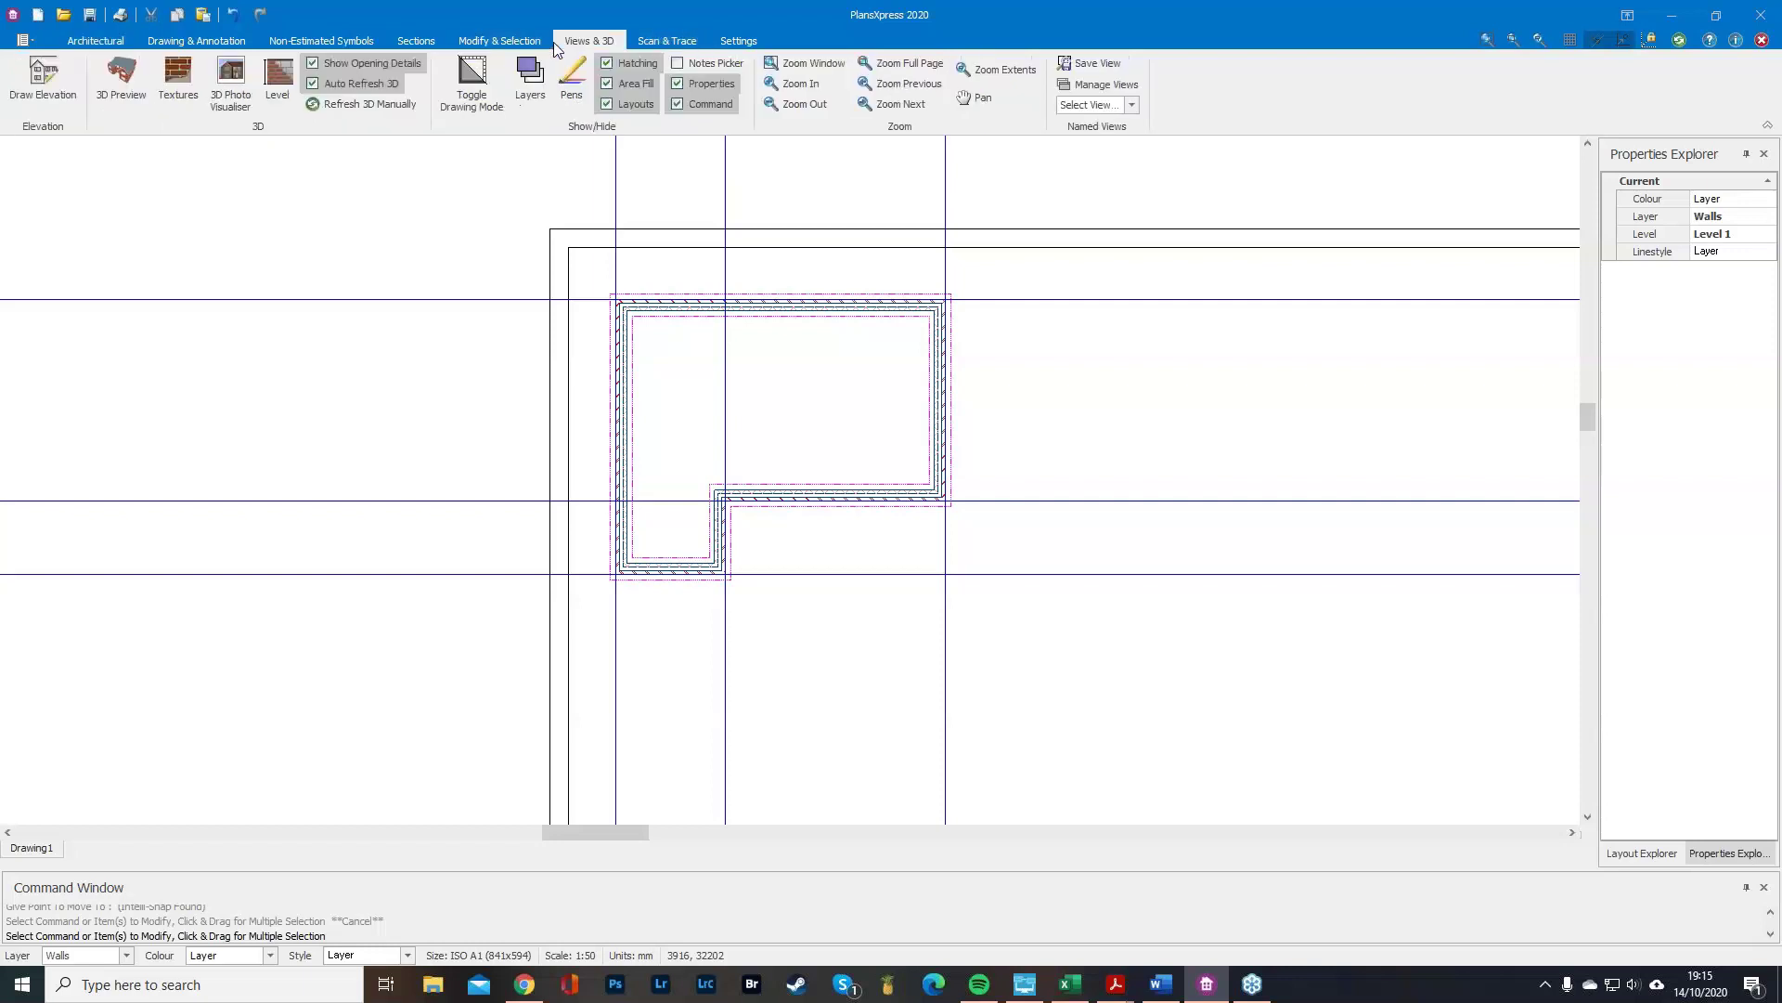
{"action": "left_click", "coordinate": [280, 97]}
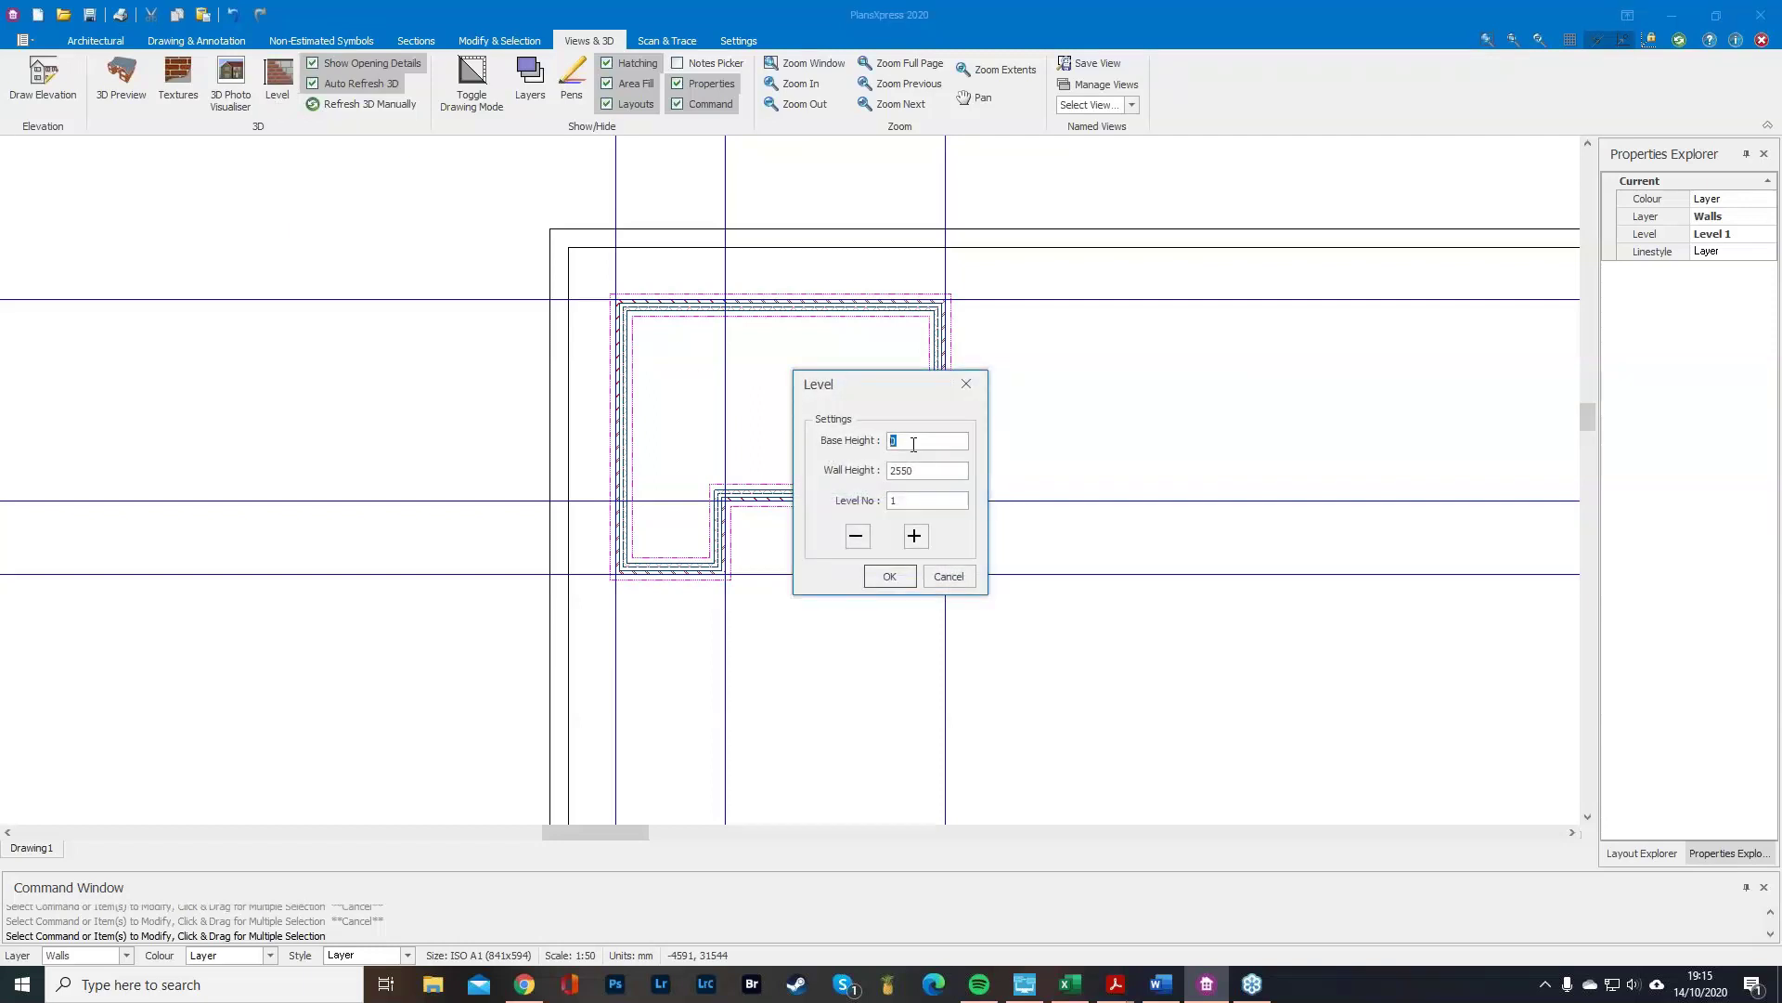
{"action": "key", "text": "Tab"}
{"action": "type", "text": "2625"}
{"action": "left_click", "coordinate": [887, 576]}
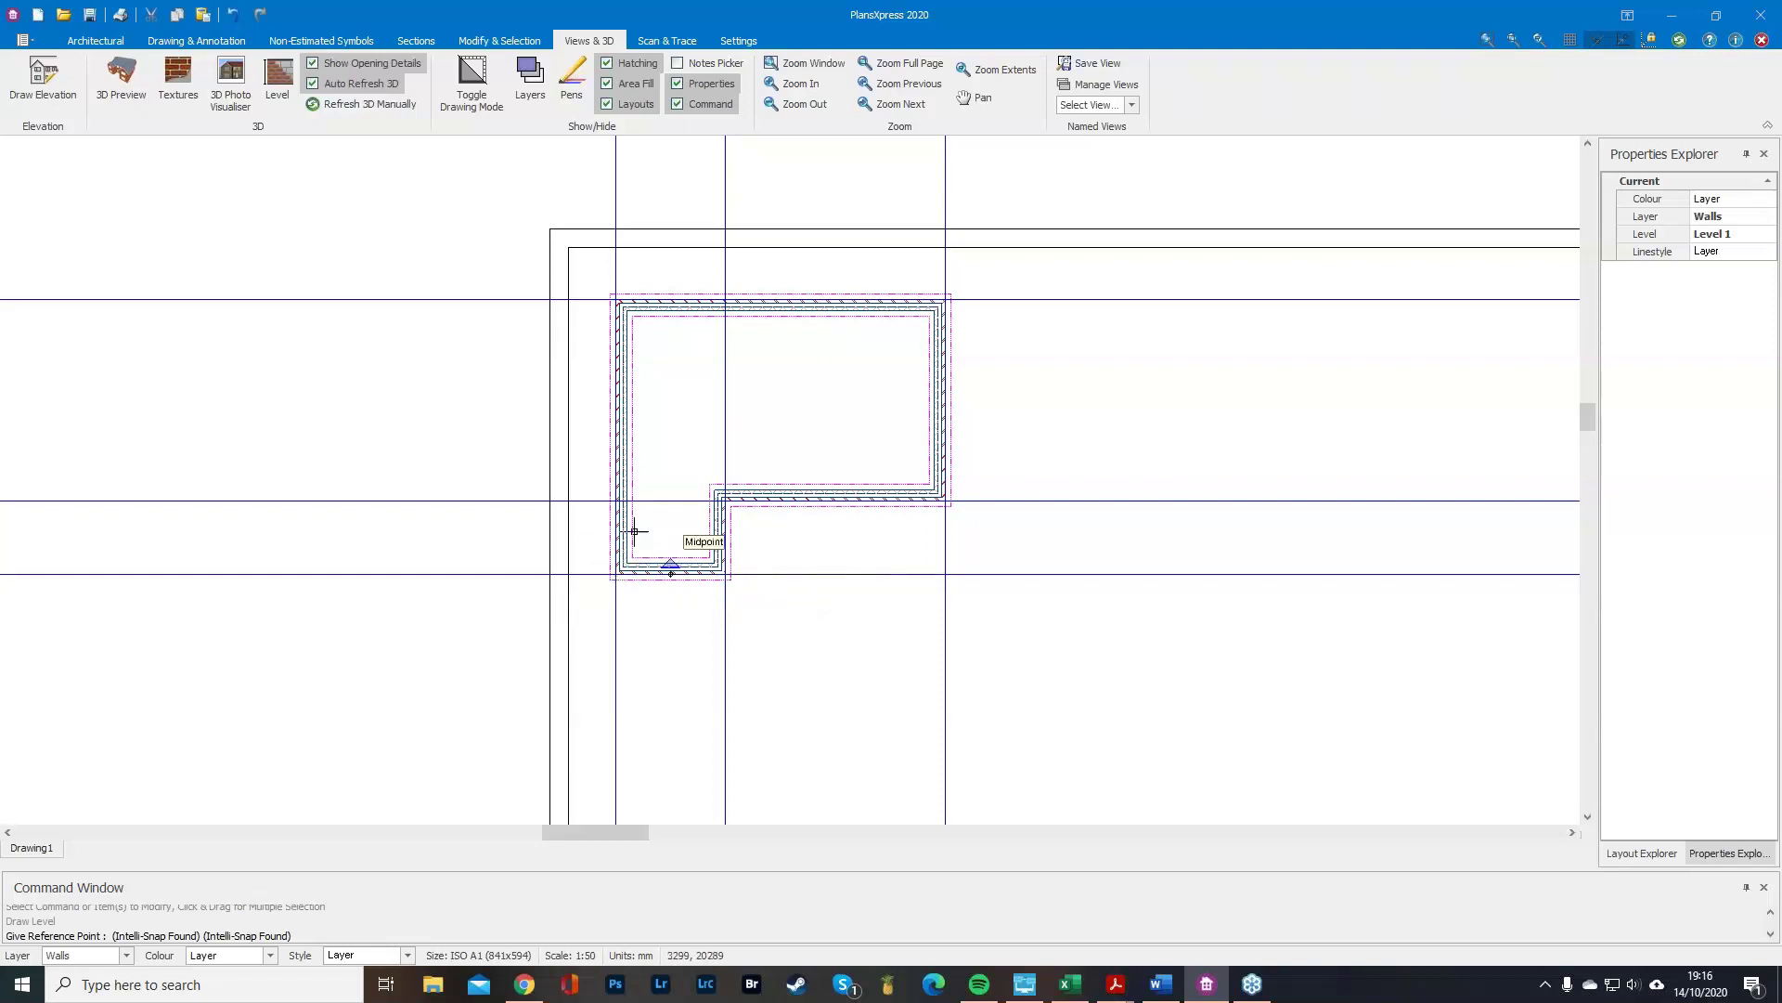
Place the level's reference point just outside the building's lower-left corner and draw the level box around the whole L-shaped plan.
{"action": "scroll", "coordinate": [609, 576], "scroll_direction": "up", "scroll_amount": 3}
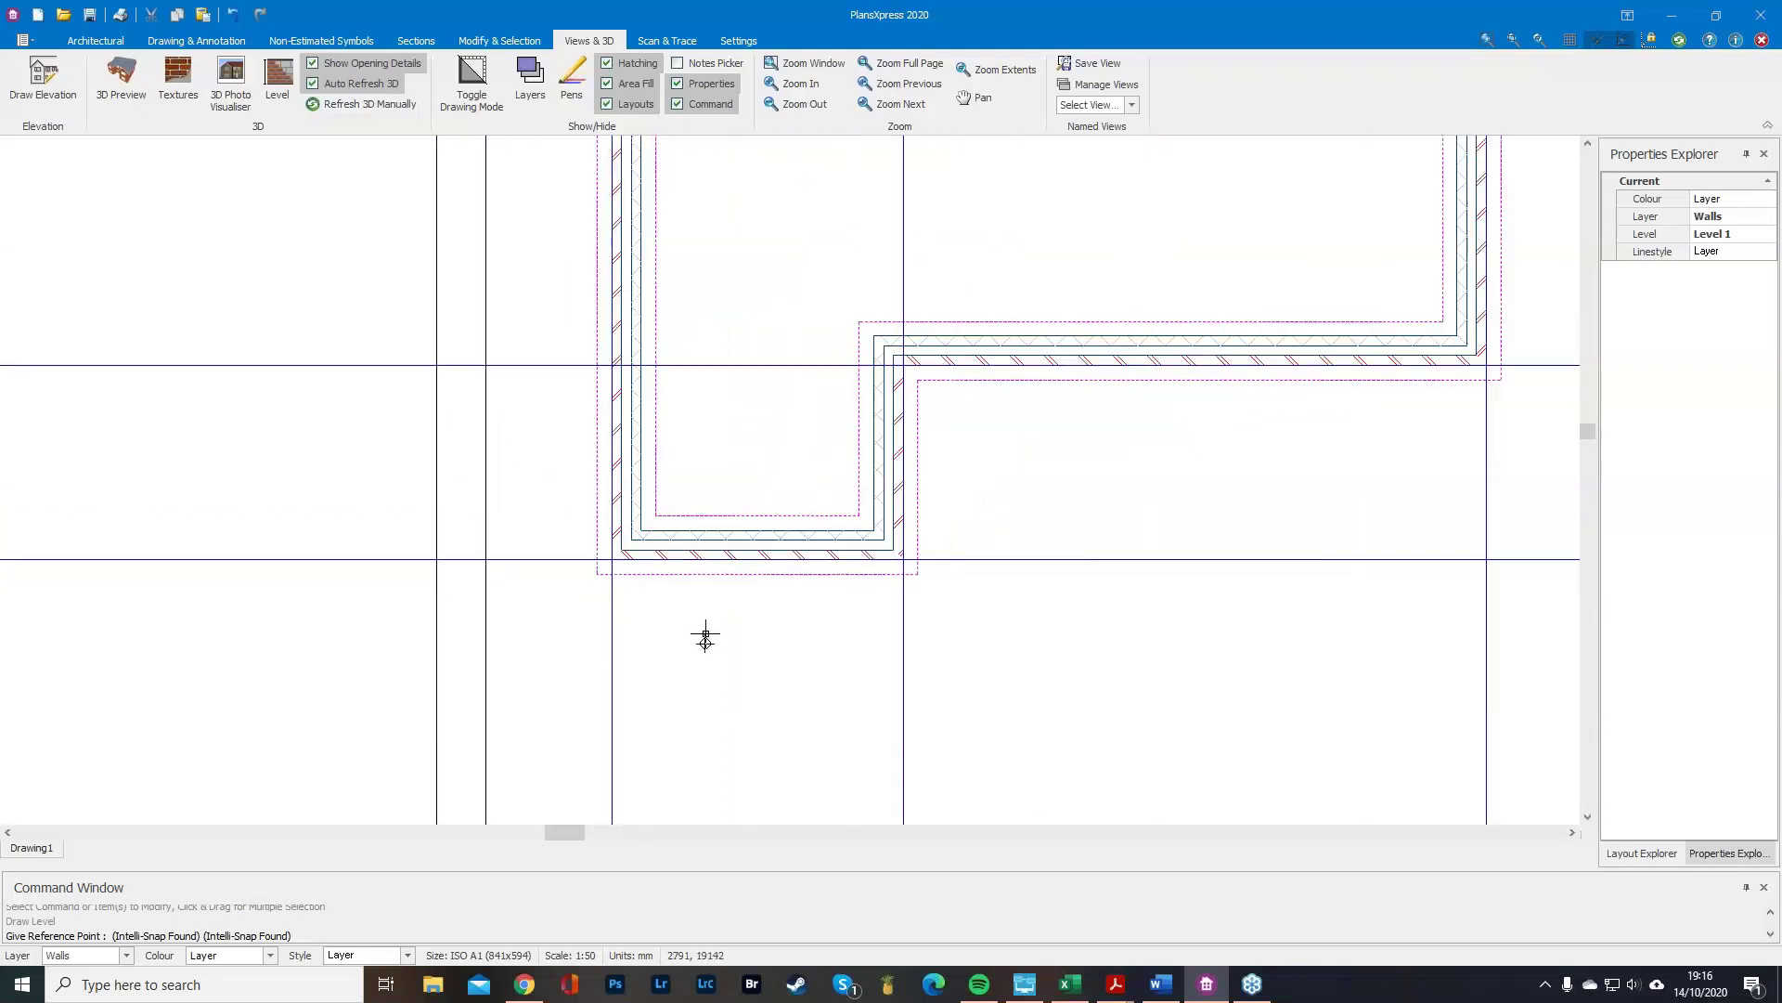
{"action": "scroll", "coordinate": [696, 631], "scroll_direction": "down", "scroll_amount": 4}
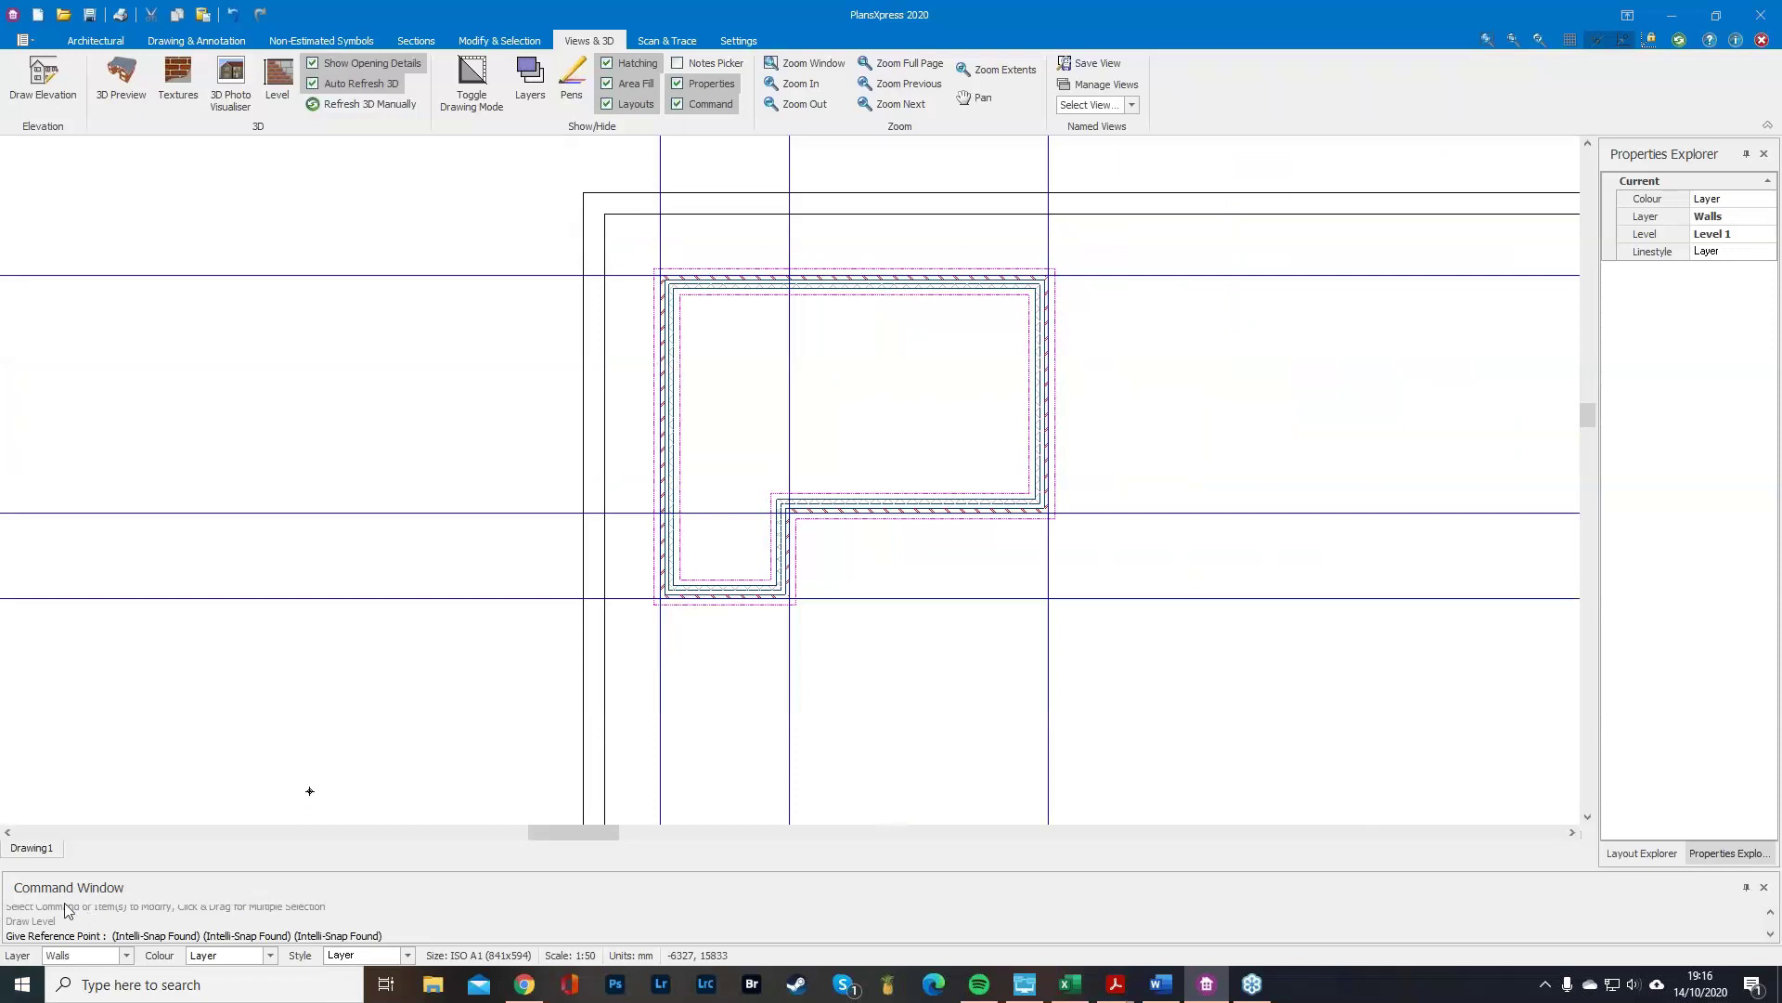
{"action": "scroll", "coordinate": [629, 645], "scroll_direction": "up", "scroll_amount": 2}
{"action": "left_click", "coordinate": [630, 640]}
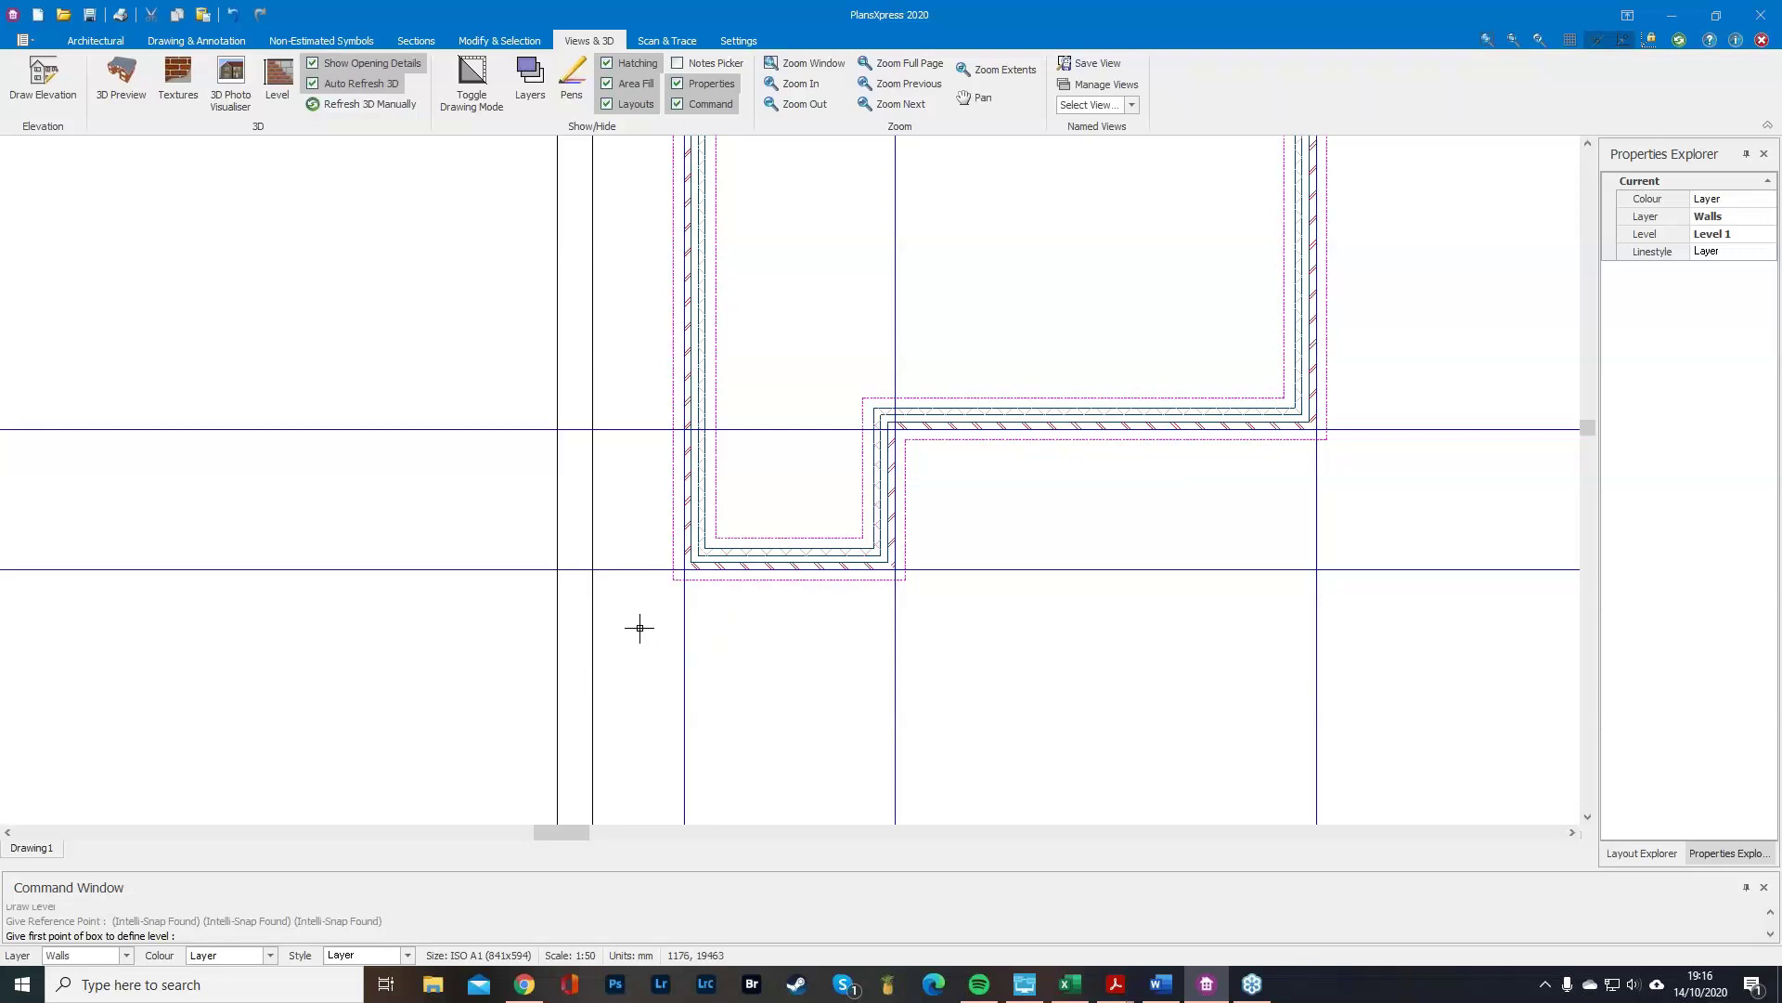
{"action": "left_click", "coordinate": [633, 629]}
{"action": "scroll", "coordinate": [965, 436], "scroll_direction": "down", "scroll_amount": 2}
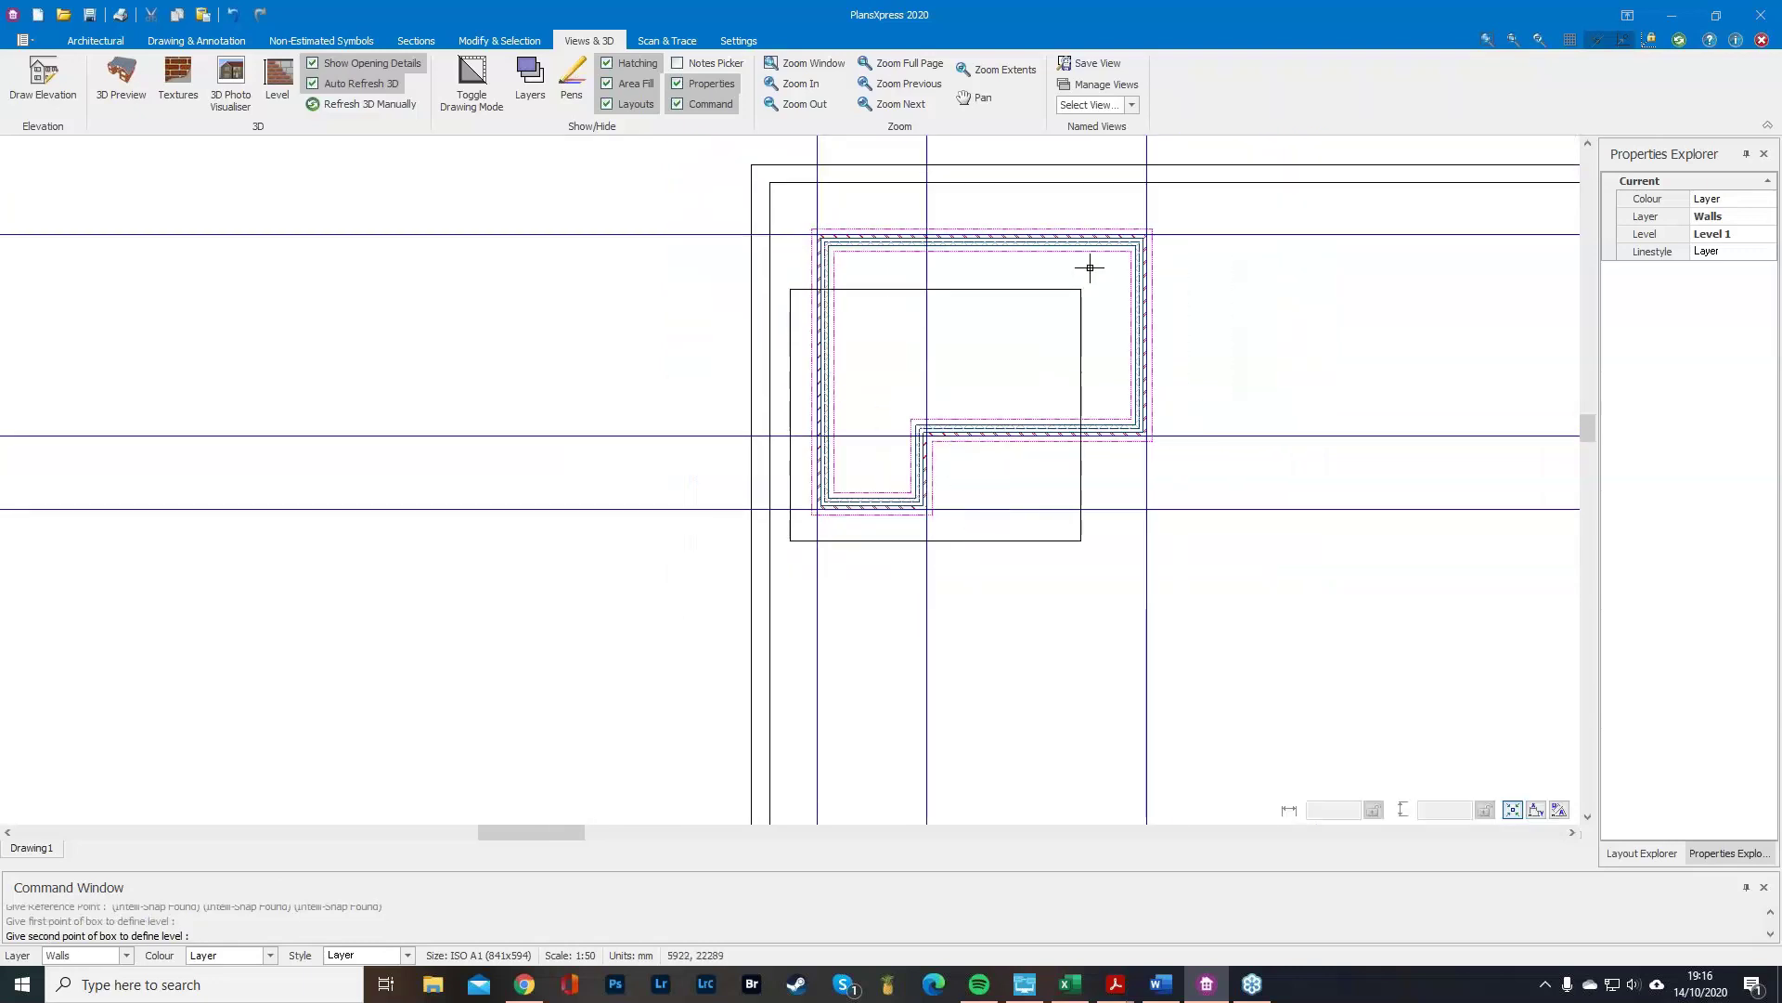
{"action": "scroll", "coordinate": [1180, 203], "scroll_direction": "up", "scroll_amount": 2}
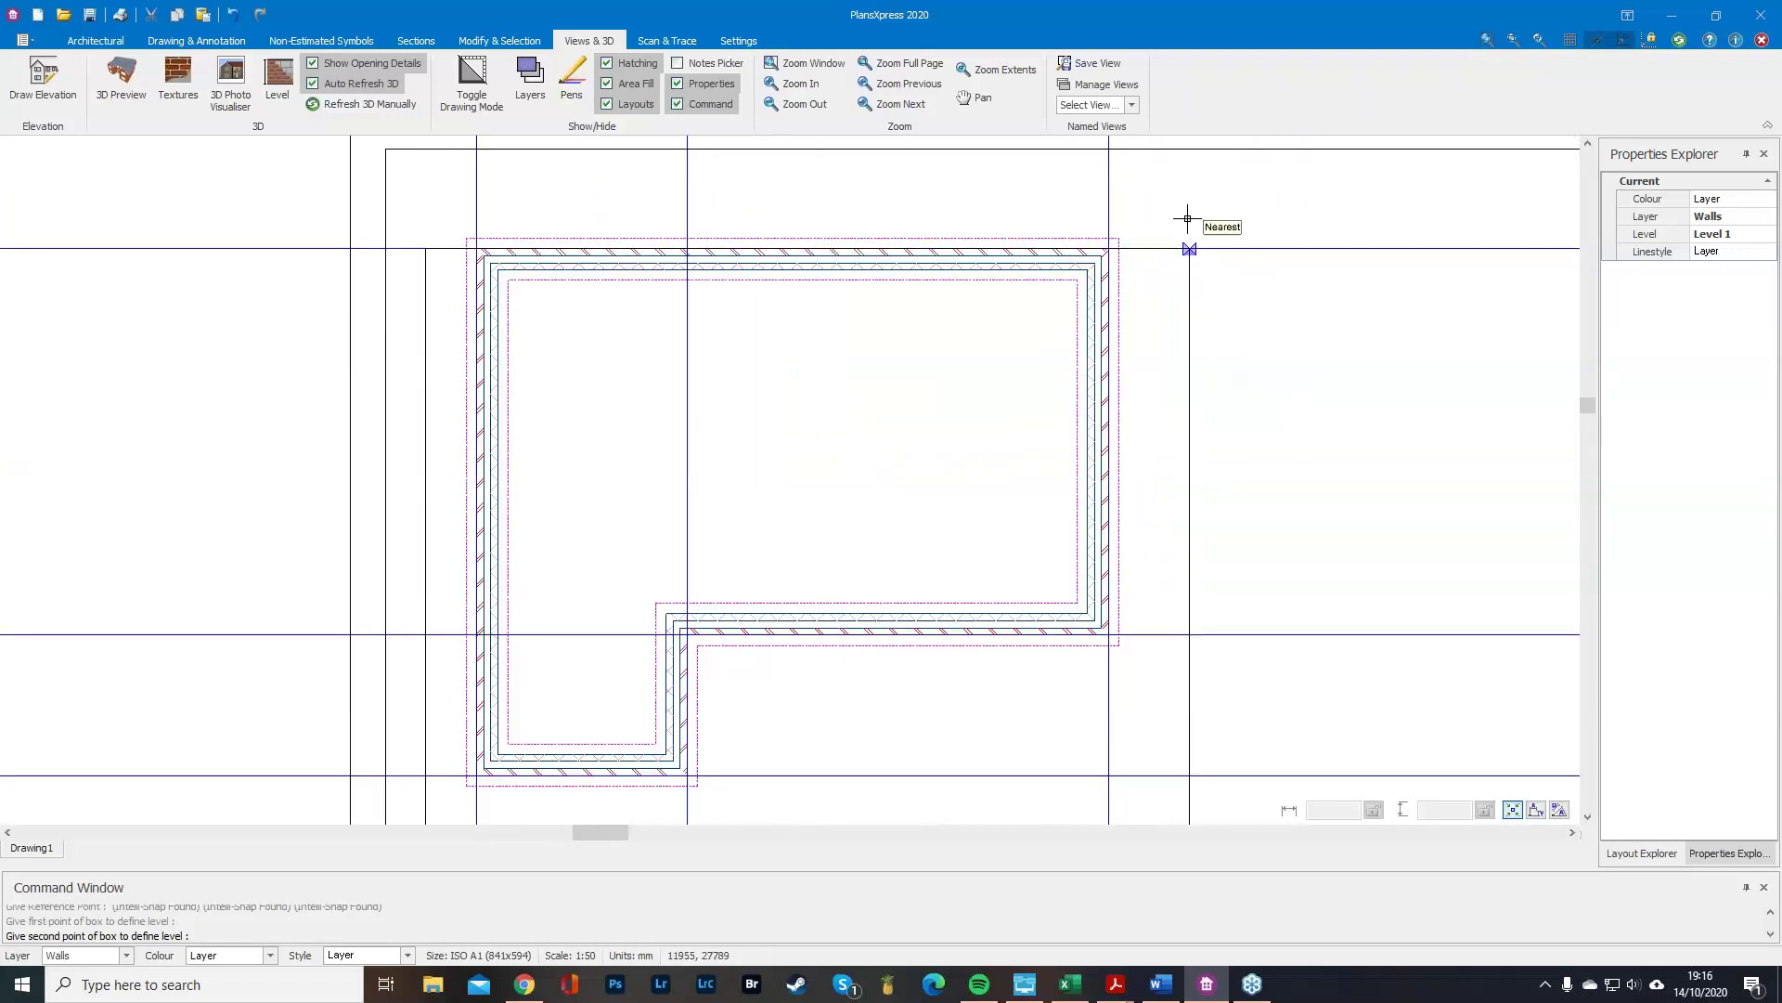
{"action": "left_click", "coordinate": [1178, 189]}
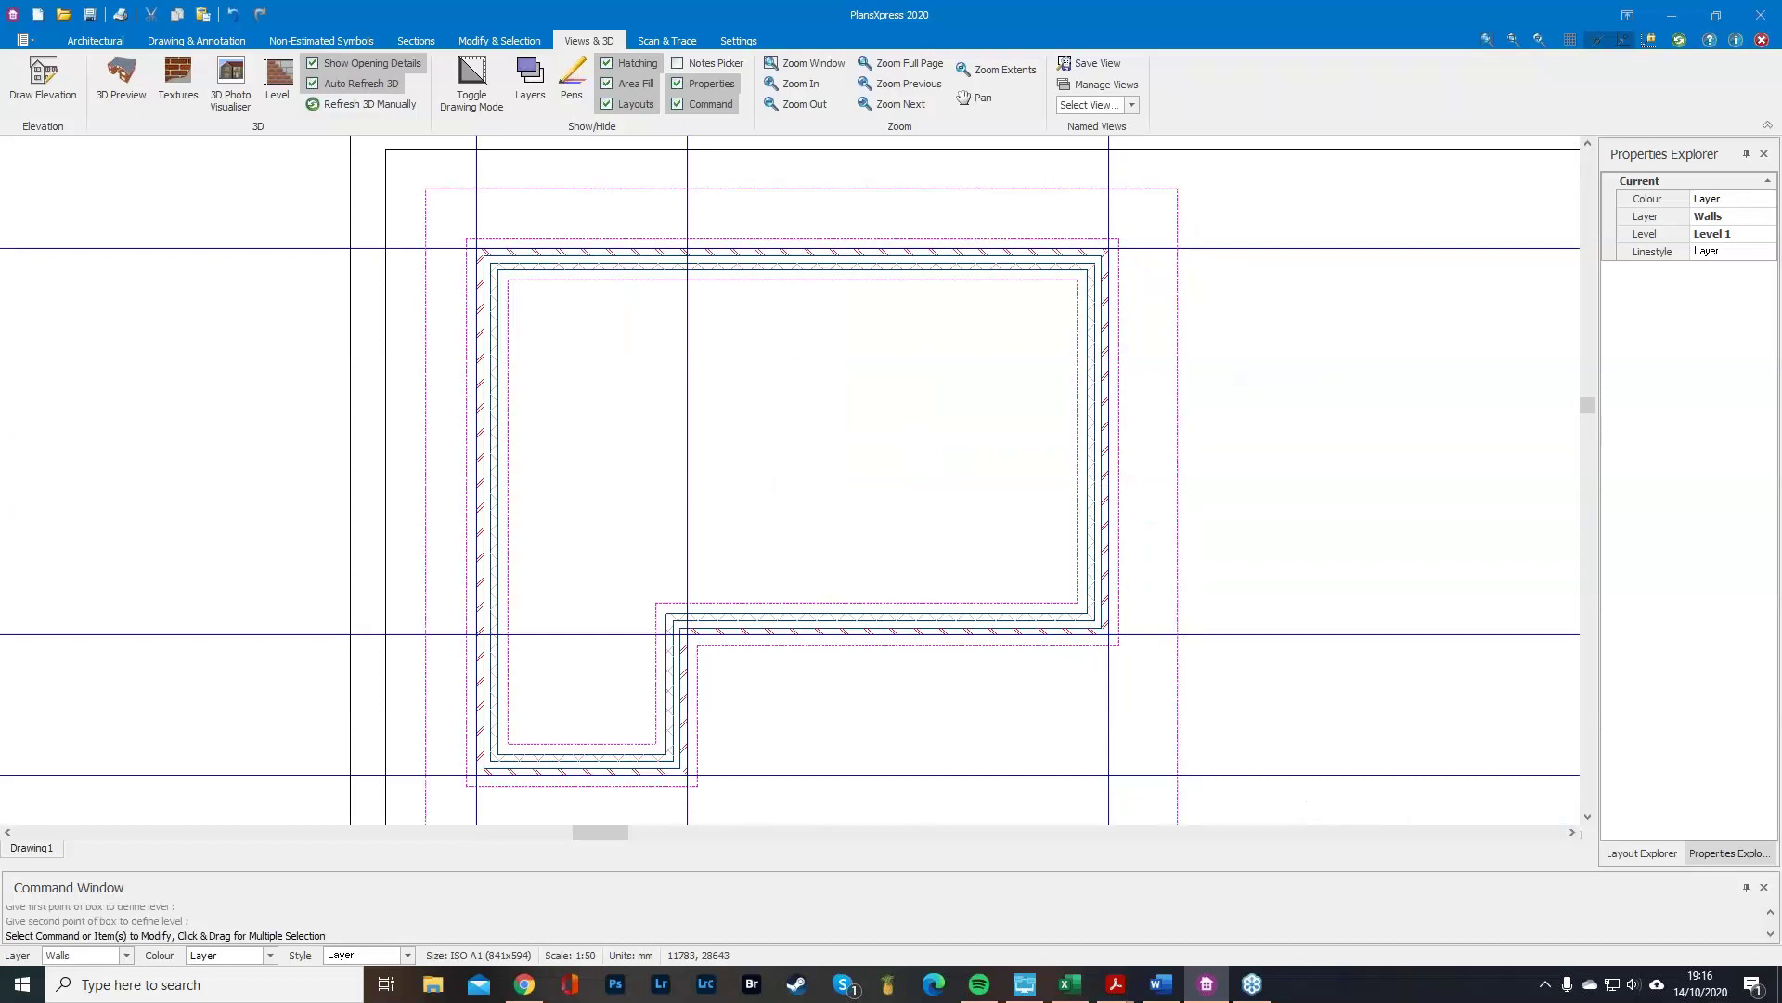
Copy the level beside the original along the lower construction line as level 2, with base and wall heights of 2625 and foundations removed.
{"action": "scroll", "coordinate": [989, 624], "scroll_direction": "down", "scroll_amount": 2}
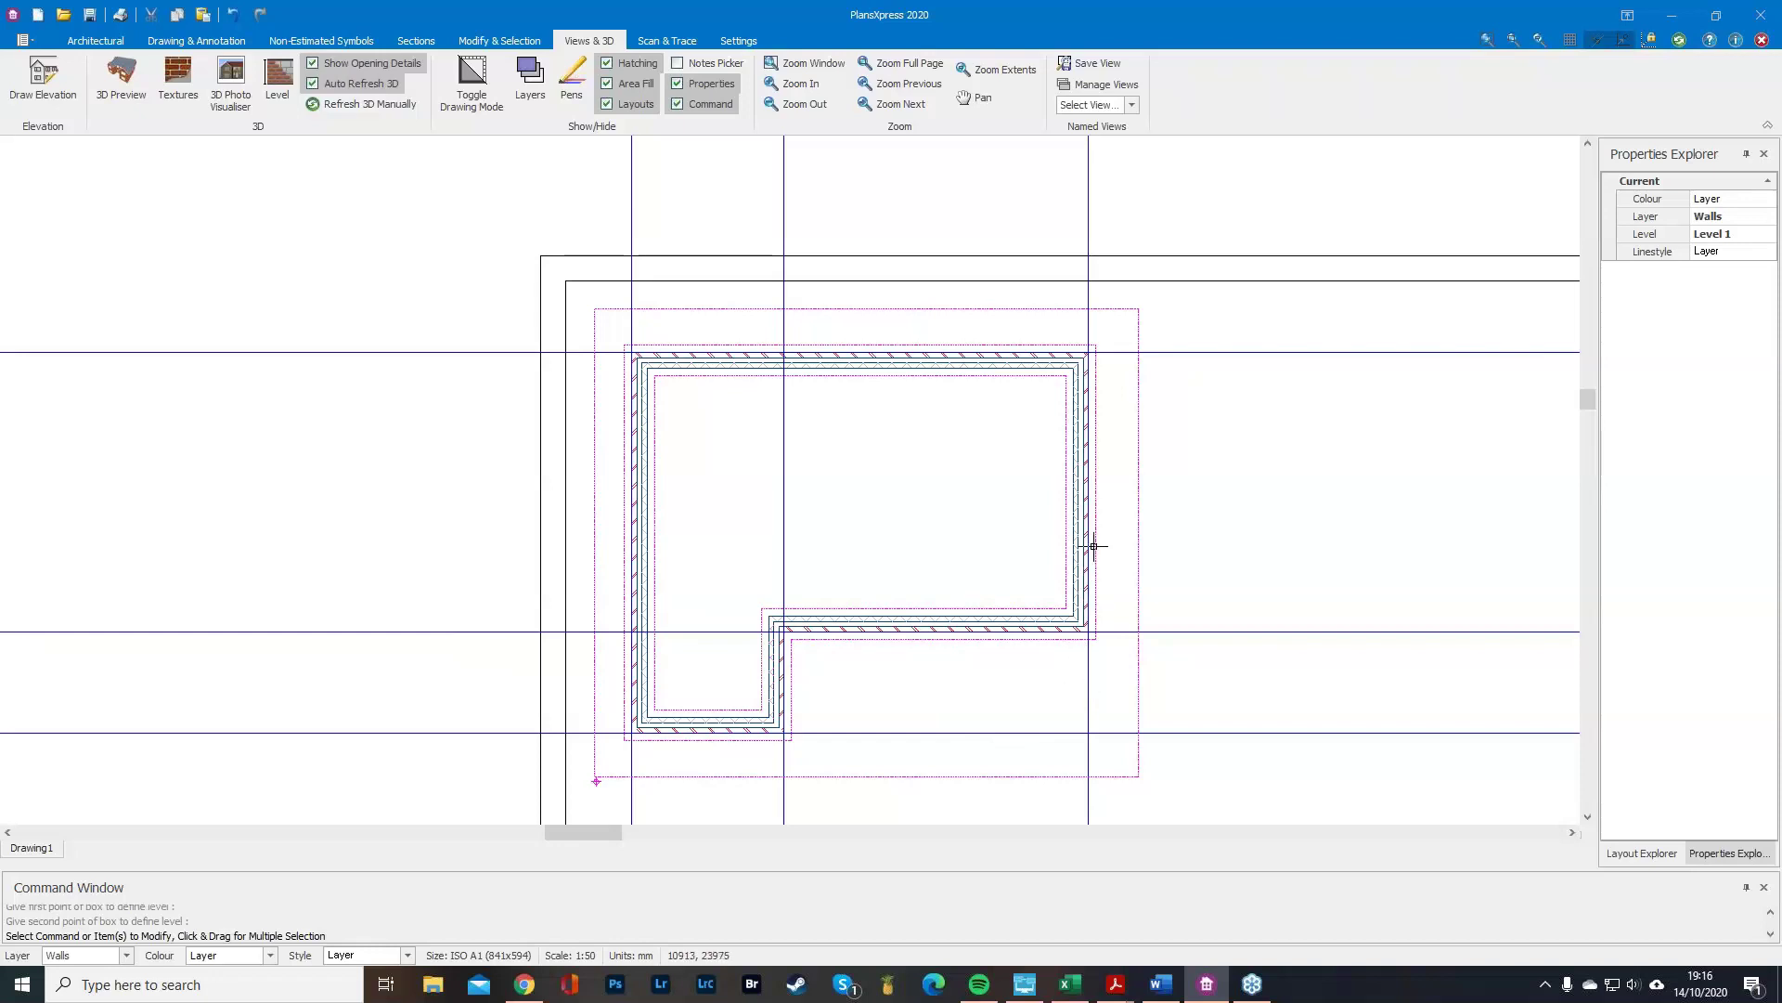
{"action": "left_click", "coordinate": [1139, 685]}
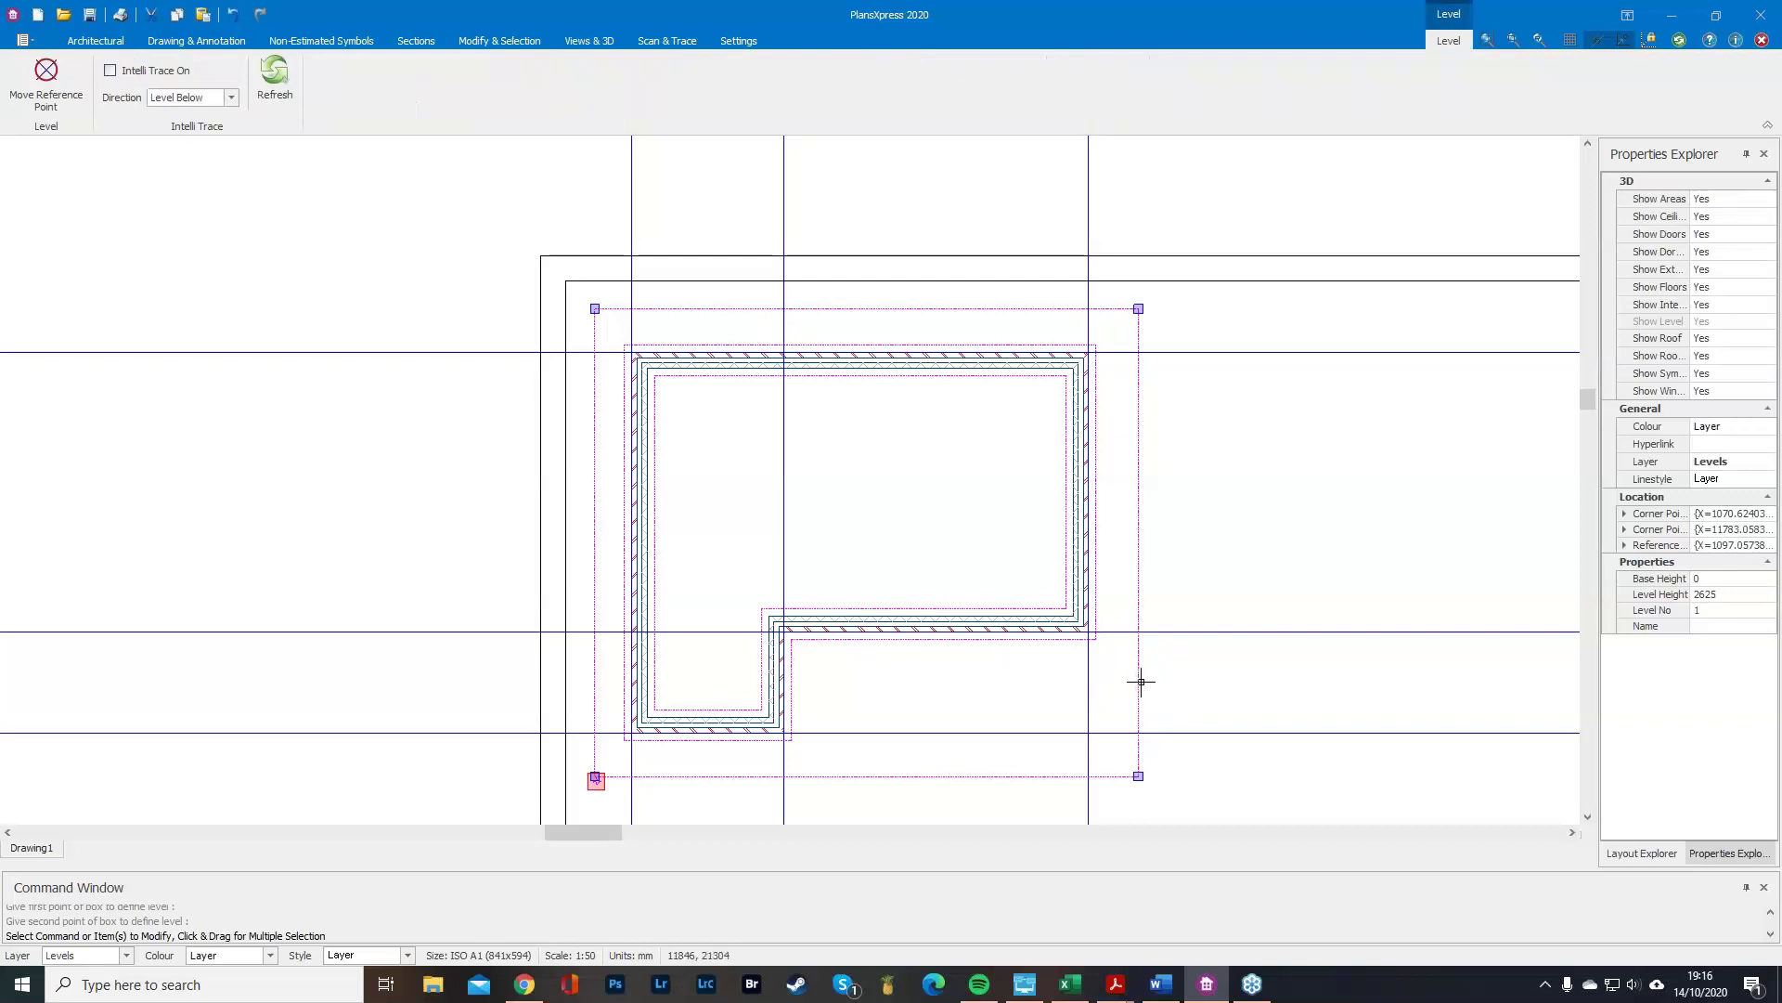
{"action": "right_click", "coordinate": [1138, 682]}
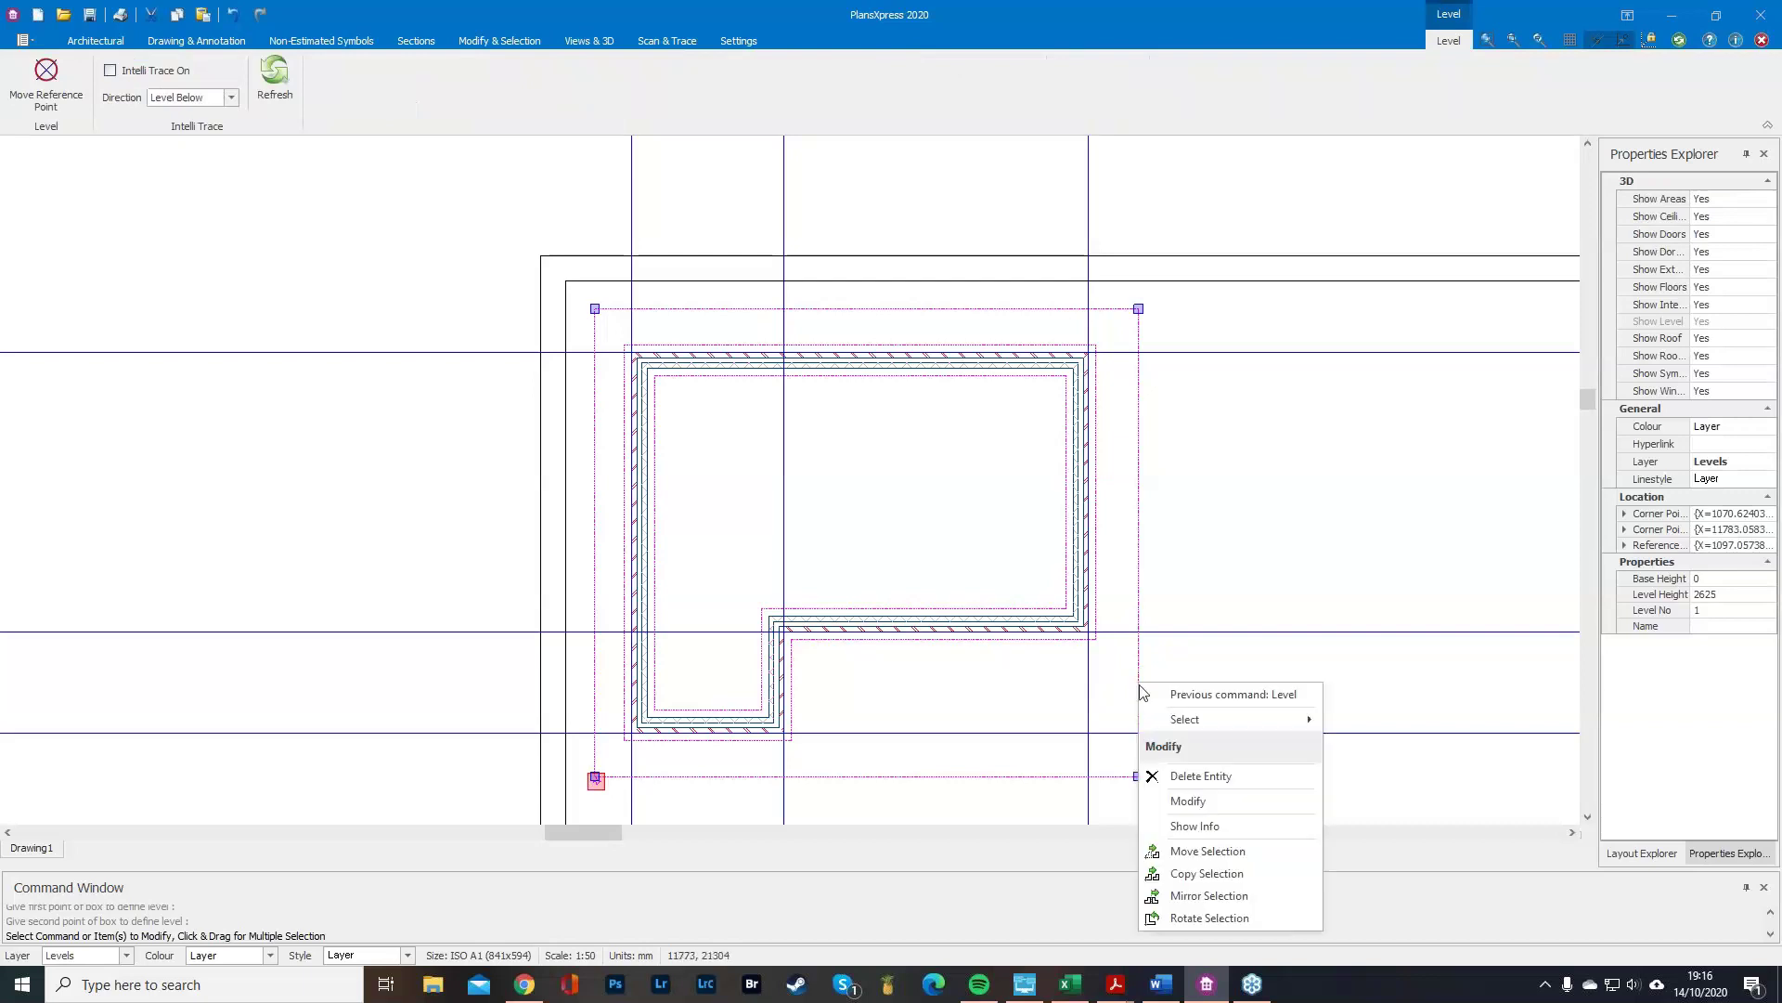
{"action": "left_click", "coordinate": [1197, 874]}
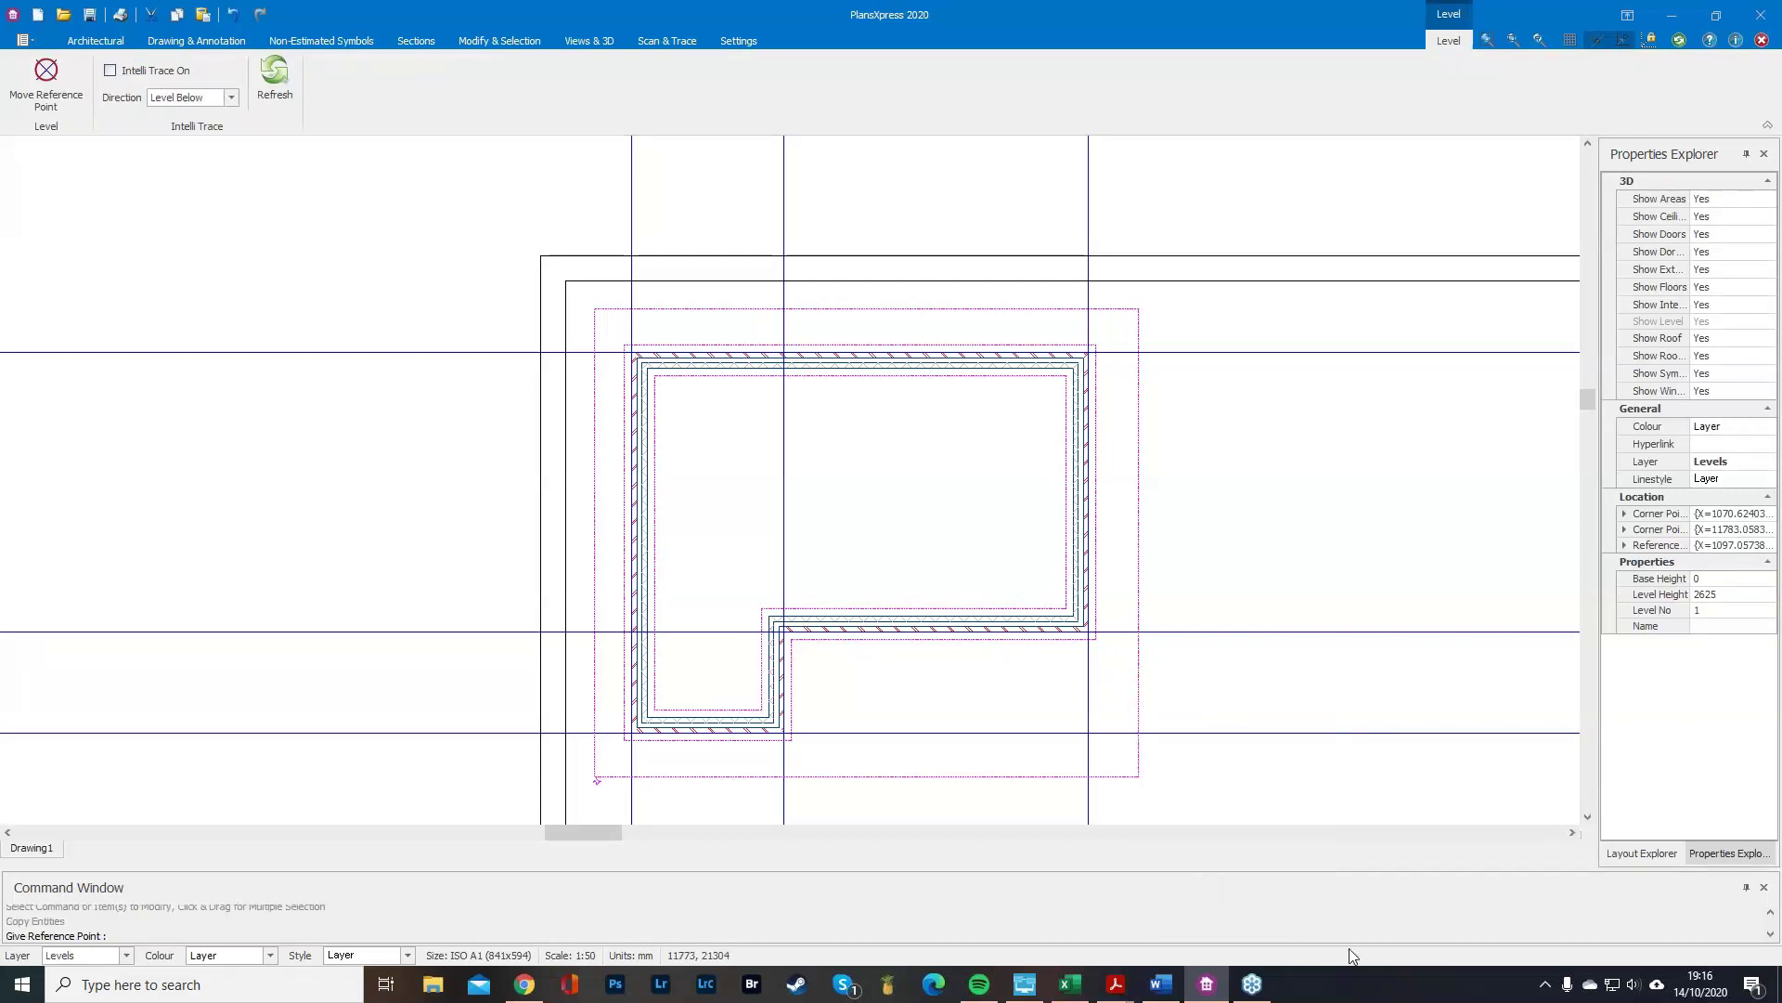
{"action": "left_click", "coordinate": [631, 734]}
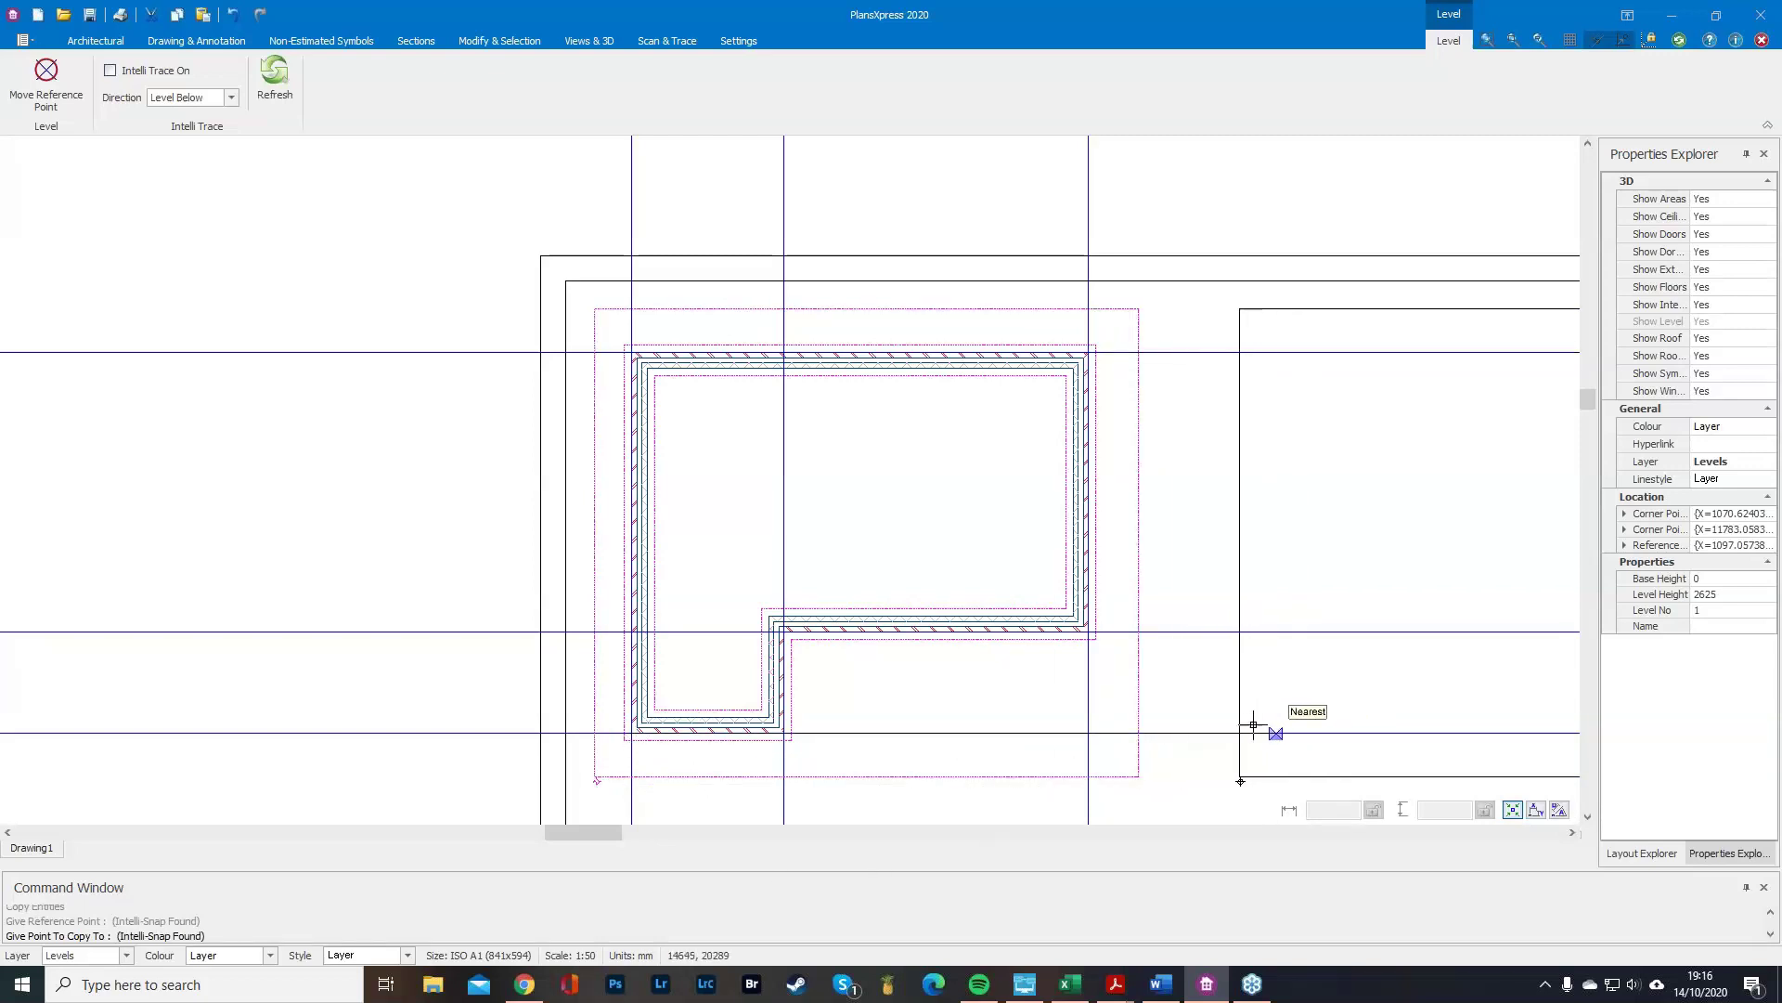
{"action": "left_click", "coordinate": [1294, 731]}
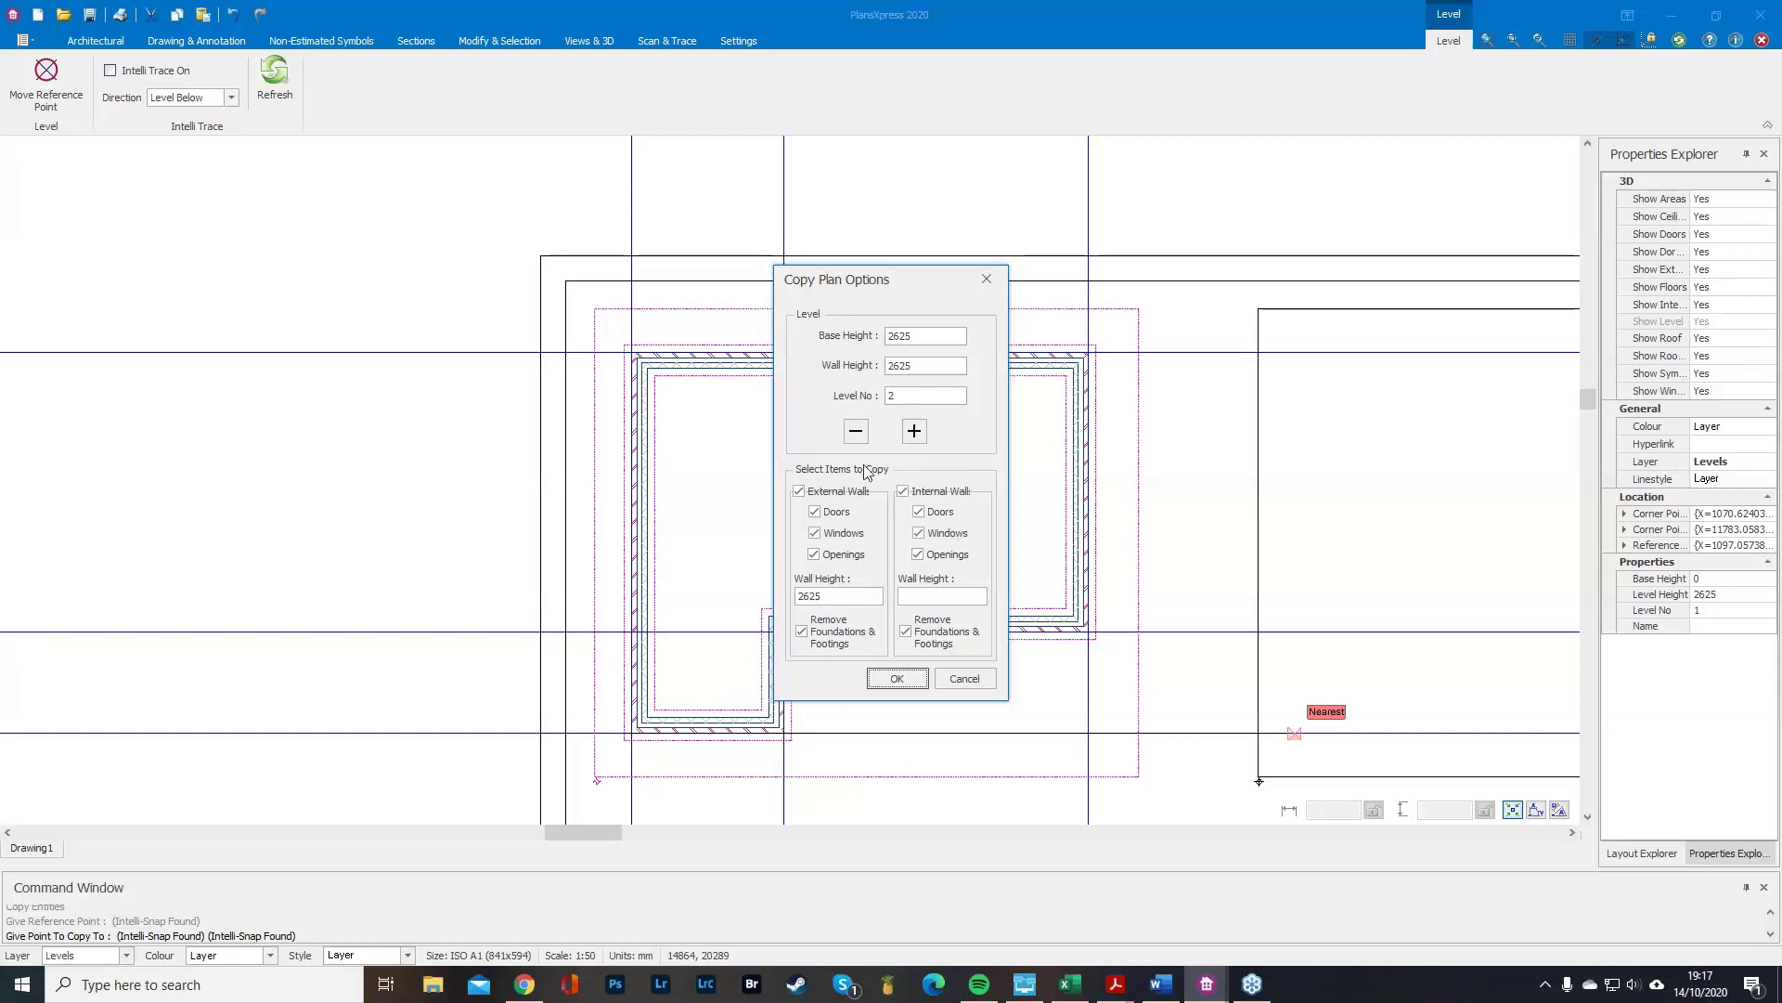
{"action": "left_click", "coordinate": [917, 677]}
Delete all the vertical and horizontal construction lines running through the two floor plans.
{"action": "scroll", "coordinate": [545, 700], "scroll_direction": "down", "scroll_amount": 1}
{"action": "scroll", "coordinate": [418, 648], "scroll_direction": "down", "scroll_amount": 1}
{"action": "scroll", "coordinate": [600, 648], "scroll_direction": "down", "scroll_amount": 1}
{"action": "scroll", "coordinate": [1033, 738], "scroll_direction": "up", "scroll_amount": 1}
{"action": "left_click_drag", "start_coordinate": [1341, 772], "coordinate": [731, 751]}
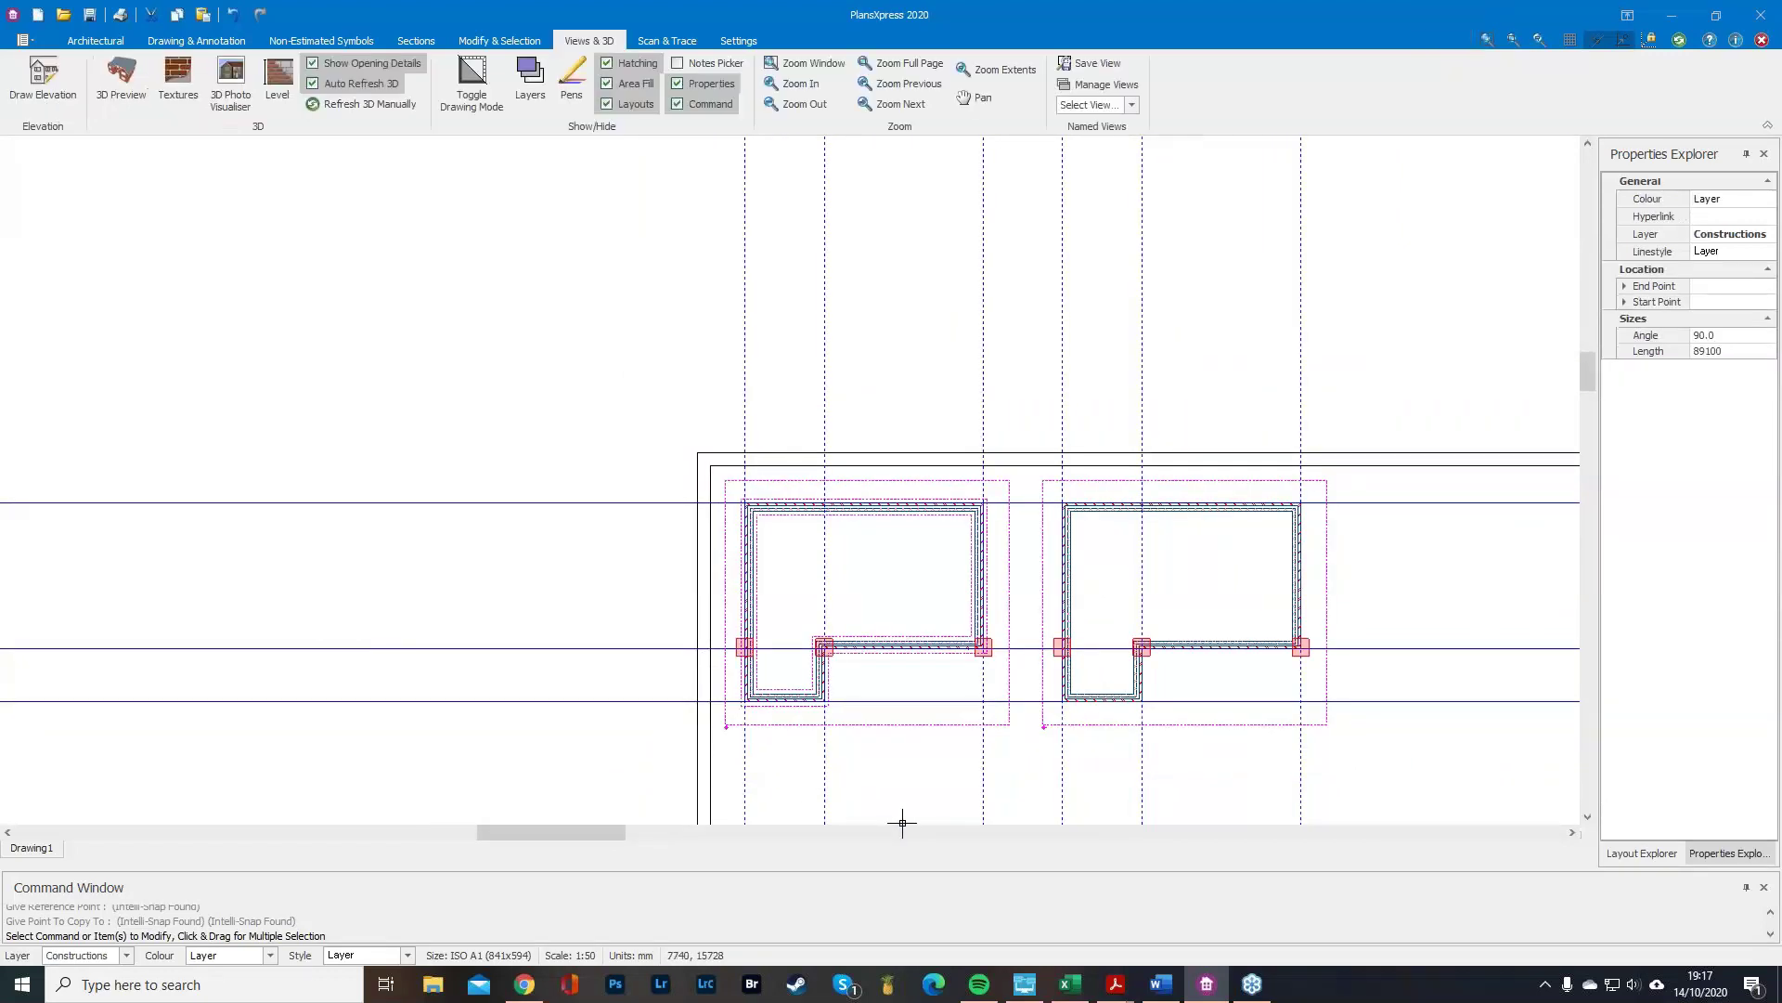
{"action": "key", "text": "Delete"}
{"action": "left_click_drag", "start_coordinate": [1480, 723], "coordinate": [1409, 501]}
{"action": "key", "text": "Delete"}
{"action": "scroll", "coordinate": [849, 573], "scroll_direction": "up", "scroll_amount": 2}
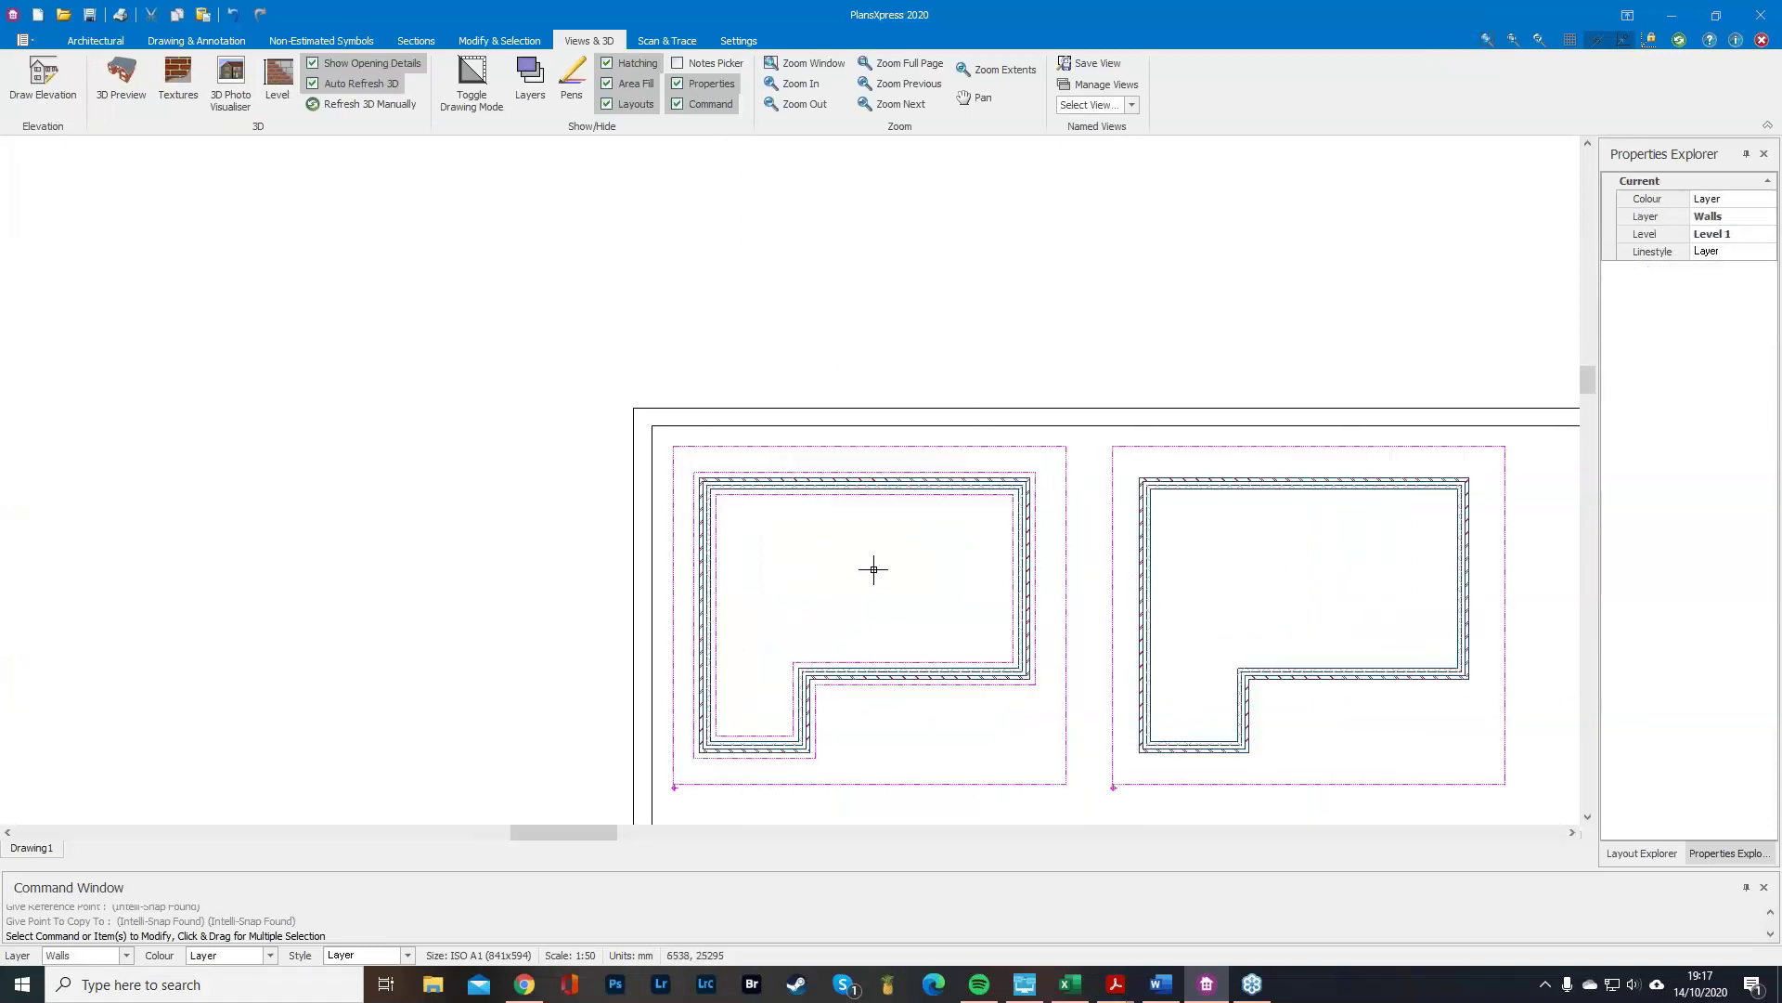
{"action": "scroll", "coordinate": [1097, 733], "scroll_direction": "up", "scroll_amount": 1}
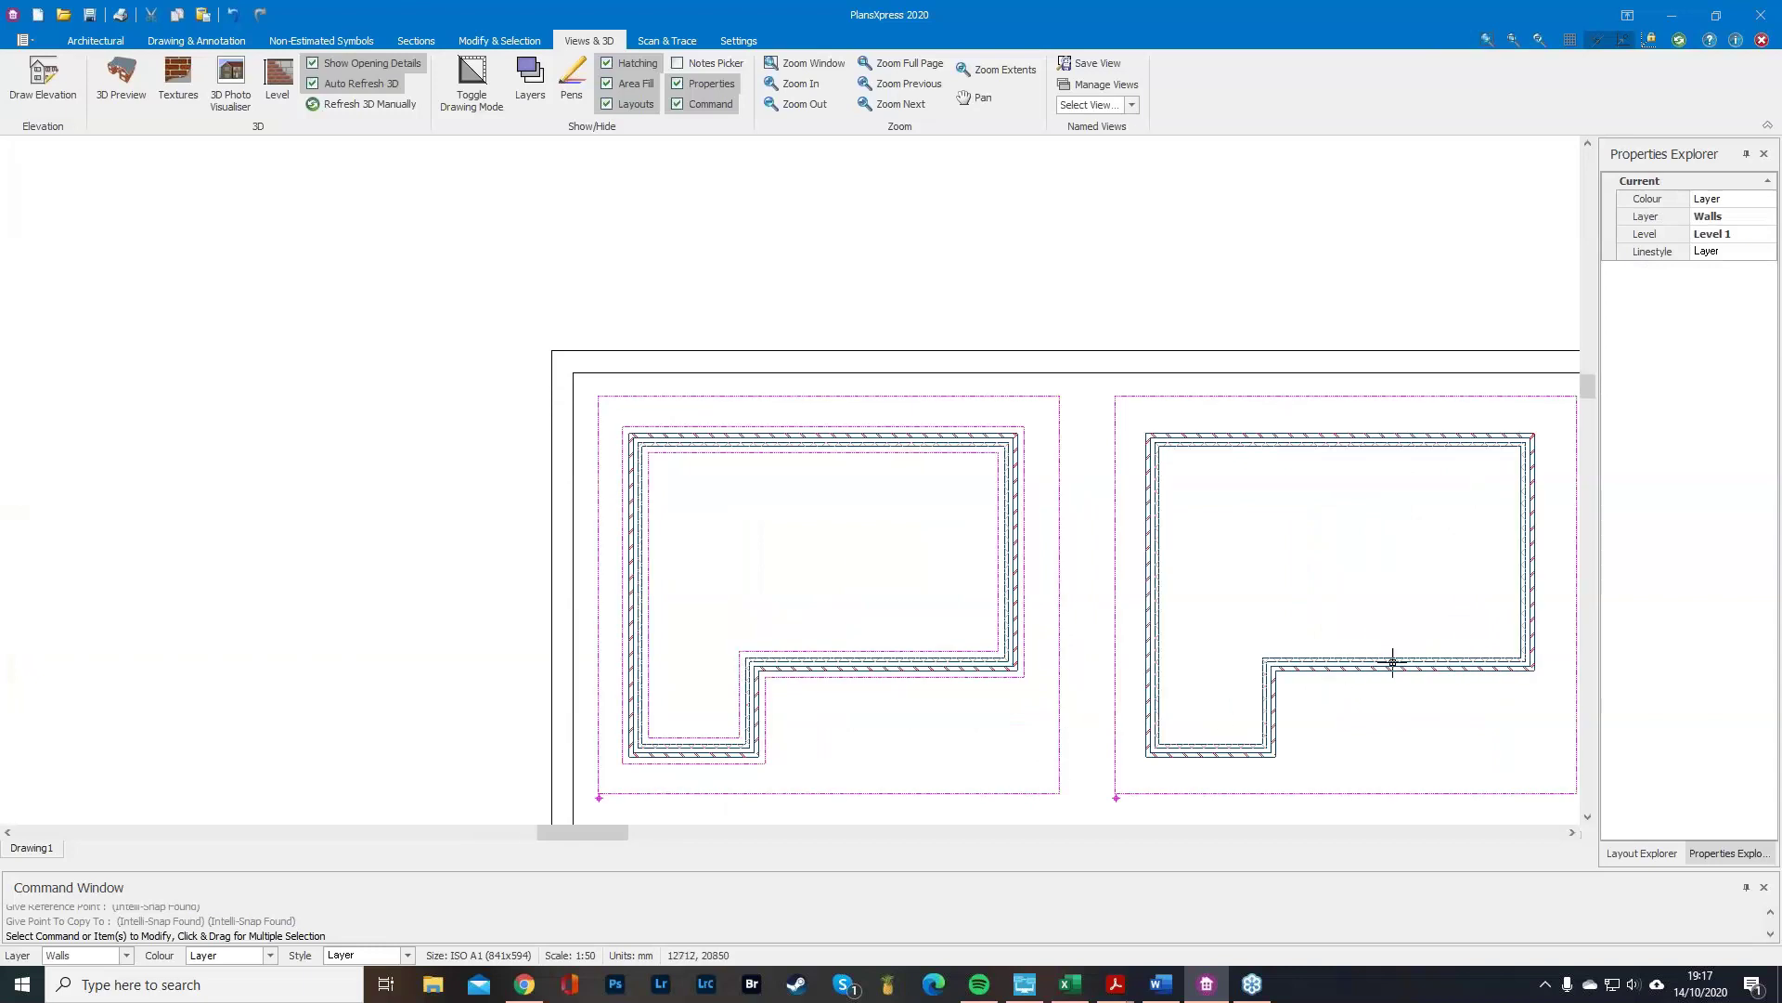
Move both floor plans together with their level boxes down and to the right, towards the middle of the sheet.
{"action": "scroll", "coordinate": [947, 585], "scroll_direction": "down", "scroll_amount": 1}
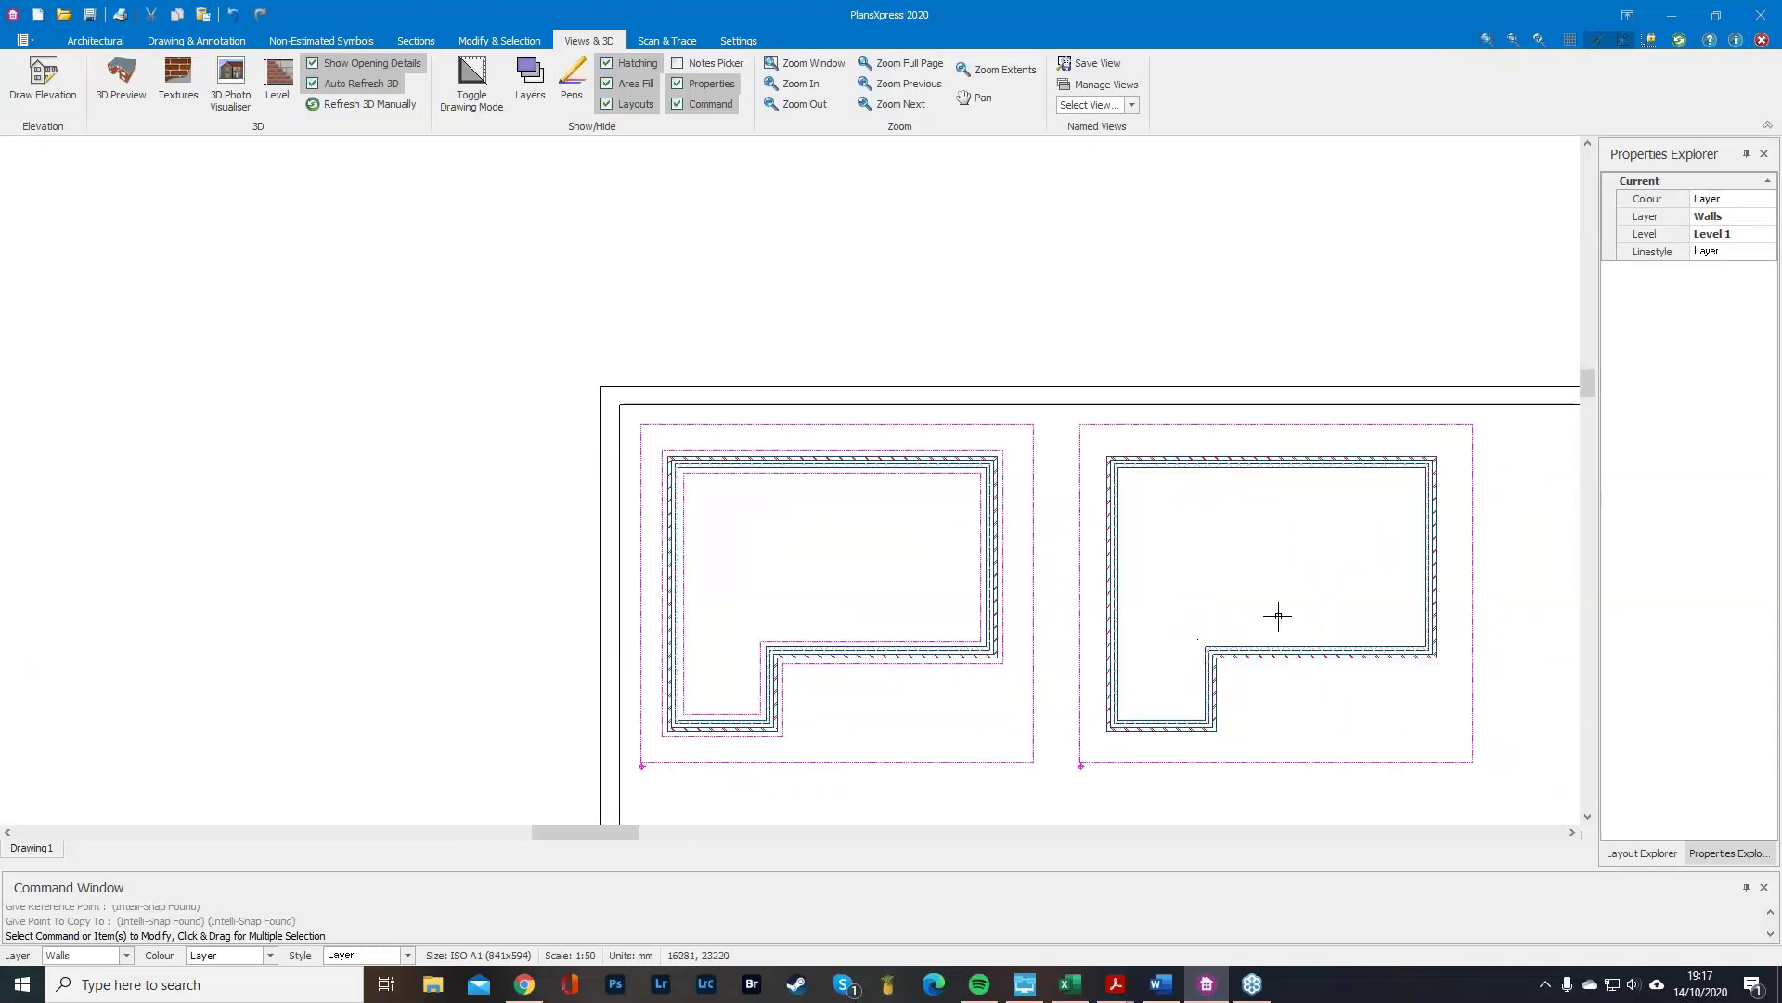
{"action": "left_click", "coordinate": [1515, 390]}
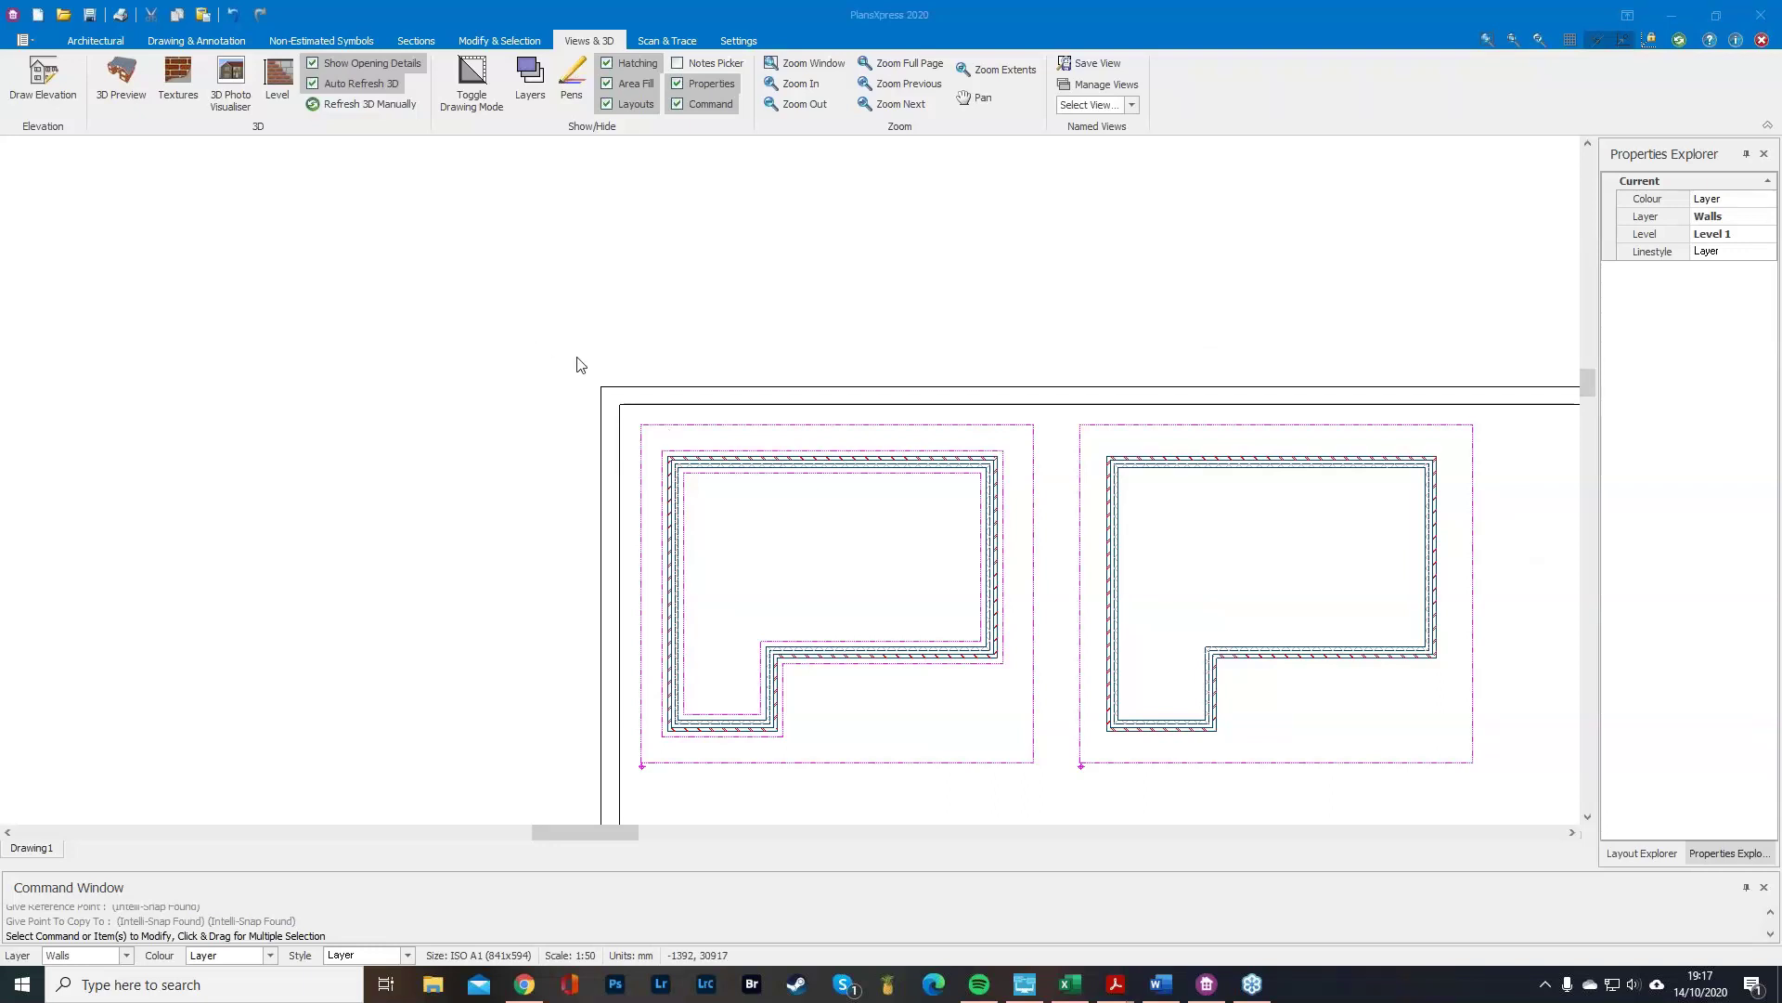
{"action": "scroll", "coordinate": [232, 255], "scroll_direction": "down", "scroll_amount": 2}
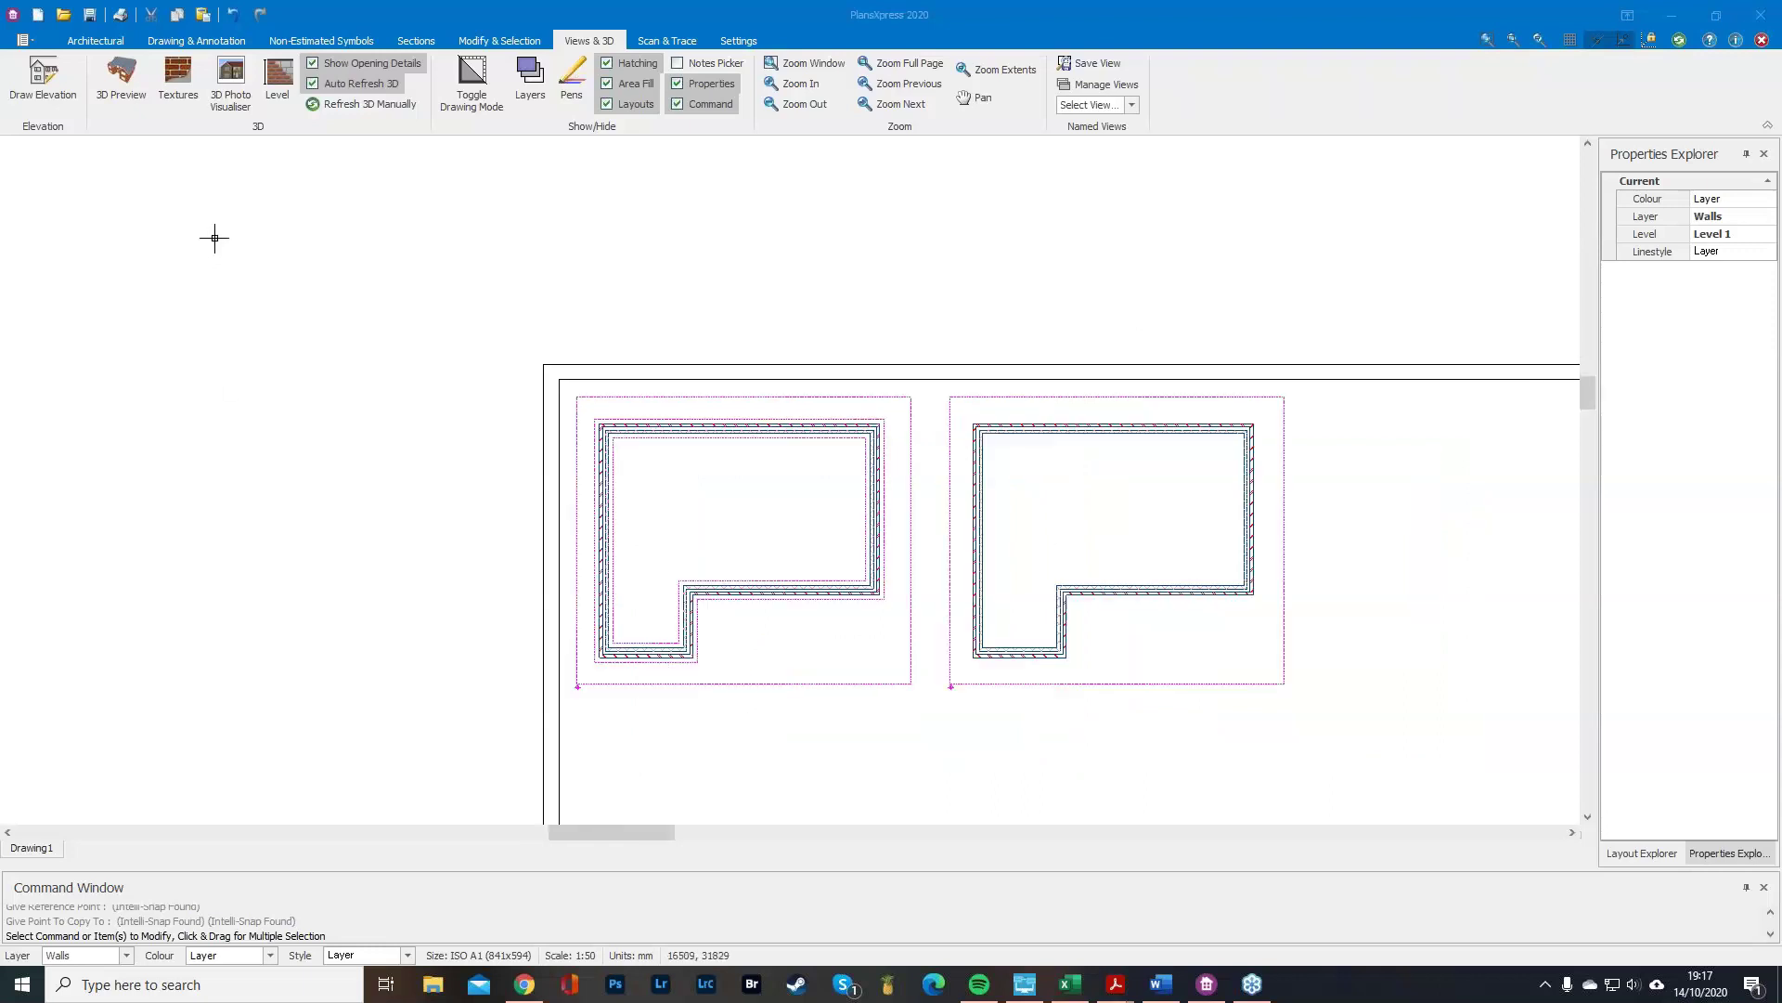
{"action": "scroll", "coordinate": [237, 265], "scroll_direction": "down", "scroll_amount": 1}
{"action": "left_click_drag", "start_coordinate": [846, 526], "coordinate": [406, 325]}
{"action": "scroll", "coordinate": [350, 358], "scroll_direction": "up", "scroll_amount": 2}
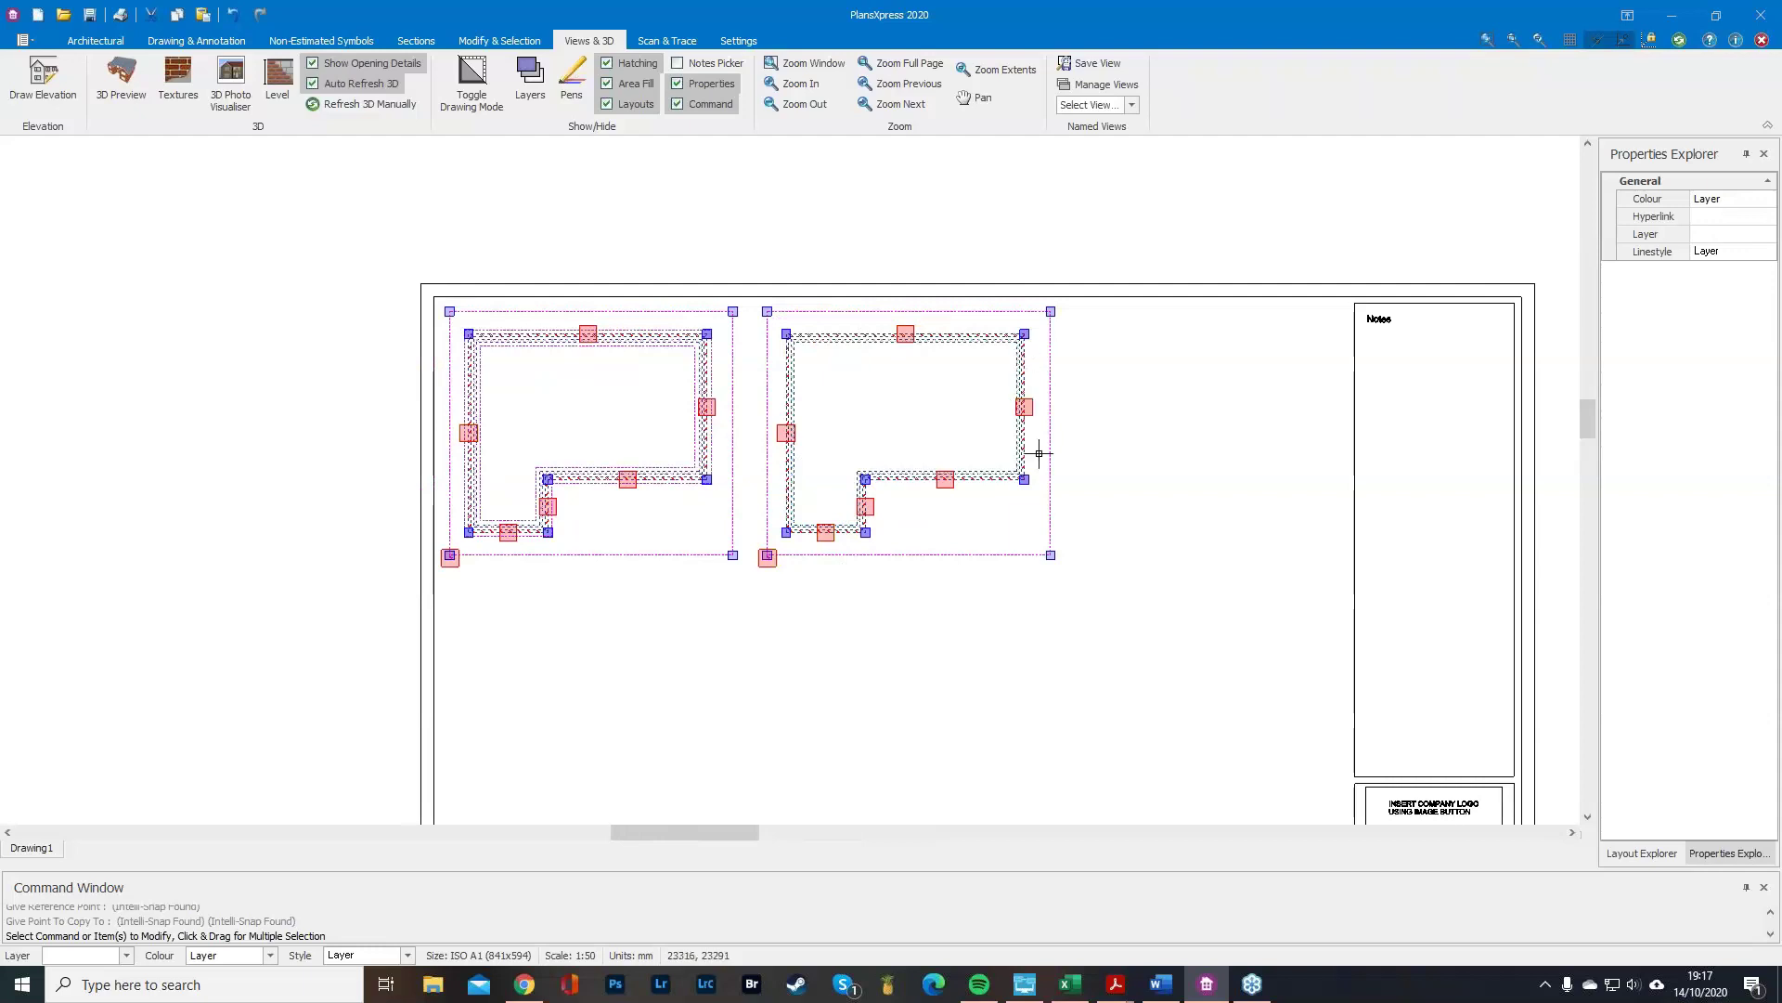
{"action": "left_click", "coordinate": [944, 479]}
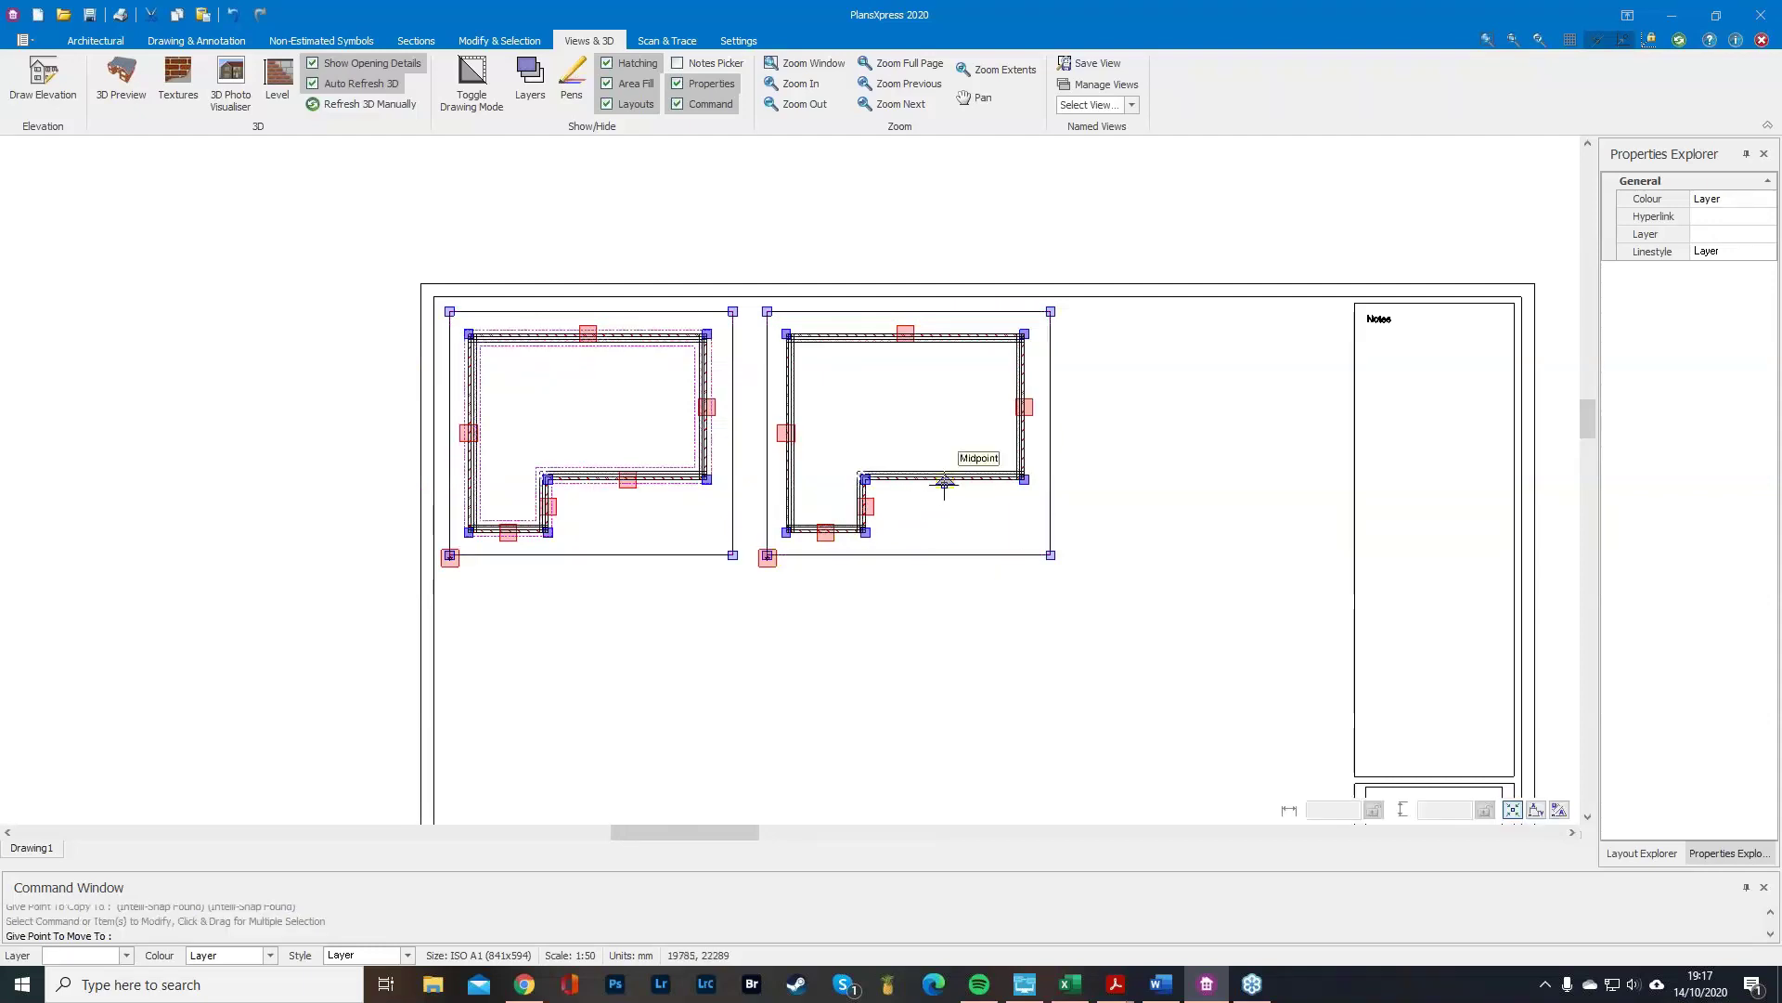
{"action": "left_click", "coordinate": [1086, 676]}
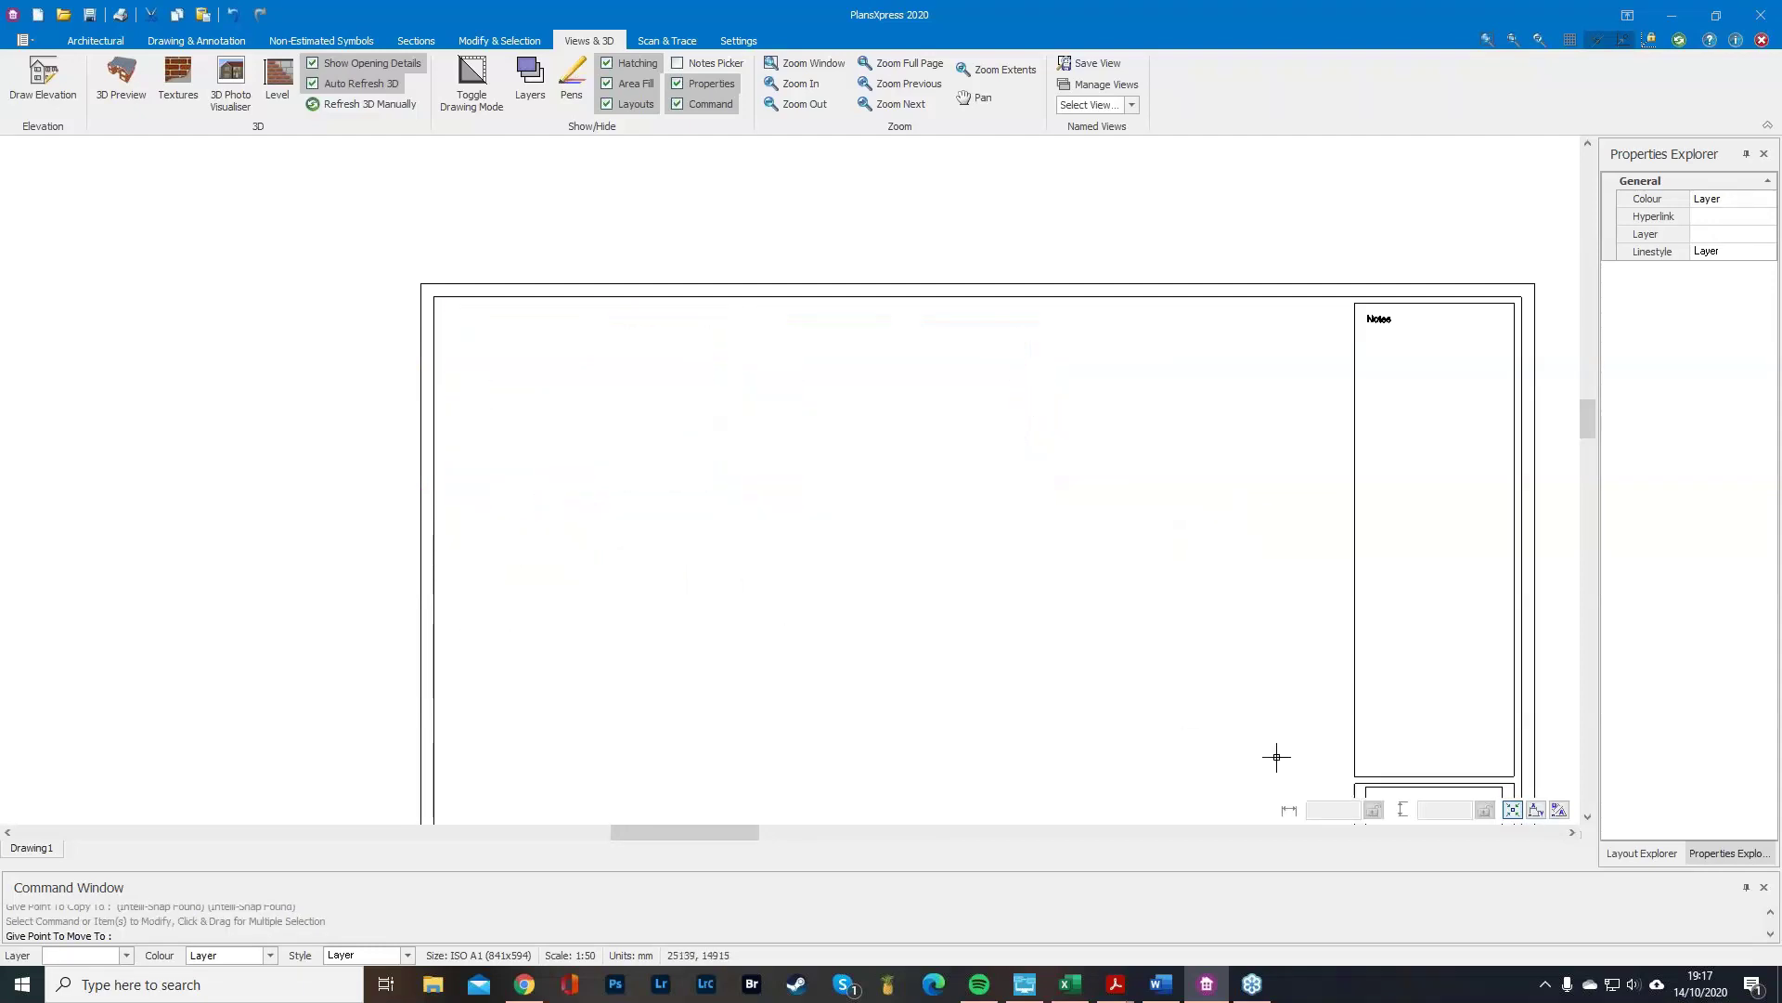
{"action": "key", "text": "Escape"}
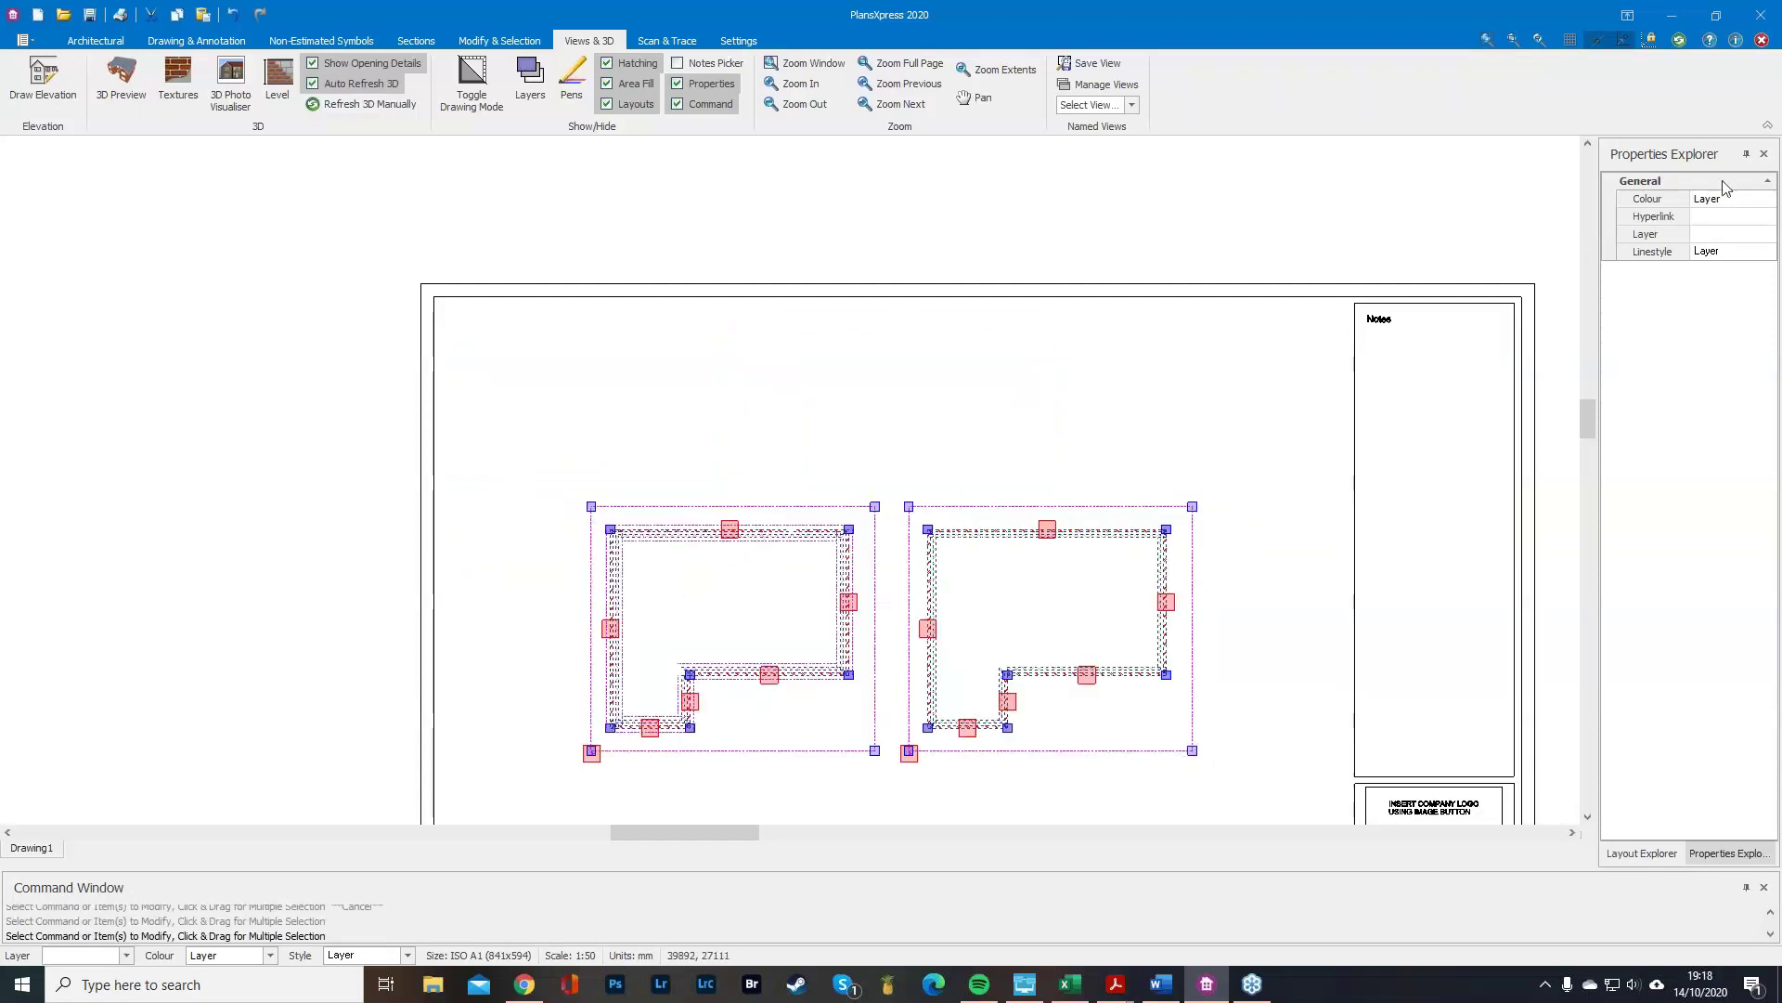
{"action": "key", "text": "Escape"}
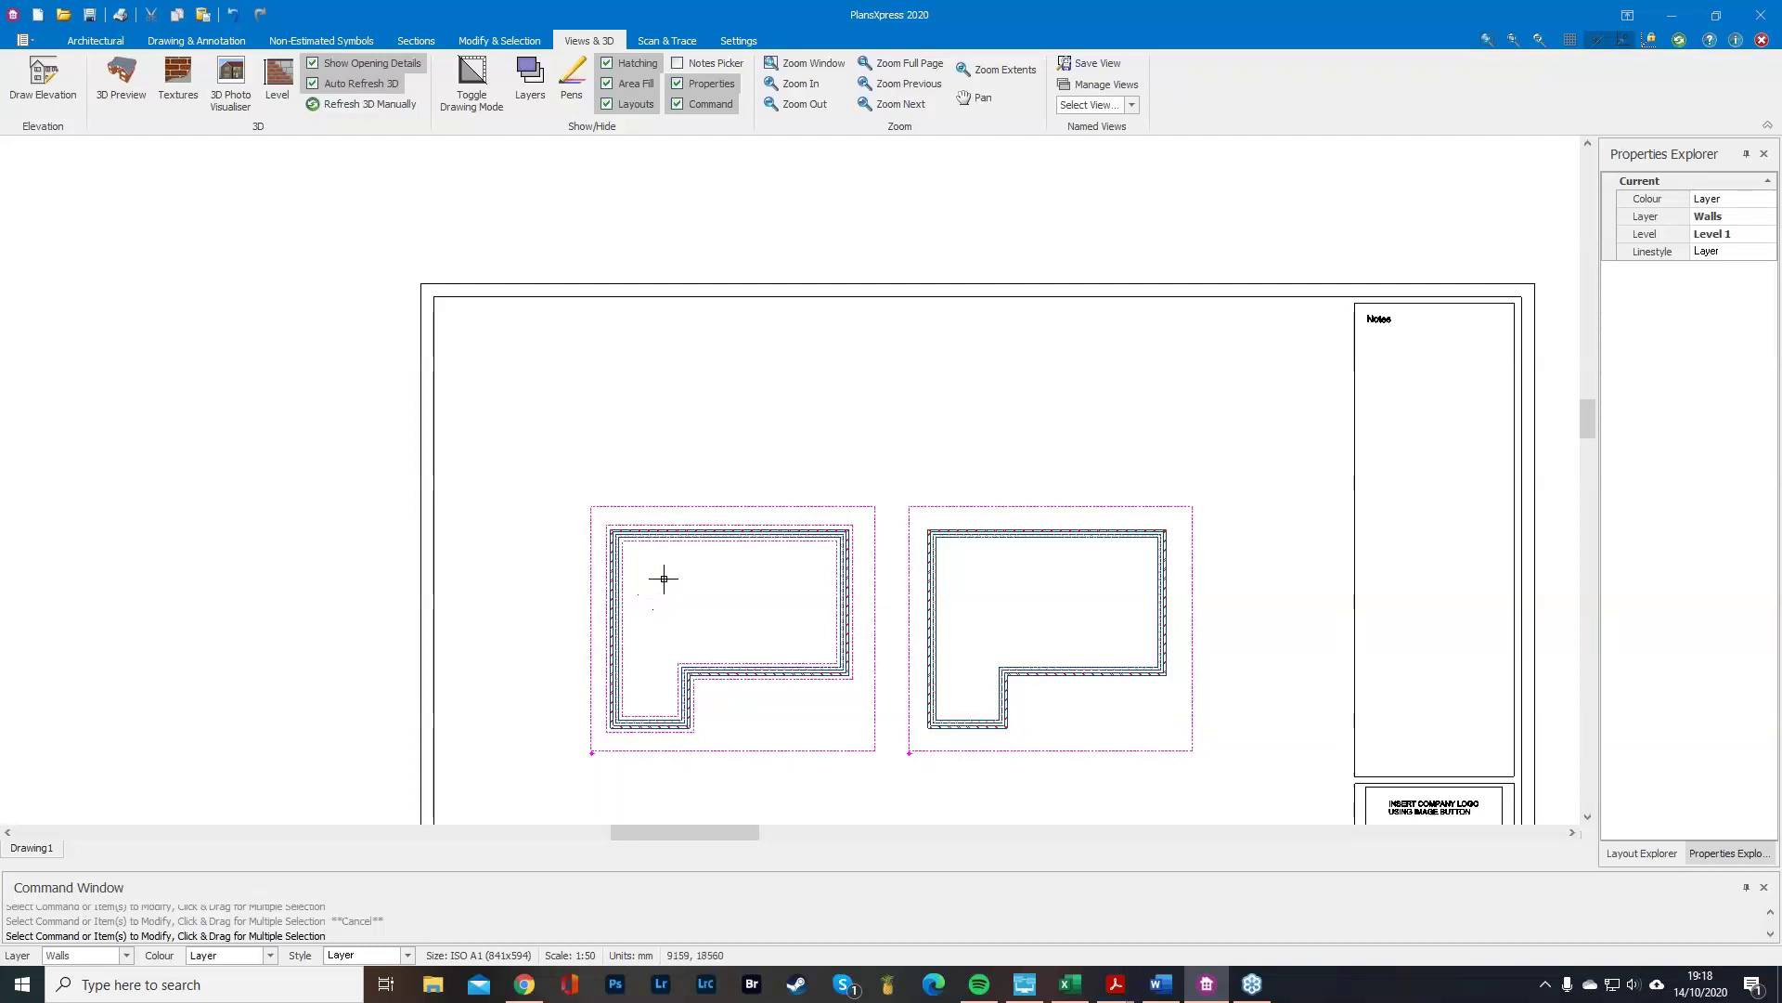
Start an Irregular Area of Slab for the ground floor and keep the default sand blinding and sub-base thicknesses.
{"action": "scroll", "coordinate": [664, 581], "scroll_direction": "up", "scroll_amount": 1}
{"action": "scroll", "coordinate": [927, 783], "scroll_direction": "down", "scroll_amount": 1}
{"action": "scroll", "coordinate": [933, 782], "scroll_direction": "up", "scroll_amount": 3}
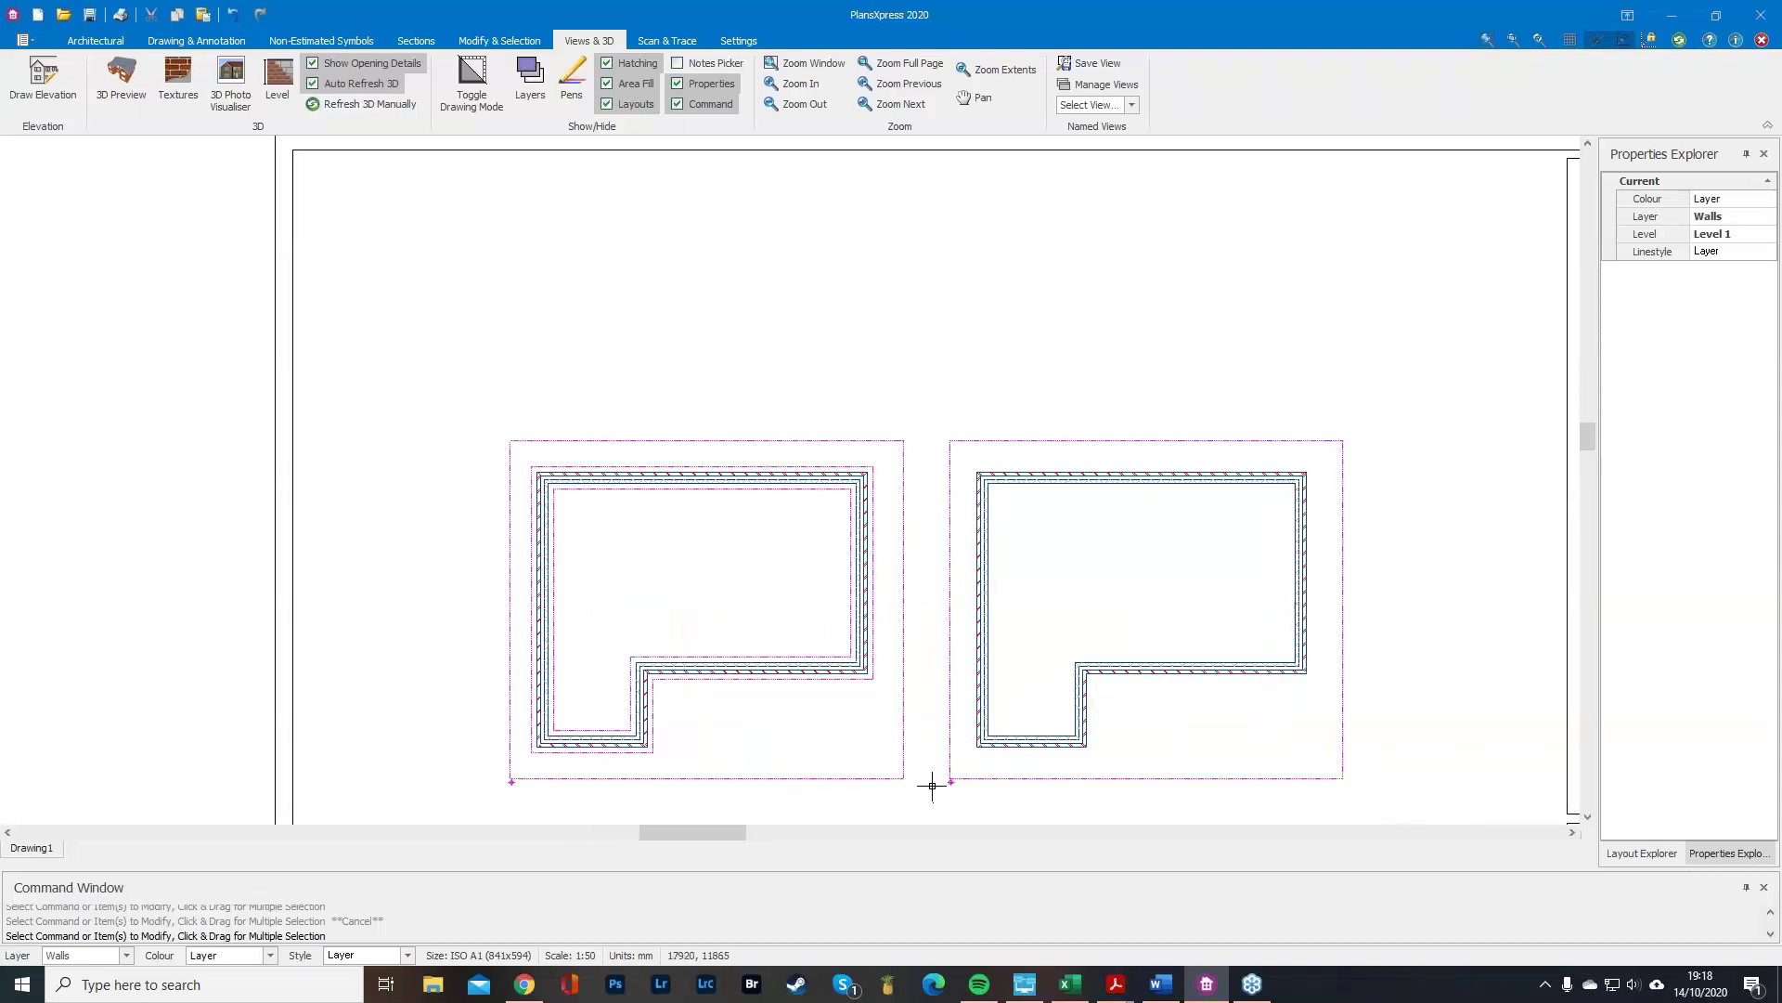
{"action": "scroll", "coordinate": [978, 618], "scroll_direction": "down", "scroll_amount": 1}
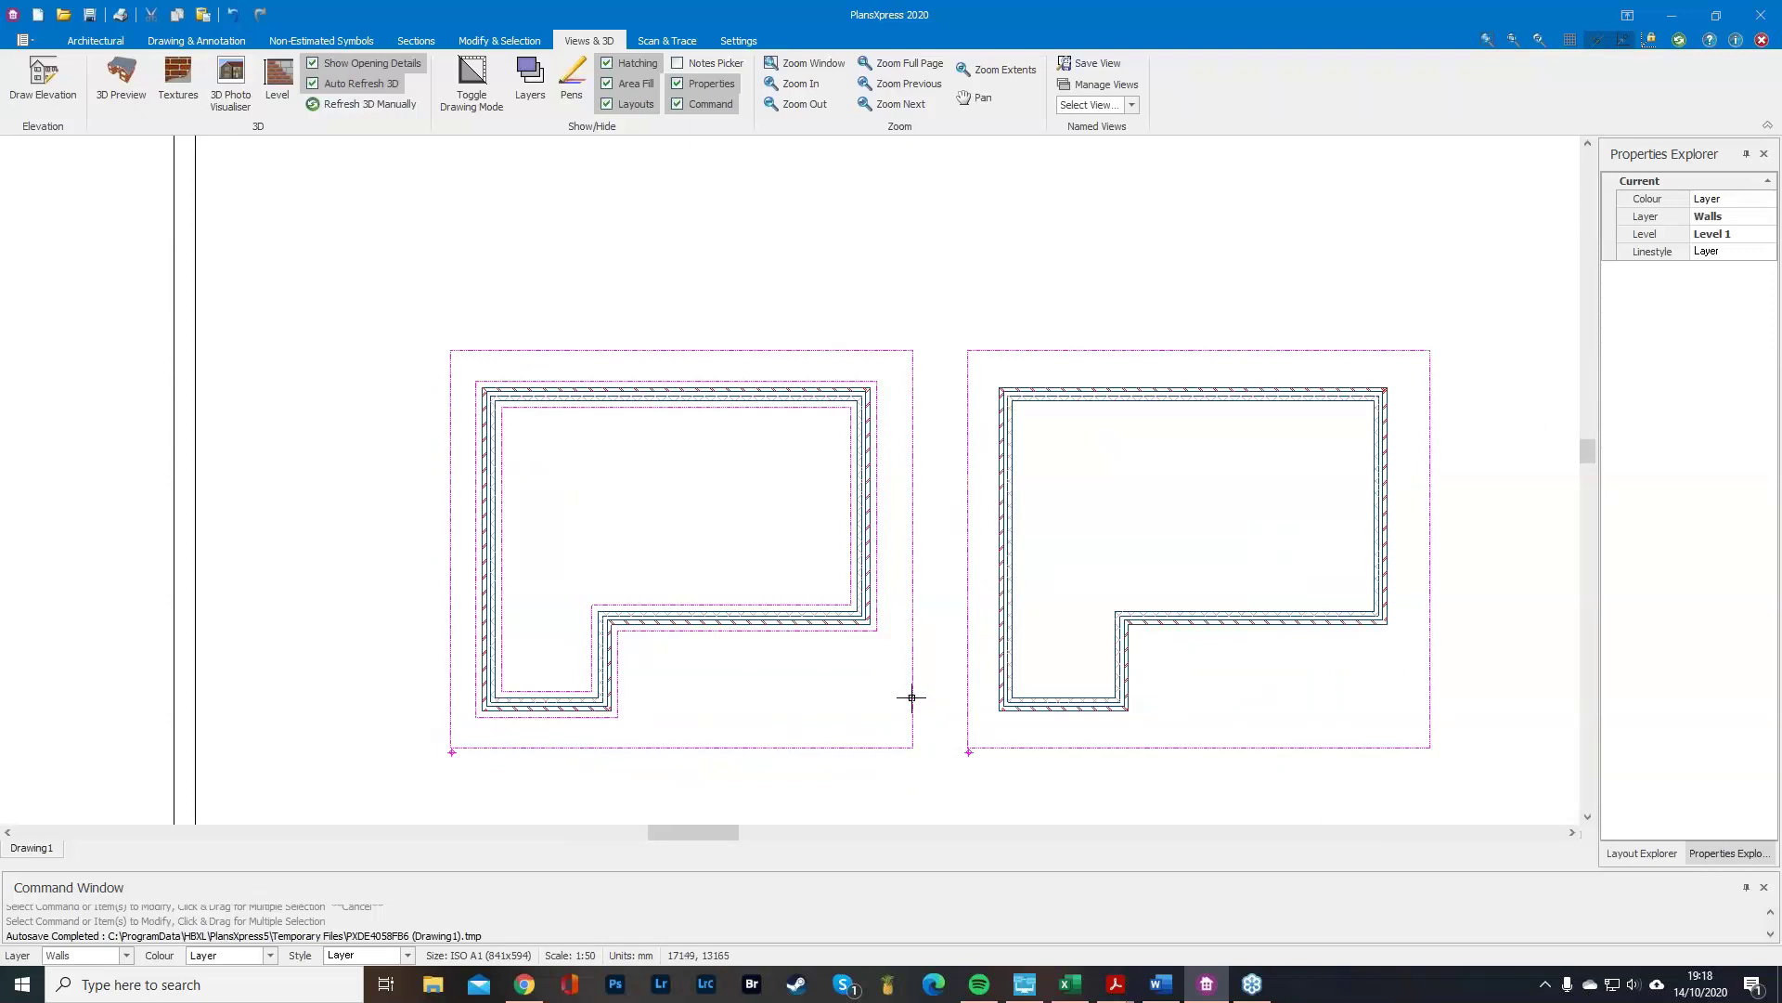
{"action": "left_click", "coordinate": [96, 41]}
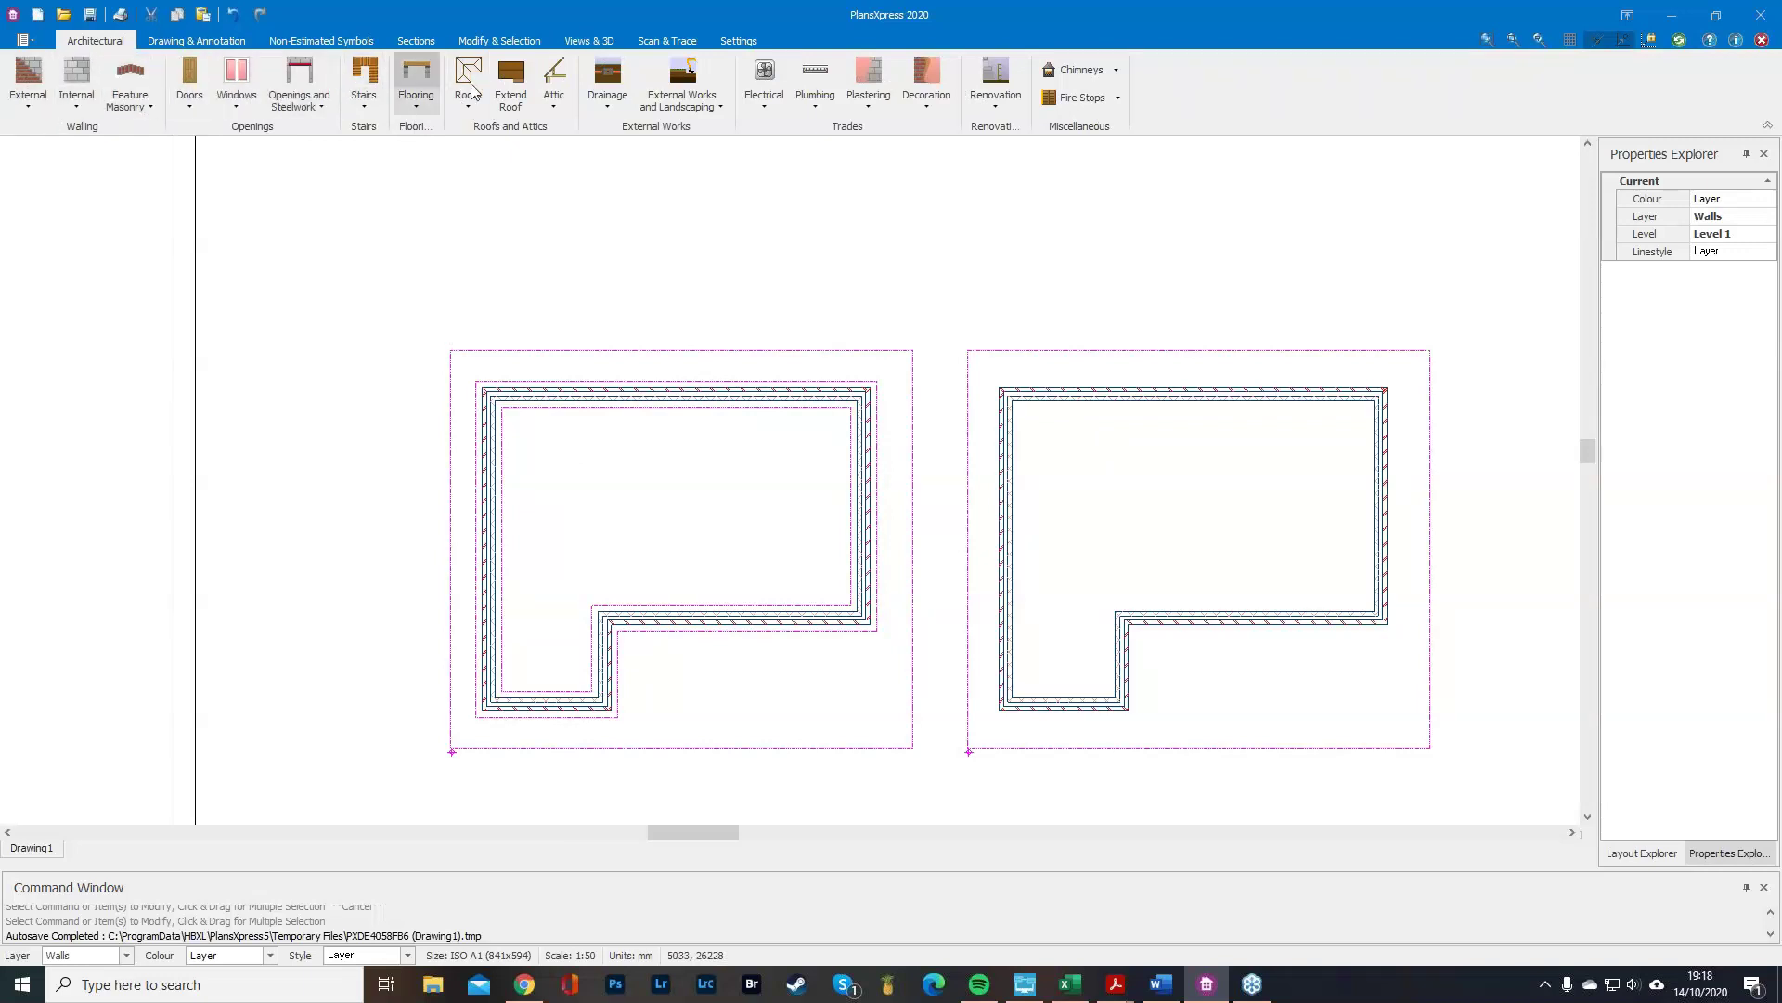
{"action": "left_click", "coordinate": [417, 95]}
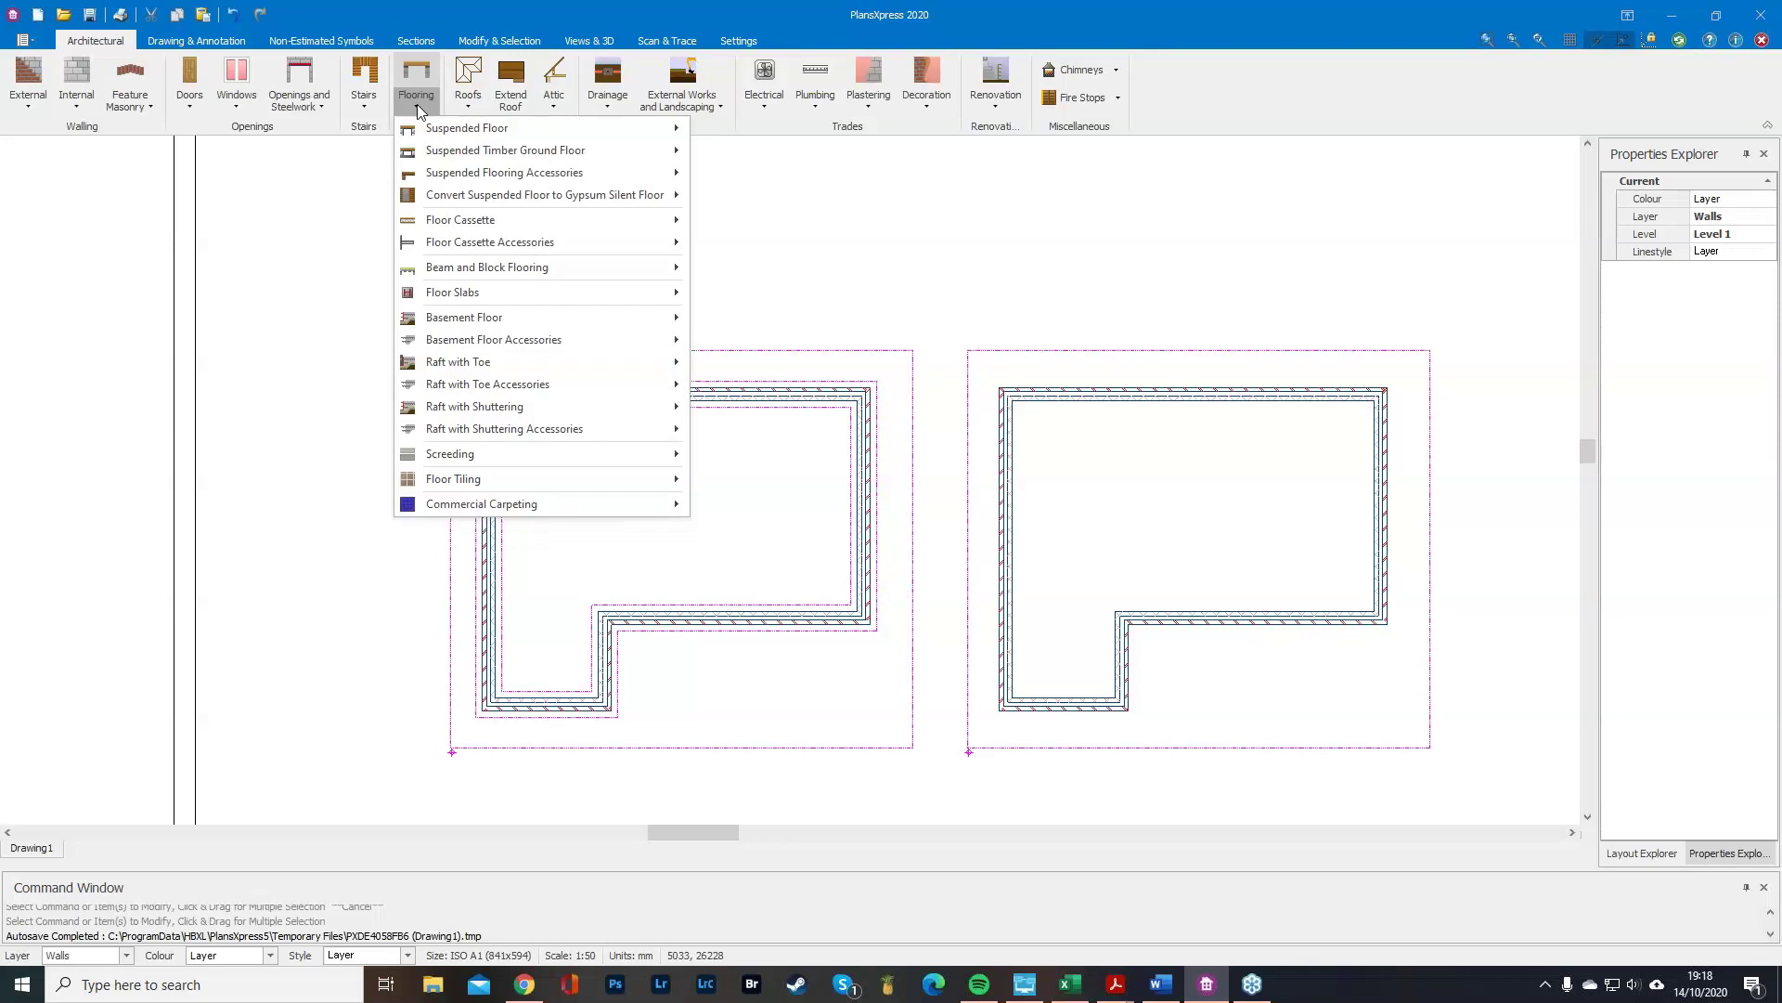
{"action": "mouse_move", "coordinate": [455, 292]}
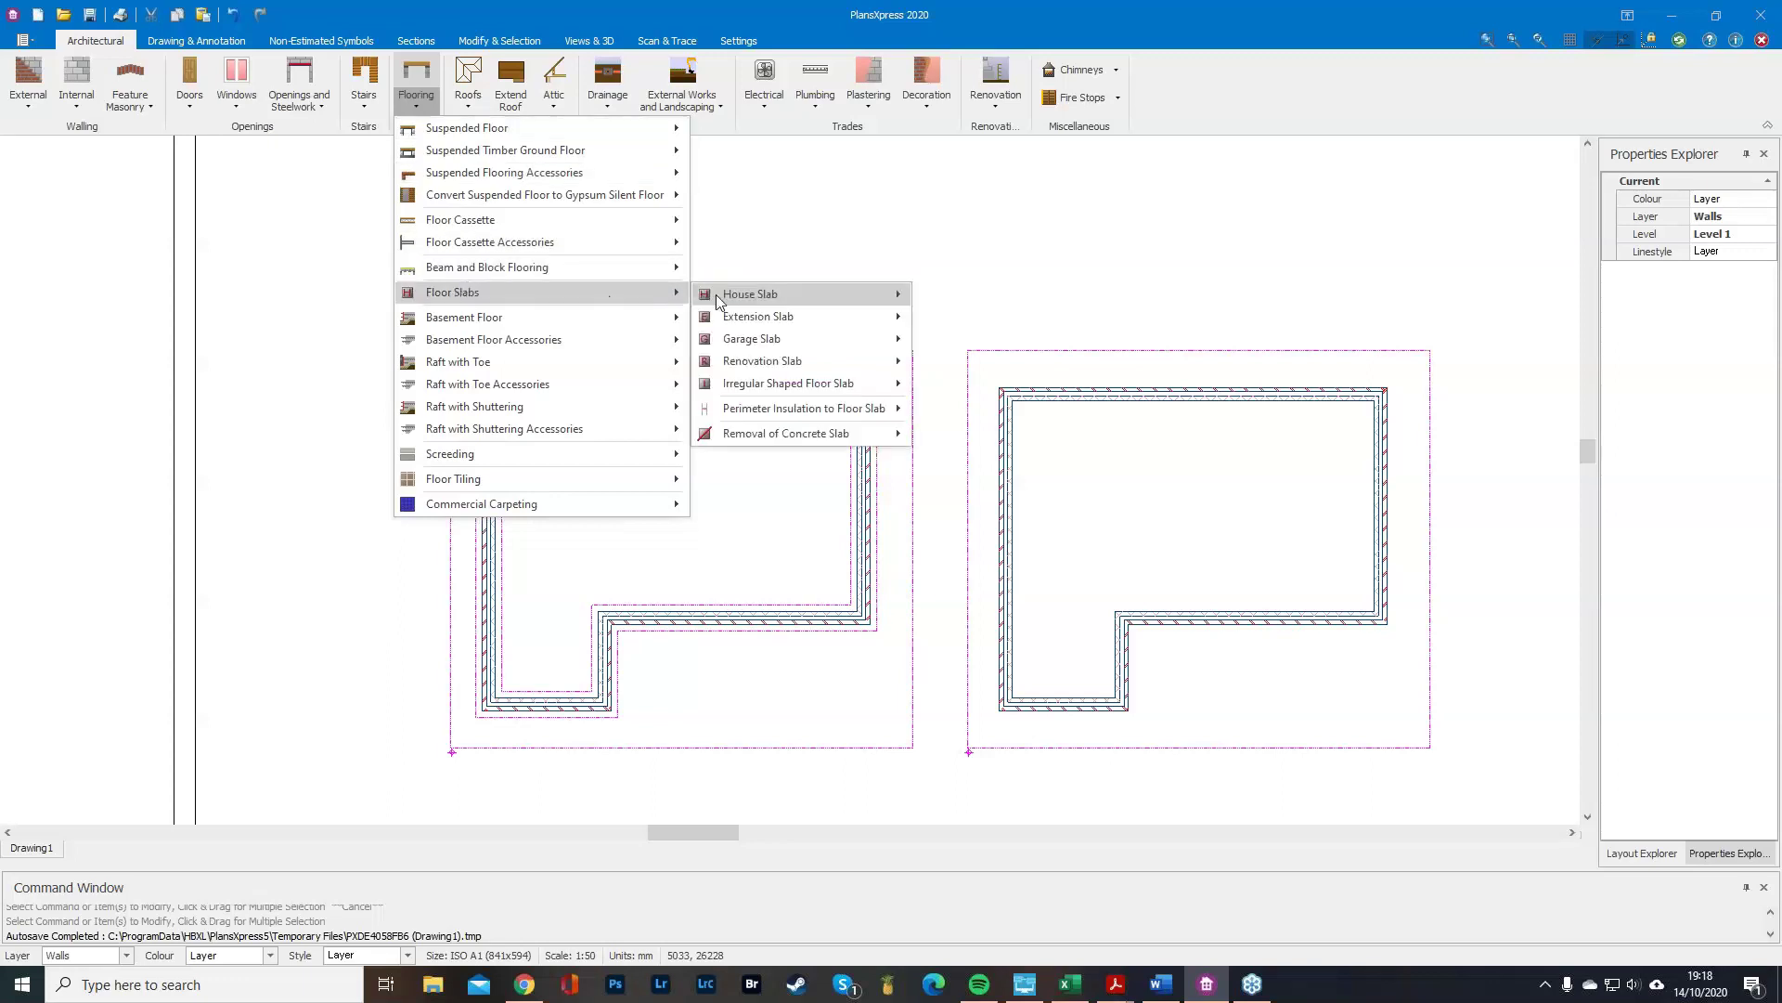
{"action": "mouse_move", "coordinate": [782, 297]}
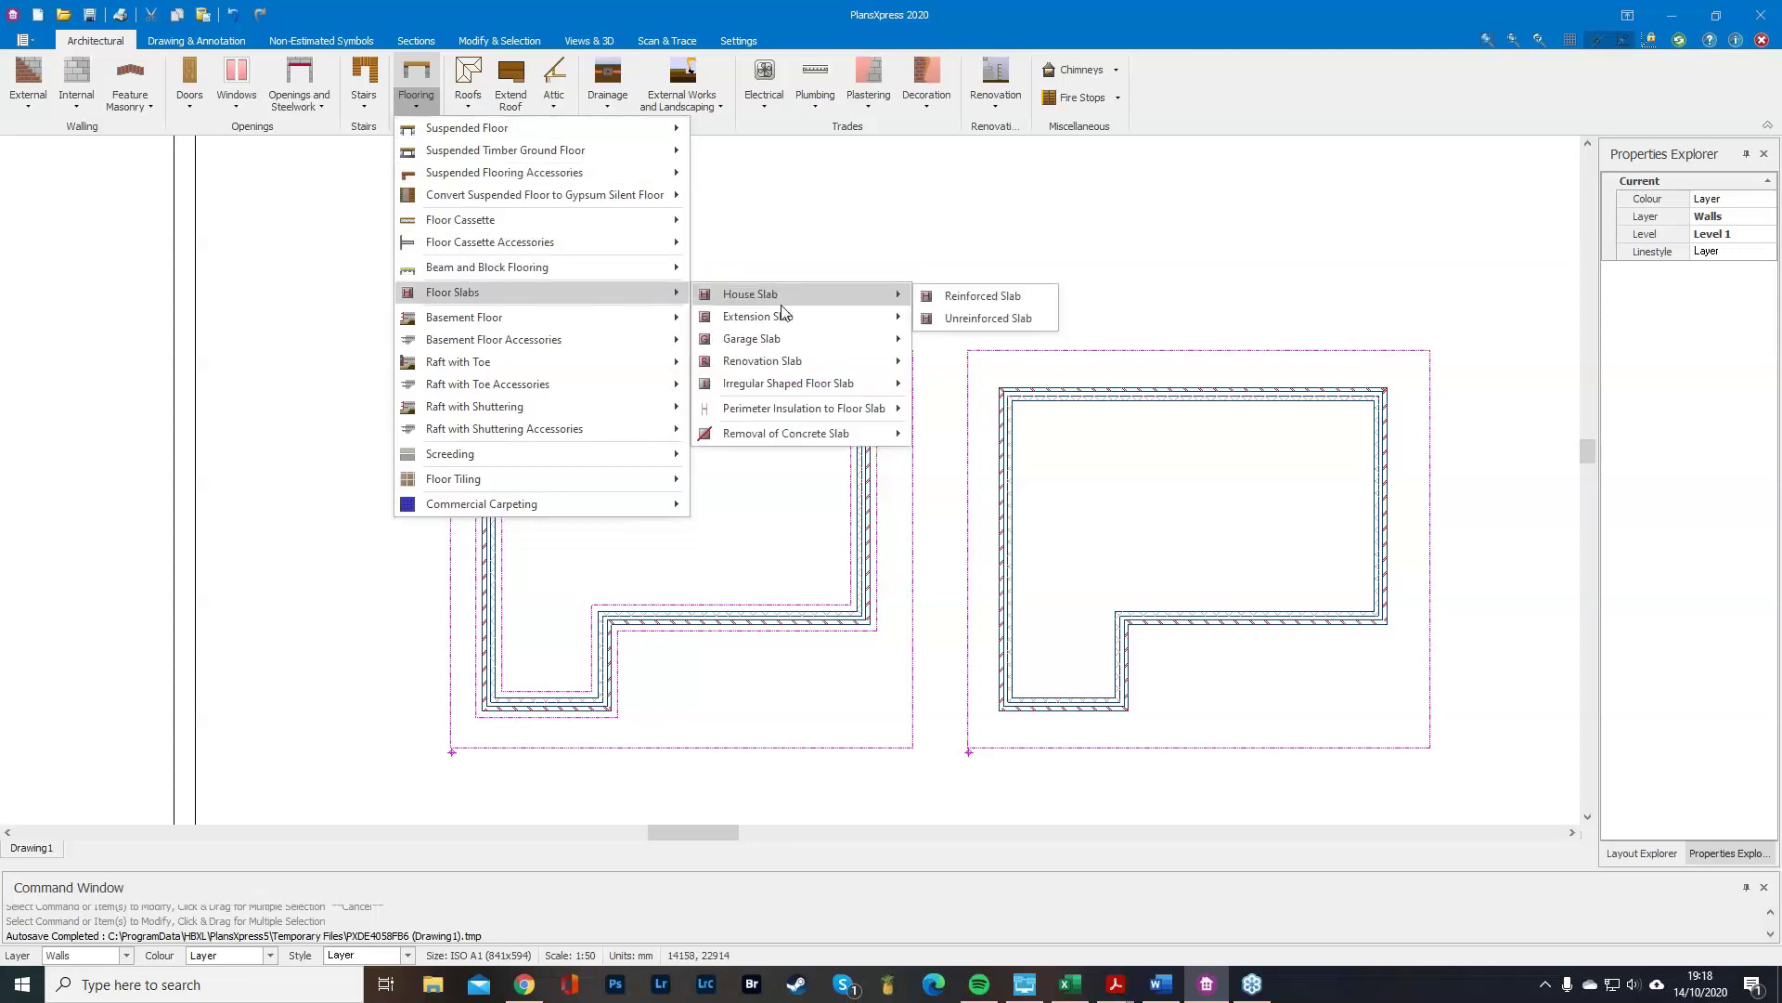
{"action": "mouse_move", "coordinate": [777, 385]}
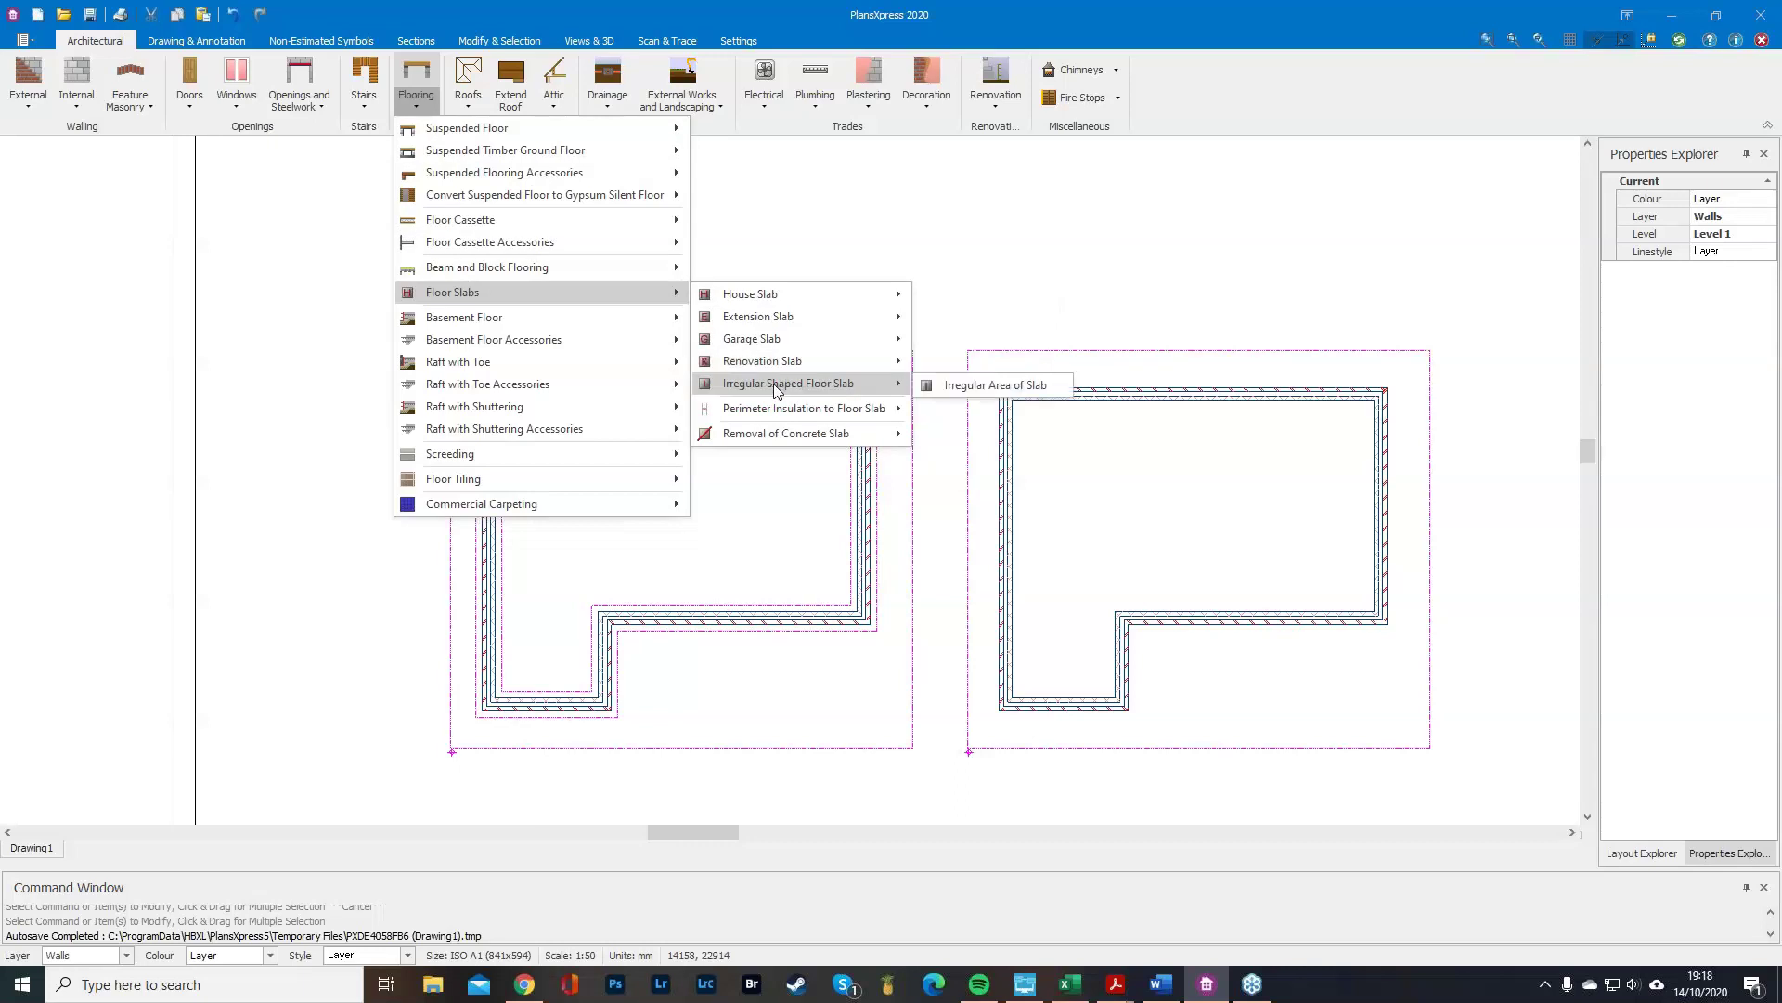
{"action": "left_click", "coordinate": [984, 384]}
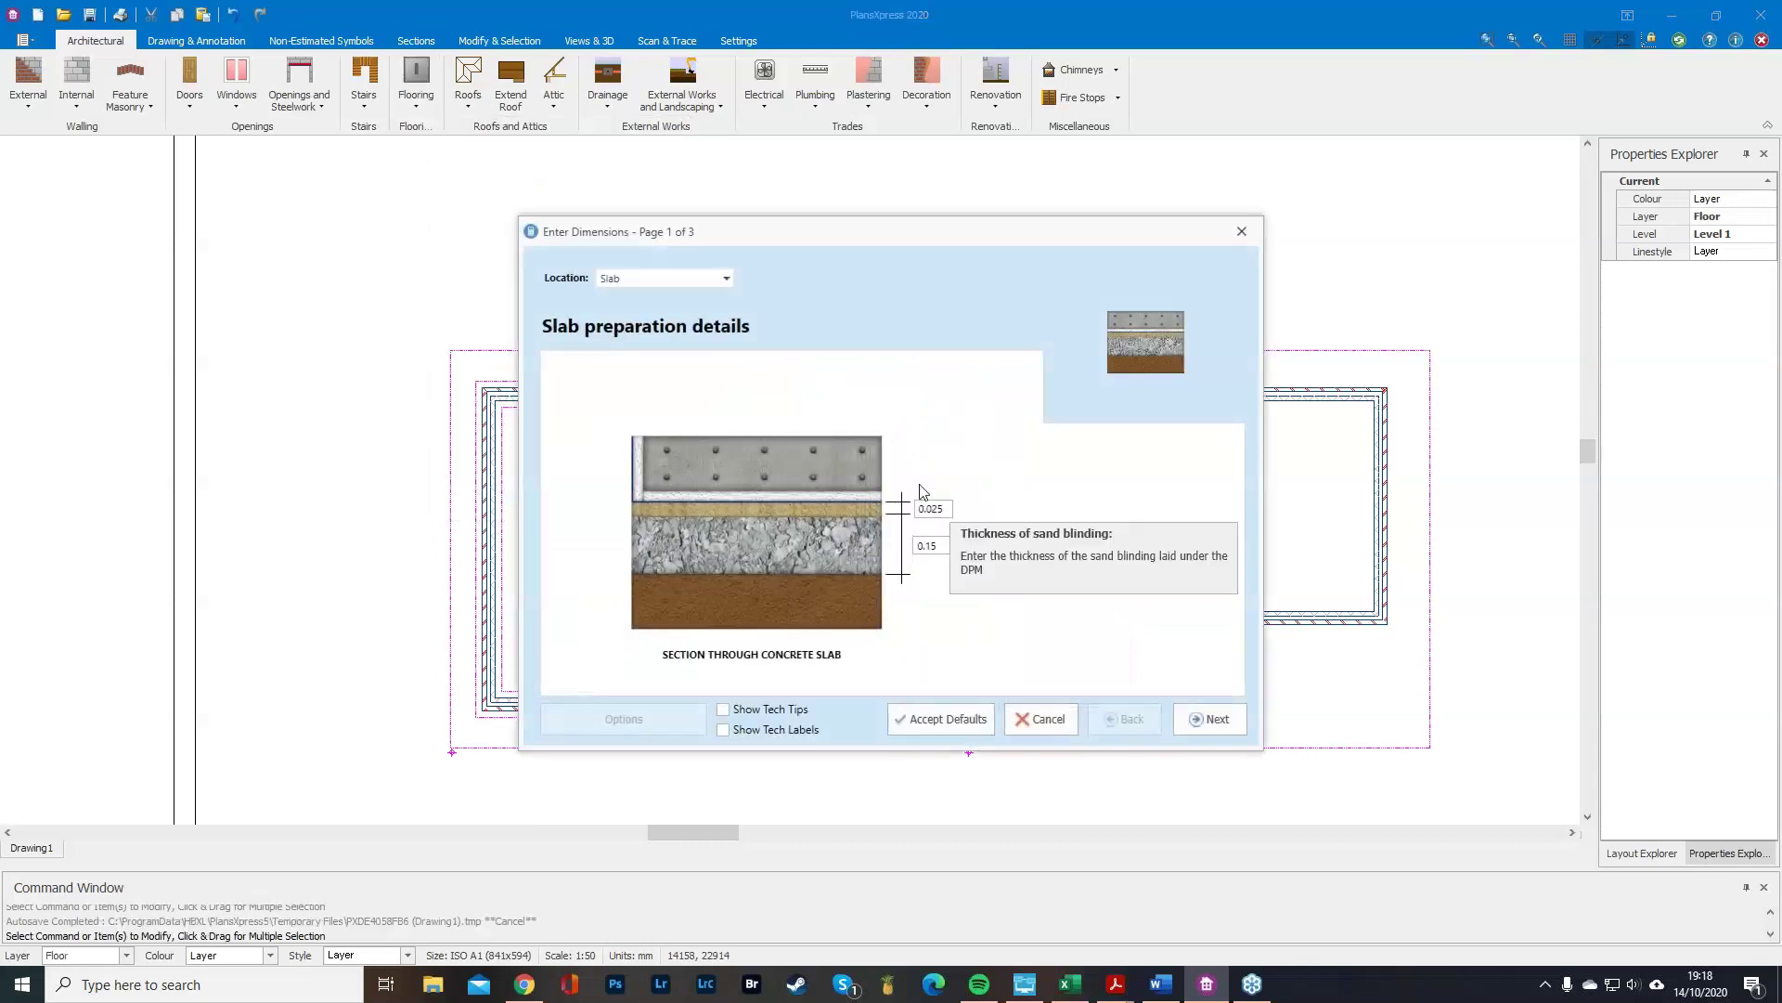
{"action": "mouse_move", "coordinate": [942, 545]}
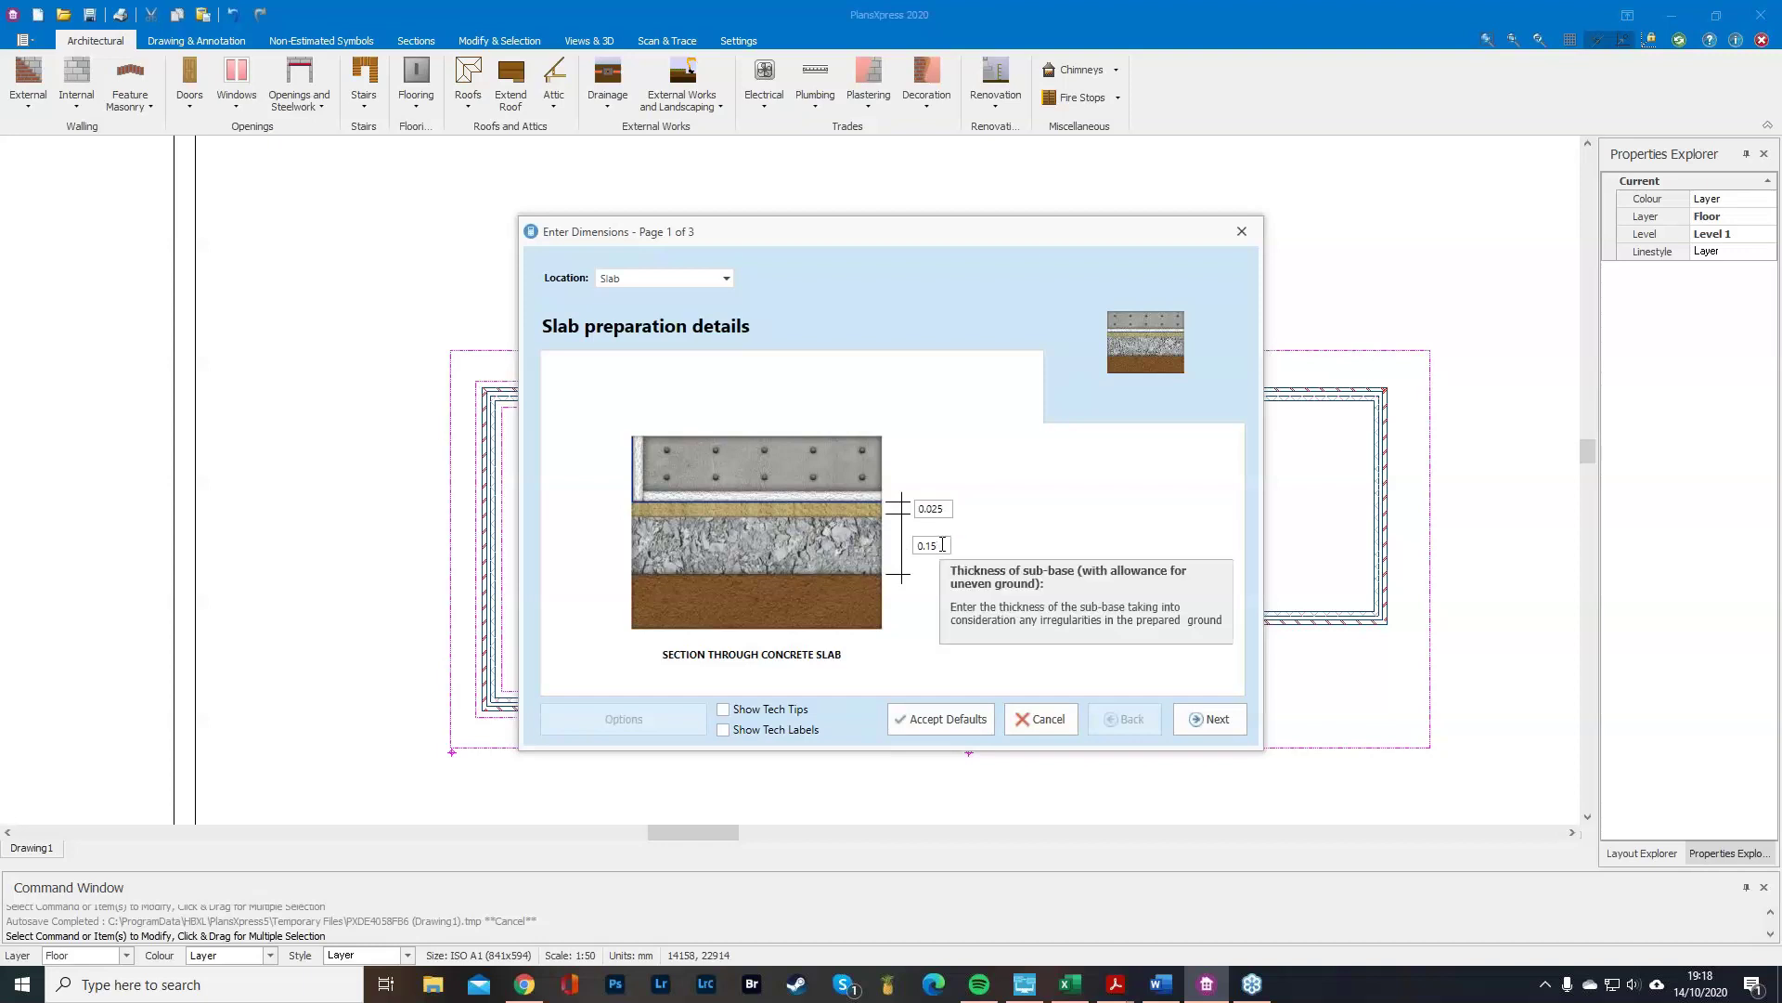
{"action": "left_click", "coordinate": [1209, 719]}
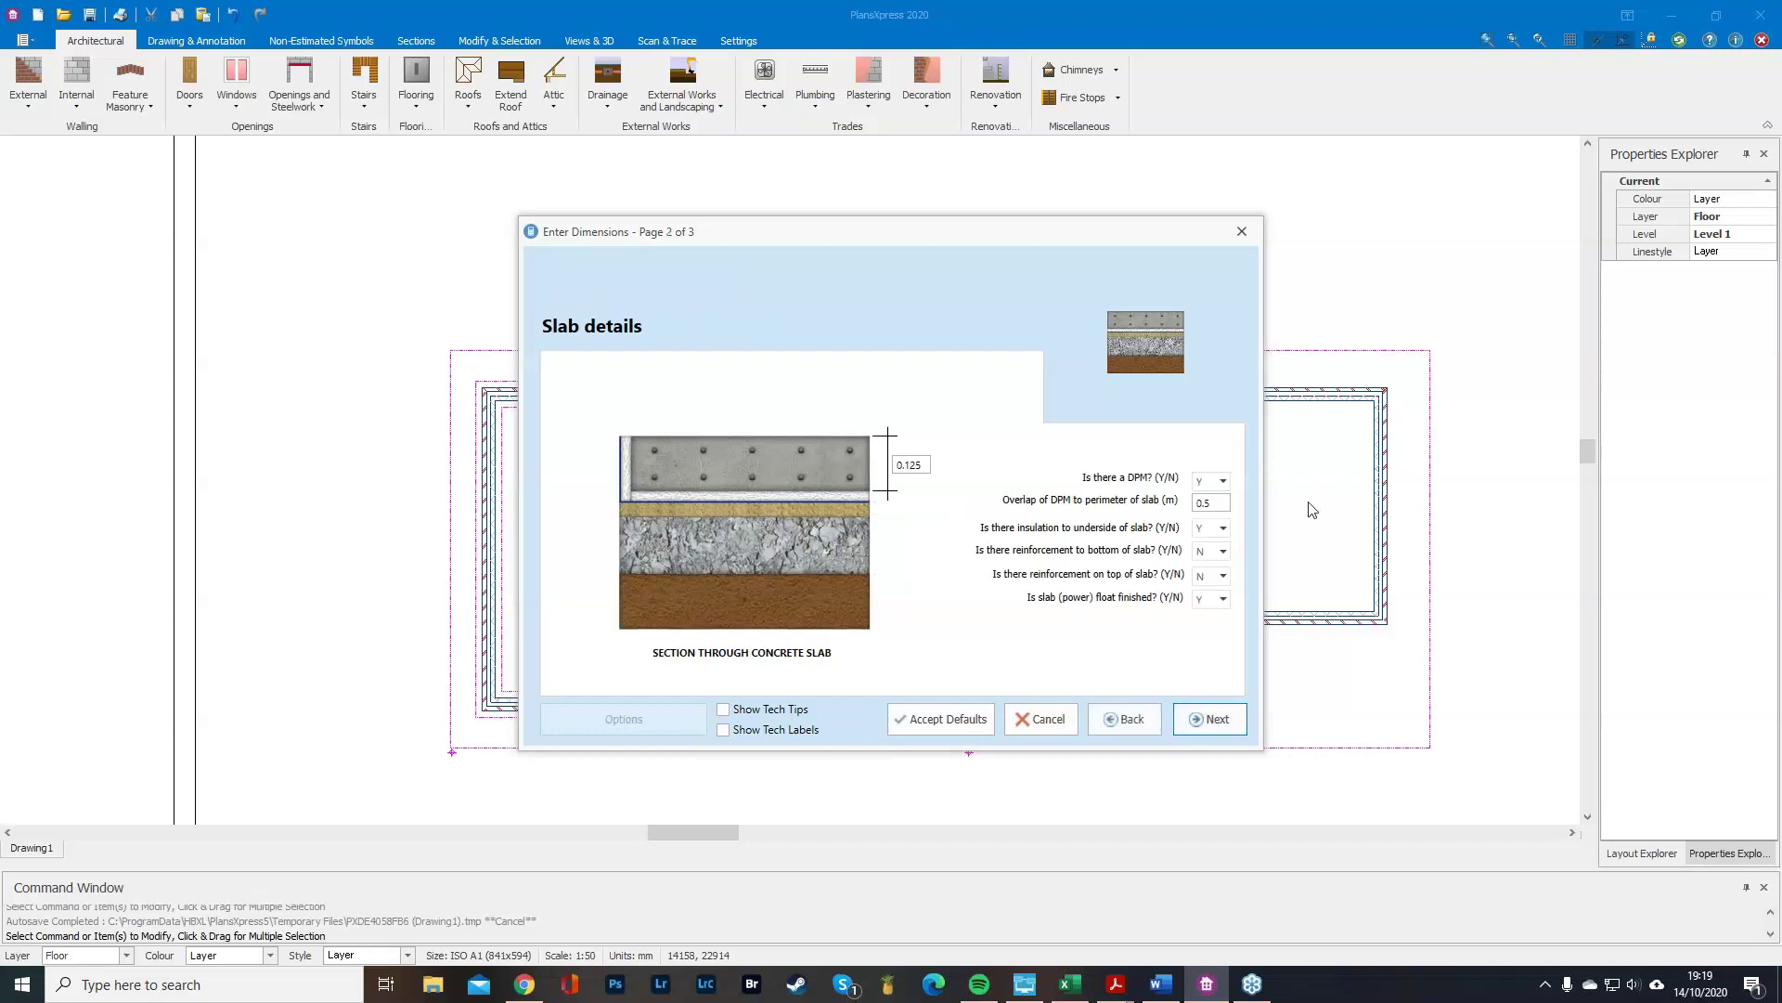
Set the slab thickness to 0.1 m, show the tech tips and tech labels, and accept the defaults for the remaining slab details.
{"action": "left_click", "coordinate": [909, 468]}
{"action": "left_click_drag", "start_coordinate": [921, 464], "coordinate": [907, 463]}
{"action": "left_click", "coordinate": [784, 712]}
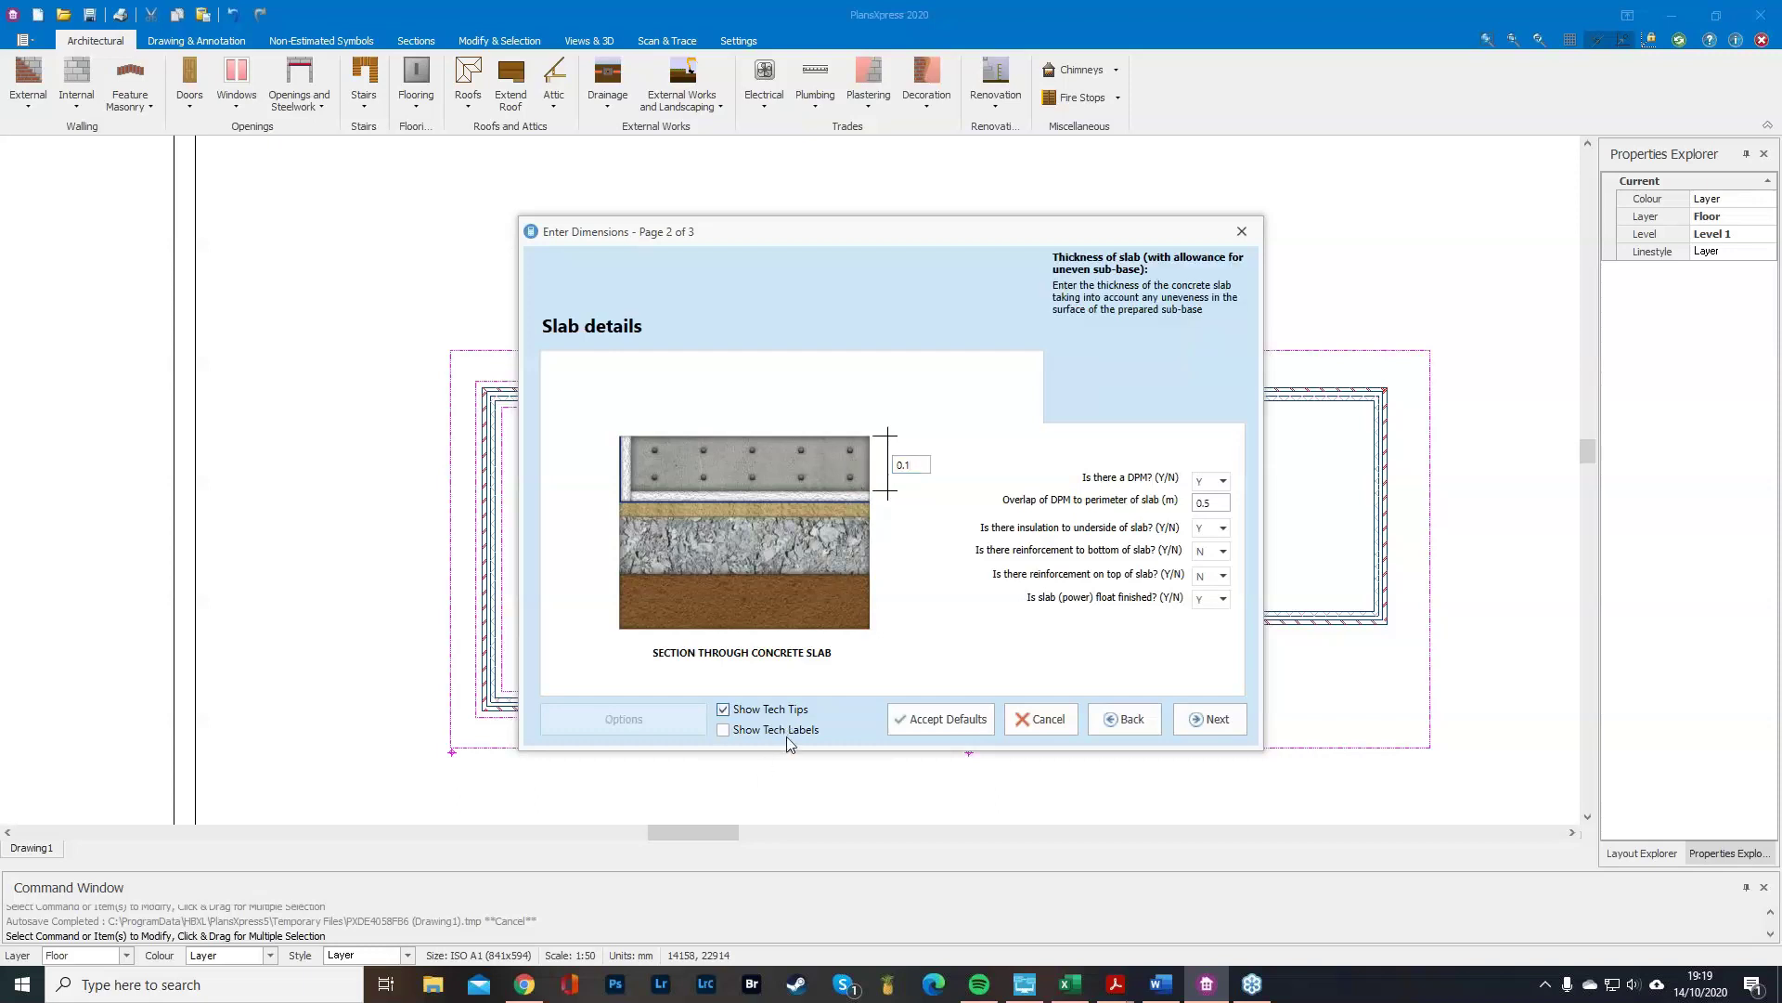
{"action": "left_click", "coordinate": [723, 730]}
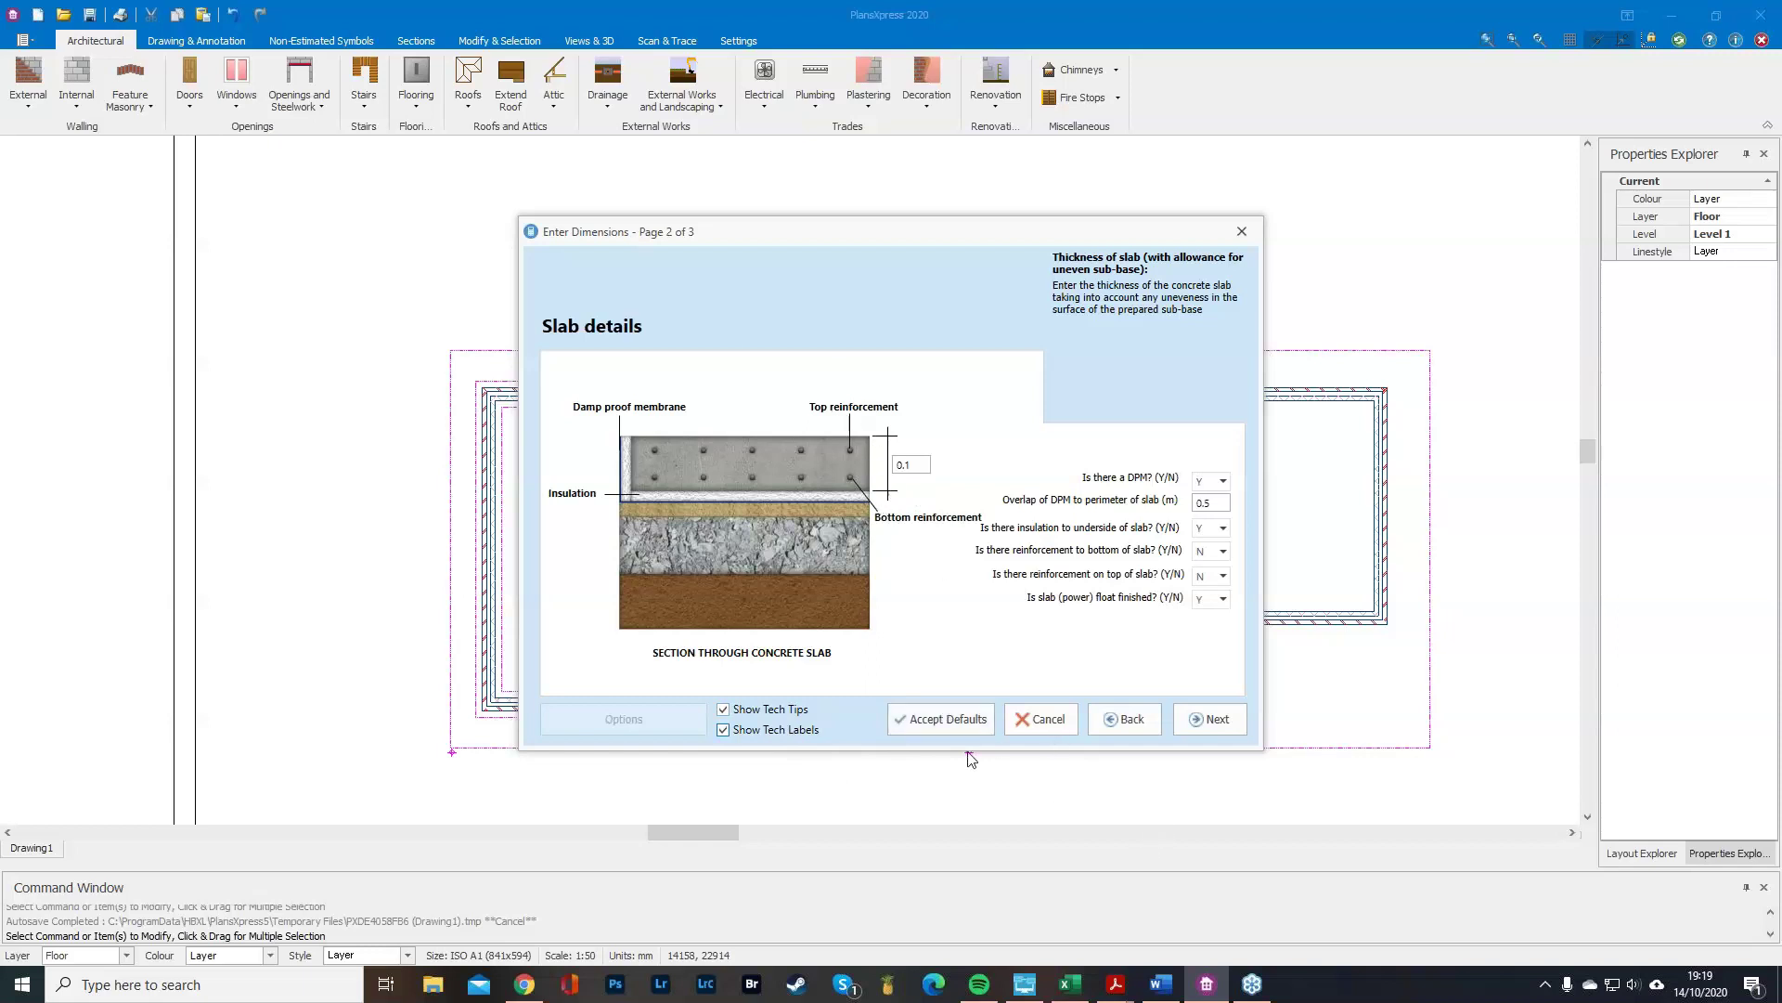
{"action": "left_click", "coordinate": [941, 719]}
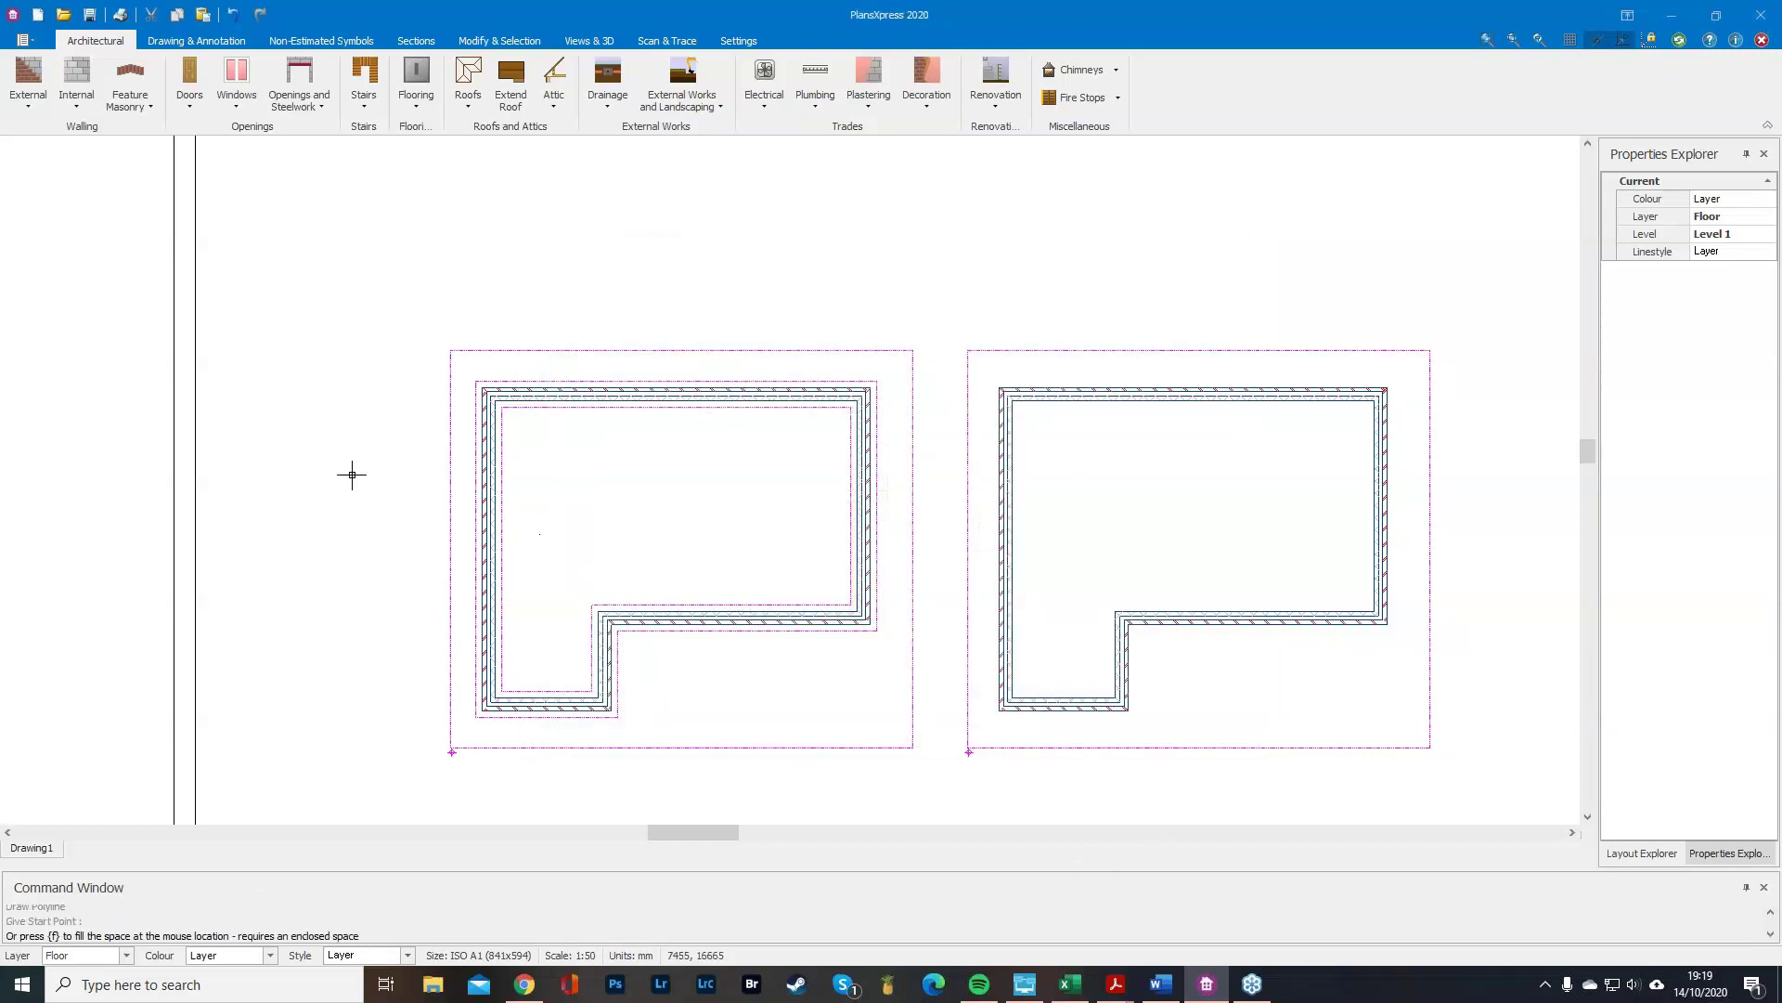
Trace the slab outline on the ground floor's inner wall face from the upper-left corner, clockwise to the L-shape's inside corner.
{"action": "scroll", "coordinate": [352, 474], "scroll_direction": "up", "scroll_amount": 3}
{"action": "left_click", "coordinate": [648, 415]}
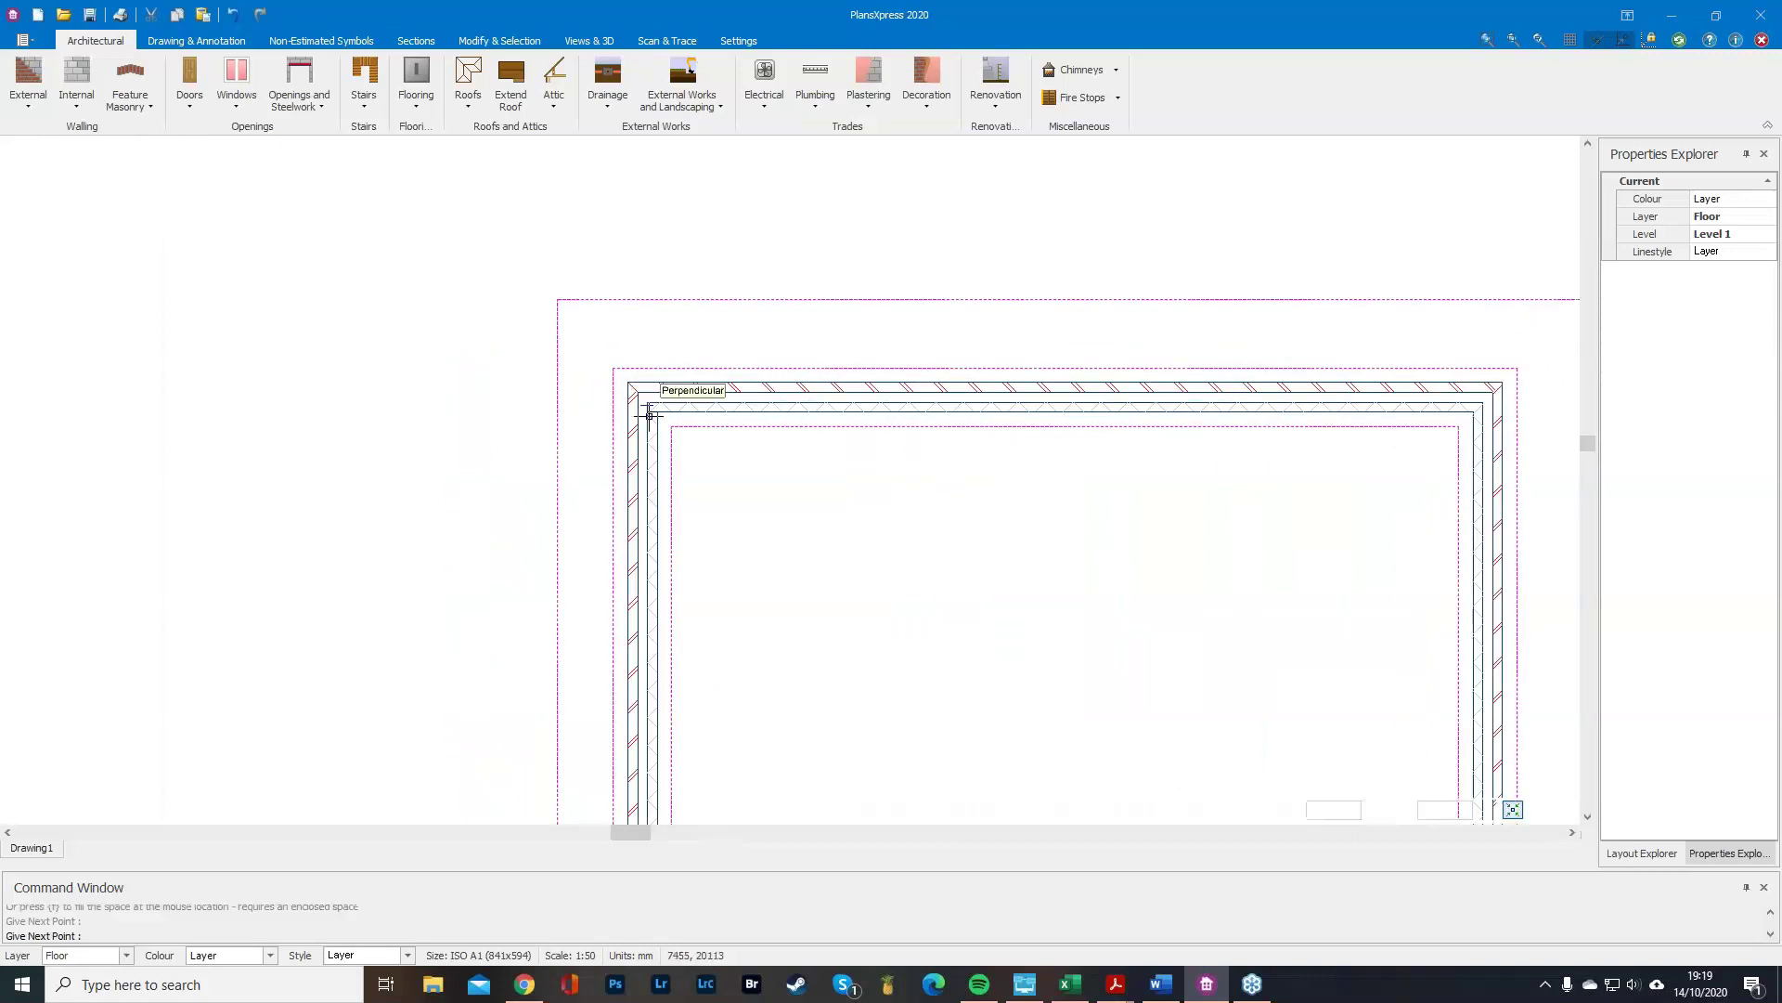
{"action": "scroll", "coordinate": [784, 489], "scroll_direction": "down", "scroll_amount": 2}
{"action": "scroll", "coordinate": [1235, 466], "scroll_direction": "up", "scroll_amount": 3}
{"action": "left_click", "coordinate": [1160, 425]}
{"action": "scroll", "coordinate": [1039, 709], "scroll_direction": "down", "scroll_amount": 3}
{"action": "scroll", "coordinate": [1026, 390], "scroll_direction": "down", "scroll_amount": 2}
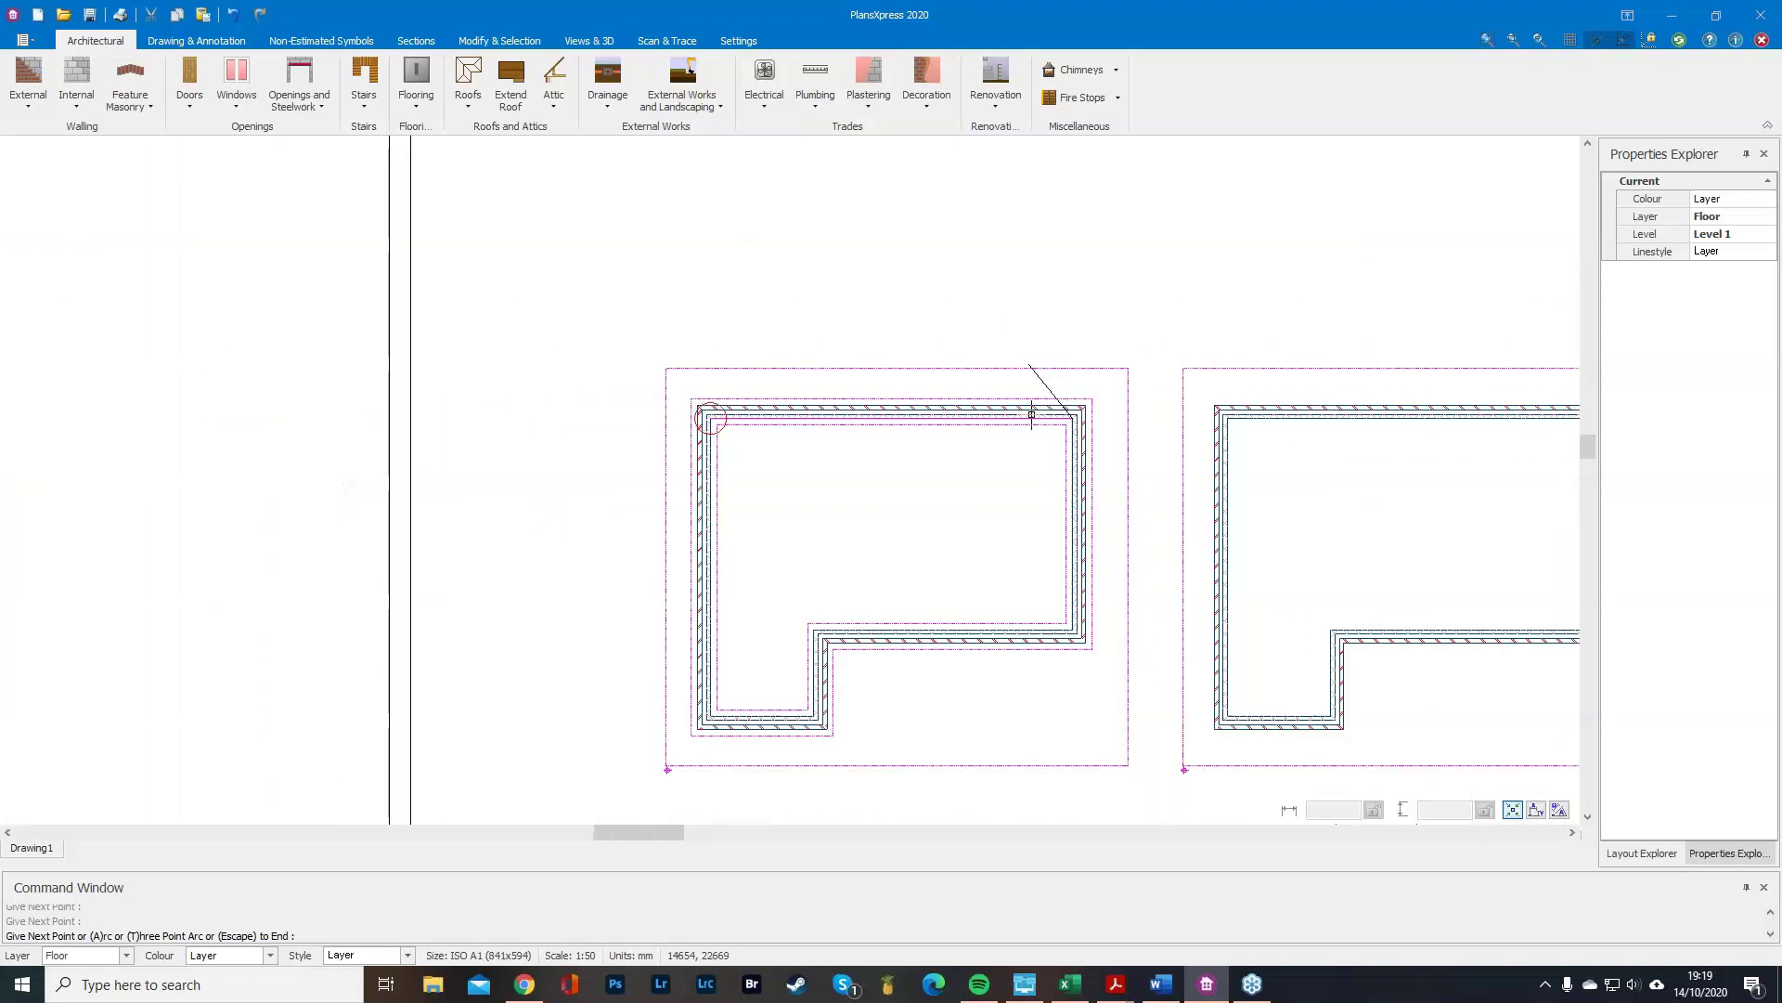
{"action": "scroll", "coordinate": [1039, 557], "scroll_direction": "up", "scroll_amount": 3}
{"action": "scroll", "coordinate": [1102, 649], "scroll_direction": "up", "scroll_amount": 2}
{"action": "left_click", "coordinate": [1125, 627]}
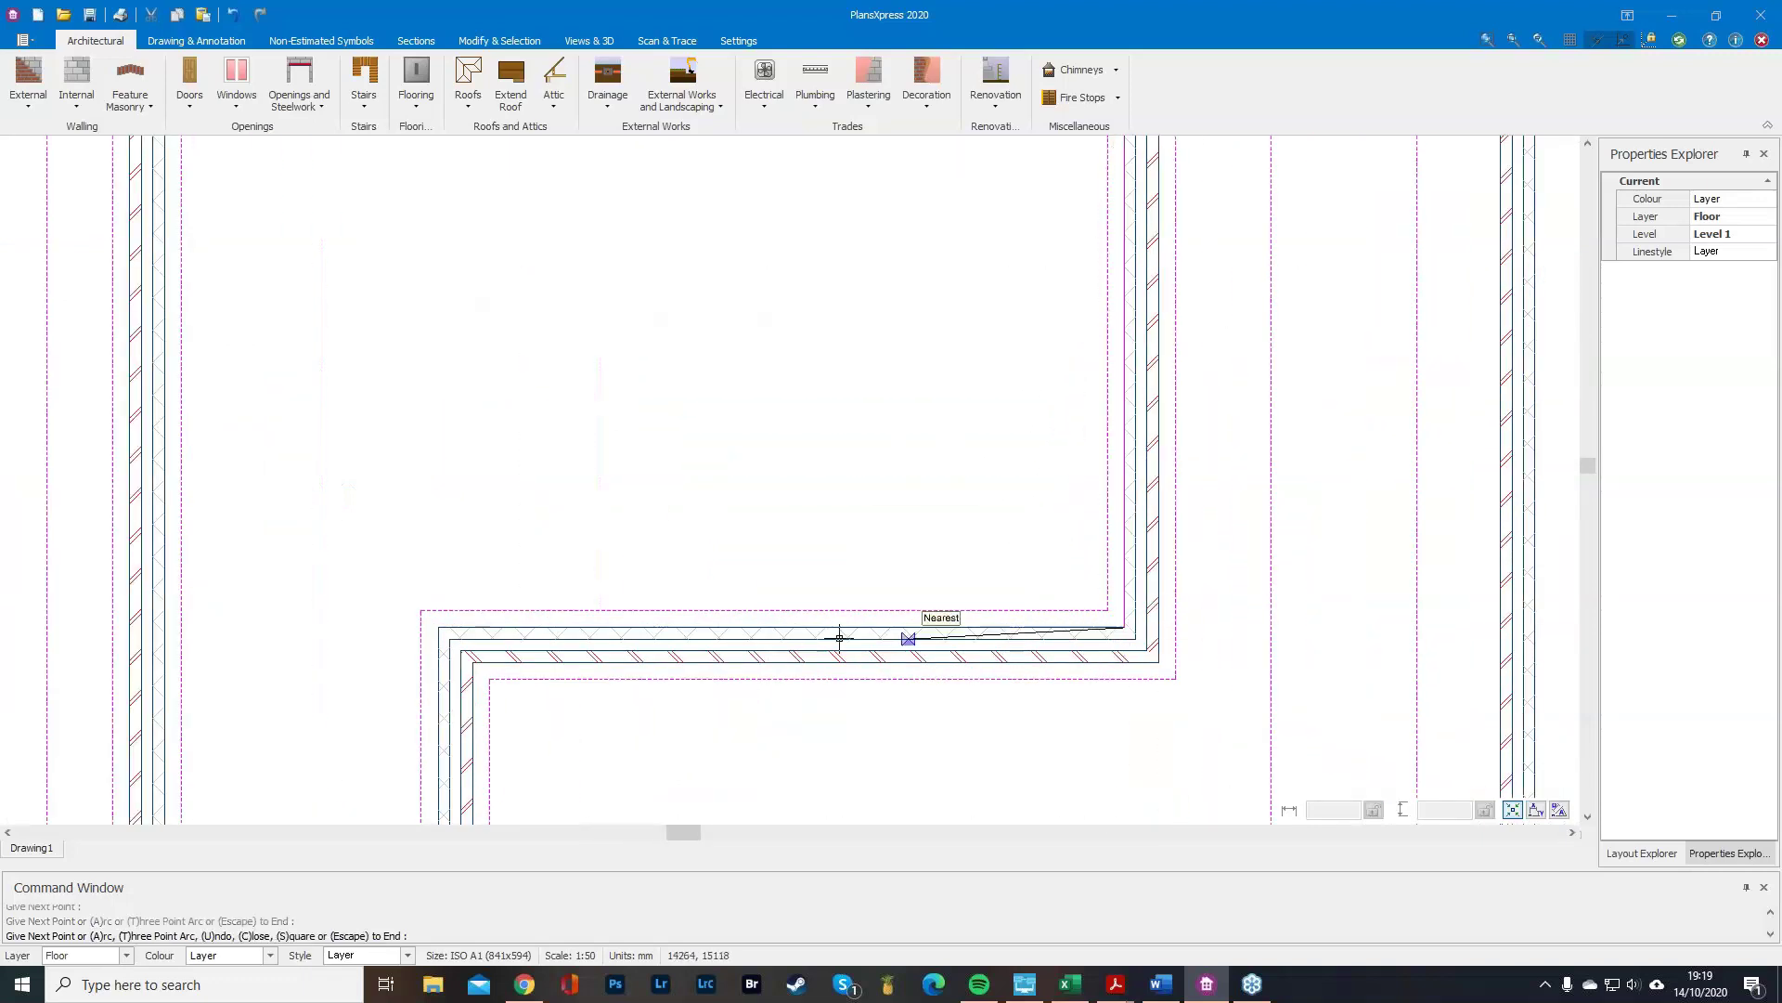
{"action": "left_click", "coordinate": [441, 625]}
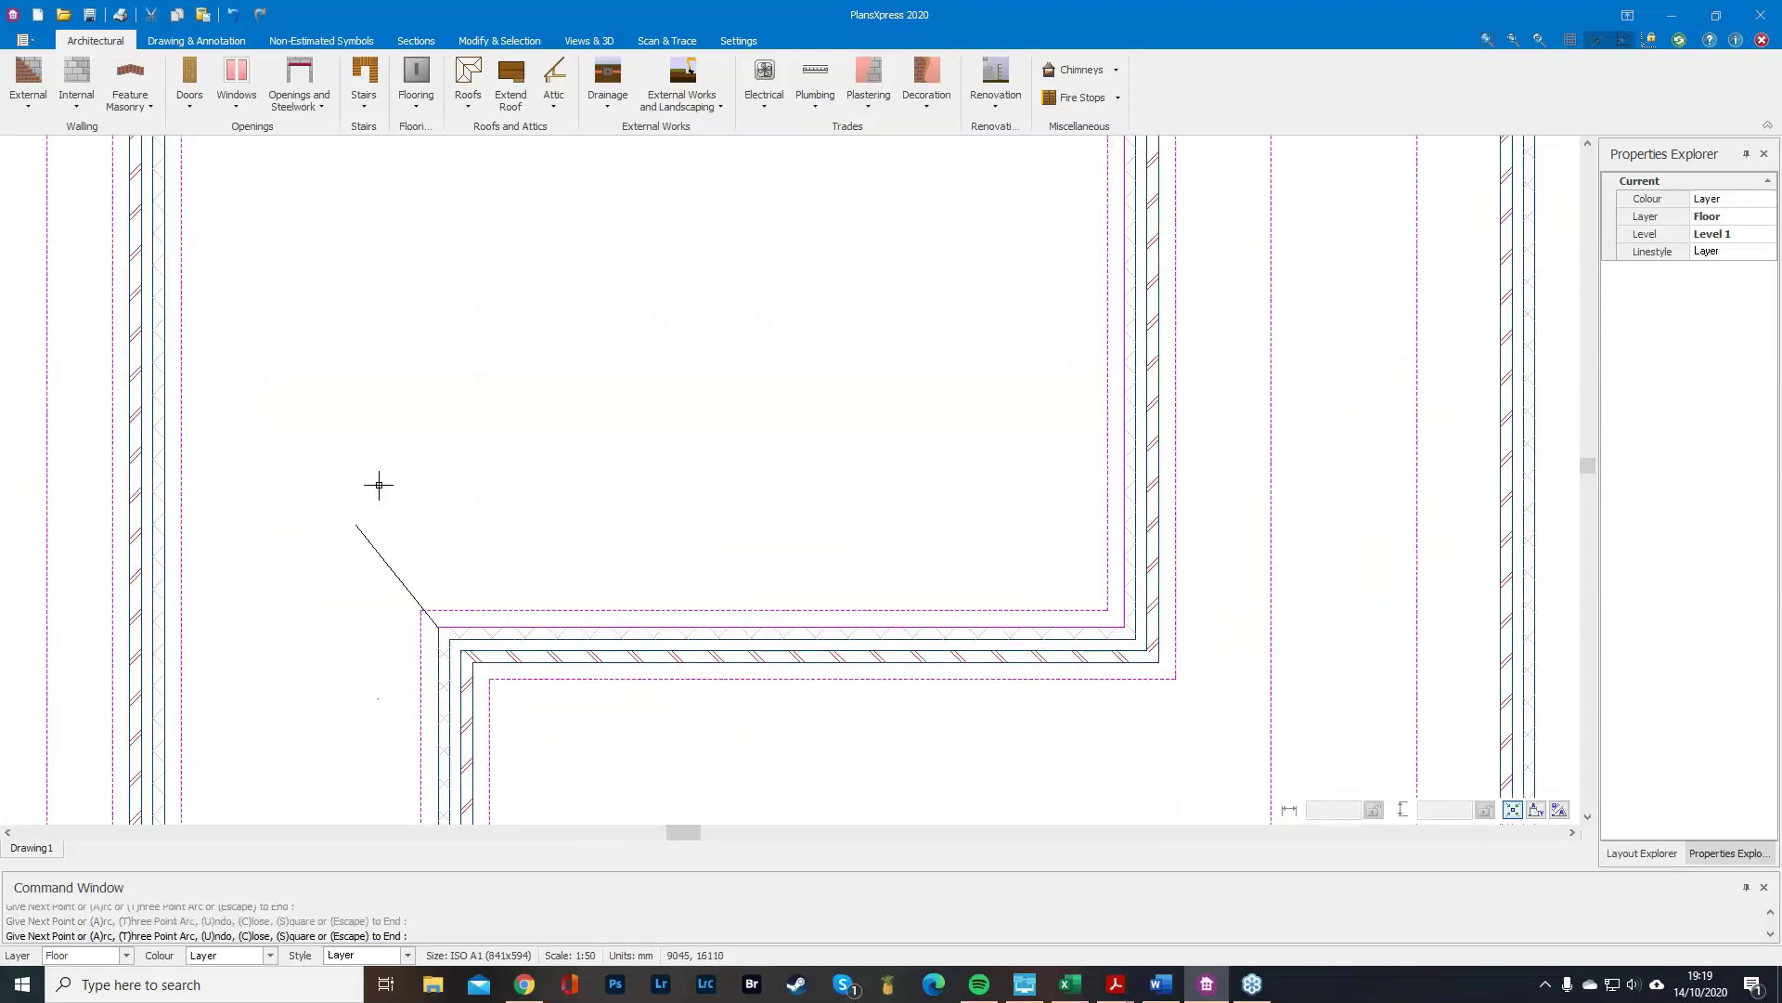
Continue the slab outline around the lower leg's two inner corners, close it at the upper-left start point and finish the slab.
{"action": "scroll", "coordinate": [426, 331], "scroll_direction": "down", "scroll_amount": 2}
{"action": "scroll", "coordinate": [362, 744], "scroll_direction": "up", "scroll_amount": 4}
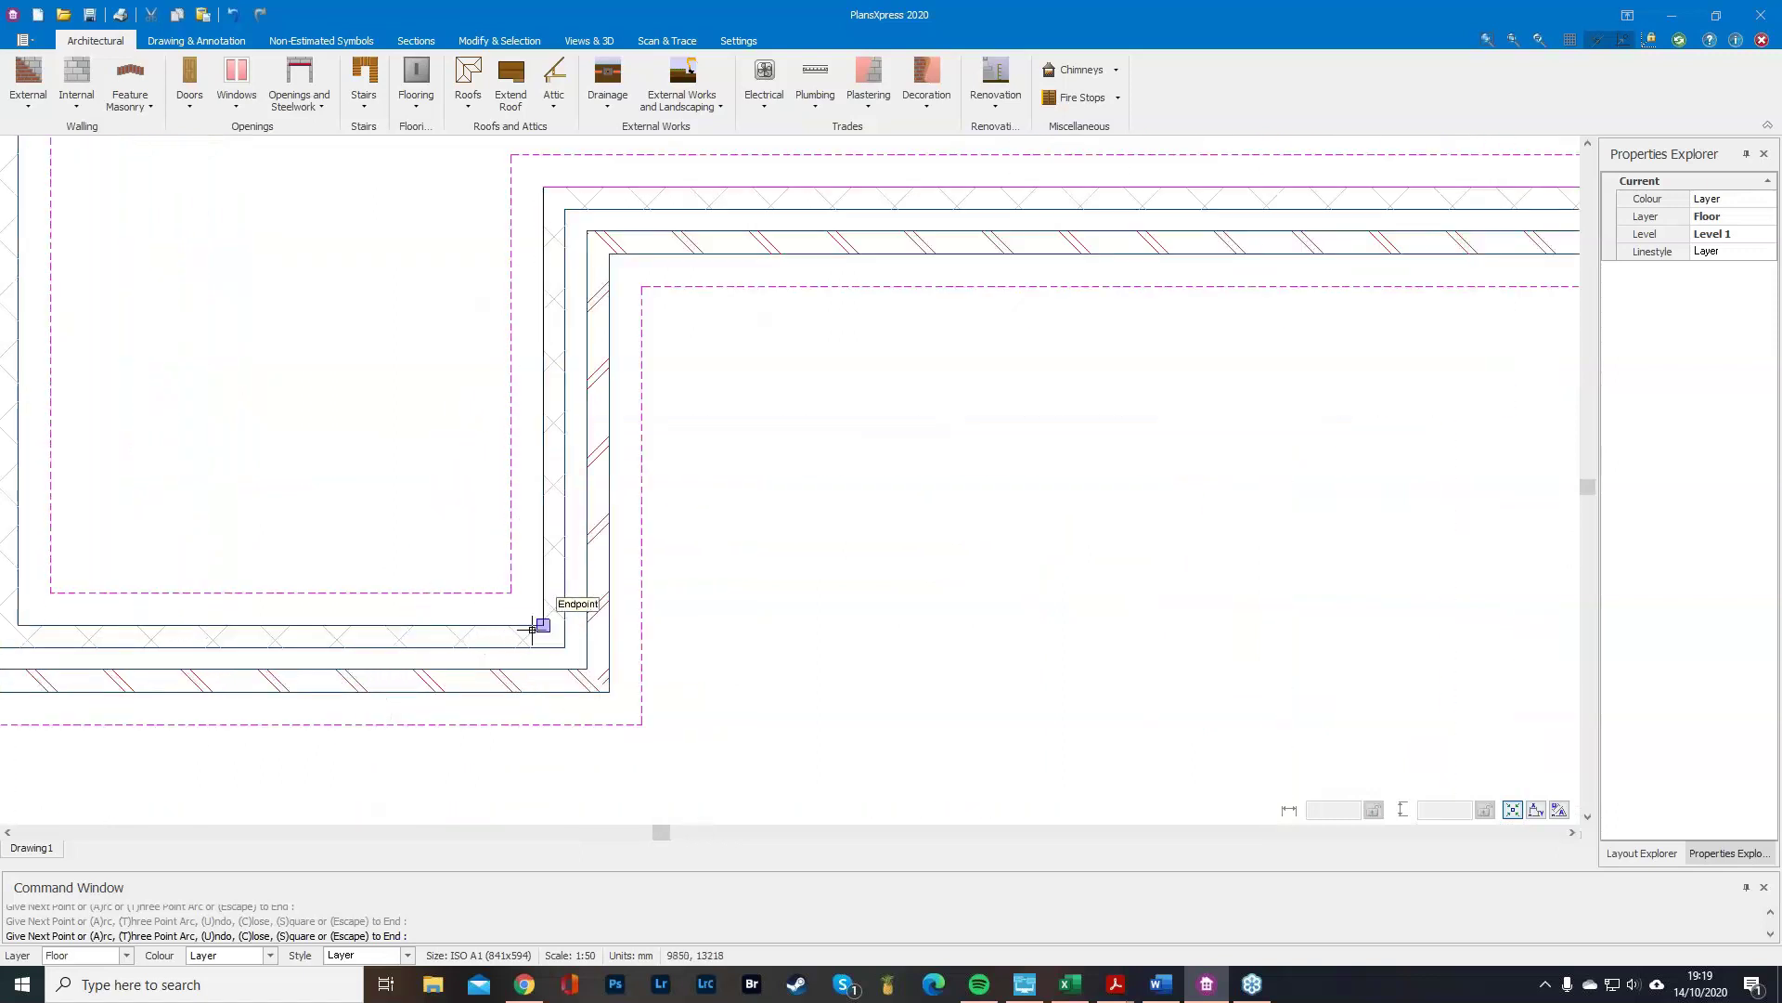
{"action": "scroll", "coordinate": [532, 630], "scroll_direction": "down", "scroll_amount": 2}
{"action": "scroll", "coordinate": [875, 609], "scroll_direction": "down", "scroll_amount": 2}
{"action": "left_click", "coordinate": [628, 624]}
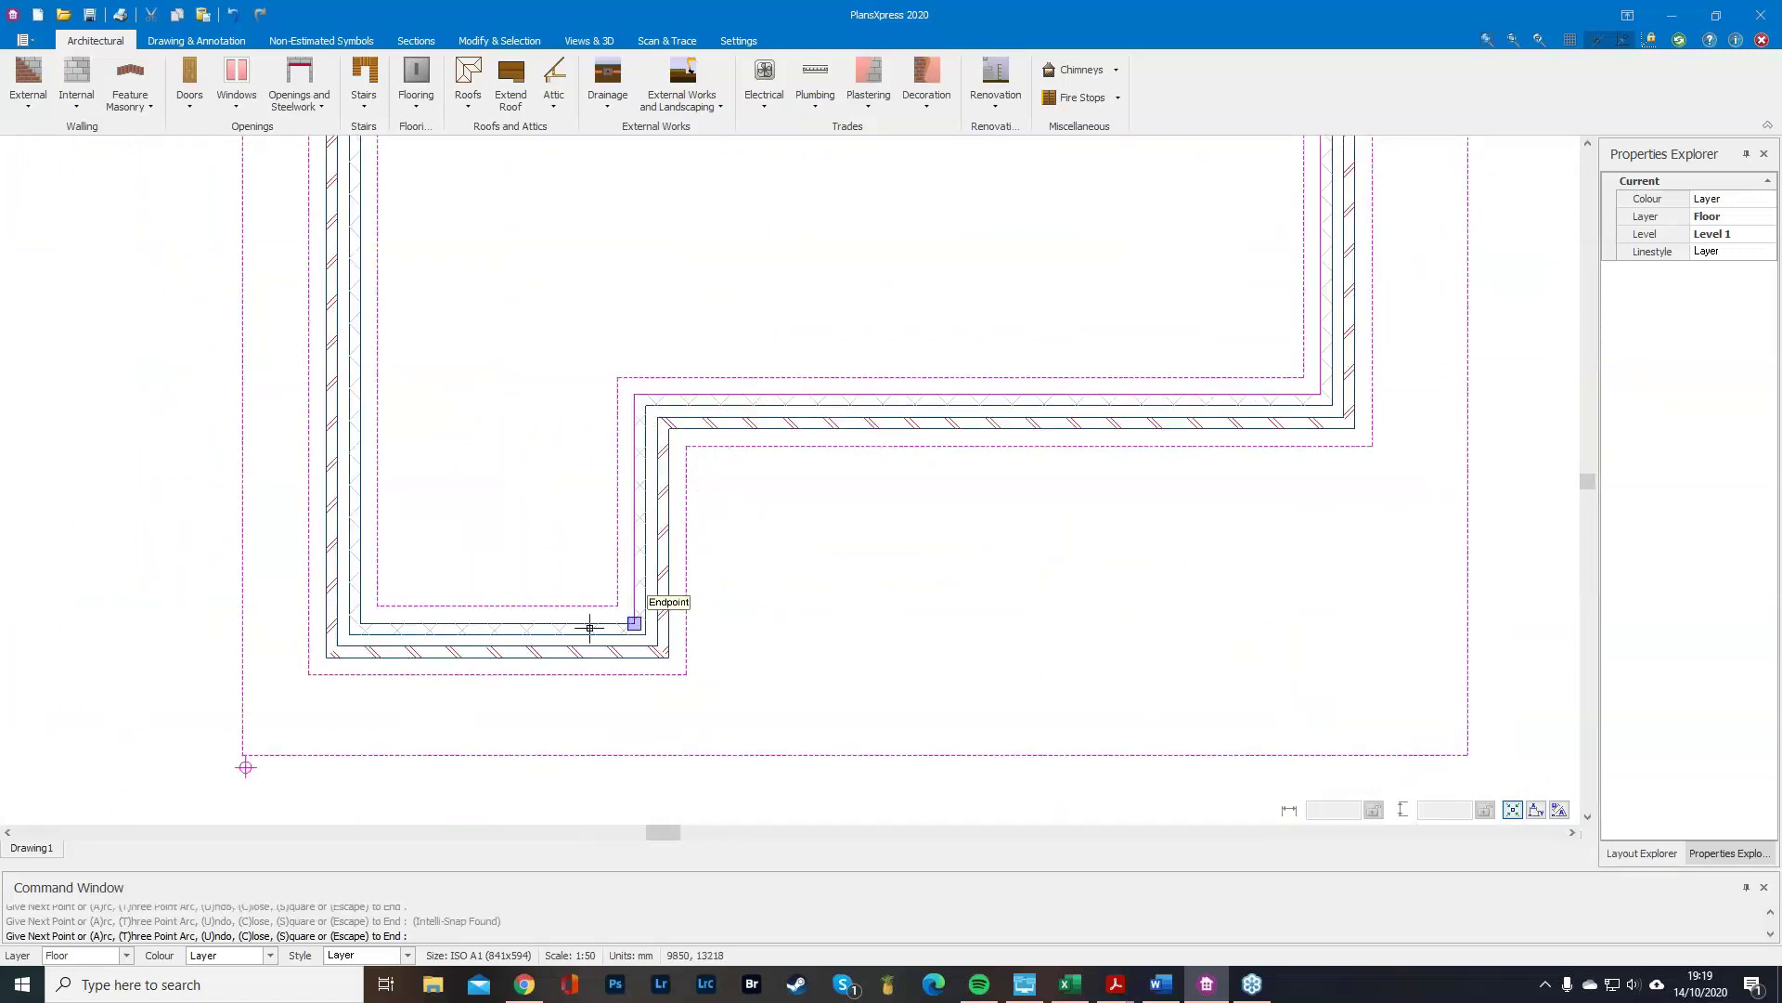
{"action": "left_click", "coordinate": [361, 639]}
{"action": "scroll", "coordinate": [335, 783], "scroll_direction": "down", "scroll_amount": 2}
{"action": "scroll", "coordinate": [338, 270], "scroll_direction": "up", "scroll_amount": 2}
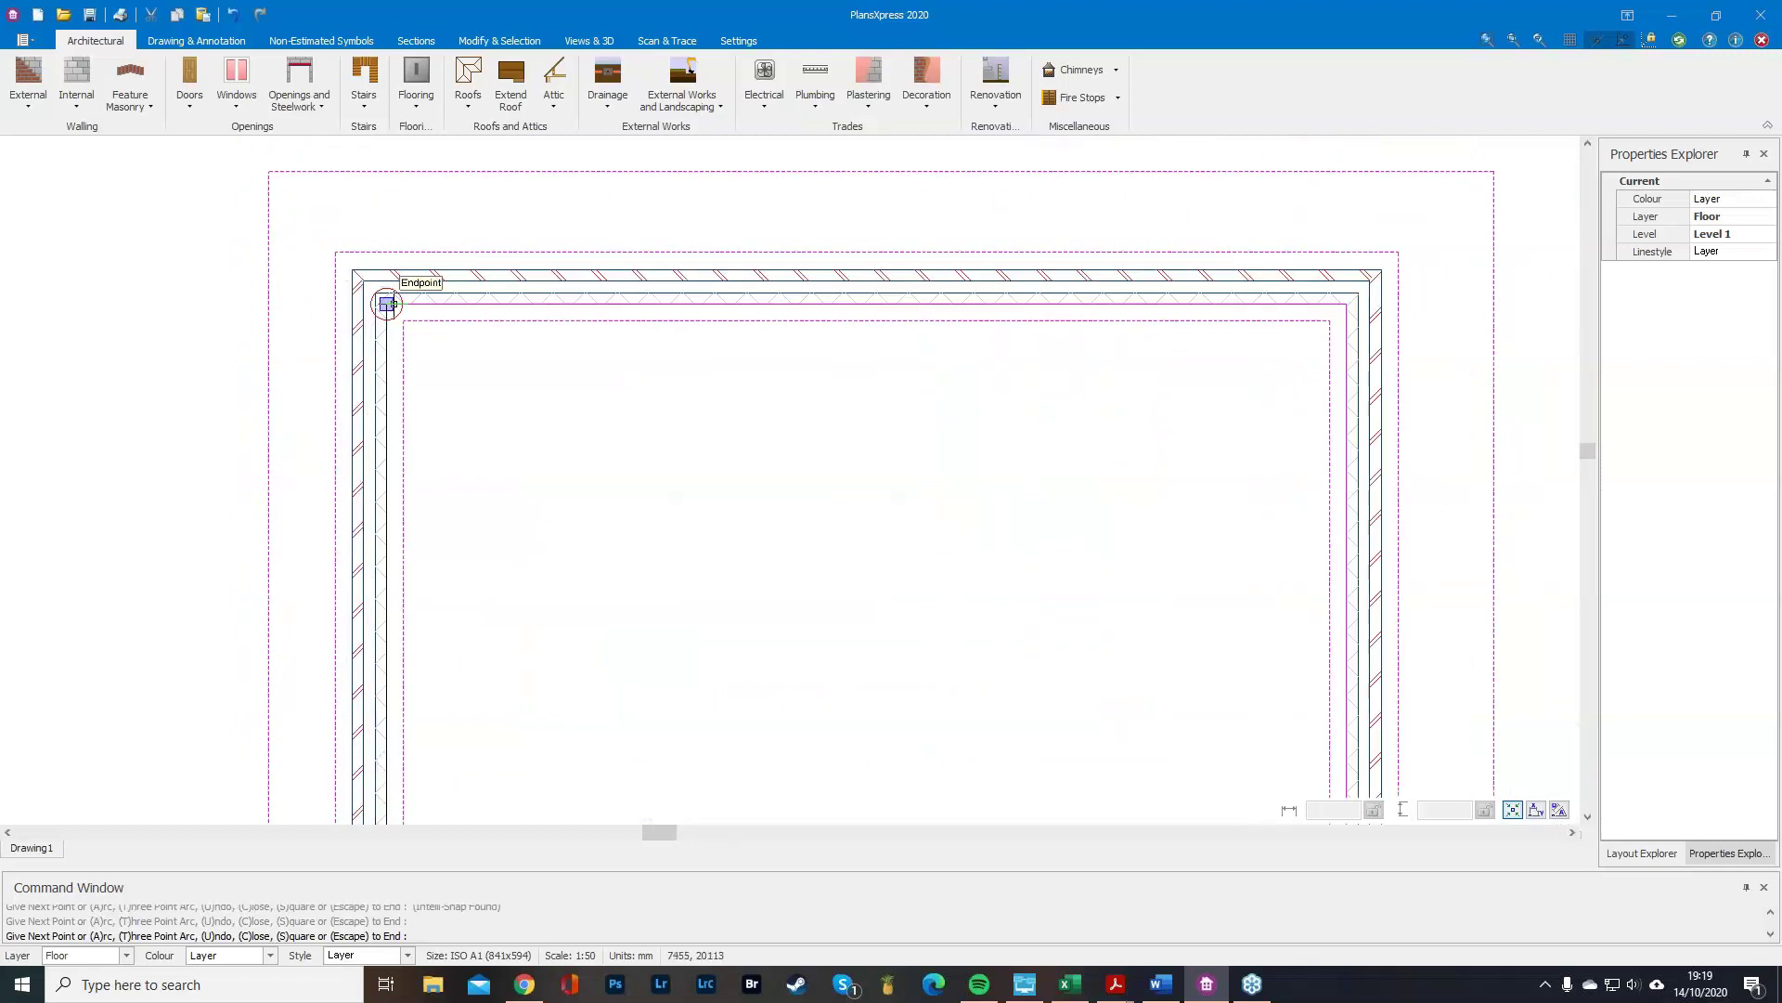
{"action": "left_click", "coordinate": [387, 304]}
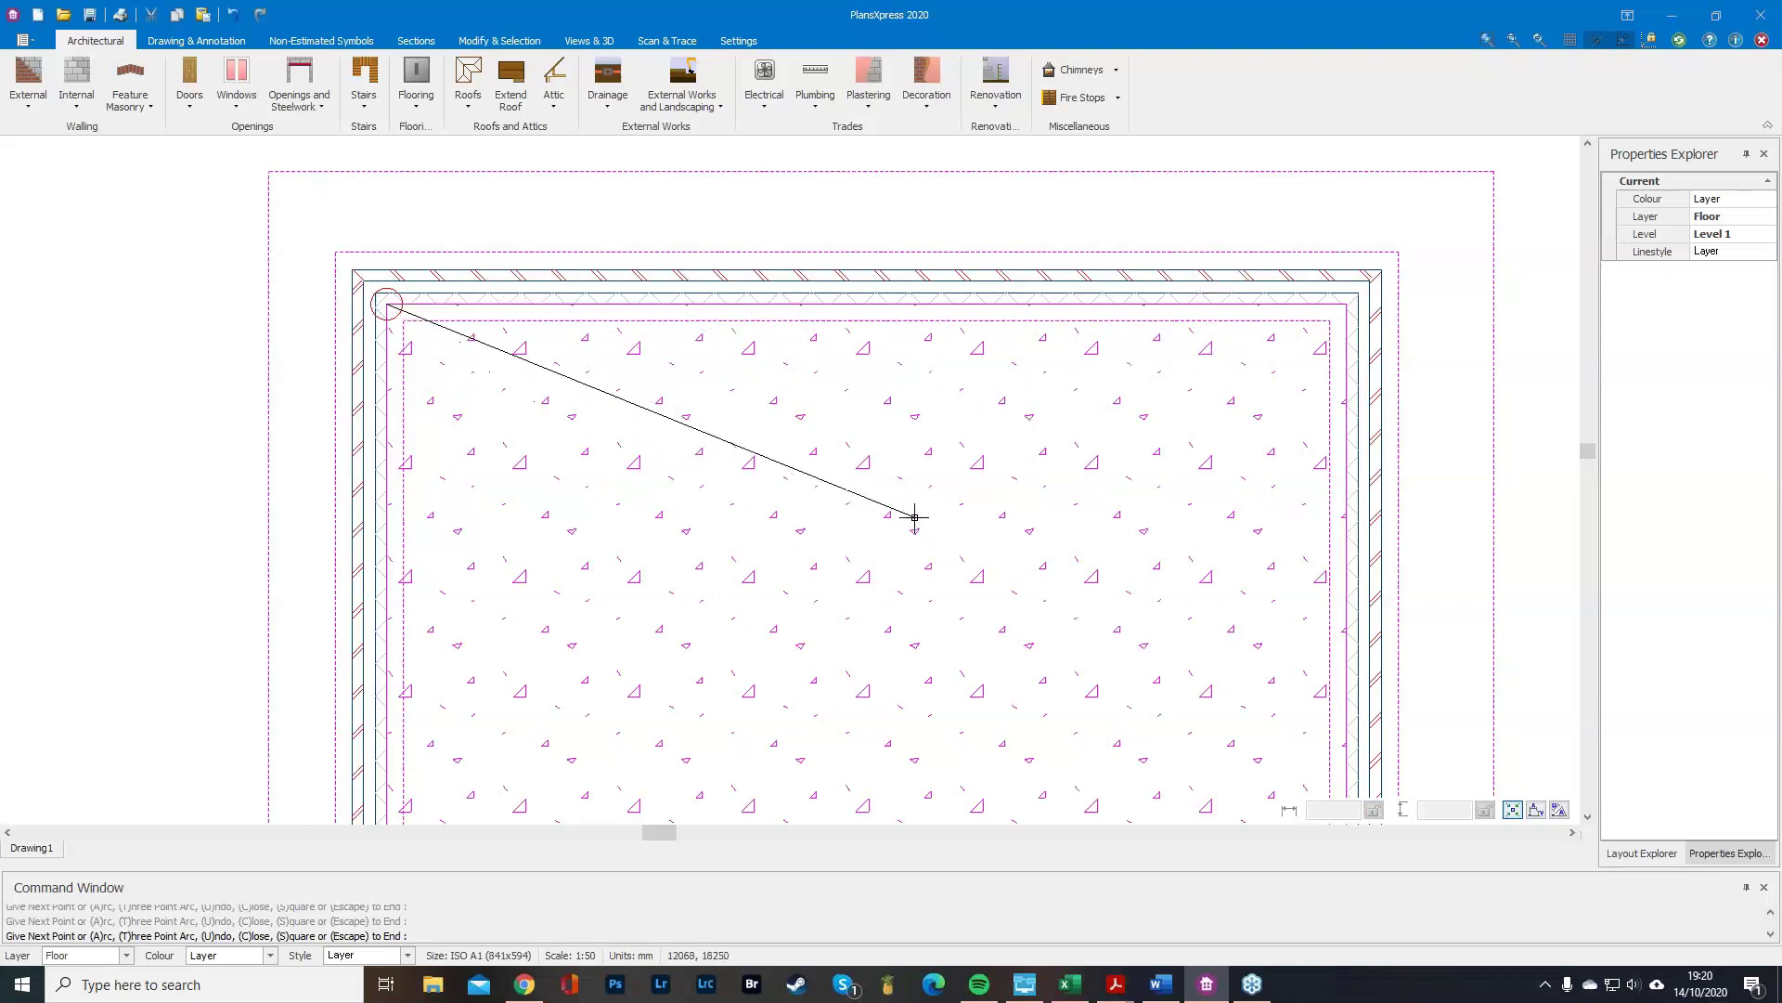
{"action": "key", "text": "Escape"}
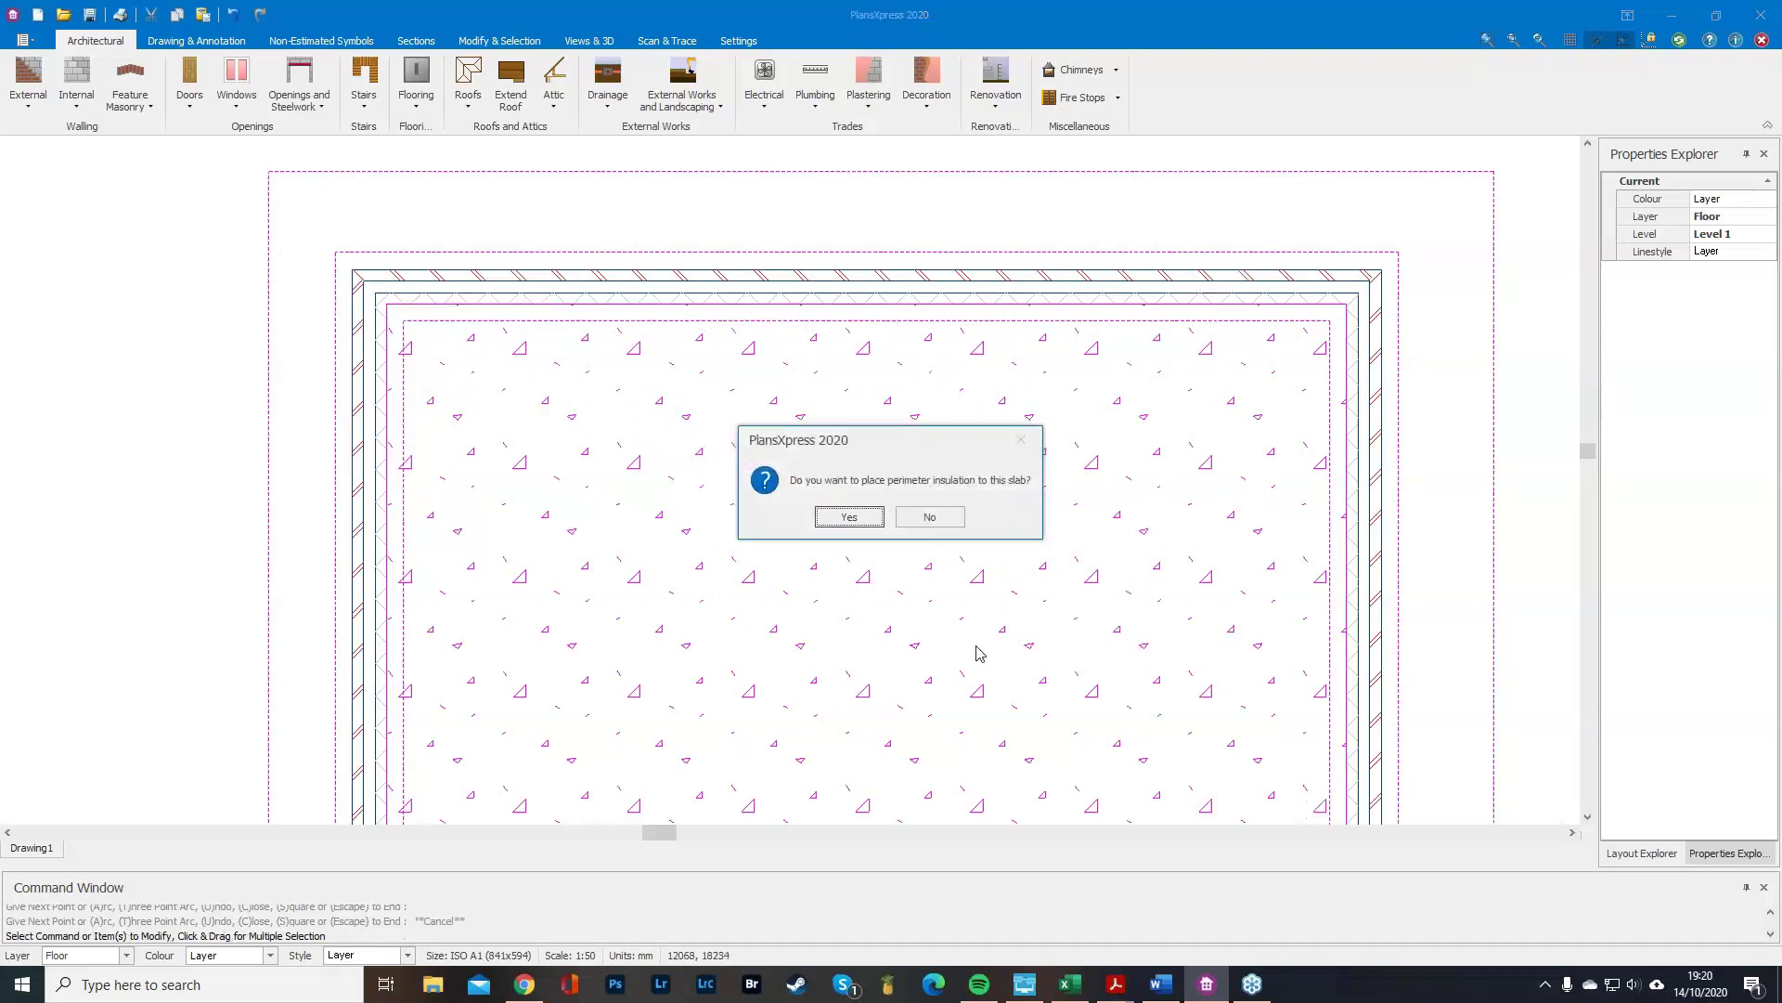
Add perimeter insulation to the ground slab with the default 0.25 m depth, starting its outline at the slab's upper-left corner.
{"action": "left_click", "coordinate": [817, 518]}
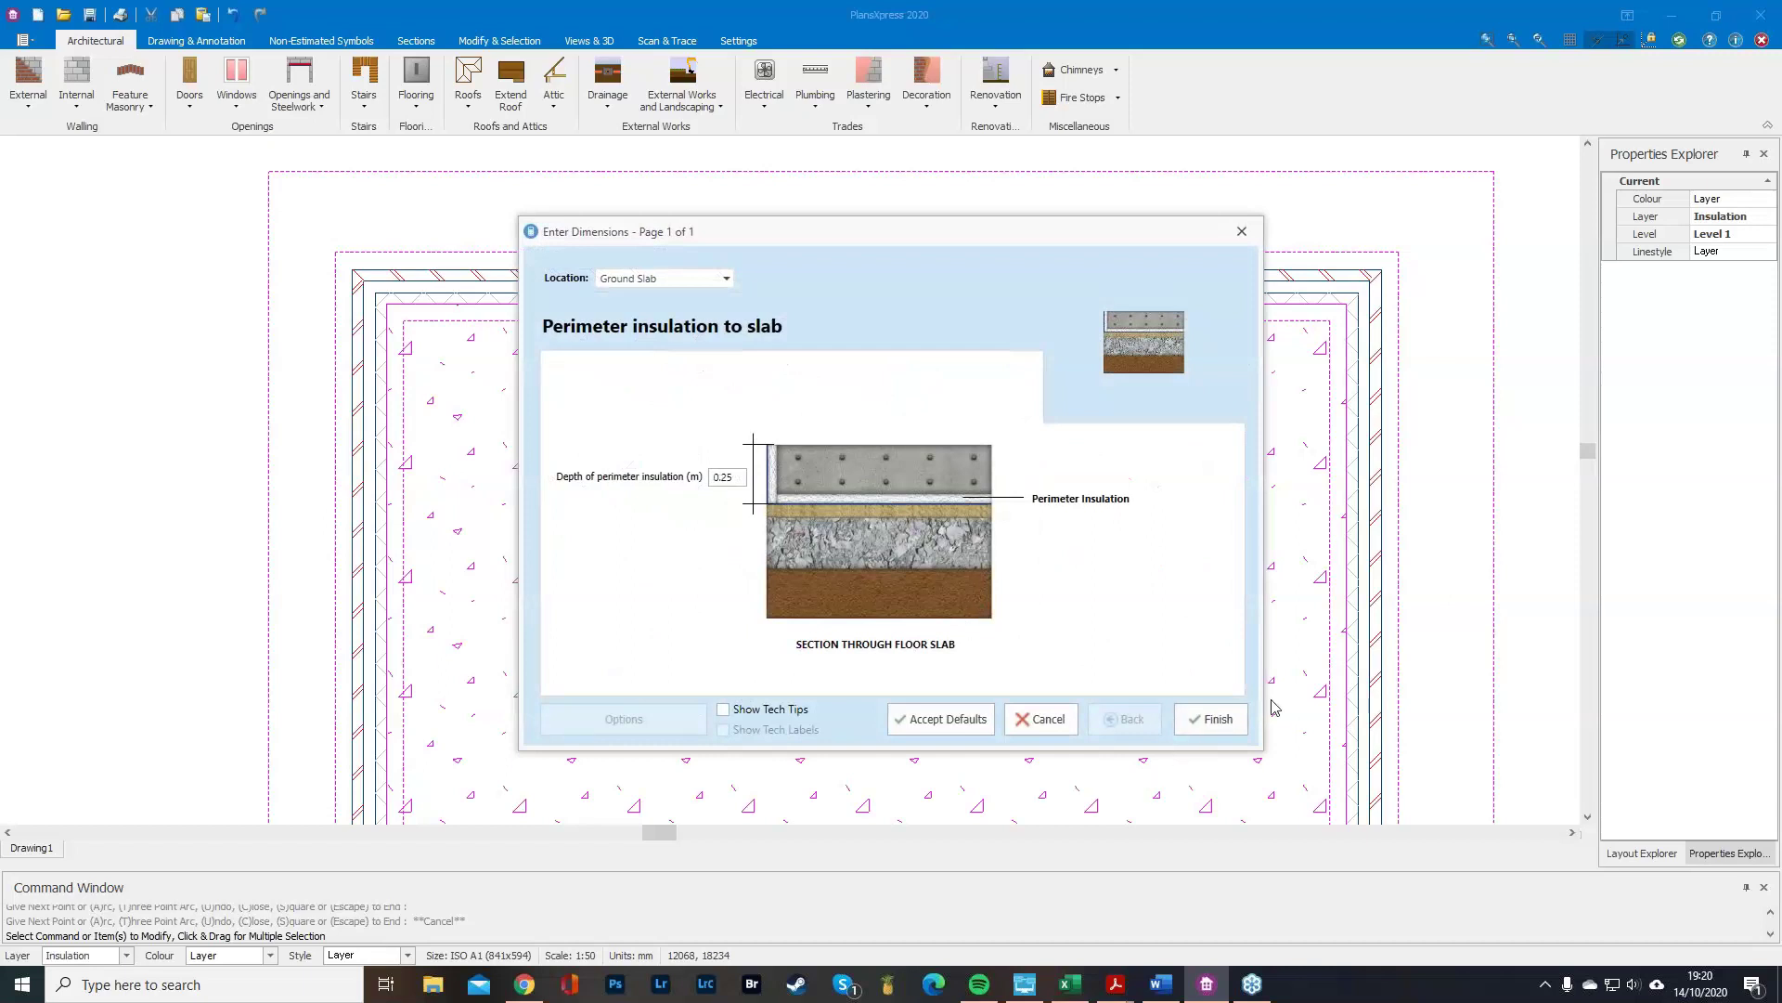
{"action": "left_click", "coordinate": [1224, 719]}
{"action": "scroll", "coordinate": [1351, 366], "scroll_direction": "up", "scroll_amount": 2}
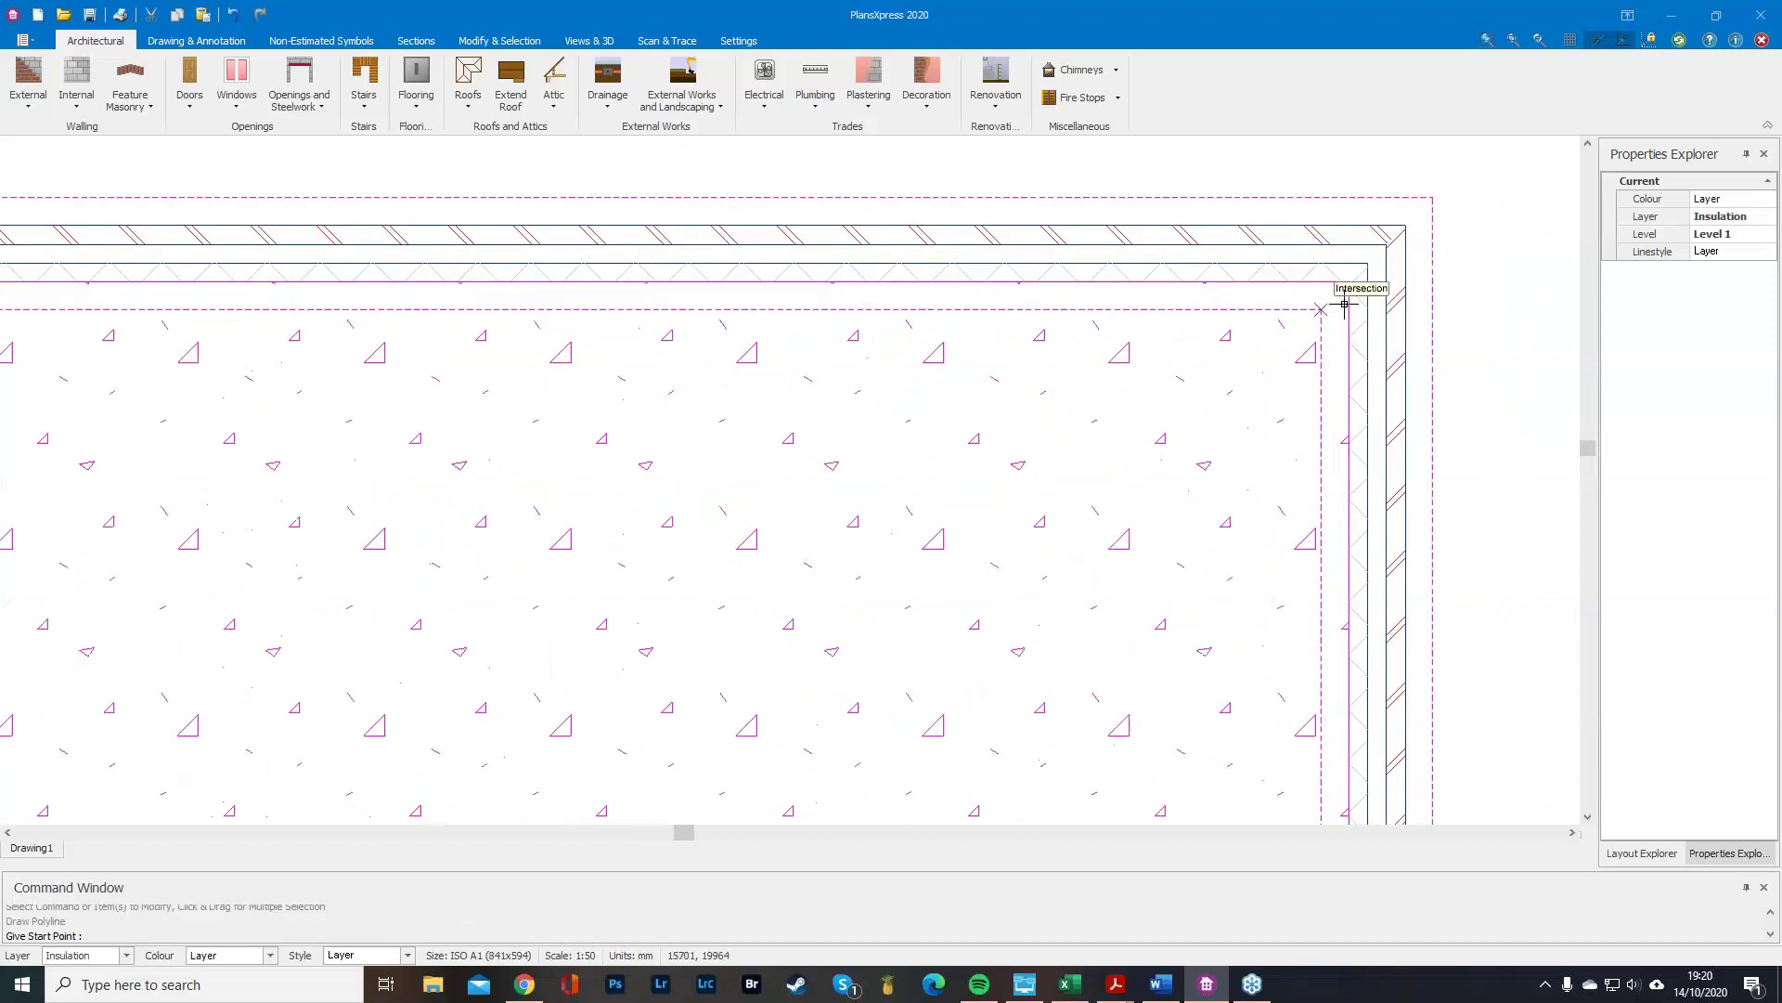
{"action": "scroll", "coordinate": [831, 295], "scroll_direction": "down", "scroll_amount": 3}
{"action": "scroll", "coordinate": [89, 359], "scroll_direction": "up", "scroll_amount": 4}
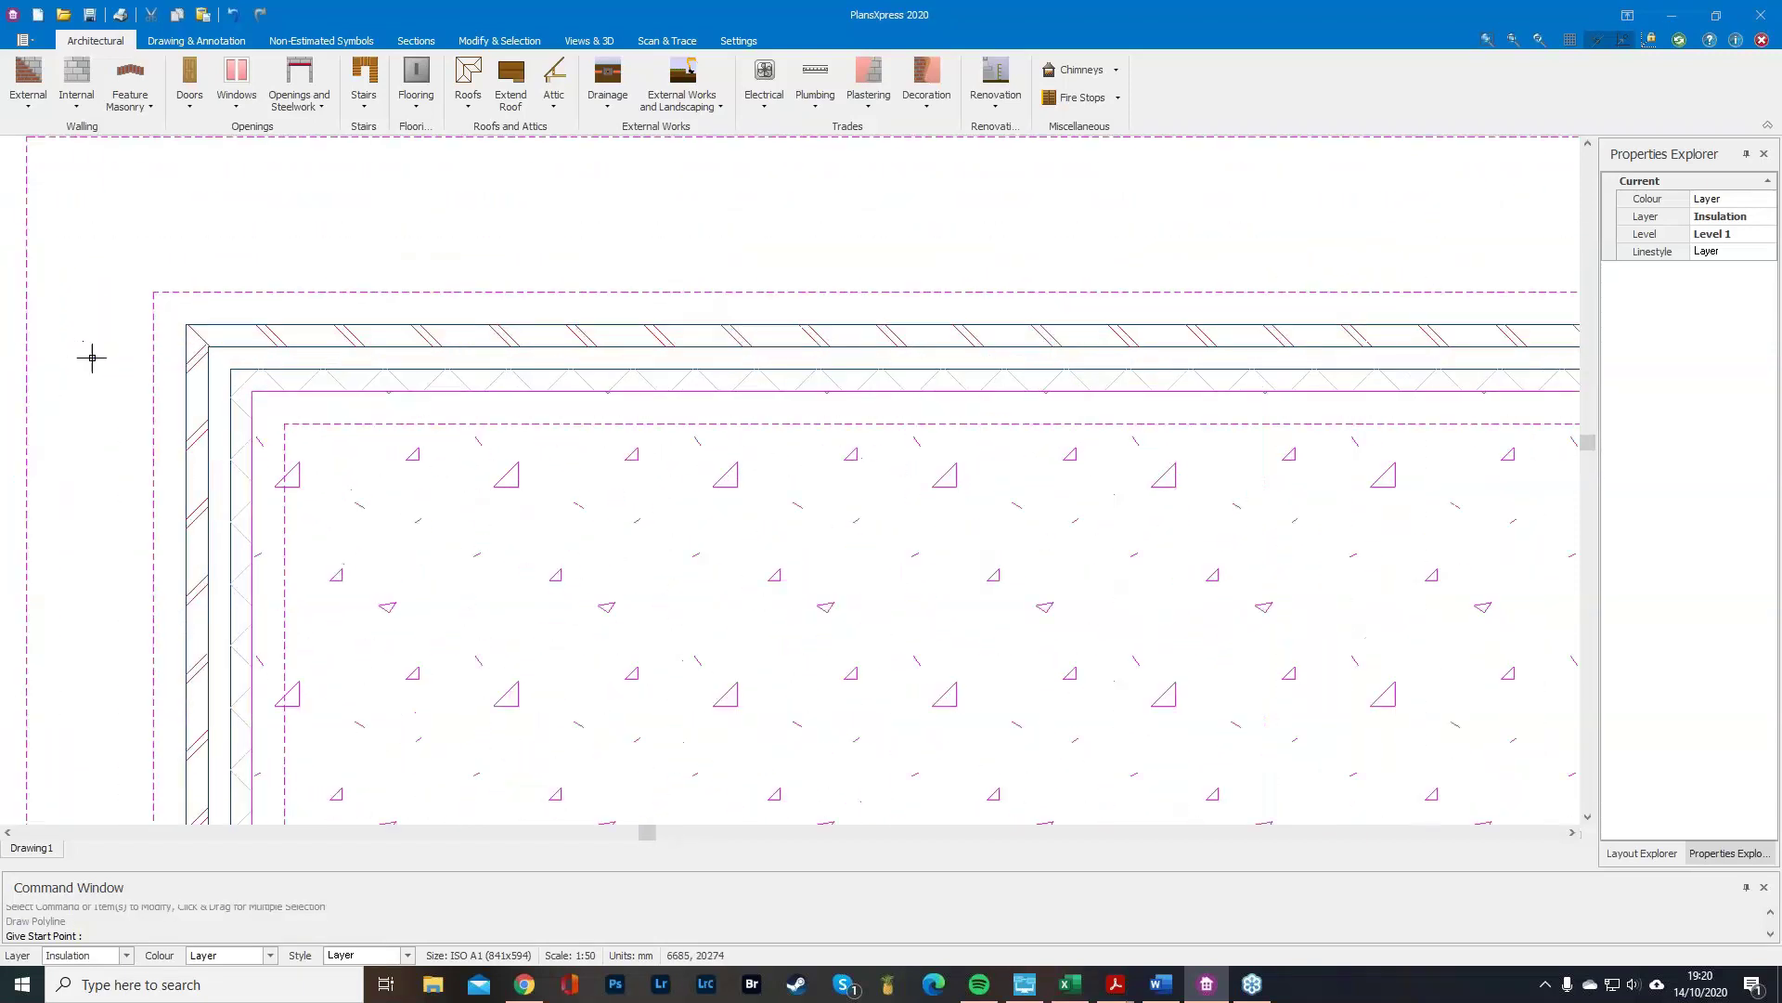
{"action": "left_click", "coordinate": [247, 397]}
Trace the insulation along the slab's top, right and lower-right edges to the L-shape's inside corner.
{"action": "scroll", "coordinate": [733, 580], "scroll_direction": "down", "scroll_amount": 2}
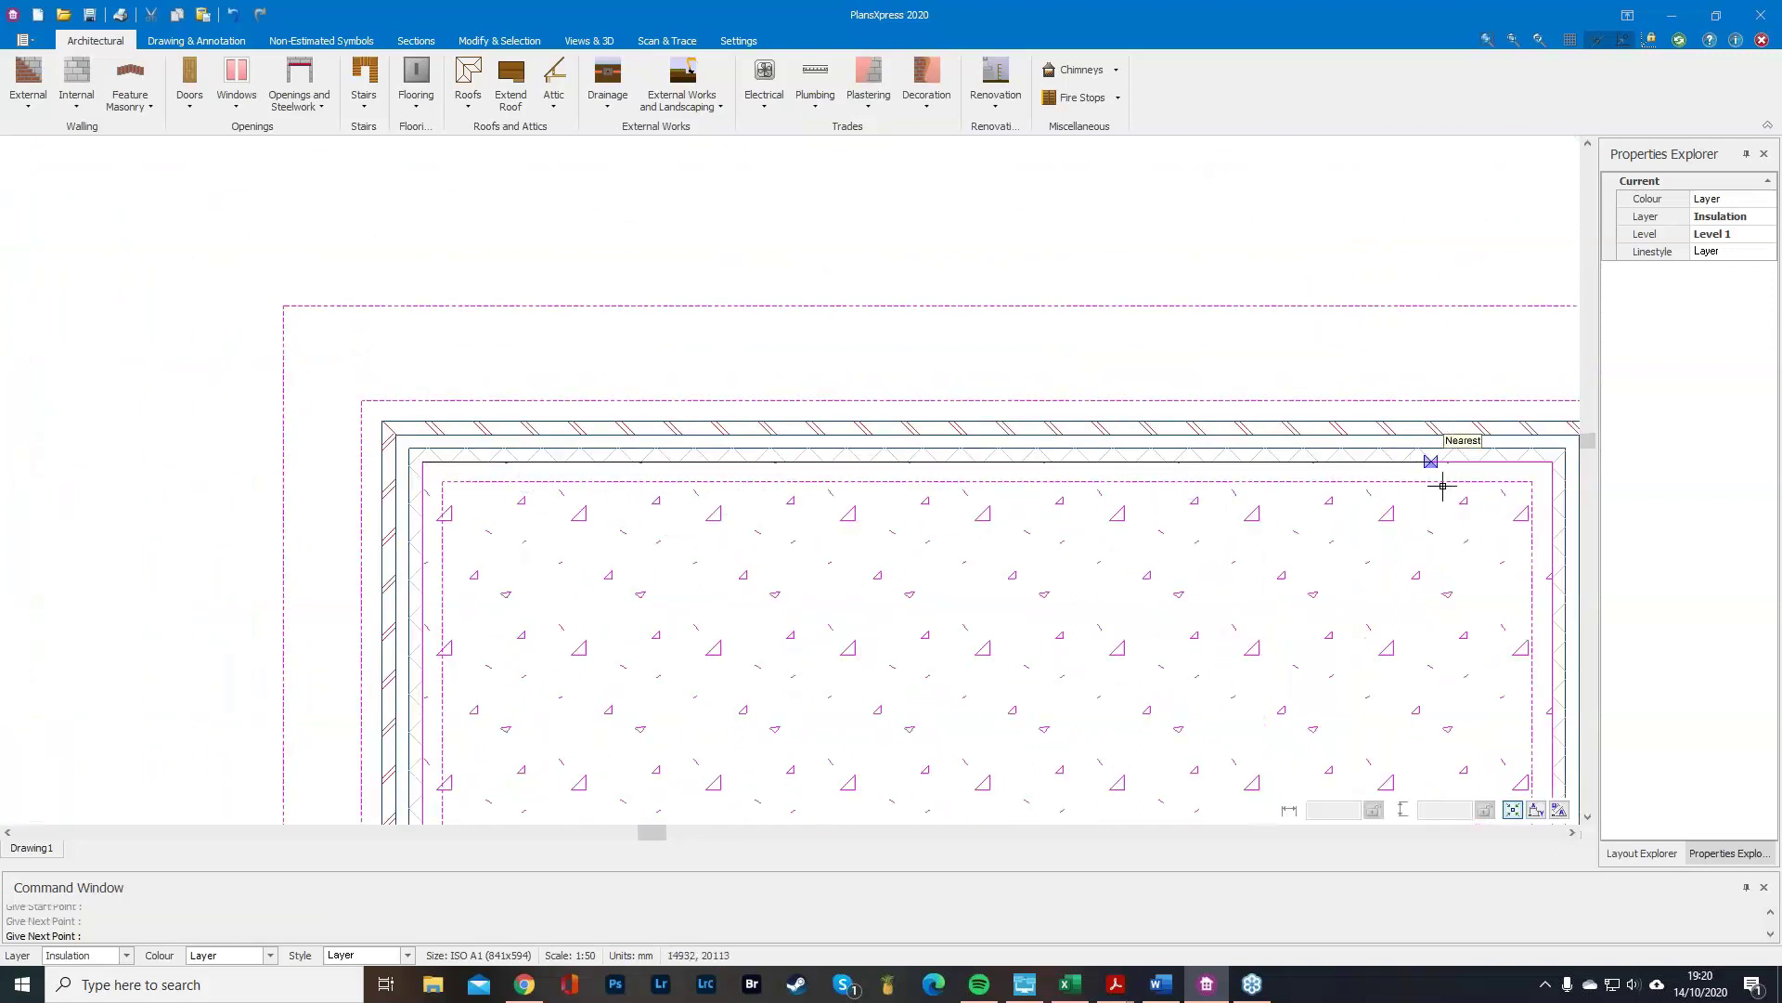
{"action": "scroll", "coordinate": [1328, 483], "scroll_direction": "down", "scroll_amount": 1}
{"action": "scroll", "coordinate": [624, 513], "scroll_direction": "down", "scroll_amount": 2}
{"action": "scroll", "coordinate": [1181, 477], "scroll_direction": "up", "scroll_amount": 4}
{"action": "left_click", "coordinate": [1174, 517]}
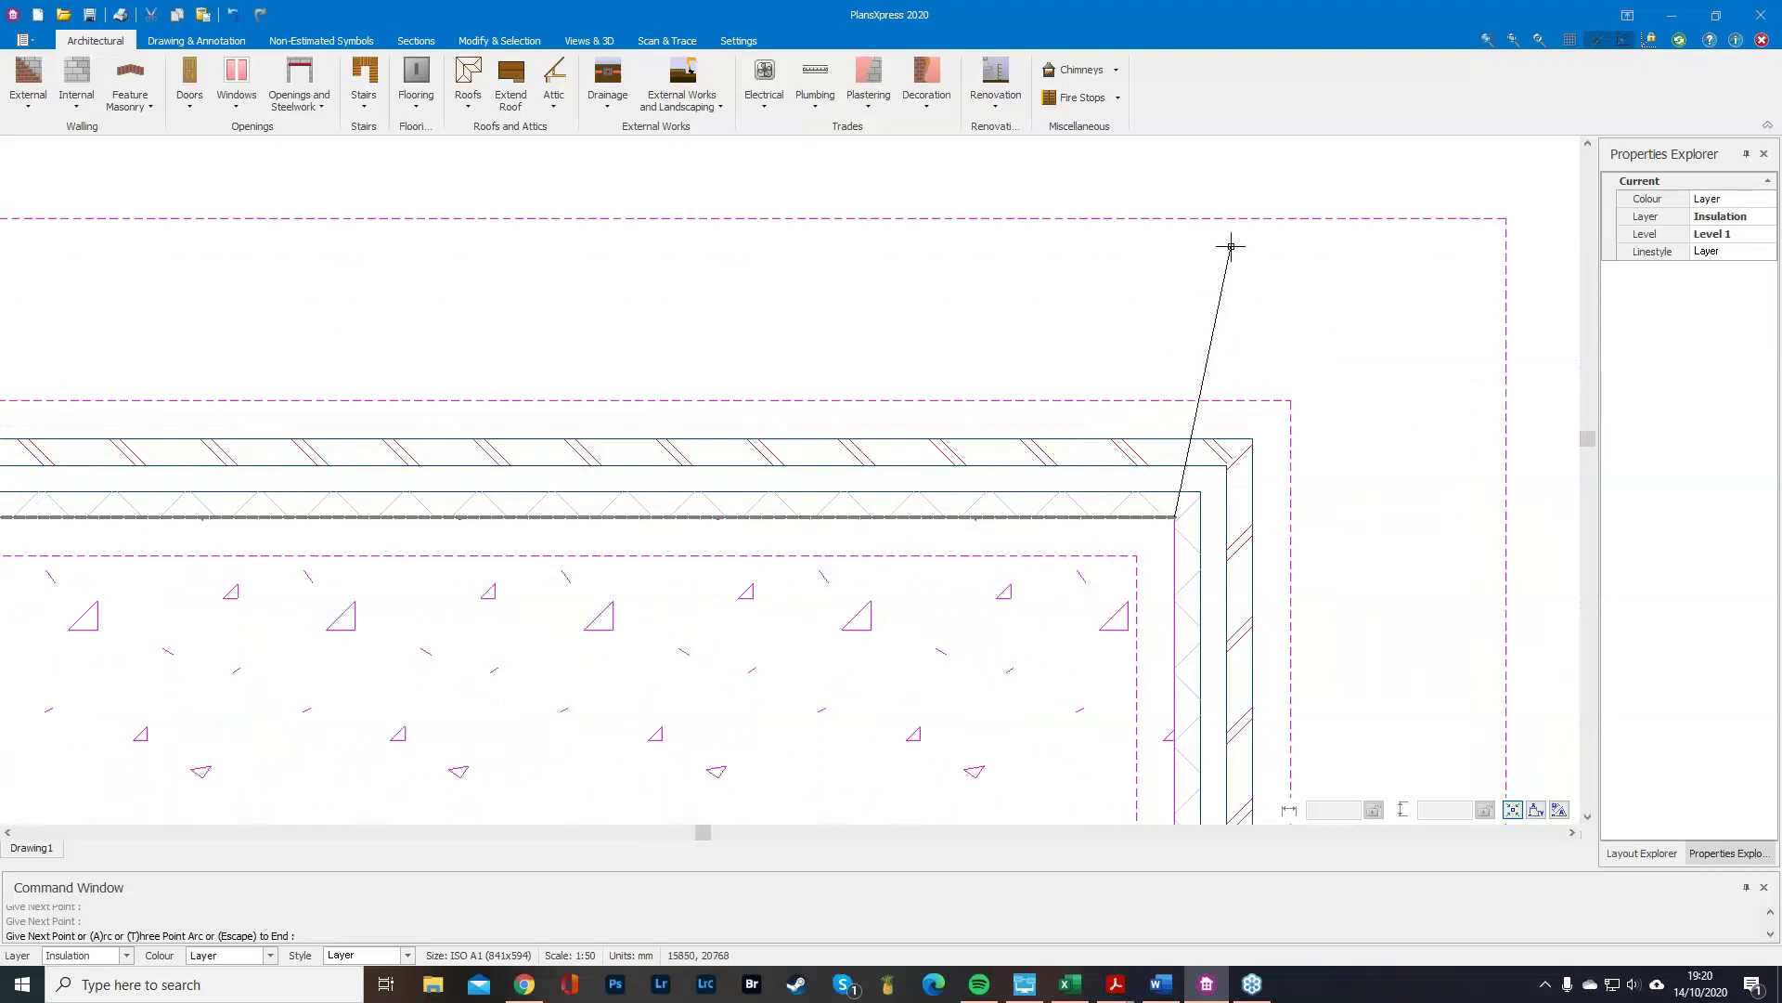
{"action": "scroll", "coordinate": [1227, 390], "scroll_direction": "down", "scroll_amount": 2}
{"action": "scroll", "coordinate": [1221, 613], "scroll_direction": "down", "scroll_amount": 2}
{"action": "scroll", "coordinate": [1211, 734], "scroll_direction": "up", "scroll_amount": 4}
{"action": "left_click", "coordinate": [1212, 691]}
{"action": "left_click", "coordinate": [112, 688]}
Continue the insulation outline around the two bottom corners of the slab's lower leg.
{"action": "scroll", "coordinate": [112, 505], "scroll_direction": "down", "scroll_amount": 2}
{"action": "scroll", "coordinate": [31, 673], "scroll_direction": "up", "scroll_amount": 2}
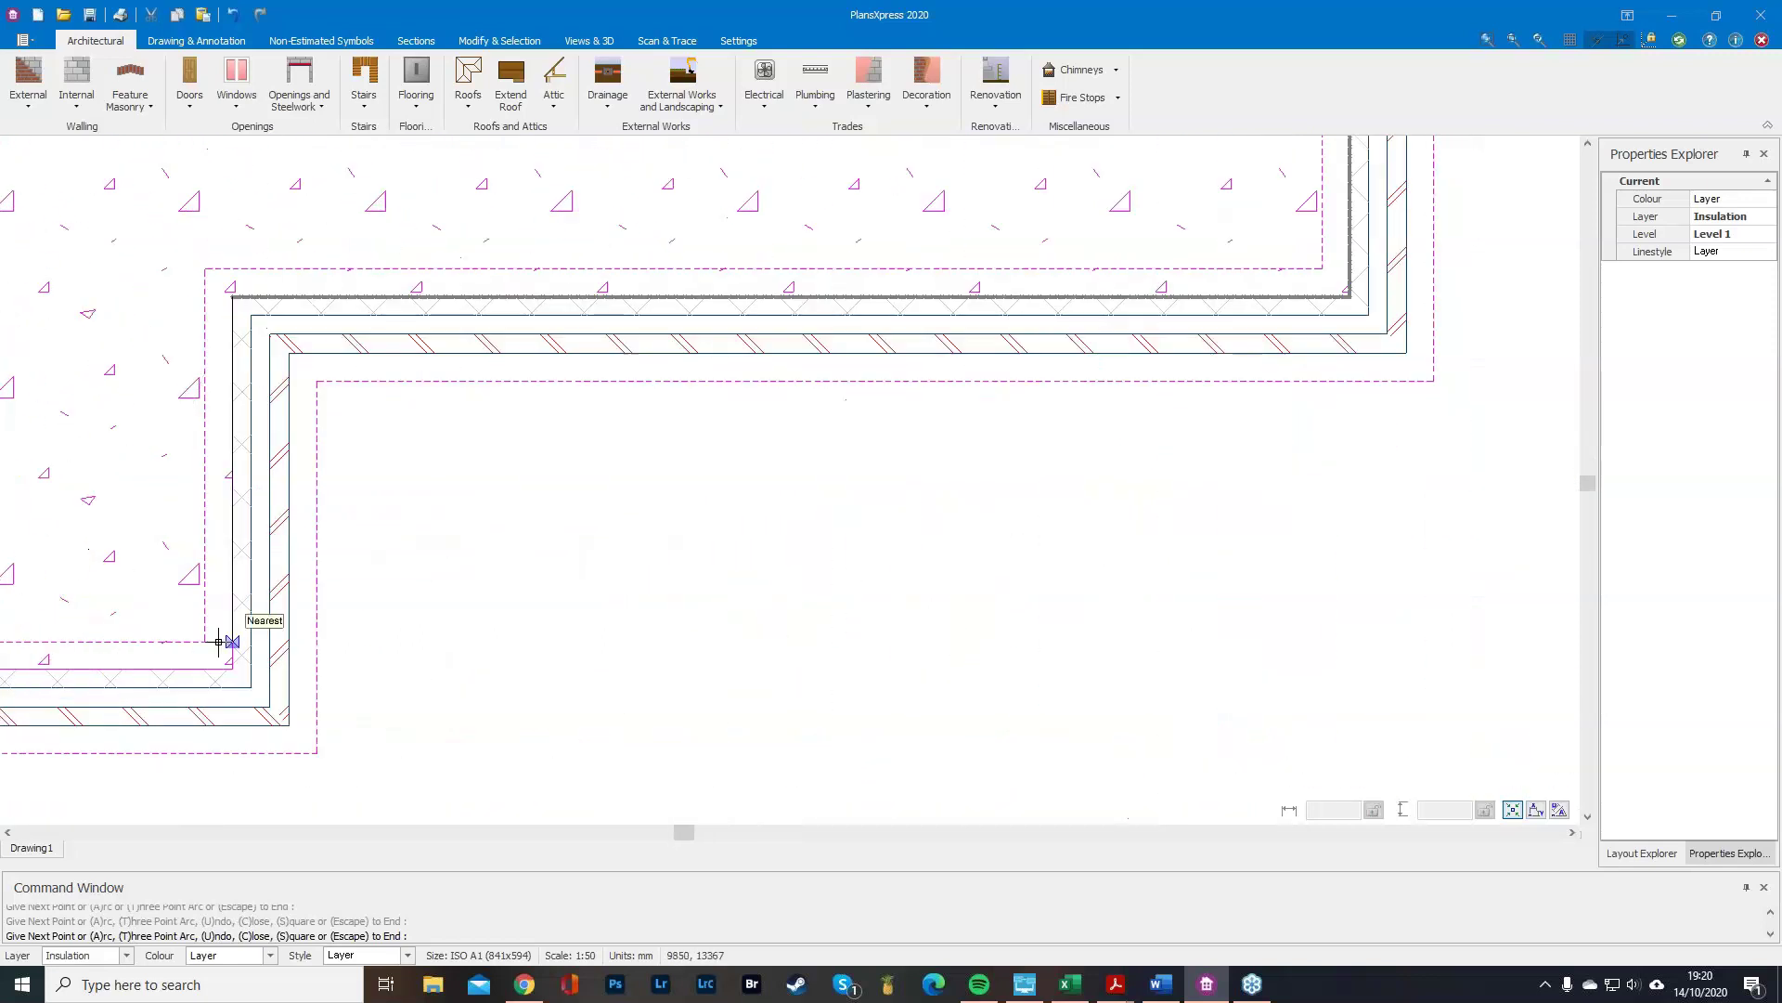
{"action": "left_click", "coordinate": [231, 667]}
{"action": "scroll", "coordinate": [1281, 665], "scroll_direction": "down", "scroll_amount": 3}
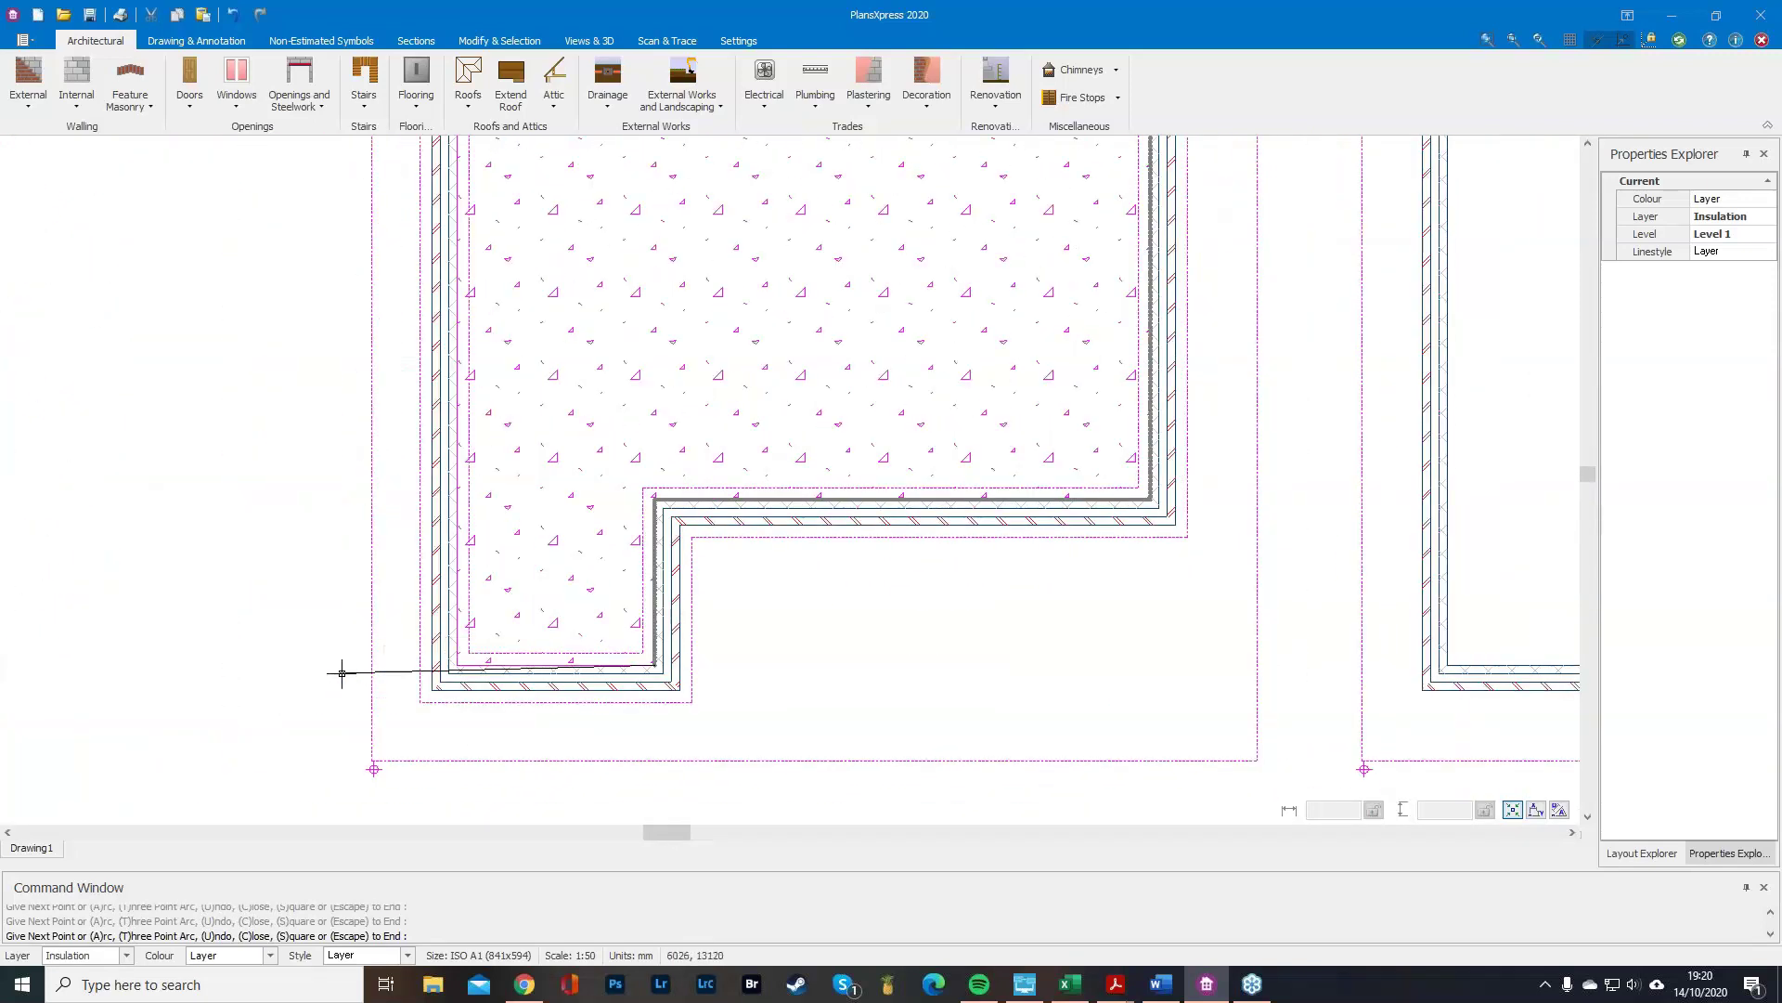
{"action": "scroll", "coordinate": [342, 668], "scroll_direction": "up", "scroll_amount": 3}
{"action": "scroll", "coordinate": [550, 663], "scroll_direction": "up", "scroll_amount": 2}
{"action": "left_click", "coordinate": [617, 650]}
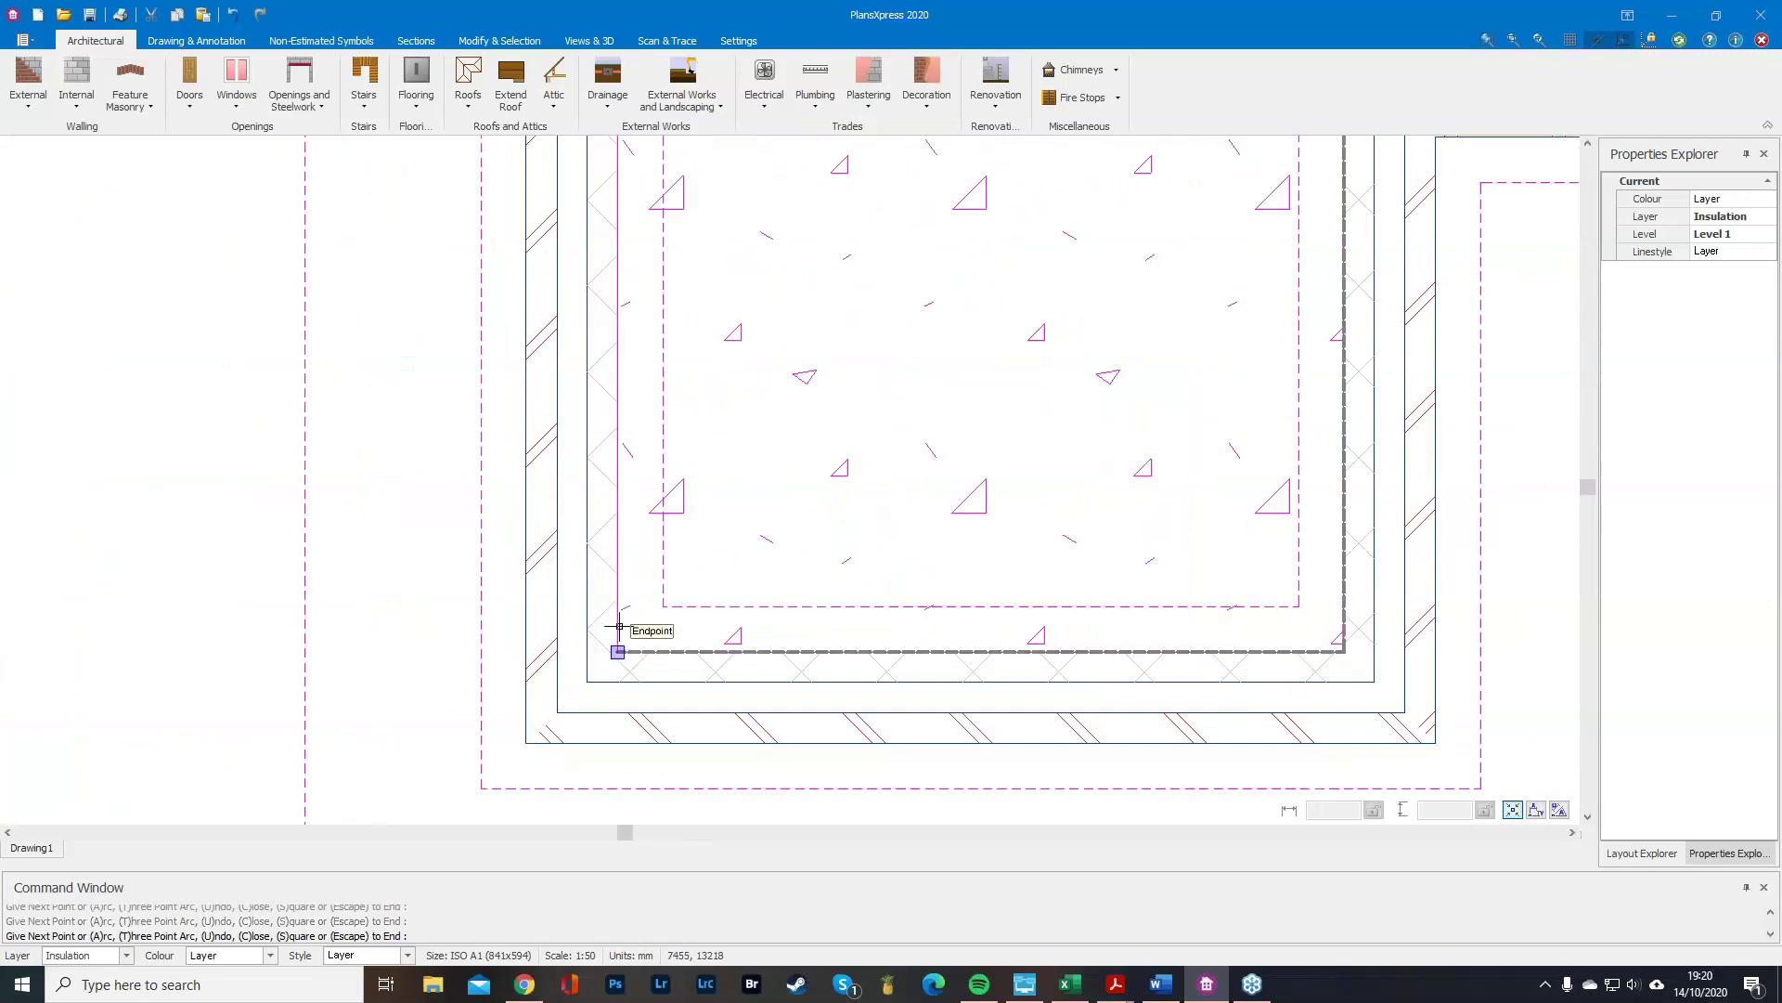
Close the insulation outline at the slab's upper-left start point and decline placing any more perimeter insulation.
{"action": "scroll", "coordinate": [665, 418], "scroll_direction": "down", "scroll_amount": 2}
{"action": "scroll", "coordinate": [670, 520], "scroll_direction": "down", "scroll_amount": 1}
{"action": "scroll", "coordinate": [620, 788], "scroll_direction": "down", "scroll_amount": 2}
{"action": "scroll", "coordinate": [616, 286], "scroll_direction": "up", "scroll_amount": 3}
{"action": "scroll", "coordinate": [623, 304], "scroll_direction": "up", "scroll_amount": 3}
{"action": "left_click", "coordinate": [625, 378]}
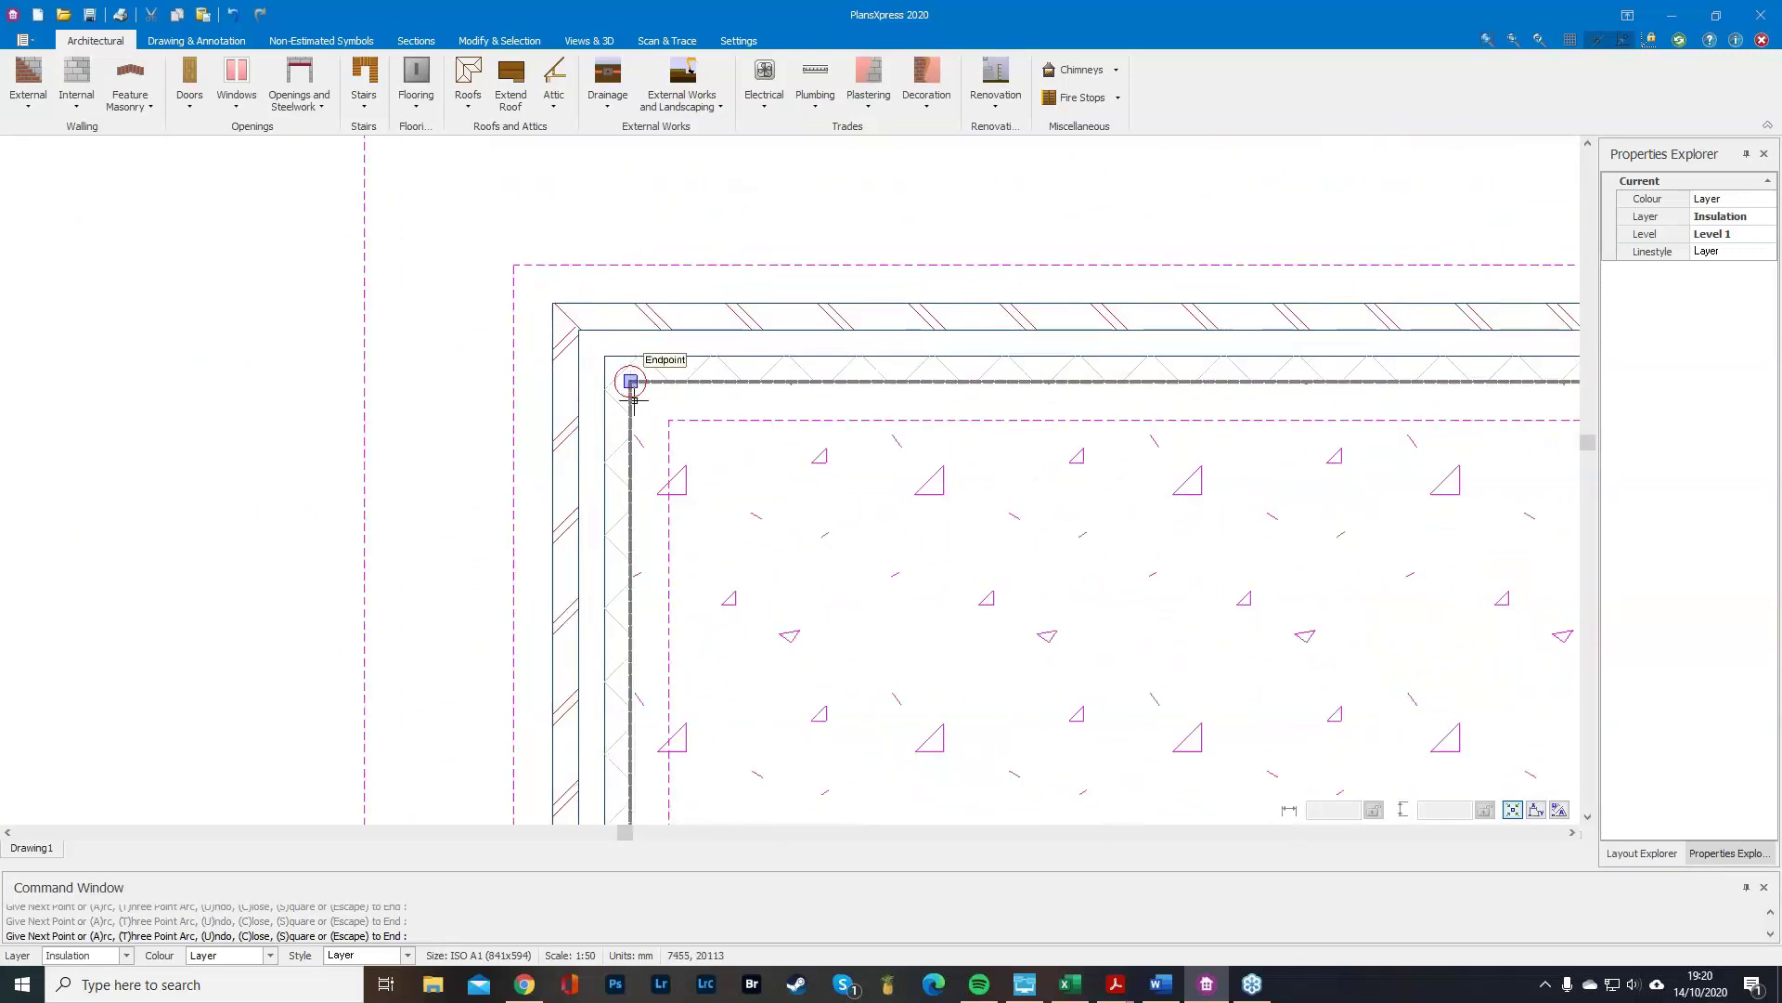
{"action": "scroll", "coordinate": [765, 479], "scroll_direction": "down", "scroll_amount": 3}
{"action": "key", "text": "Escape"}
{"action": "left_click", "coordinate": [927, 520]}
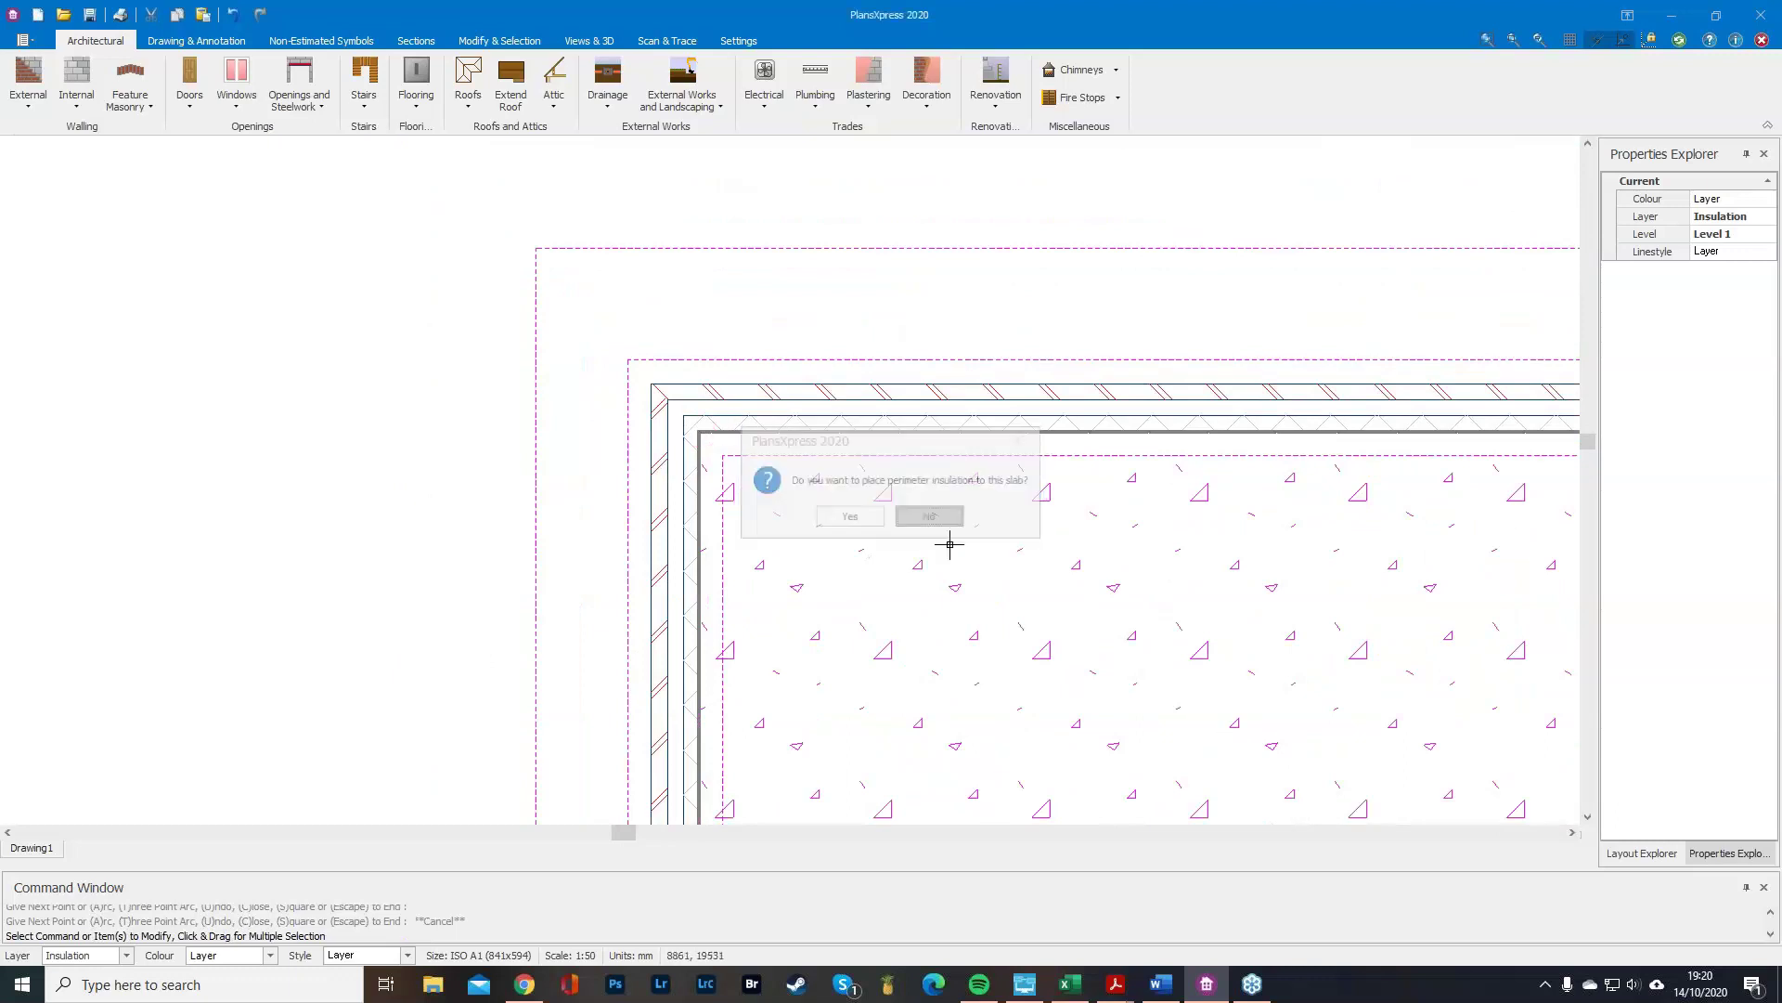
Inspect the finished slab on the ground floor plan, checking its length, area and workbook details.
{"action": "scroll", "coordinate": [790, 611], "scroll_direction": "down", "scroll_amount": 2}
{"action": "scroll", "coordinate": [540, 615], "scroll_direction": "down", "scroll_amount": 4}
{"action": "scroll", "coordinate": [594, 478], "scroll_direction": "up", "scroll_amount": 3}
{"action": "scroll", "coordinate": [631, 506], "scroll_direction": "up", "scroll_amount": 1}
{"action": "scroll", "coordinate": [821, 566], "scroll_direction": "down", "scroll_amount": 1}
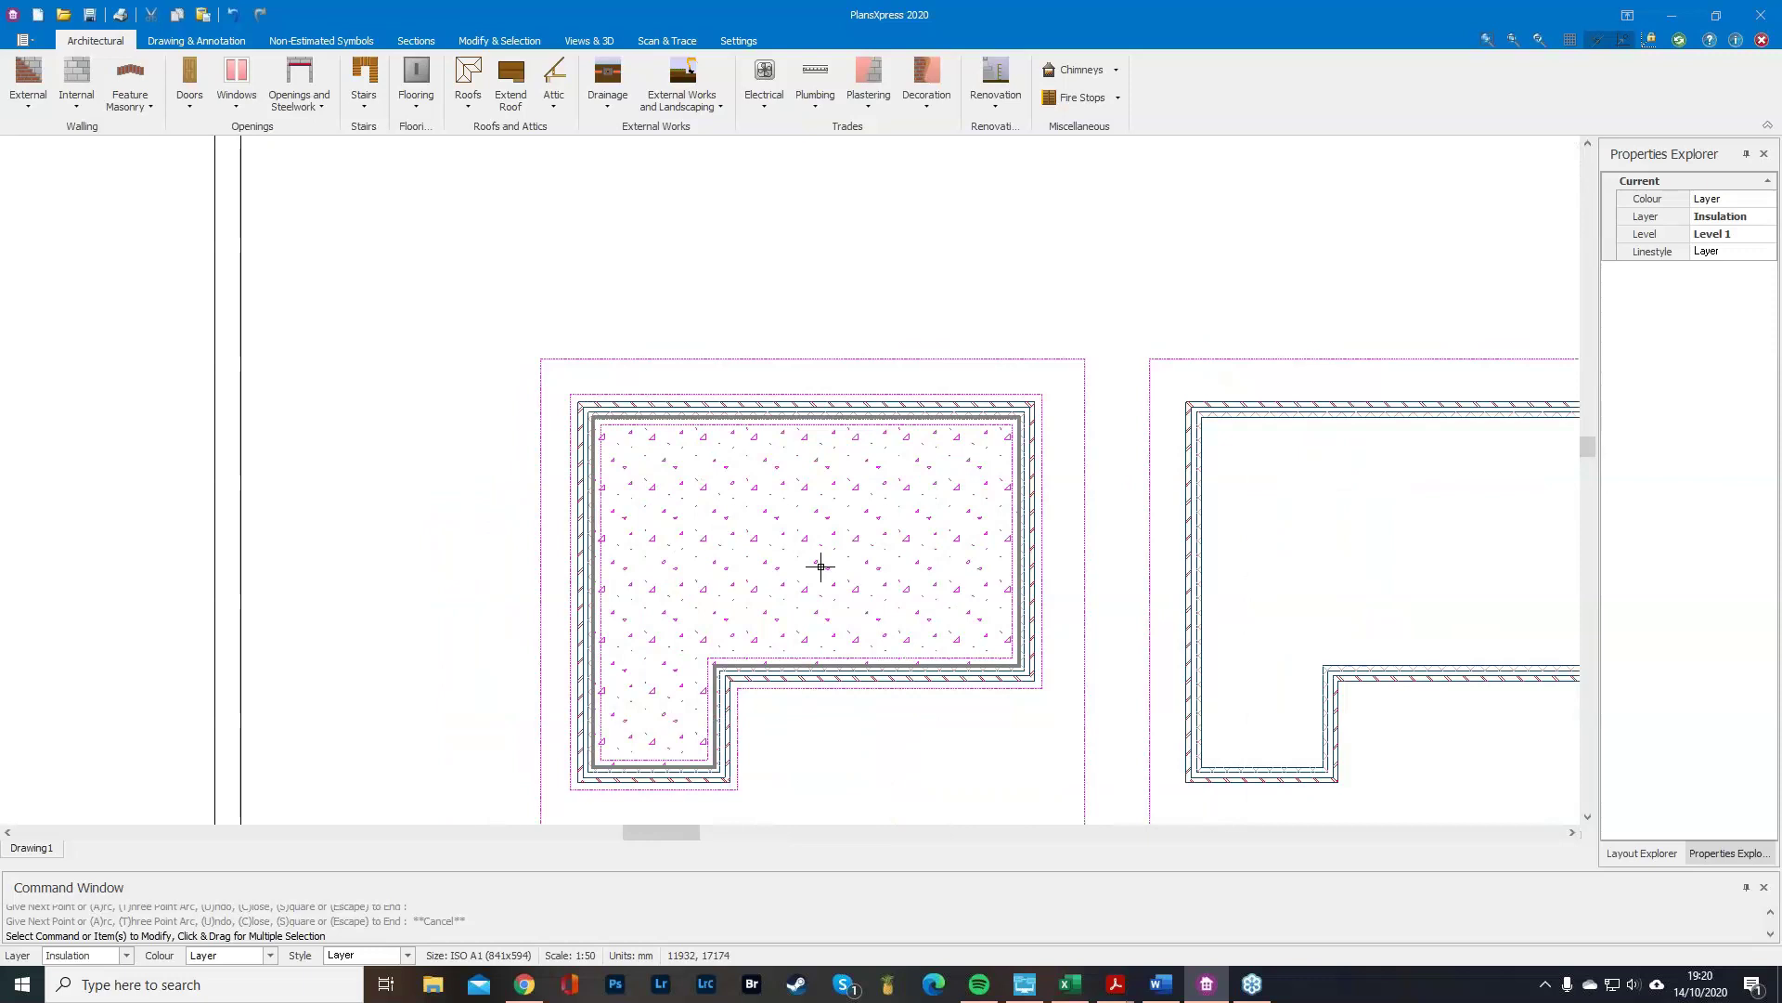
{"action": "mouse_move", "coordinate": [821, 566]}
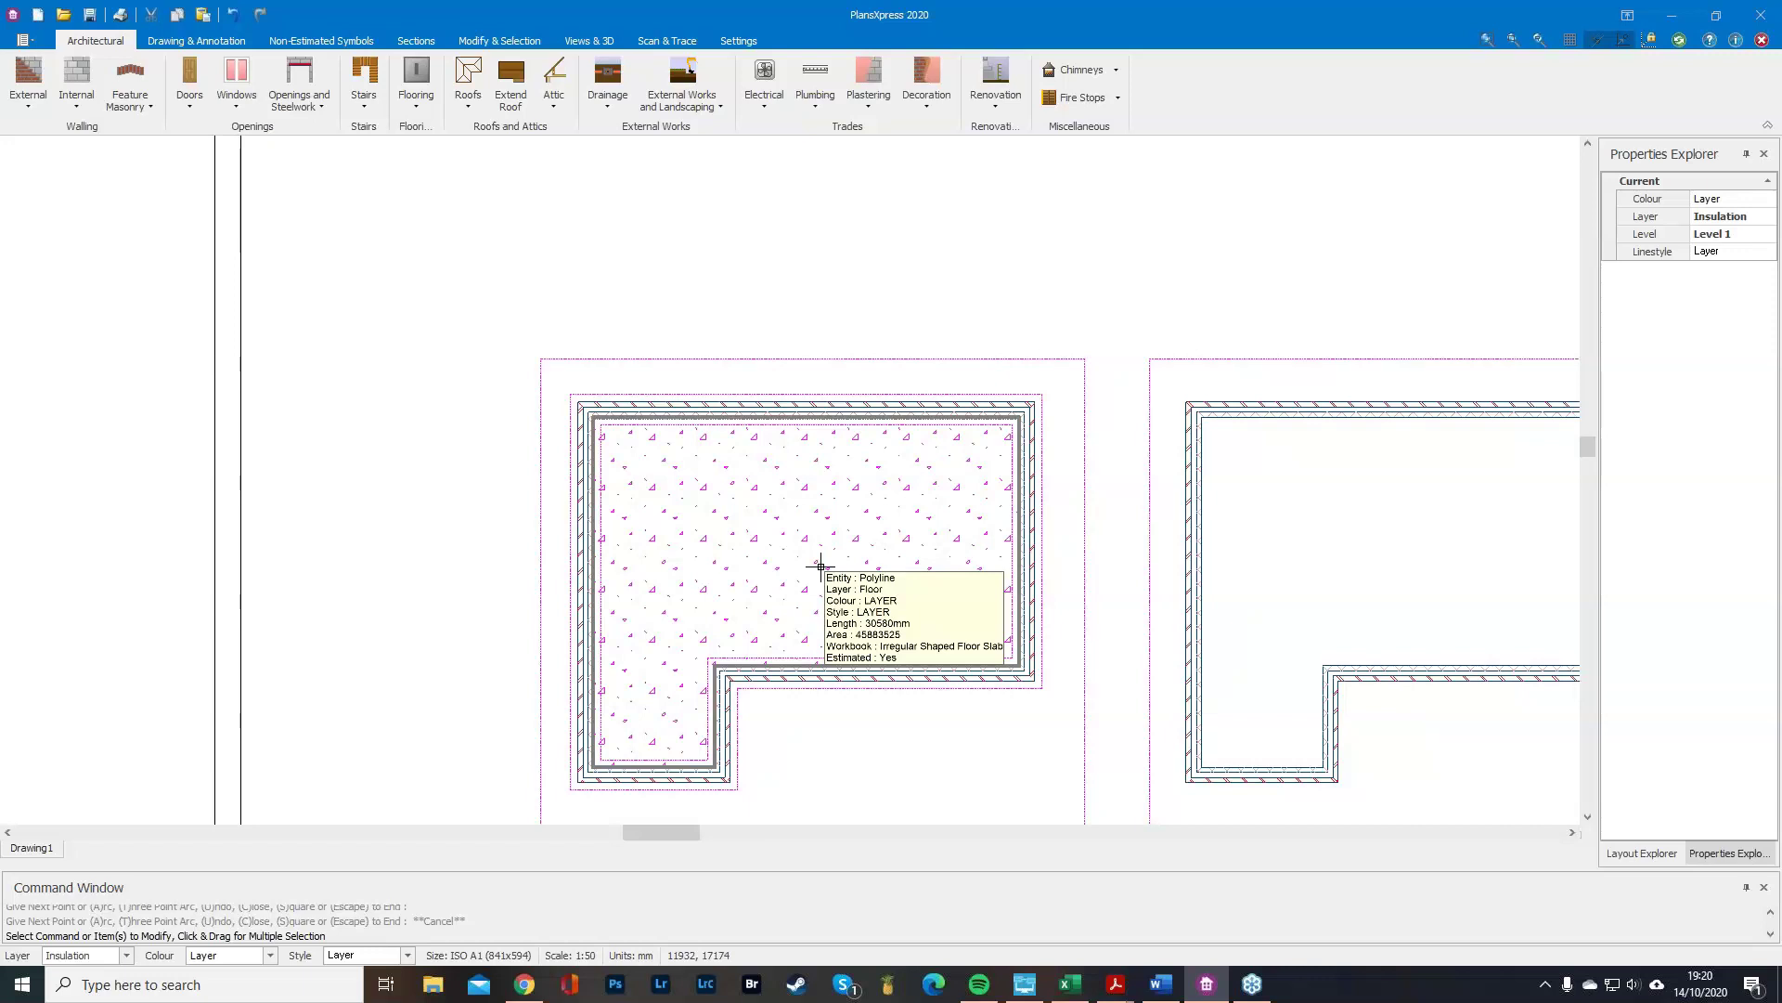
{"action": "scroll", "coordinate": [873, 619], "scroll_direction": "up", "scroll_amount": 1}
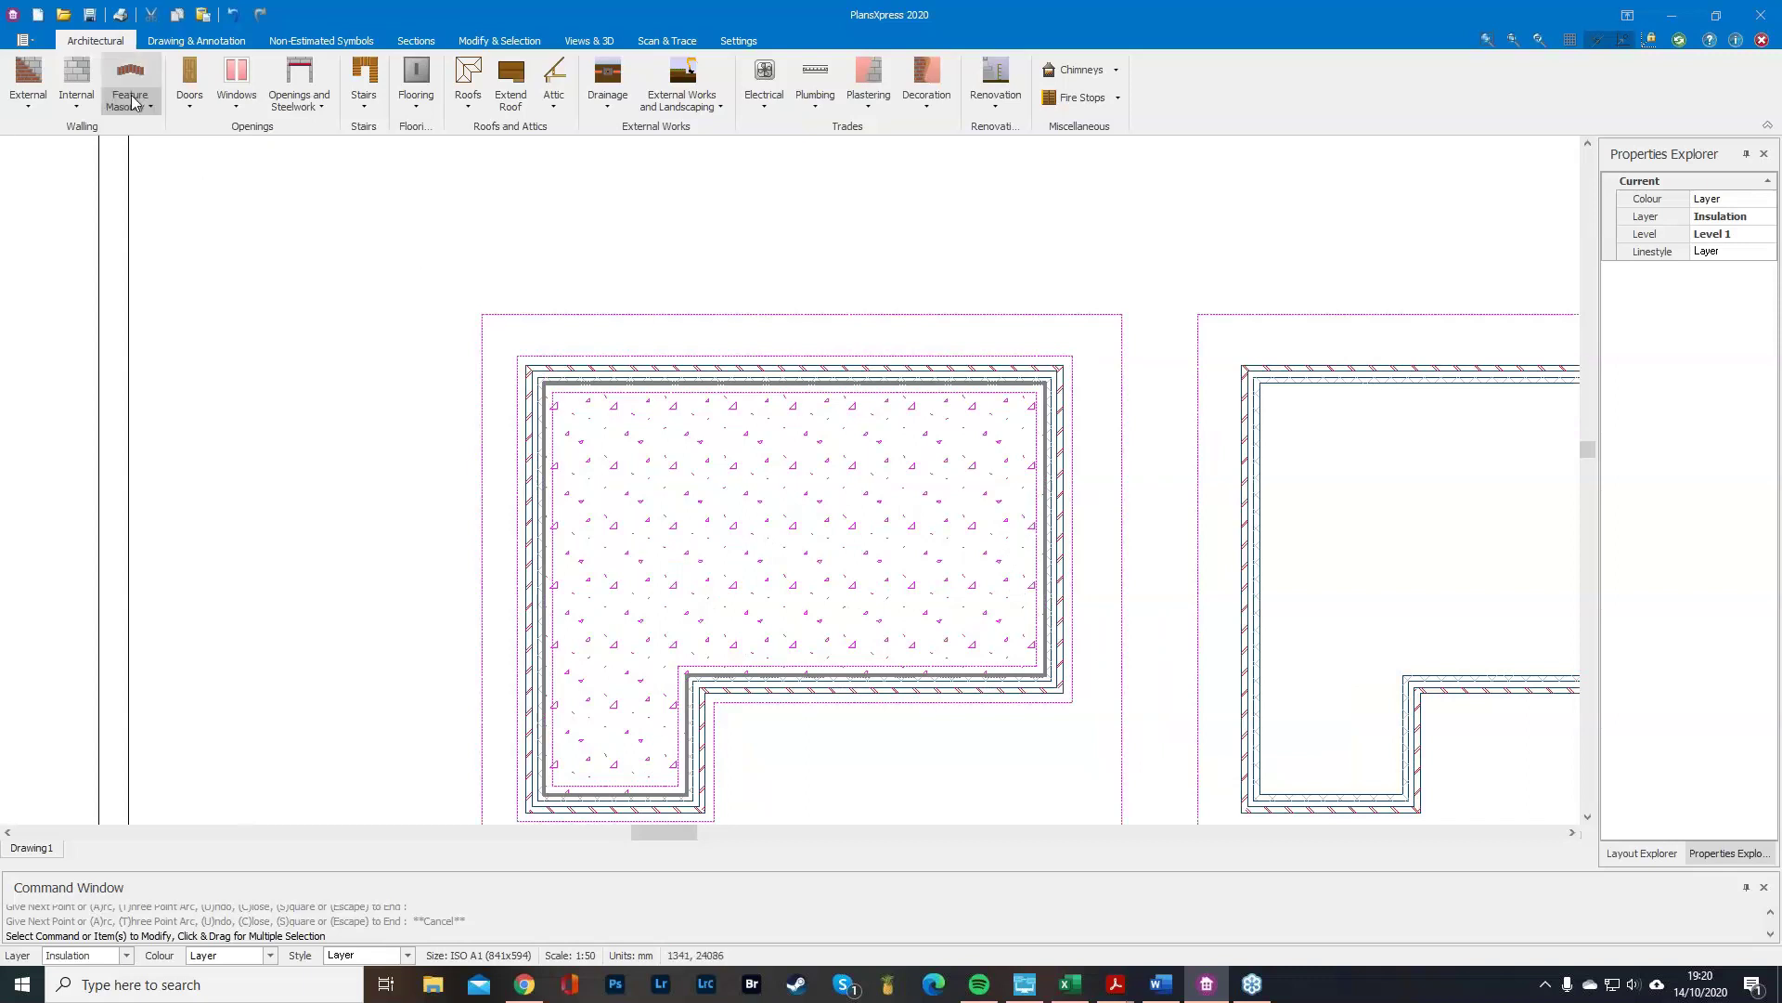
Add a linear dimension across the full width of the slab's top edge, placed just above the outer wall.
{"action": "left_click", "coordinate": [191, 41]}
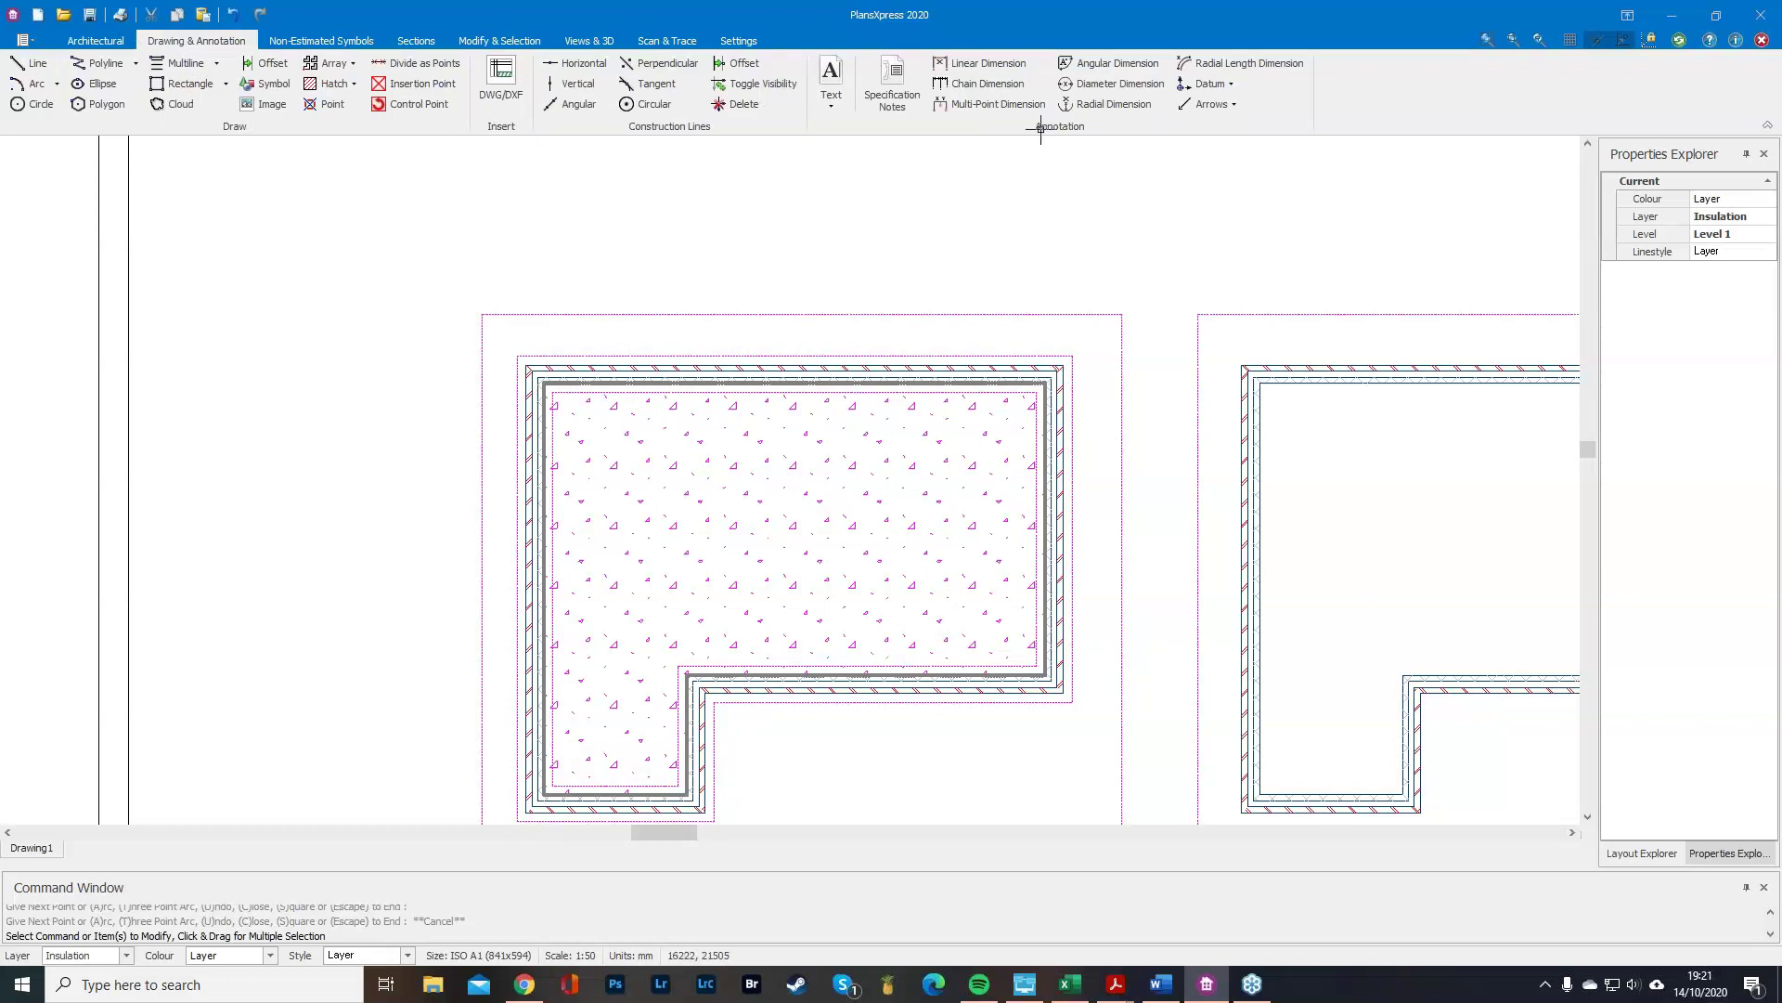
{"action": "left_click", "coordinate": [984, 63]}
{"action": "scroll", "coordinate": [597, 382], "scroll_direction": "up", "scroll_amount": 4}
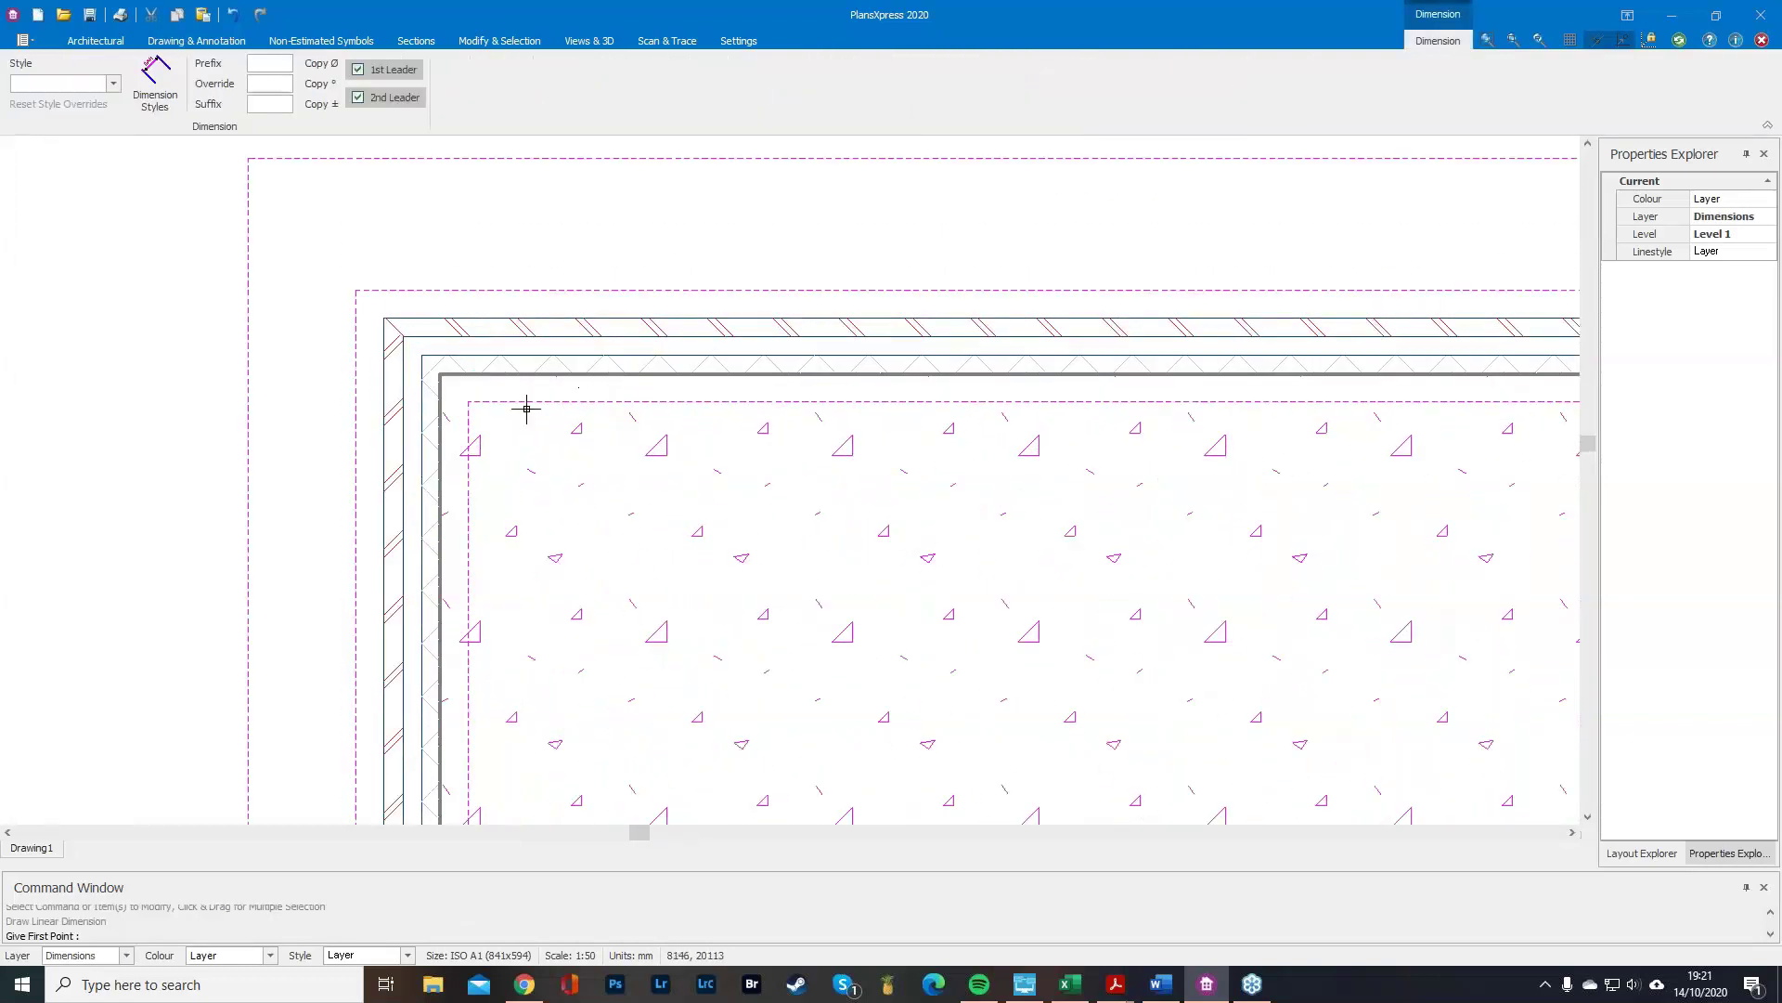
{"action": "left_click", "coordinate": [442, 374]}
{"action": "scroll", "coordinate": [924, 538], "scroll_direction": "down", "scroll_amount": 2}
{"action": "scroll", "coordinate": [1392, 451], "scroll_direction": "down", "scroll_amount": 2}
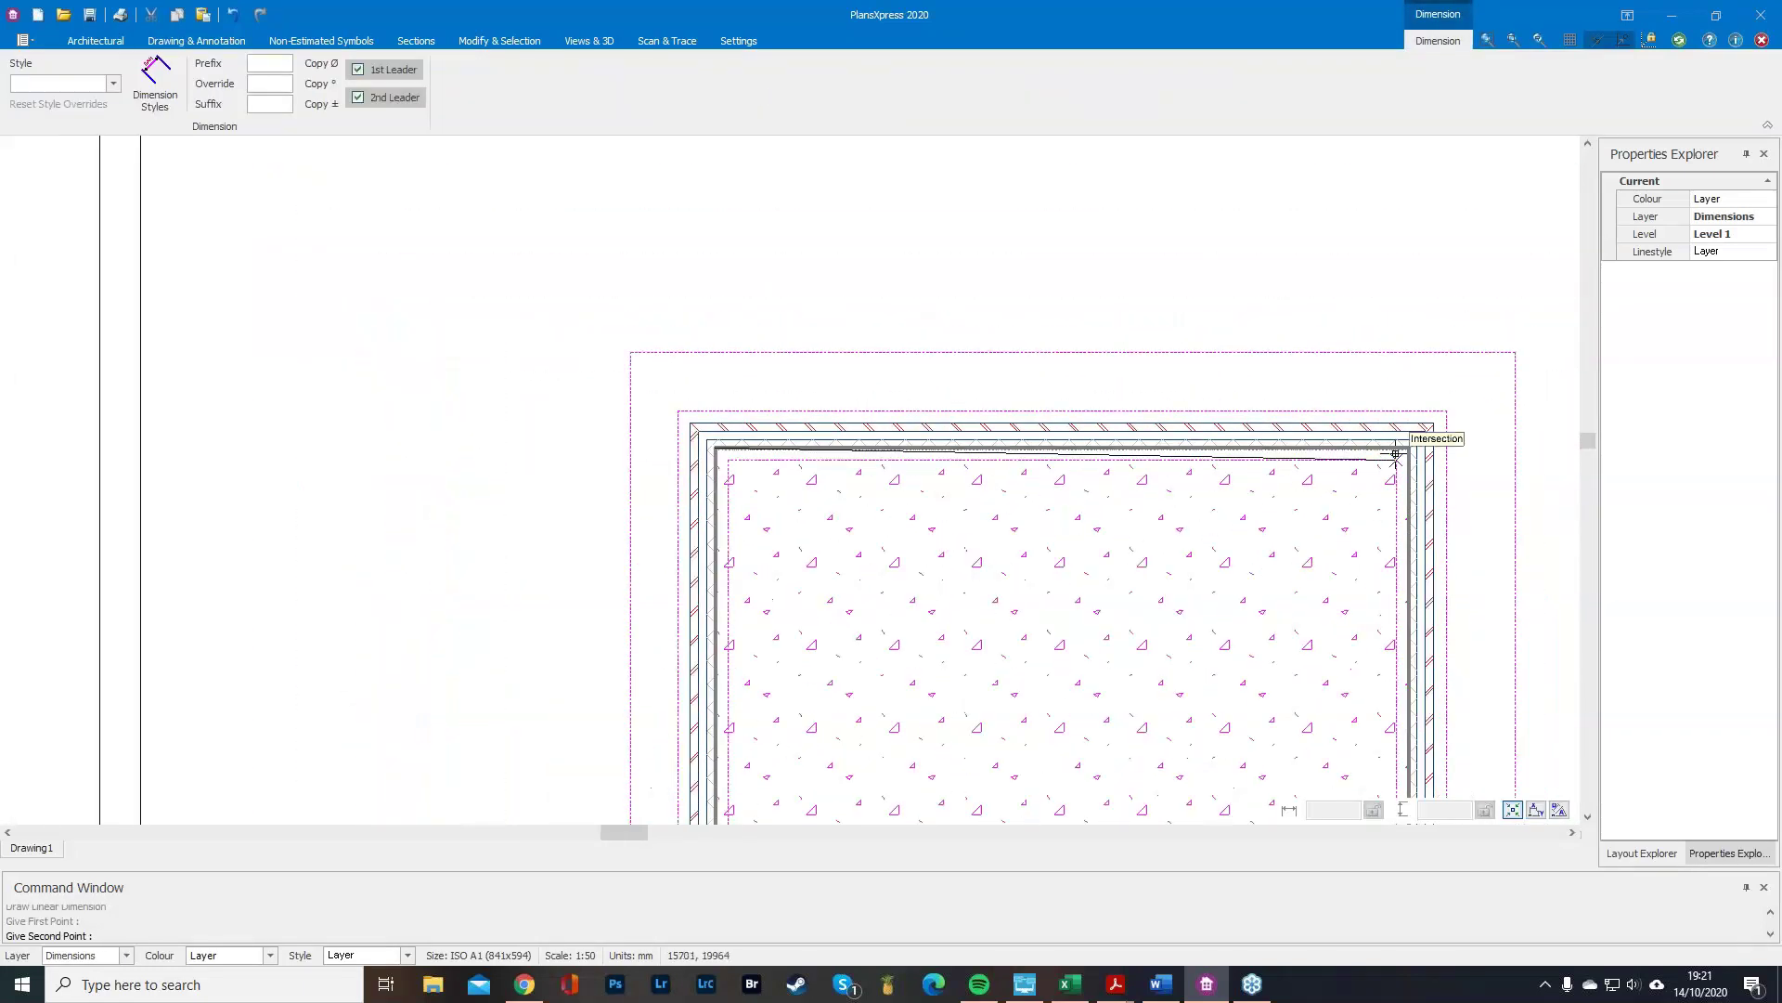
{"action": "left_click", "coordinate": [1413, 450]}
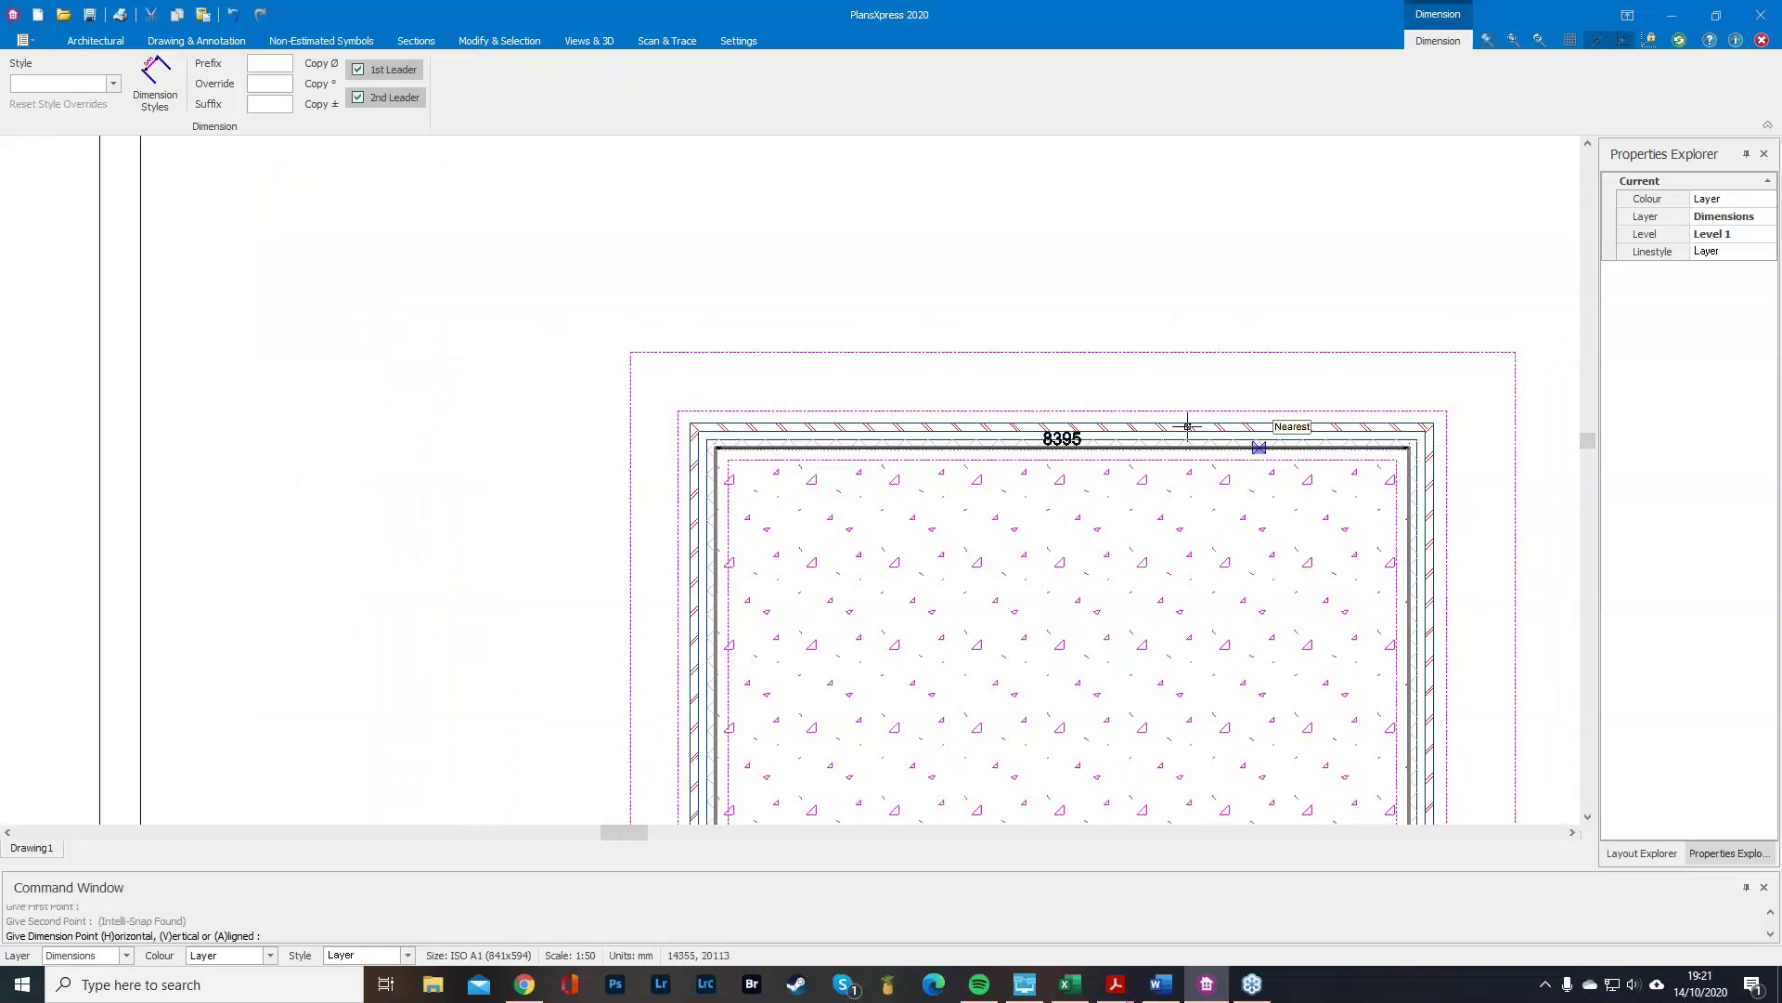
{"action": "left_click", "coordinate": [1082, 386]}
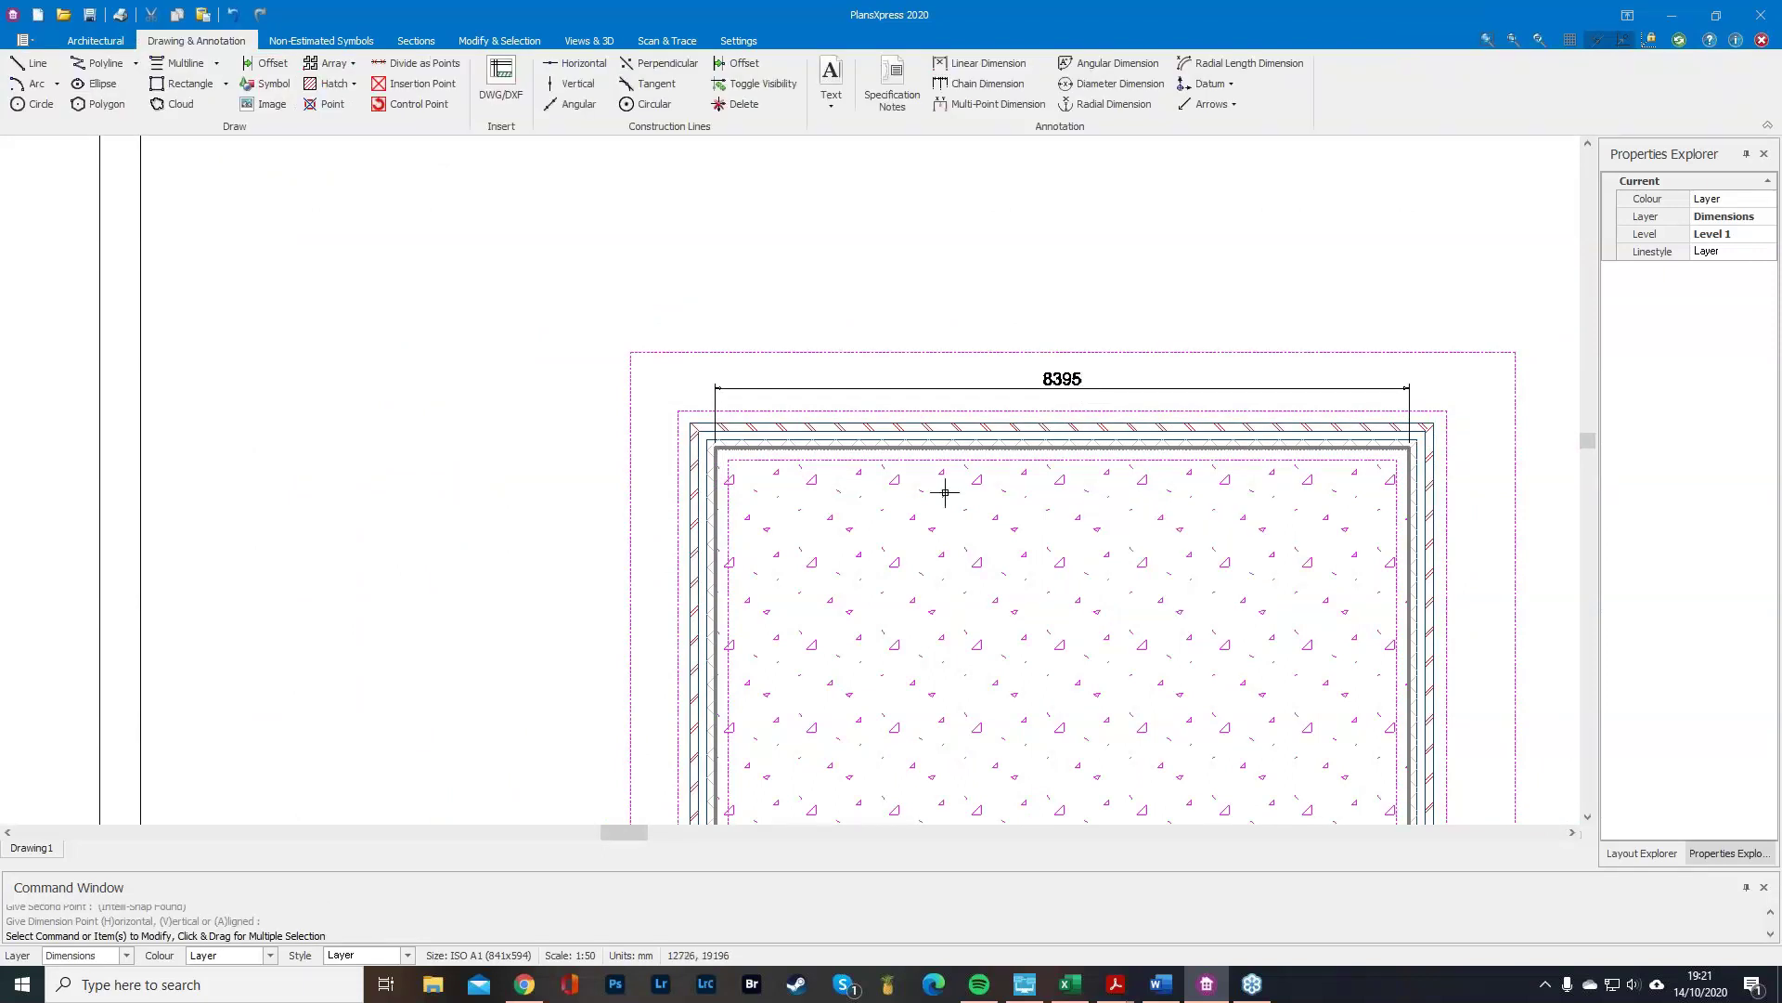
Add a chain dimension below the plan from the slab's right edge through the L-shape's inside corner to its left edge.
{"action": "scroll", "coordinate": [817, 298], "scroll_direction": "down", "scroll_amount": 2}
{"action": "scroll", "coordinate": [826, 513], "scroll_direction": "down", "scroll_amount": 1}
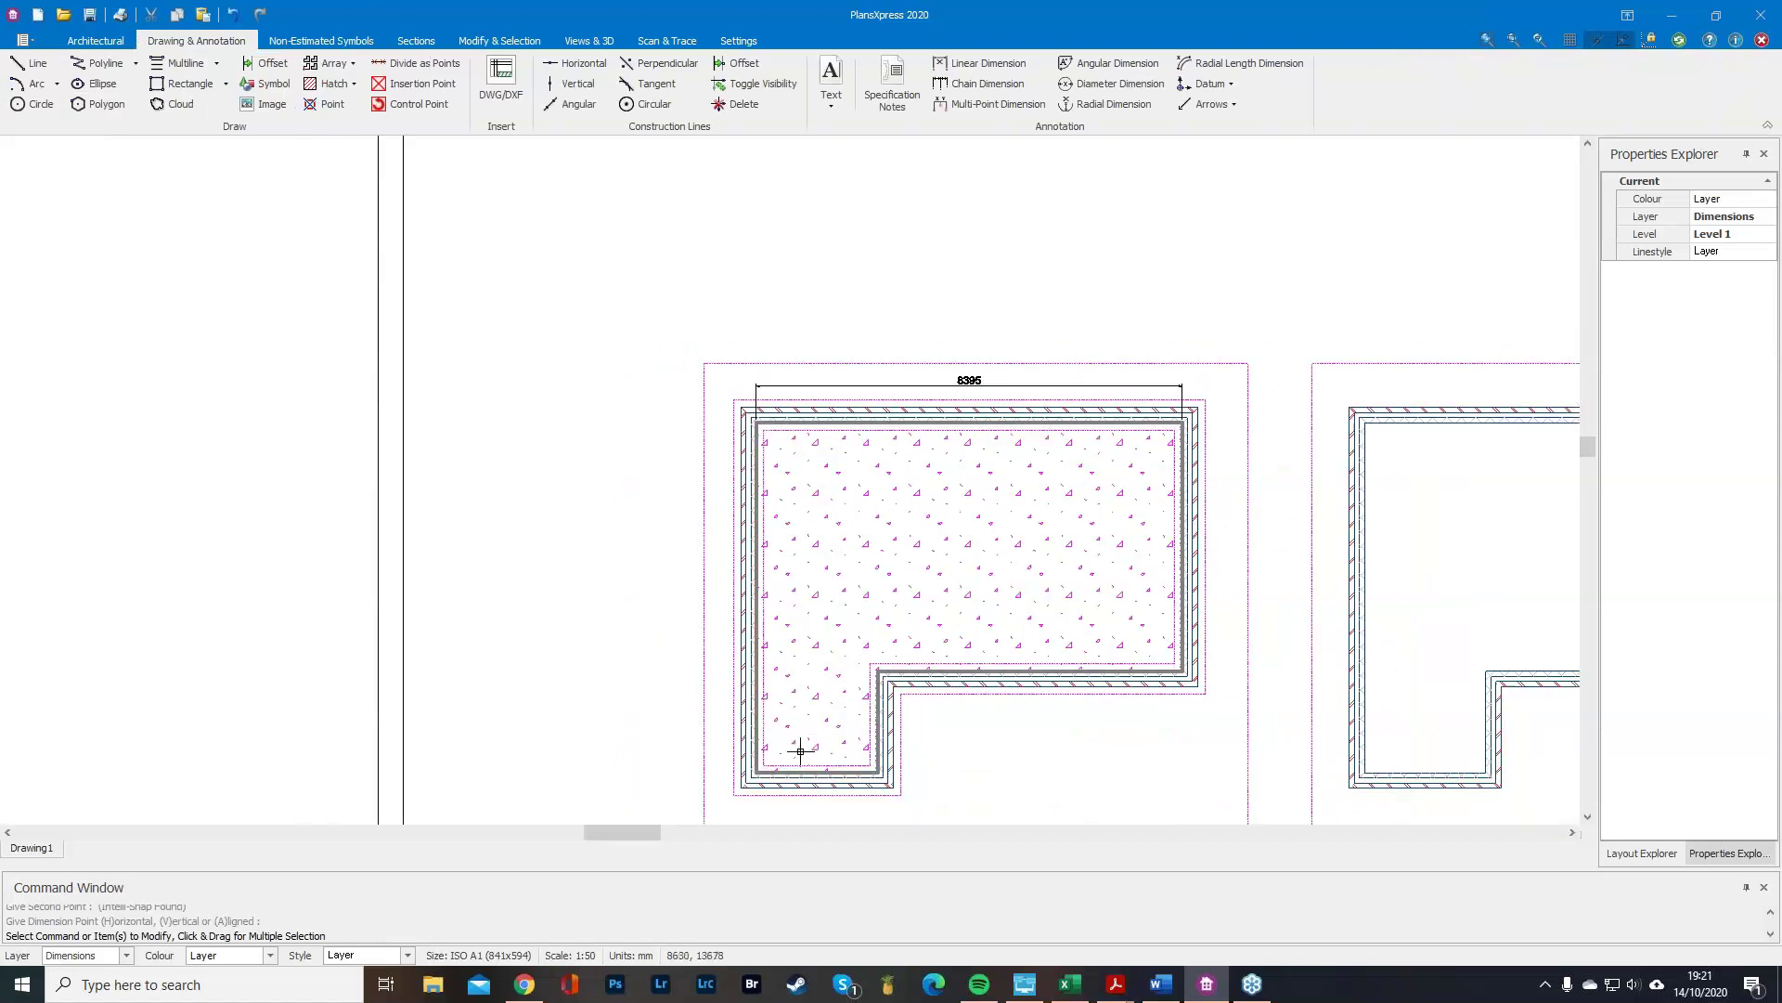
{"action": "left_click", "coordinate": [979, 84]}
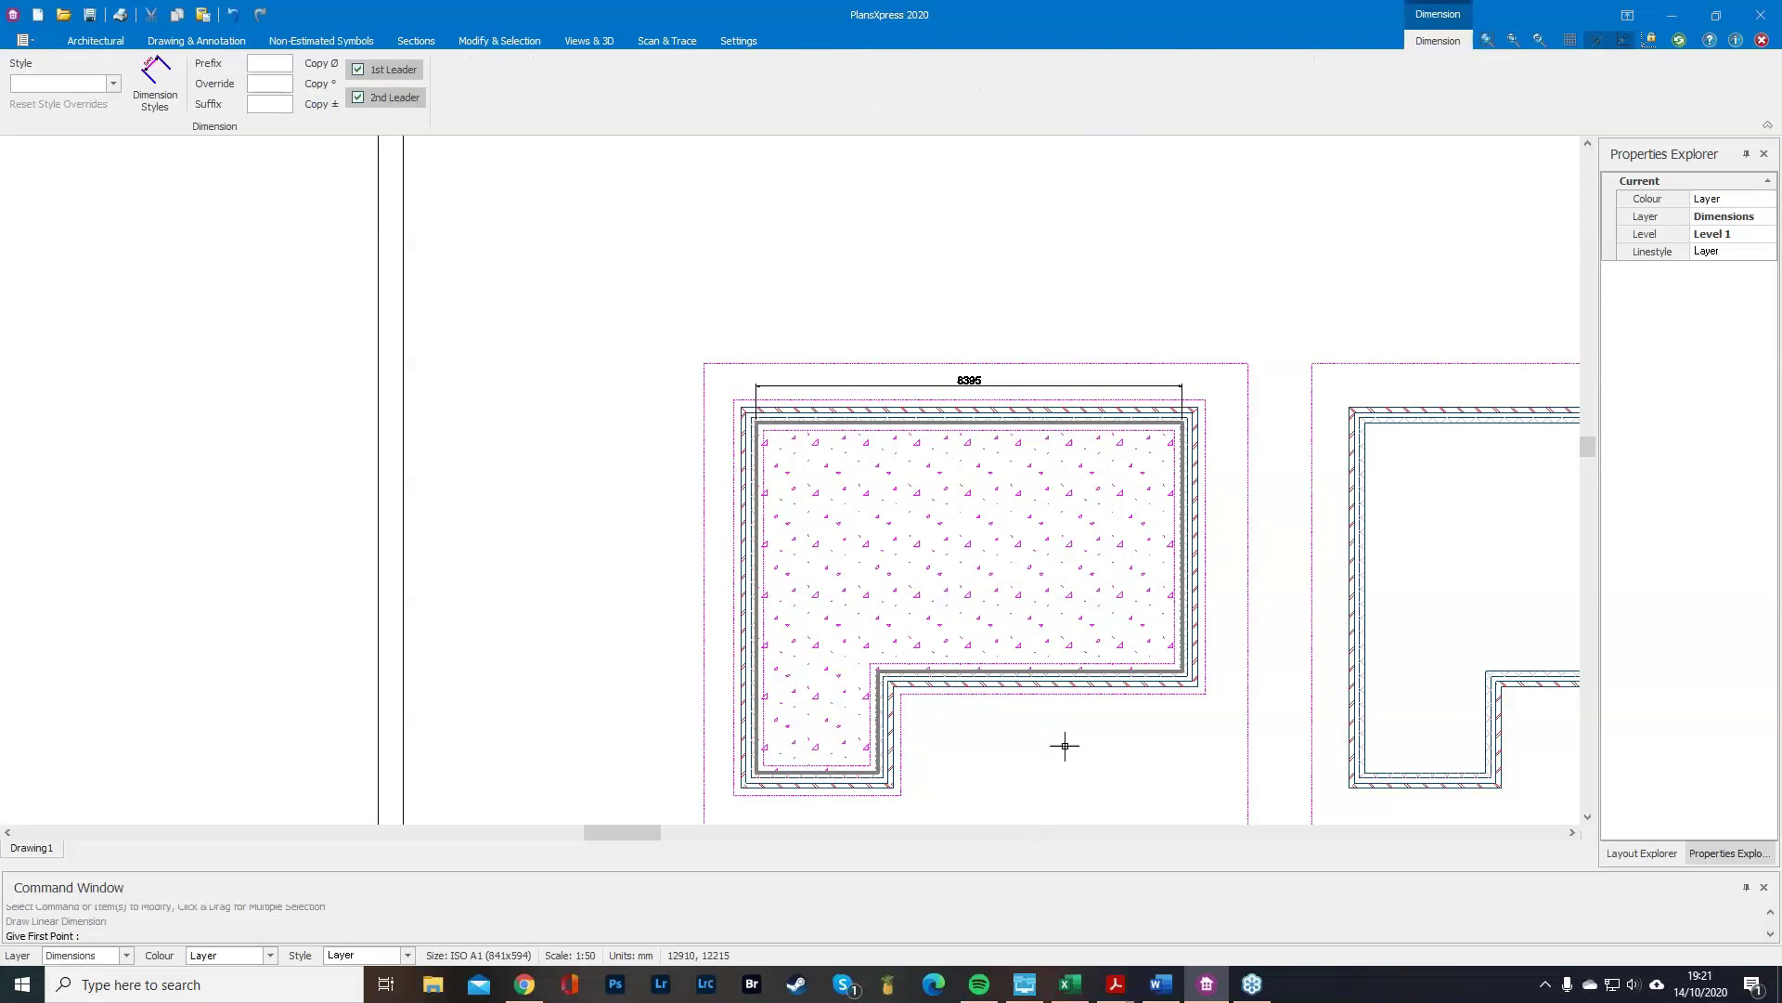
{"action": "scroll", "coordinate": [1065, 745], "scroll_direction": "up", "scroll_amount": 3}
{"action": "left_click", "coordinate": [1324, 586]}
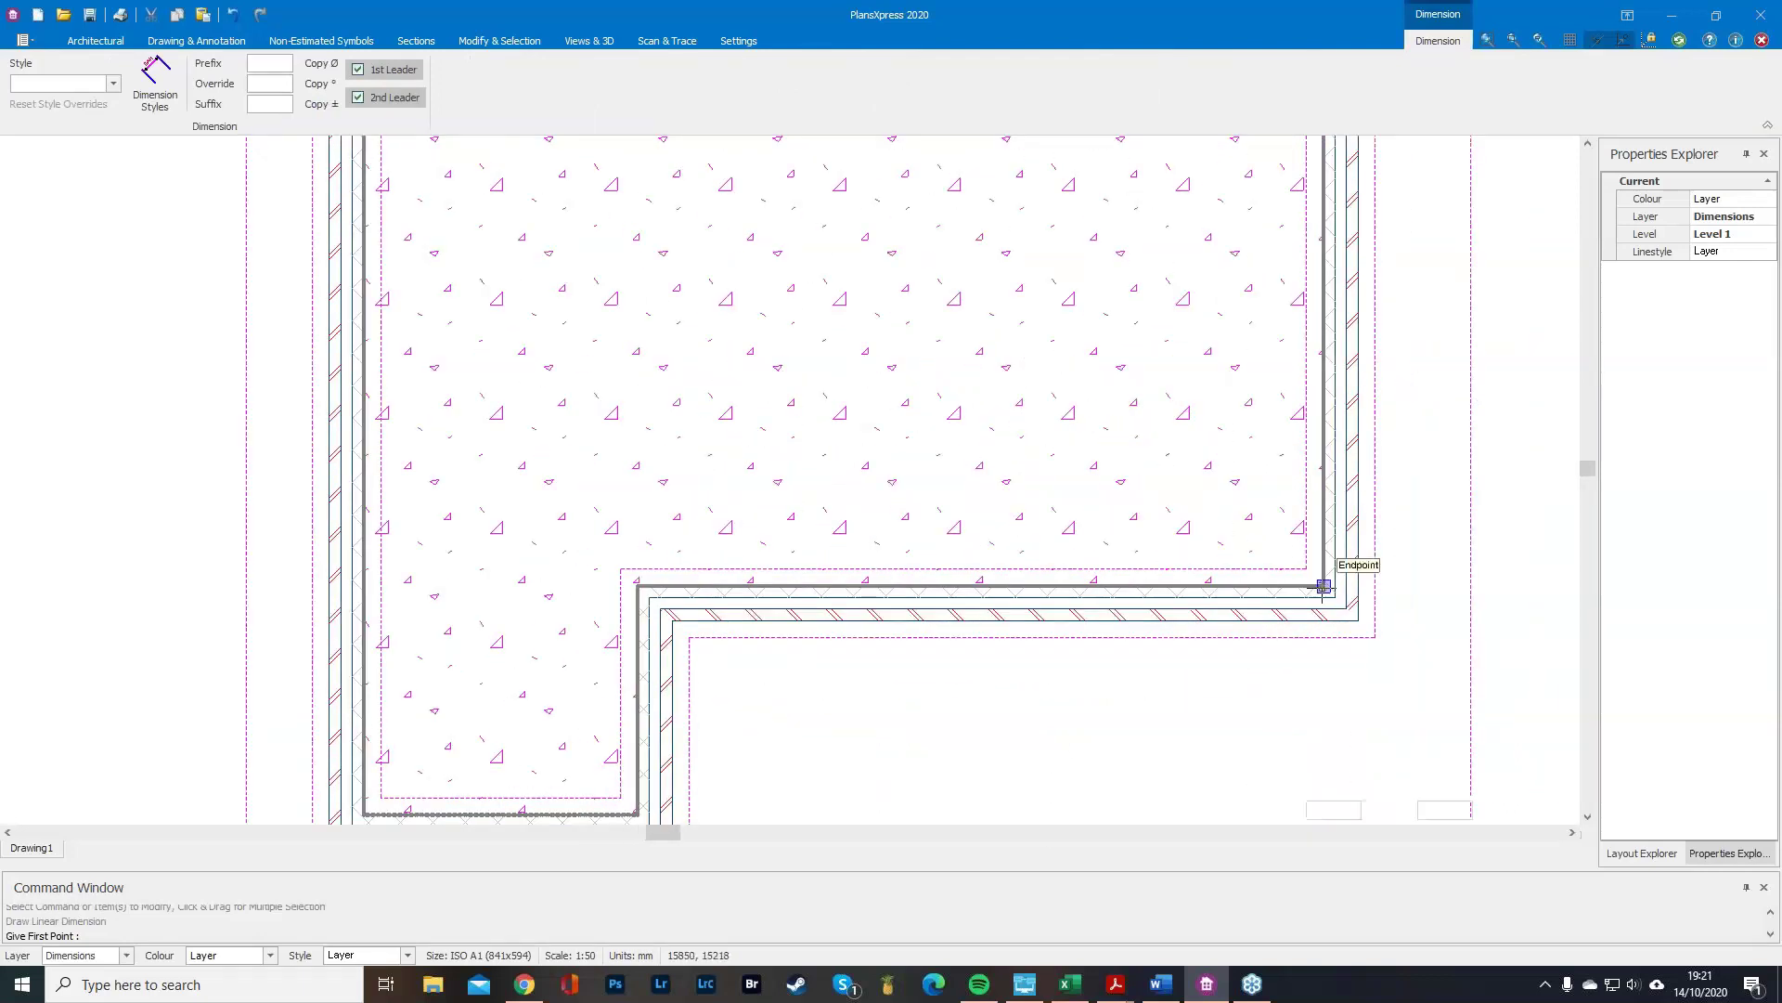
{"action": "left_click", "coordinate": [638, 586]}
{"action": "scroll", "coordinate": [1002, 645], "scroll_direction": "down", "scroll_amount": 5}
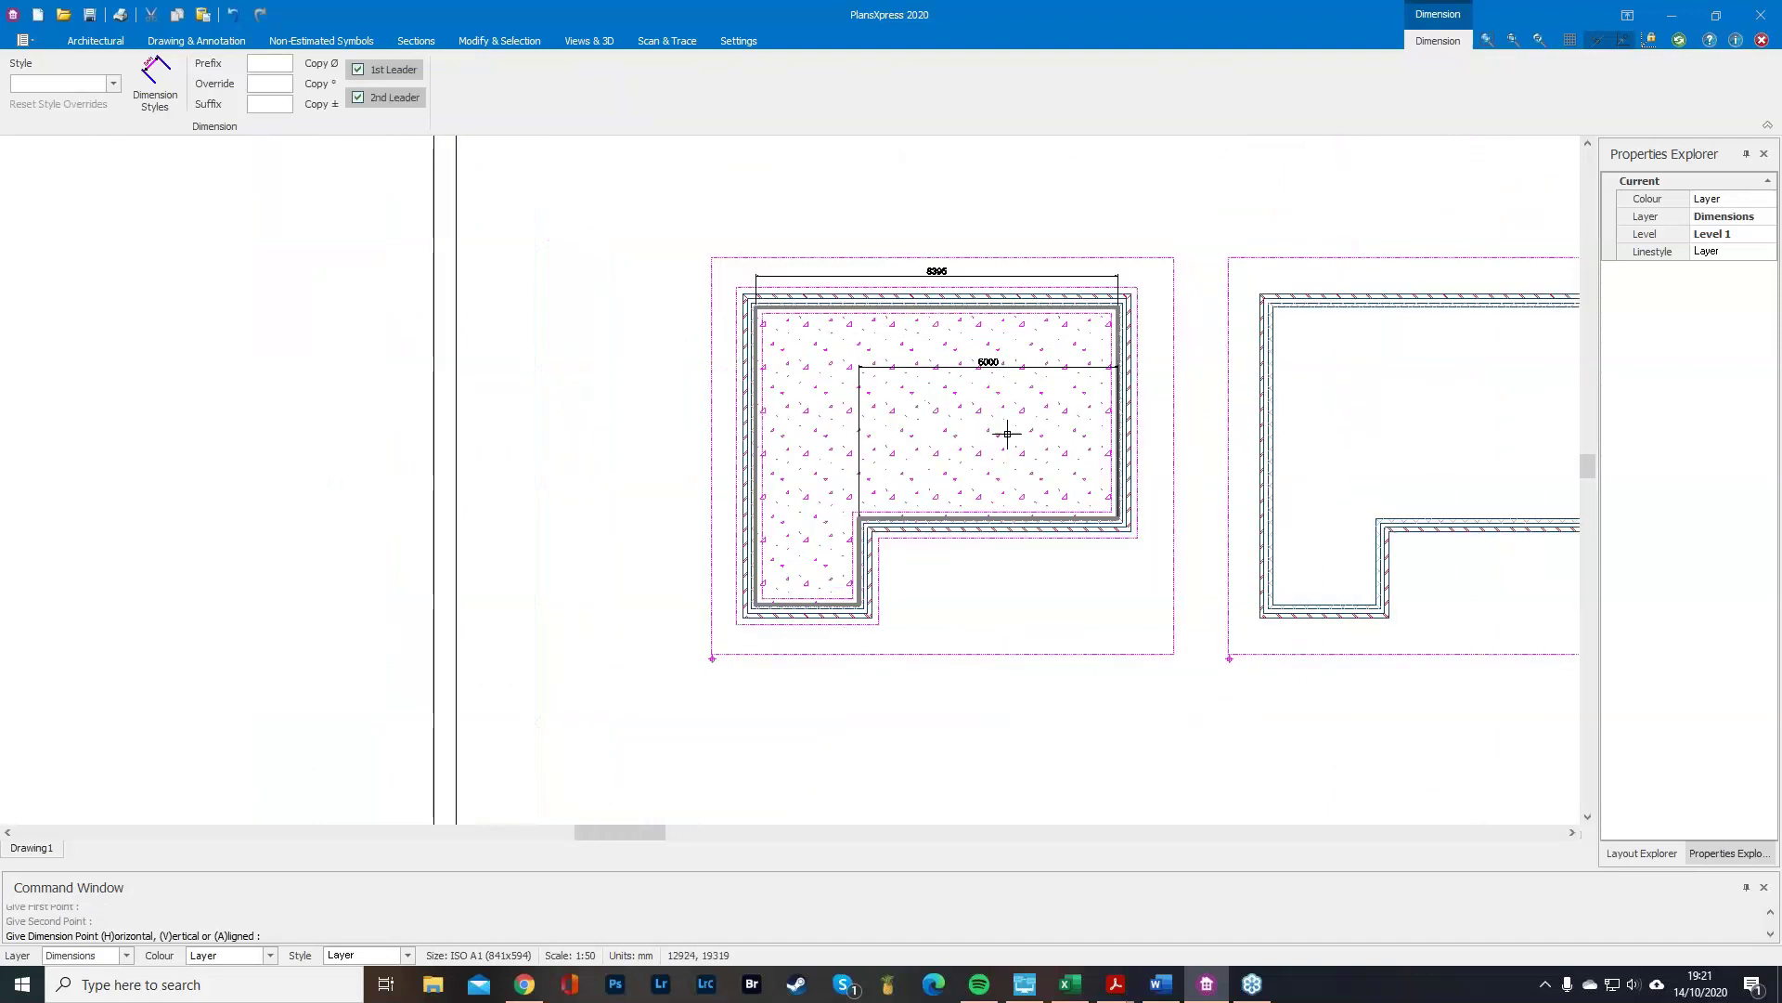
{"action": "scroll", "coordinate": [984, 624], "scroll_direction": "up", "scroll_amount": 5}
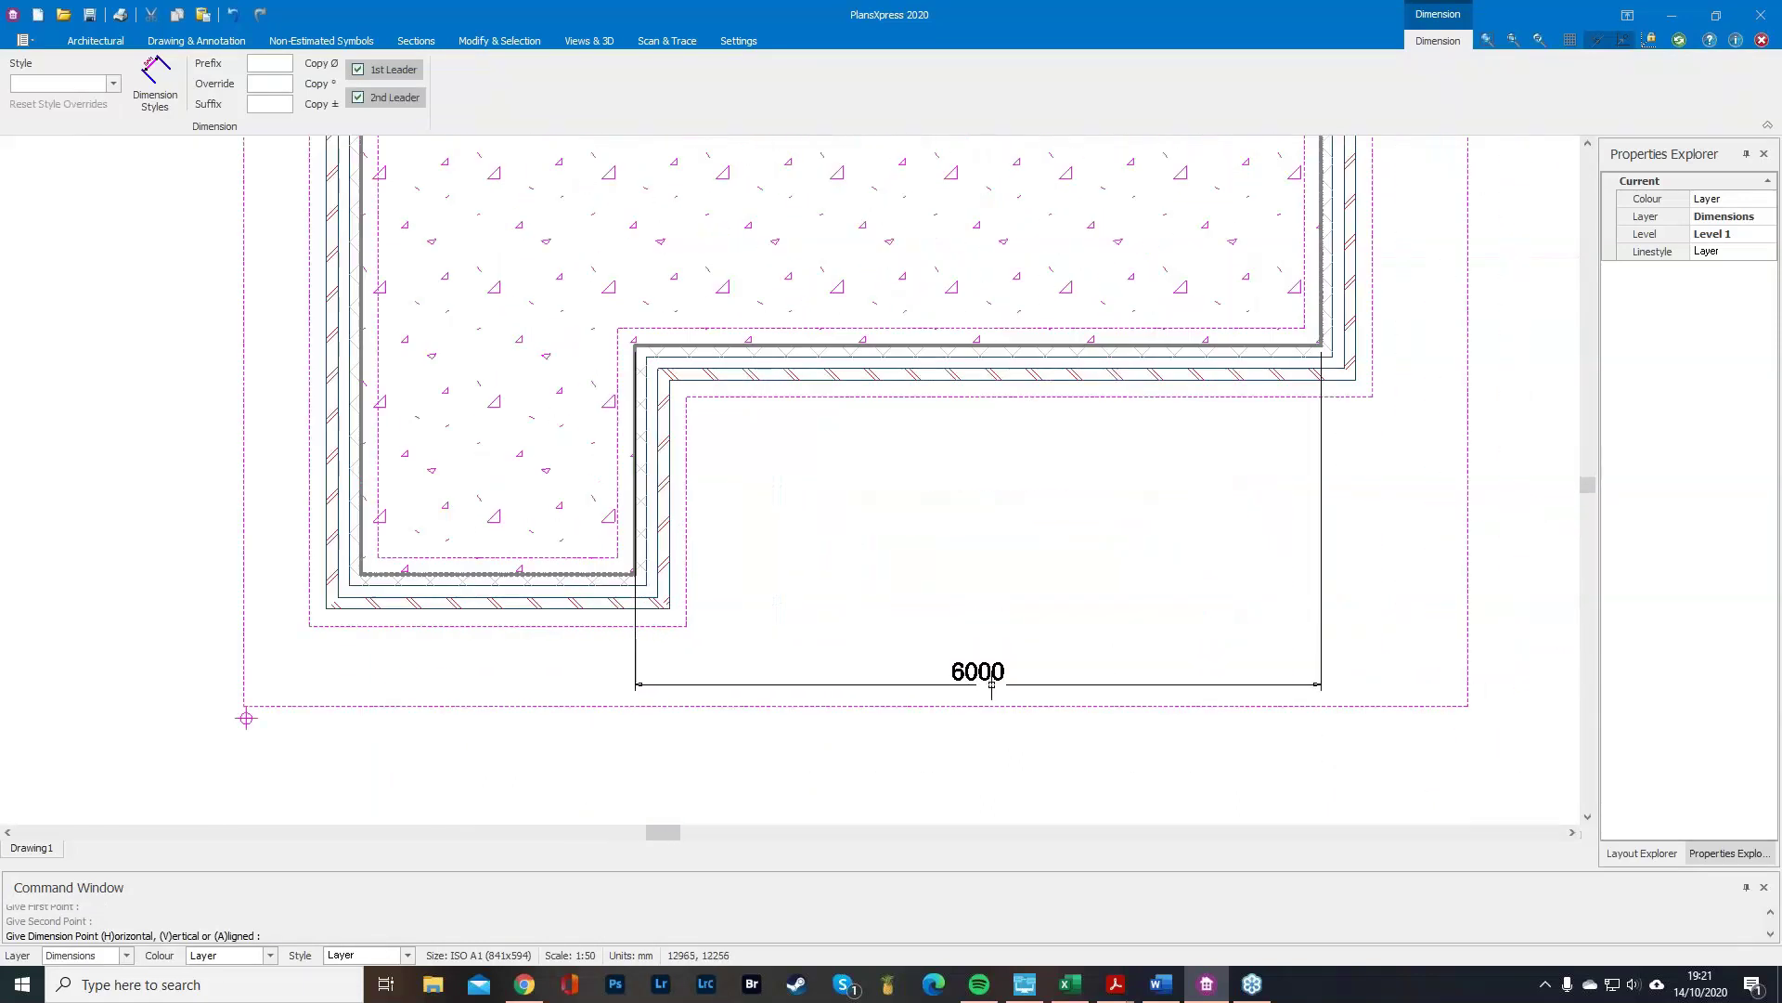
{"action": "left_click", "coordinate": [991, 684]}
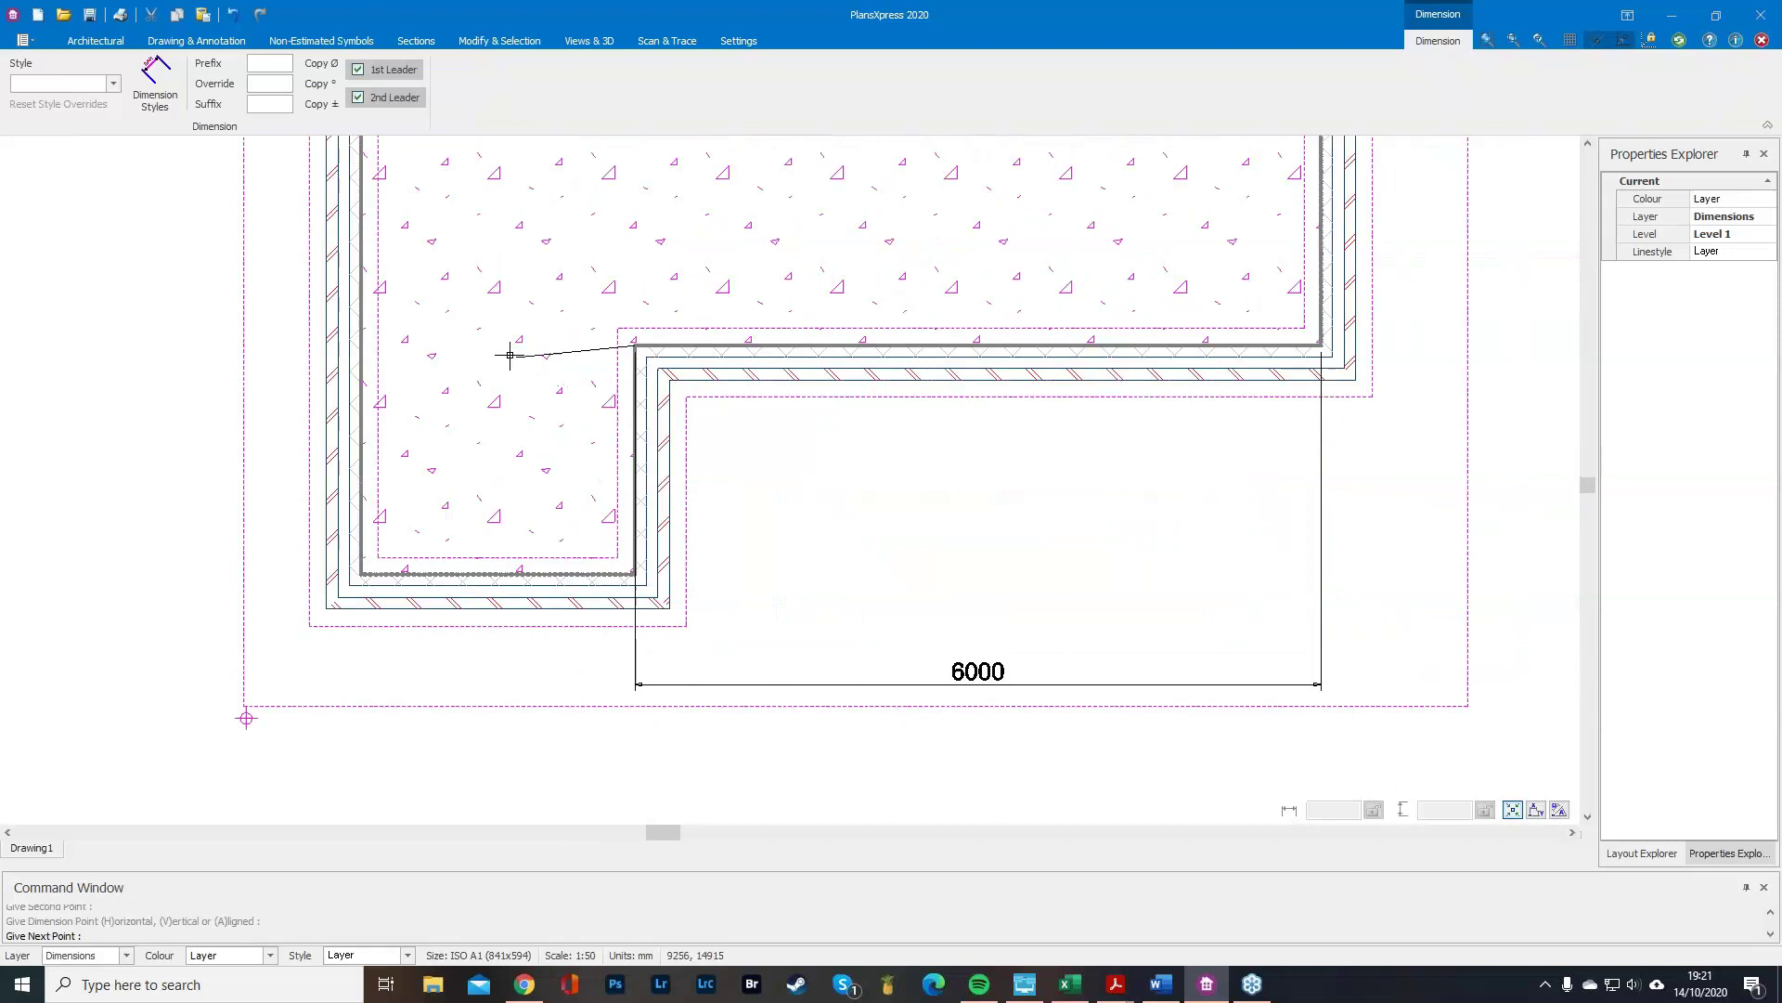
{"action": "left_click", "coordinate": [357, 346]}
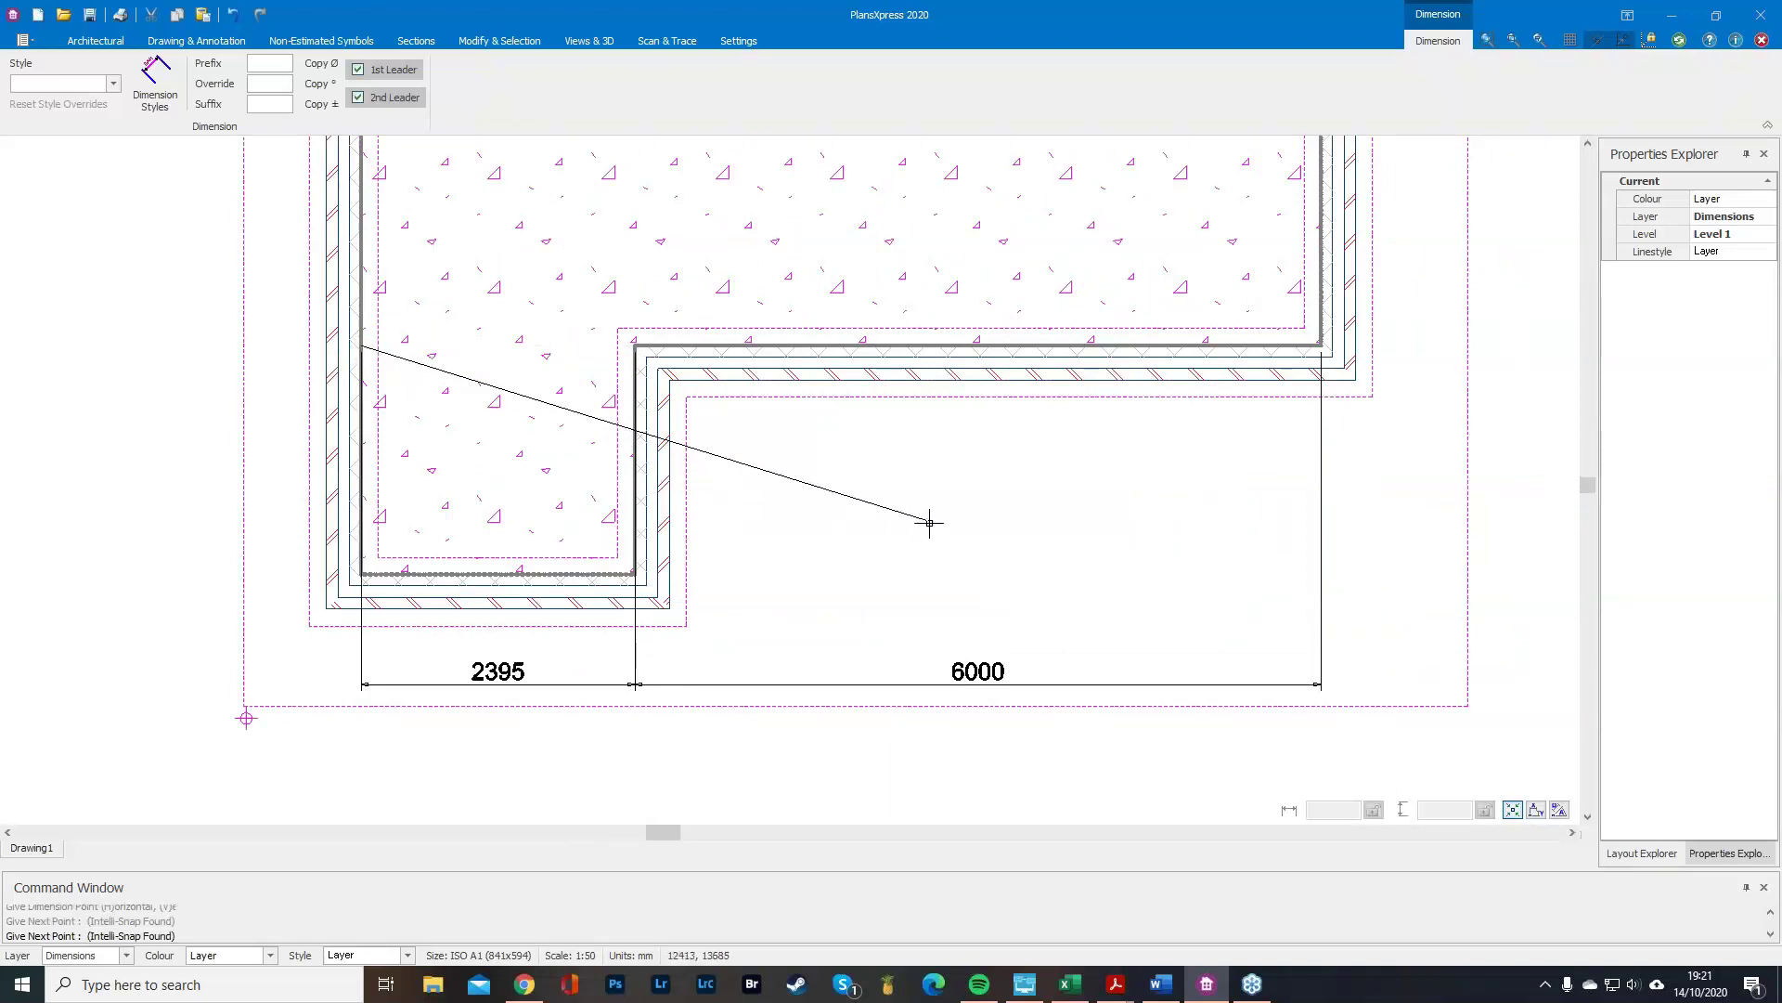
{"action": "key", "text": "Escape"}
{"action": "key", "text": "Escape"}
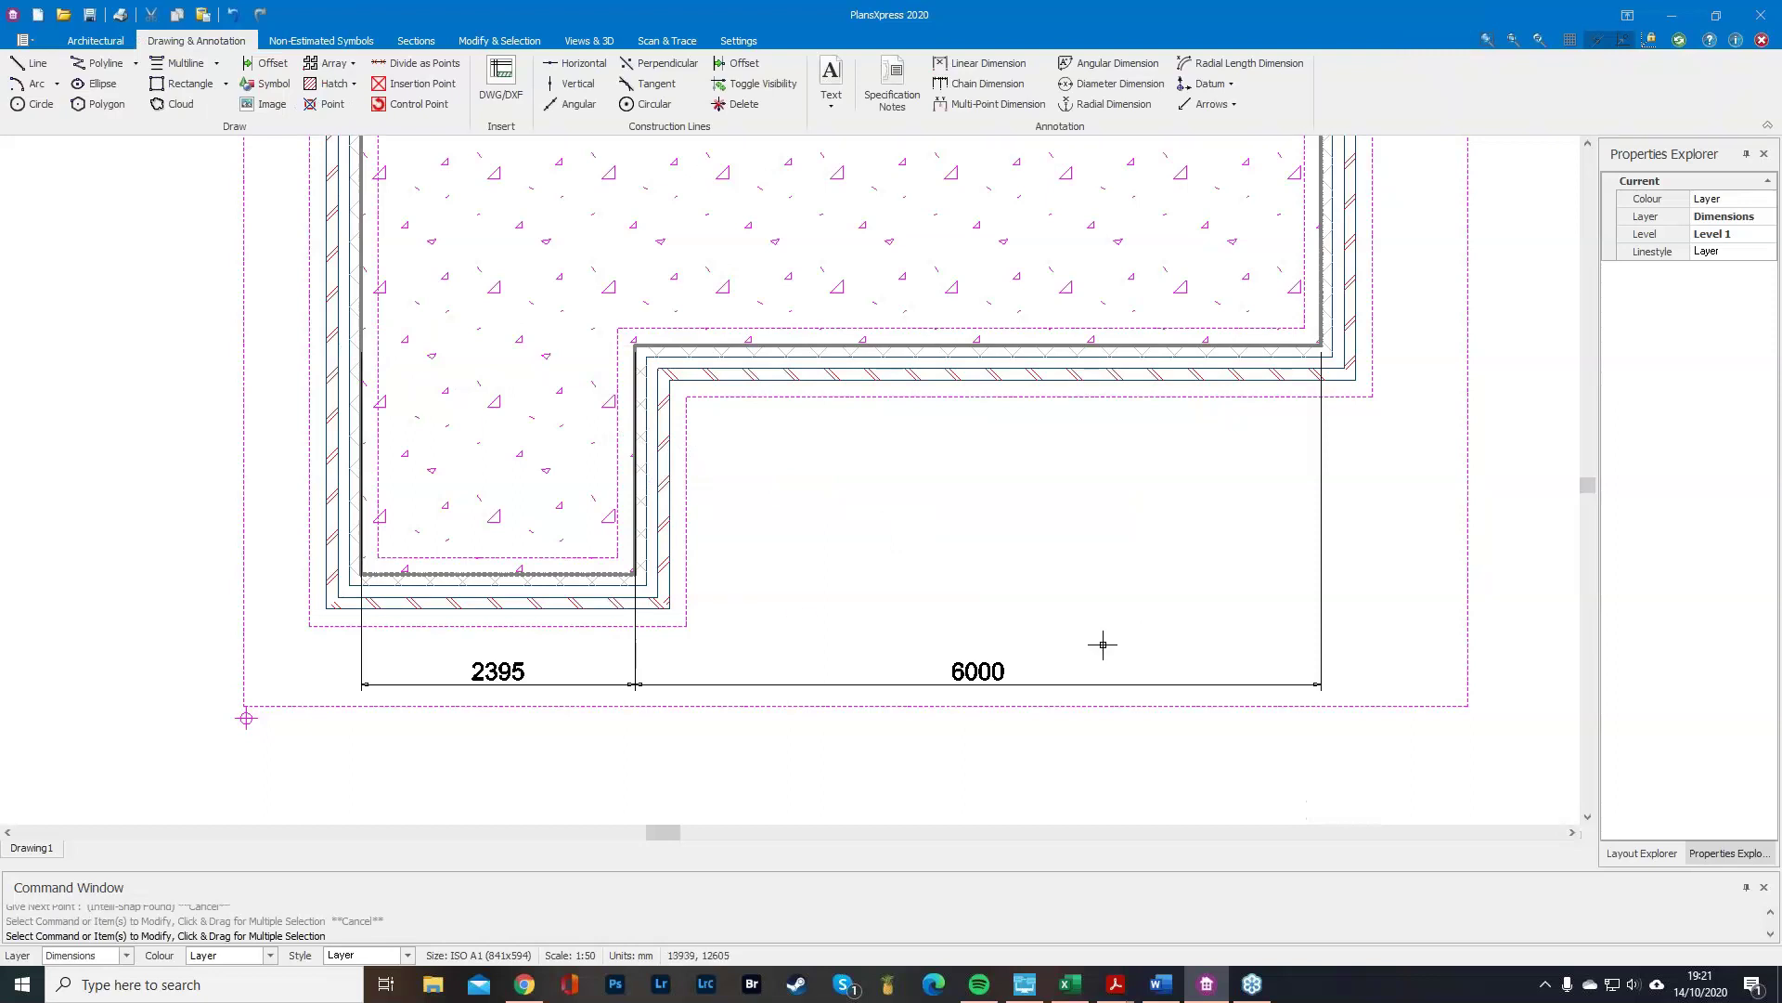
Add a vertical linear dimension over the slab's full left edge, from lower-left to upper-left corner, placed outside the left wall.
{"action": "scroll", "coordinate": [1105, 604], "scroll_direction": "down", "scroll_amount": 2}
{"action": "scroll", "coordinate": [1068, 568], "scroll_direction": "down", "scroll_amount": 1}
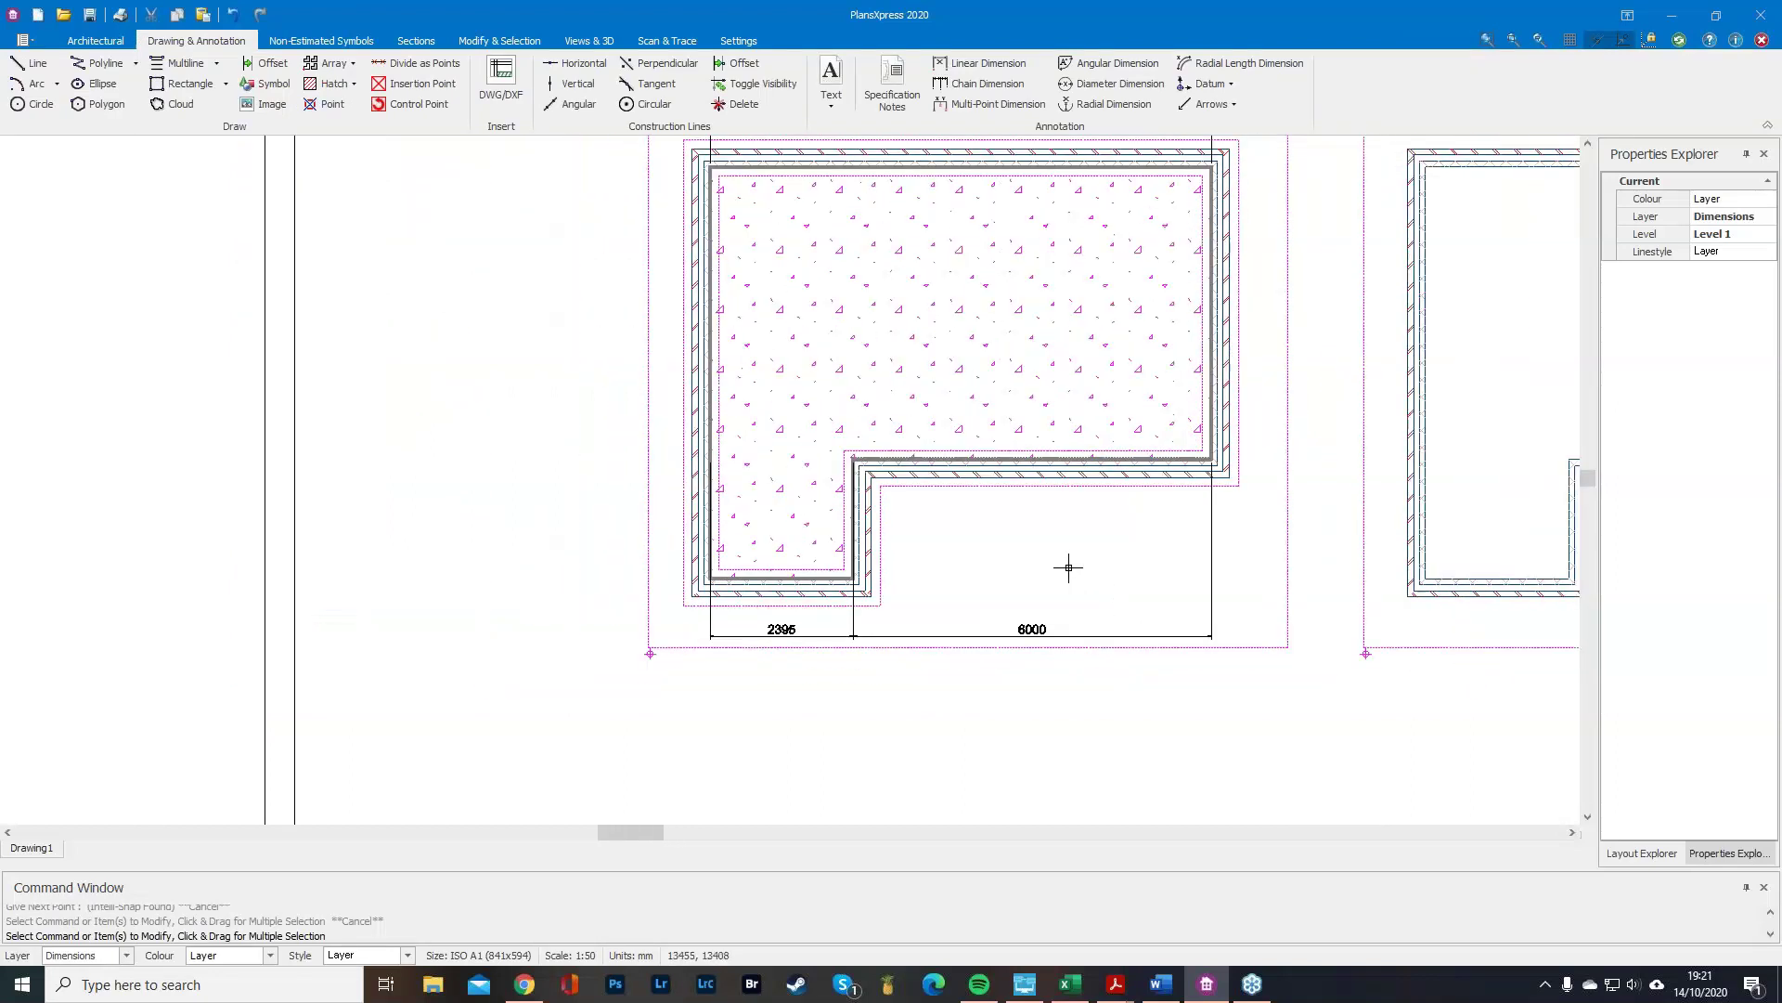
{"action": "scroll", "coordinate": [506, 333], "scroll_direction": "down", "scroll_amount": 1}
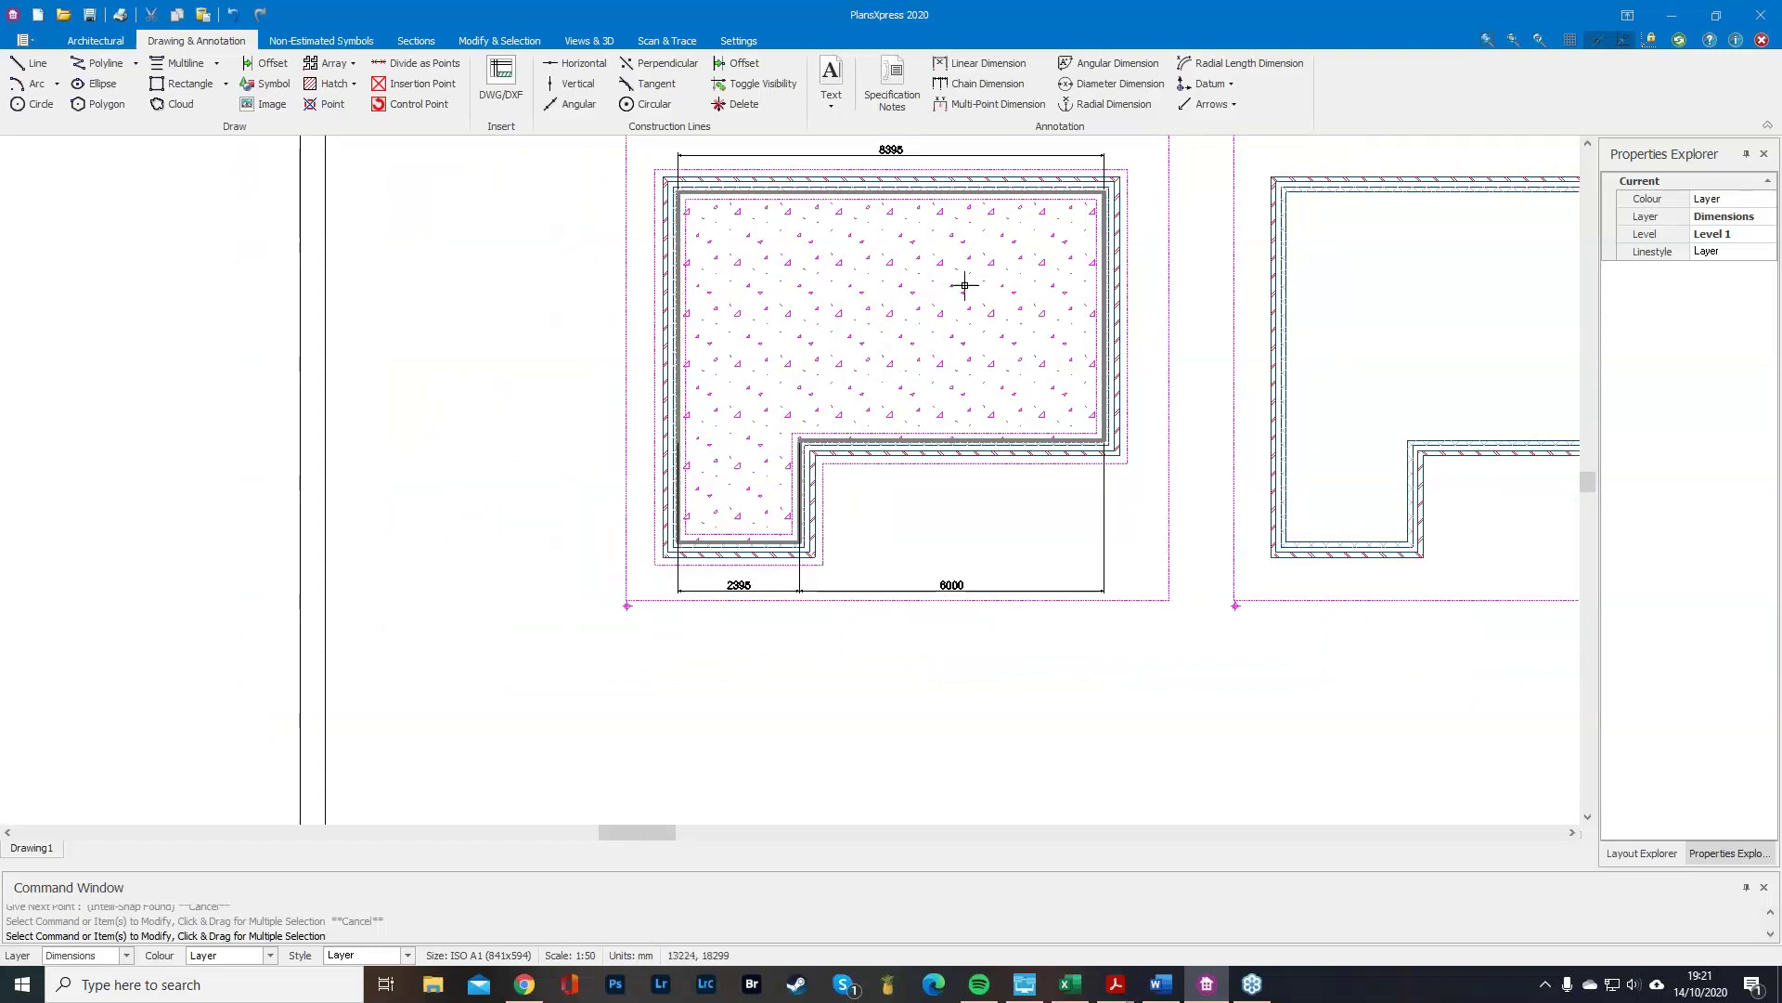
{"action": "left_click", "coordinate": [981, 65]}
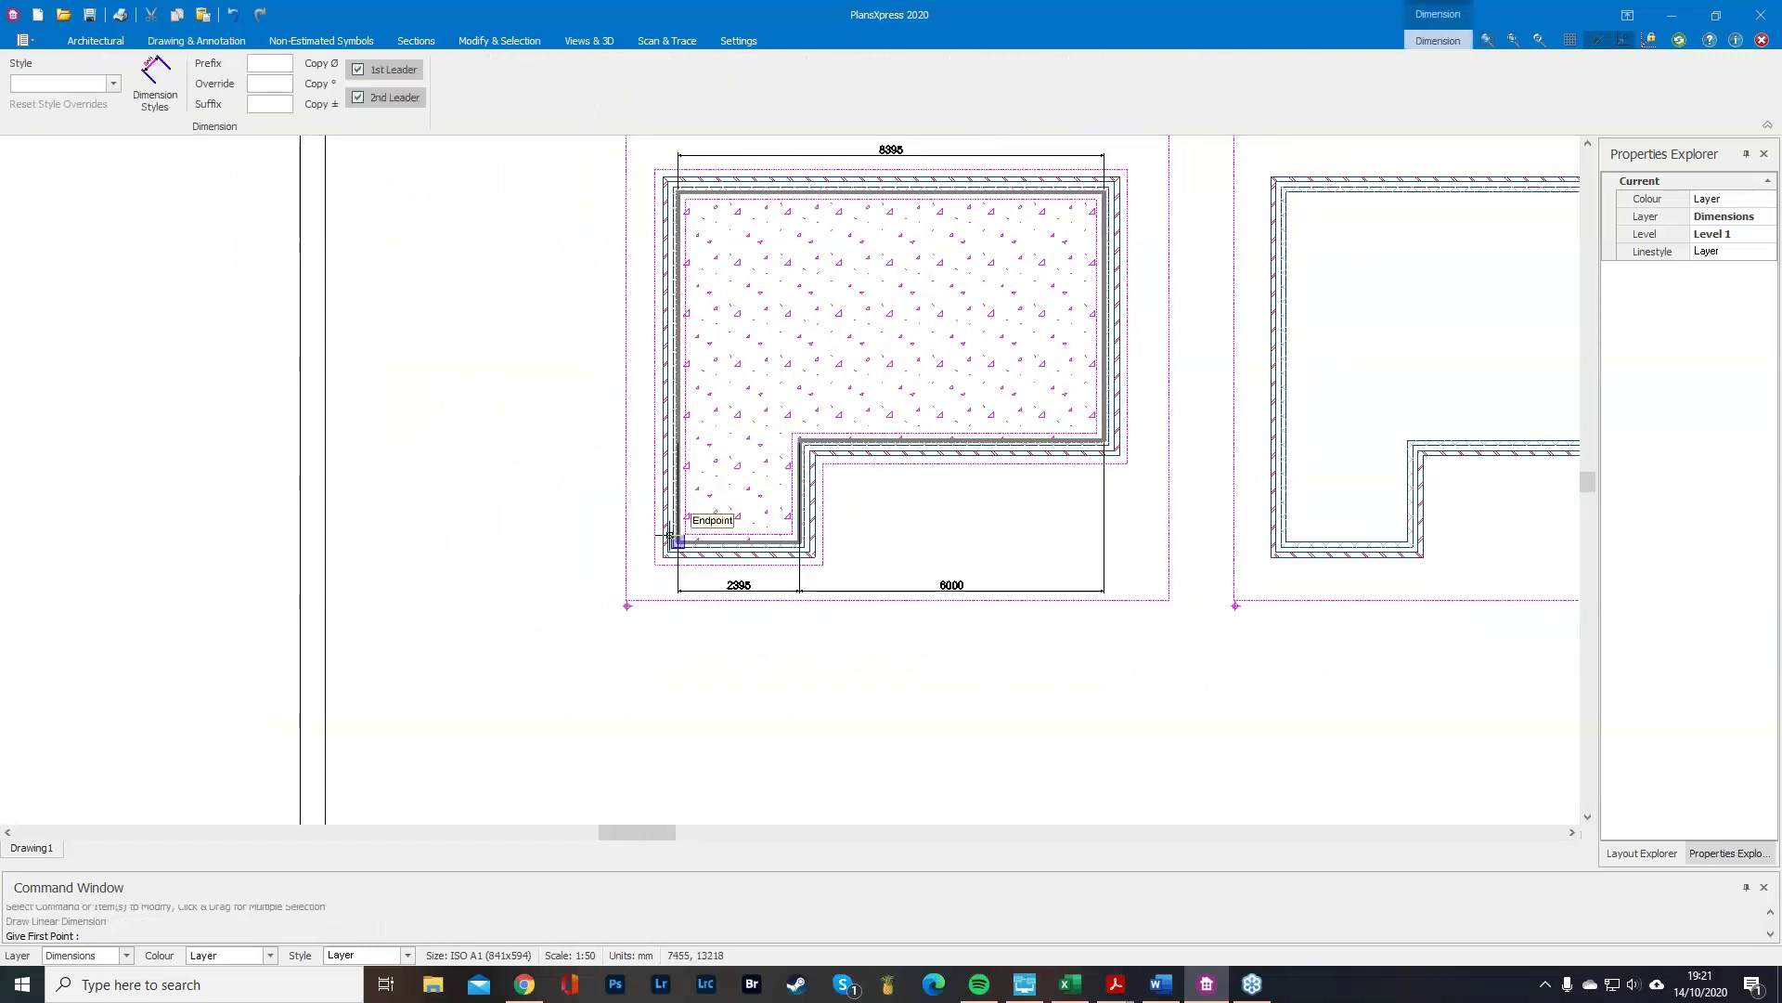
{"action": "scroll", "coordinate": [687, 515], "scroll_direction": "up", "scroll_amount": 2}
{"action": "left_click", "coordinate": [693, 553]}
{"action": "scroll", "coordinate": [628, 465], "scroll_direction": "down", "scroll_amount": 2}
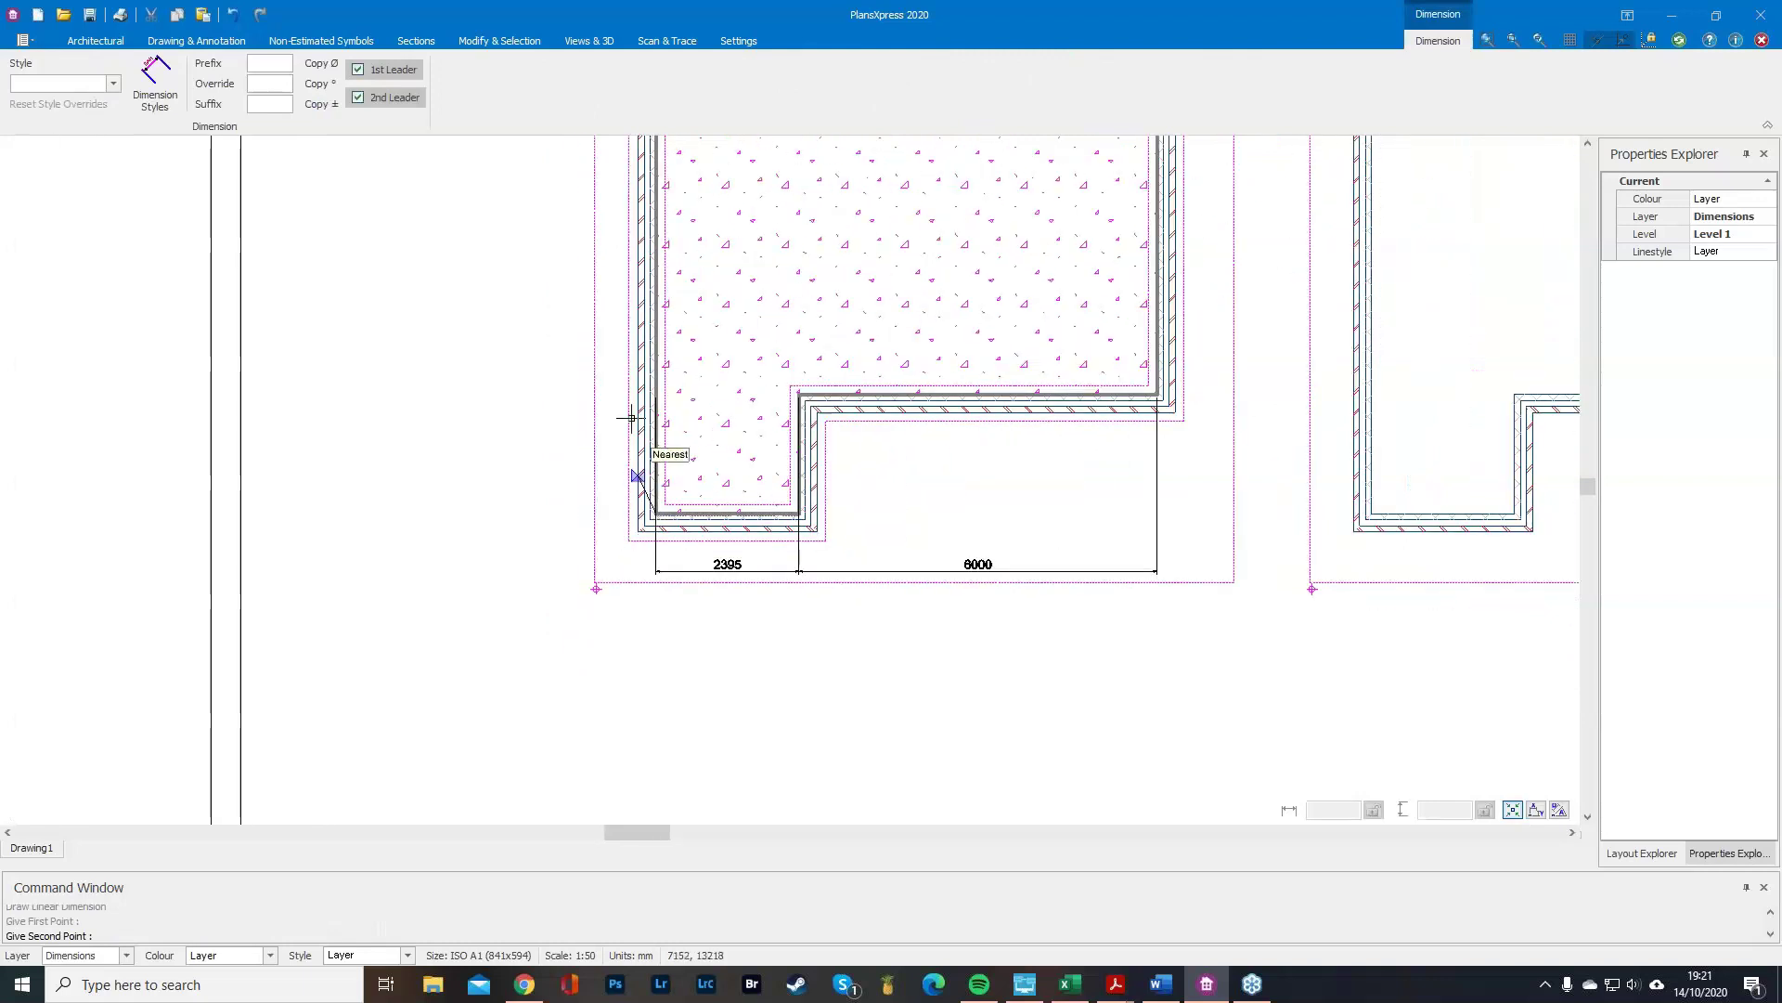
{"action": "scroll", "coordinate": [647, 164], "scroll_direction": "down", "scroll_amount": 1}
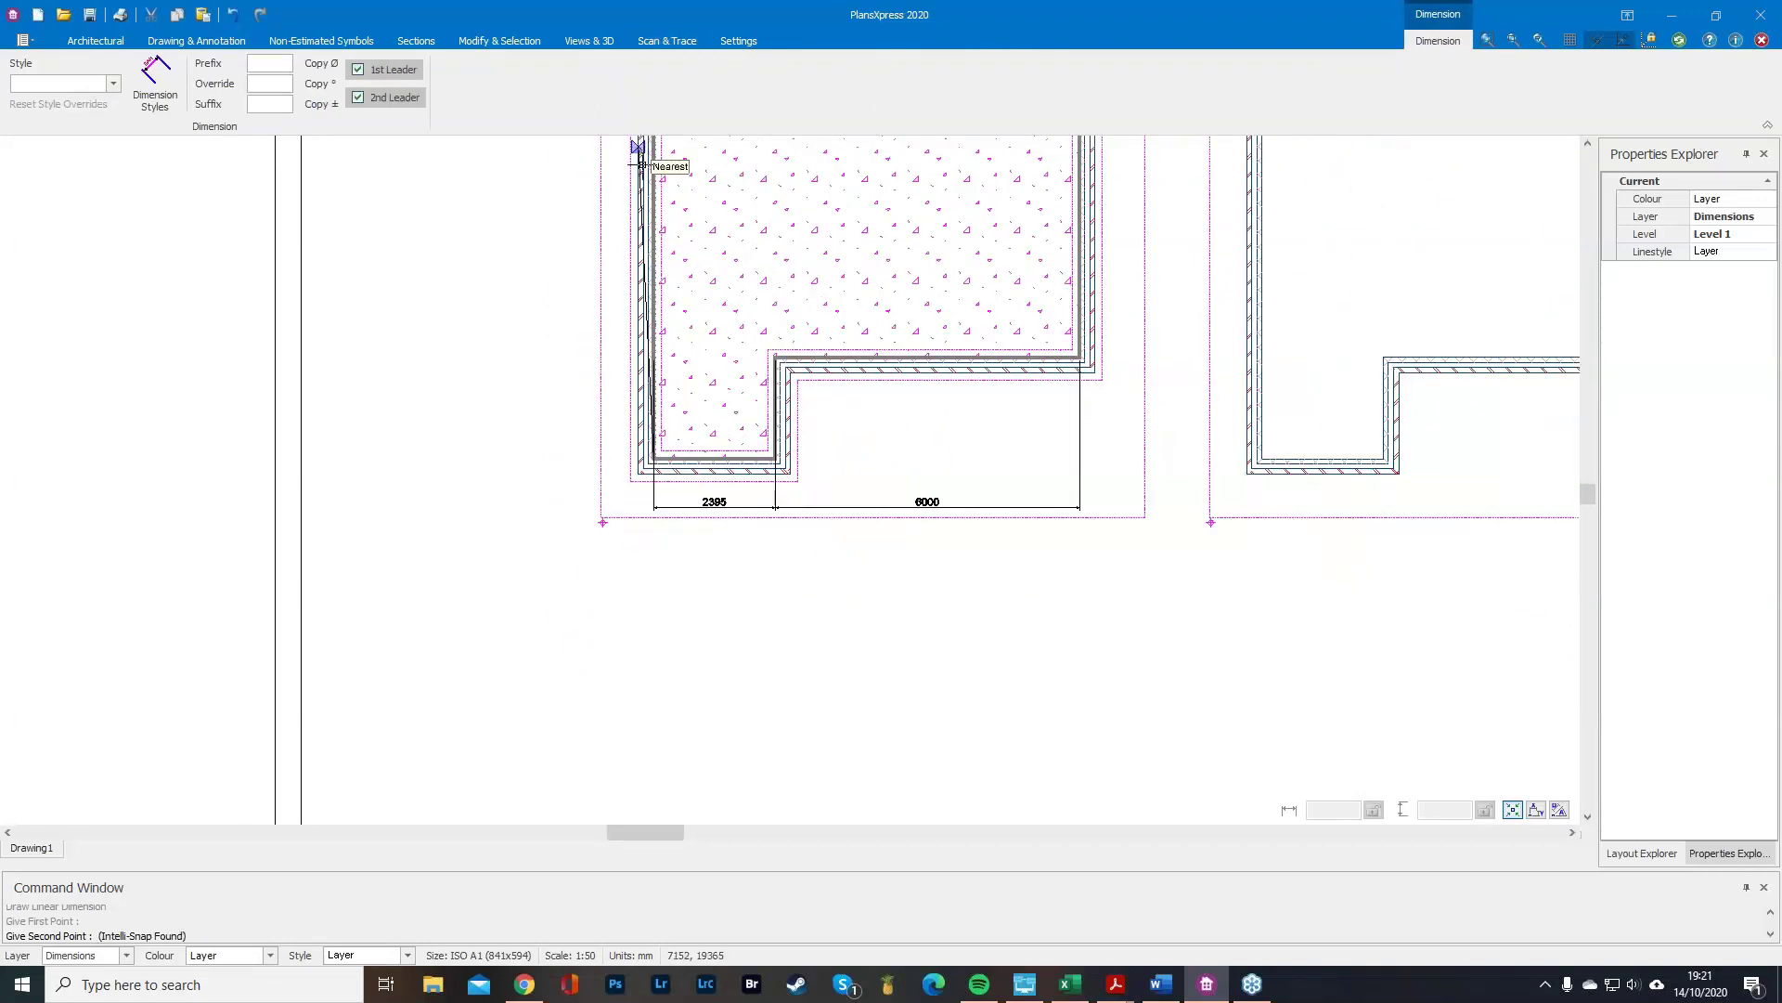
{"action": "scroll", "coordinate": [646, 731], "scroll_direction": "down", "scroll_amount": 1}
{"action": "scroll", "coordinate": [628, 159], "scroll_direction": "up", "scroll_amount": 4}
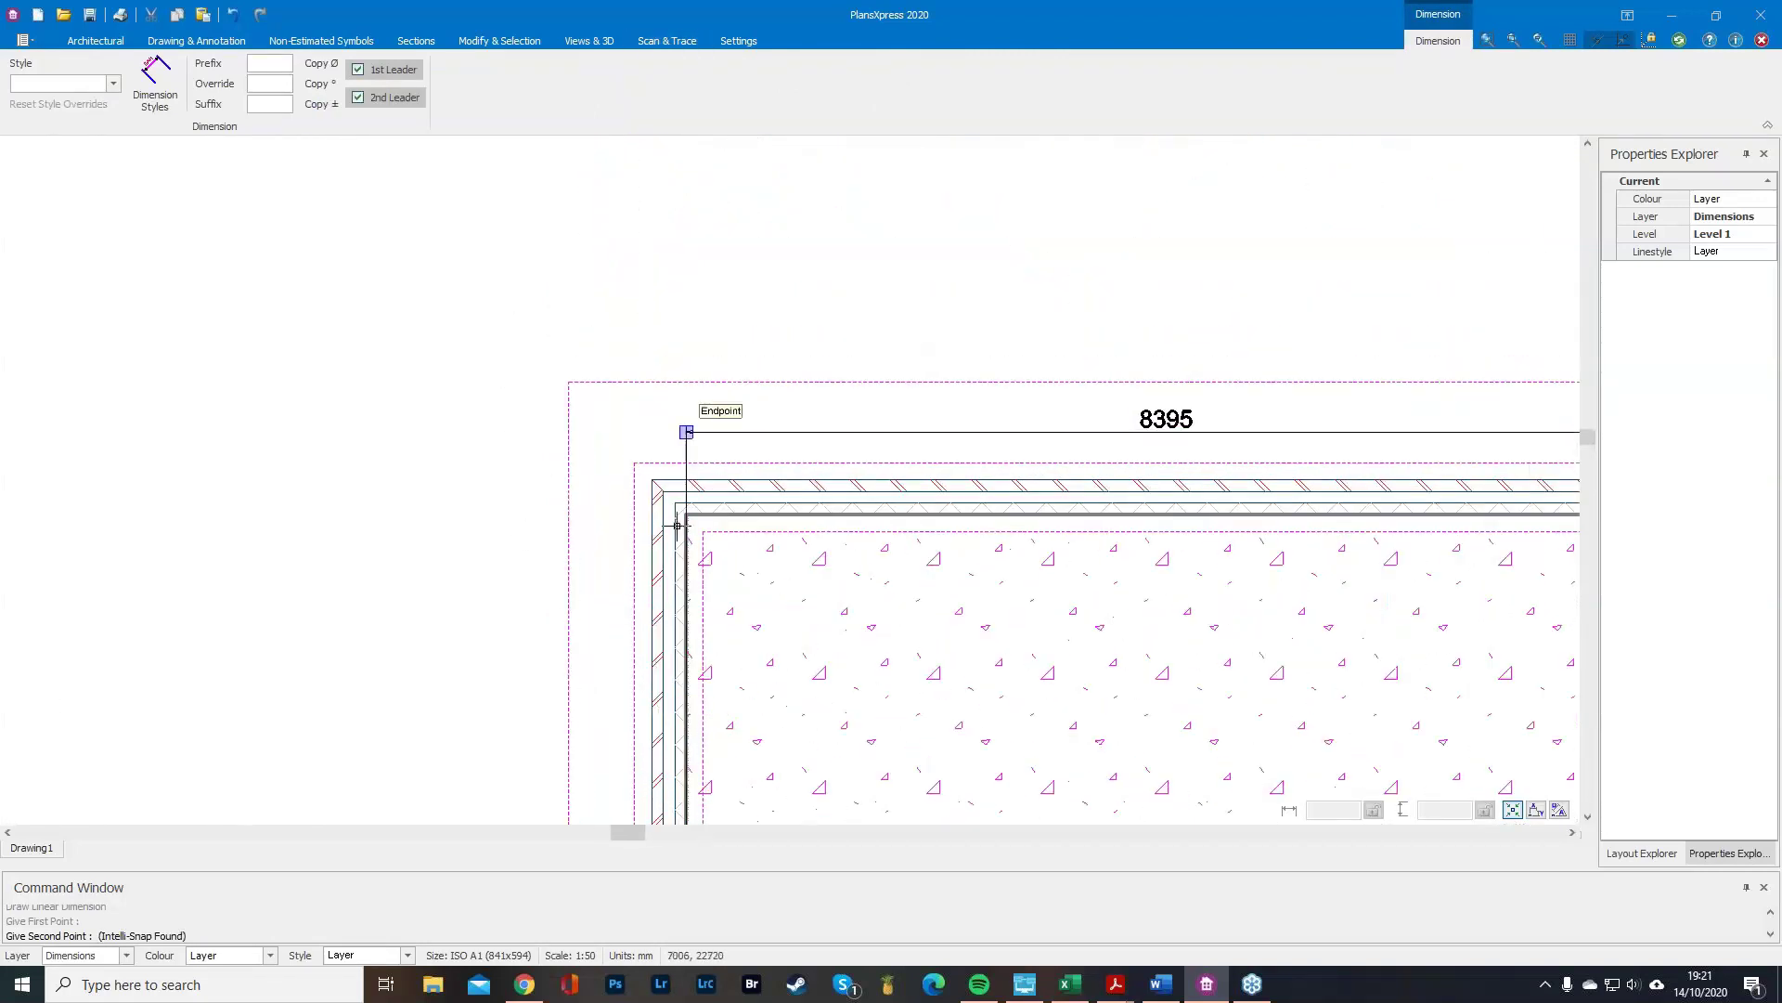
{"action": "left_click", "coordinate": [698, 479]}
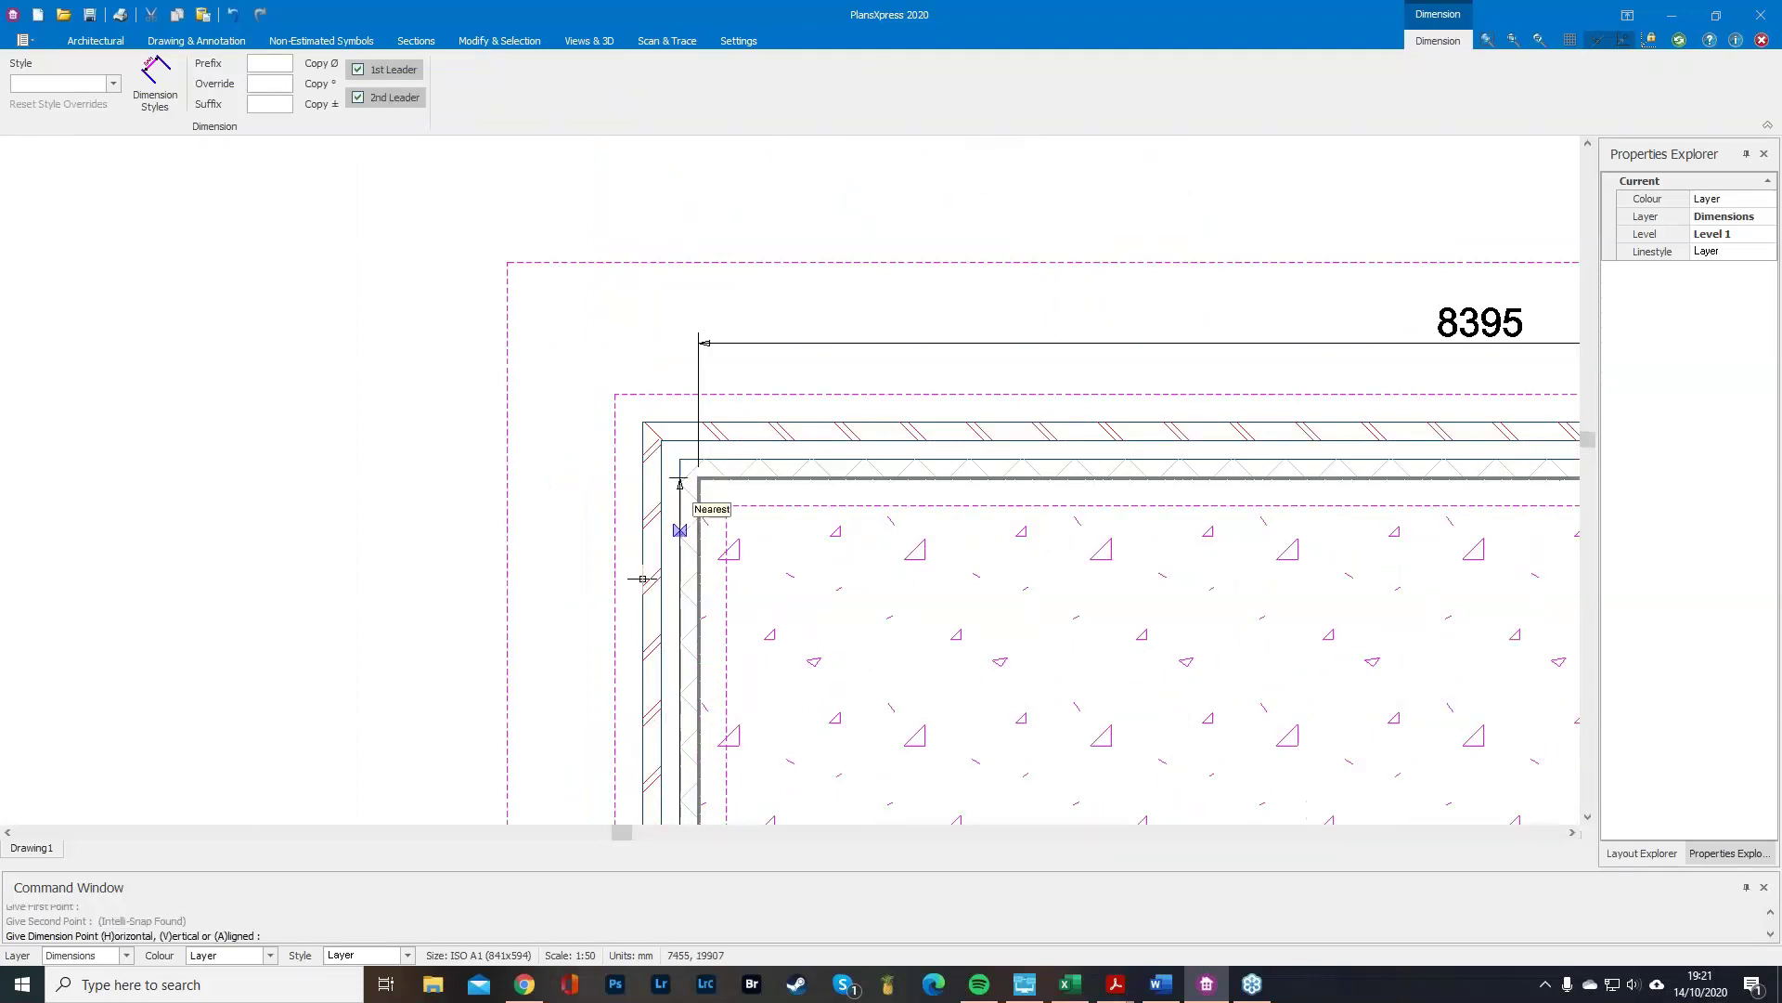
{"action": "scroll", "coordinate": [529, 644], "scroll_direction": "down", "scroll_amount": 1}
{"action": "scroll", "coordinate": [561, 470], "scroll_direction": "down", "scroll_amount": 1}
{"action": "scroll", "coordinate": [567, 303], "scroll_direction": "down", "scroll_amount": 1}
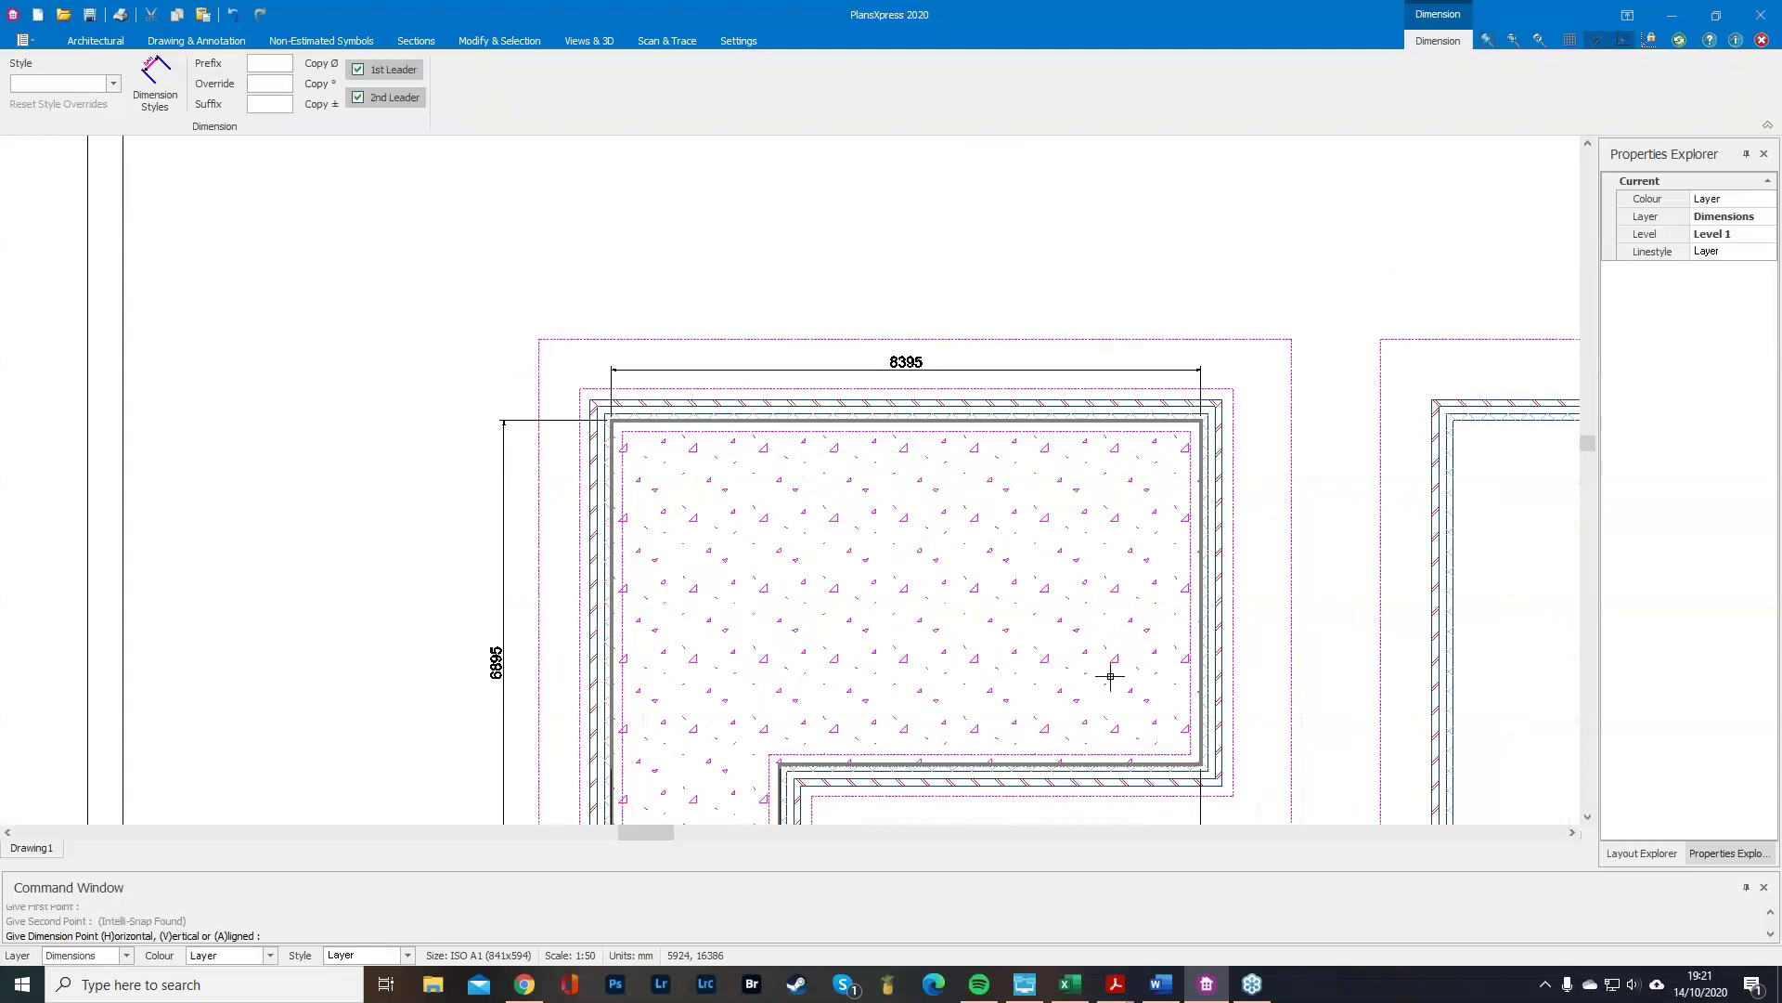
{"action": "right_click", "coordinate": [1250, 480]}
{"action": "key", "text": "Escape"}
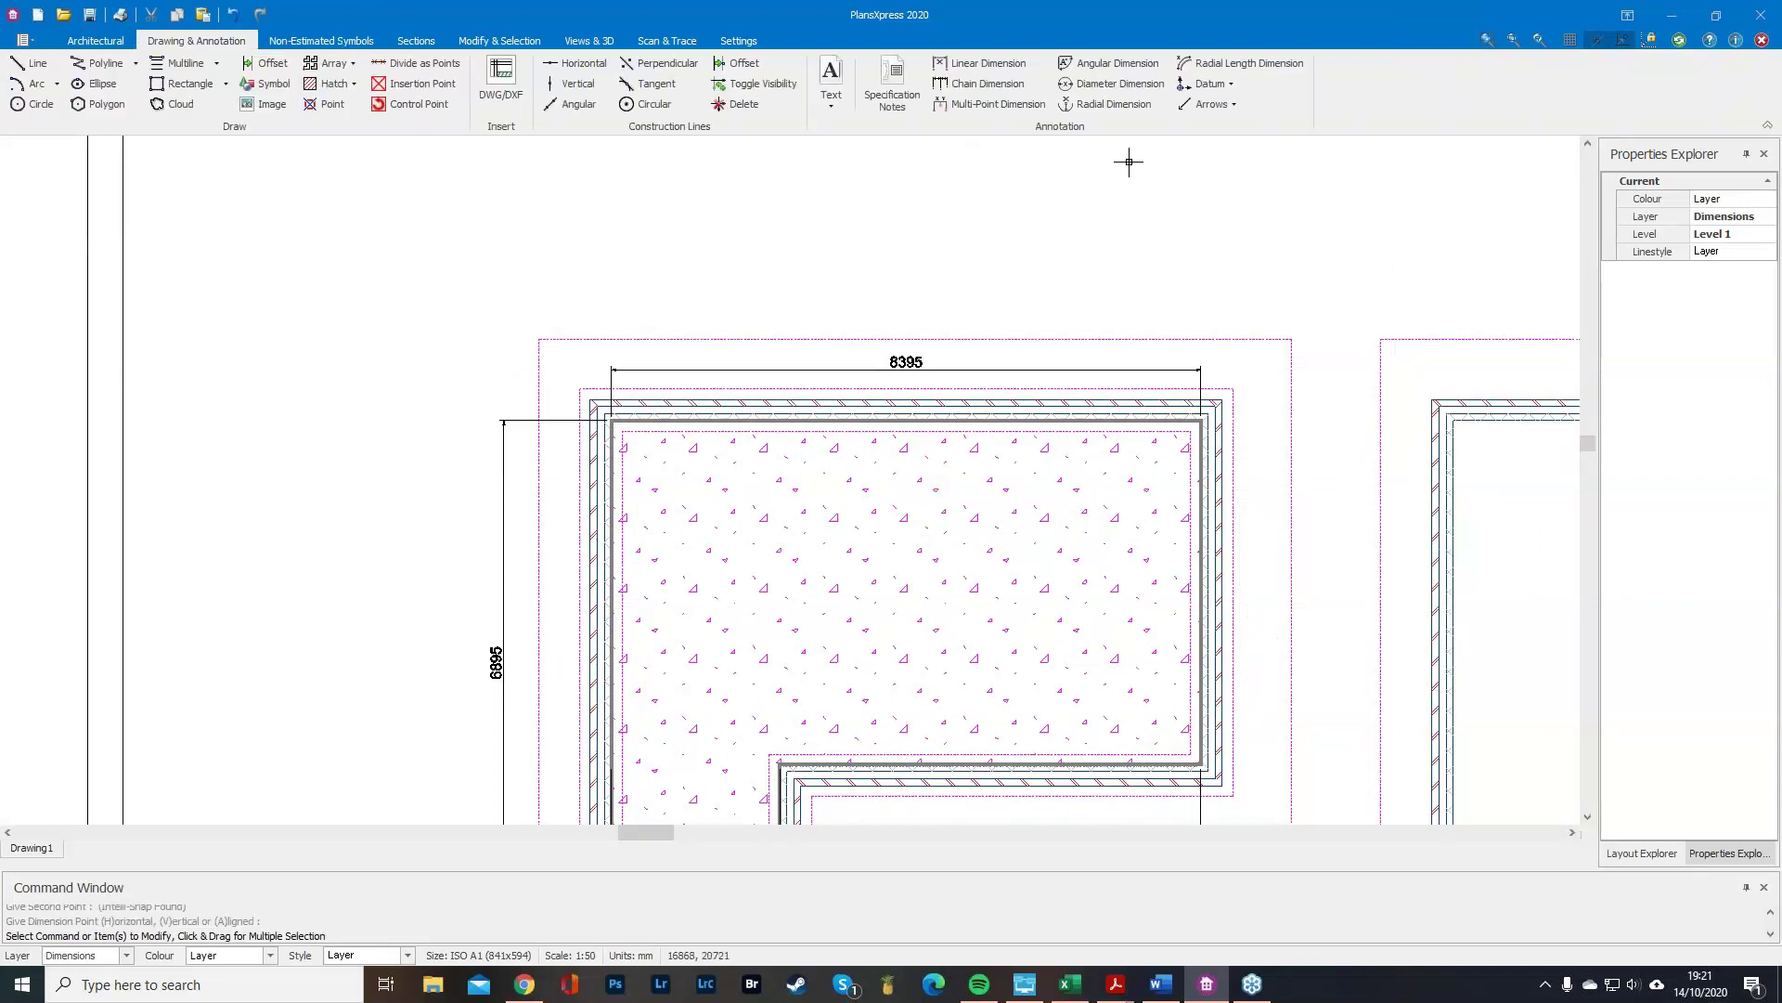
Add a vertical linear dimension over the slab's right edge, from lower-right to upper-right corner, placed outside the right wall.
{"action": "left_click", "coordinate": [977, 63]}
{"action": "scroll", "coordinate": [1218, 744], "scroll_direction": "up", "scroll_amount": 2}
{"action": "left_click", "coordinate": [1198, 766]}
{"action": "left_click", "coordinate": [1198, 294]}
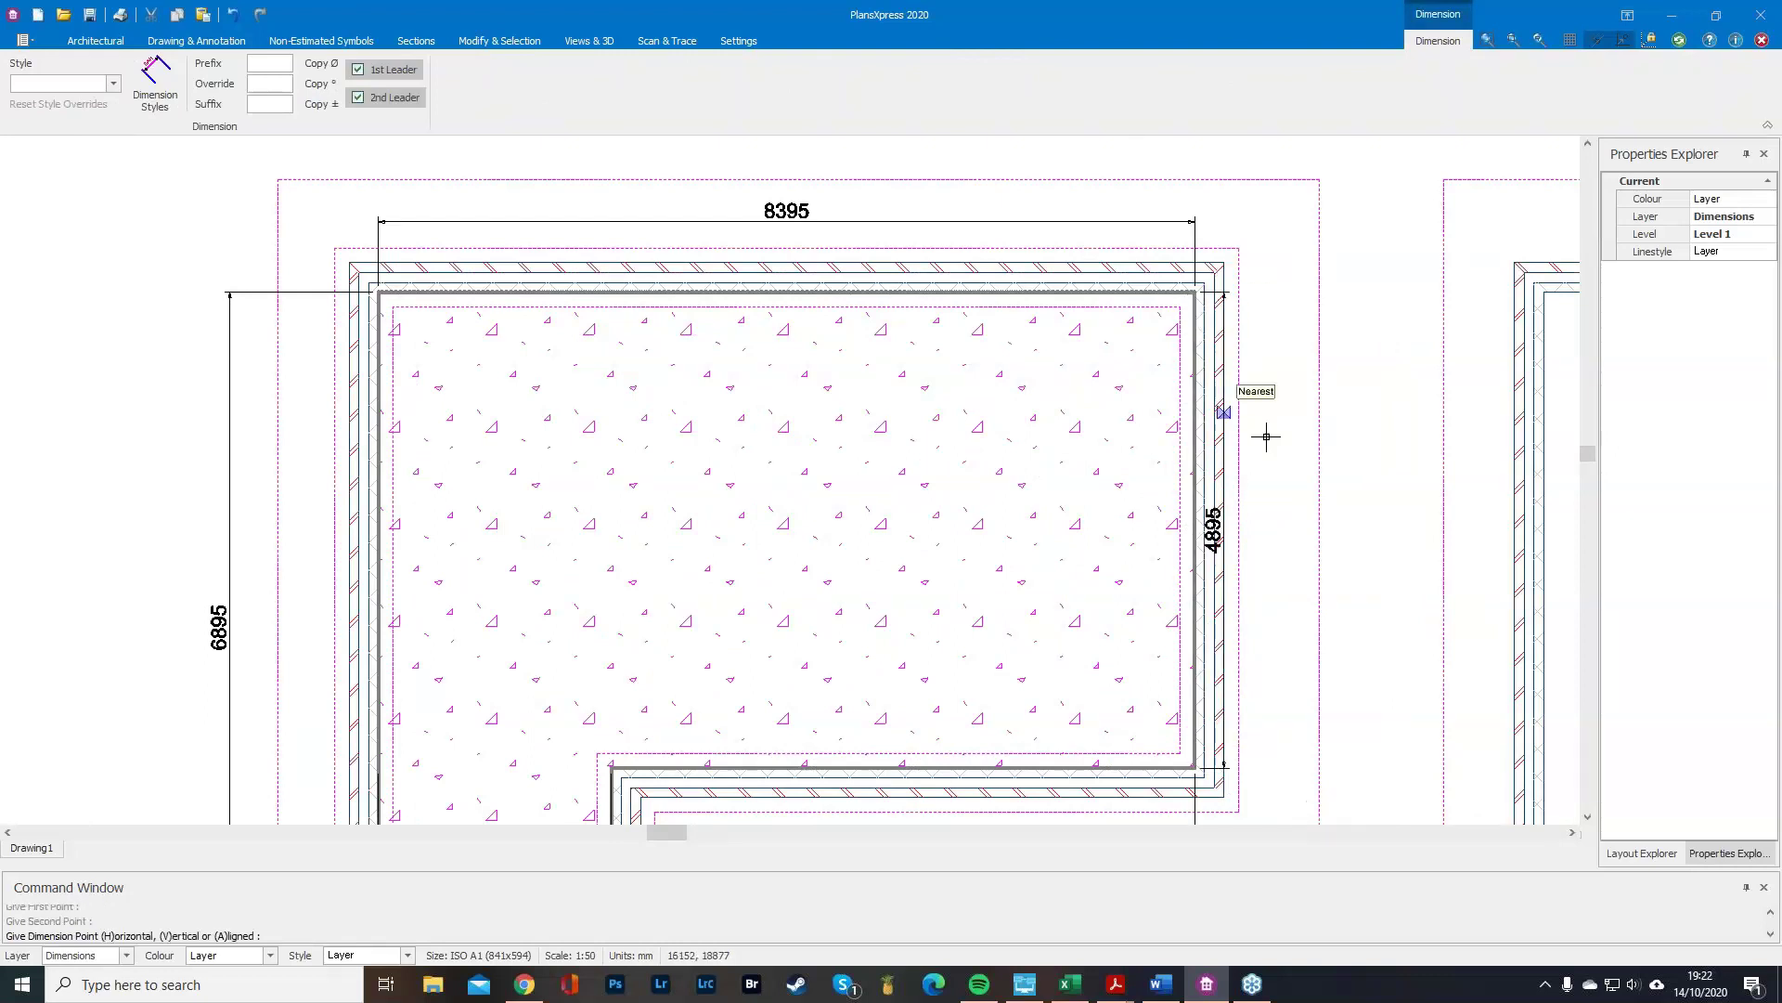
{"action": "left_click", "coordinate": [1292, 501]}
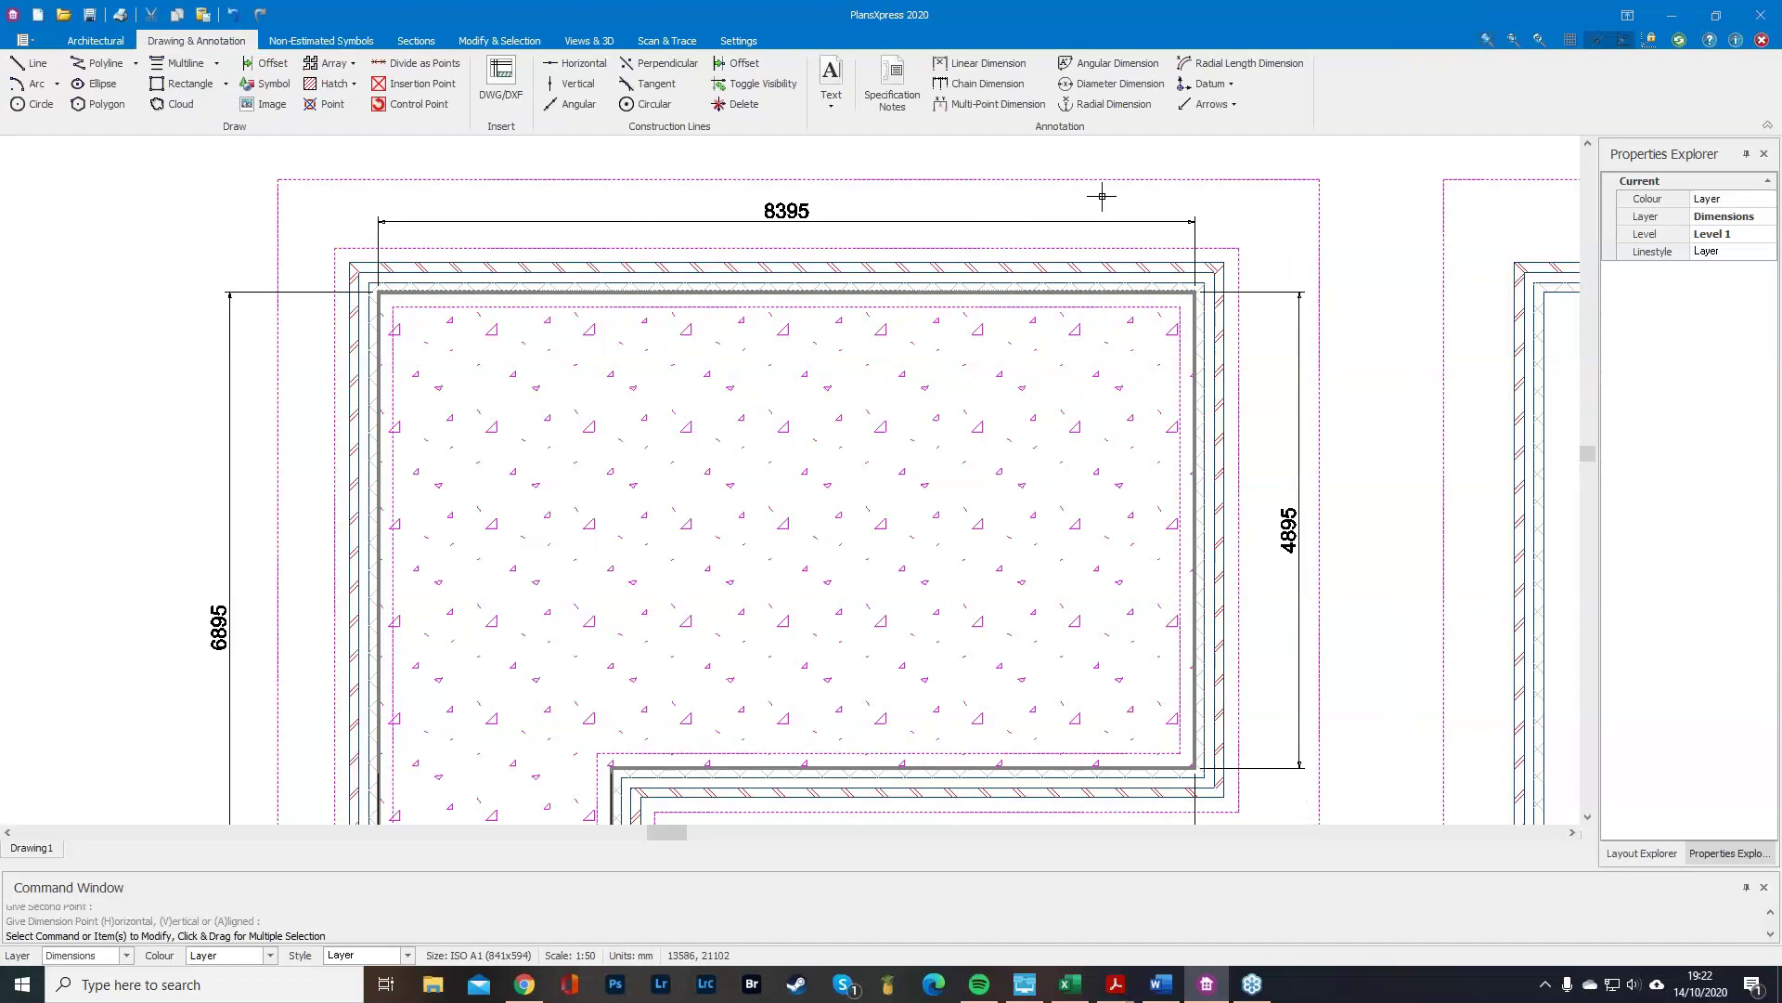
{"action": "middle_click", "coordinate": [1133, 204]}
{"action": "middle_click", "coordinate": [1133, 204]}
{"action": "key", "text": "Escape"}
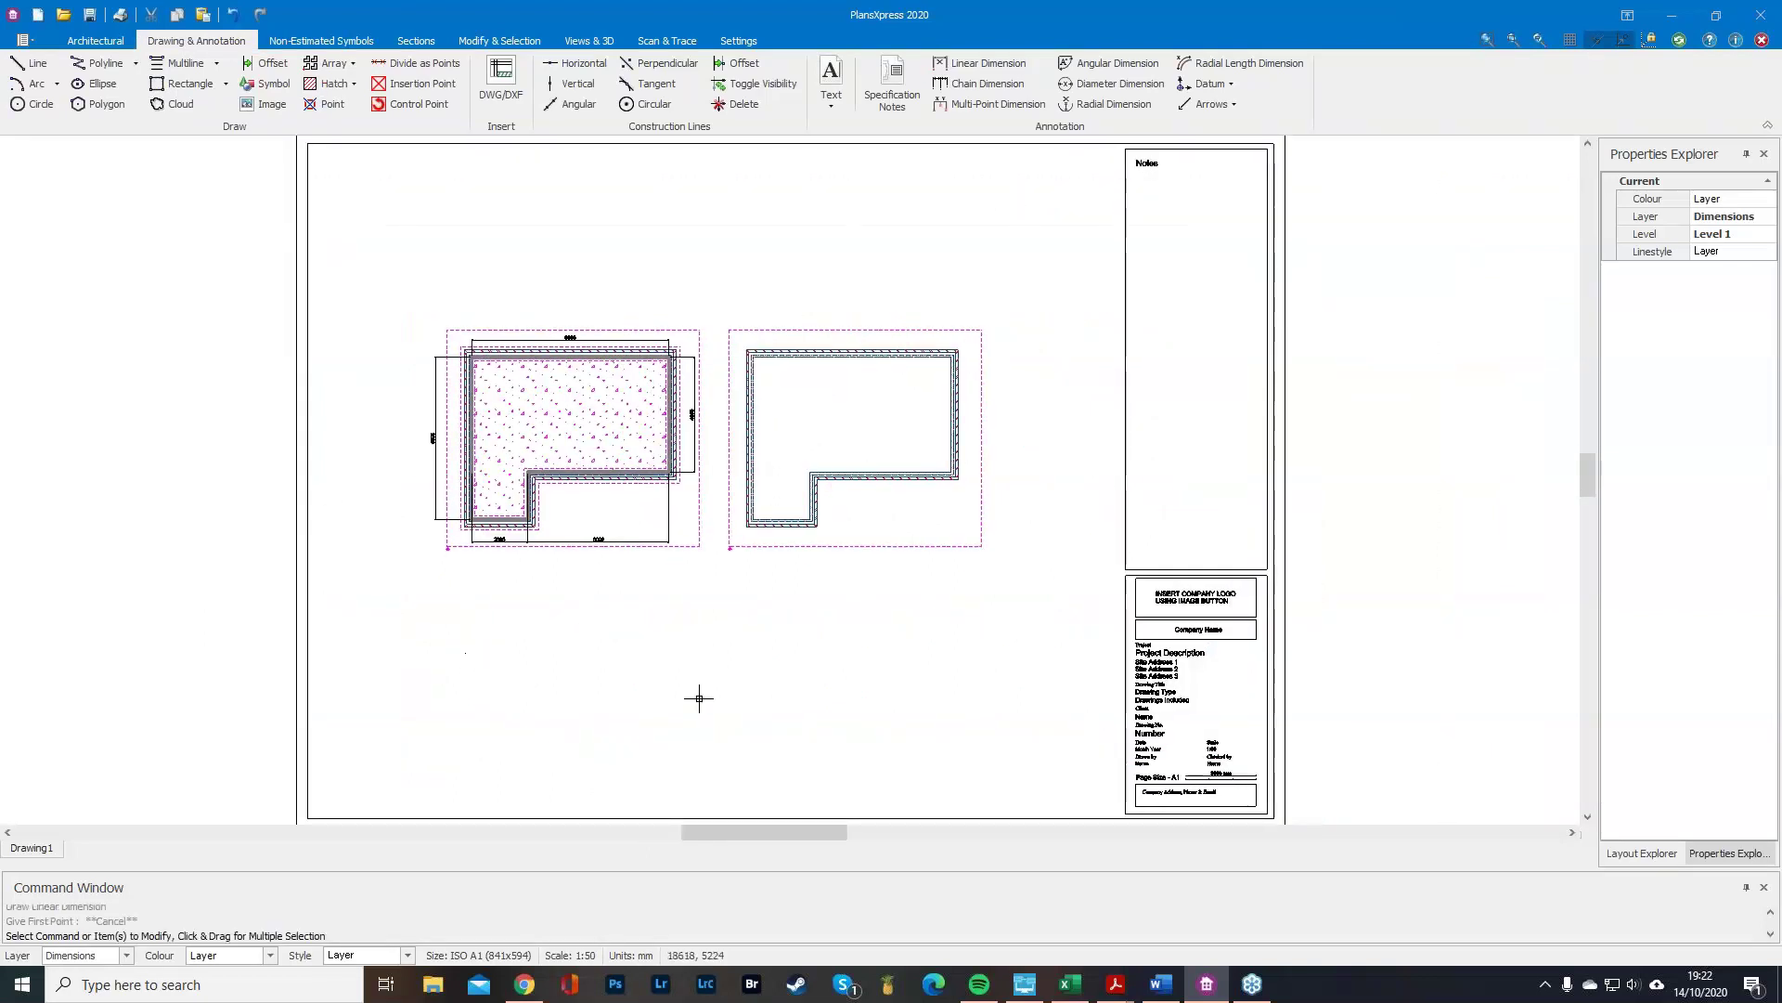
Add a vertical construction line on the slab's right edge and a second one 6000 mm to its left.
{"action": "right_click", "coordinate": [243, 436]}
{"action": "scroll", "coordinate": [369, 443], "scroll_direction": "up", "scroll_amount": 4}
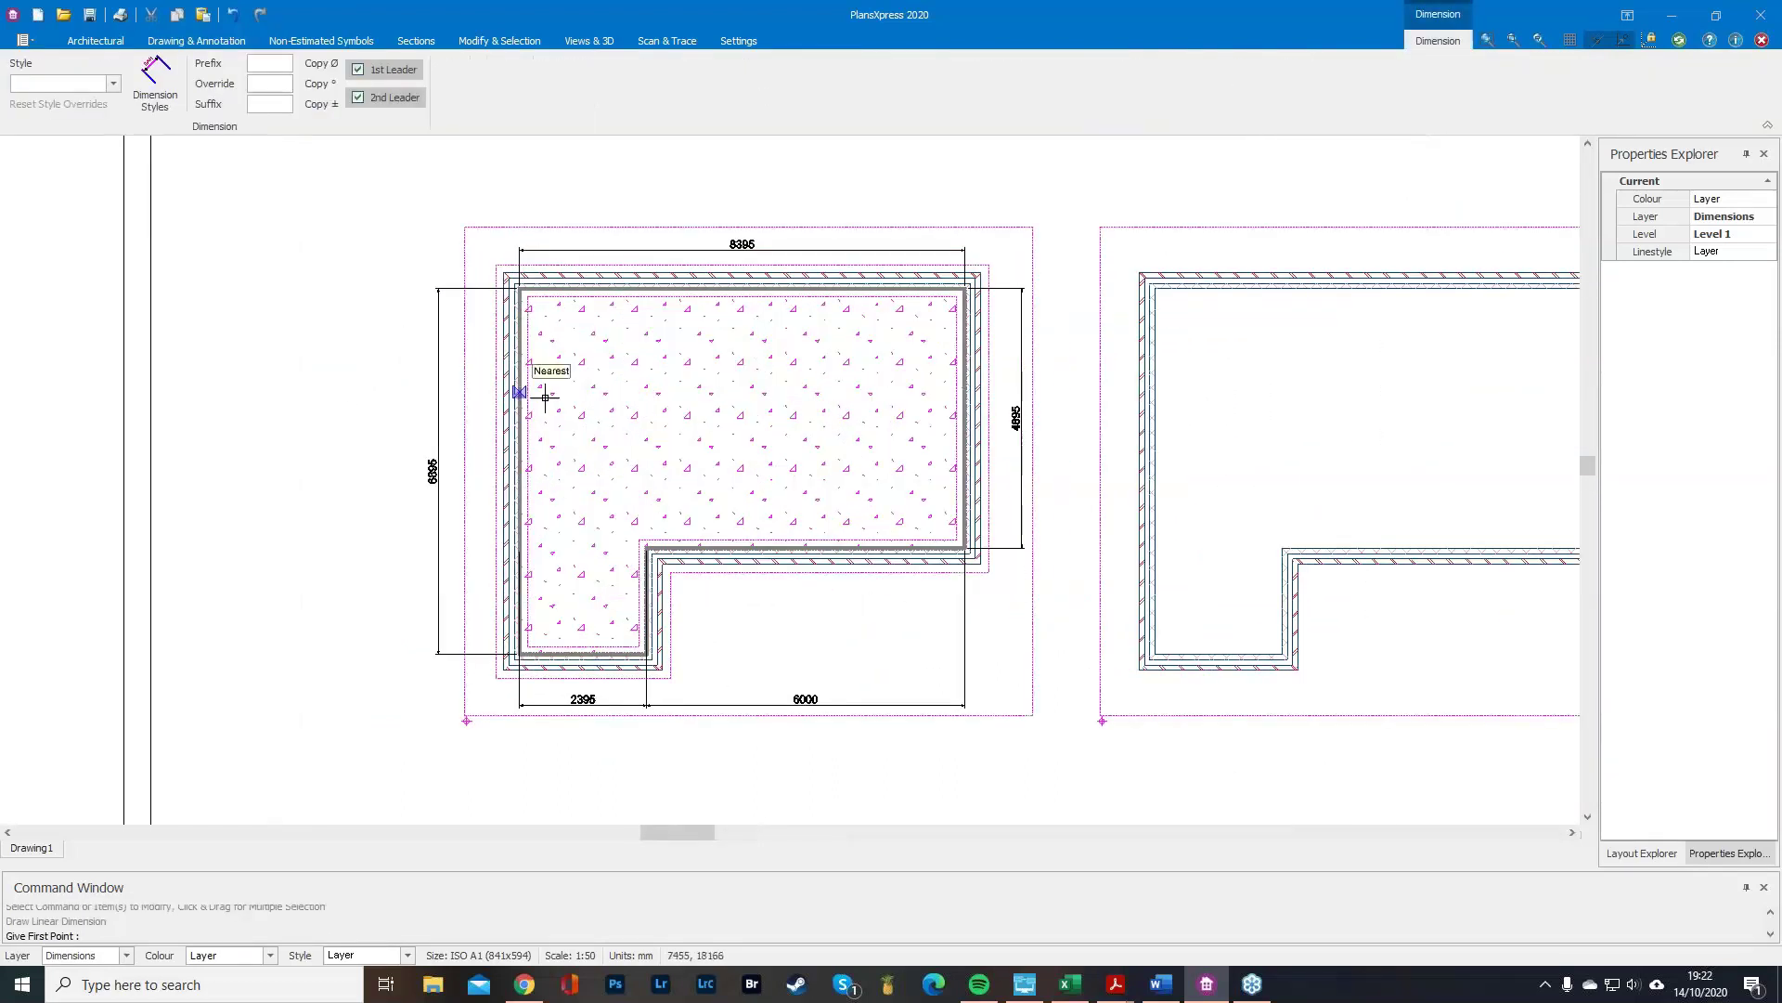
{"action": "scroll", "coordinate": [541, 439], "scroll_direction": "up", "scroll_amount": 1}
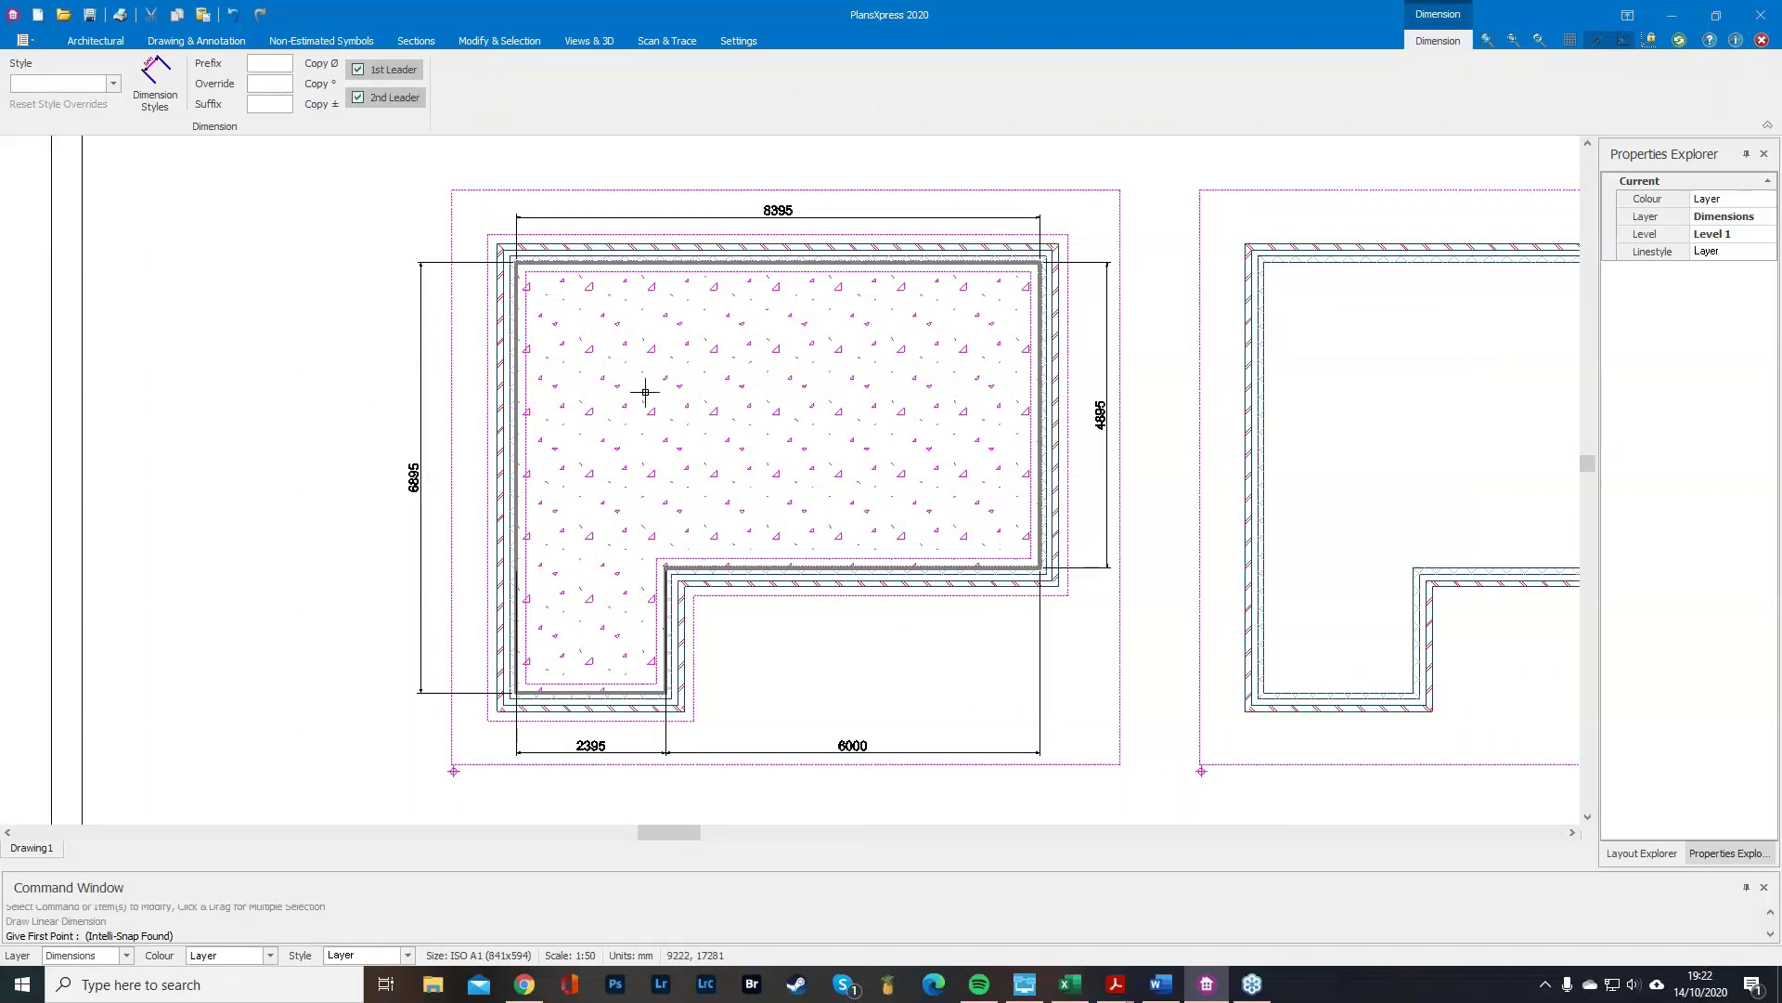
{"action": "scroll", "coordinate": [783, 443], "scroll_direction": "up", "scroll_amount": 1}
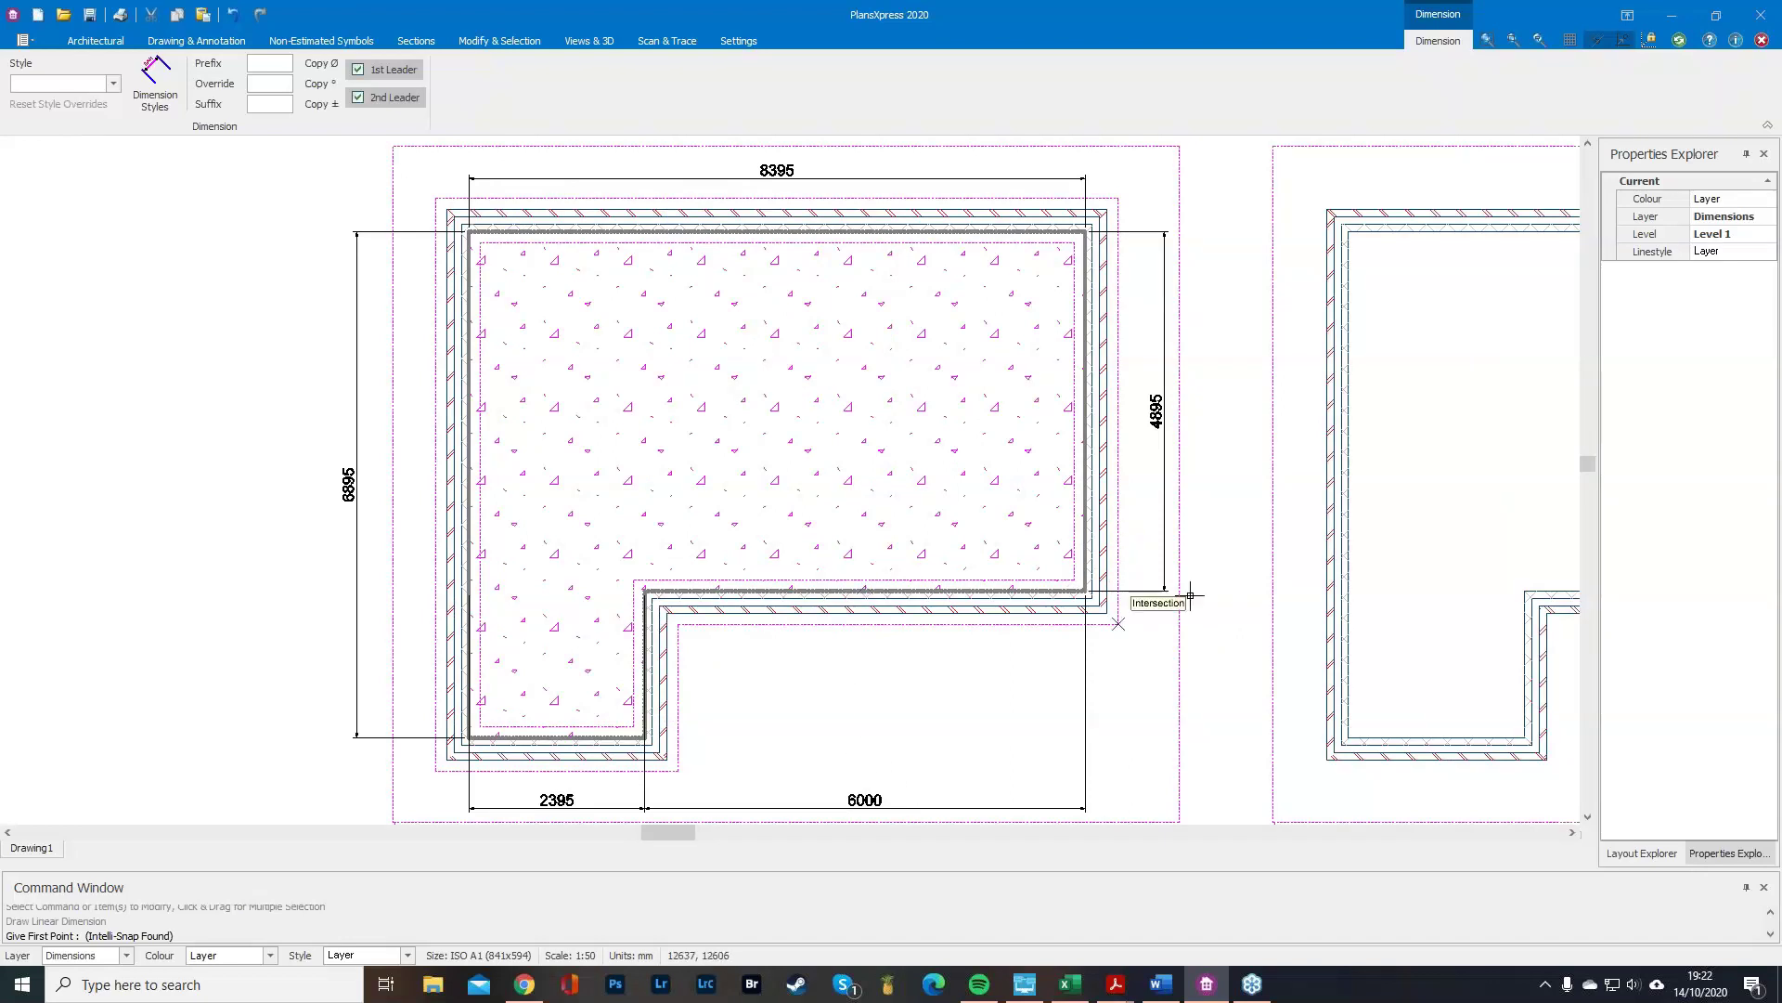
{"action": "left_click", "coordinate": [195, 40]}
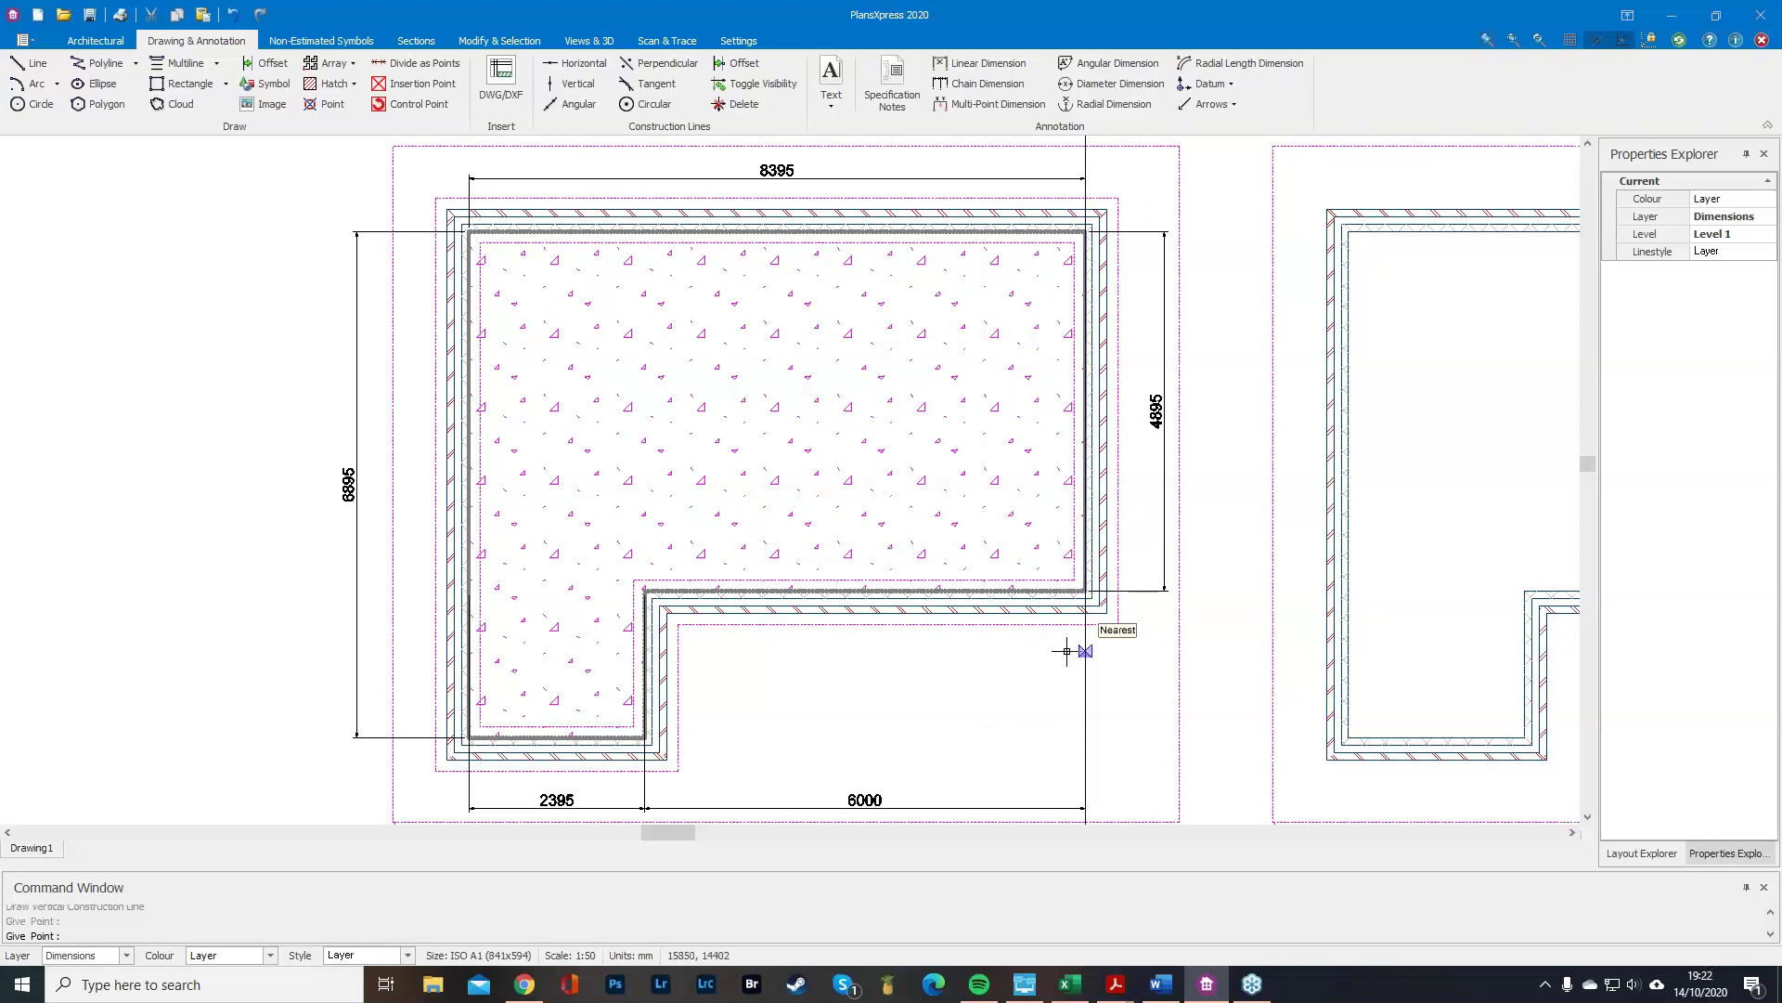
{"action": "left_click", "coordinate": [1075, 545]}
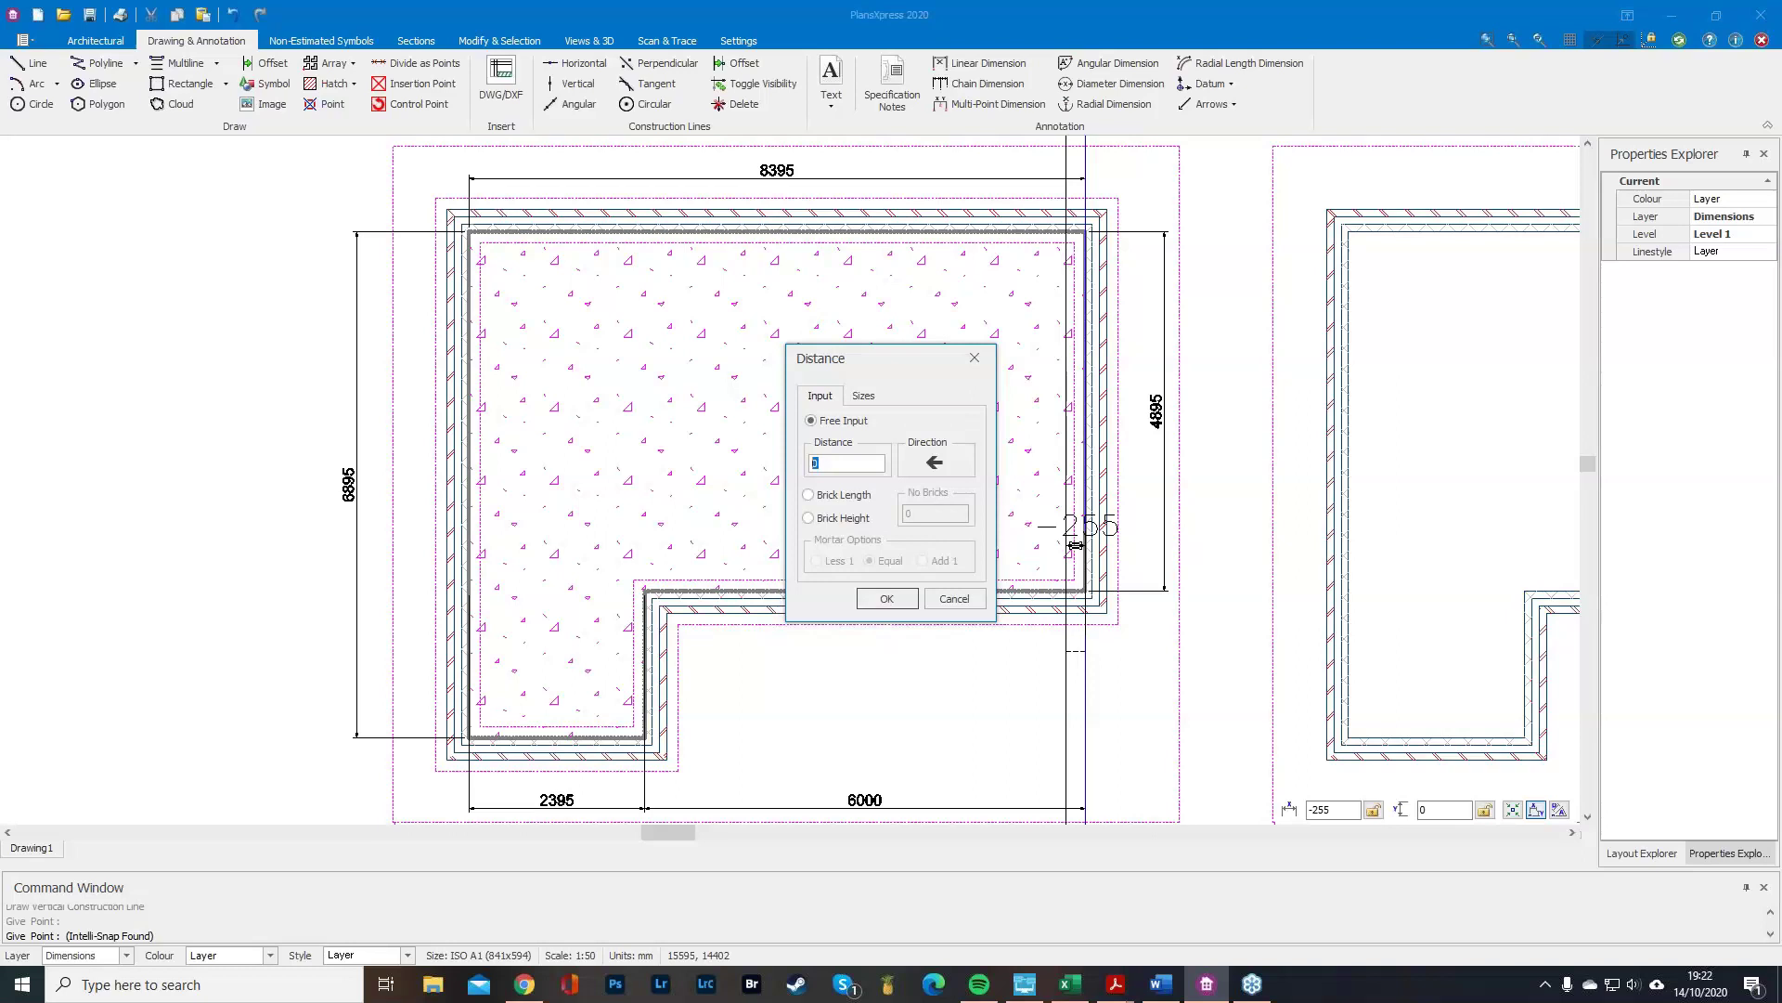
{"action": "type", "text": "6000"}
{"action": "left_click", "coordinate": [886, 599]}
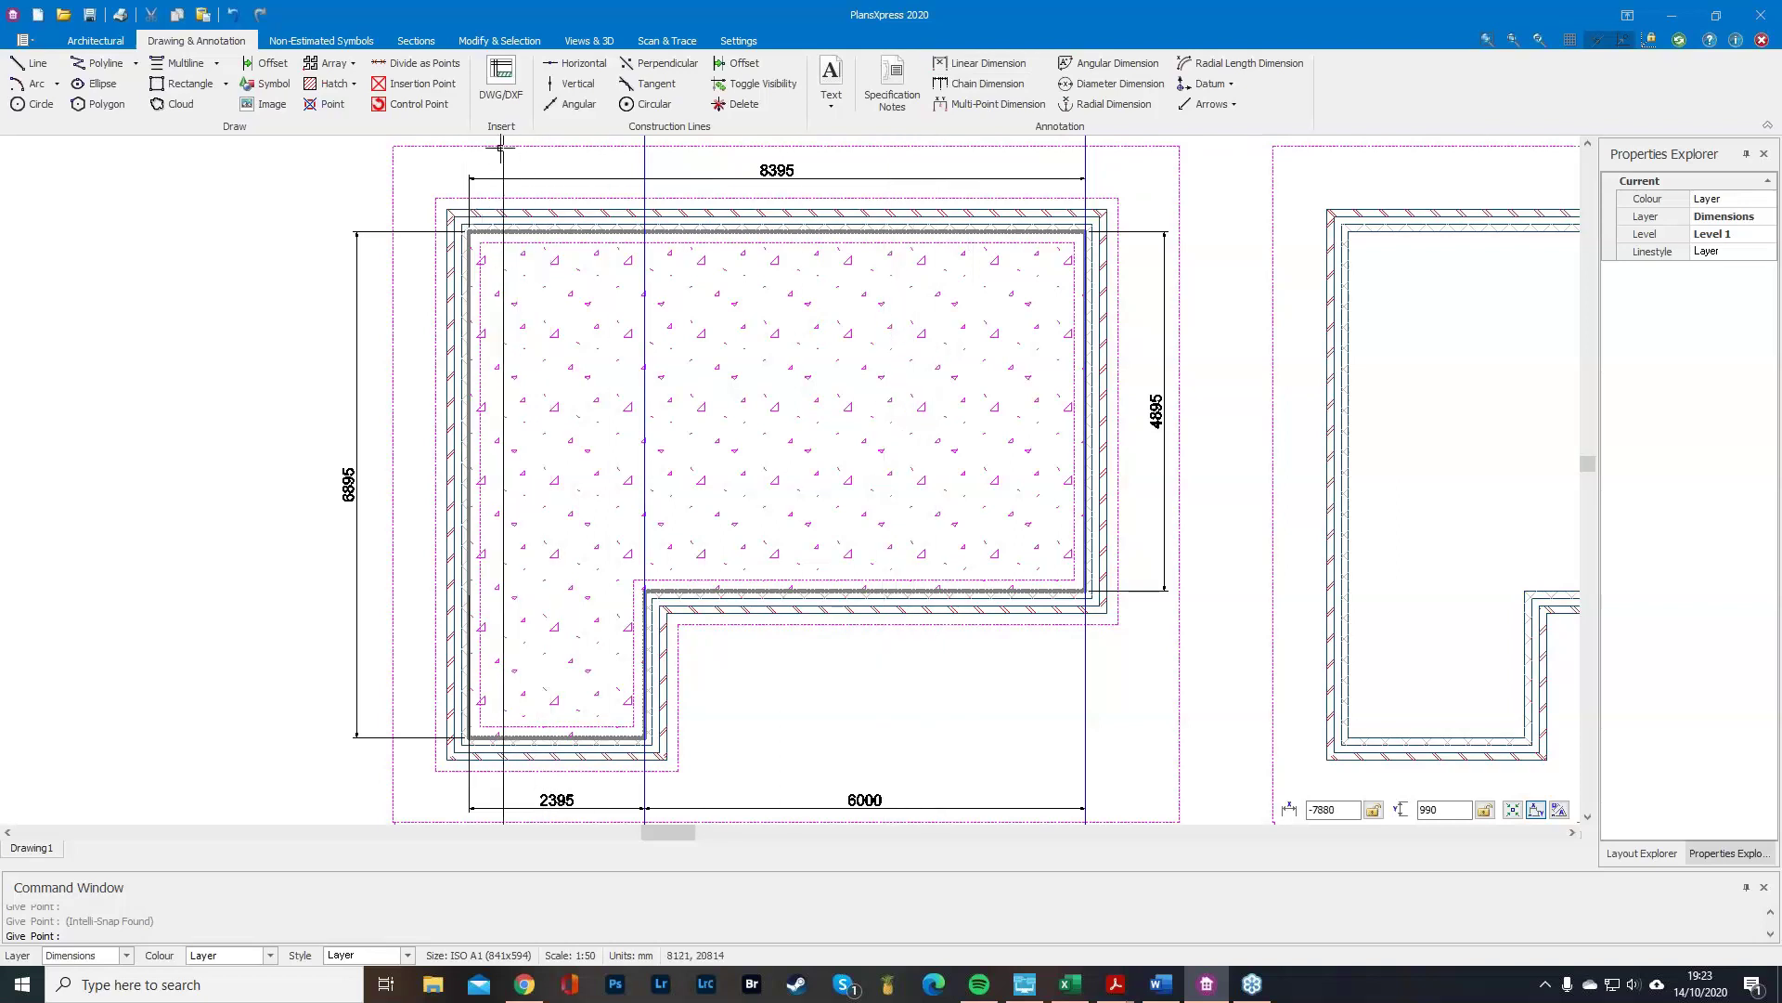
Start an internal cavity block wall of type Ground floor 2.400 high floor to joist height (Single storey), accepting the default dimensions.
{"action": "left_click", "coordinate": [121, 41]}
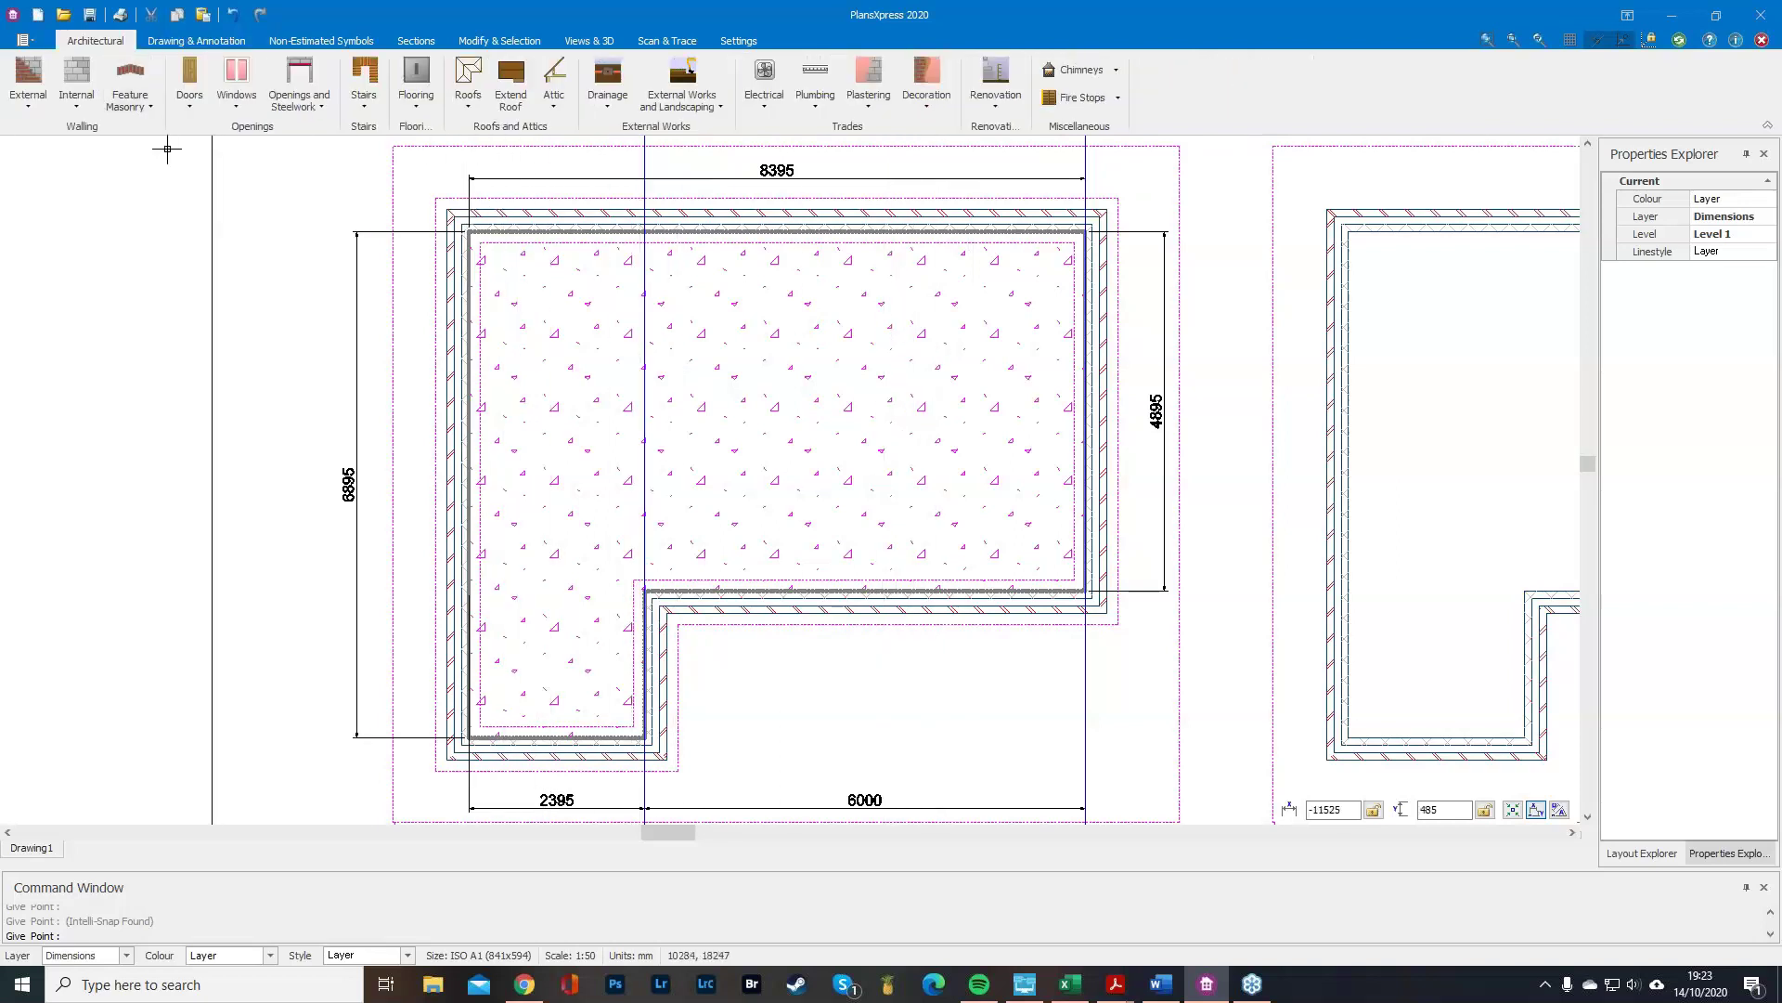
{"action": "left_click", "coordinate": [89, 101]}
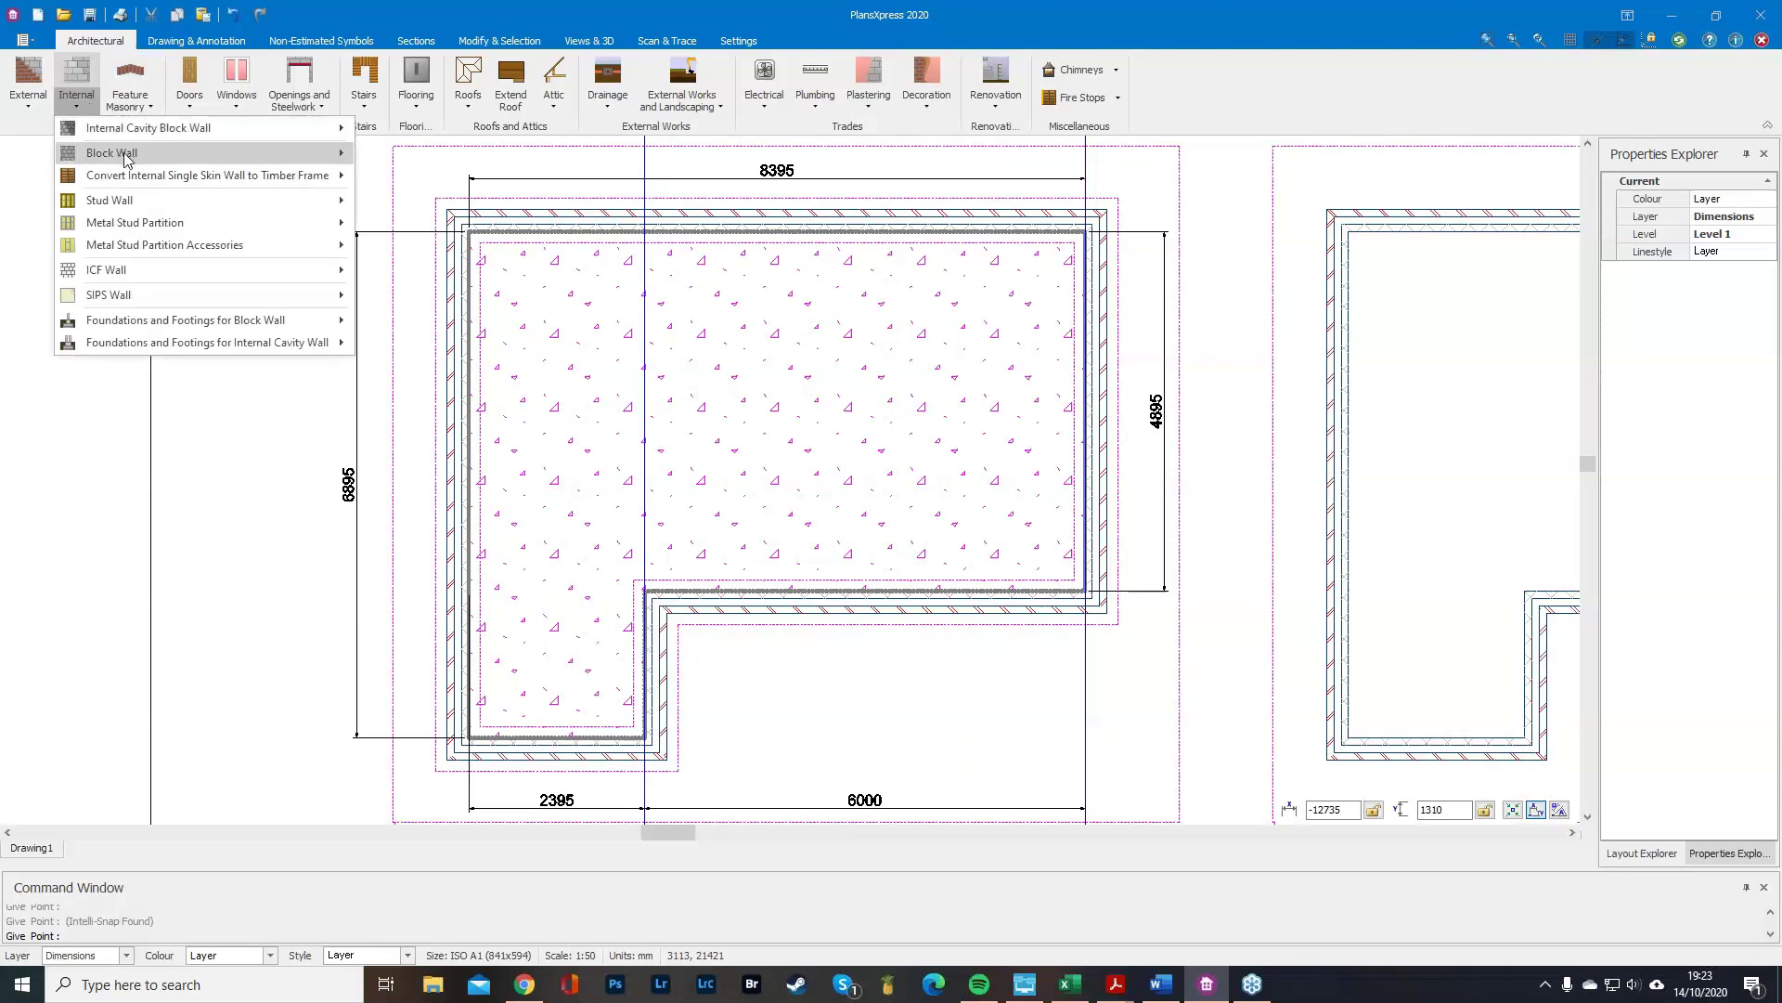
{"action": "mouse_move", "coordinate": [128, 133]}
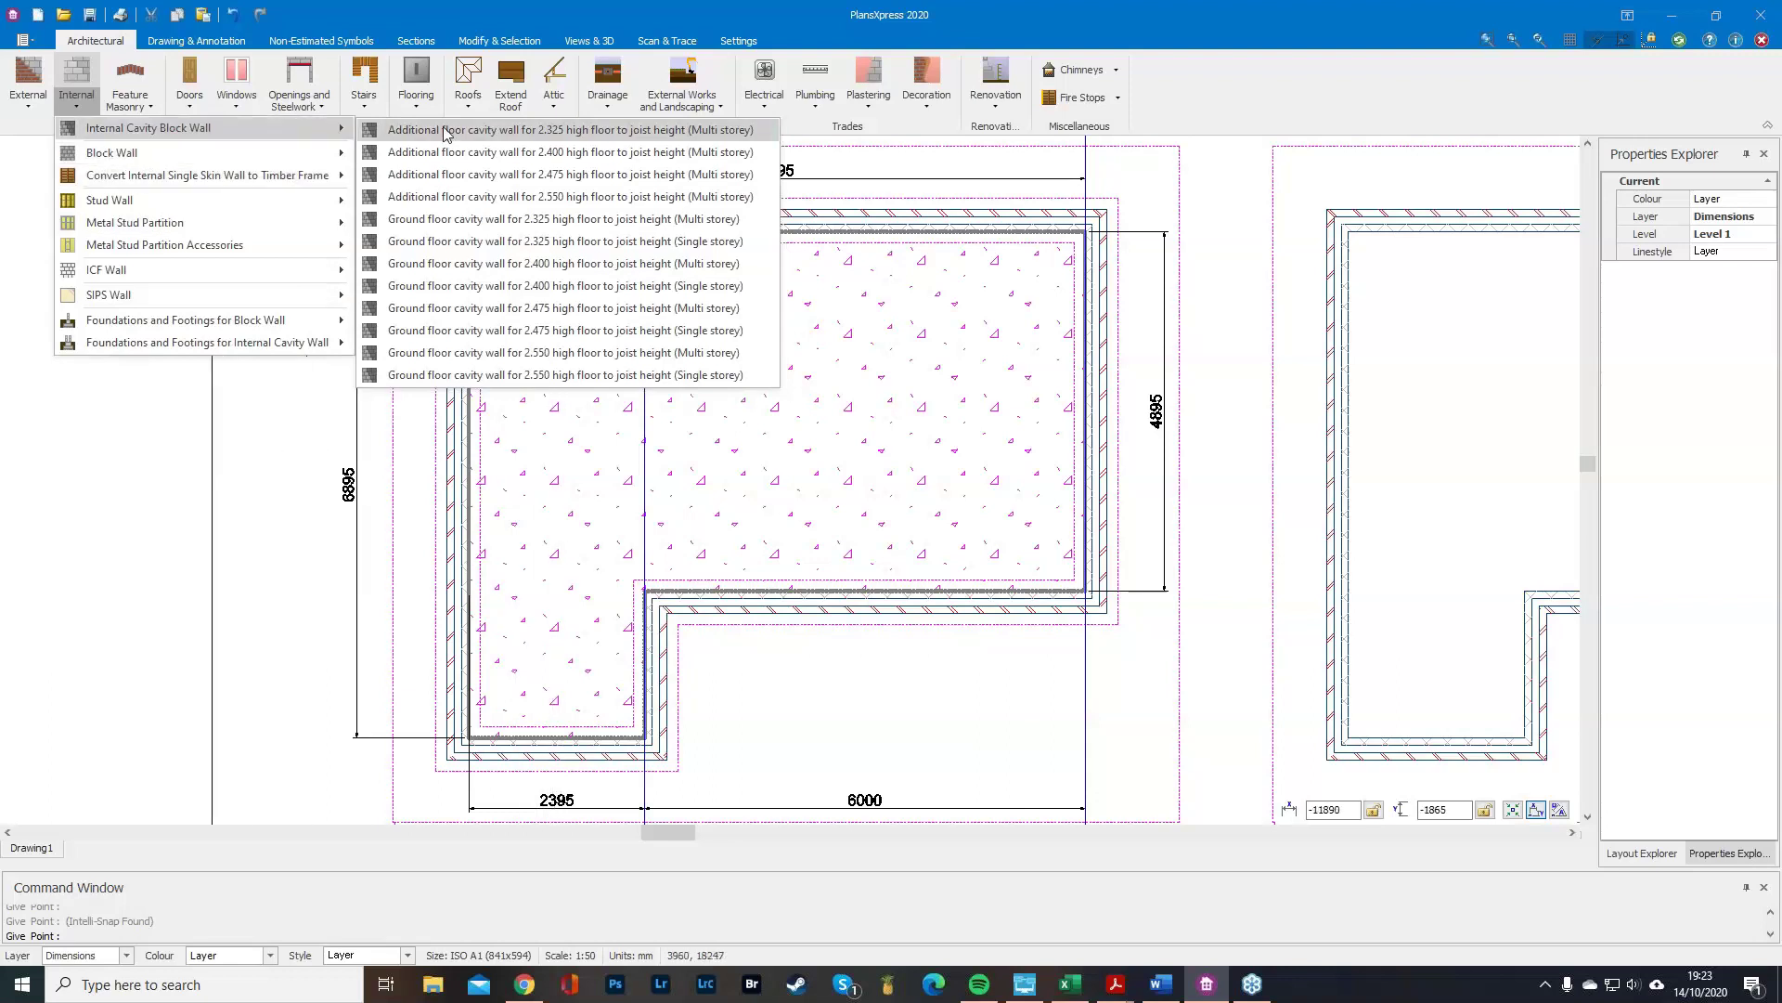
{"action": "left_click", "coordinate": [544, 286]}
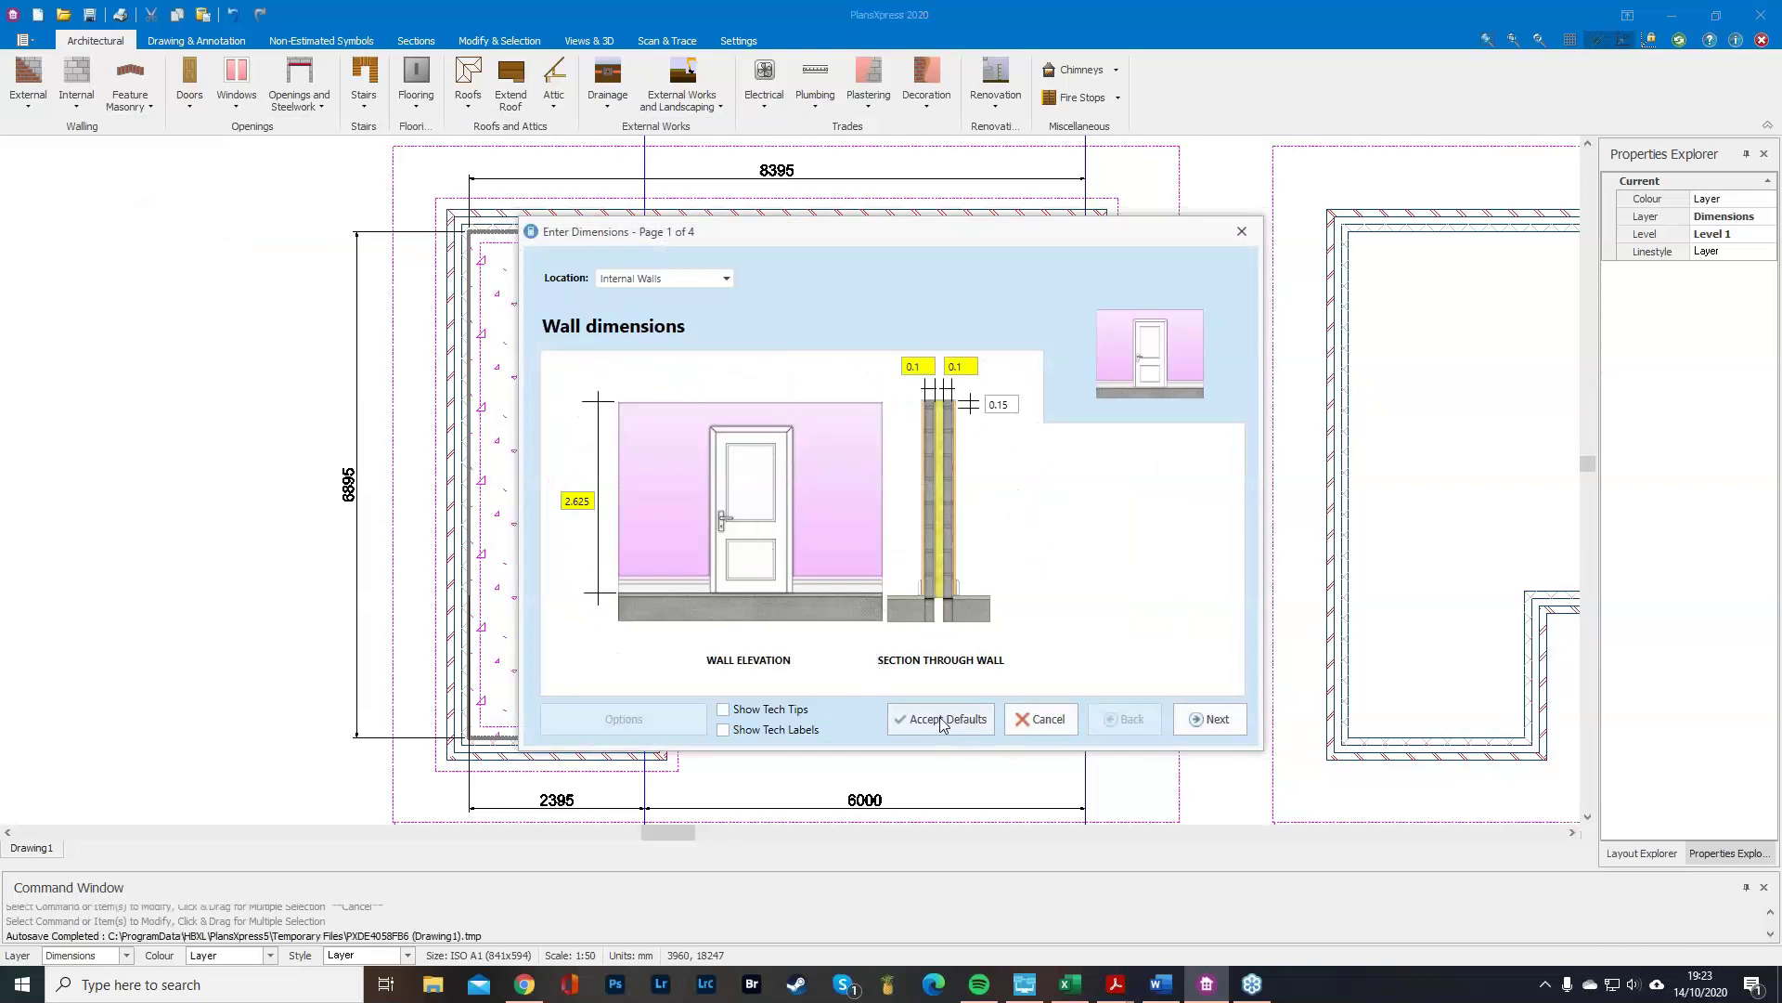
{"action": "left_click", "coordinate": [1226, 725]}
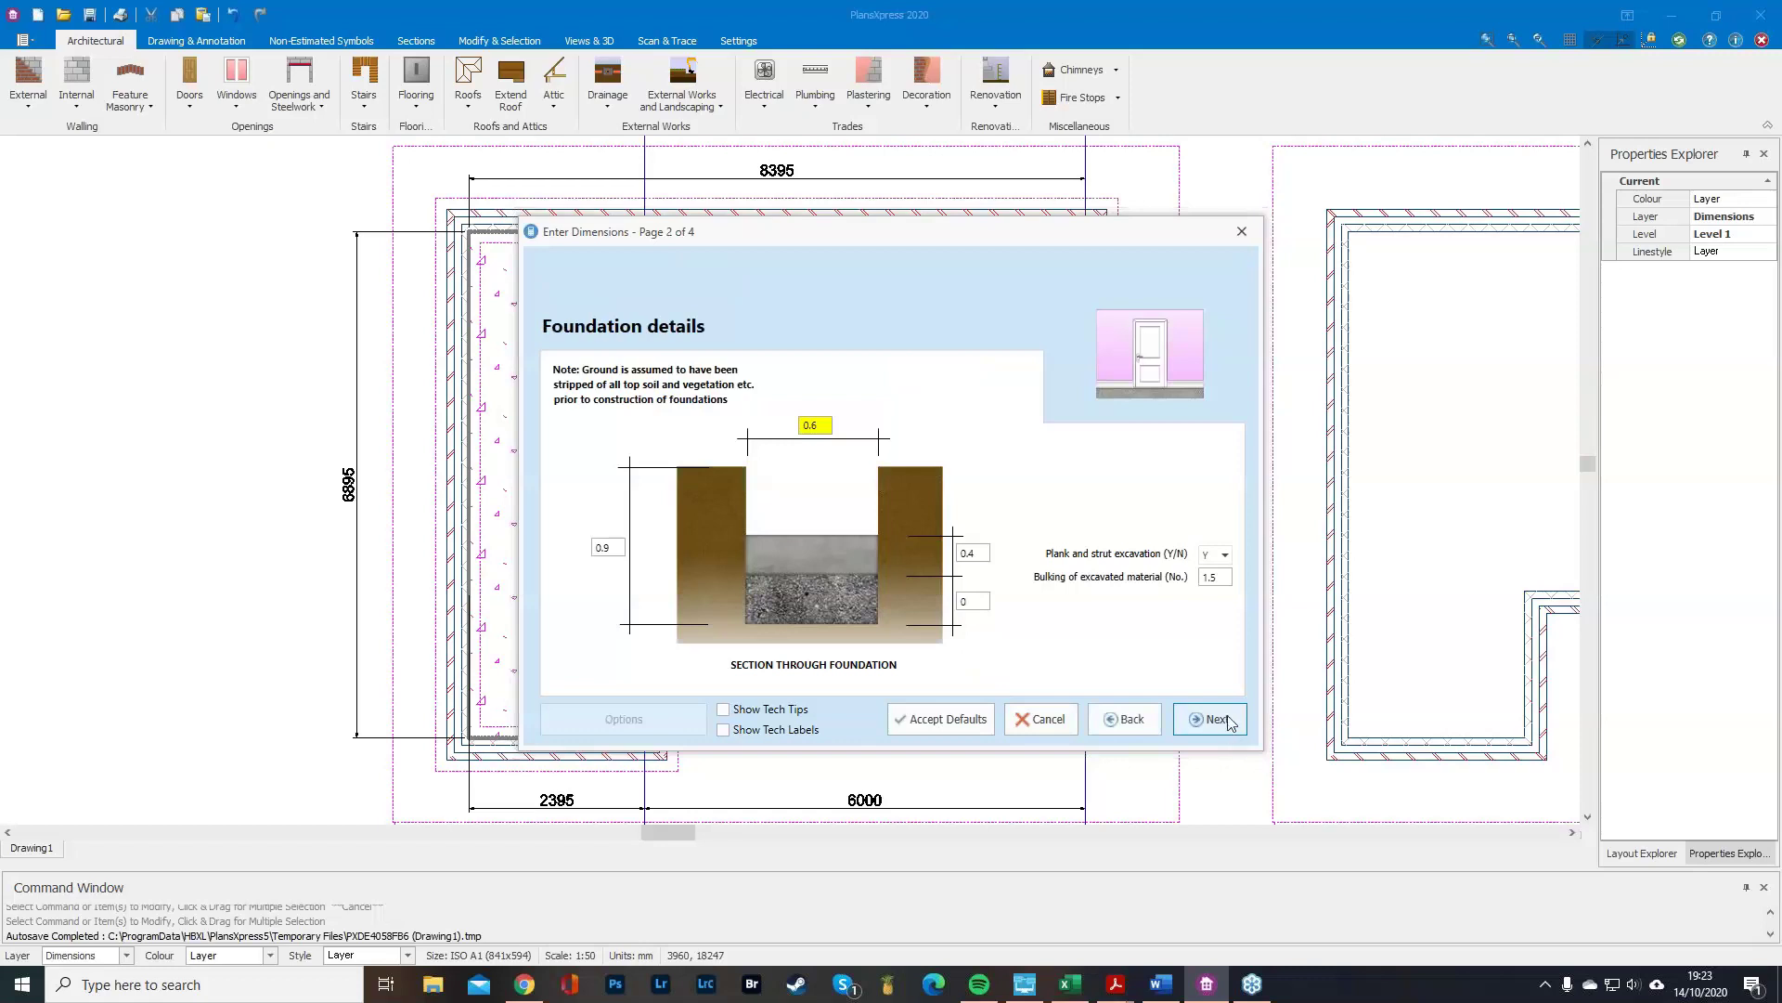
{"action": "left_click", "coordinate": [1227, 726]}
{"action": "left_click", "coordinate": [1227, 722]}
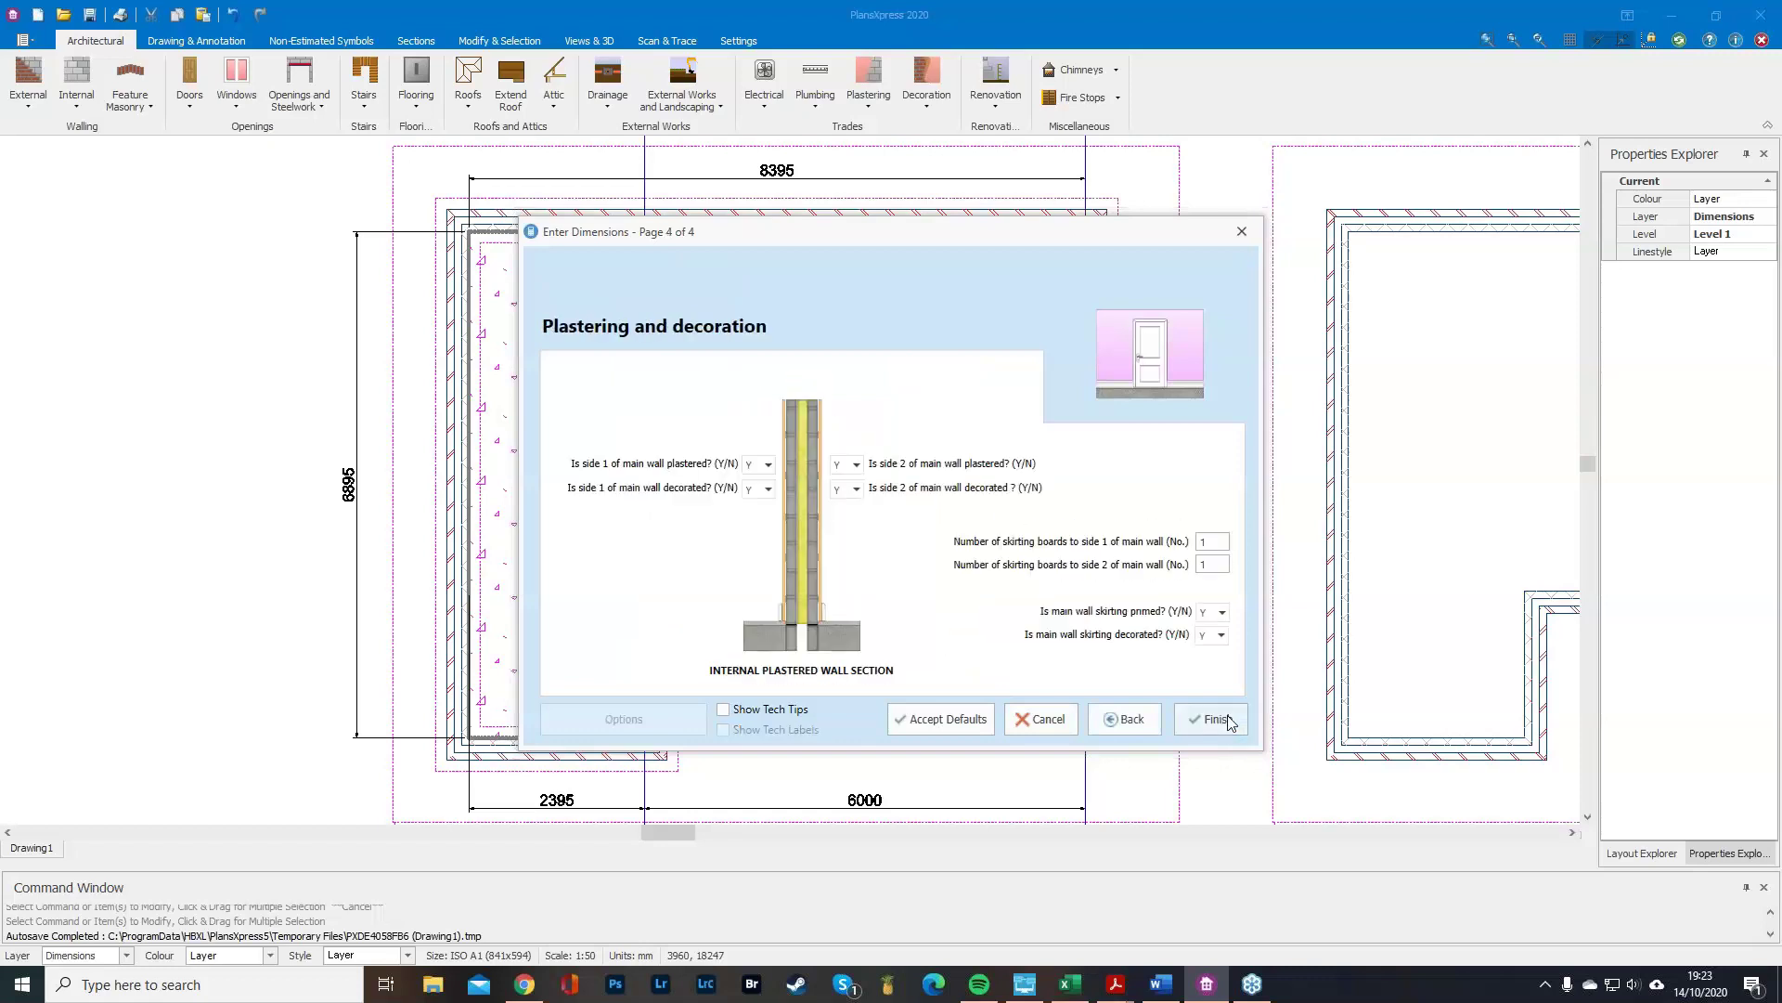
{"action": "left_click", "coordinate": [945, 720]}
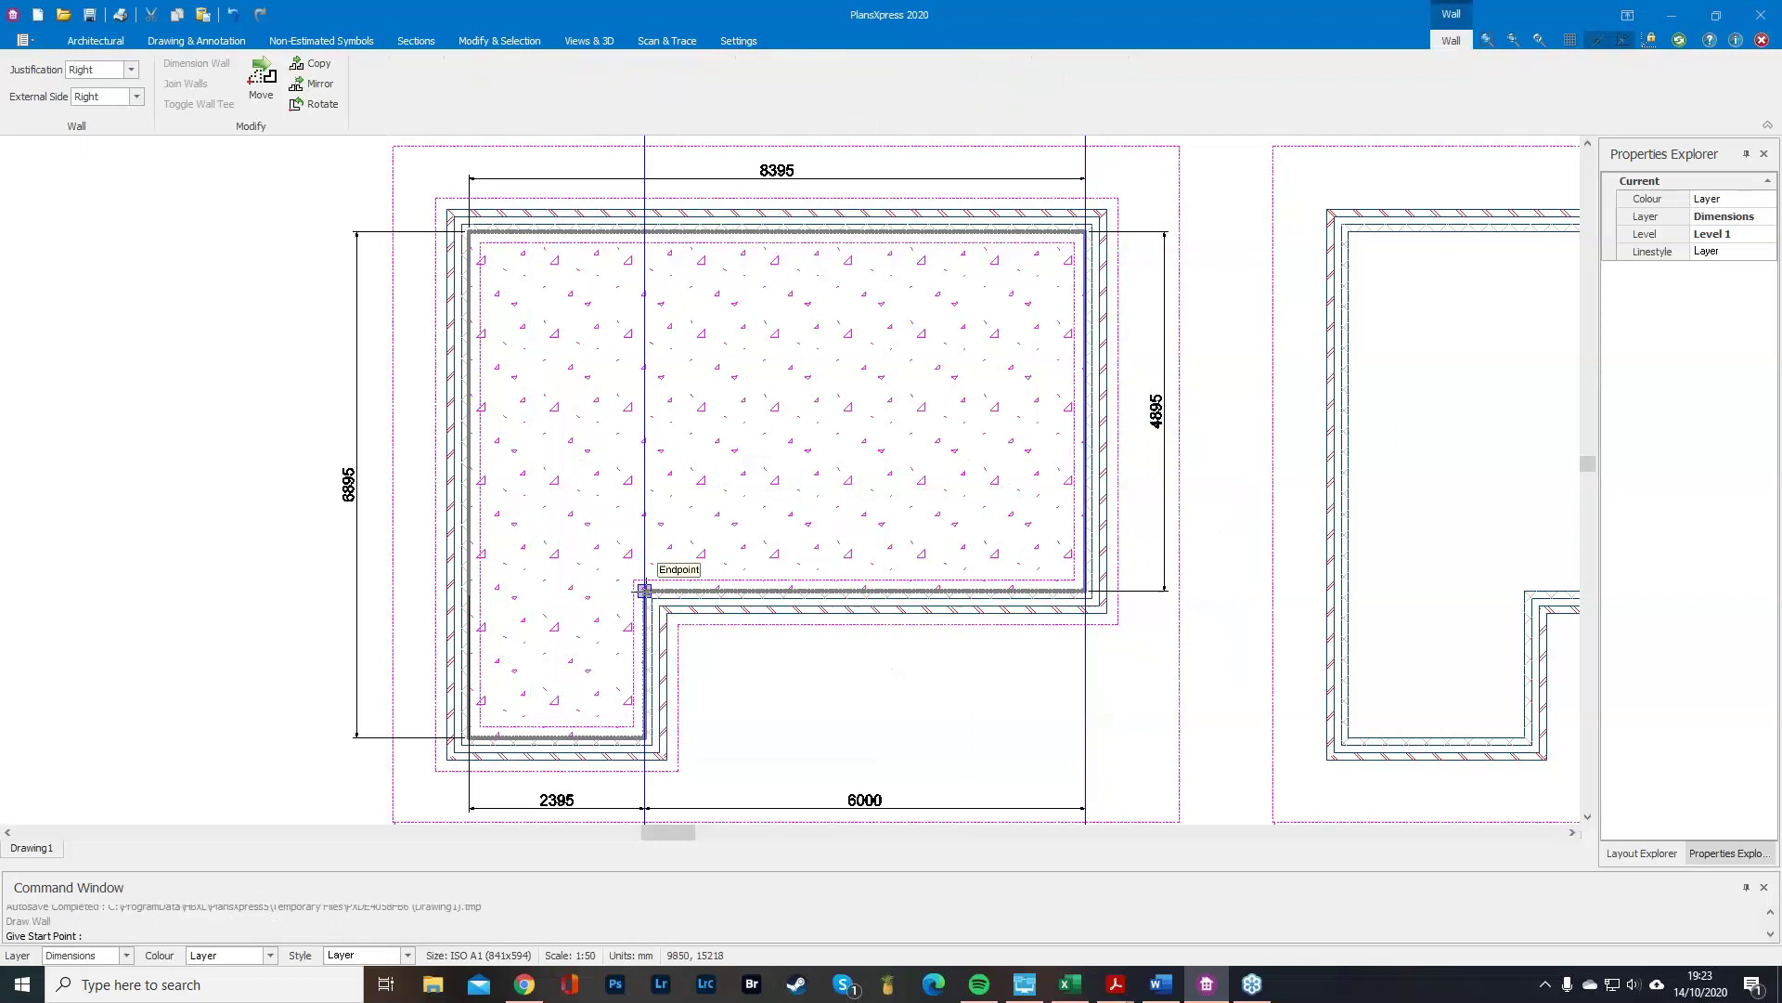
Draw the internal wall from the L-shape's inside corner straight up to the top wall, with justification and external side set to Left.
{"action": "left_click", "coordinate": [644, 590]}
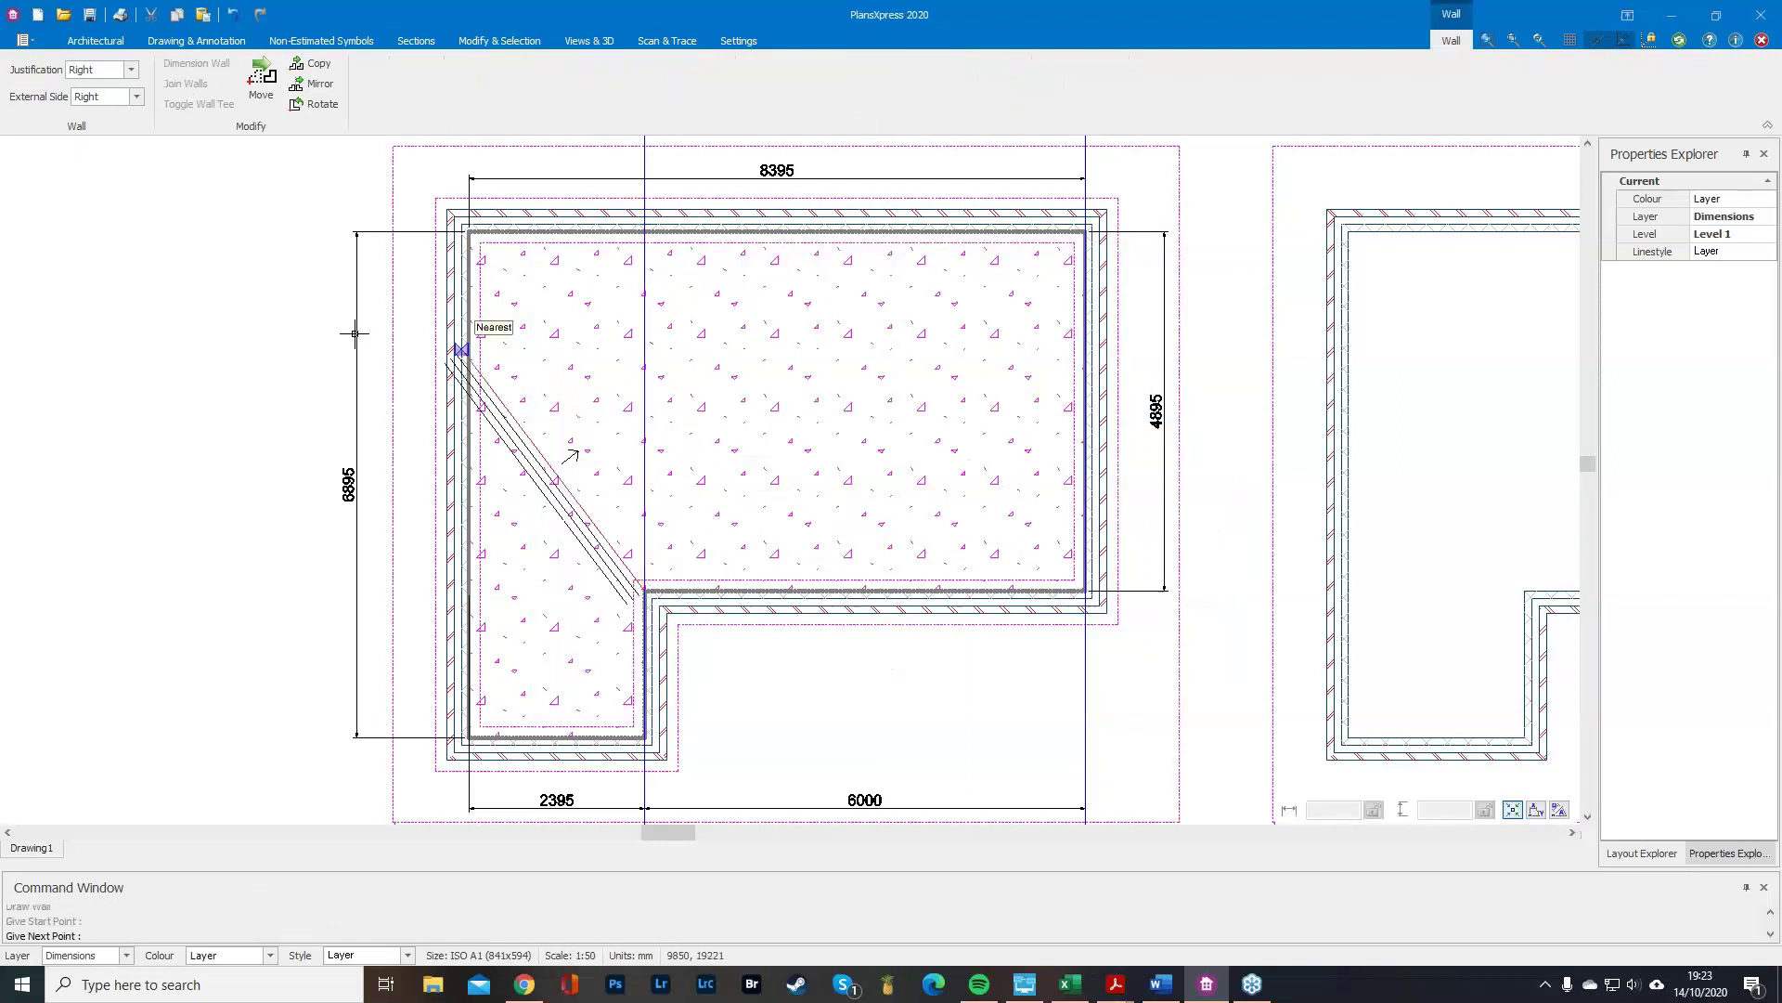
{"action": "left_click", "coordinate": [131, 70]}
{"action": "left_click", "coordinate": [128, 87]}
{"action": "left_click", "coordinate": [136, 96]}
{"action": "left_click", "coordinate": [132, 114]}
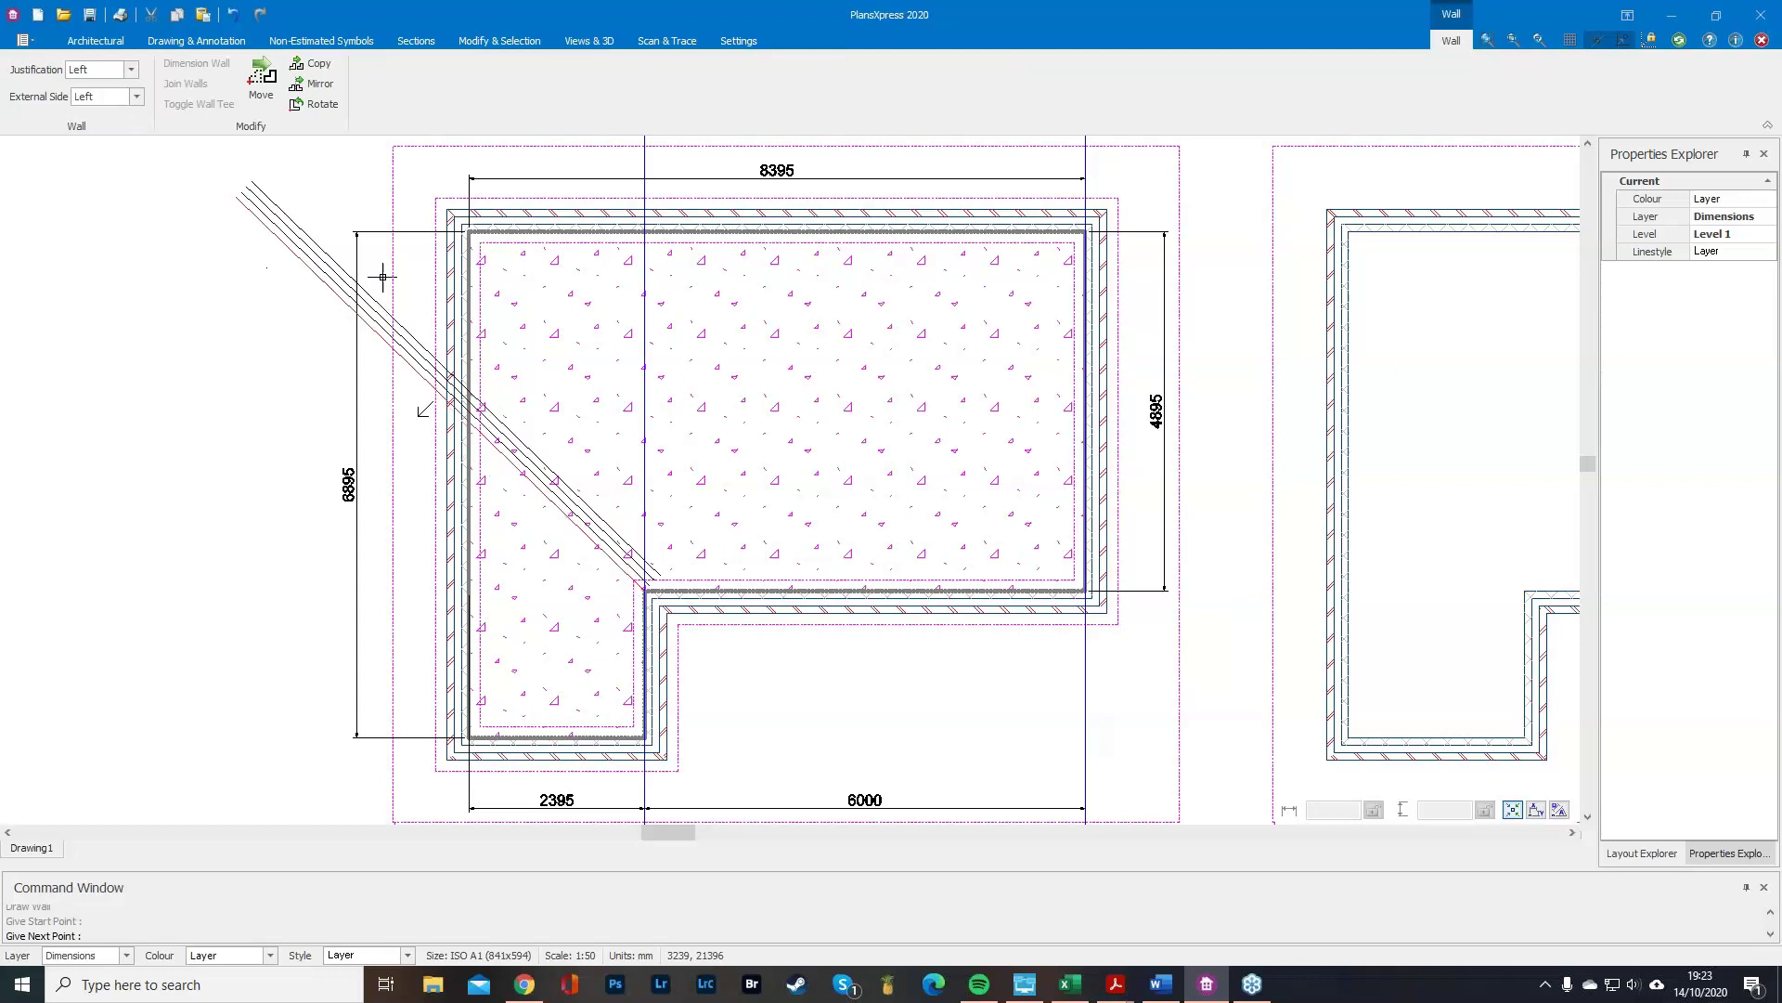
{"action": "left_click", "coordinate": [645, 225]}
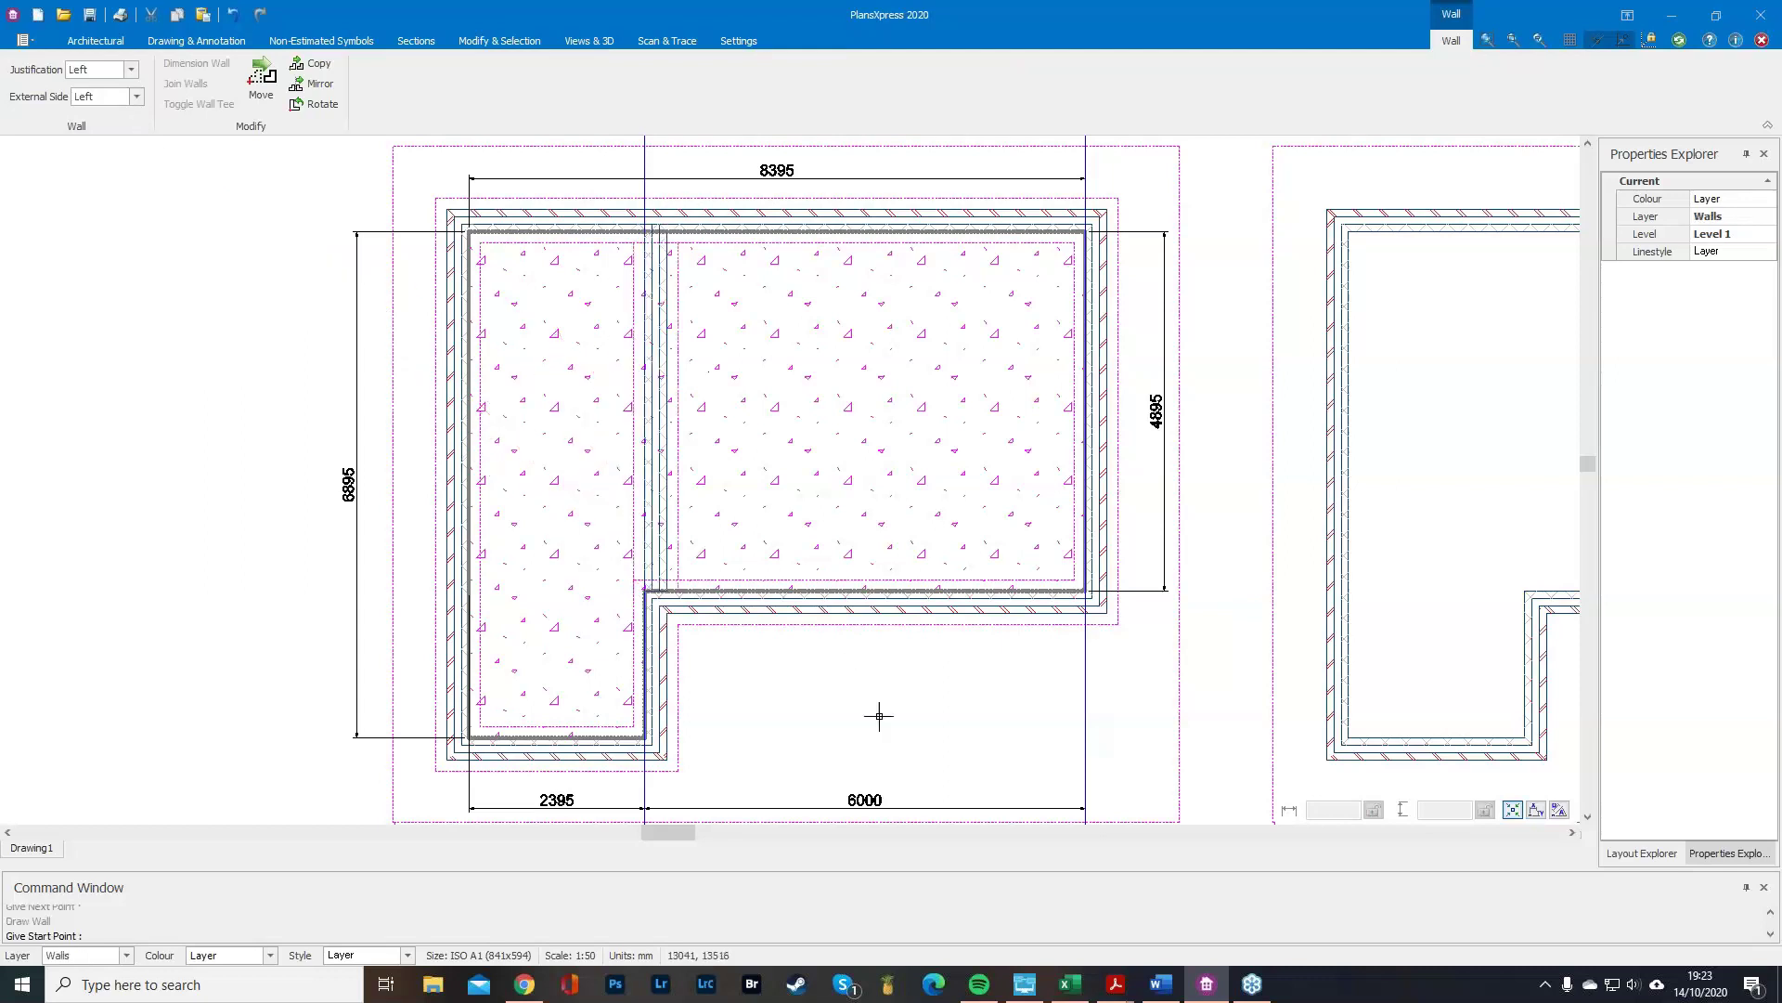
{"action": "scroll", "coordinate": [880, 716], "scroll_direction": "down", "scroll_amount": 1}
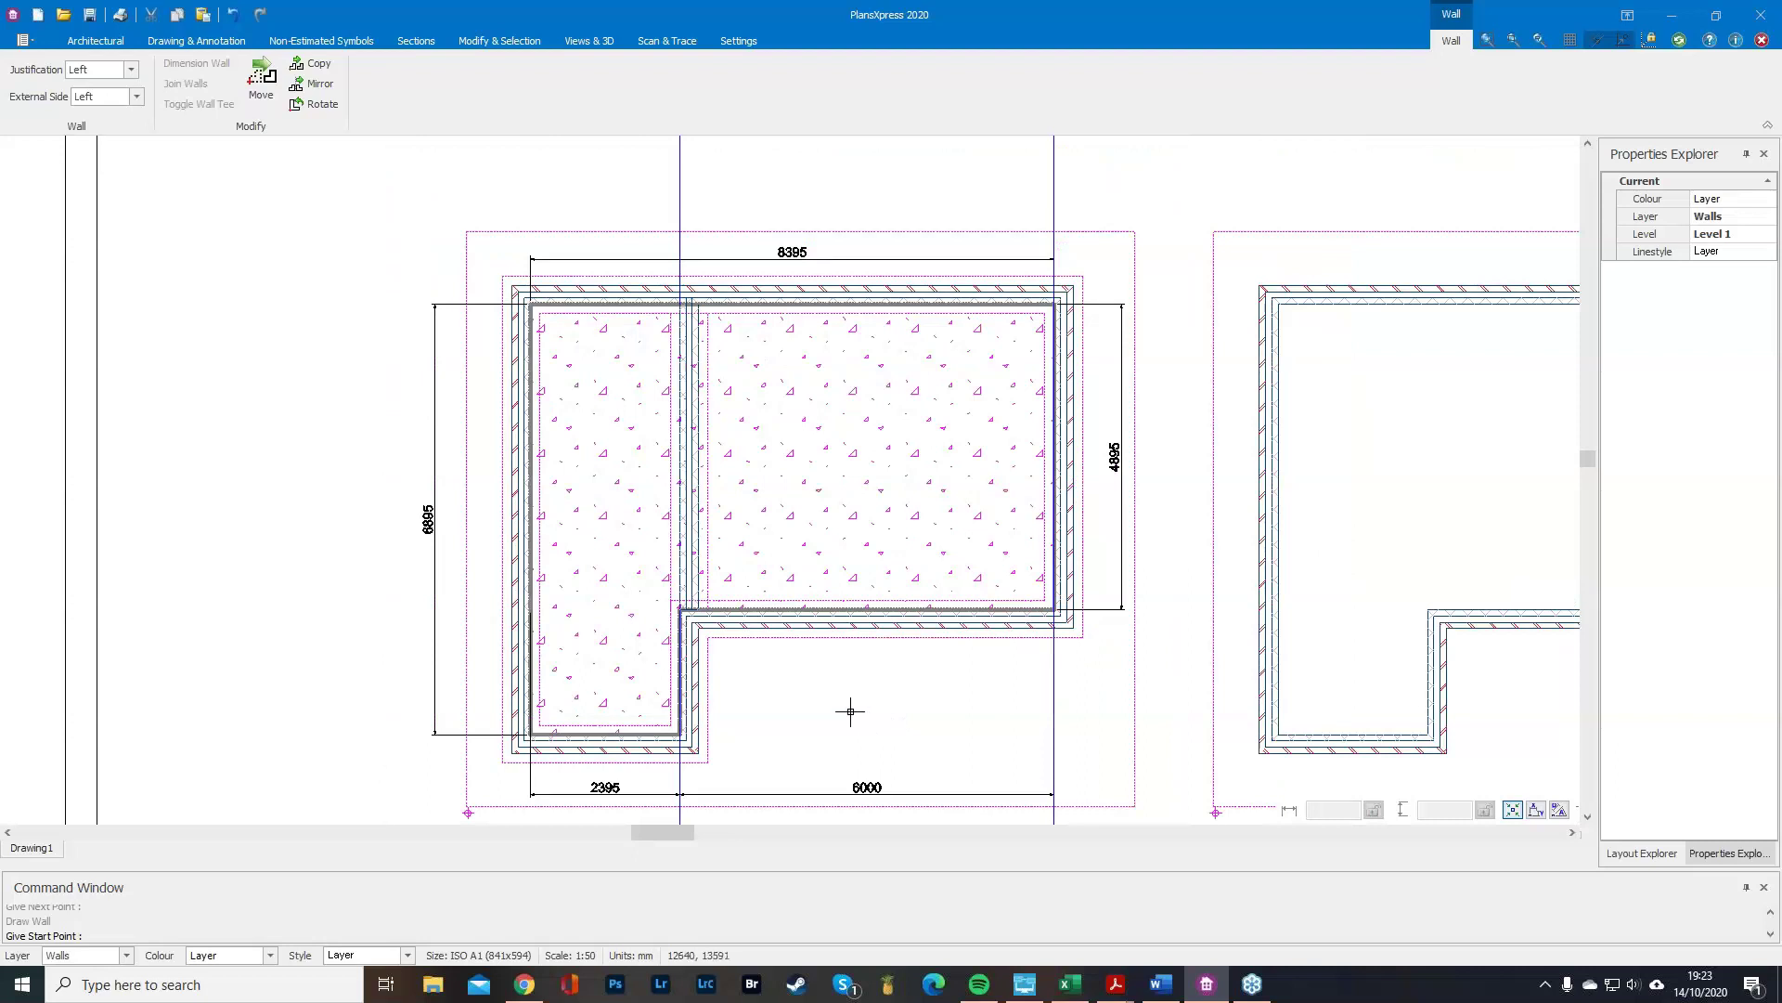
{"action": "key", "text": "Escape"}
{"action": "key", "text": "Escape"}
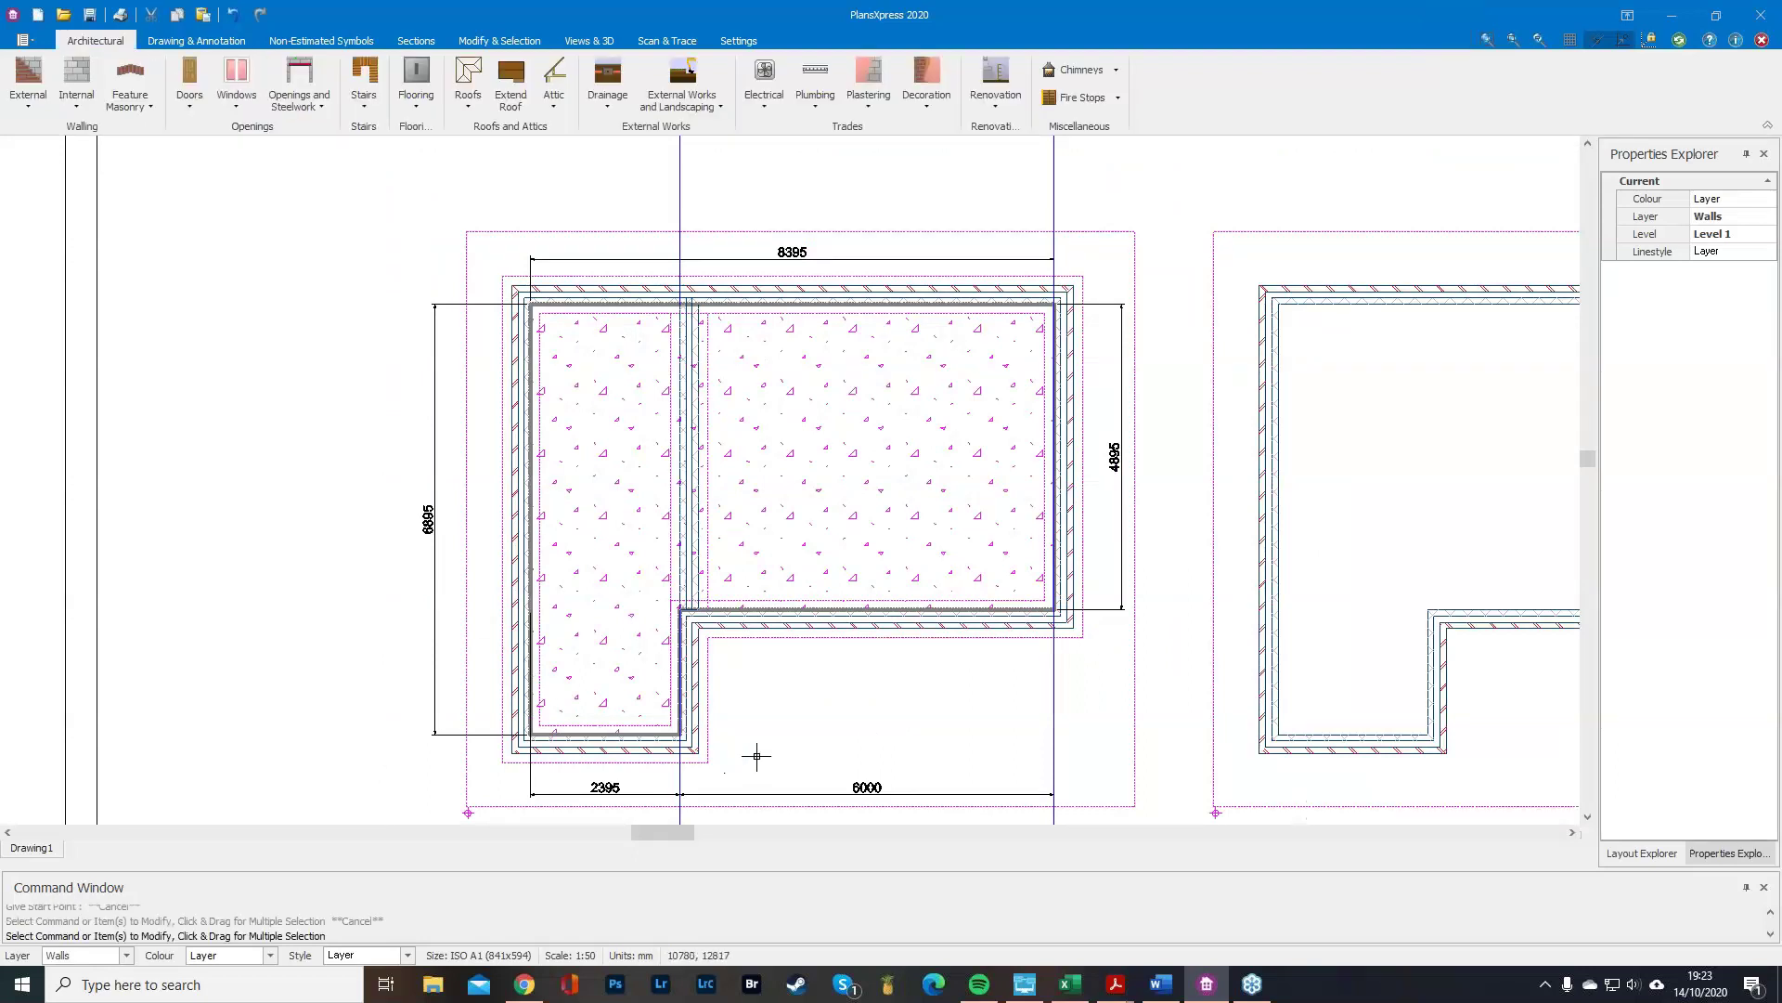
Examine the building in the 3D preview by orbiting around it, and close the preview.
{"action": "scroll", "coordinate": [756, 754], "scroll_direction": "down", "scroll_amount": 1}
{"action": "scroll", "coordinate": [780, 732], "scroll_direction": "down", "scroll_amount": 1}
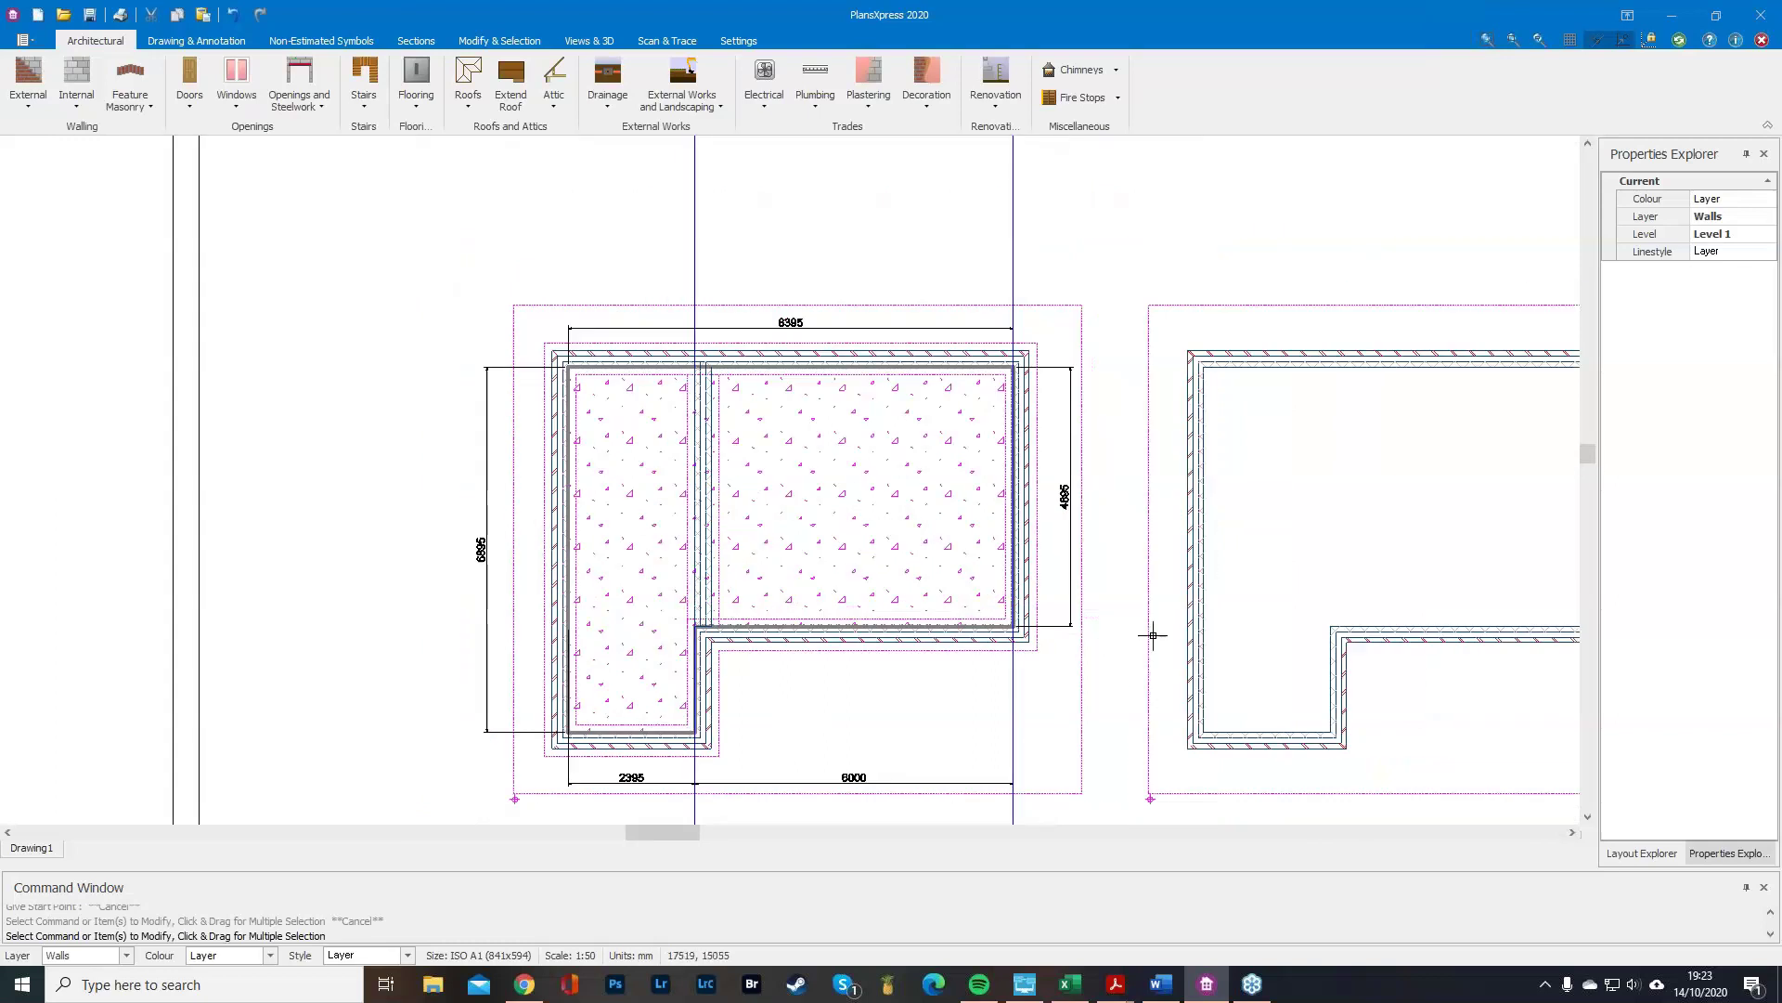
{"action": "left_click", "coordinate": [594, 42]}
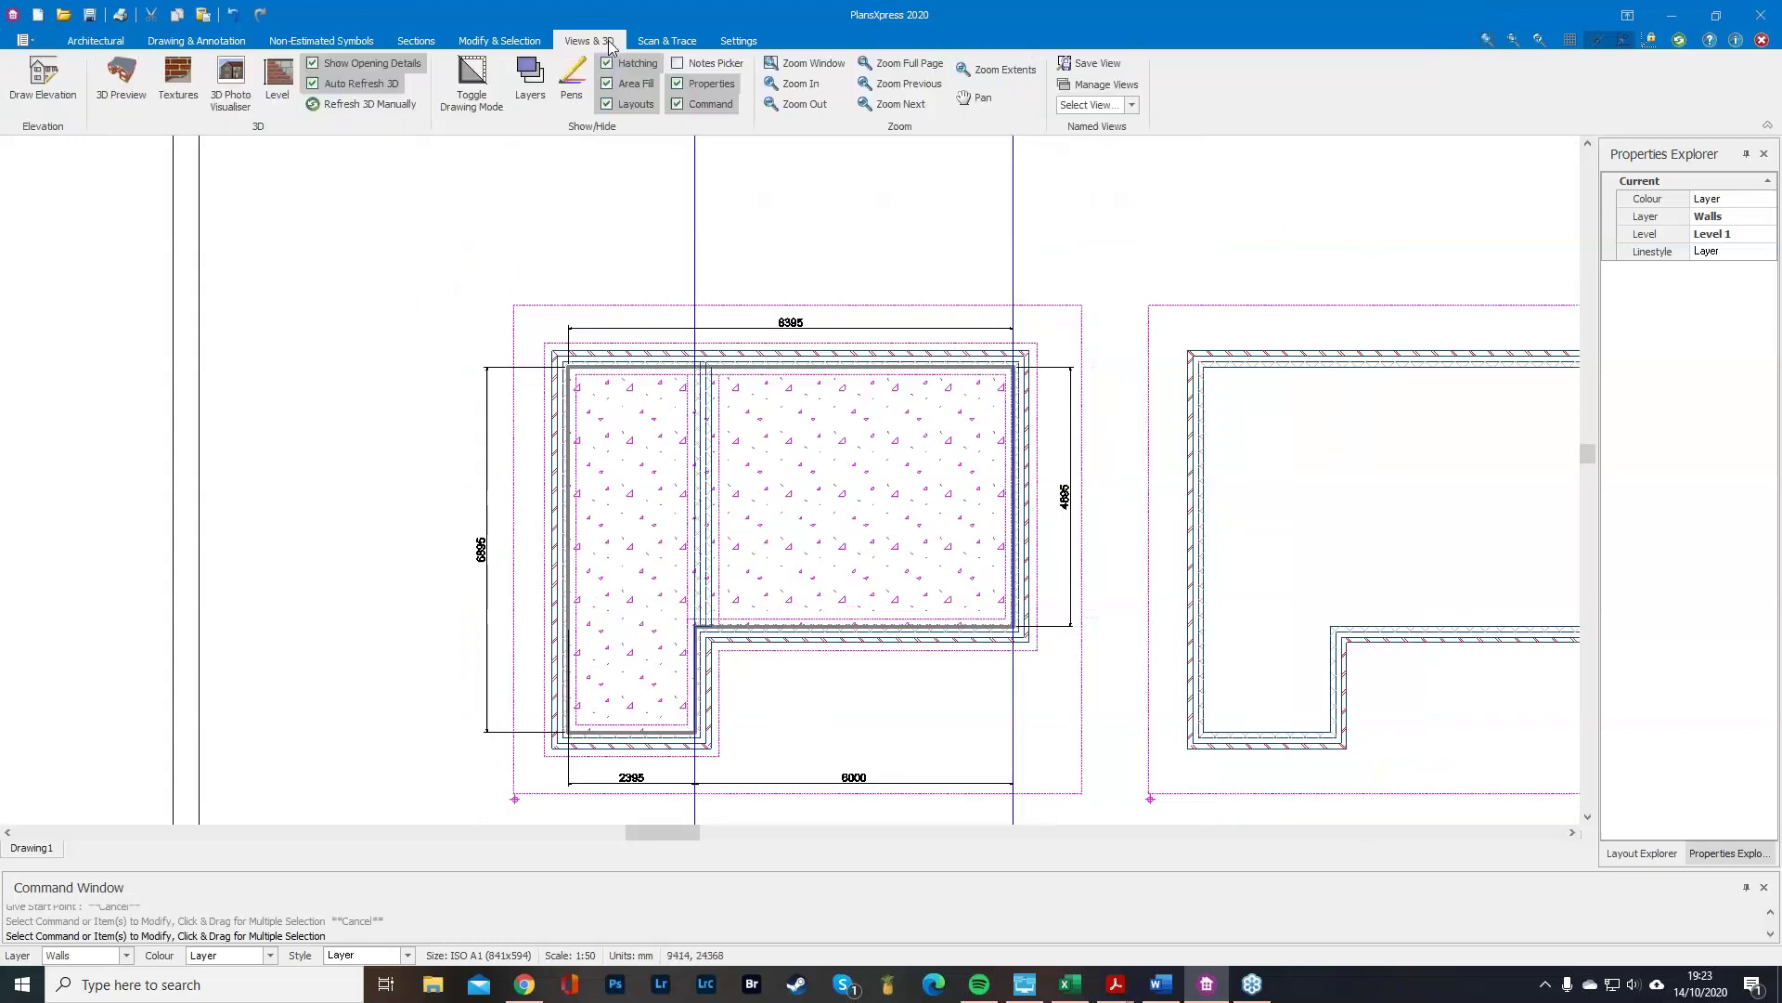
{"action": "left_click", "coordinate": [121, 79]}
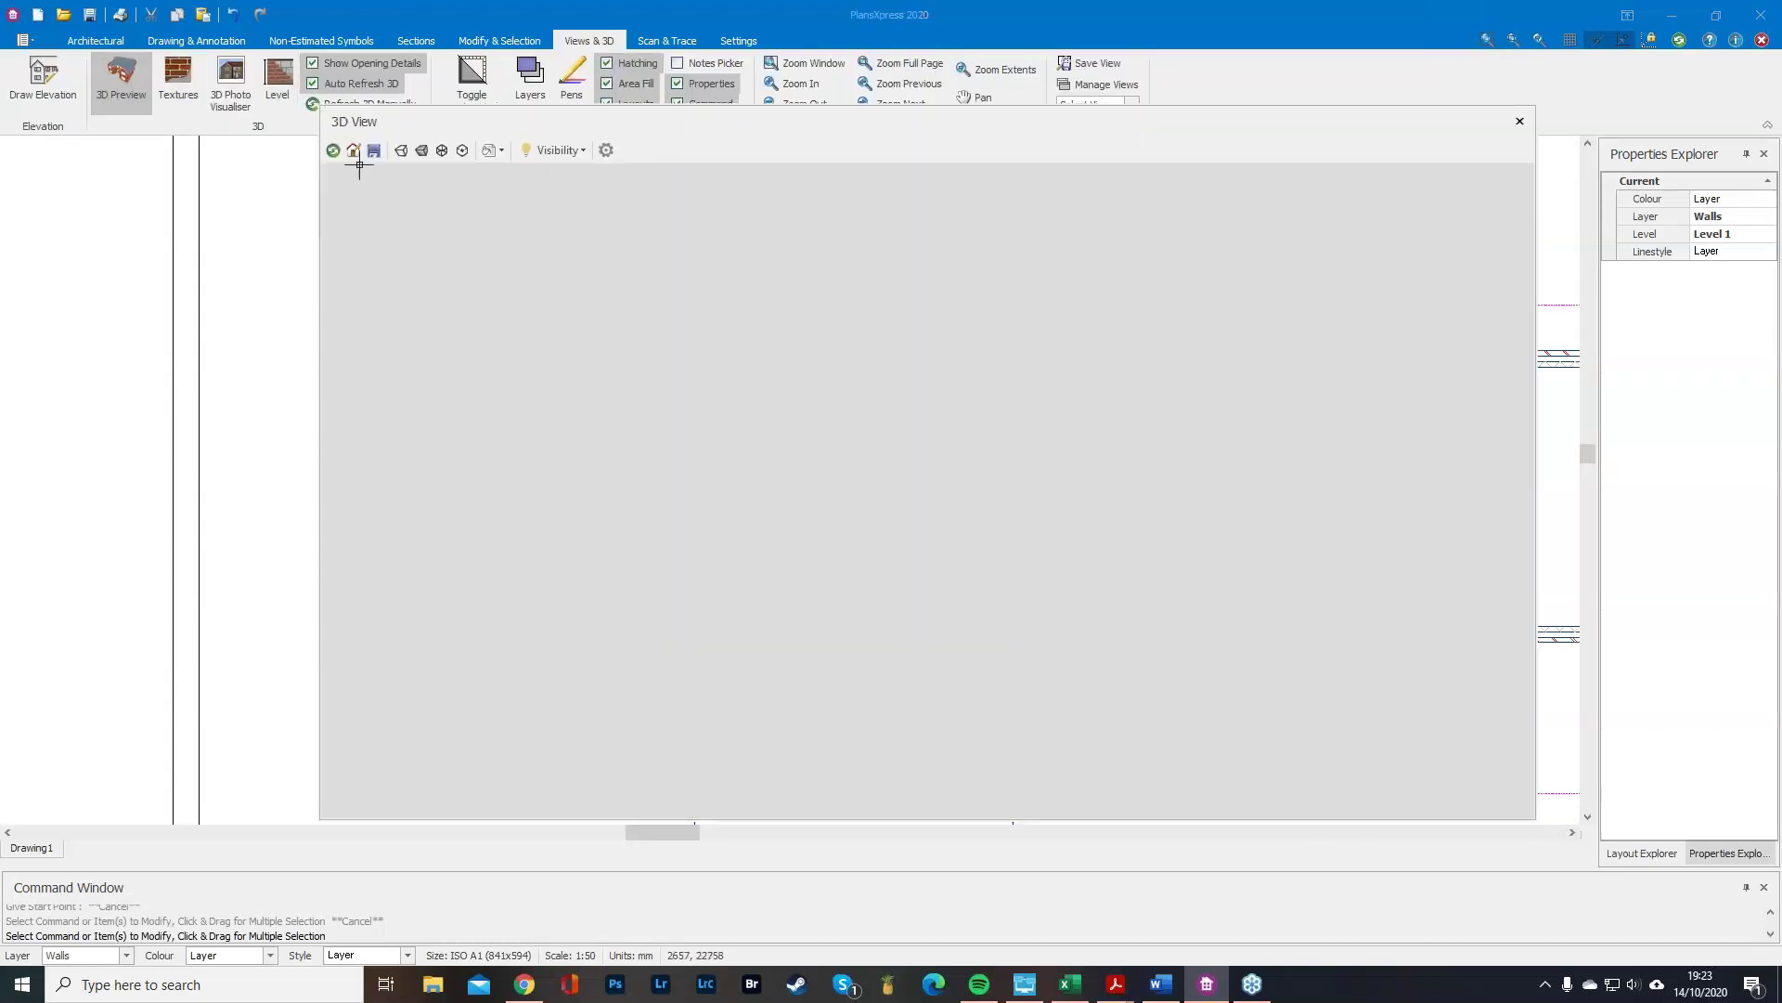
{"action": "left_click_drag", "start_coordinate": [940, 531], "coordinate": [783, 537]}
{"action": "scroll", "coordinate": [856, 503], "scroll_direction": "down", "scroll_amount": 4}
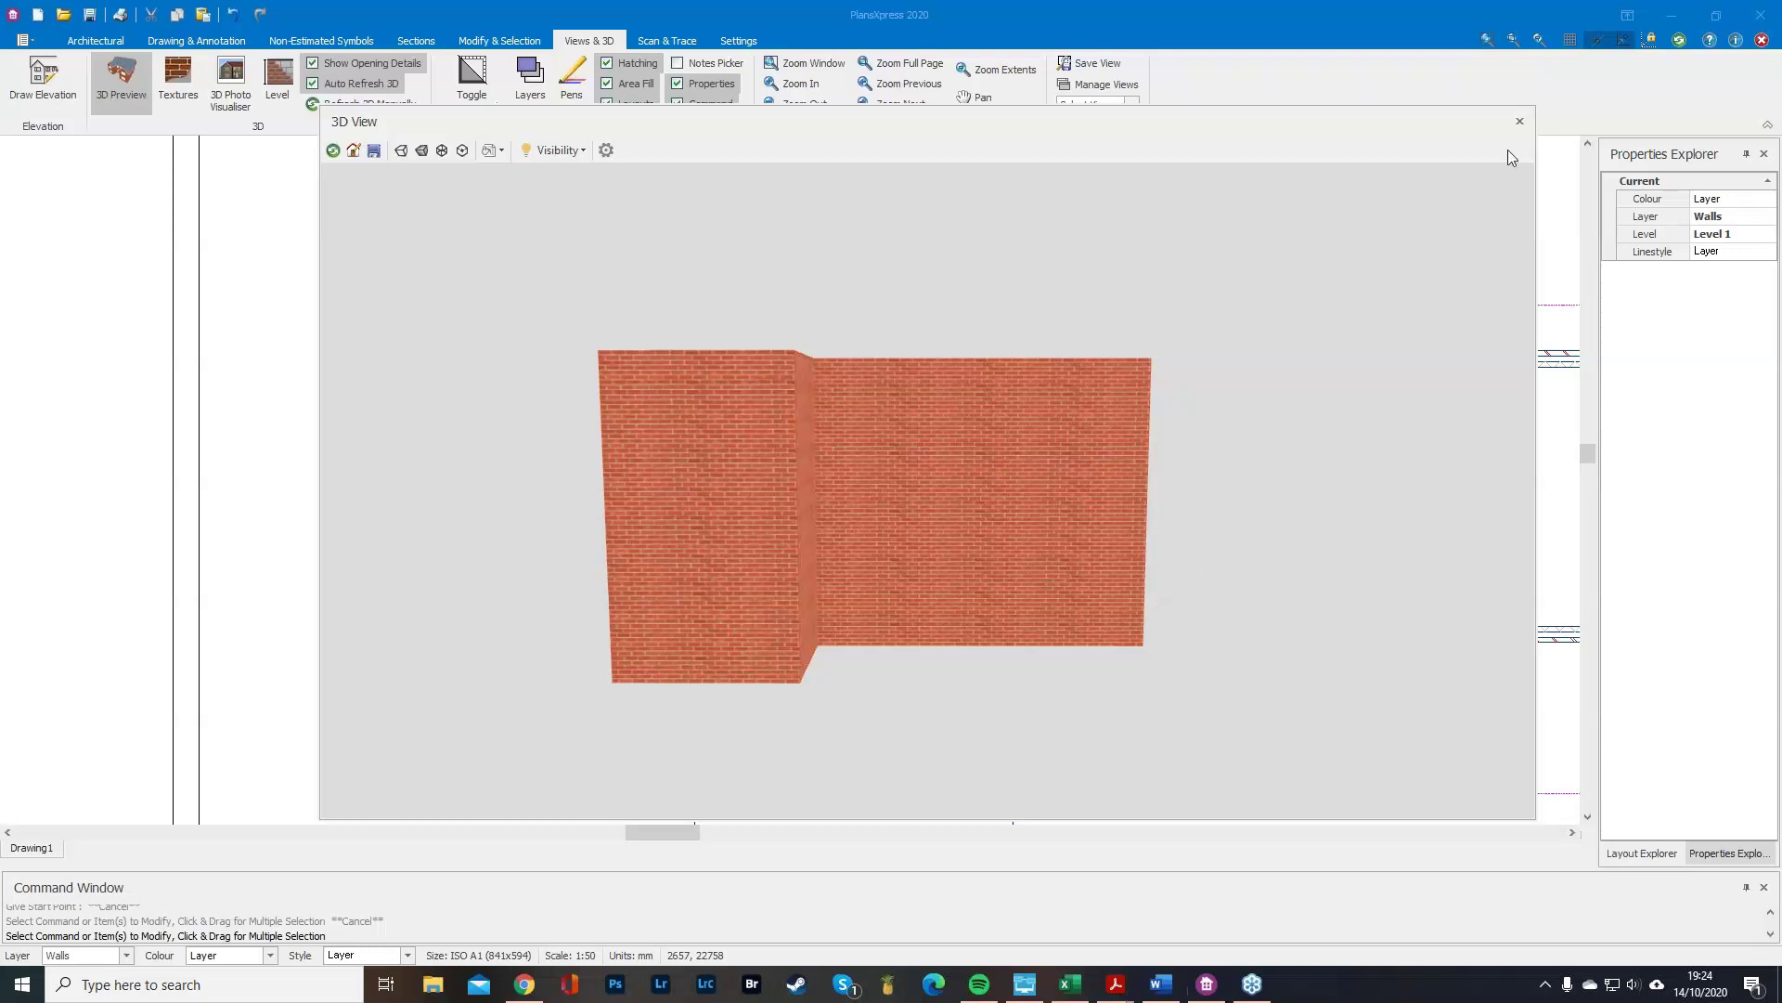
{"action": "left_click_drag", "start_coordinate": [1419, 123], "coordinate": [1262, 126]}
{"action": "left_click", "coordinate": [1362, 125]}
Delete the two vertical construction lines from the ground floor plan.
{"action": "scroll", "coordinate": [664, 687], "scroll_direction": "up", "scroll_amount": 1}
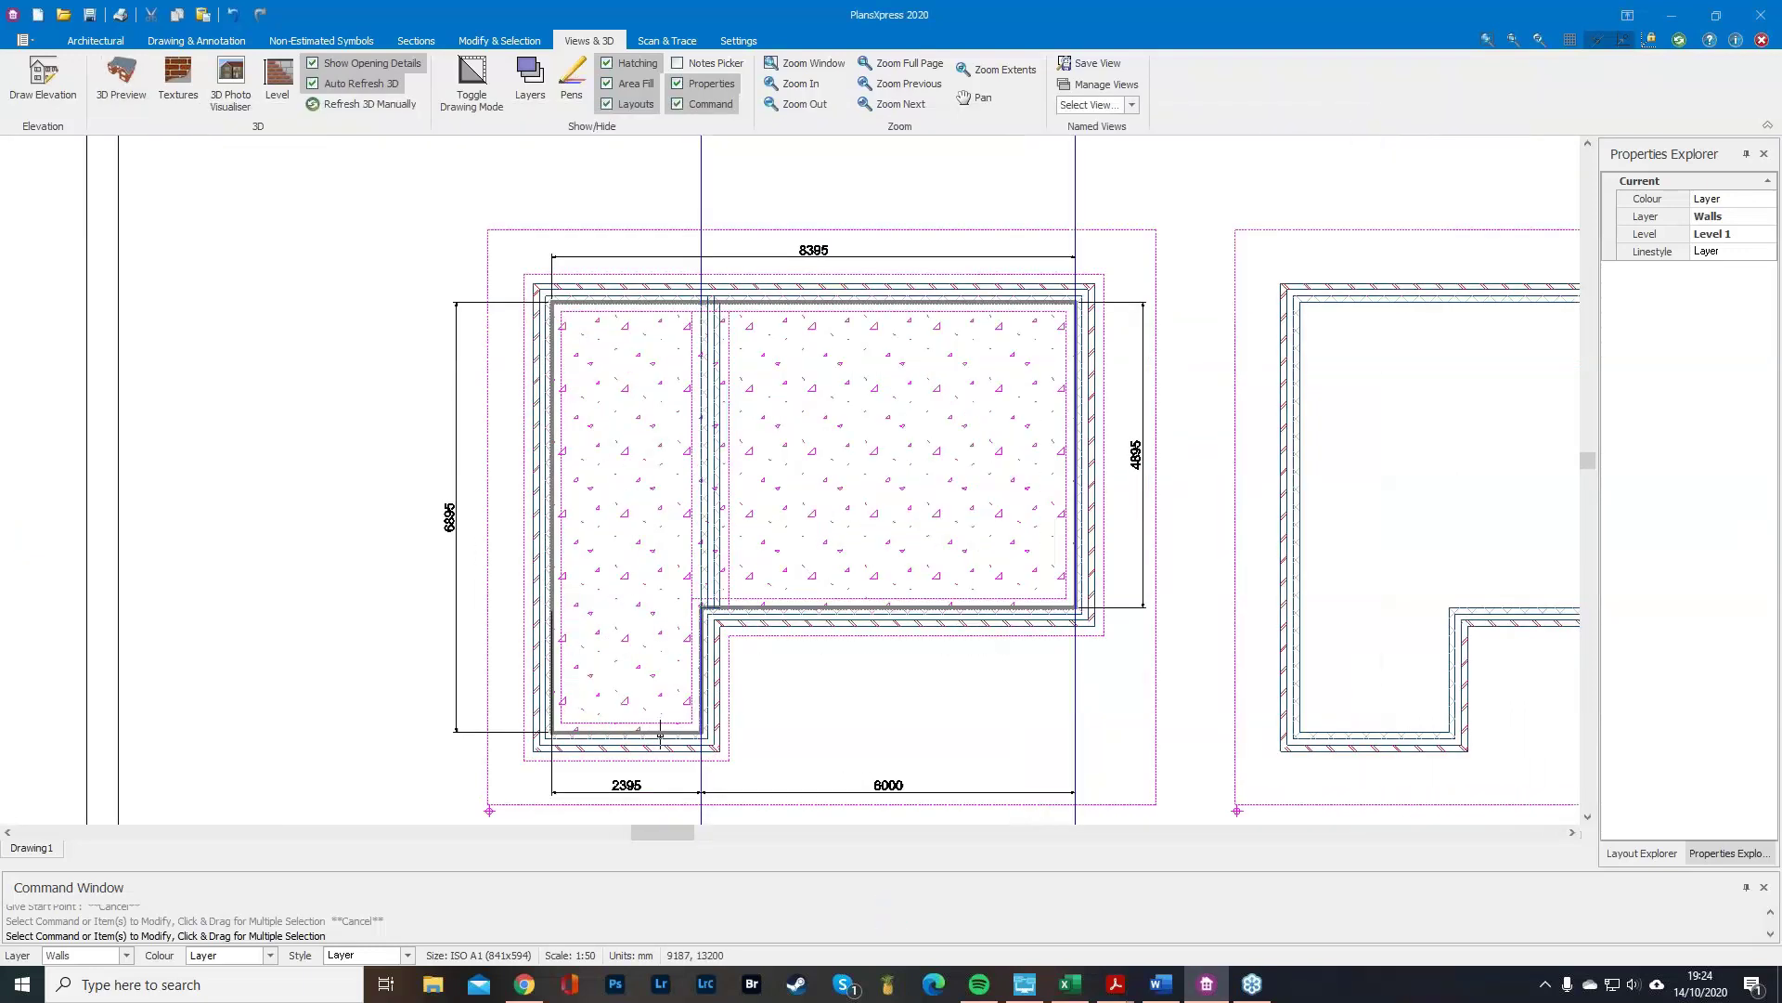
{"action": "mouse_move", "coordinate": [1076, 740]}
{"action": "left_mouse_down"}
{"action": "mouse_move", "coordinate": [1058, 729]}
{"action": "mouse_move", "coordinate": [1105, 747]}
{"action": "left_mouse_up"}
{"action": "left_click_drag", "start_coordinate": [1136, 201], "coordinate": [986, 165]}
{"action": "key", "text": "Delete"}
{"action": "left_click_drag", "start_coordinate": [728, 821], "coordinate": [686, 814]}
{"action": "key", "text": "Delete"}
Start choosing a Crystal Direct PVCu window, filtering to a uValue of 1.1, a width of 2334 mm and a height of 1045 mm.
{"action": "scroll", "coordinate": [689, 611], "scroll_direction": "up", "scroll_amount": 1}
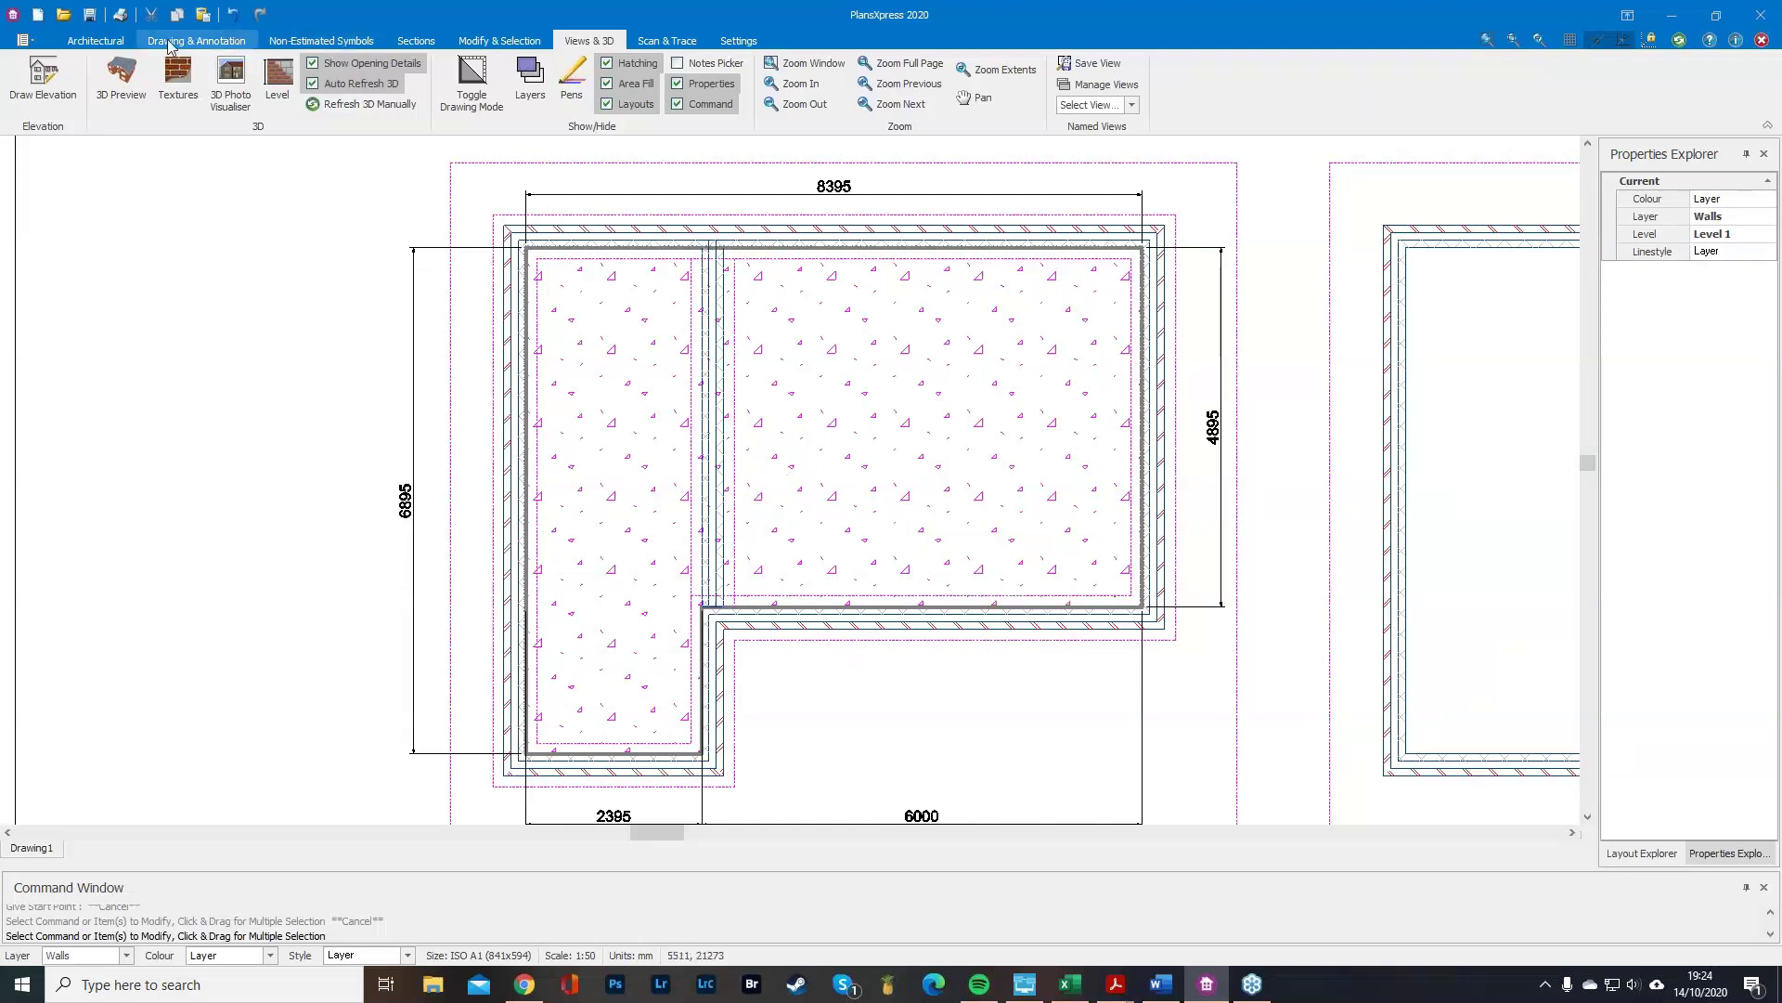
{"action": "left_click", "coordinate": [96, 41]}
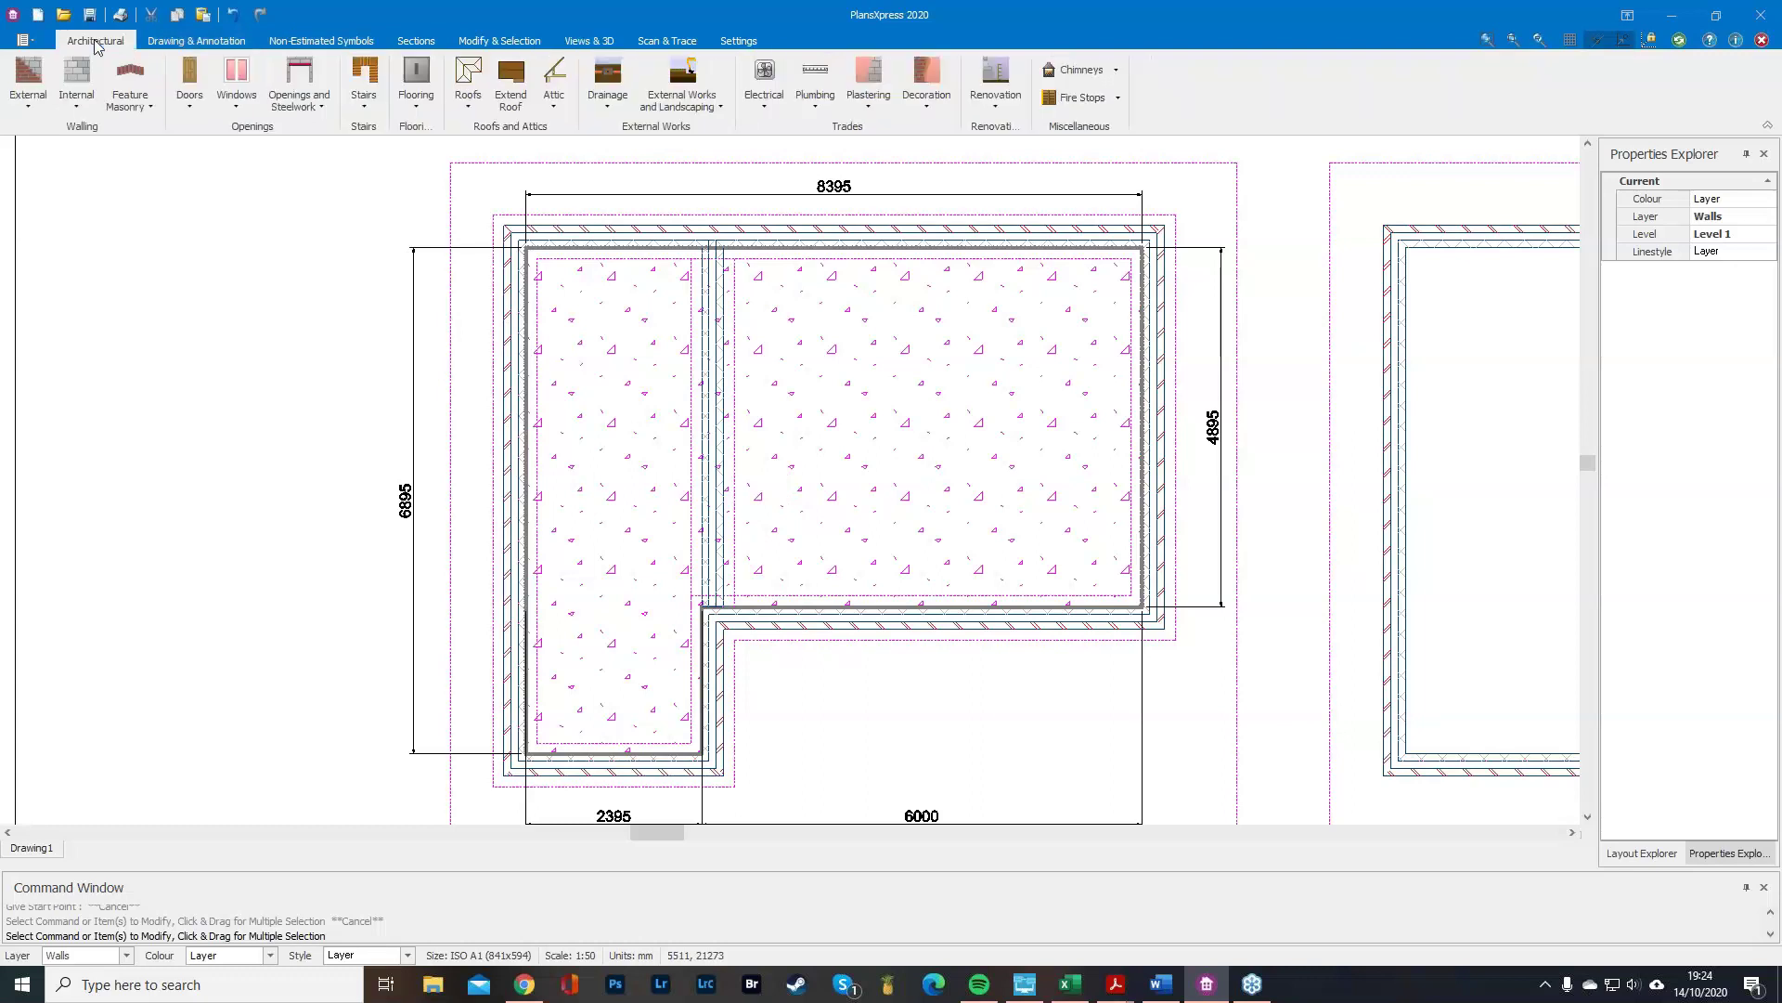
{"action": "left_click", "coordinate": [227, 102]}
{"action": "mouse_move", "coordinate": [259, 124]}
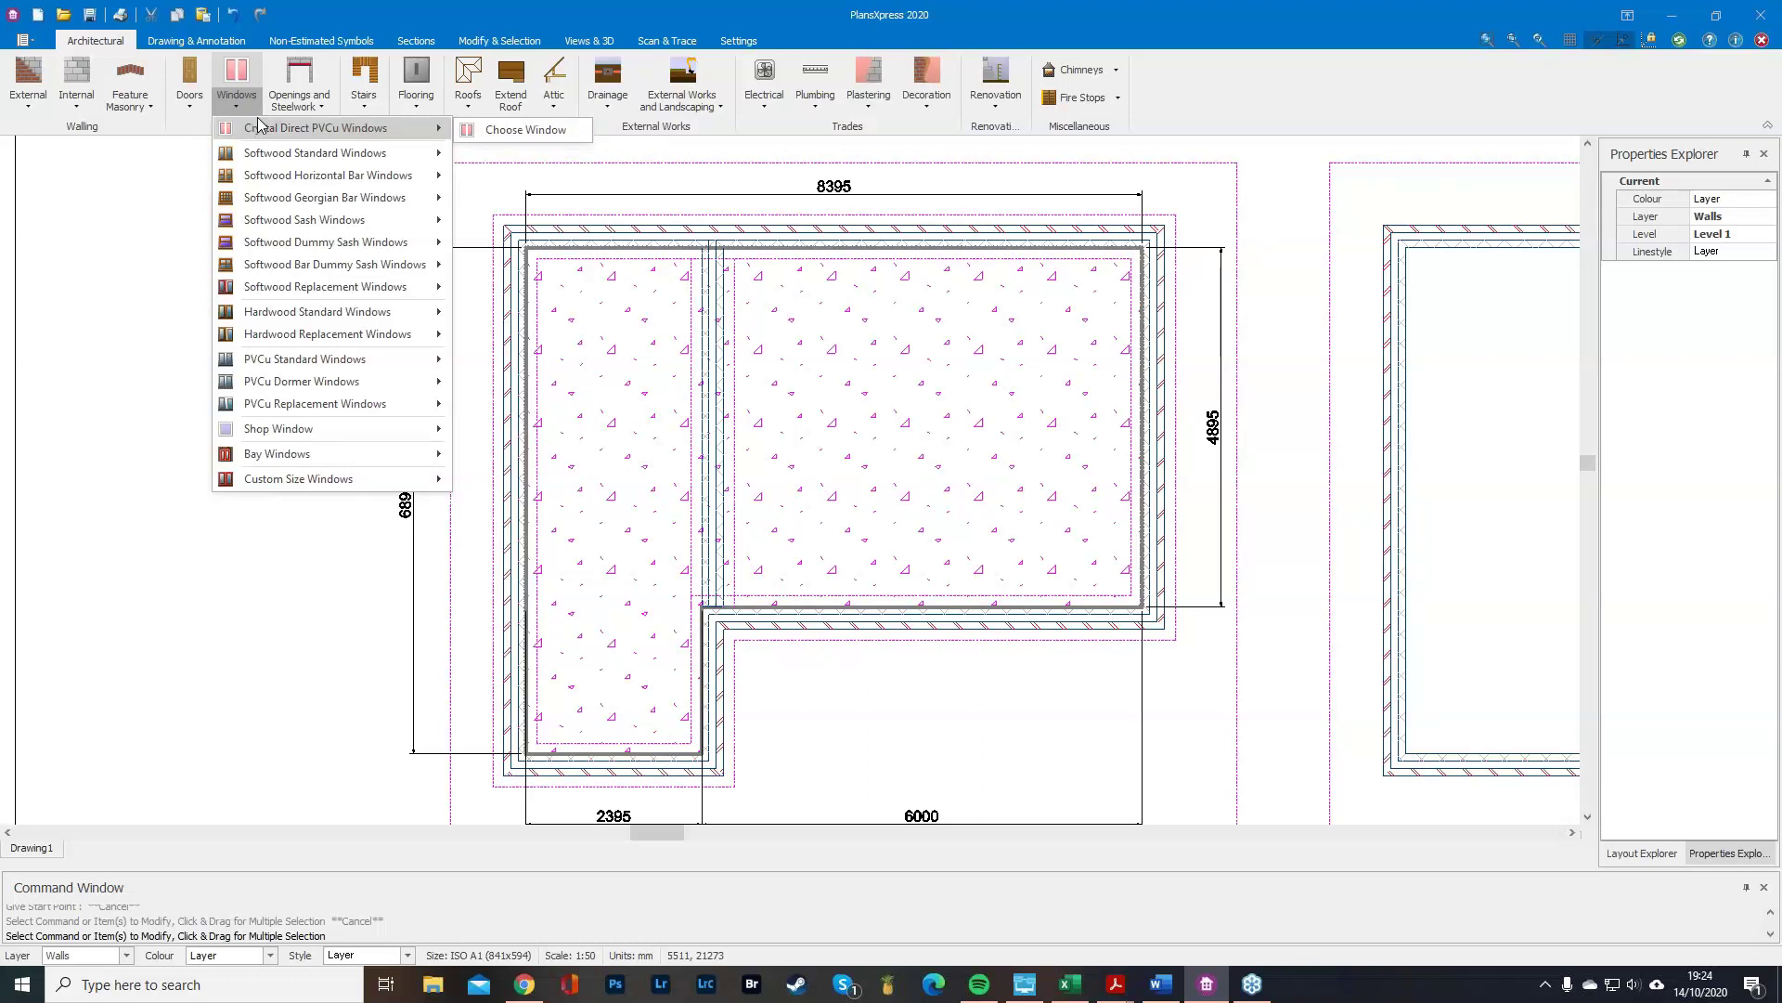
{"action": "left_click", "coordinate": [509, 135]}
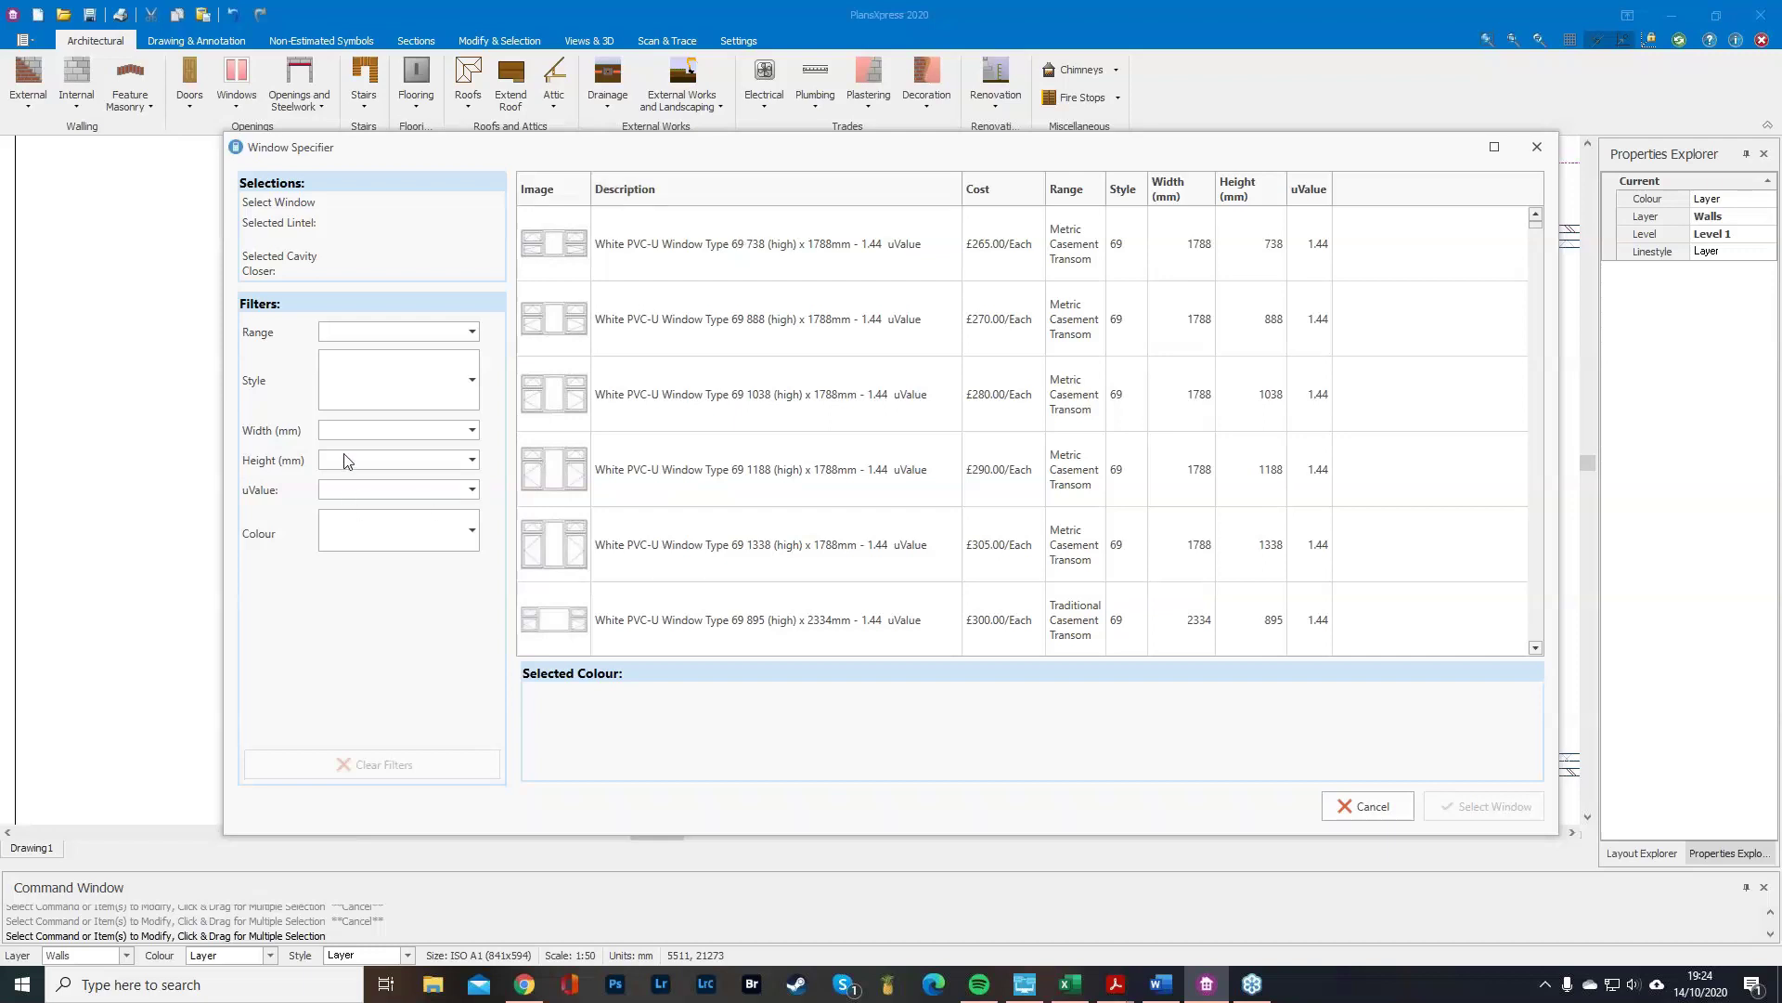
{"action": "left_click", "coordinate": [336, 491]}
{"action": "left_click", "coordinate": [379, 515]}
{"action": "left_click", "coordinate": [378, 432]}
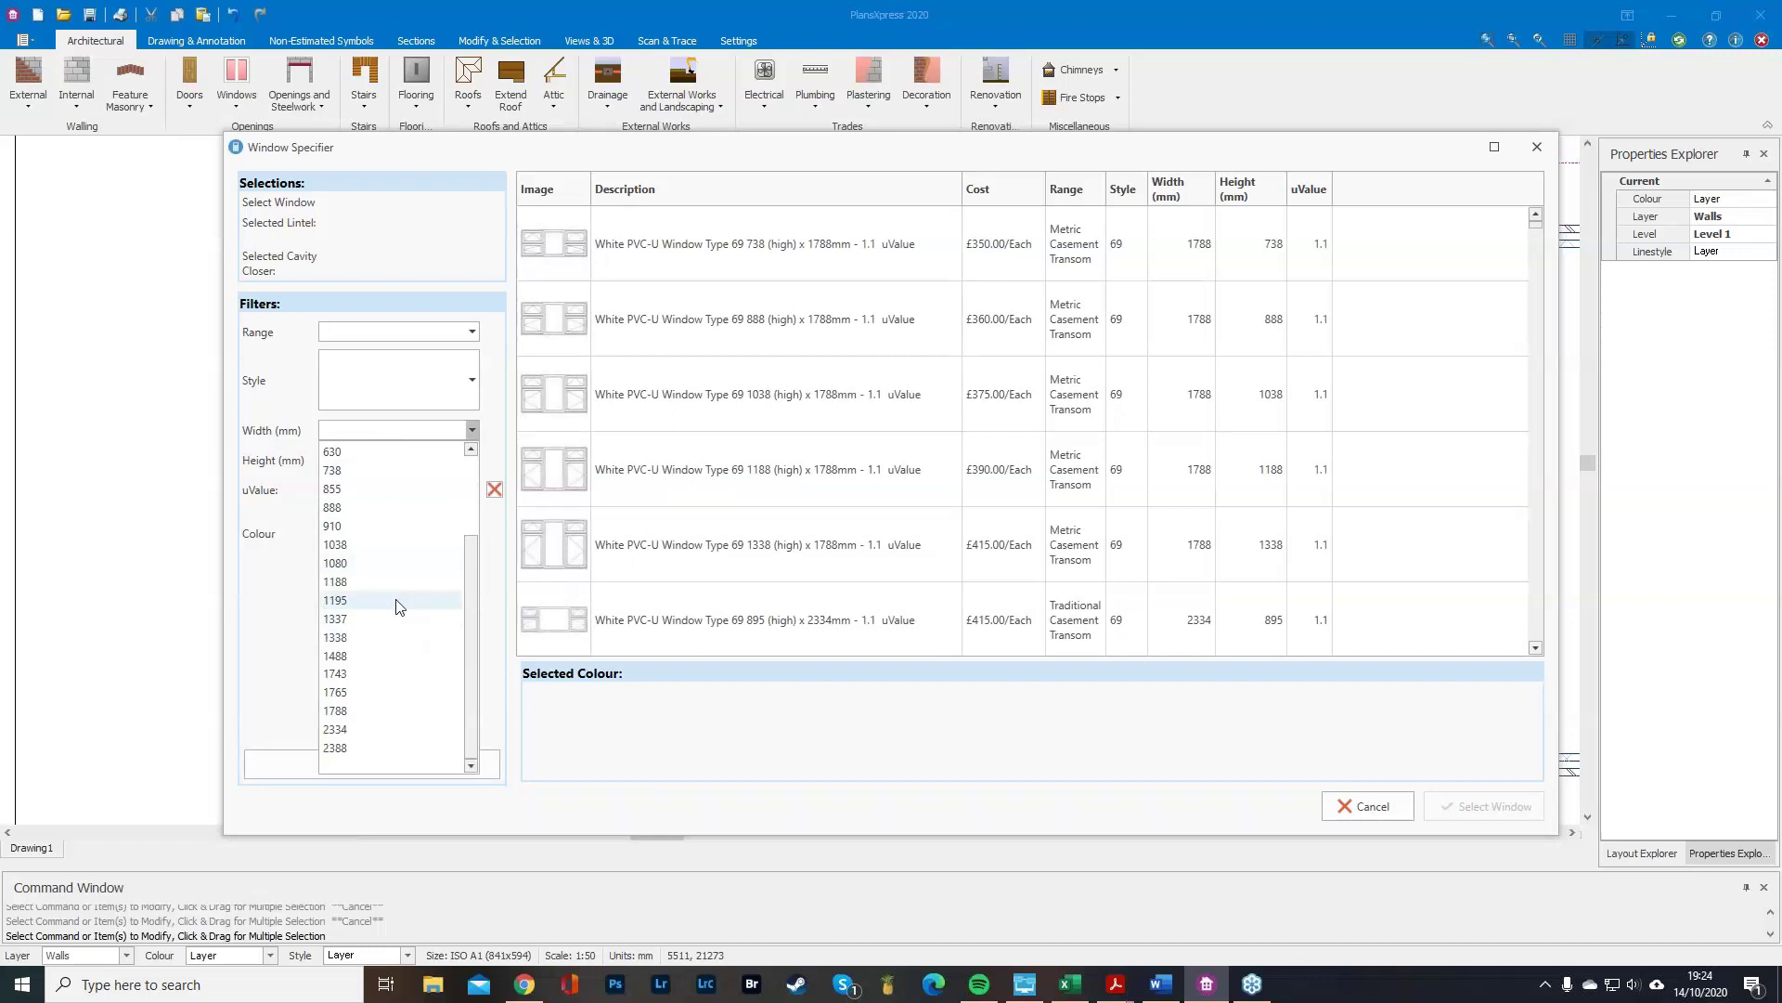
{"action": "left_click", "coordinate": [383, 732]}
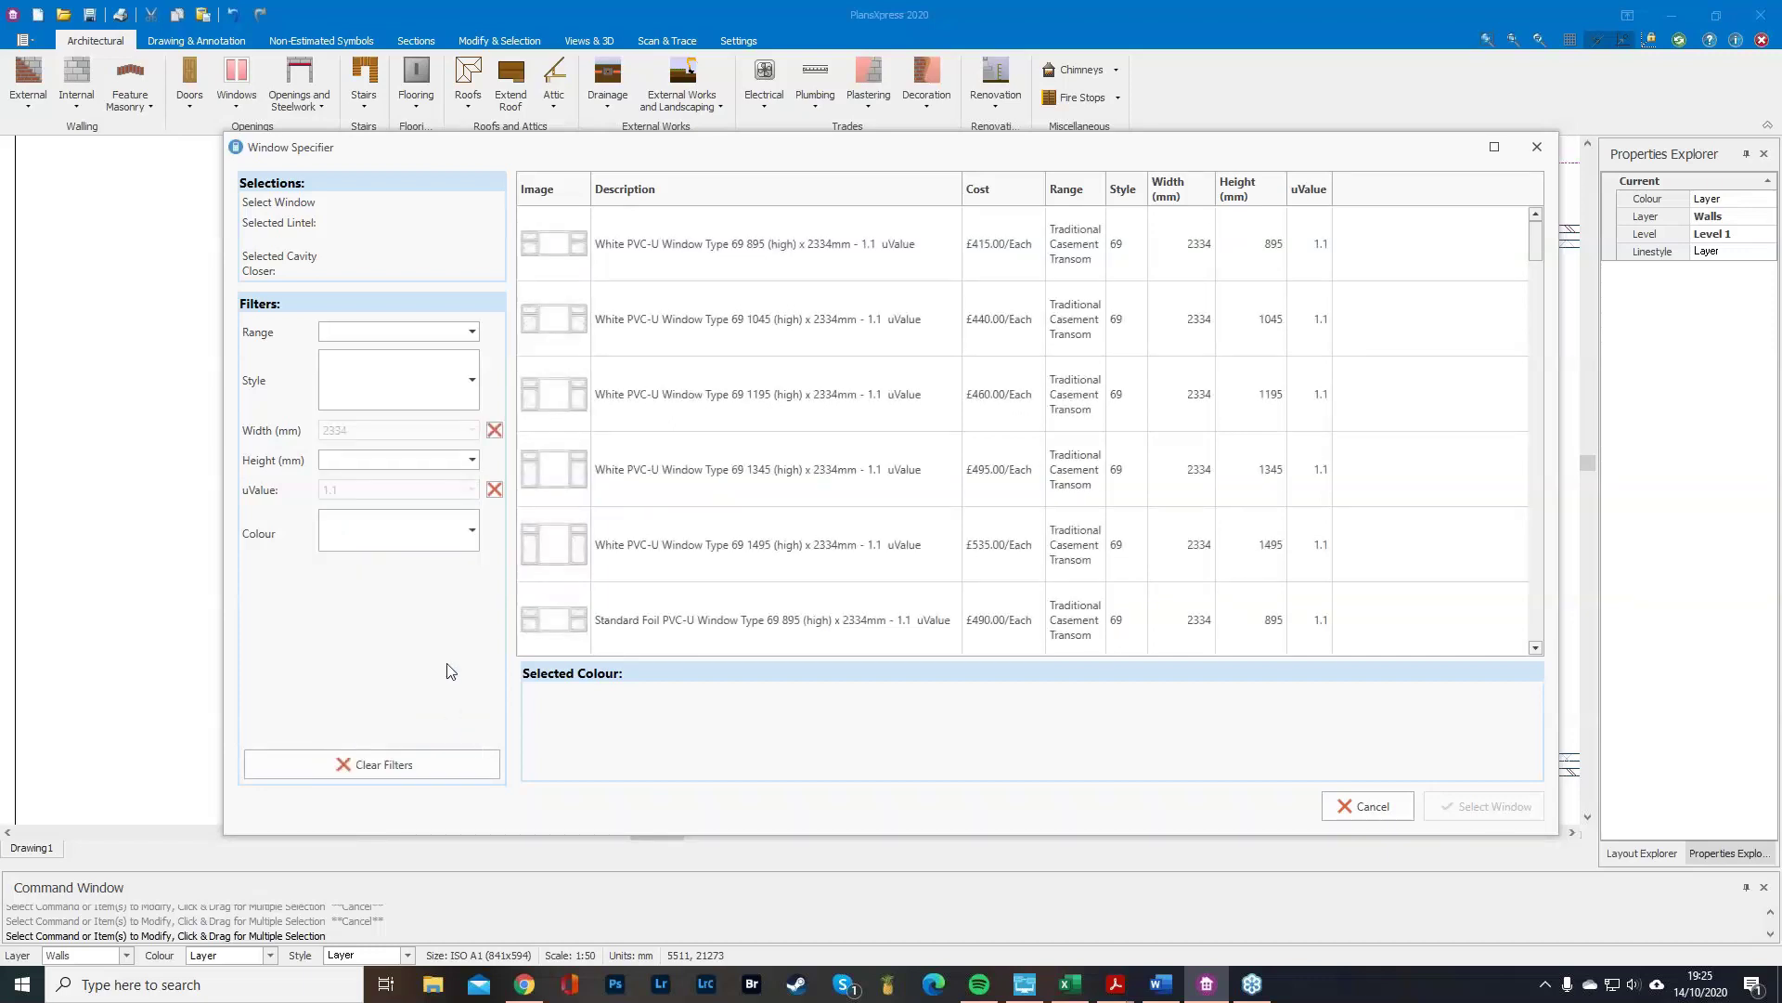
{"action": "left_click", "coordinate": [406, 460]}
{"action": "left_click", "coordinate": [406, 502]}
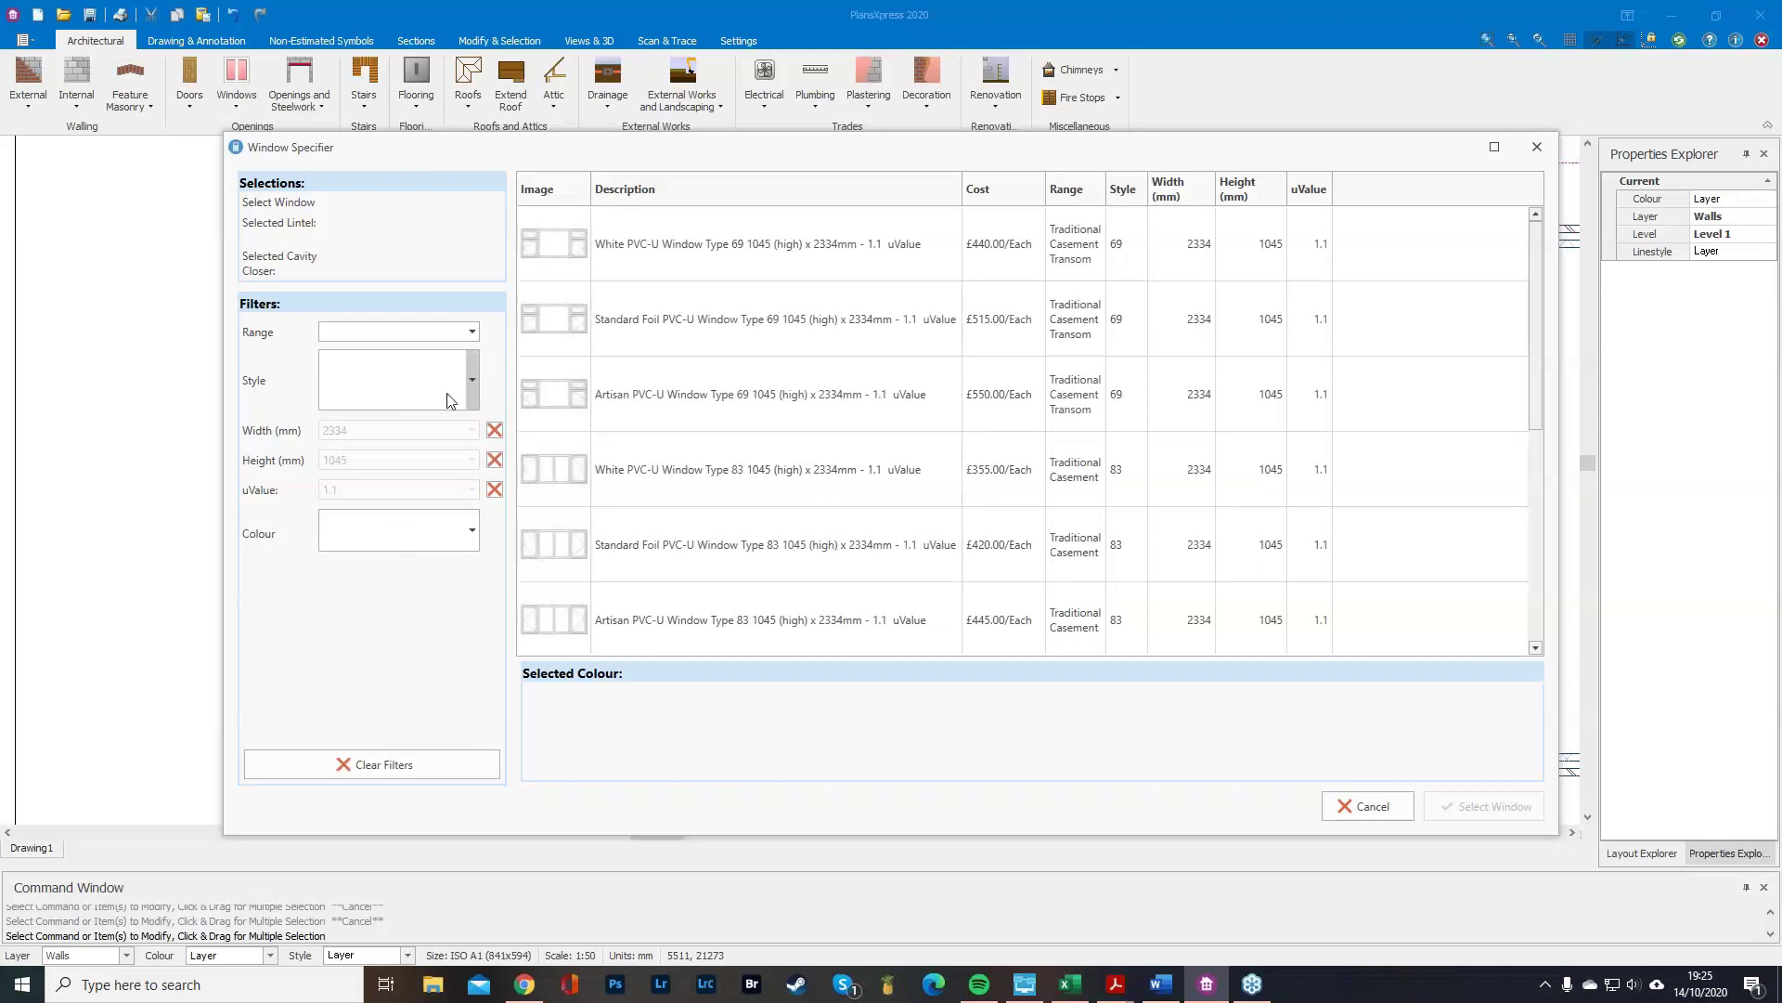
Choose the Style 84 window in Grey, with the 100 mm cavity steel lintel and the 100 mm Cav-Crystal window former.
{"action": "left_click", "coordinate": [472, 379]}
{"action": "left_click", "coordinate": [422, 620]}
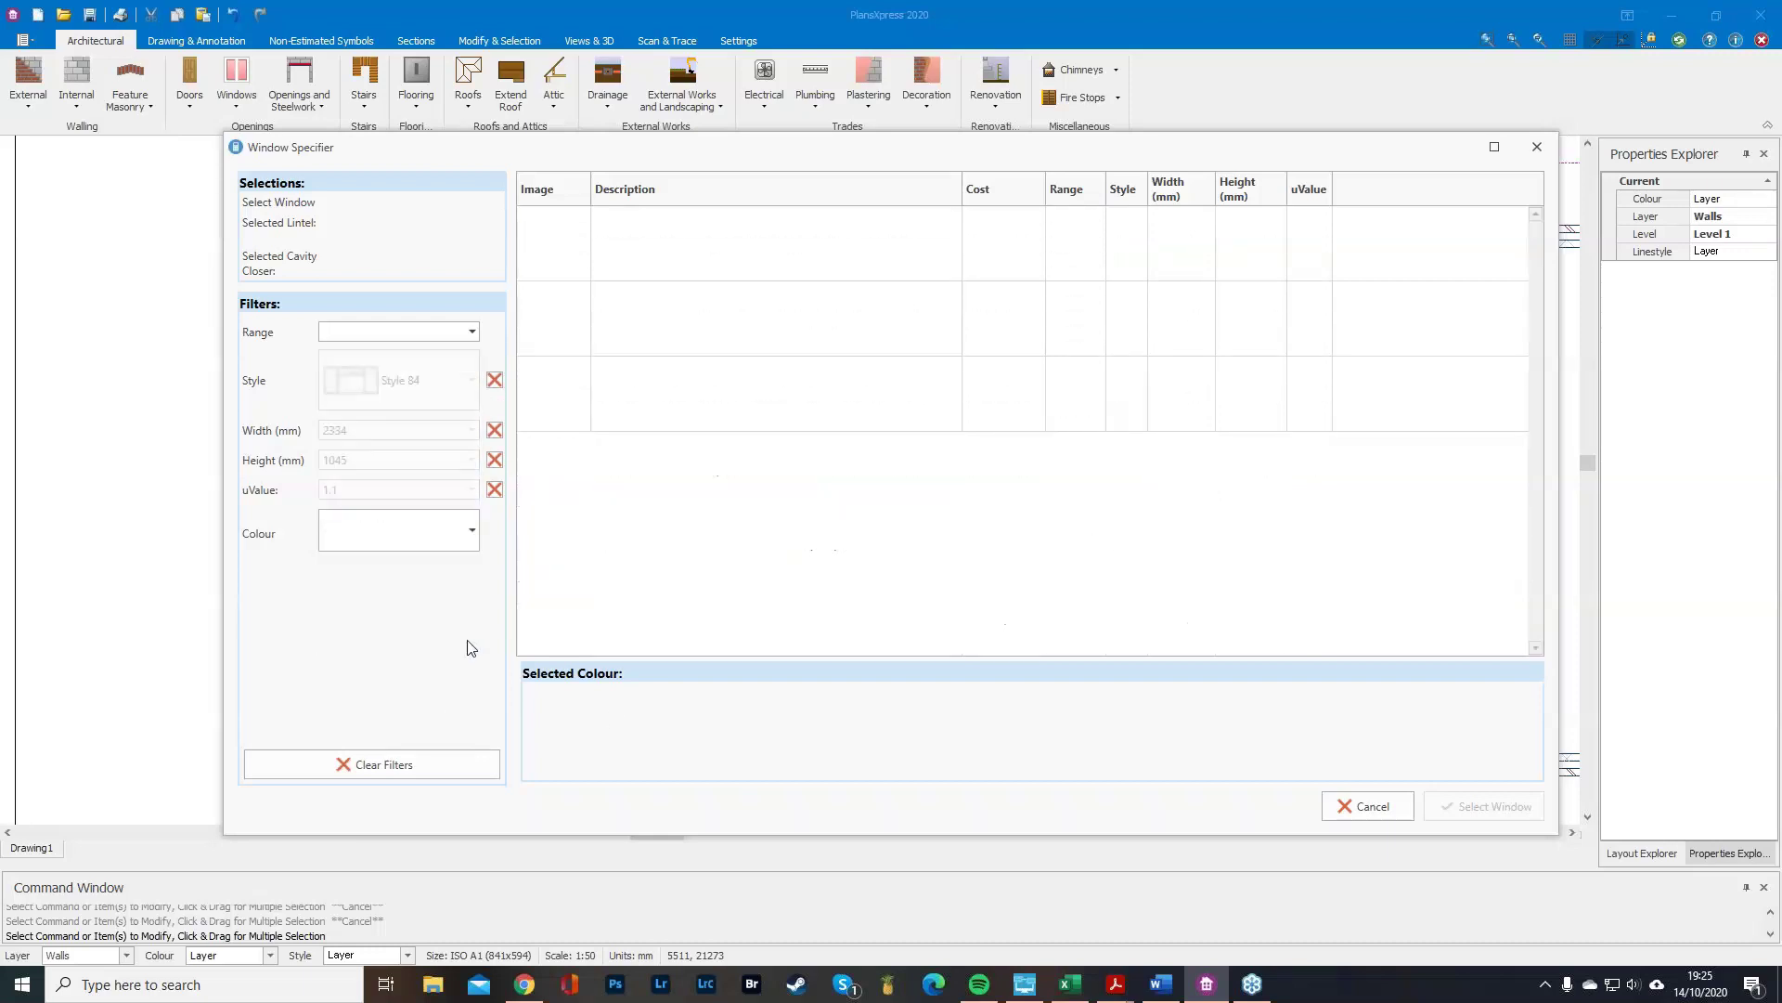
{"action": "left_click", "coordinate": [470, 531]}
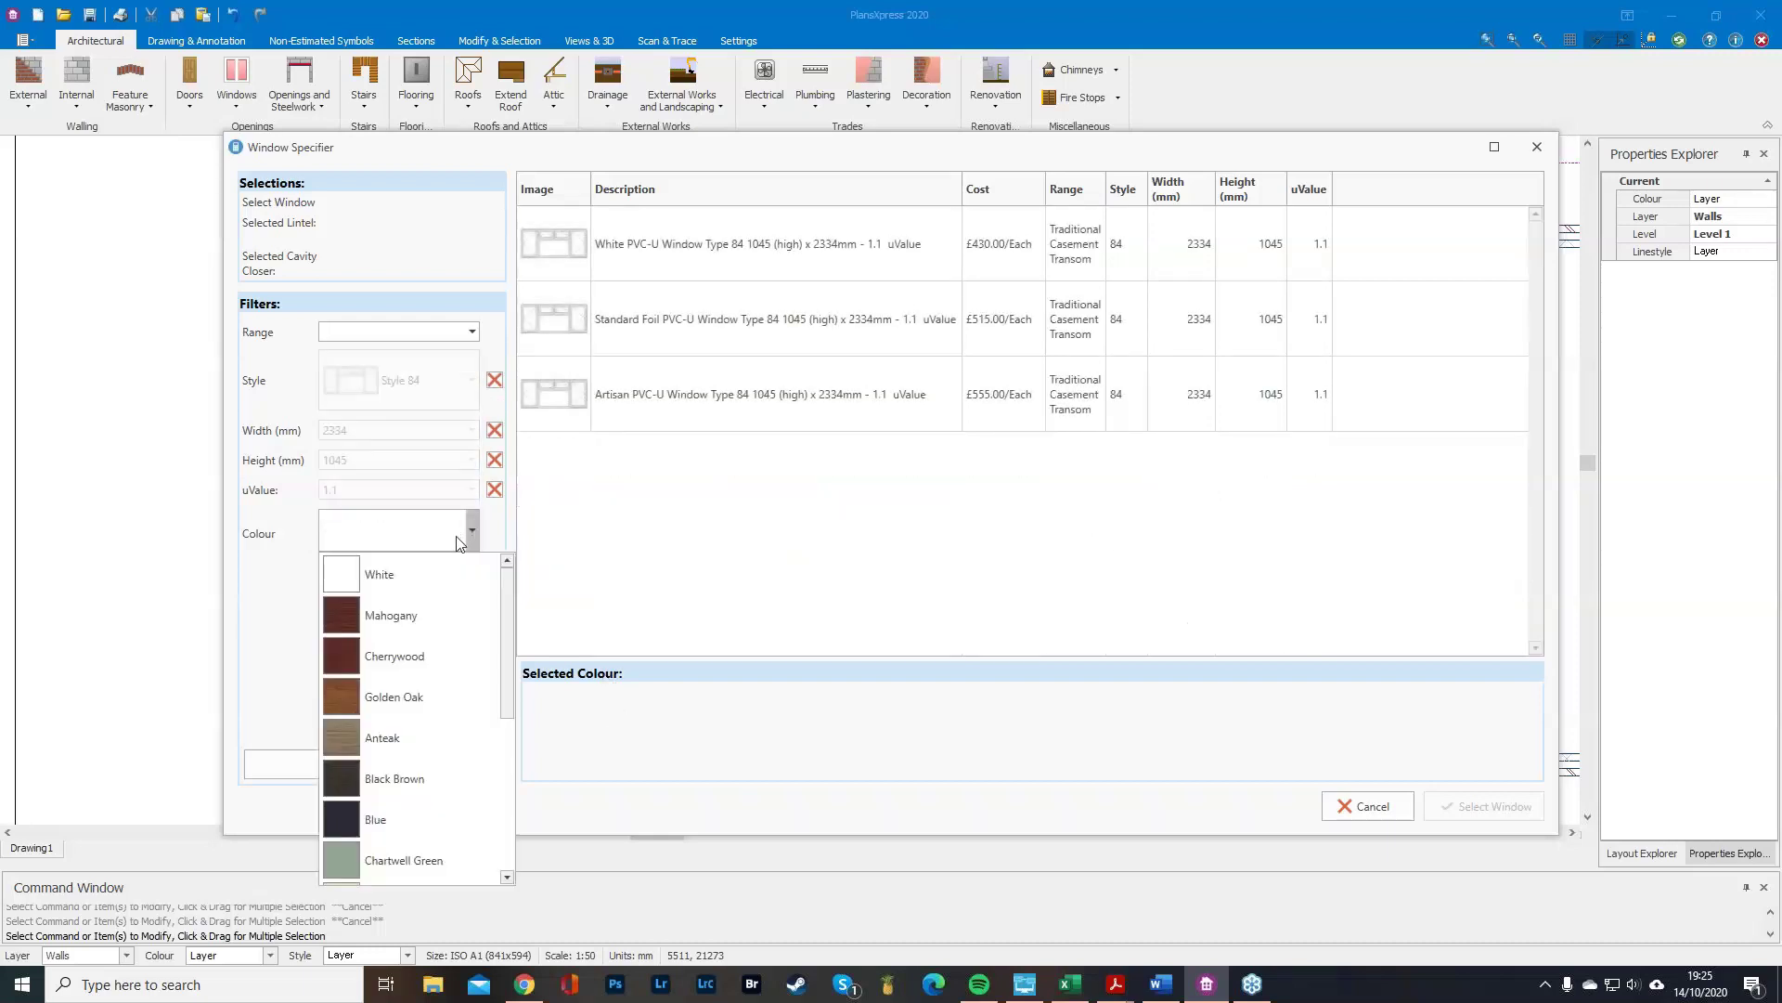
{"action": "left_click", "coordinate": [432, 735]}
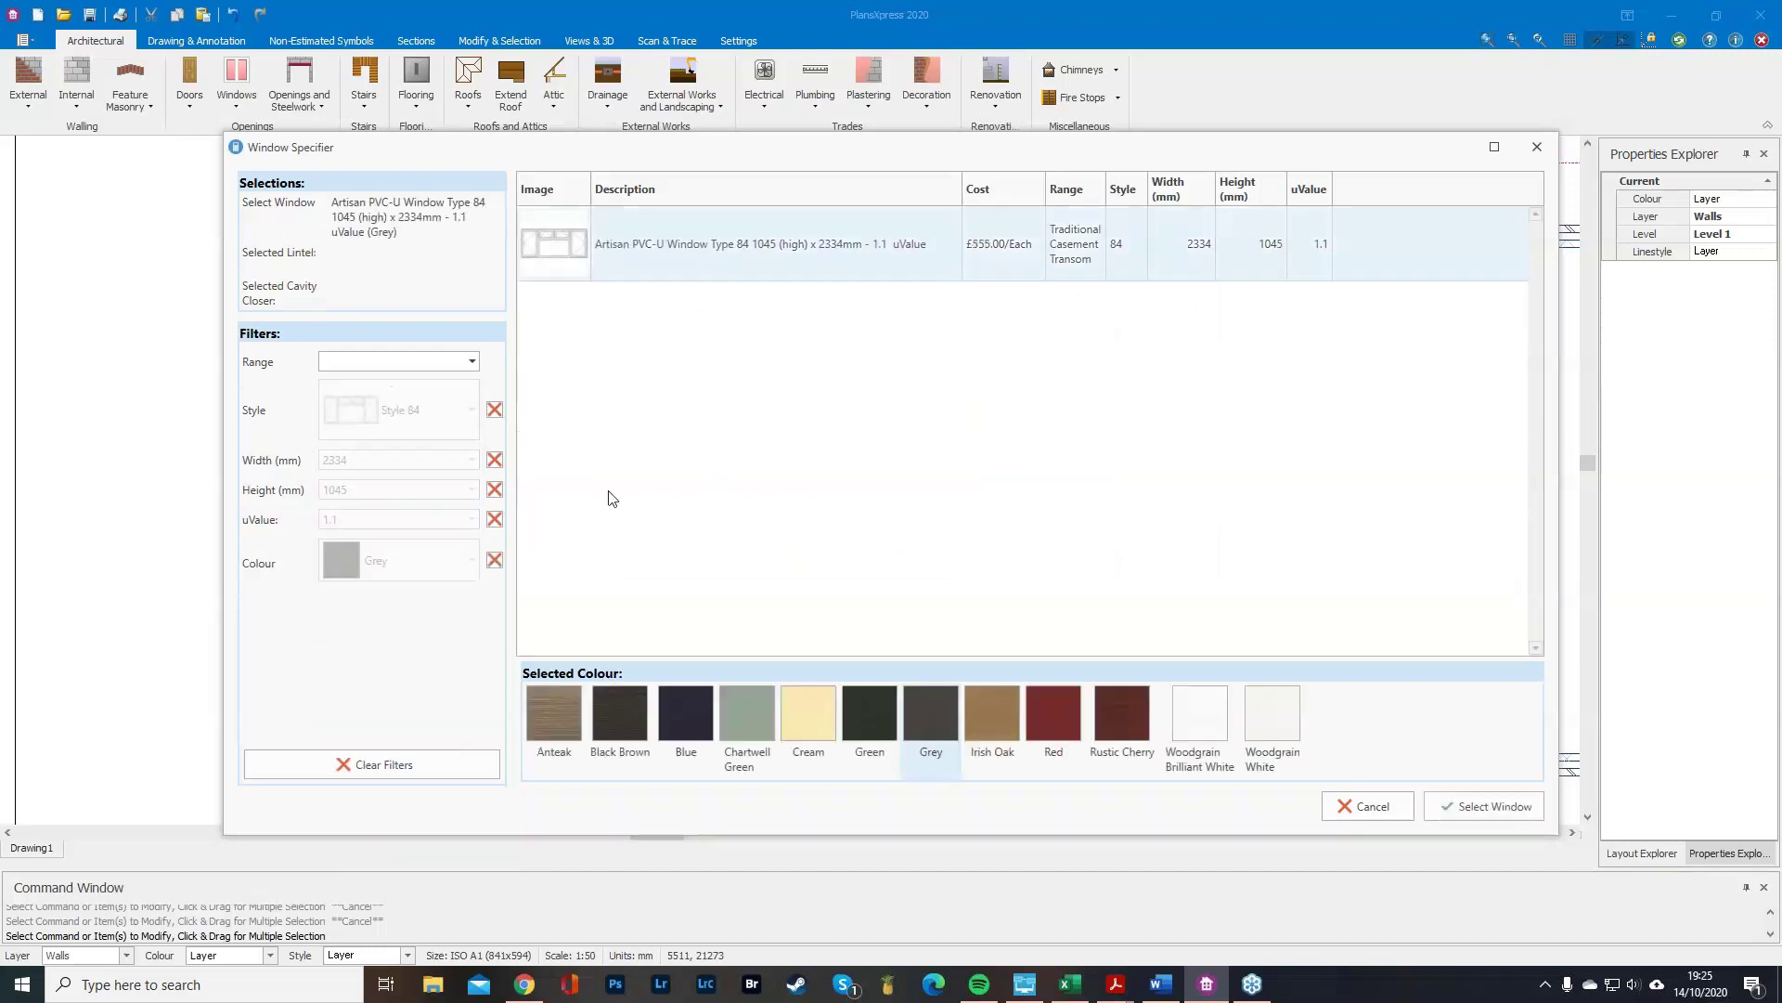
{"action": "left_click", "coordinate": [1518, 816]}
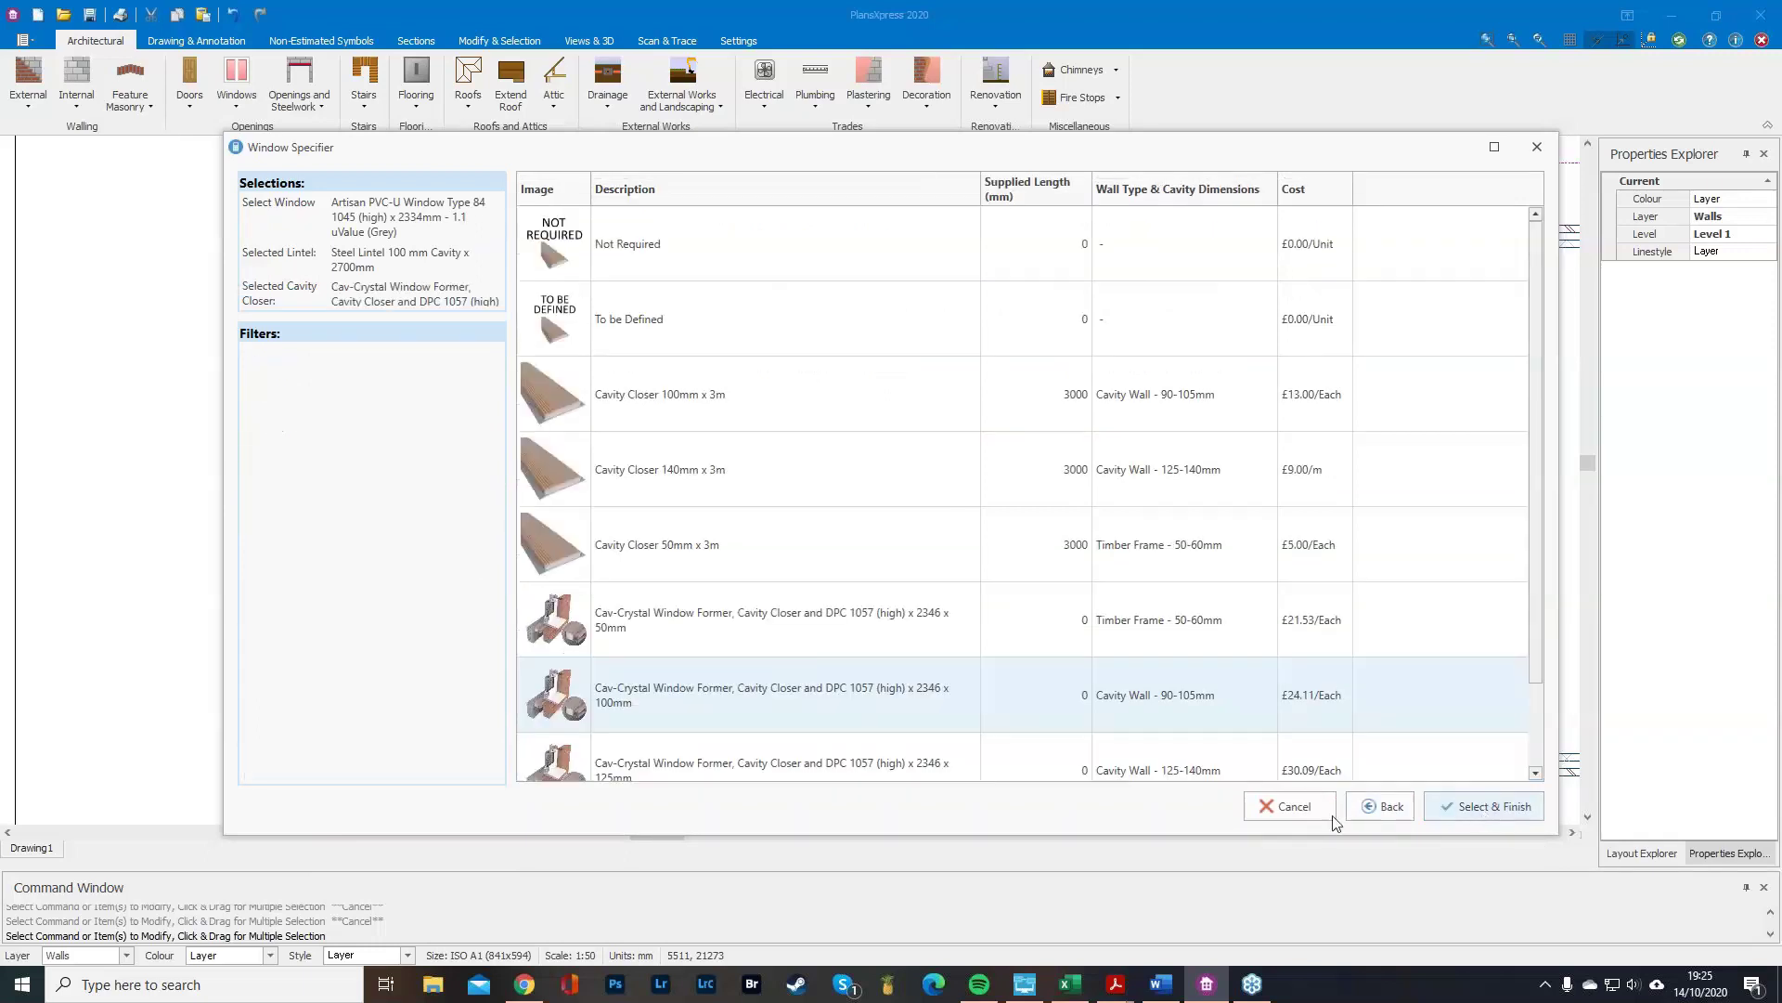
{"action": "left_click", "coordinate": [1474, 807]}
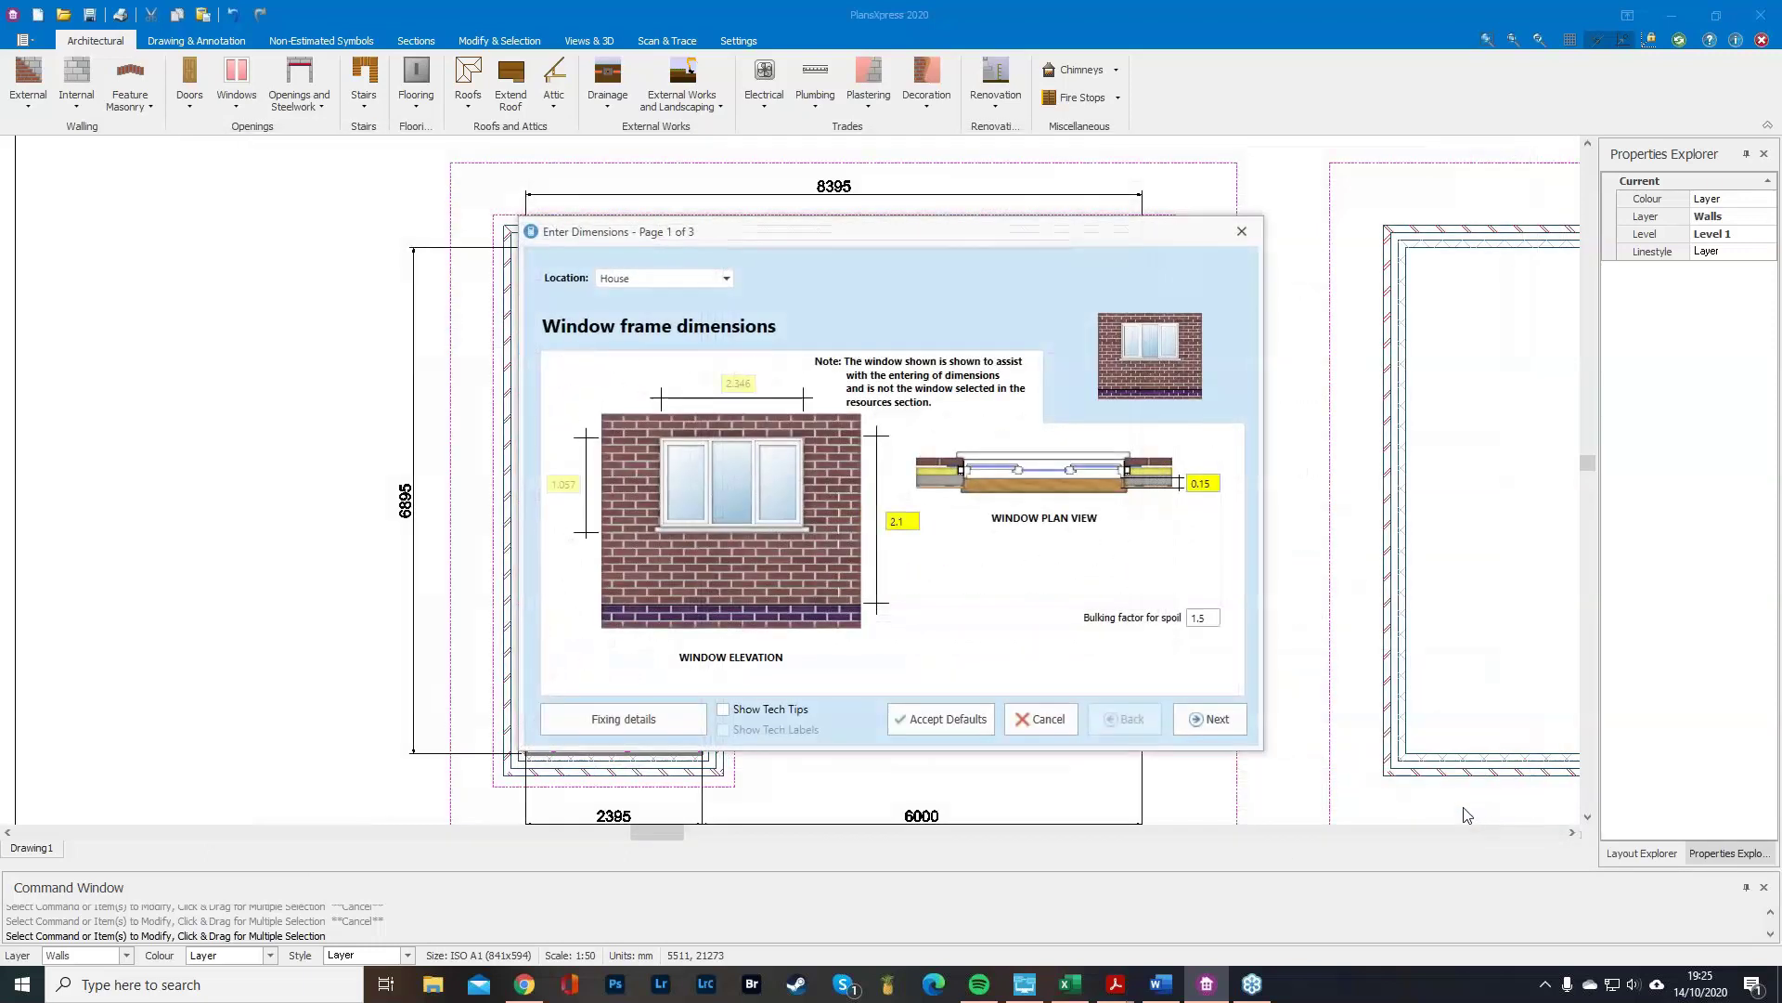
Accept the window's default dimensions and decoration specification, and insert it centre-justified at the midpoint of the ground floor's 2395 mm bottom wall.
{"action": "left_click", "coordinate": [1222, 717]}
{"action": "left_click", "coordinate": [1222, 717]}
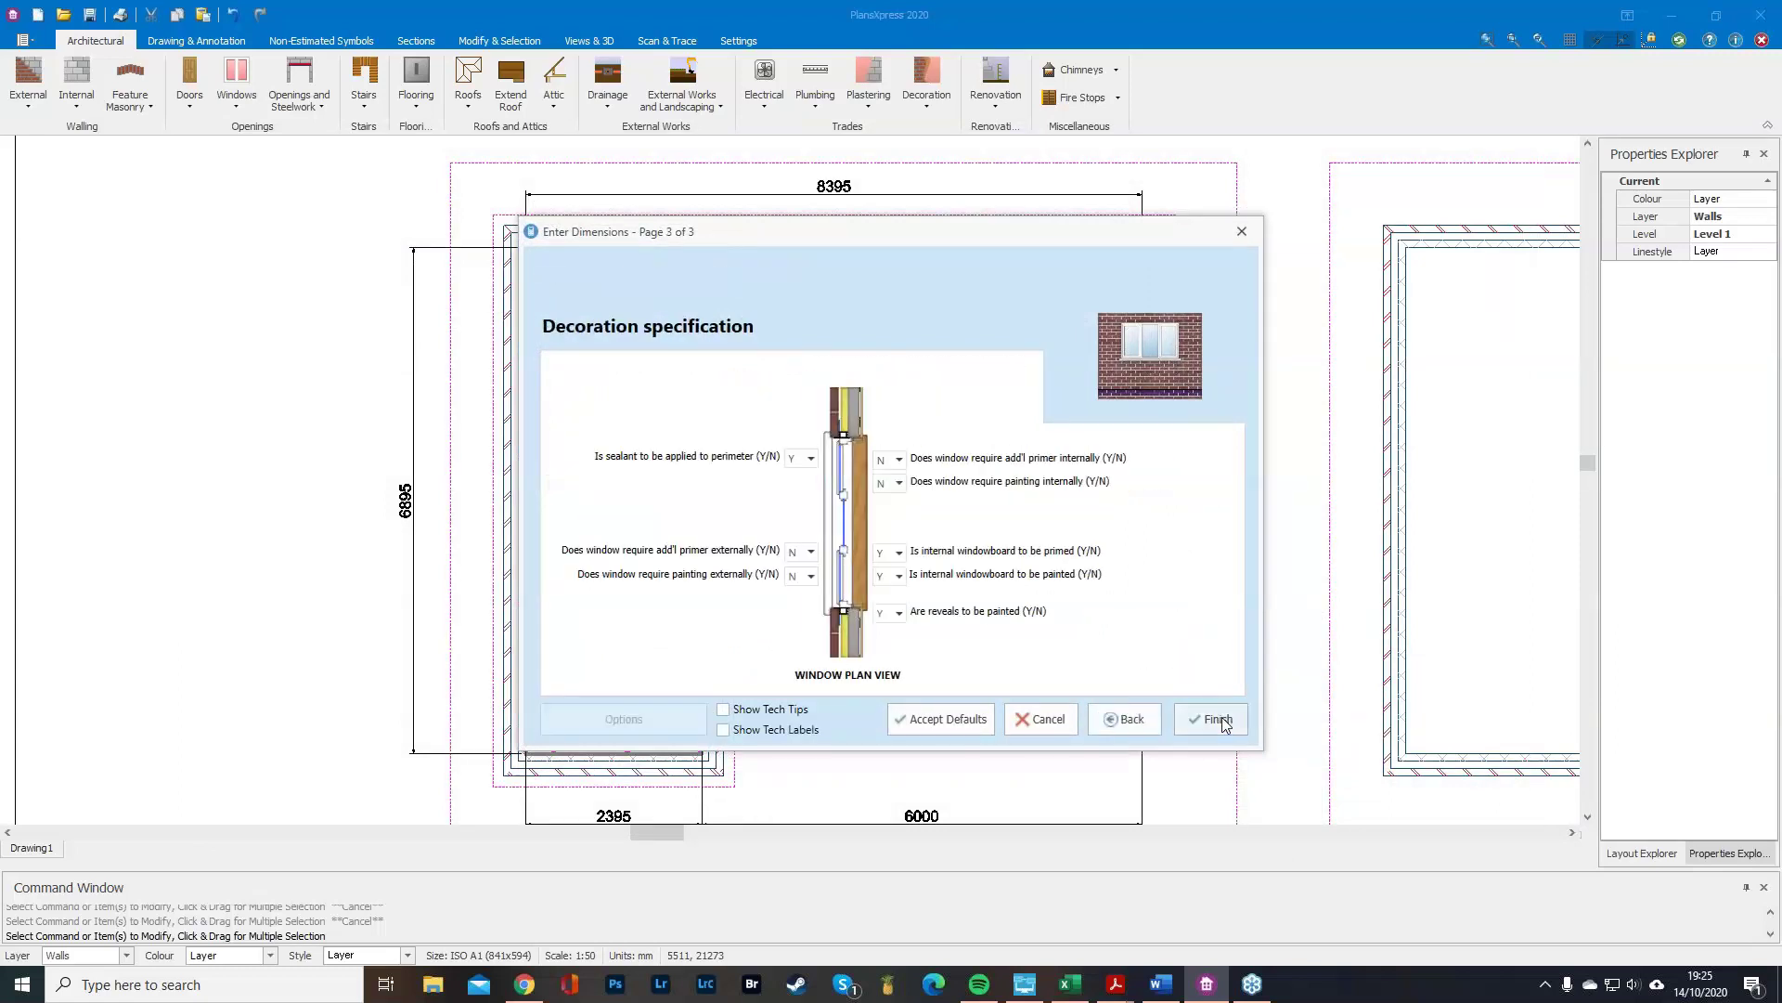
{"action": "left_click", "coordinate": [1222, 717]}
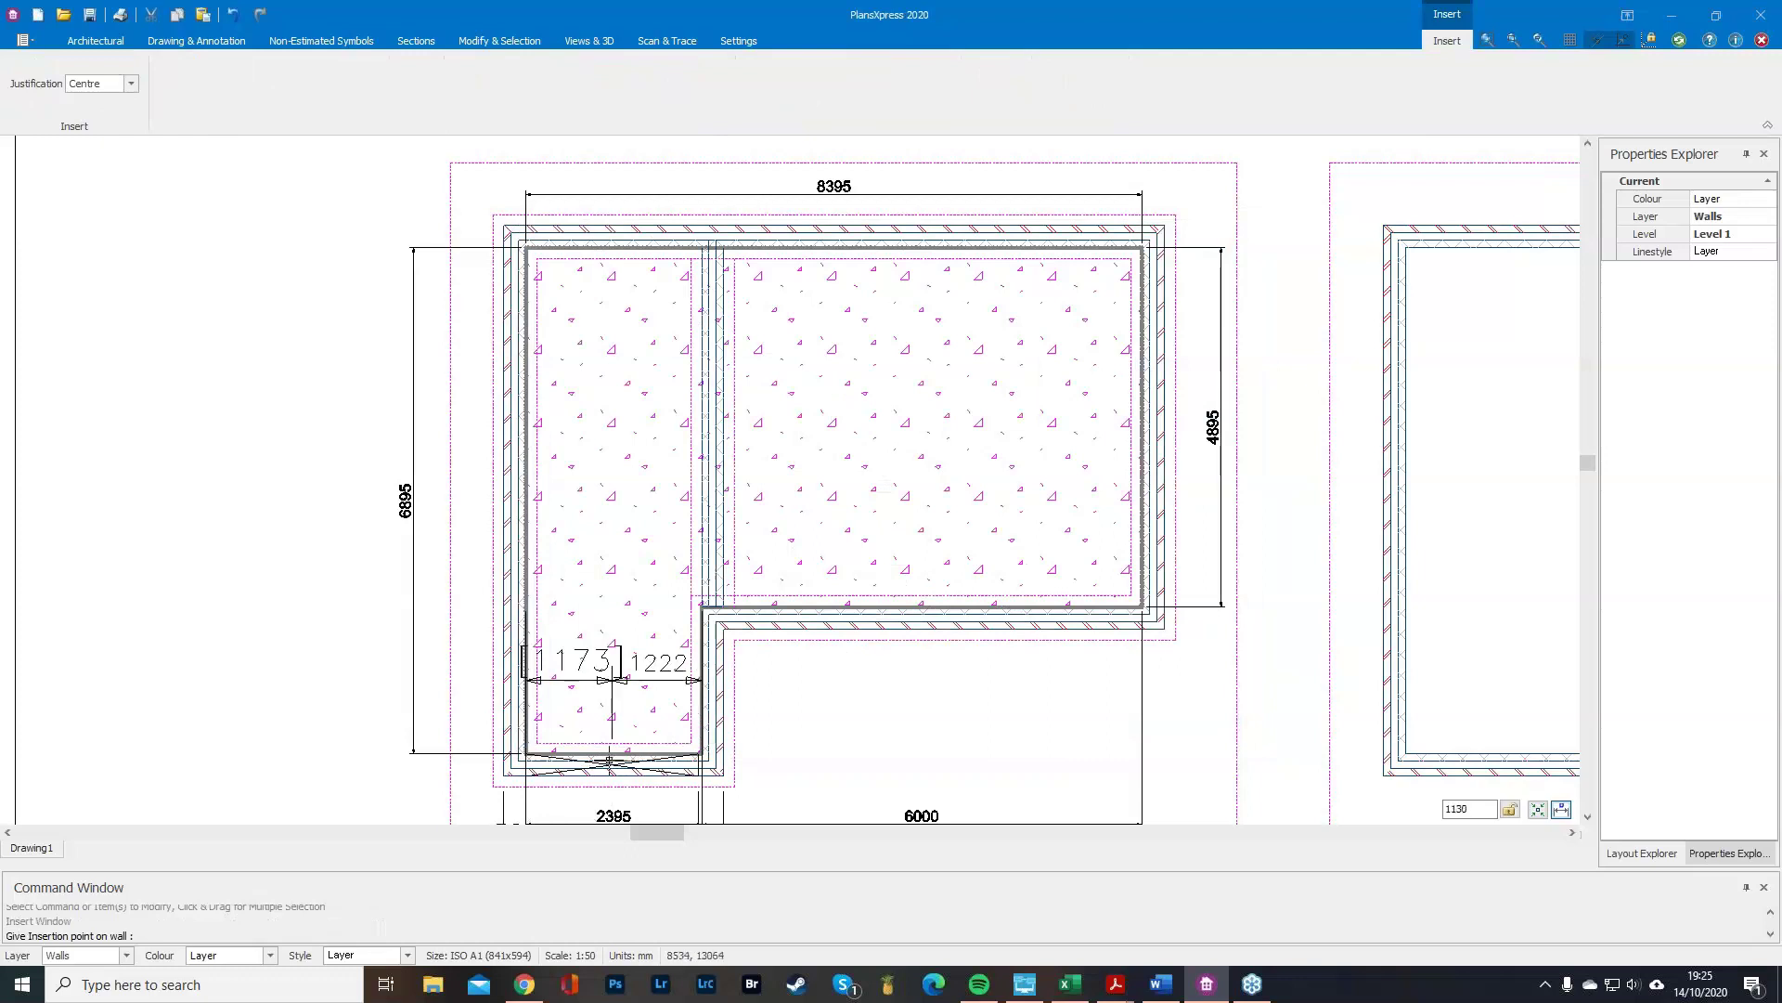
{"action": "scroll", "coordinate": [610, 763], "scroll_direction": "up", "scroll_amount": 2}
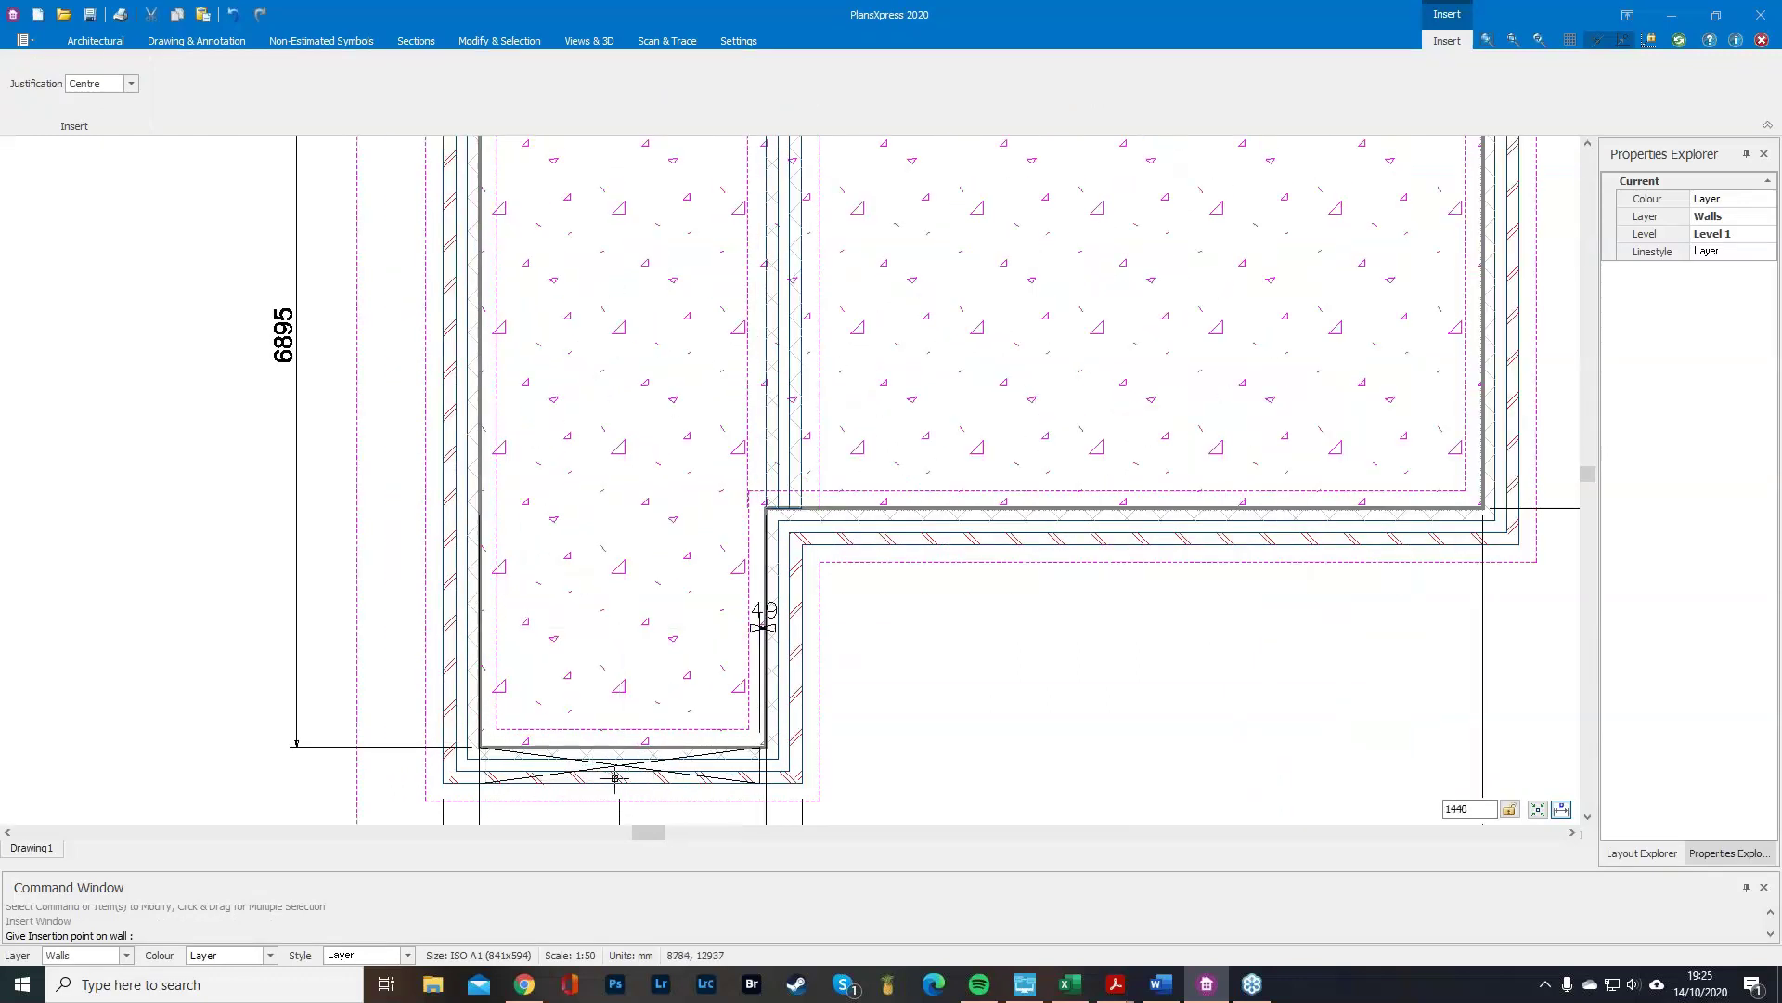
{"action": "scroll", "coordinate": [593, 767], "scroll_direction": "up", "scroll_amount": 2}
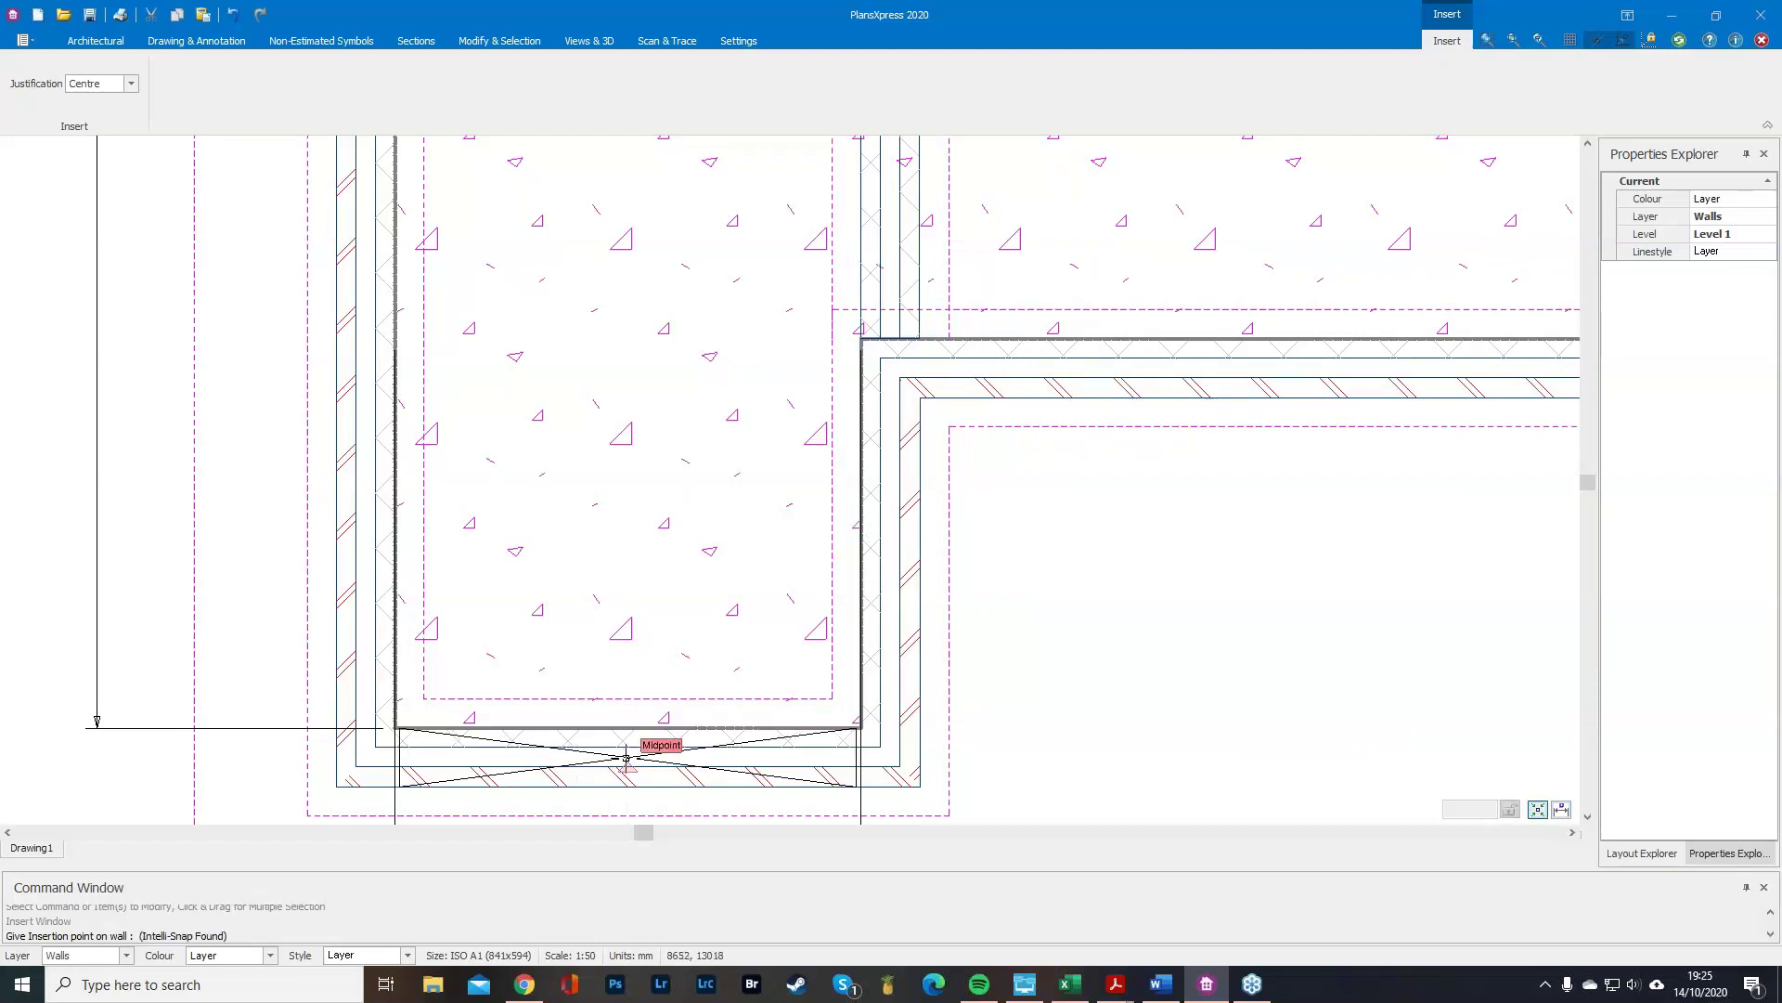
{"action": "left_click", "coordinate": [626, 759]}
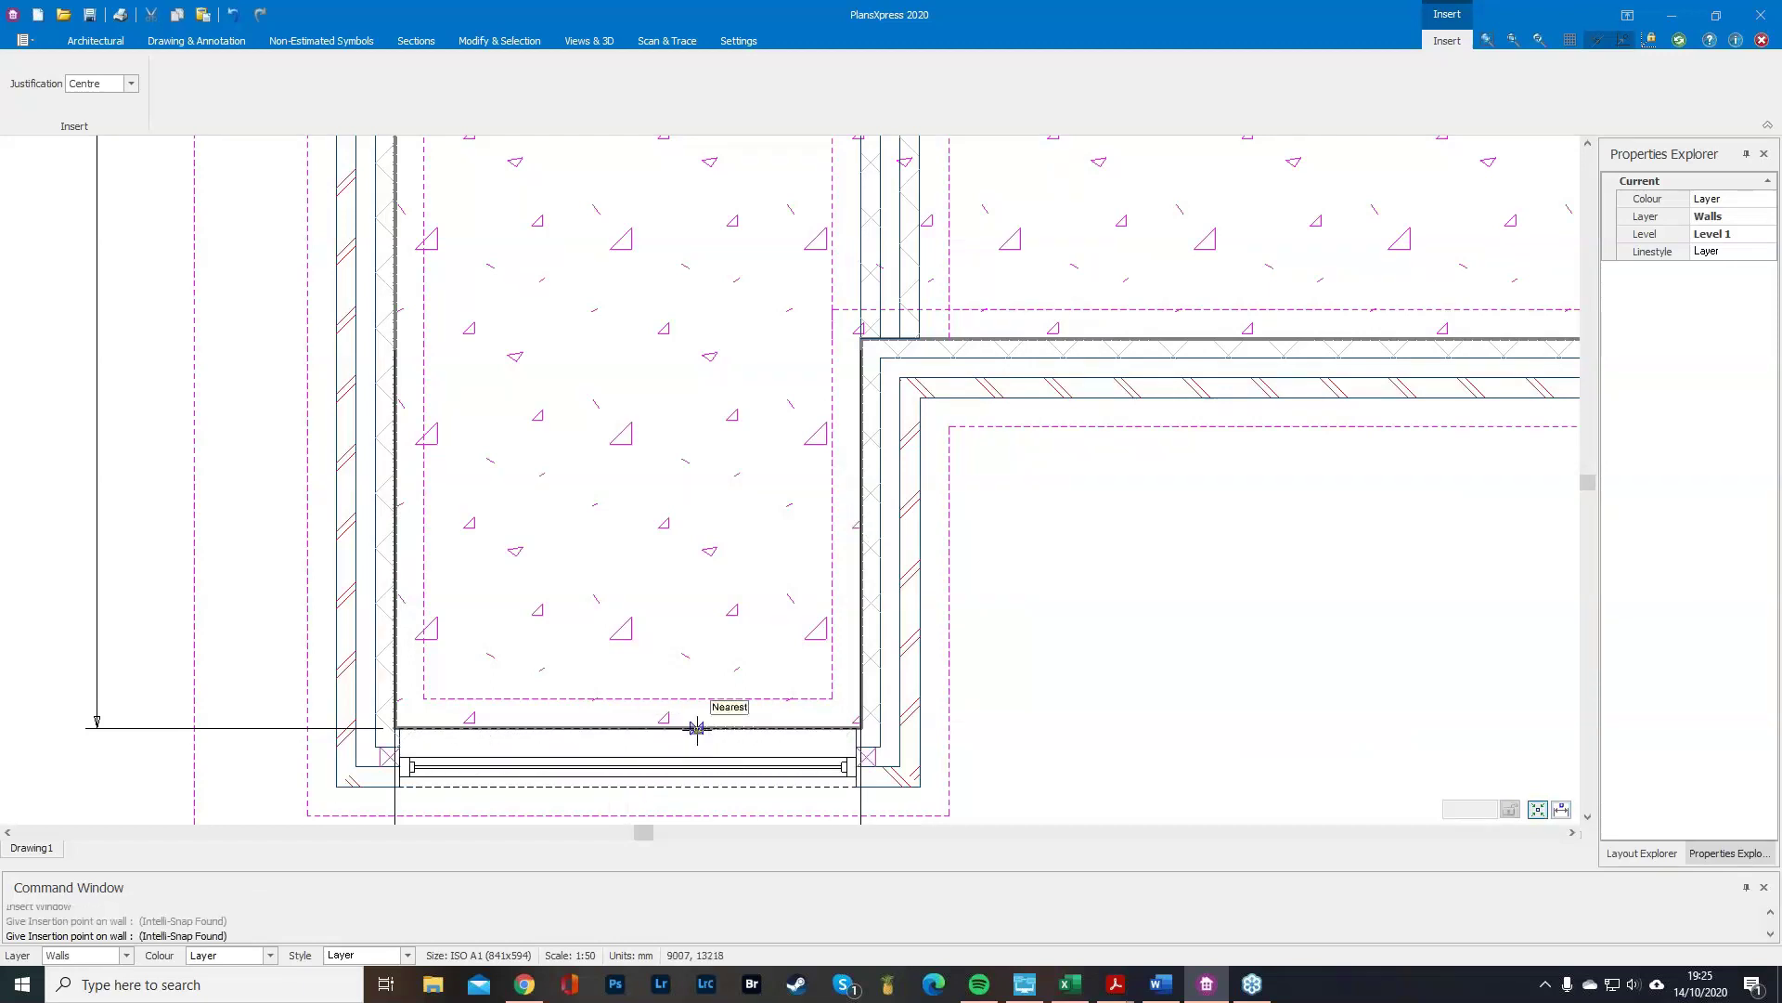
Insert the same window at the middle of the short bottom wall on the upper level plan, and end the insertion.
{"action": "scroll", "coordinate": [695, 728], "scroll_direction": "down", "scroll_amount": 2}
{"action": "scroll", "coordinate": [694, 728], "scroll_direction": "down", "scroll_amount": 2}
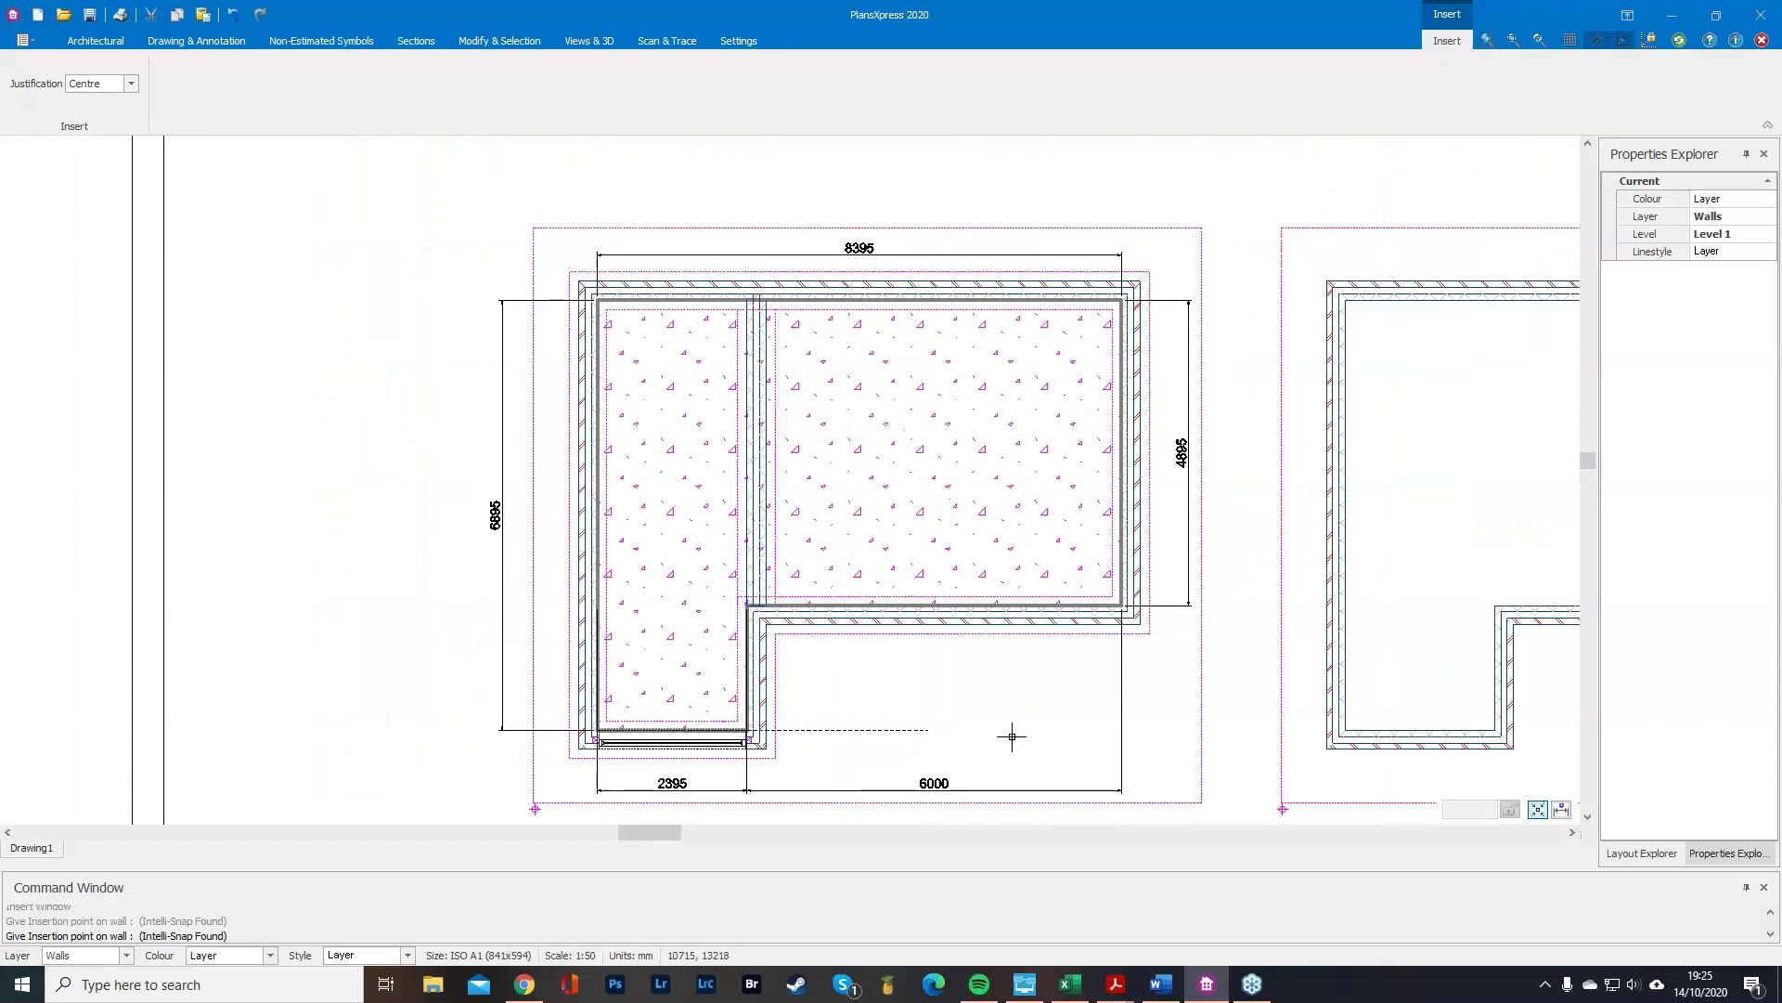
{"action": "left_click", "coordinate": [1429, 742]}
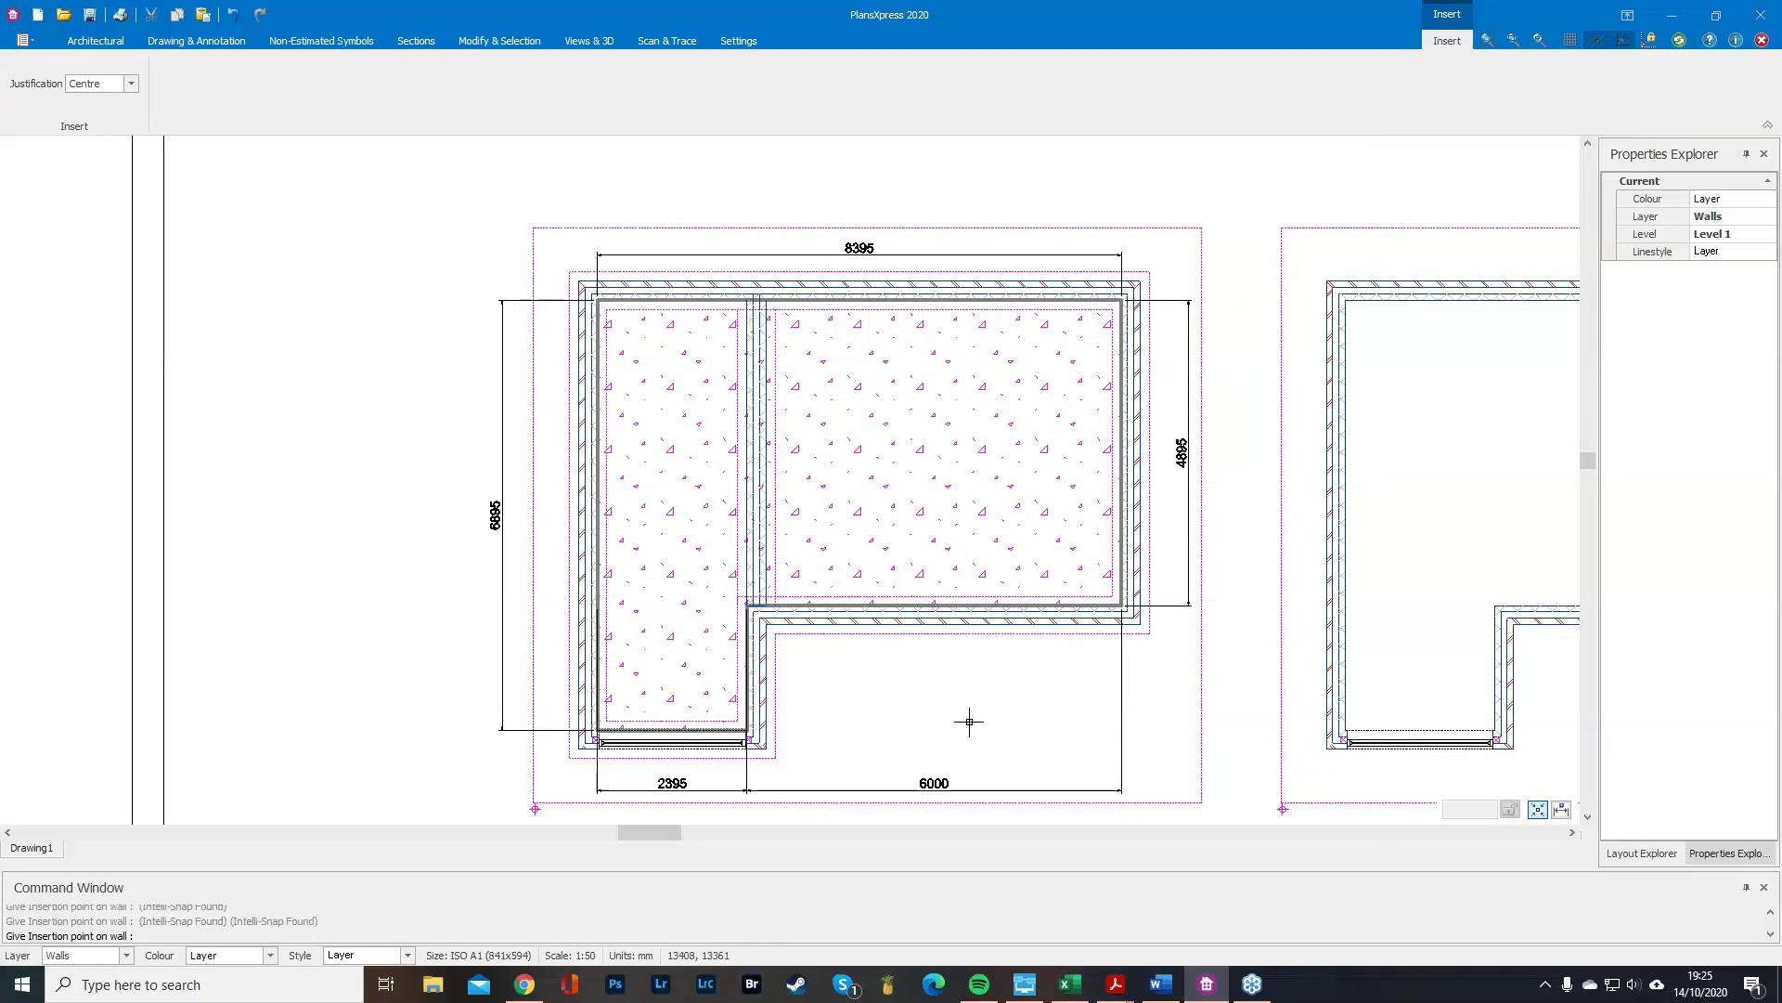
{"action": "key", "text": "Escape"}
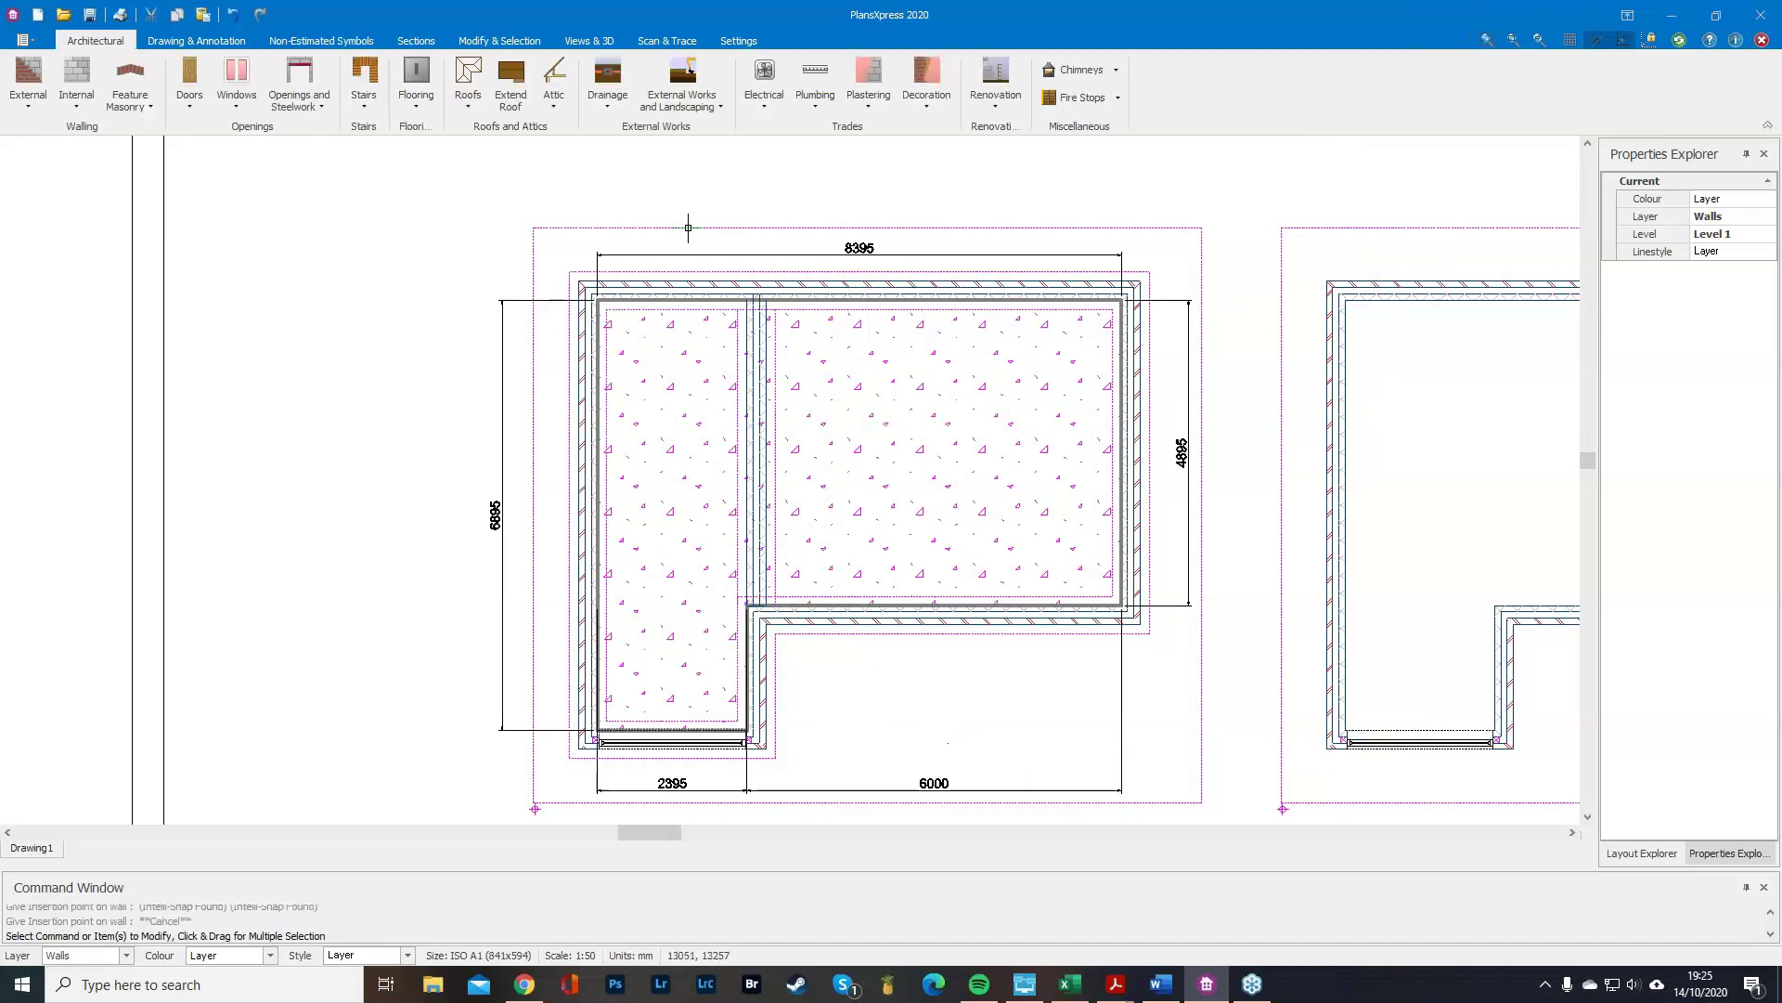
Examine the windows on the front of the building in the 3D preview, and close the preview.
{"action": "left_click", "coordinate": [592, 41]}
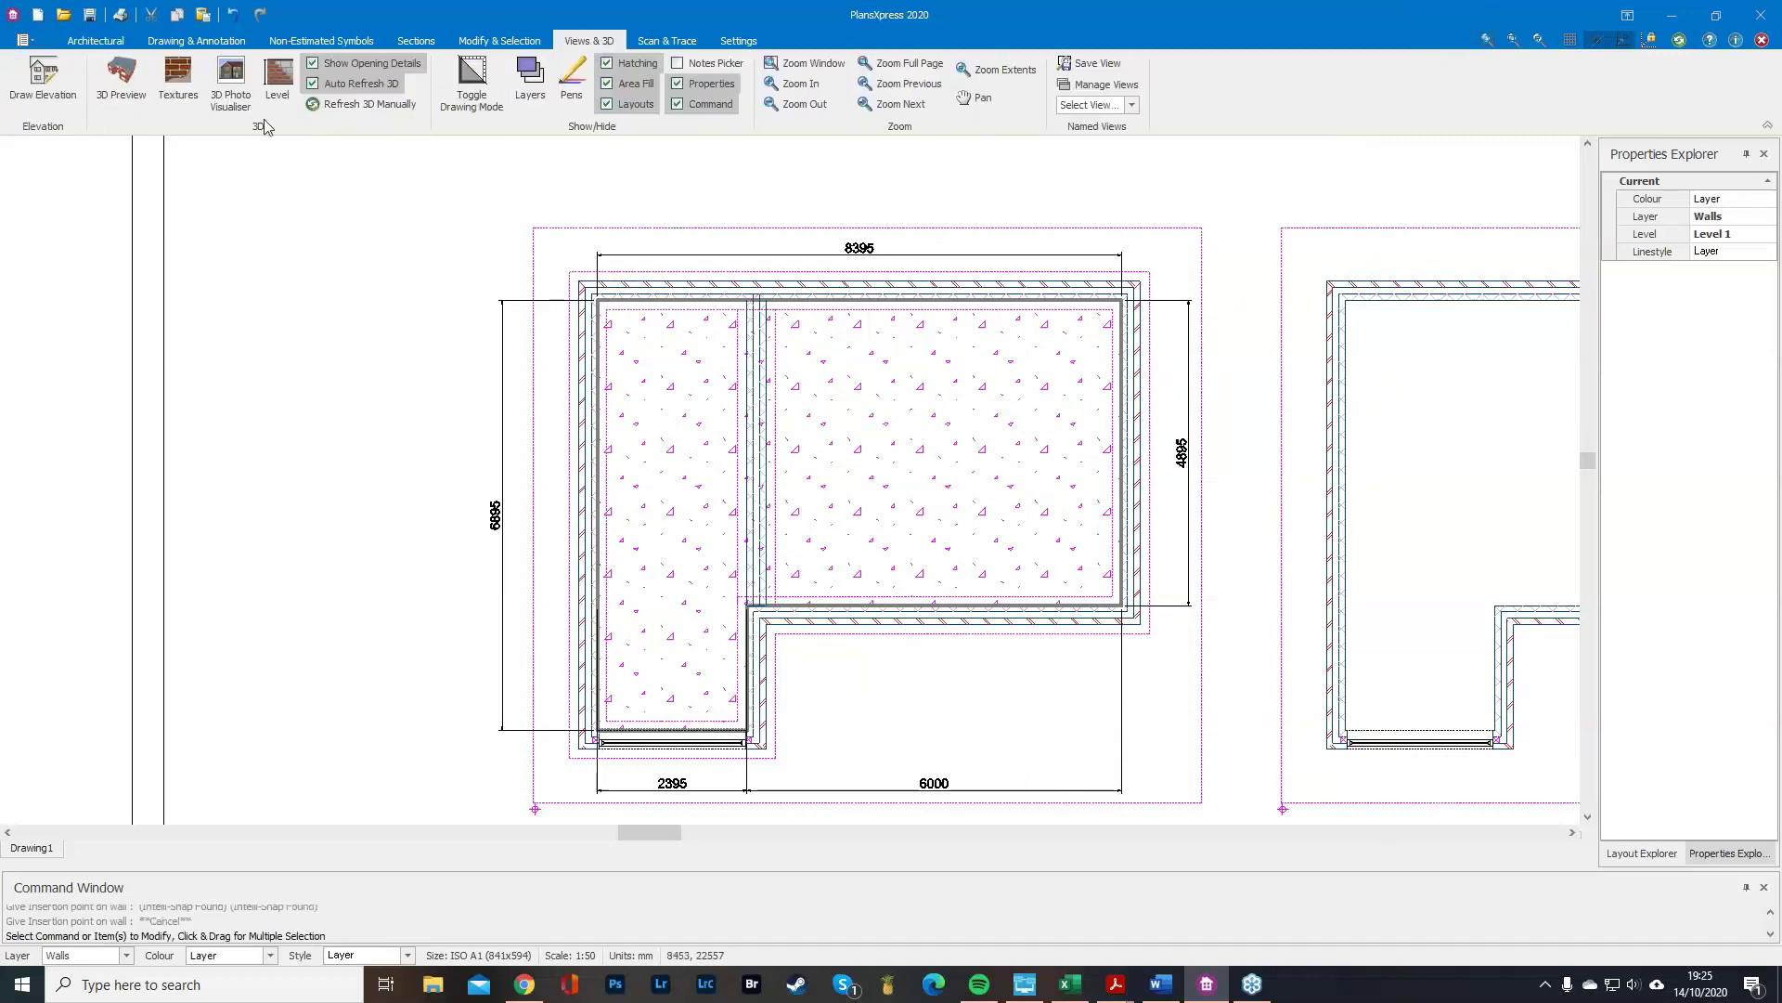
{"action": "left_click", "coordinate": [119, 86]}
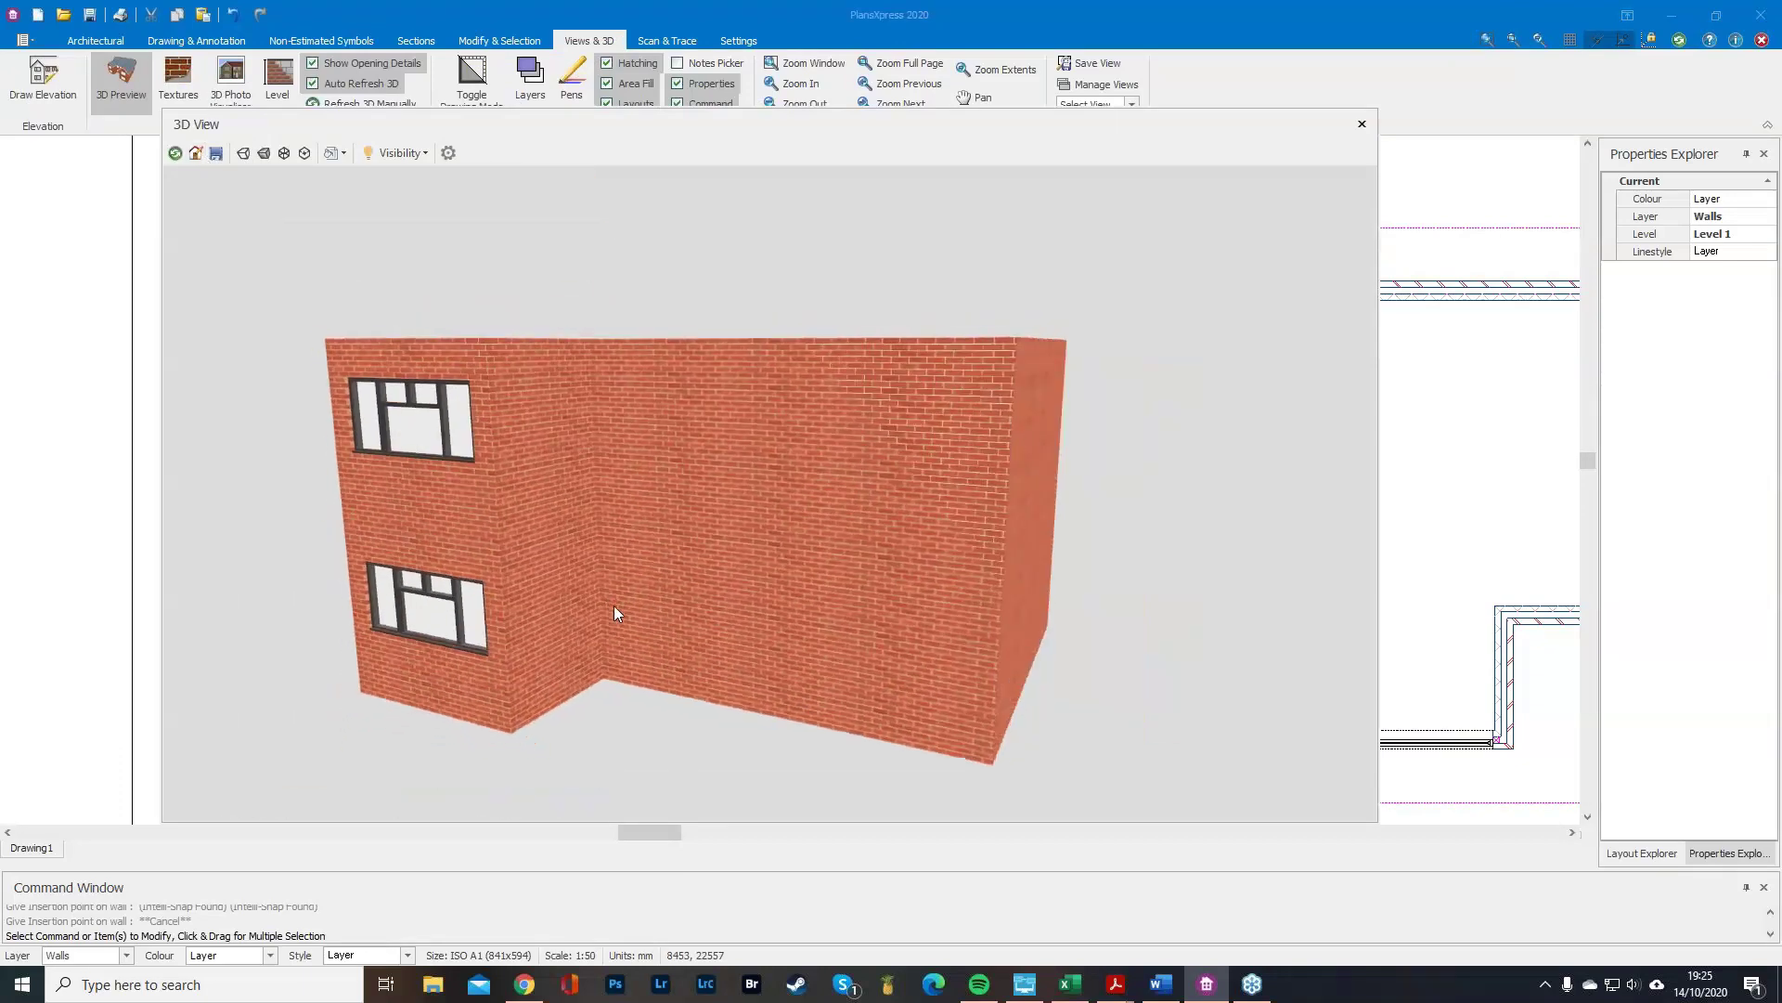
{"action": "left_click_drag", "start_coordinate": [615, 605], "coordinate": [699, 599]}
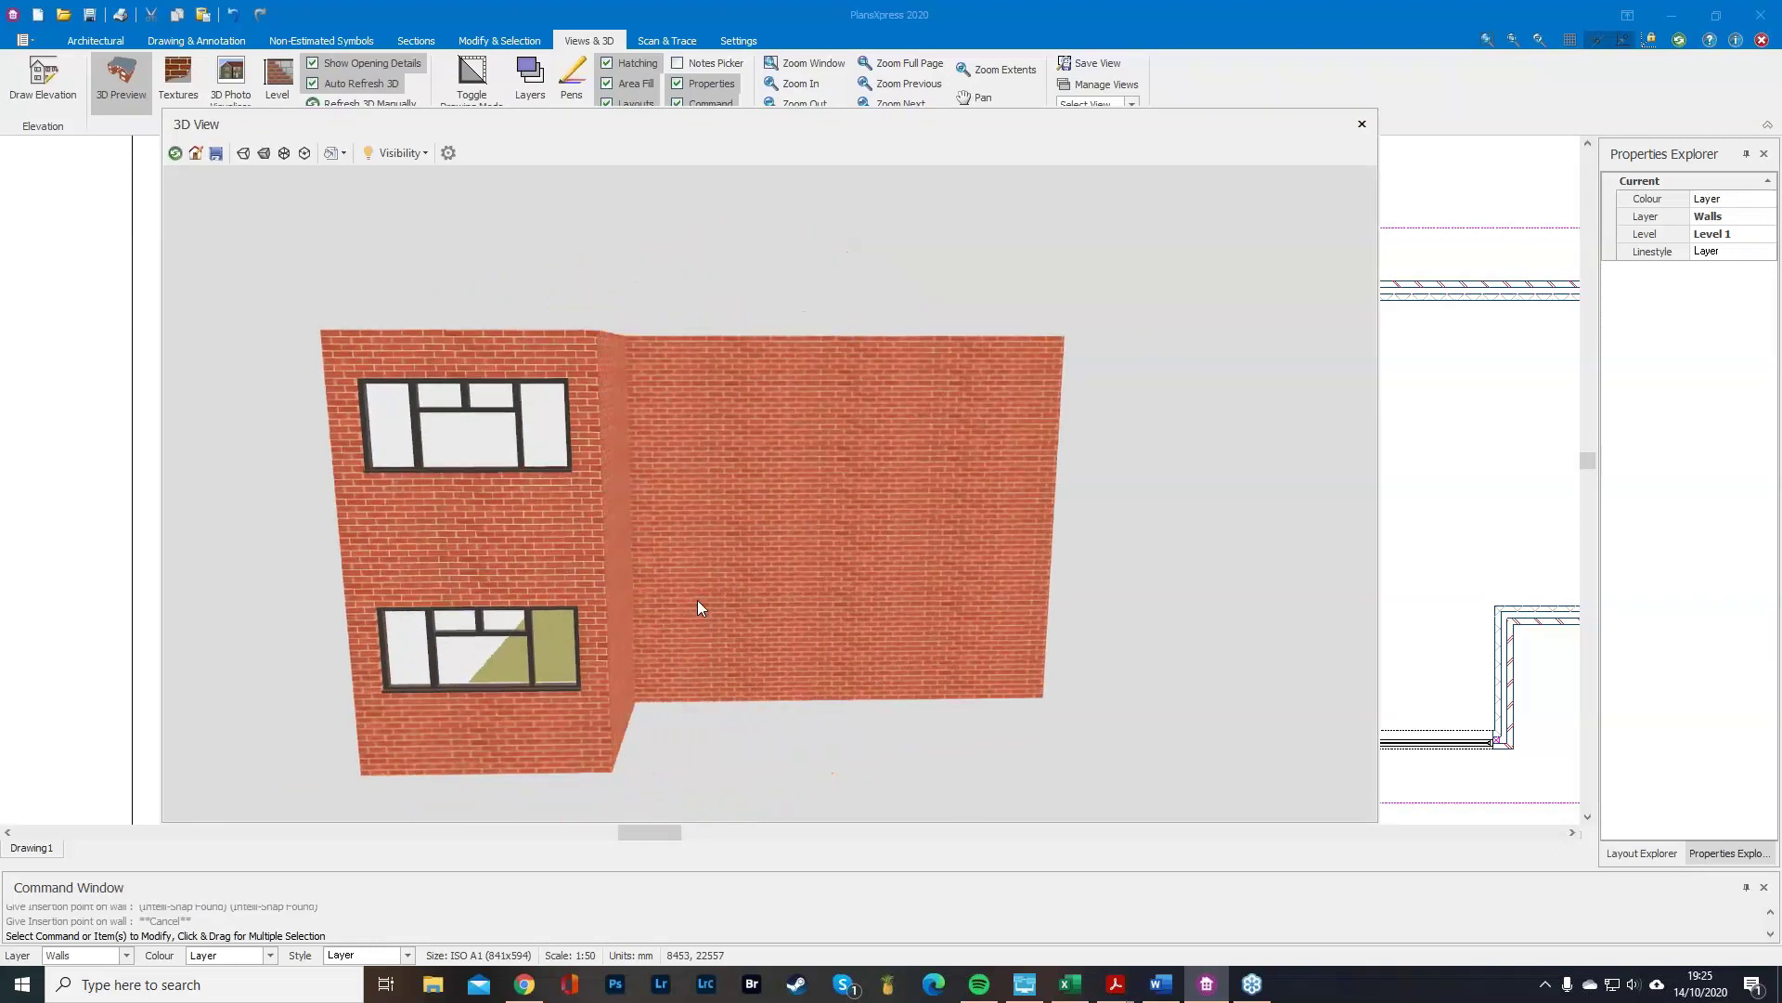
{"action": "left_click", "coordinate": [1362, 125]}
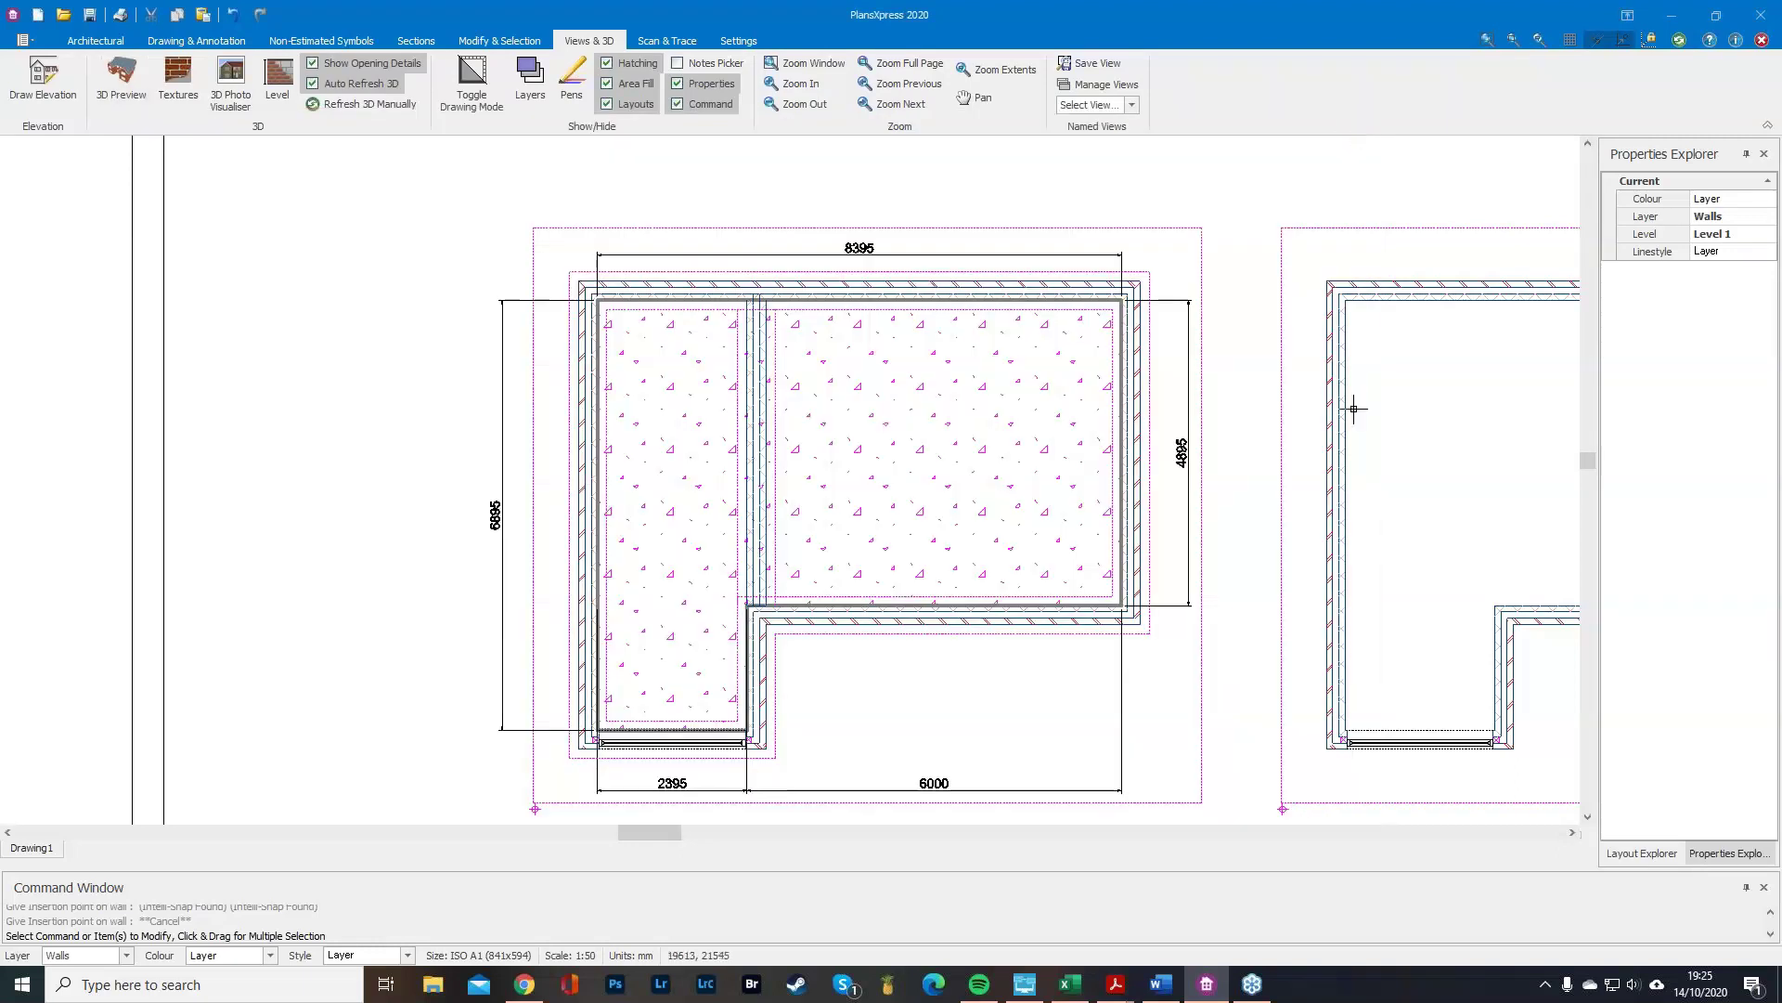
Delete the whole upper level plan, including its walls, window and boundary.
{"action": "scroll", "coordinate": [1234, 520], "scroll_direction": "down", "scroll_amount": 2}
{"action": "mouse_move", "coordinate": [1386, 542]}
{"action": "middle_mouse_down"}
{"action": "mouse_move", "coordinate": [1185, 520]}
{"action": "mouse_move", "coordinate": [728, 541]}
{"action": "middle_mouse_up"}
{"action": "left_click_drag", "start_coordinate": [1200, 781], "coordinate": [643, 325]}
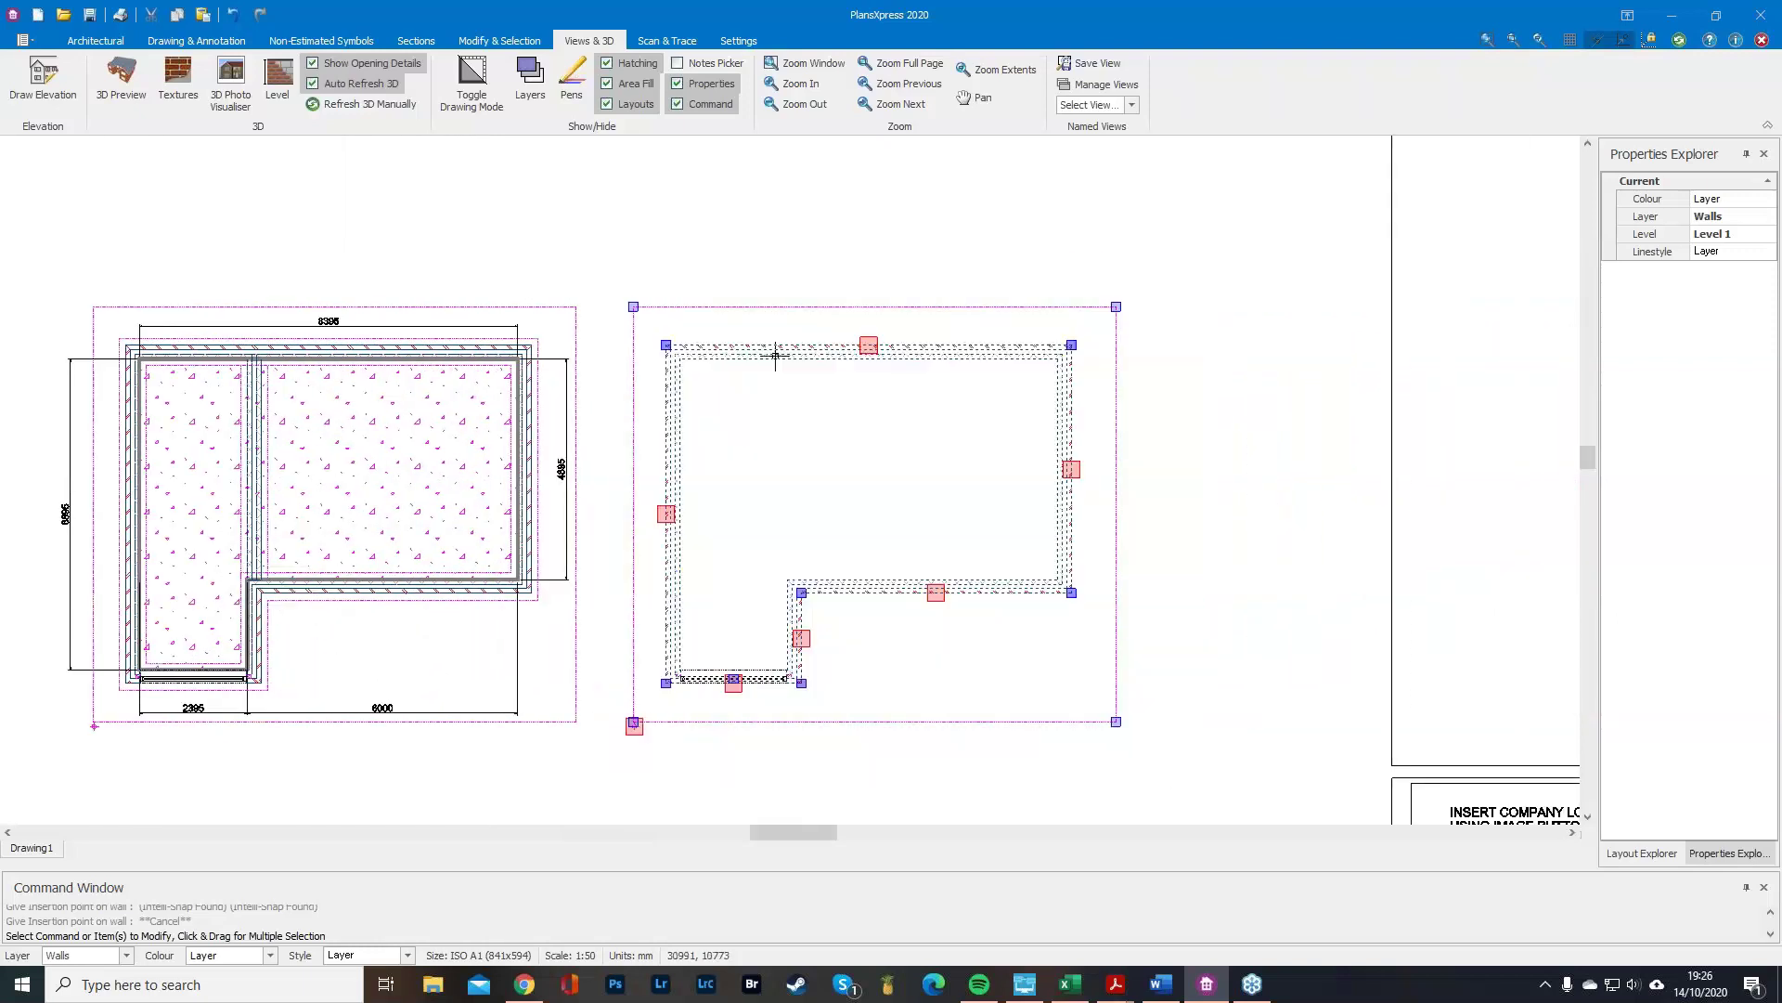
{"action": "key", "text": "Delete"}
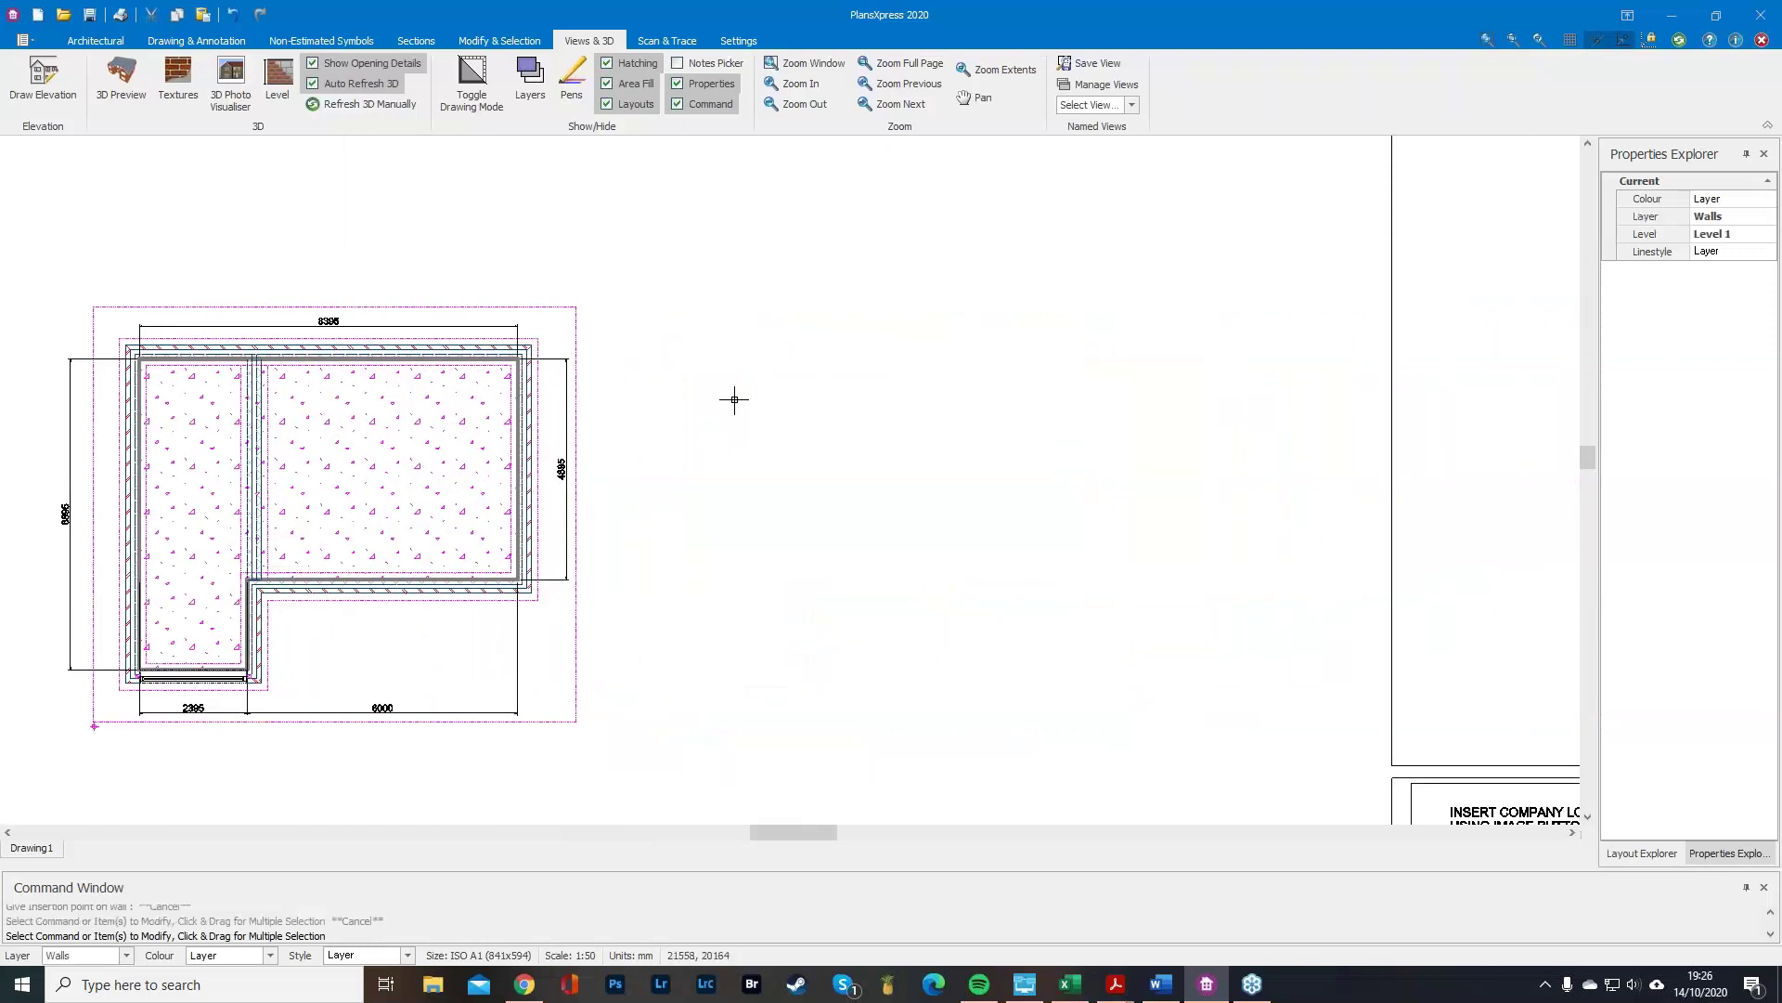
Draw vertical construction lines at the inner bottom-right corner of the larger ground floor room and 500 mm to its left.
{"action": "scroll", "coordinate": [19, 520], "scroll_direction": "up", "scroll_amount": 2}
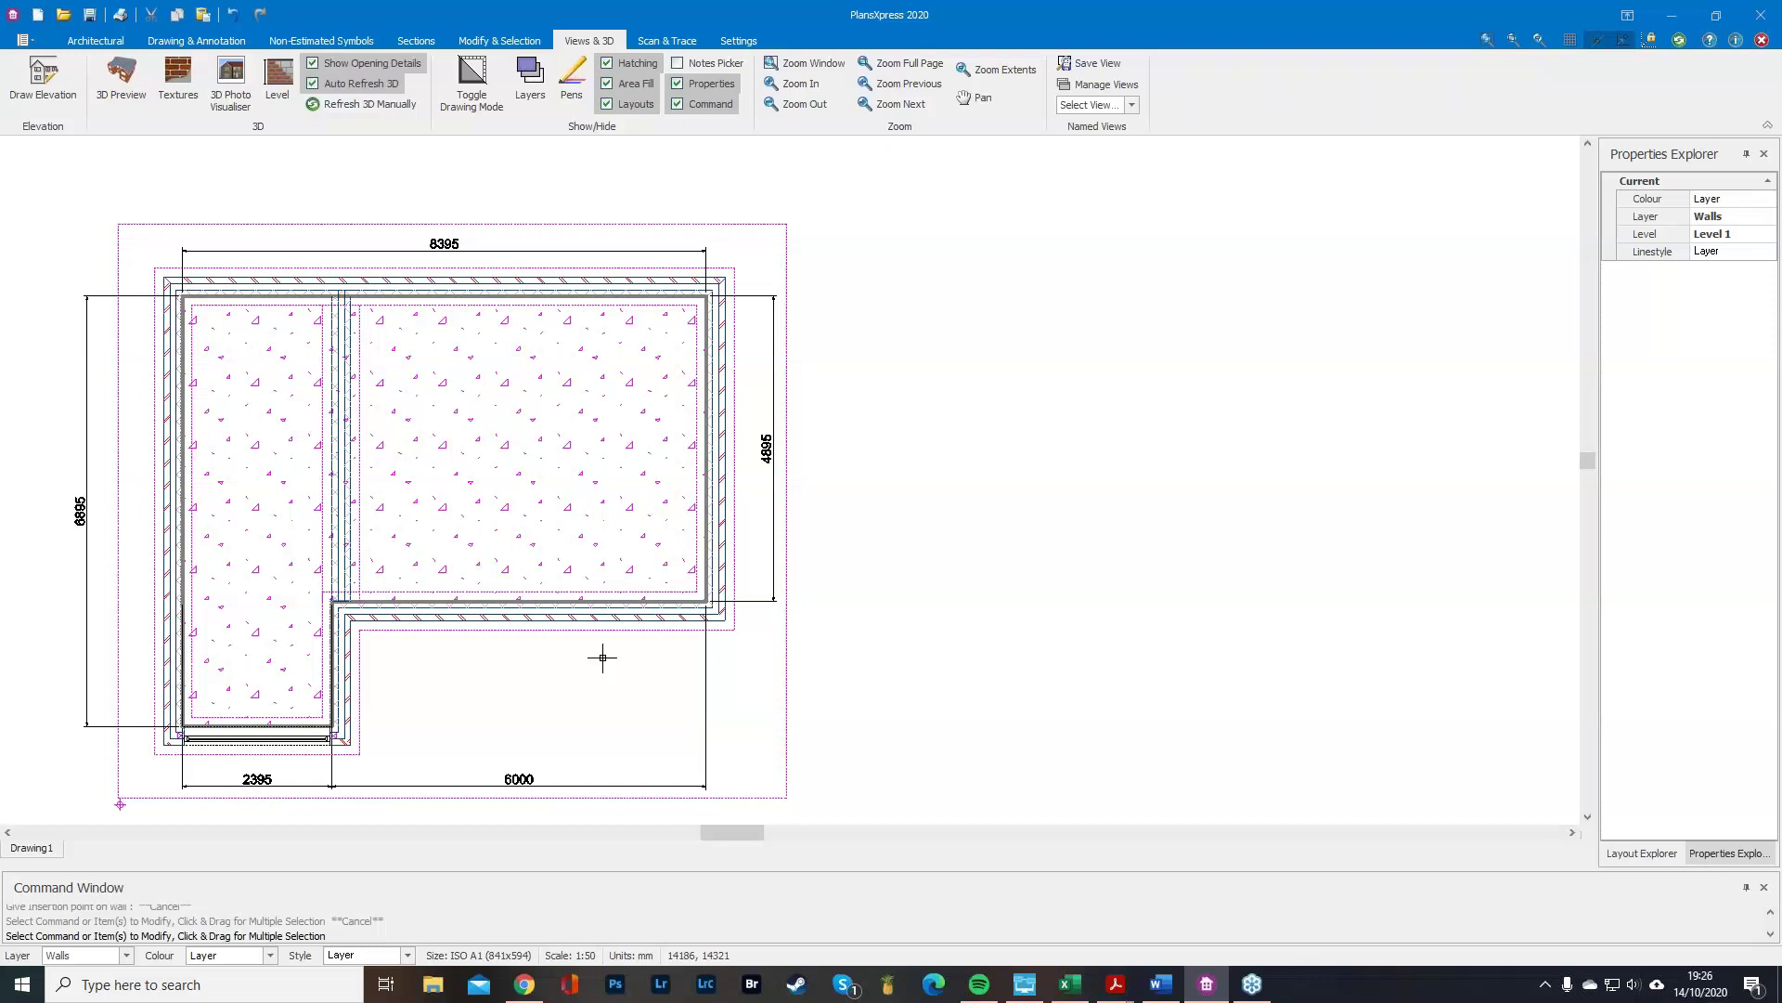
{"action": "scroll", "coordinate": [263, 538], "scroll_direction": "up", "scroll_amount": 2}
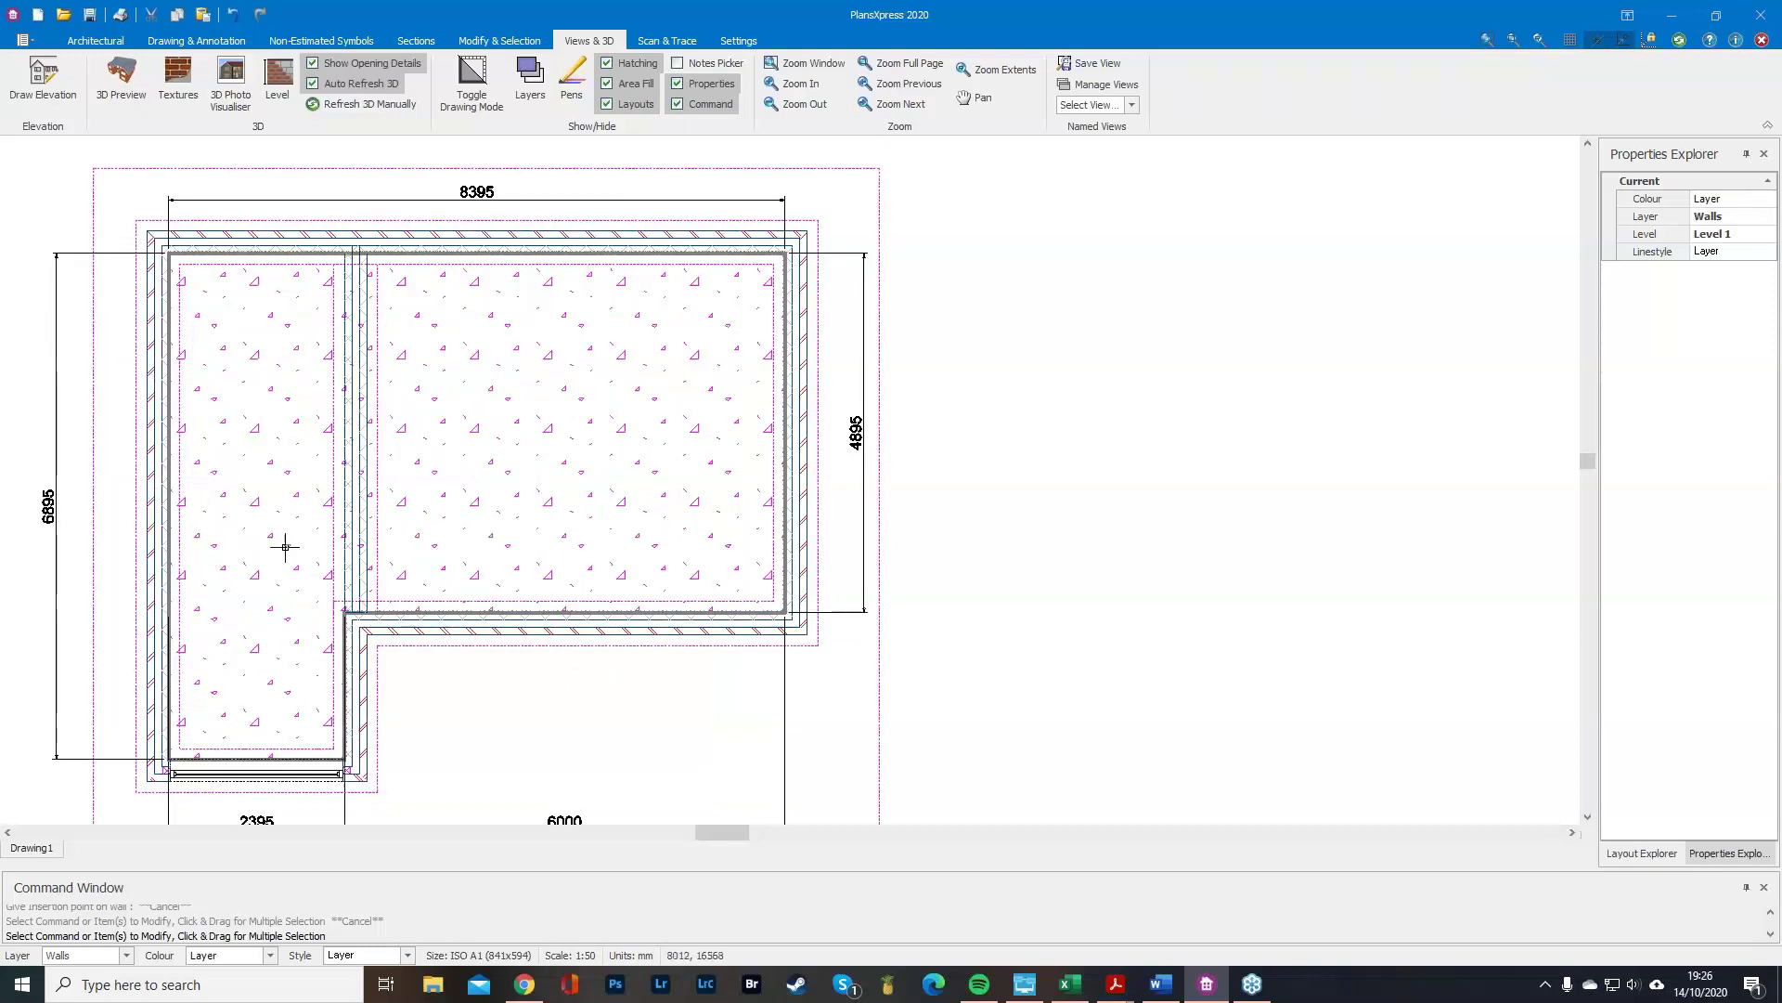
{"action": "scroll", "coordinate": [682, 638], "scroll_direction": "down", "scroll_amount": 2}
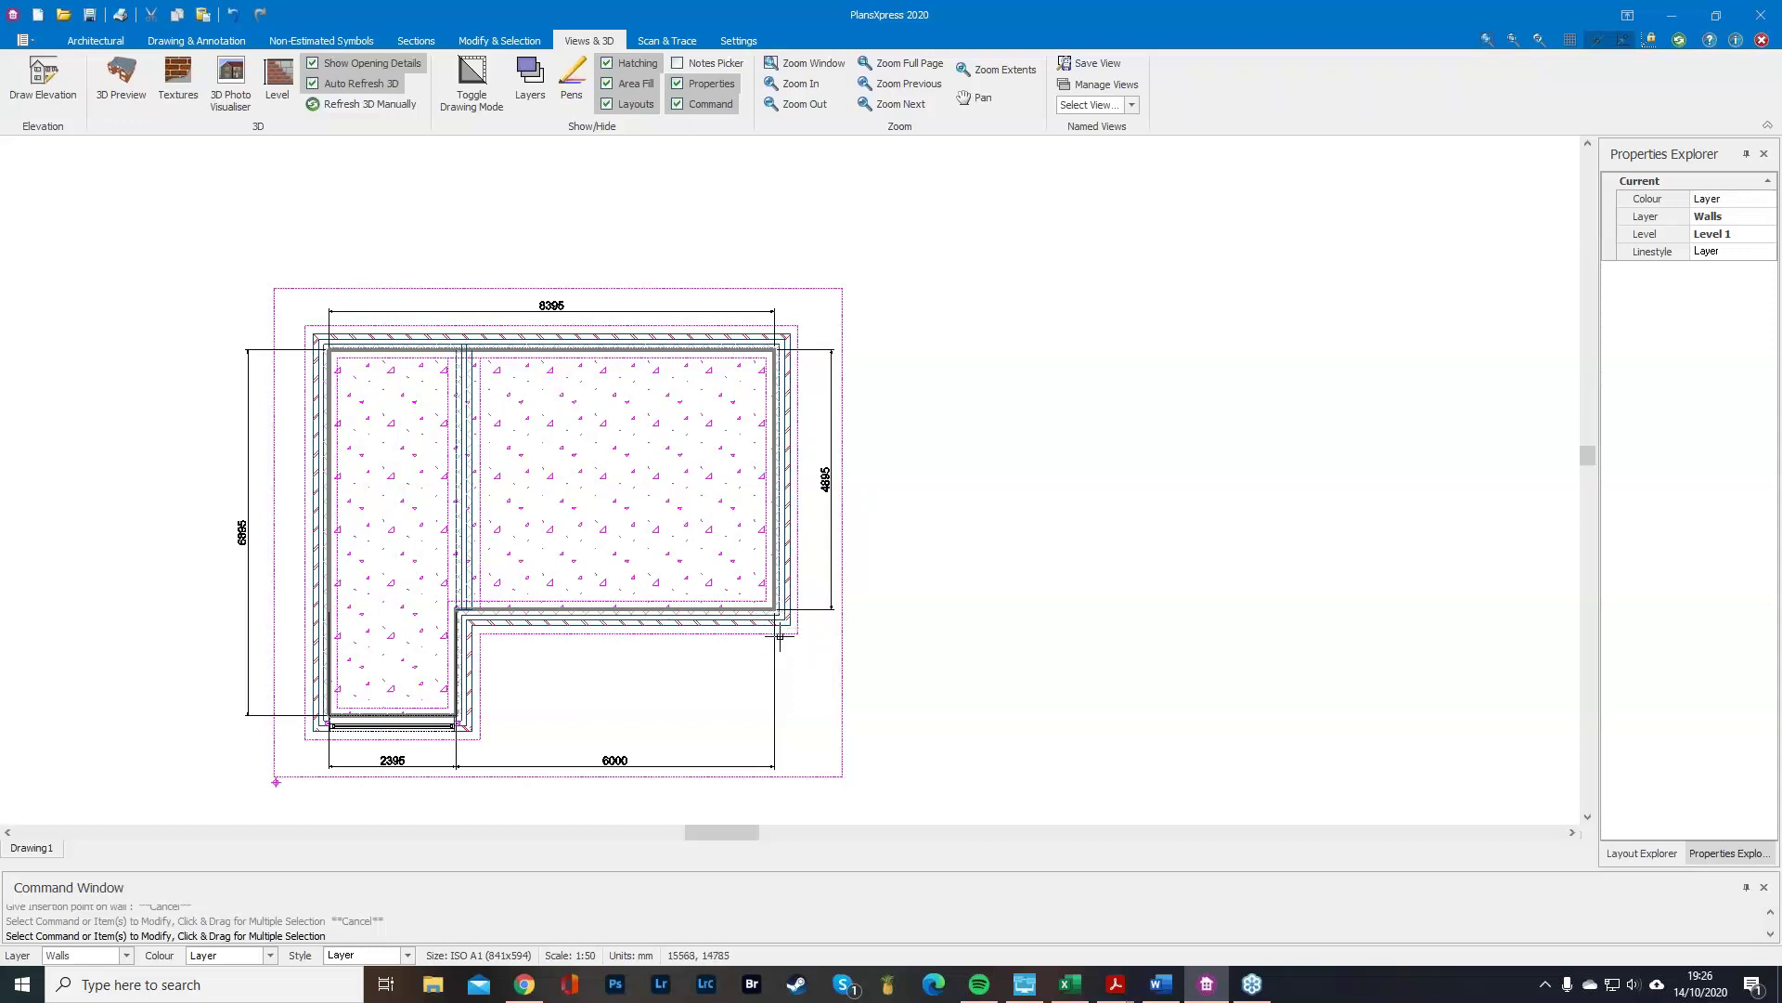
{"action": "left_click", "coordinate": [96, 41]}
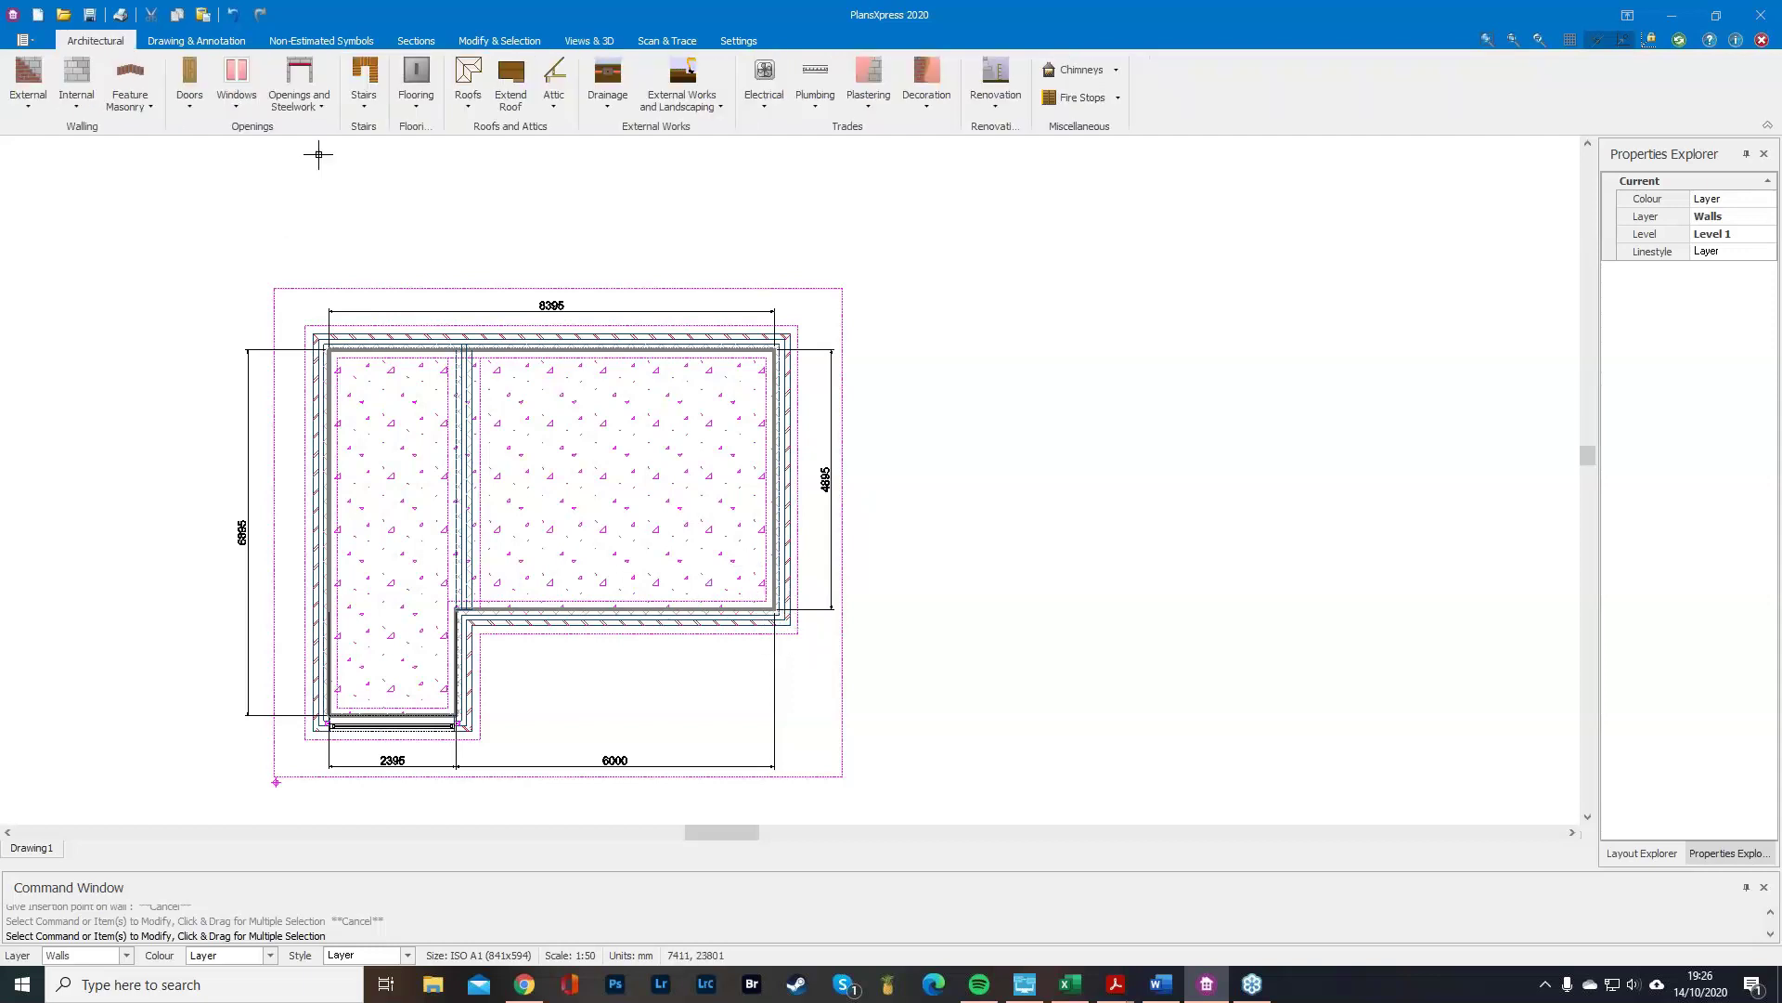
{"action": "left_click", "coordinate": [195, 41]}
{"action": "left_click", "coordinate": [578, 83]}
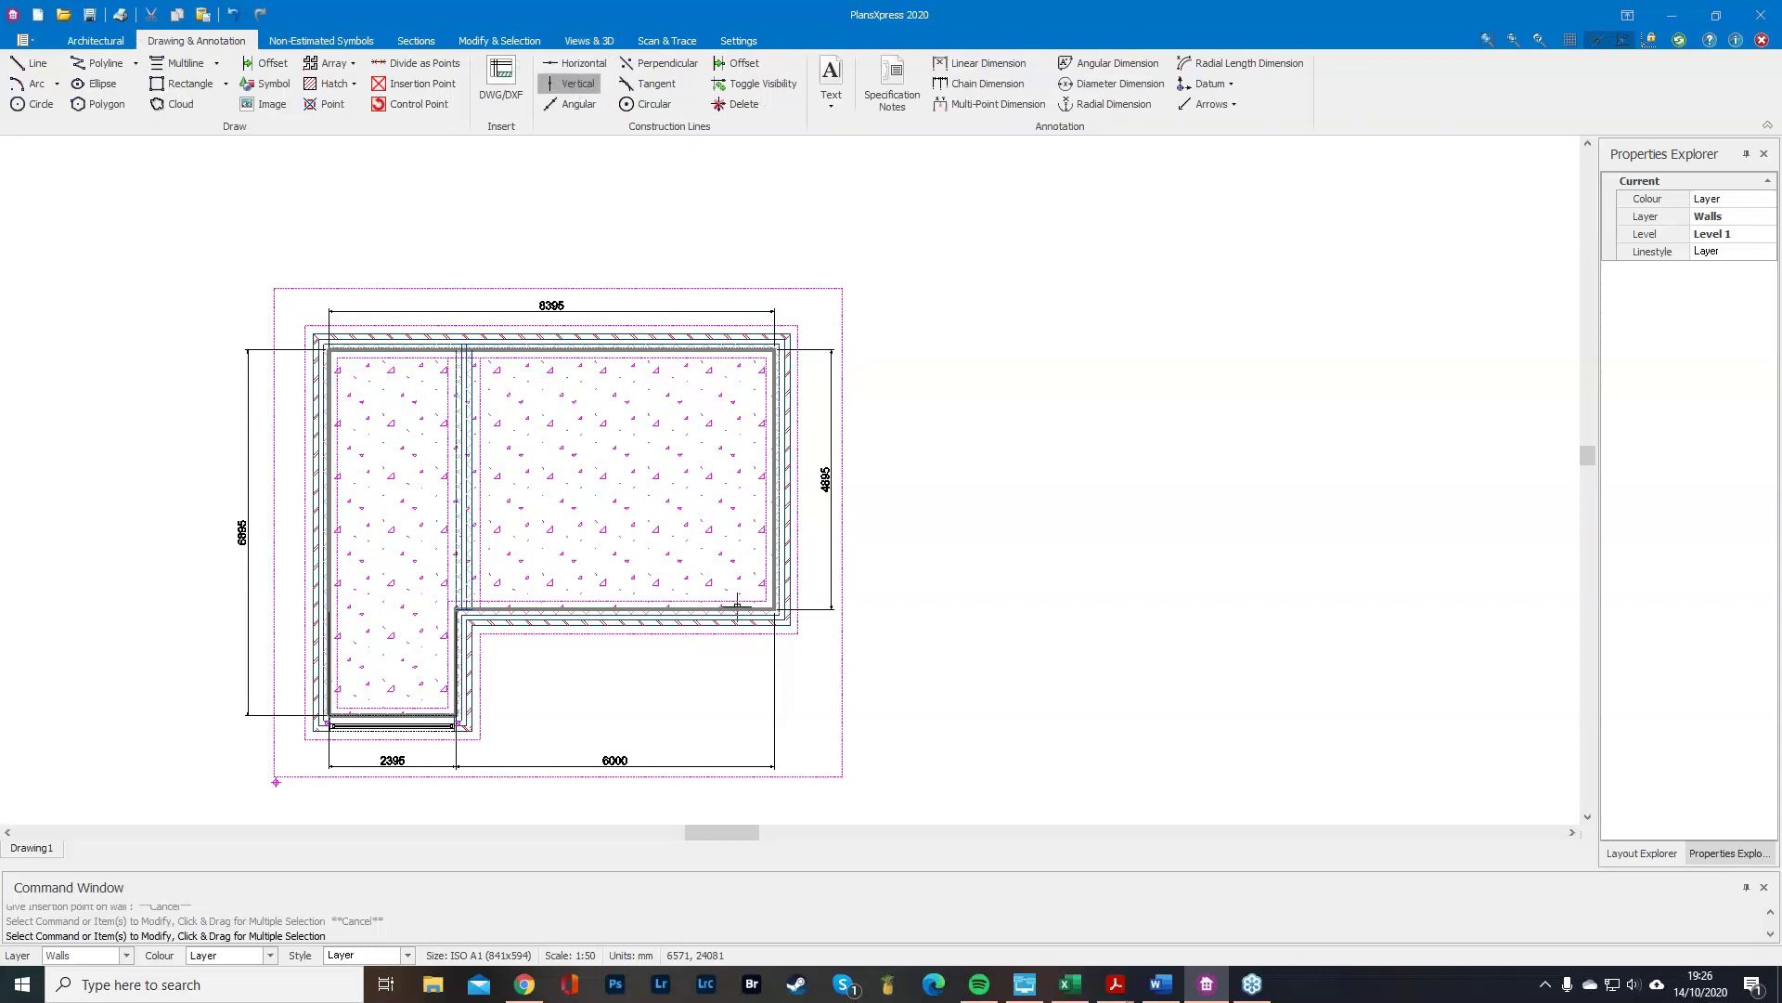
{"action": "scroll", "coordinate": [750, 642], "scroll_direction": "up", "scroll_amount": 5}
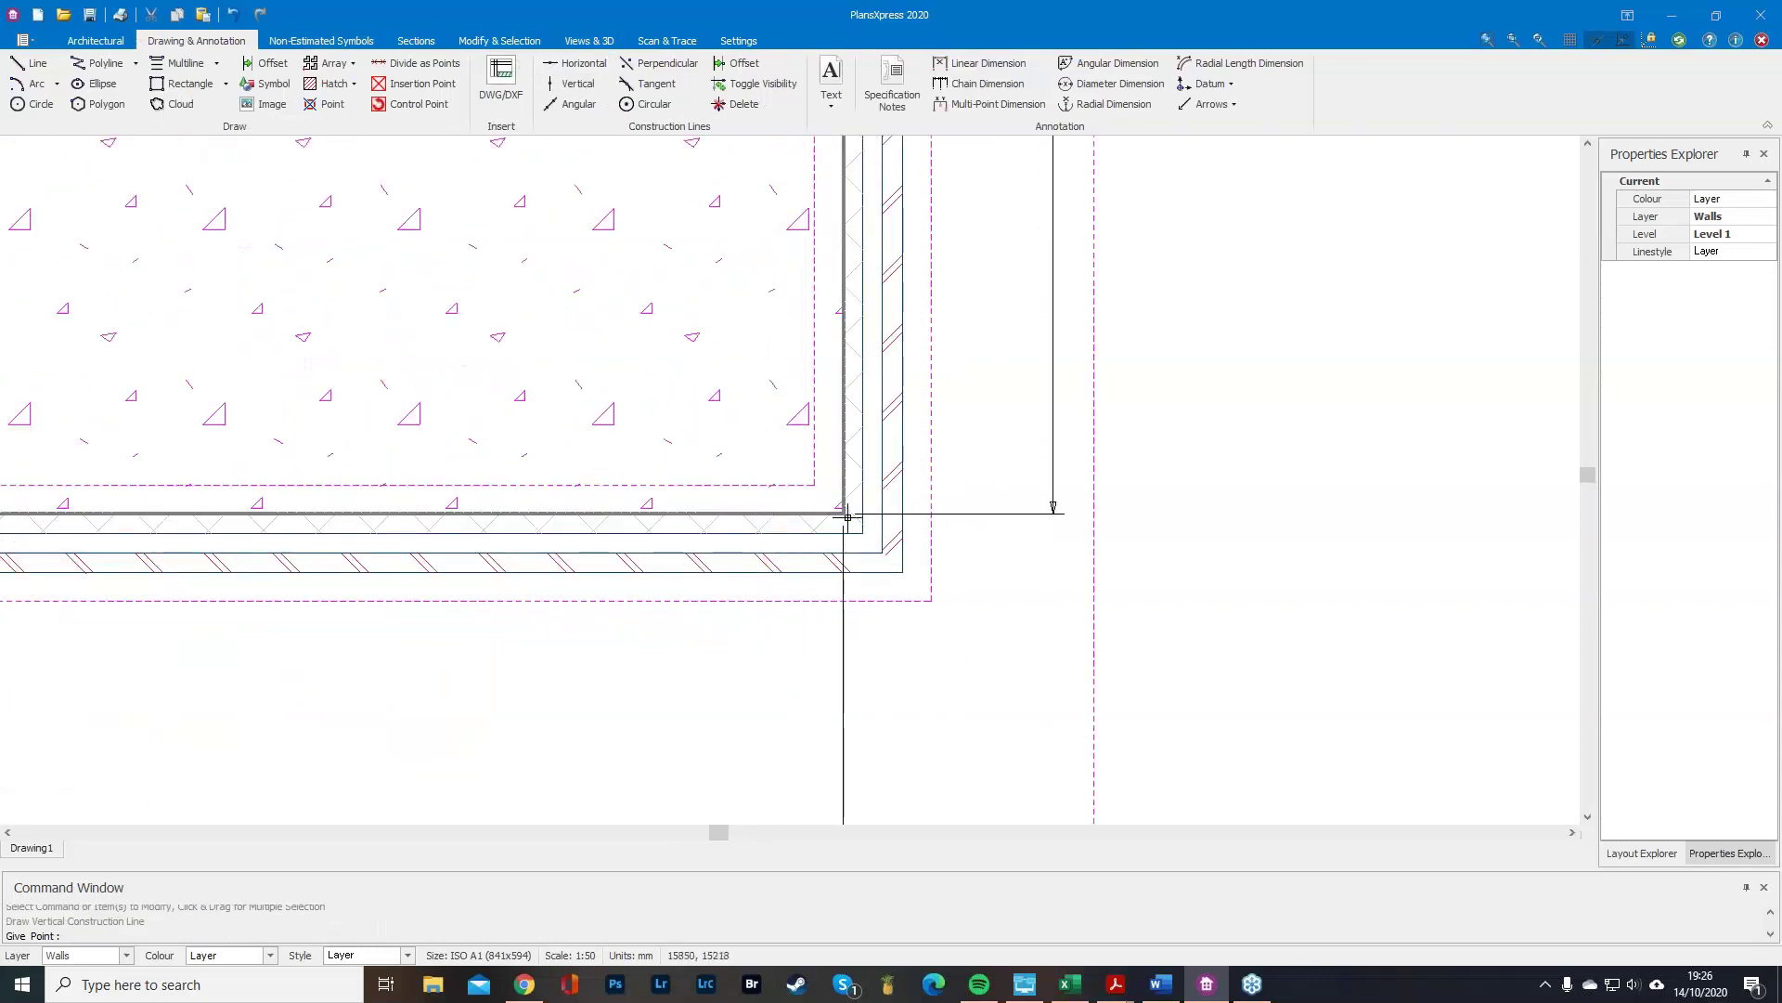
{"action": "left_click", "coordinate": [830, 692]}
{"action": "type", "text": "500"}
{"action": "key", "text": "Return"}
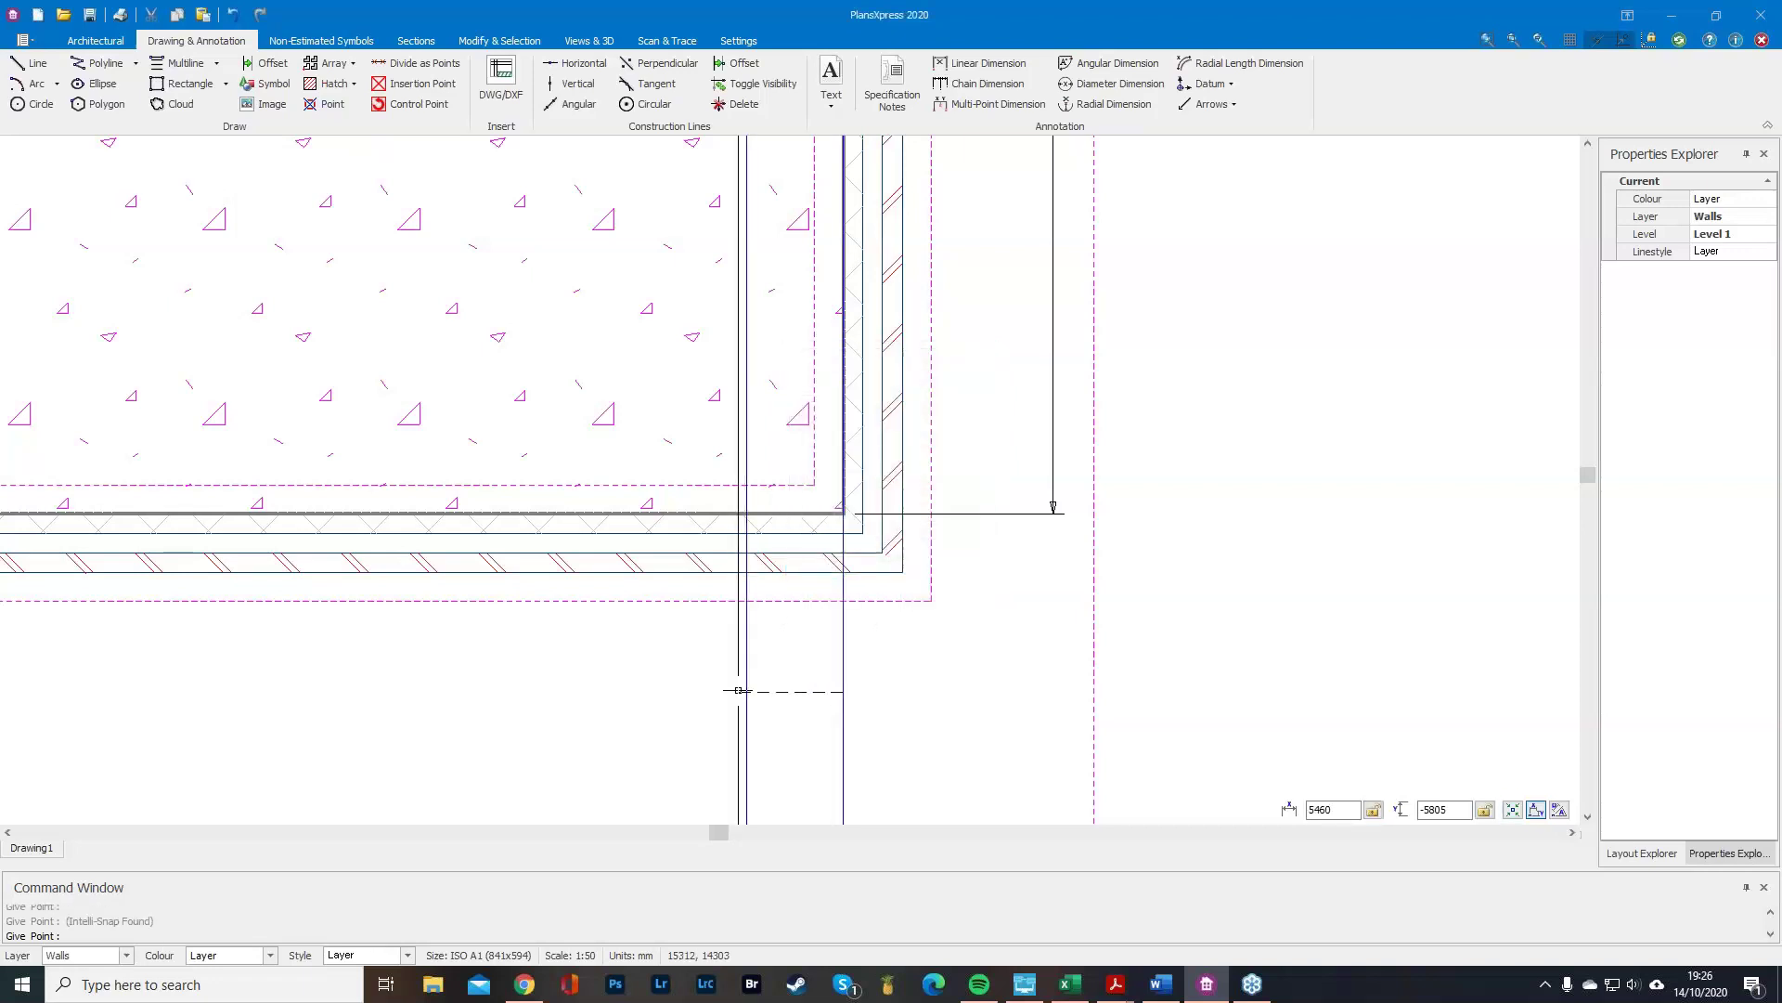
{"action": "key", "text": "Escape"}
Insert a window with Right justification in the larger room's bottom wall, where the 500 mm construction line meets the inner wall face.
{"action": "left_click", "coordinate": [107, 41]}
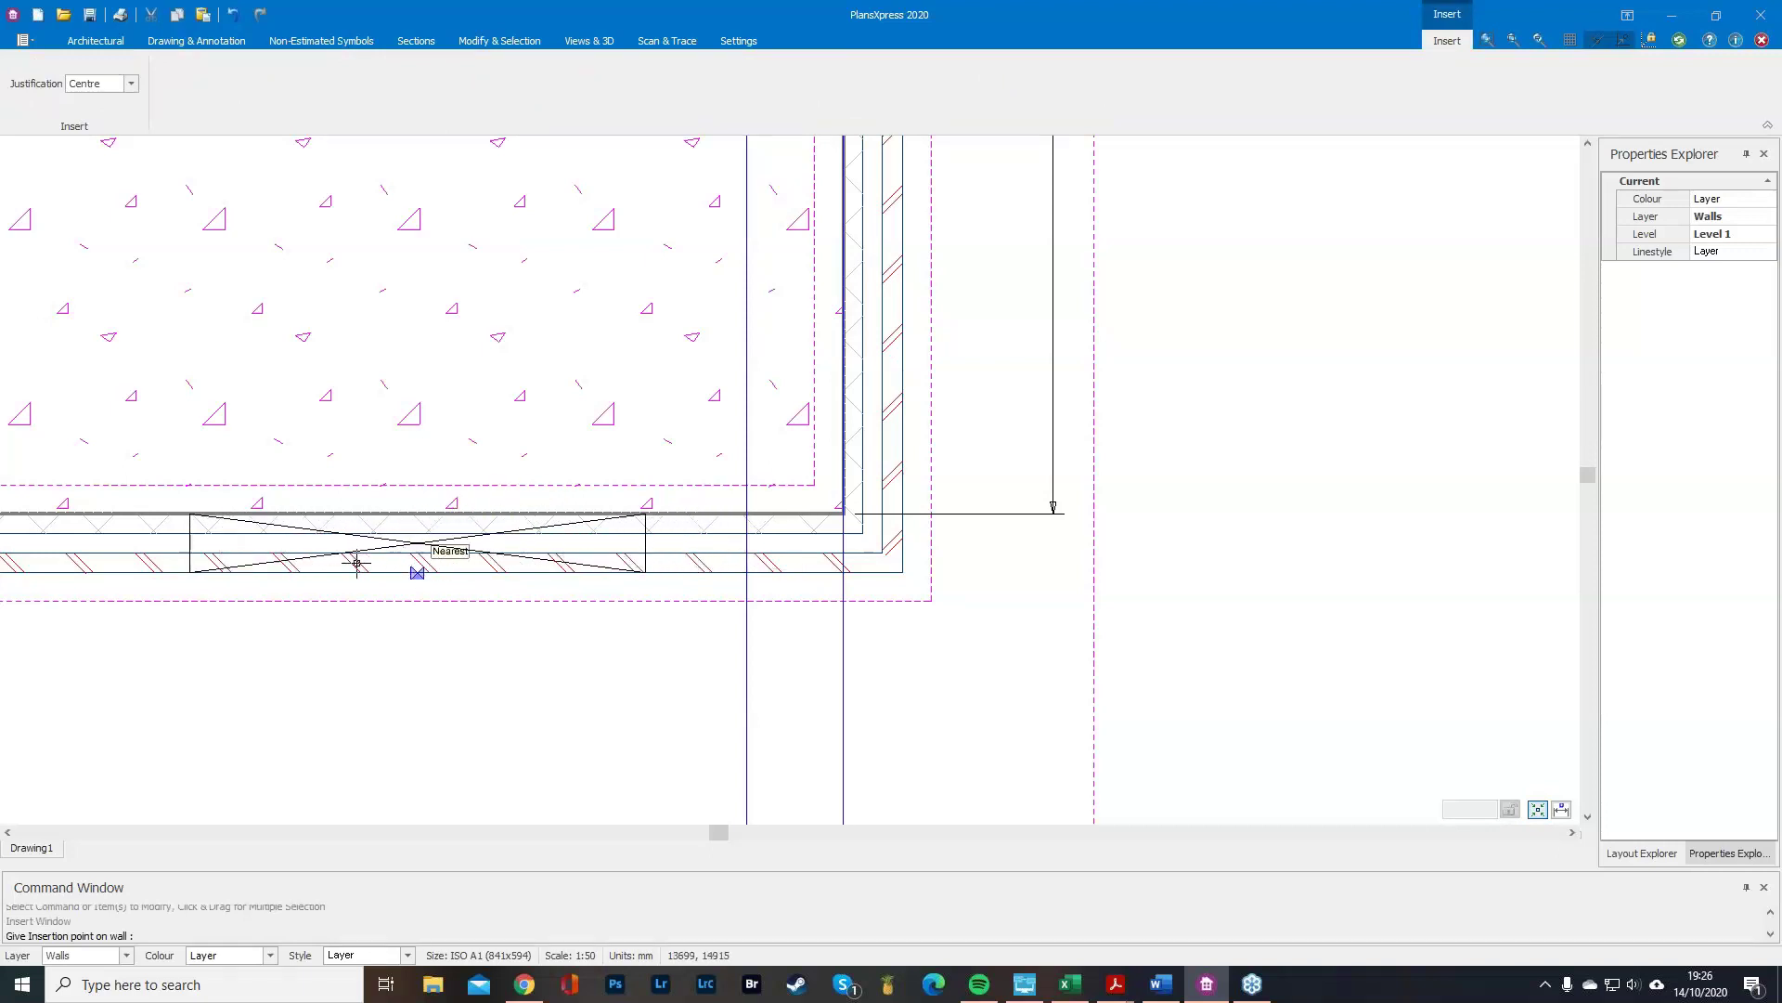
{"action": "left_click", "coordinate": [130, 89]}
{"action": "left_click", "coordinate": [117, 127]}
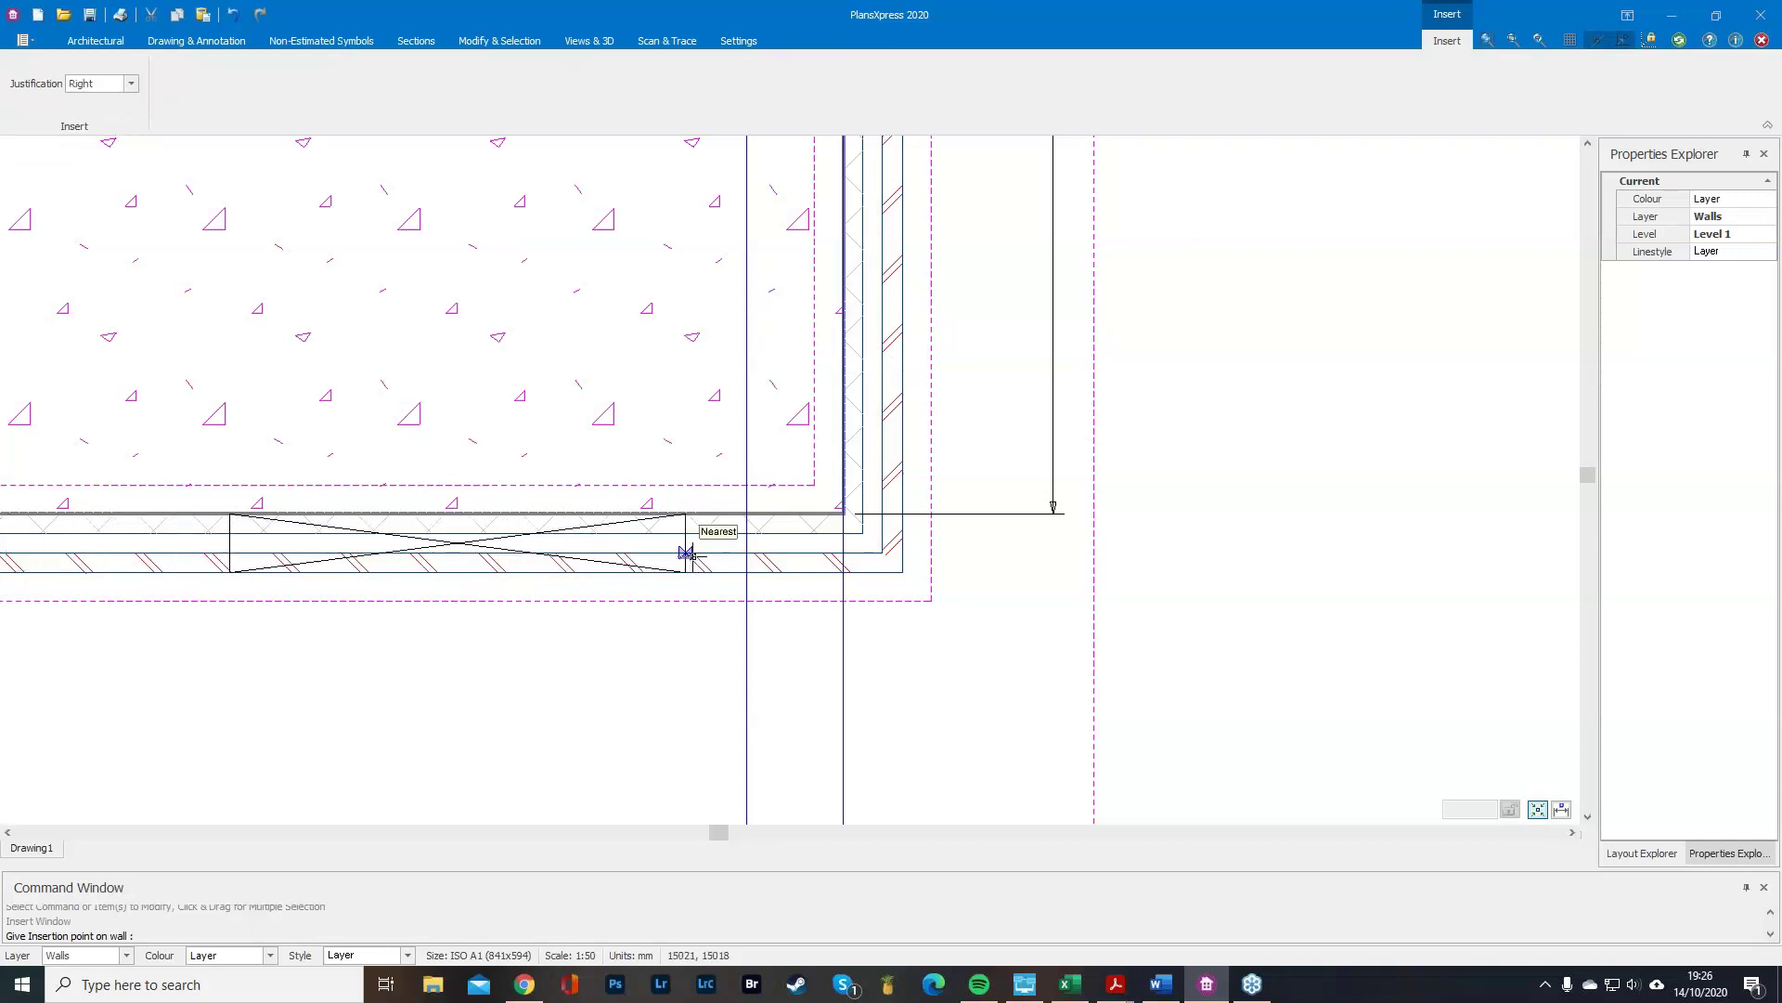
{"action": "left_click", "coordinate": [741, 513]}
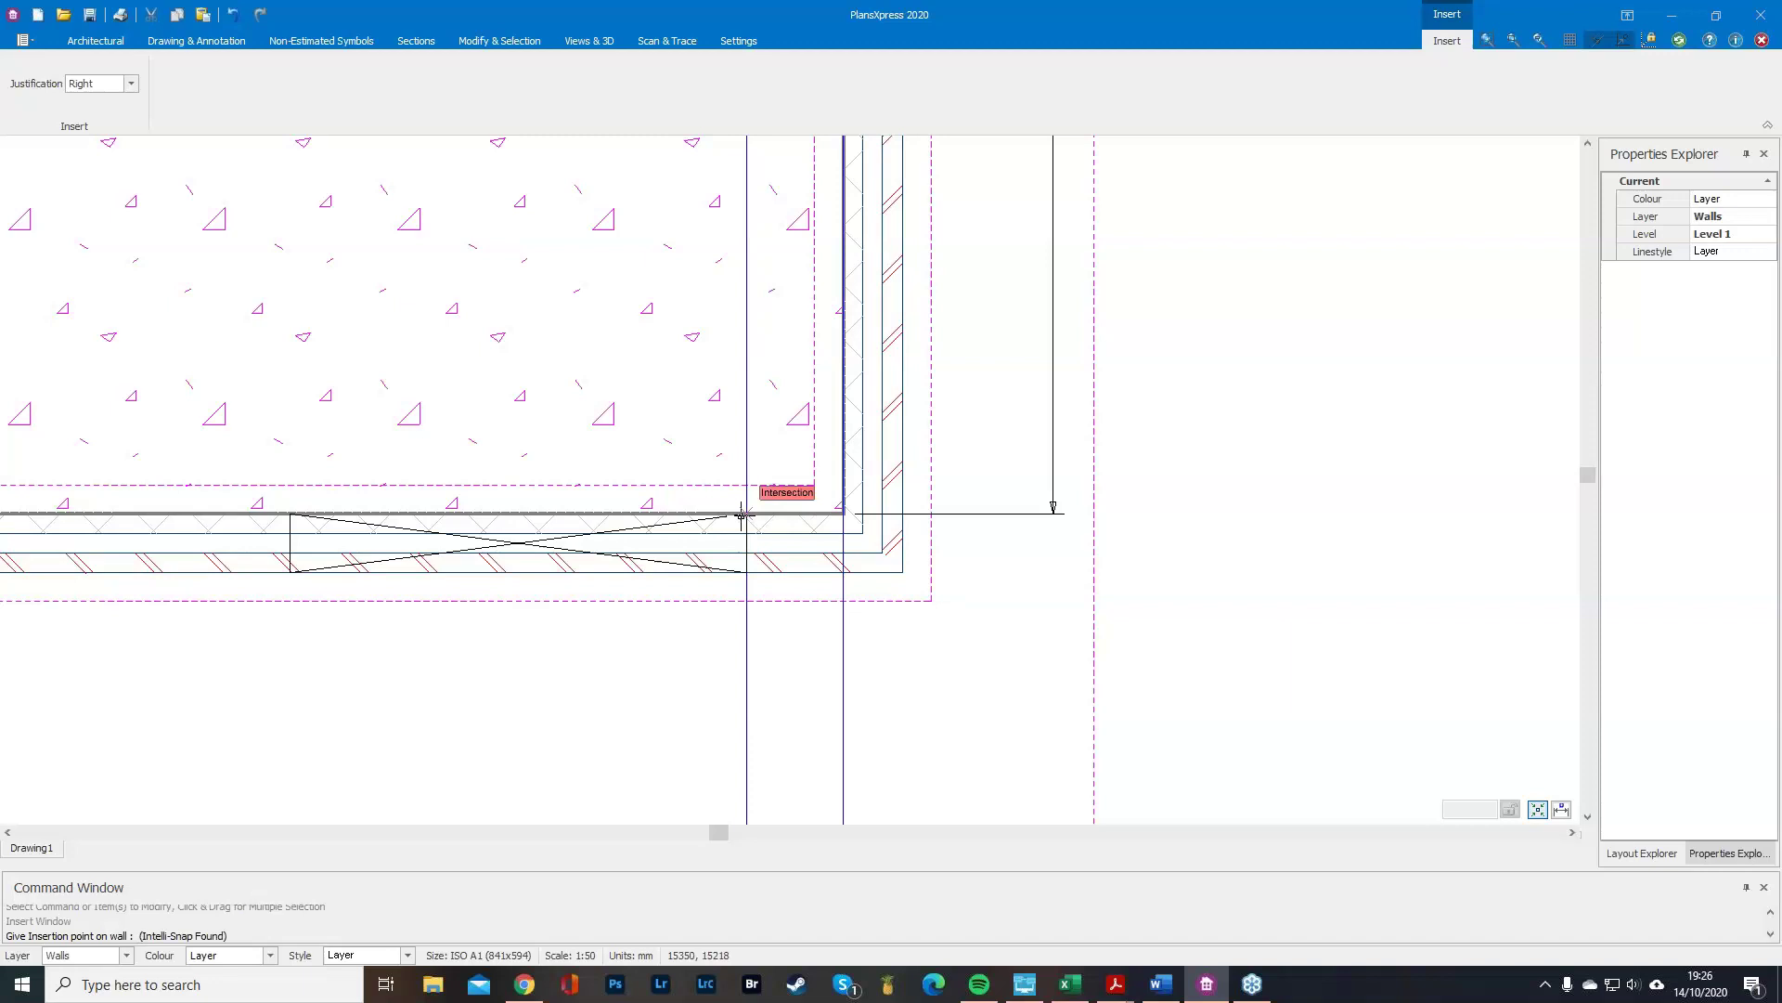
{"action": "scroll", "coordinate": [470, 648], "scroll_direction": "down", "scroll_amount": 1}
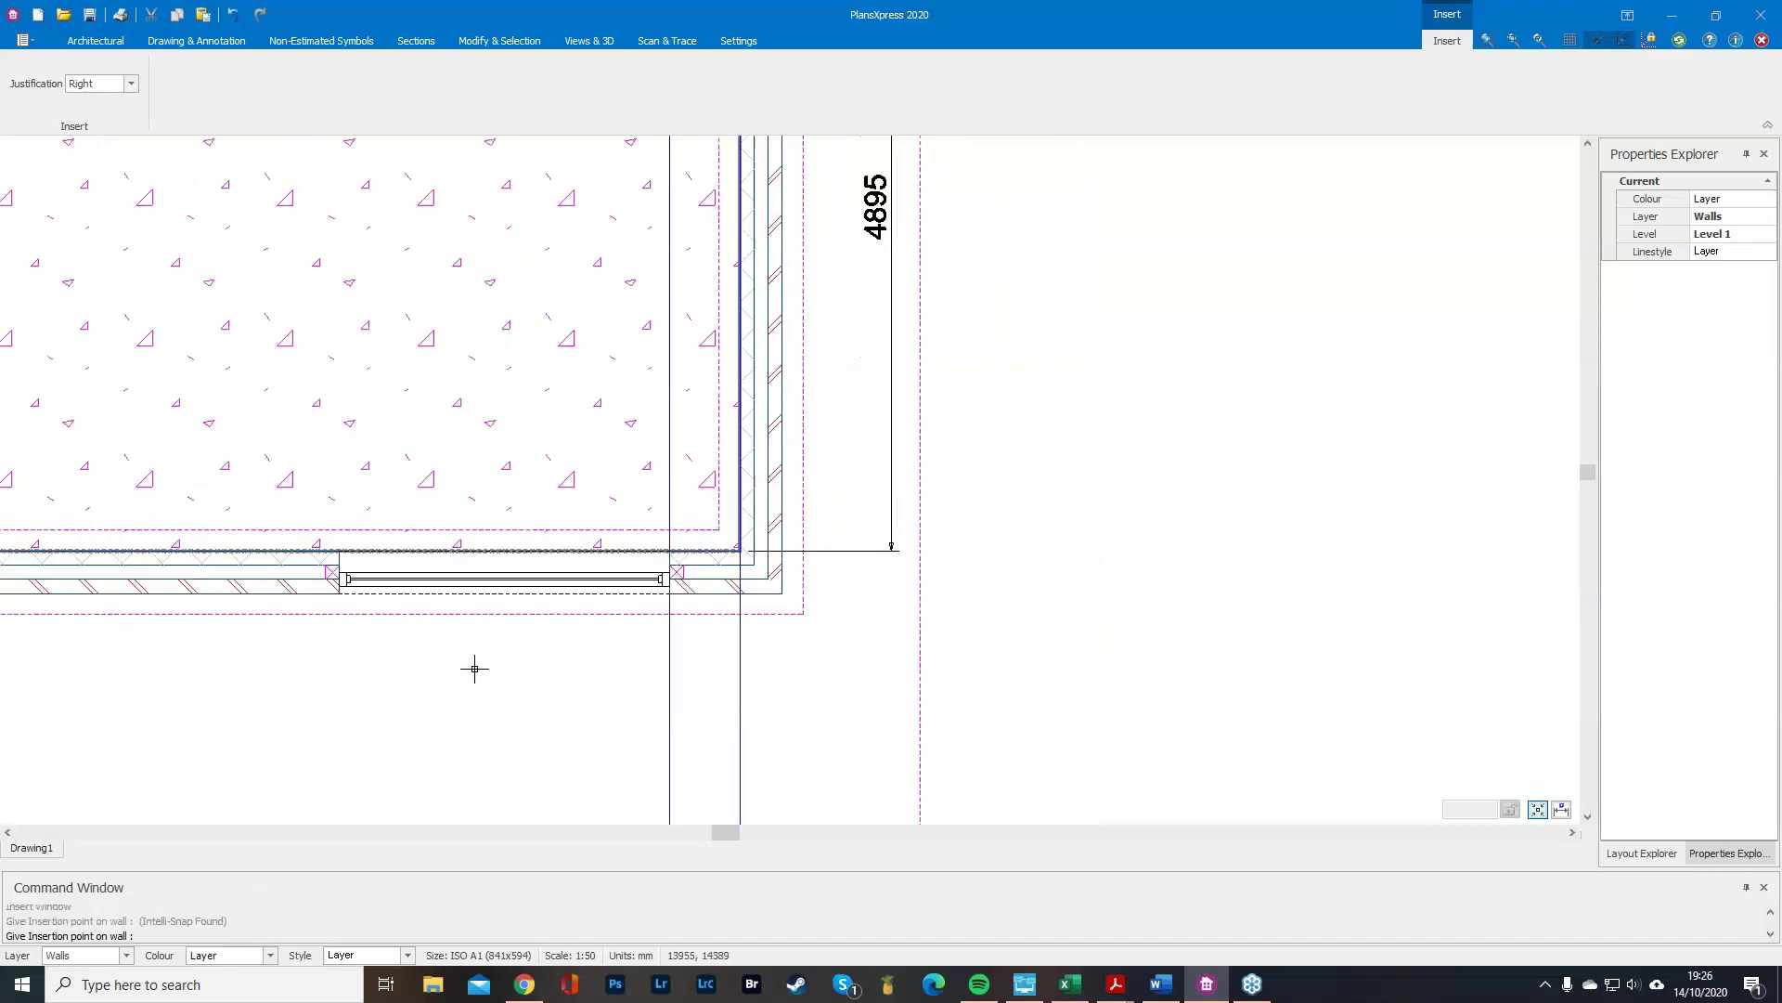
{"action": "key", "text": "Escape"}
Delete the two vertical construction lines beside the larger room's new window.
{"action": "scroll", "coordinate": [553, 678], "scroll_direction": "down", "scroll_amount": 1}
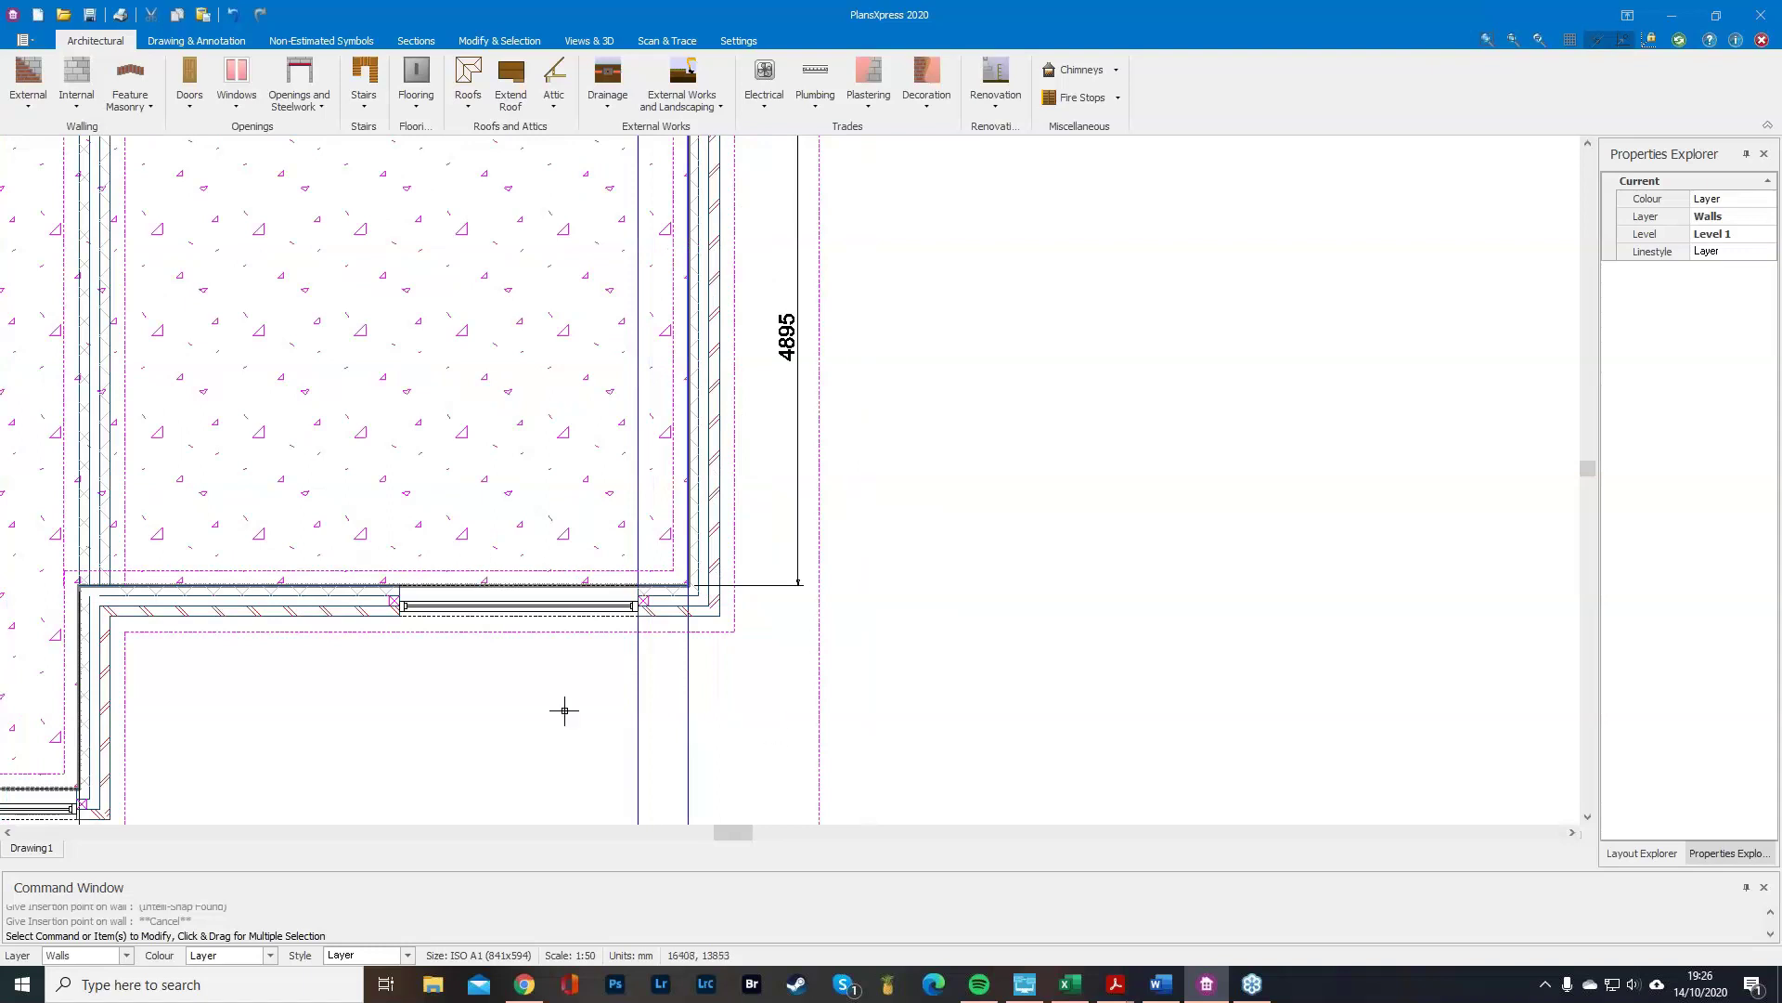
{"action": "right_click", "coordinate": [492, 740]}
{"action": "left_click", "coordinate": [713, 690]}
{"action": "left_click_drag", "start_coordinate": [723, 714], "coordinate": [554, 715]}
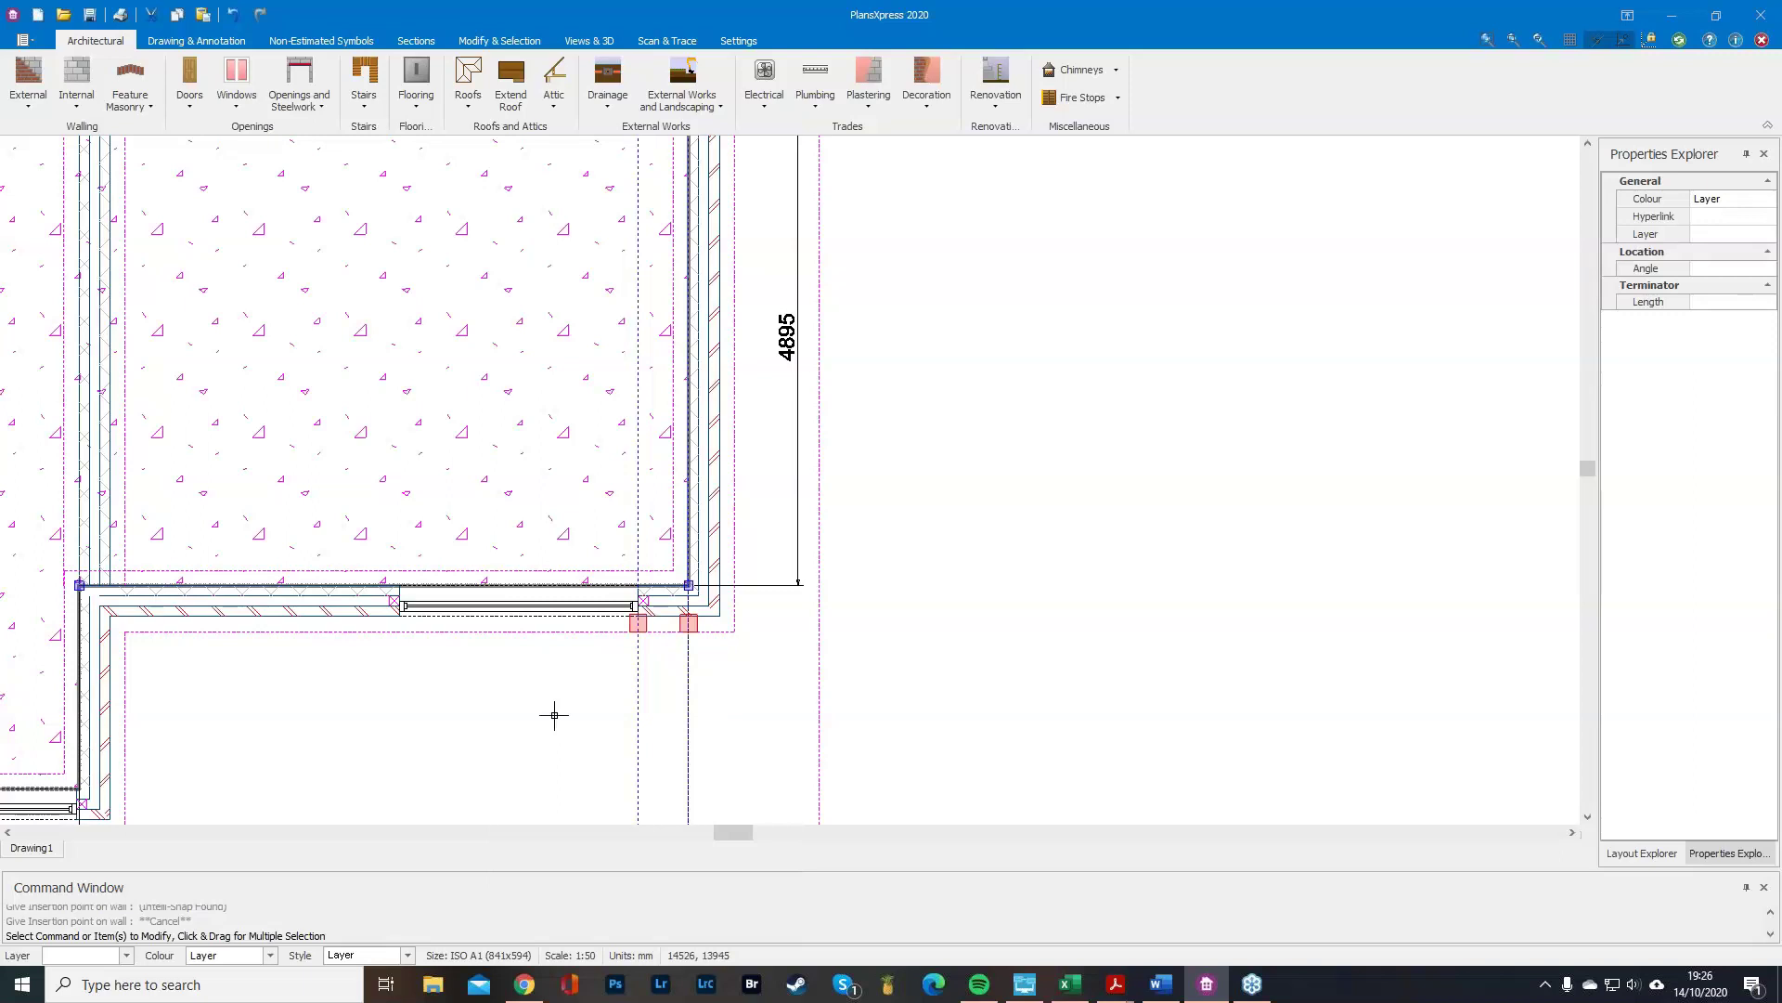
{"action": "key", "text": "Delete"}
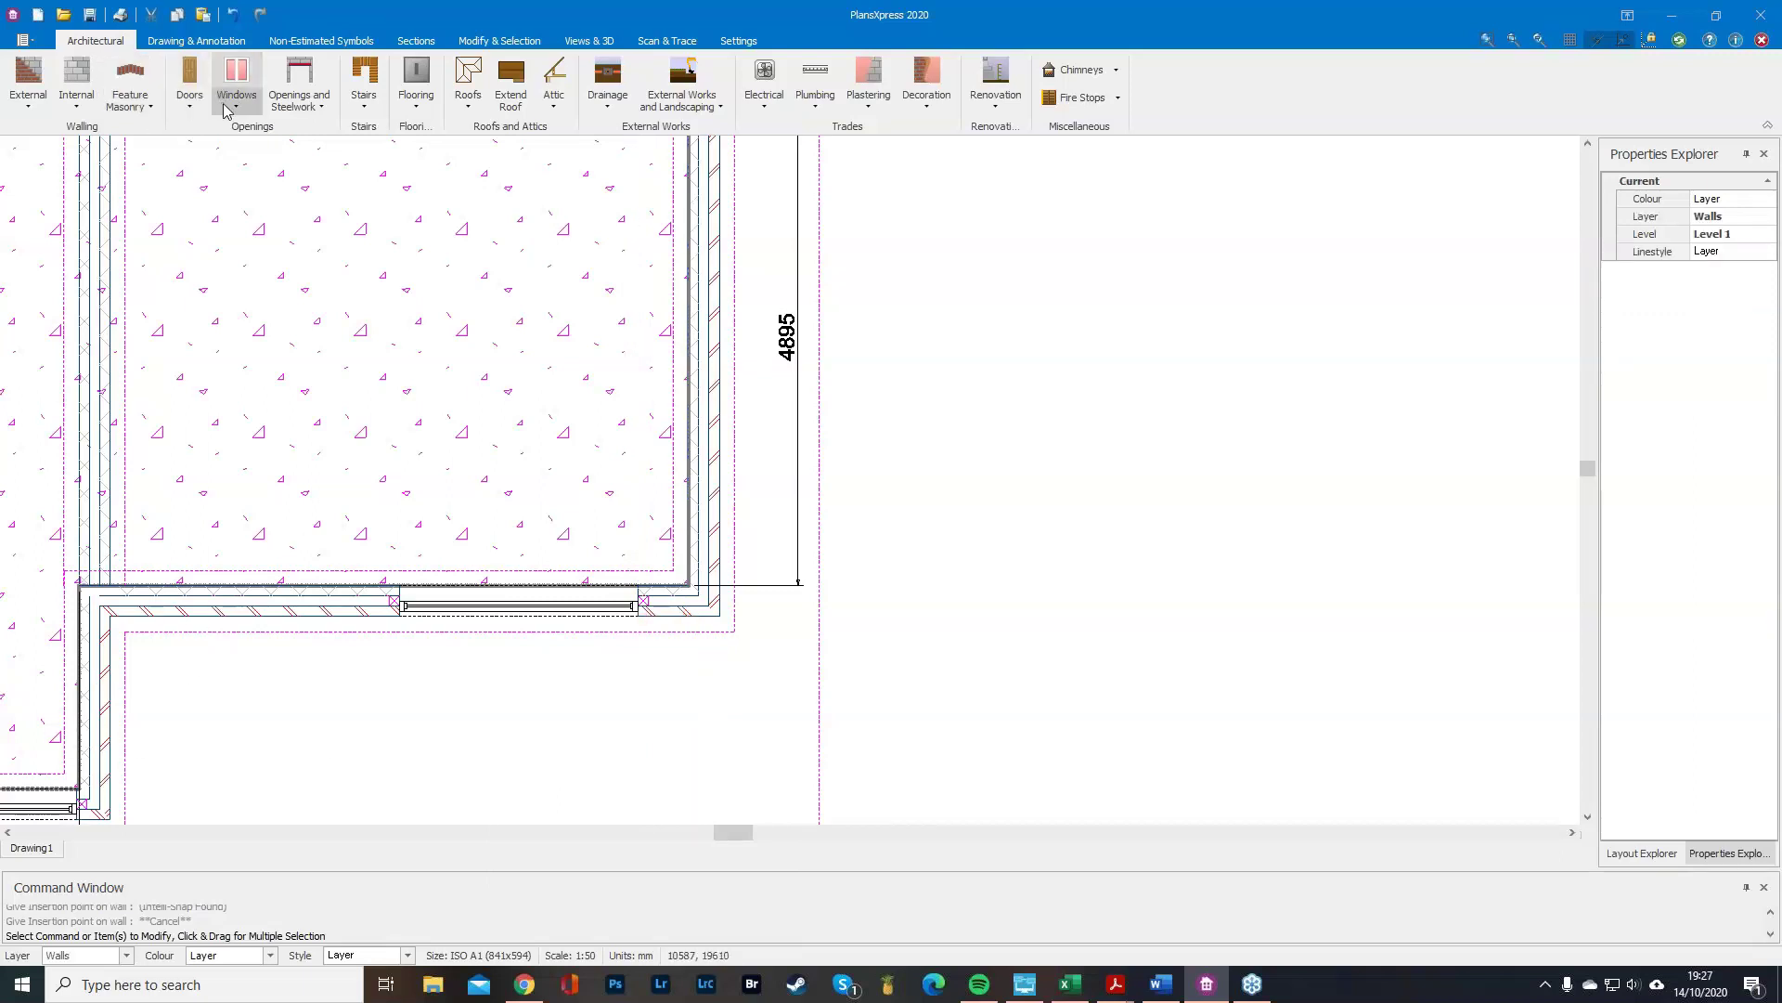
Choose the Edwardian 4 Andaman Zinc composite door, Anthracite Grey, 2088 x 854mm, filtered by 1.2 uValue and Anthracite Grey colour.
{"action": "left_click", "coordinate": [191, 110]}
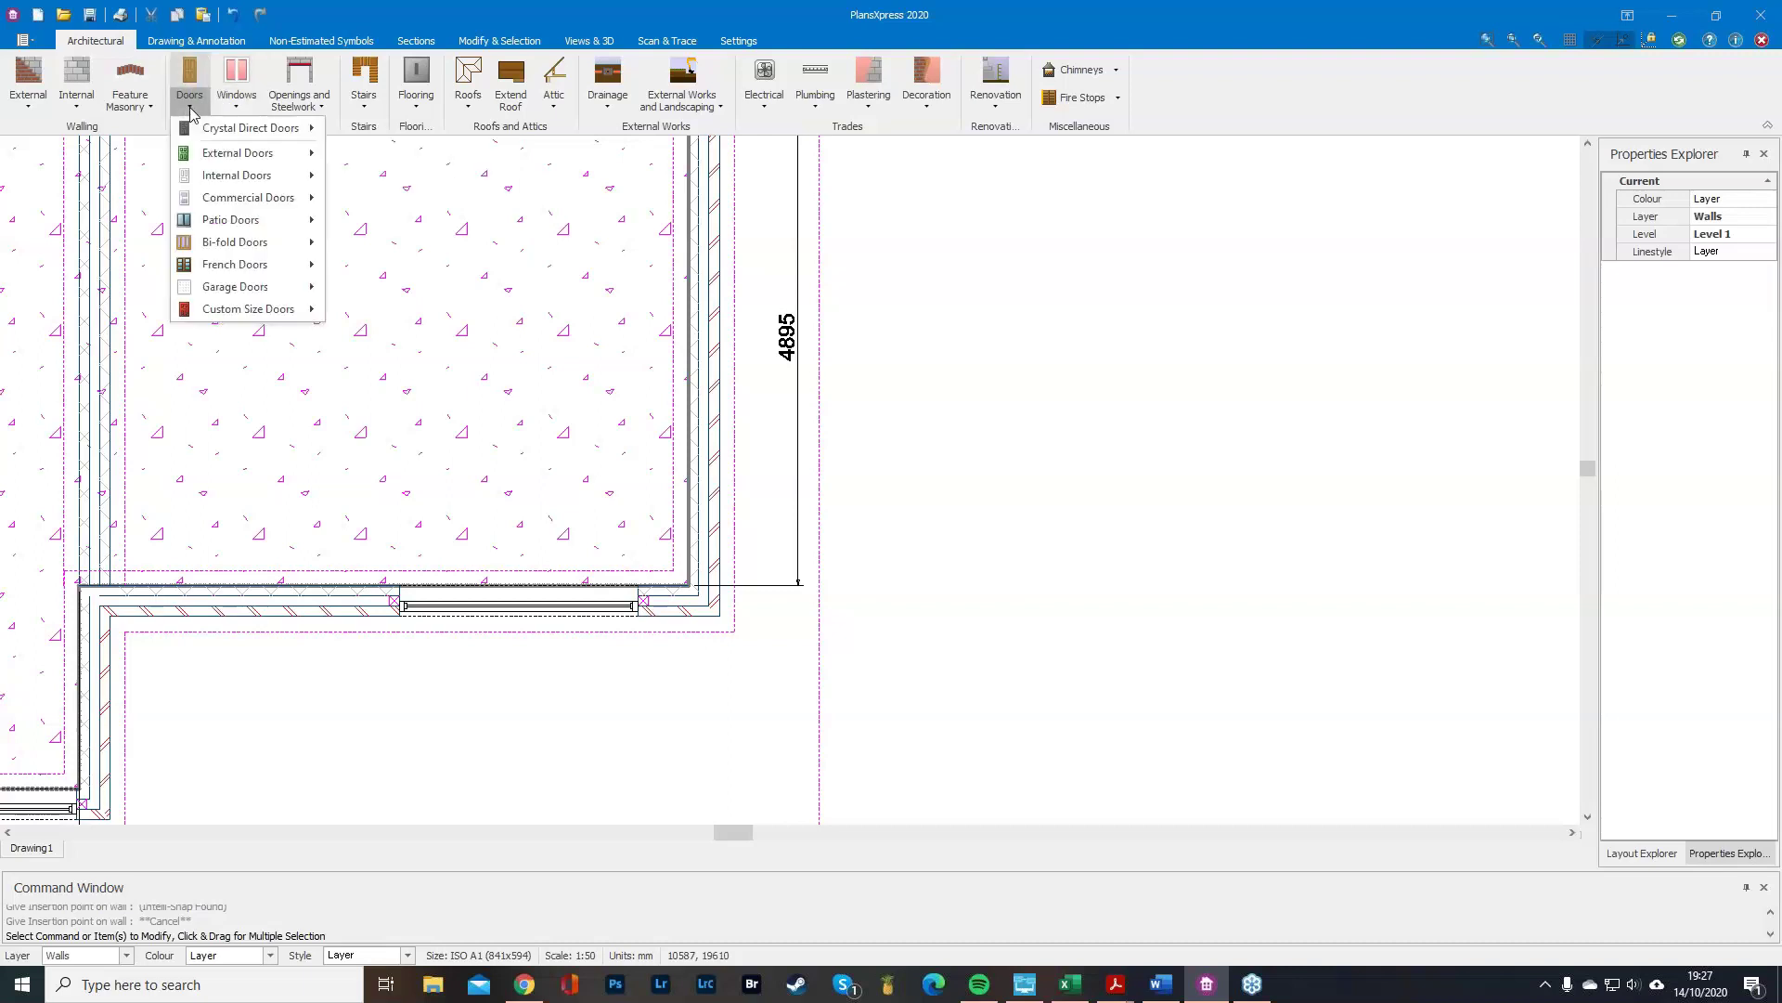
{"action": "mouse_move", "coordinate": [248, 135]}
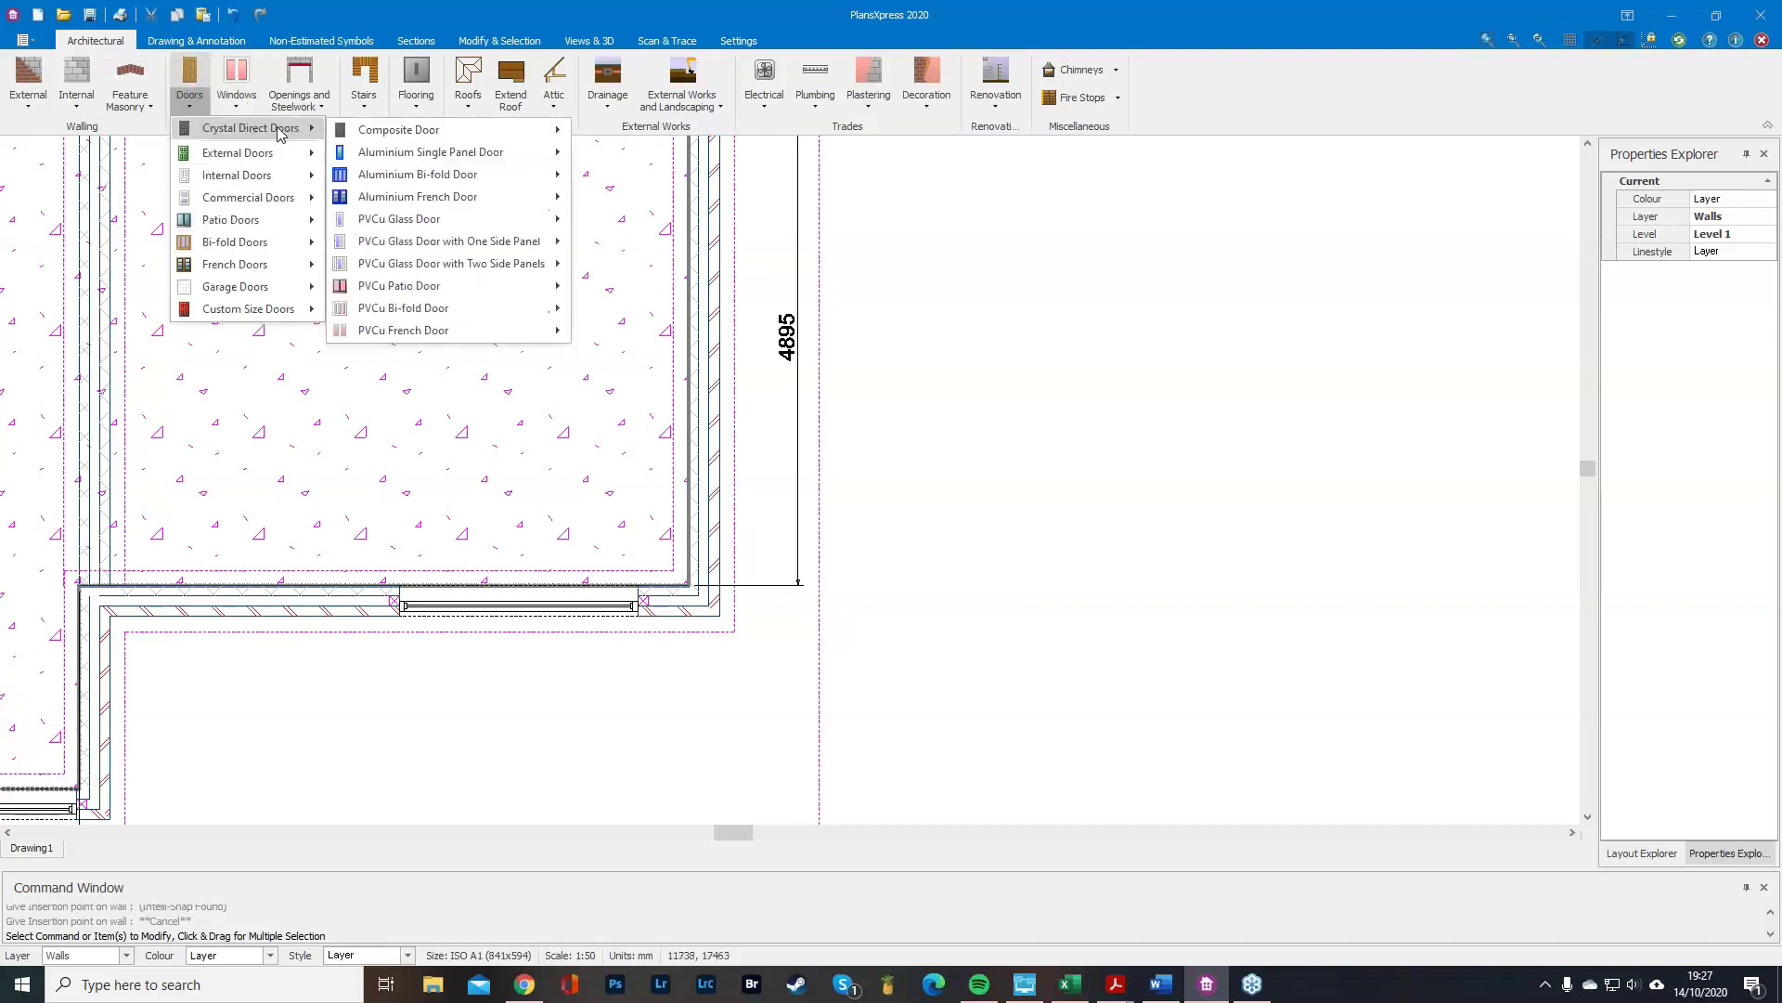
{"action": "mouse_move", "coordinate": [431, 158]}
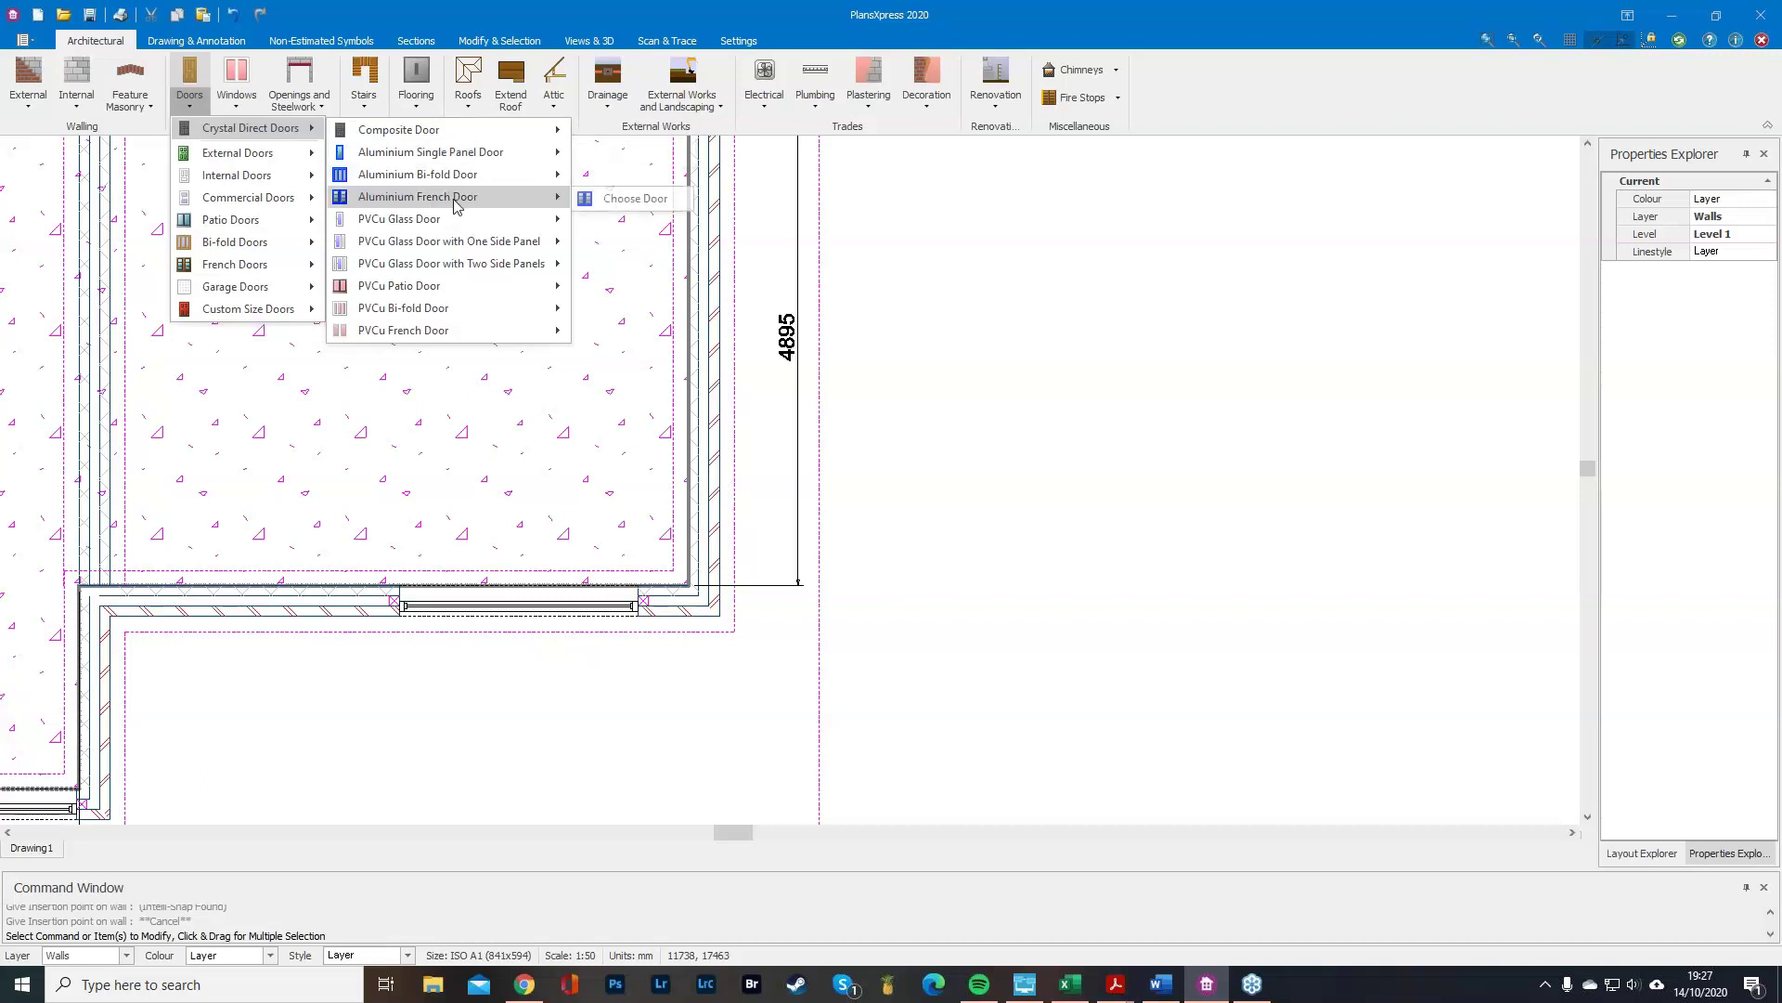
{"action": "mouse_move", "coordinate": [420, 223]}
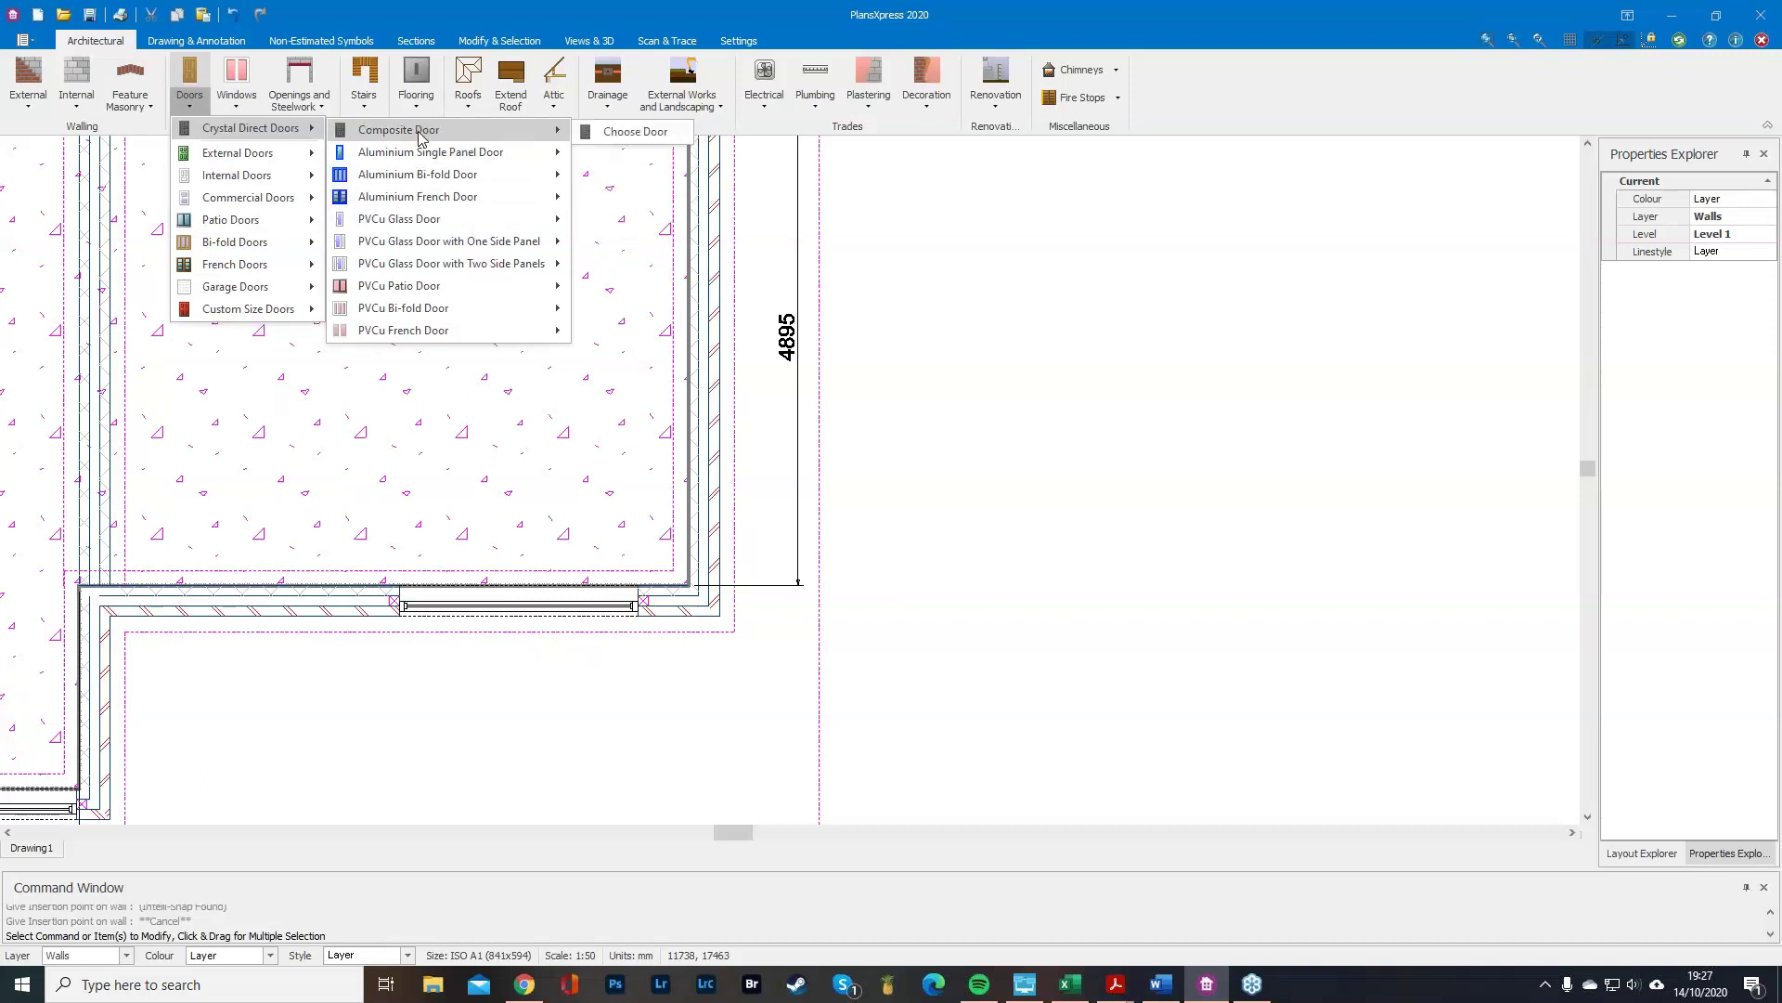
{"action": "left_click", "coordinate": [622, 131]}
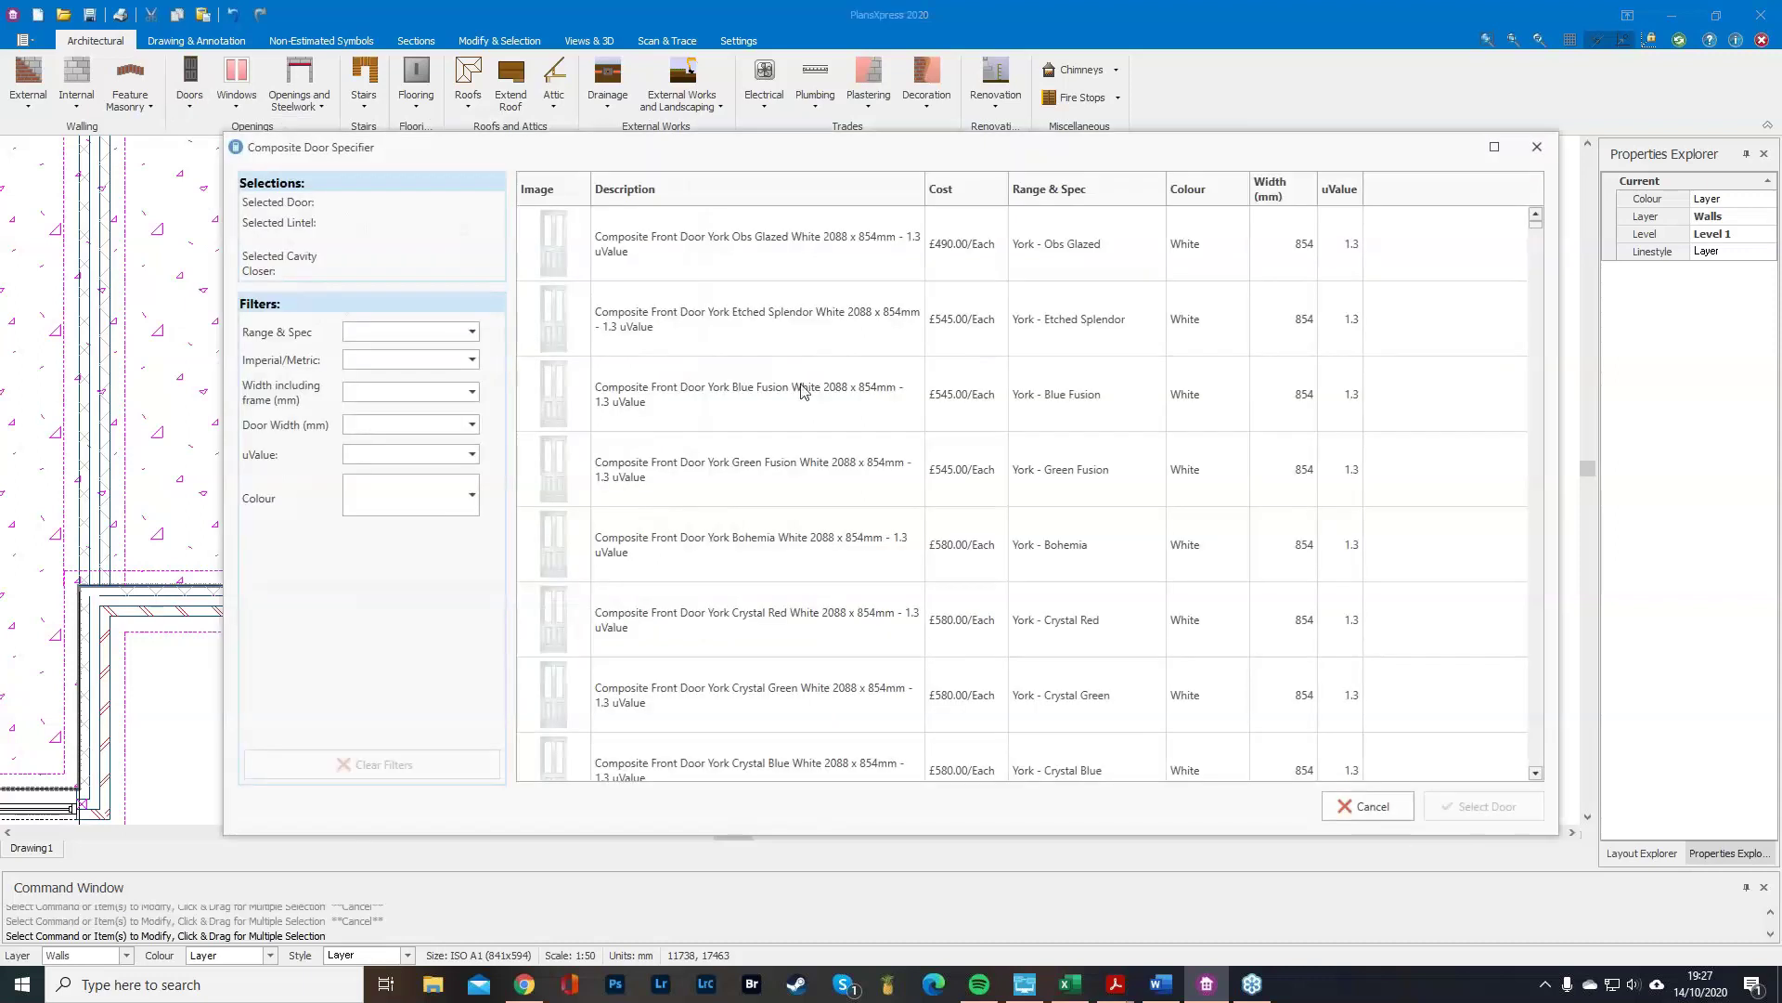
{"action": "left_click", "coordinate": [672, 373]}
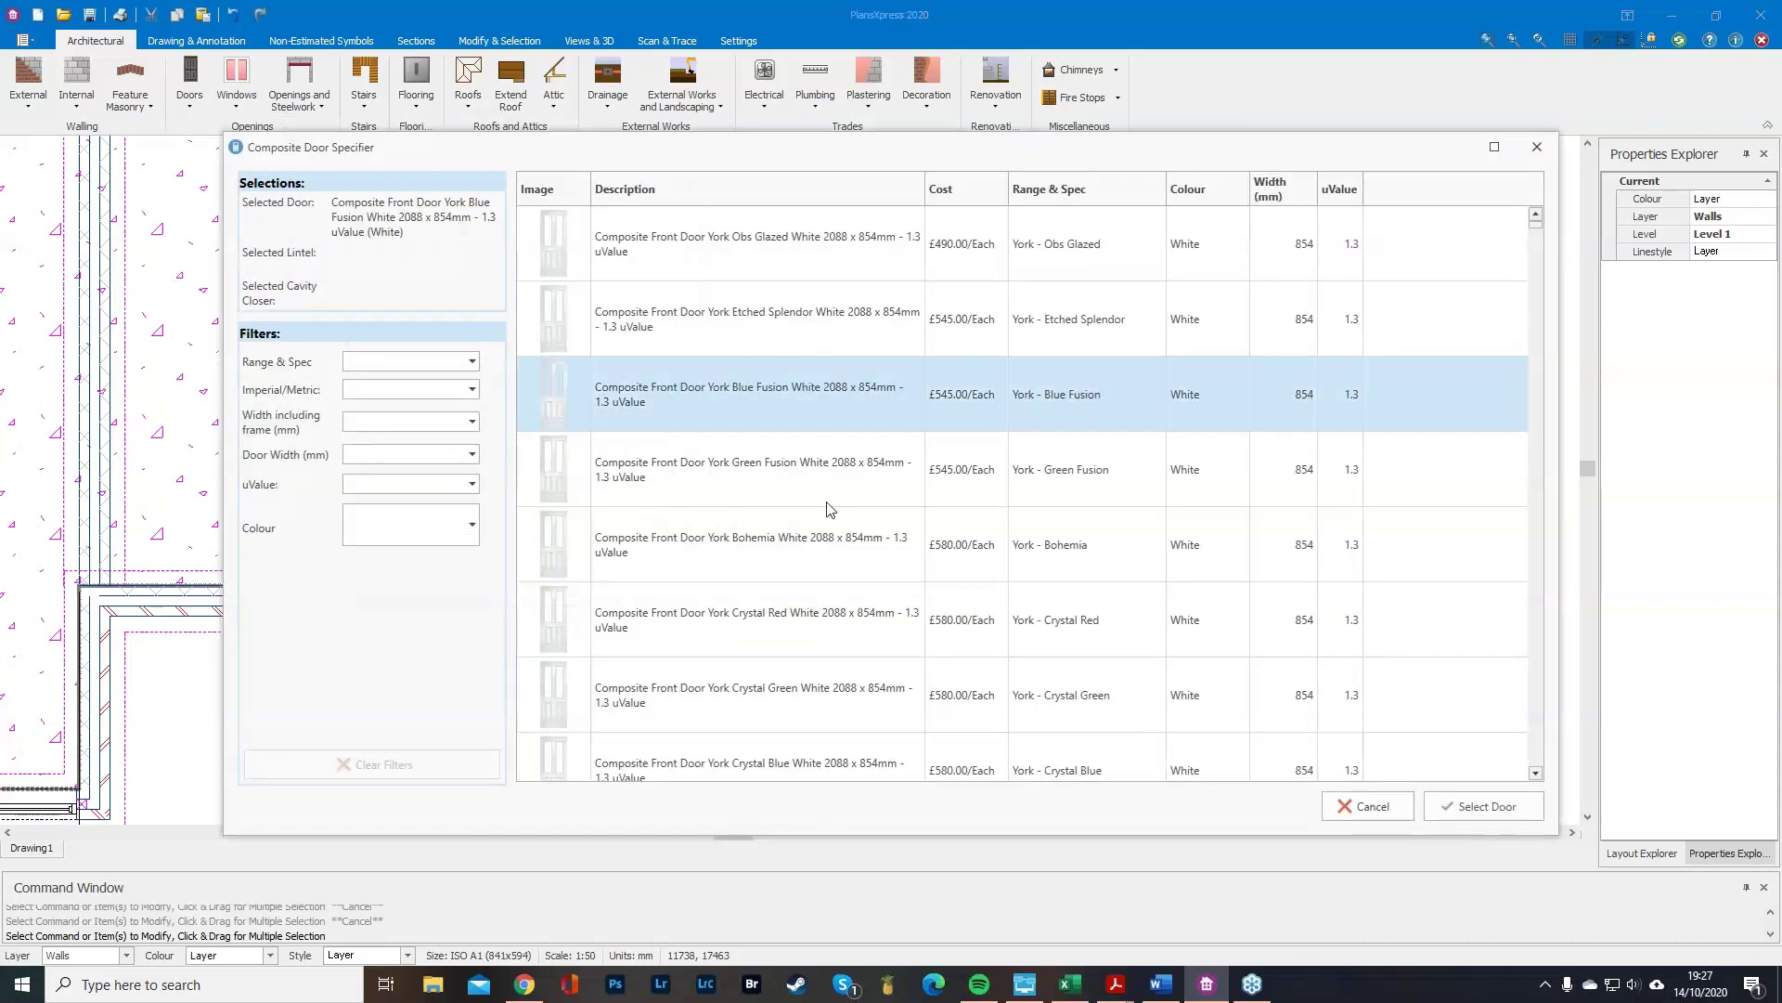
{"action": "left_click", "coordinate": [399, 485]}
{"action": "left_click", "coordinate": [413, 518]}
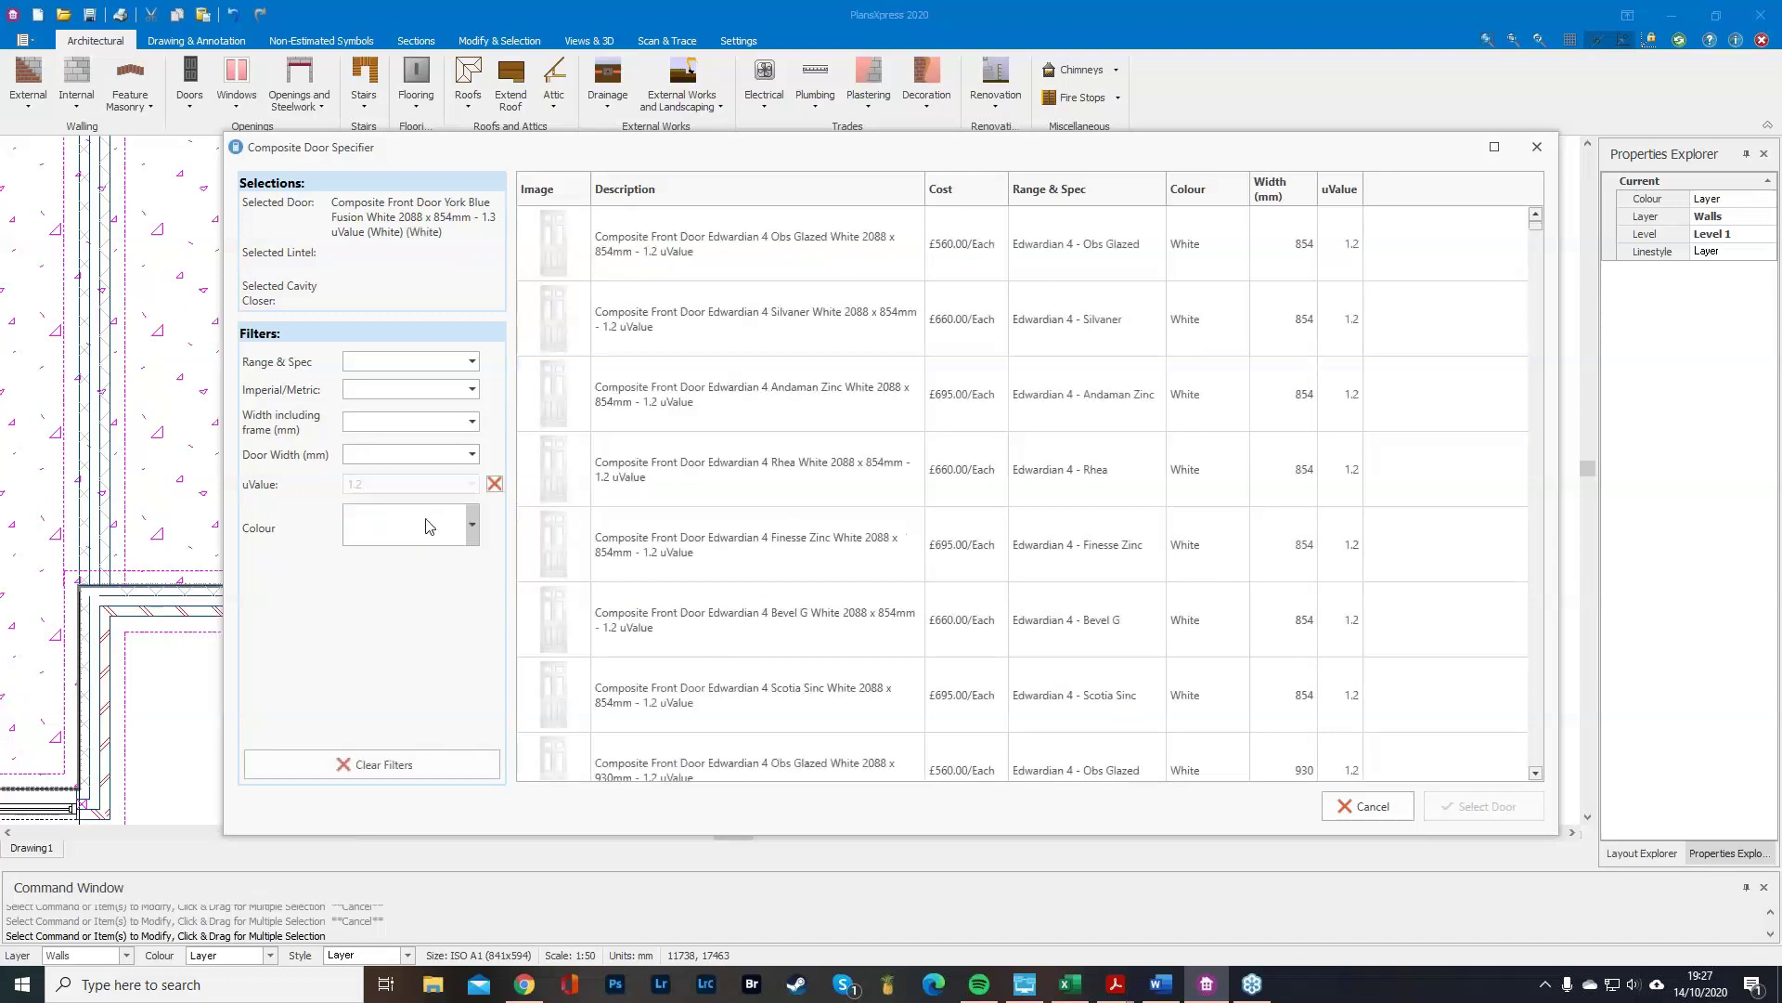
{"action": "left_click", "coordinate": [427, 525]}
{"action": "left_click", "coordinate": [425, 608]}
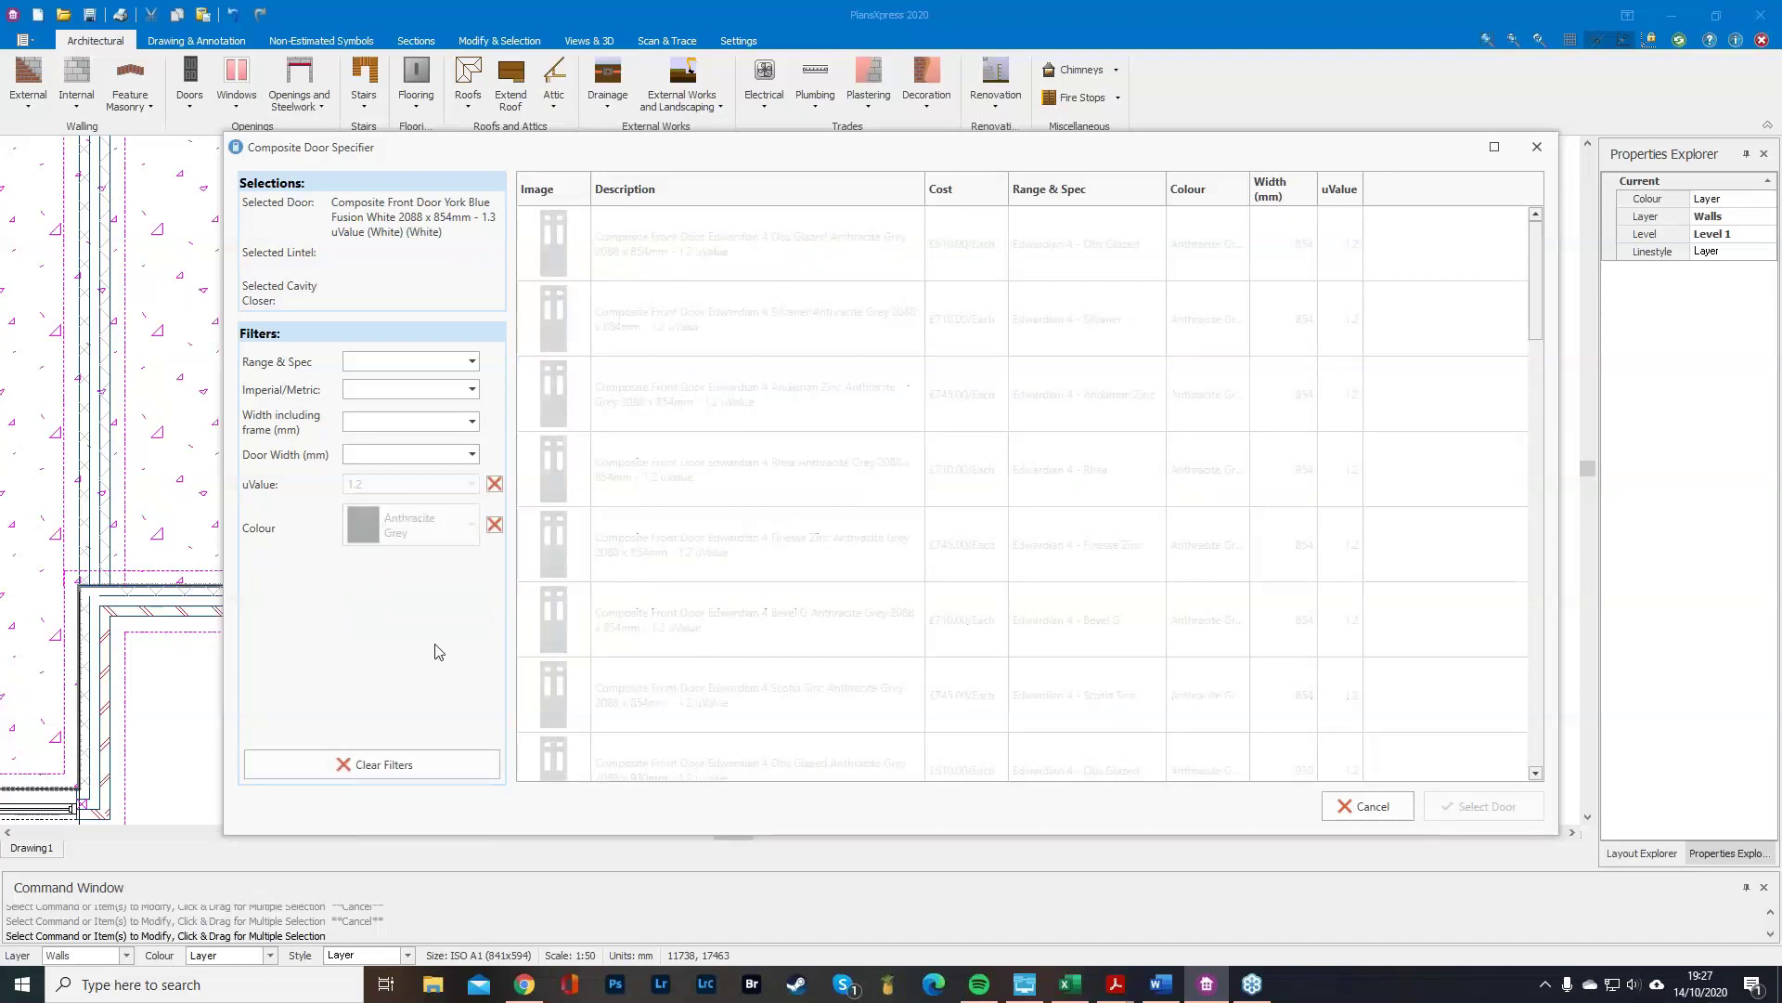
{"action": "left_click", "coordinate": [634, 422]}
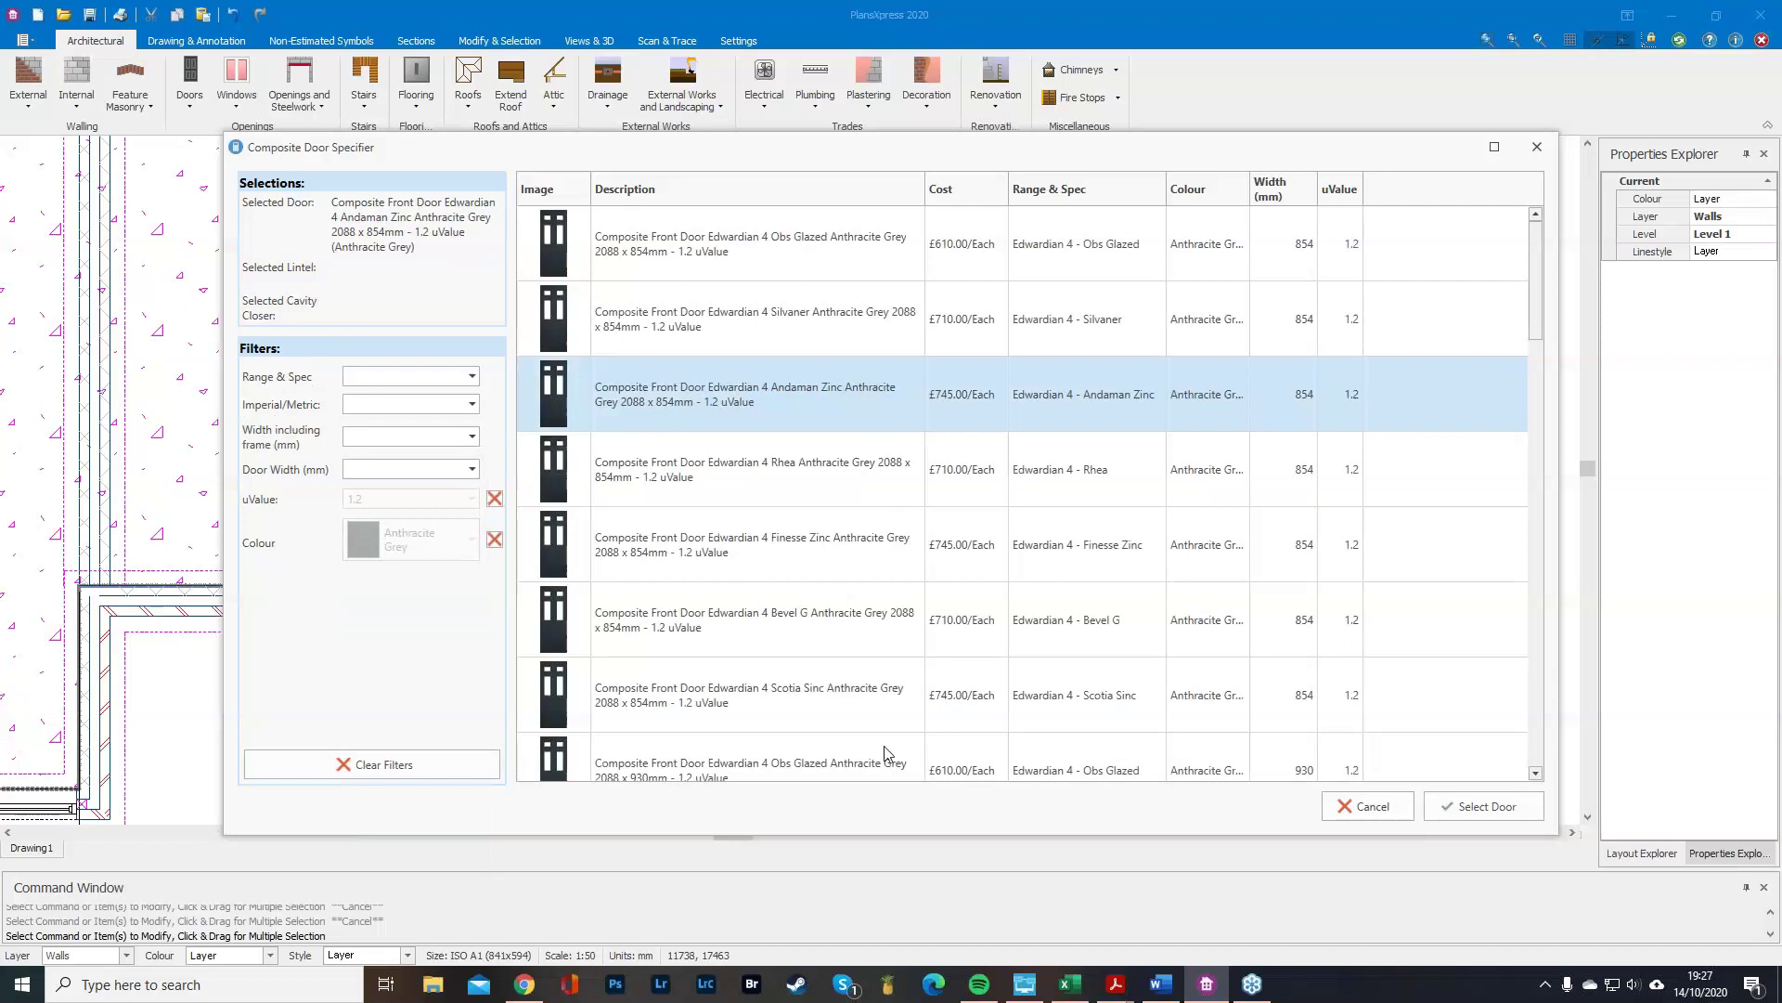
{"action": "left_click", "coordinate": [1483, 806]}
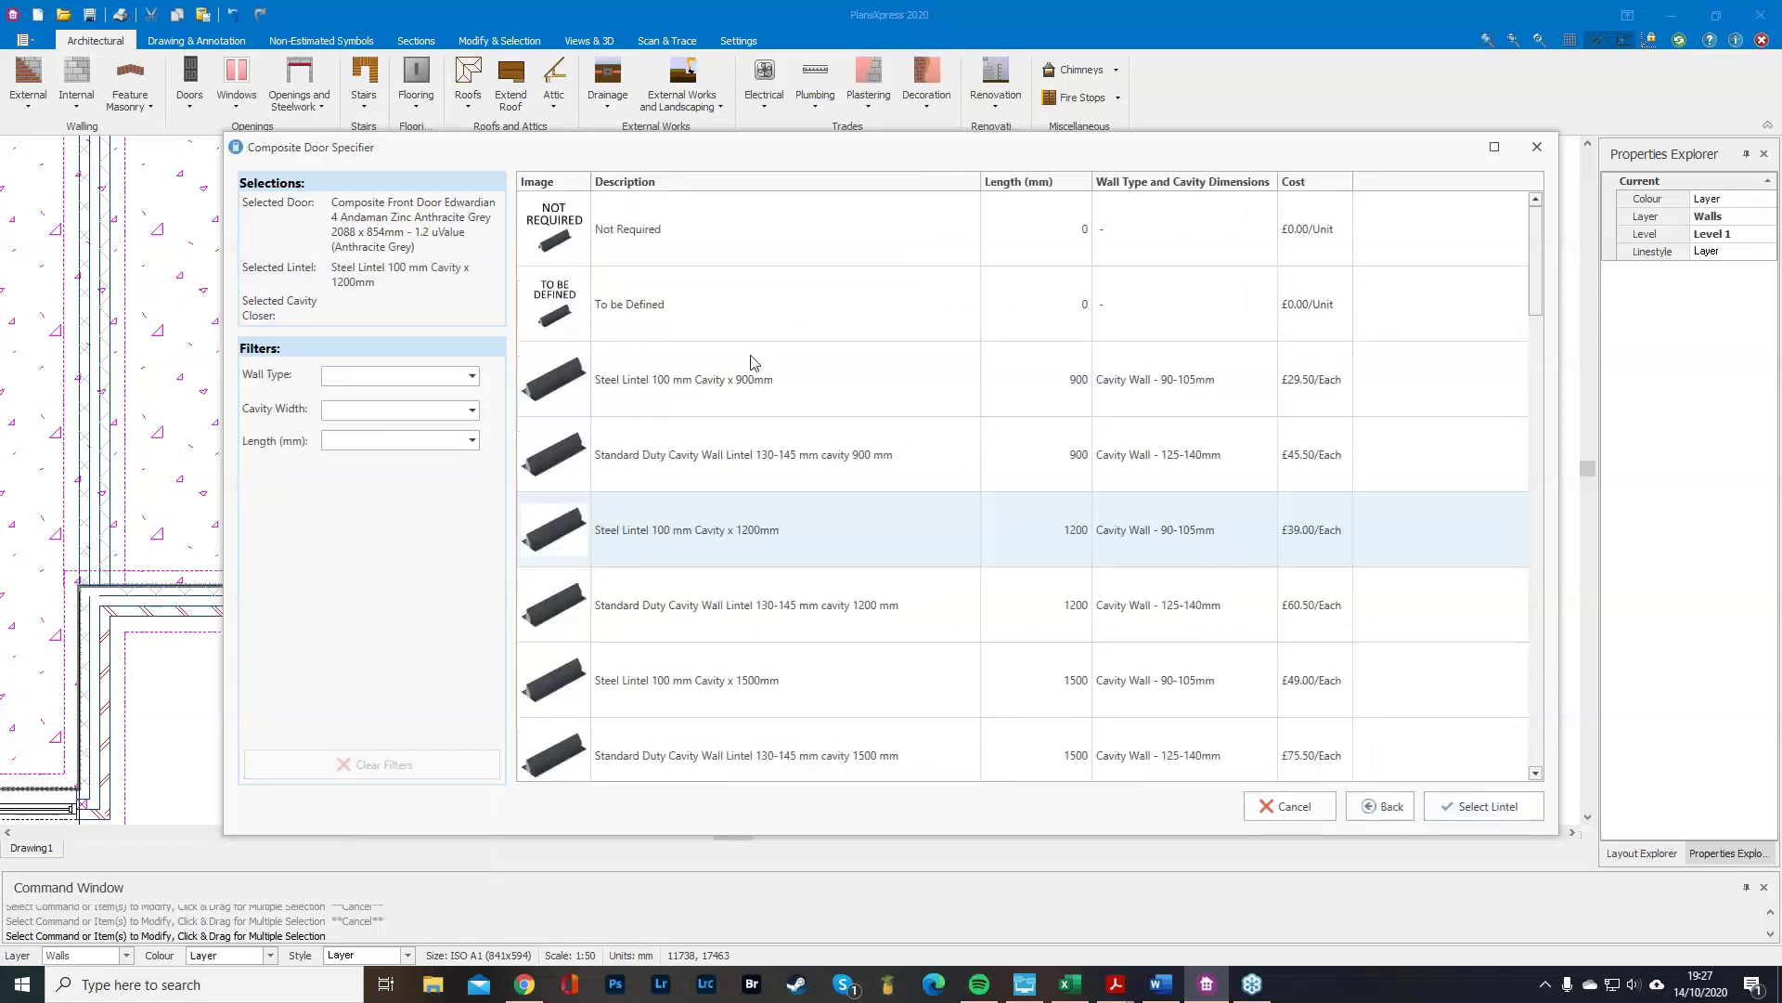
Specify the Steel Lintel 100 mm Cavity x 1200mm and the 866 x 100mm Cav-Crystal cavity closer, and accept the default door dimensions and decoration.
{"action": "left_click", "coordinate": [1483, 806]}
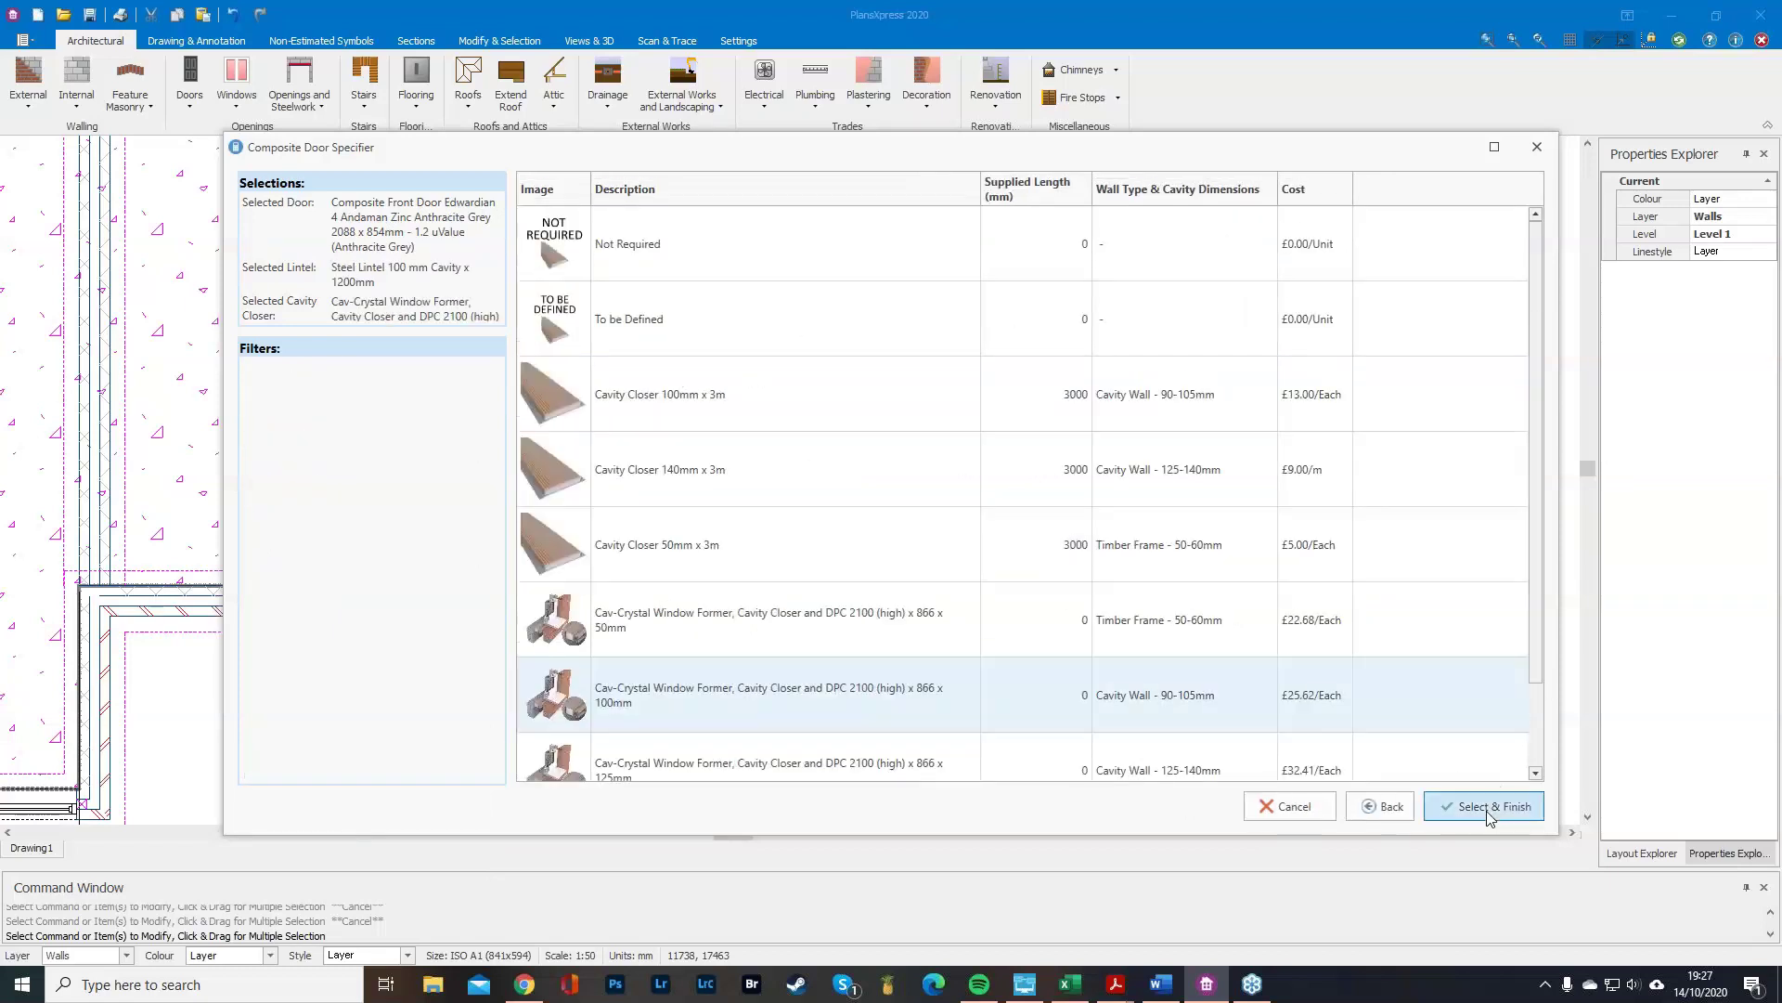
{"action": "left_click", "coordinate": [1484, 806]}
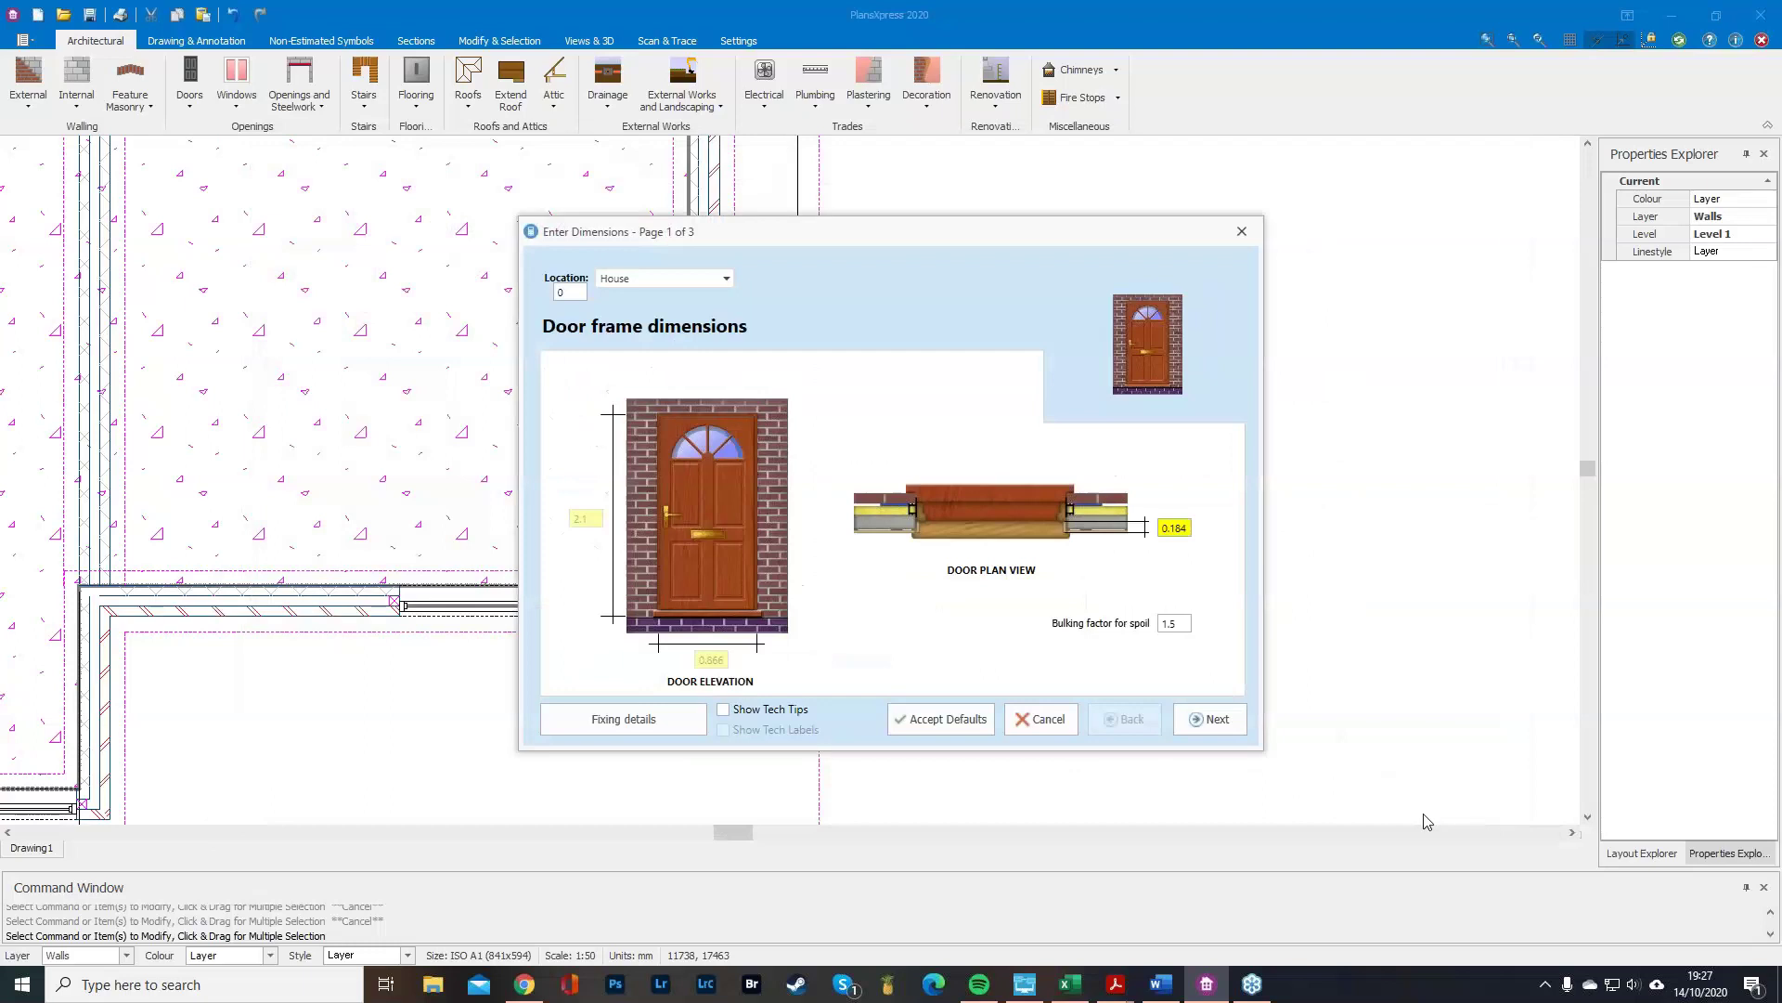
{"action": "left_click", "coordinate": [1209, 718]}
{"action": "left_click", "coordinate": [1210, 719]}
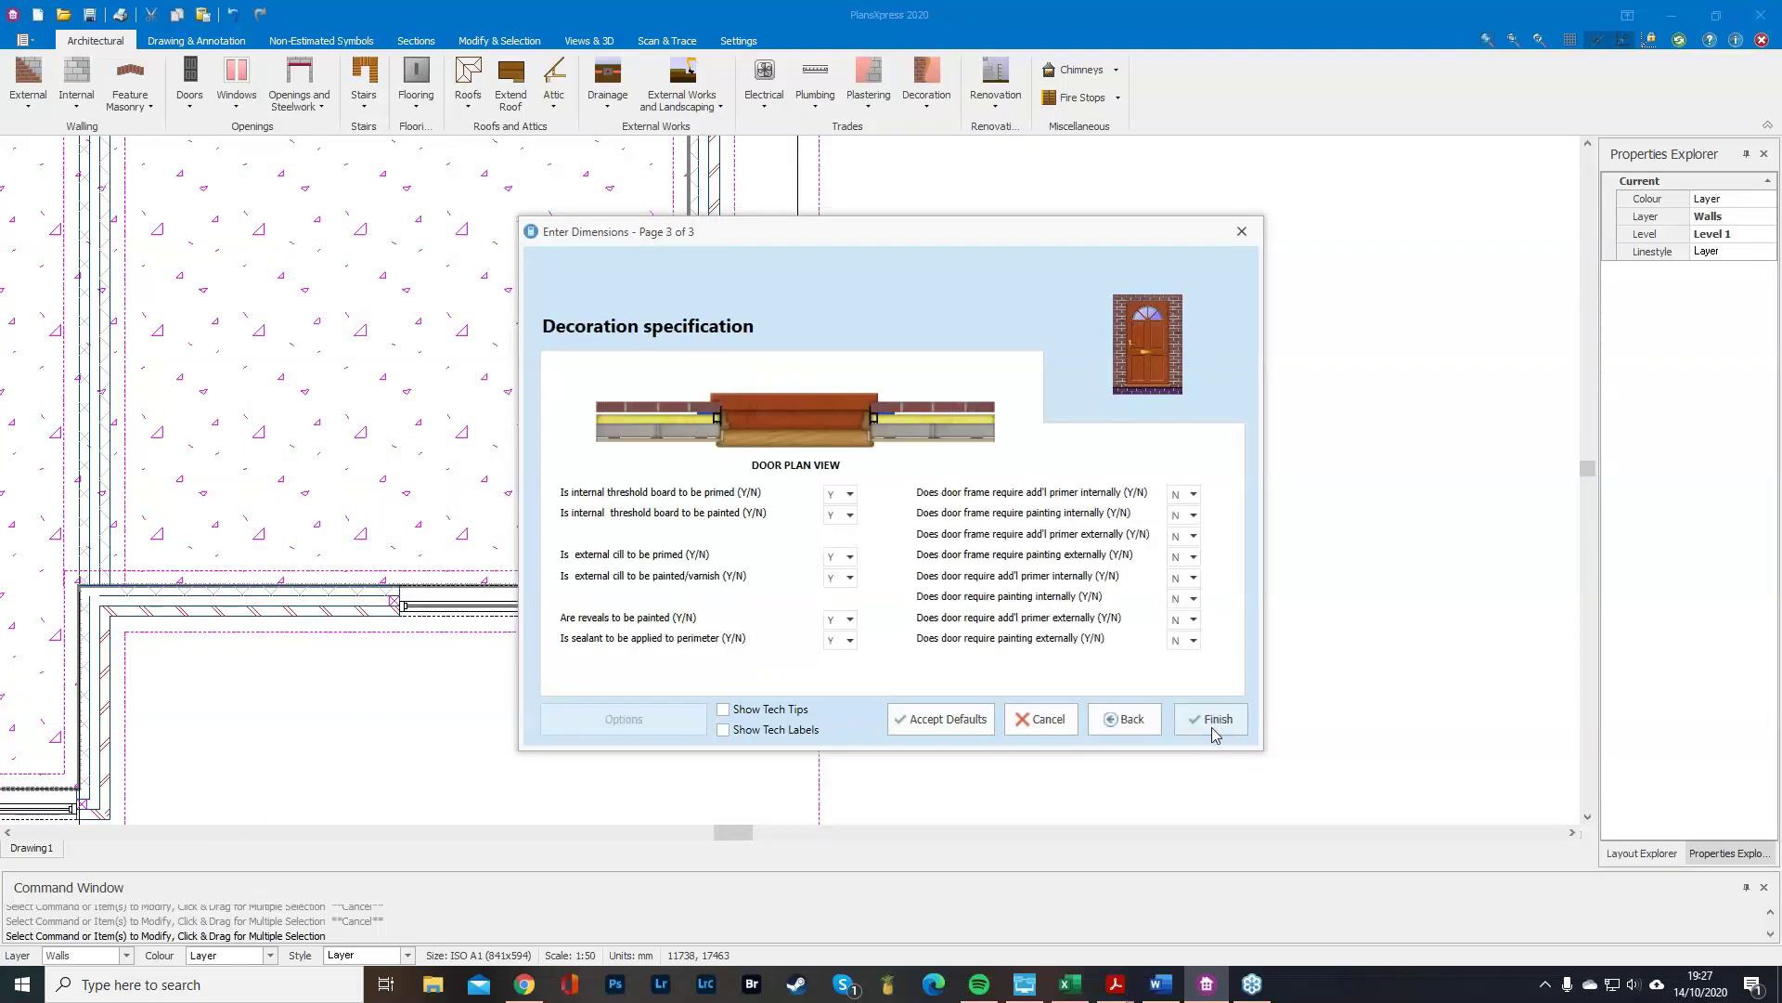
{"action": "left_click", "coordinate": [1212, 722]}
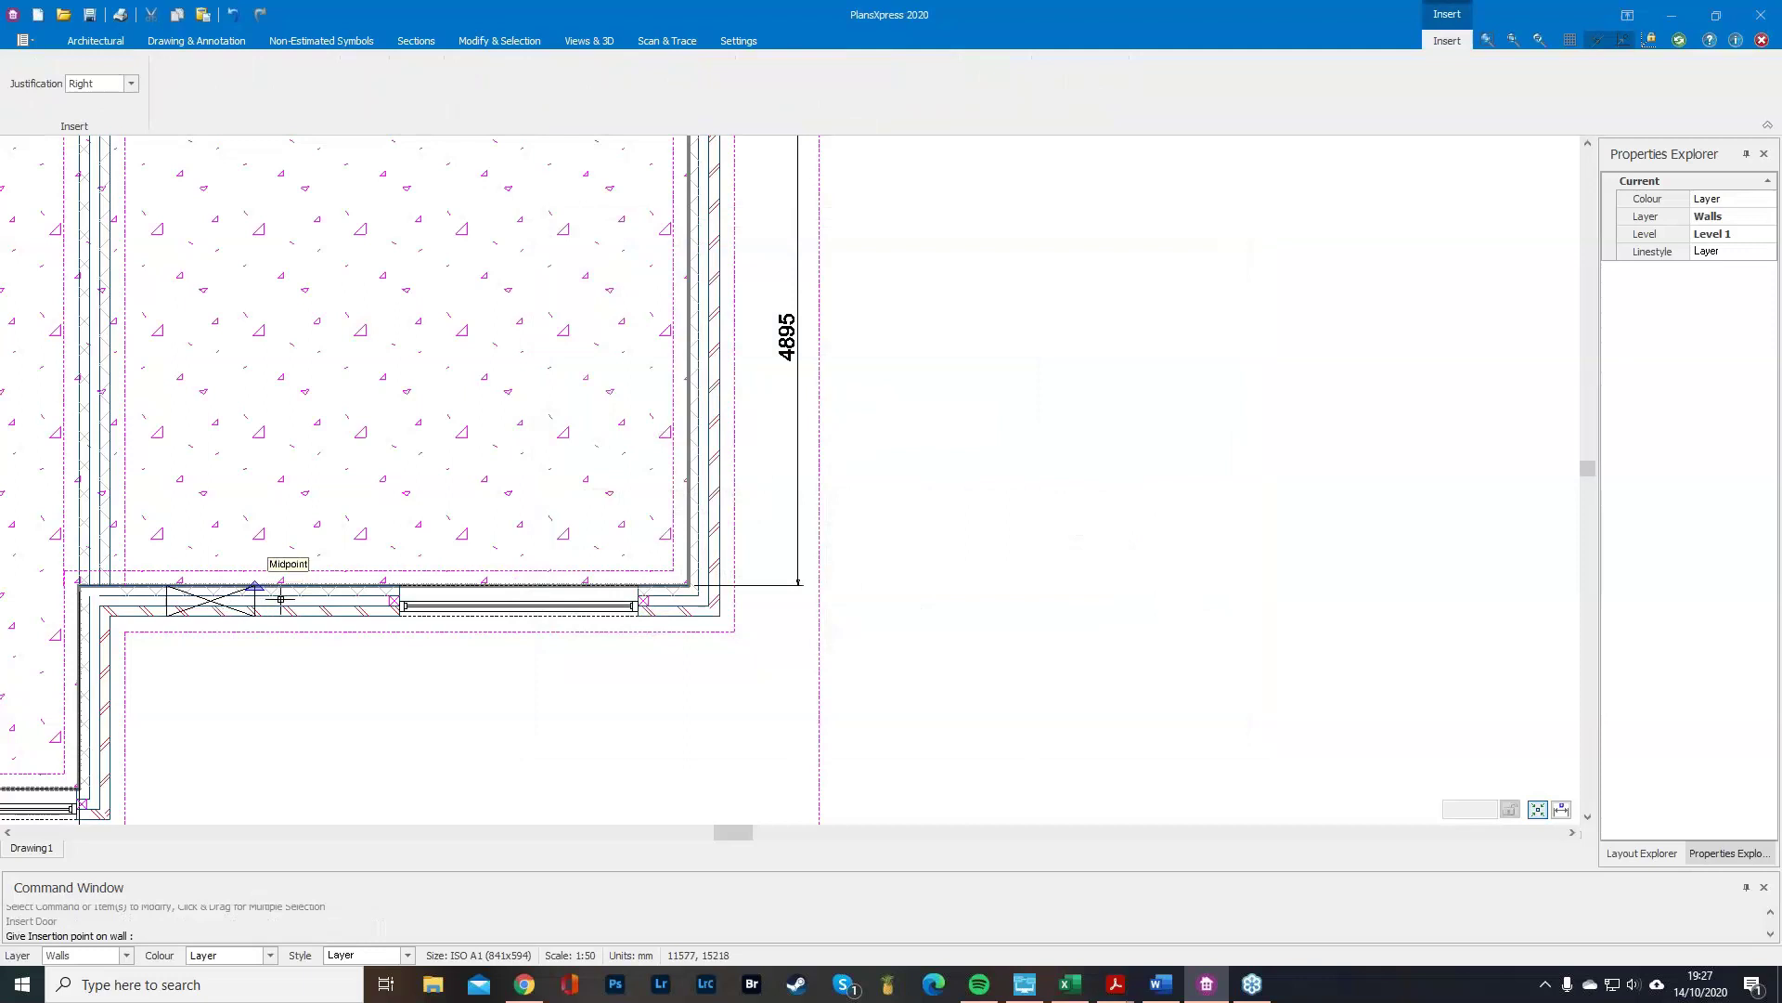
Insert the door with Centre justification in the larger room's bottom wall, between the inner corner and the window, opening inwards with its hinge on the left.
{"action": "left_click", "coordinate": [130, 84]}
{"action": "left_click", "coordinate": [118, 121]}
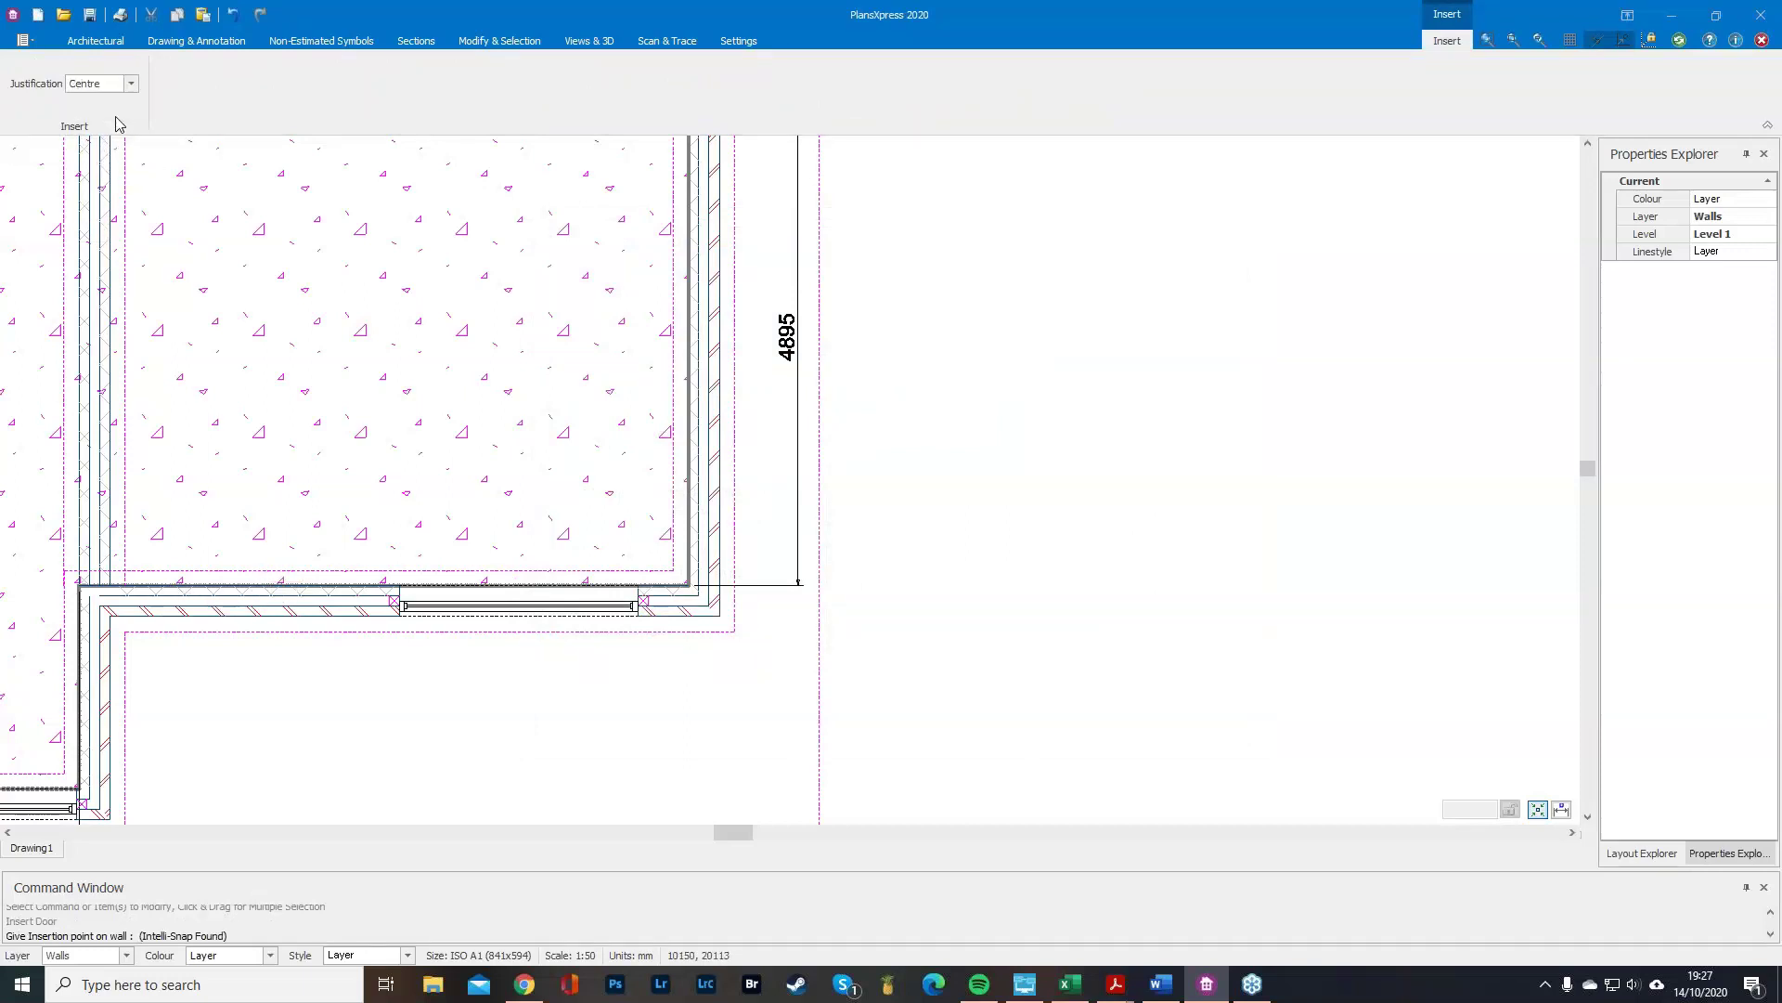
{"action": "left_click", "coordinate": [254, 593]}
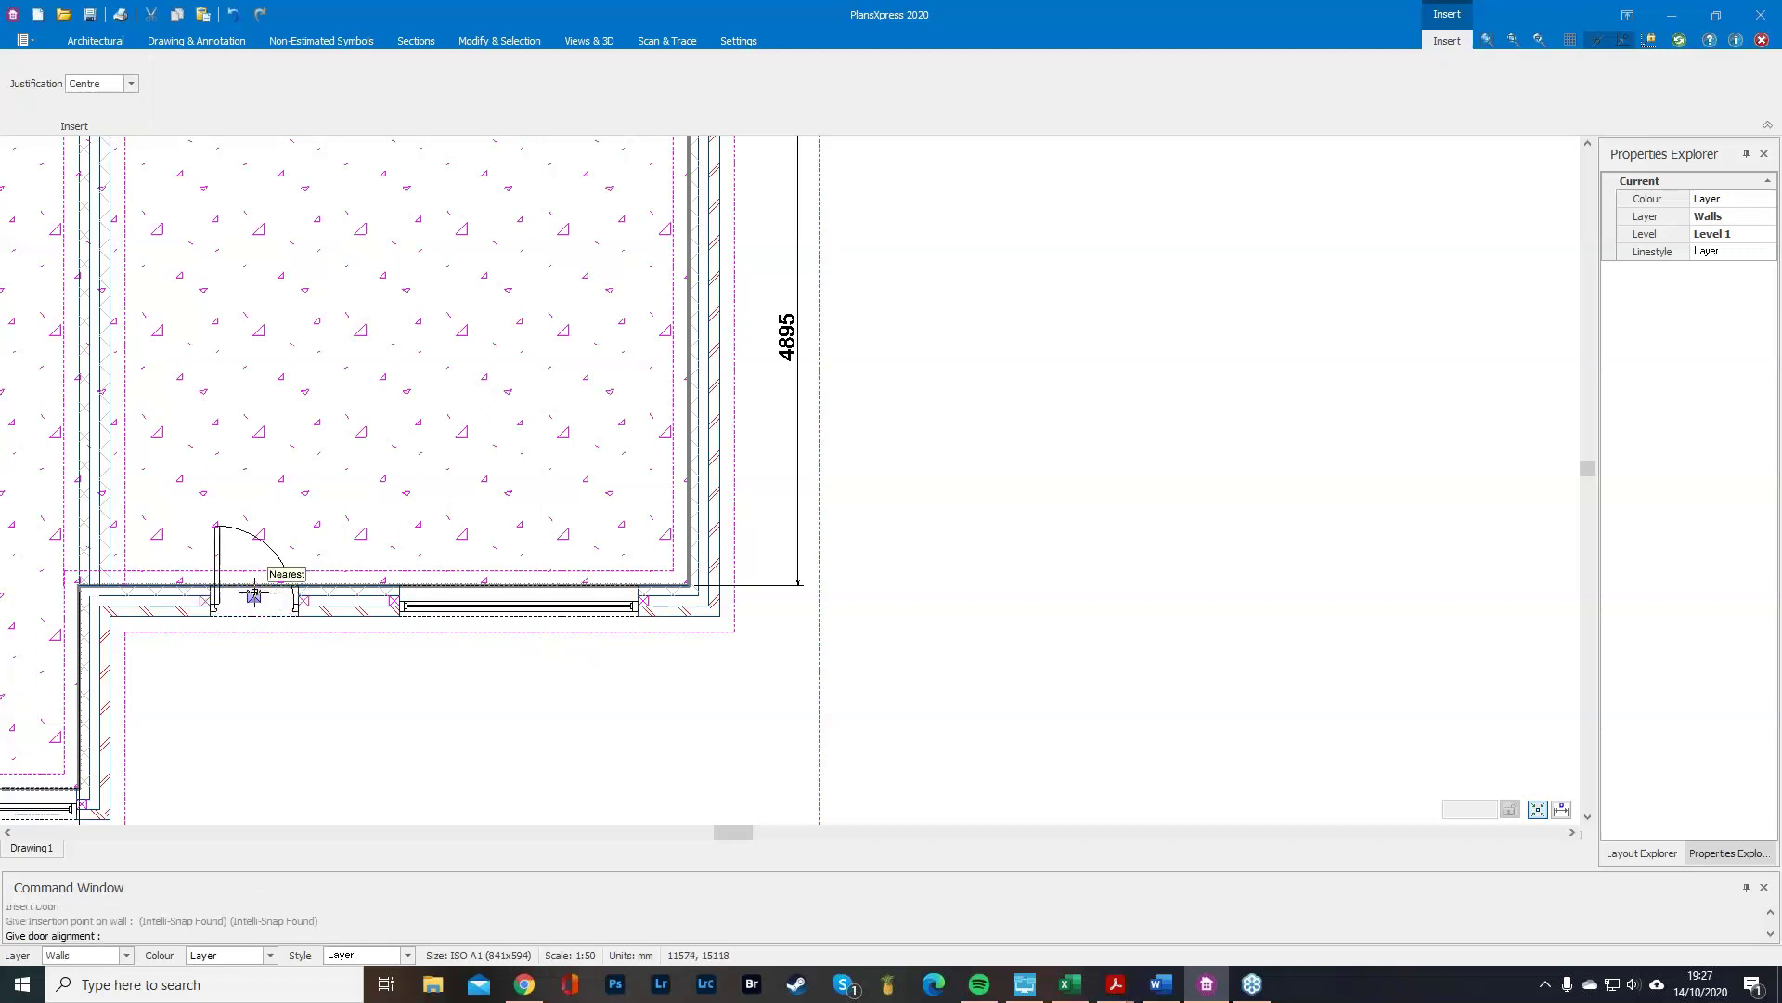
{"action": "left_click", "coordinate": [220, 545]}
{"action": "scroll", "coordinate": [220, 666], "scroll_direction": "down", "scroll_amount": 2}
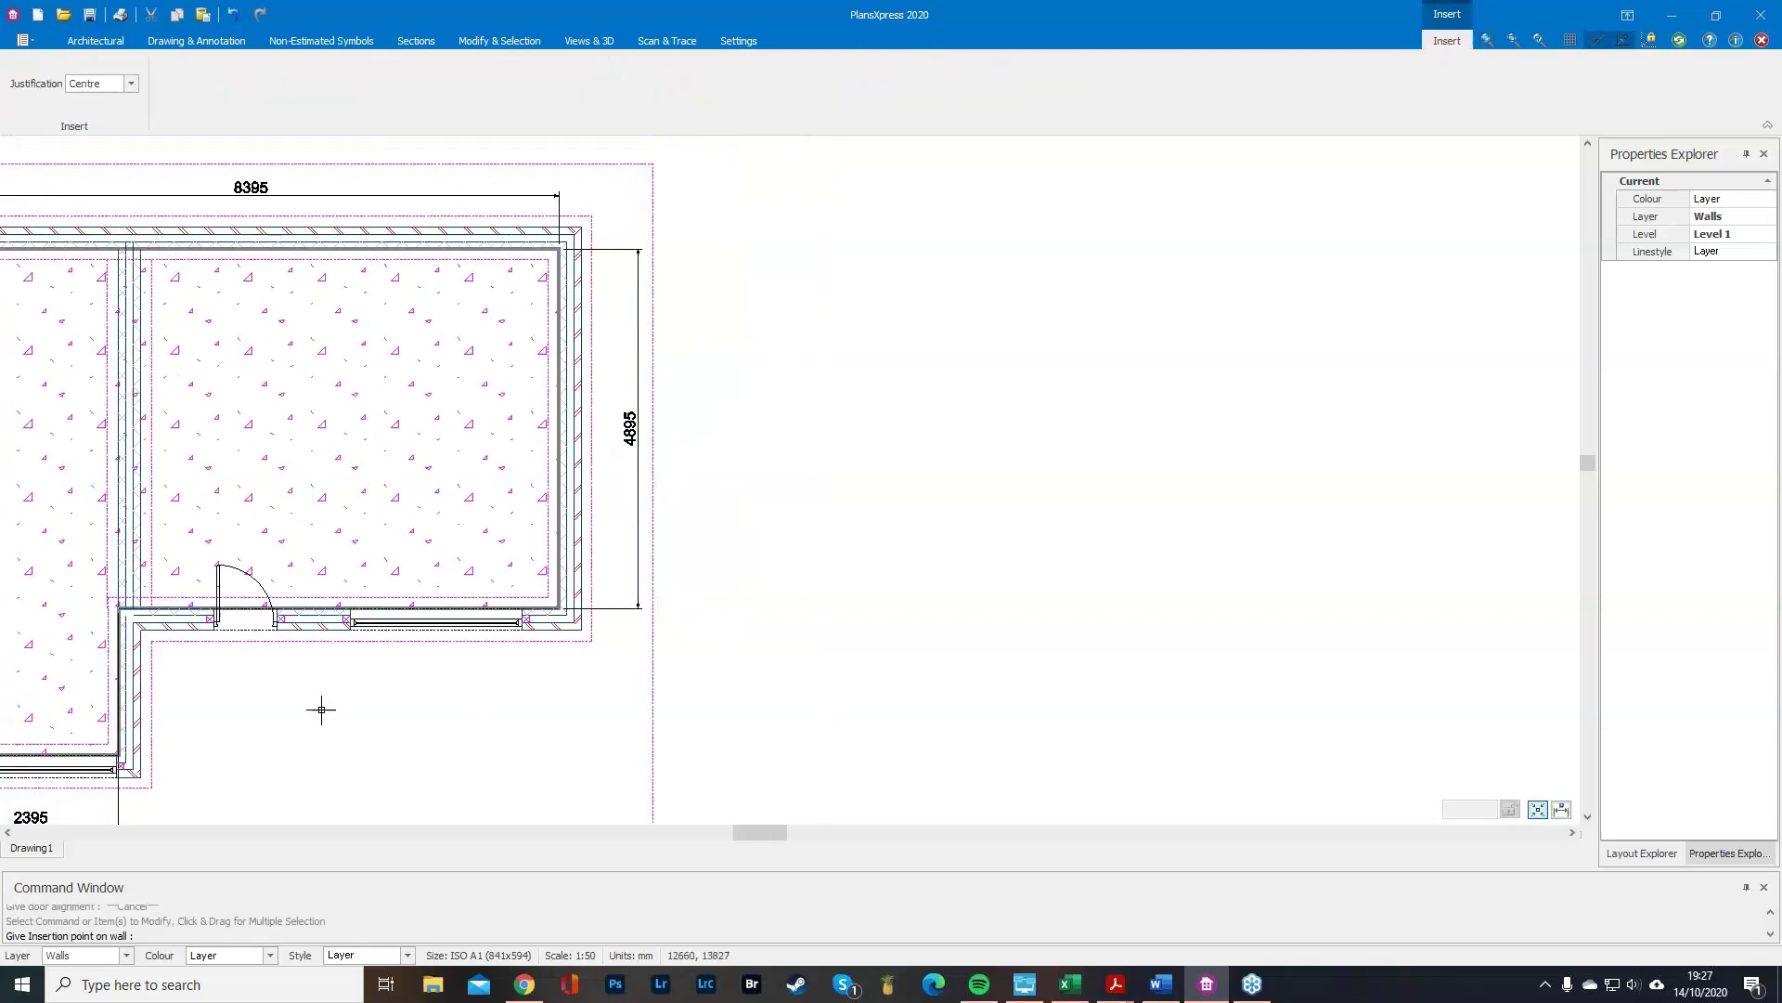
{"action": "scroll", "coordinate": [1014, 517], "scroll_direction": "down", "scroll_amount": 3}
{"action": "key", "text": "Escape"}
{"action": "scroll", "coordinate": [989, 548], "scroll_direction": "up", "scroll_amount": 1}
{"action": "scroll", "coordinate": [238, 219], "scroll_direction": "up", "scroll_amount": 3}
{"action": "right_click", "coordinate": [436, 546]}
{"action": "key", "text": "Escape"}
Examine the door and windows in the 3D preview, orbiting the building to view it from above.
{"action": "scroll", "coordinate": [463, 540], "scroll_direction": "up", "scroll_amount": 3}
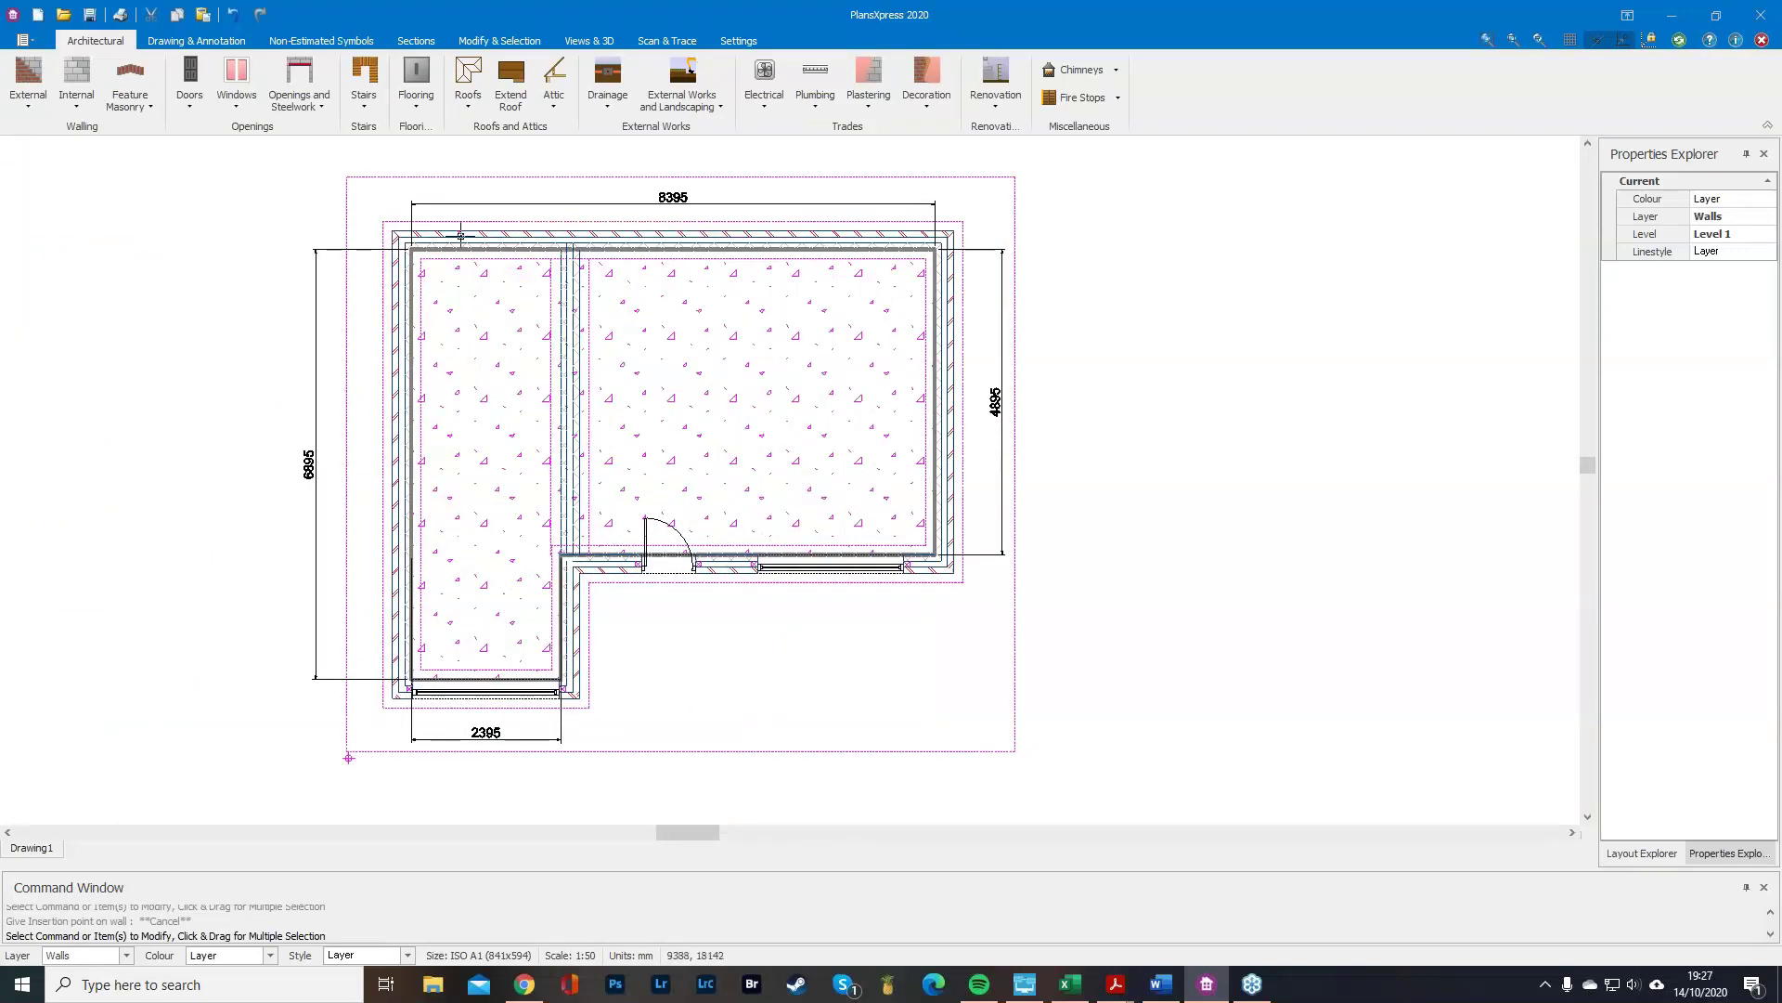
{"action": "left_click", "coordinate": [589, 41]}
{"action": "left_click", "coordinate": [119, 81]}
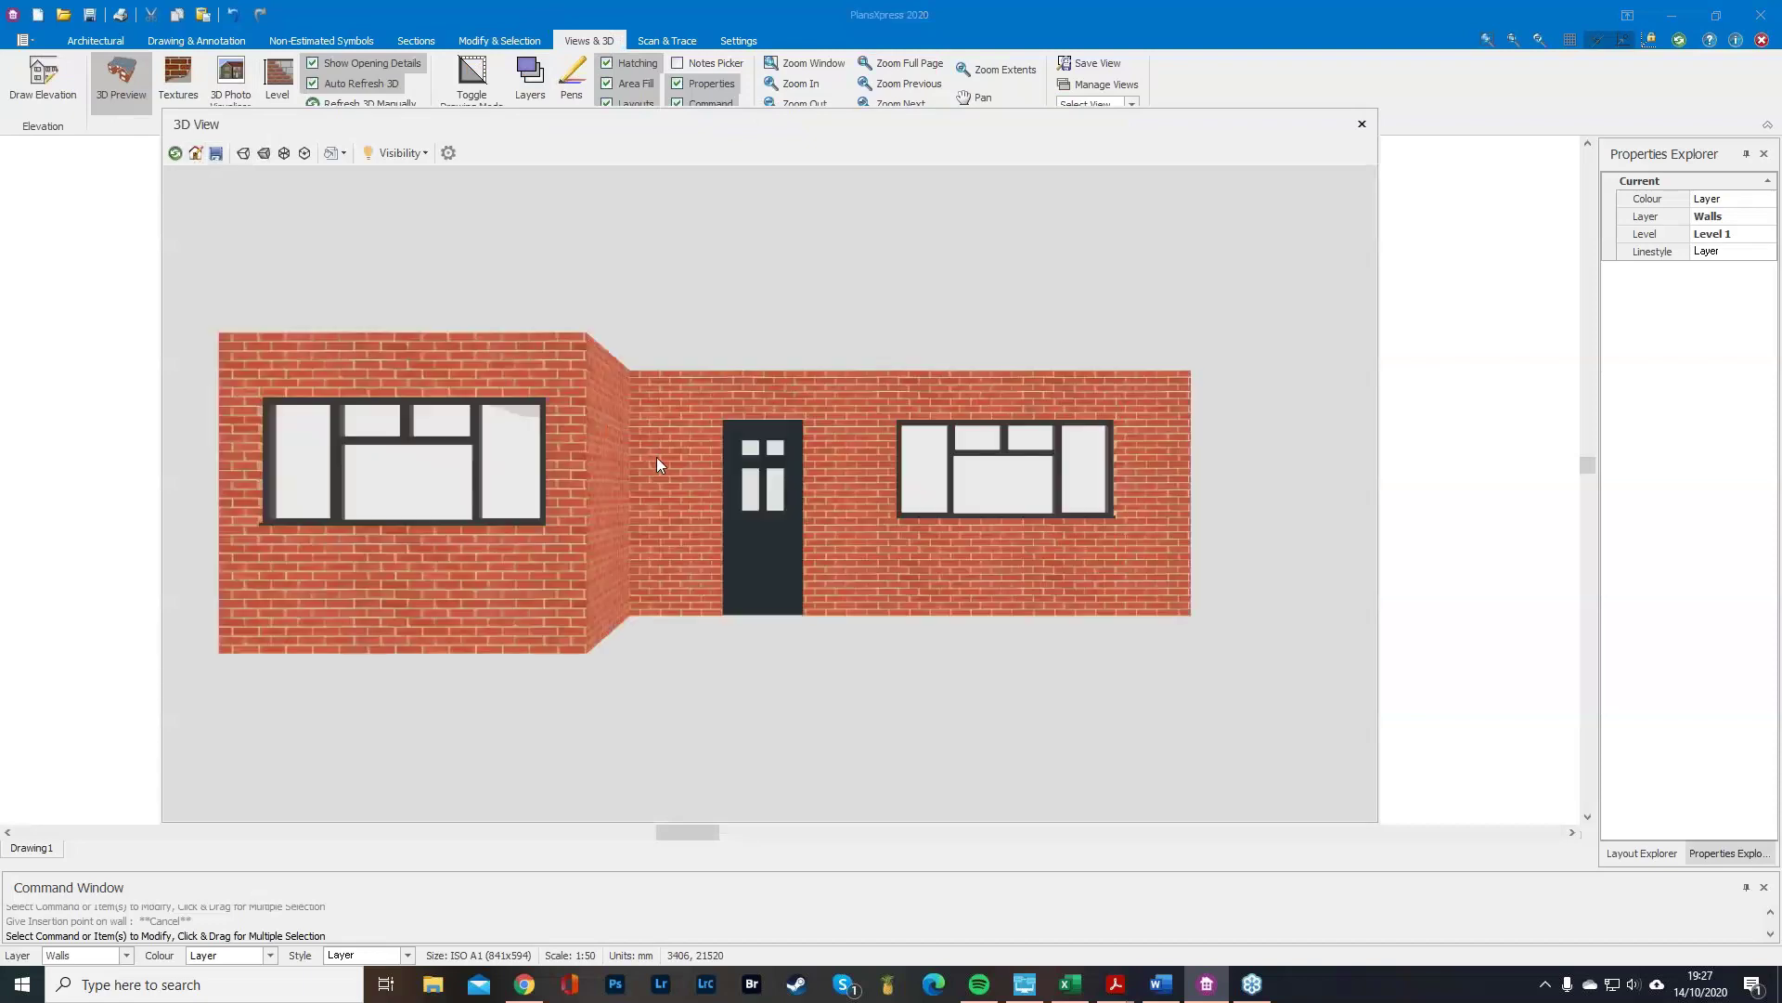
{"action": "left_click_drag", "start_coordinate": [638, 540], "coordinate": [777, 568]}
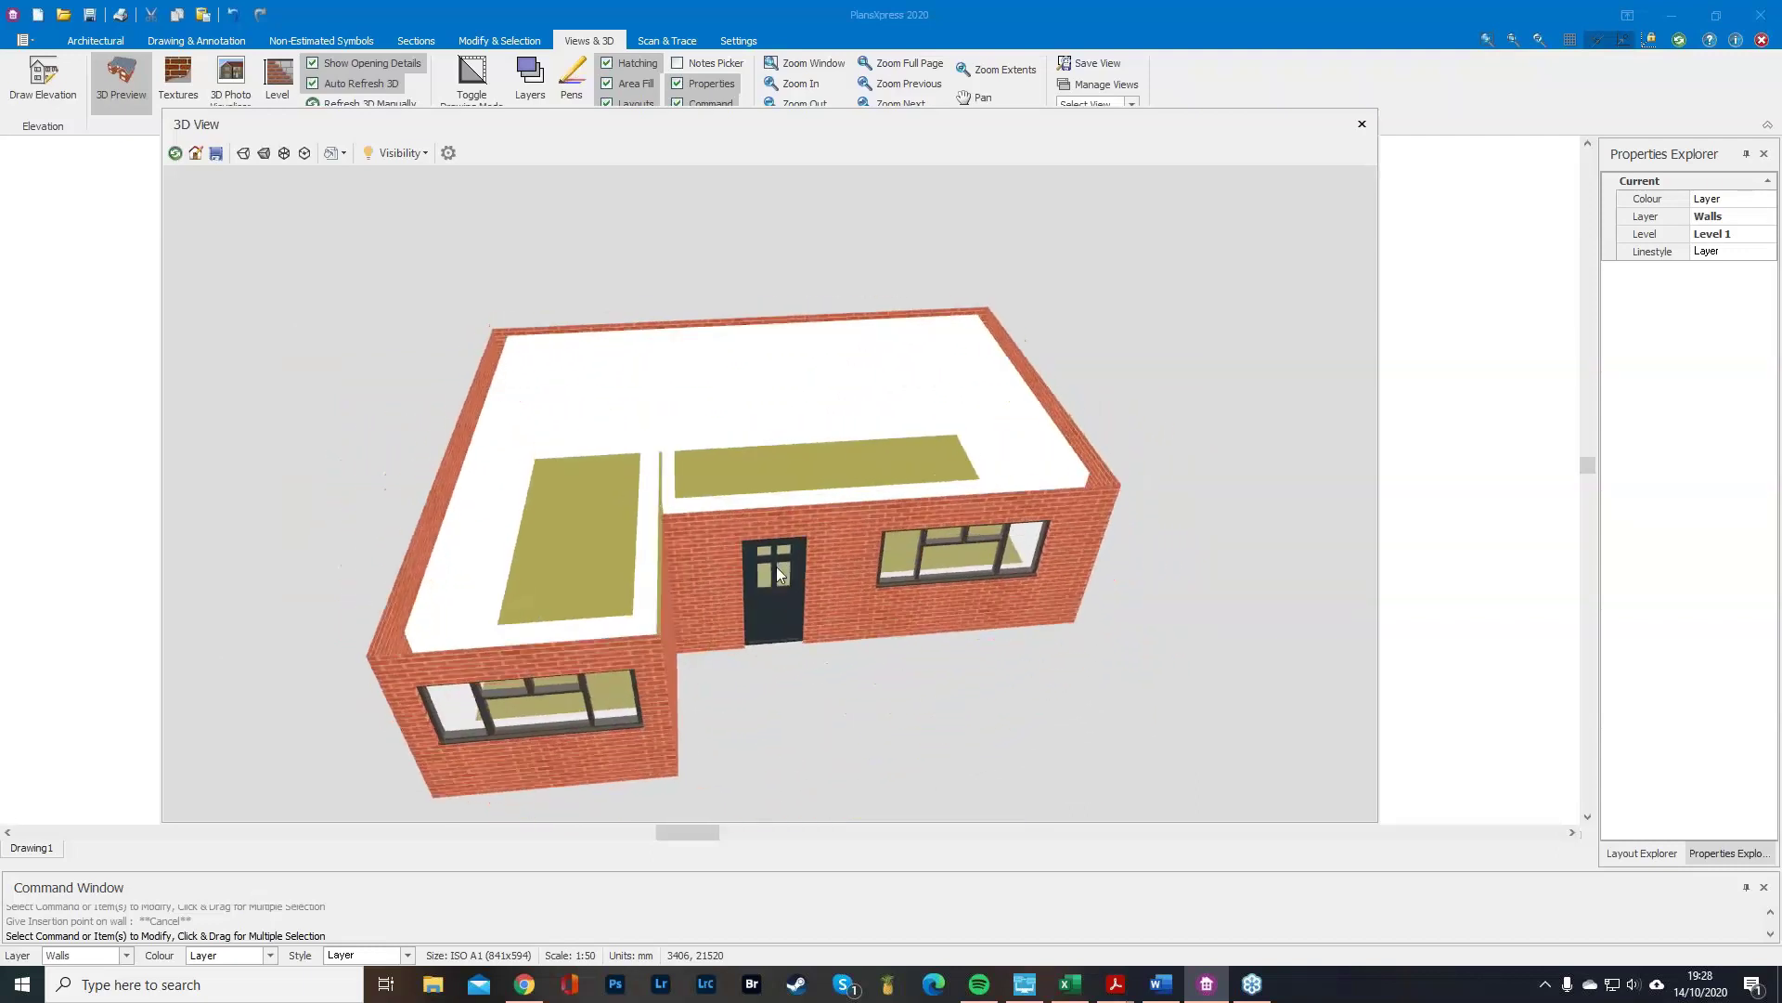
{"action": "left_click", "coordinate": [1362, 124]}
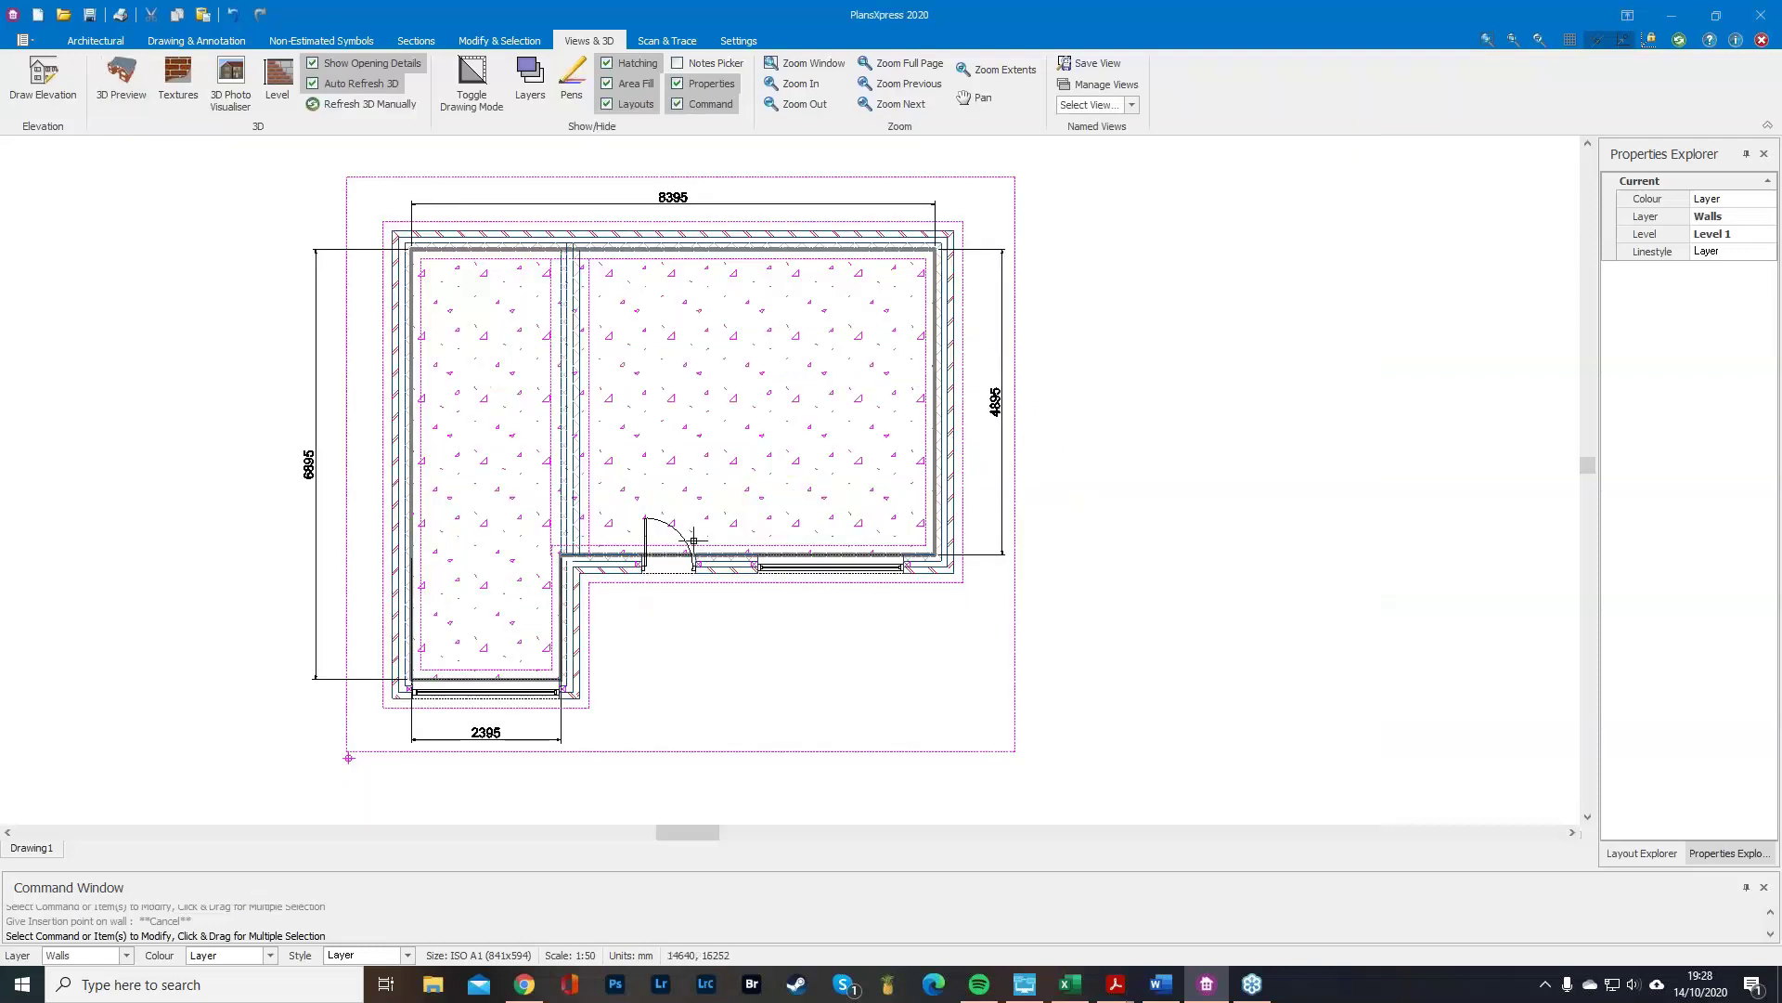
{"action": "scroll", "coordinate": [438, 425], "scroll_direction": "up", "scroll_amount": 2}
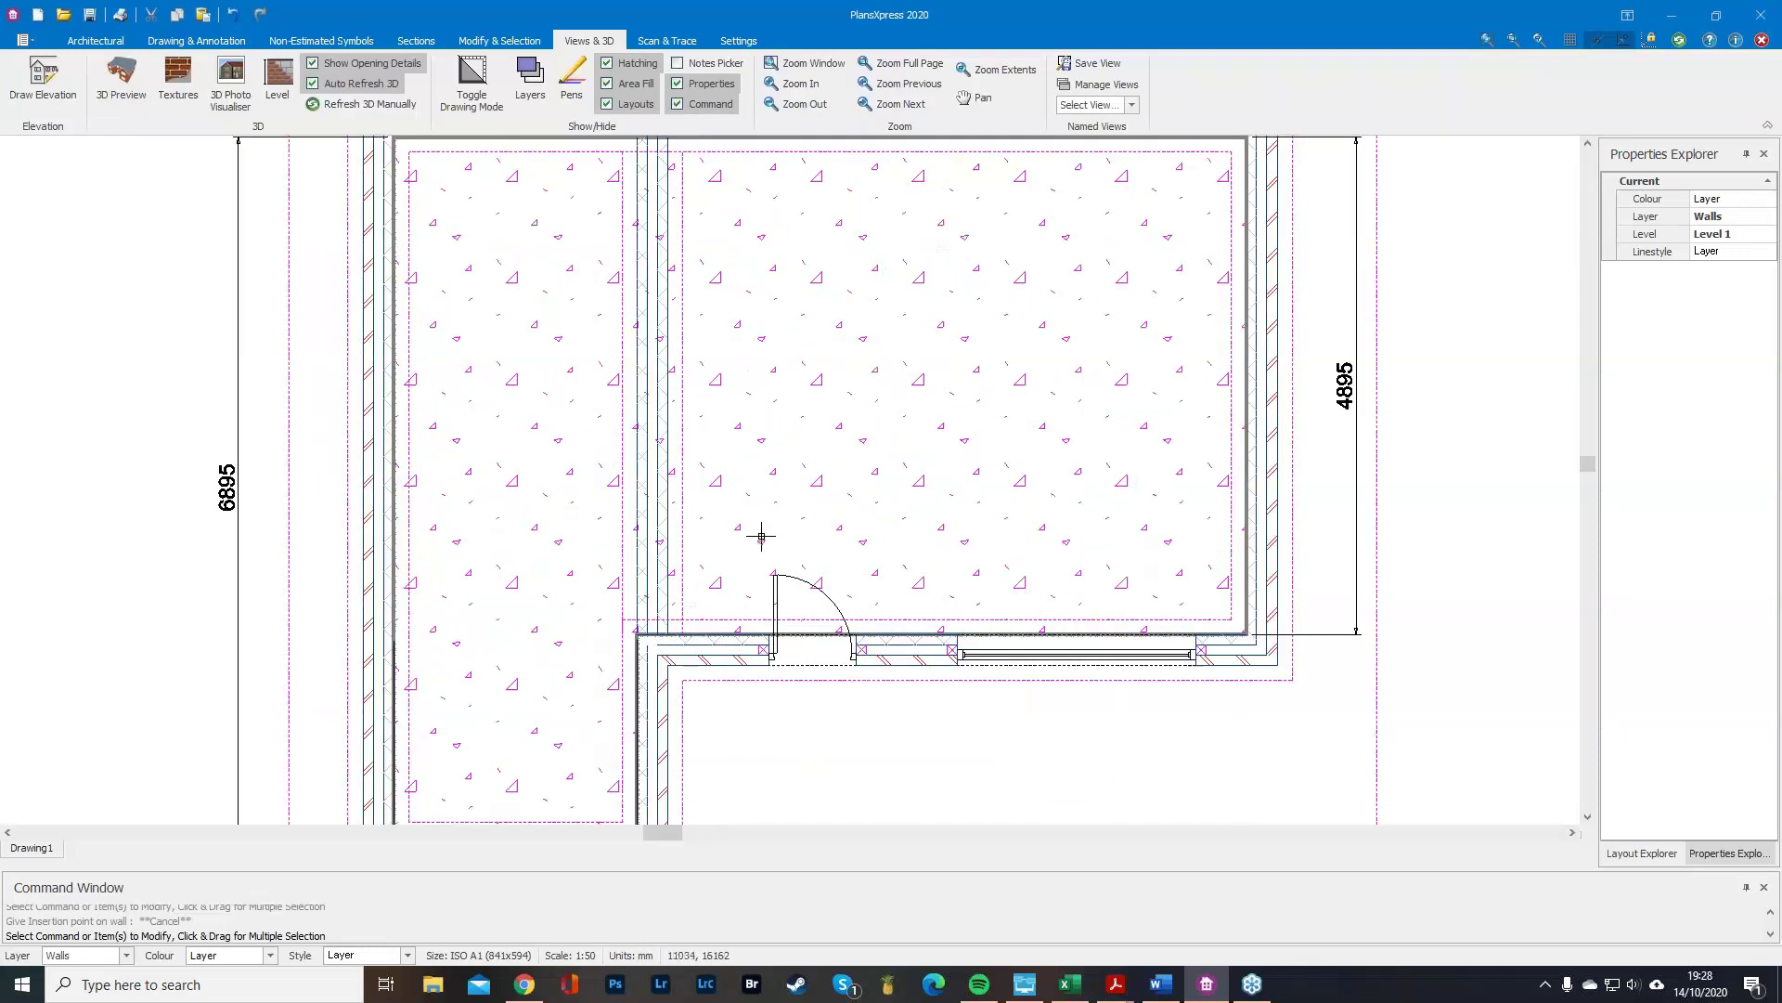
{"action": "scroll", "coordinate": [763, 519], "scroll_direction": "down", "scroll_amount": 2}
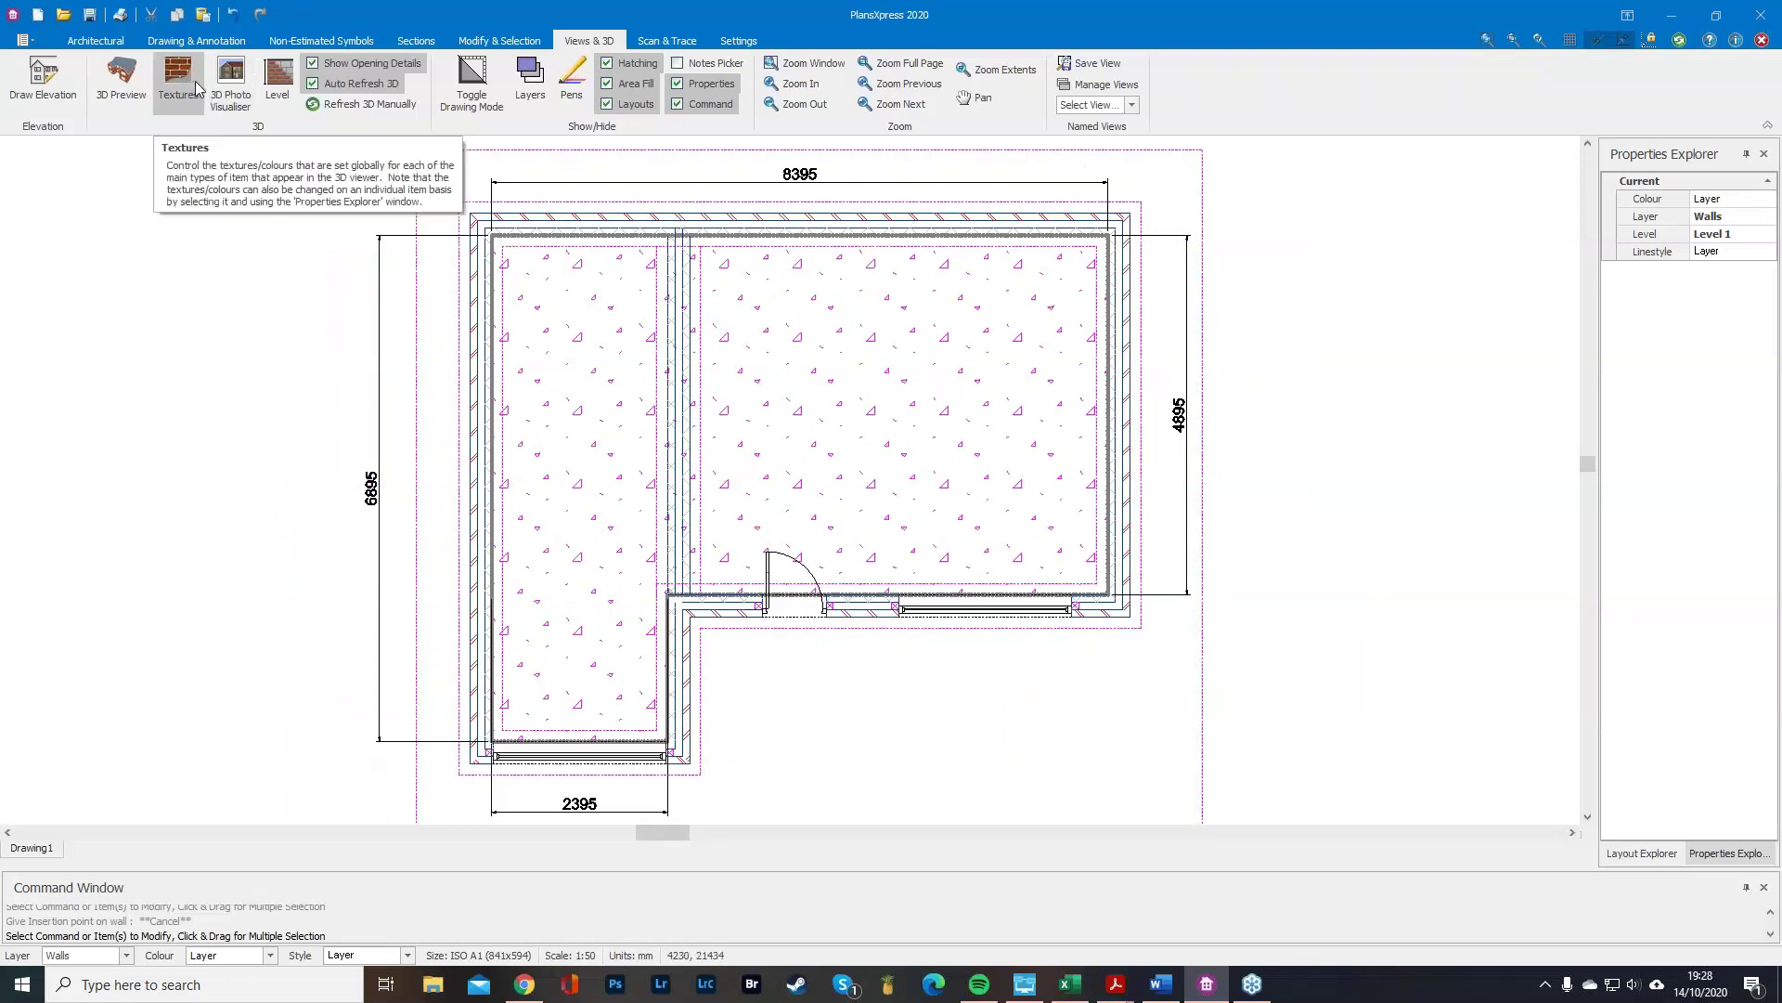
Set up a small structural opening to an existing single leaf wall, 0.9 m wide and 2.1 m high, with default details.
{"action": "left_click", "coordinate": [109, 38]}
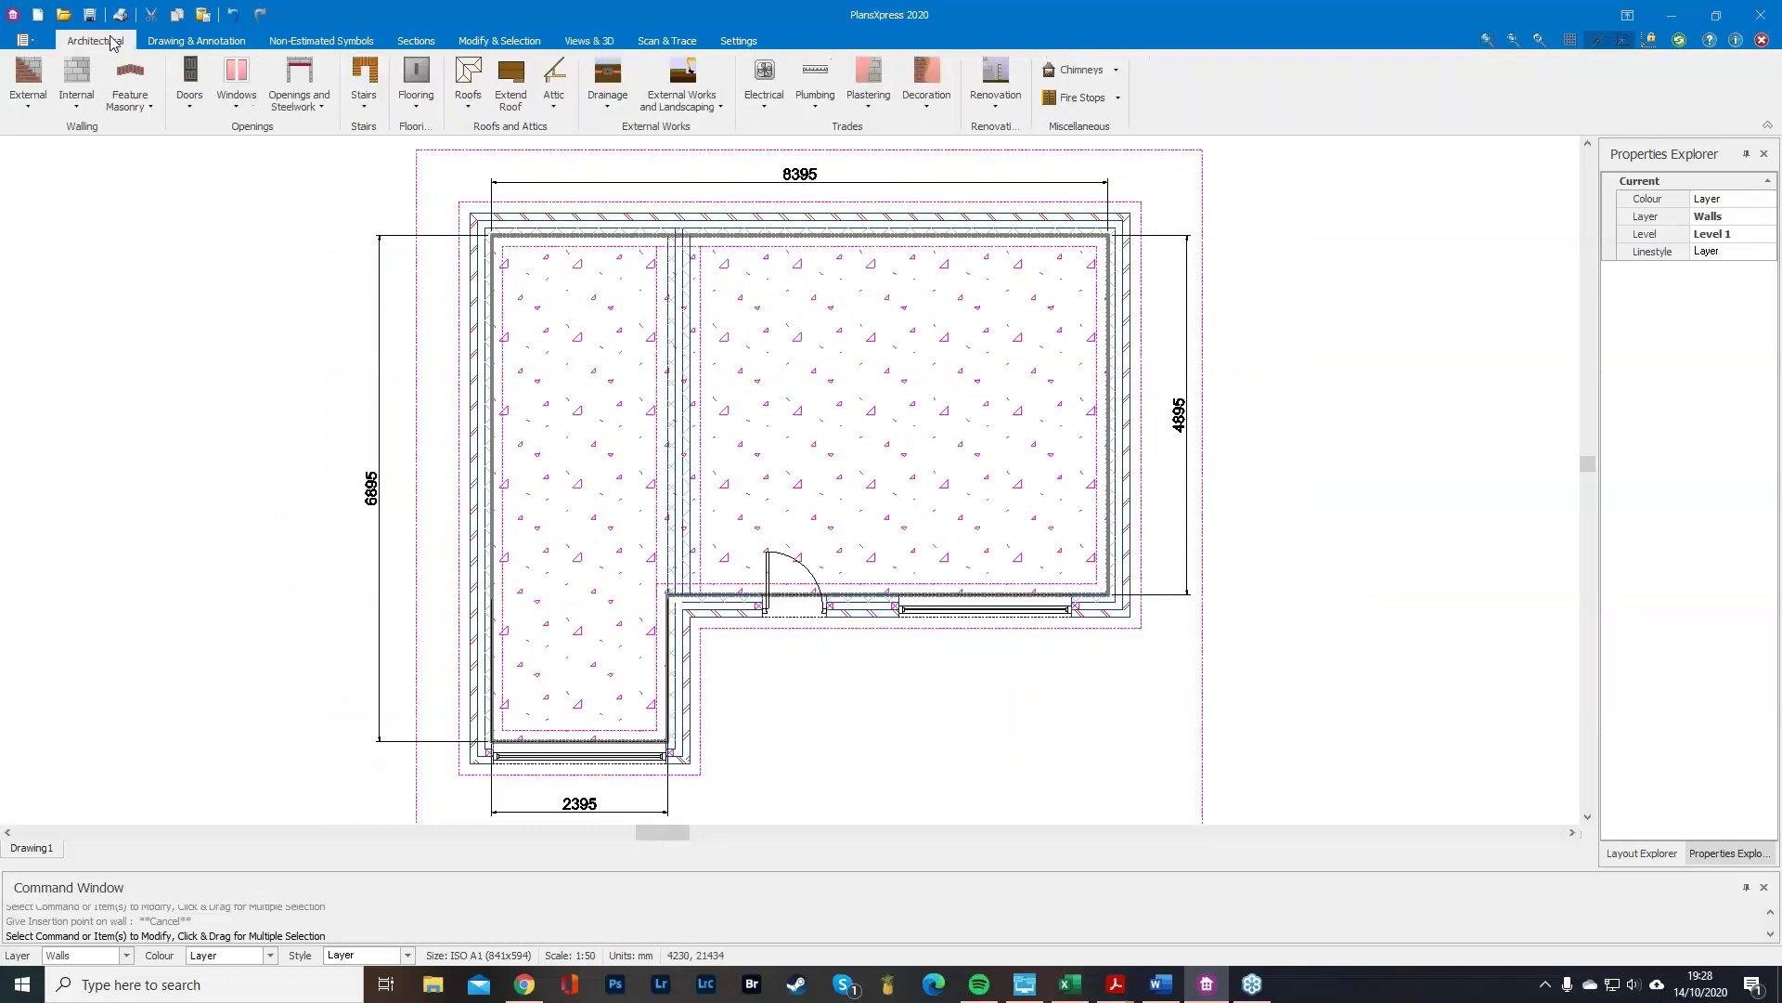
{"action": "left_click", "coordinate": [309, 107]}
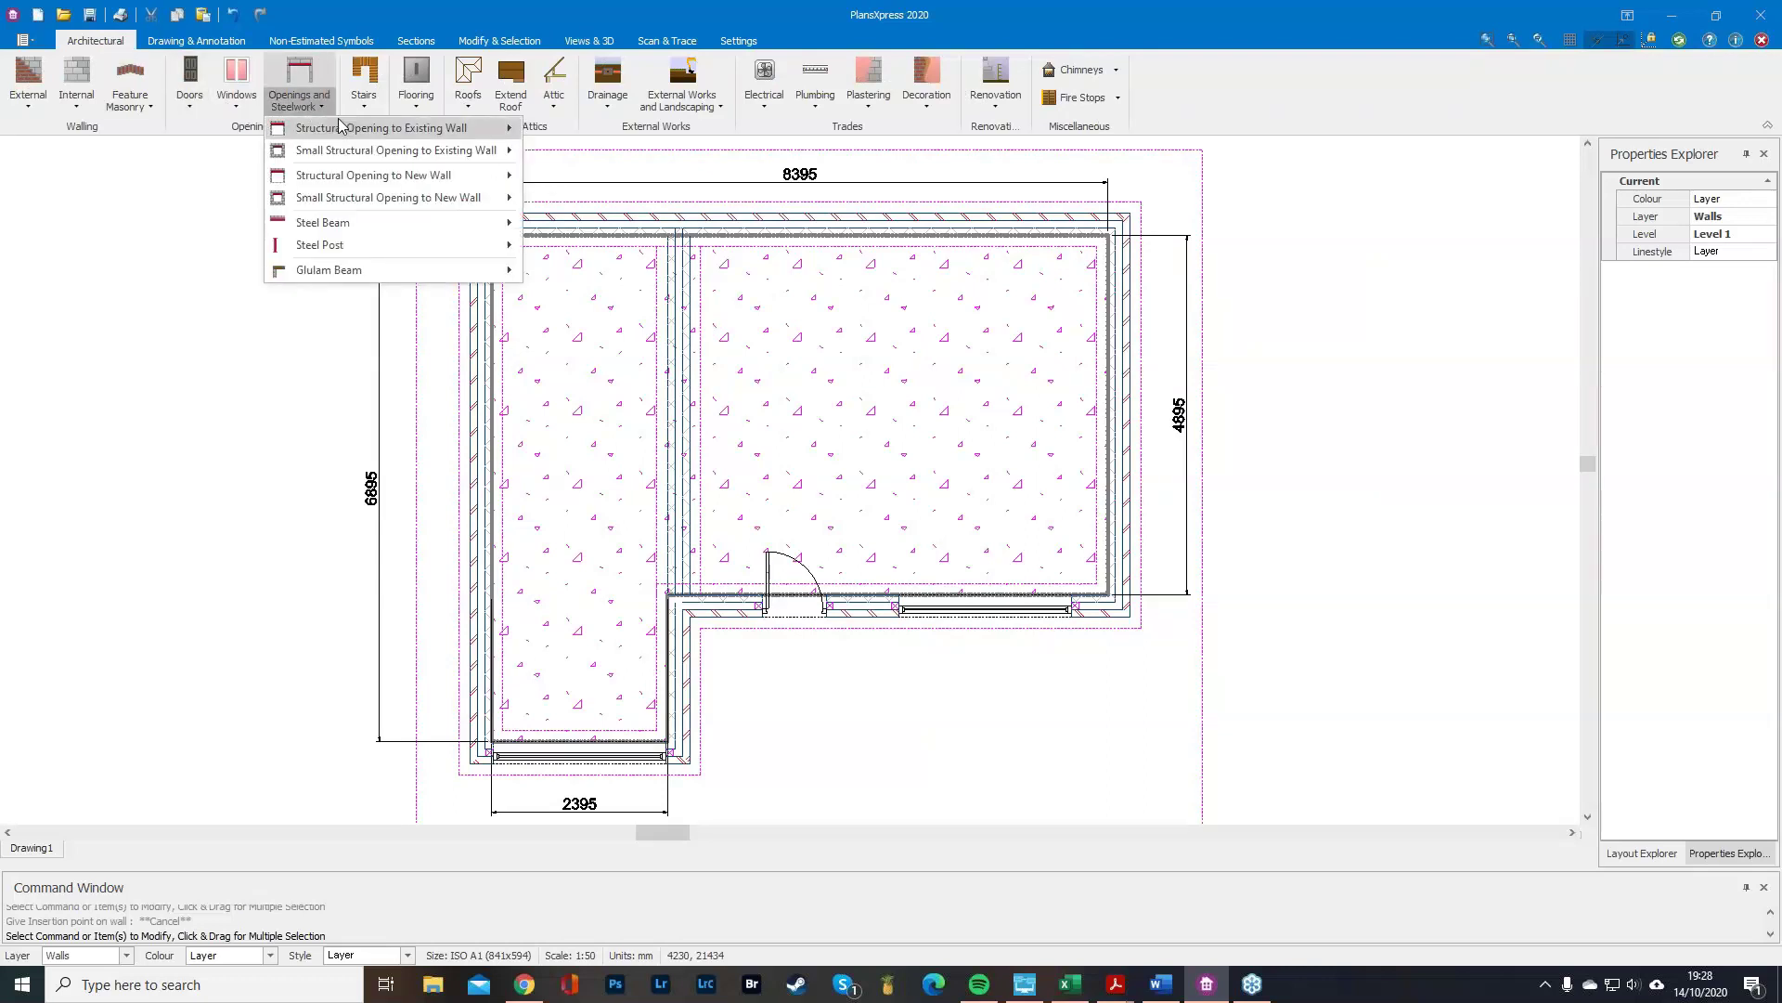
{"action": "mouse_move", "coordinate": [351, 130]}
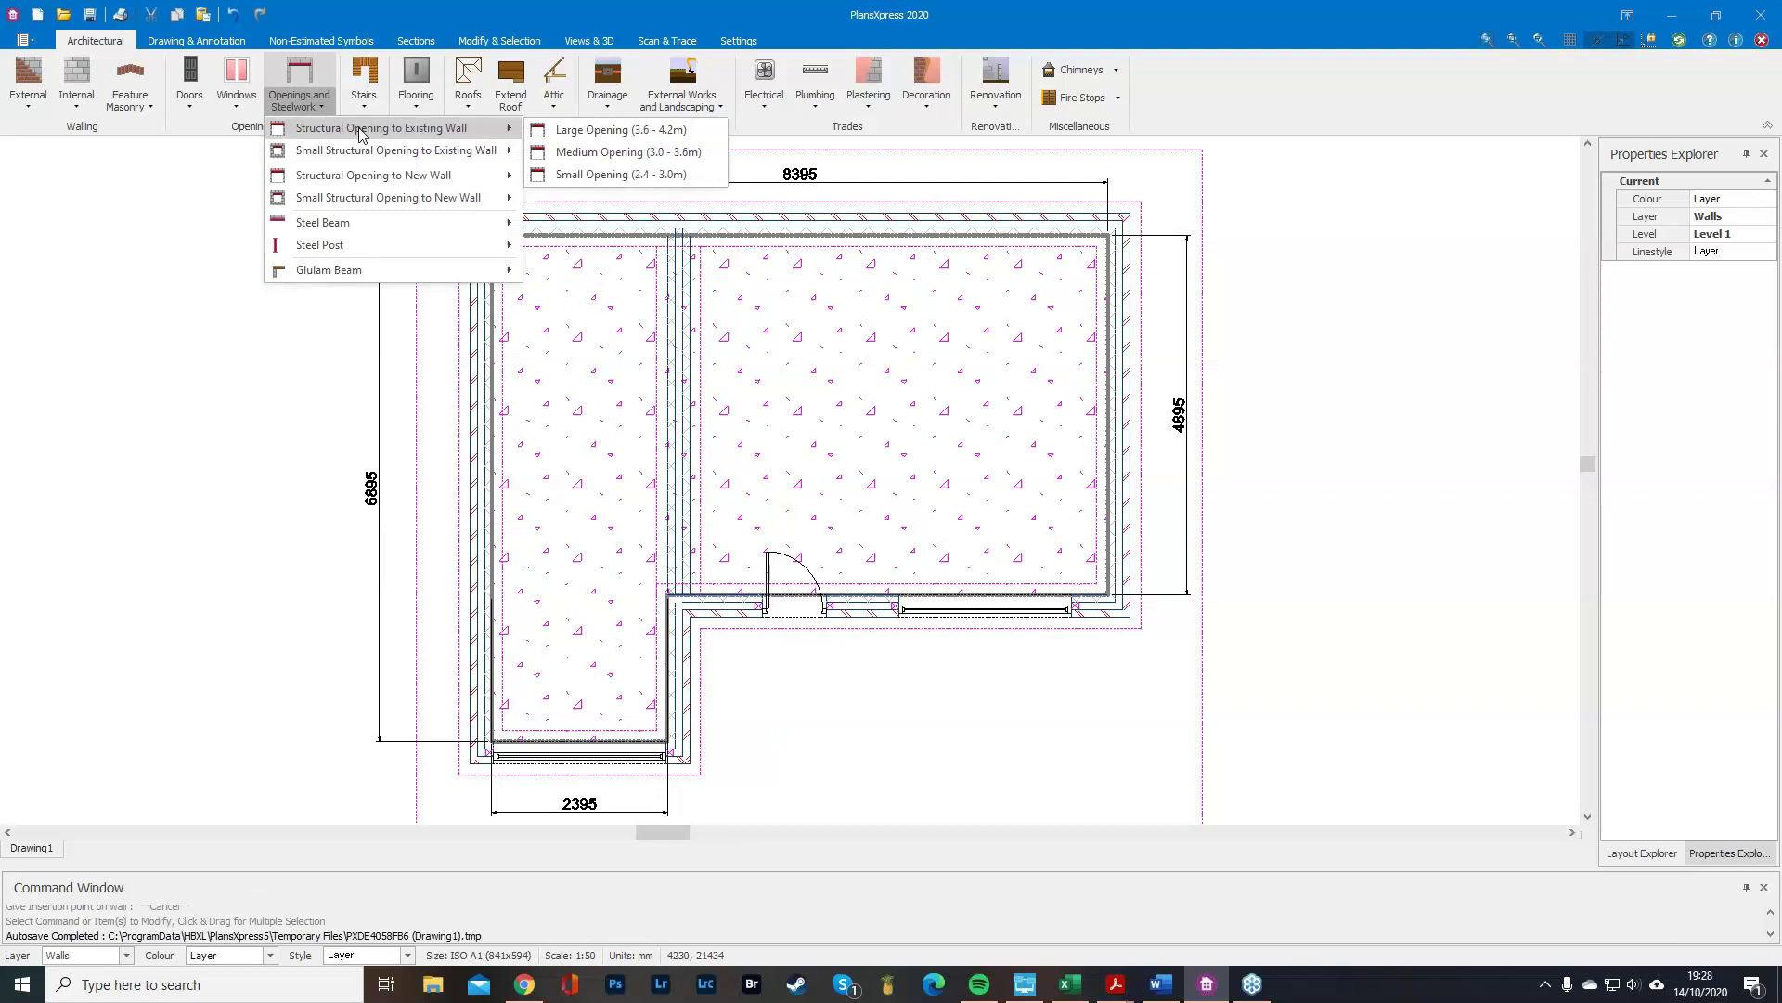
{"action": "mouse_move", "coordinate": [405, 159]}
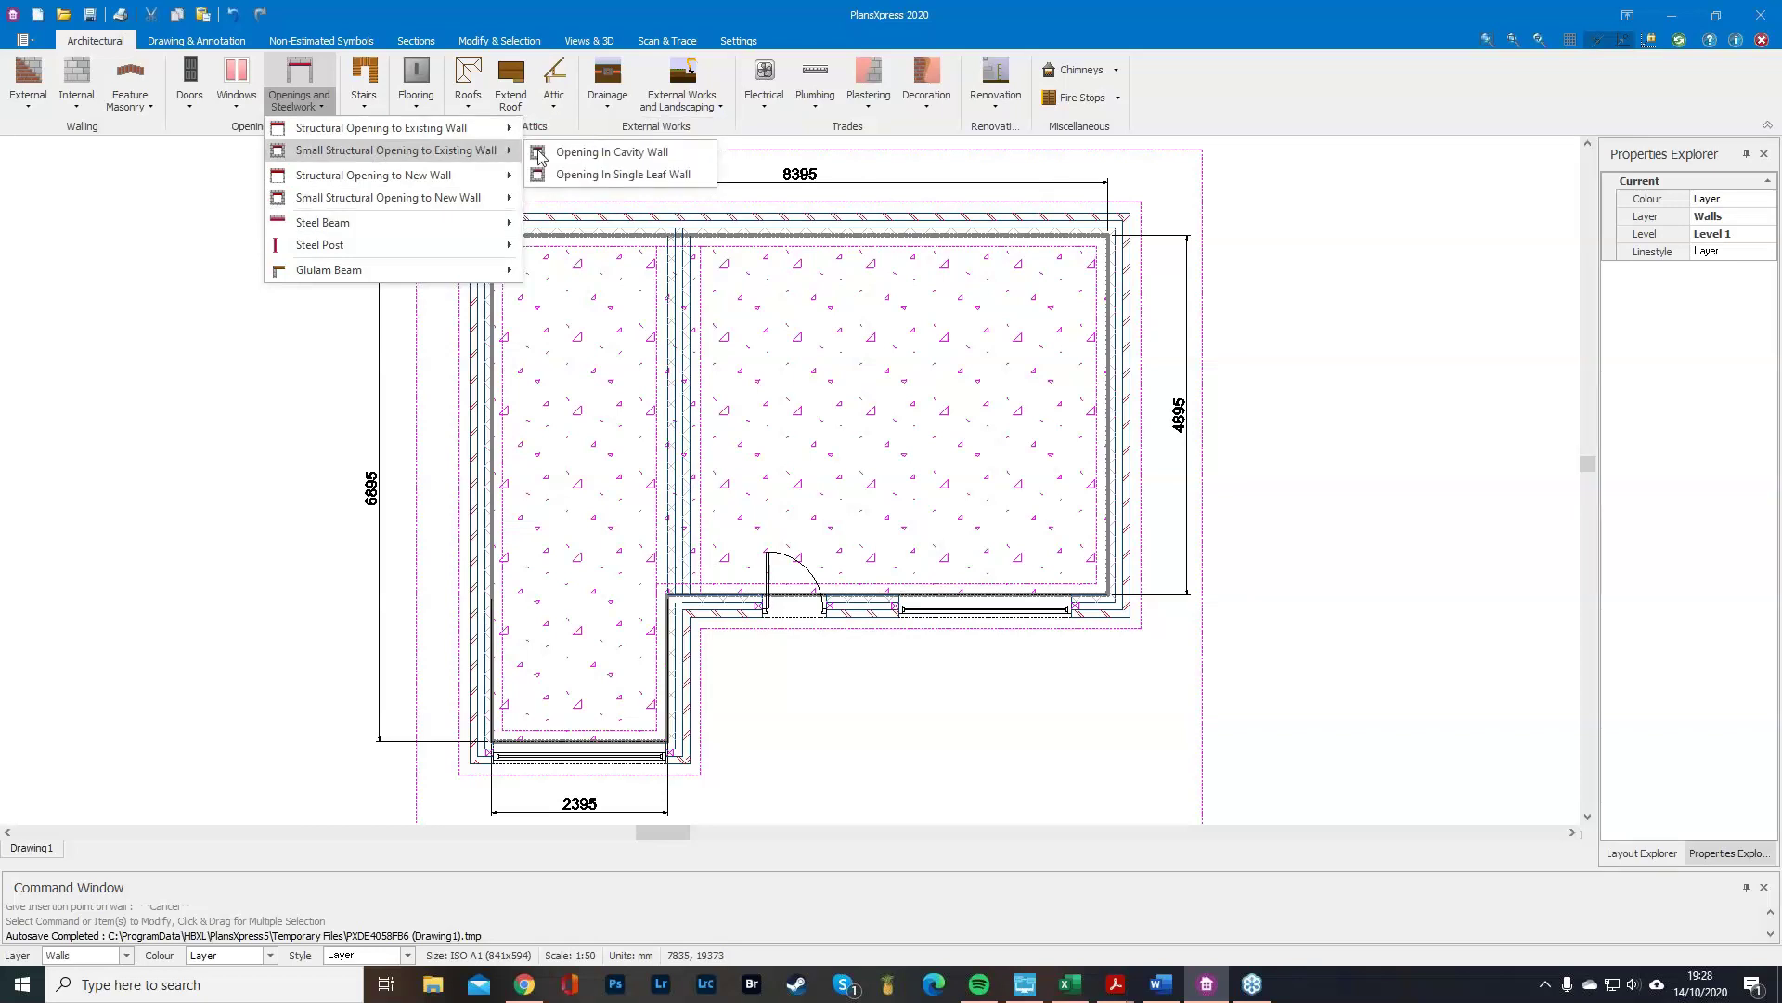
{"action": "left_click", "coordinate": [580, 174]}
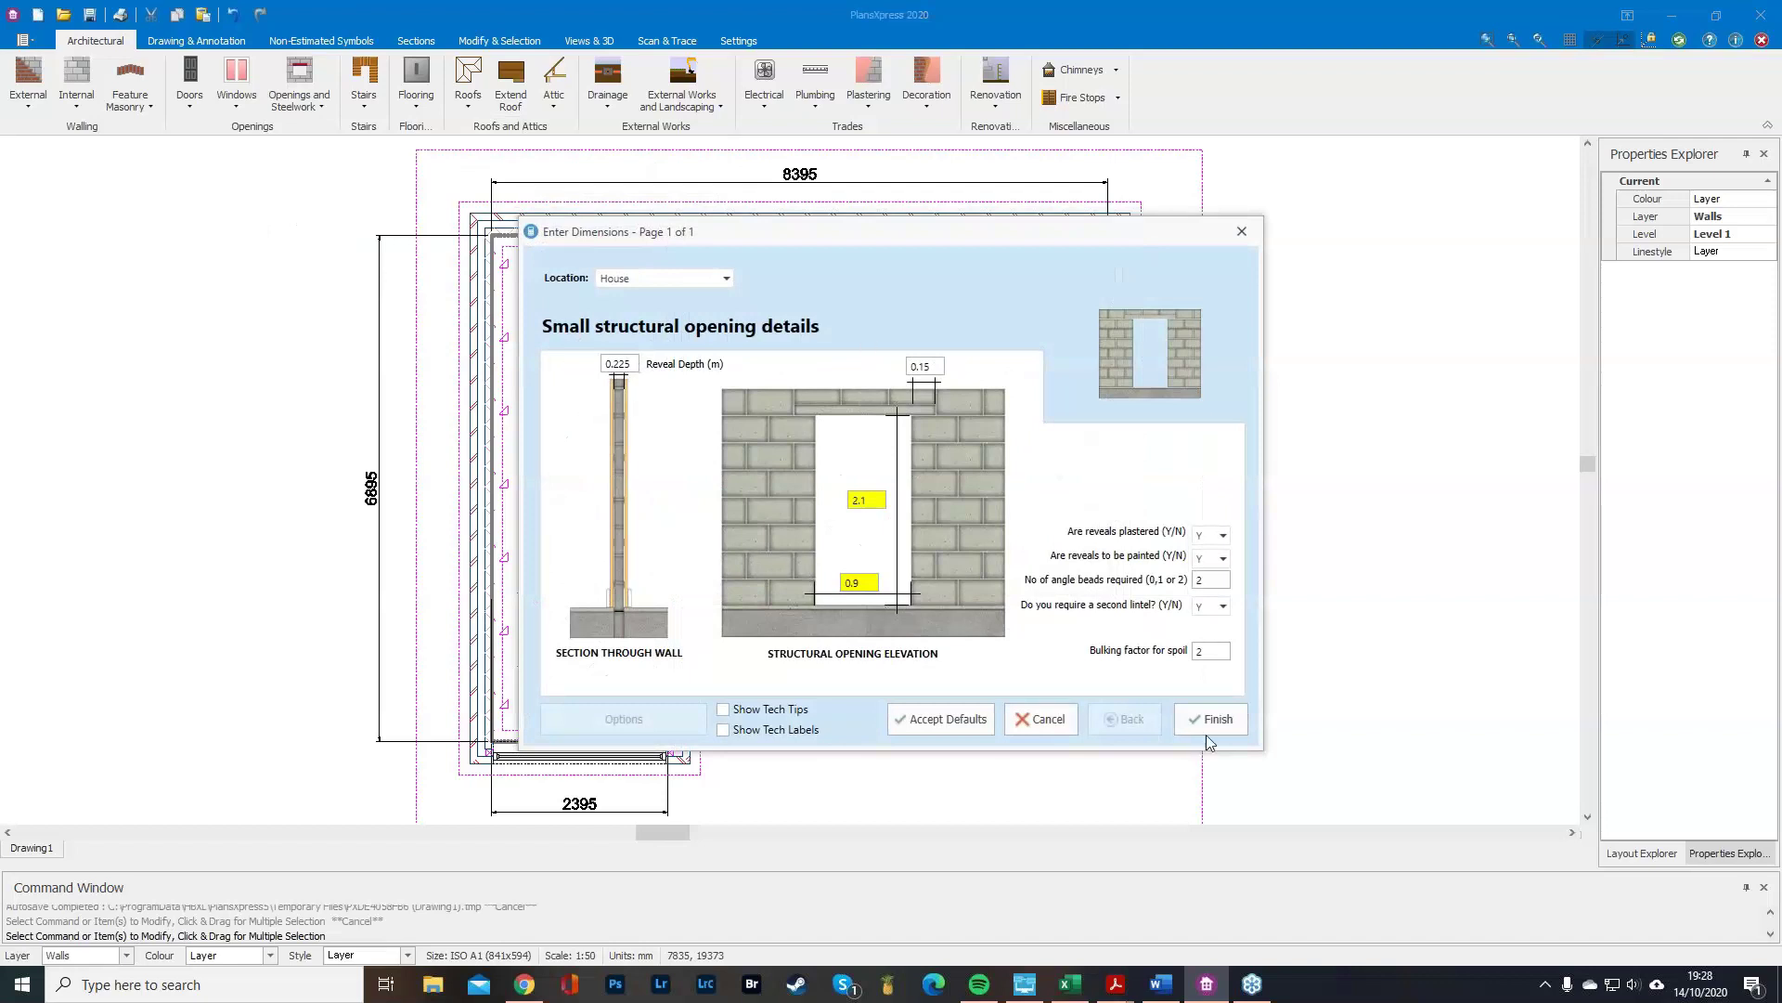
{"action": "left_click", "coordinate": [1210, 719]}
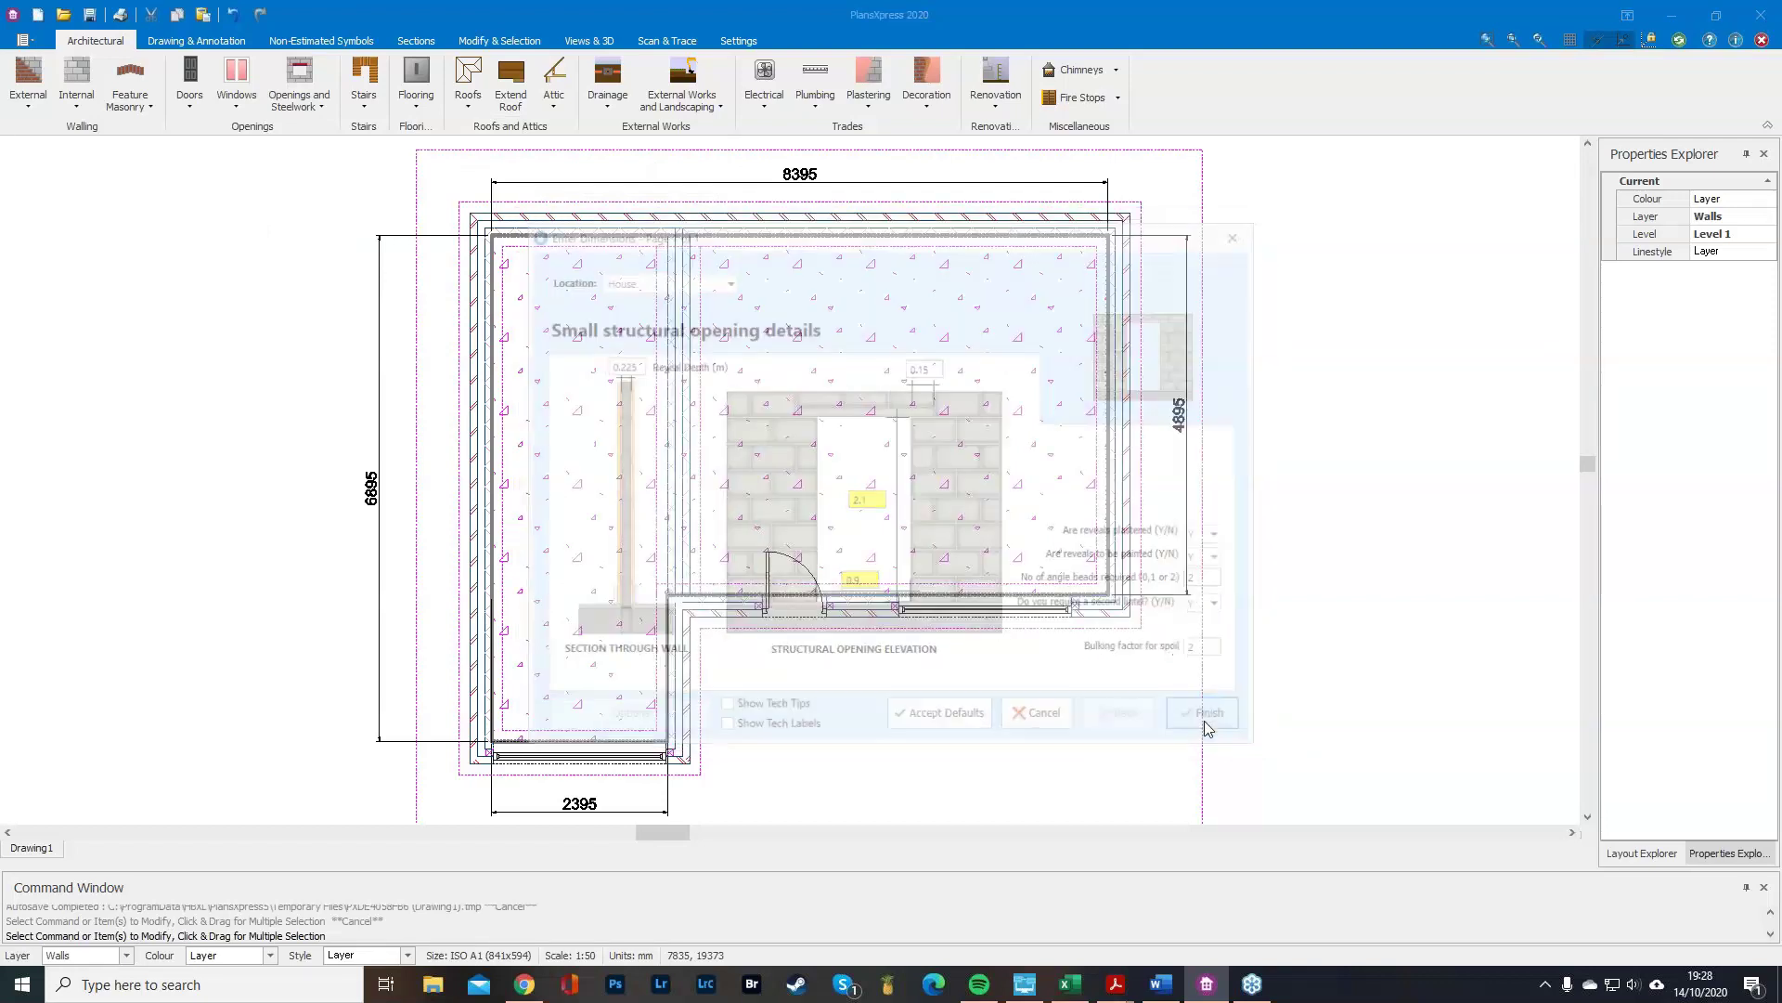
Place two openings with Centre justification in the internal cavity wall, one near its lower end and one near its upper end.
{"action": "scroll", "coordinate": [692, 541], "scroll_direction": "up", "scroll_amount": 5}
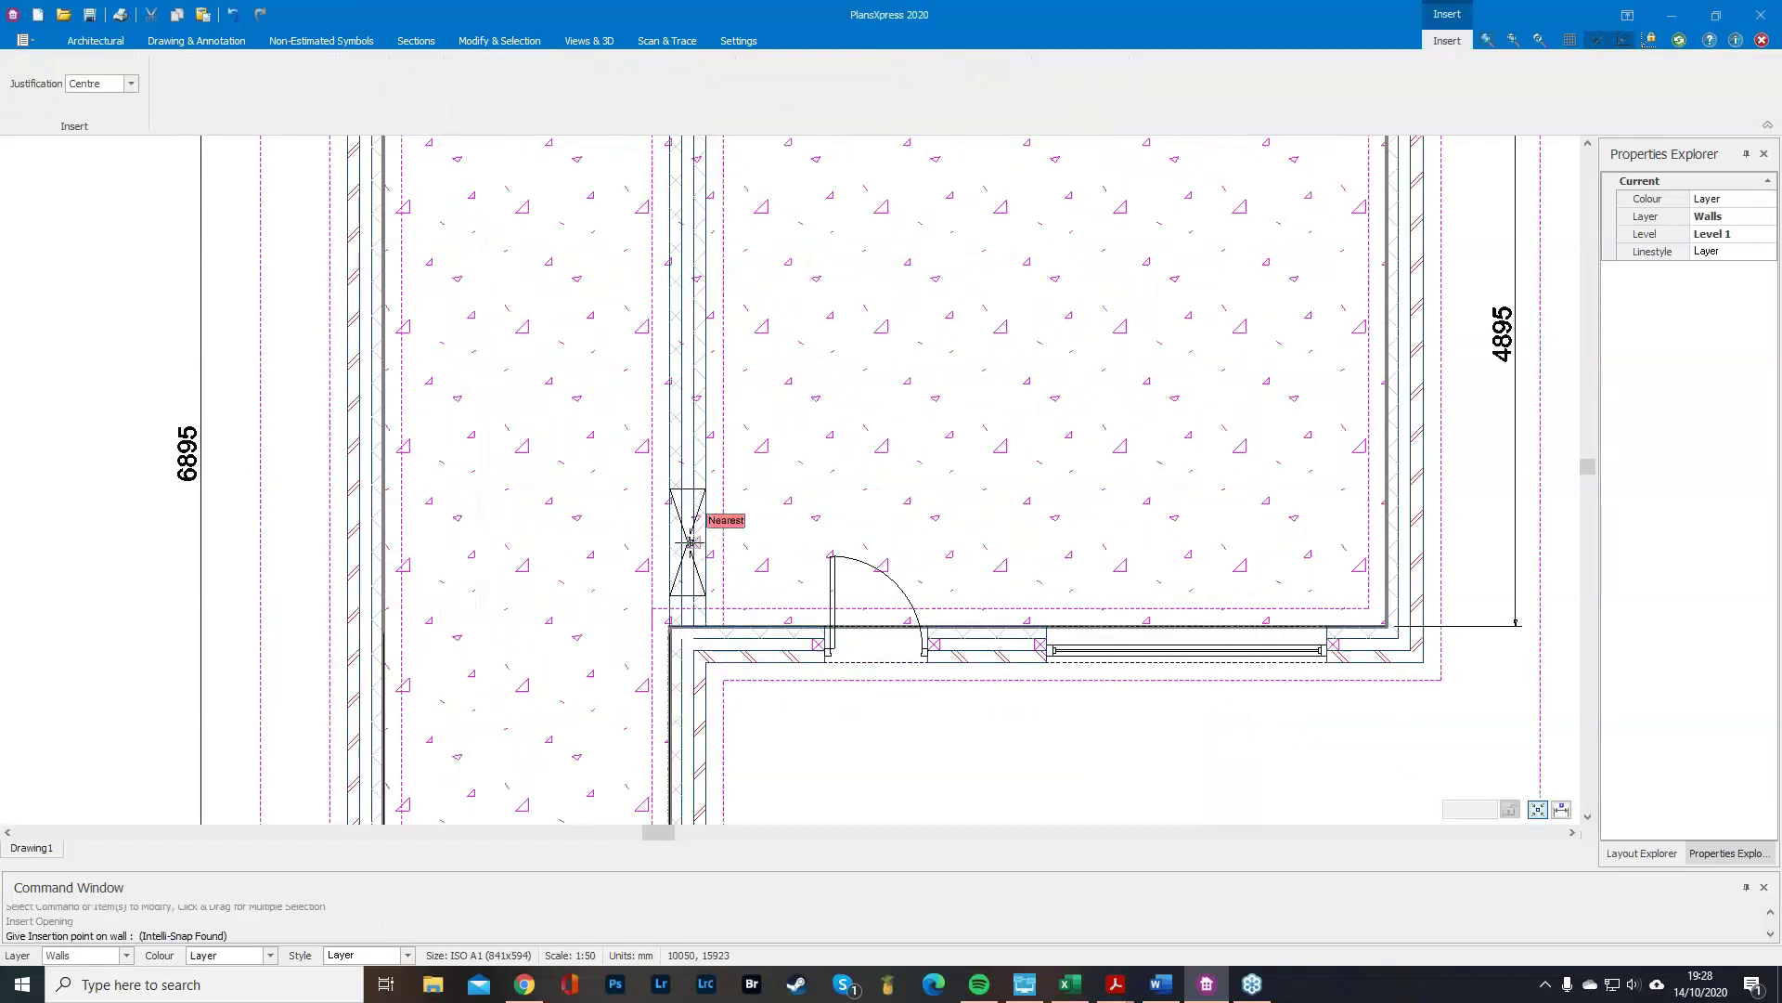
{"action": "left_click", "coordinate": [692, 542]}
{"action": "scroll", "coordinate": [644, 265], "scroll_direction": "down", "scroll_amount": 5}
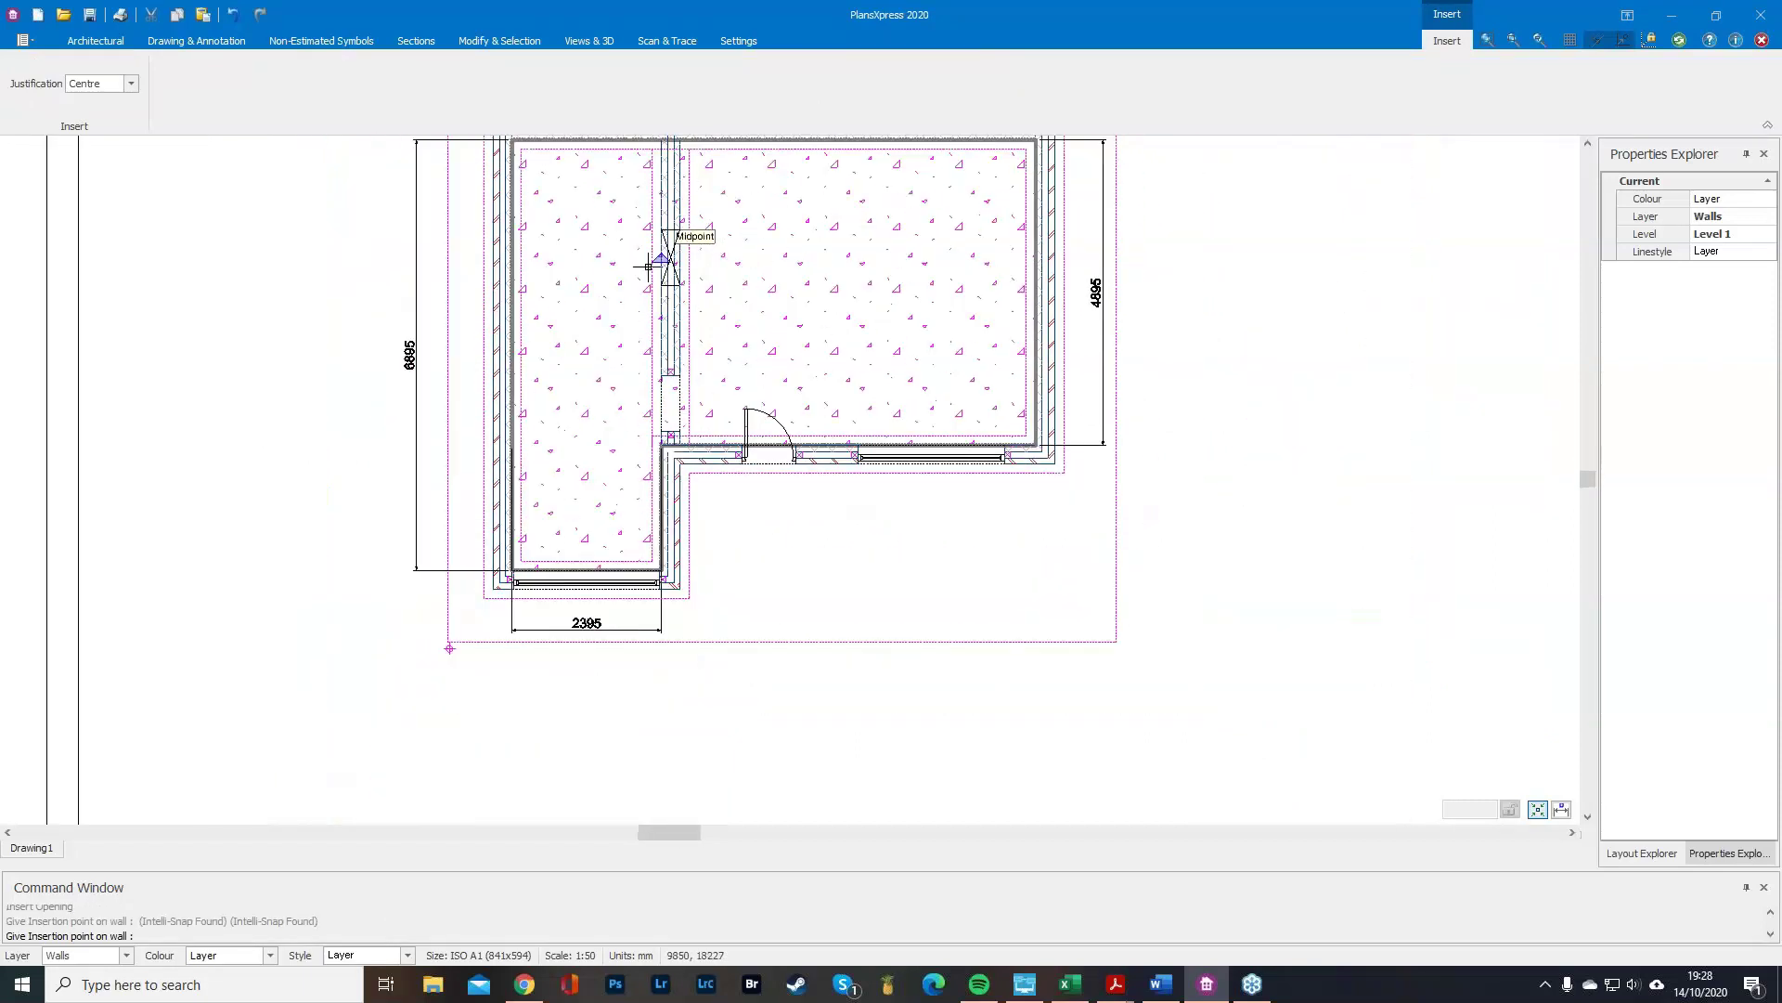
{"action": "scroll", "coordinate": [677, 191], "scroll_direction": "up", "scroll_amount": 6}
{"action": "left_click", "coordinate": [675, 186]}
{"action": "scroll", "coordinate": [618, 385], "scroll_direction": "down", "scroll_amount": 3}
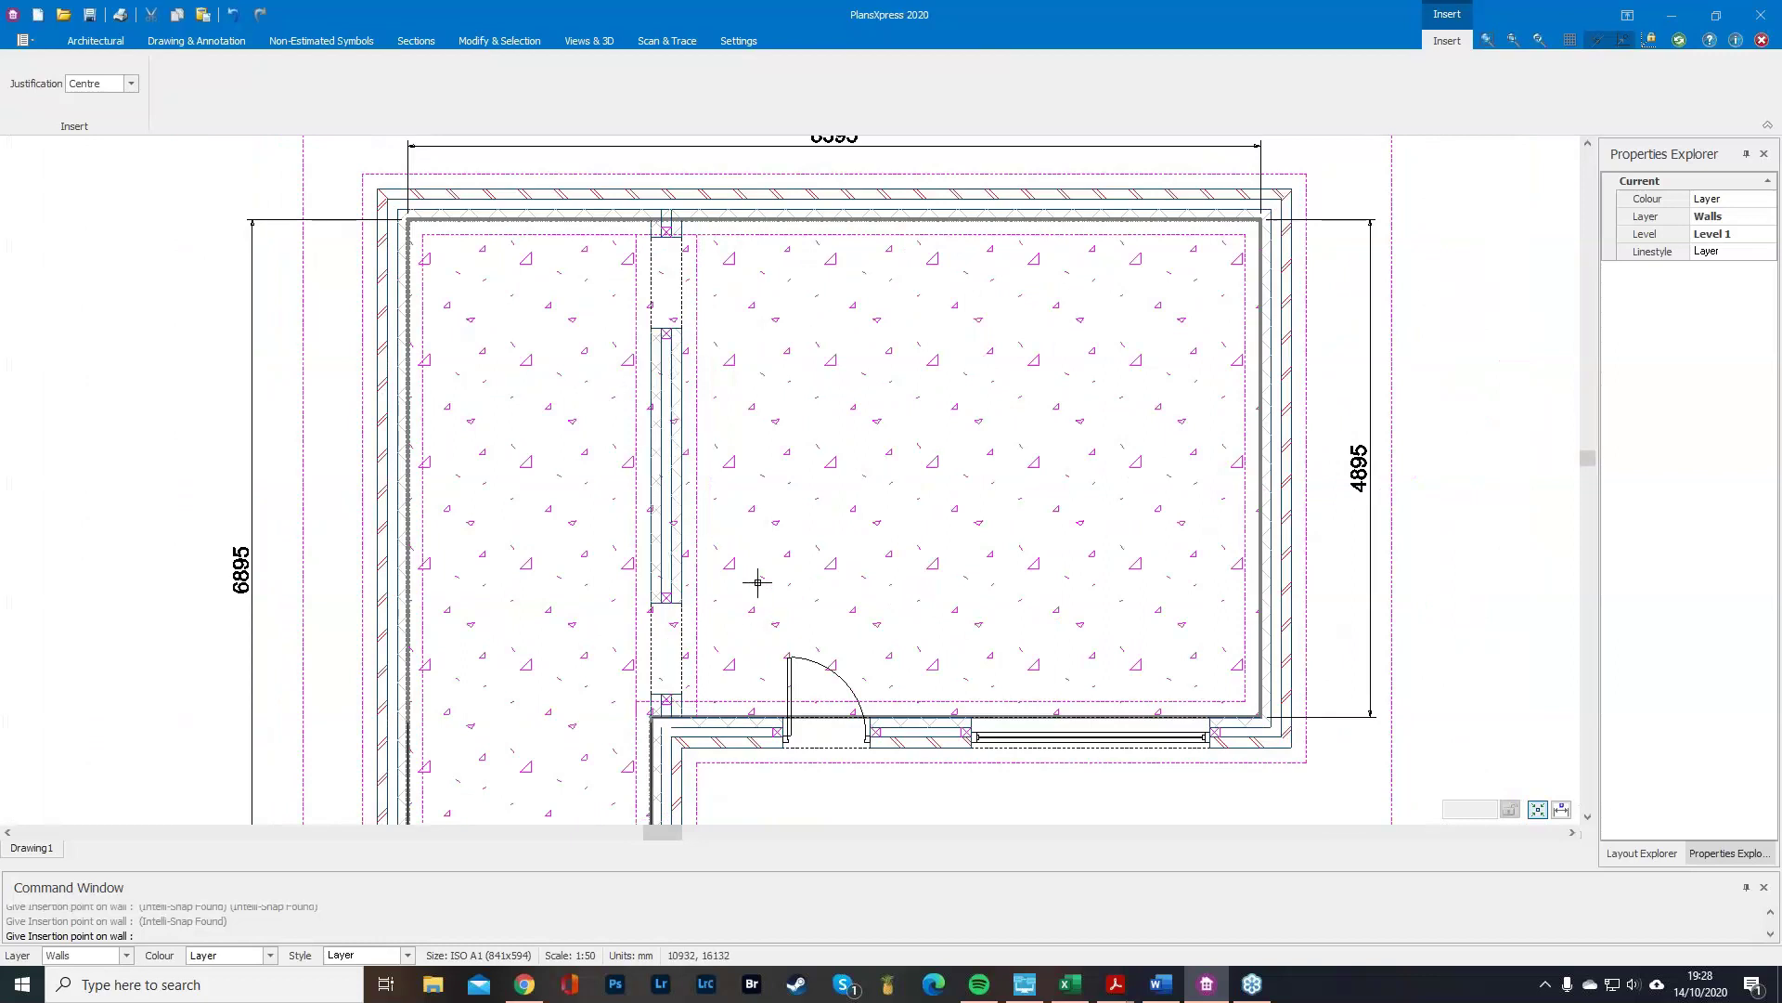
{"action": "key", "text": "Escape"}
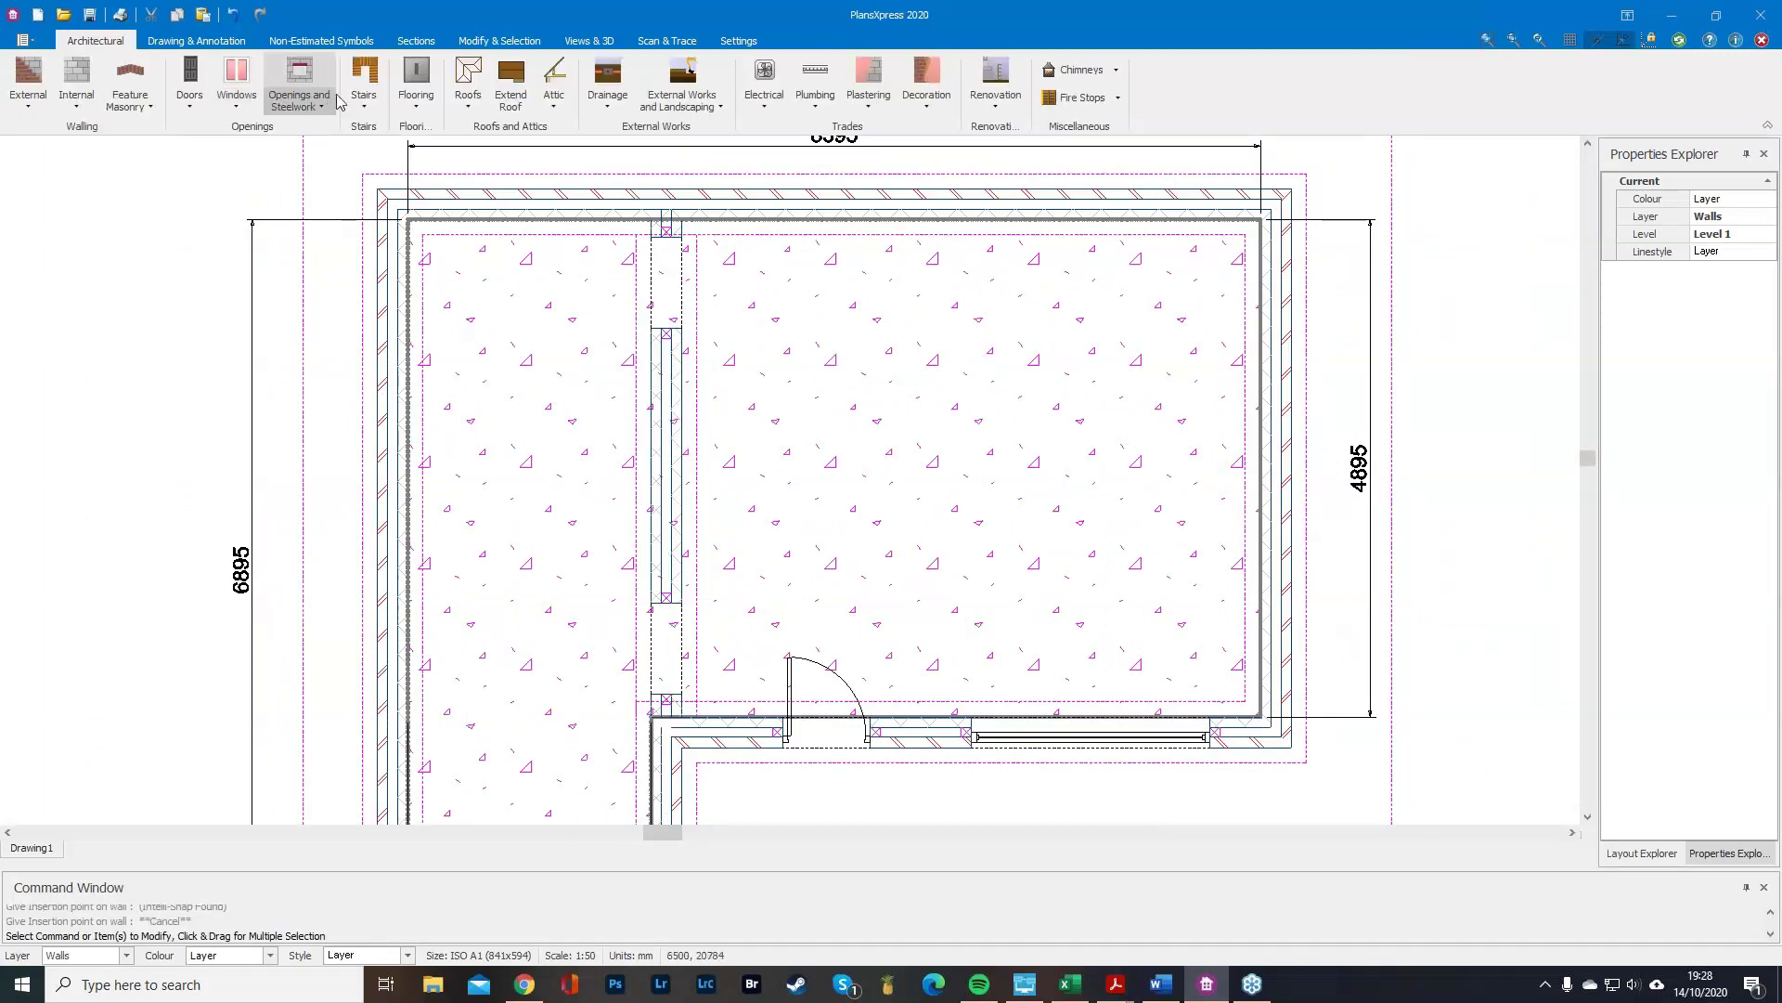
Insert a 14-riser freestanding straight staircase with default details and Centre justification beside the internal wall in the larger room, with its landing at the upper end.
{"action": "left_click", "coordinate": [374, 107]}
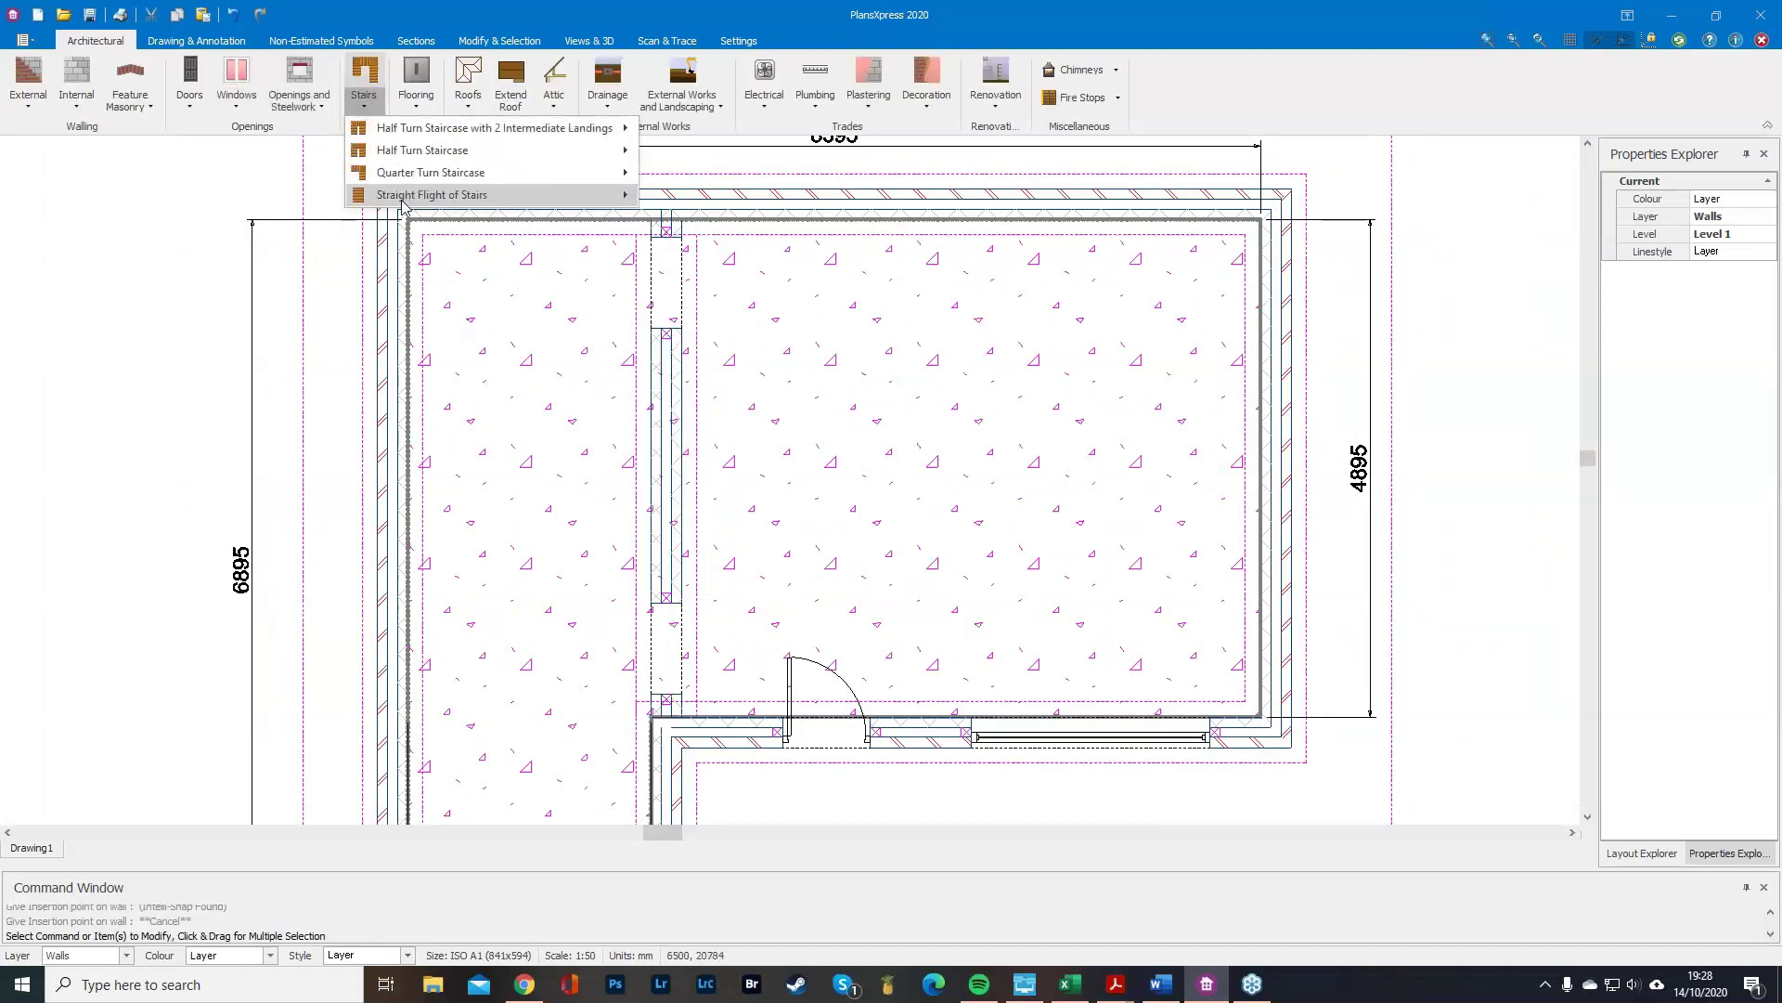
{"action": "mouse_move", "coordinate": [402, 195]}
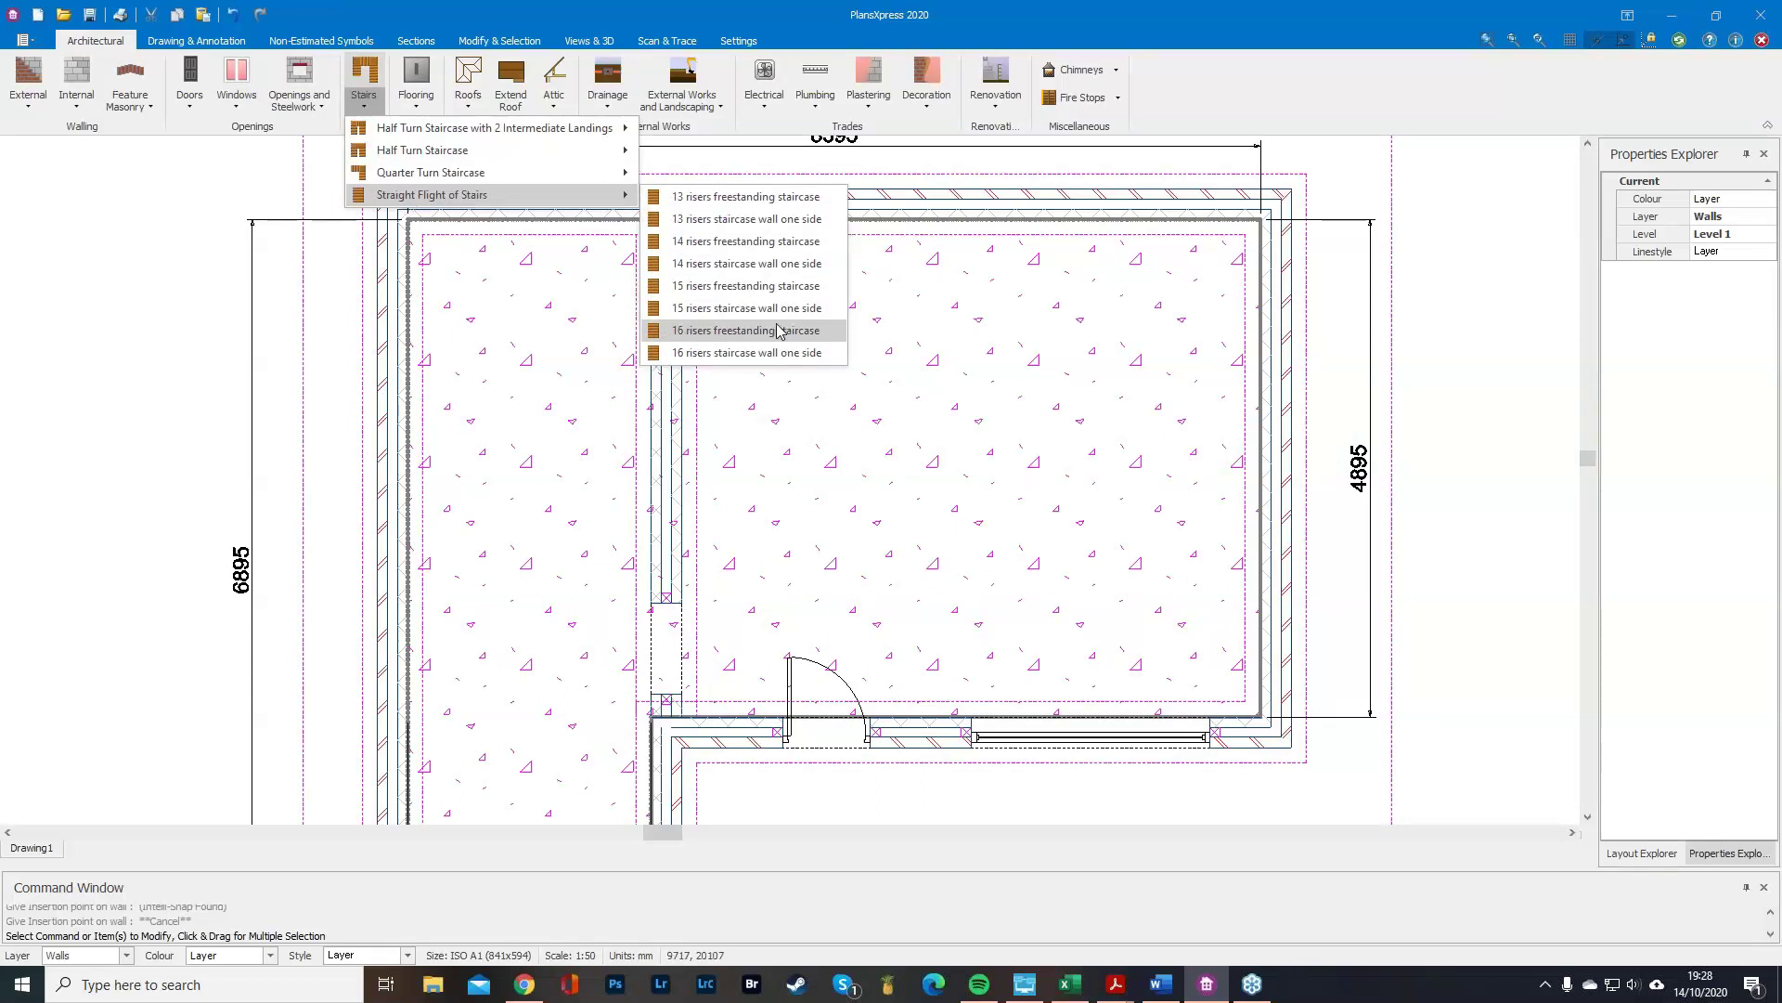
{"action": "left_click", "coordinate": [732, 241]}
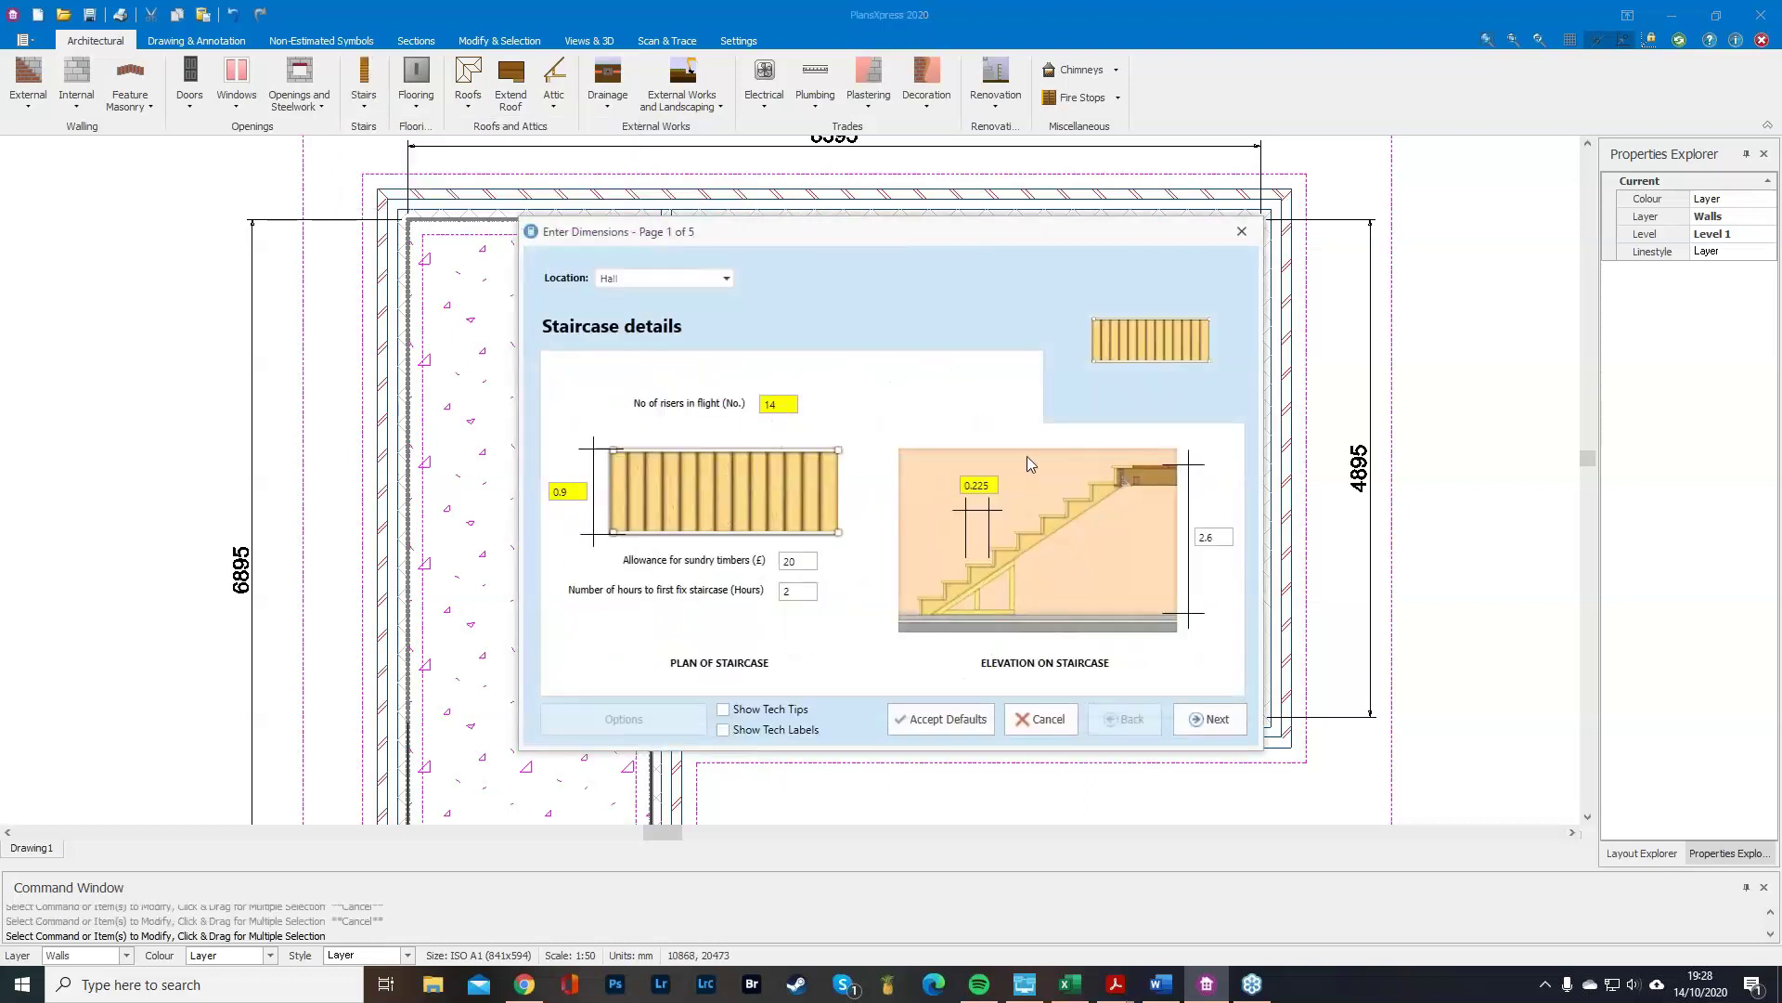
{"action": "left_click", "coordinate": [1211, 719]}
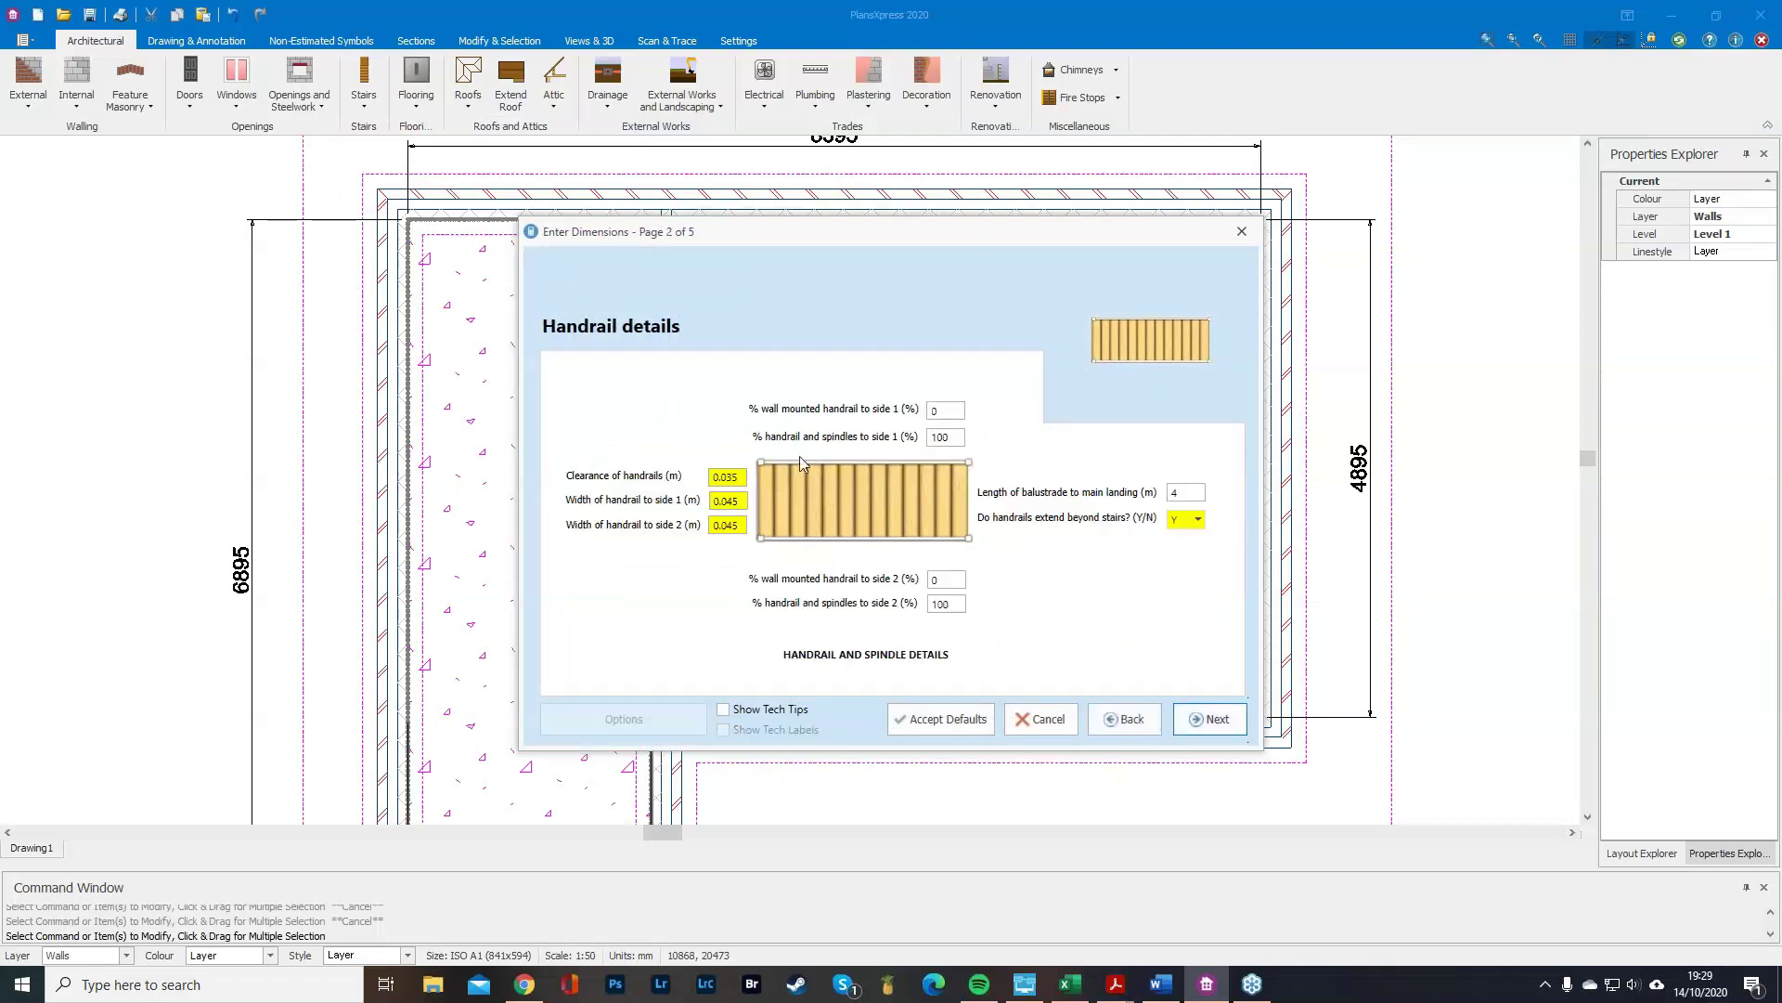
{"action": "left_click", "coordinate": [1212, 718]}
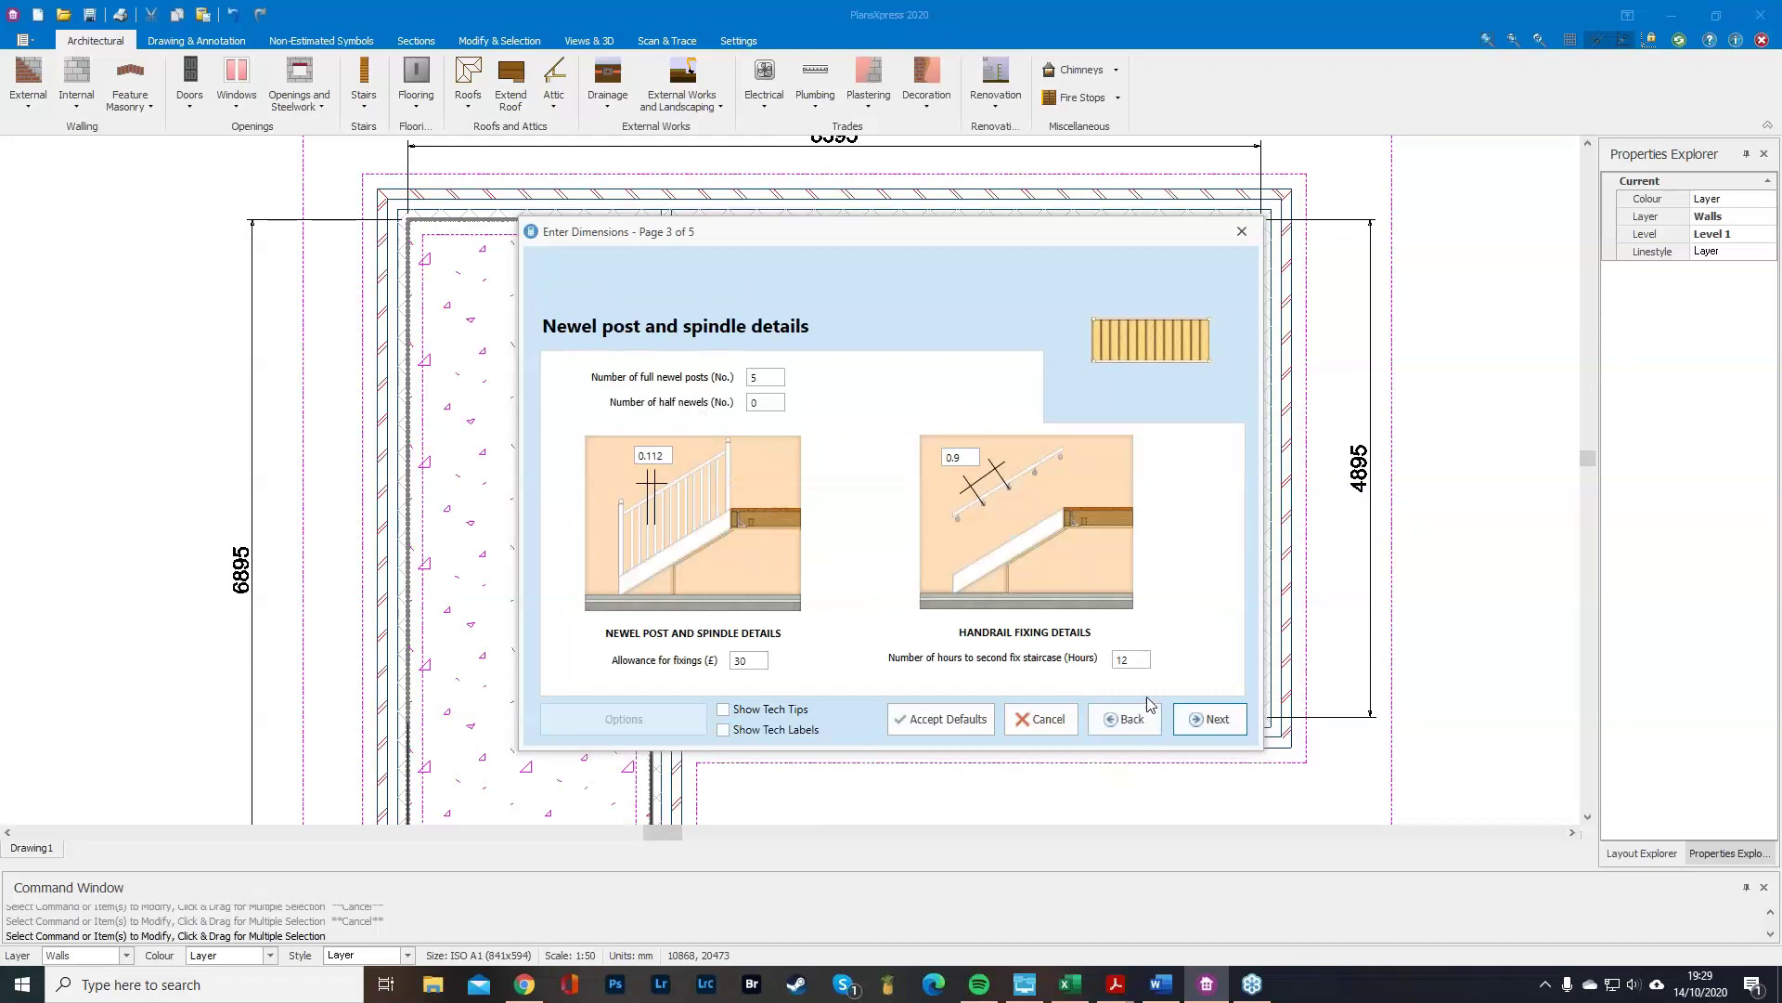
{"action": "left_click", "coordinate": [1211, 718]}
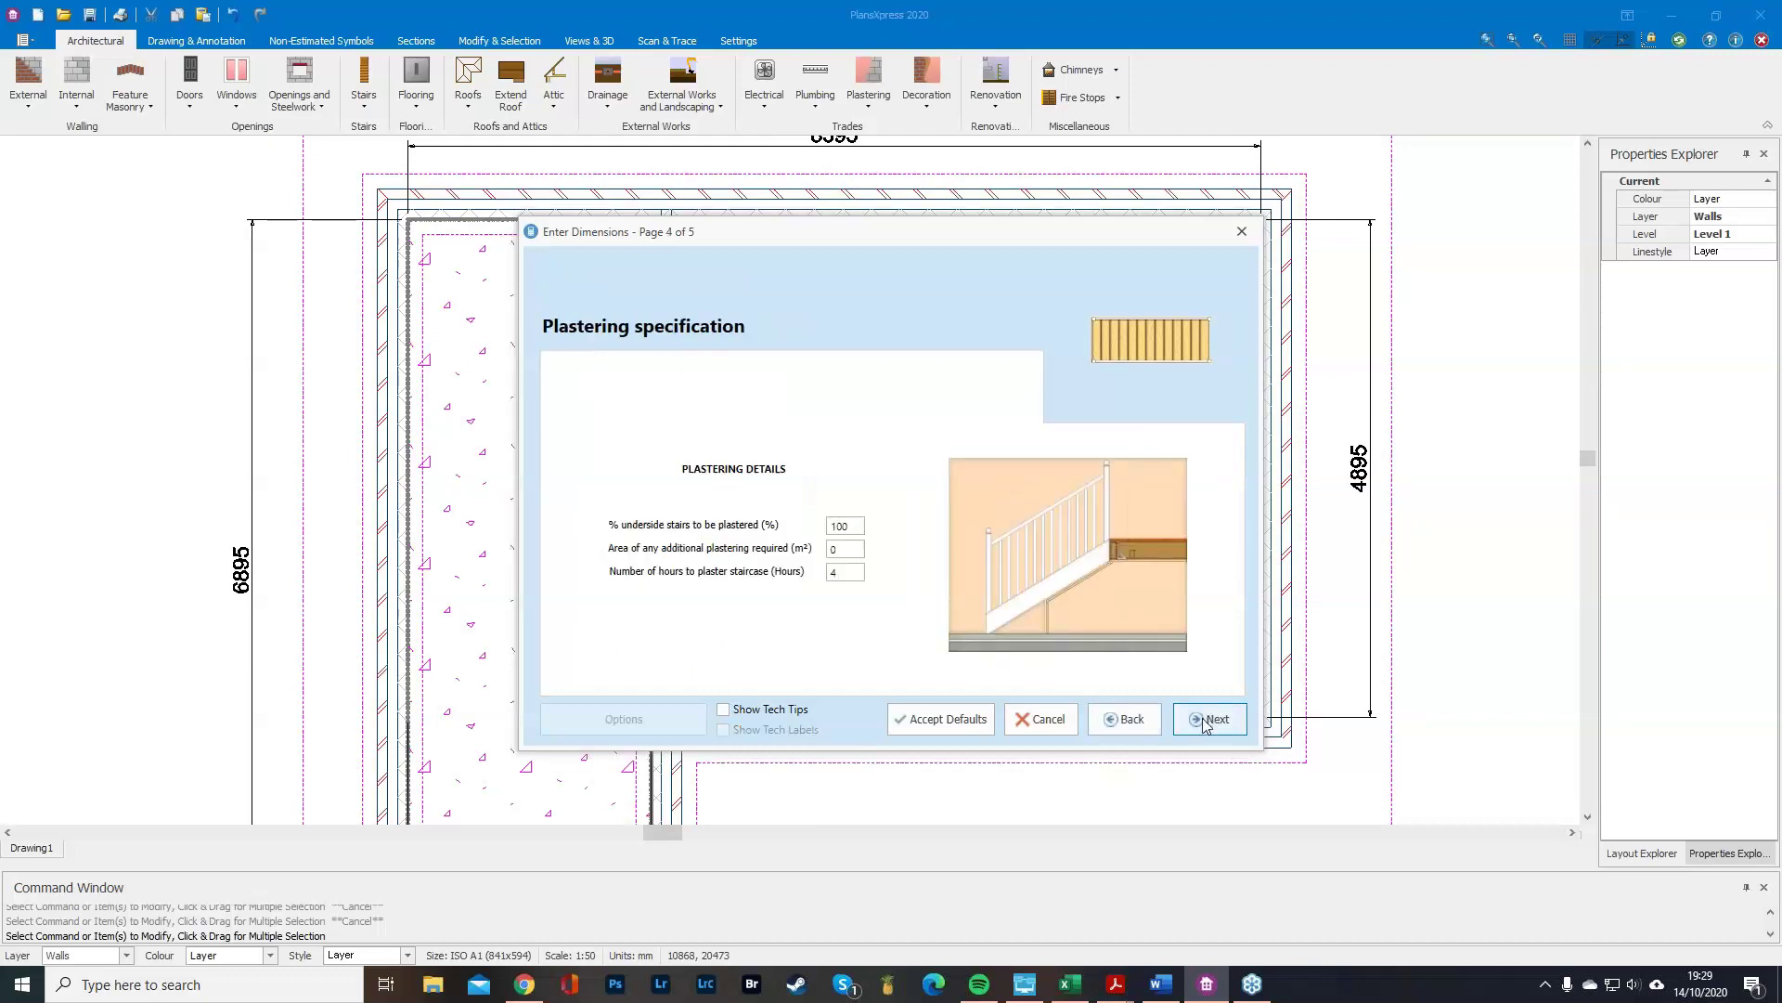
{"action": "left_click", "coordinate": [1206, 723]}
{"action": "left_click", "coordinate": [1206, 721]}
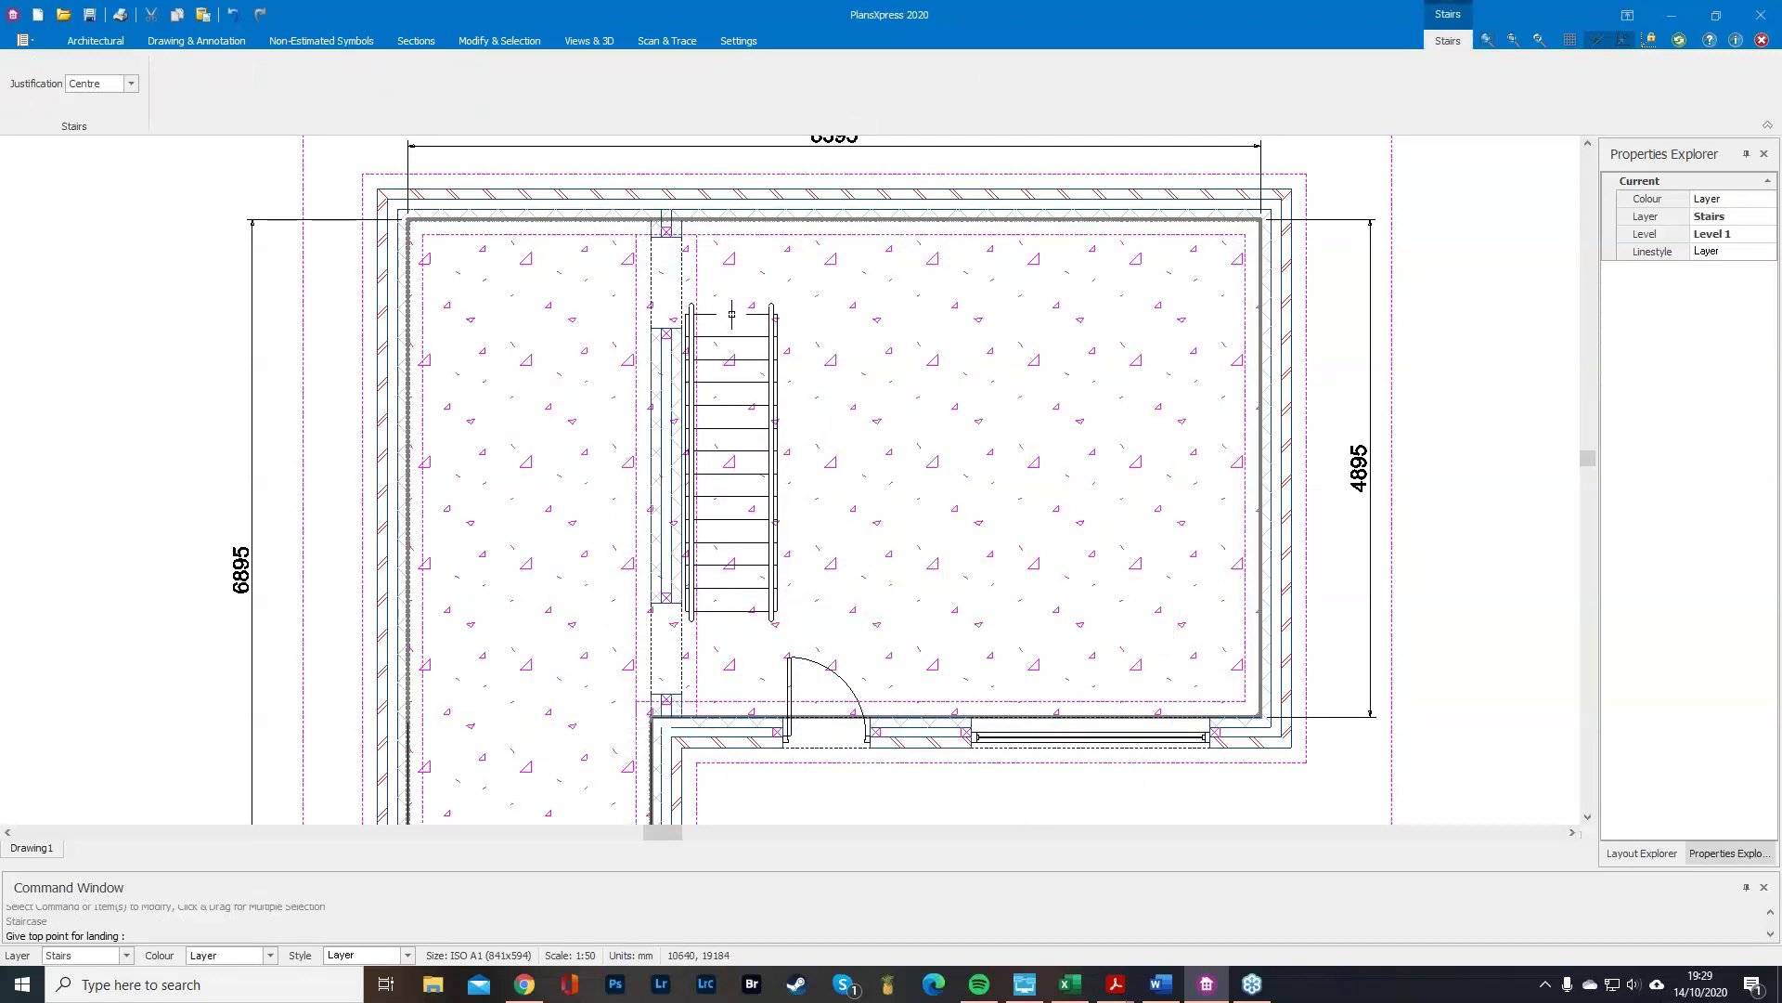
{"action": "left_click", "coordinate": [731, 314]}
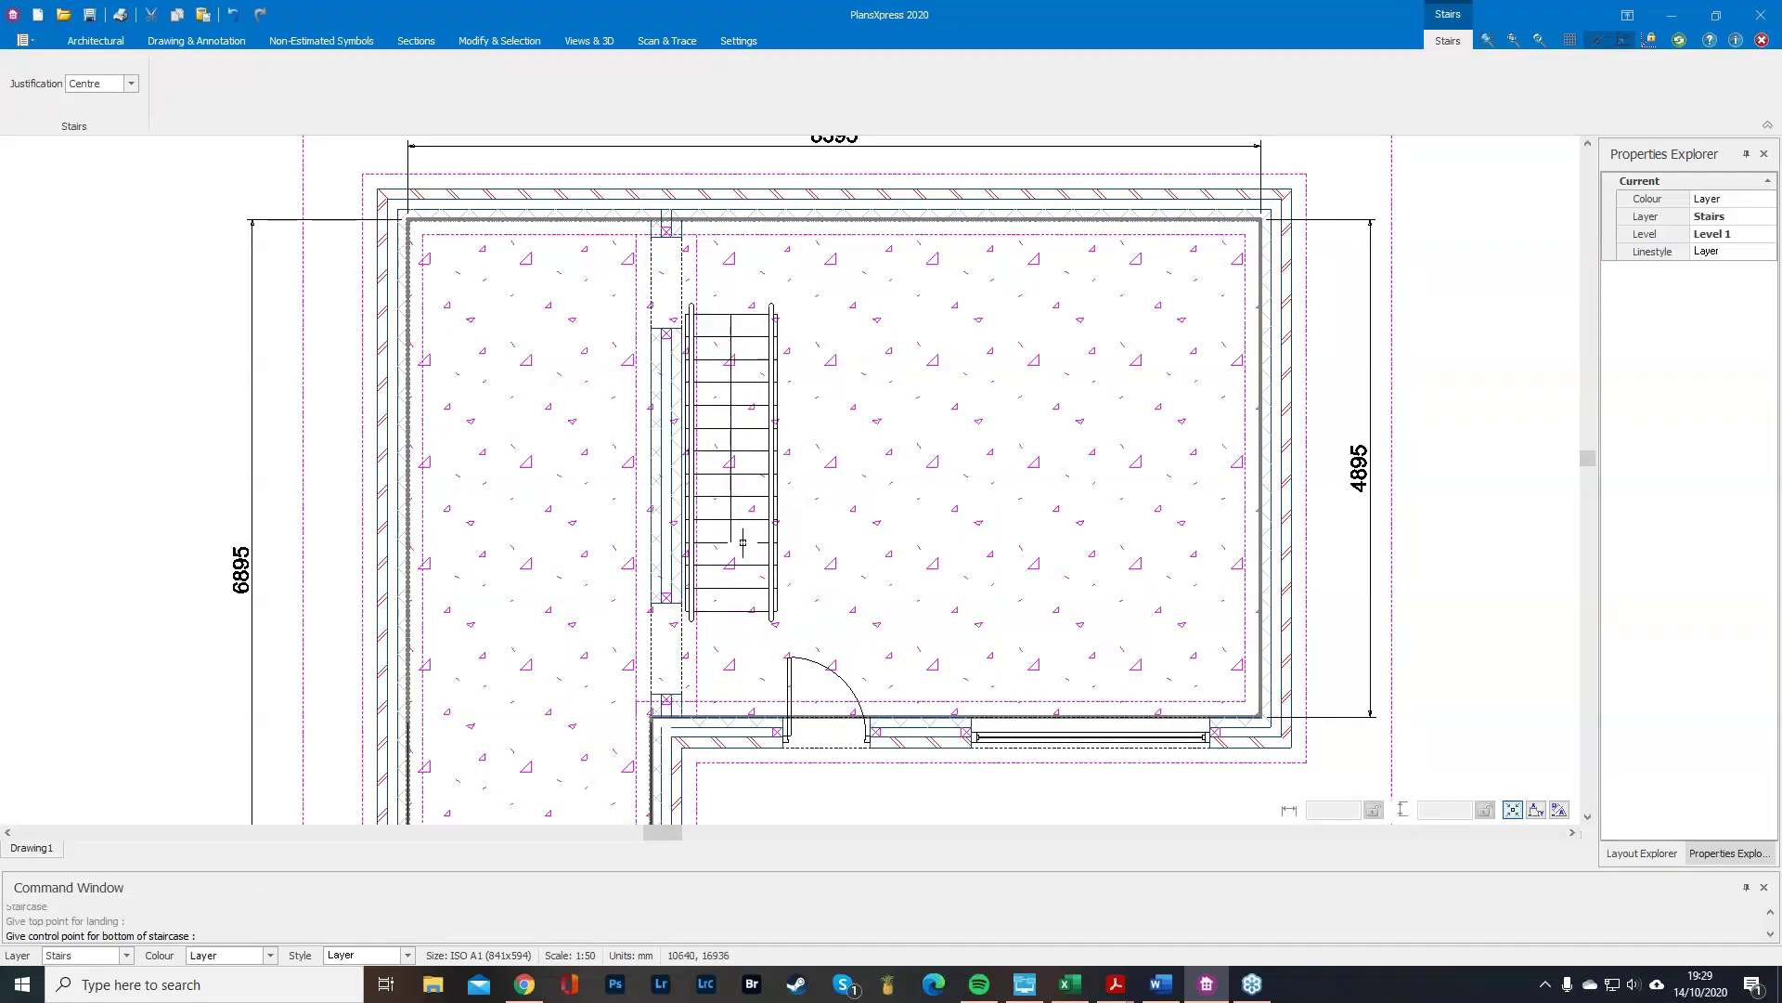
{"action": "left_click", "coordinate": [743, 542]}
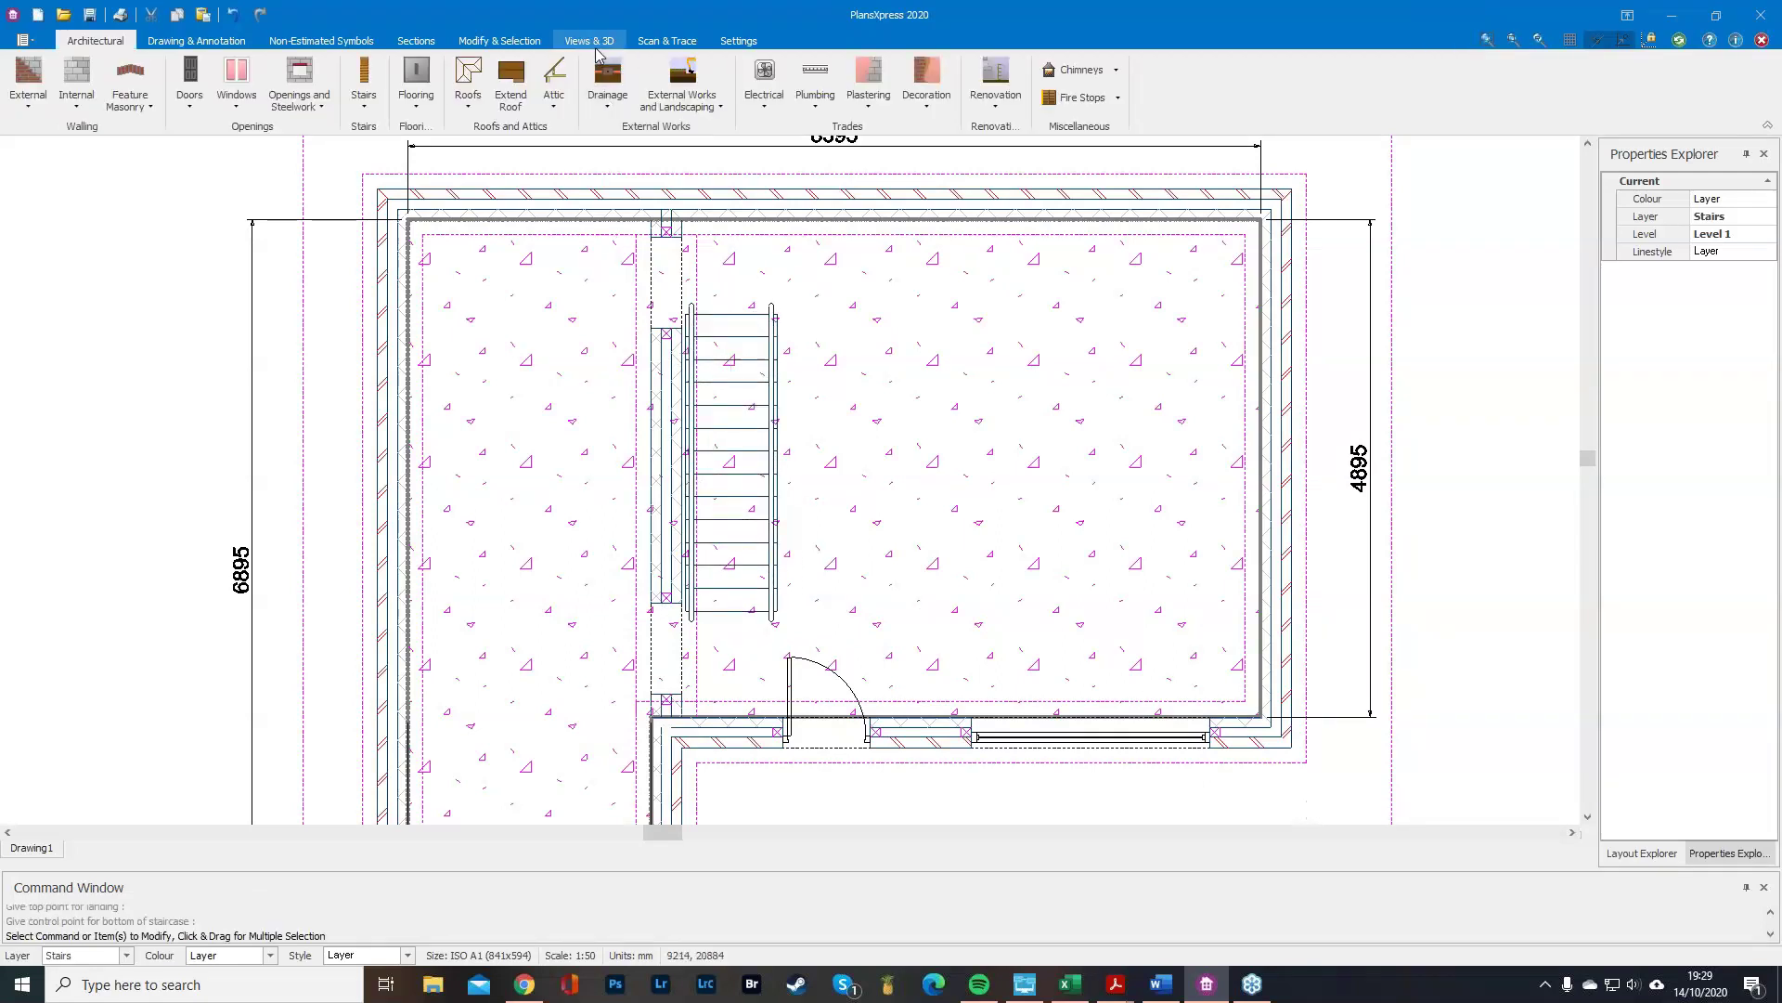
Examine the building with the new staircase in the 3D preview, orbiting around its front.
{"action": "left_click", "coordinate": [591, 43]}
{"action": "left_click", "coordinate": [120, 82]}
{"action": "left_click", "coordinate": [198, 155]}
{"action": "left_click_drag", "start_coordinate": [565, 544], "coordinate": [742, 488]}
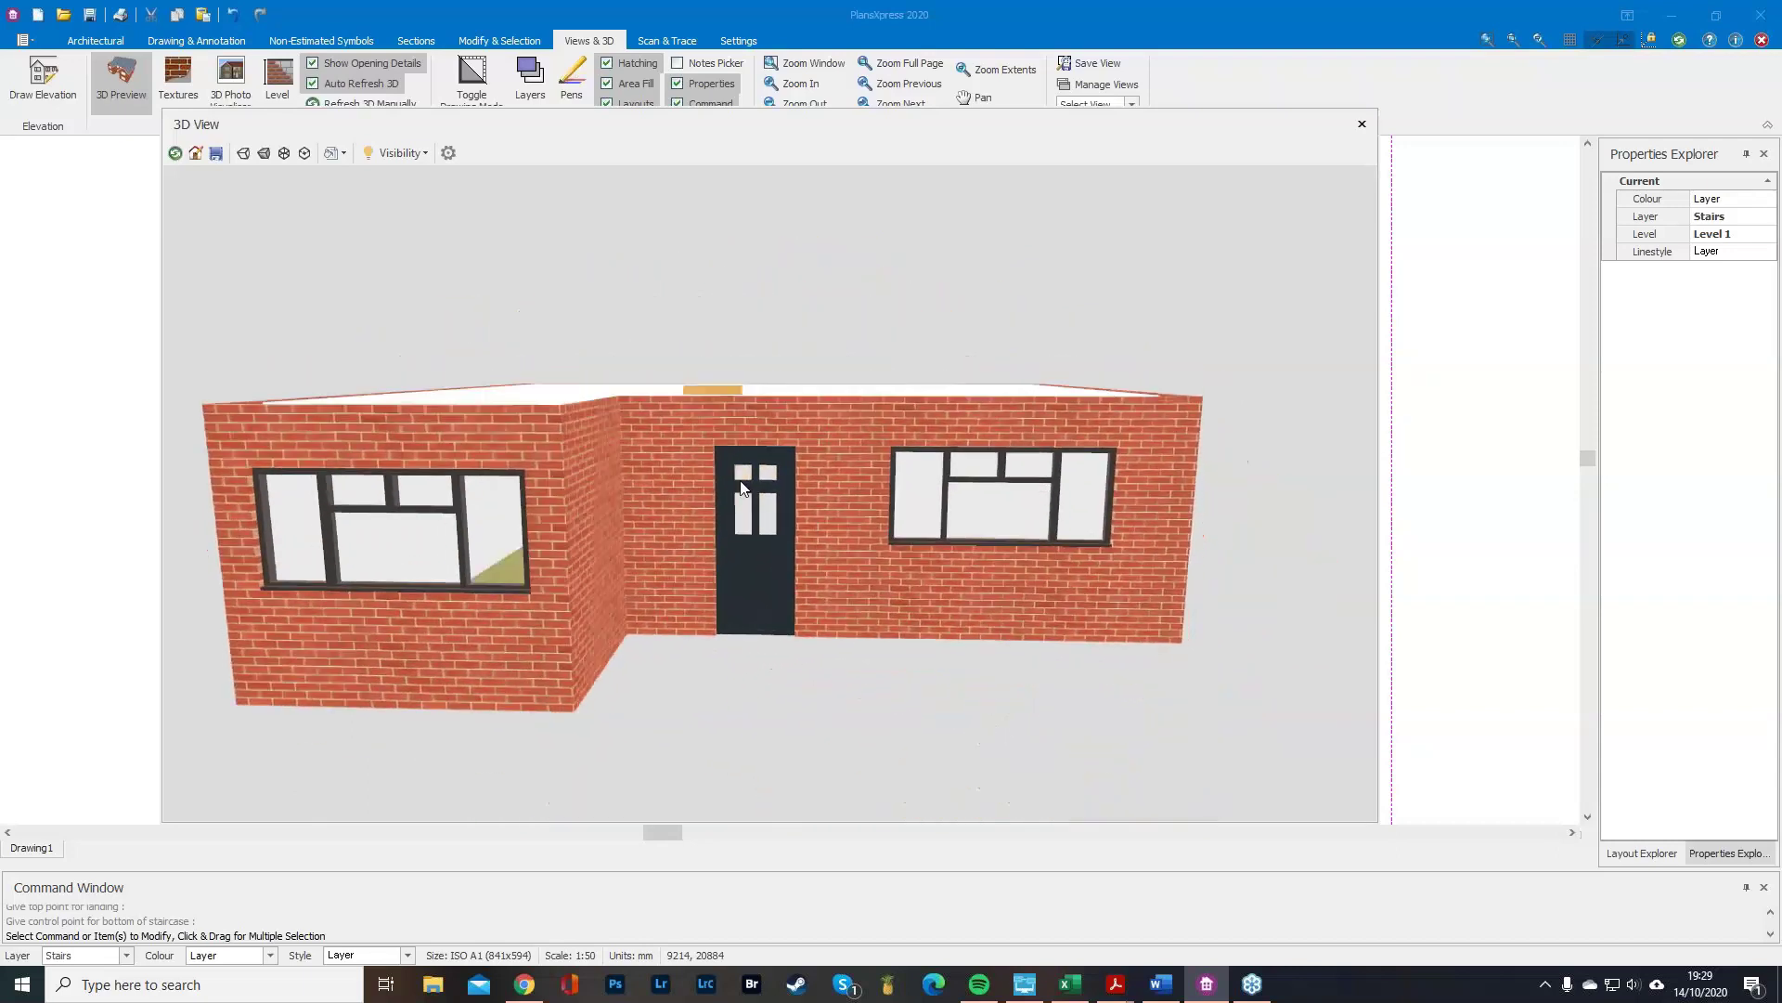
{"action": "left_click", "coordinate": [1362, 124]}
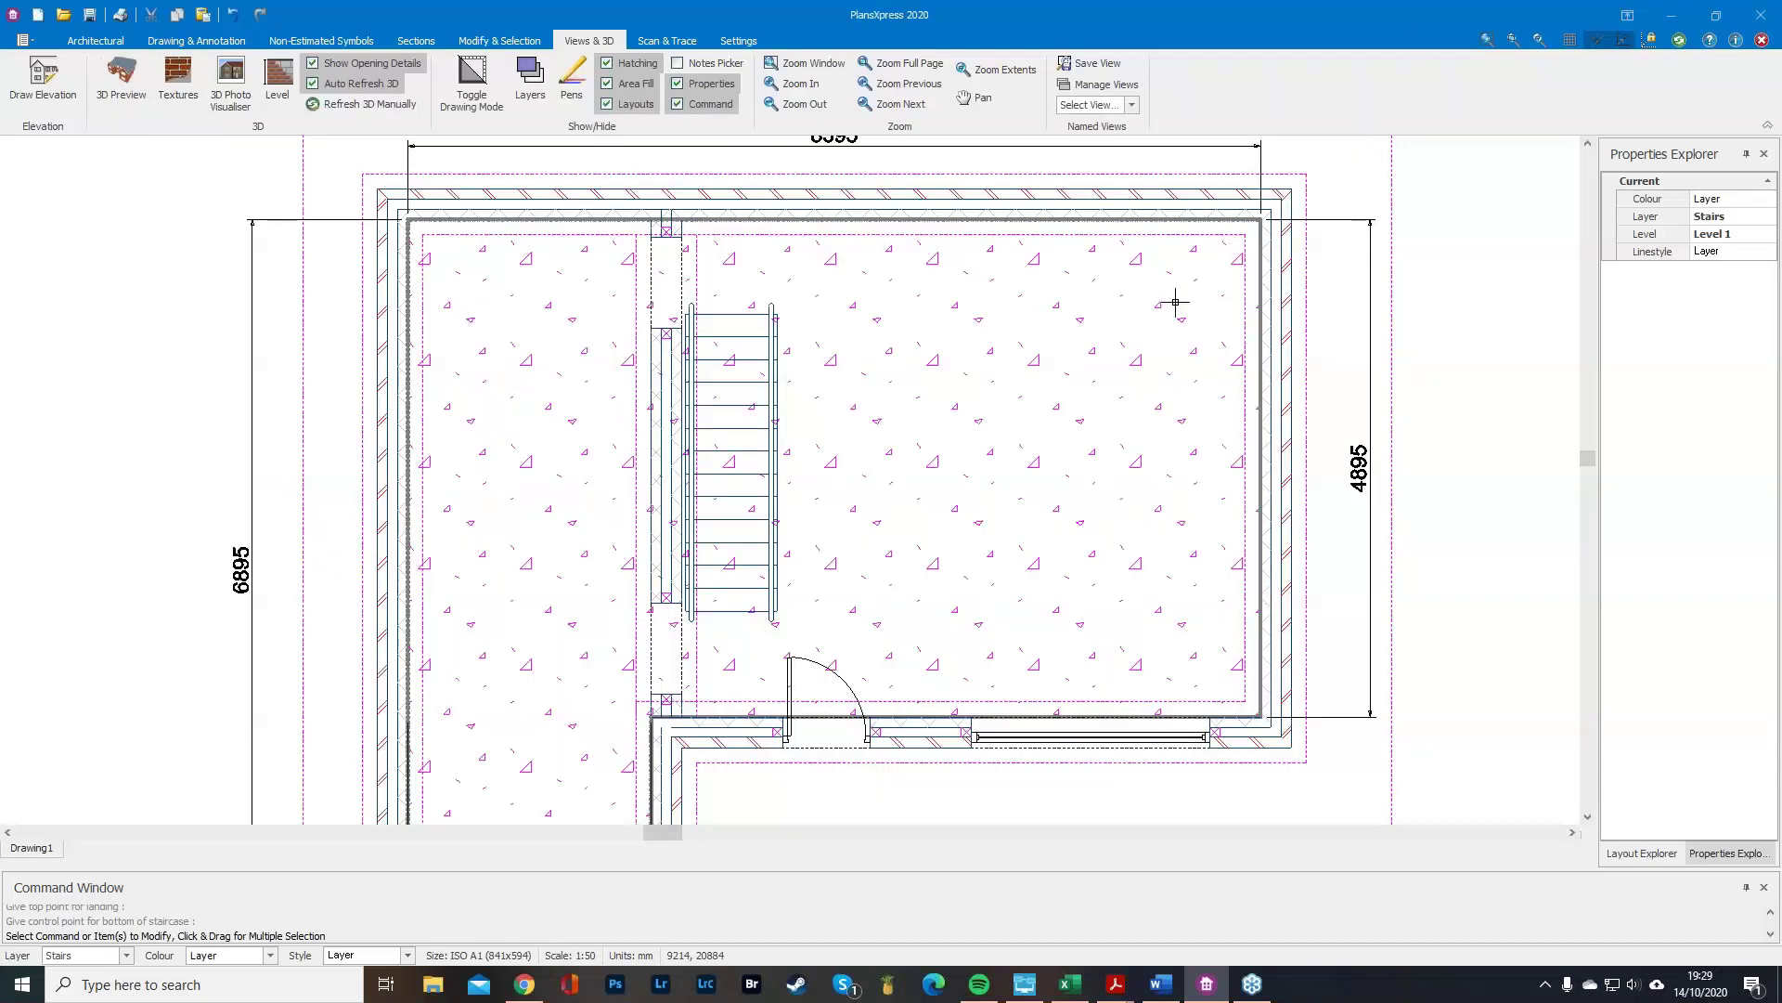
{"action": "scroll", "coordinate": [1008, 510], "scroll_direction": "down", "scroll_amount": 1}
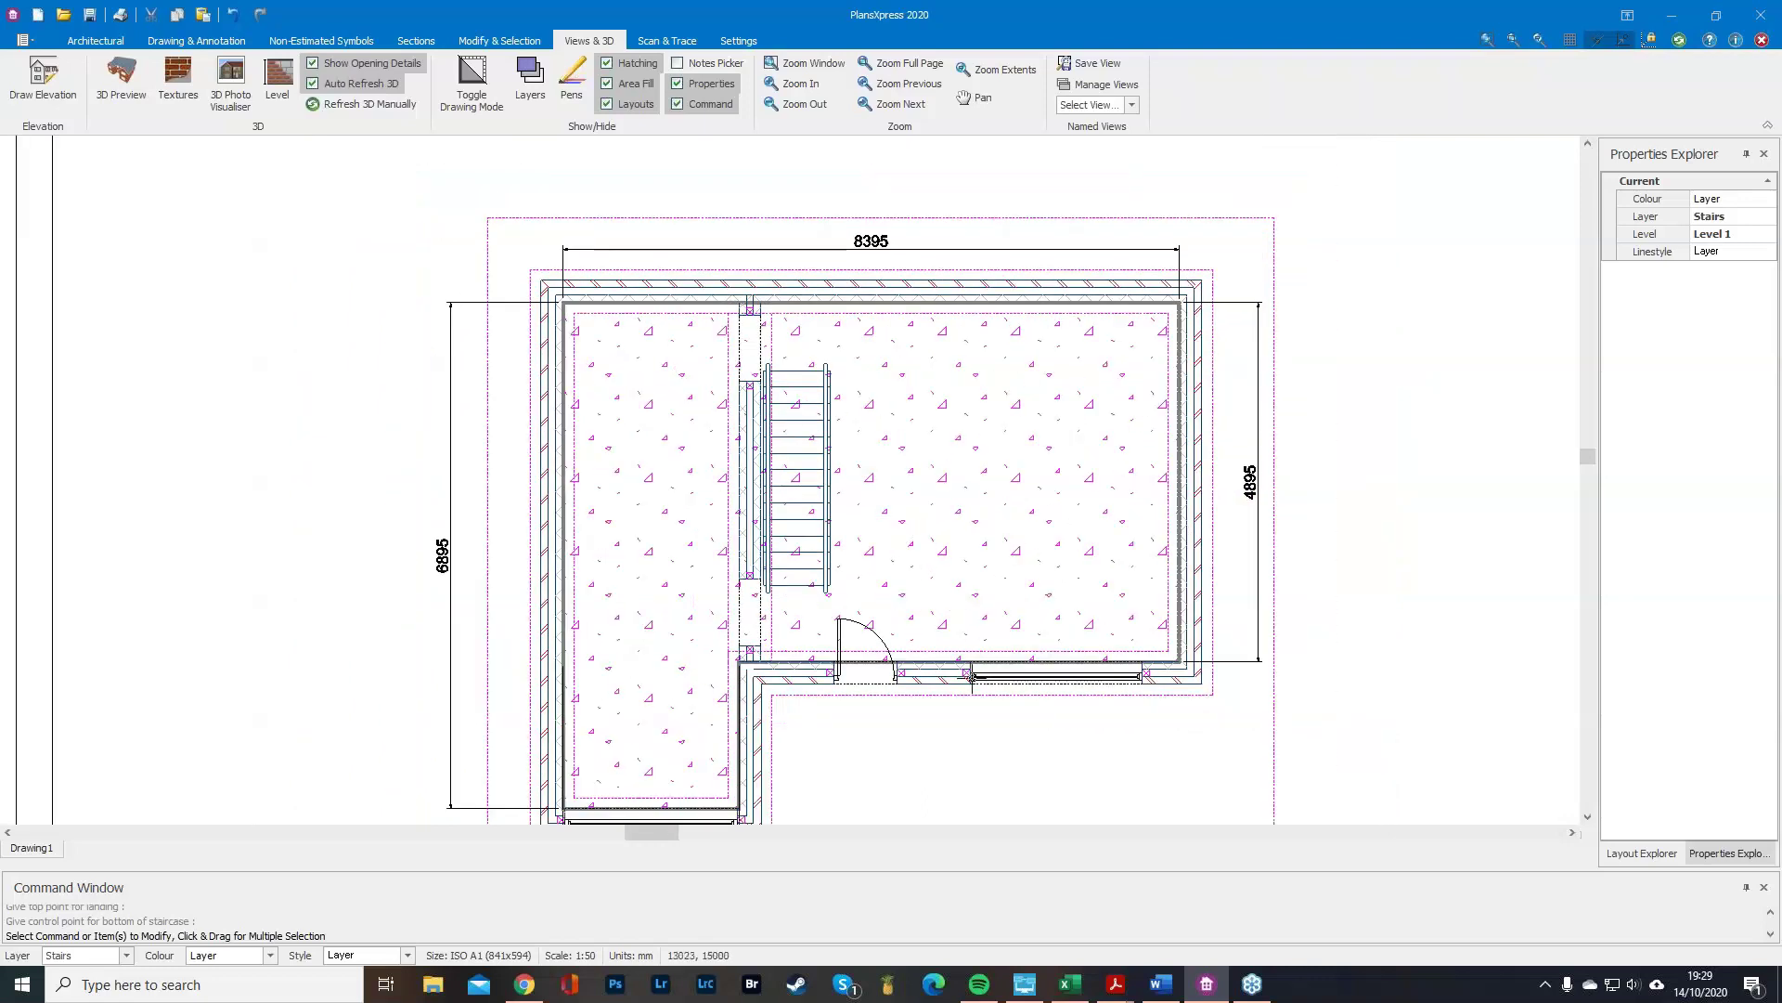
{"action": "mouse_move", "coordinate": [972, 677]}
{"action": "left_click", "coordinate": [96, 41]}
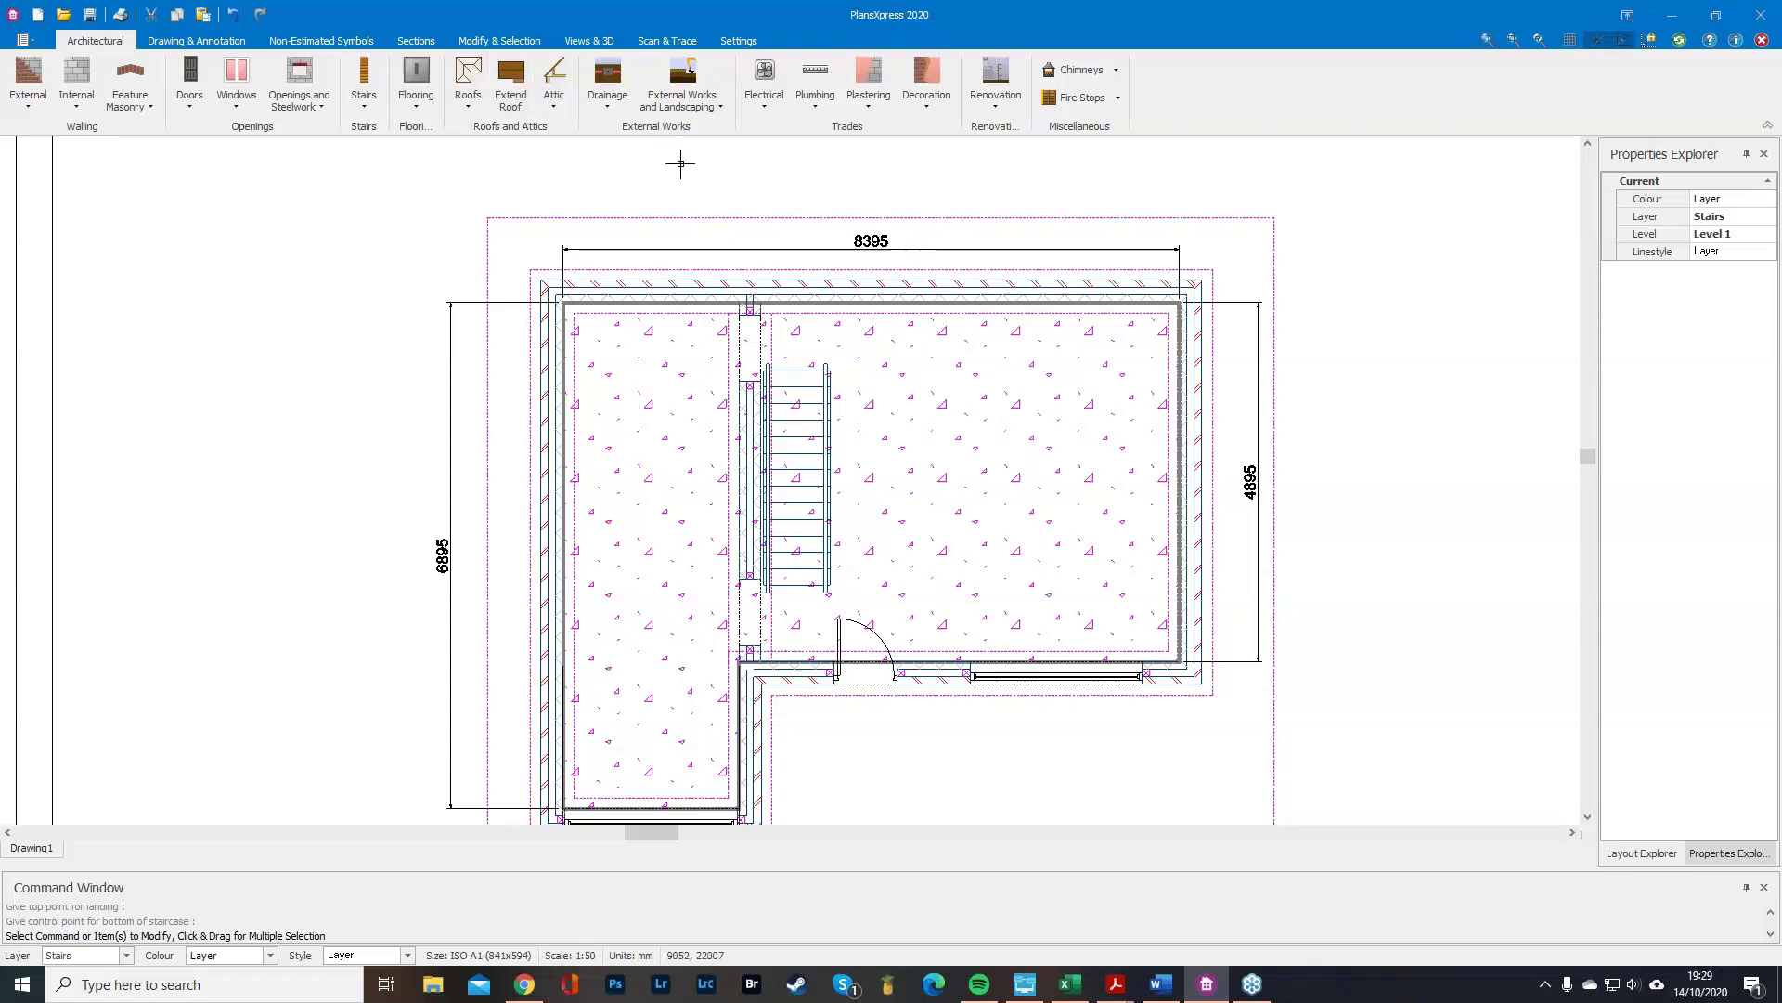
{"action": "scroll", "coordinate": [467, 149], "scroll_direction": "down", "scroll_amount": 2}
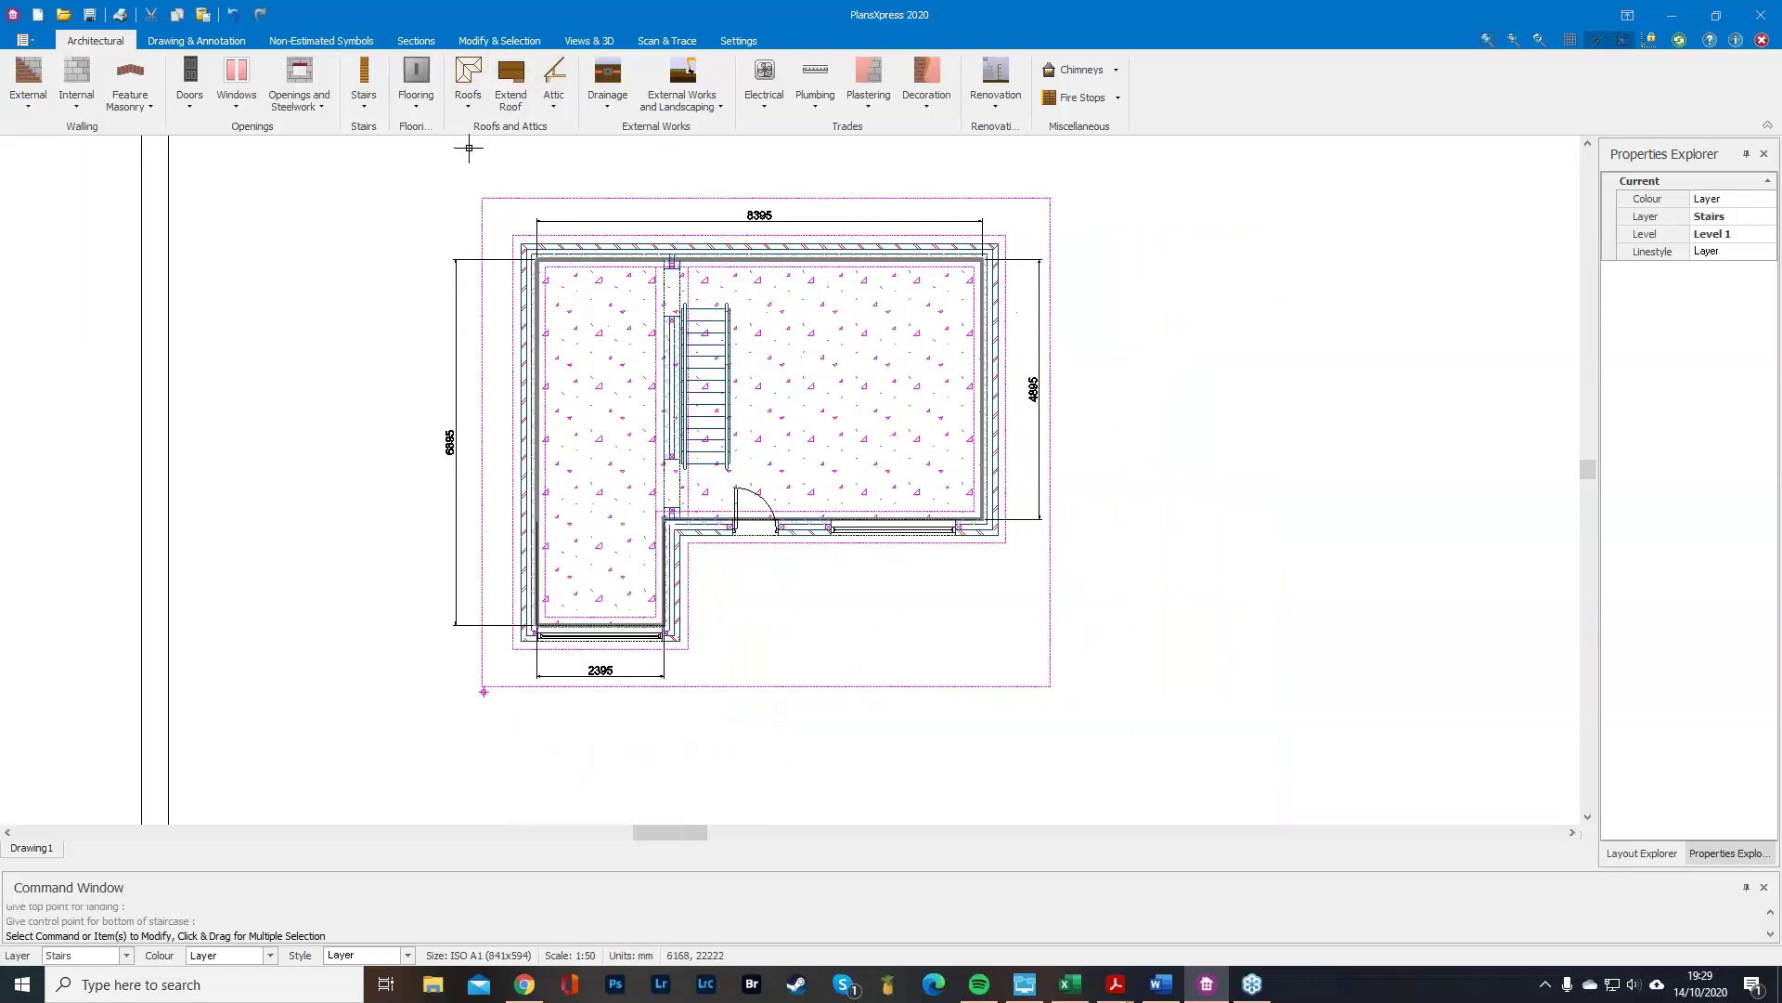
{"action": "left_click", "coordinate": [615, 104]}
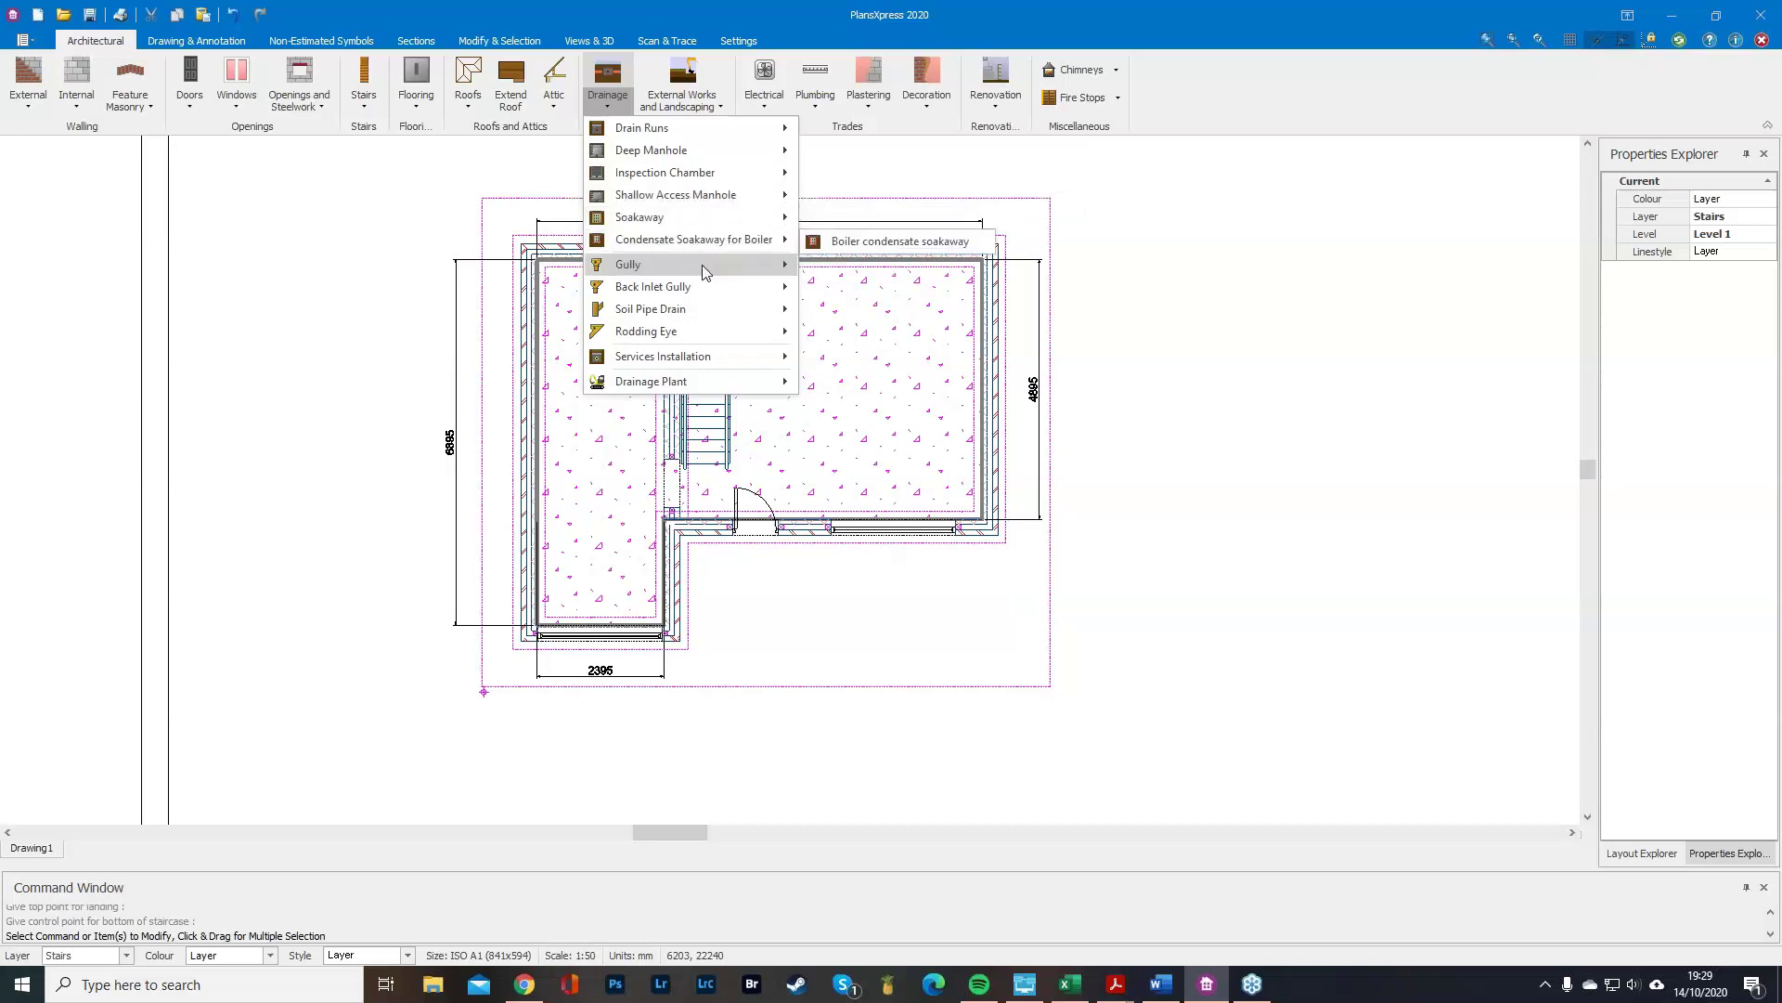
{"action": "mouse_move", "coordinate": [700, 271]}
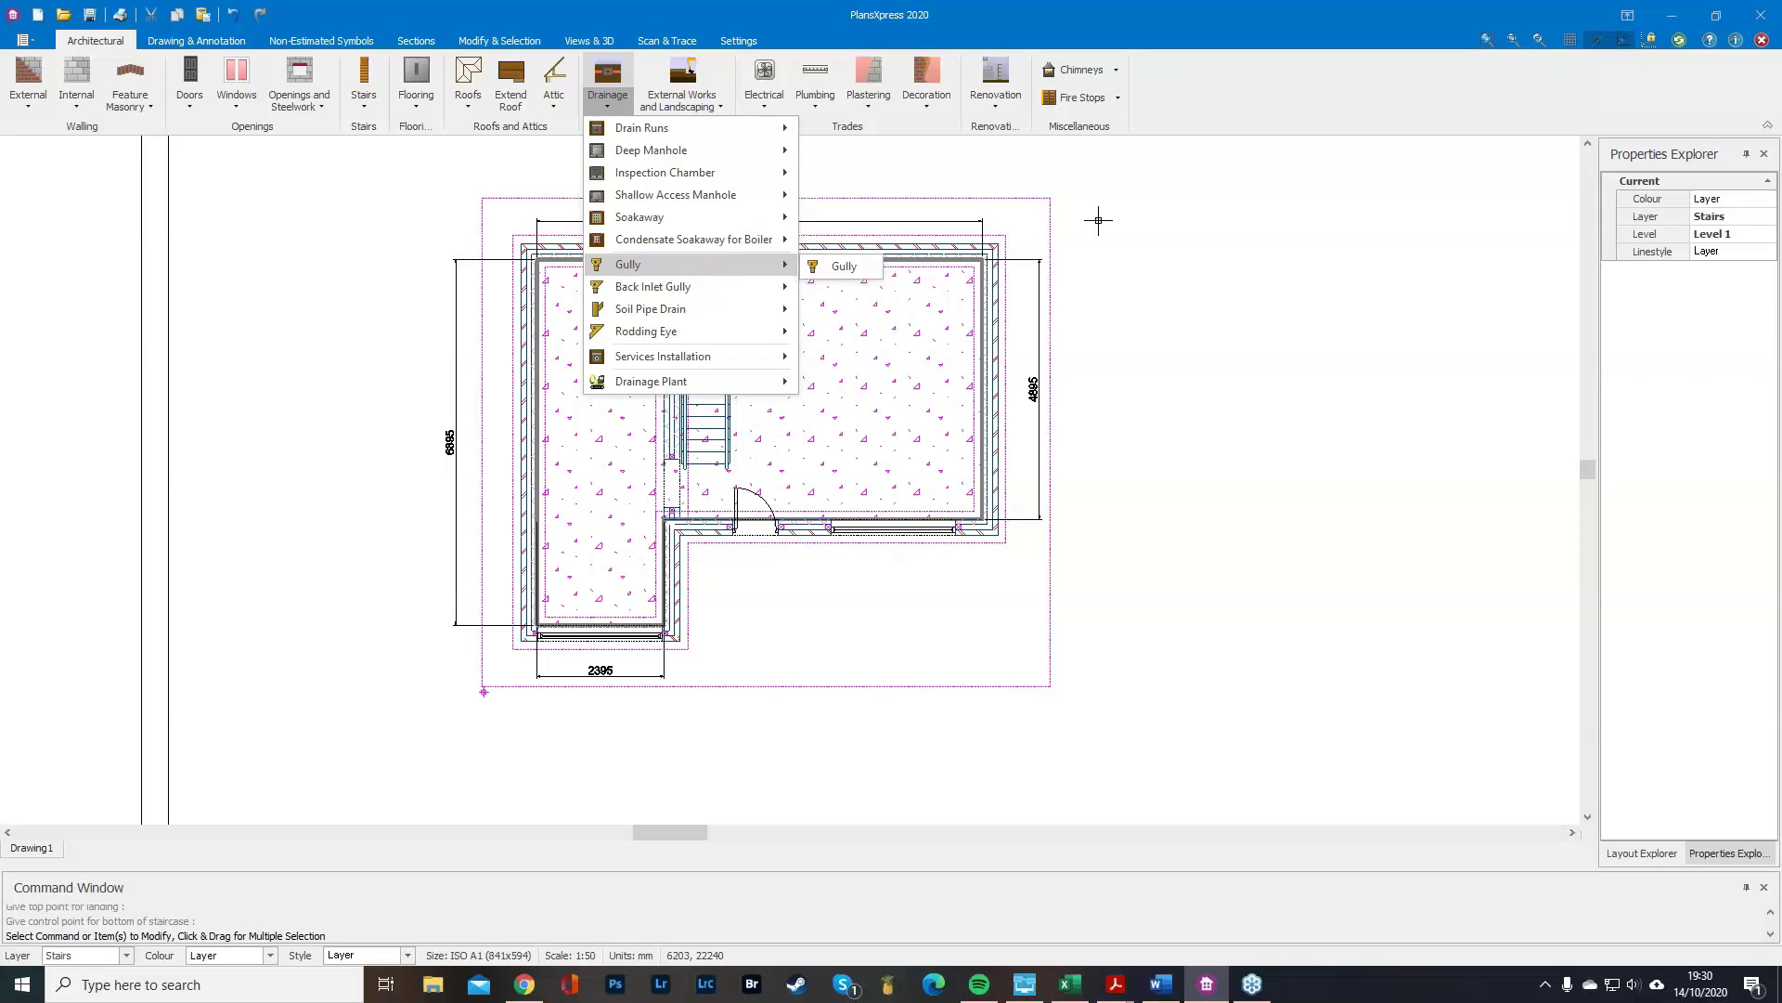
{"action": "left_click", "coordinate": [1126, 214]}
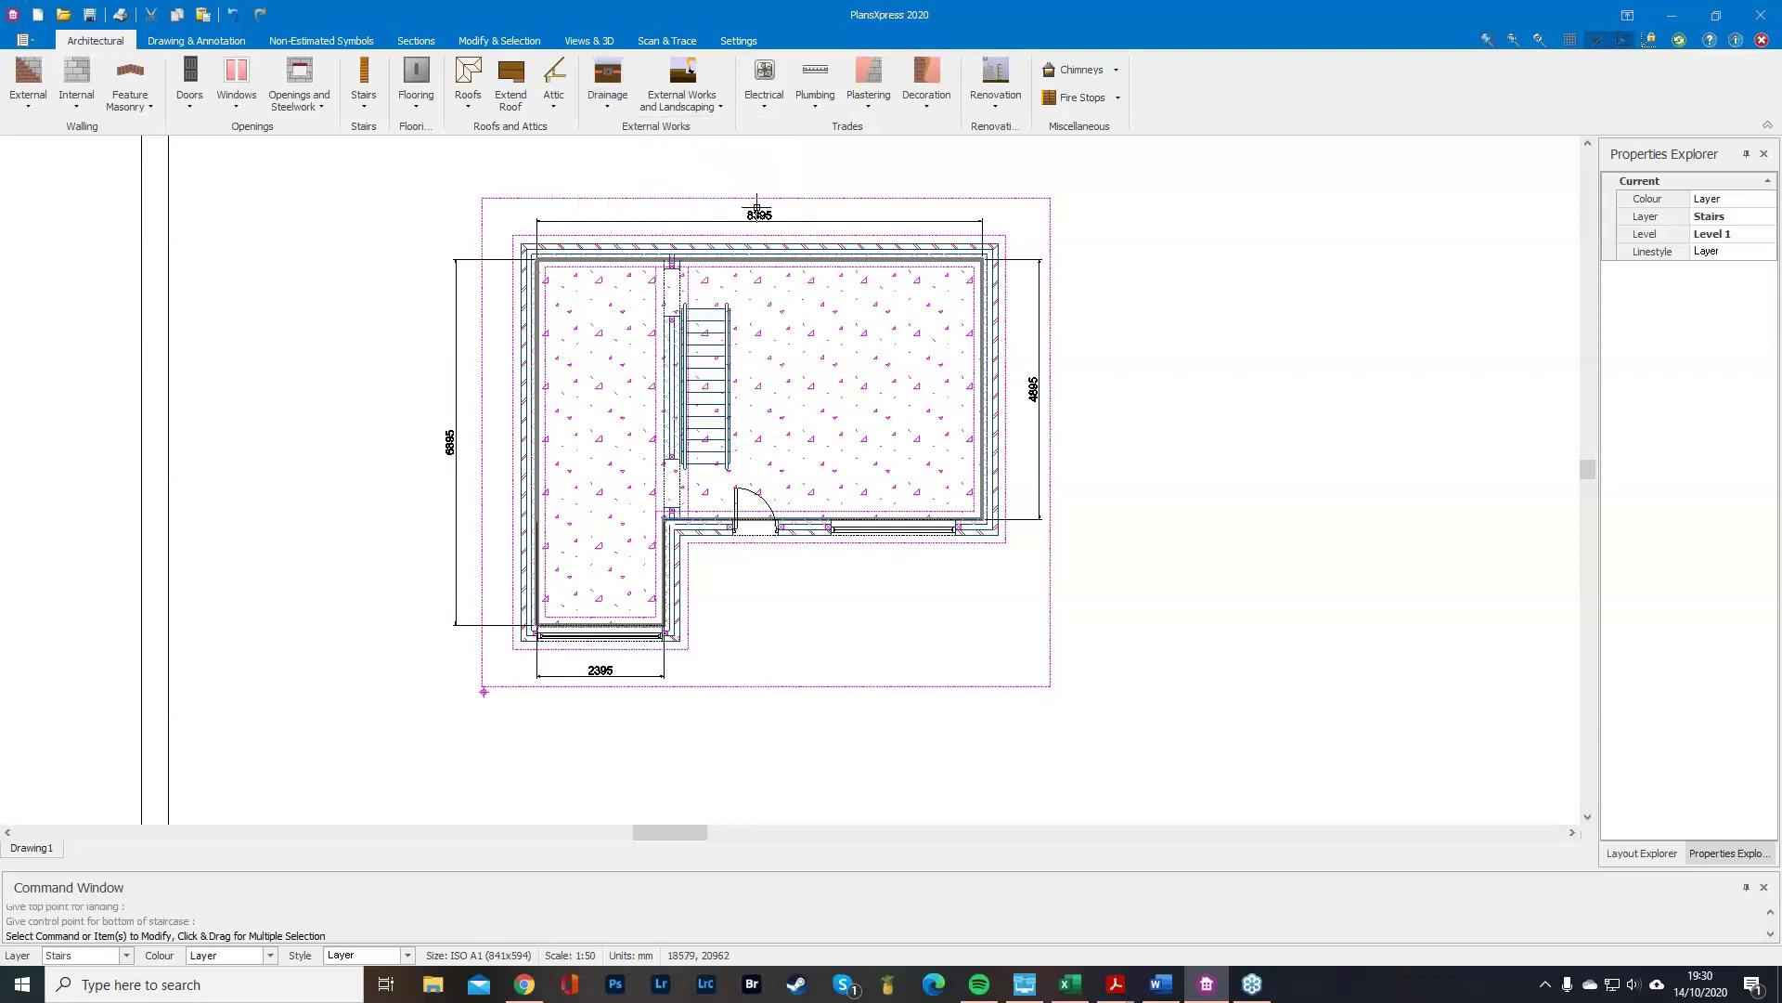
{"action": "left_click", "coordinate": [705, 106]}
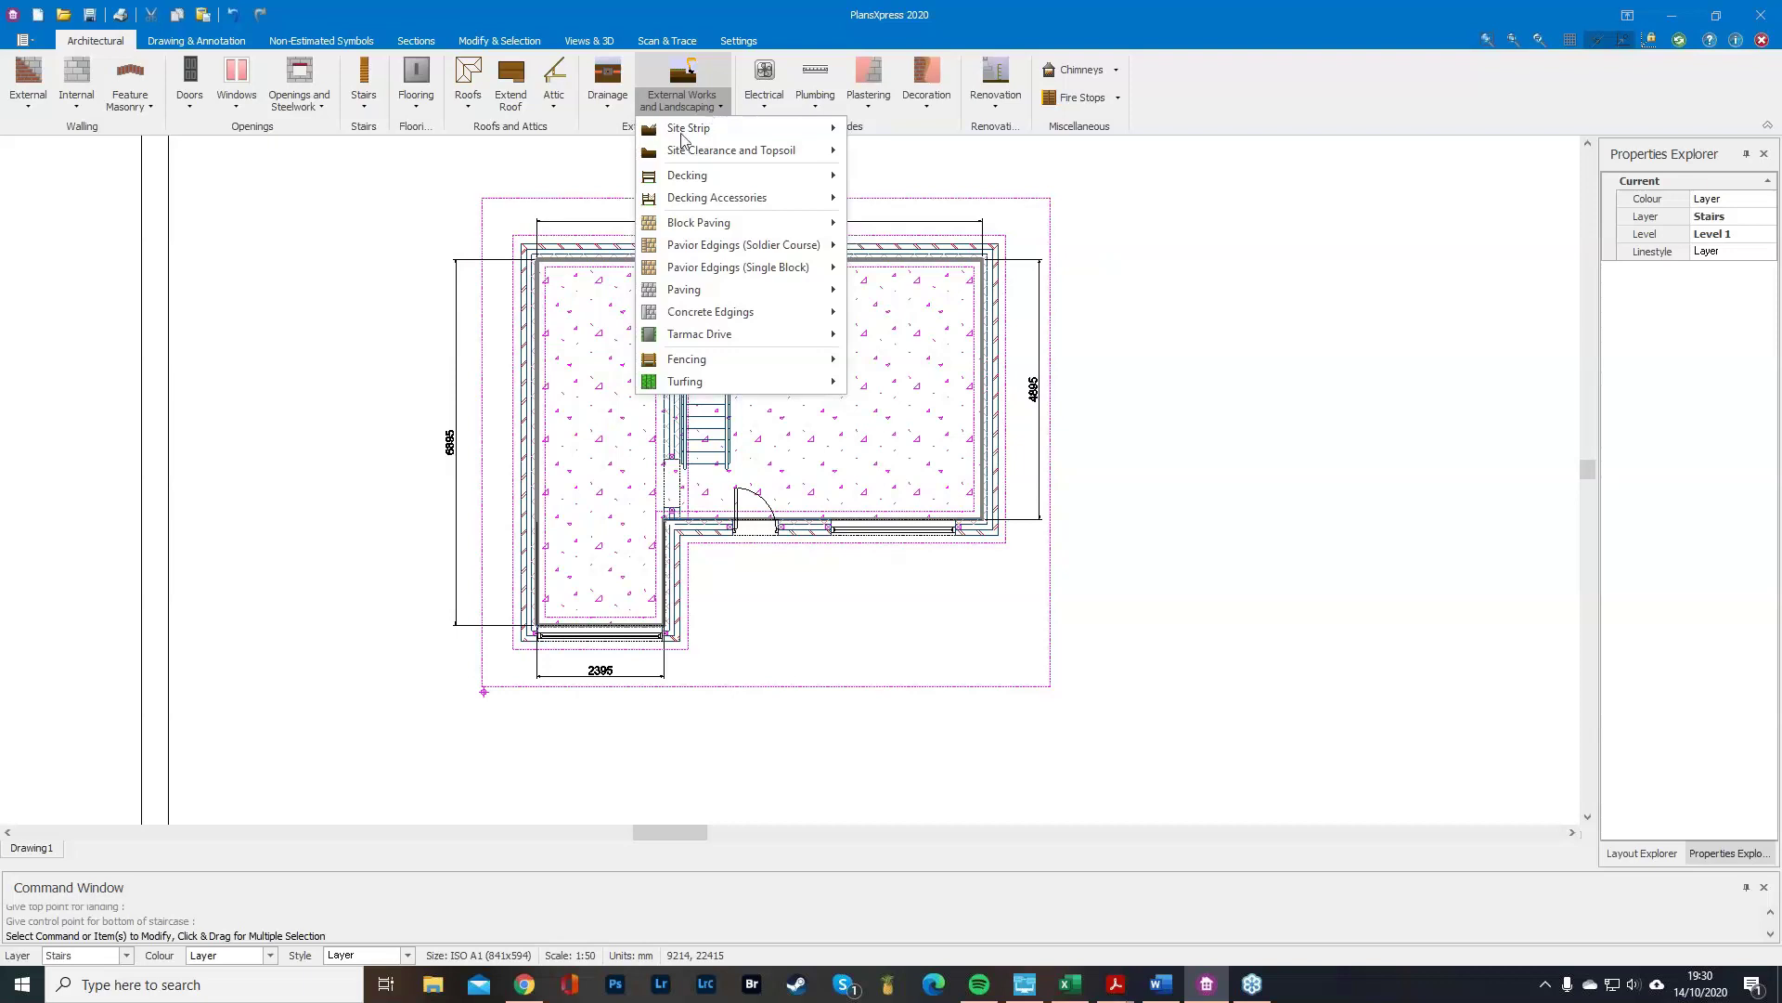
{"action": "left_click", "coordinate": [1192, 548]}
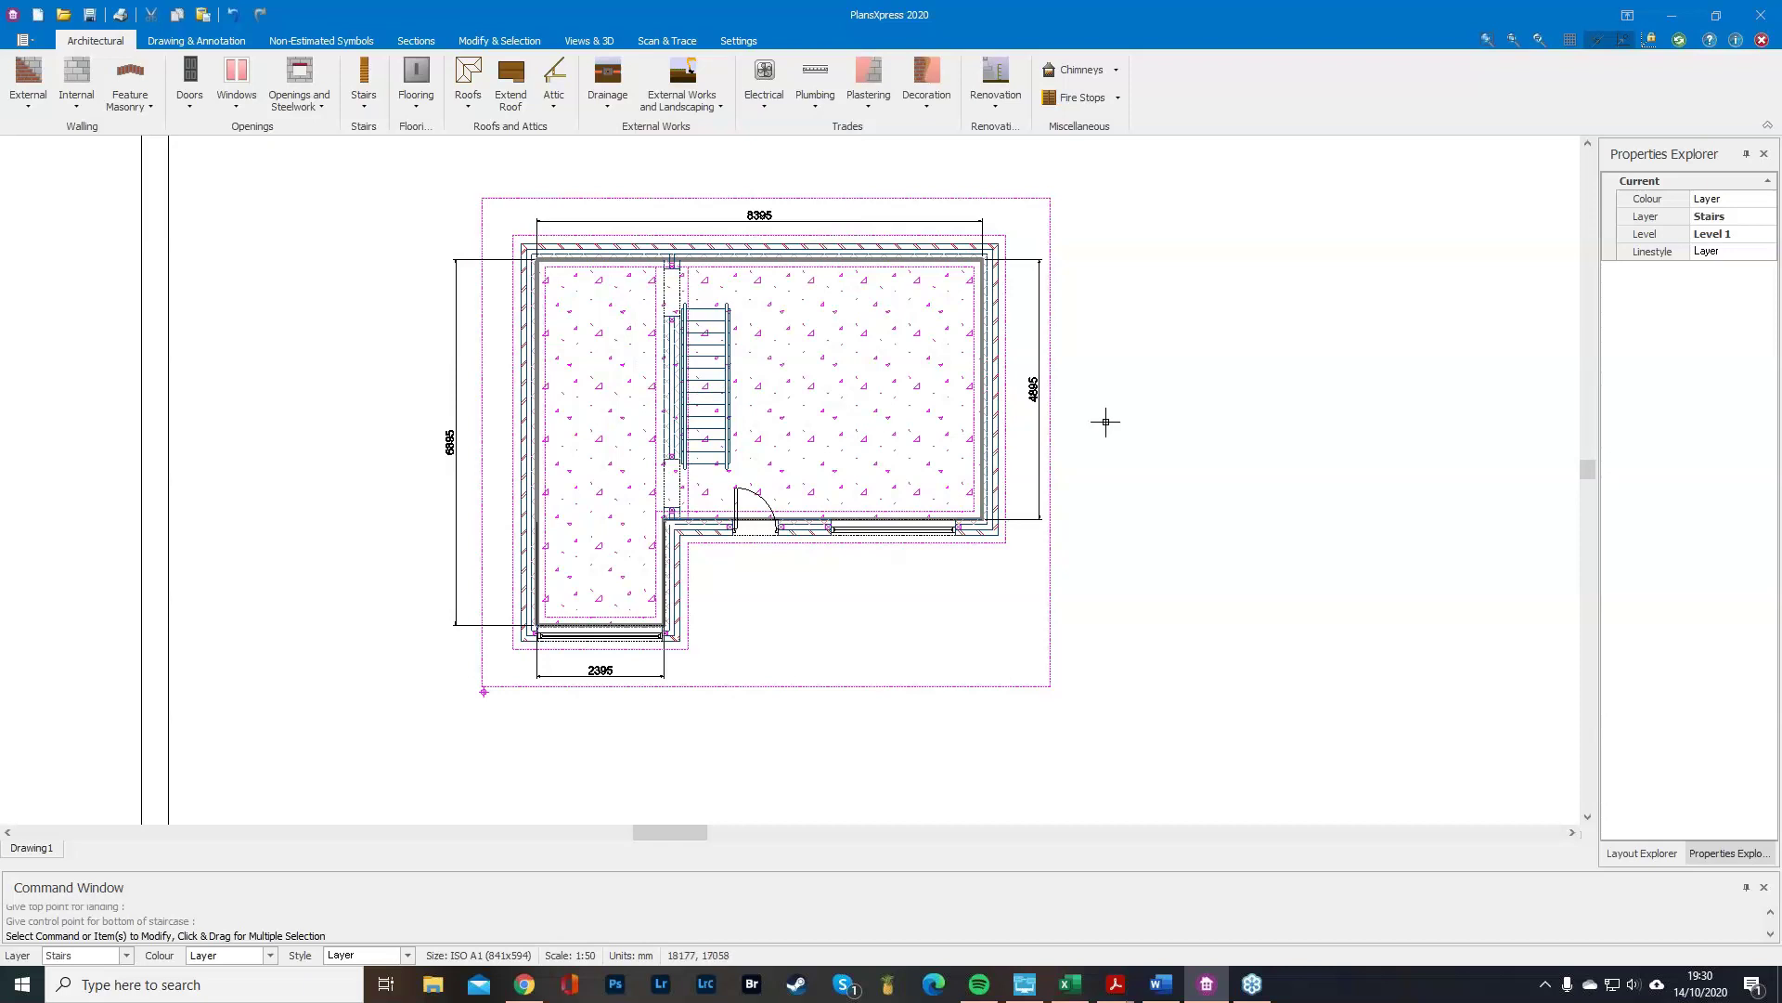
Delete the existing level box around the building and set up a new level 1 with base height 0 and wall height 2625.
{"action": "left_click_drag", "start_coordinate": [1074, 715], "coordinate": [969, 641]}
{"action": "key", "text": "Escape"}
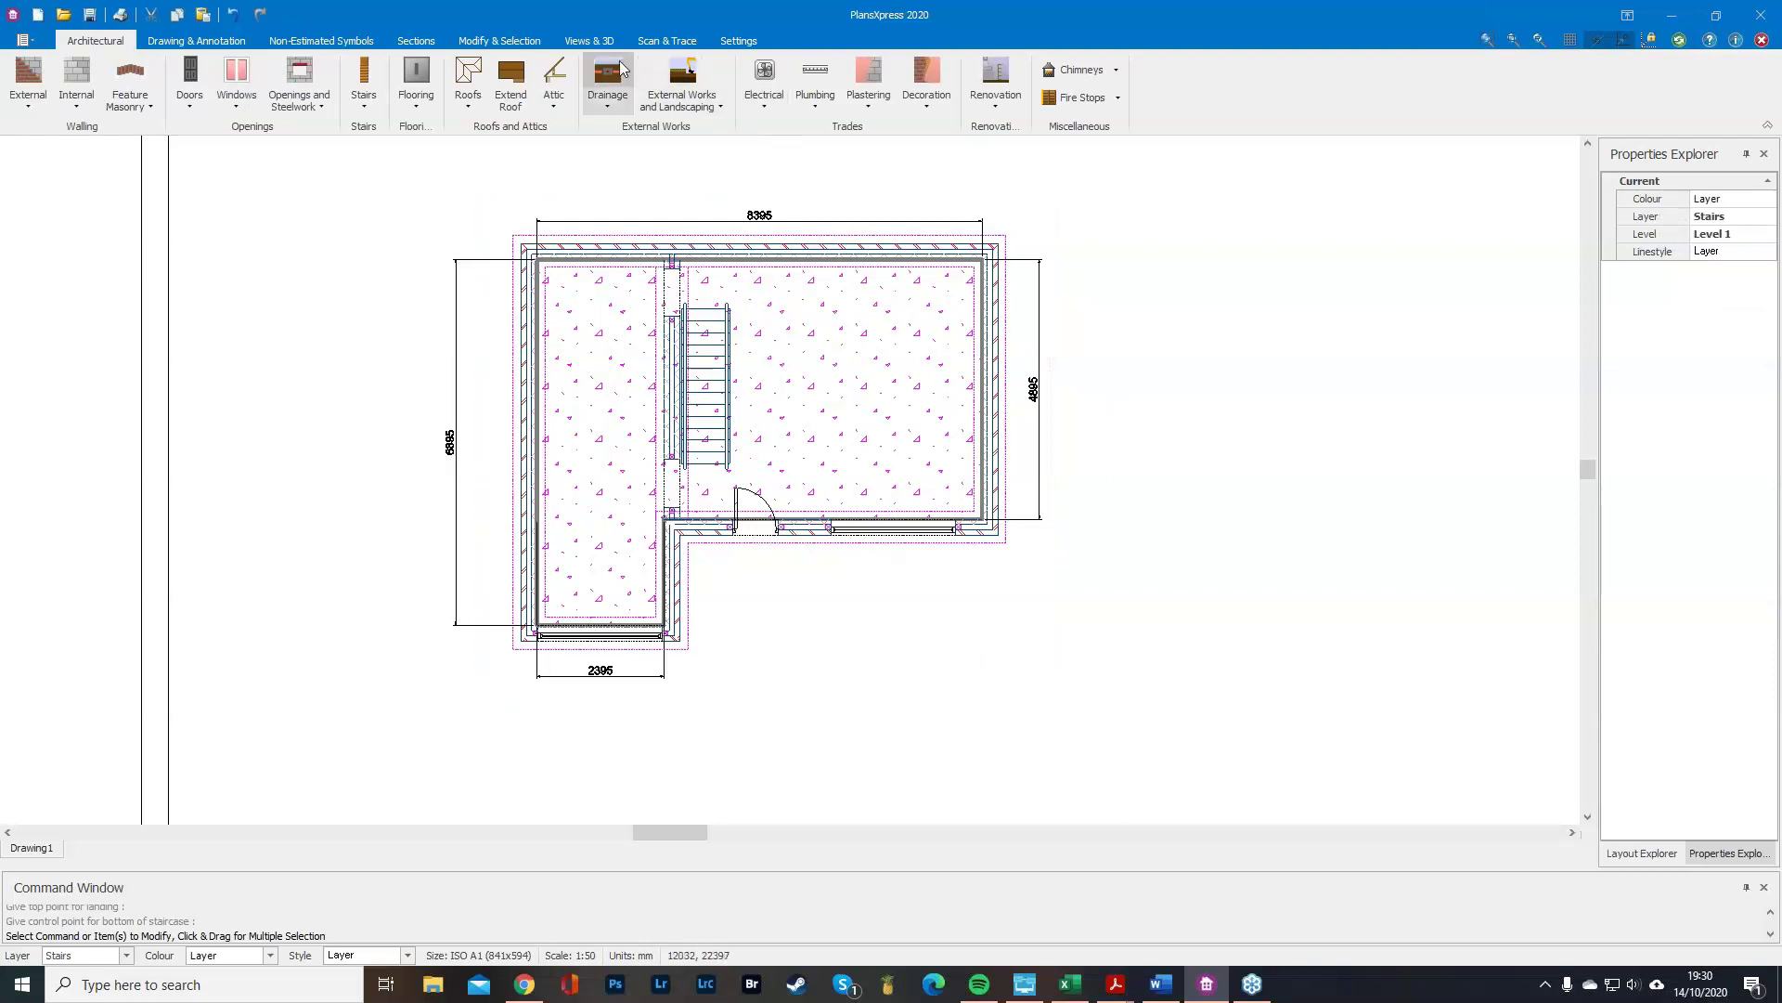
{"action": "left_click", "coordinate": [588, 42]}
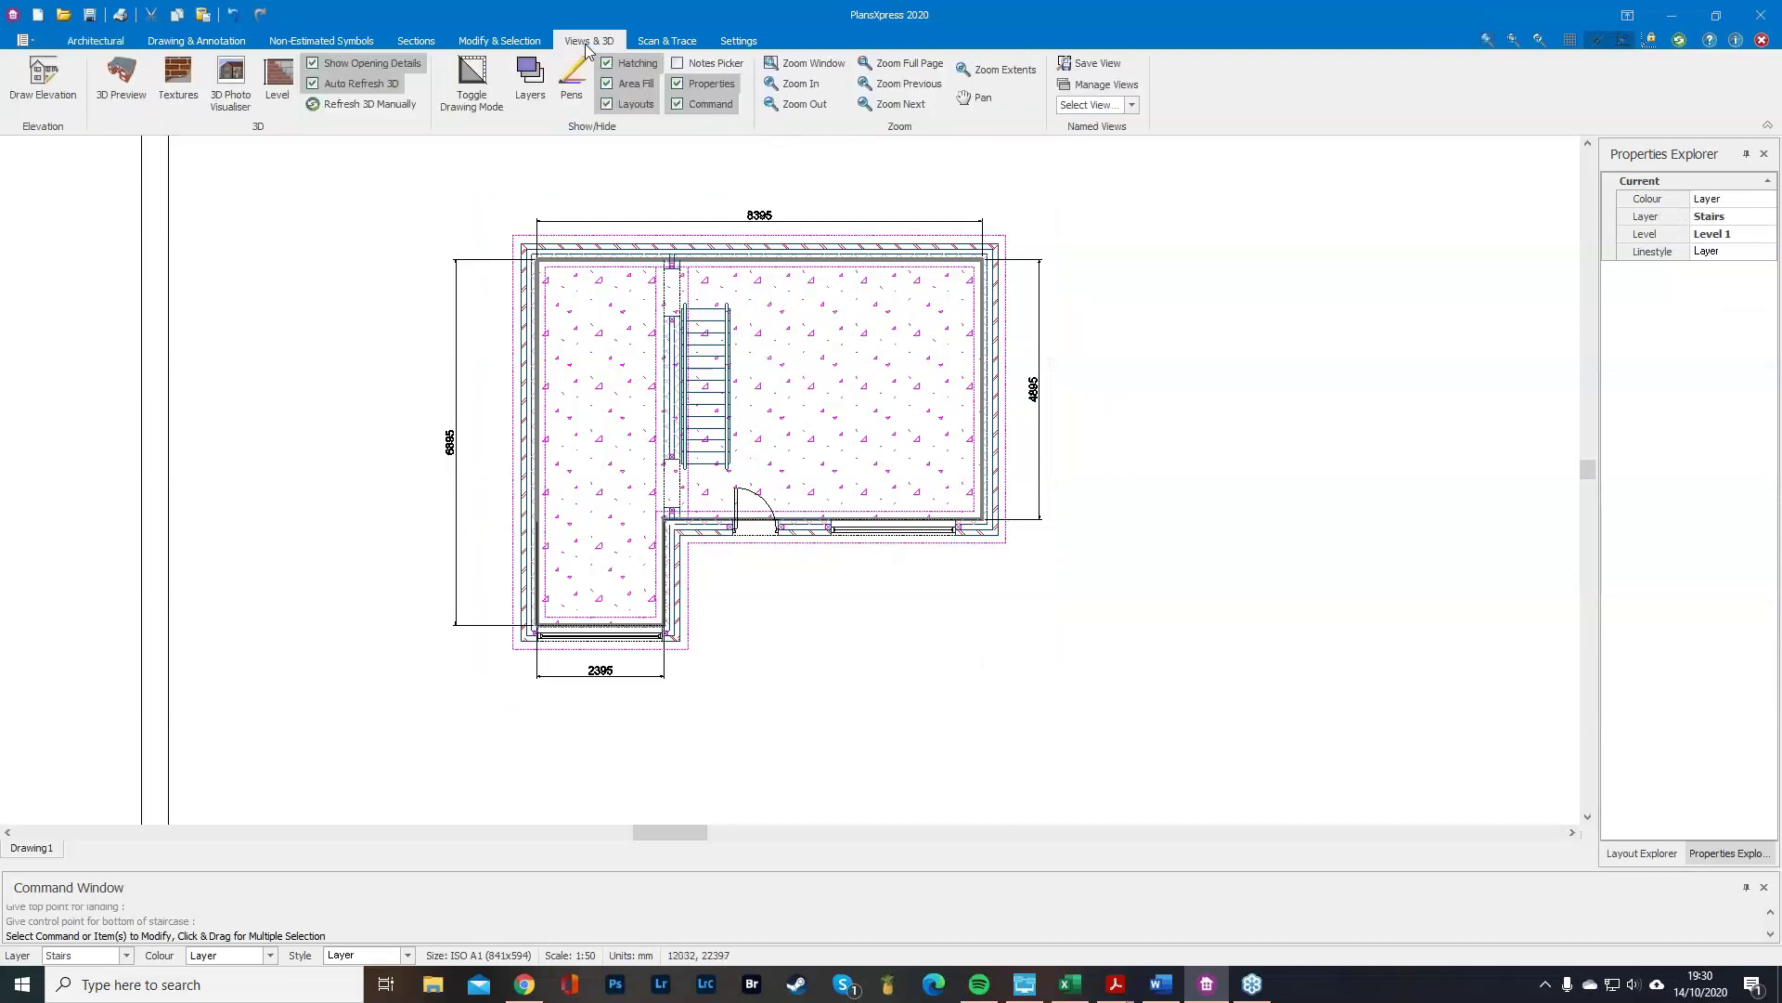
{"action": "left_click", "coordinate": [276, 82]}
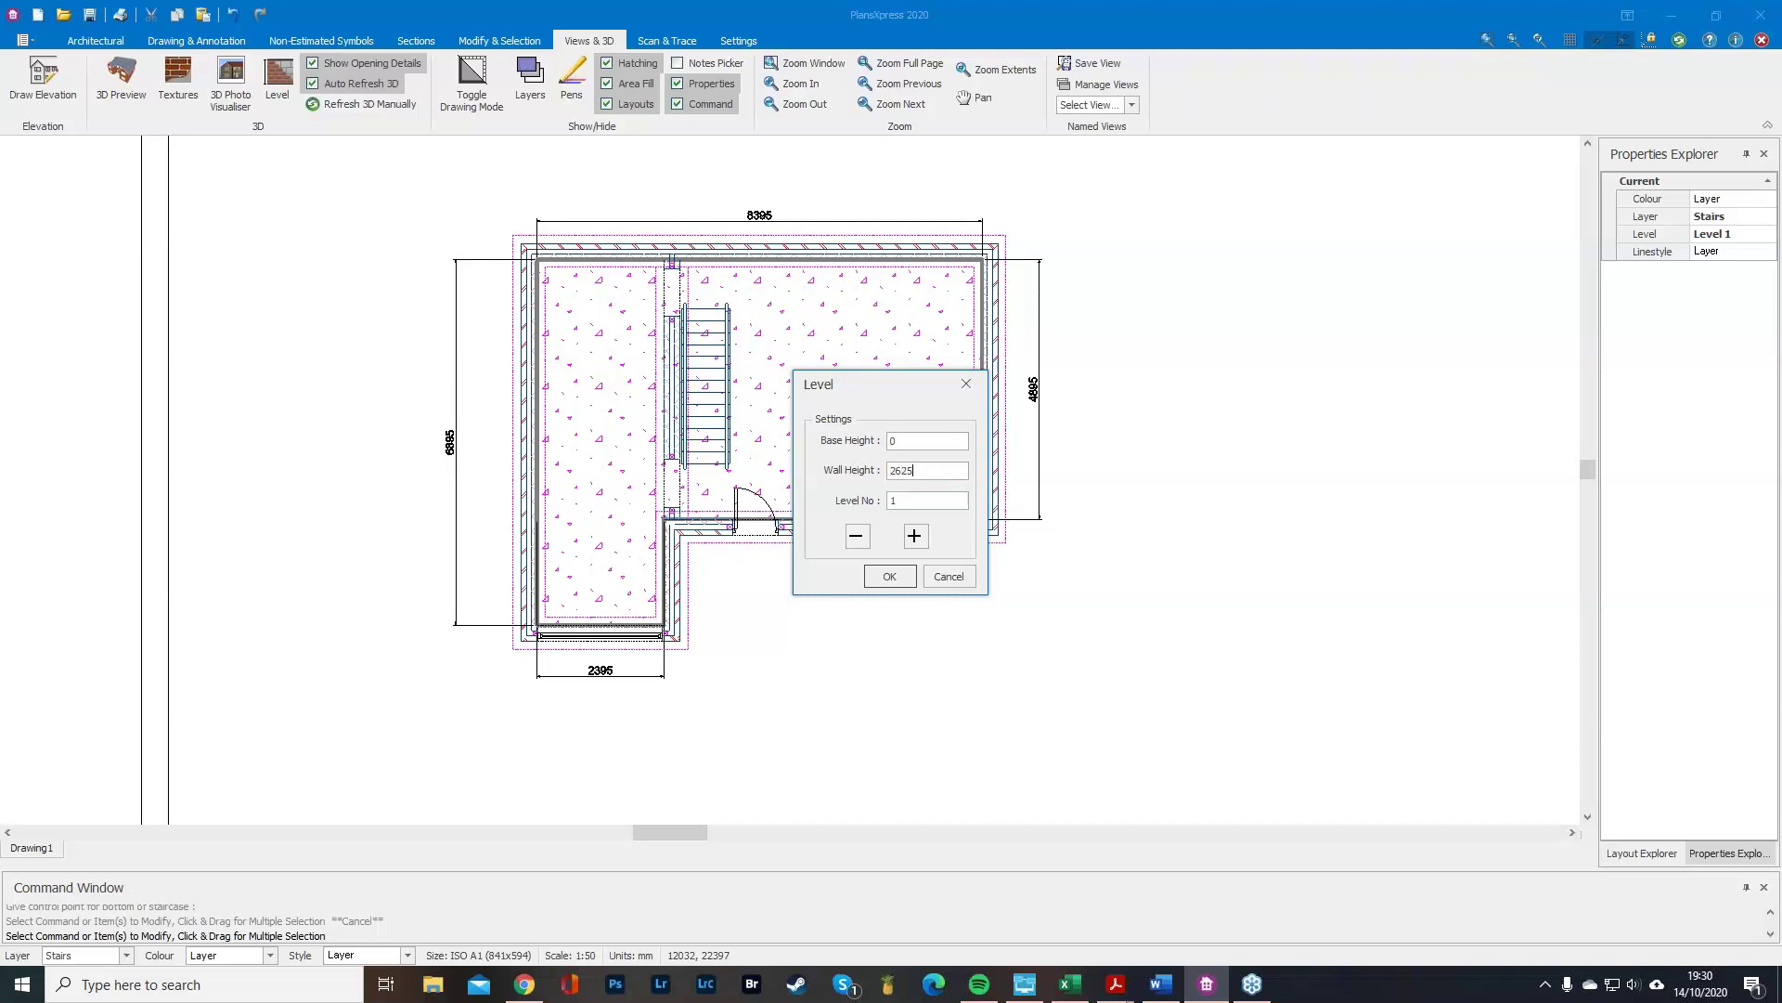
{"action": "left_click", "coordinate": [889, 575]}
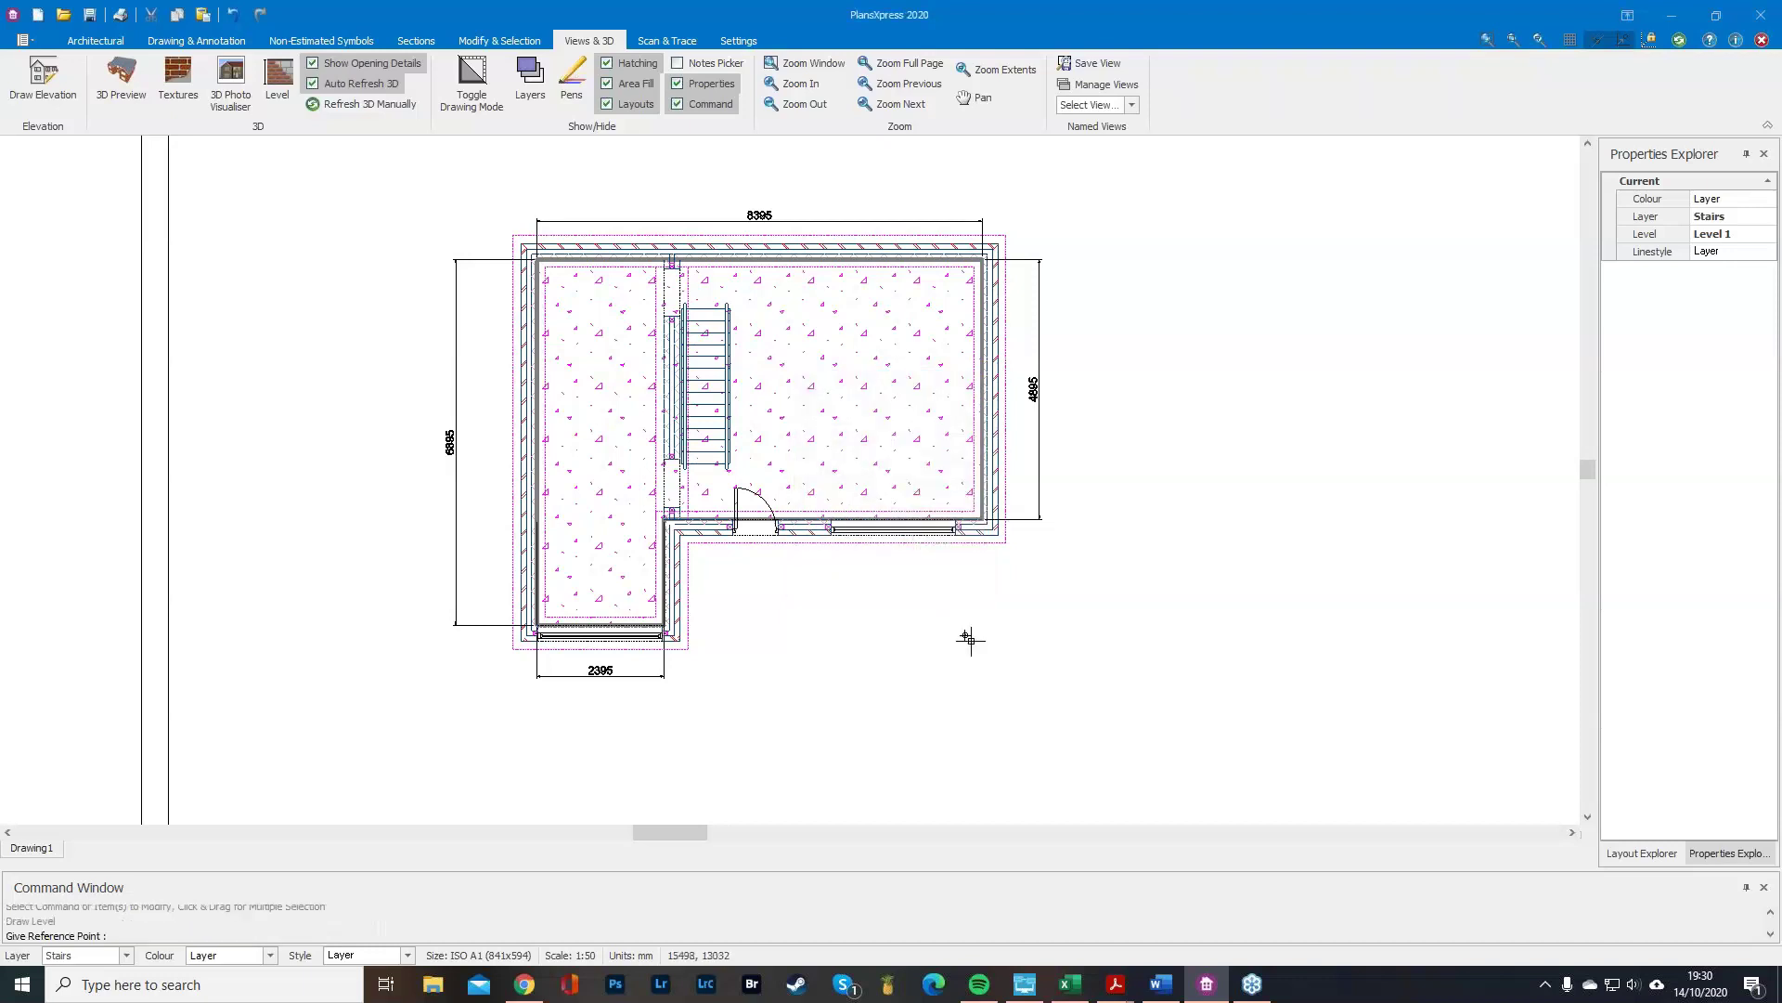
Place the level's reference point on the building's lower-left outer wall corner and draw the level box around the whole building.
{"action": "scroll", "coordinate": [464, 728], "scroll_direction": "up", "scroll_amount": 3}
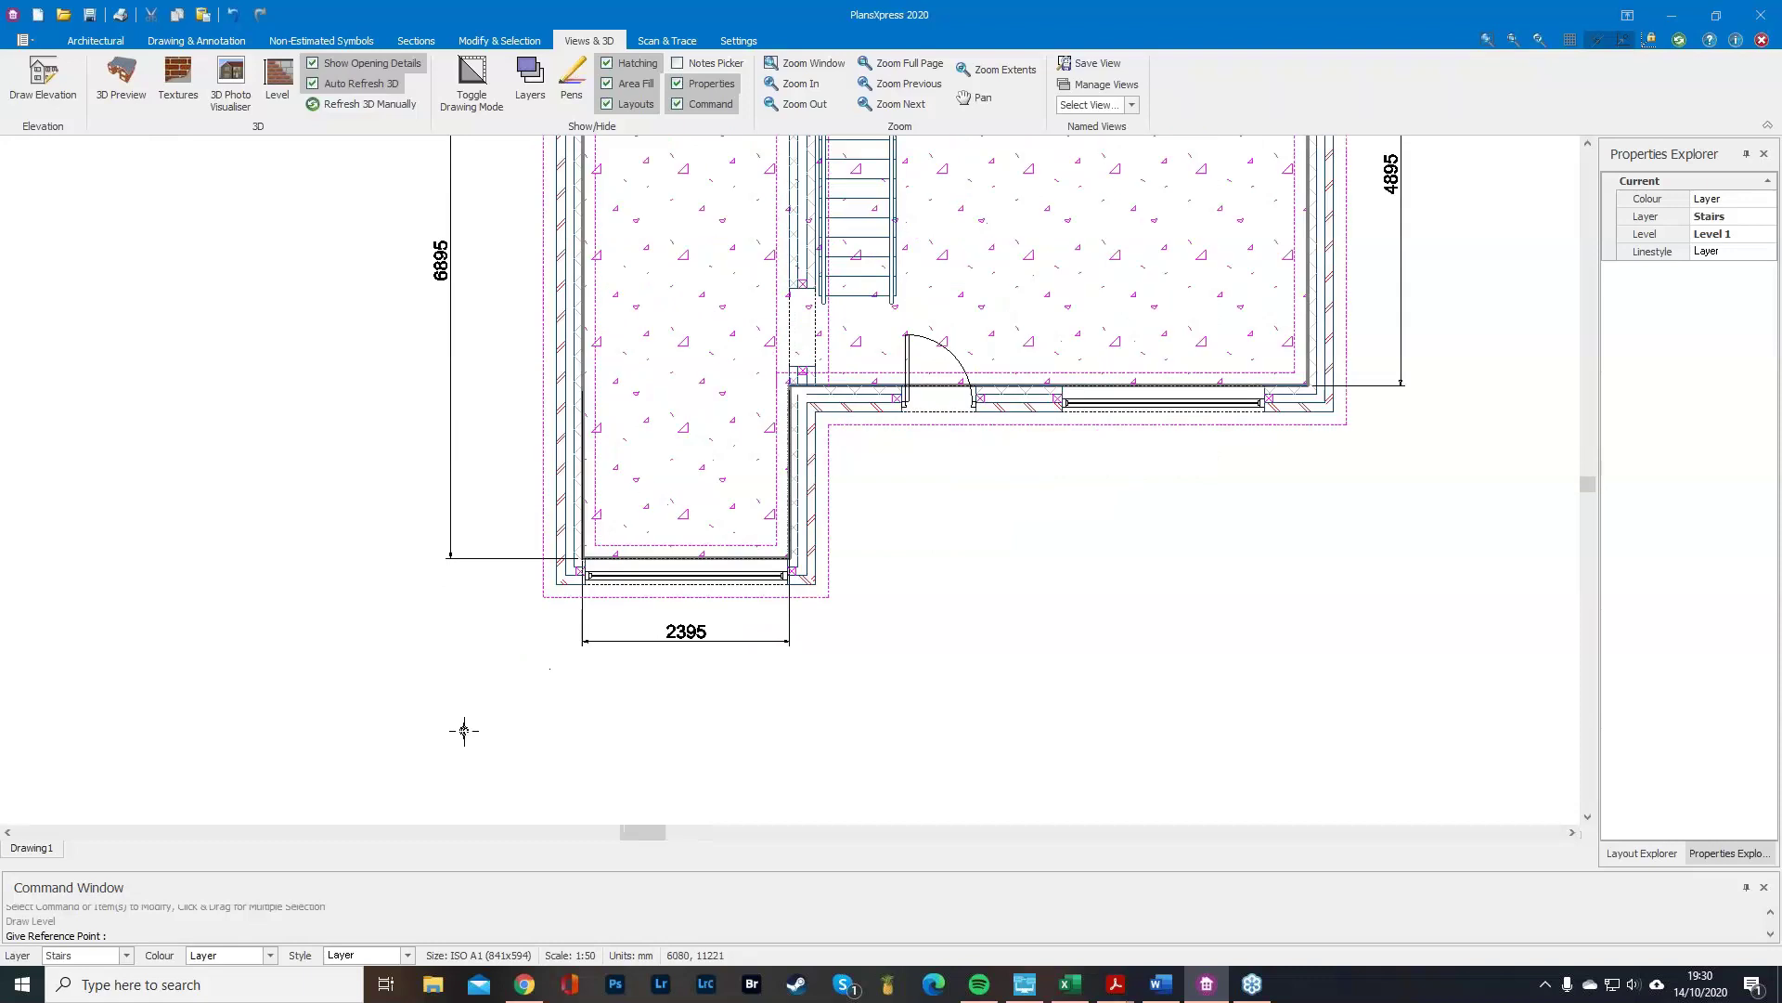
{"action": "left_click", "coordinate": [591, 528]}
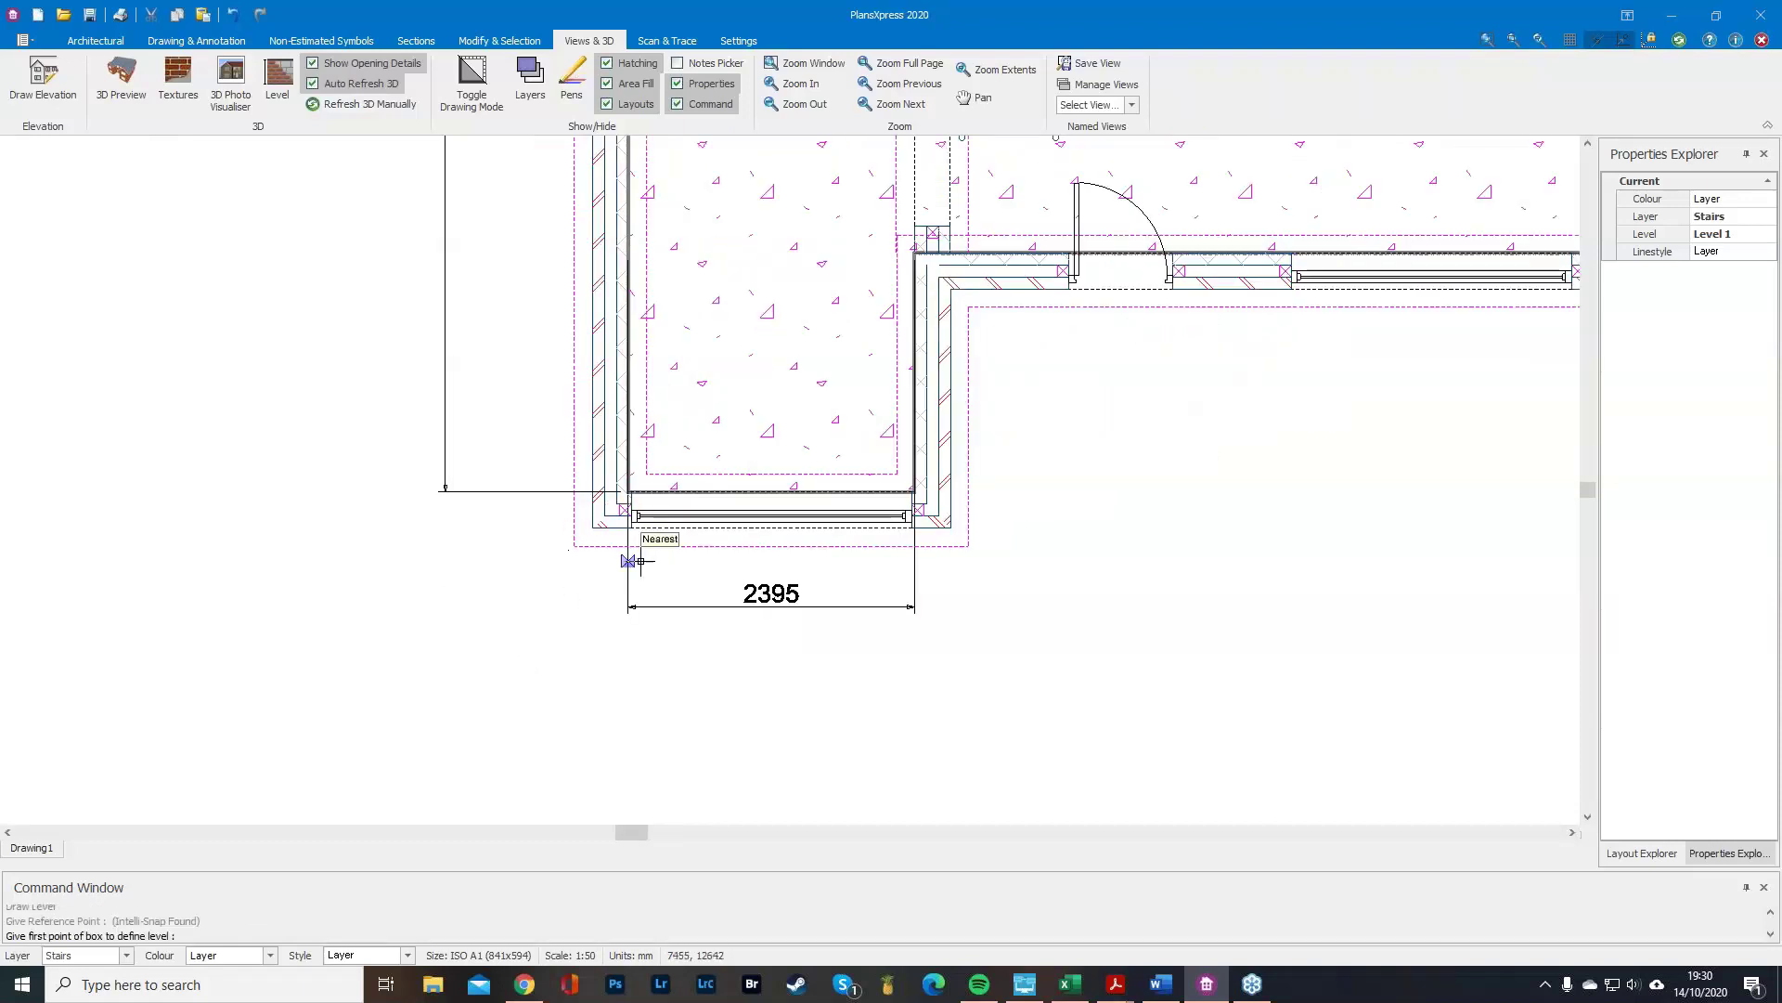
{"action": "scroll", "coordinate": [954, 557], "scroll_direction": "down", "scroll_amount": 2}
{"action": "scroll", "coordinate": [922, 756], "scroll_direction": "down", "scroll_amount": 2}
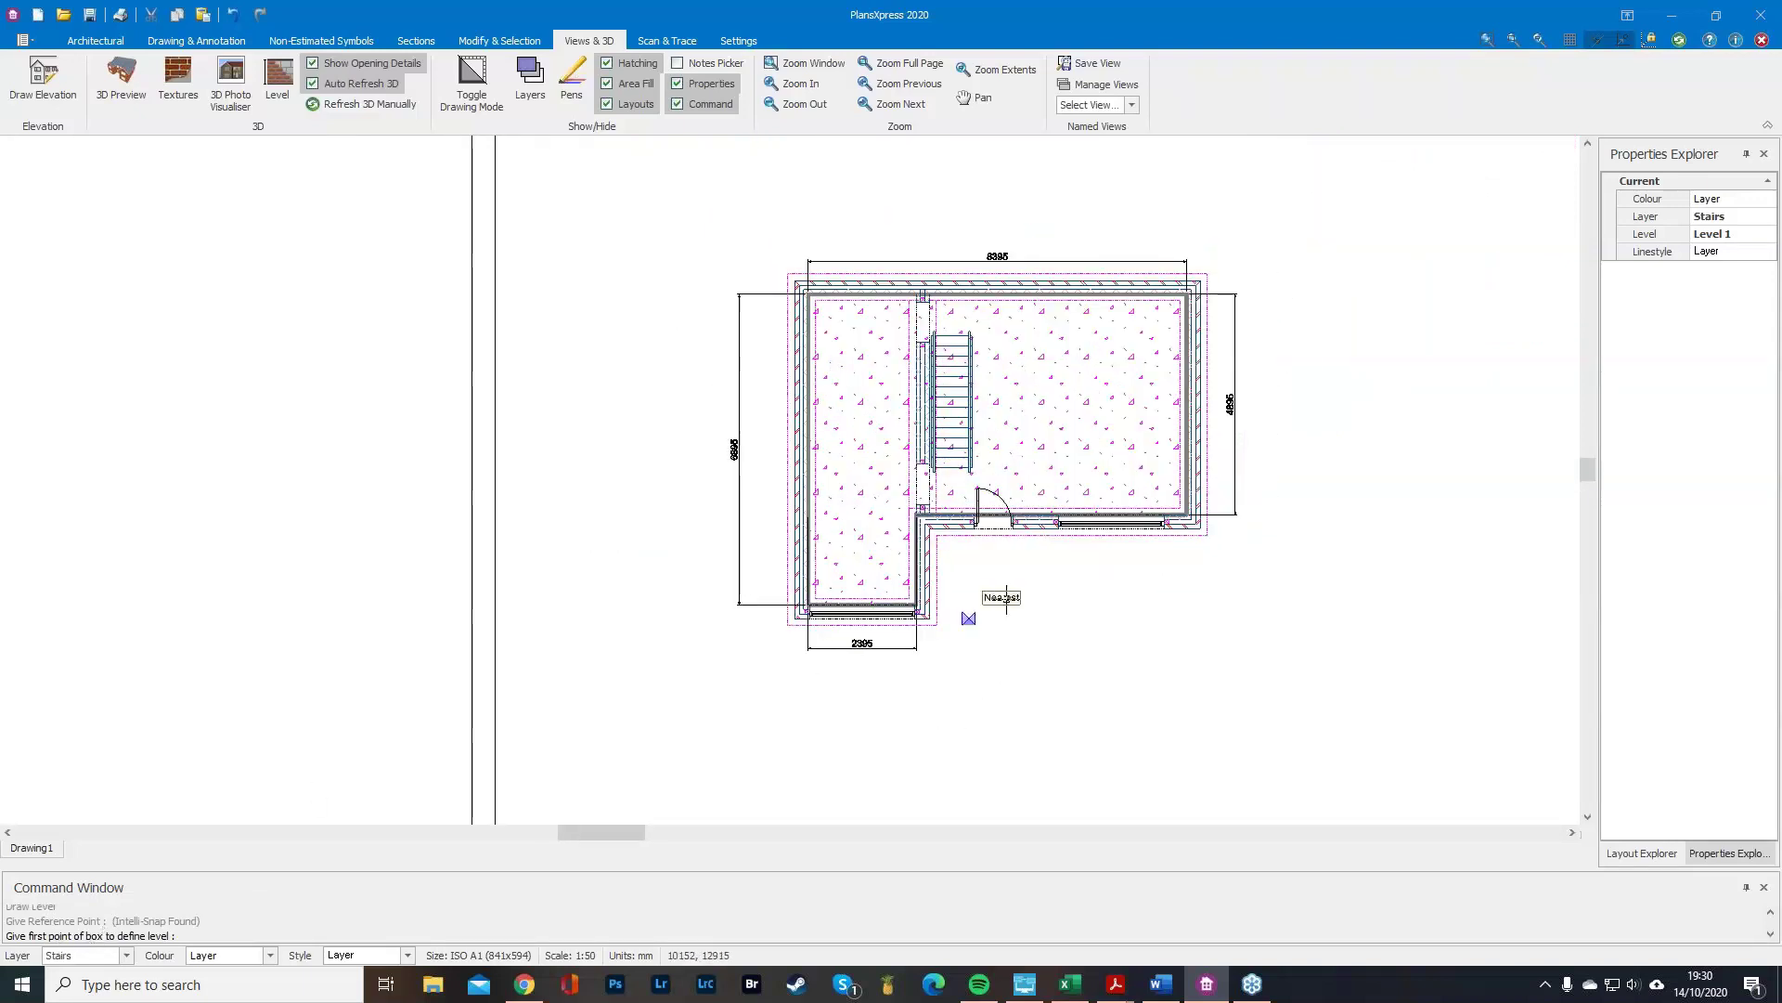
{"action": "scroll", "coordinate": [1093, 560], "scroll_direction": "up", "scroll_amount": 2}
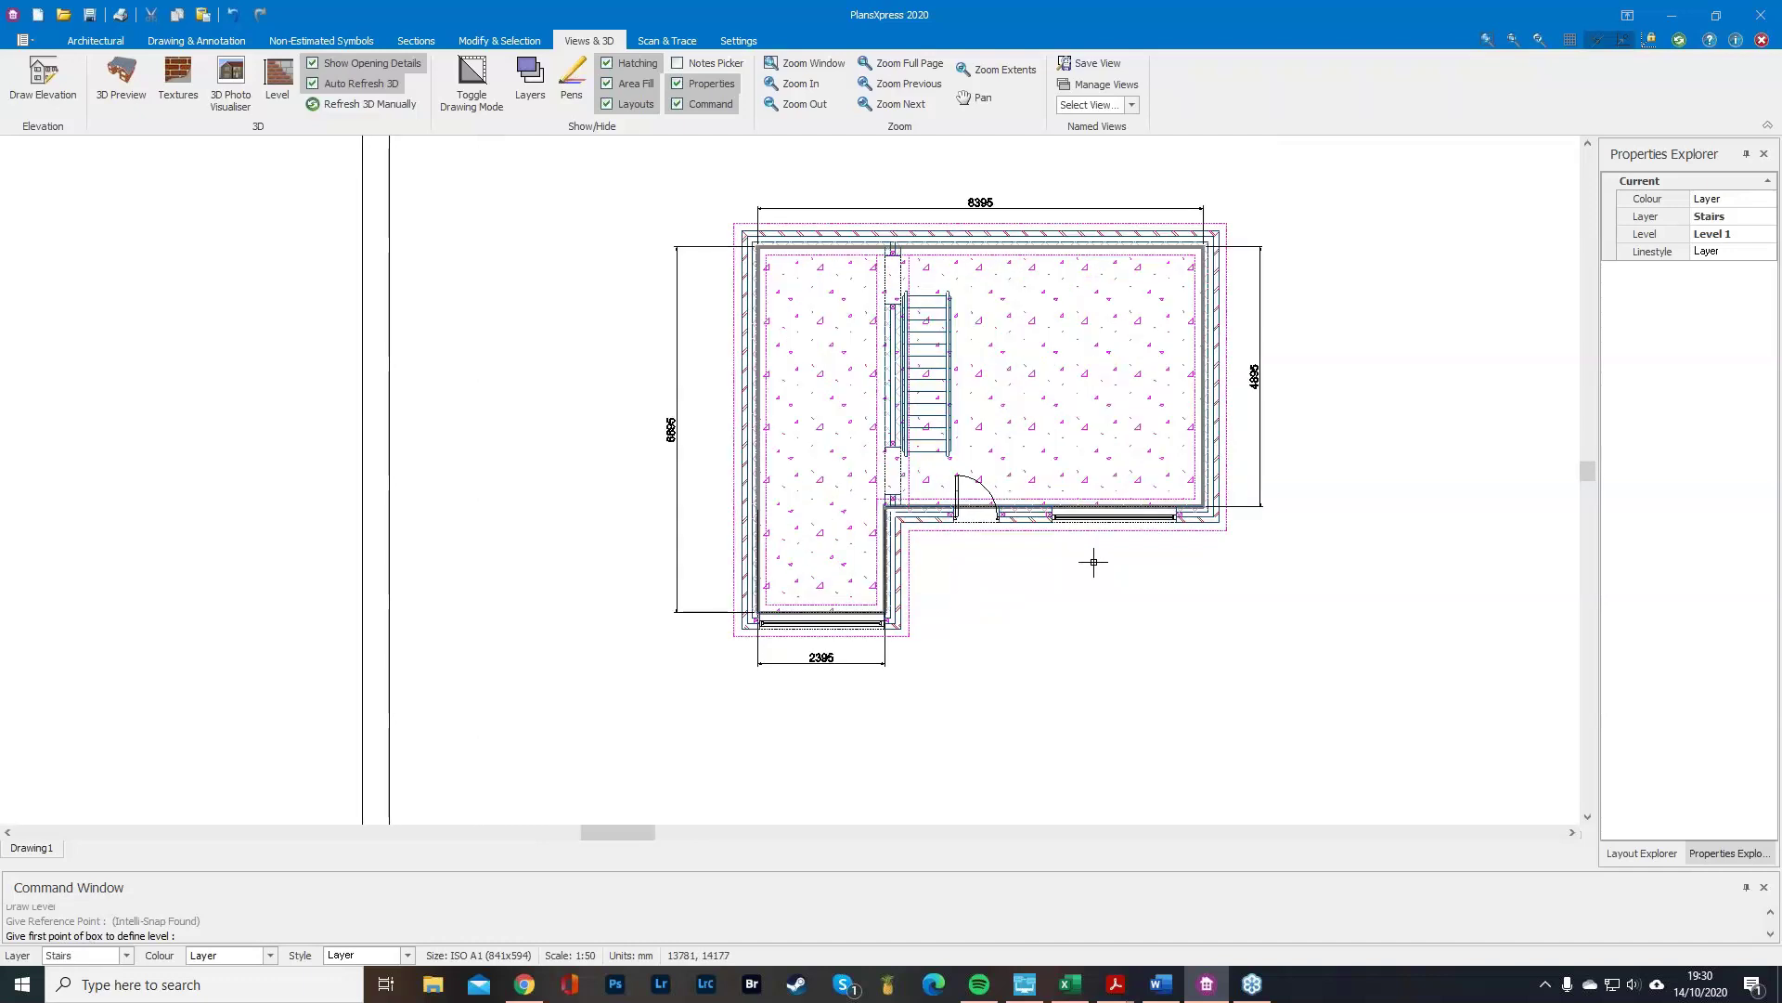
{"action": "left_click", "coordinate": [638, 683]}
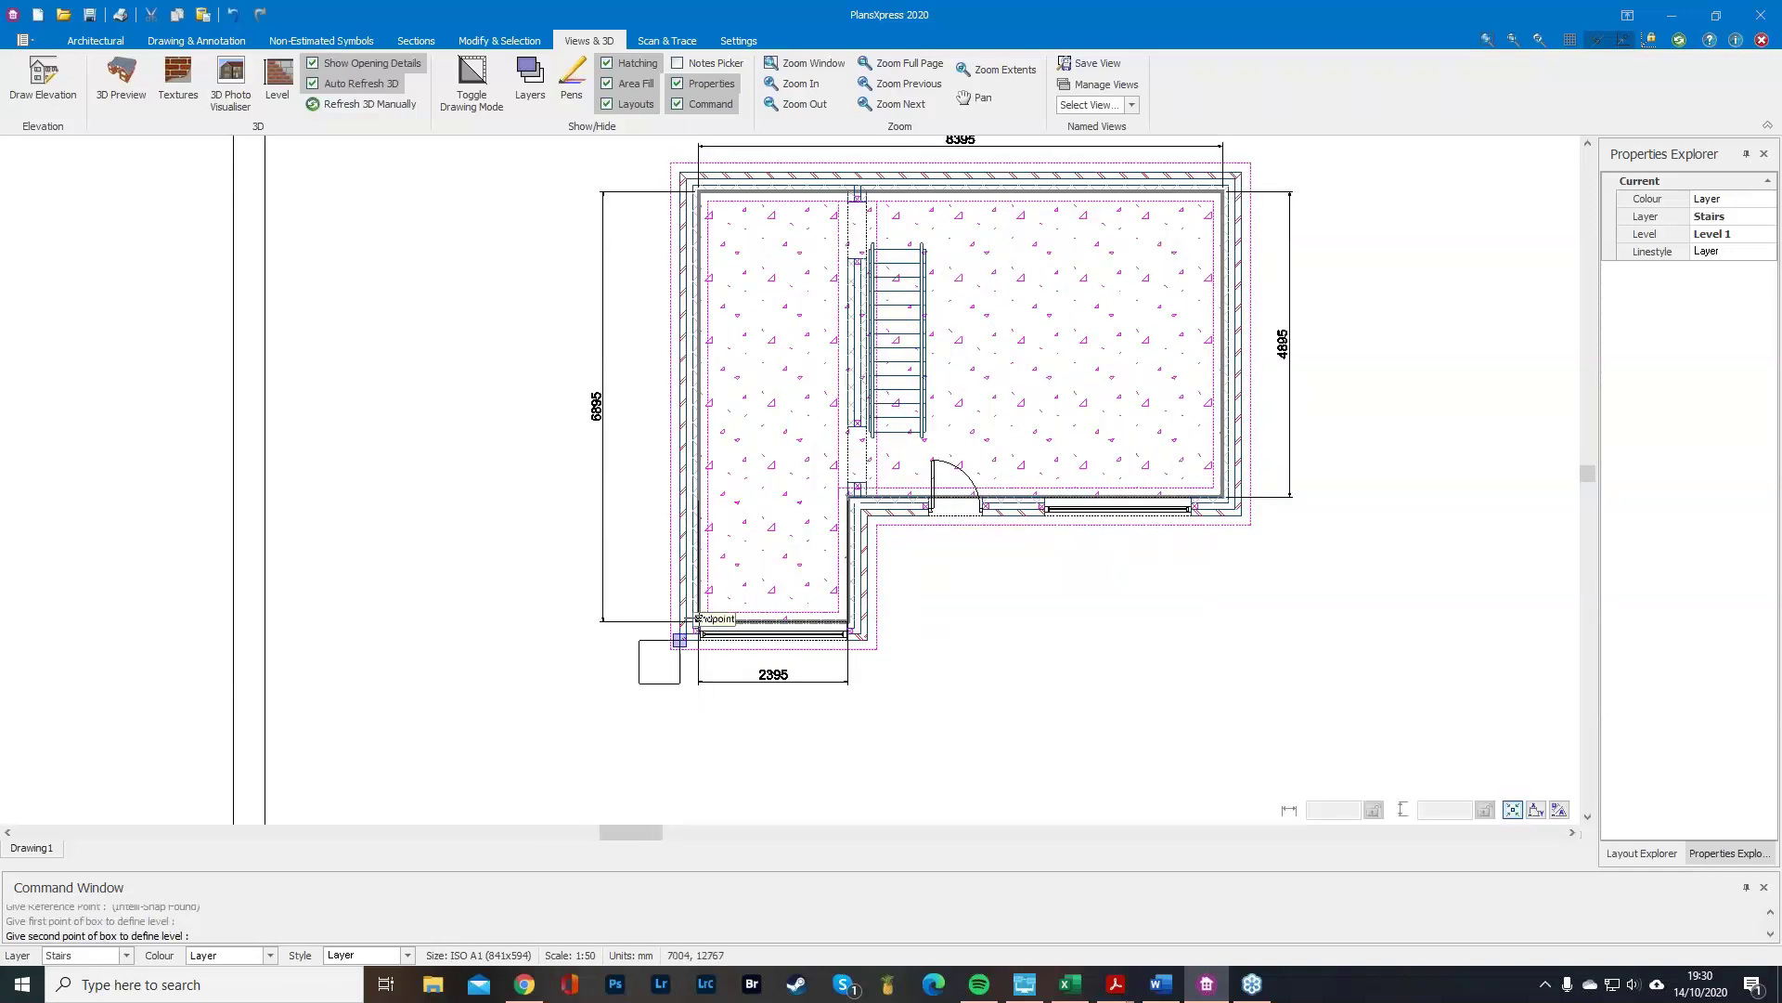
{"action": "scroll", "coordinate": [962, 460], "scroll_direction": "down", "scroll_amount": 2}
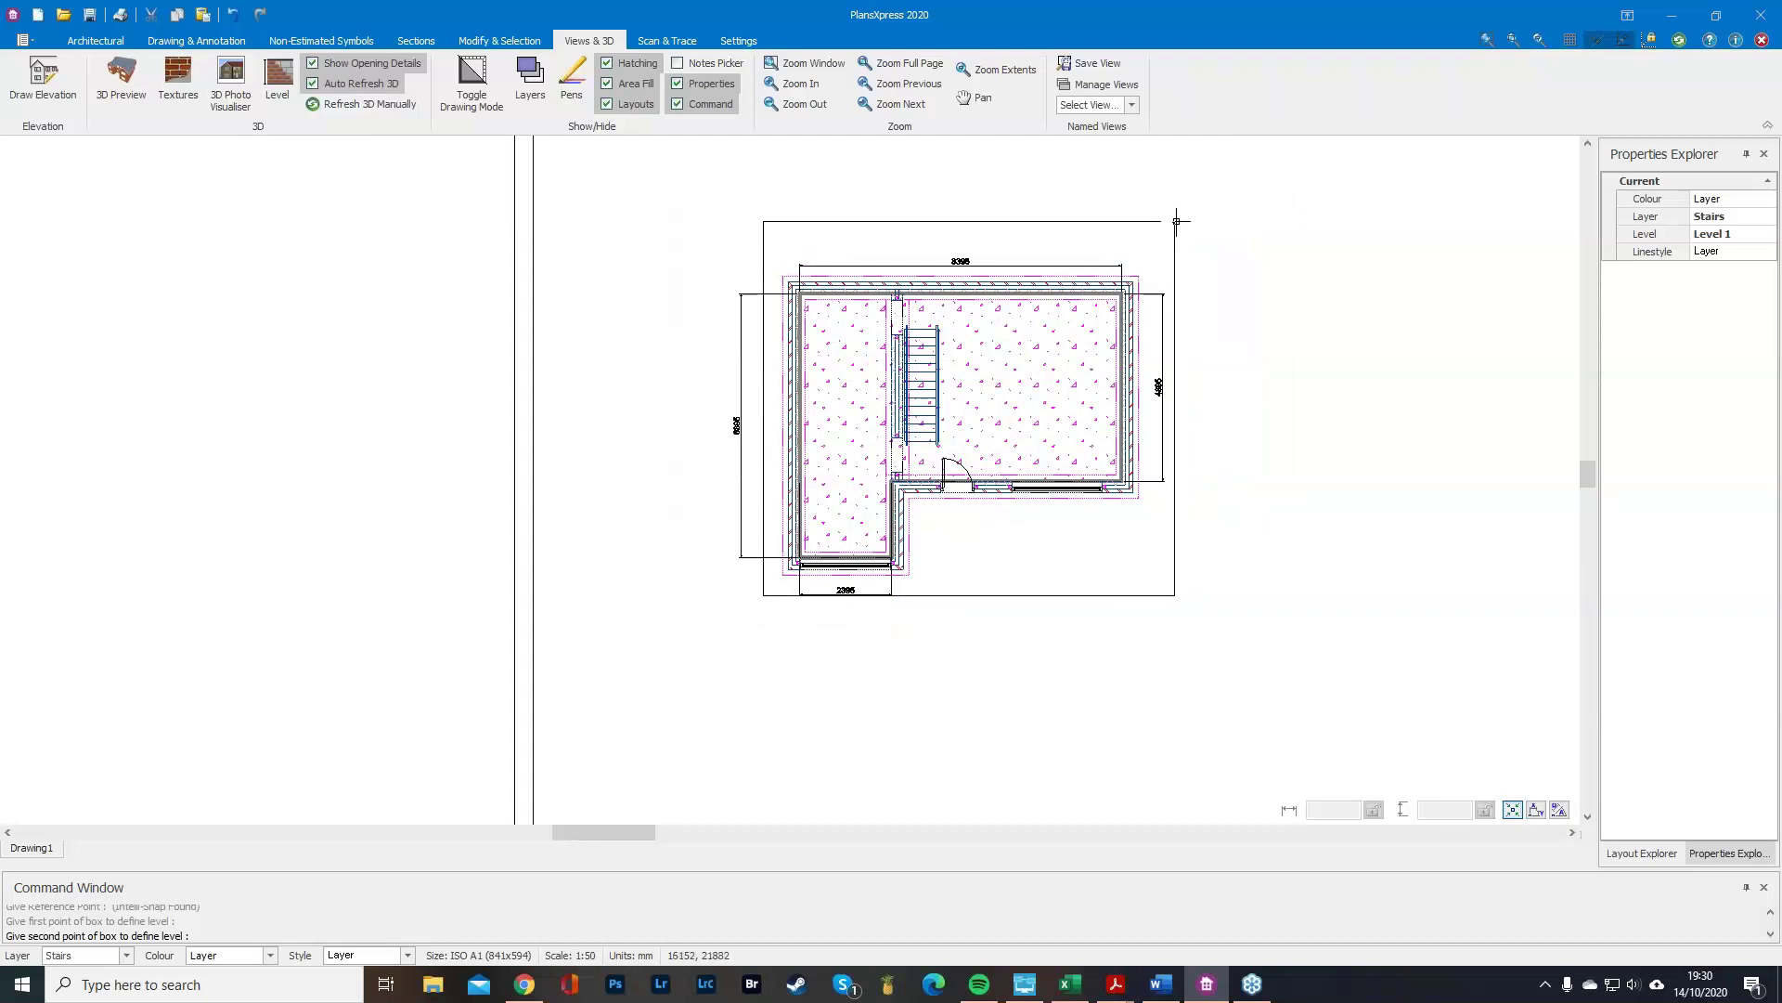
{"action": "scroll", "coordinate": [1187, 226], "scroll_direction": "up", "scroll_amount": 1}
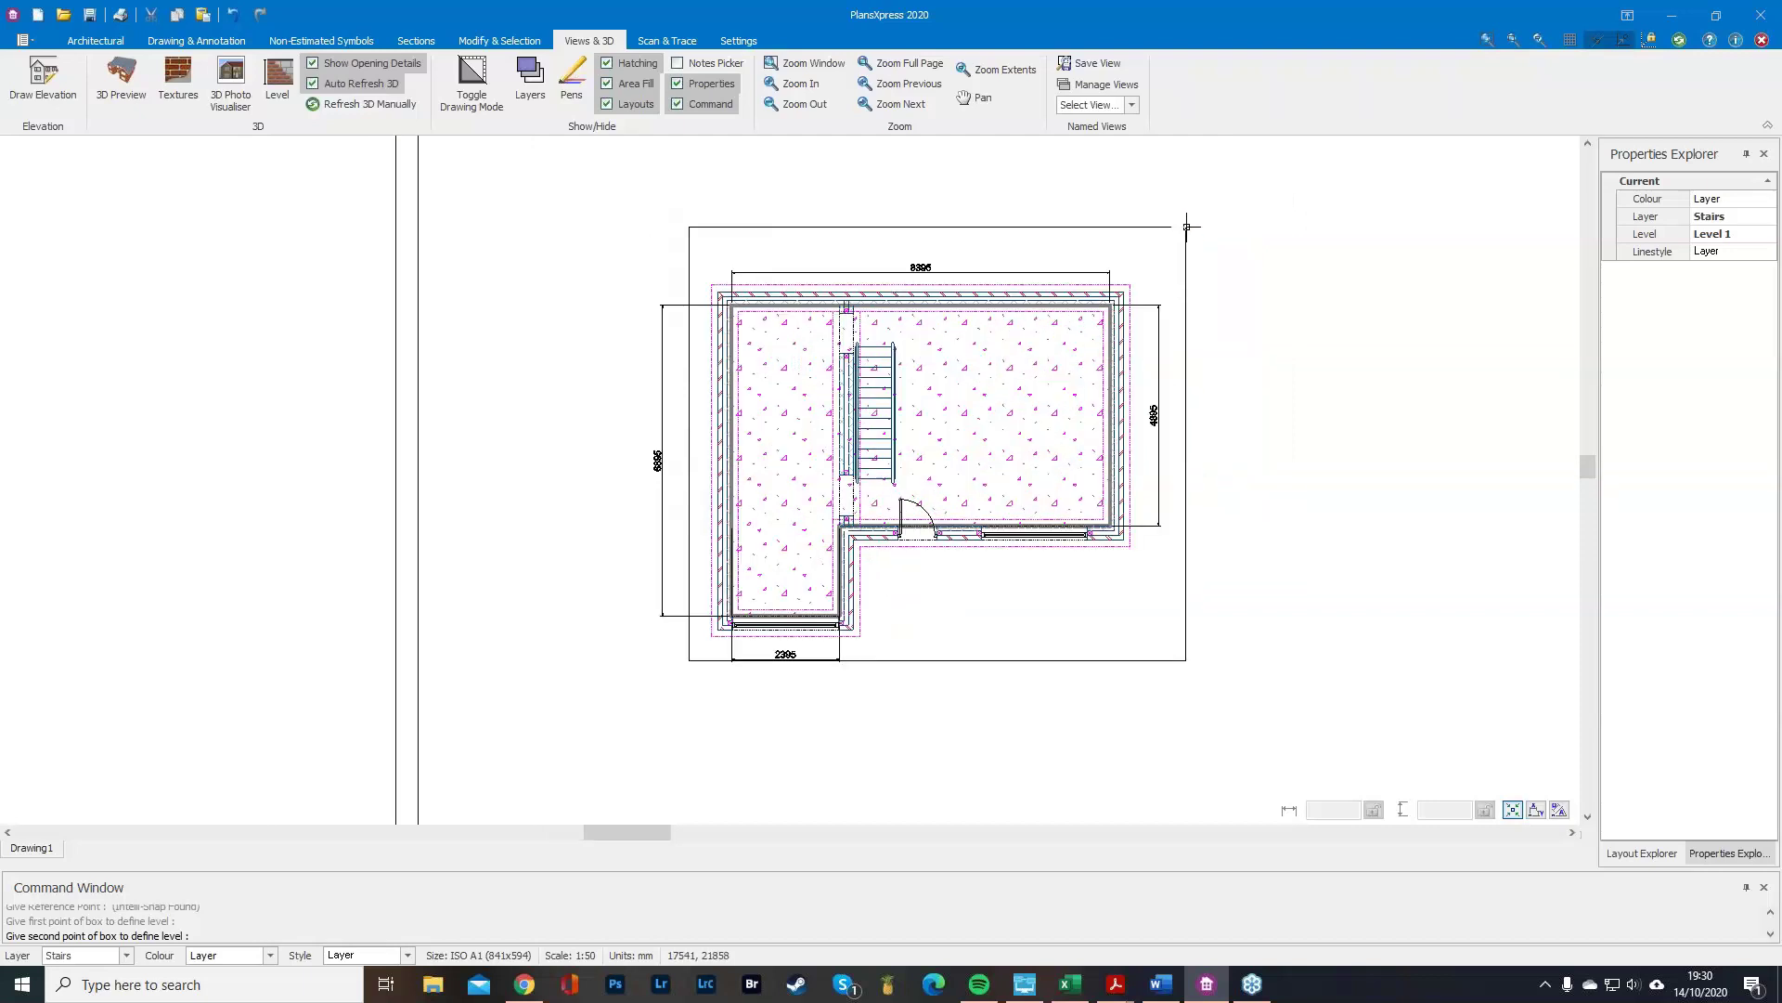
{"action": "left_click", "coordinate": [1187, 226]}
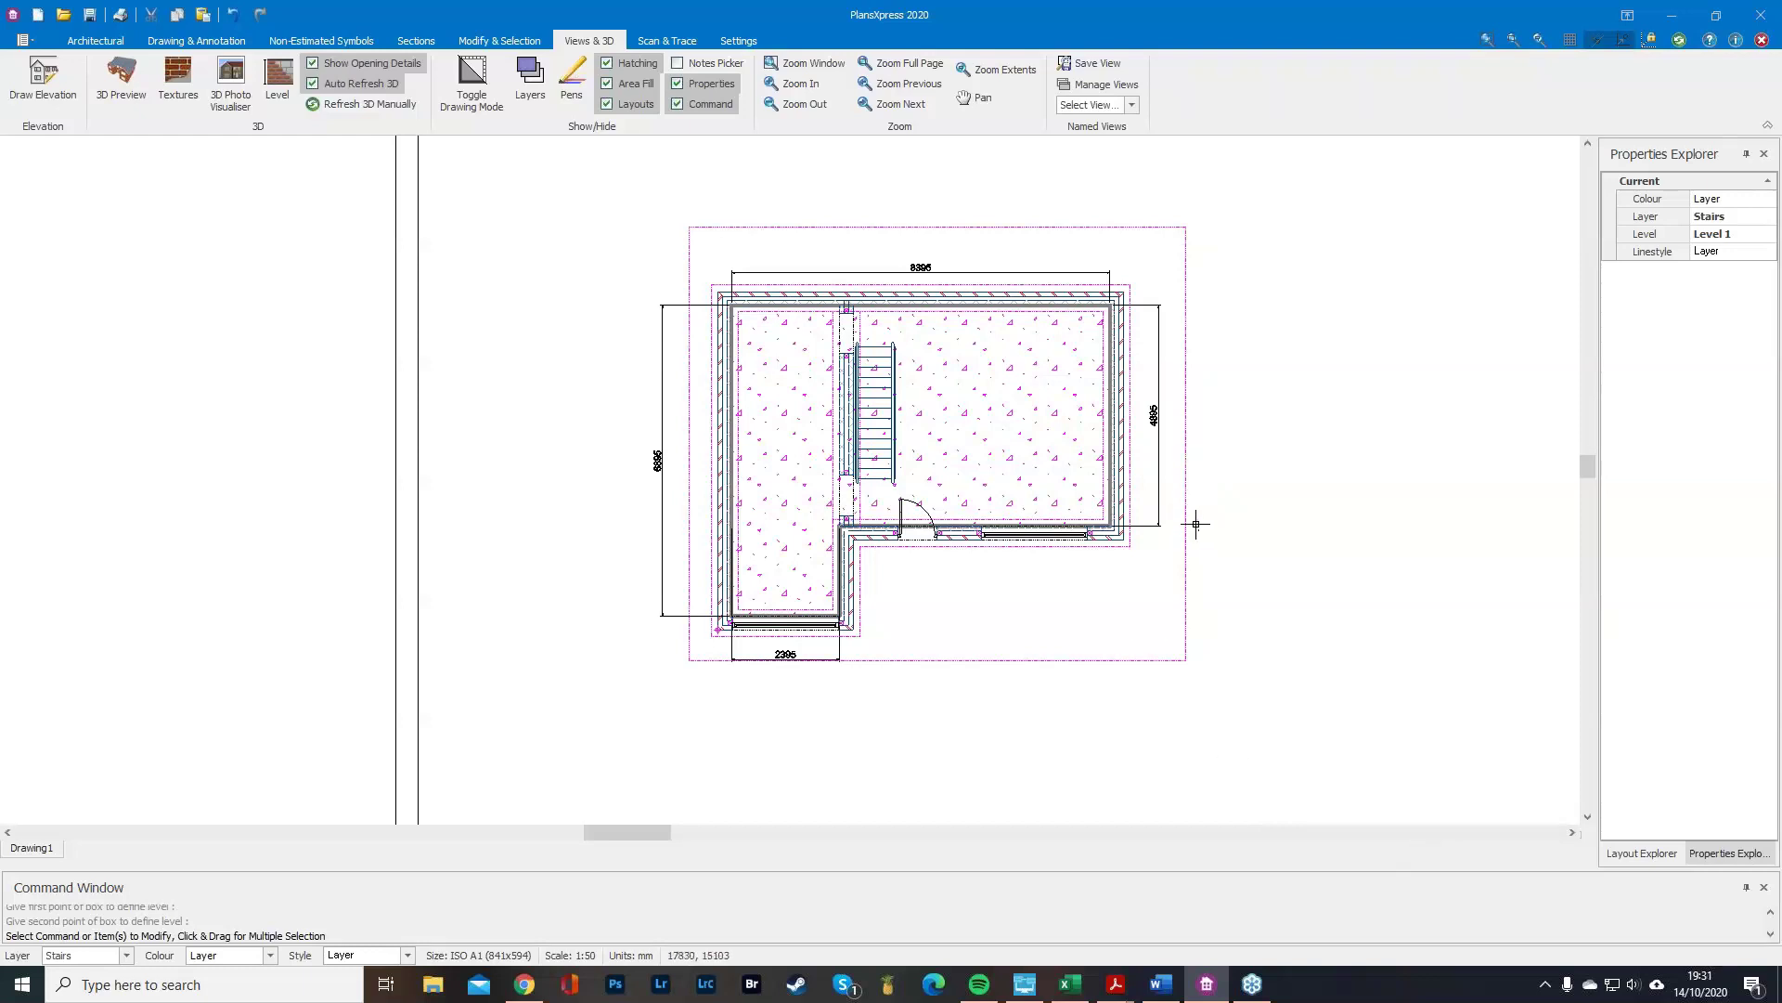
Copy the level from its reference point to the right of the plan as level 2, base and wall height 2625, excluding external-wall doors.
{"action": "scroll", "coordinate": [1185, 527], "scroll_direction": "up", "scroll_amount": 3}
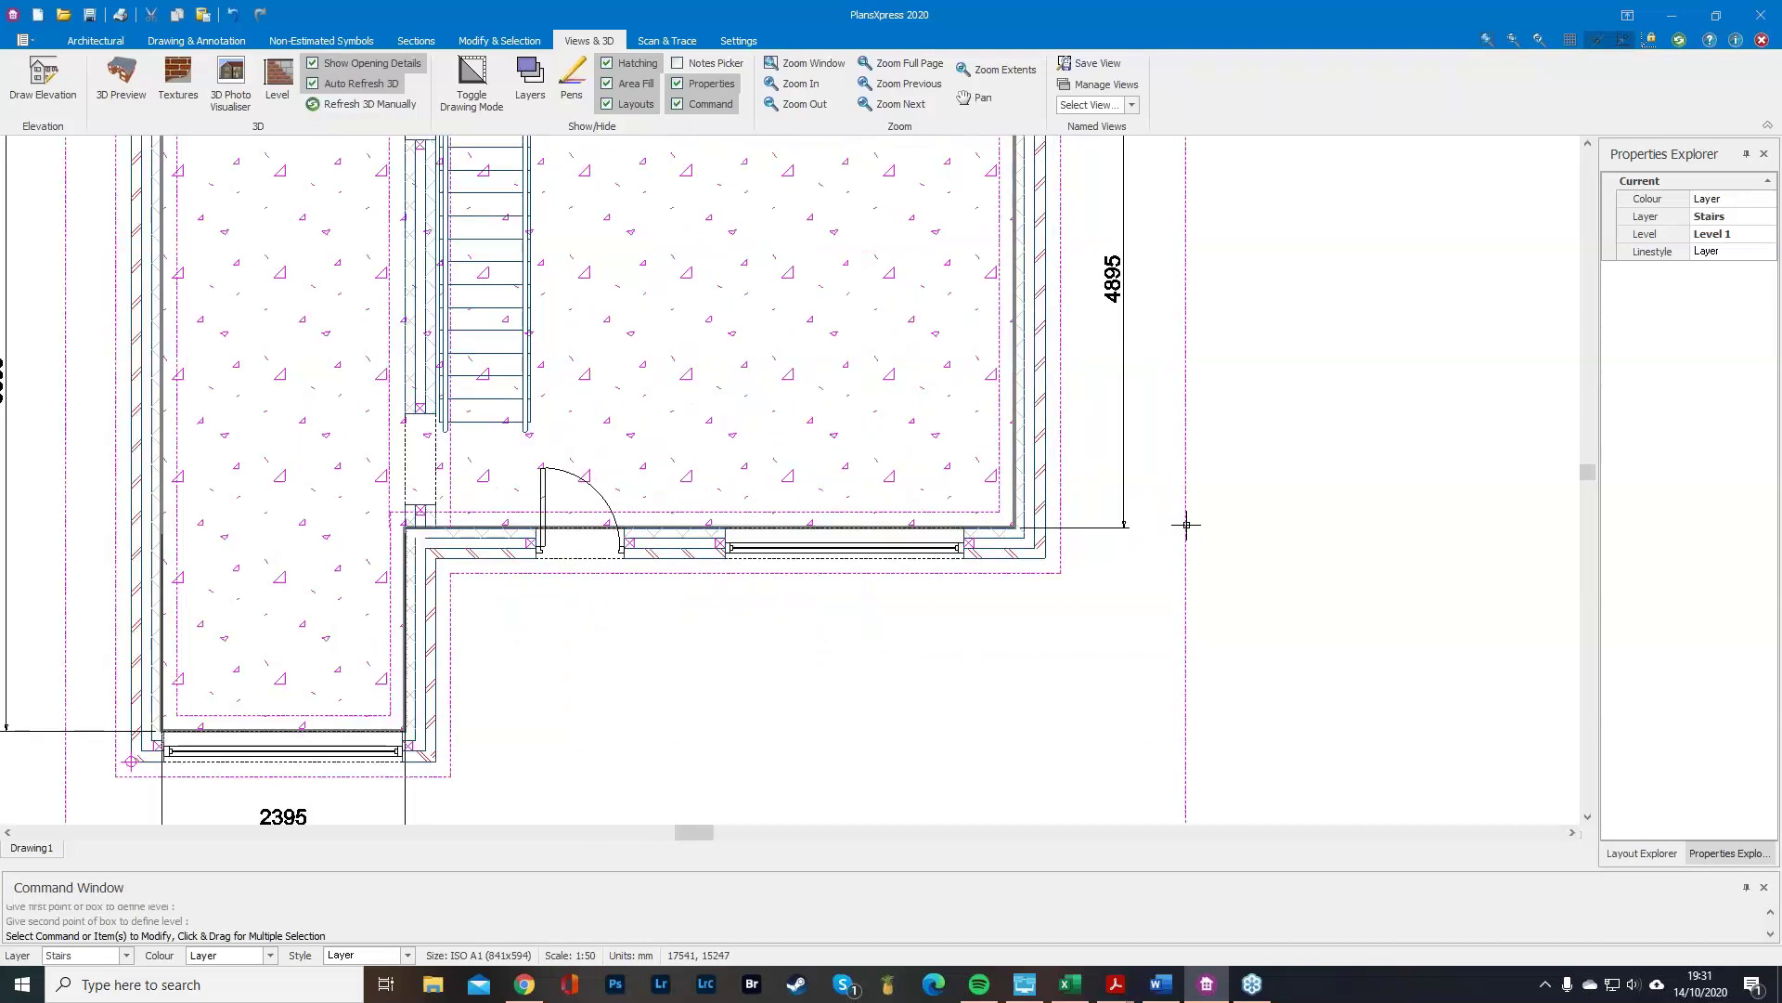
{"action": "left_click", "coordinate": [1186, 526]}
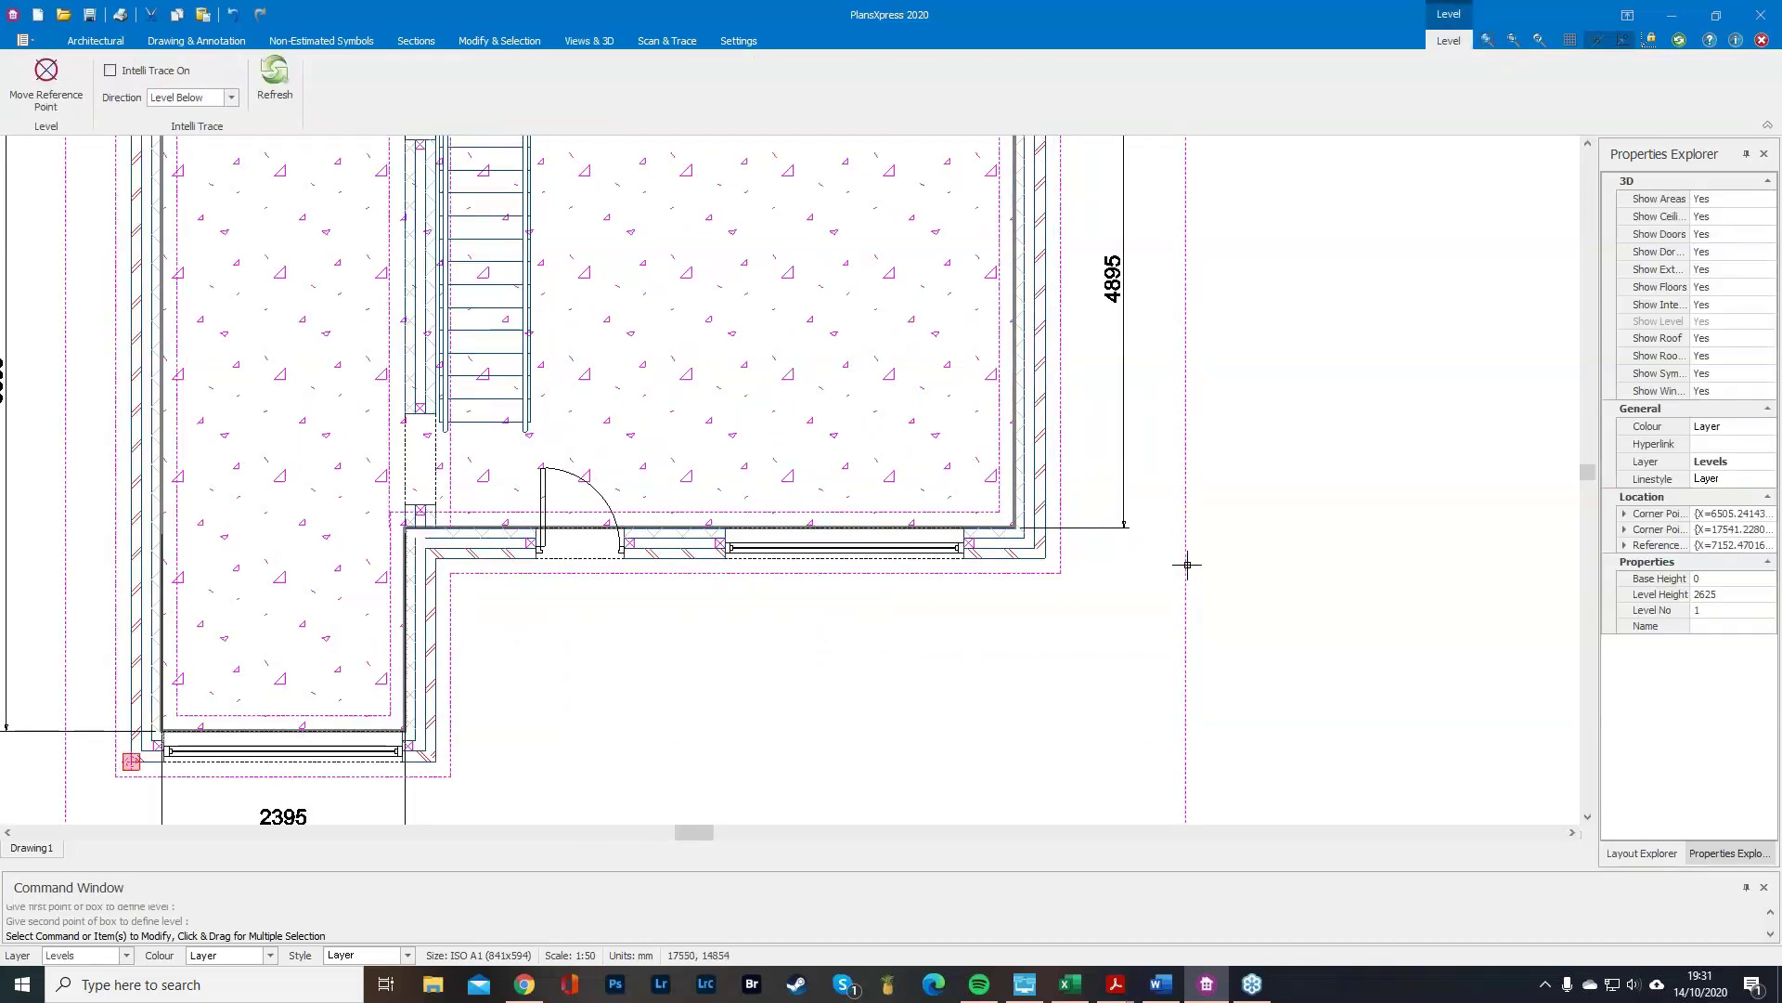
{"action": "right_click", "coordinate": [1184, 566]}
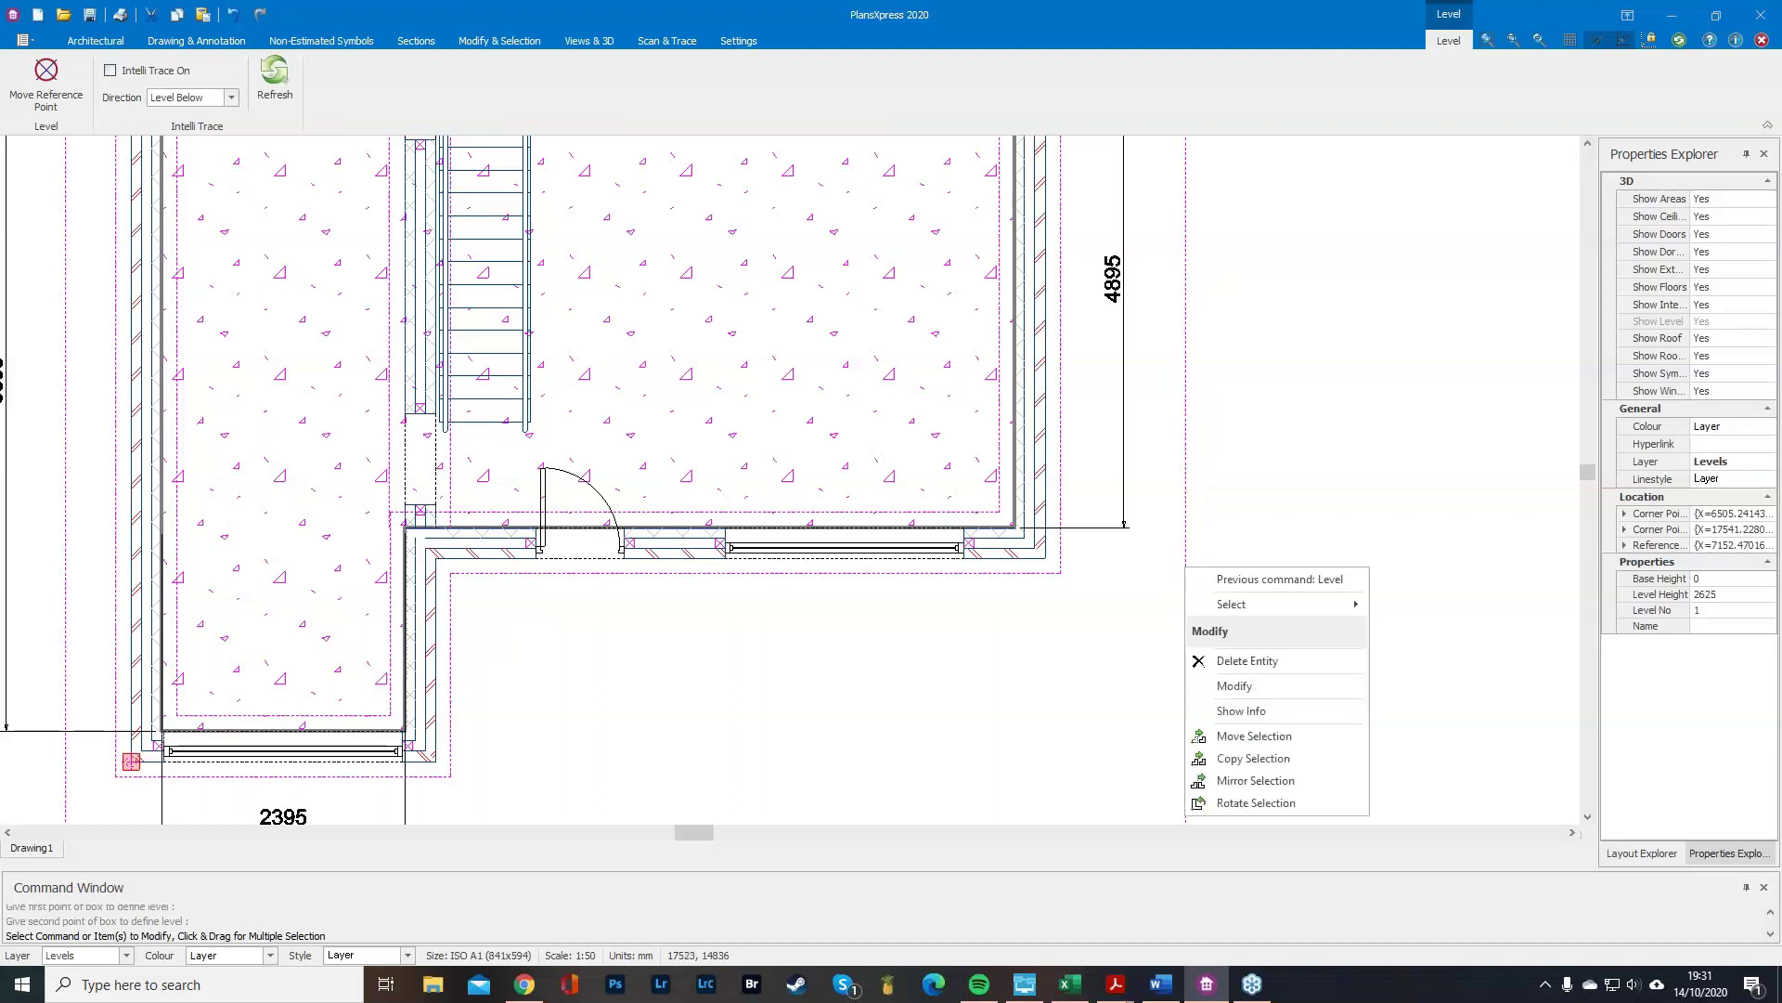
{"action": "left_click", "coordinate": [1253, 759]}
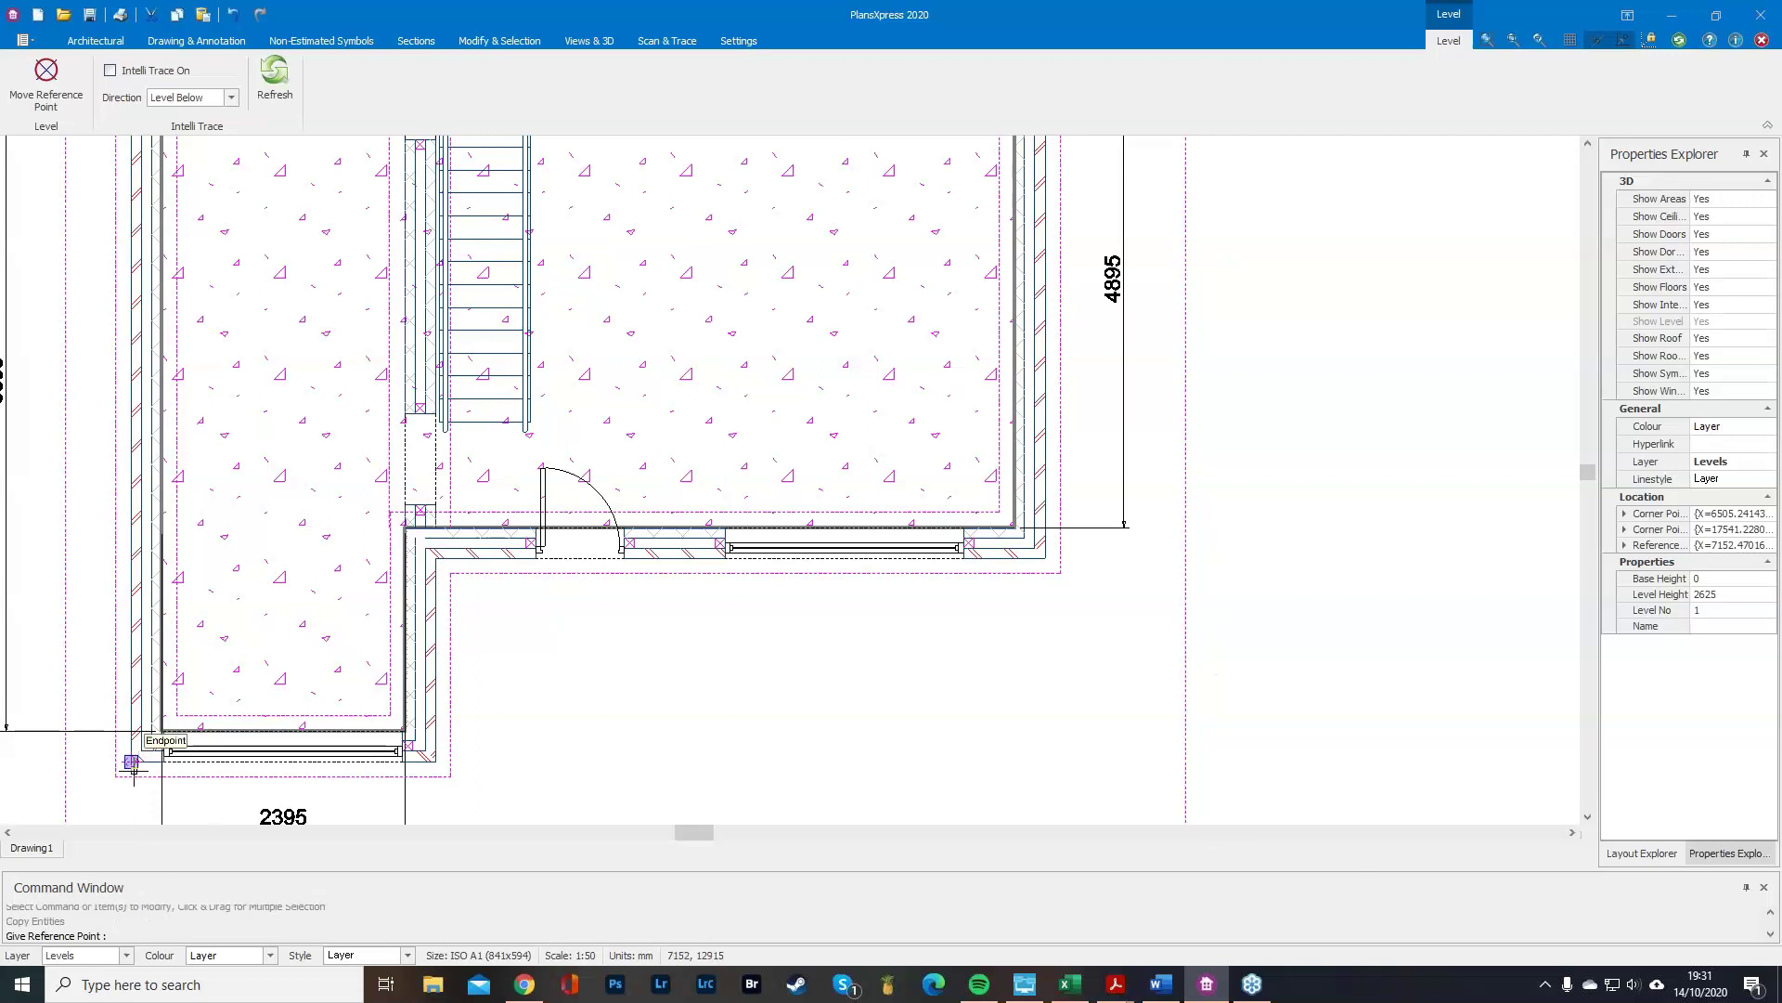
{"action": "left_click", "coordinate": [131, 761]}
{"action": "scroll", "coordinate": [149, 785], "scroll_direction": "down", "scroll_amount": 2}
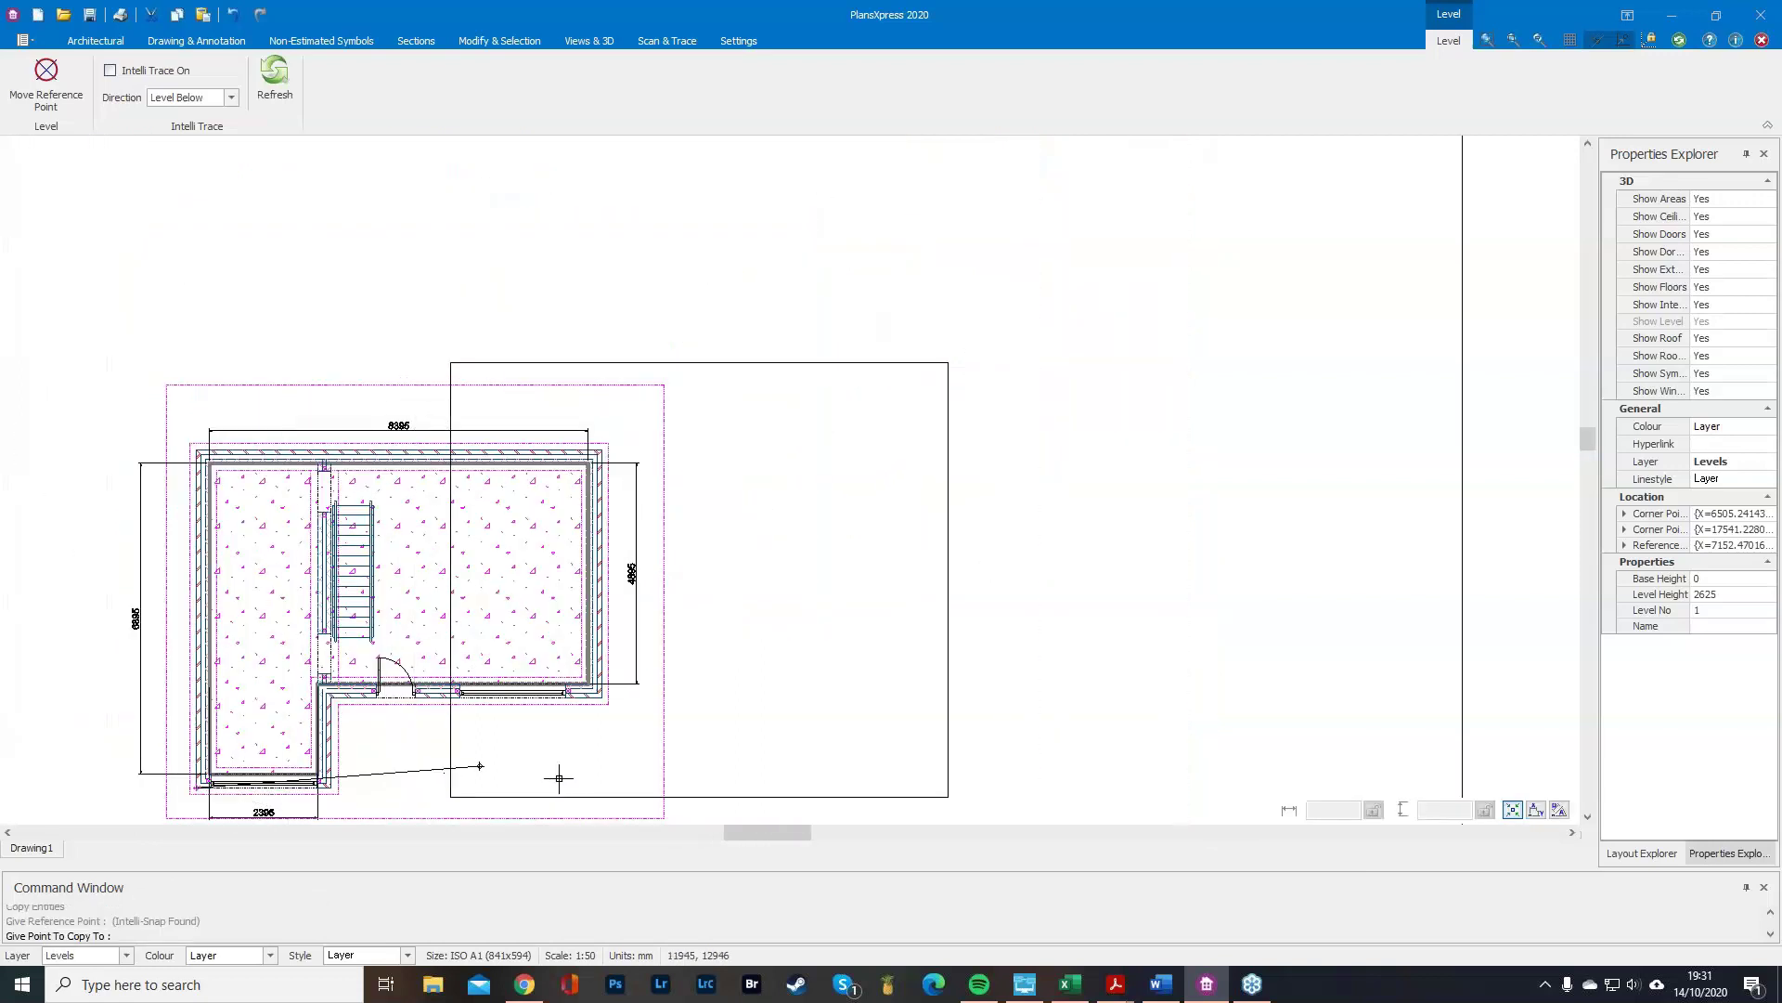
{"action": "left_click", "coordinate": [759, 765]}
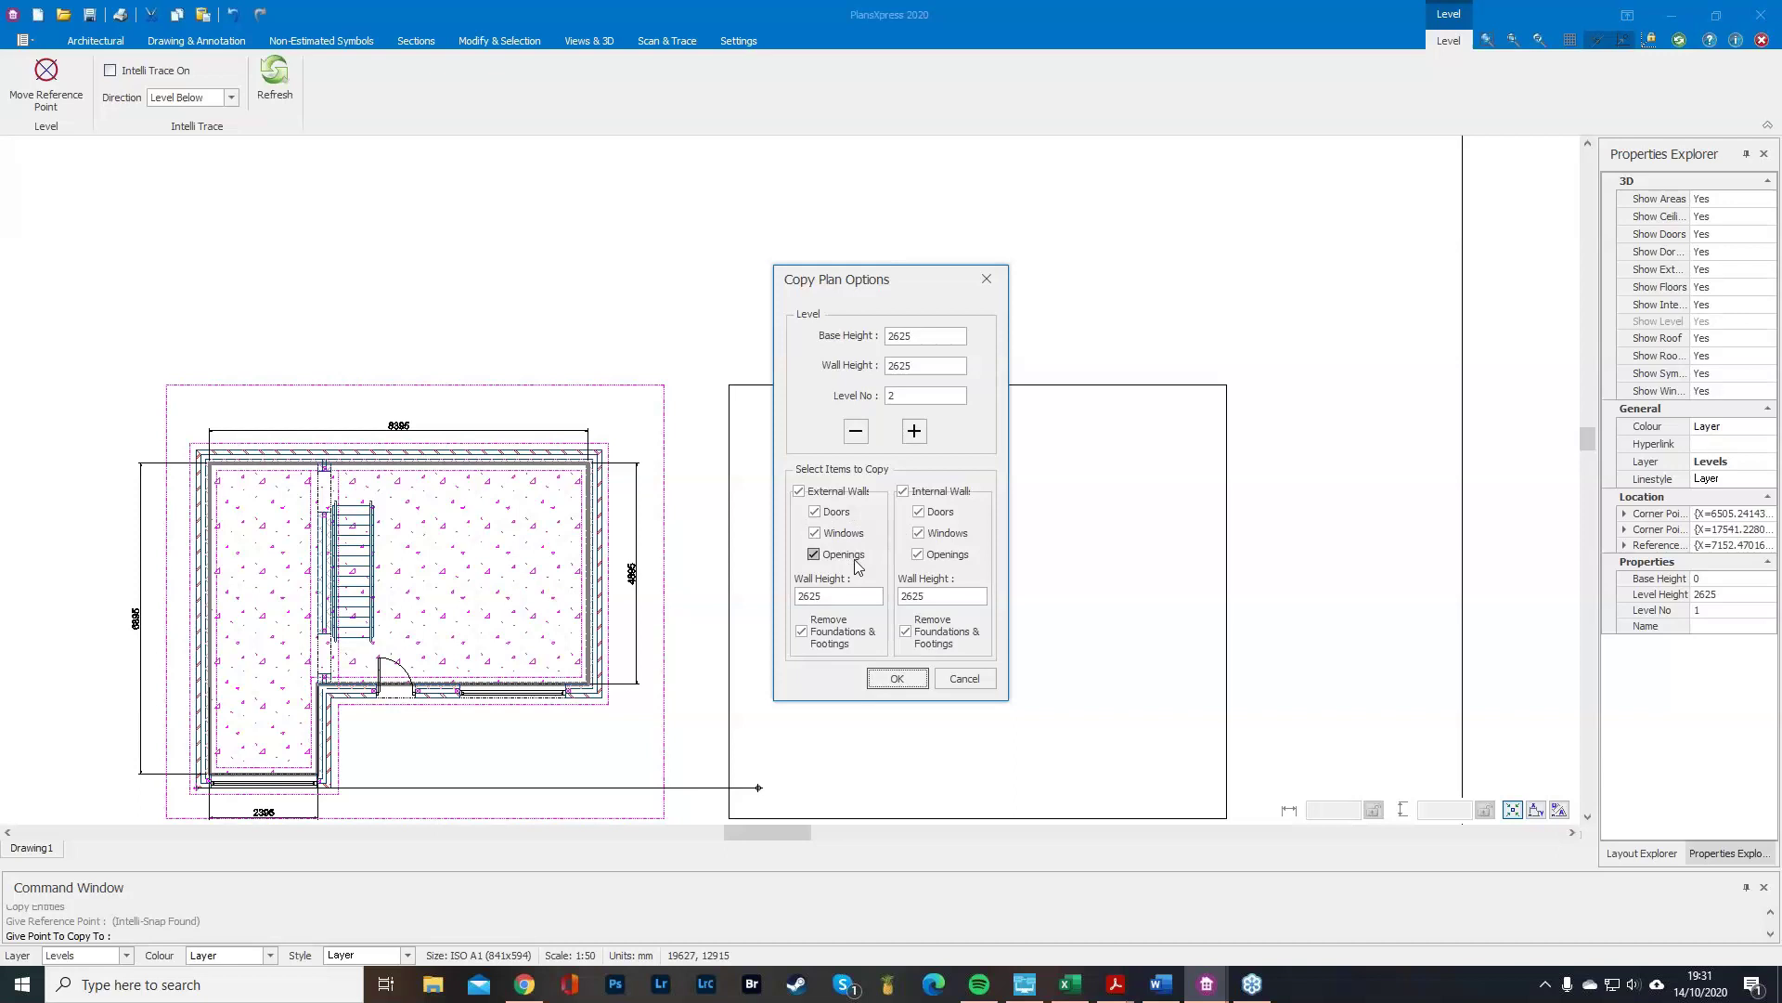
{"action": "left_click", "coordinate": [815, 511]}
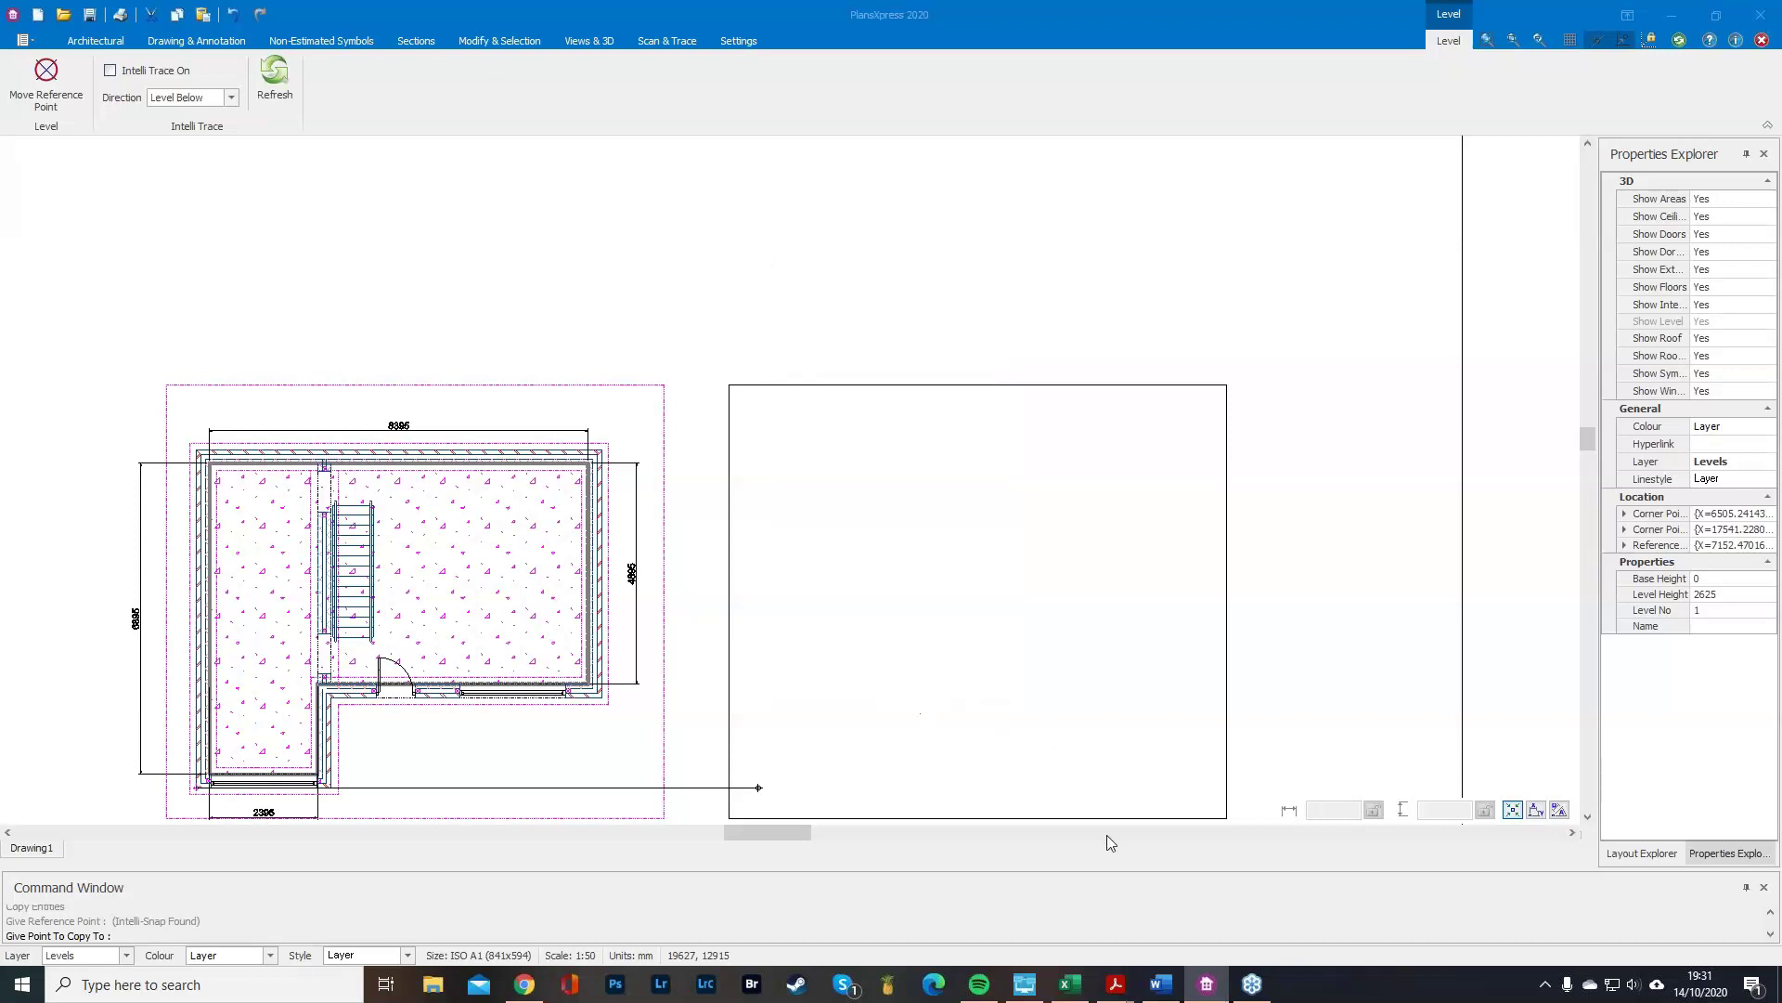
{"action": "left_click", "coordinate": [897, 680]}
Delete the floor area from the copied level 2 plan.
{"action": "left_click", "coordinate": [1047, 610]}
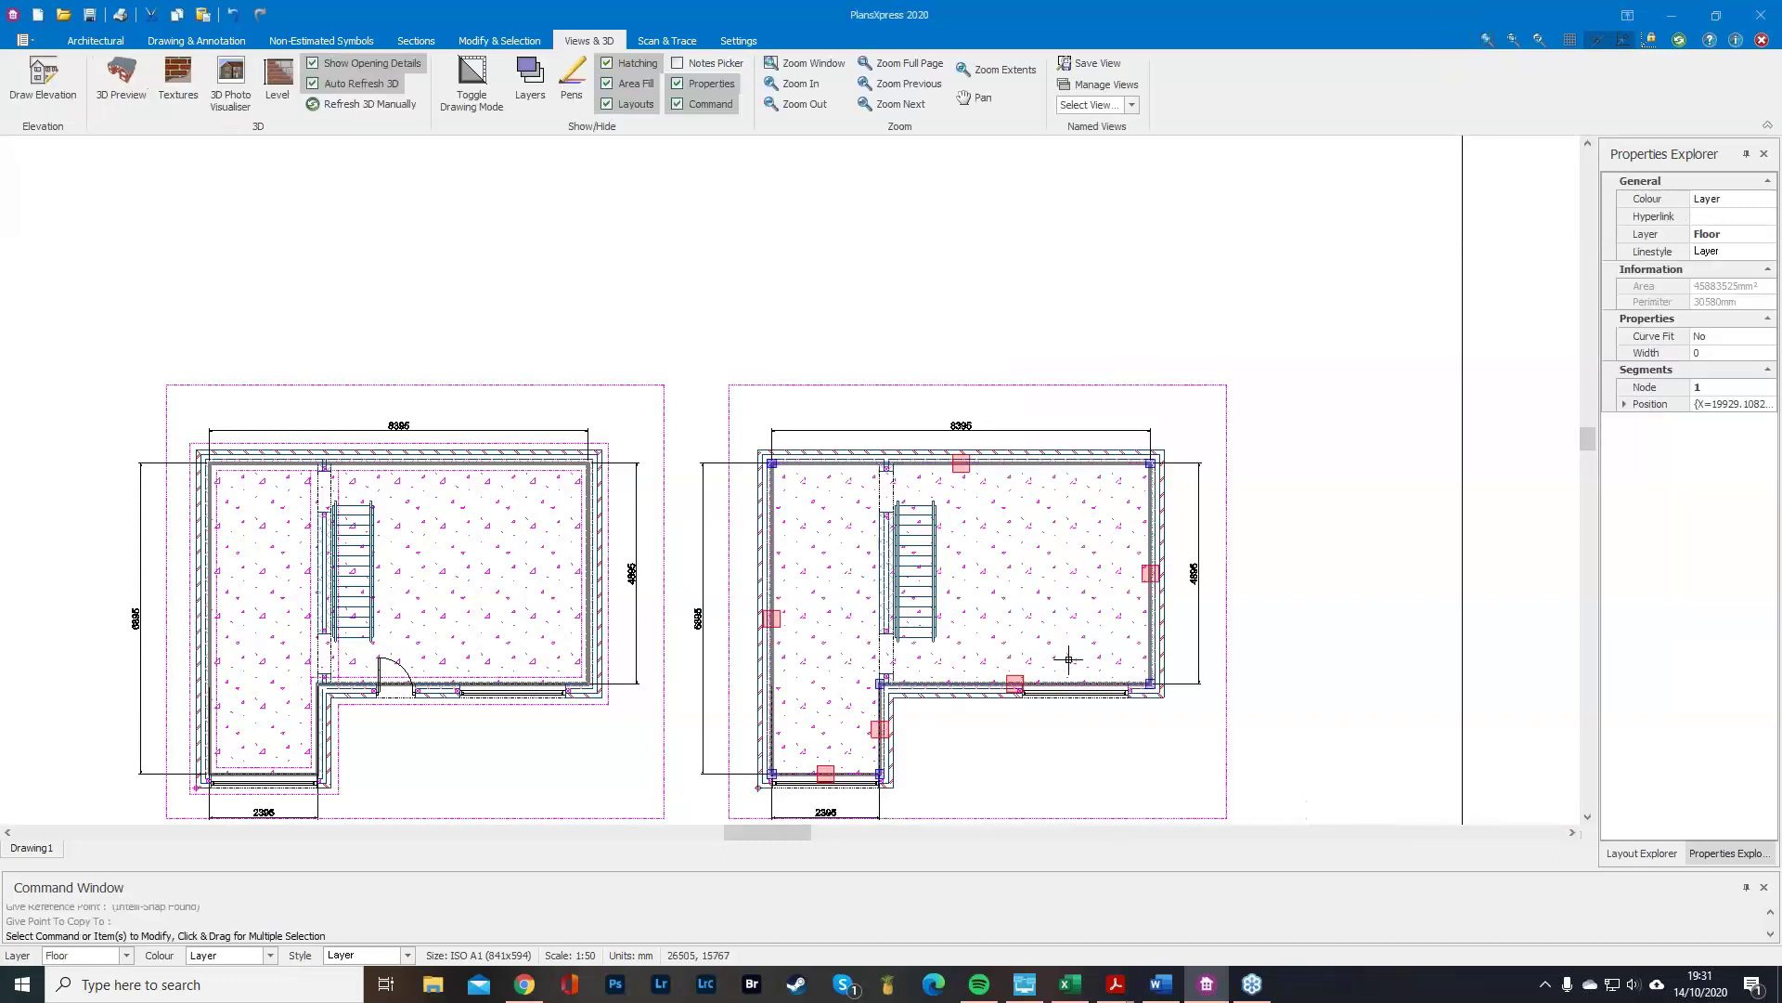
{"action": "key", "text": "Delete"}
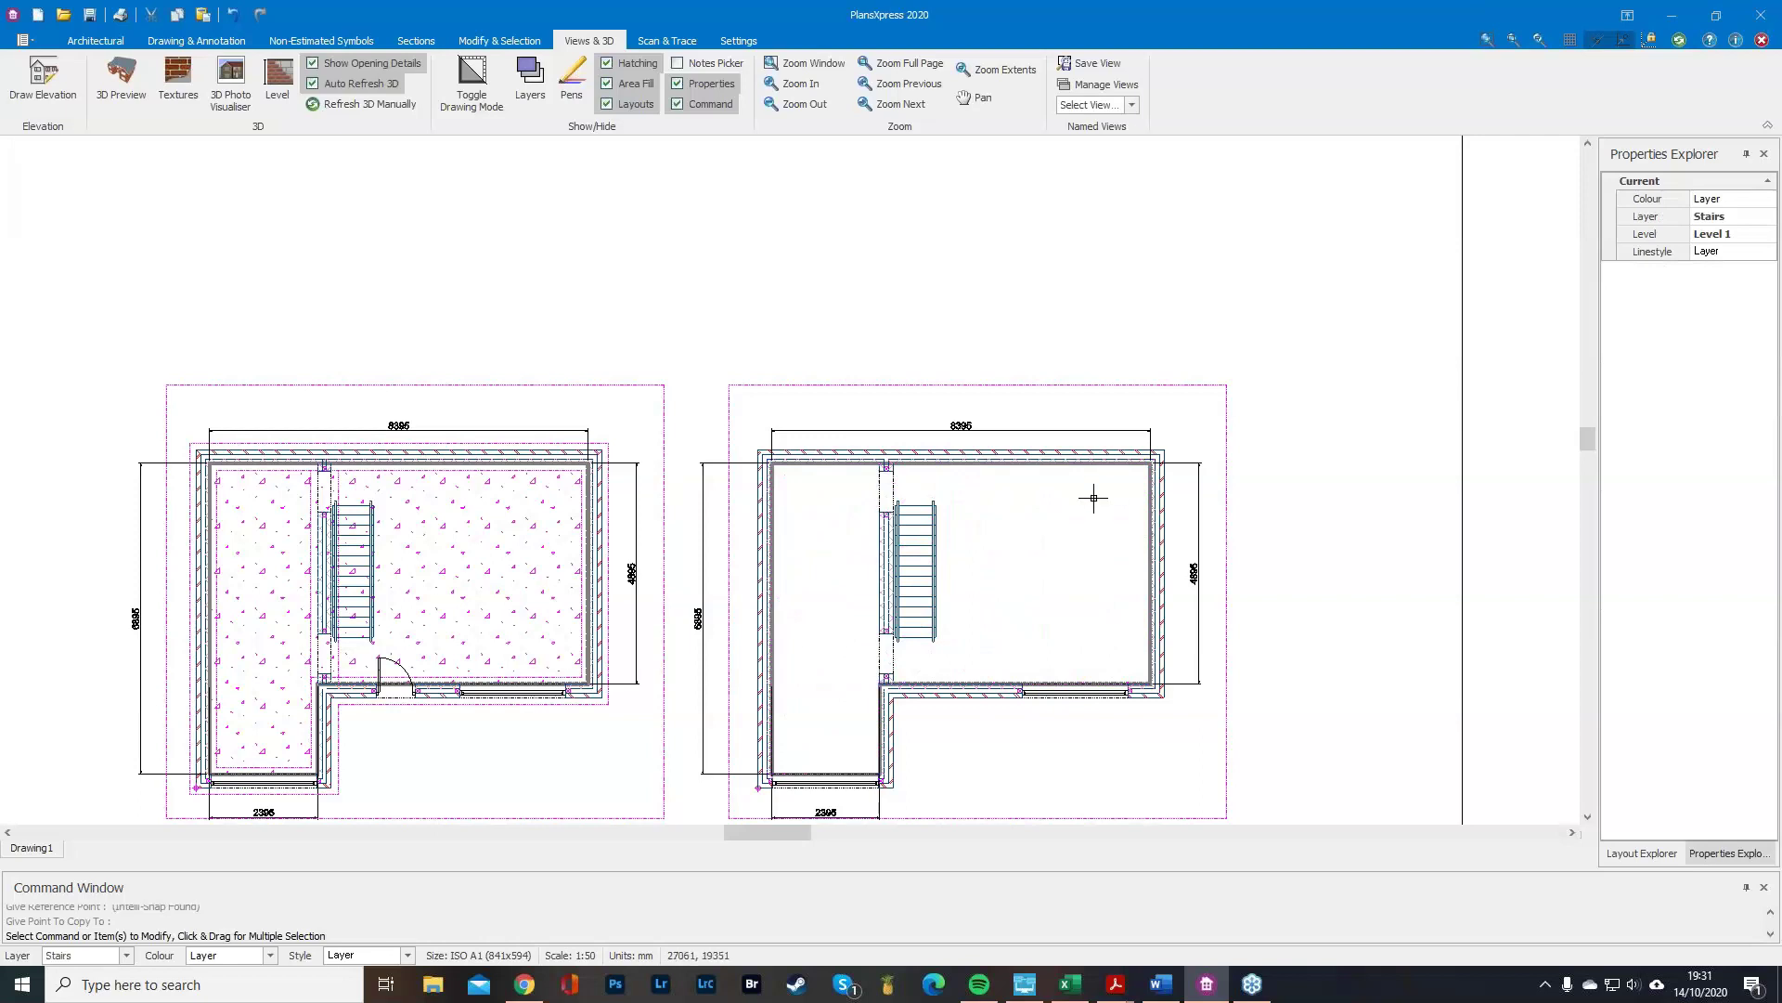
{"action": "left_click", "coordinate": [111, 43]}
Examine the two-storey building in the 3D preview, orbiting to view its front, and close the preview.
{"action": "left_click", "coordinate": [584, 41]}
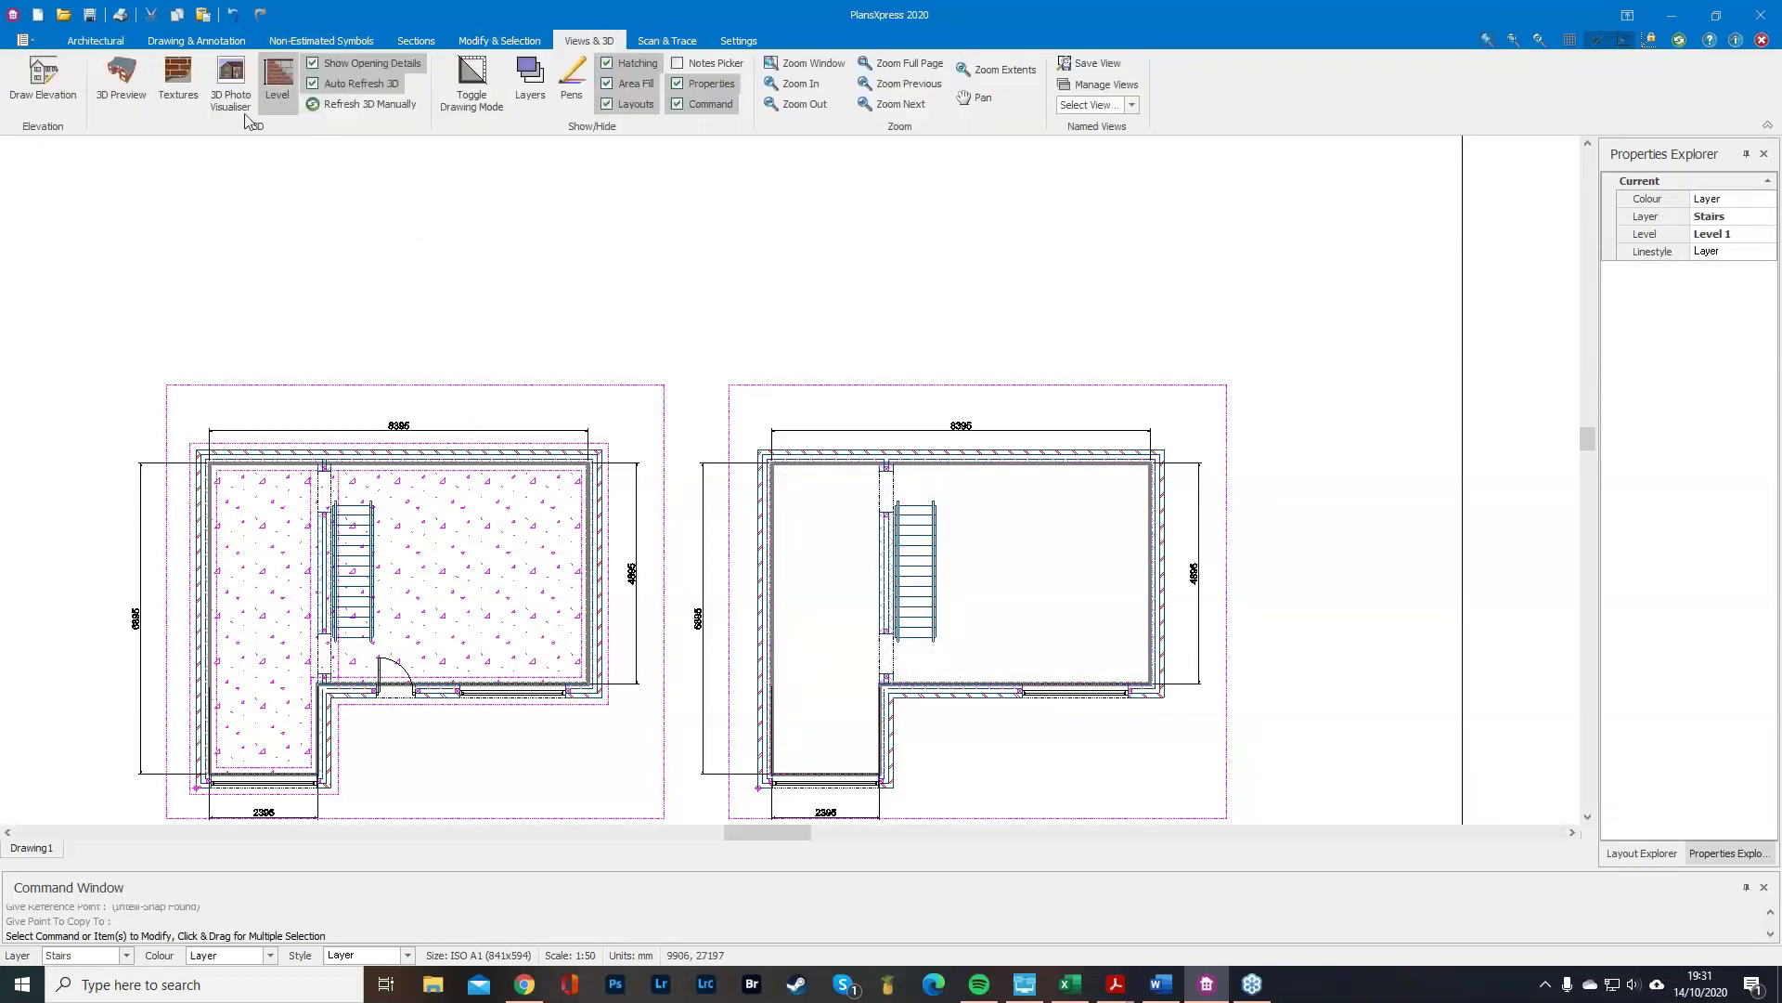
{"action": "left_click", "coordinate": [123, 81]}
{"action": "left_click", "coordinate": [199, 155]}
{"action": "left_click_drag", "start_coordinate": [838, 593], "coordinate": [889, 476]}
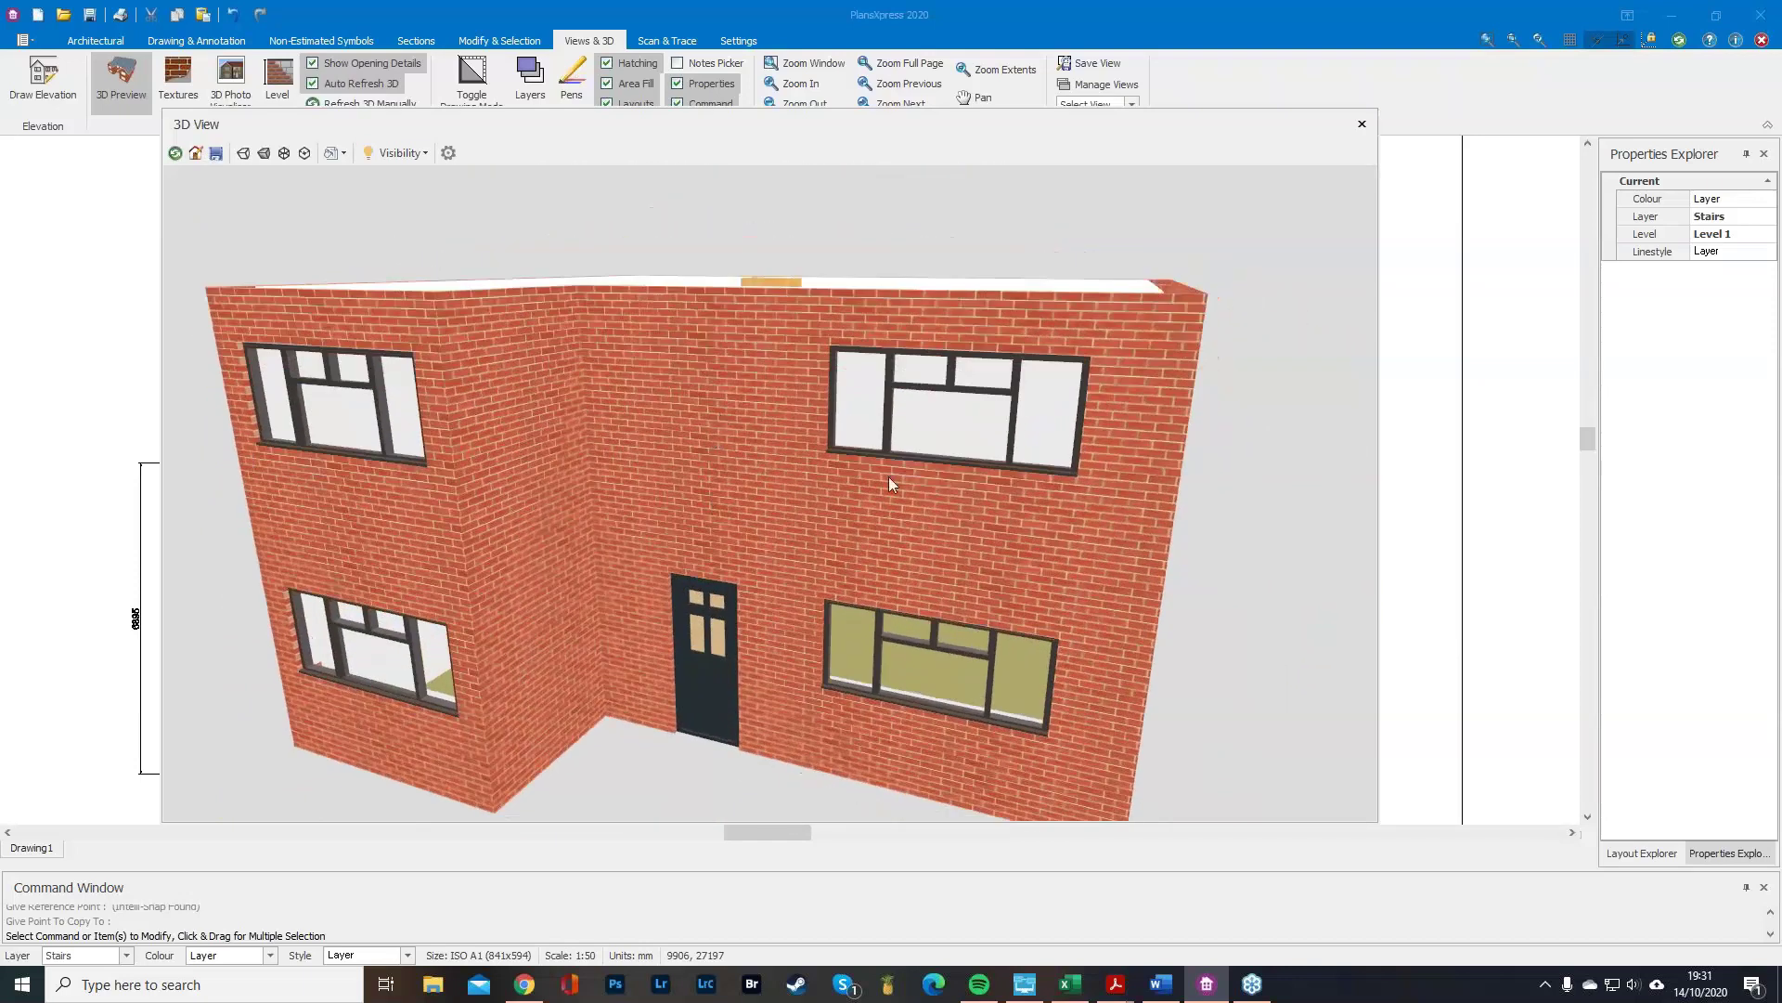
{"action": "left_click", "coordinate": [1361, 124]}
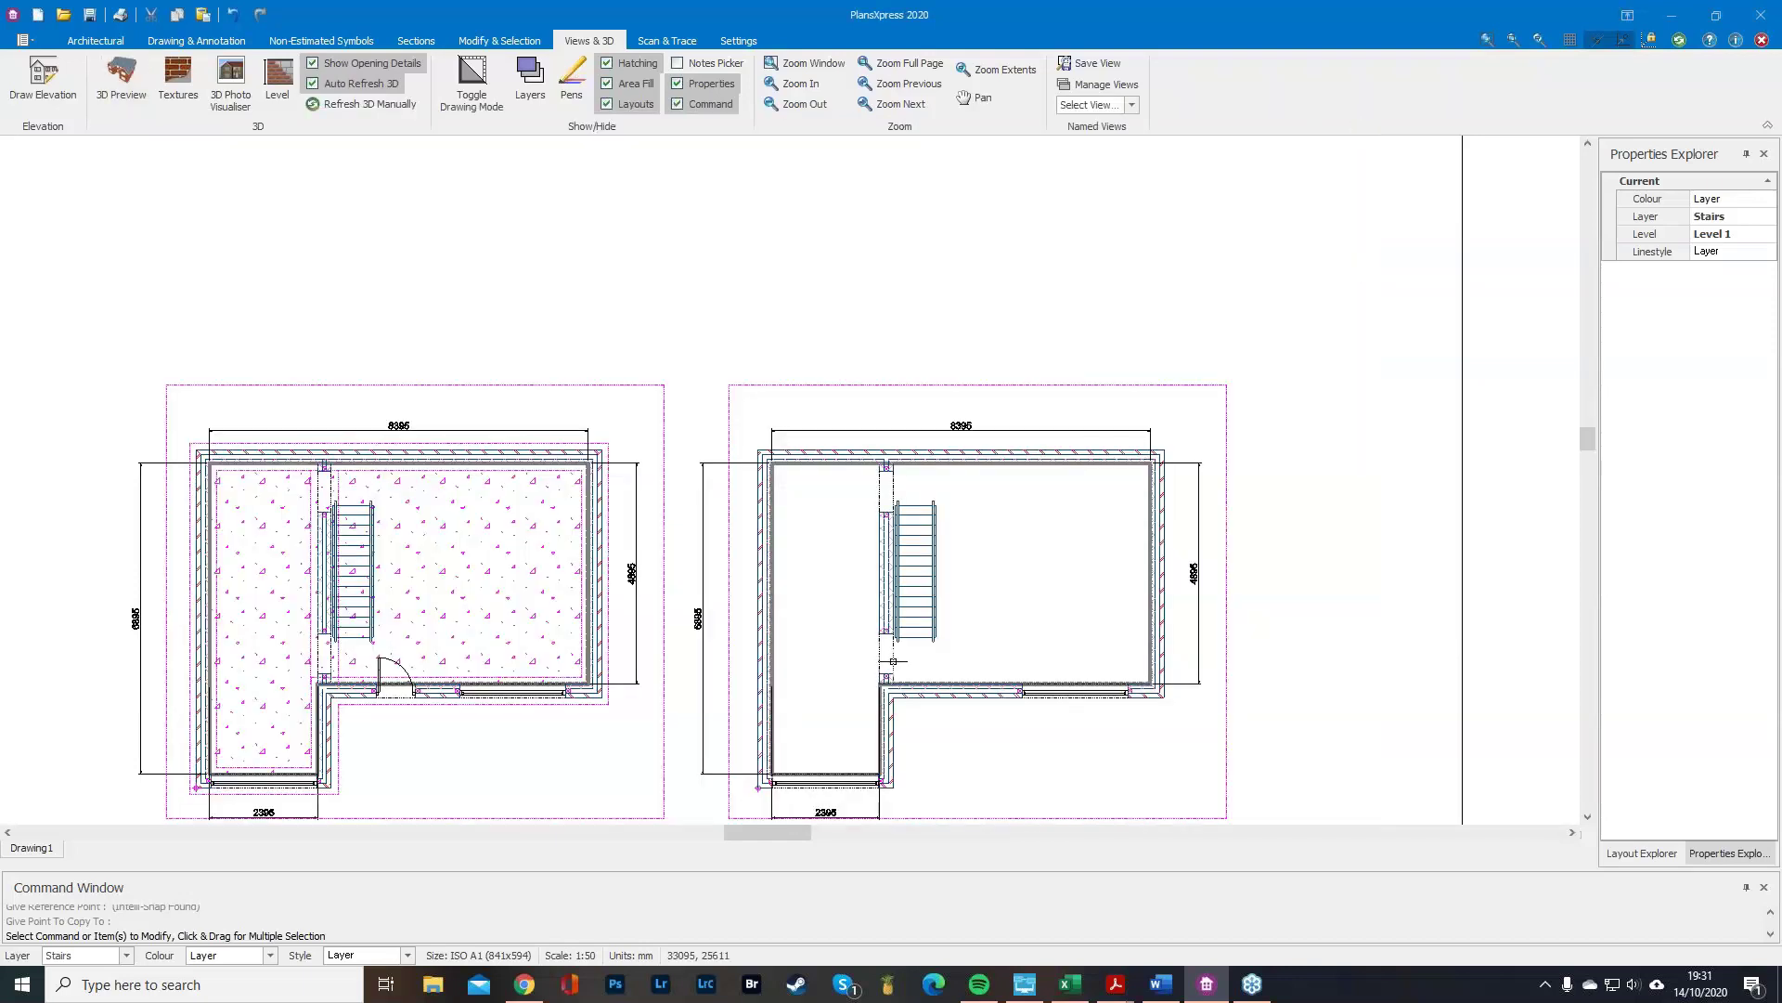
Draw a horizontal construction line through the midpoint of the upper end of the copied staircase on level 2.
{"action": "left_click", "coordinate": [917, 588]}
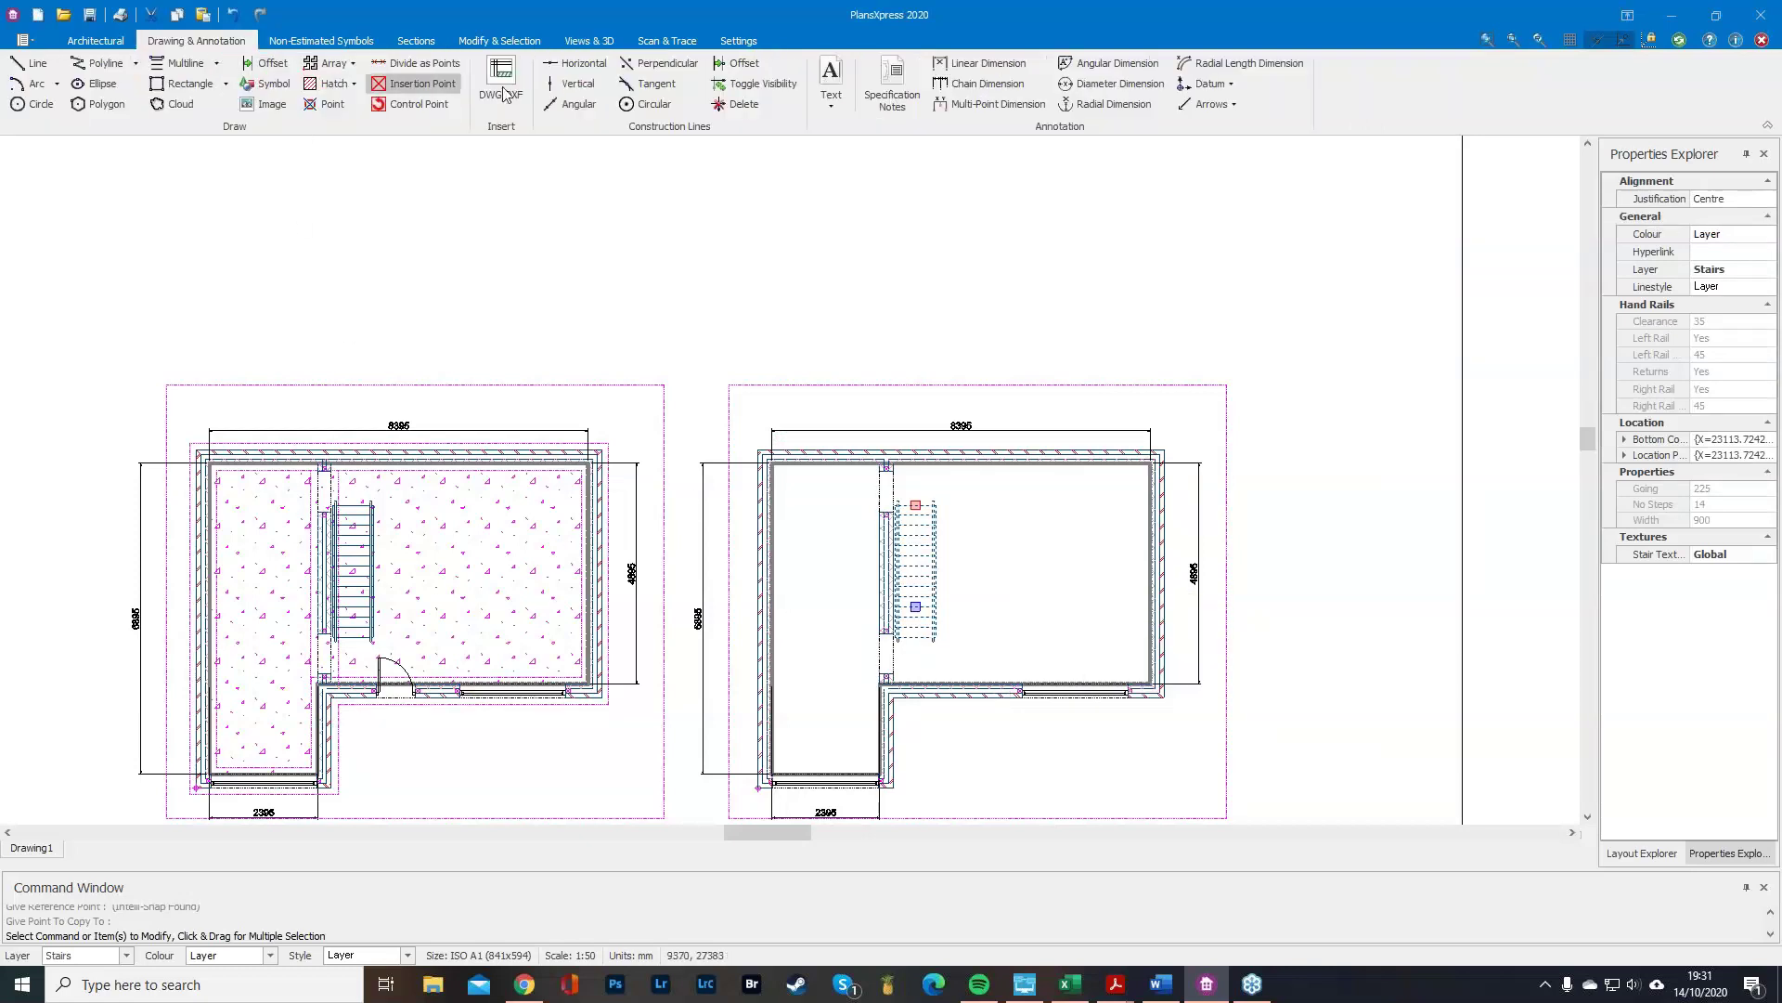
{"action": "left_click", "coordinate": [576, 63]}
{"action": "scroll", "coordinate": [914, 469], "scroll_direction": "up", "scroll_amount": 5}
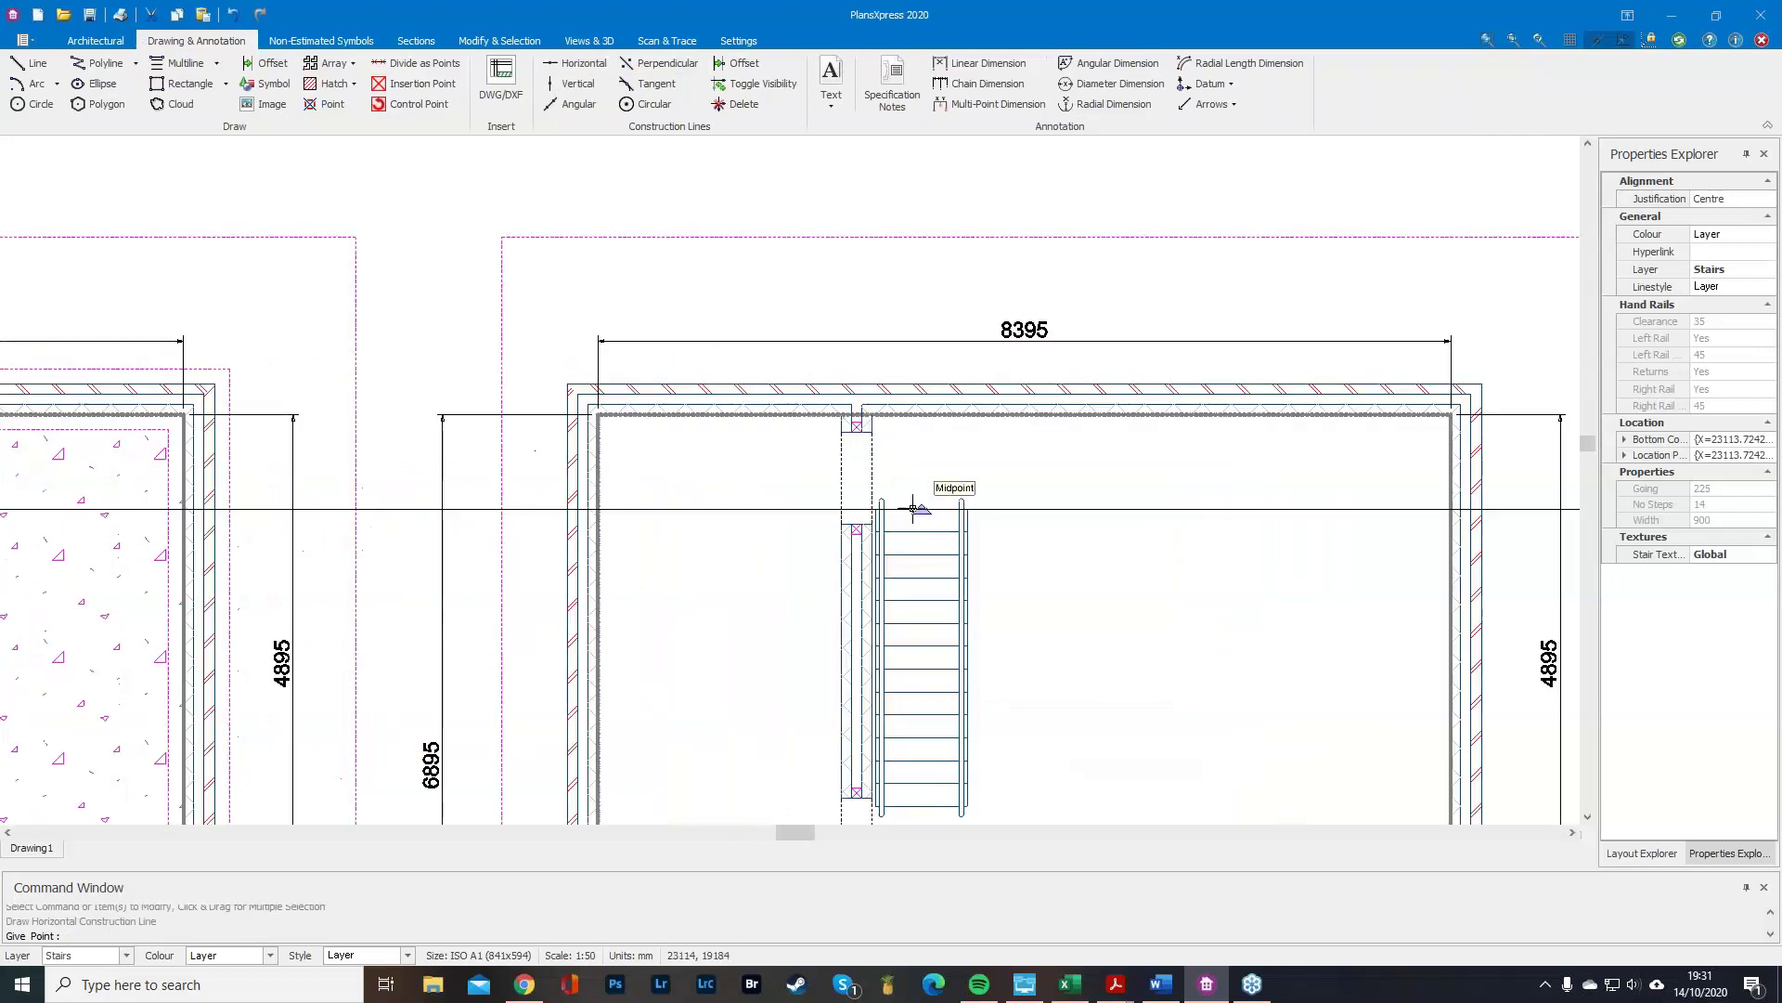
{"action": "left_click", "coordinate": [924, 508]}
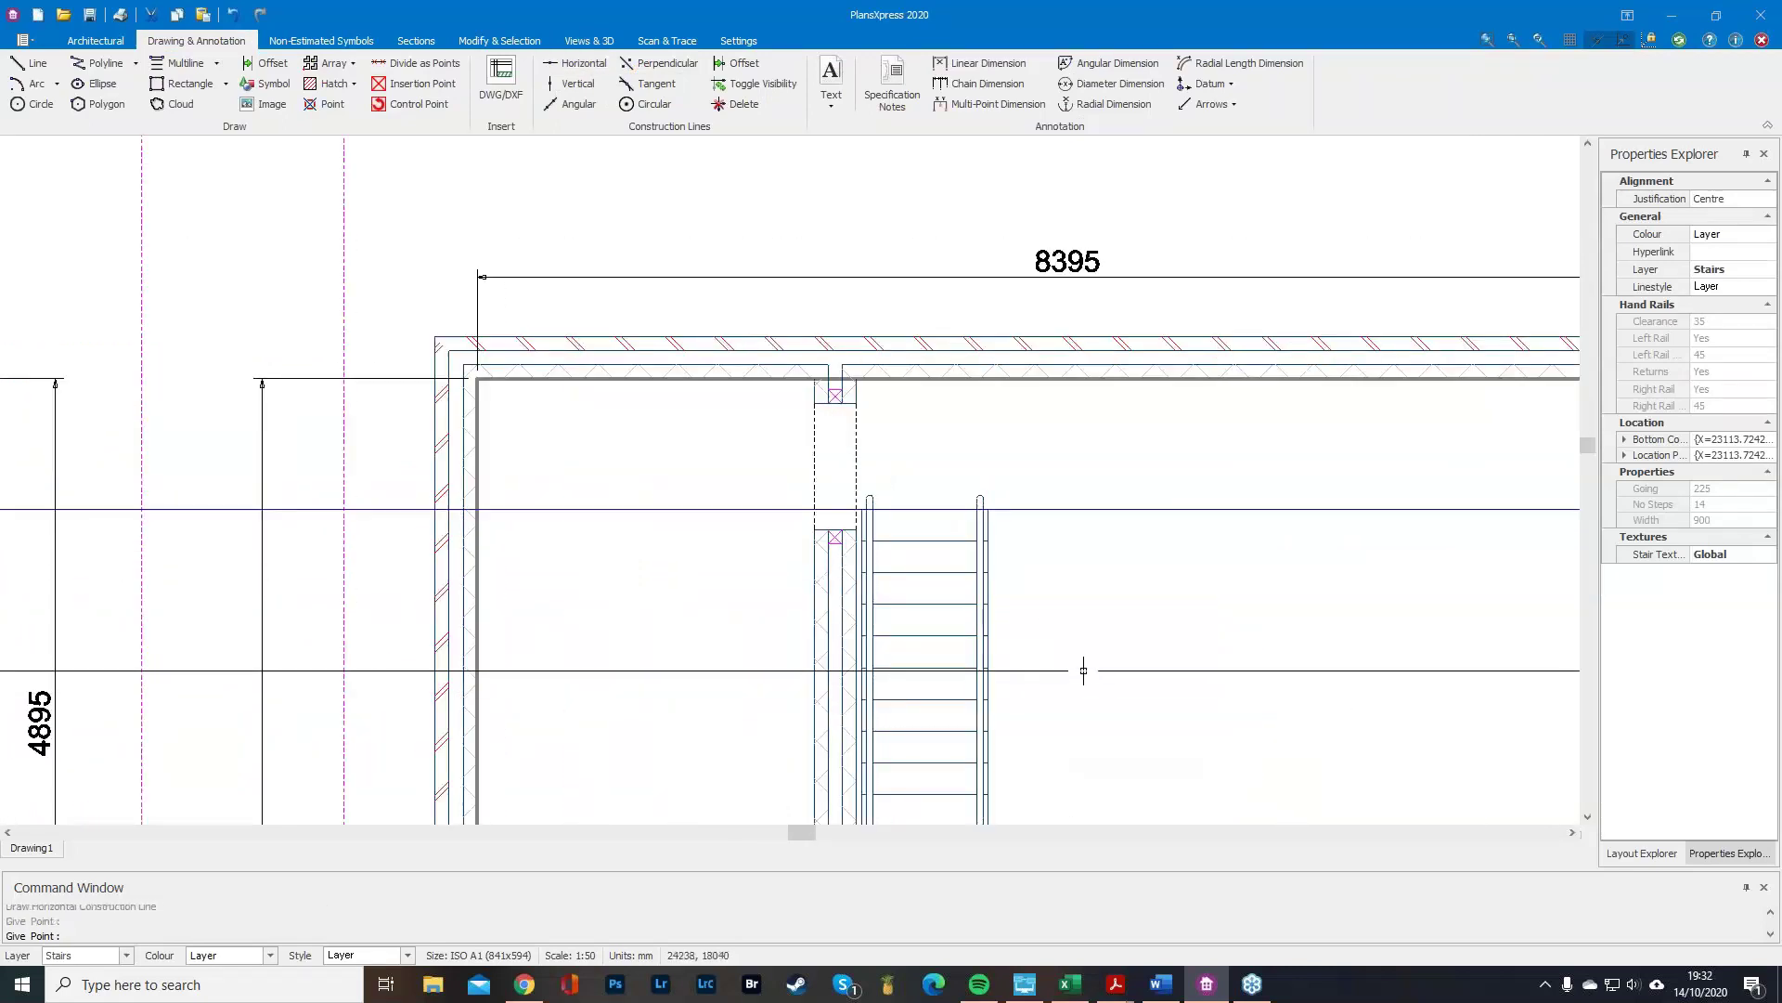
{"action": "key", "text": "Escape"}
Delete the copied staircase from the level 2 plan.
{"action": "left_click_drag", "start_coordinate": [1046, 709], "coordinate": [919, 601]}
{"action": "key", "text": "Delete"}
{"action": "scroll", "coordinate": [975, 650], "scroll_direction": "down", "scroll_amount": 4}
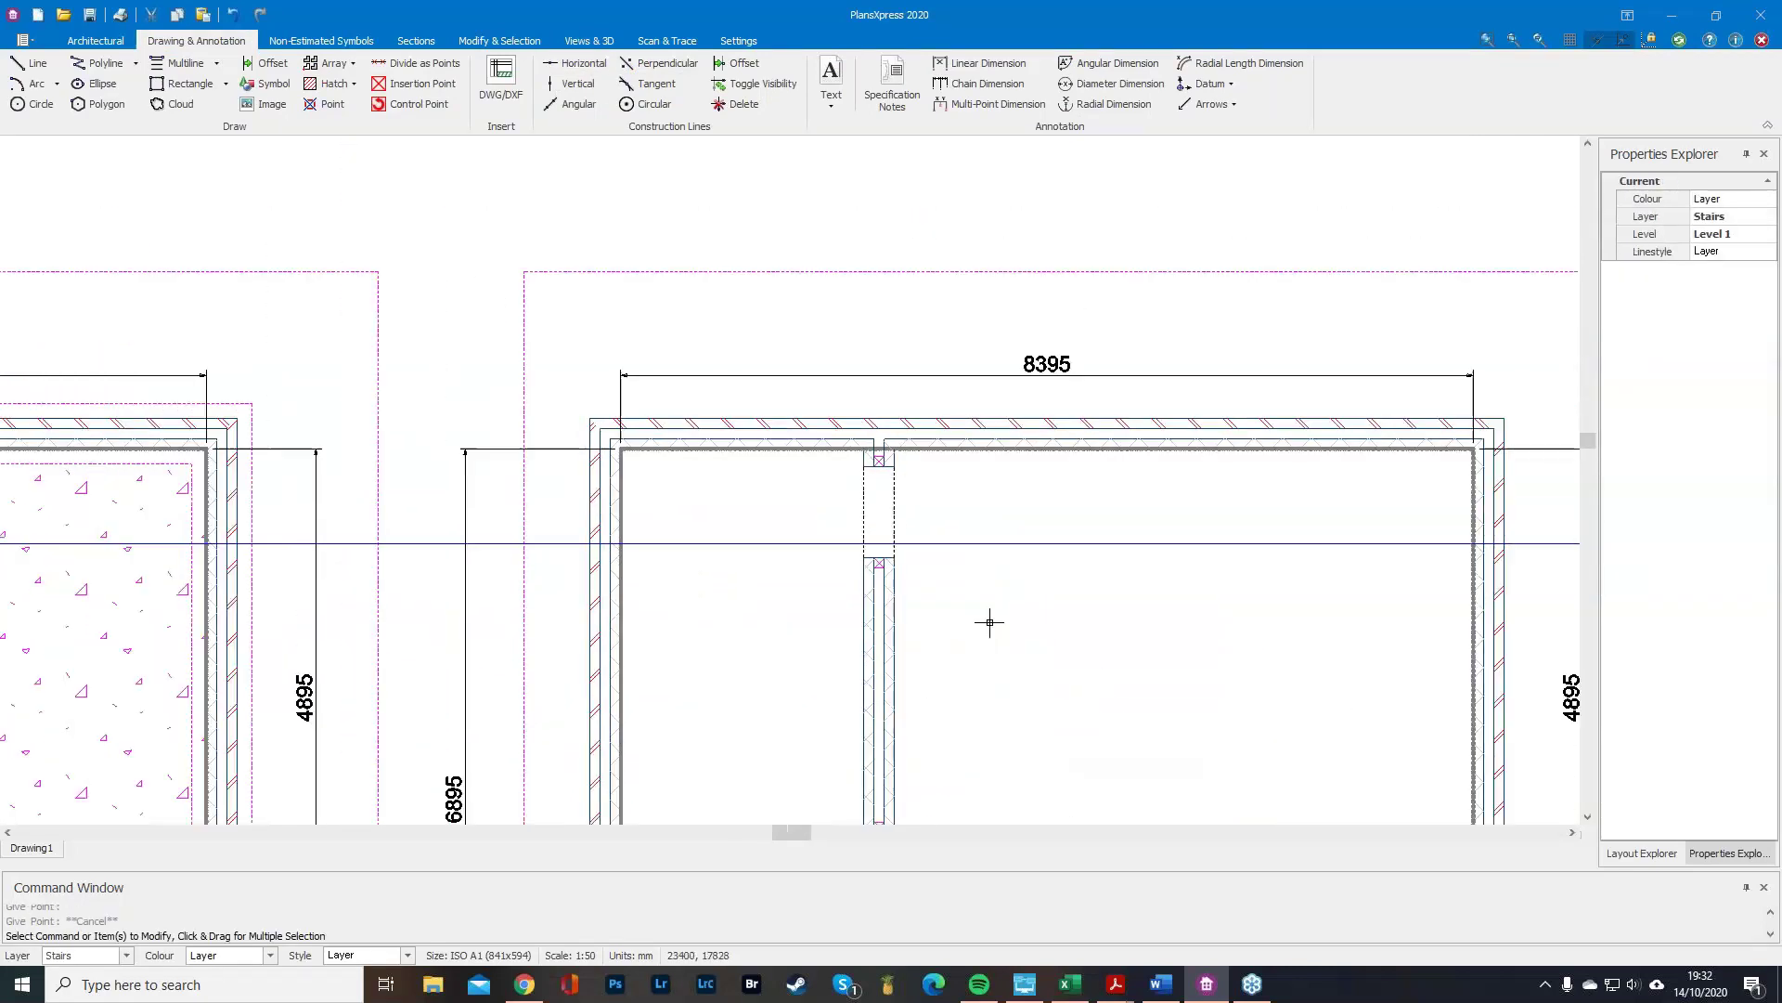
{"action": "scroll", "coordinate": [1011, 628], "scroll_direction": "up", "scroll_amount": 2}
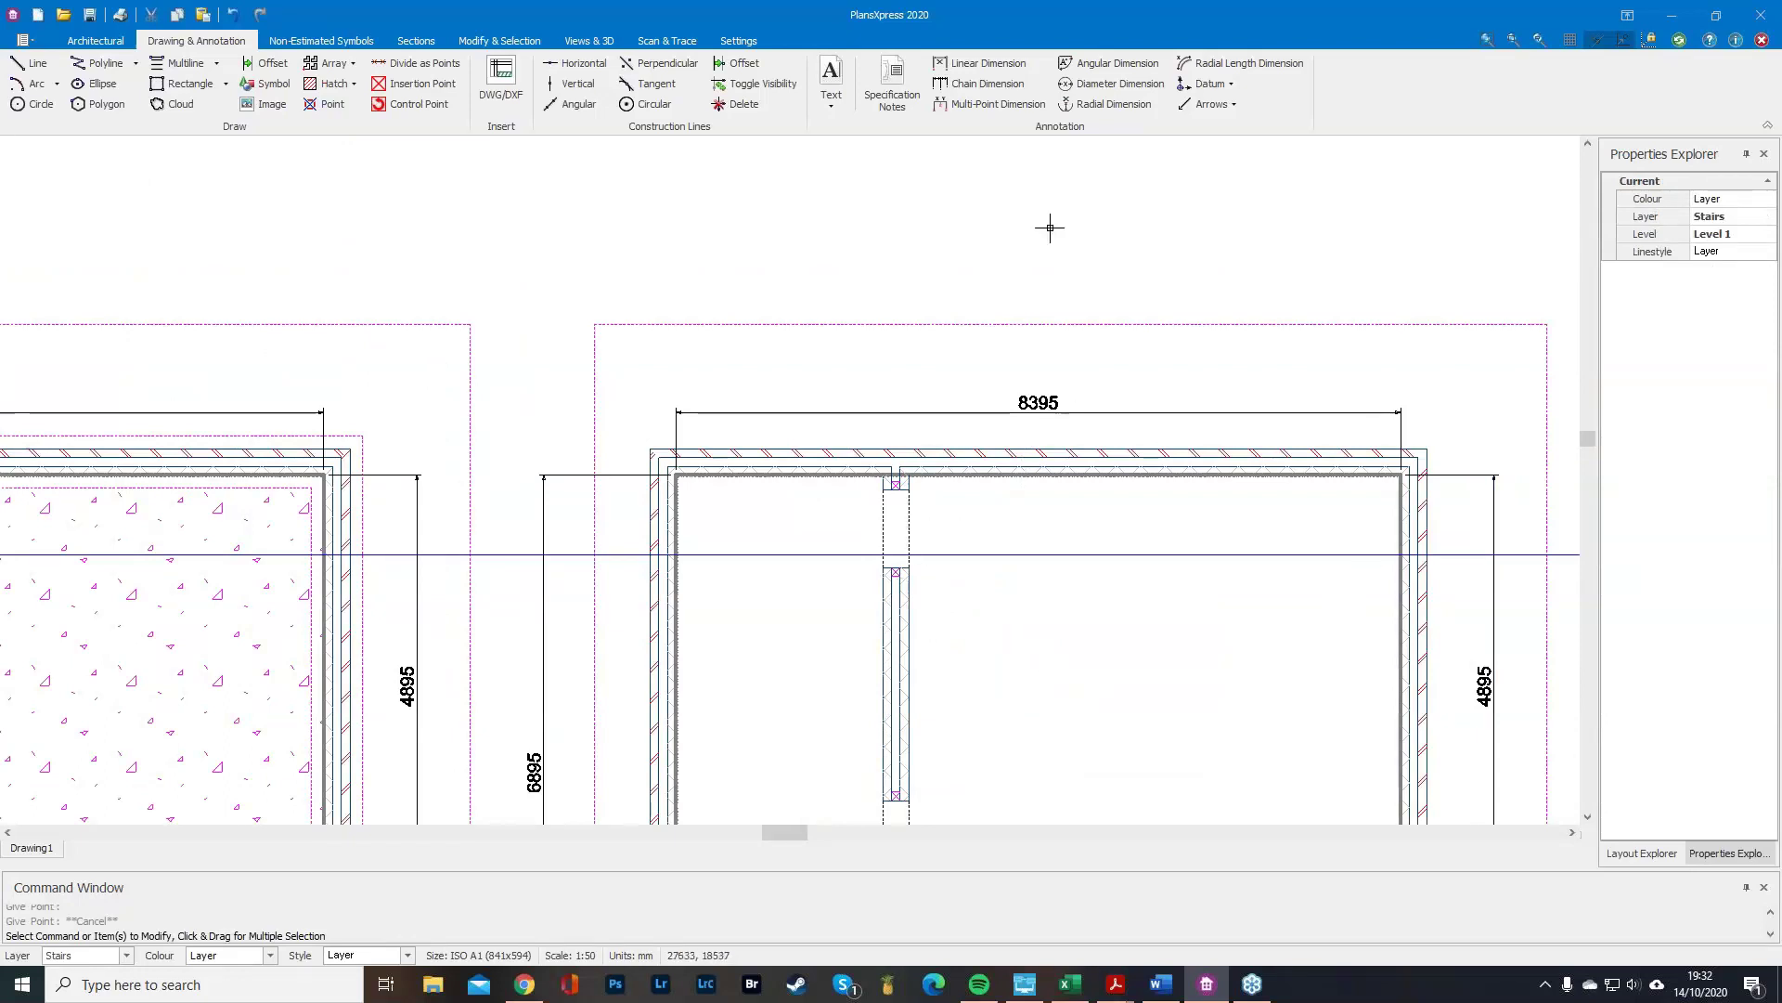
{"action": "scroll", "coordinate": [1023, 234], "scroll_direction": "down", "scroll_amount": 3}
{"action": "scroll", "coordinate": [641, 288], "scroll_direction": "up", "scroll_amount": 1}
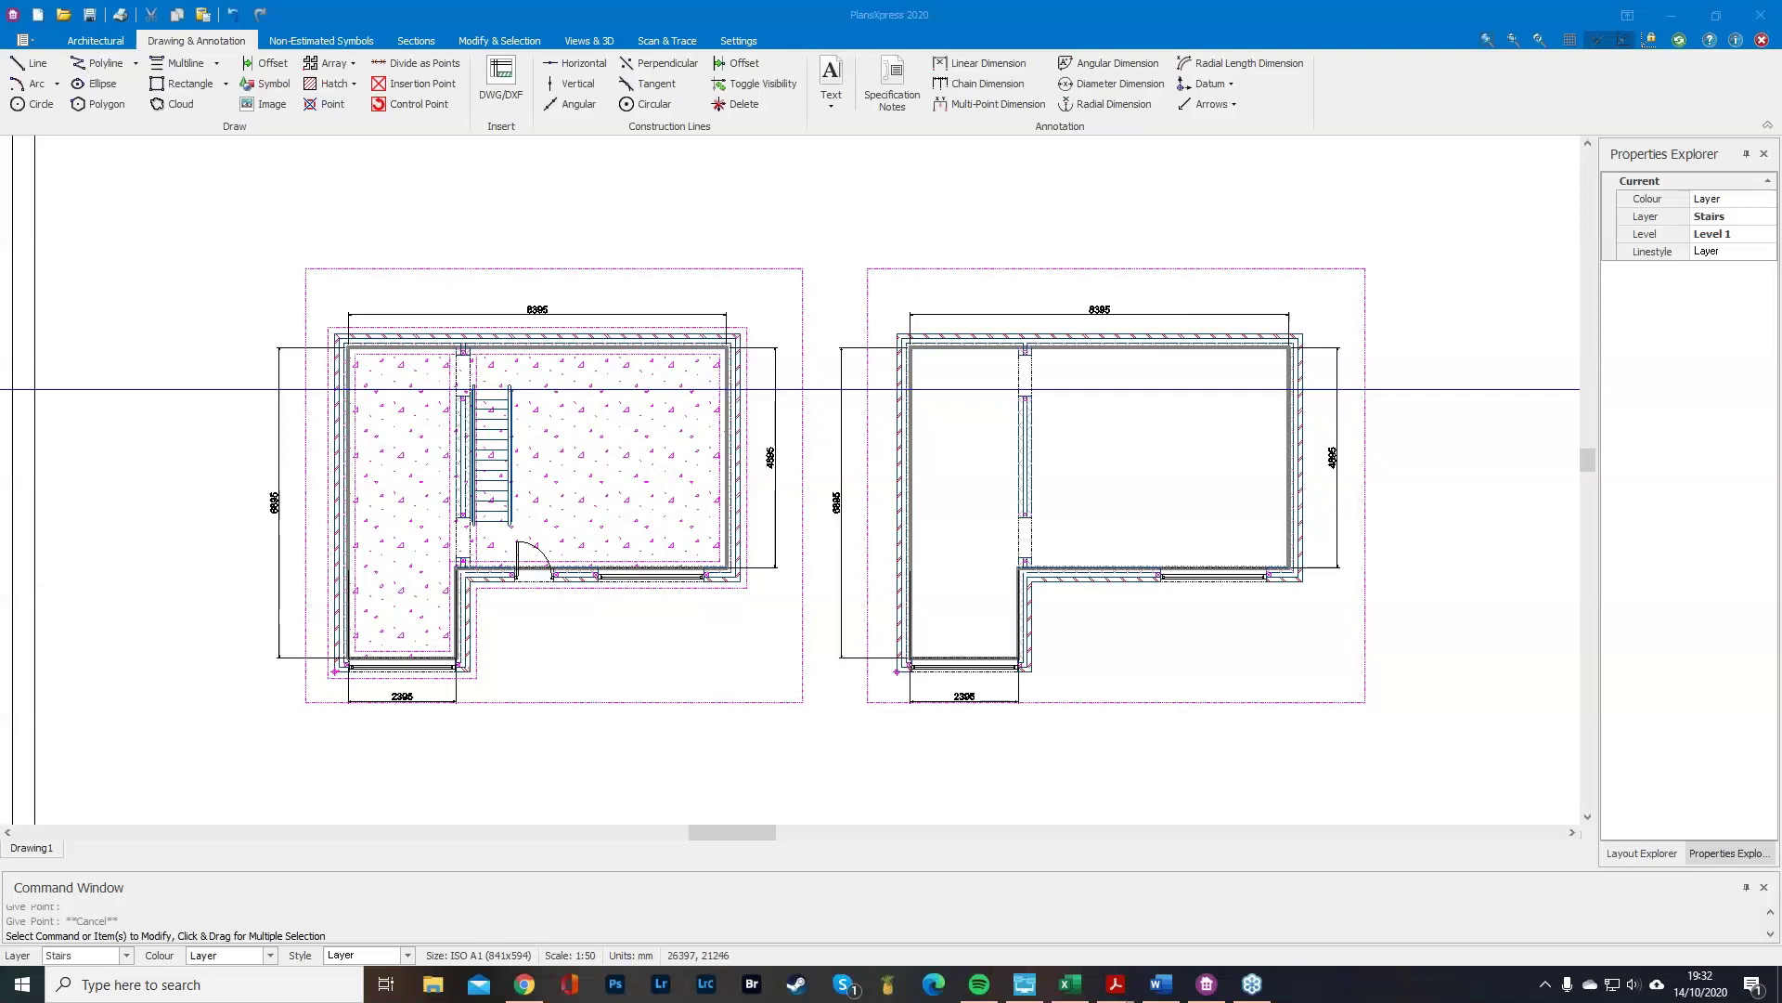
Open the PlansXpress help system over the drawing and look through the How To topics, including those on using snaps and input.
{"action": "mouse_move", "coordinate": [1346, 341]}
{"action": "left_click", "coordinate": [1709, 42]}
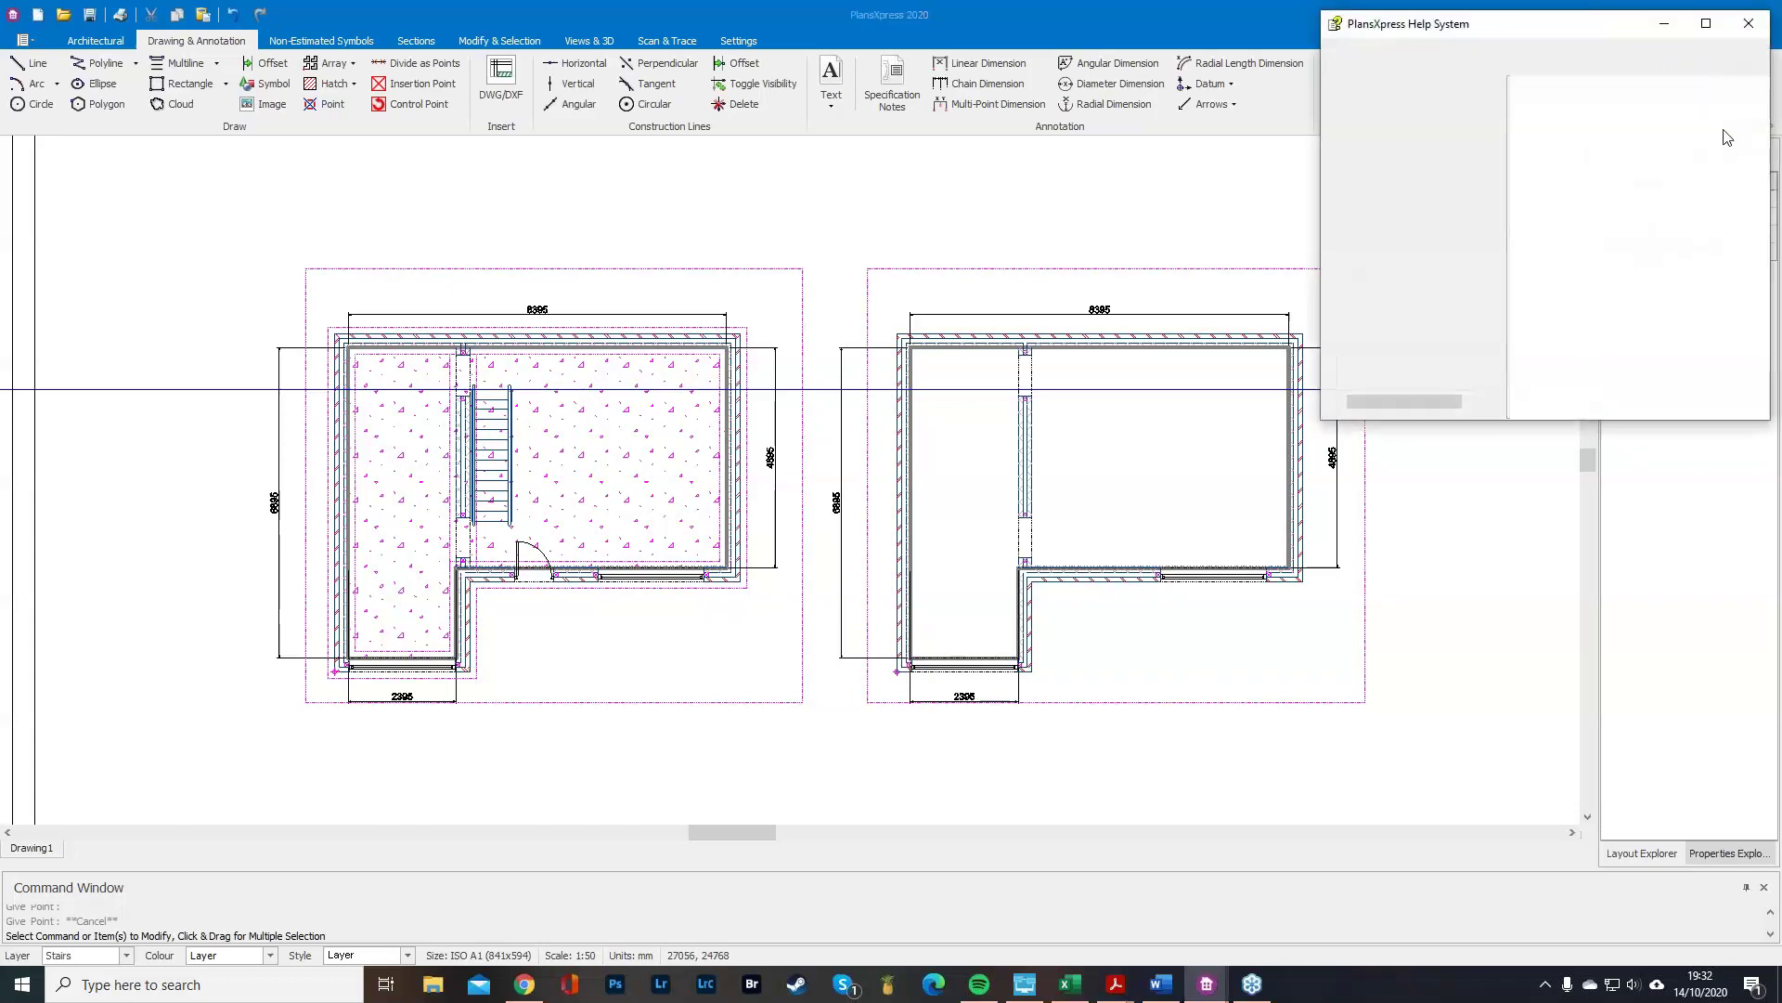
{"action": "left_click_drag", "start_coordinate": [1527, 23], "coordinate": [1123, 174]}
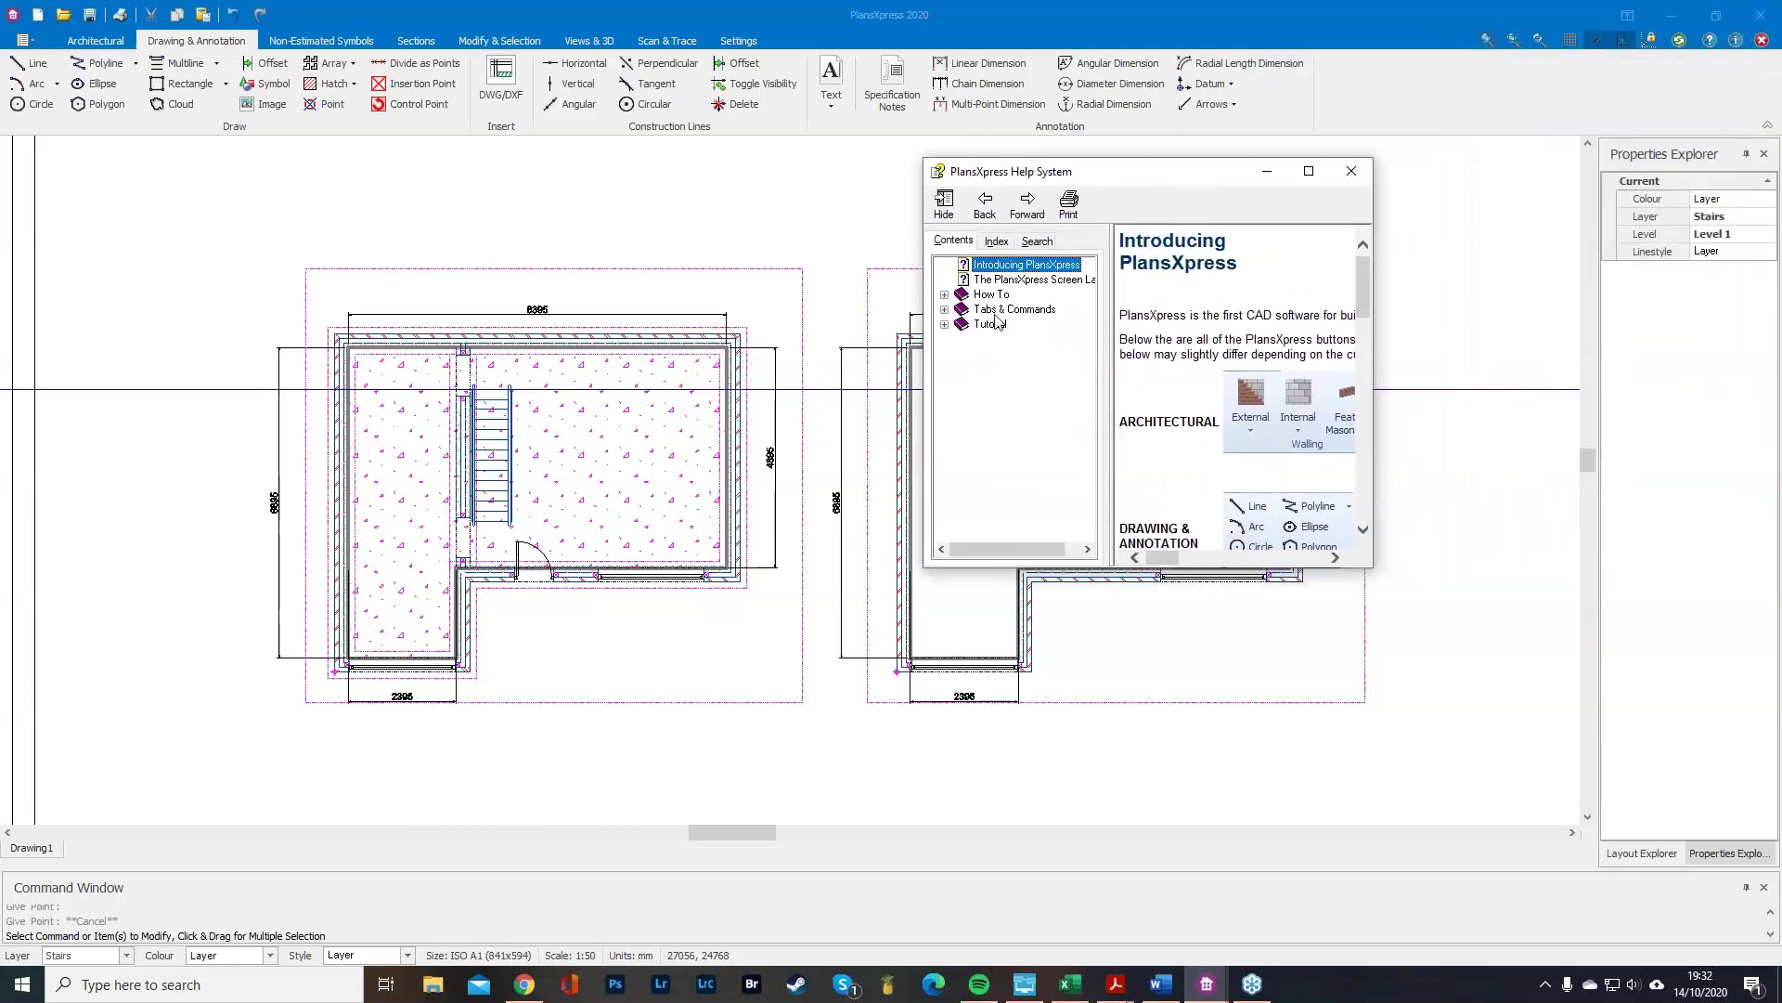
{"action": "left_click", "coordinate": [945, 295]}
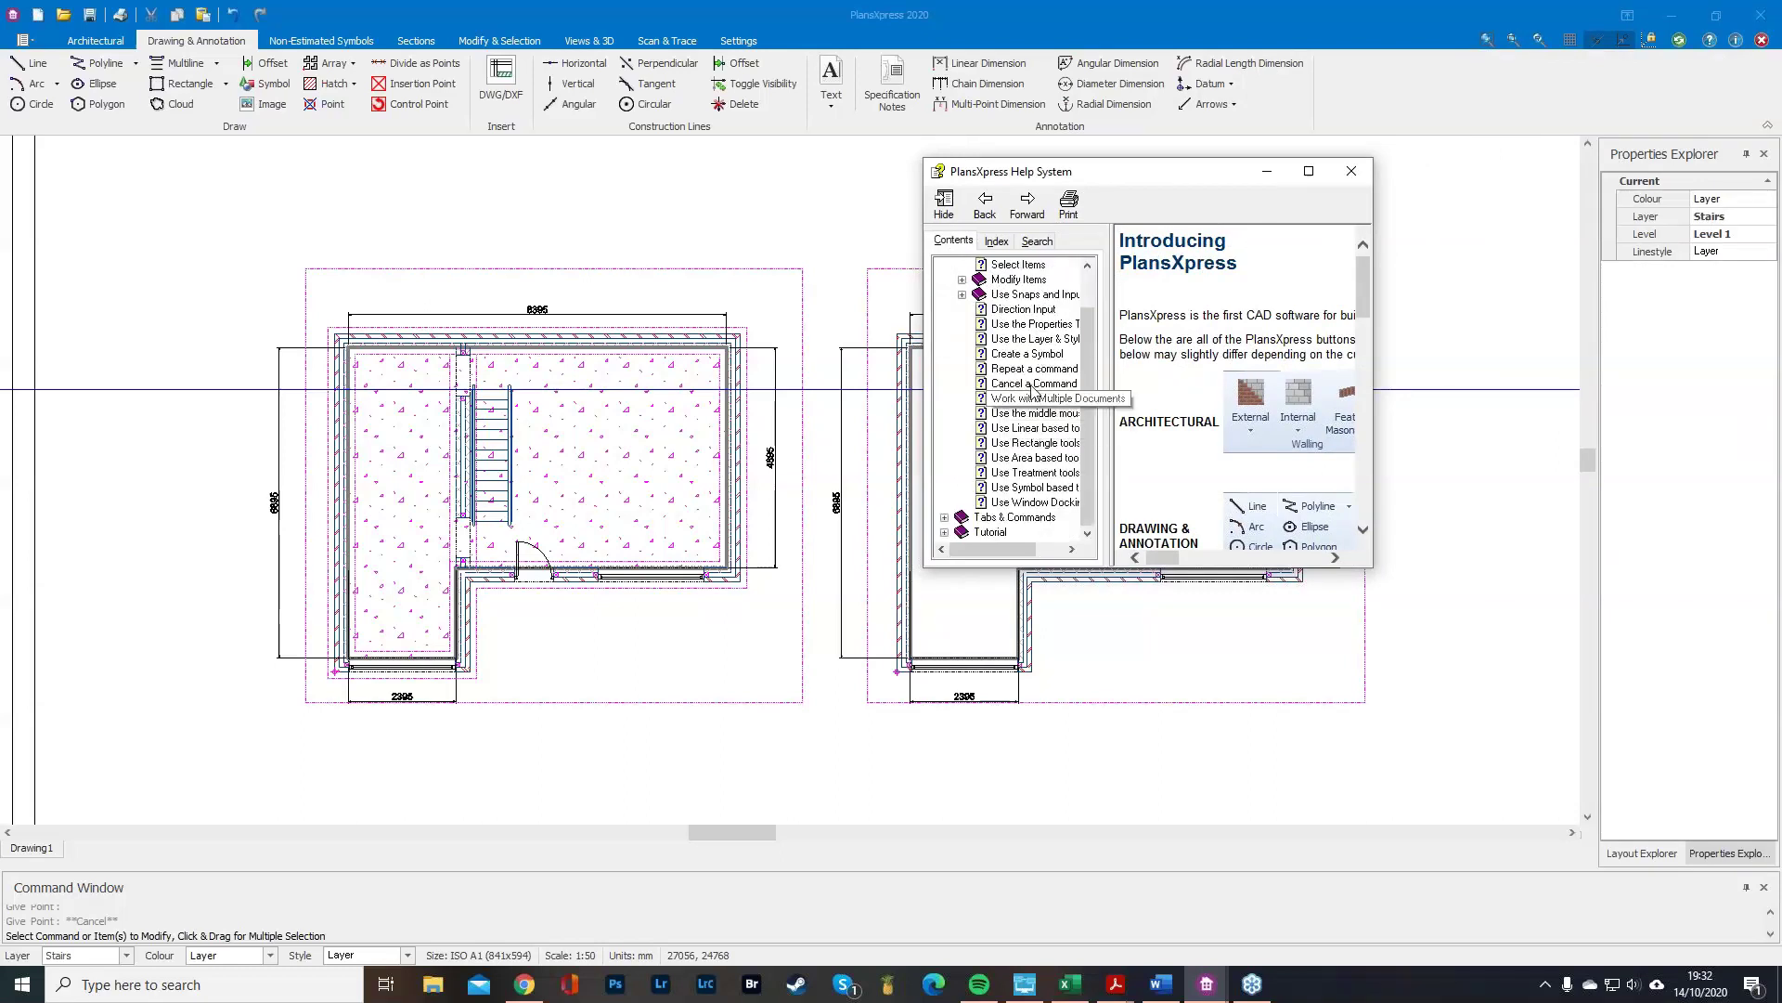
{"action": "left_click", "coordinate": [1129, 615]}
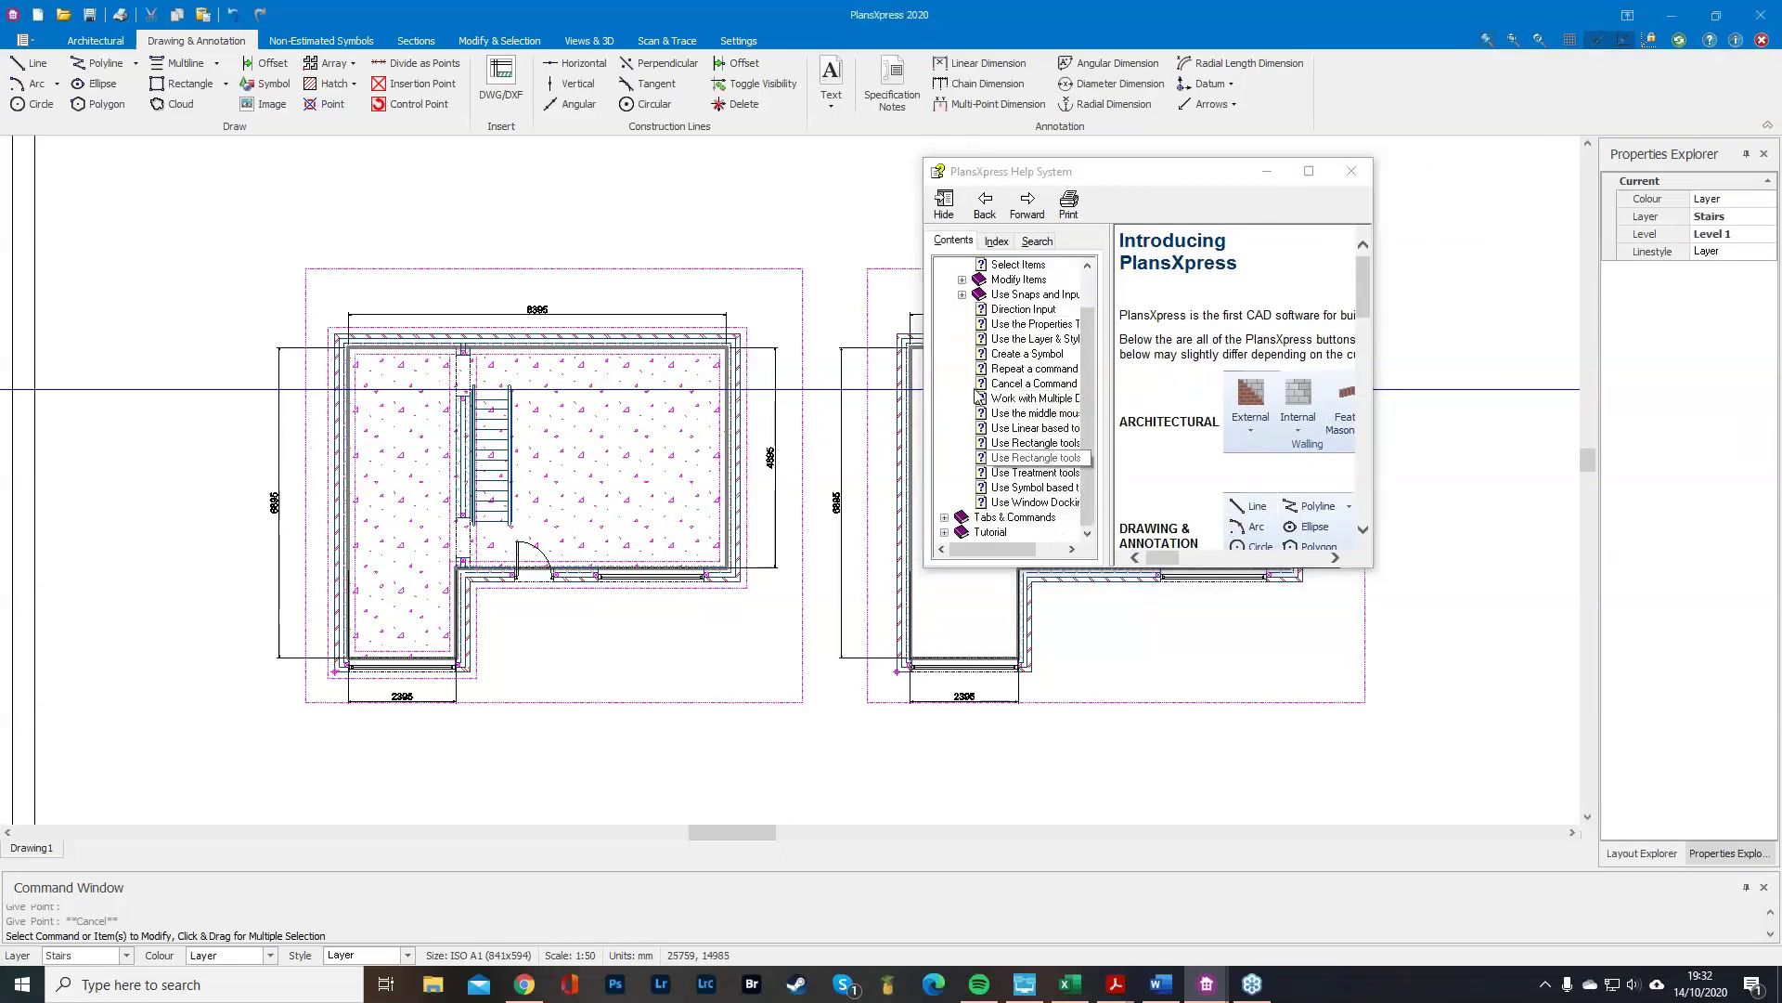
{"action": "left_click", "coordinate": [963, 295]}
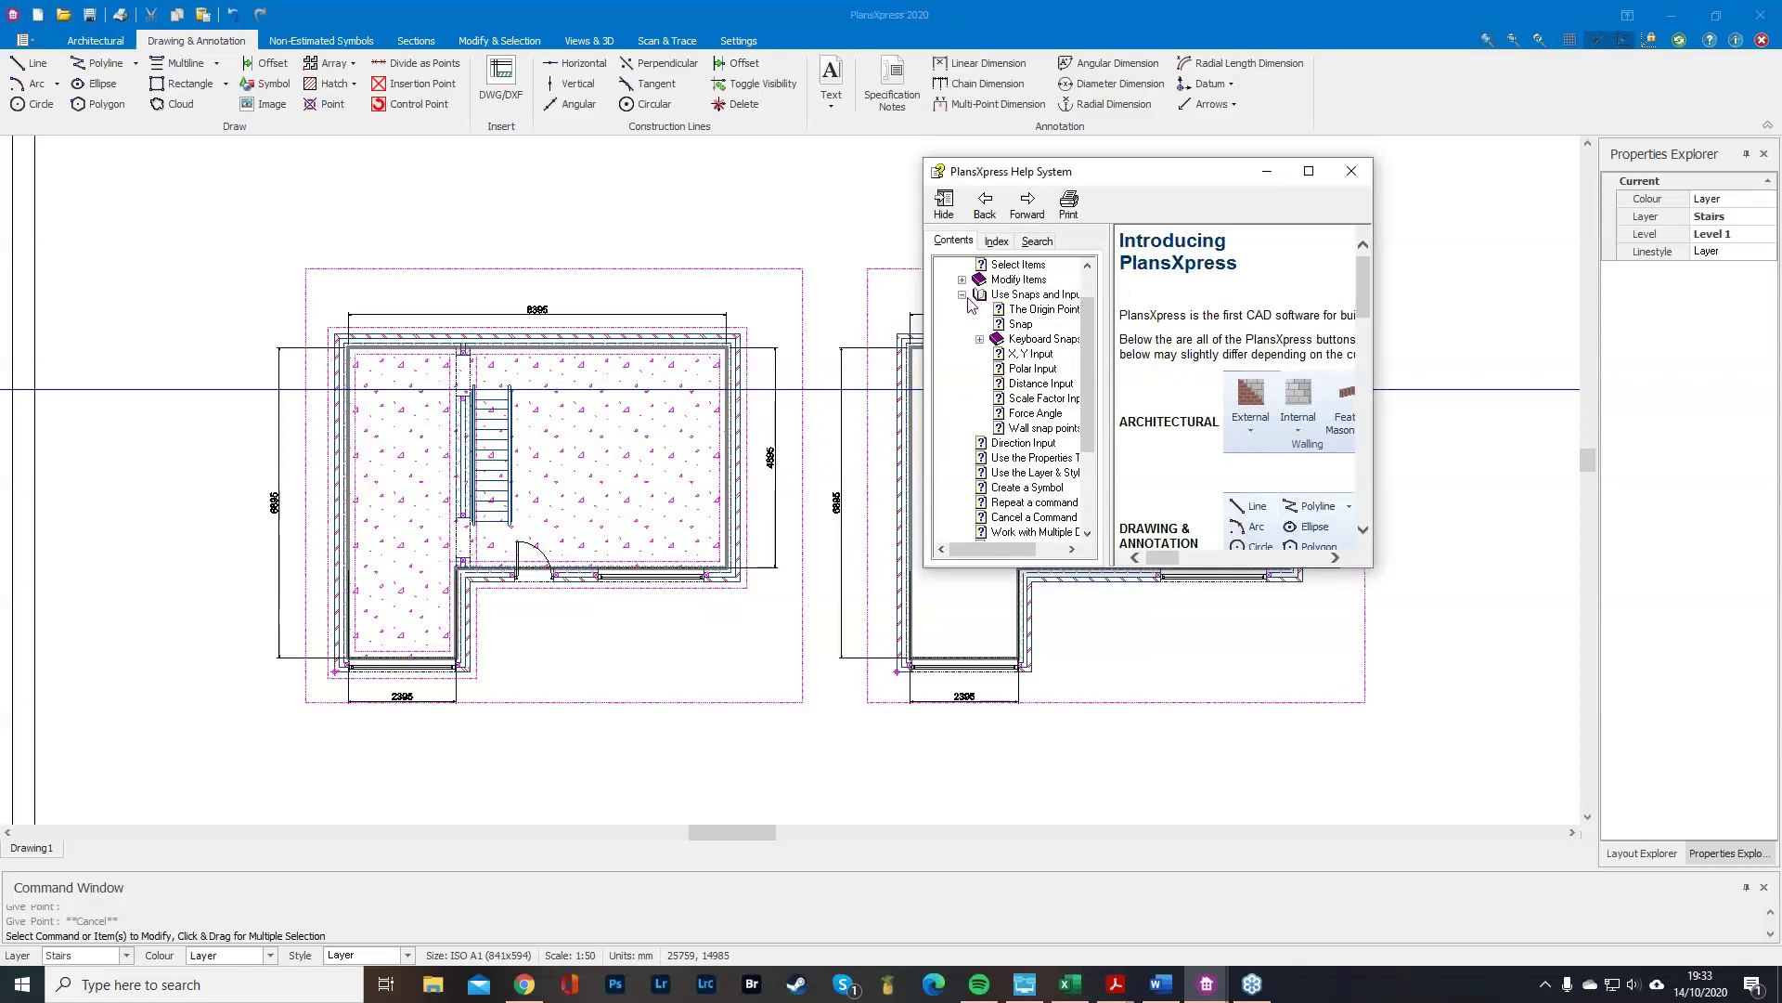
{"action": "left_click", "coordinate": [963, 296]}
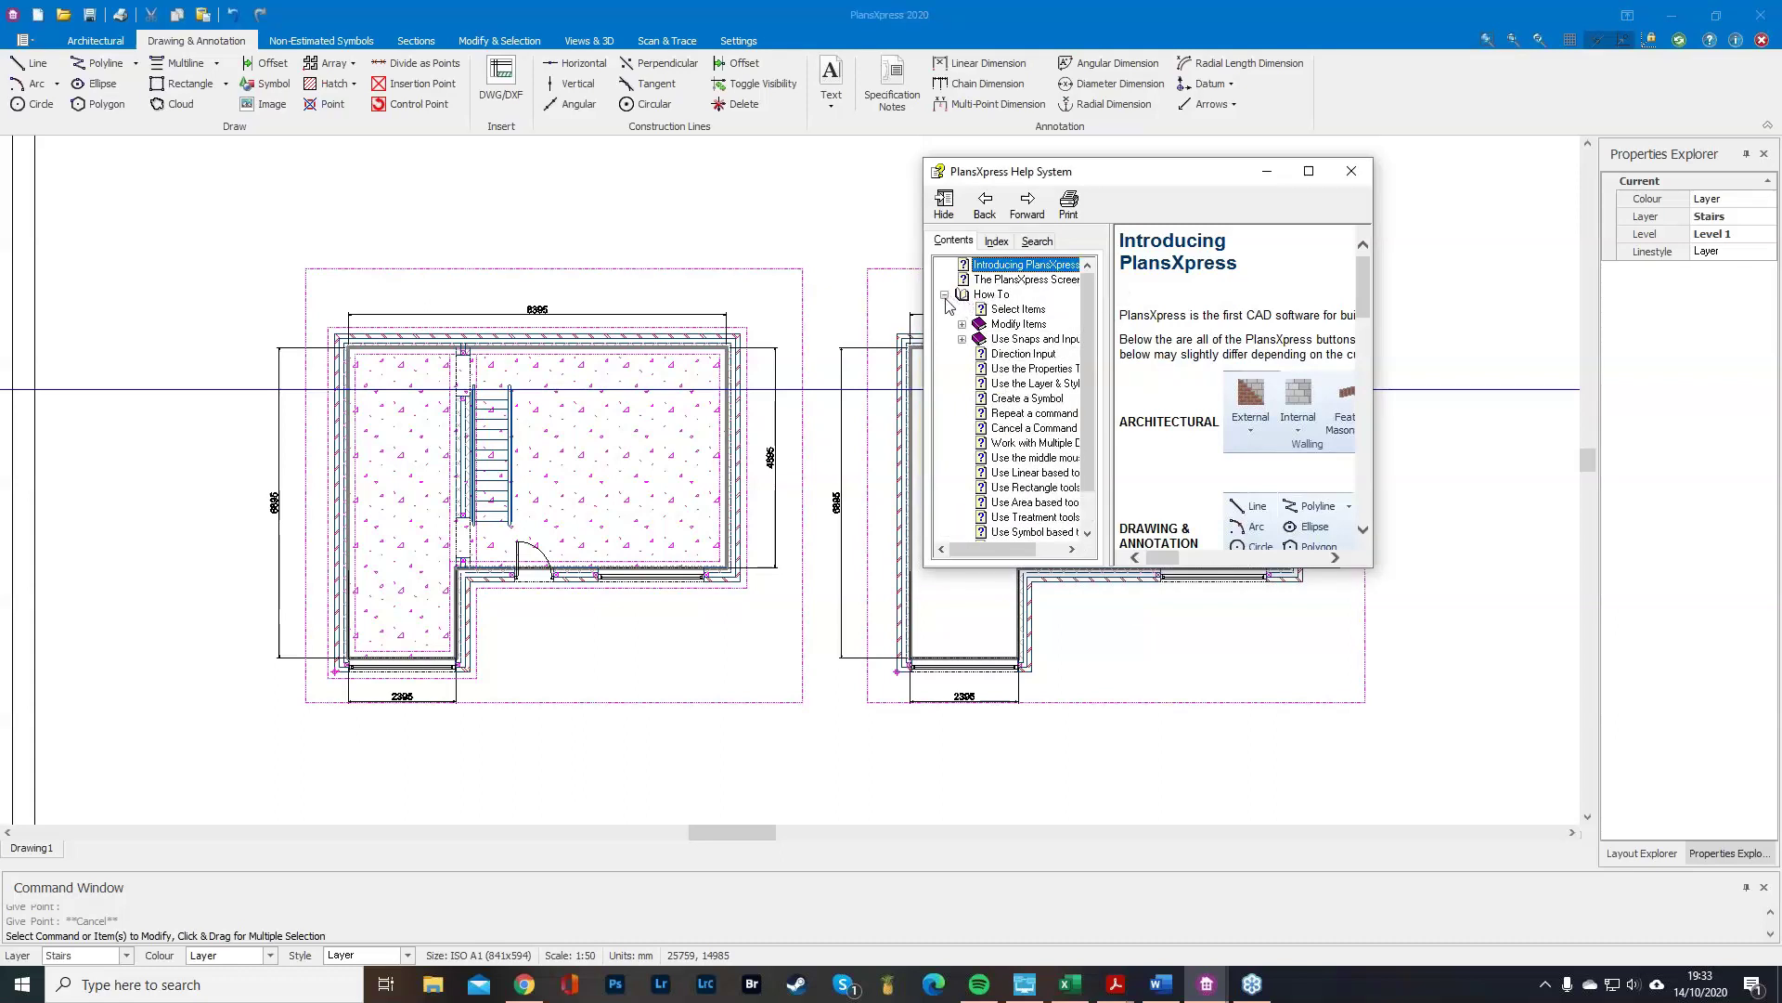
{"action": "left_click", "coordinate": [944, 295]}
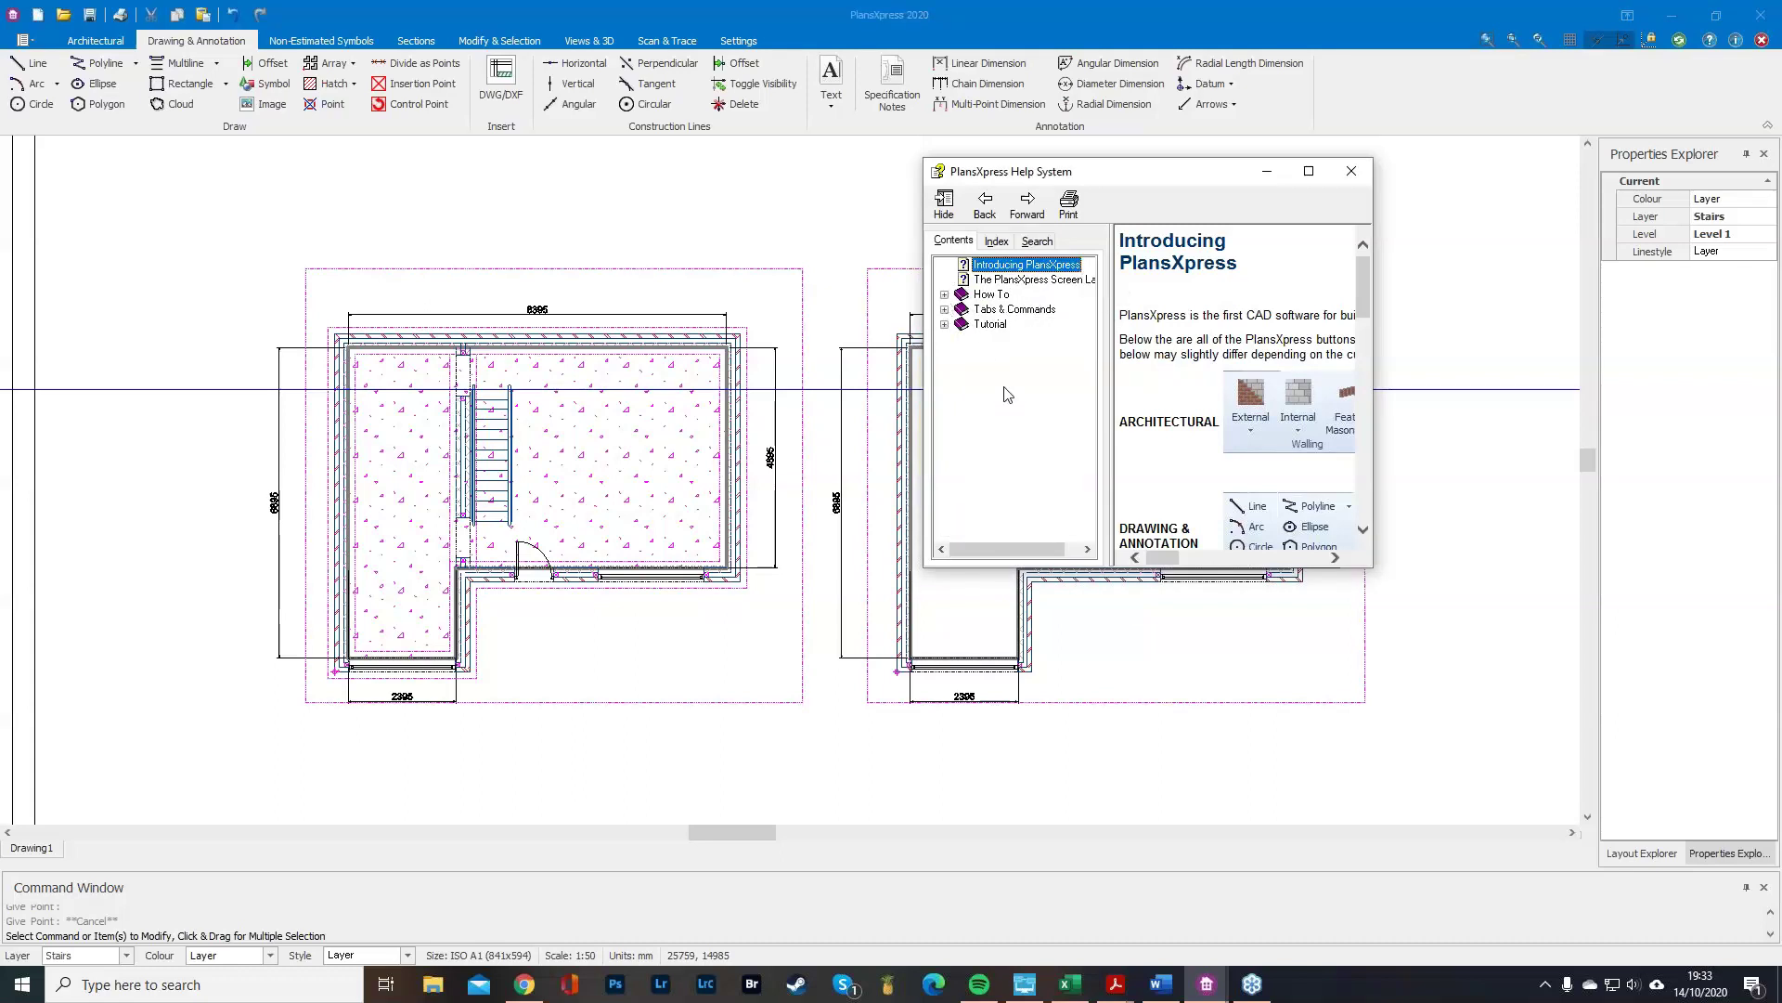
Browse the Tabs & Commands help topics for the File and Drawing & Annotation commands.
{"action": "left_click", "coordinate": [944, 311]}
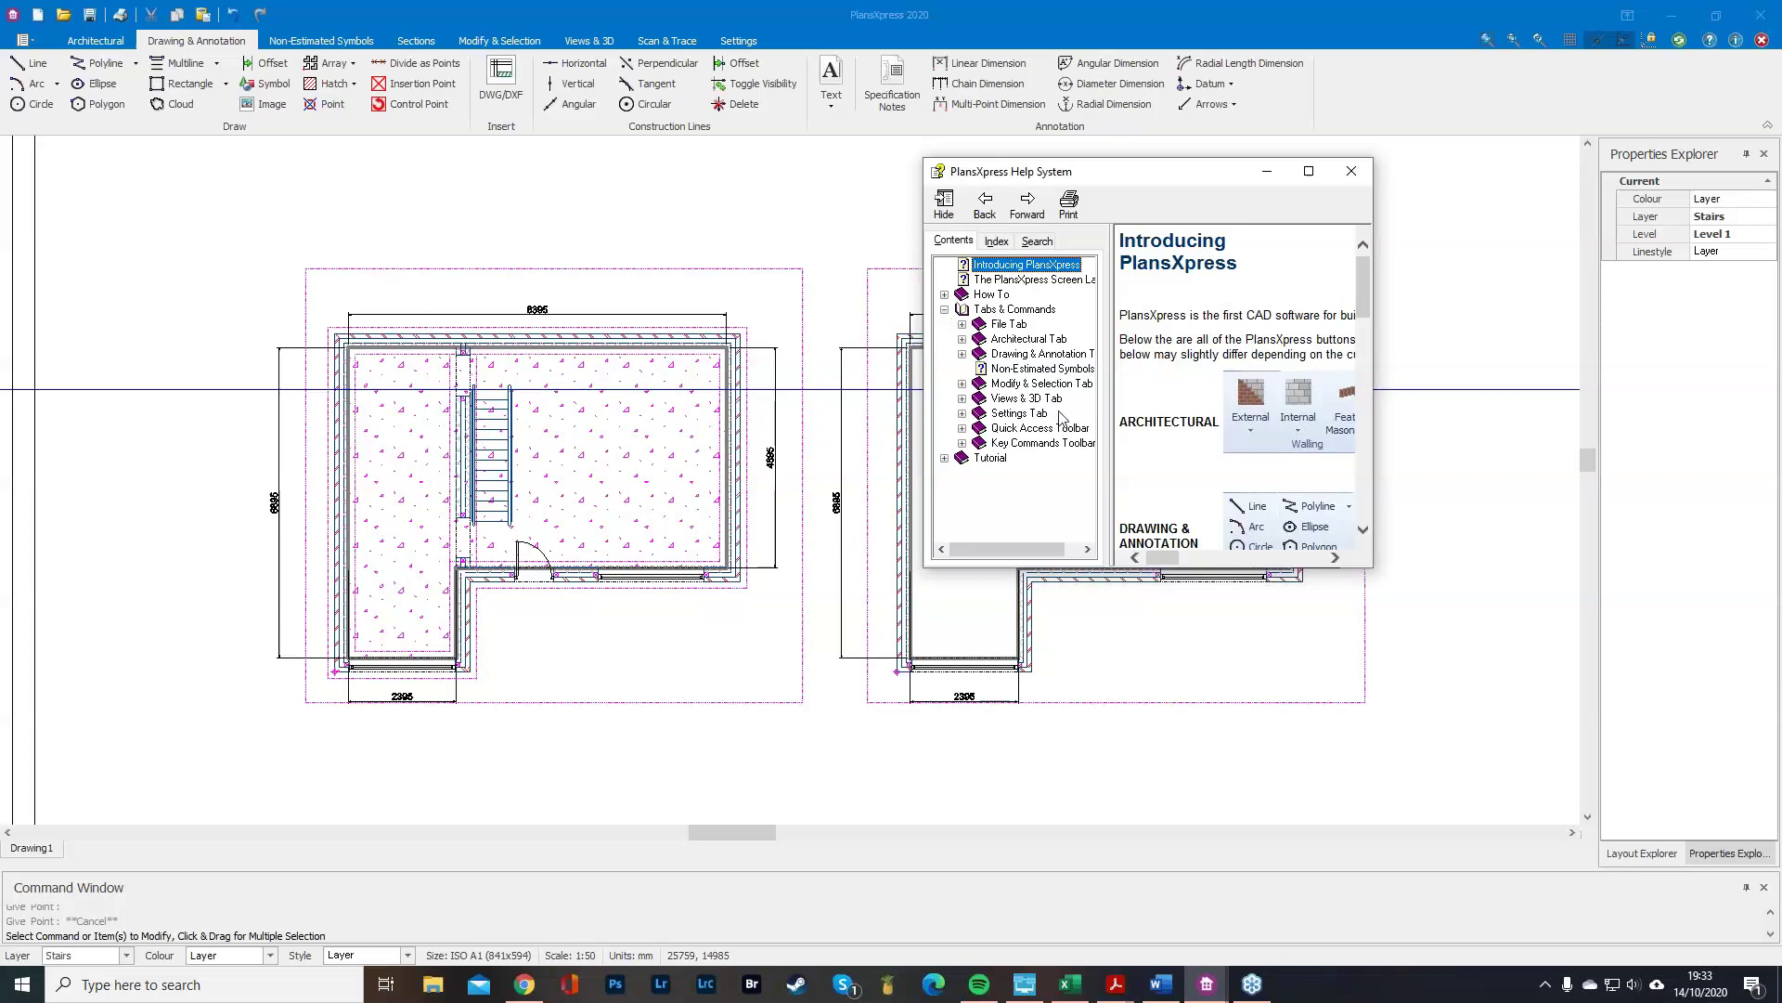
{"action": "left_click", "coordinate": [963, 325]}
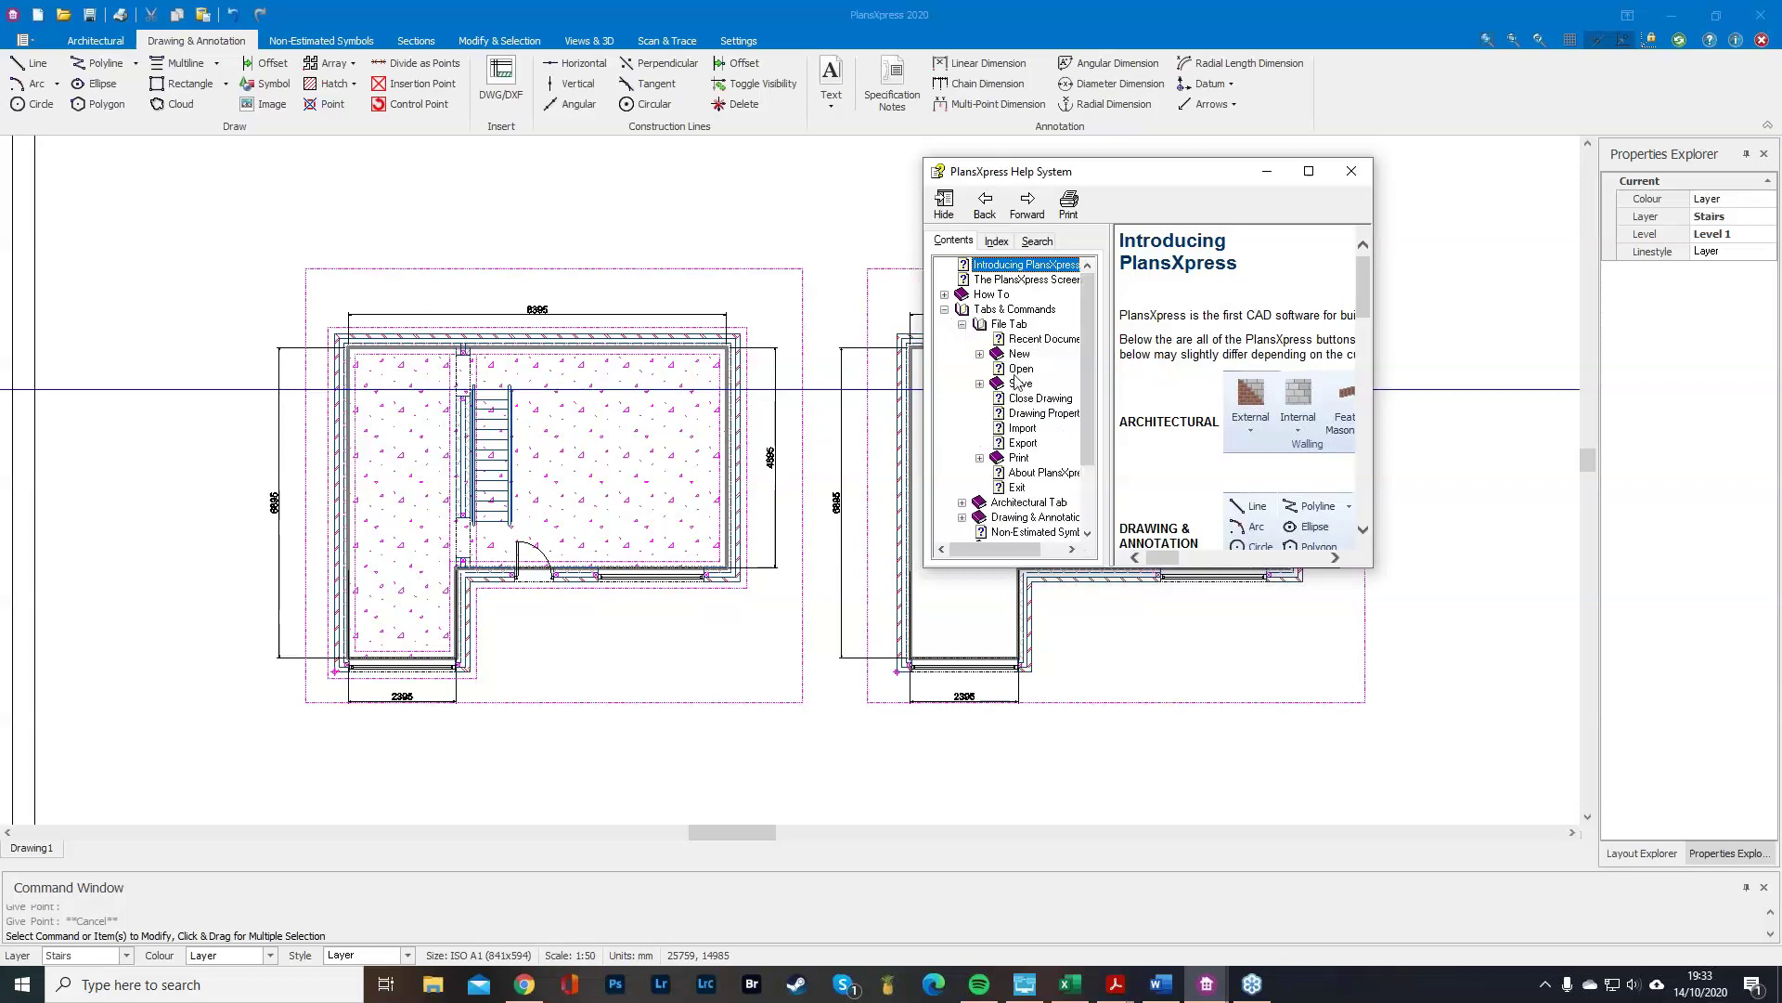
{"action": "left_click", "coordinate": [944, 310]}
{"action": "left_click", "coordinate": [944, 309]}
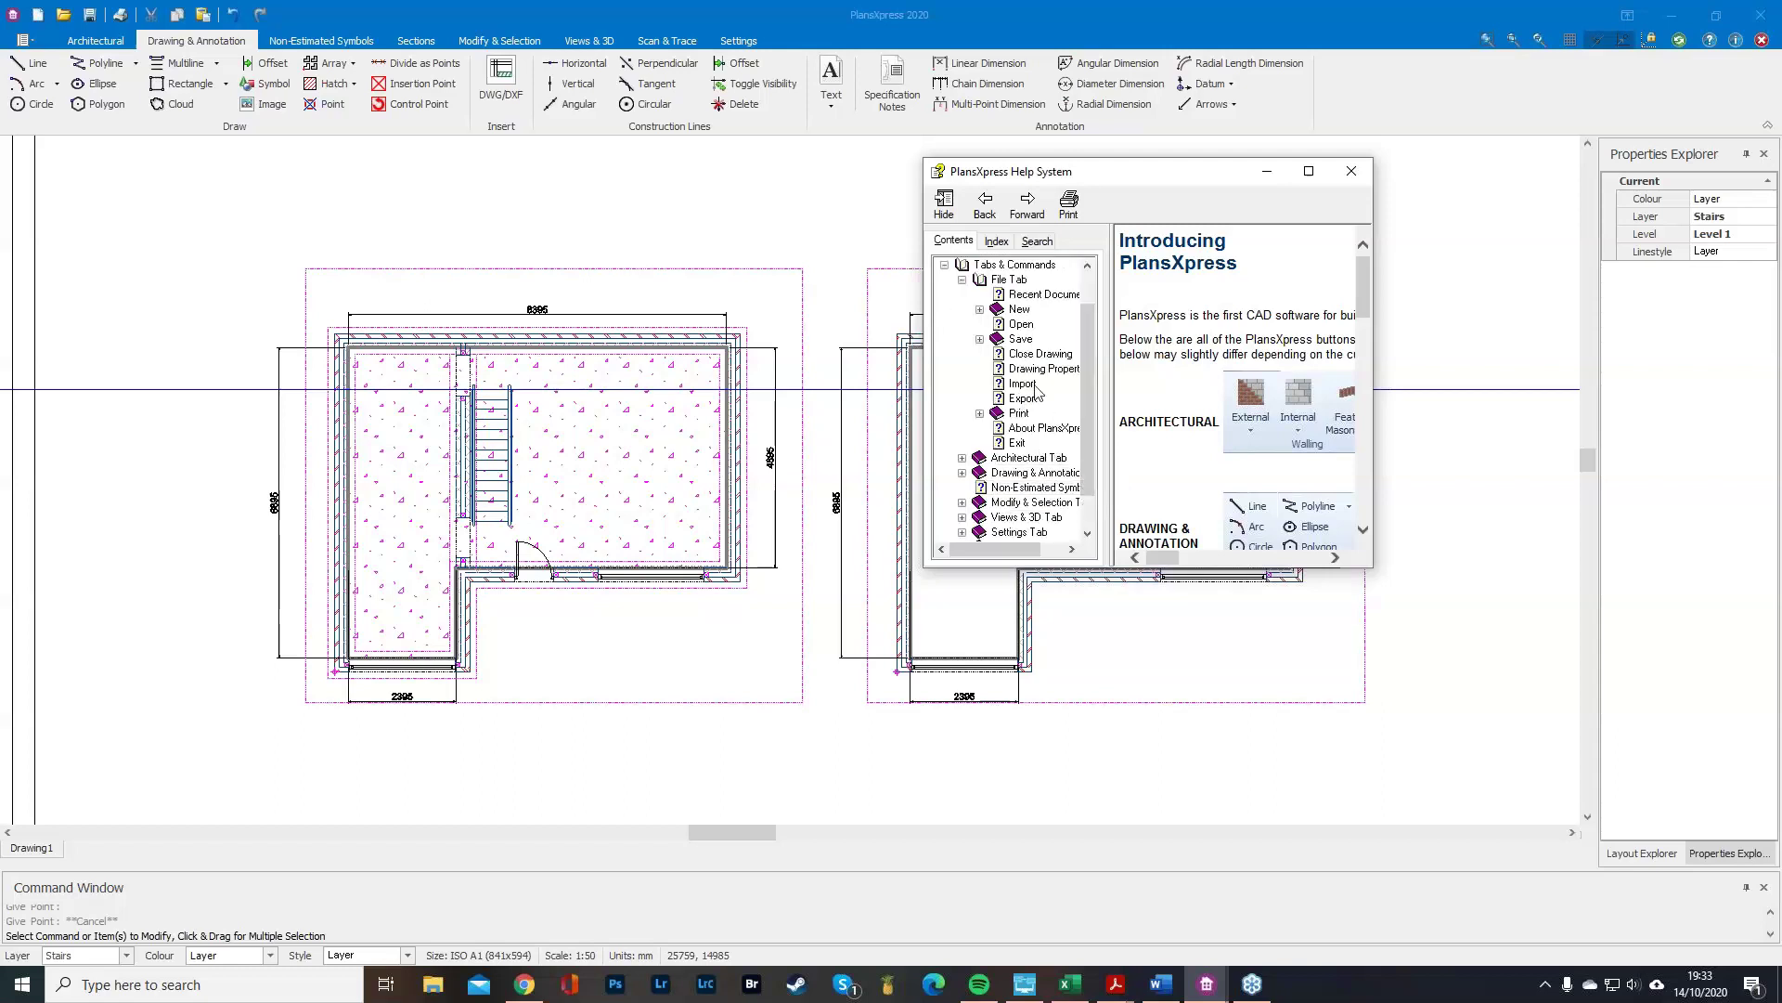
{"action": "left_click", "coordinate": [962, 472]}
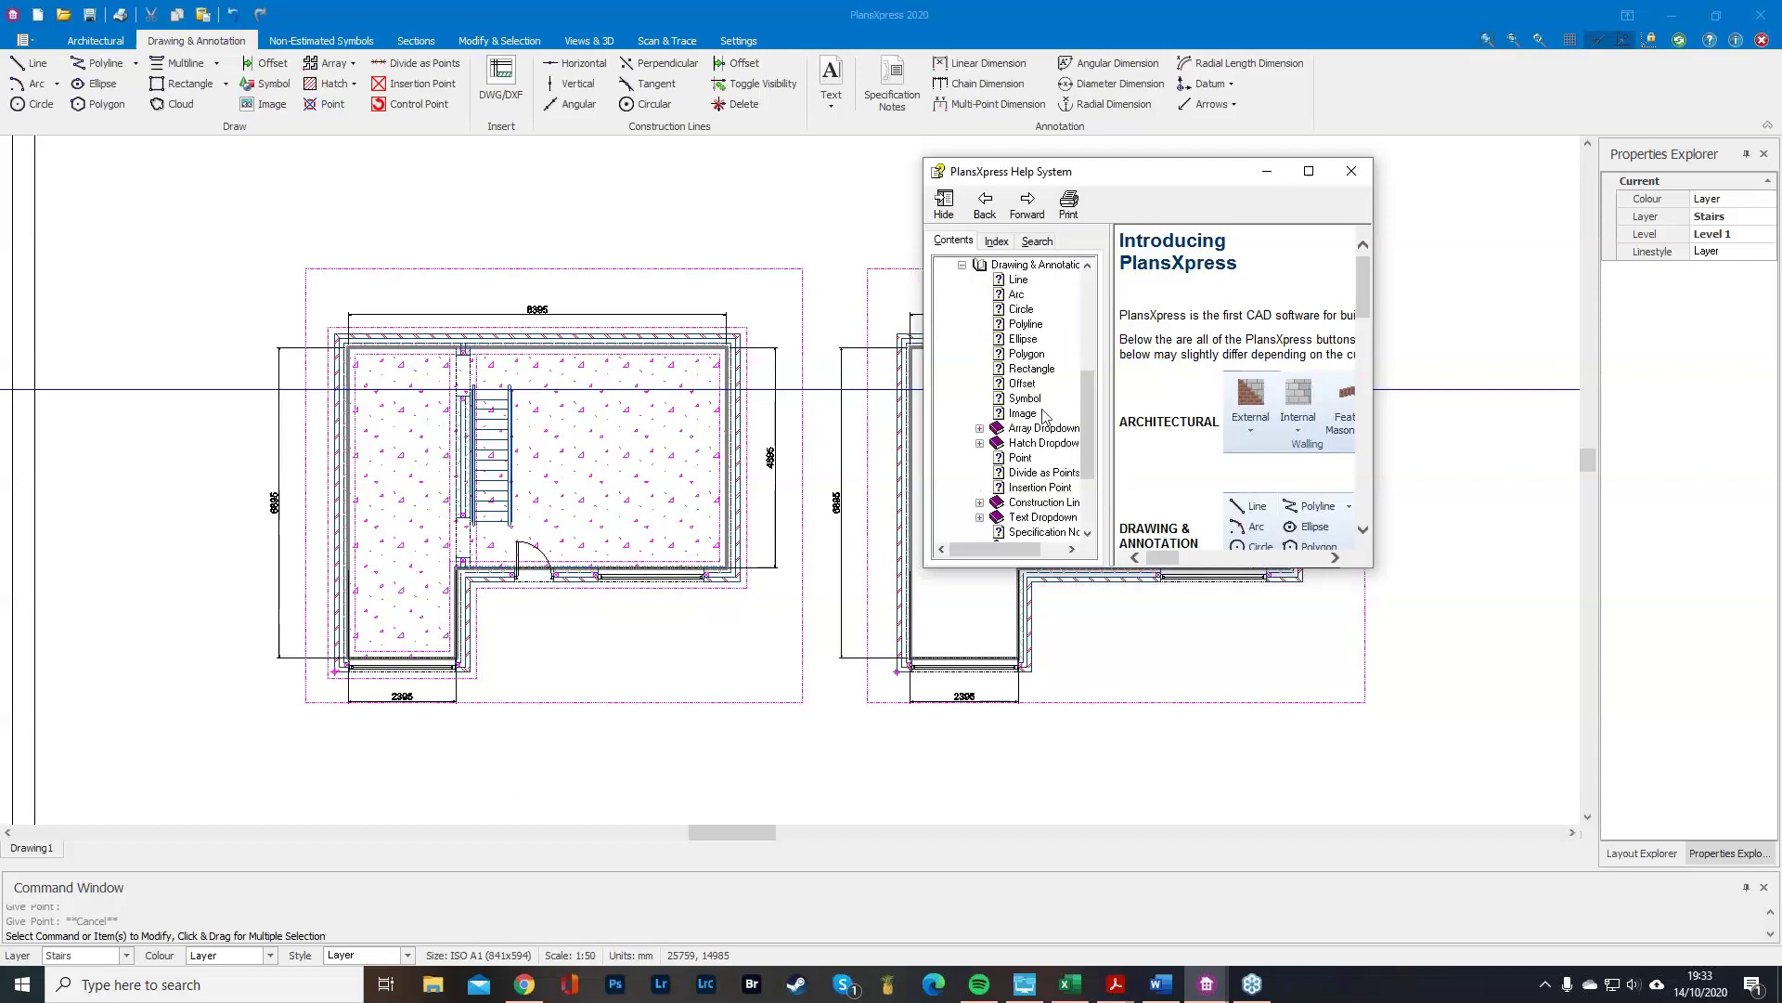
{"action": "scroll", "coordinate": [980, 427], "scroll_direction": "up", "scroll_amount": 2}
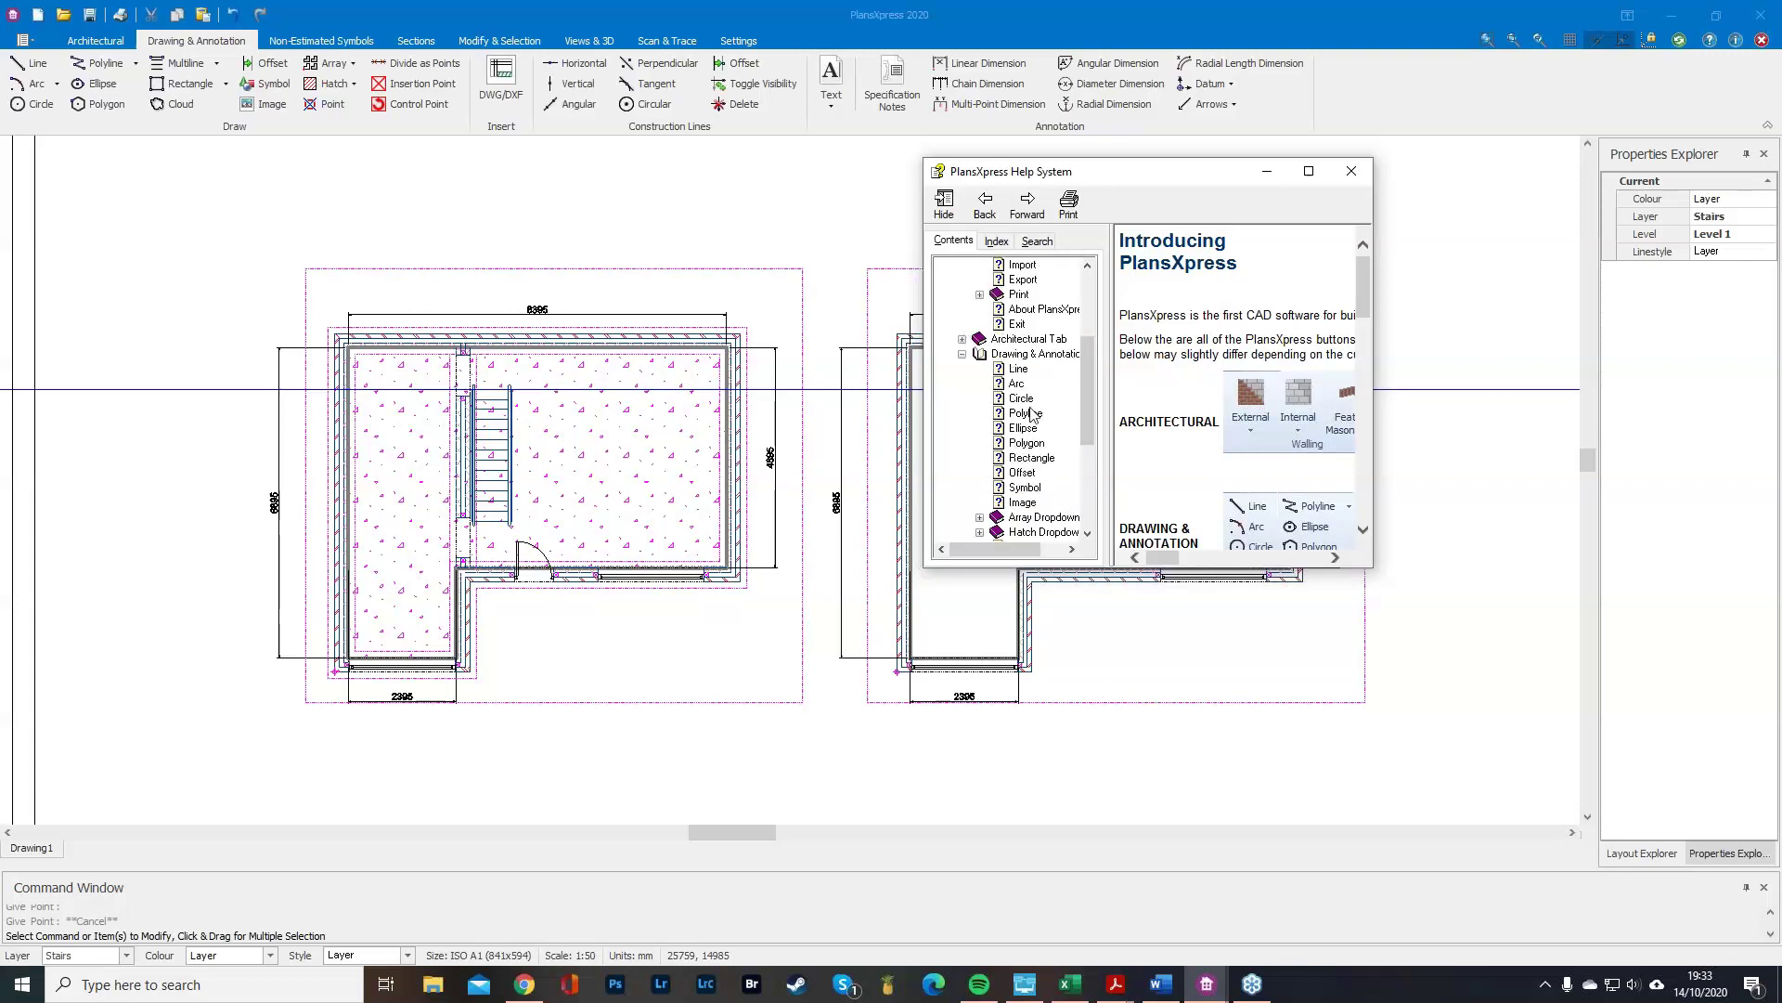
Collapse the Drawing & Annotation and Tabs & Commands topics in the help contents and close the help window.
{"action": "left_click", "coordinate": [963, 354]}
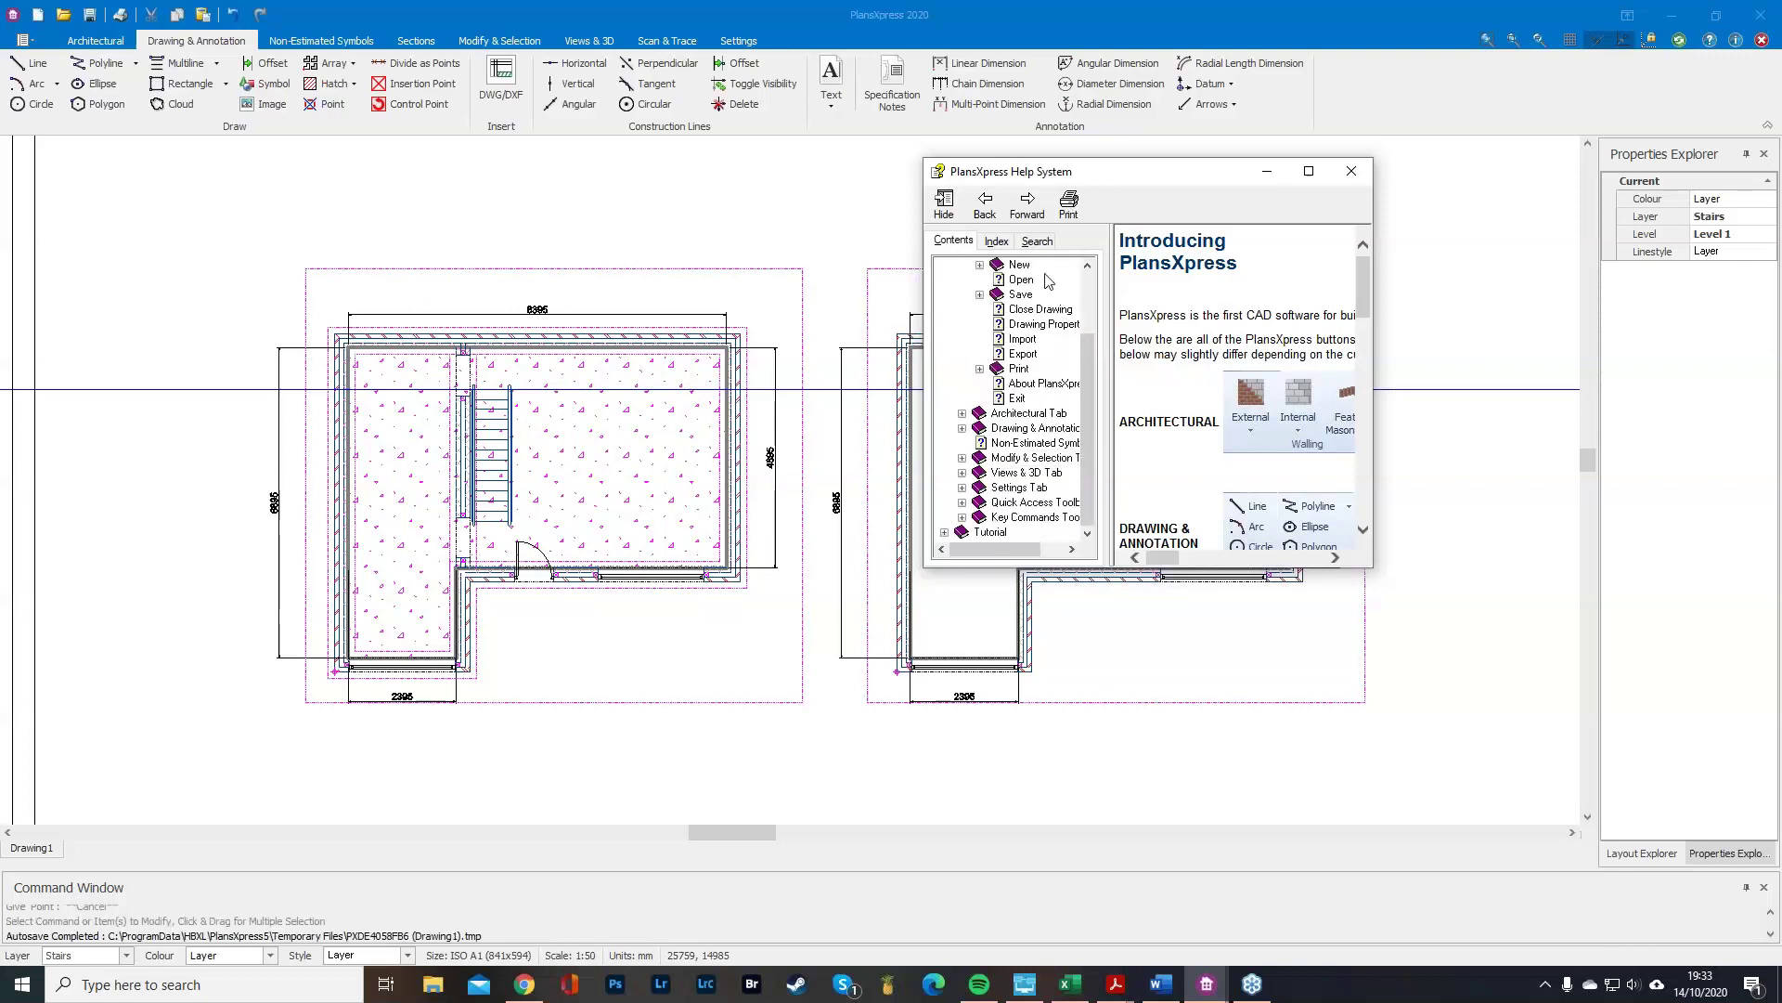
{"action": "scroll", "coordinate": [1048, 280], "scroll_direction": "up", "scroll_amount": 2}
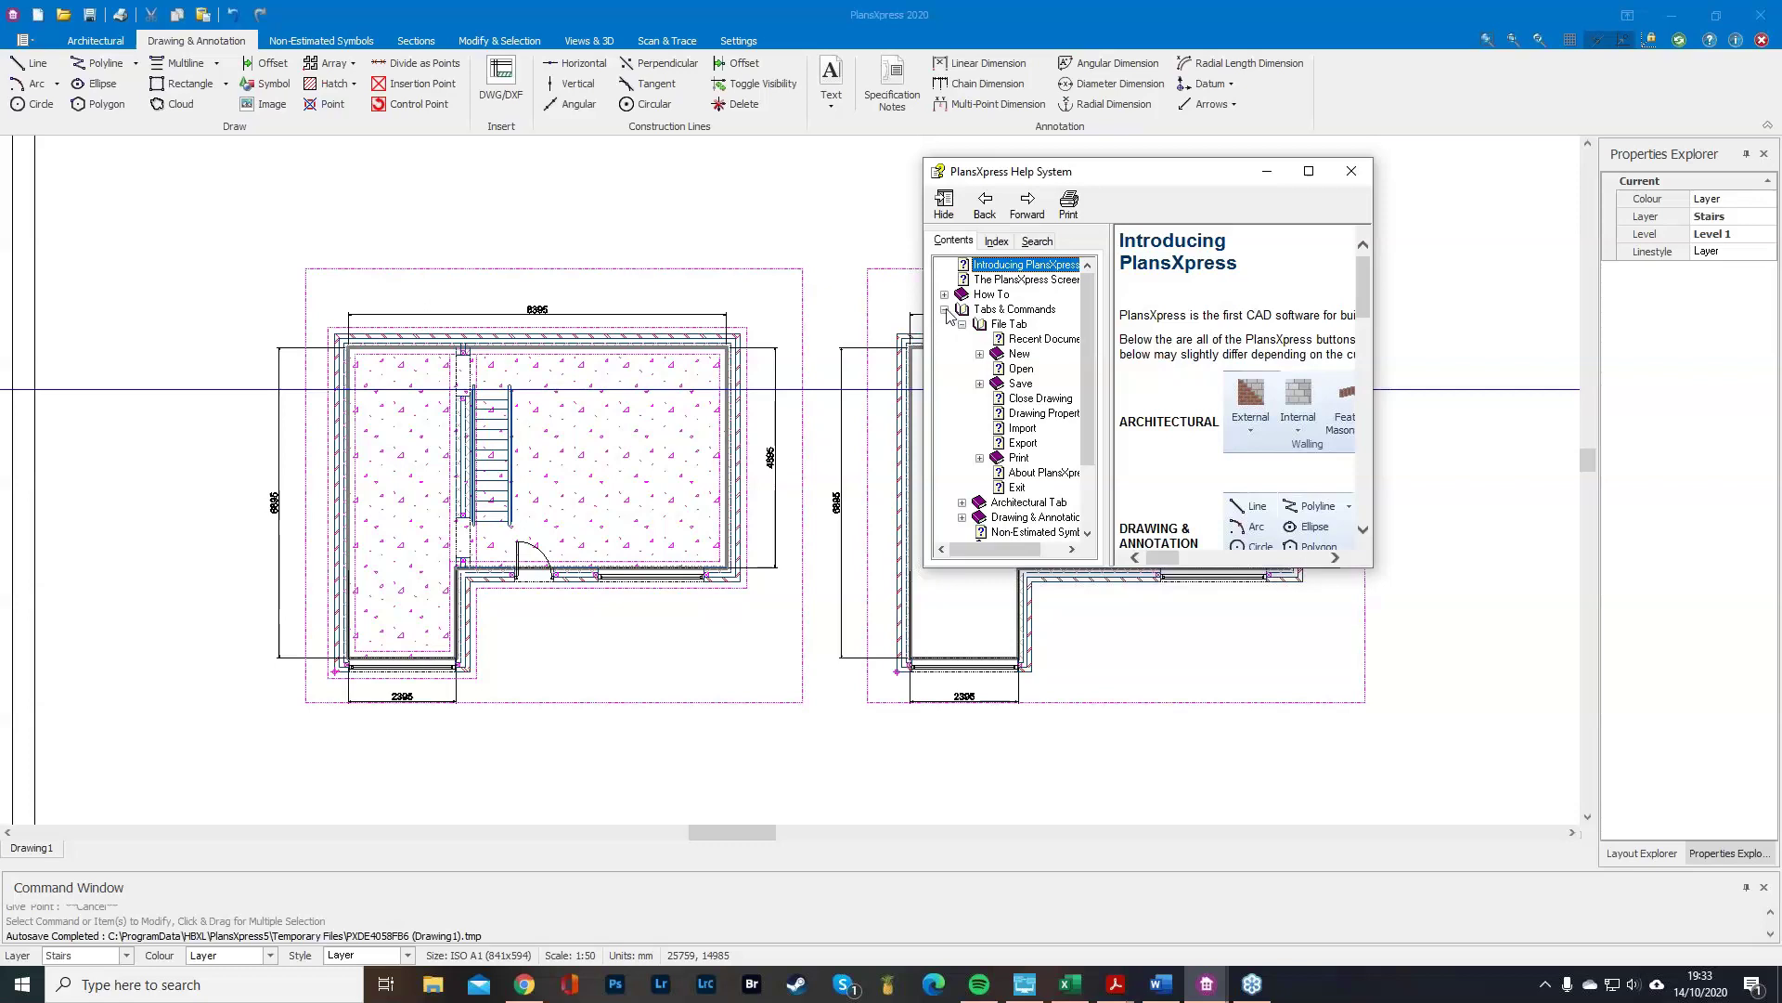
{"action": "left_click", "coordinate": [945, 309]}
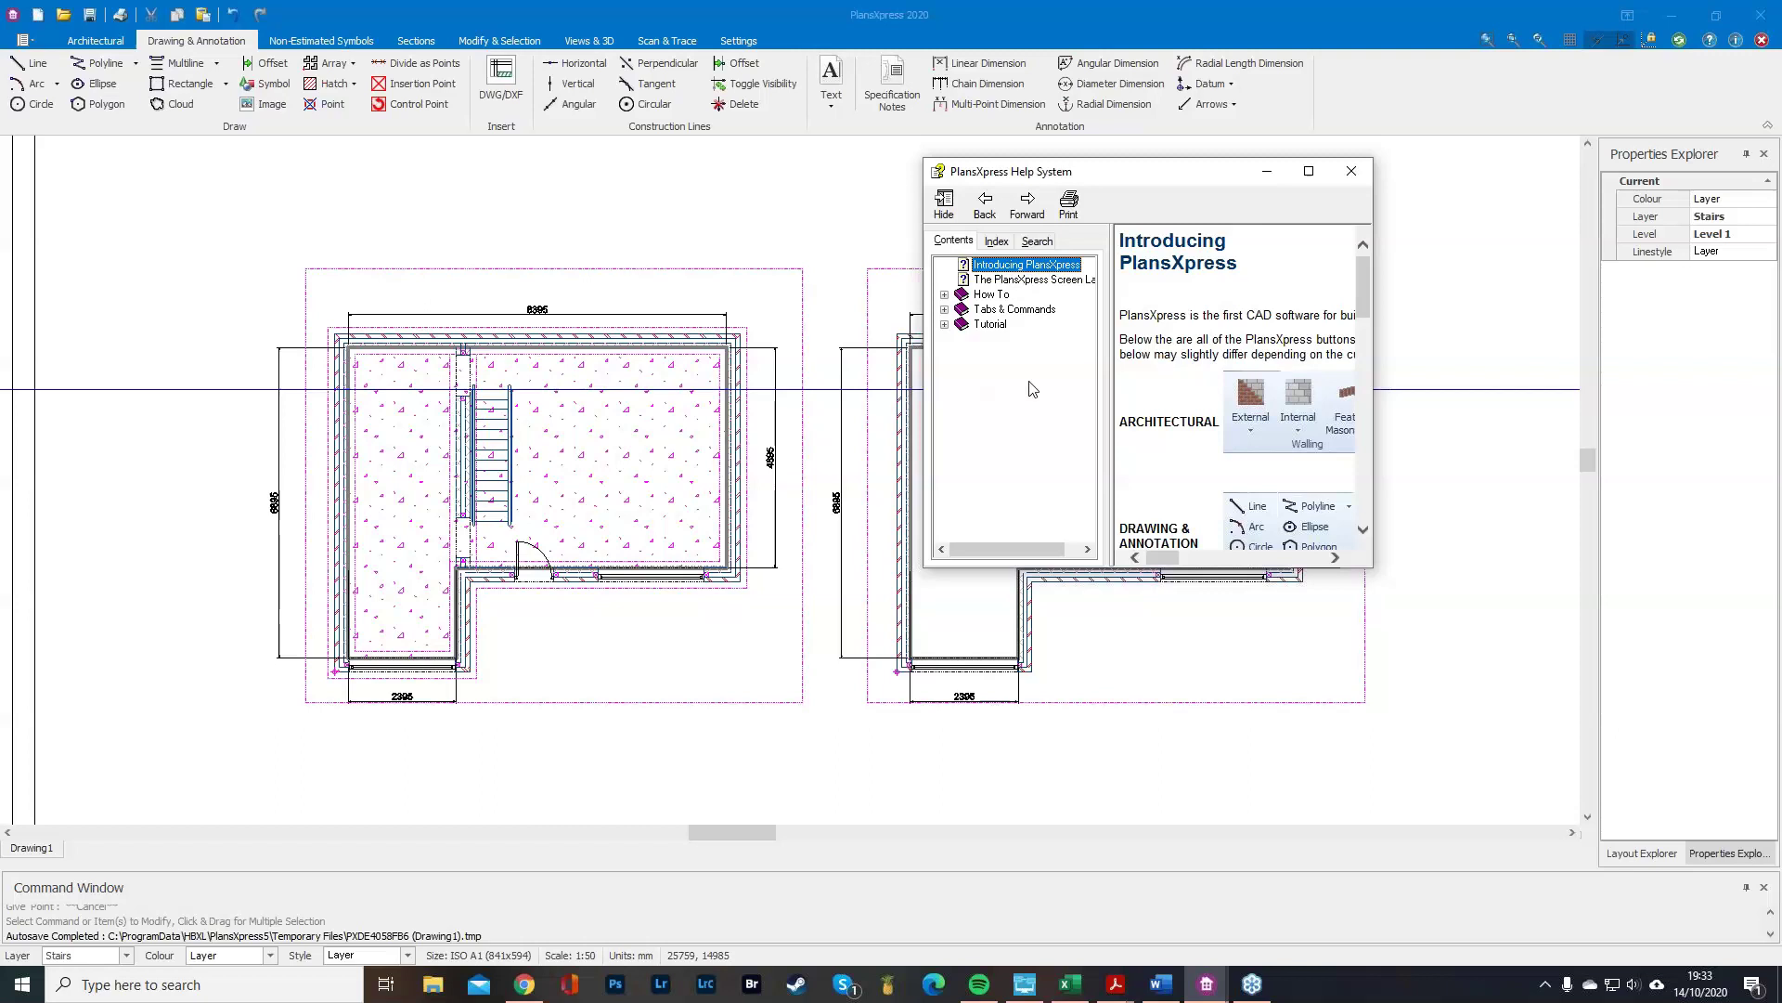
{"action": "left_click", "coordinate": [1352, 172]}
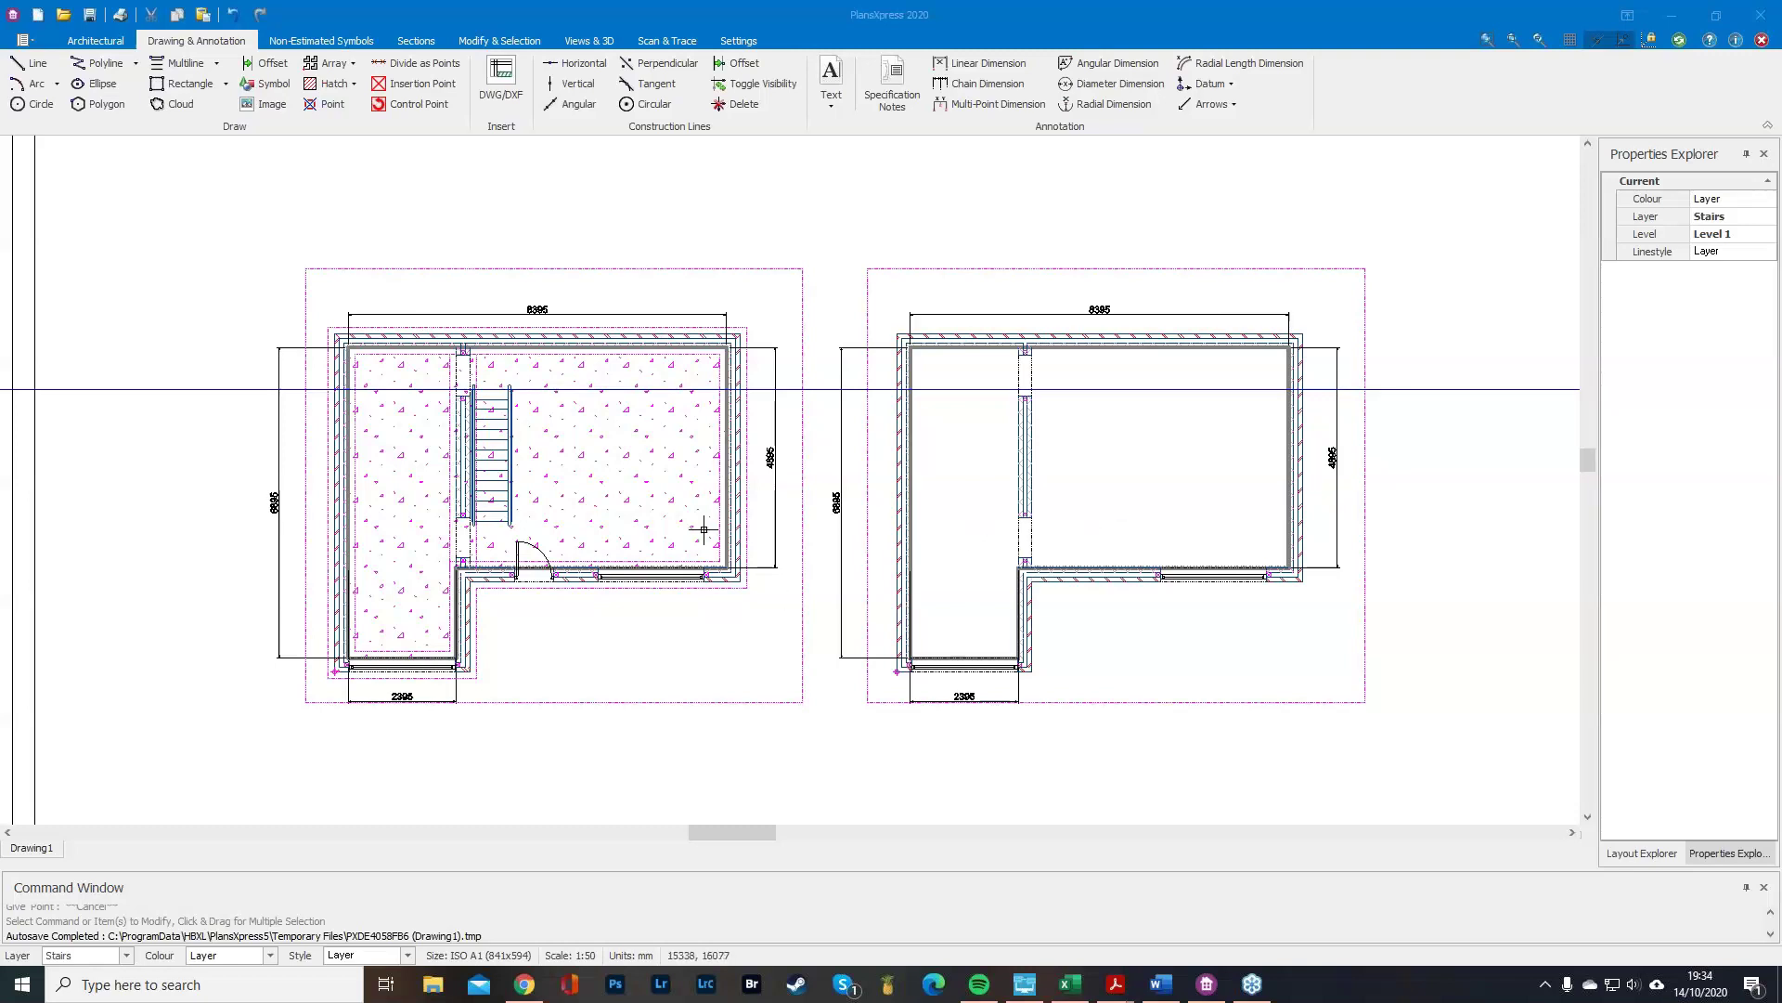
Draw two horizontal construction lines, along the front wall's outer face and the rear wall's inner face of the right-hand plan's main section.
{"action": "mouse_move", "coordinate": [703, 529]}
{"action": "left_click", "coordinate": [577, 63]}
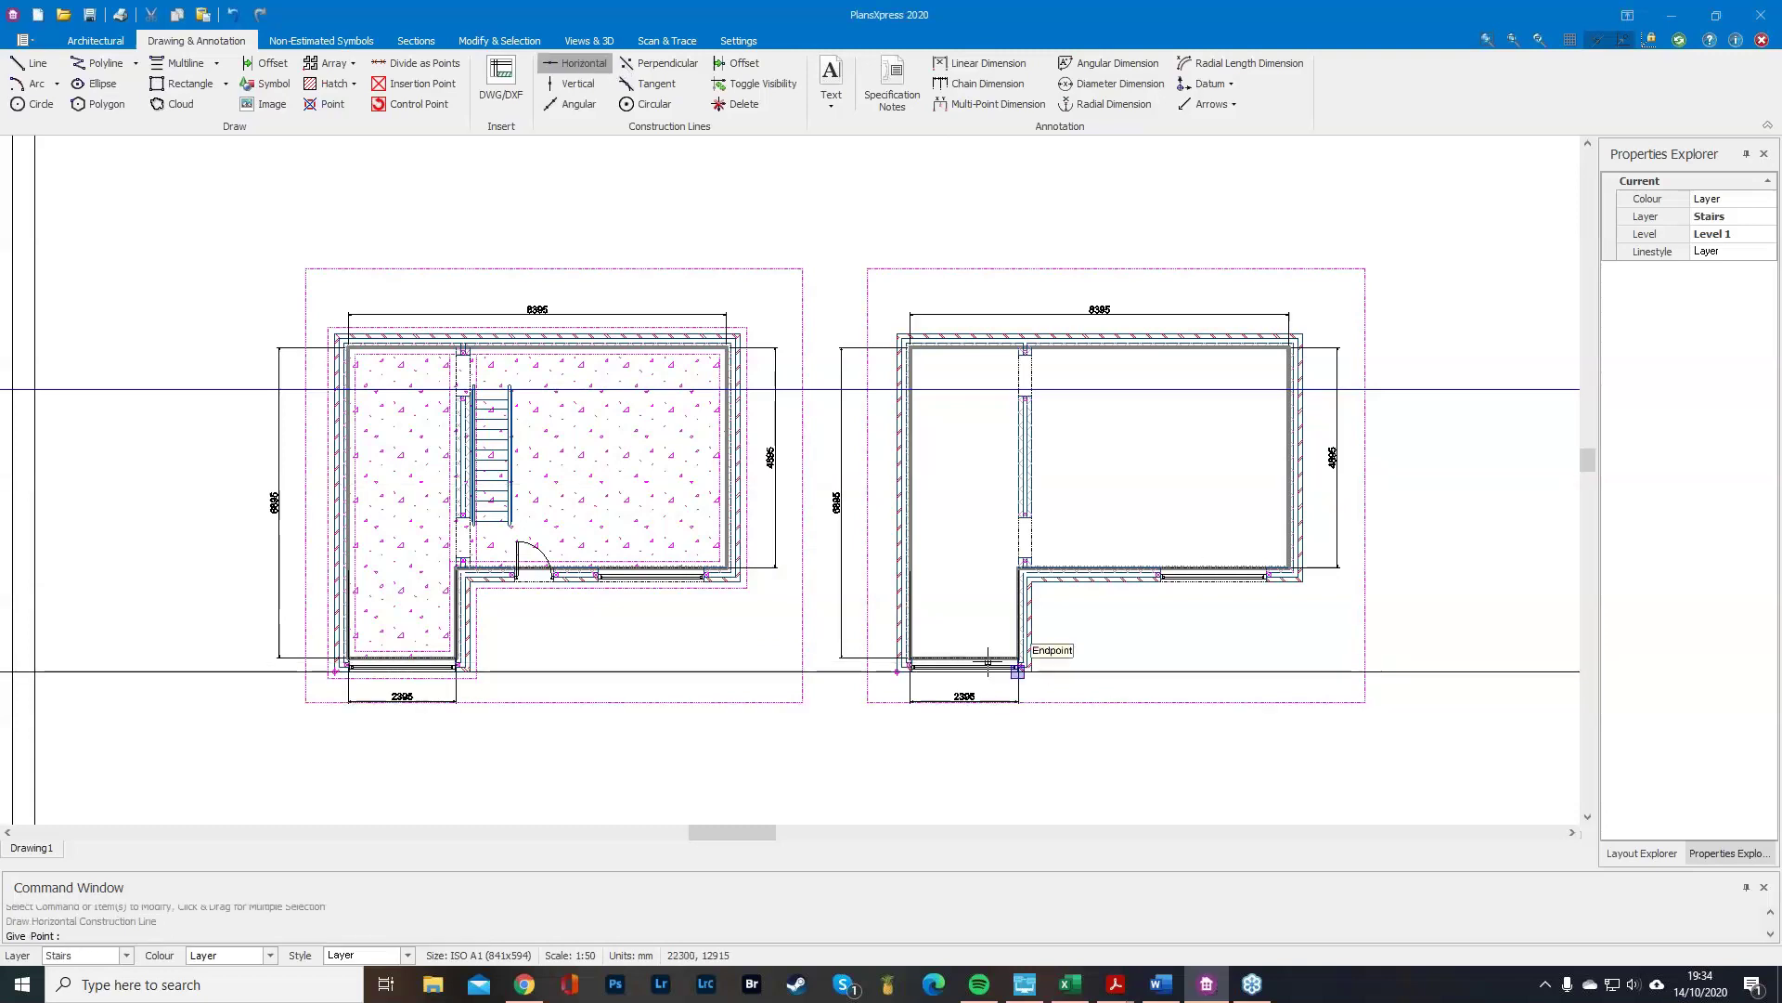
{"action": "scroll", "coordinate": [989, 661], "scroll_direction": "up", "scroll_amount": 3}
{"action": "left_click", "coordinate": [1036, 583]}
{"action": "scroll", "coordinate": [1185, 644], "scroll_direction": "down", "scroll_amount": 2}
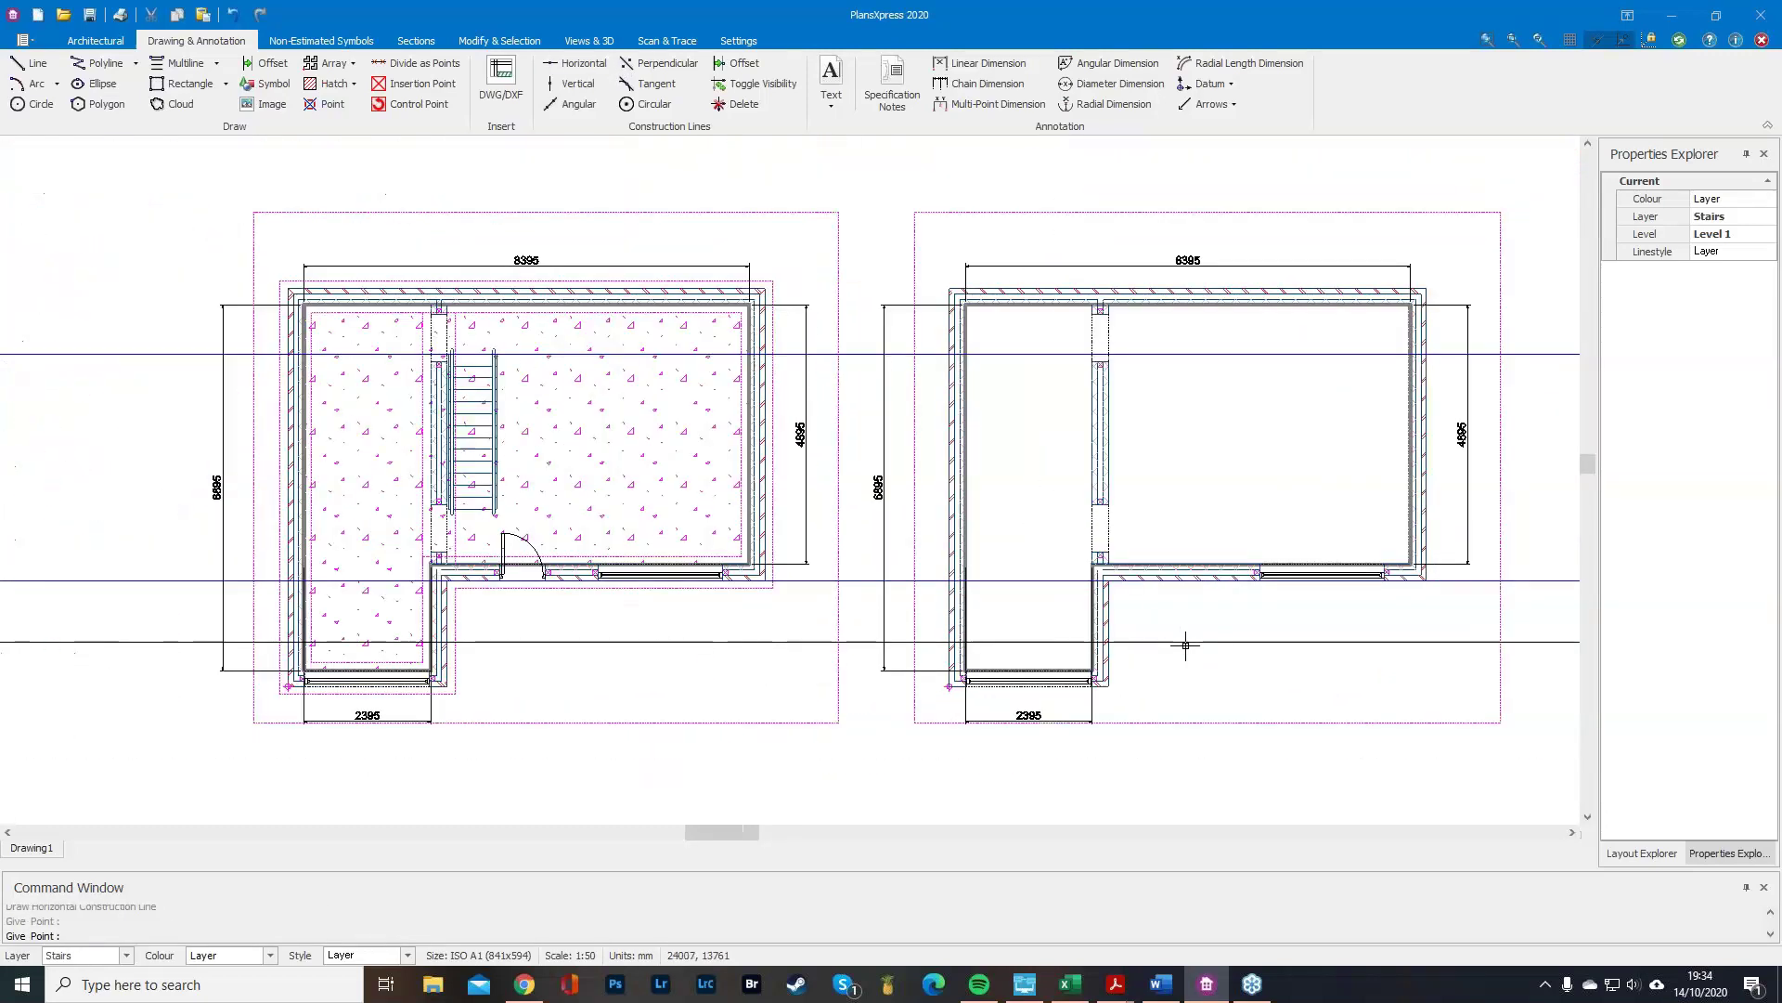
{"action": "left_click", "coordinate": [1378, 307]}
{"action": "key", "text": "Escape"}
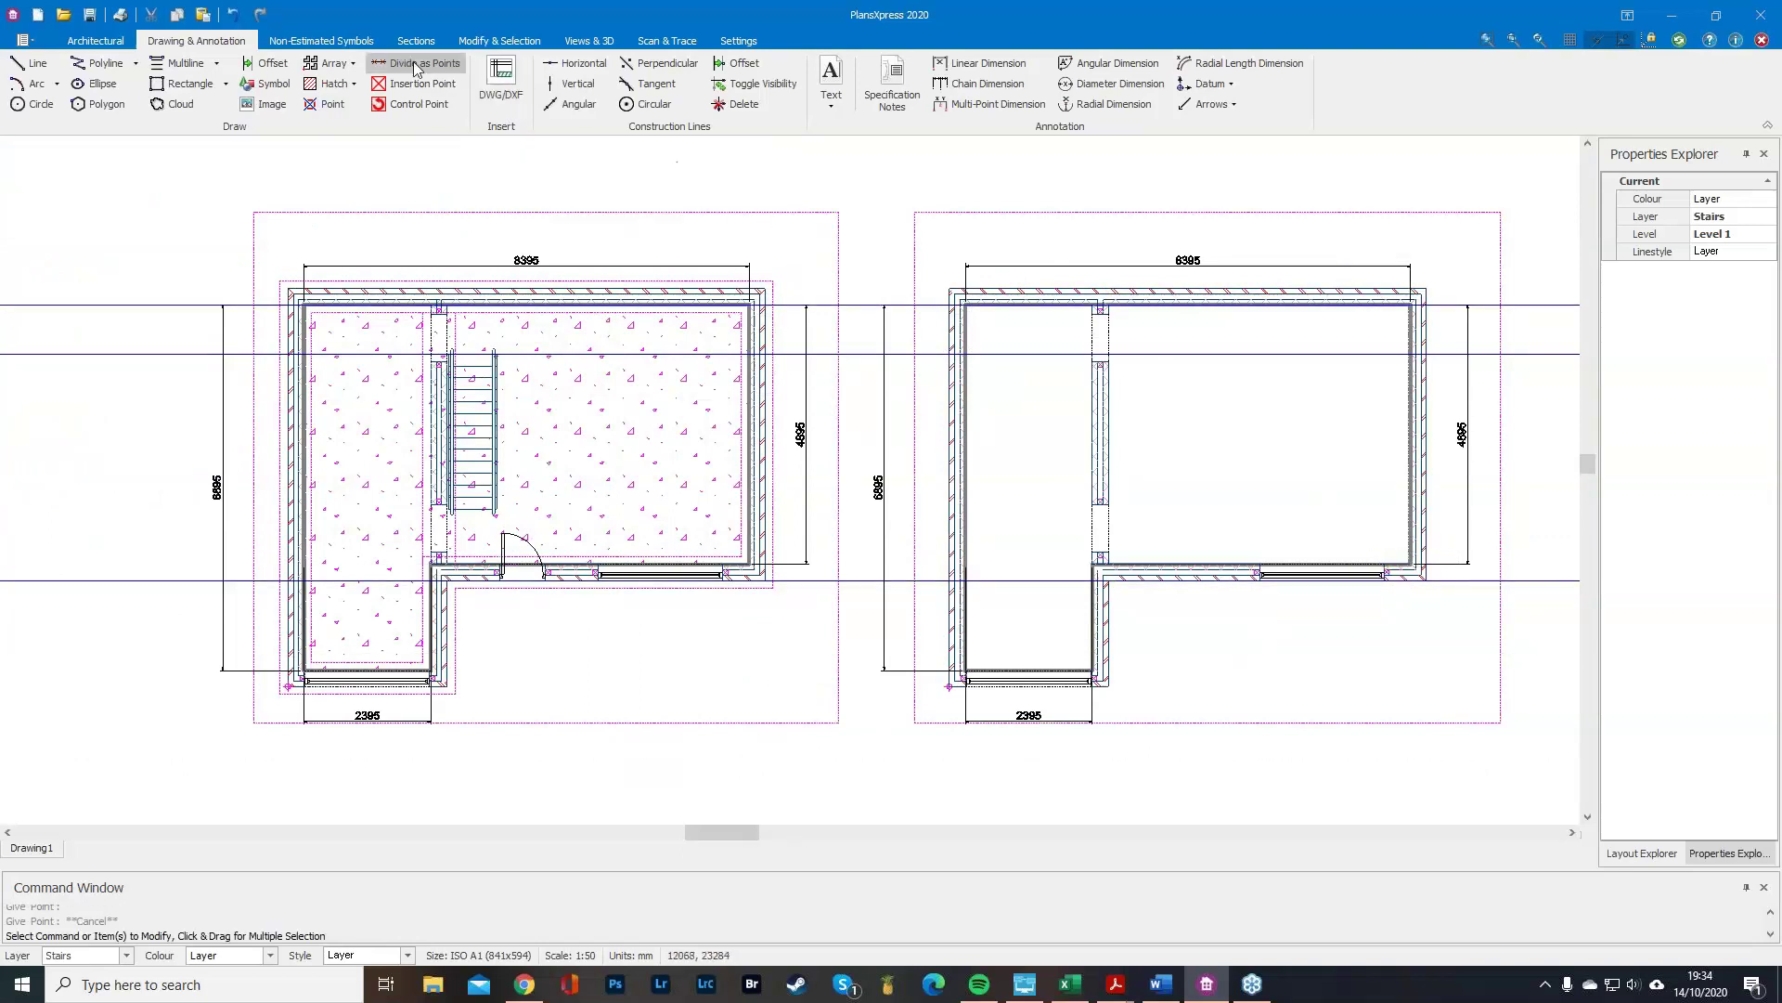
Start a Typical 40 Degree Cut Roof, show the tech tips, and keep both pitches at 40 degrees in the overall roof dimensions.
{"action": "left_click", "coordinate": [96, 41]}
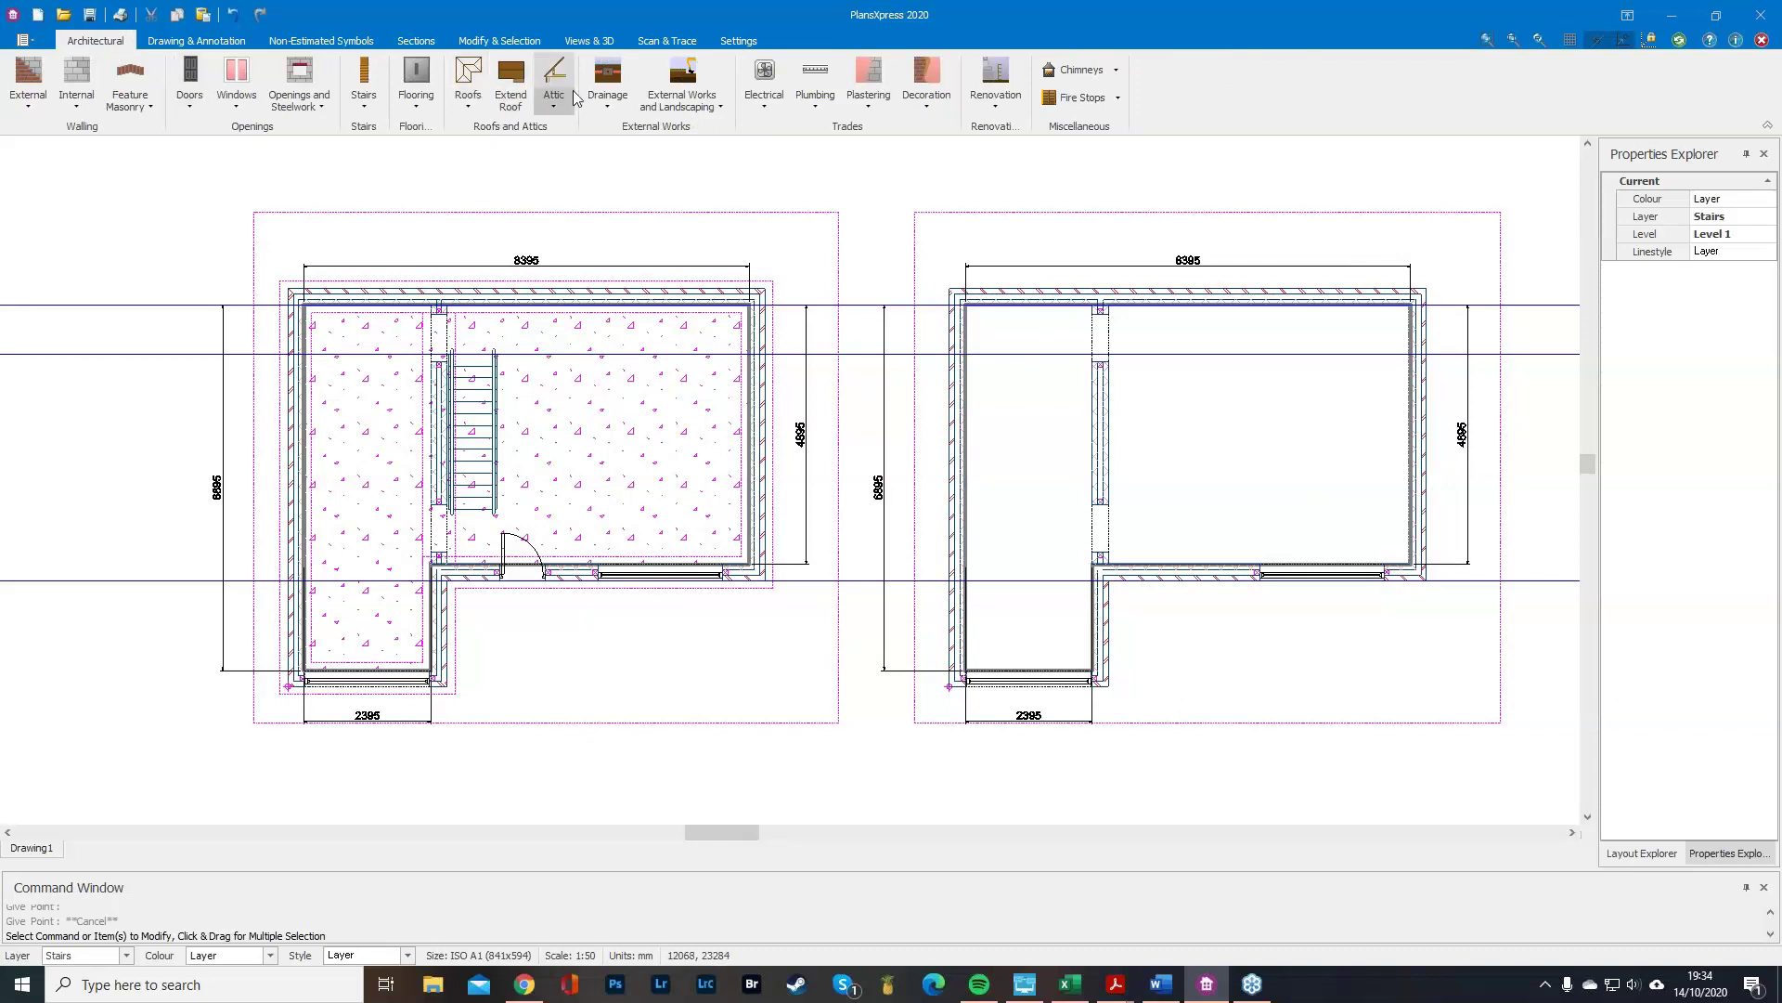
{"action": "left_click", "coordinate": [467, 110]}
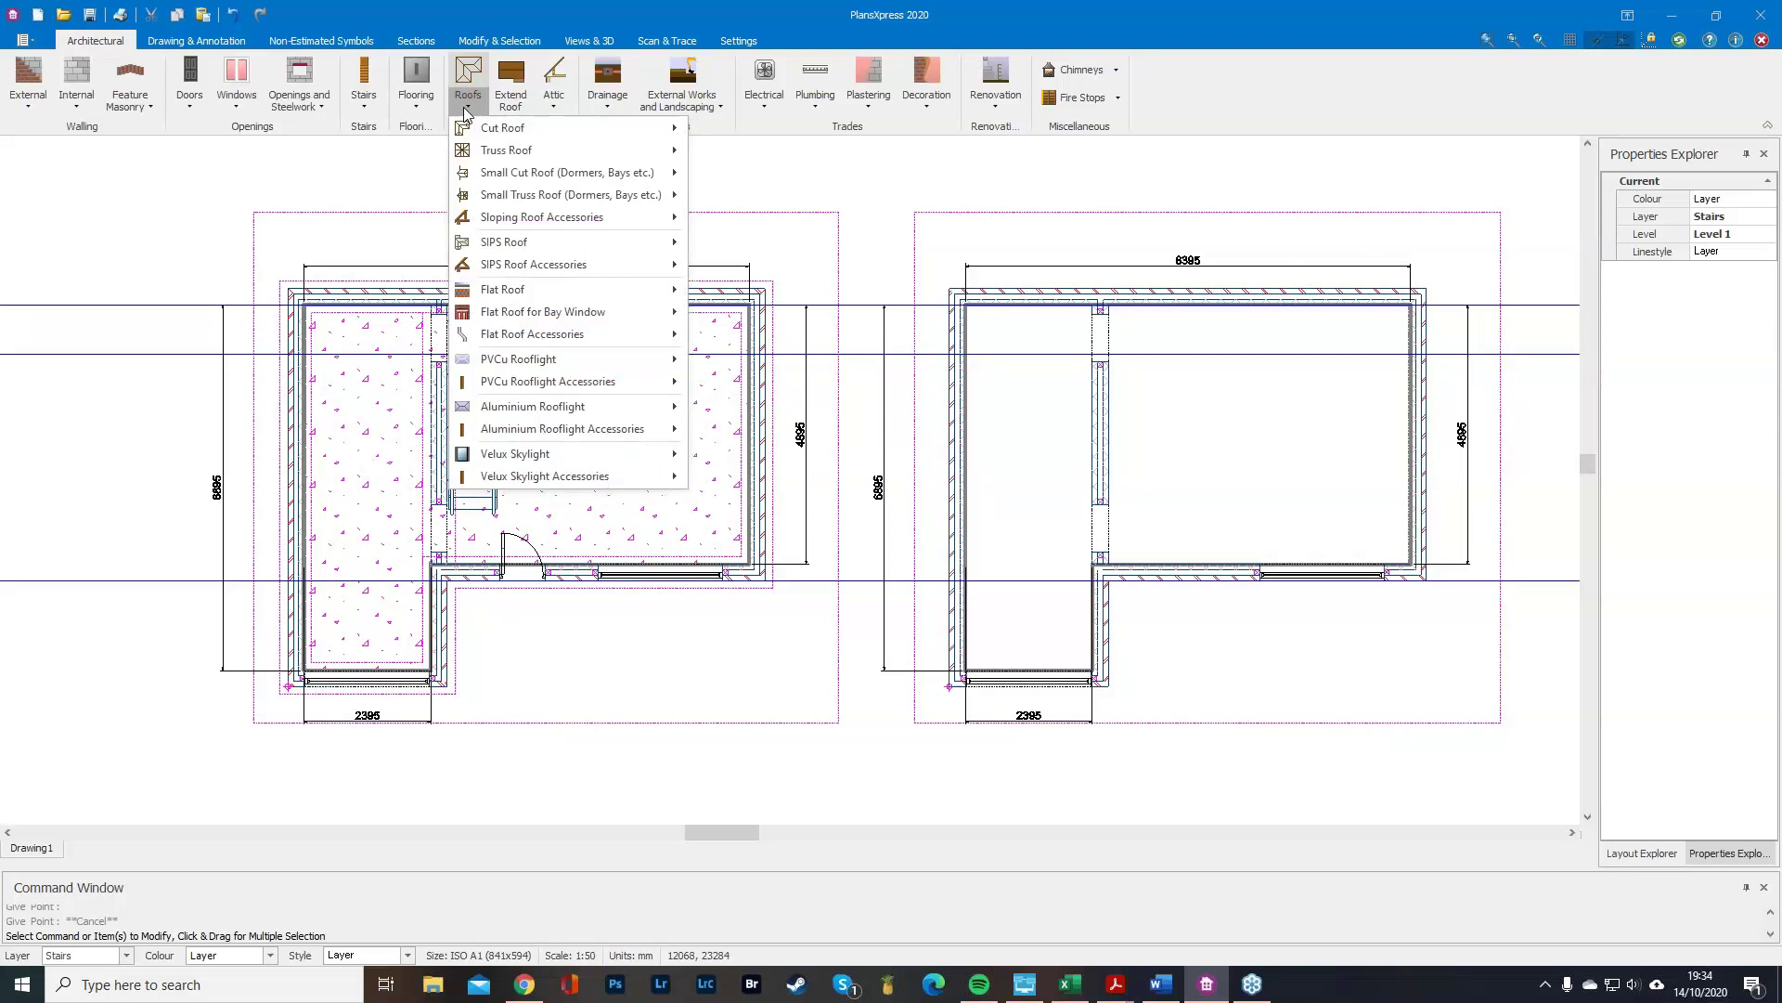
{"action": "mouse_move", "coordinate": [502, 135]}
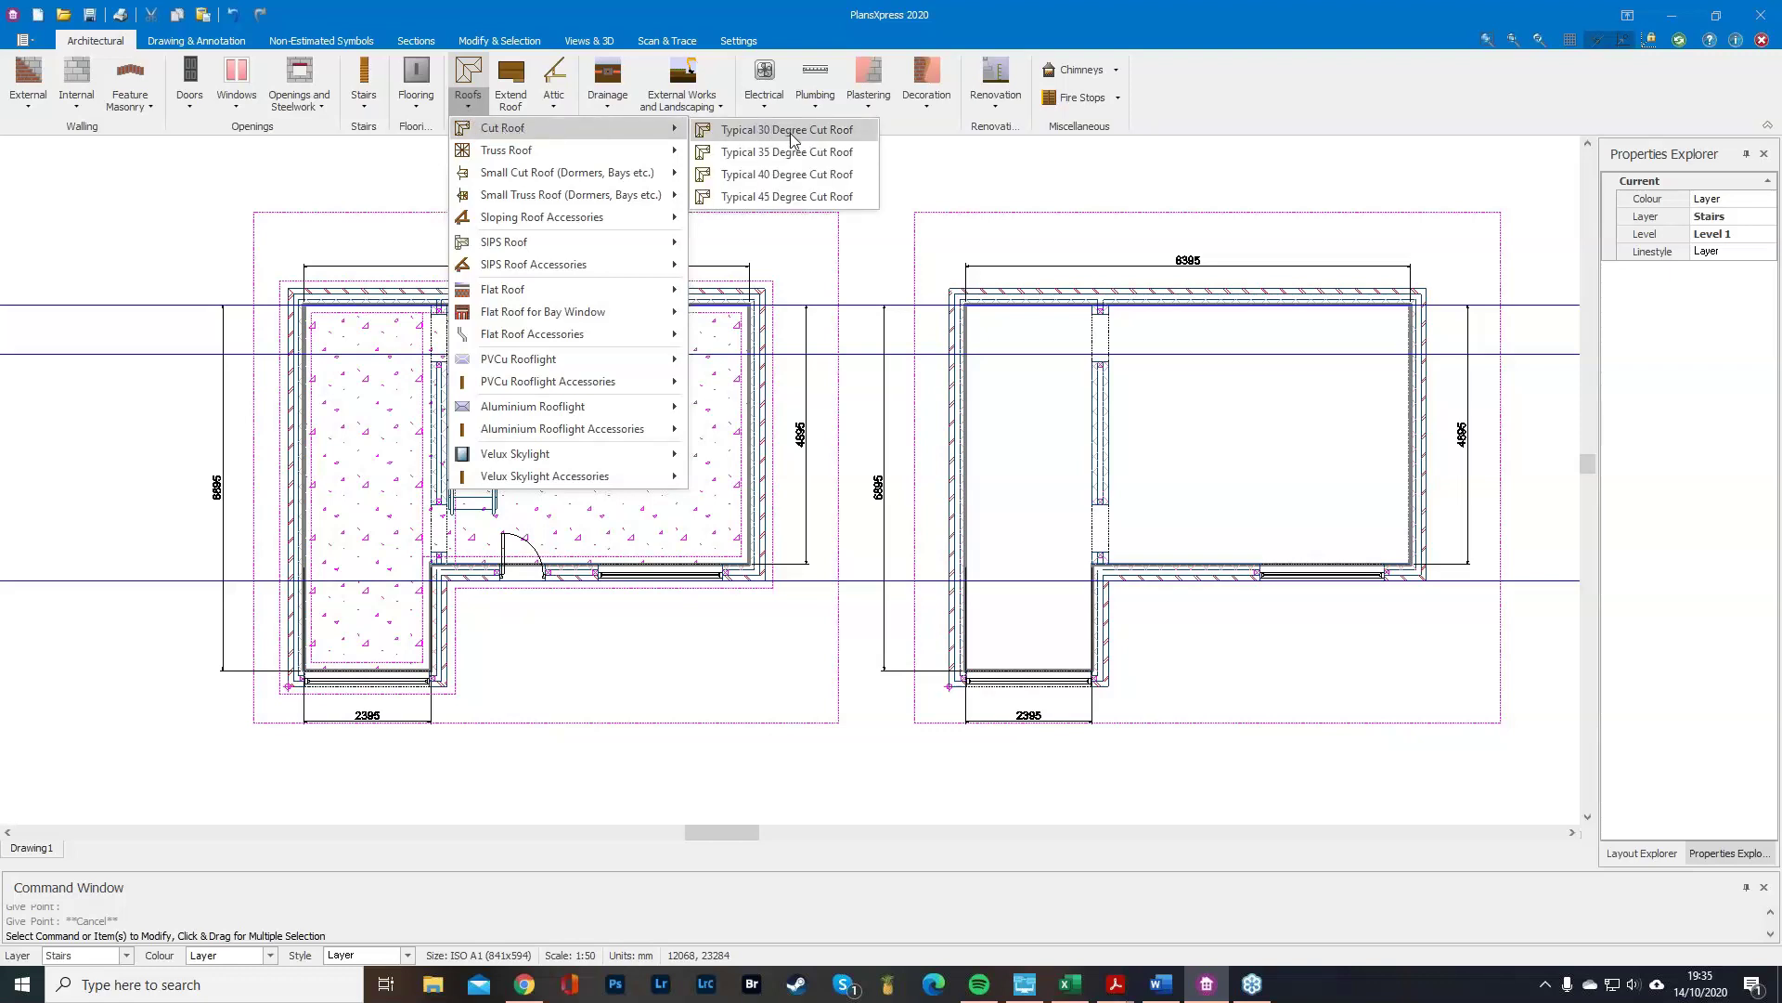
{"action": "left_click", "coordinate": [800, 182]}
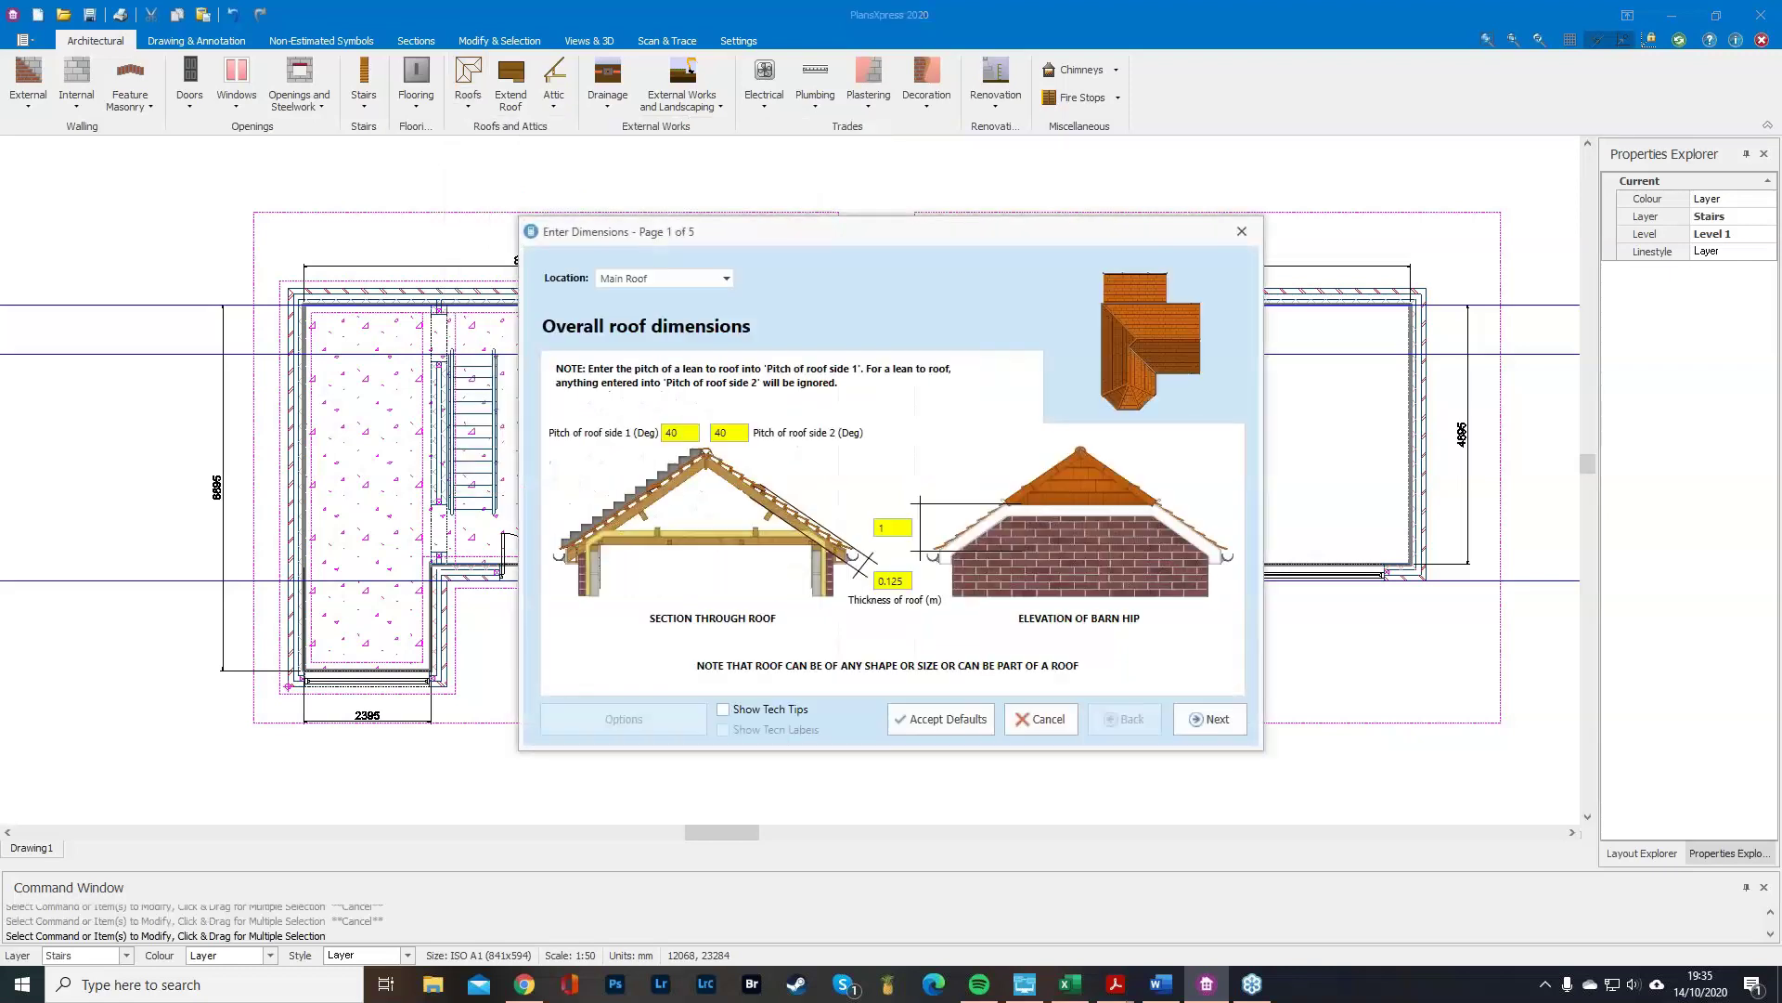
{"action": "left_click", "coordinate": [671, 432]}
{"action": "key", "text": "Tab"}
{"action": "left_click", "coordinate": [793, 708]}
{"action": "left_click", "coordinate": [882, 530]}
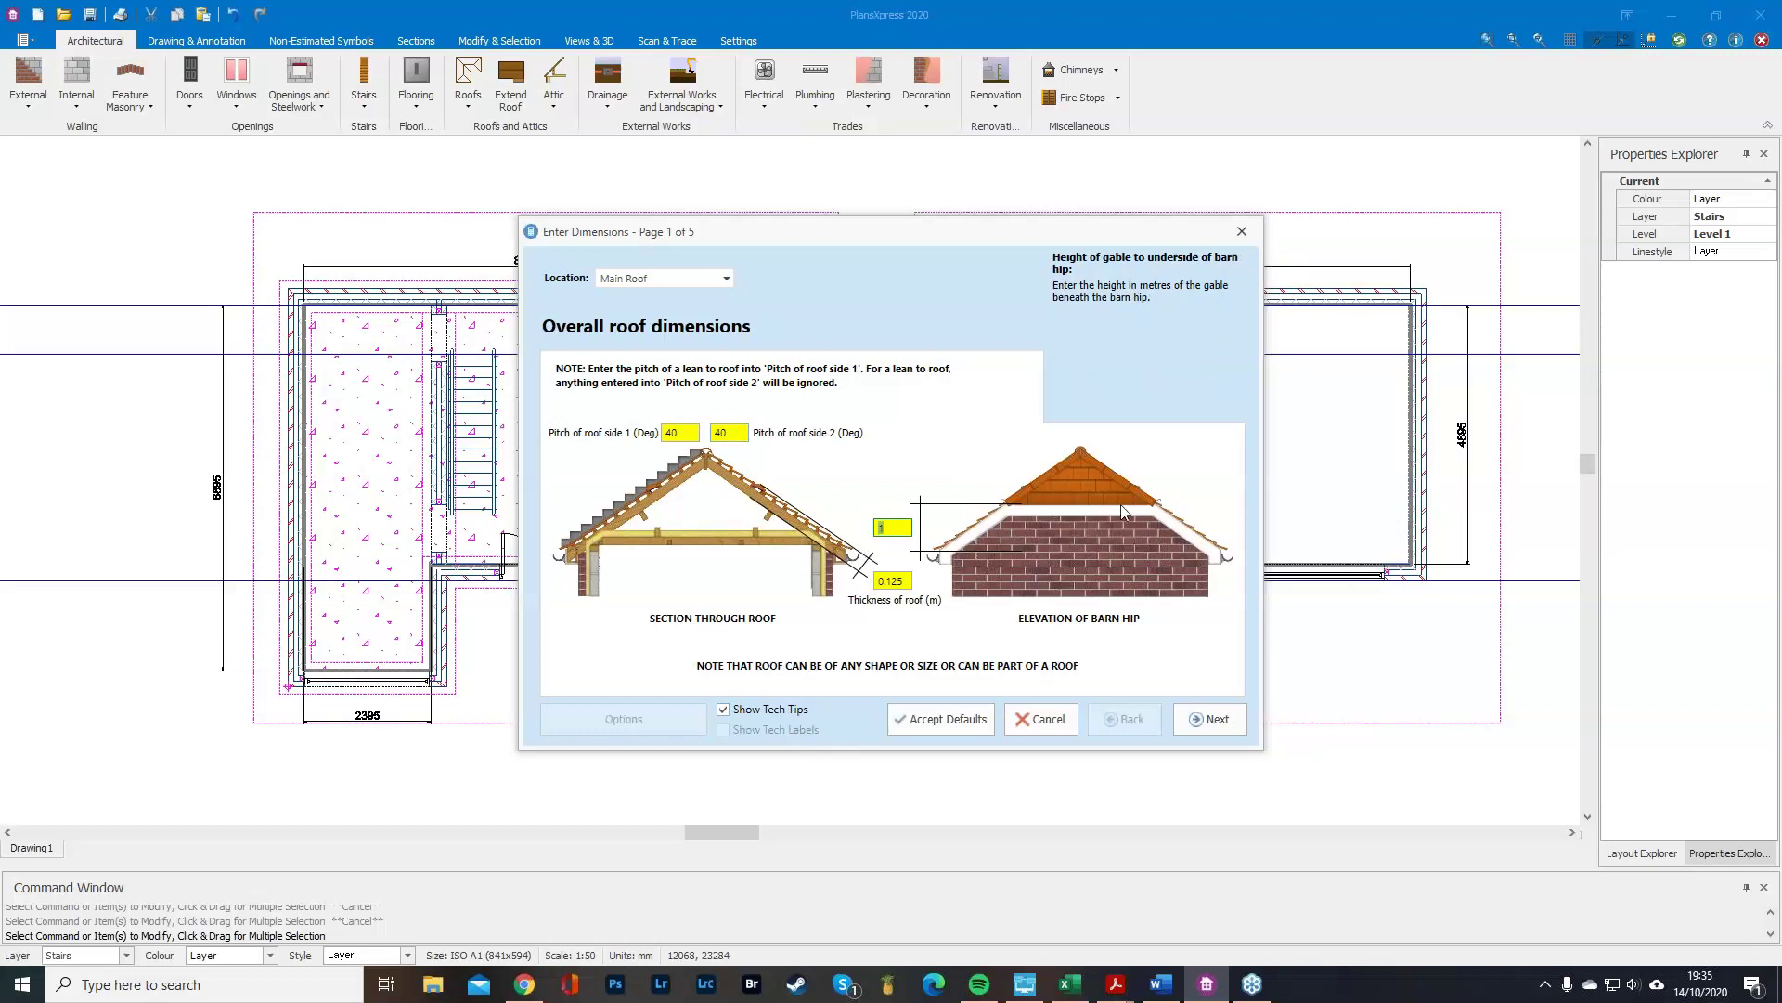
{"action": "left_click", "coordinate": [1206, 720]}
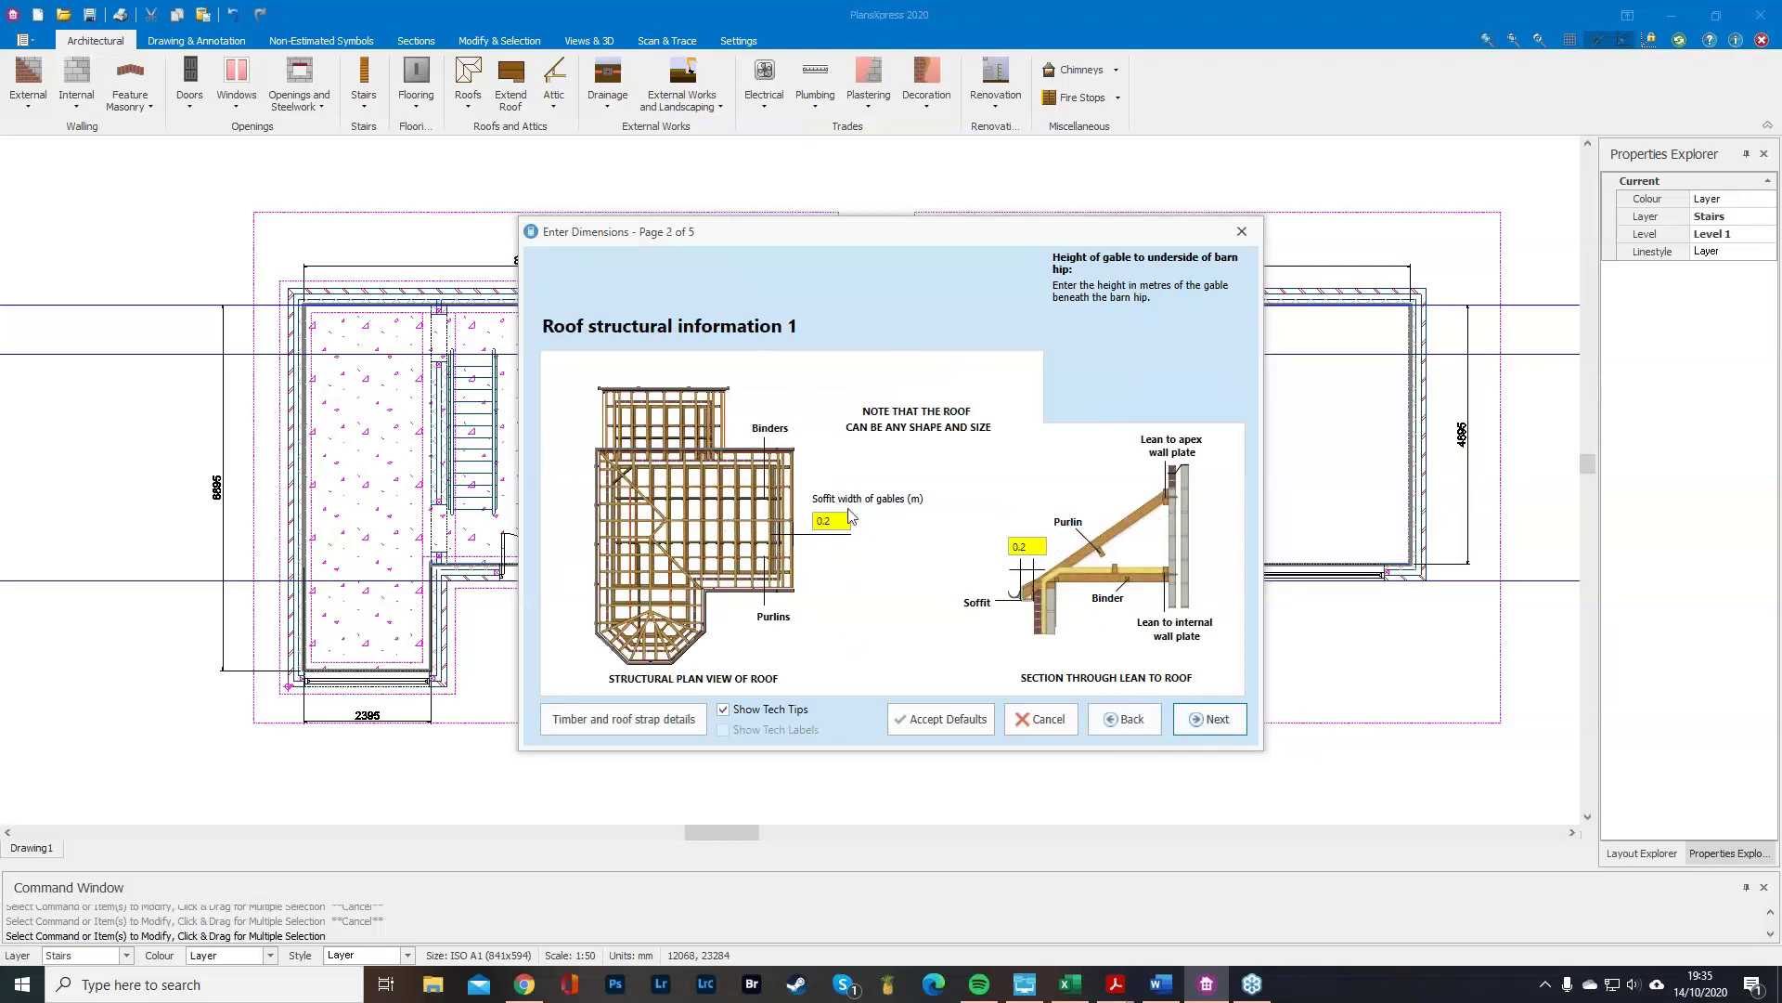
Review the cut roof's timber, strap and gutter details, and accept the default structural, tiling, insulation and finish settings.
{"action": "left_click", "coordinate": [661, 721]}
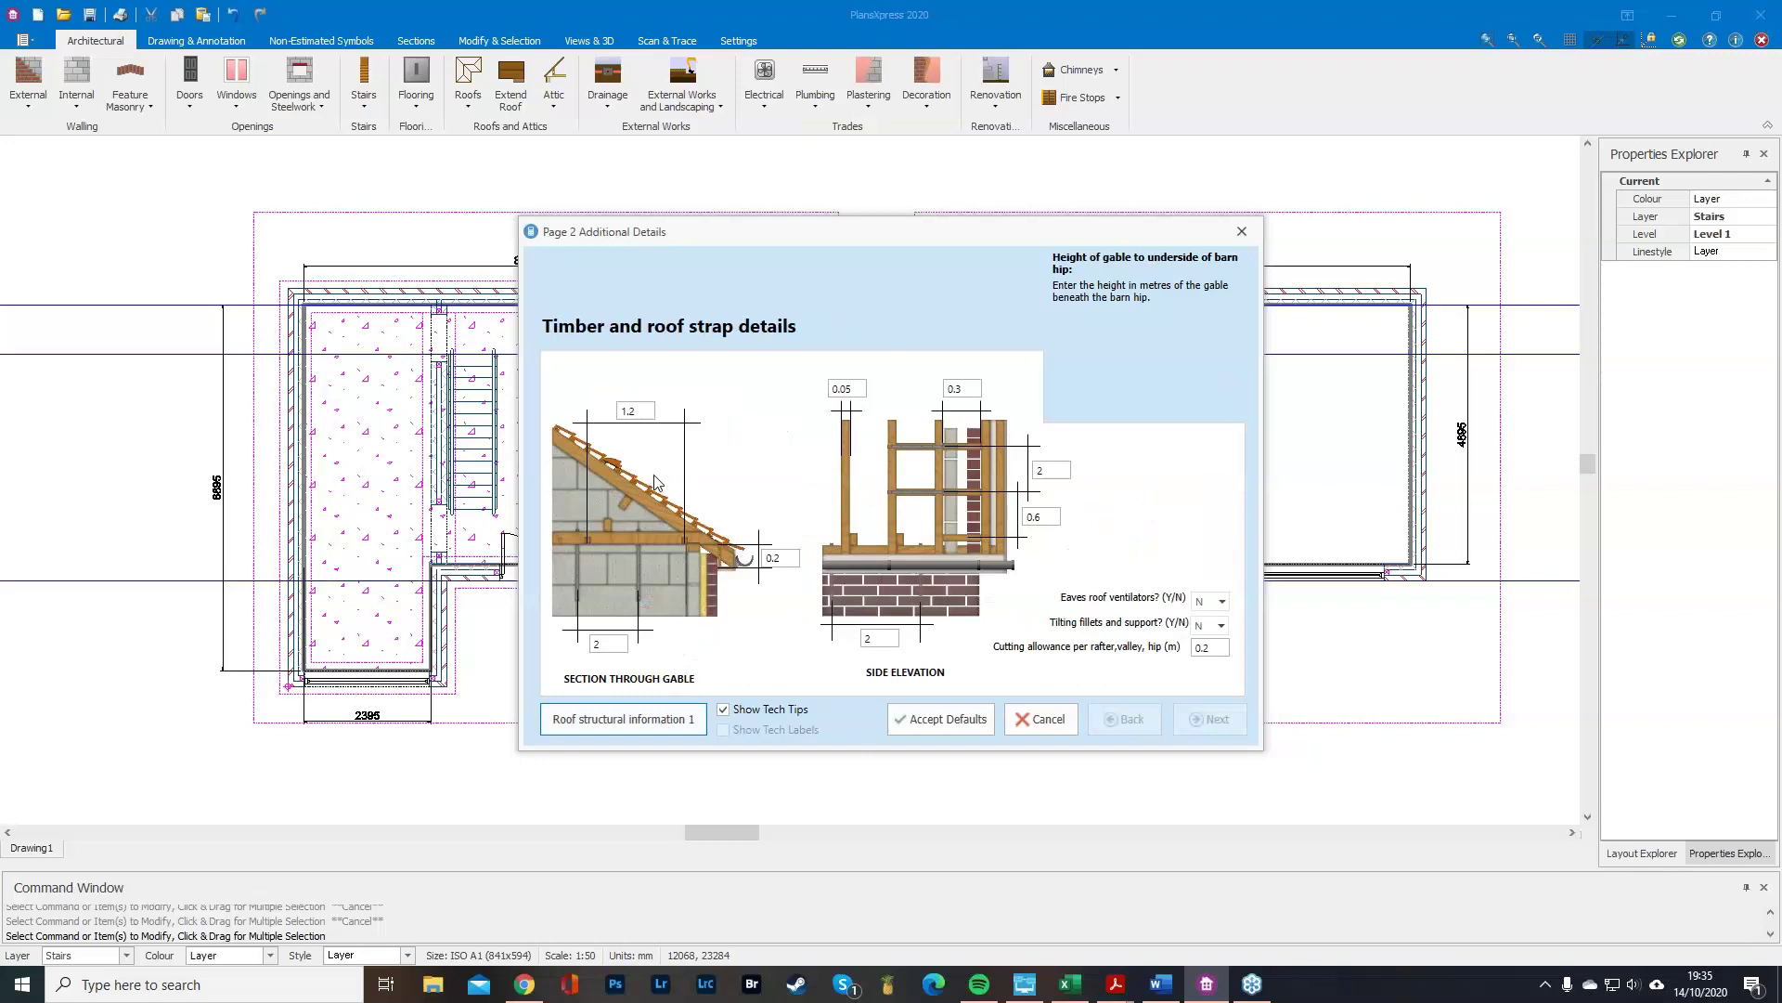
{"action": "left_click", "coordinate": [638, 722]}
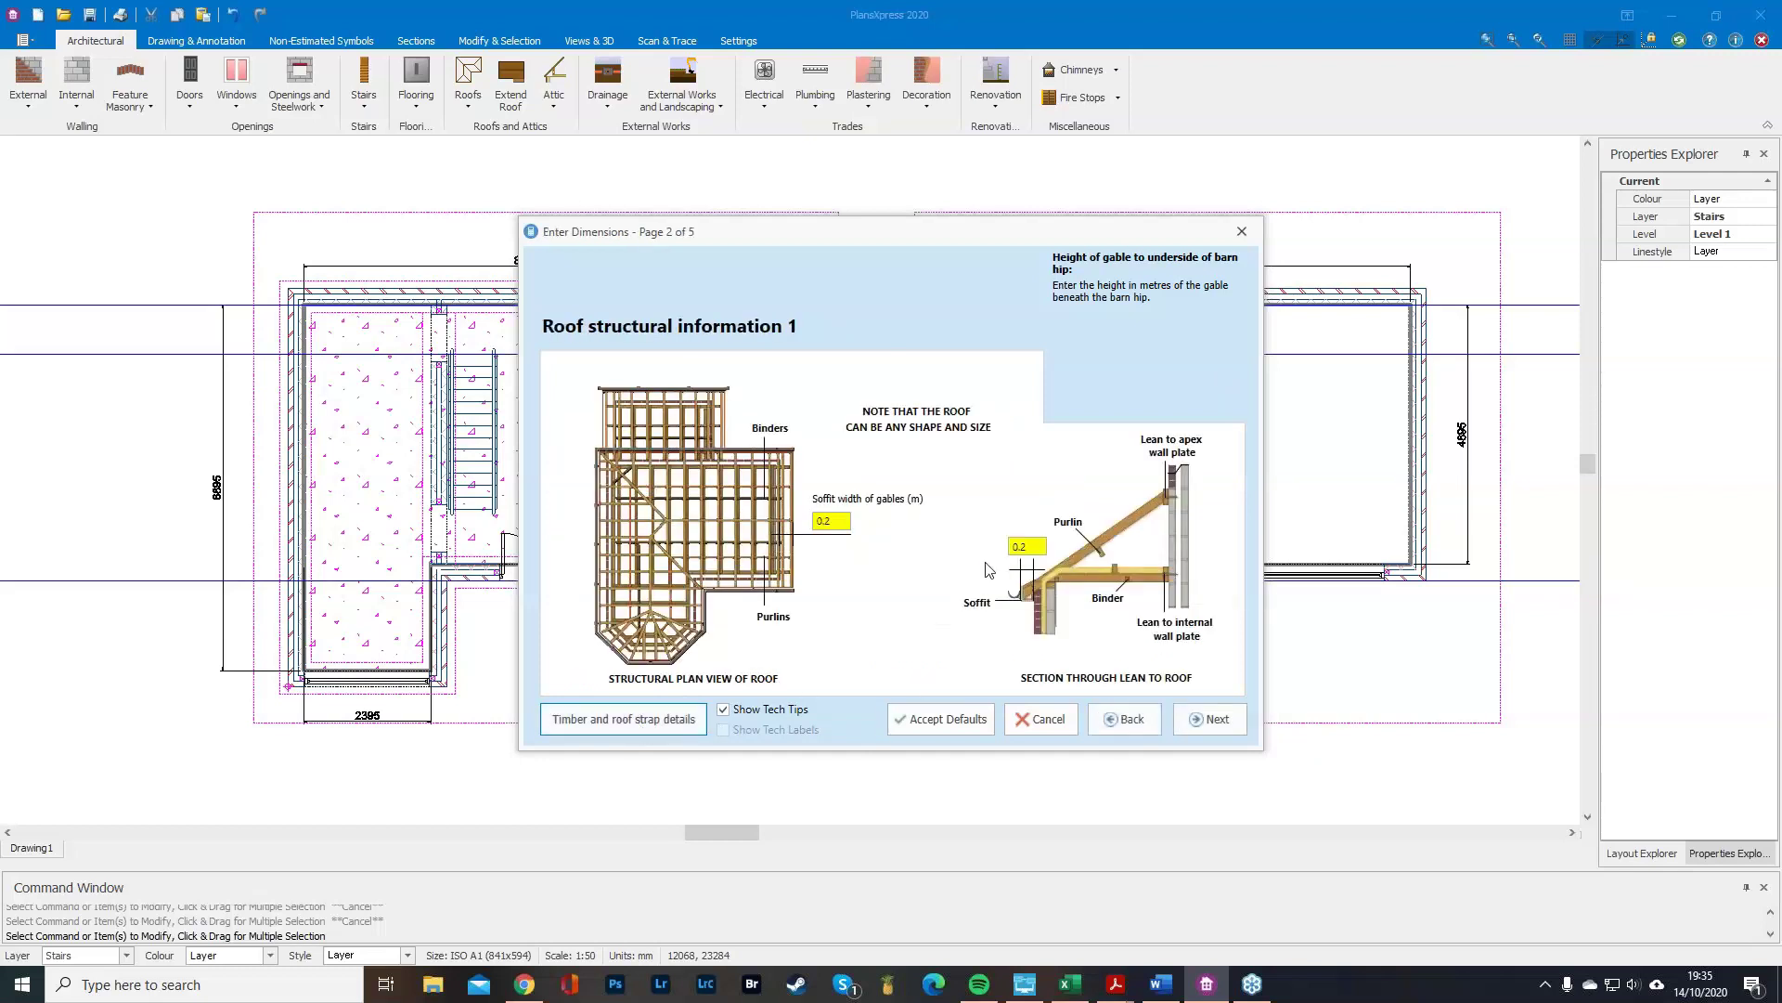
{"action": "left_click", "coordinate": [1202, 719]}
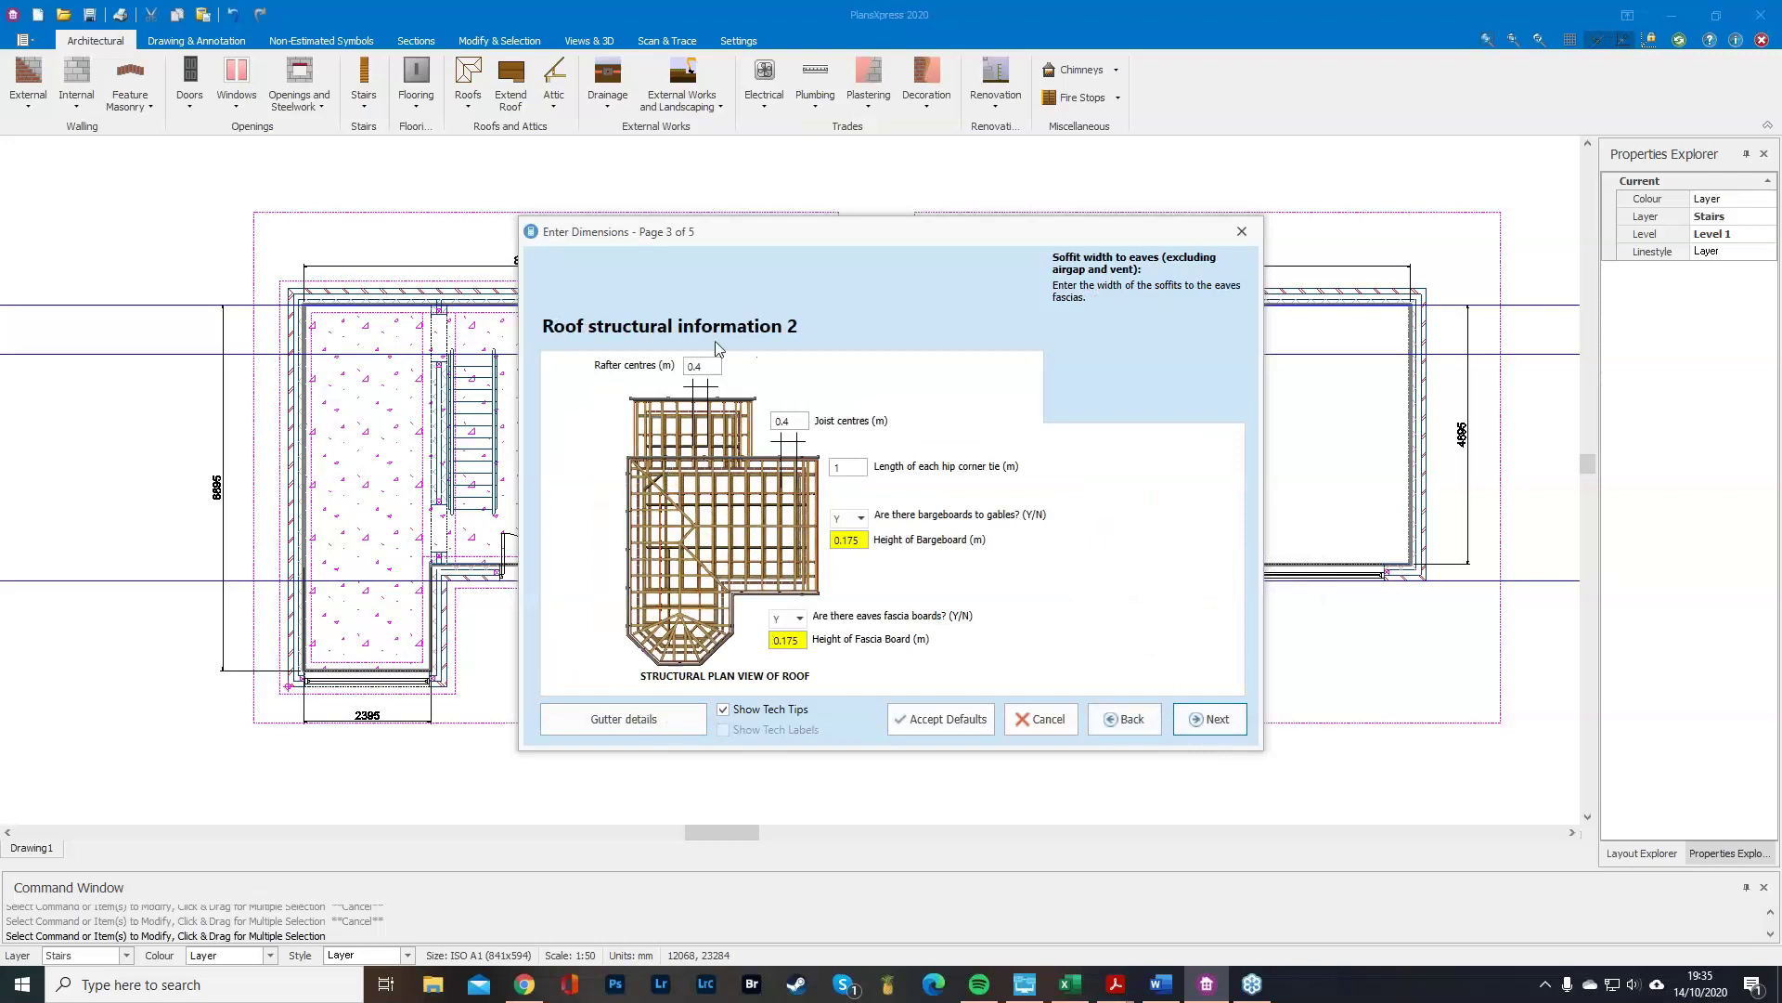
{"action": "left_click", "coordinate": [653, 716]}
{"action": "left_click", "coordinate": [647, 716]}
{"action": "left_click", "coordinate": [1217, 732]}
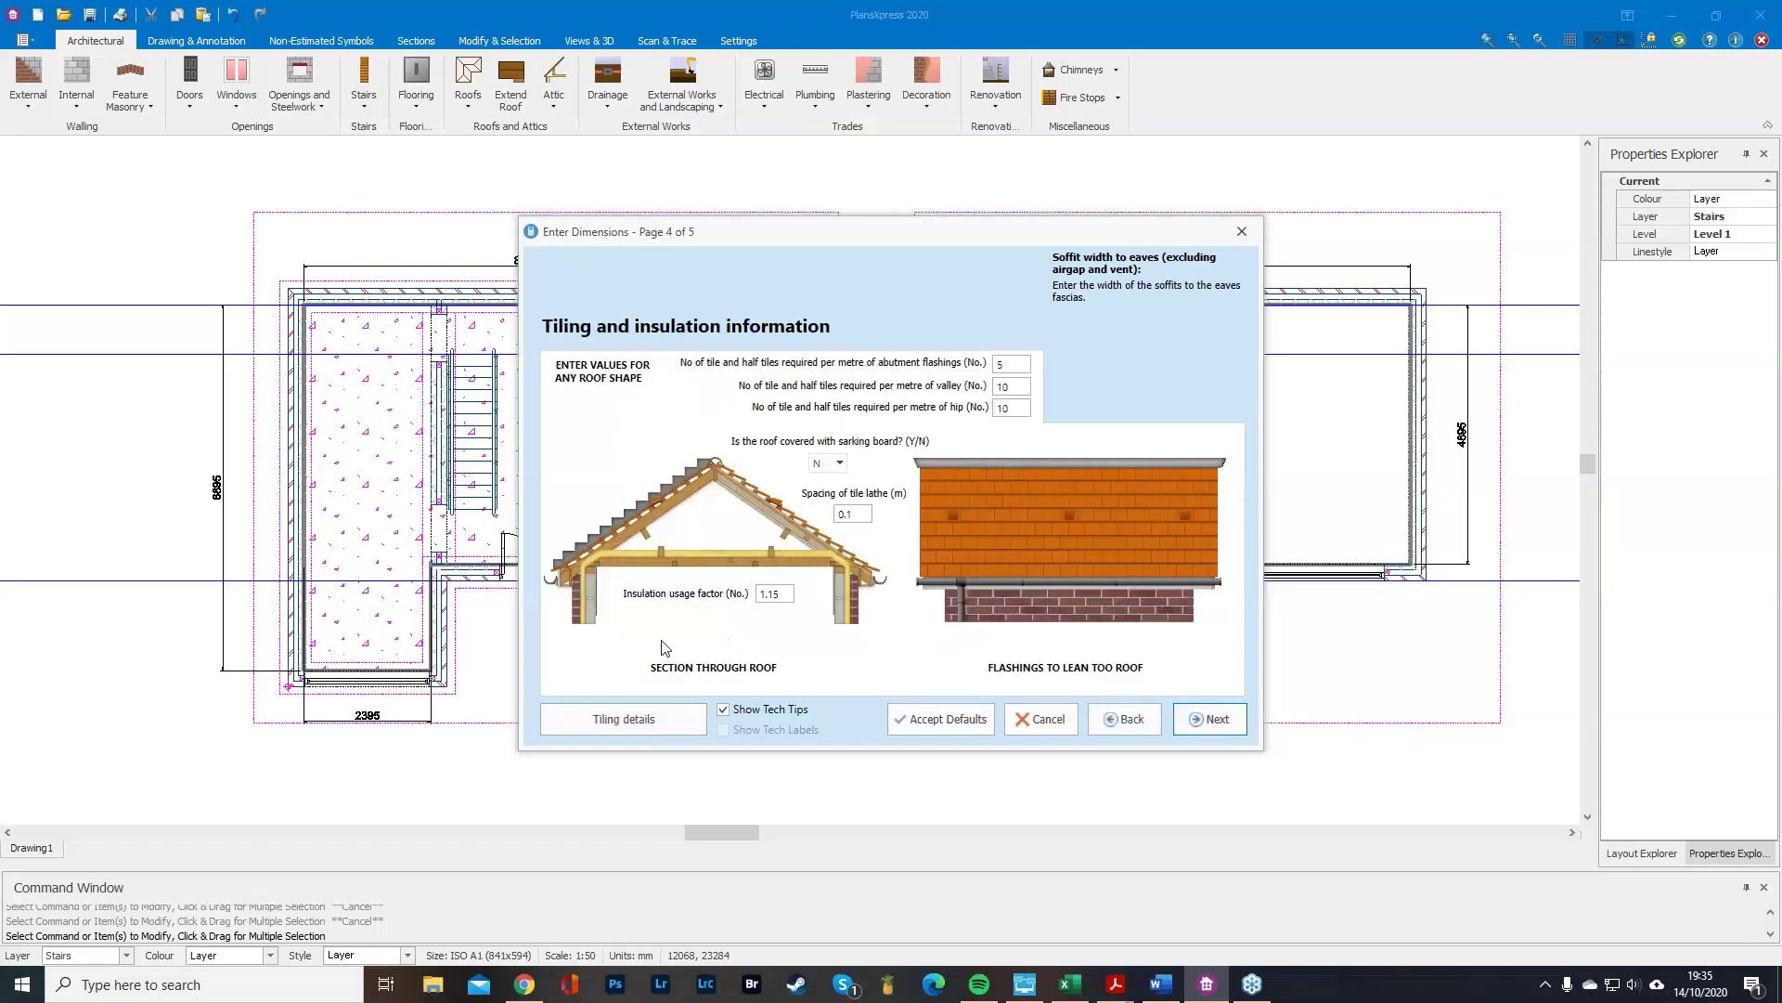
{"action": "left_click", "coordinate": [1228, 728]}
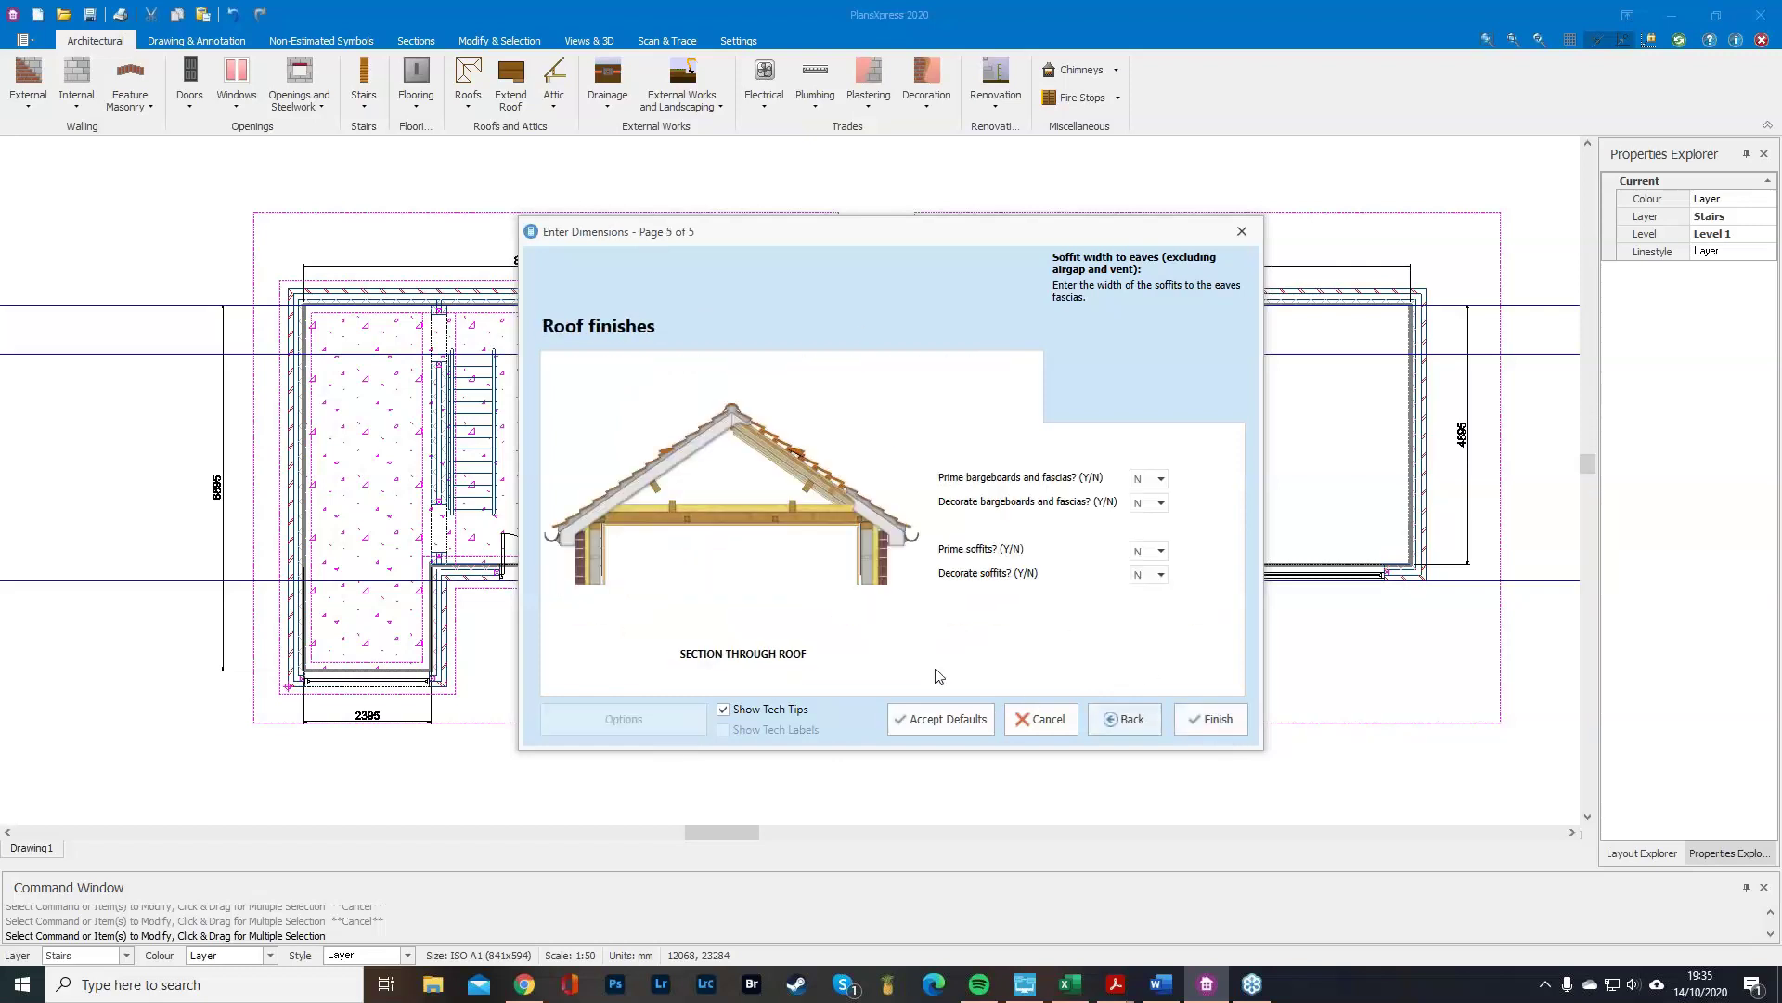
{"action": "left_click", "coordinate": [1217, 723]}
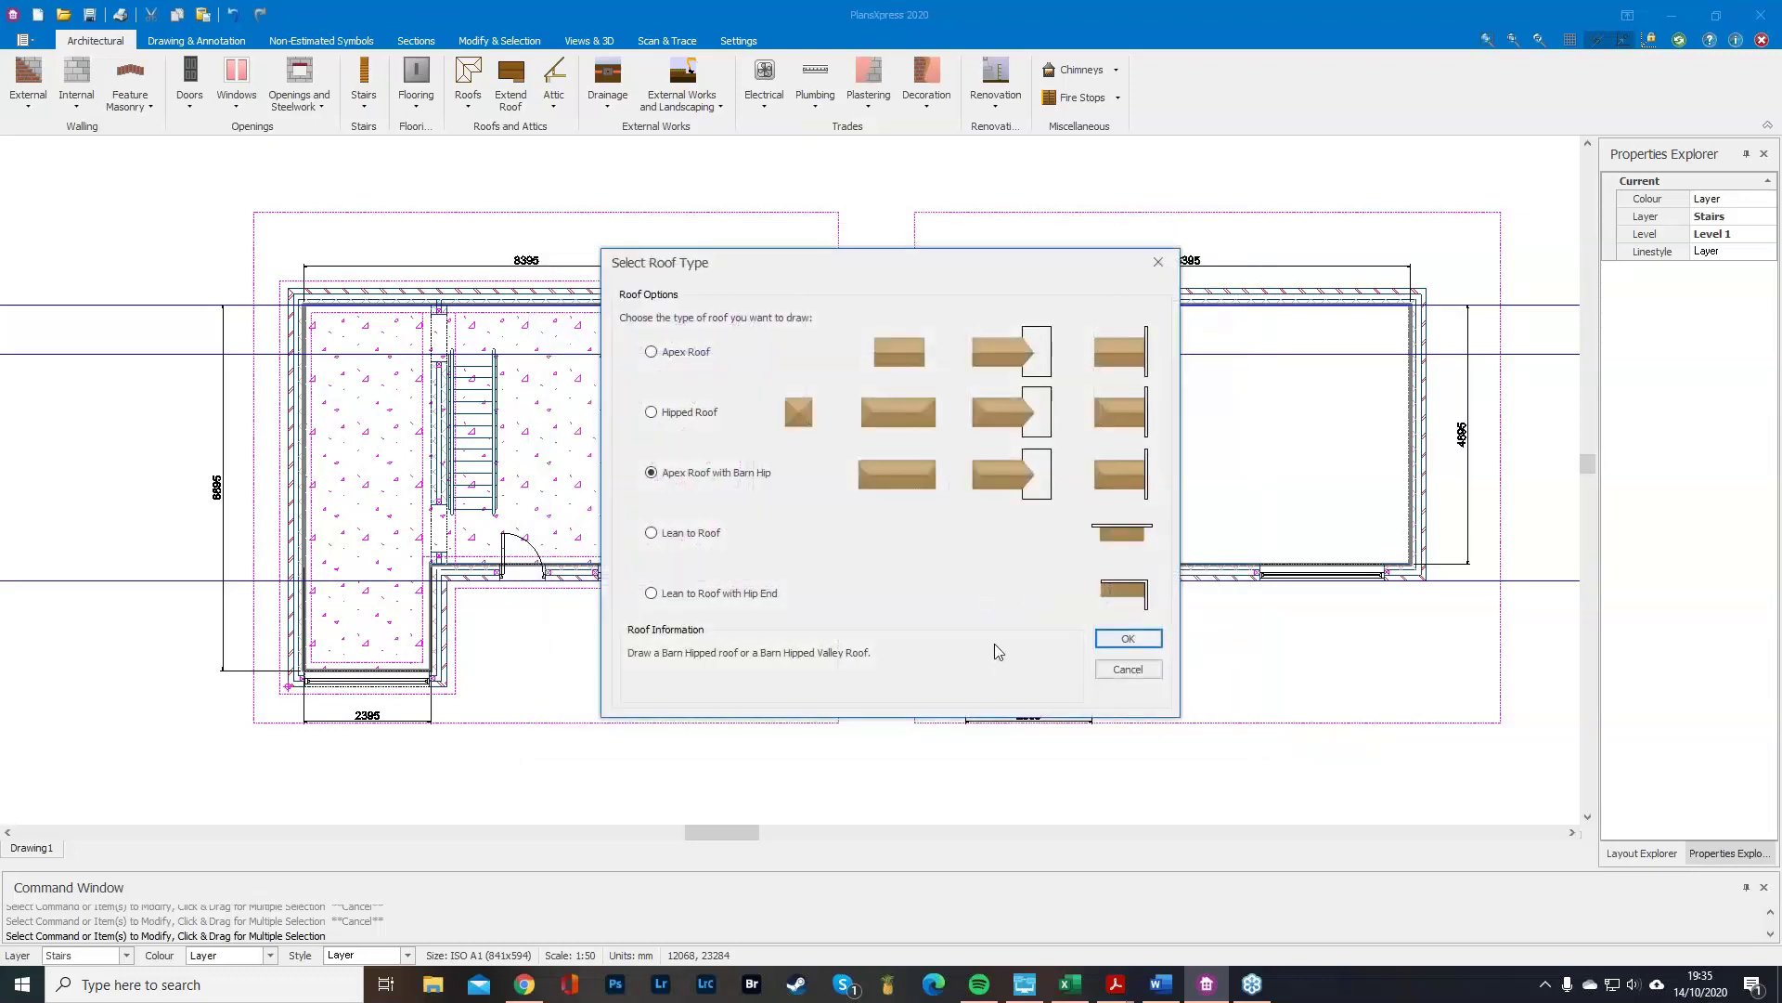
Draw an Apex Roof over the right-hand plan's main rectangular section, starting from its end wall, and decline the ceiling, purlin and rainwater pipe options.
{"action": "left_click", "coordinate": [687, 352]}
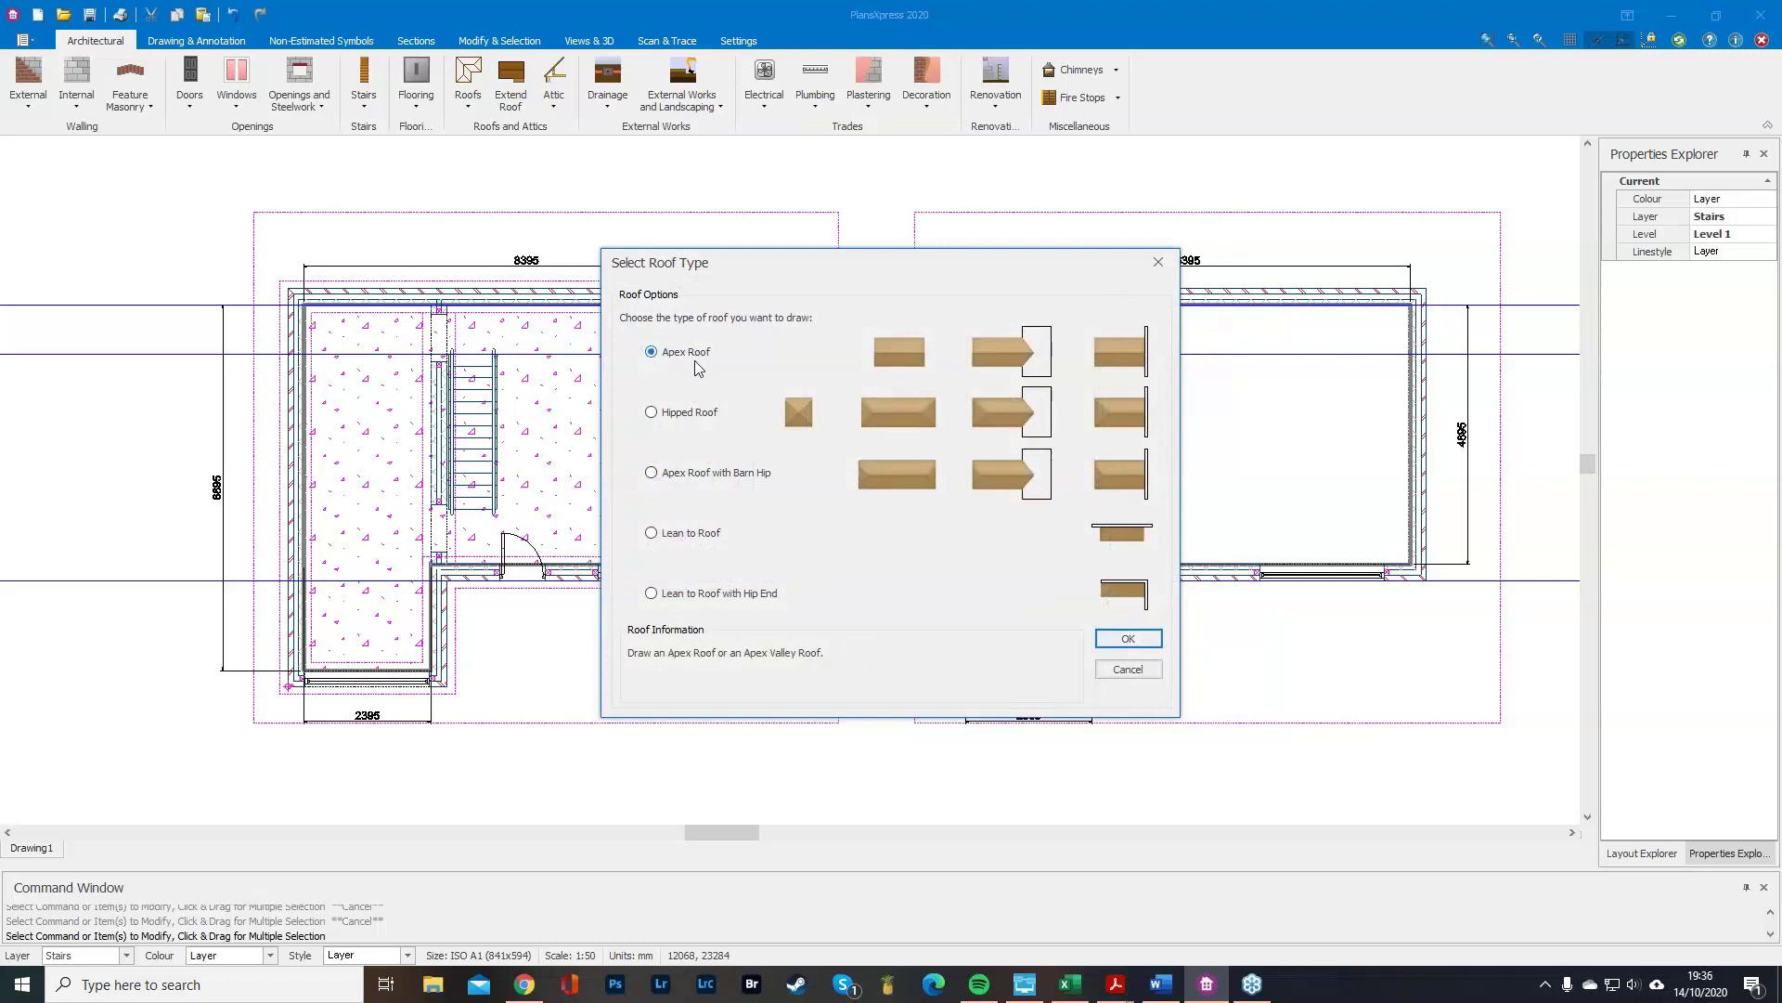
{"action": "left_click", "coordinate": [1128, 639]}
{"action": "scroll", "coordinate": [414, 570], "scroll_direction": "down", "scroll_amount": 1}
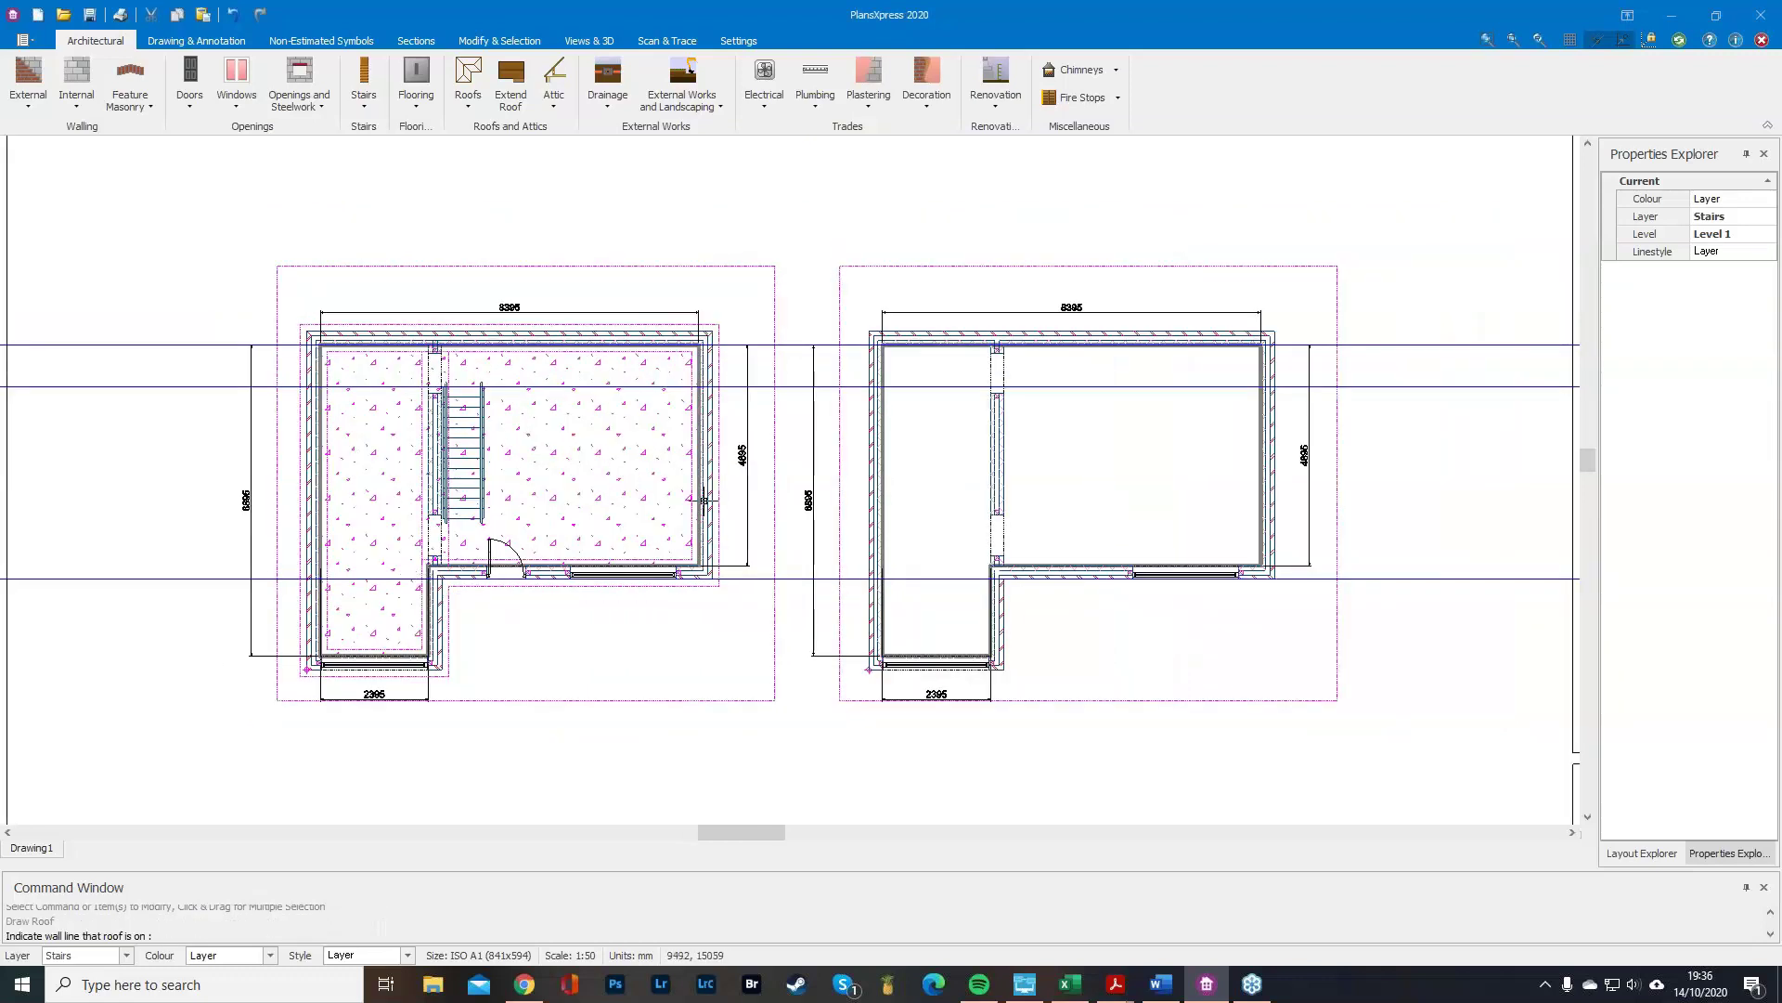
{"action": "scroll", "coordinate": [1084, 417], "scroll_direction": "up", "scroll_amount": 1}
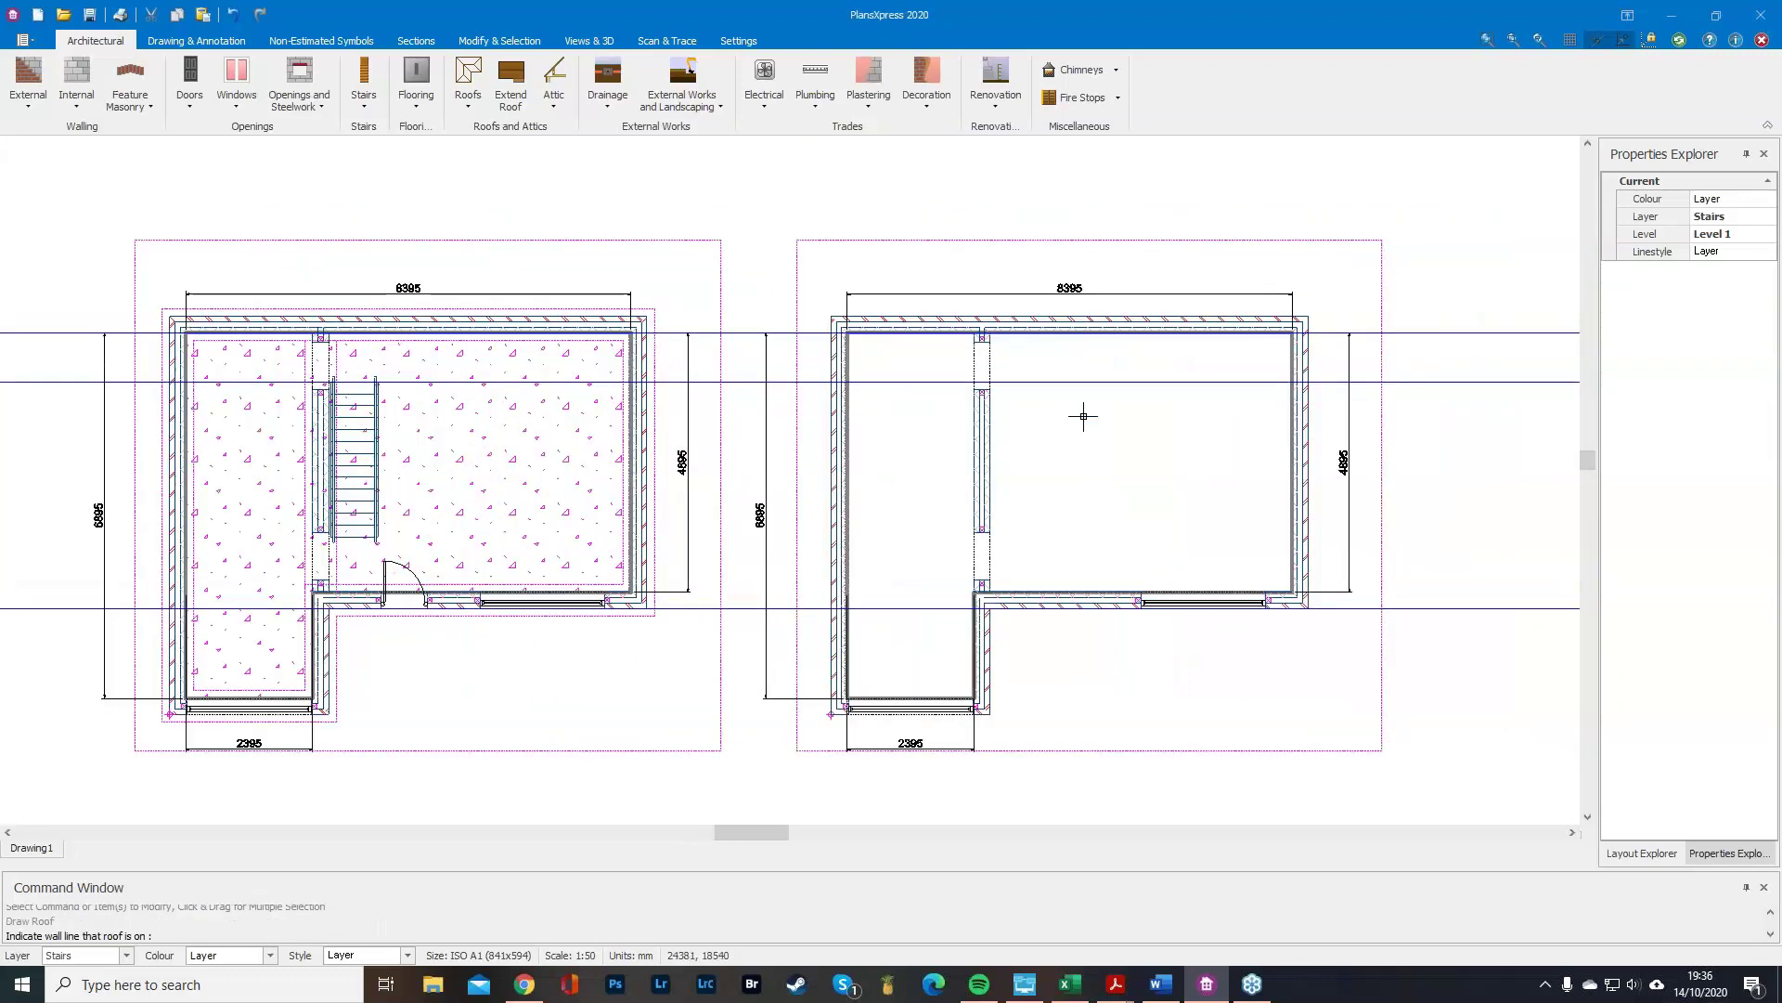
{"action": "left_click", "coordinate": [1305, 462]}
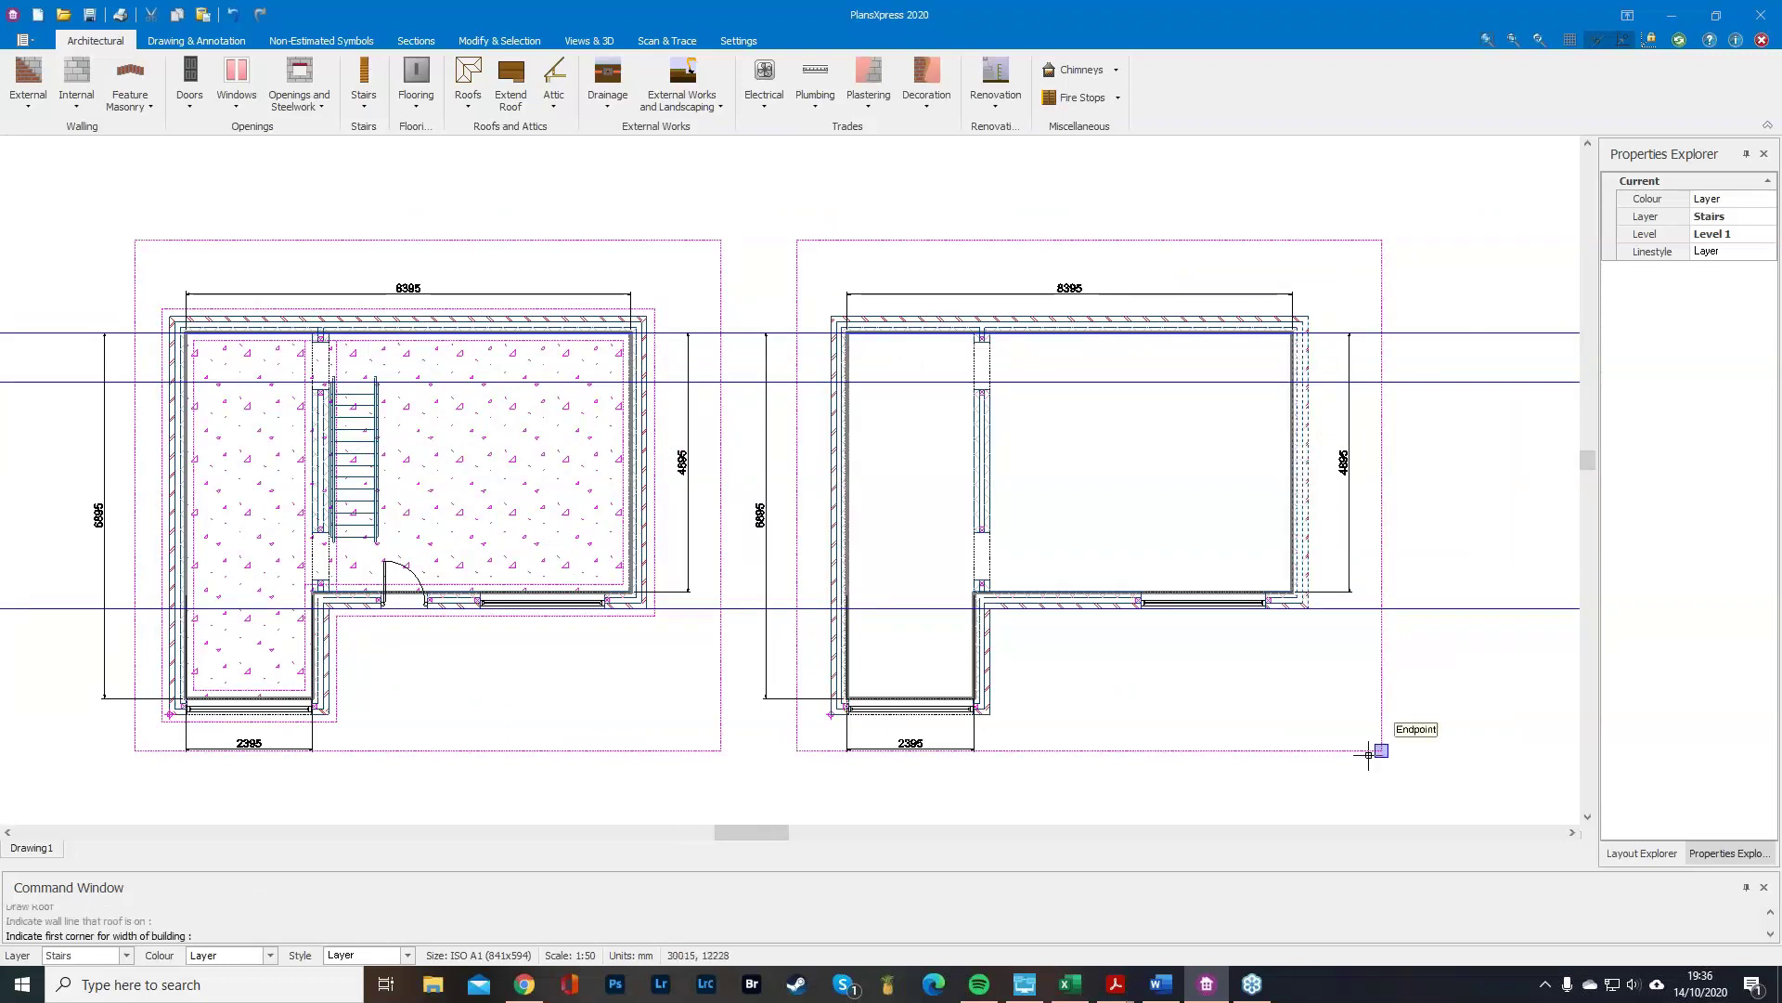
{"action": "left_click", "coordinate": [1311, 612]}
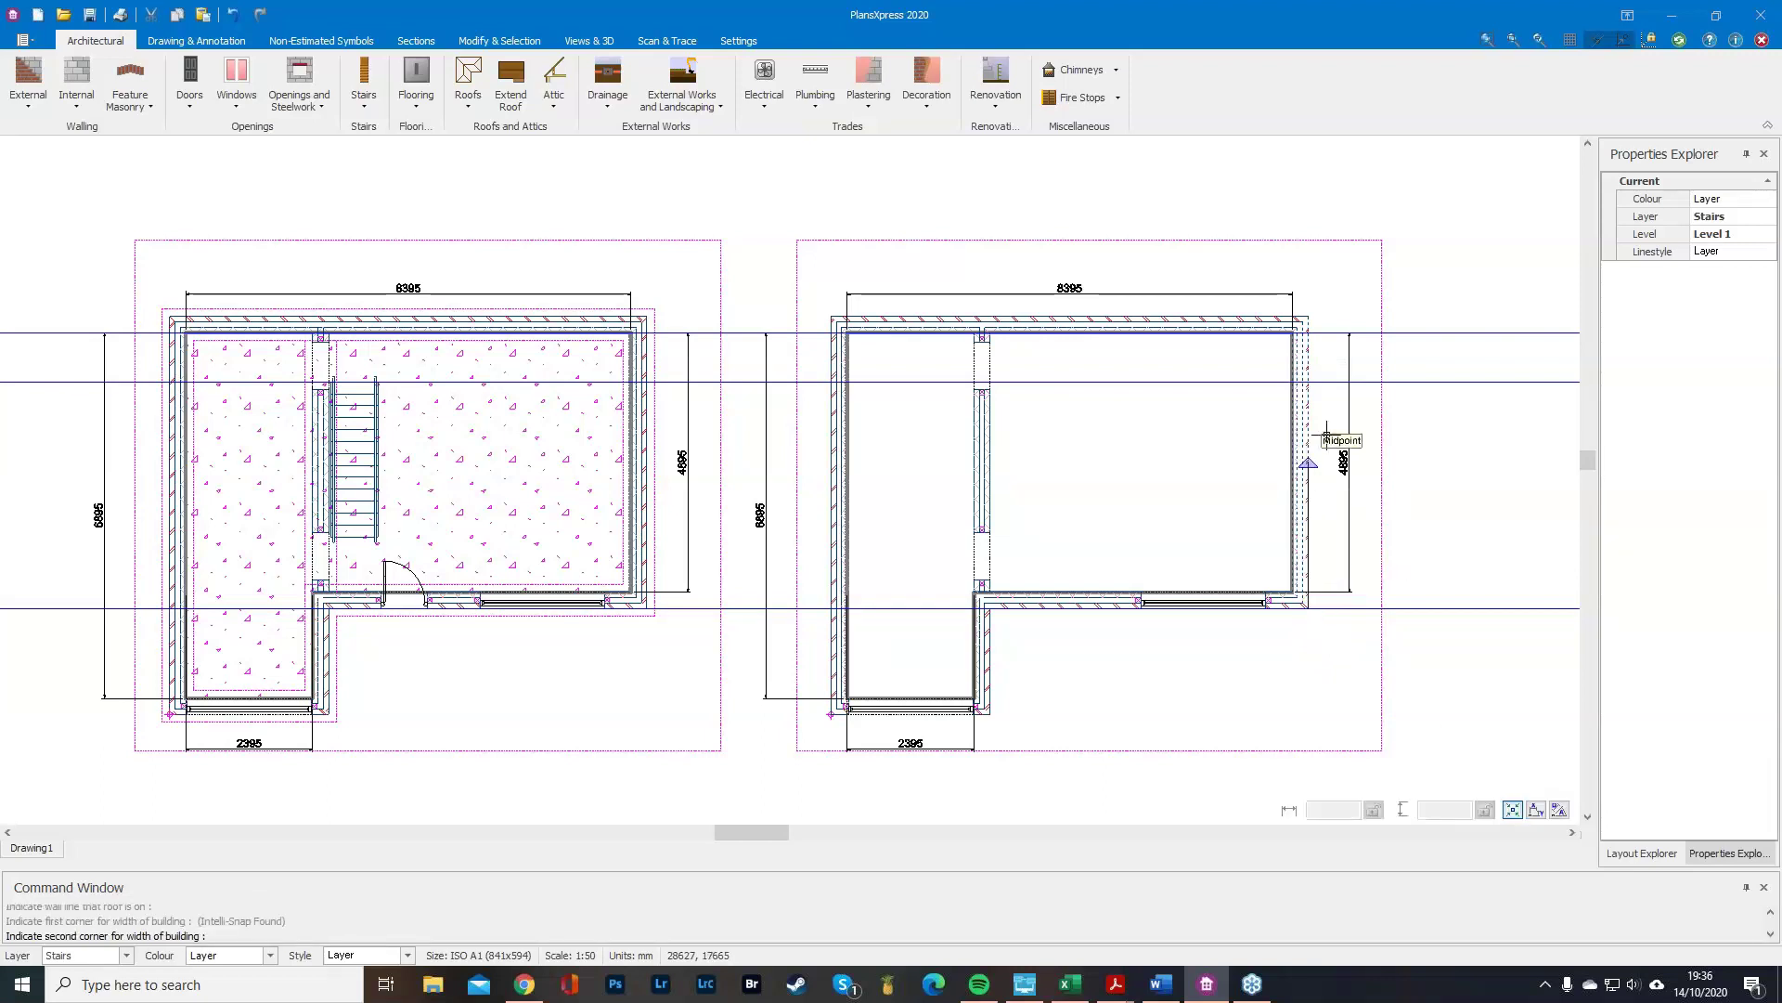
{"action": "left_click", "coordinate": [1309, 315]}
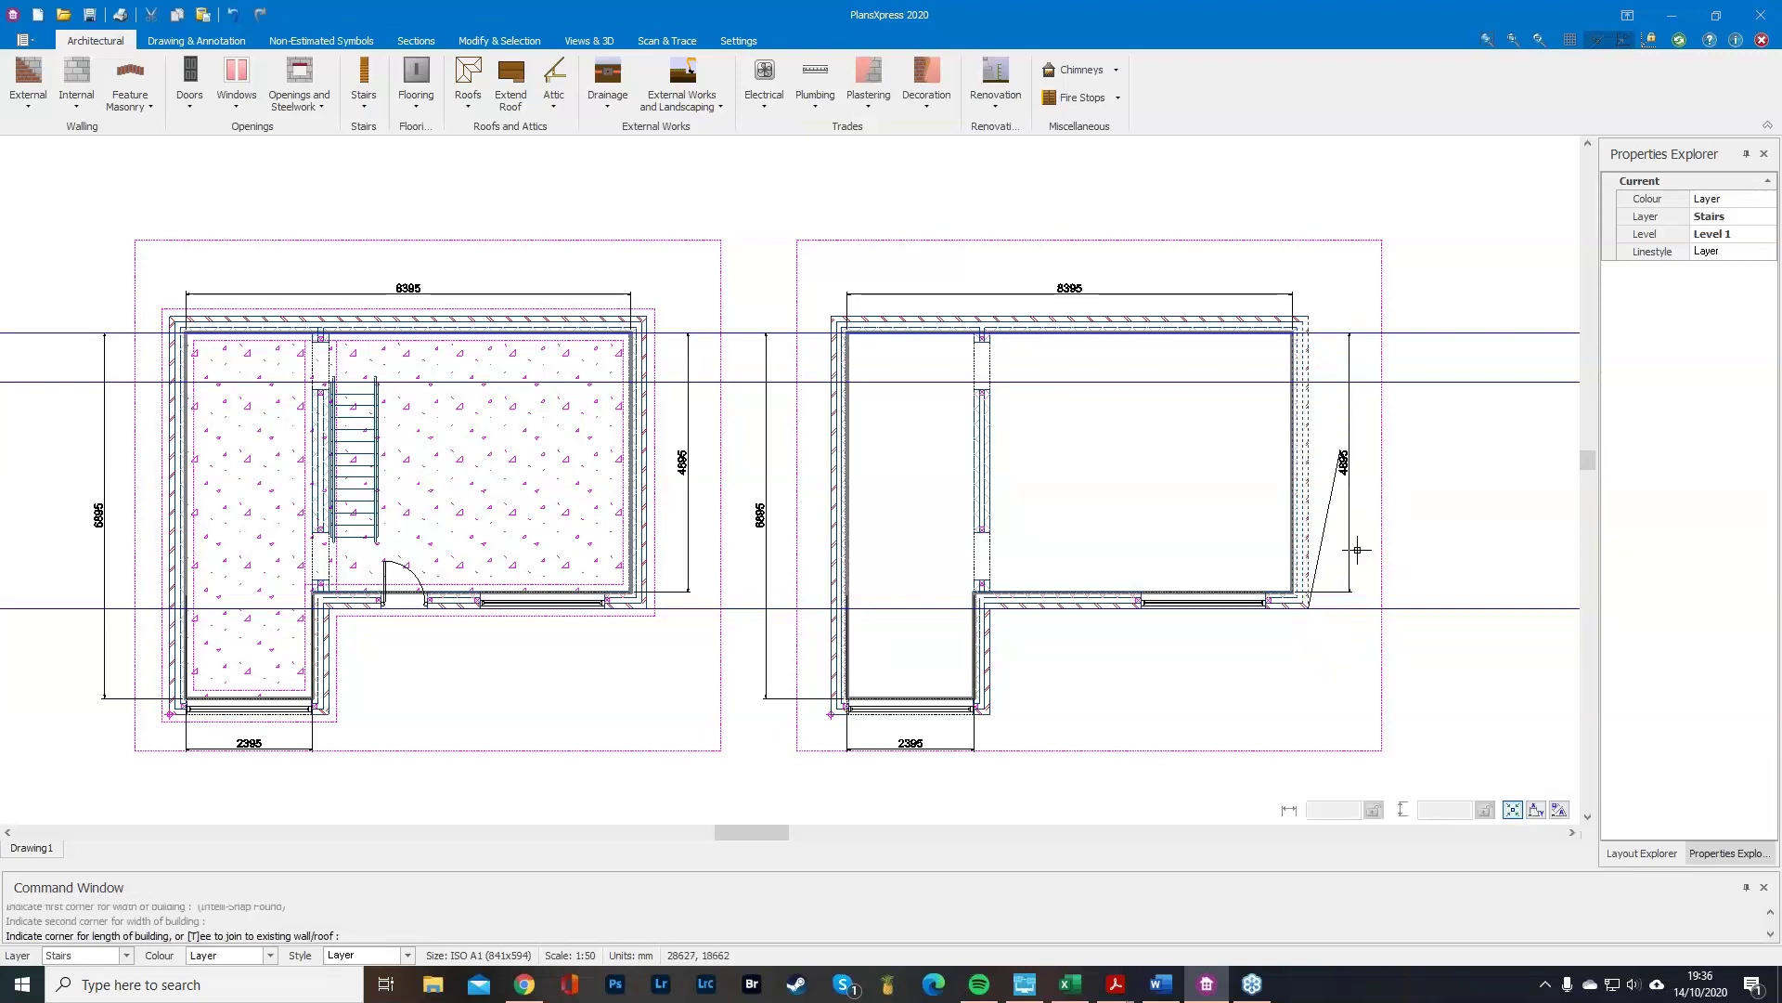
{"action": "left_click", "coordinate": [826, 622]}
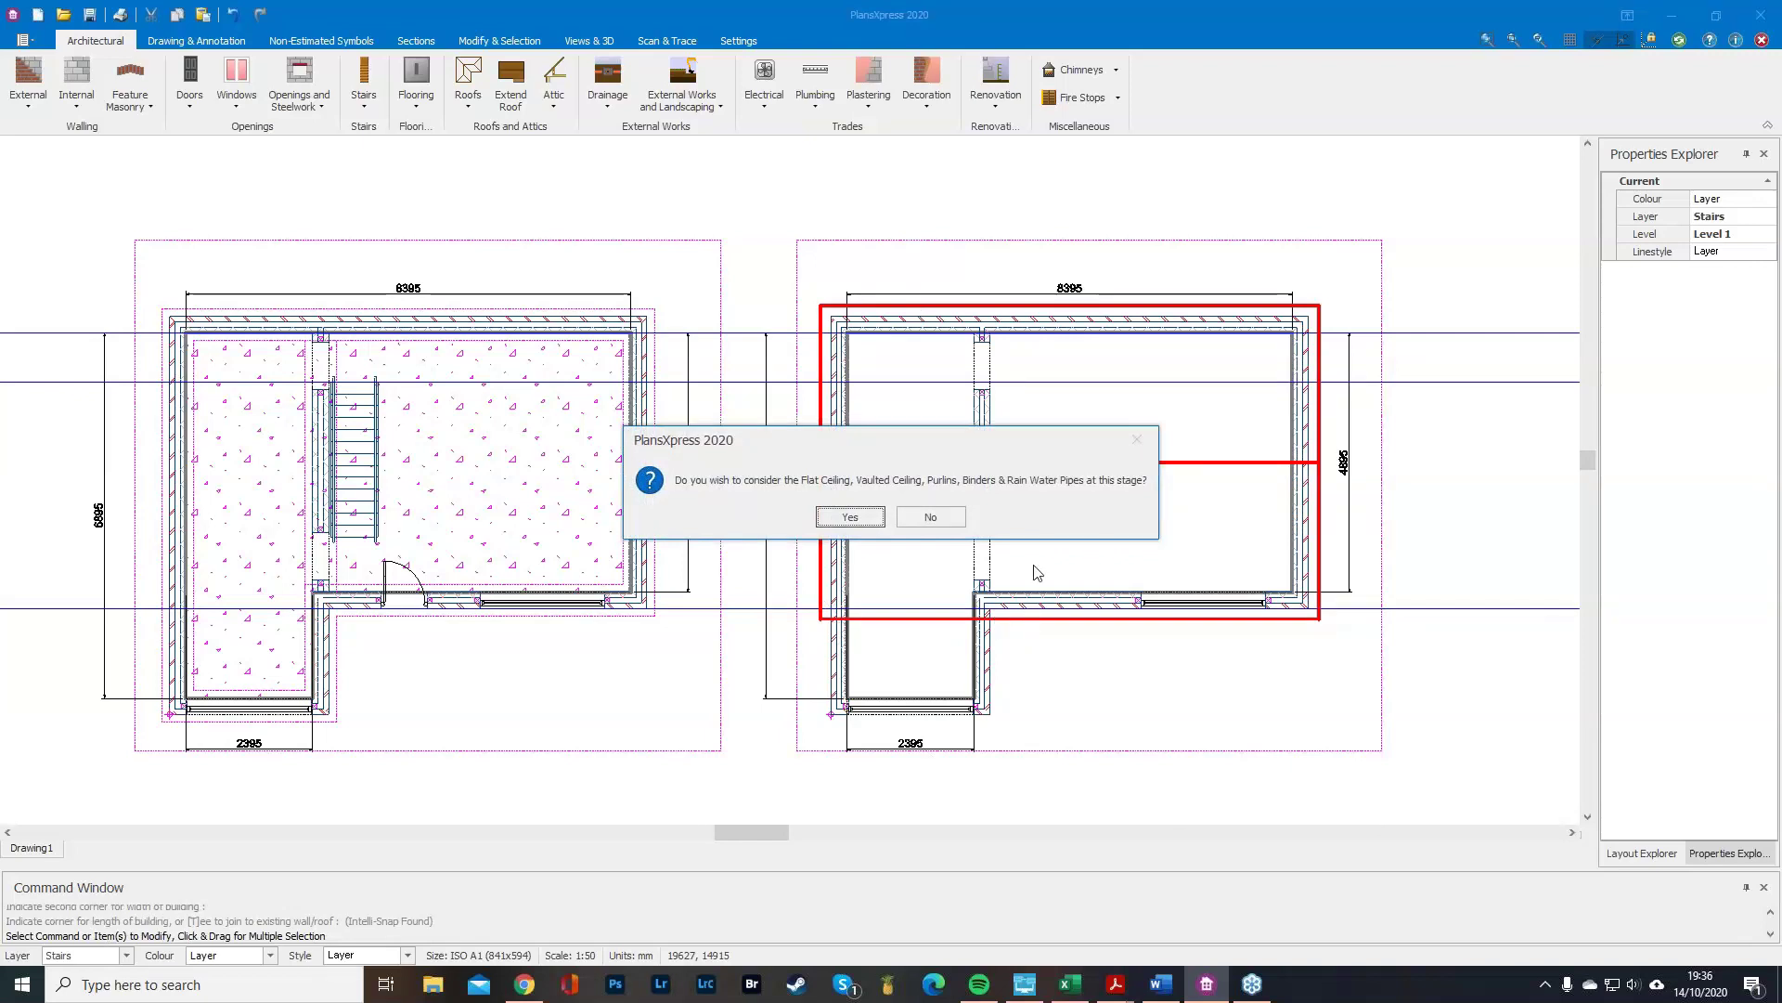
{"action": "left_click", "coordinate": [930, 516]}
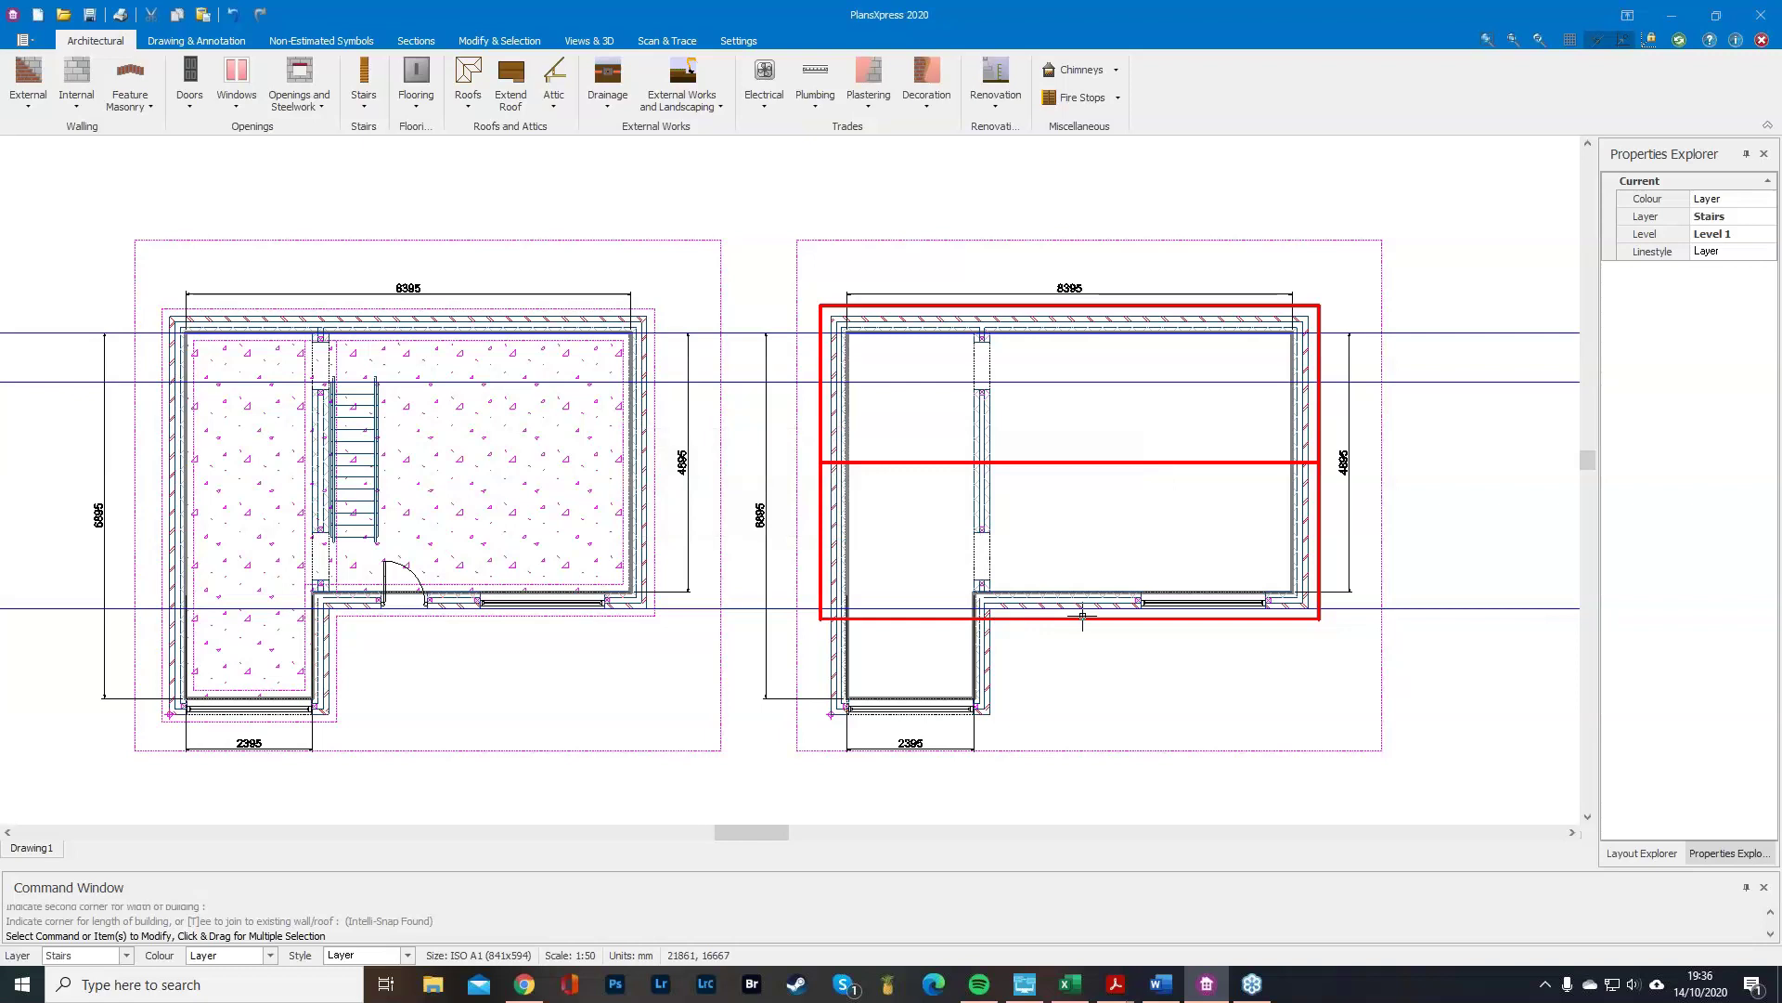
Draw an Apex Roof over the projecting wing from its front wall, tee it into the main roof's front eaves, and decline the ceiling and rainwater options.
{"action": "scroll", "coordinate": [867, 727], "scroll_direction": "up", "scroll_amount": 3}
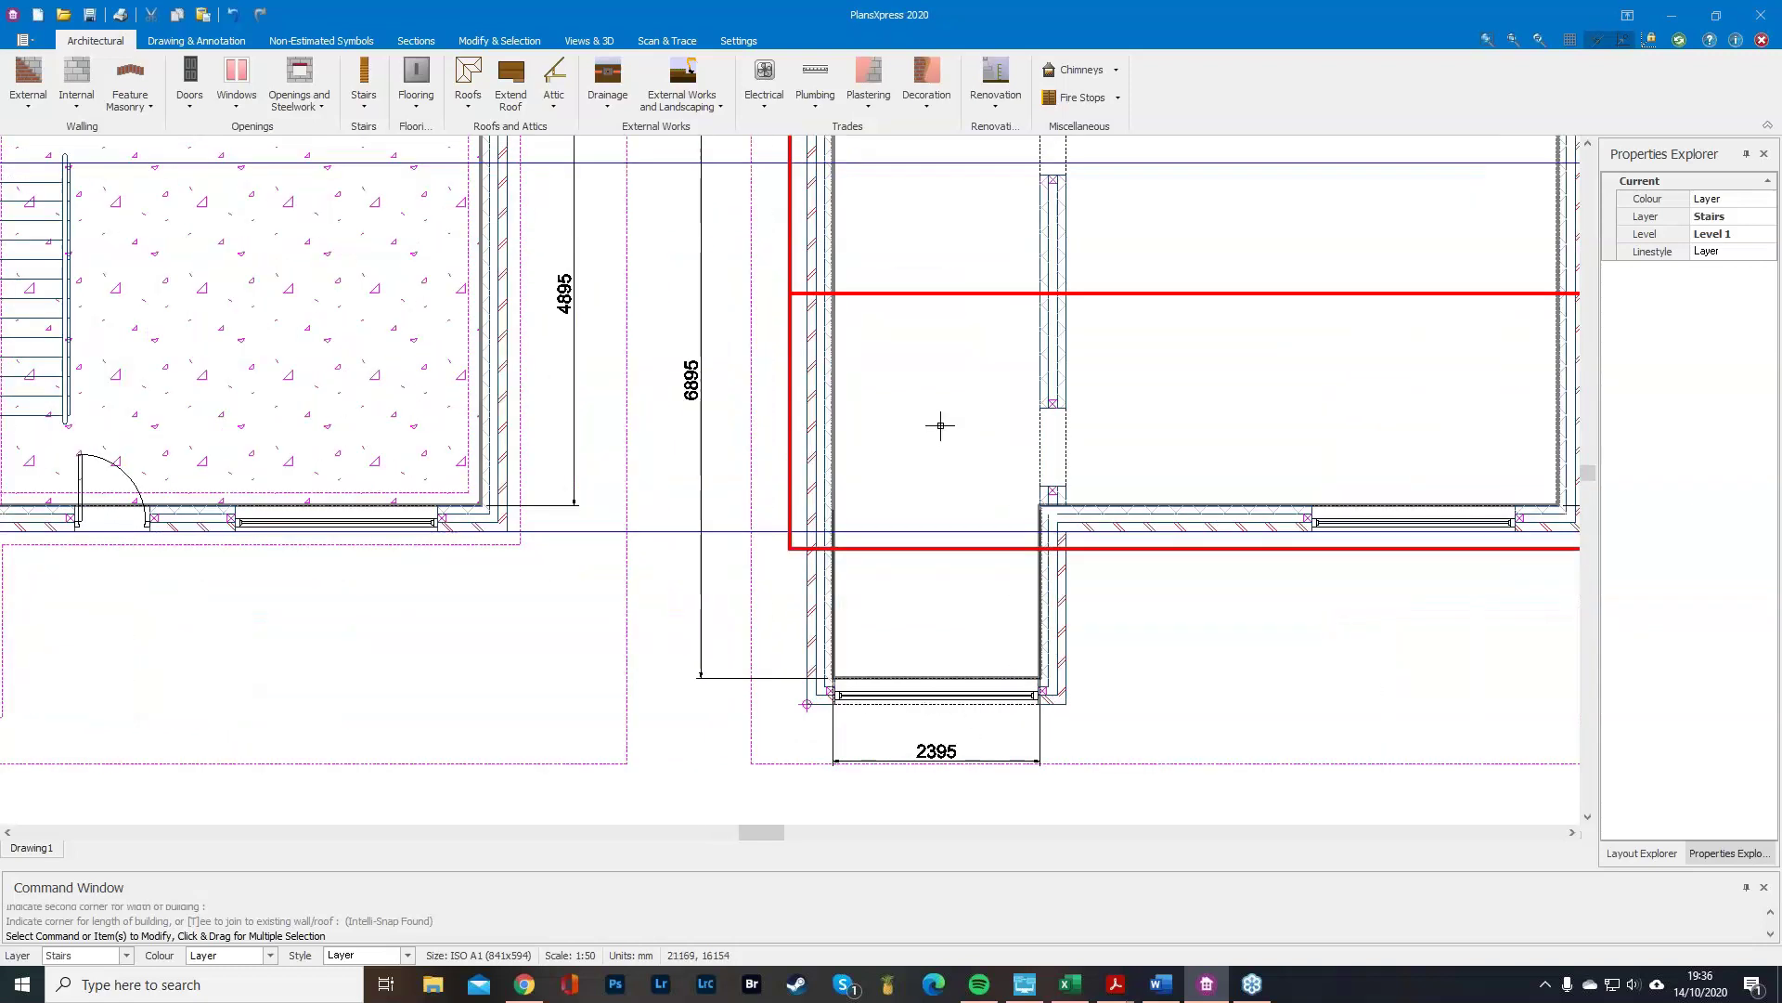
{"action": "scroll", "coordinate": [947, 591], "scroll_direction": "down", "scroll_amount": 1}
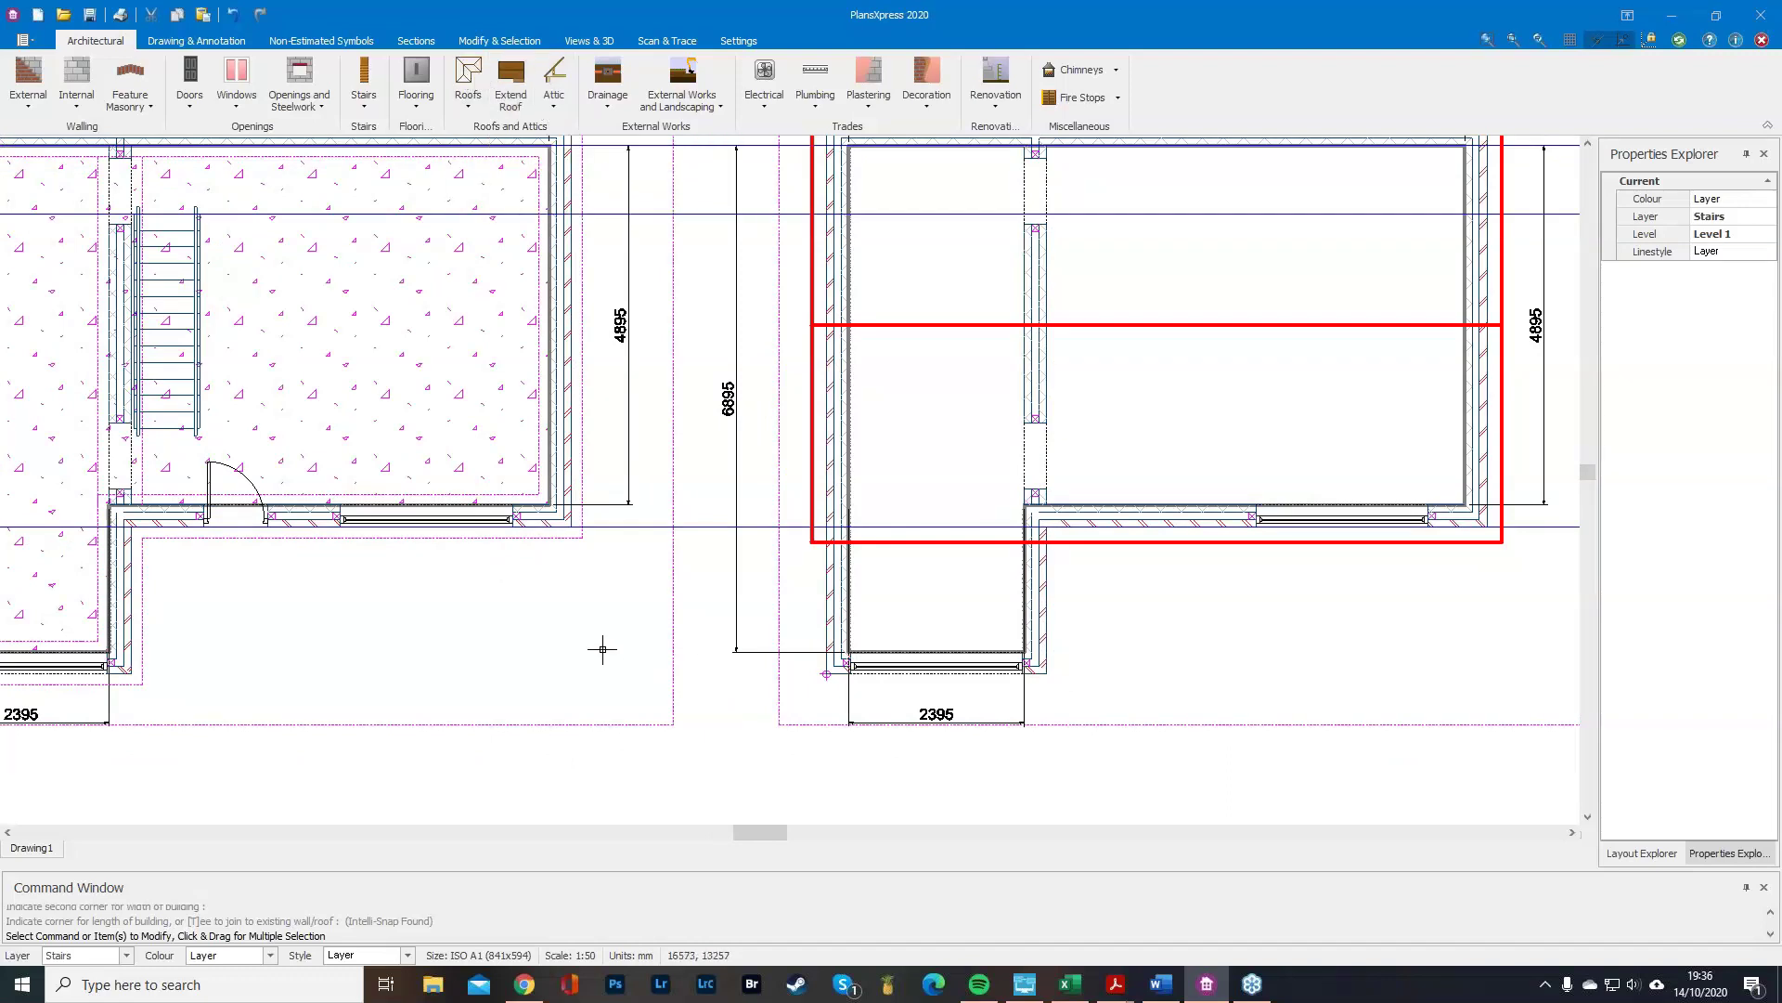
{"action": "left_click", "coordinate": [470, 67]}
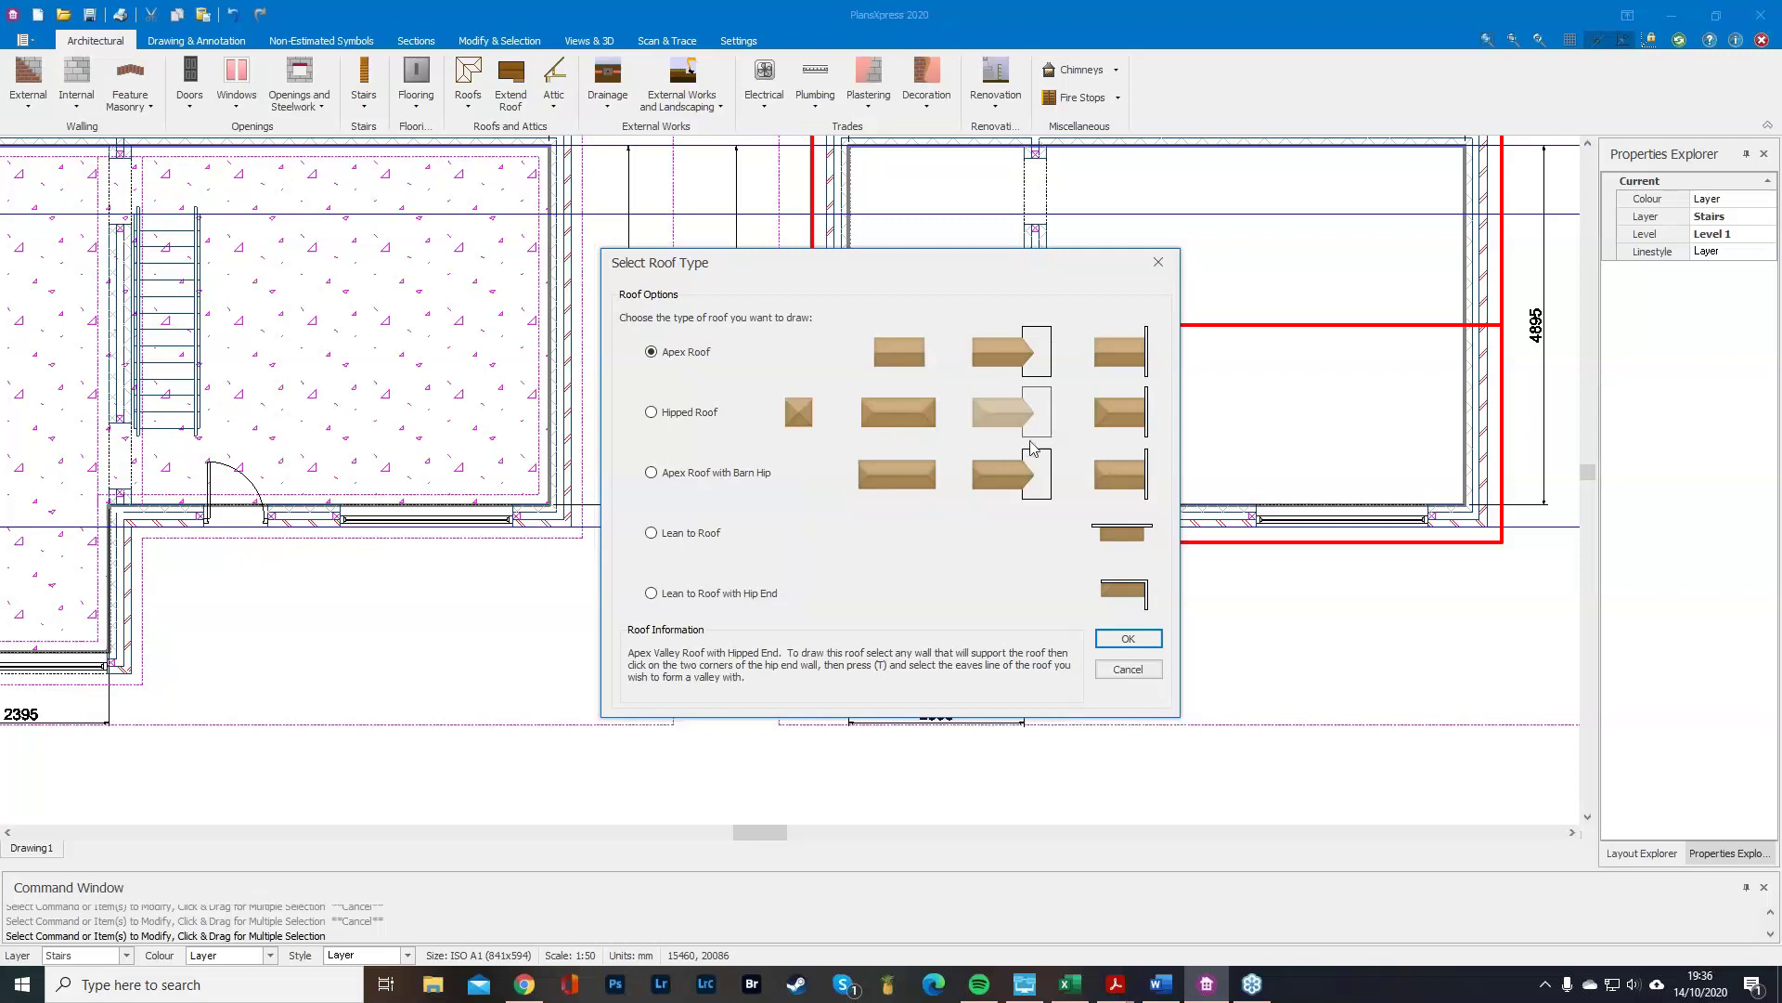
{"action": "left_click", "coordinate": [1129, 639]}
{"action": "scroll", "coordinate": [902, 728], "scroll_direction": "up", "scroll_amount": 3}
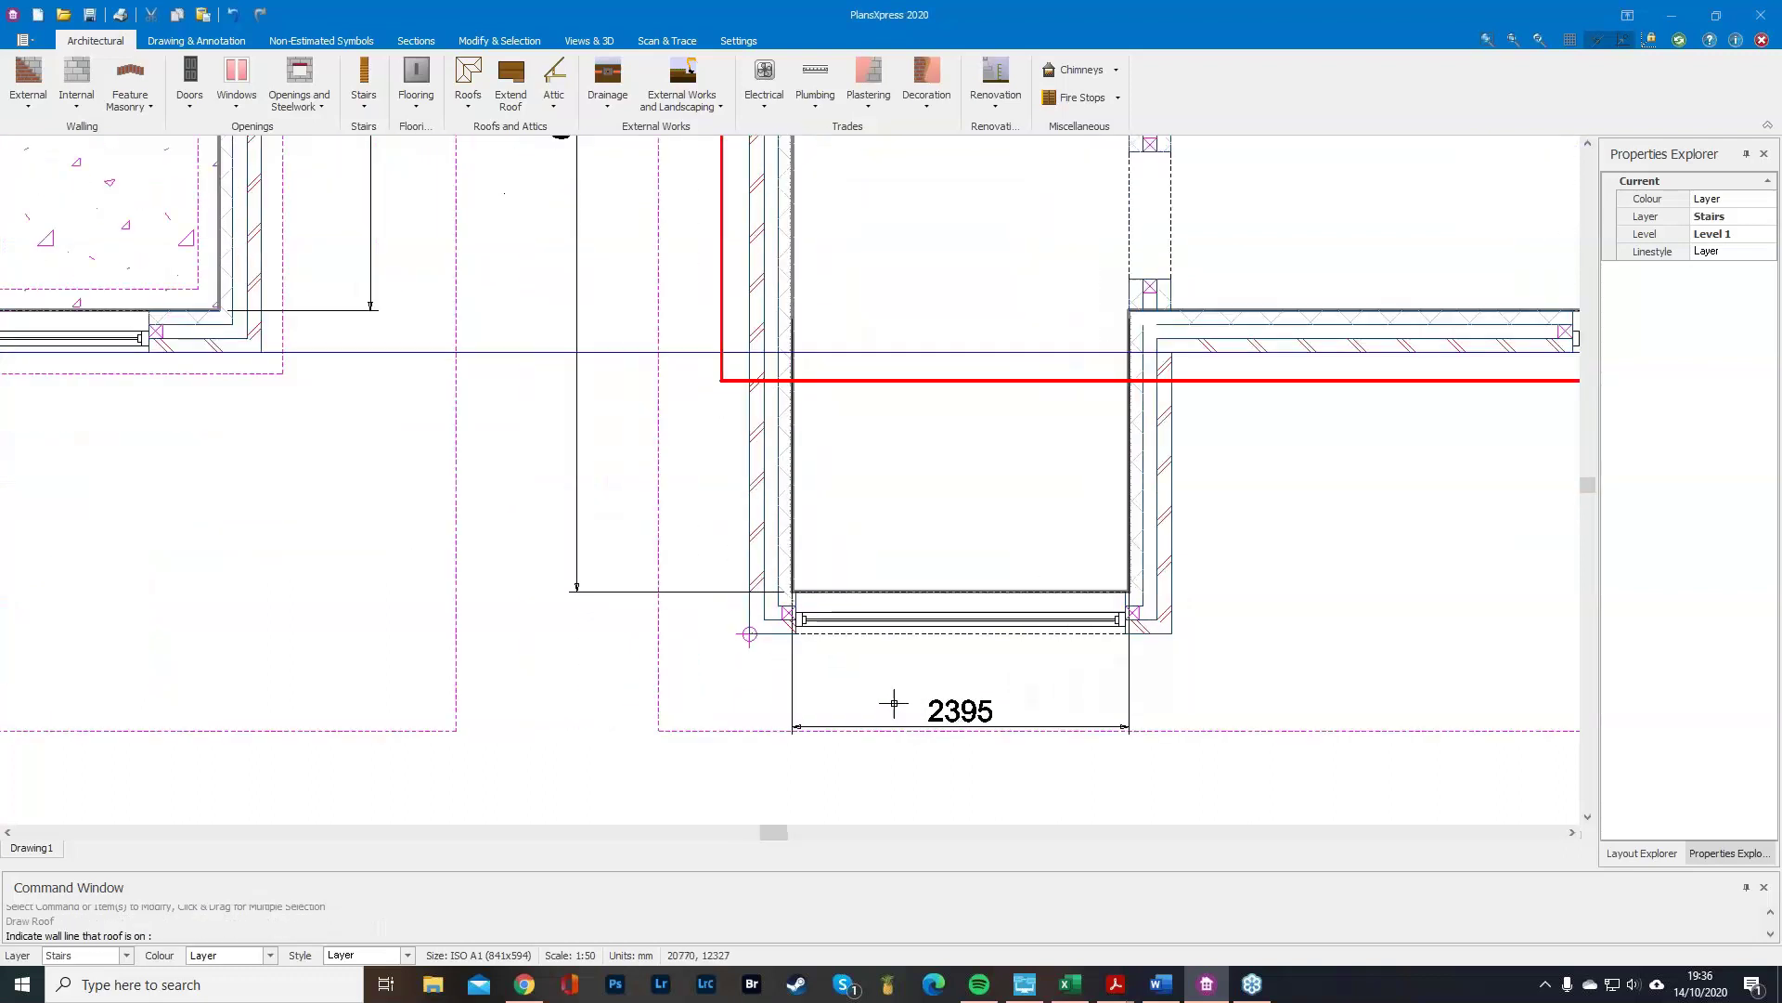
{"action": "left_click", "coordinate": [784, 629]}
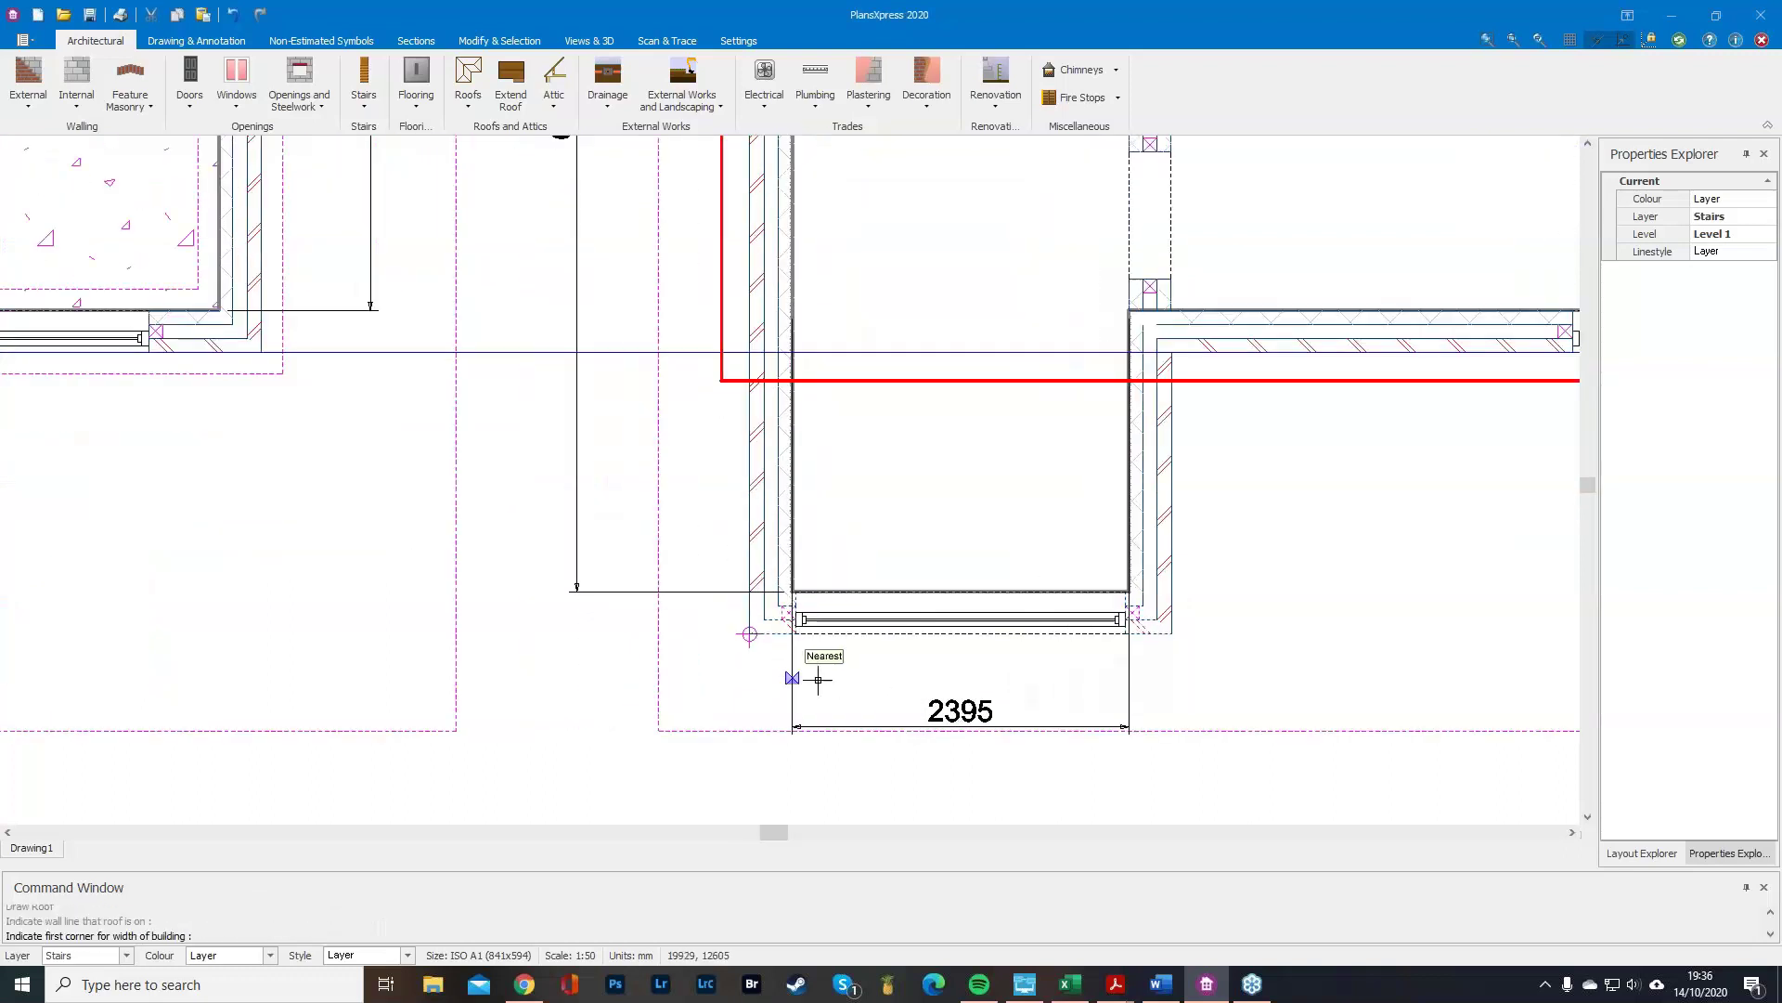
{"action": "left_click", "coordinate": [749, 634]}
{"action": "left_click", "coordinate": [1184, 625]}
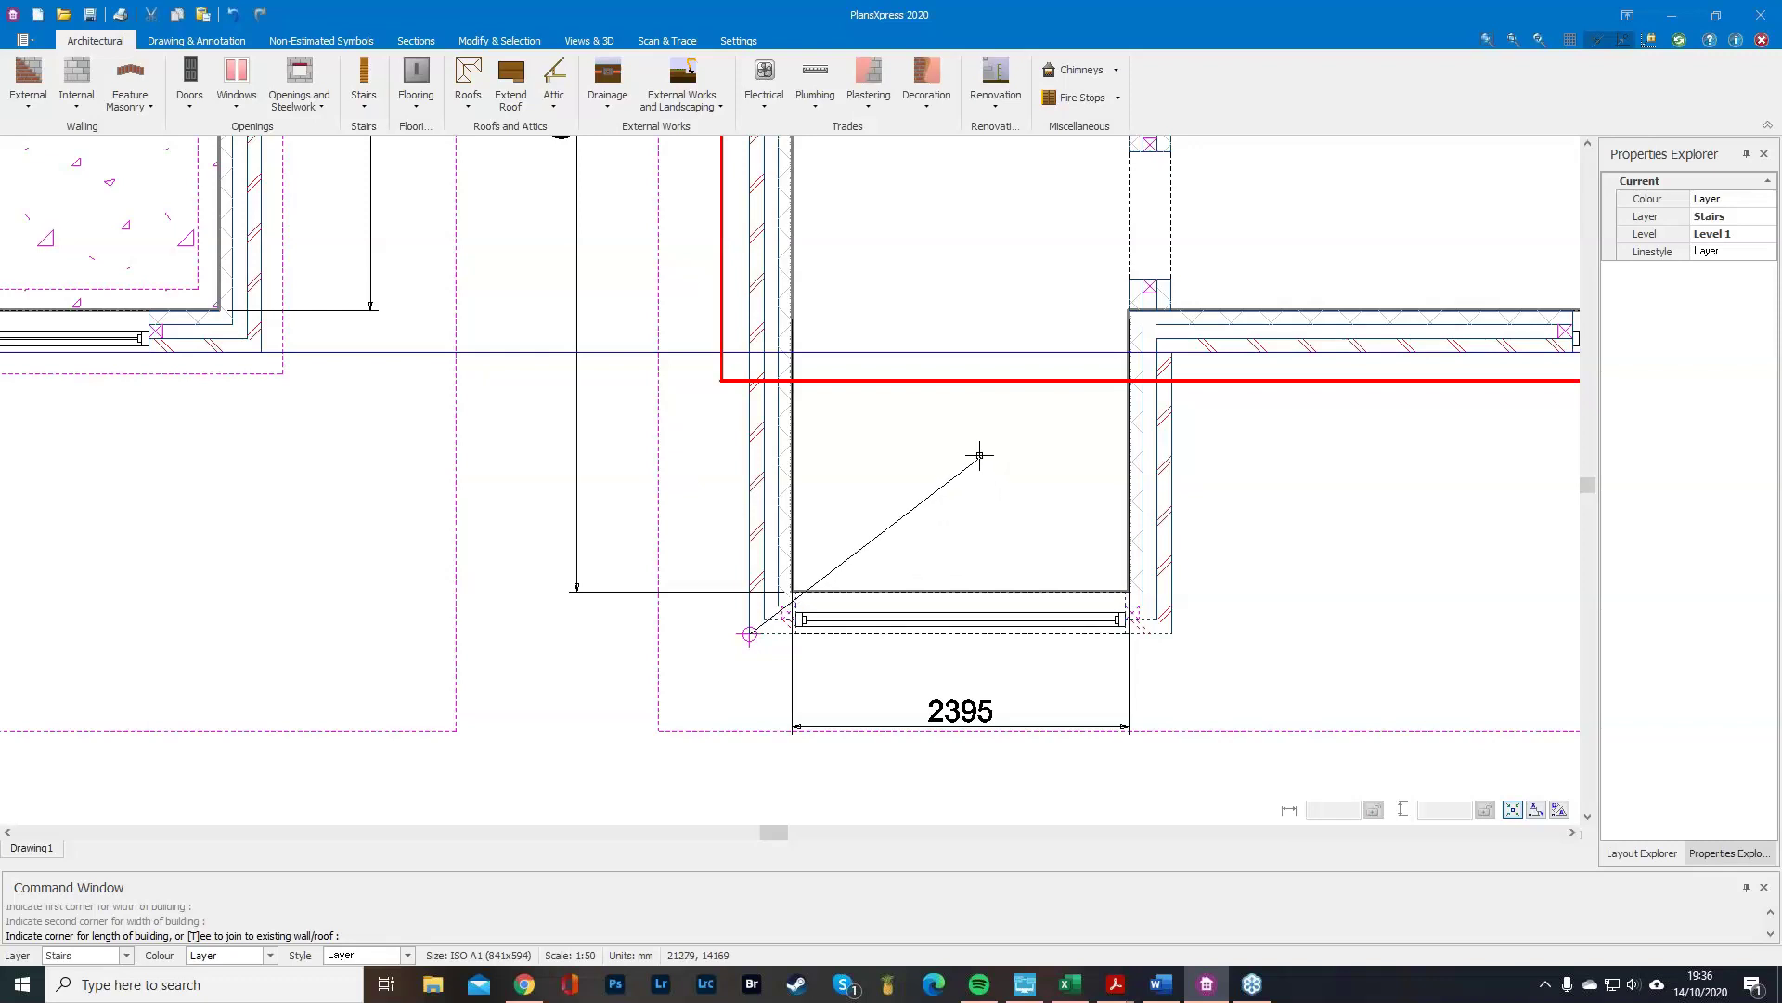
{"action": "key", "text": "t"}
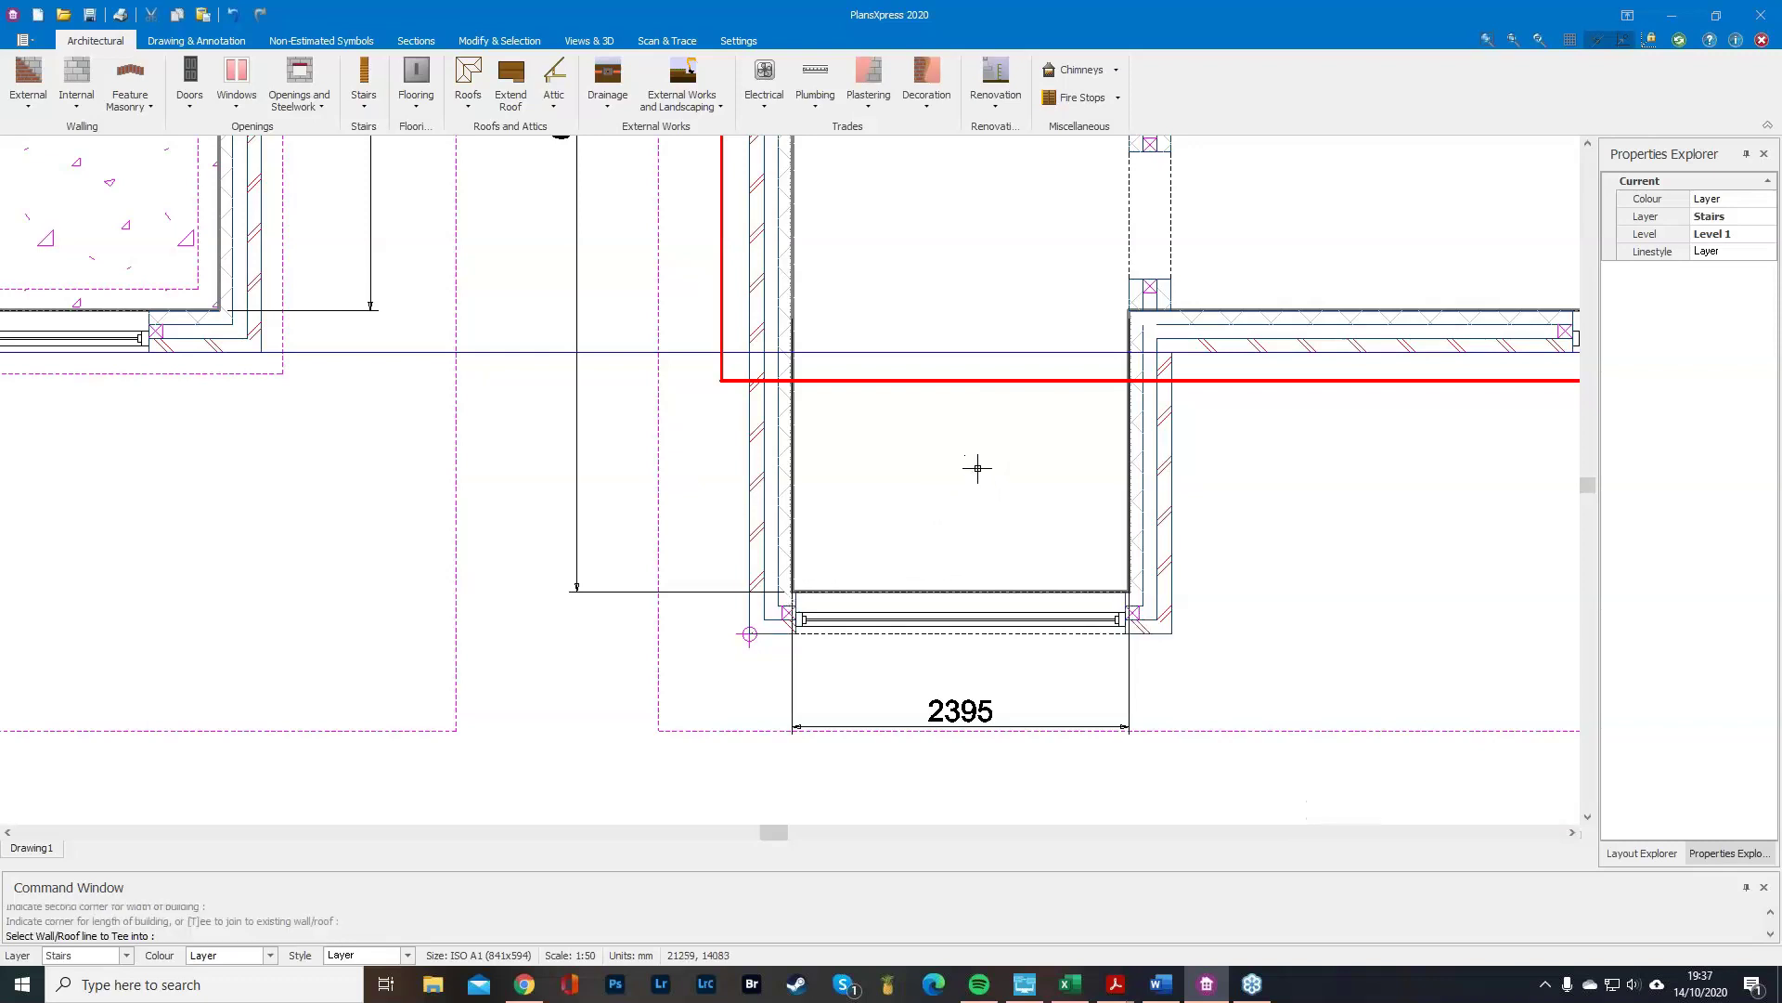
{"action": "left_click", "coordinate": [953, 380]}
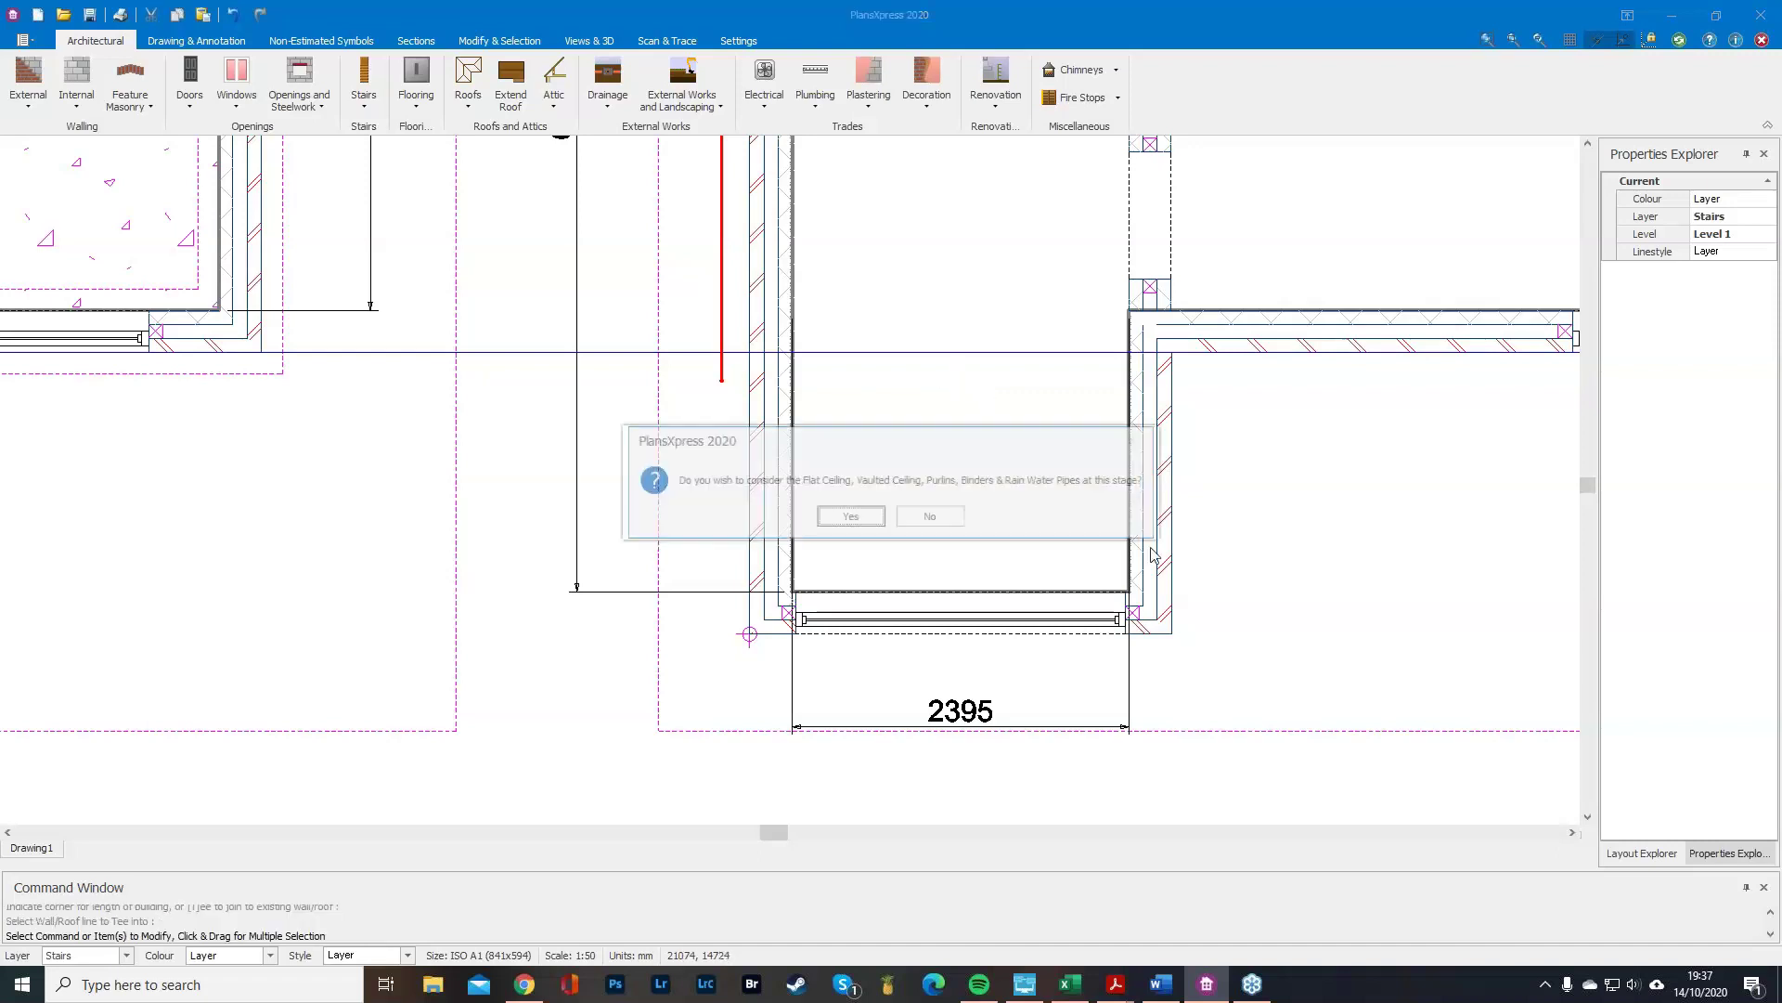
{"action": "left_click", "coordinate": [937, 516]}
Examine the building and its joined roofs from several angles in the 3D preview, and close it.
{"action": "scroll", "coordinate": [1187, 509], "scroll_direction": "down", "scroll_amount": 5}
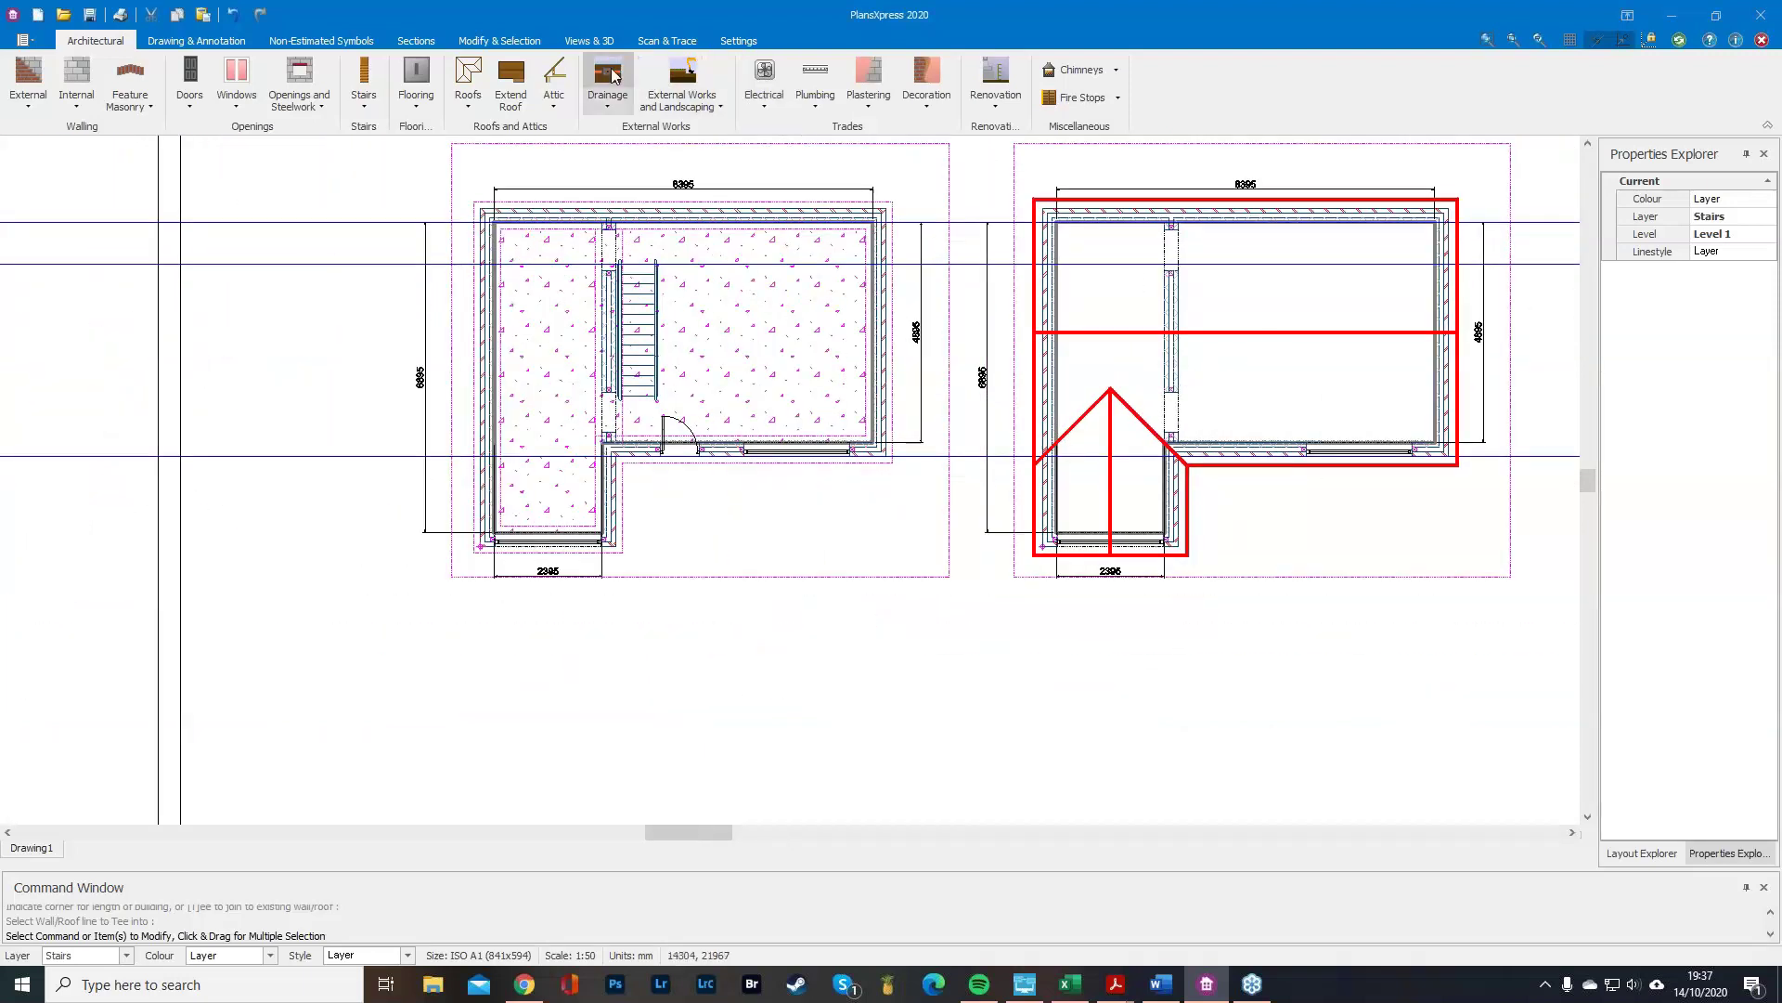
{"action": "left_click", "coordinate": [588, 41]}
{"action": "left_click", "coordinate": [136, 85]}
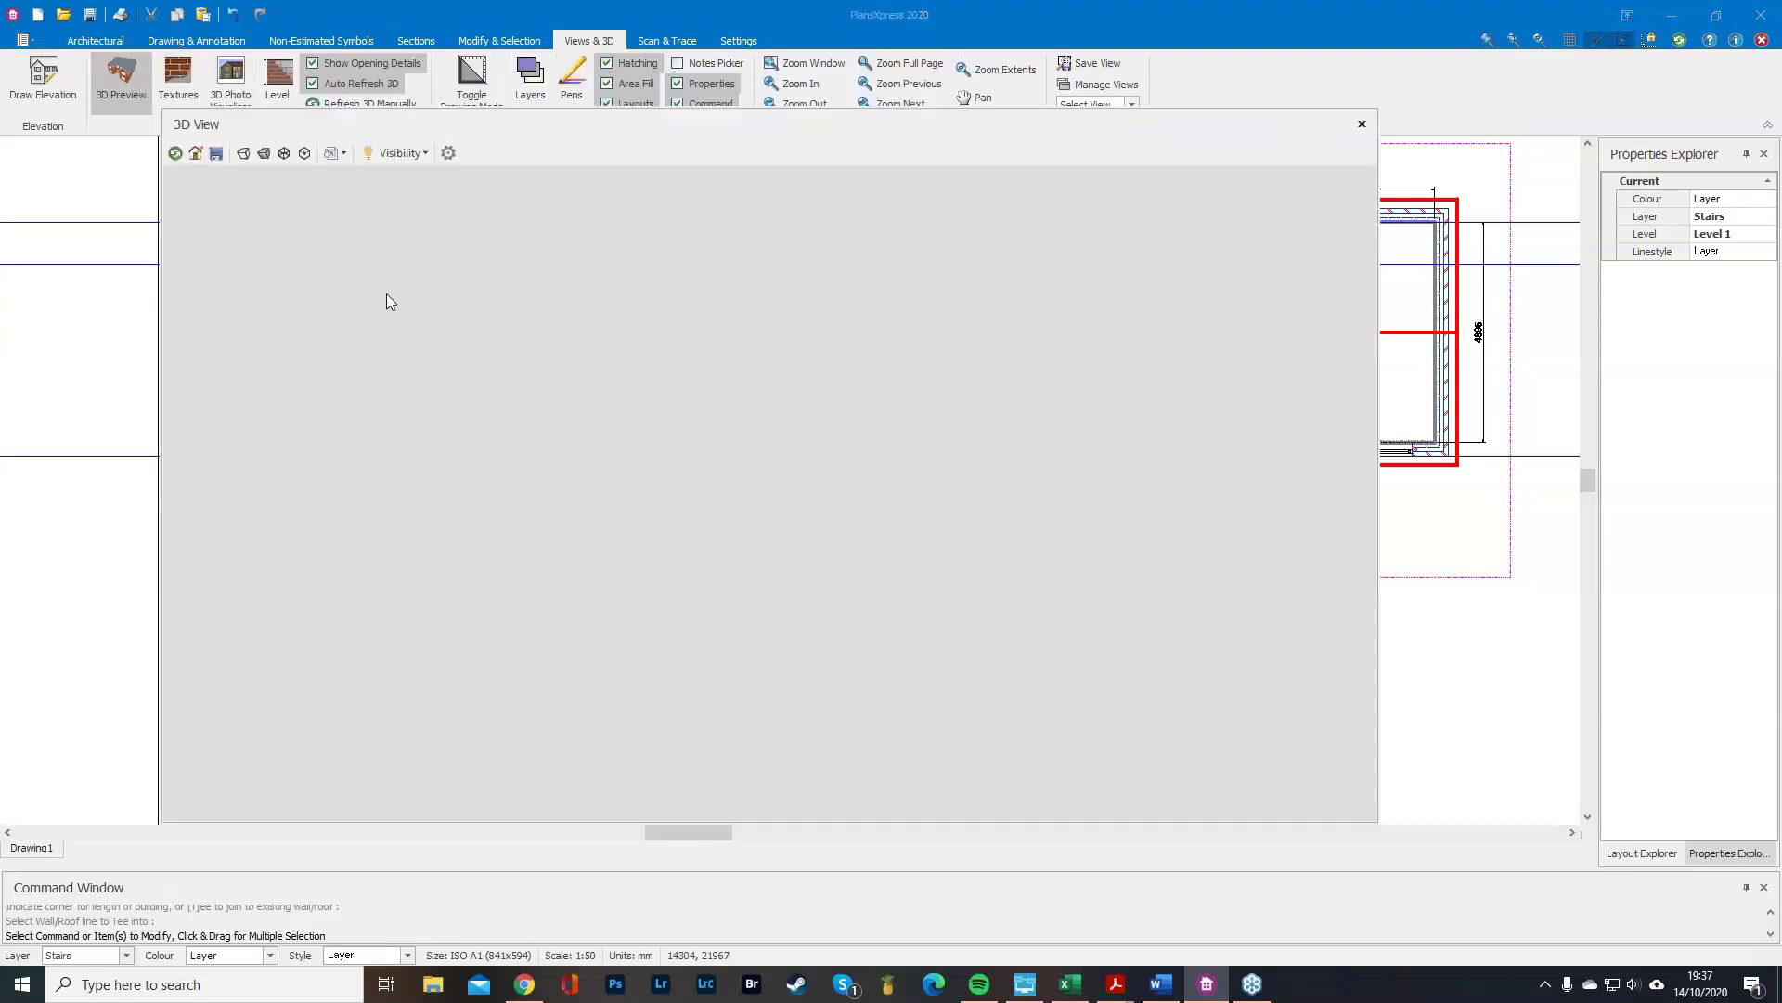
{"action": "left_click_drag", "start_coordinate": [852, 559], "coordinate": [575, 632]}
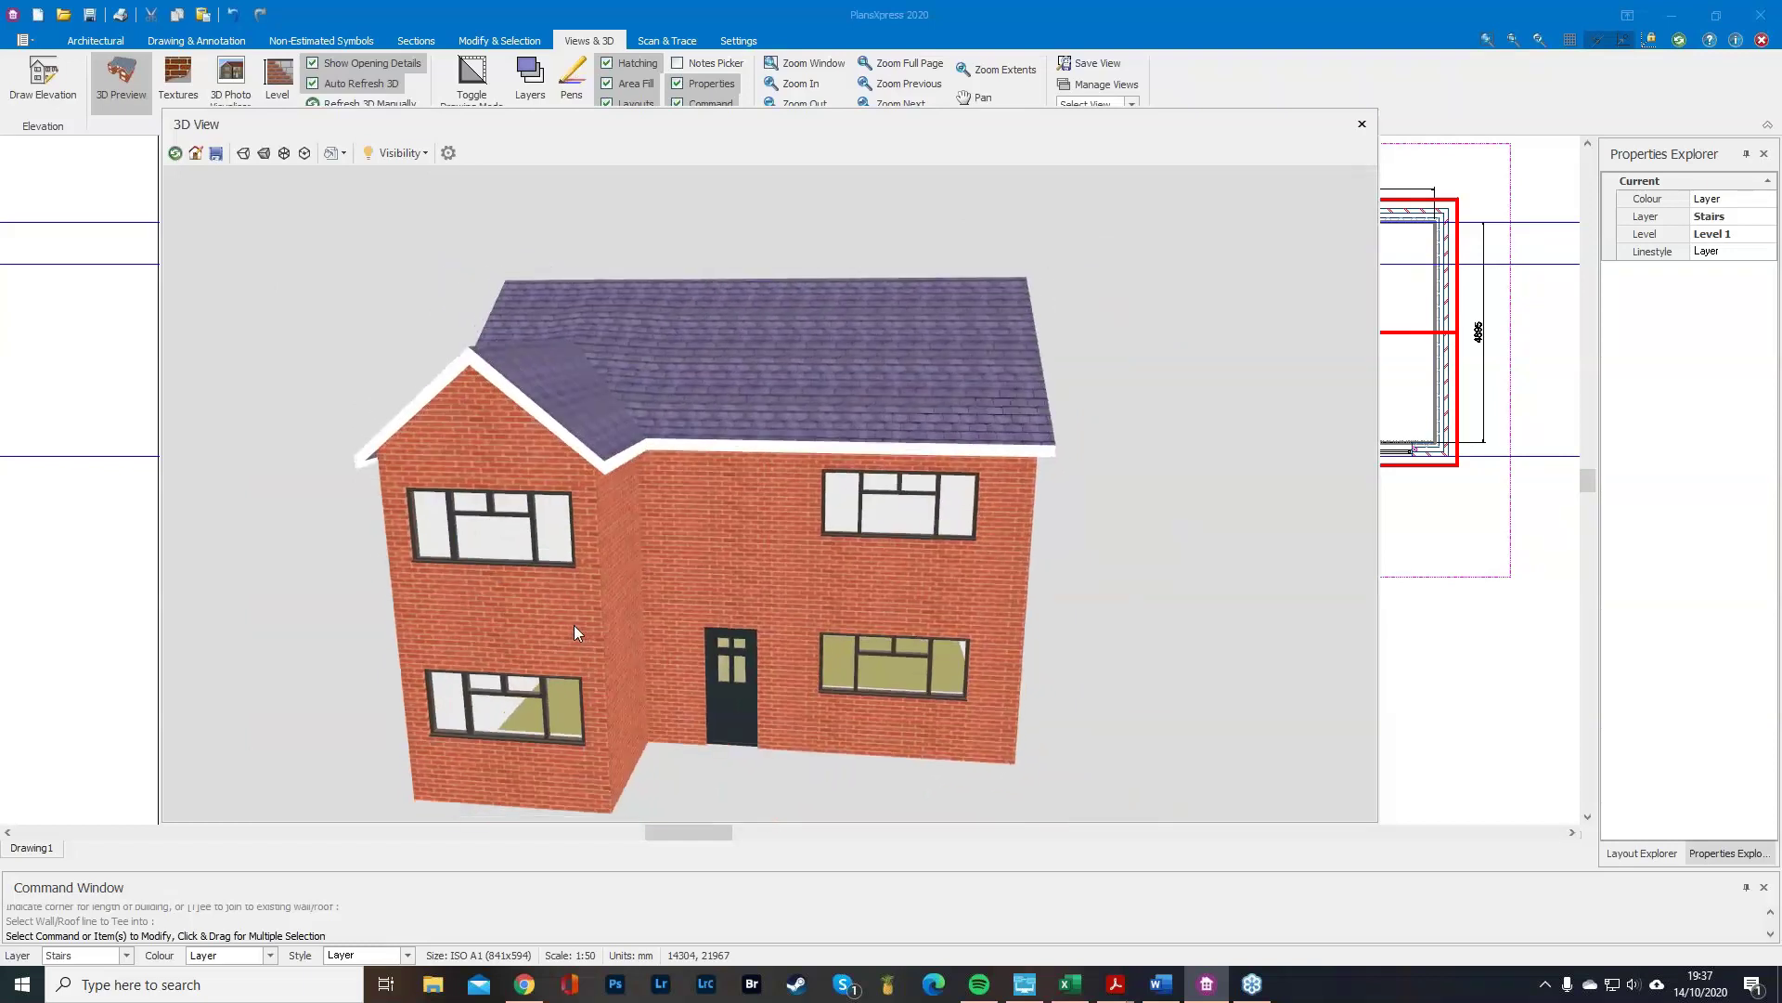
{"action": "mouse_move", "coordinate": [921, 566]}
{"action": "left_mouse_down"}
{"action": "mouse_move", "coordinate": [895, 569]}
{"action": "mouse_move", "coordinate": [979, 569]}
{"action": "mouse_move", "coordinate": [800, 577]}
{"action": "mouse_move", "coordinate": [806, 551]}
{"action": "mouse_move", "coordinate": [744, 572]}
{"action": "mouse_move", "coordinate": [941, 572]}
{"action": "mouse_move", "coordinate": [600, 602]}
{"action": "mouse_move", "coordinate": [732, 615]}
{"action": "mouse_move", "coordinate": [657, 564]}
{"action": "mouse_move", "coordinate": [683, 544]}
{"action": "left_mouse_up"}
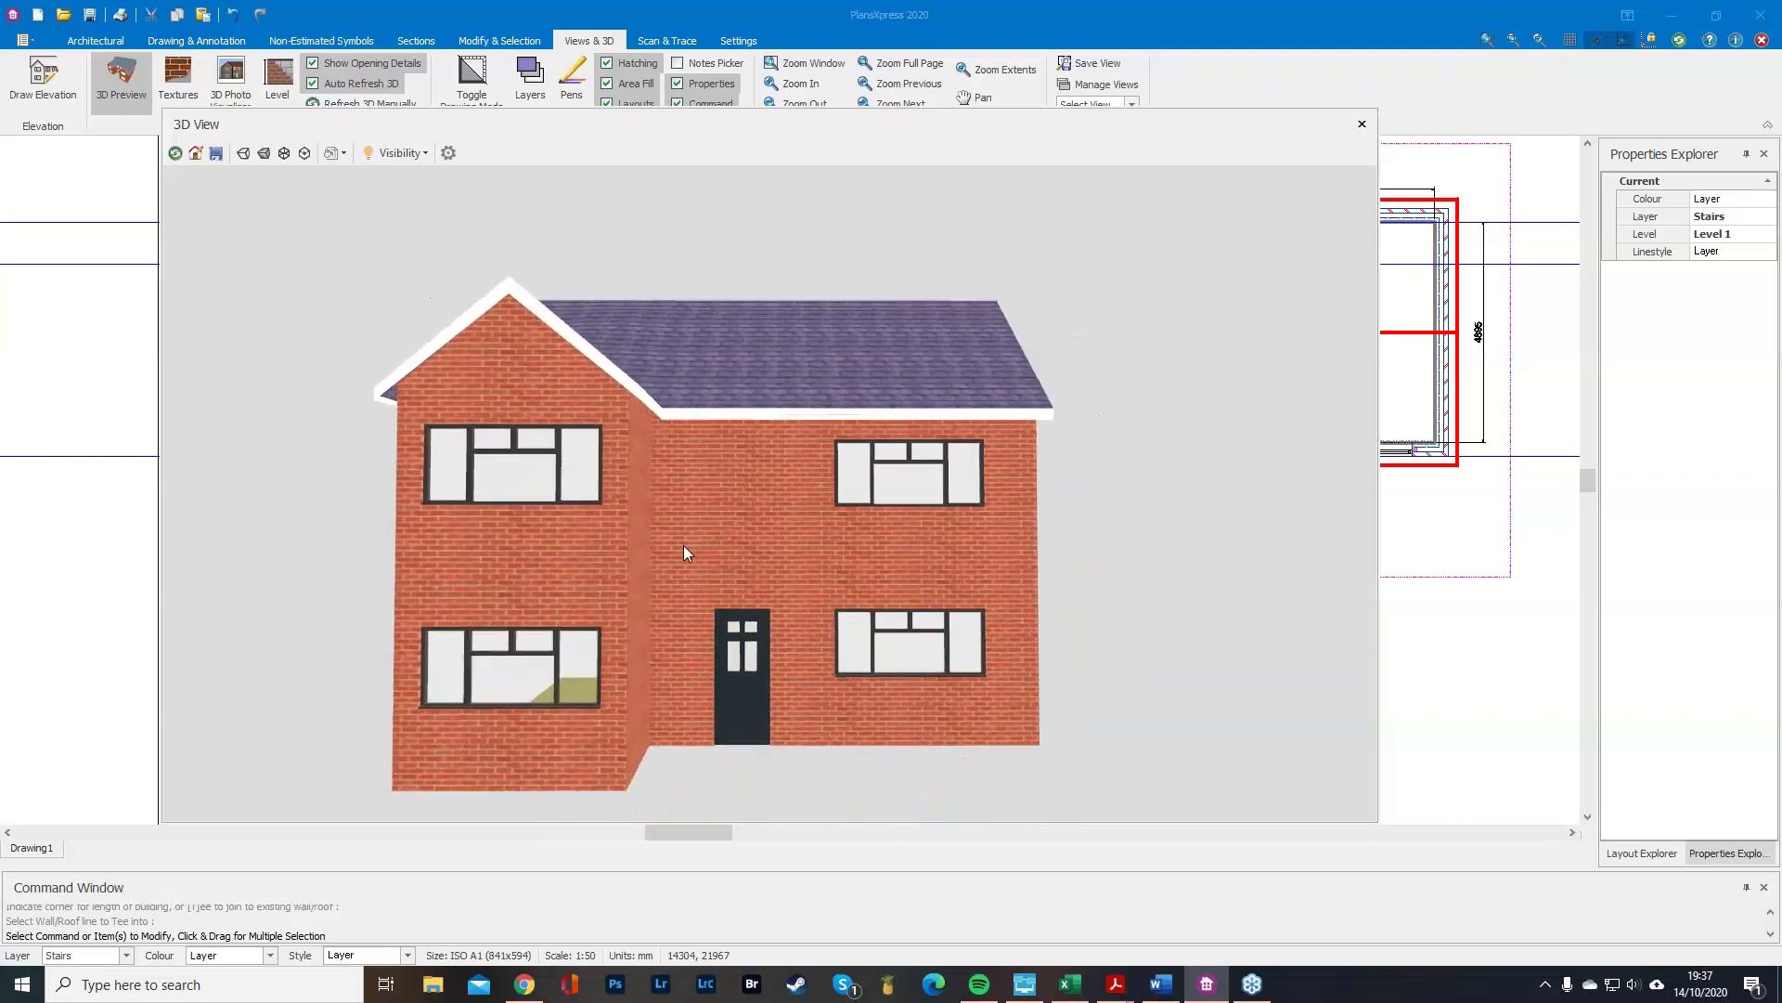
{"action": "left_click", "coordinate": [1362, 124]}
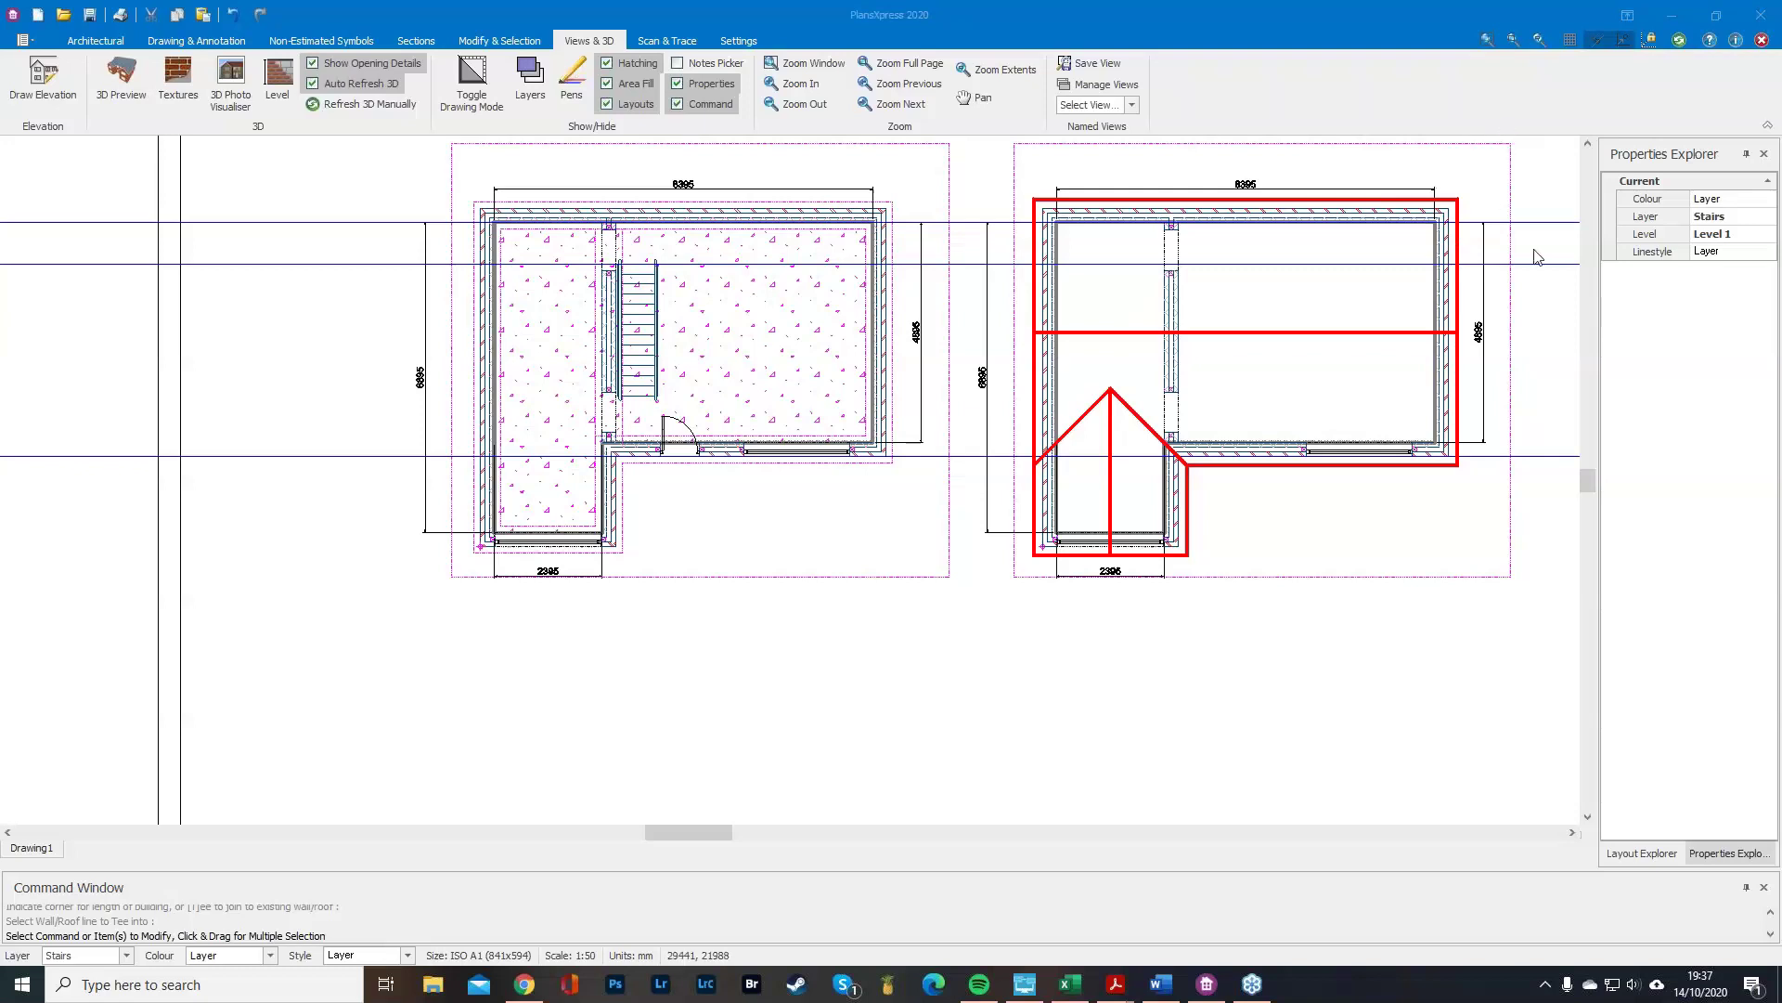
Reset the workspace layout and create a new drawing layout using the complete drawing.
{"action": "left_click", "coordinate": [735, 41]}
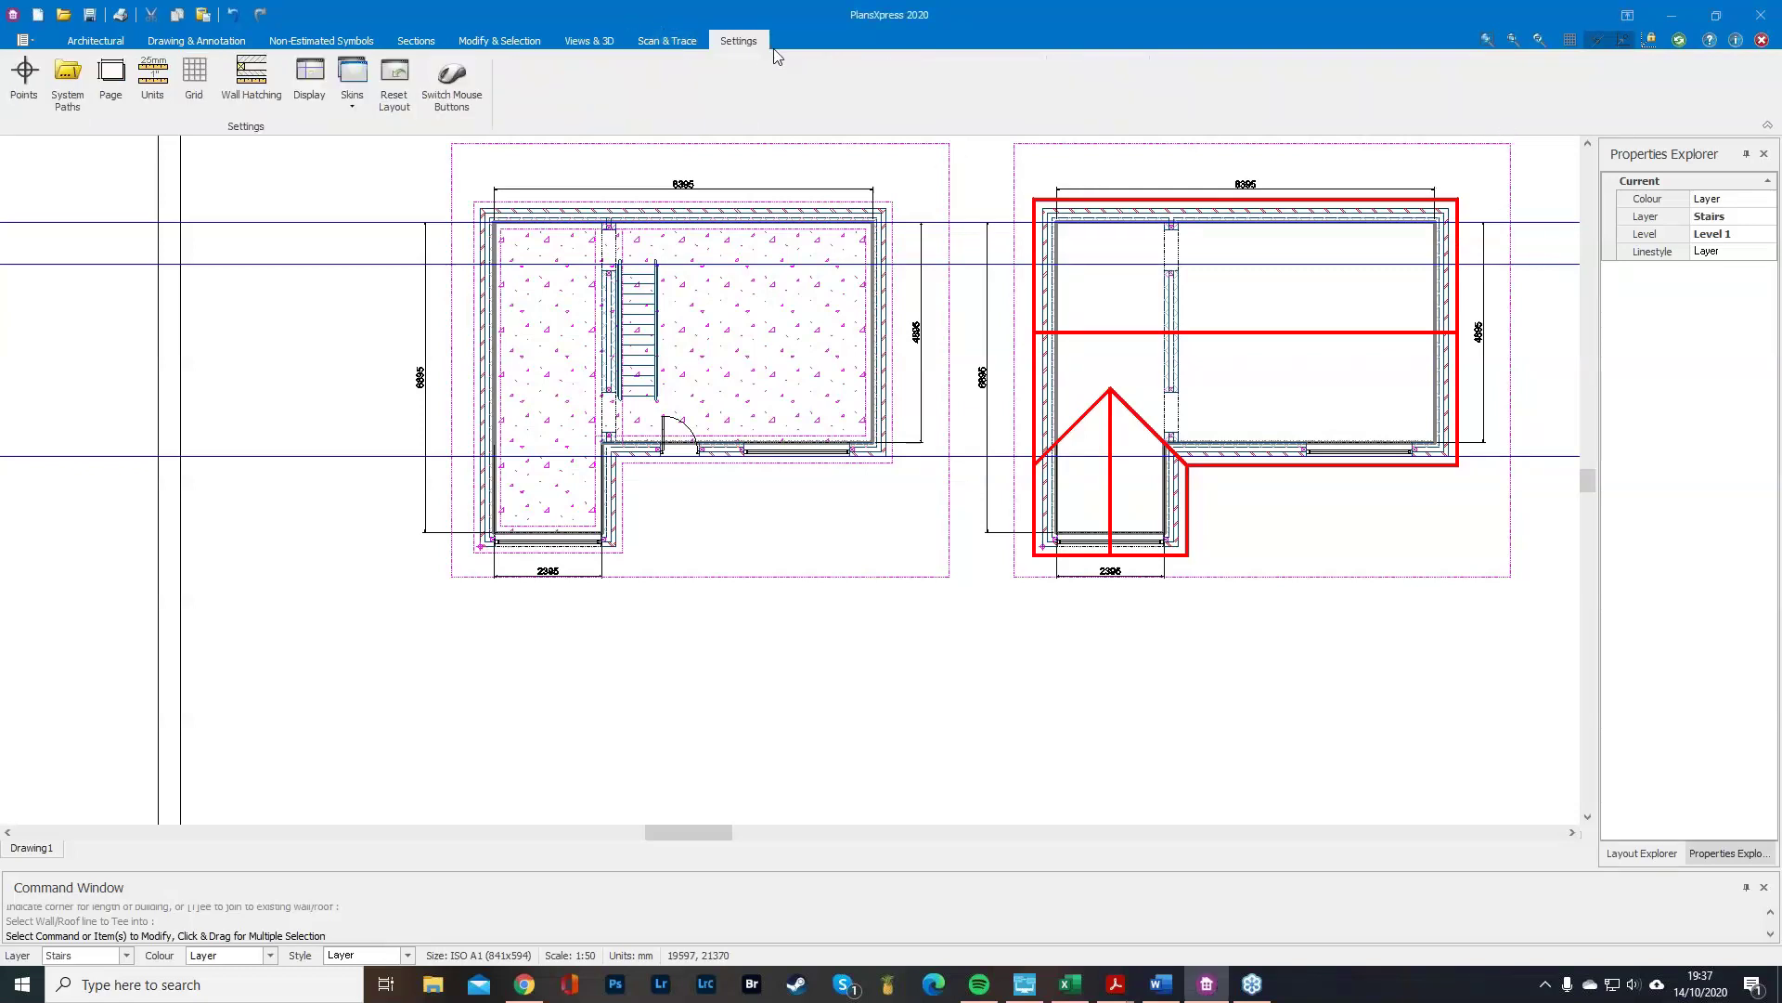
{"action": "left_click", "coordinate": [394, 101]}
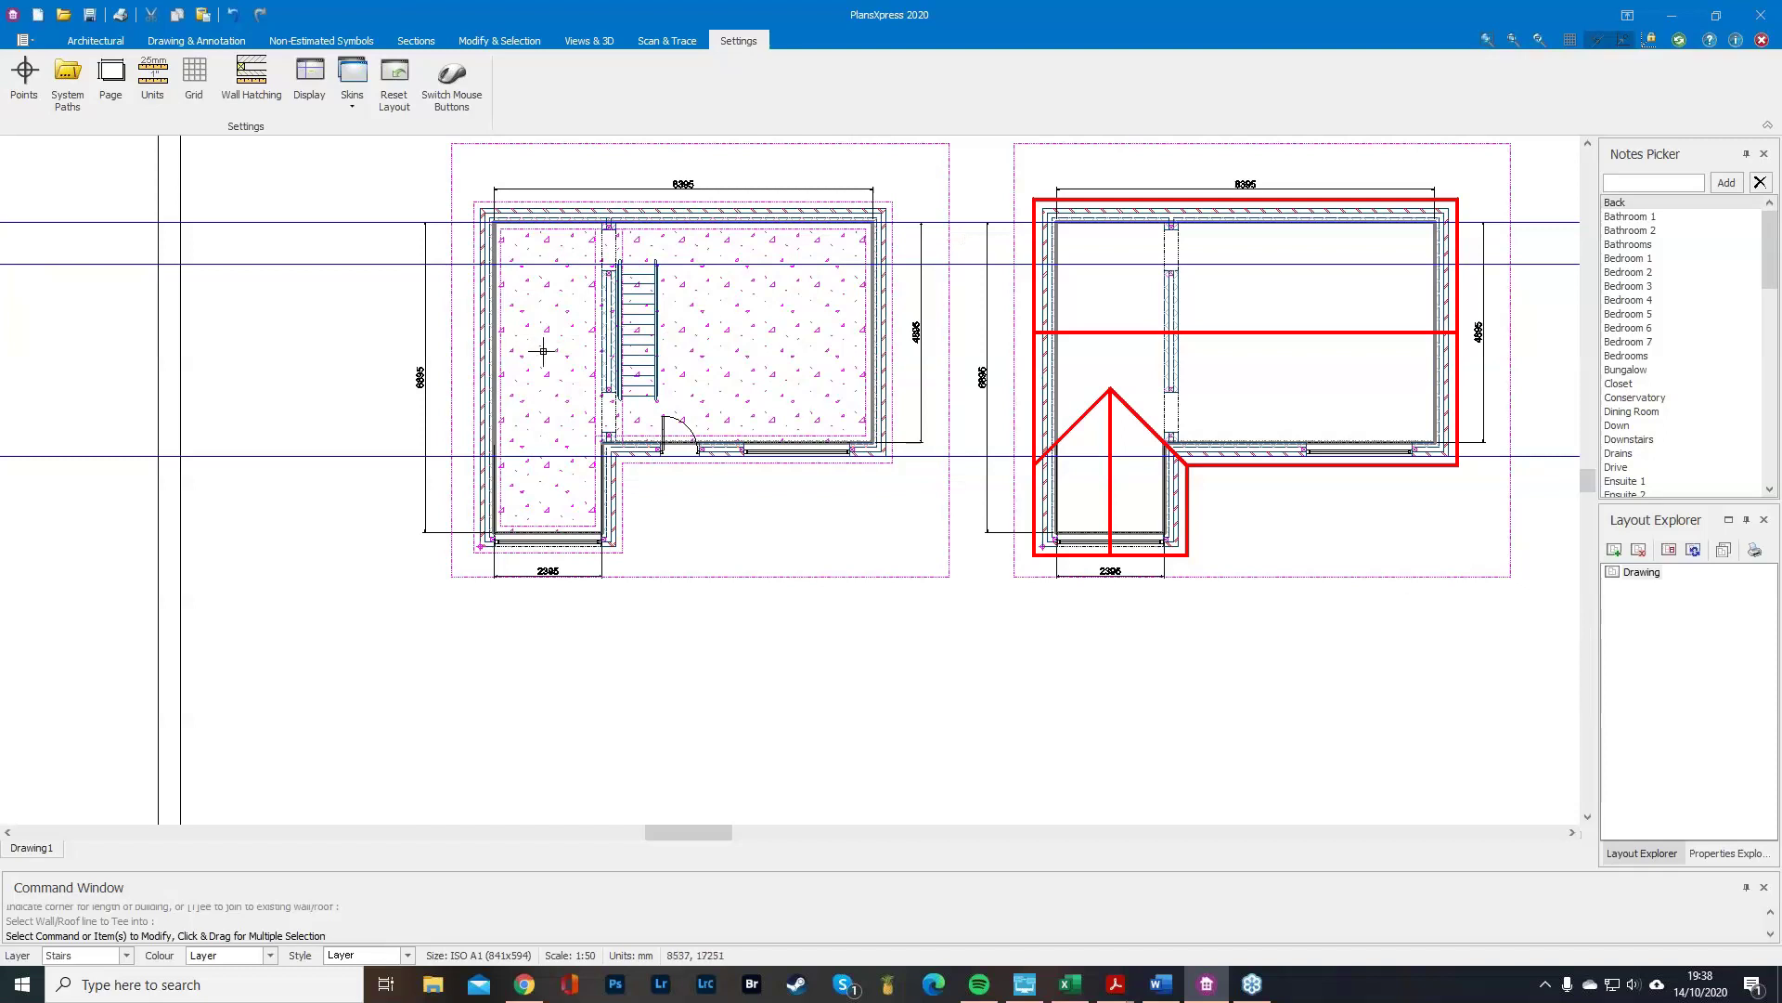
{"action": "mouse_move", "coordinate": [543, 351]}
{"action": "left_click", "coordinate": [1644, 573]}
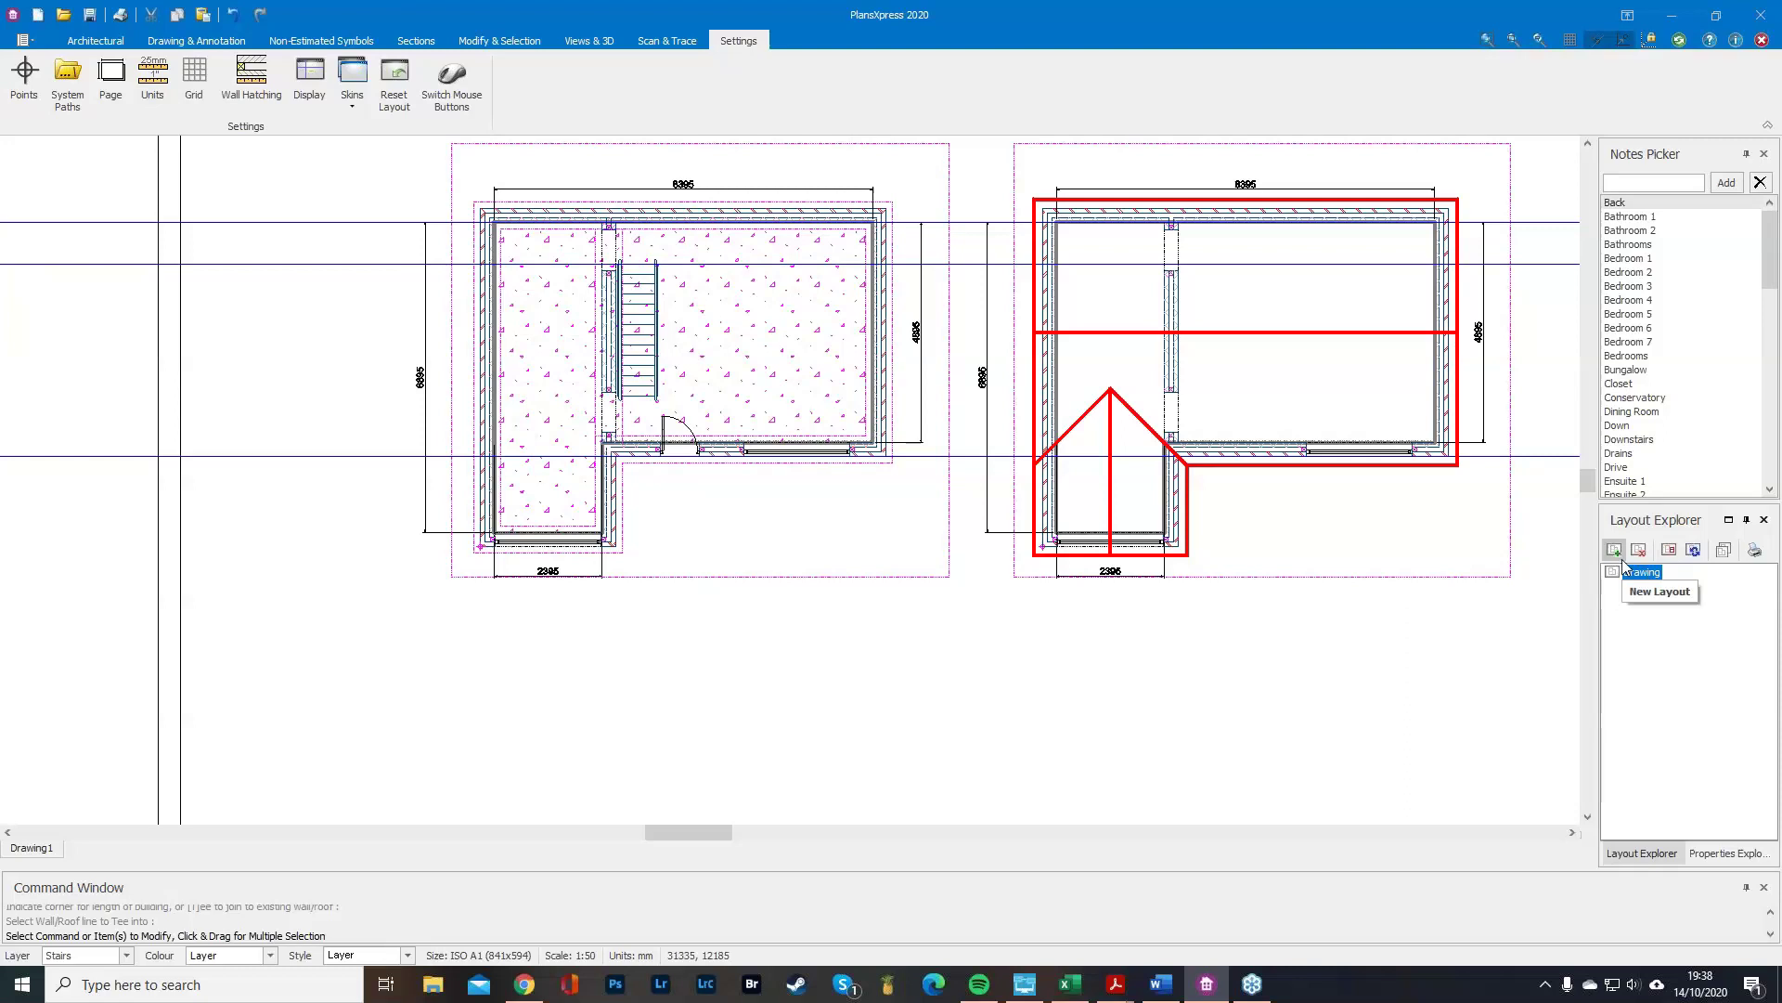
{"action": "left_click", "coordinate": [1614, 551]}
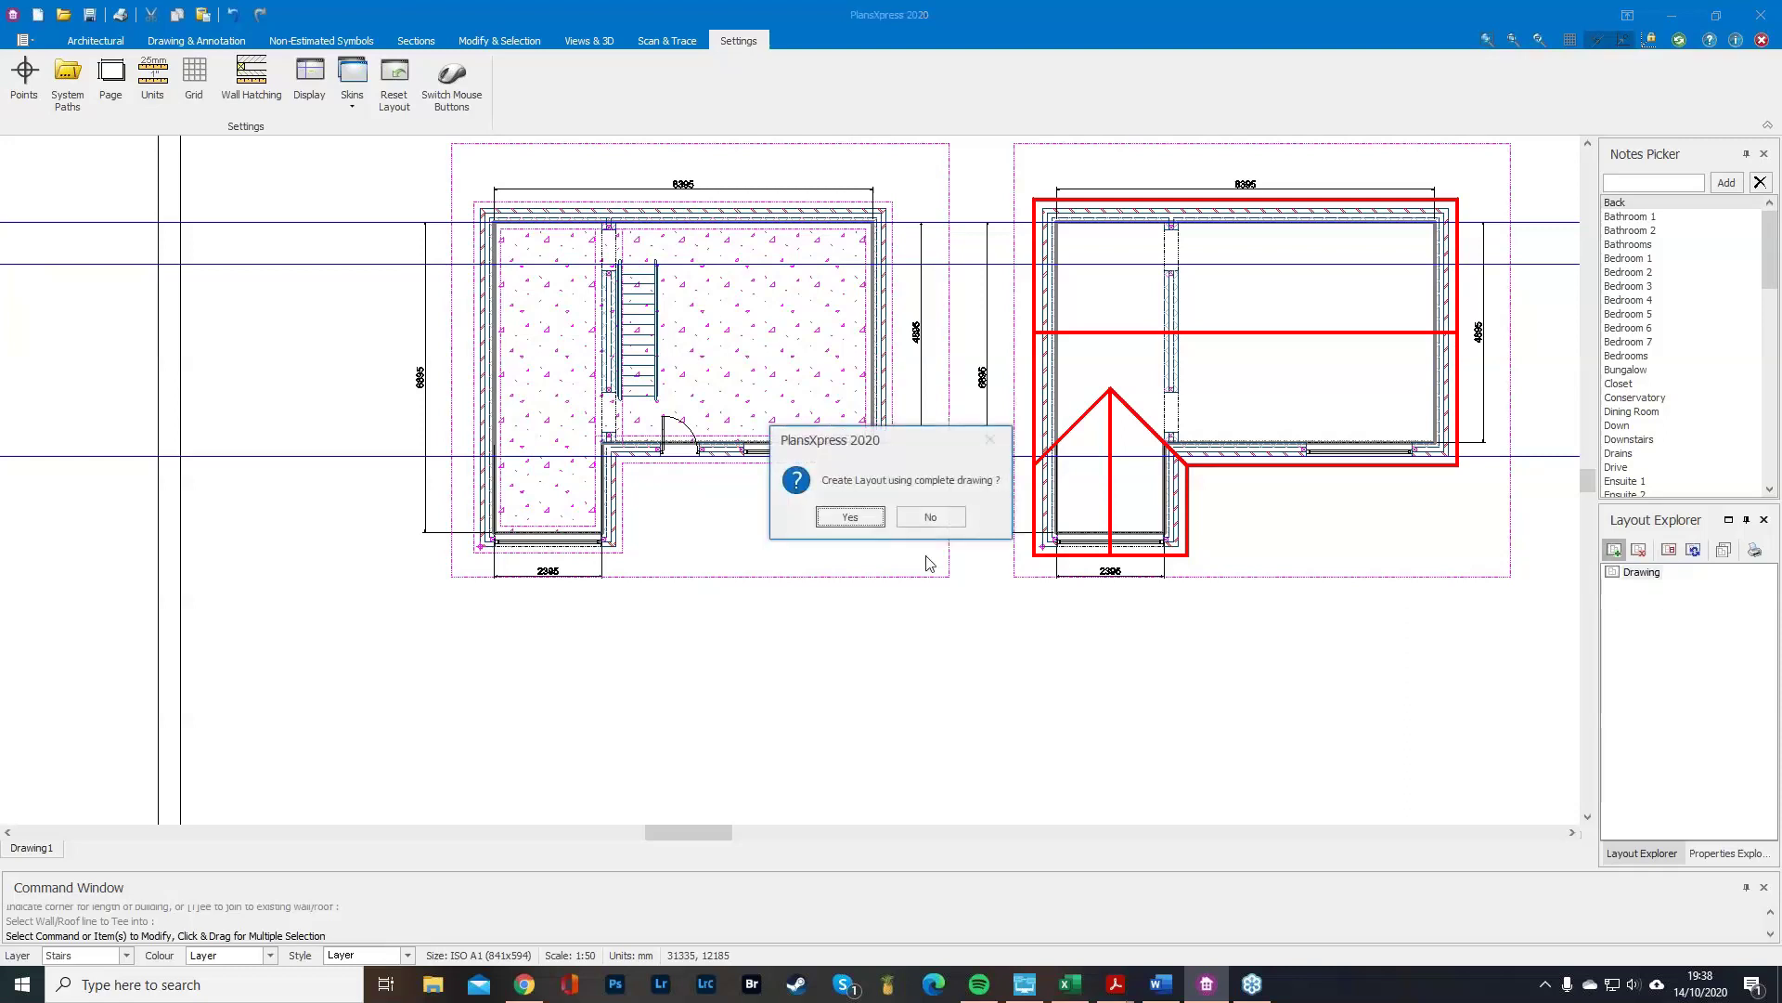
{"action": "left_click", "coordinate": [852, 518]}
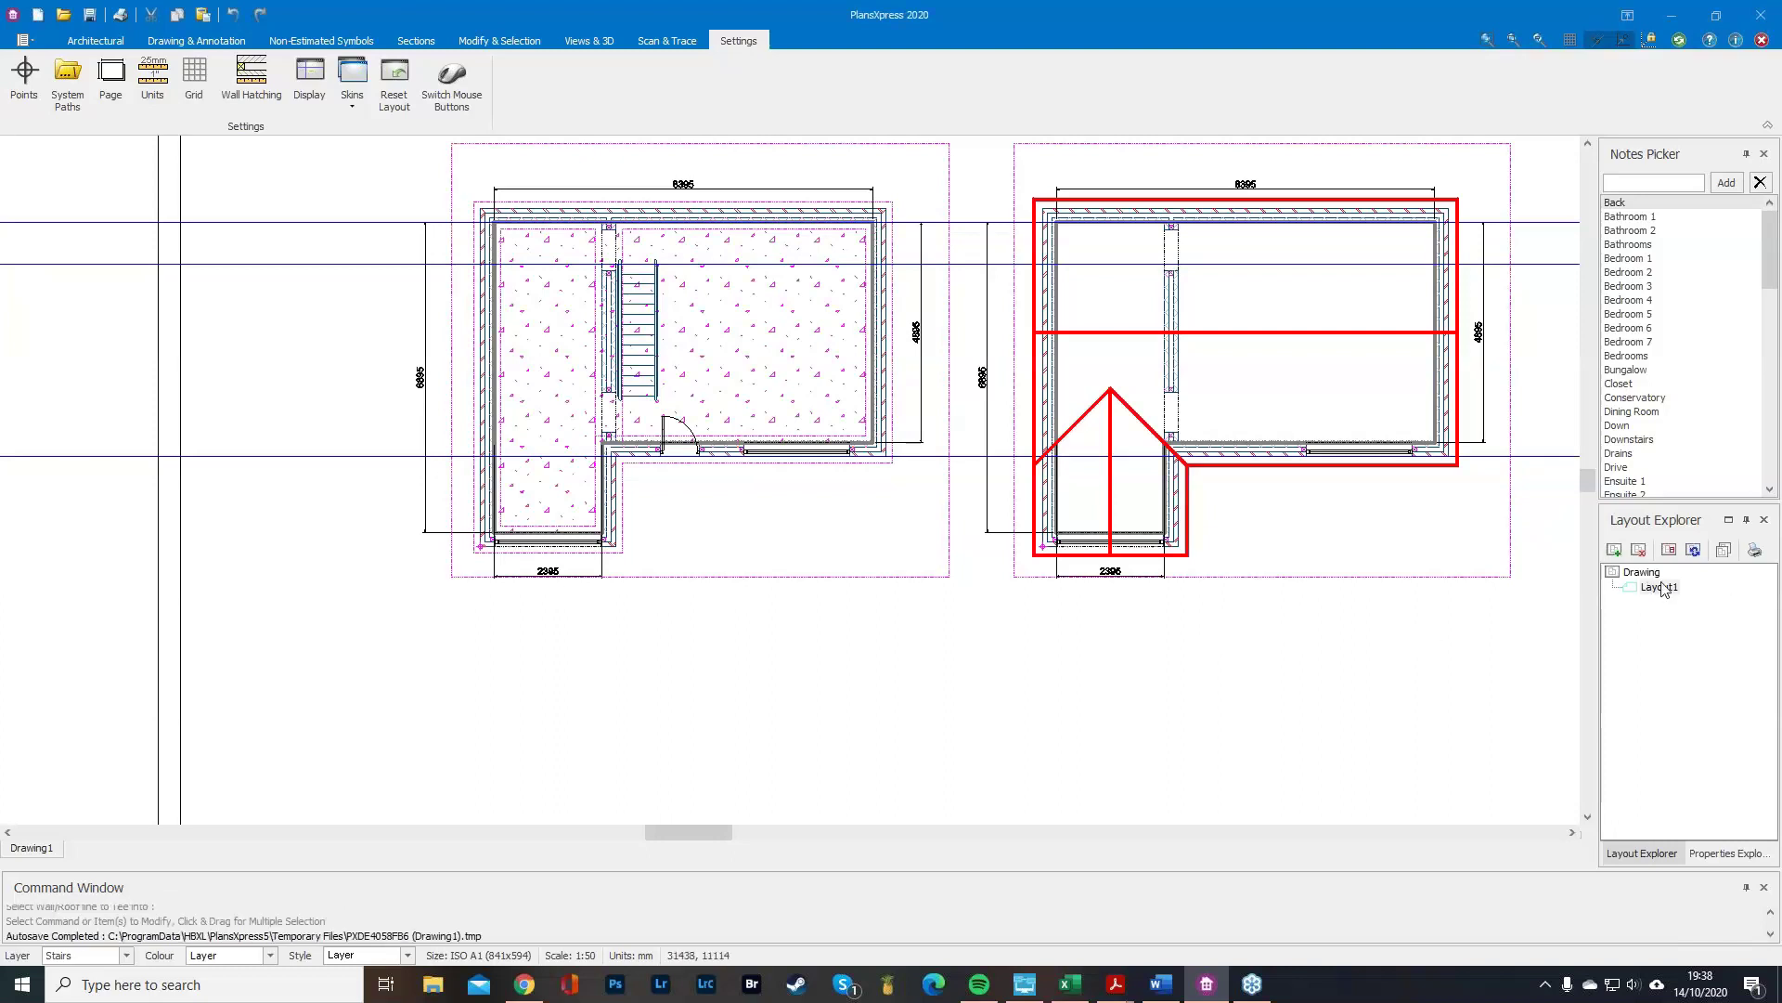
Rename the new layout as Electrics and make it the active layout.
{"action": "left_click", "coordinate": [1661, 588]}
{"action": "type", "text": "Ele"}
{"action": "key", "text": "Return"}
{"action": "left_click", "coordinate": [1659, 587]}
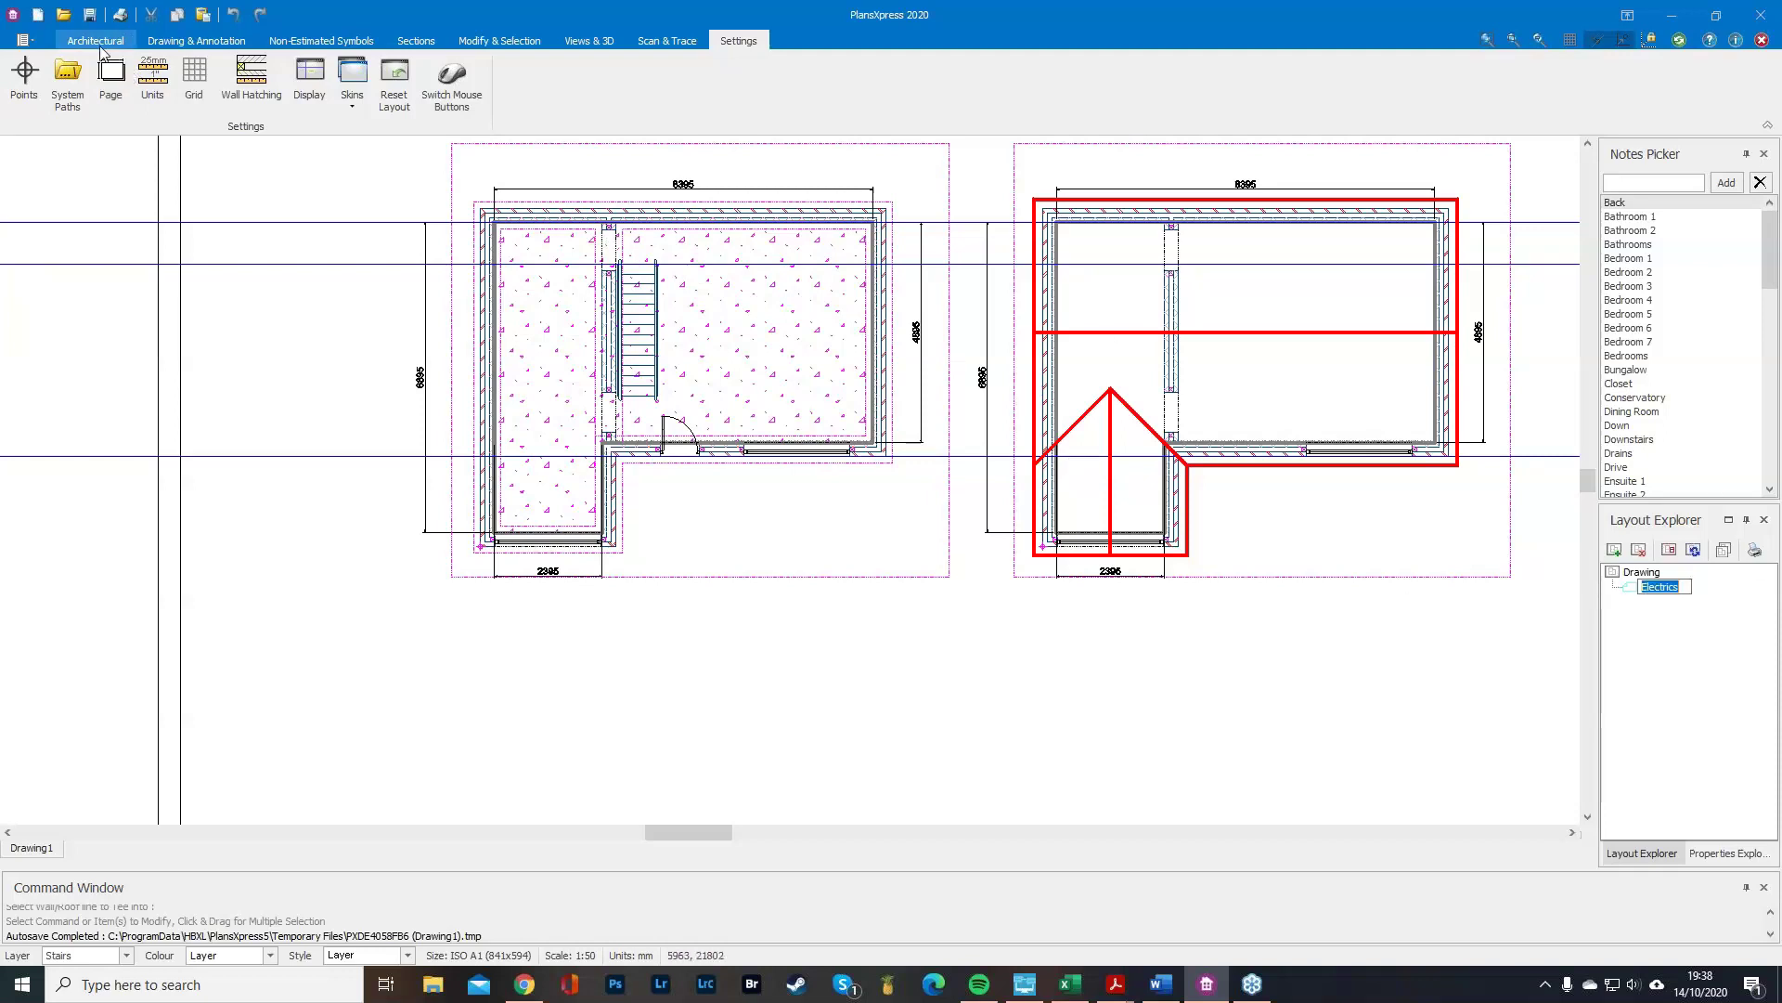
Place a Double Socket Downstairs on the left-hand plan's right wall near the rear corner, rotated to sit flush against its inner face.
{"action": "left_click", "coordinate": [94, 41]}
{"action": "left_click", "coordinate": [767, 102]}
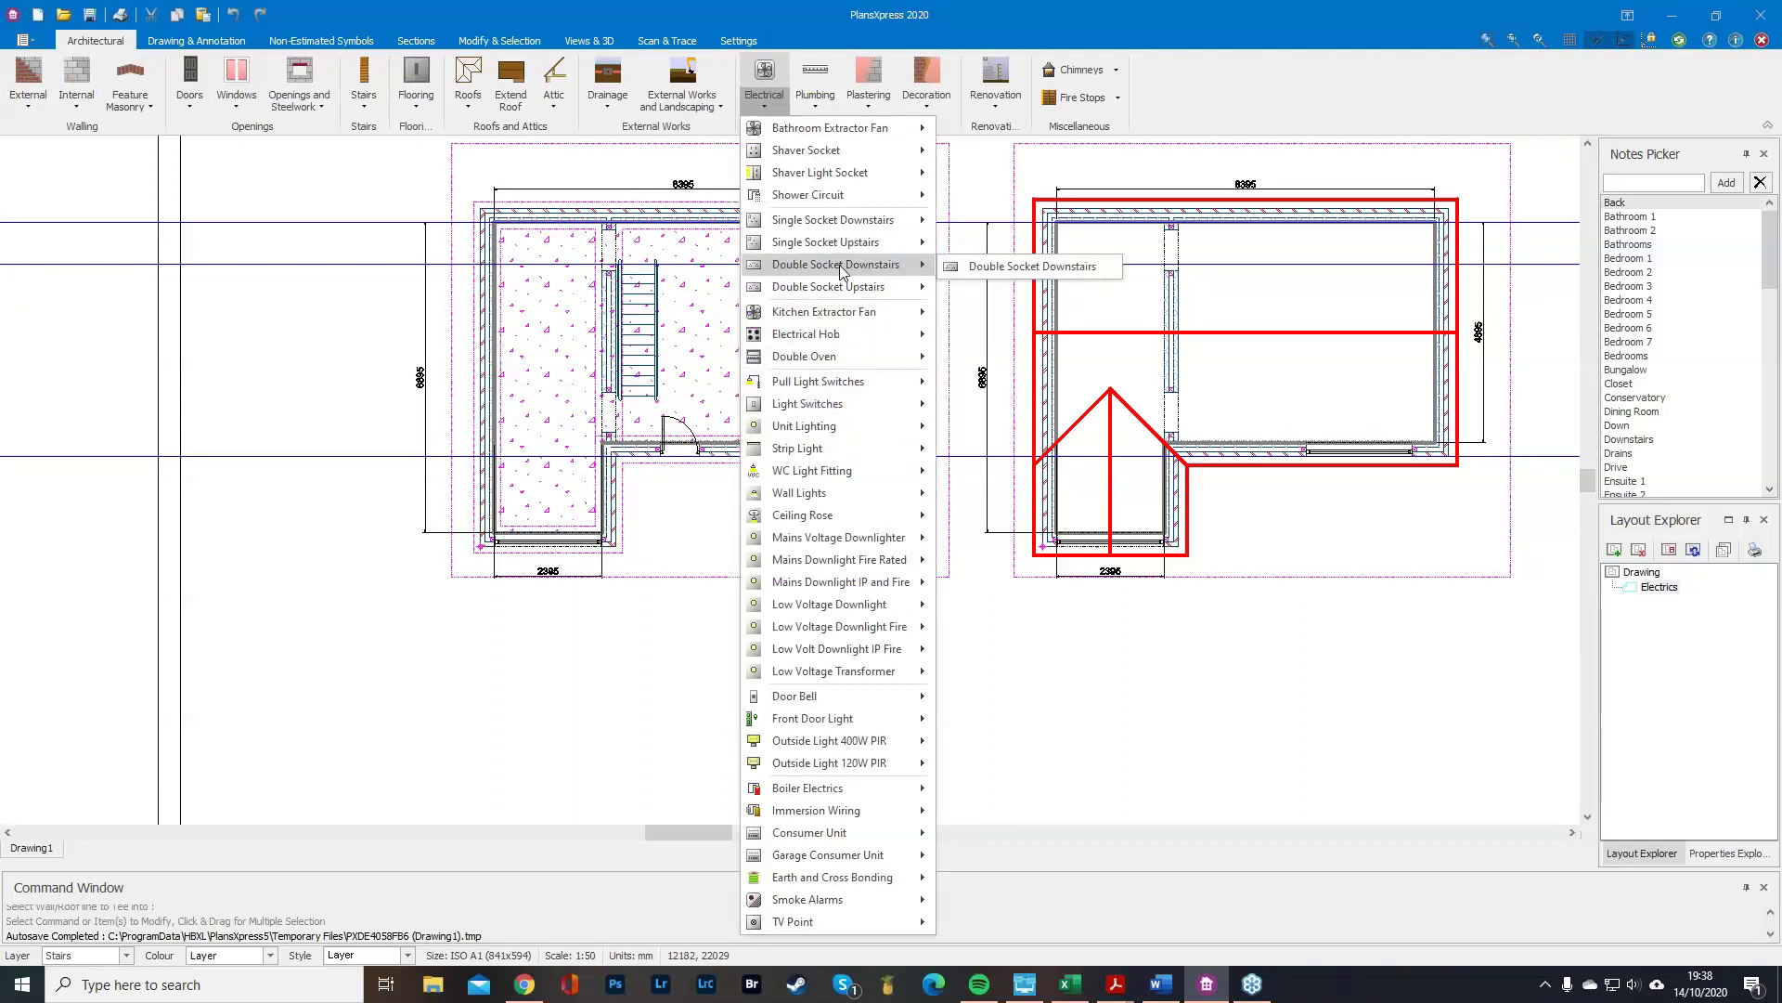
{"action": "left_click", "coordinate": [1005, 266]}
{"action": "scroll", "coordinate": [823, 208], "scroll_direction": "up", "scroll_amount": 3}
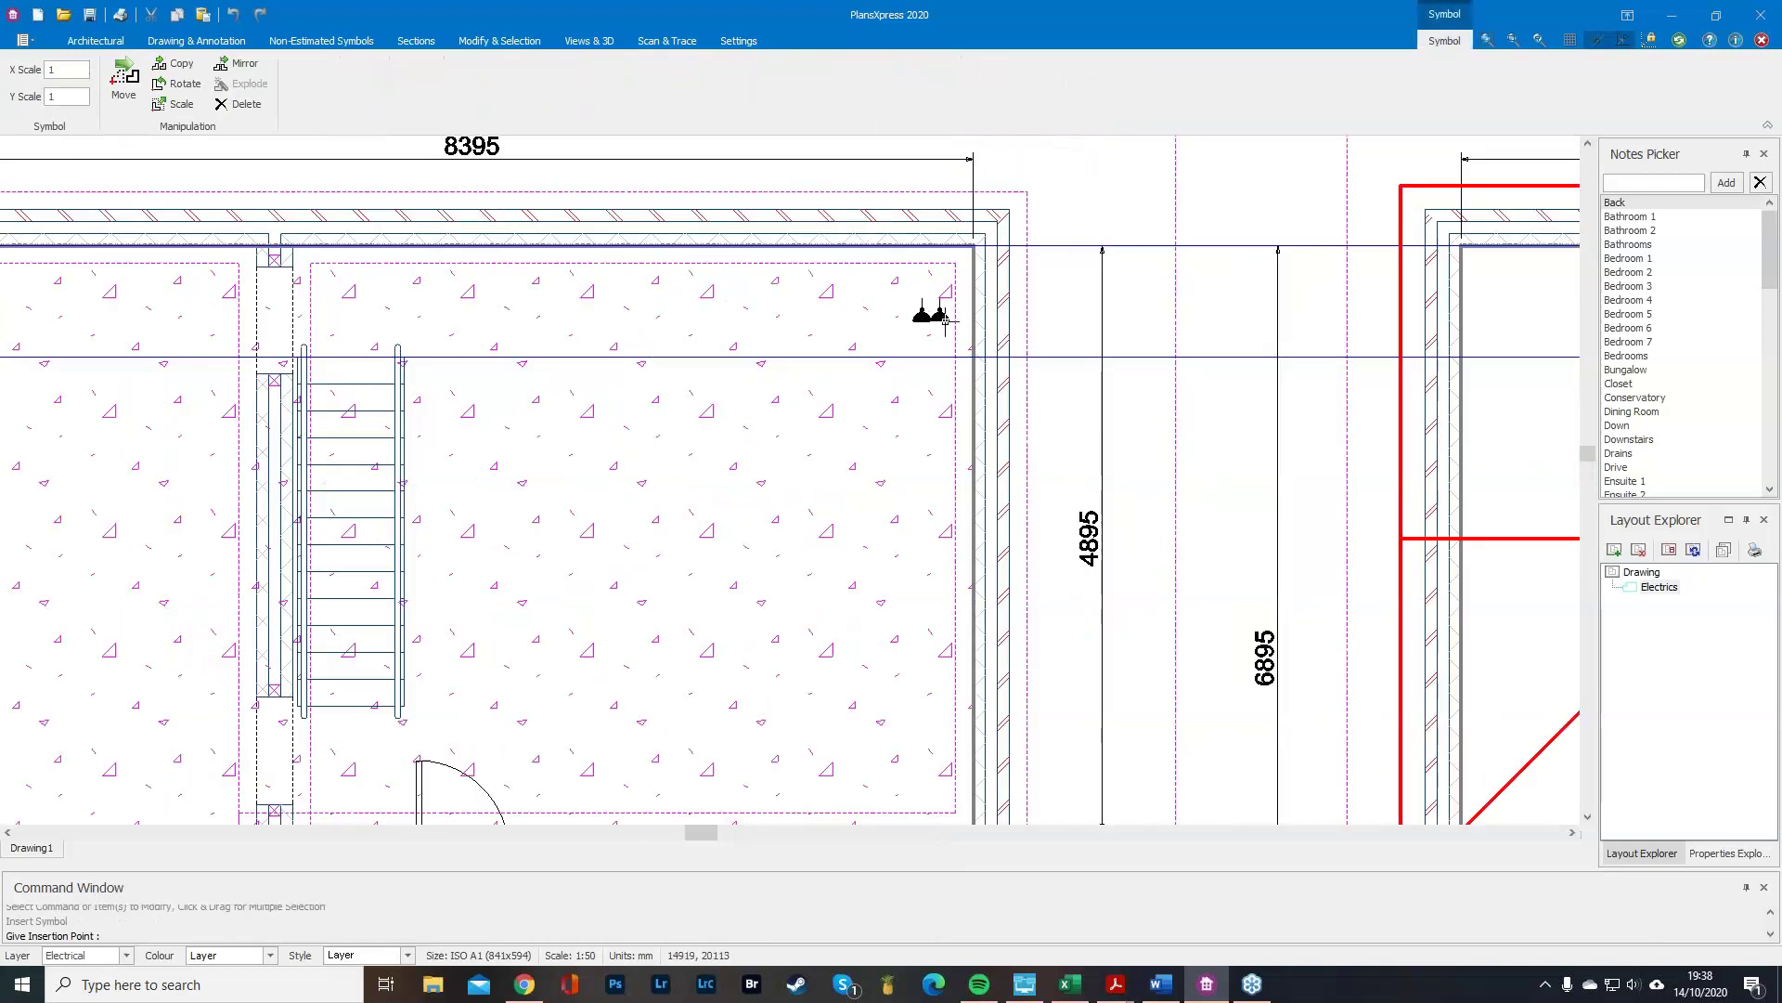
{"action": "left_click", "coordinate": [974, 315]}
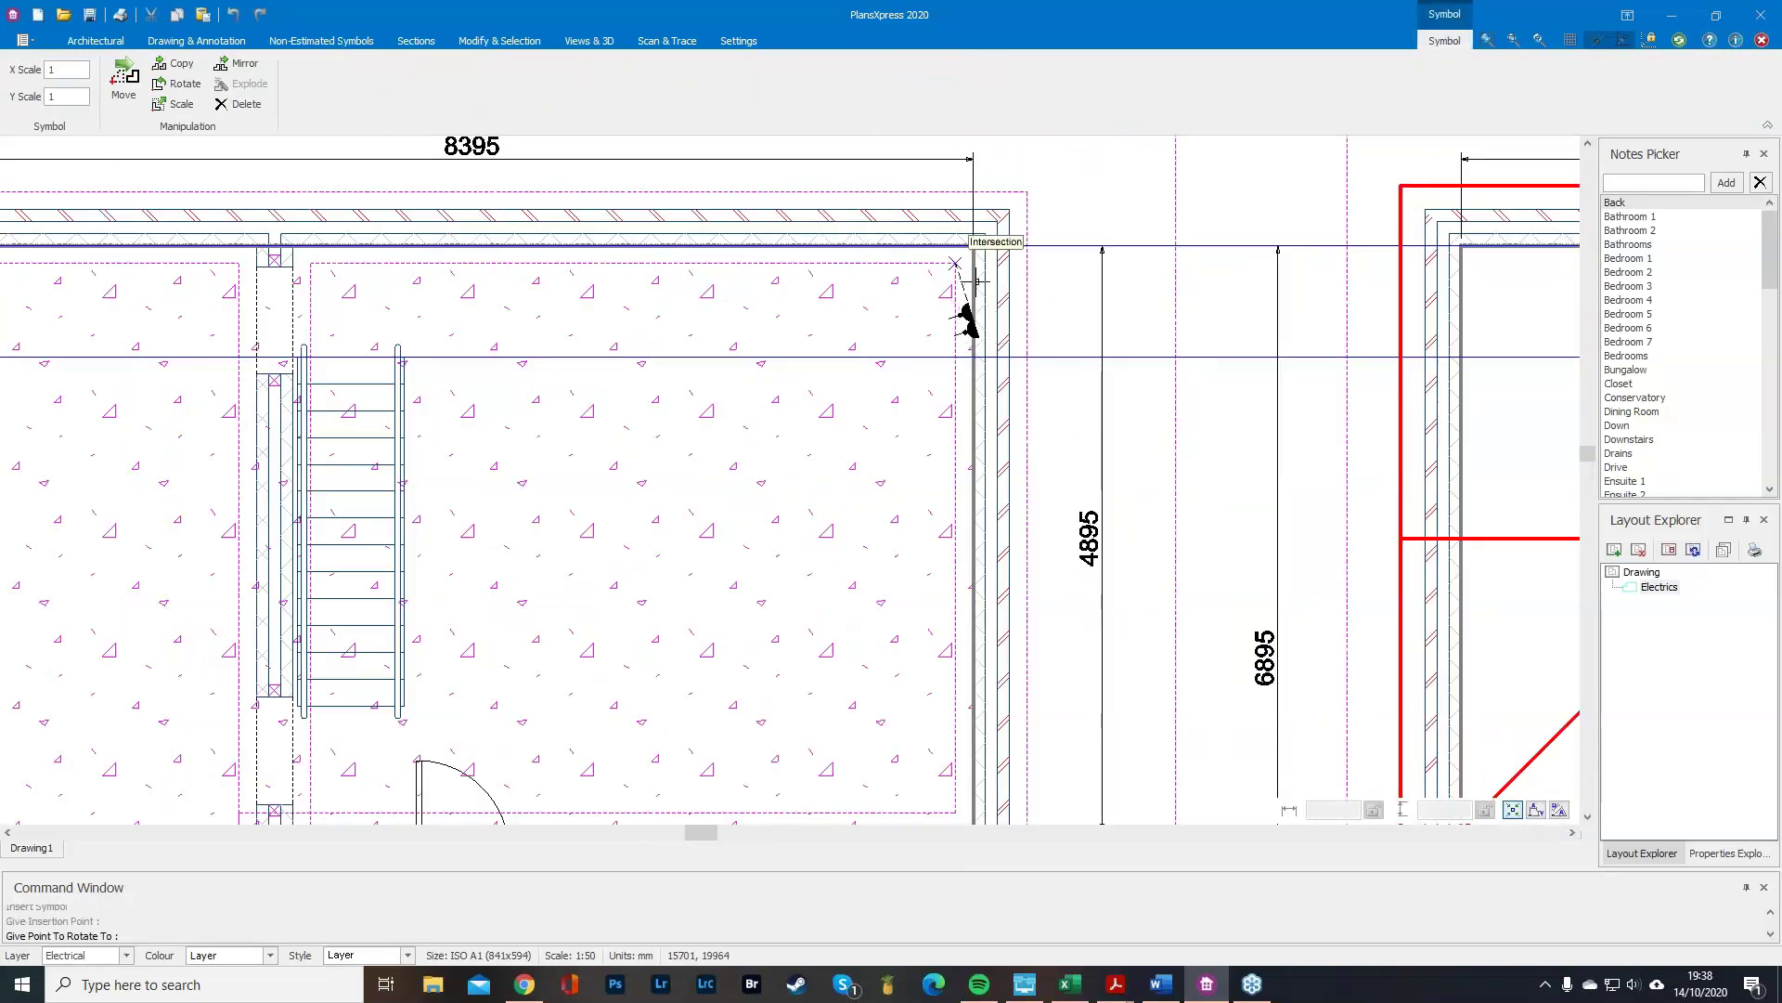
{"action": "left_click", "coordinate": [972, 258]}
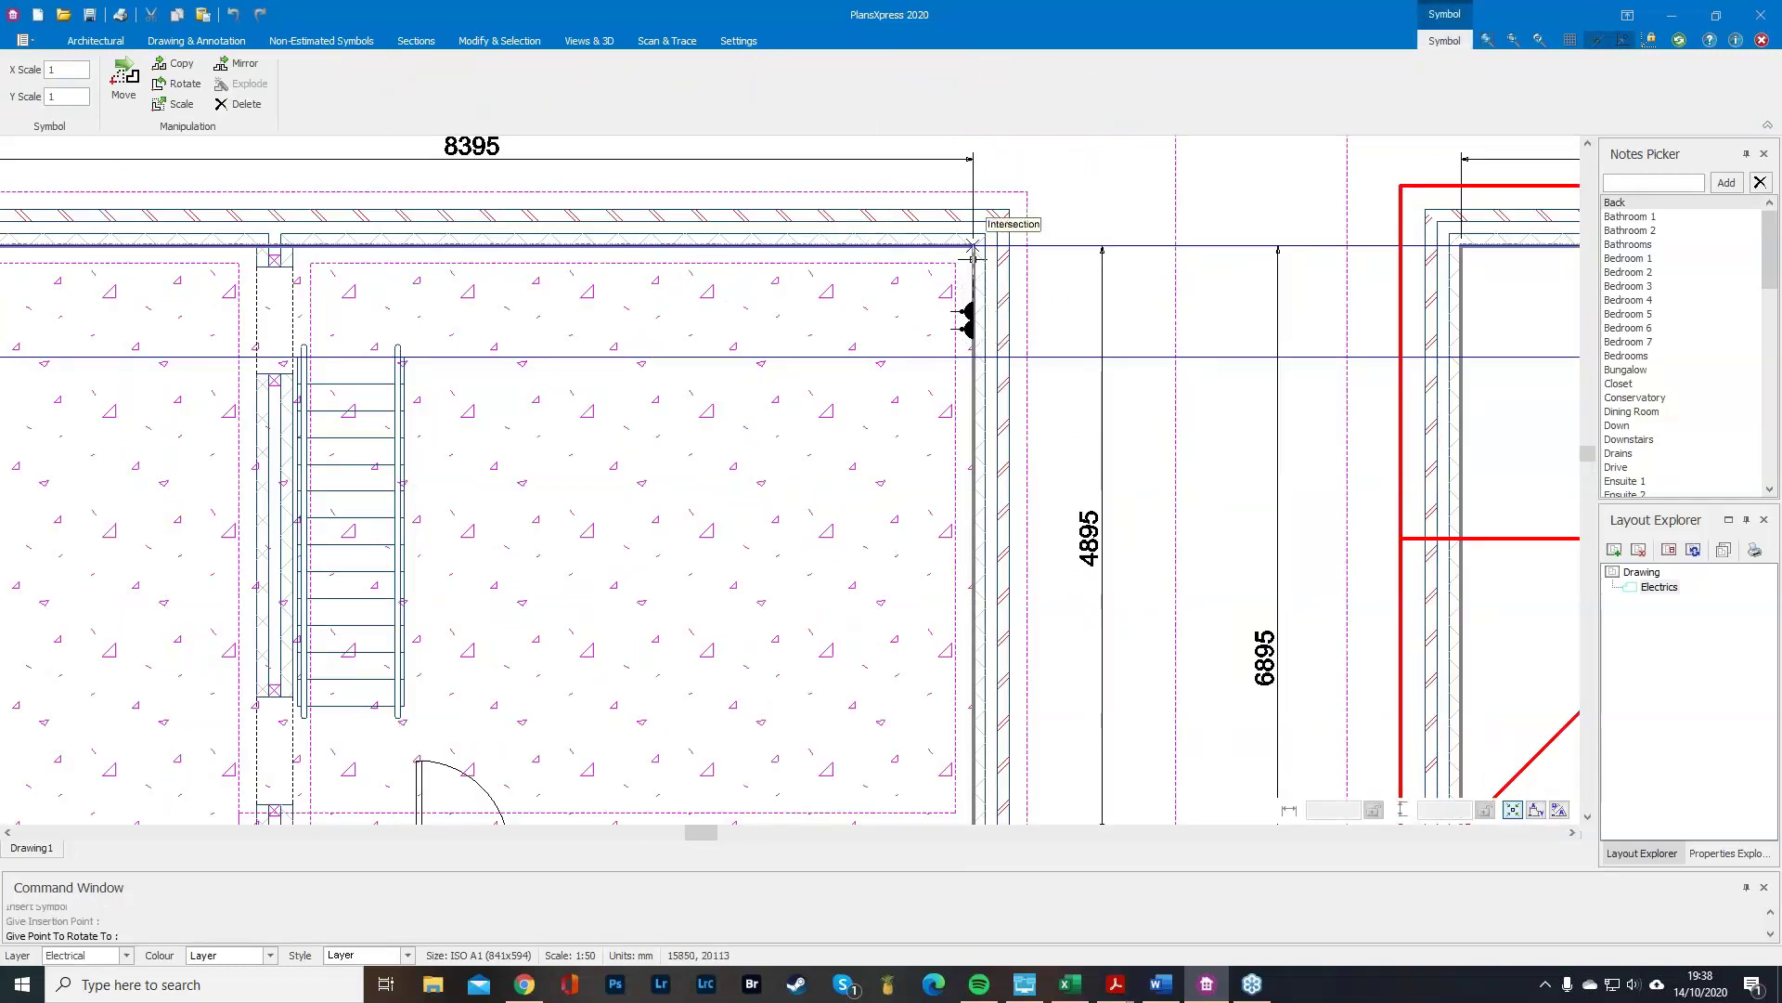
{"action": "right_click", "coordinate": [962, 480]}
{"action": "key", "text": "Escape"}
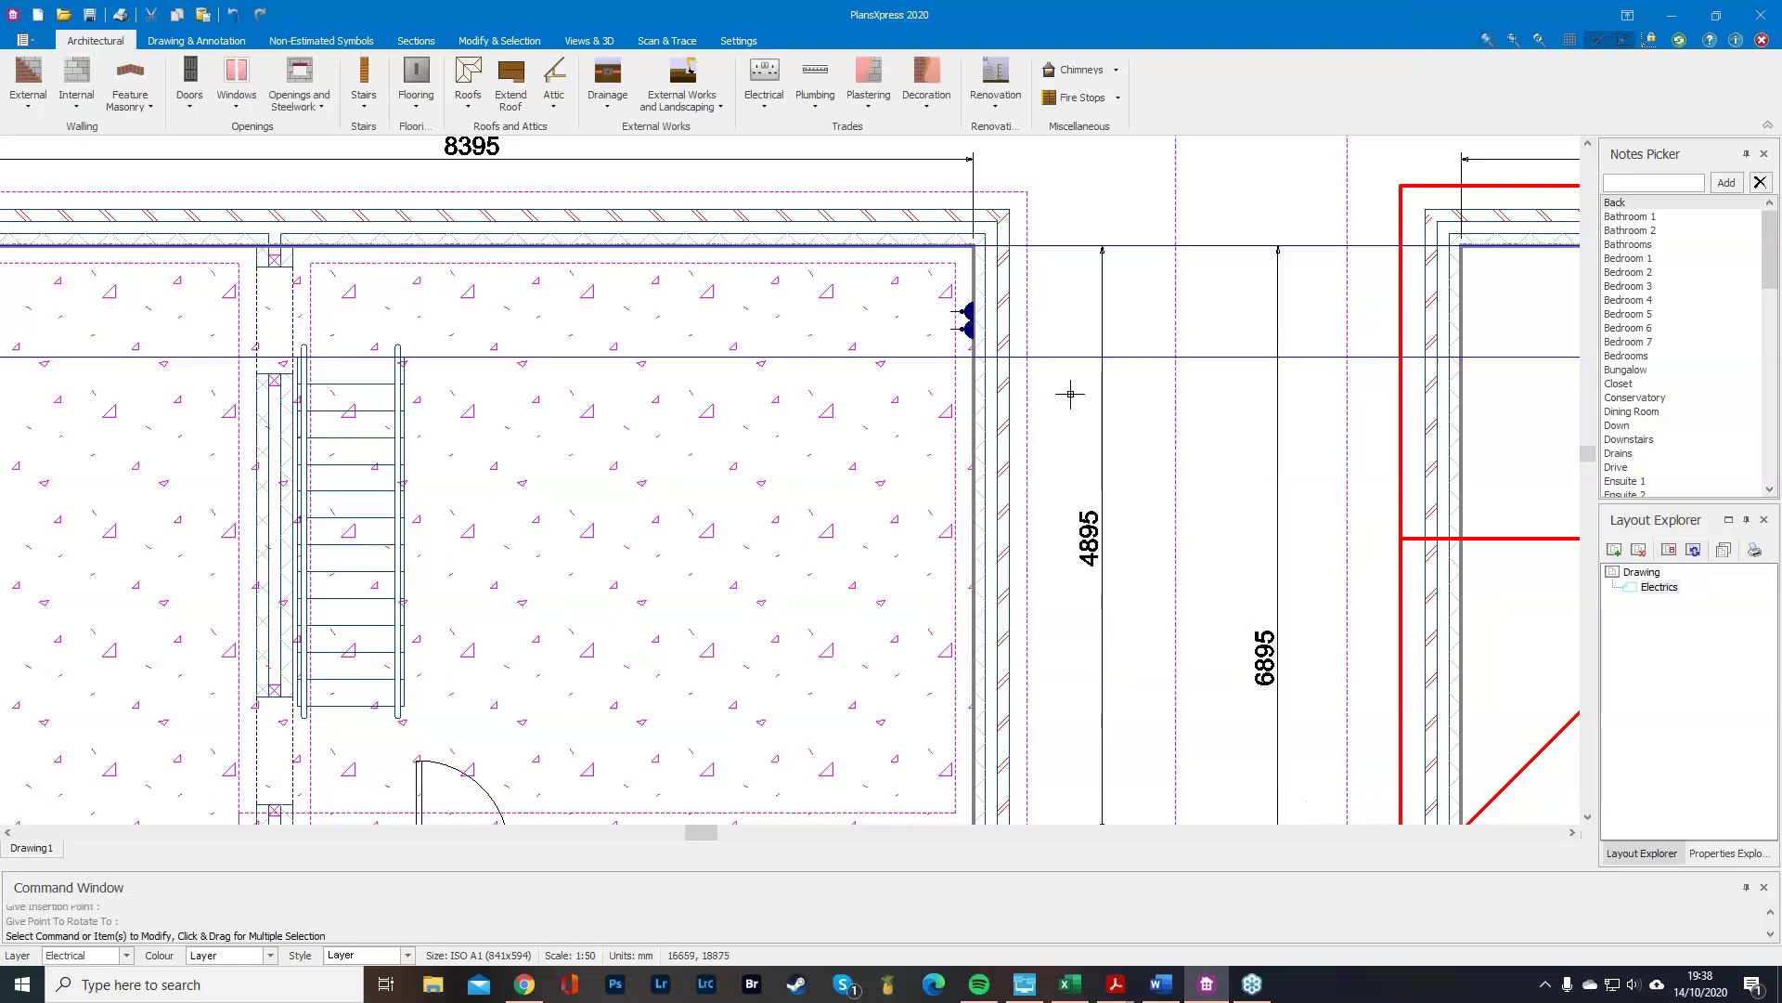
Place a second downstairs double socket on the same wall, in front of the first and aligned with the inner face.
{"action": "left_click", "coordinate": [764, 75]}
{"action": "left_click", "coordinate": [972, 413]}
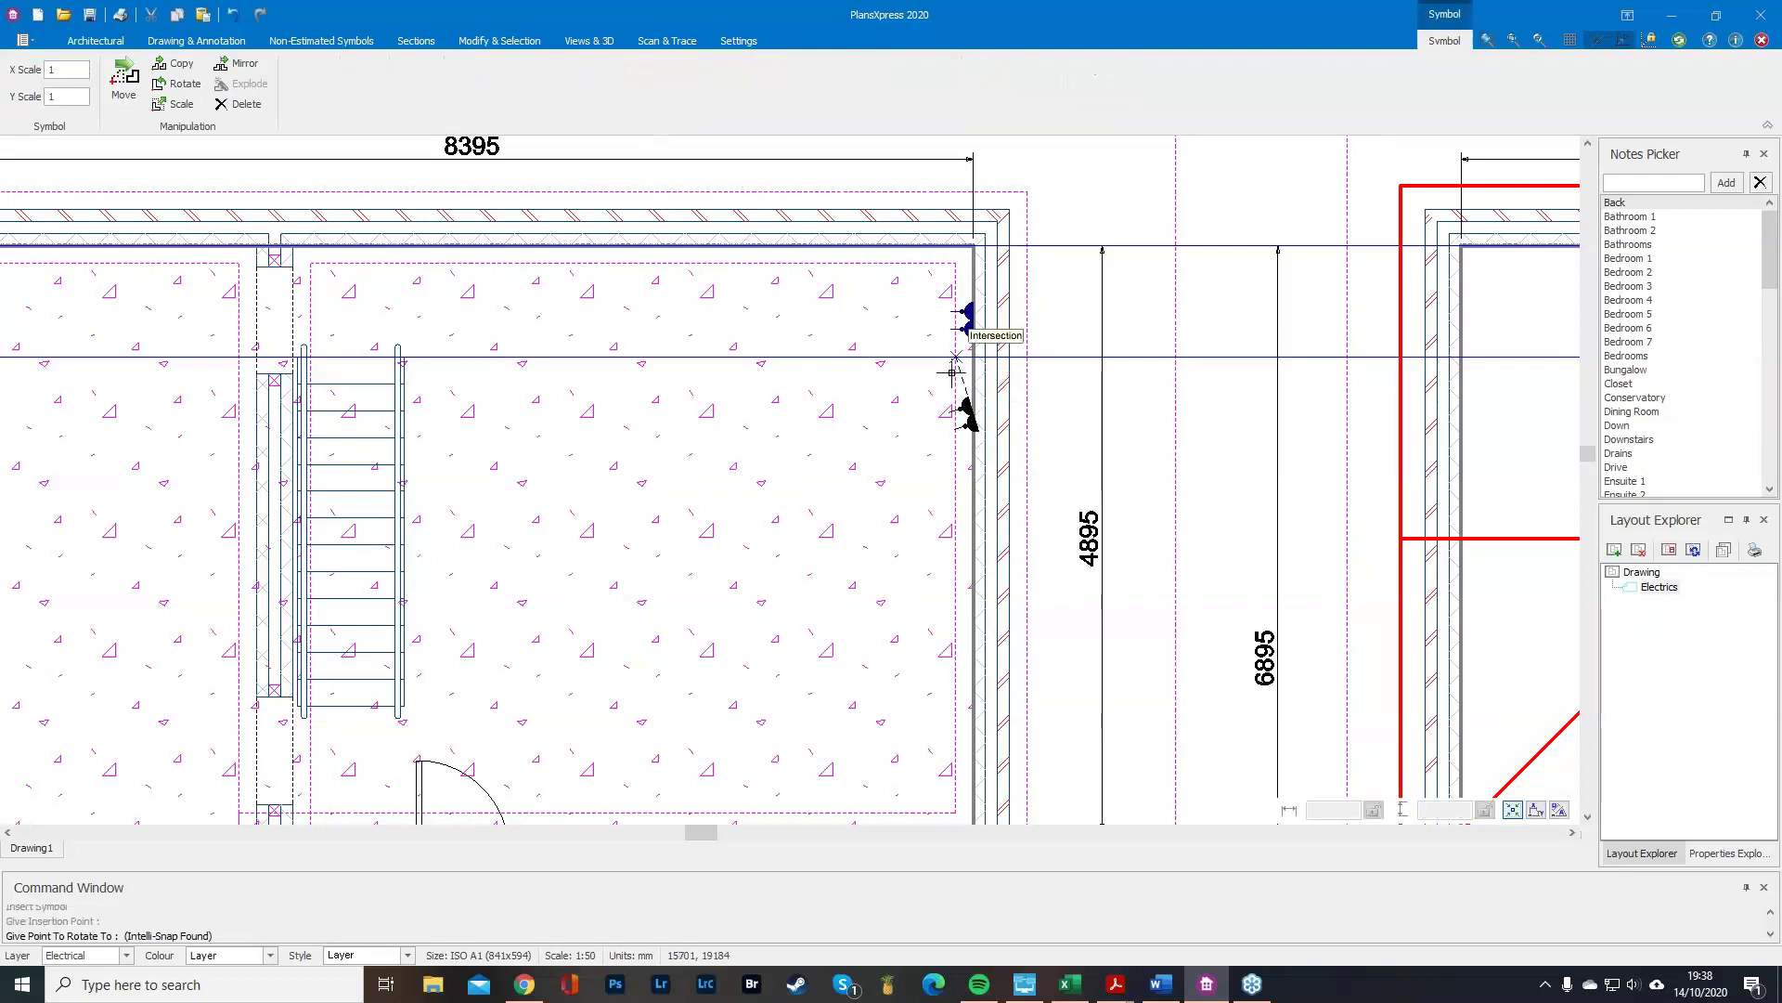
{"action": "left_click", "coordinate": [972, 357]}
{"action": "scroll", "coordinate": [1068, 436], "scroll_direction": "down", "scroll_amount": 1}
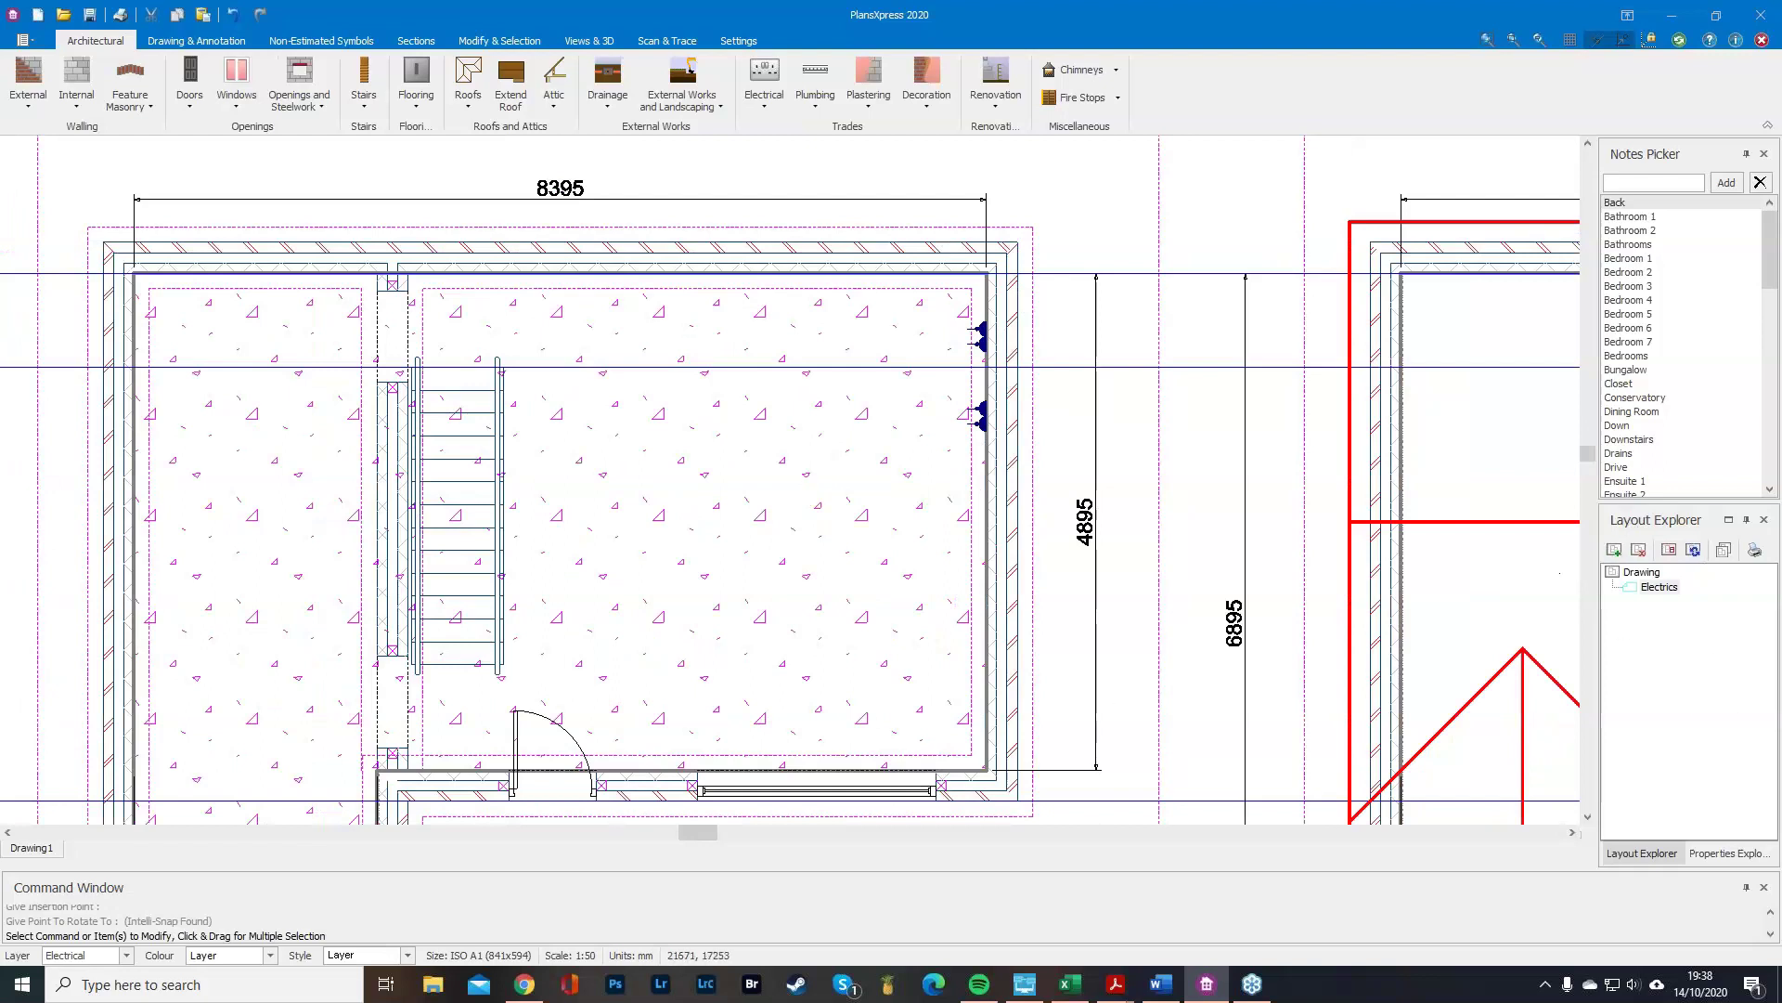
Switch to the main Drawing and back to the Electrics layout to compare how the sockets are shown in each.
{"action": "left_click", "coordinate": [1643, 573]}
{"action": "scroll", "coordinate": [840, 242], "scroll_direction": "up", "scroll_amount": 1}
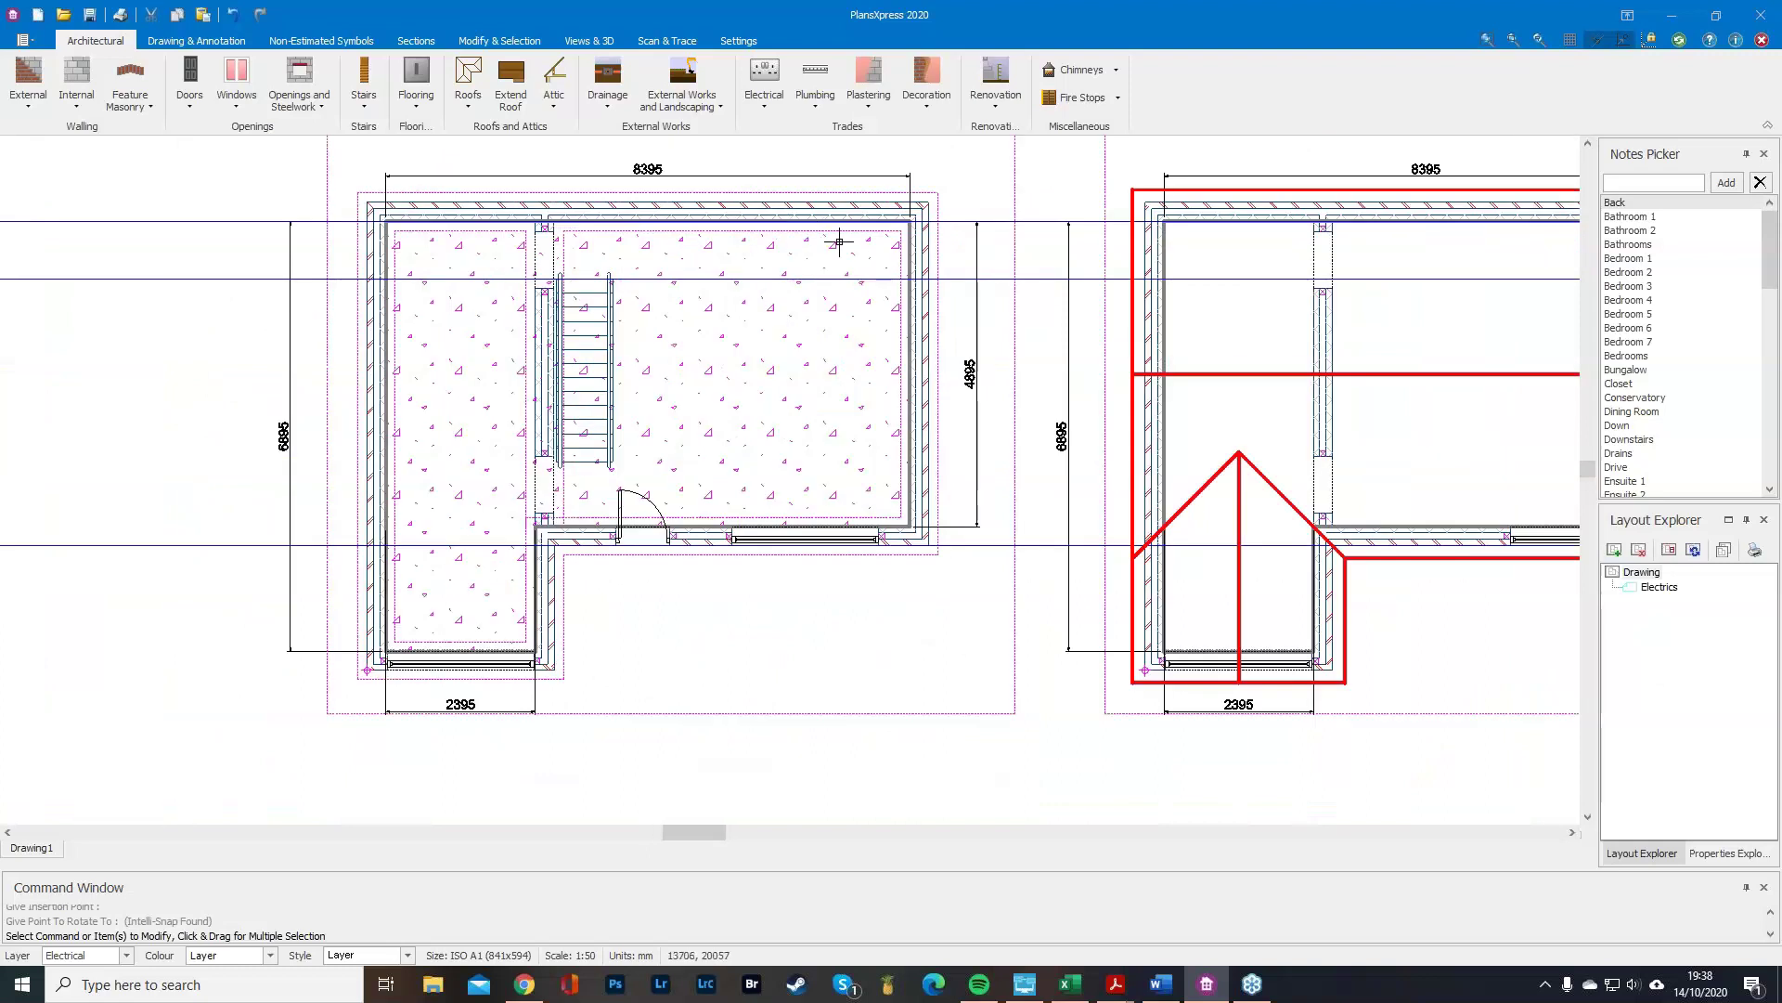
{"action": "scroll", "coordinate": [839, 241], "scroll_direction": "up", "scroll_amount": 2}
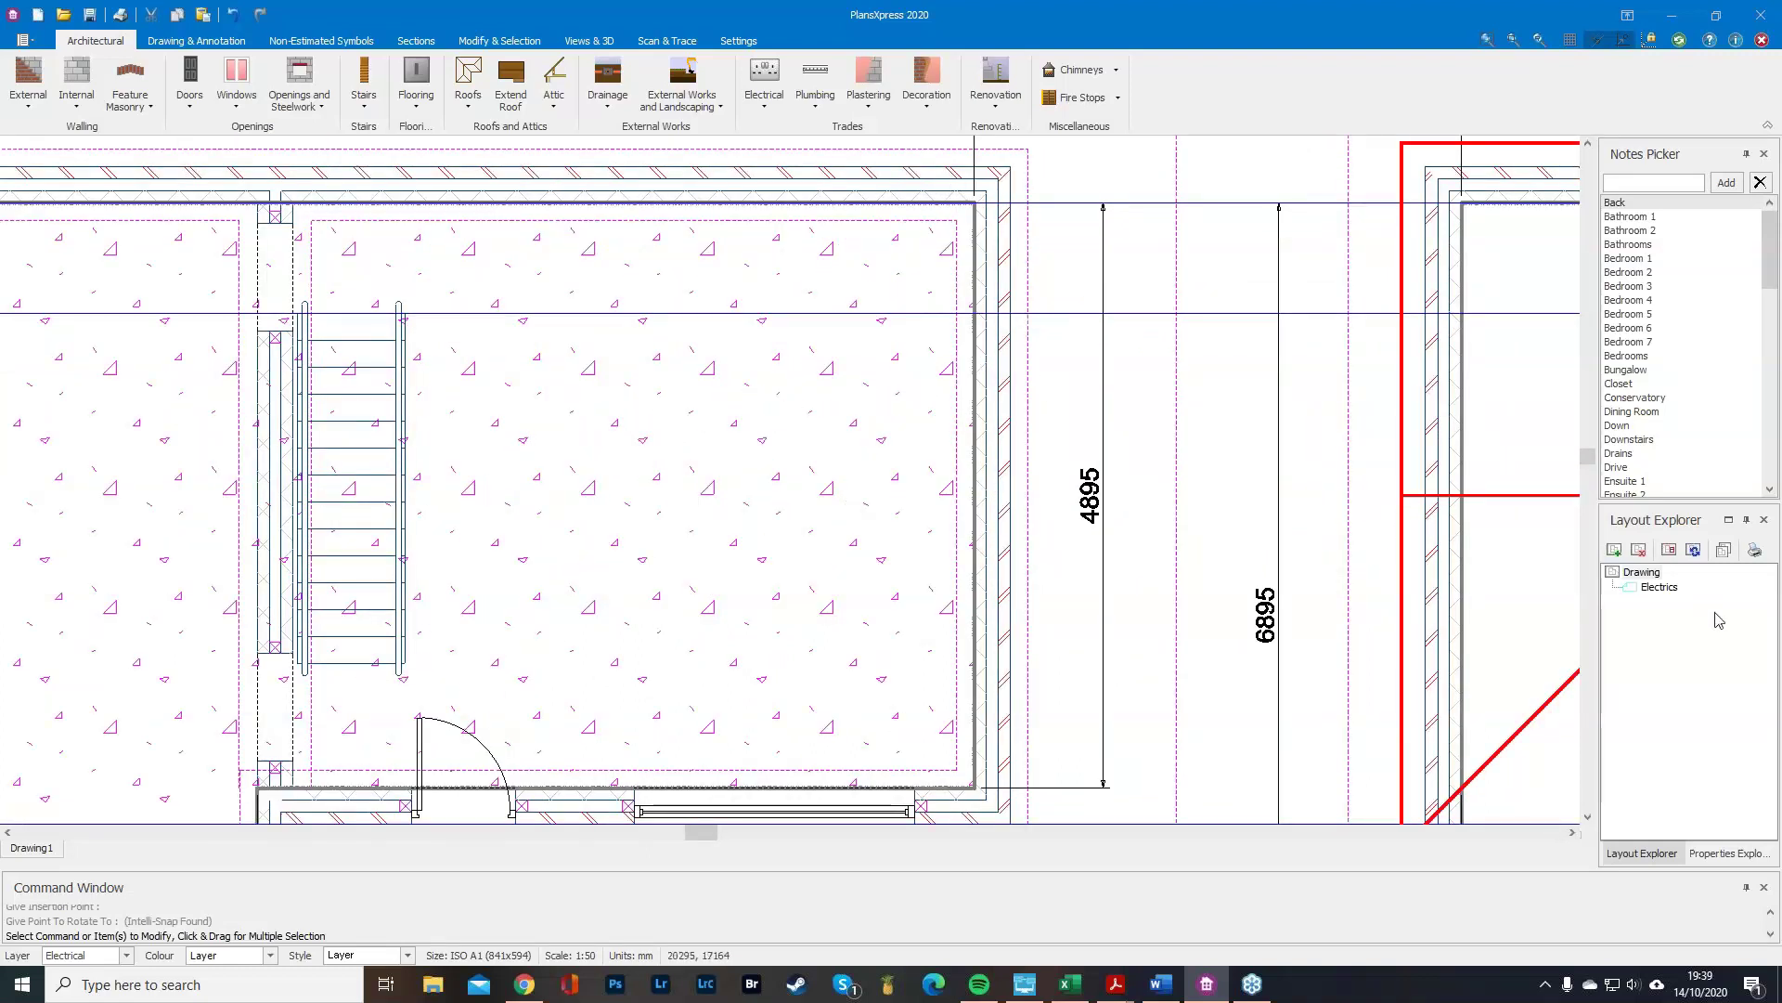
{"action": "left_click", "coordinate": [1659, 587]}
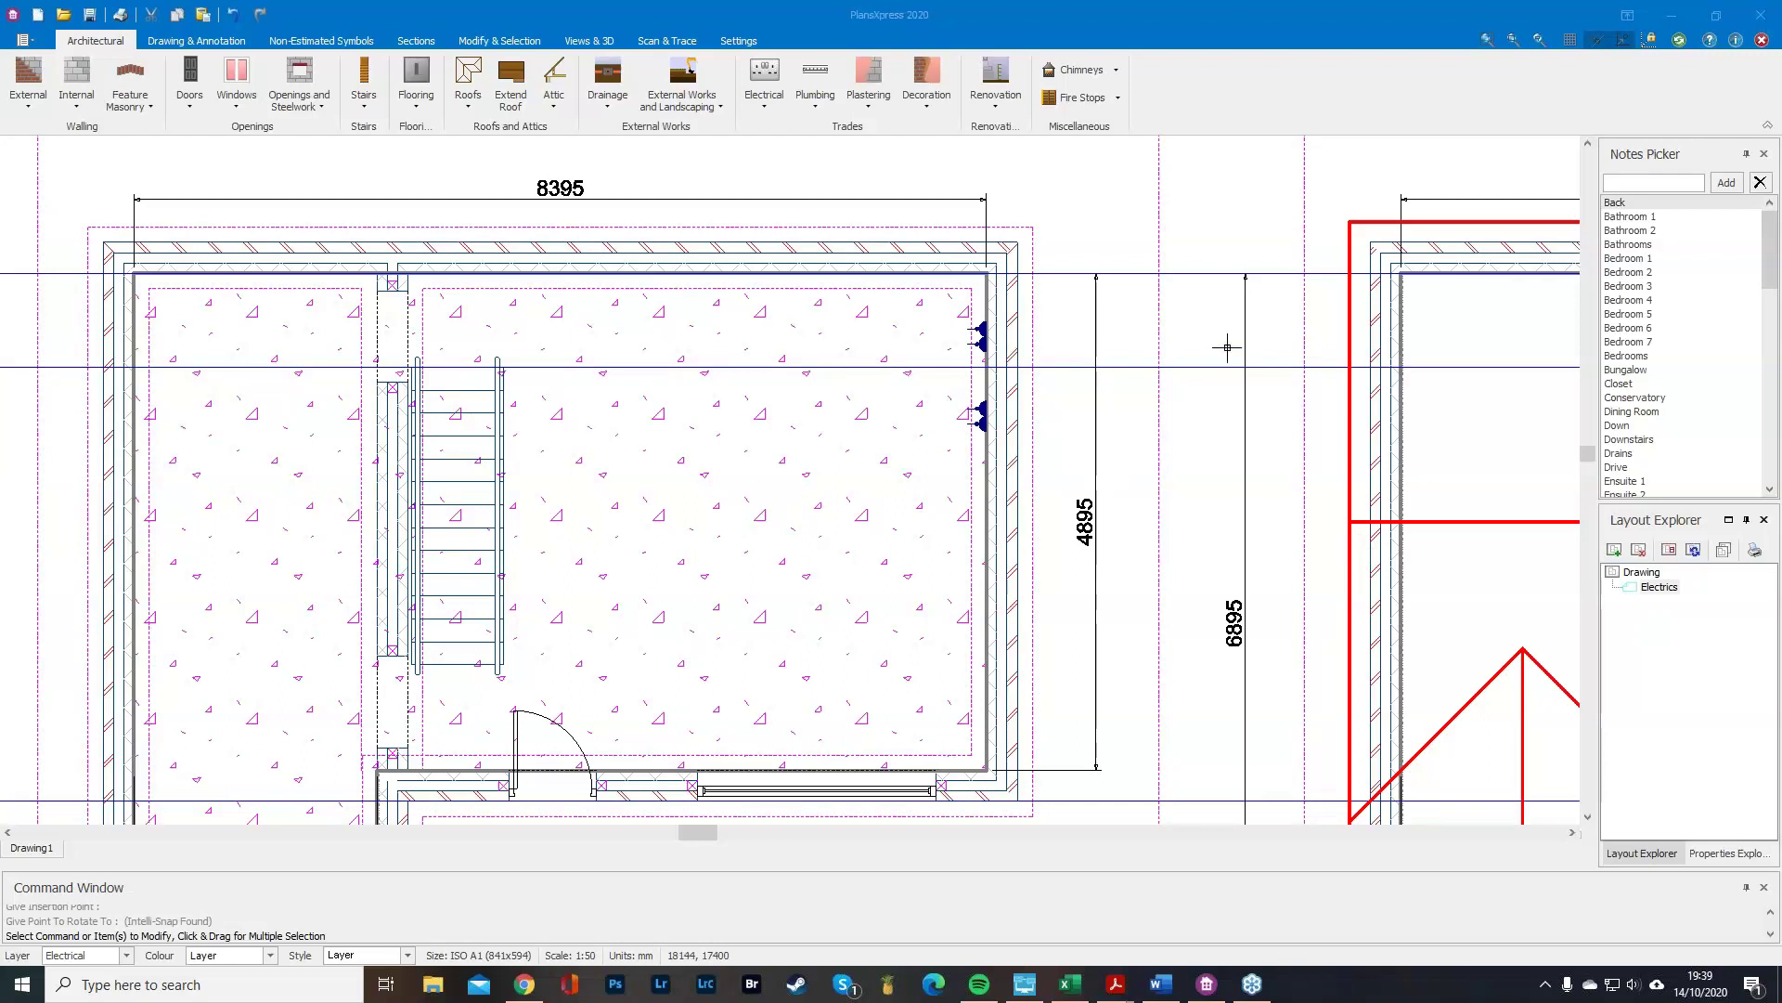
{"action": "scroll", "coordinate": [1060, 548], "scroll_direction": "down", "scroll_amount": 3}
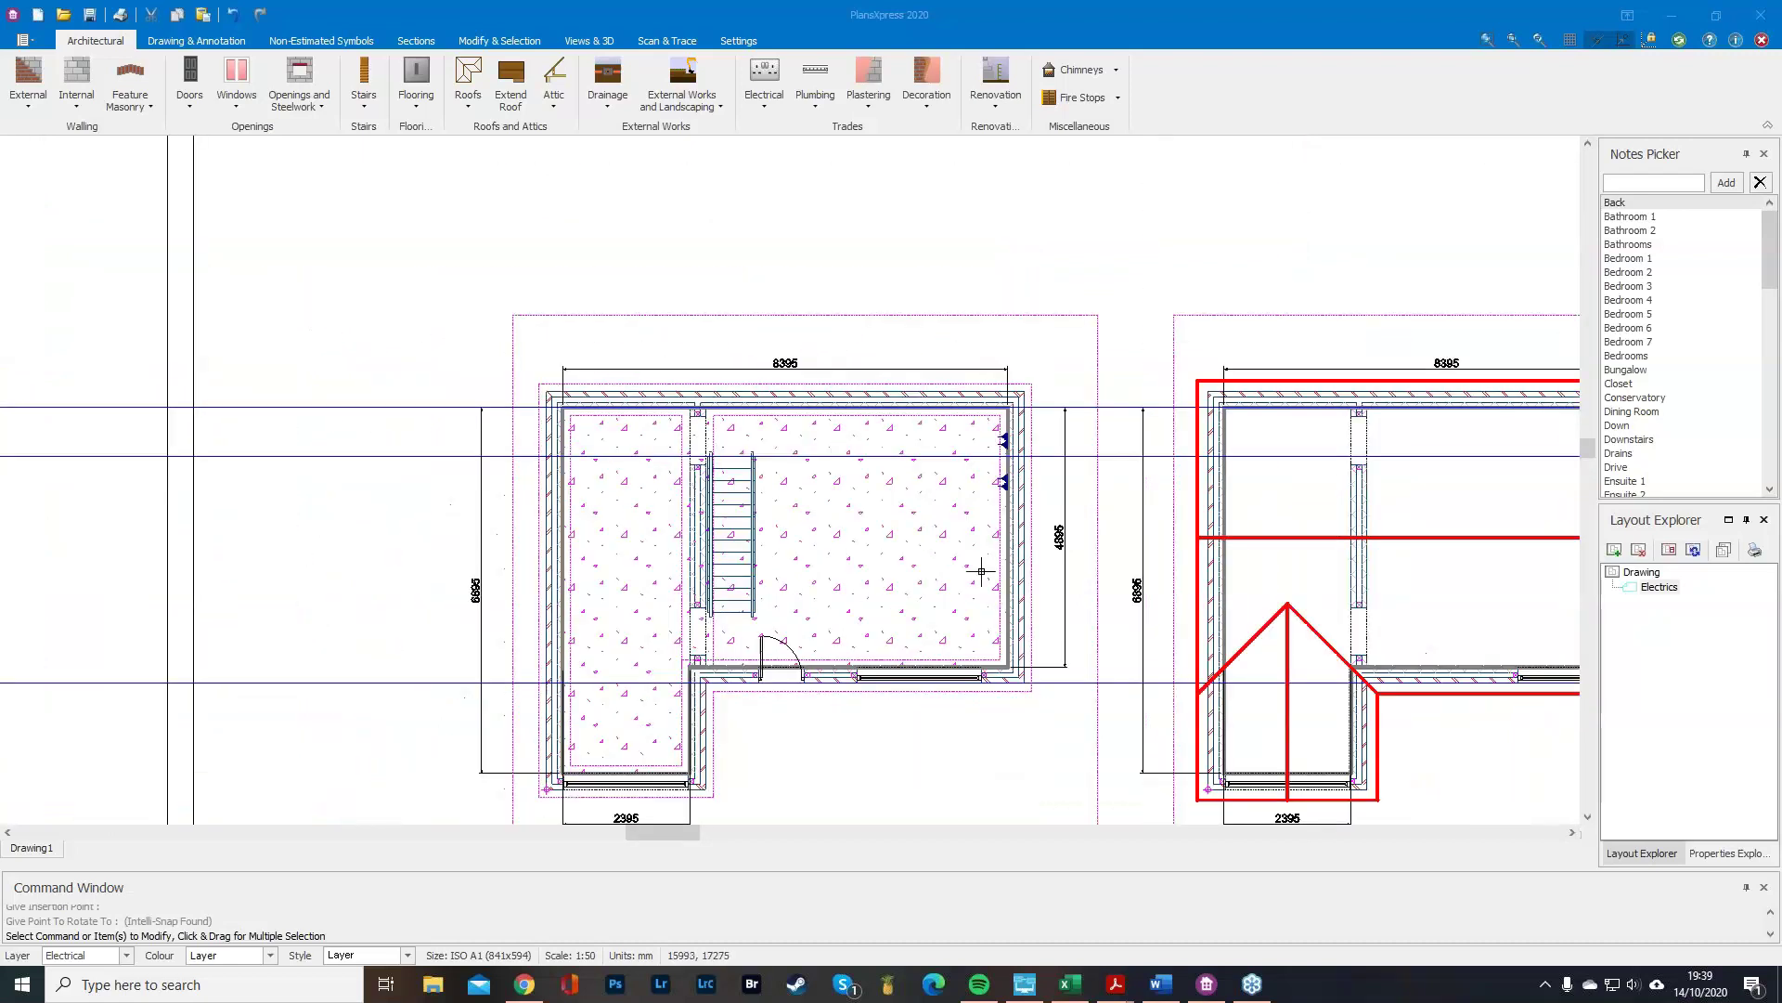
{"action": "scroll", "coordinate": [274, 635], "scroll_direction": "down", "scroll_amount": 1}
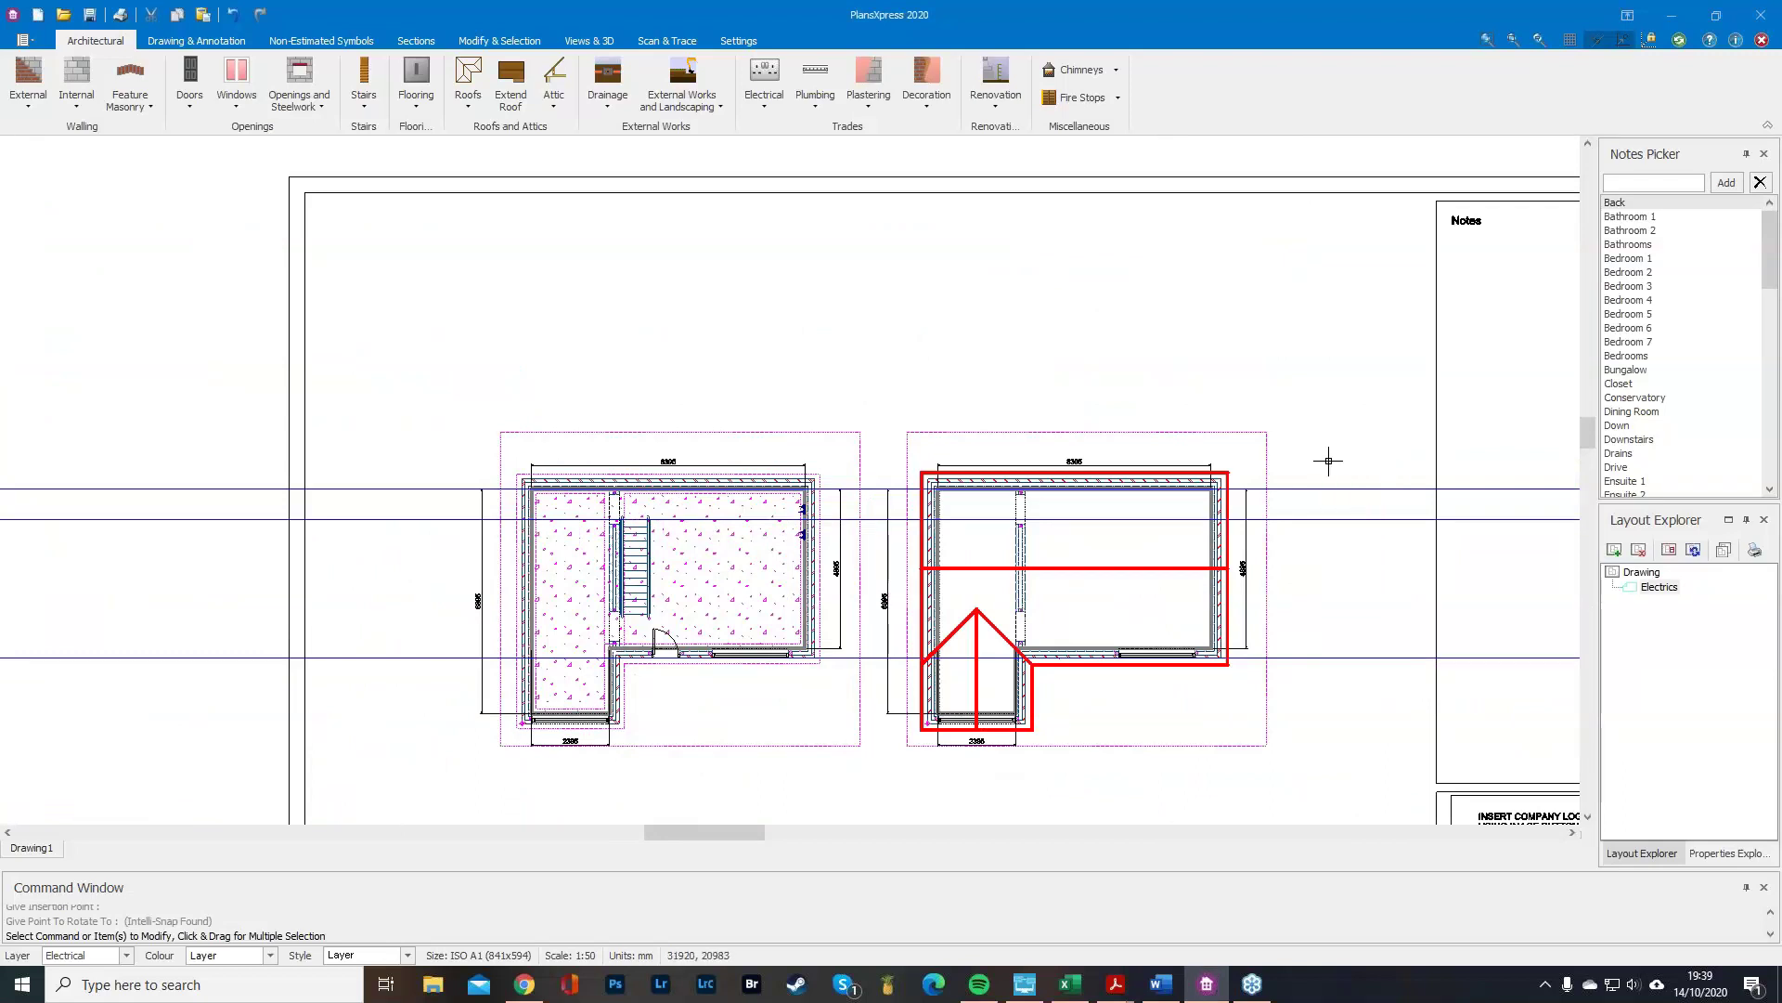
Return to the main Drawing and delete the three horizontal construction lines crossing the plans.
{"action": "double_click", "coordinate": [1632, 571]}
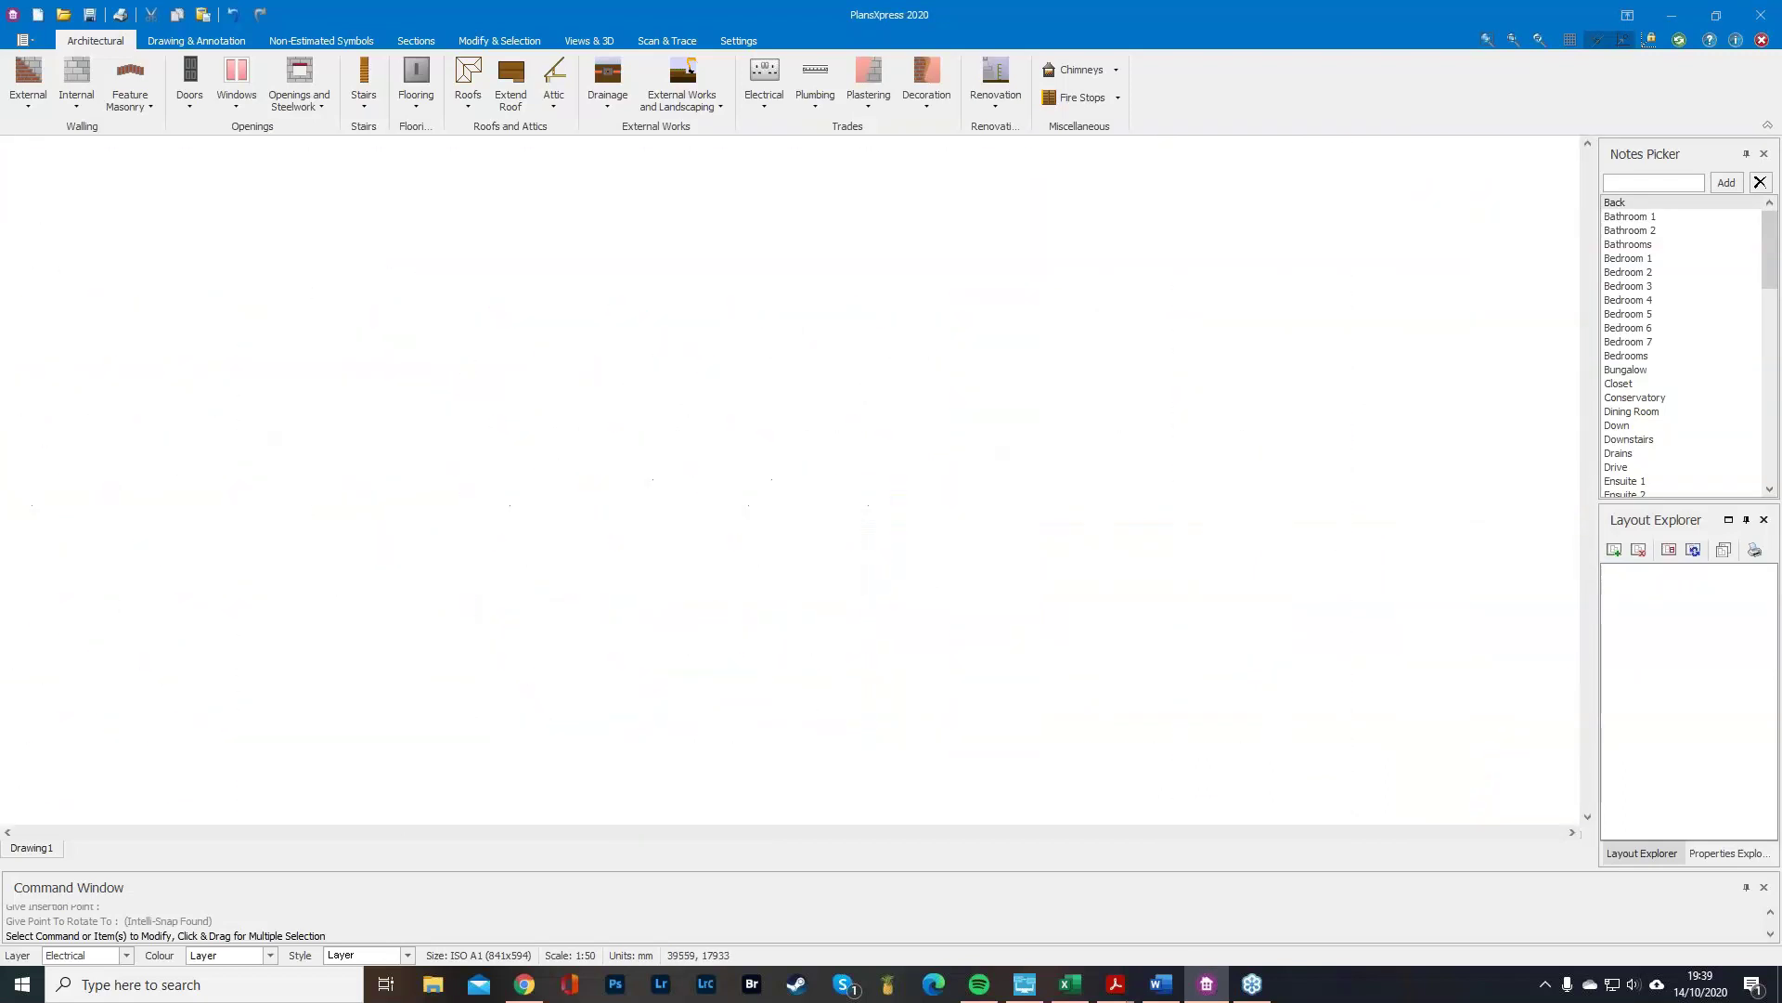
{"action": "scroll", "coordinate": [1377, 604], "scroll_direction": "down", "scroll_amount": 2}
{"action": "left_click_drag", "start_coordinate": [605, 672], "coordinate": [563, 497]}
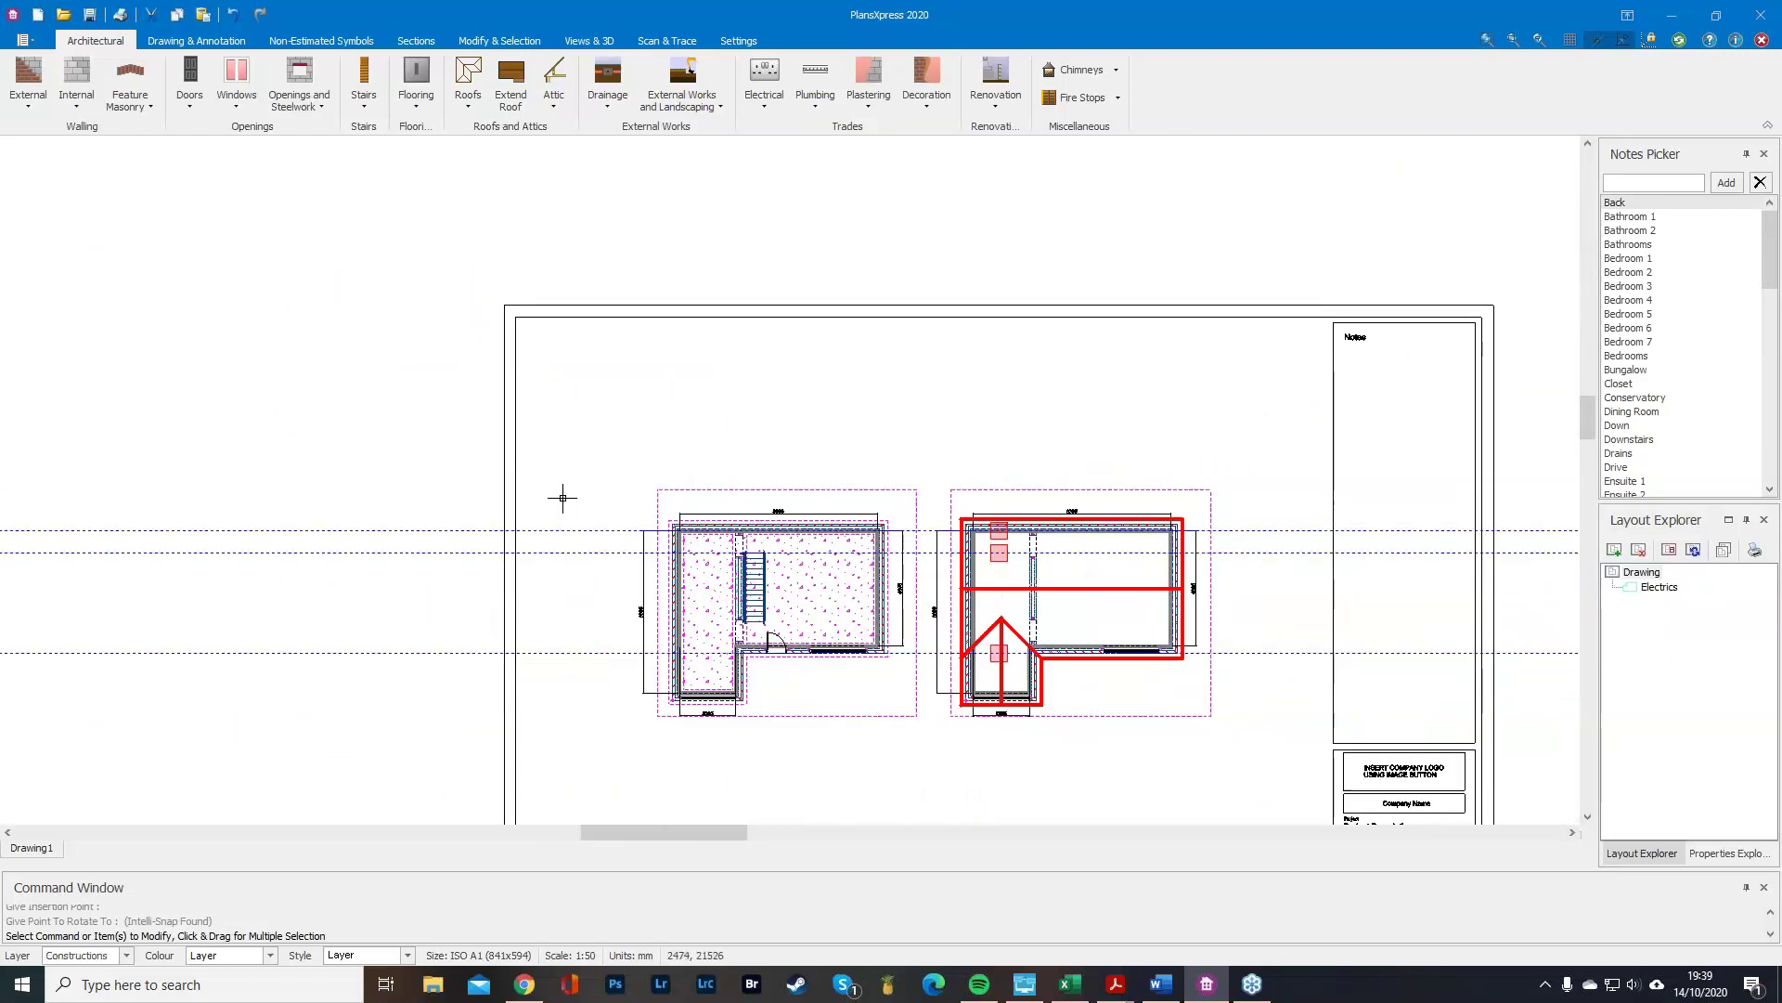
{"action": "key", "text": "Delete"}
Move both plans together into the upper-left corner of the drawing sheet, just inside the border.
{"action": "mouse_move", "coordinate": [1259, 780]}
{"action": "left_mouse_down"}
{"action": "mouse_move", "coordinate": [980, 666]}
{"action": "mouse_move", "coordinate": [608, 430]}
{"action": "left_mouse_up"}
{"action": "scroll", "coordinate": [733, 674], "scroll_direction": "up", "scroll_amount": 3}
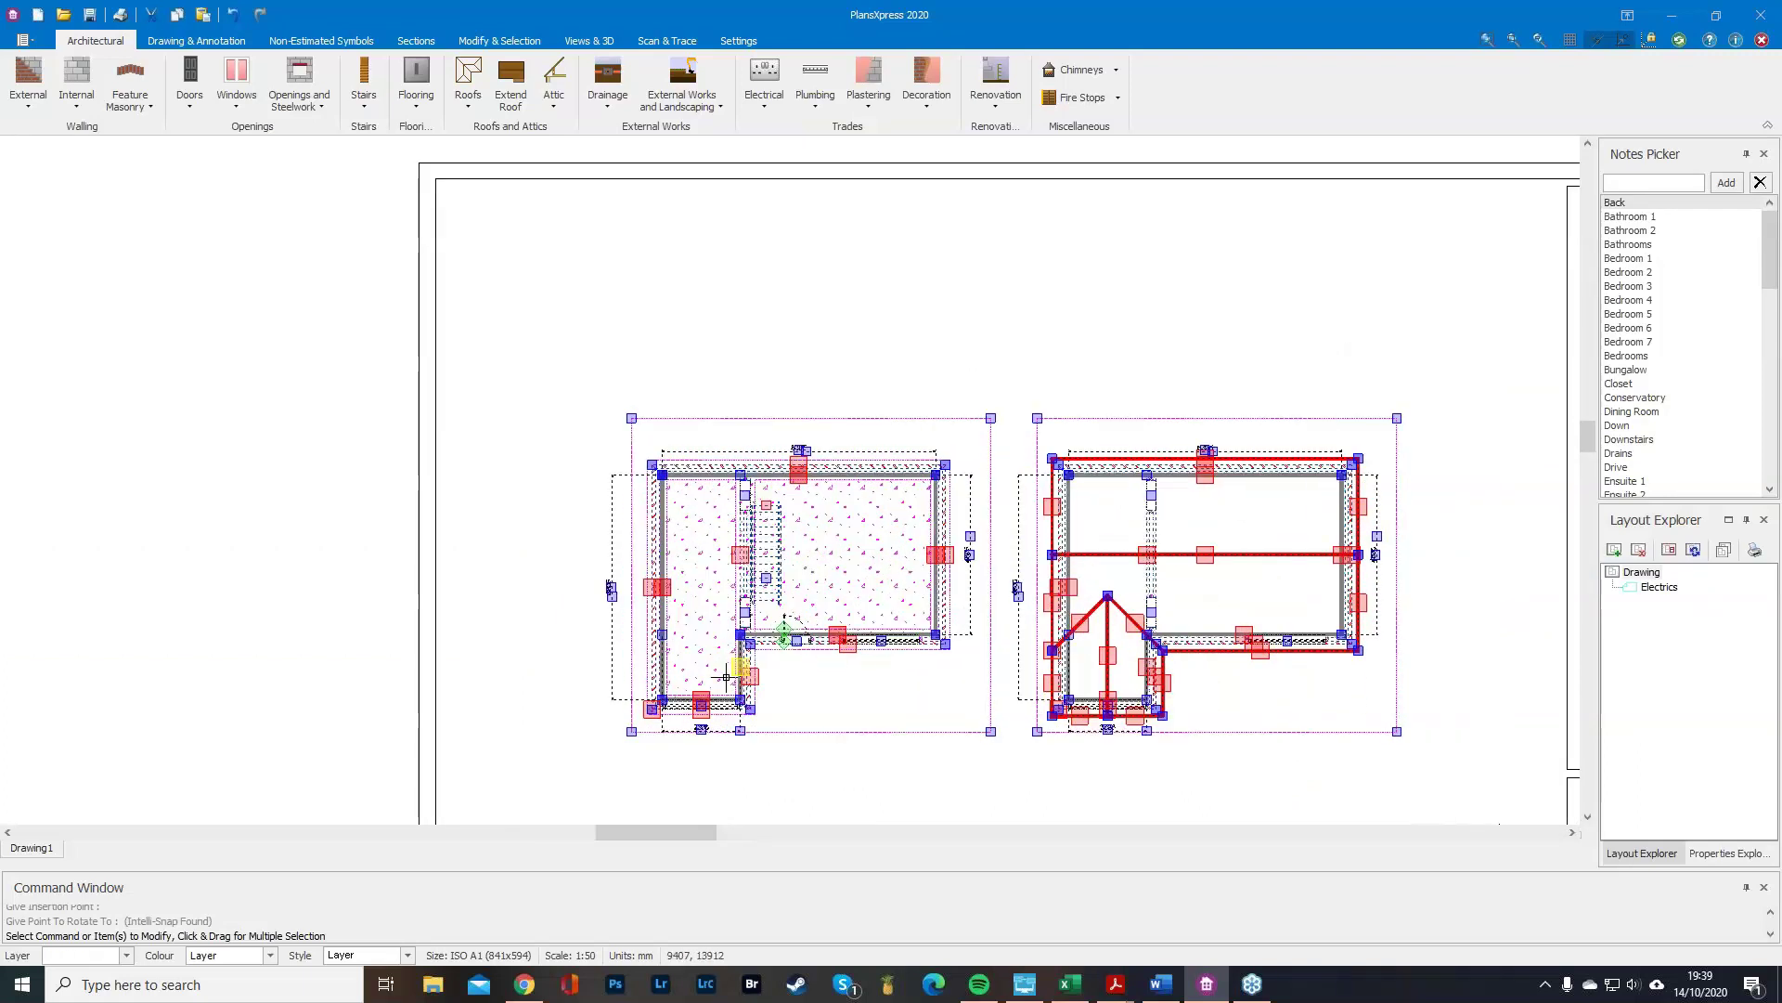
{"action": "left_click", "coordinate": [868, 649]}
{"action": "scroll", "coordinate": [868, 650], "scroll_direction": "down", "scroll_amount": 3}
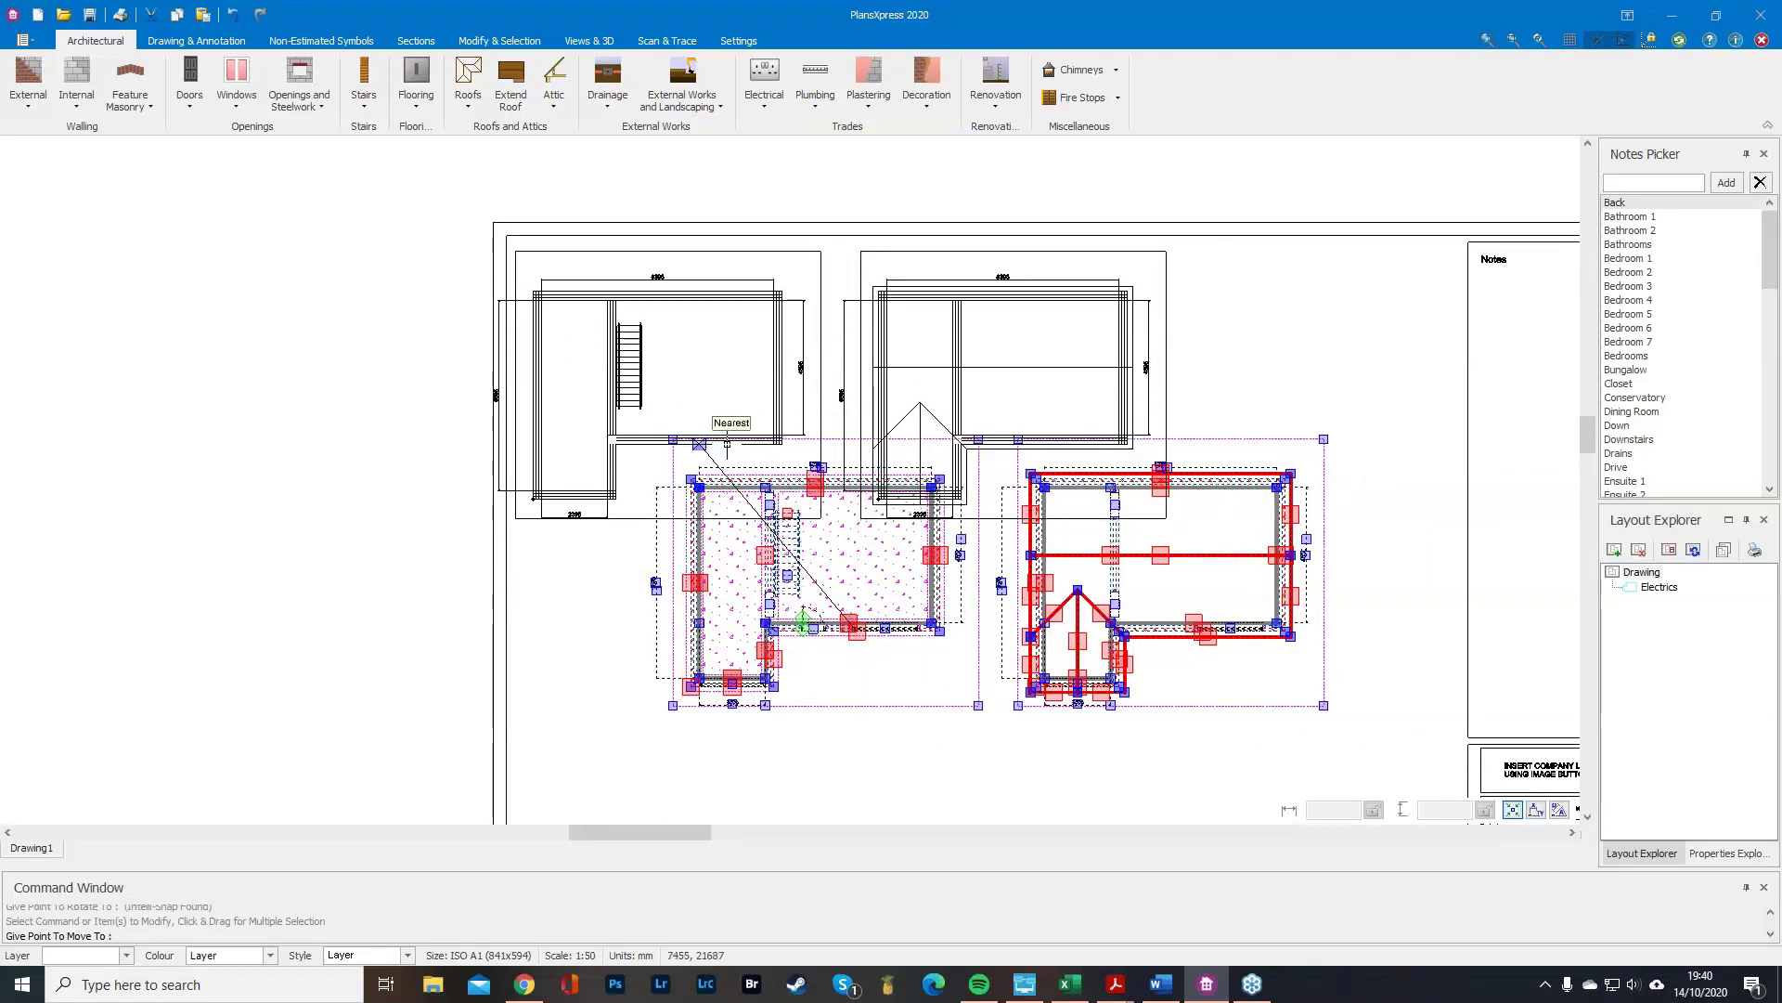
{"action": "key", "text": "Escape"}
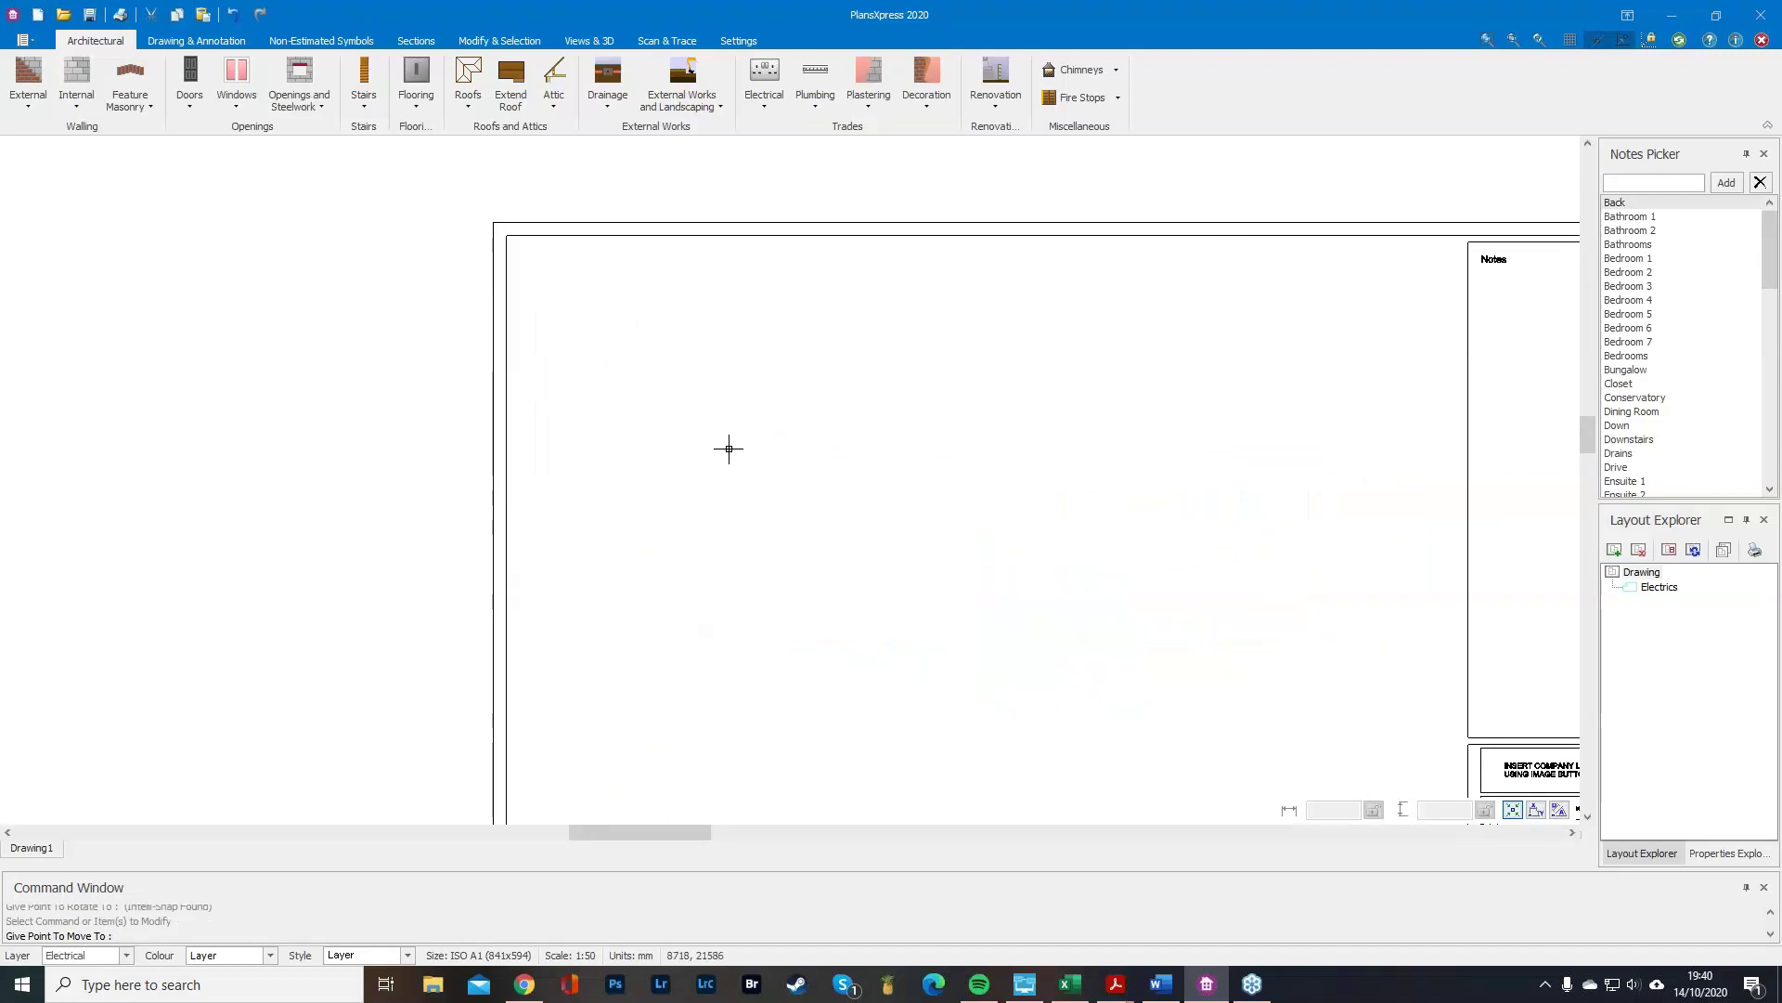
{"action": "mouse_move", "coordinate": [732, 444]}
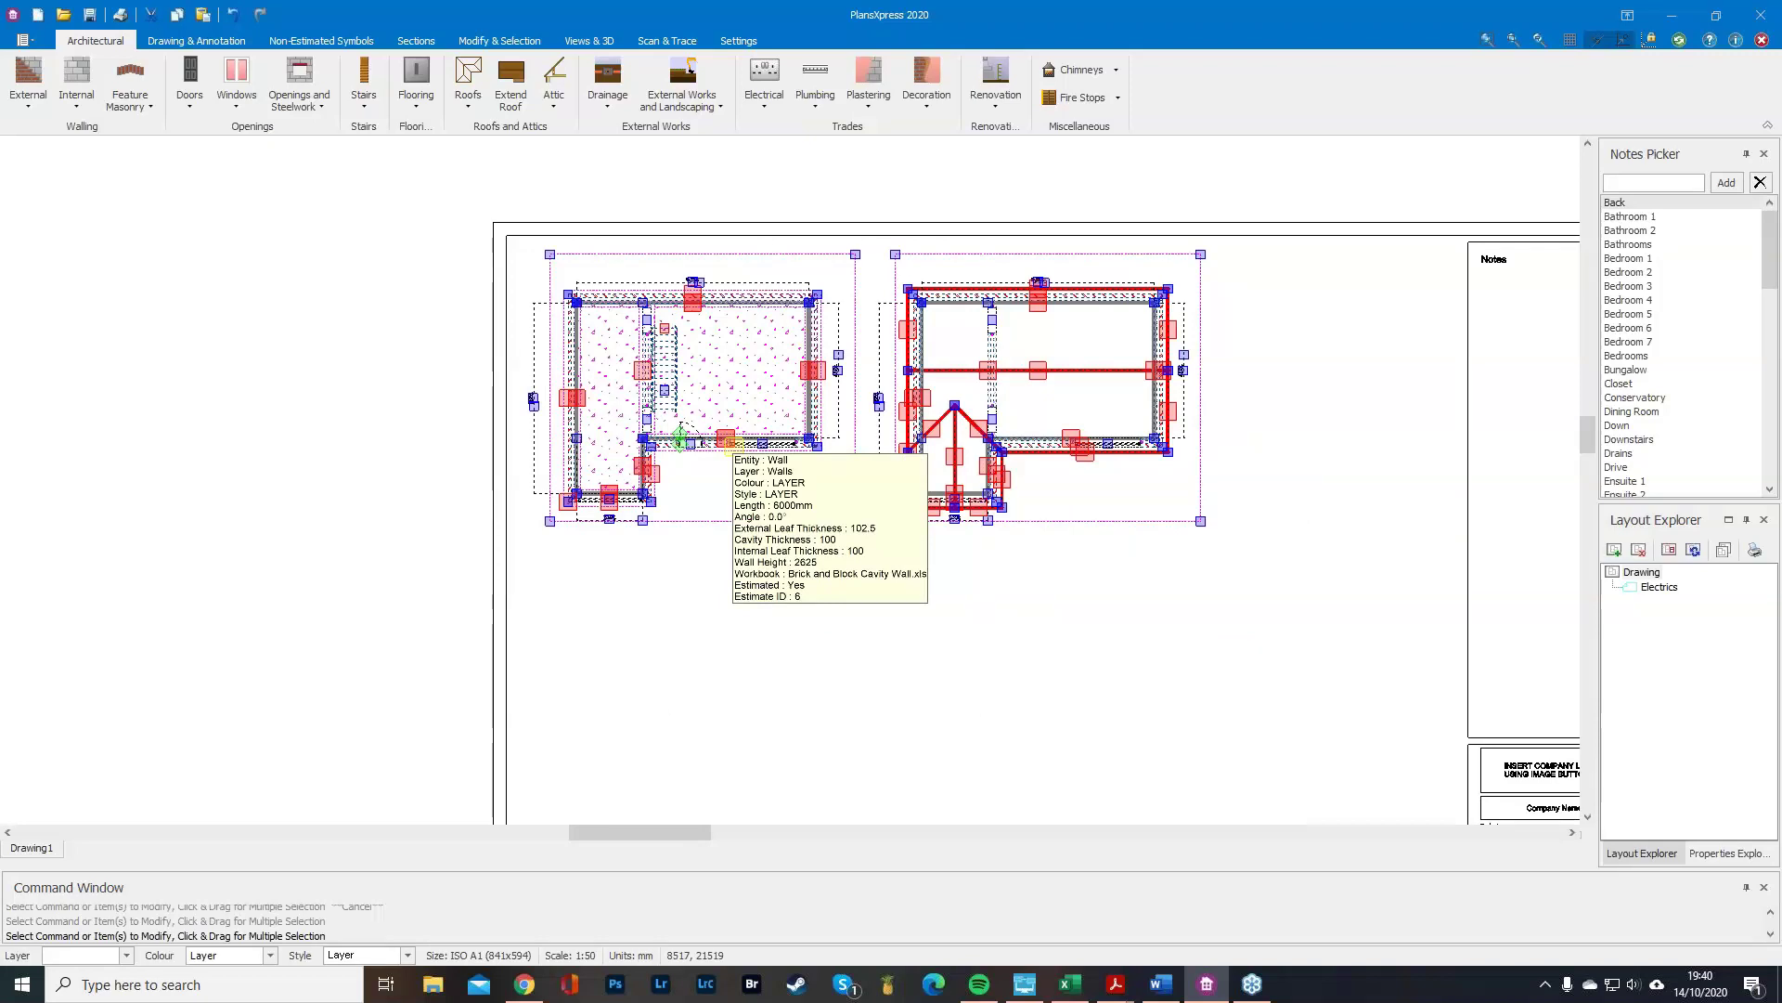
{"action": "left_click", "coordinate": [773, 600]}
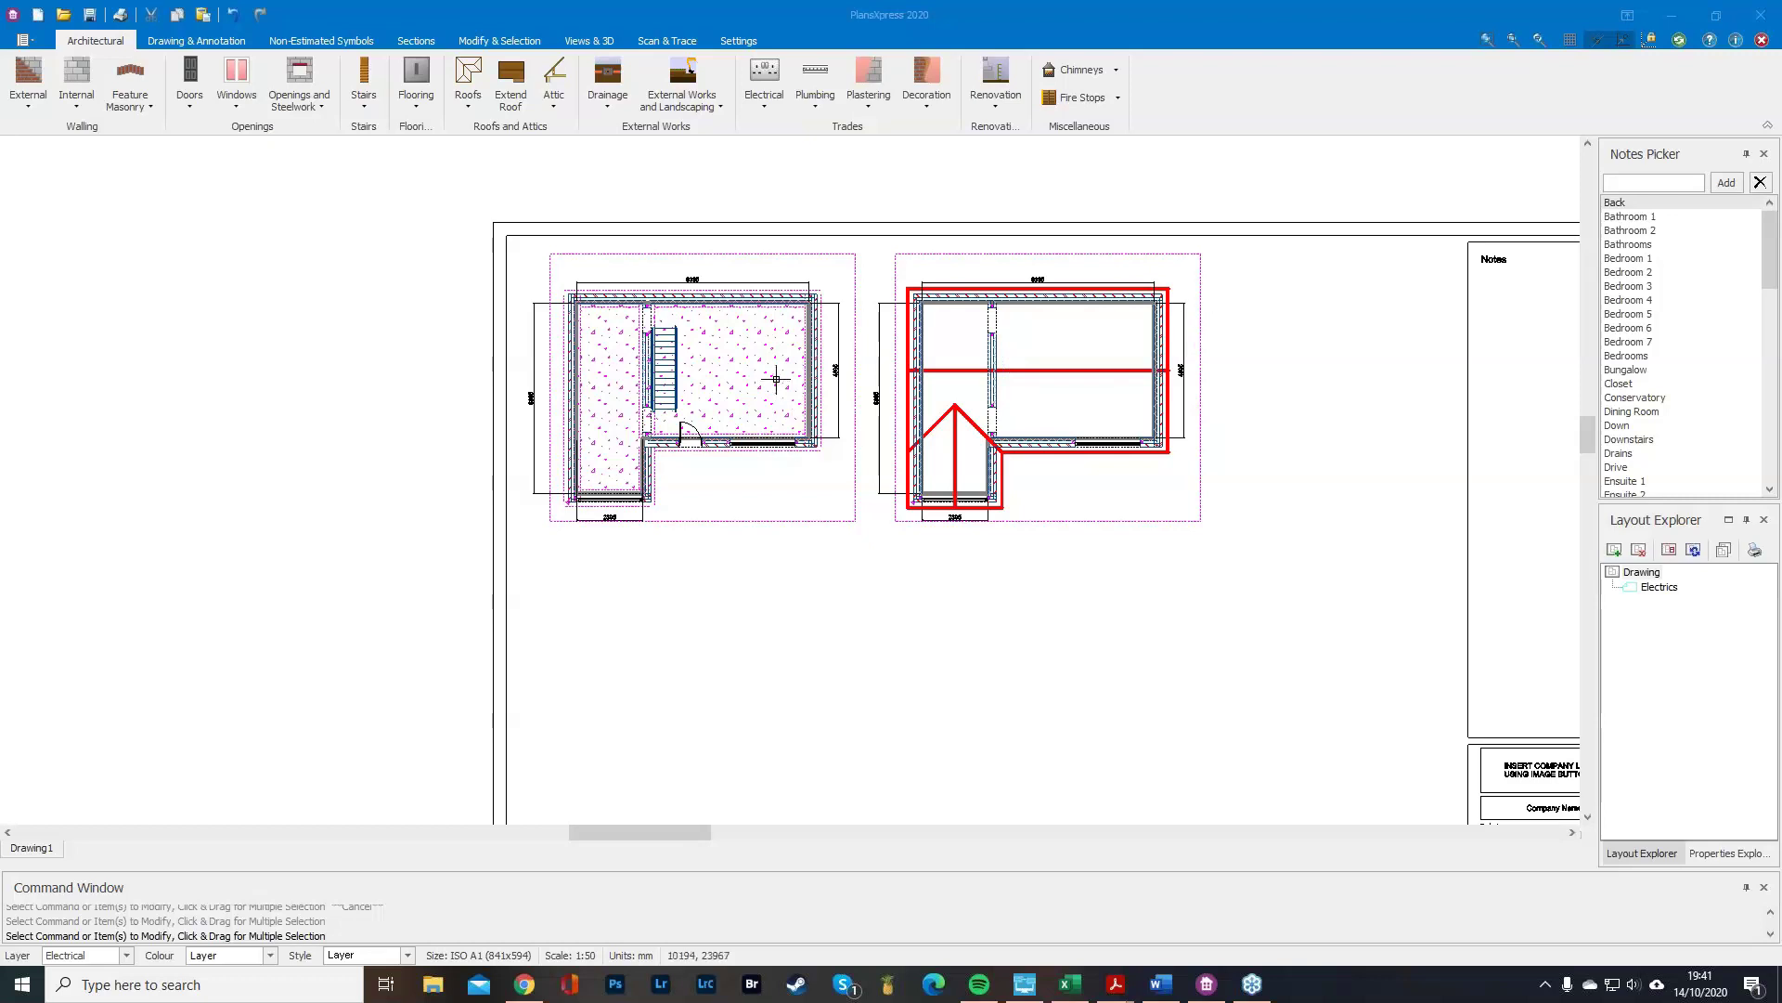
Switch the plans to the Roof Lines named view and back to All Items.
{"action": "left_click", "coordinate": [587, 42]}
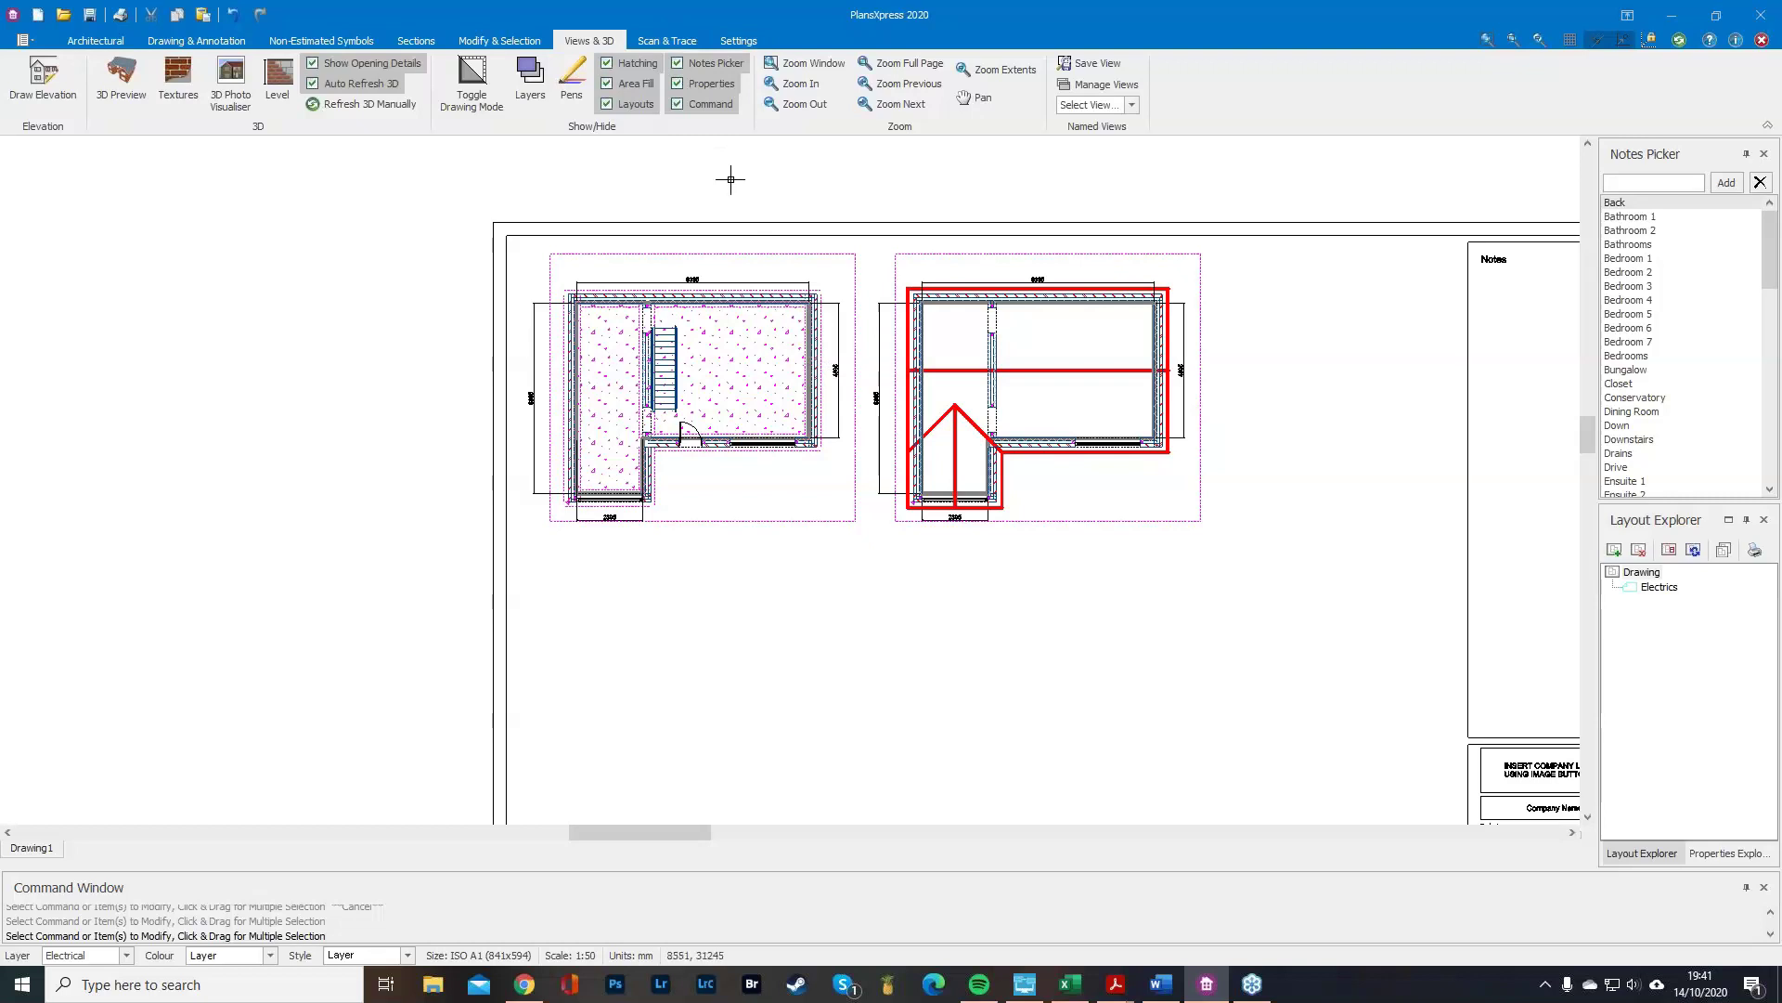
{"action": "scroll", "coordinate": [716, 239], "scroll_direction": "up", "scroll_amount": 2}
{"action": "scroll", "coordinate": [645, 281], "scroll_direction": "up", "scroll_amount": 1}
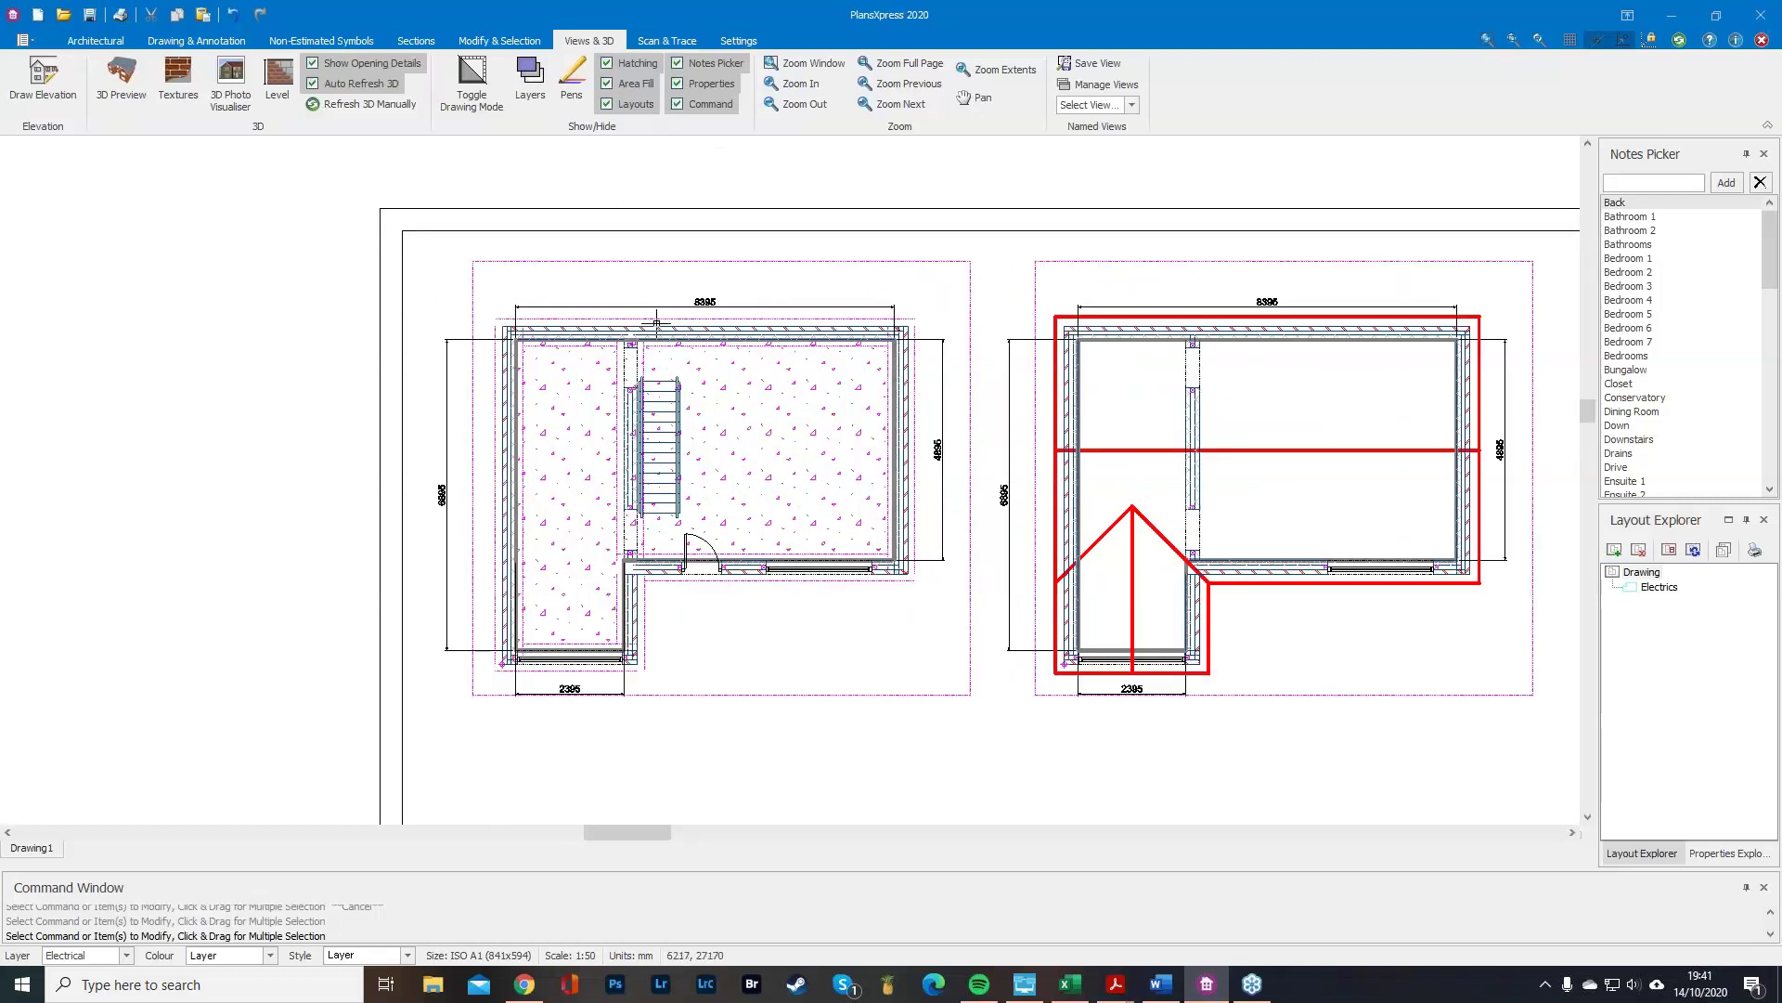
{"action": "left_click", "coordinate": [1131, 107]}
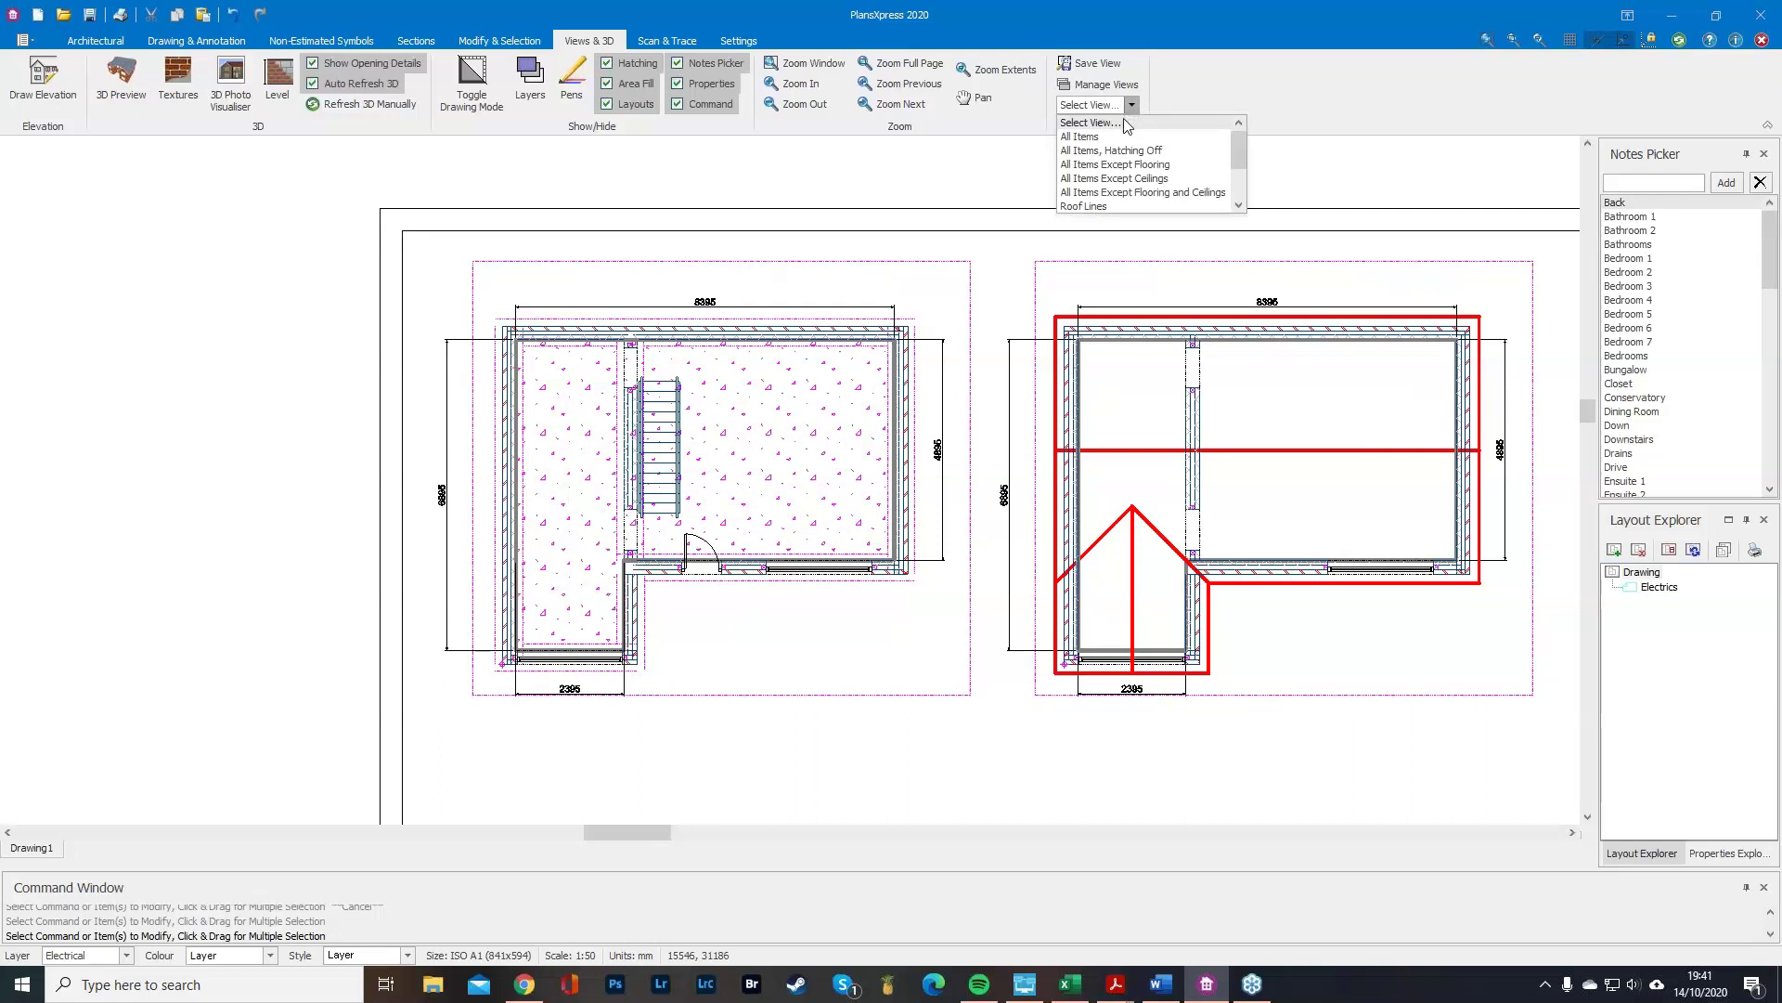
{"action": "left_click", "coordinate": [555, 161]}
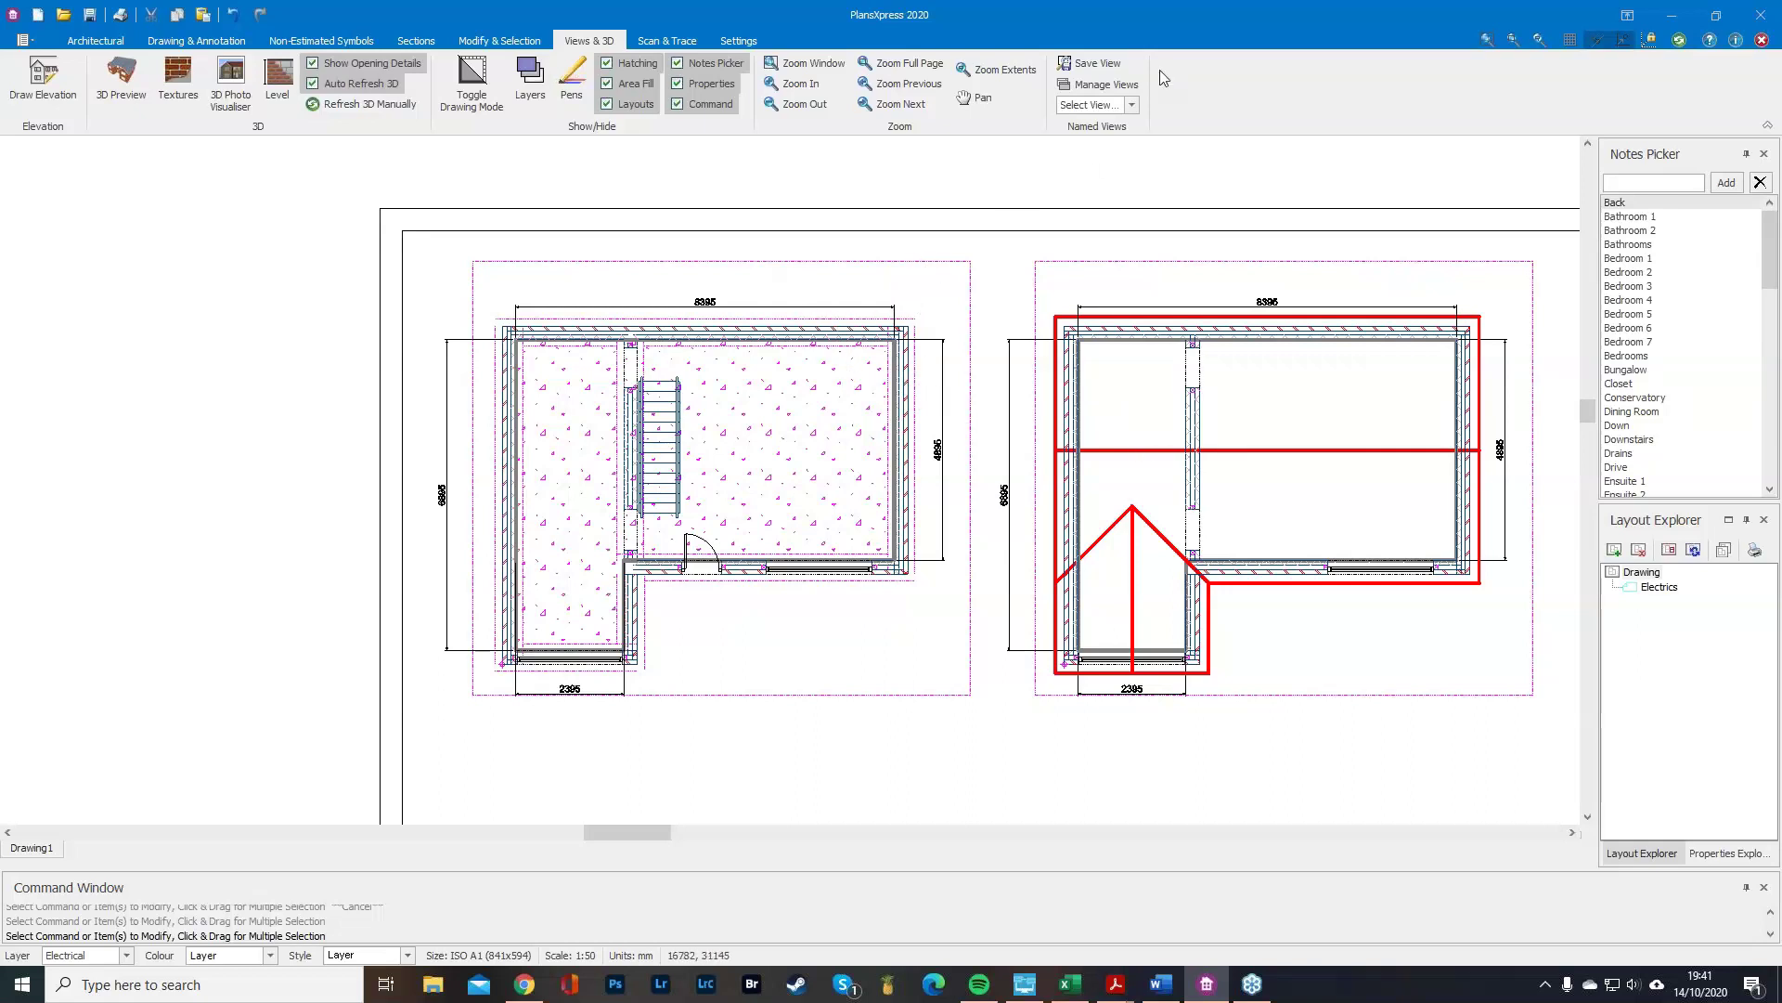
{"action": "left_click", "coordinate": [1131, 105]}
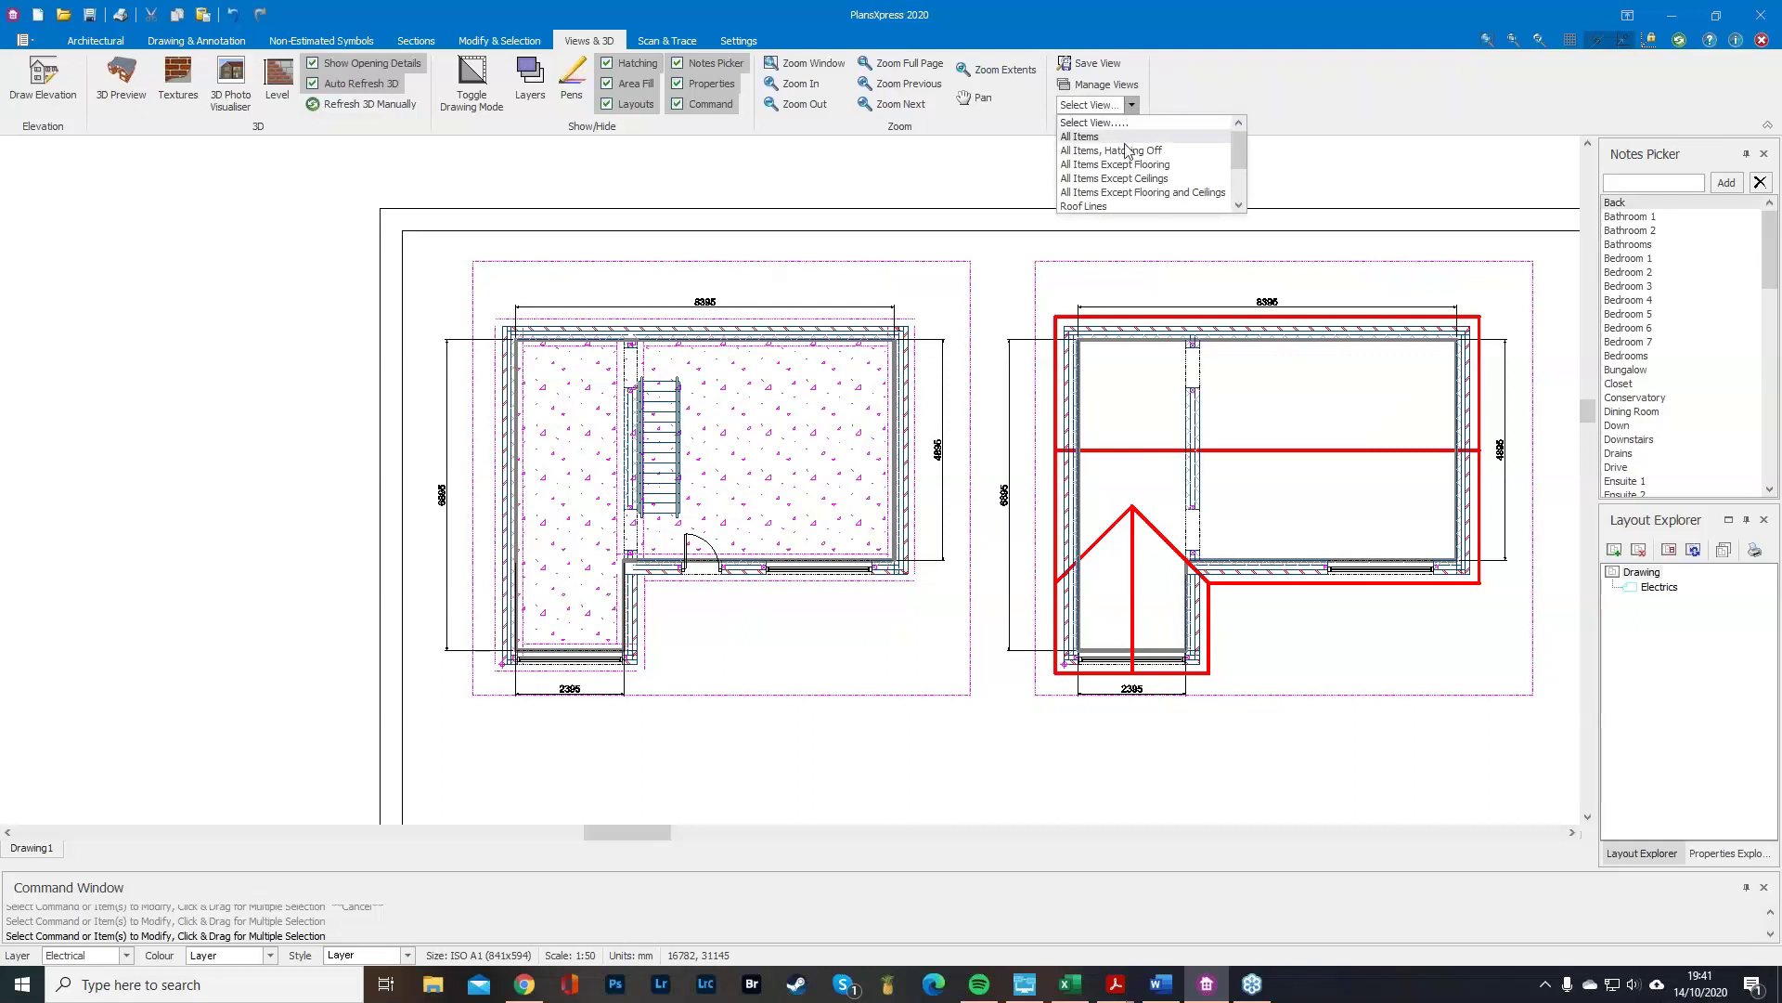
{"action": "left_click", "coordinate": [1113, 207]}
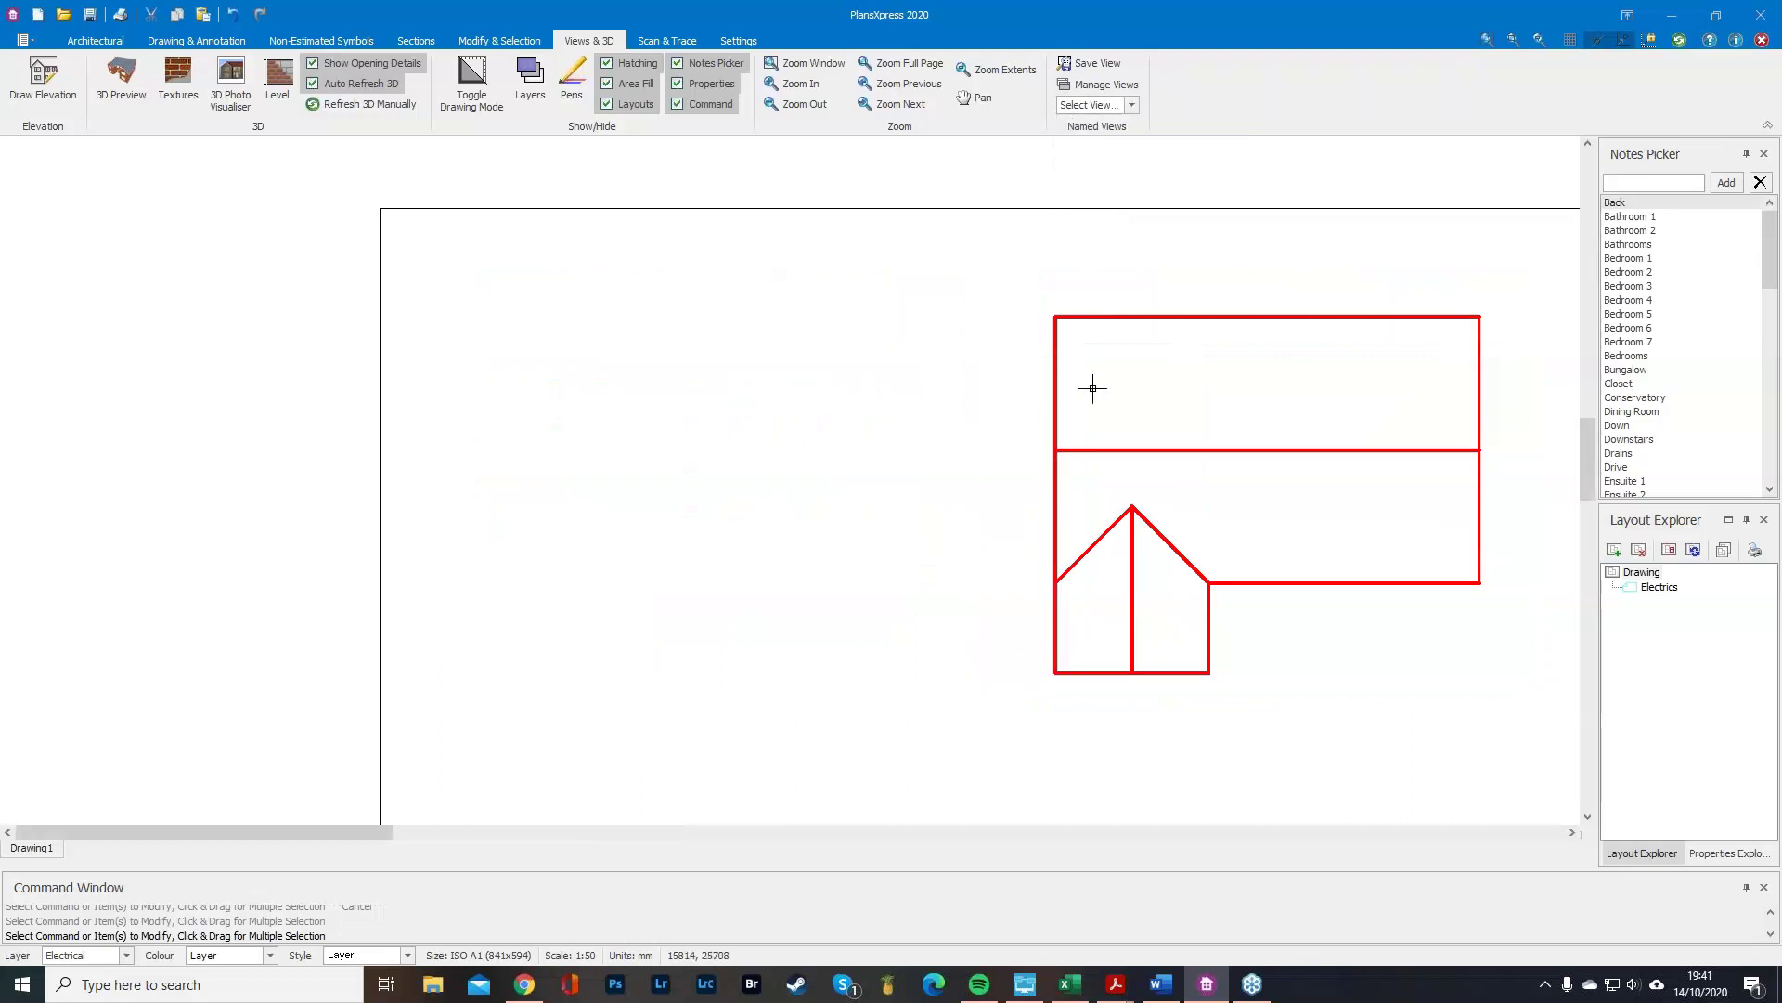
{"action": "left_click", "coordinate": [1130, 102]}
{"action": "left_click", "coordinate": [1116, 136]}
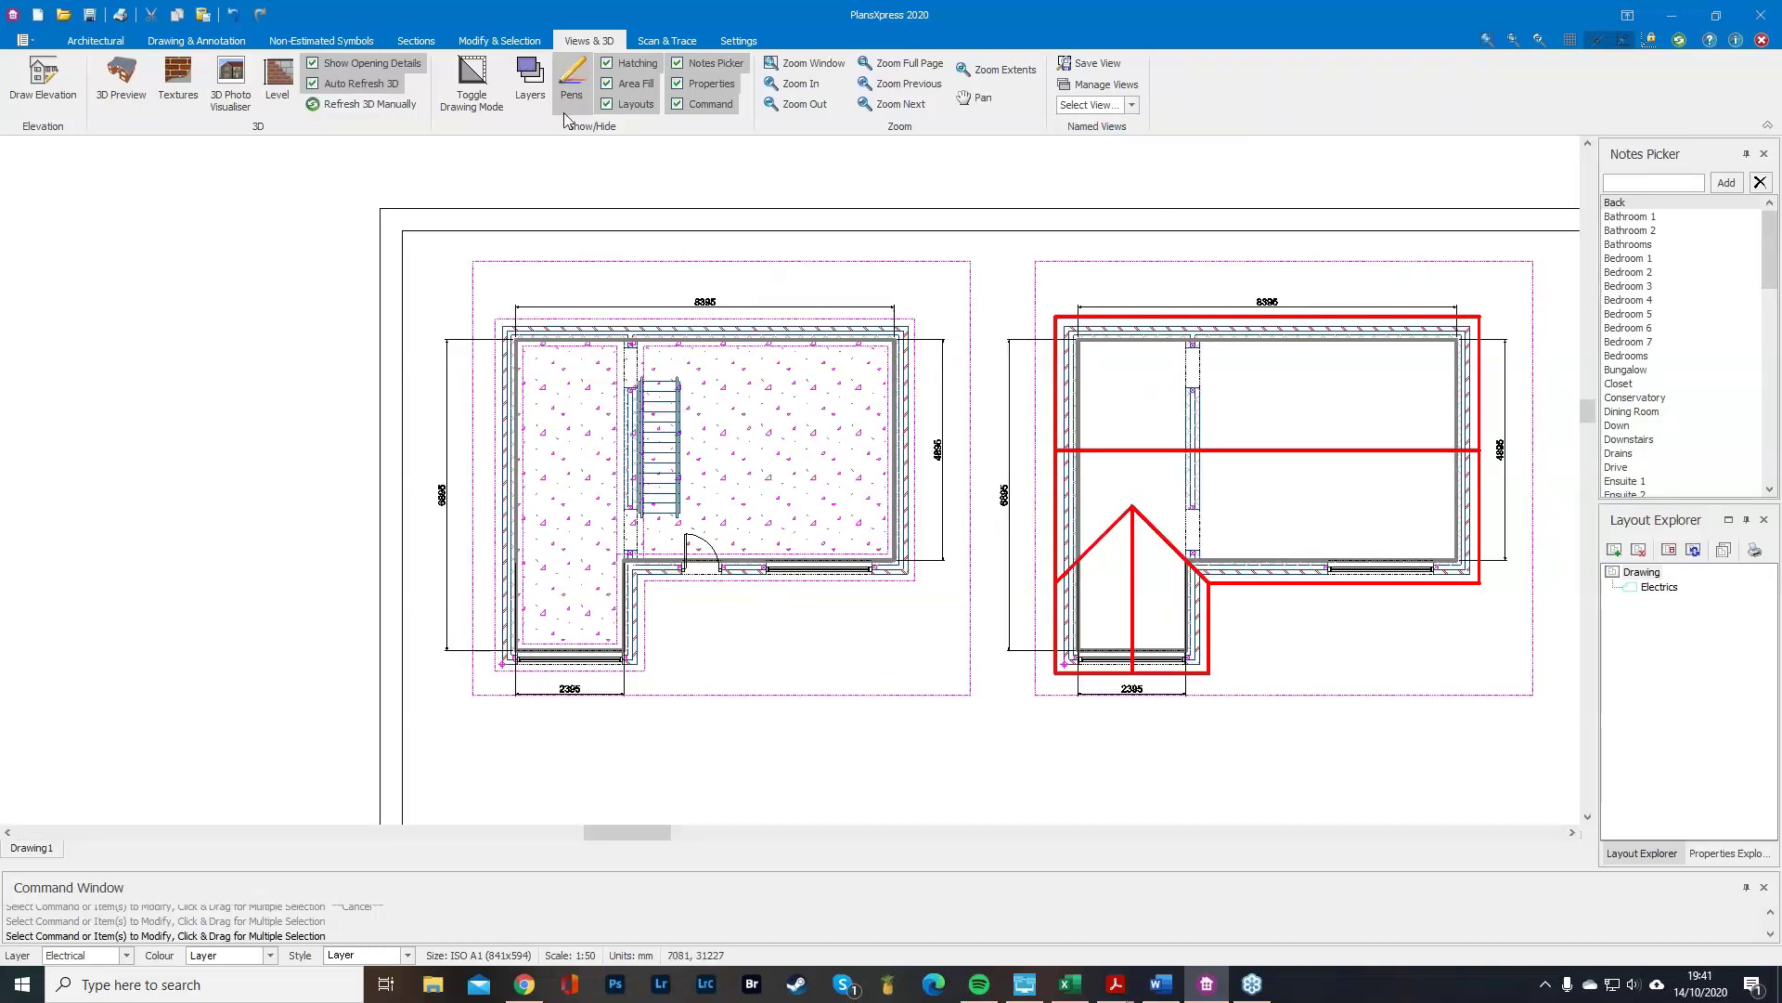
Look through the drawing's layer list and close it without changing any layer.
{"action": "left_click", "coordinate": [546, 88]}
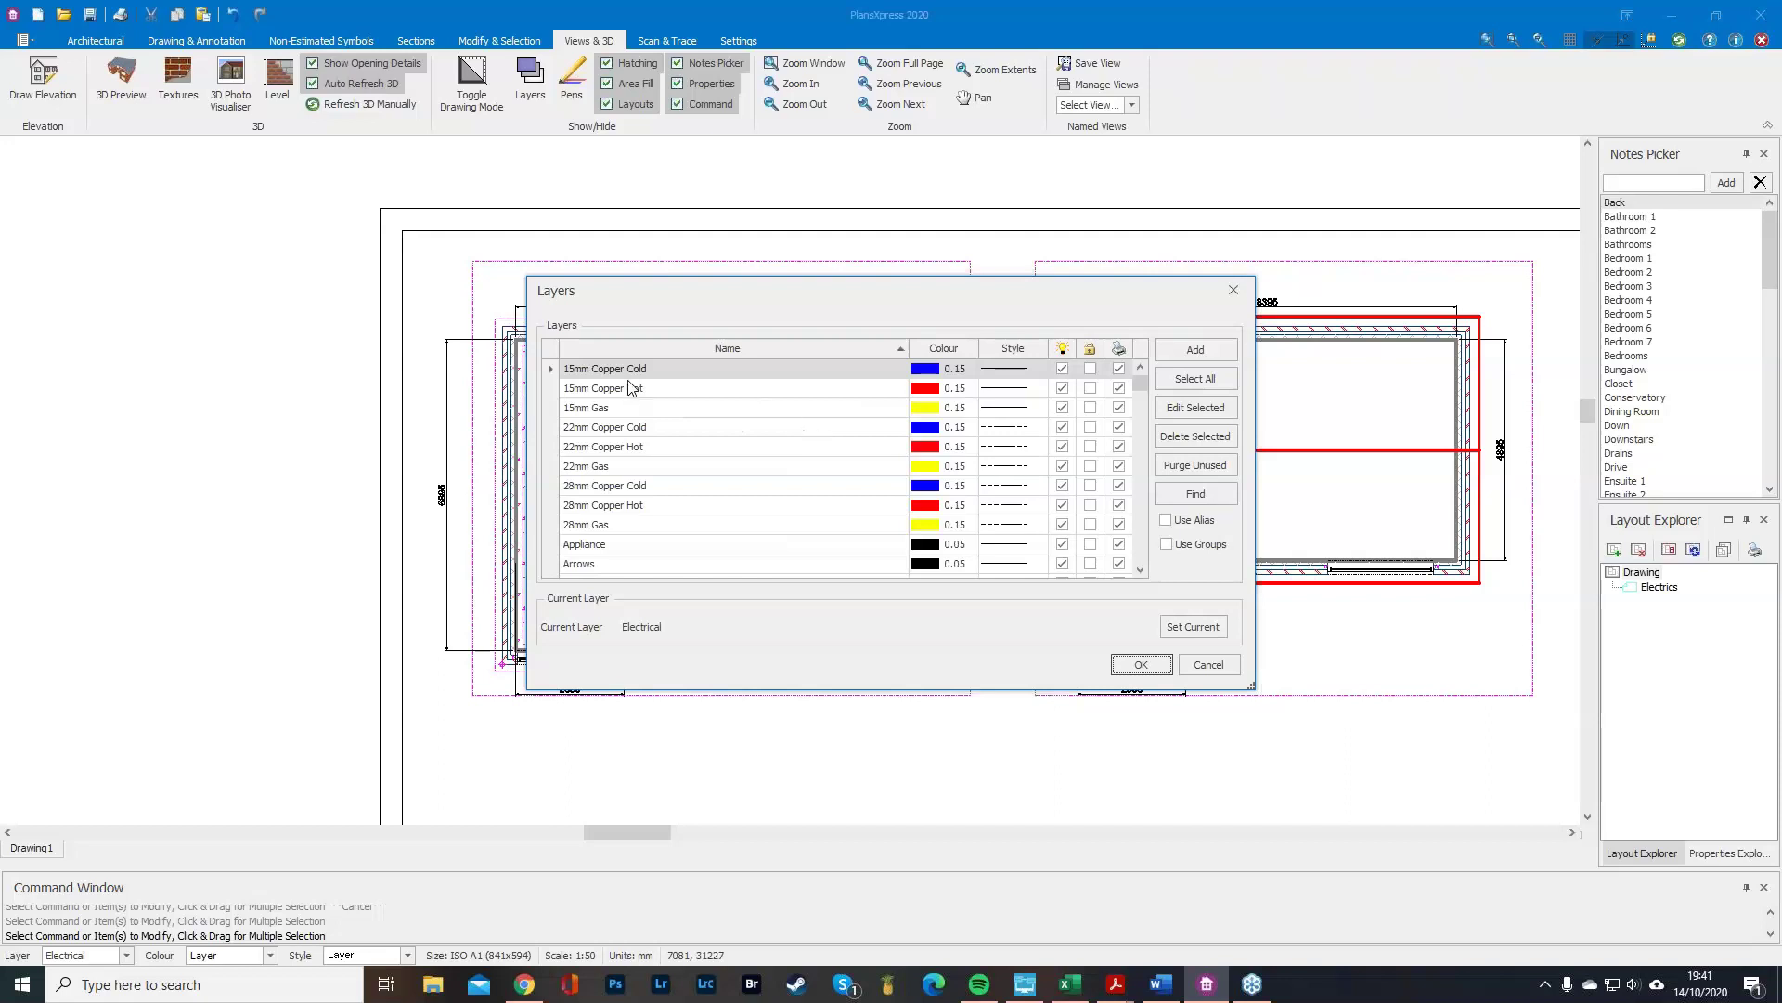
{"action": "scroll", "coordinate": [628, 412], "scroll_direction": "down", "scroll_amount": 1}
{"action": "scroll", "coordinate": [628, 412], "scroll_direction": "down", "scroll_amount": 3}
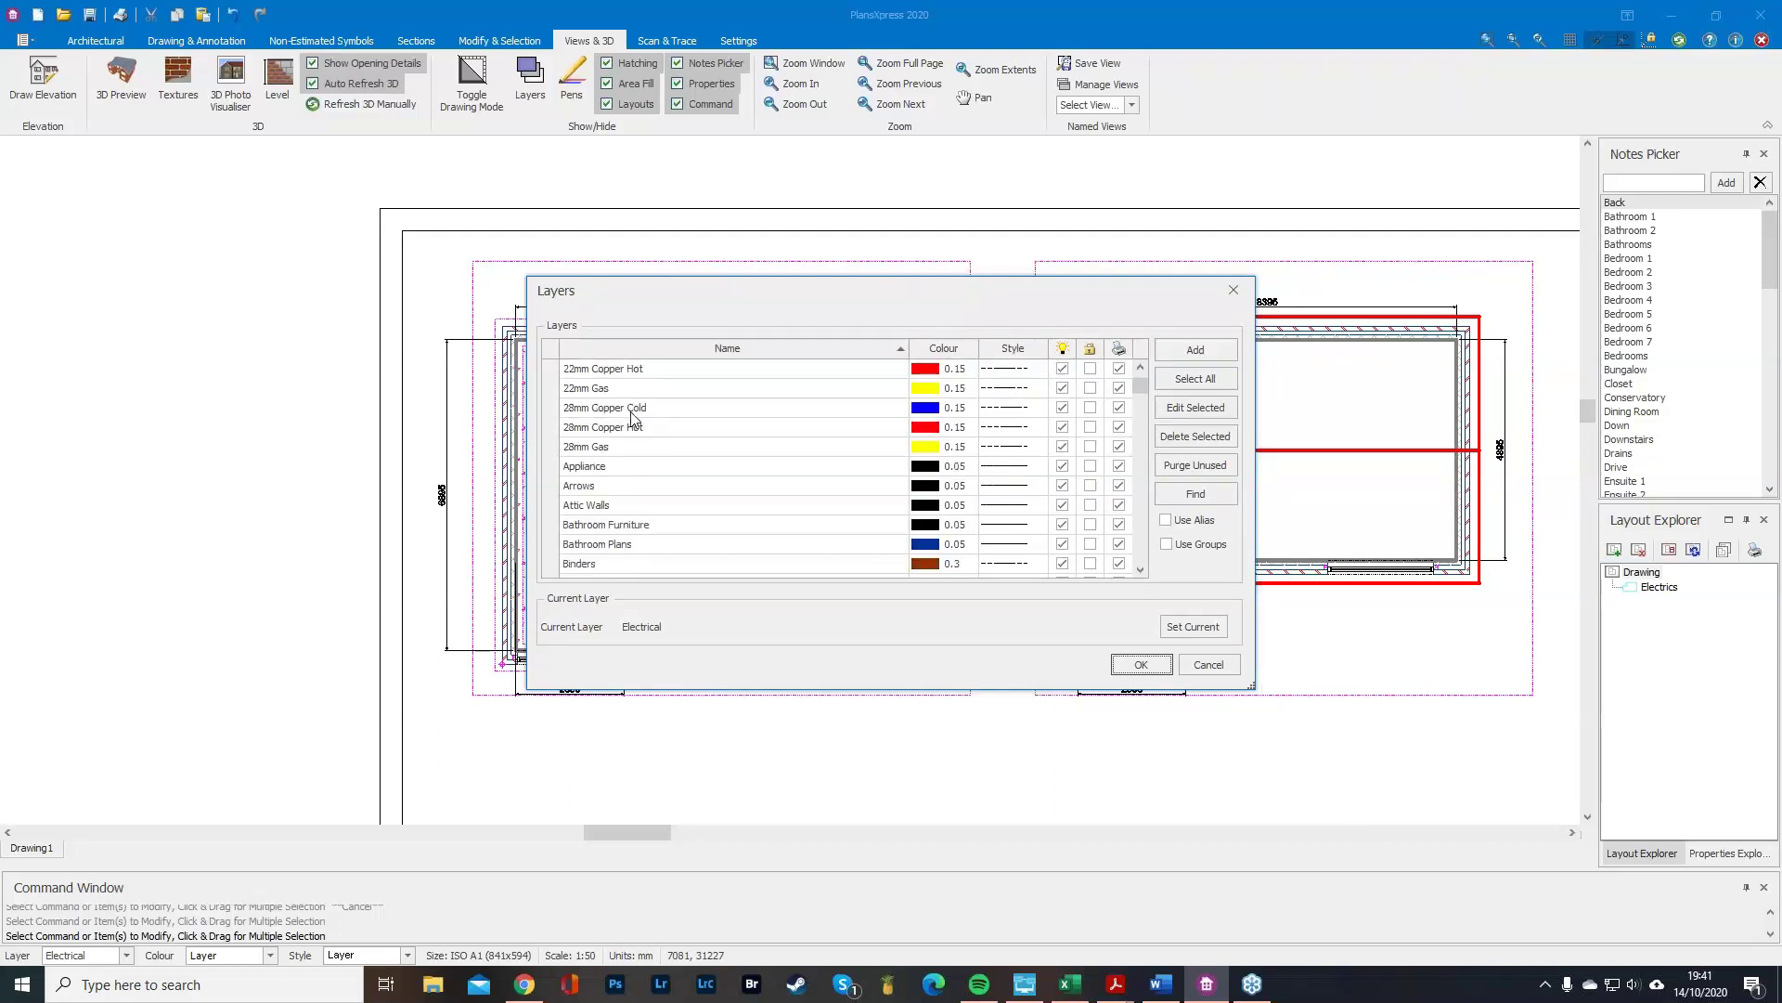
{"action": "left_click", "coordinate": [1225, 294]}
Apply the All Items, Hatching Off named view to the plans.
{"action": "left_click", "coordinate": [1131, 105]}
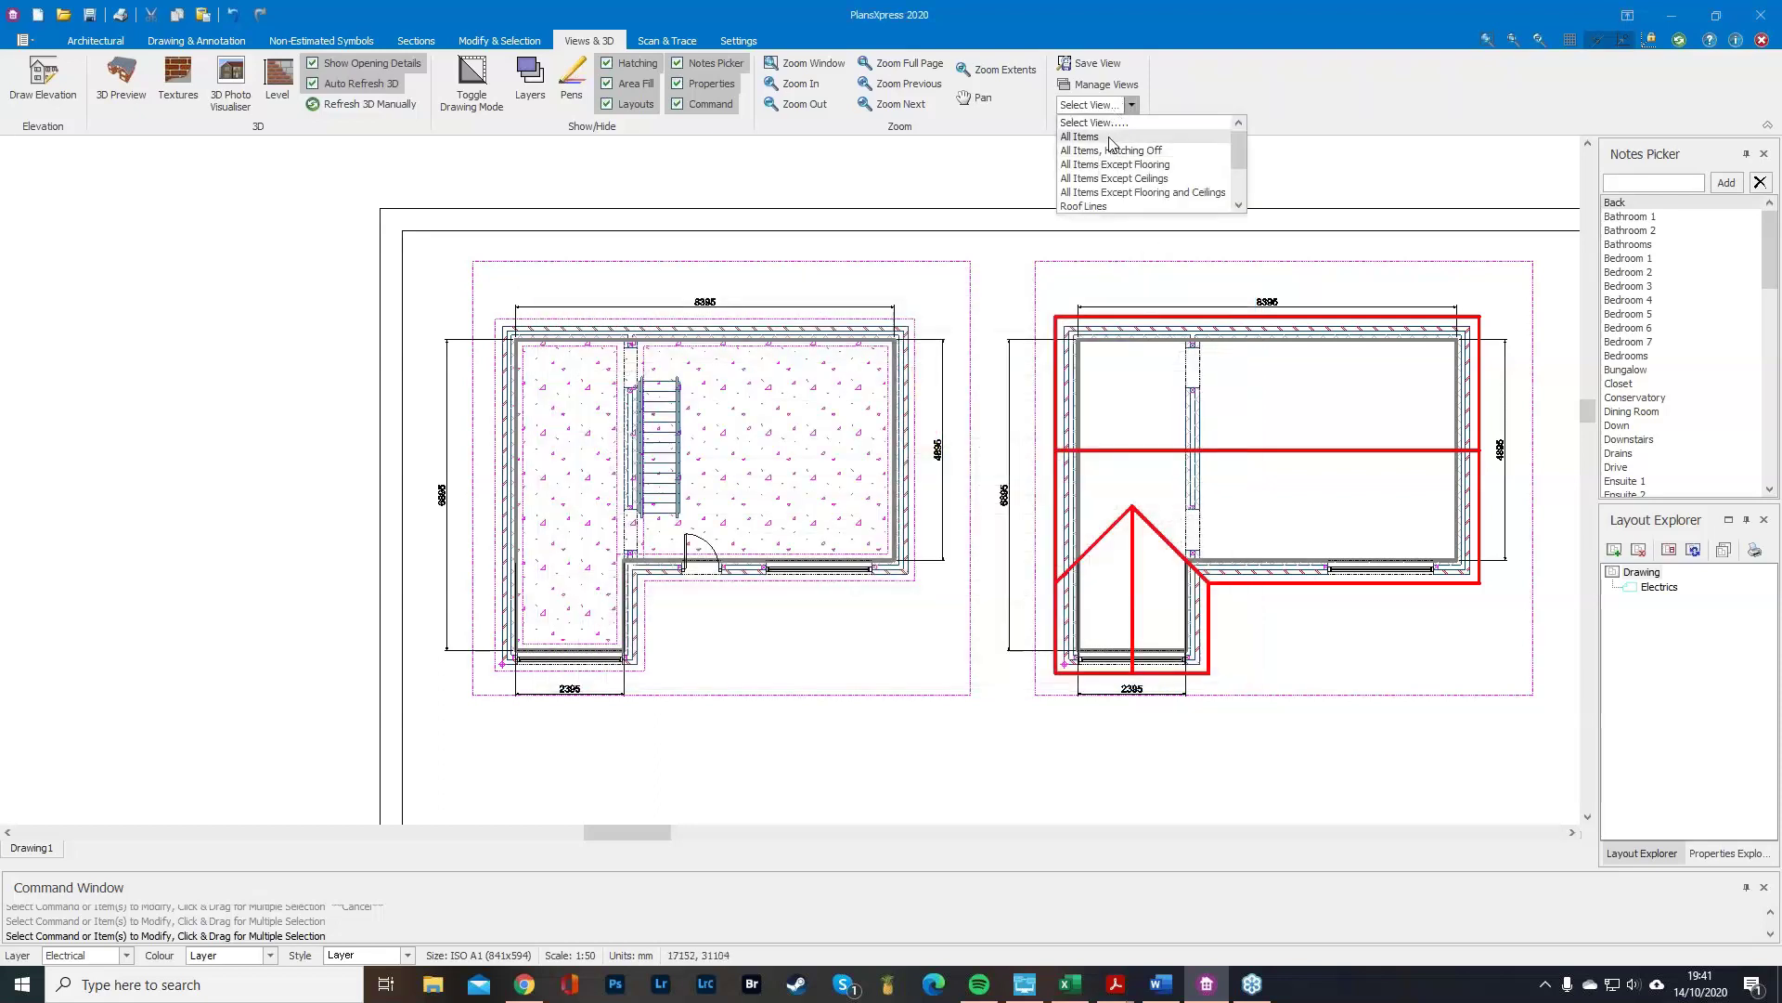
{"action": "left_click", "coordinate": [1110, 138]}
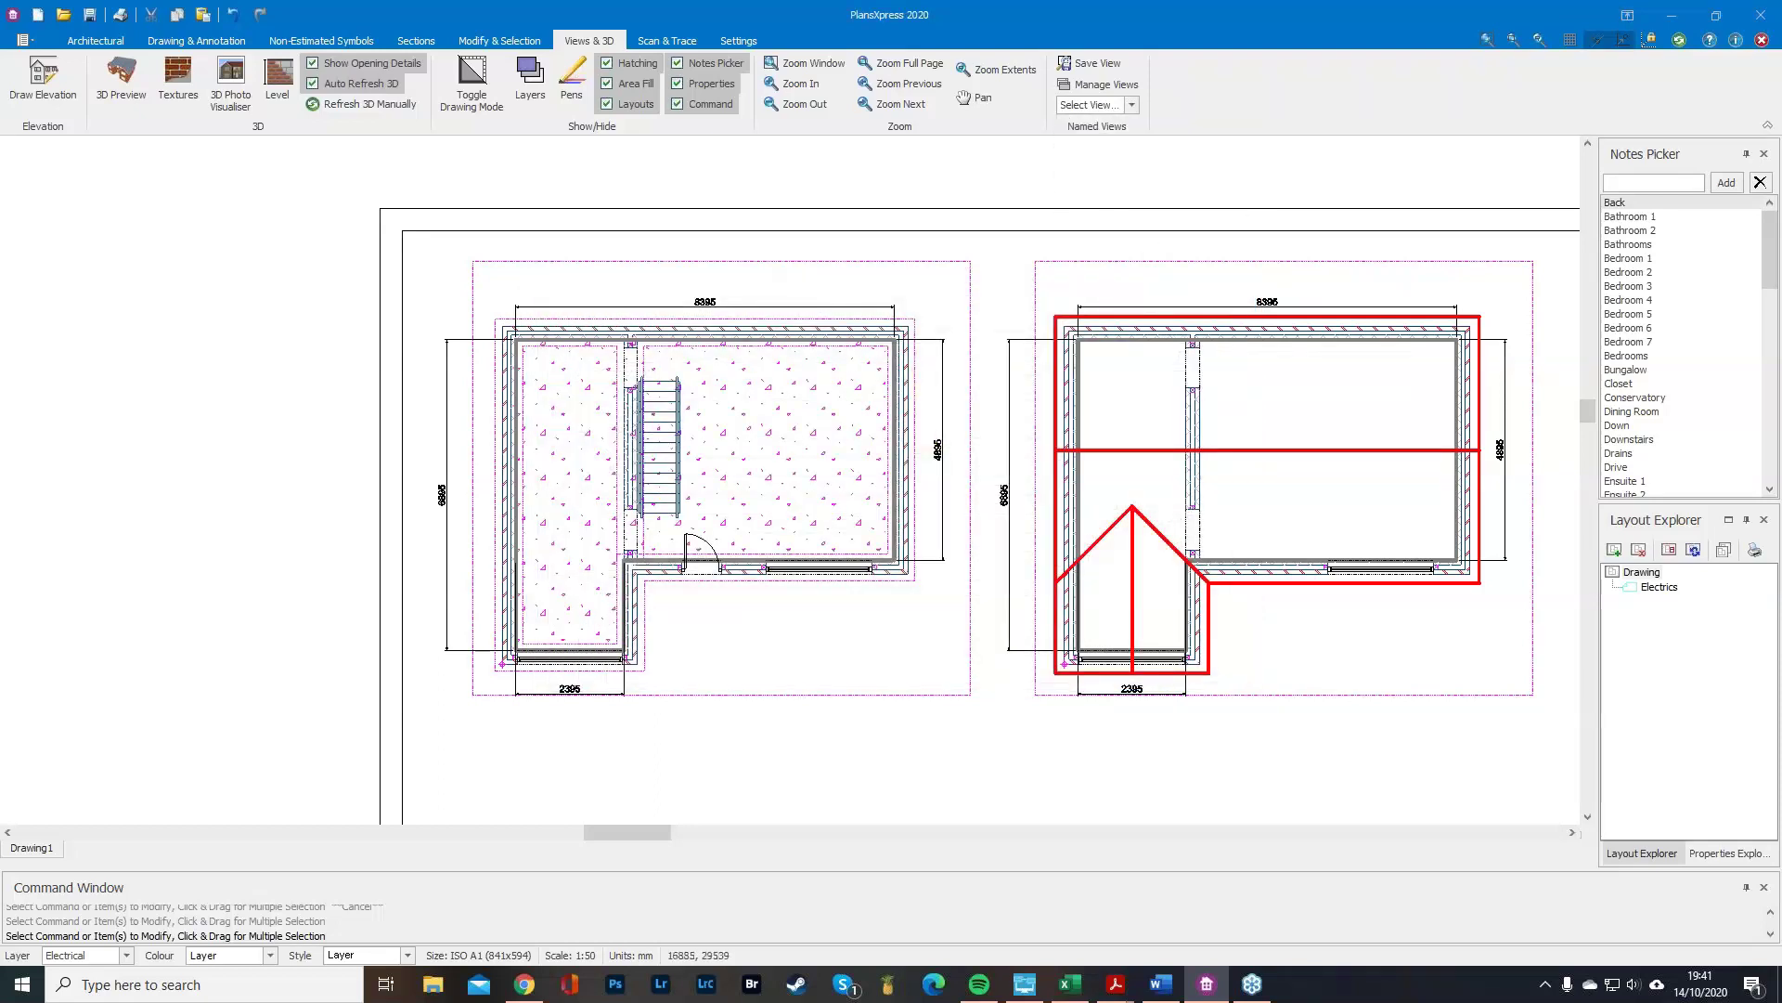
{"action": "left_click", "coordinate": [1132, 105]}
{"action": "left_click", "coordinate": [1109, 150]}
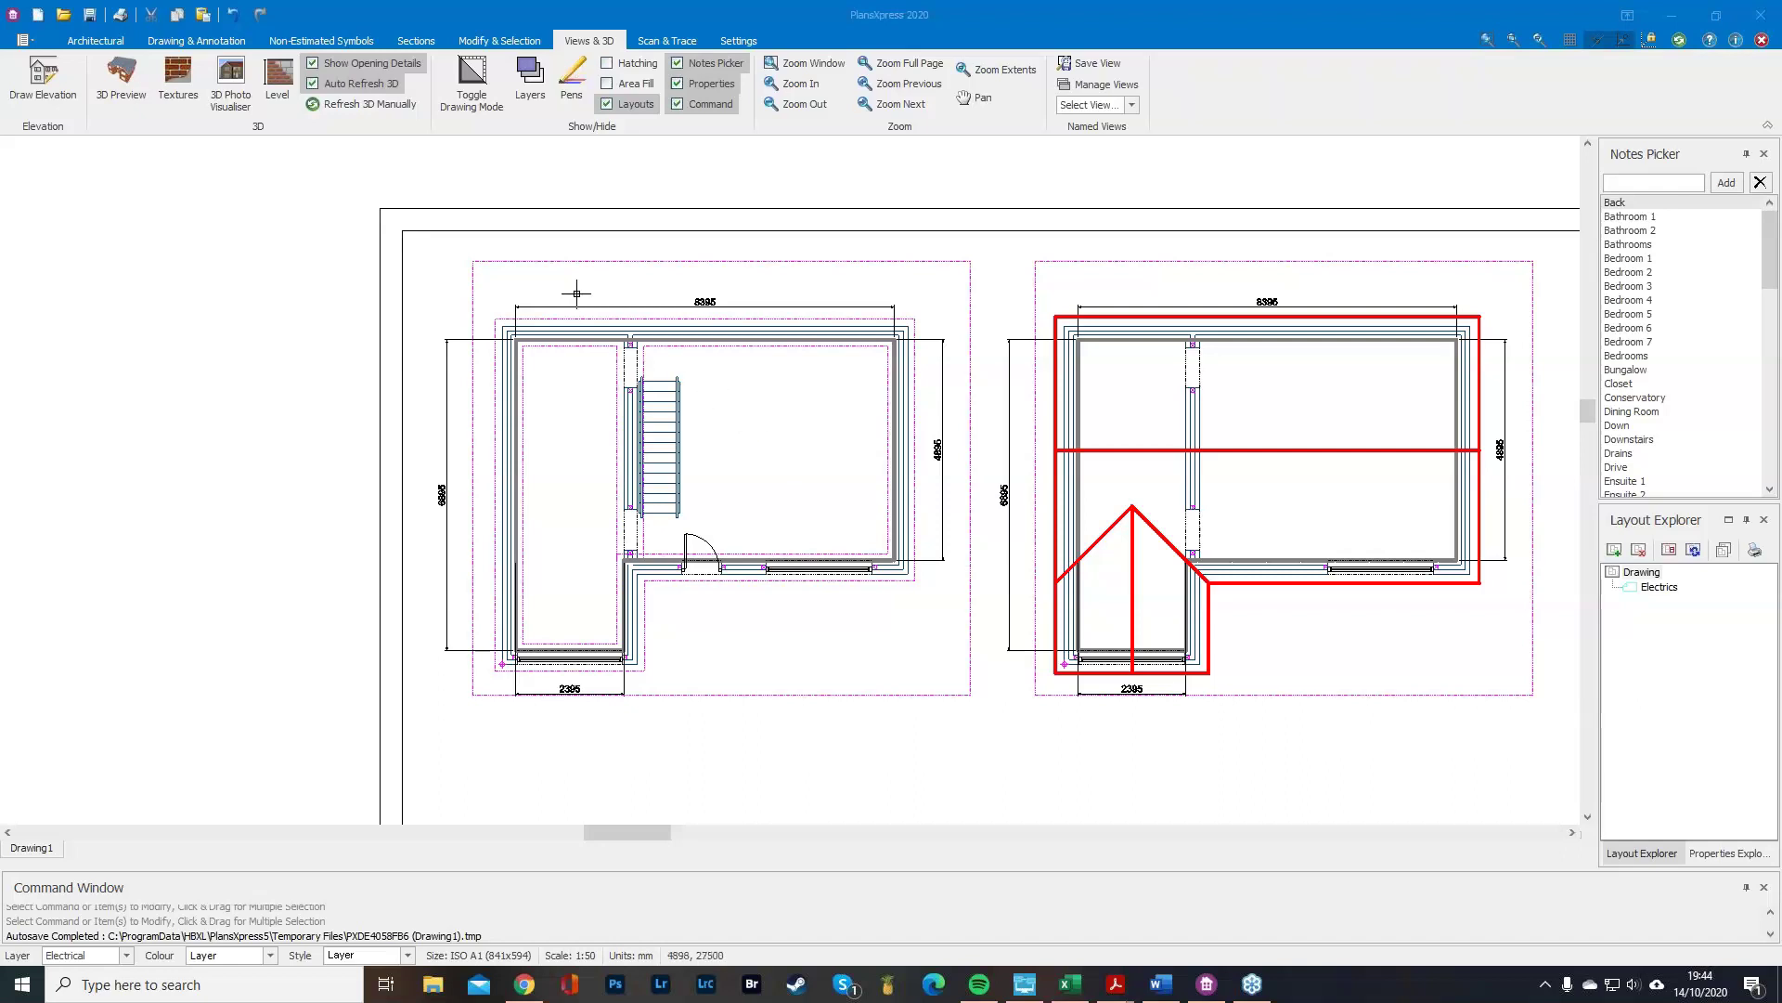
Browse the 3D architectural symbol library's electrical appliances, electrical fittings, fireplaces, gates, greenhouses and HVAC categories.
{"action": "left_click", "coordinate": [190, 41]}
{"action": "left_click", "coordinate": [301, 40]}
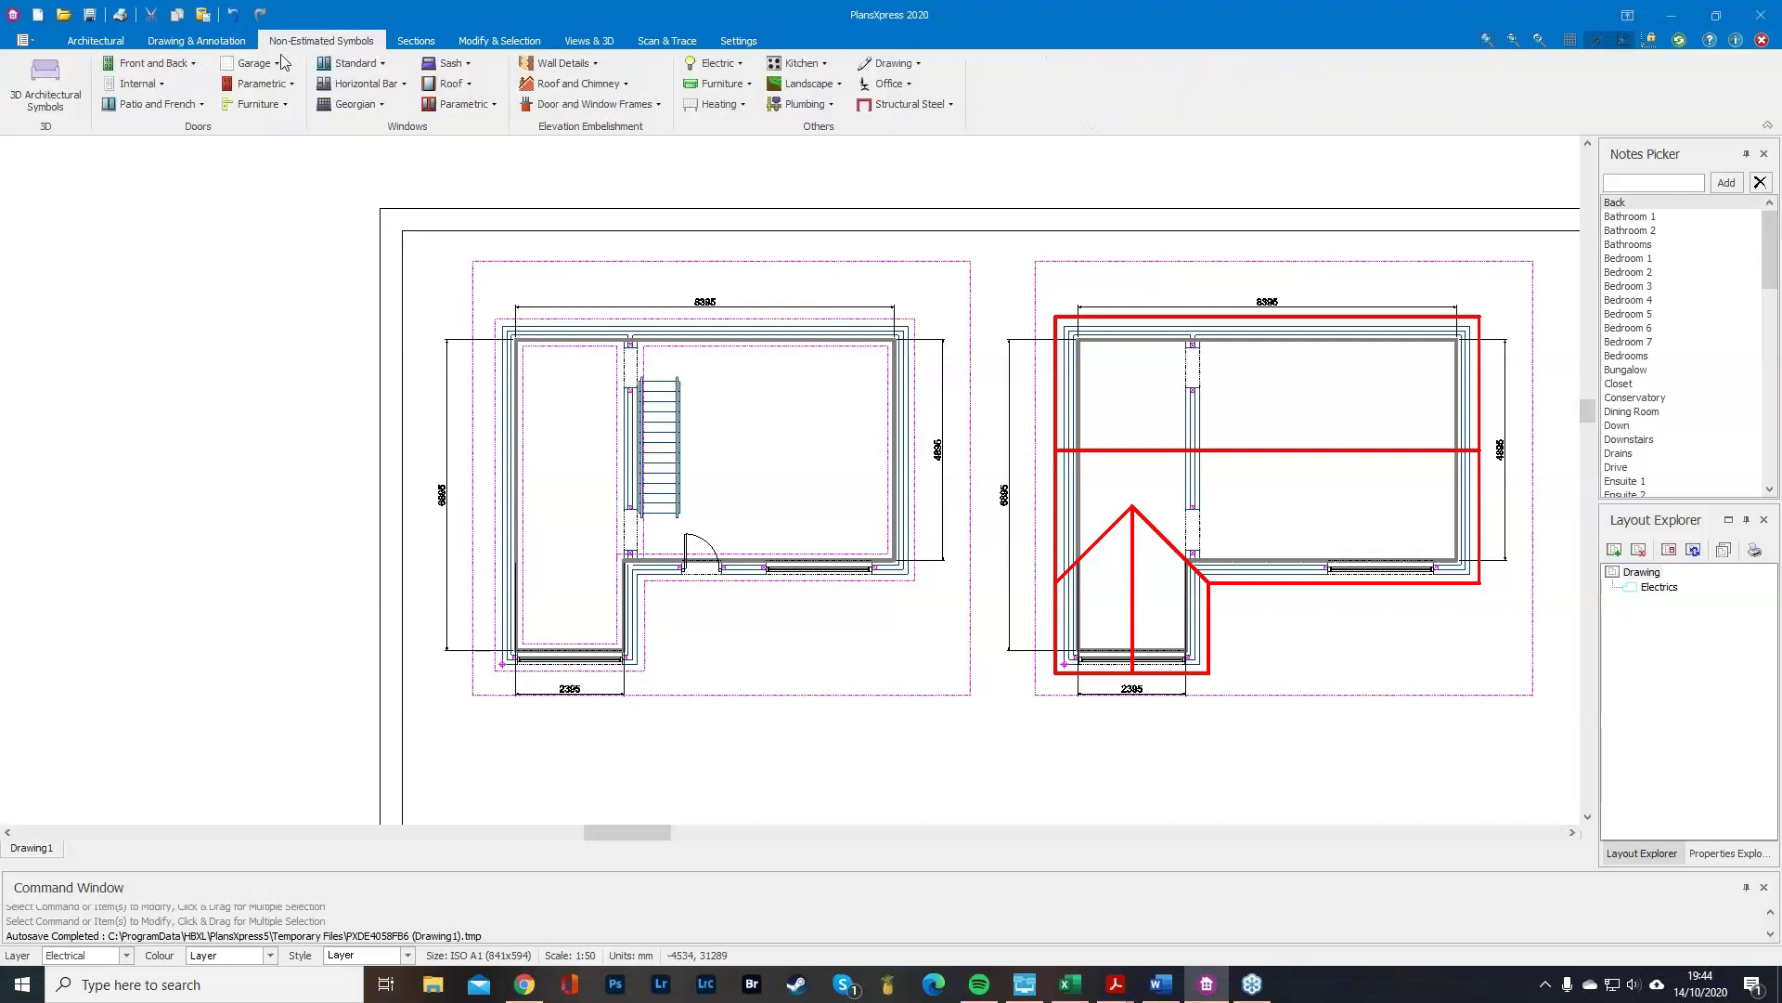
{"action": "left_click", "coordinate": [41, 85]}
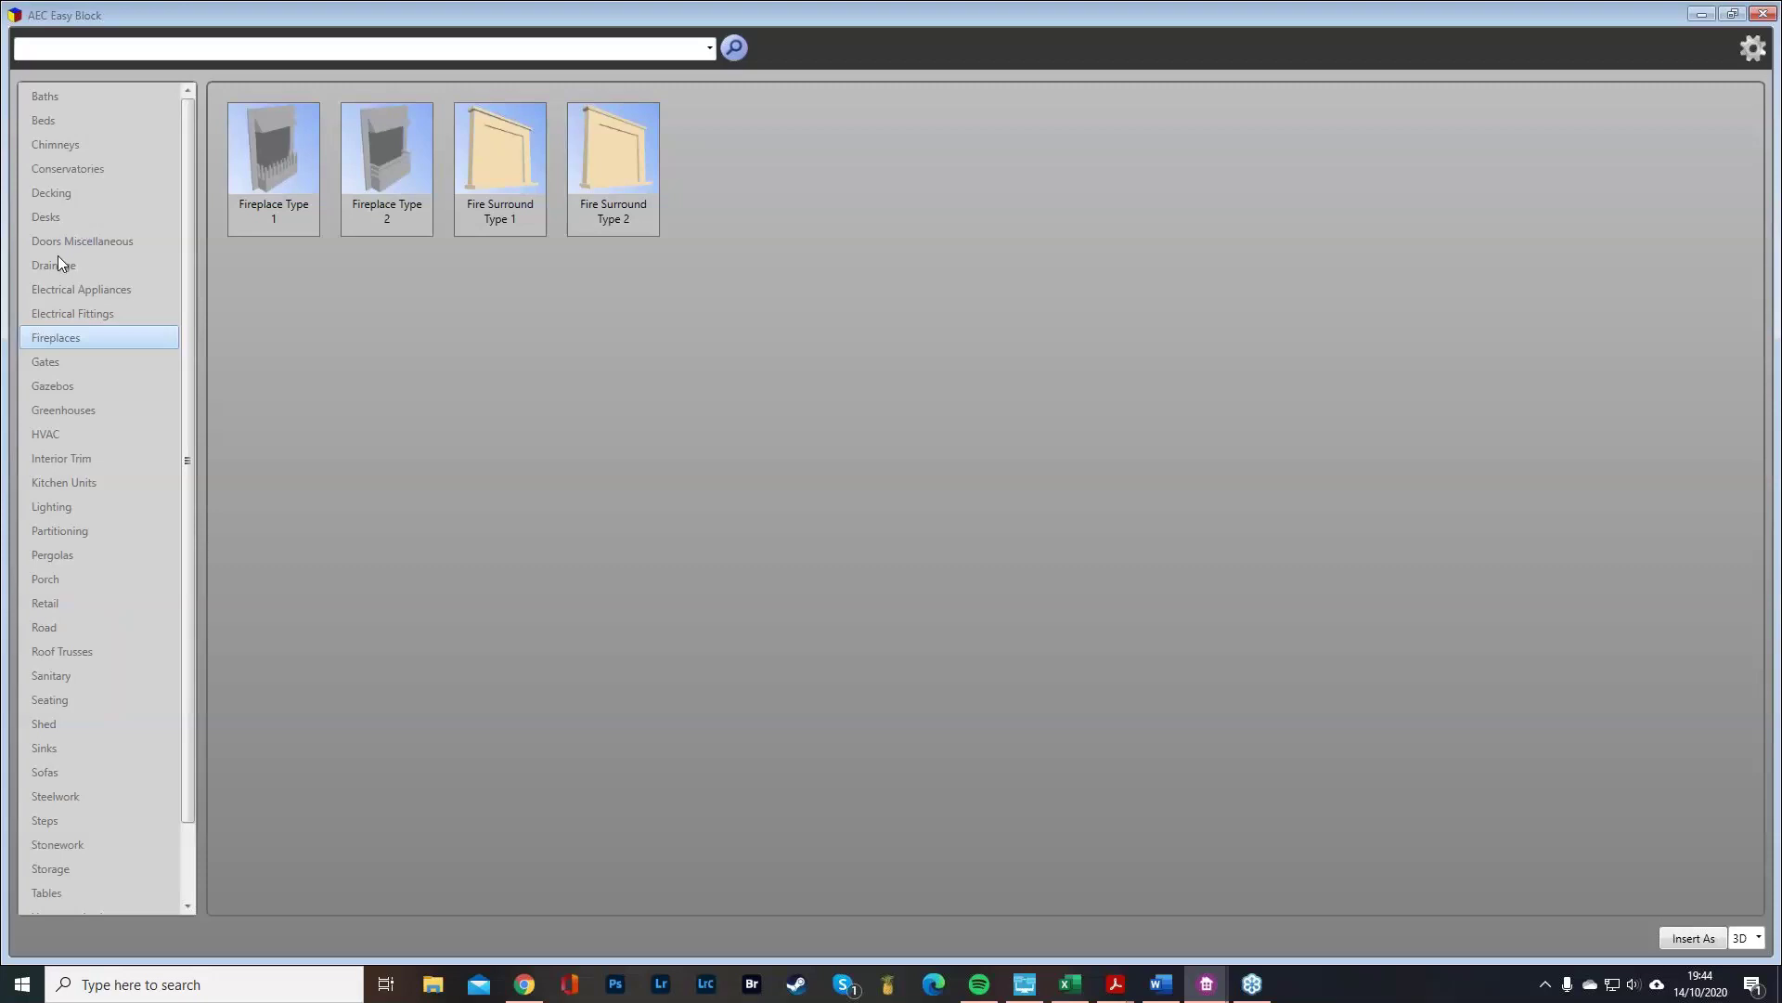
{"action": "left_click", "coordinate": [57, 293]}
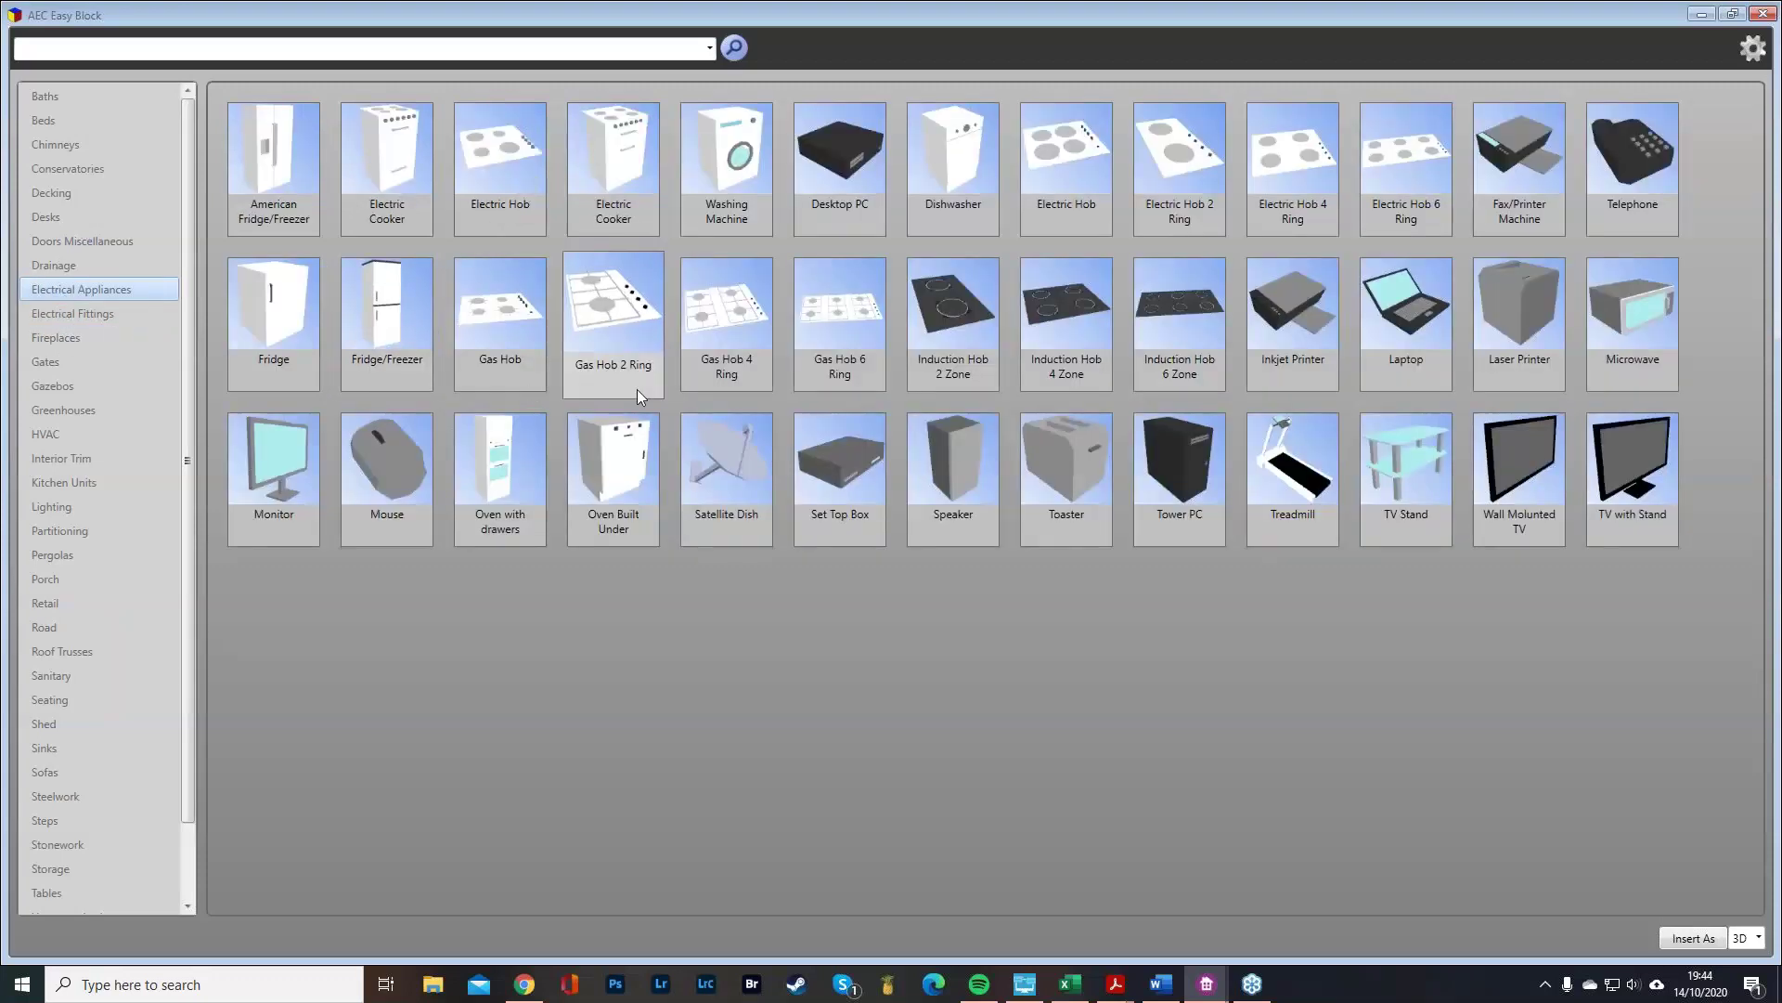
{"action": "left_click", "coordinate": [107, 315]}
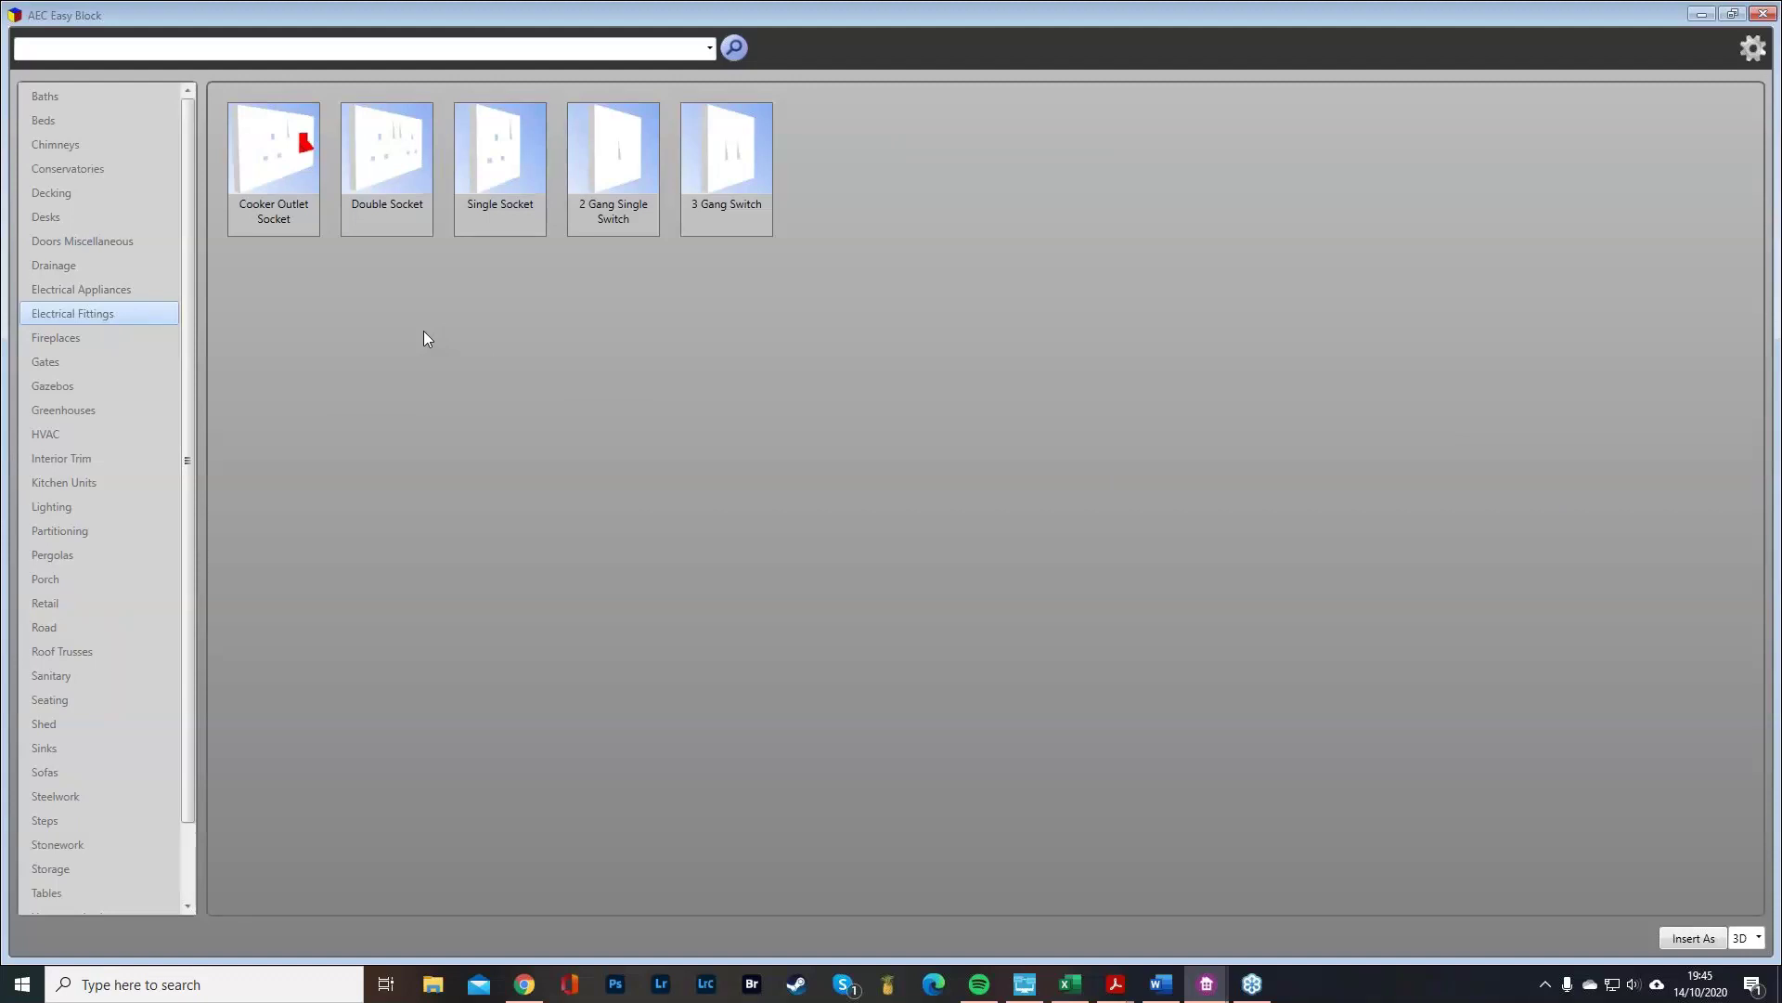
{"action": "left_click", "coordinate": [78, 340]}
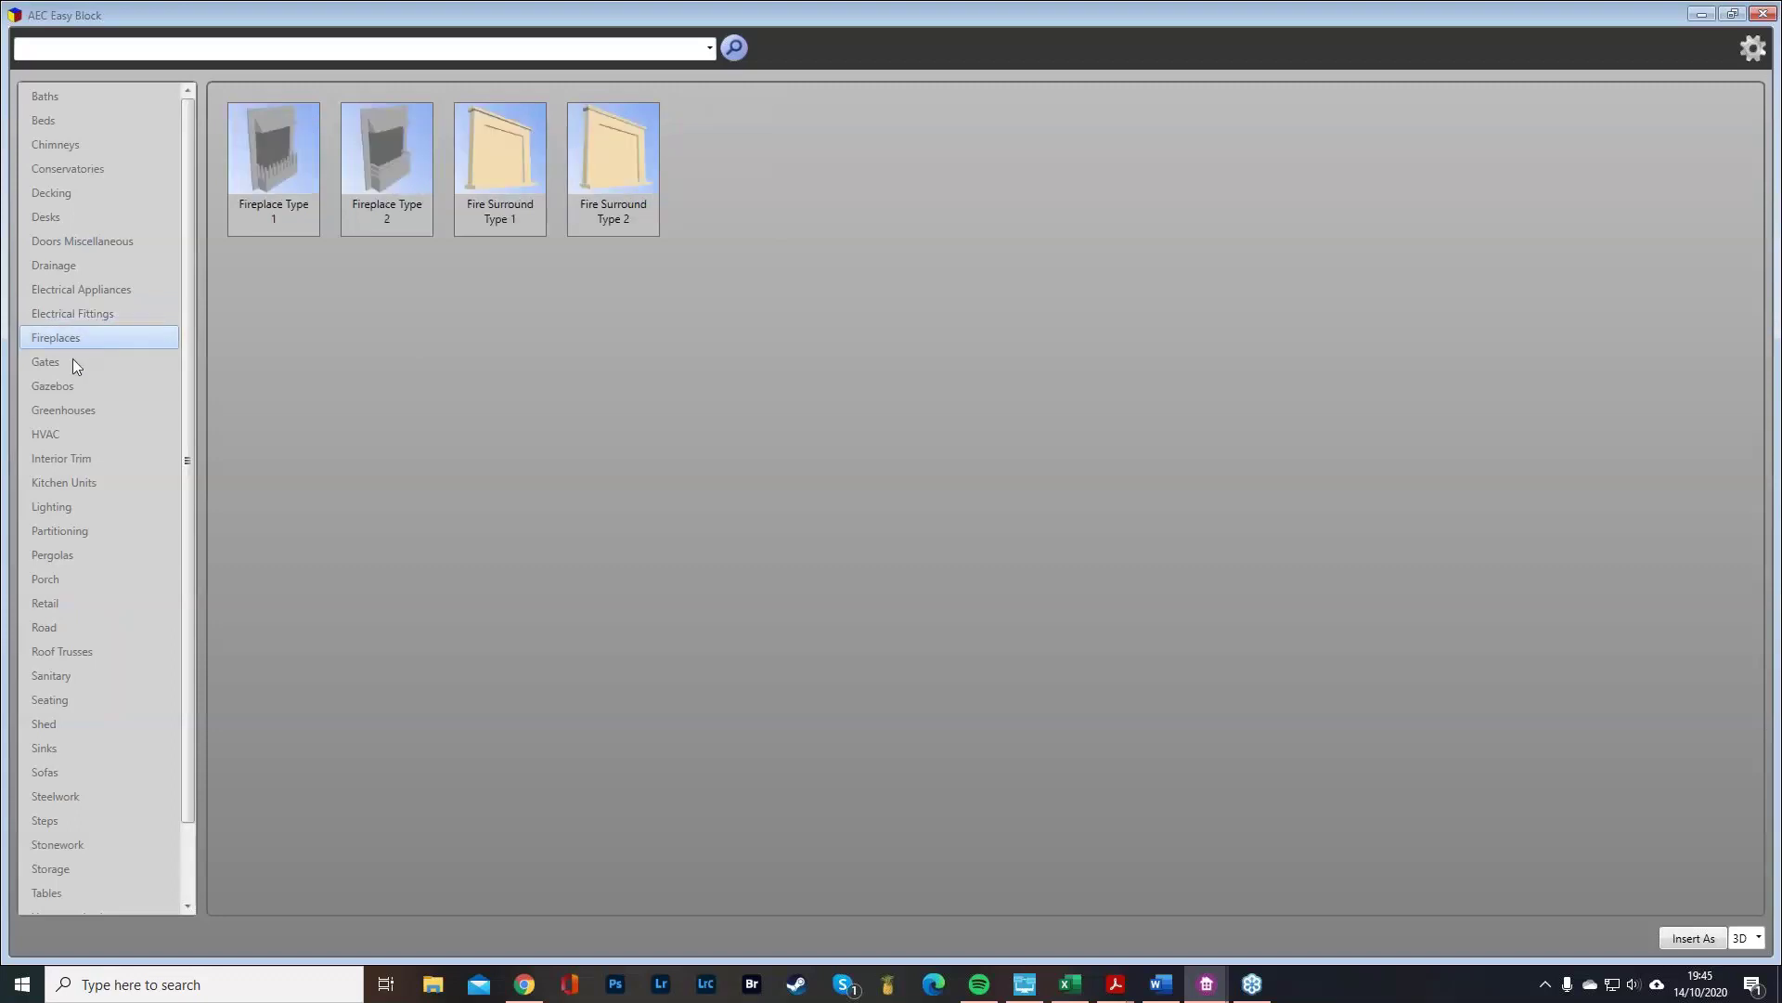
{"action": "left_click", "coordinate": [73, 361]}
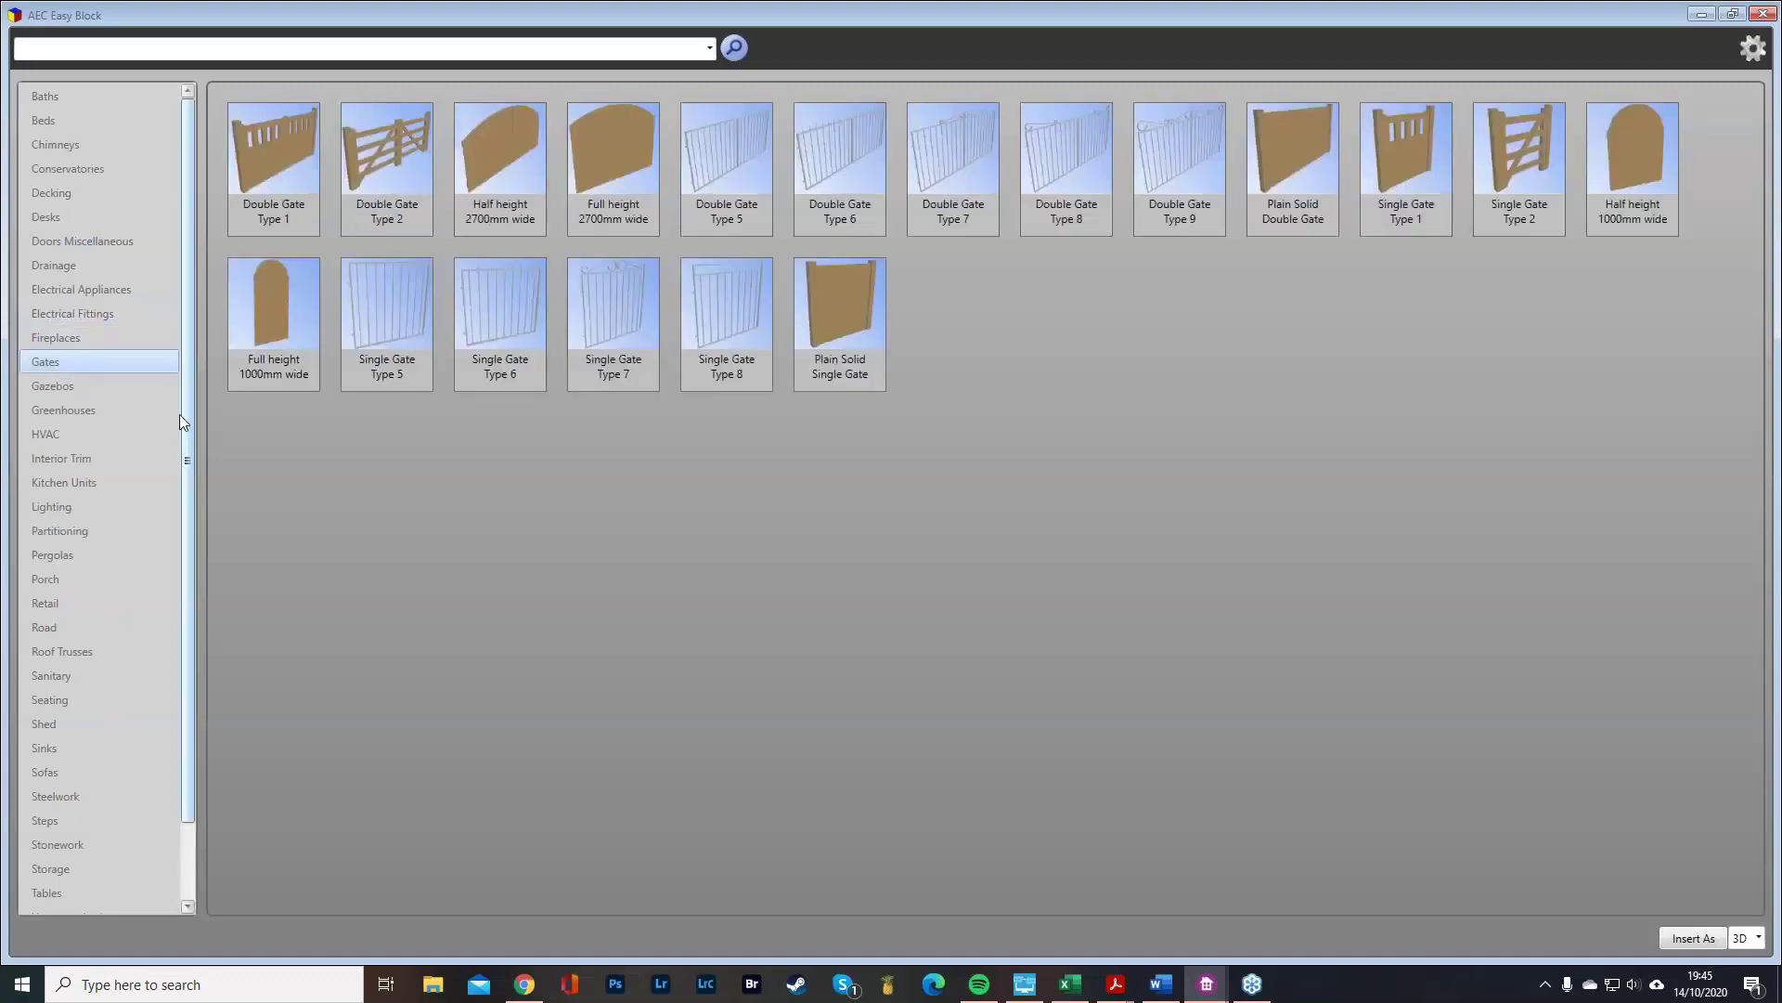
{"action": "left_click", "coordinate": [100, 414]}
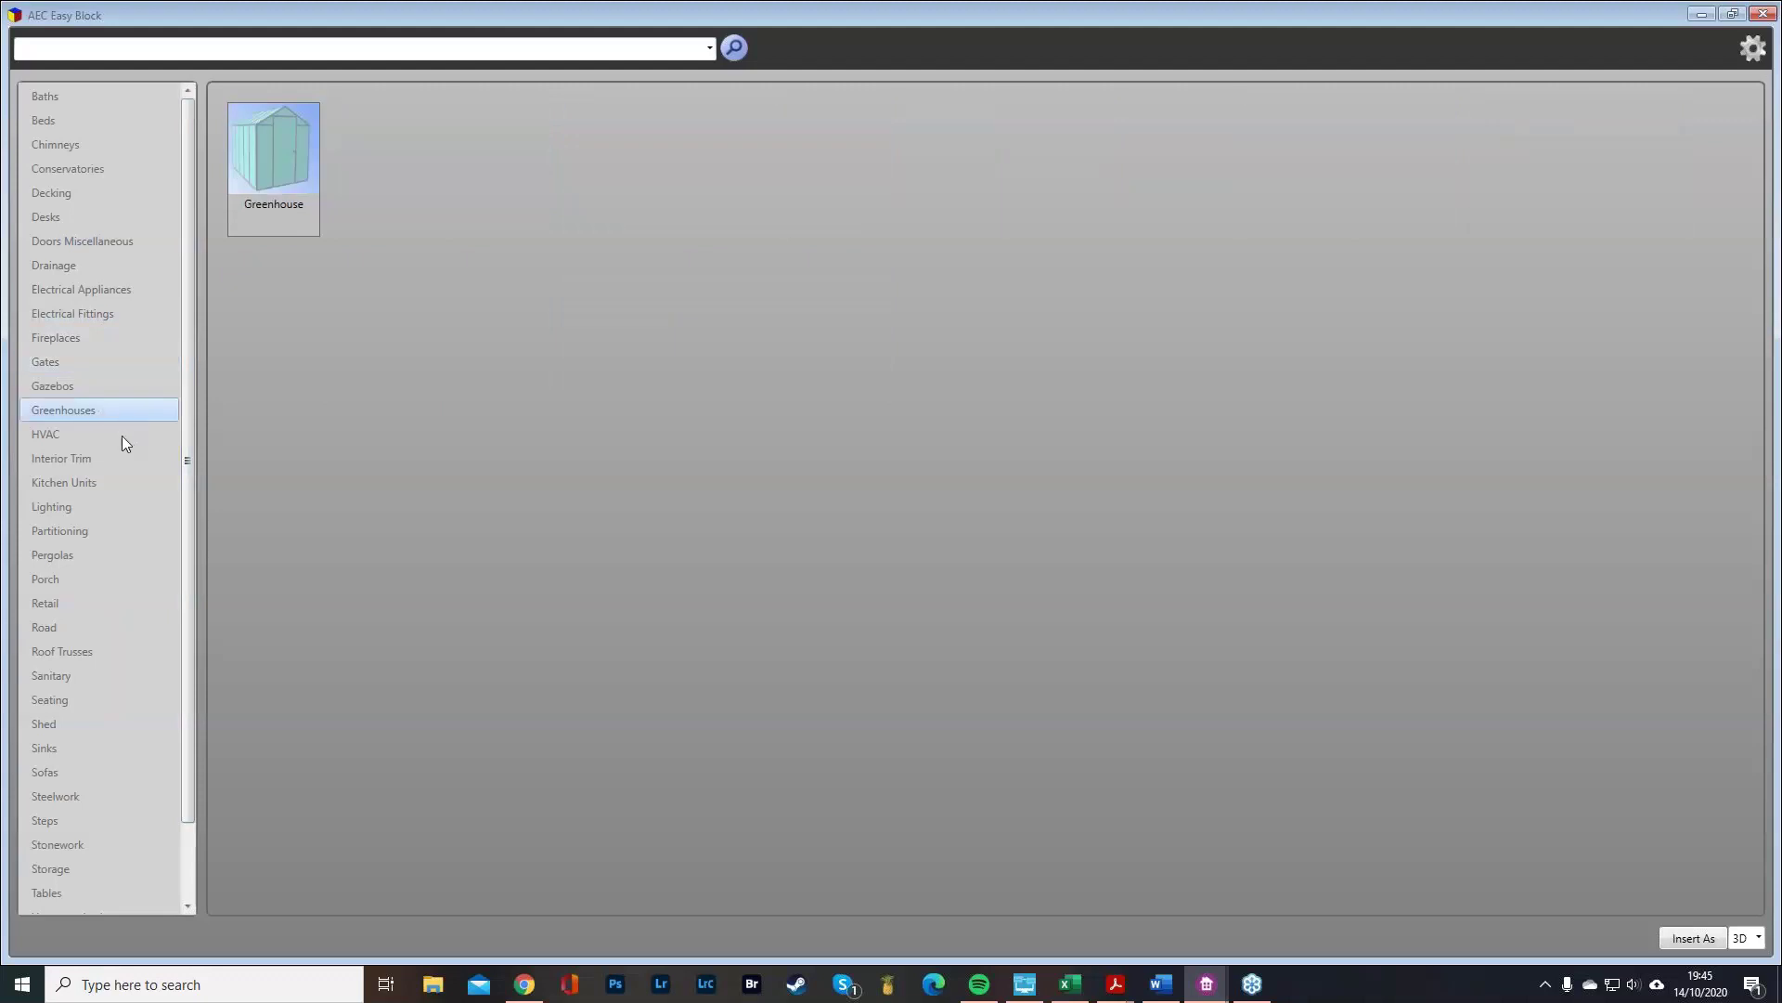
{"action": "left_click", "coordinate": [122, 436]}
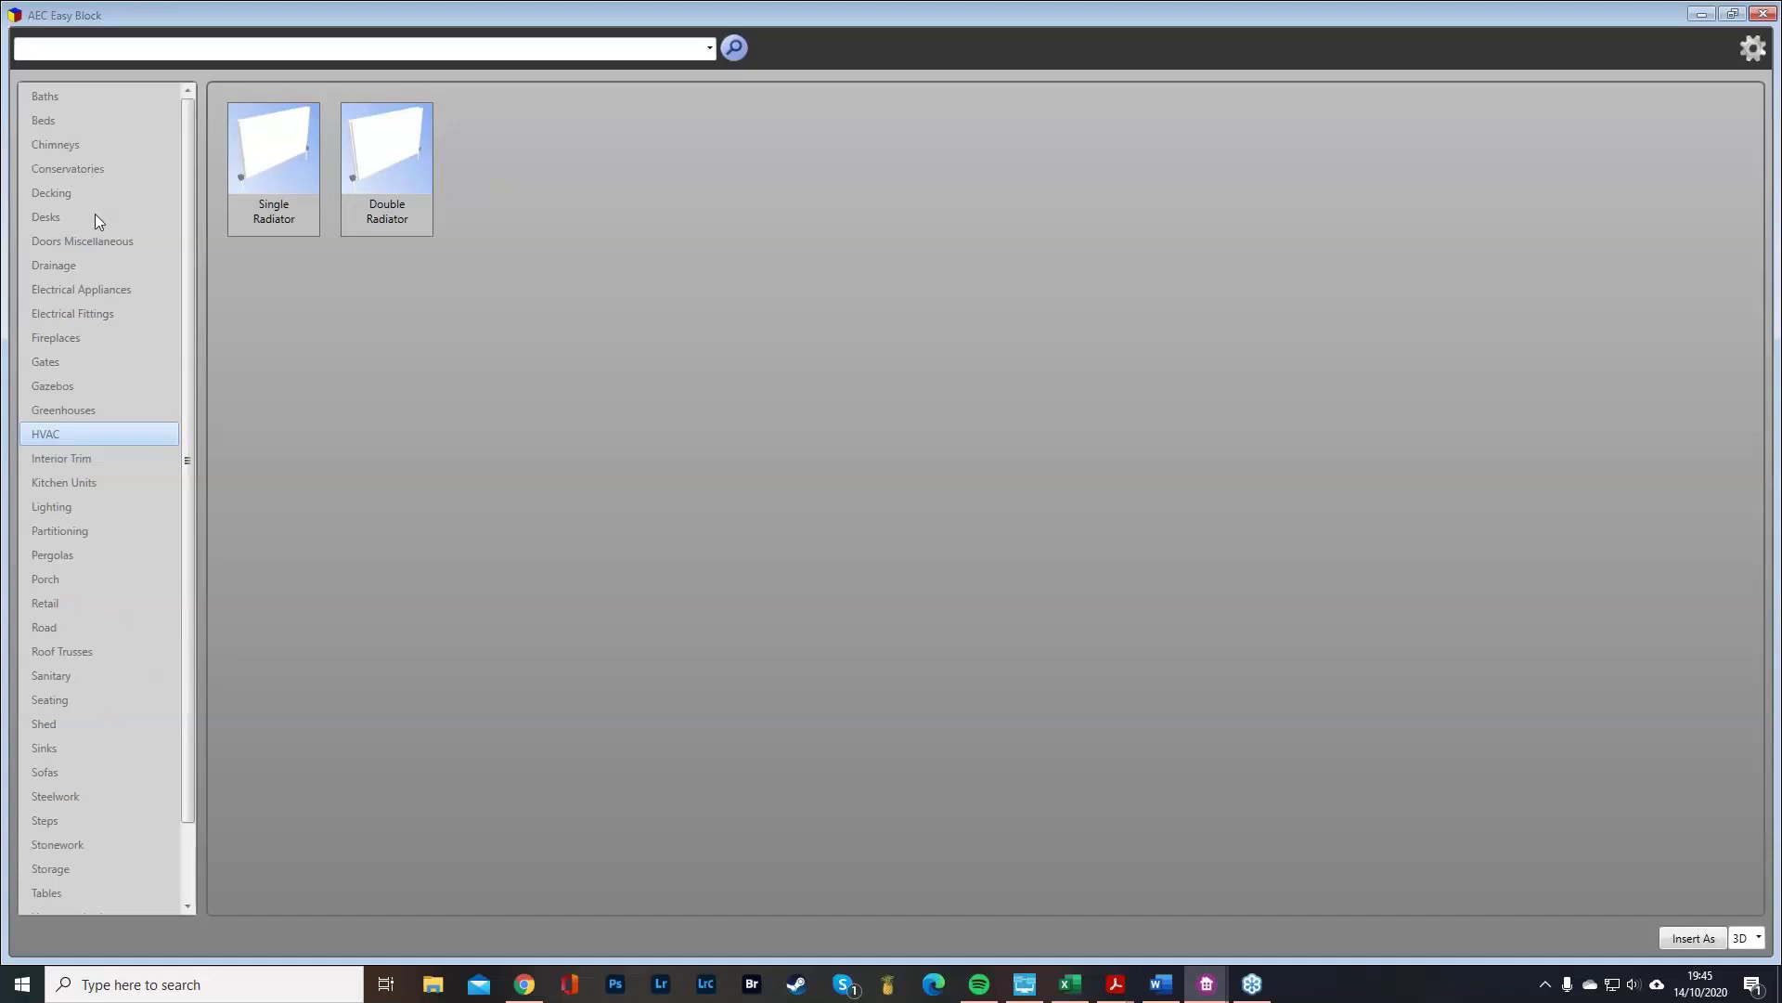
Choose the American Fridge/Freezer from the Electrical Appliances symbols and inspect its 3D preview from several angles.
{"action": "left_click", "coordinate": [100, 319]}
{"action": "left_click", "coordinate": [101, 288]}
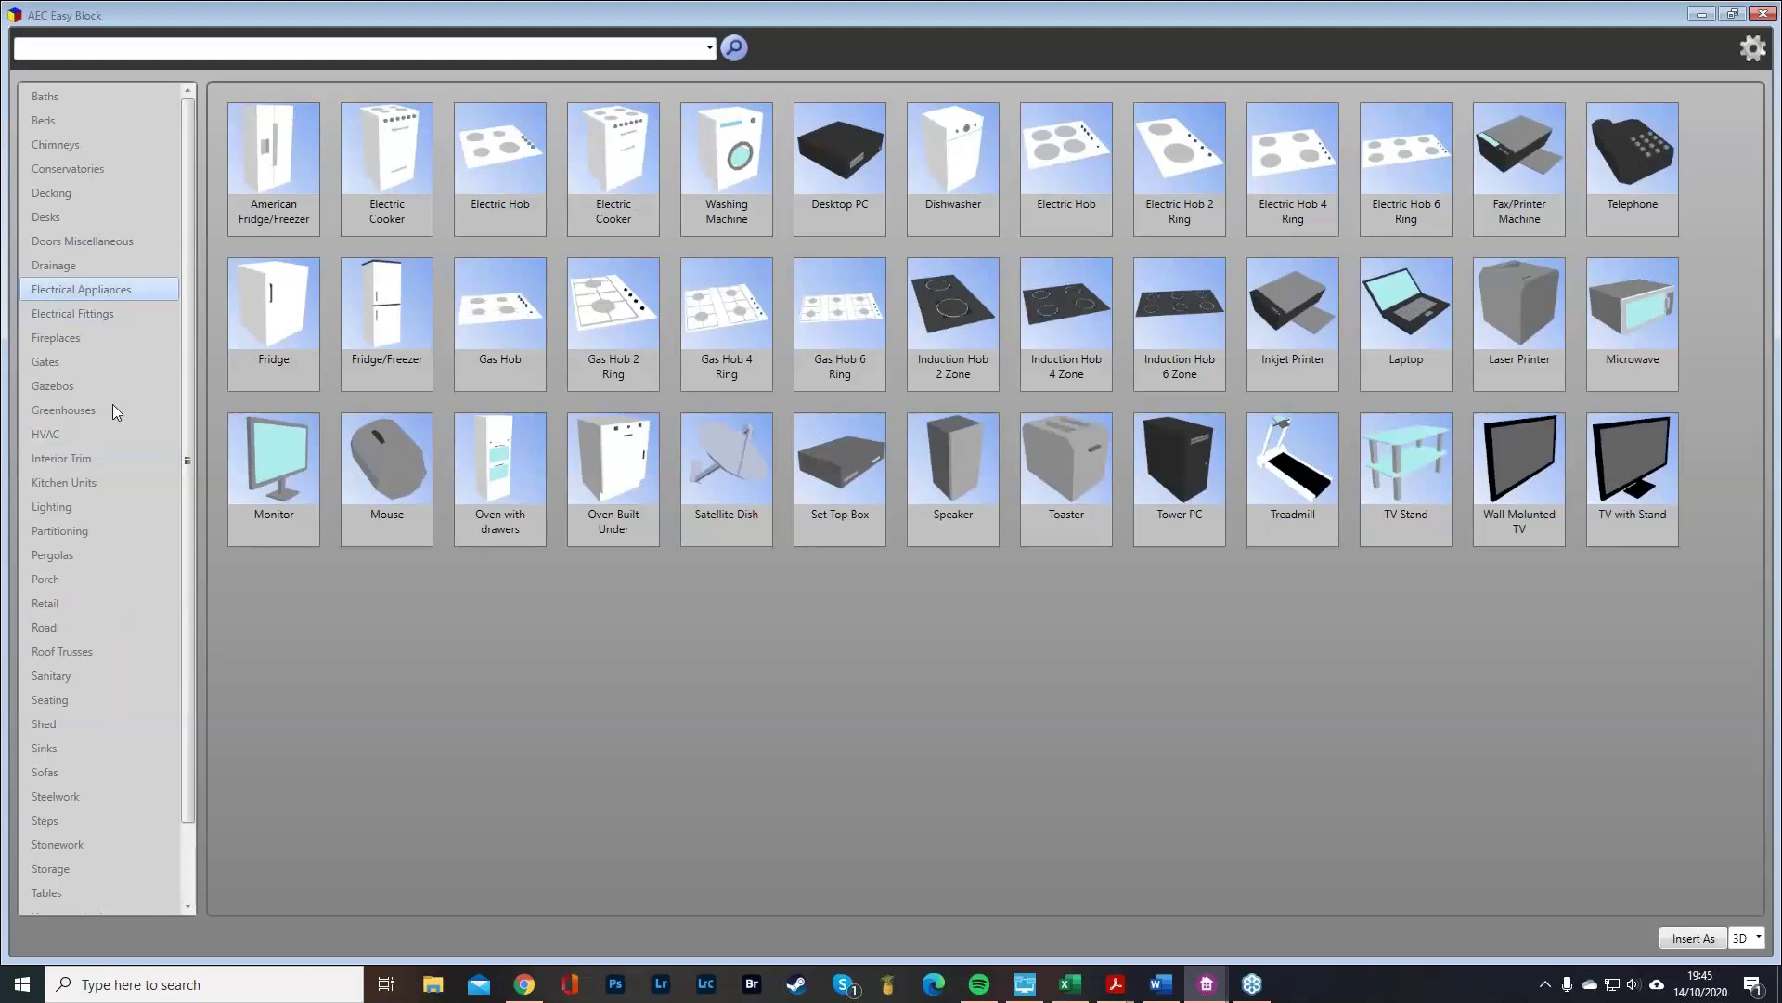
{"action": "left_click", "coordinate": [282, 170]}
{"action": "left_click_drag", "start_coordinate": [569, 735], "coordinate": [568, 810]}
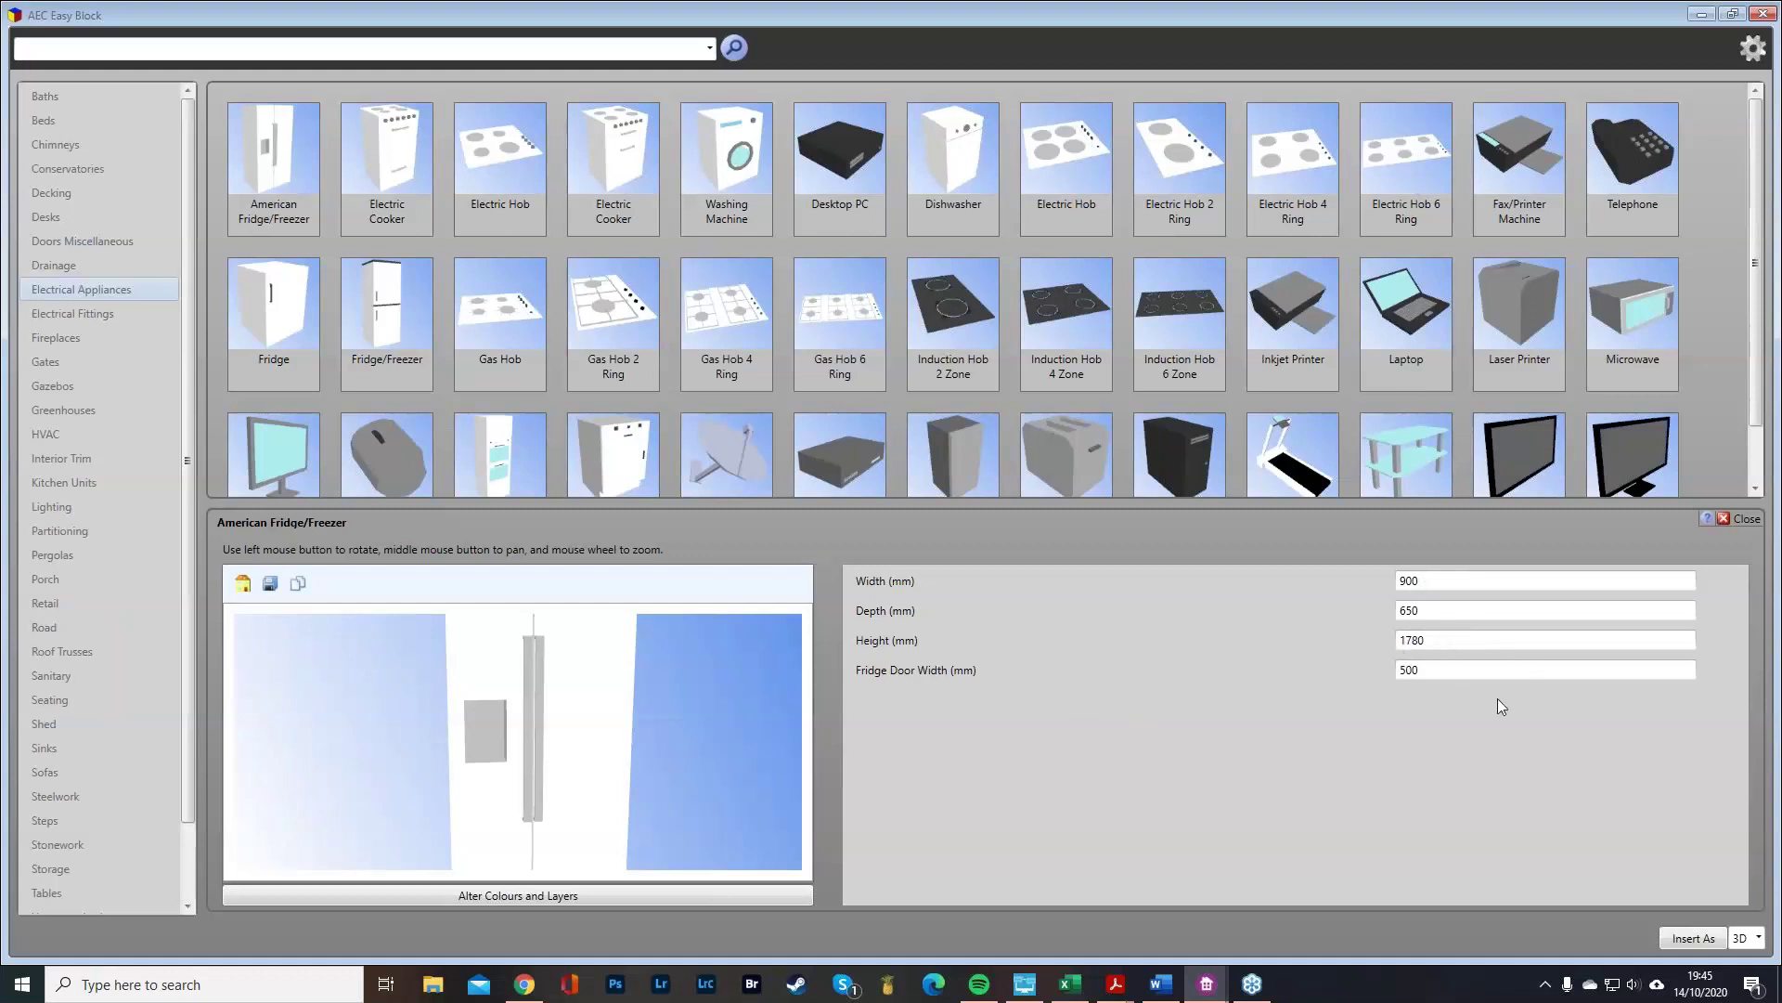
{"action": "left_click_drag", "start_coordinate": [507, 822], "coordinate": [548, 792]}
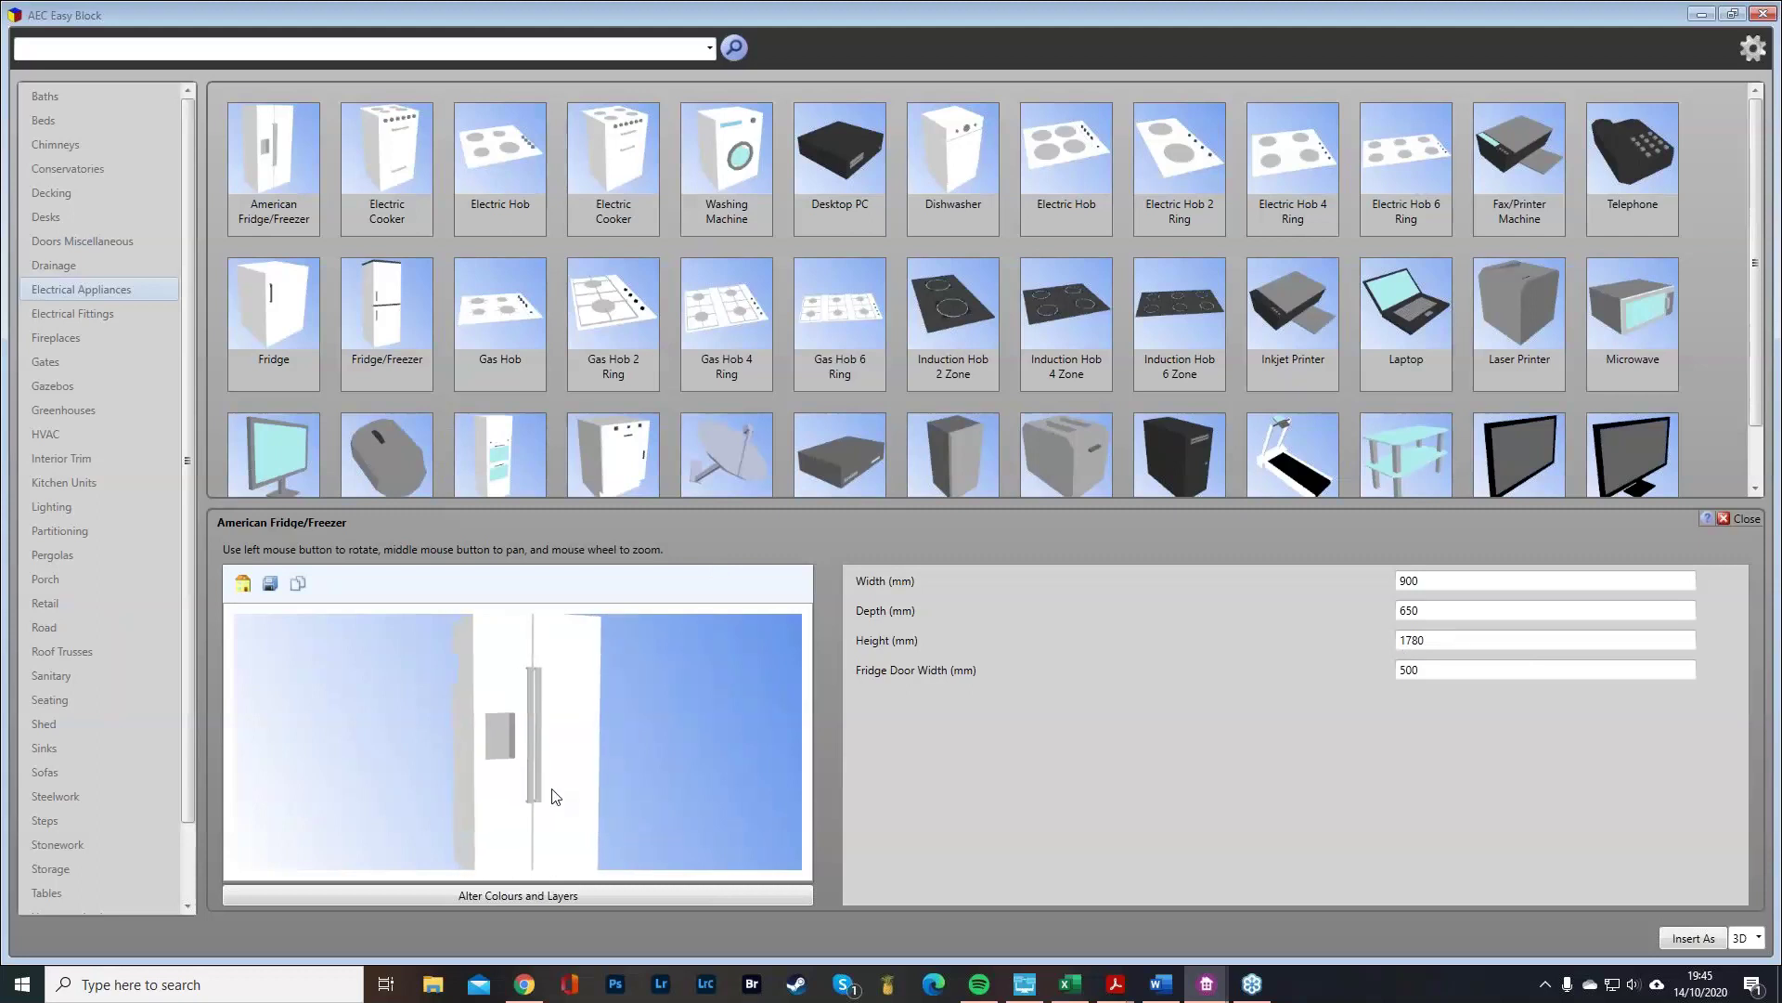
Give the fridge/freezer's 3D-Kitchen-Metal layer a fixed dark grey-brown colour, #FF4F4545, and check it in the preview.
{"action": "left_click", "coordinate": [587, 893]}
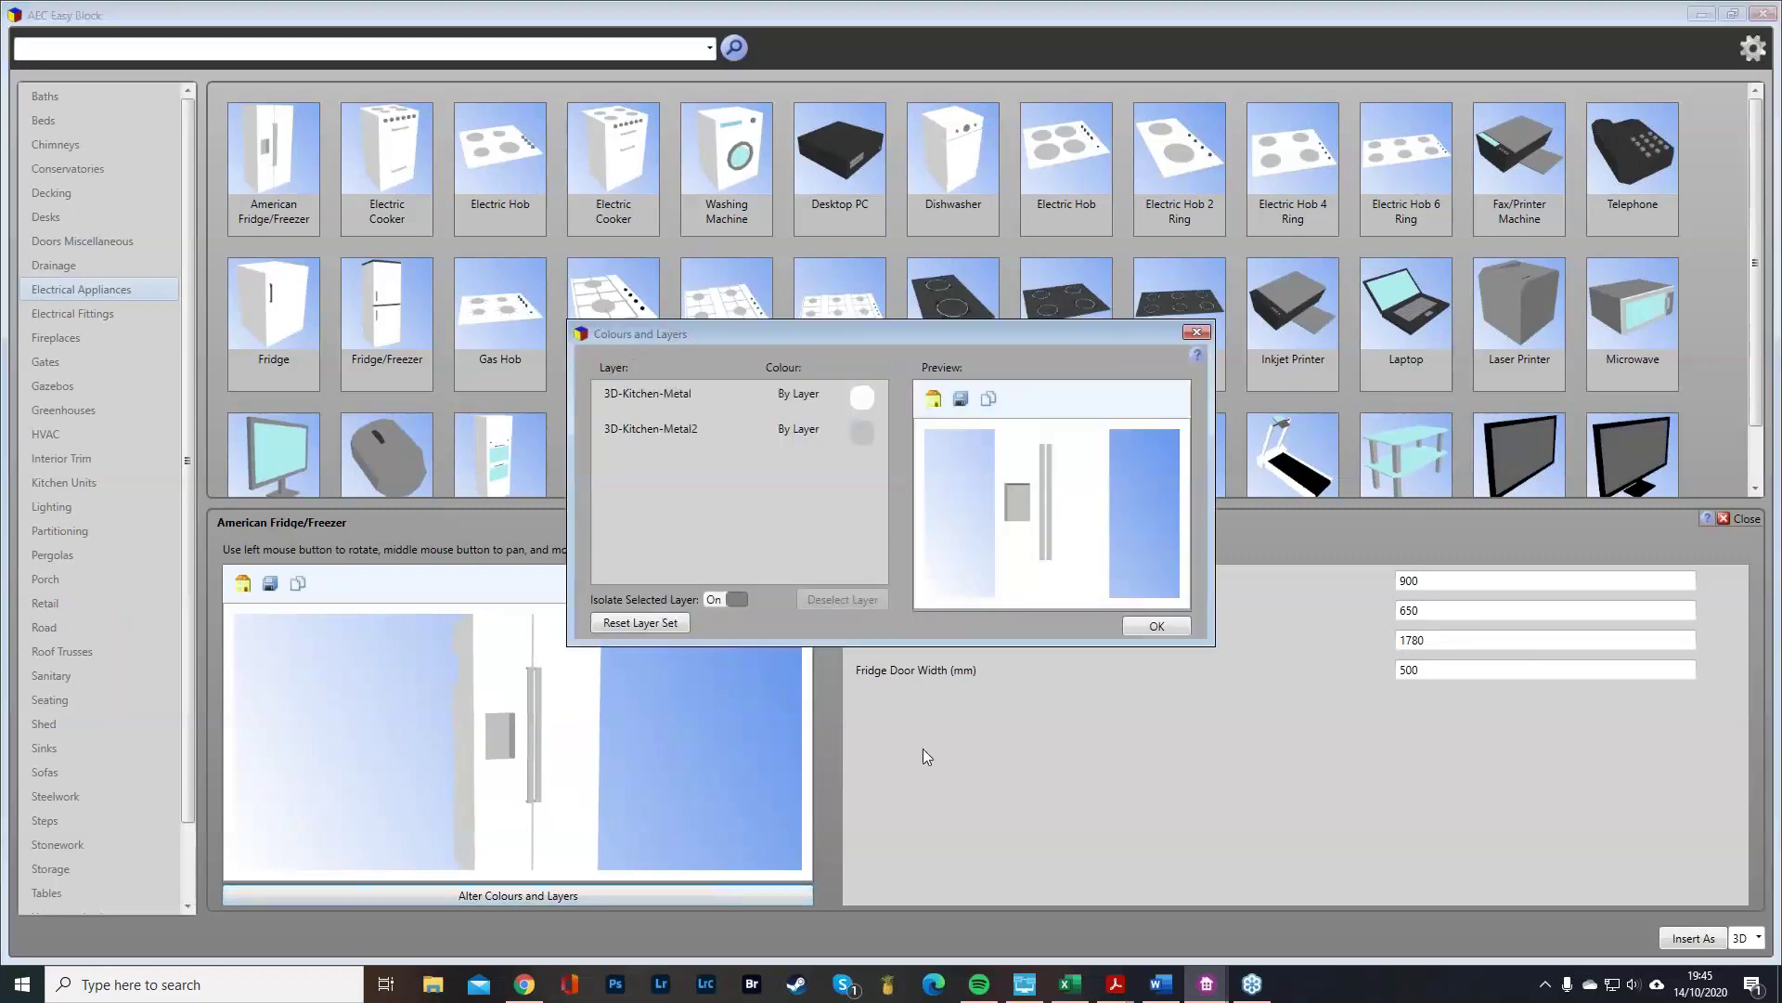
{"action": "left_click", "coordinate": [862, 395]}
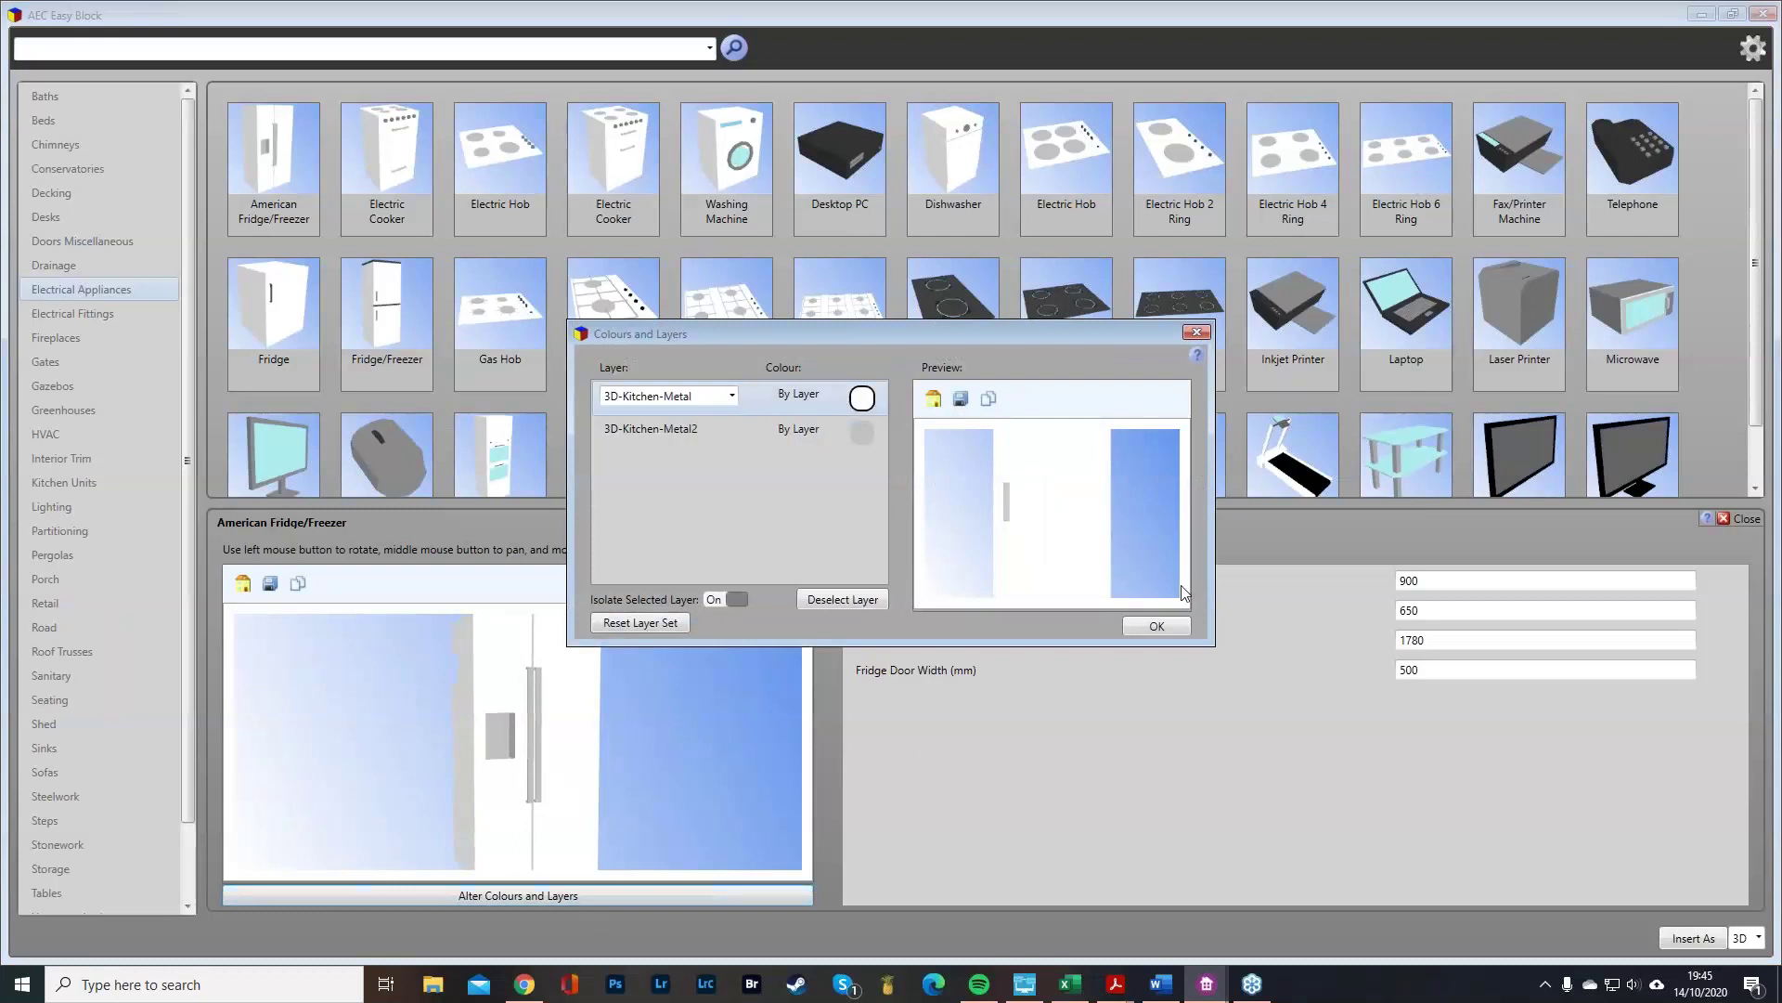
{"action": "left_click", "coordinate": [861, 397]}
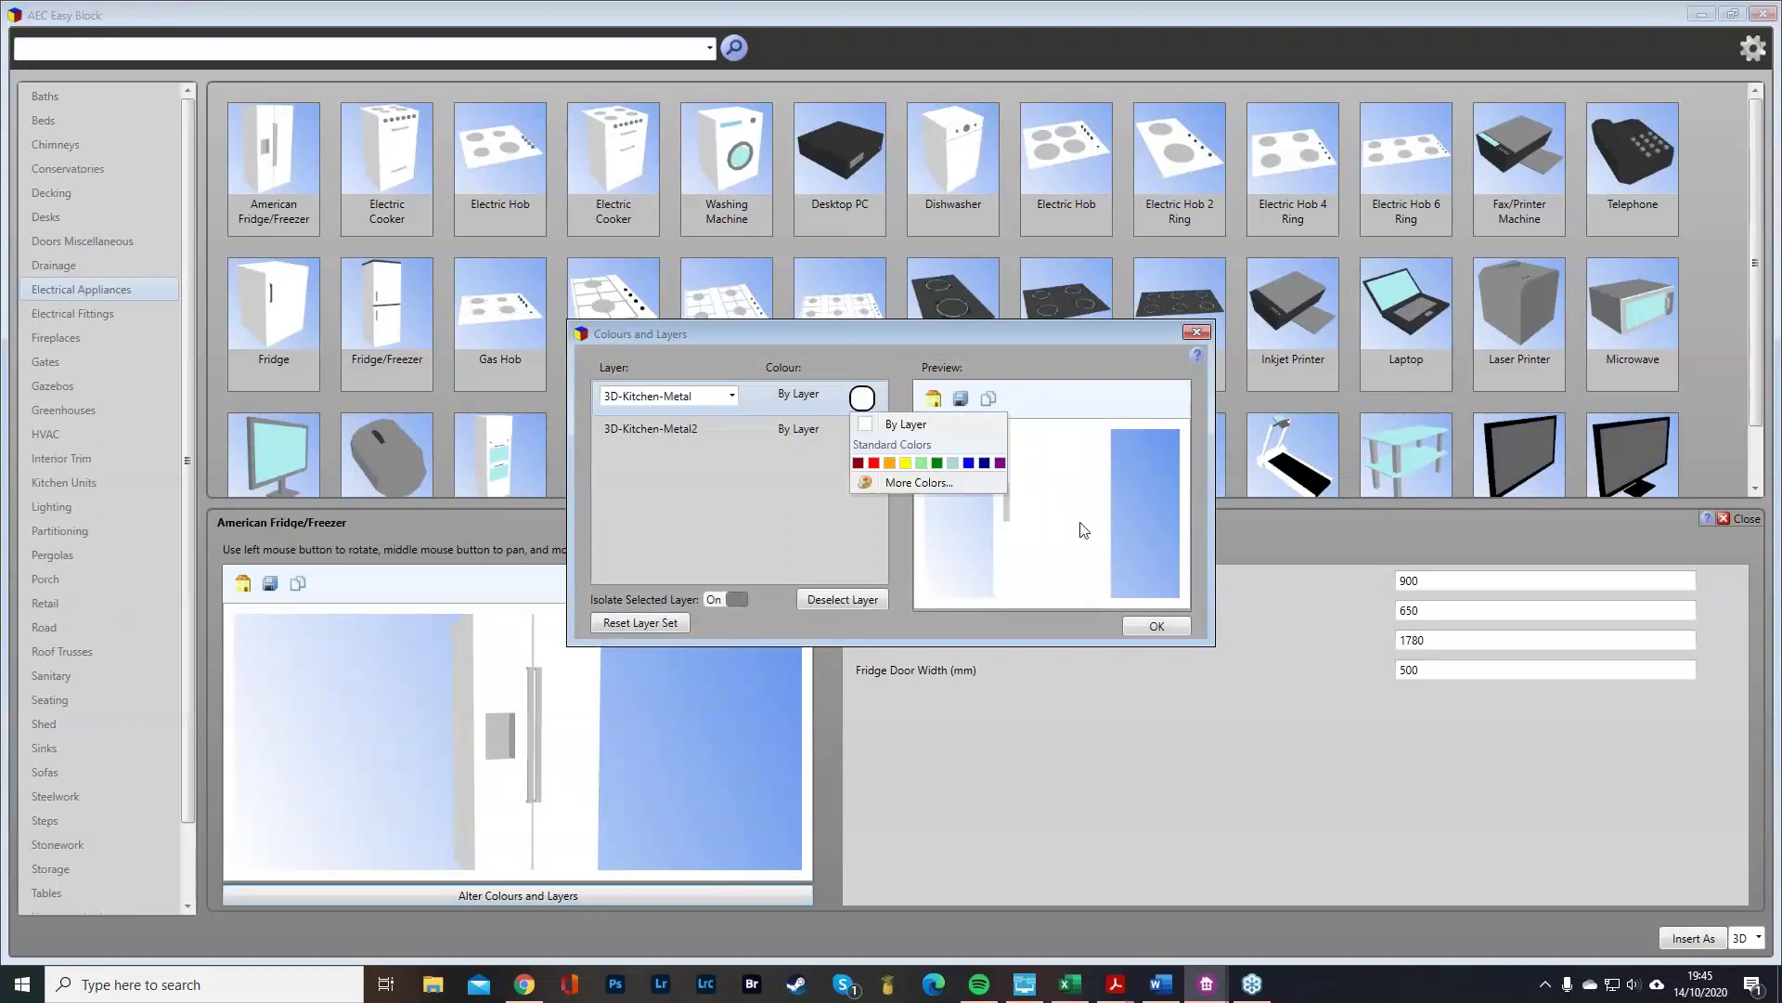
{"action": "left_click", "coordinate": [926, 512]}
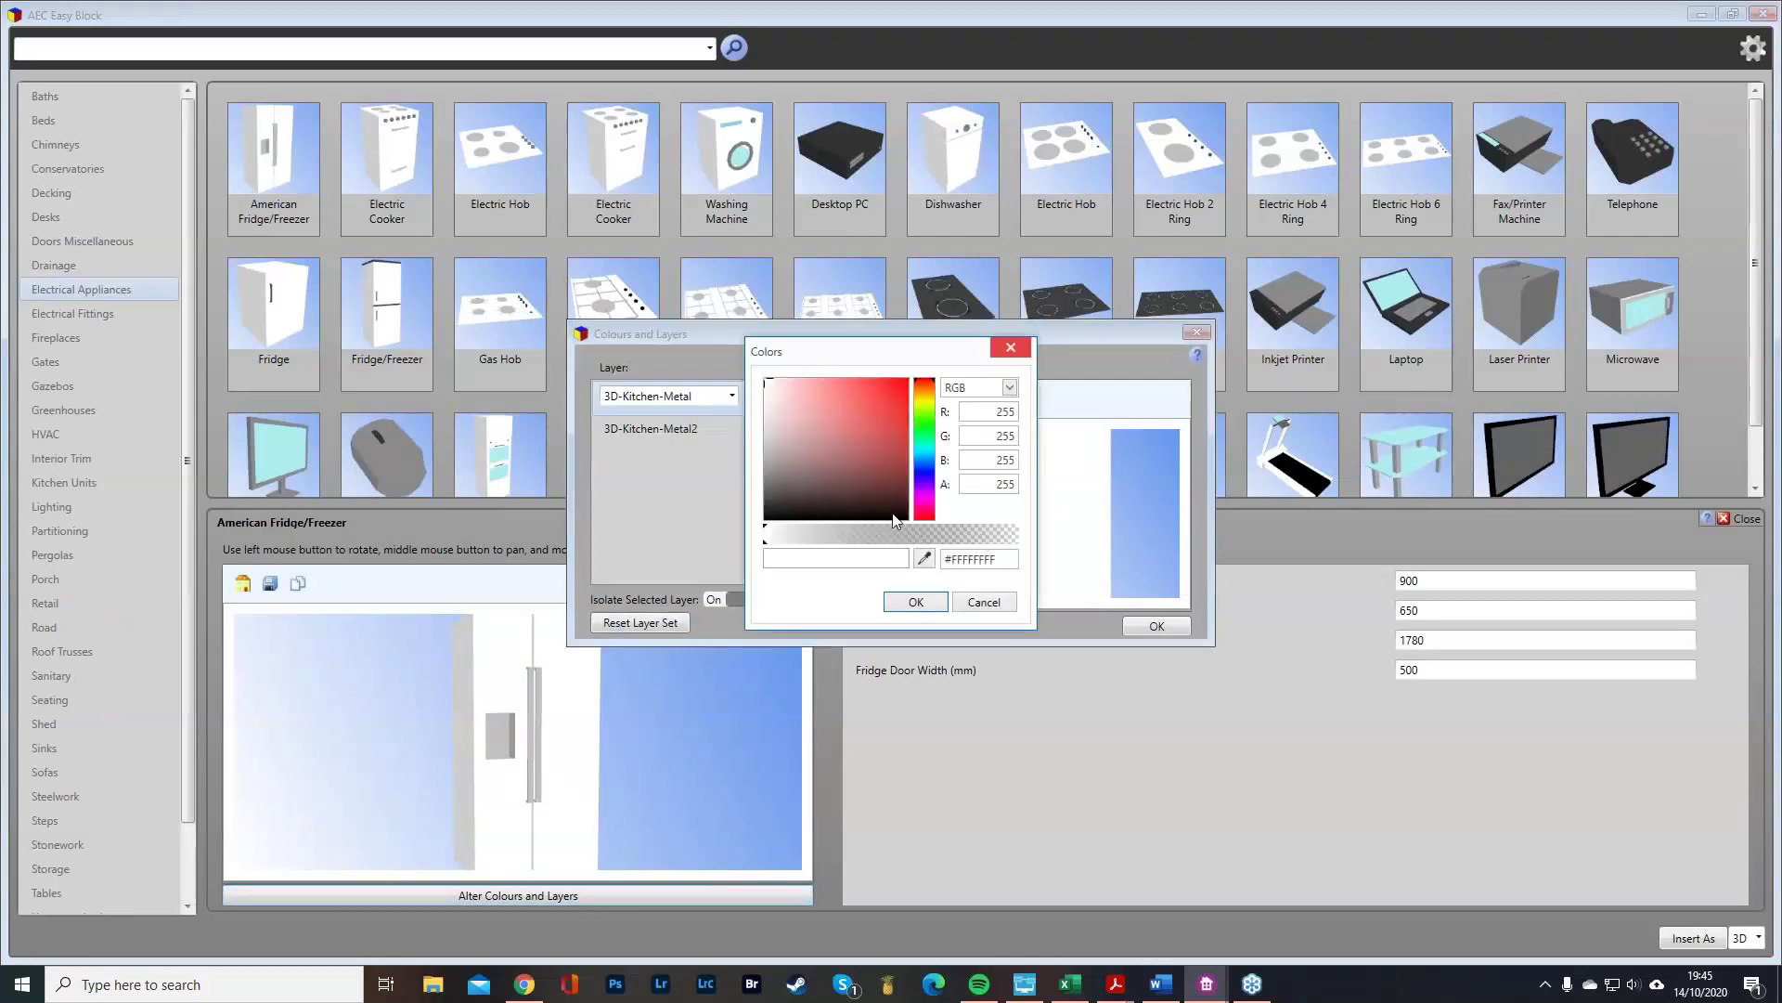
{"action": "left_click", "coordinate": [791, 499]}
{"action": "left_click_drag", "start_coordinate": [784, 502], "coordinate": [783, 476]}
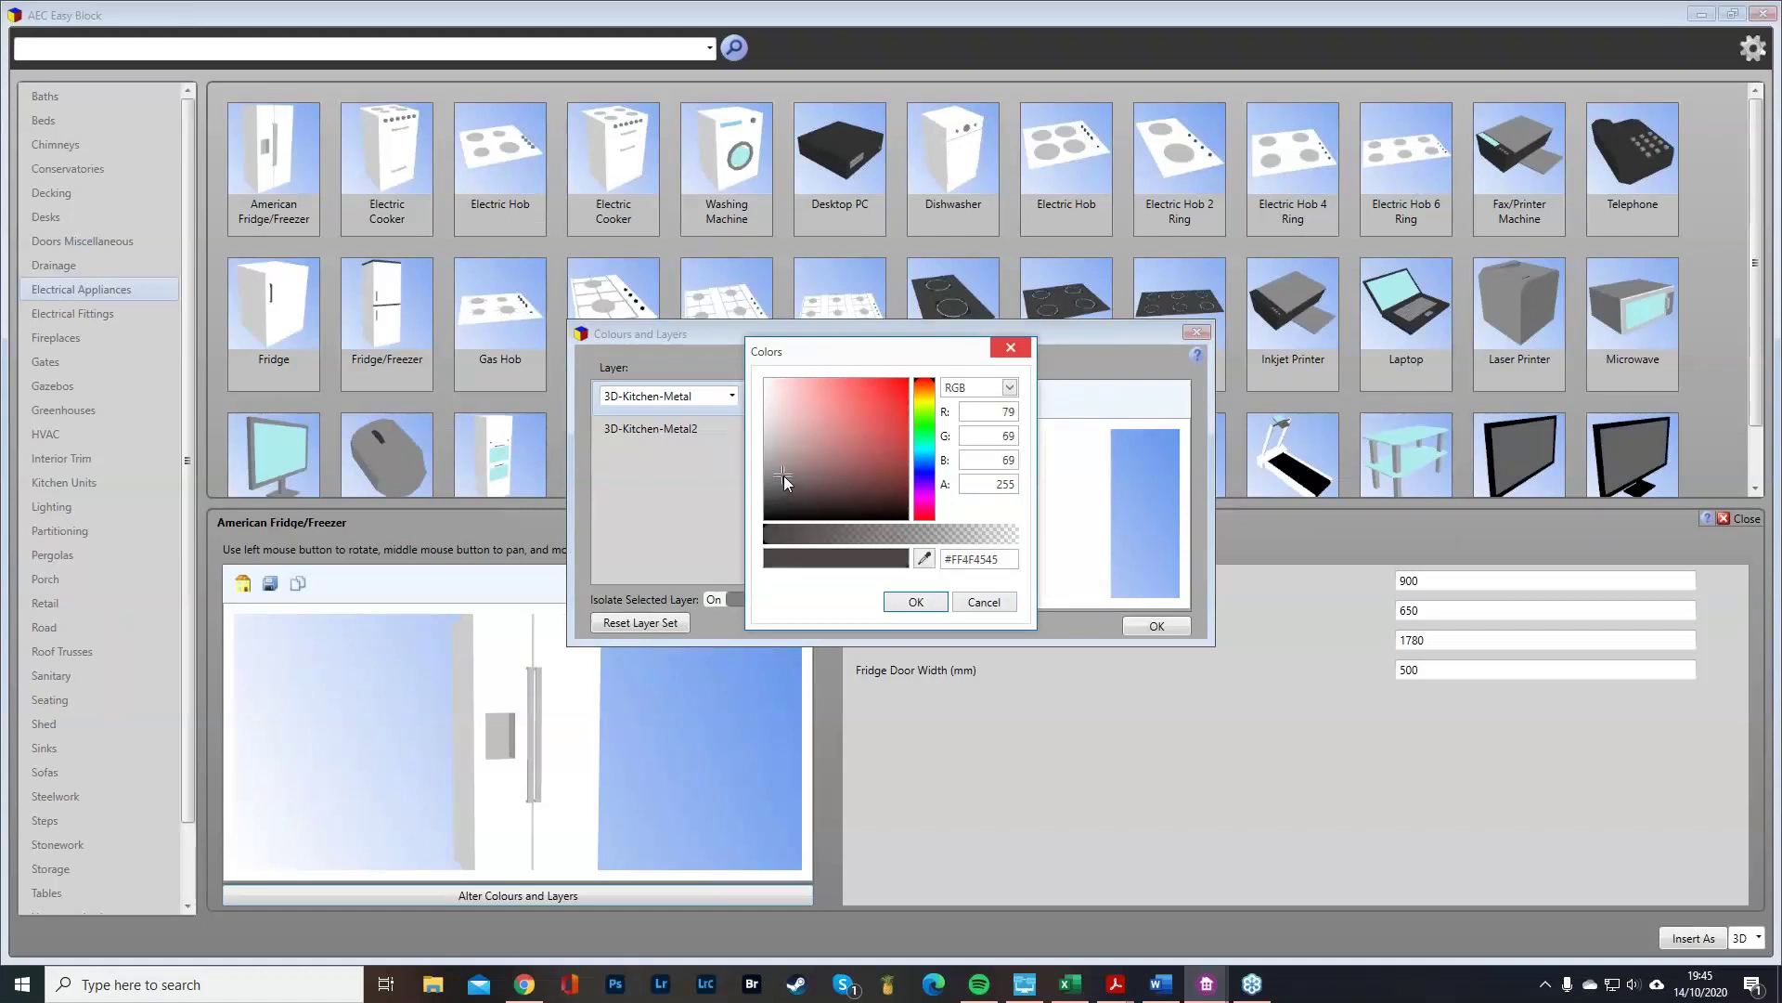
{"action": "left_click", "coordinate": [916, 602]}
{"action": "mouse_move", "coordinate": [1056, 536]}
{"action": "left_mouse_down"}
{"action": "mouse_move", "coordinate": [1116, 555]}
{"action": "mouse_move", "coordinate": [1032, 538]}
{"action": "mouse_move", "coordinate": [1144, 550]}
{"action": "mouse_move", "coordinate": [1022, 542]}
{"action": "mouse_move", "coordinate": [1107, 548]}
{"action": "mouse_move", "coordinate": [1045, 553]}
{"action": "left_mouse_up"}
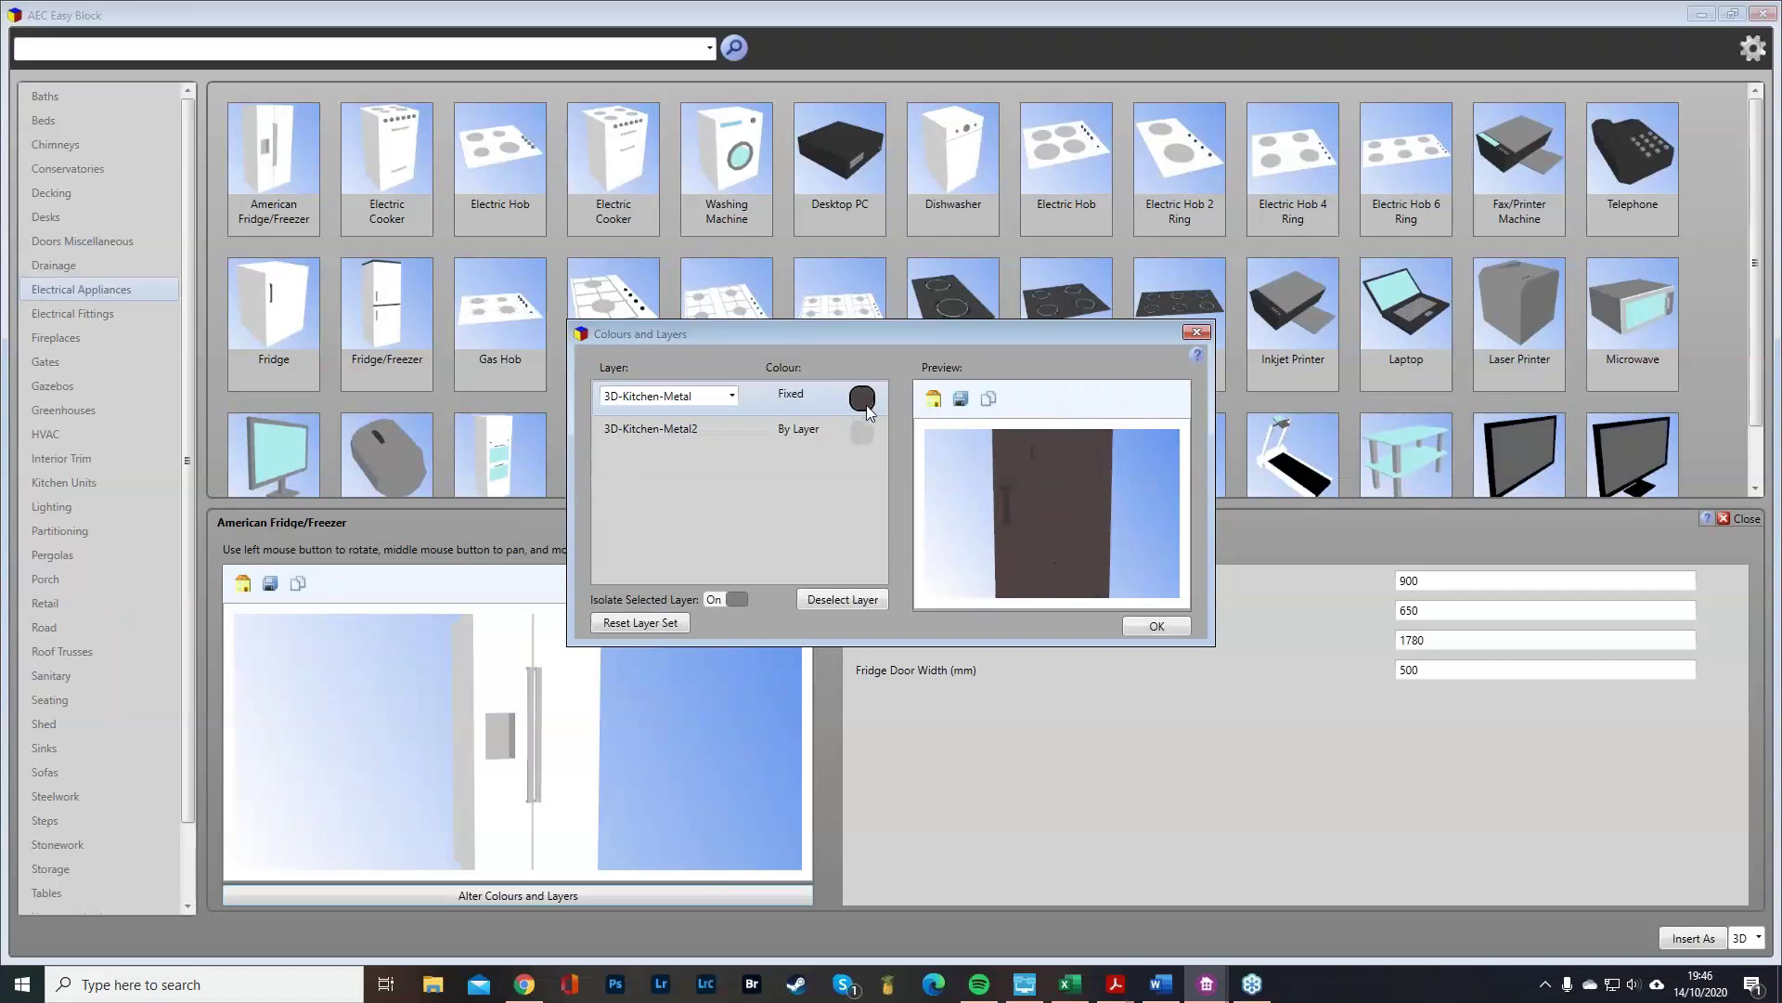
Check the 3D-Kitchen-Metal2 layer in isolation, accept the layer colours and inspect the recoloured fridge/freezer.
{"action": "left_click", "coordinate": [715, 430]}
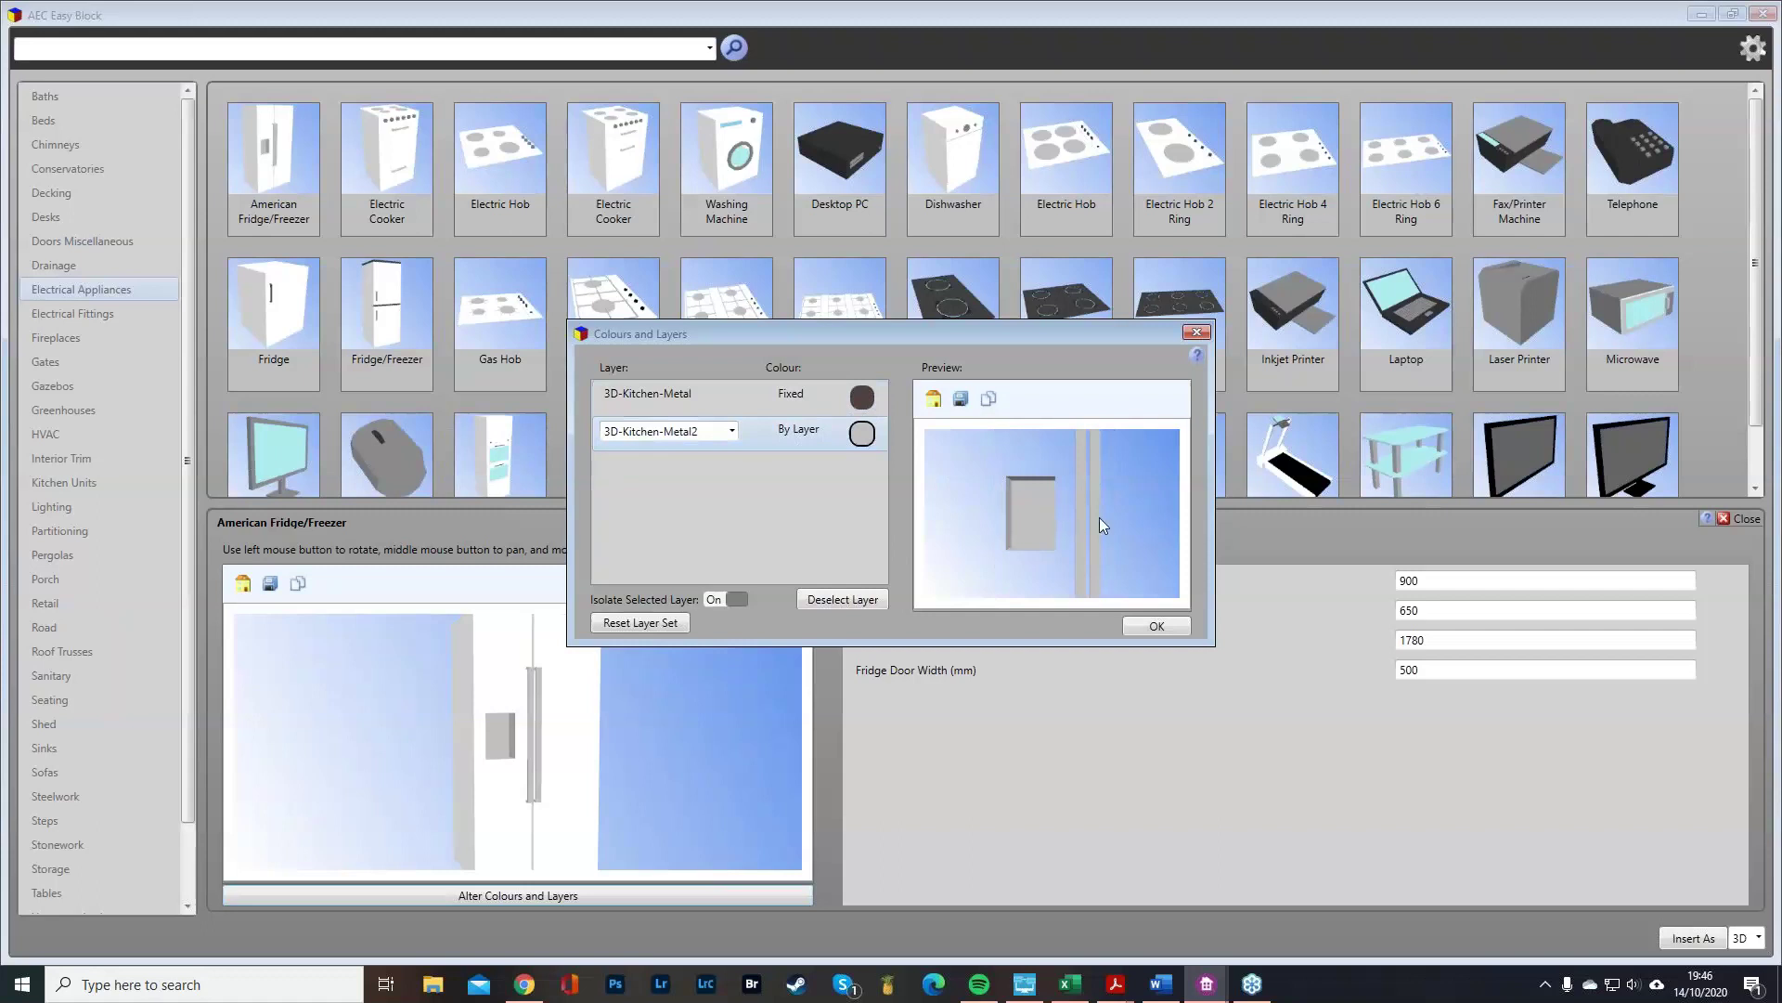
{"action": "left_click", "coordinate": [1160, 626]}
{"action": "left_click_drag", "start_coordinate": [650, 811], "coordinate": [544, 815]}
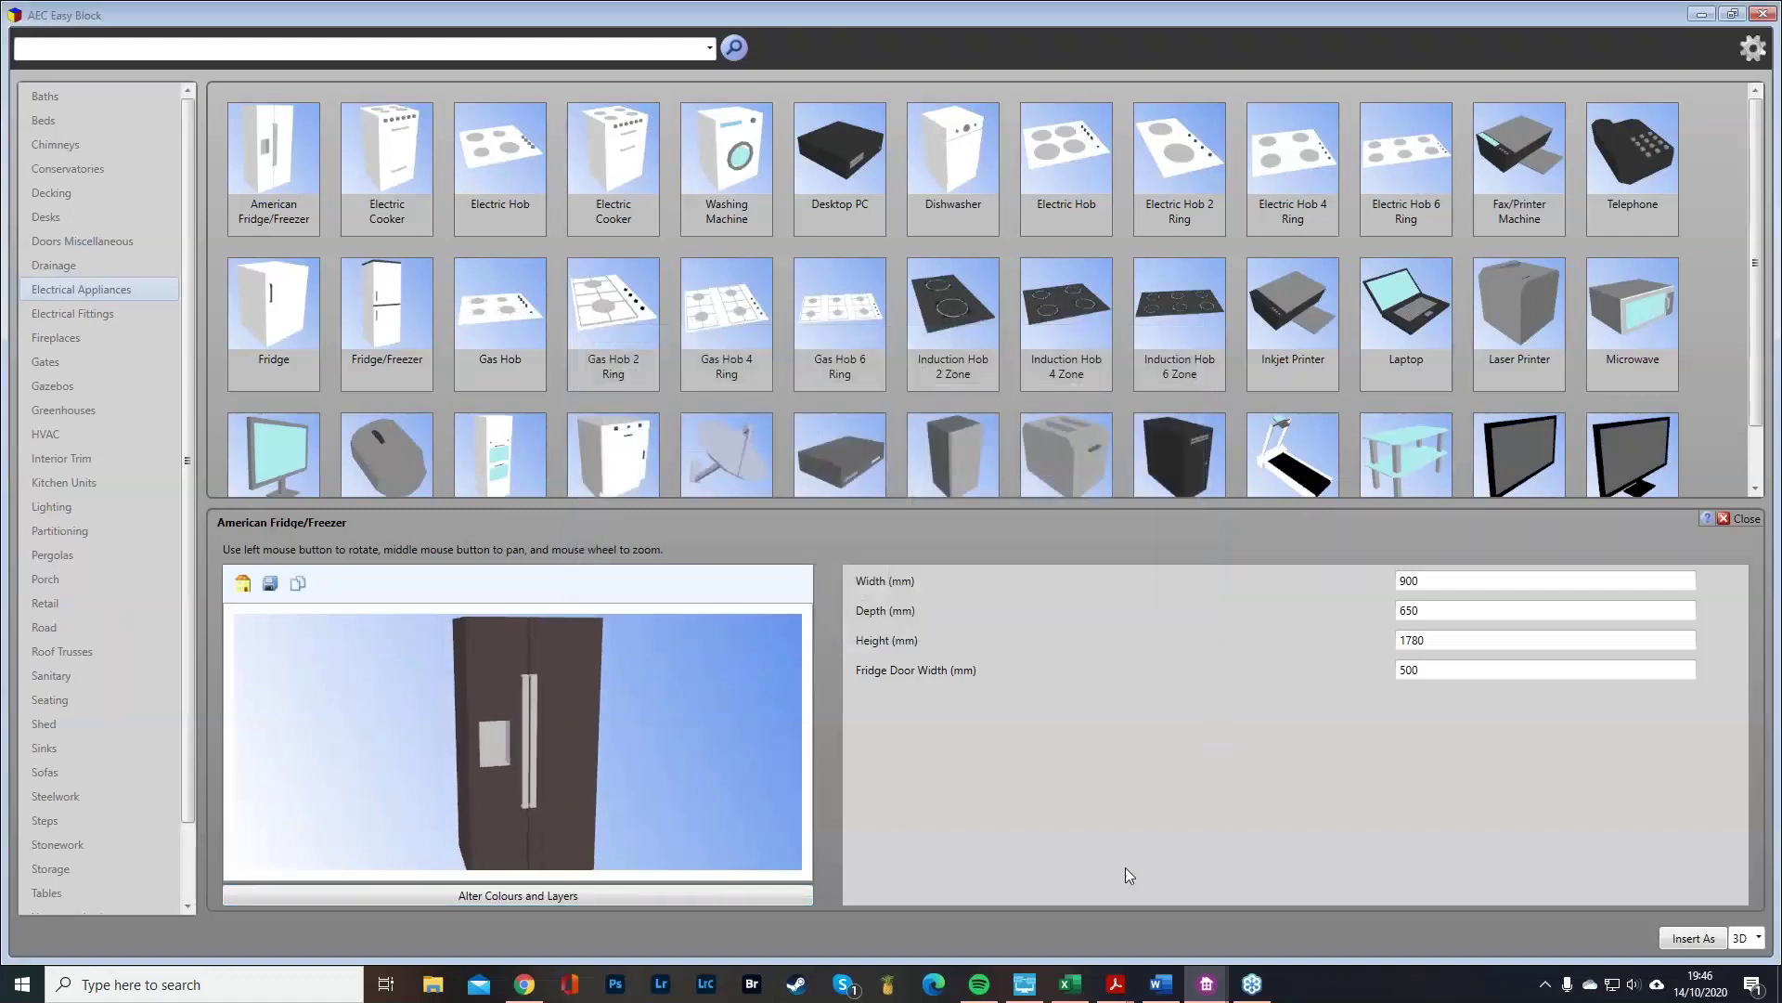
Insert the fridge/freezer as a 3D symbol on the Electrical layer, rotated to back against the ground-floor plan's right-hand inner wall.
{"action": "left_click", "coordinate": [1691, 938]}
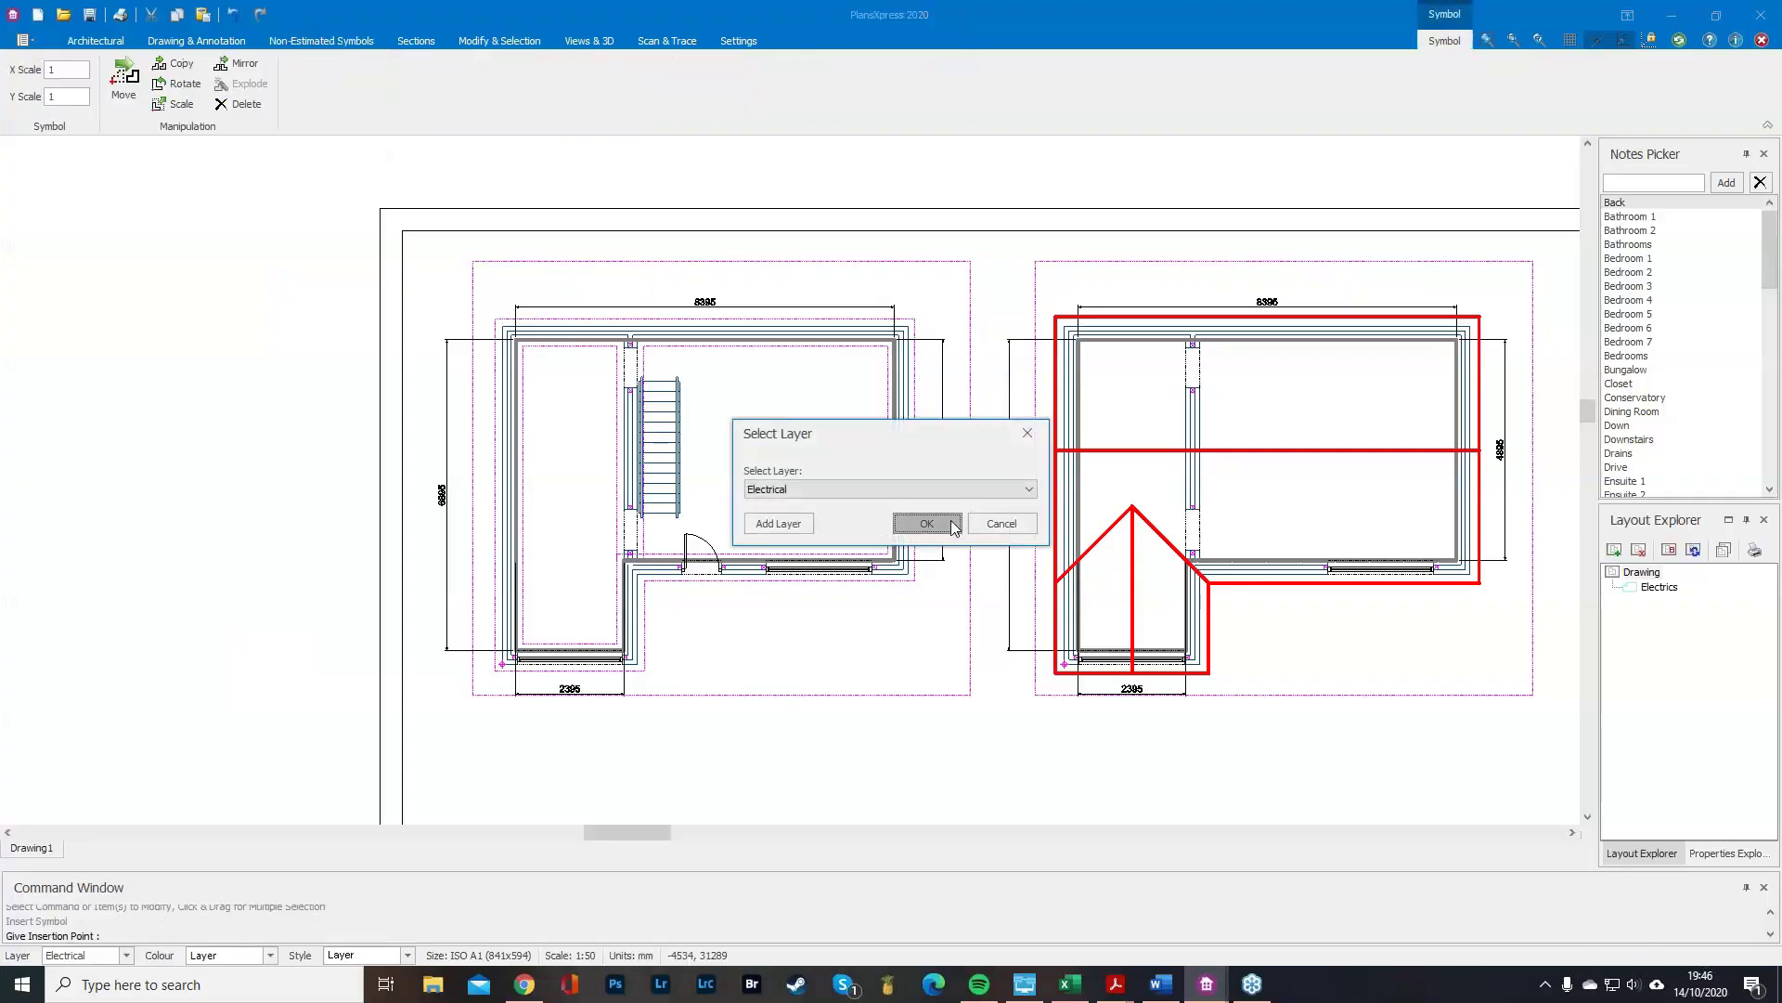
{"action": "left_click", "coordinate": [928, 524]}
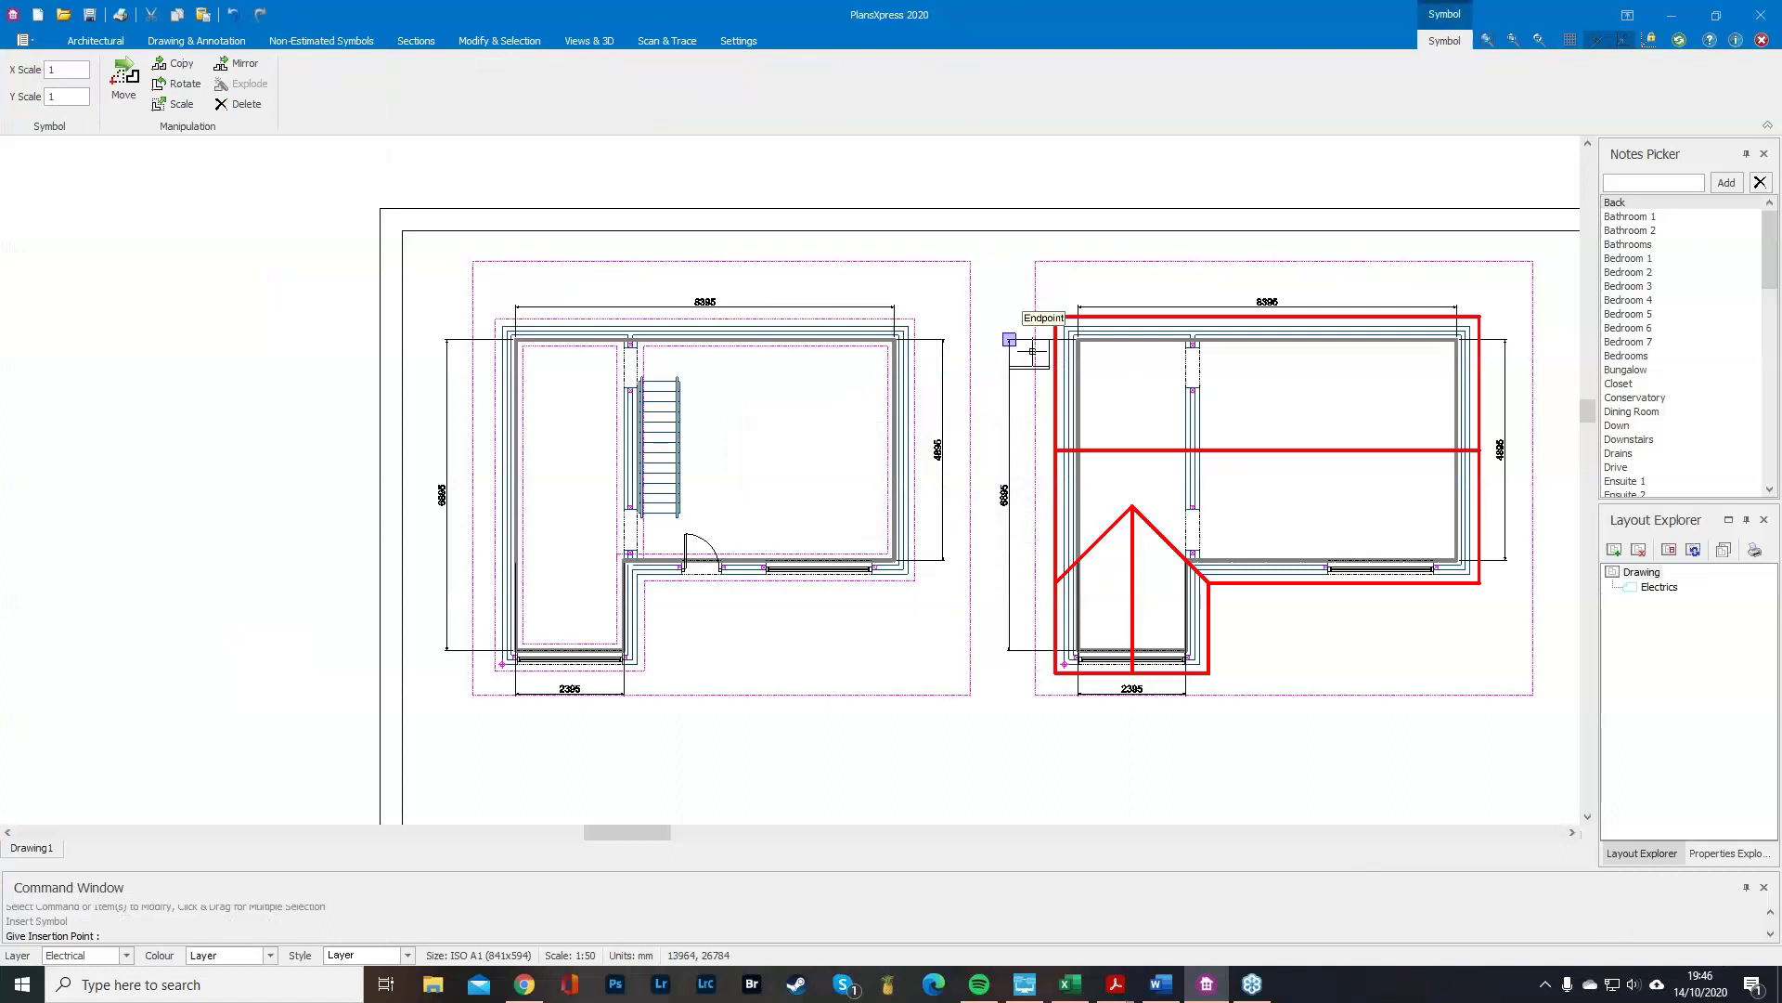
{"action": "scroll", "coordinate": [882, 395], "scroll_direction": "up", "scroll_amount": 3}
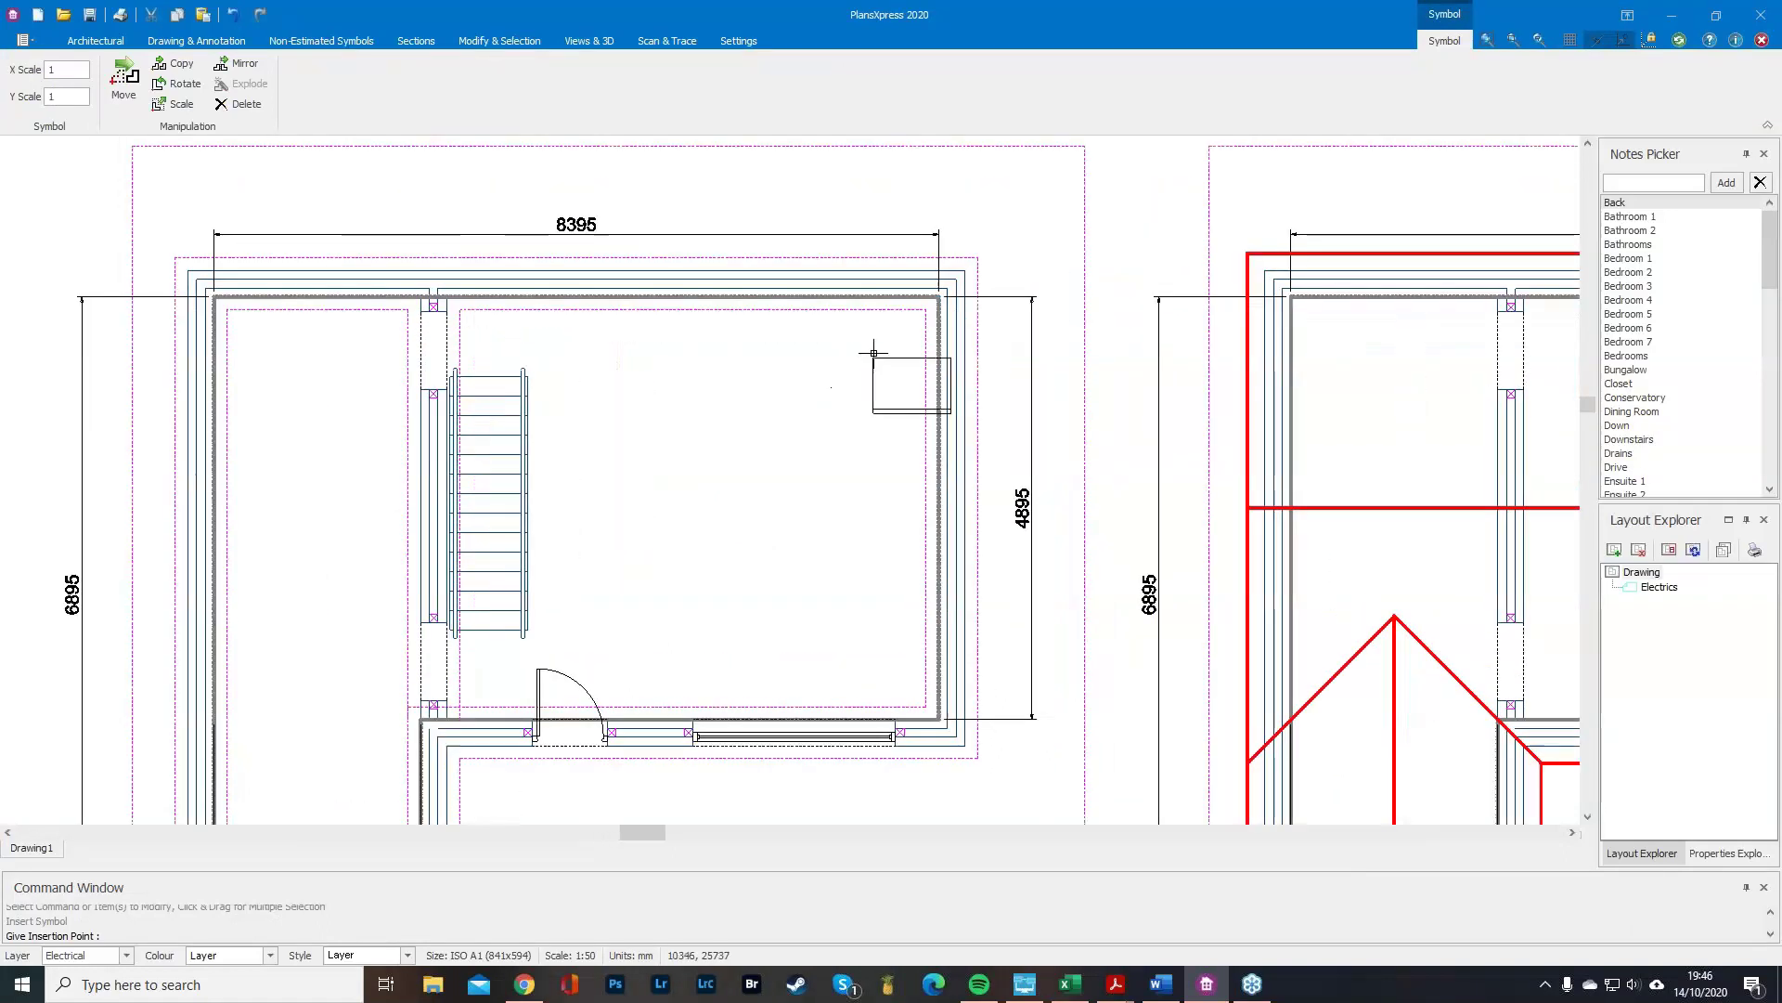
{"action": "left_click", "coordinate": [940, 383]}
{"action": "left_click", "coordinate": [931, 402]}
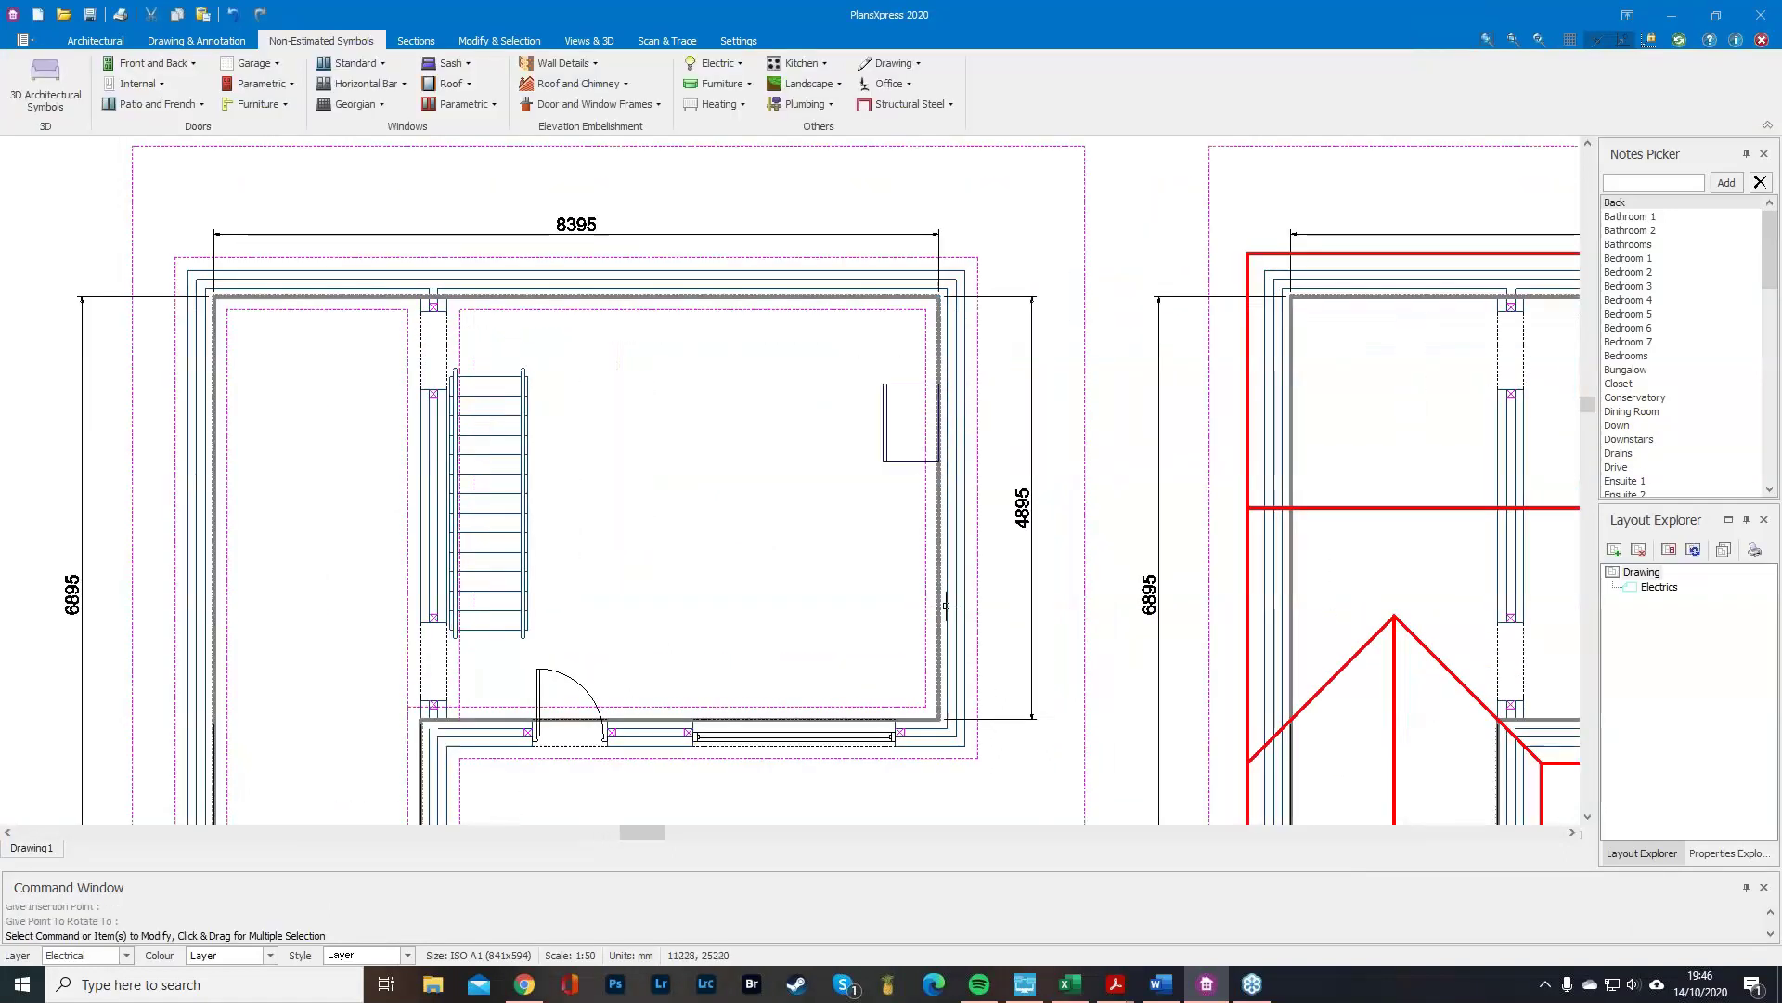
Open the 3D preview of the house and enlarge it as a floating window over the drawing.
{"action": "left_click", "coordinate": [589, 41]}
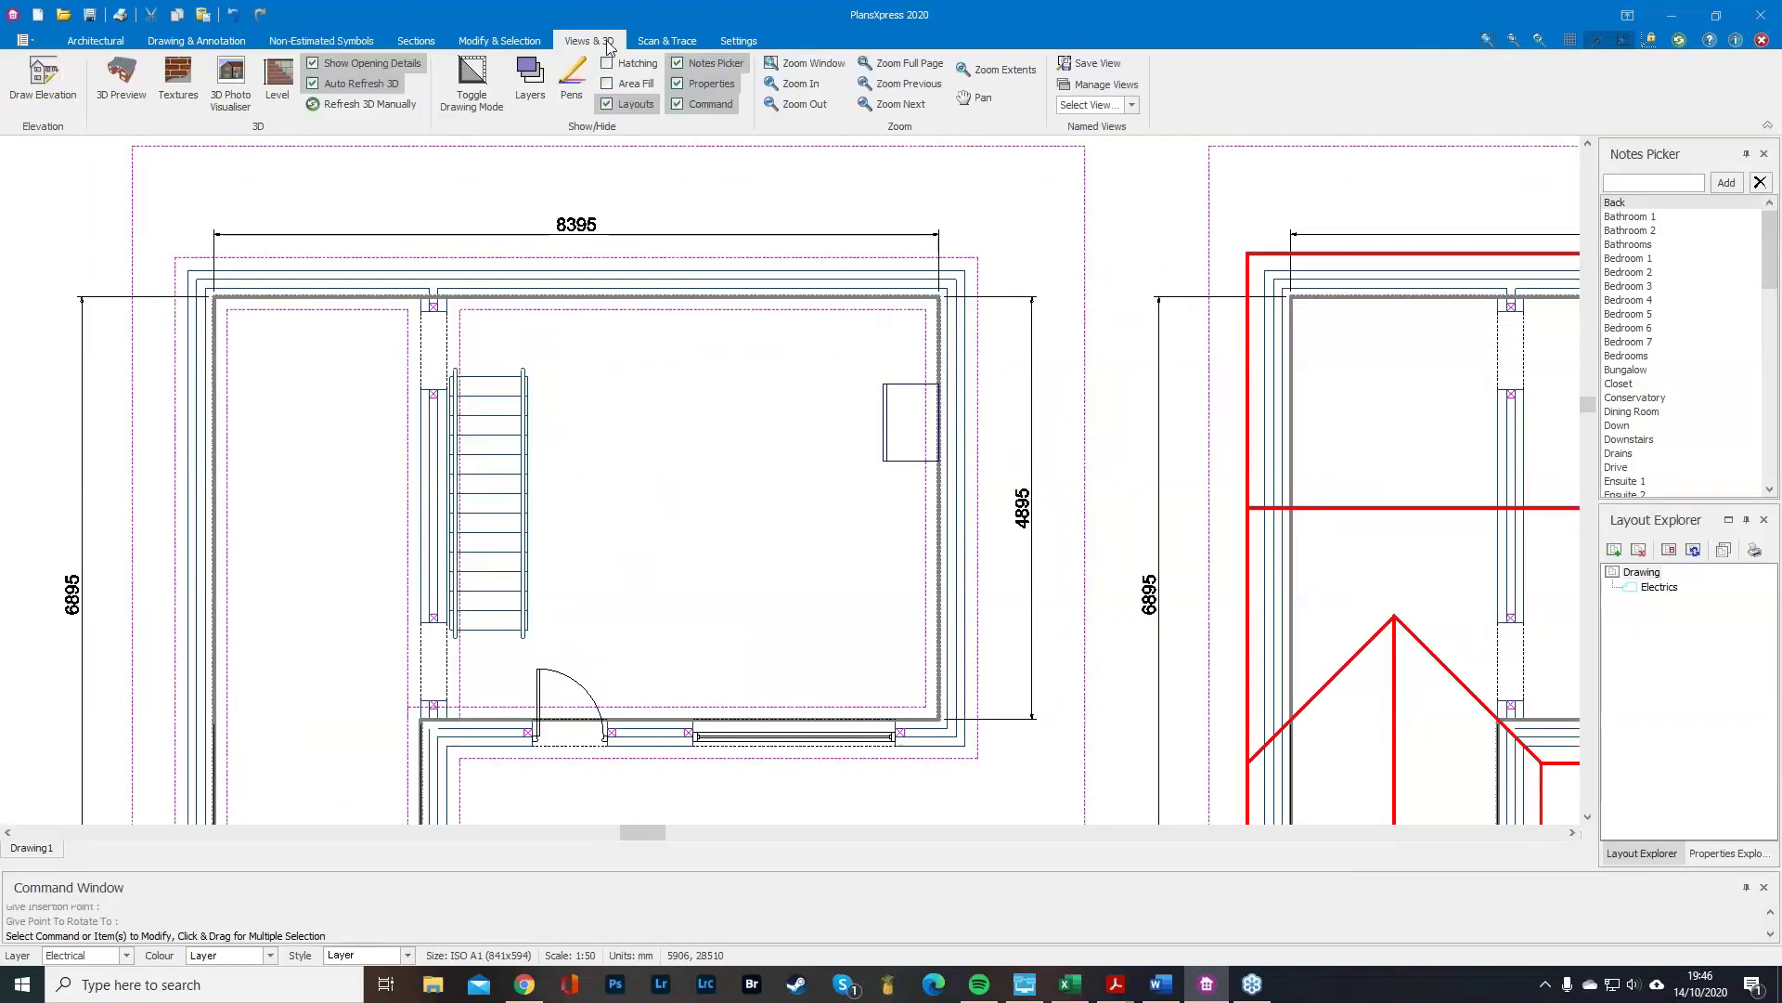
{"action": "left_click", "coordinate": [110, 84]}
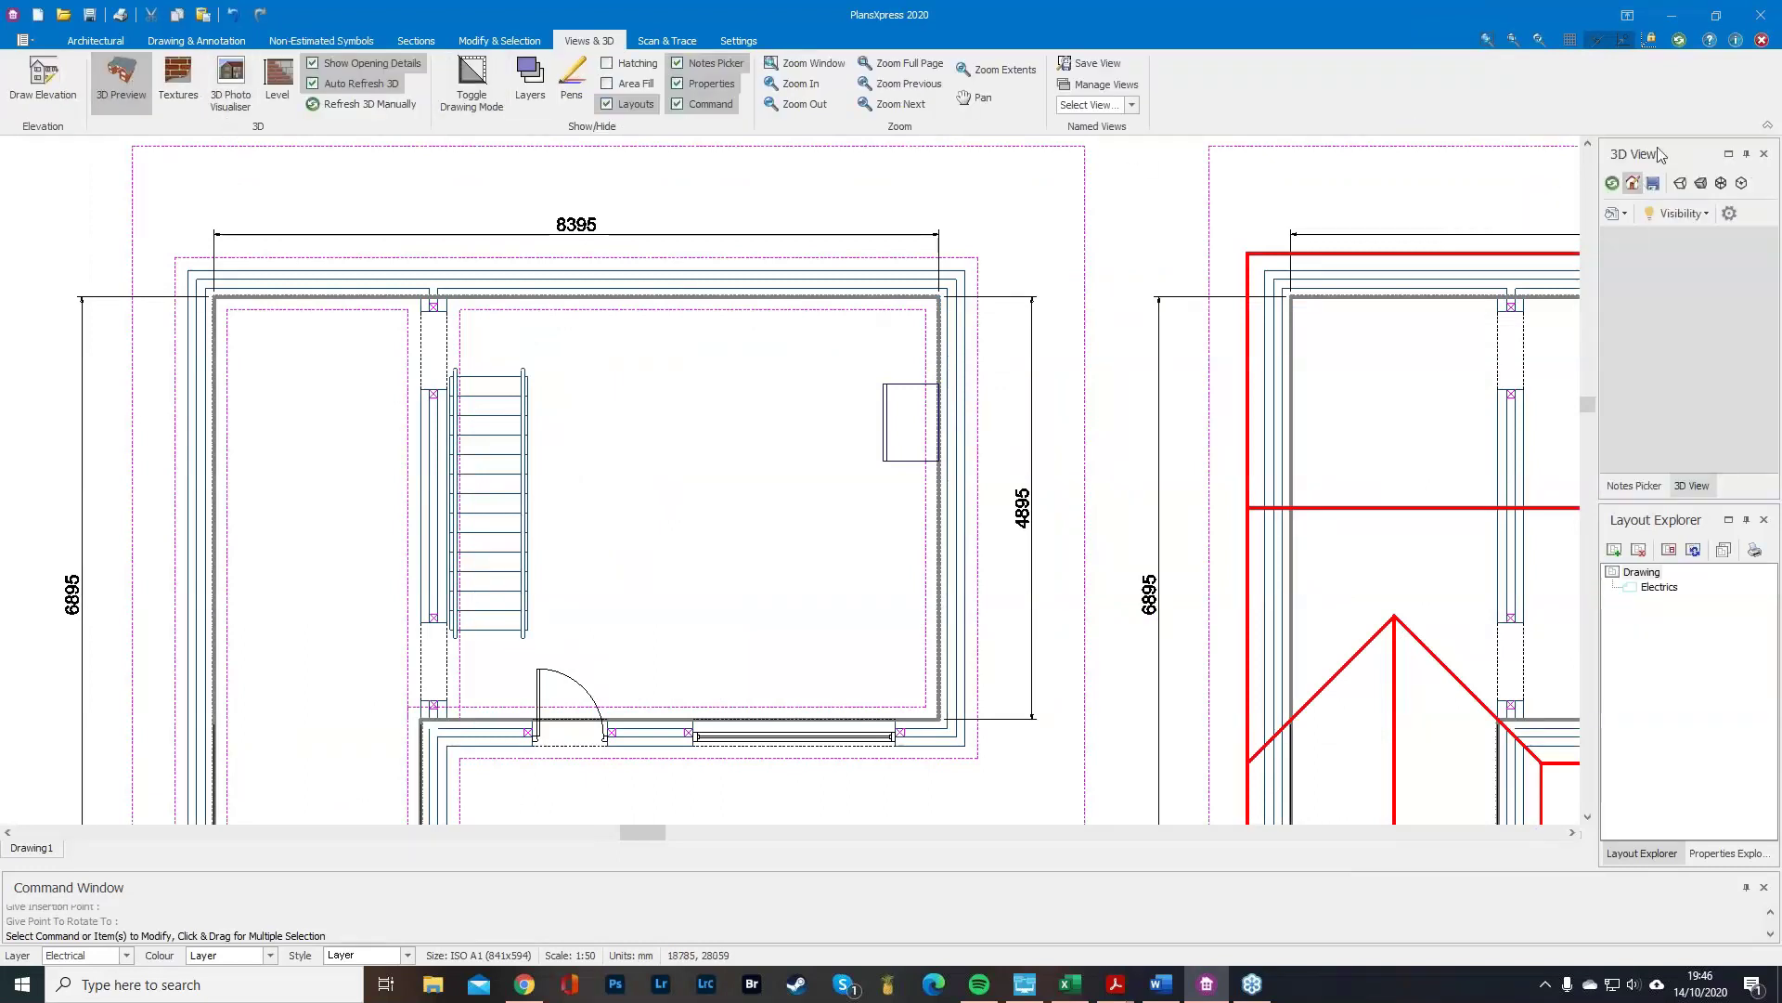
{"action": "mouse_move", "coordinate": [1647, 156]}
{"action": "left_mouse_down"}
{"action": "mouse_move", "coordinate": [898, 284]}
{"action": "mouse_move", "coordinate": [640, 257]}
{"action": "left_mouse_up"}
{"action": "left_click_drag", "start_coordinate": [804, 428], "coordinate": [804, 565]}
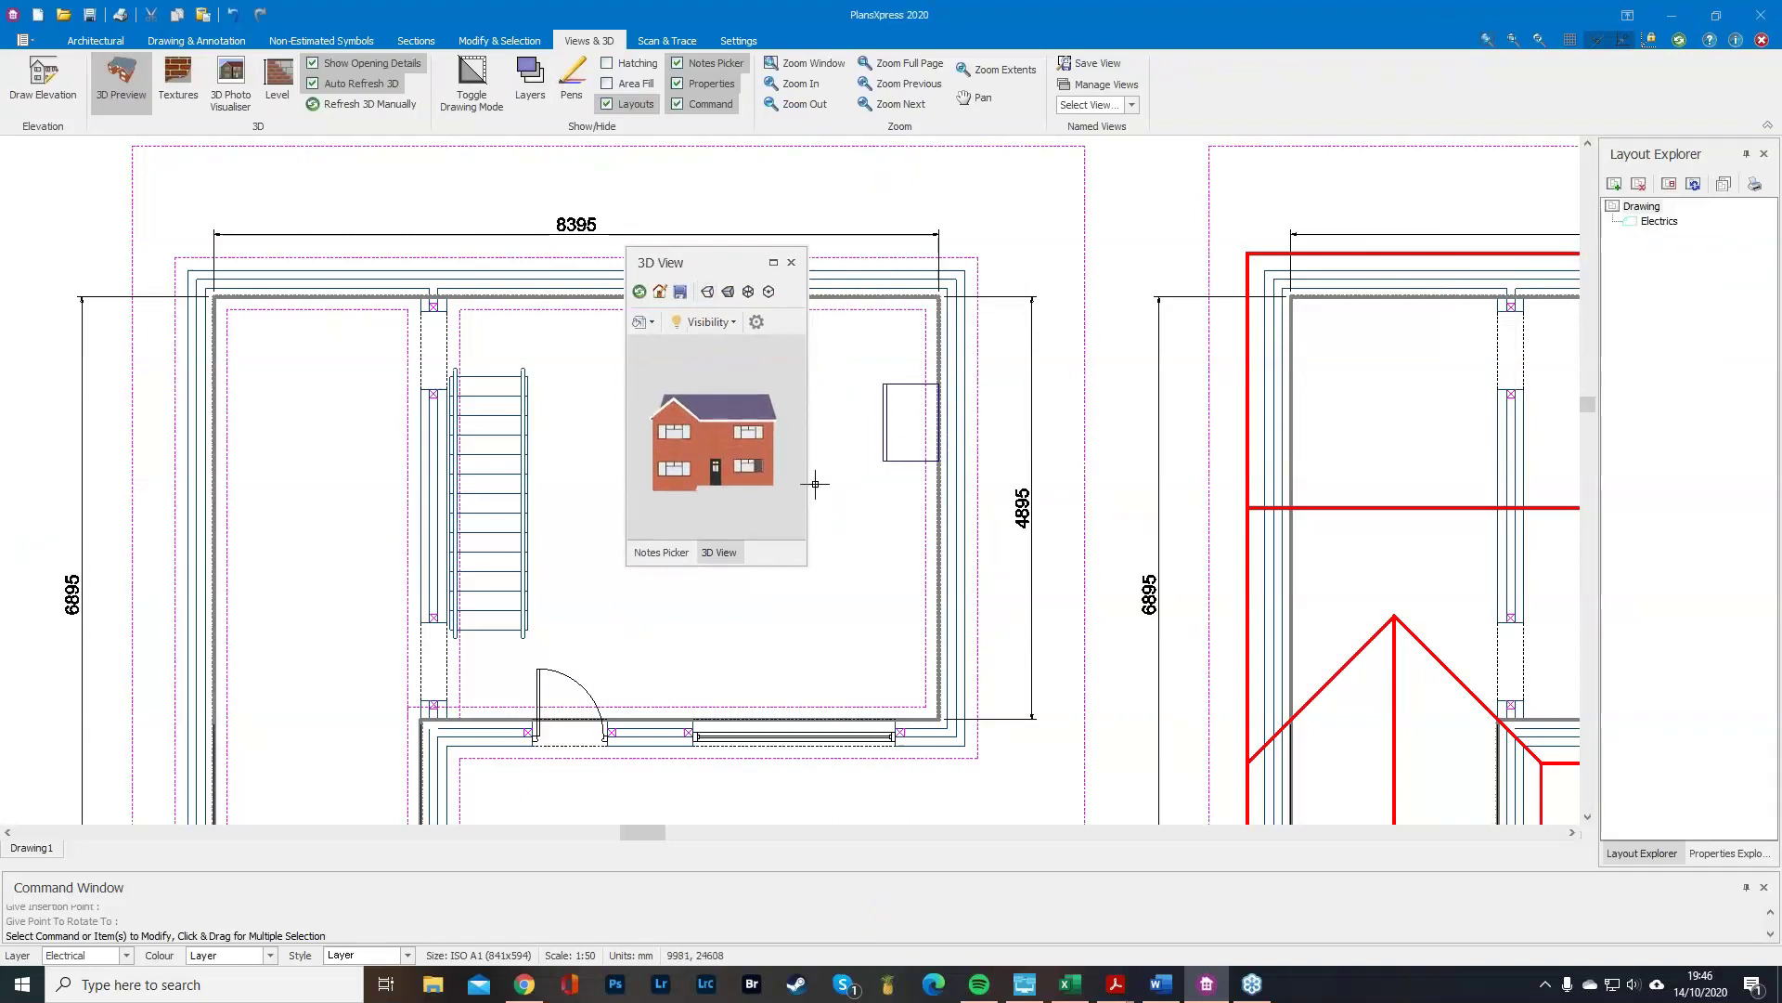
{"action": "left_click_drag", "start_coordinate": [807, 483], "coordinate": [1056, 467]}
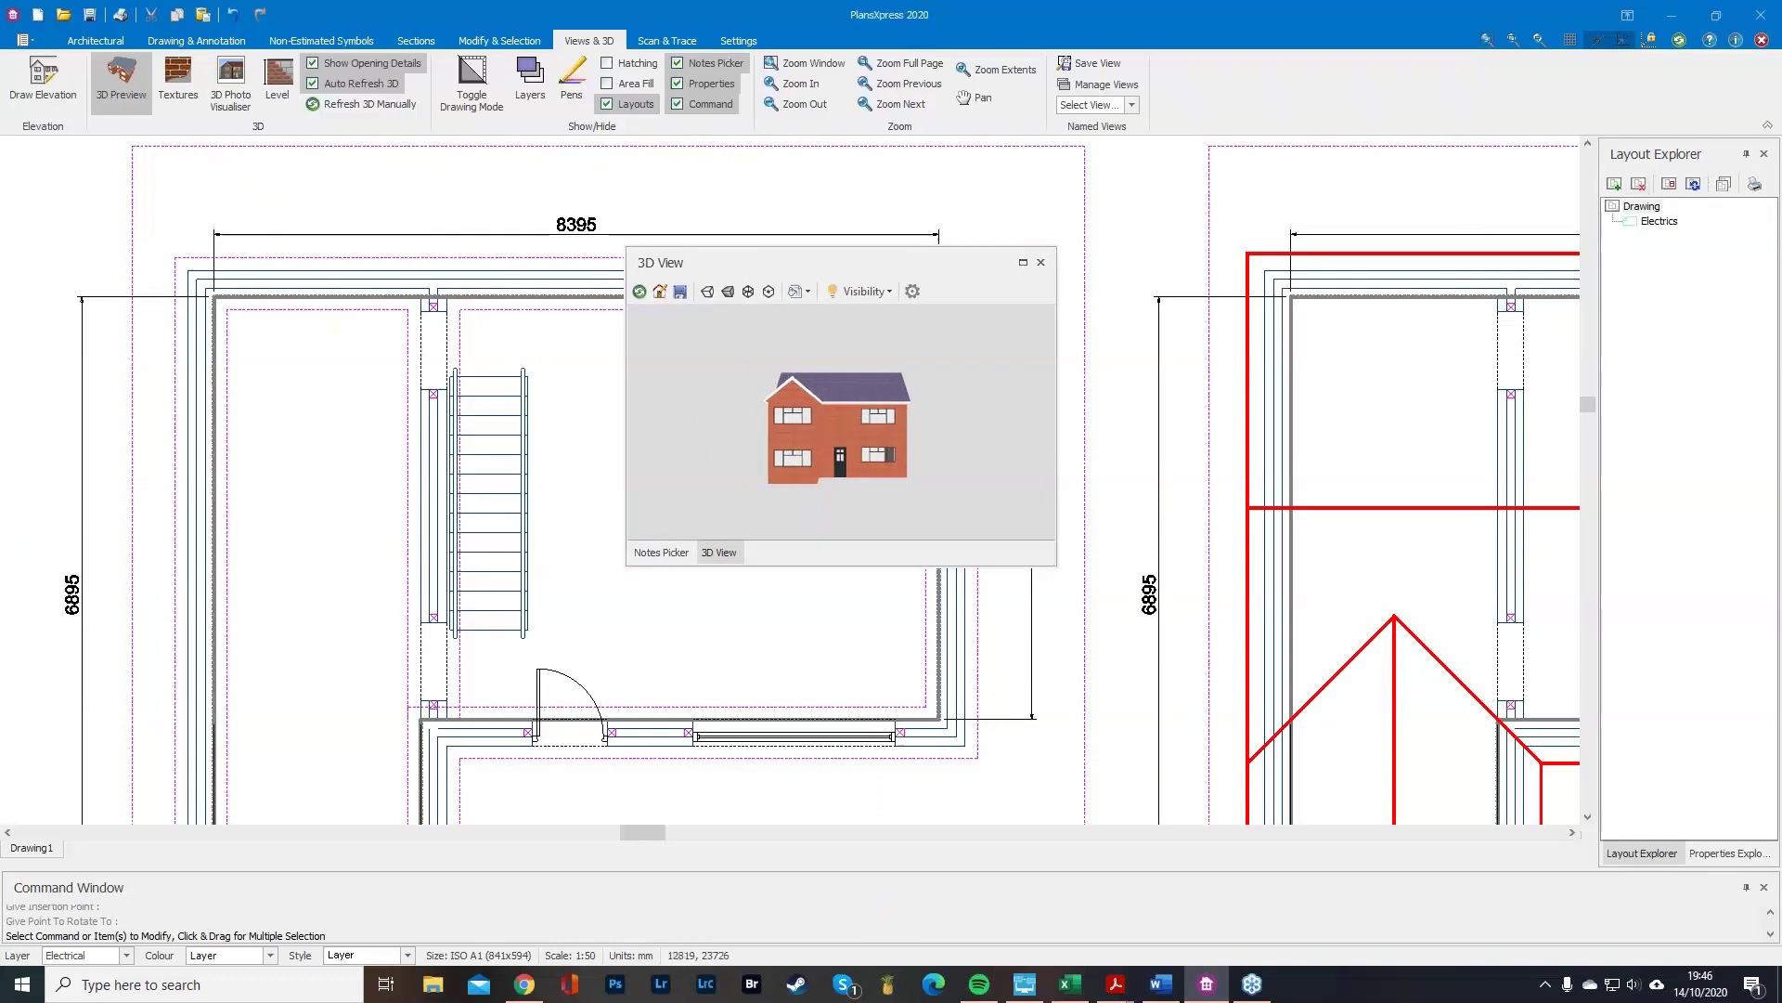
{"action": "left_click_drag", "start_coordinate": [1058, 566], "coordinate": [1312, 768]}
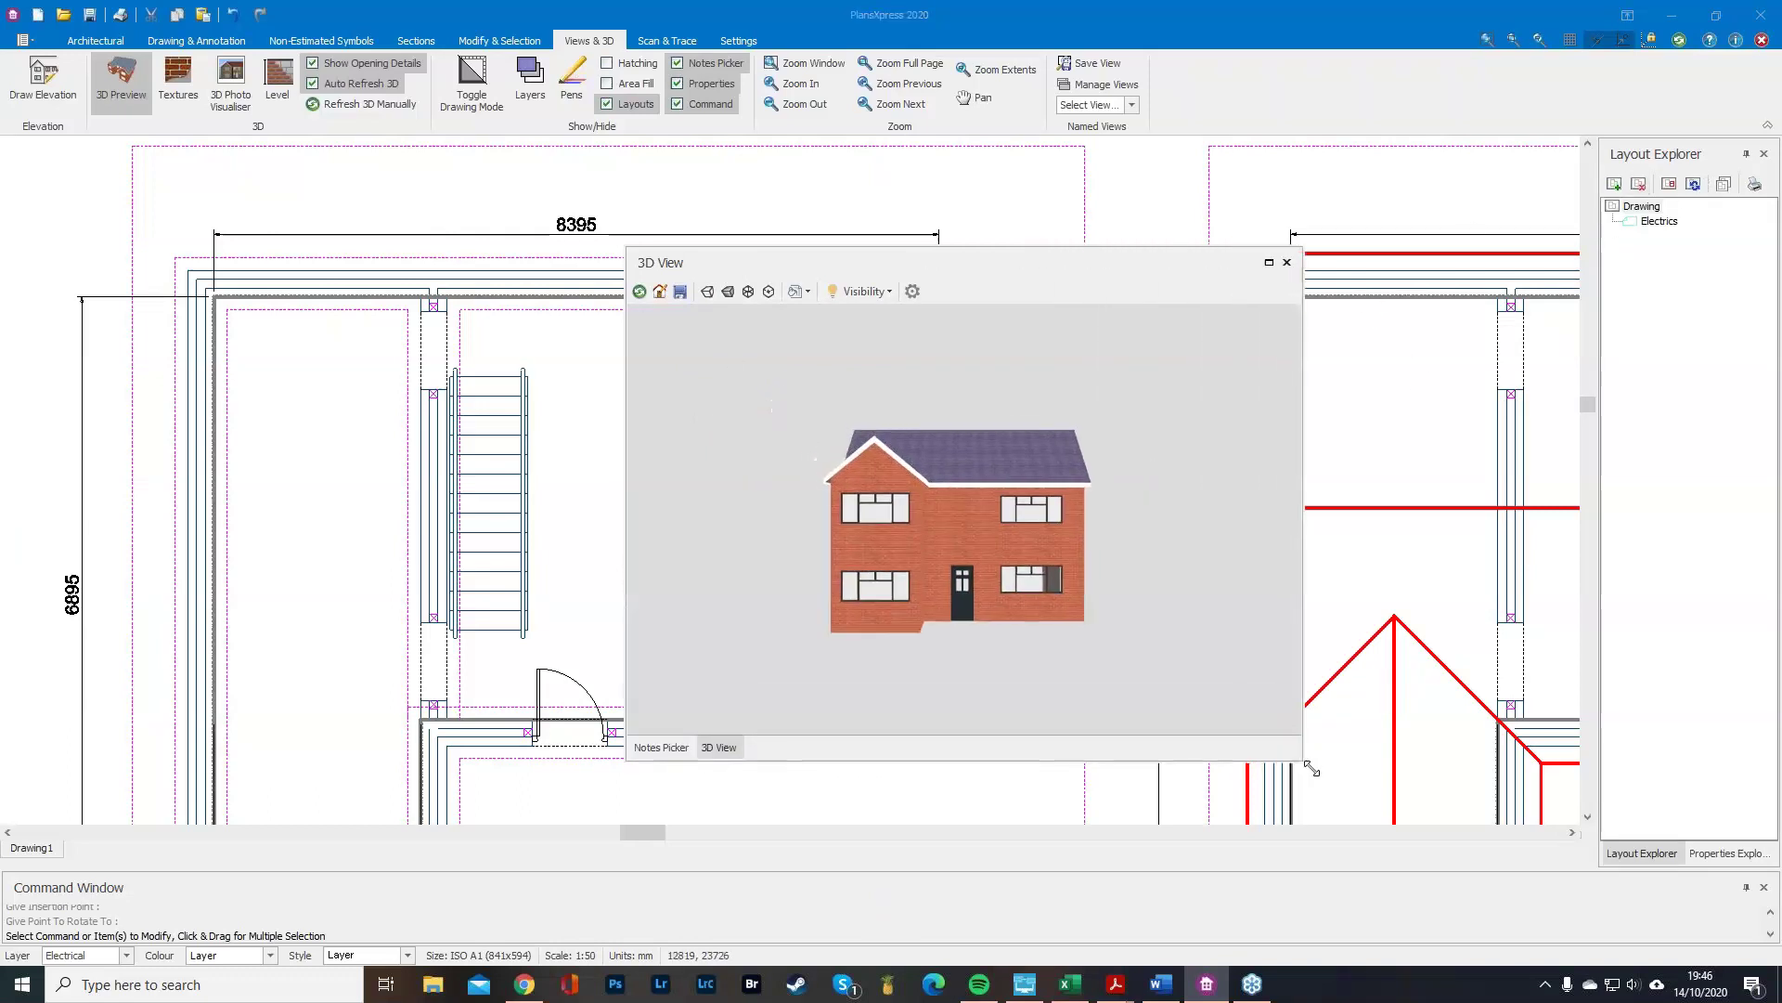
{"action": "left_click_drag", "start_coordinate": [823, 248], "coordinate": [823, 56]}
Examine the fridge/freezer through the ground-floor window in the 3D preview, close the preview and show both plans.
{"action": "scroll", "coordinate": [984, 492], "scroll_direction": "up", "scroll_amount": 4}
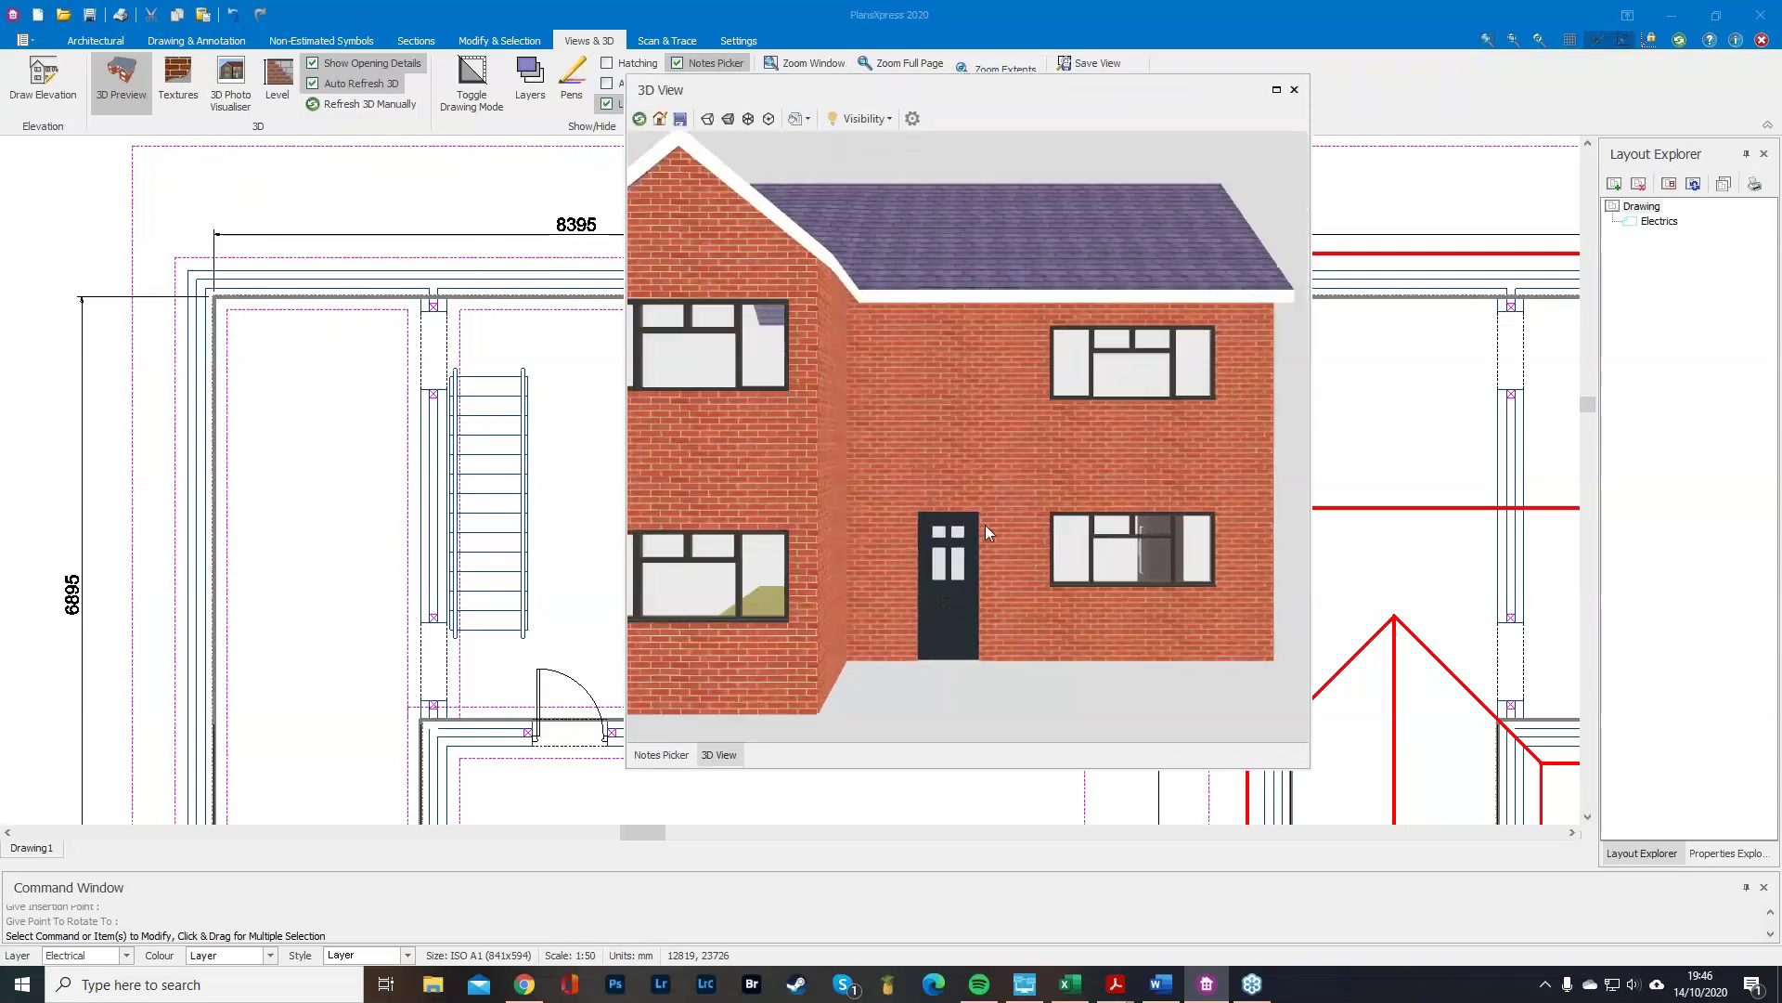
{"action": "scroll", "coordinate": [986, 527], "scroll_direction": "up", "scroll_amount": 2}
{"action": "scroll", "coordinate": [1264, 549], "scroll_direction": "up", "scroll_amount": 5}
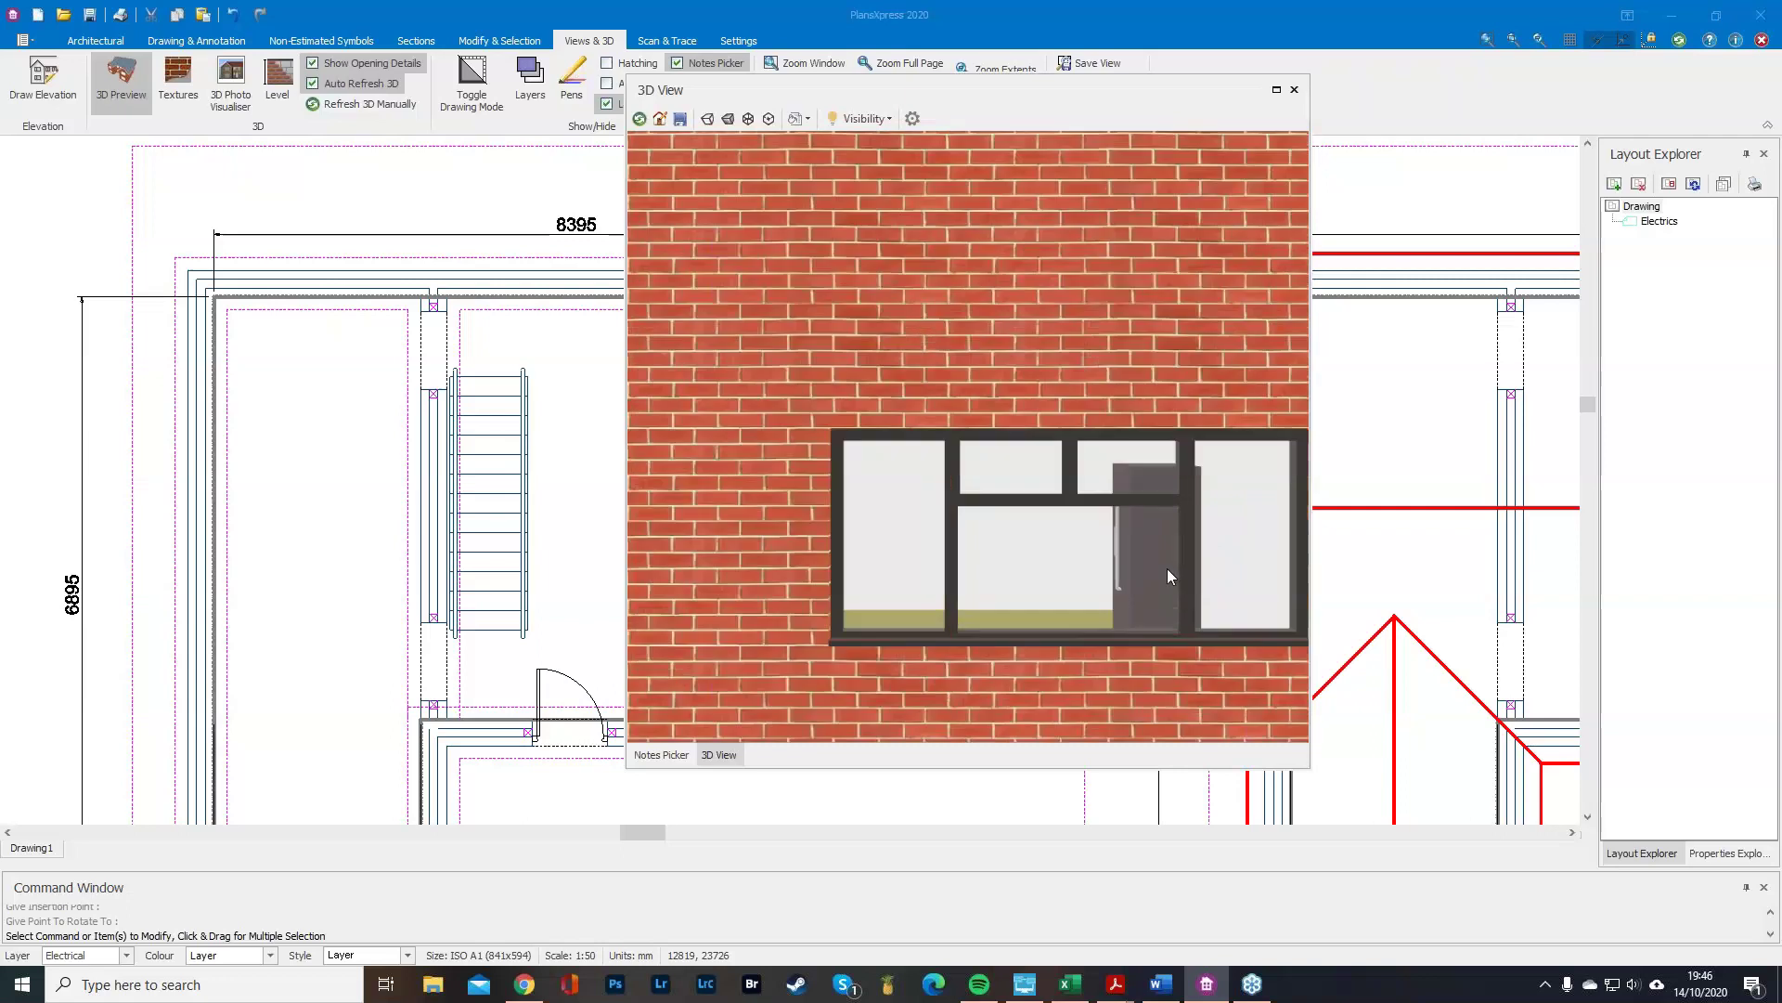
{"action": "mouse_move", "coordinate": [1160, 618]}
{"action": "middle_mouse_down"}
{"action": "mouse_move", "coordinate": [1206, 627]}
{"action": "mouse_move", "coordinate": [1149, 626]}
{"action": "middle_mouse_up"}
{"action": "scroll", "coordinate": [1073, 529], "scroll_direction": "down", "scroll_amount": 7}
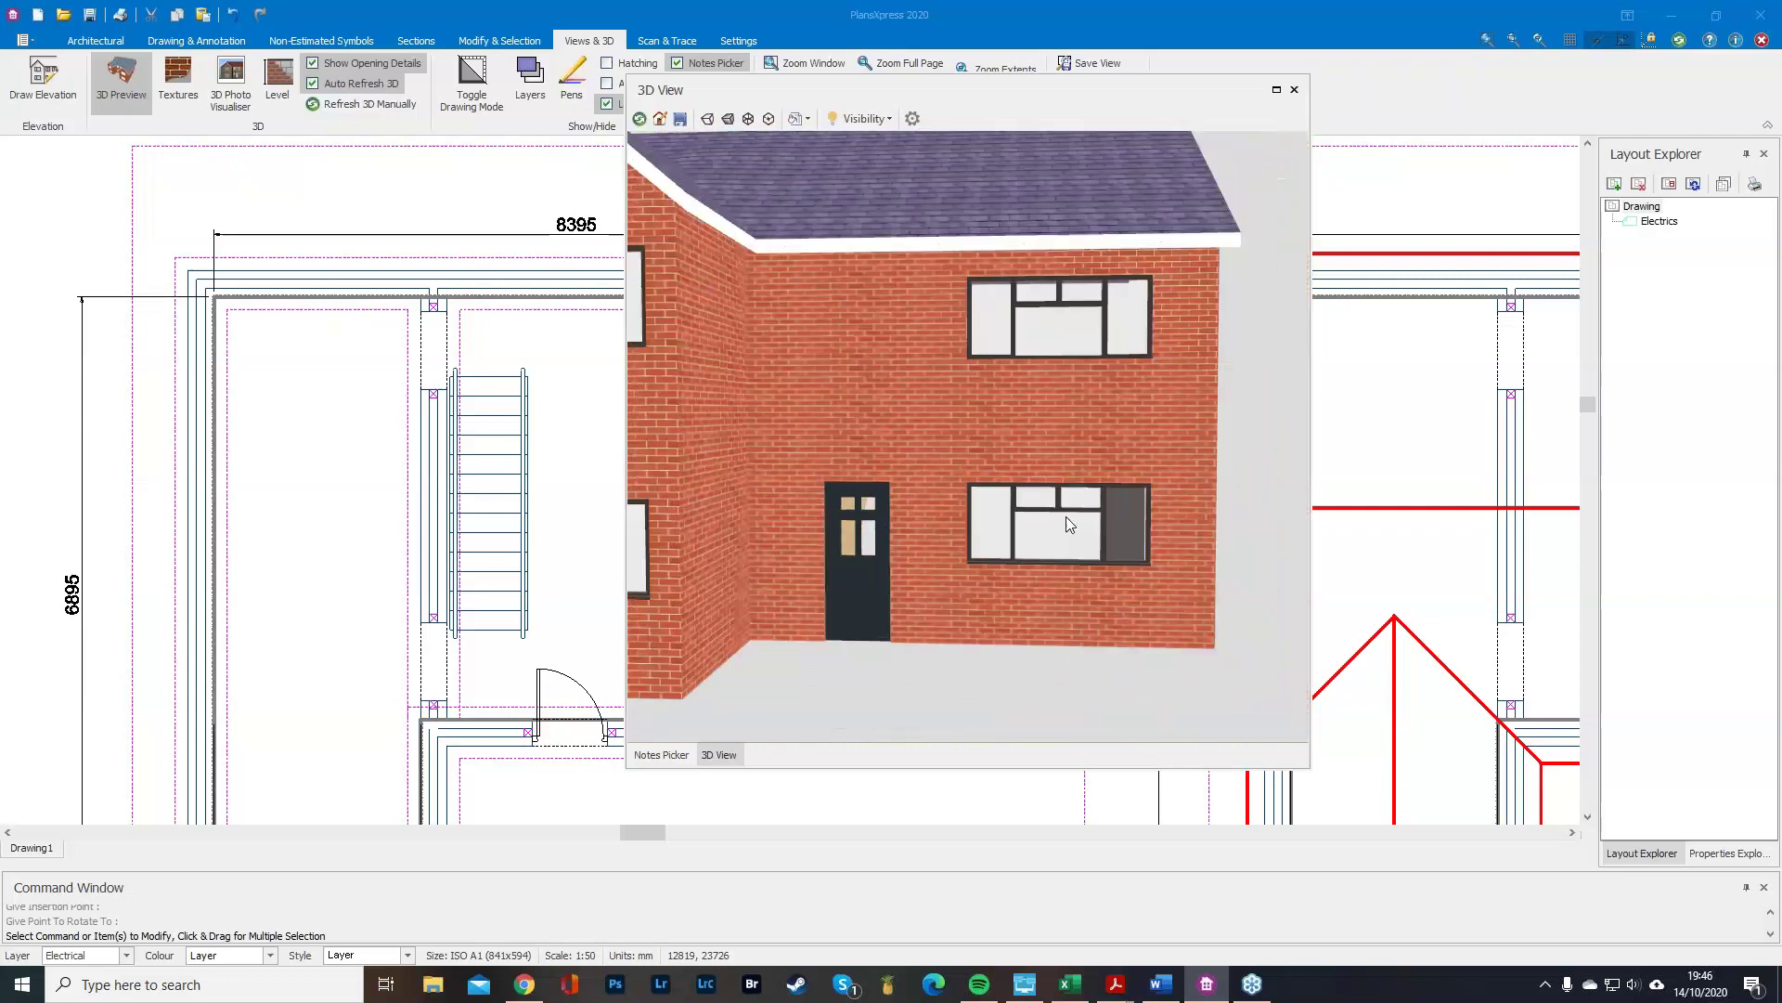
{"action": "middle_click_drag", "start_coordinate": [810, 542], "coordinate": [849, 572]}
{"action": "scroll", "coordinate": [848, 572], "scroll_direction": "down", "scroll_amount": 3}
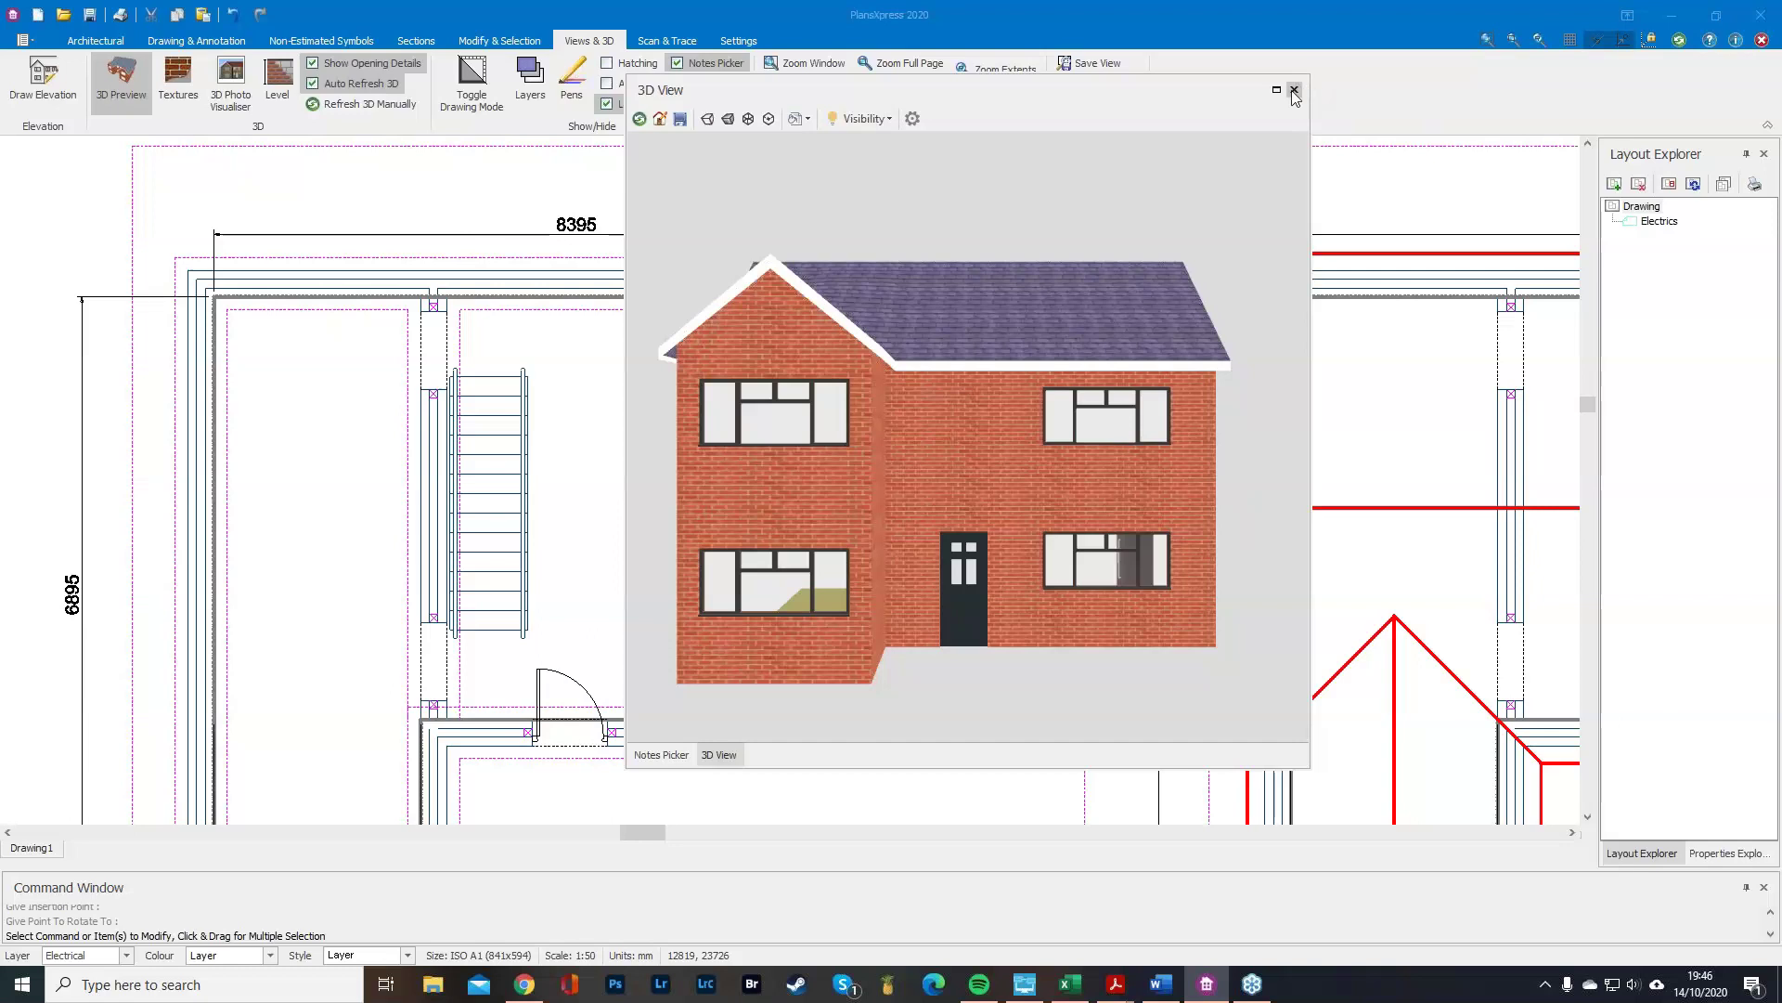
{"action": "left_click", "coordinate": [1293, 89]}
{"action": "left_click", "coordinate": [1293, 89]}
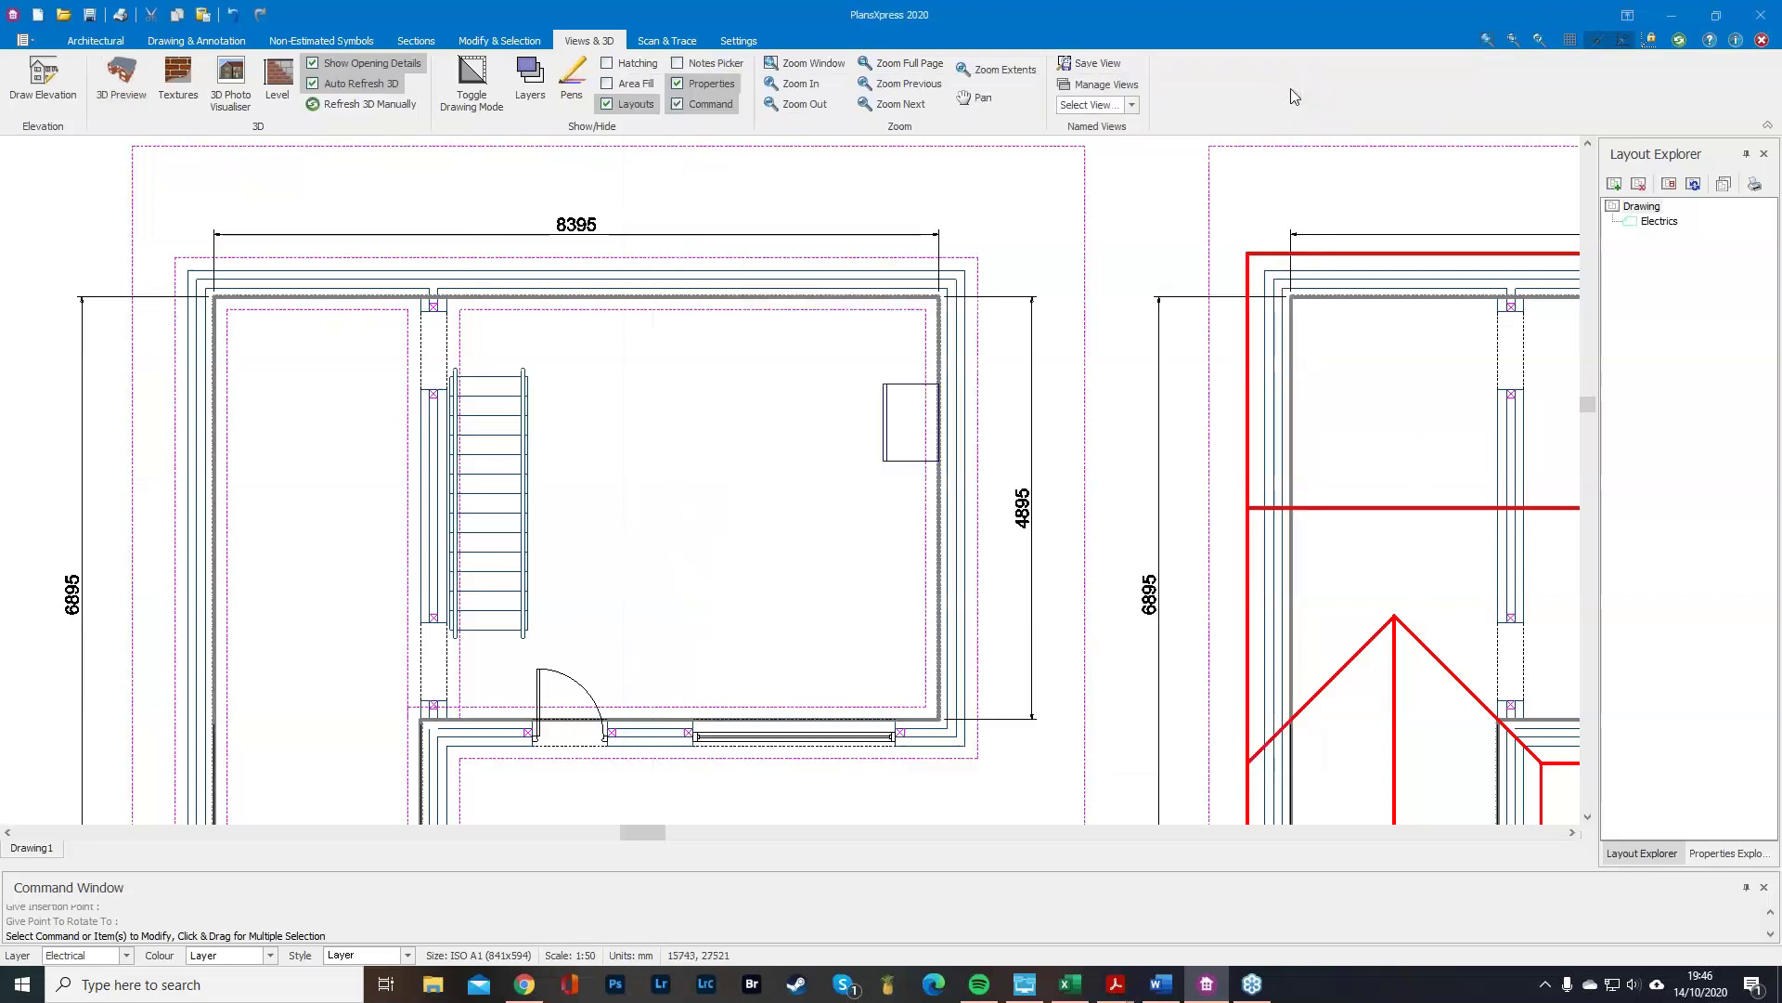
{"action": "scroll", "coordinate": [631, 573], "scroll_direction": "down", "scroll_amount": 1}
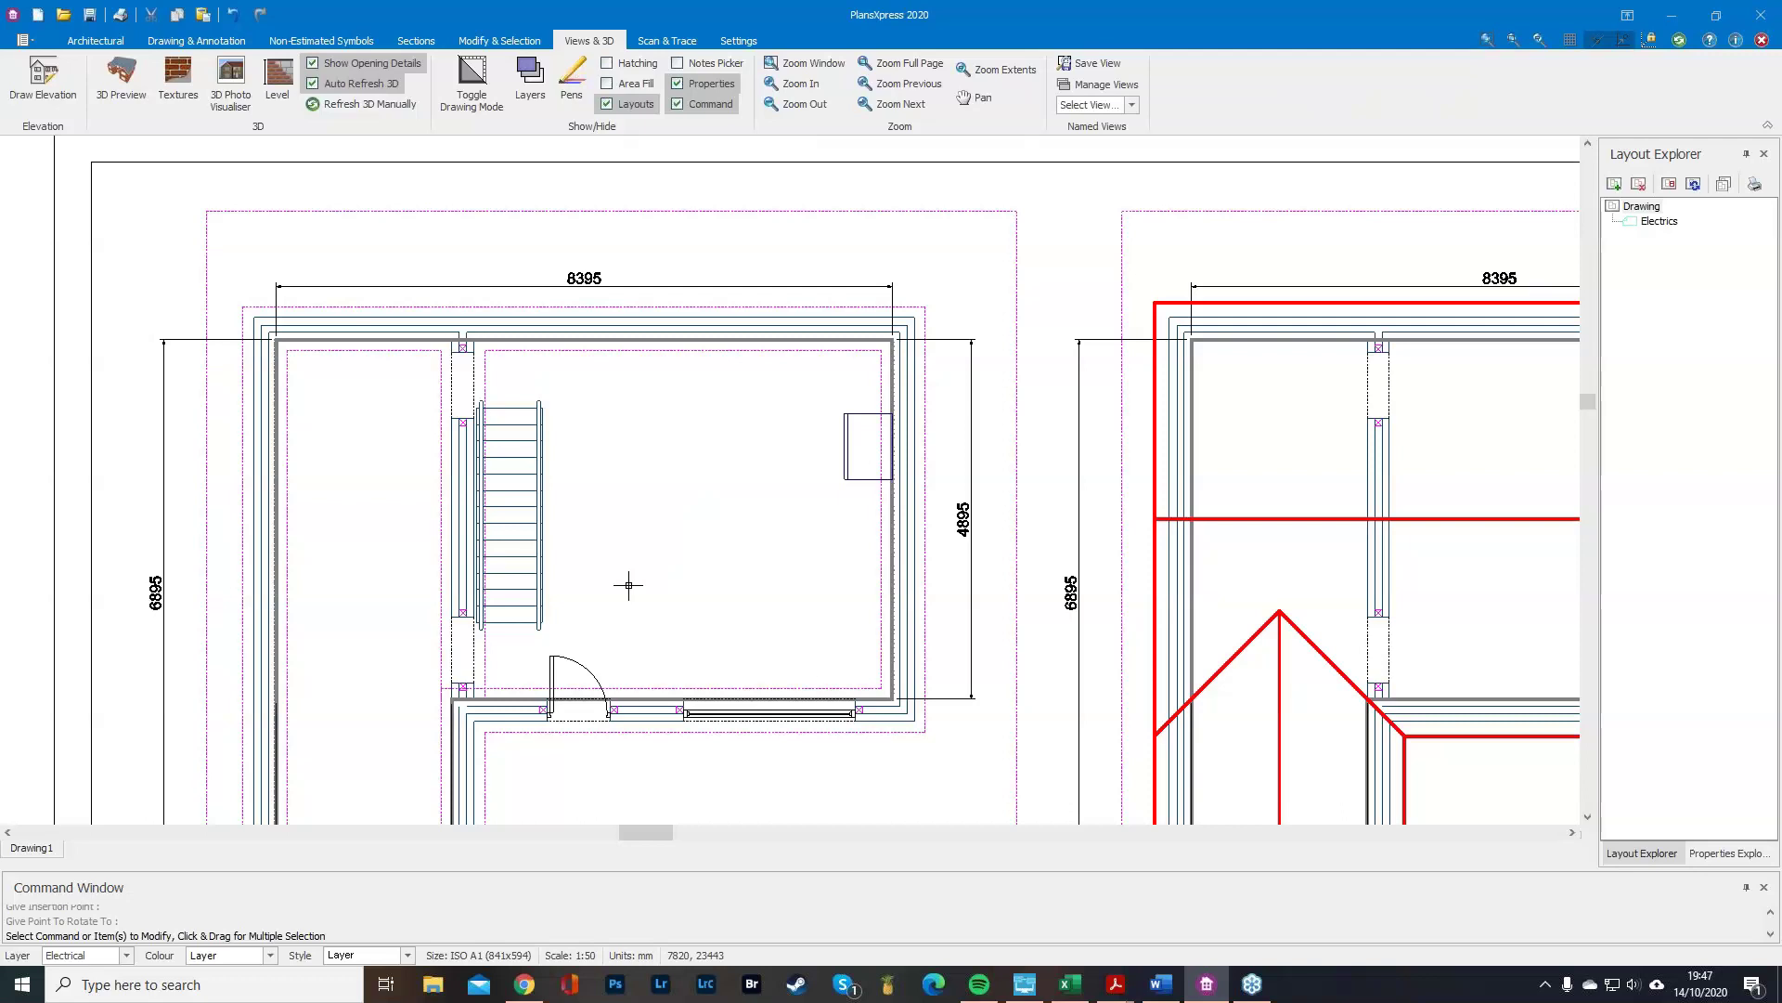
{"action": "scroll", "coordinate": [324, 298], "scroll_direction": "down", "scroll_amount": 2}
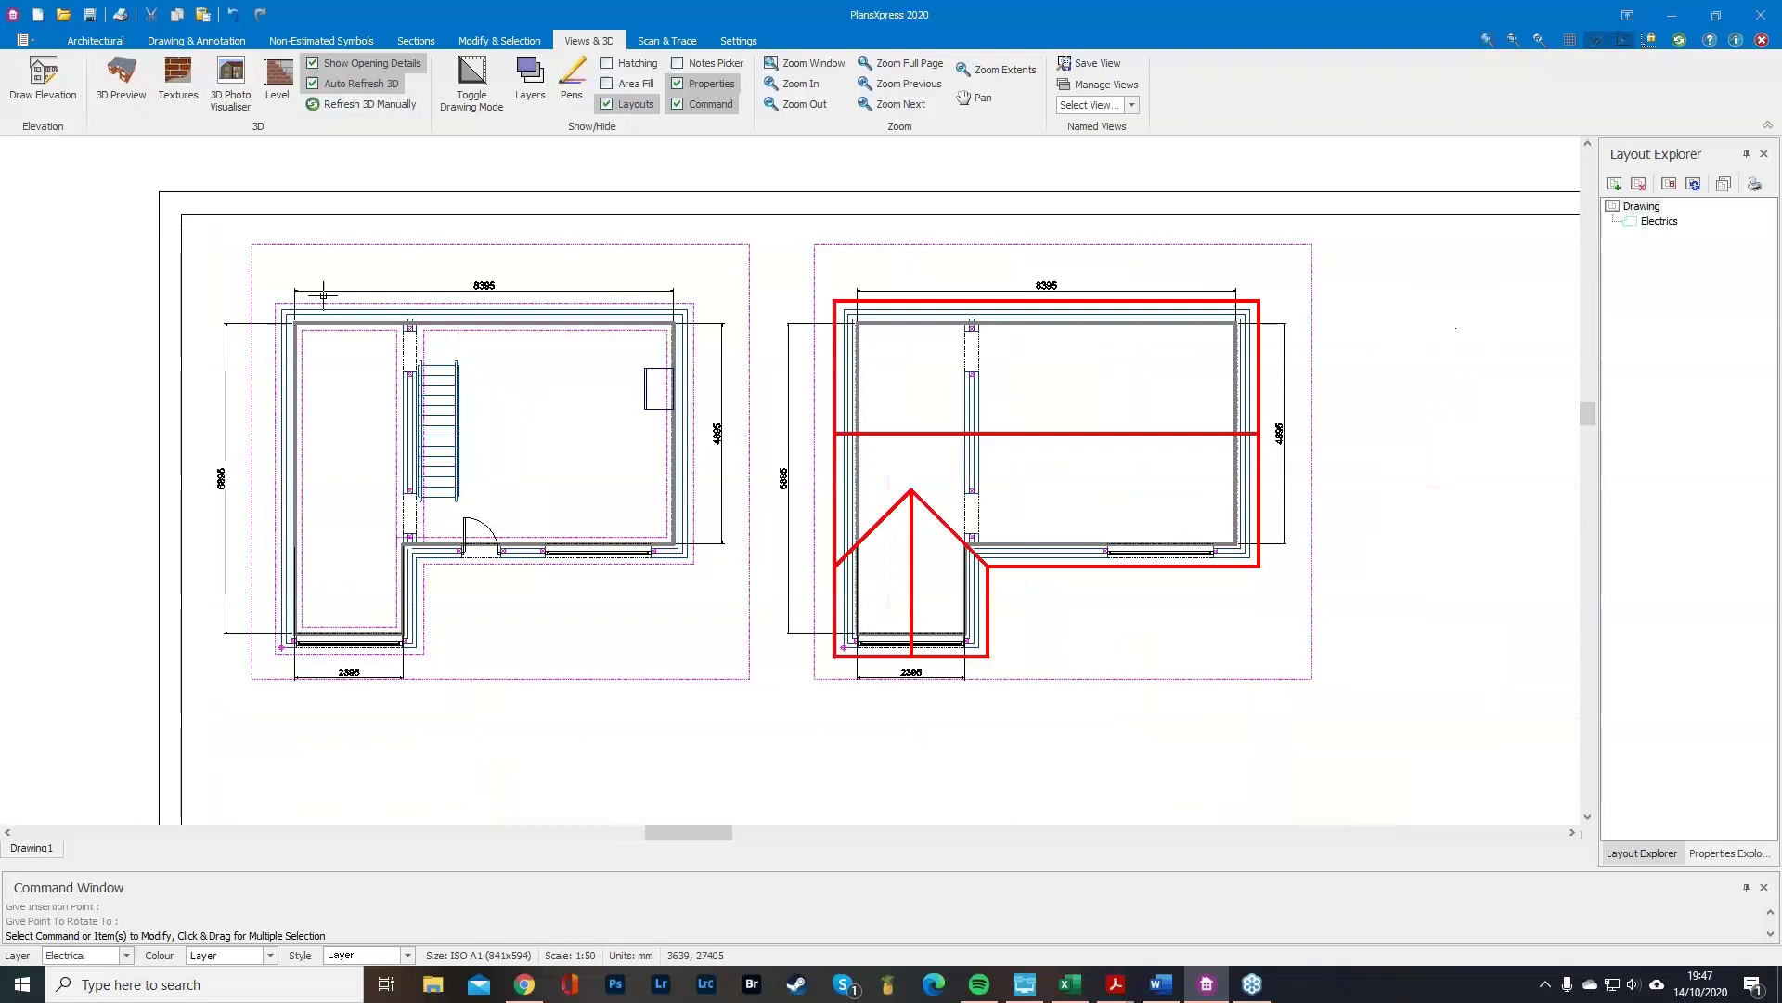
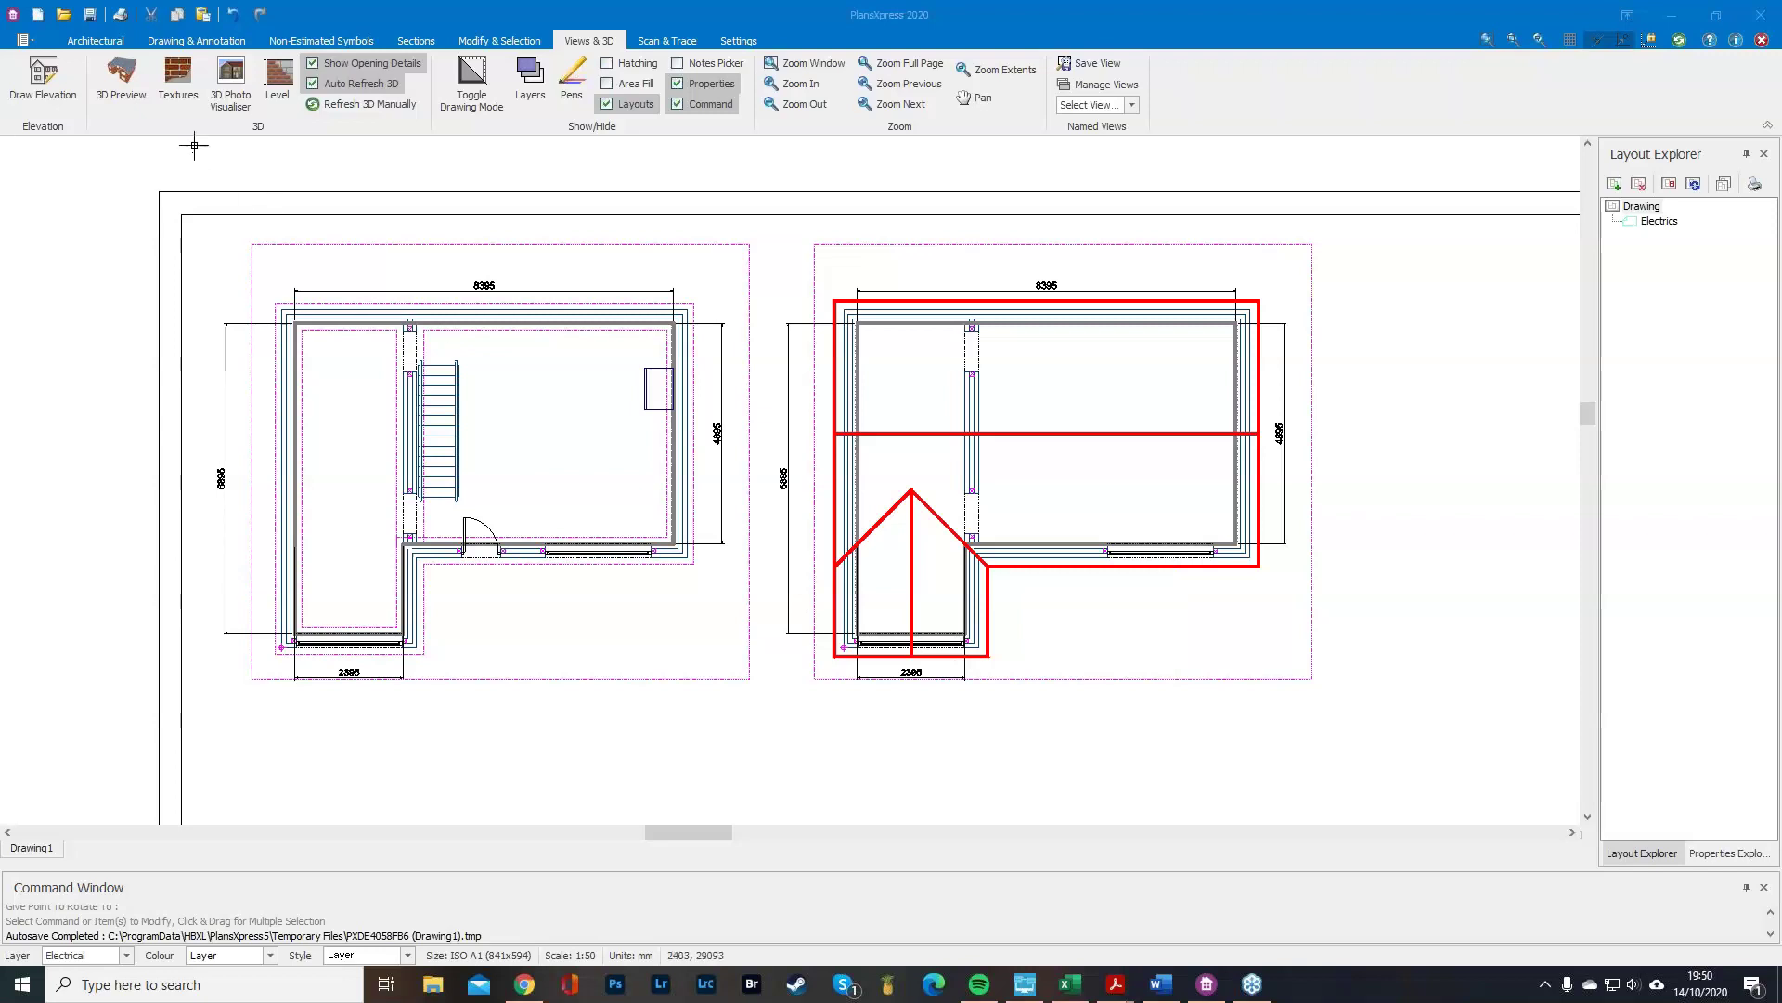
Reopen the 3D preview over the middle of the drawing and examine the house from several angles.
{"action": "left_click", "coordinate": [122, 82]}
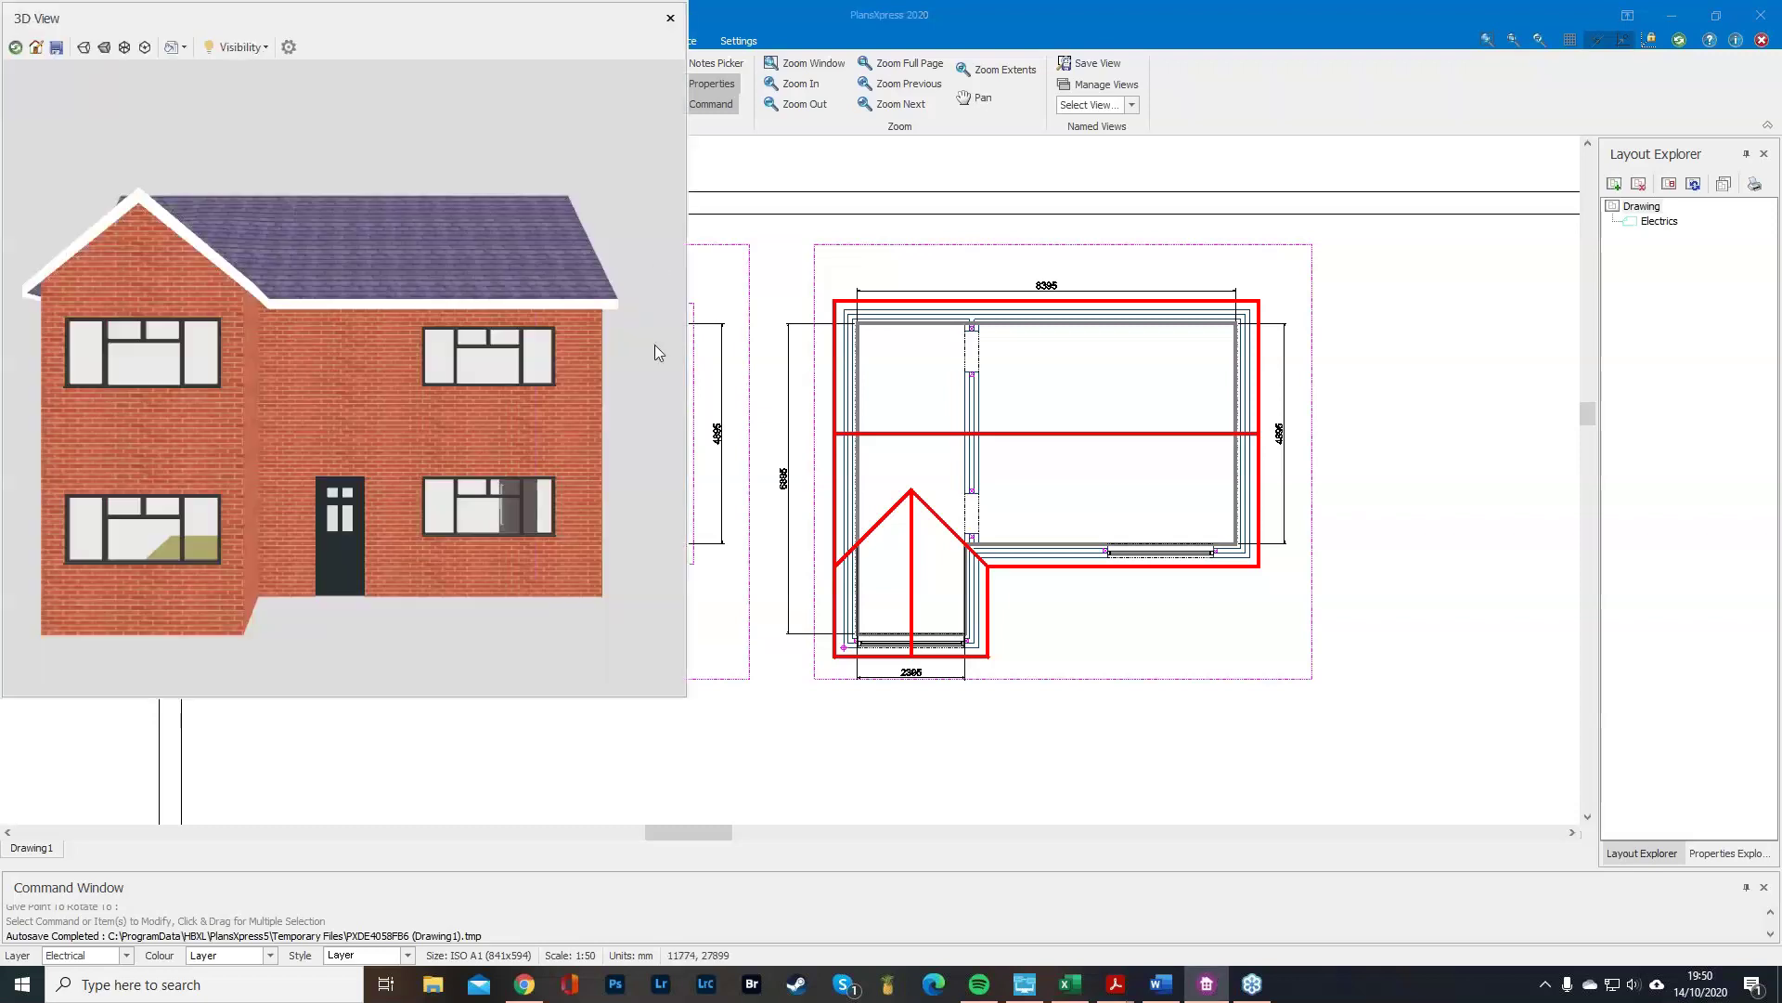
{"action": "left_click_drag", "start_coordinate": [404, 28], "coordinate": [921, 139]}
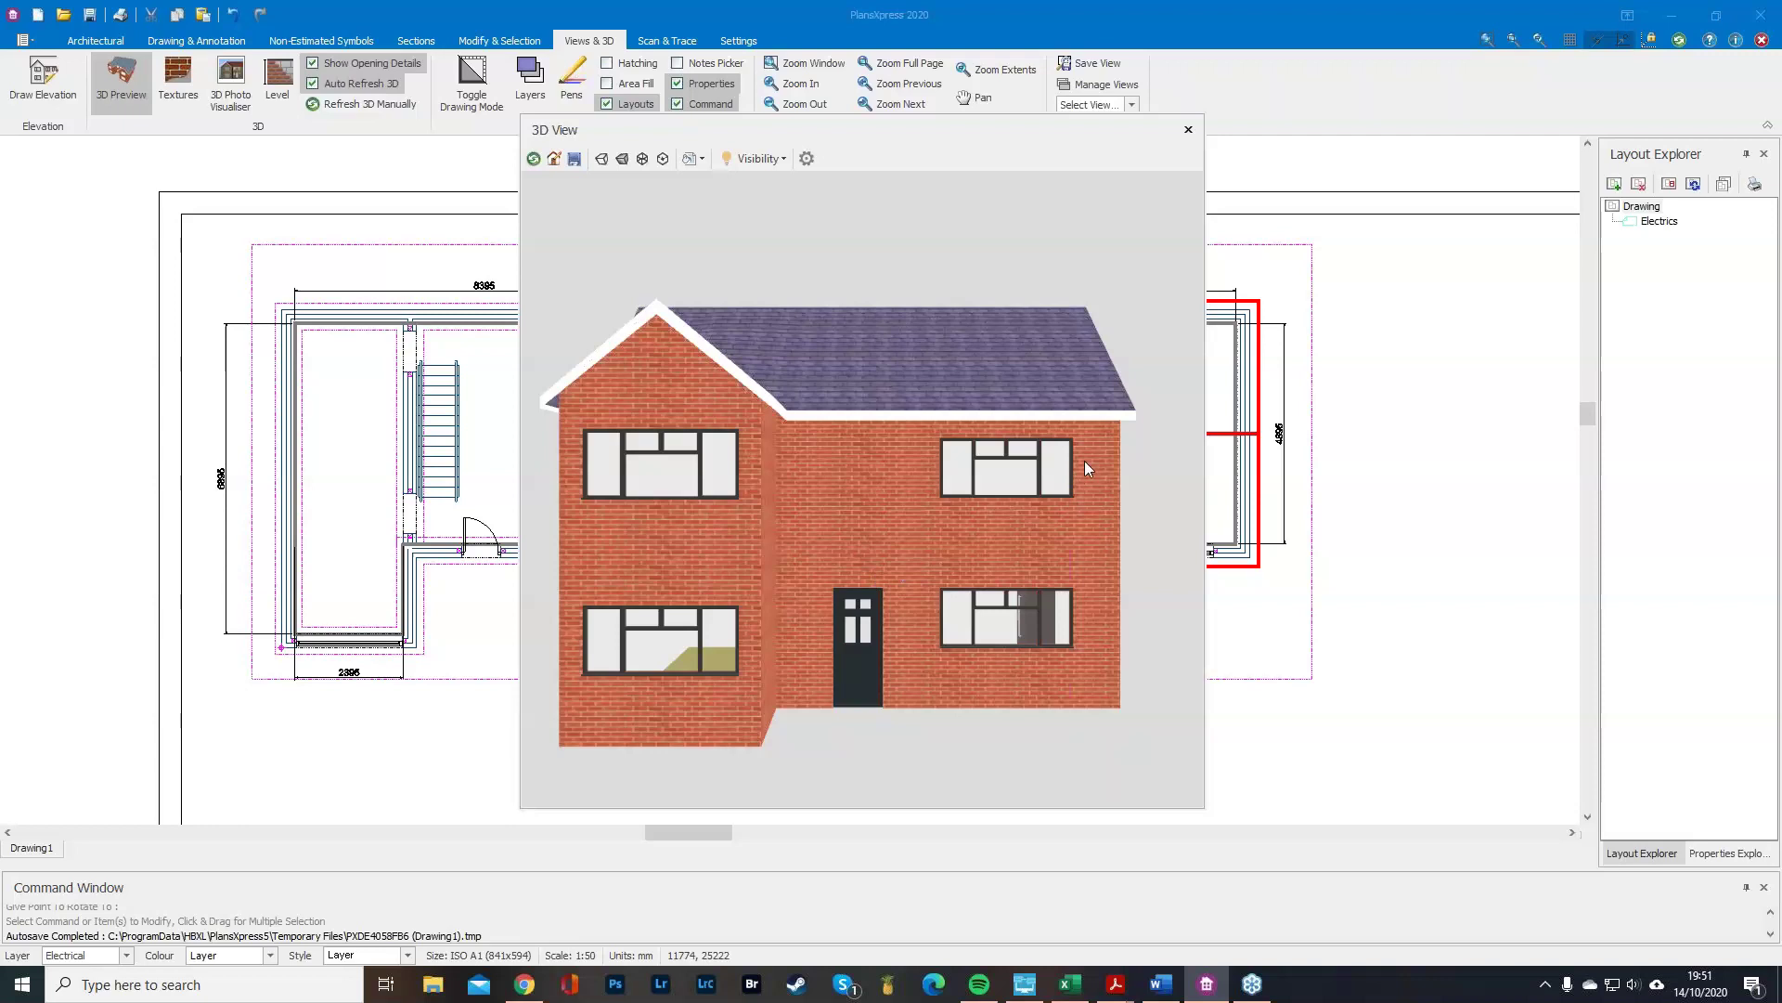
{"action": "left_click_drag", "start_coordinate": [1010, 698], "coordinate": [931, 467]}
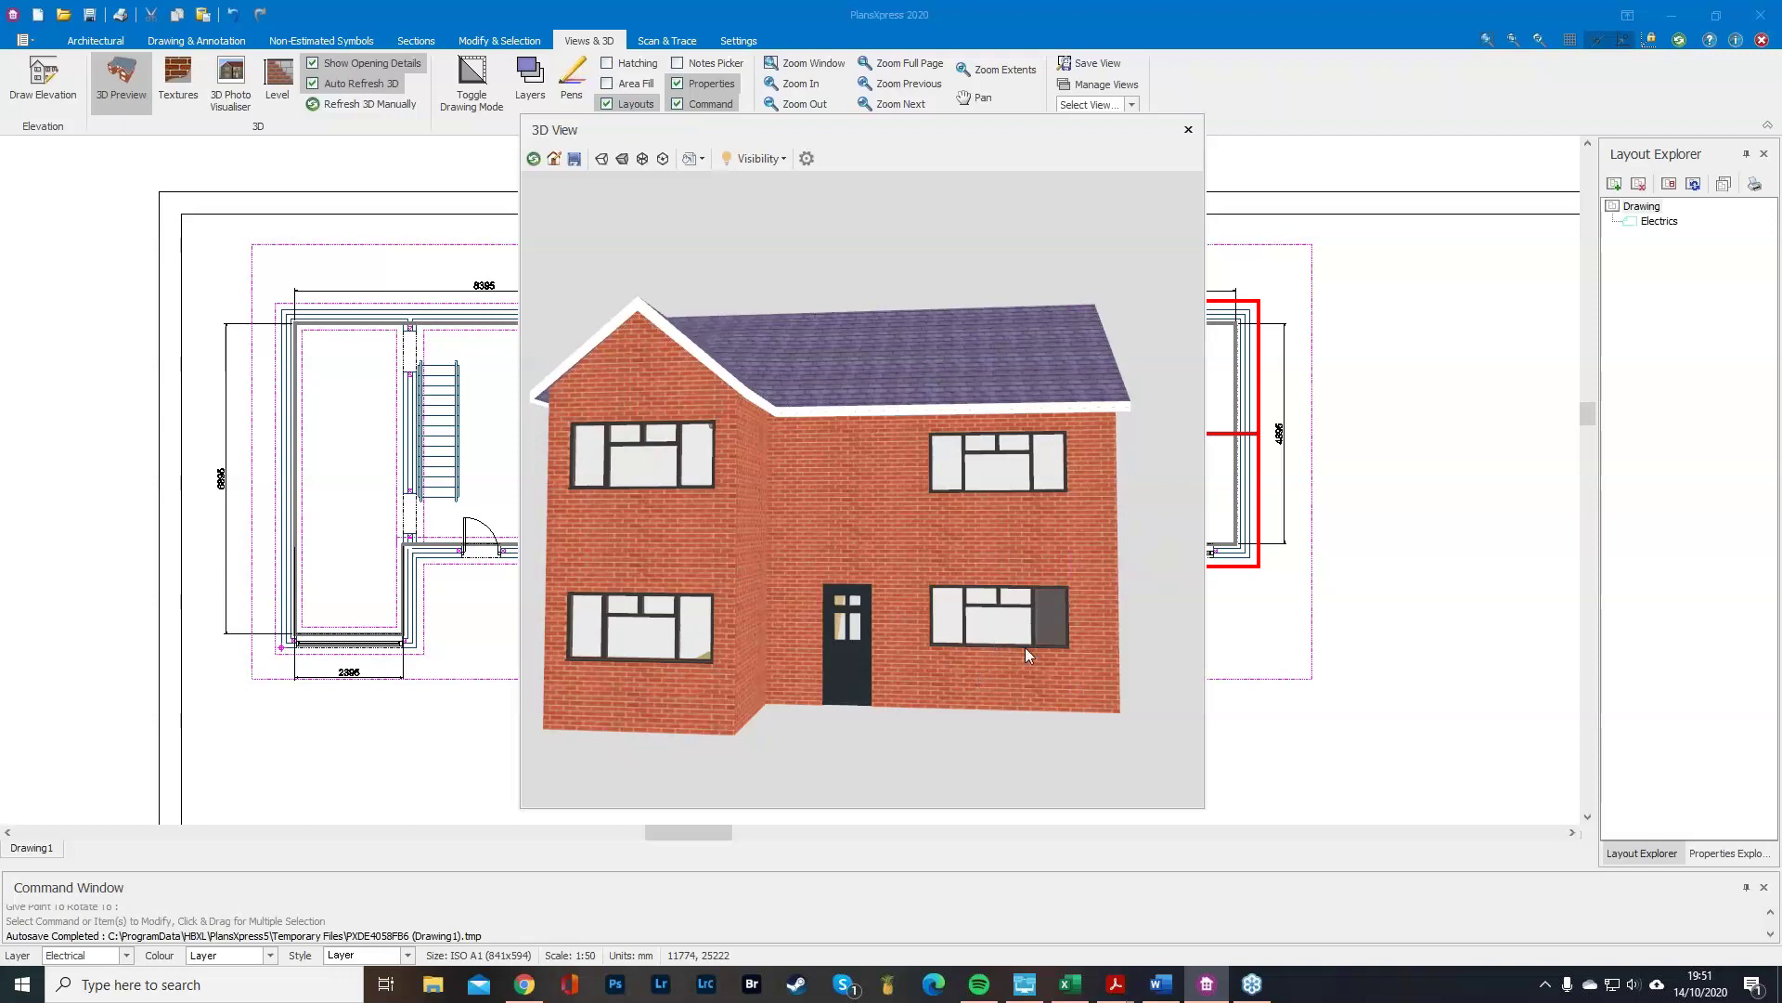
{"action": "left_click_drag", "start_coordinate": [917, 659], "coordinate": [935, 689]}
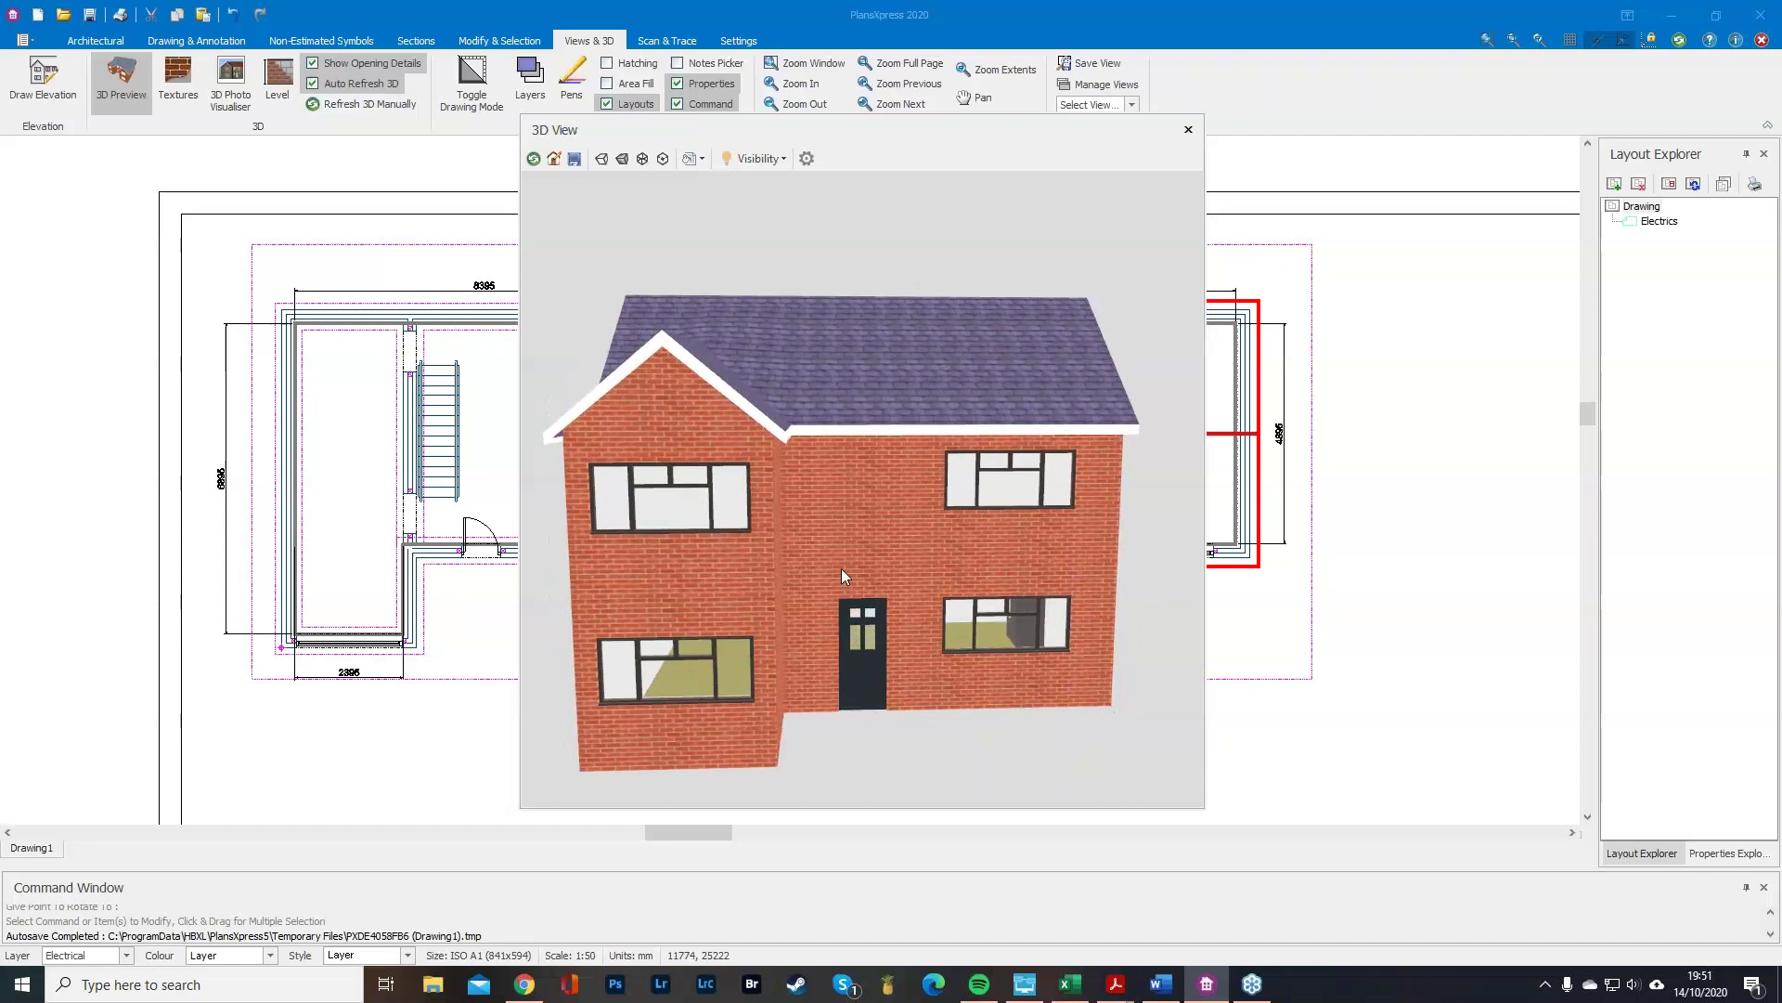
{"action": "mouse_move", "coordinate": [771, 617]}
{"action": "left_mouse_down"}
{"action": "mouse_move", "coordinate": [854, 587]}
{"action": "mouse_move", "coordinate": [783, 650]}
{"action": "mouse_move", "coordinate": [809, 577]}
{"action": "left_mouse_up"}
Compare the house's untextured, wireframe and transparent display modes from several angles, and restore the textured display.
{"action": "left_click", "coordinate": [601, 159]}
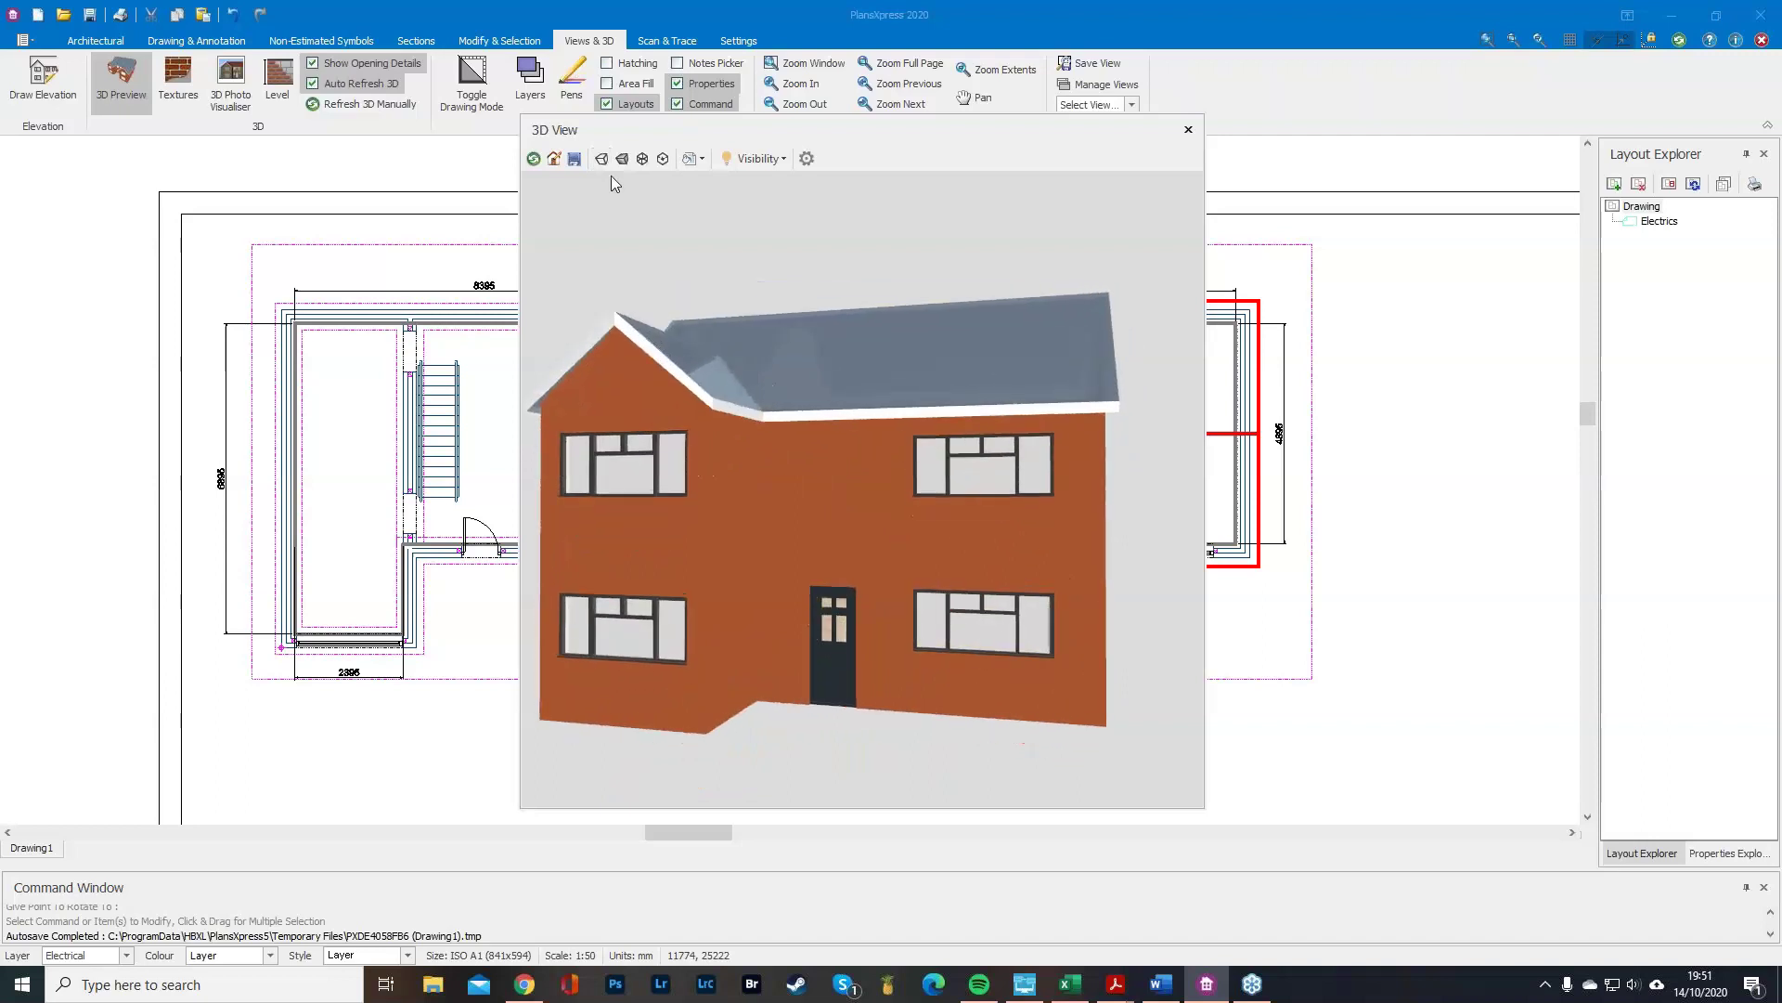
{"action": "left_click", "coordinate": [643, 160]}
{"action": "mouse_move", "coordinate": [981, 531]}
{"action": "left_mouse_down"}
{"action": "mouse_move", "coordinate": [938, 586]}
{"action": "mouse_move", "coordinate": [910, 585]}
{"action": "mouse_move", "coordinate": [1014, 546]}
{"action": "mouse_move", "coordinate": [877, 582]}
{"action": "left_mouse_up"}
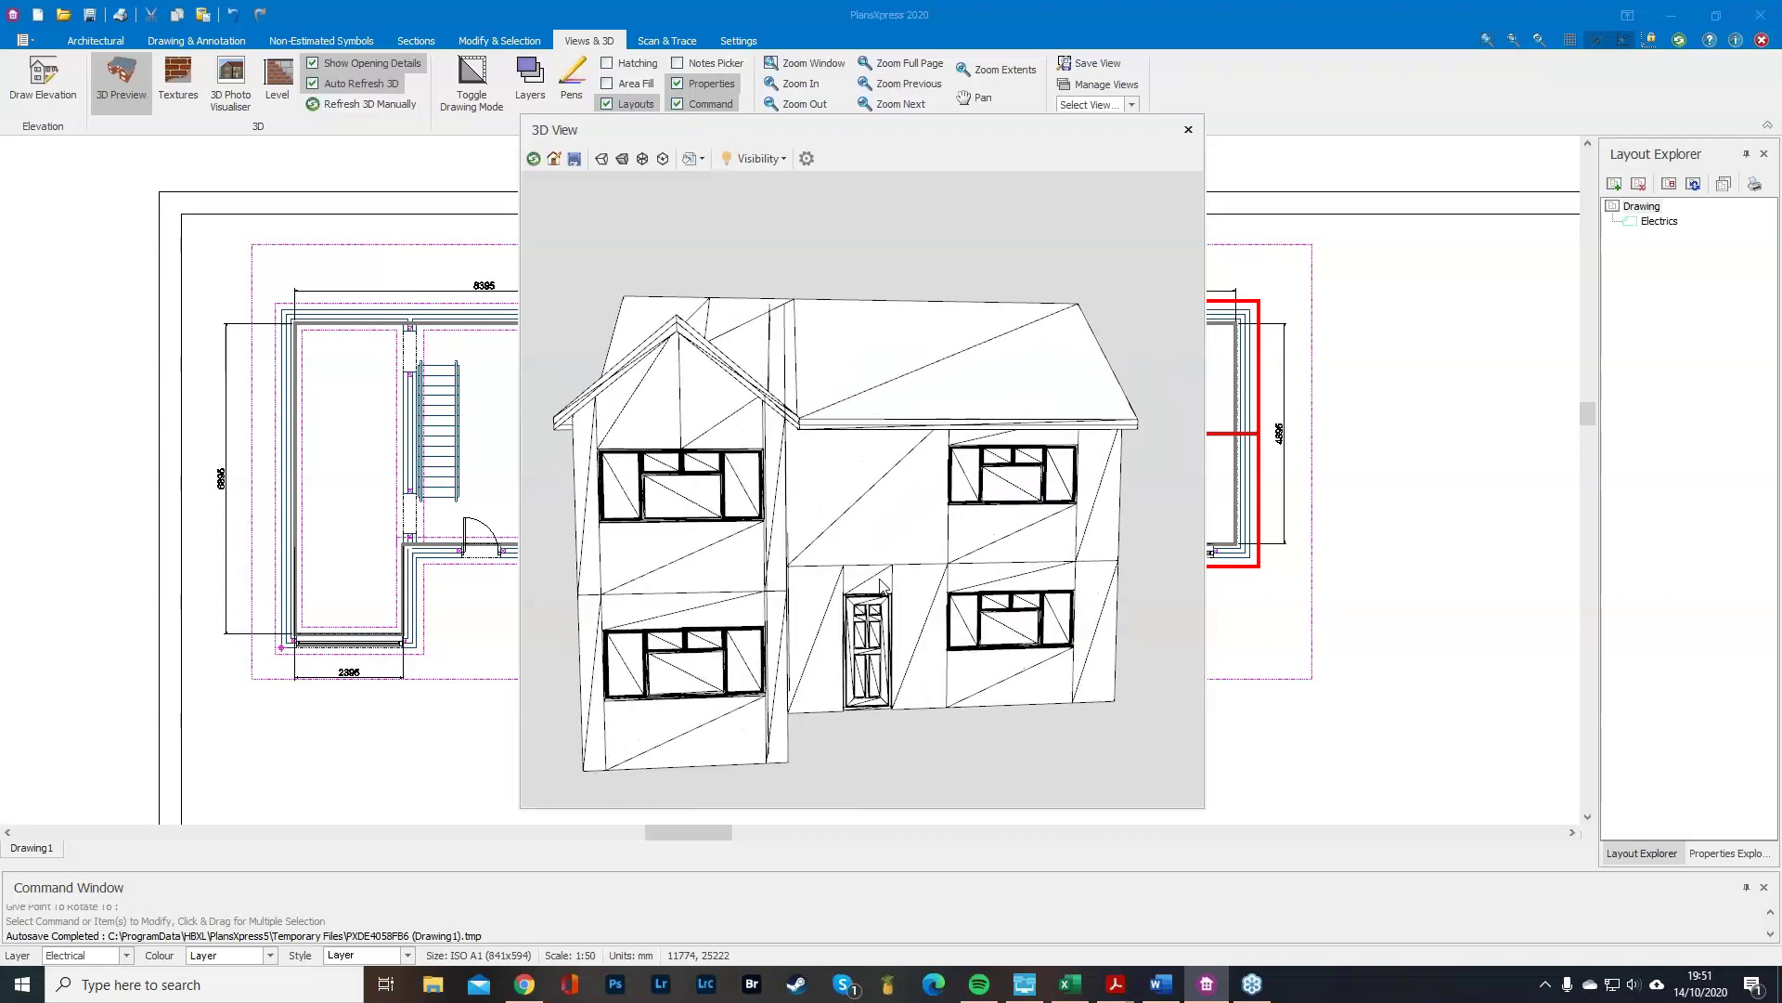
{"action": "left_click", "coordinate": [663, 158]}
{"action": "mouse_move", "coordinate": [999, 524]}
{"action": "left_mouse_down"}
{"action": "mouse_move", "coordinate": [888, 548]}
{"action": "mouse_move", "coordinate": [835, 525]}
{"action": "mouse_move", "coordinate": [713, 531]}
{"action": "mouse_move", "coordinate": [684, 505]}
{"action": "mouse_move", "coordinate": [570, 529]}
{"action": "mouse_move", "coordinate": [763, 765]}
{"action": "mouse_move", "coordinate": [1034, 744]}
{"action": "mouse_move", "coordinate": [1046, 765]}
{"action": "left_mouse_up"}
{"action": "scroll", "coordinate": [755, 611], "scroll_direction": "up", "scroll_amount": 2}
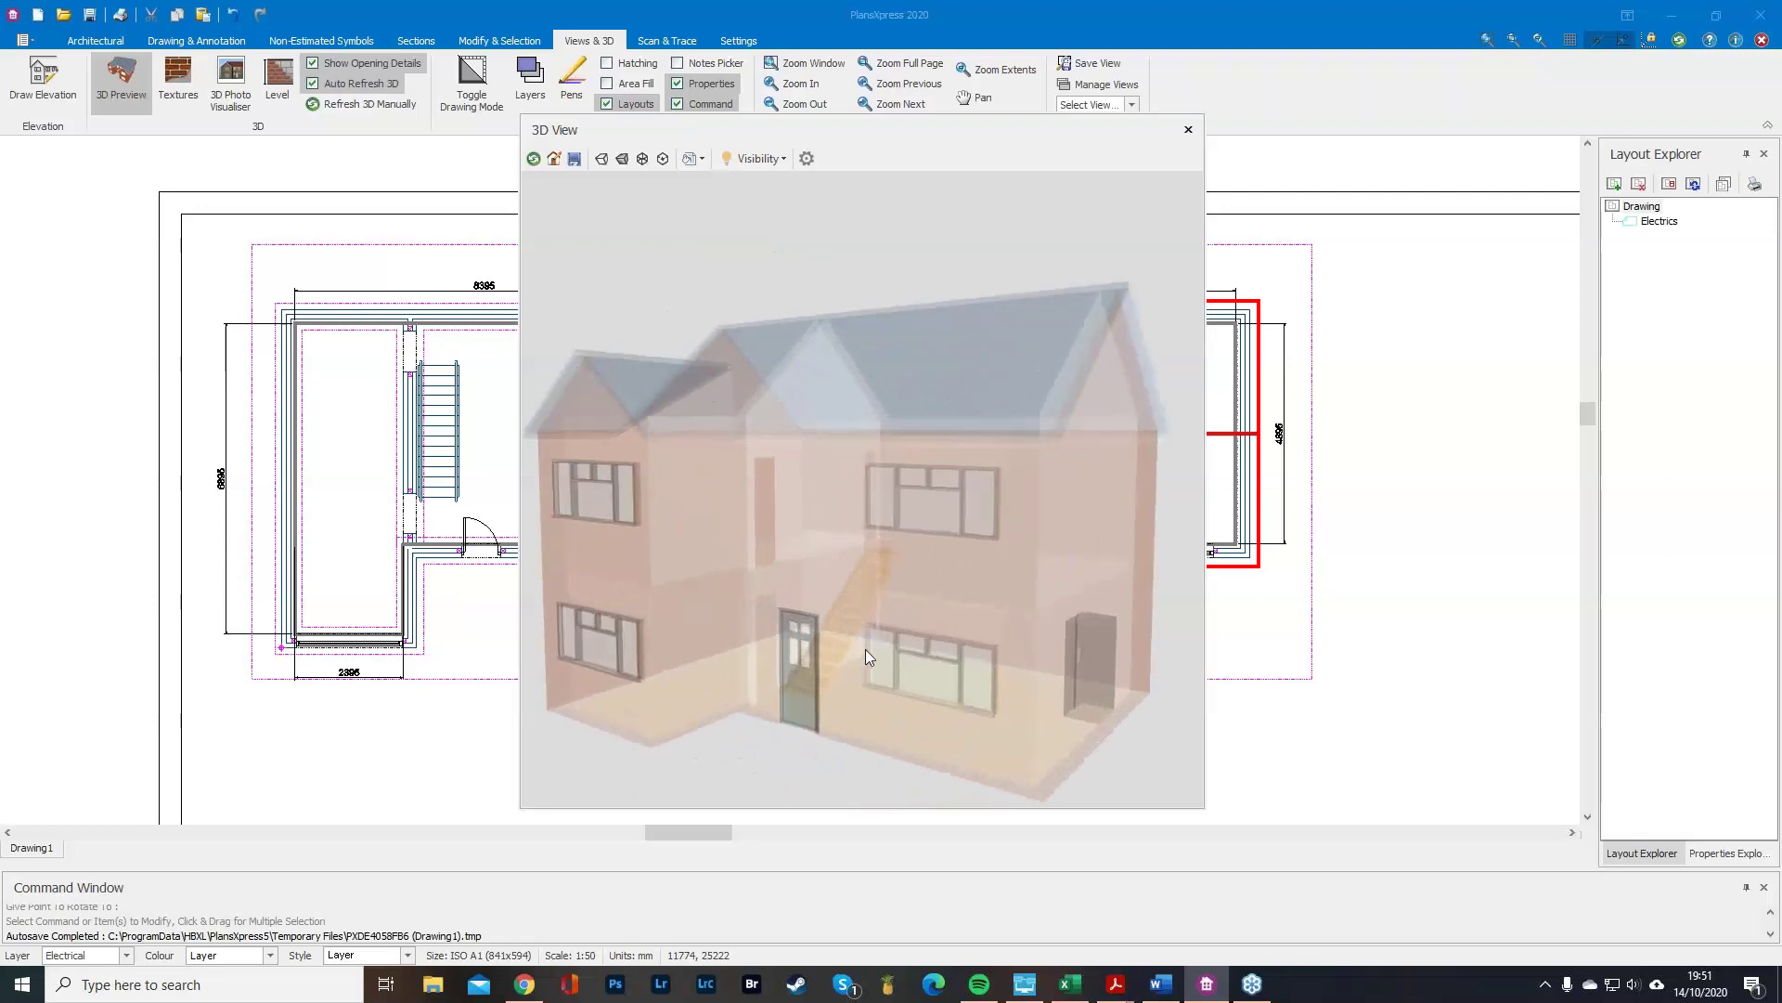
{"action": "left_click_drag", "start_coordinate": [865, 649], "coordinate": [993, 656]}
{"action": "left_click_drag", "start_coordinate": [747, 640], "coordinate": [667, 659]}
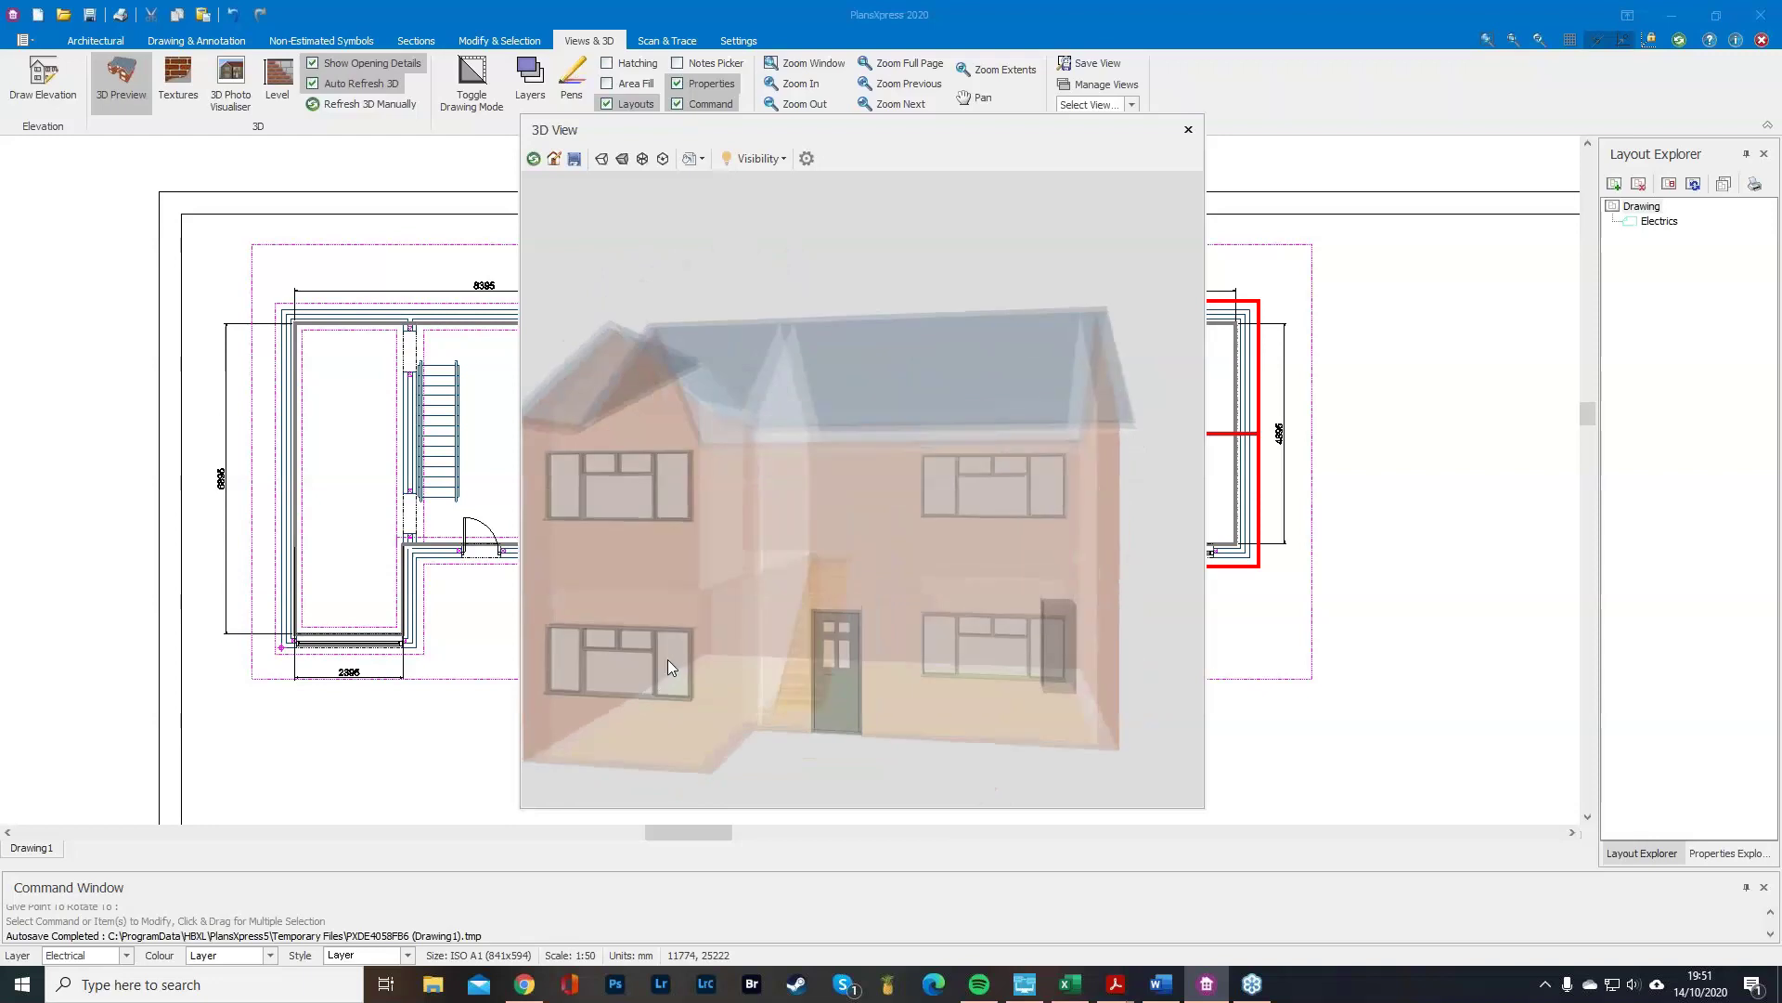
{"action": "left_click", "coordinate": [622, 159]}
{"action": "left_click", "coordinate": [621, 162]}
{"action": "left_click_drag", "start_coordinate": [717, 511], "coordinate": [783, 515]}
Try light blue and dark blue backgrounds for the 3D preview, choose Shades of blue and close the preview.
{"action": "left_click", "coordinate": [699, 158]}
{"action": "left_click", "coordinate": [732, 200]}
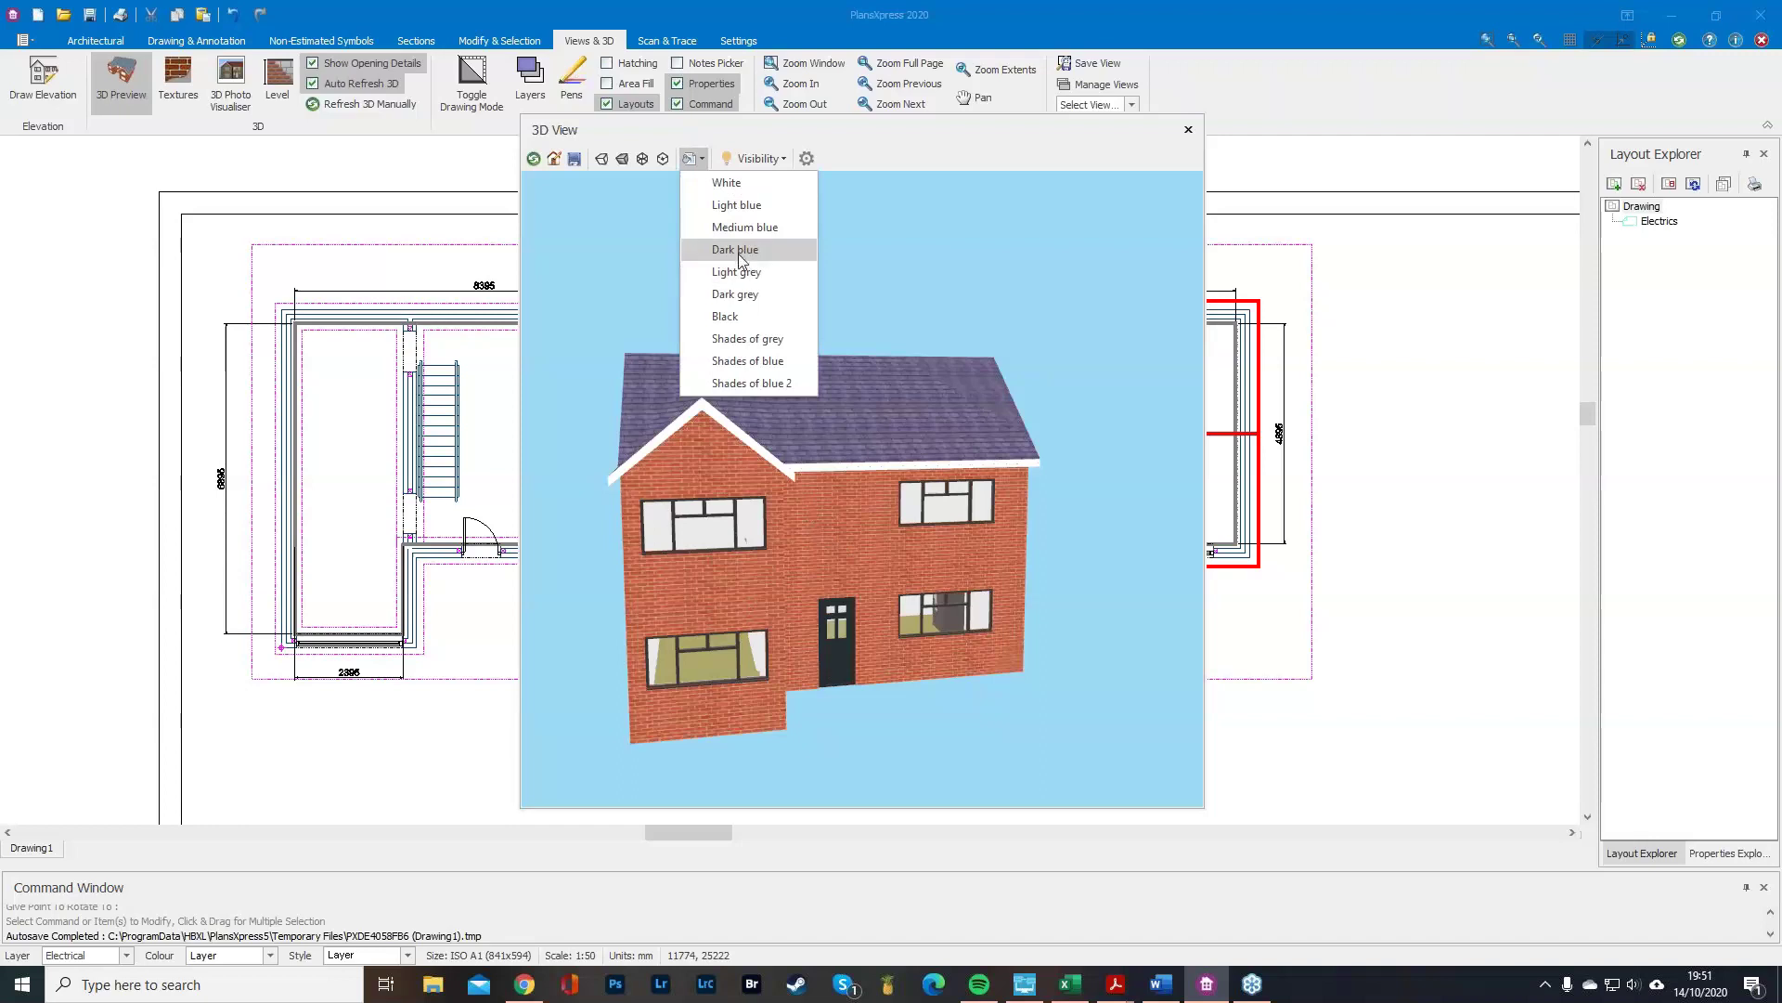
{"action": "left_click", "coordinate": [738, 249]}
{"action": "left_click", "coordinate": [696, 159]}
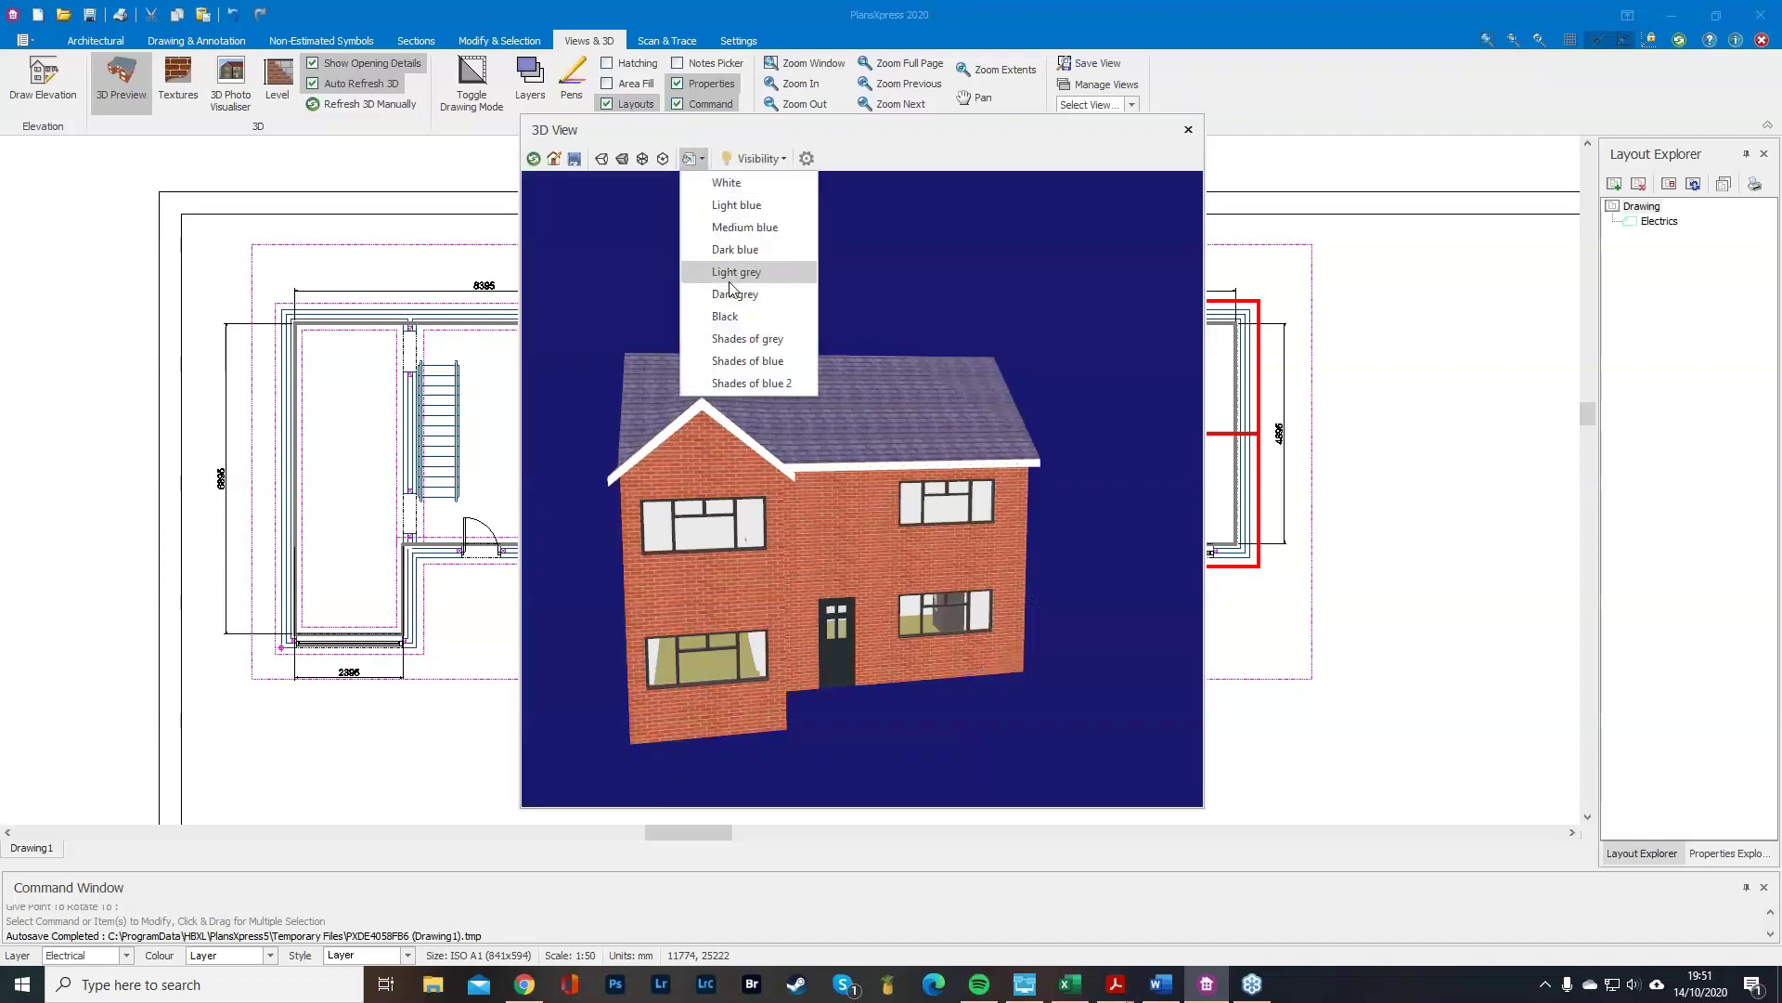
{"action": "left_click", "coordinate": [767, 363]}
{"action": "left_click_drag", "start_coordinate": [960, 537], "coordinate": [971, 449]}
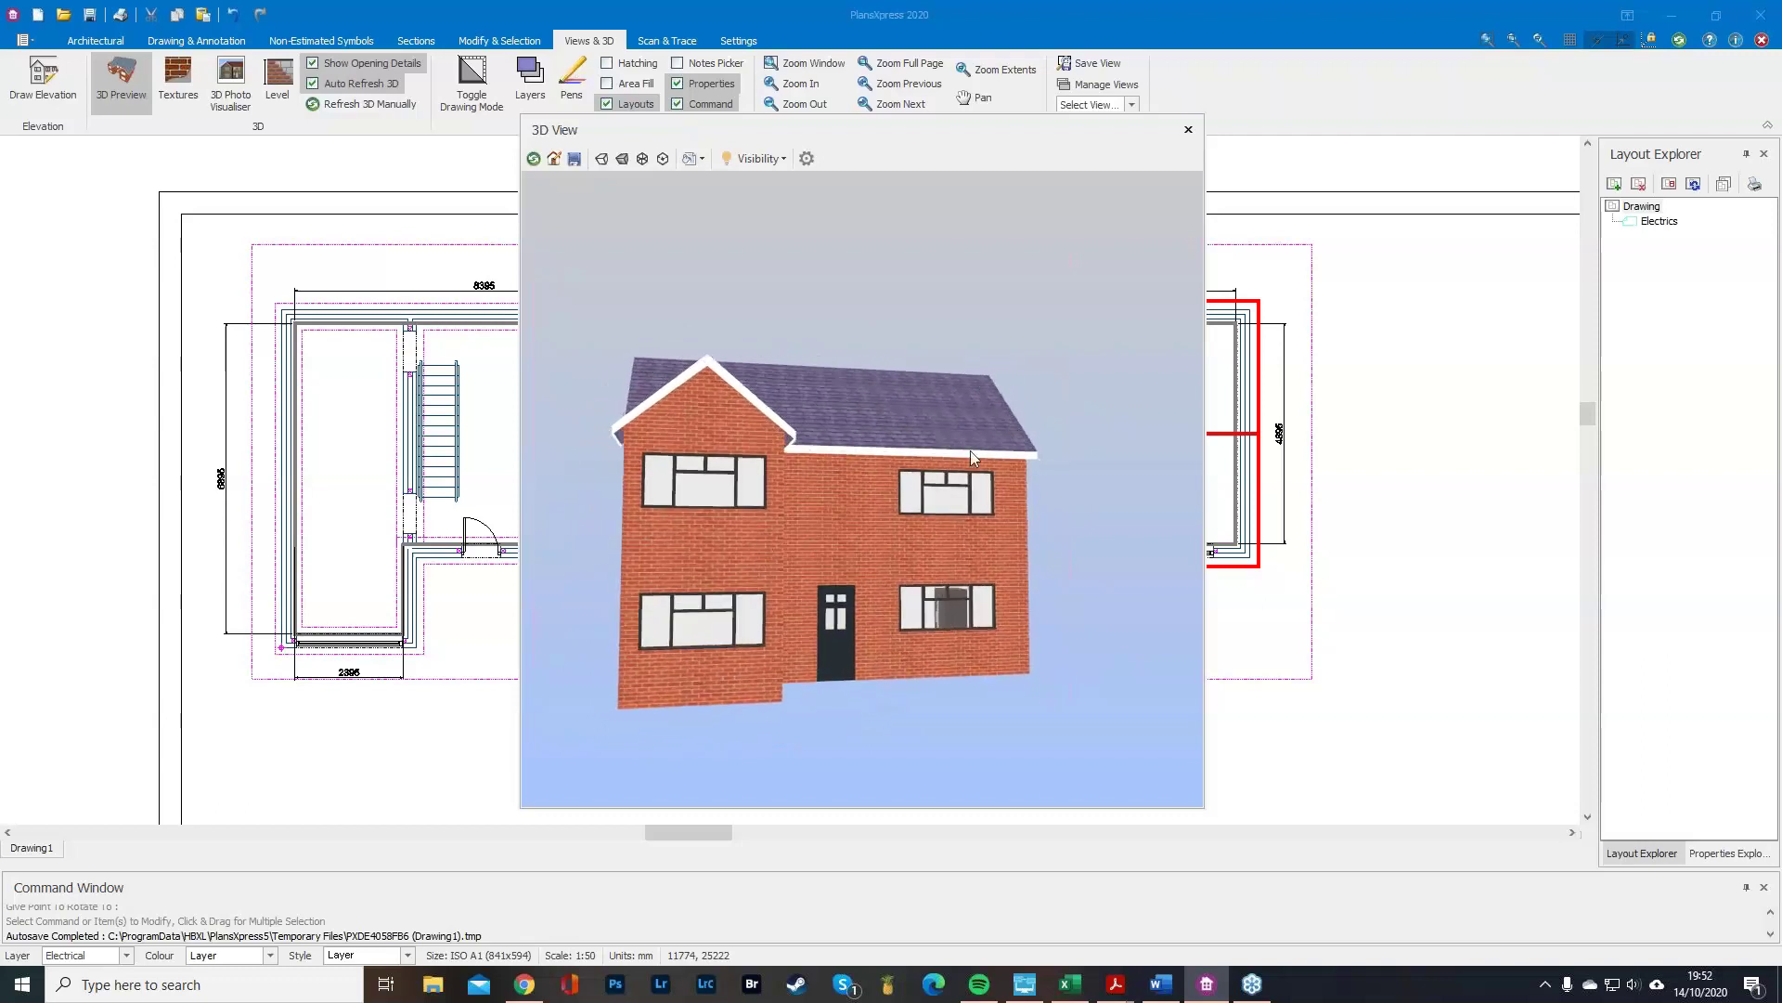
{"action": "left_click", "coordinate": [1189, 131]}
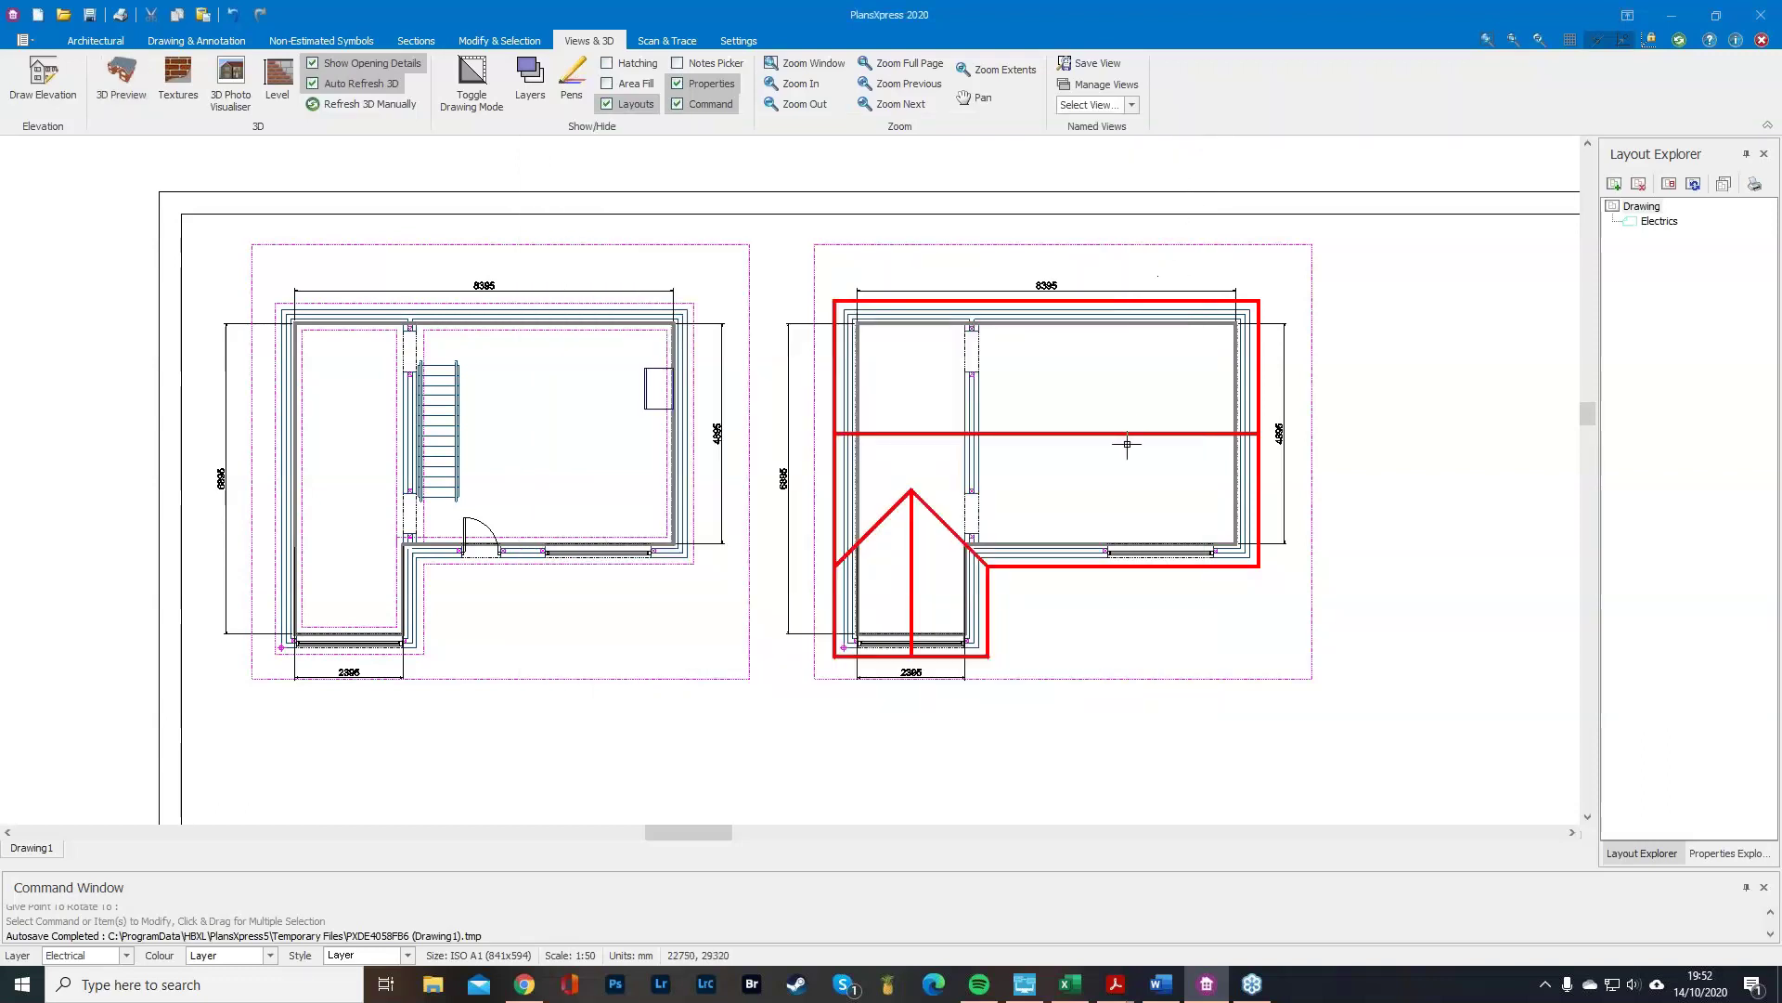
Start the 3D Photo Visualiser, save the drawing as Demonstration in the PX Jobs folder and close the 3D preview.
{"action": "left_click", "coordinate": [230, 104]}
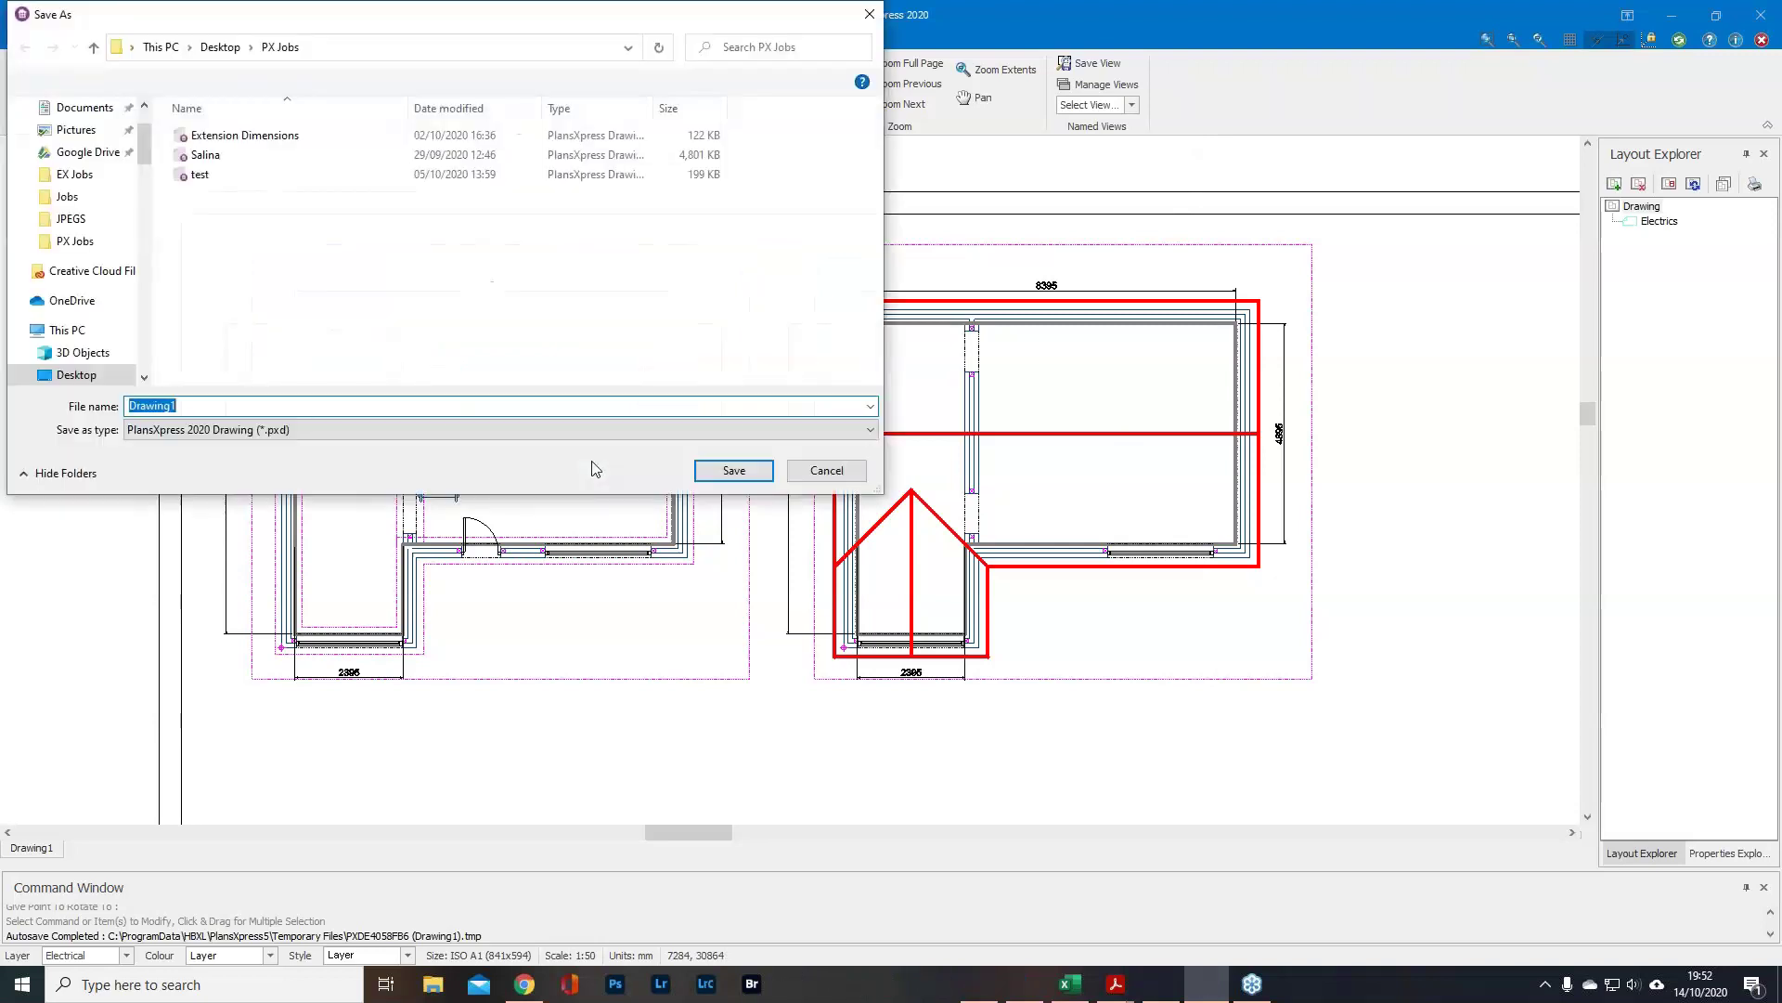
{"action": "type", "text": "Demonstratio"}
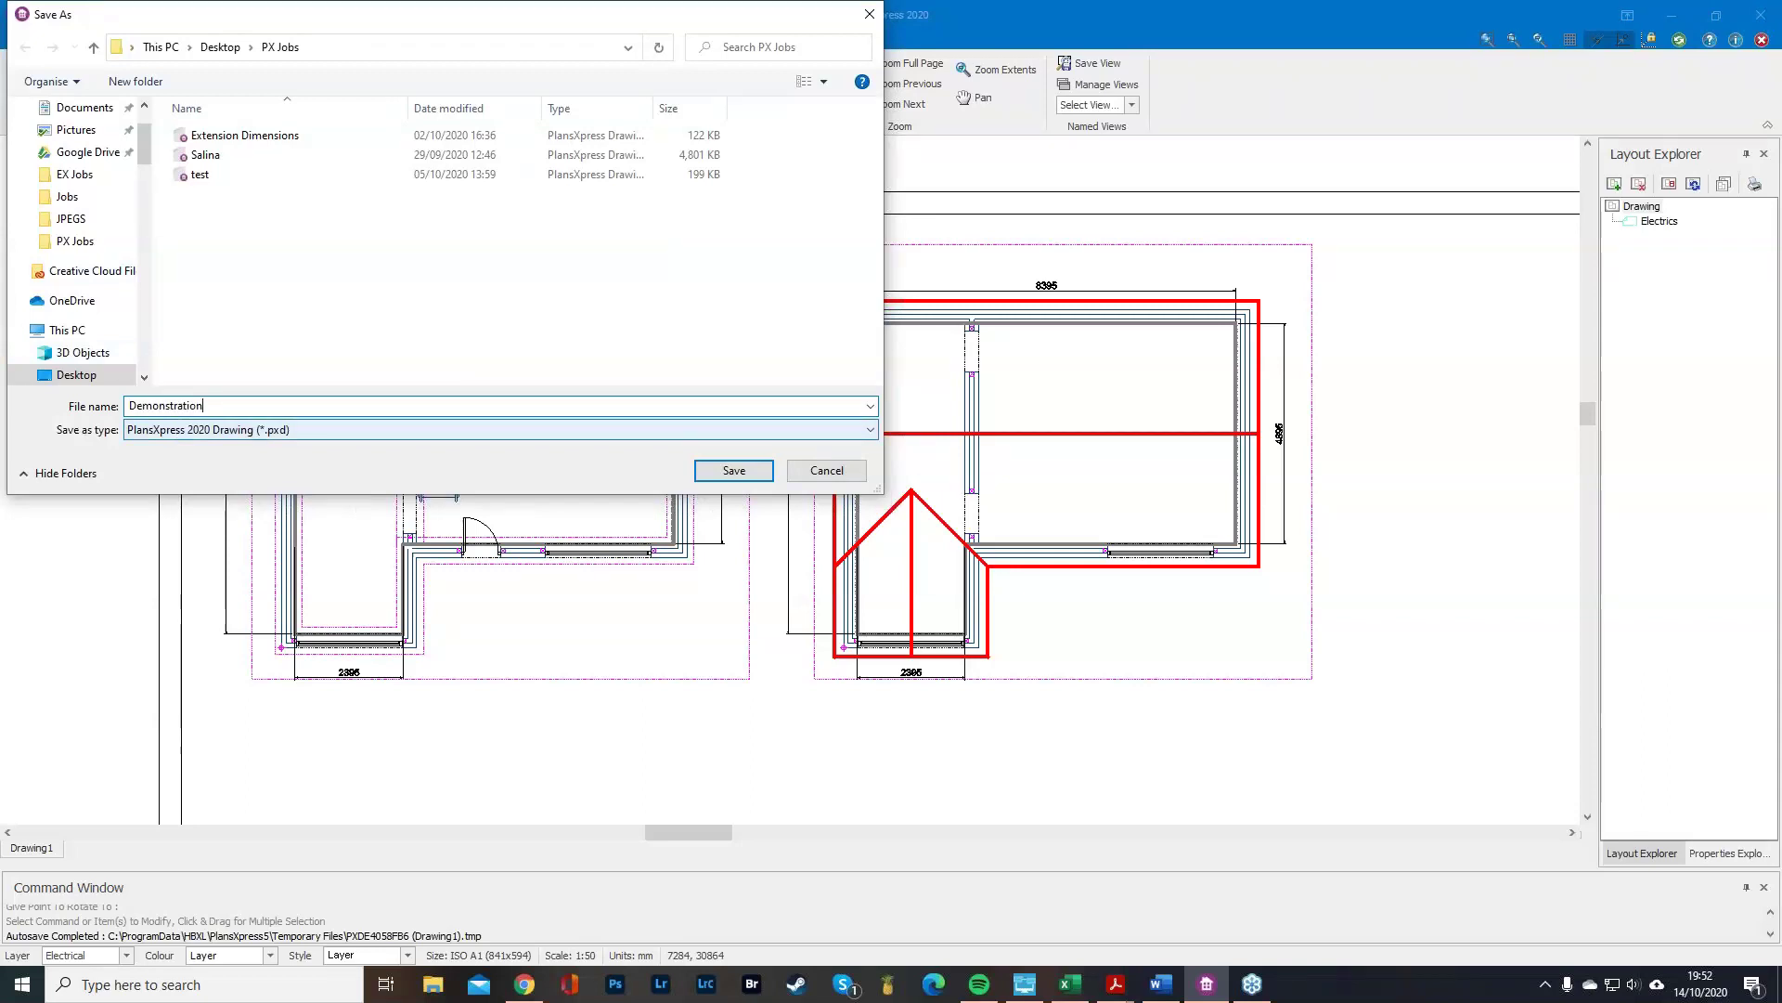
{"action": "left_click", "coordinate": [743, 470]}
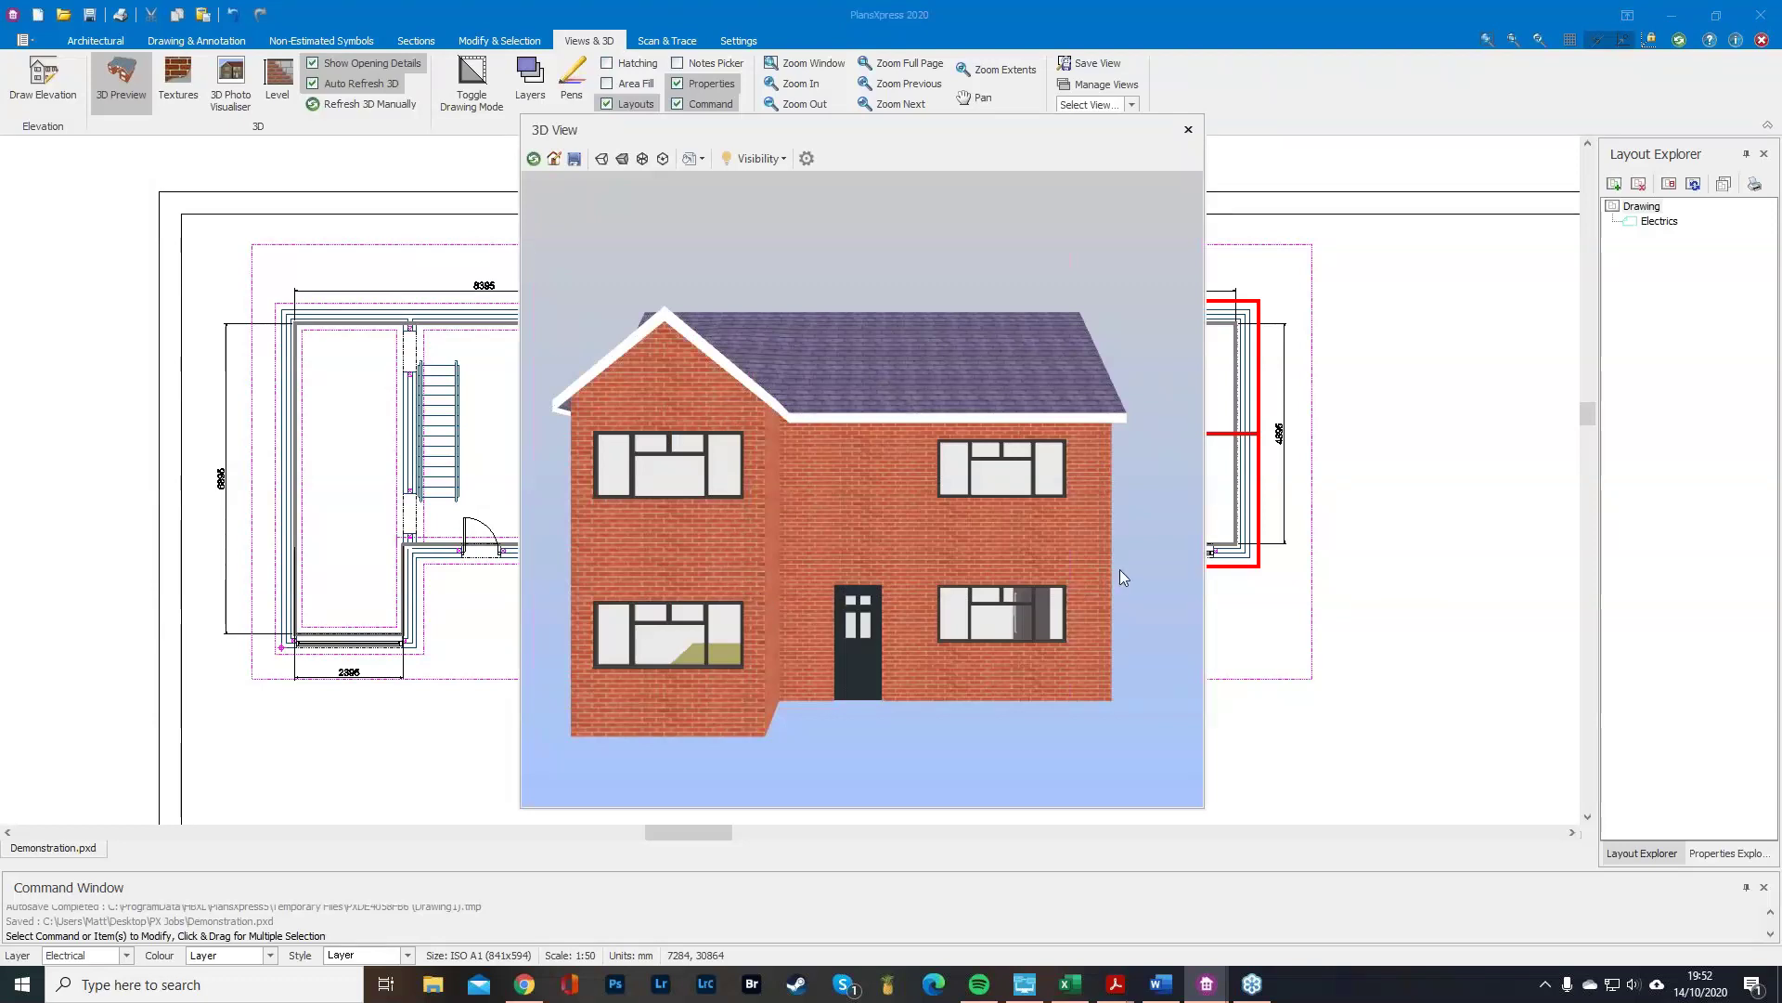
{"action": "left_click", "coordinate": [1189, 129]}
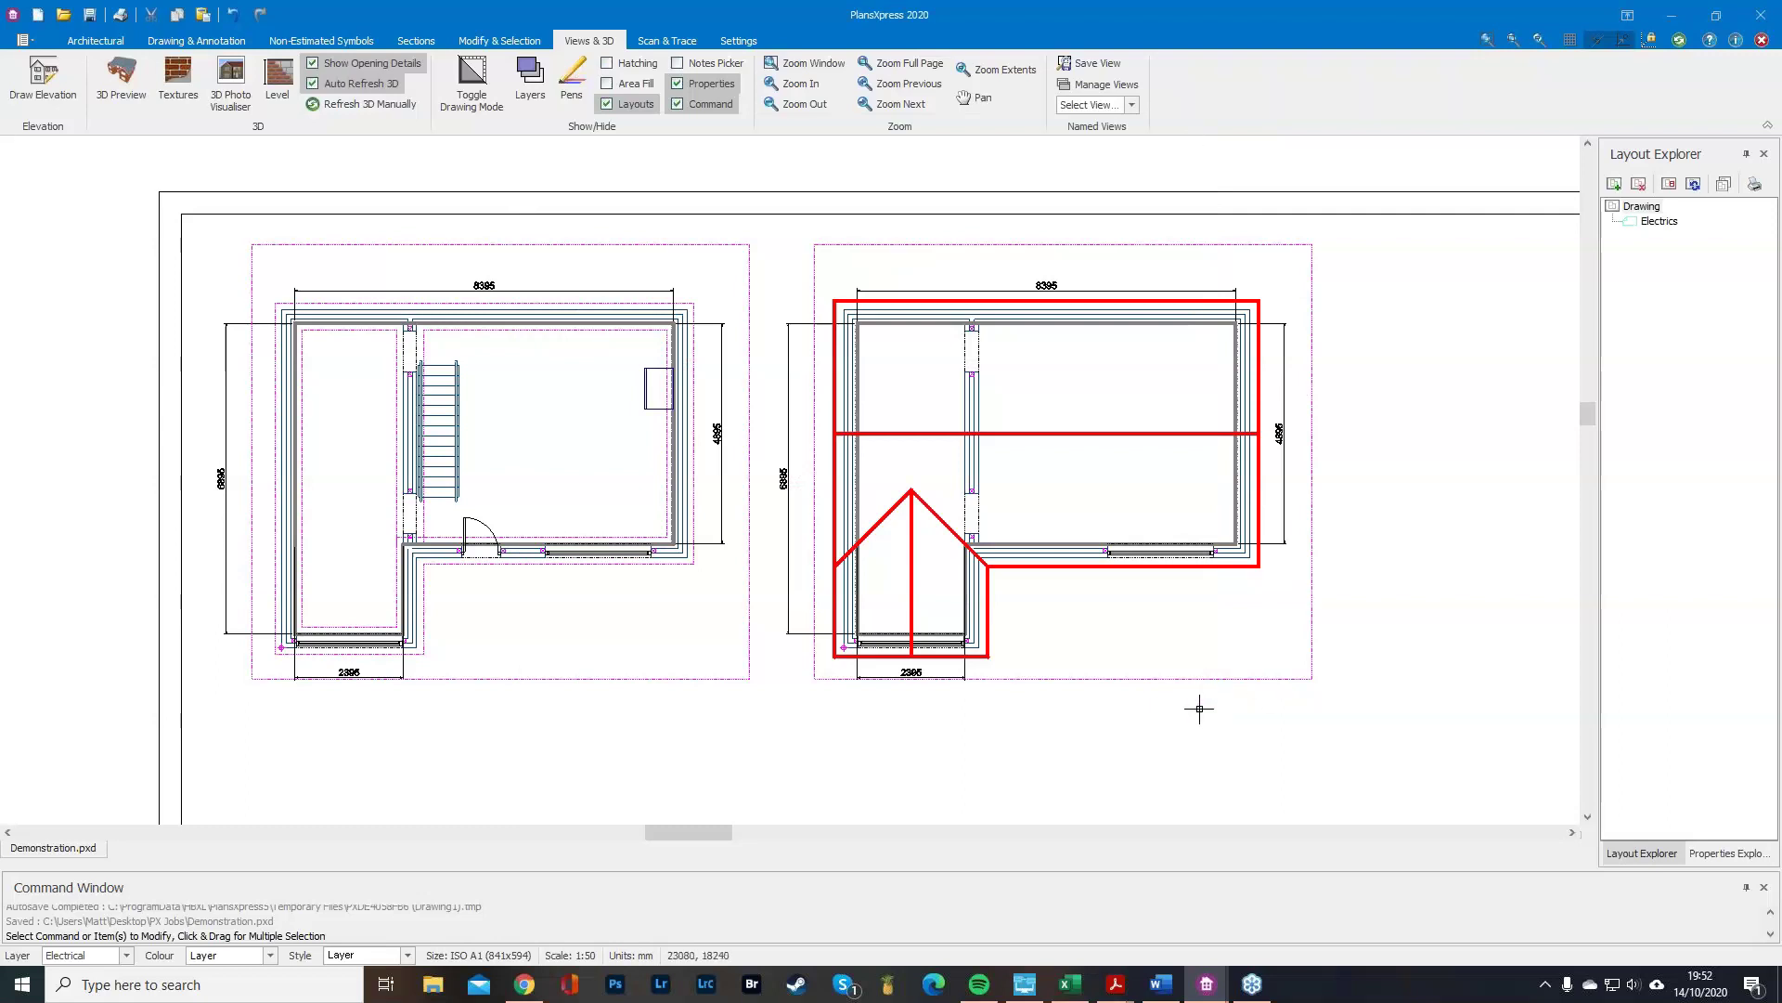
Create the missing user profile in the Artisan_2014 folder and maximise the 3D PhotoVisualiser window clear of the firewall alert.
{"action": "mouse_move", "coordinate": [1214, 994]}
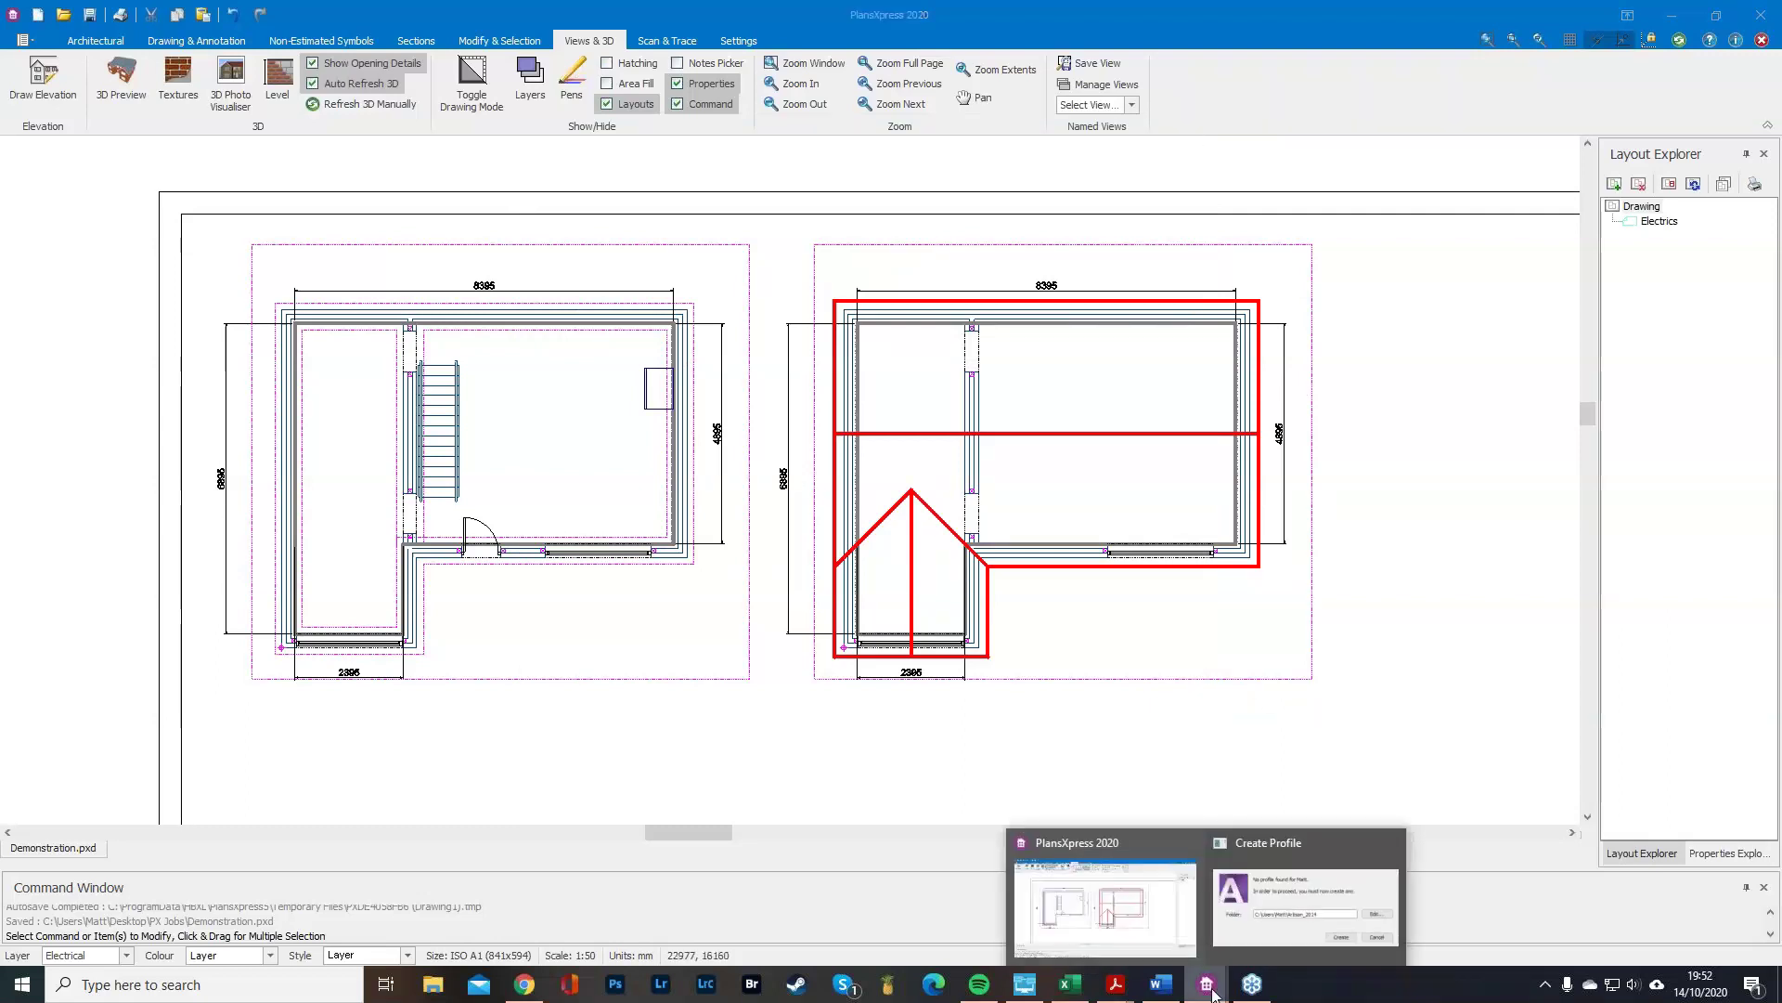
{"action": "left_click", "coordinate": [1262, 900]}
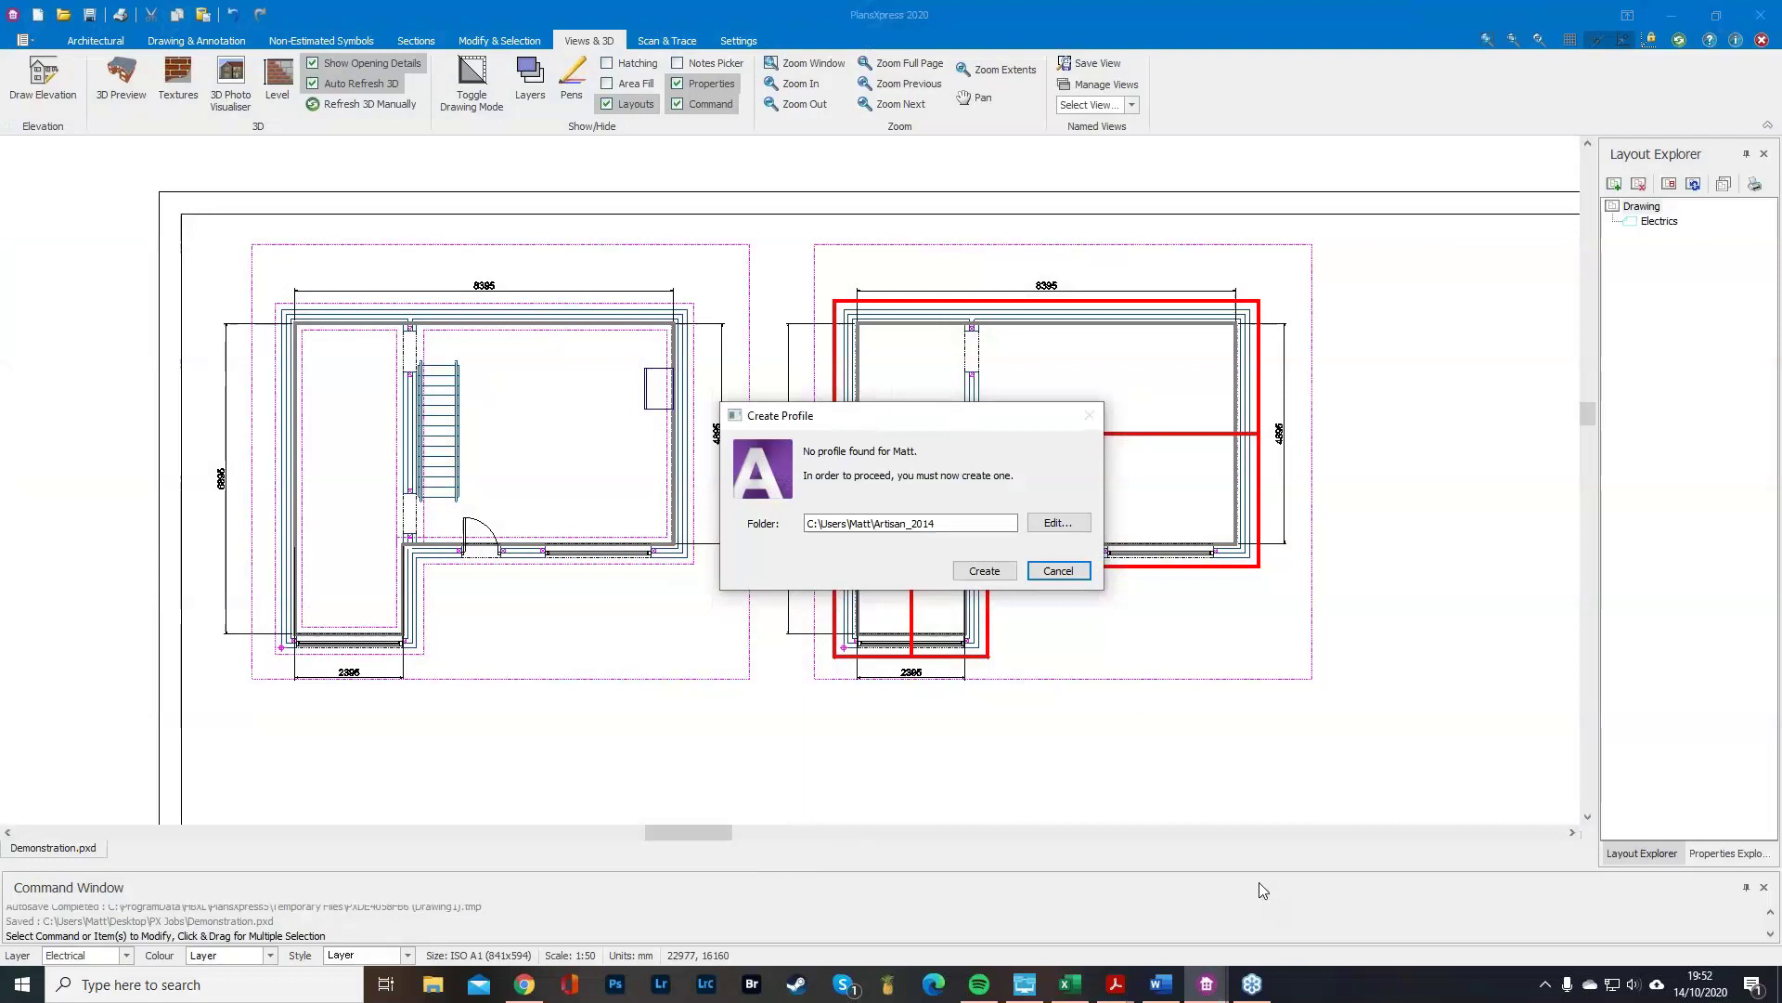
{"action": "left_click", "coordinate": [986, 571]}
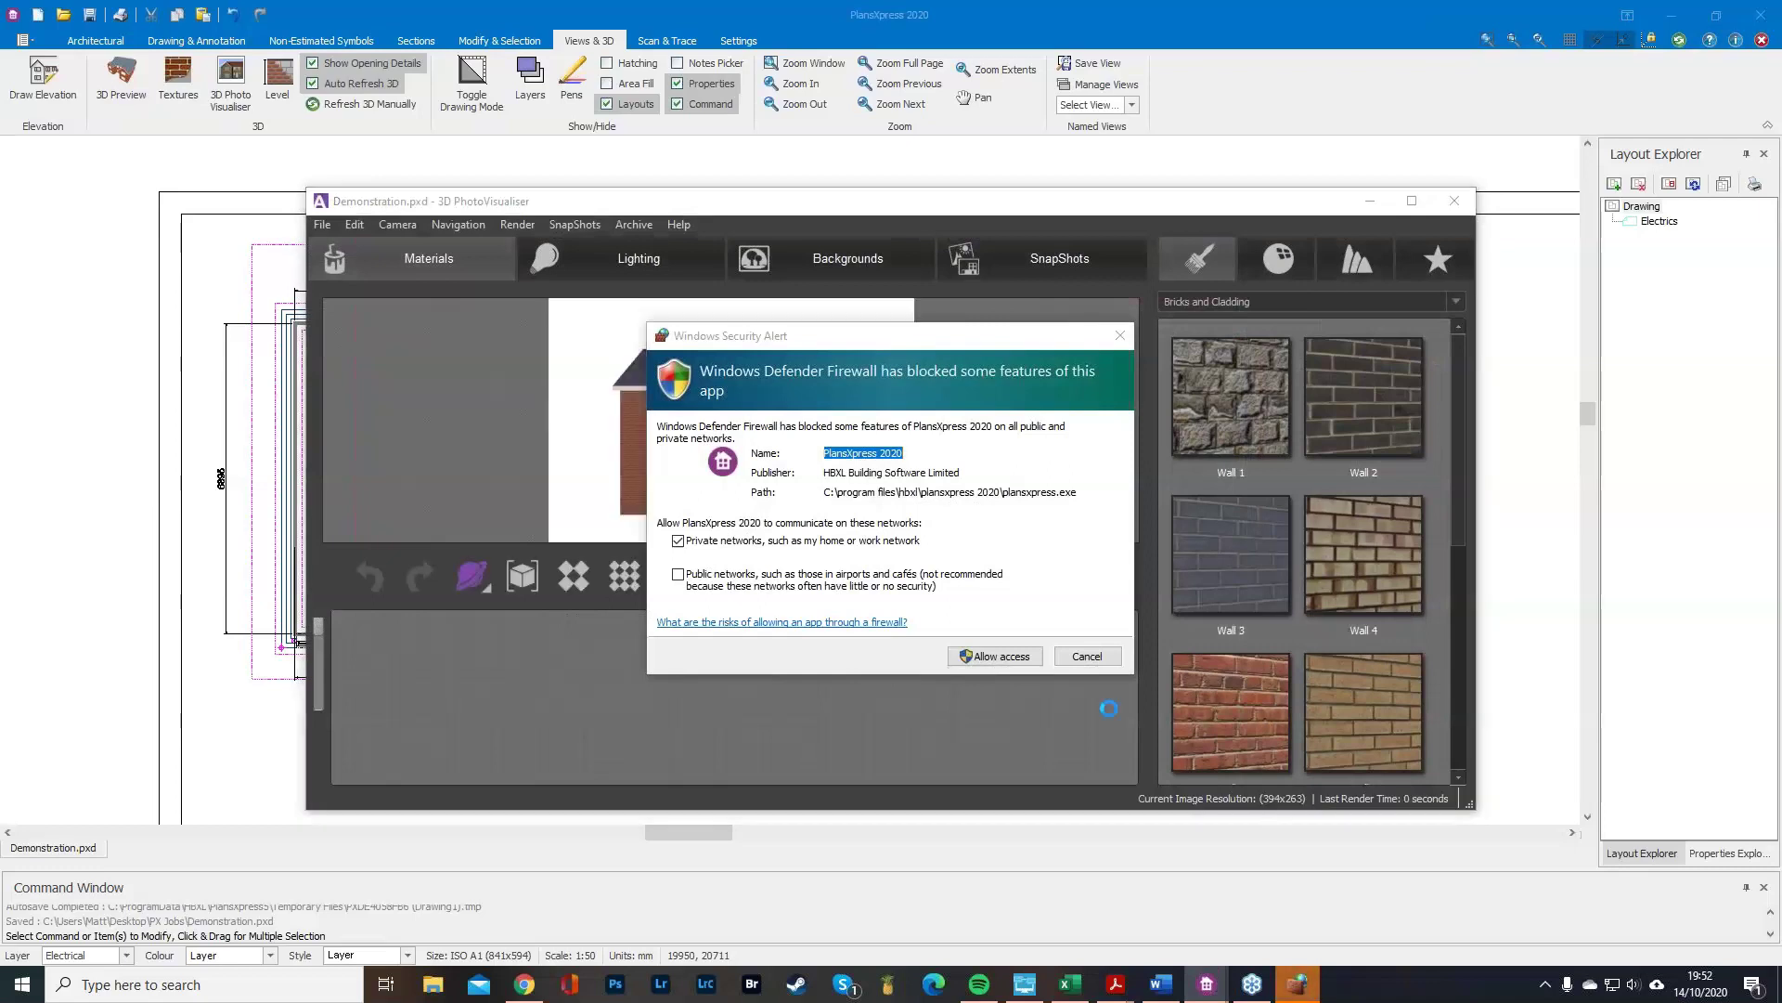
{"action": "left_click_drag", "start_coordinate": [992, 335], "coordinate": [1781, 391]}
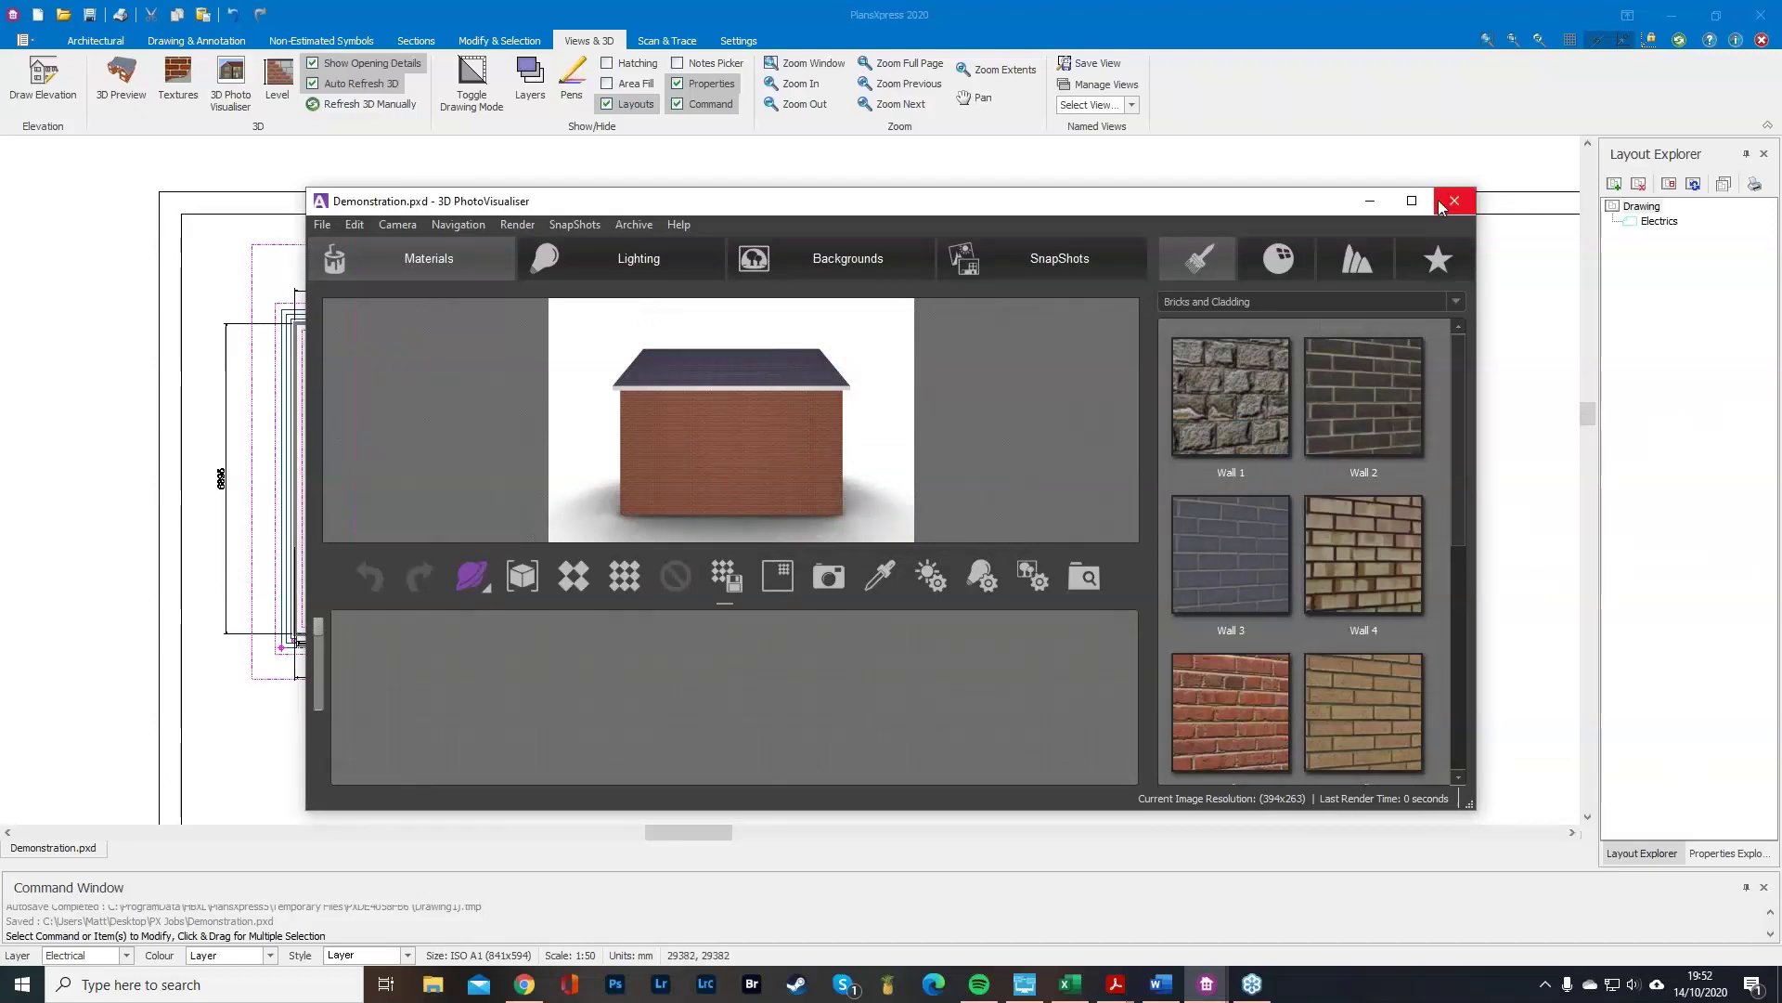
{"action": "left_click", "coordinate": [1411, 201]}
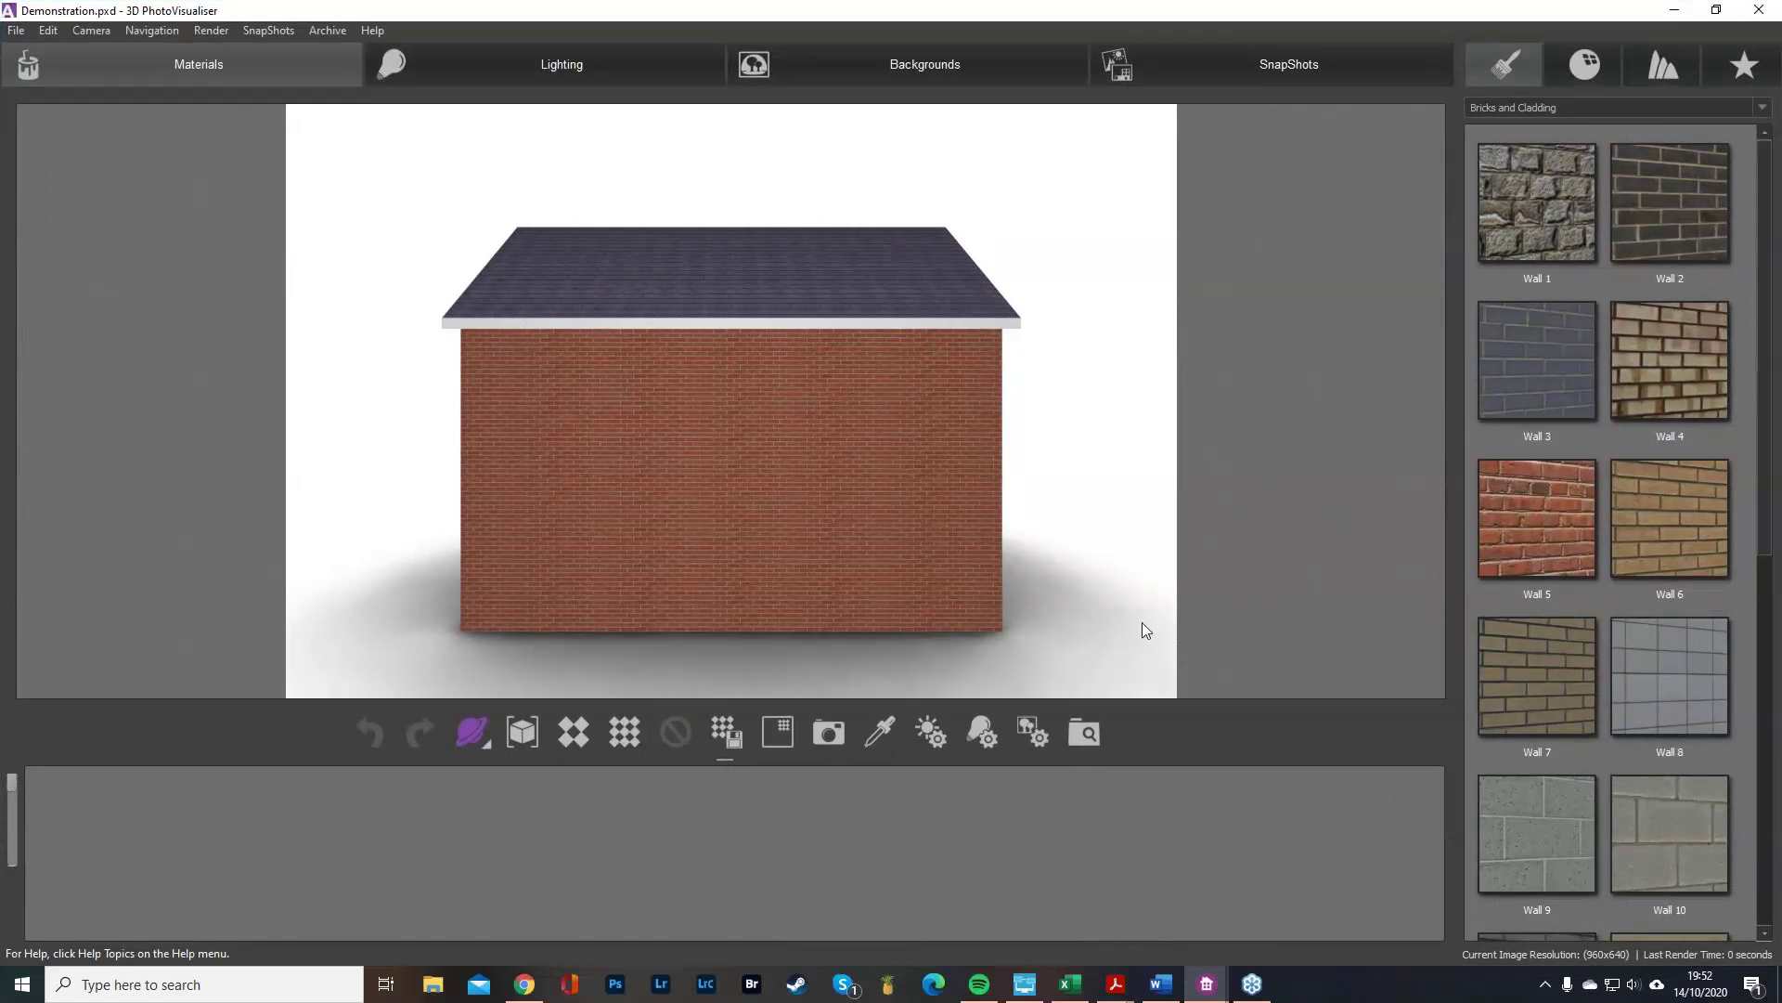
Examine the house model from the front, up close through the ground-floor window and from a distance.
{"action": "left_click_drag", "start_coordinate": [585, 506], "coordinate": [880, 520]}
{"action": "scroll", "coordinate": [872, 512], "scroll_direction": "up", "scroll_amount": 5}
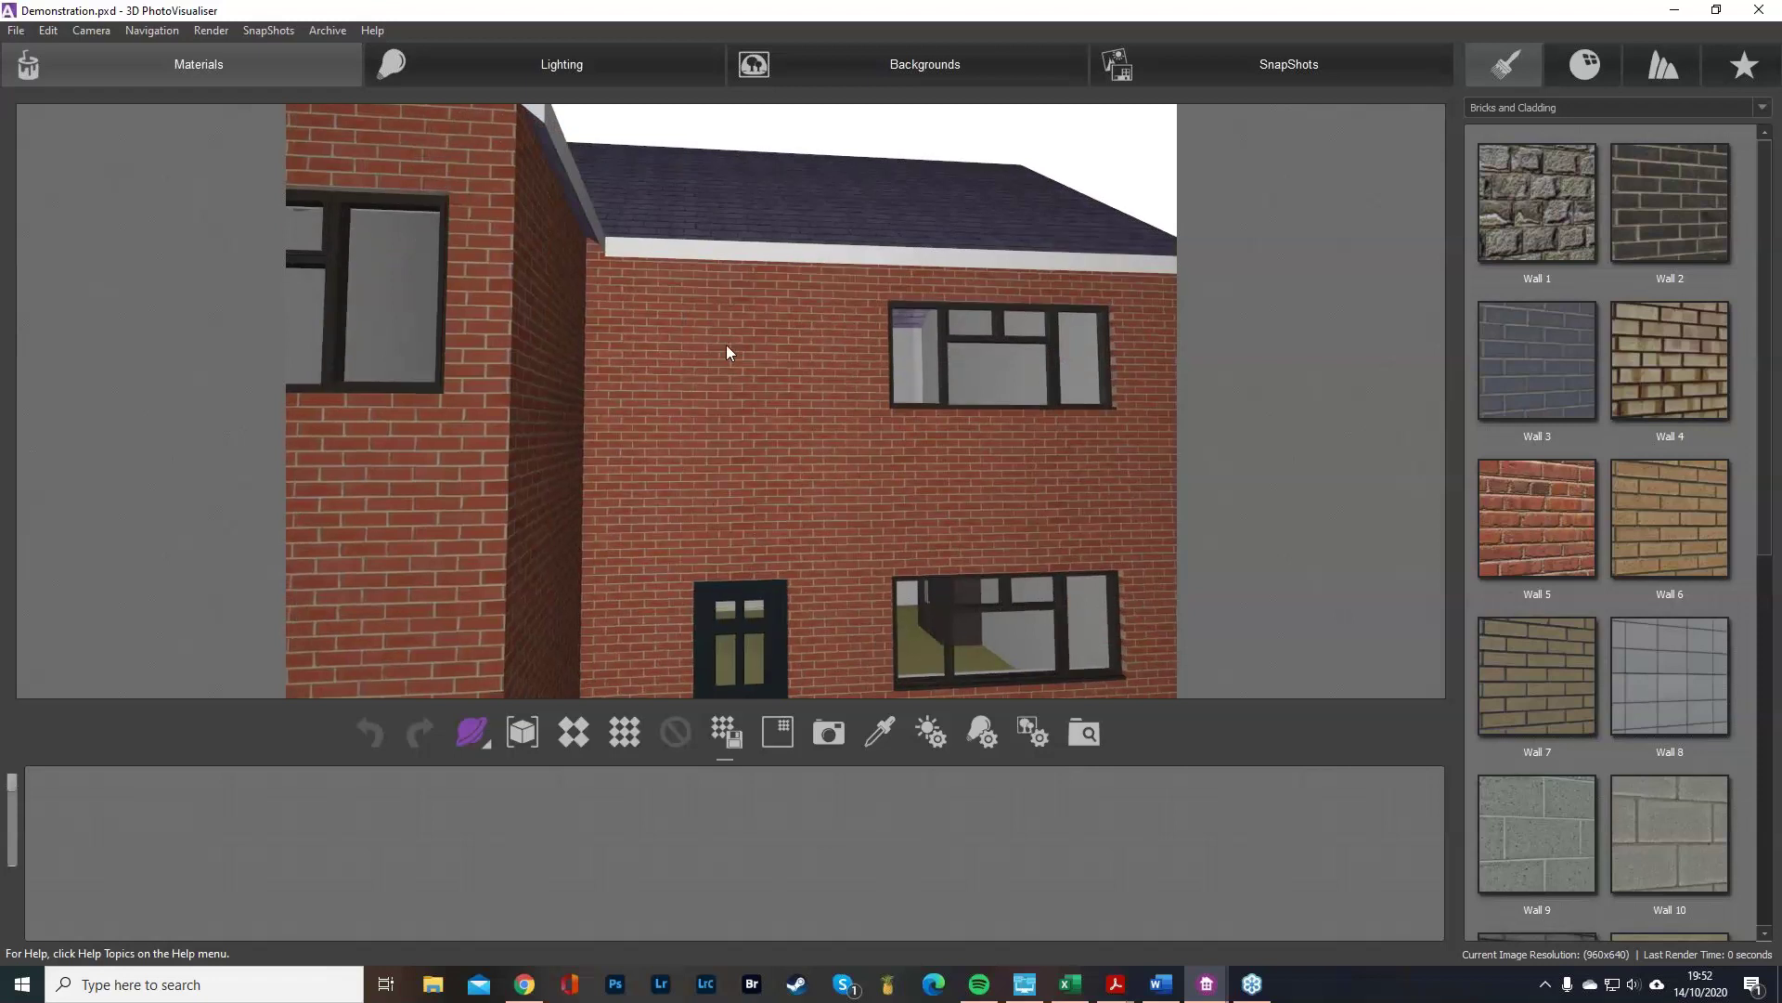
{"action": "scroll", "coordinate": [724, 348], "scroll_direction": "up", "scroll_amount": 3}
{"action": "left_click_drag", "start_coordinate": [716, 353], "coordinate": [744, 412]}
{"action": "right_click_drag", "start_coordinate": [835, 460], "coordinate": [676, 240]}
{"action": "scroll", "coordinate": [802, 392], "scroll_direction": "up", "scroll_amount": 10}
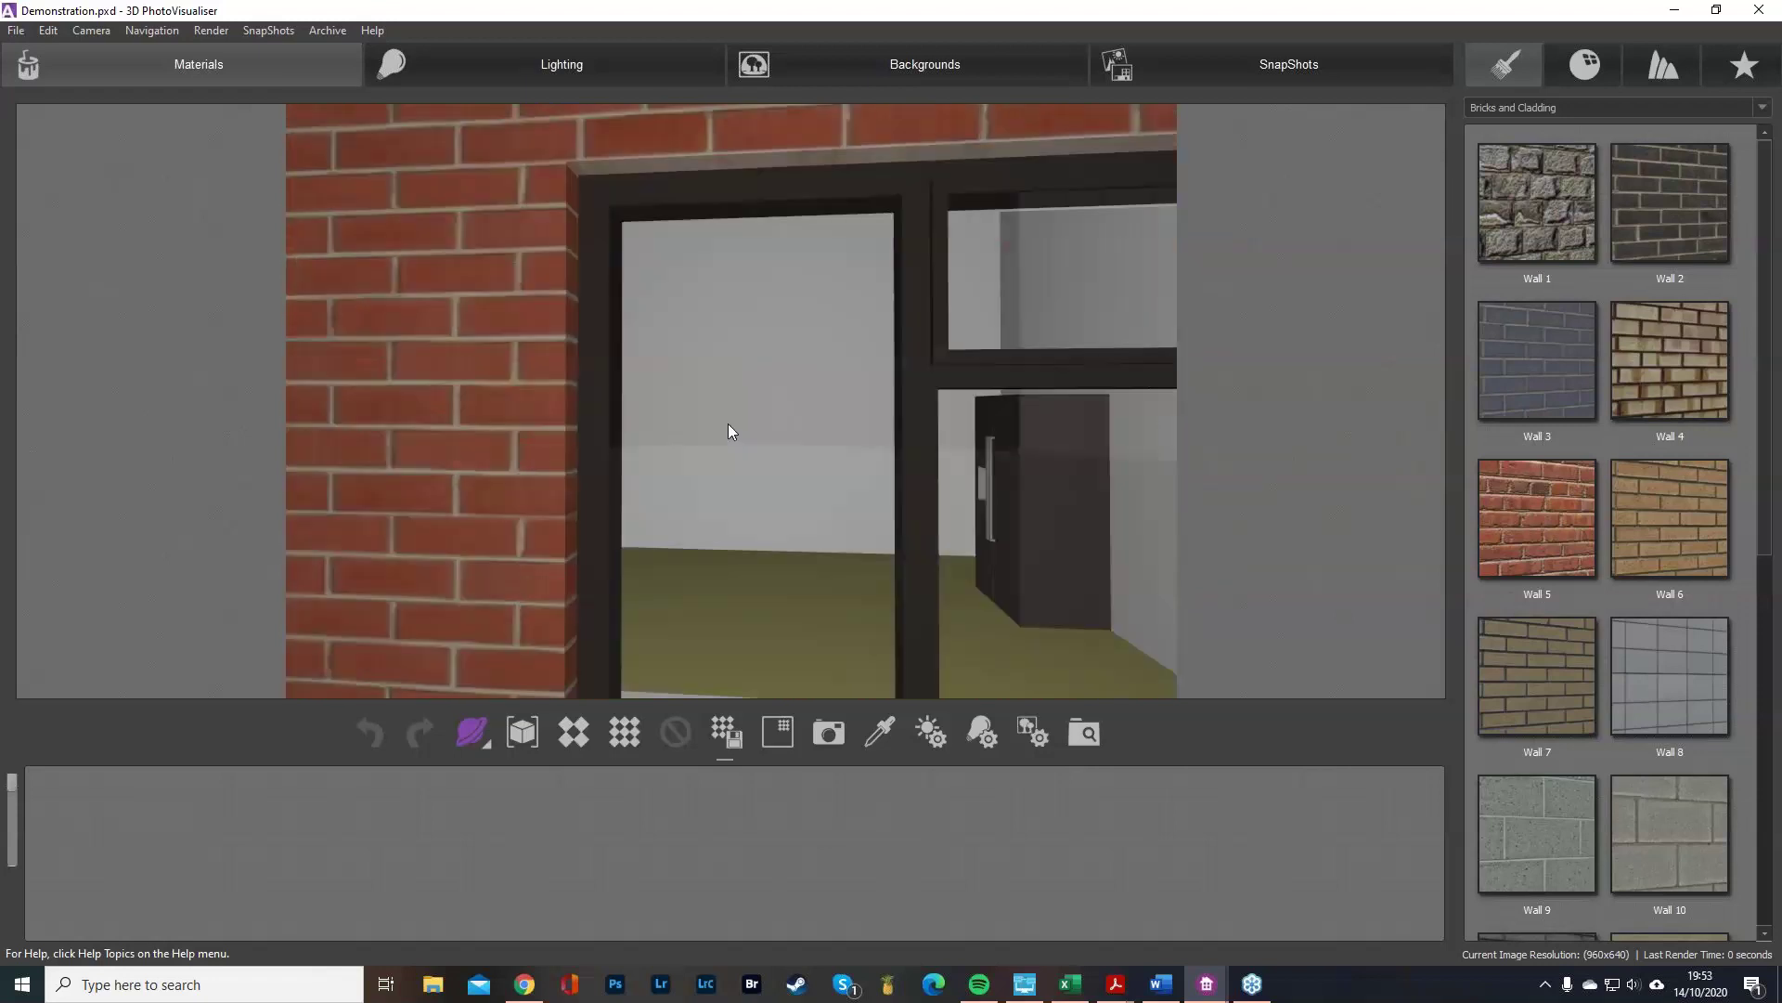
{"action": "scroll", "coordinate": [728, 431], "scroll_direction": "down", "scroll_amount": 12}
{"action": "left_click_drag", "start_coordinate": [643, 438], "coordinate": [475, 441]}
{"action": "scroll", "coordinate": [478, 438], "scroll_direction": "down", "scroll_amount": 6}
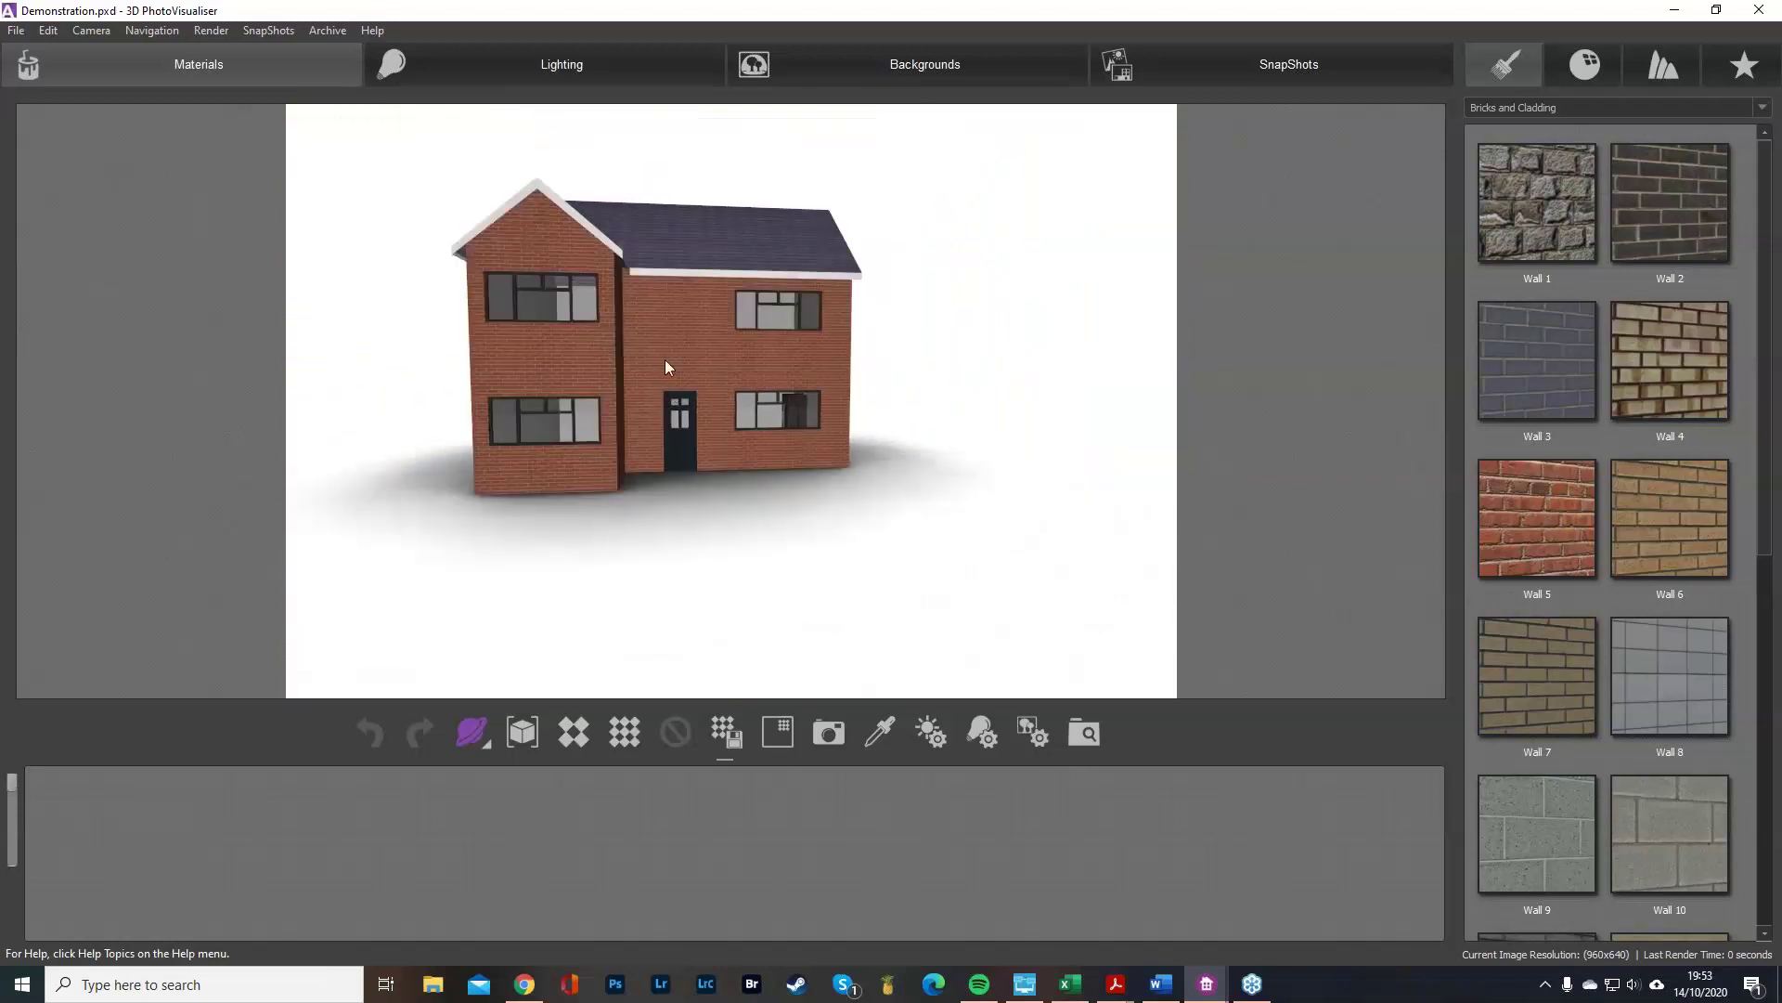
{"action": "scroll", "coordinate": [412, 169], "scroll_direction": "up", "scroll_amount": 2}
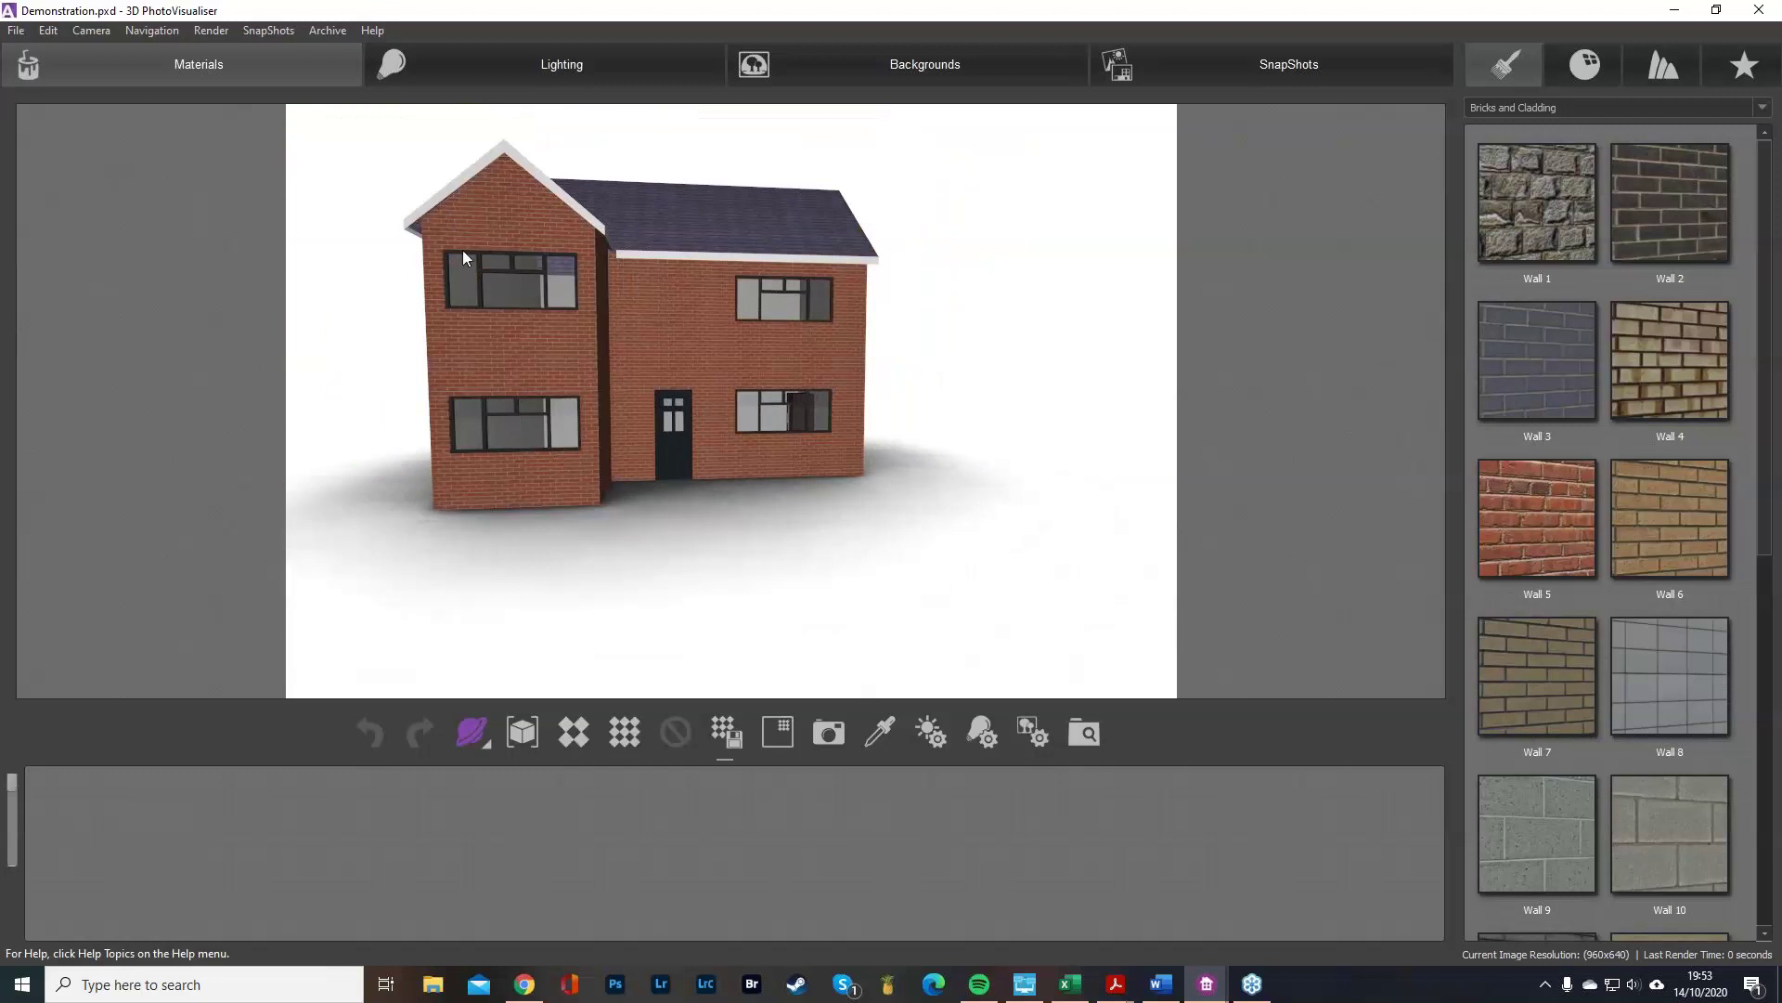
{"action": "left_click_drag", "start_coordinate": [463, 251], "coordinate": [501, 277]}
{"action": "left_click_drag", "start_coordinate": [737, 375], "coordinate": [577, 438]}
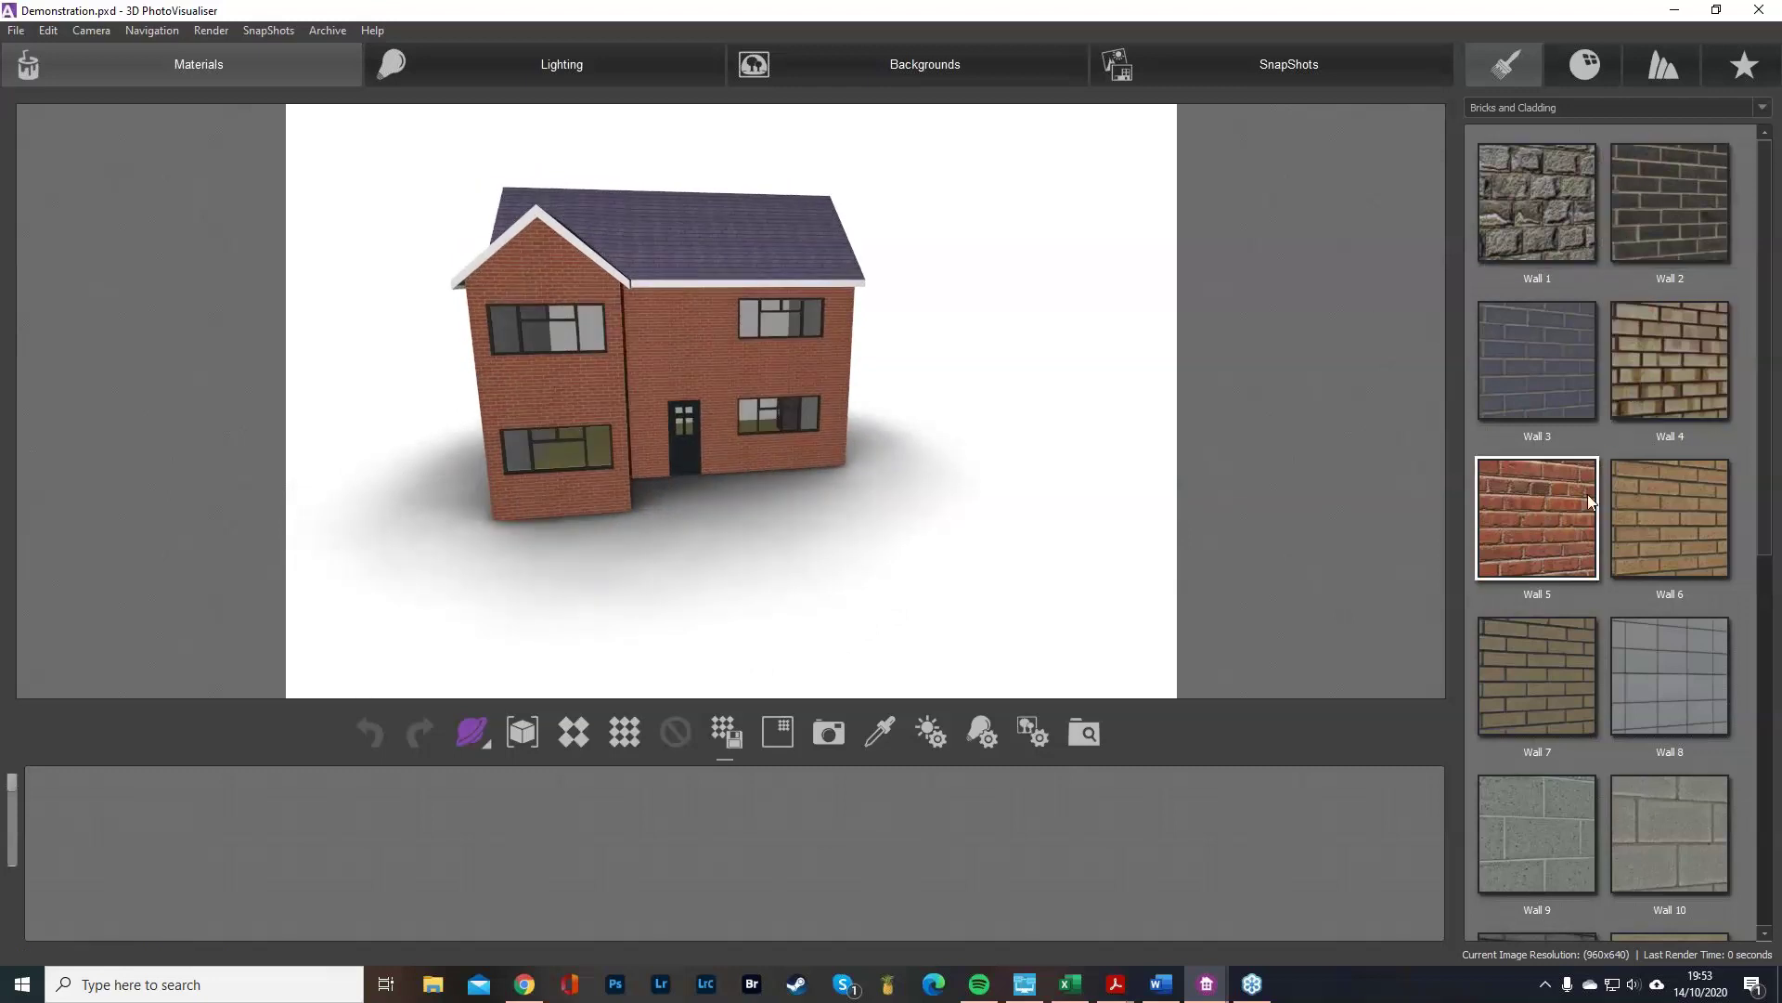
Apply the Wall 6 brick material to the front walls of both storeys, including the projecting wing.
{"action": "left_click_drag", "start_coordinate": [1632, 522], "coordinate": [724, 436]}
{"action": "left_click_drag", "start_coordinate": [1641, 504], "coordinate": [706, 340]}
{"action": "left_click_drag", "start_coordinate": [1666, 529], "coordinate": [581, 479]}
{"action": "left_click_drag", "start_coordinate": [1654, 479], "coordinate": [485, 428]}
{"action": "left_click_drag", "start_coordinate": [629, 421], "coordinate": [728, 403]}
{"action": "left_click_drag", "start_coordinate": [1662, 520], "coordinate": [573, 428]}
{"action": "left_click_drag", "start_coordinate": [817, 376], "coordinate": [943, 371]}
{"action": "left_click_drag", "start_coordinate": [1669, 520], "coordinate": [564, 333]}
{"action": "left_click_drag", "start_coordinate": [463, 377], "coordinate": [544, 384]}
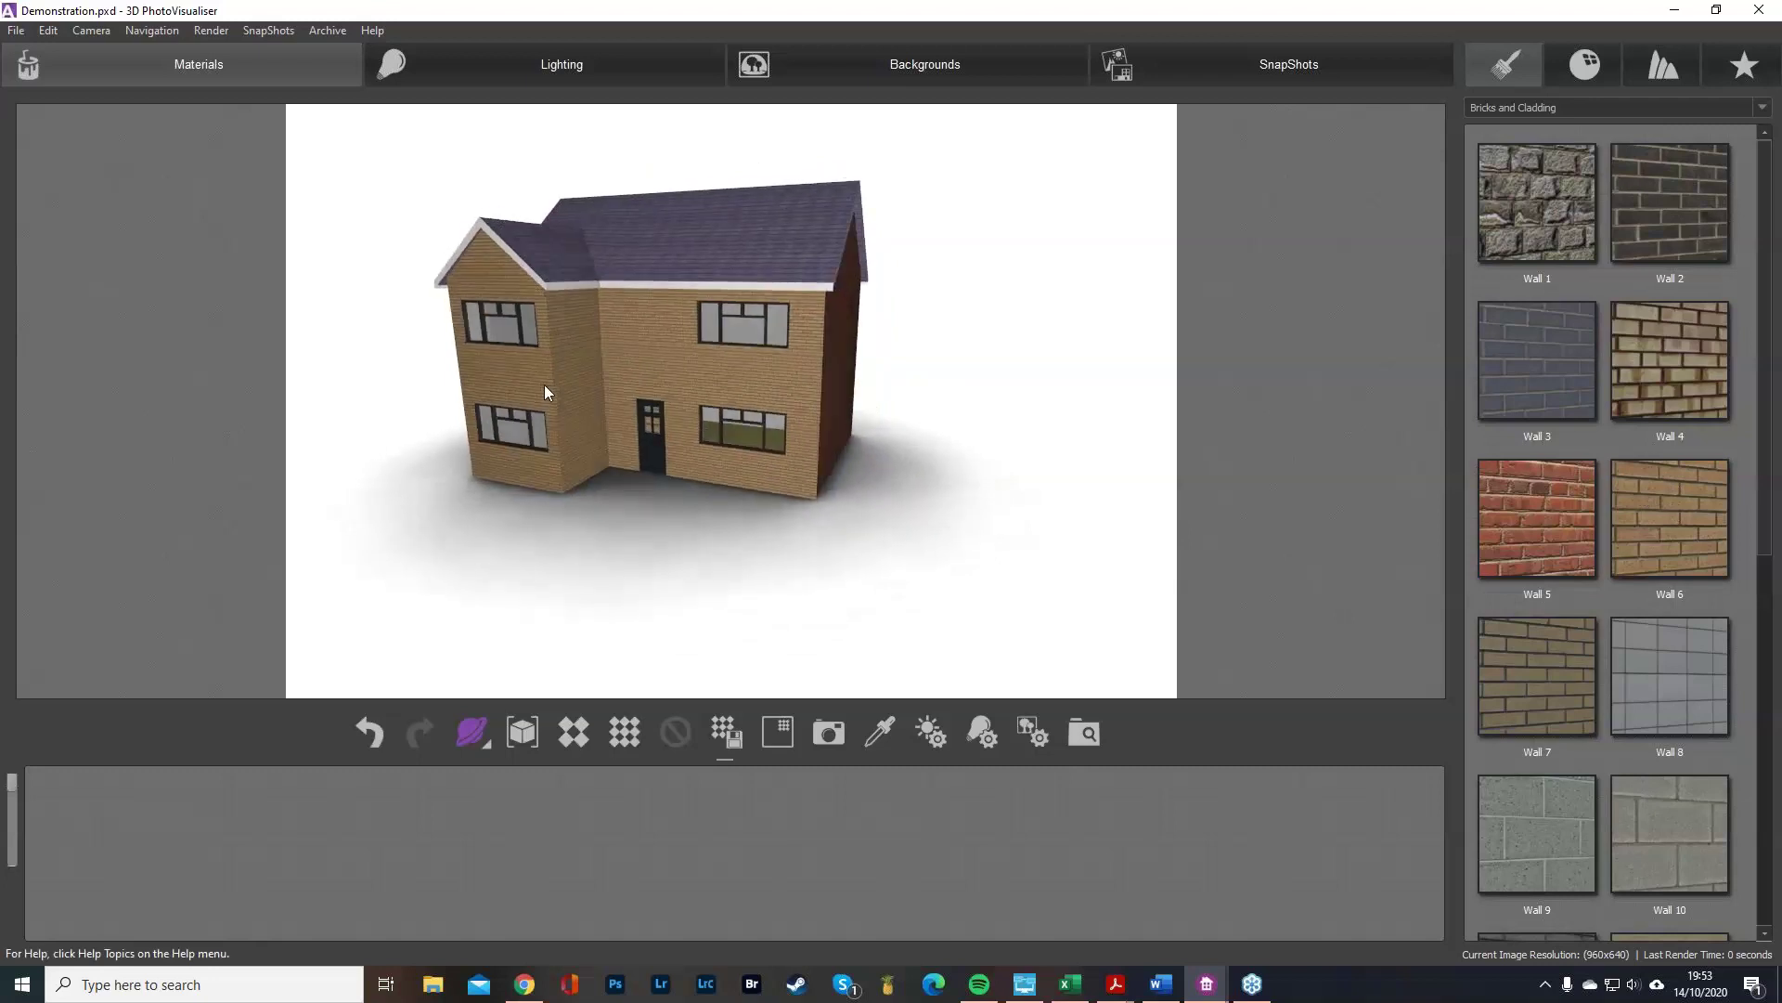
Apply the Wall 3 material to the upper-storey front walls, including the projecting wing's front and side.
{"action": "scroll", "coordinate": [1666, 415], "scroll_direction": "down", "scroll_amount": 1}
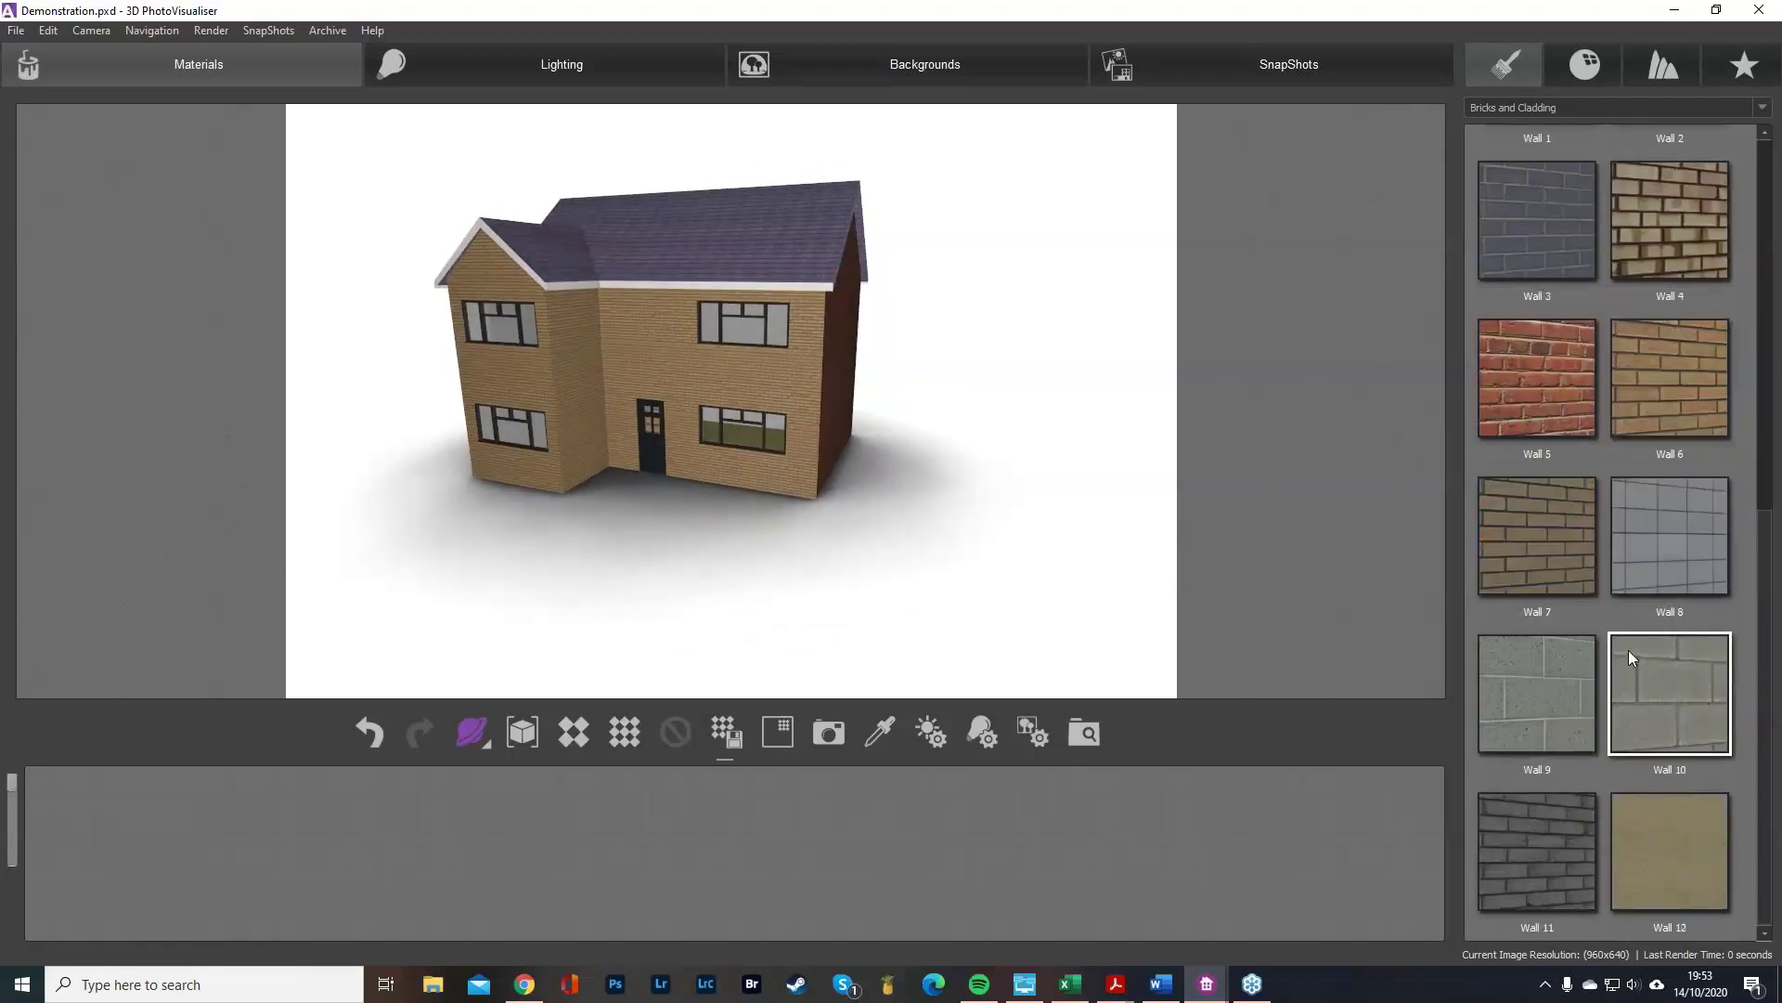
{"action": "scroll", "coordinate": [1630, 656], "scroll_direction": "up", "scroll_amount": 1}
{"action": "left_click_drag", "start_coordinate": [1592, 382], "coordinate": [743, 358]}
{"action": "left_click_drag", "start_coordinate": [1537, 359], "coordinate": [585, 373]}
{"action": "left_click_drag", "start_coordinate": [1541, 366], "coordinate": [510, 358]}
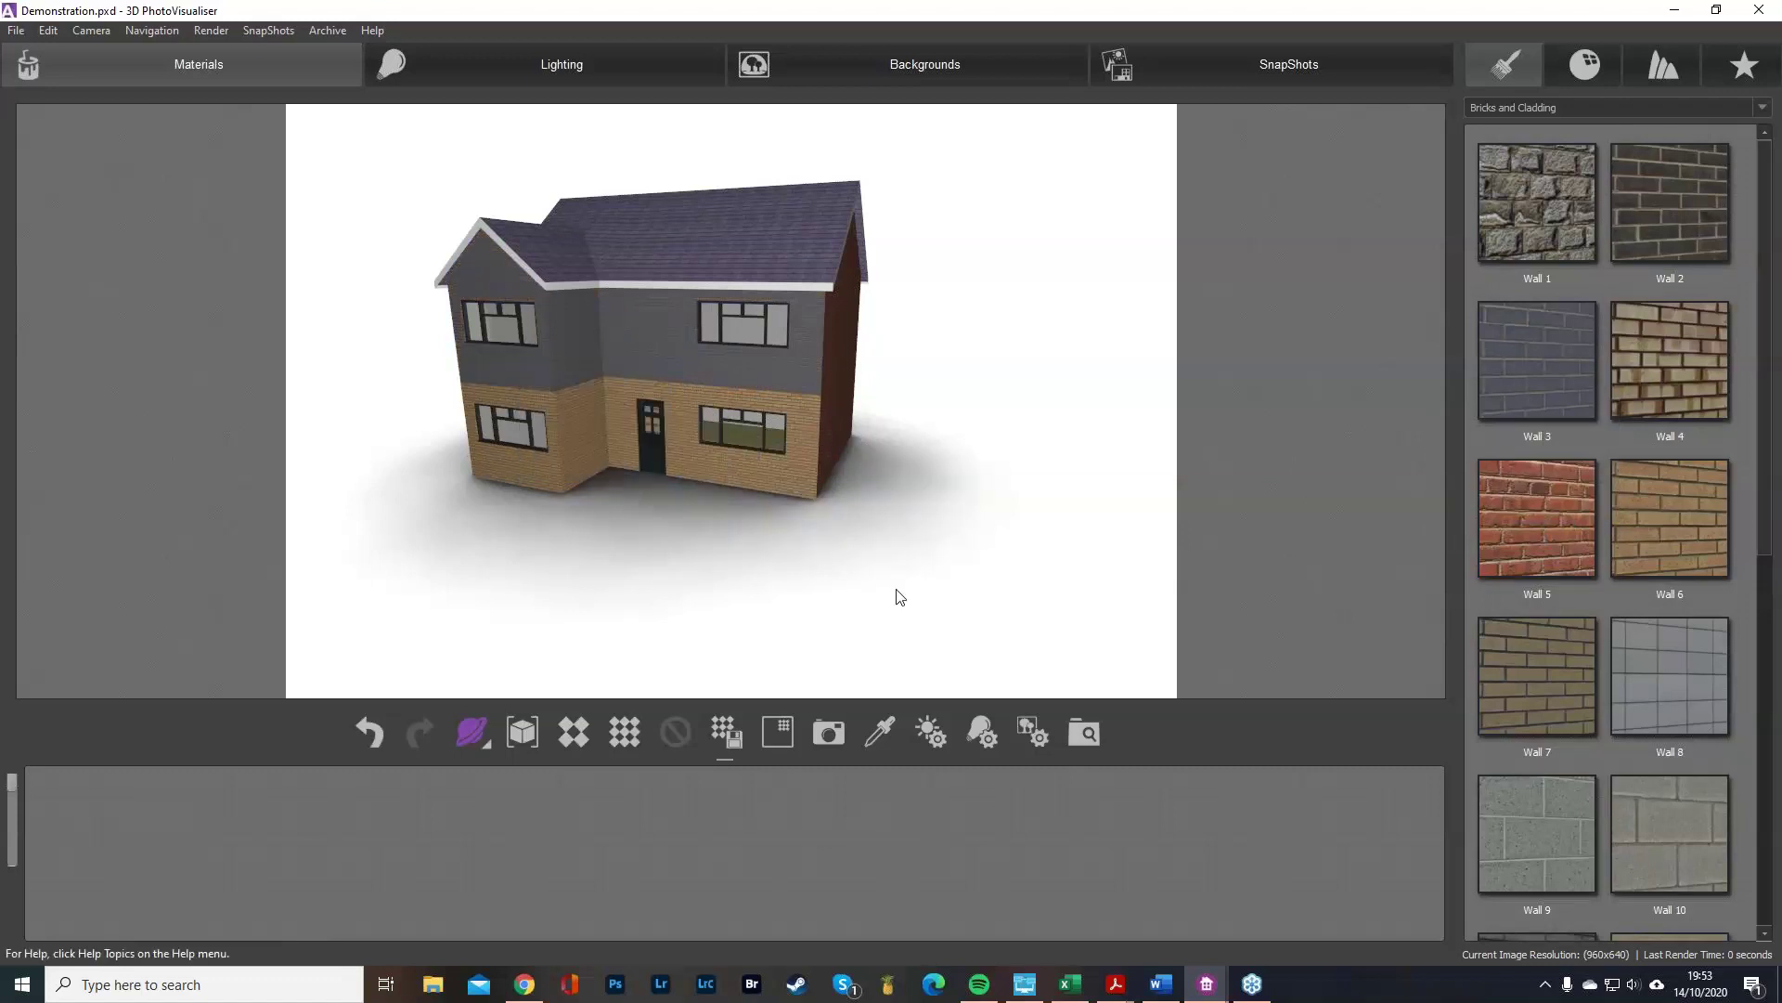
Place the Rural 12 meadow background behind the house.
{"action": "scroll", "coordinate": [515, 156], "scroll_direction": "up", "scroll_amount": 1}
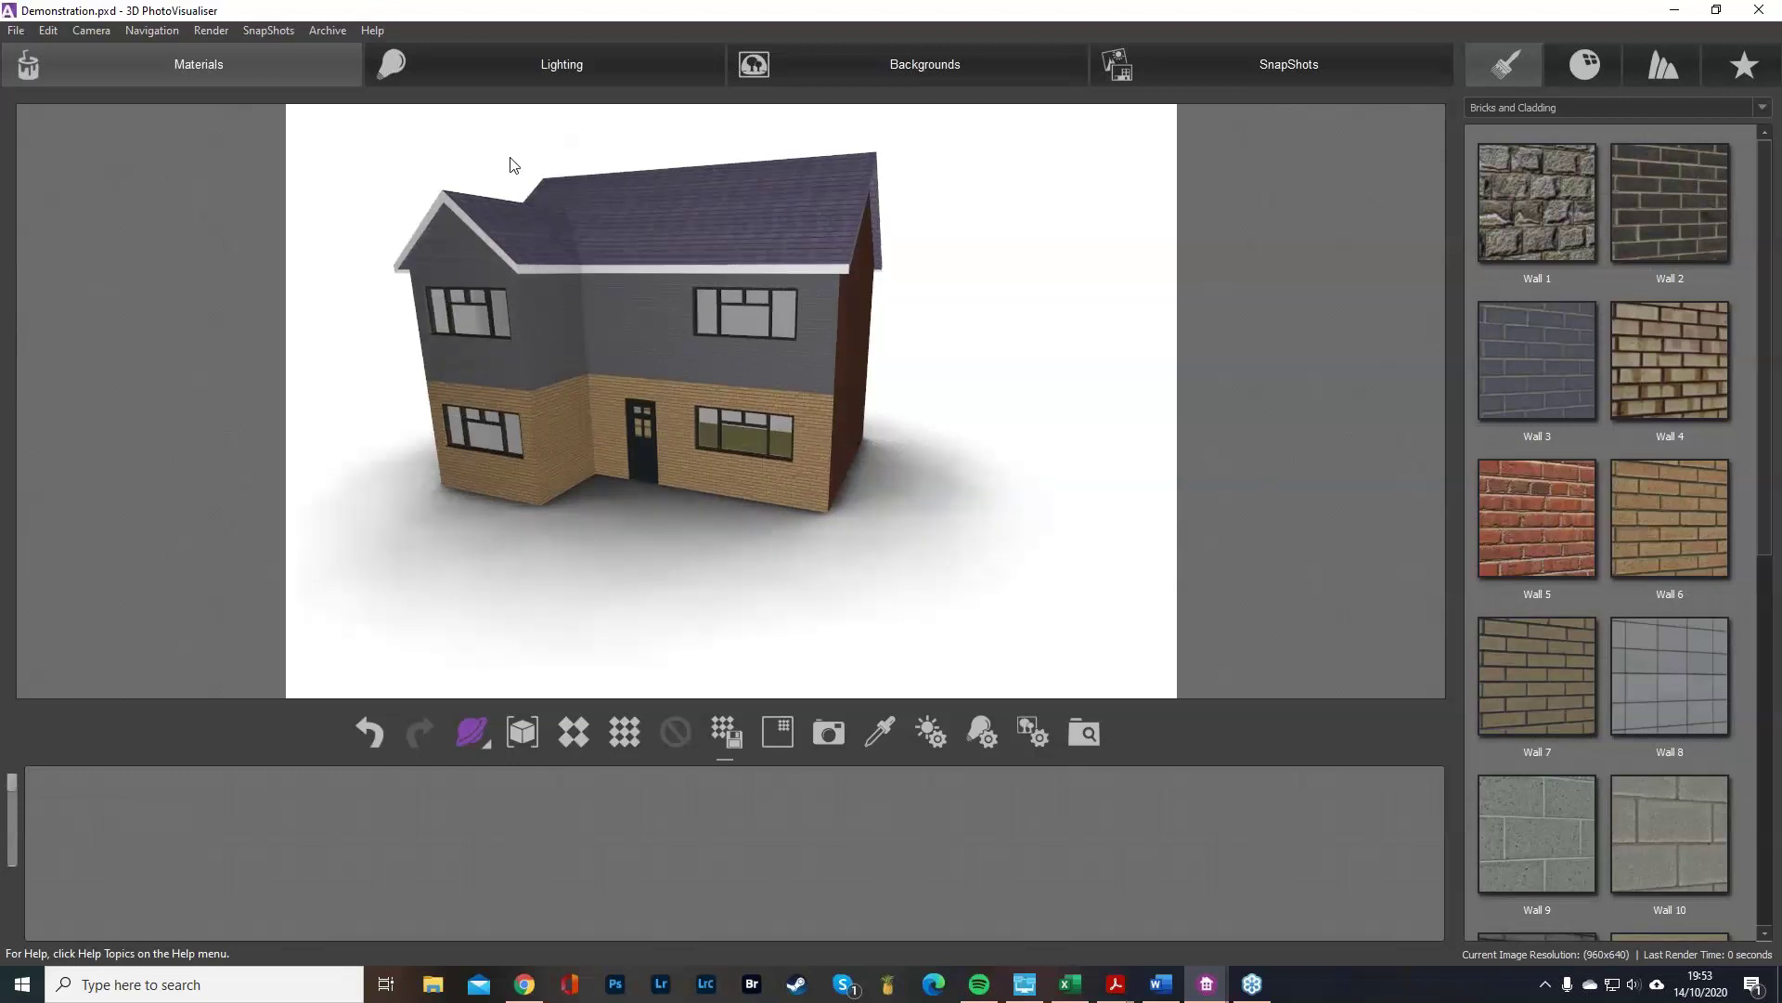
{"action": "left_click", "coordinate": [896, 57]}
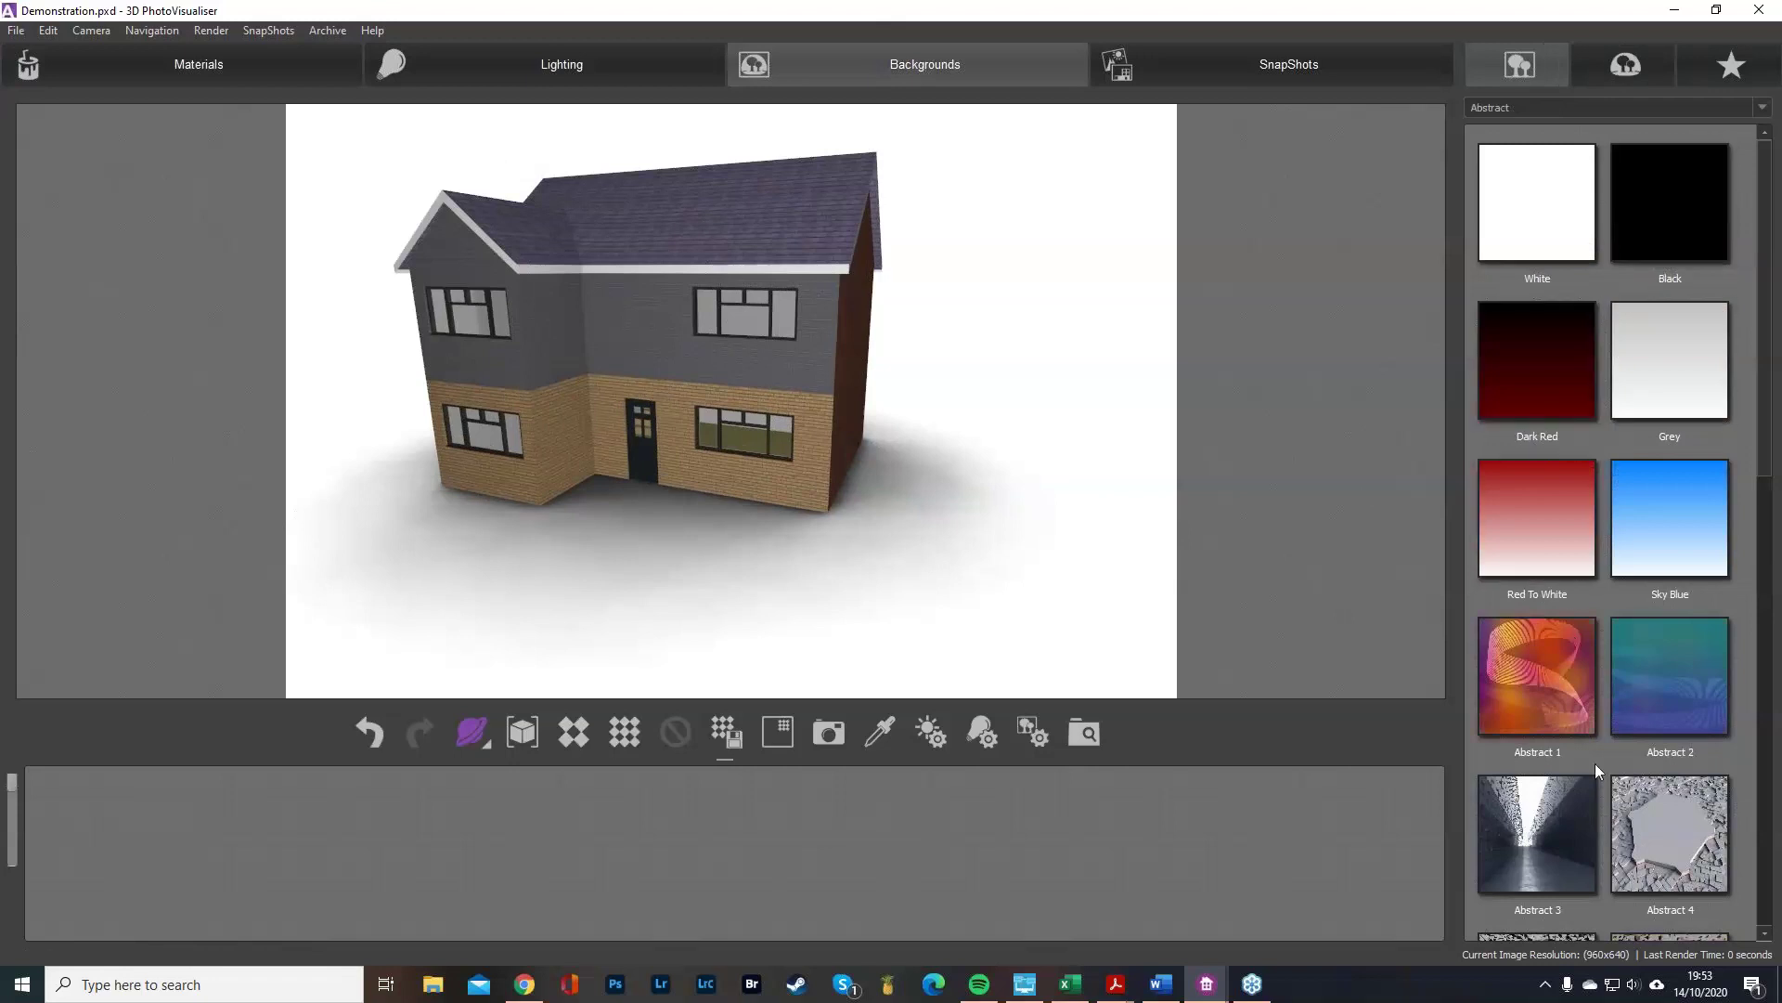
{"action": "left_click", "coordinate": [1763, 108]}
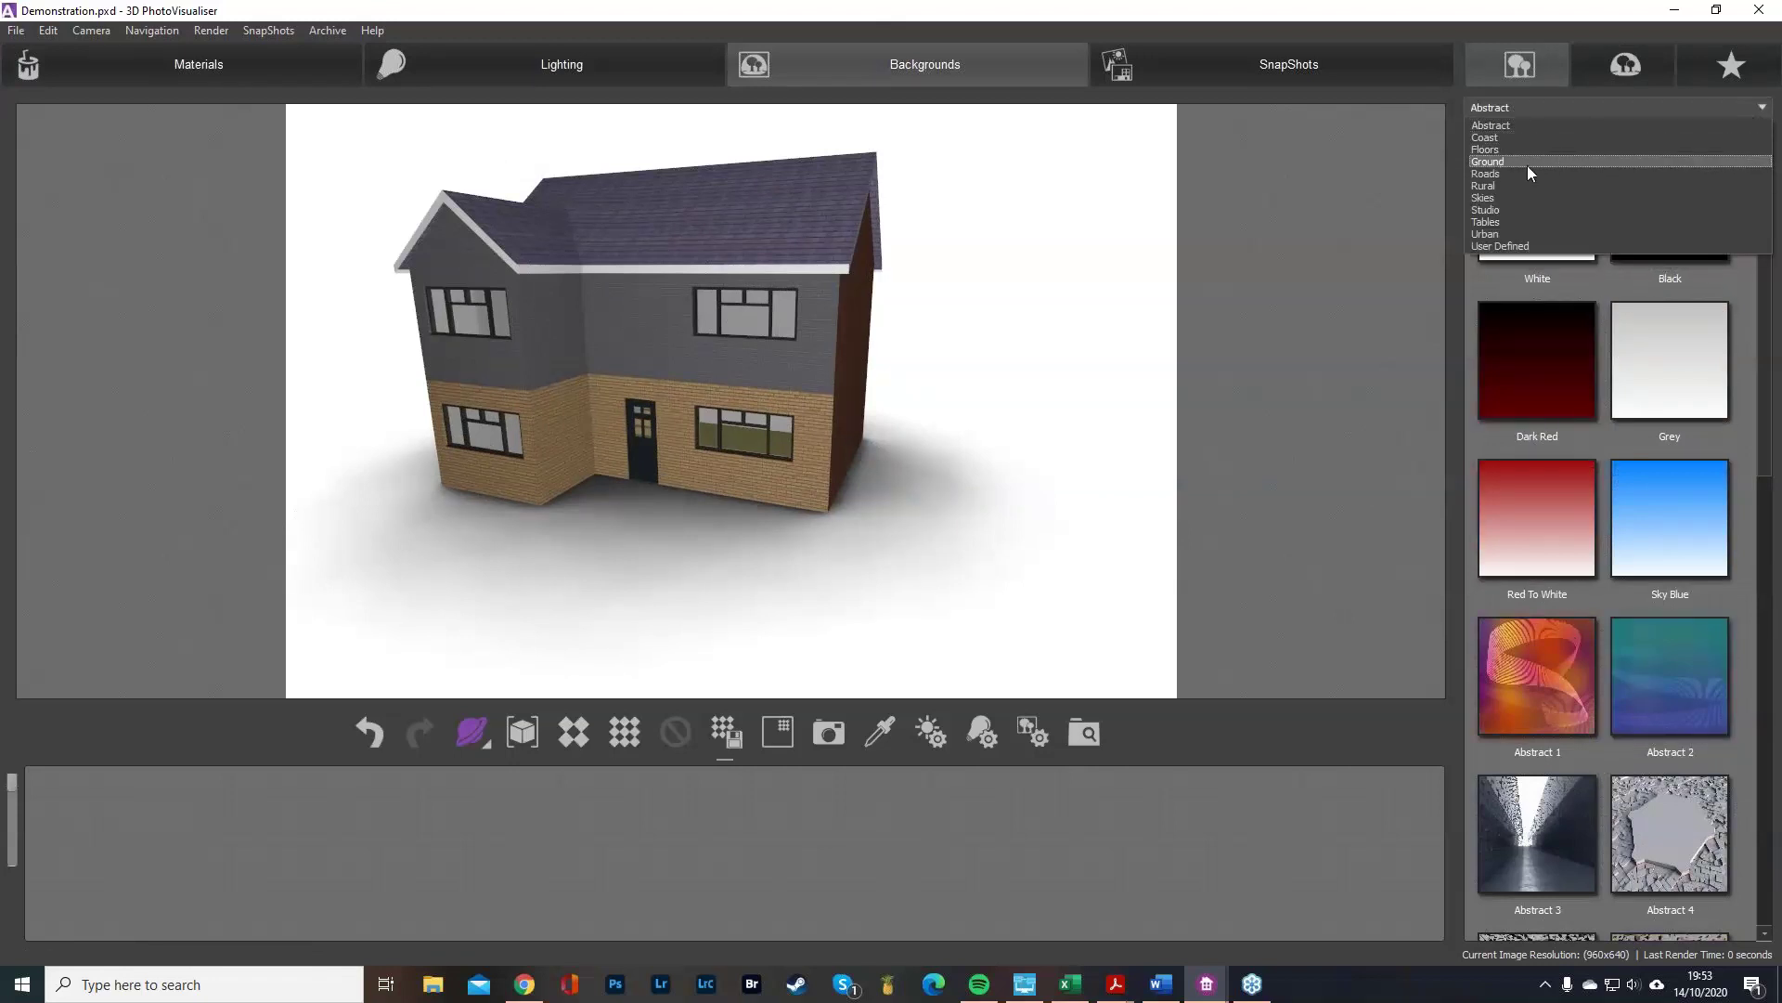
{"action": "left_click", "coordinate": [1498, 185]}
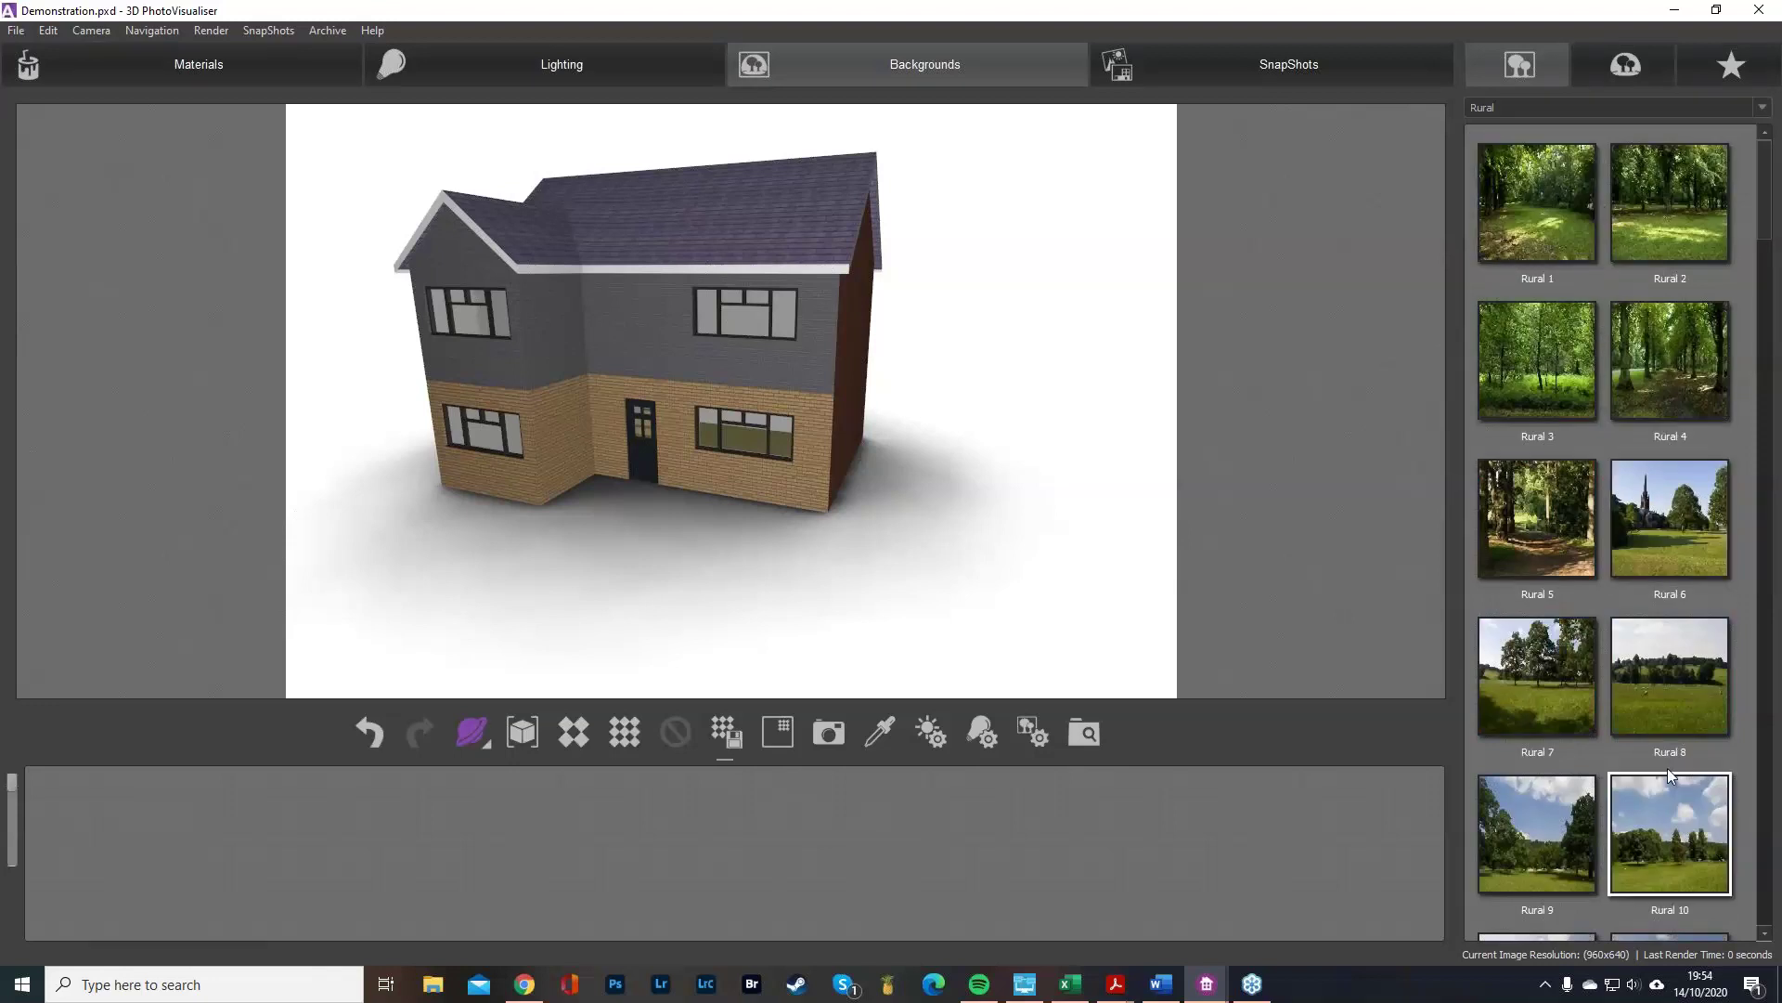
{"action": "scroll", "coordinate": [1623, 810], "scroll_direction": "down", "scroll_amount": 2}
{"action": "scroll", "coordinate": [1623, 810], "scroll_direction": "down", "scroll_amount": 2}
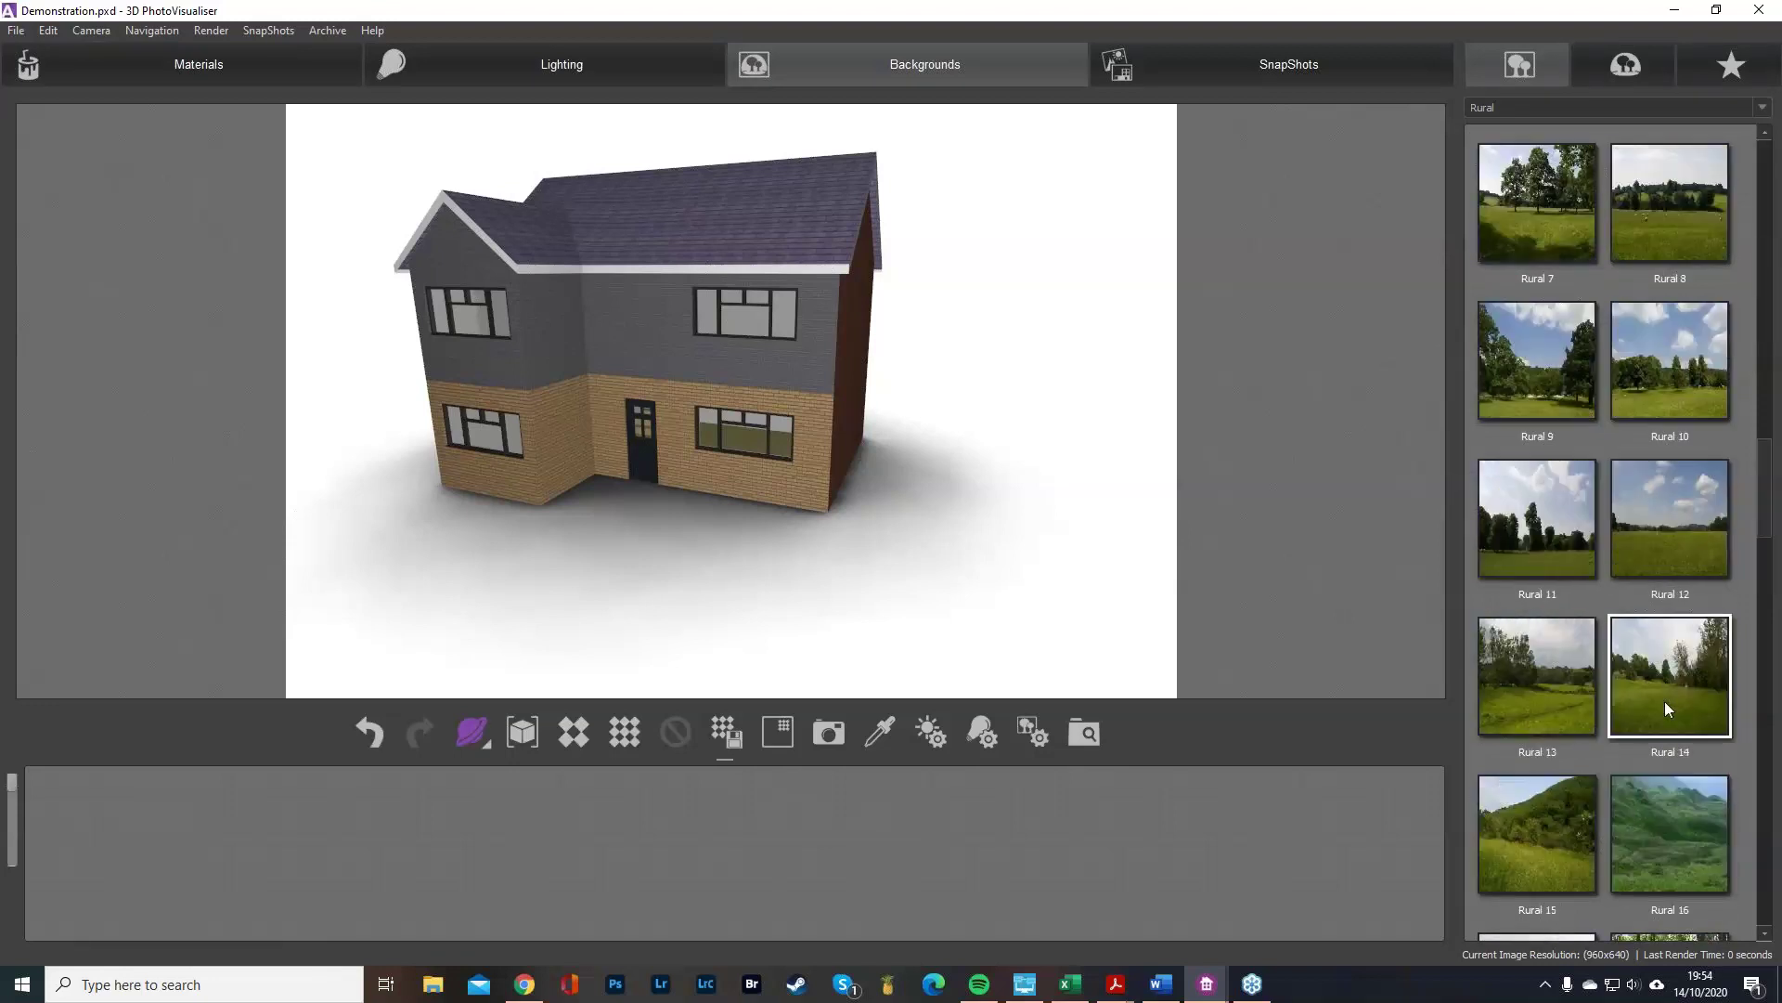
{"action": "left_click_drag", "start_coordinate": [1673, 531], "coordinate": [989, 448]}
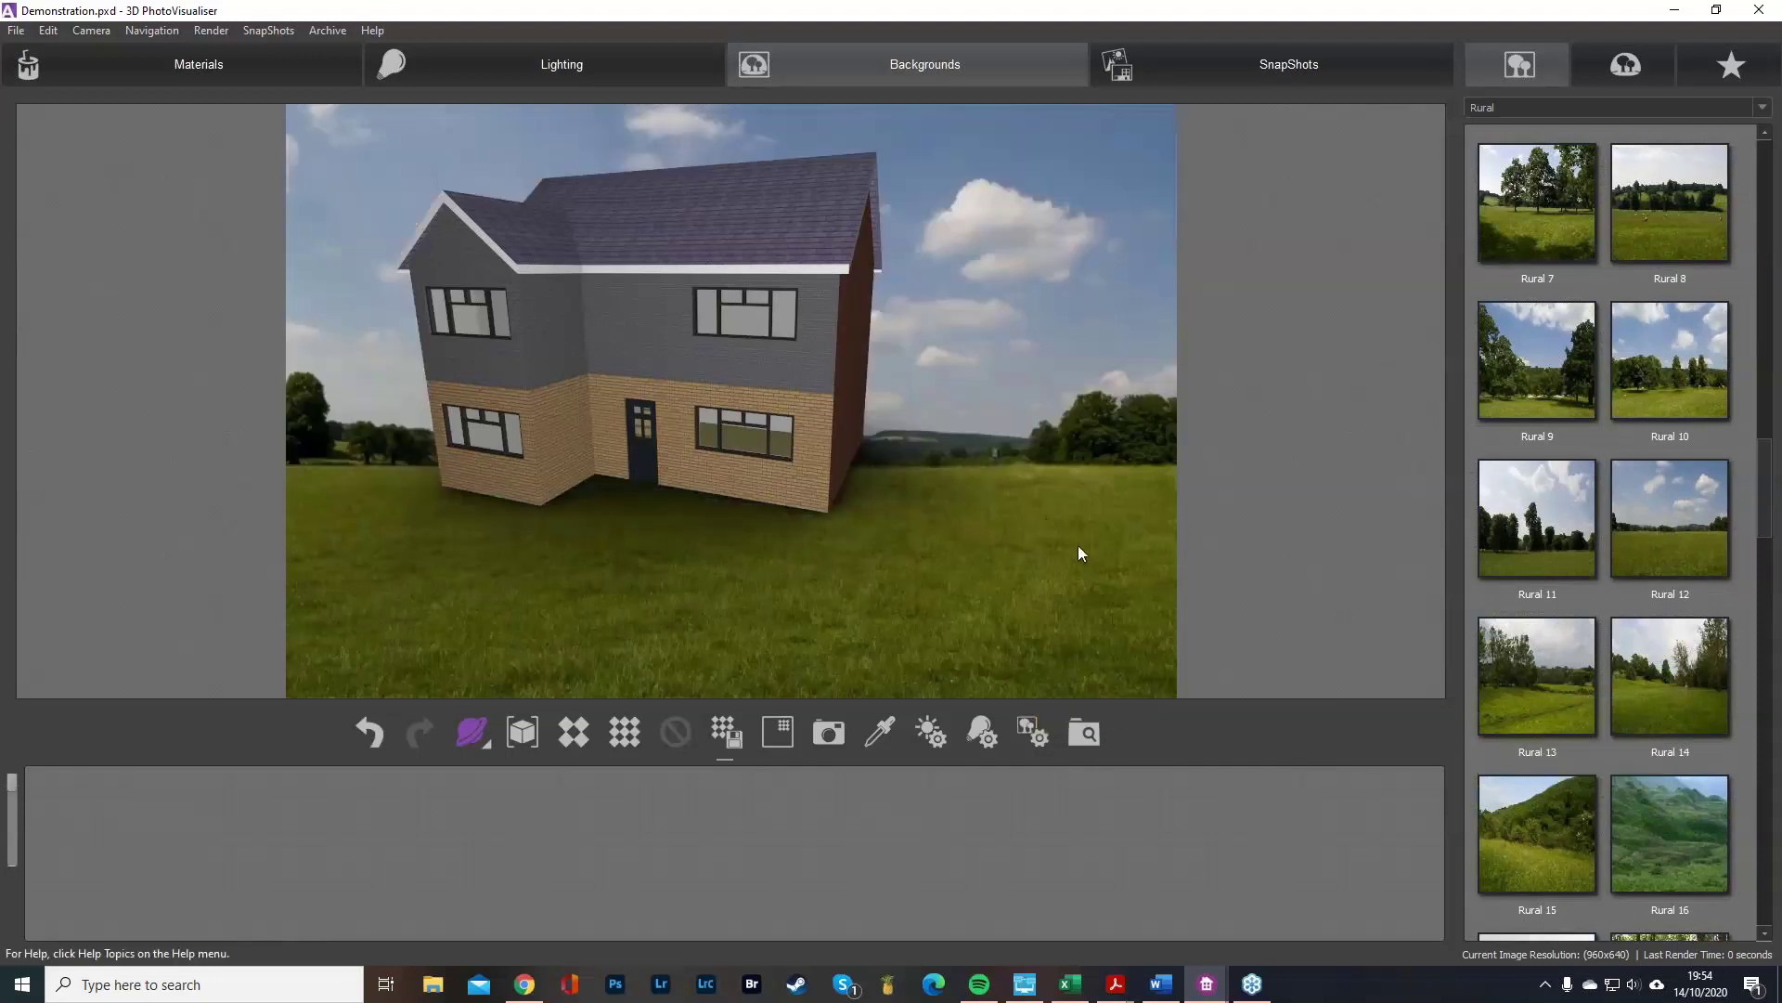
Adjust the viewing angle and zoom so the house sits level on the meadow background.
{"action": "left_click_drag", "start_coordinate": [648, 376], "coordinate": [650, 338]}
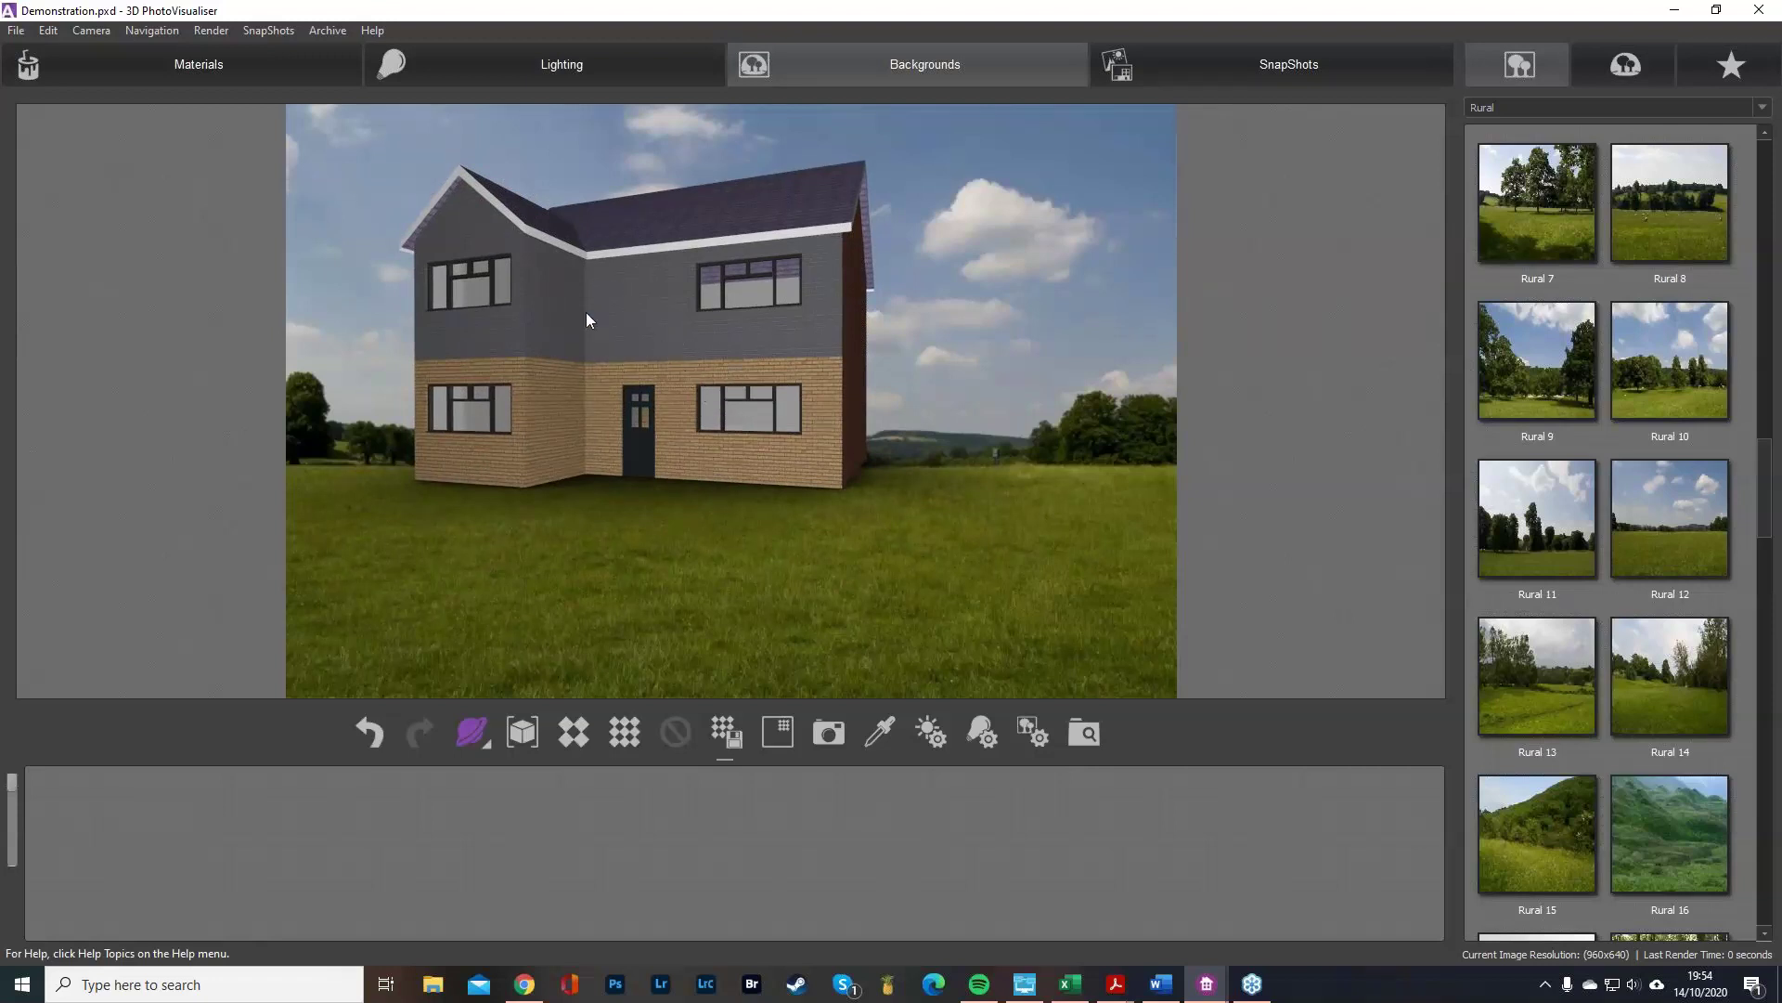
{"action": "mouse_move", "coordinate": [653, 593]}
{"action": "left_mouse_down"}
{"action": "mouse_move", "coordinate": [684, 600]}
{"action": "mouse_move", "coordinate": [621, 569]}
{"action": "mouse_move", "coordinate": [629, 591]}
{"action": "left_mouse_up"}
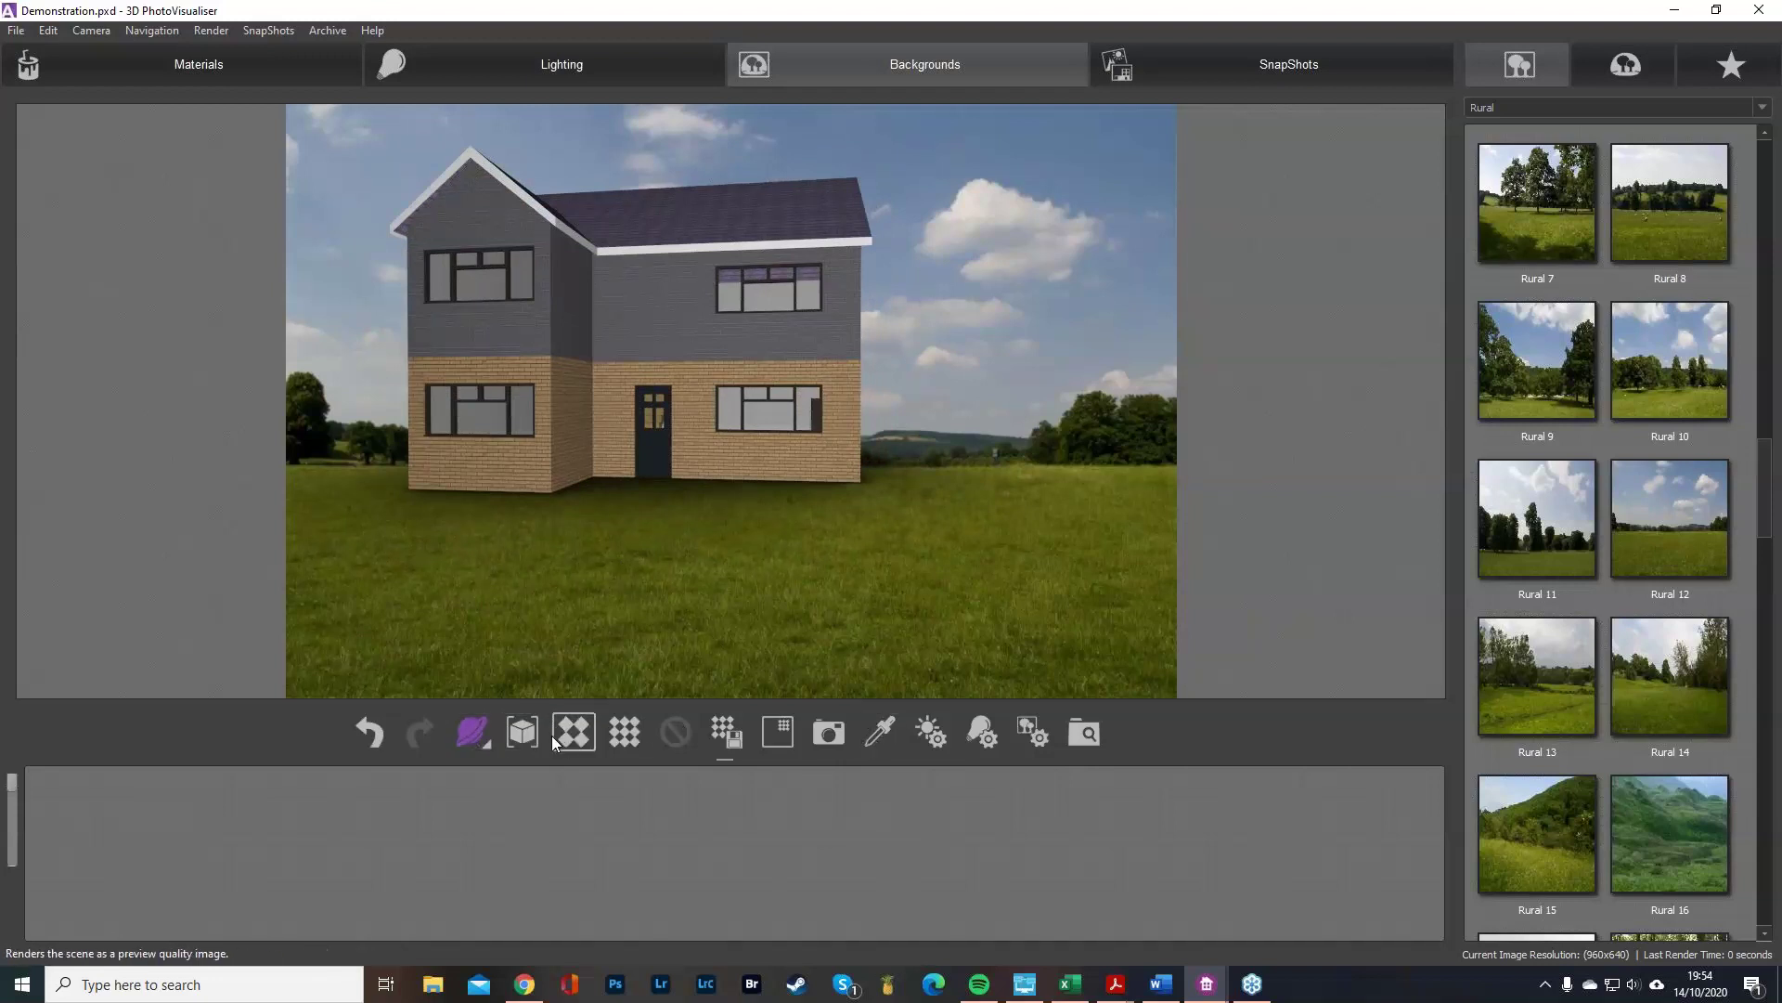
{"action": "left_click_drag", "start_coordinate": [699, 314], "coordinate": [652, 368]}
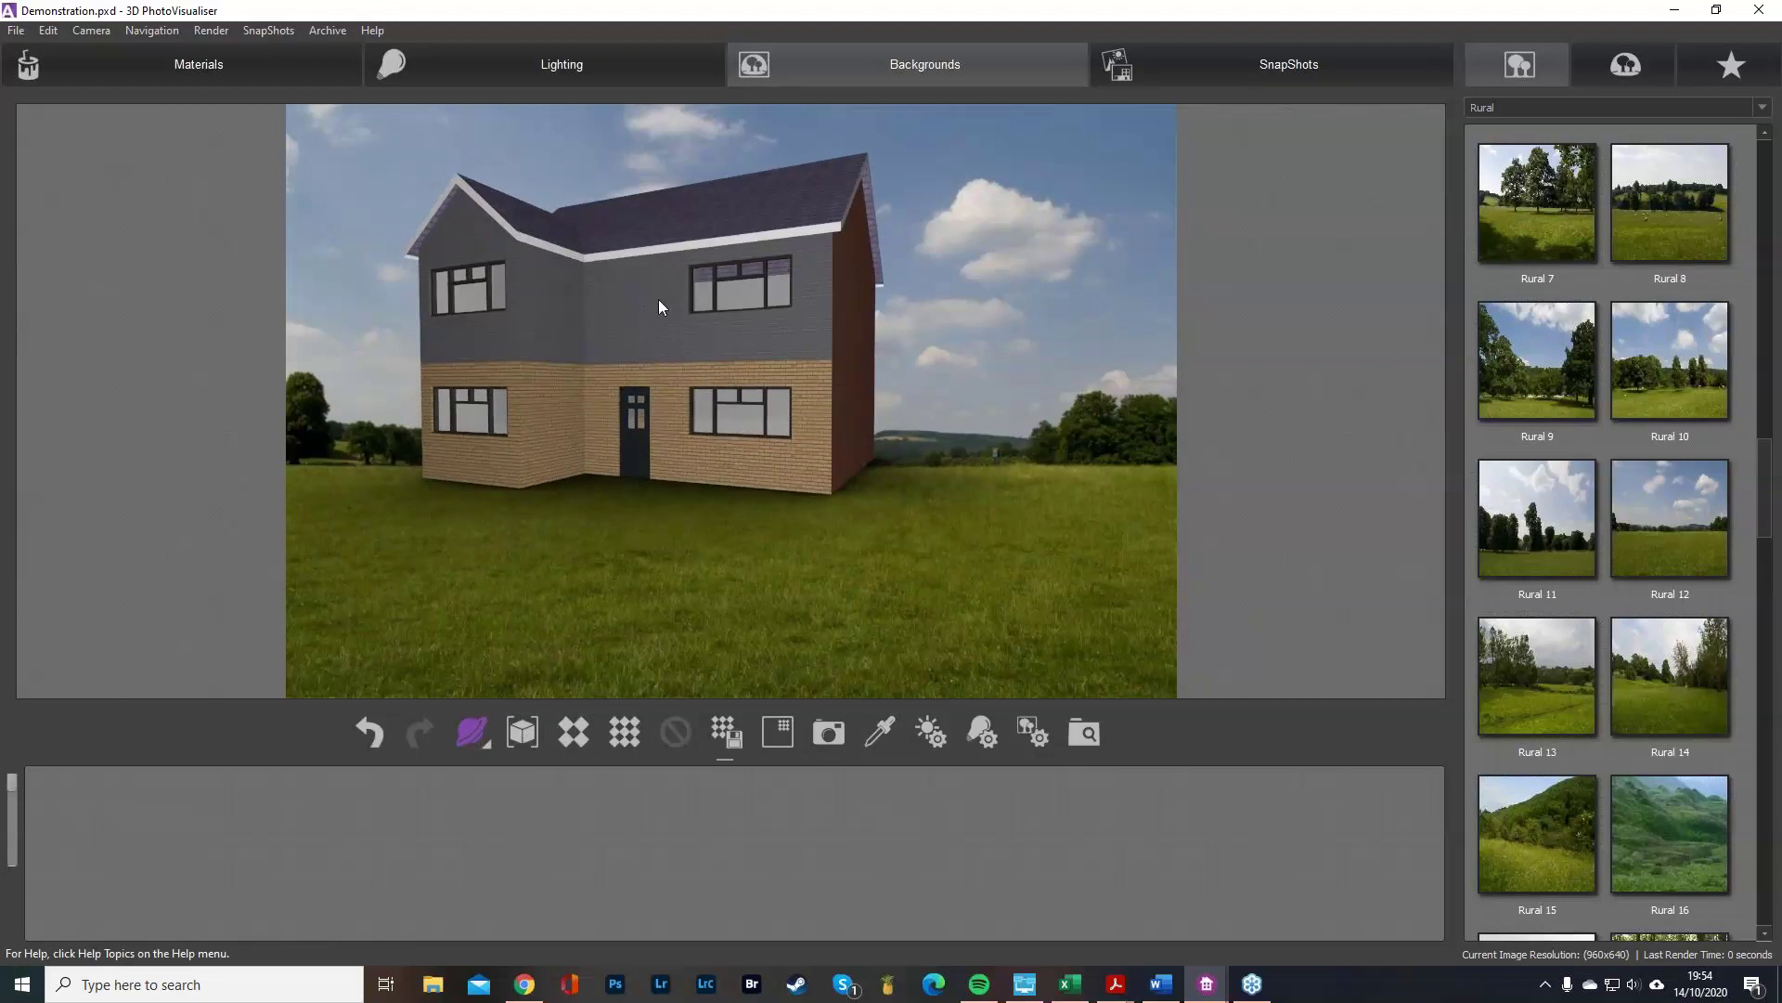
{"action": "left_click_drag", "start_coordinate": [737, 295], "coordinate": [656, 388]}
{"action": "scroll", "coordinate": [594, 351], "scroll_direction": "down", "scroll_amount": 3}
{"action": "scroll", "coordinate": [572, 292], "scroll_direction": "up", "scroll_amount": 4}
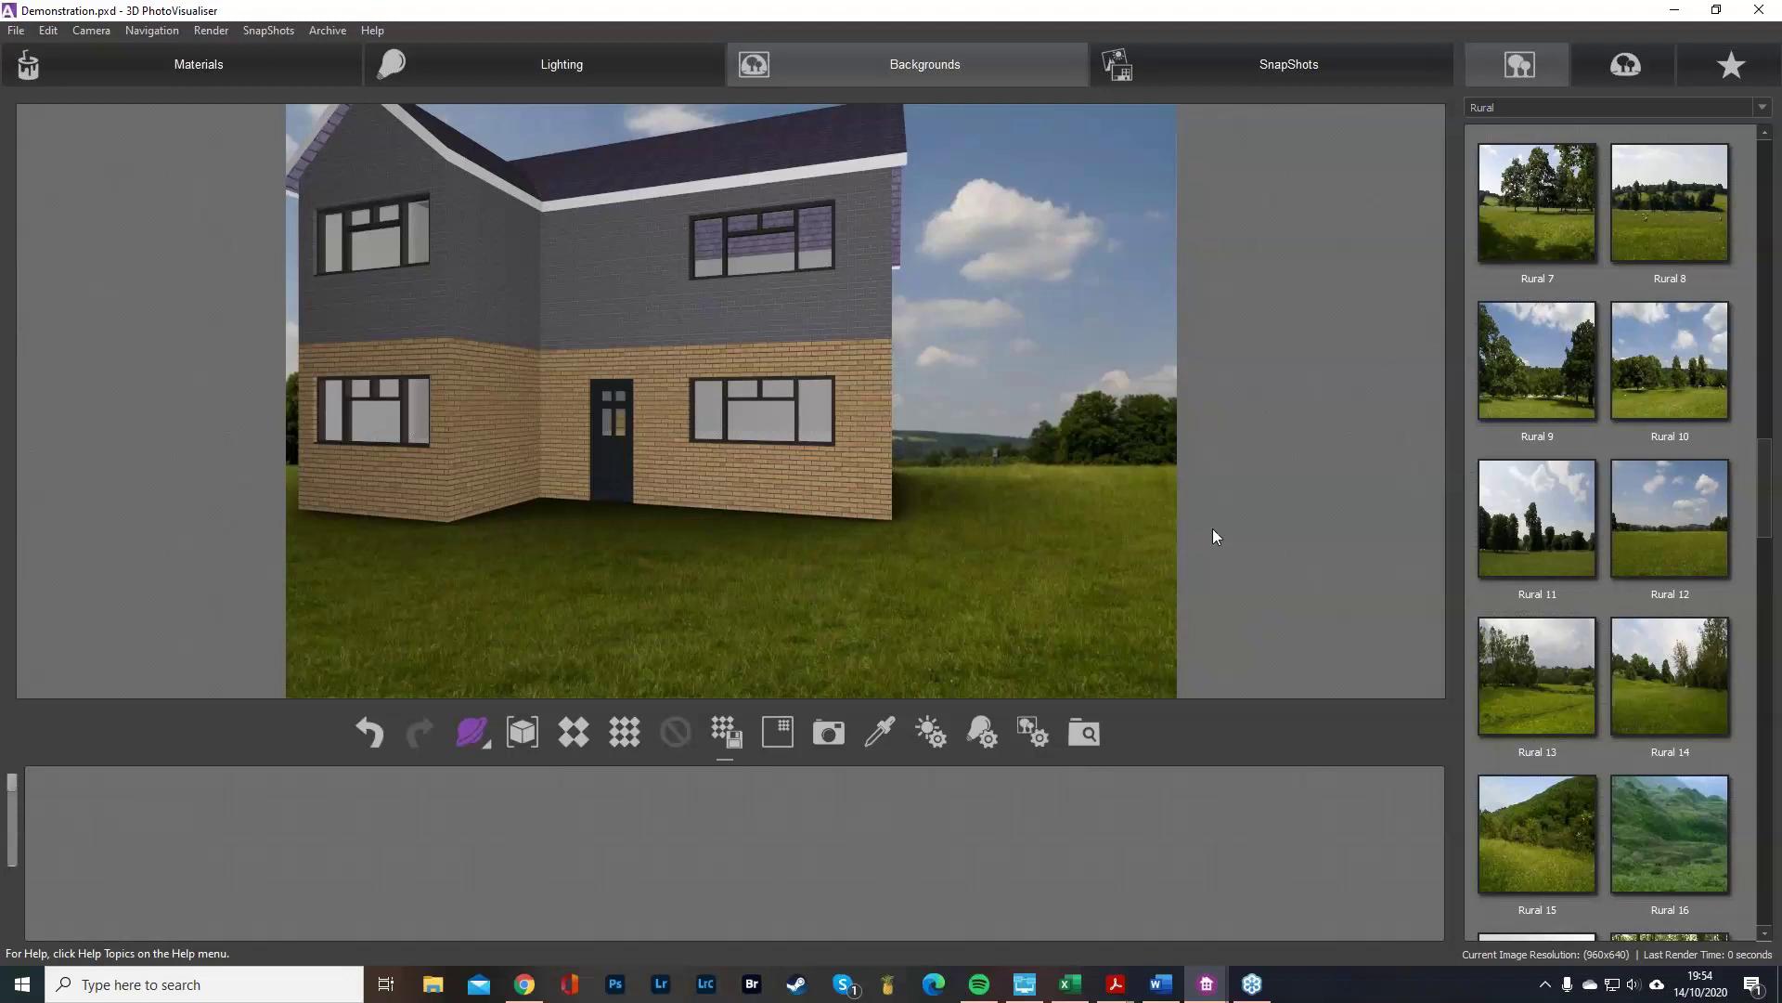
Apply the Daylight Sunny exterior lighting to the scene and review its lighting settings without changing them.
{"action": "left_click", "coordinate": [597, 78]}
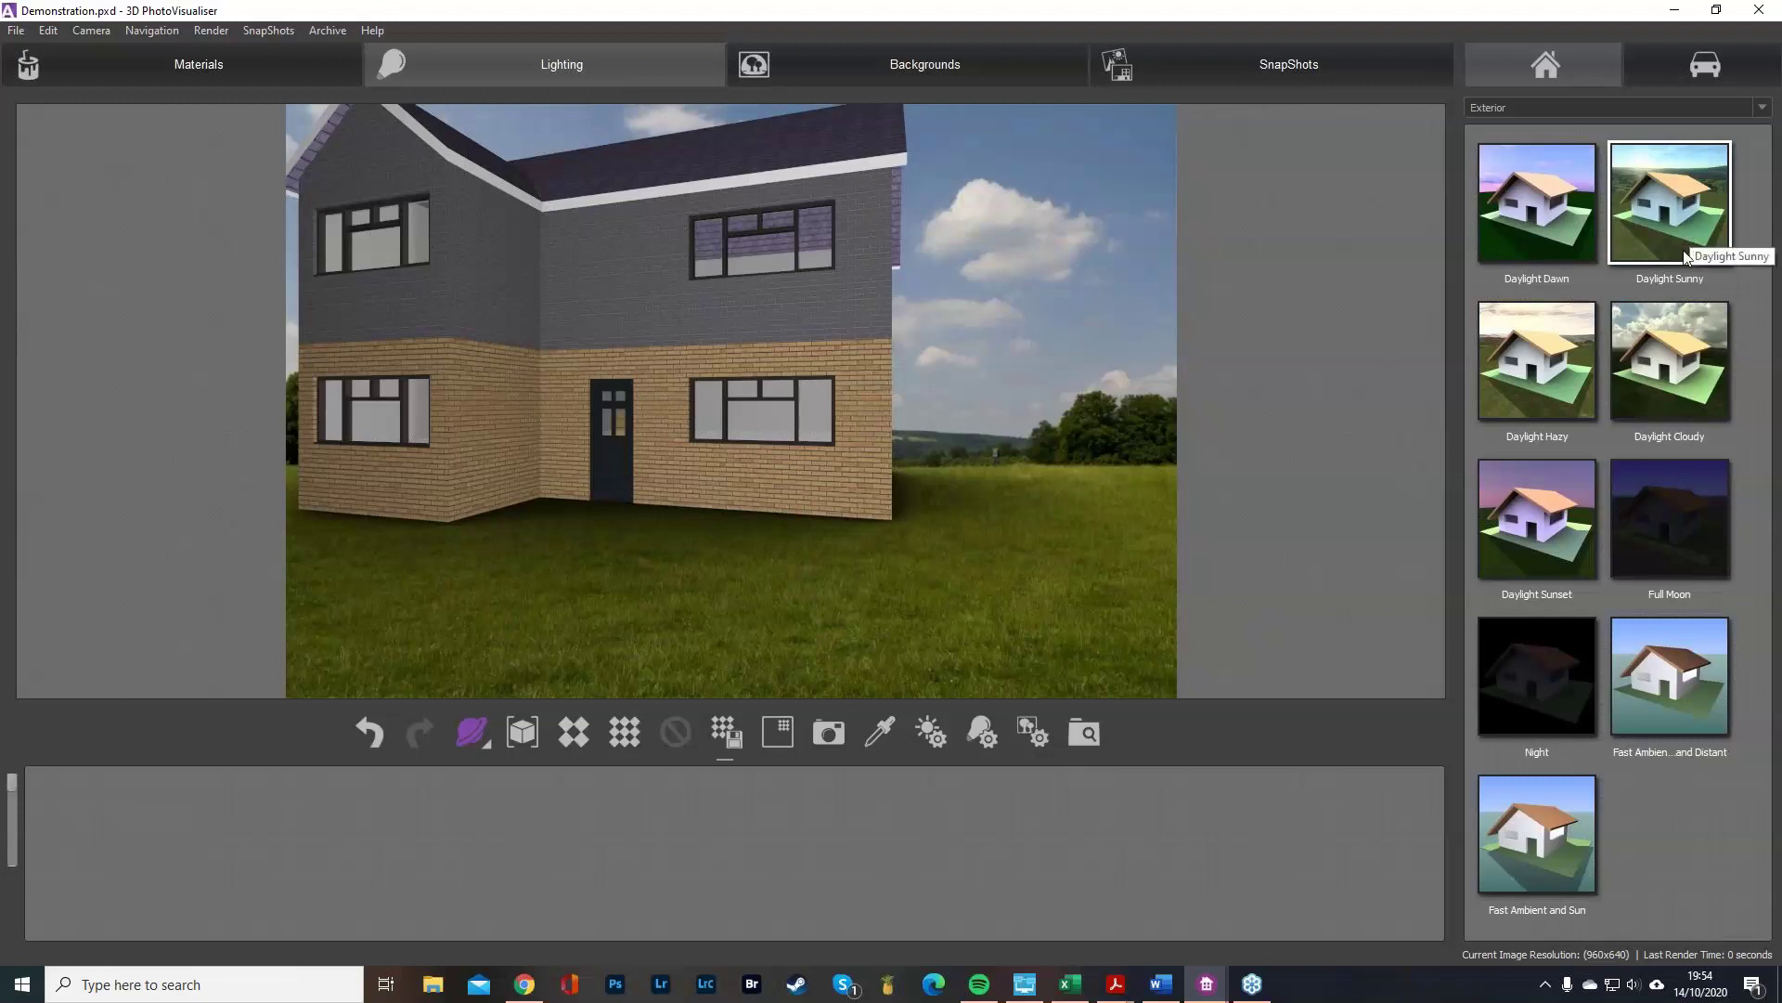
{"action": "left_click_drag", "start_coordinate": [1673, 210], "coordinate": [966, 413]}
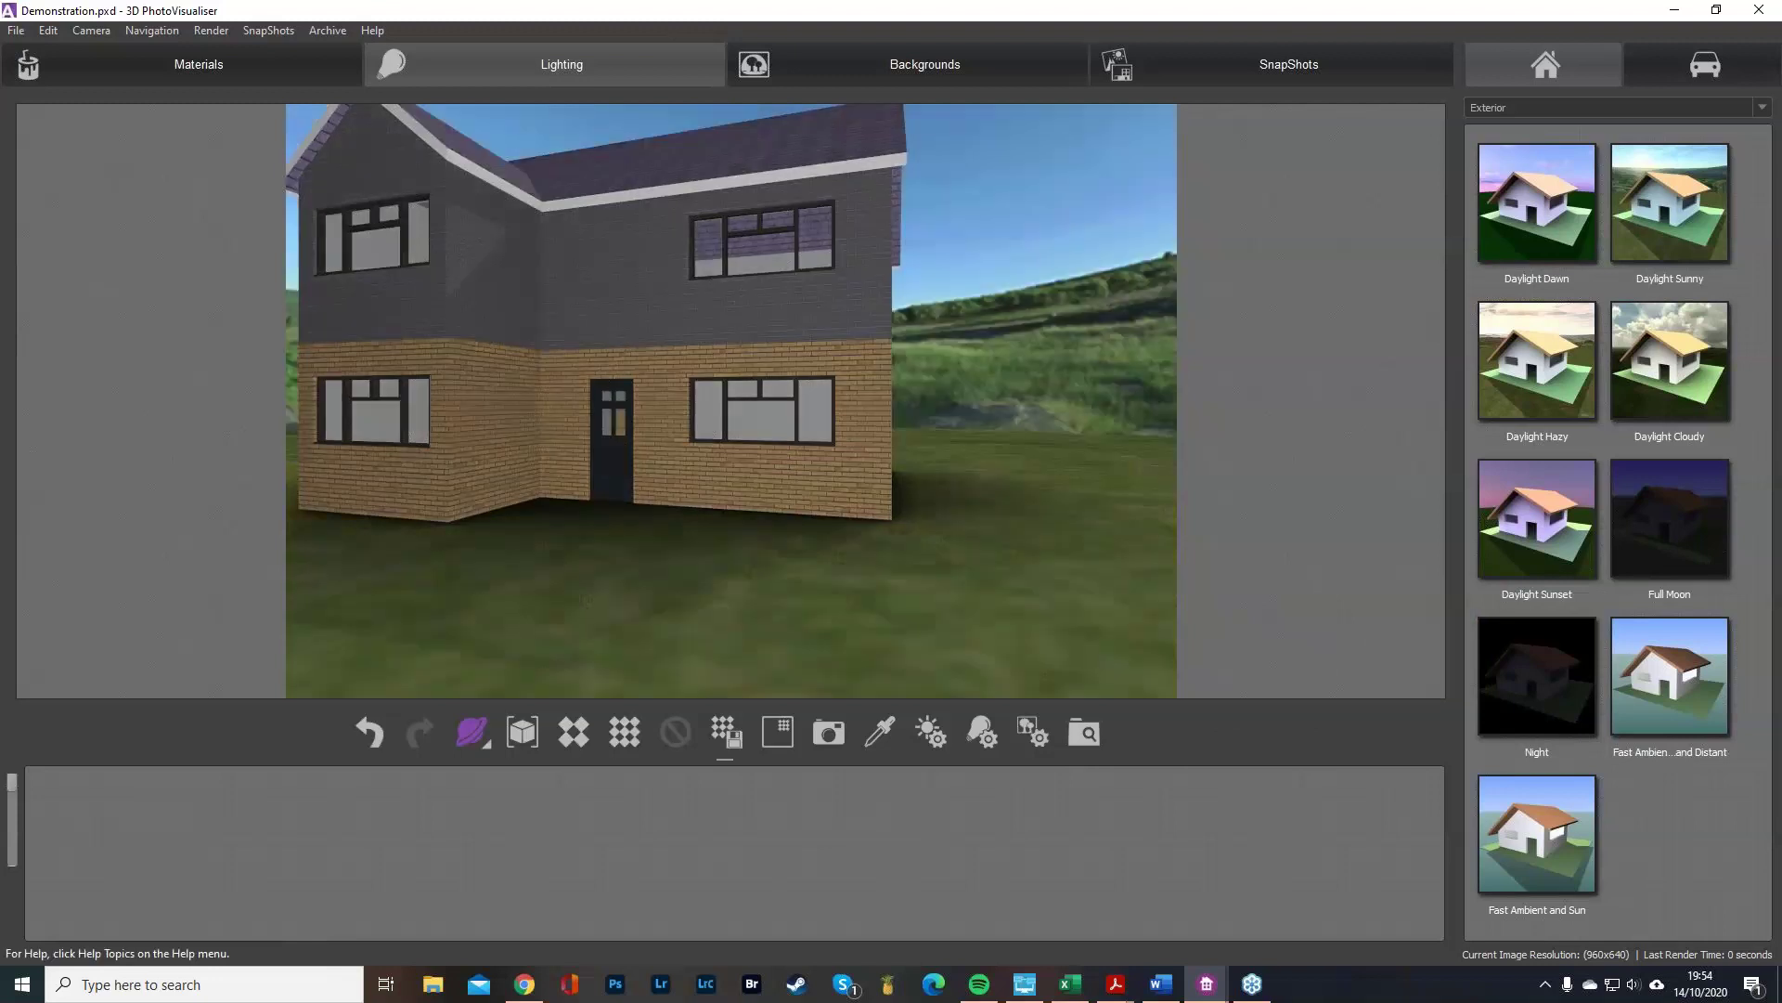
{"action": "left_click_drag", "start_coordinate": [728, 338], "coordinate": [457, 357]}
{"action": "left_click_drag", "start_coordinate": [565, 370], "coordinate": [609, 349]}
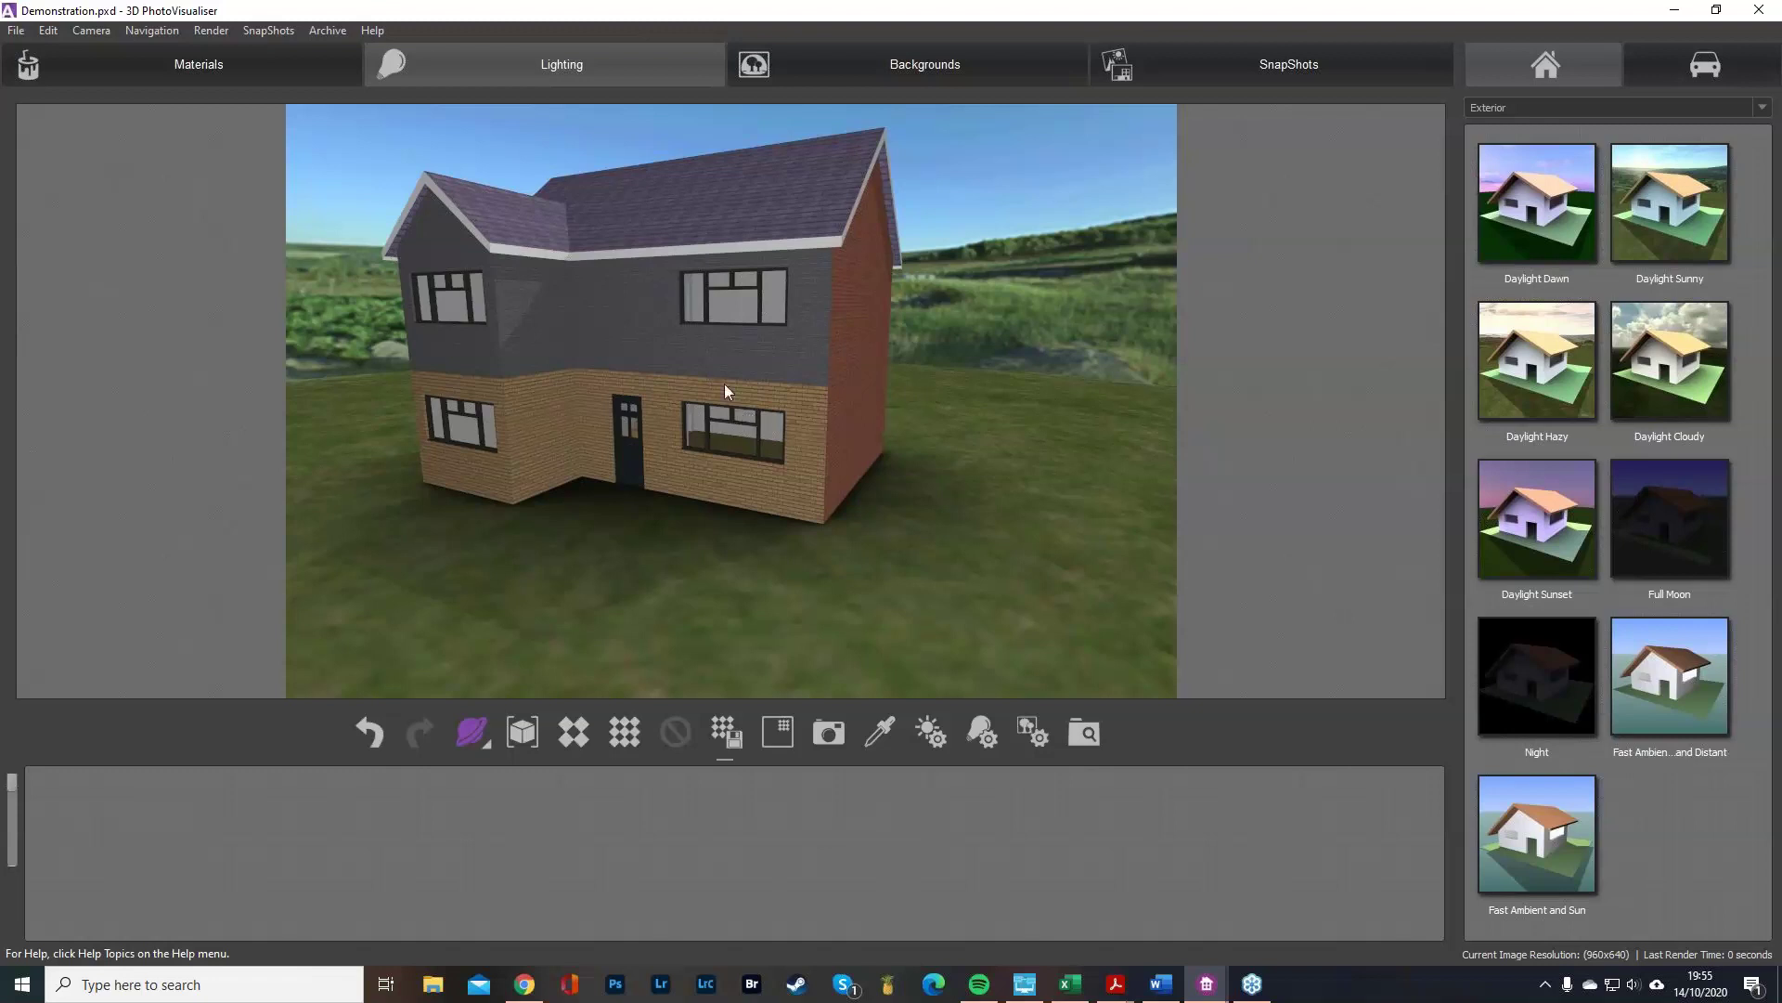
{"action": "scroll", "coordinate": [625, 174], "scroll_direction": "down", "scroll_amount": 2}
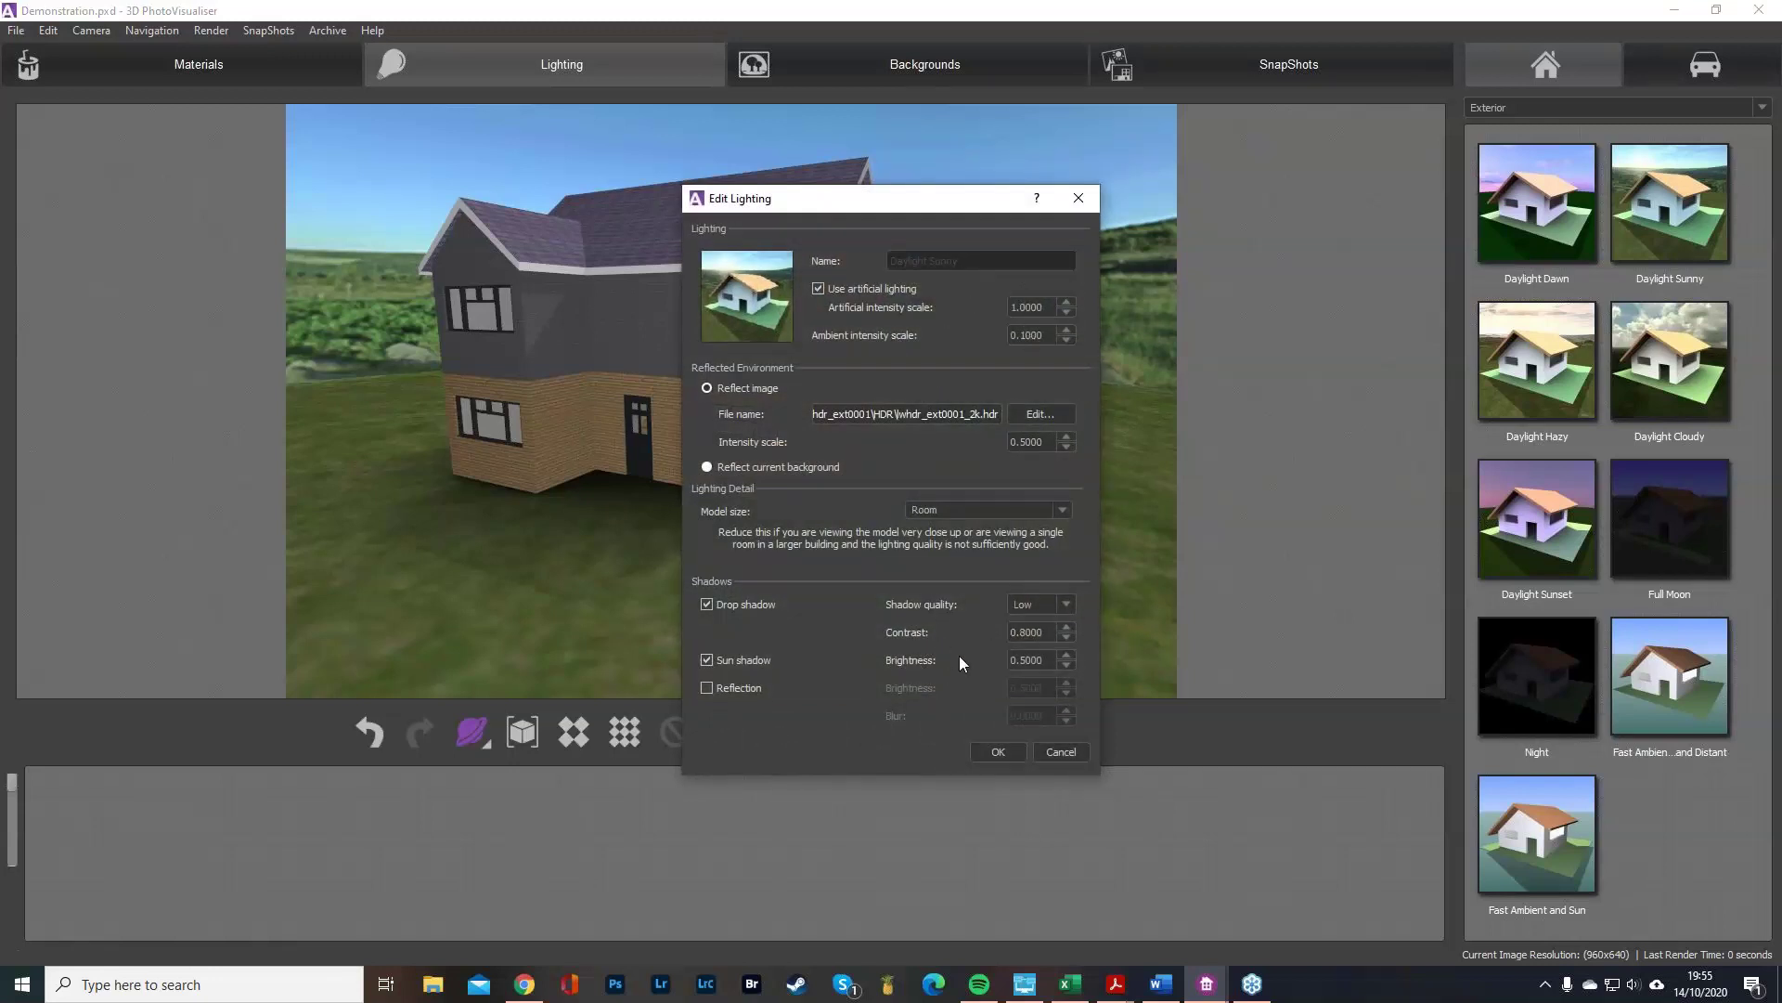
{"action": "left_click", "coordinate": [1079, 198]}
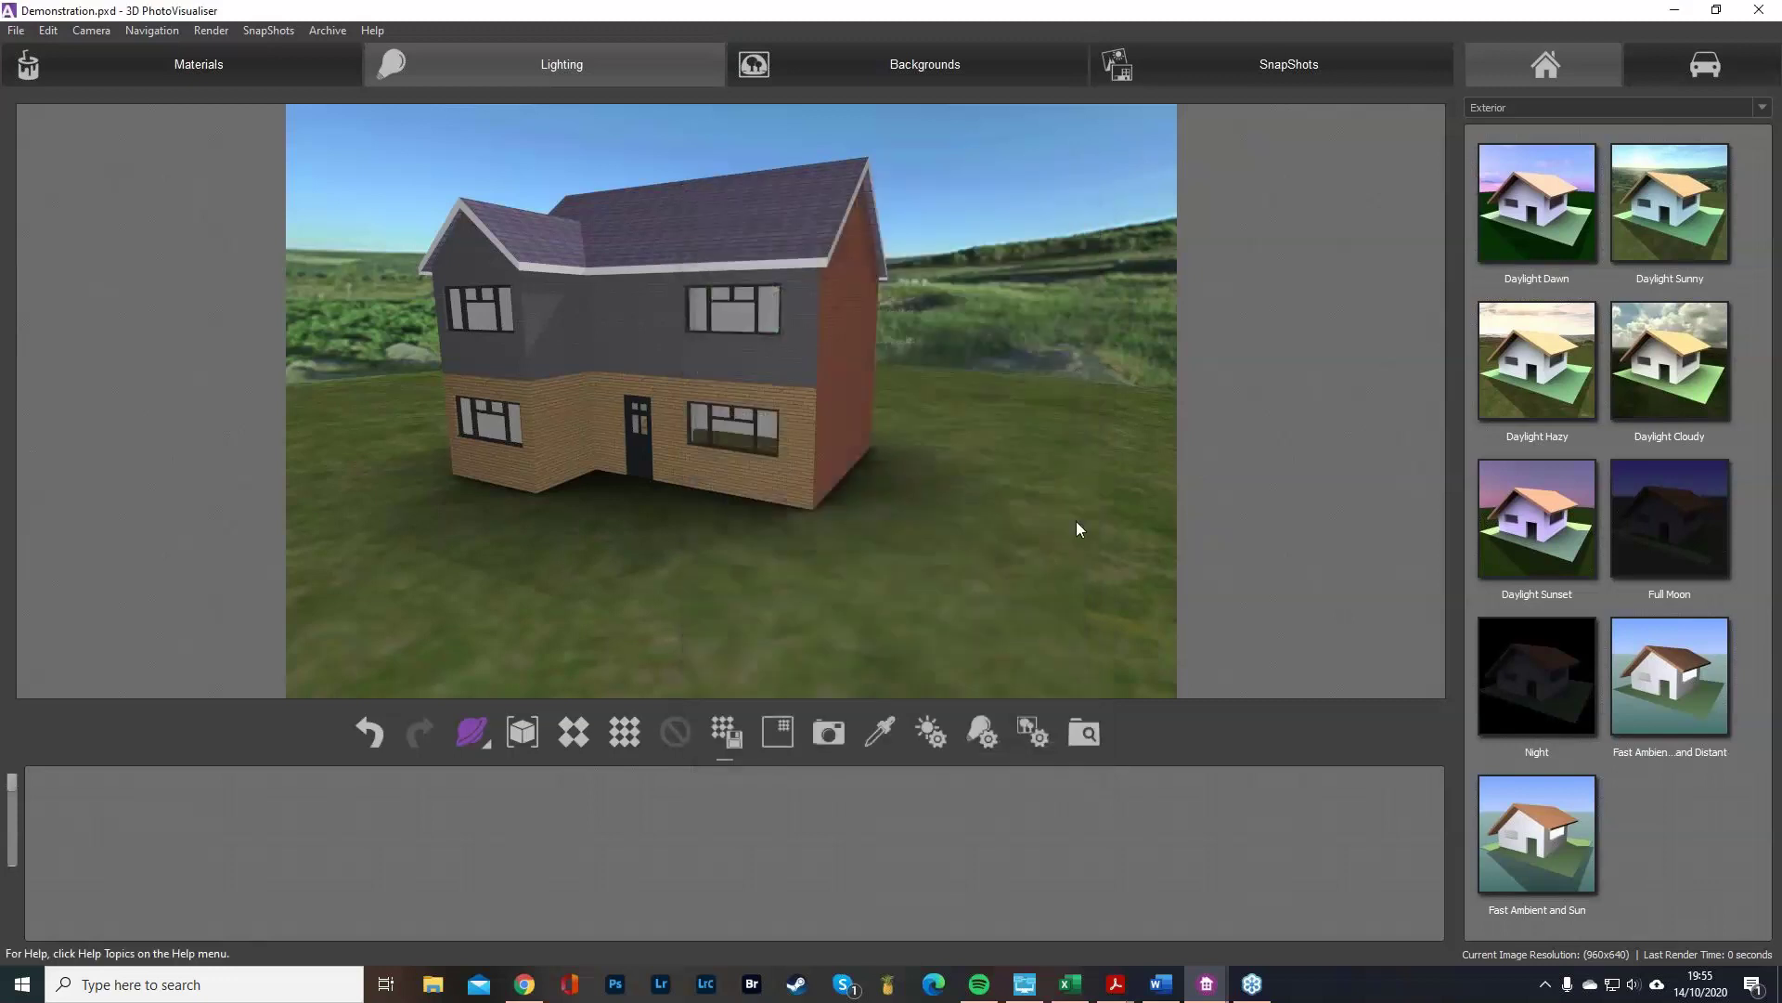
Raise the sun height and slightly adjust the sun rotation and the lighting image rotation.
{"action": "left_click", "coordinate": [926, 732]}
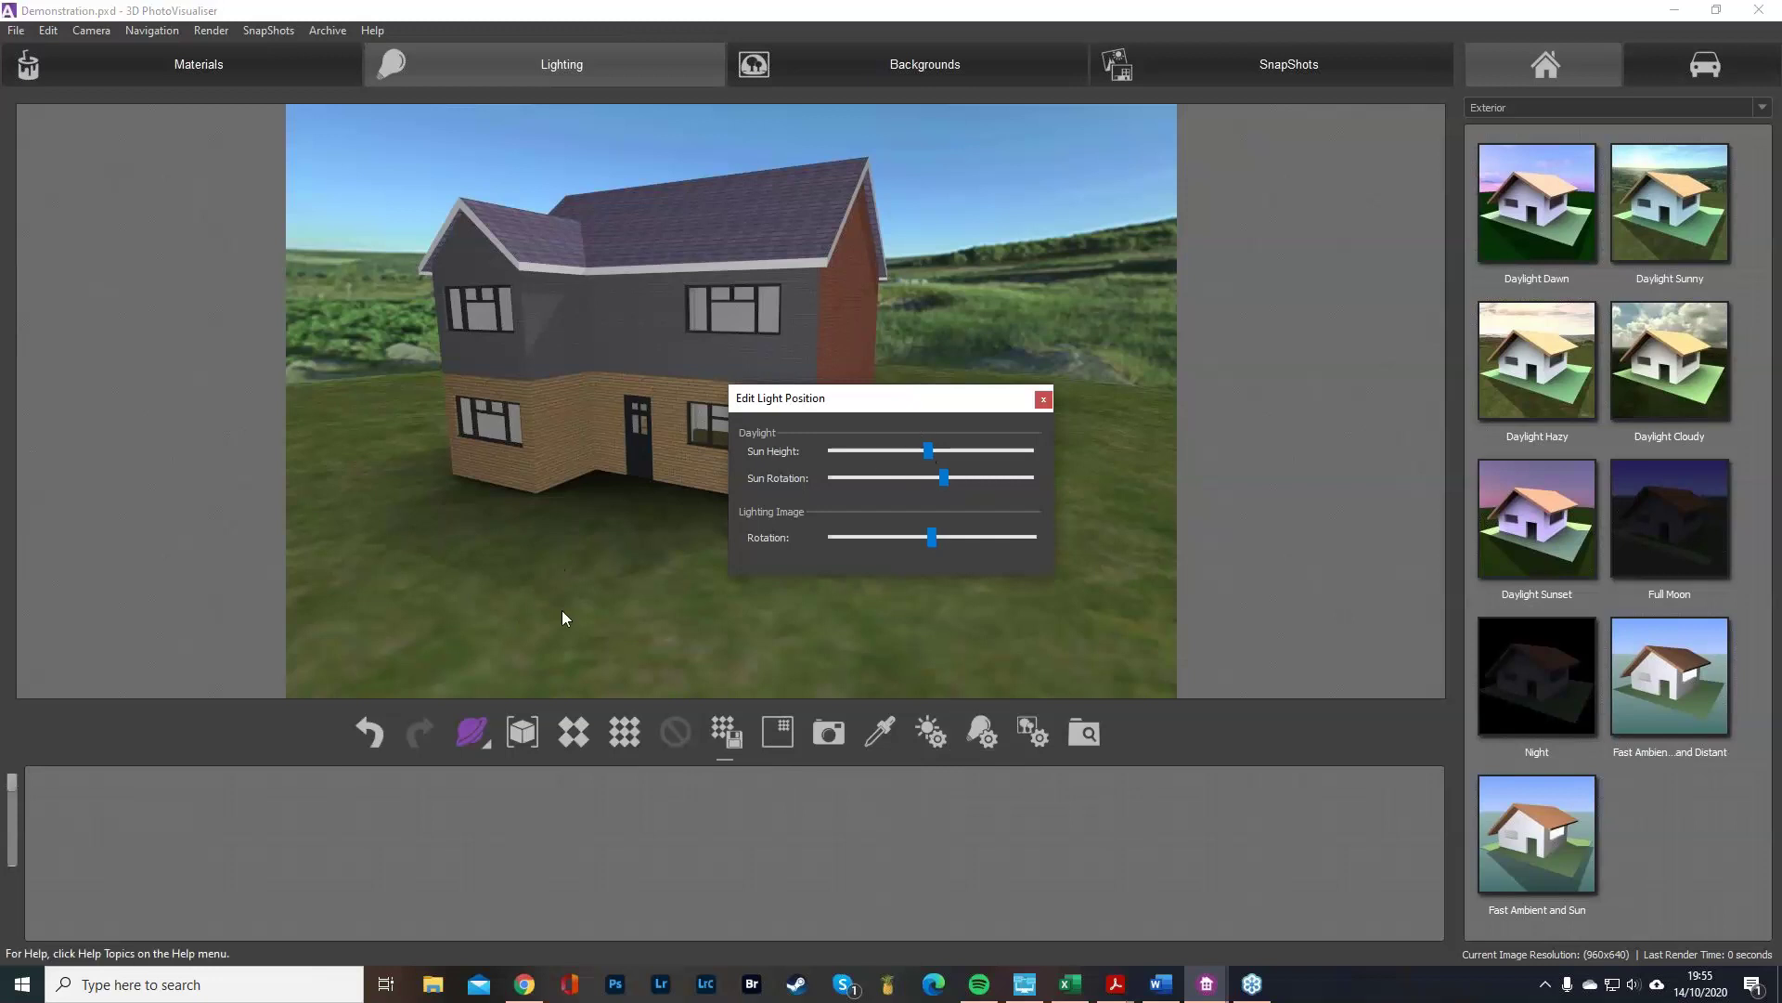
{"action": "left_click_drag", "start_coordinate": [929, 452], "coordinate": [991, 442]}
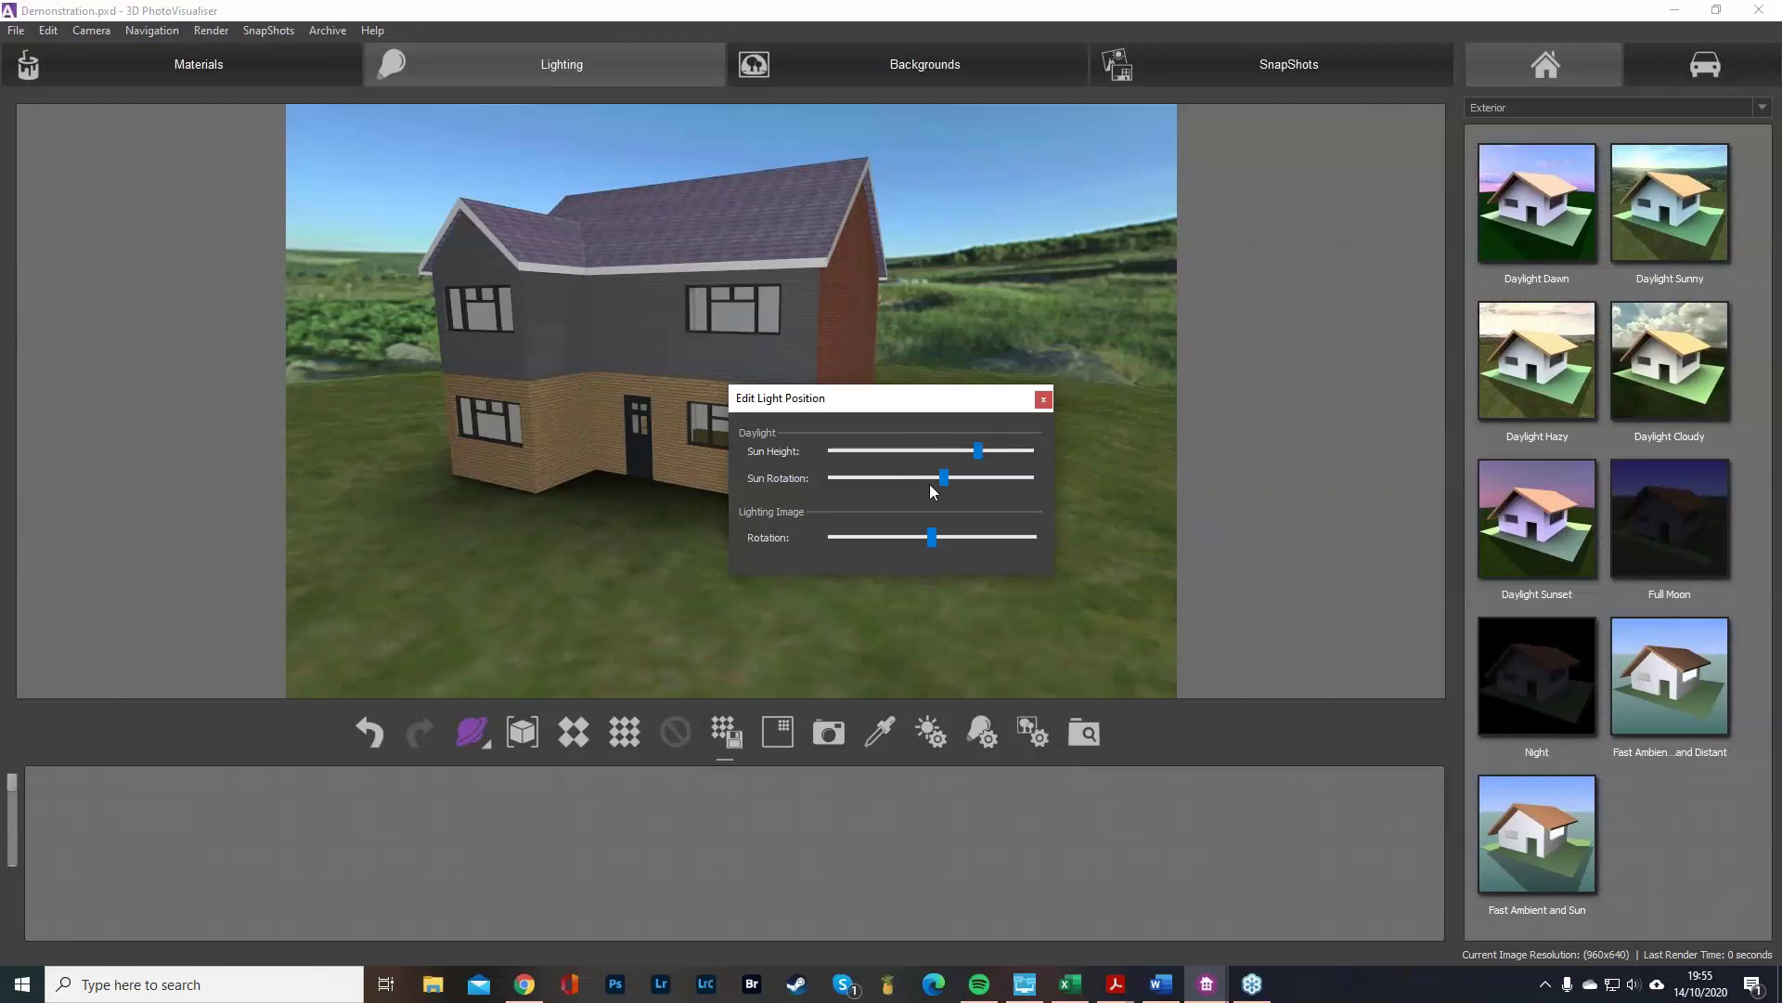
{"action": "left_click_drag", "start_coordinate": [948, 476], "coordinate": [962, 474]}
{"action": "mouse_move", "coordinate": [938, 541]}
{"action": "left_mouse_down"}
{"action": "mouse_move", "coordinate": [975, 531]}
{"action": "mouse_move", "coordinate": [930, 525]}
{"action": "left_mouse_up"}
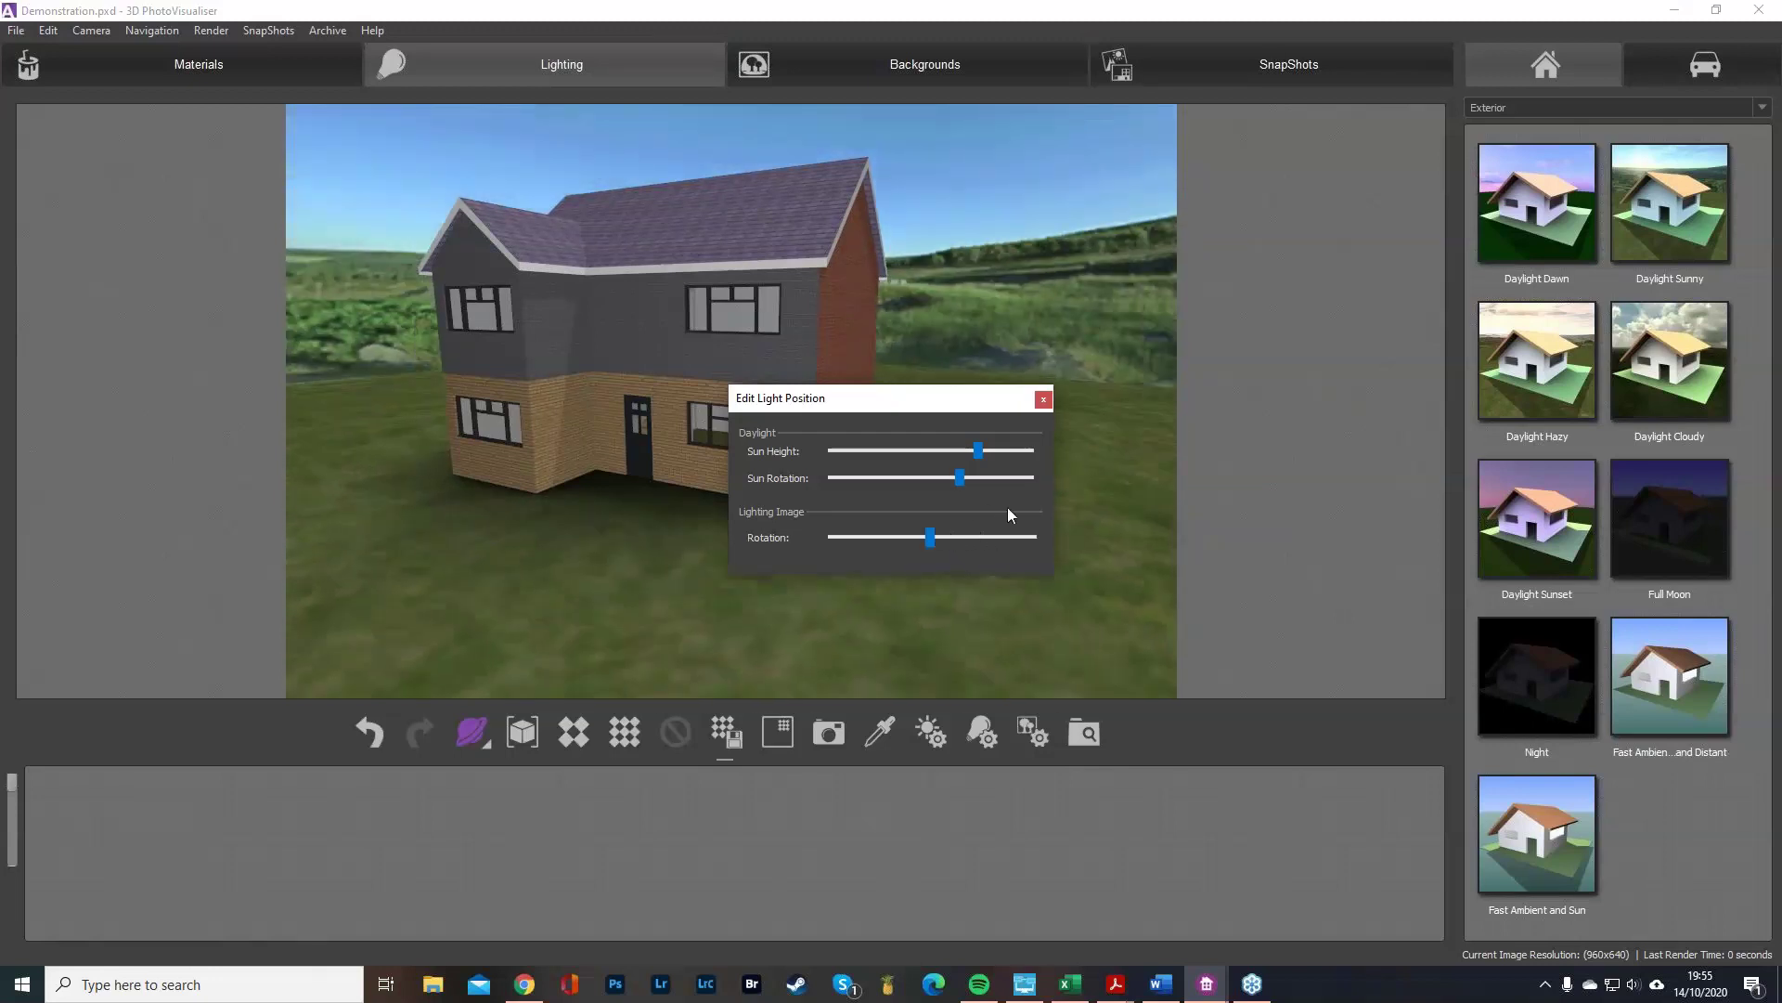
{"action": "left_click", "coordinate": [1043, 400]}
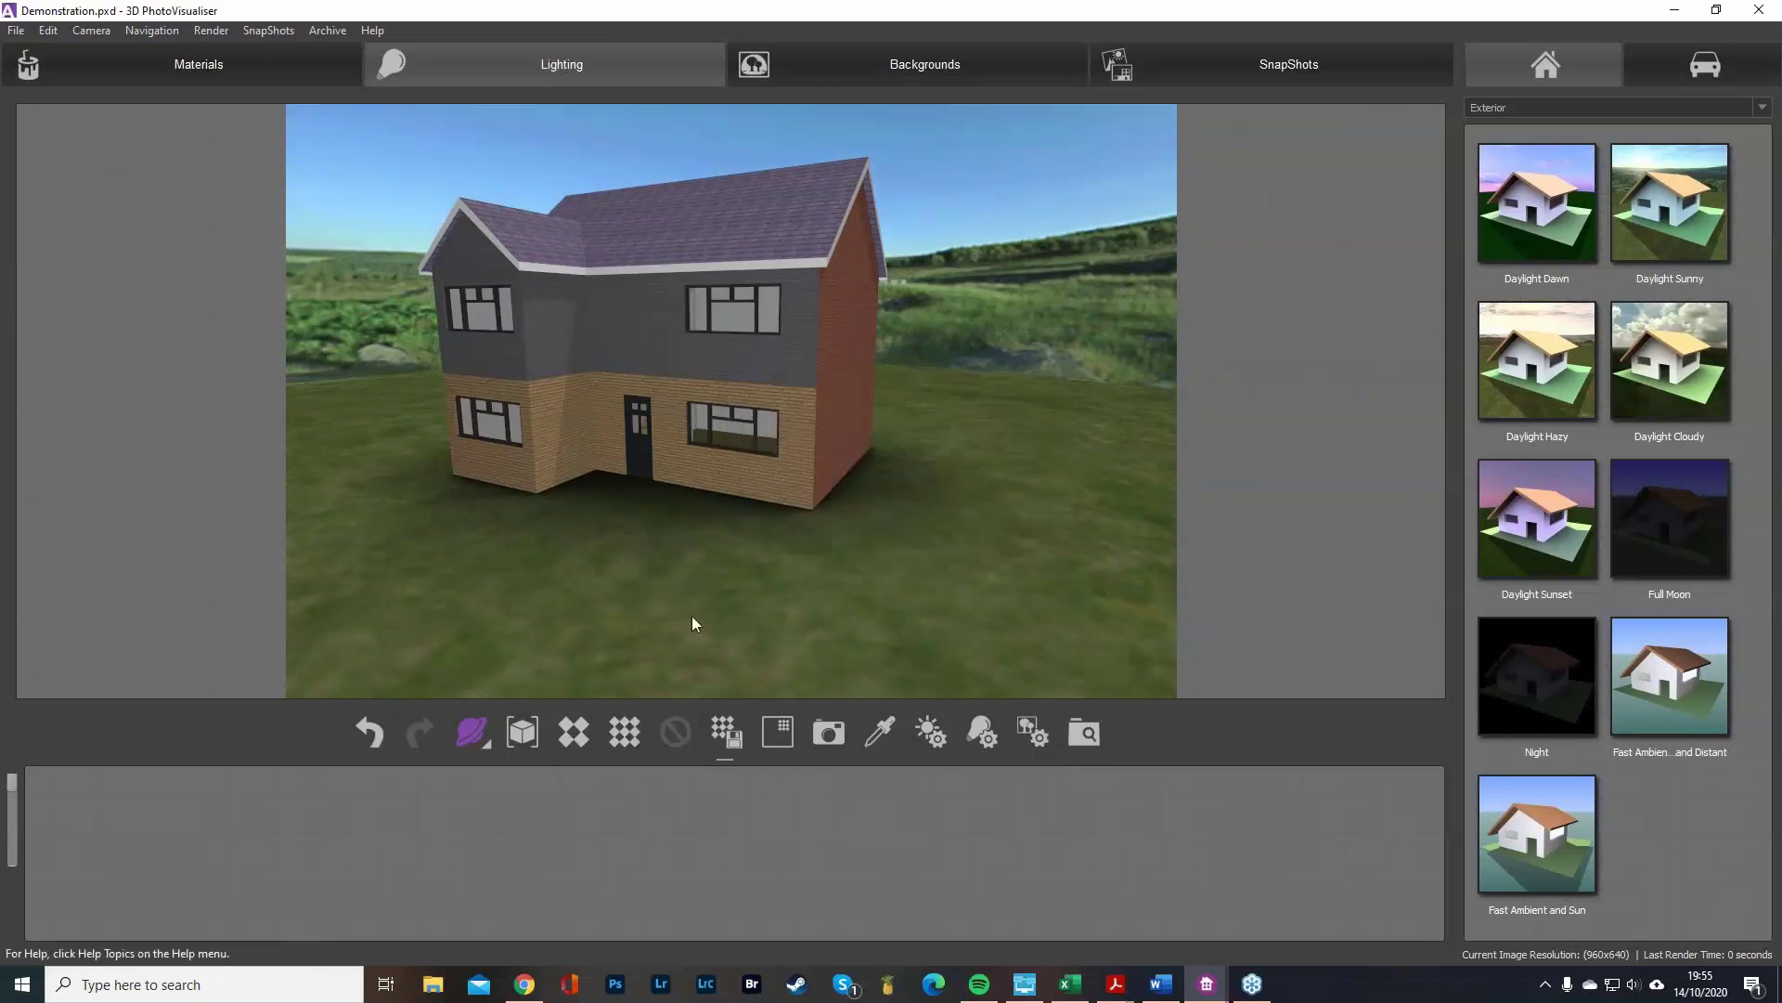
Render the sunlit house scene in full and close 3D PhotoVisualiser without saving the changes.
{"action": "left_click", "coordinate": [625, 733]}
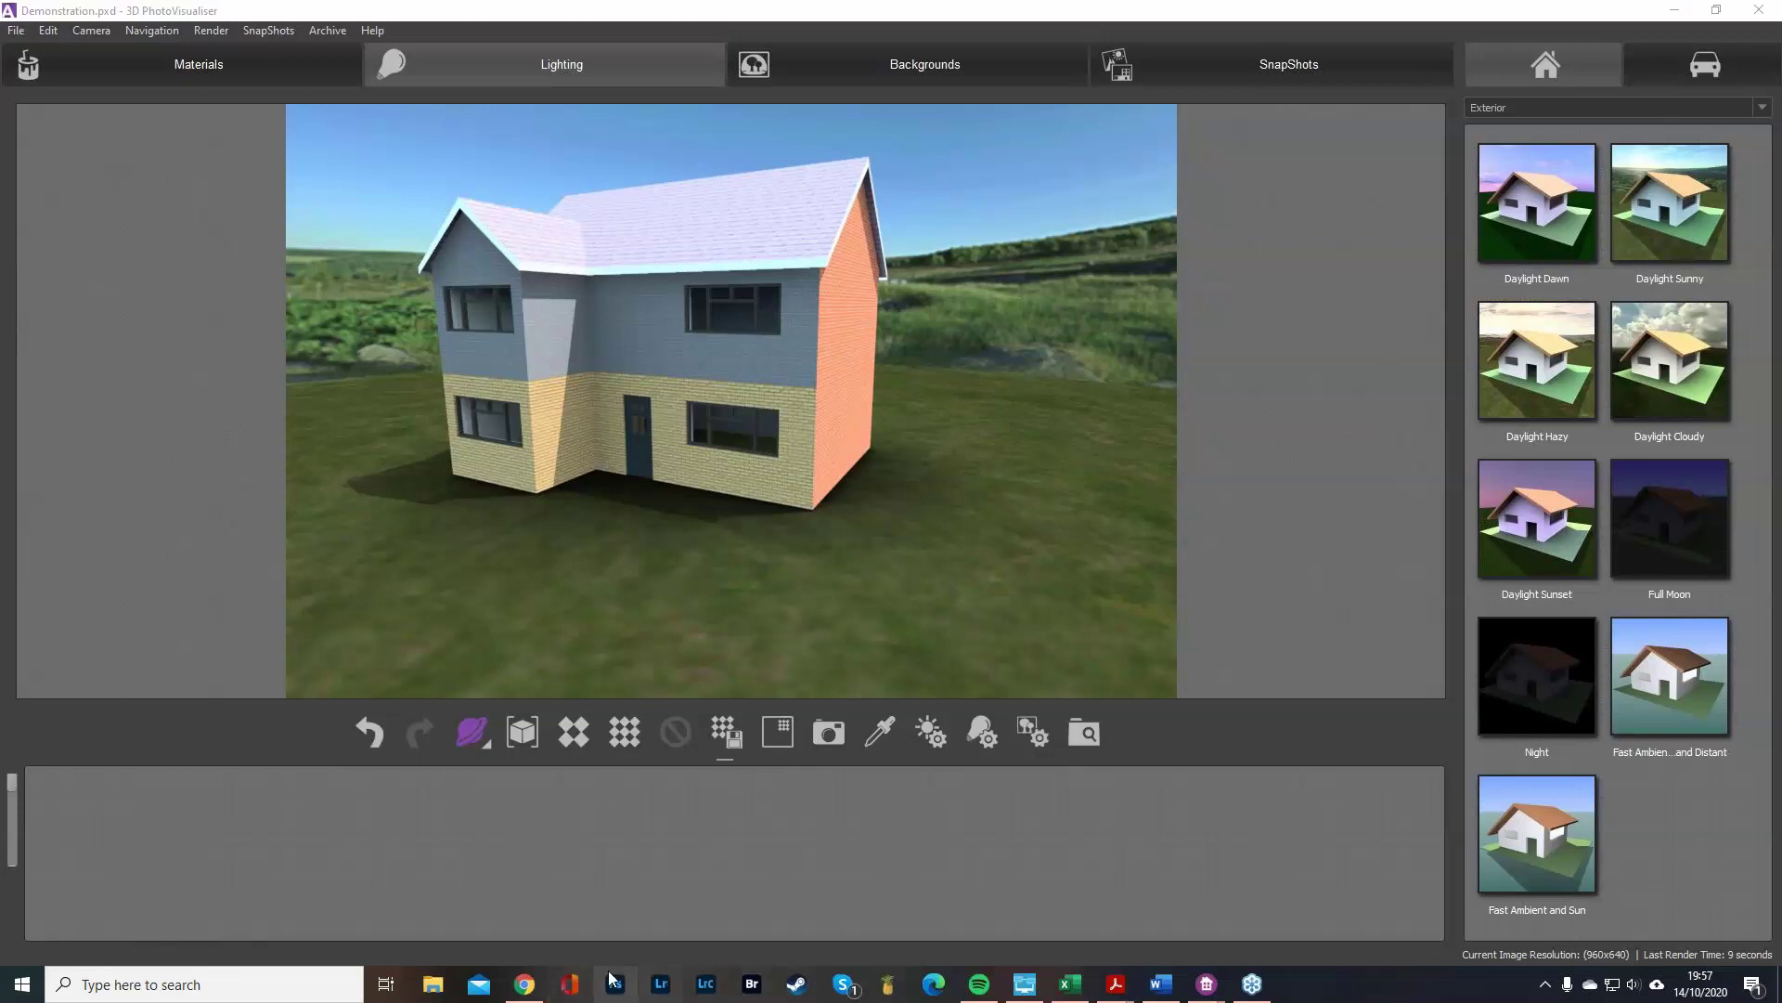
{"action": "mouse_move", "coordinate": [1082, 987]}
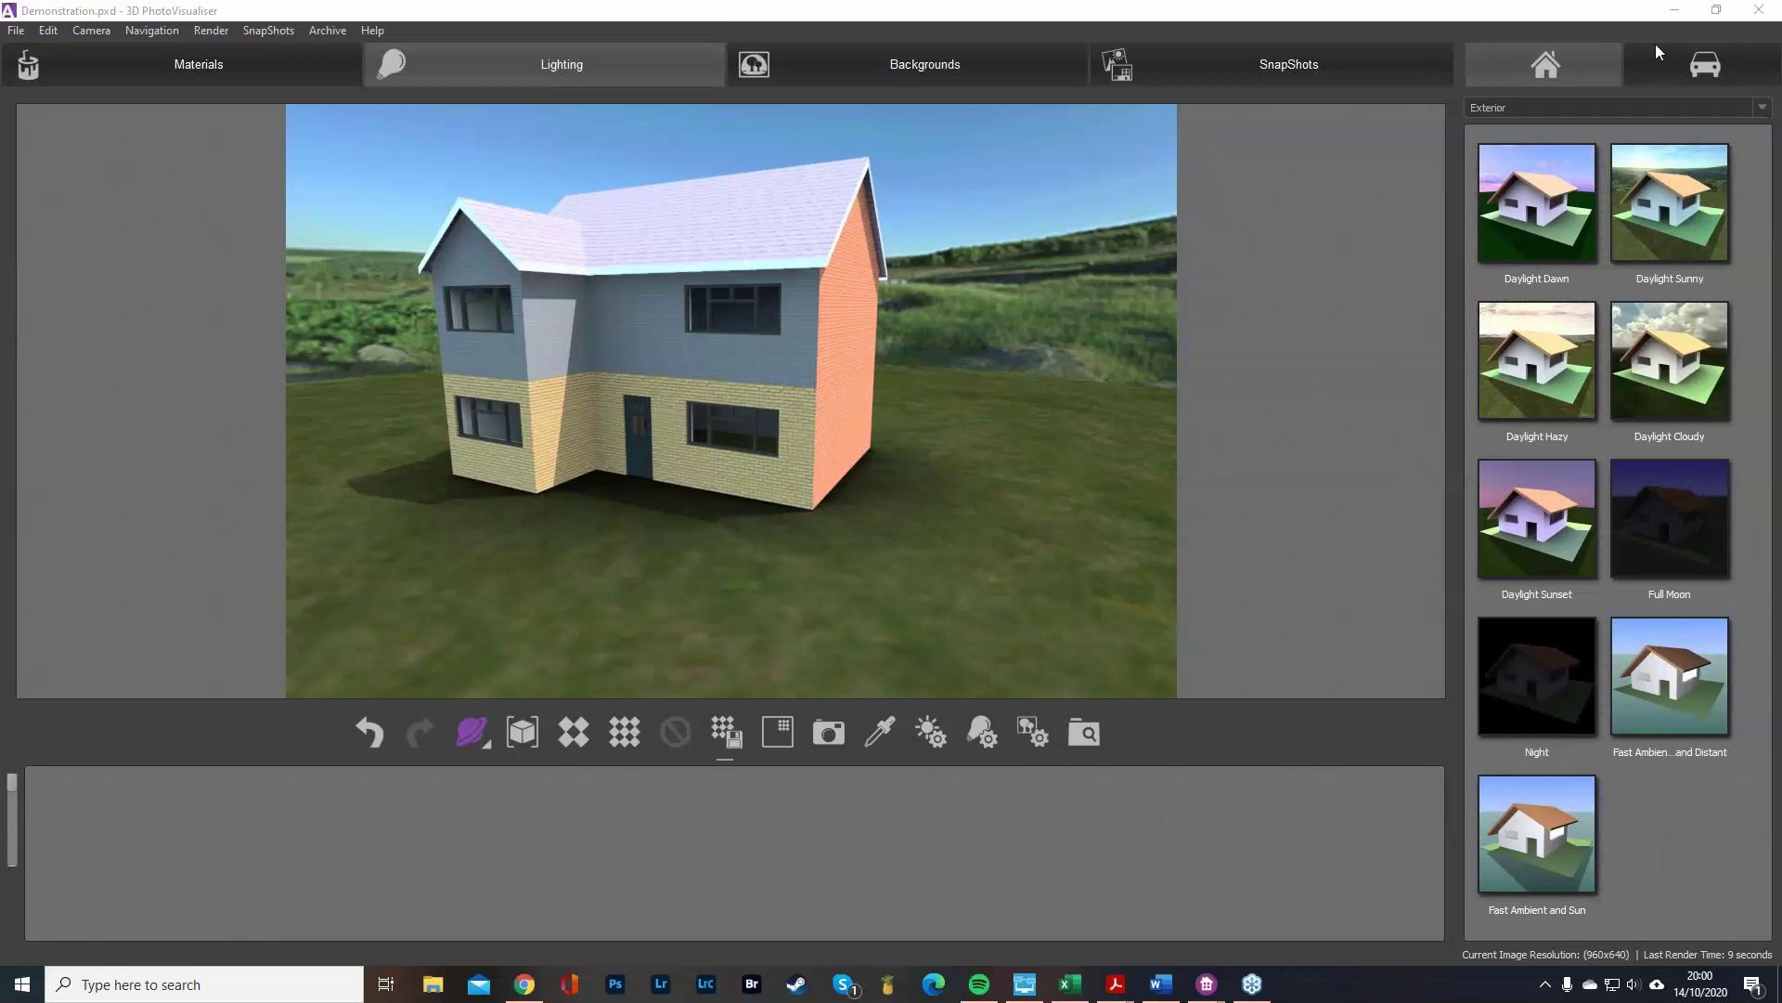
{"action": "left_click", "coordinate": [1760, 9]}
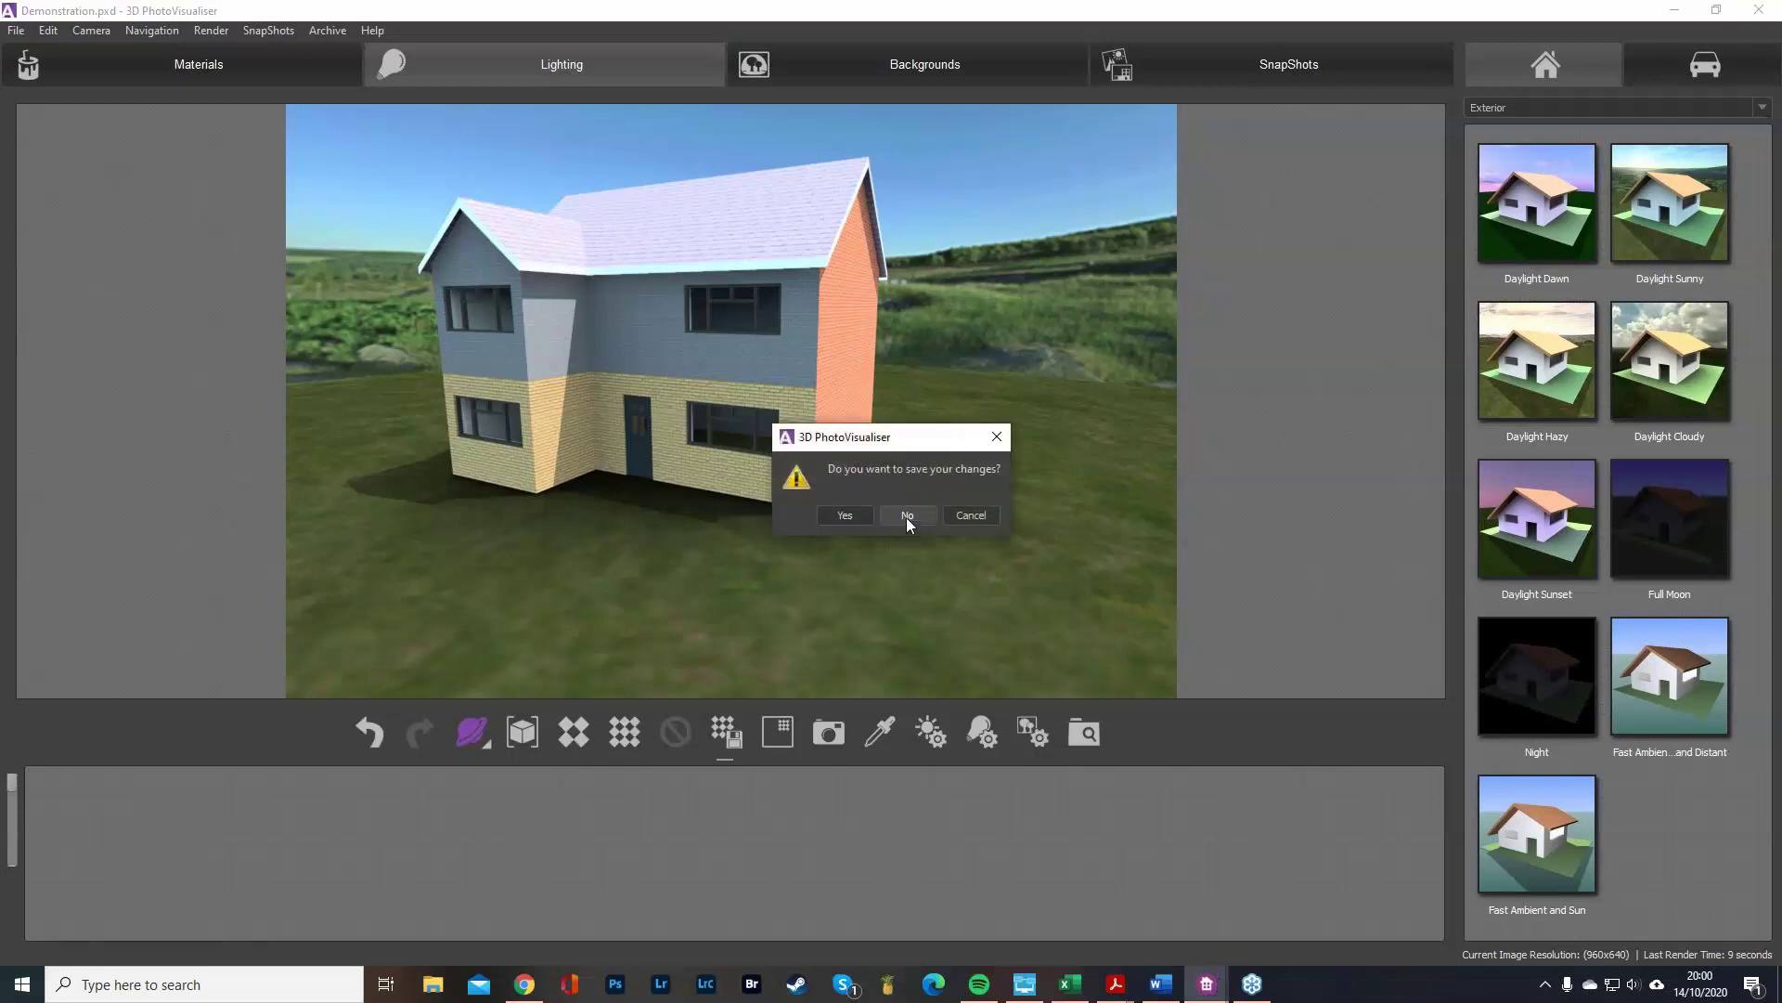
{"action": "left_click", "coordinate": [906, 516]}
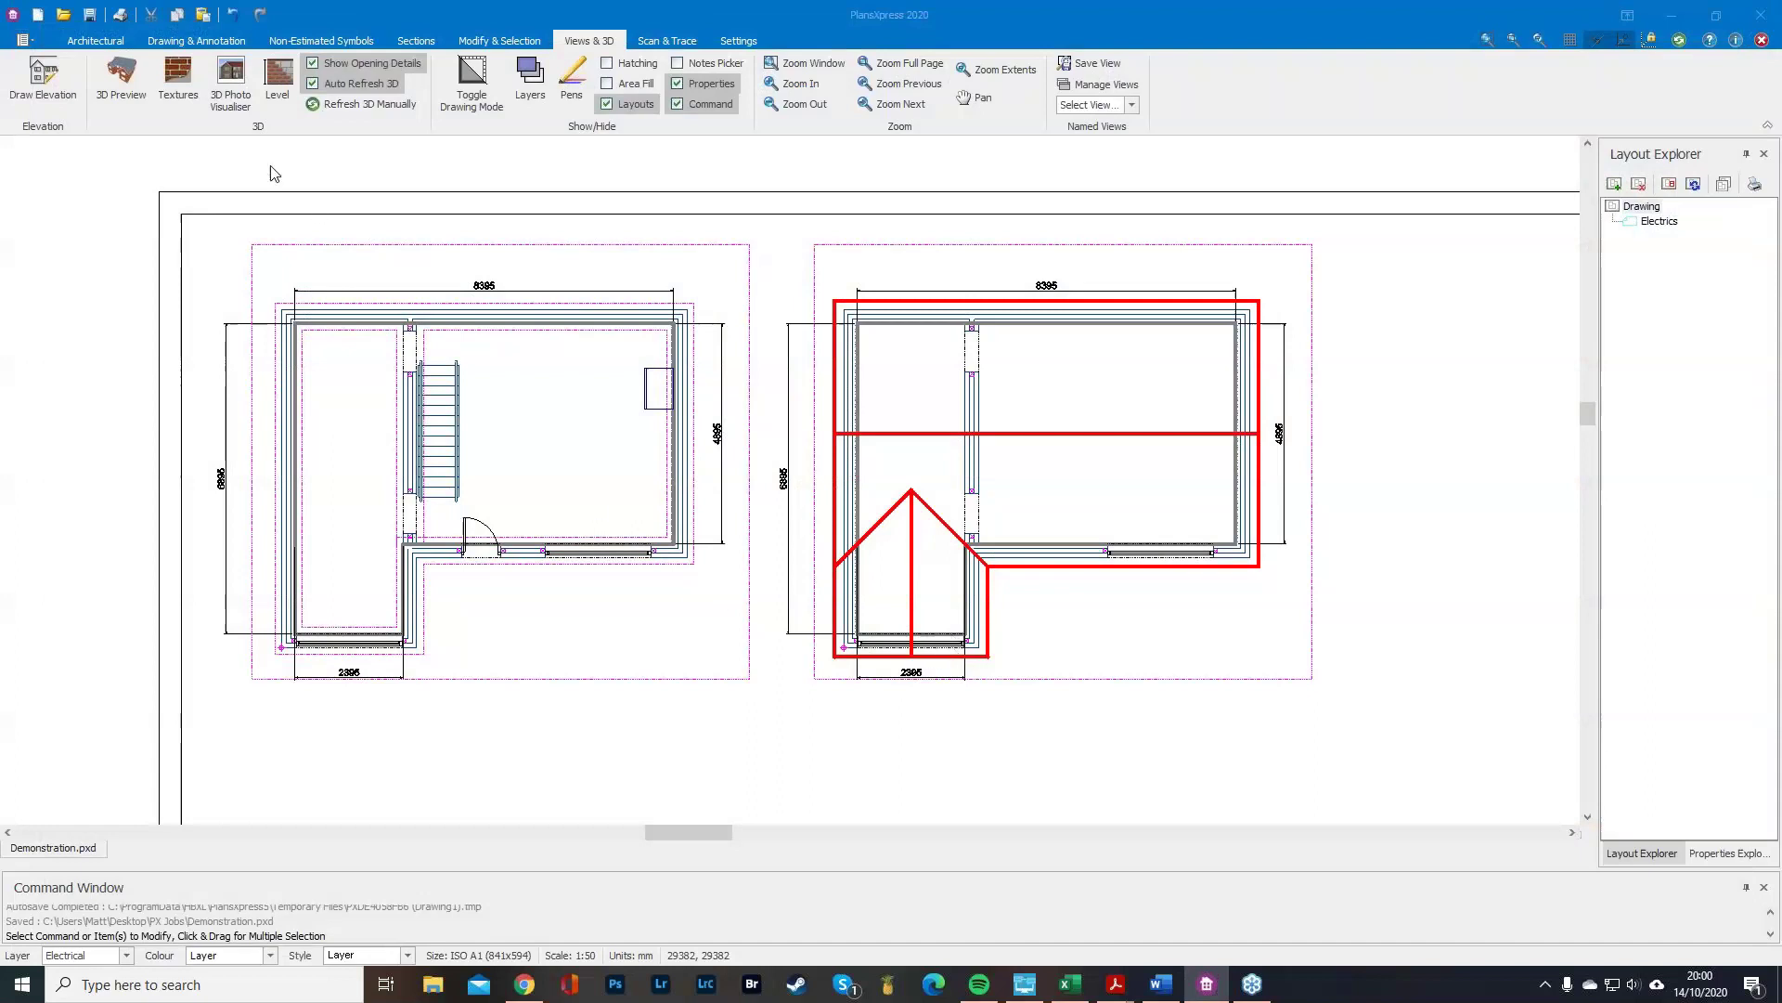
{"action": "left_click", "coordinate": [96, 41]}
{"action": "mouse_move", "coordinate": [370, 250]}
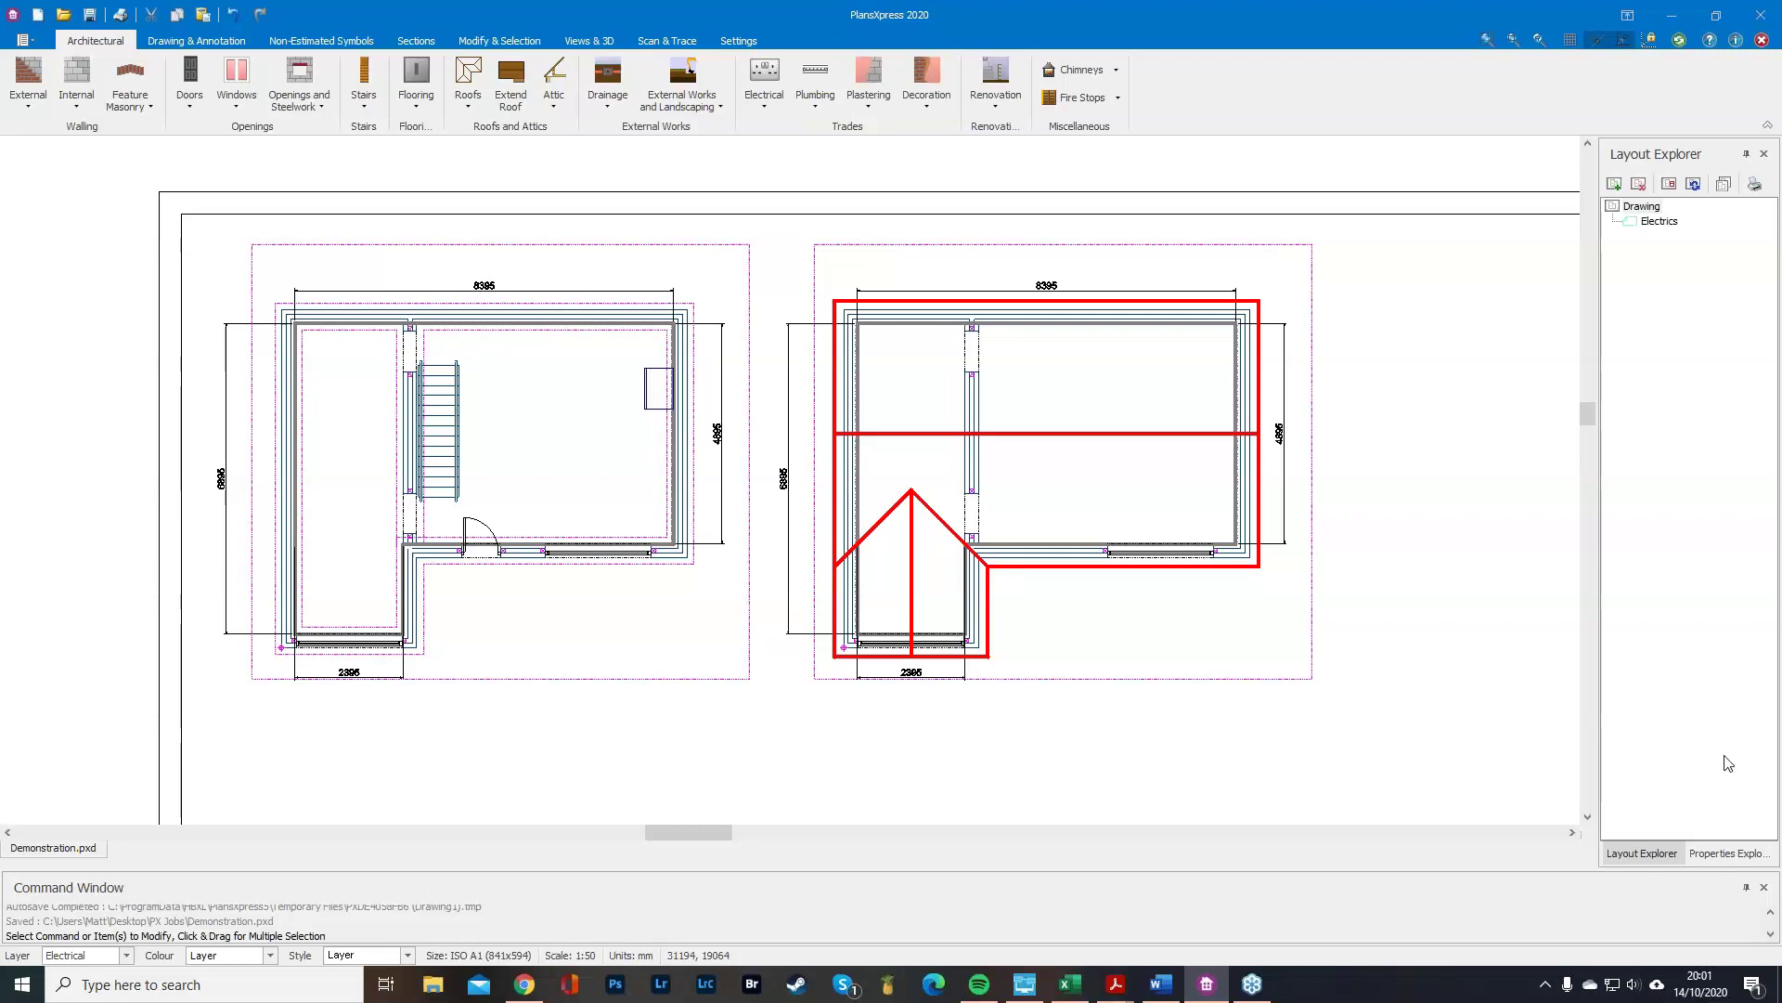
{"action": "left_click_drag", "start_coordinate": [1384, 737], "coordinate": [224, 265]}
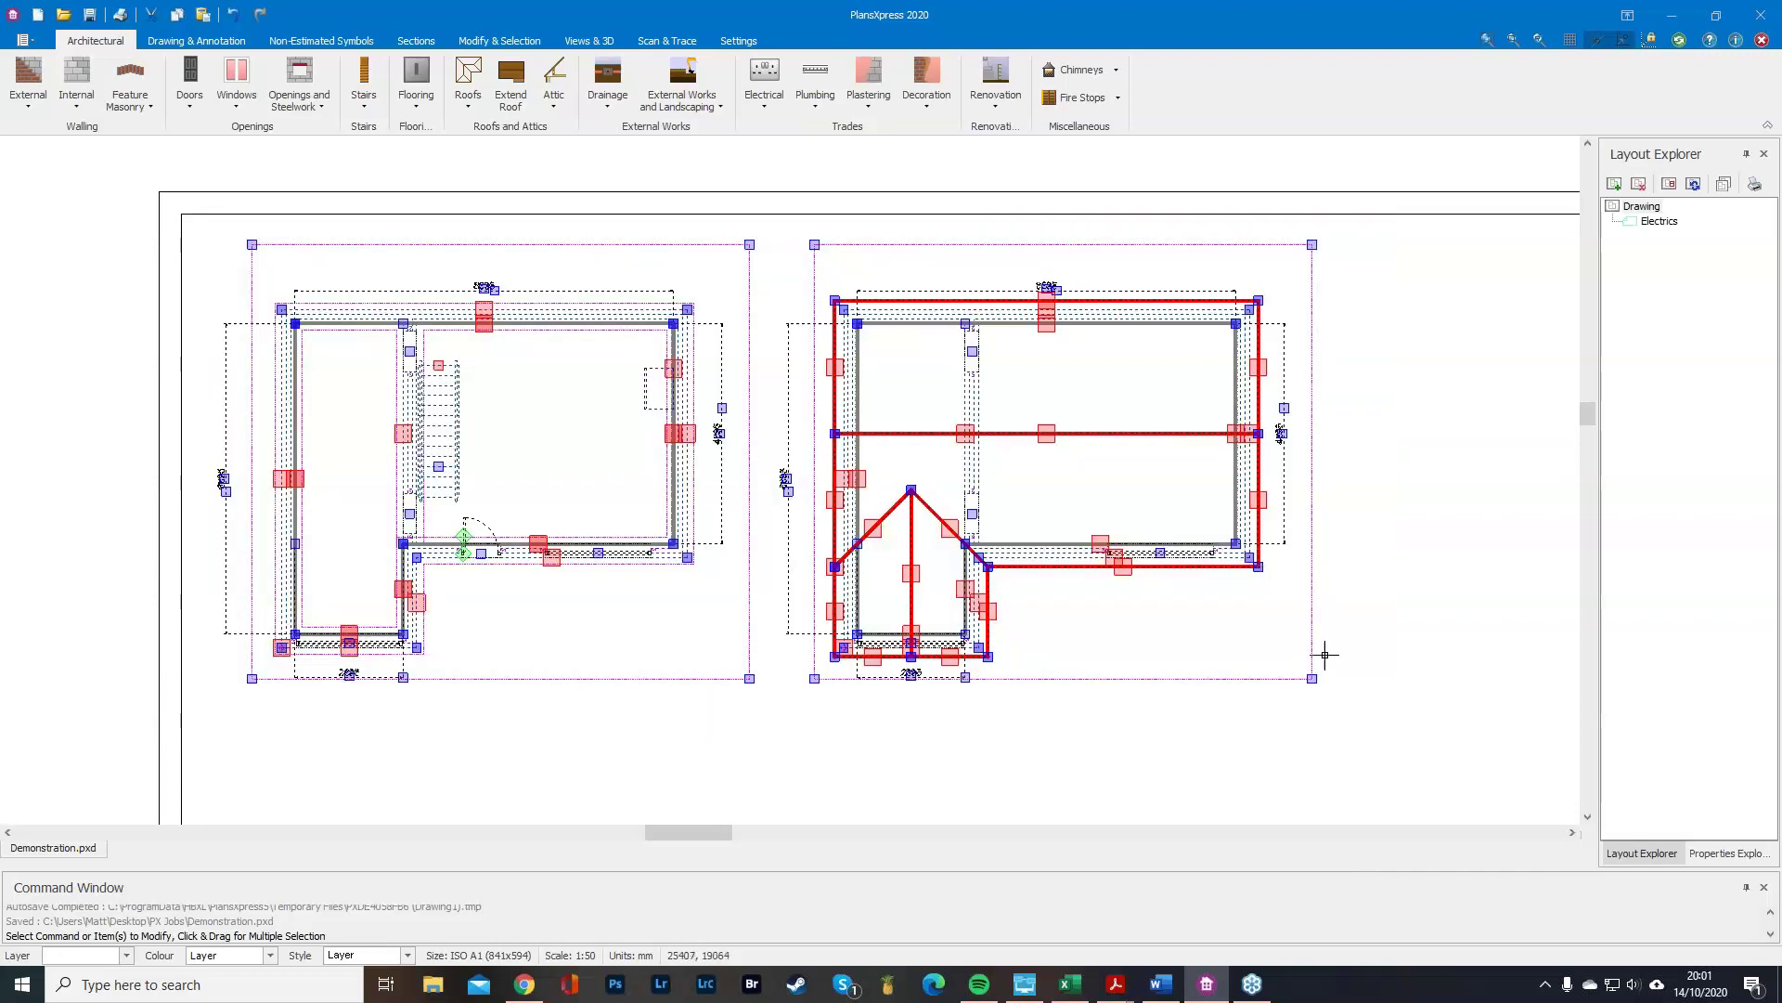
{"action": "left_click", "coordinate": [1048, 438]}
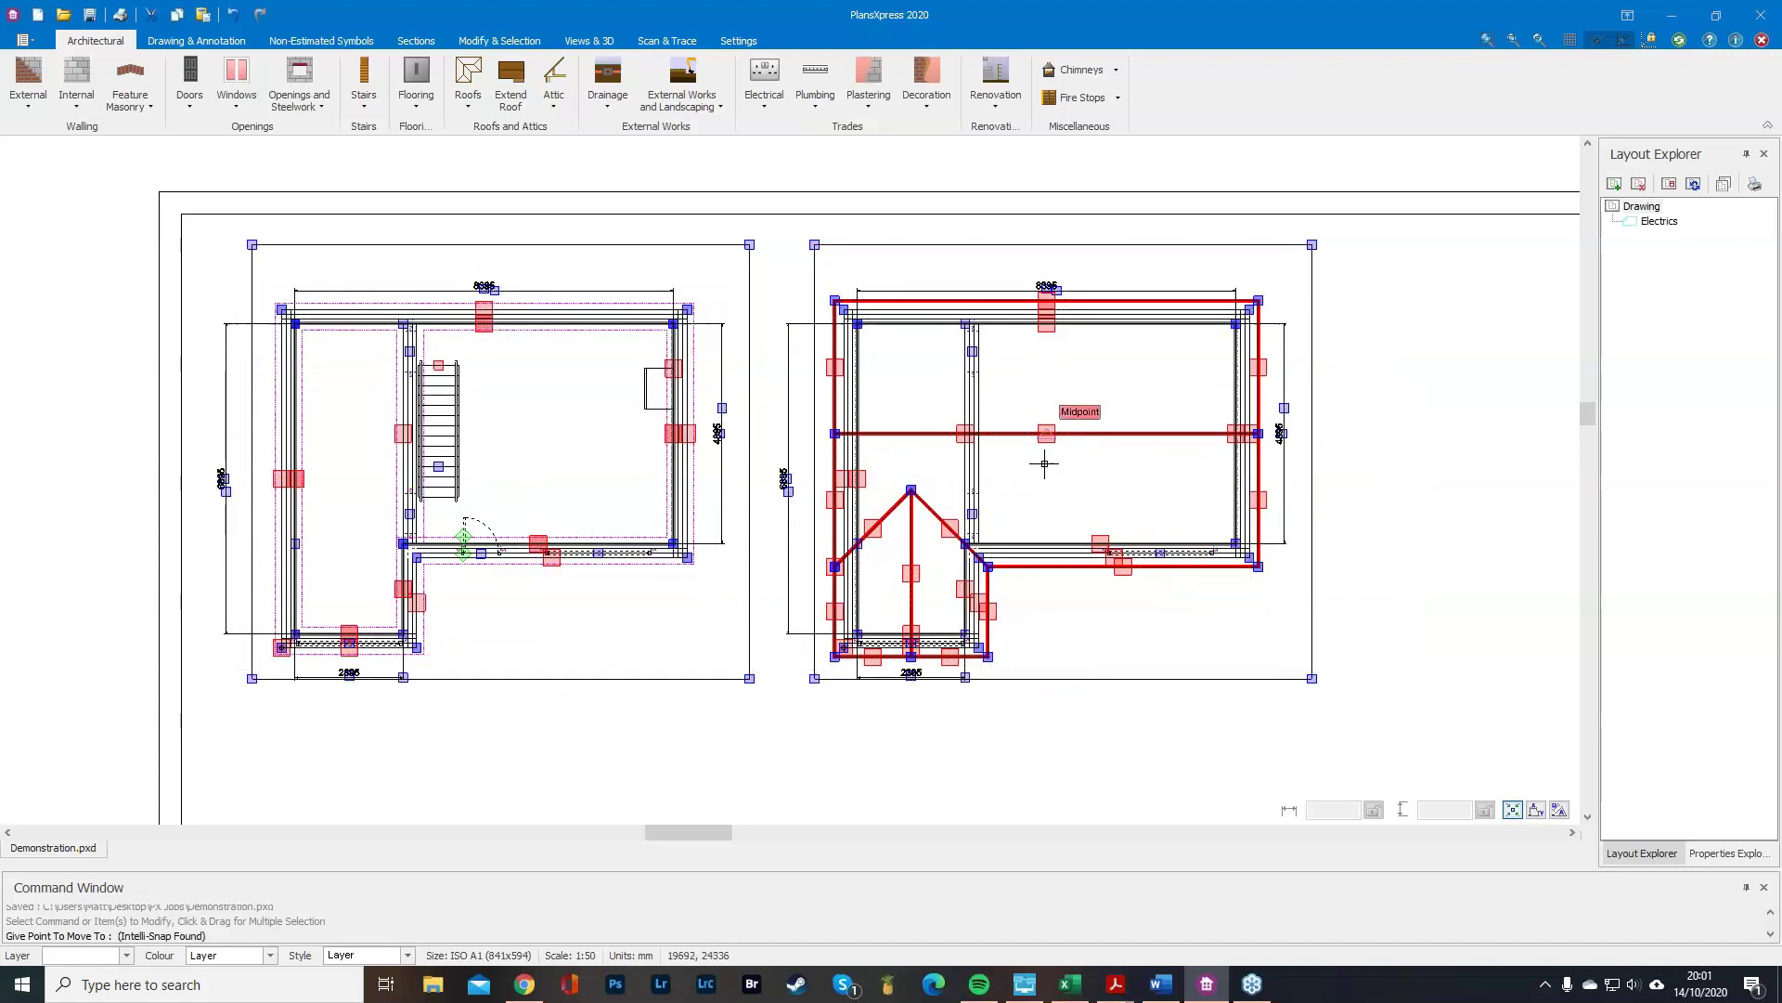
{"action": "key", "text": "Escape"}
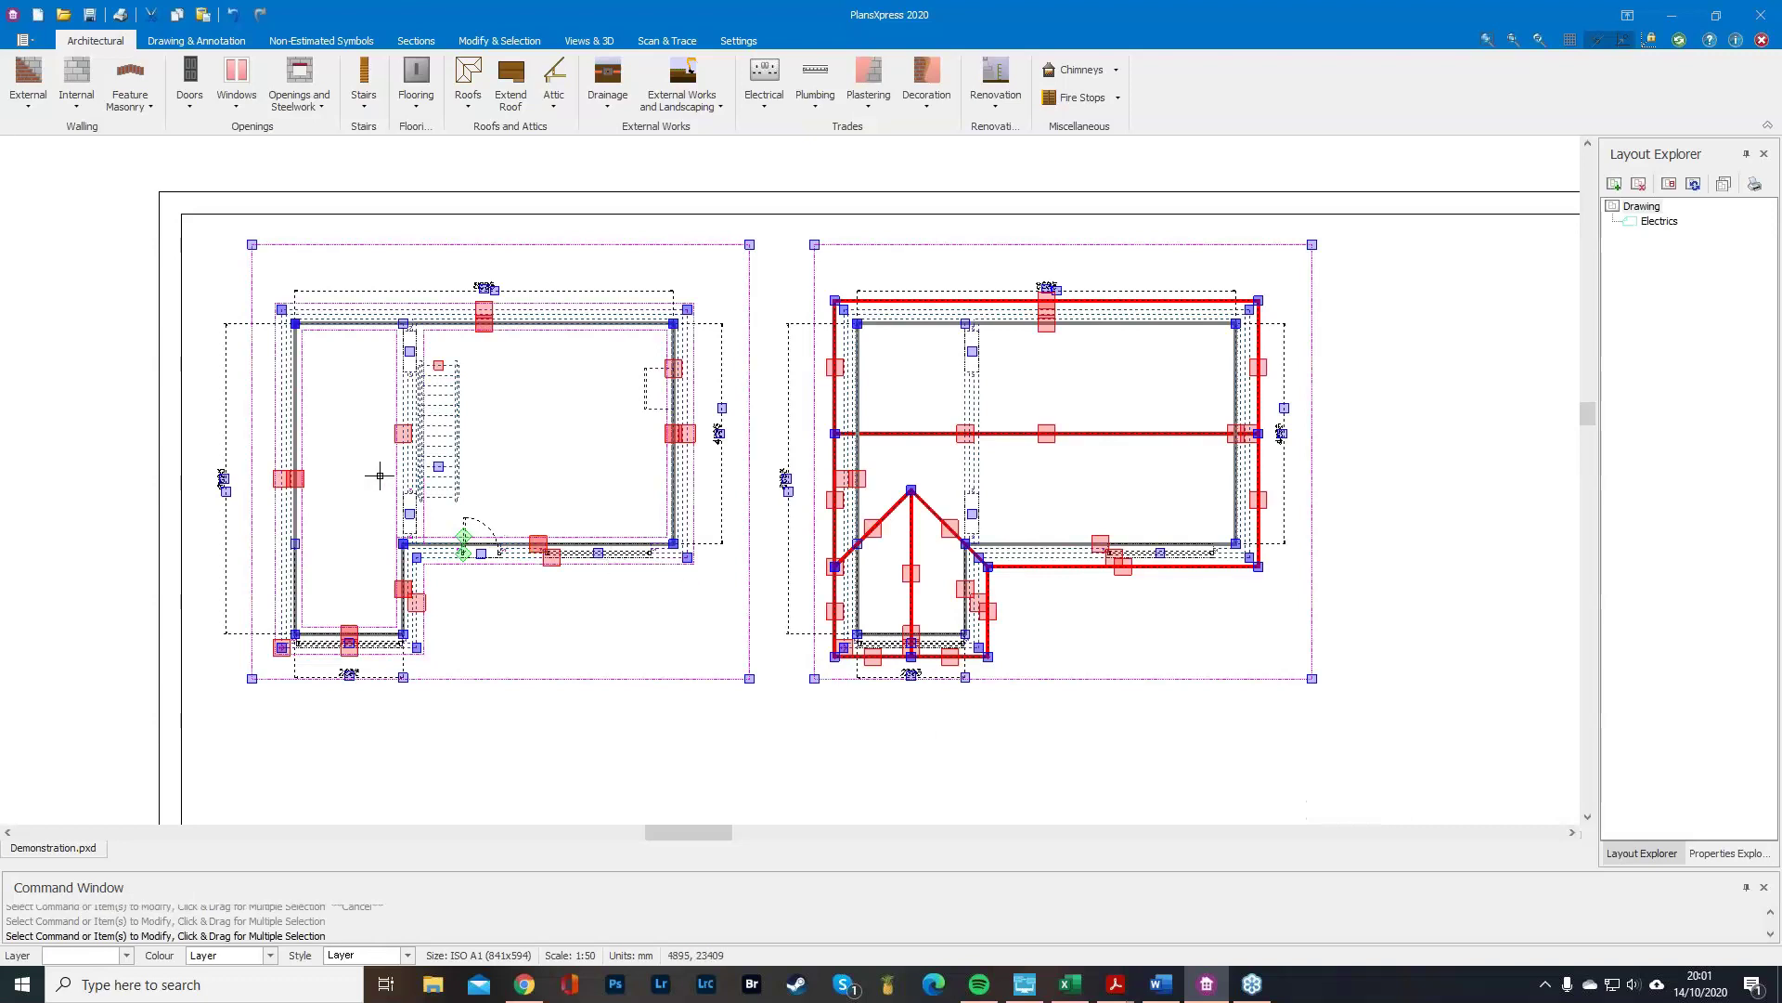
Try stretching the upper end of the ground floor's internal wall beside the stairs, placing it back at its original point.
{"action": "scroll", "coordinate": [327, 350], "scroll_direction": "up", "scroll_amount": 3}
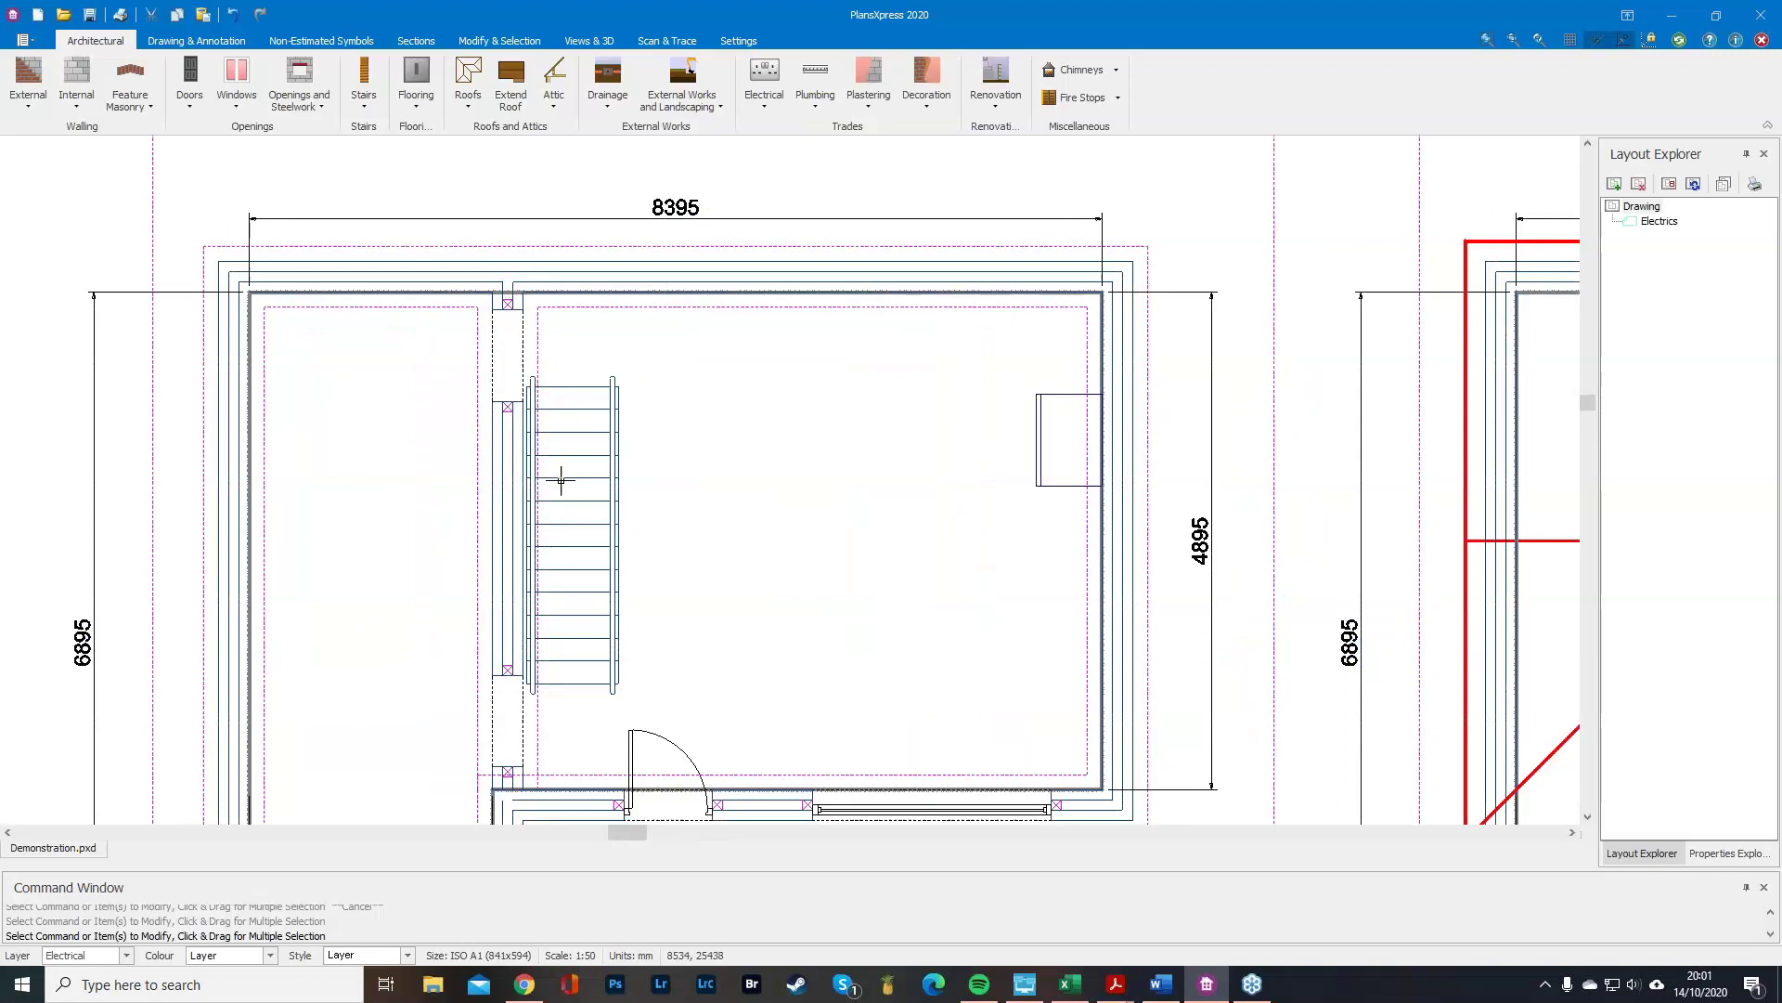
{"action": "left_click", "coordinate": [507, 478]}
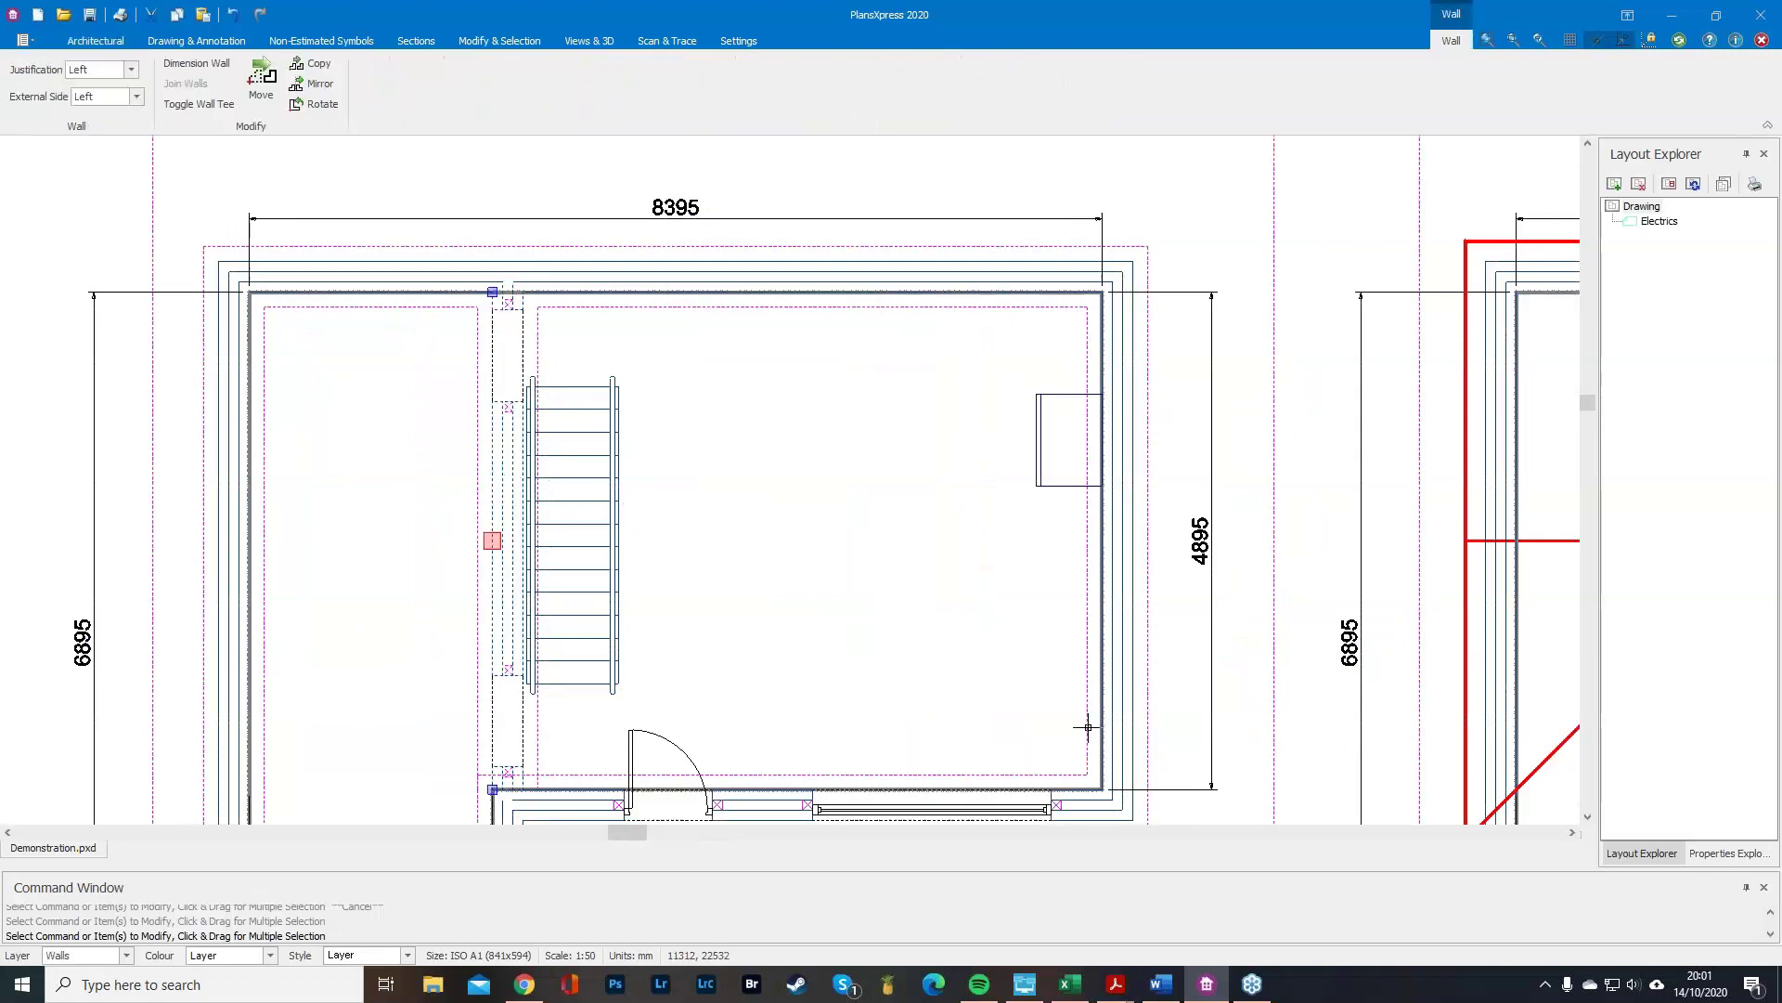
{"action": "scroll", "coordinate": [500, 246], "scroll_direction": "up", "scroll_amount": 4}
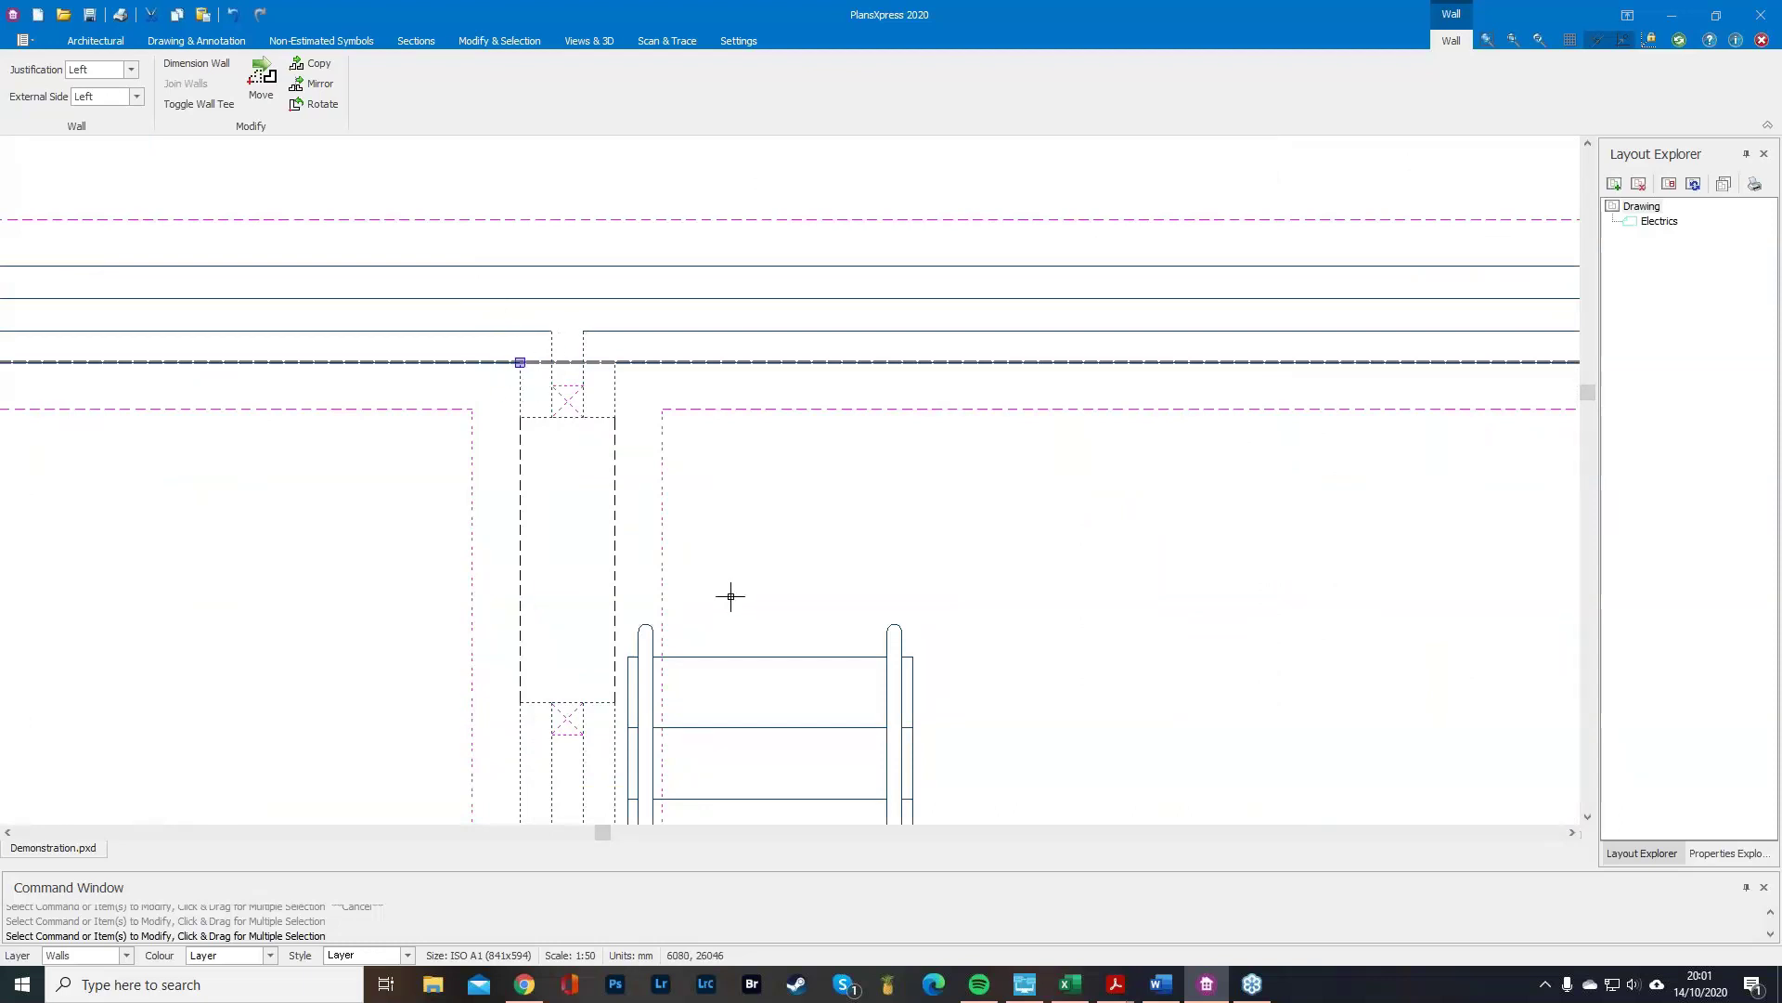
{"action": "left_click", "coordinate": [519, 368]}
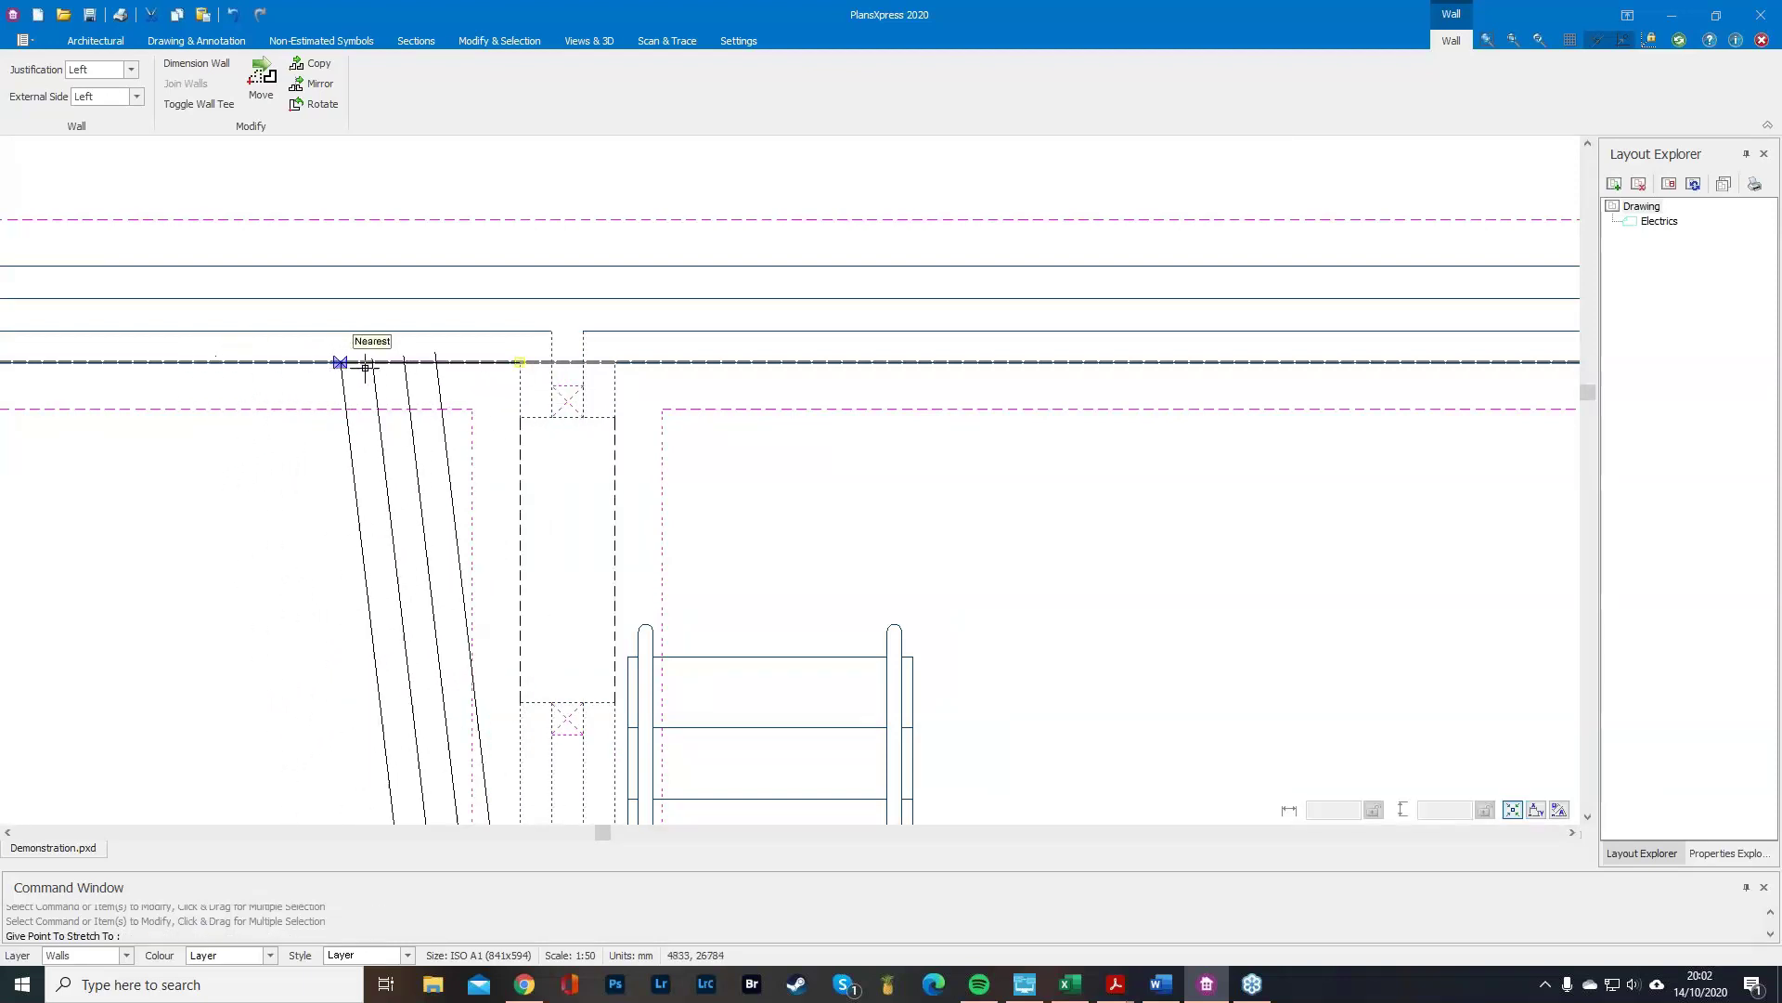
{"action": "scroll", "coordinate": [599, 367], "scroll_direction": "down", "scroll_amount": 5}
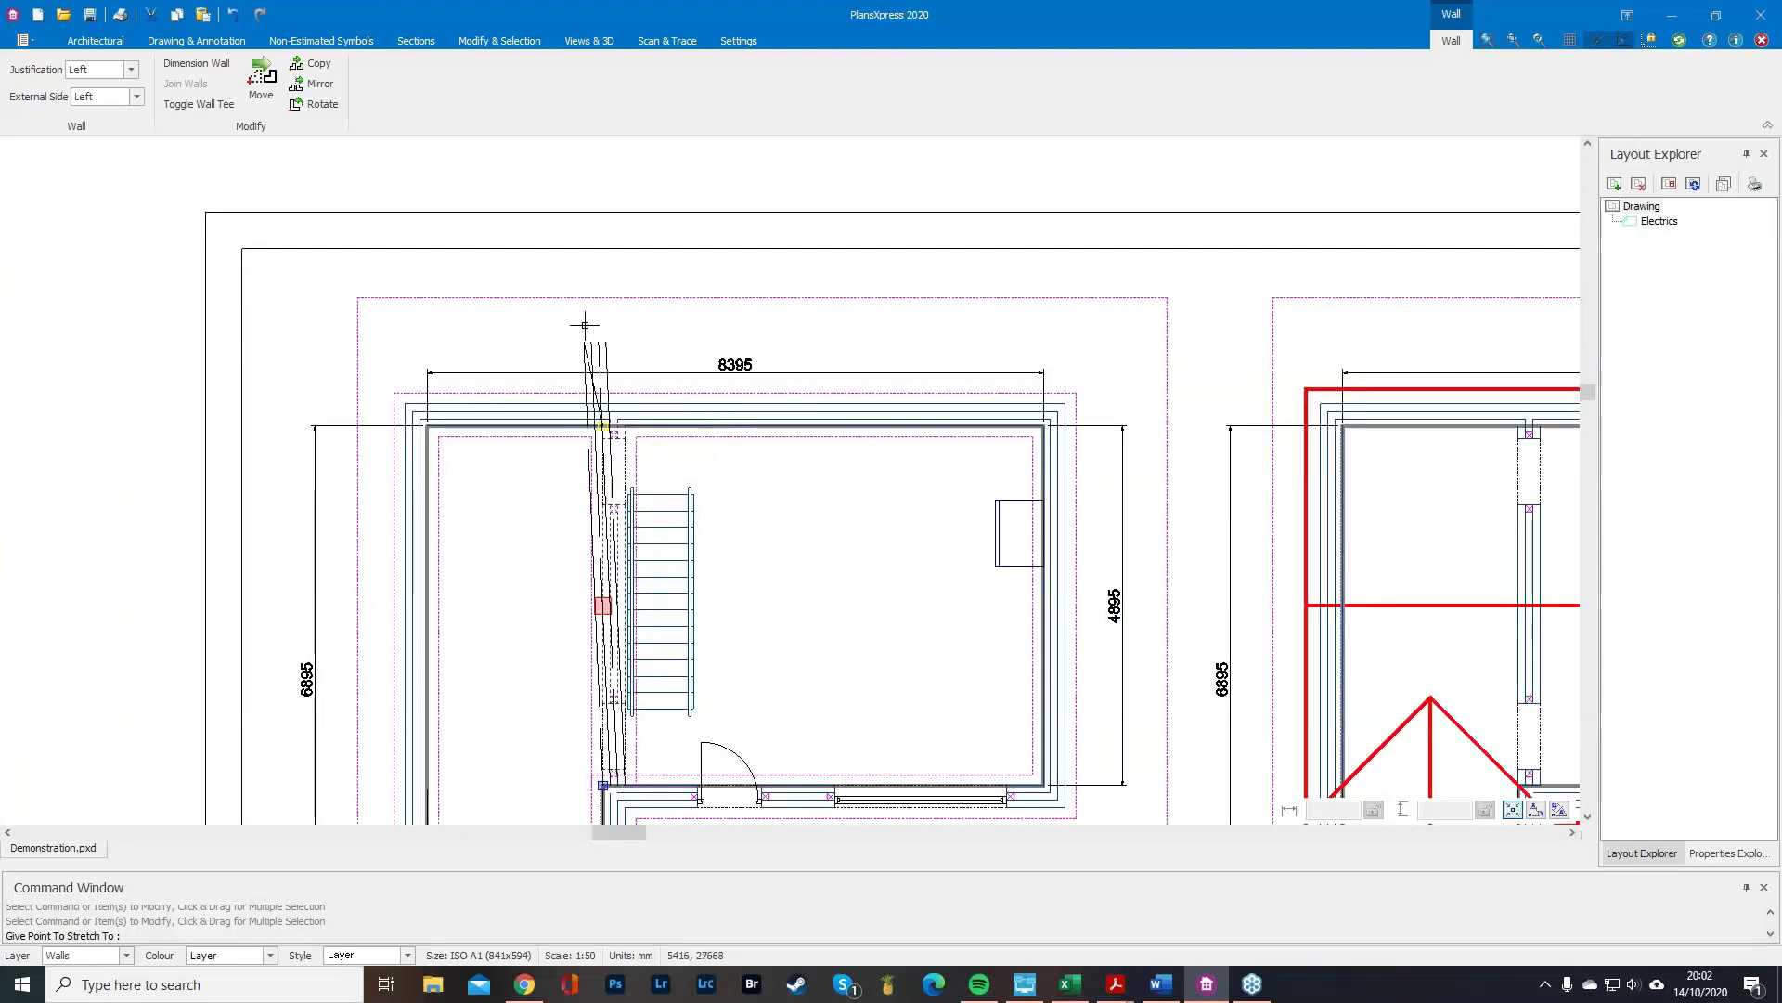
{"action": "scroll", "coordinate": [602, 426], "scroll_direction": "up", "scroll_amount": 3}
{"action": "scroll", "coordinate": [601, 425], "scroll_direction": "up", "scroll_amount": 2}
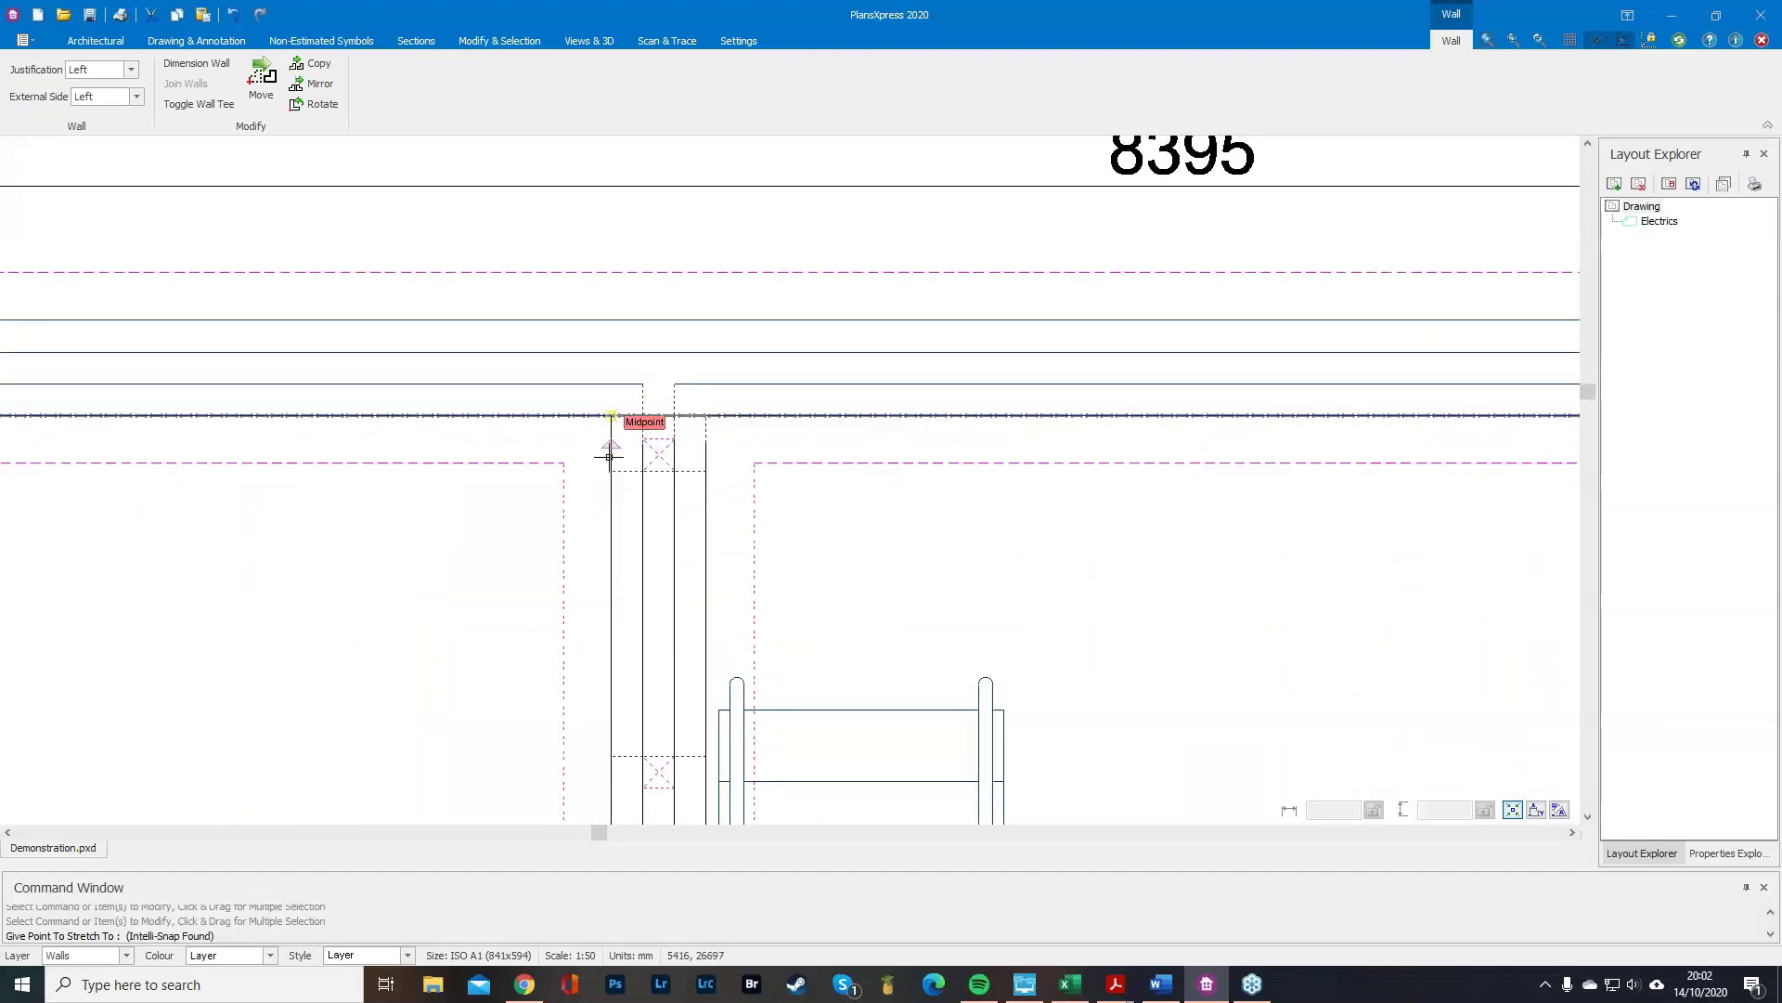
{"action": "left_click", "coordinate": [608, 415]}
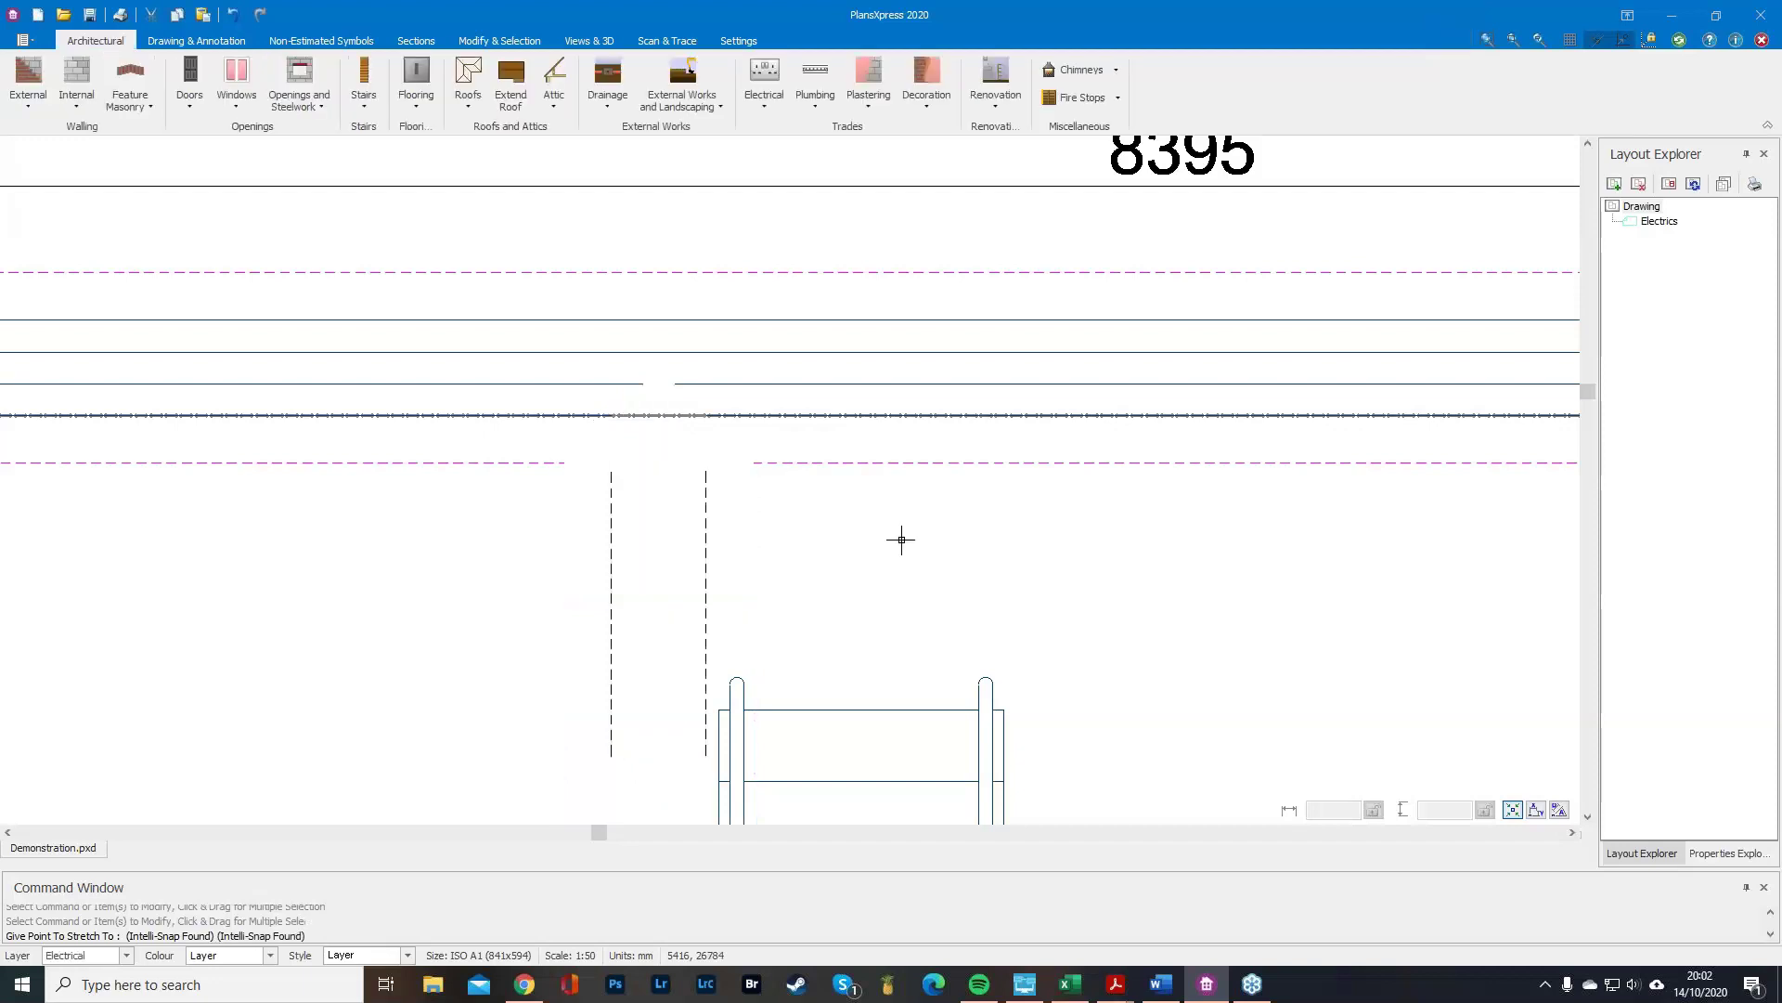
Move the upper opening in the ground floor's internal wall down along the wall, closer to the middle of the stairs.
{"action": "scroll", "coordinate": [911, 545], "scroll_direction": "down", "scroll_amount": 1}
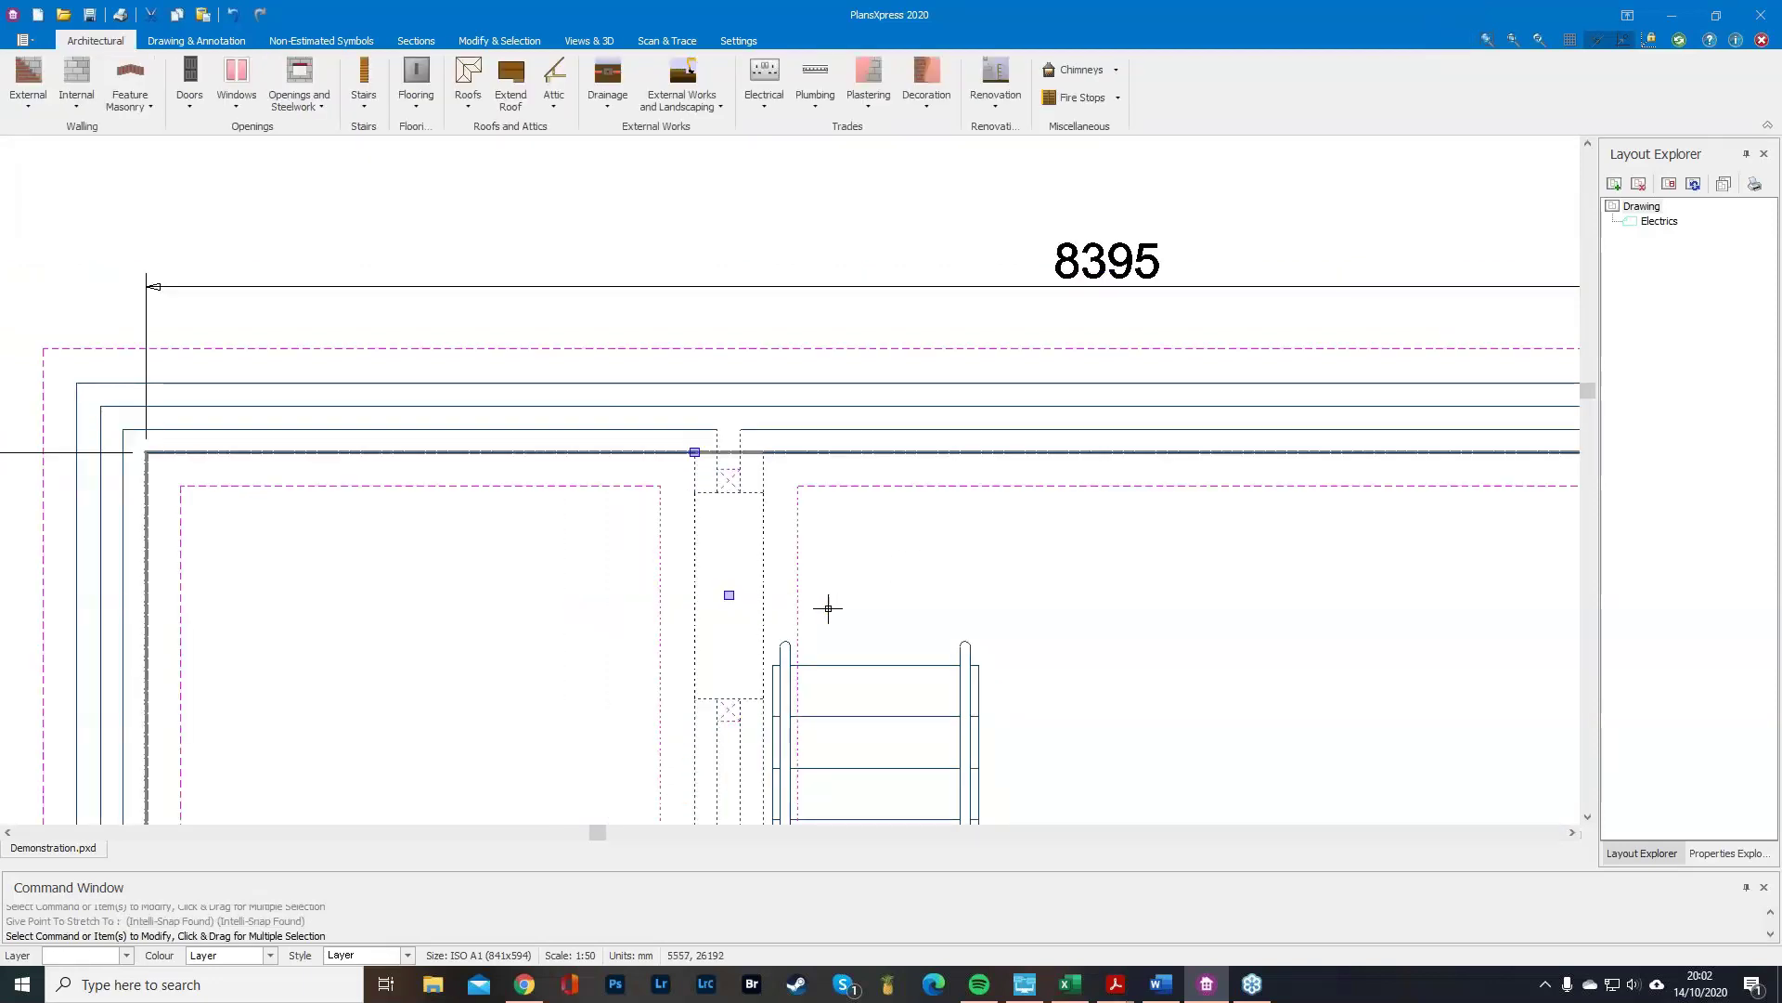
{"action": "left_click", "coordinate": [729, 595]}
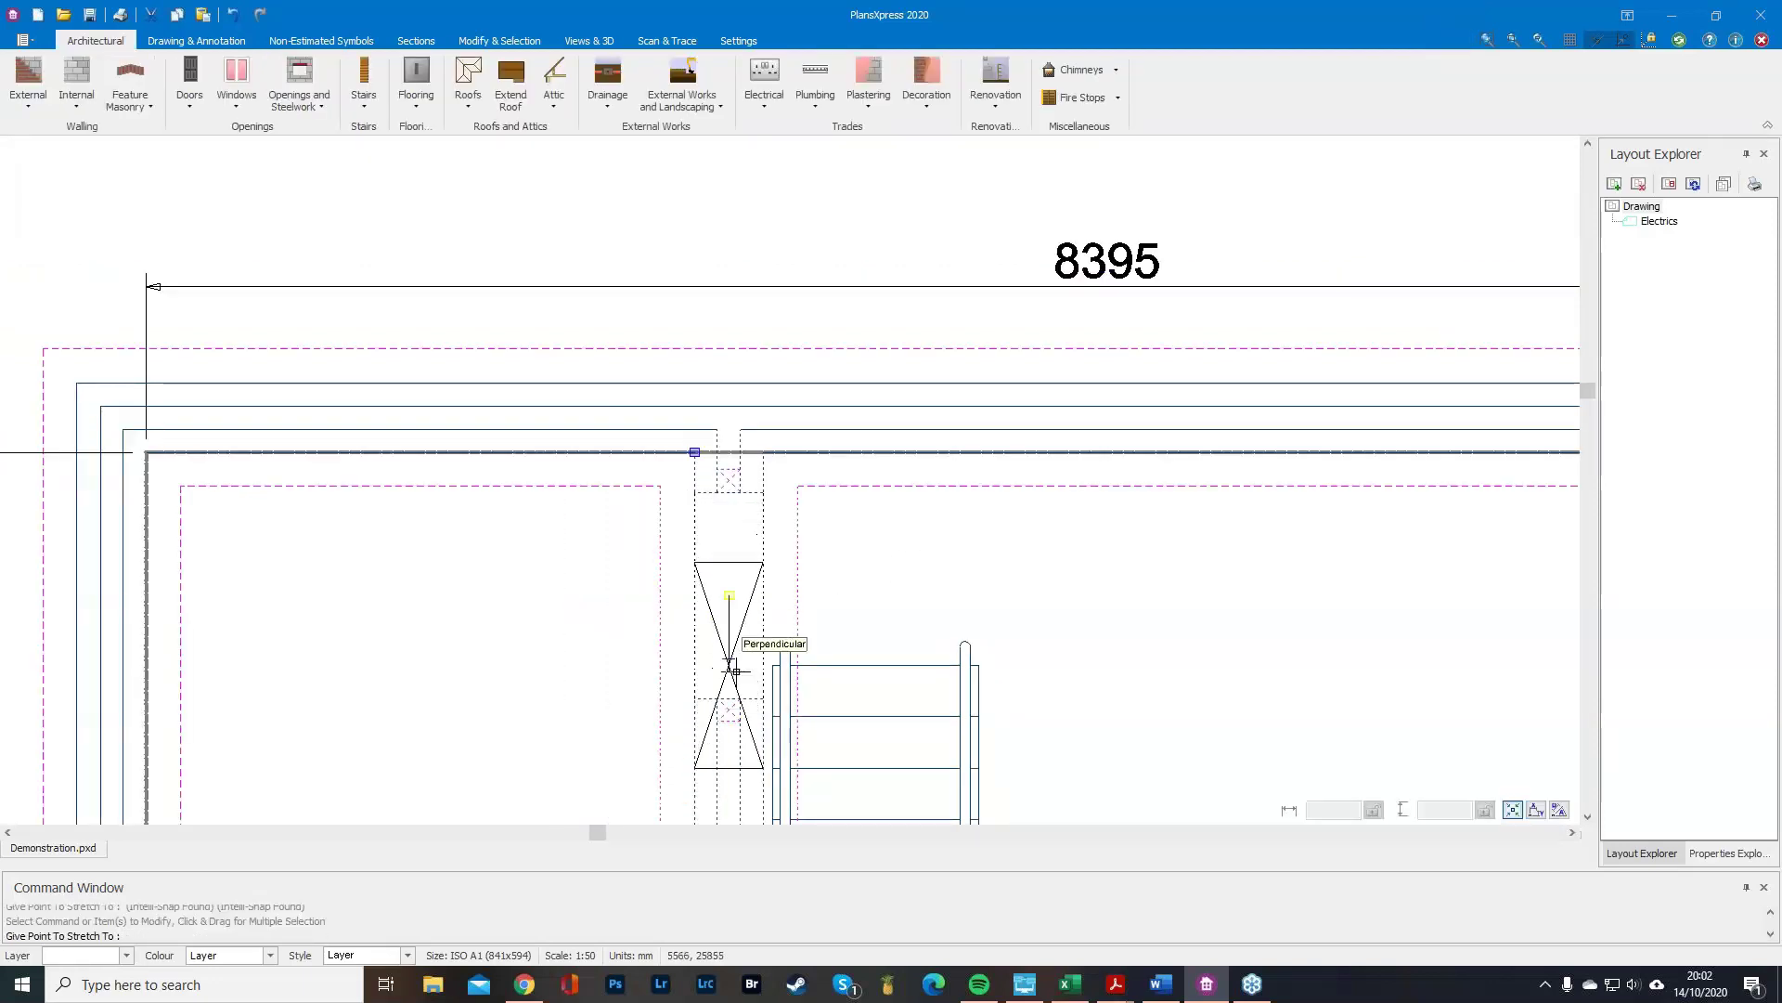
{"action": "left_click", "coordinate": [728, 716]}
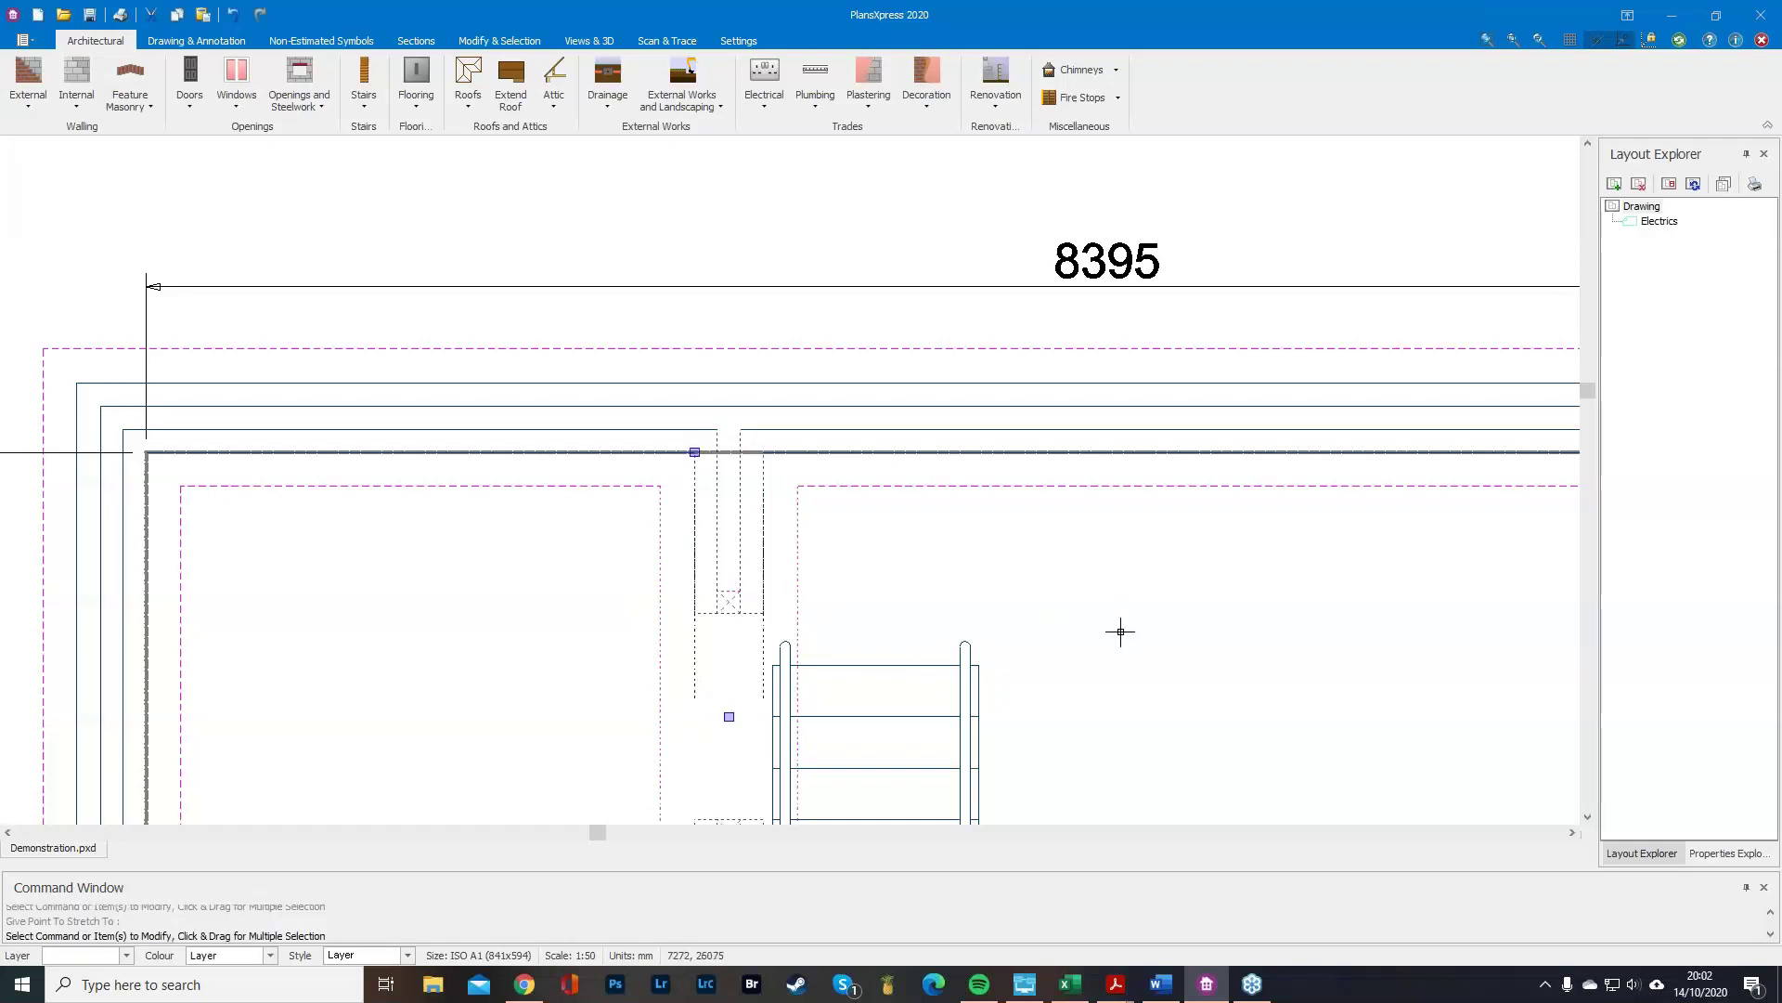
{"action": "scroll", "coordinate": [1042, 628], "scroll_direction": "down", "scroll_amount": 1}
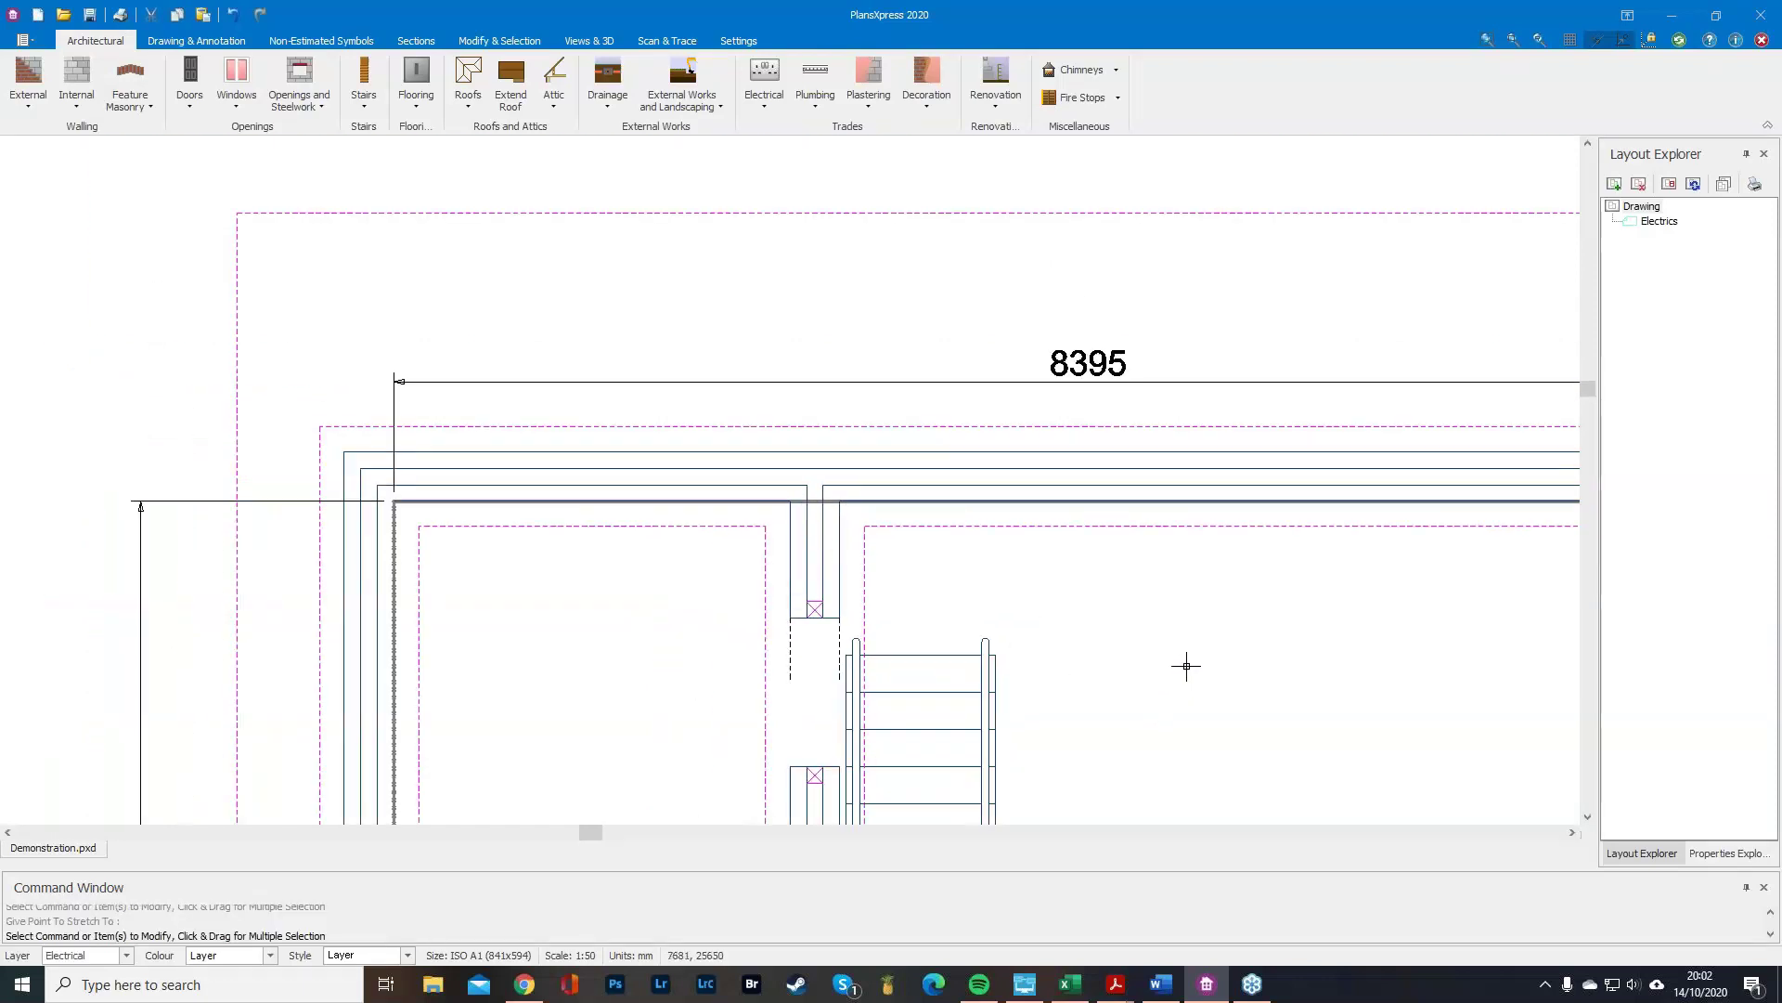
{"action": "scroll", "coordinate": [901, 218], "scroll_direction": "down", "scroll_amount": 2}
{"action": "scroll", "coordinate": [908, 232], "scroll_direction": "up", "scroll_amount": 1}
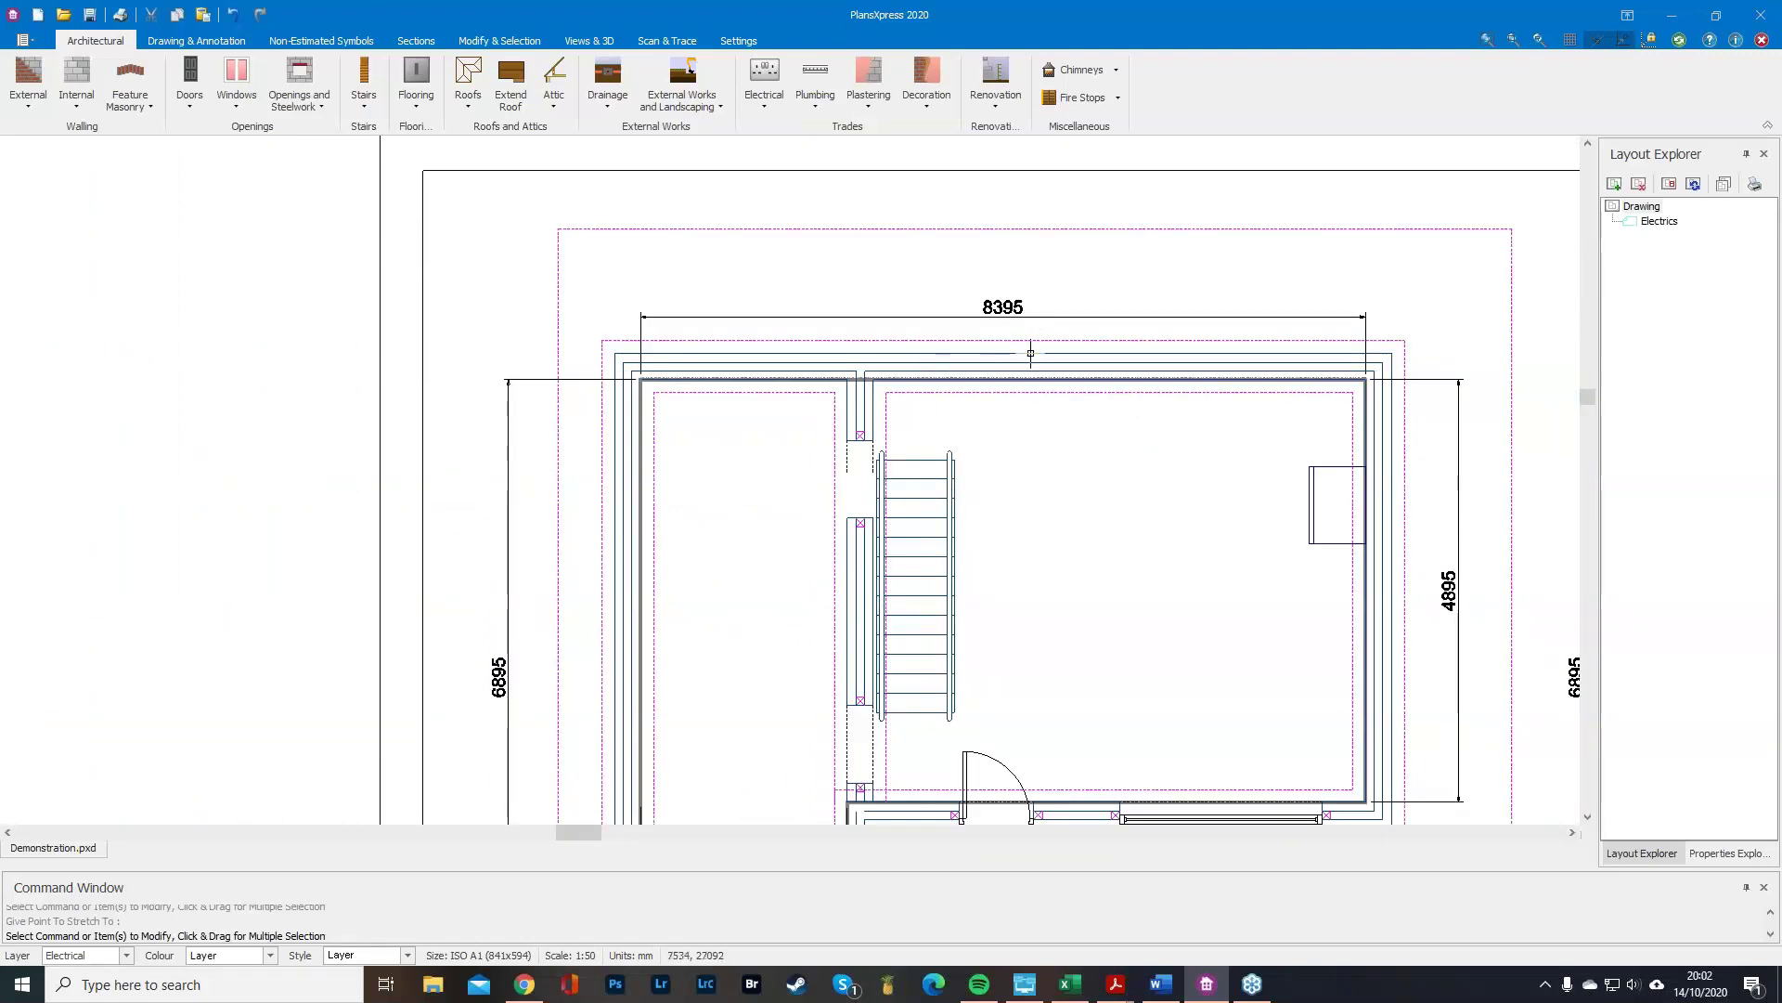
{"action": "left_click", "coordinate": [499, 41]}
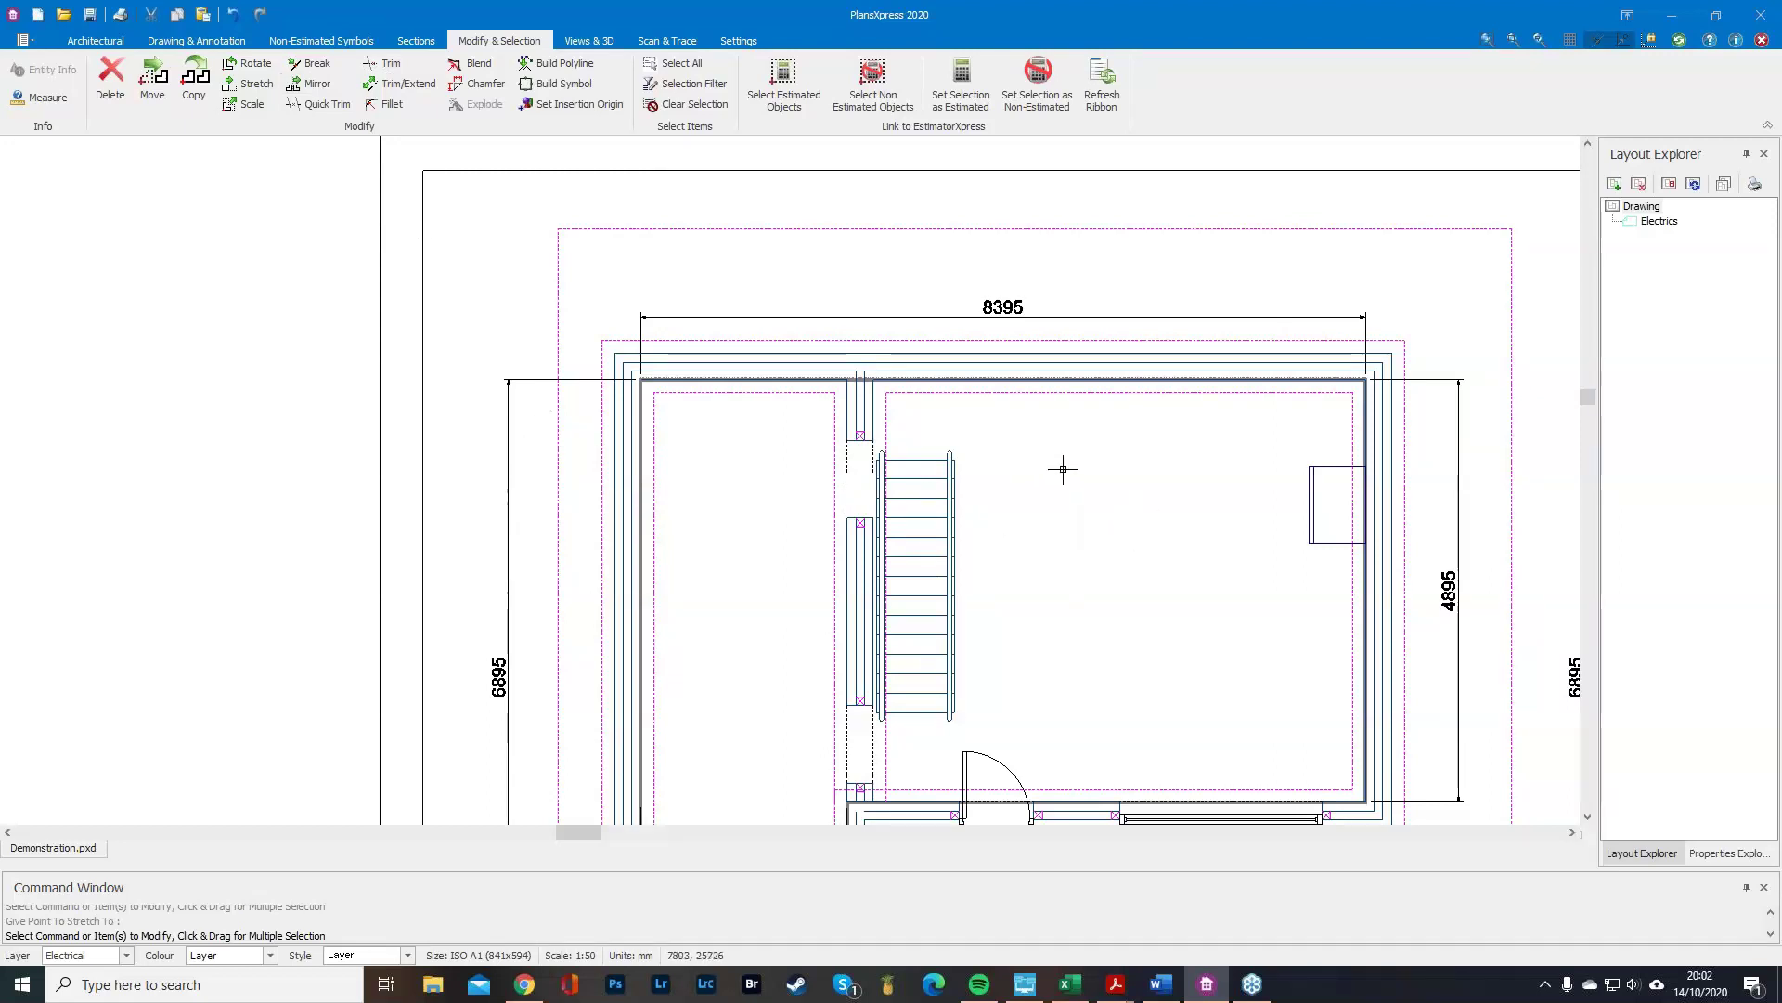
{"action": "scroll", "coordinate": [1165, 611], "scroll_direction": "down", "scroll_amount": 4}
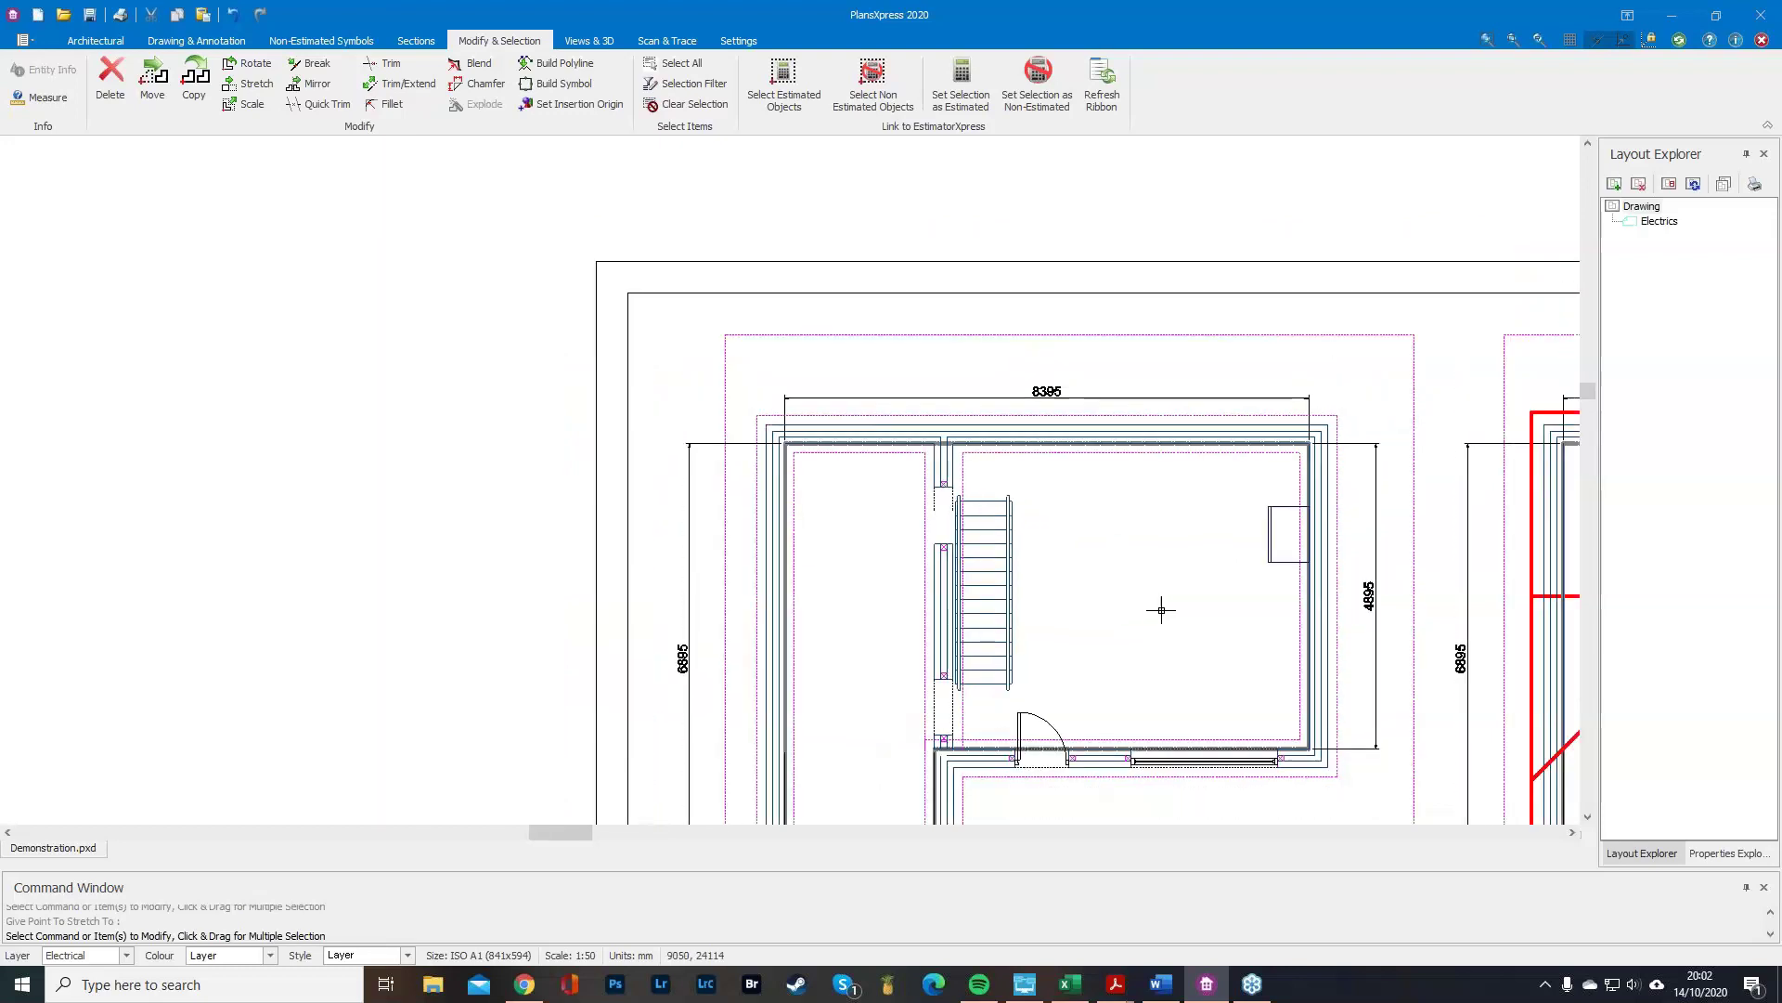
{"action": "scroll", "coordinate": [1166, 689], "scroll_direction": "up", "scroll_amount": 3}
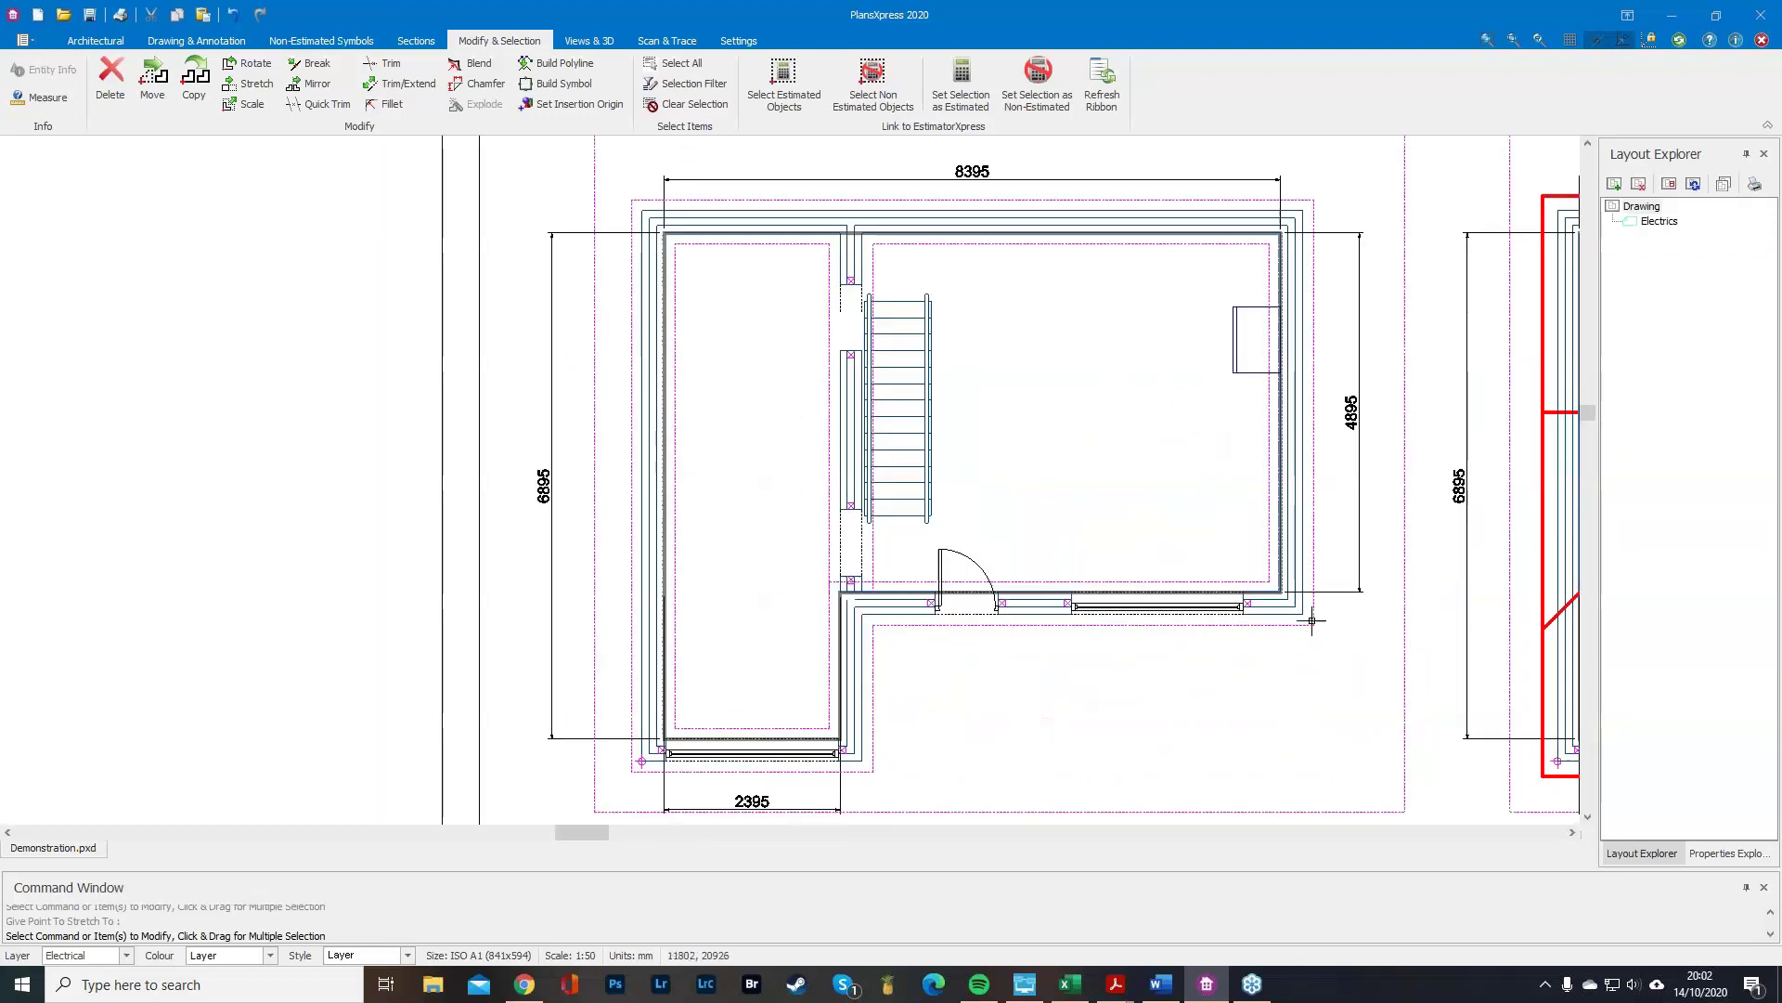
{"action": "mouse_move", "coordinate": [1020, 597]}
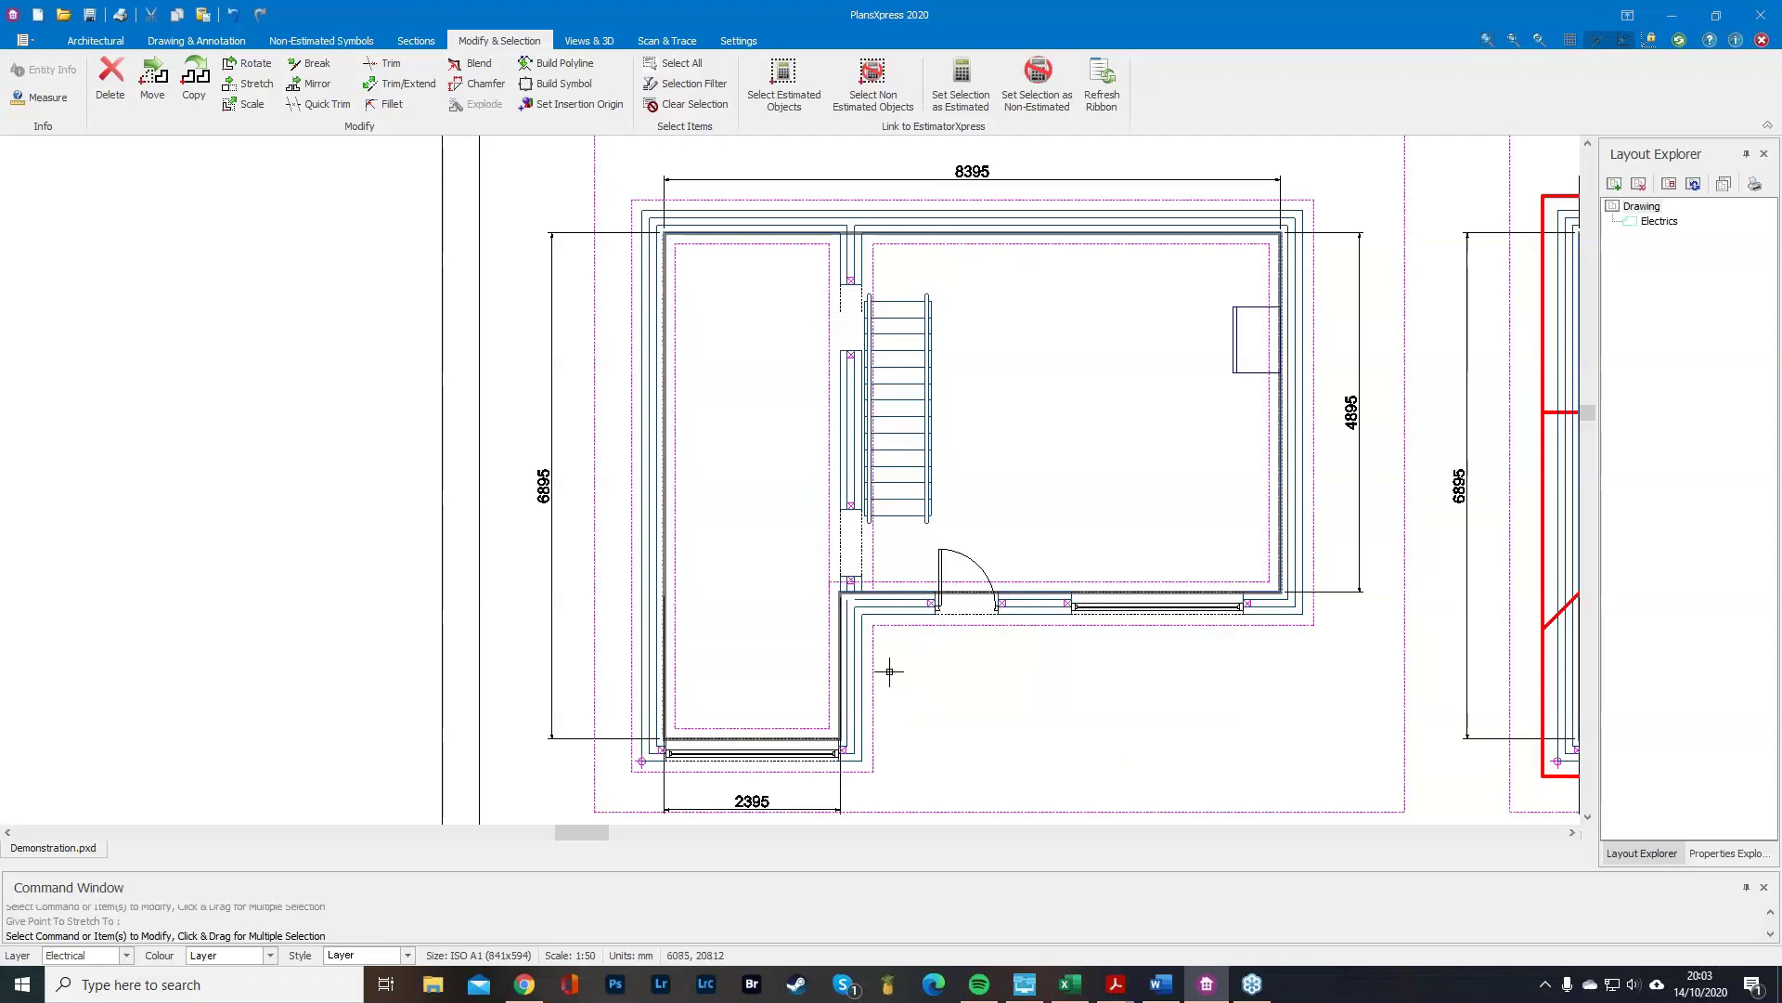
Start drawing a new wall with the specification of the ground floor's external wall that contains the front door.
{"action": "scroll", "coordinate": [888, 669], "scroll_direction": "up", "scroll_amount": 3}
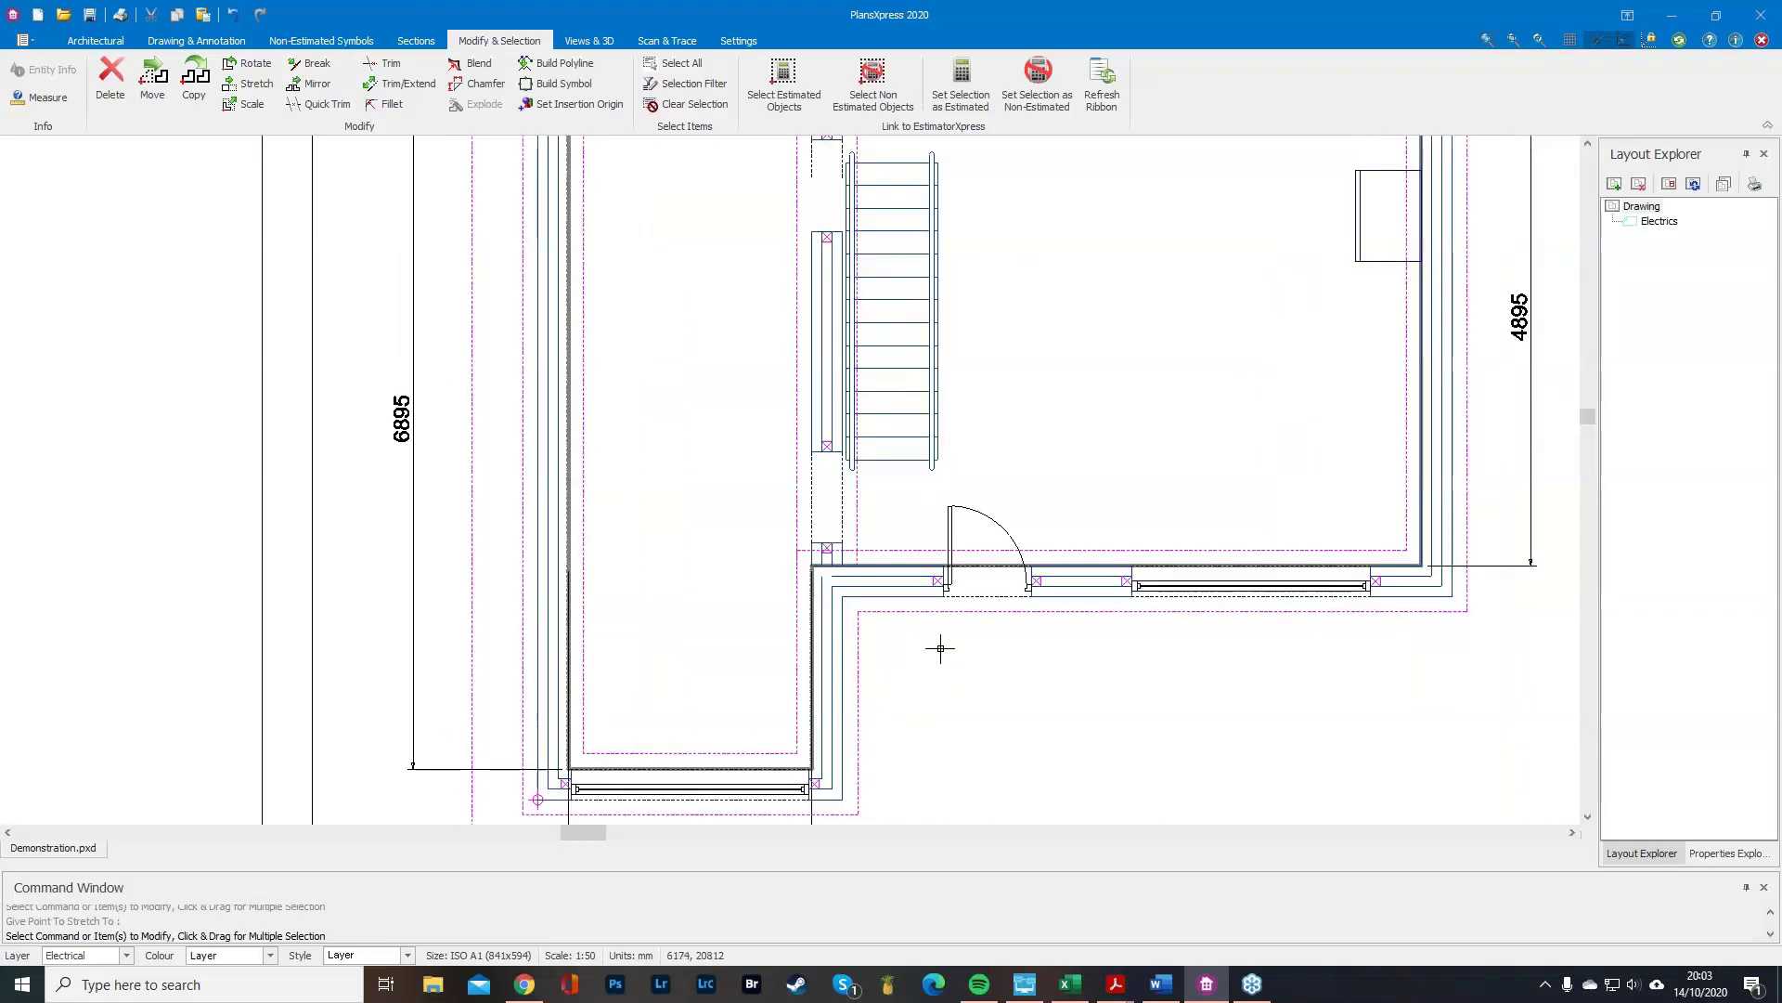
{"action": "left_click", "coordinate": [1129, 570]}
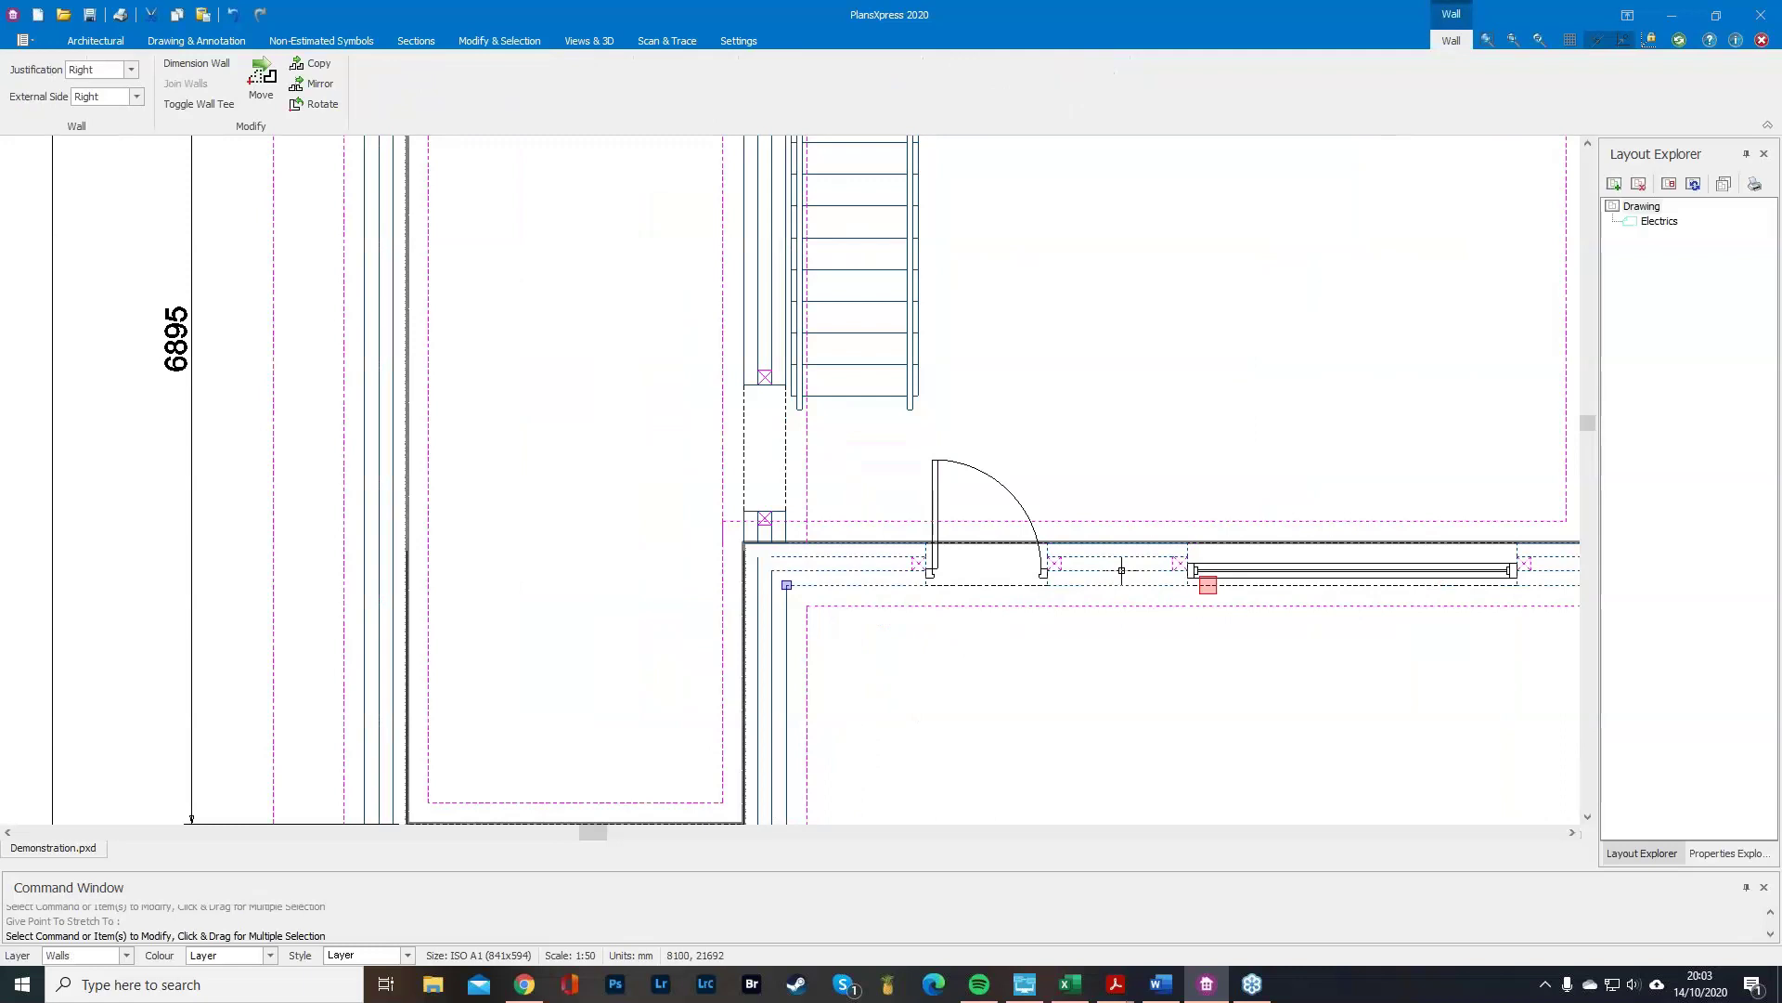
{"action": "right_click", "coordinate": [1121, 570]}
{"action": "mouse_move", "coordinate": [1121, 570]}
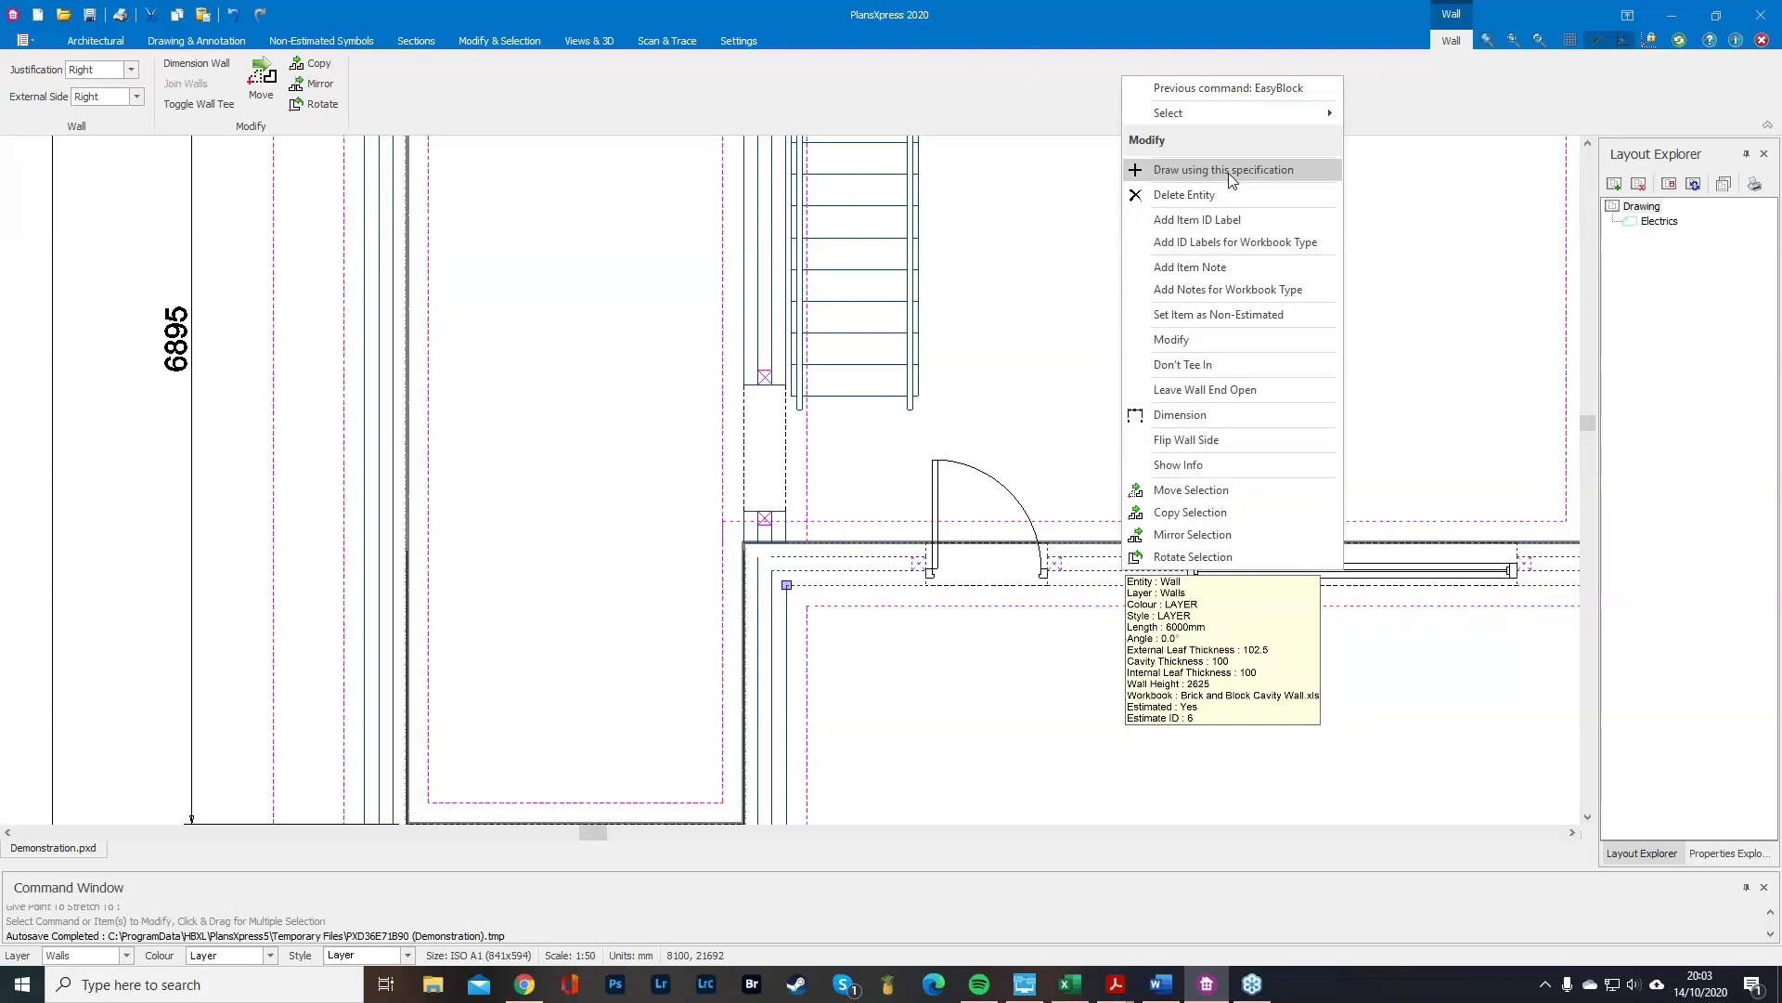
{"action": "key", "text": "Escape"}
{"action": "key", "text": "Escape"}
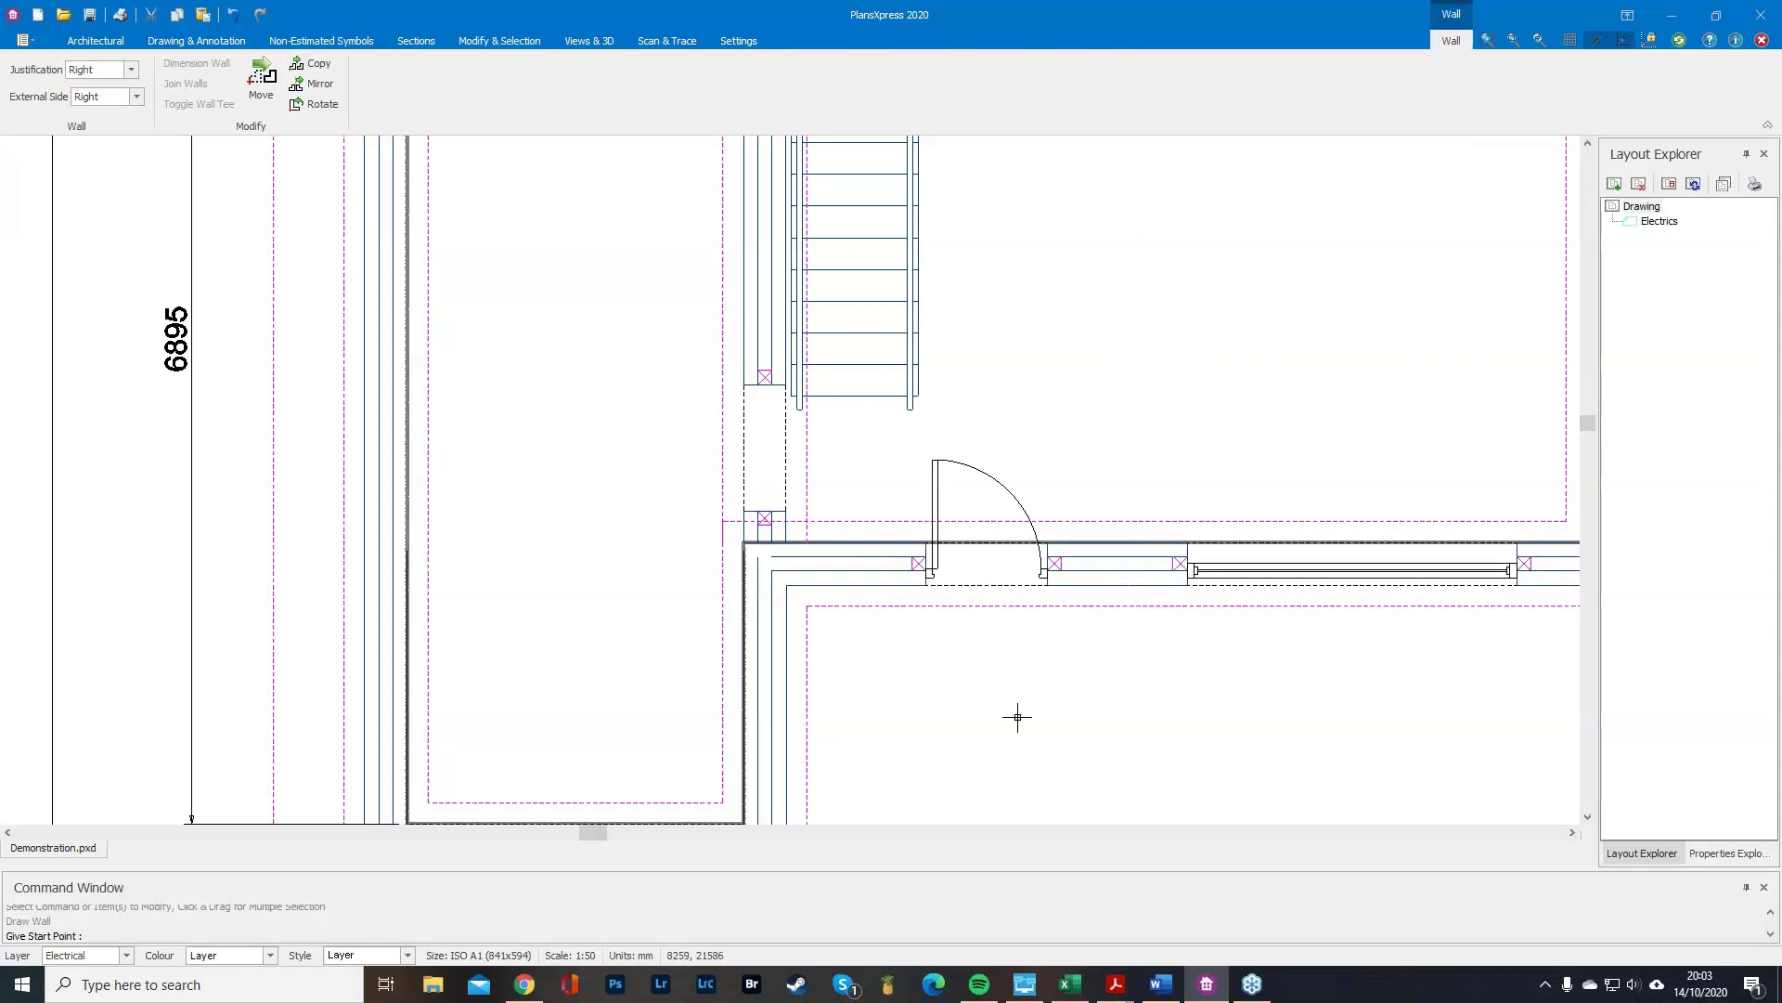
Draw four connected walls as a wide rectangle in the empty sheet area below the two floor plans.
{"action": "scroll", "coordinate": [881, 680], "scroll_direction": "down", "scroll_amount": 2}
{"action": "scroll", "coordinate": [662, 621], "scroll_direction": "down", "scroll_amount": 6}
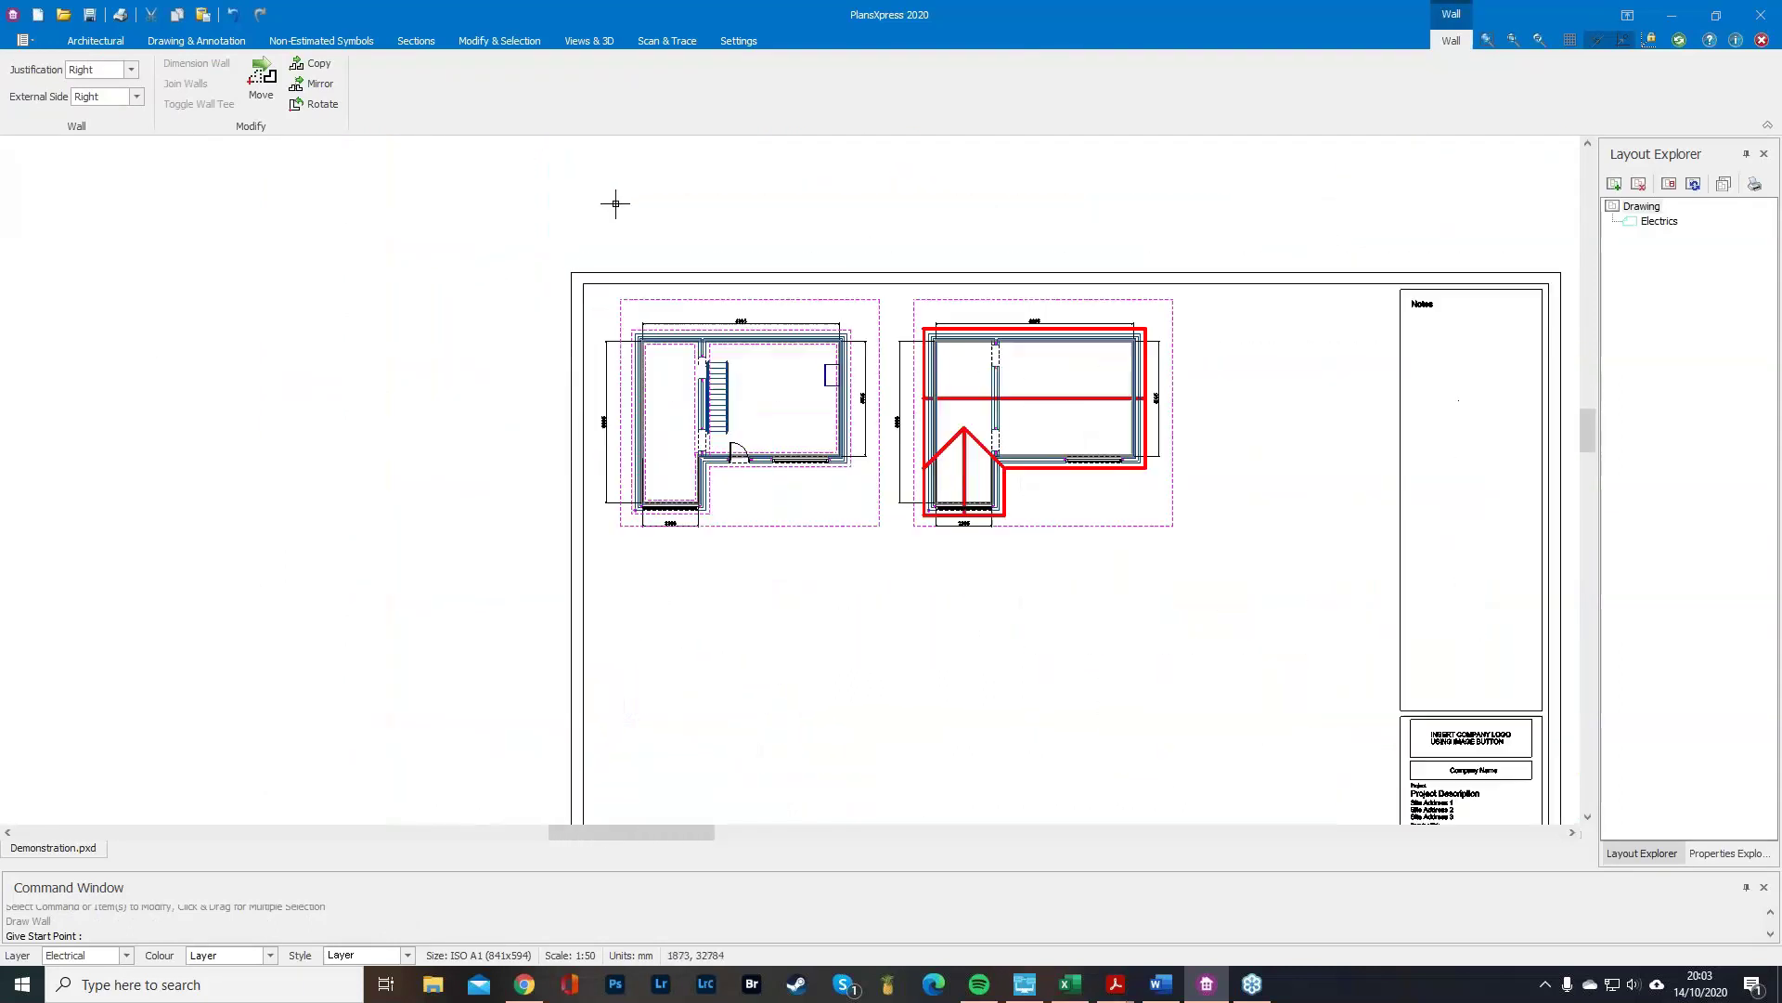
{"action": "scroll", "coordinate": [643, 537], "scroll_direction": "up", "scroll_amount": 3}
{"action": "left_click", "coordinate": [717, 599]}
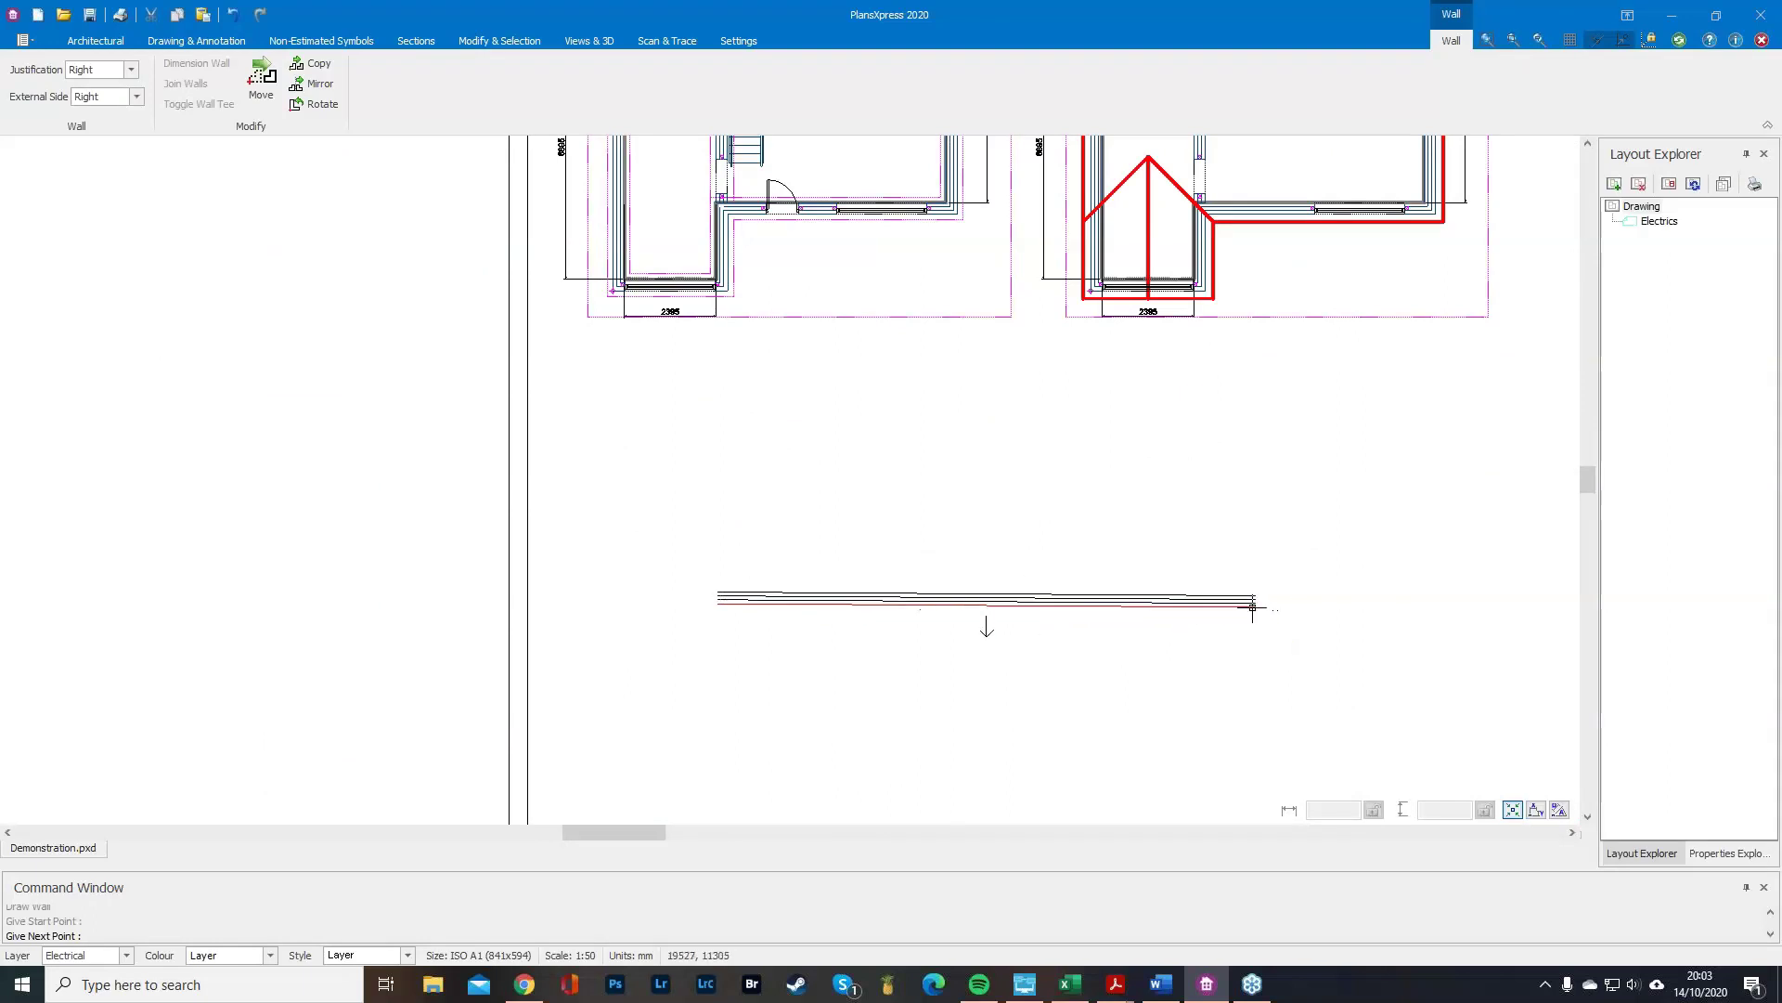
{"action": "left_click", "coordinate": [1161, 543]}
{"action": "left_click", "coordinate": [1158, 473]}
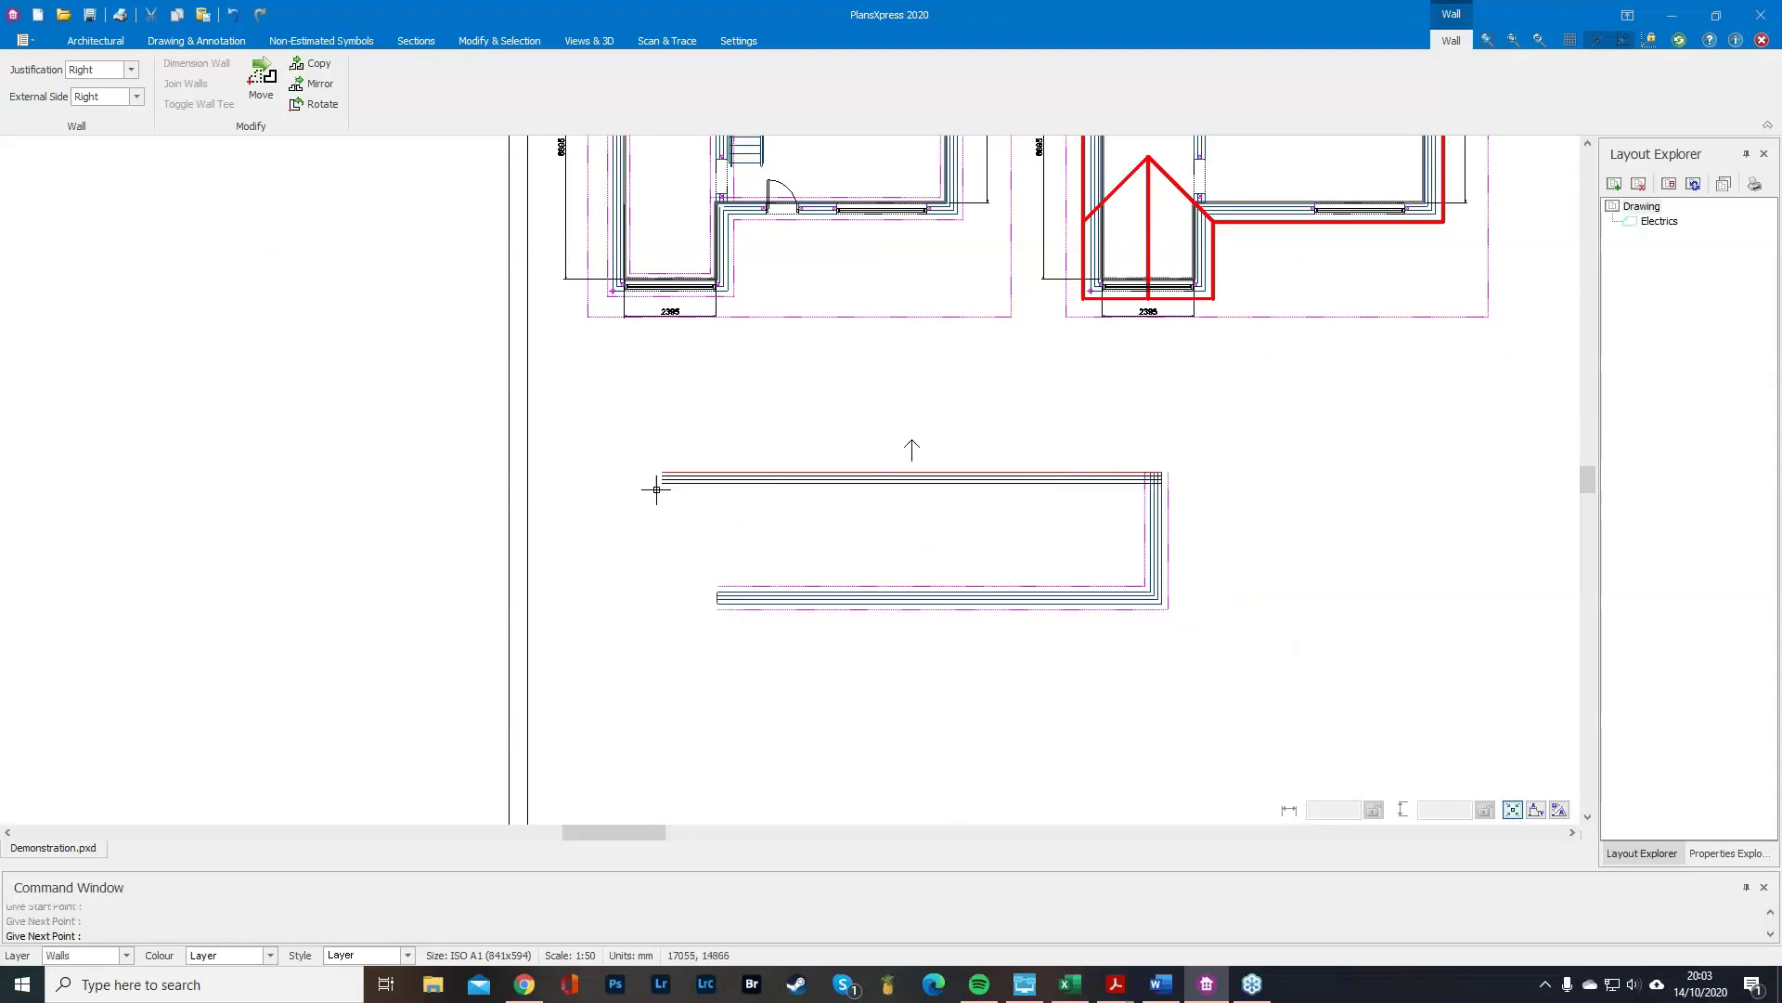
{"action": "left_click", "coordinate": [719, 482]}
{"action": "left_click", "coordinate": [717, 599]}
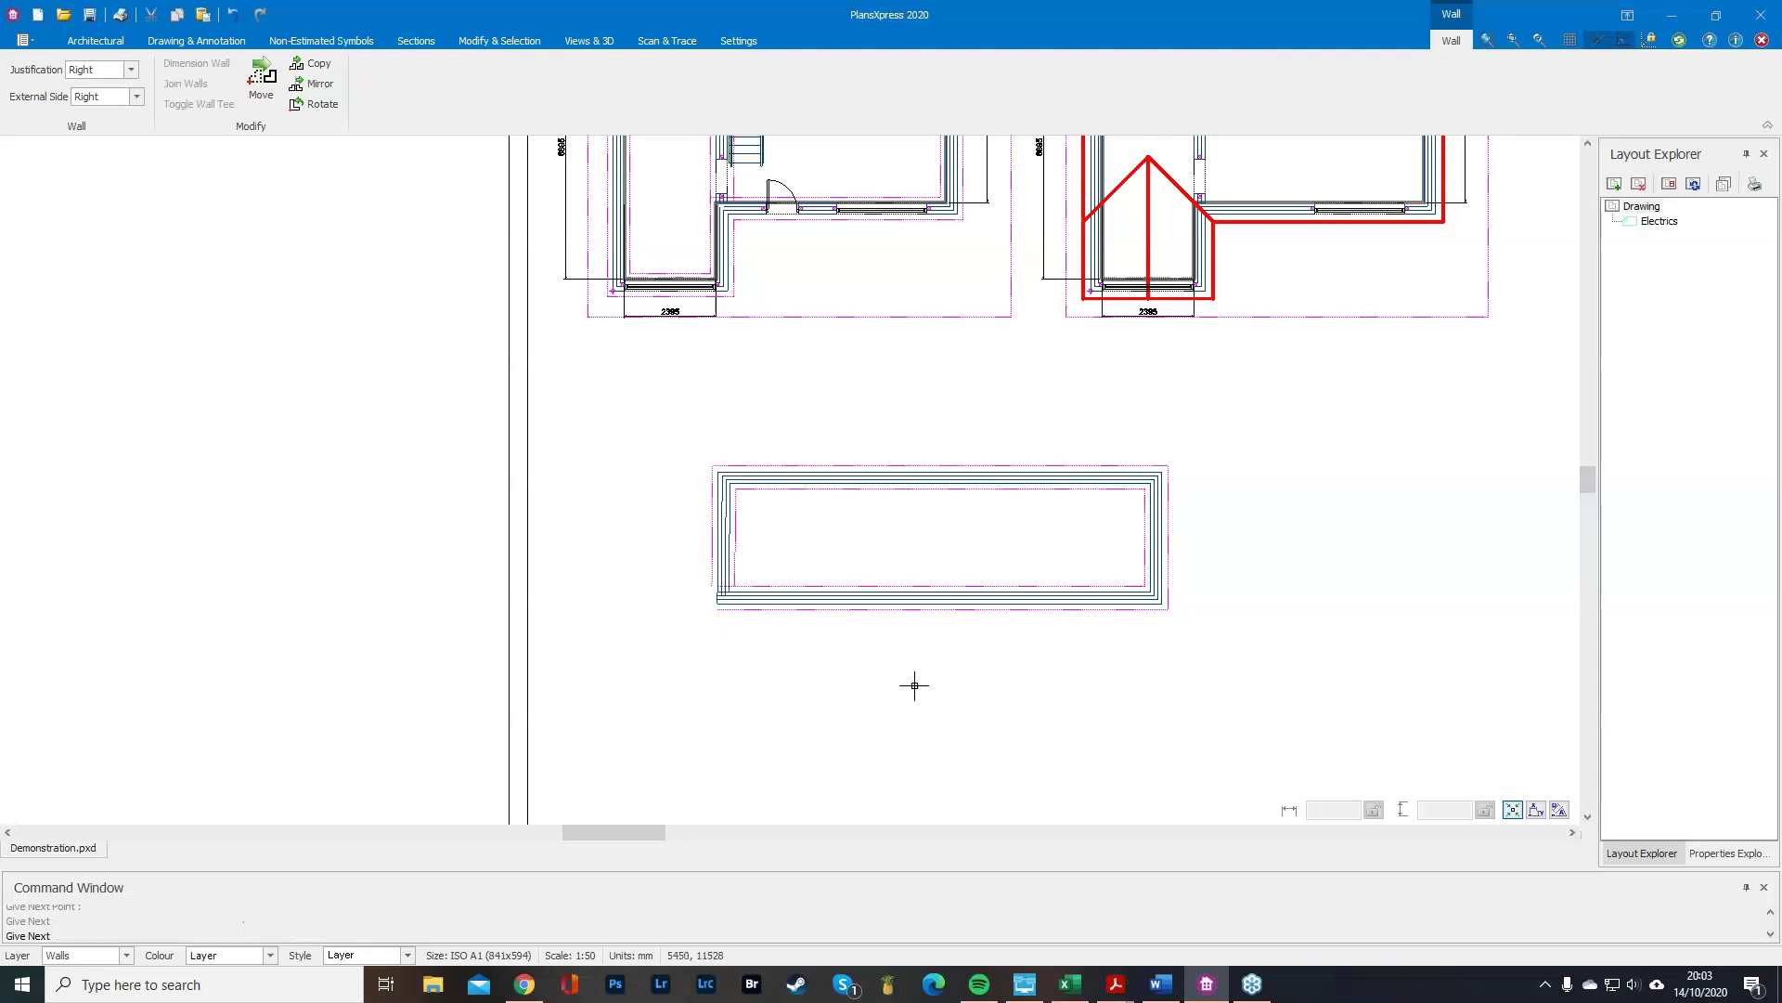
Cancel the stray wall segment and delete the four rectangular walls below the floor plans.
{"action": "left_click", "coordinate": [1287, 668]}
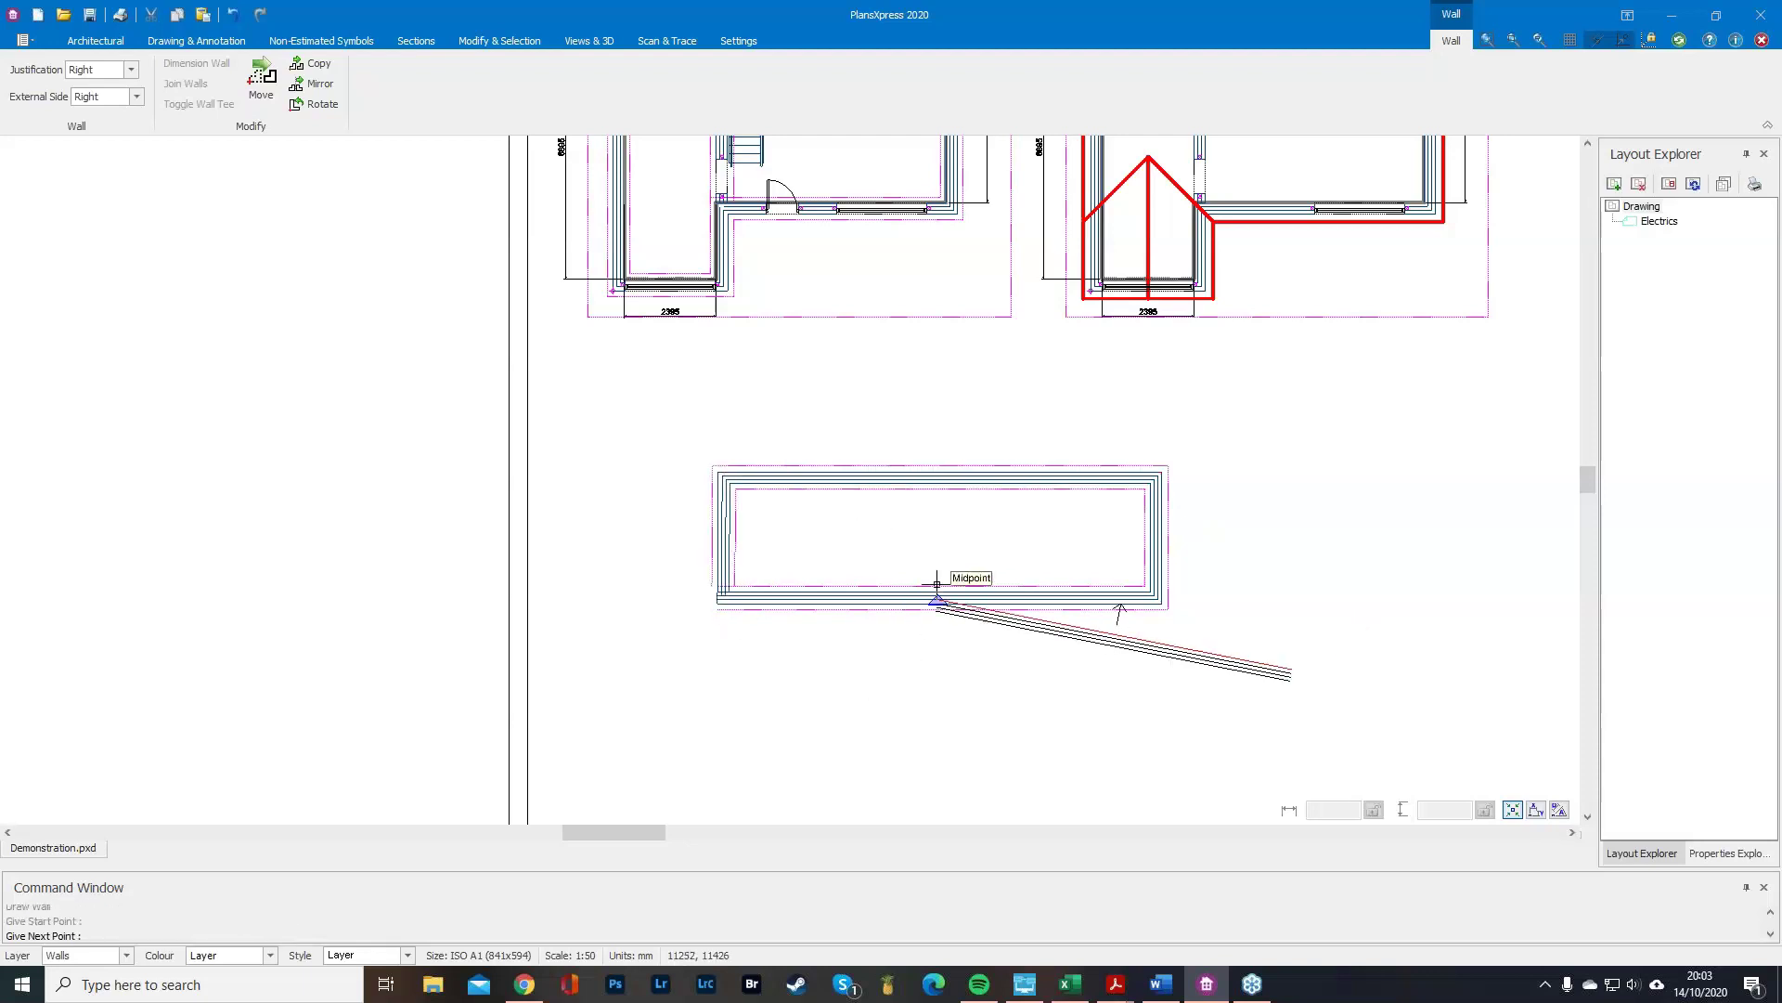
{"action": "key", "text": "Escape"}
{"action": "key", "text": "Escape"}
{"action": "left_click_drag", "start_coordinate": [1263, 657], "coordinate": [671, 394]}
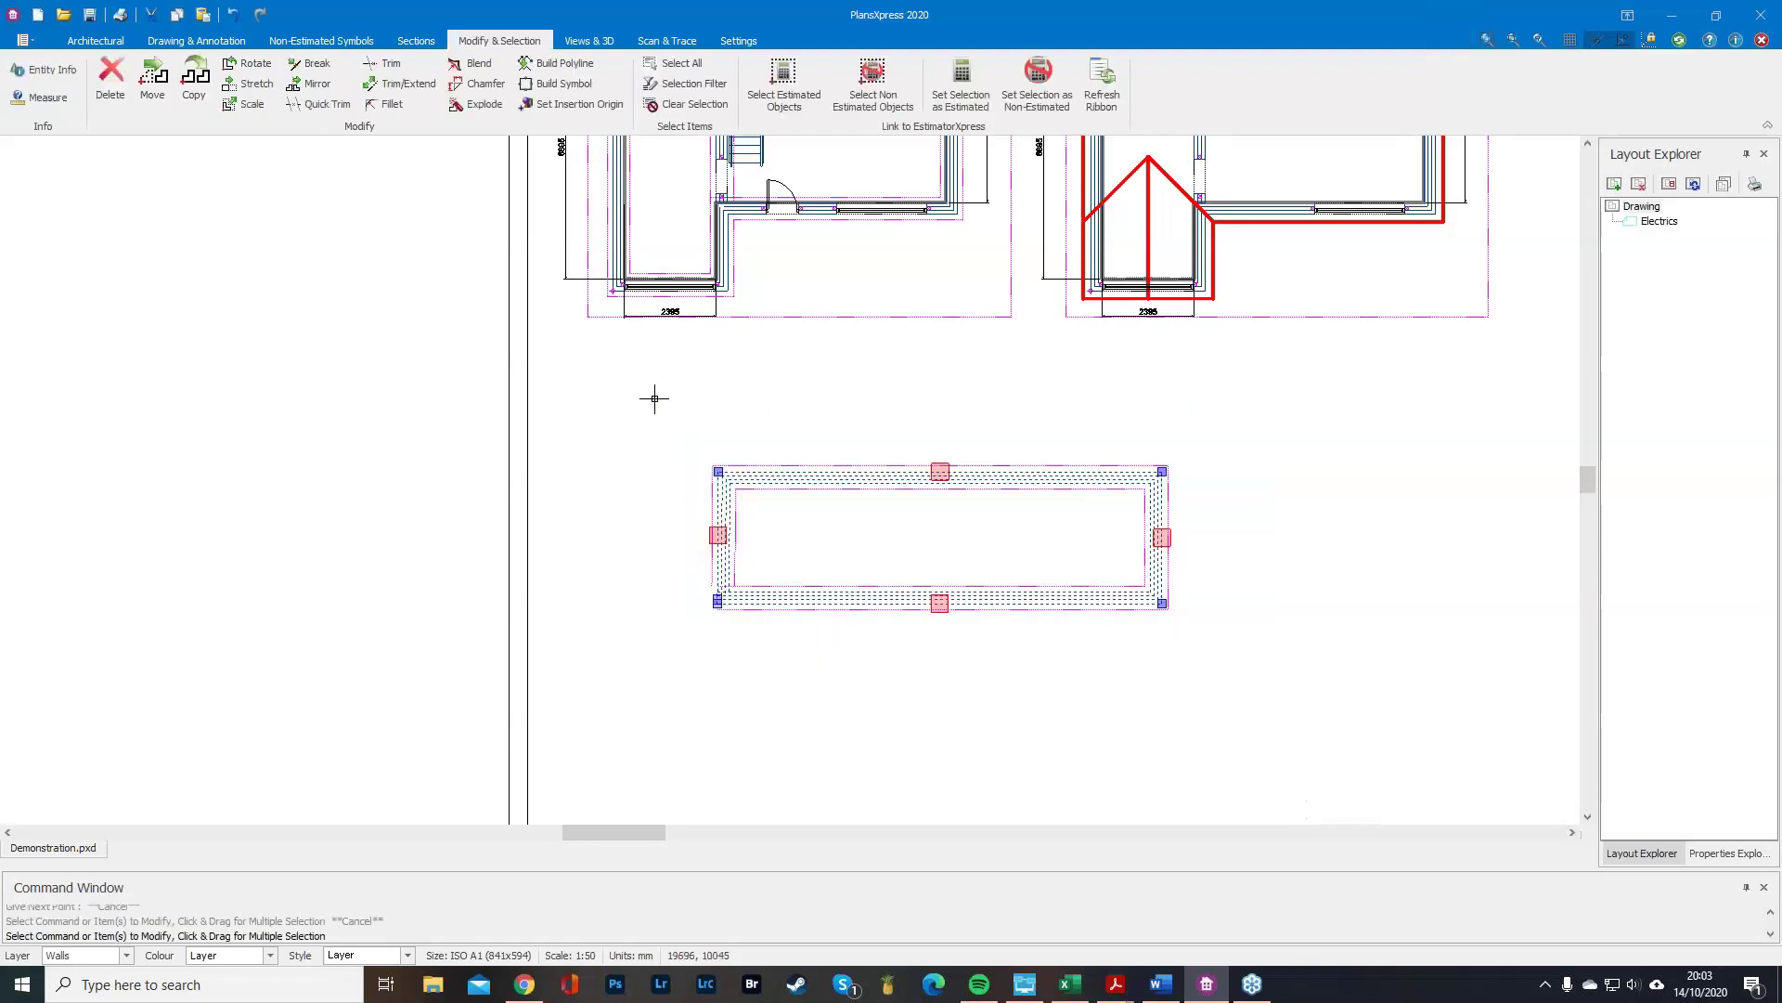
{"action": "key", "text": "Delete"}
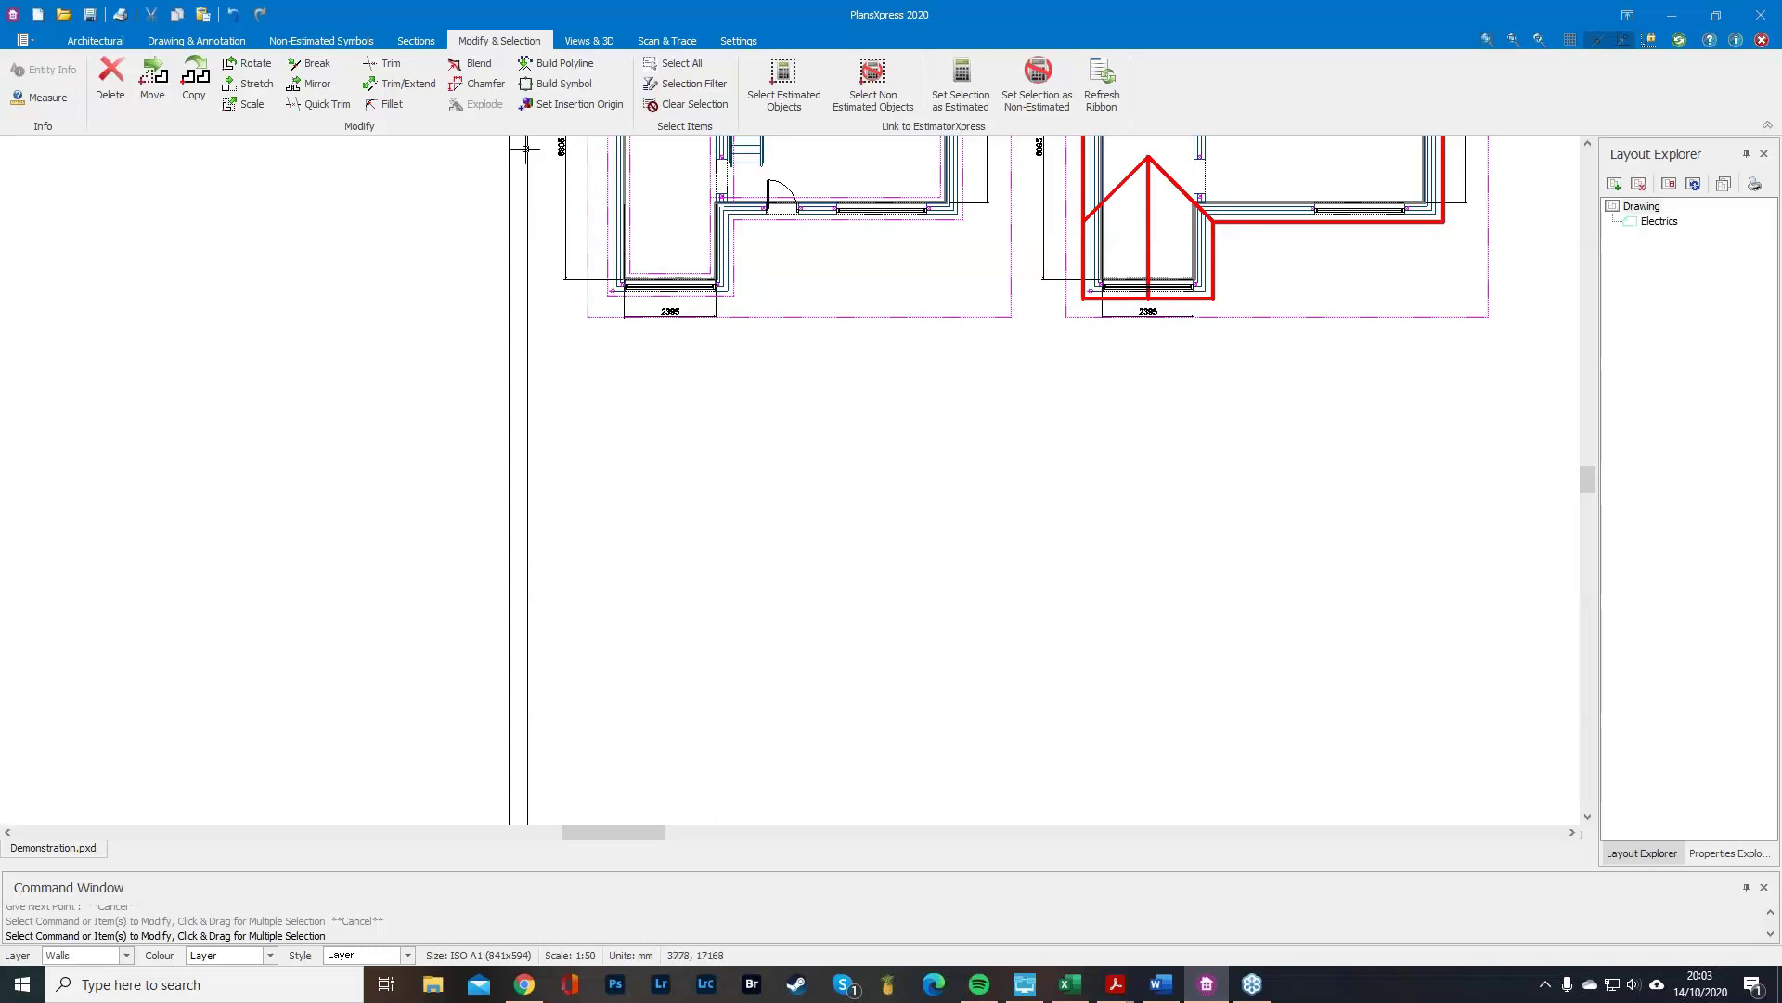
Start drawing an elevation based on the projecting front wall with the 2395 mm dimension on the ground floor plan.
{"action": "left_click", "coordinate": [597, 39]}
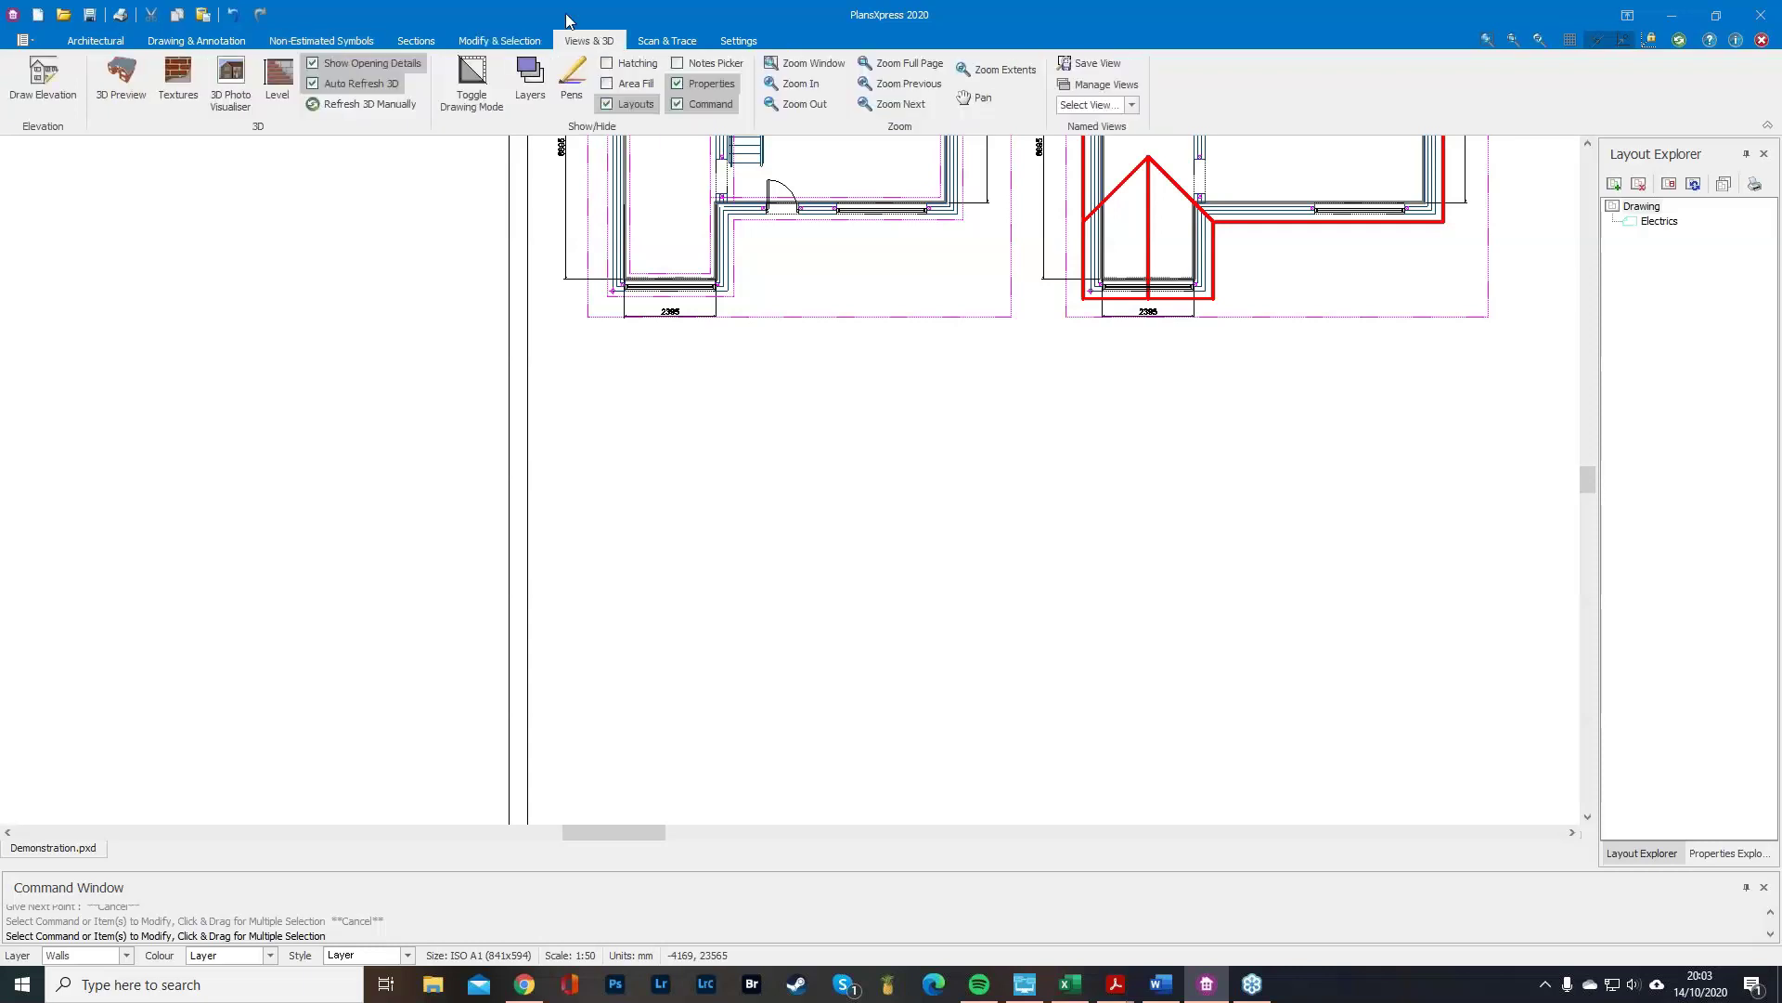
{"action": "left_click", "coordinate": [42, 81]}
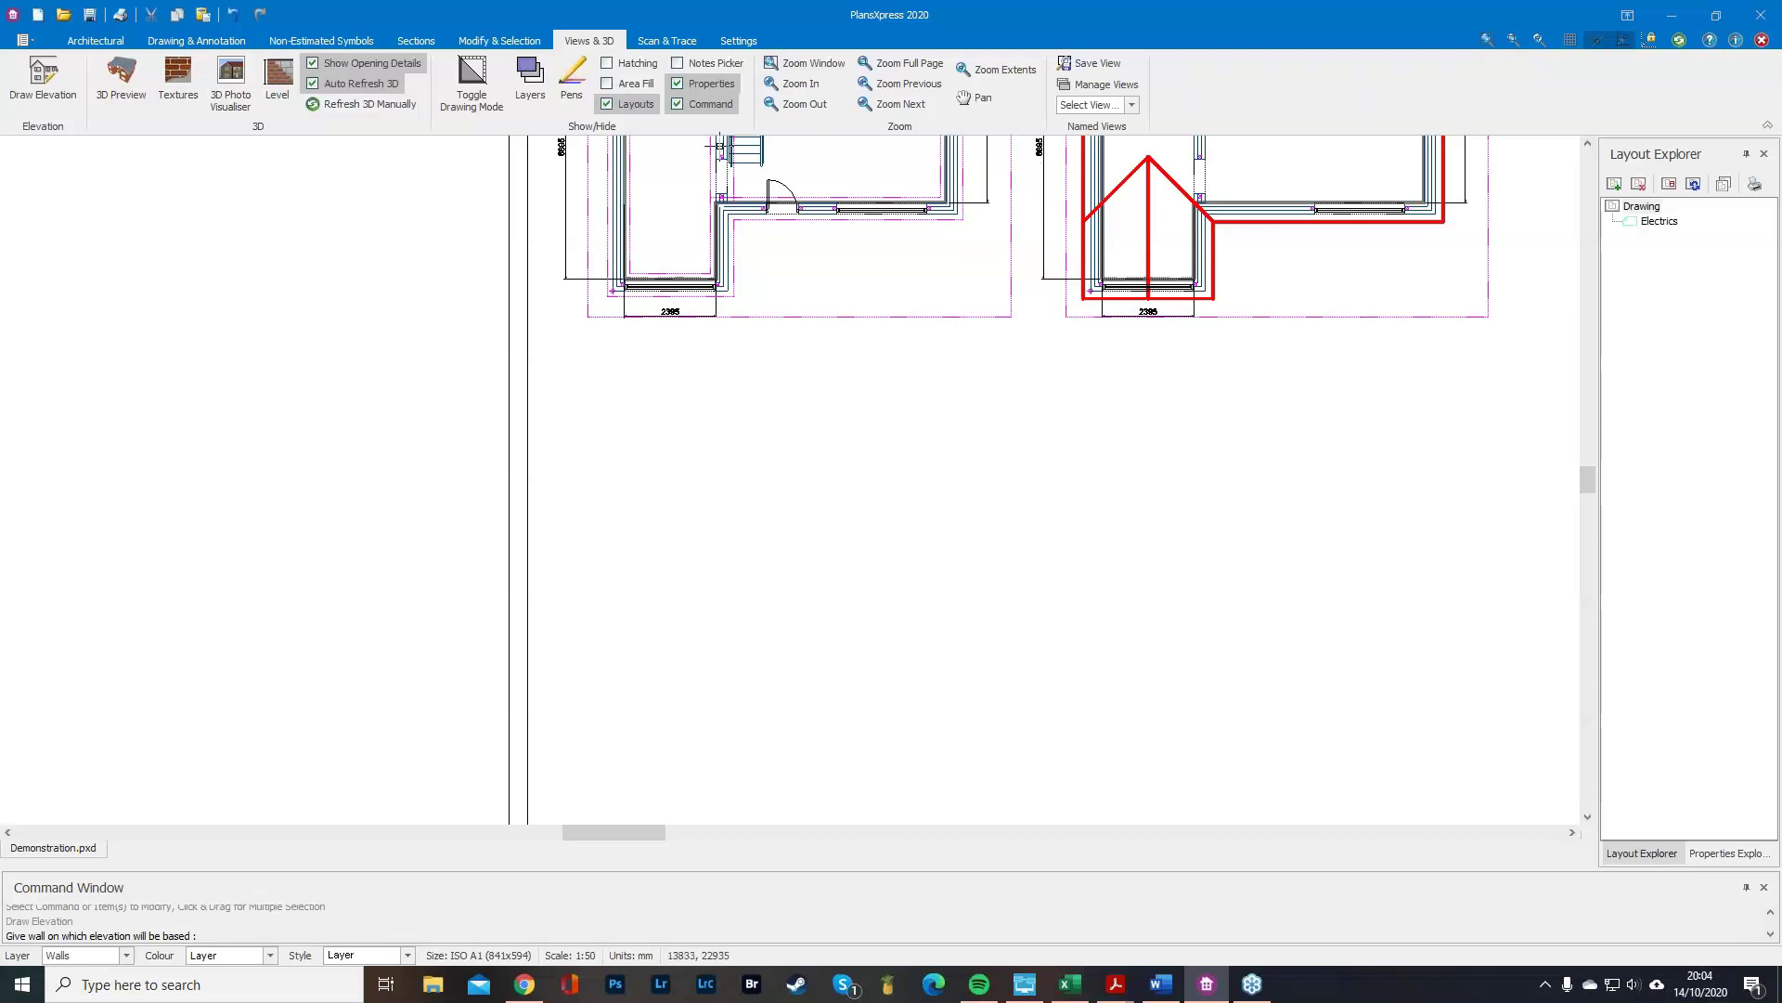
{"action": "scroll", "coordinate": [607, 191], "scroll_direction": "up", "scroll_amount": 2}
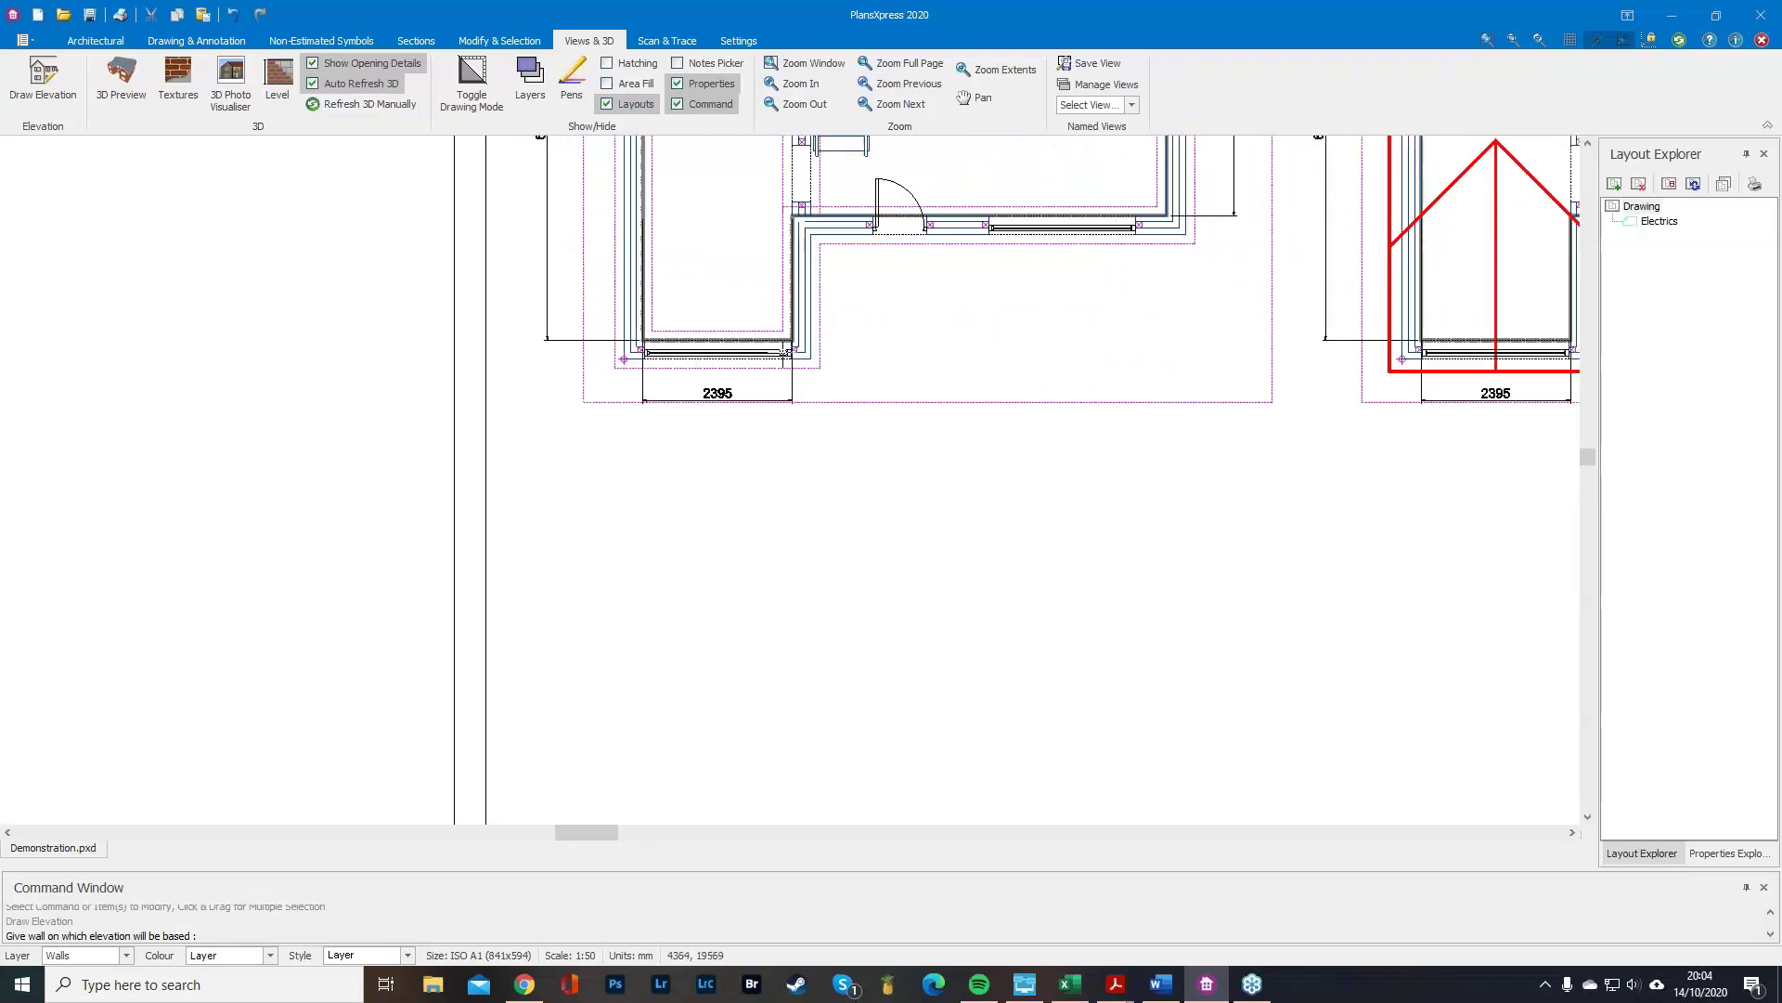
{"action": "left_click", "coordinate": [785, 355]}
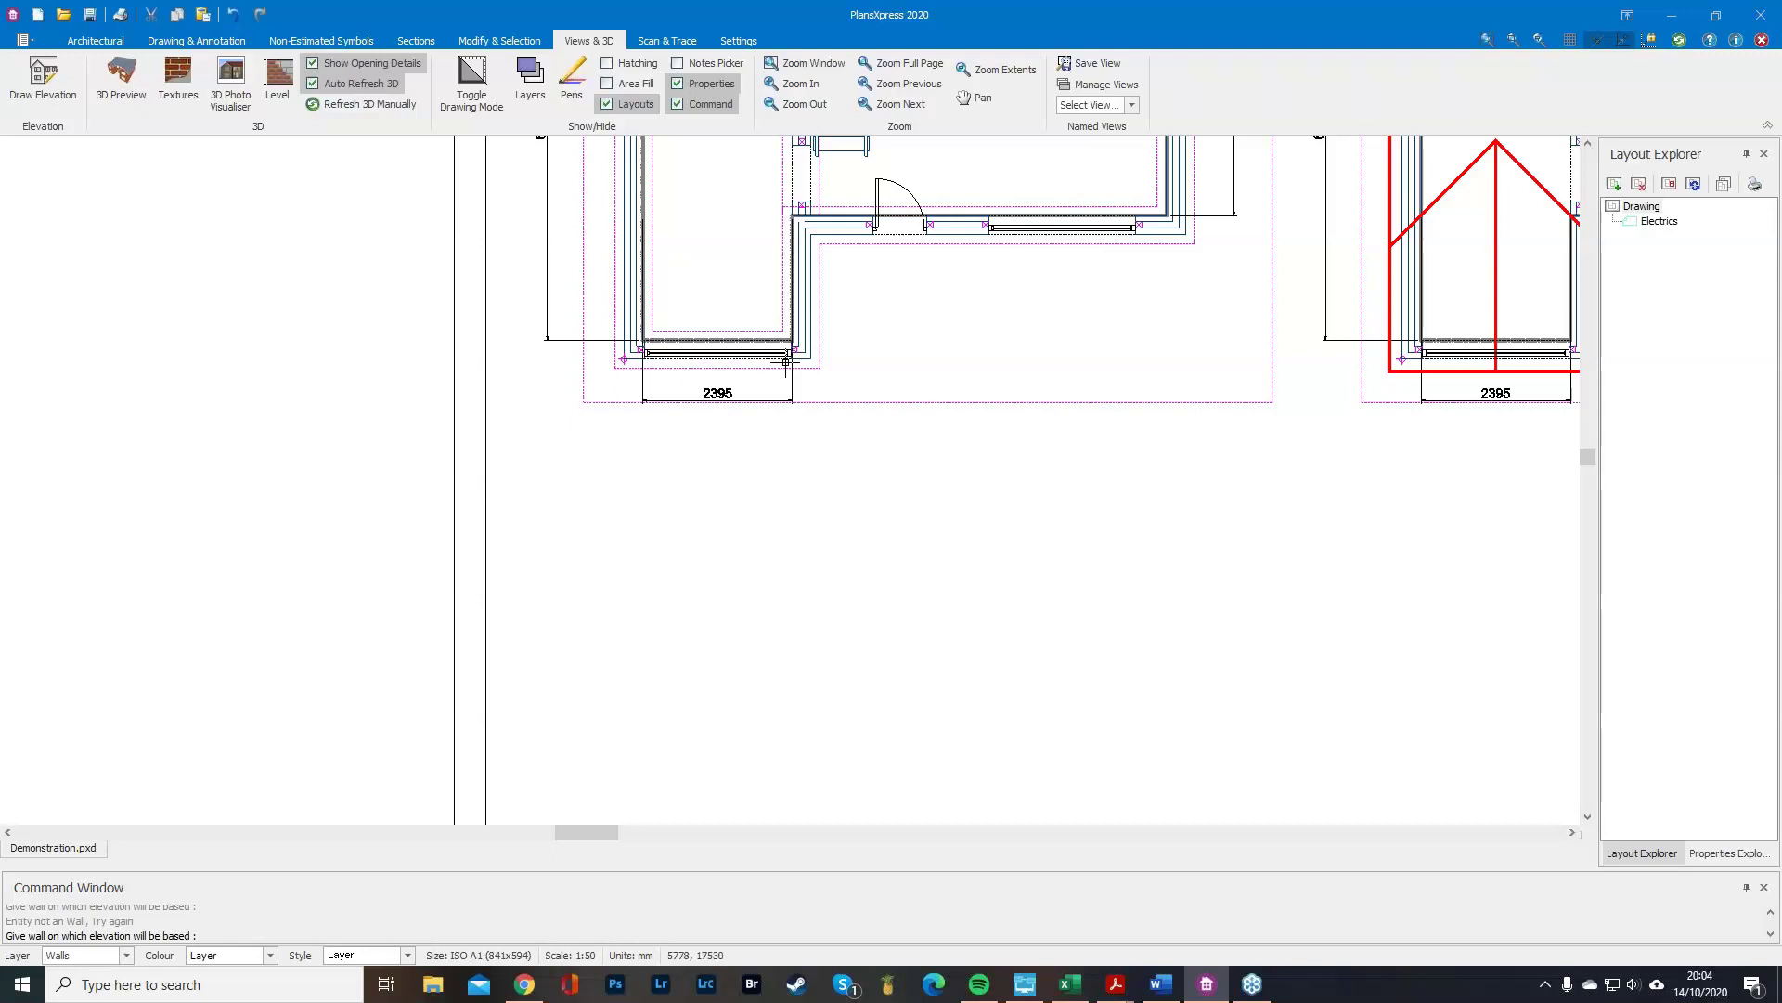
{"action": "scroll", "coordinate": [785, 362], "scroll_direction": "up", "scroll_amount": 2}
{"action": "left_click", "coordinate": [797, 374]}
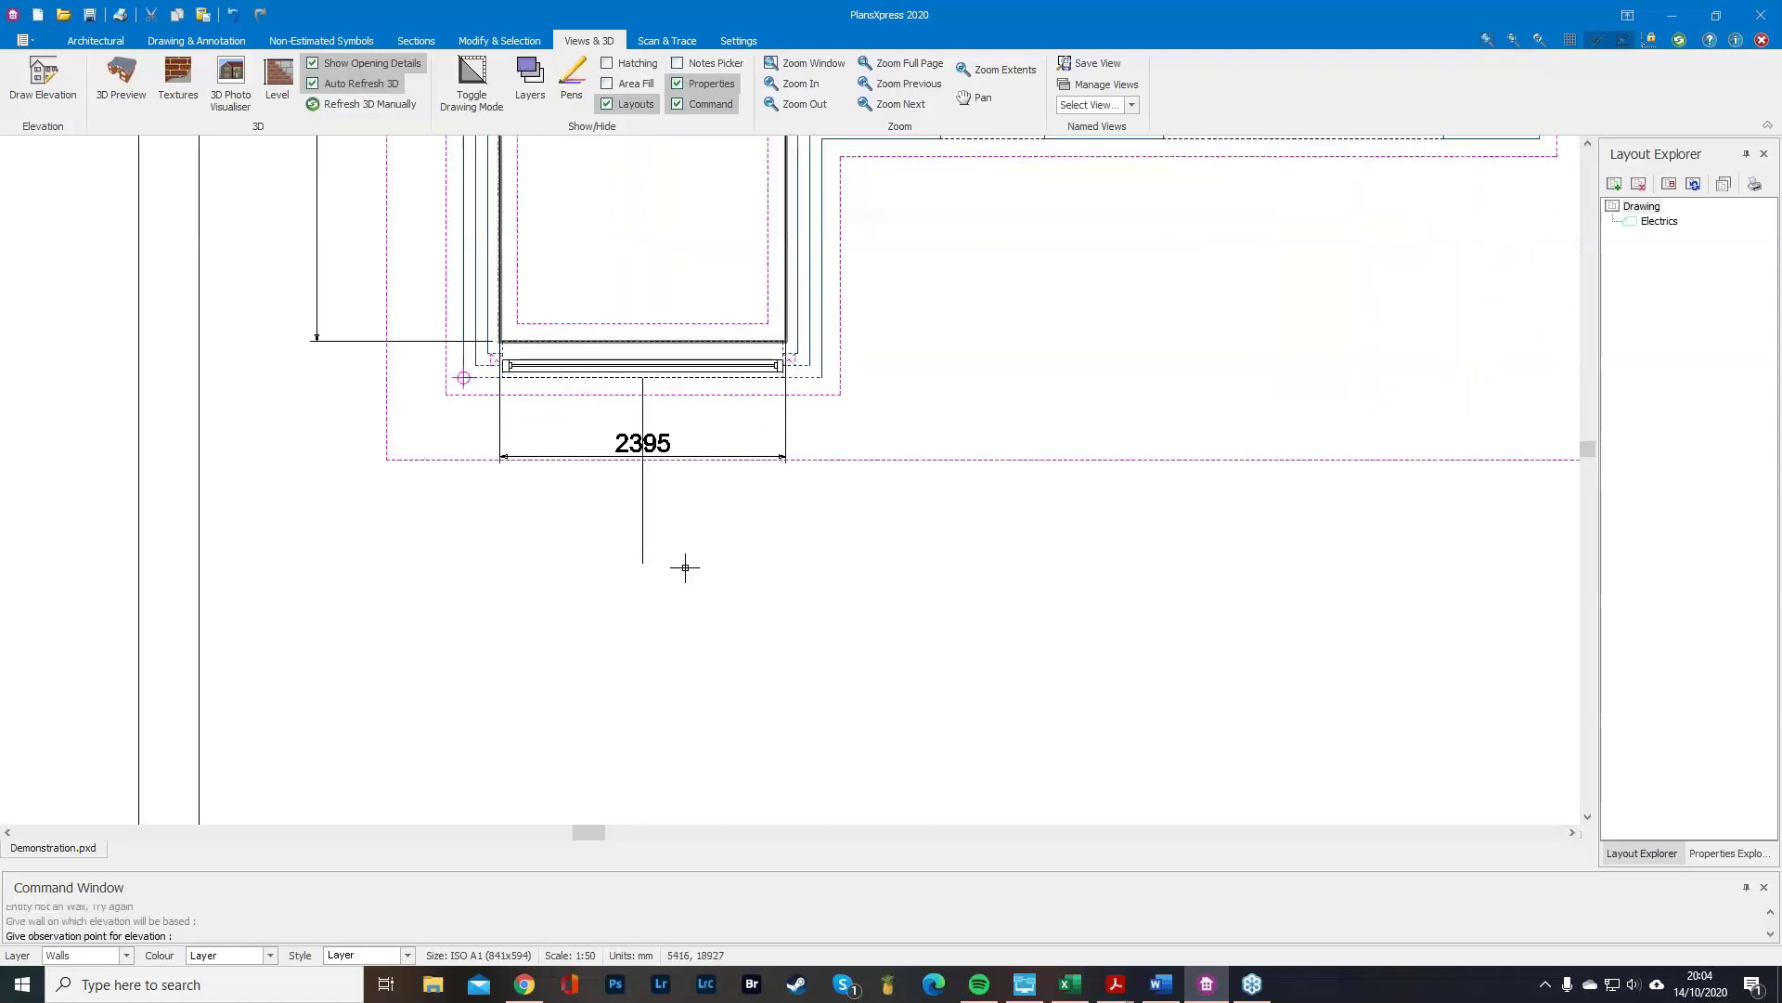
Set the elevation's observation point below the ground floor plan, its depth of view inside the house, and side extents beyond both end walls.
{"action": "scroll", "coordinate": [598, 512], "scroll_direction": "down", "scroll_amount": 2}
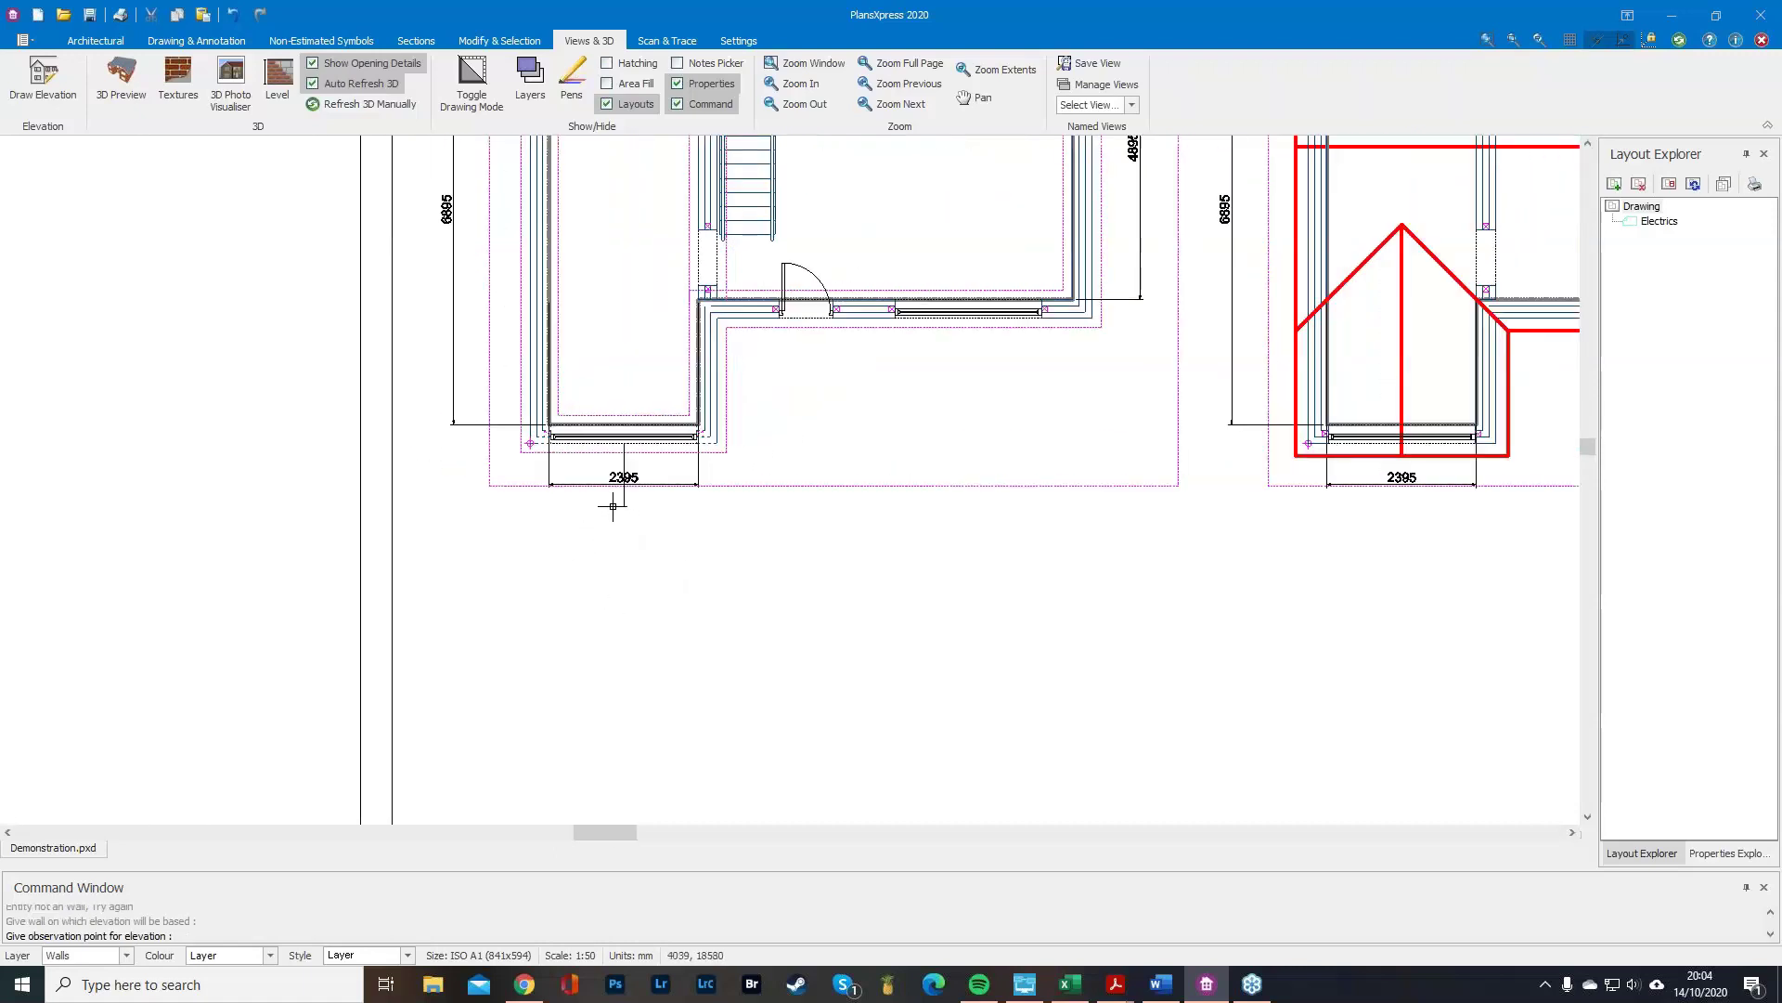
{"action": "scroll", "coordinate": [607, 506], "scroll_direction": "down", "scroll_amount": 1}
{"action": "left_click", "coordinate": [617, 745]}
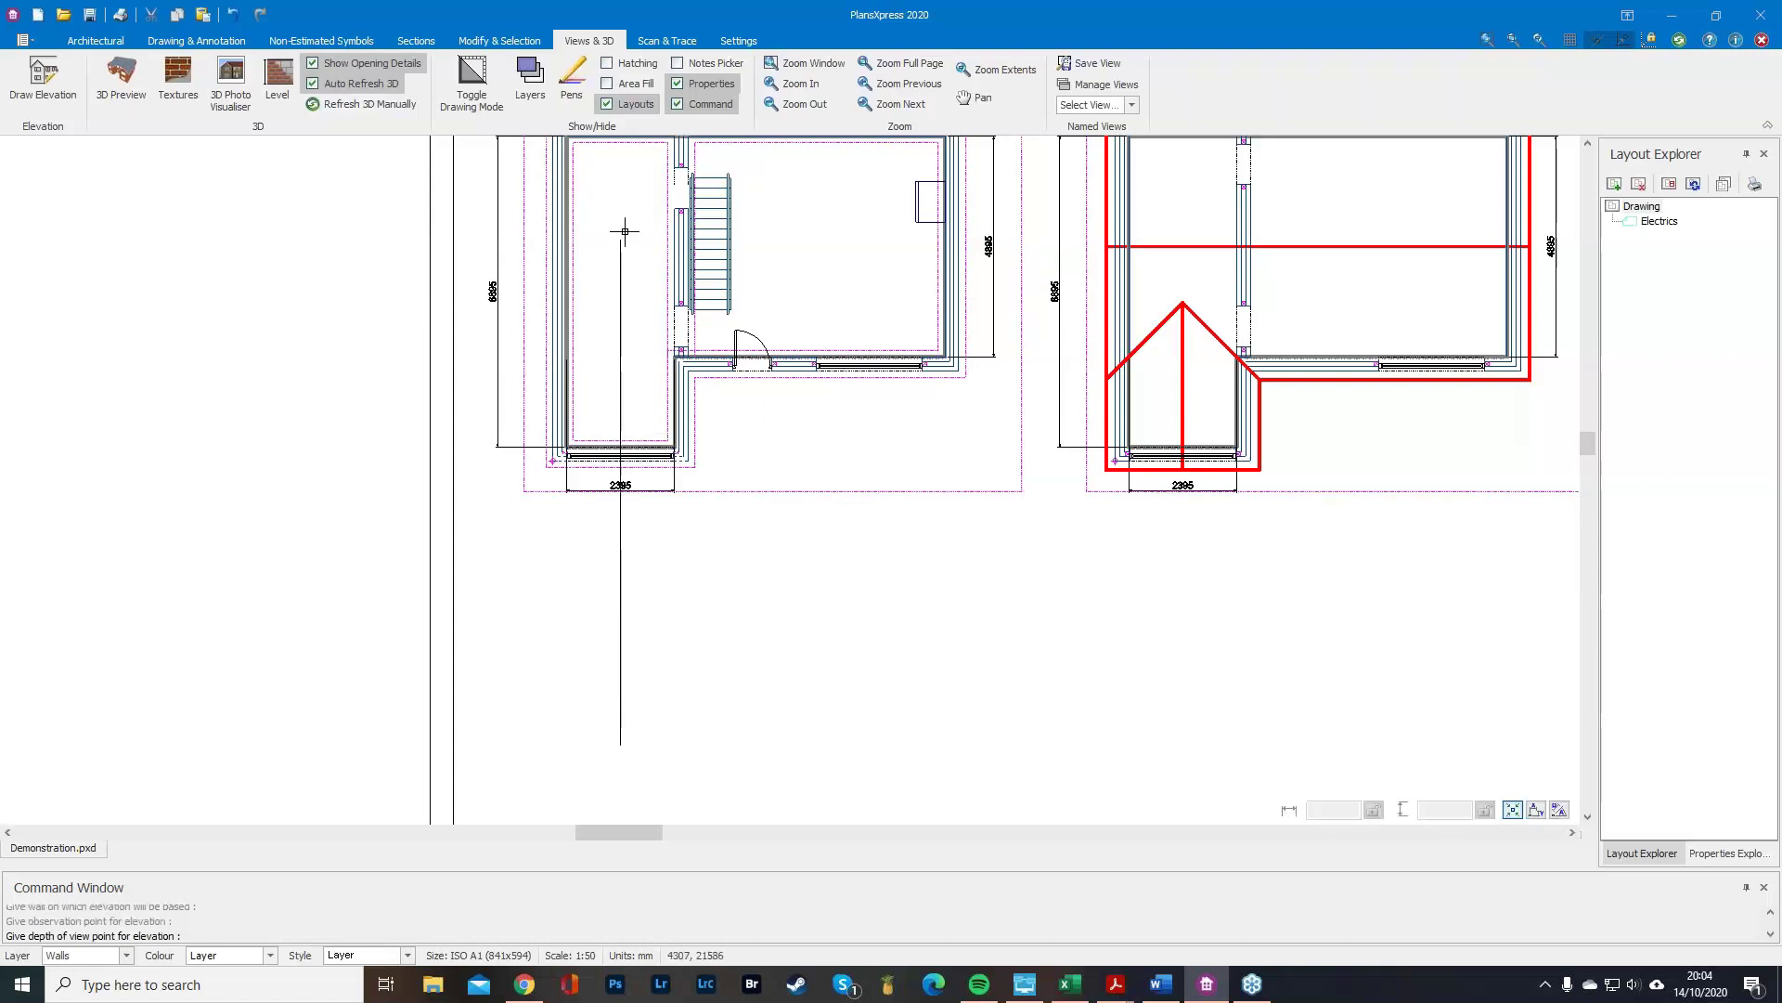
{"action": "left_click", "coordinate": [621, 176]}
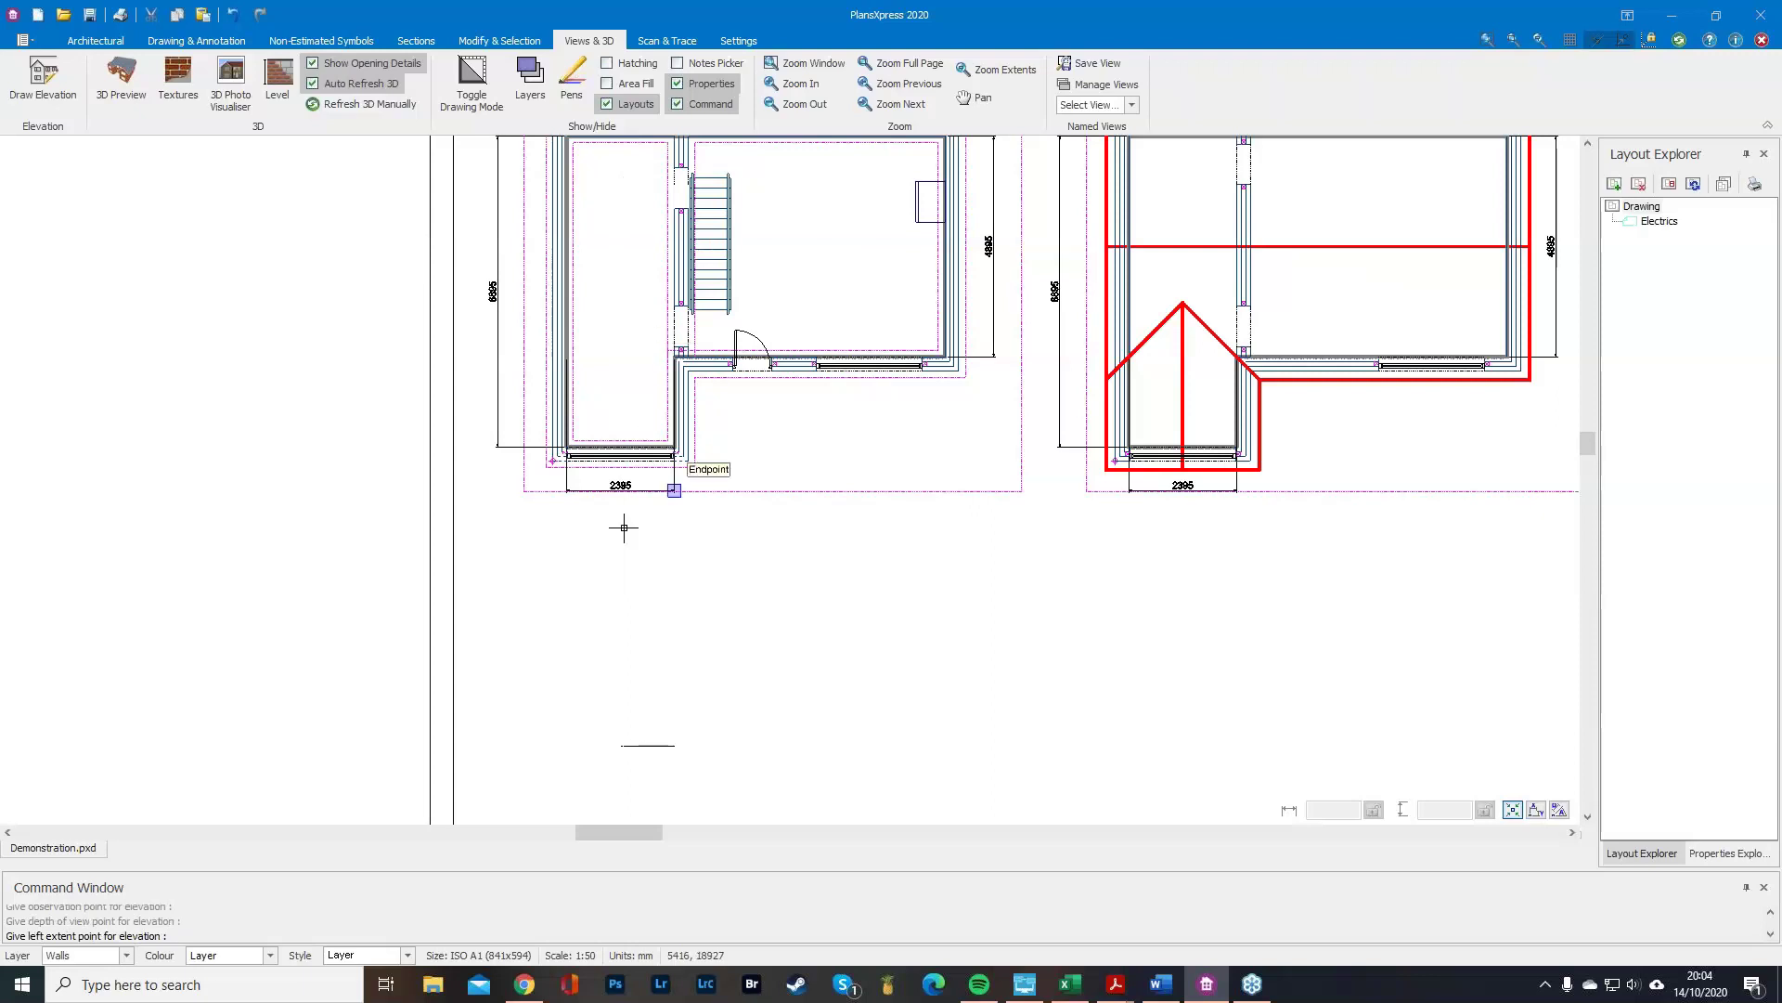
{"action": "left_click", "coordinate": [483, 687]}
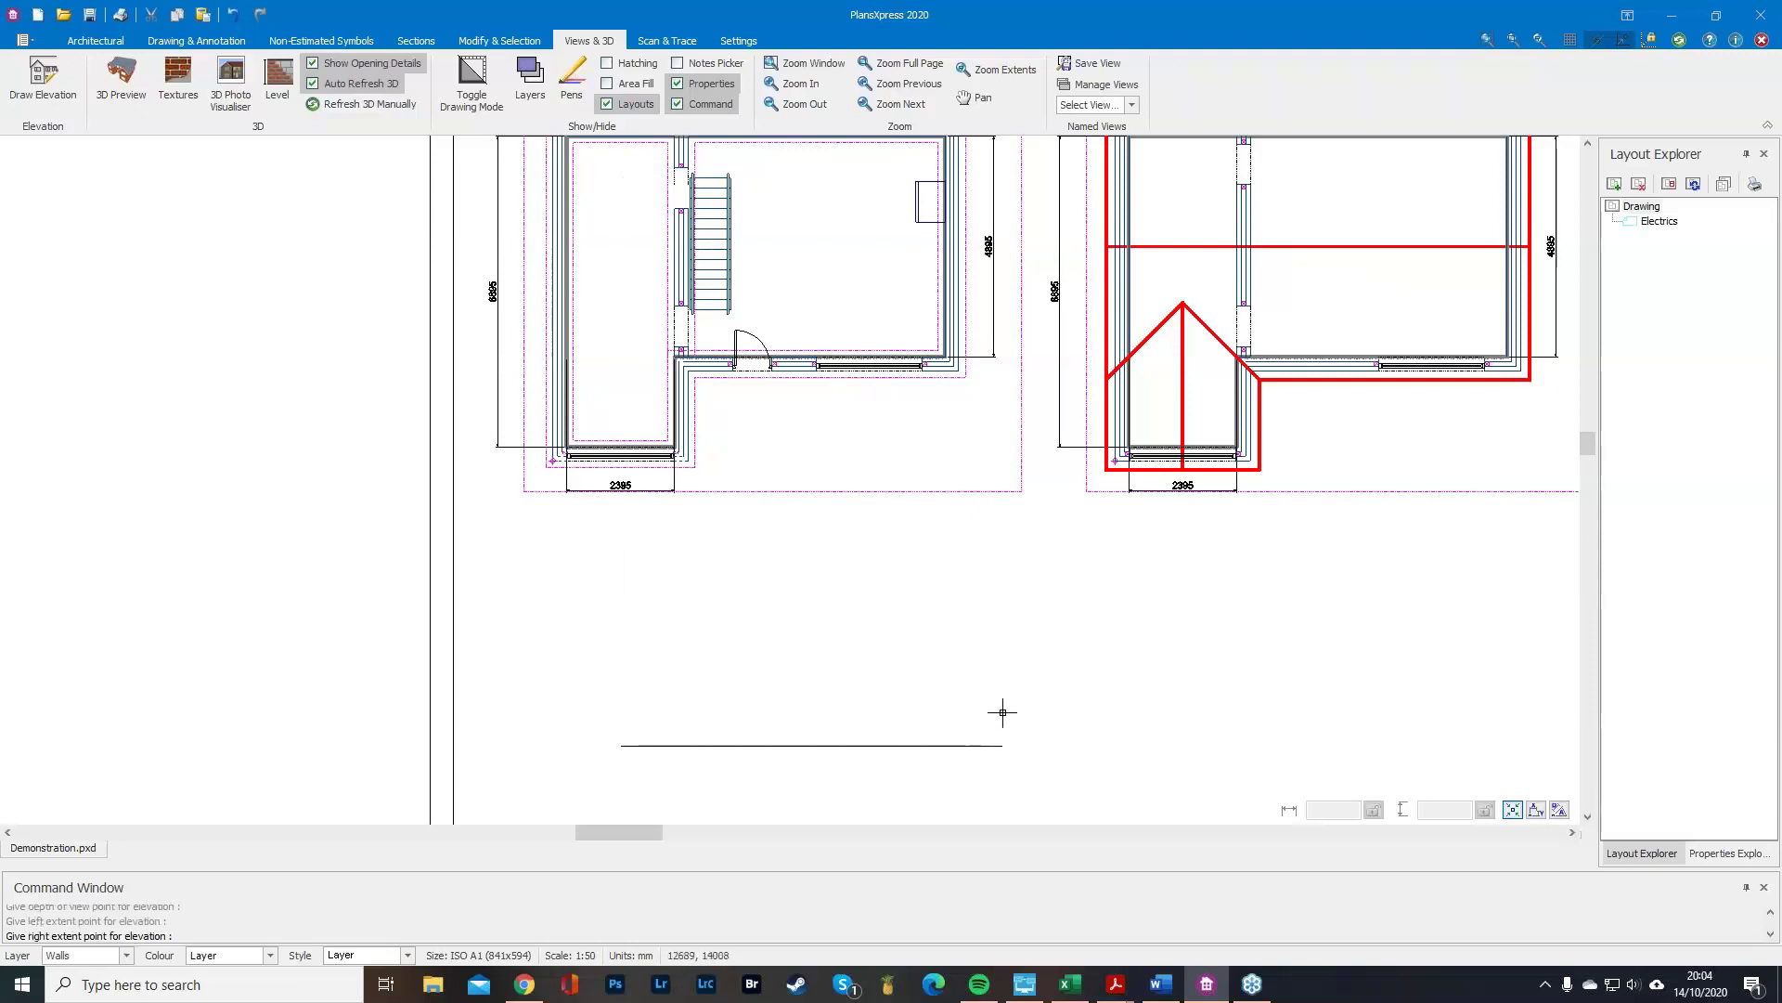
{"action": "left_click", "coordinate": [1031, 705]}
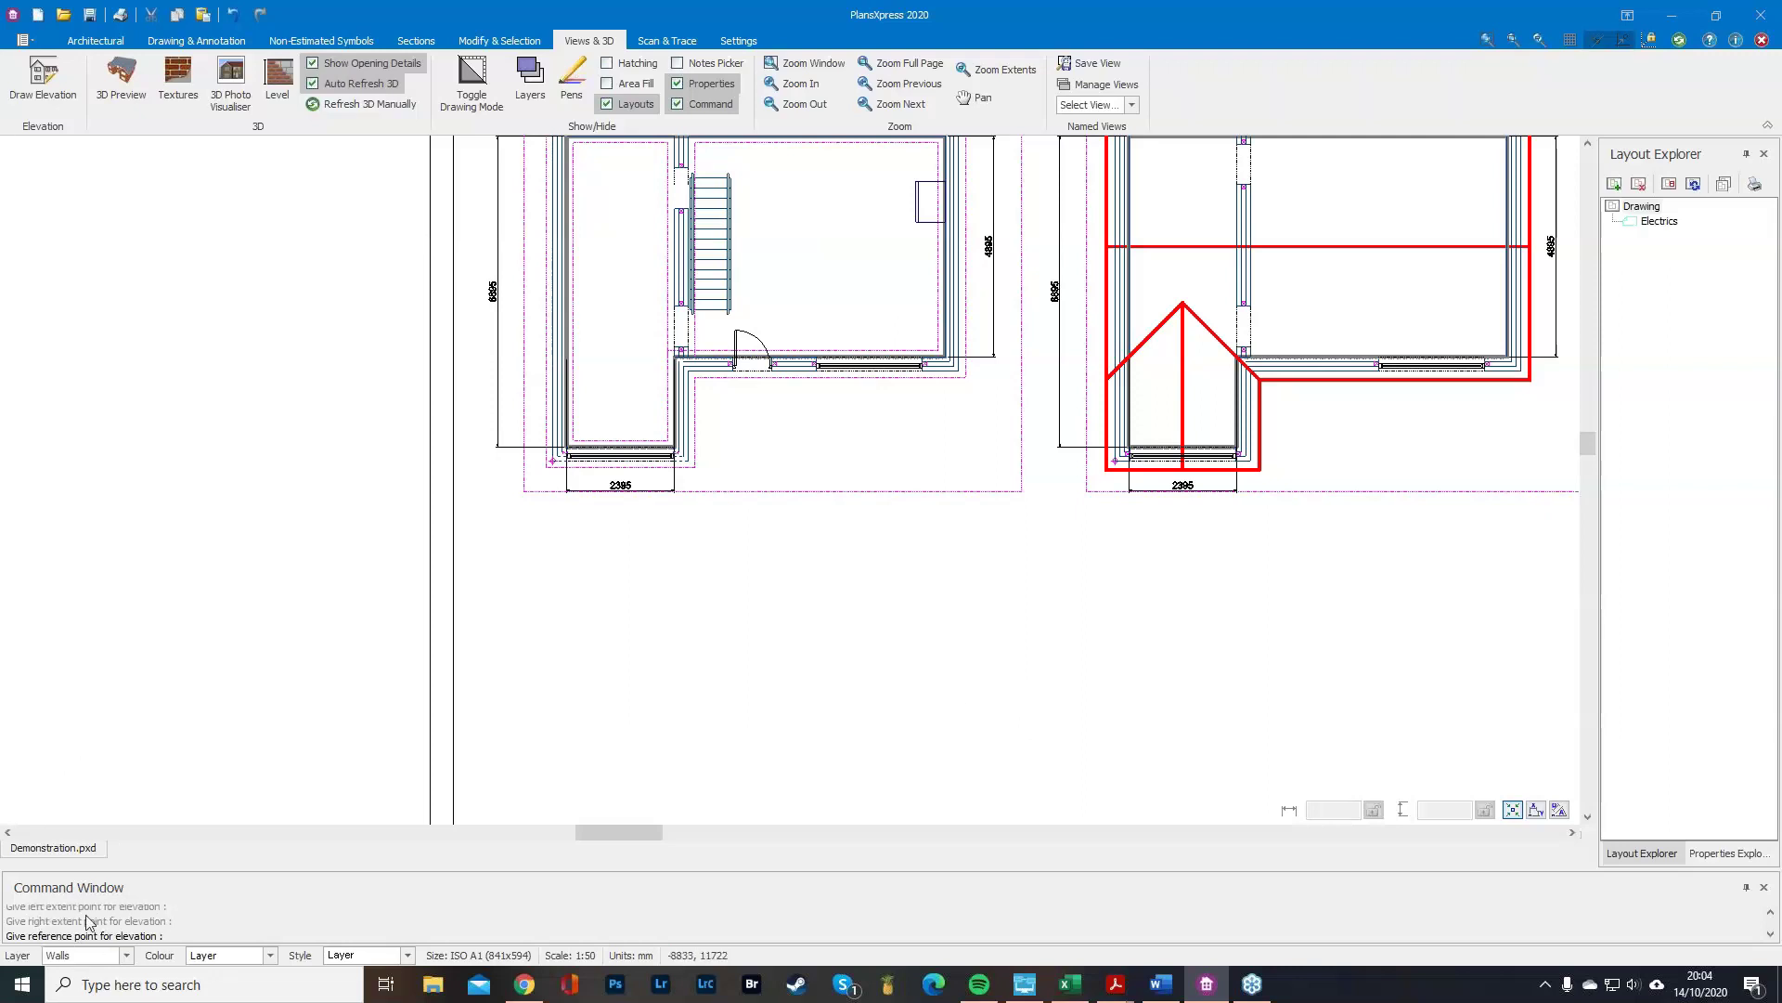
Place the elevation for all levels in the empty sheet area below the ground floor plan, using the front wall's outer left corner as reference.
{"action": "scroll", "coordinate": [557, 455], "scroll_direction": "up", "scroll_amount": 3}
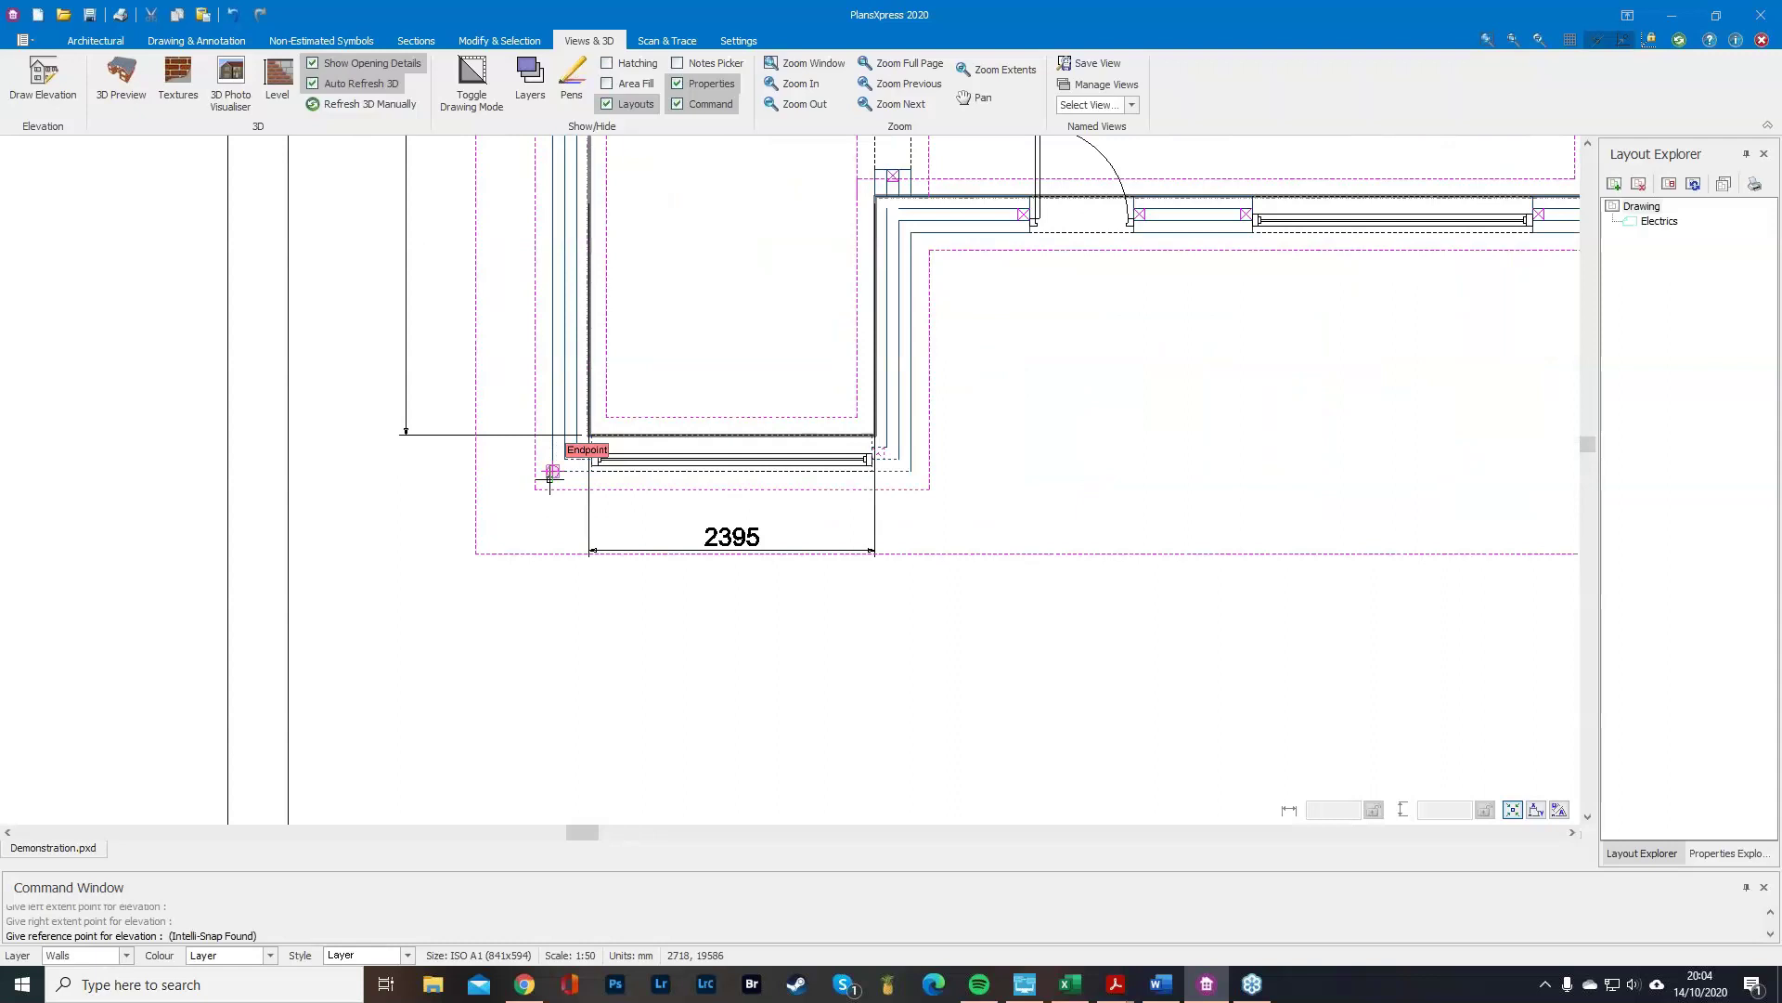
{"action": "left_click", "coordinate": [552, 470]}
{"action": "scroll", "coordinate": [539, 585], "scroll_direction": "down", "scroll_amount": 5}
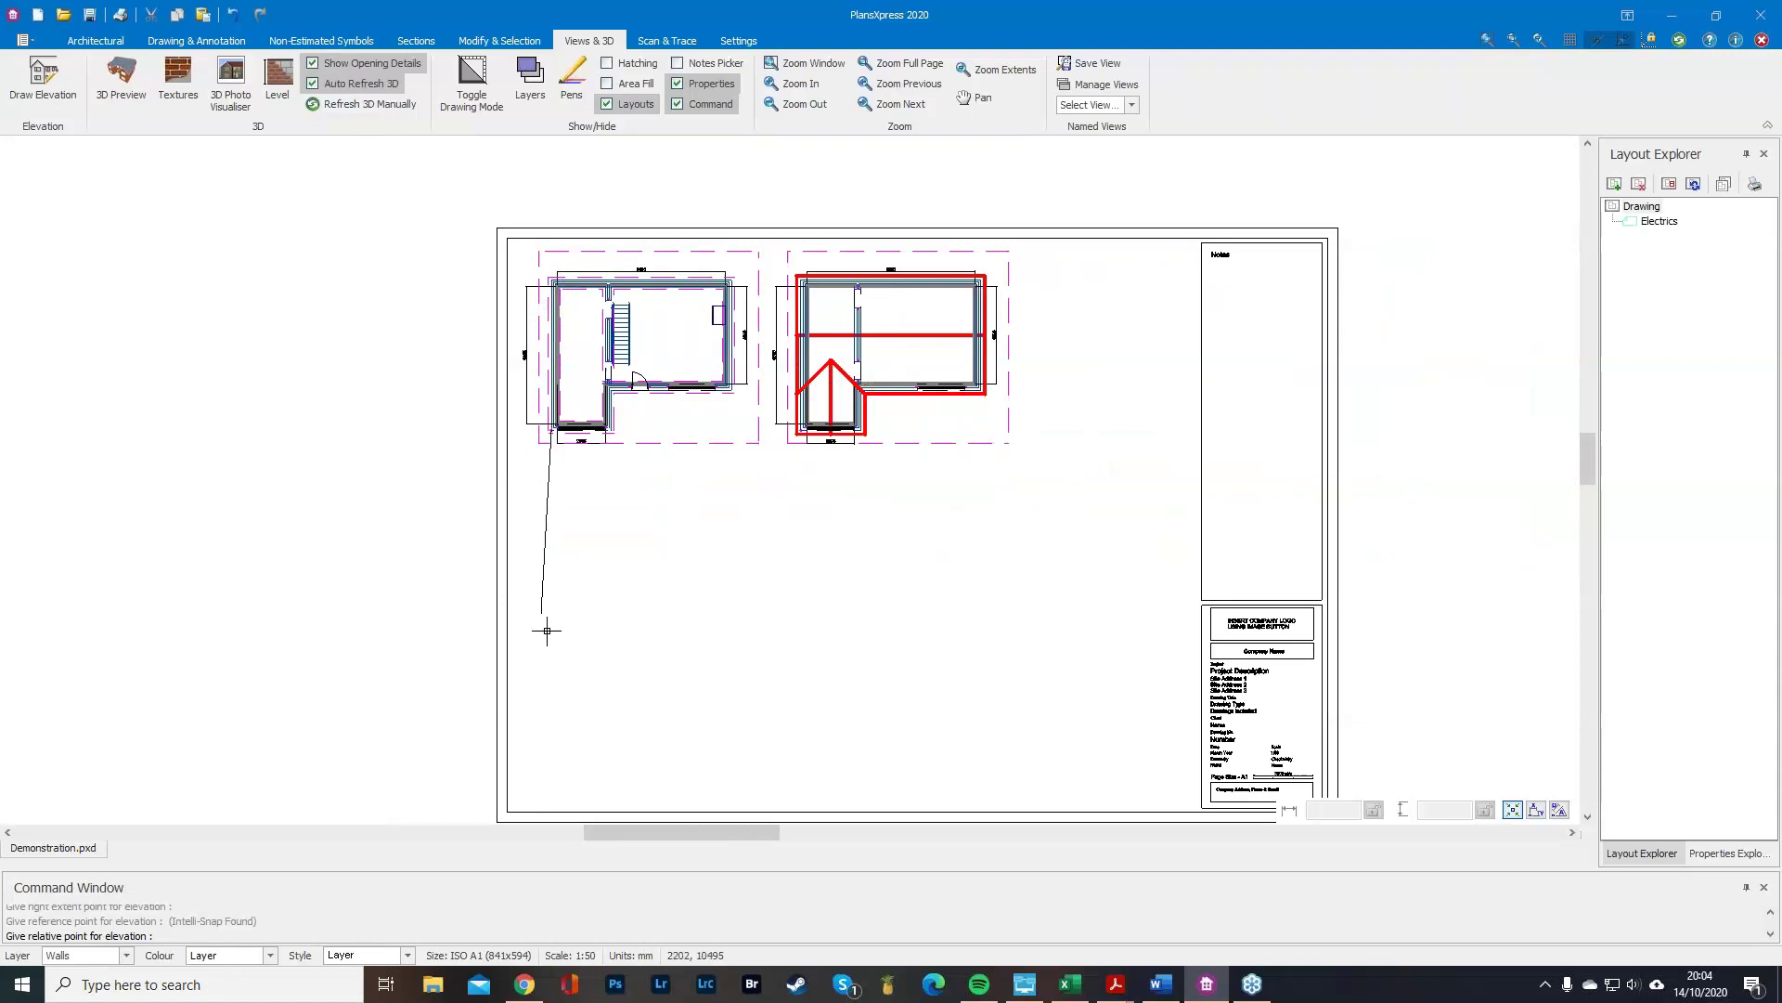
{"action": "left_click", "coordinate": [561, 662]}
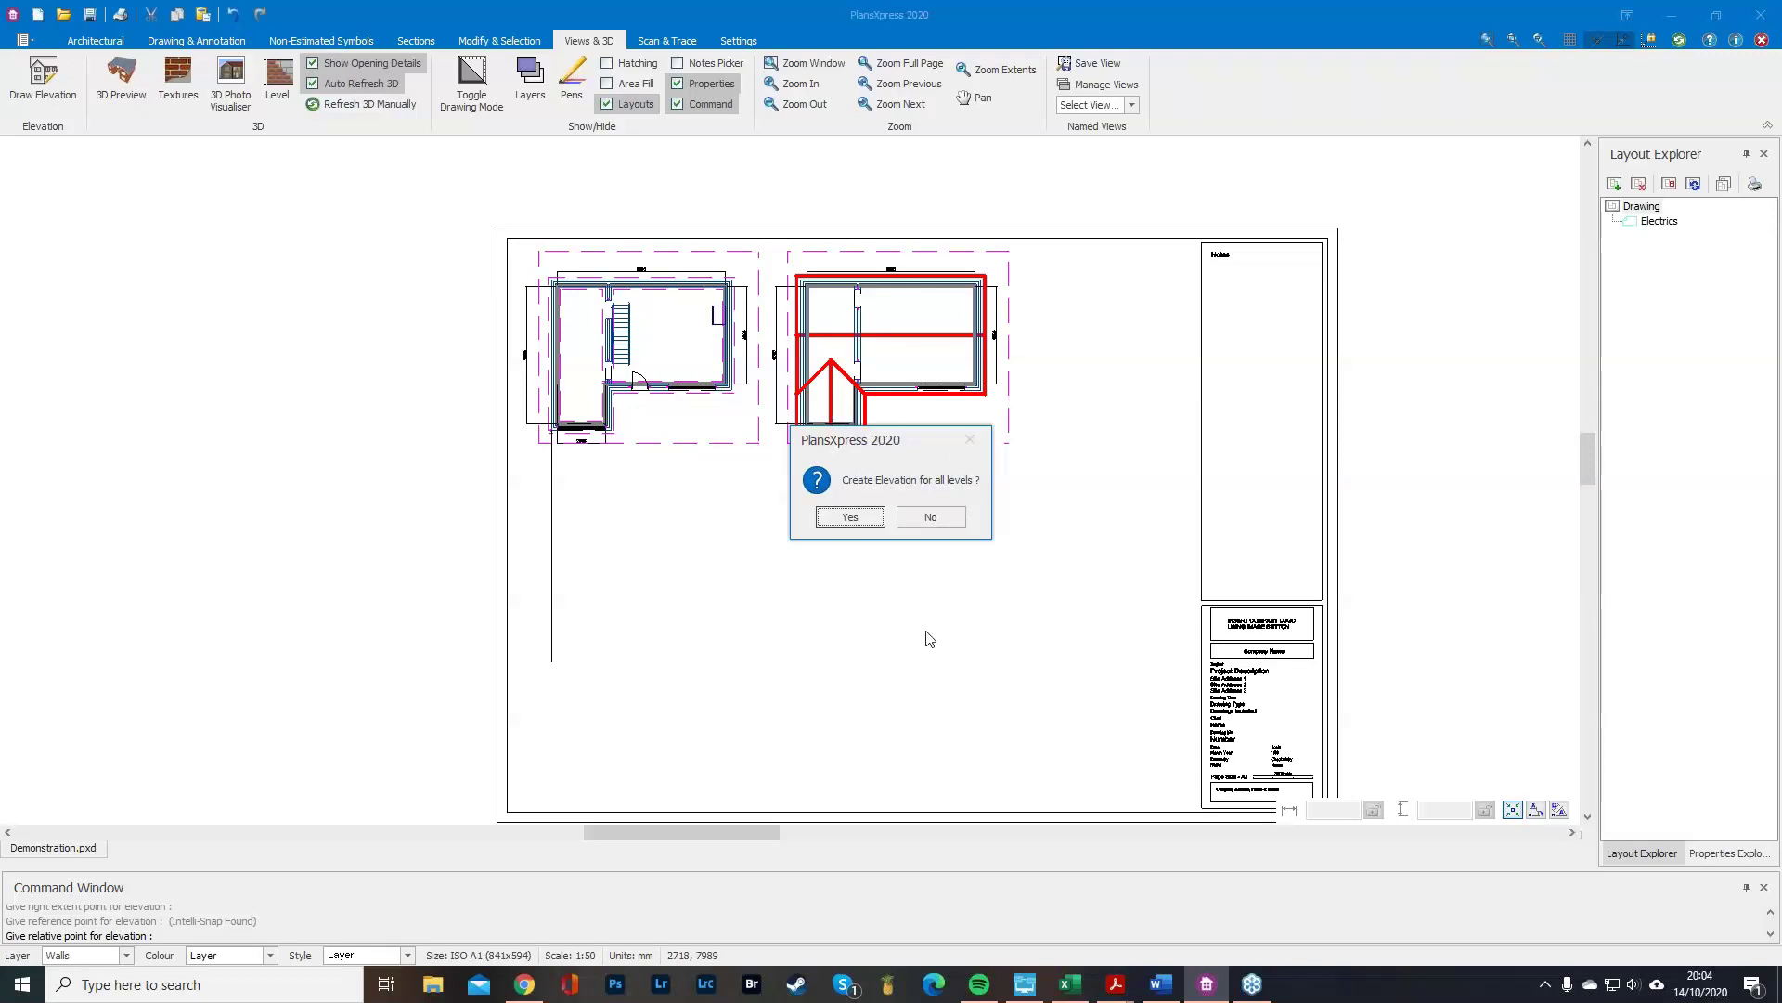
{"action": "left_click", "coordinate": [849, 517]}
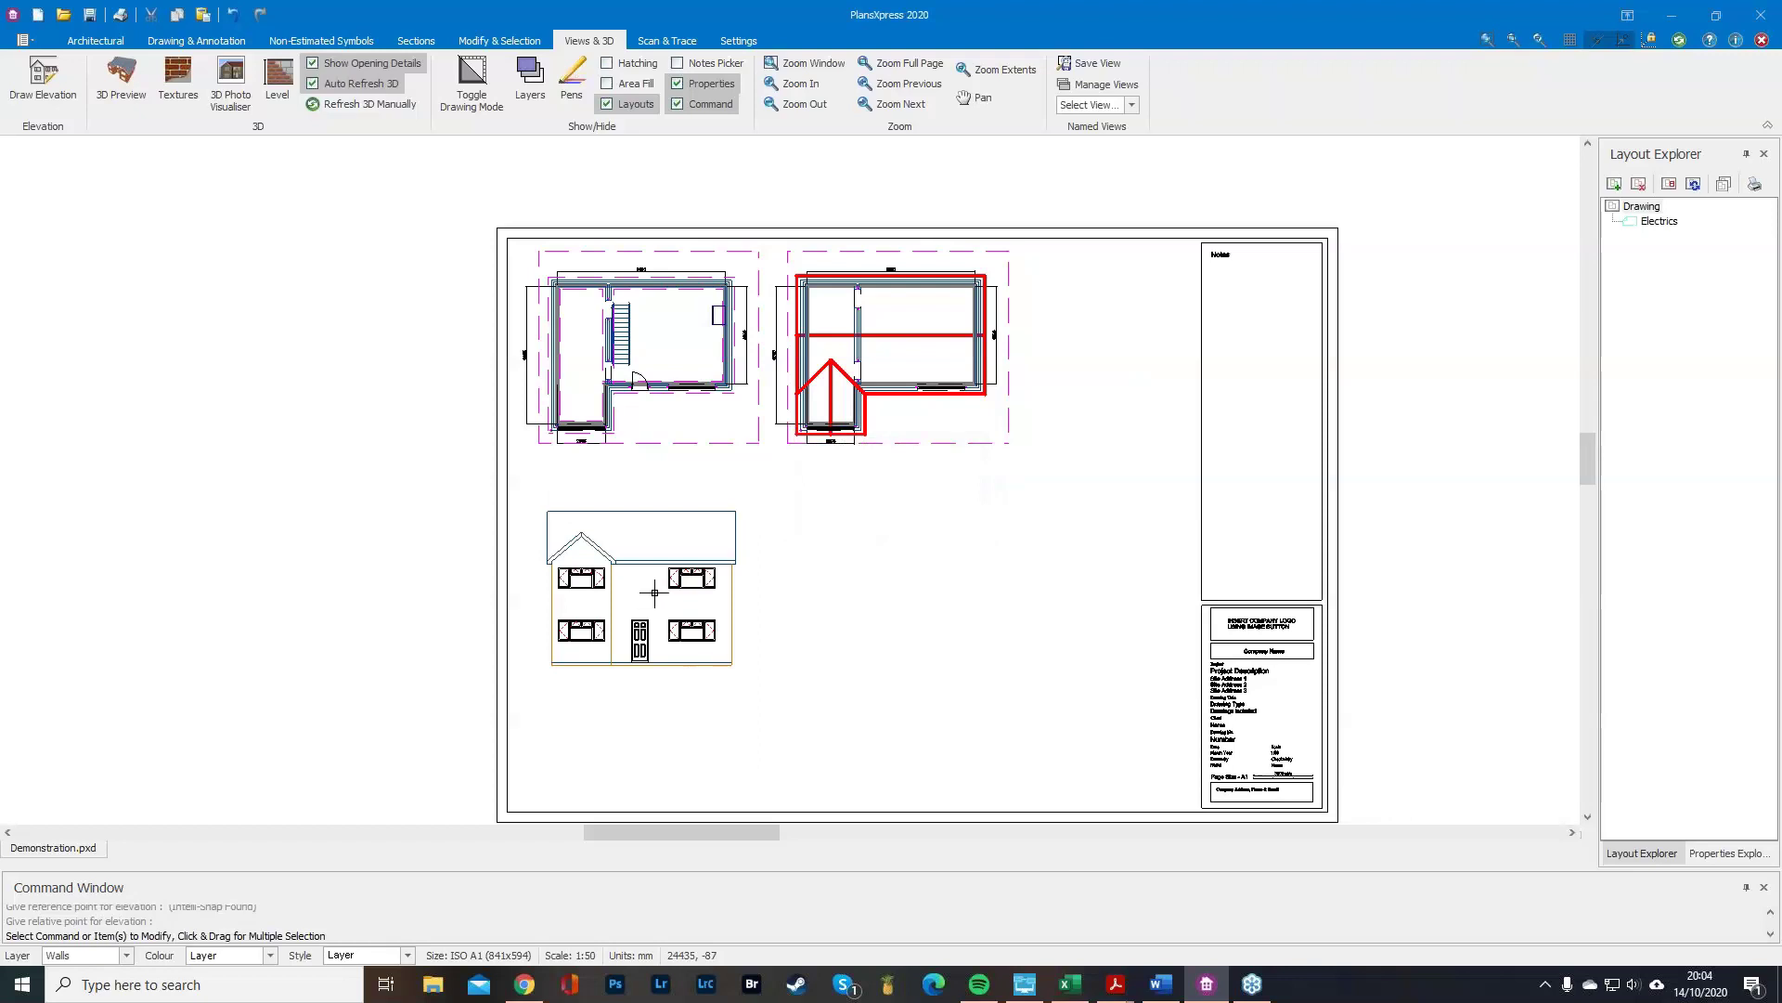
Add a horizontal chain dimension across the base of the elevation's gabled front projection, with the dimension line below the house.
{"action": "scroll", "coordinate": [654, 592], "scroll_direction": "up", "scroll_amount": 5}
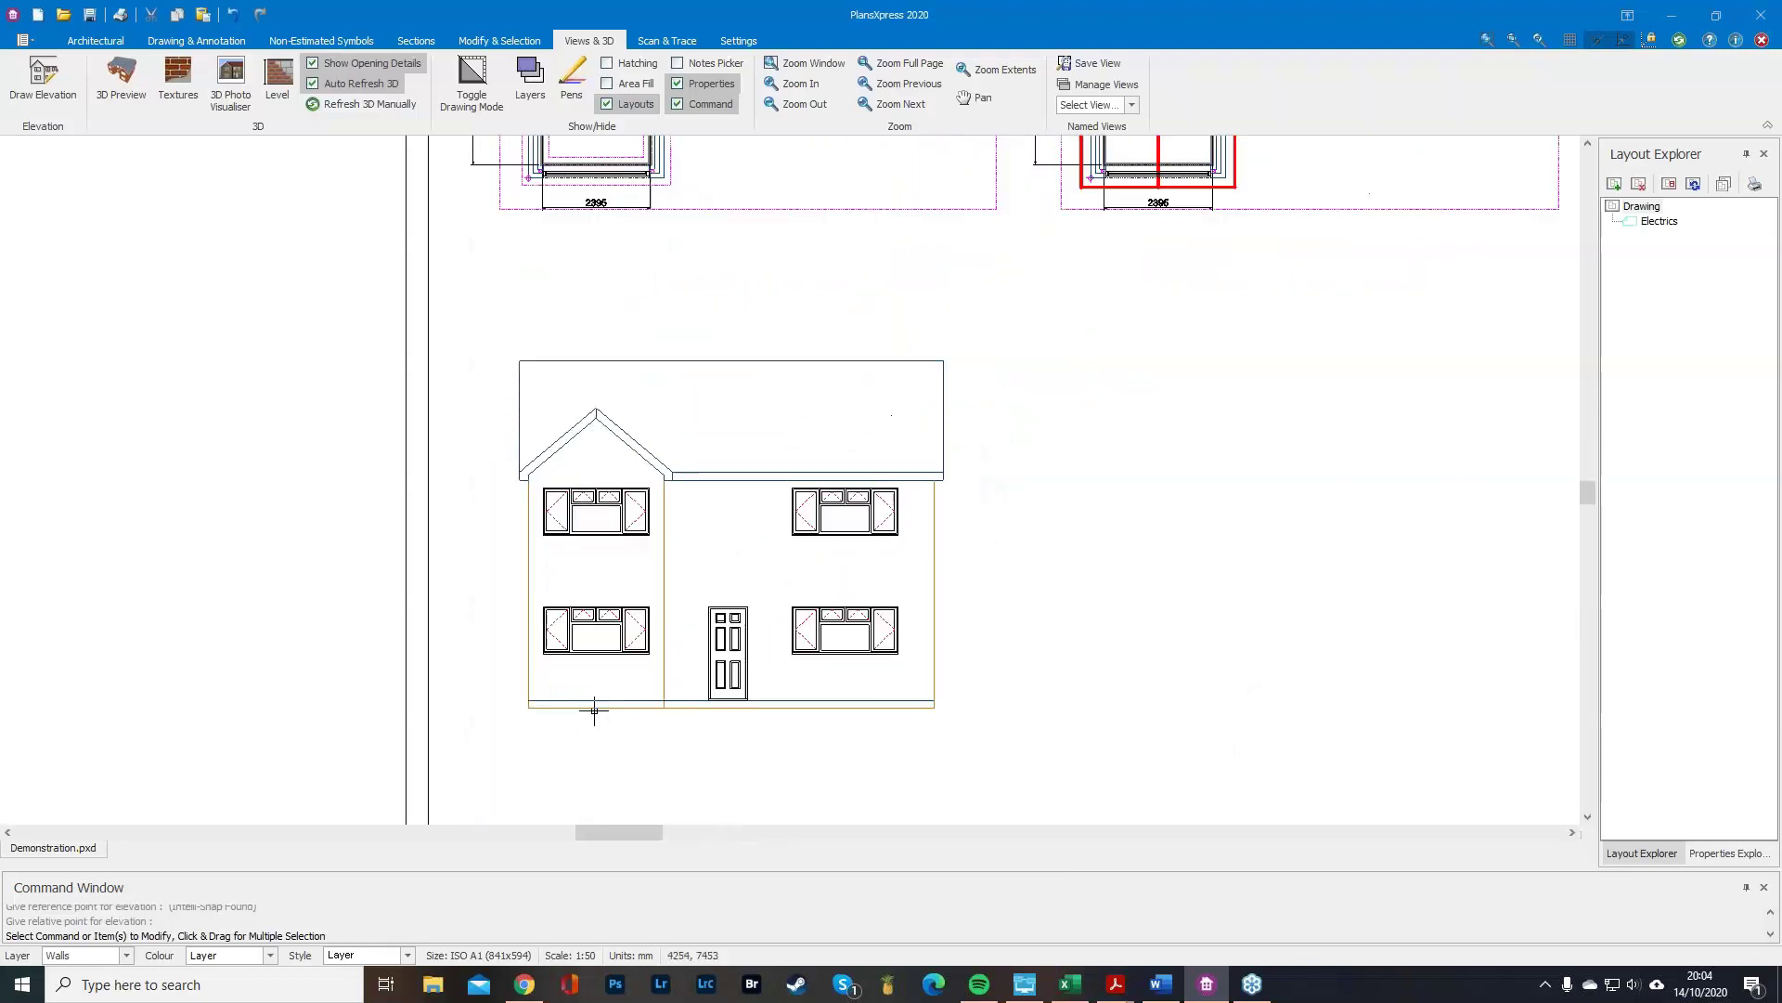
{"action": "scroll", "coordinate": [573, 497], "scroll_direction": "up", "scroll_amount": 1}
{"action": "scroll", "coordinate": [591, 627], "scroll_direction": "up", "scroll_amount": 1}
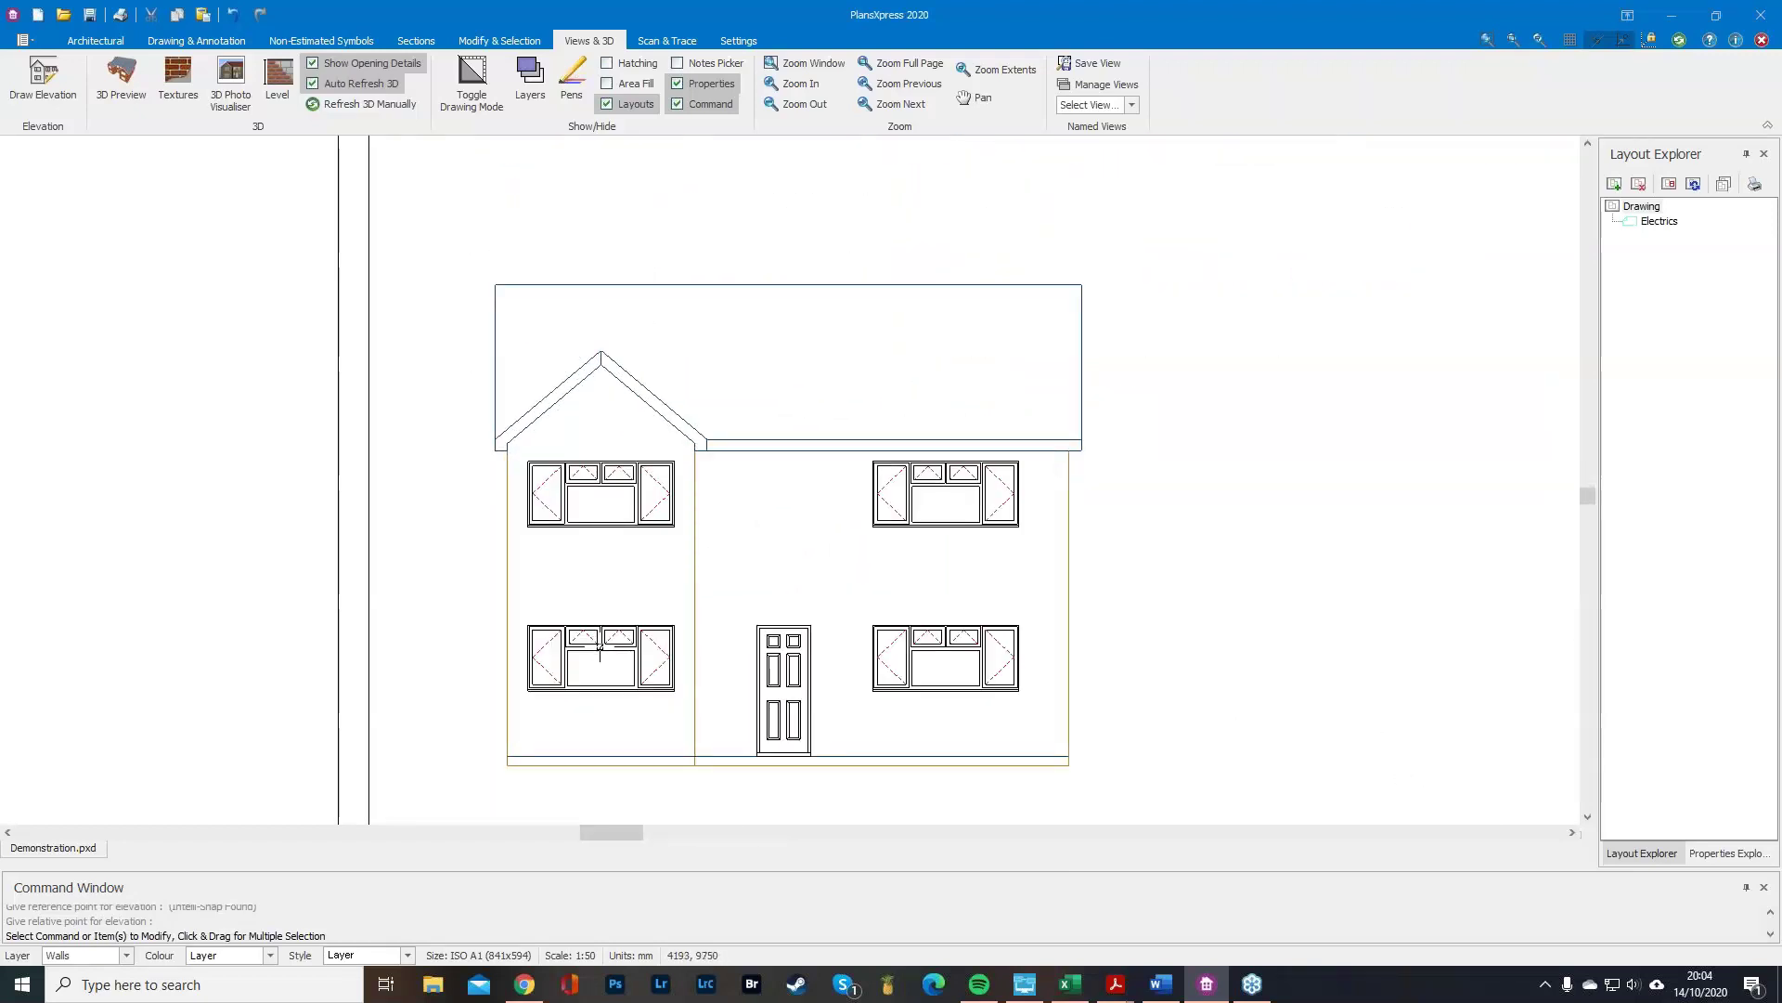
{"action": "scroll", "coordinate": [594, 632], "scroll_direction": "up", "scroll_amount": 1}
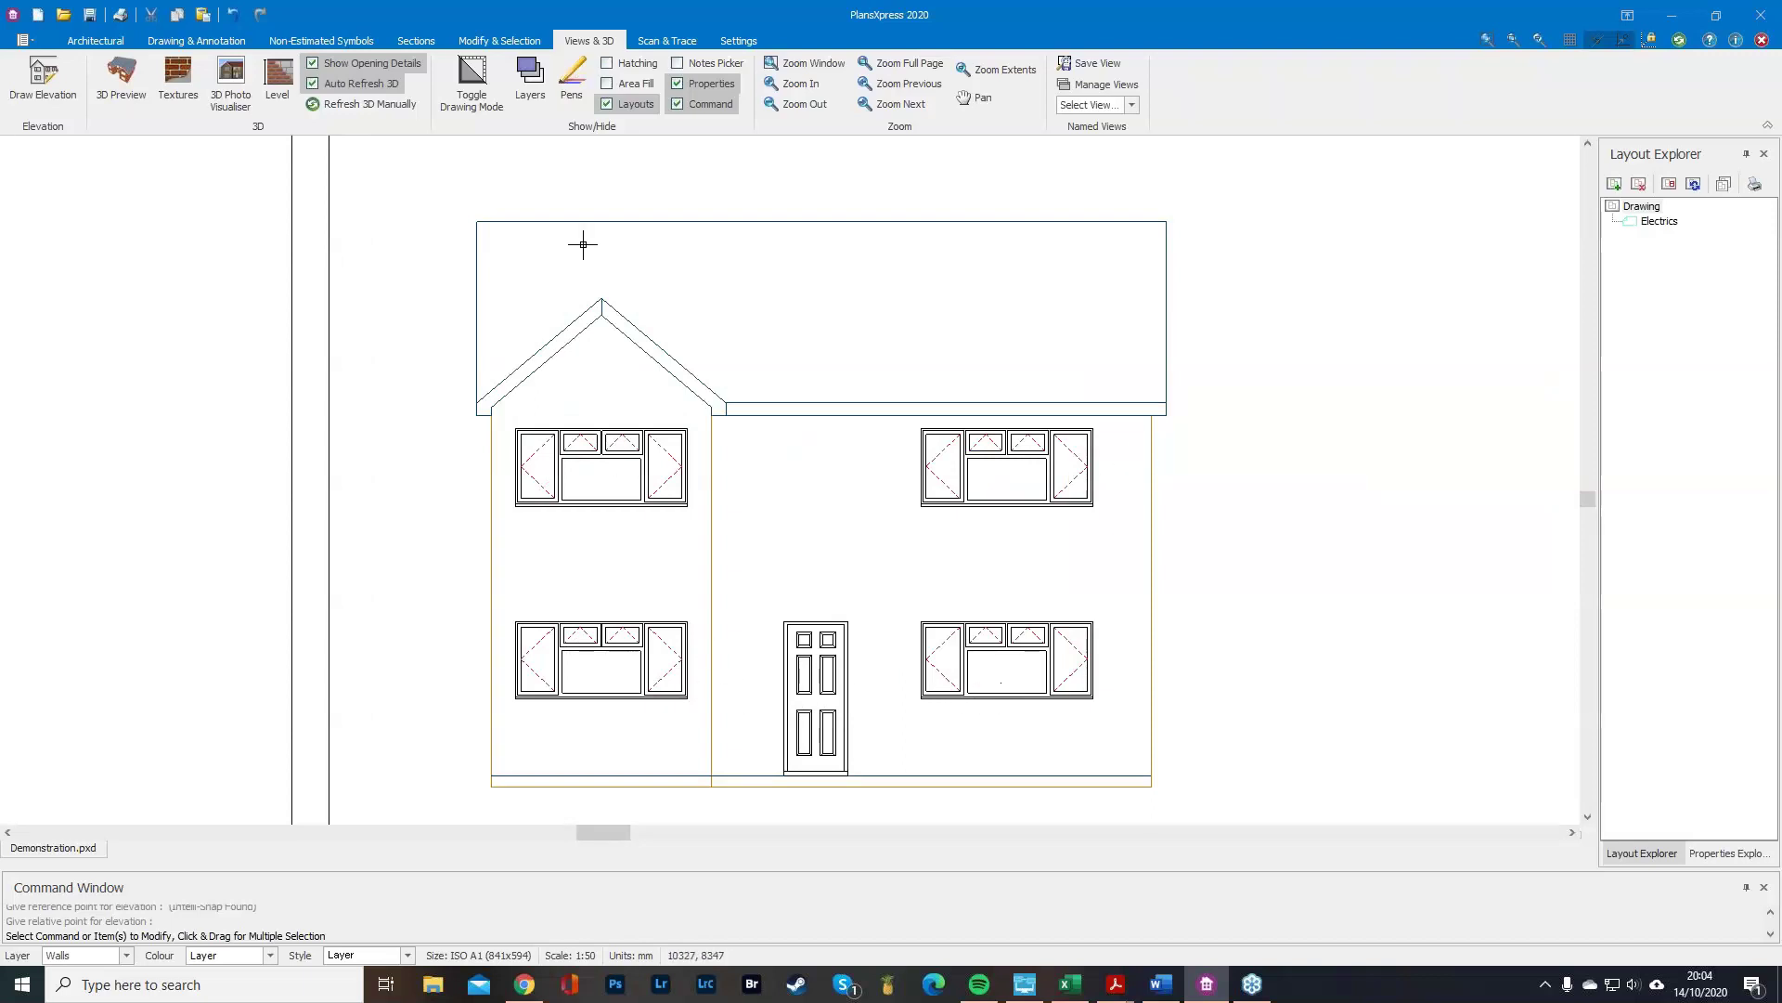
{"action": "left_click", "coordinate": [195, 41]}
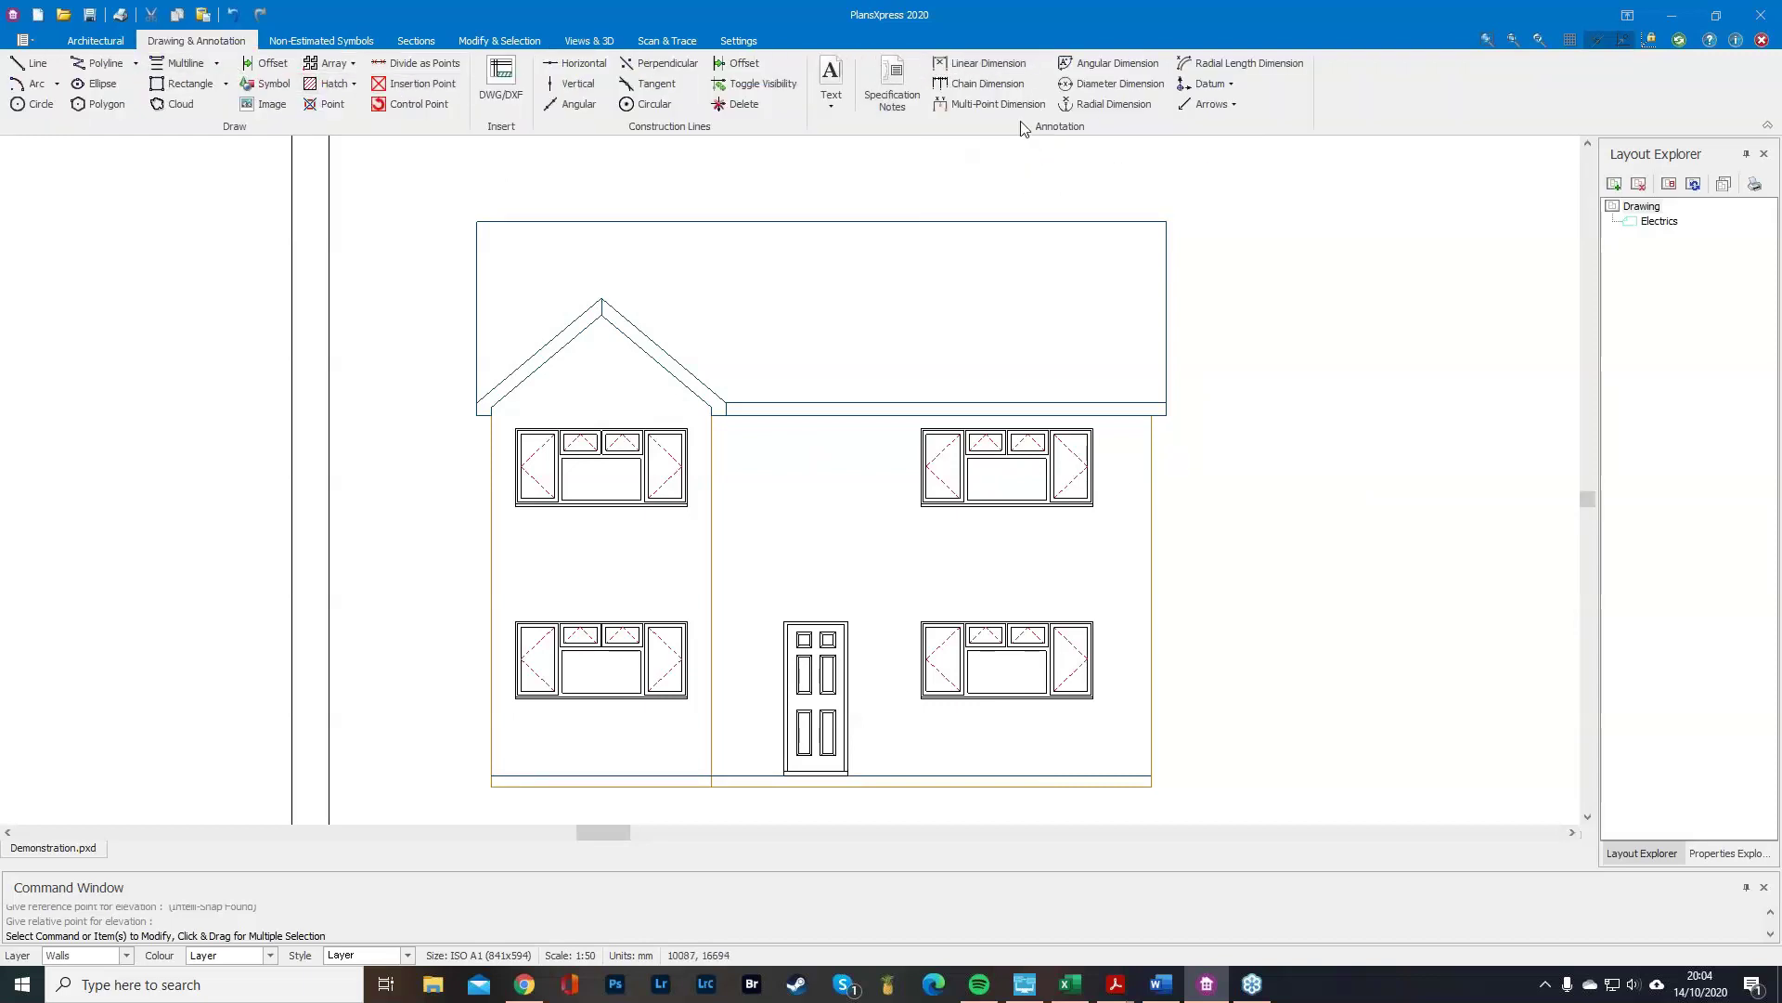
{"action": "left_click", "coordinate": [988, 83]}
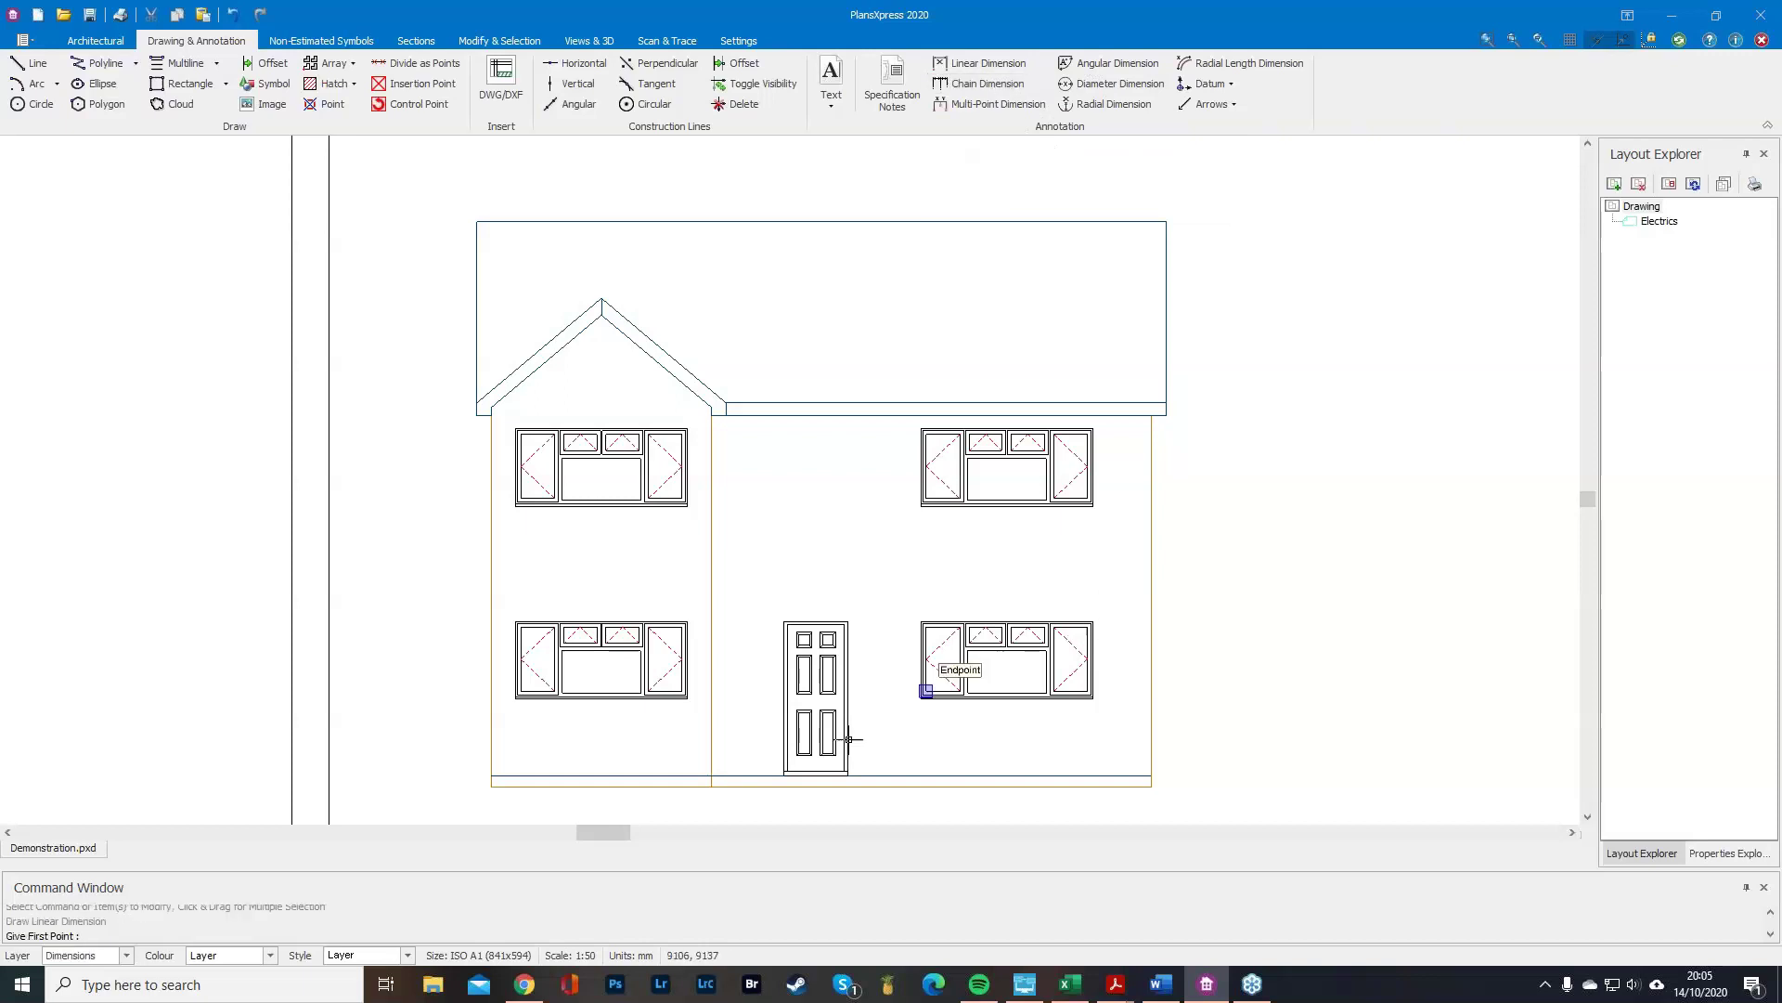
{"action": "left_click", "coordinate": [493, 777]}
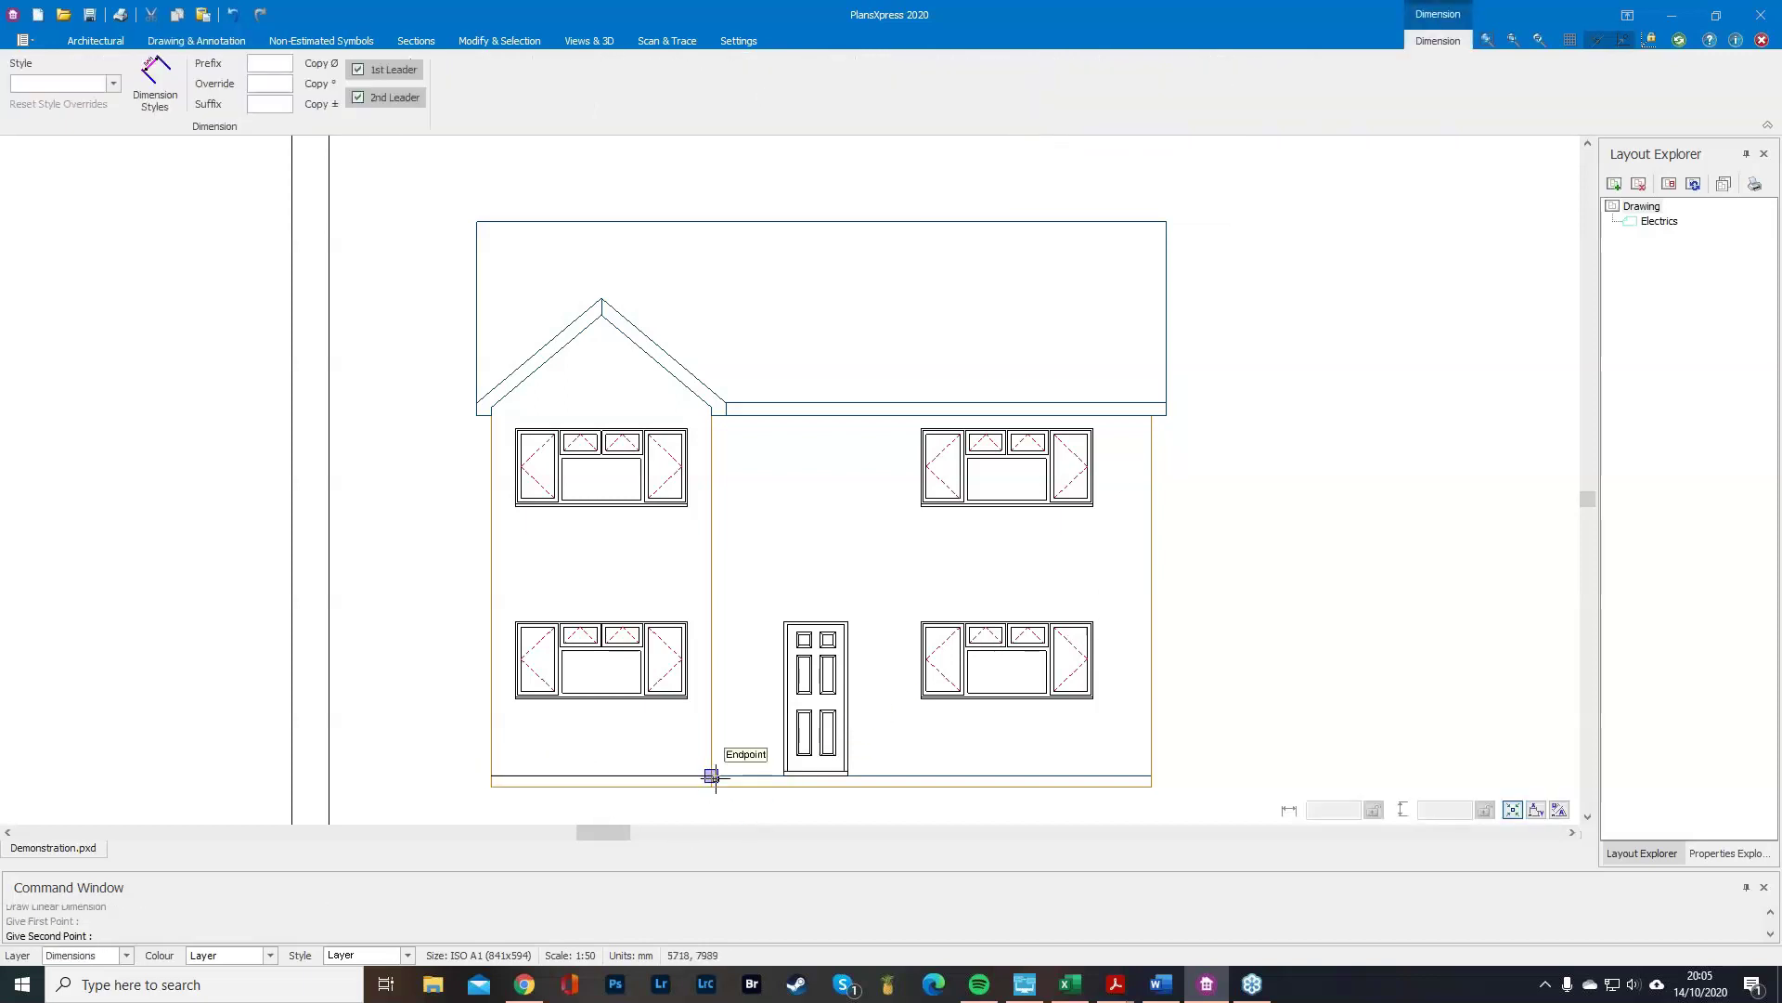
{"action": "left_click", "coordinate": [711, 776]}
{"action": "scroll", "coordinate": [603, 603], "scroll_direction": "down", "scroll_amount": 2}
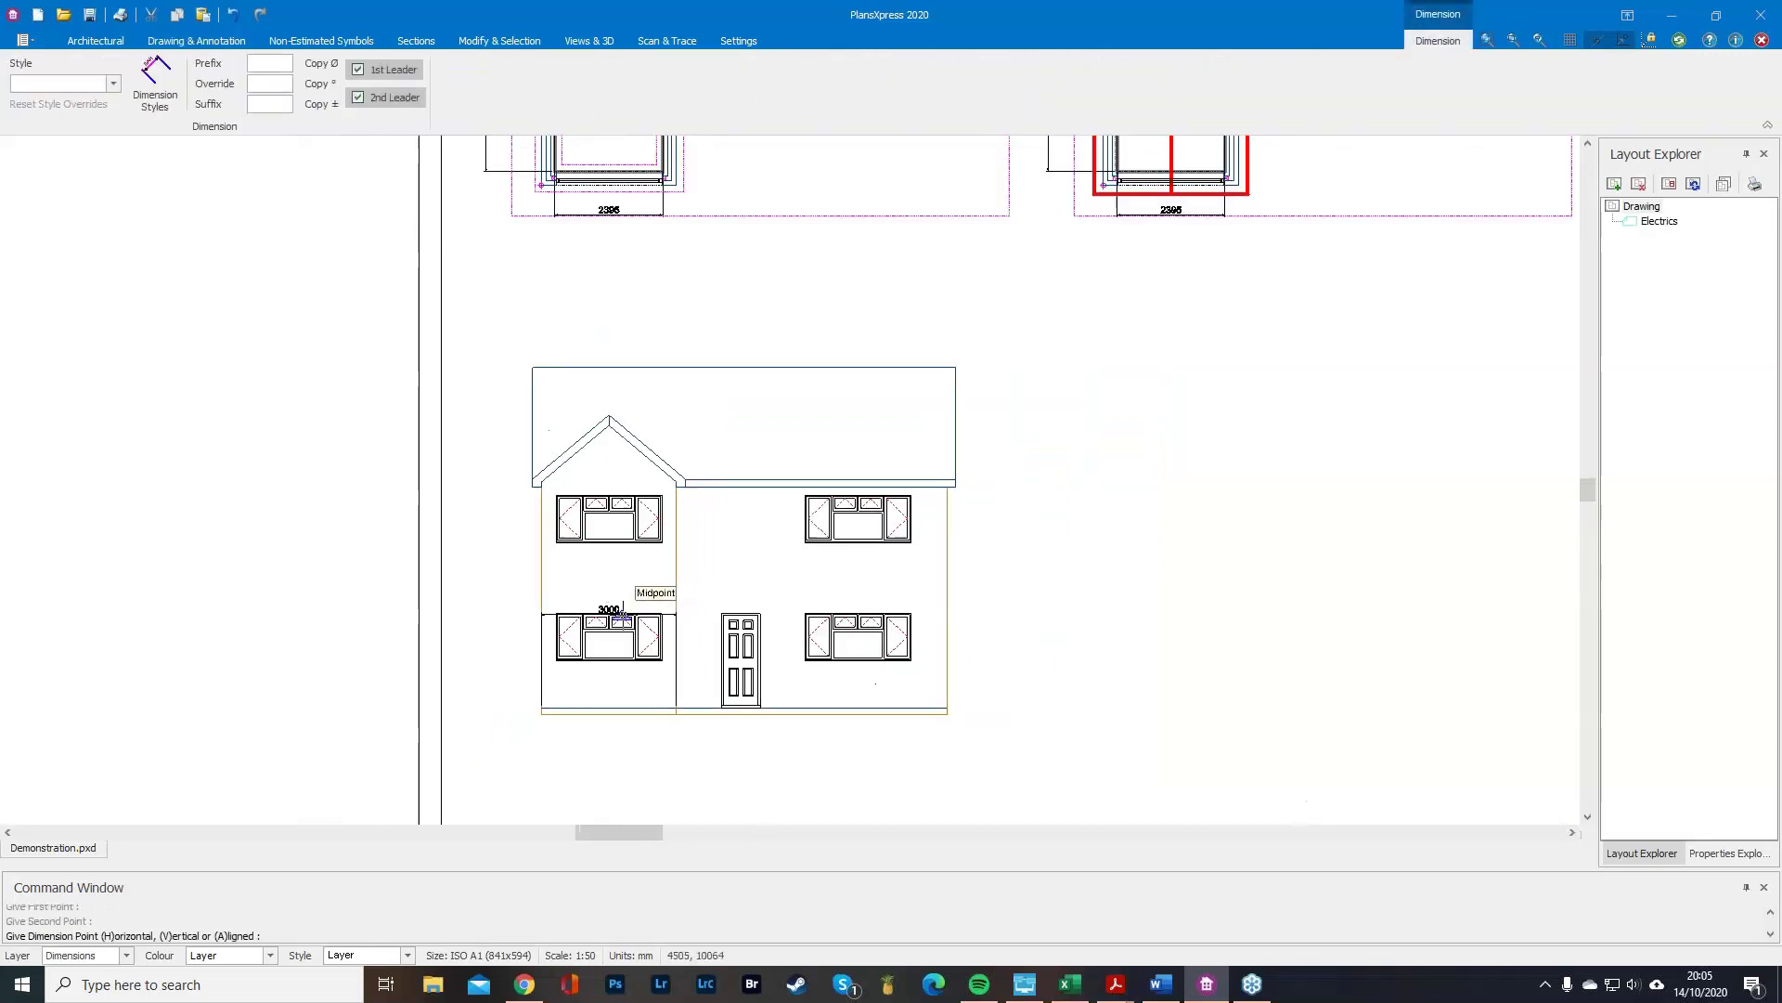
{"action": "scroll", "coordinate": [618, 763], "scroll_direction": "up", "scroll_amount": 3}
{"action": "left_click", "coordinate": [623, 761]}
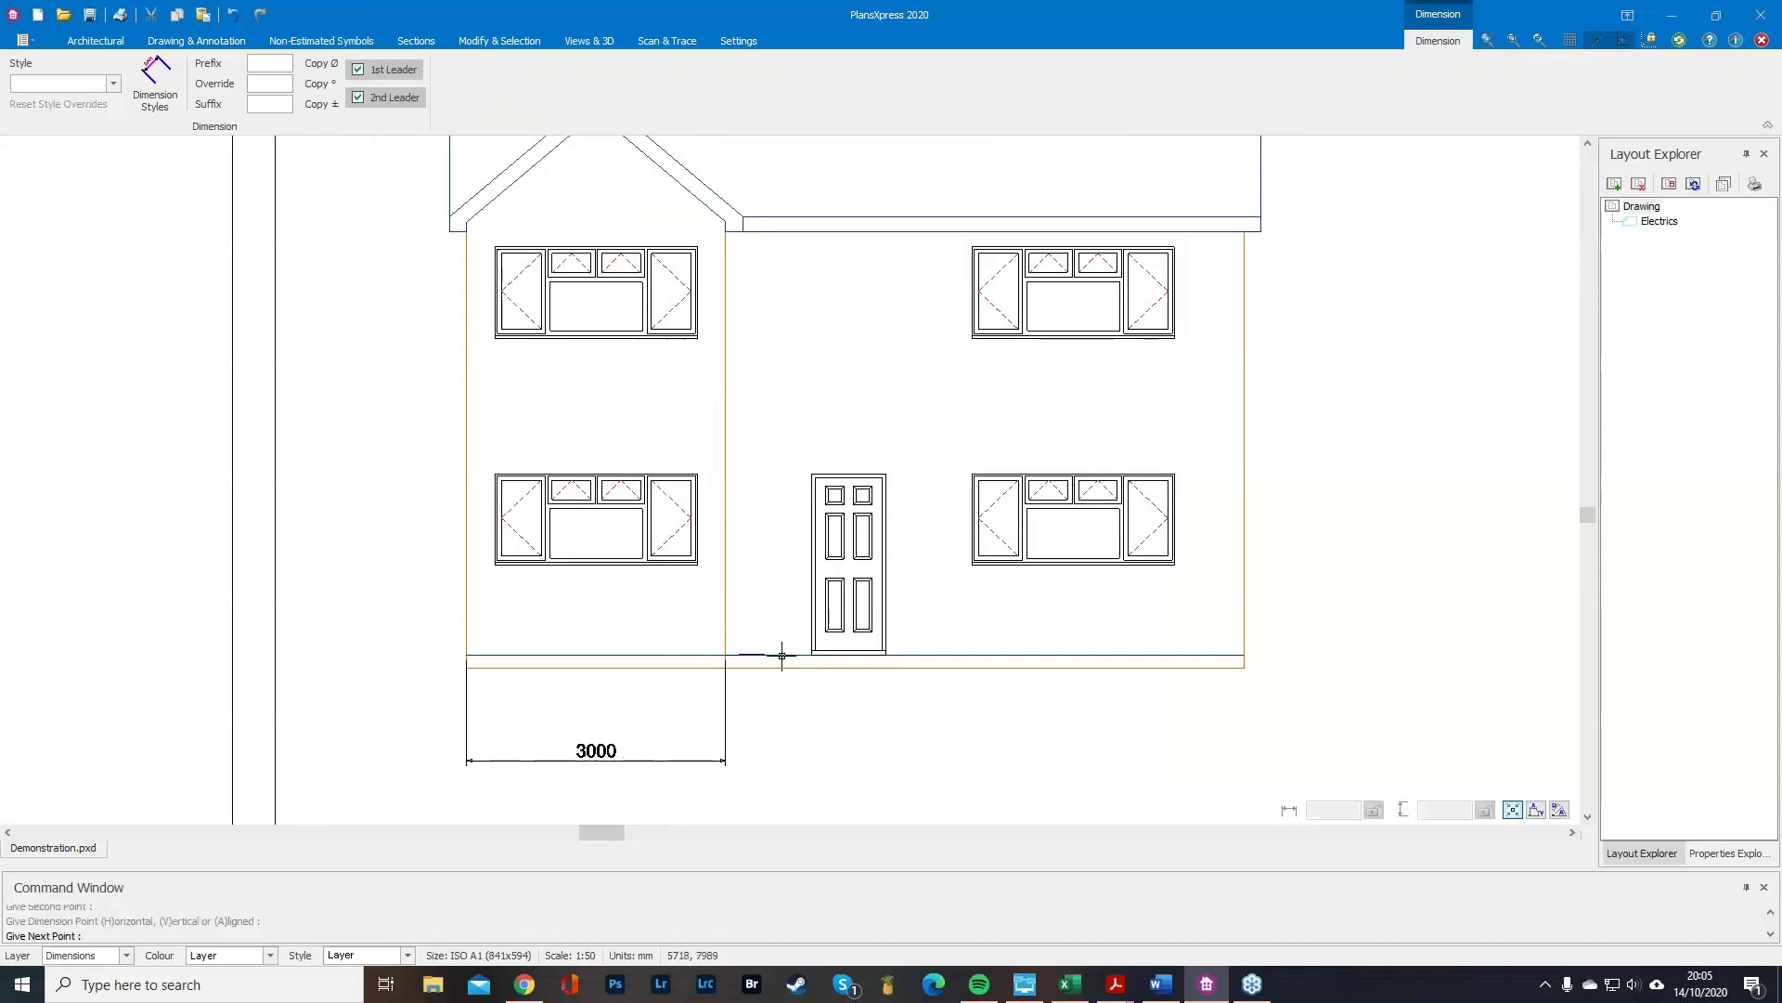
Continue the dimension chain to both sides of the front door and to the elevation's far right wall edge.
{"action": "left_click", "coordinate": [812, 654]}
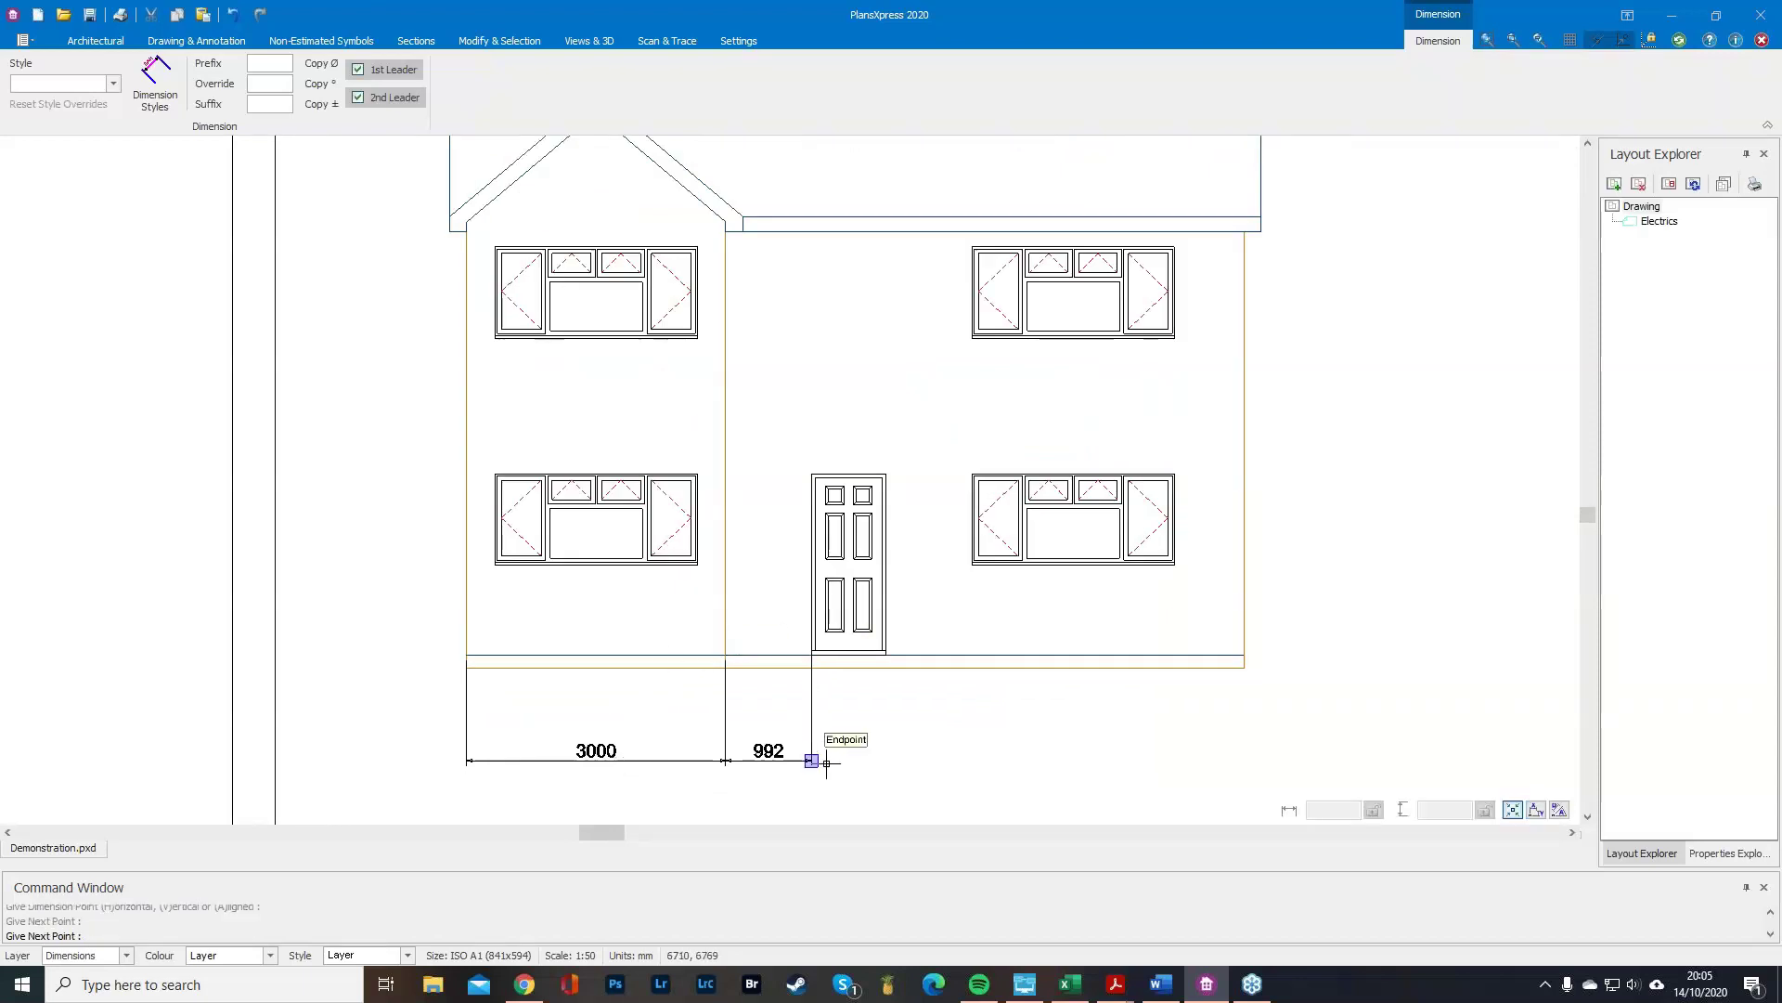
{"action": "left_click", "coordinate": [891, 657]}
{"action": "left_click", "coordinate": [1245, 656]}
{"action": "key", "text": "Escape"}
{"action": "key", "text": "Escape"}
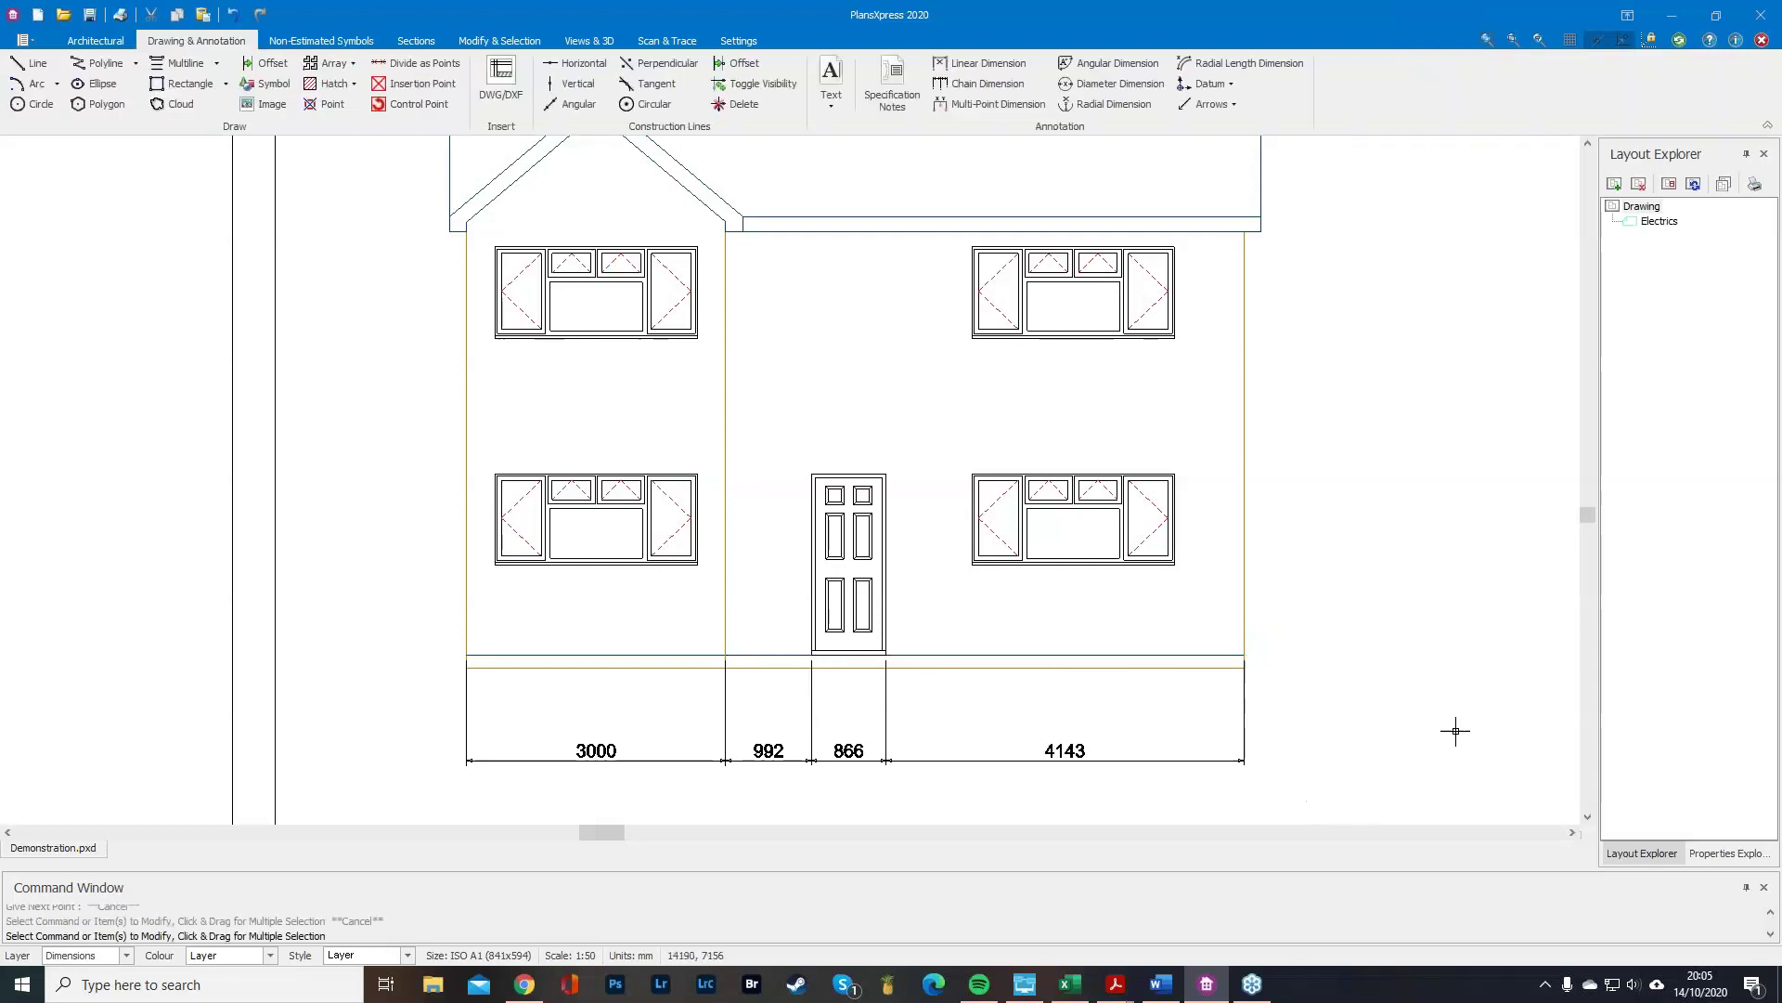
Set up a standard 75mm header course feature for the external walls, keeping its default dimensions.
{"action": "scroll", "coordinate": [917, 146], "scroll_direction": "down", "scroll_amount": 1}
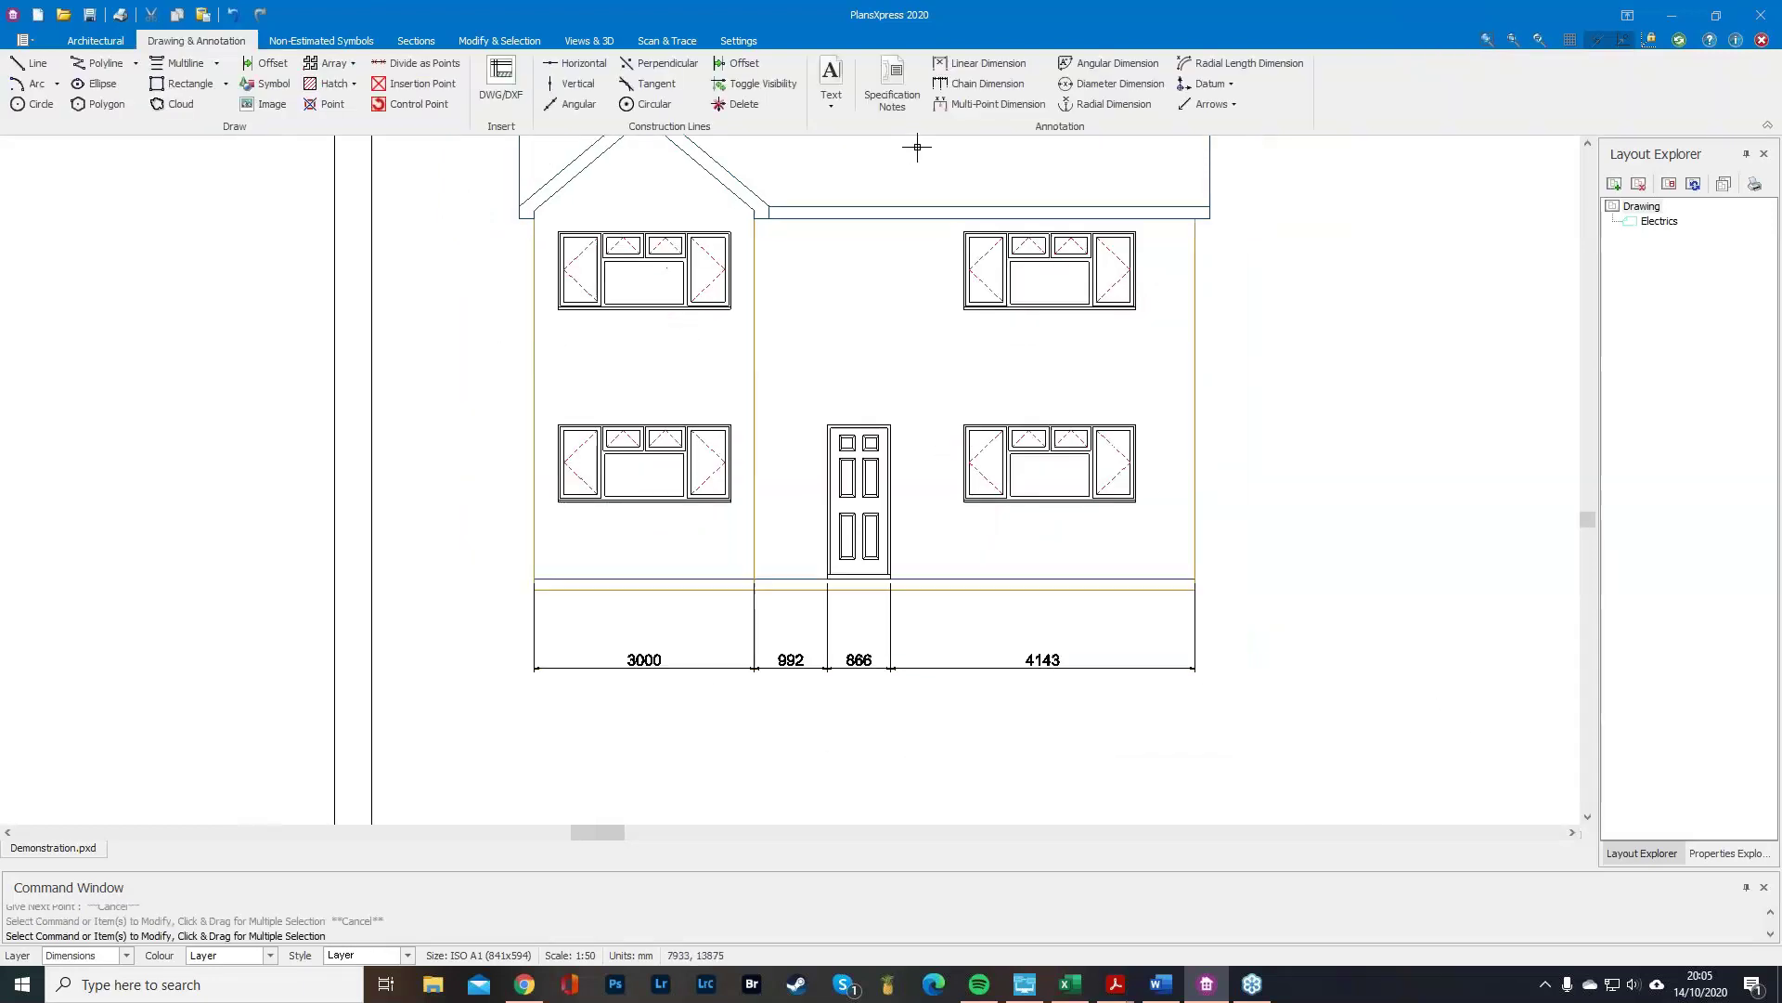
{"action": "left_click", "coordinate": [110, 41]}
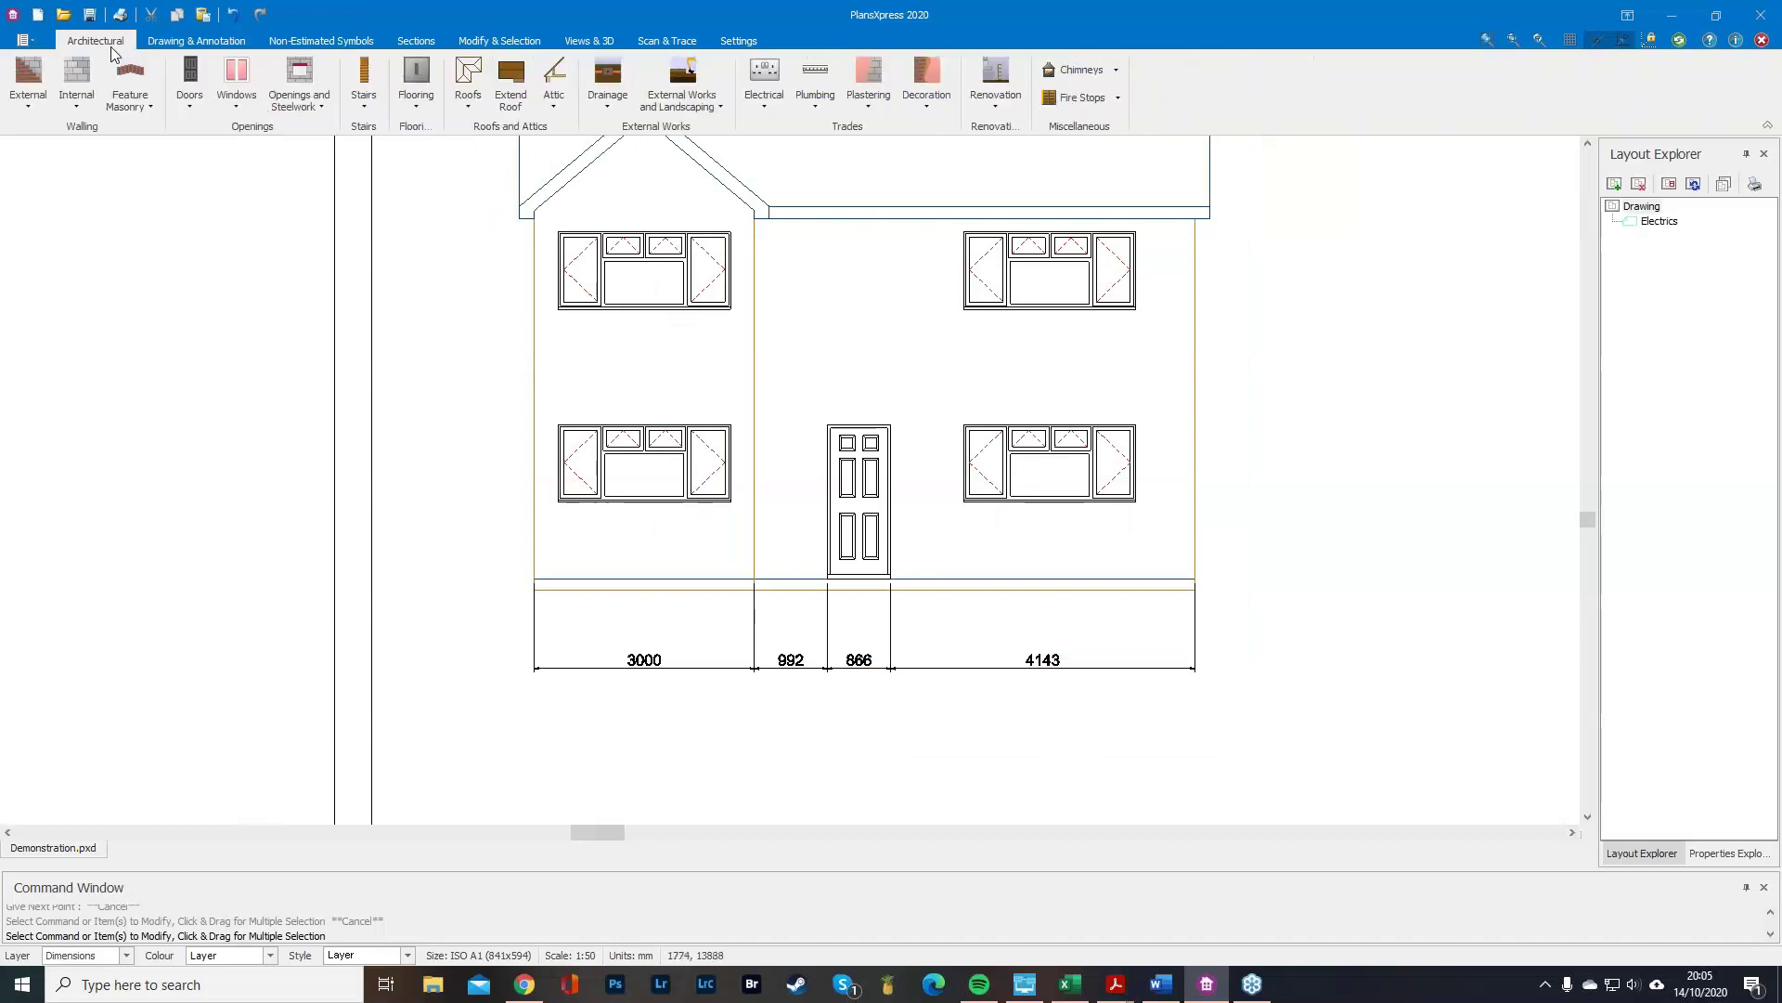
{"action": "left_click", "coordinate": [136, 108]}
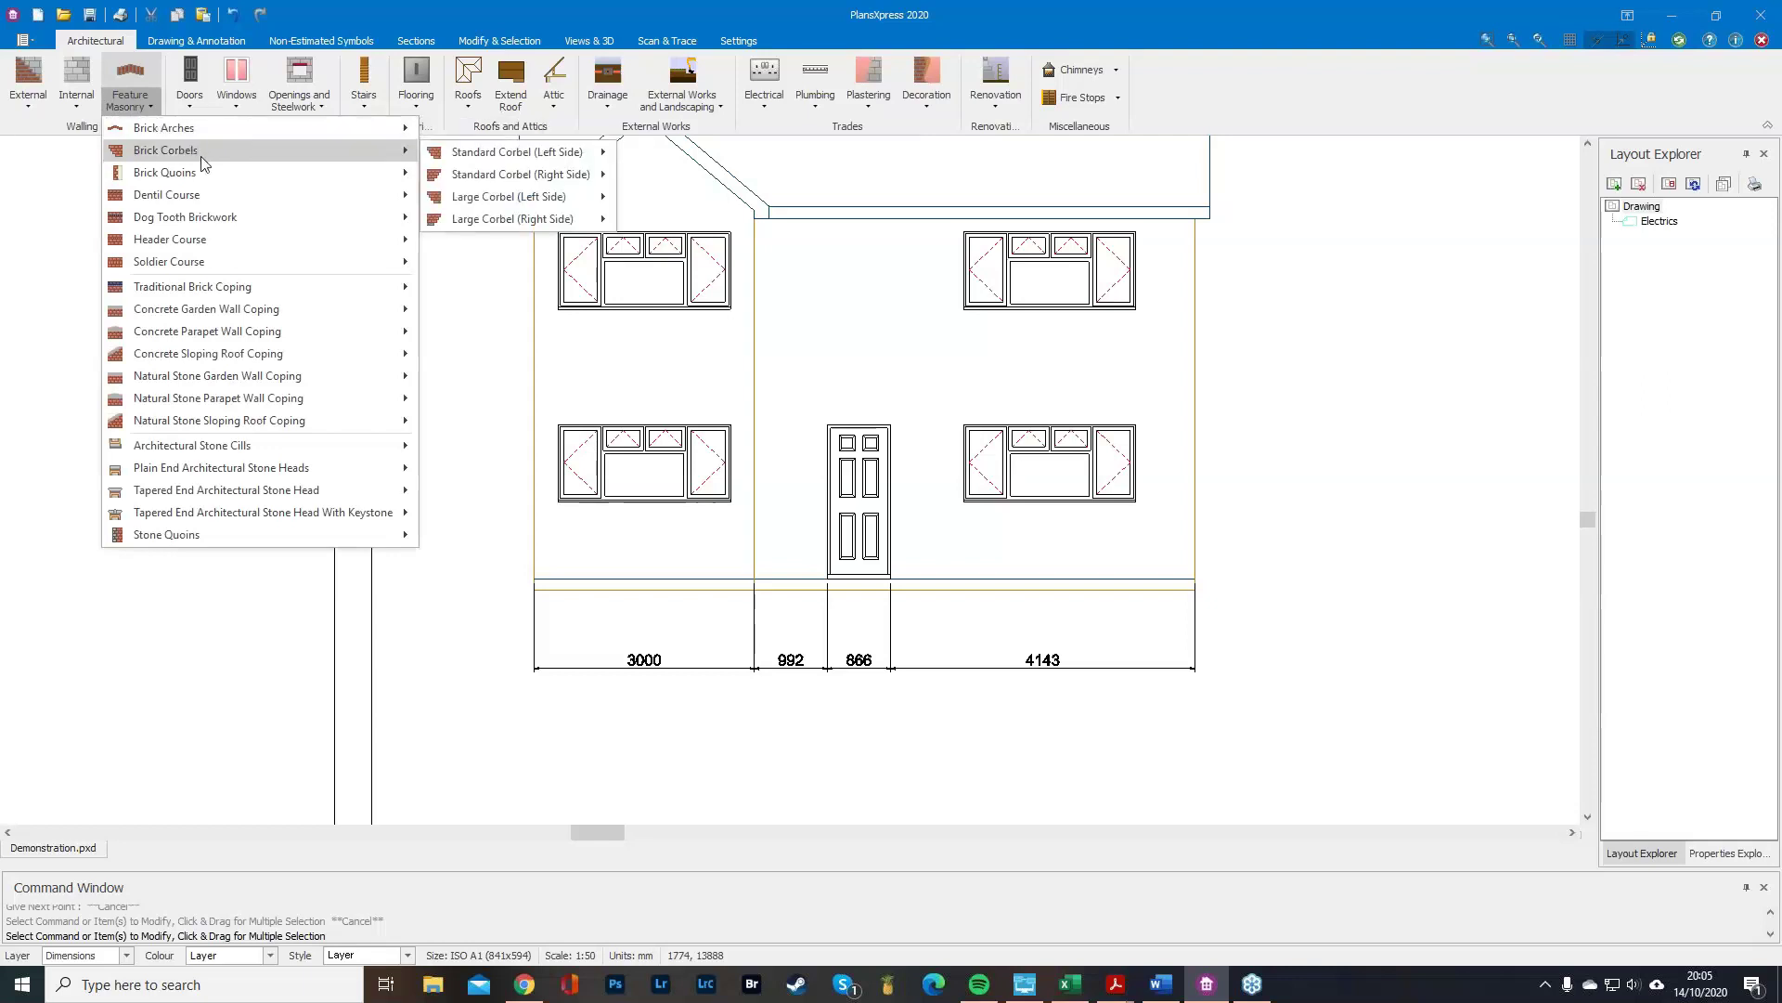
{"action": "mouse_move", "coordinate": [195, 232]}
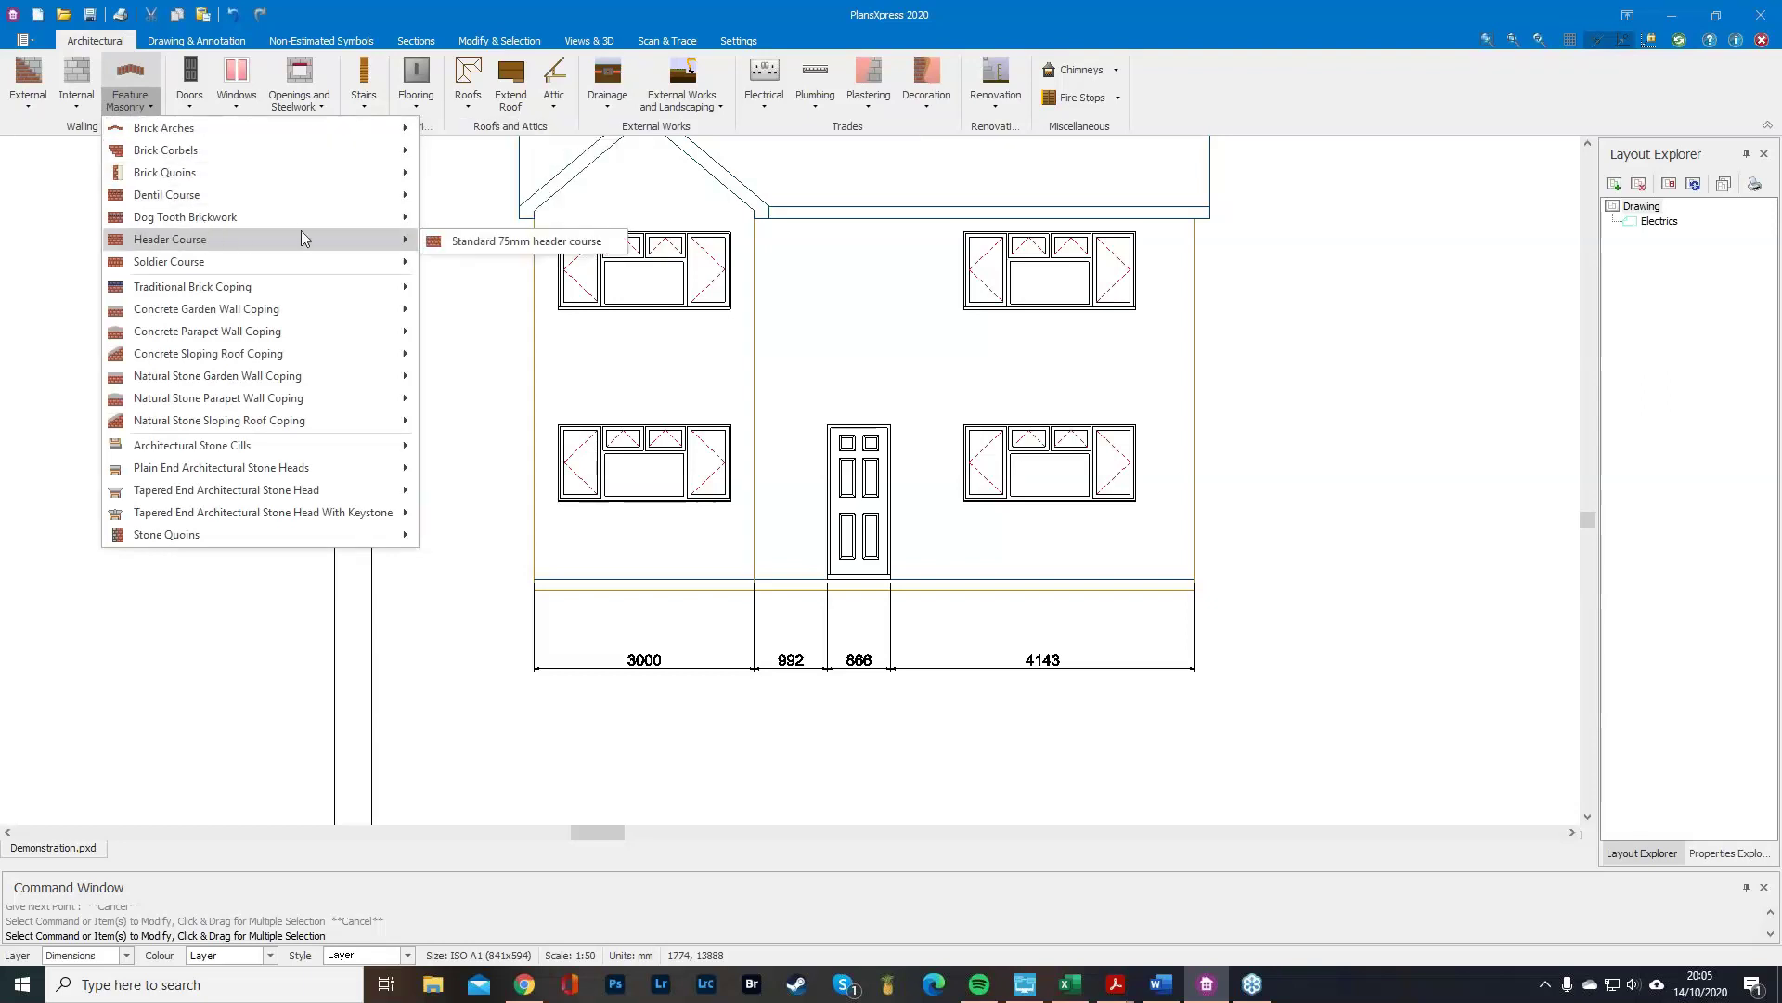
{"action": "left_click", "coordinate": [506, 240]}
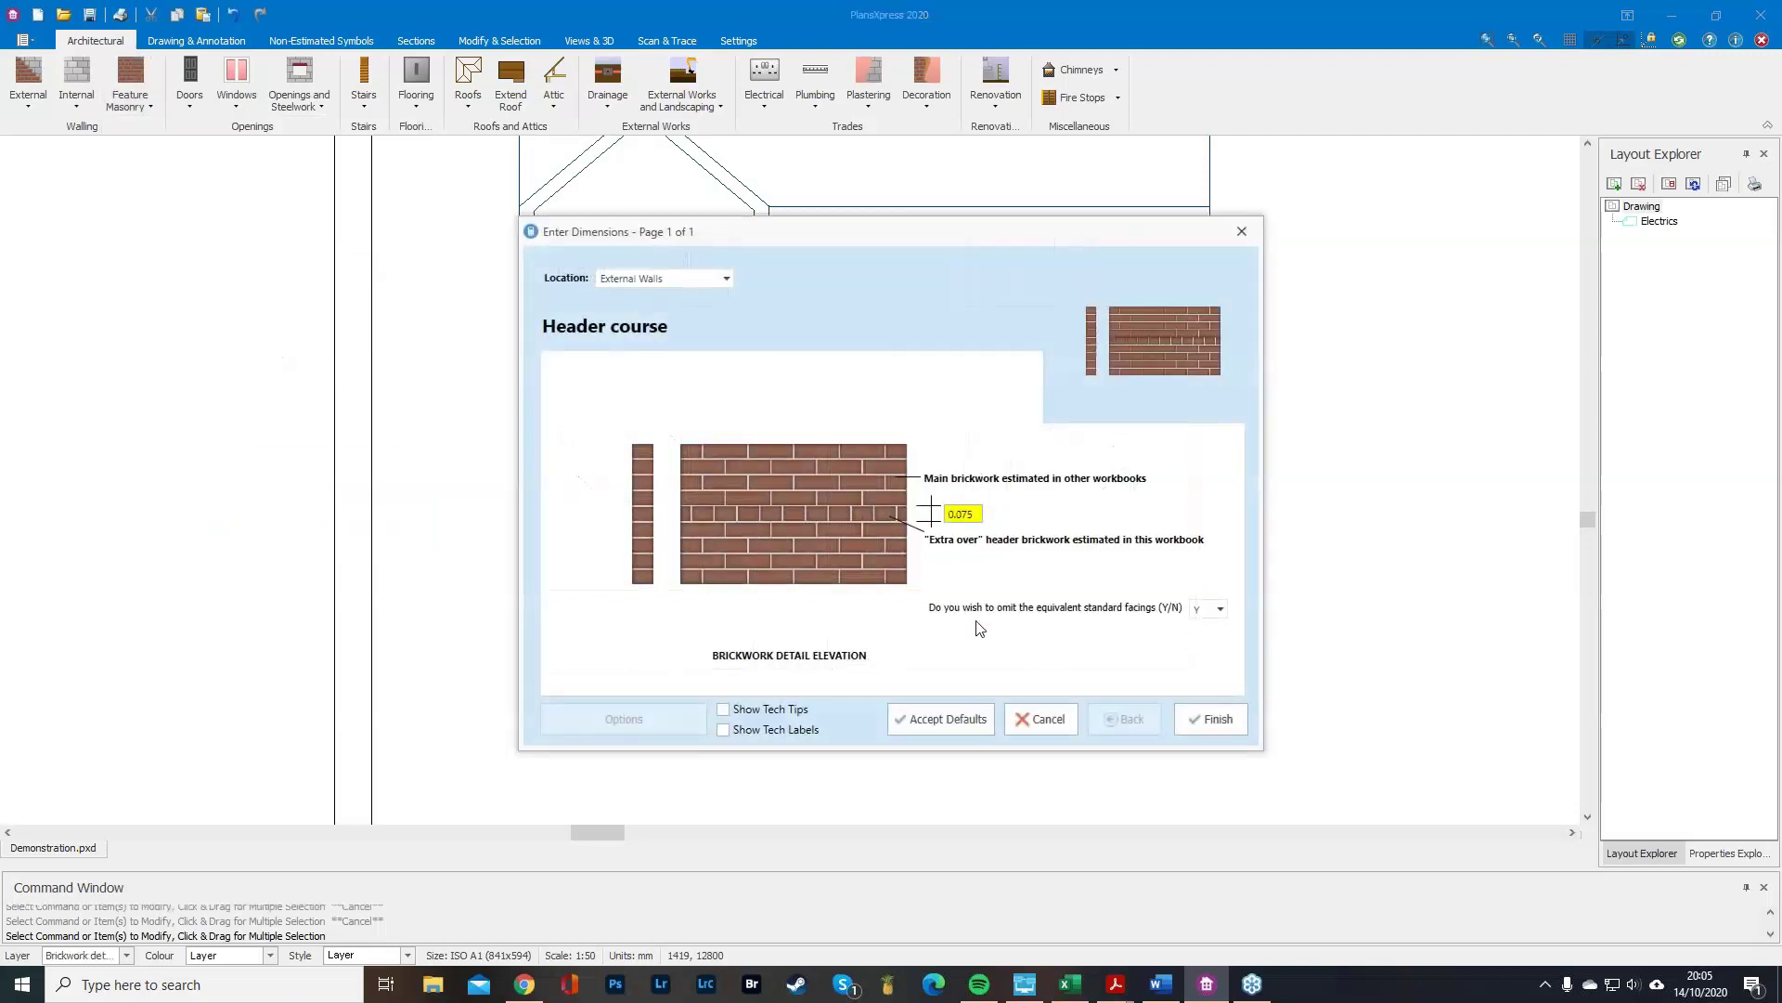
{"action": "left_click", "coordinate": [1211, 718]}
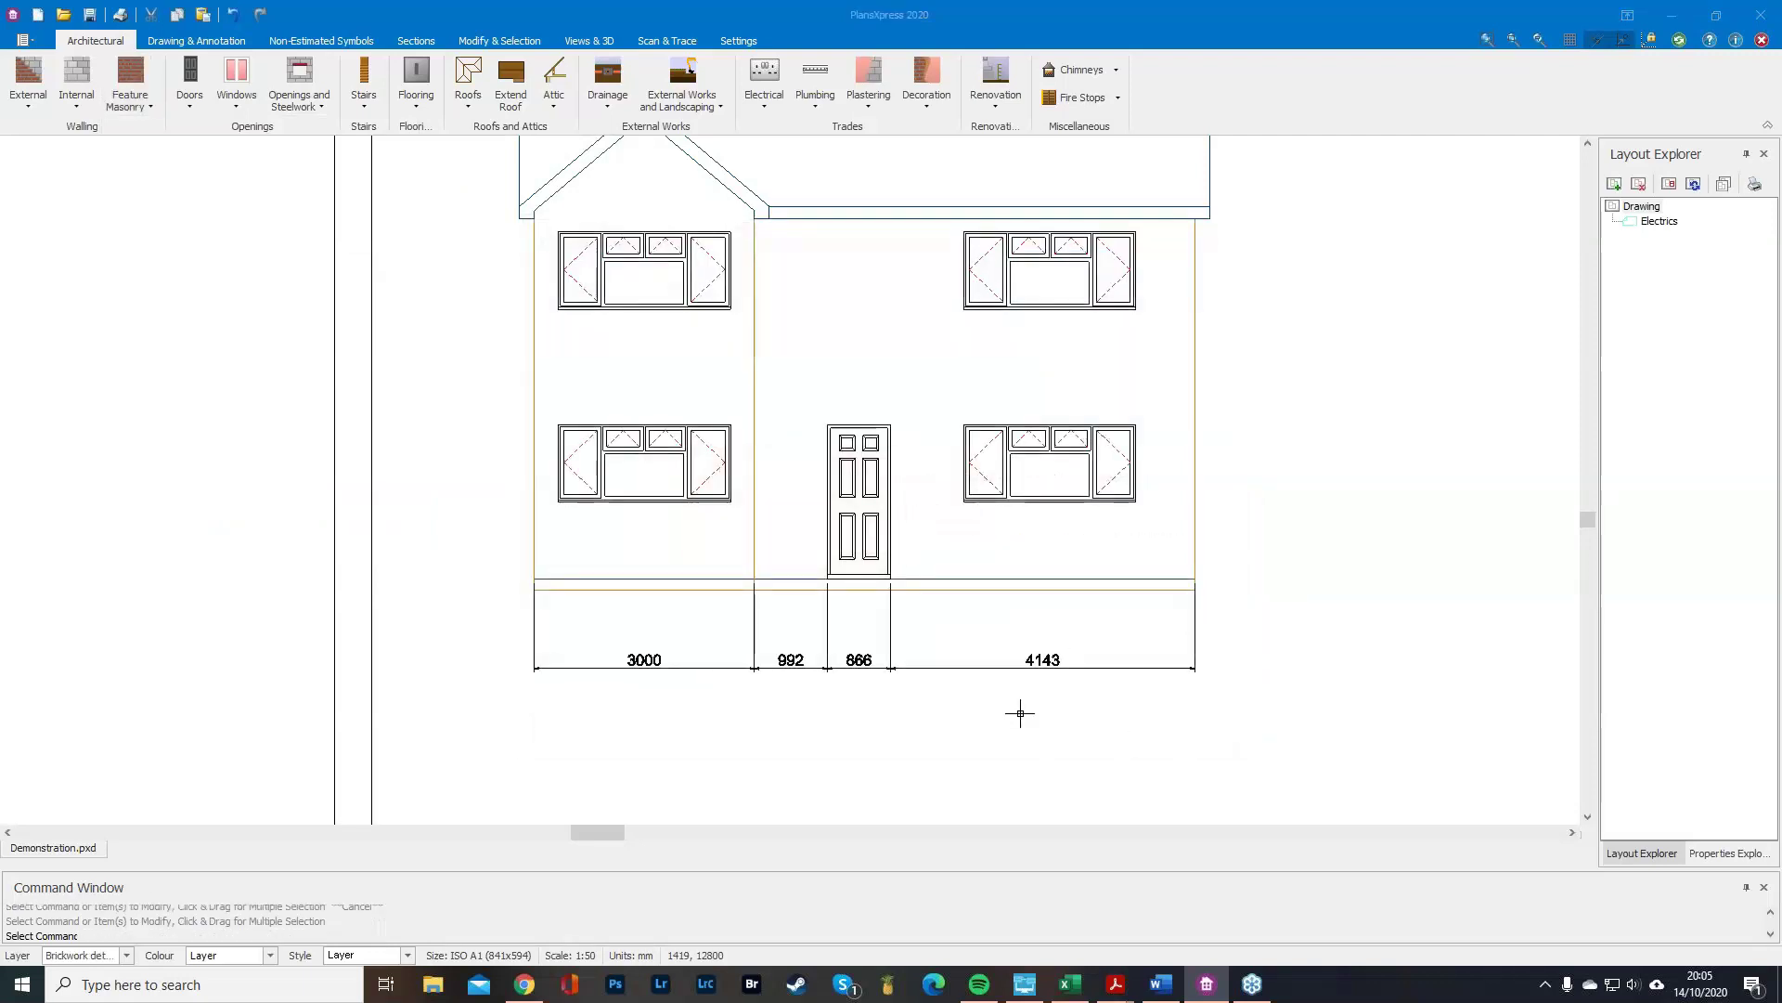
Draw the header course along the top edge of the ground floor window in the elevation's gabled projection.
{"action": "scroll", "coordinate": [562, 414], "scroll_direction": "up", "scroll_amount": 3}
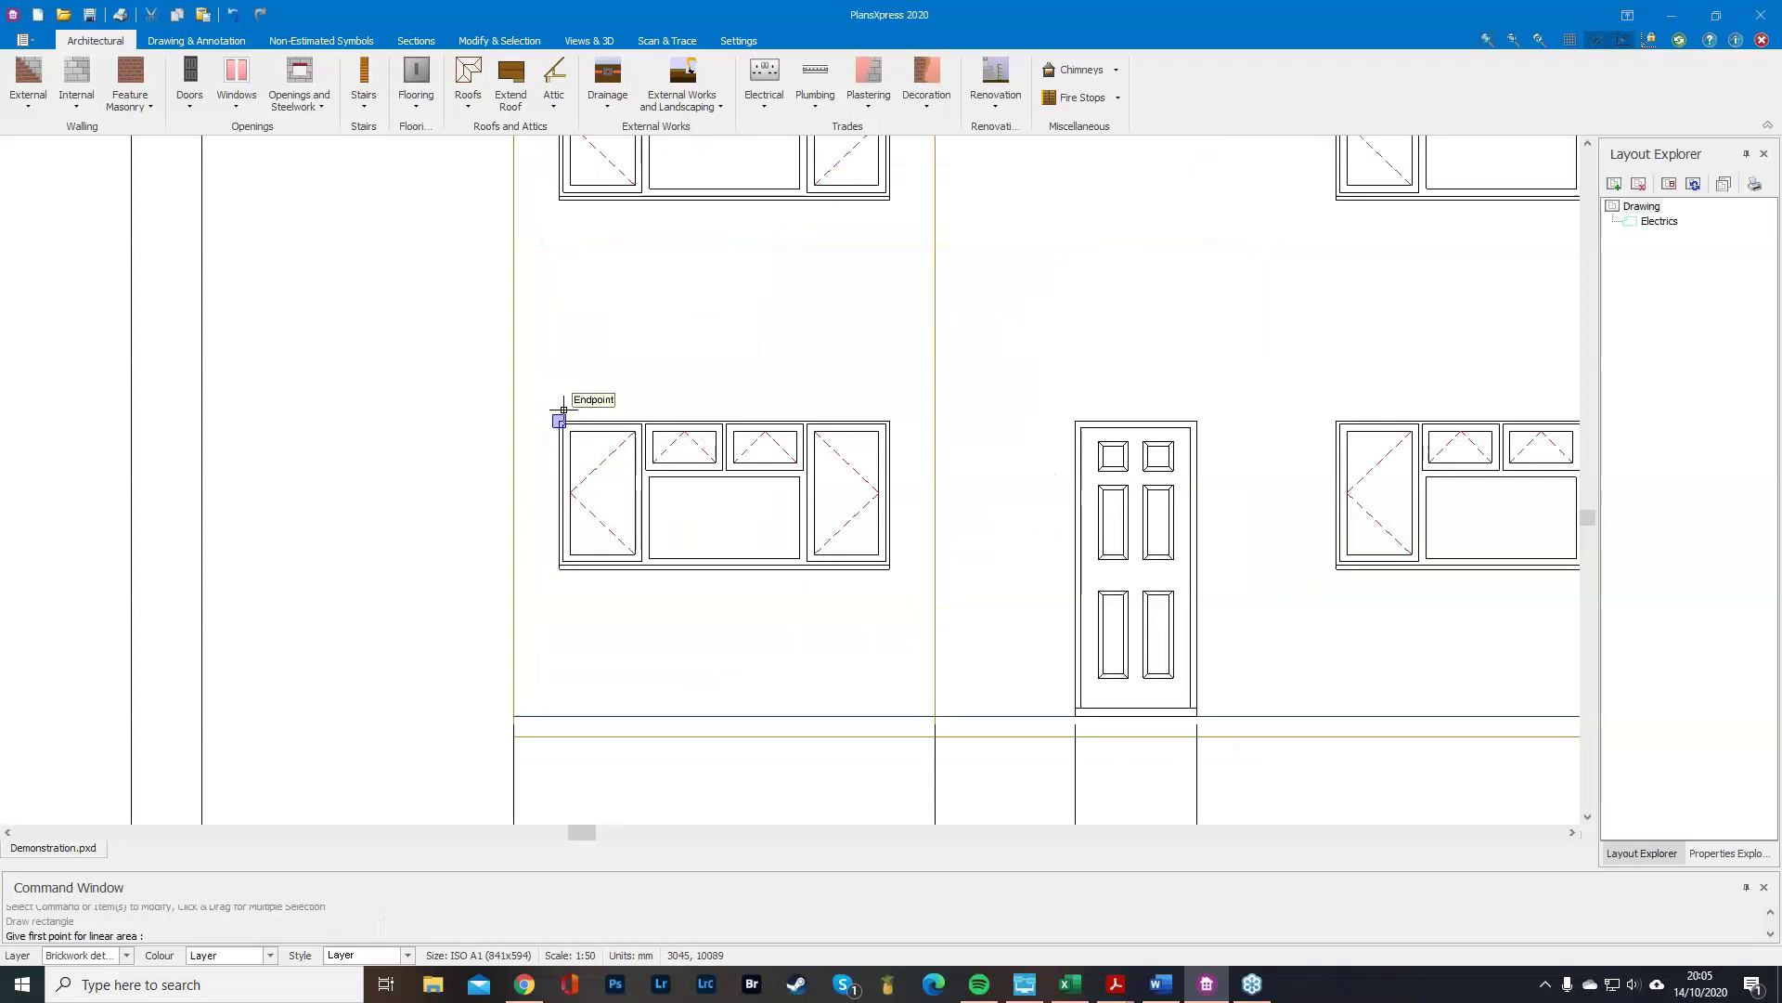
{"action": "left_click", "coordinate": [564, 409]}
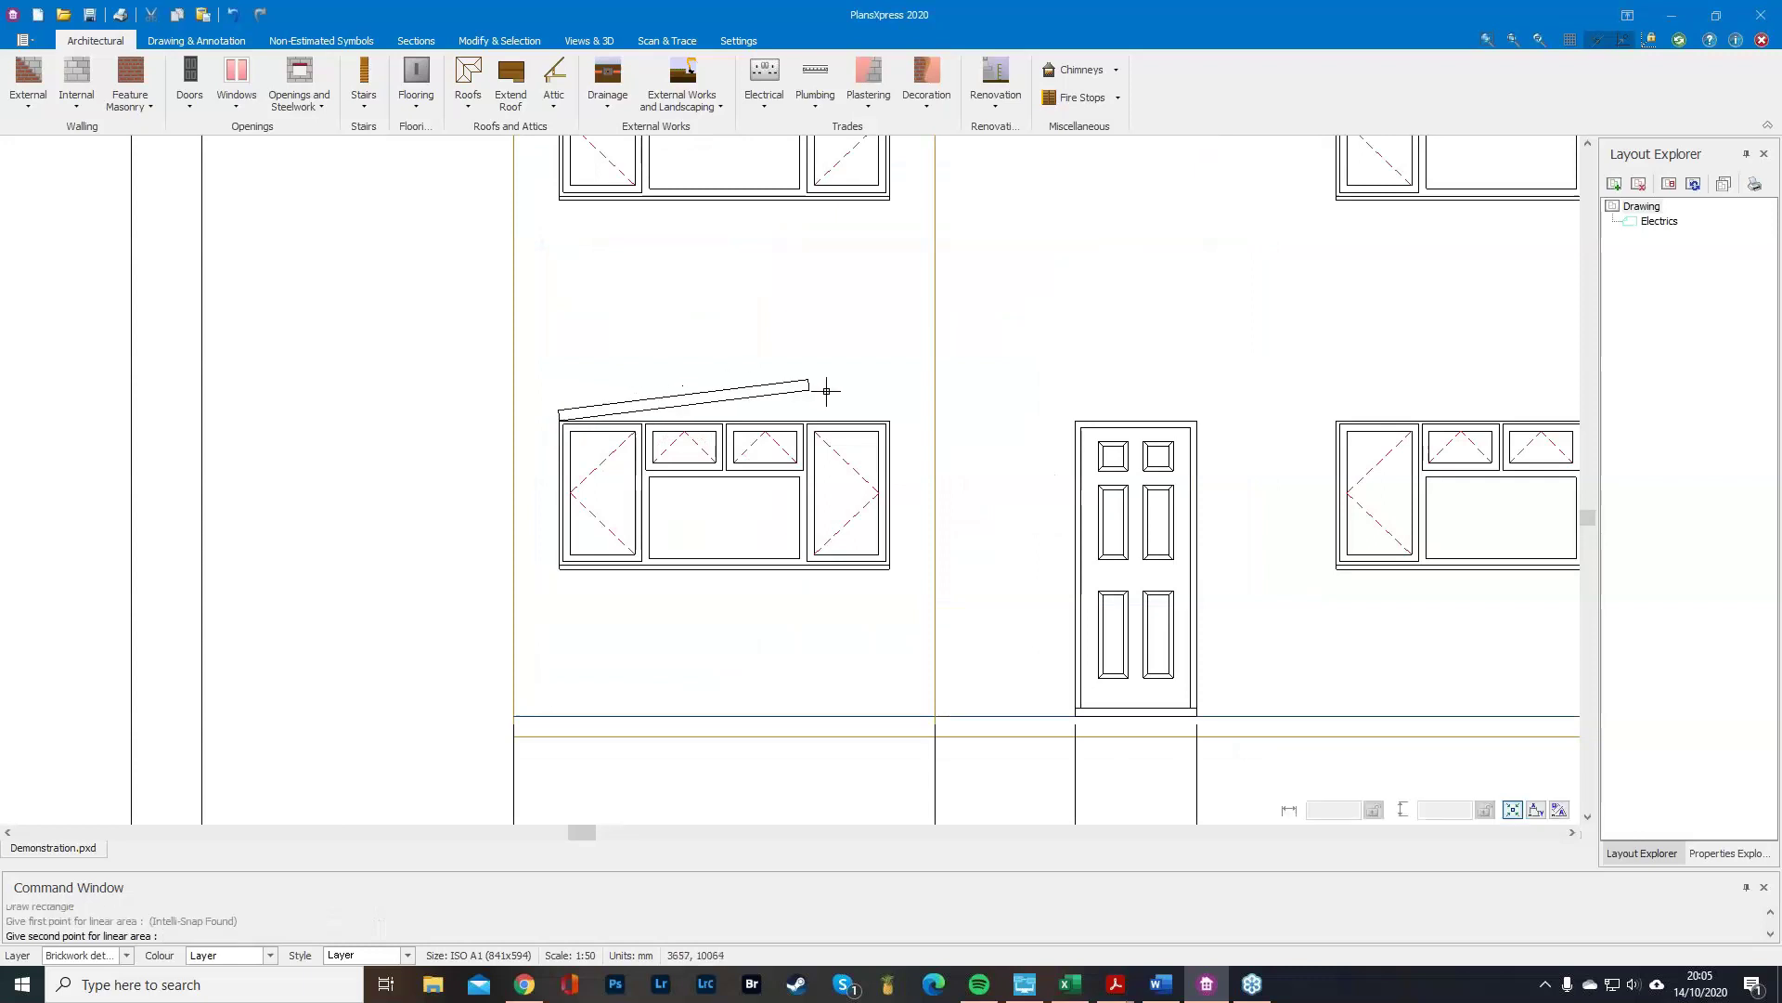
{"action": "left_click", "coordinate": [908, 420]}
{"action": "scroll", "coordinate": [687, 334], "scroll_direction": "up", "scroll_amount": 3}
{"action": "scroll", "coordinate": [708, 525], "scroll_direction": "down", "scroll_amount": 4}
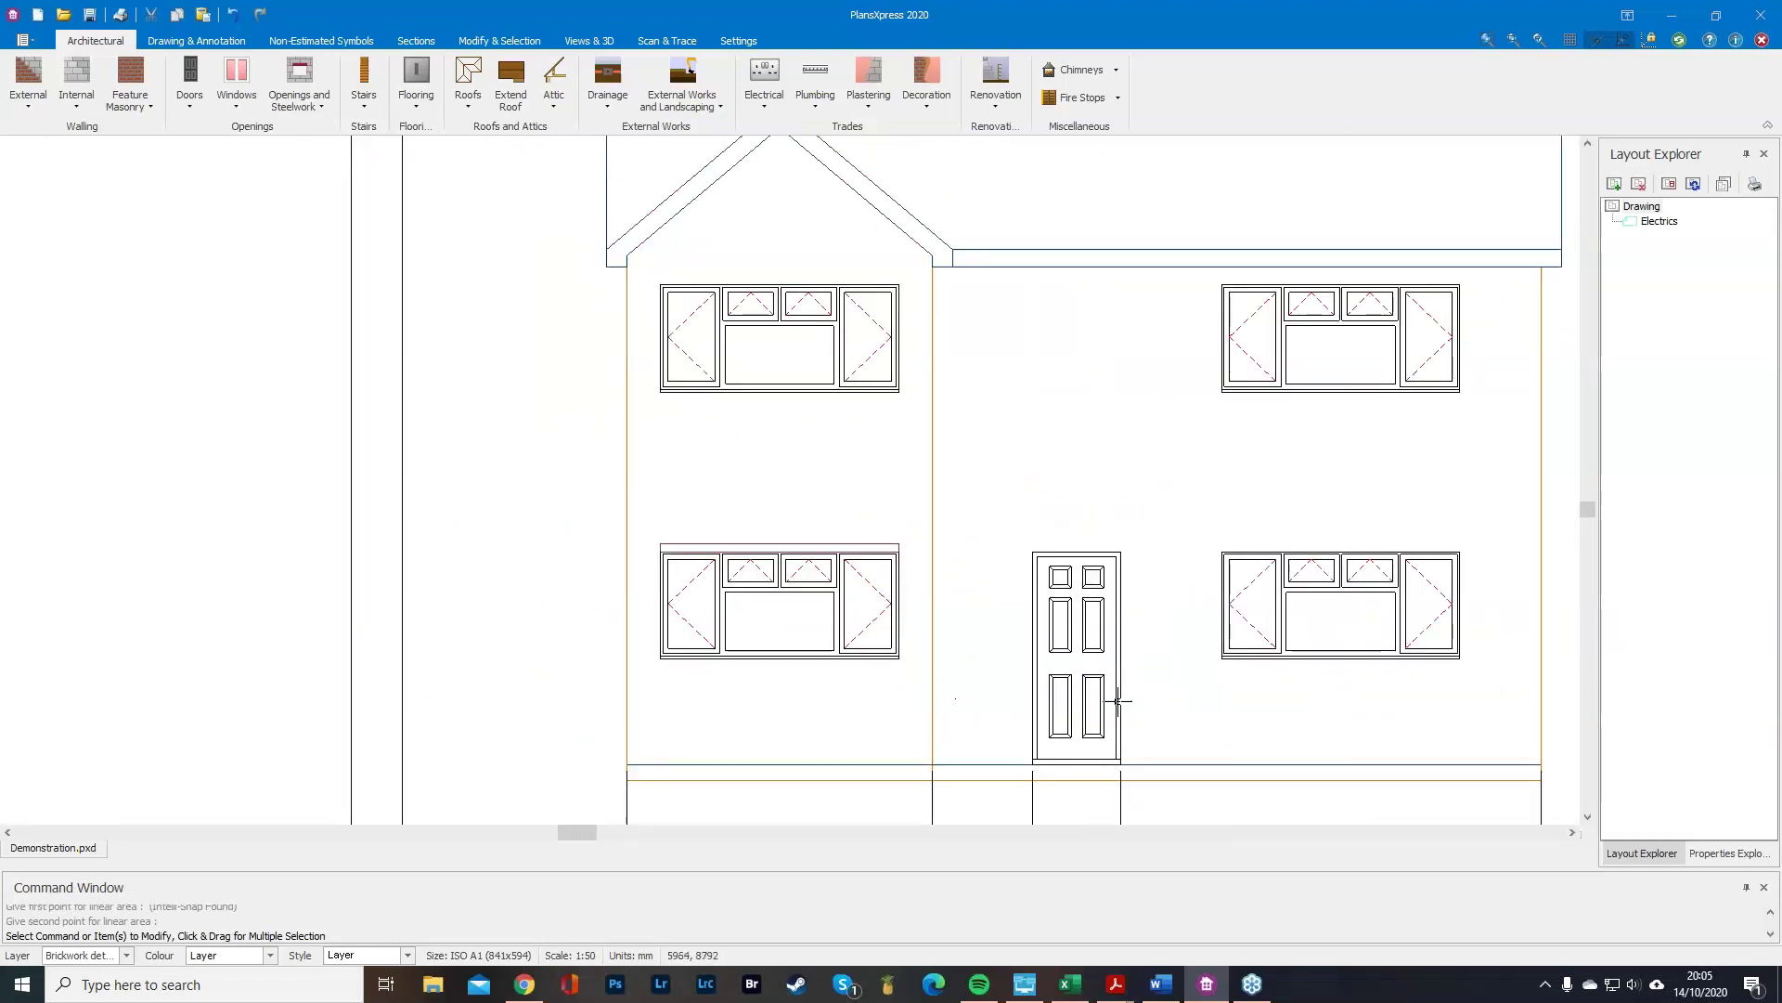
{"action": "scroll", "coordinate": [533, 405], "scroll_direction": "down", "scroll_amount": 1}
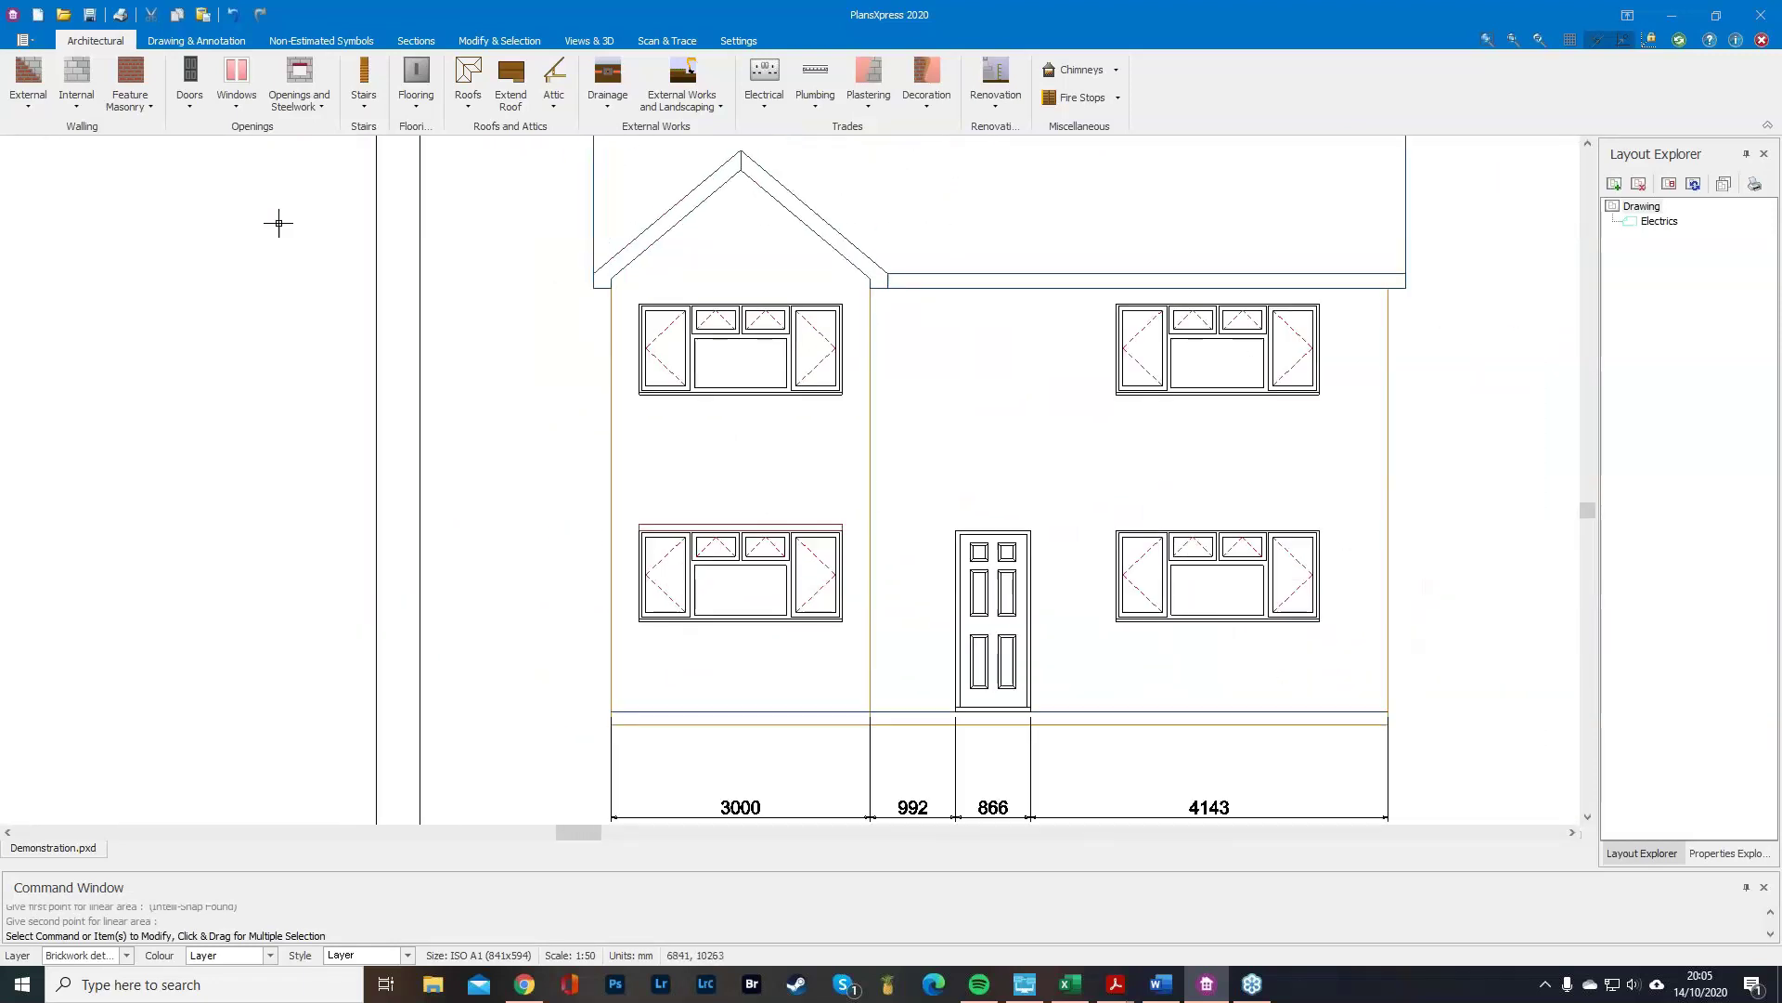
{"action": "left_click", "coordinate": [304, 43]}
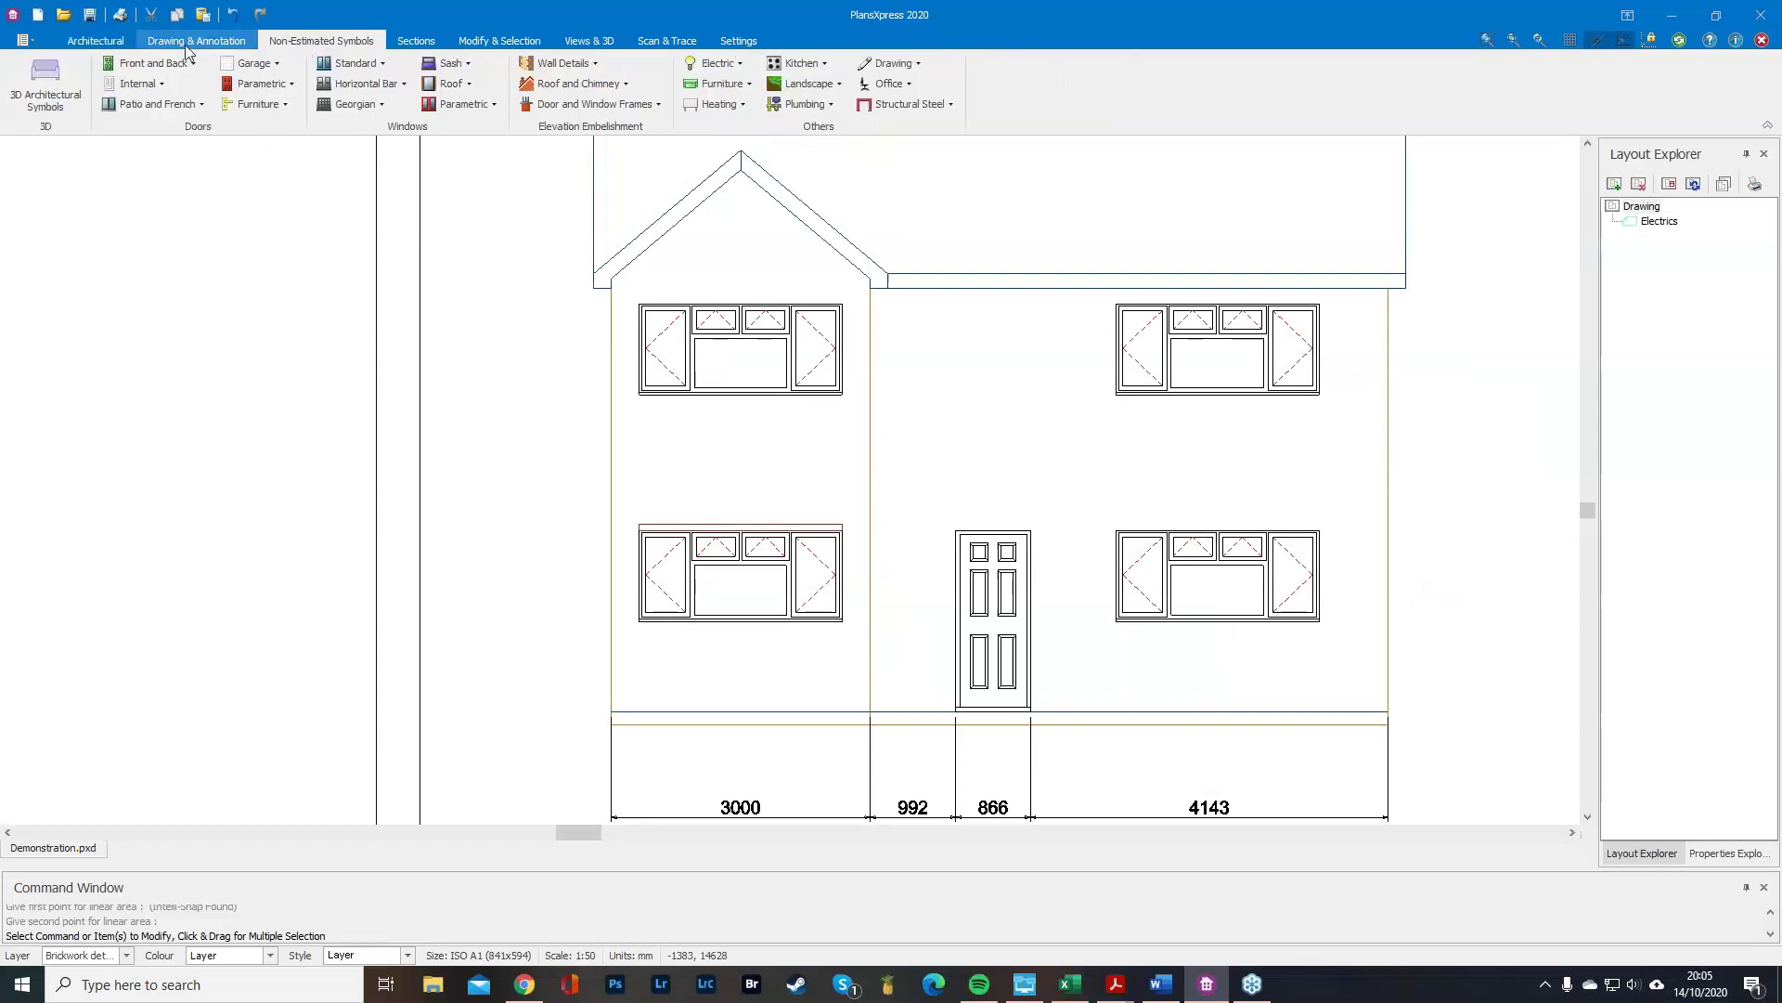
{"action": "left_click", "coordinate": [436, 42]}
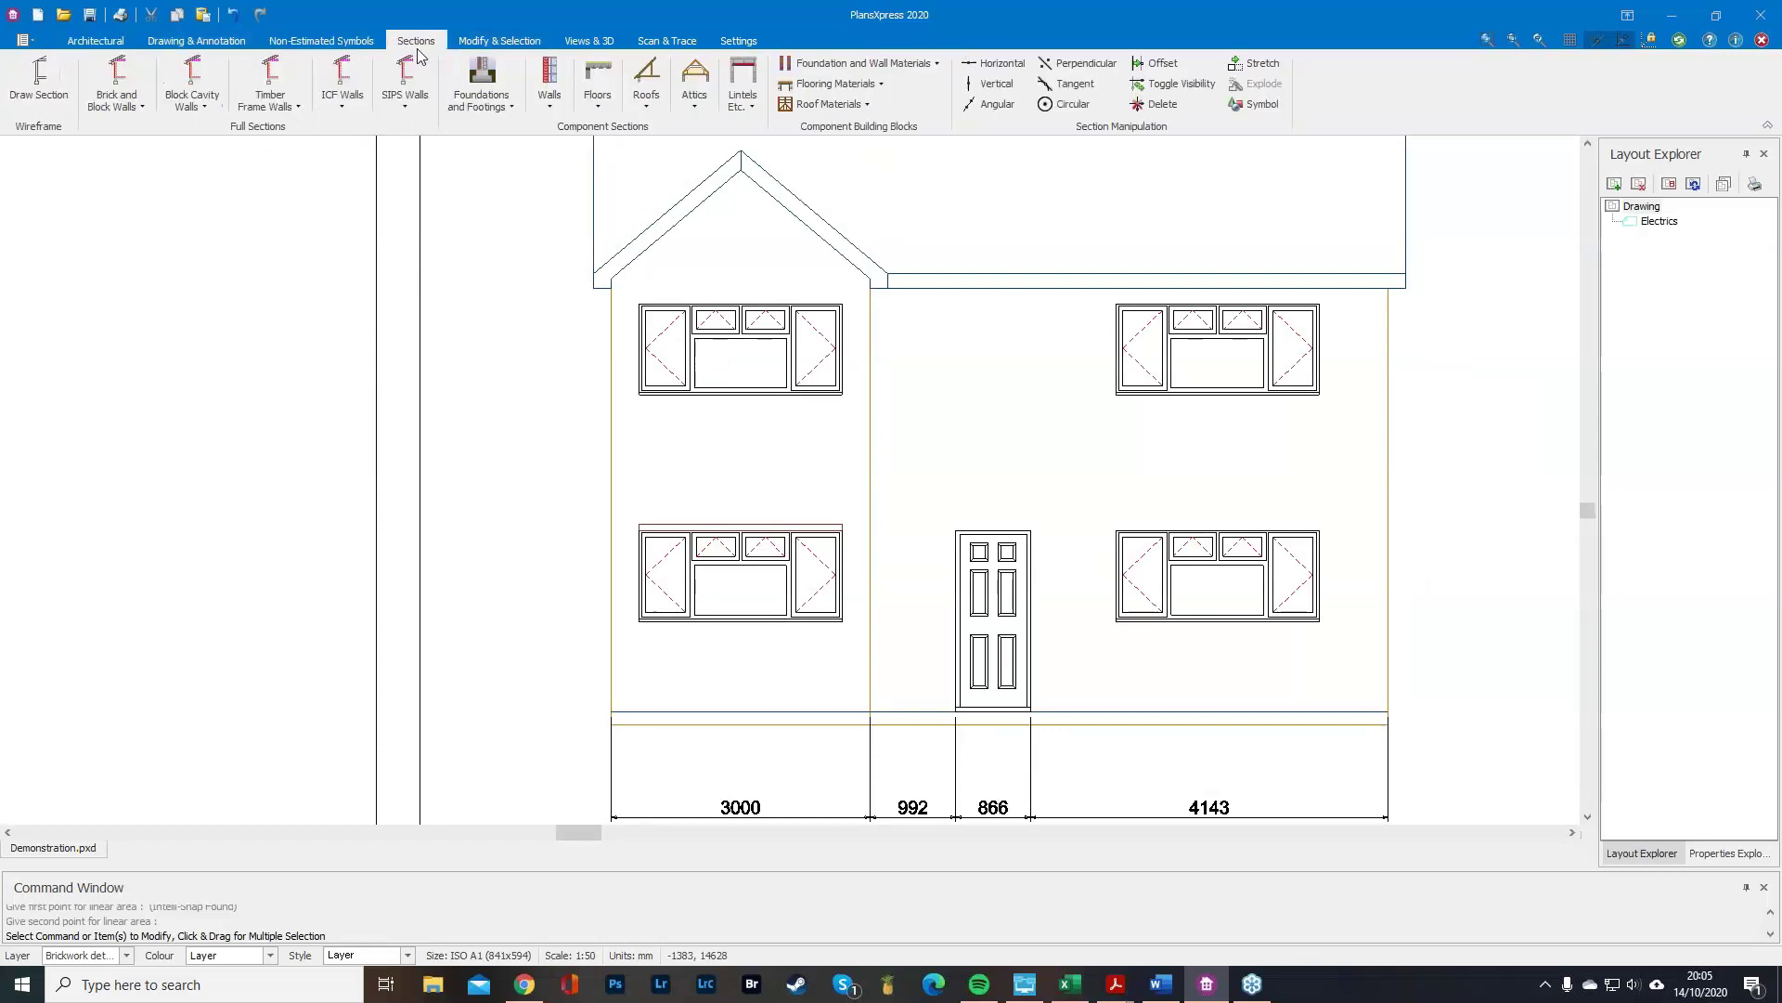
{"action": "left_click", "coordinate": [498, 43]}
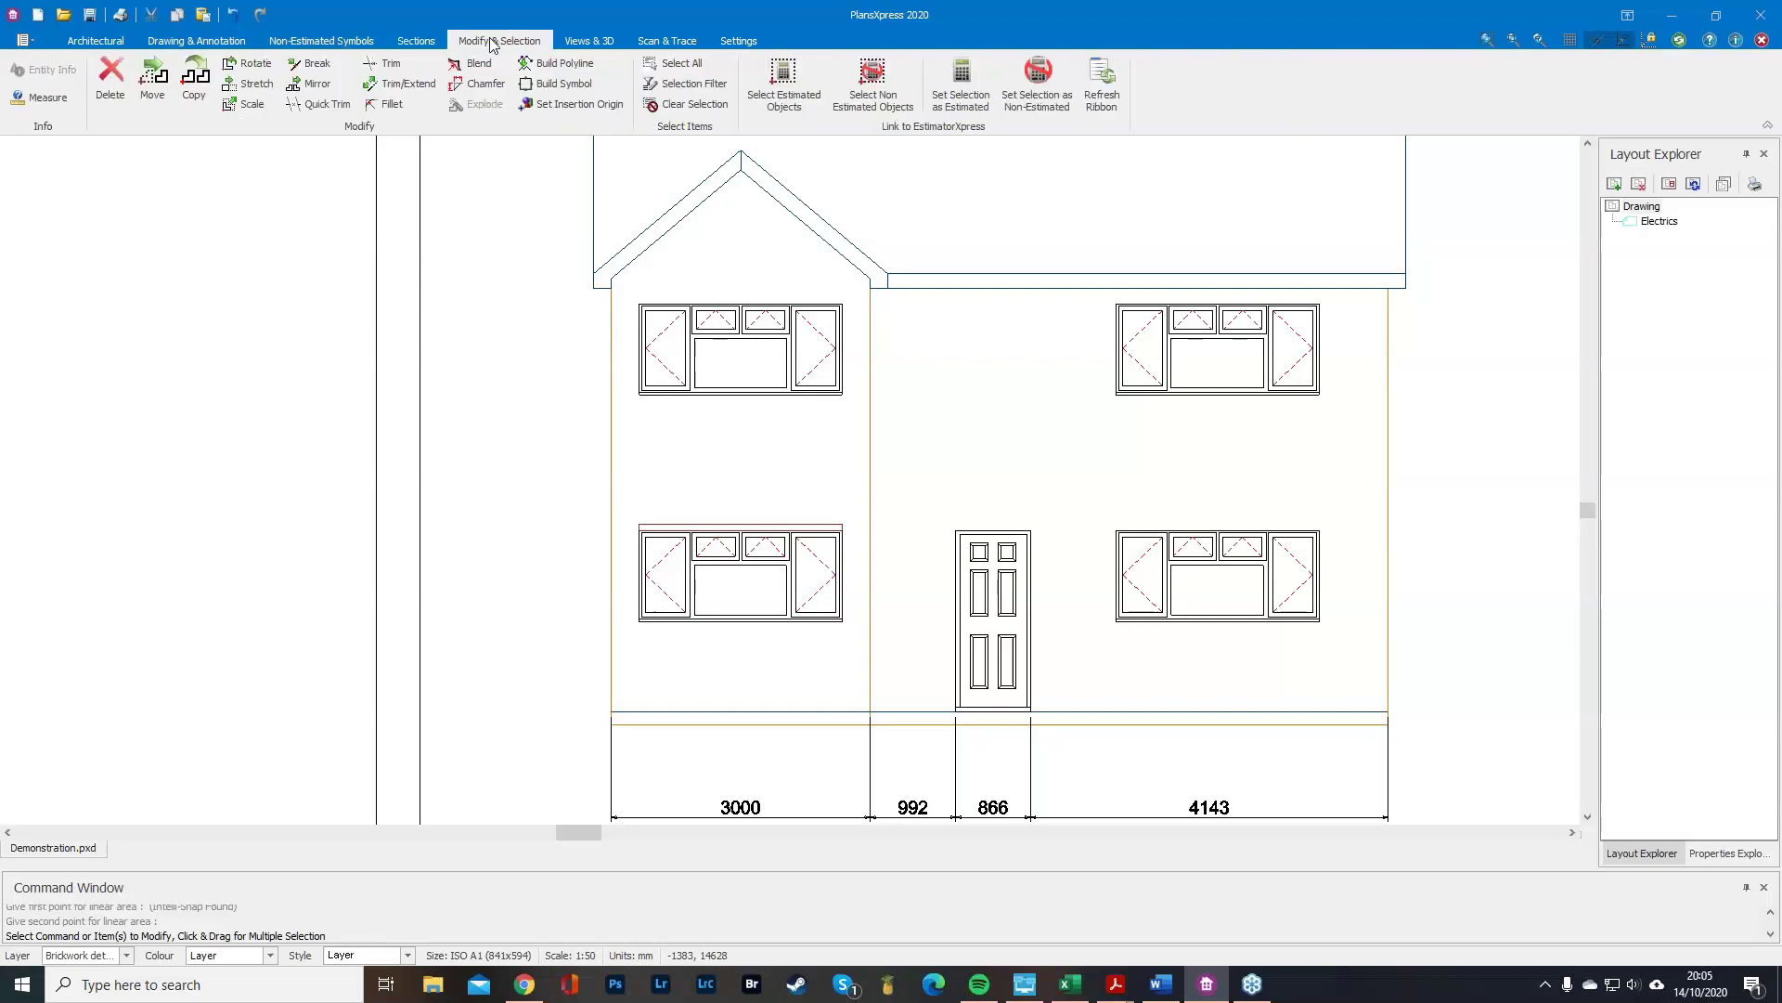
{"action": "left_click", "coordinate": [588, 41]}
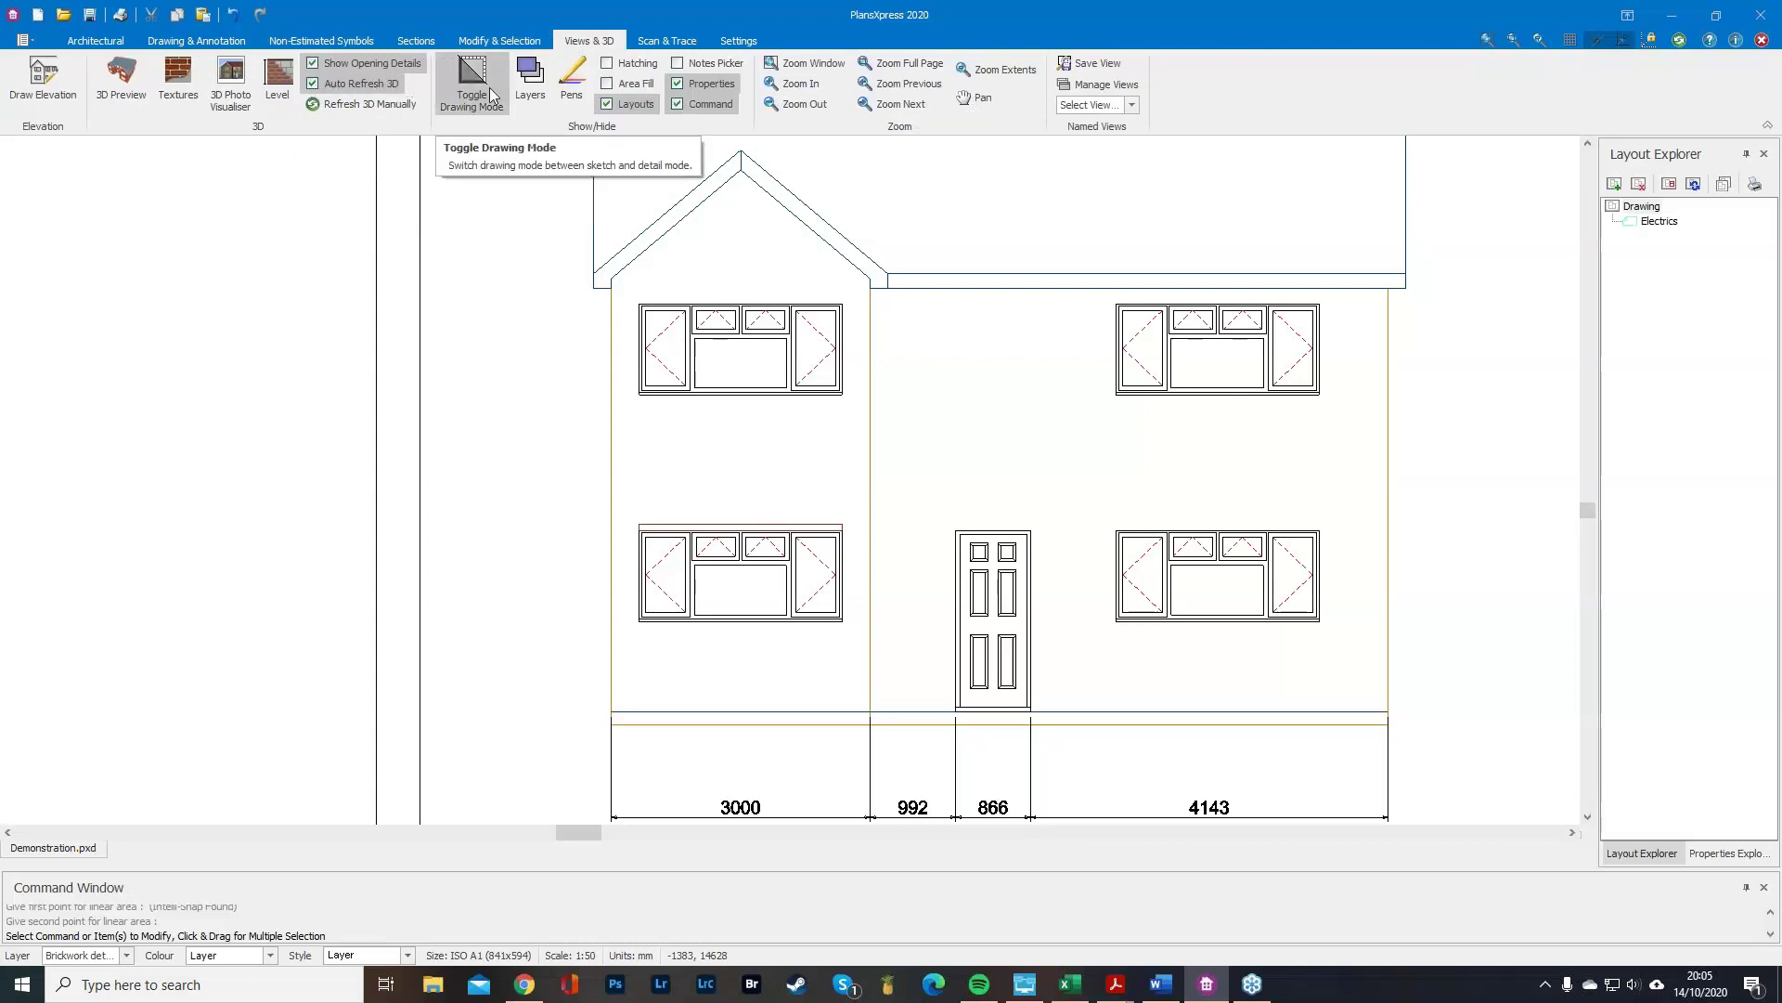
Start Hatch Patterning with the BRICK1 pattern at size 1000, Y ratio 1 and angle 0.
{"action": "left_click", "coordinate": [214, 41]}
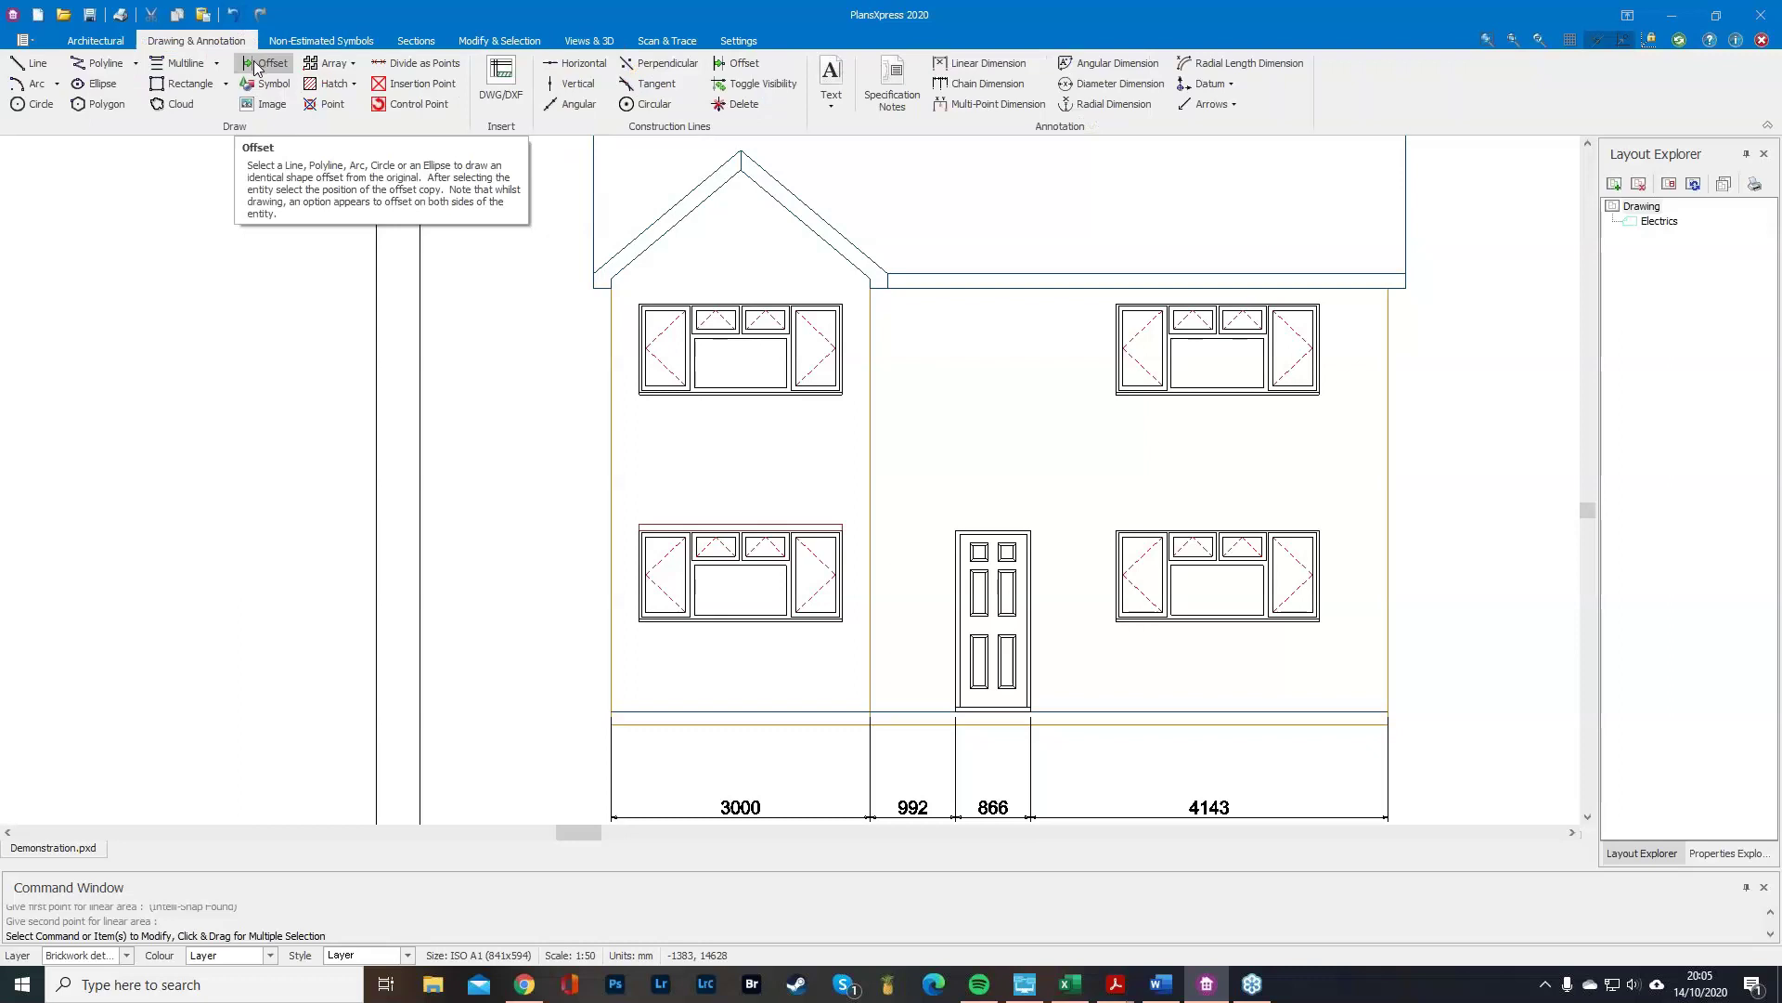
{"action": "left_click", "coordinate": [349, 84]}
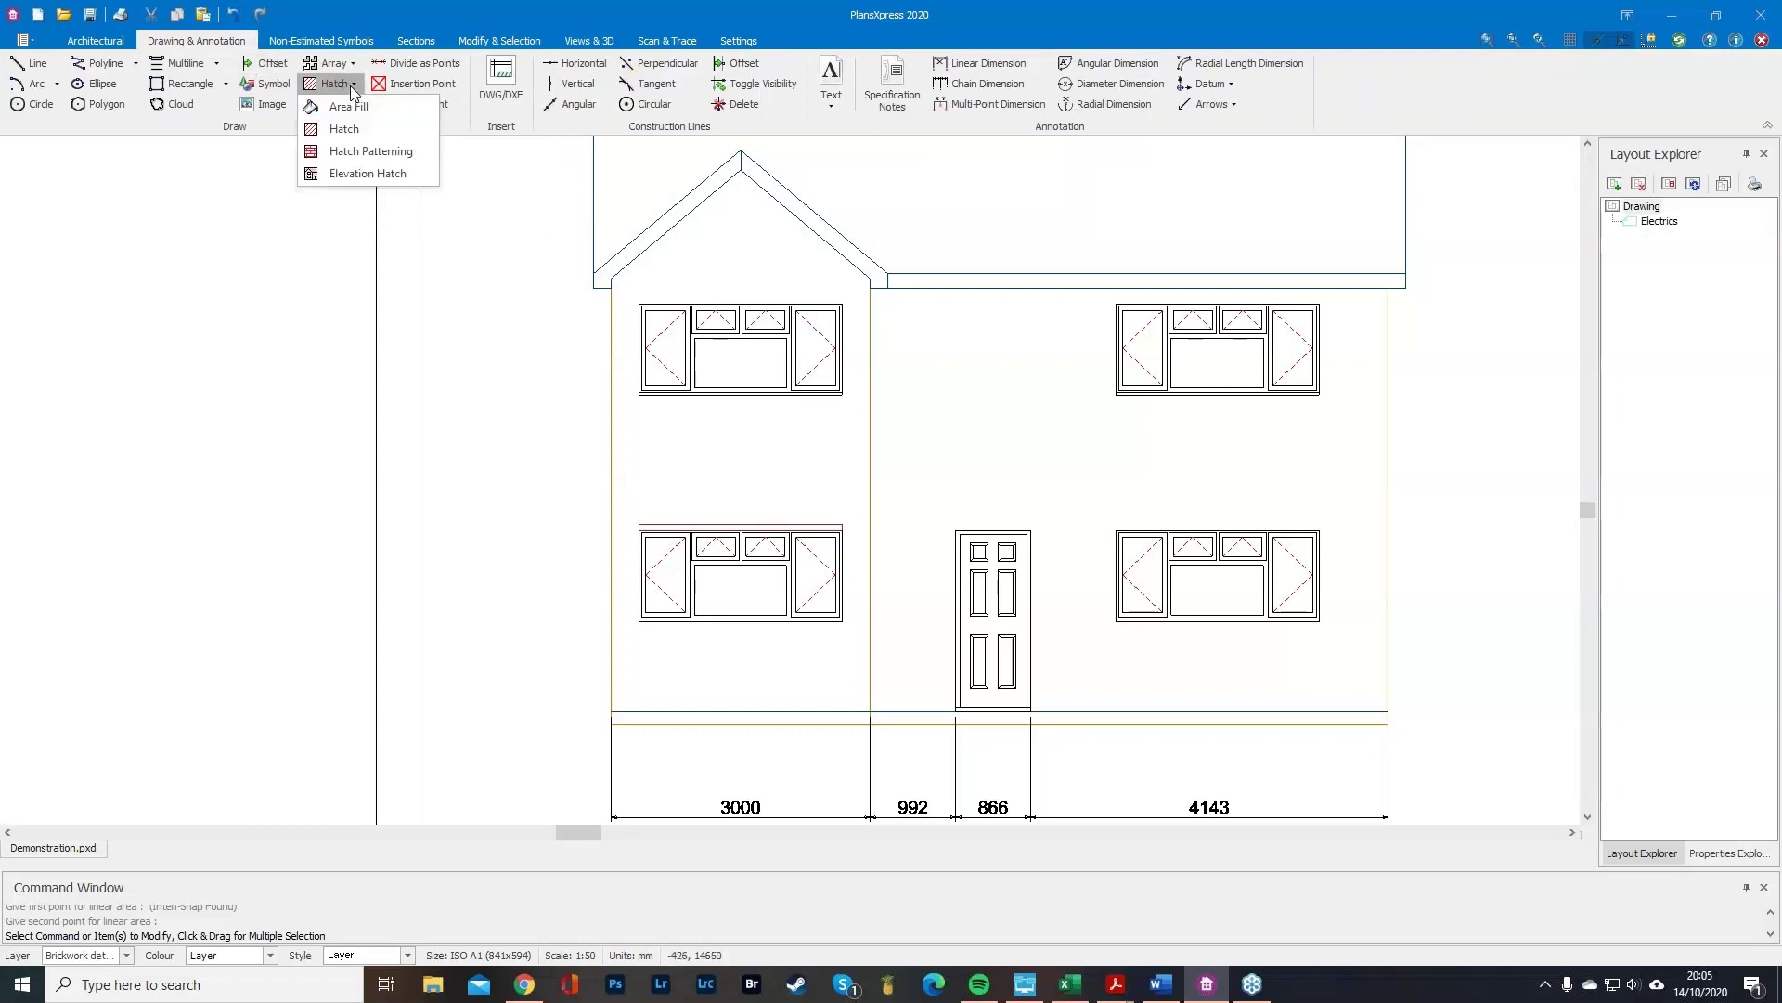
{"action": "left_click", "coordinate": [372, 152]}
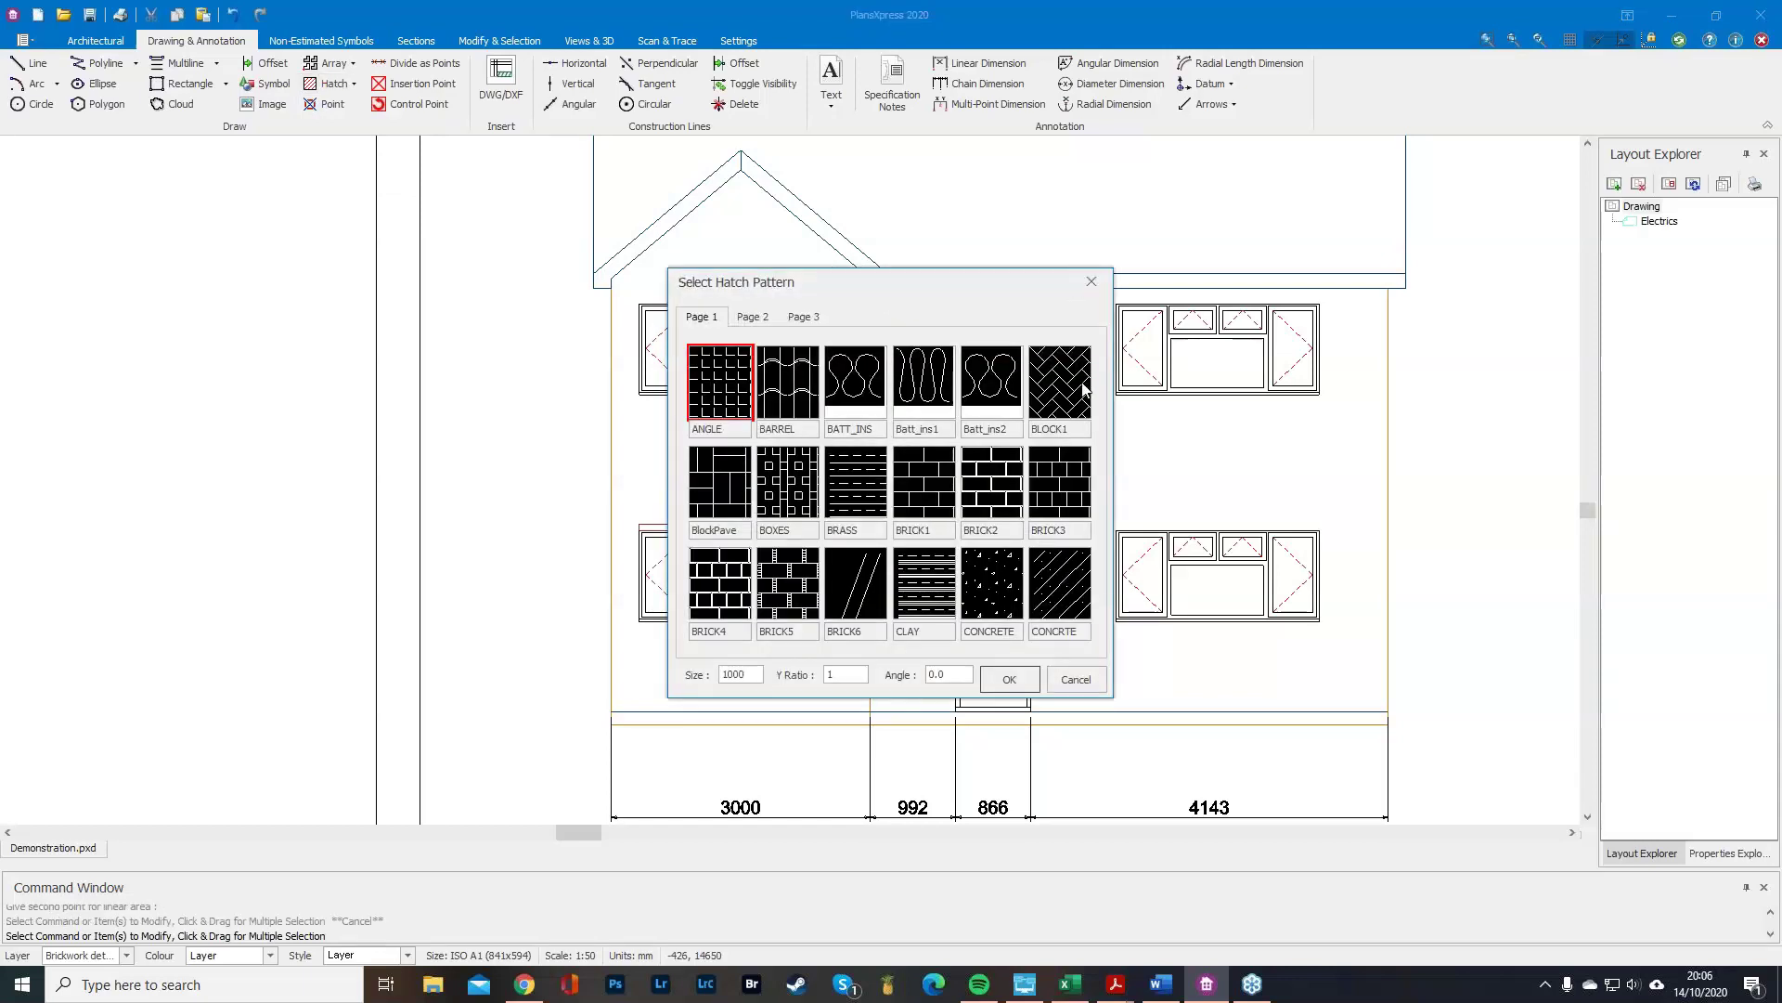
{"action": "left_click", "coordinate": [928, 499]}
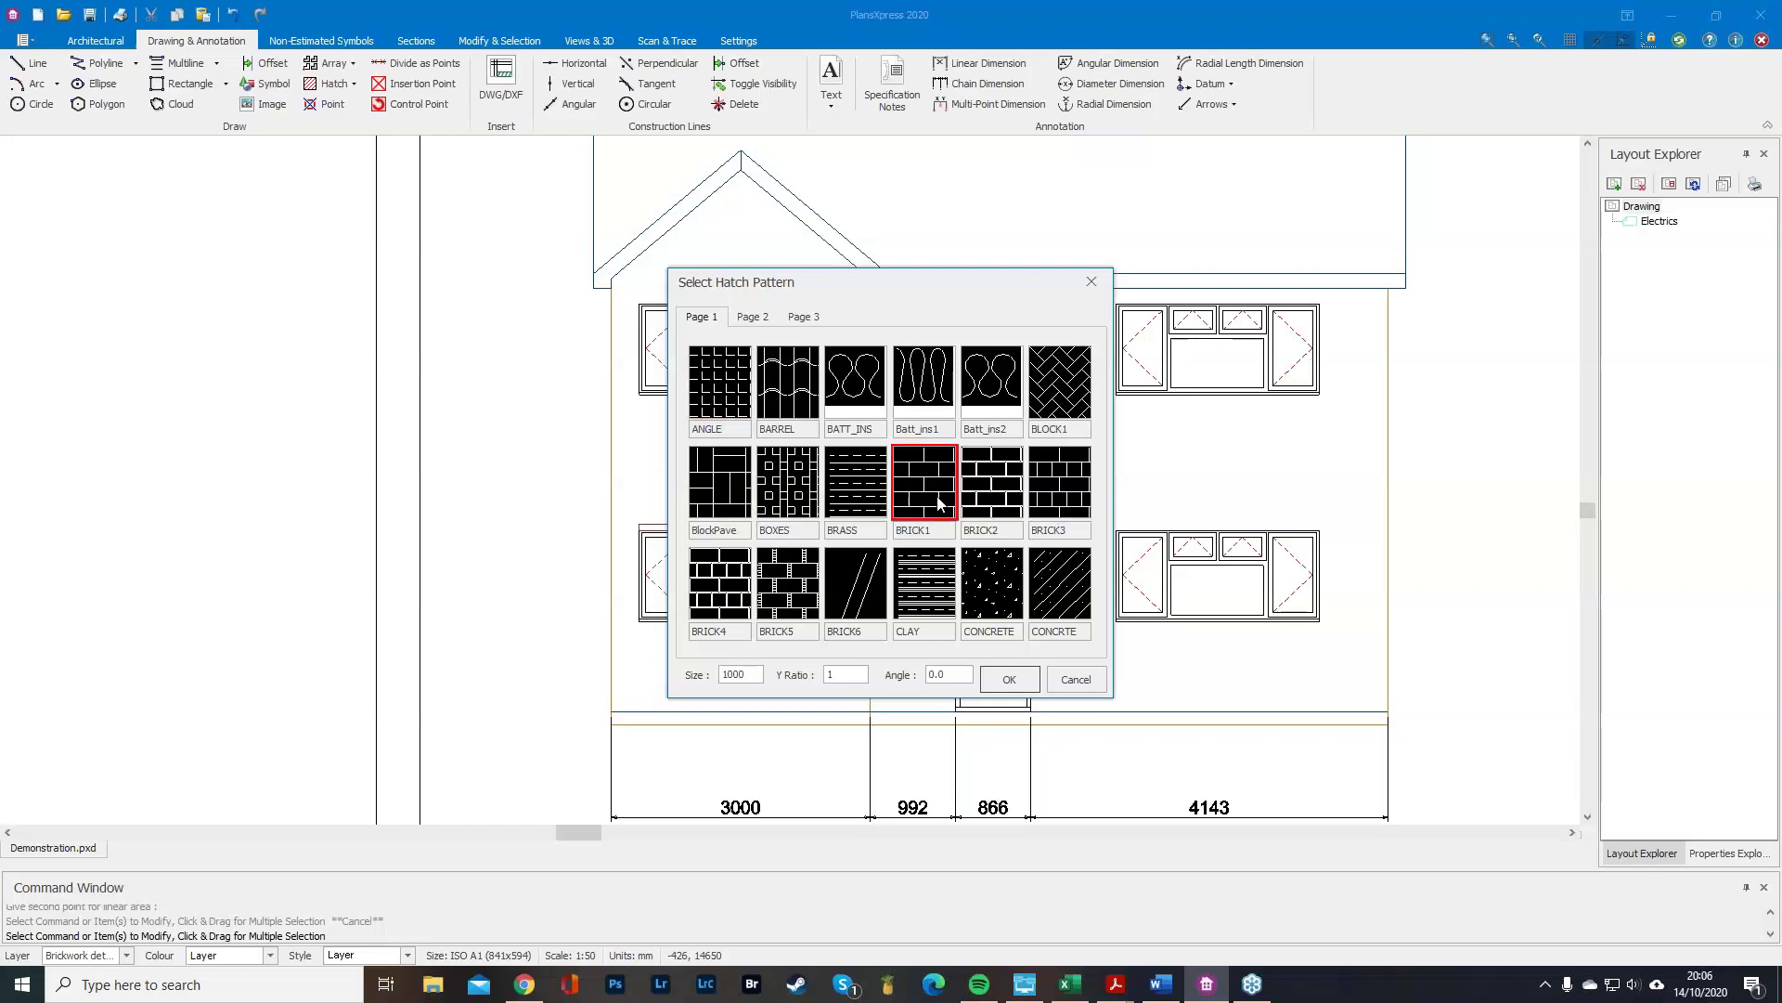
{"action": "left_click", "coordinate": [1023, 679]}
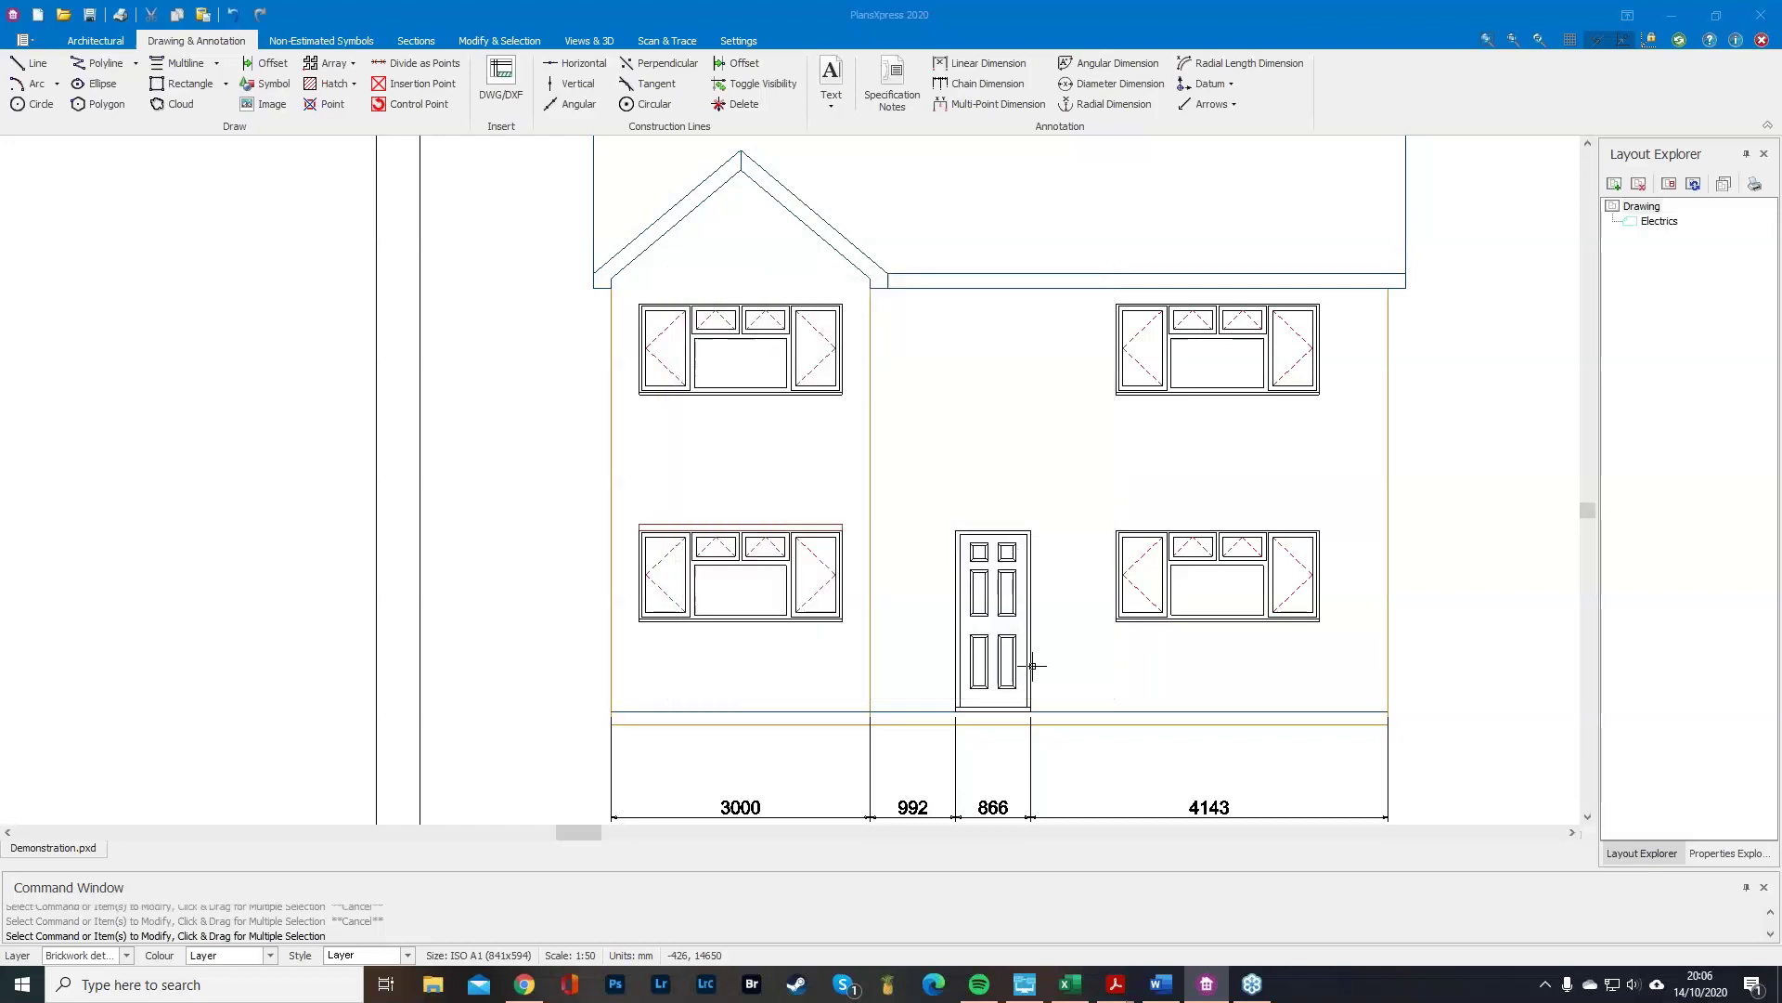
Trace the triangular gable of the elevation's front projection as the hatch boundary and fill it with the brick pattern.
{"action": "left_click", "coordinate": [608, 282]}
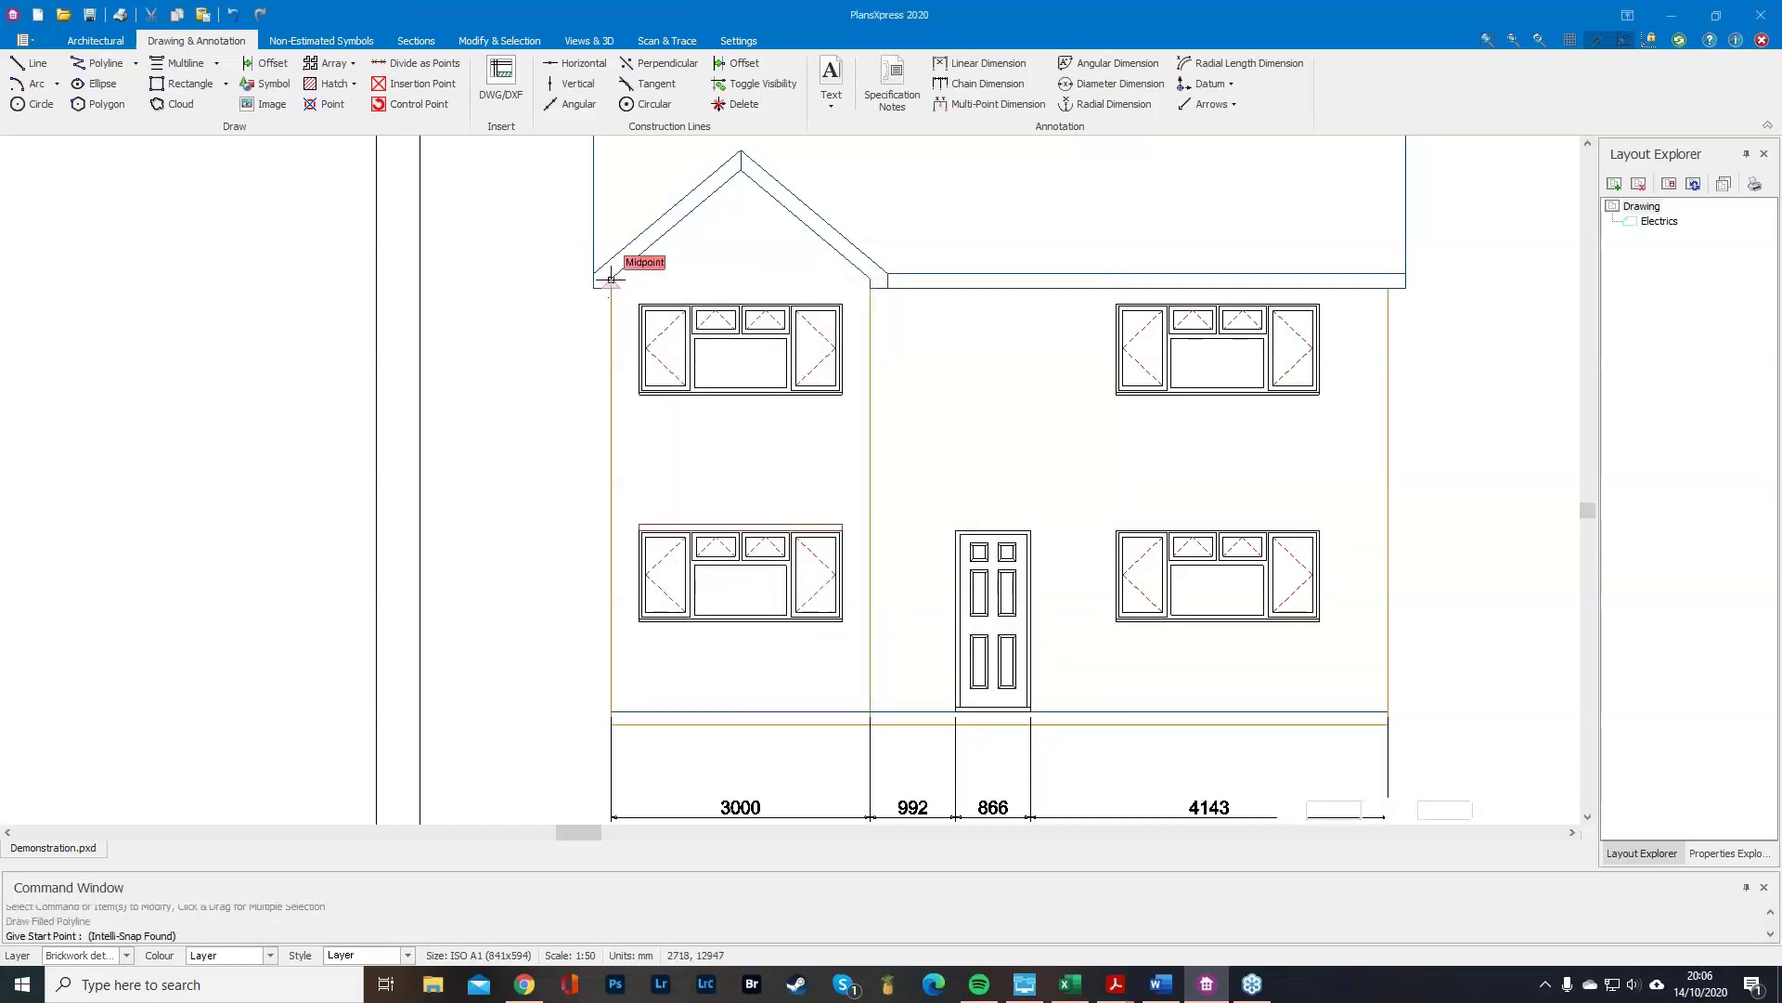
{"action": "left_click", "coordinate": [739, 165]}
{"action": "left_click", "coordinate": [862, 293]}
{"action": "left_click", "coordinate": [861, 296]}
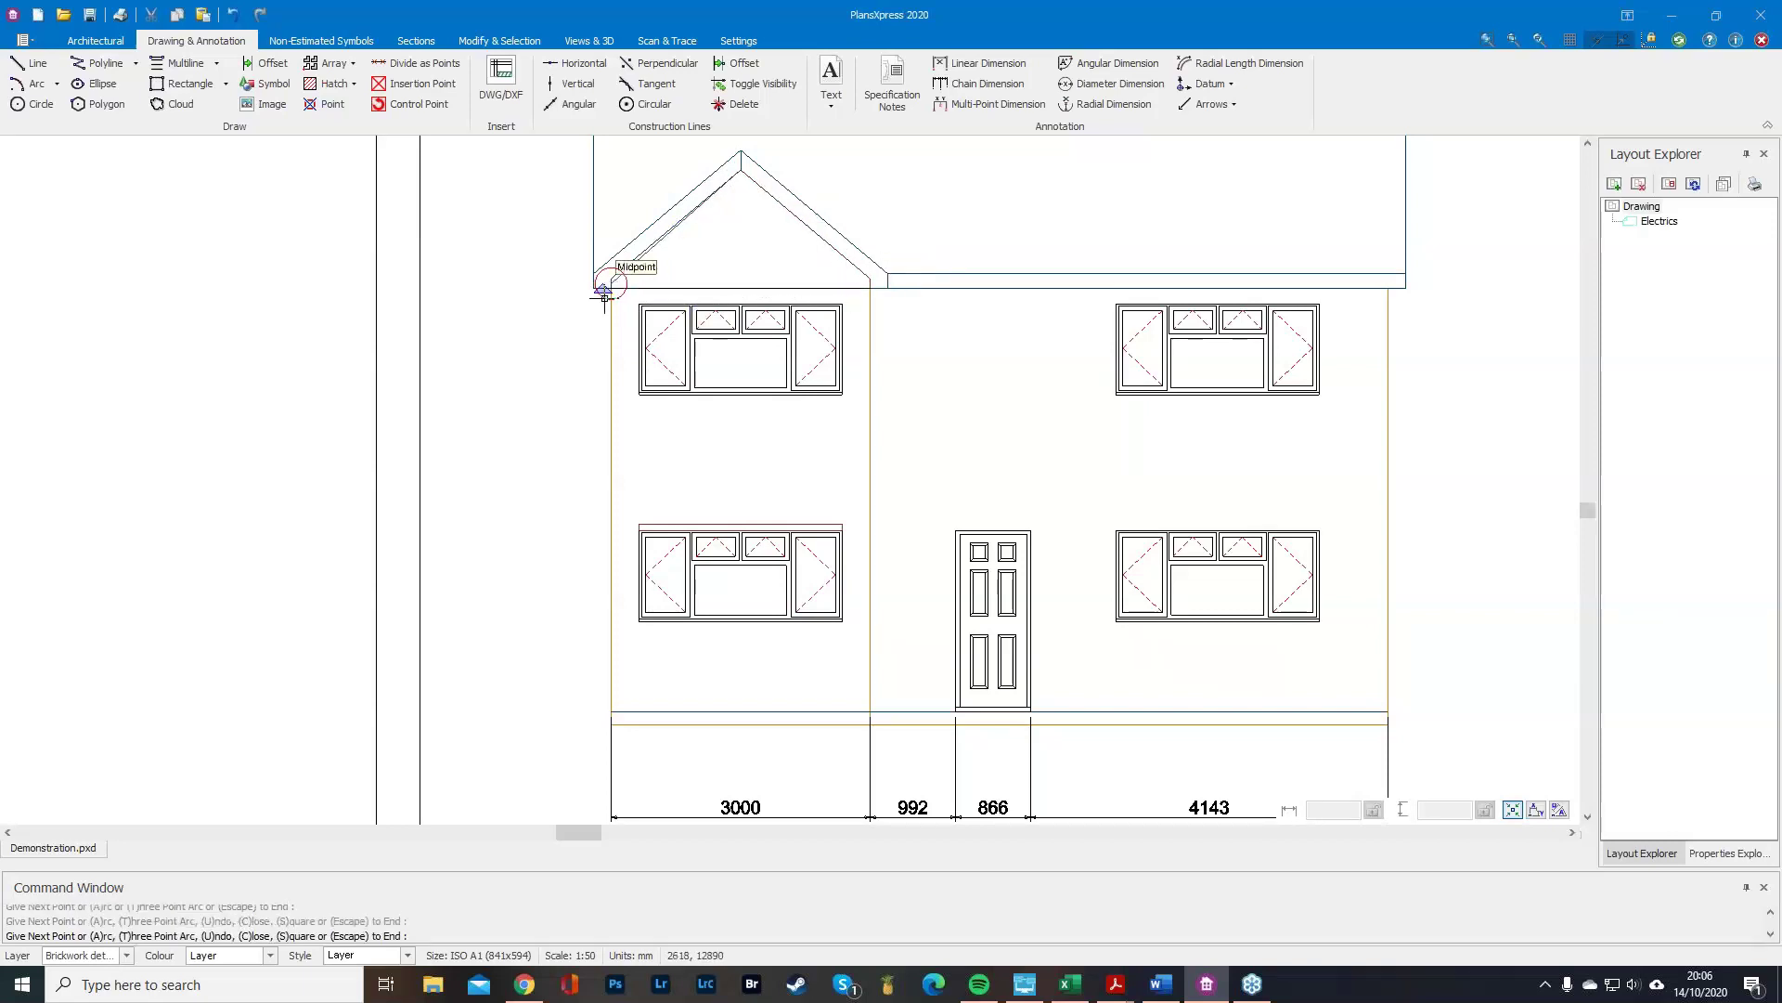
{"action": "left_click", "coordinate": [614, 292]}
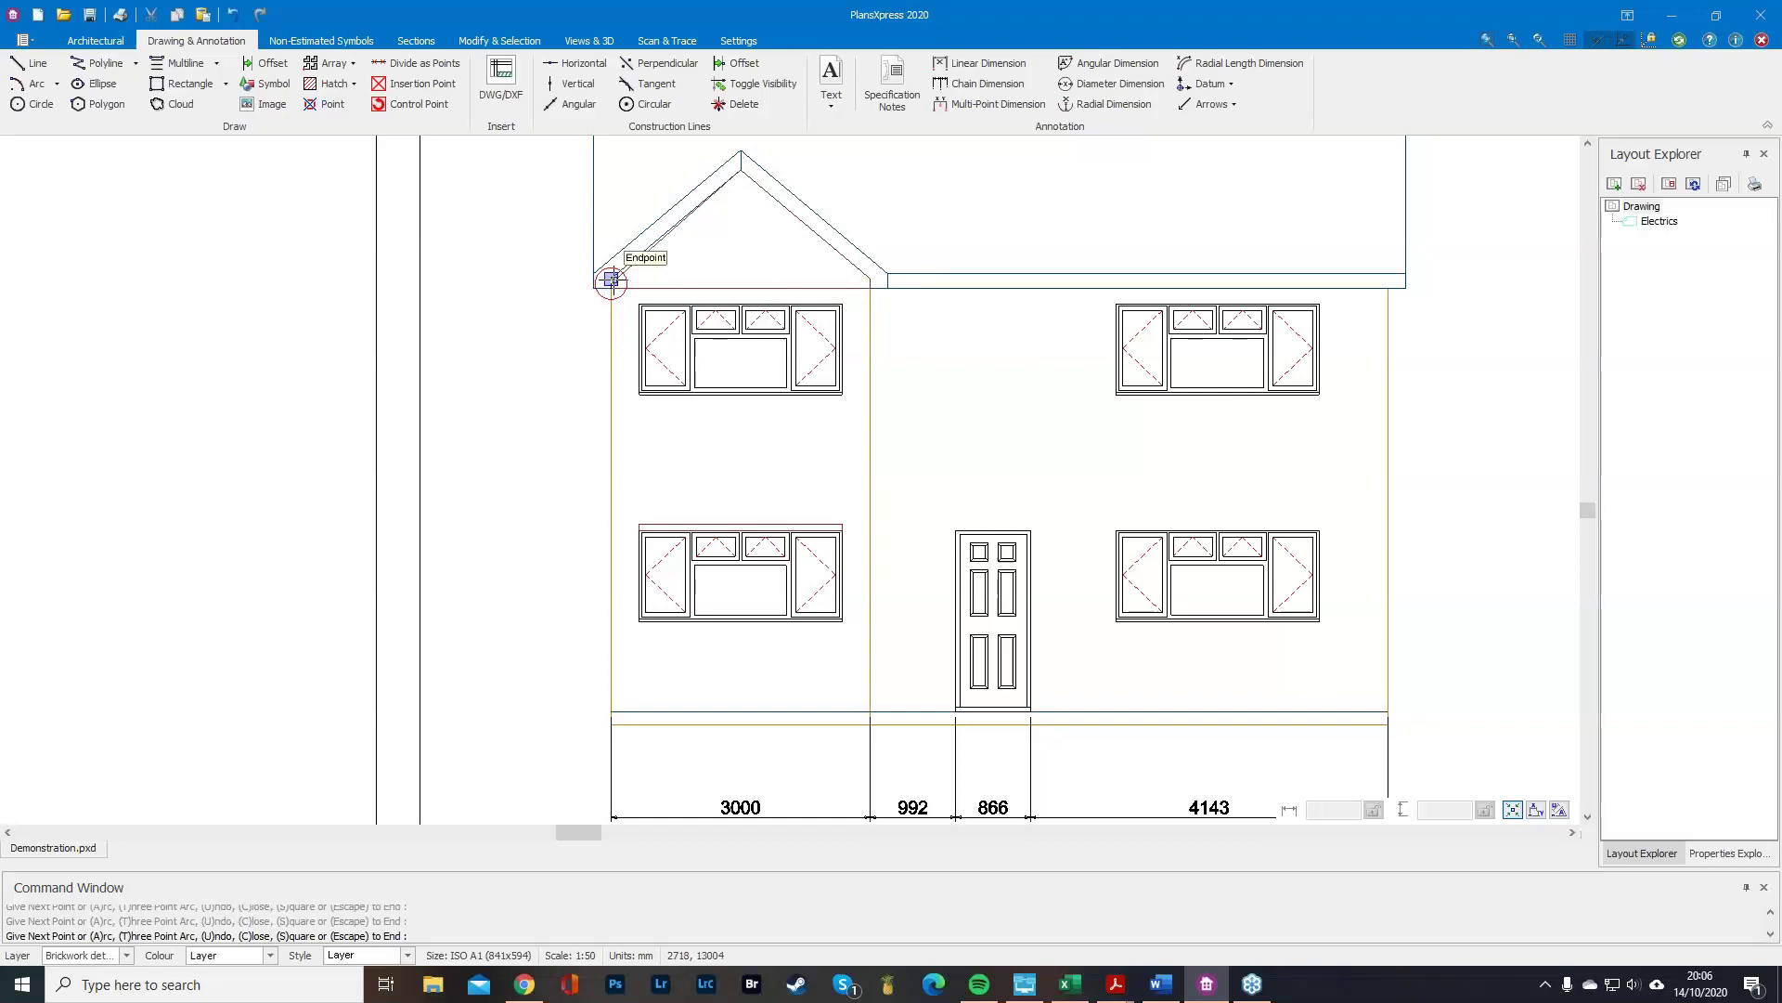
{"action": "scroll", "coordinate": [599, 346], "scroll_direction": "up", "scroll_amount": 5}
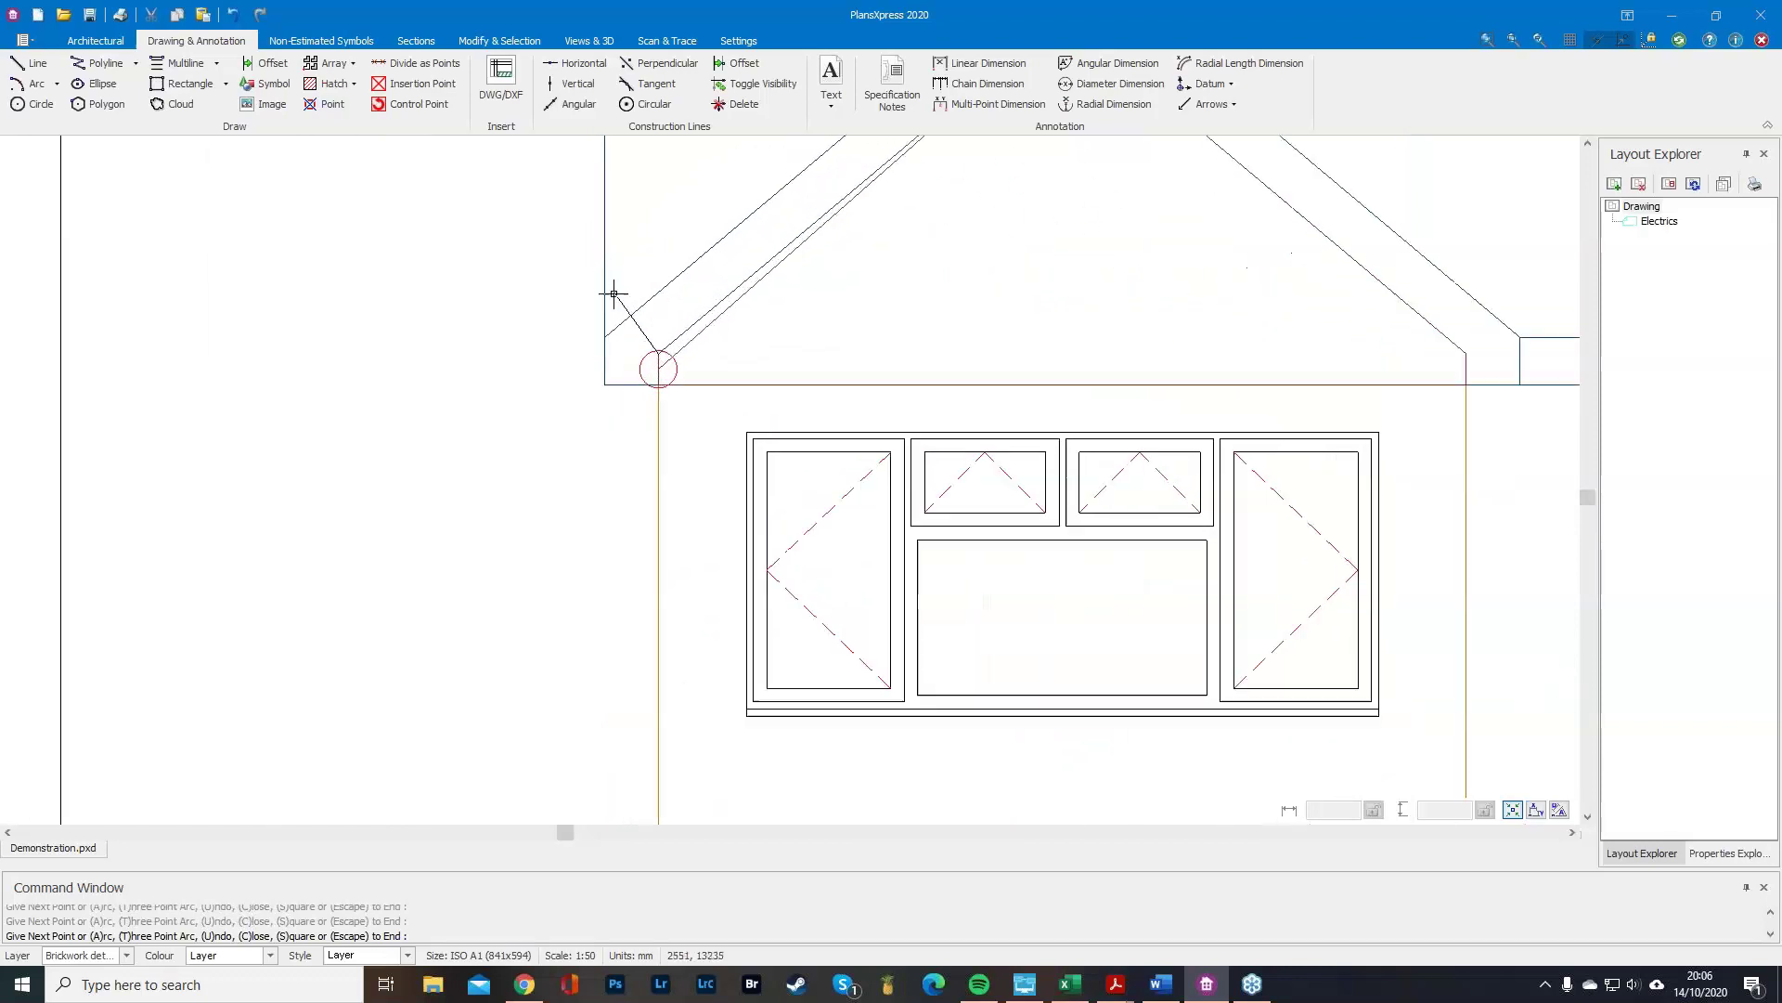
{"action": "left_click", "coordinate": [730, 481]}
{"action": "scroll", "coordinate": [1000, 468], "scroll_direction": "down", "scroll_amount": 5}
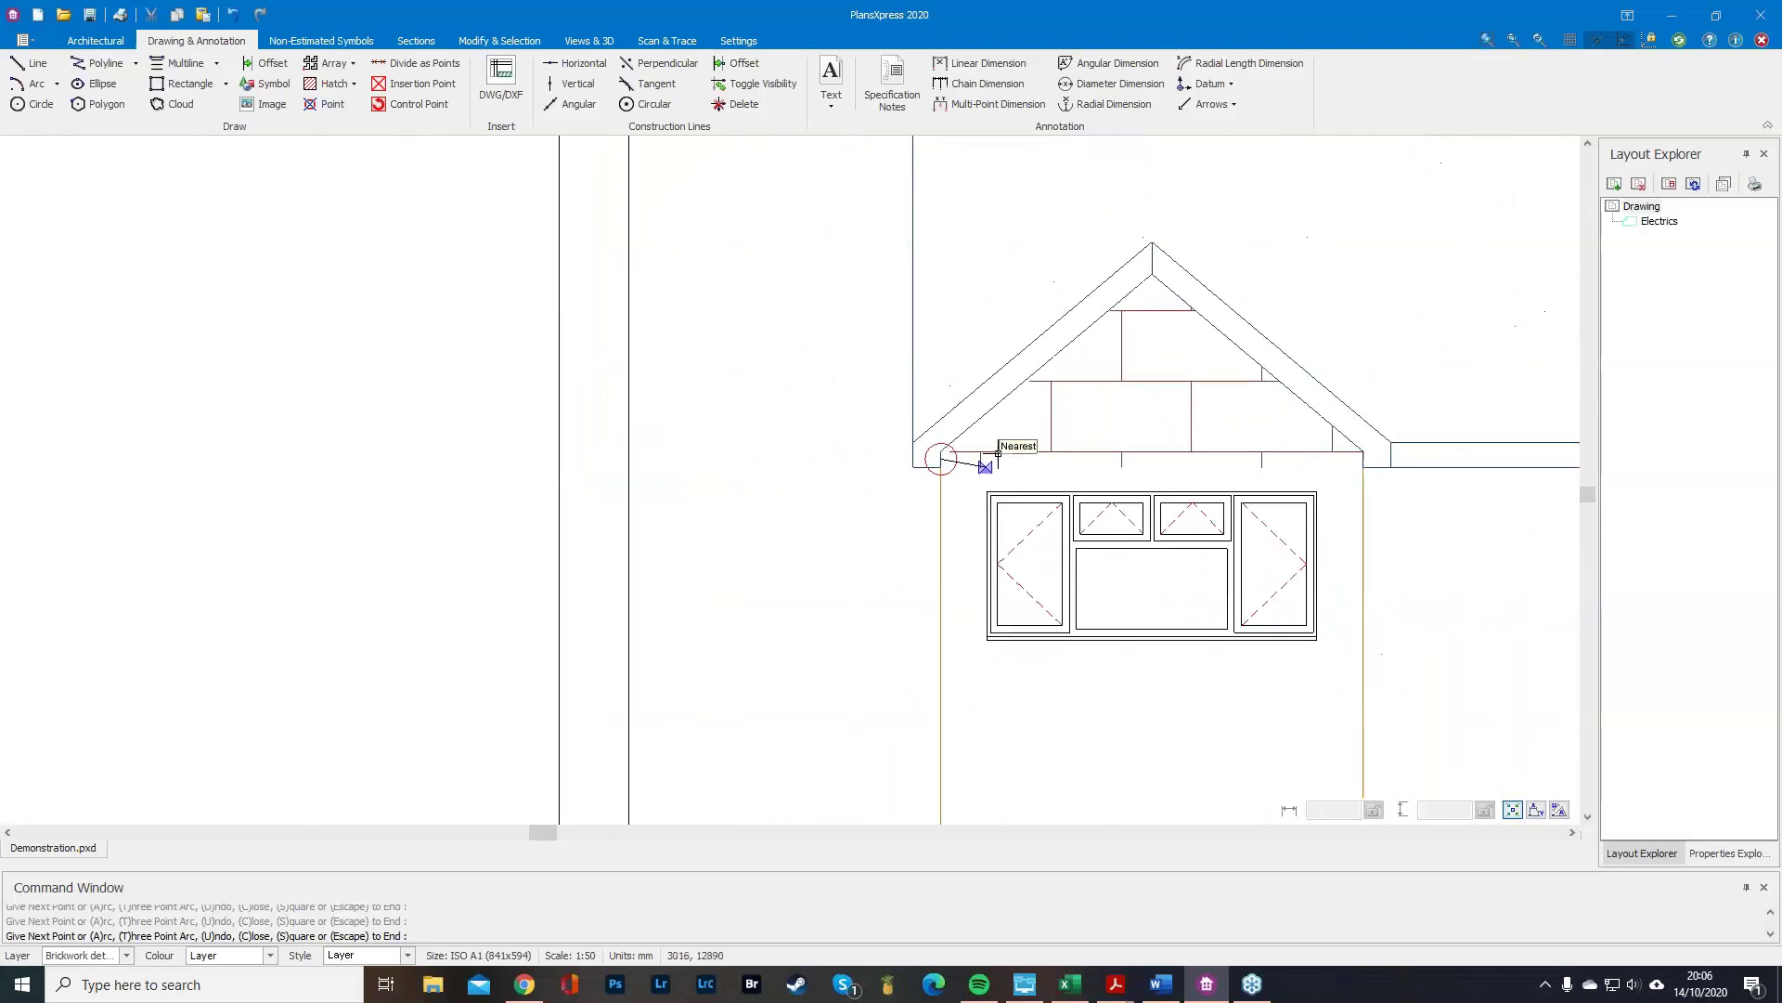
{"action": "key", "text": "Escape"}
{"action": "key", "text": "Escape"}
{"action": "scroll", "coordinate": [1304, 564], "scroll_direction": "down", "scroll_amount": 1}
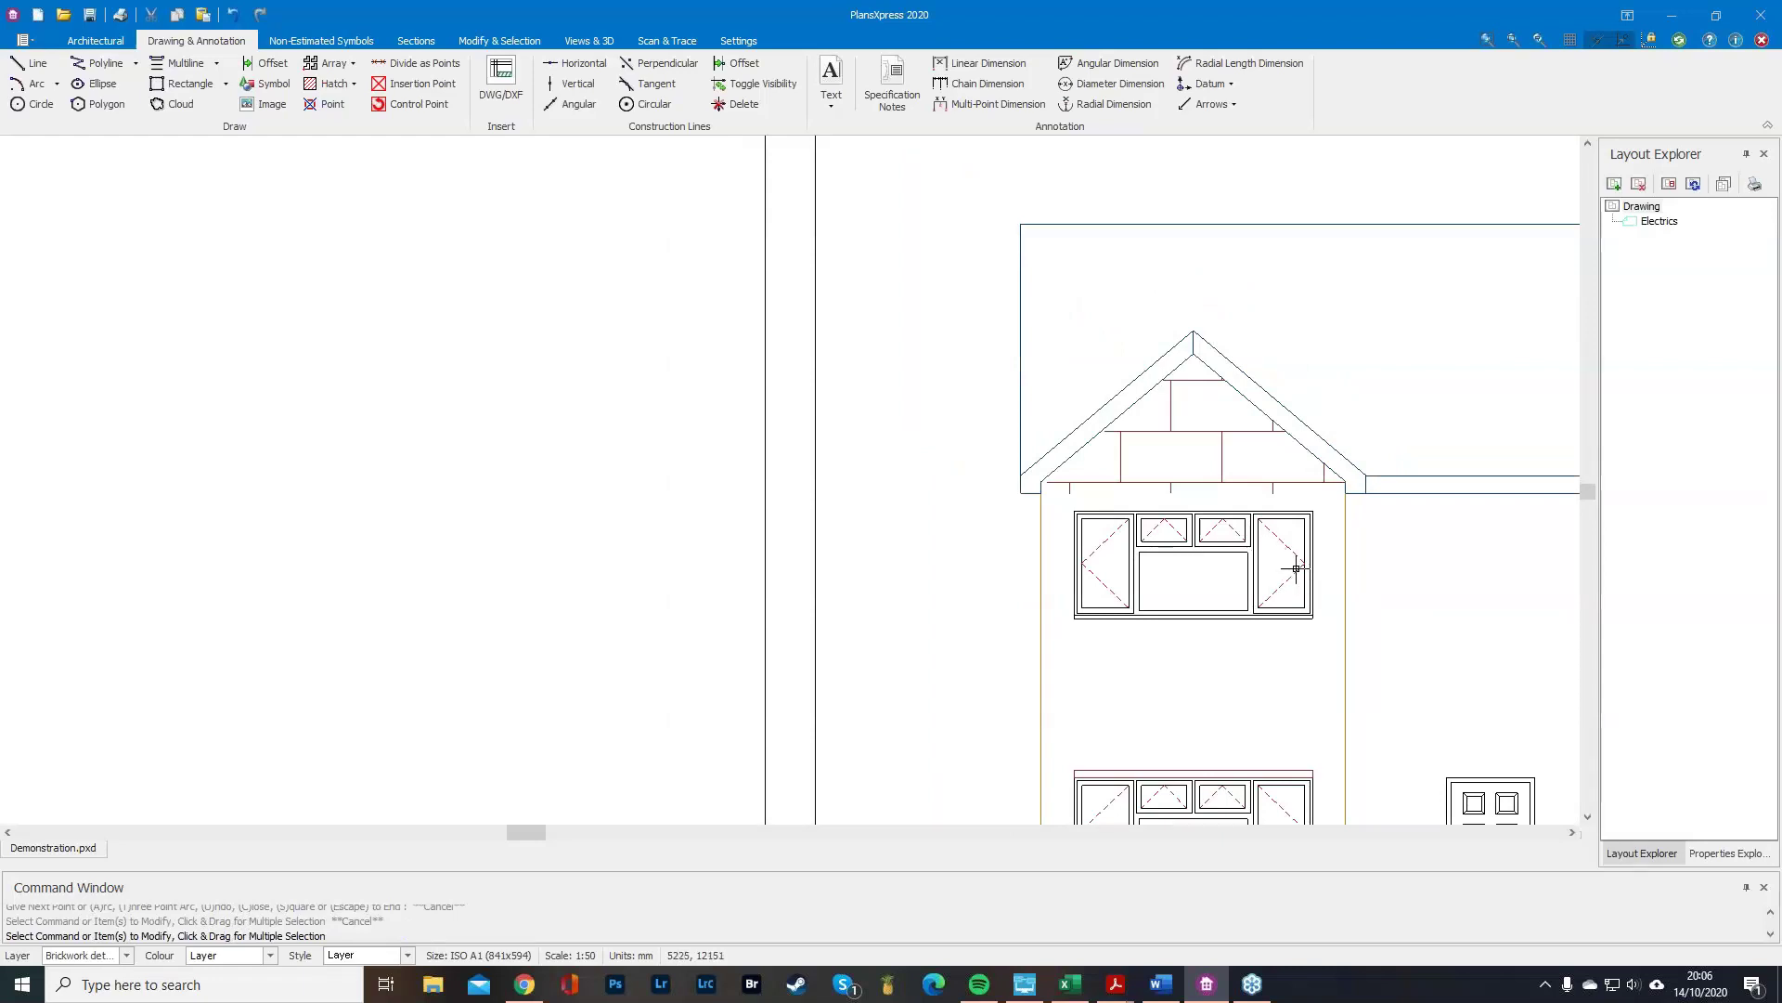
Set up typical large two storey extension scaffolding for the perimeter of the house, keeping its default details.
{"action": "mouse_move", "coordinate": [1297, 568]}
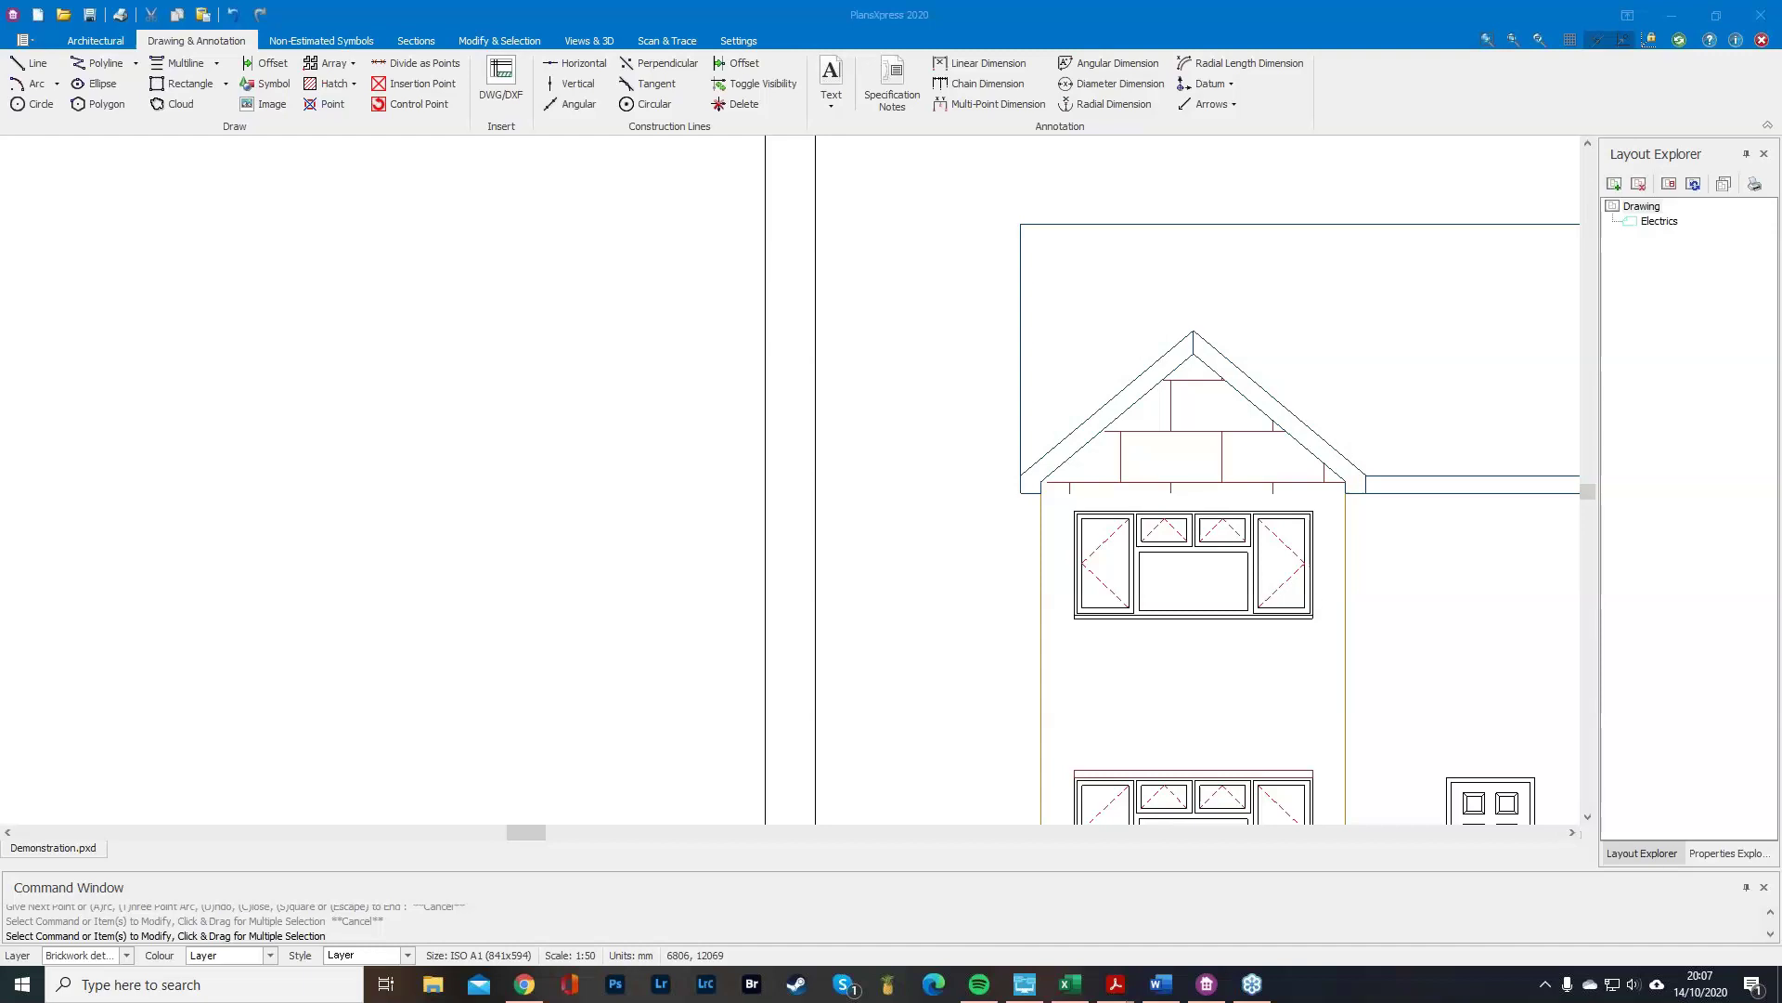
{"action": "scroll", "coordinate": [656, 461], "scroll_direction": "down", "scroll_amount": 4}
{"action": "scroll", "coordinate": [790, 488], "scroll_direction": "up", "scroll_amount": 1}
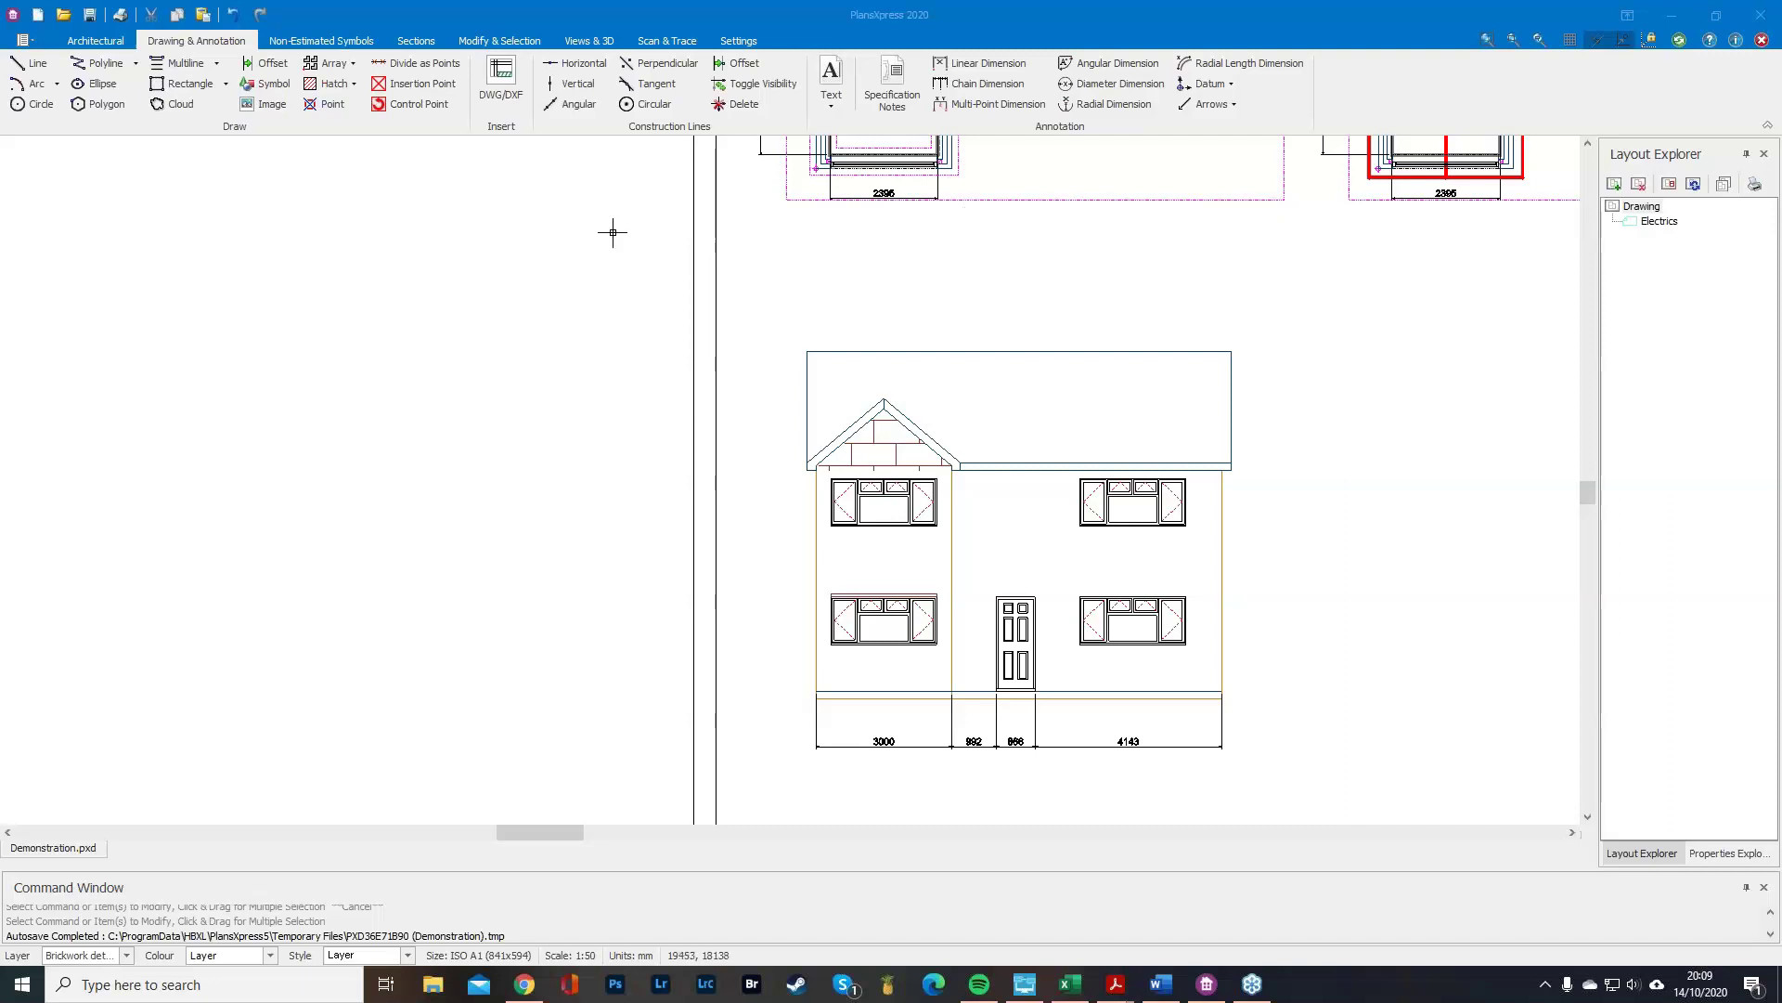
{"action": "left_click", "coordinate": [100, 42]}
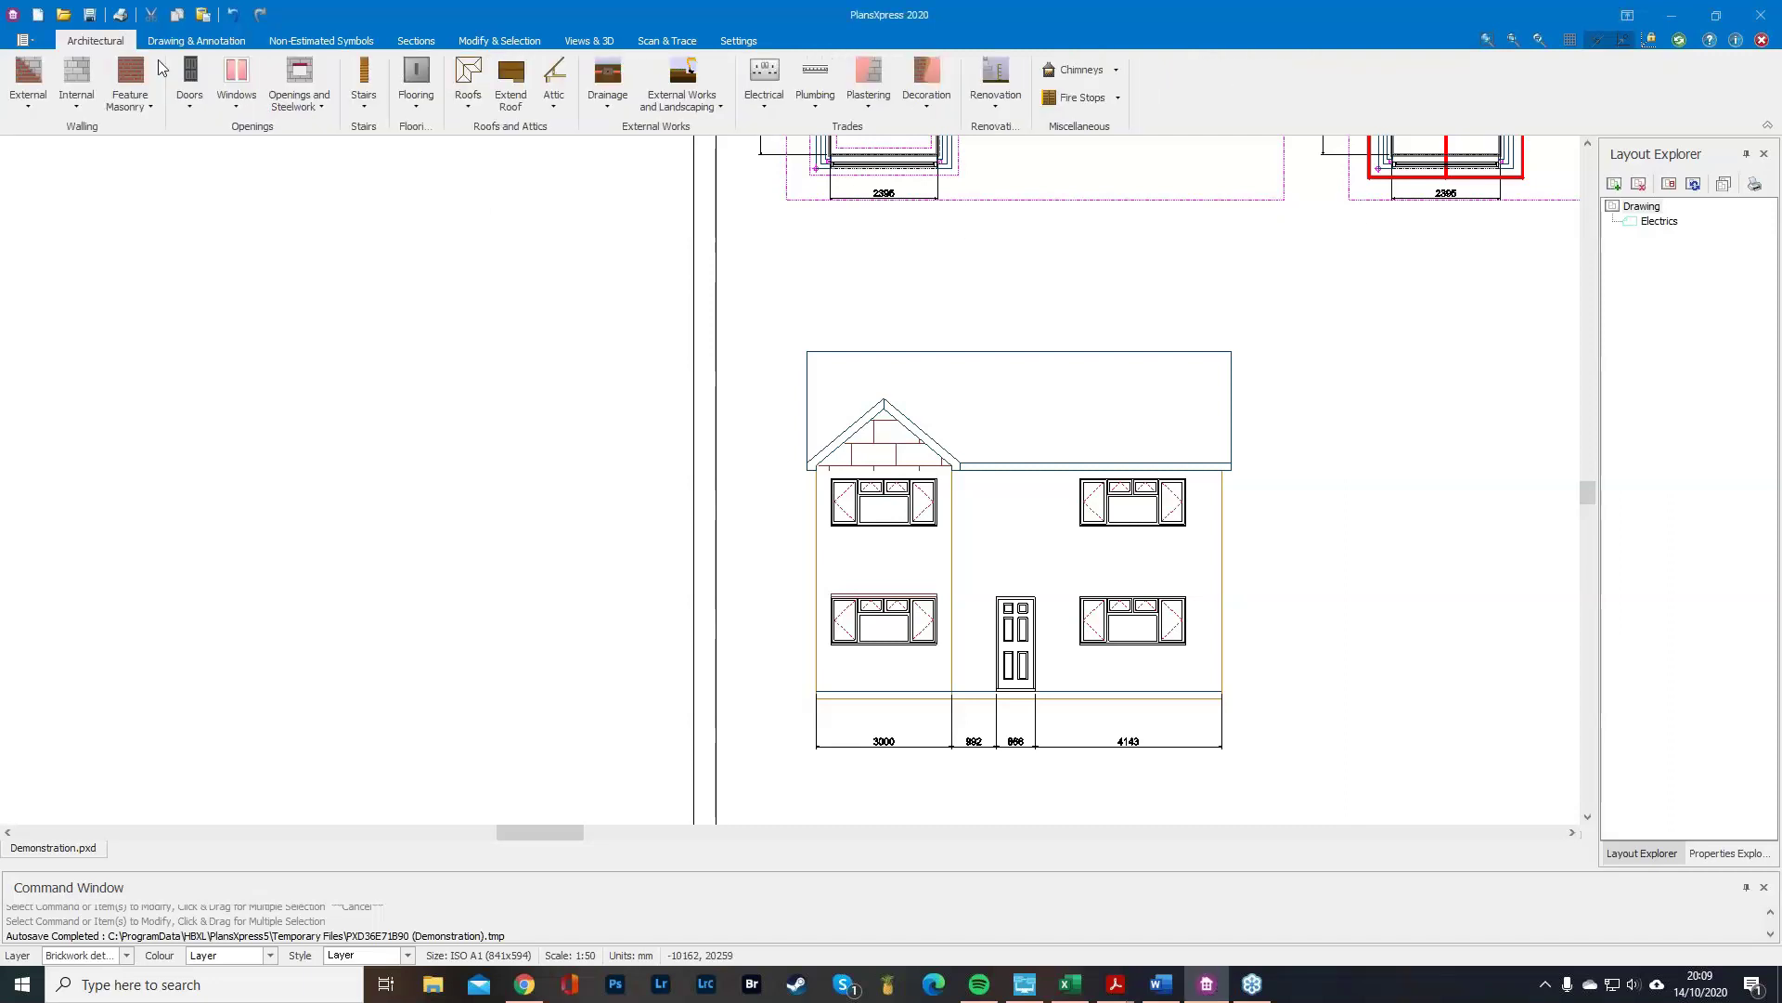
{"action": "left_click", "coordinate": [1007, 103]}
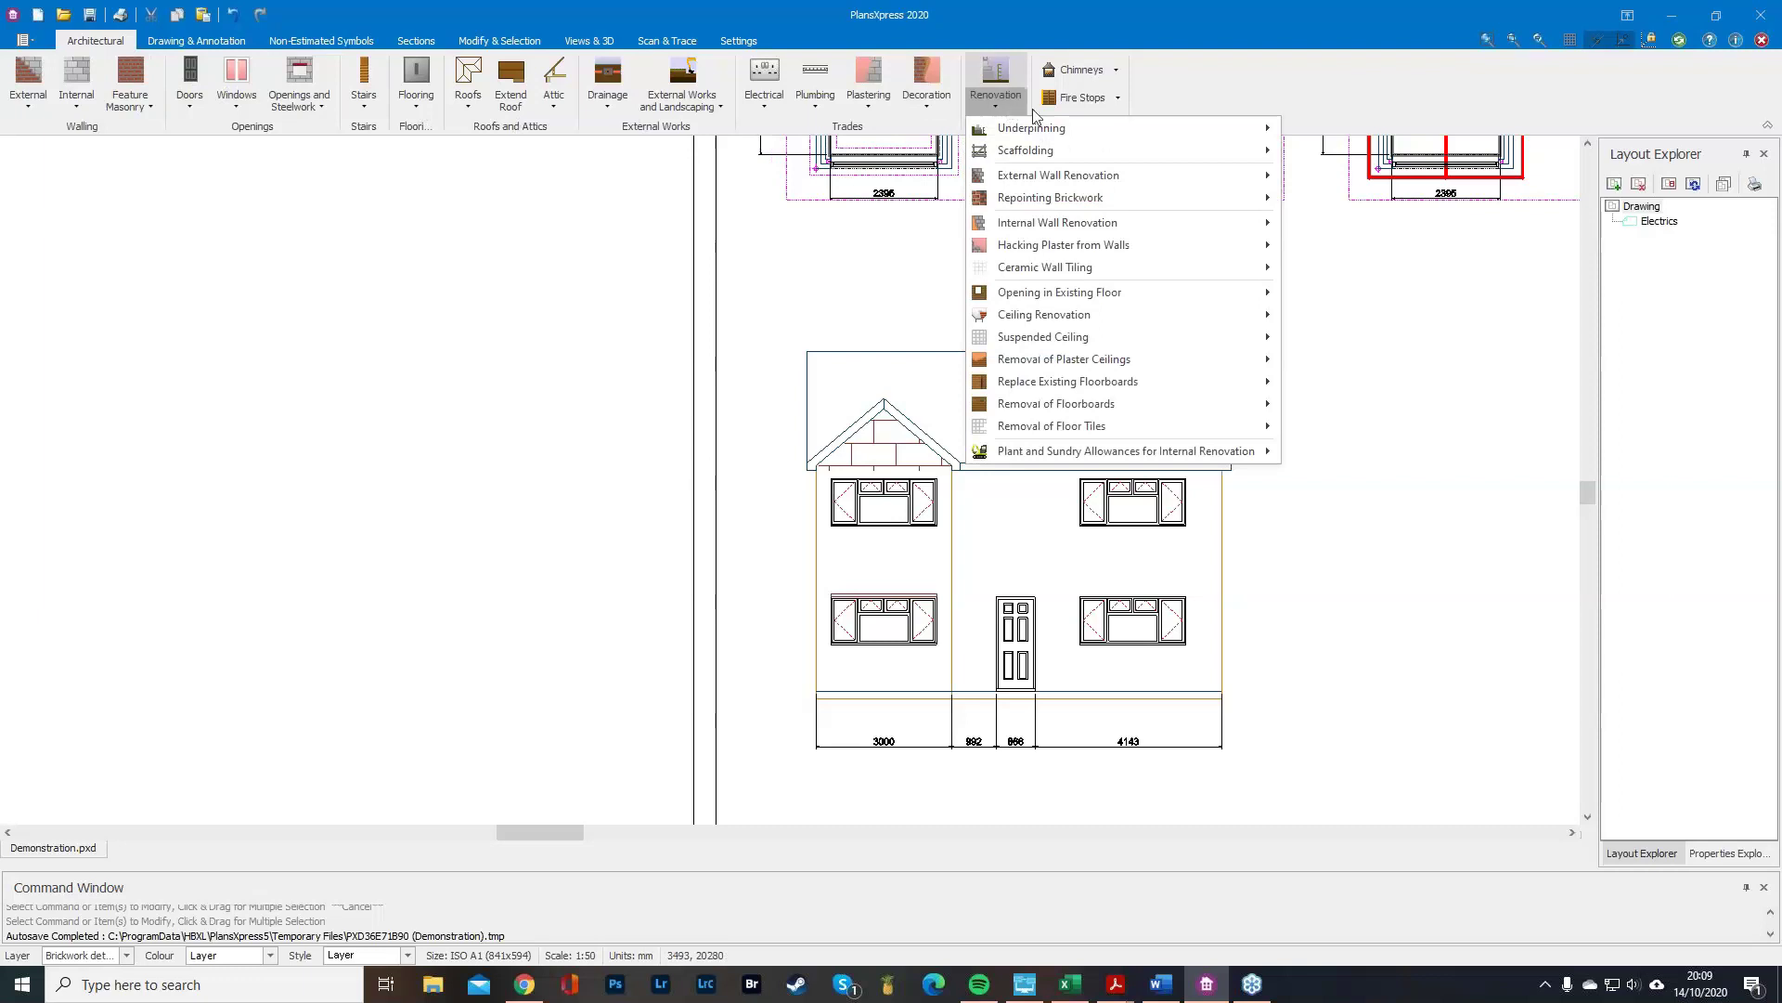
{"action": "mouse_move", "coordinate": [1042, 149]}
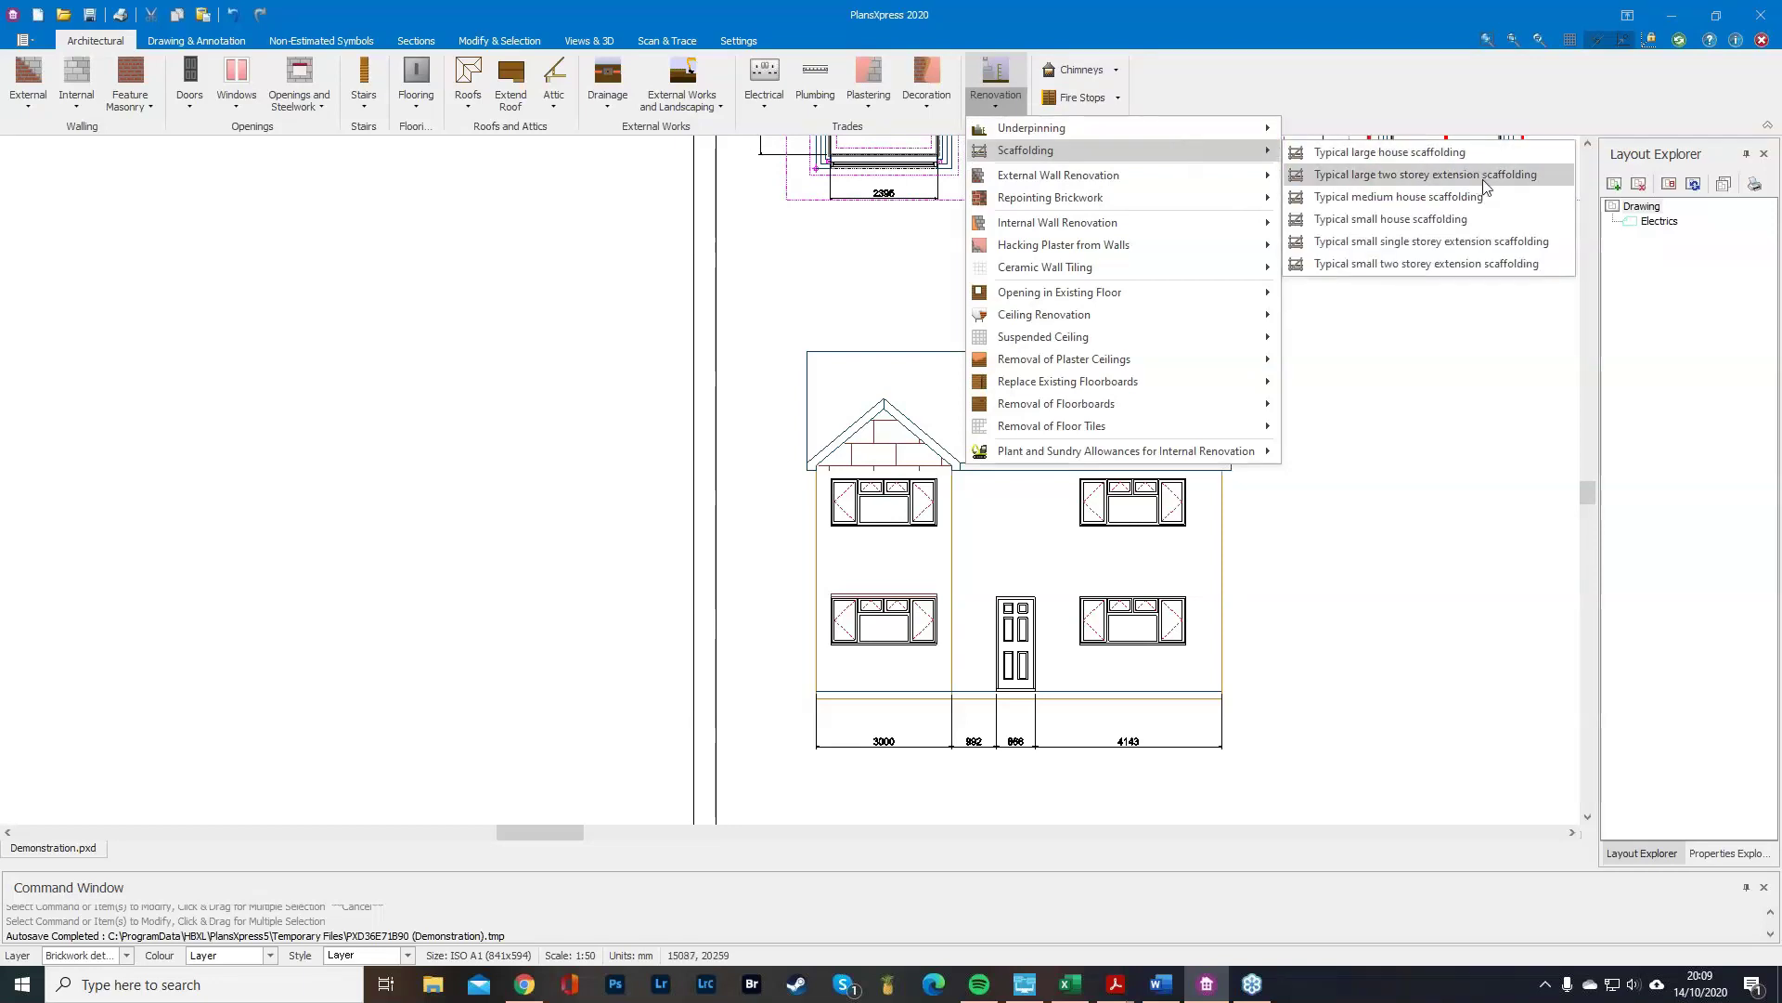
{"action": "left_click", "coordinate": [1486, 185]}
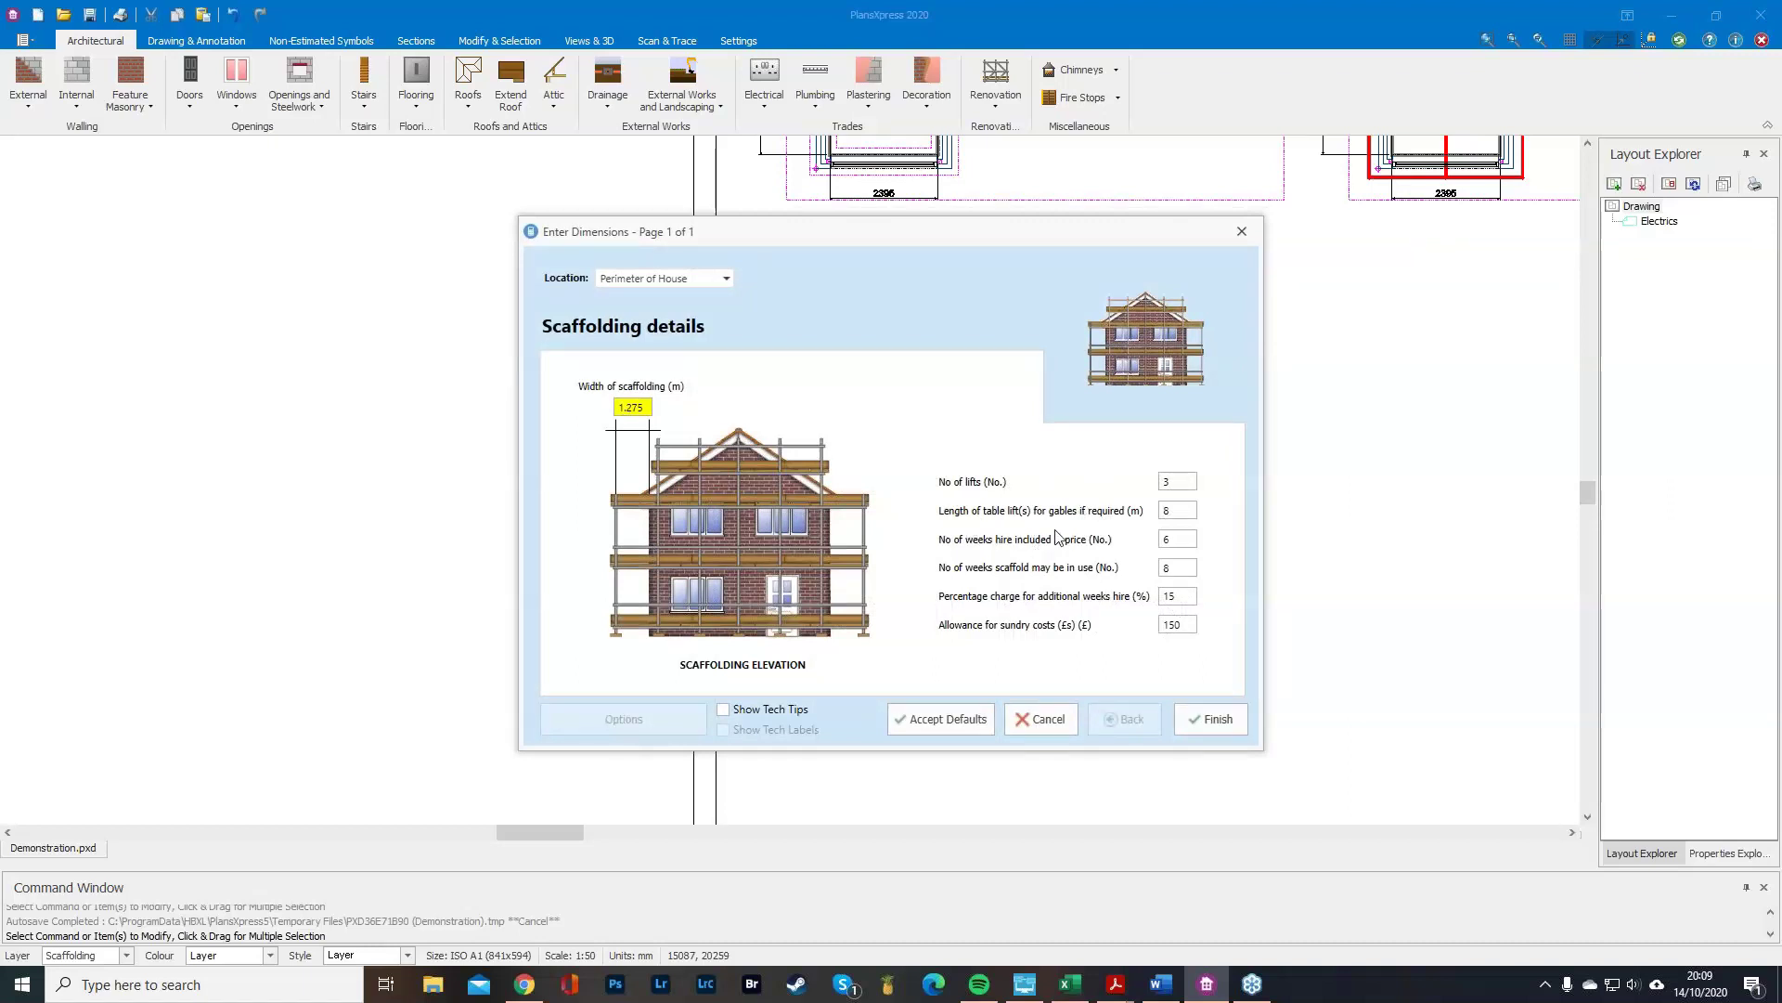
{"action": "left_click", "coordinate": [1211, 719]}
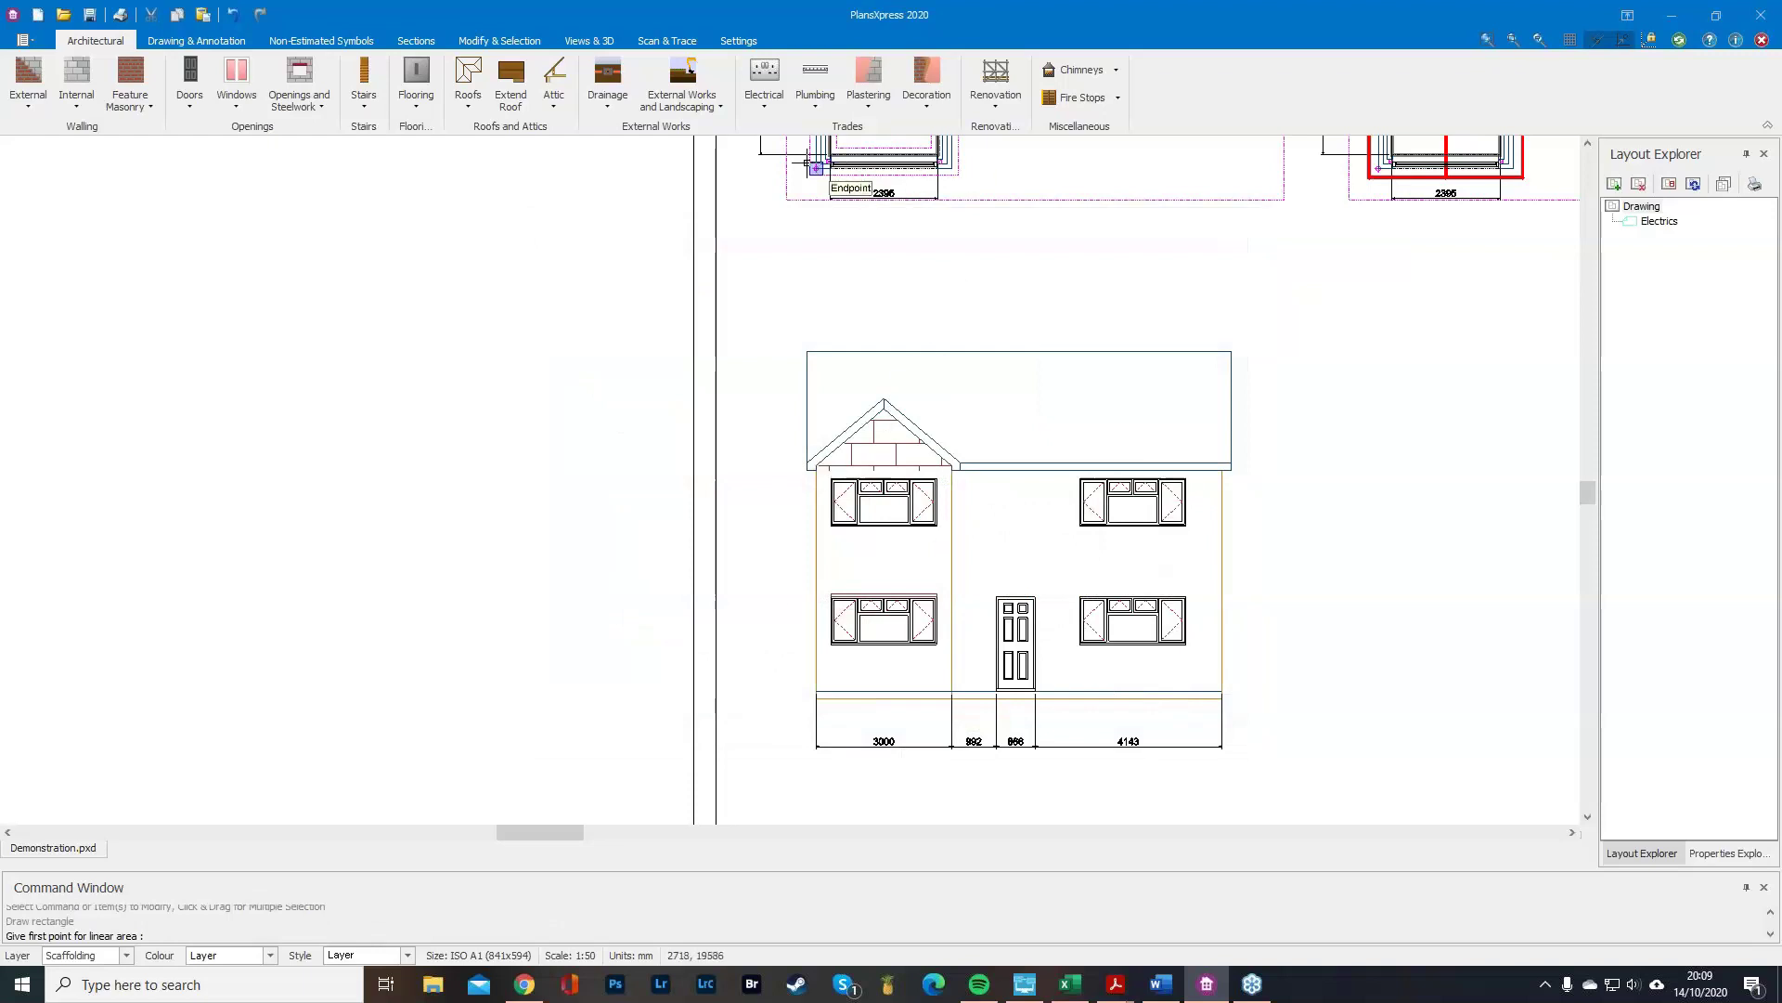
Draw the scaffolding on the ground floor plan along the front projection's side wall, from the inner corner to the outer corner.
{"action": "scroll", "coordinate": [1166, 743], "scroll_direction": "down", "scroll_amount": 3}
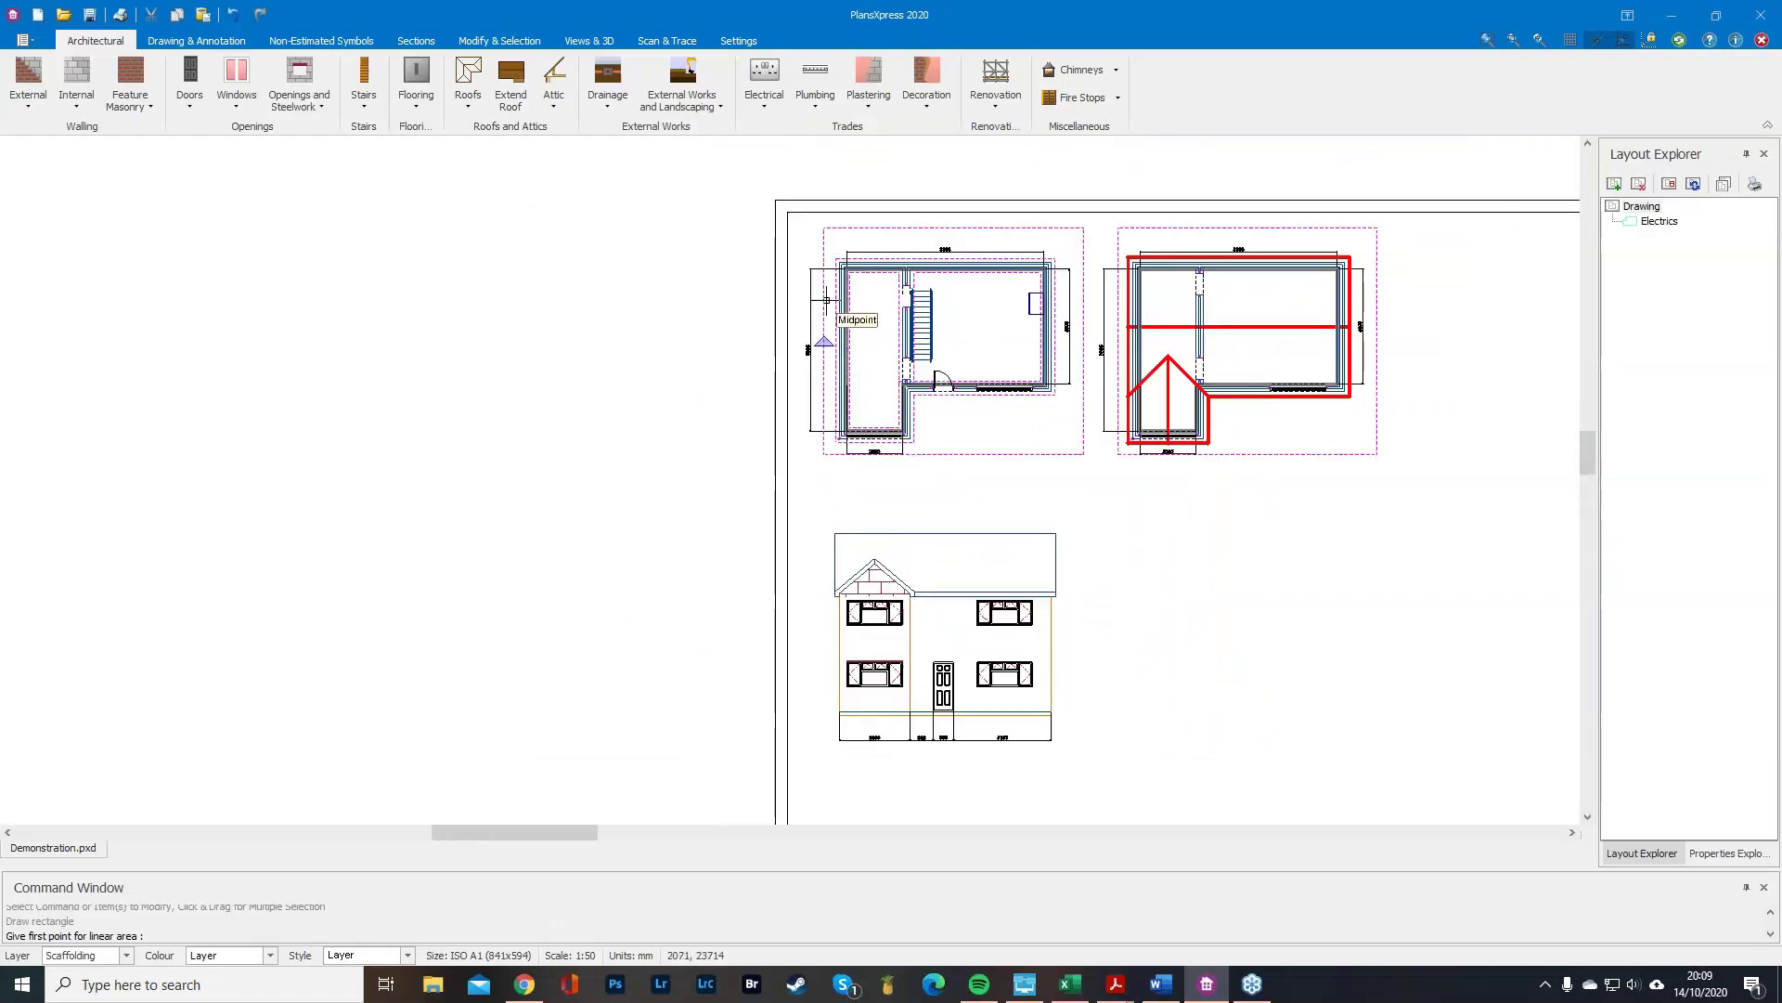
{"action": "scroll", "coordinate": [1151, 723], "scroll_direction": "up", "scroll_amount": 5}
{"action": "scroll", "coordinate": [1151, 722], "scroll_direction": "up", "scroll_amount": 3}
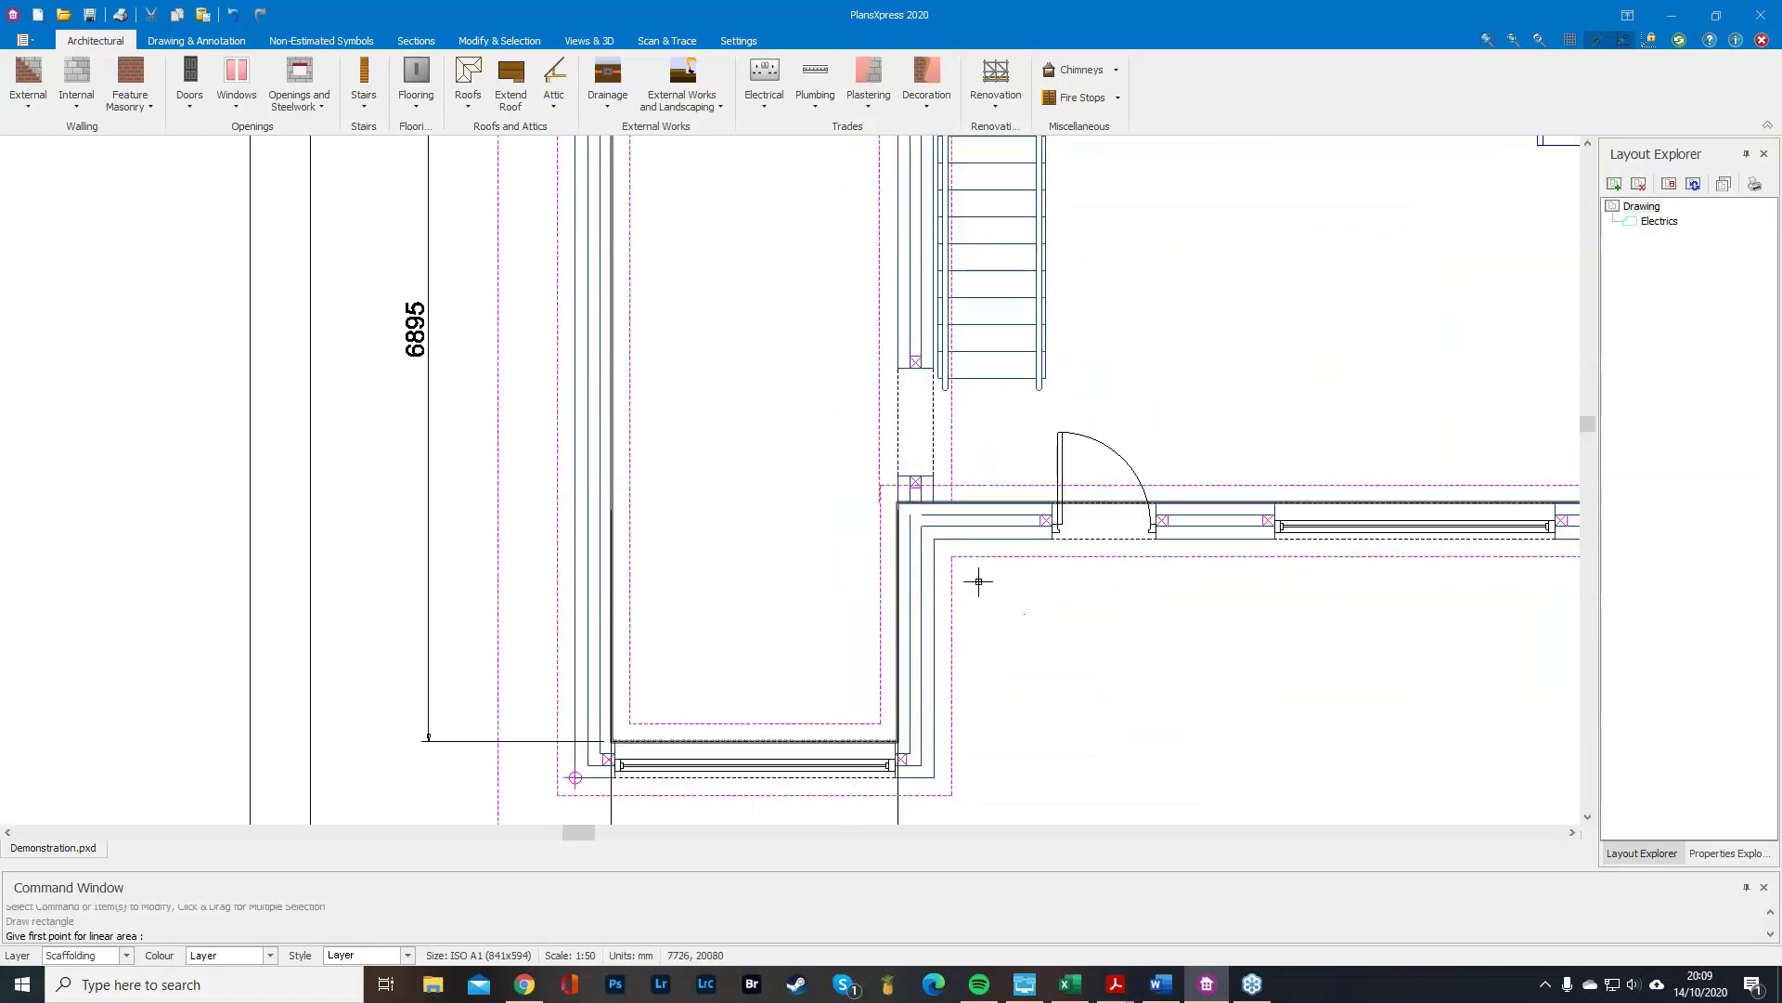
{"action": "left_click", "coordinate": [935, 538]}
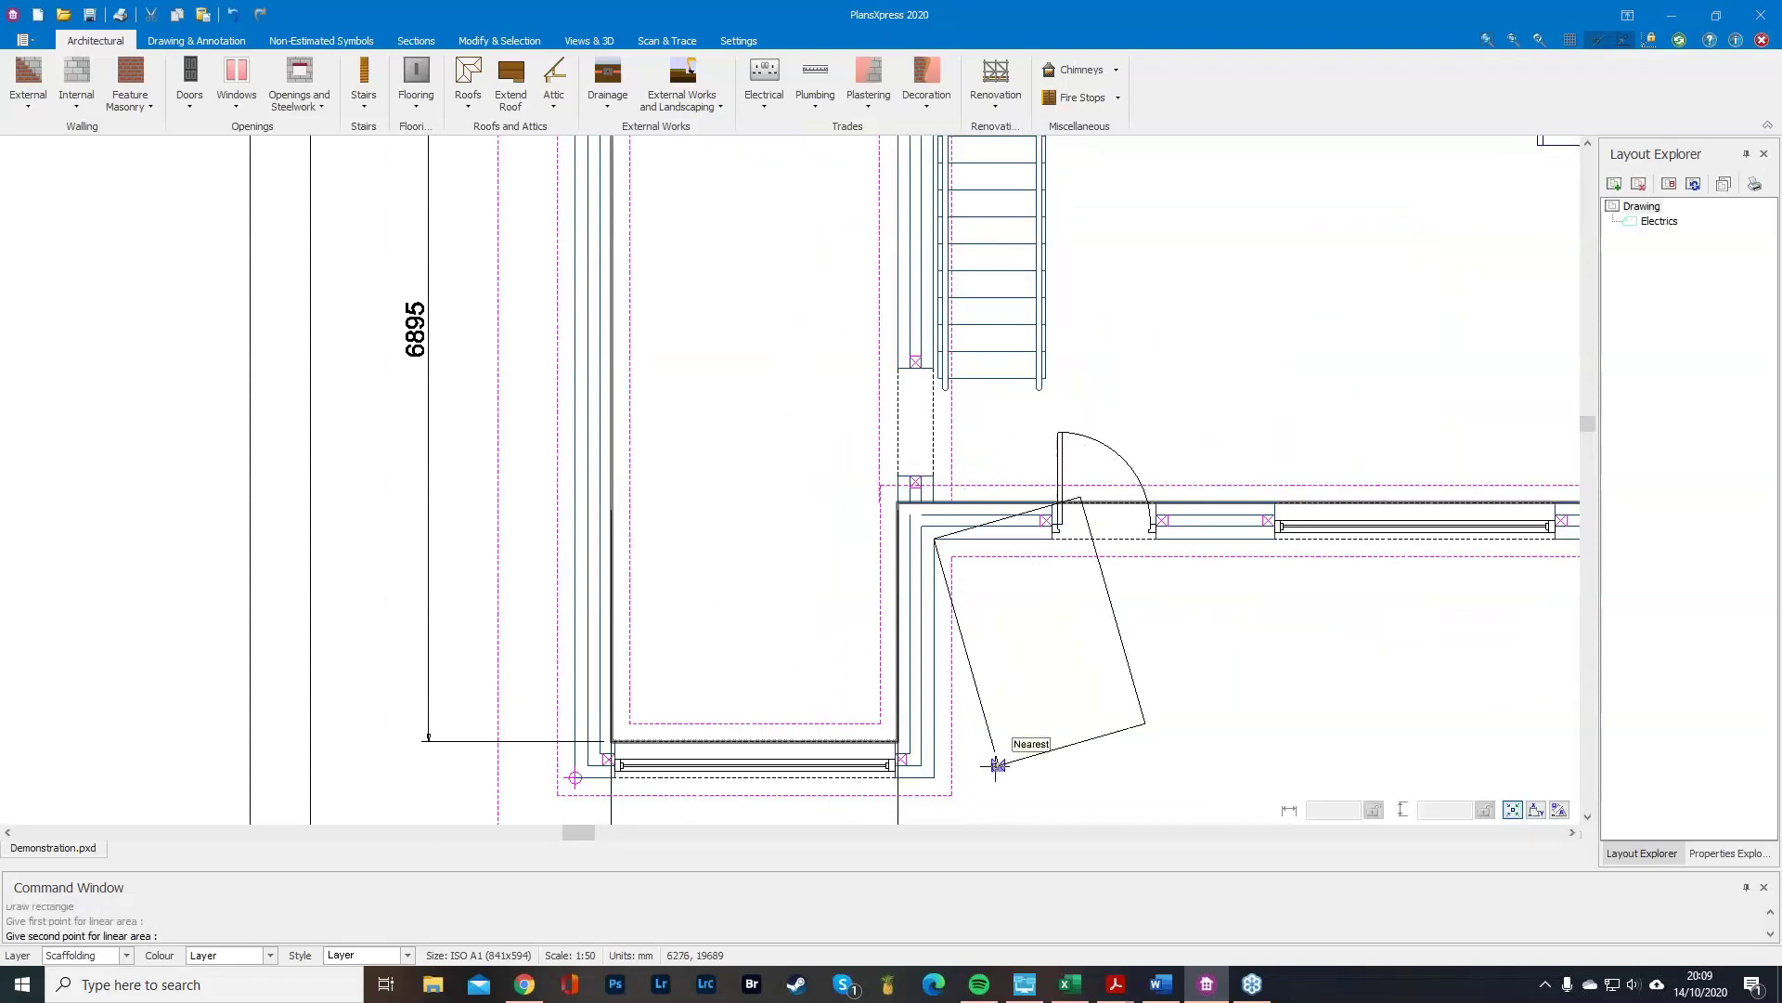
{"action": "left_click", "coordinate": [945, 785]}
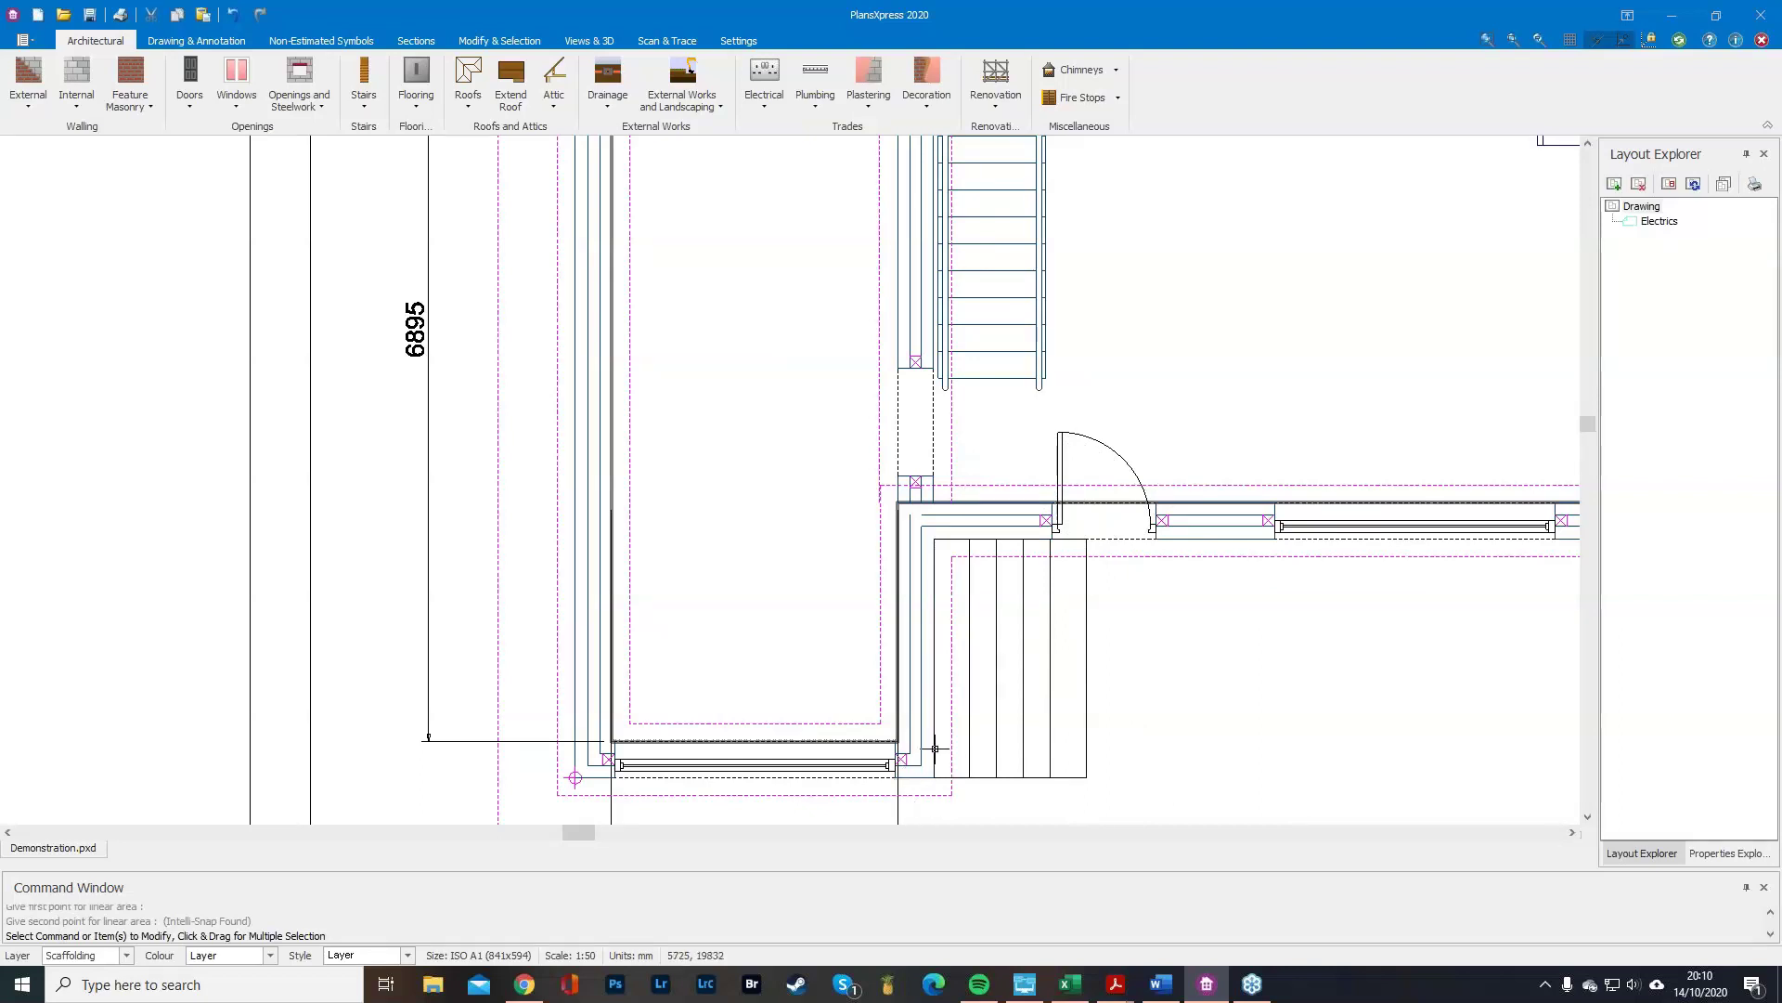
{"action": "scroll", "coordinate": [1058, 641], "scroll_direction": "down", "scroll_amount": 1}
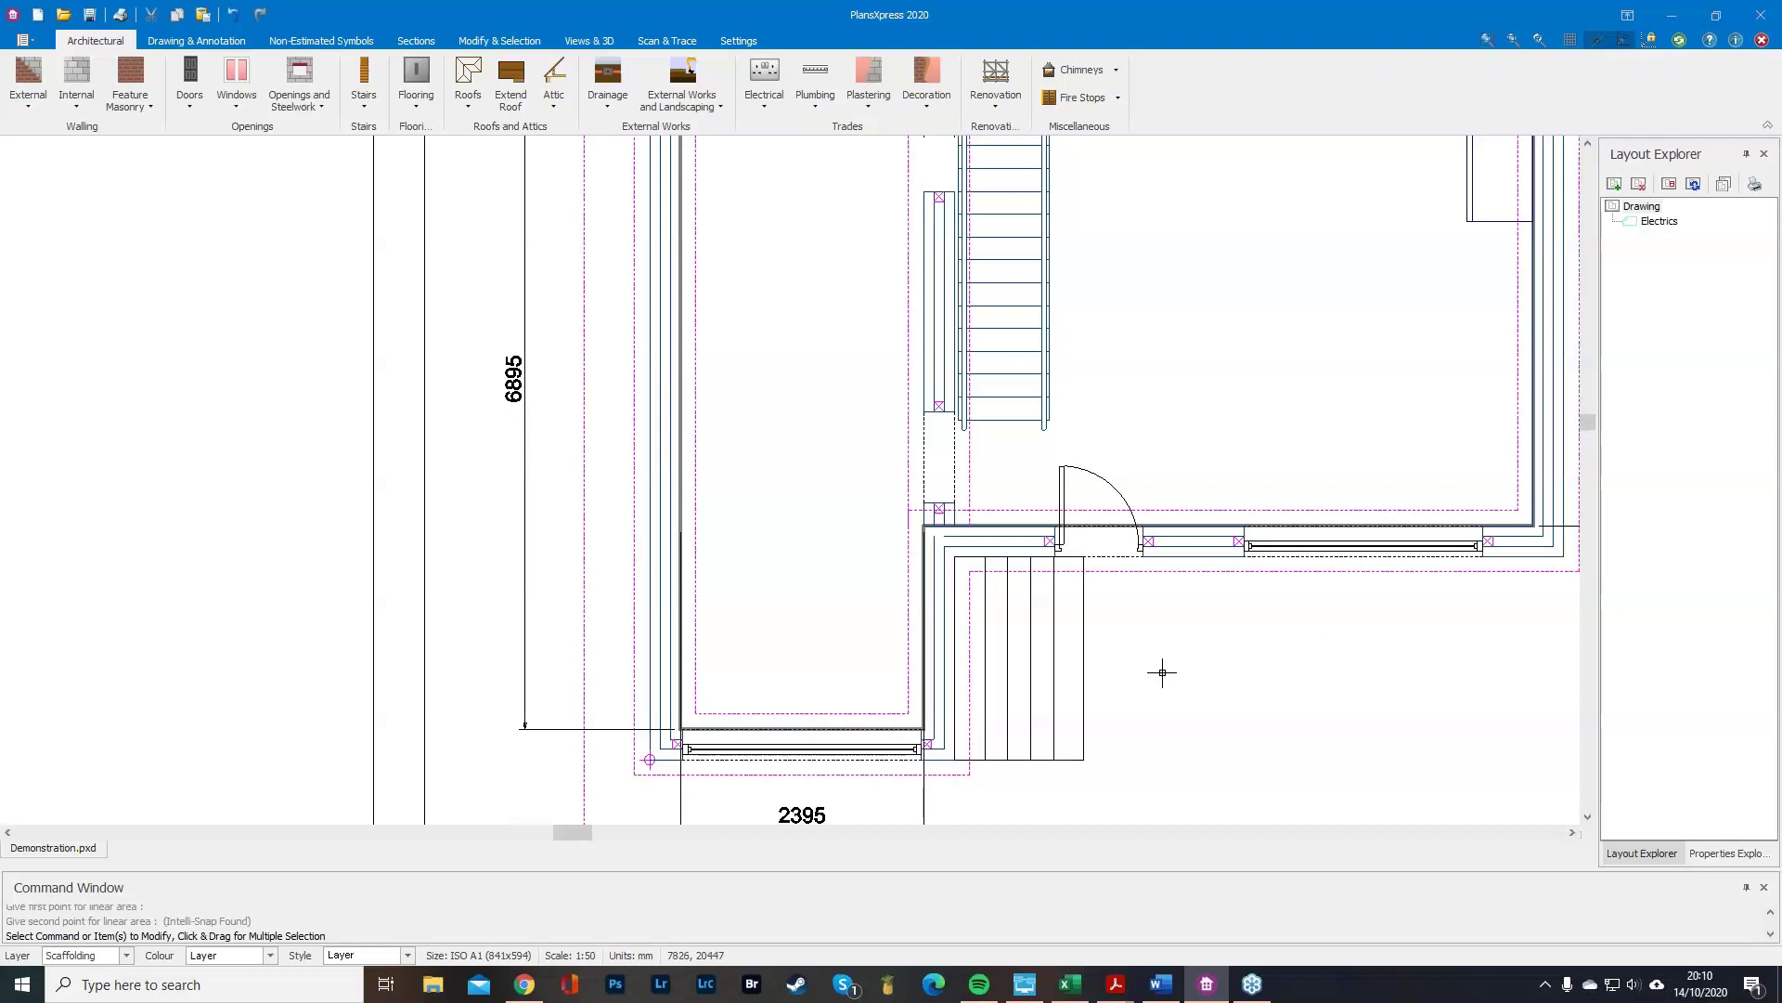
{"action": "scroll", "coordinate": [489, 593], "scroll_direction": "down", "scroll_amount": 2}
{"action": "scroll", "coordinate": [564, 591], "scroll_direction": "down", "scroll_amount": 1}
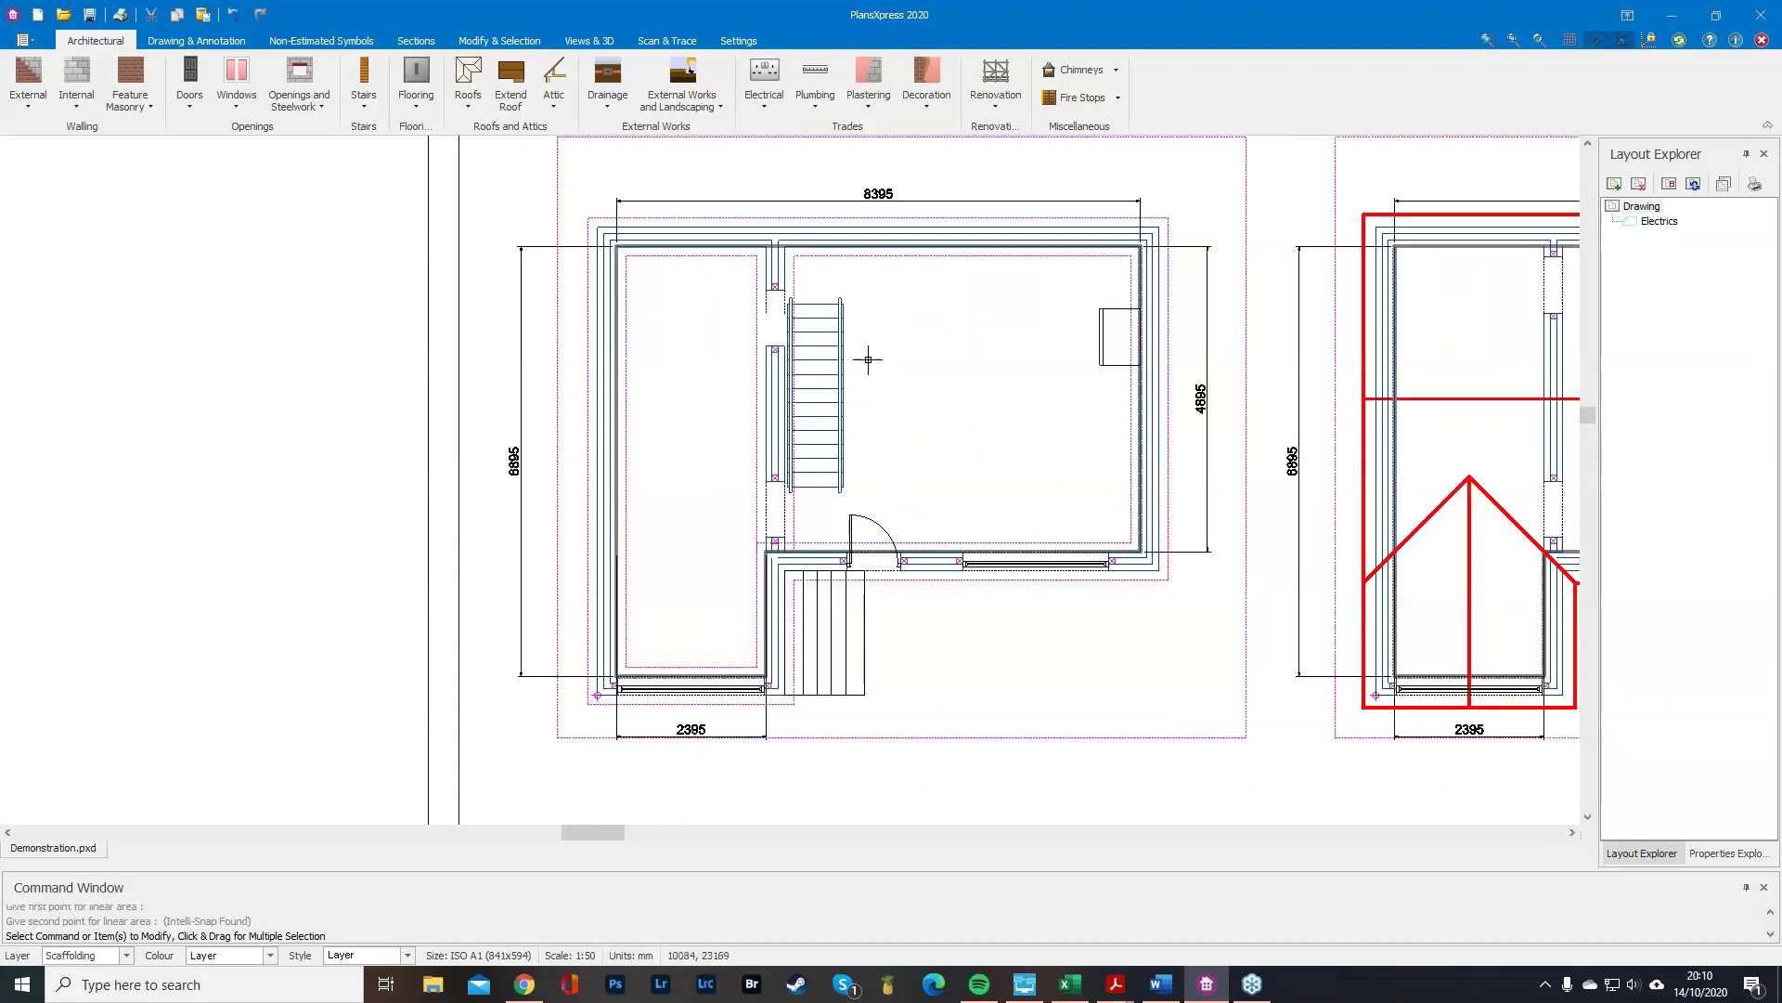
{"action": "mouse_move", "coordinate": [781, 300]}
{"action": "left_click", "coordinate": [196, 40]}
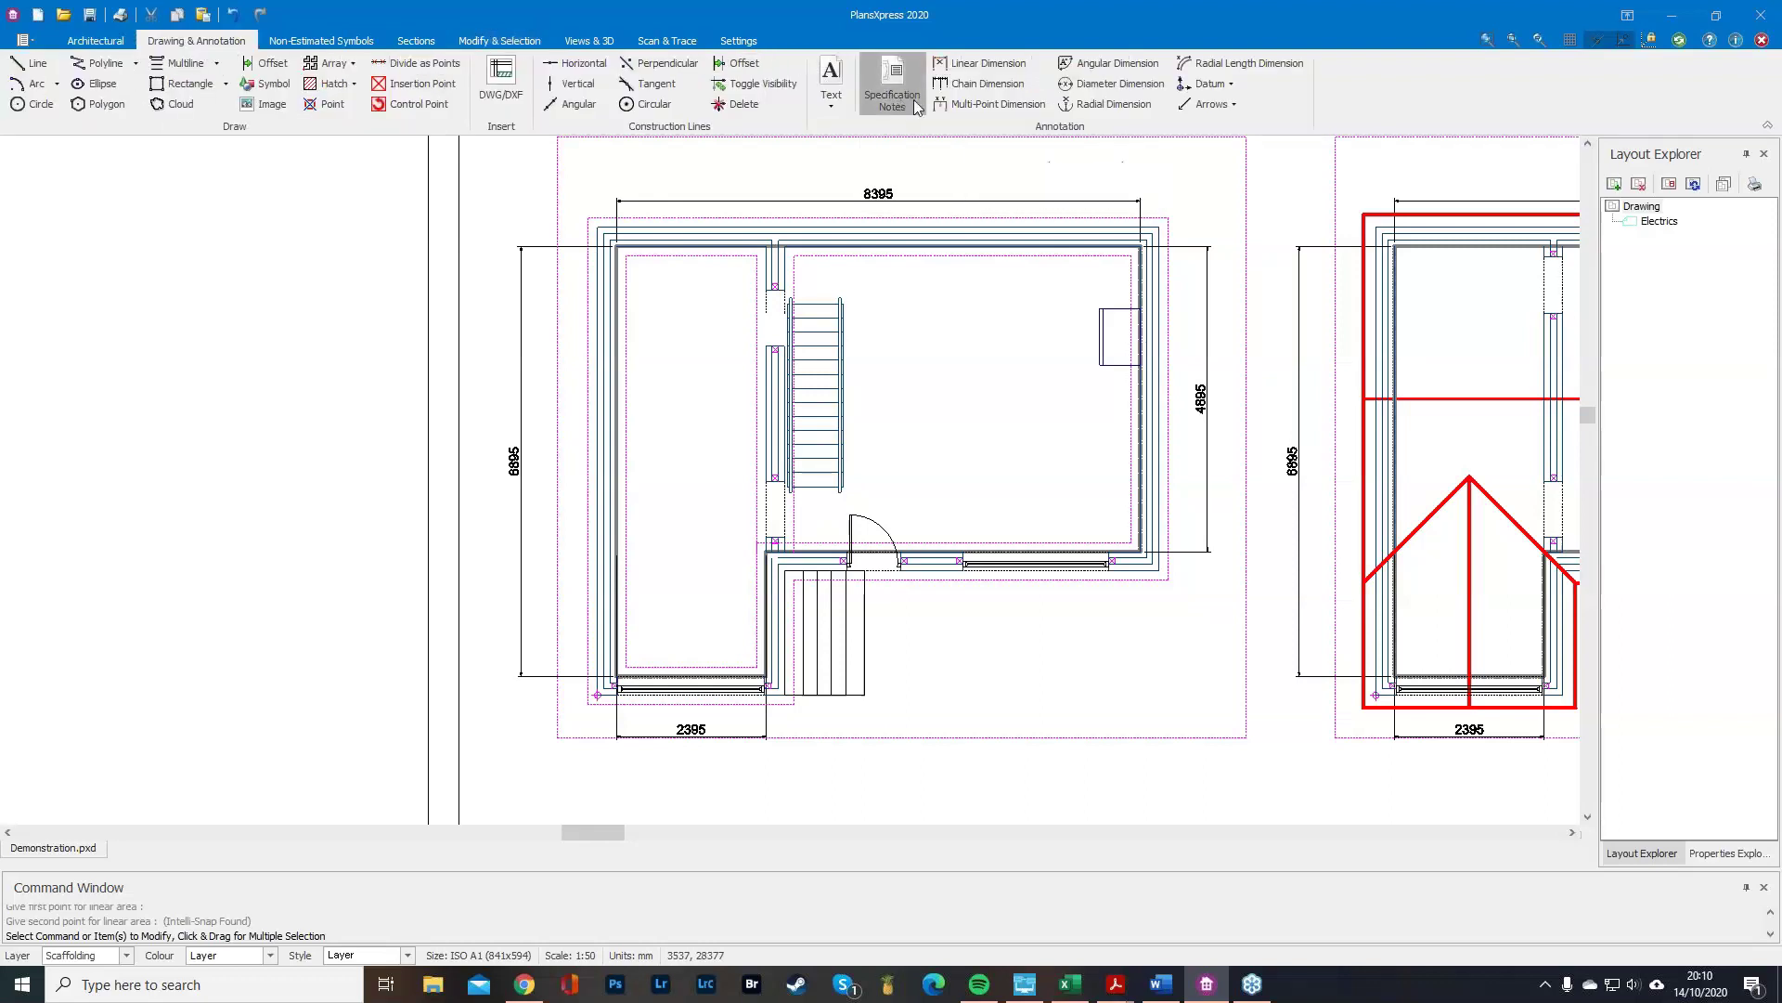
{"action": "left_click", "coordinate": [1124, 206]}
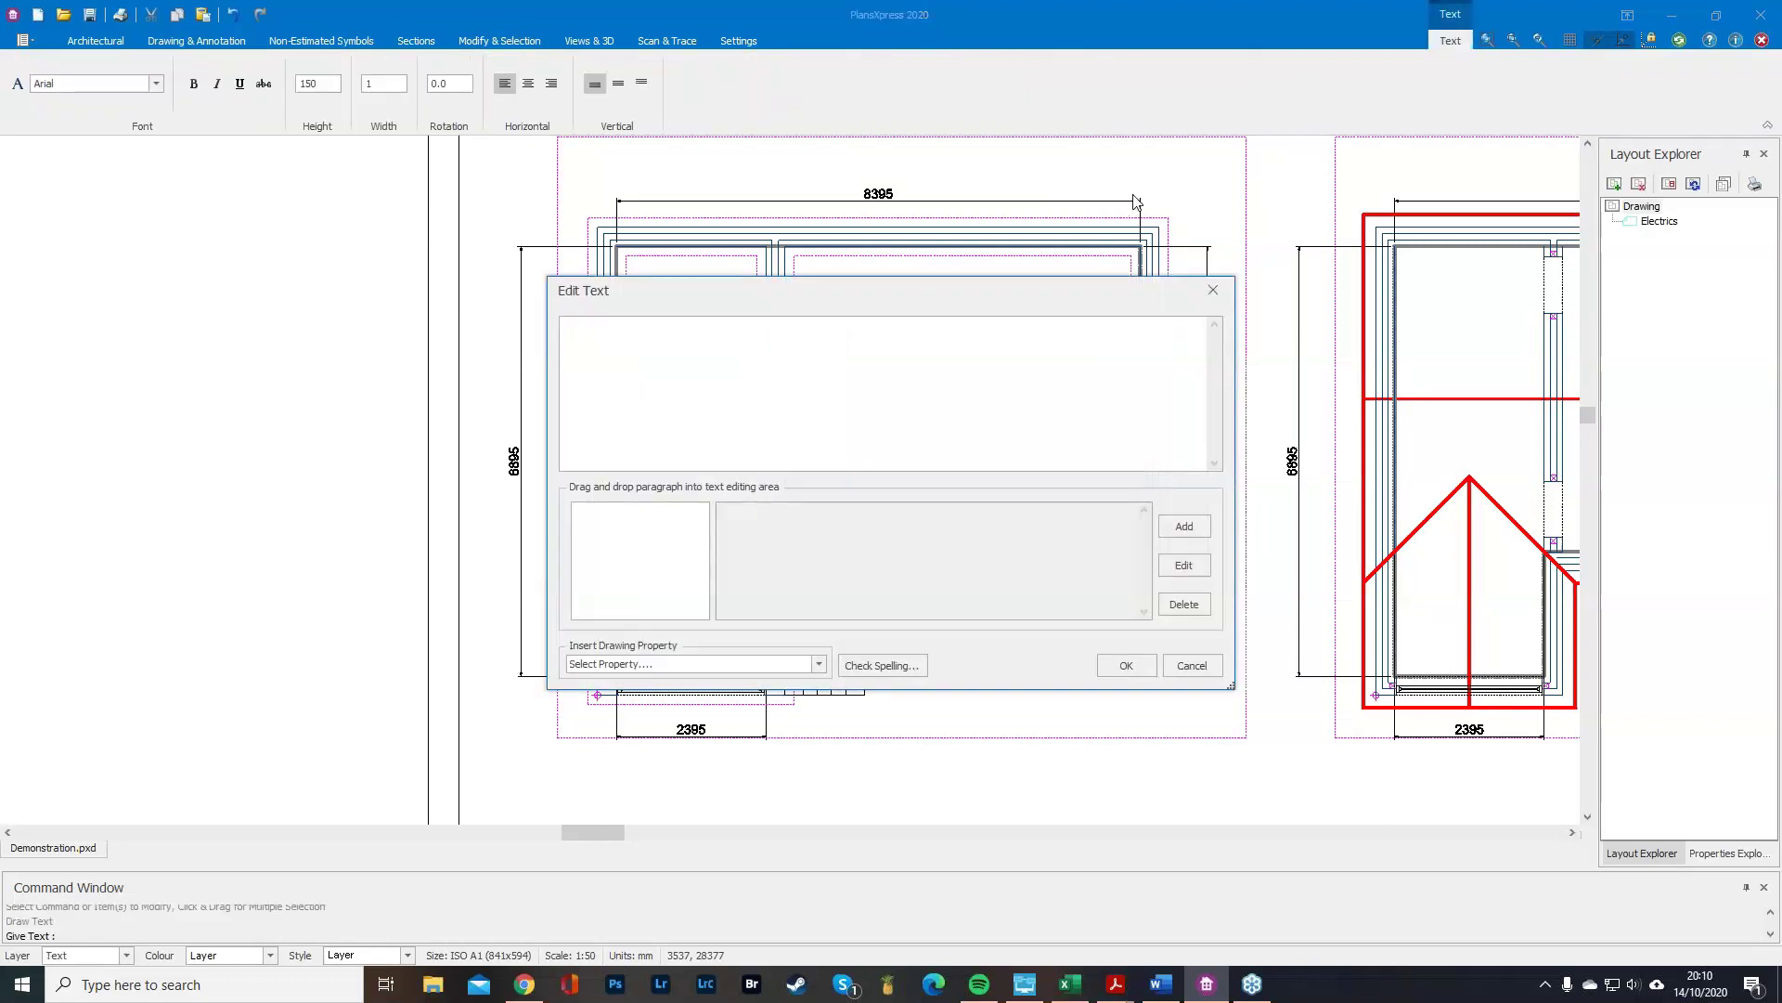
{"action": "left_click", "coordinate": [819, 664]}
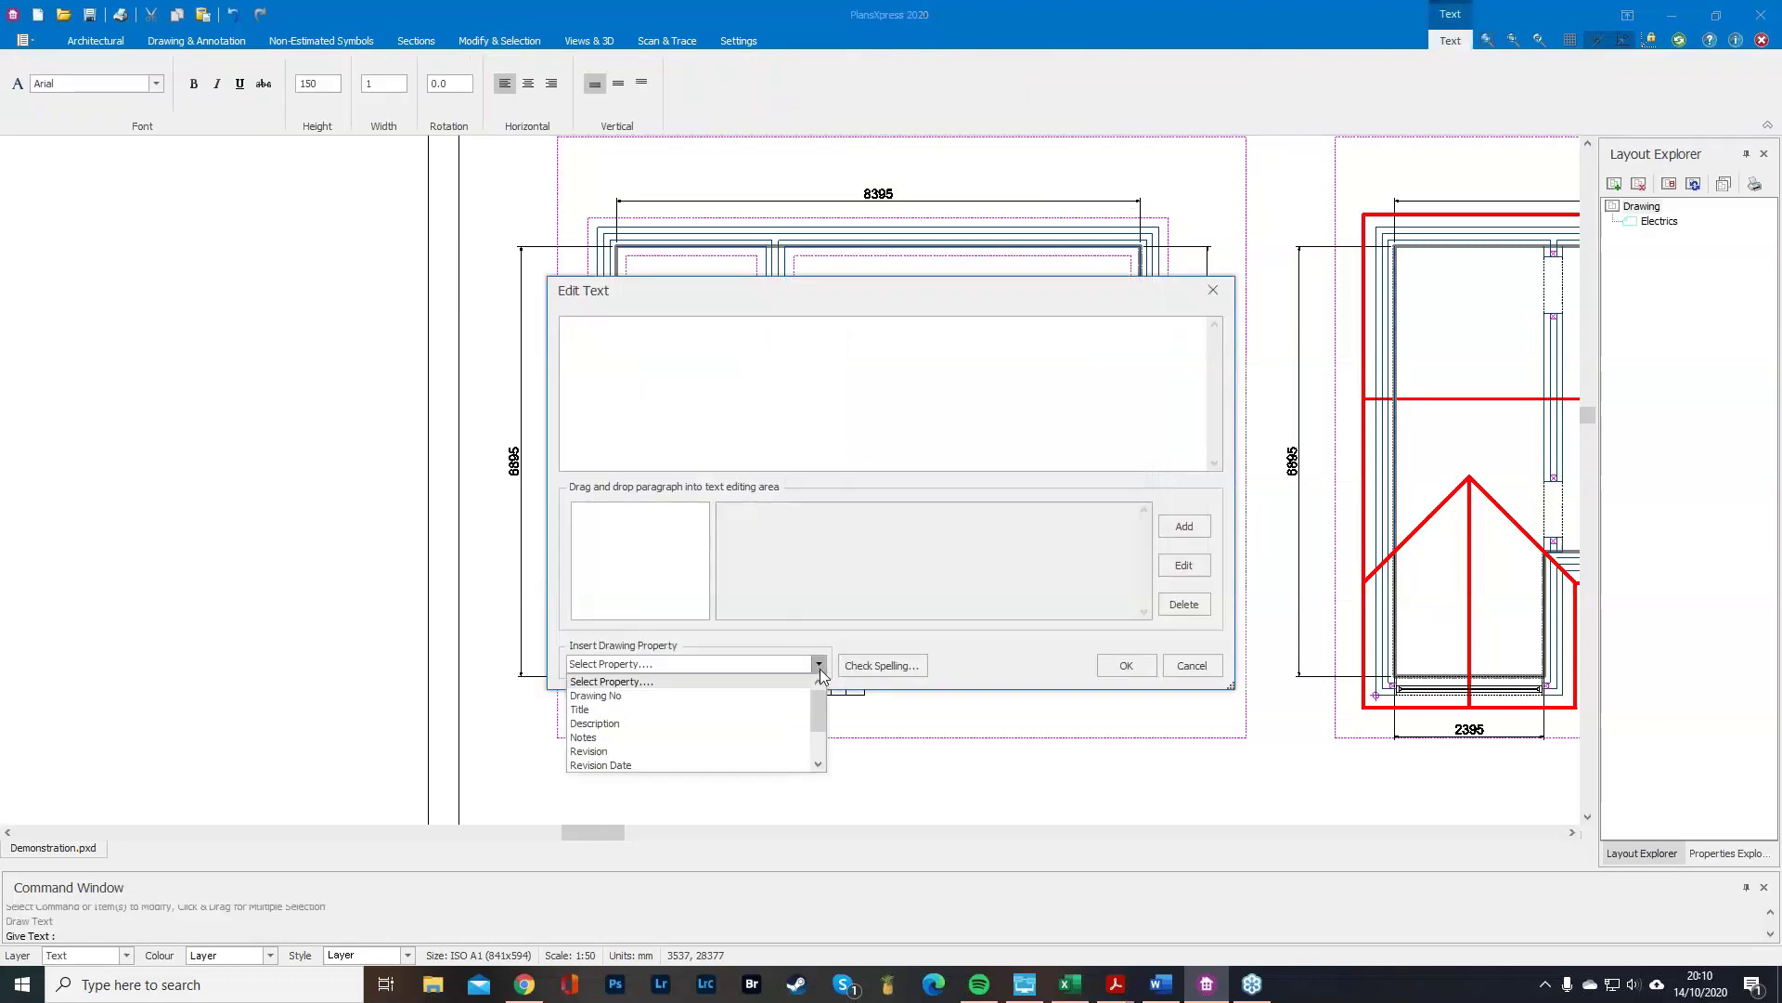
{"action": "left_click", "coordinate": [957, 536]}
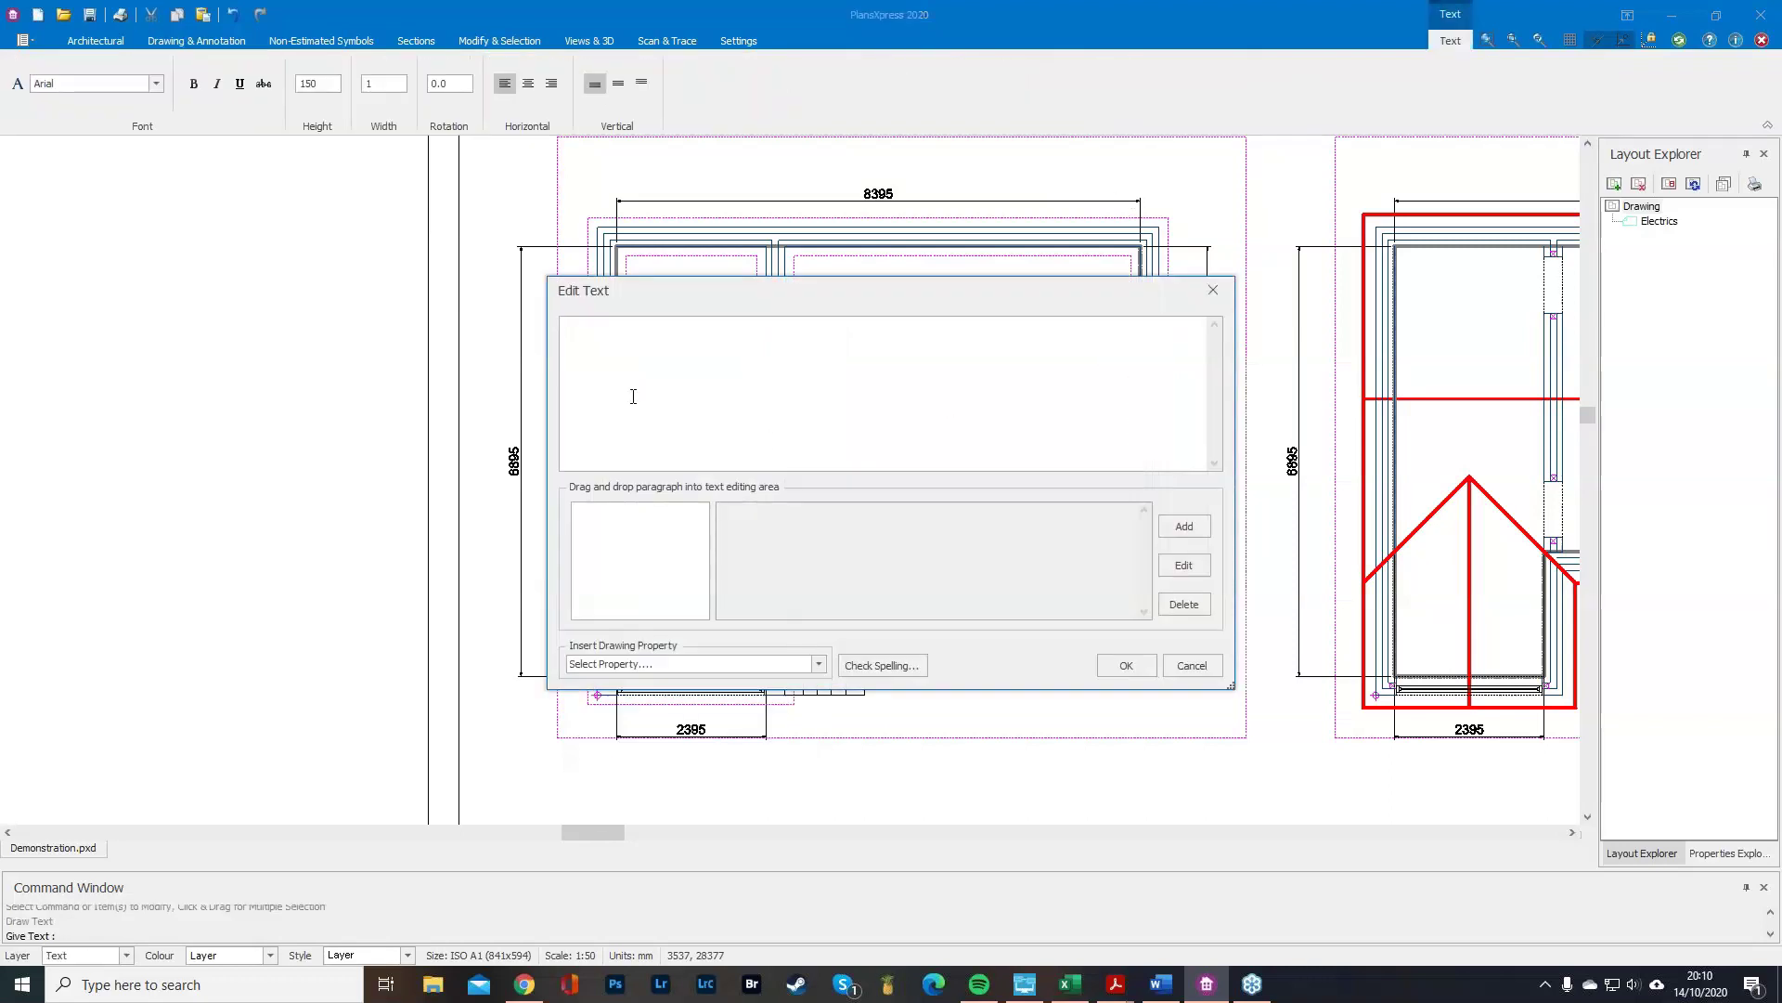
{"action": "left_click", "coordinate": [1212, 289]}
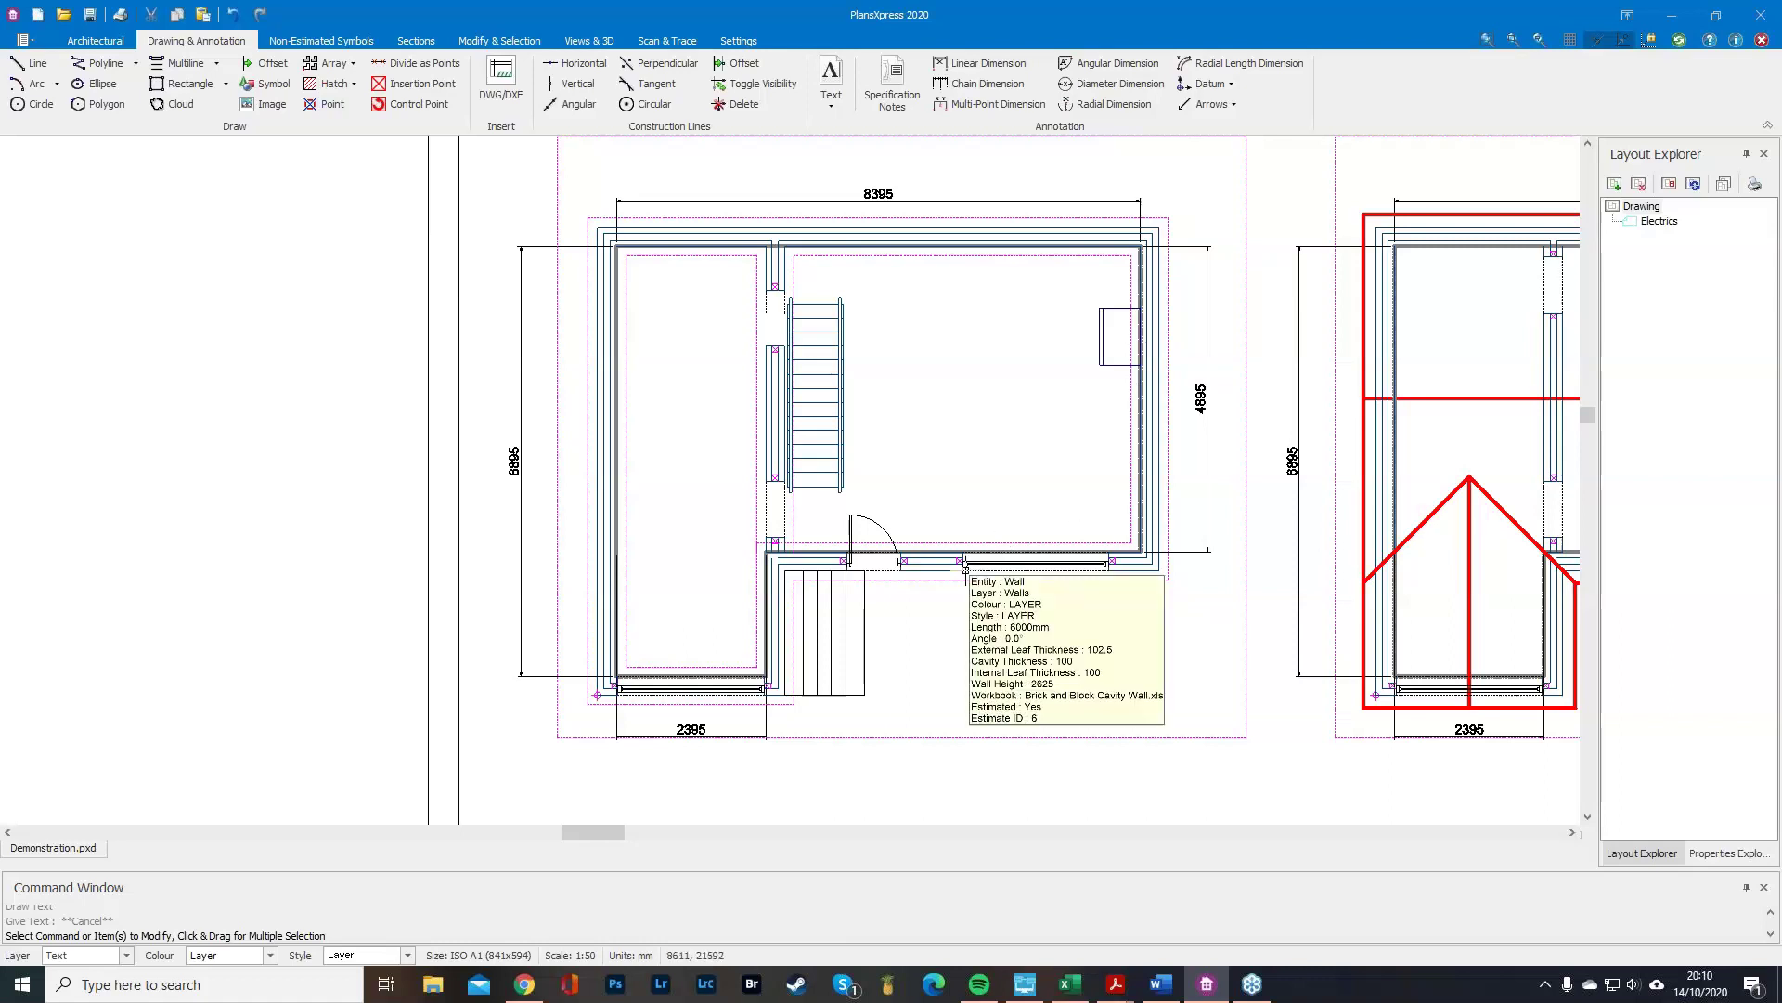
Create a new blank drawing with the standard title block sheet.
{"action": "mouse_move", "coordinate": [923, 580]}
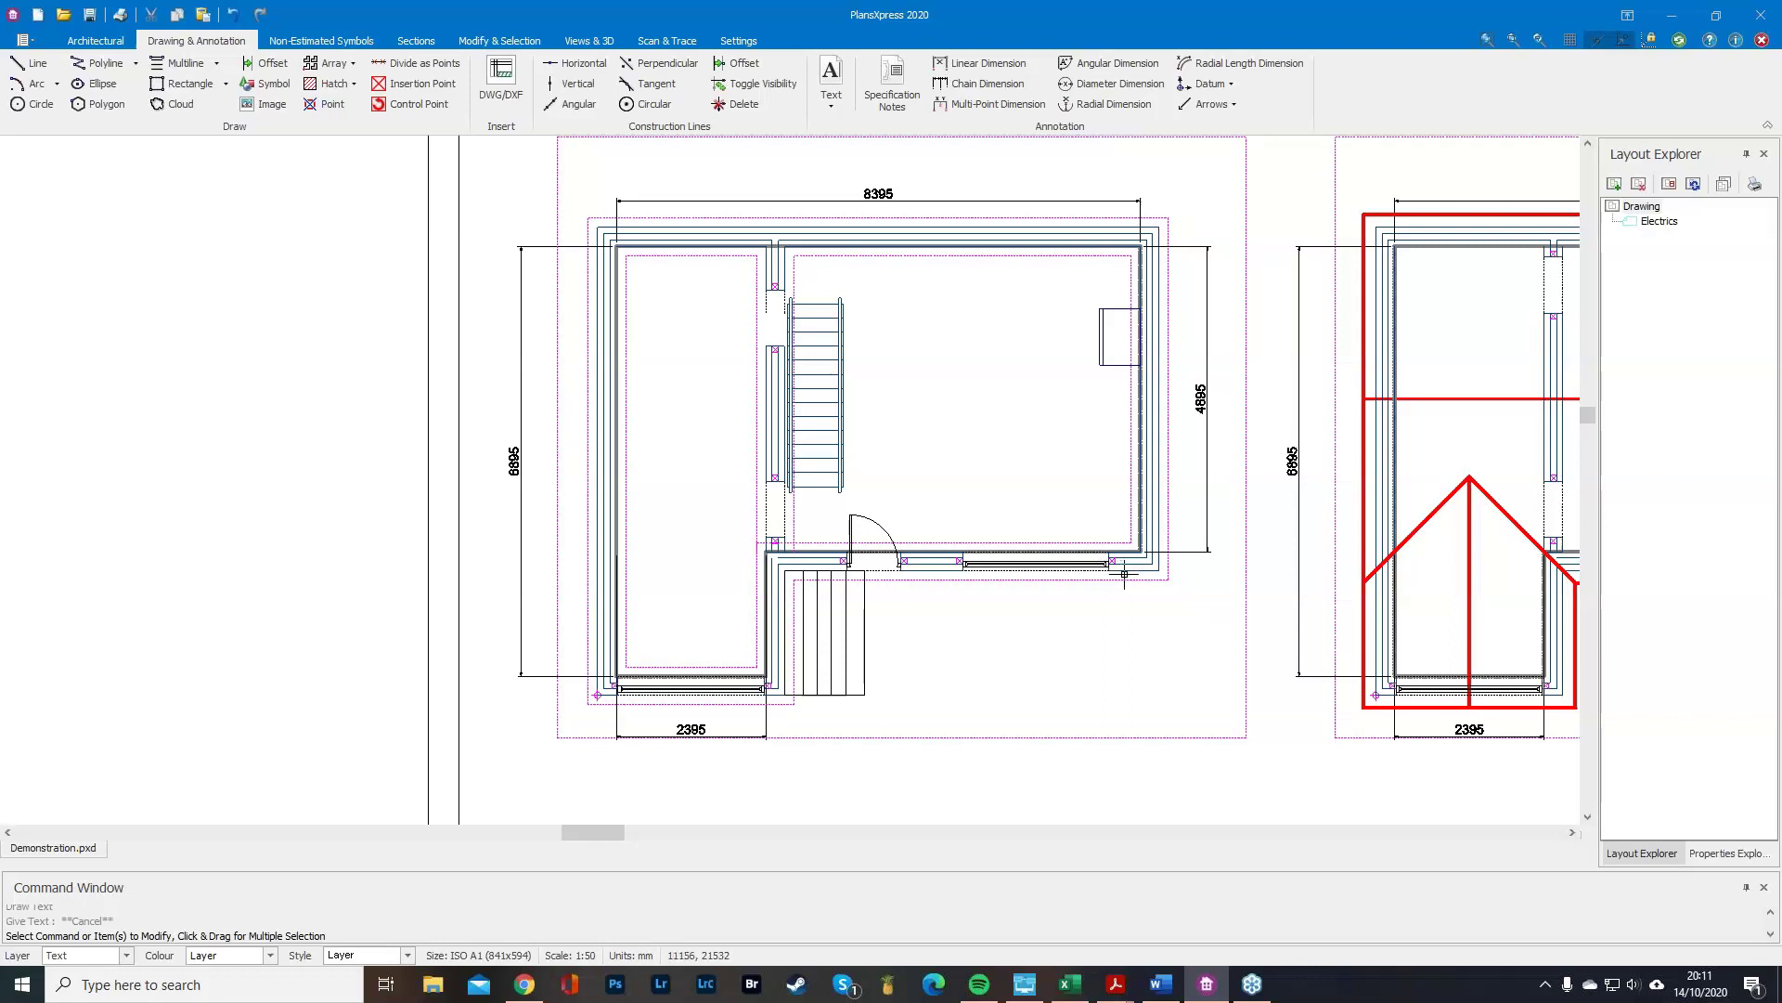
{"action": "mouse_move", "coordinate": [1124, 574]}
{"action": "scroll", "coordinate": [418, 576], "scroll_direction": "down", "scroll_amount": 6}
{"action": "scroll", "coordinate": [477, 289], "scroll_direction": "down", "scroll_amount": 1}
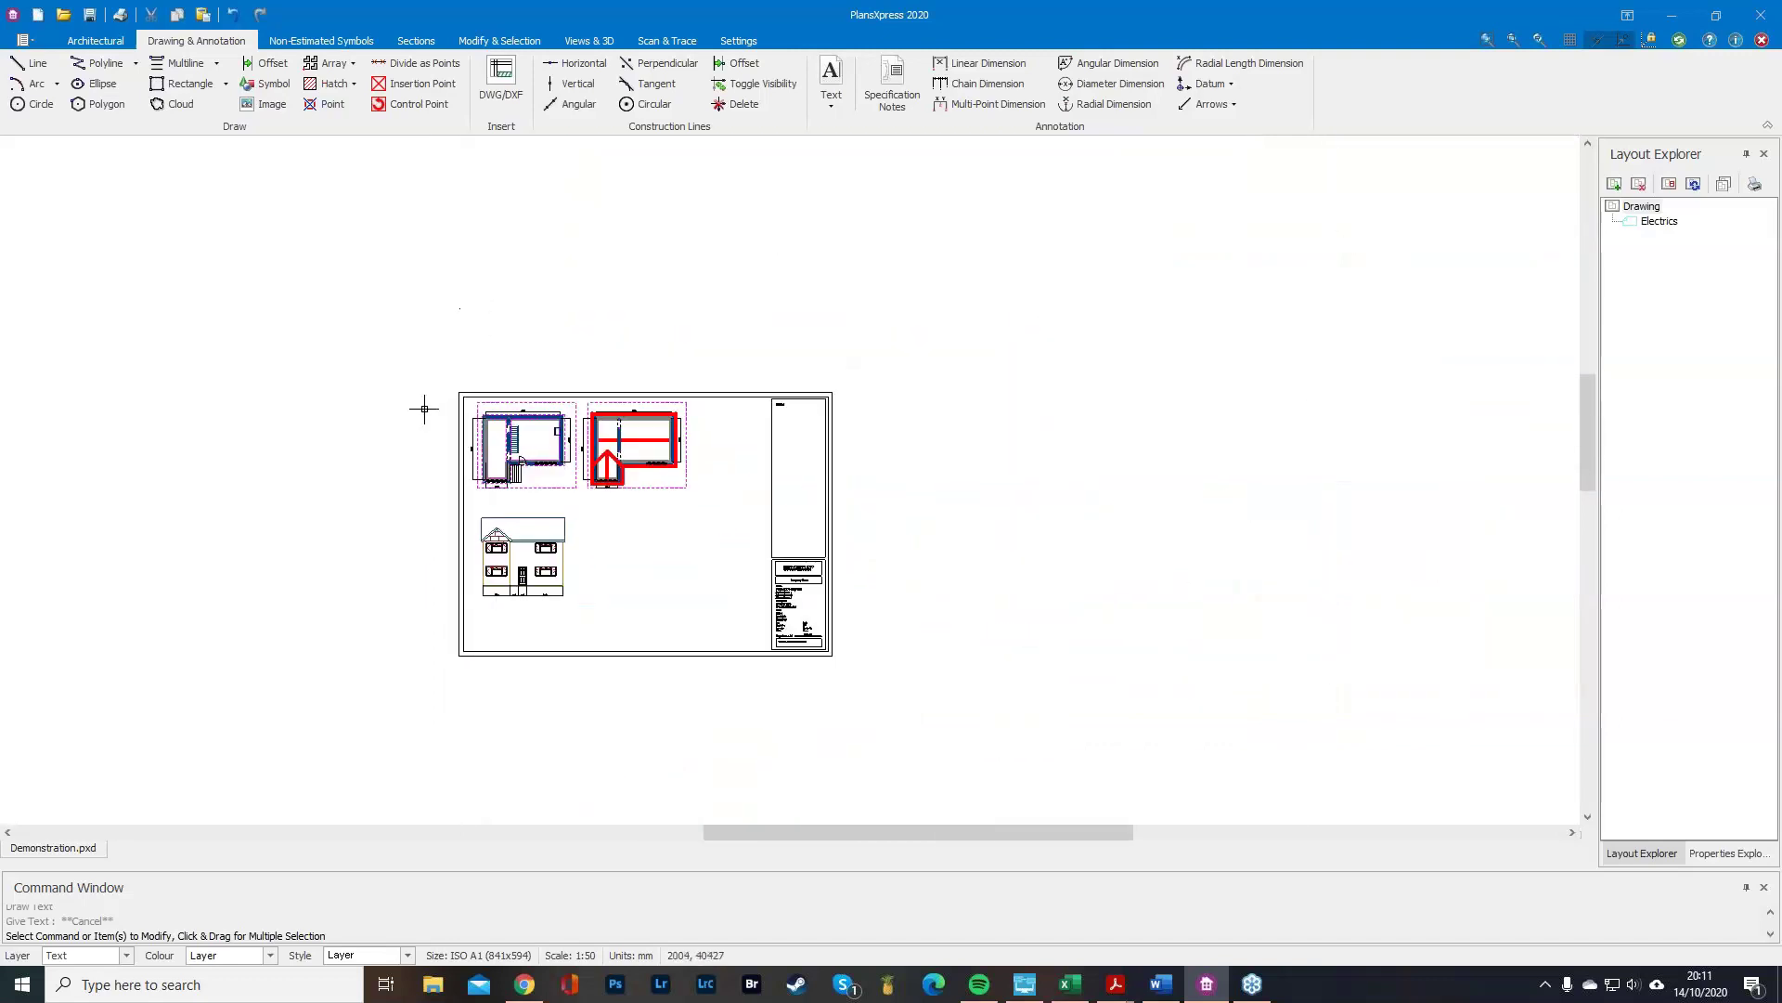
{"action": "scroll", "coordinate": [315, 406], "scroll_direction": "up", "scroll_amount": 1}
{"action": "left_click", "coordinate": [37, 16]}
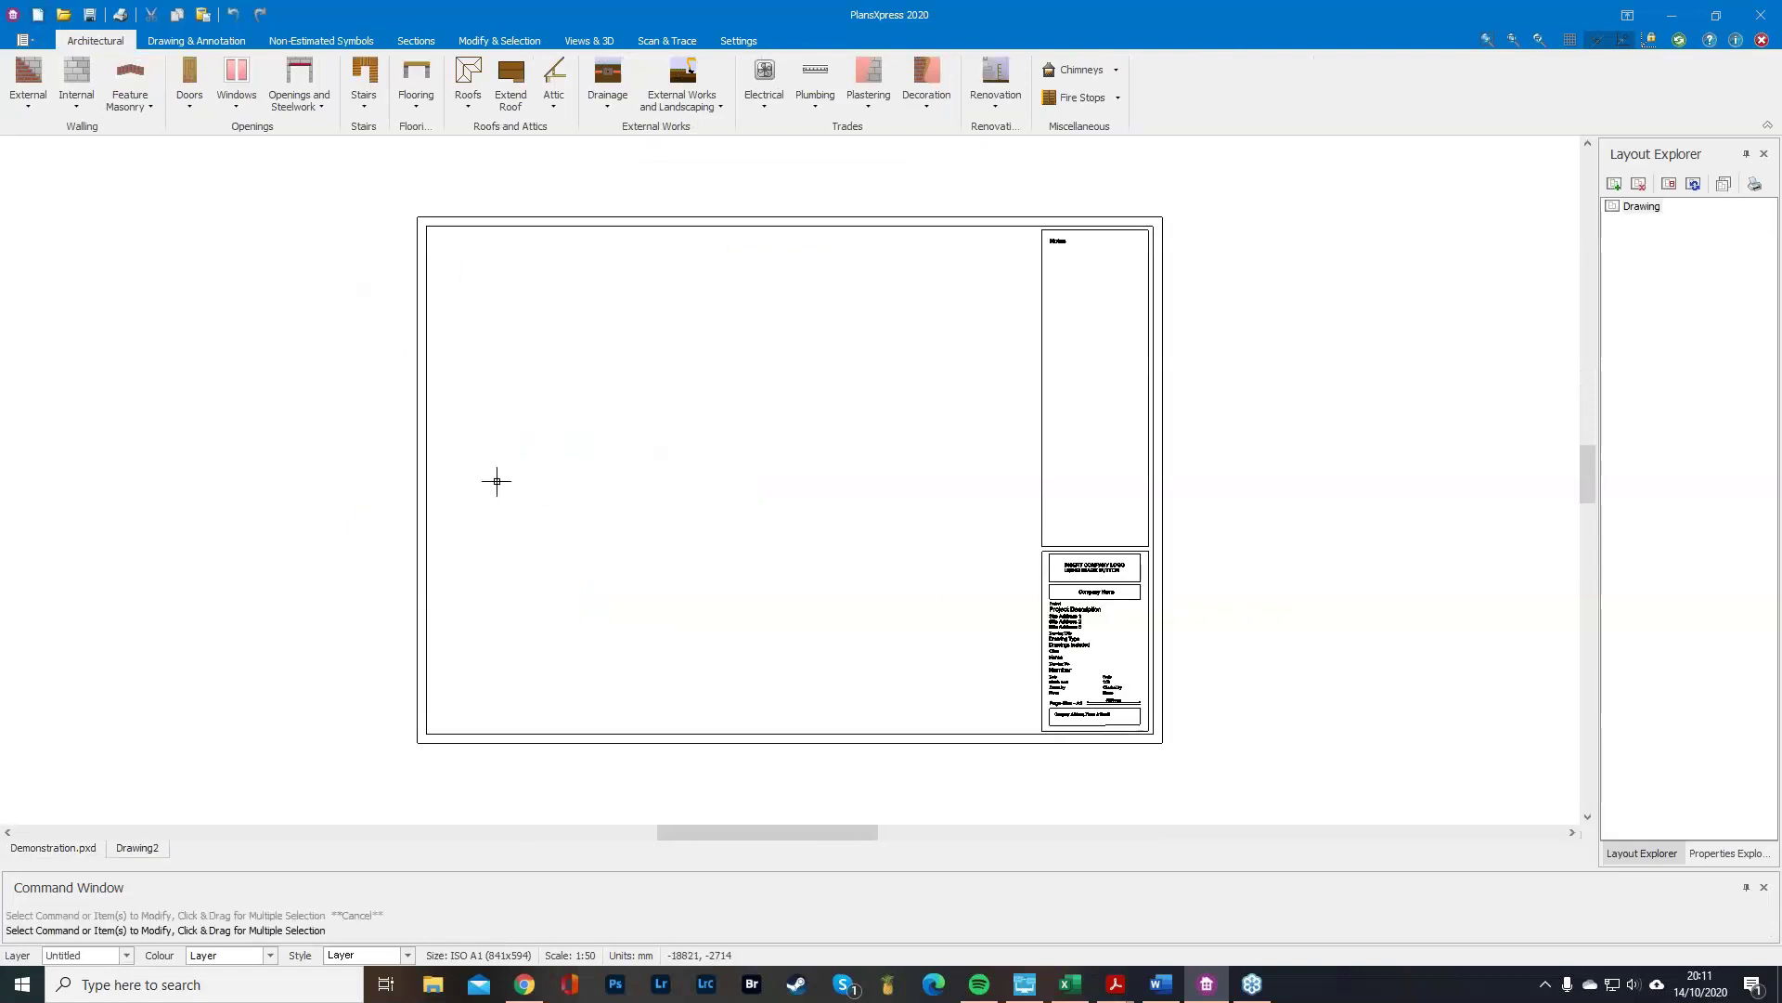
Delete the border and title block from the blank drawing and start a PDF import with scan and trace mode enabled.
{"action": "left_click_drag", "start_coordinate": [1261, 793], "coordinate": [350, 178]}
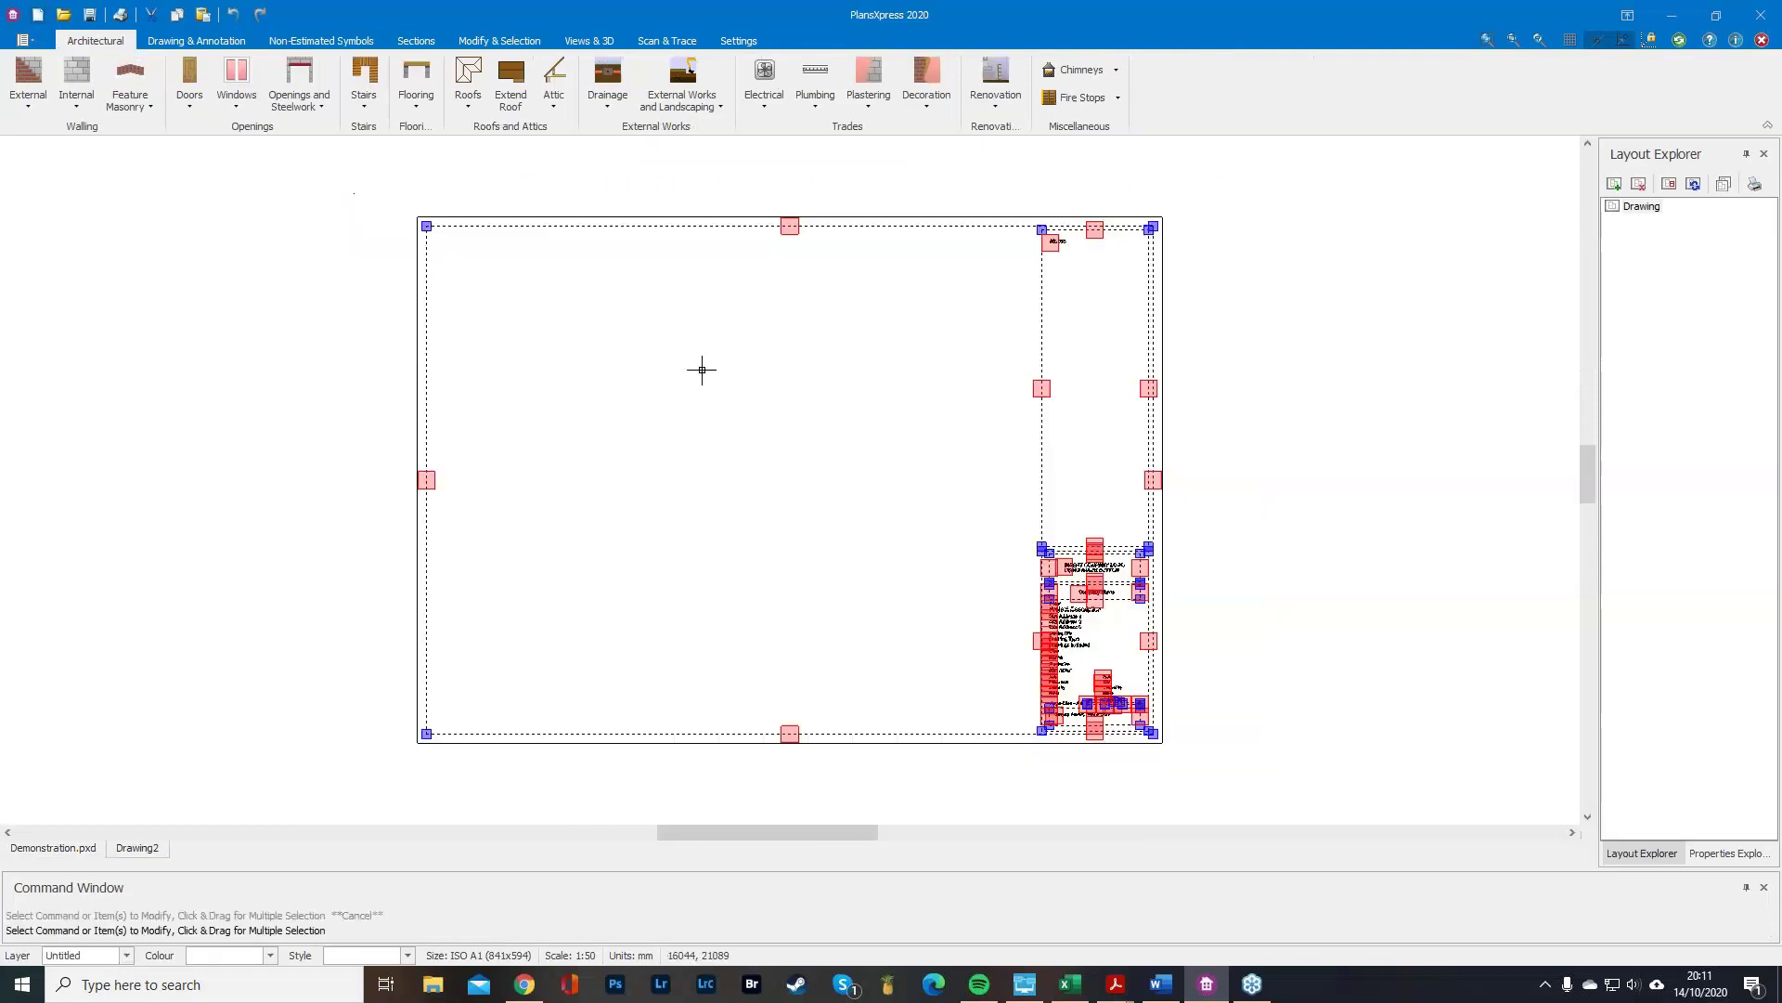
{"action": "key", "text": "Delete"}
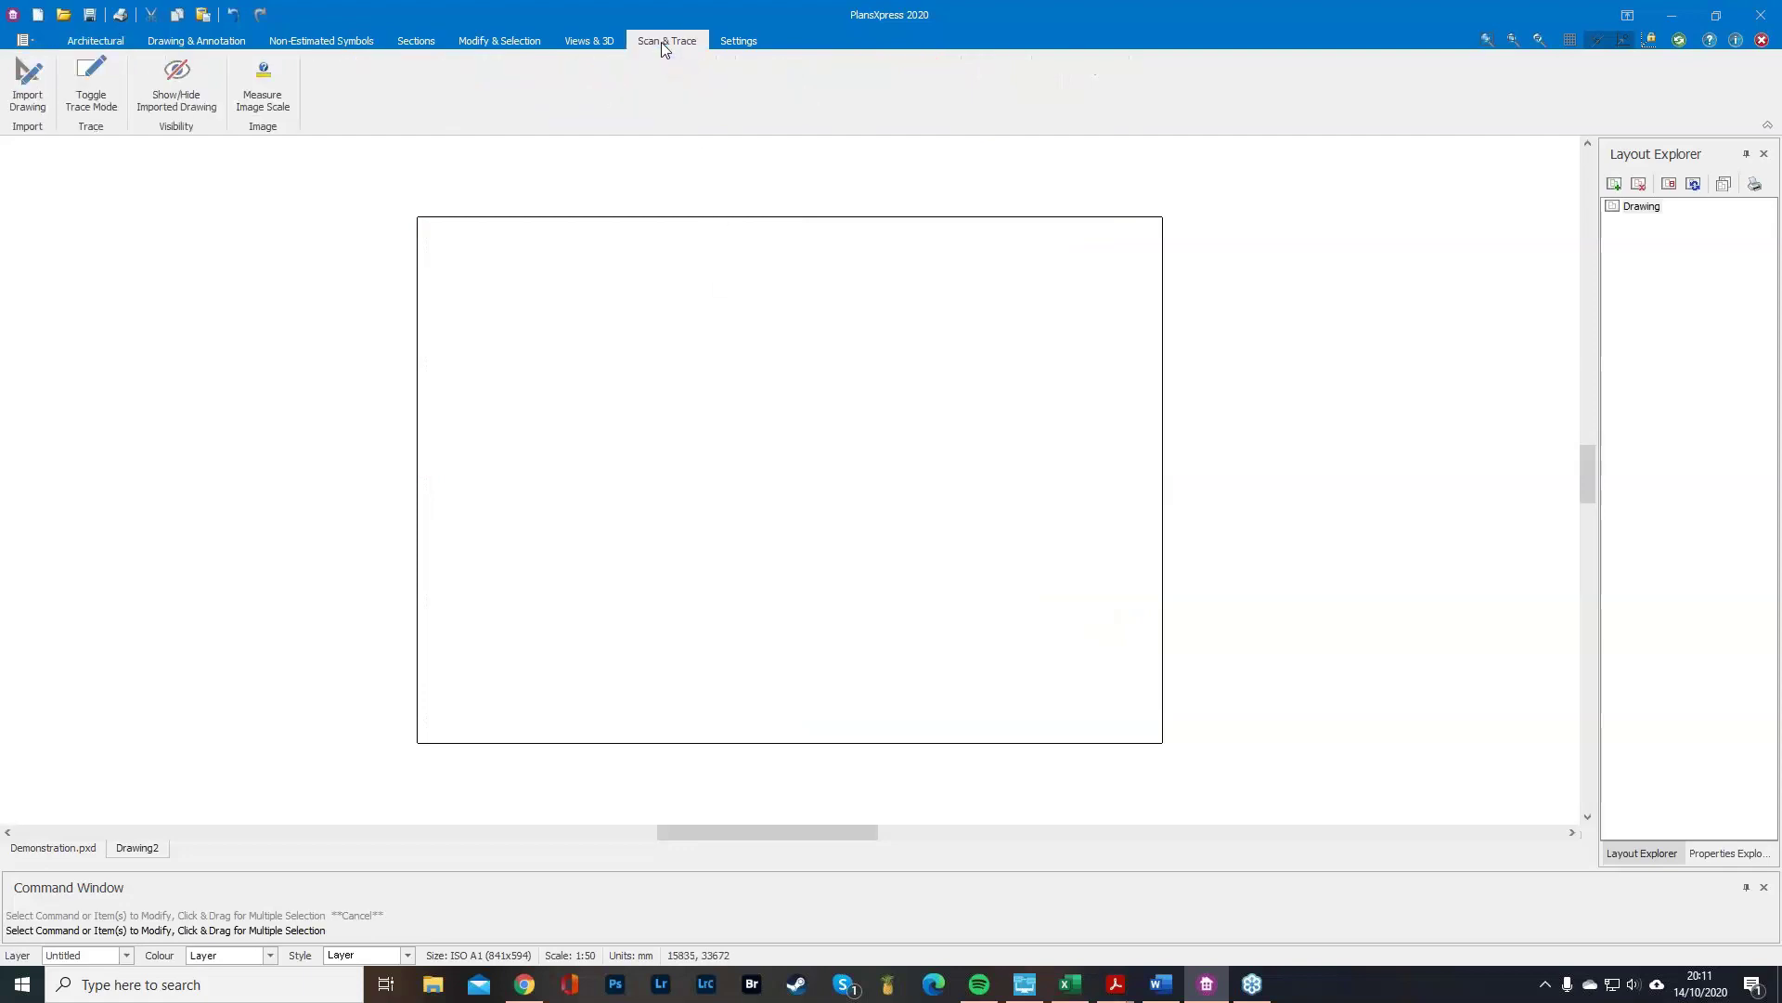
{"action": "left_click", "coordinate": [28, 82]}
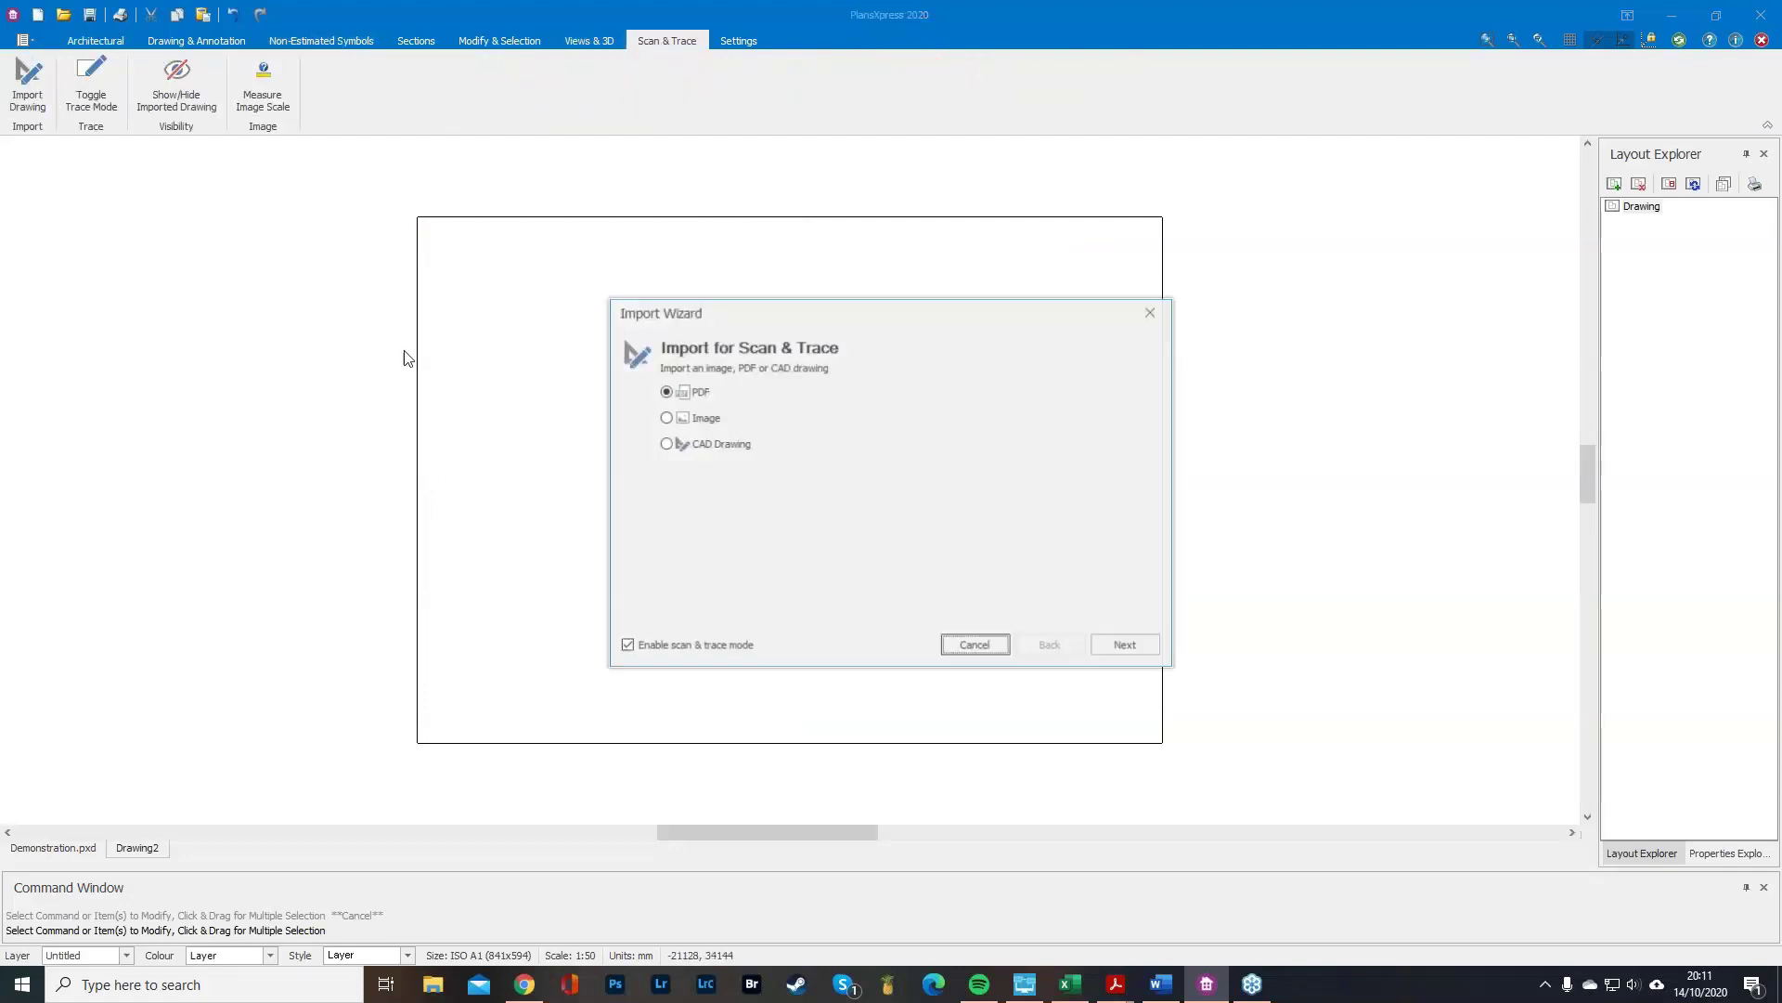
{"action": "left_click", "coordinate": [1126, 645]}
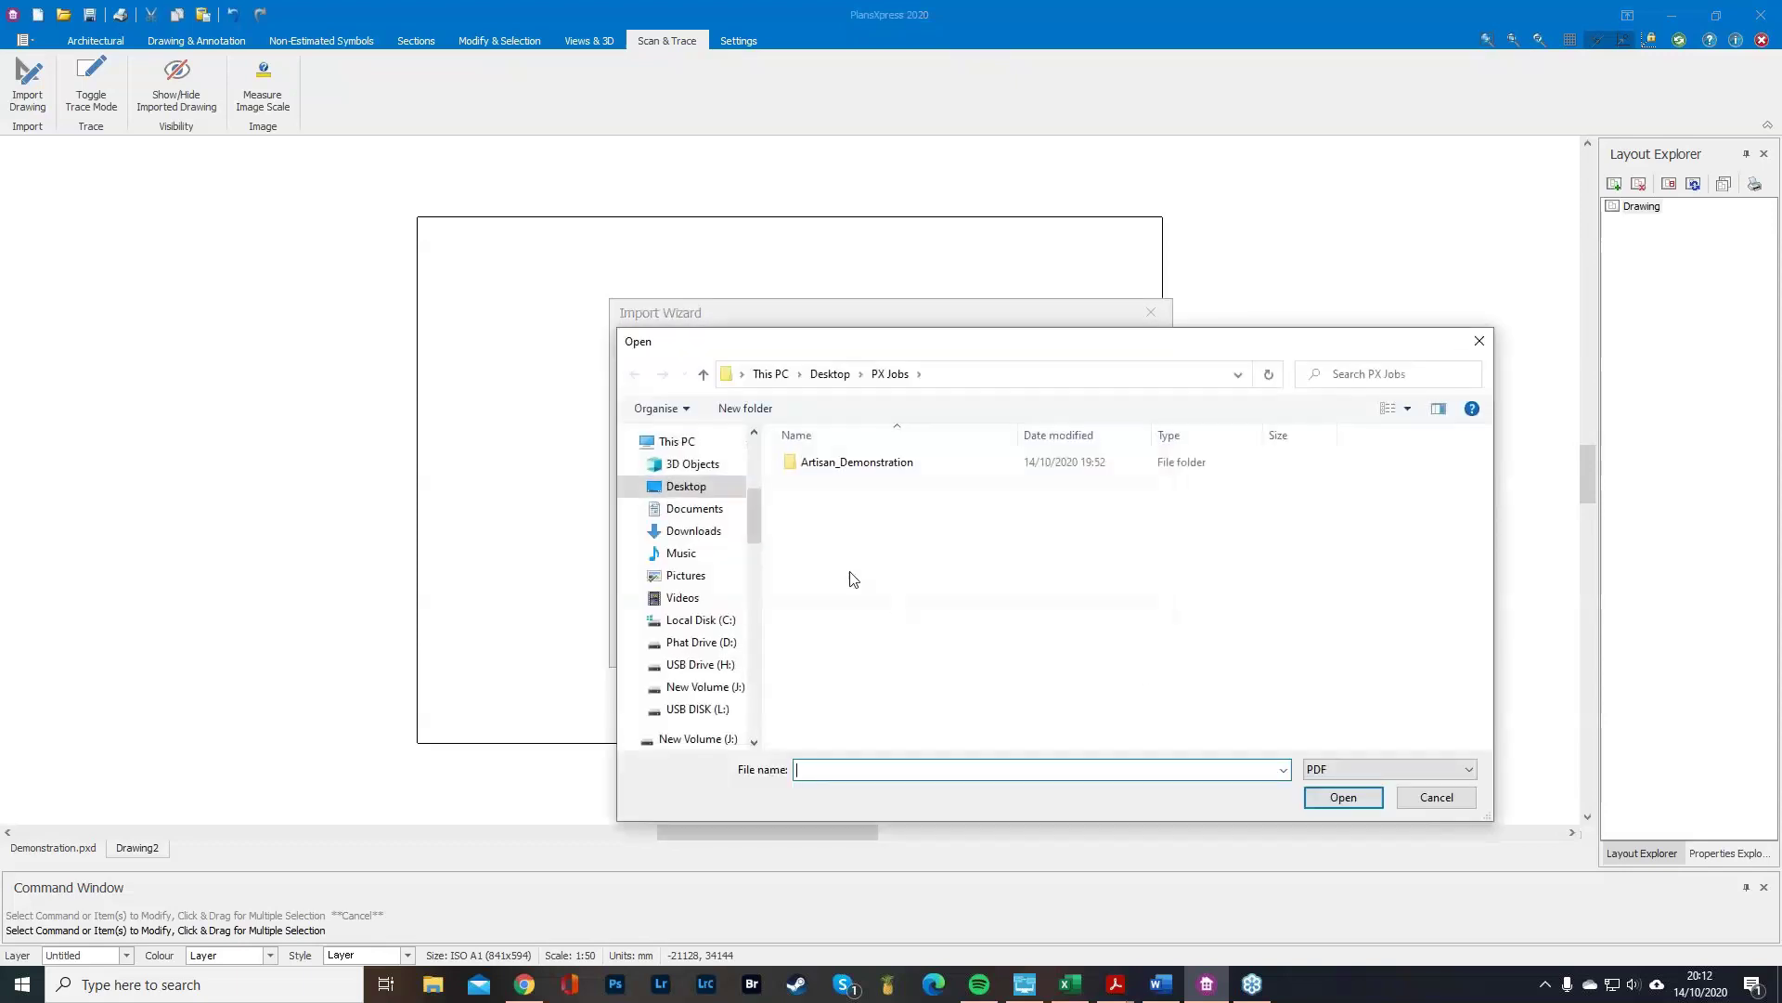
Look for a plan PDF to import in Downloads, Desktop and the PX Jobs, EX Jobs, Computer stuff and Important folders.
{"action": "left_click", "coordinate": [693, 531]}
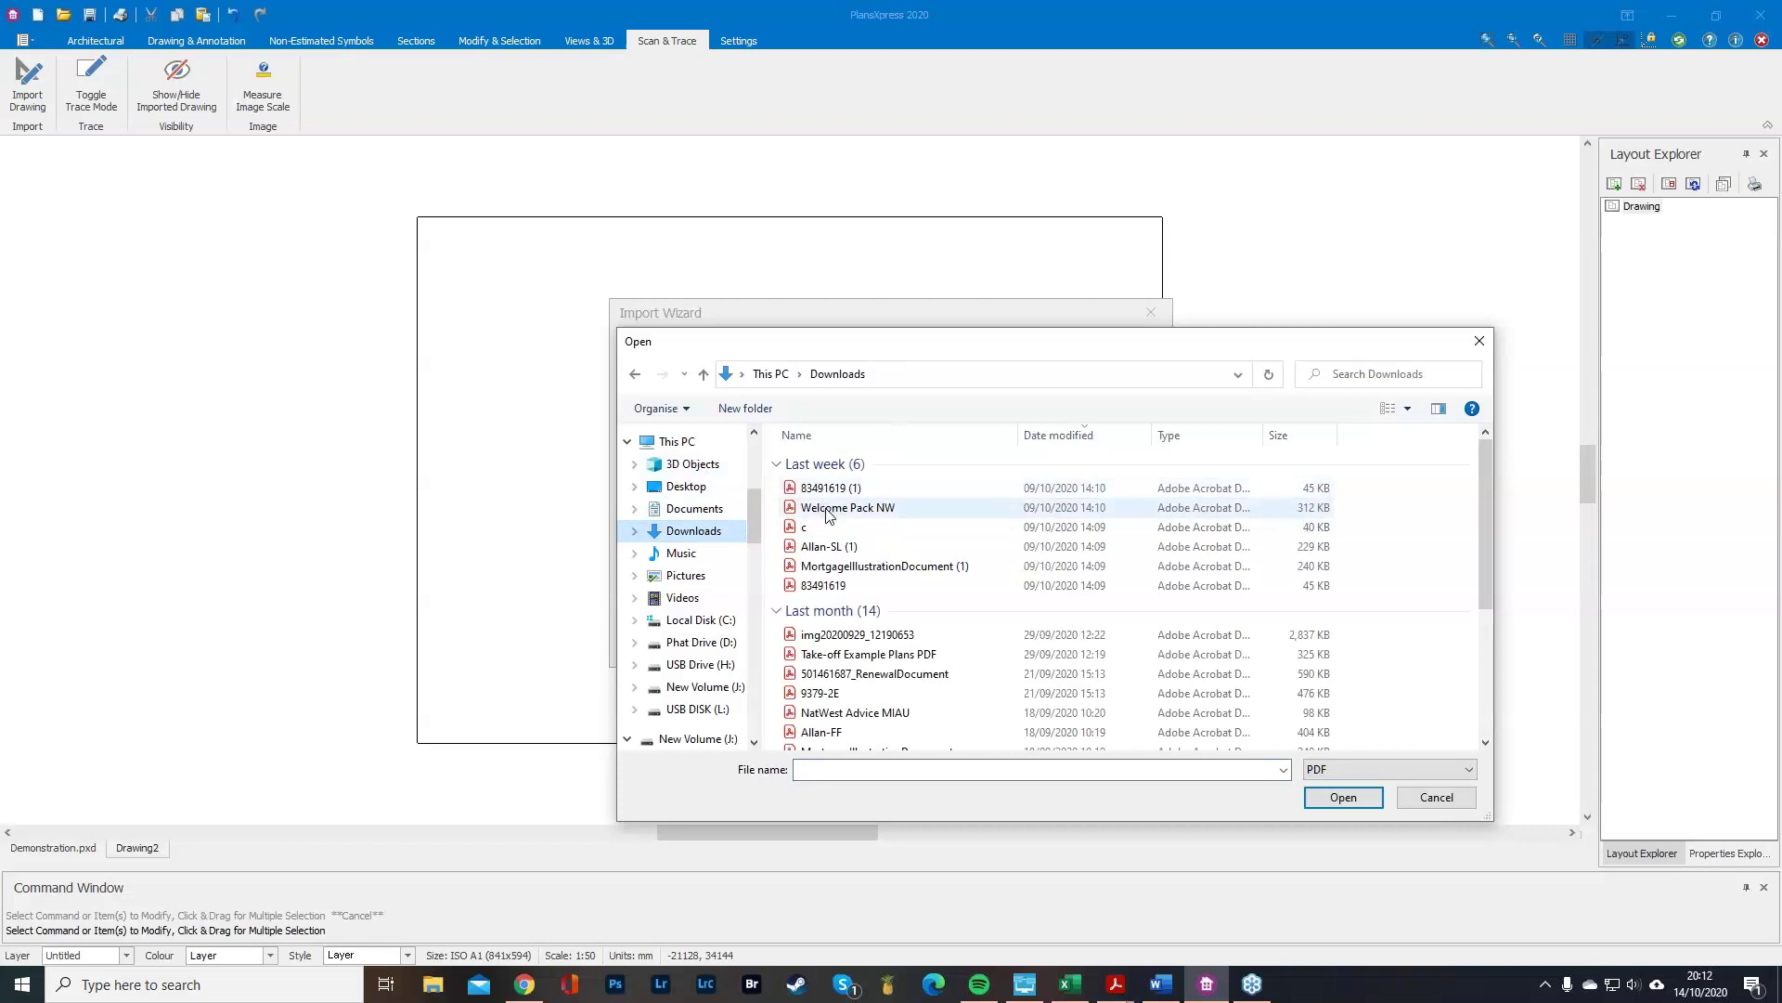
{"action": "scroll", "coordinate": [828, 516], "scroll_direction": "down", "scroll_amount": 3}
{"action": "scroll", "coordinate": [827, 517], "scroll_direction": "down", "scroll_amount": 1}
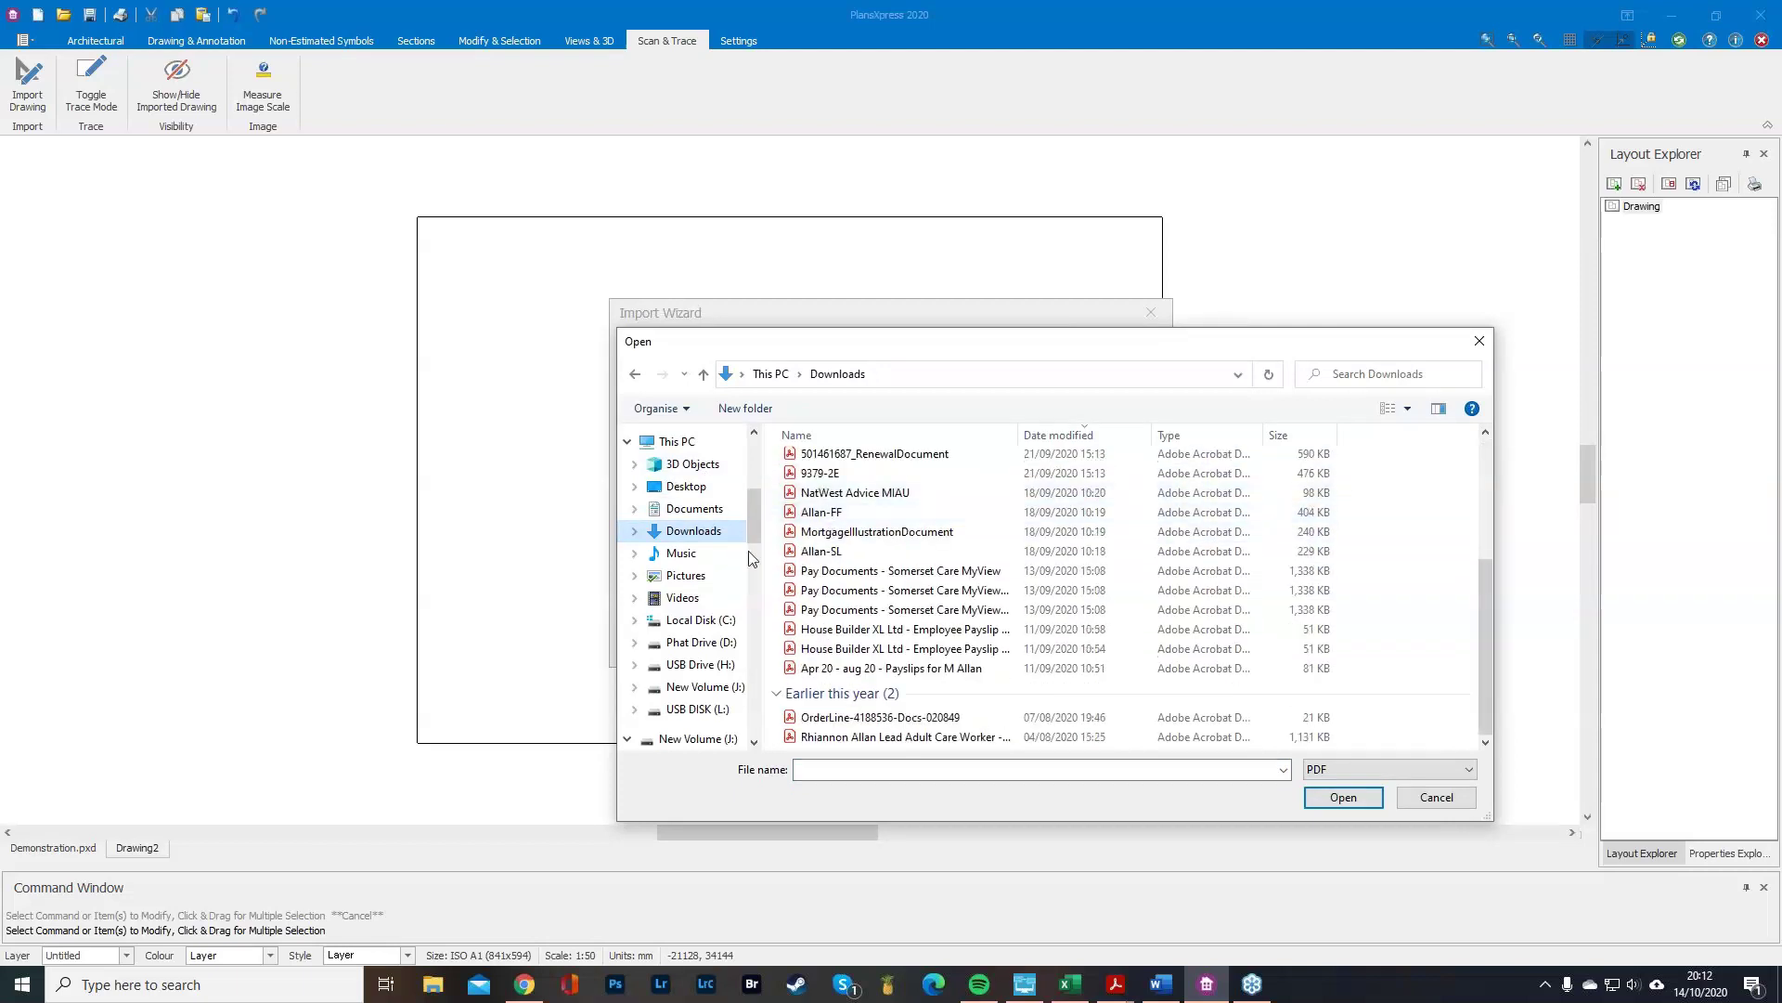
{"action": "left_click", "coordinate": [687, 487]}
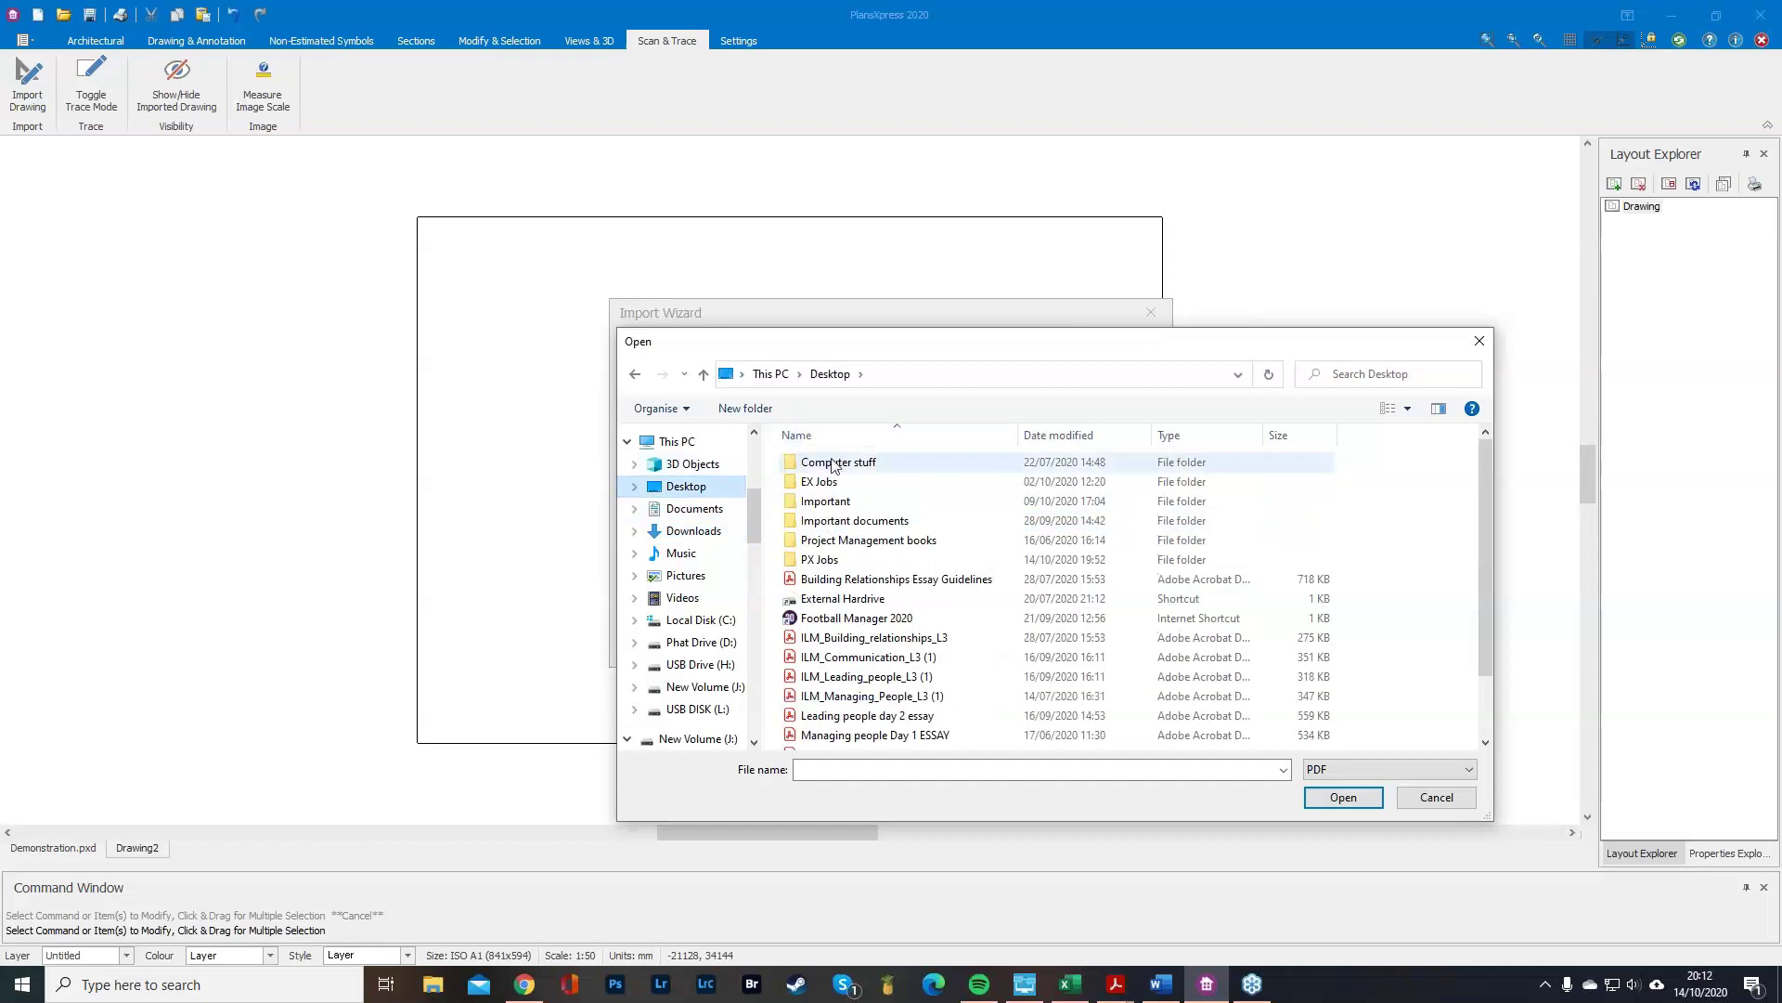
{"action": "double_click", "coordinate": [851, 560]}
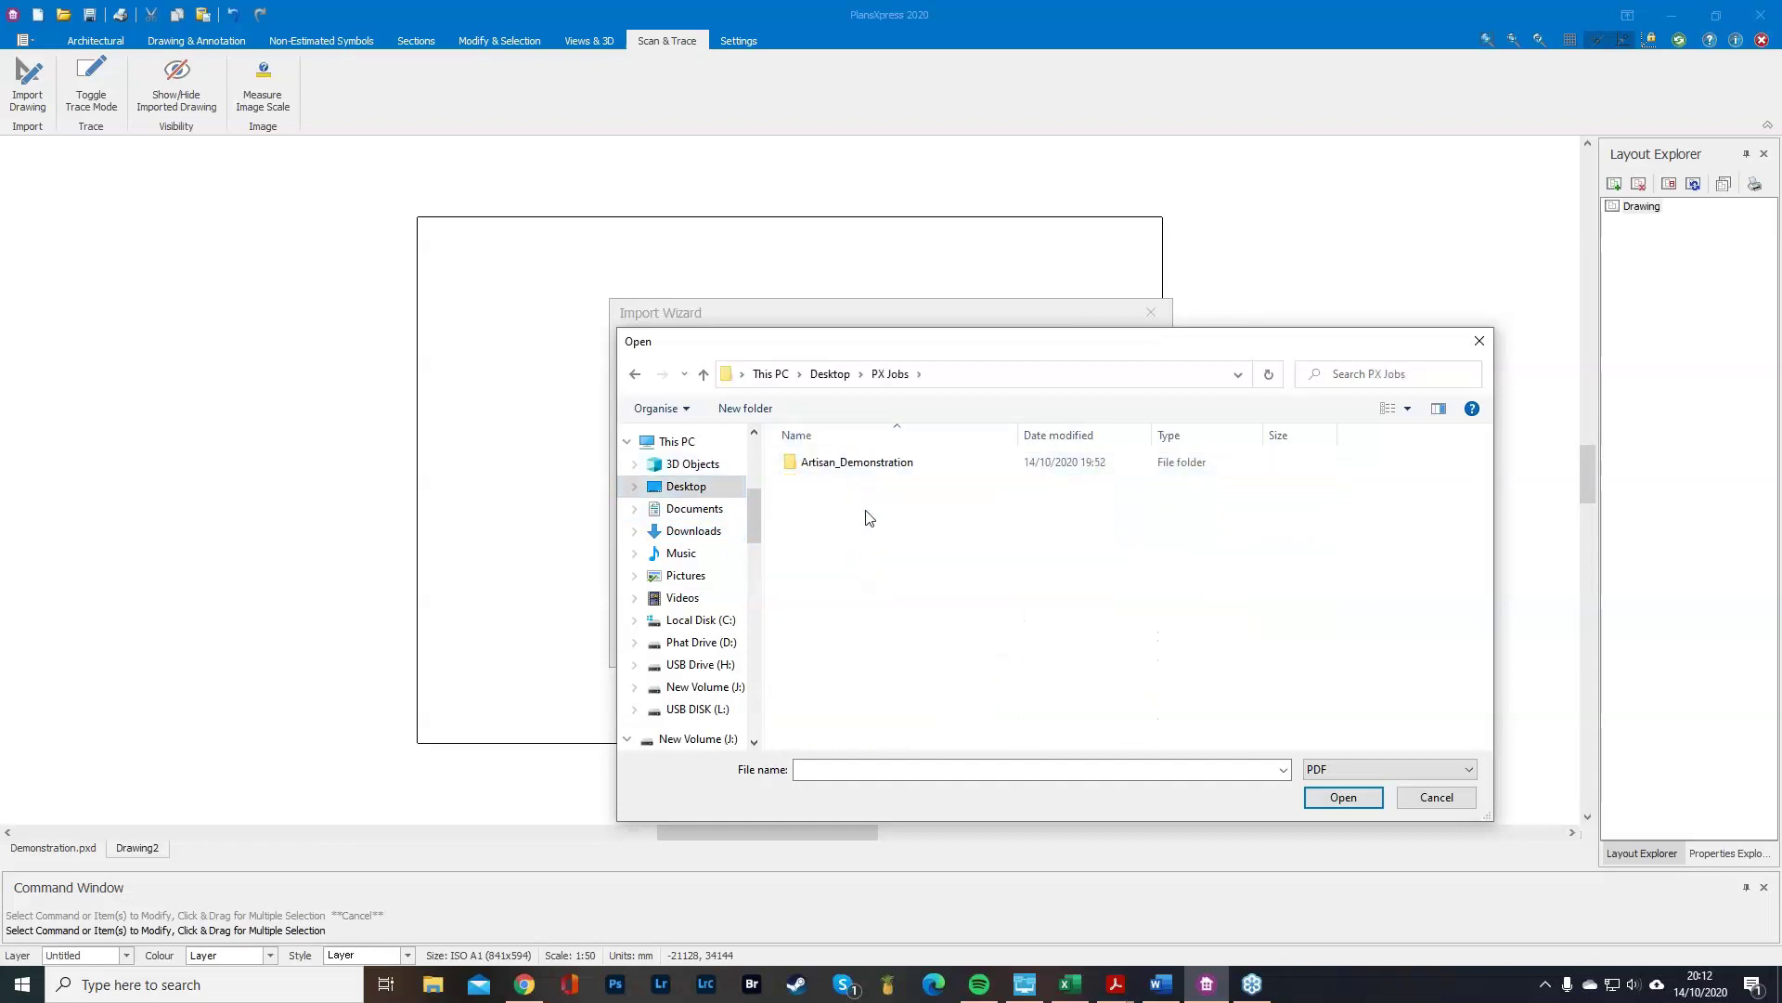
{"action": "left_click", "coordinate": [684, 489]}
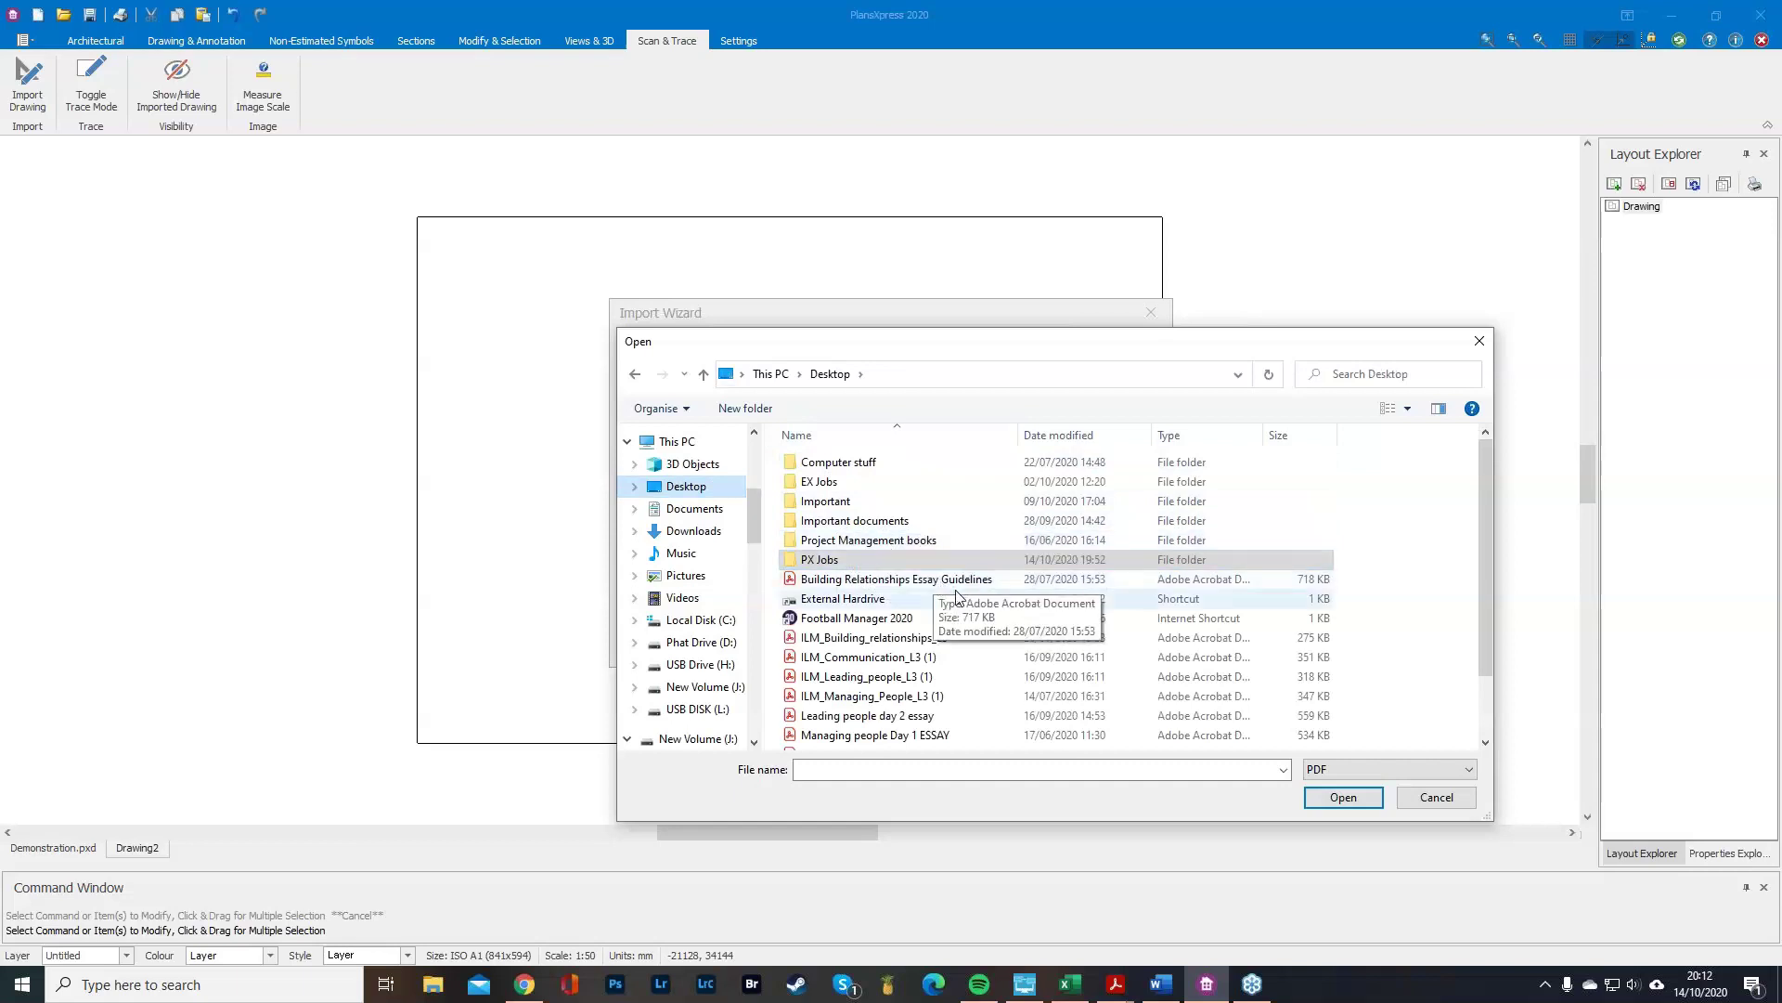
{"action": "scroll", "coordinate": [959, 599], "scroll_direction": "down", "scroll_amount": 2}
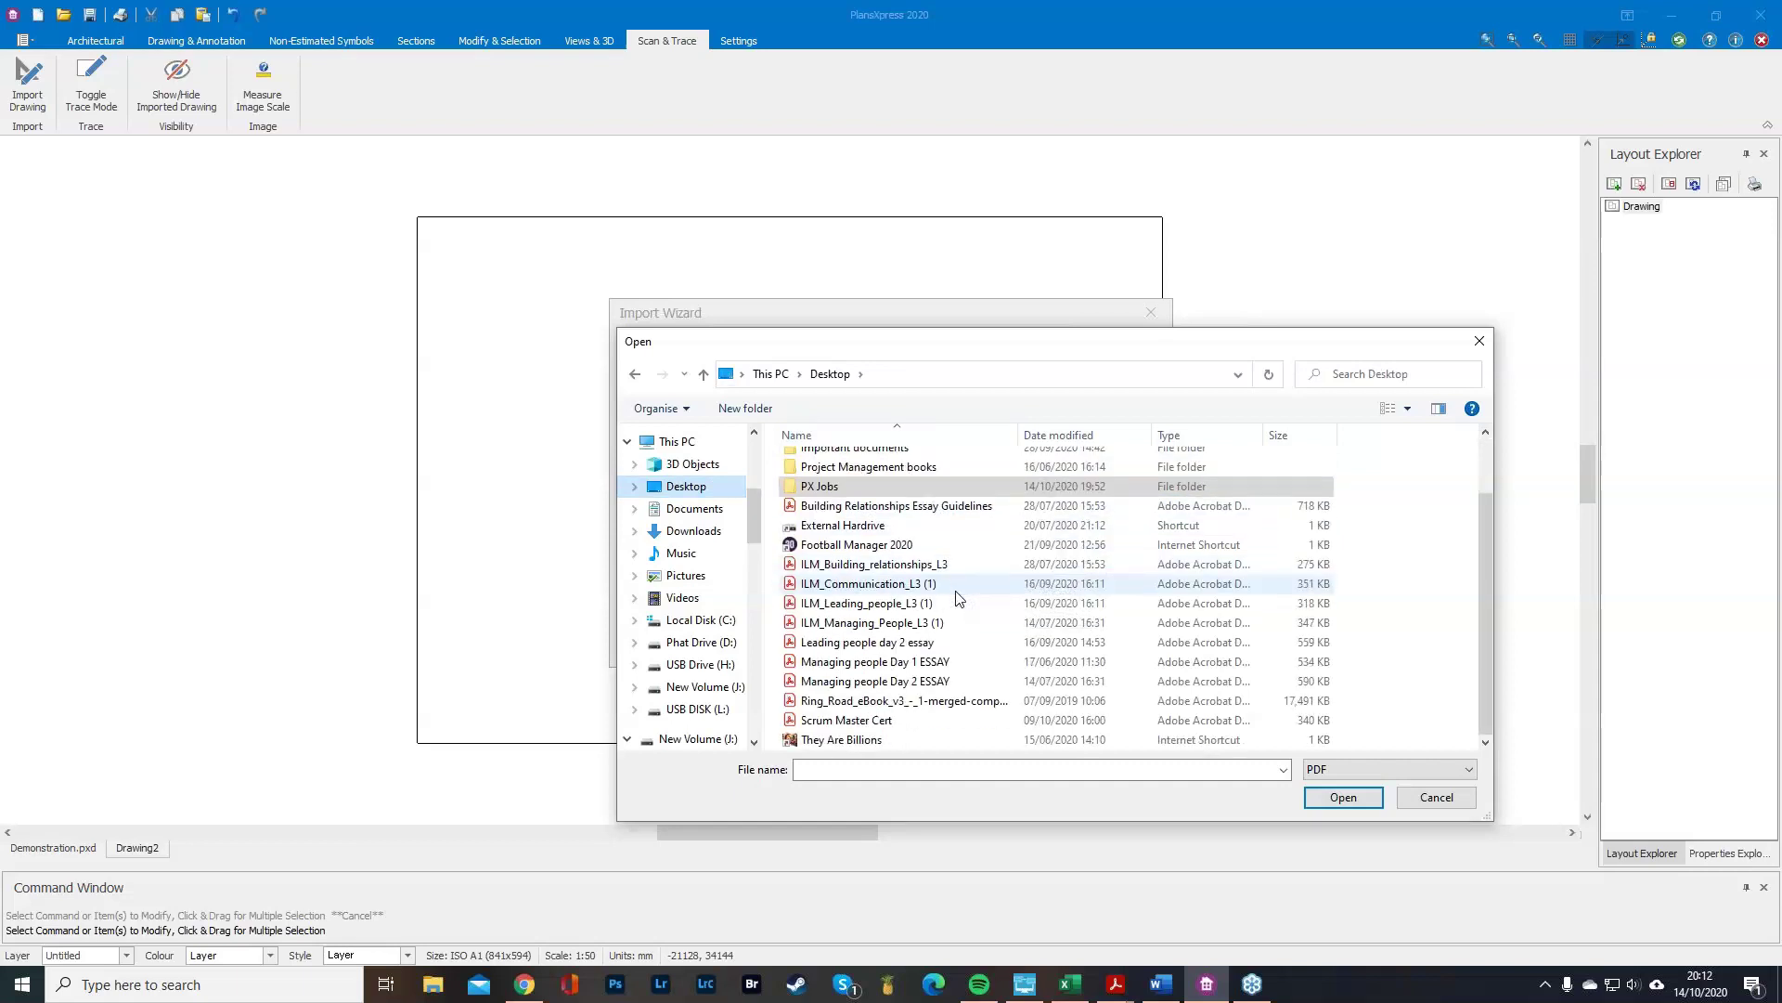
{"action": "scroll", "coordinate": [930, 558], "scroll_direction": "up", "scroll_amount": 1}
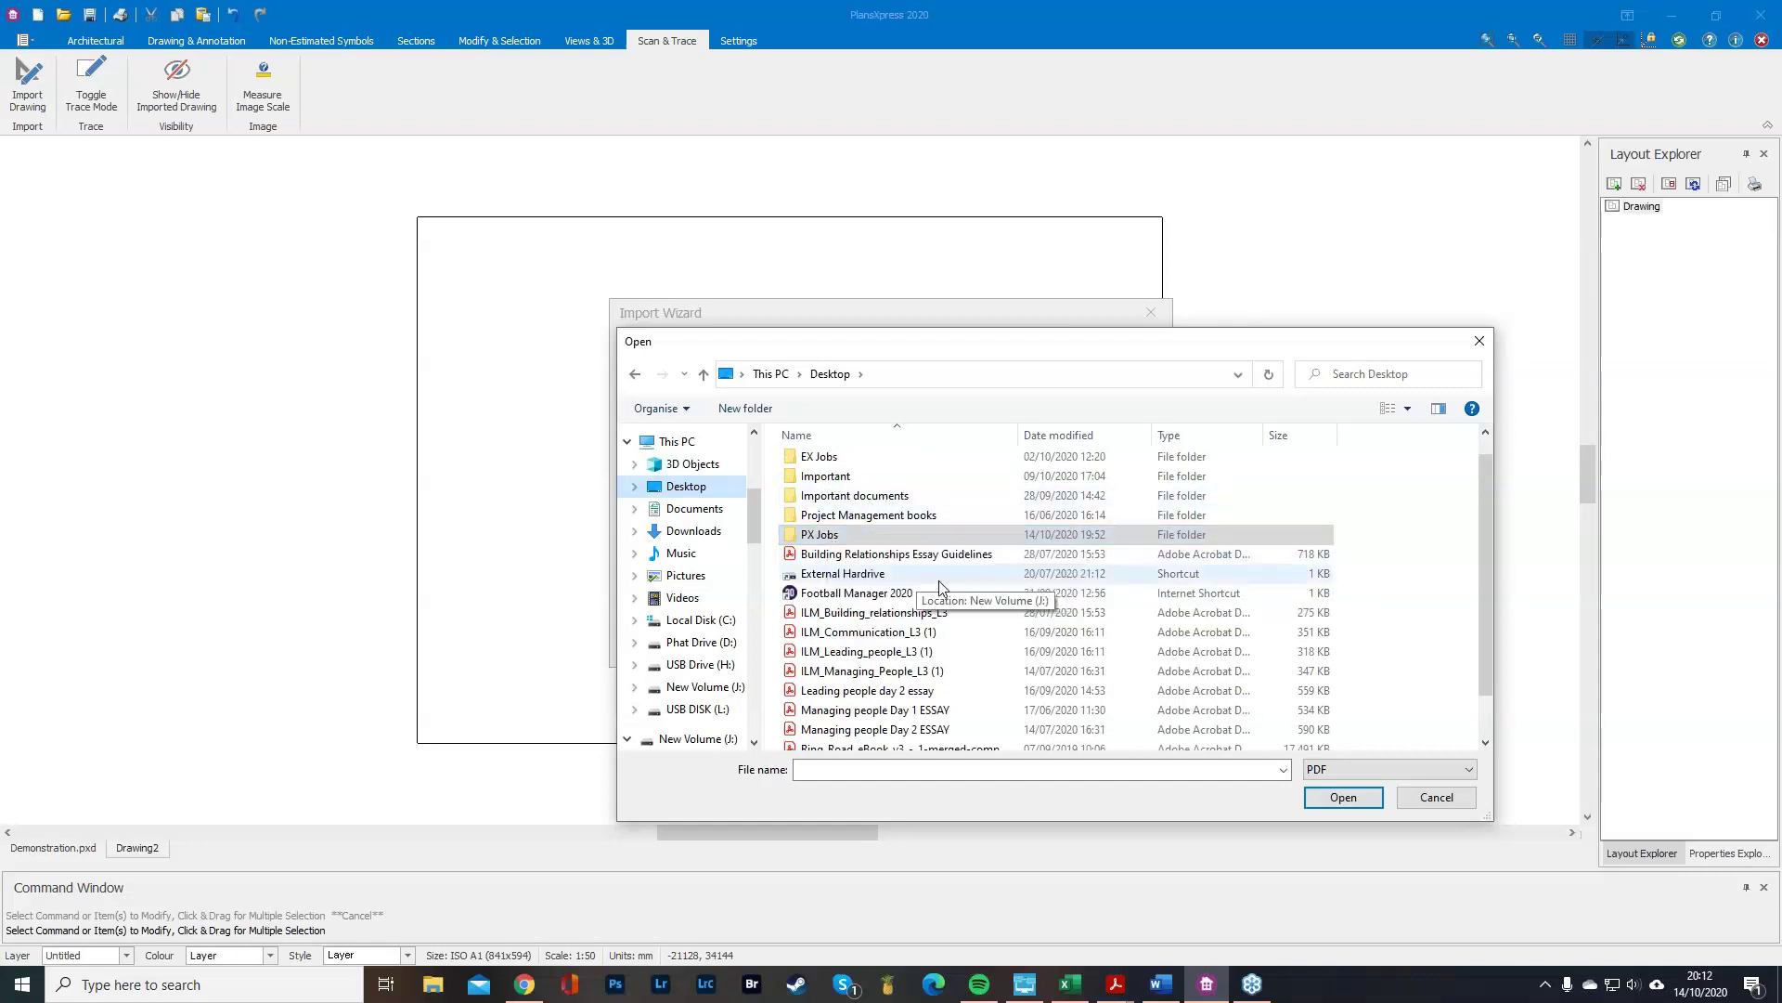
{"action": "scroll", "coordinate": [953, 582], "scroll_direction": "down", "scroll_amount": 1}
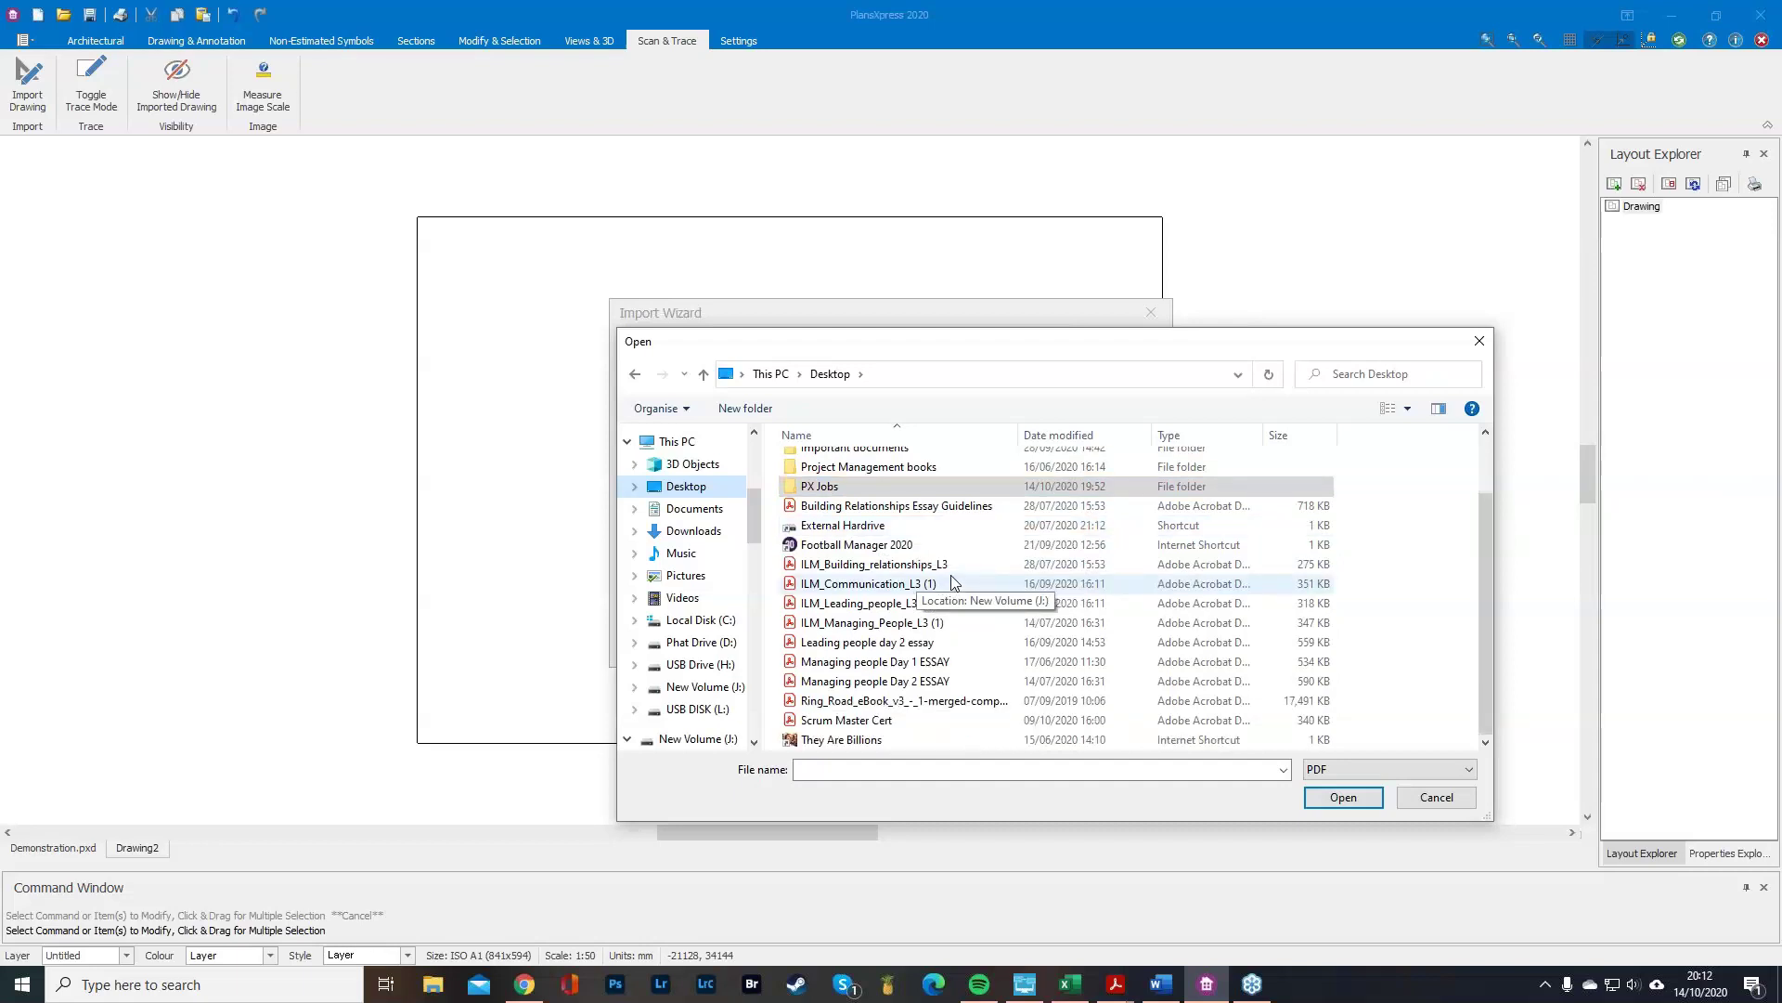
{"action": "scroll", "coordinate": [954, 582], "scroll_direction": "up", "scroll_amount": 2}
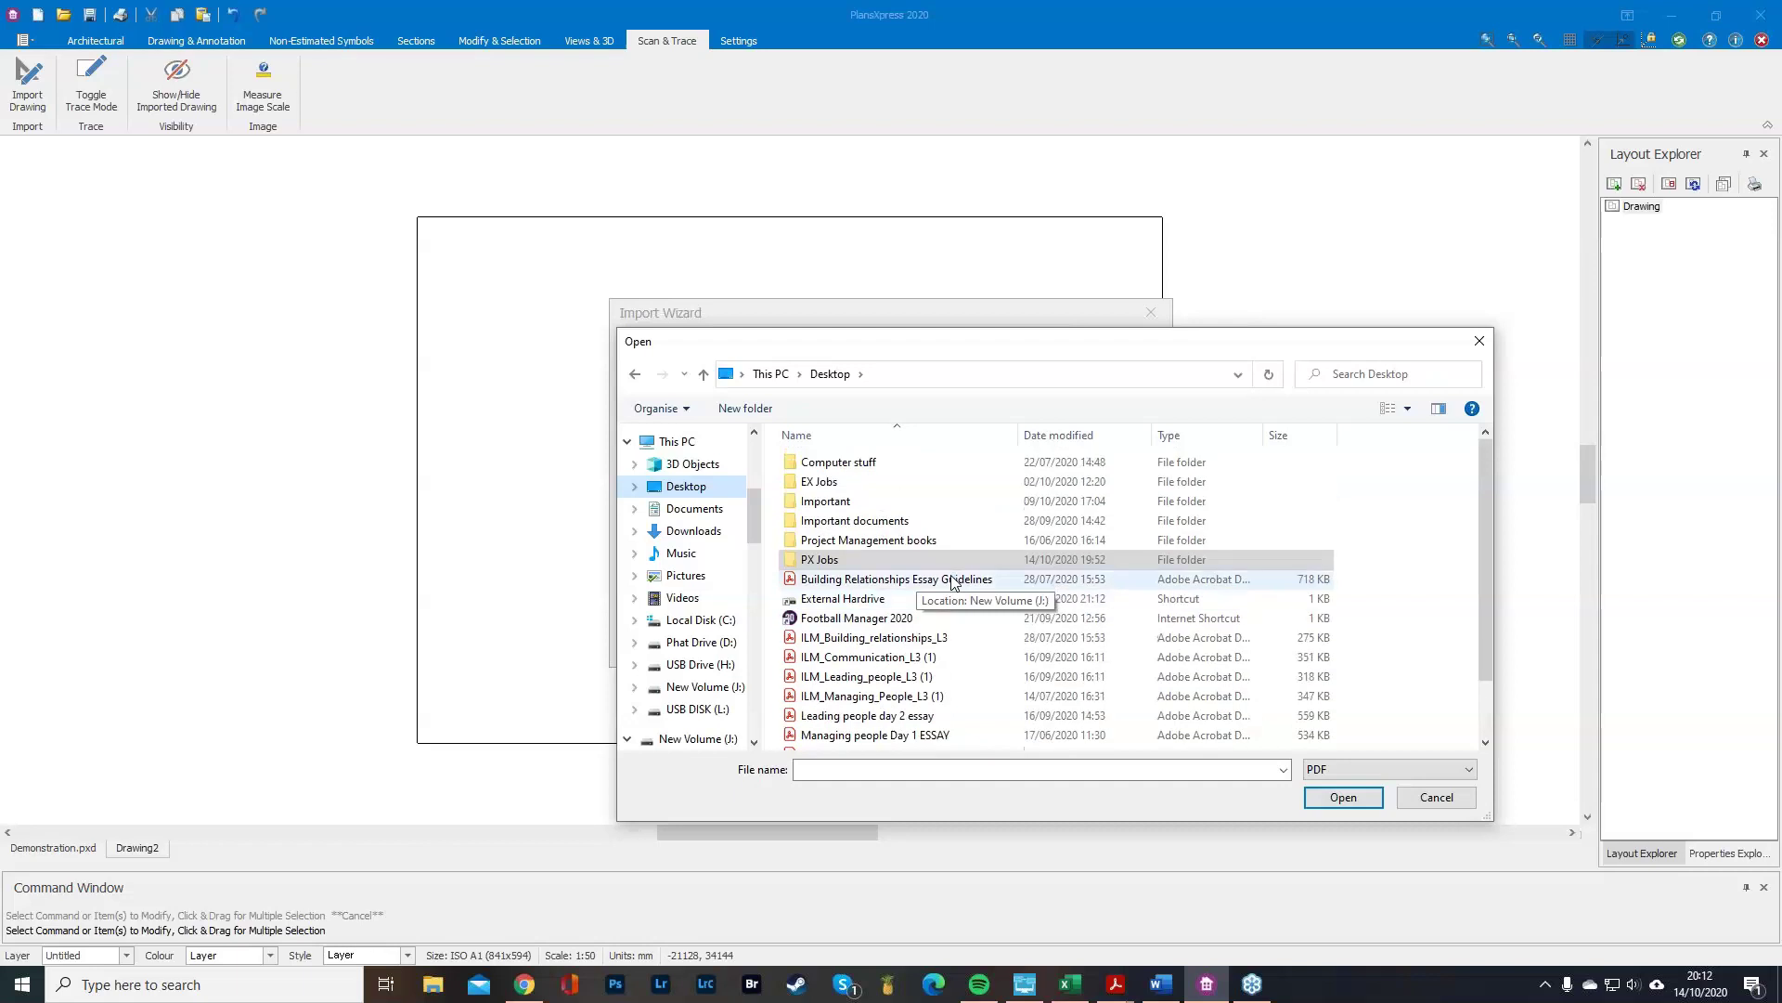
{"action": "double_click", "coordinate": [821, 481]}
{"action": "left_click", "coordinate": [635, 373]}
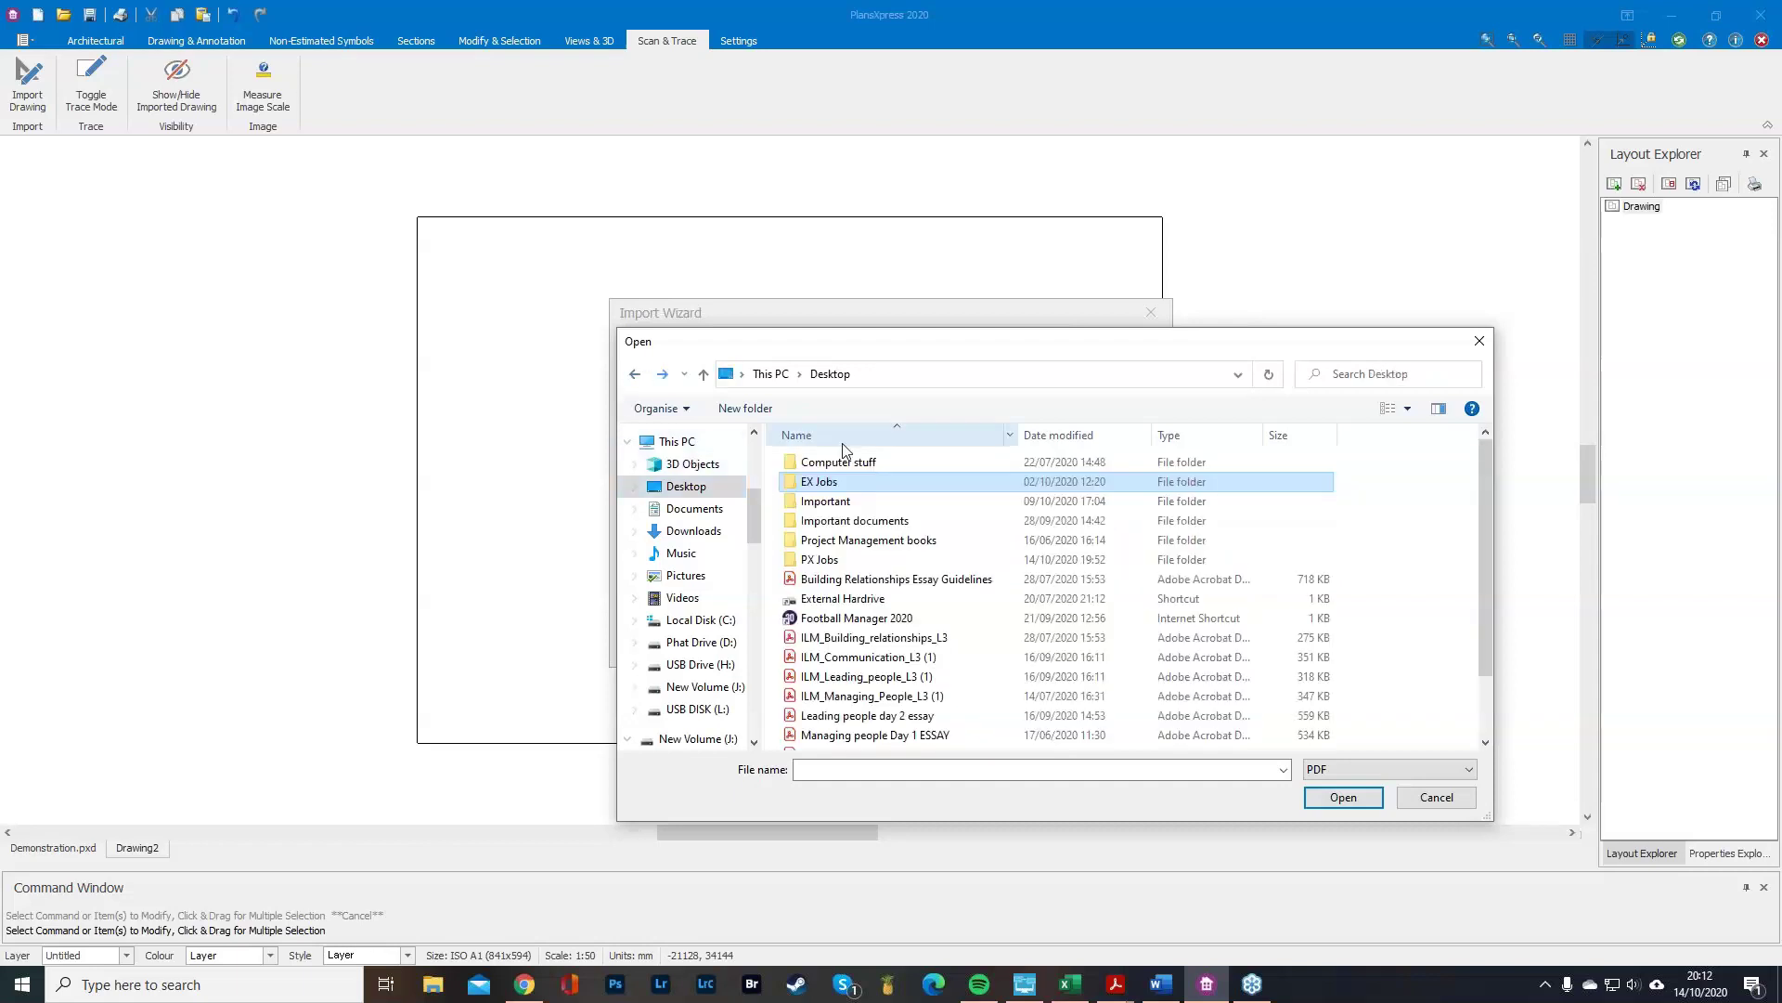
{"action": "double_click", "coordinate": [840, 461]}
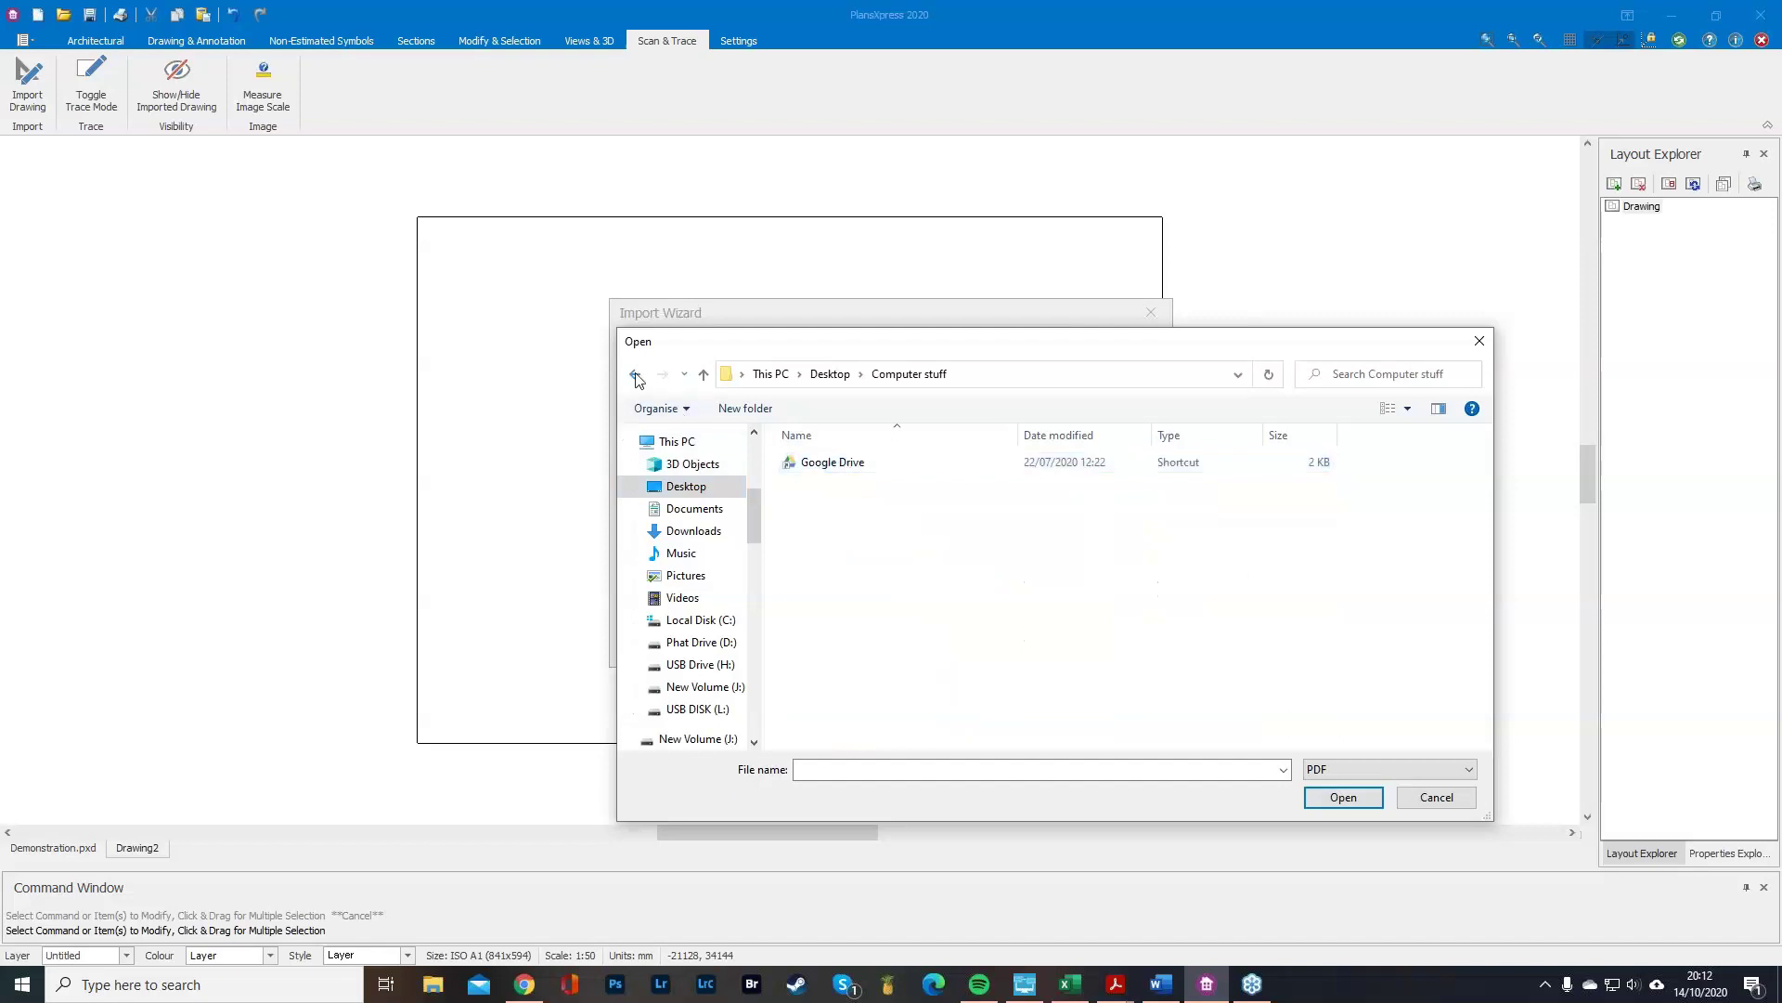
{"action": "left_click", "coordinate": [636, 376]}
{"action": "double_click", "coordinate": [829, 501]}
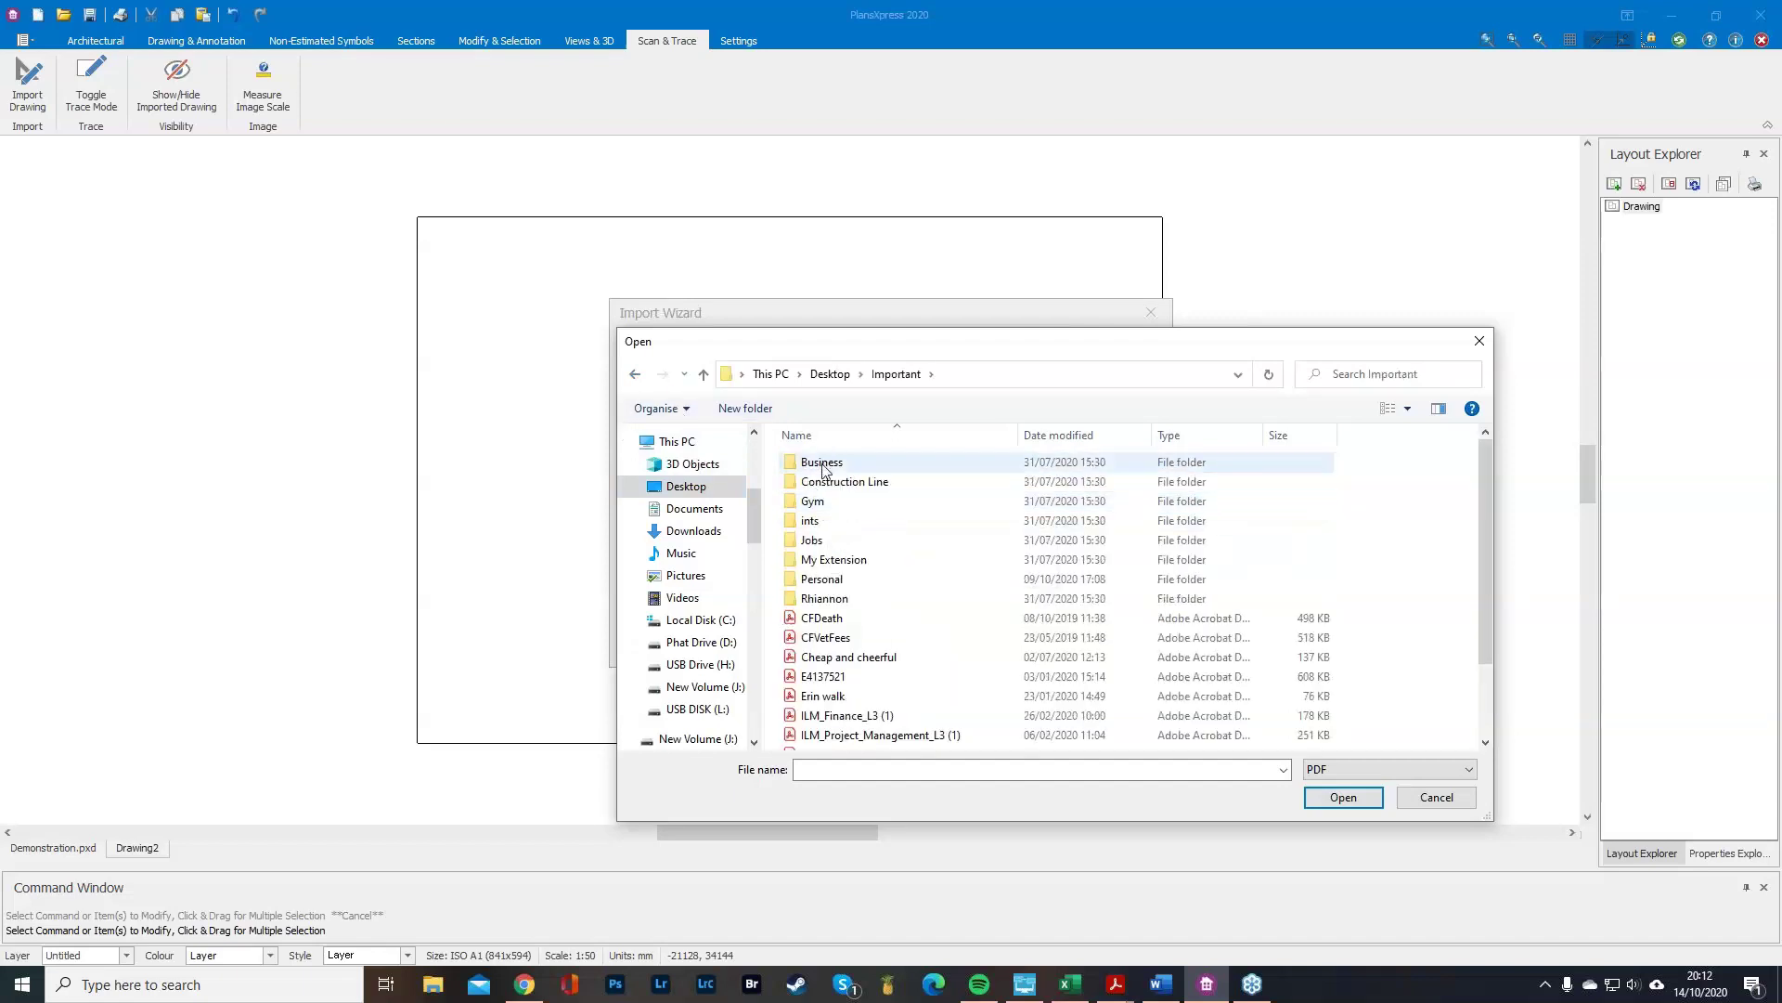
{"action": "scroll", "coordinate": [831, 521], "scroll_direction": "down", "scroll_amount": 2}
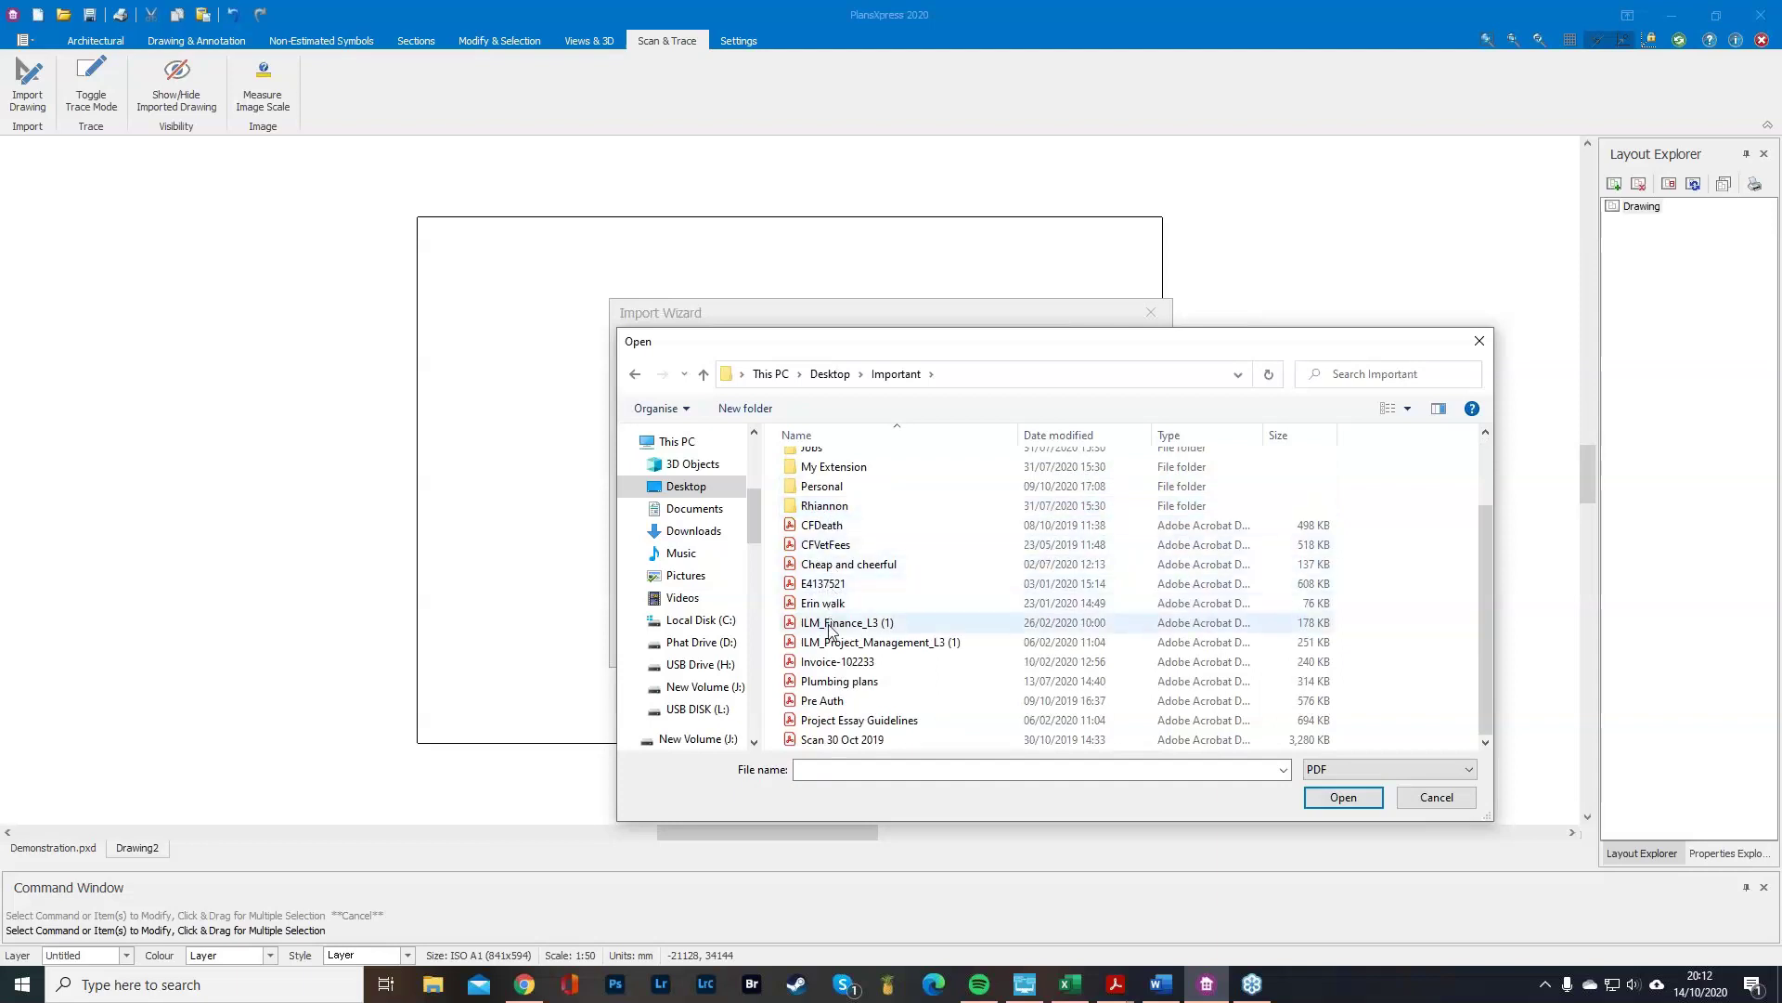
{"action": "scroll", "coordinate": [841, 582], "scroll_direction": "up", "scroll_amount": 1}
{"action": "scroll", "coordinate": [841, 582], "scroll_direction": "up", "scroll_amount": 1}
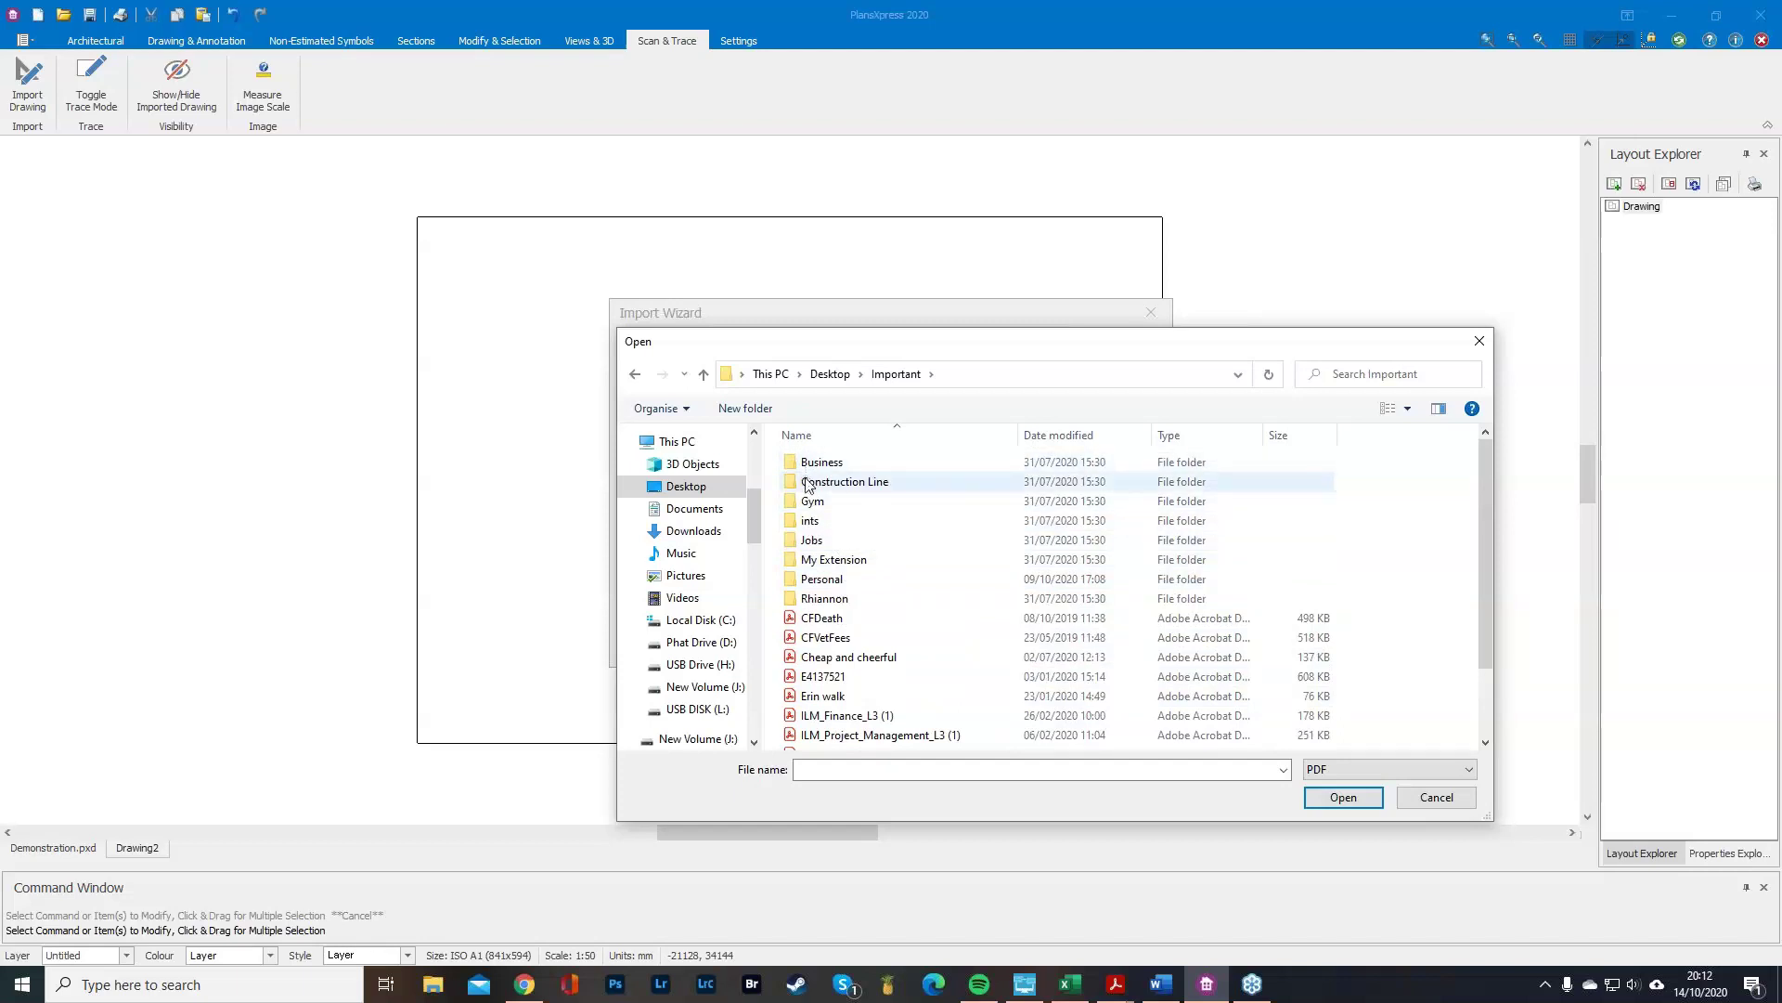
Load Take-off Example Plans PDF from the Downloads folder into the import wizard.
{"action": "left_click", "coordinate": [692, 533]}
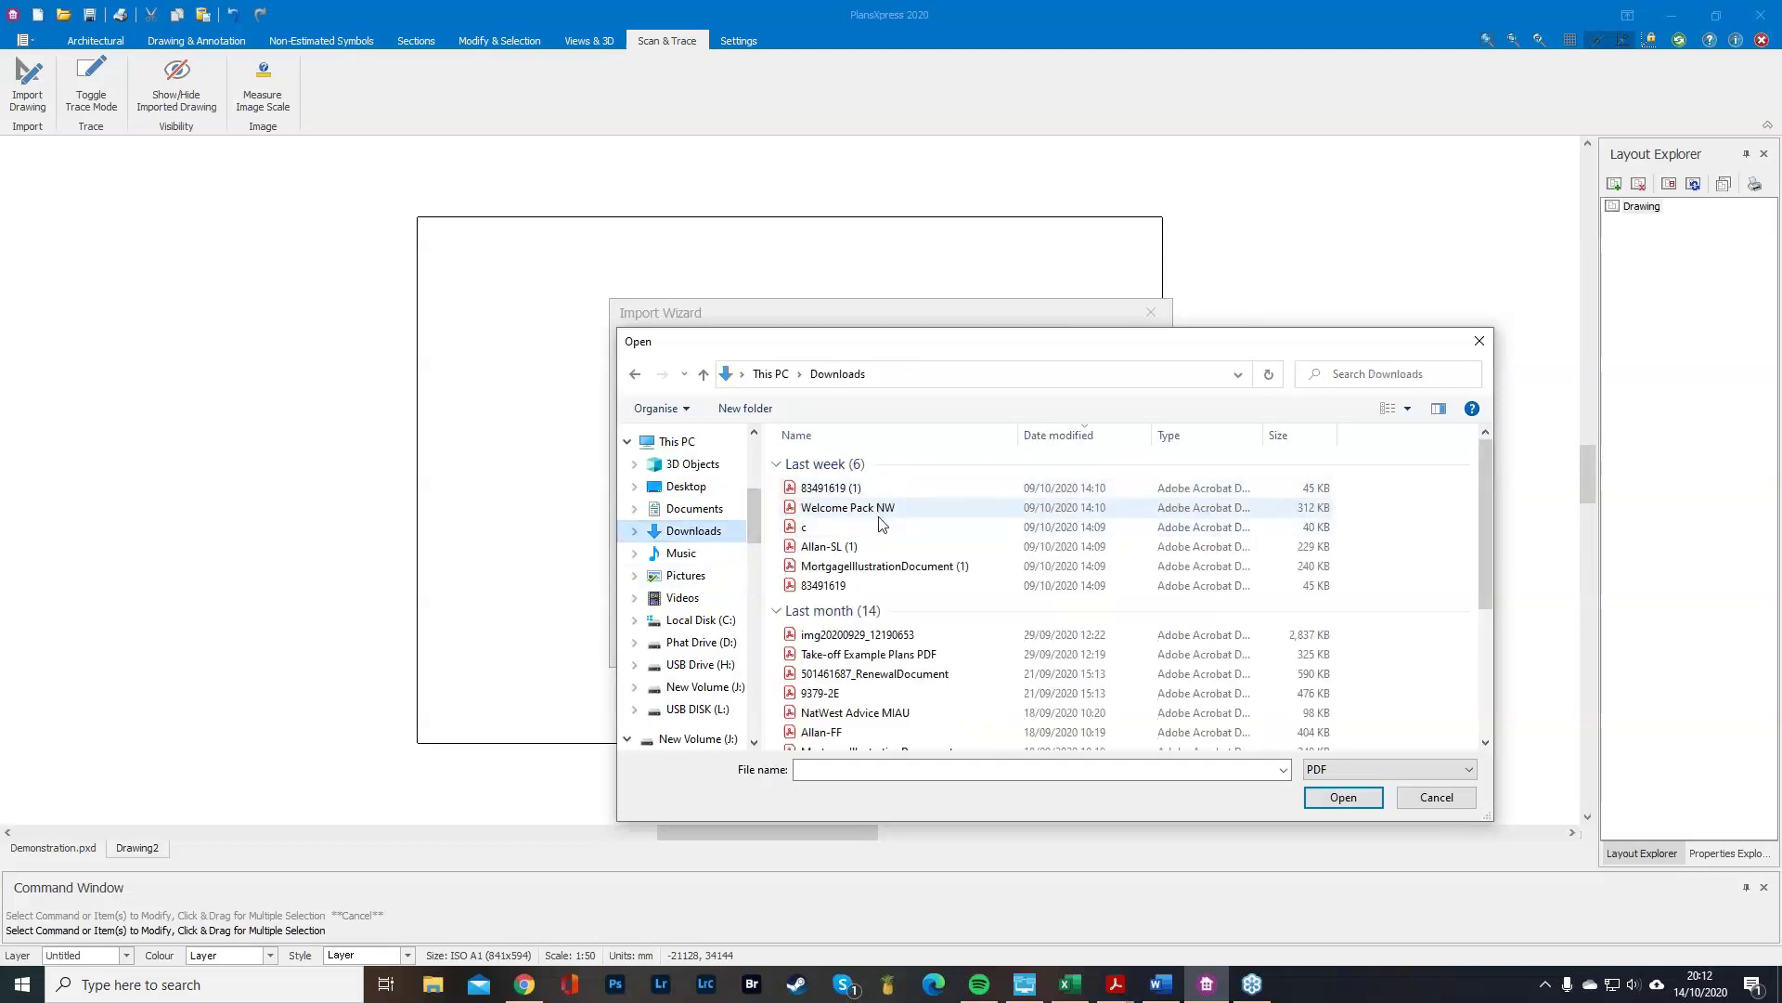
{"action": "left_click", "coordinate": [869, 654]}
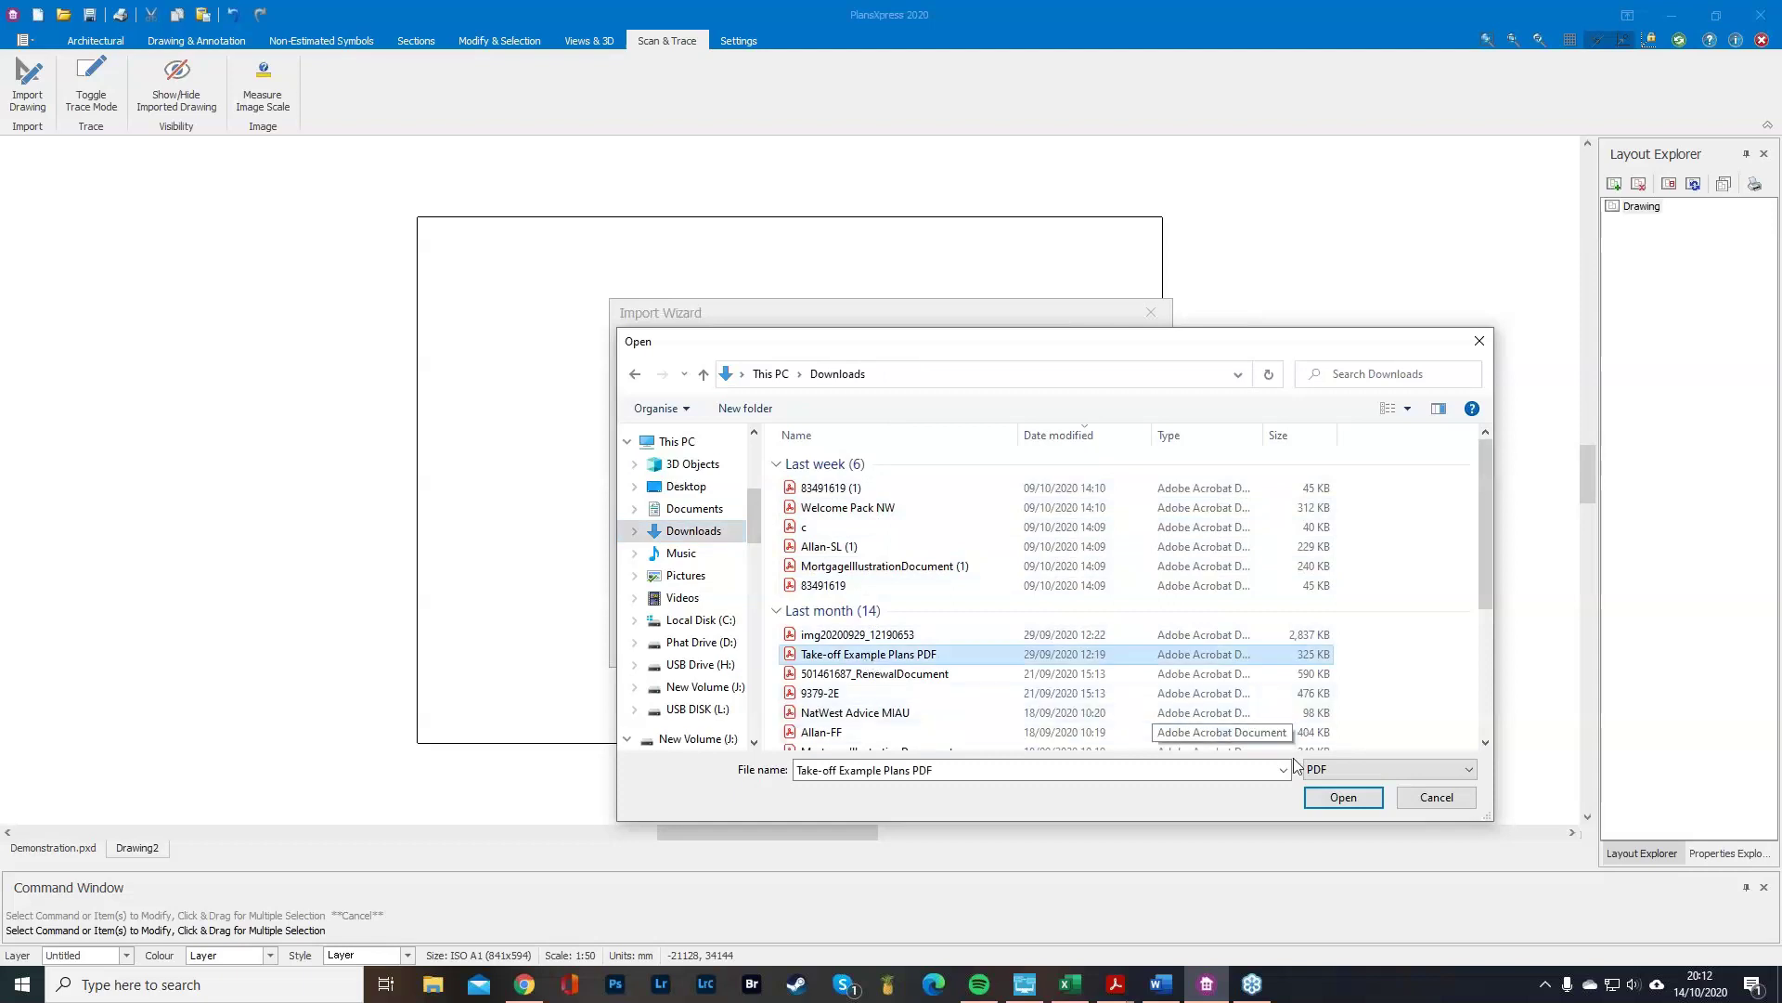
{"action": "left_click", "coordinate": [1342, 797]}
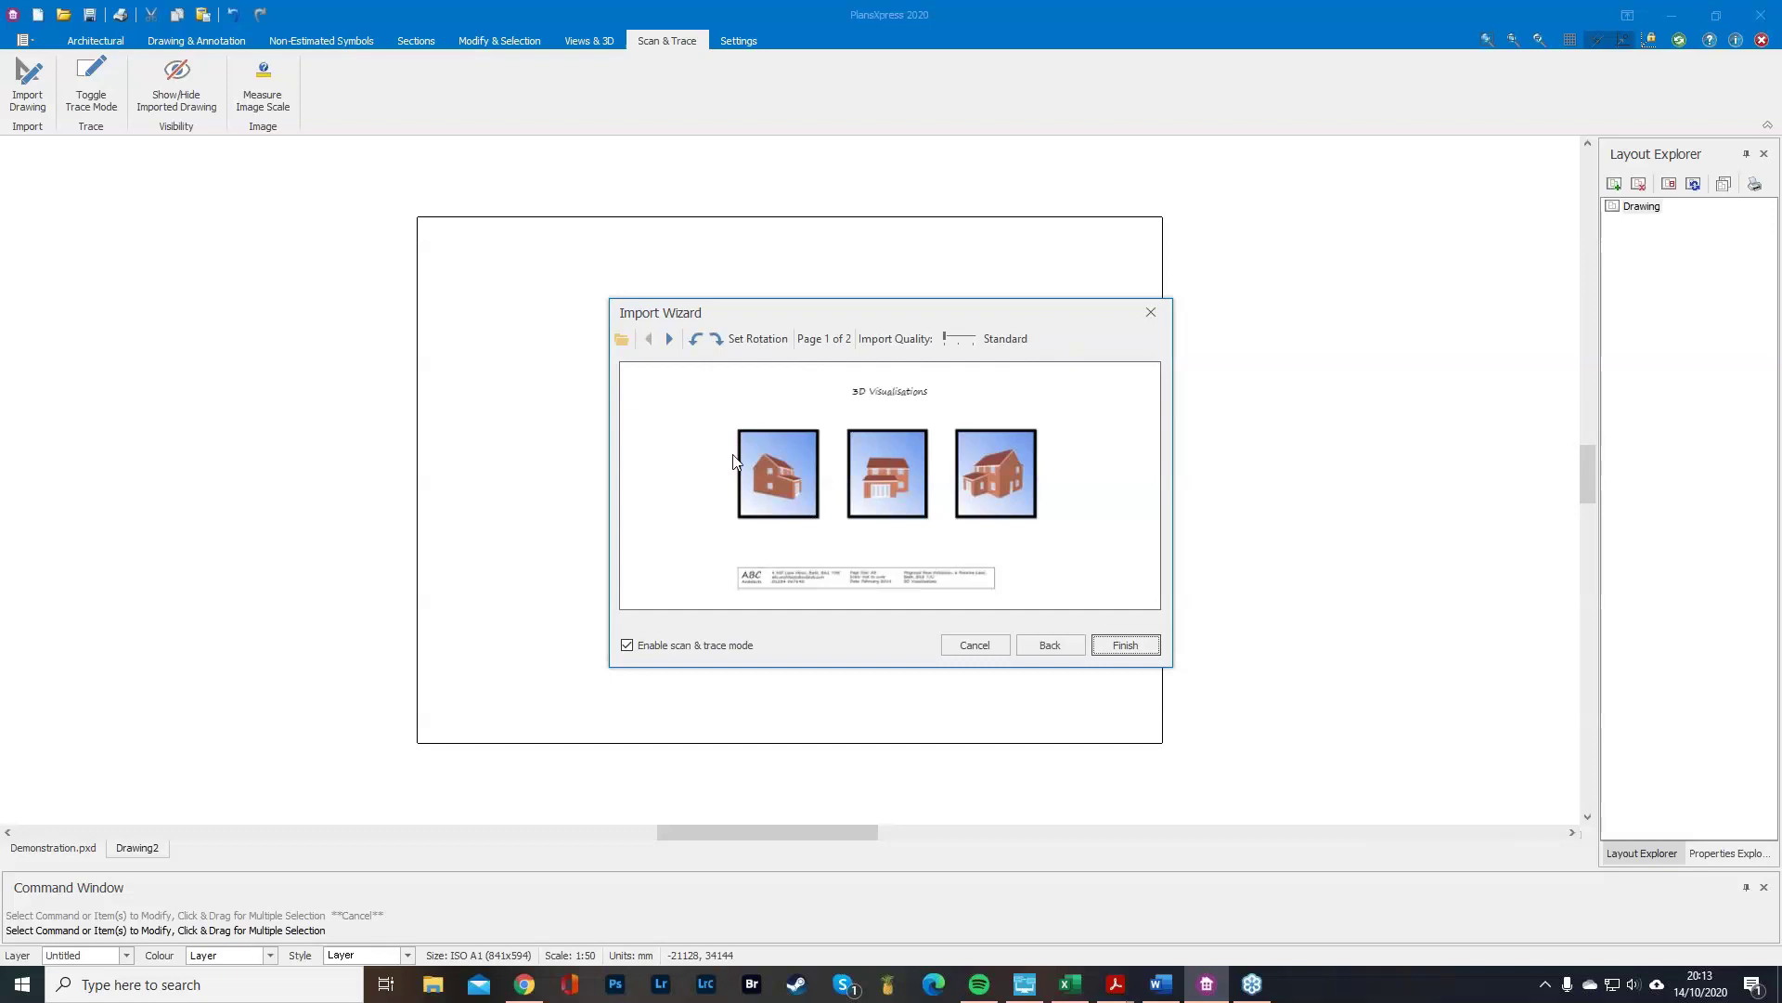
Import page 2 of the PDF unrotated at a higher quality and place it from the sheet's lower-left corner to about mid-sheet.
{"action": "left_click", "coordinate": [669, 340]}
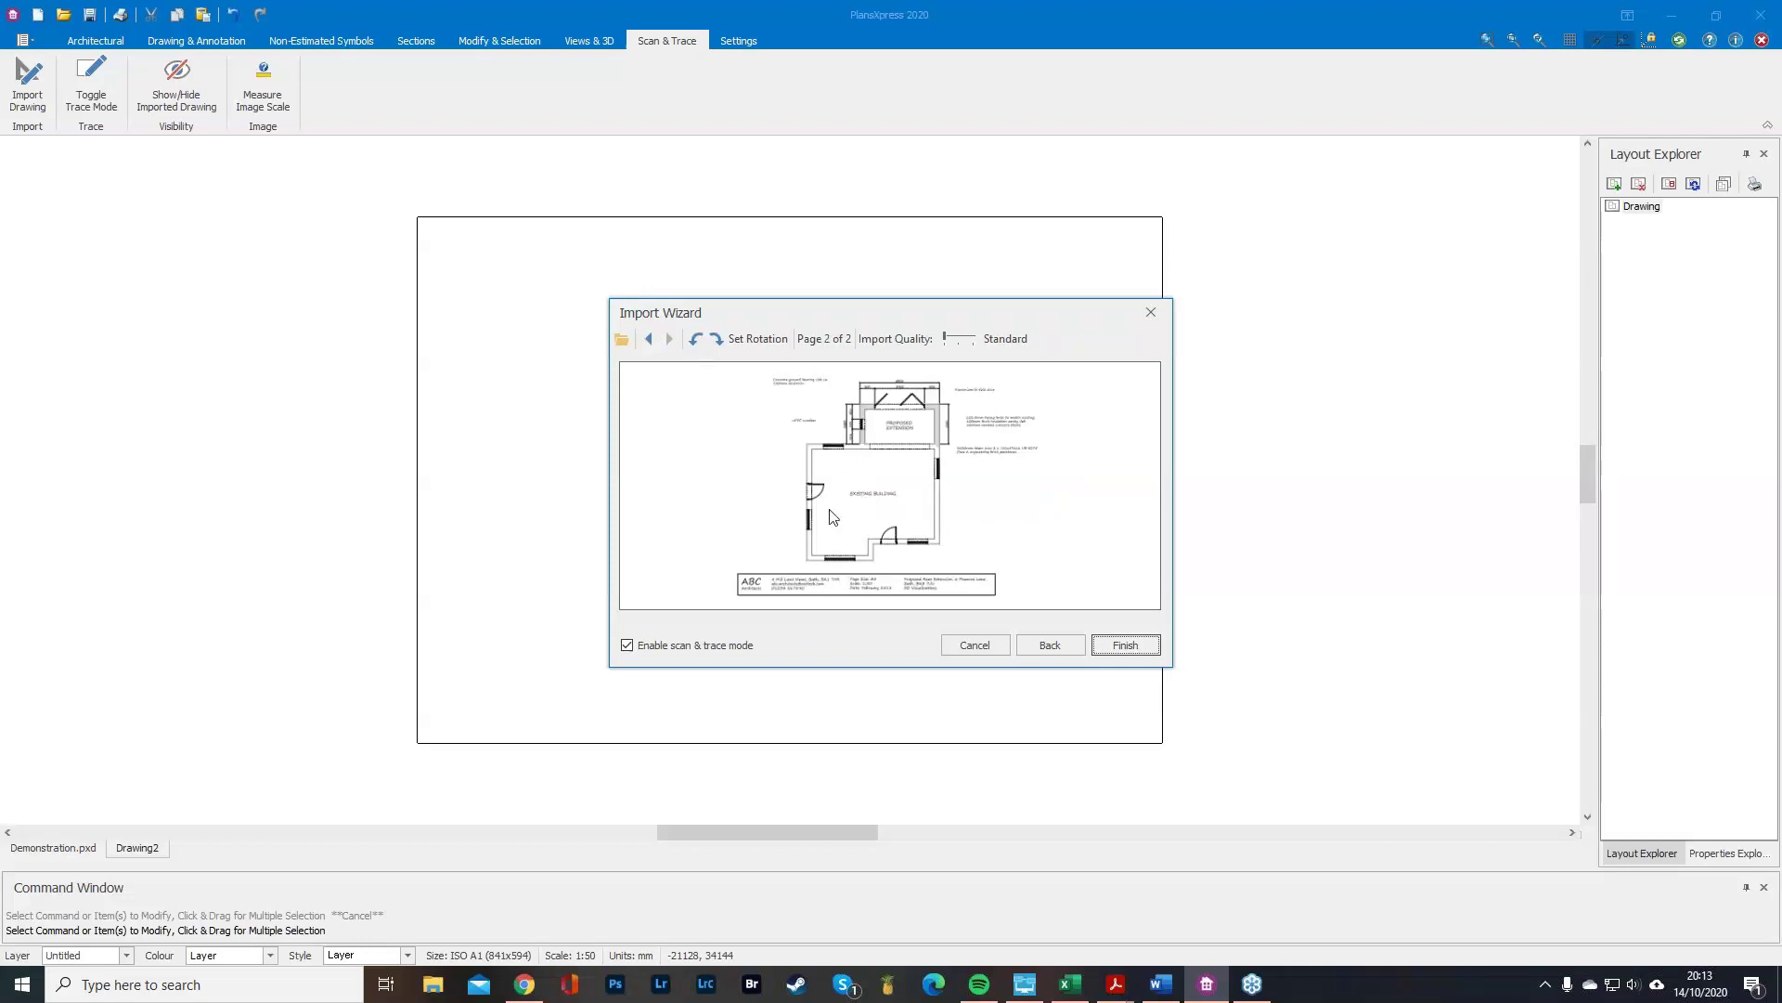
{"action": "left_click", "coordinate": [715, 336]}
{"action": "left_click", "coordinate": [698, 336]}
{"action": "left_click_drag", "start_coordinate": [944, 338], "coordinate": [982, 345]}
{"action": "left_click", "coordinate": [1125, 645]}
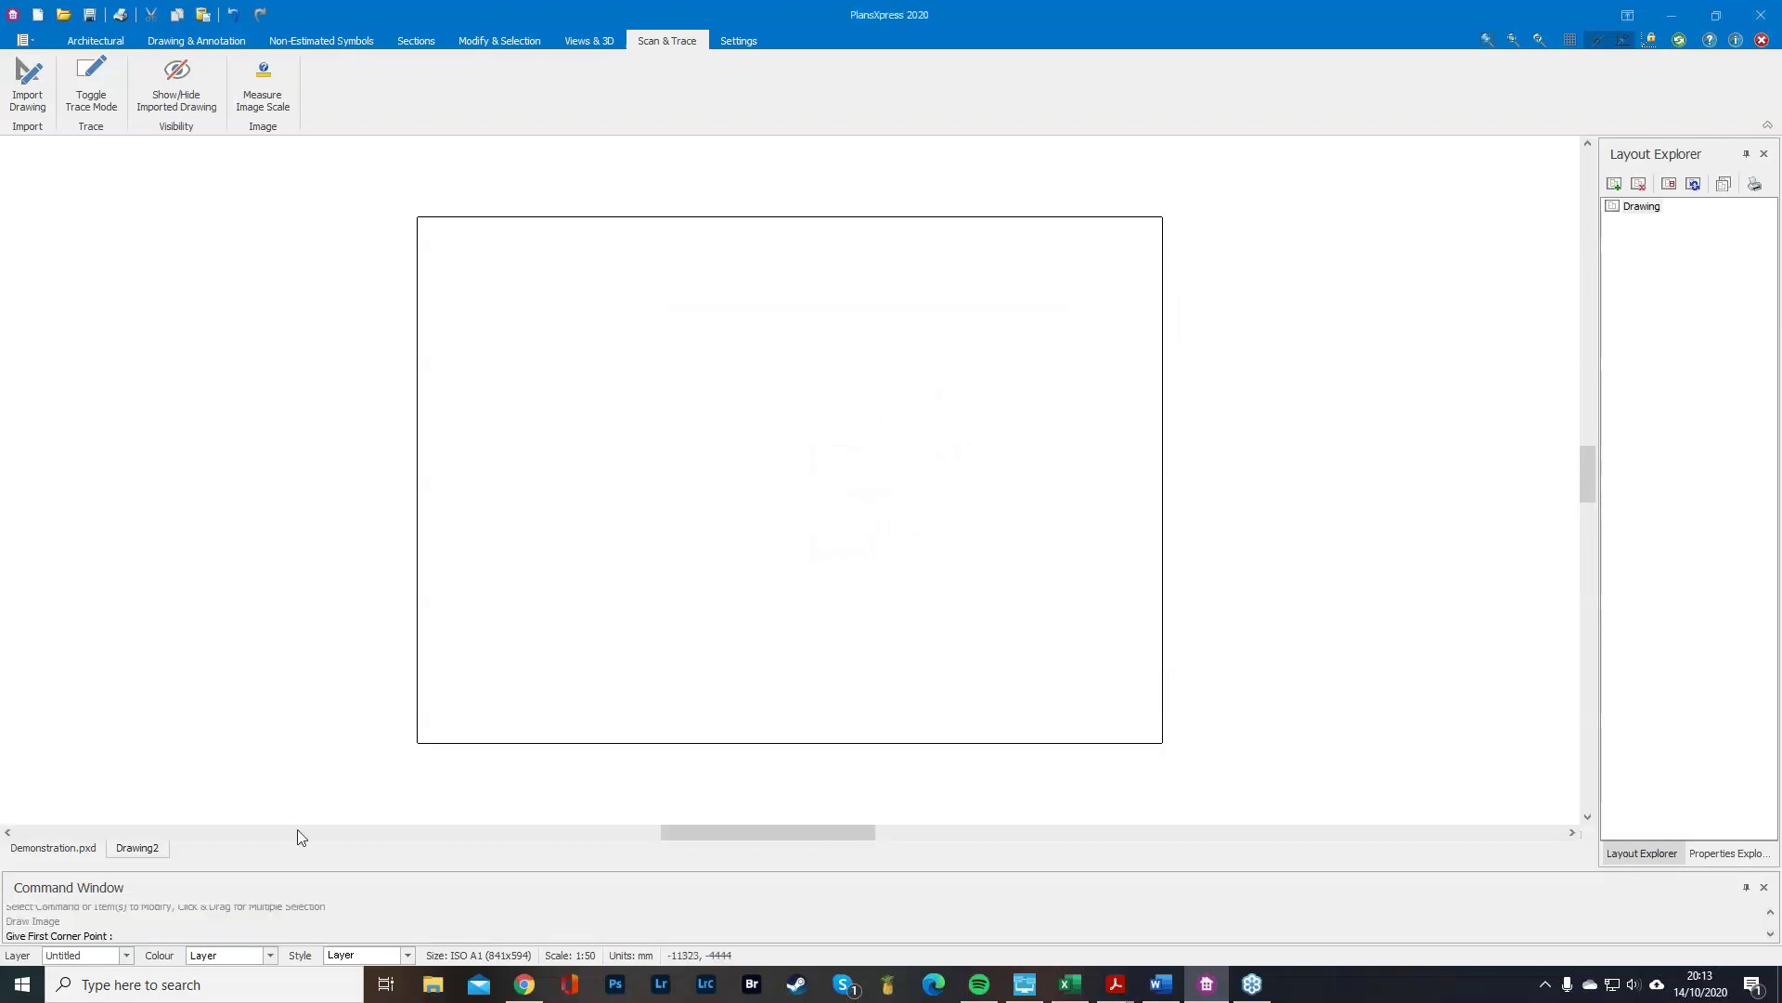
{"action": "left_click", "coordinate": [417, 743]}
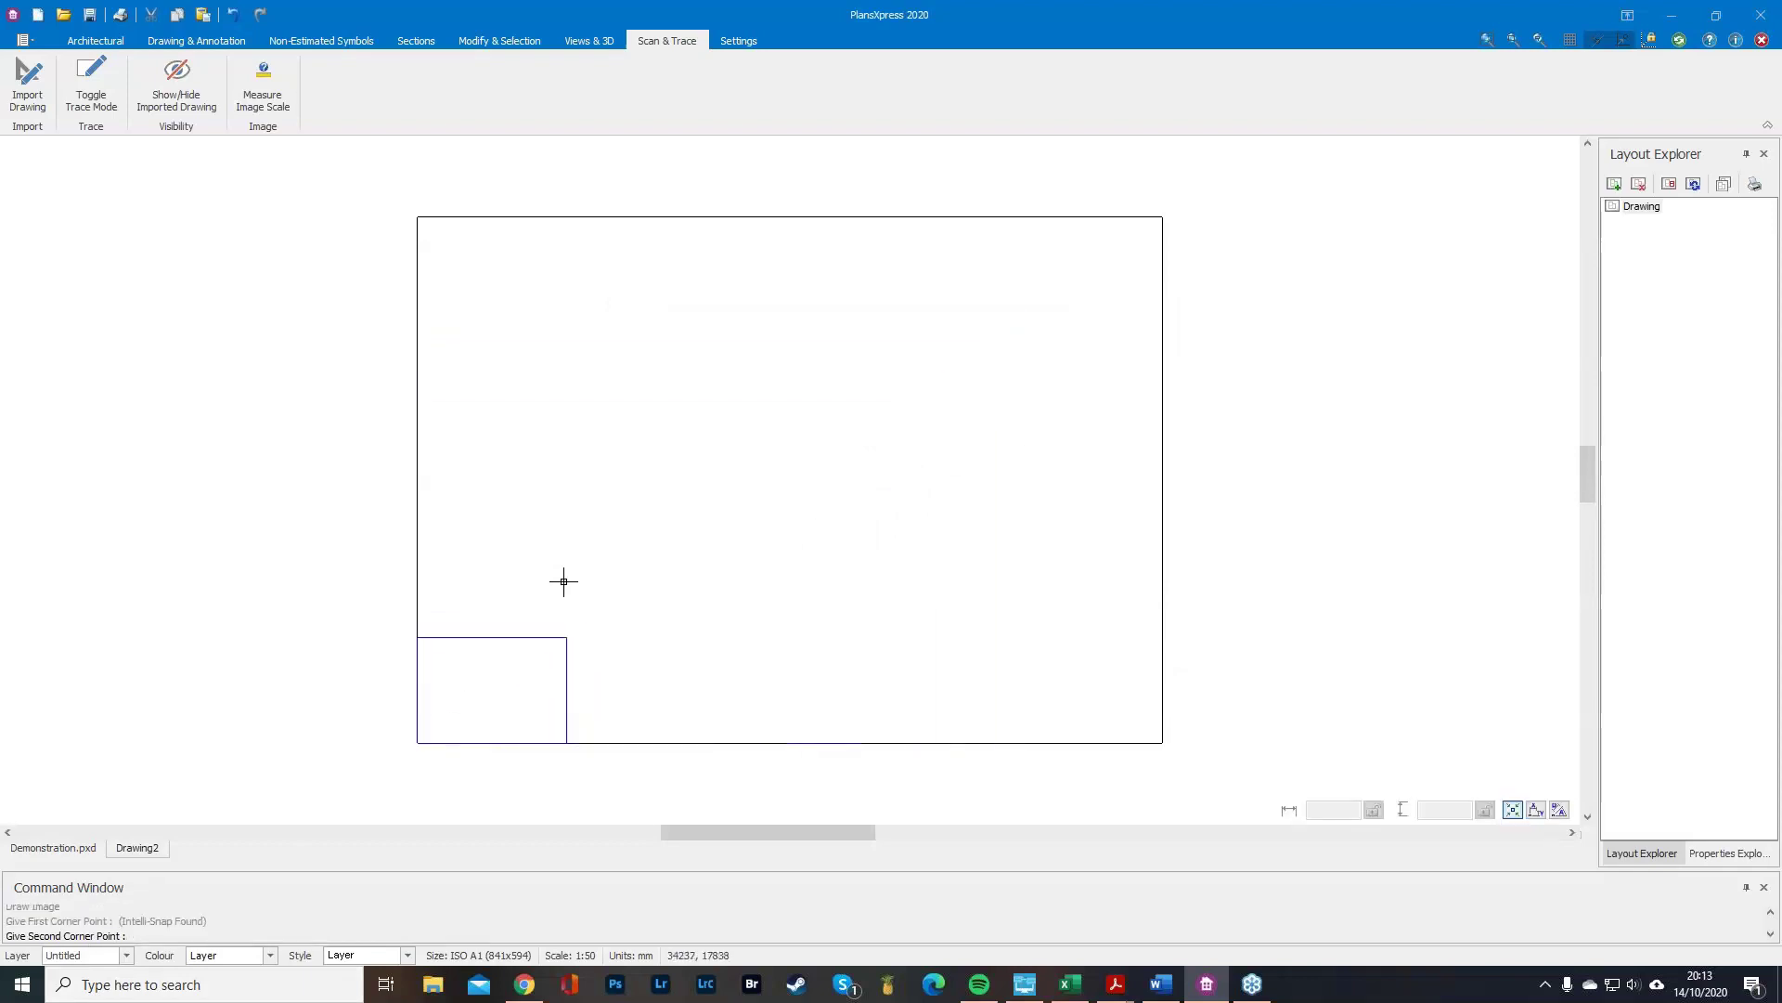
{"action": "left_click", "coordinate": [779, 539]}
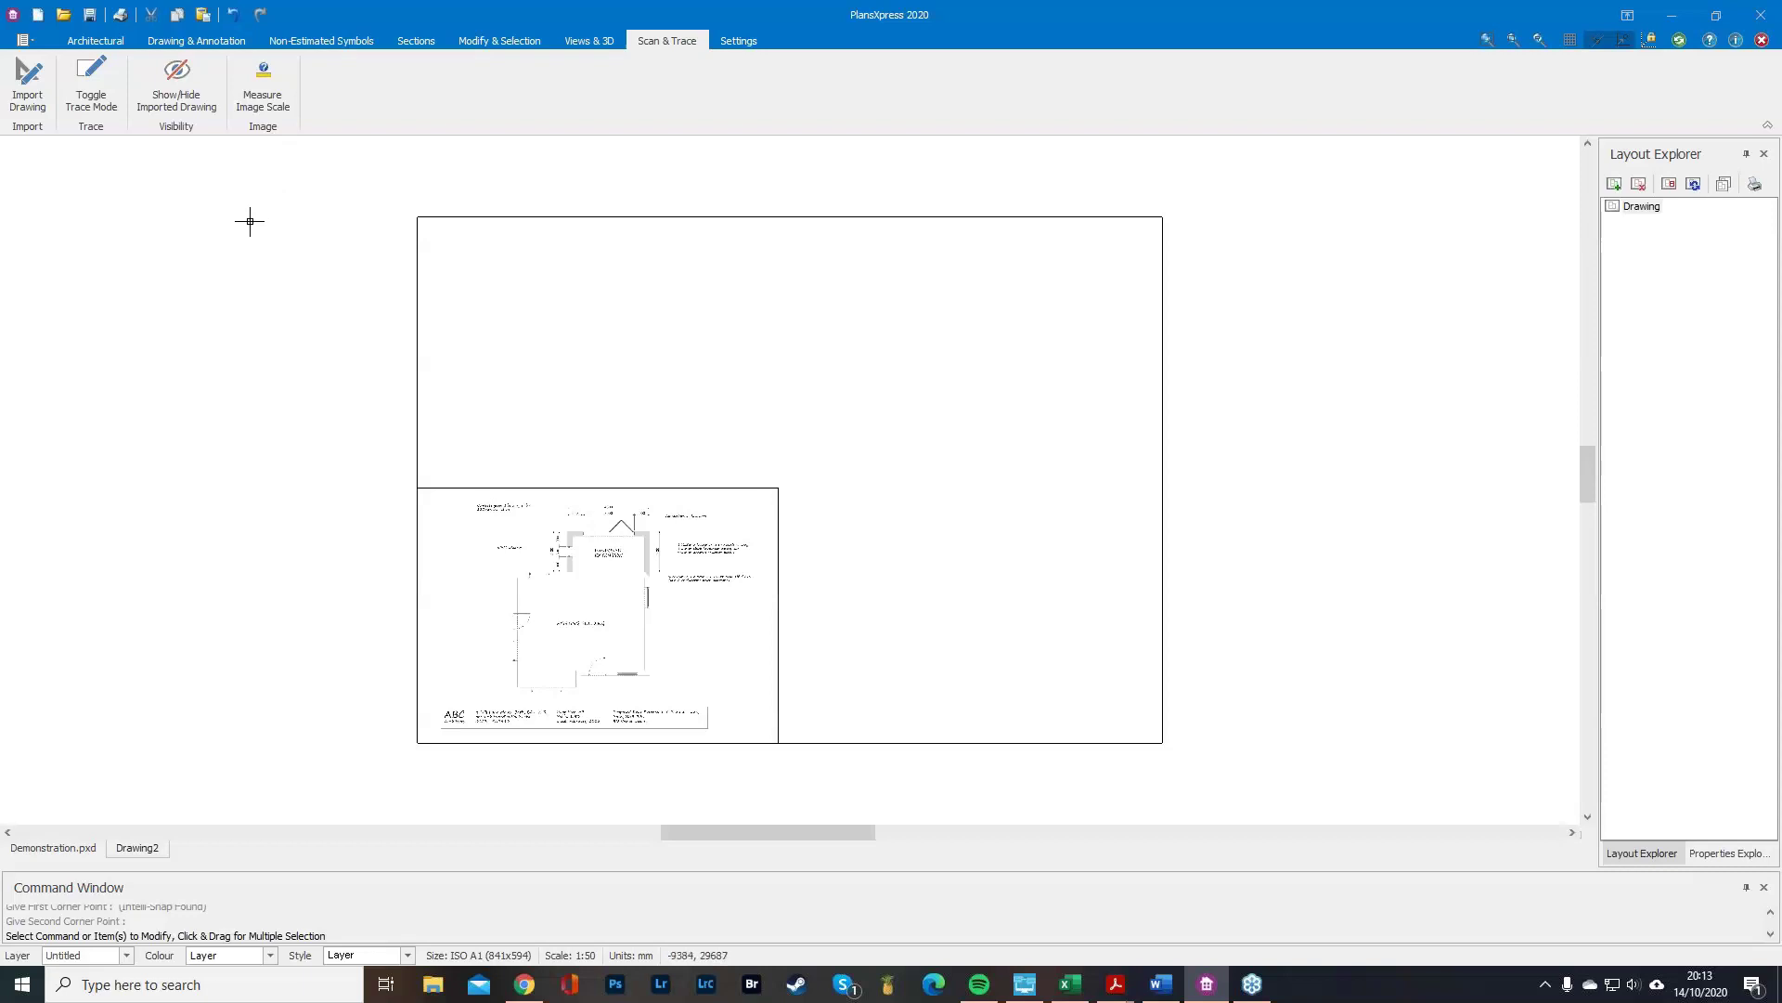
Calibrate the imported plan's scale by measuring across the bi-fold door opening and giving its known length of 3000 mm.
{"action": "left_click", "coordinate": [267, 88]}
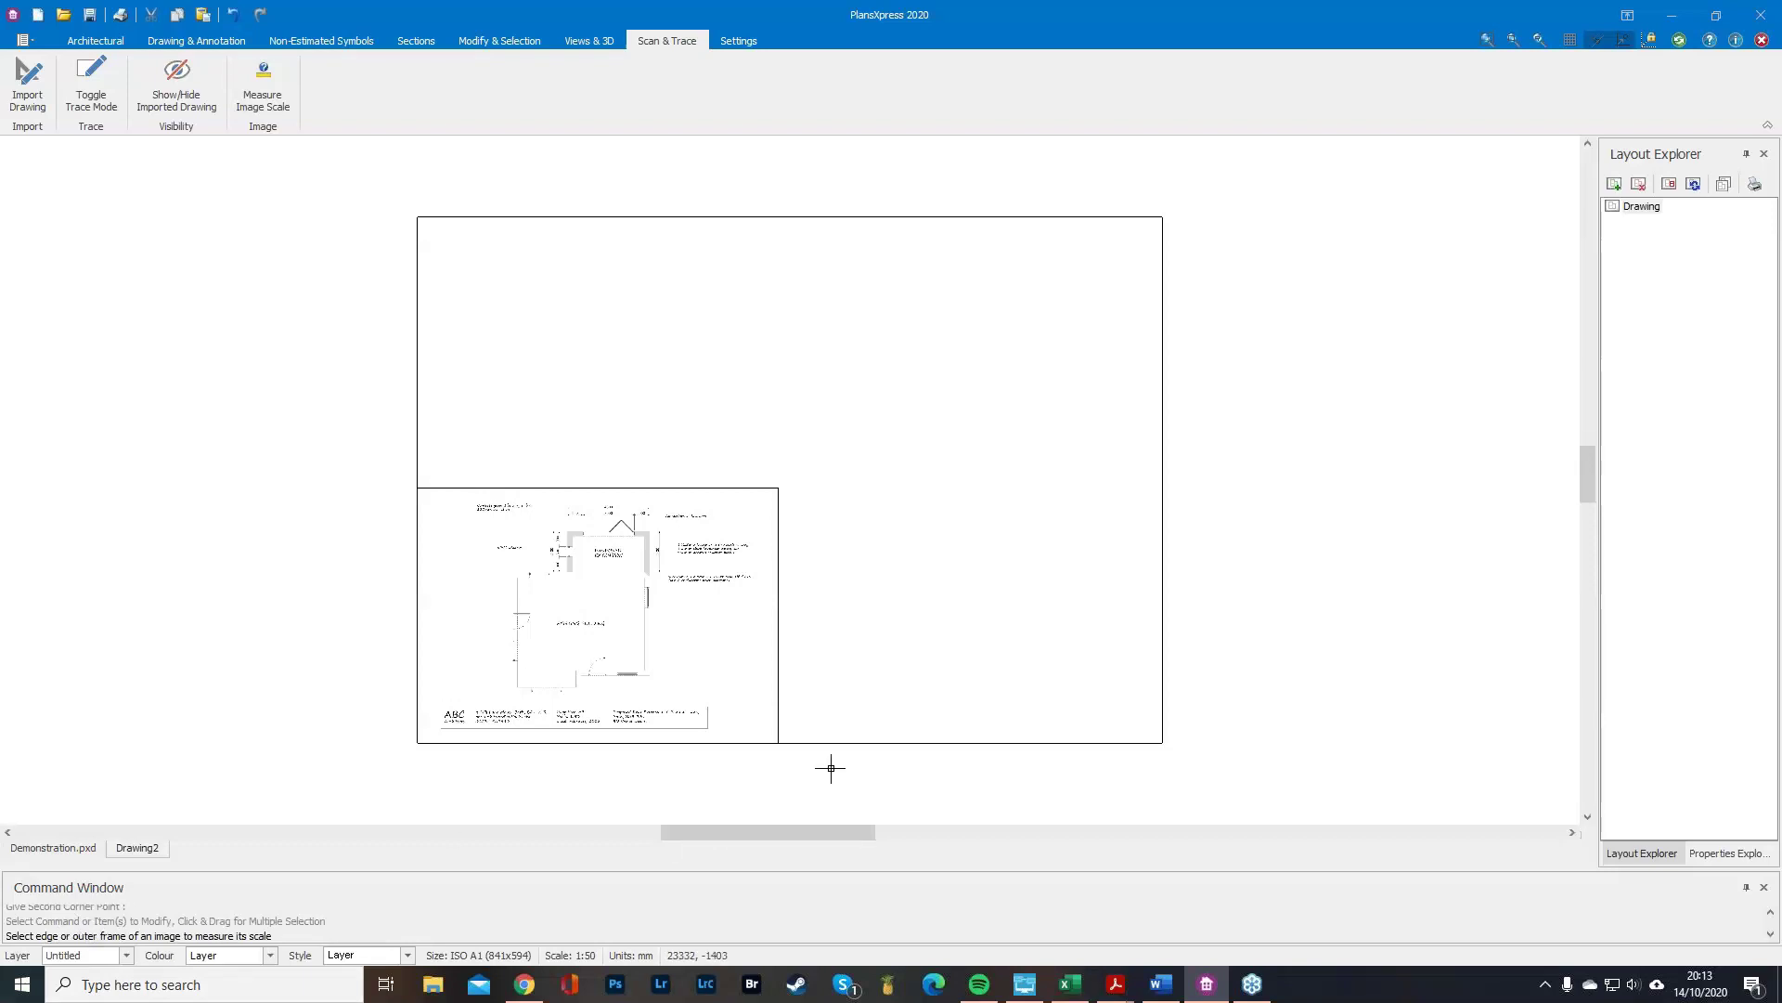
{"action": "mouse_move", "coordinate": [831, 768]}
{"action": "left_mouse_down"}
{"action": "mouse_move", "coordinate": [724, 669]}
{"action": "mouse_move", "coordinate": [344, 436]}
{"action": "left_mouse_up"}
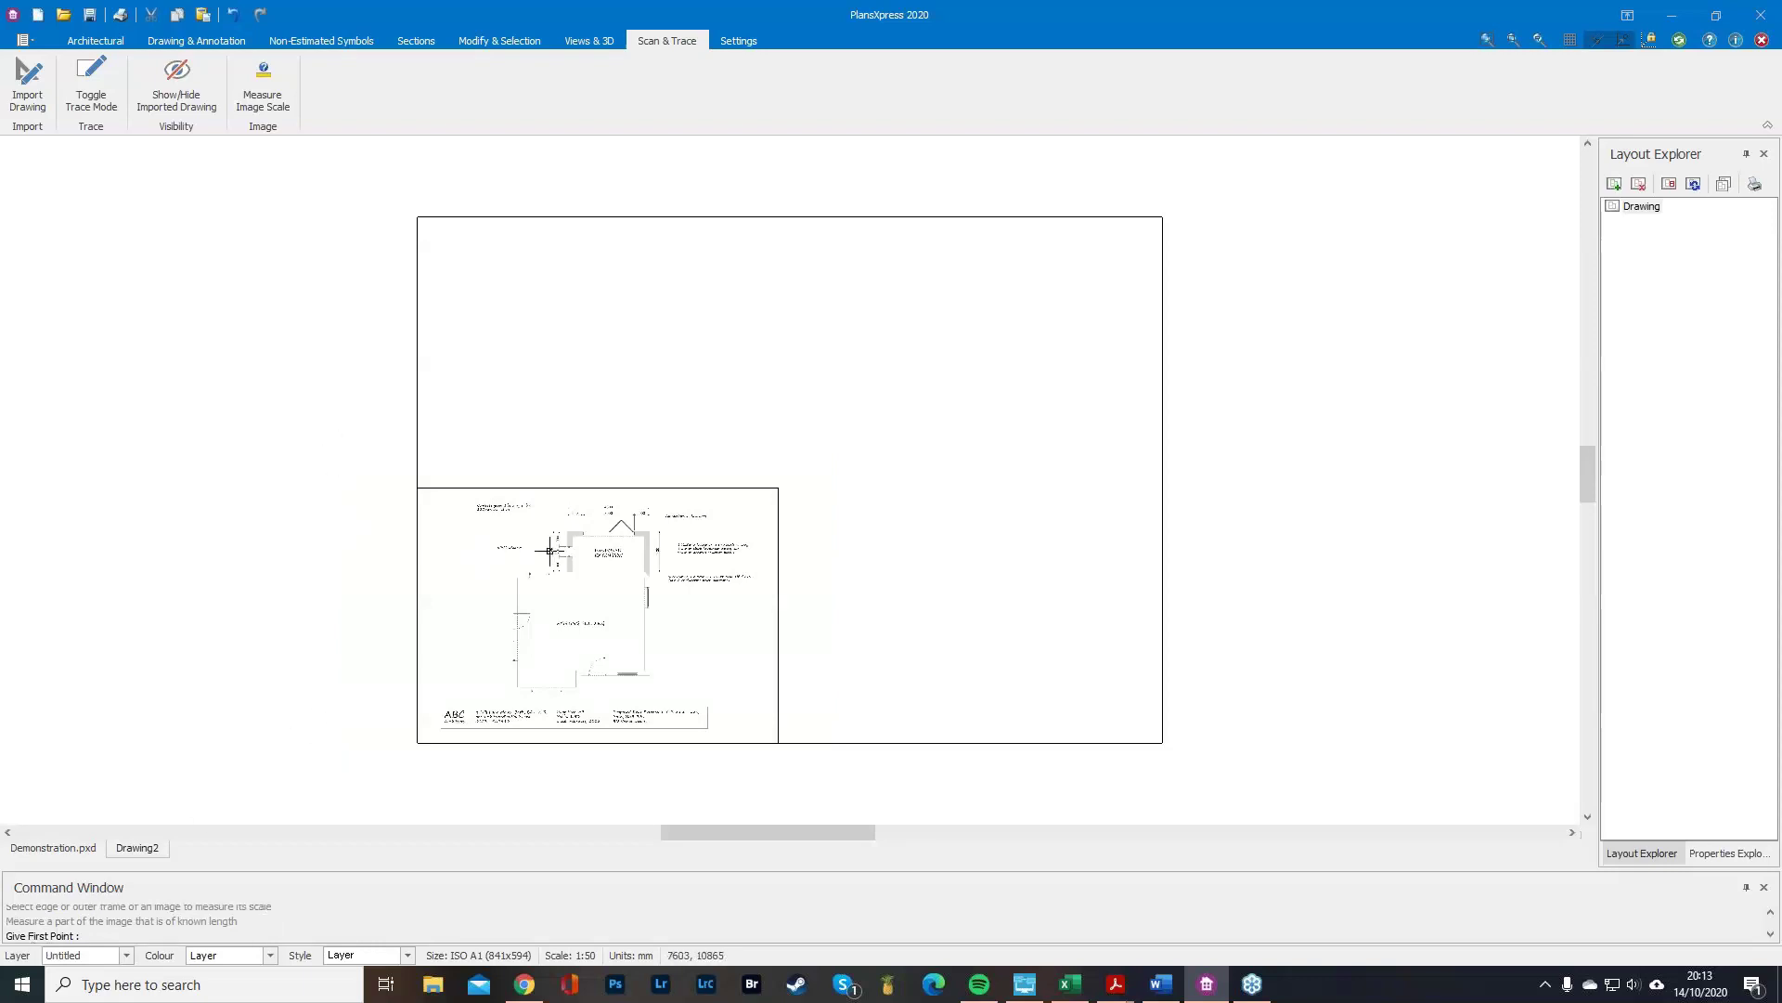
{"action": "scroll", "coordinate": [548, 557], "scroll_direction": "up", "scroll_amount": 6}
{"action": "scroll", "coordinate": [664, 473], "scroll_direction": "up", "scroll_amount": 4}
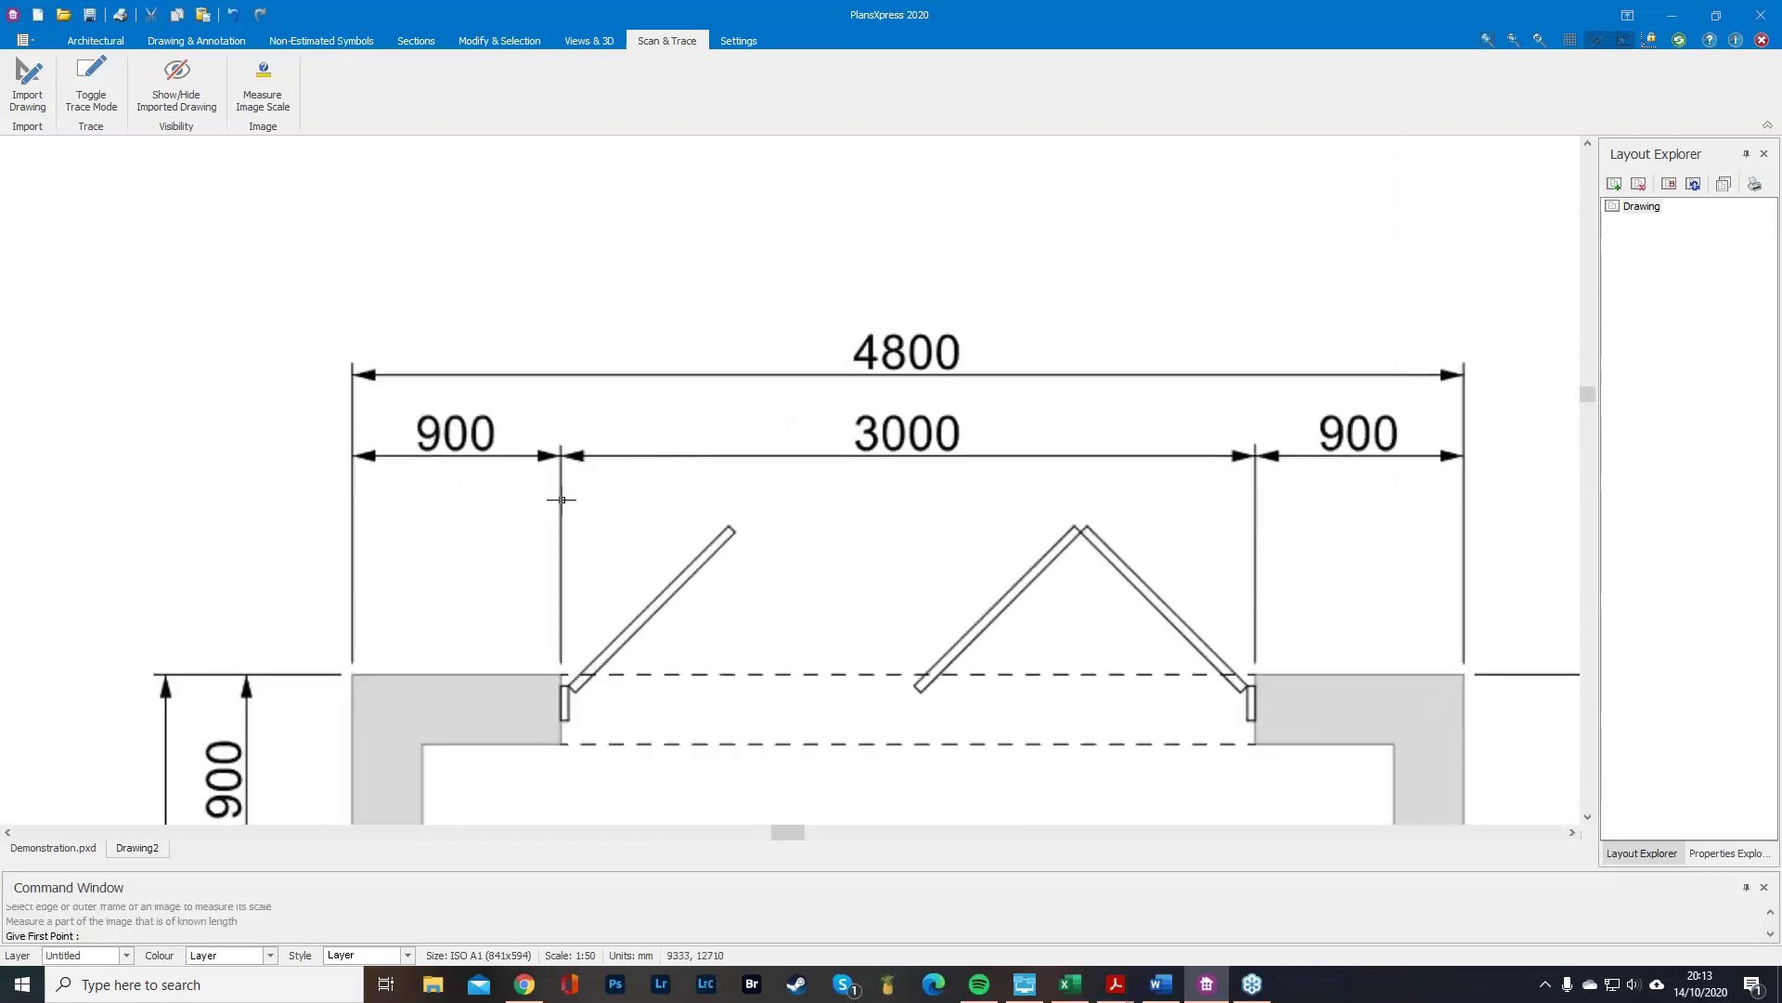
{"action": "left_click", "coordinate": [560, 500]}
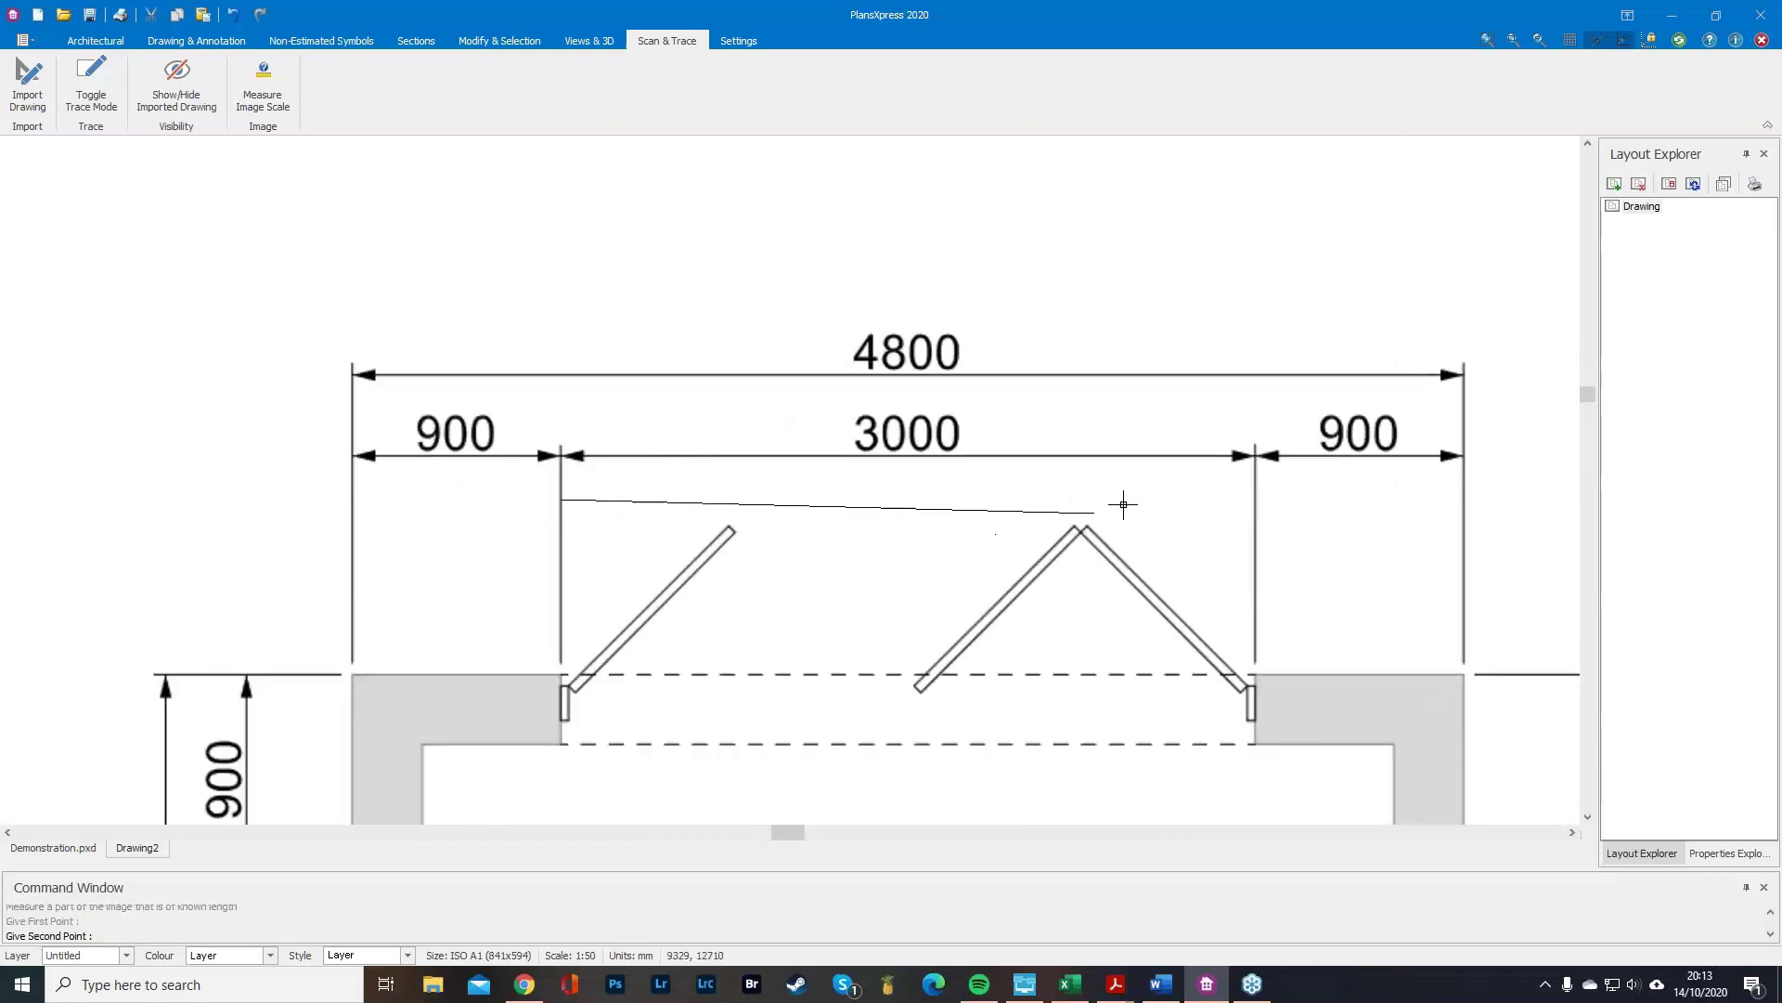
{"action": "left_click", "coordinate": [1253, 504]}
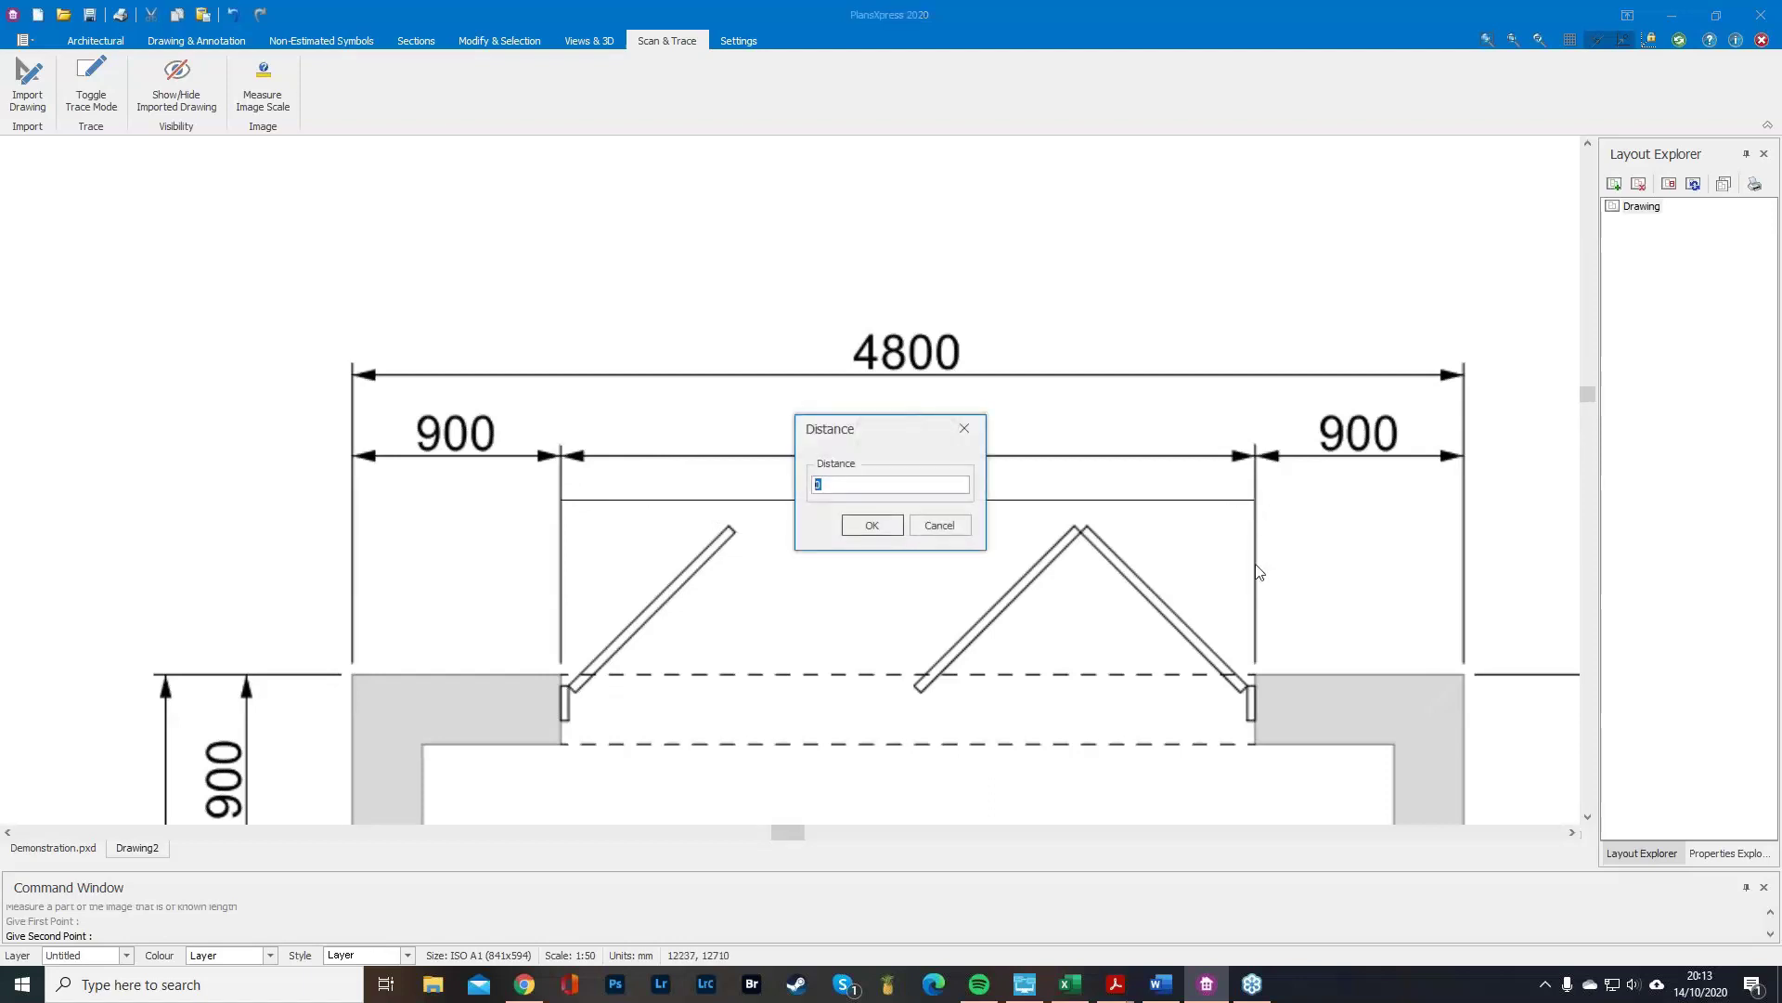
{"action": "key", "text": "Return"}
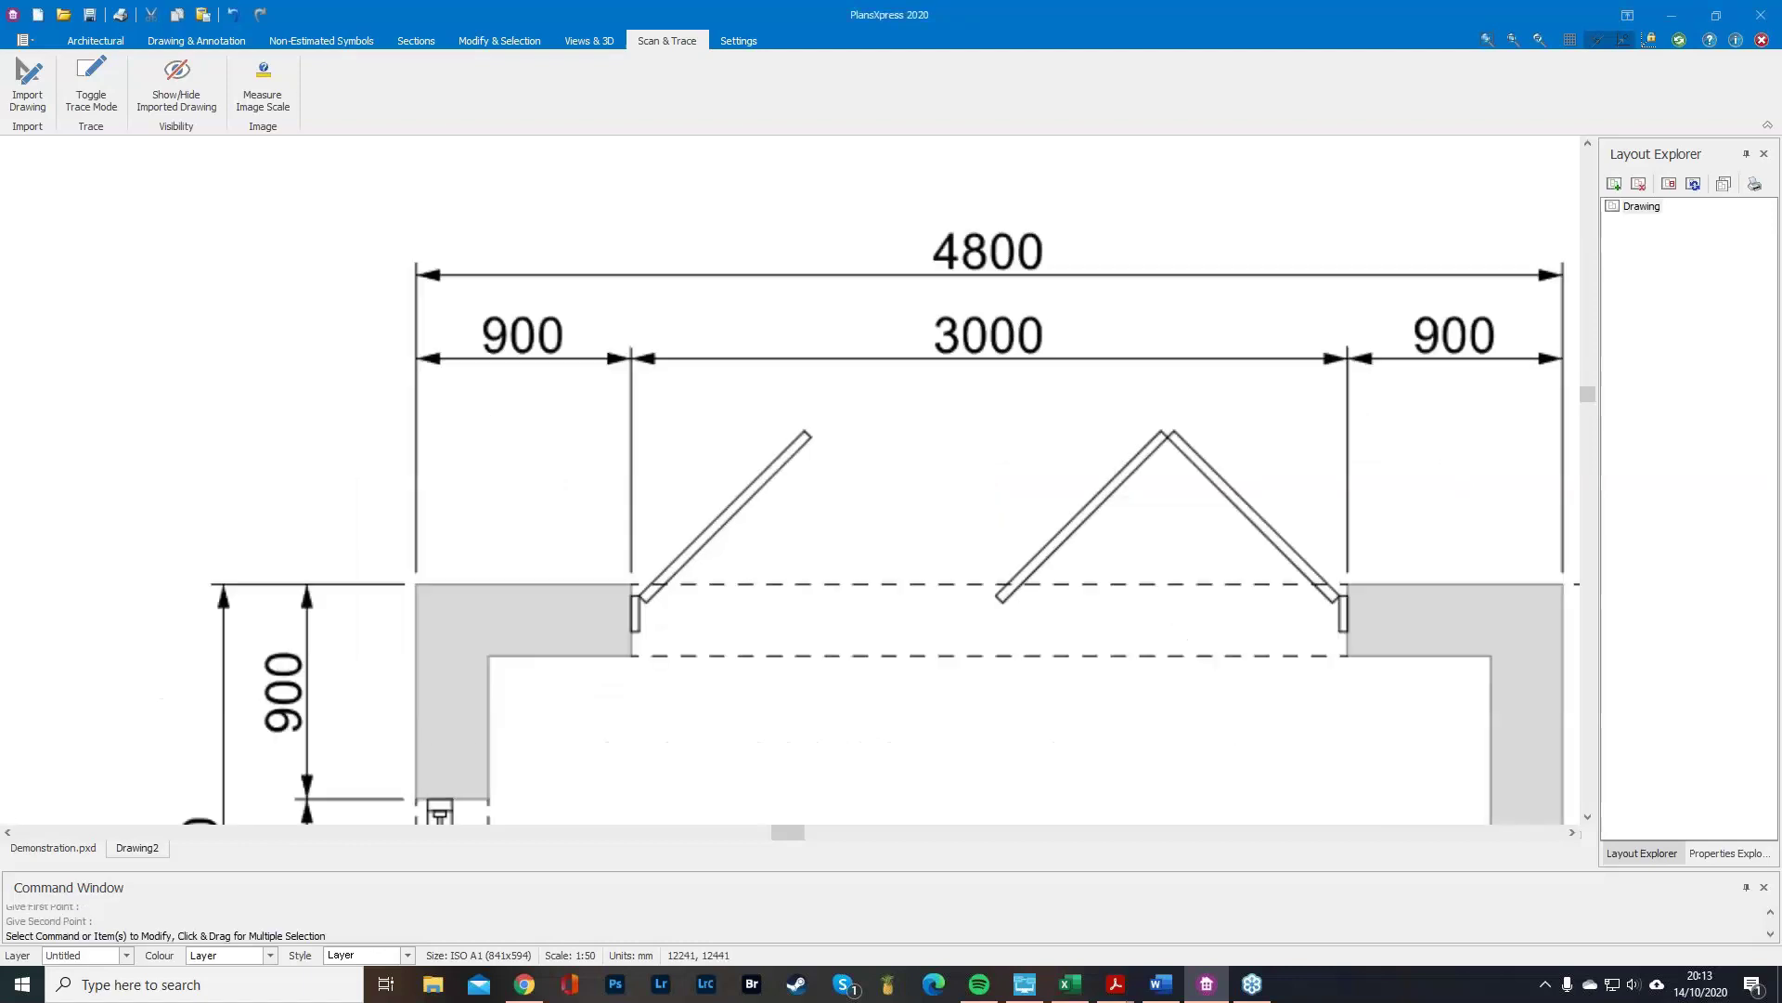
{"action": "scroll", "coordinate": [1233, 576], "scroll_direction": "down", "scroll_amount": 5}
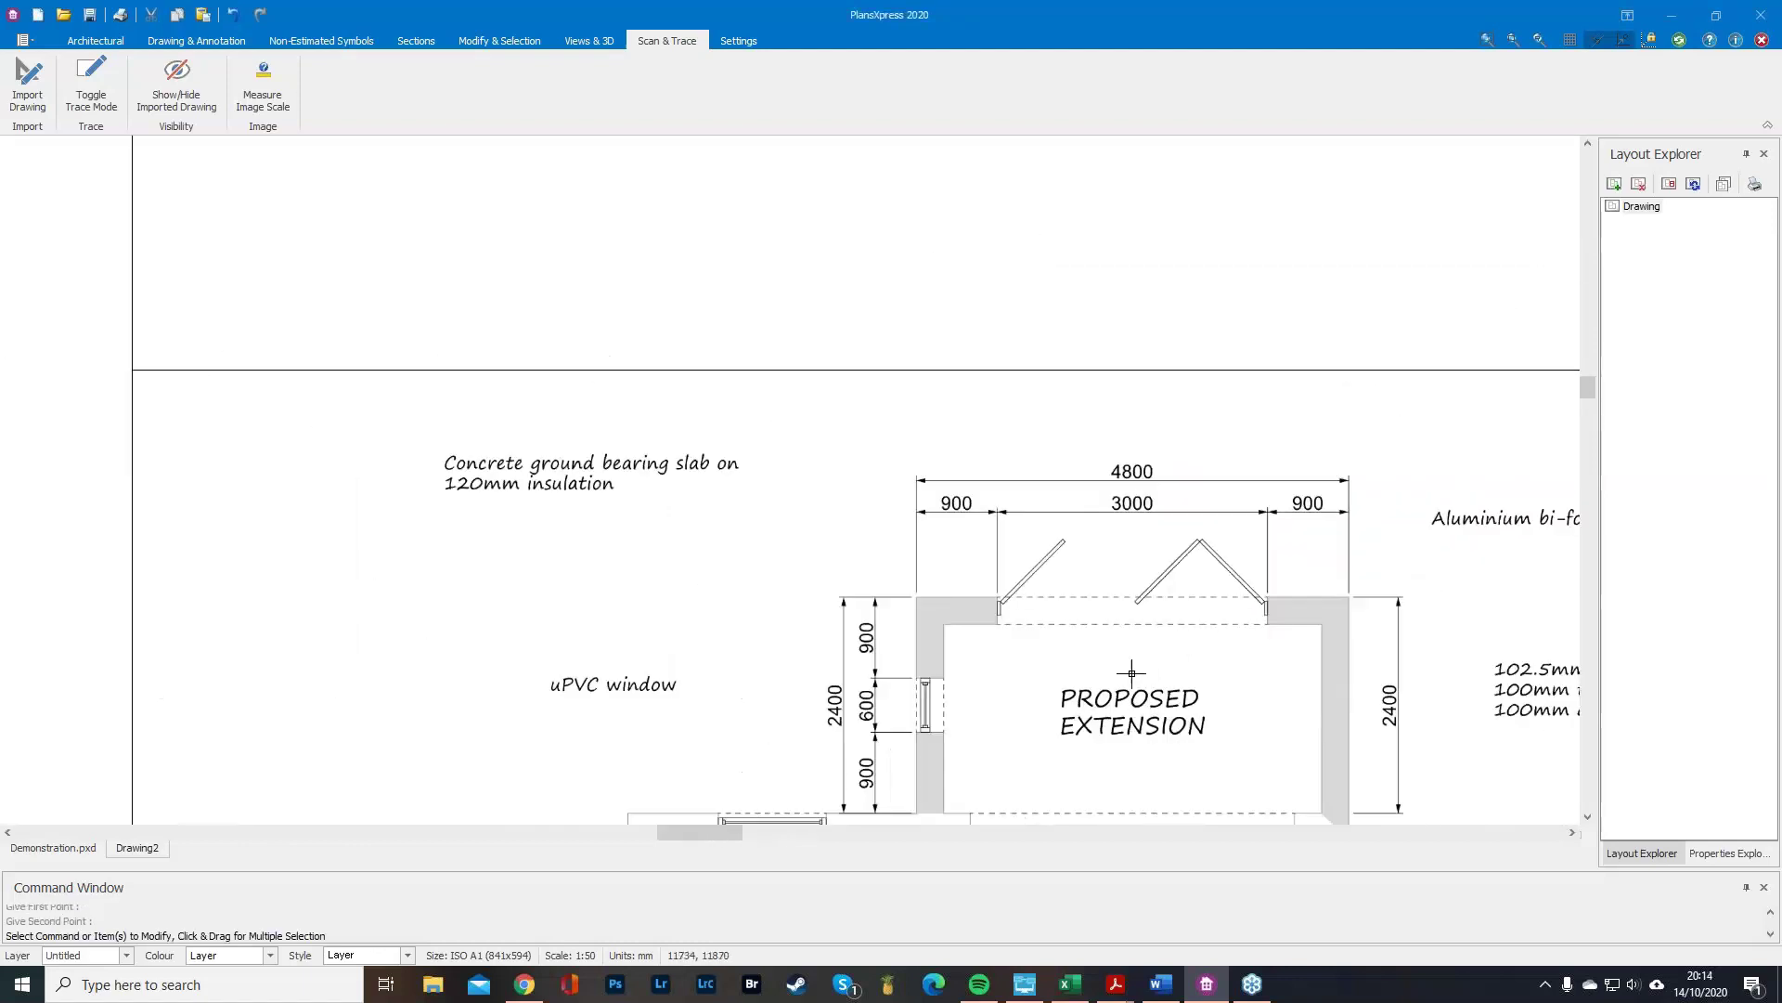
{"action": "scroll", "coordinate": [736, 644], "scroll_direction": "up", "scroll_amount": 2}
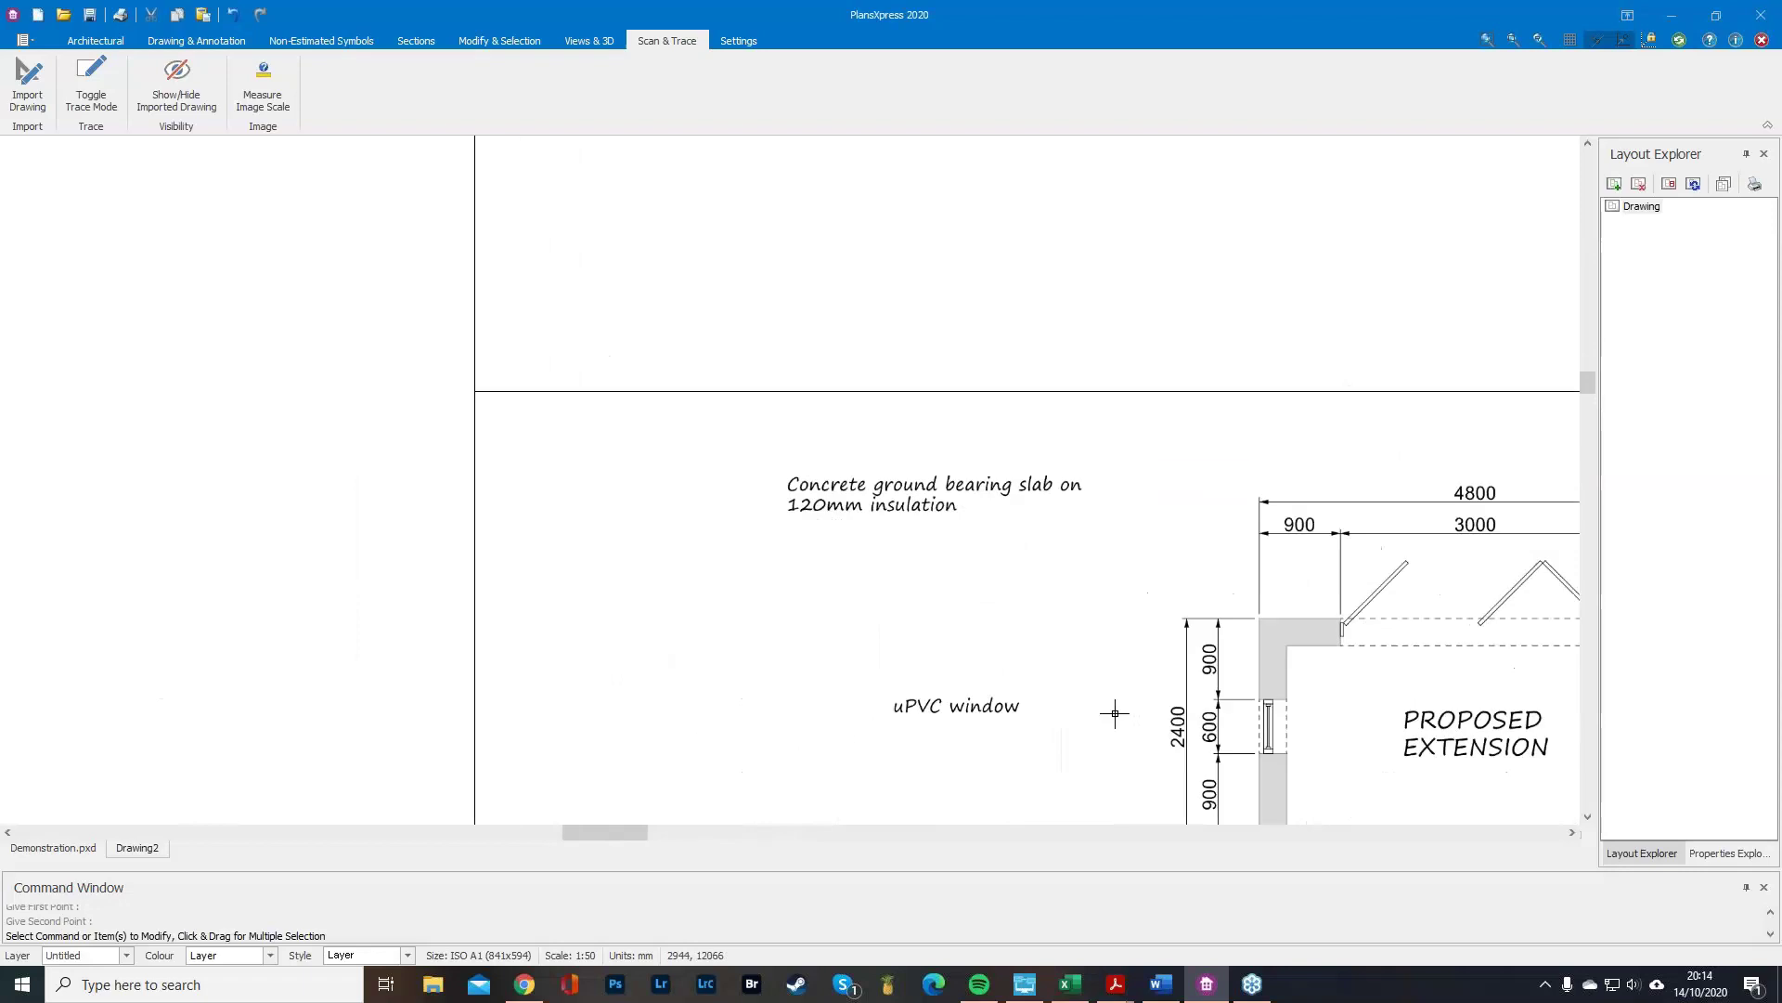
{"action": "scroll", "coordinate": [67, 558], "scroll_direction": "down", "scroll_amount": 5}
{"action": "scroll", "coordinate": [304, 660], "scroll_direction": "up", "scroll_amount": 2}
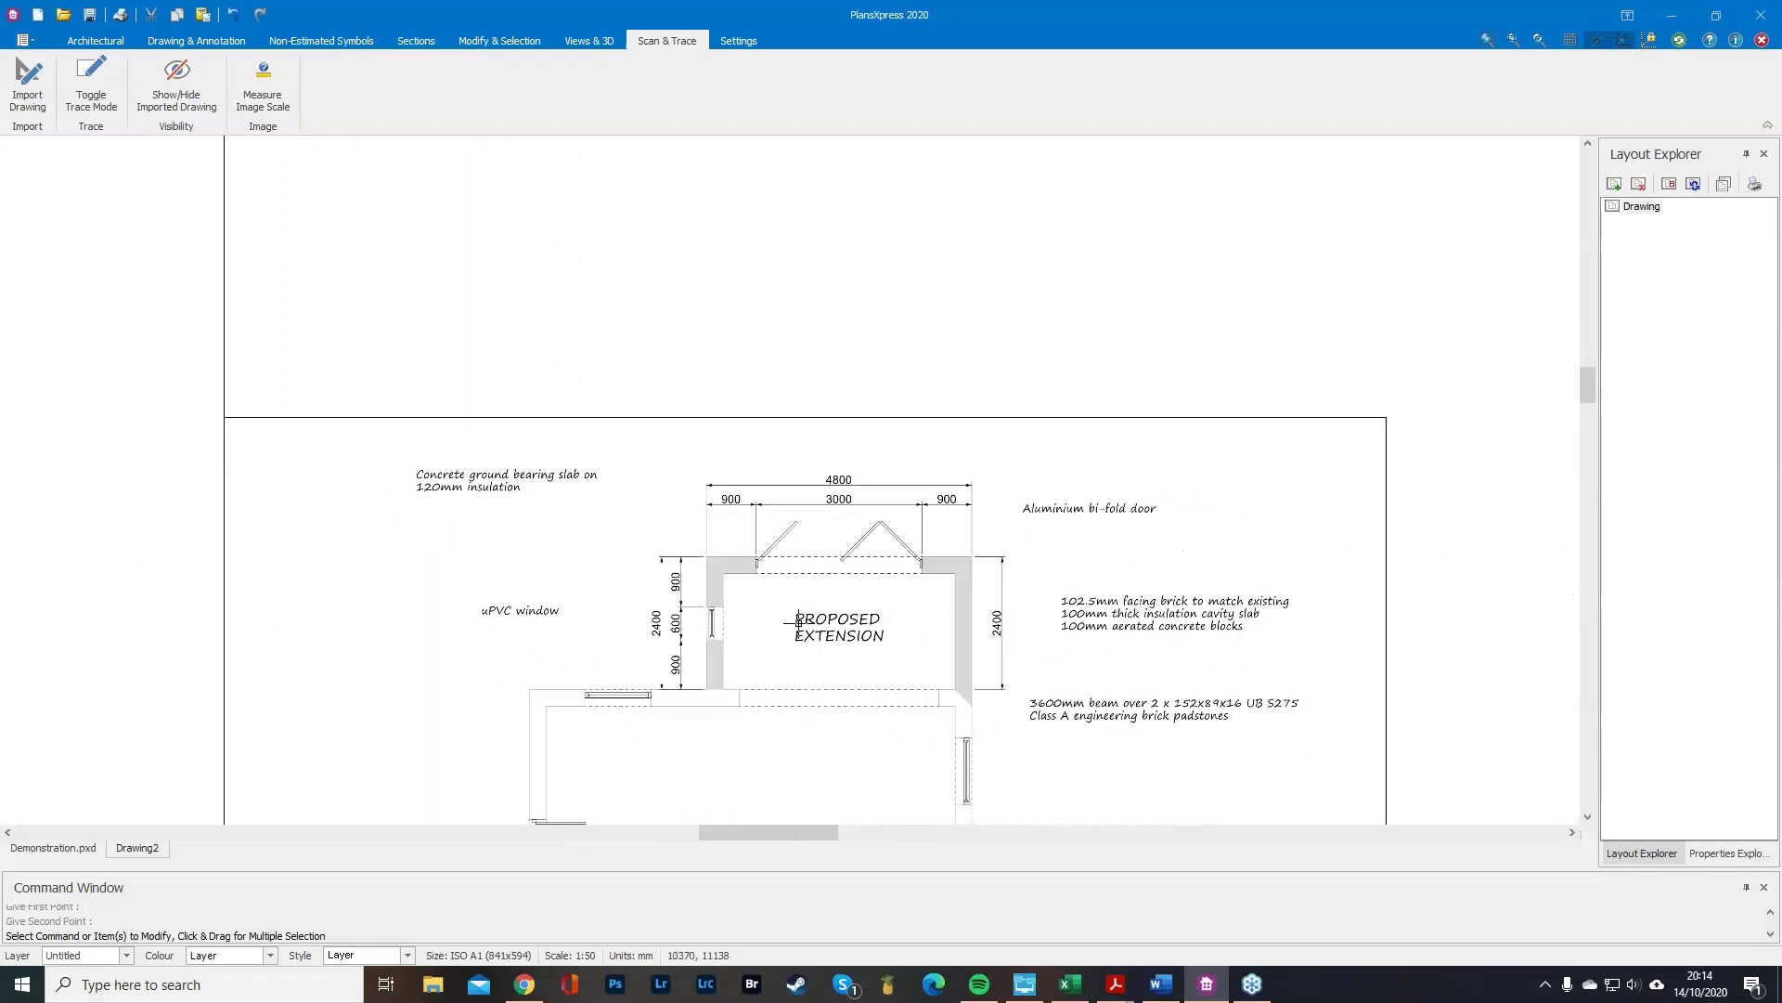
{"action": "scroll", "coordinate": [865, 582], "scroll_direction": "up", "scroll_amount": 2}
{"action": "scroll", "coordinate": [940, 541], "scroll_direction": "up", "scroll_amount": 1}
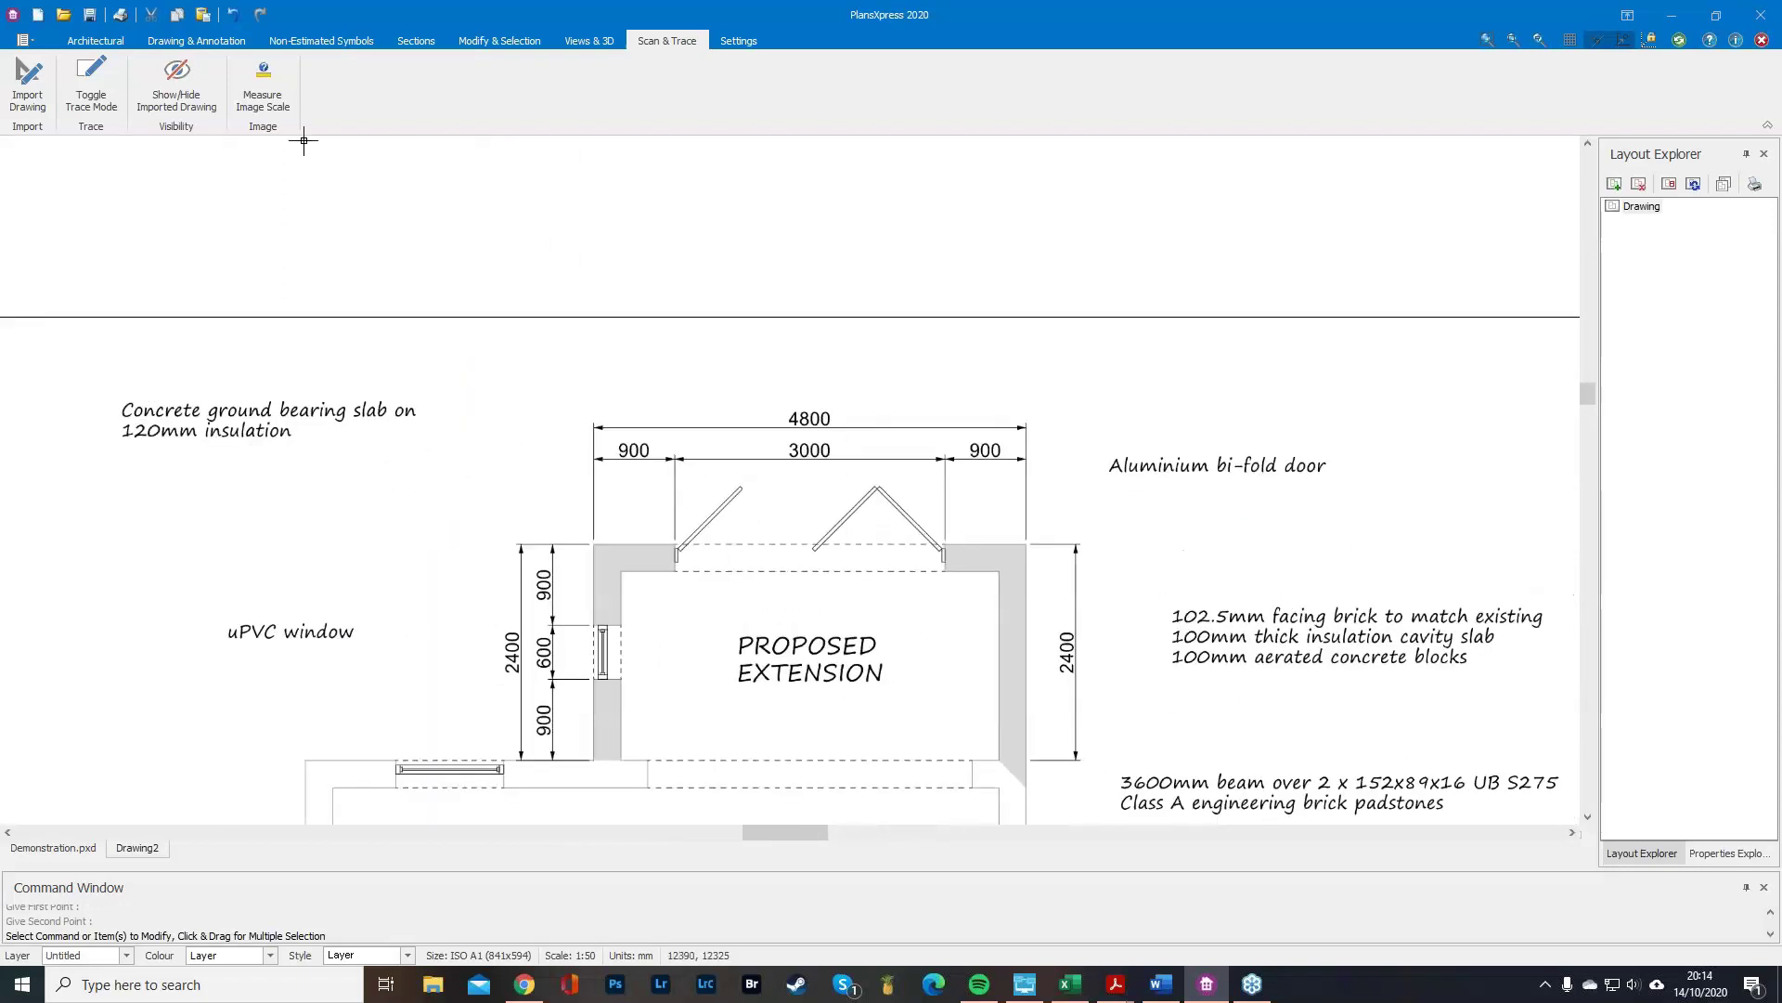
Hide the imported drawing and show it again.
{"action": "left_click", "coordinate": [203, 62]}
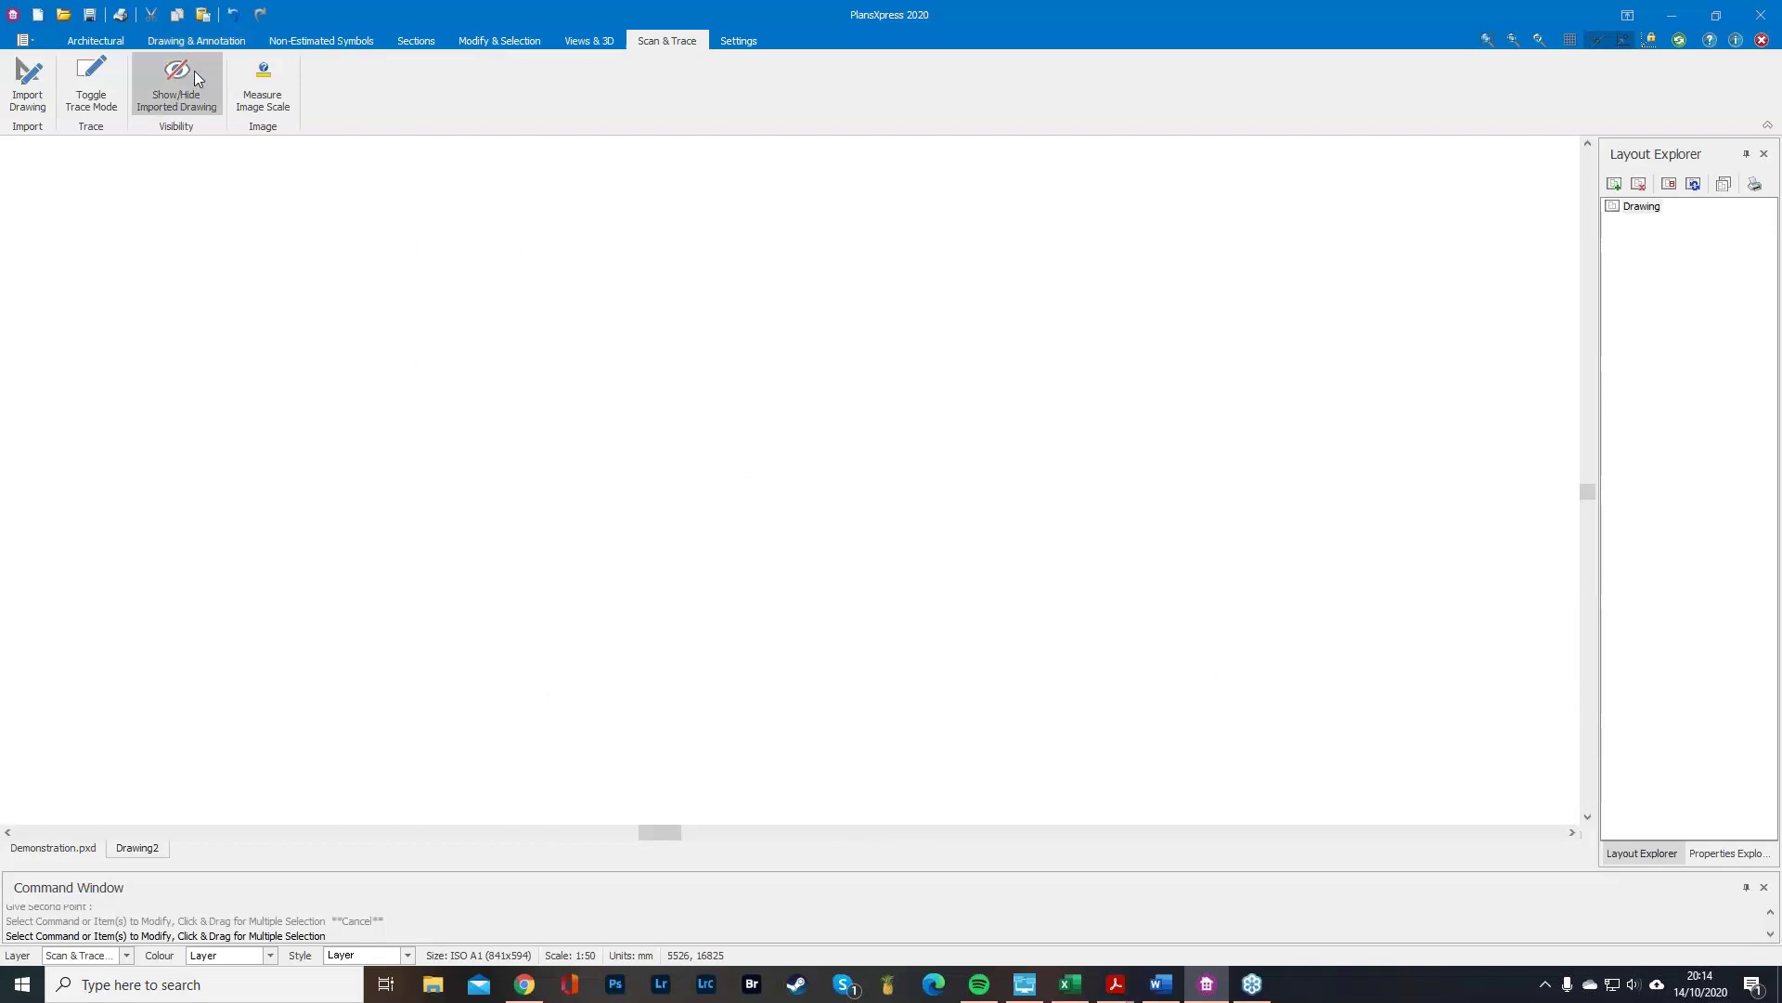
{"action": "left_click", "coordinate": [182, 103]}
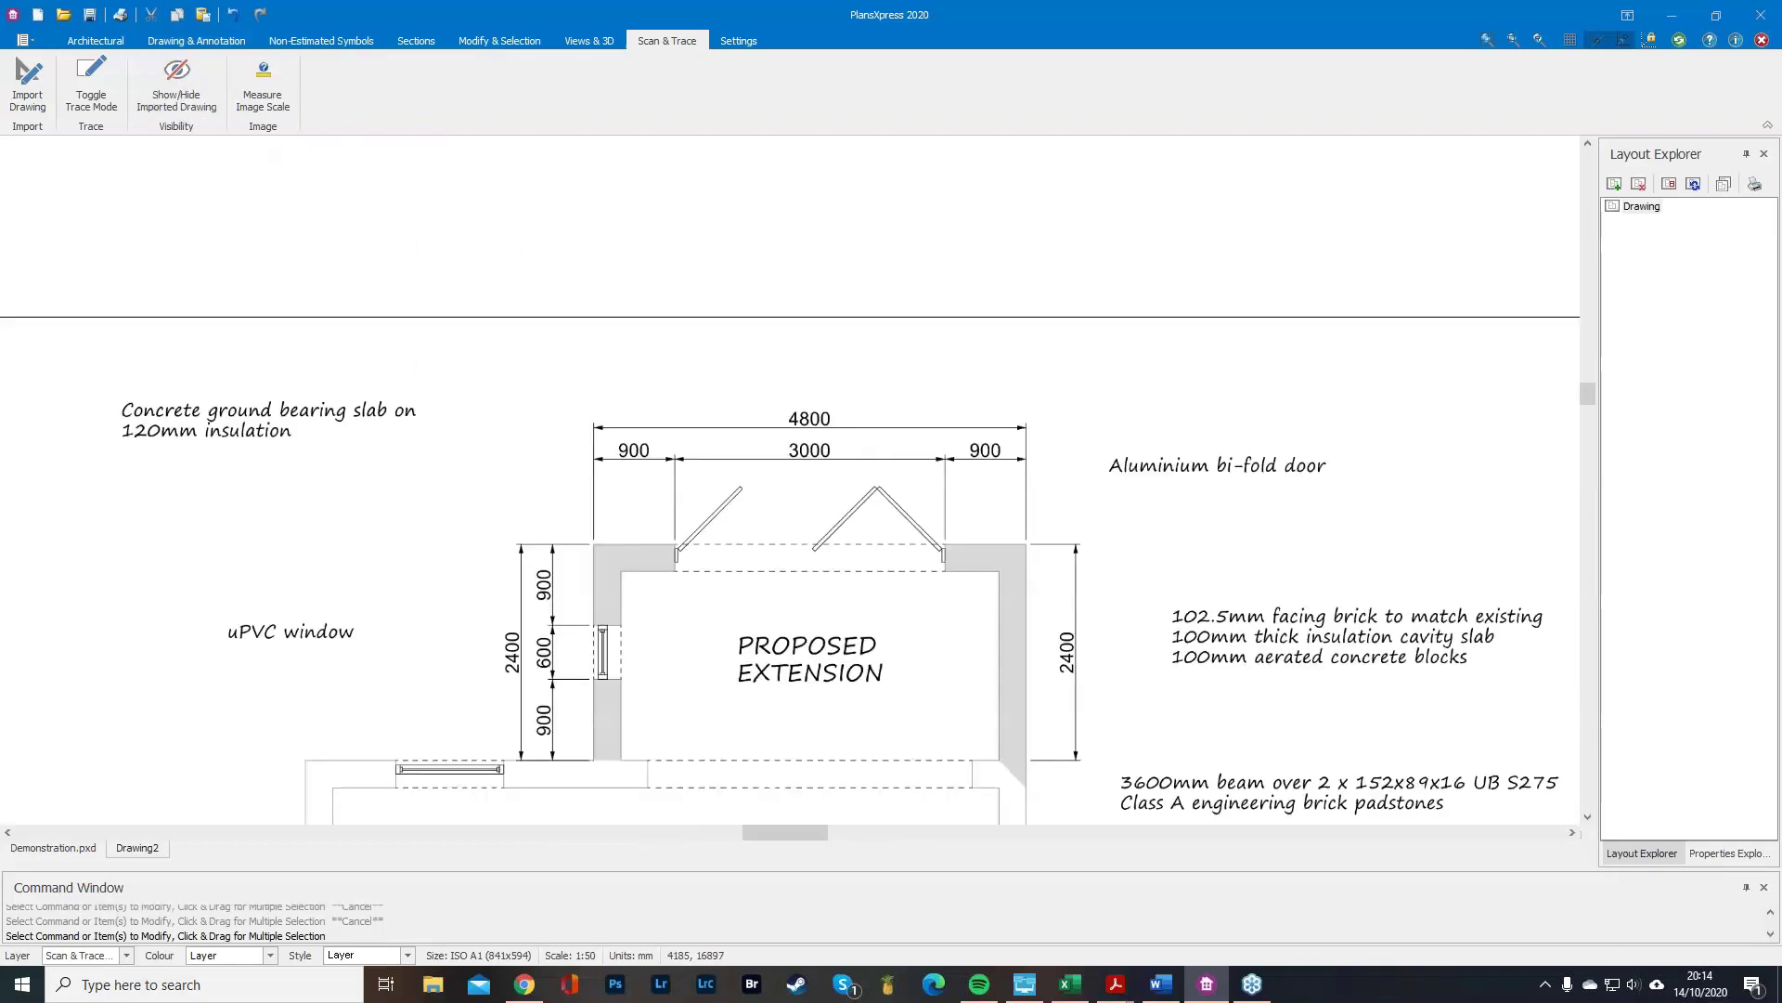
Place horizontal construction lines along the outer face of the extension's bi-fold door wall and along its junction with the existing house.
{"action": "scroll", "coordinate": [748, 531], "scroll_direction": "up", "scroll_amount": 1}
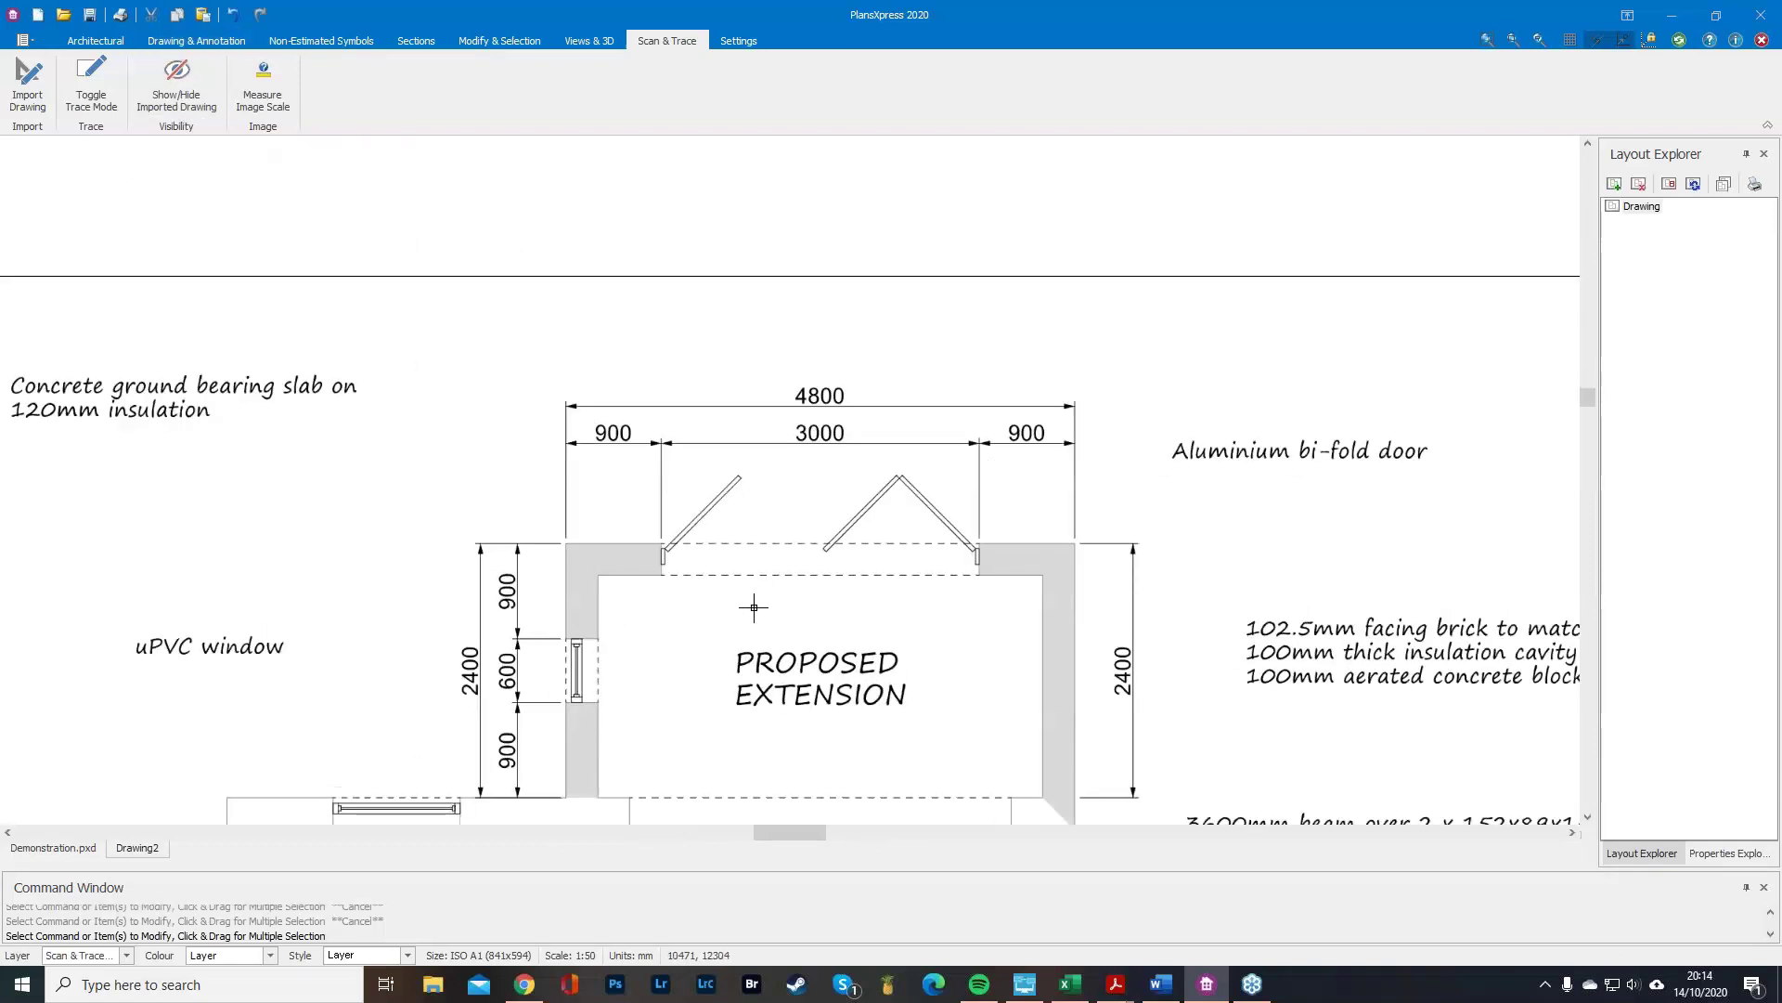
{"action": "left_click", "coordinate": [196, 41]}
{"action": "left_click", "coordinate": [578, 63]}
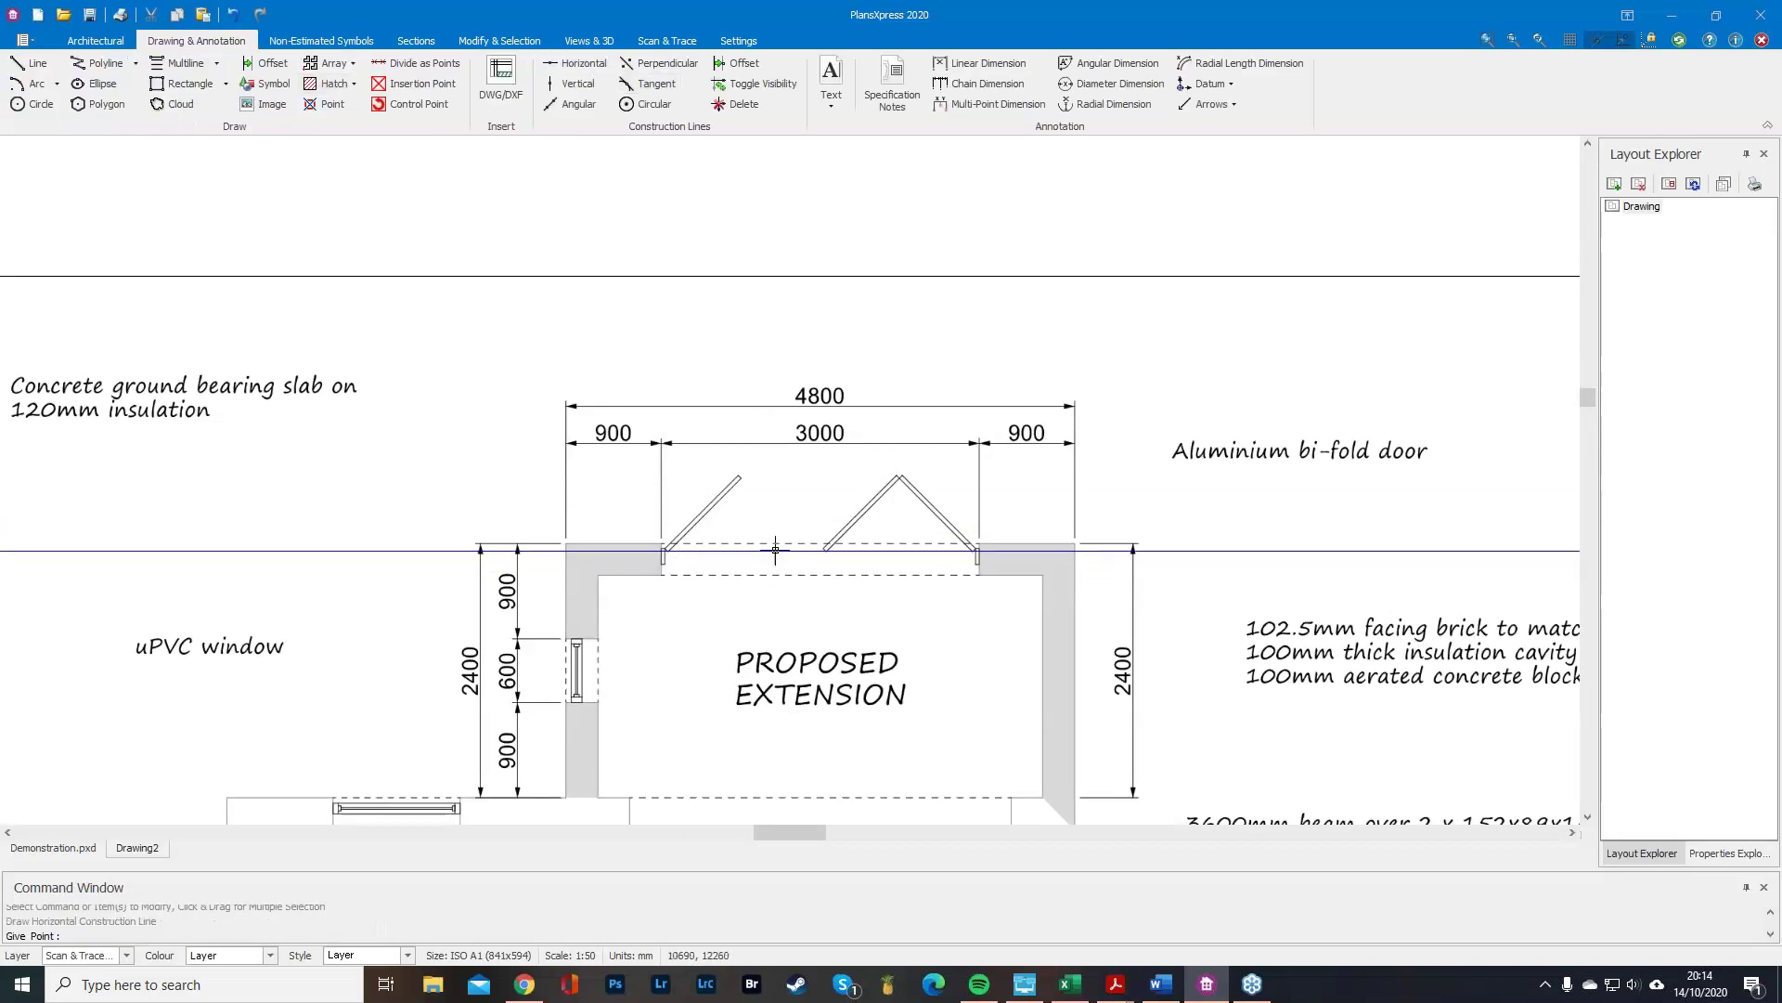
{"action": "scroll", "coordinate": [757, 557], "scroll_direction": "up", "scroll_amount": 1}
{"action": "scroll", "coordinate": [729, 555], "scroll_direction": "up", "scroll_amount": 1}
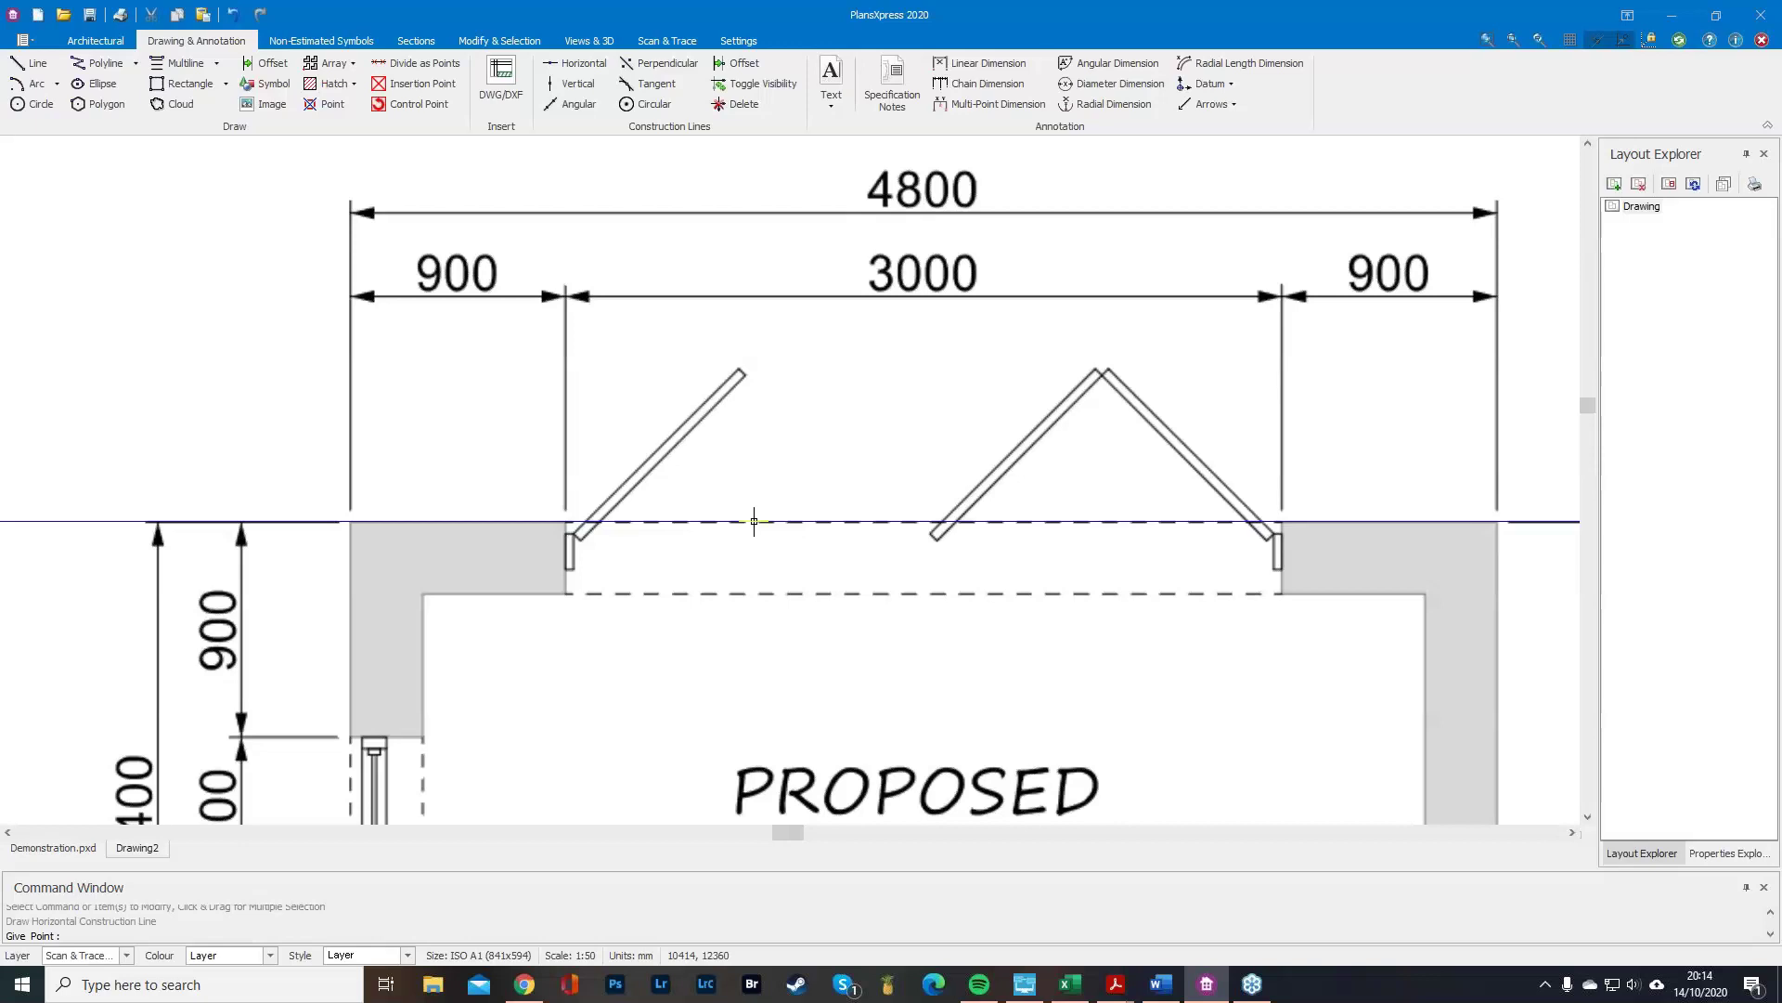
{"action": "left_click", "coordinate": [753, 521]}
{"action": "scroll", "coordinate": [790, 729], "scroll_direction": "down", "scroll_amount": 2}
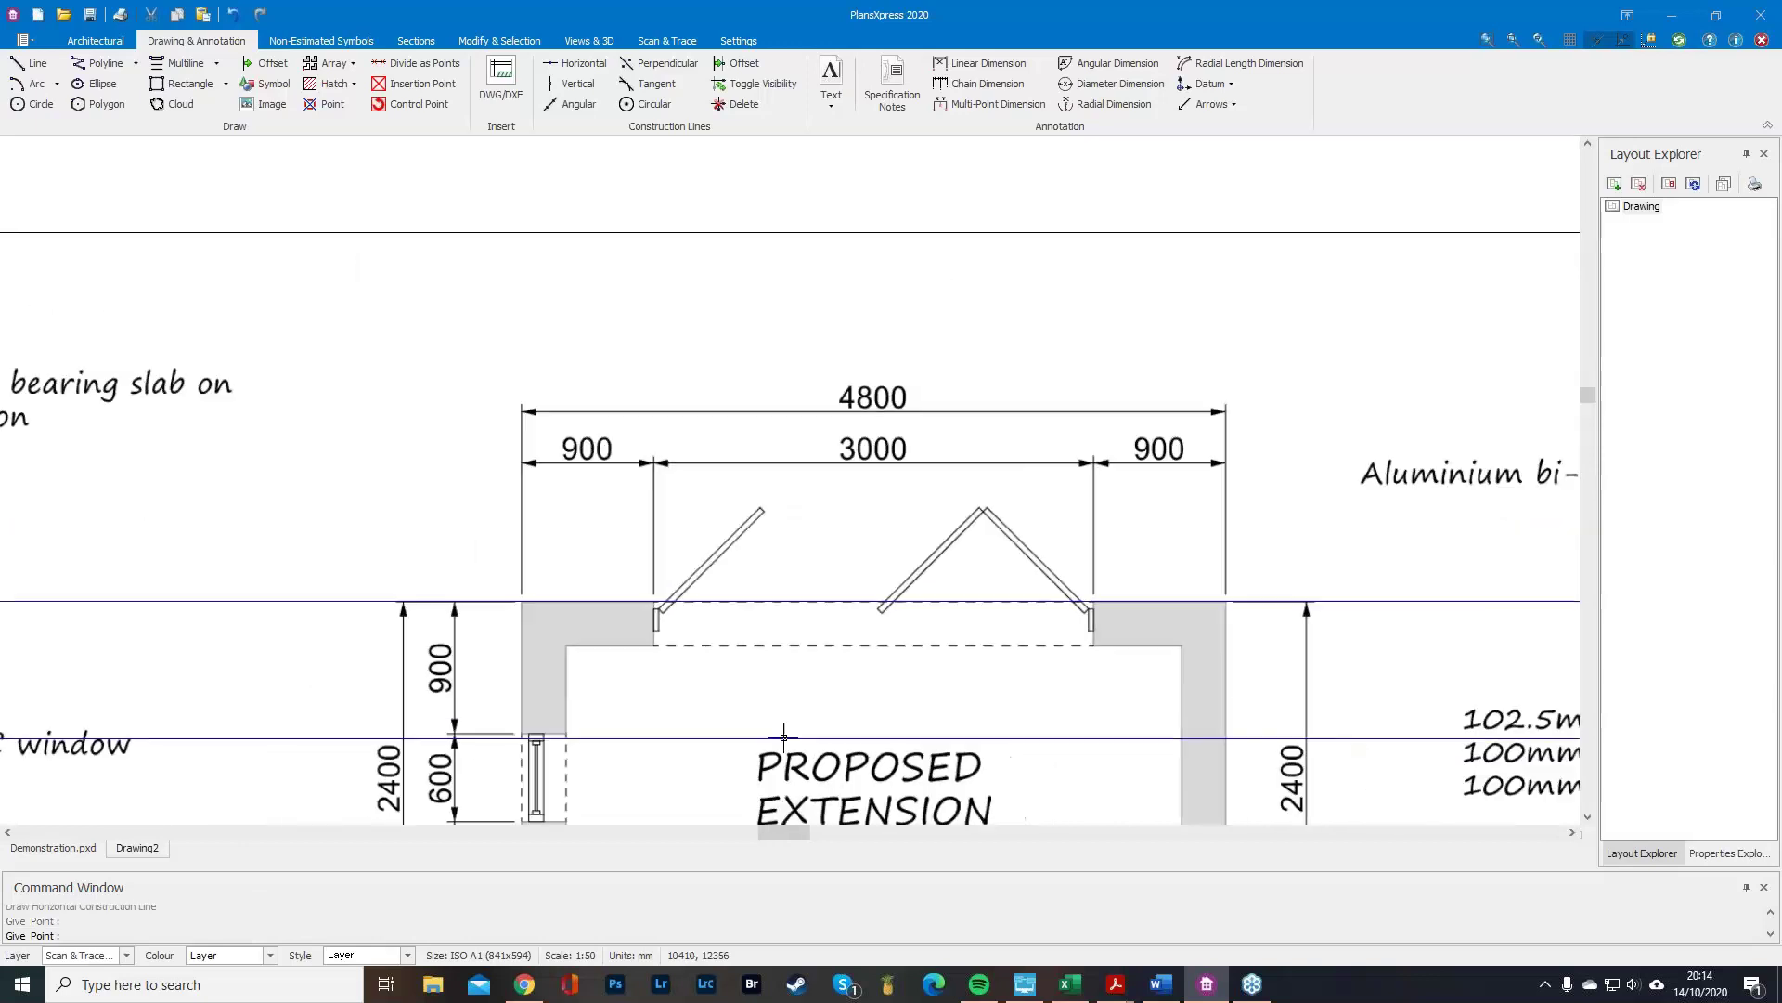
{"action": "scroll", "coordinate": [743, 538], "scroll_direction": "down", "scroll_amount": 3}
{"action": "scroll", "coordinate": [742, 640], "scroll_direction": "up", "scroll_amount": 4}
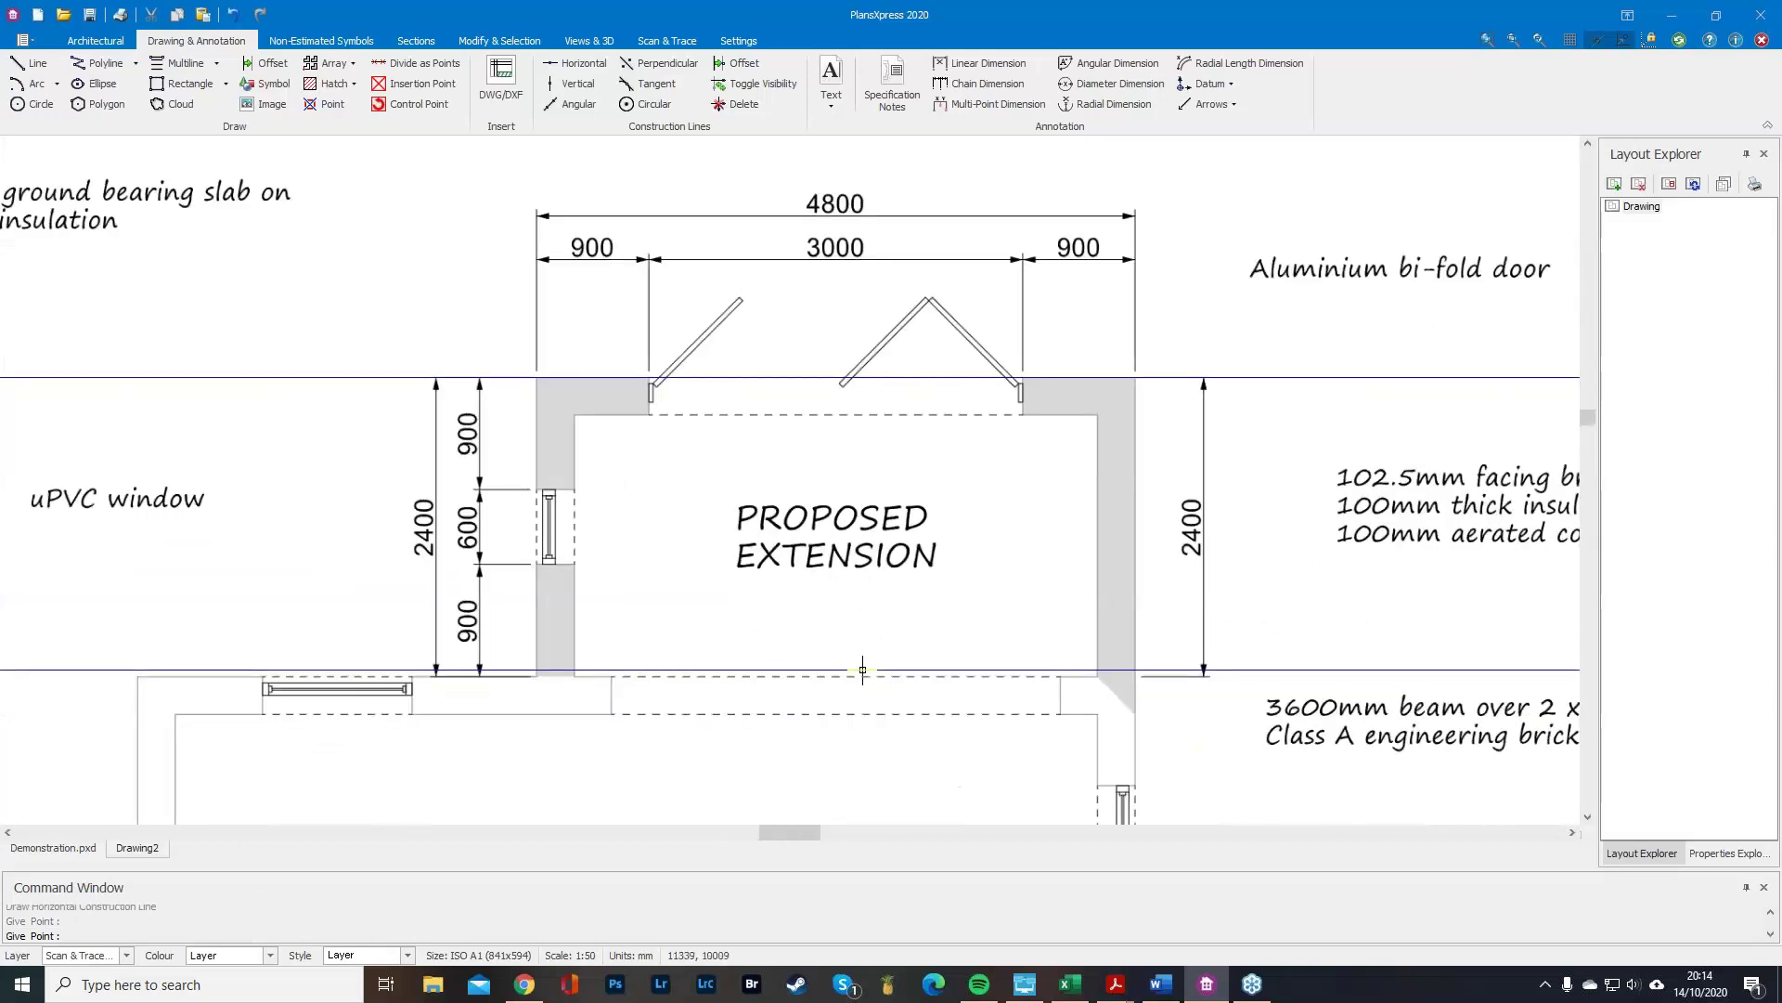
{"action": "scroll", "coordinate": [857, 676], "scroll_direction": "up", "scroll_amount": 1}
{"action": "left_click", "coordinate": [857, 676]}
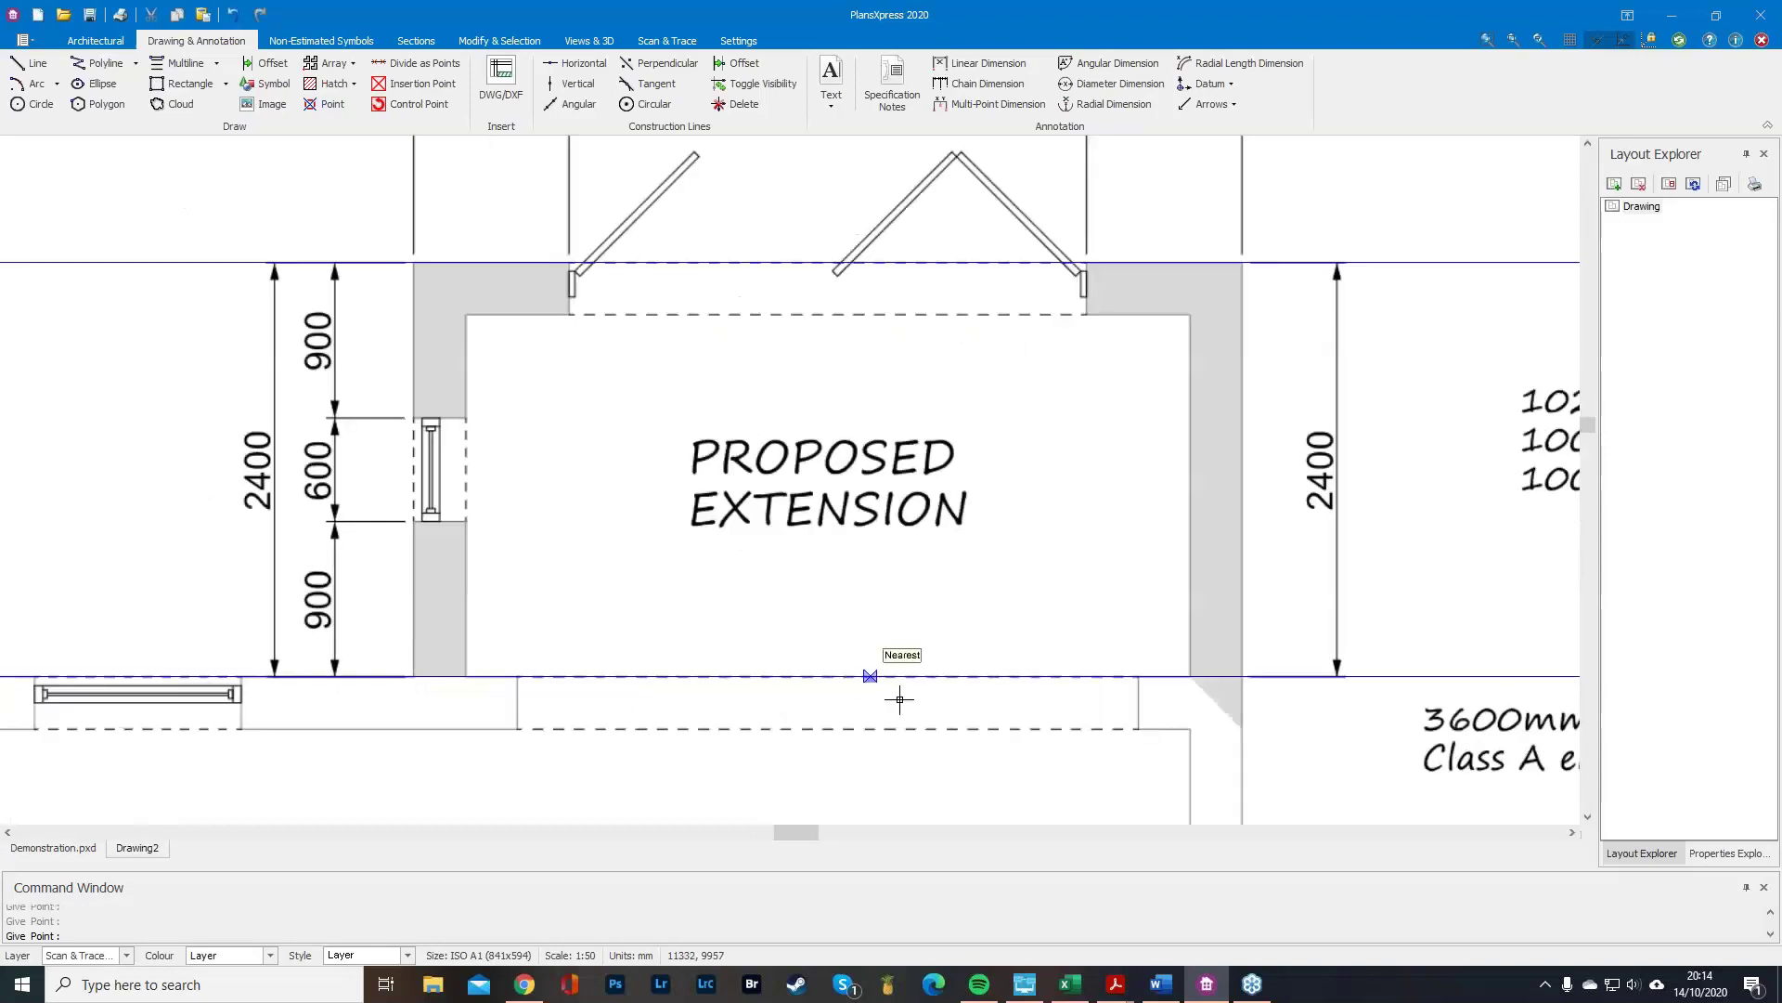
Place vertical construction lines along the outer faces of the extension's two side walls.
{"action": "left_click", "coordinate": [583, 88]}
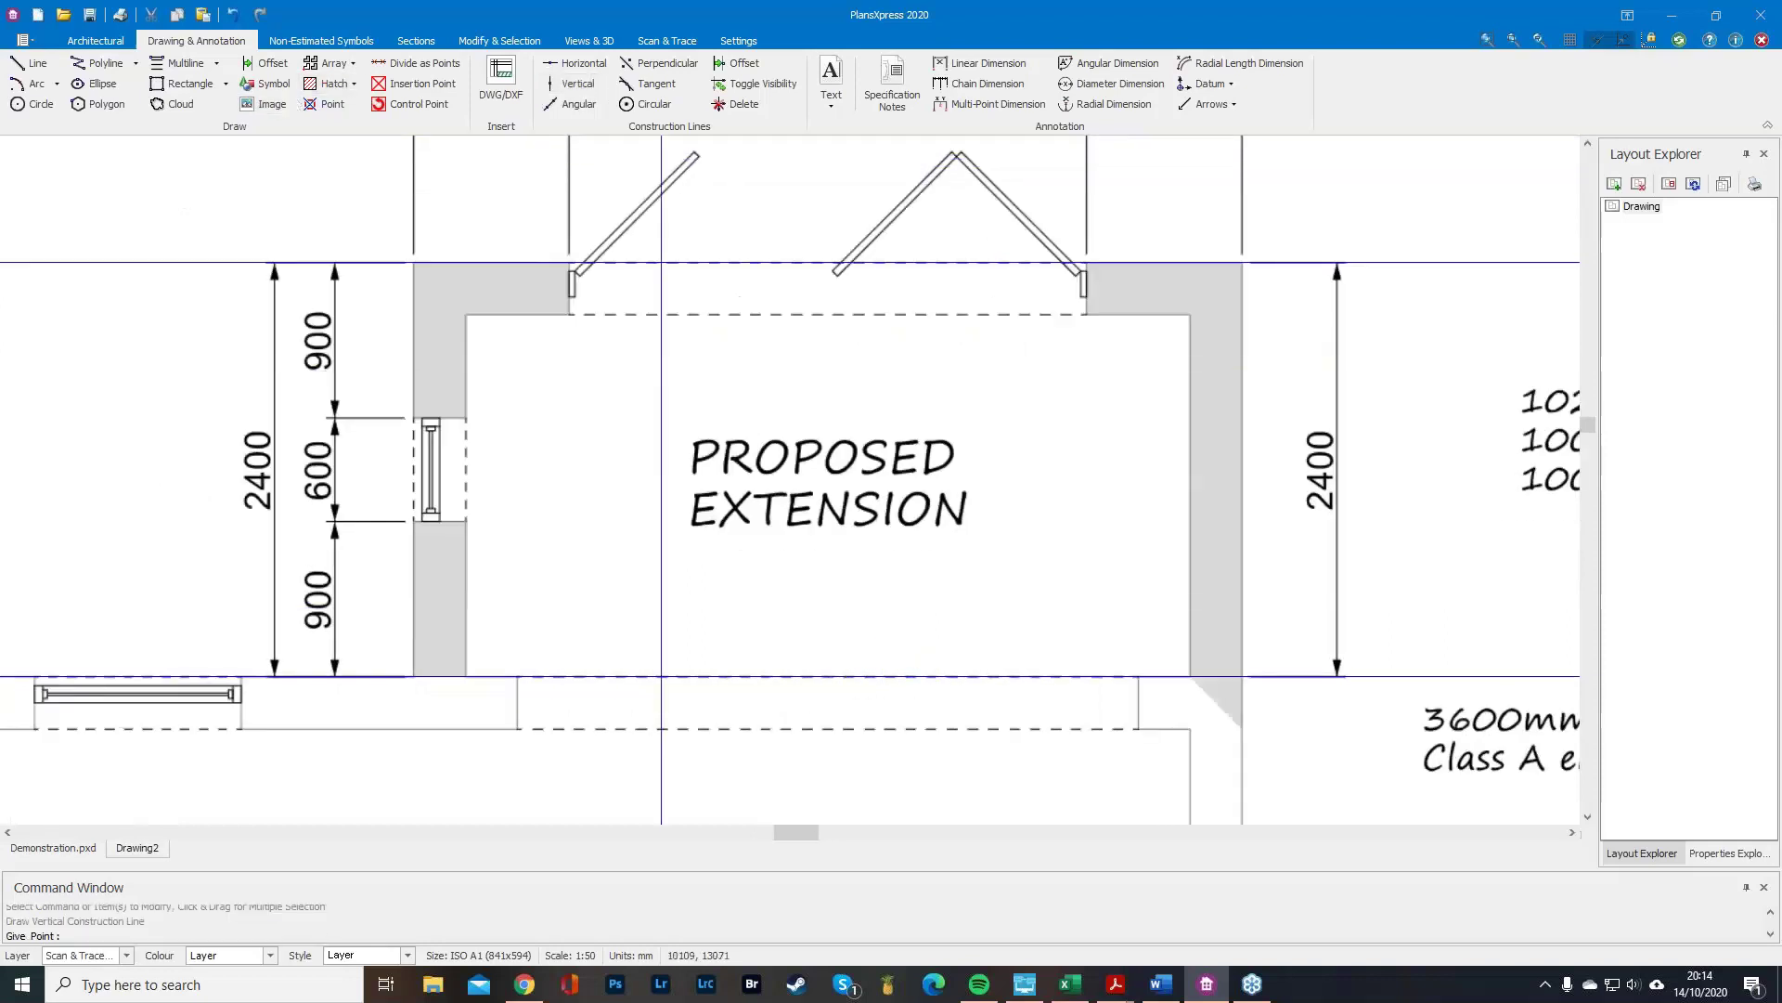
{"action": "left_click", "coordinate": [1243, 579]}
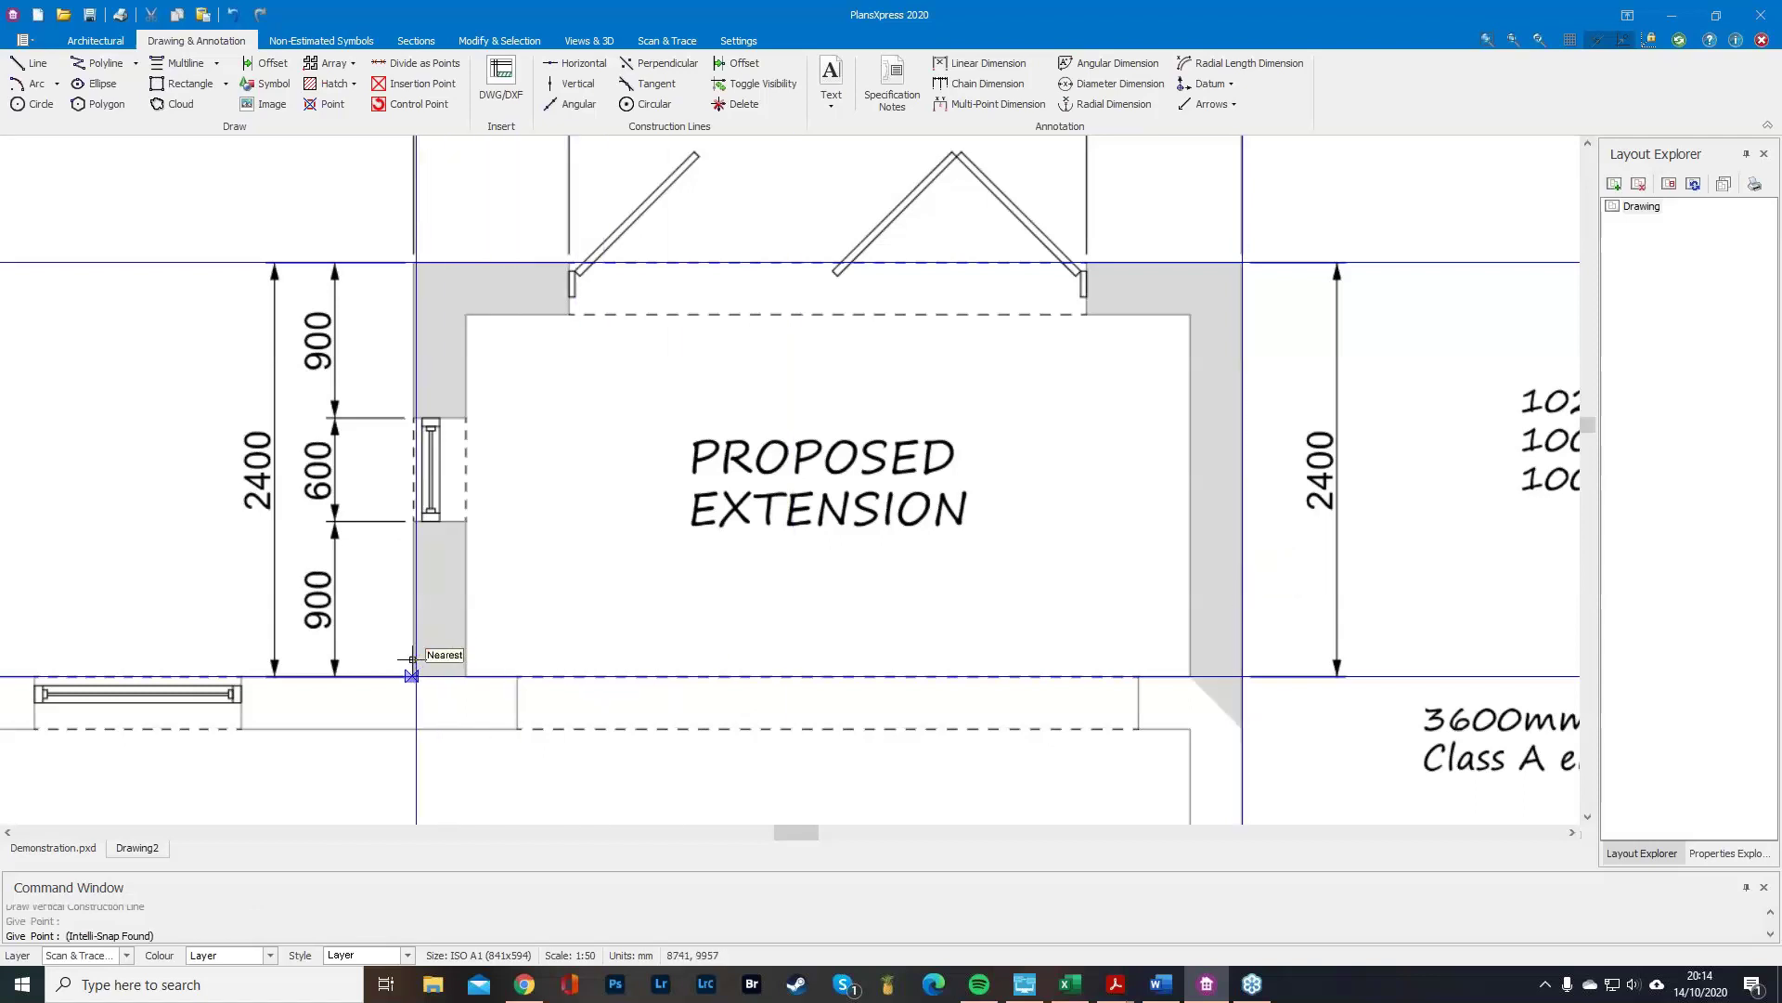
{"action": "scroll", "coordinate": [290, 560], "scroll_direction": "up", "scroll_amount": 2}
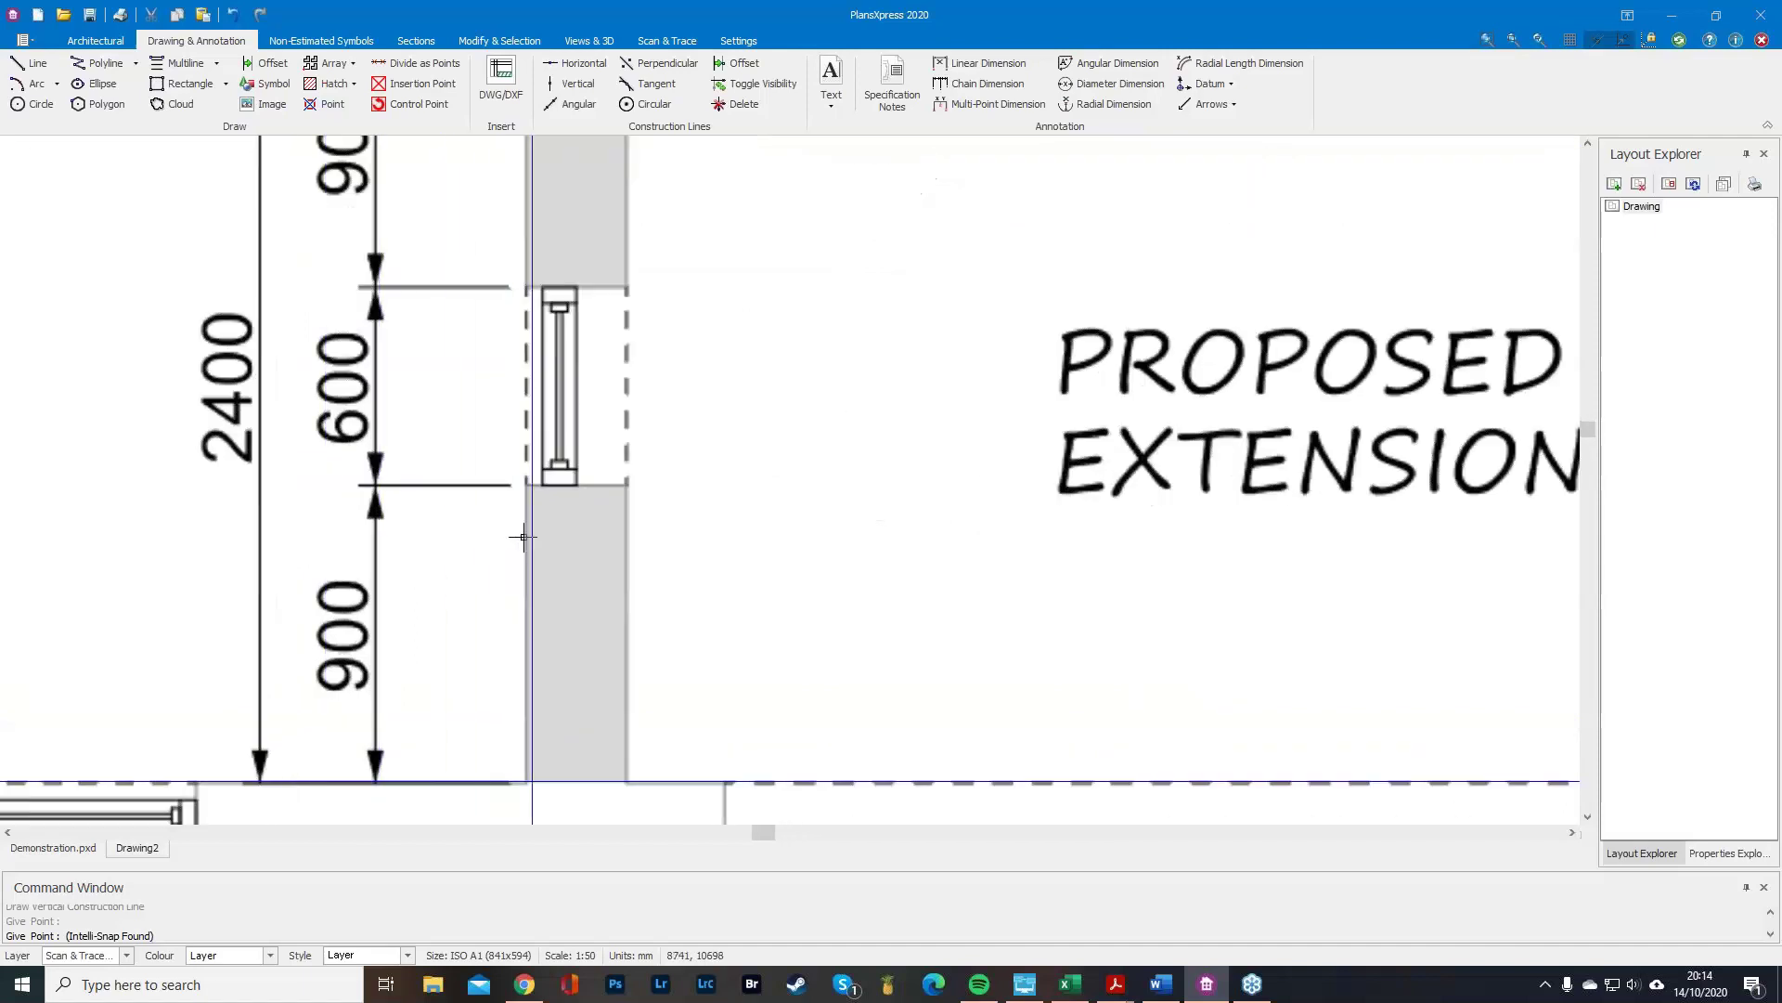
{"action": "scroll", "coordinate": [520, 533], "scroll_direction": "up", "scroll_amount": 2}
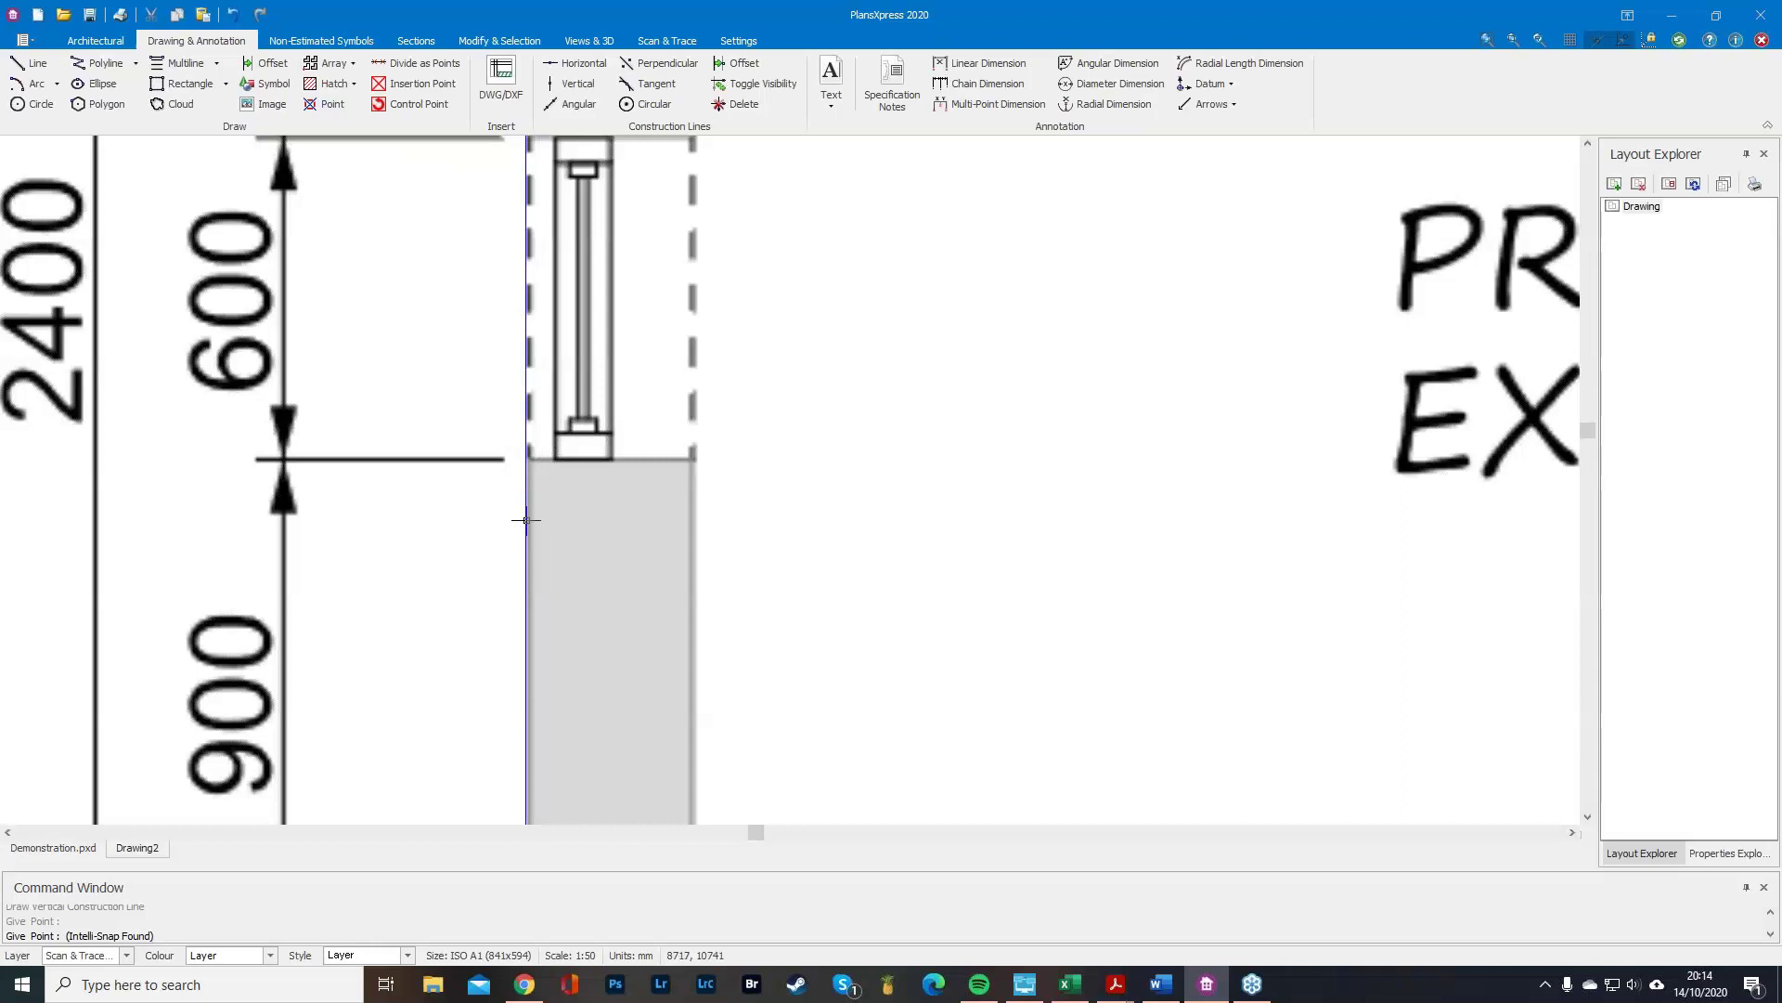
{"action": "left_click", "coordinate": [526, 520]}
{"action": "scroll", "coordinate": [515, 575], "scroll_direction": "down", "scroll_amount": 4}
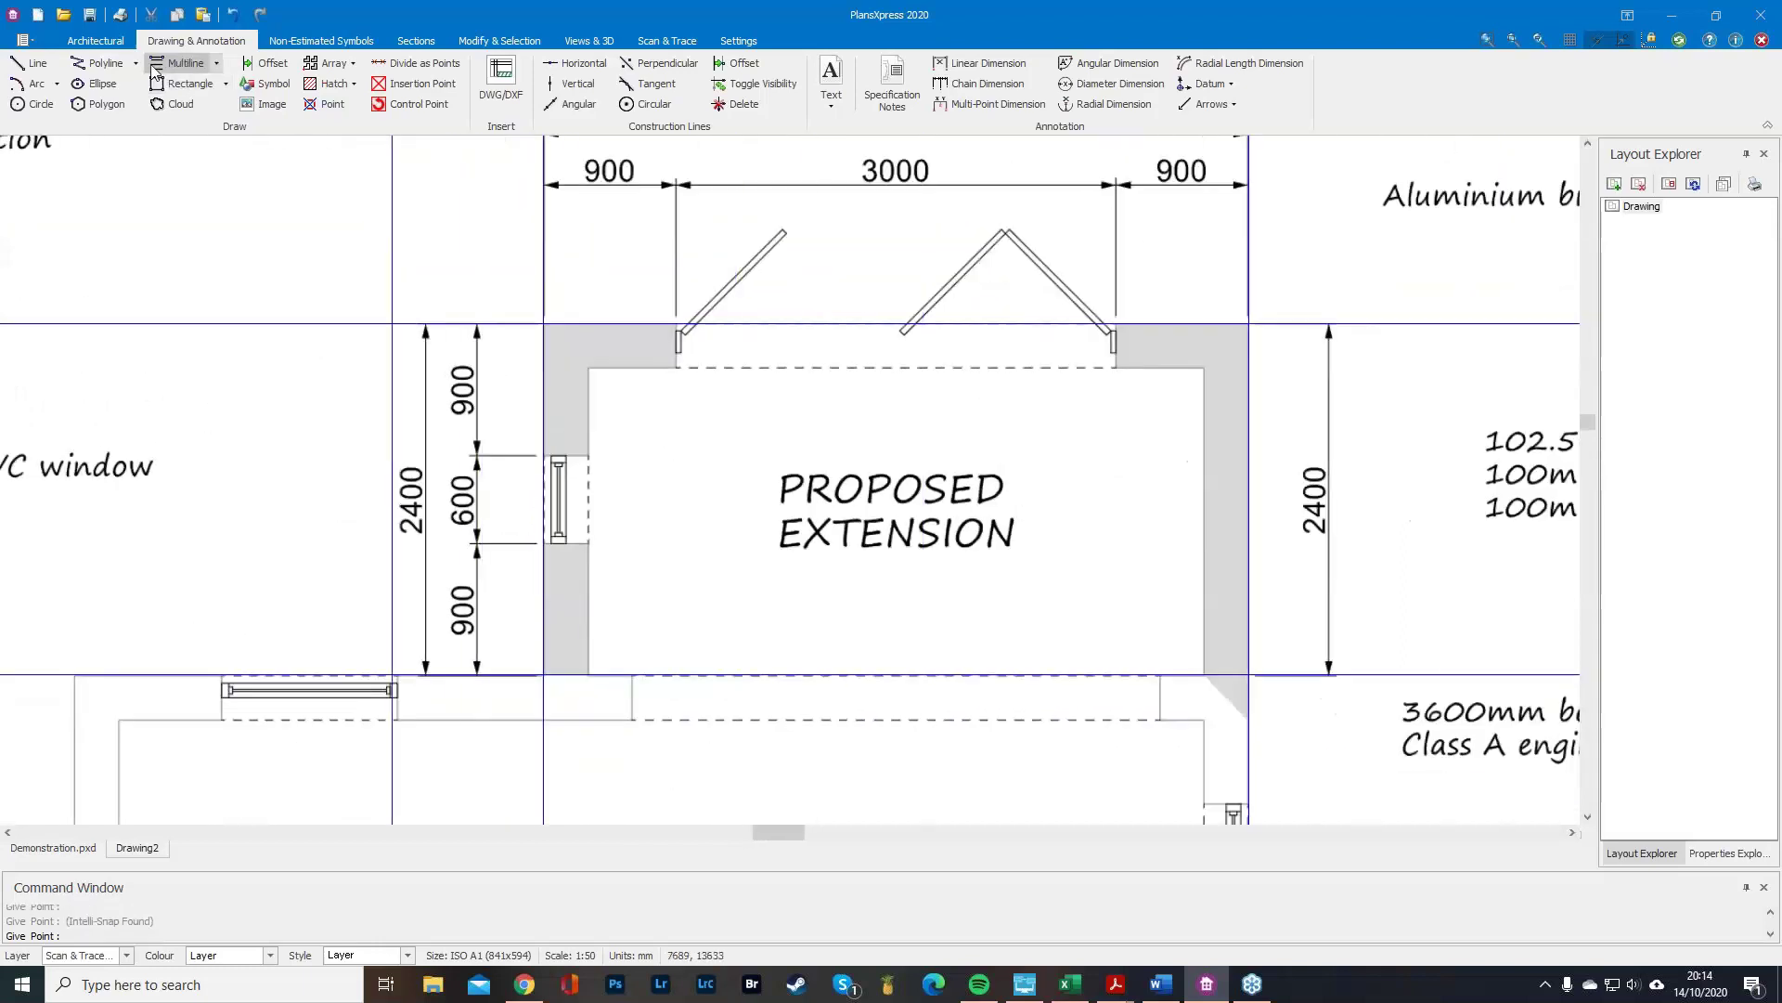
Draw external walls with the default wall dimensions around the extension's three outer sides, tracing the construction line intersections and leaving the house side open.
{"action": "left_click", "coordinate": [95, 41]}
{"action": "left_click", "coordinate": [28, 74]}
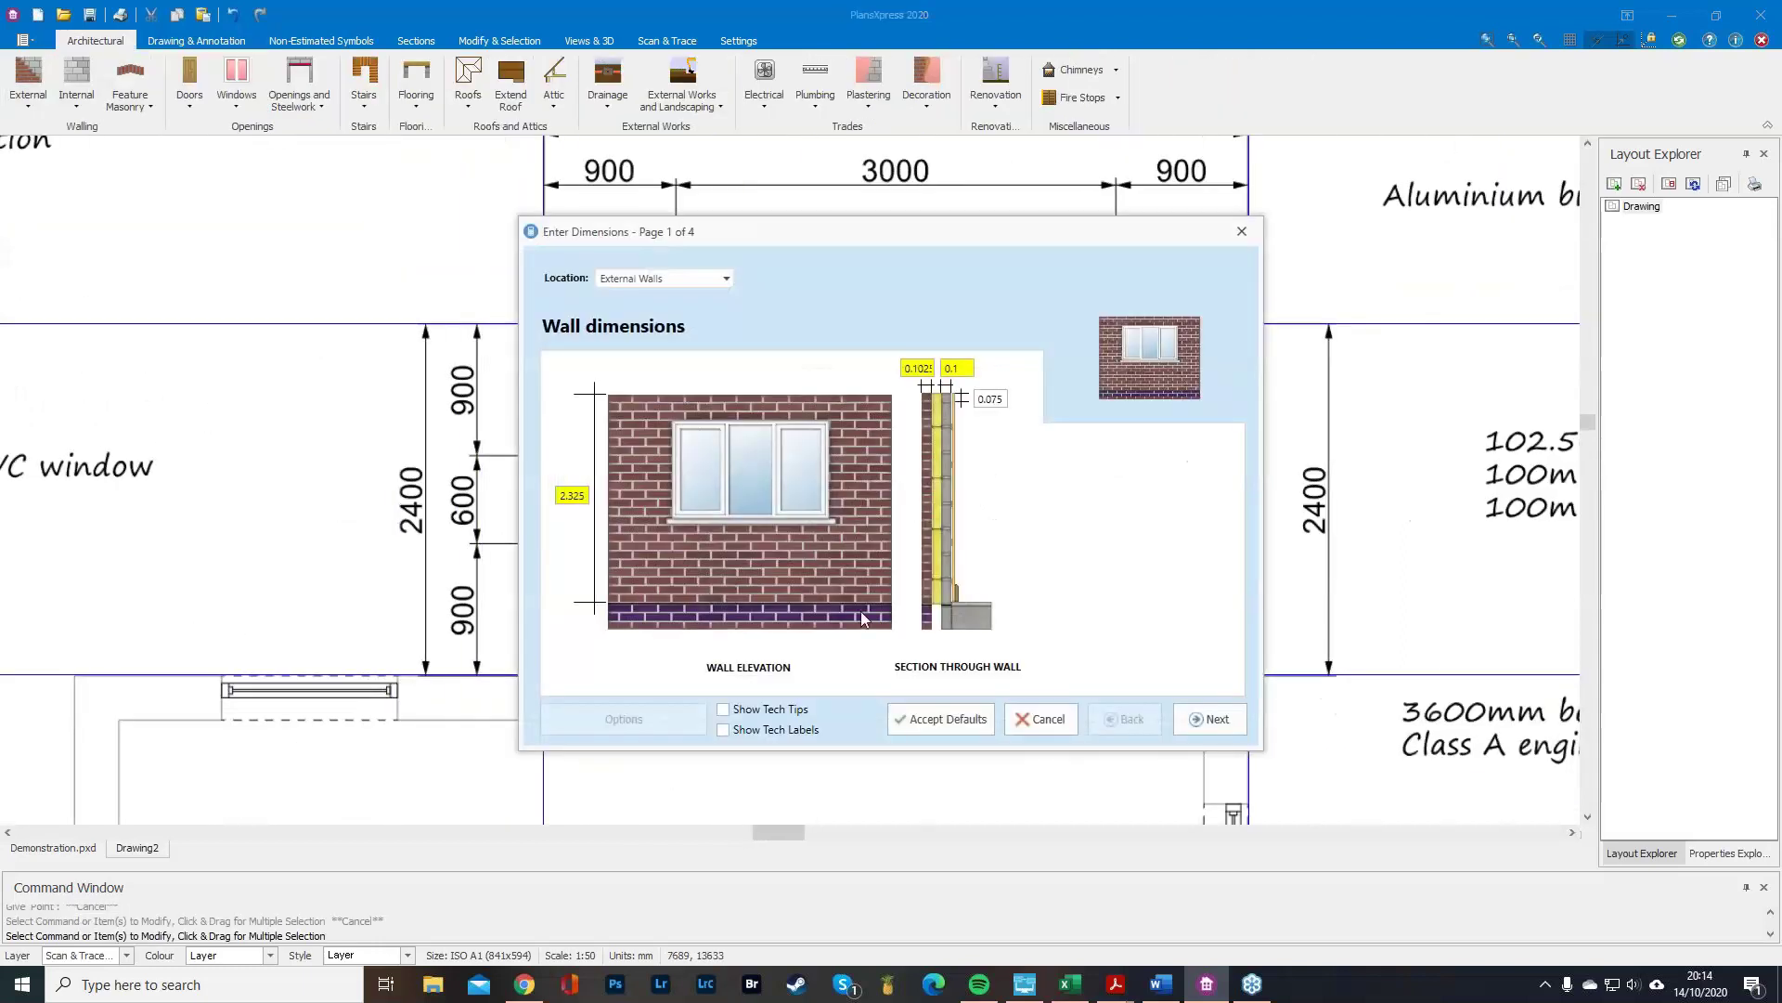
{"action": "left_click", "coordinate": [941, 718]}
{"action": "left_click", "coordinate": [1248, 675]}
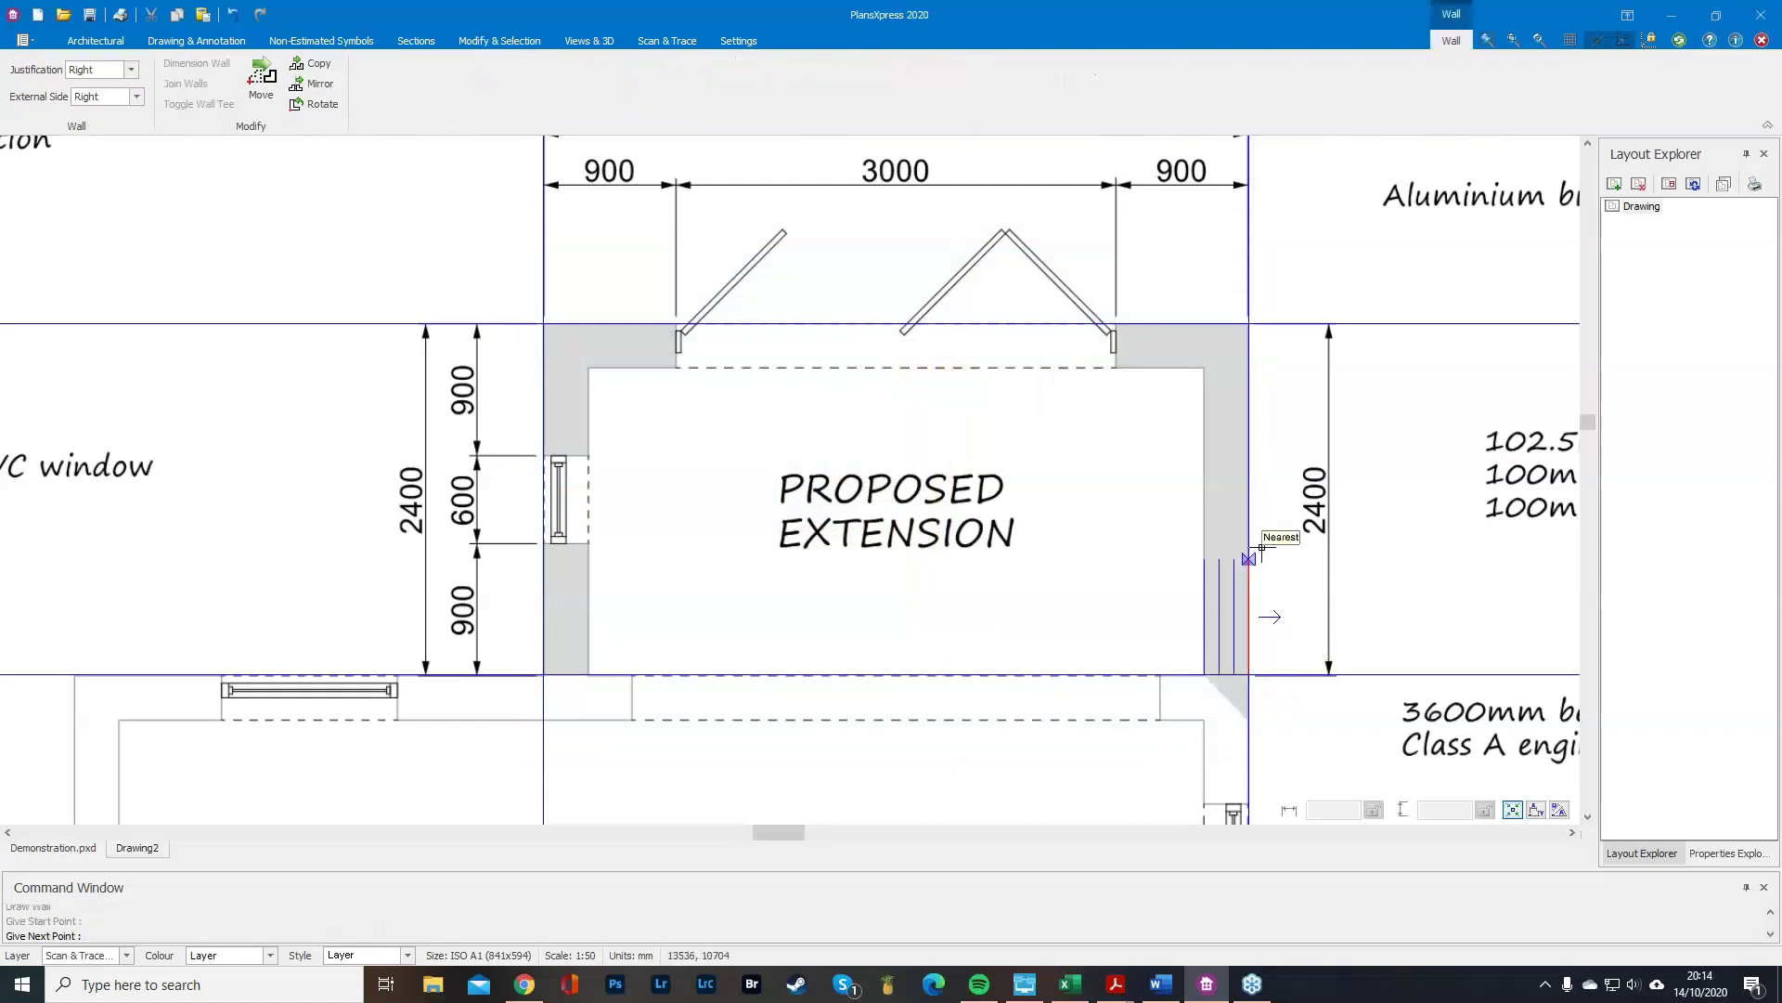
{"action": "left_click", "coordinate": [1249, 324]}
{"action": "left_click", "coordinate": [545, 325]}
{"action": "left_click", "coordinate": [545, 675]}
{"action": "key", "text": "Escape"}
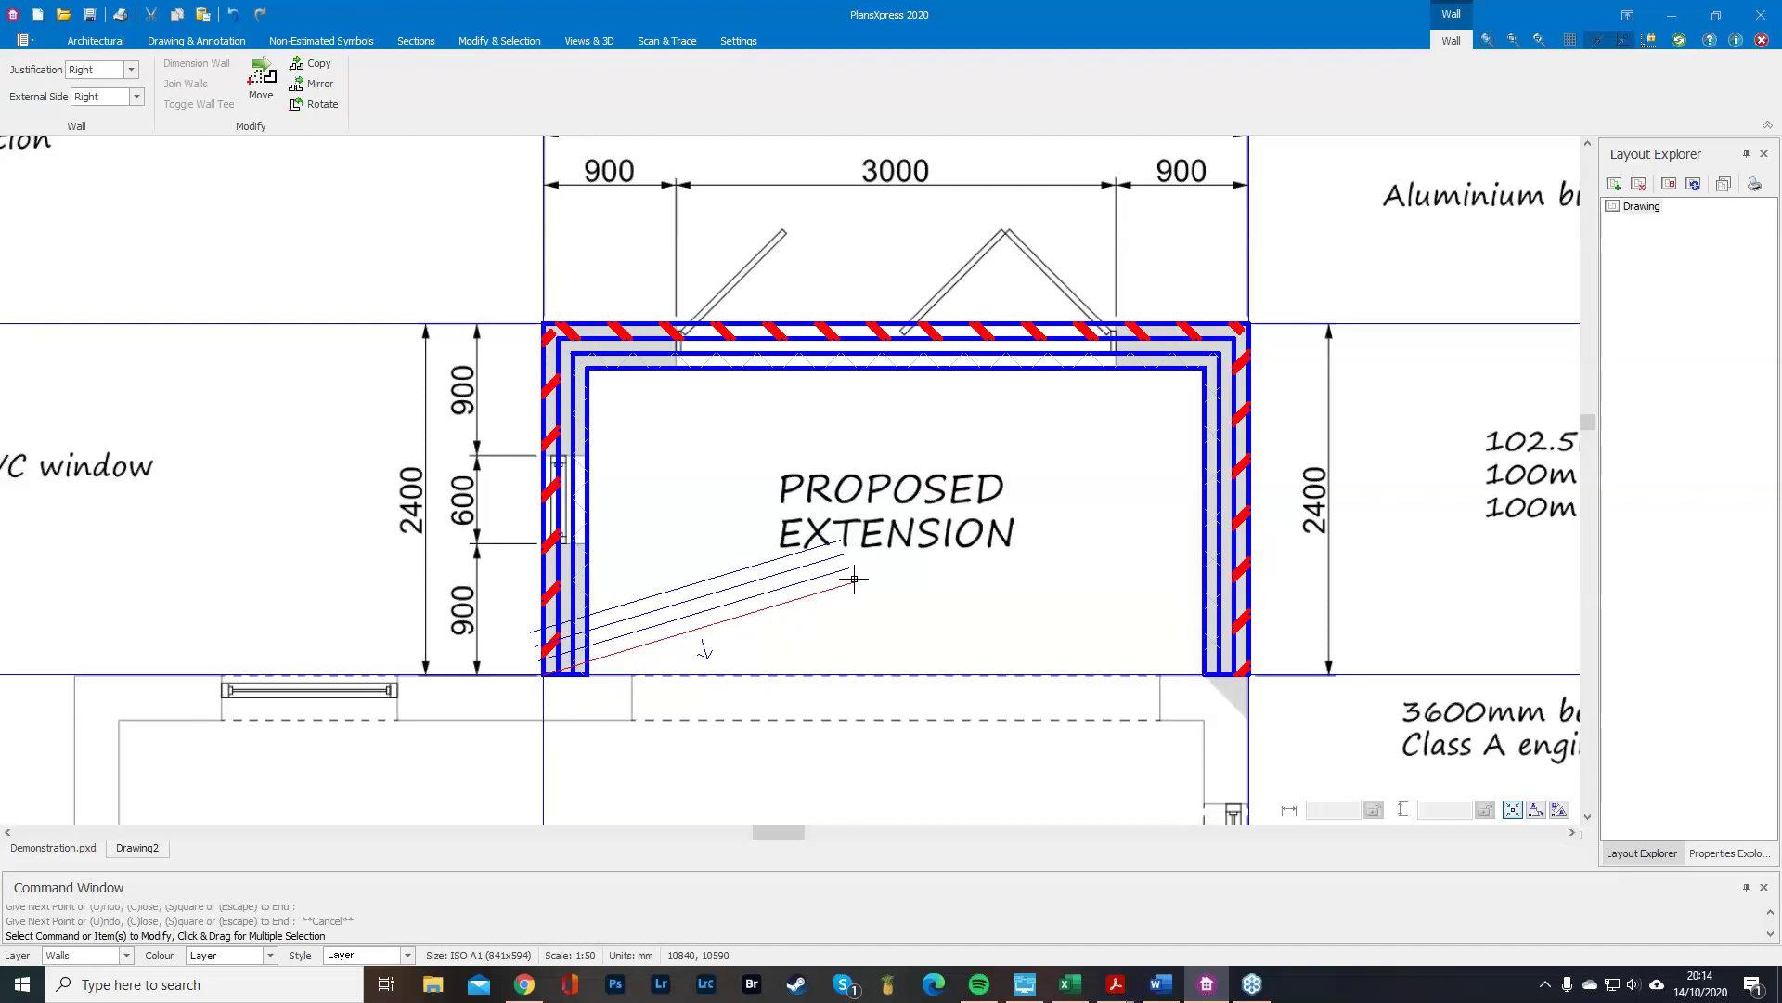
{"action": "key", "text": "Escape"}
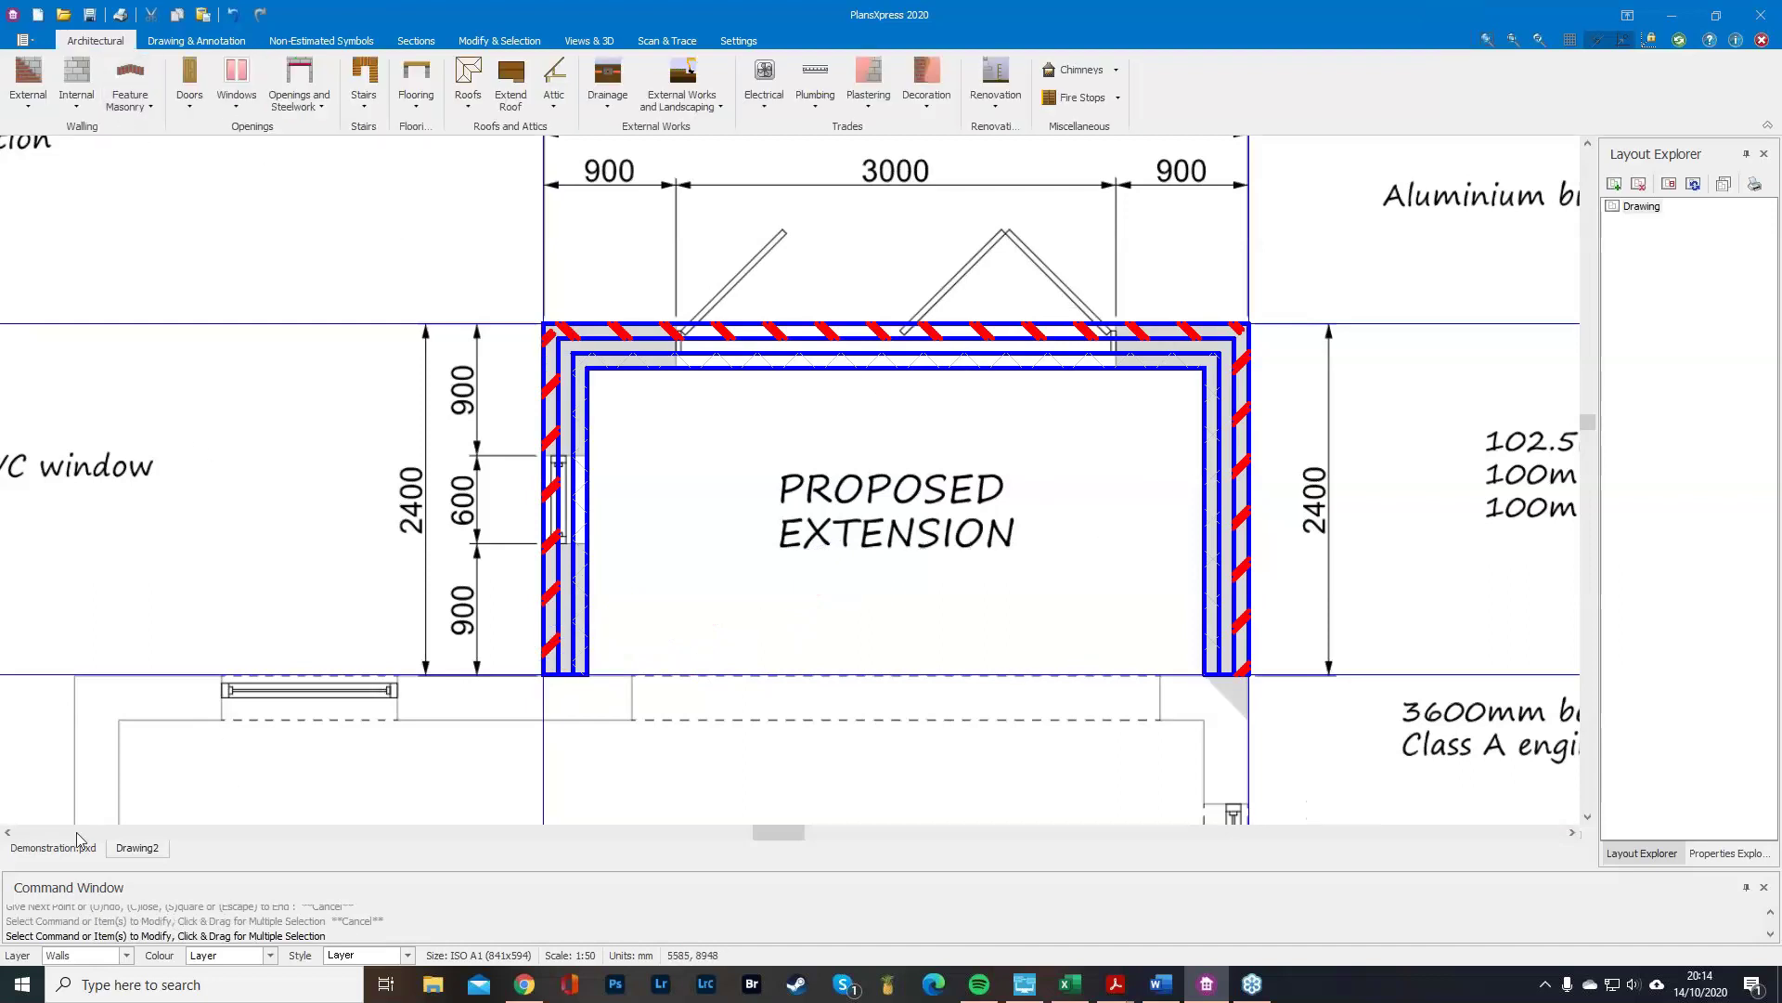
Inspect the wall hatching in the Demonstration drawing close up and return to Drawing2.
{"action": "left_click", "coordinate": [53, 848]}
{"action": "scroll", "coordinate": [1022, 585], "scroll_direction": "down", "scroll_amount": 4}
{"action": "scroll", "coordinate": [515, 437], "scroll_direction": "up", "scroll_amount": 6}
{"action": "scroll", "coordinate": [596, 433], "scroll_direction": "up", "scroll_amount": 5}
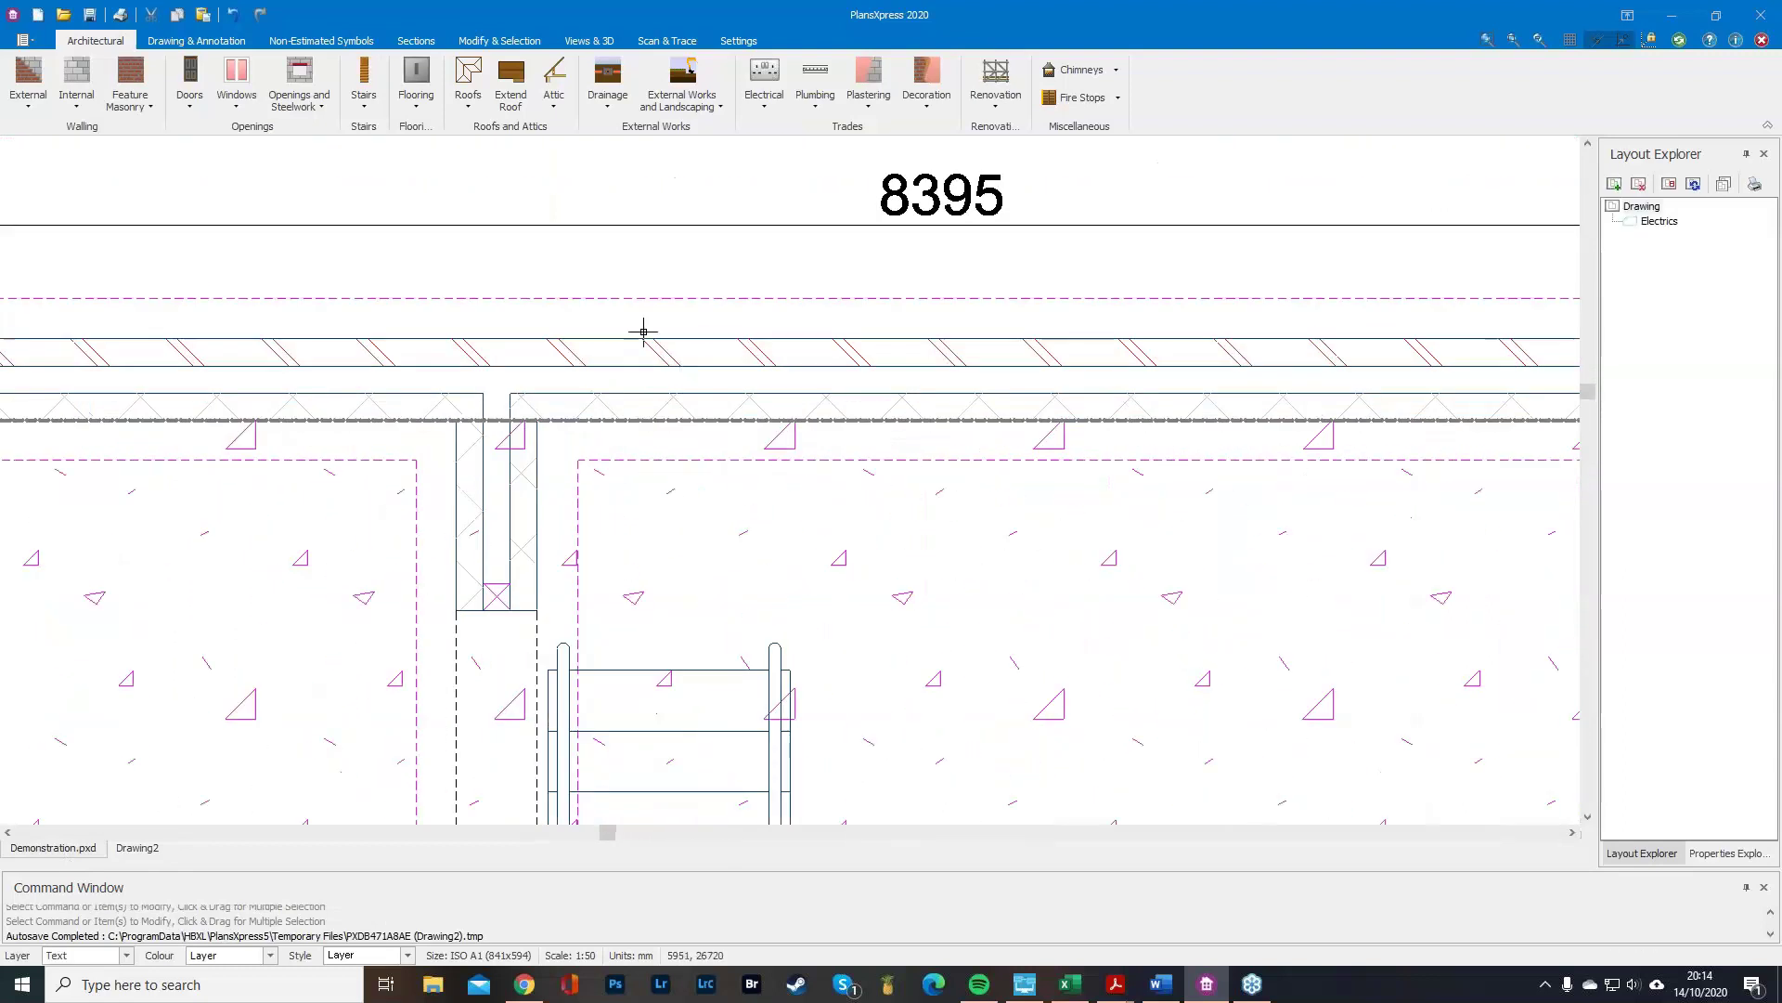
{"action": "left_click", "coordinate": [137, 847]}
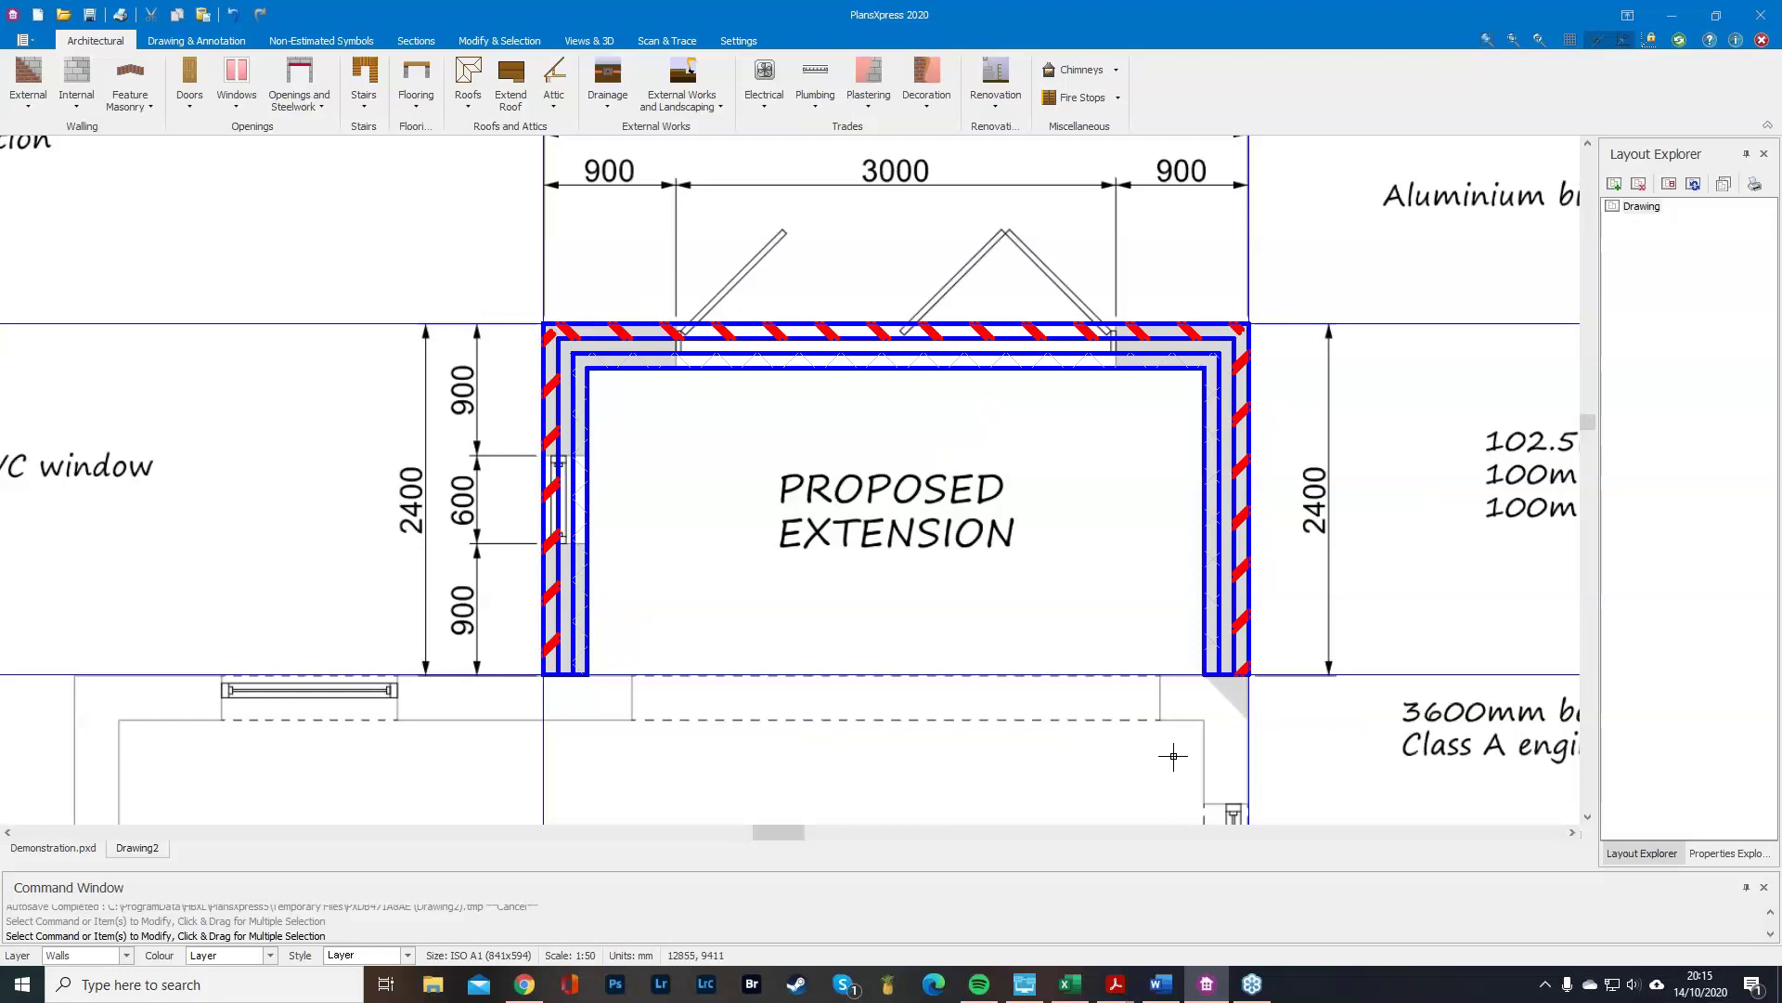
{"action": "scroll", "coordinate": [997, 454], "scroll_direction": "down", "scroll_amount": 1}
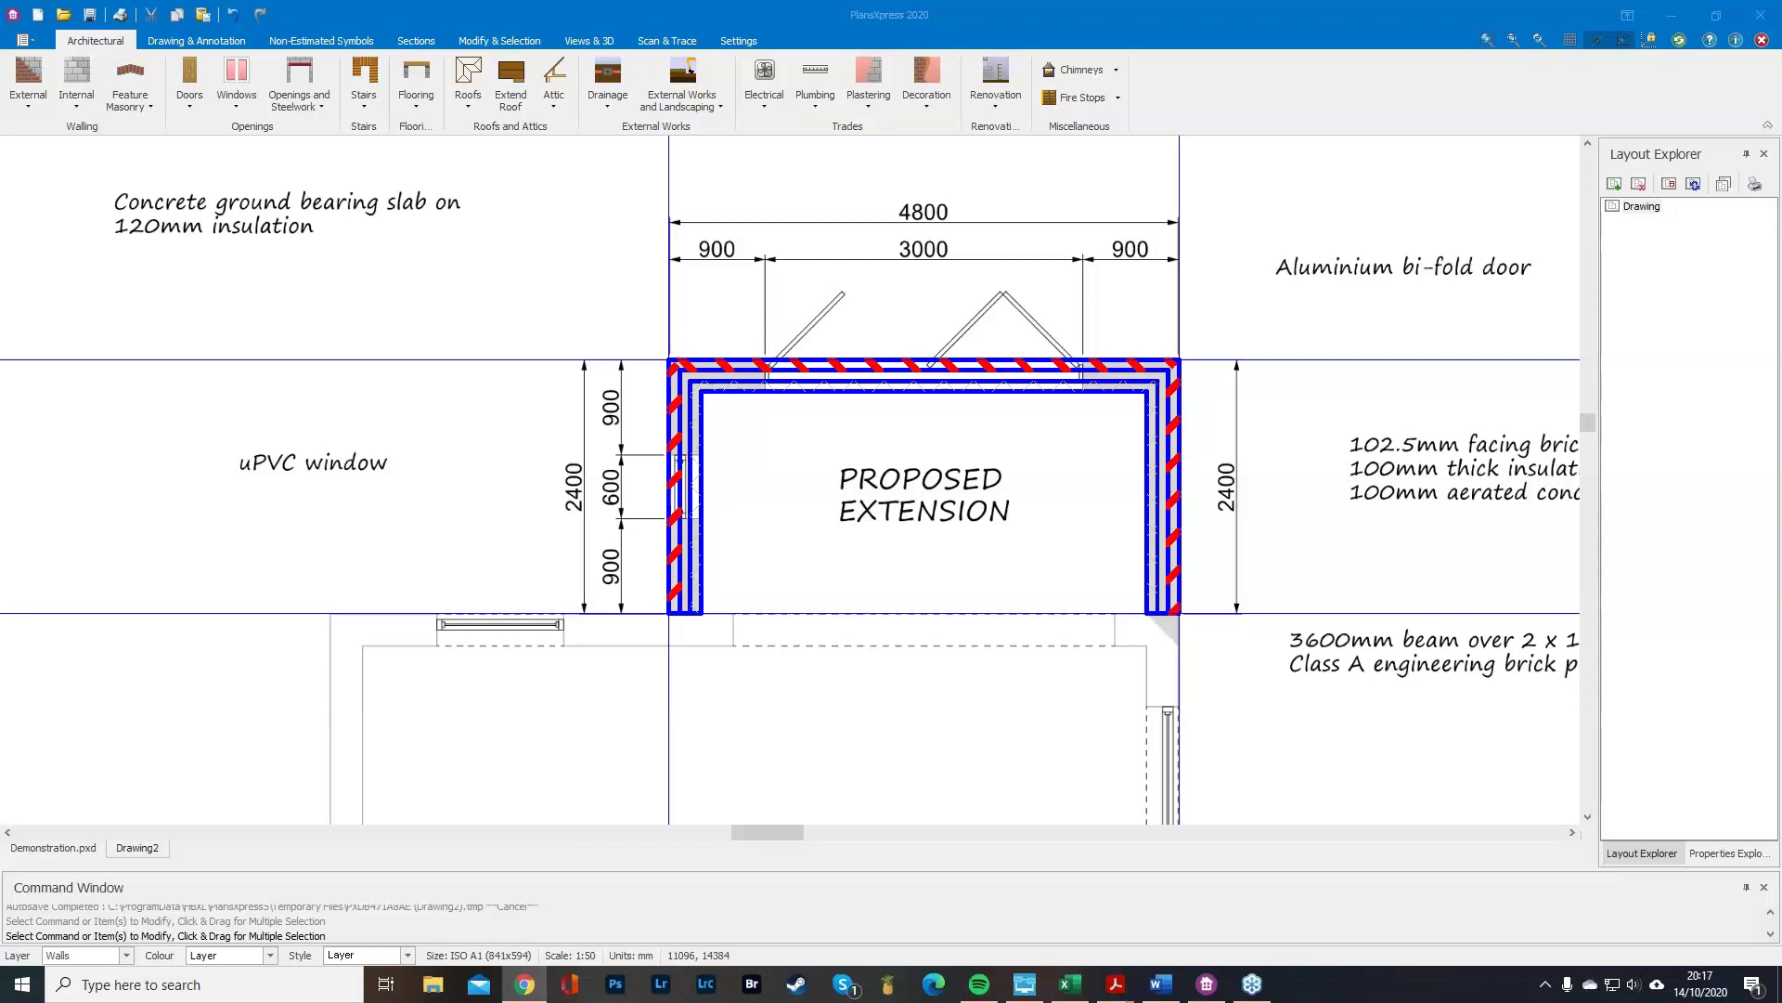
Switch to Chrome, review the PlansXpress editions and prices on the HBXL shop page, dismiss the chat window and return to PlansXpress.
{"action": "left_click_drag", "start_coordinate": [1781, 520], "coordinate": [817, 1]}
{"action": "scroll", "coordinate": [1006, 585], "scroll_direction": "down", "scroll_amount": 3}
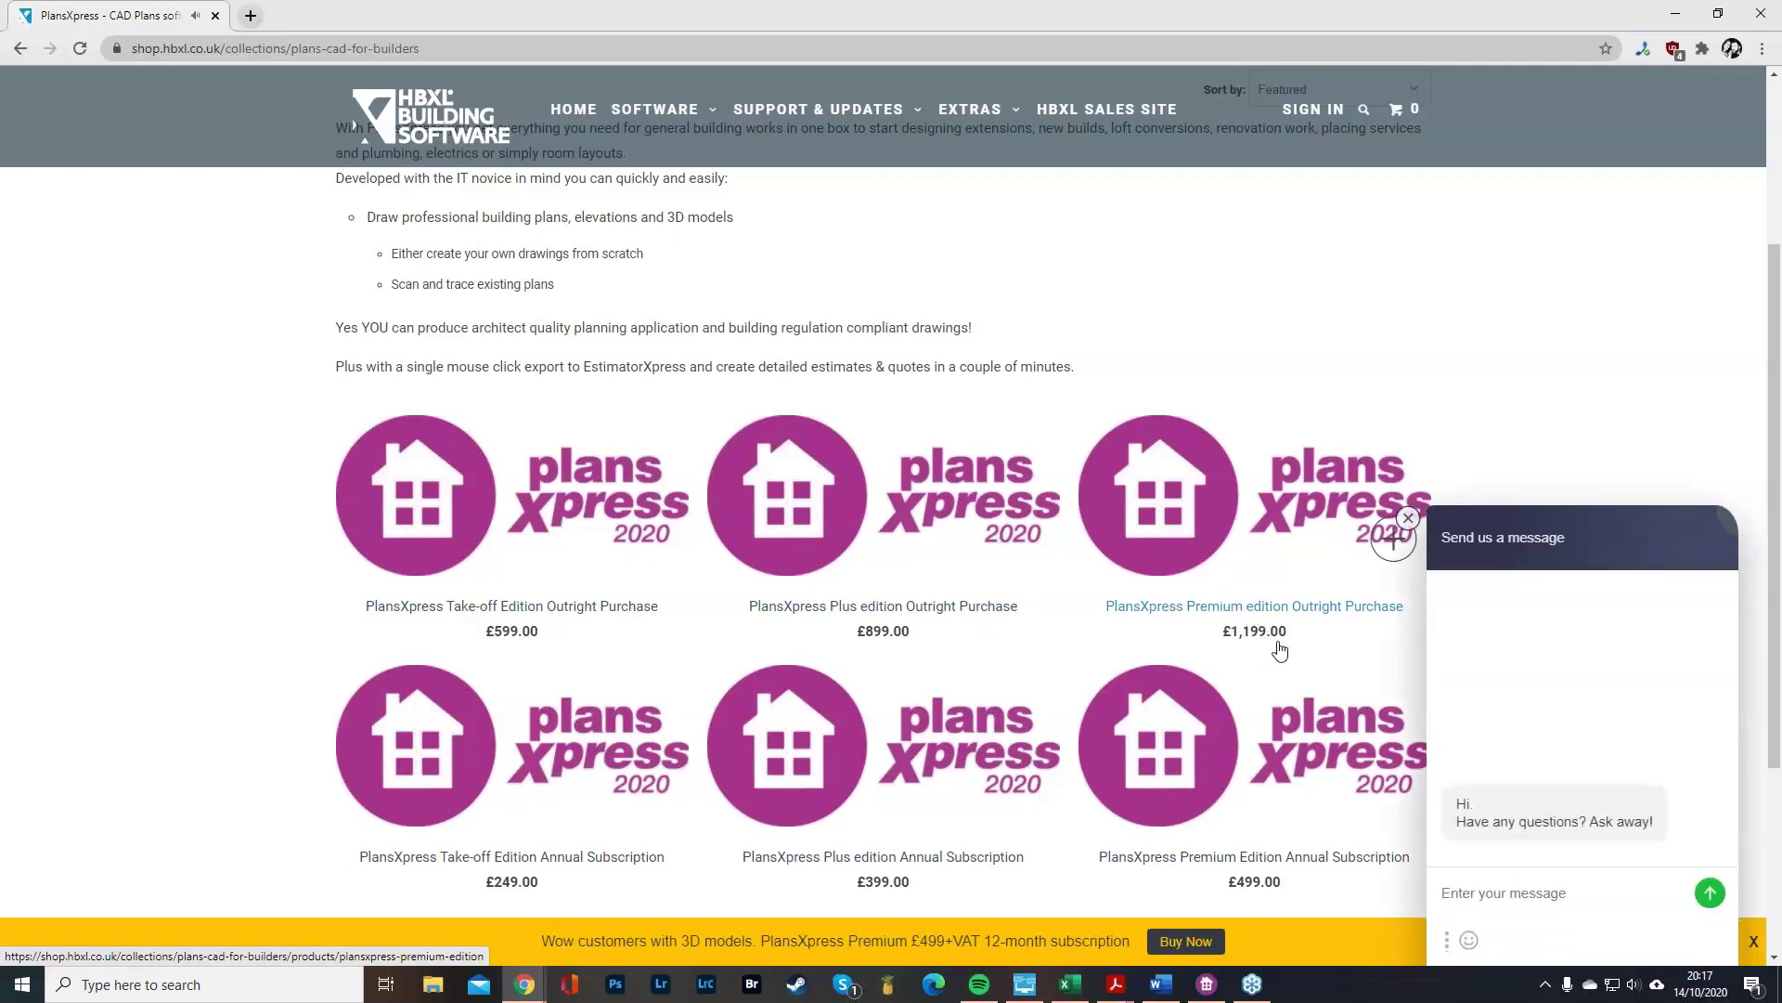
{"action": "left_click", "coordinate": [1463, 557]}
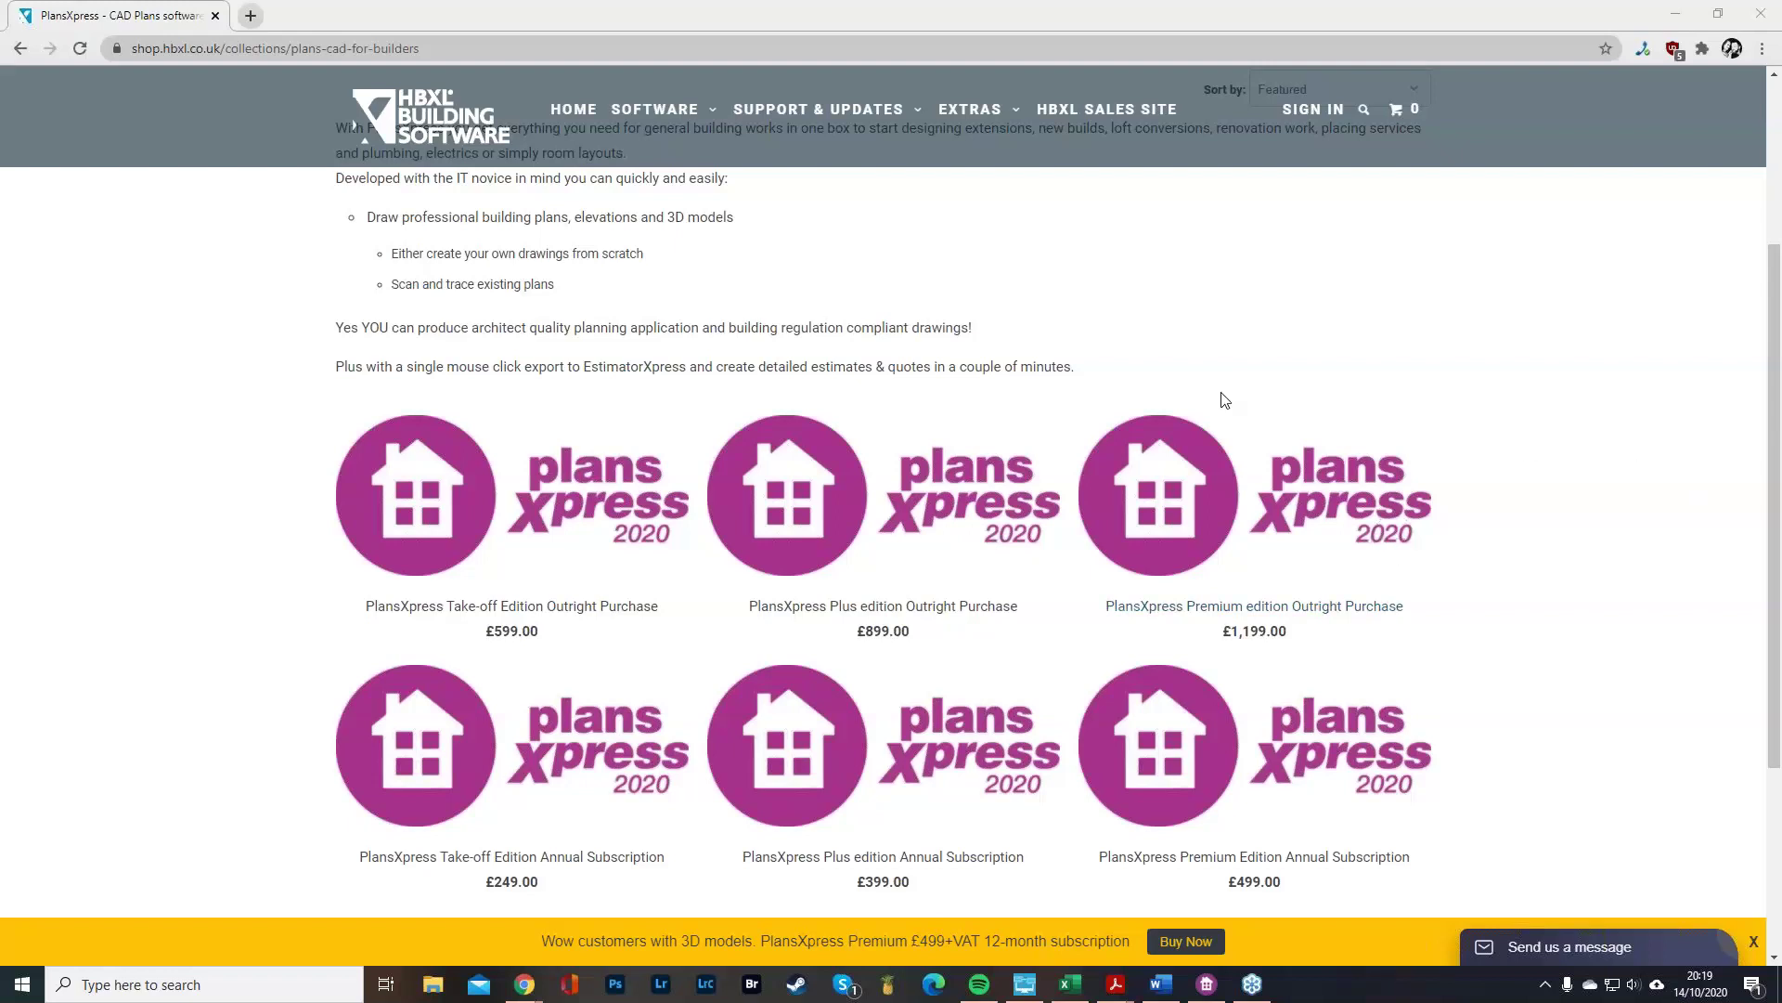
{"action": "left_click", "coordinate": [1678, 13]}
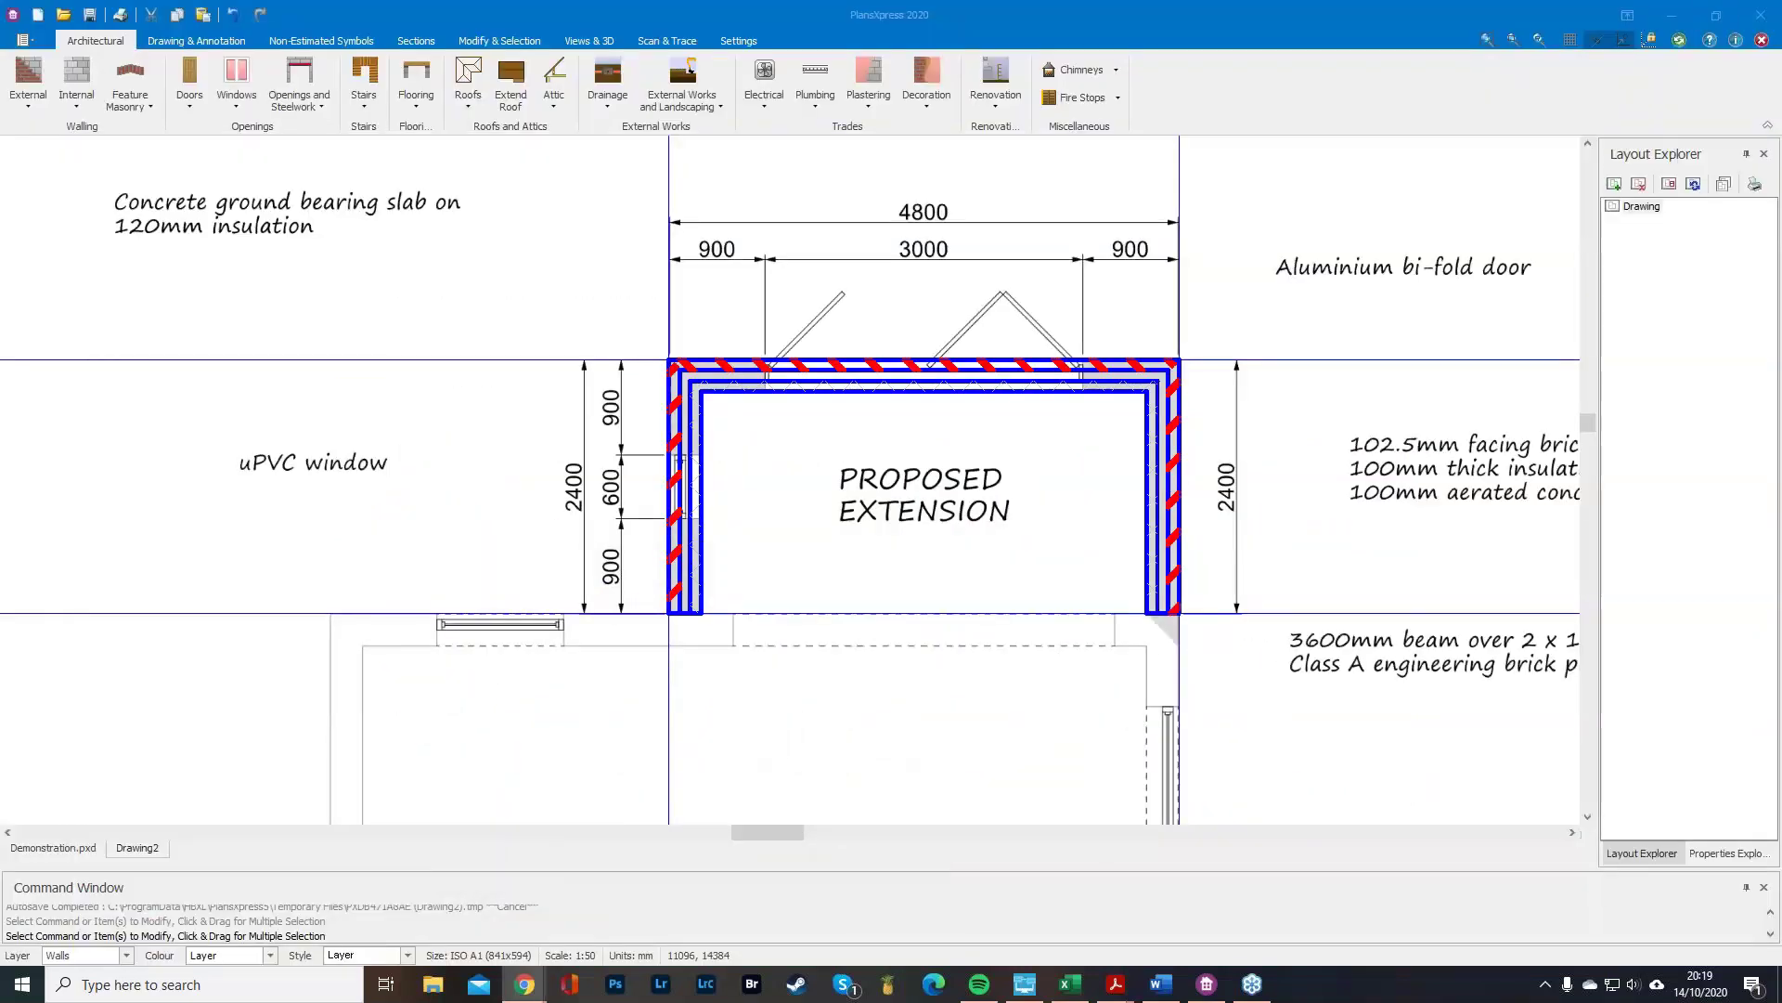
View the PlansXpress 2020 version details, read through the End User Licence Agreement and close the information window.
{"action": "left_click", "coordinate": [21, 41]}
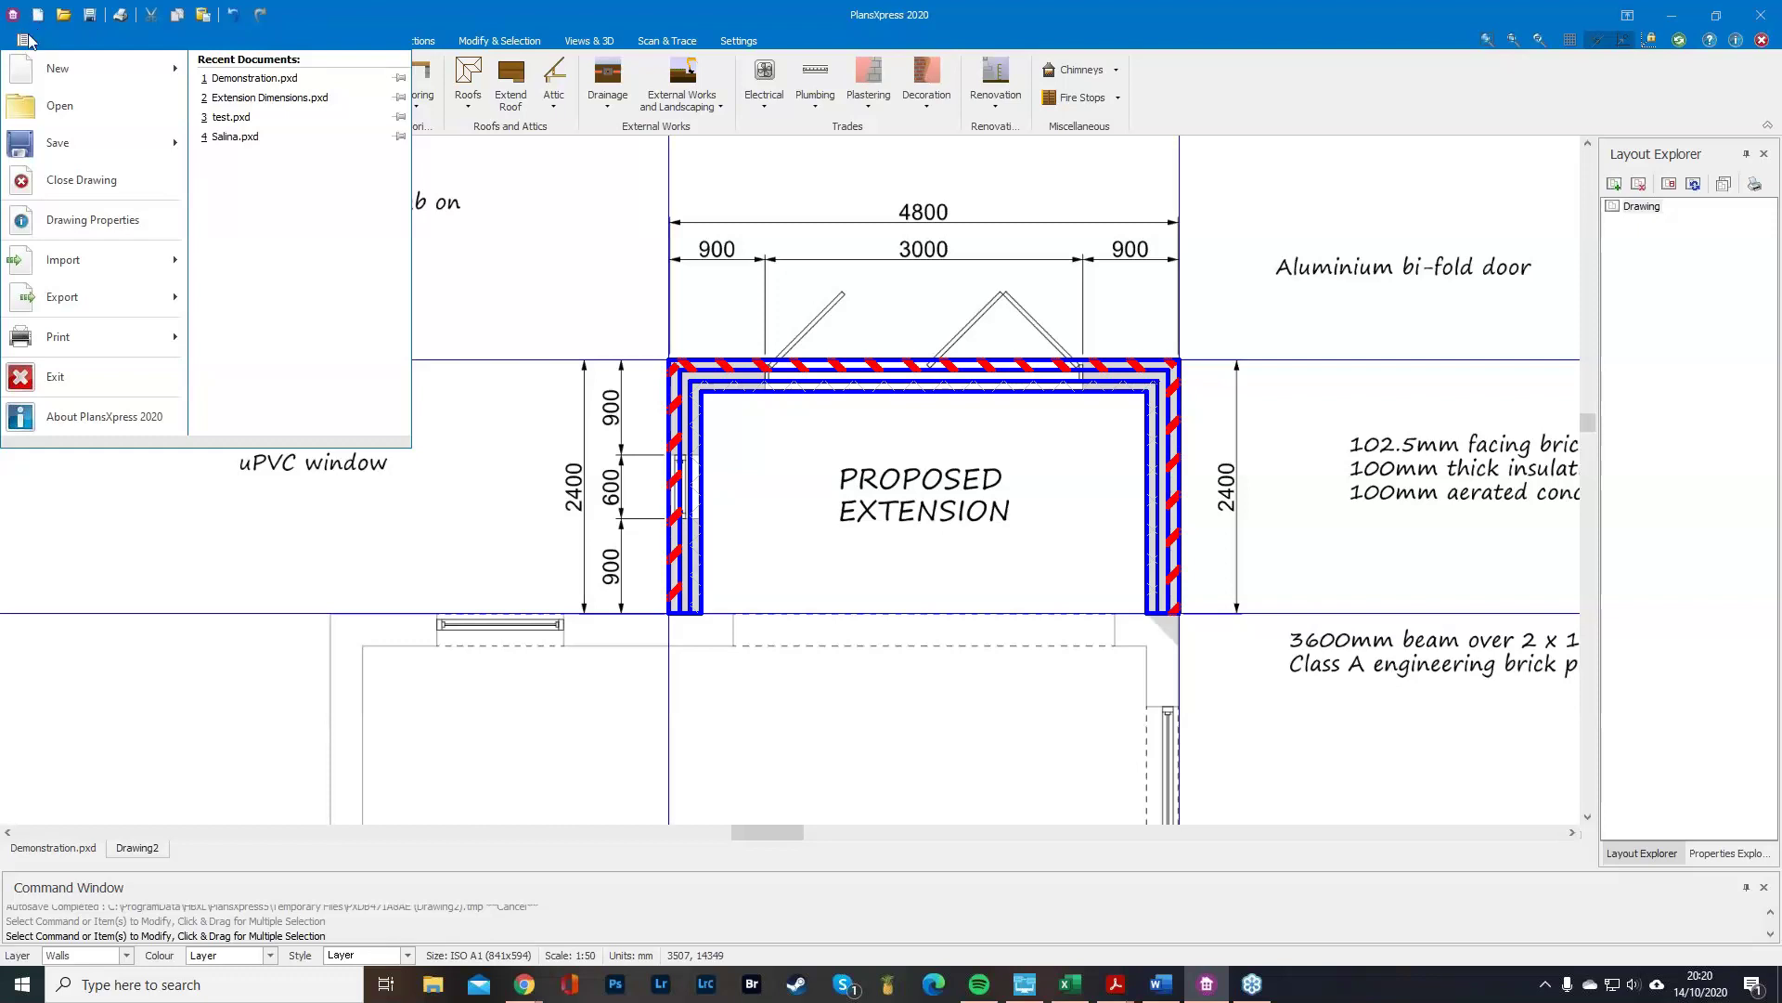
{"action": "left_click", "coordinate": [119, 417]}
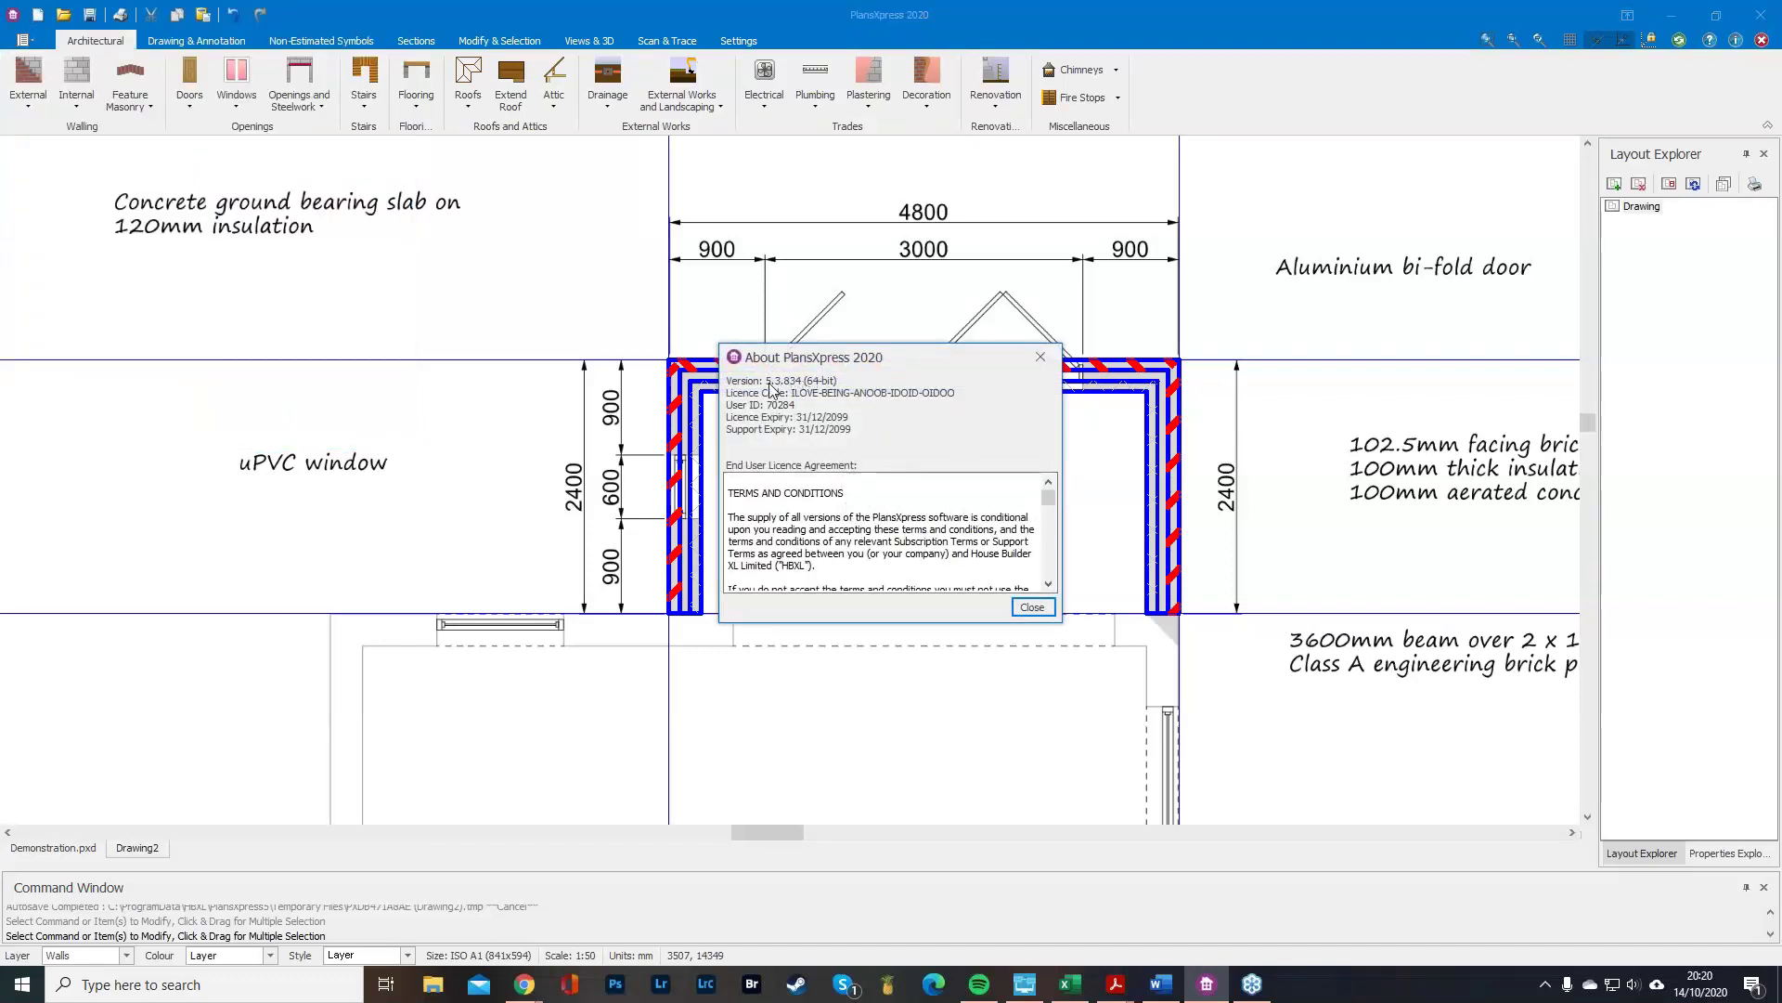
{"action": "scroll", "coordinate": [897, 512], "scroll_direction": "down", "scroll_amount": 1}
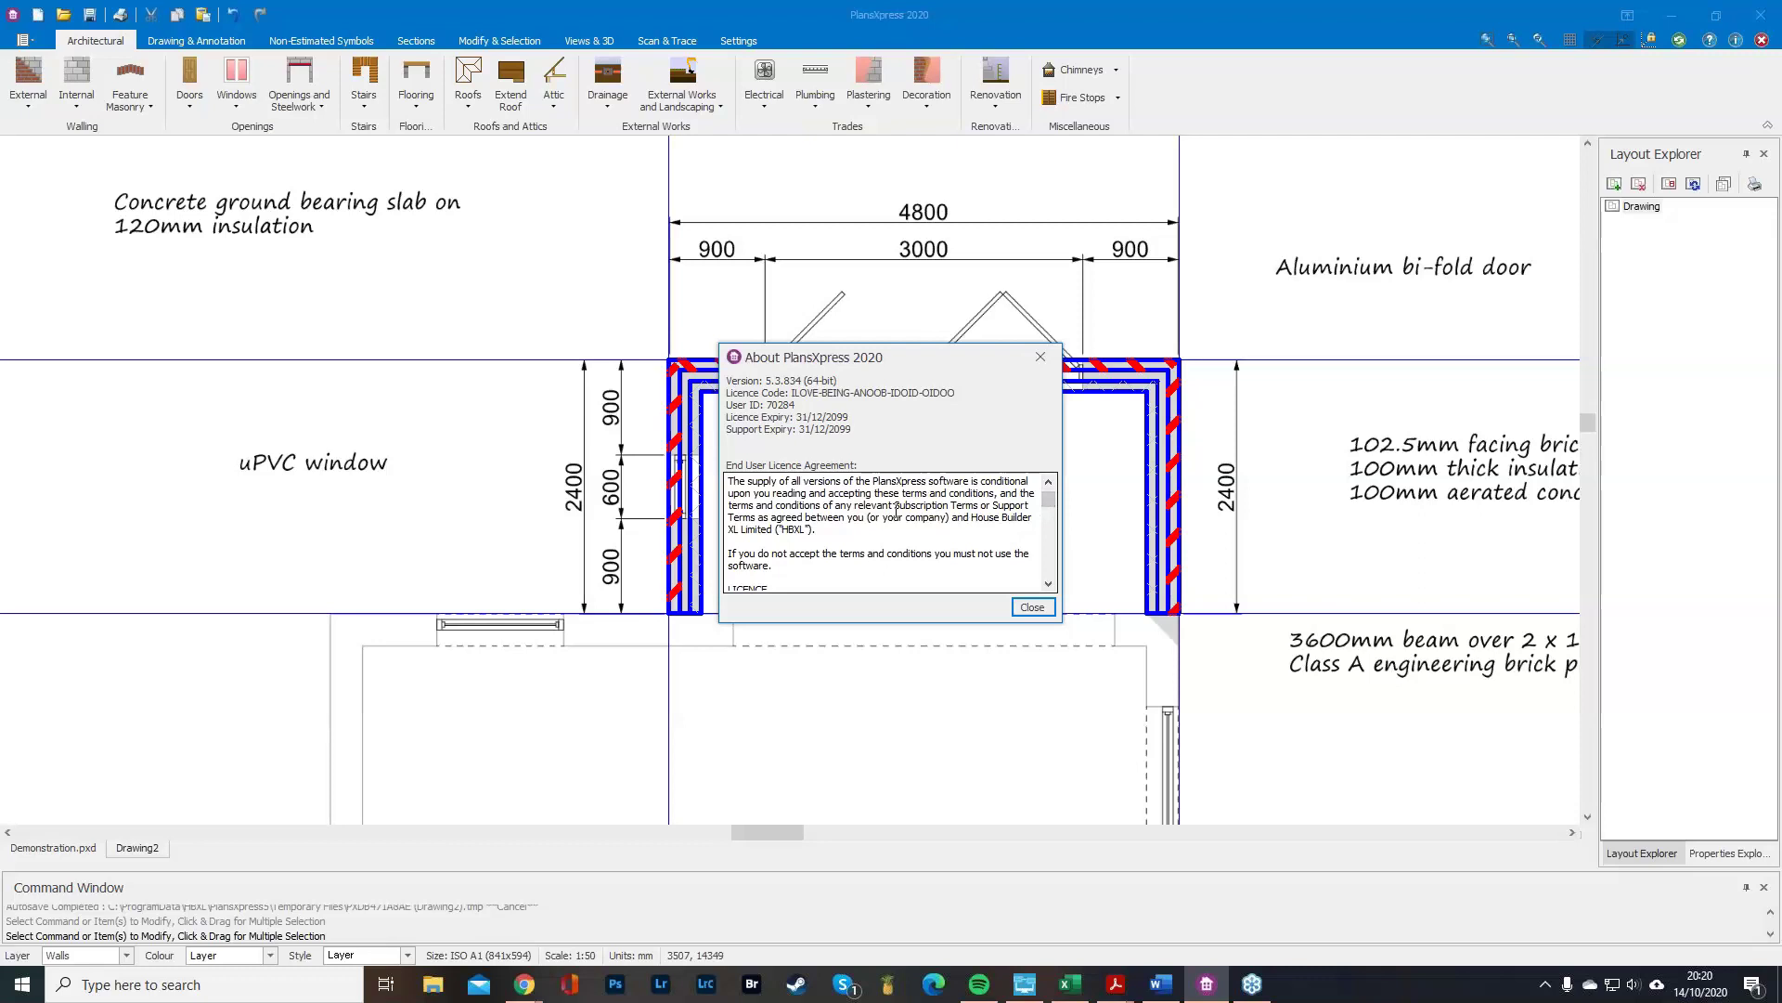
{"action": "scroll", "coordinate": [896, 509], "scroll_direction": "down", "scroll_amount": 2}
{"action": "scroll", "coordinate": [896, 492], "scroll_direction": "down", "scroll_amount": 1}
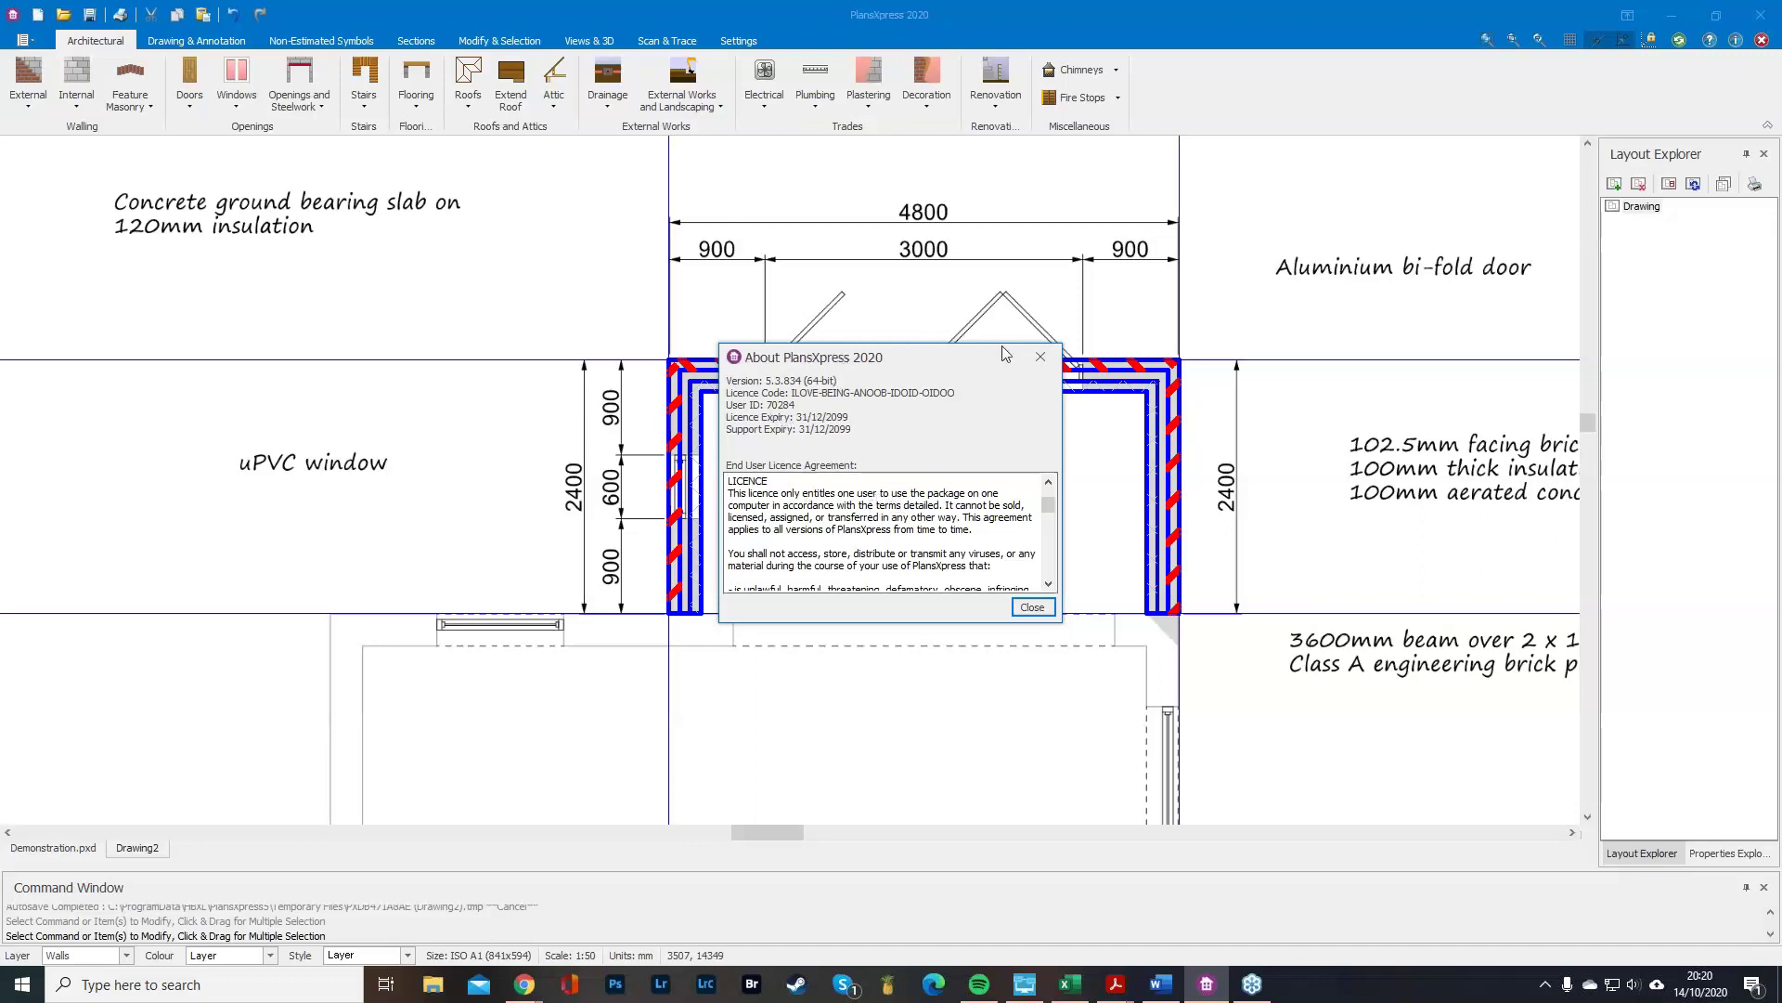
{"action": "left_click", "coordinate": [1041, 357]}
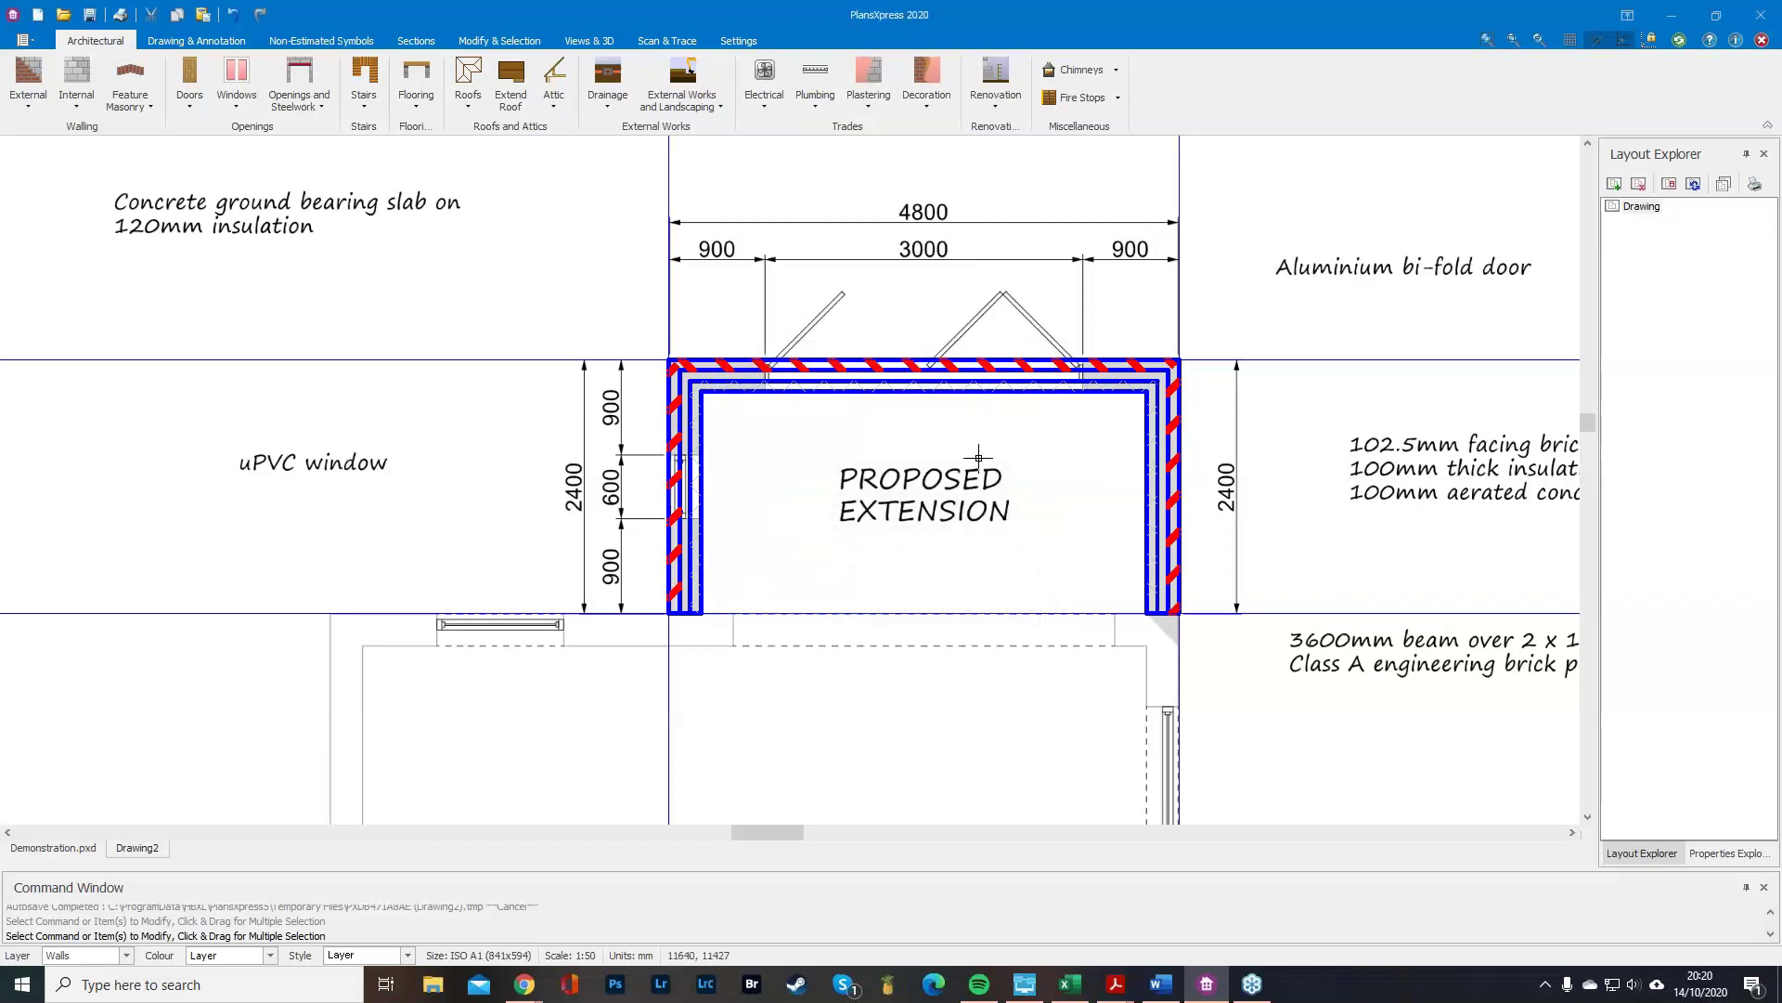